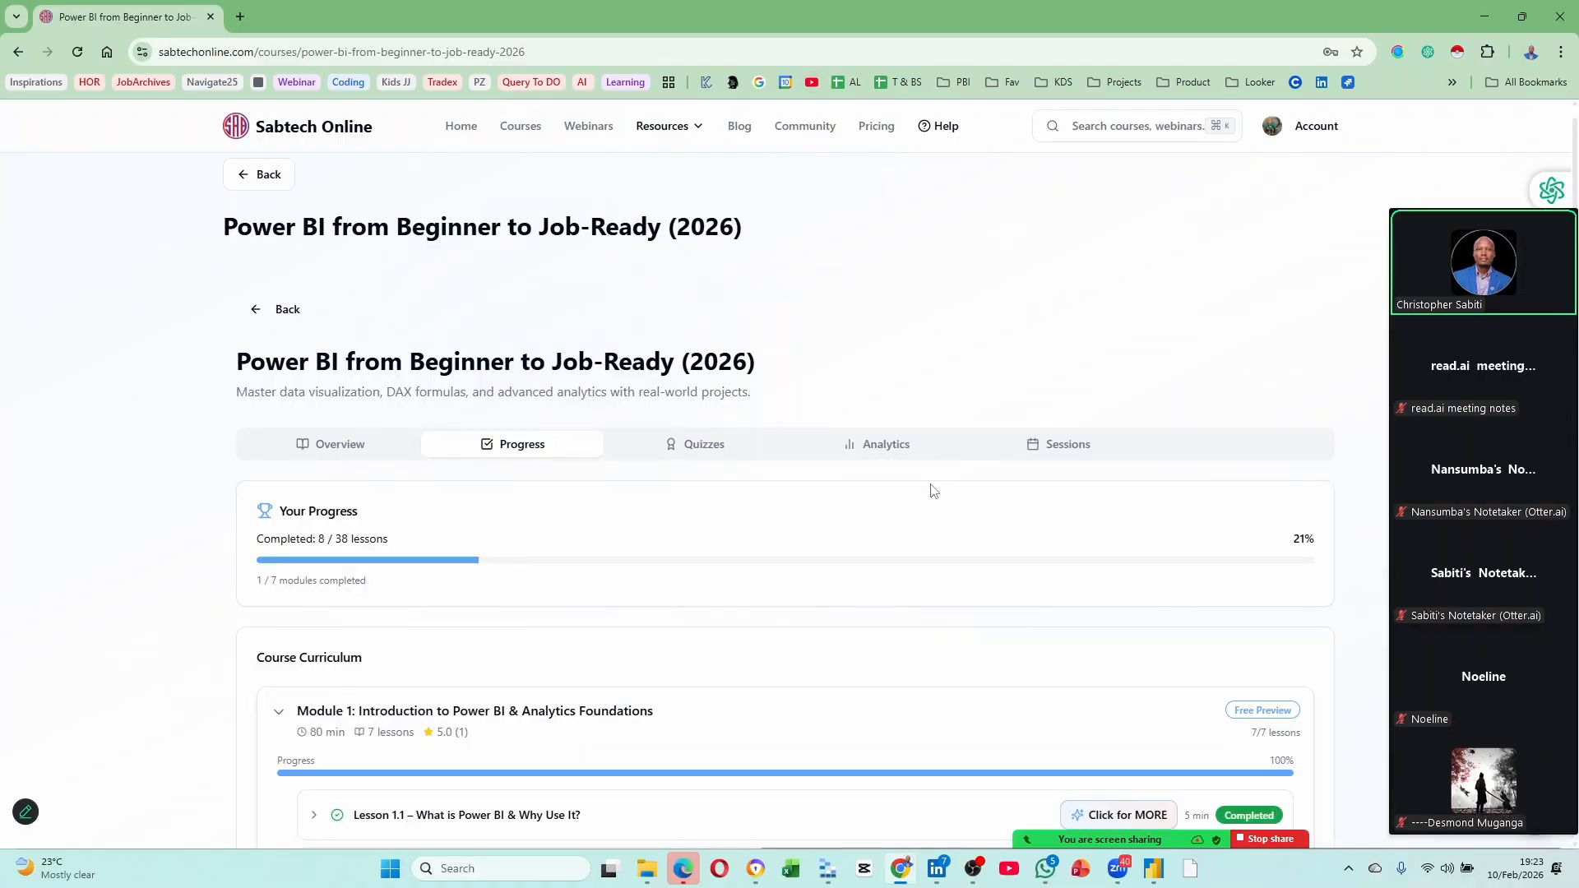
Review the course progress and the Module 1 lesson list, and collapse Module 1.
mouse_move(963, 773)
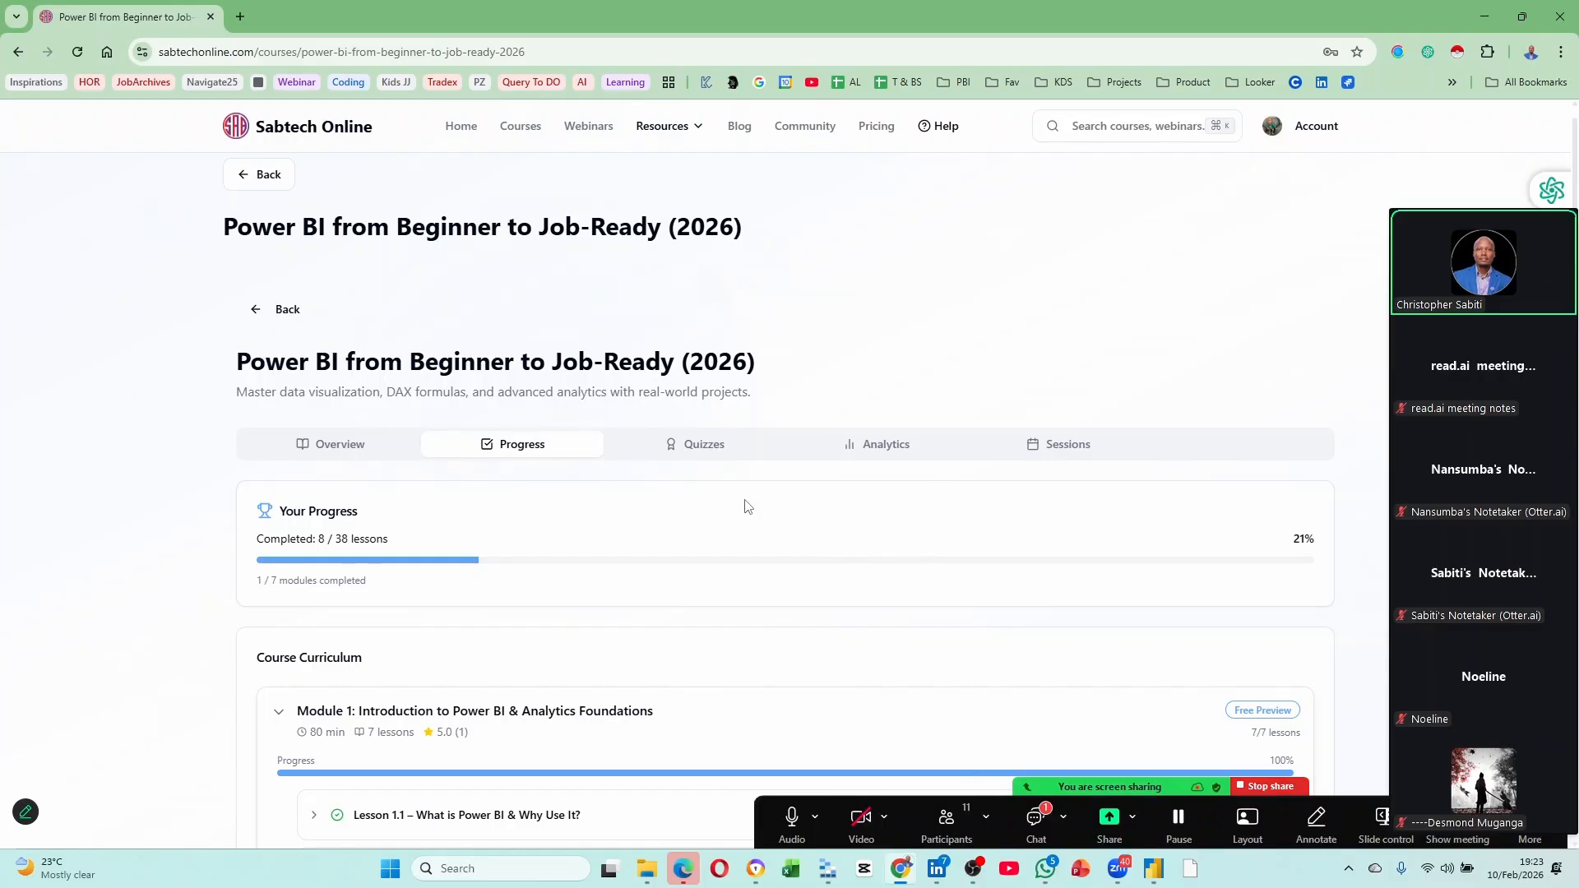
scroll(784, 472, down, 1)
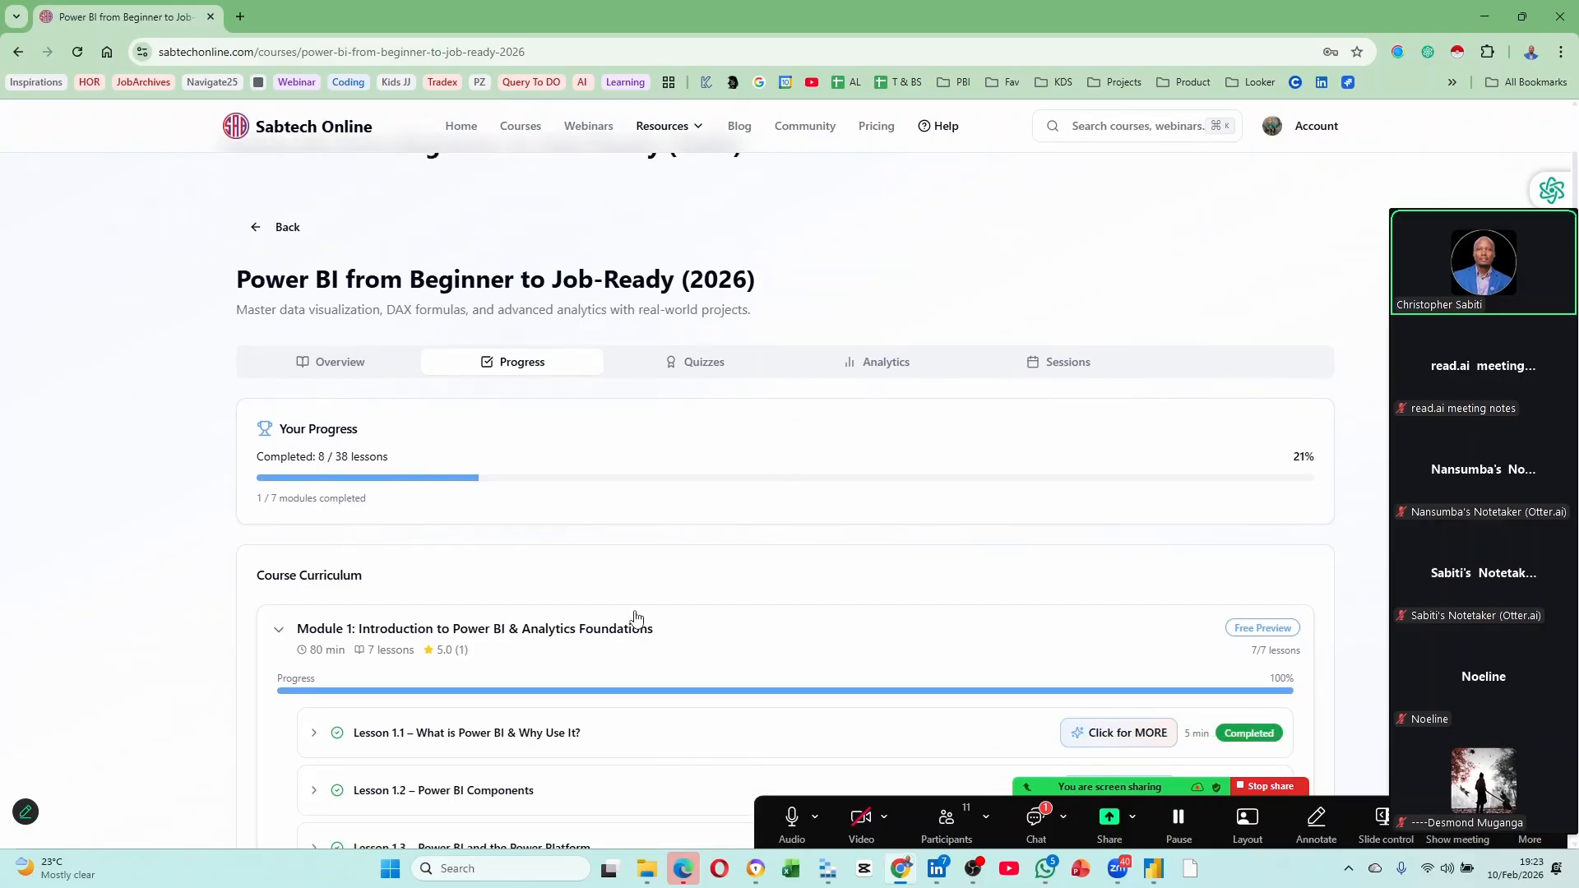
scroll(674, 464, up, 2)
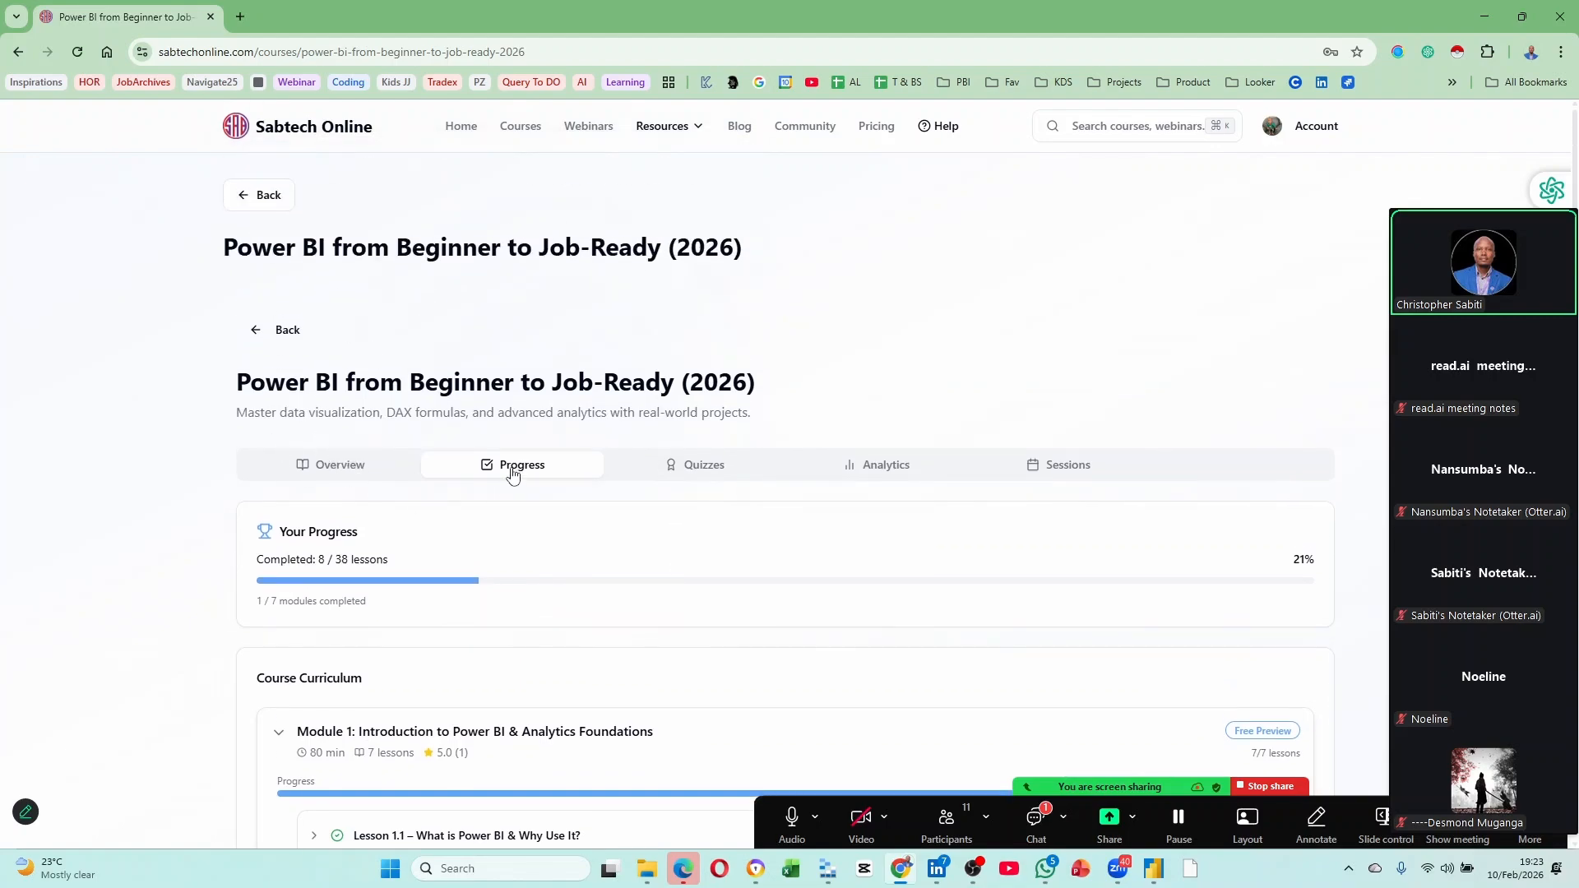
scroll(659, 419, down, 7)
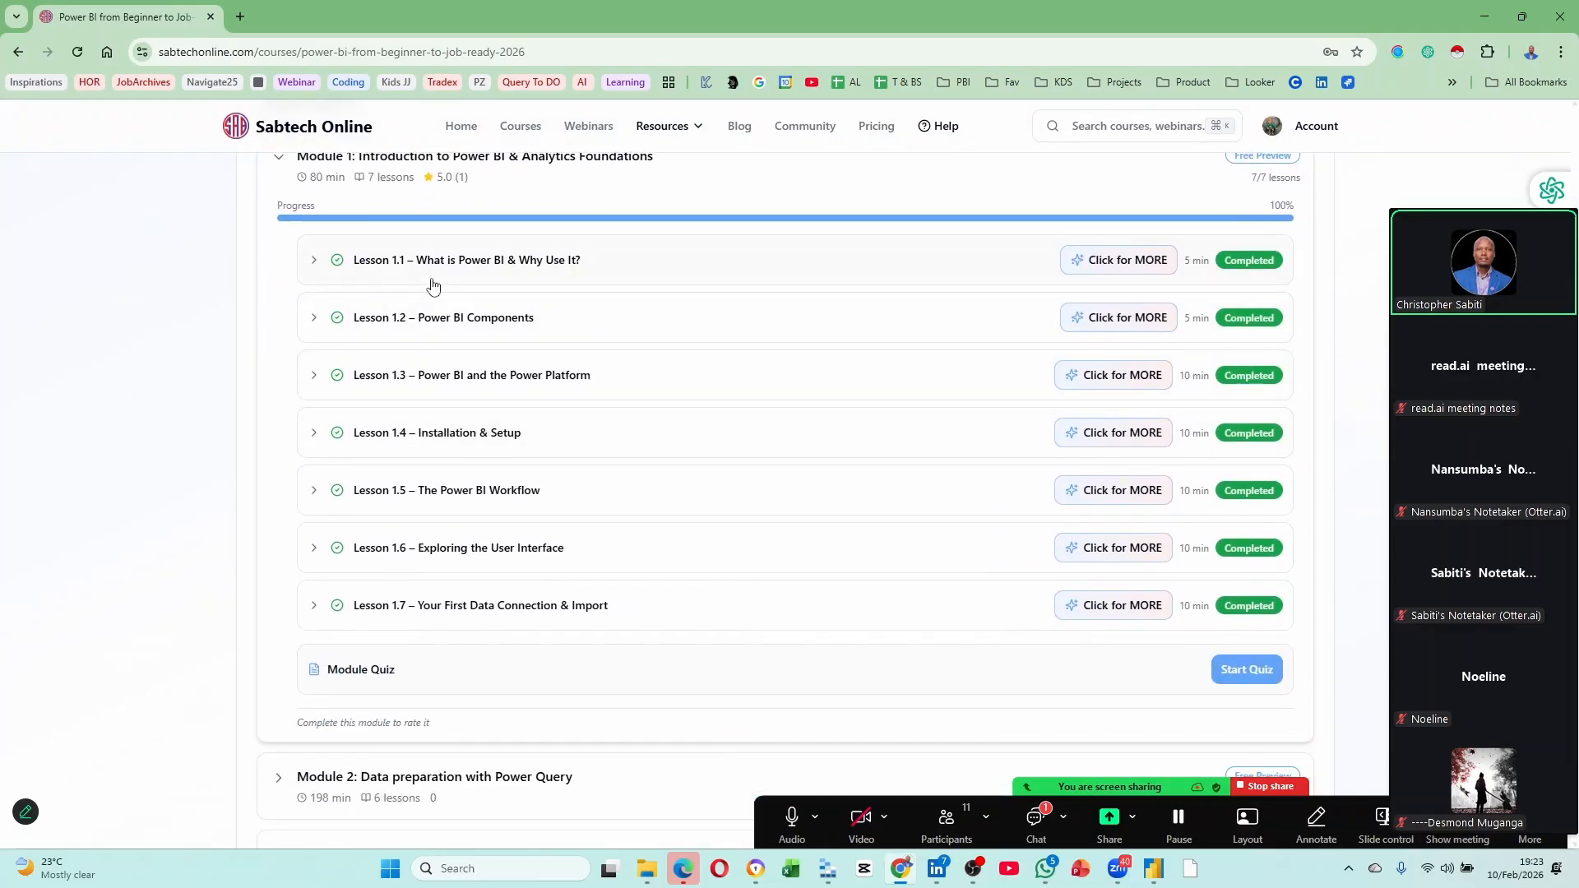
scroll(430, 284, up, 1)
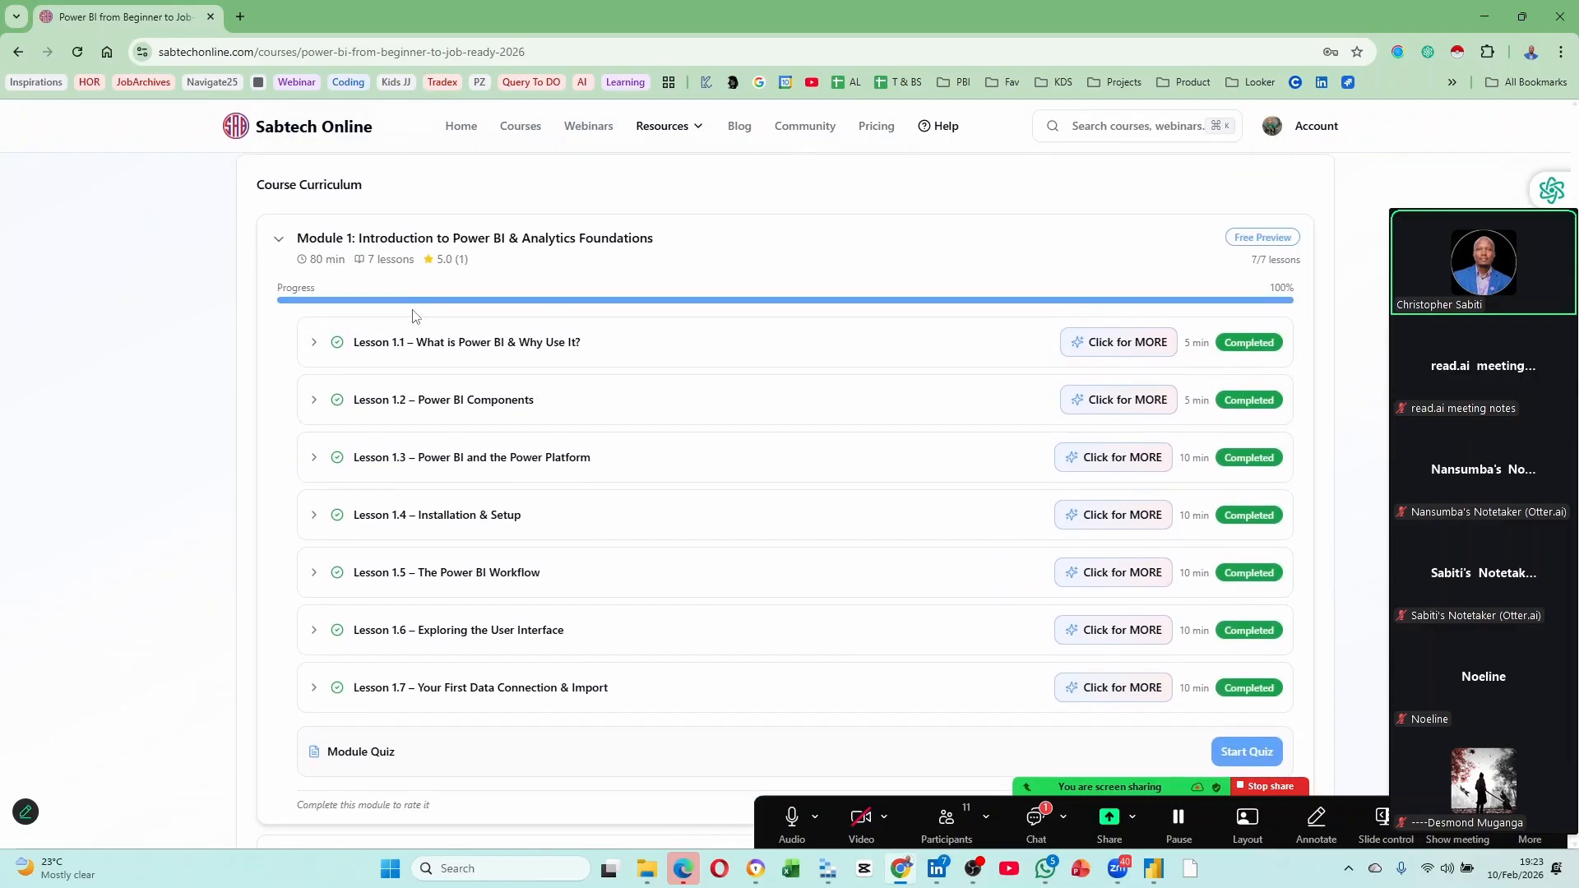
click(279, 240)
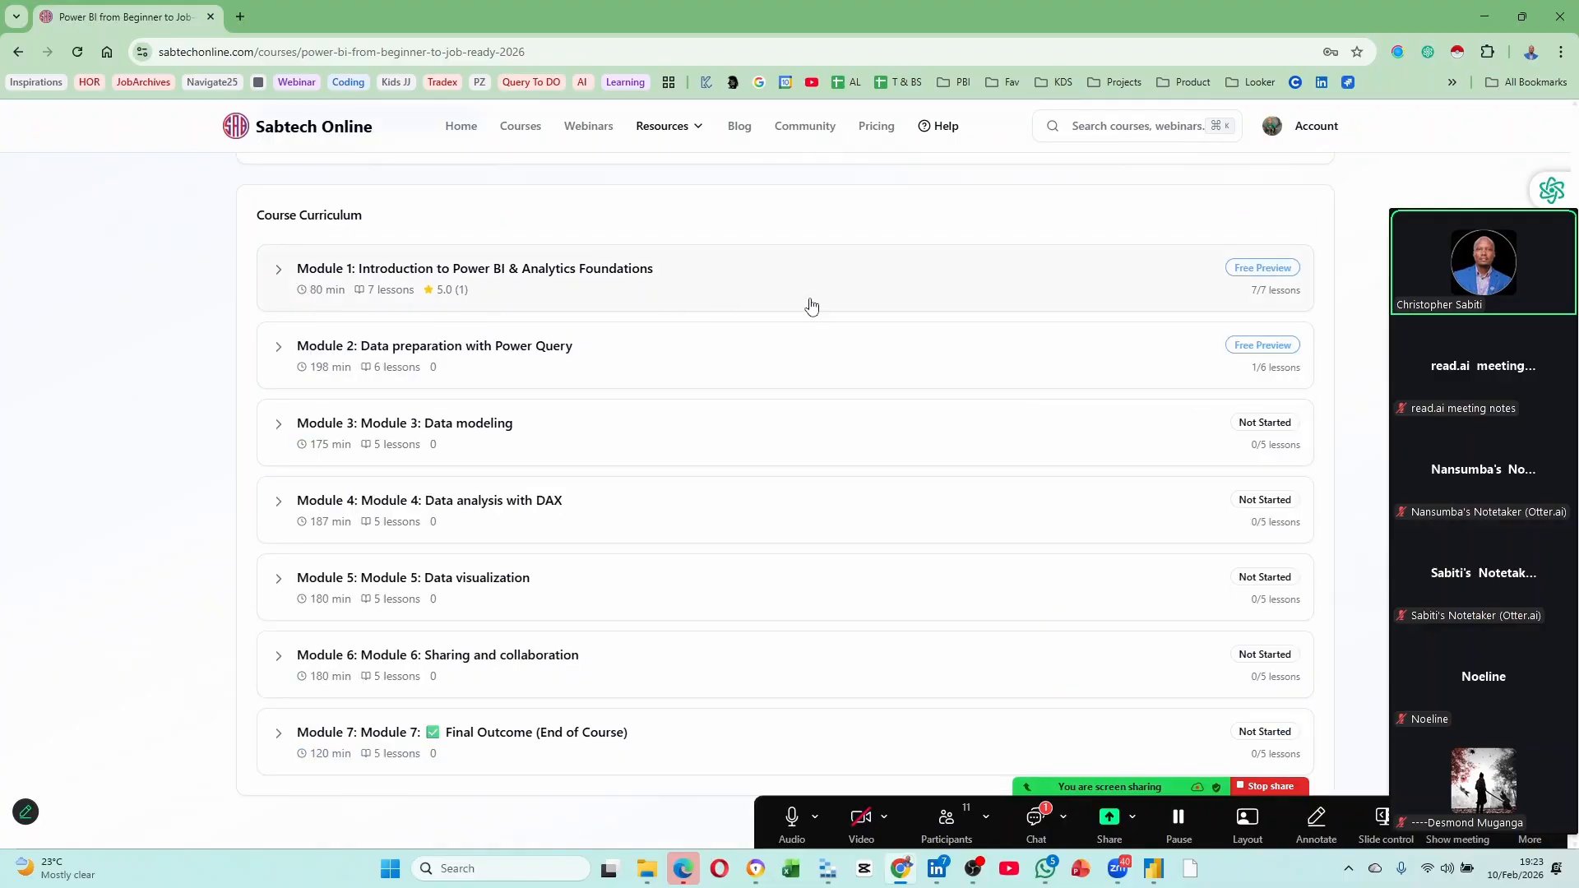
Expand Module 2: Data preparation with Power Query and read the description of lesson 2.2 Getting Data from Multiple Sources, collapsing it when done.
click(327, 350)
scroll(593, 398, down, 1)
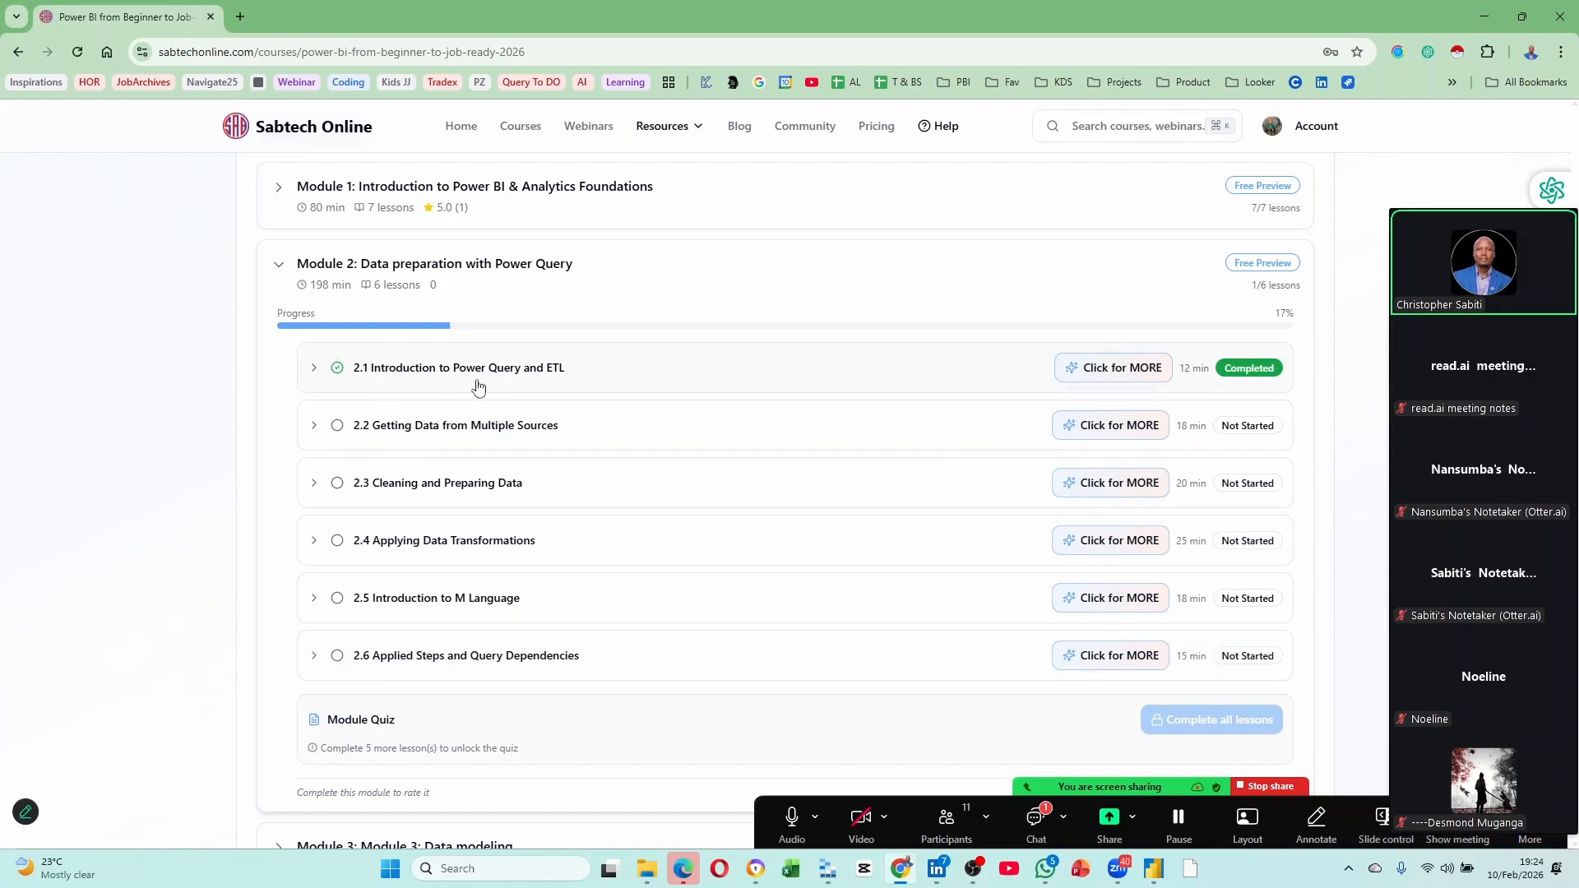
click(421, 430)
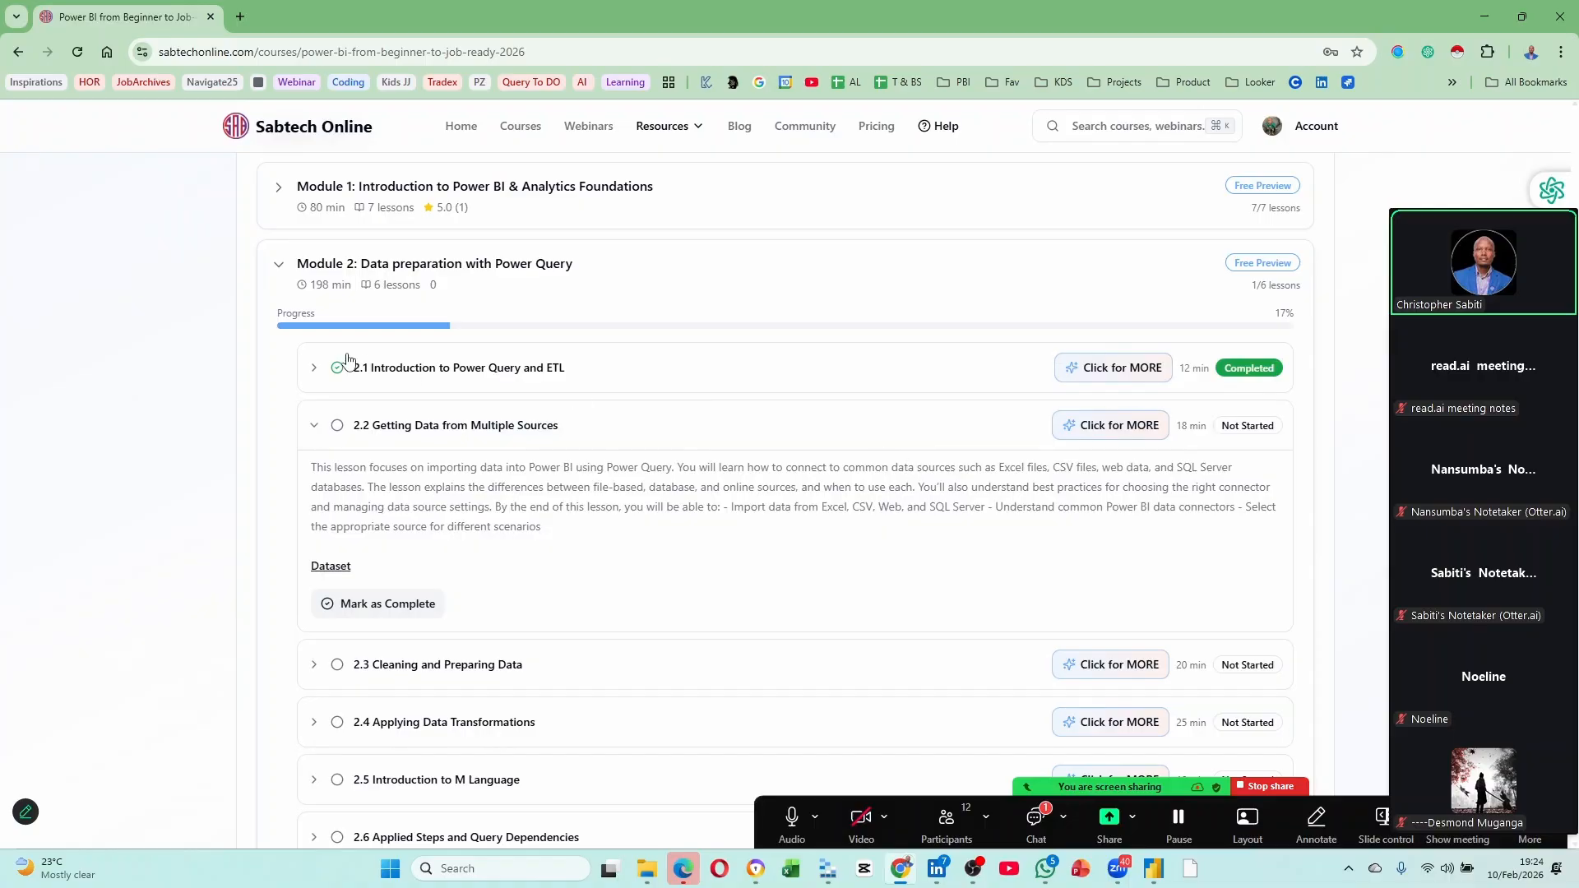
scroll(435, 494, down, 2)
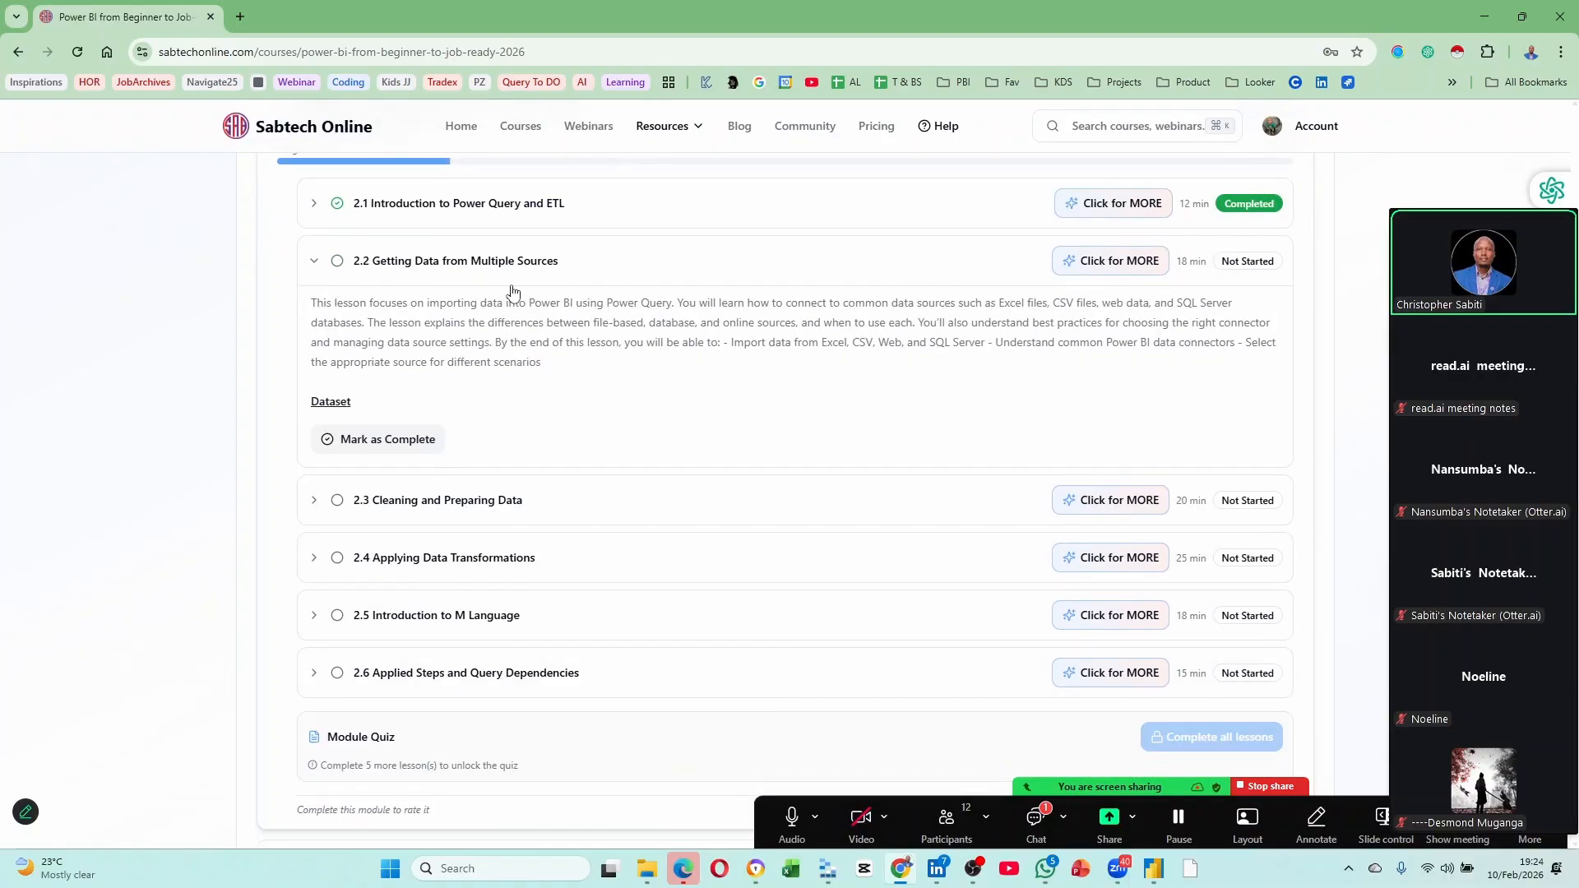
scroll(529, 547, up, 1)
scroll(493, 510, up, 2)
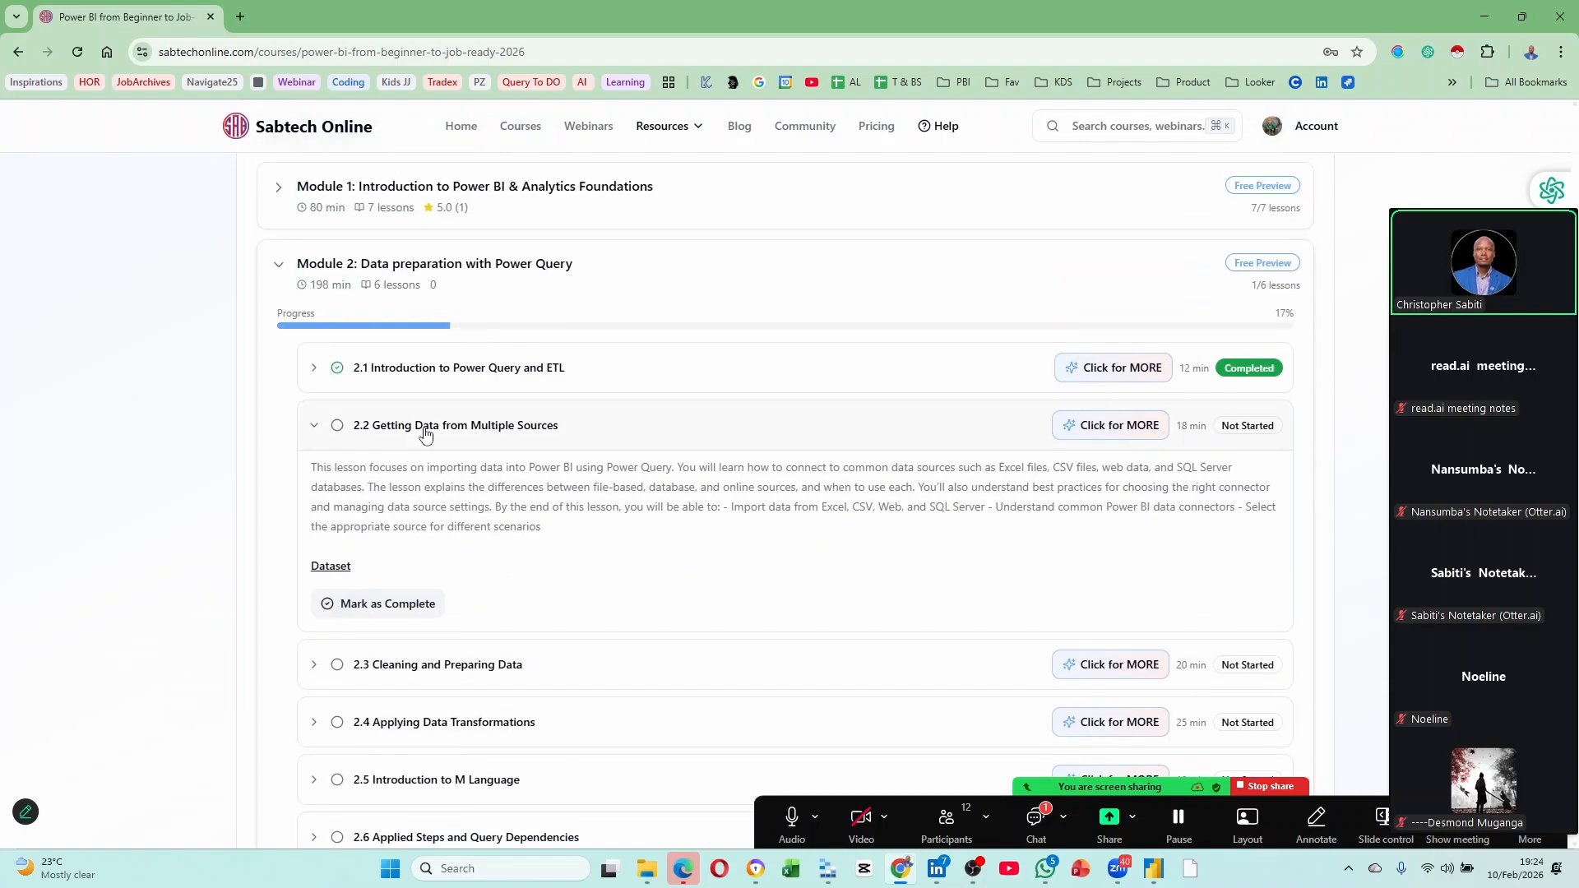
click(423, 424)
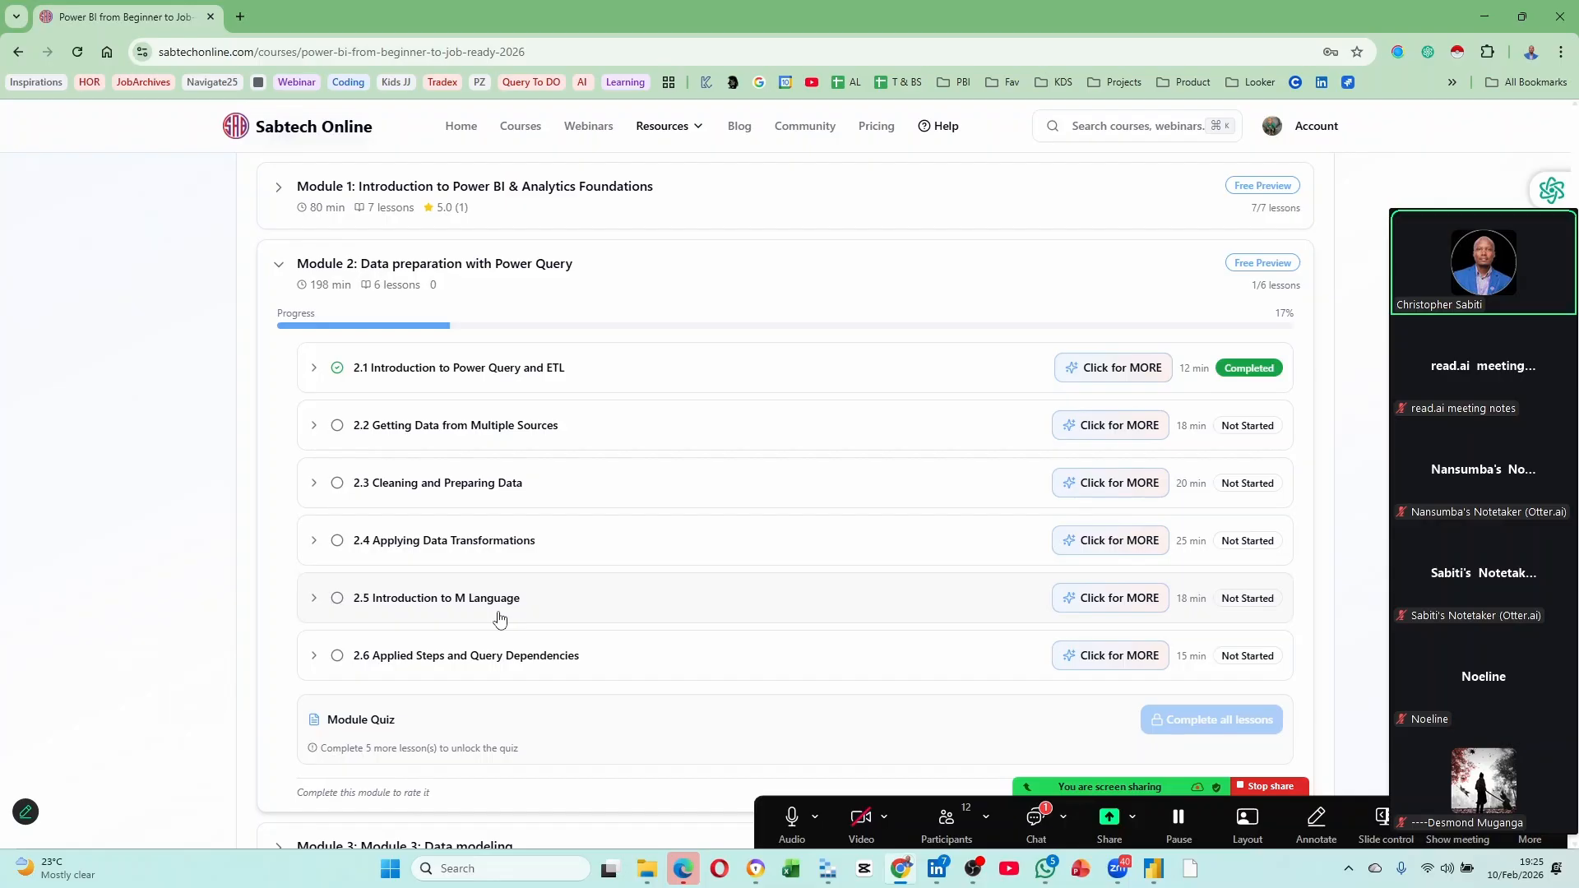
Read the description of lesson 2.6 Applied Steps and Query Dependencies and briefly revisit the Module 1 lesson list.
click(415, 657)
scroll(458, 622, down, 2)
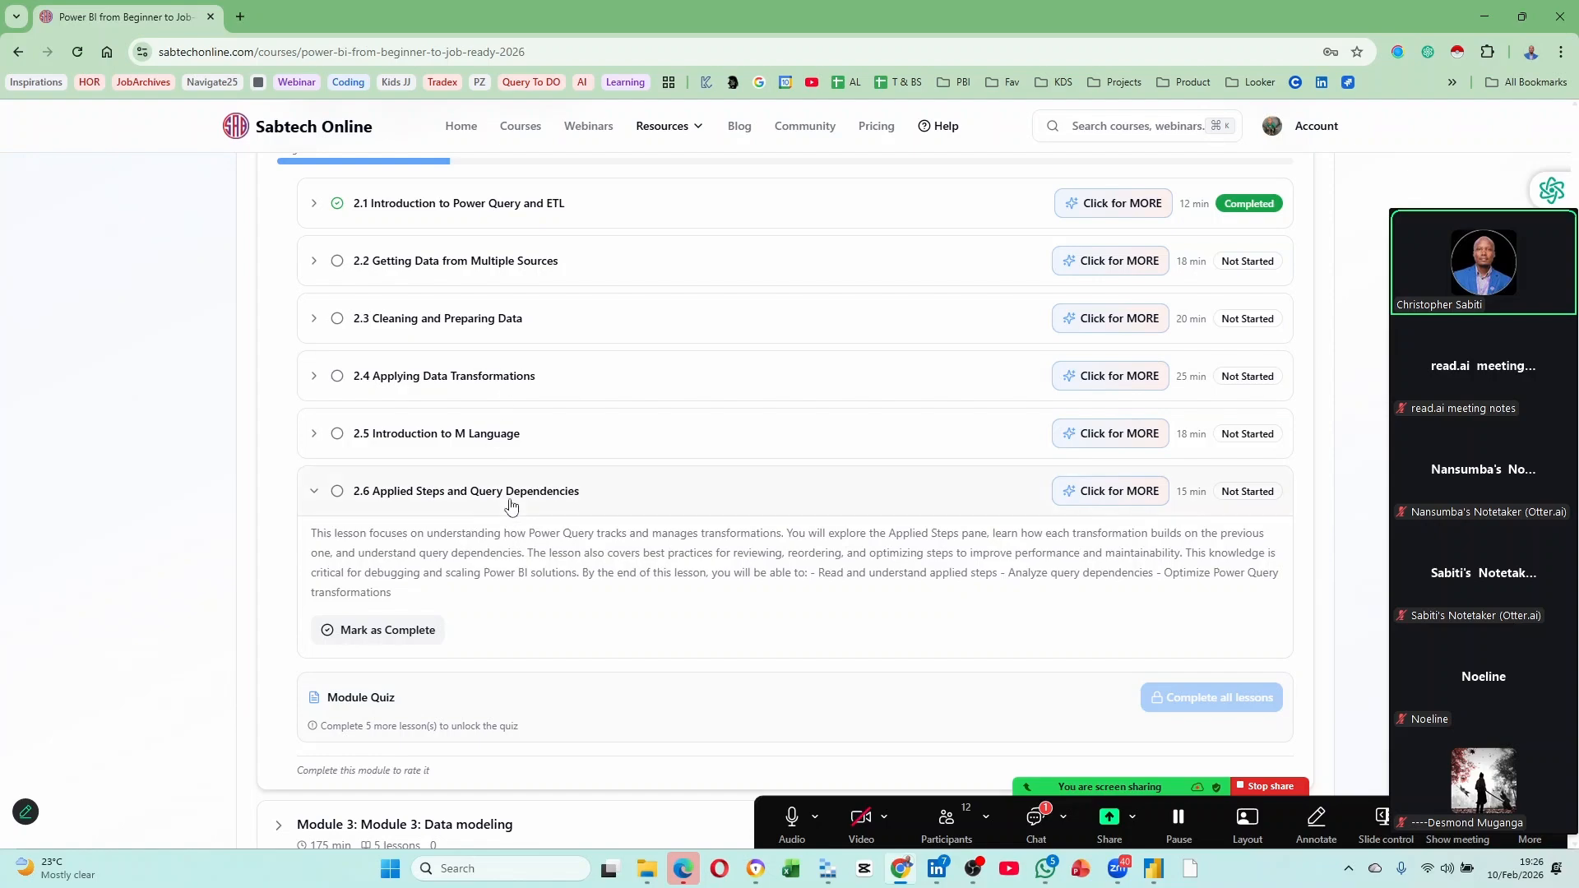
scroll(539, 307, up, 2)
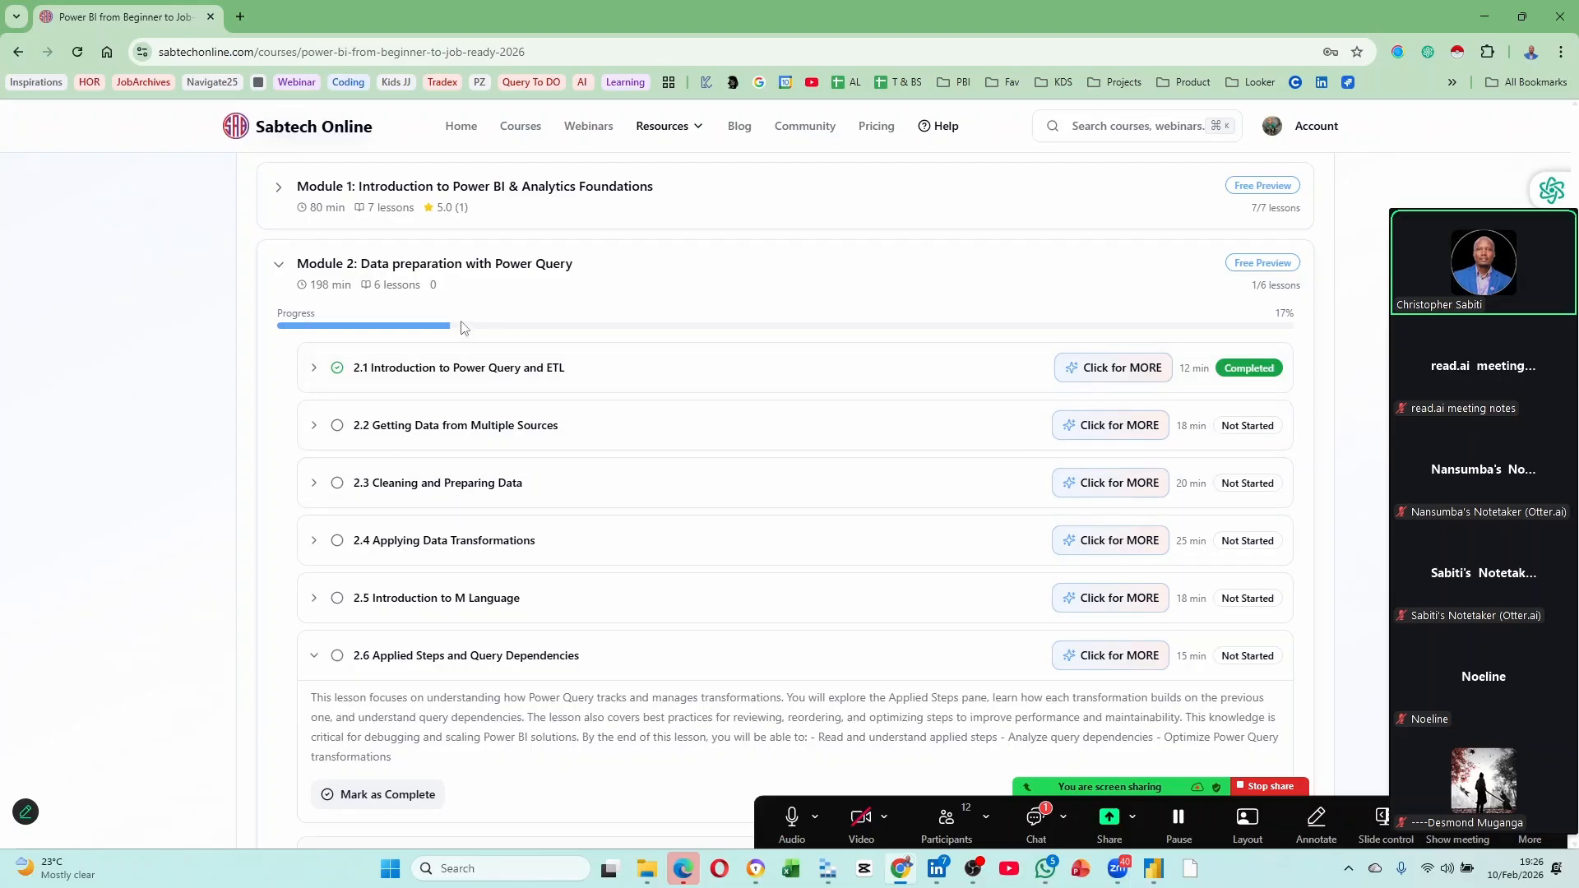
click(337, 197)
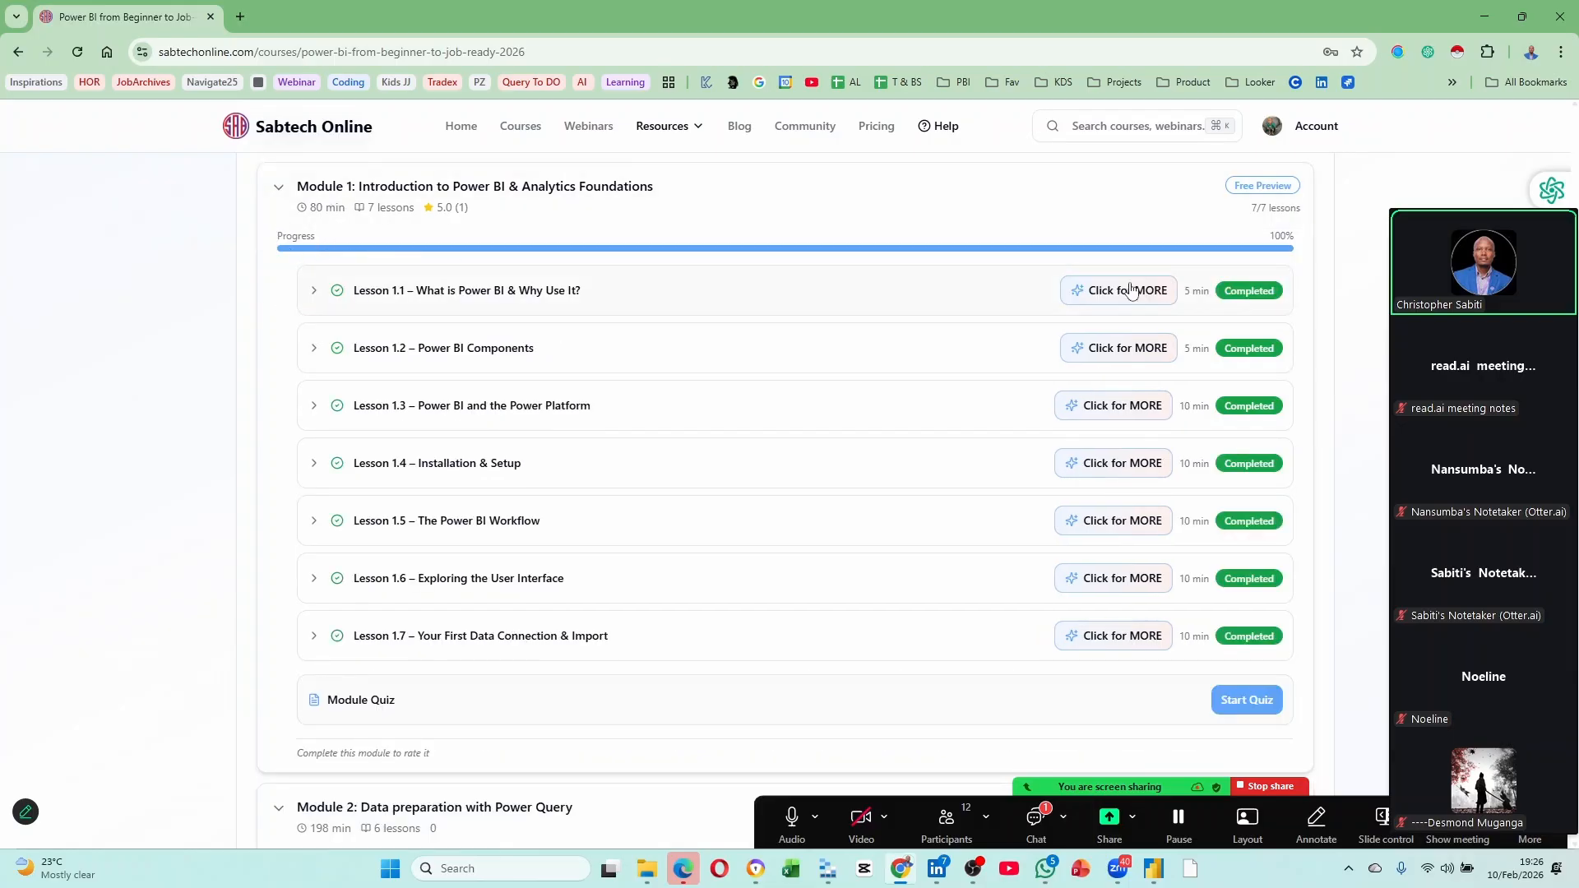
click(331, 193)
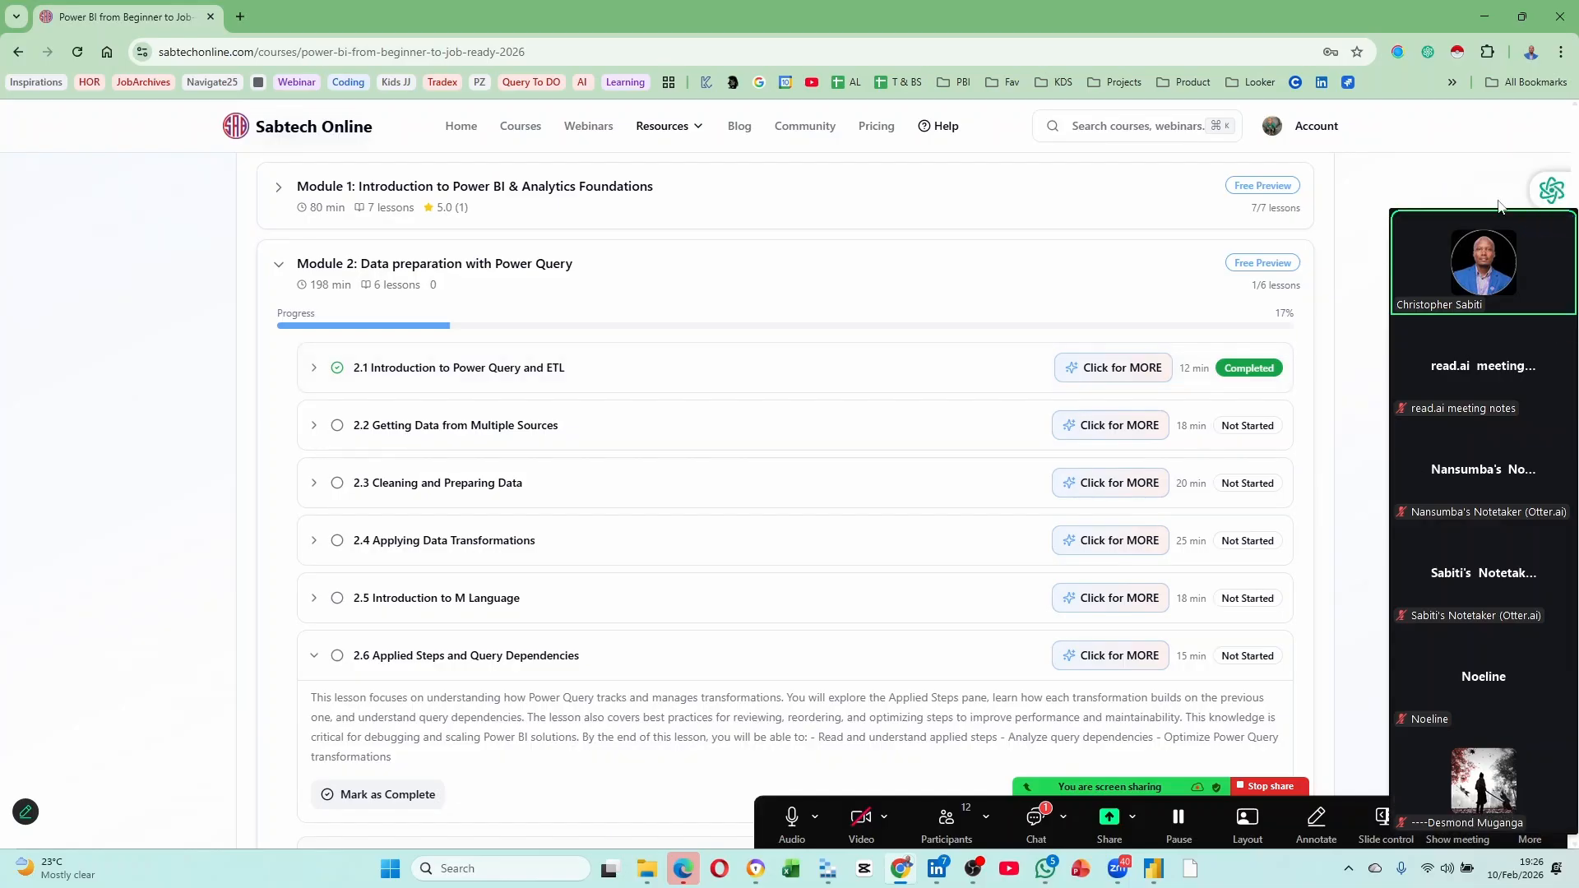
Move the floating meeting video panel higher on the screen and show the next group of participants.
drag(1506, 212, 1500, 41)
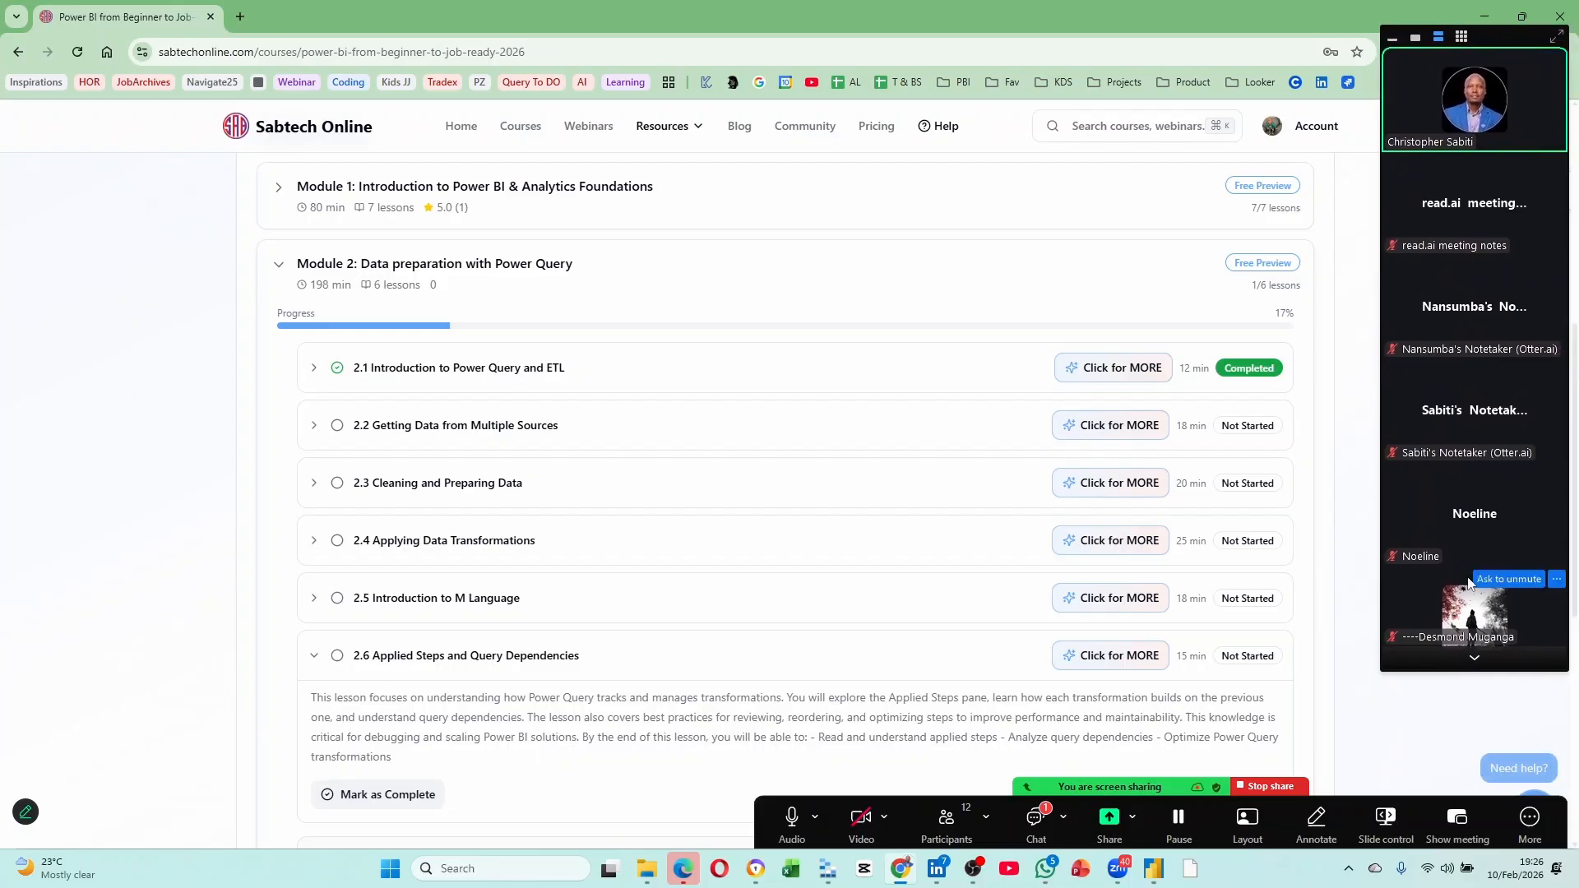
click(1474, 658)
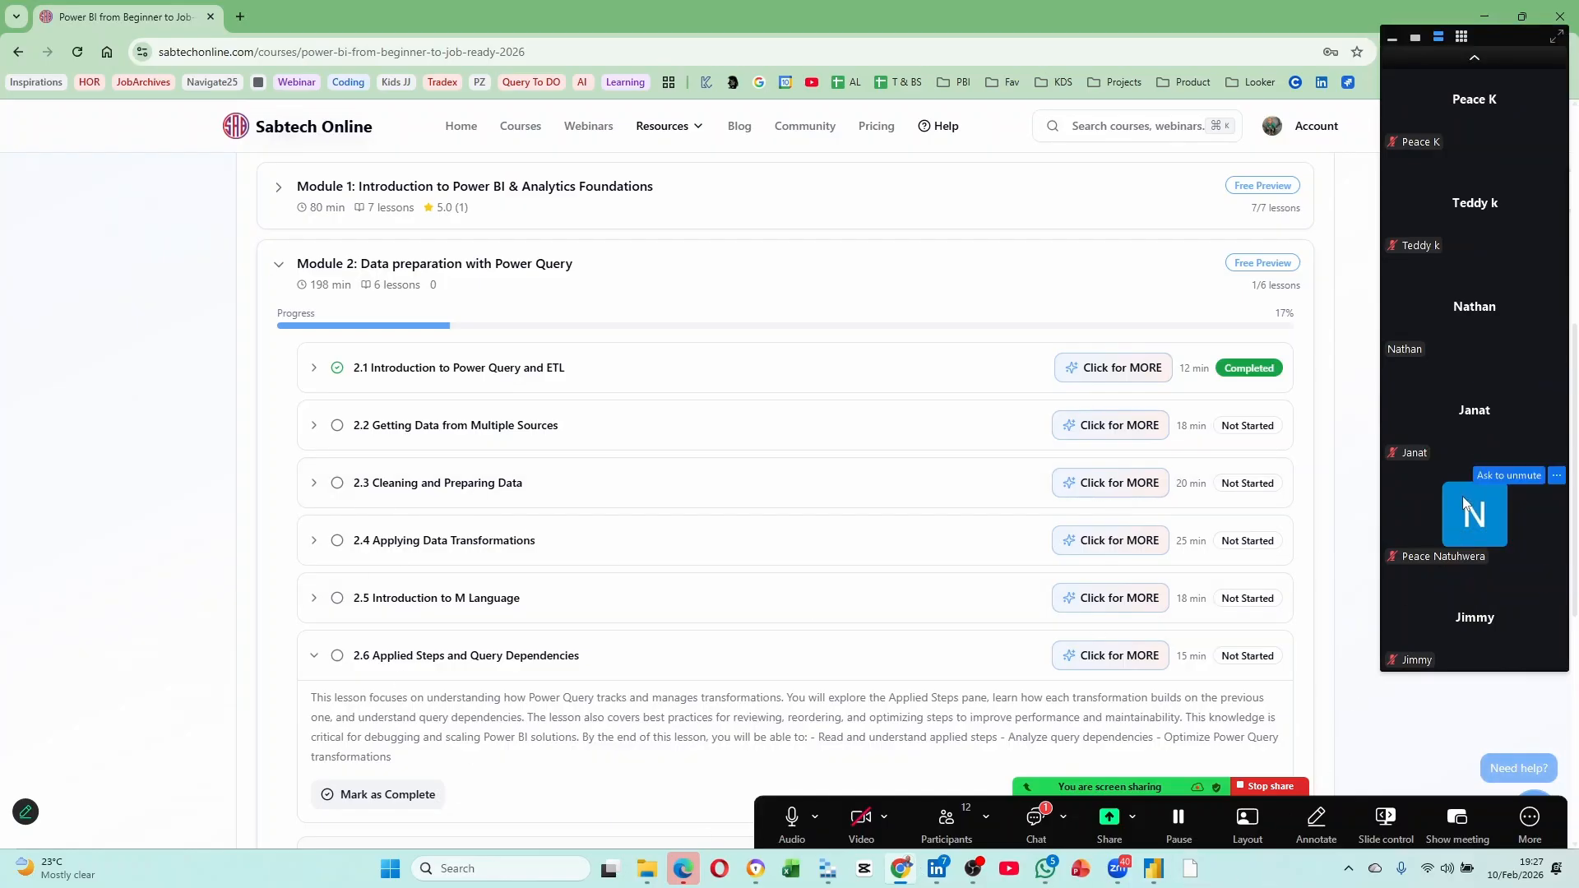
Switch to Power BI Desktop and look over its insert and modeling commands before returning to the home commands.
click(1154, 868)
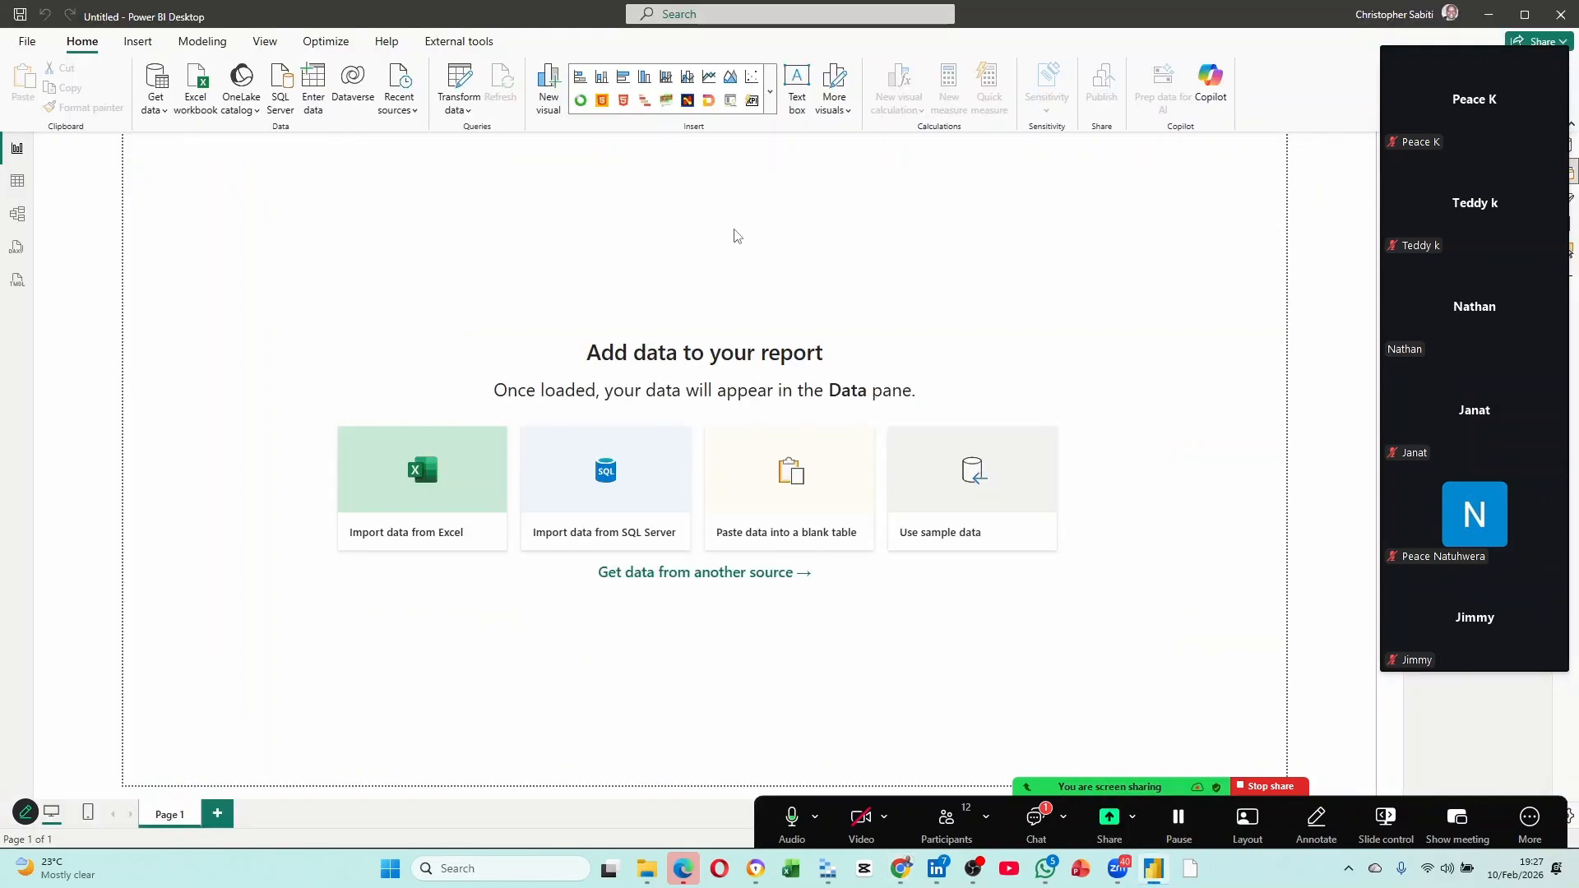
click(137, 42)
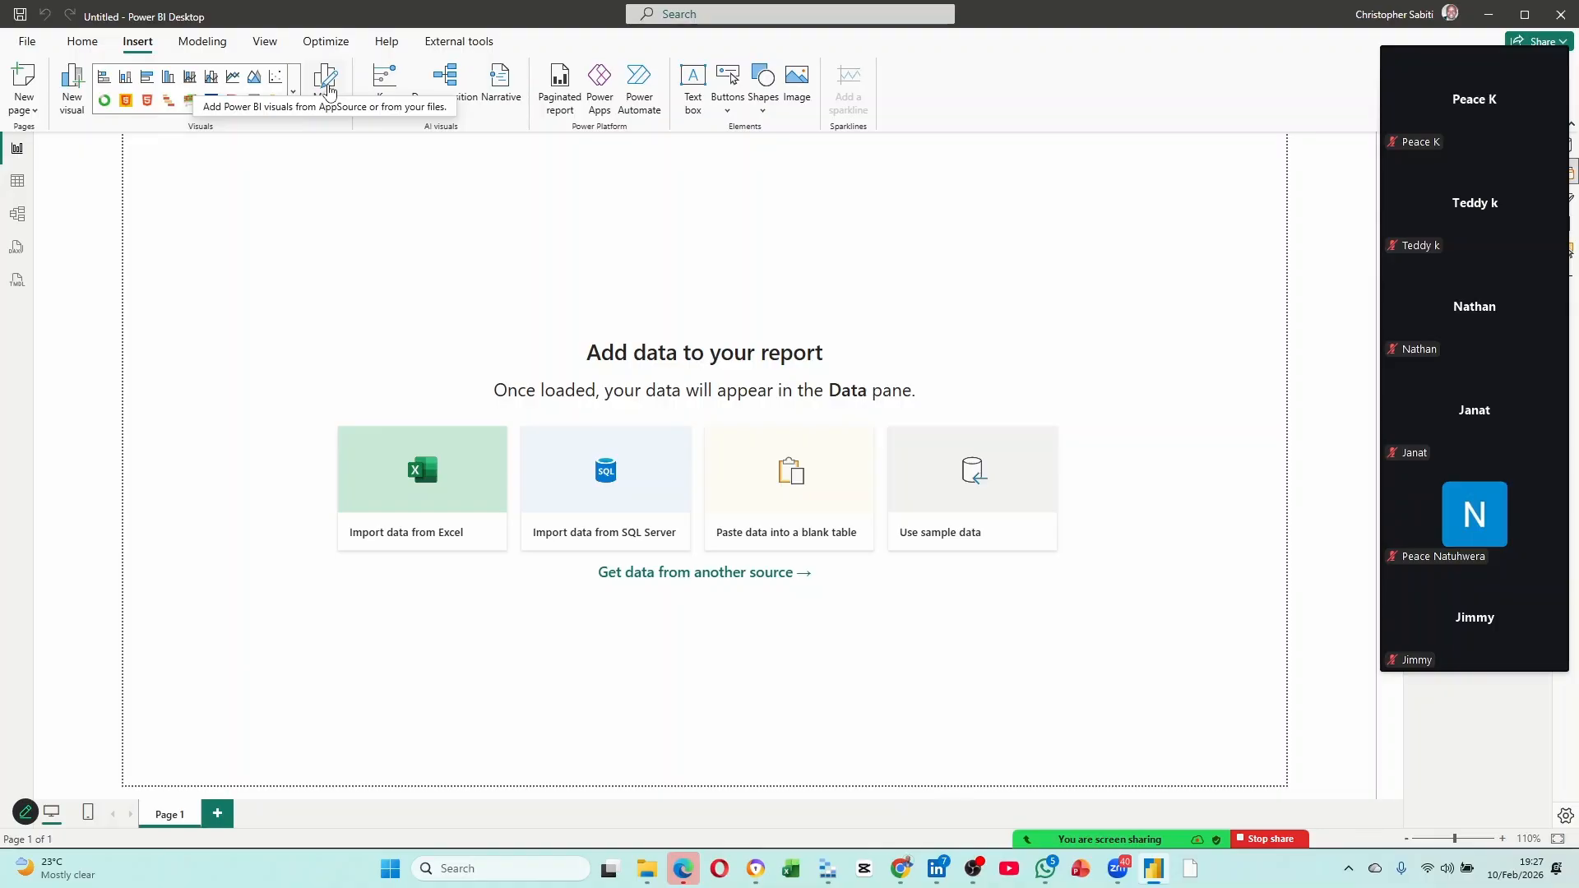
click(202, 43)
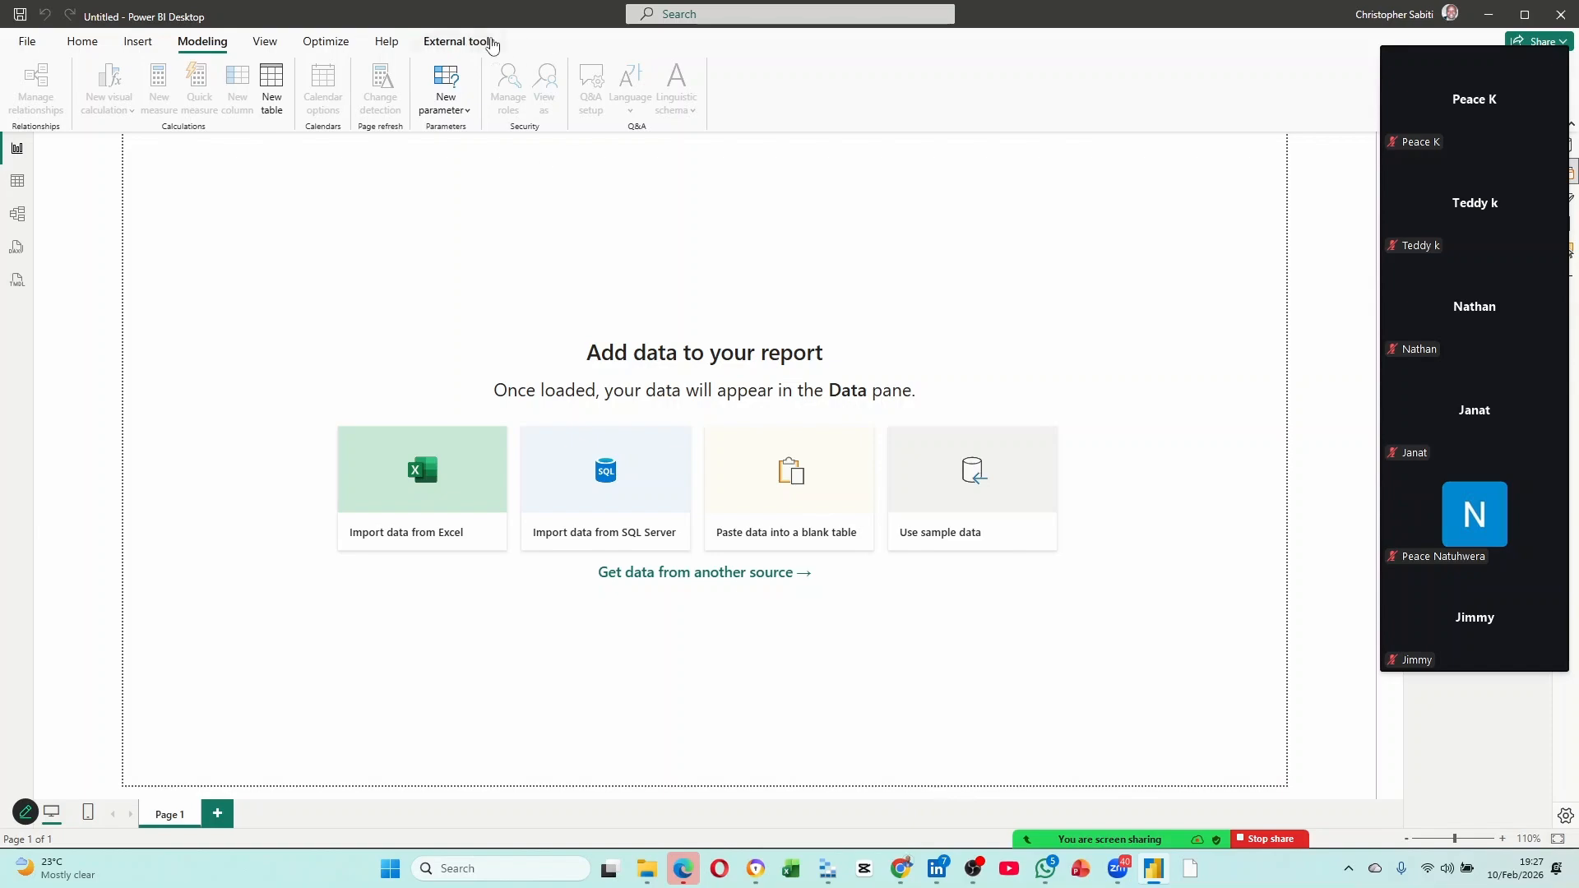
click(83, 42)
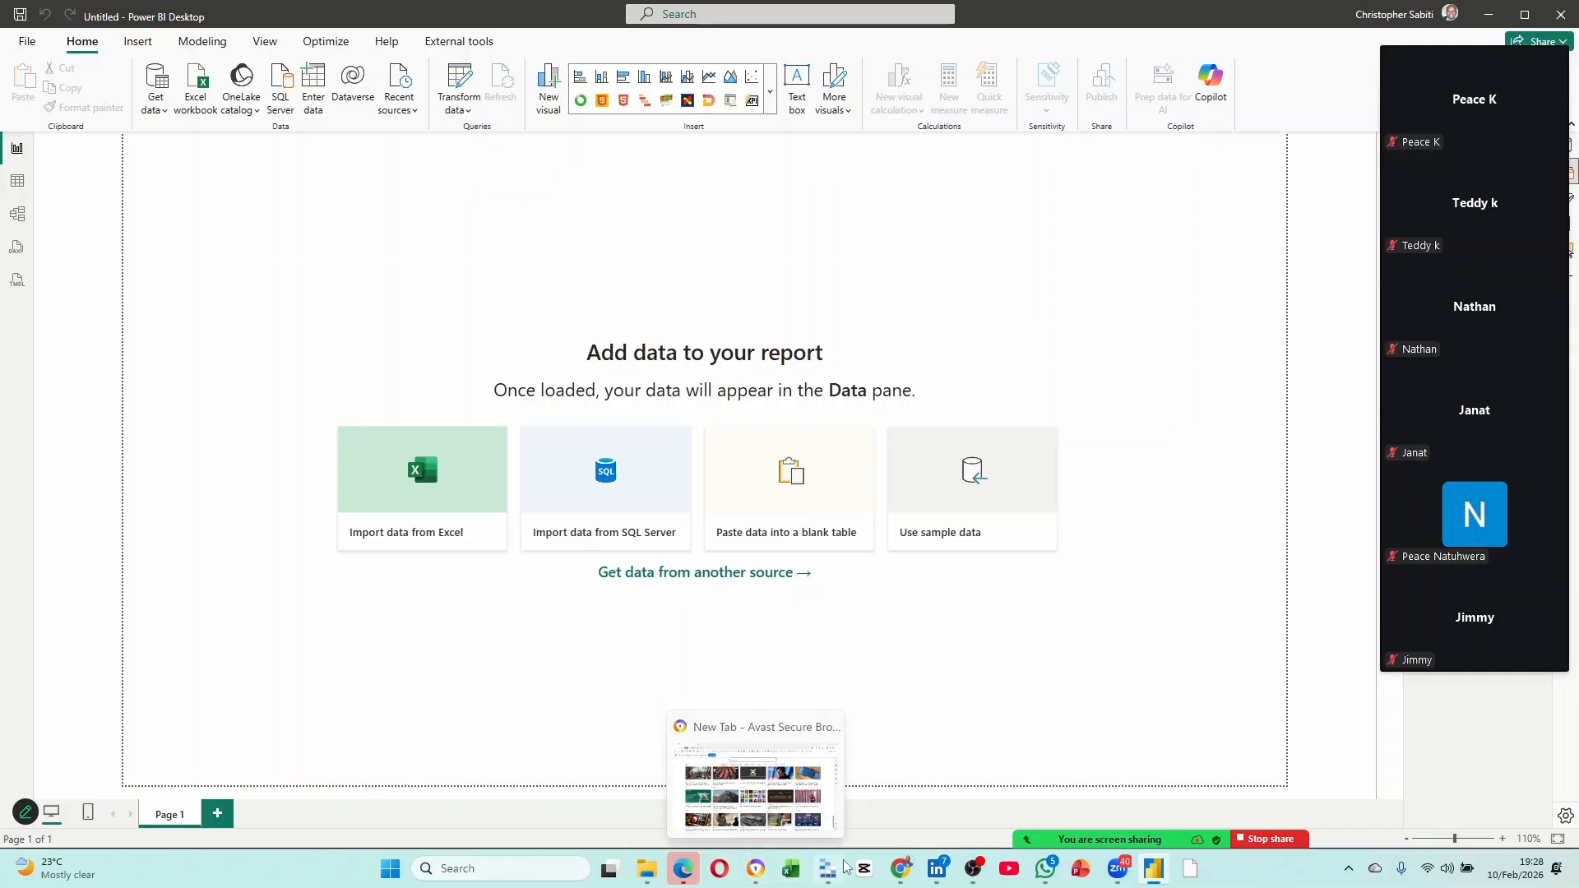
Switch back to the course page in Chrome and open the Gemini Lesson Helper for lesson 2.3 Cleaning and Preparing Data in Module 2.
click(900, 879)
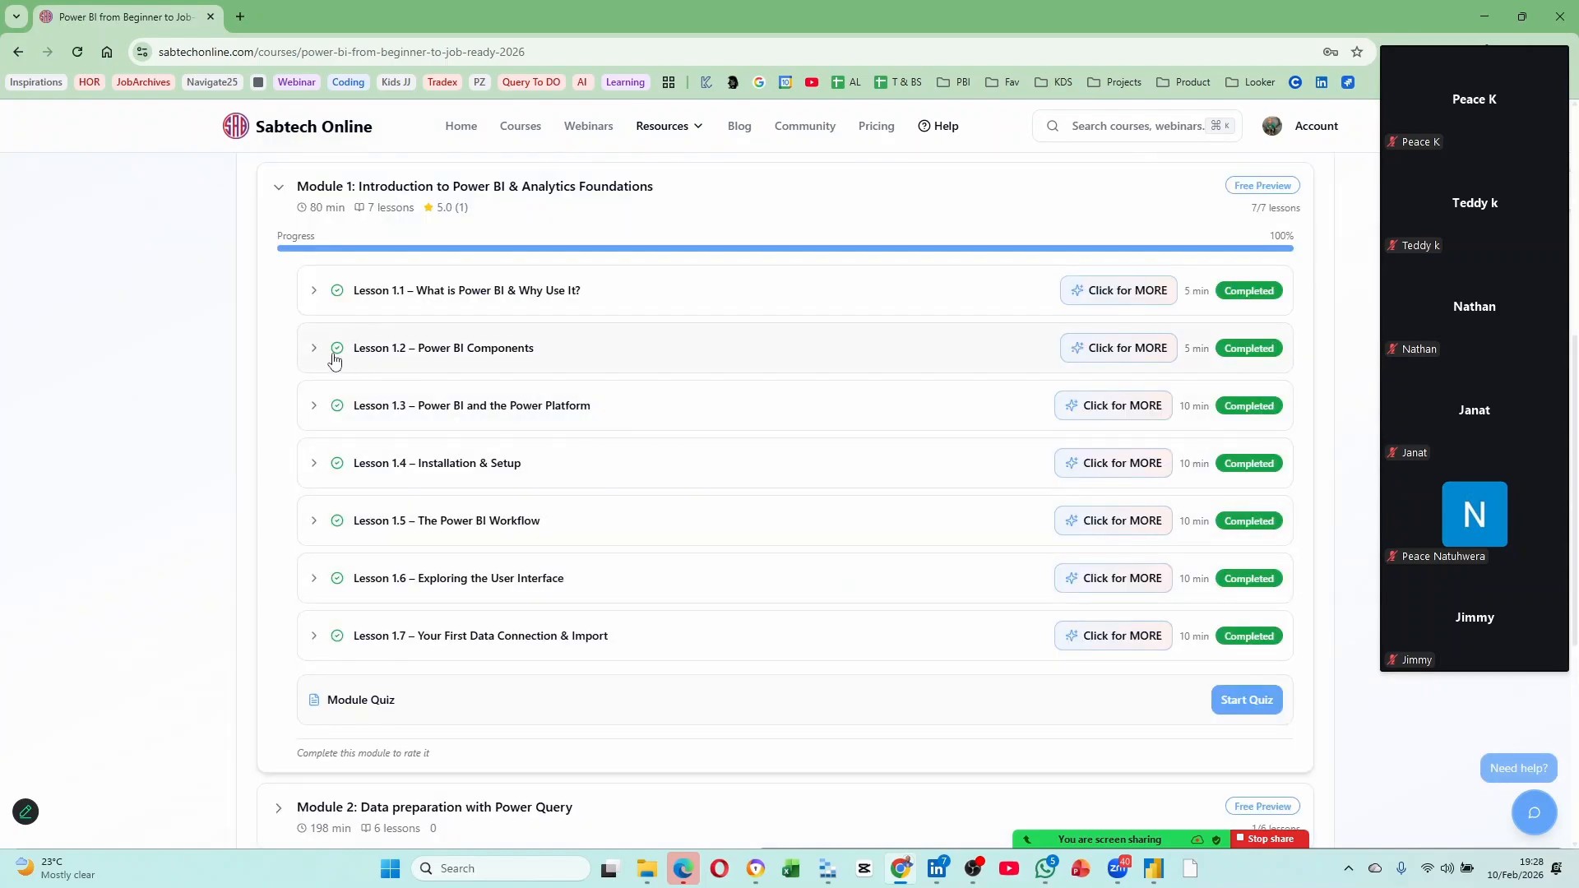
click(292, 194)
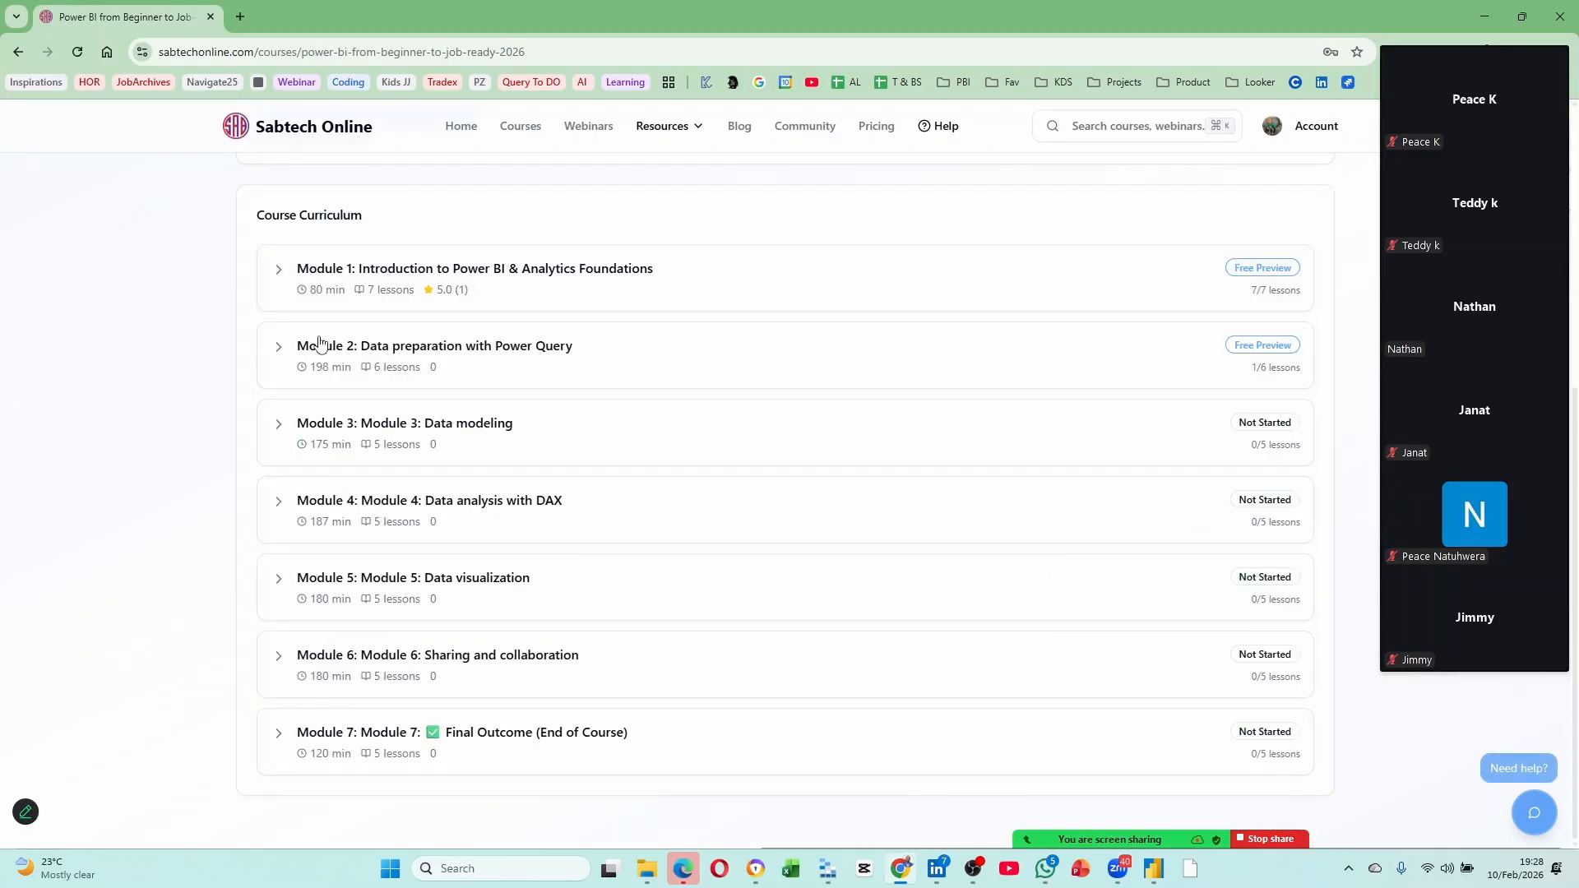
click(349, 356)
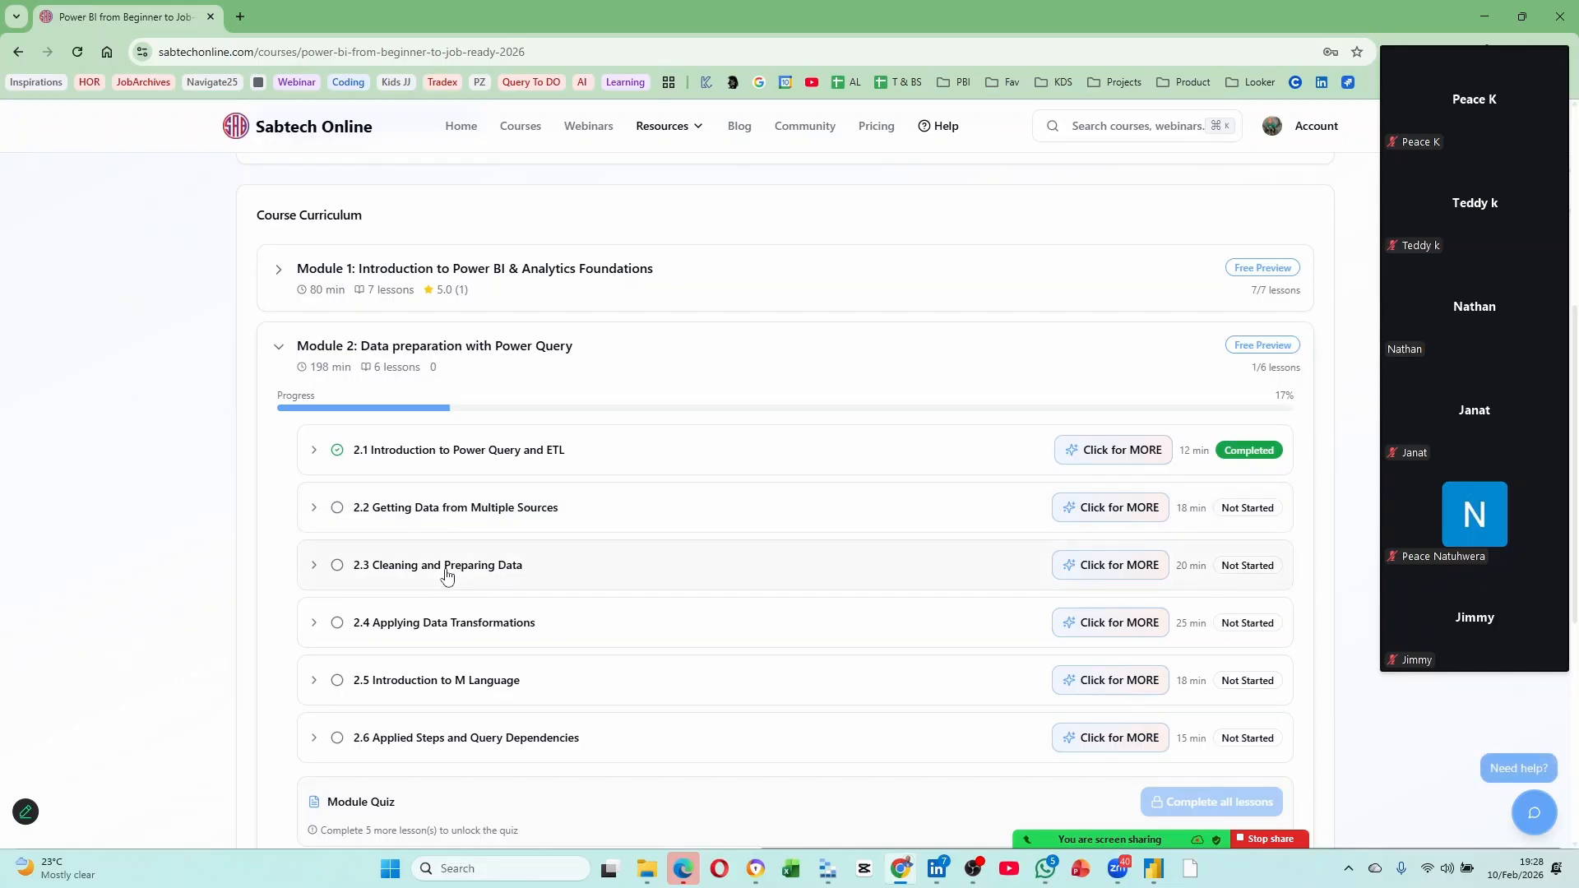
click(1125, 564)
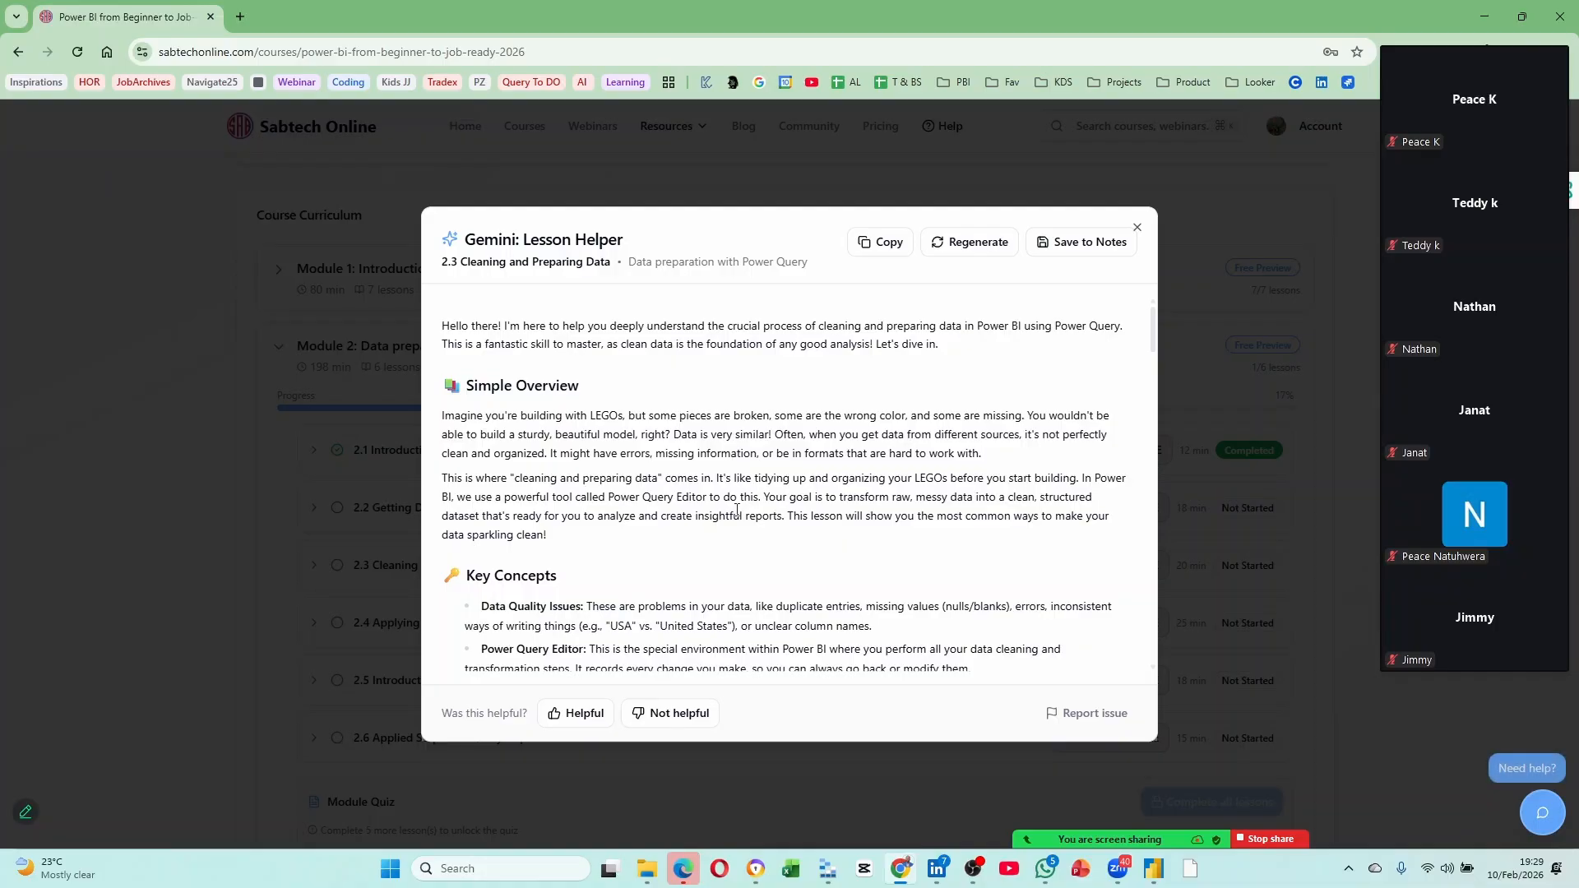
Read the Simple Overview and Key Concepts of the lesson helper, briefly highlighting the word "Load" in the ETL Process entry.
scroll(729, 526, down, 1)
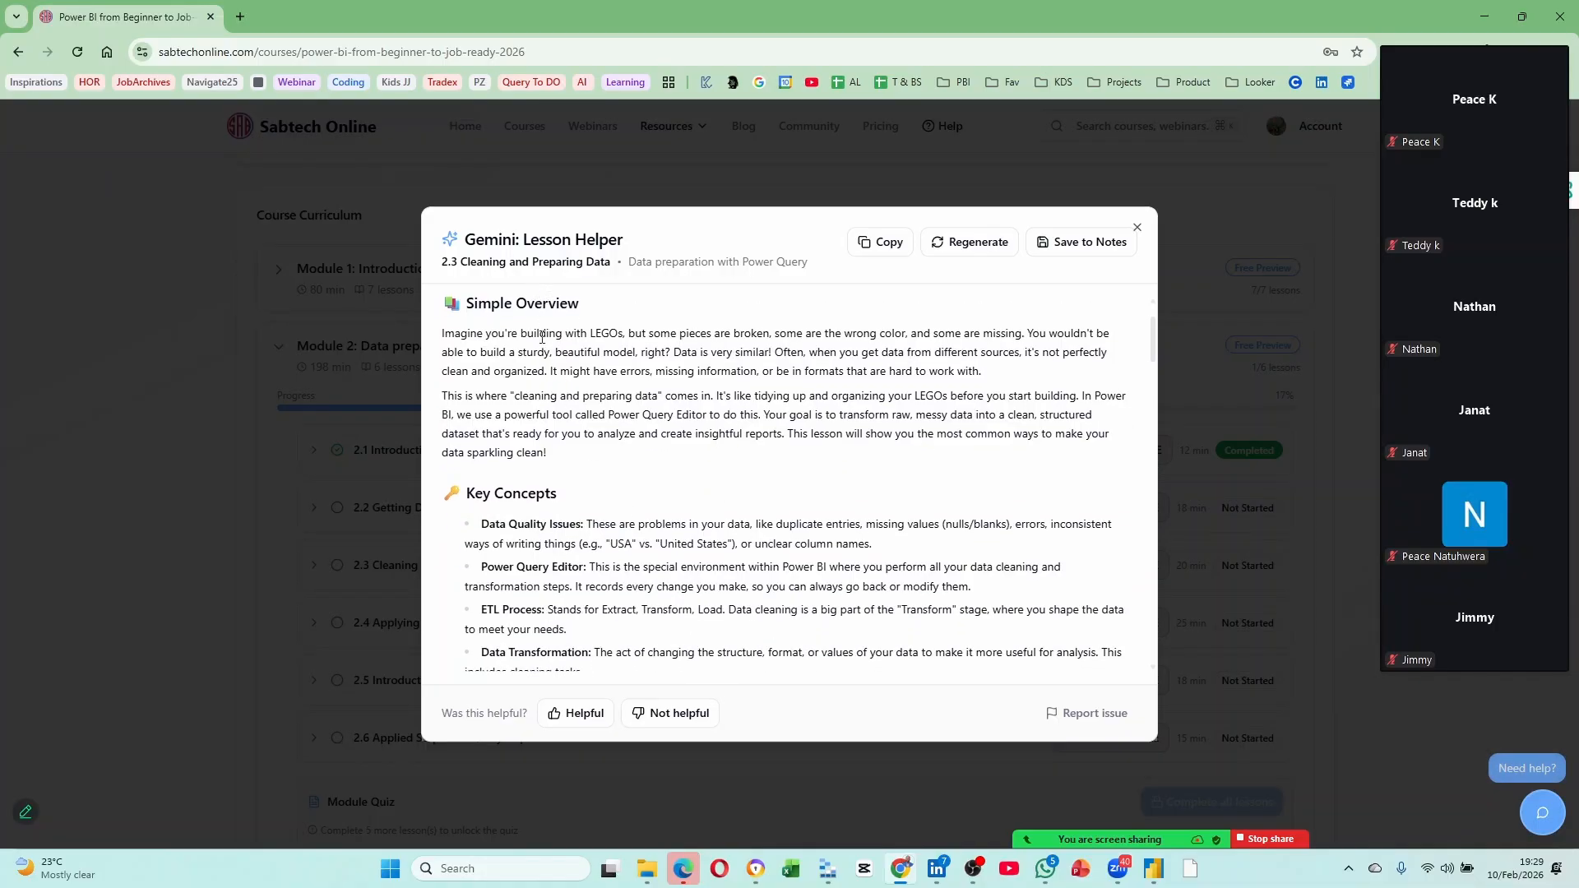
scroll(541, 362, up, 1)
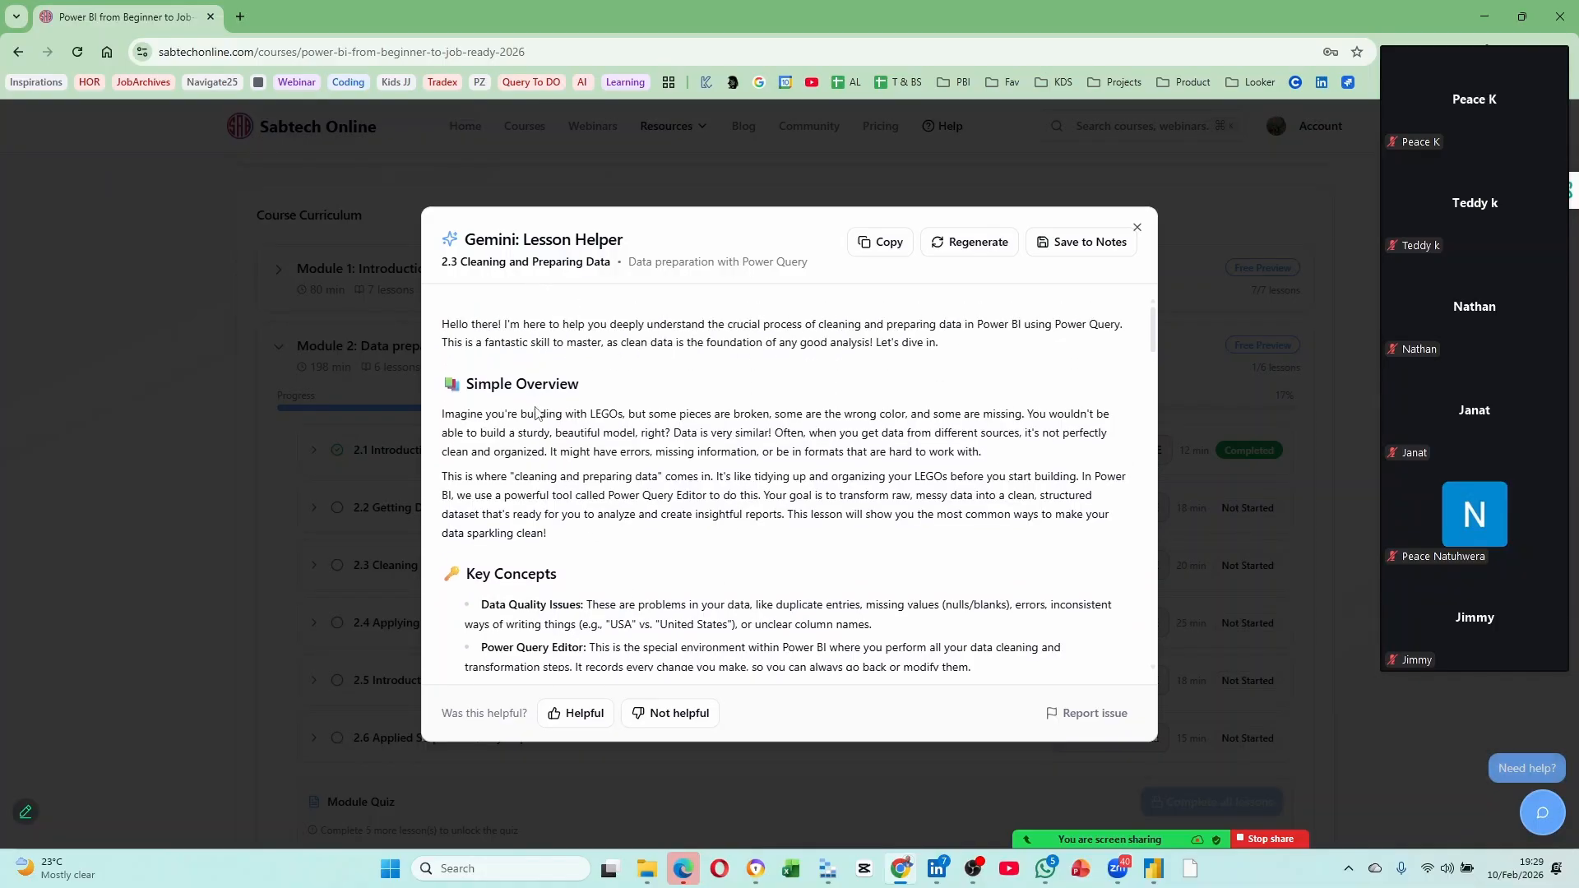
scroll(543, 412, down, 3)
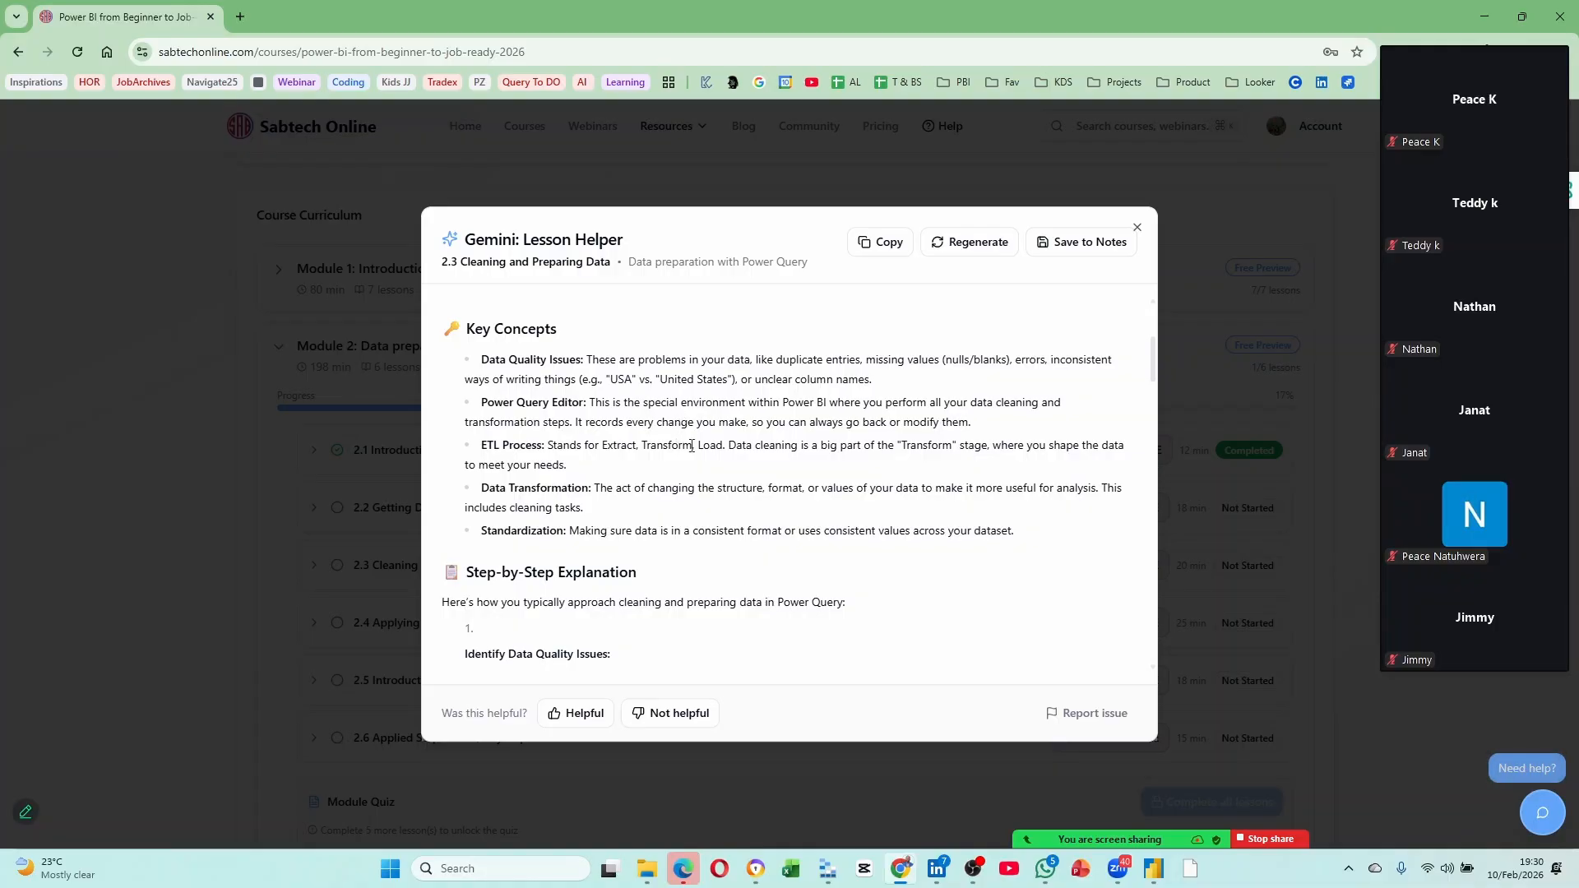
drag(694, 445, 726, 445)
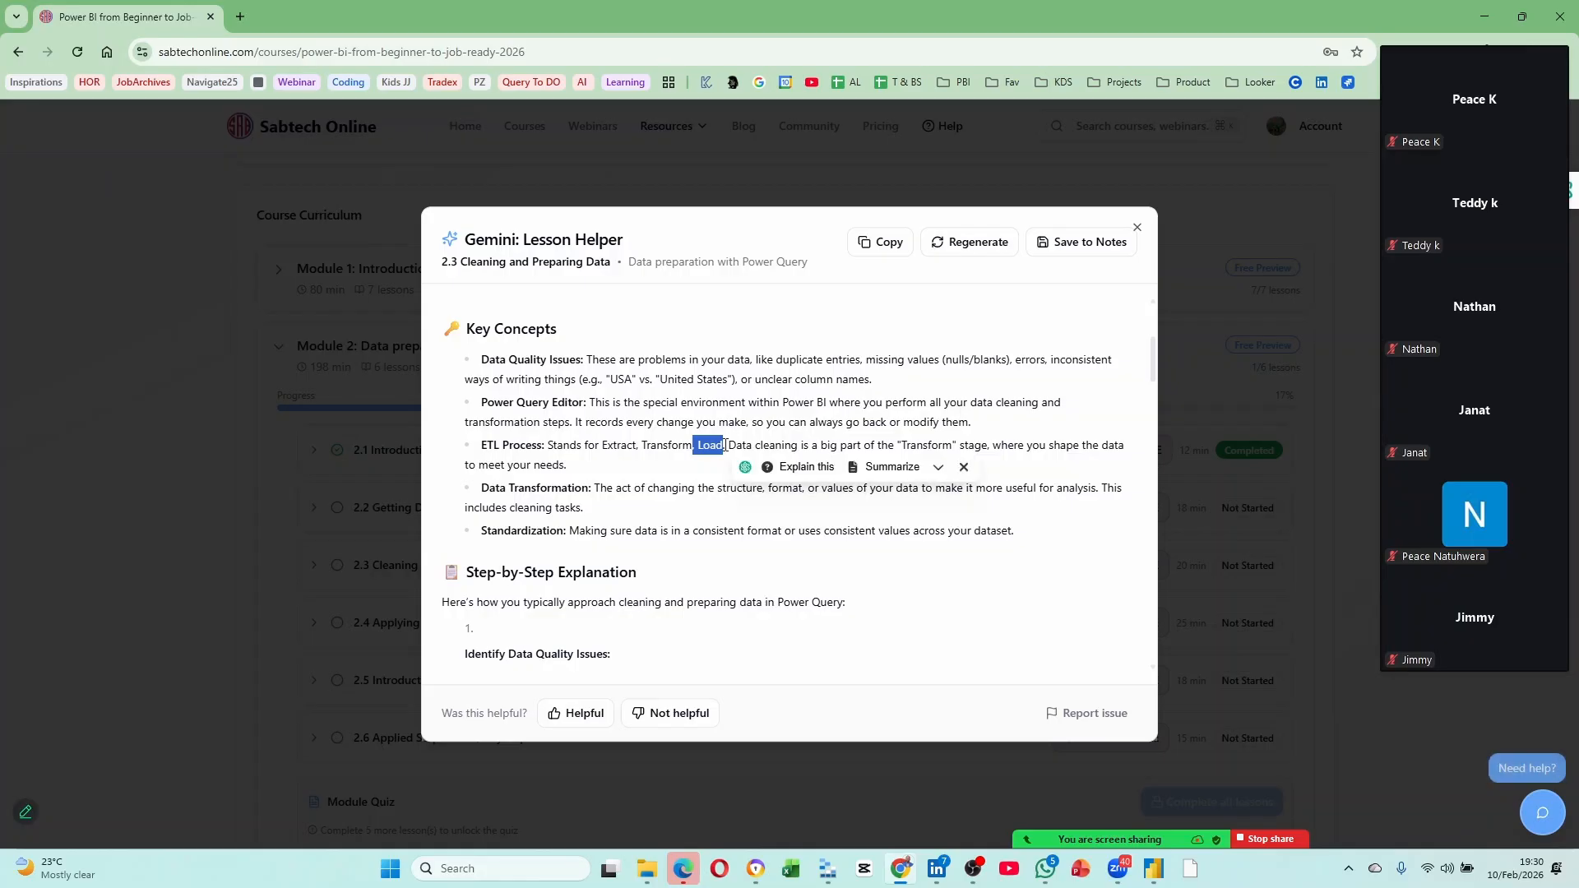
click(699, 516)
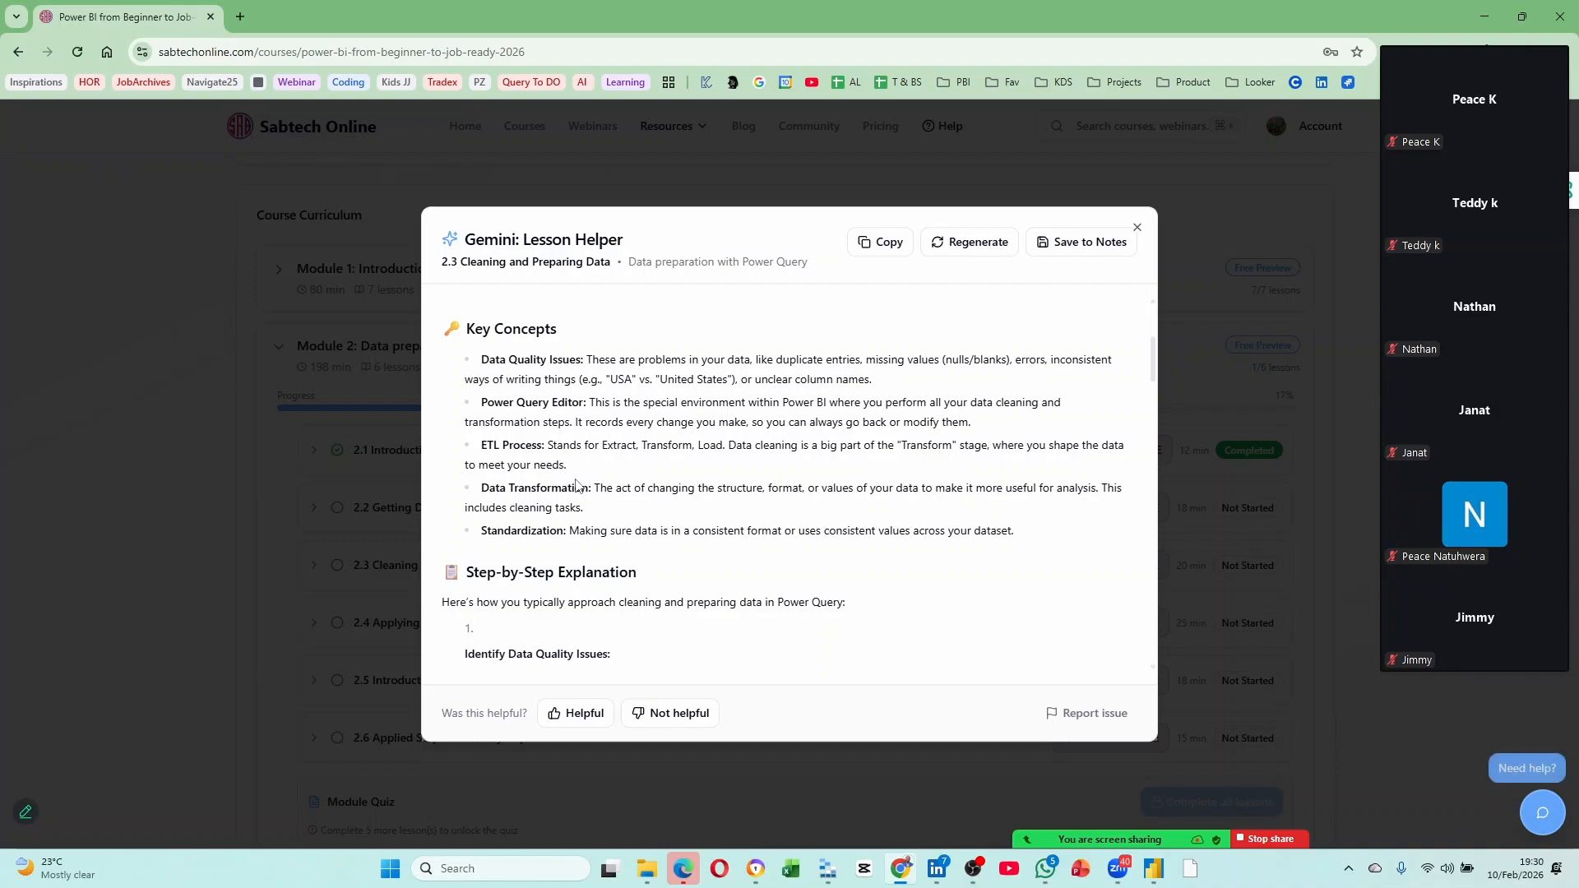
Read the Step-by-Step Explanation and highlight the checks under Scan Your Data, from duplicate rows to incorrect data types.
scroll(567, 485, down, 2)
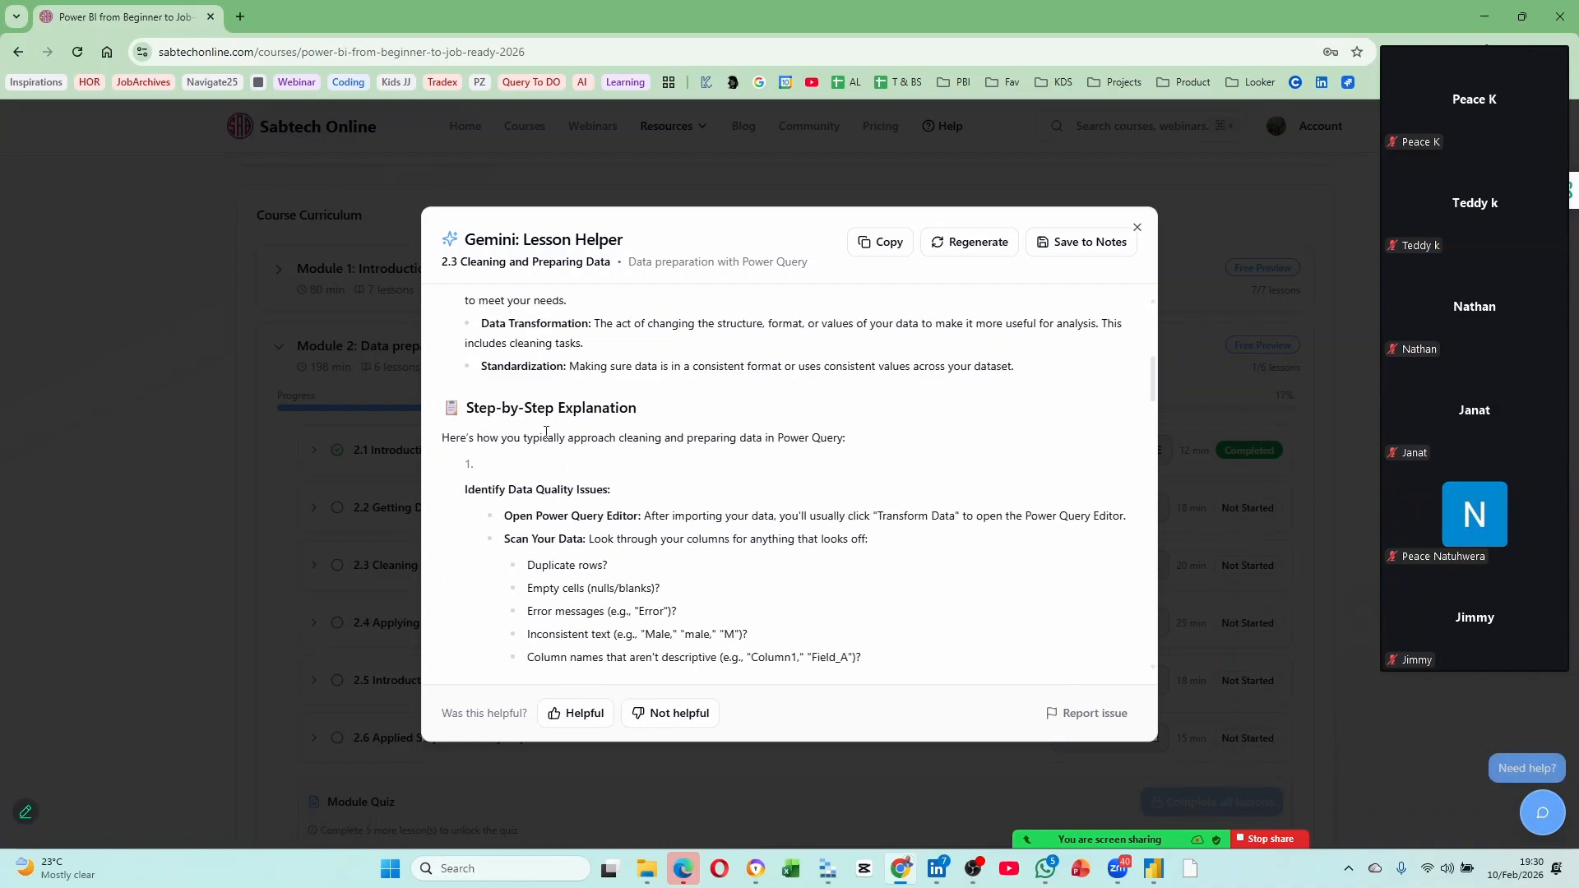
scroll(579, 438, down, 1)
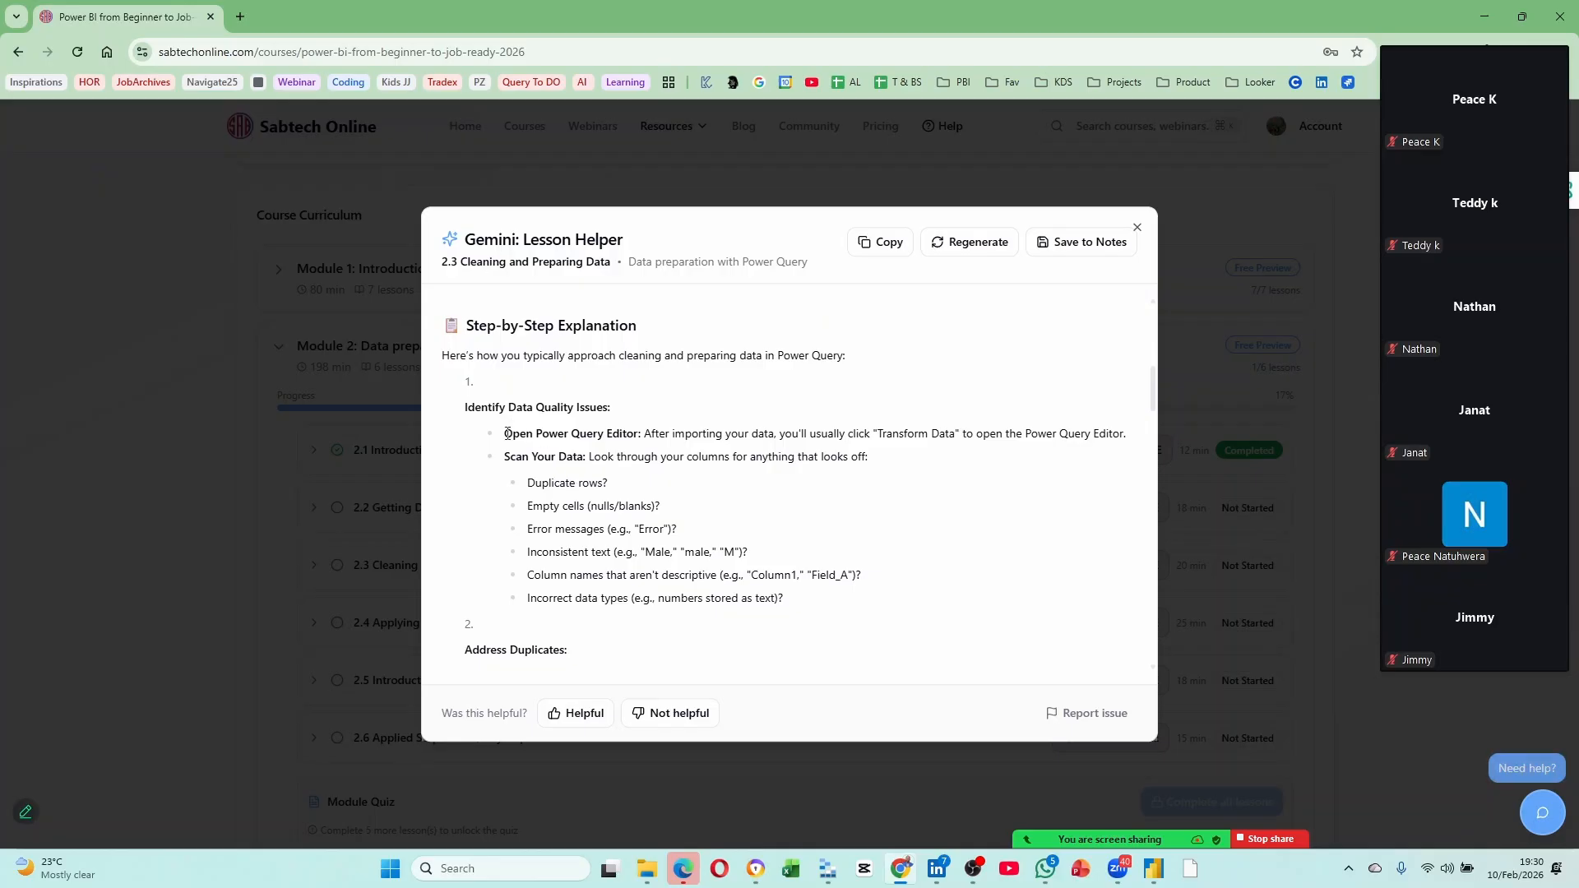
drag(504, 456, 649, 509)
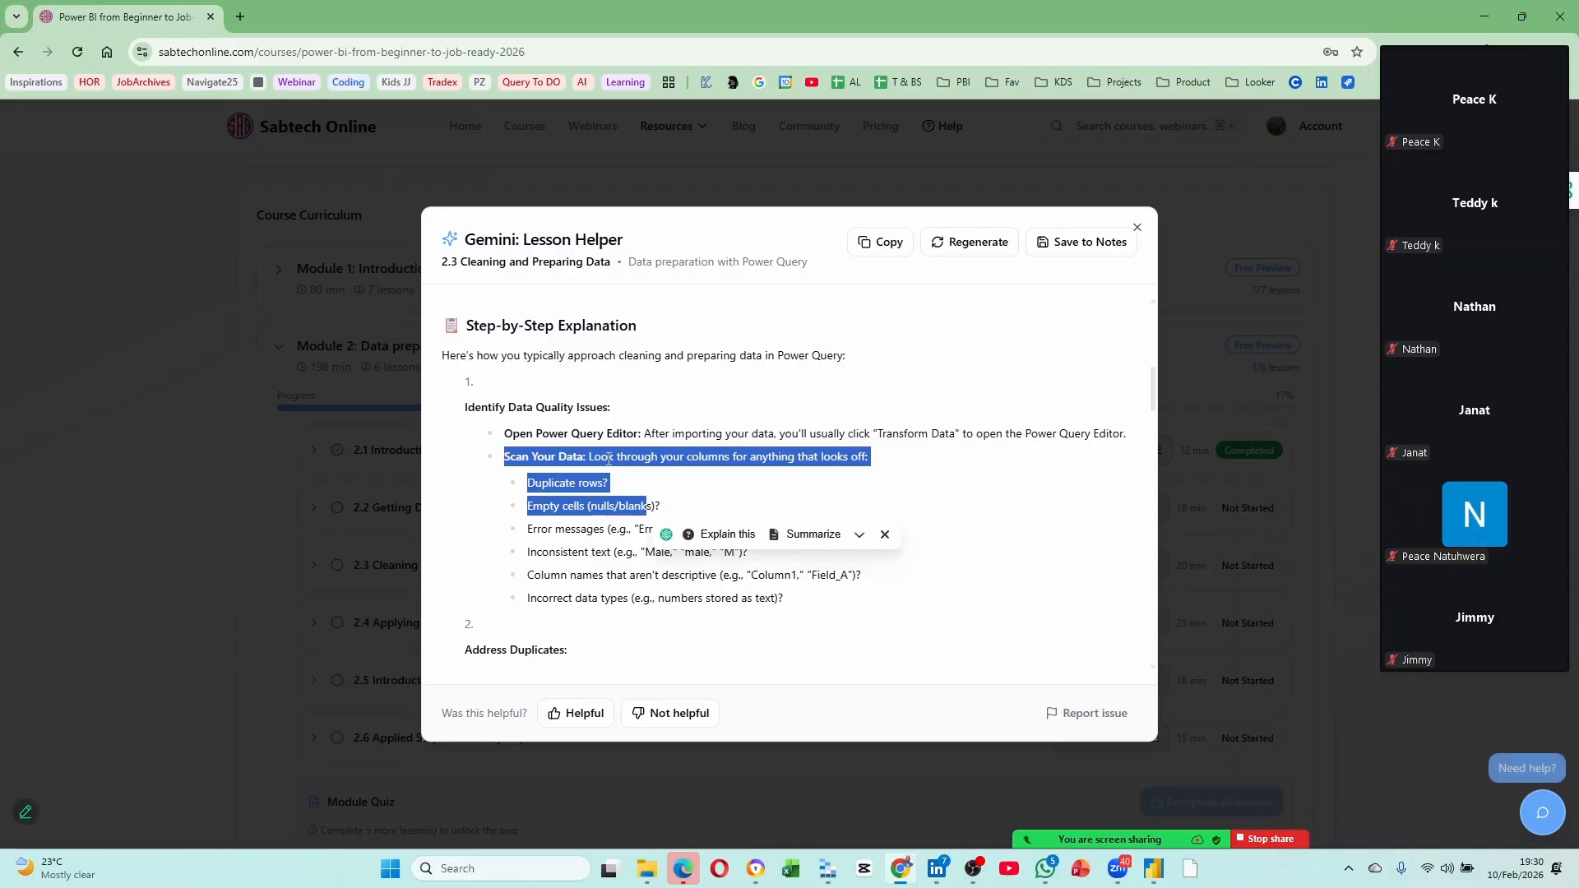
click(654, 462)
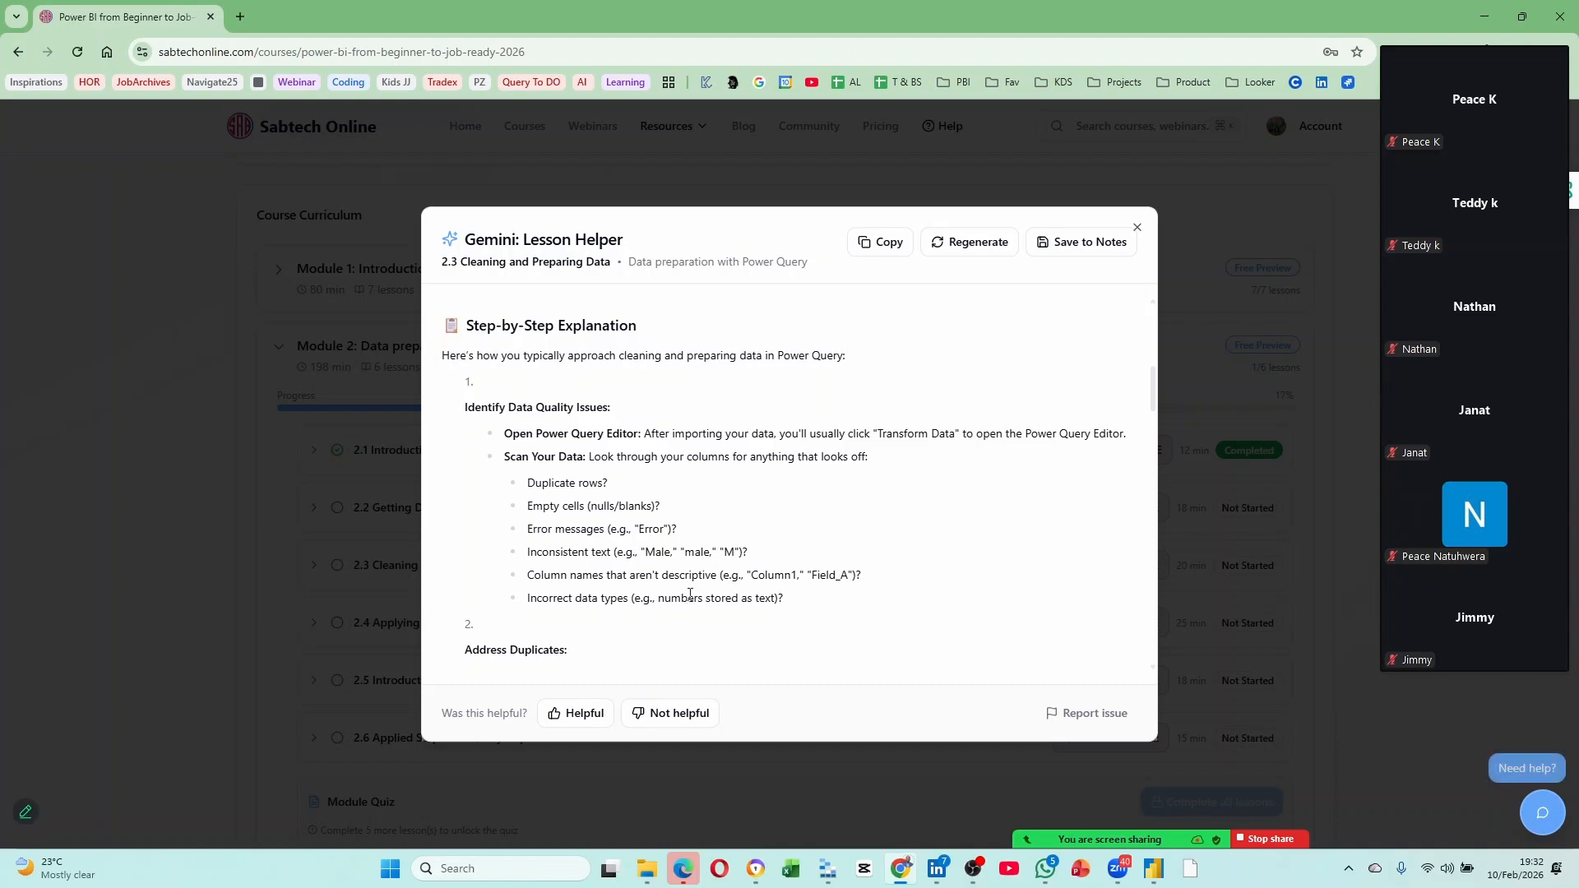
drag(527, 483, 805, 602)
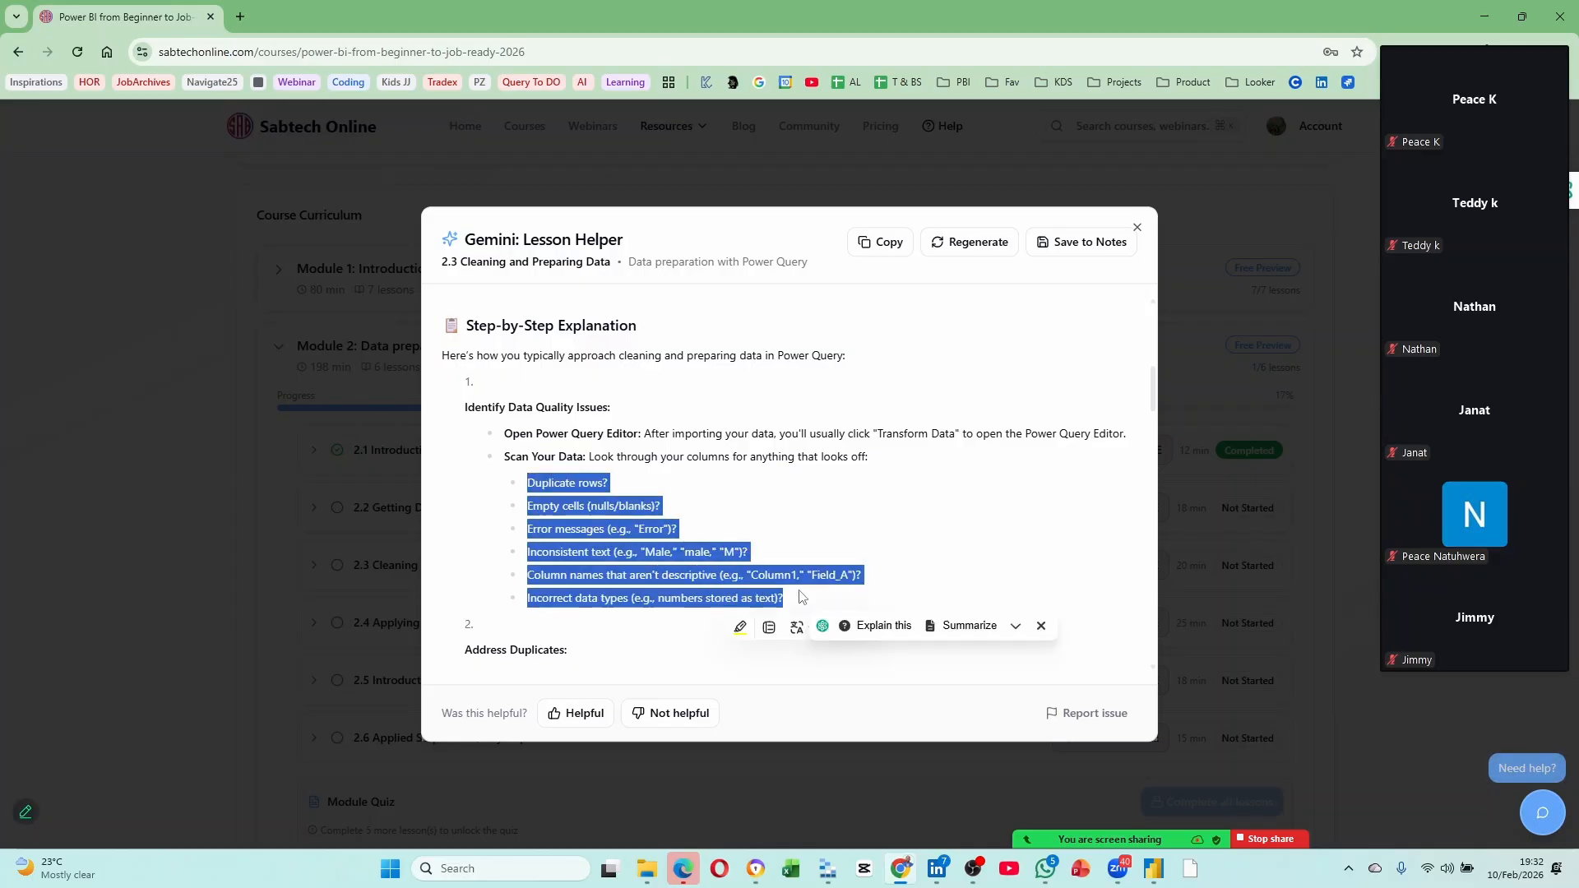
Highlight the data quality checks under Scan Your Data once more, from duplicate rows to incorrect data types, and clear the highlight.
click(591, 489)
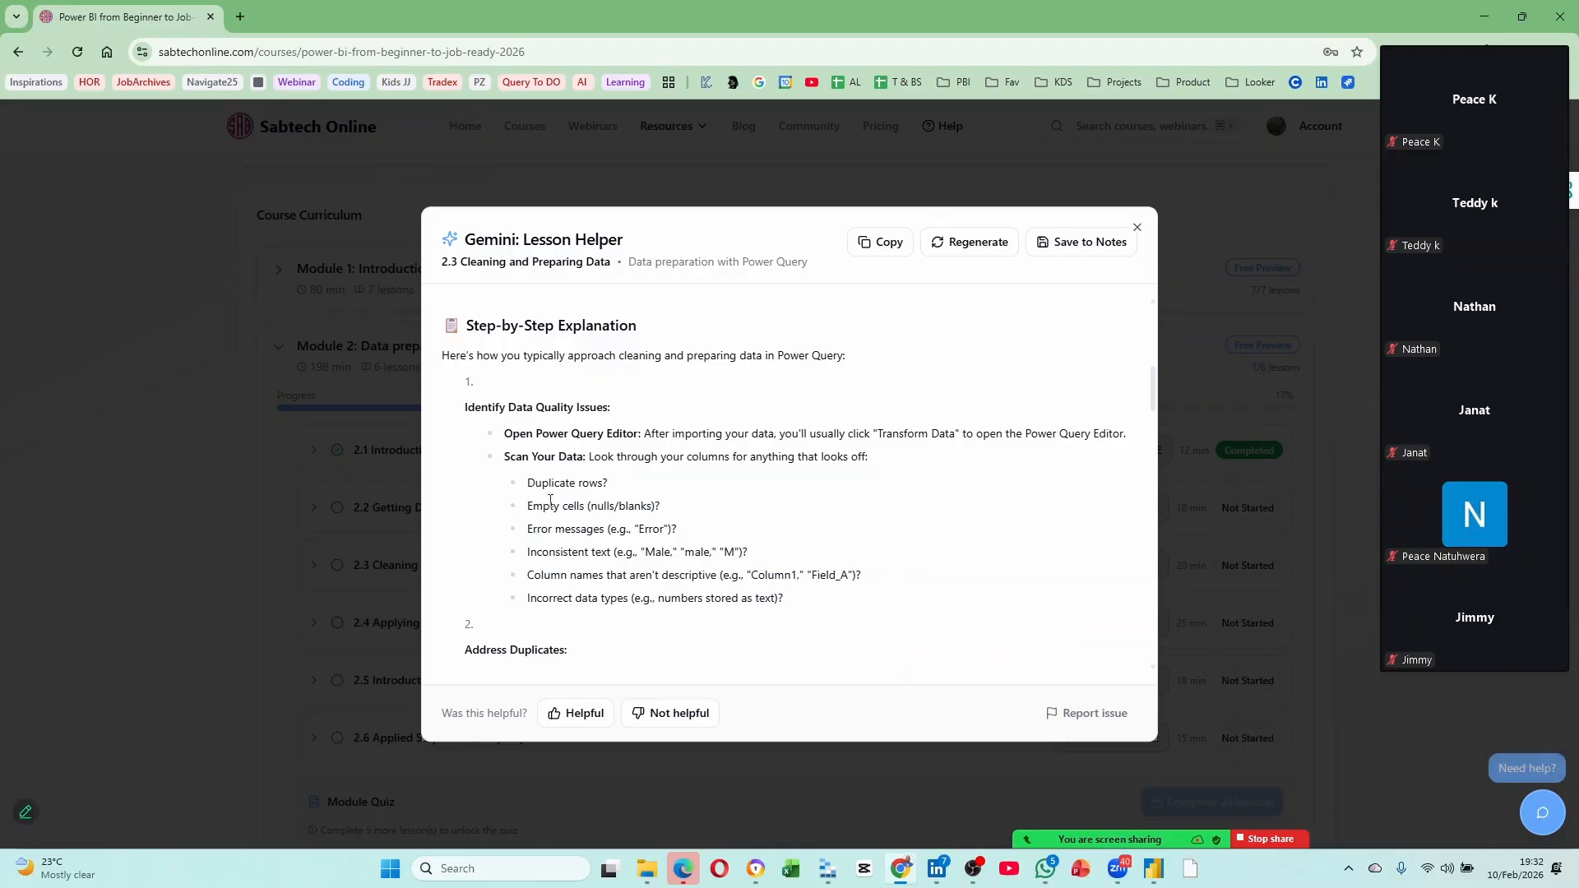
drag(528, 483, 774, 605)
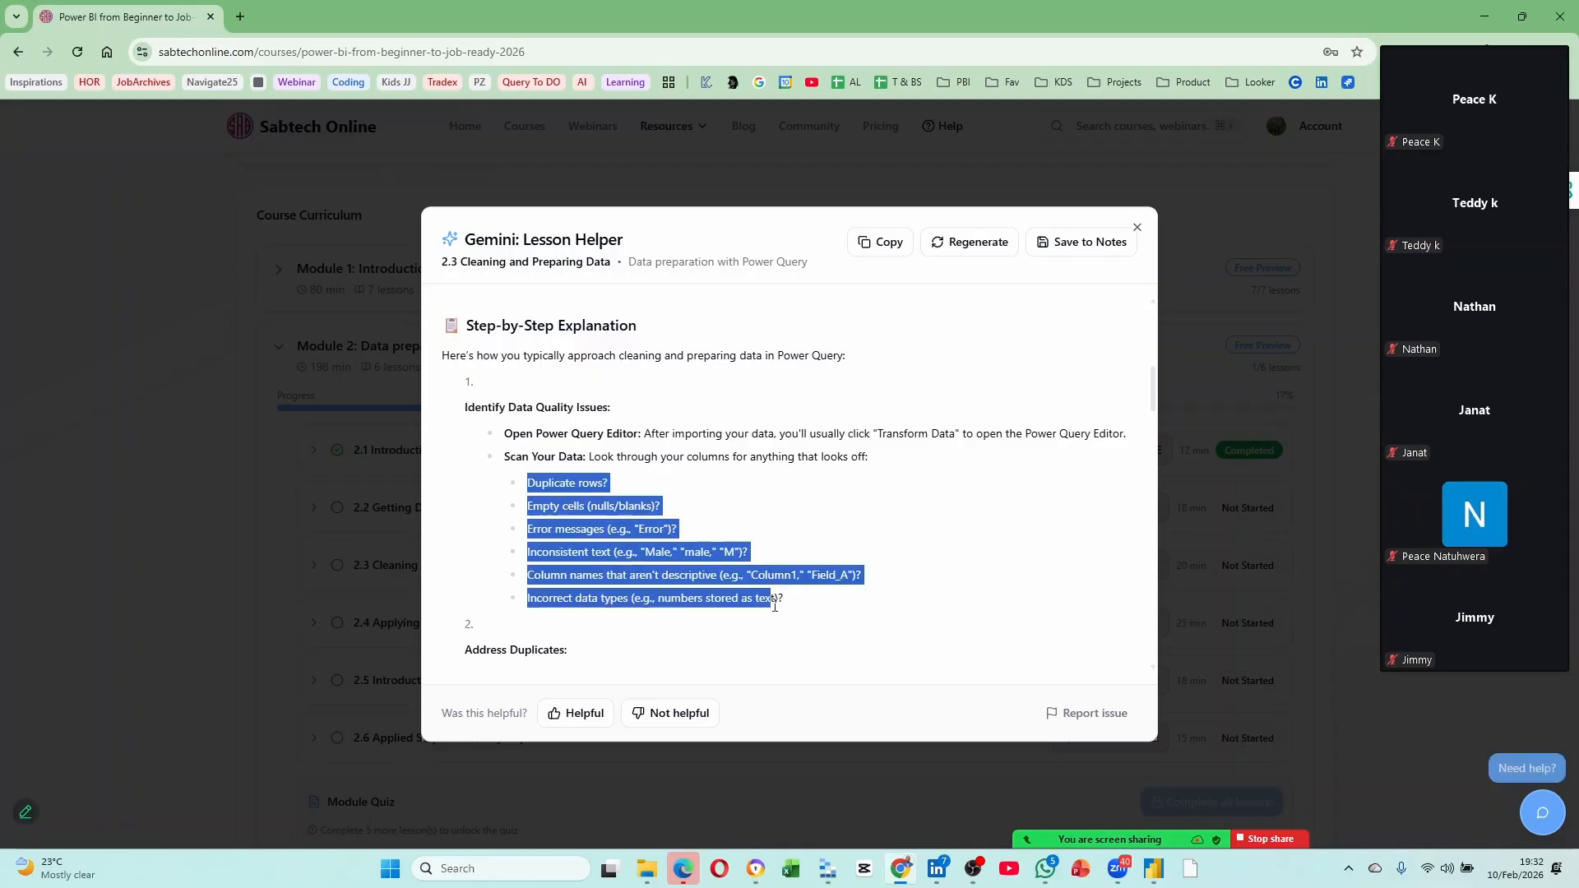
click(783, 590)
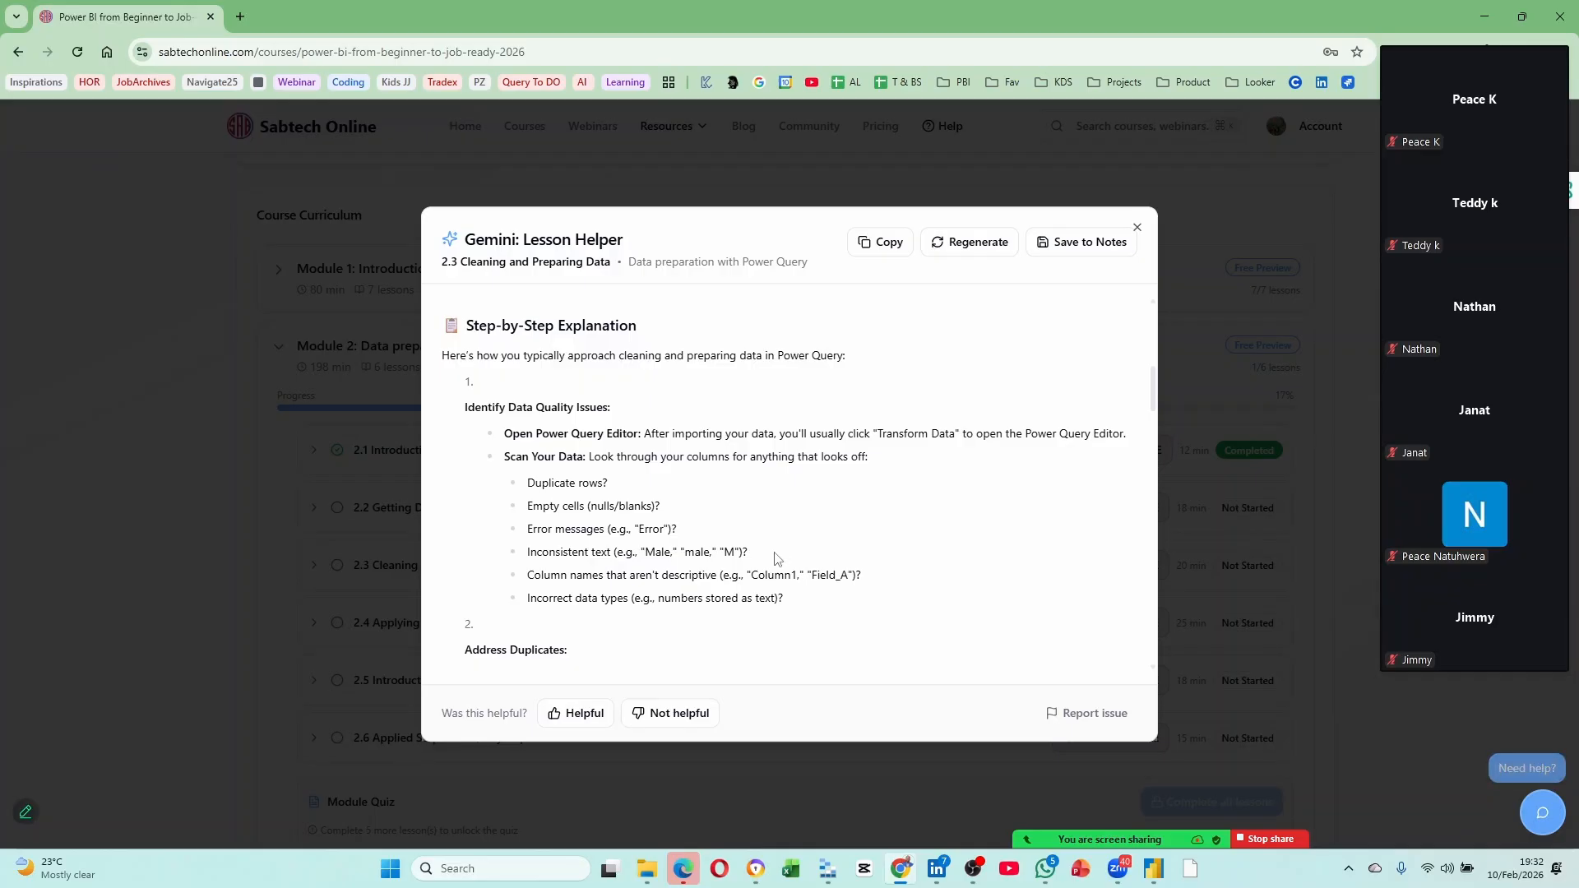
Read the explanation steps on addressing duplicates, handling null and blank values, renaming and formatting columns, and standardizing data formats.
scroll(775, 564, down, 3)
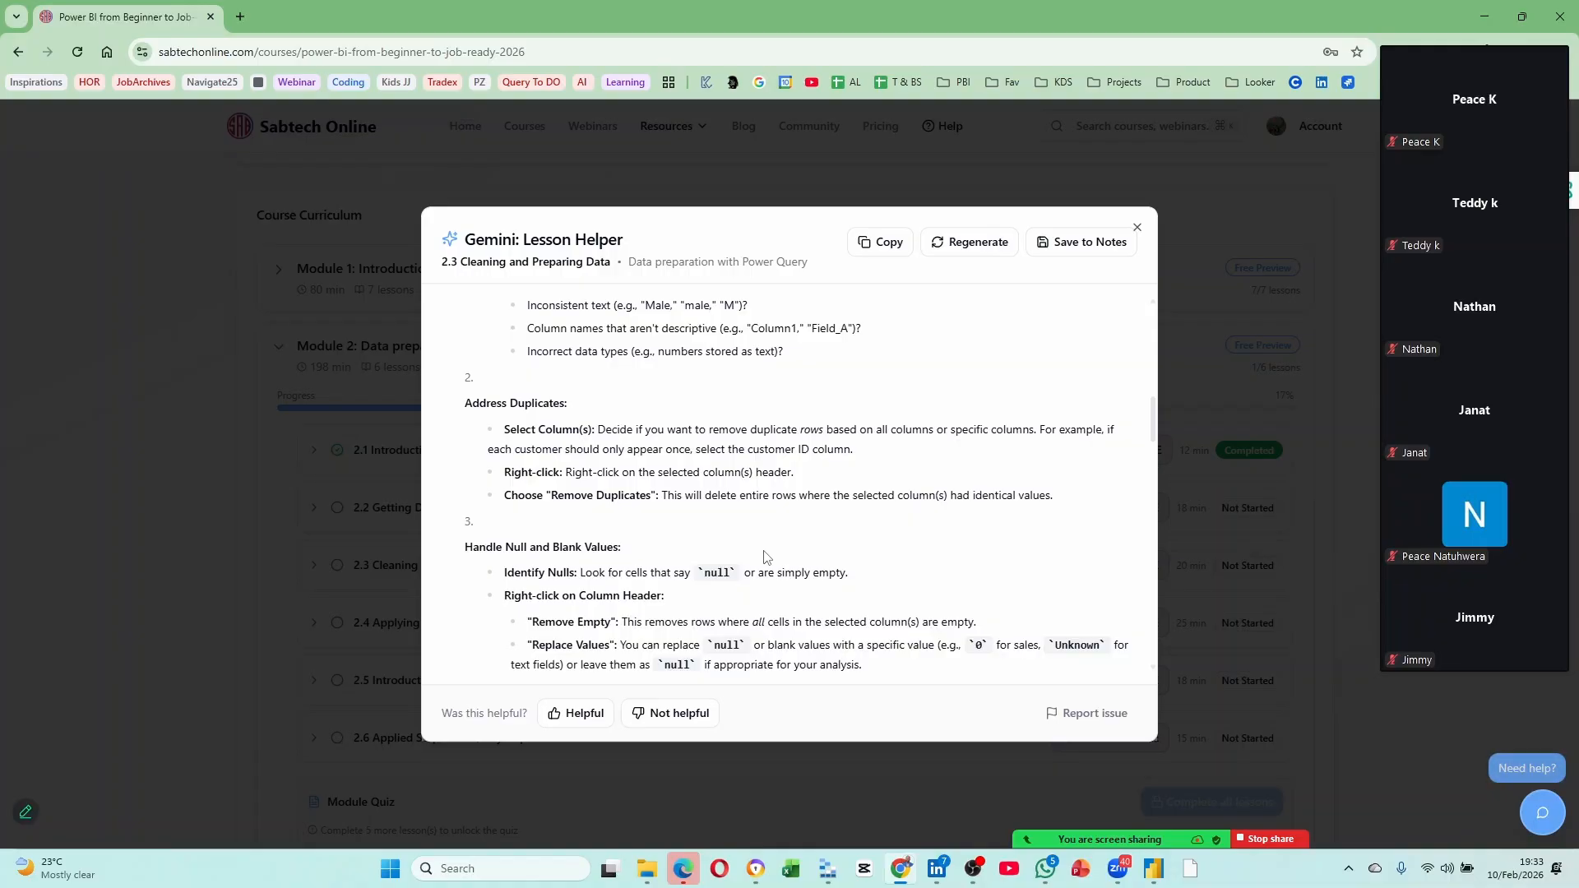
scroll(576, 491, down, 1)
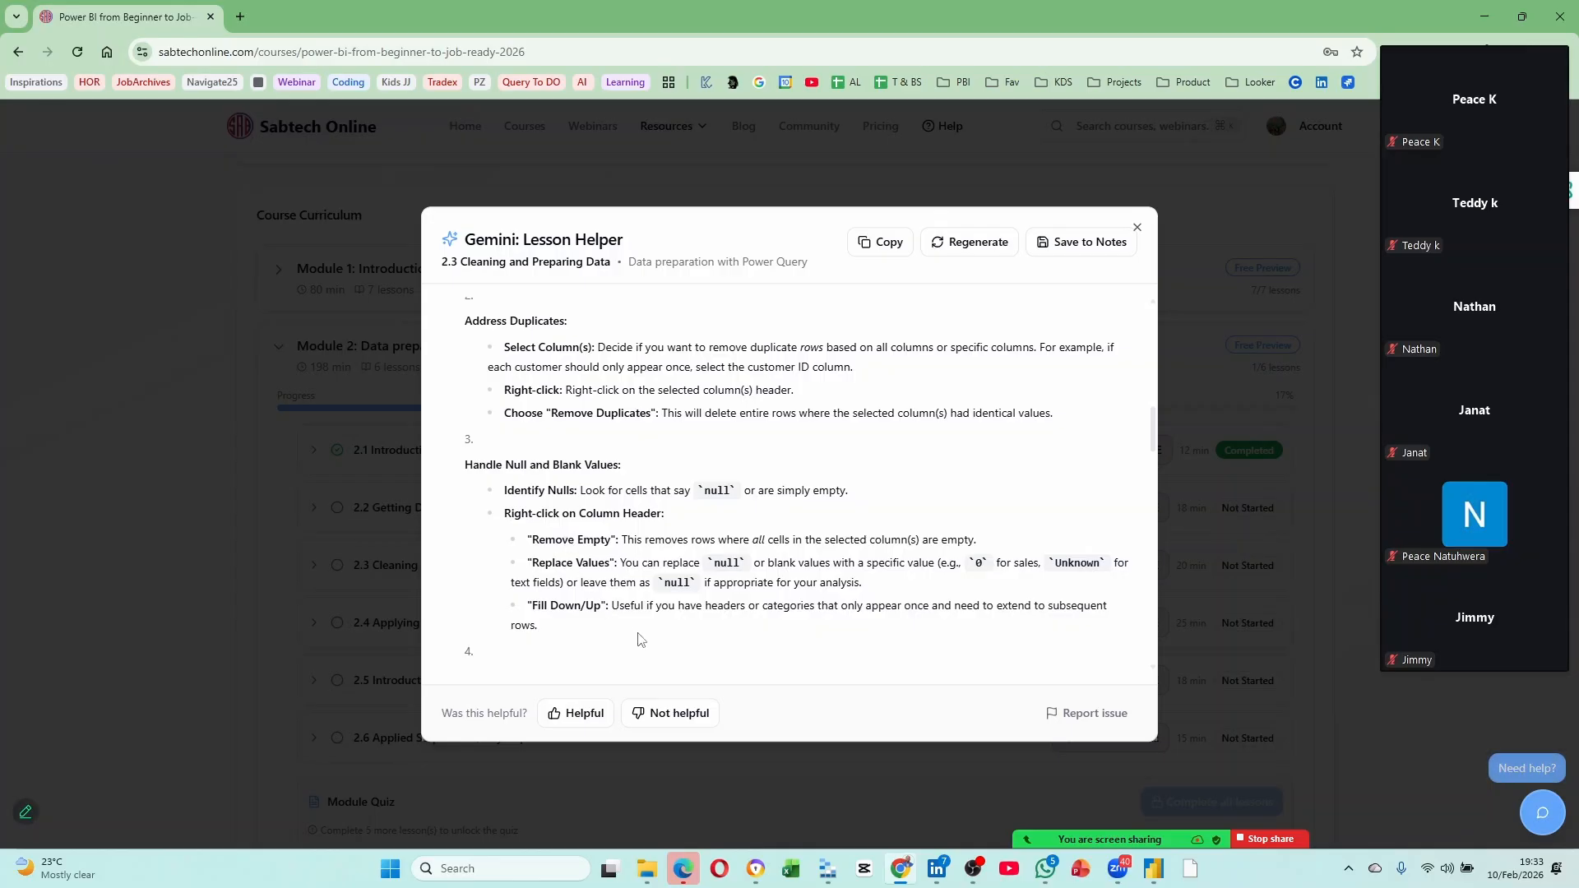
scroll(649, 614, down, 2)
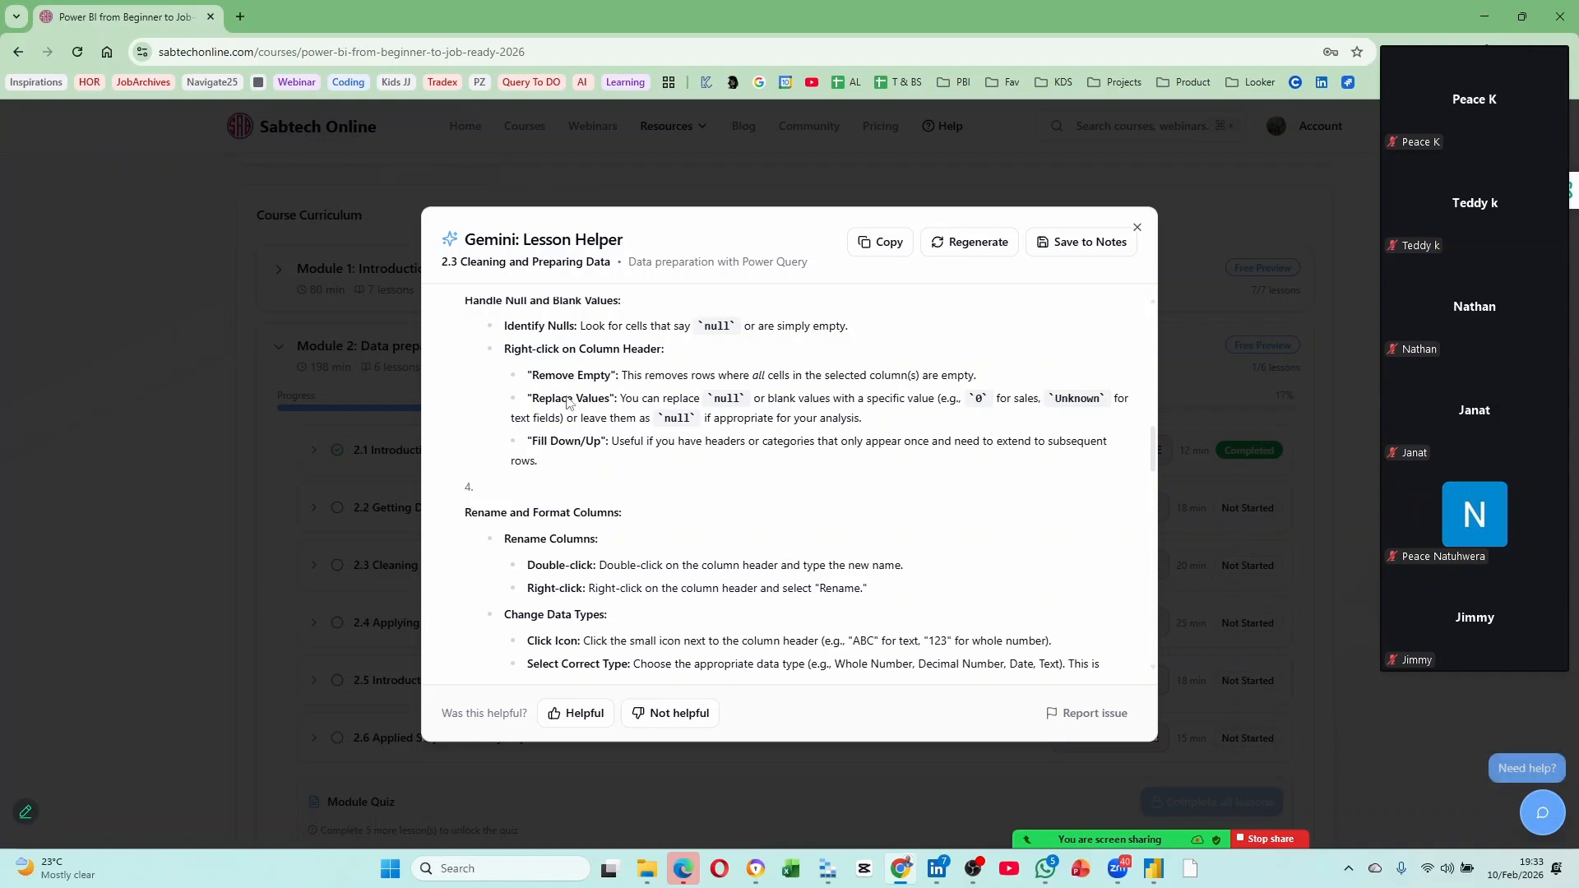
scroll(557, 399, down, 2)
scroll(566, 368, down, 2)
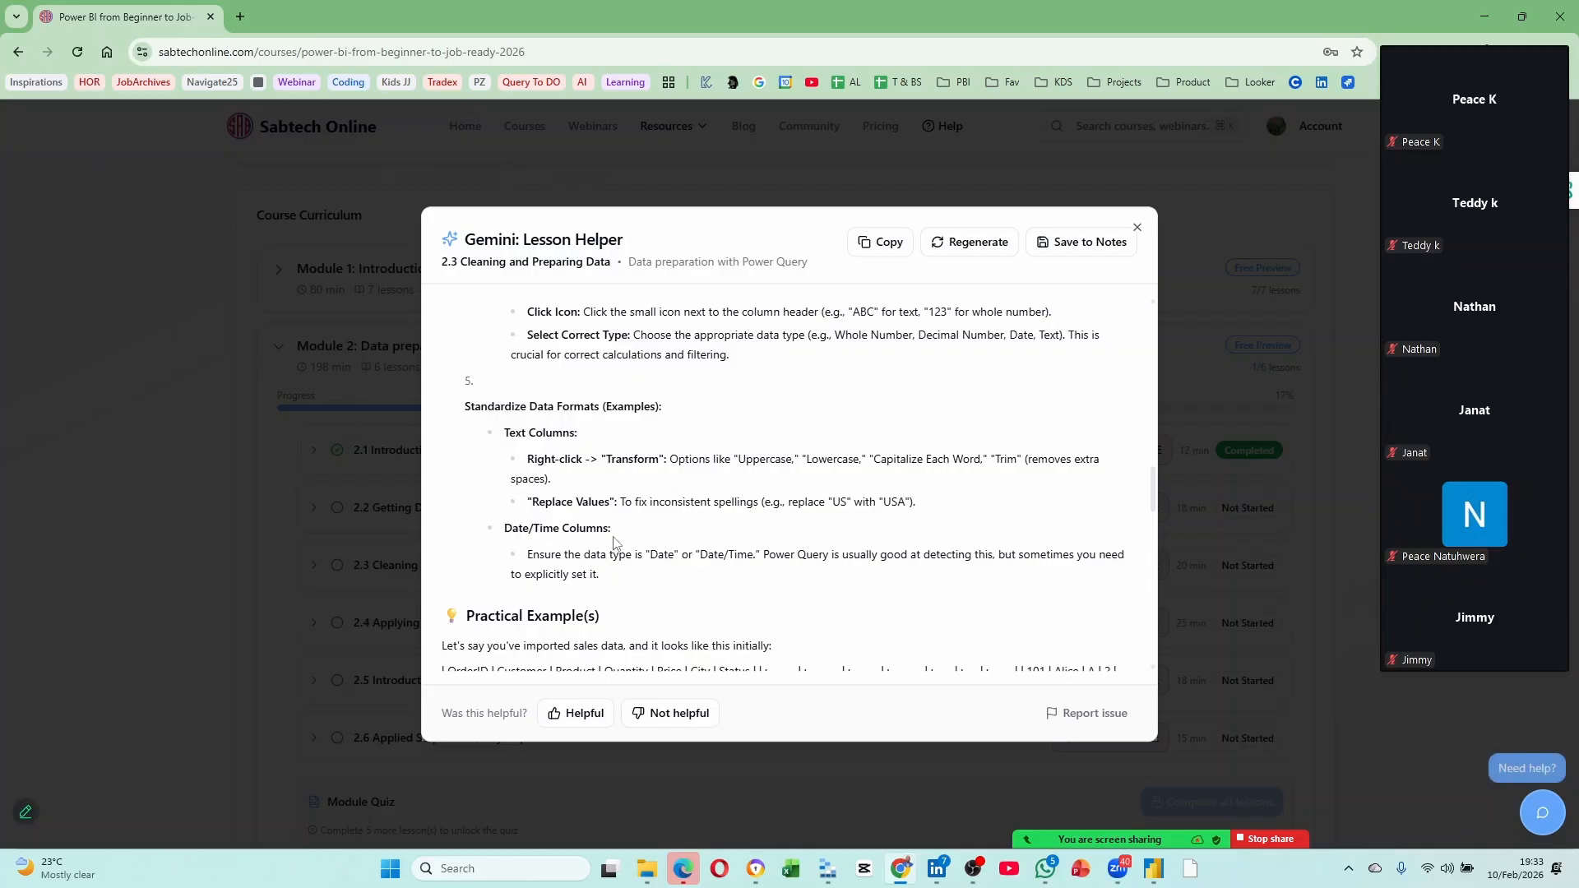
Go through the Practical Example(s) and Common Mistakes to Avoid, highlighting the "Not saving steps" entry.
scroll(615, 544, down, 3)
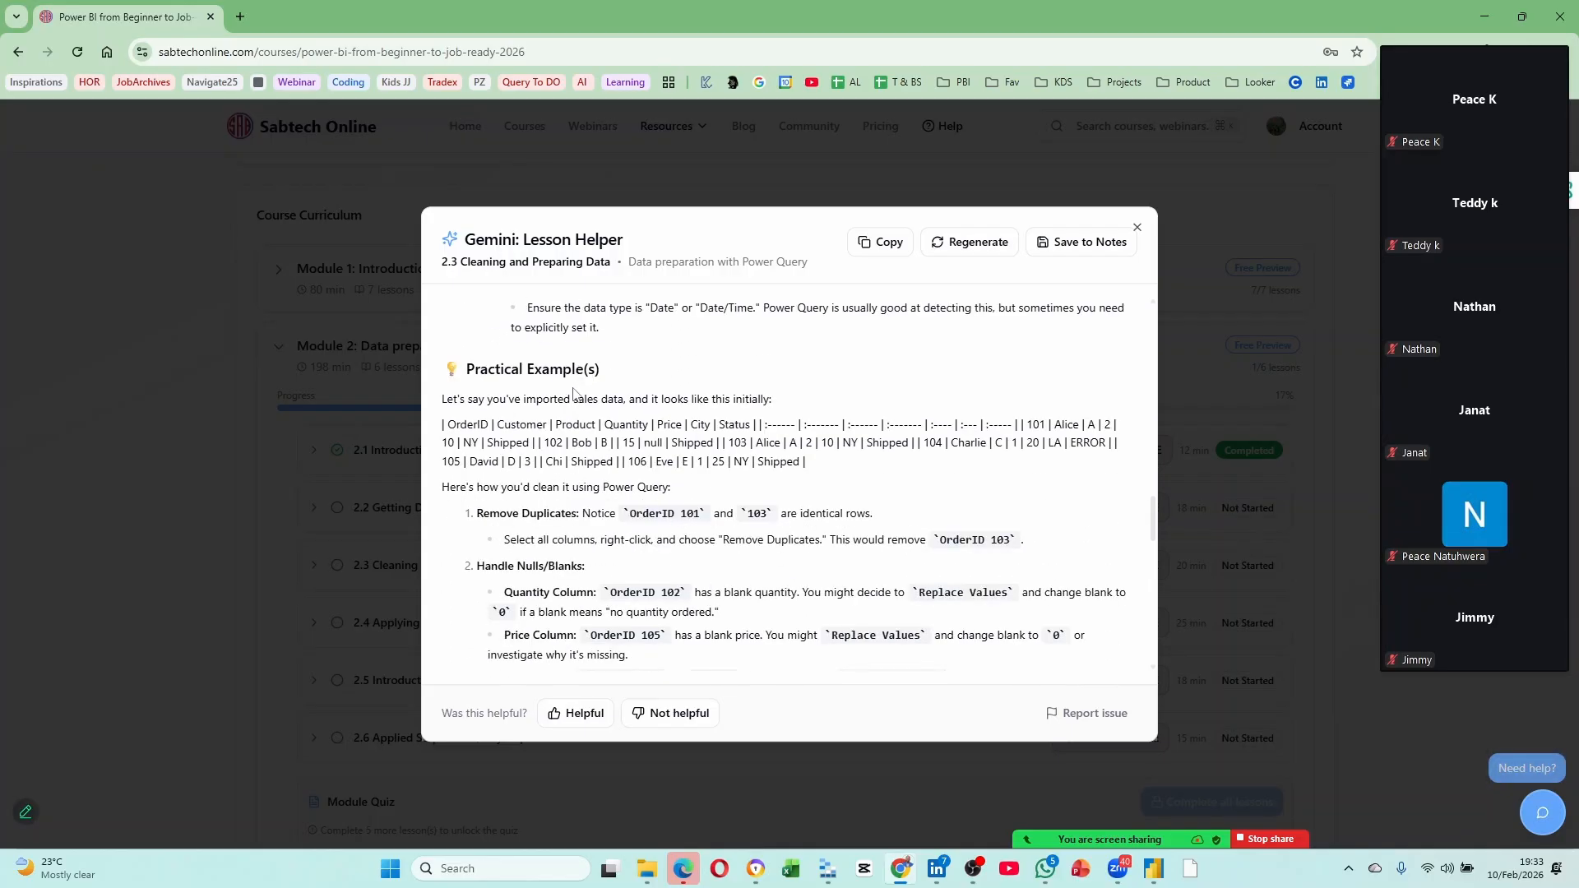
scroll(765, 485, down, 3)
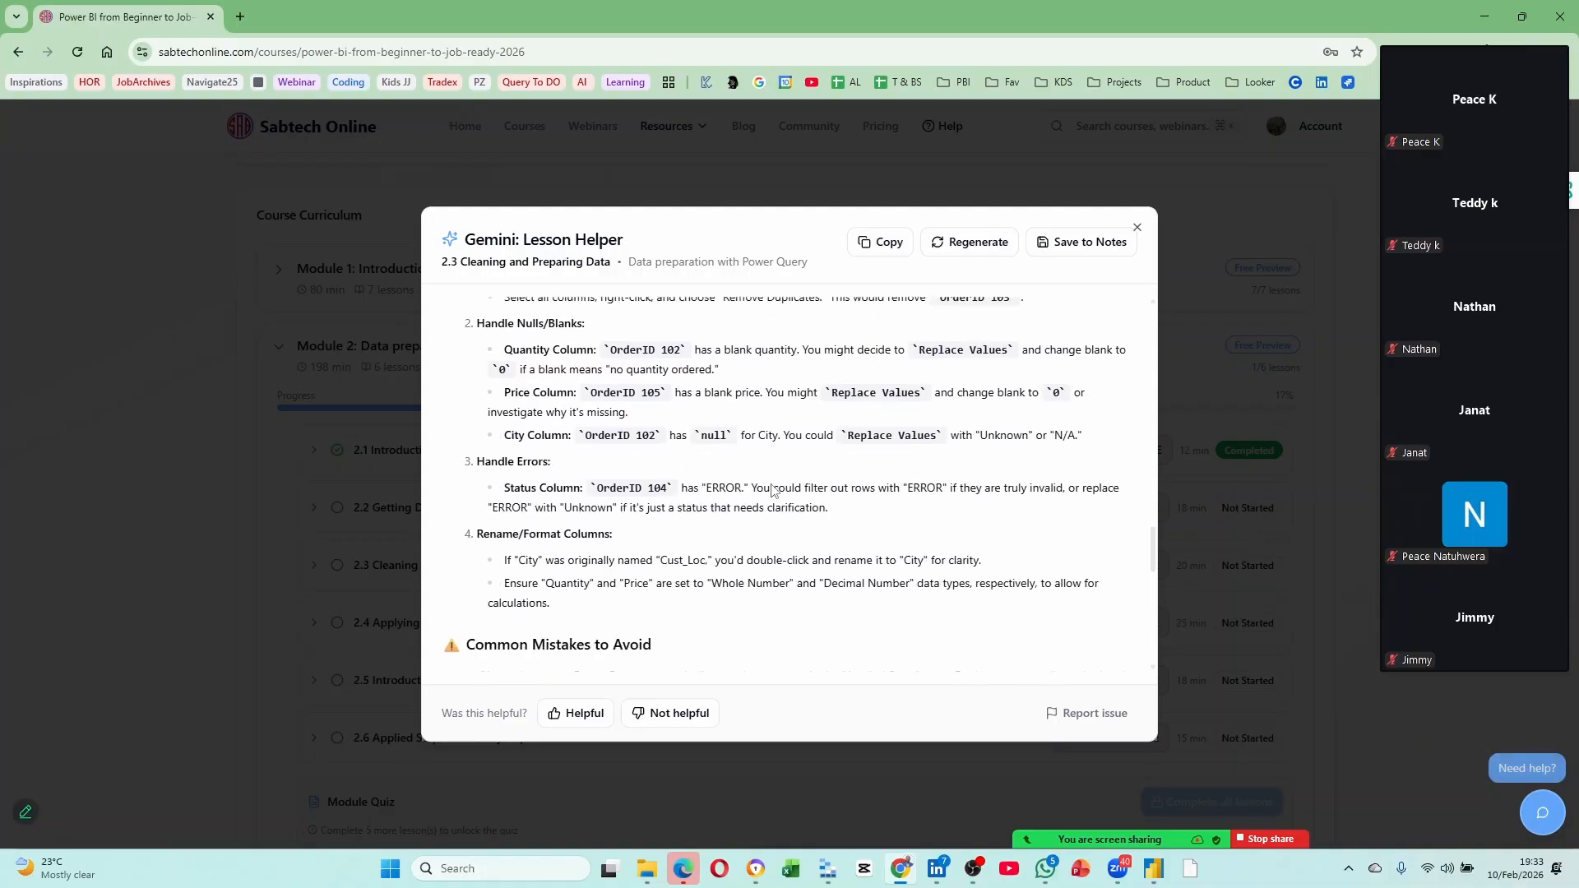
scroll(736, 487, down, 2)
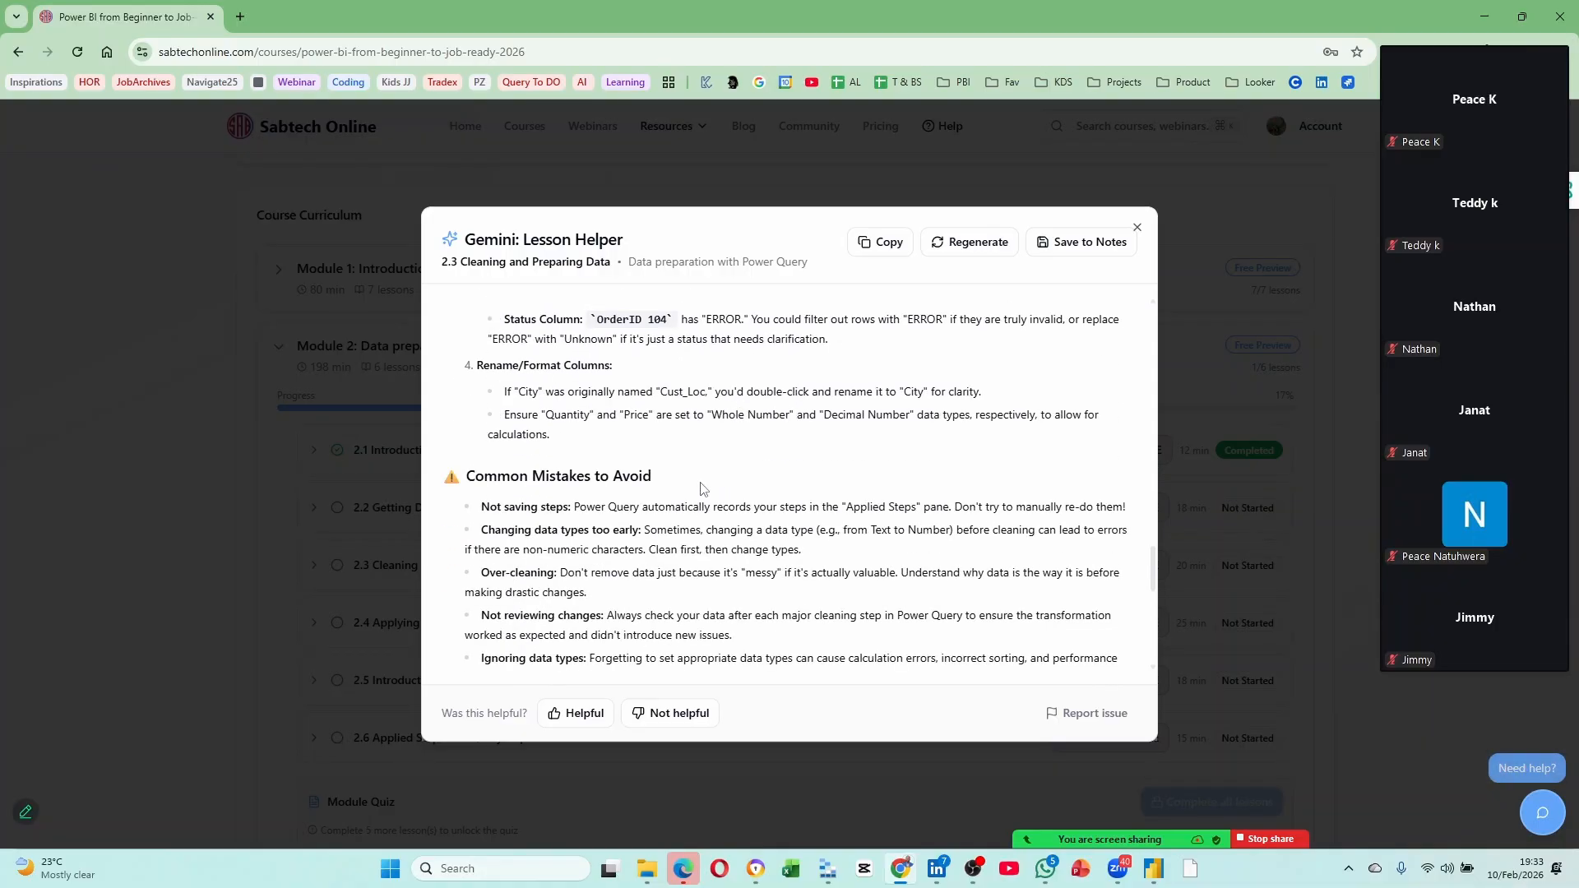
scroll(699, 483, down, 1)
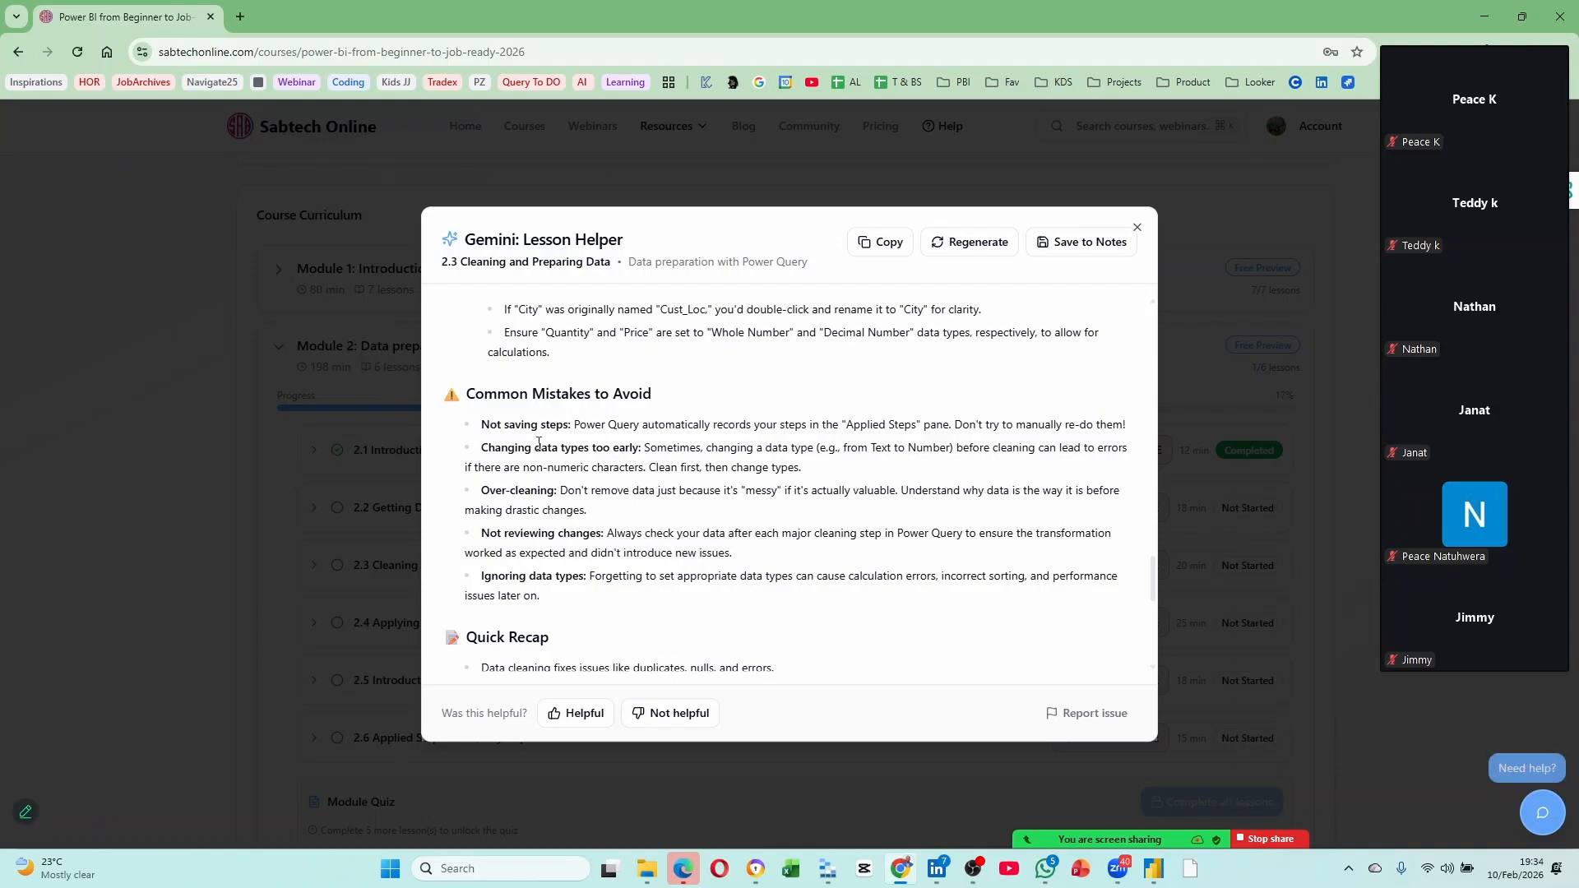
drag(499, 426, 565, 430)
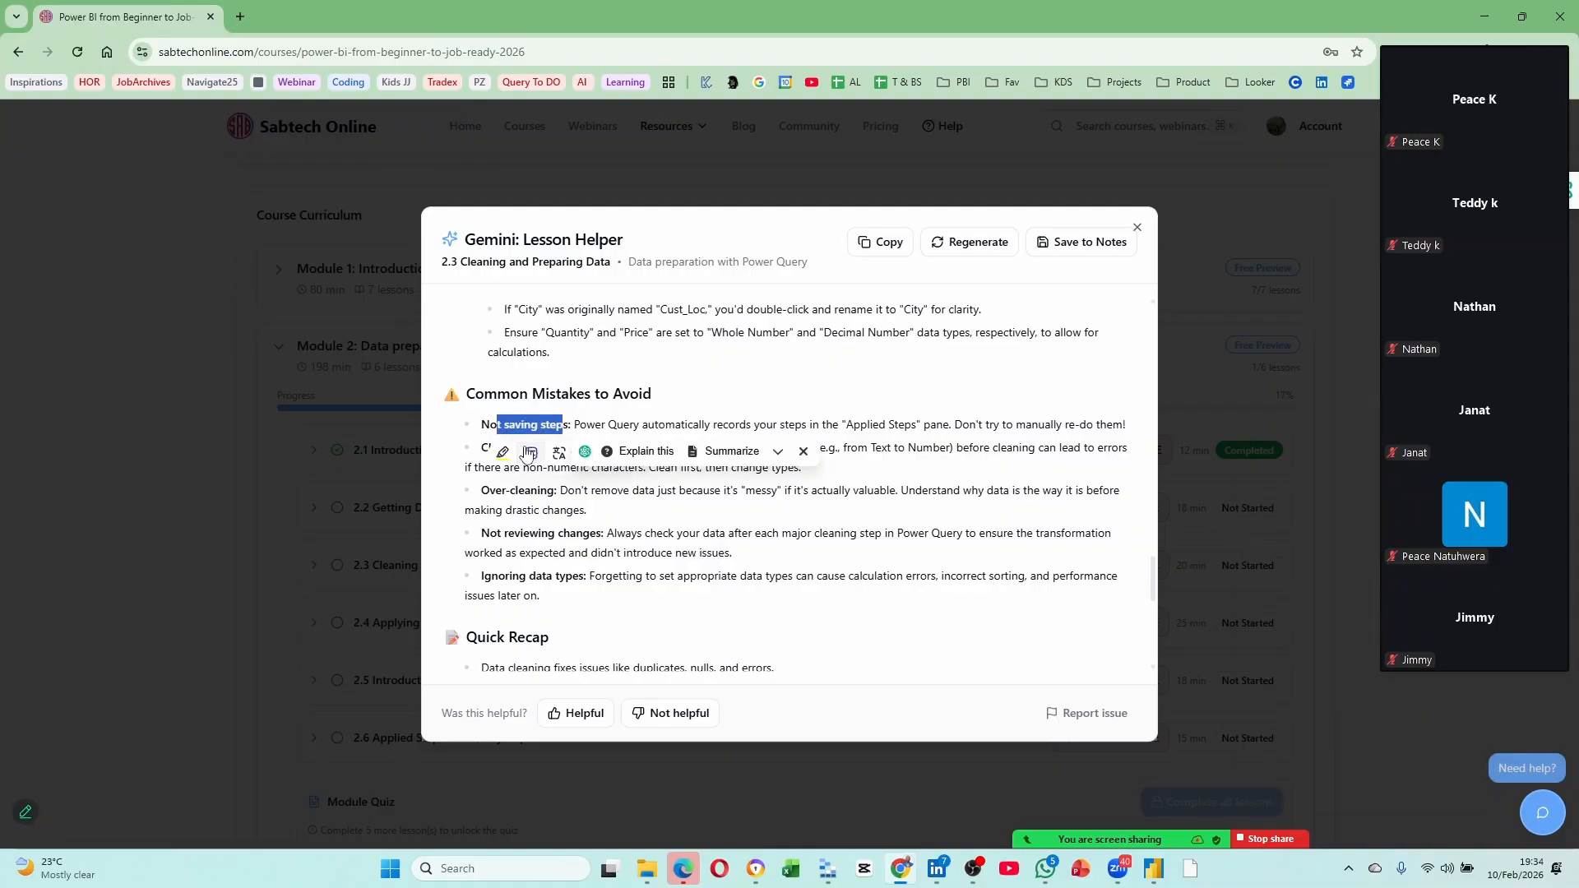
click(531, 451)
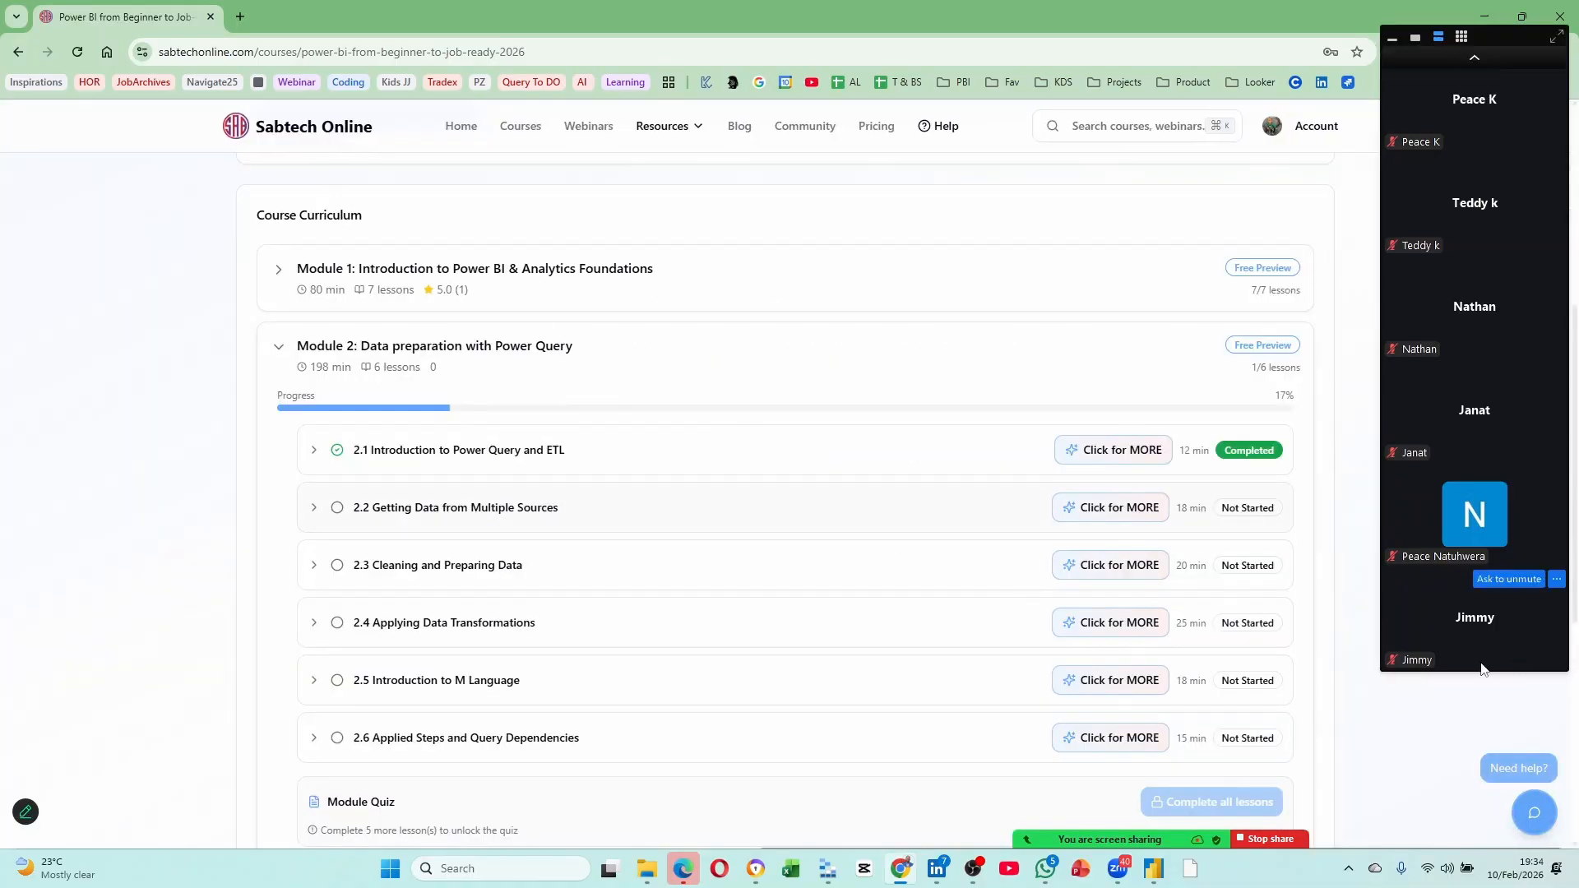
Reopen the lesson helper for 2.3 Cleaning and Preparing Data and return to its Common Mistakes to Avoid section.
click(1093, 570)
scroll(563, 547, down, 15)
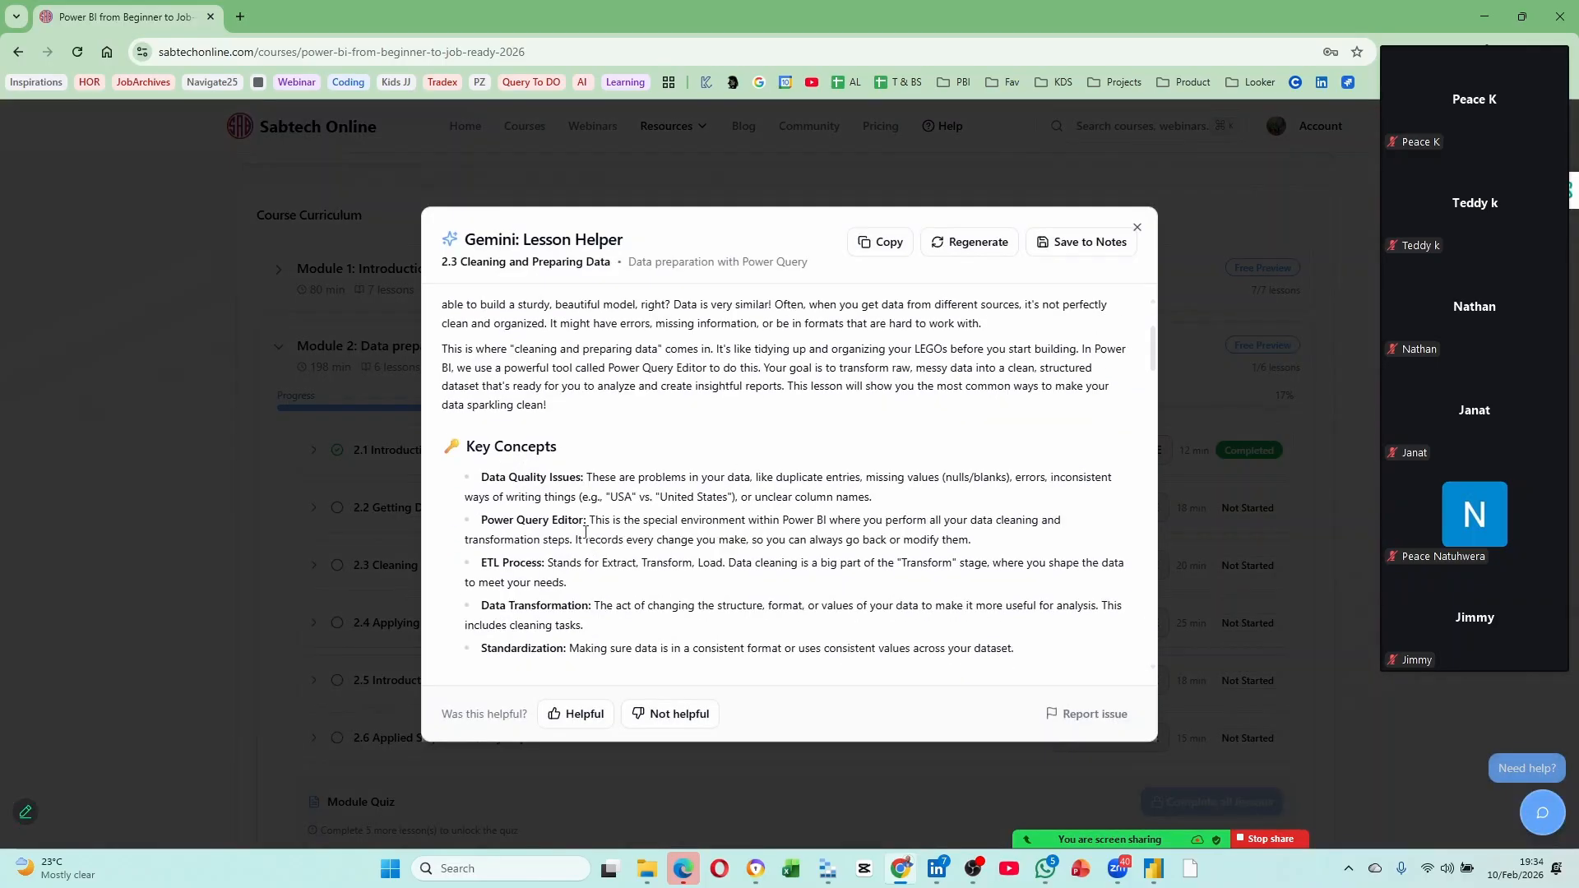
scroll(586, 527, down, 15)
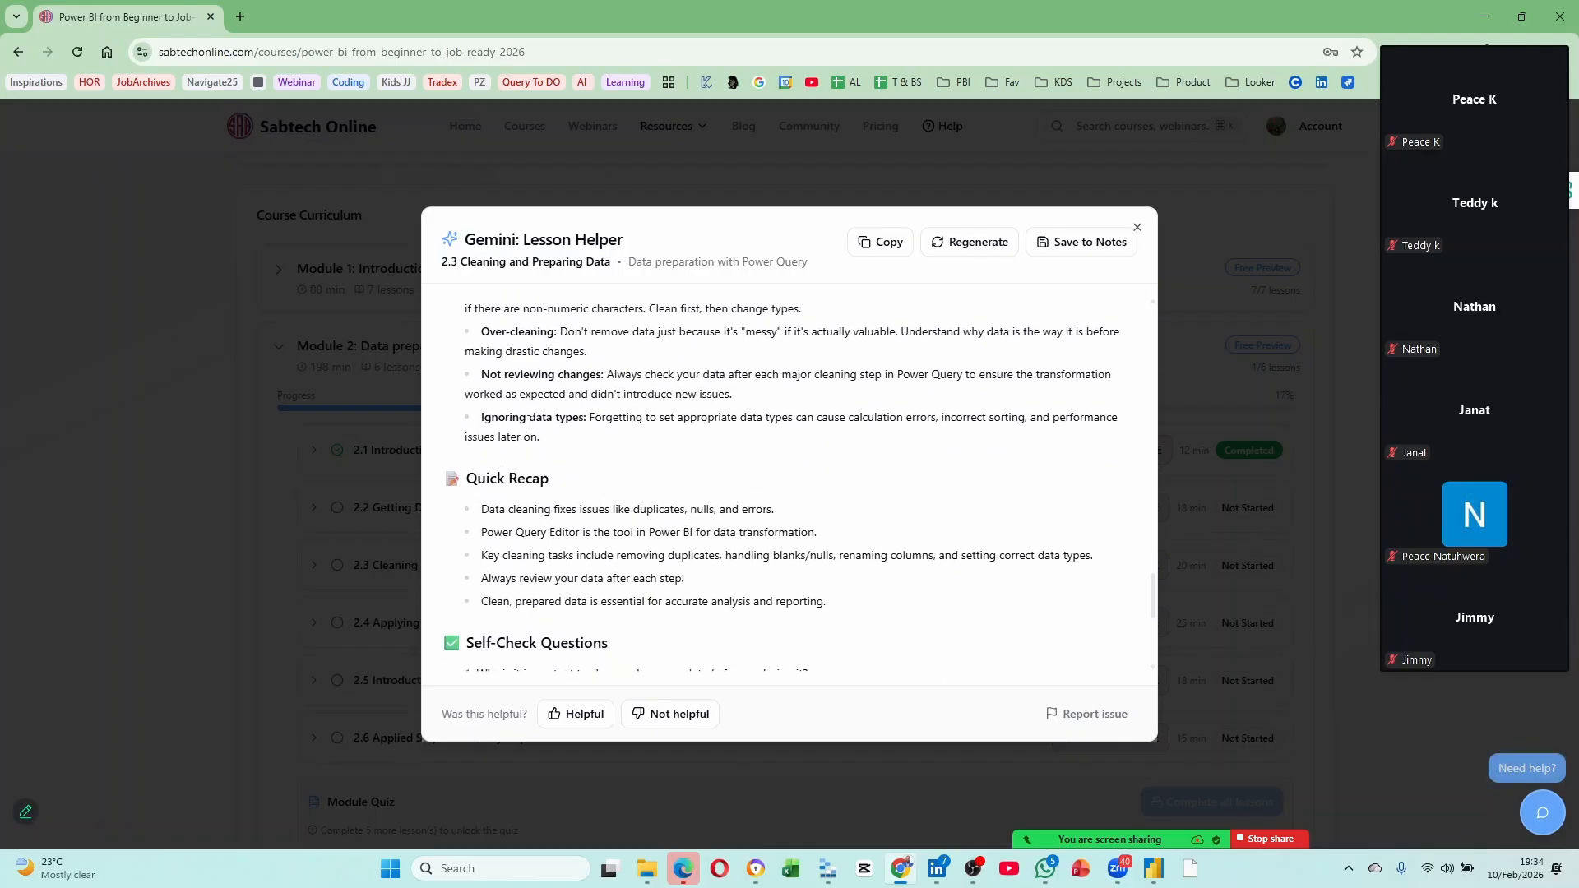
scroll(544, 509, up, 2)
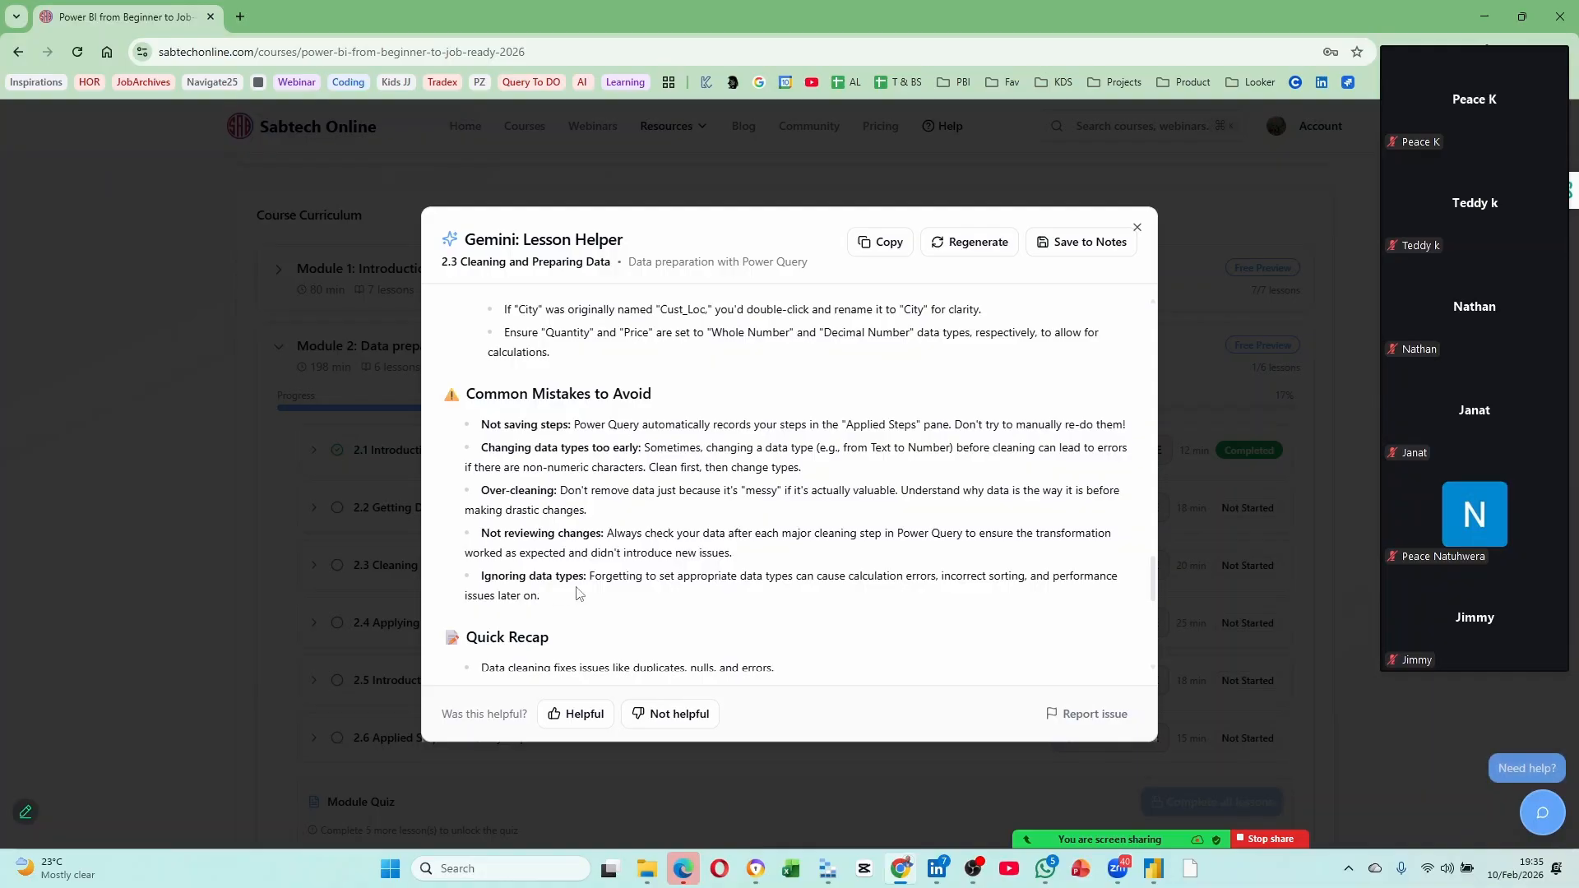
Review the Quick Recap, the Self-Check Questions and the Next Learning Suggestions of the lesson helper.
scroll(579, 592, down, 3)
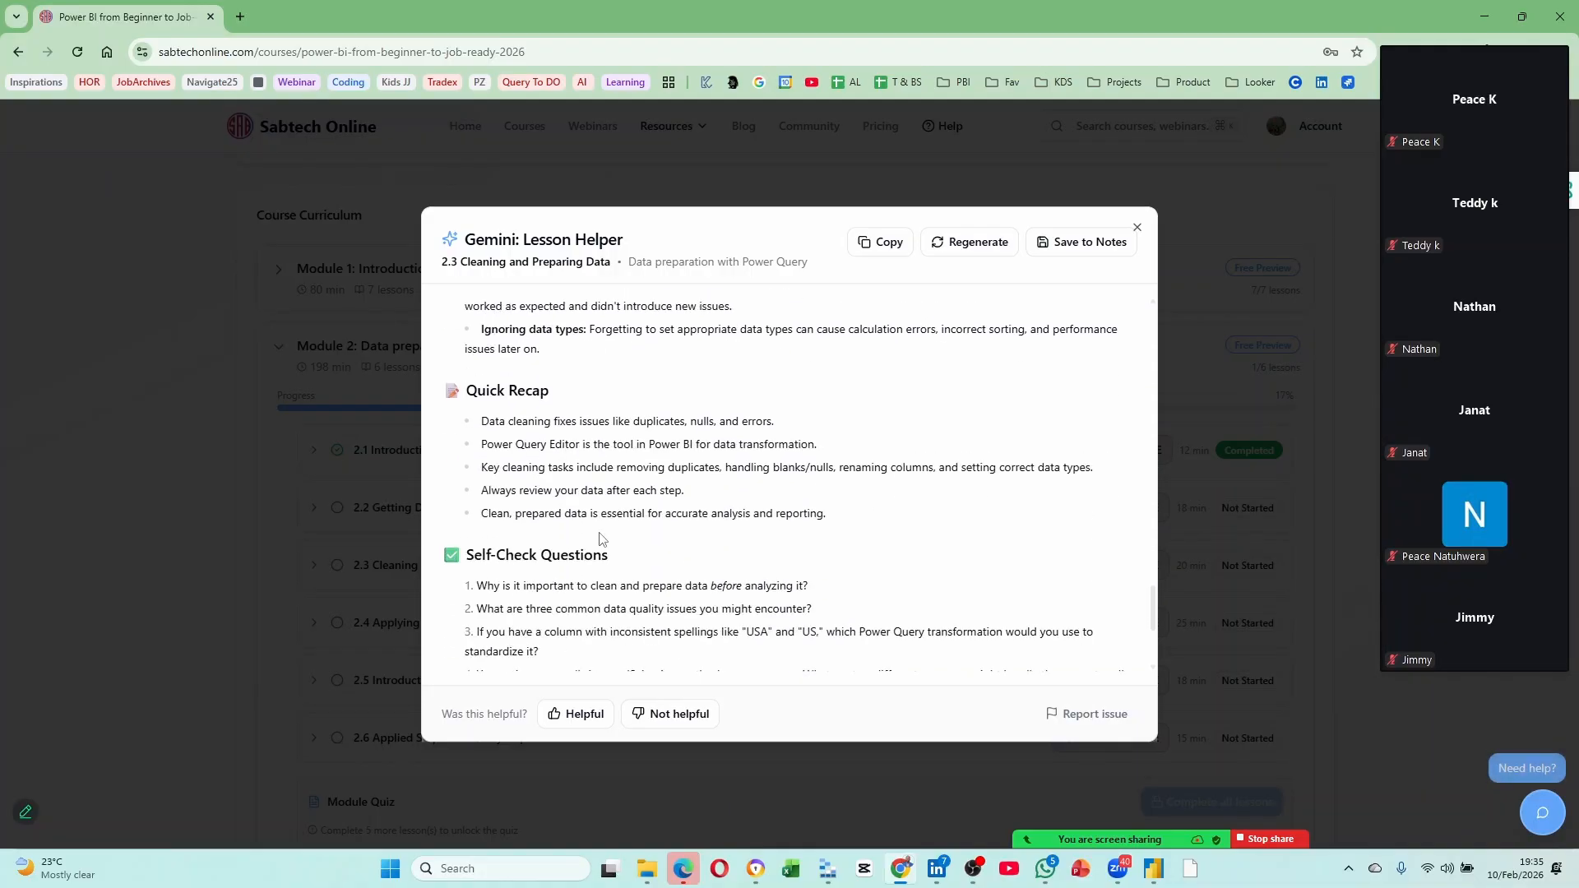
scroll(599, 539, down, 3)
scroll(513, 390, up, 3)
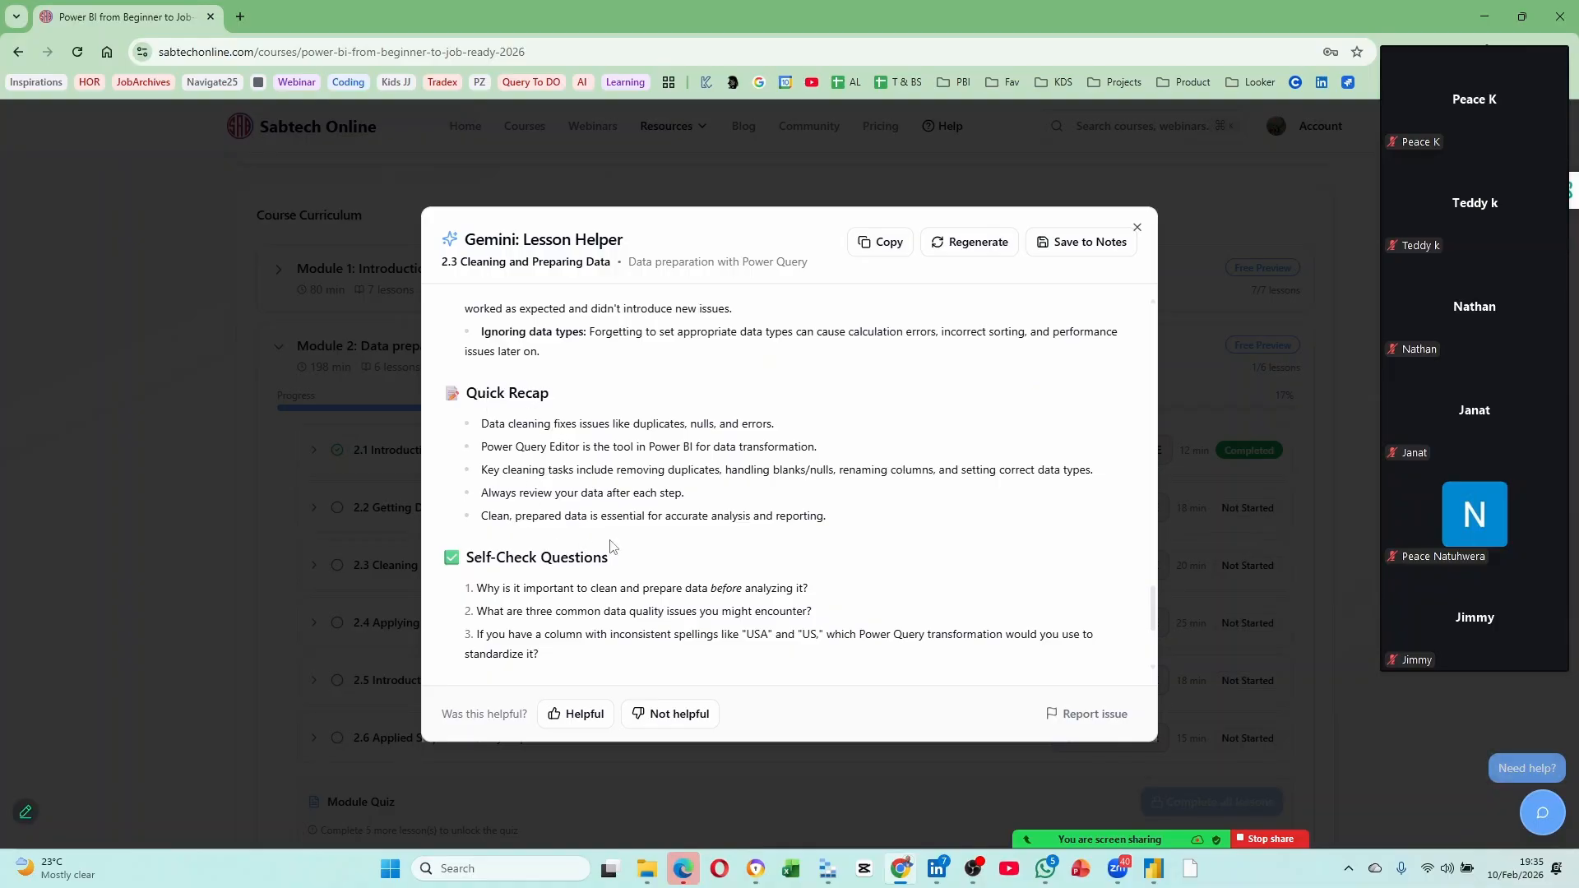
scroll(694, 500, up, 5)
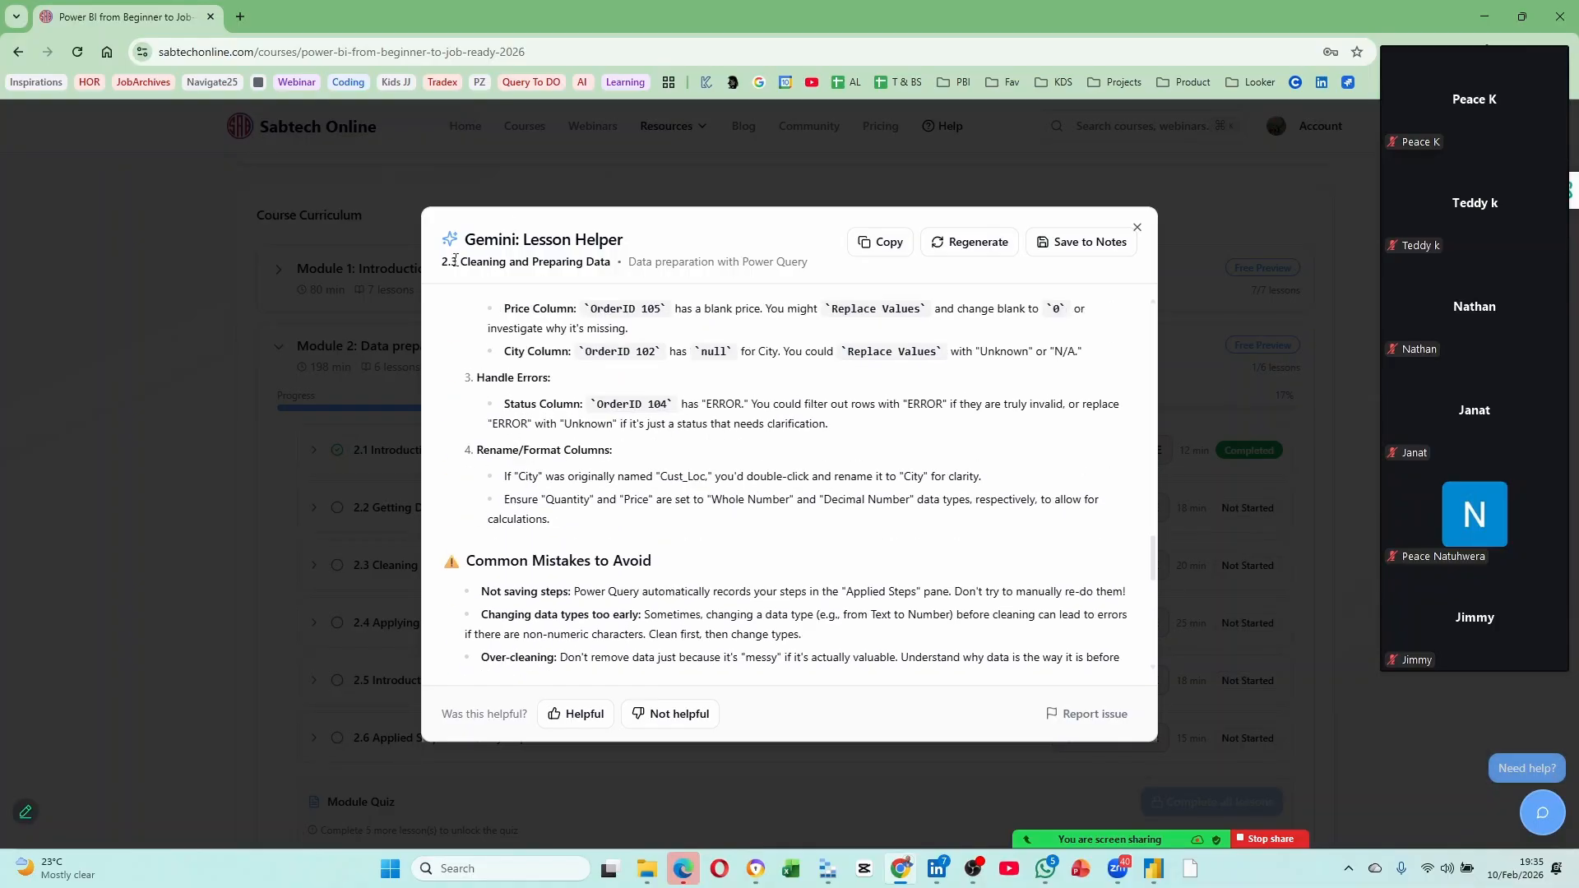
scroll(535, 386, down, 4)
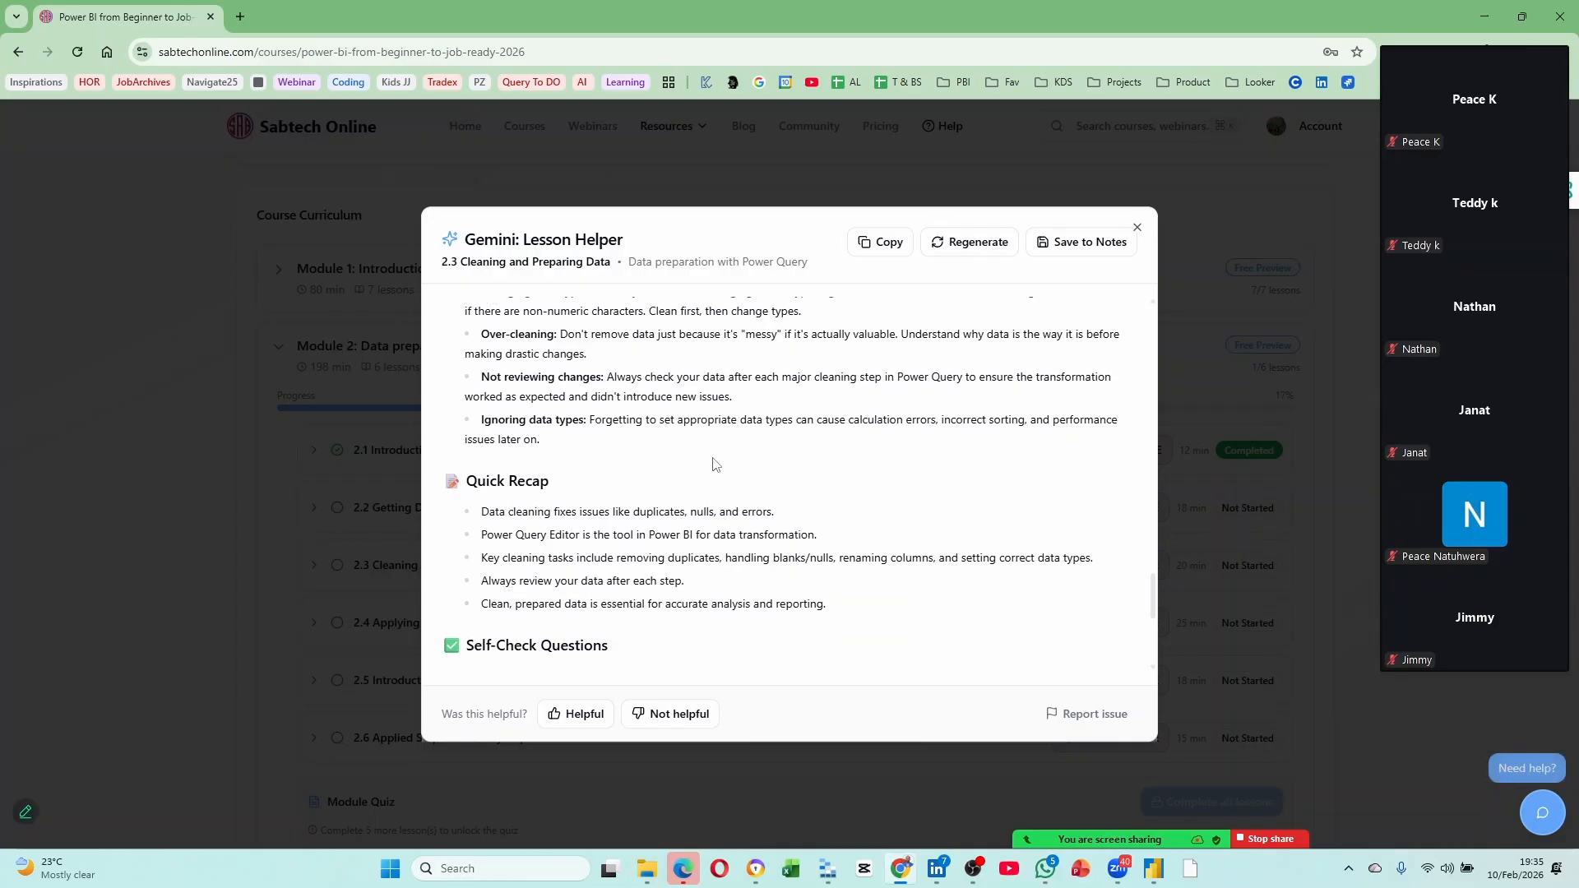
scroll(707, 467, down, 2)
scroll(475, 518, down, 2)
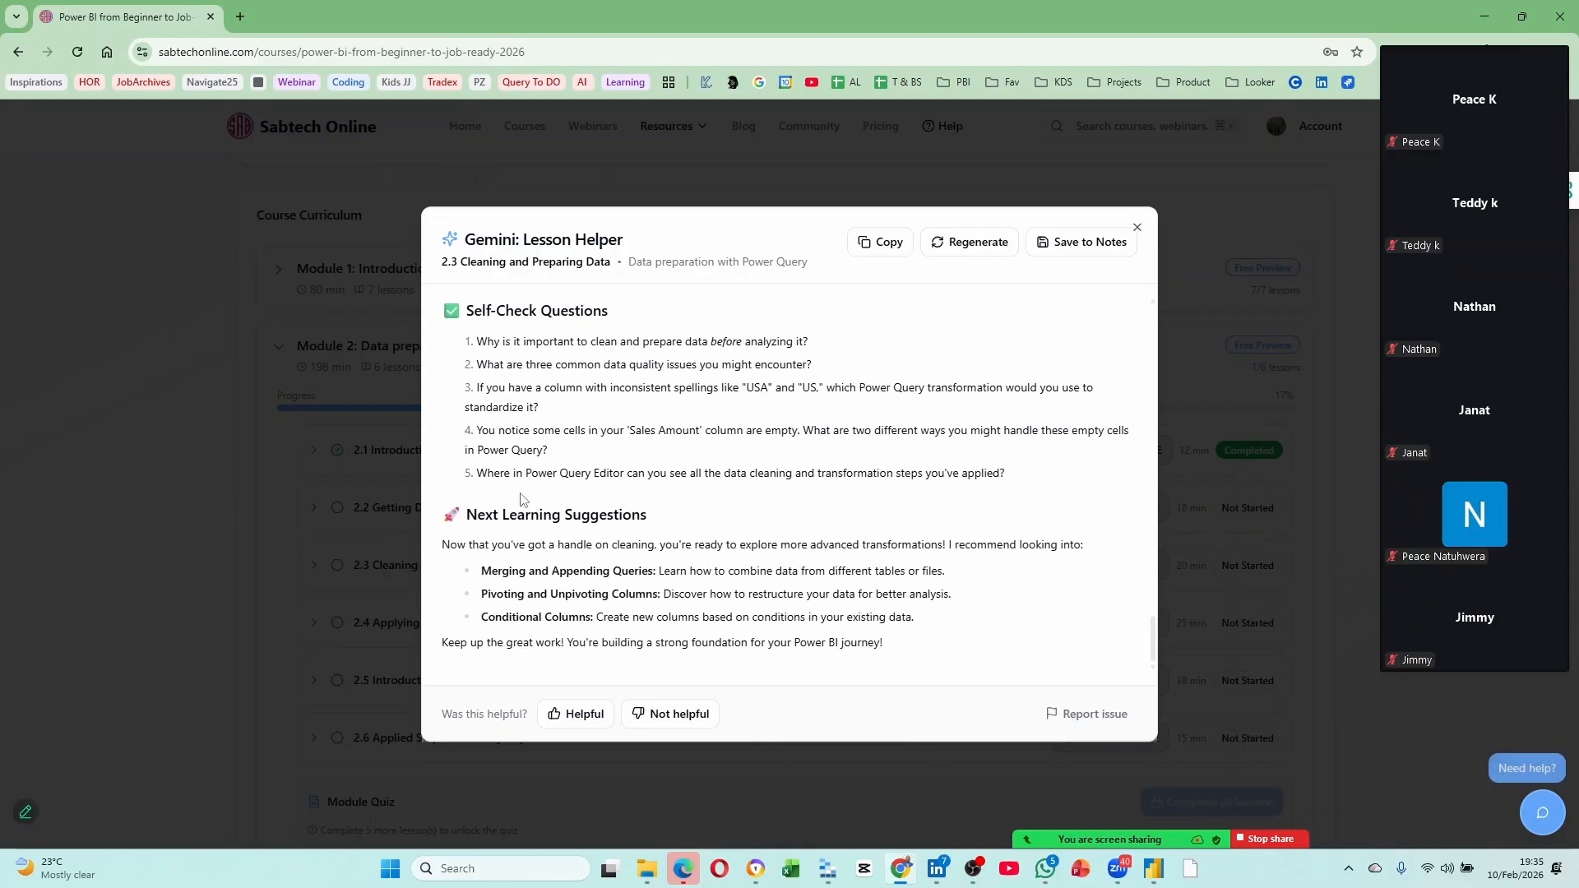
Go back to the Simple Overview of the lesson helper, highlight its paragraphs and close the helper.
scroll(590, 530, up, 8)
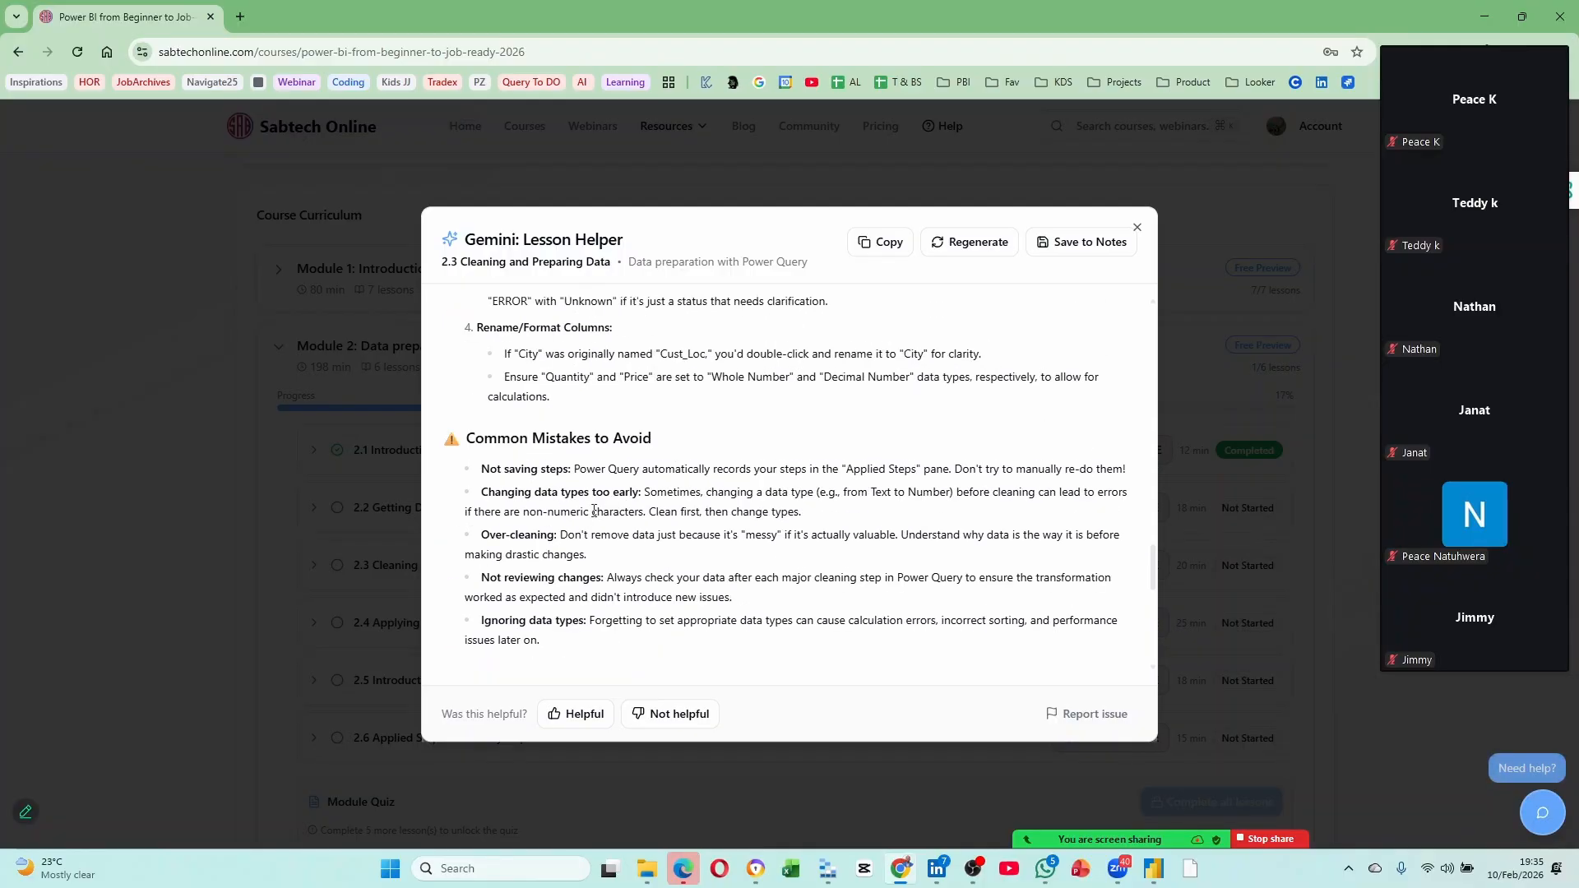
scroll(596, 515, up, 12)
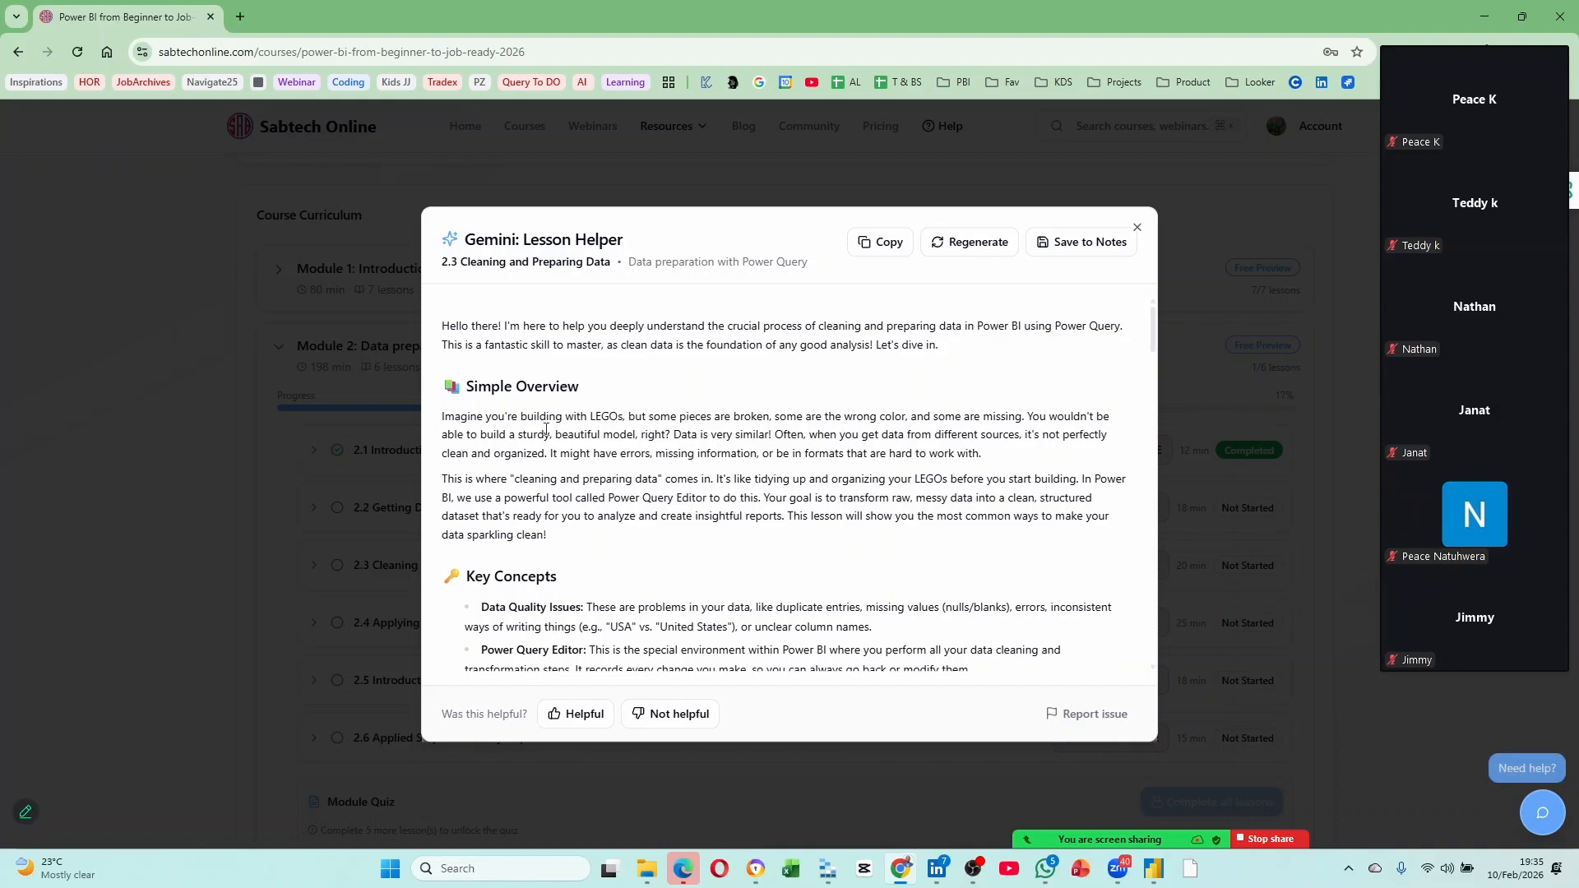
drag(441, 416, 732, 540)
key(Escape)
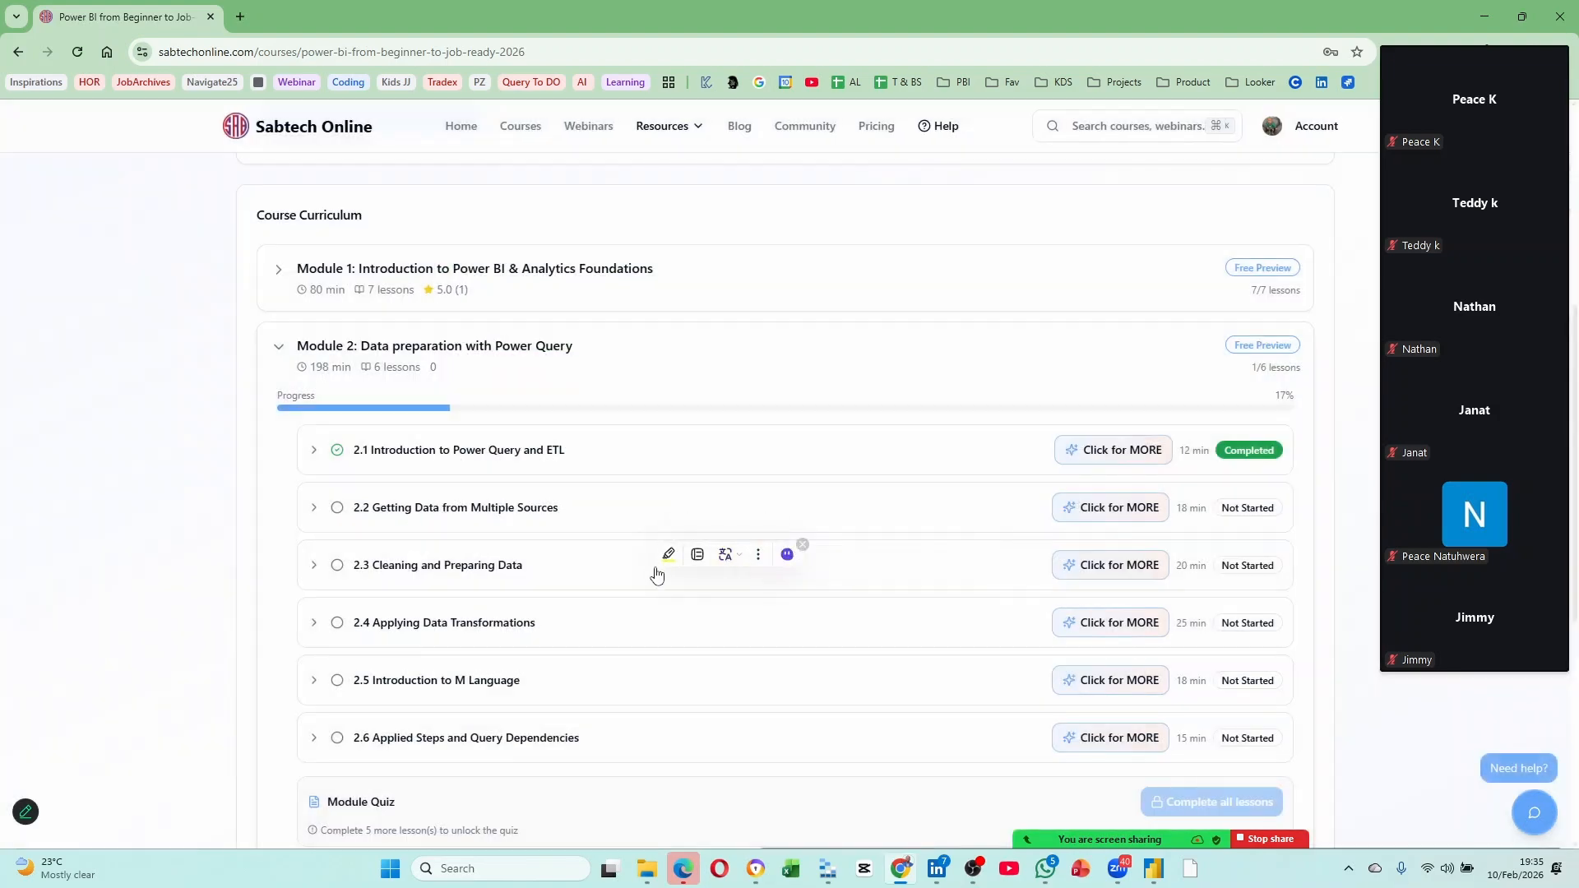
Reopen the helper for lesson 2.3, go over its options to save to notes and copy, and close it.
click(1087, 576)
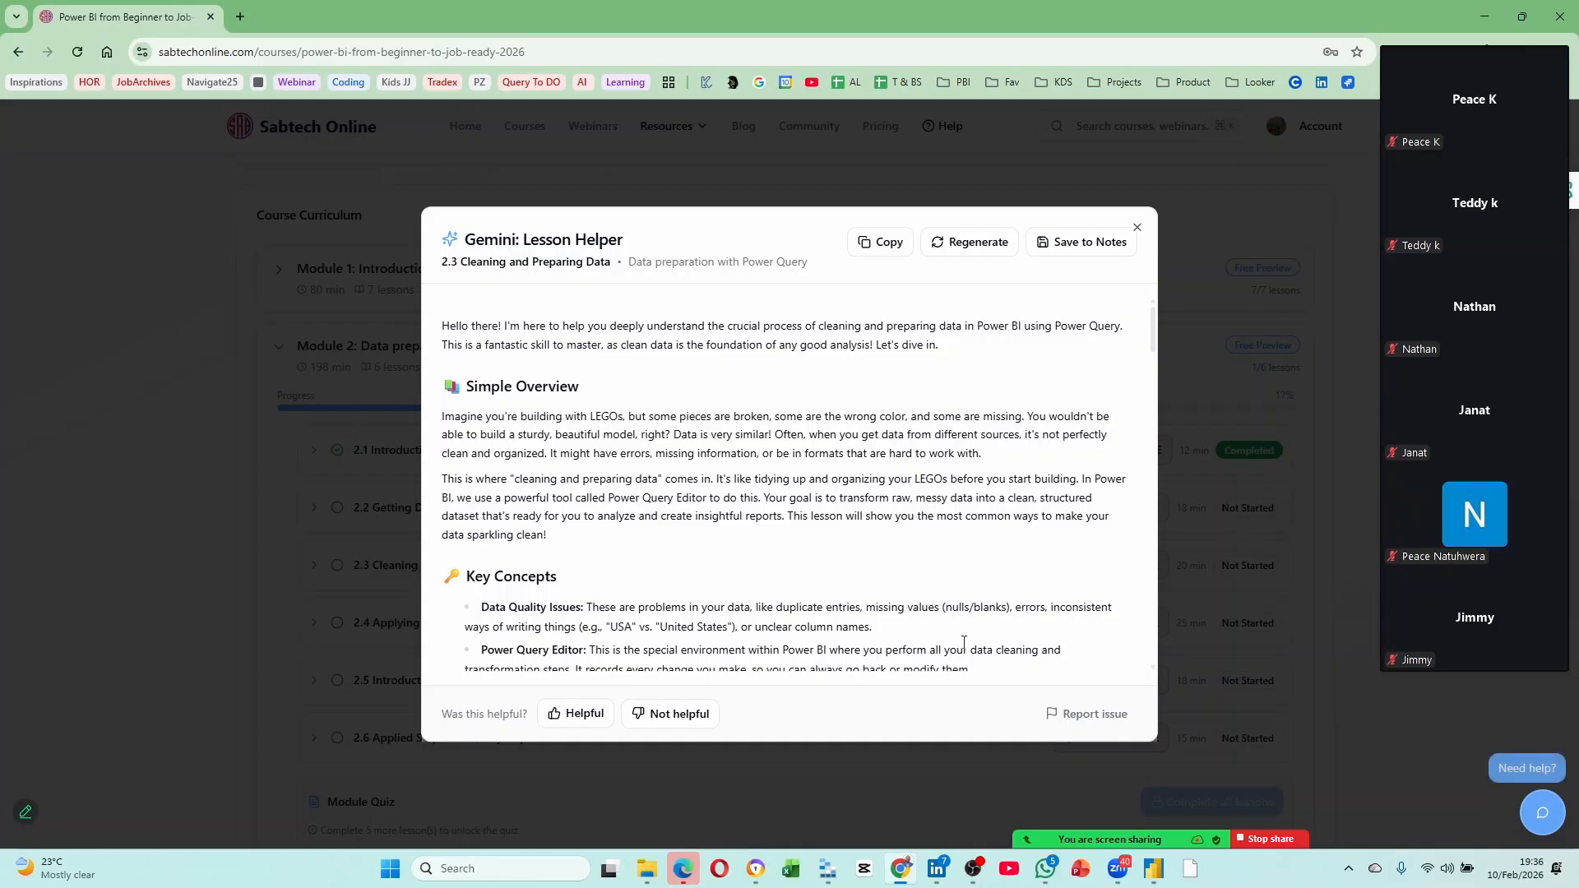
click(1090, 244)
click(1131, 241)
click(1065, 250)
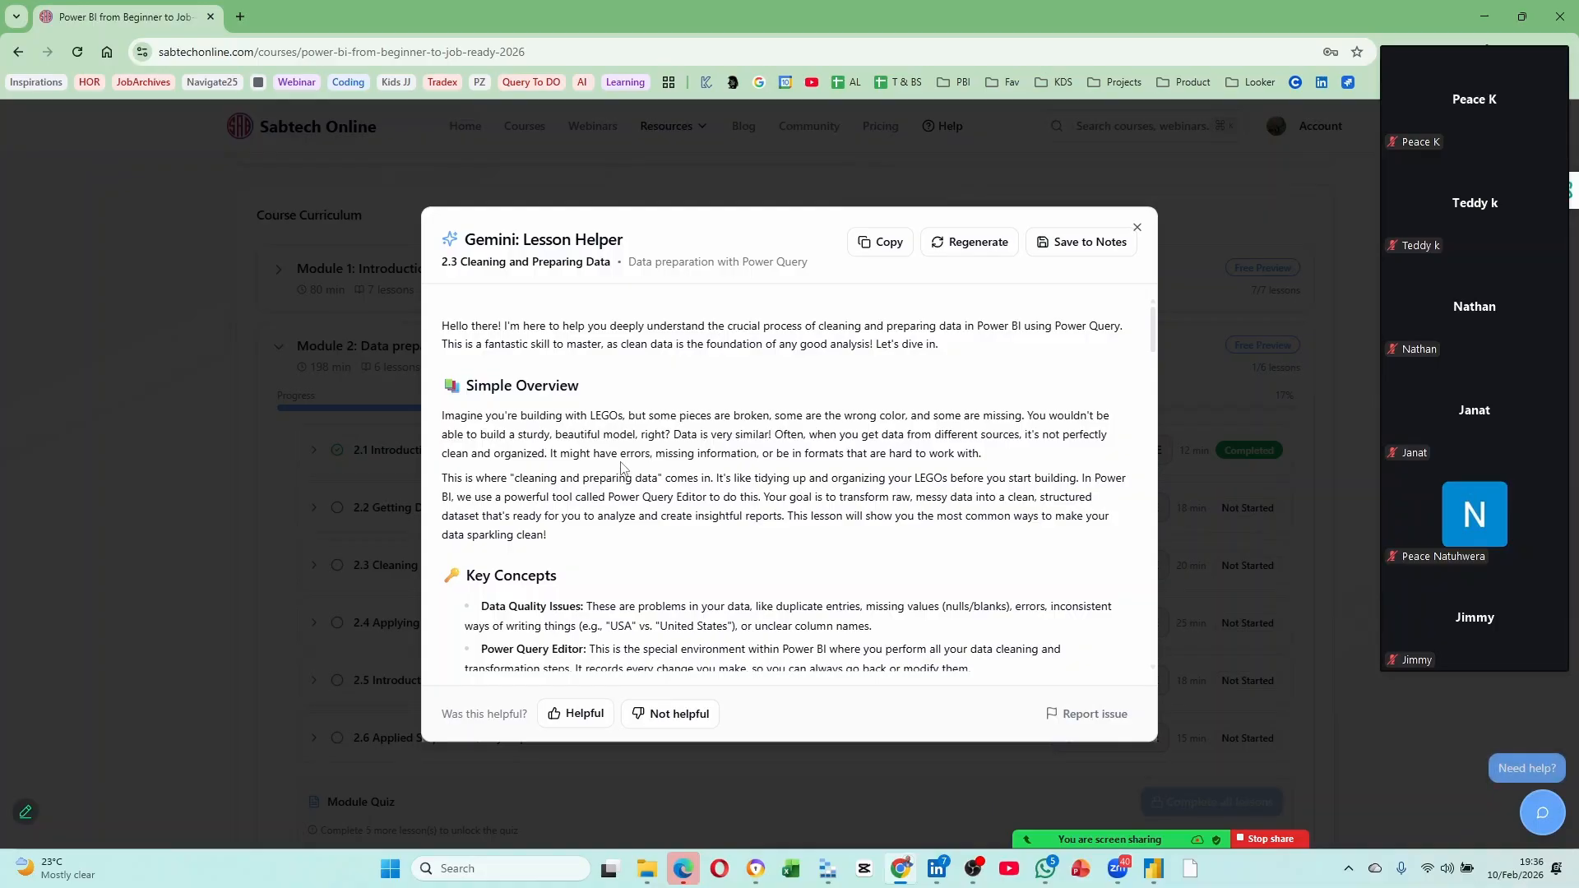
click(878, 245)
click(1137, 228)
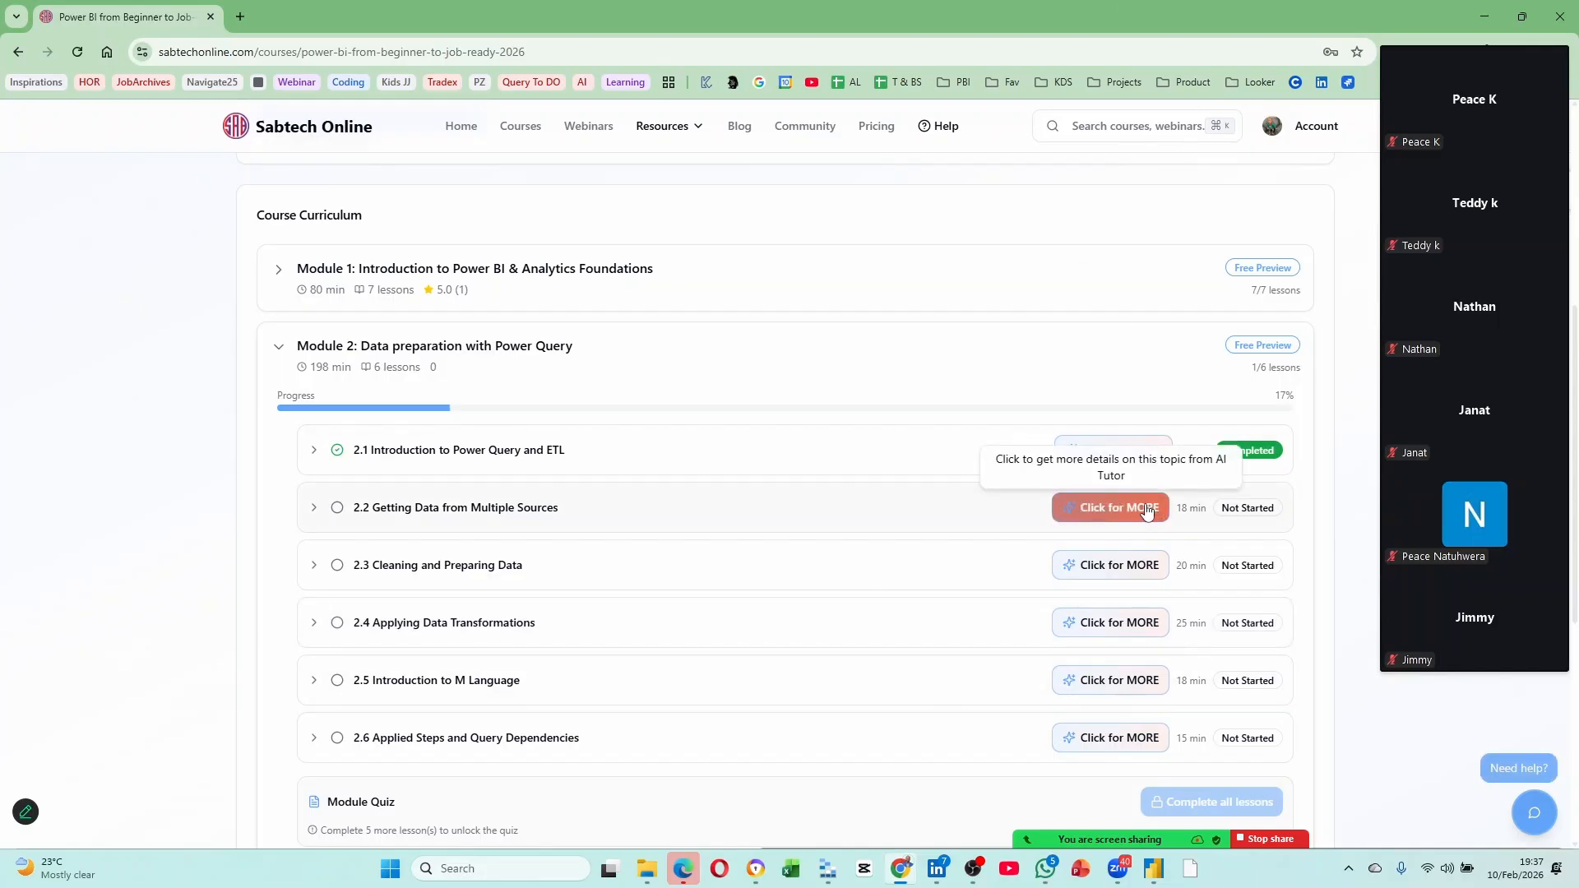
Switch to Power BI Desktop and open the Jan 2026 folder of Power BI Online Classes in File Explorer, closing the Temp window.
click(1154, 873)
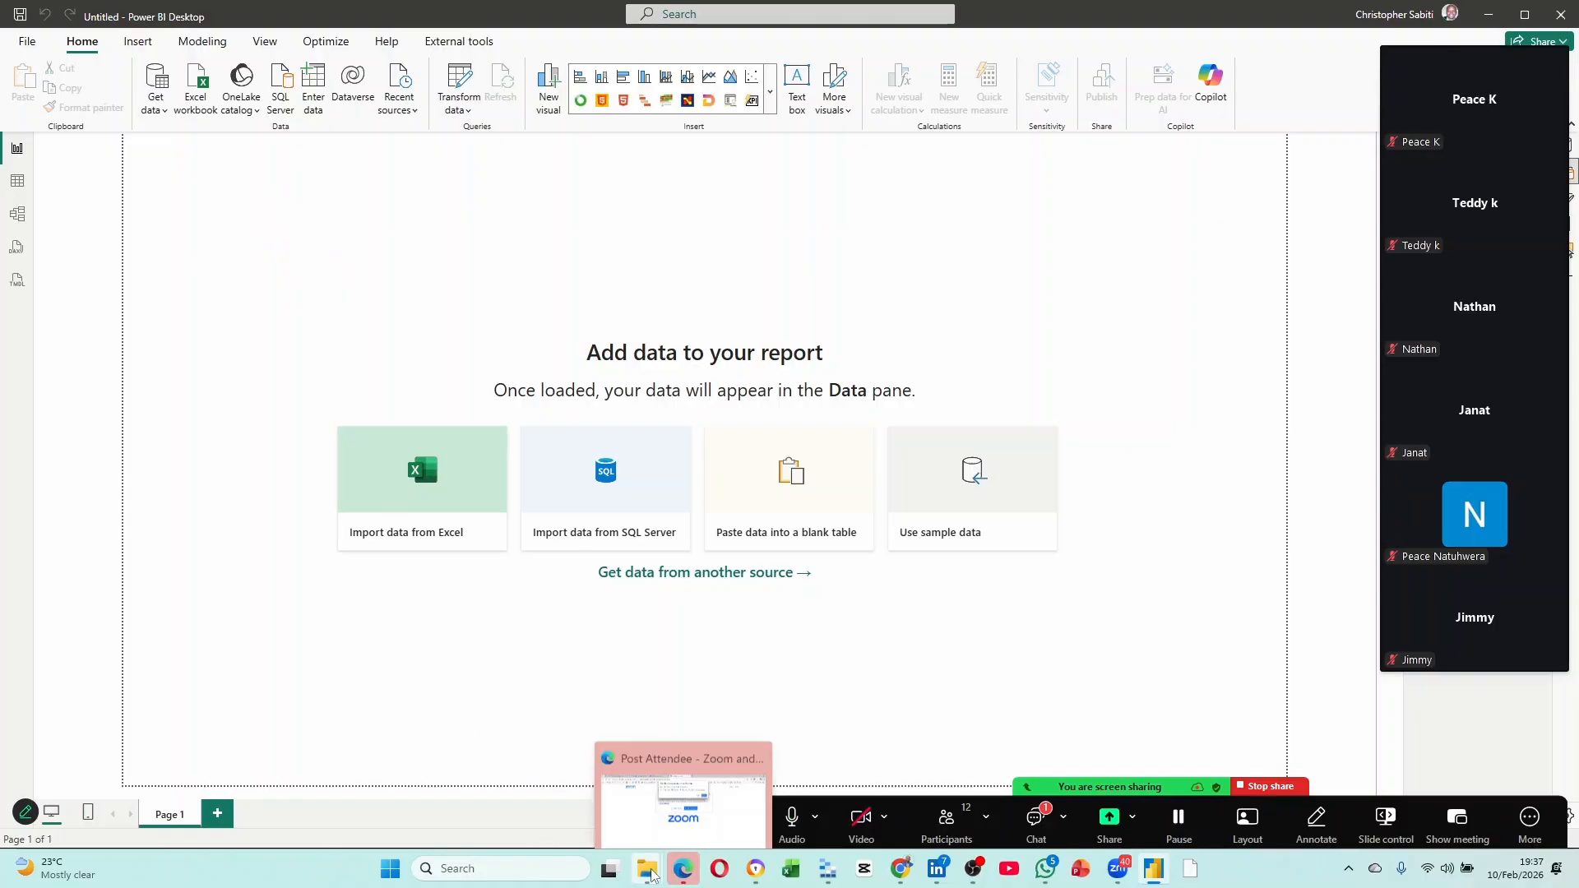
mouse_move(649, 874)
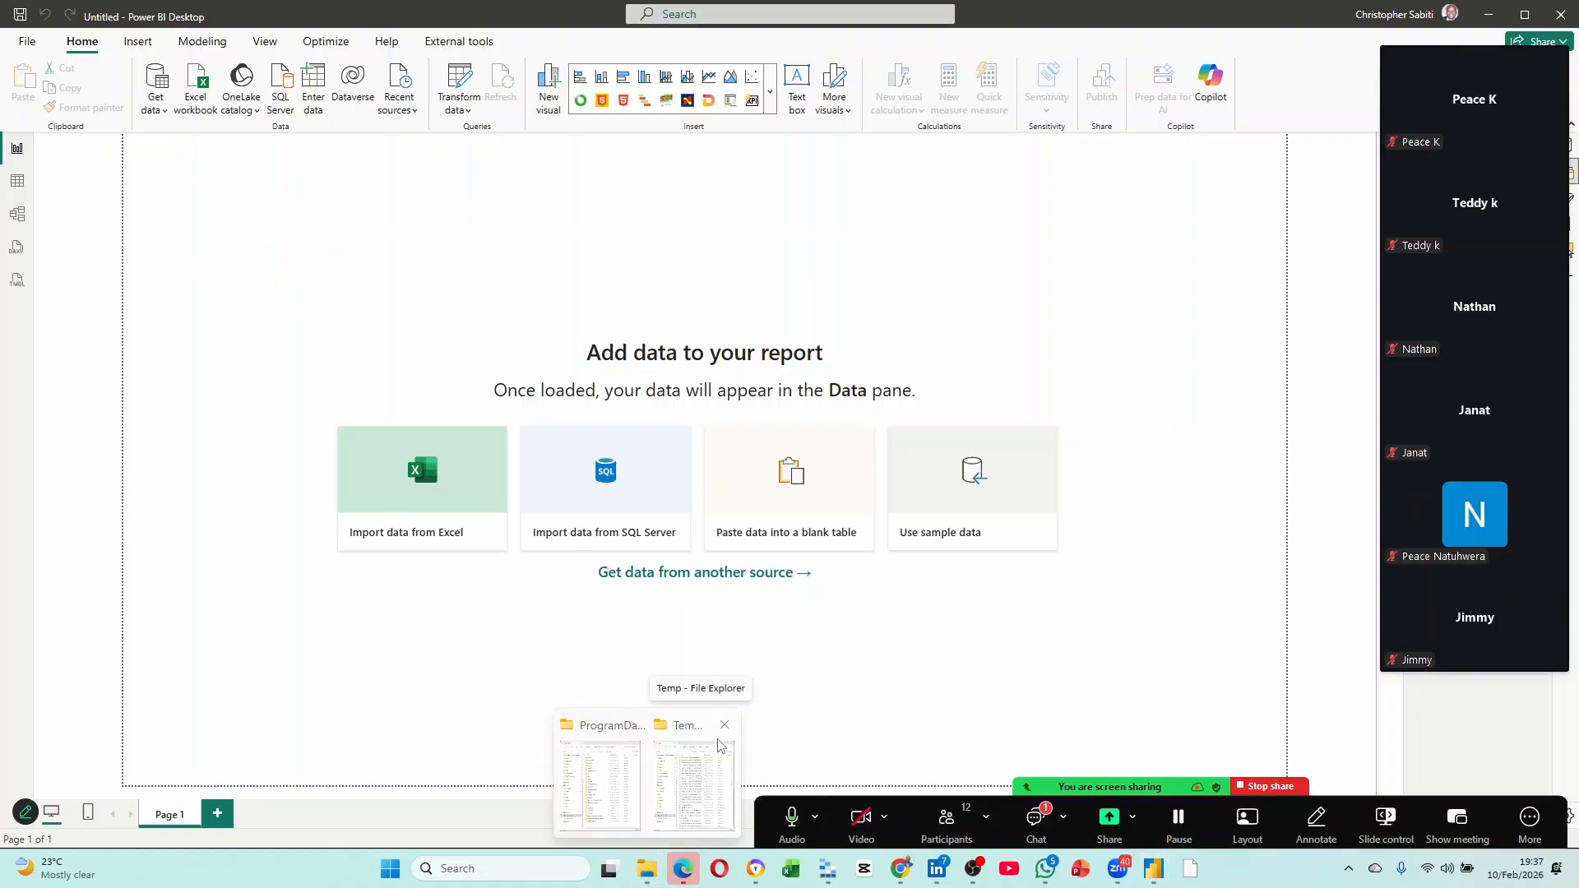
click(726, 725)
click(635, 782)
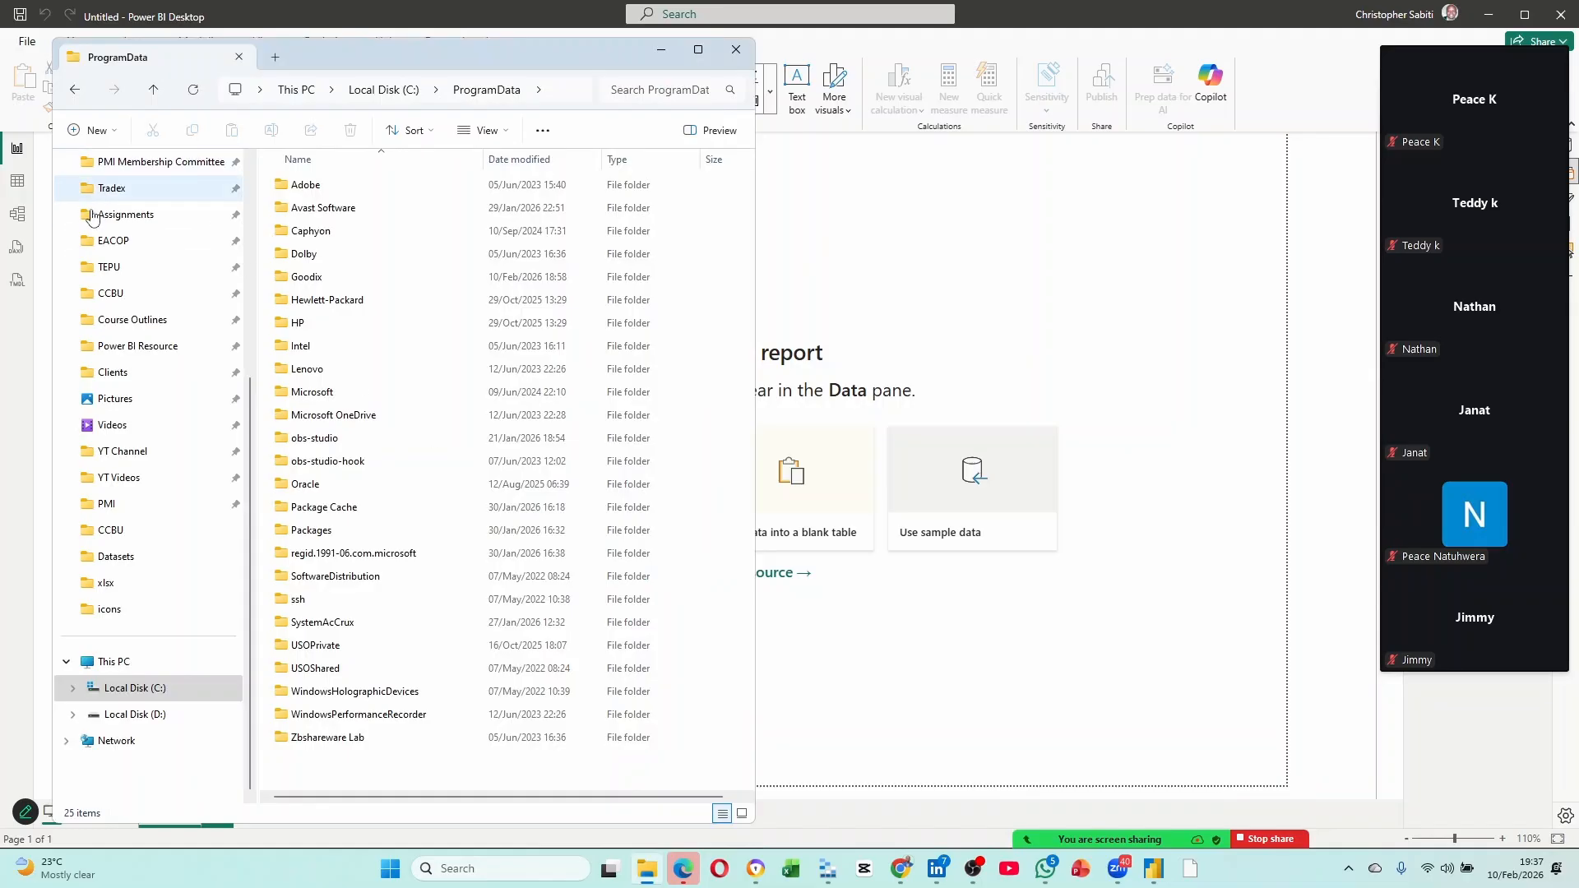
click(148, 350)
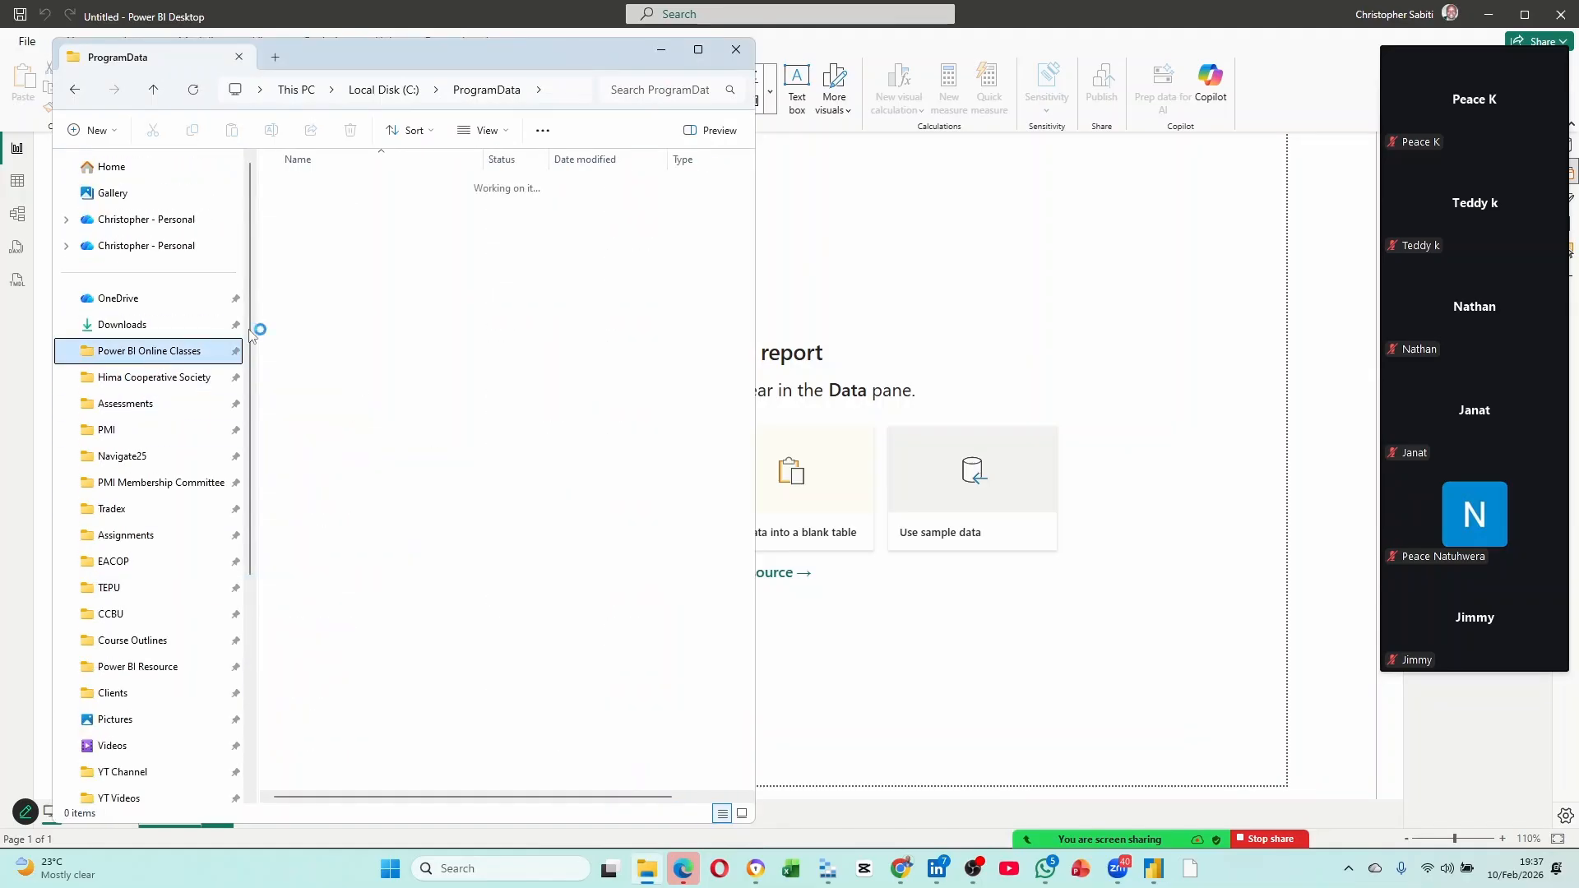
double_click(323, 209)
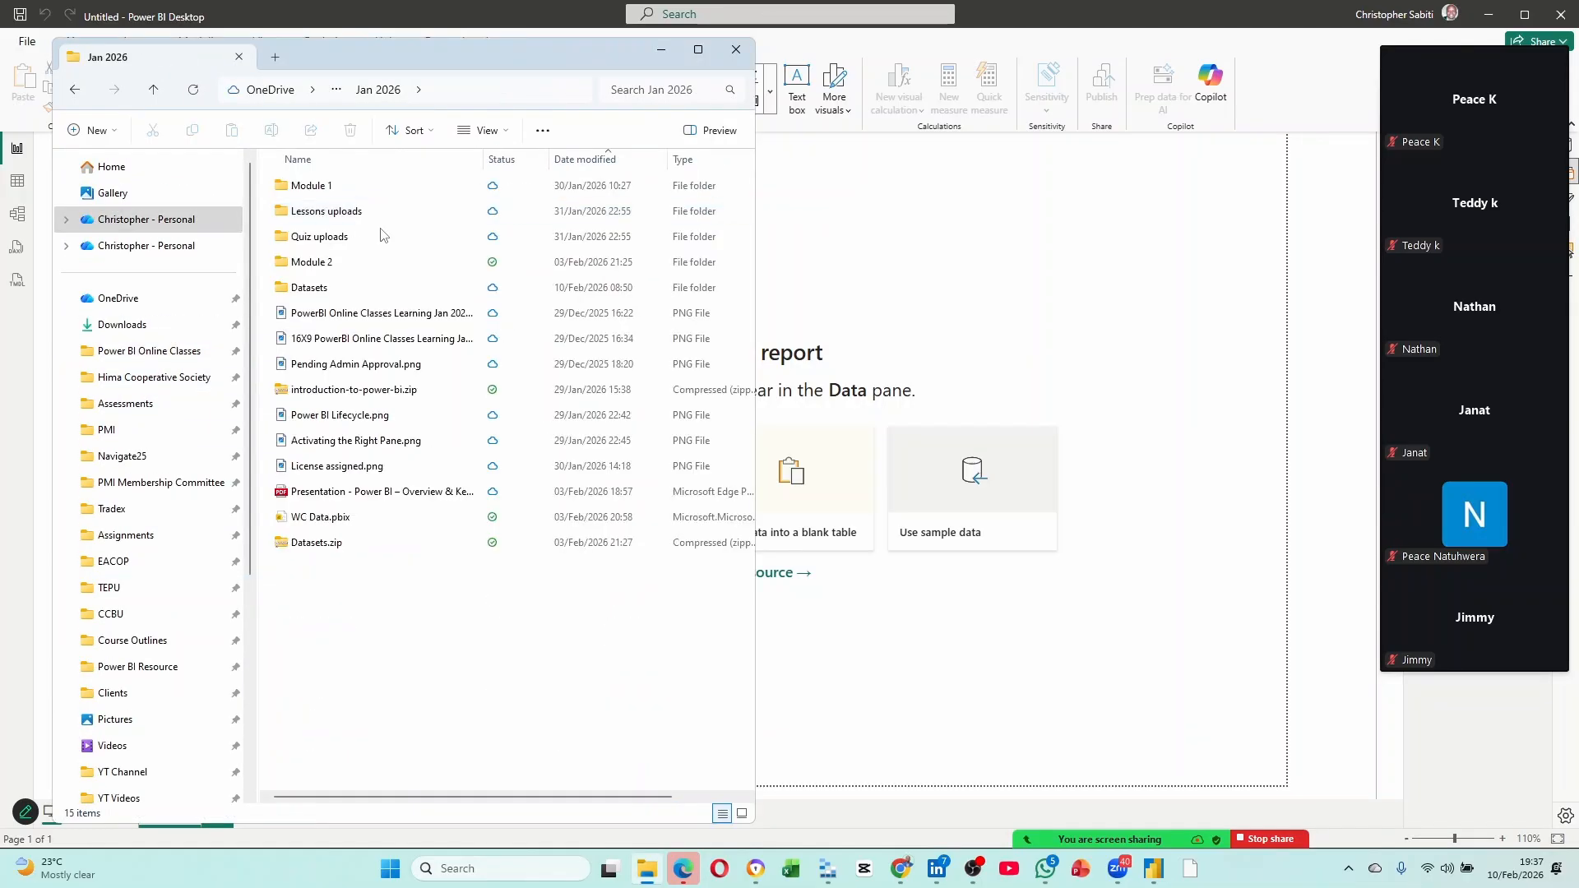
Open the participants list of the Zoom meeting and dismiss the notice about assigning co-owners.
mouse_move(1188, 845)
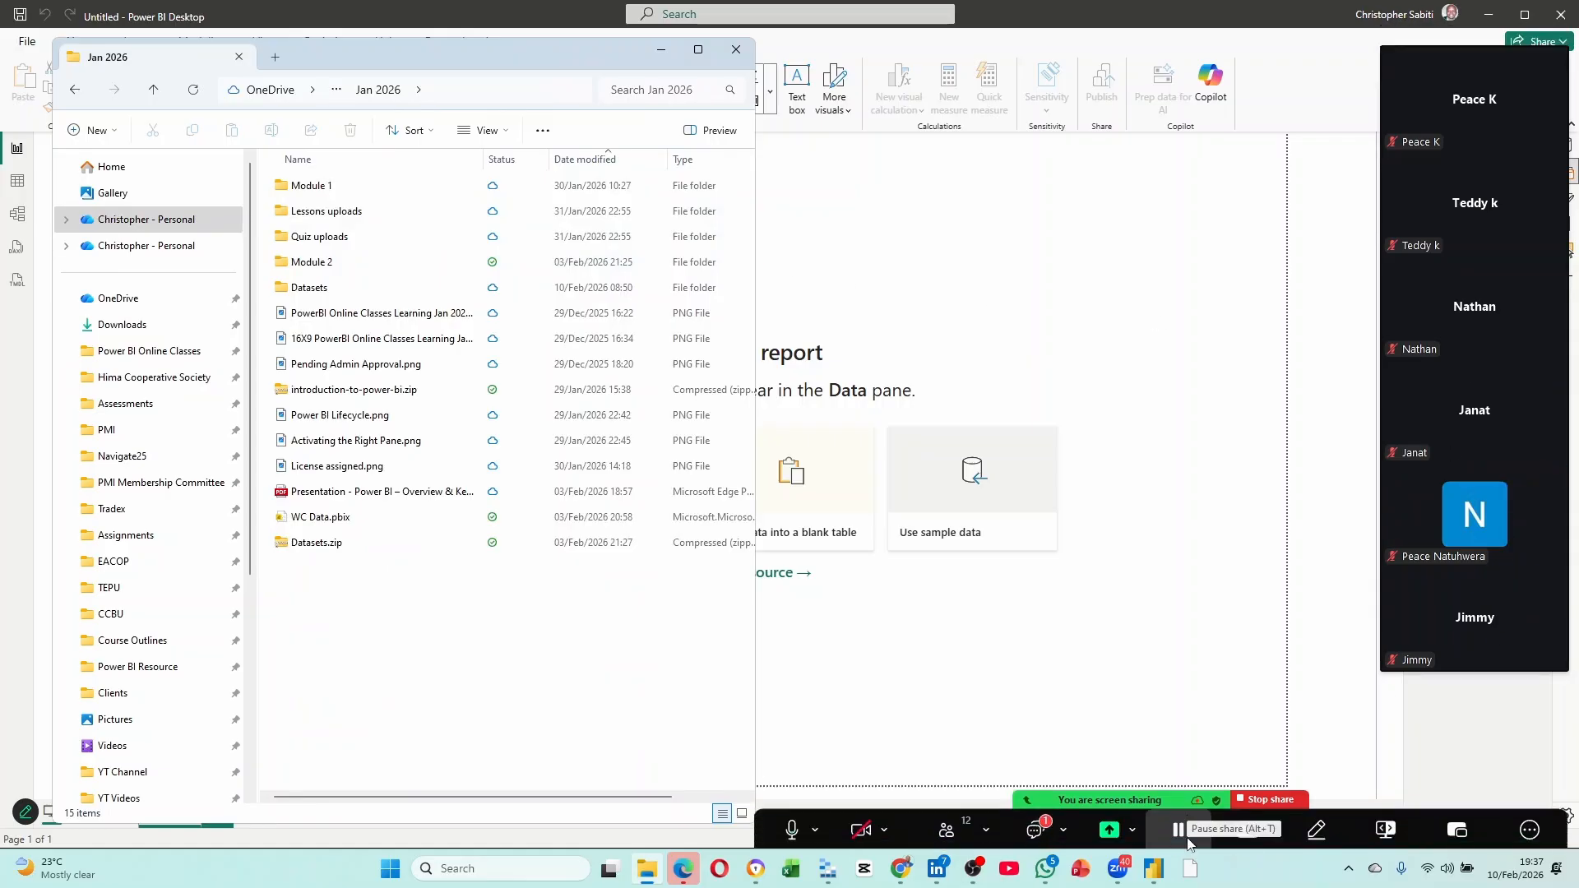
click(946, 818)
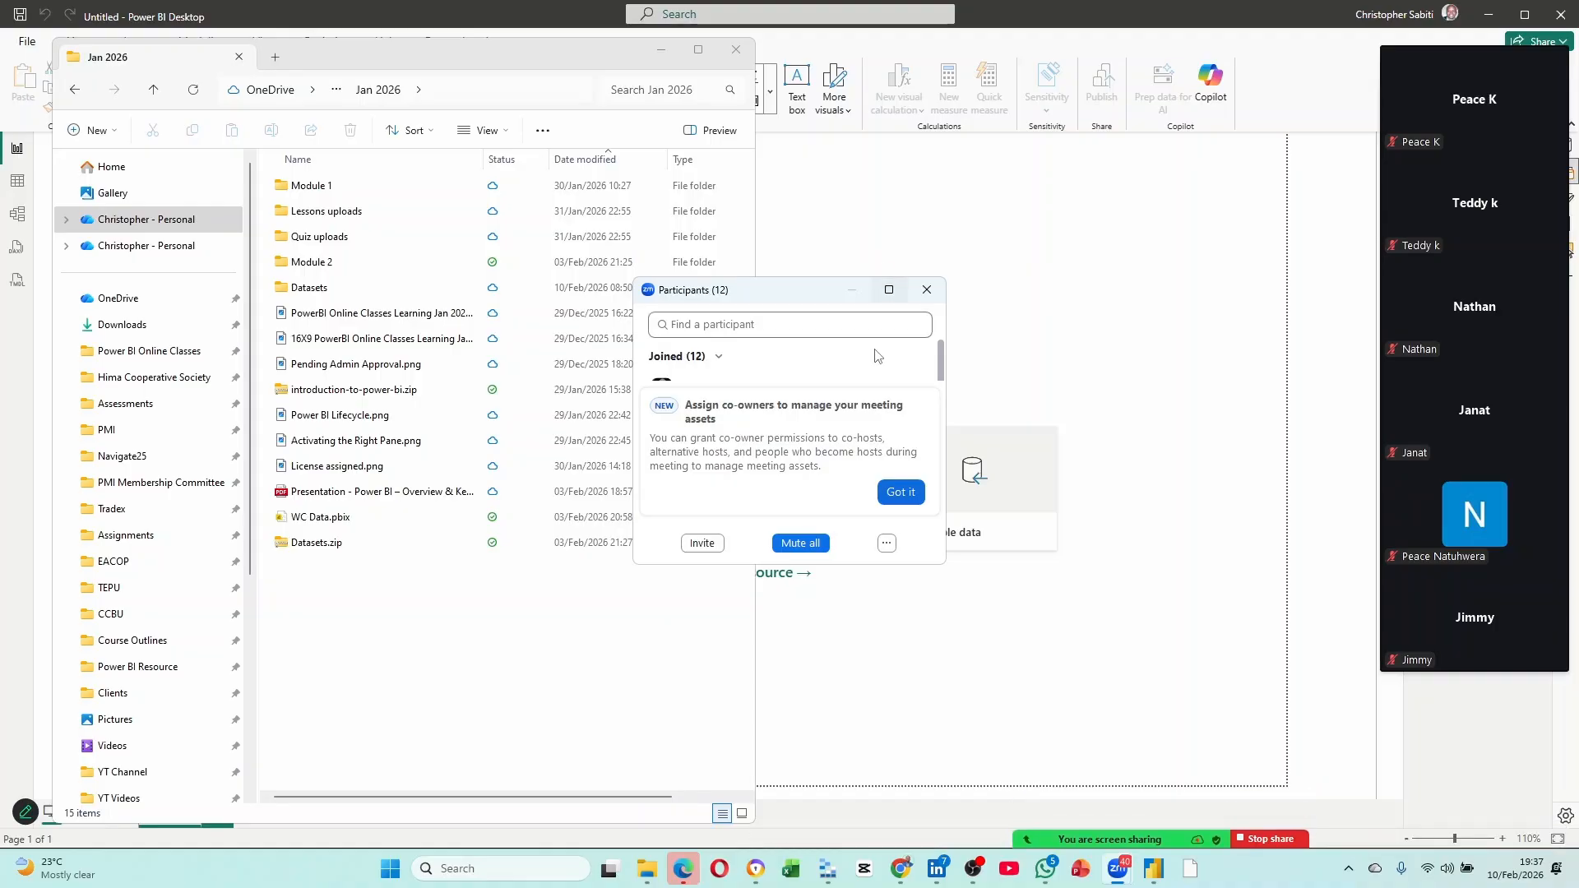
click(901, 492)
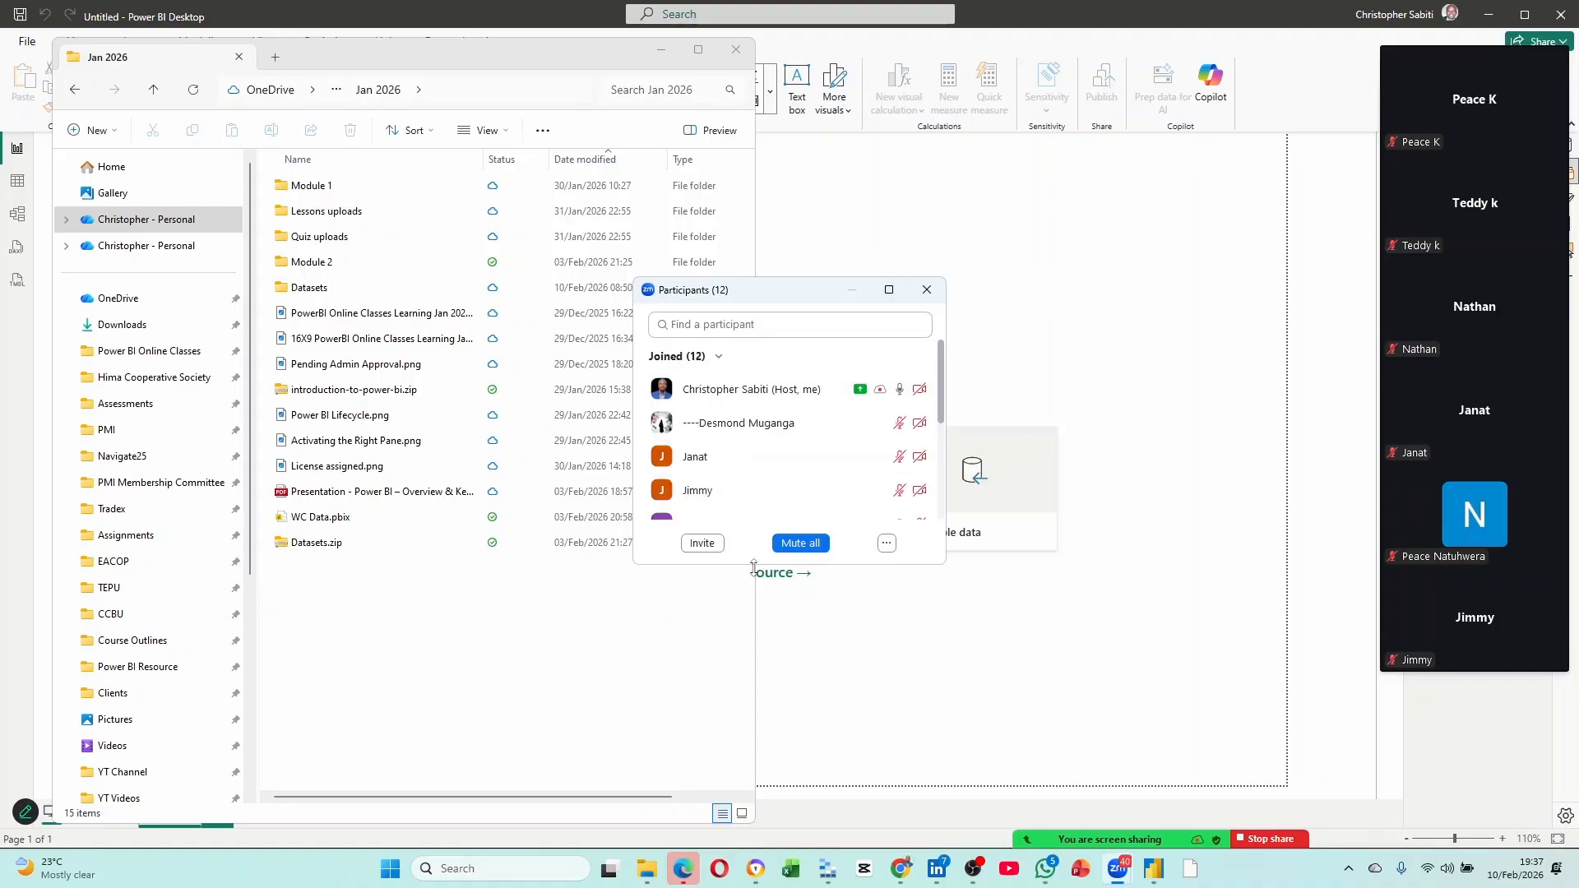
Enlarge the Zoom participants window, look through the full list of attendees and close the window.
drag(753, 568, 755, 754)
scroll(789, 580, down, 3)
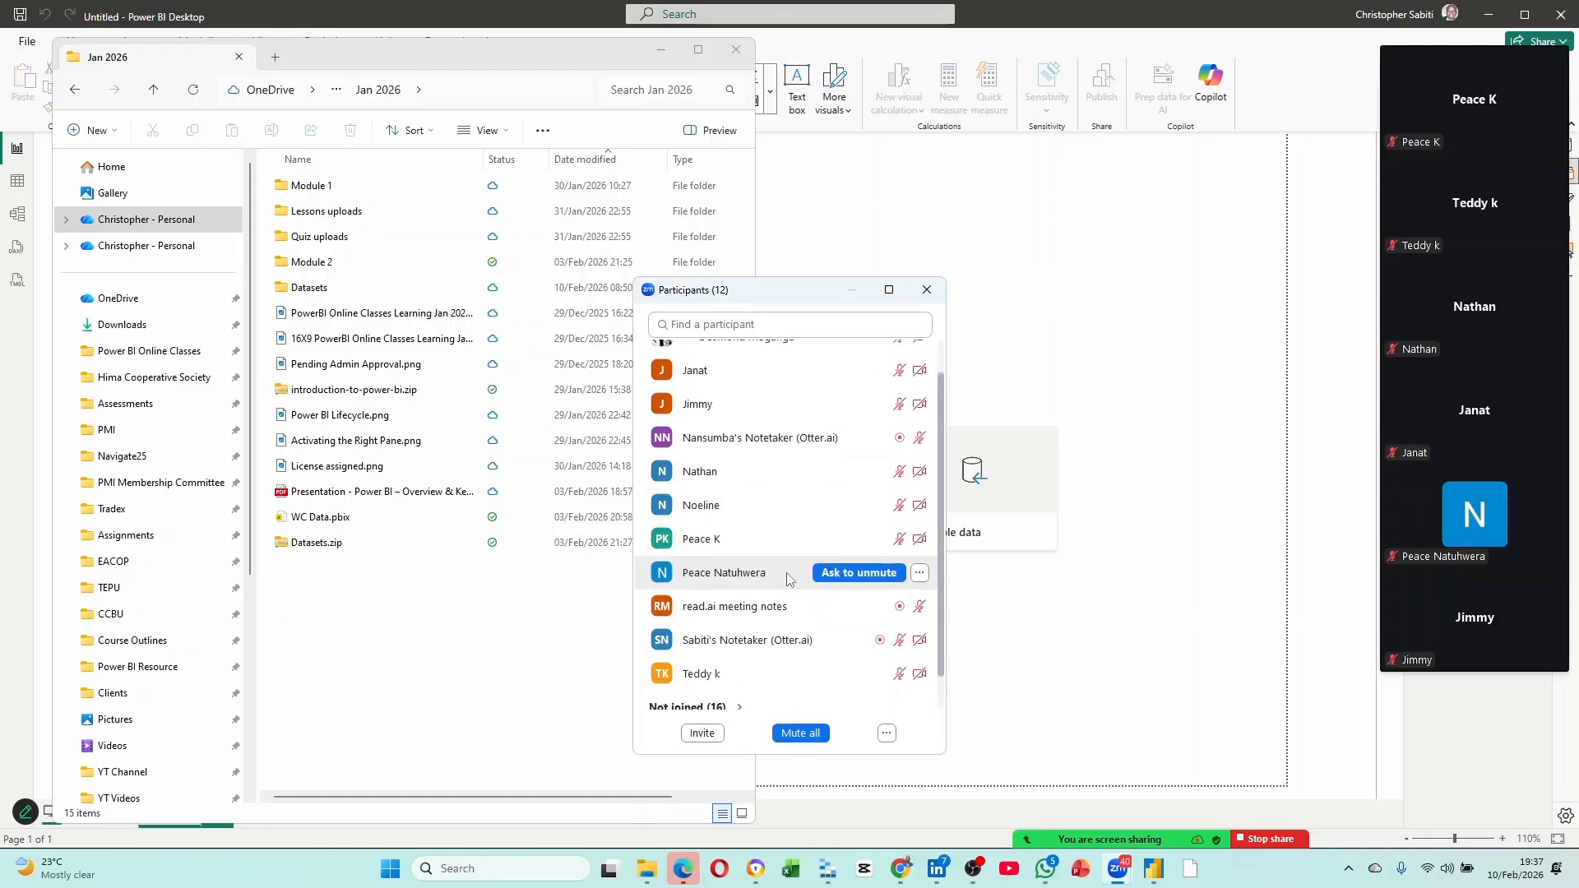
scroll(787, 579, down, 1)
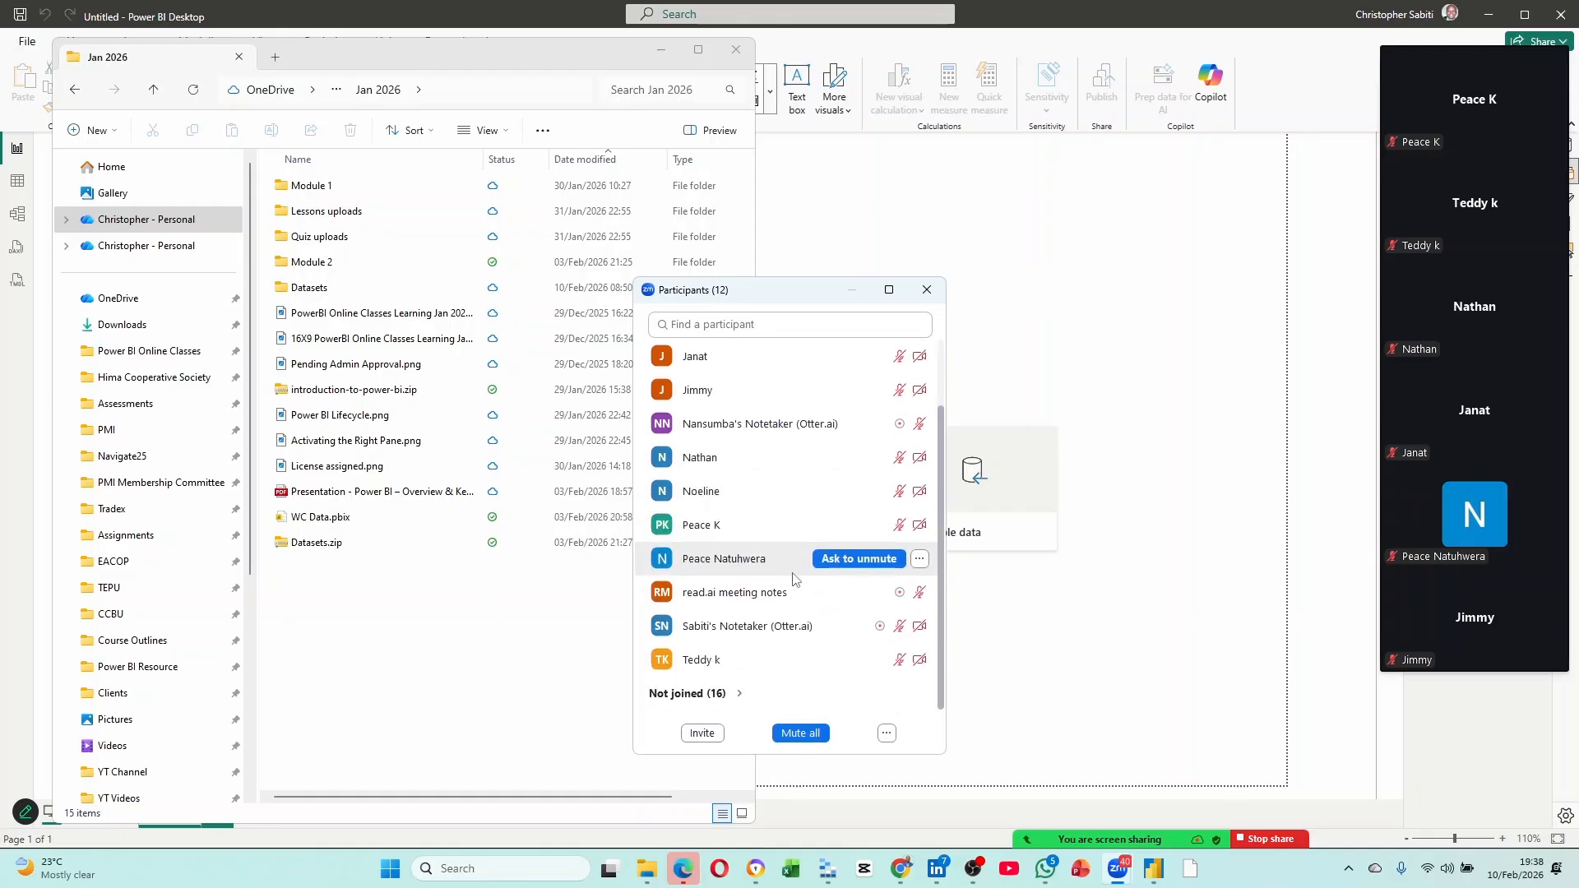
click(927, 289)
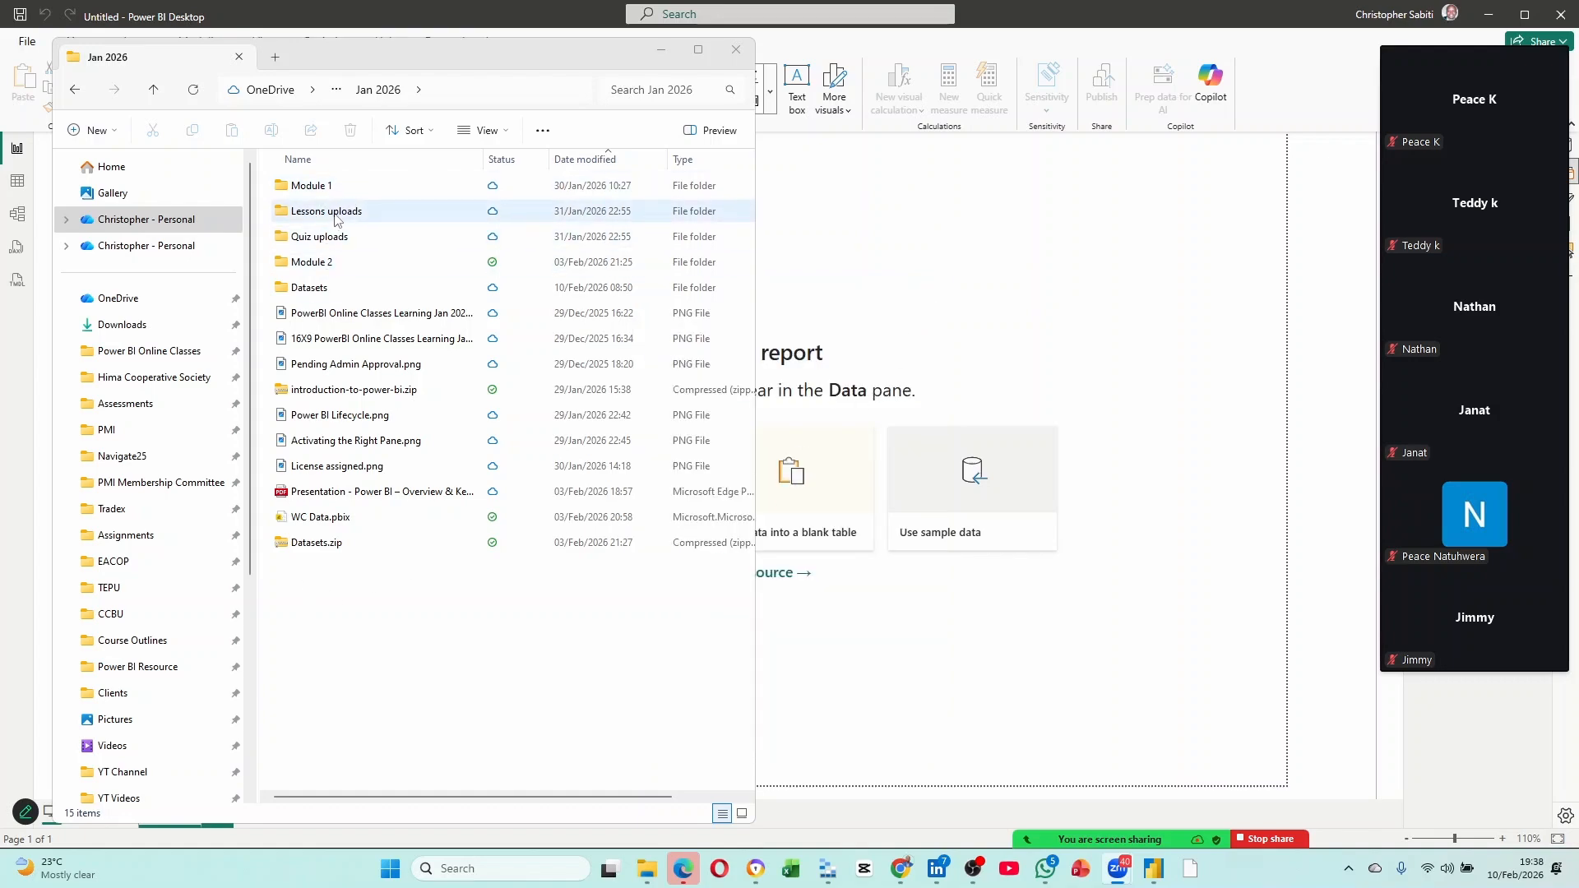
Go into Datasets, Data Transformation and HR dataset .zip, and open the Clustered HR Data folder inside the archive.
double_click(324, 284)
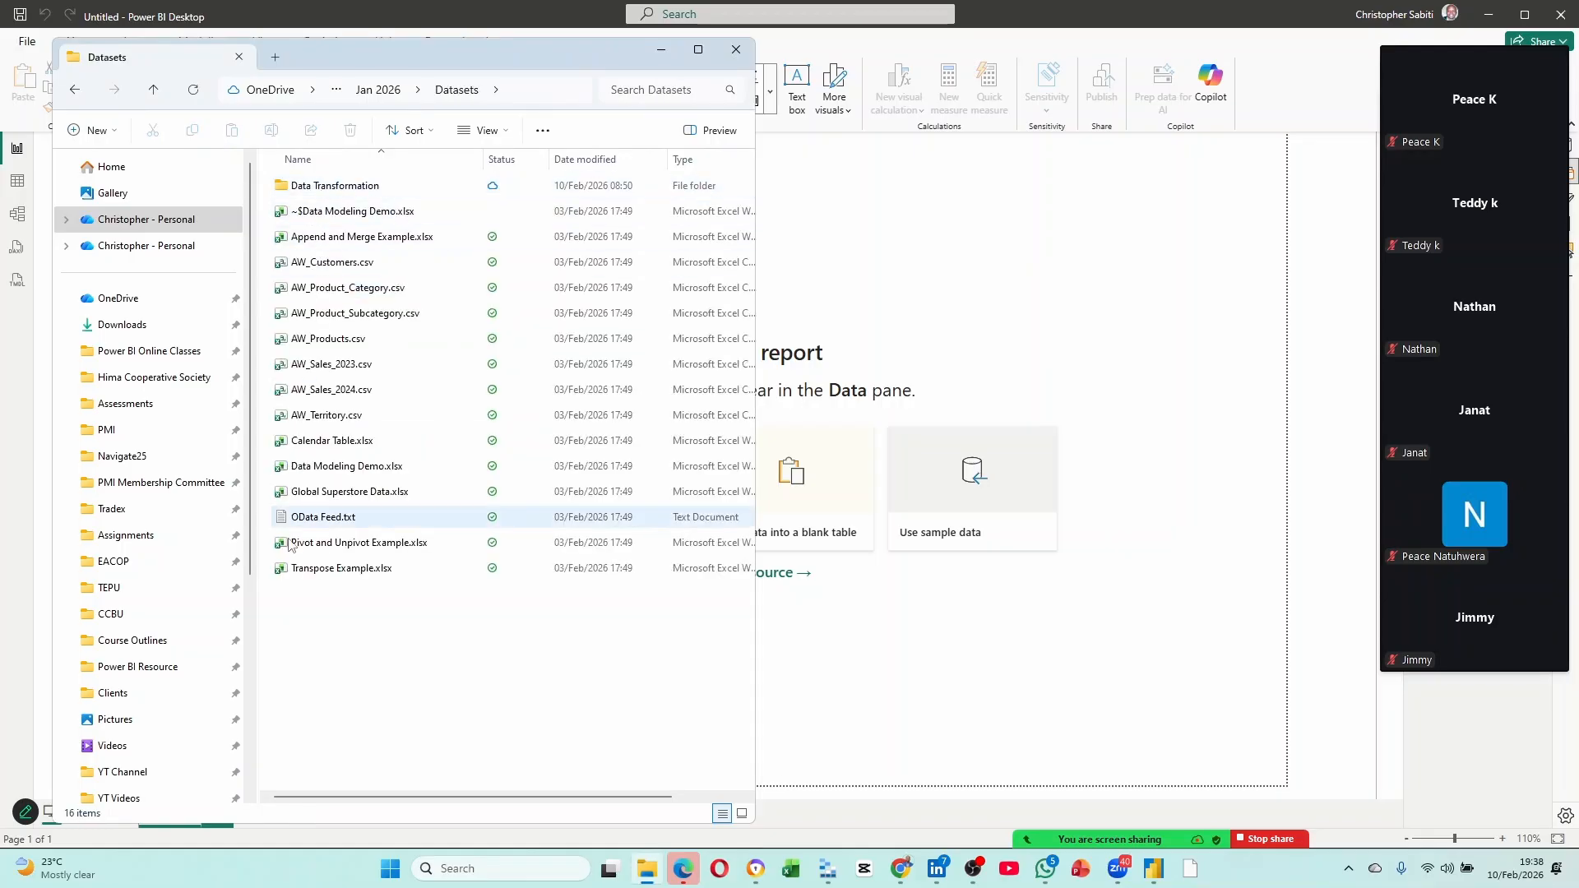
double_click(337, 187)
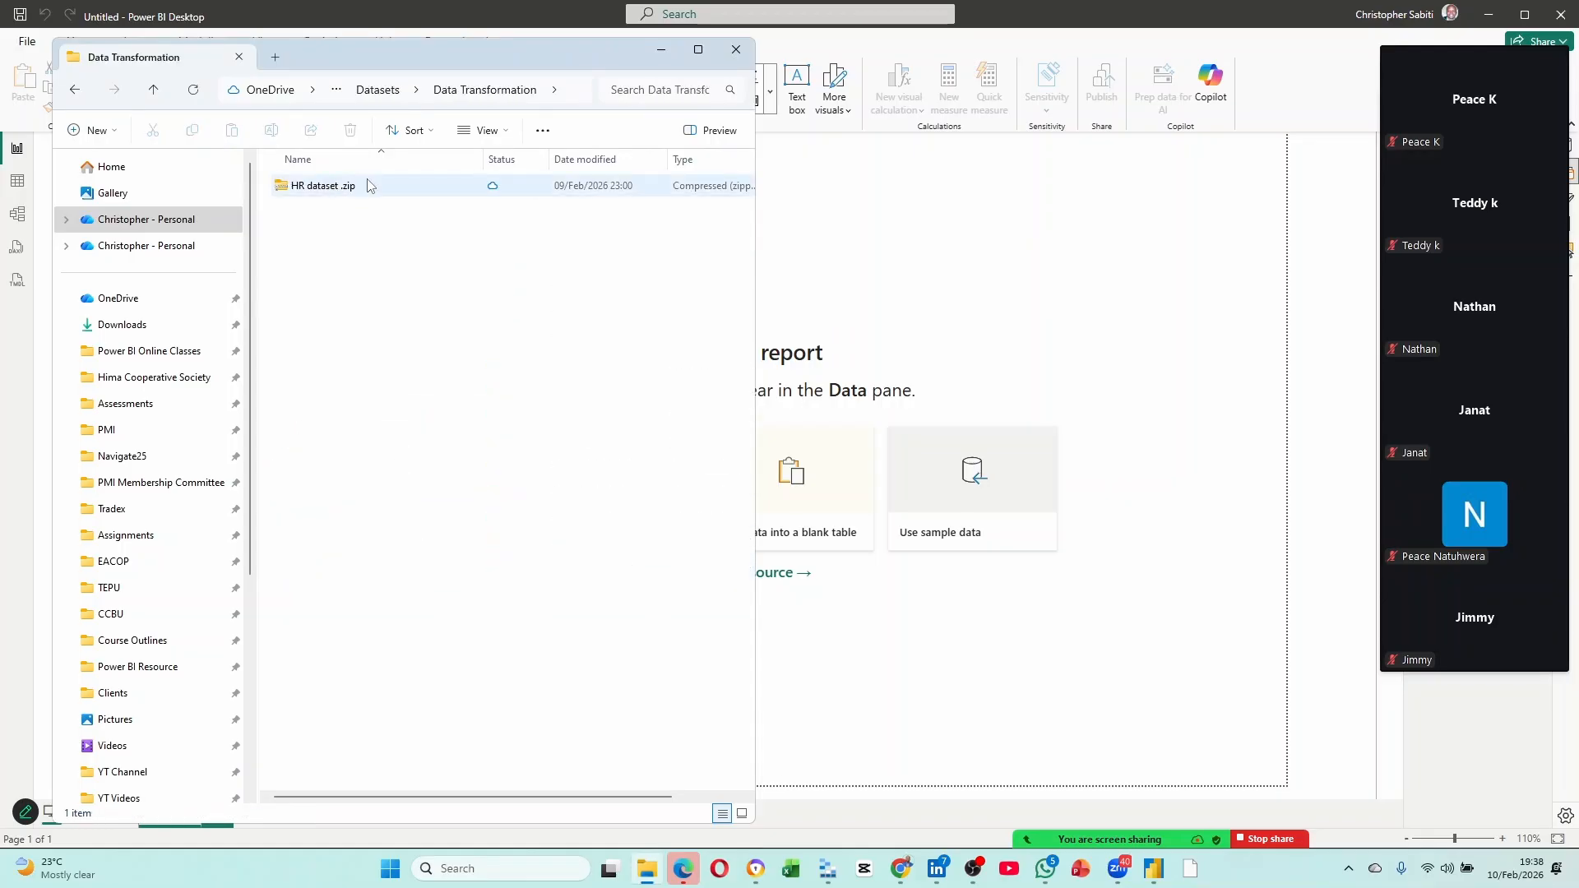
double_click(335, 187)
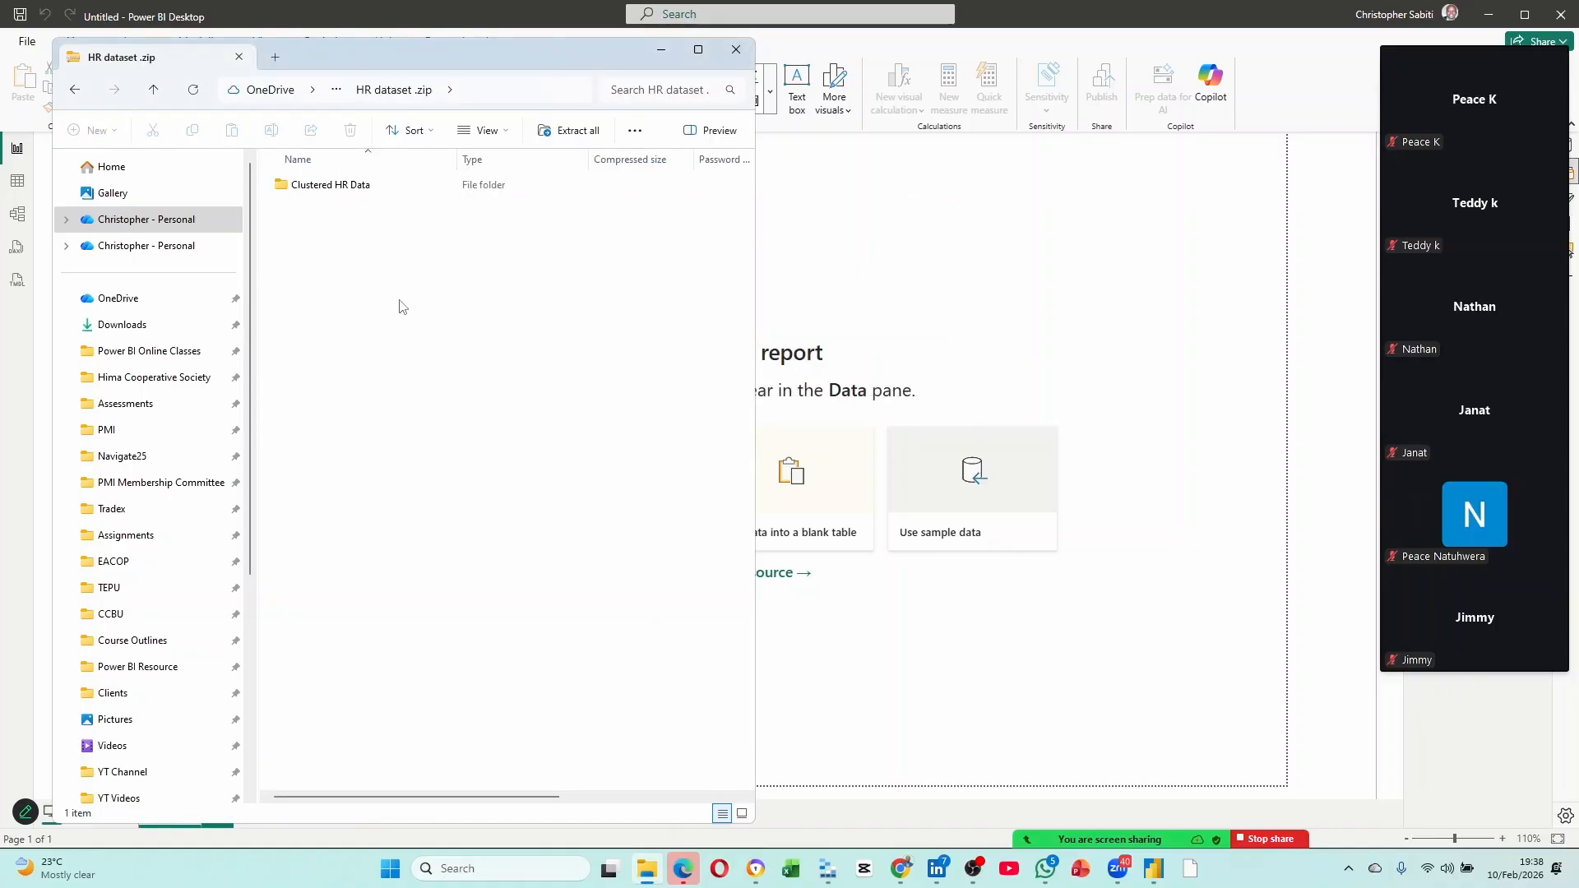
double_click(345, 189)
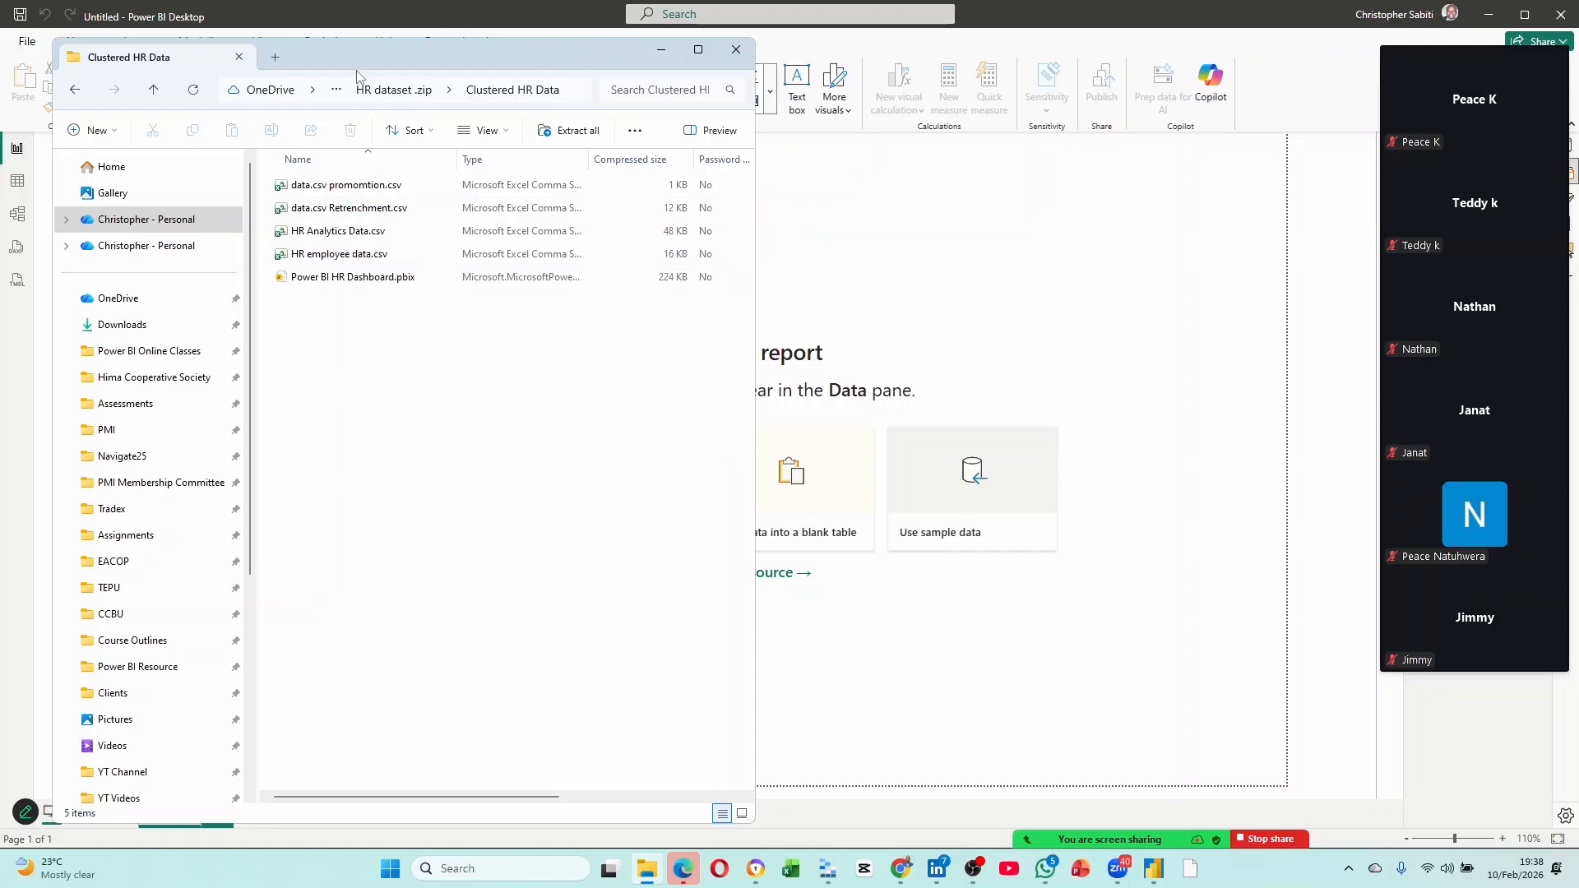
Place the second Clustered HR Data window beside the first and open HR Analytics Data.csv in Excel.
drag(359, 50, 916, 60)
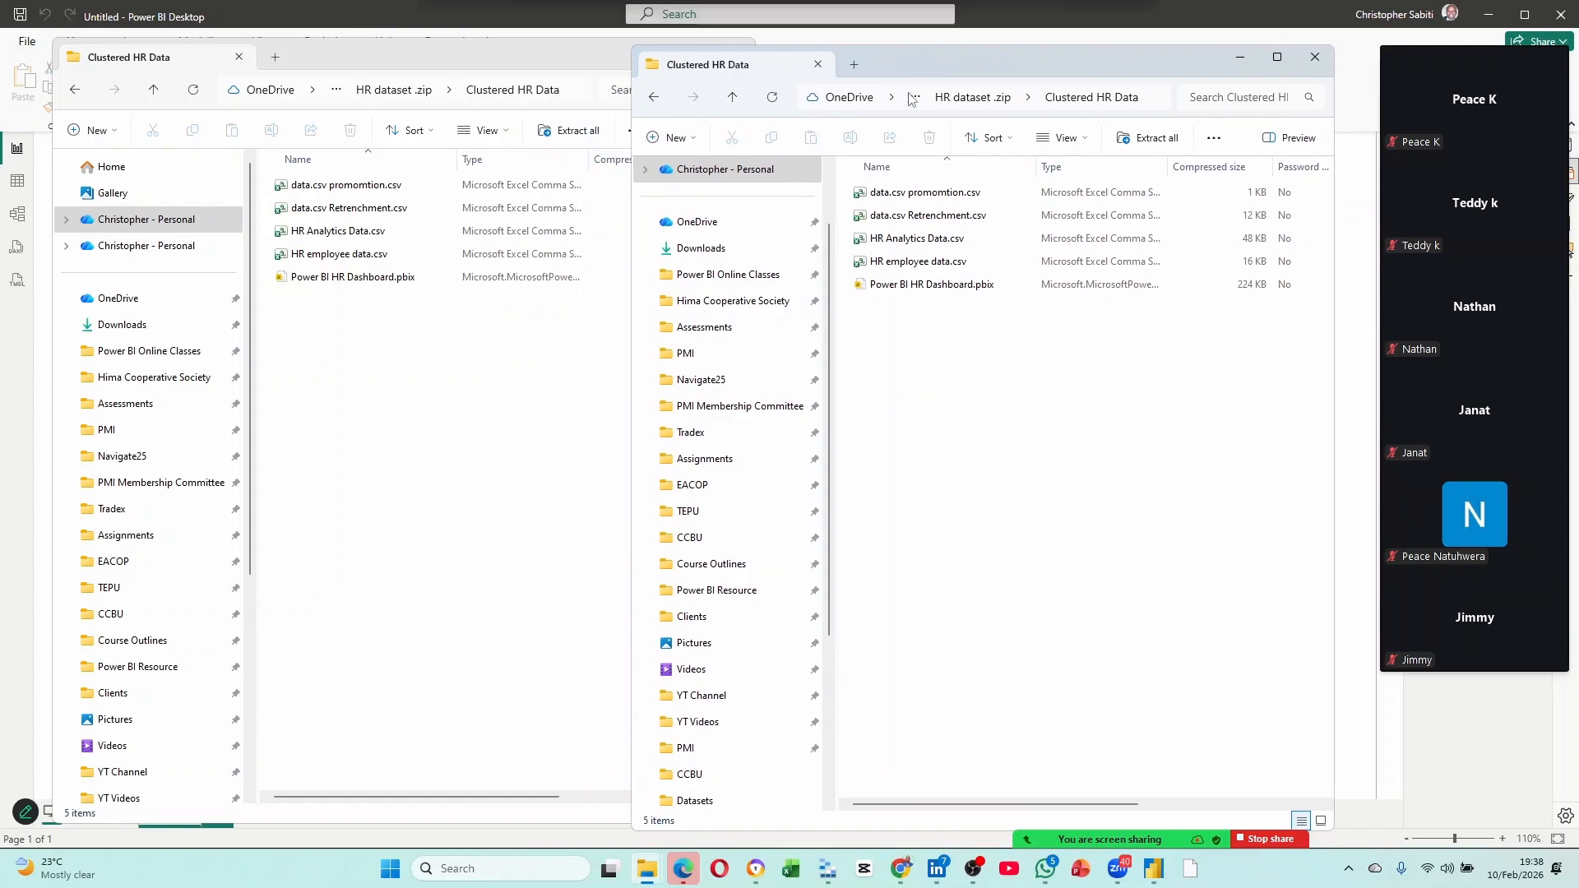
click(345, 332)
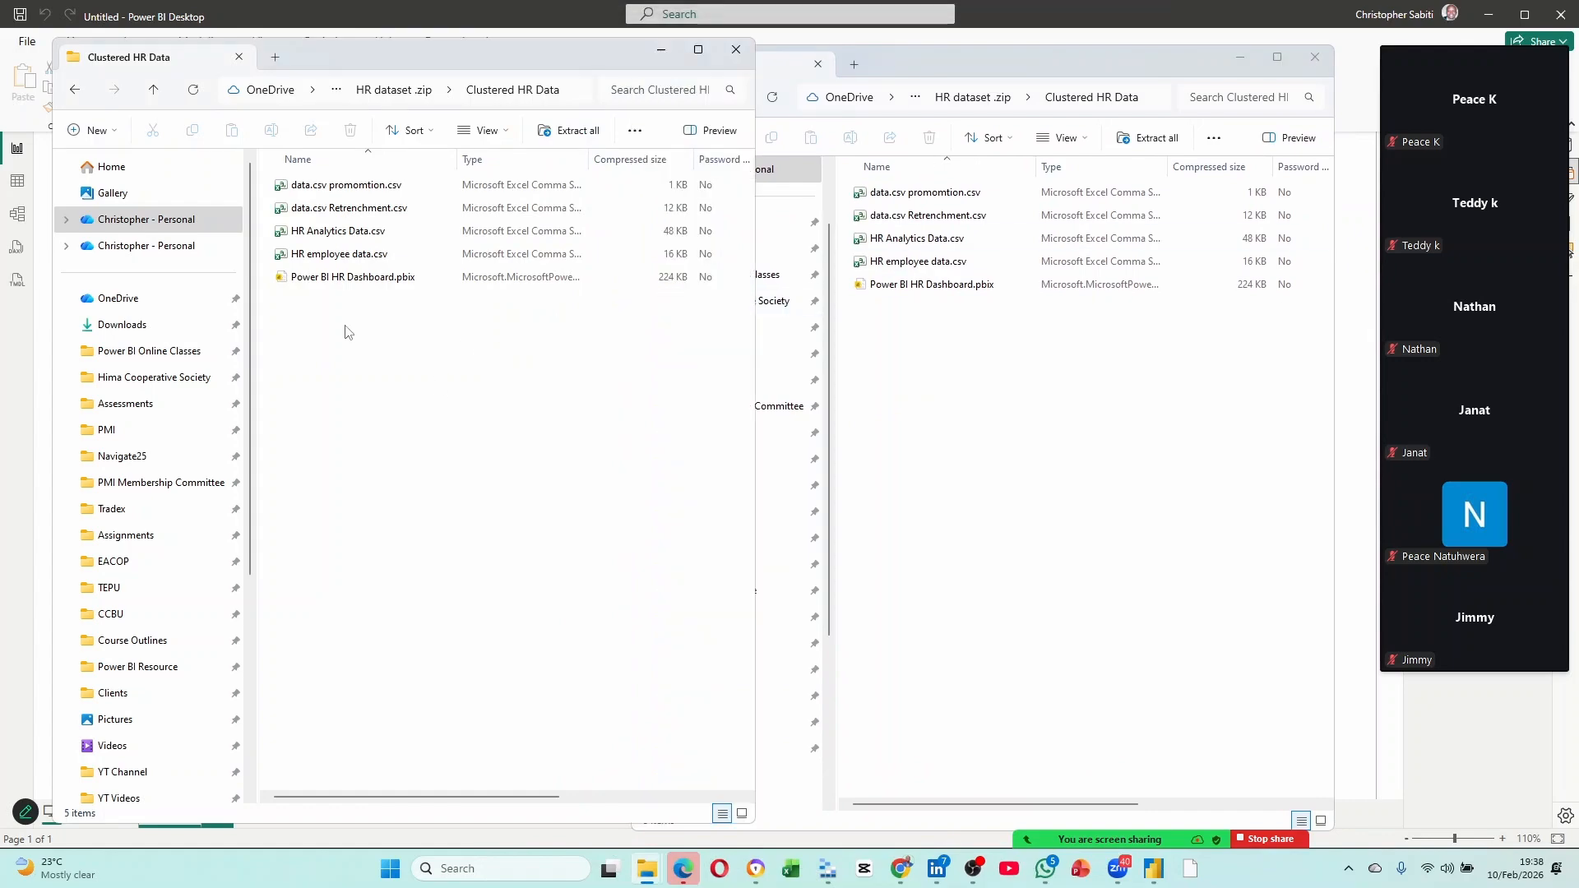
click(355, 234)
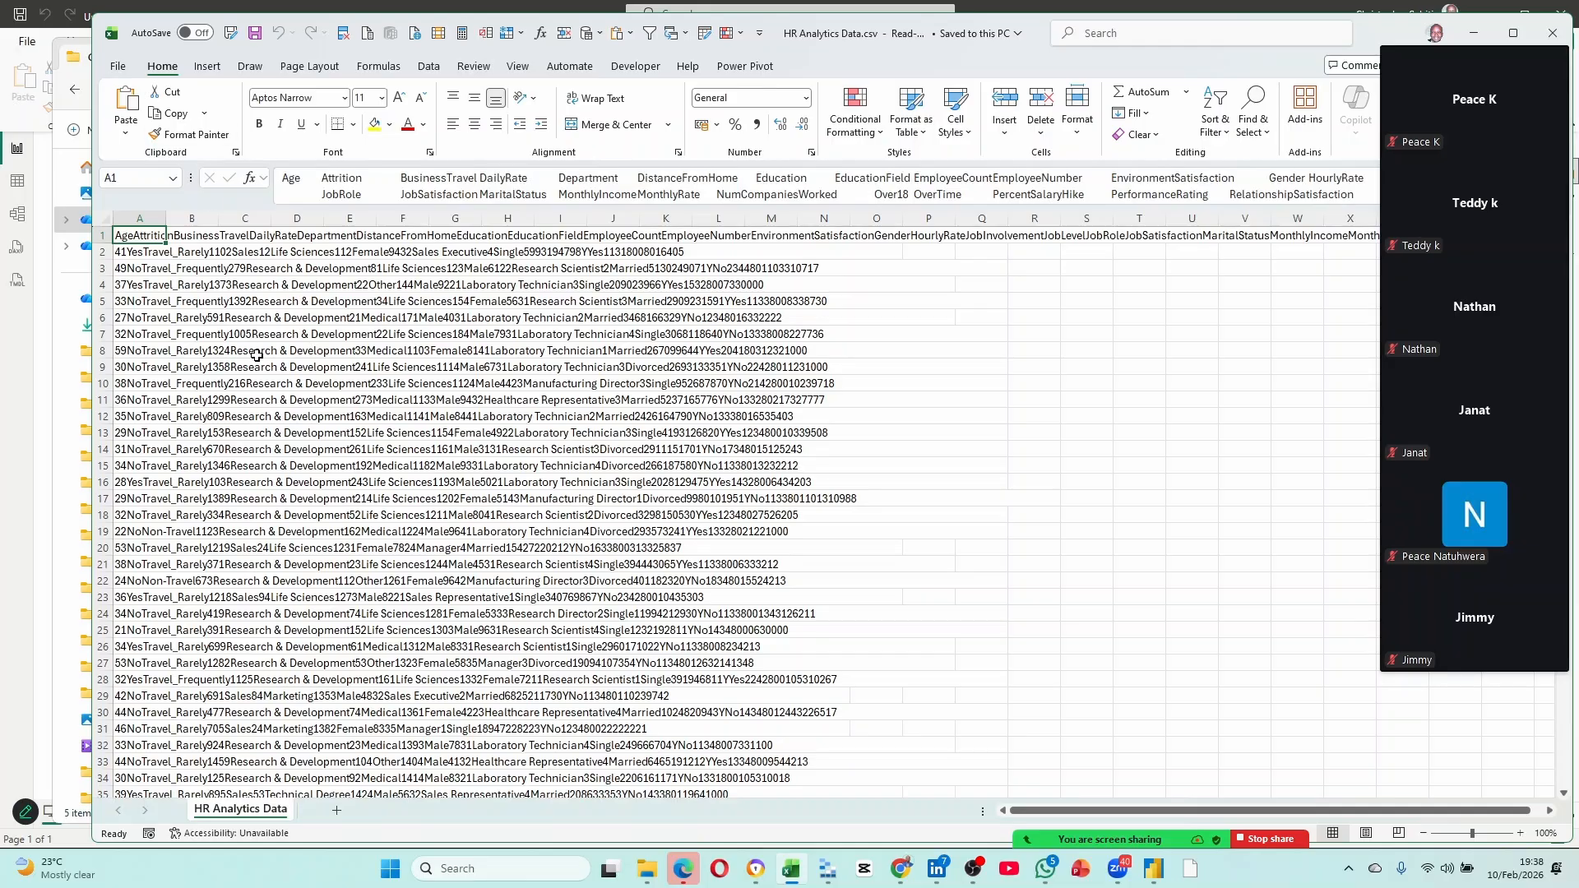
Widen column A to fit its contents and look across the header row of HR Analytics Data.
drag(469, 391, 448, 400)
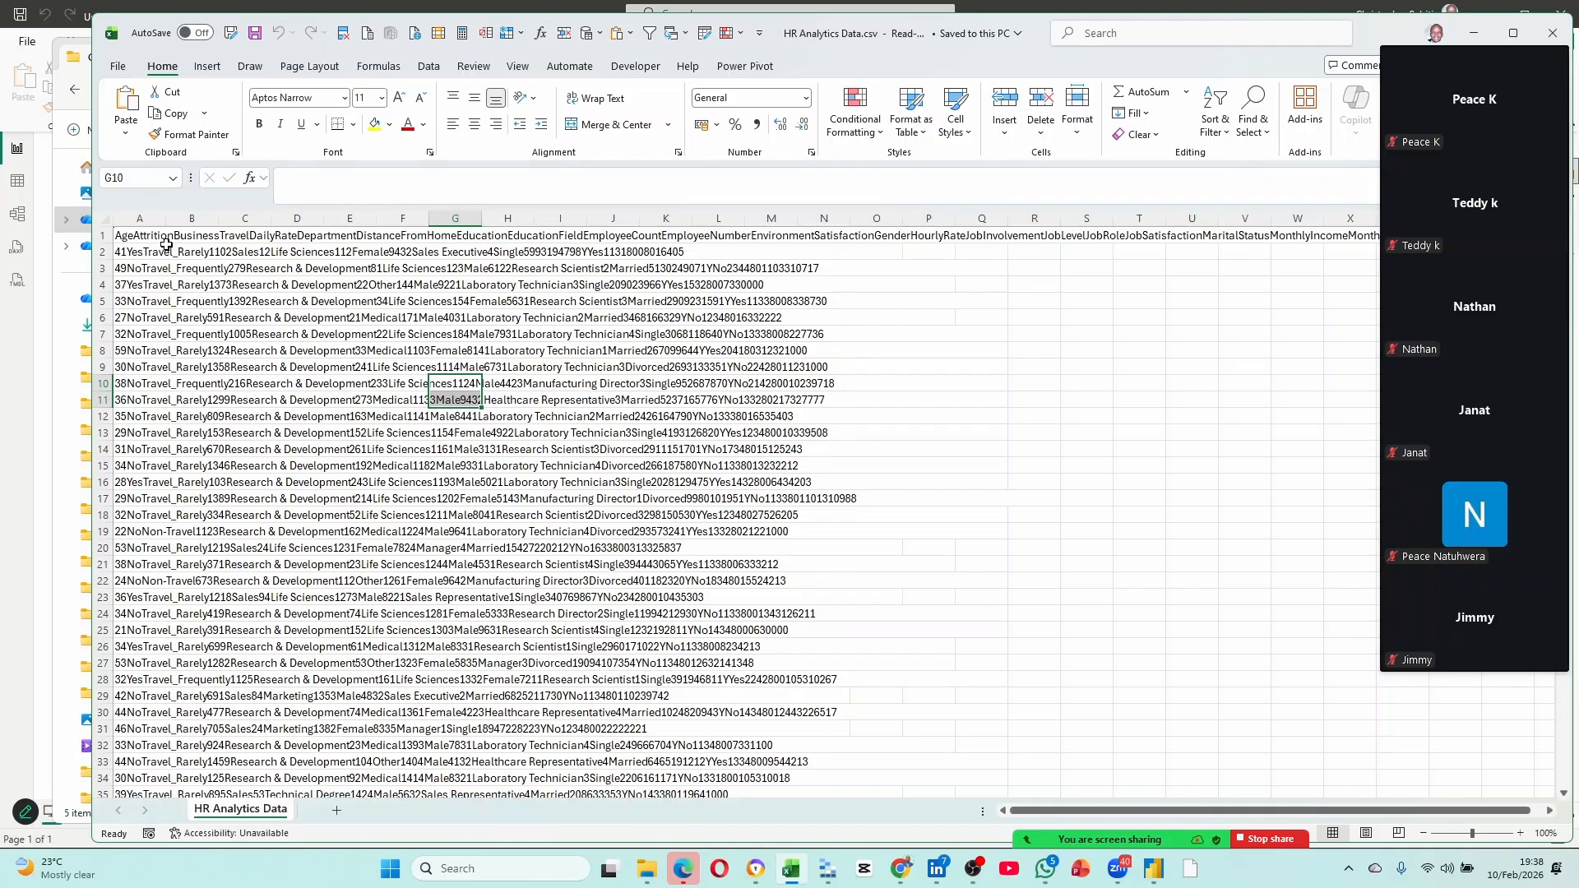
click(239, 334)
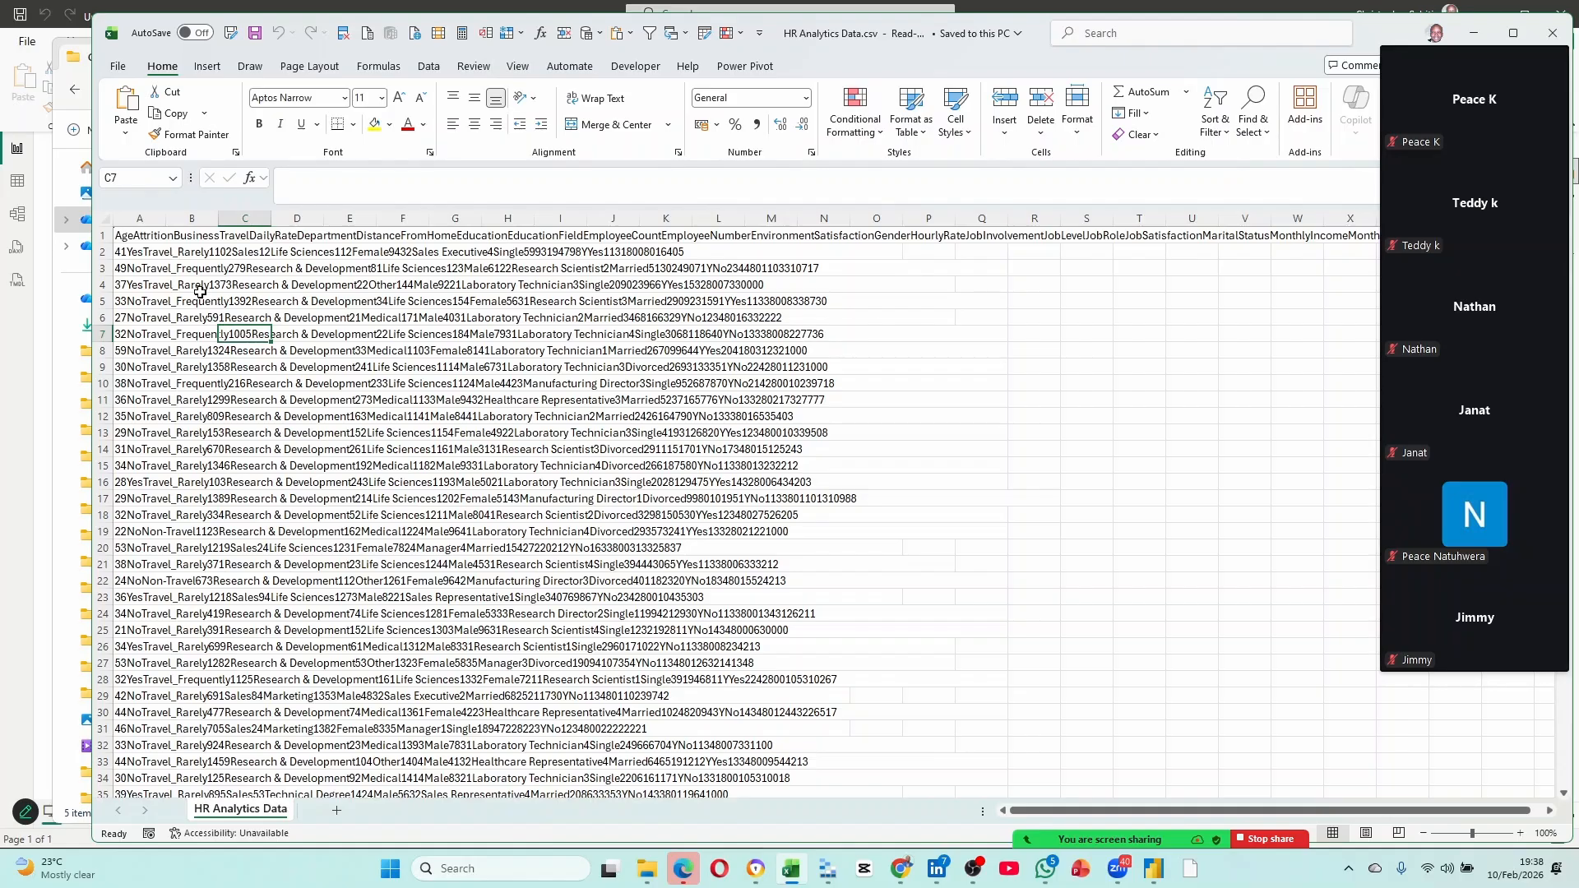
double_click(166, 218)
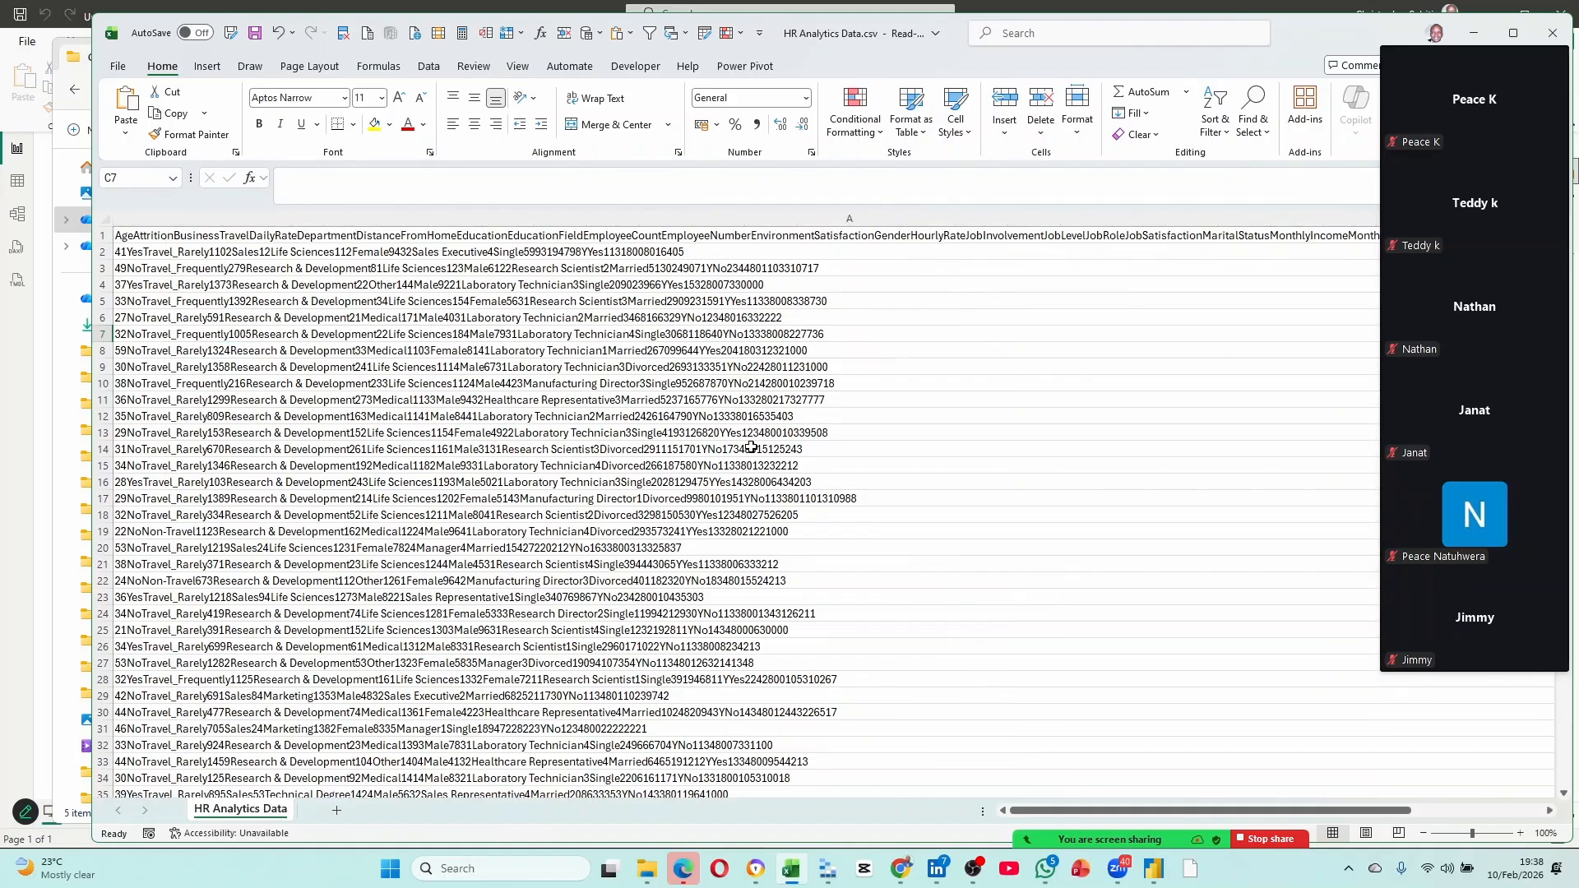
scroll(738, 426, right, 8)
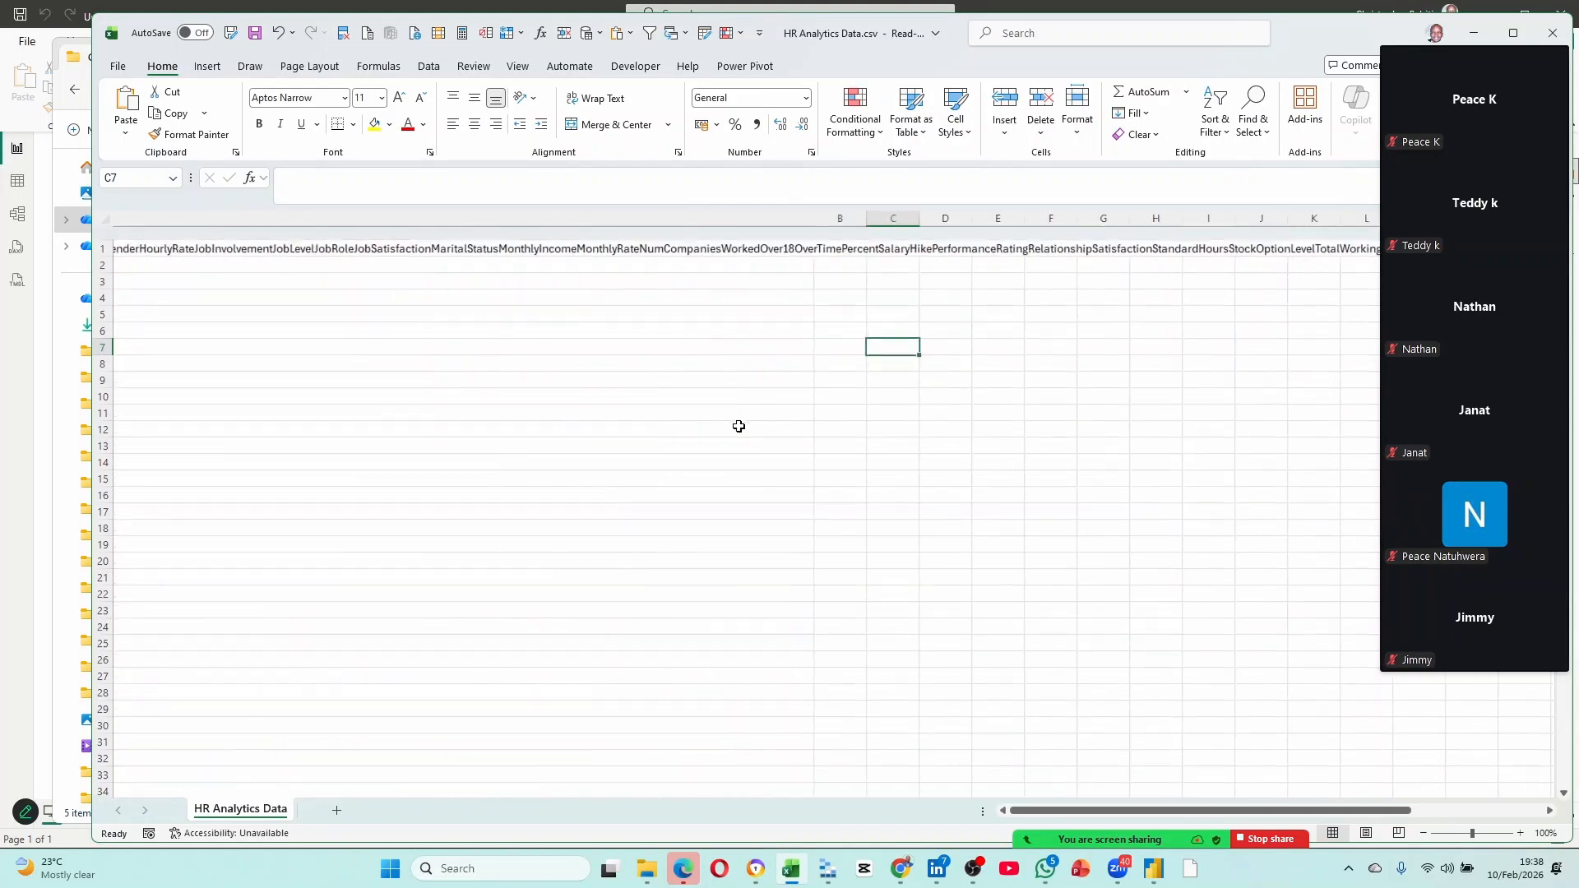
scroll(738, 426, left, 8)
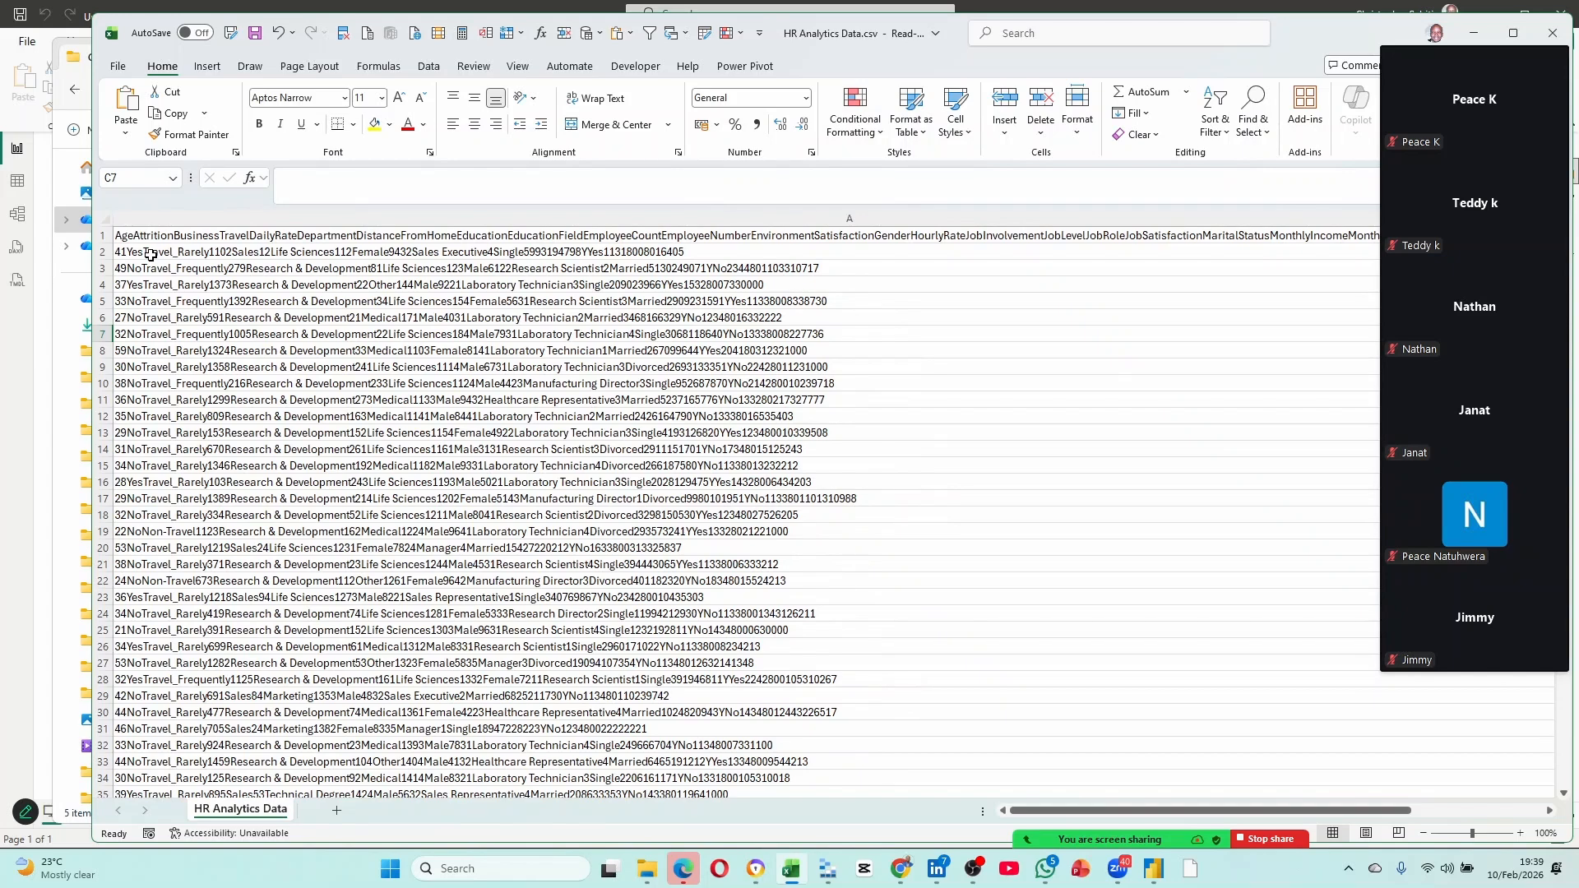
Examine how each employee record is stored in column A, checking cells A3 and A6 and rows further down.
drag(153, 257, 206, 501)
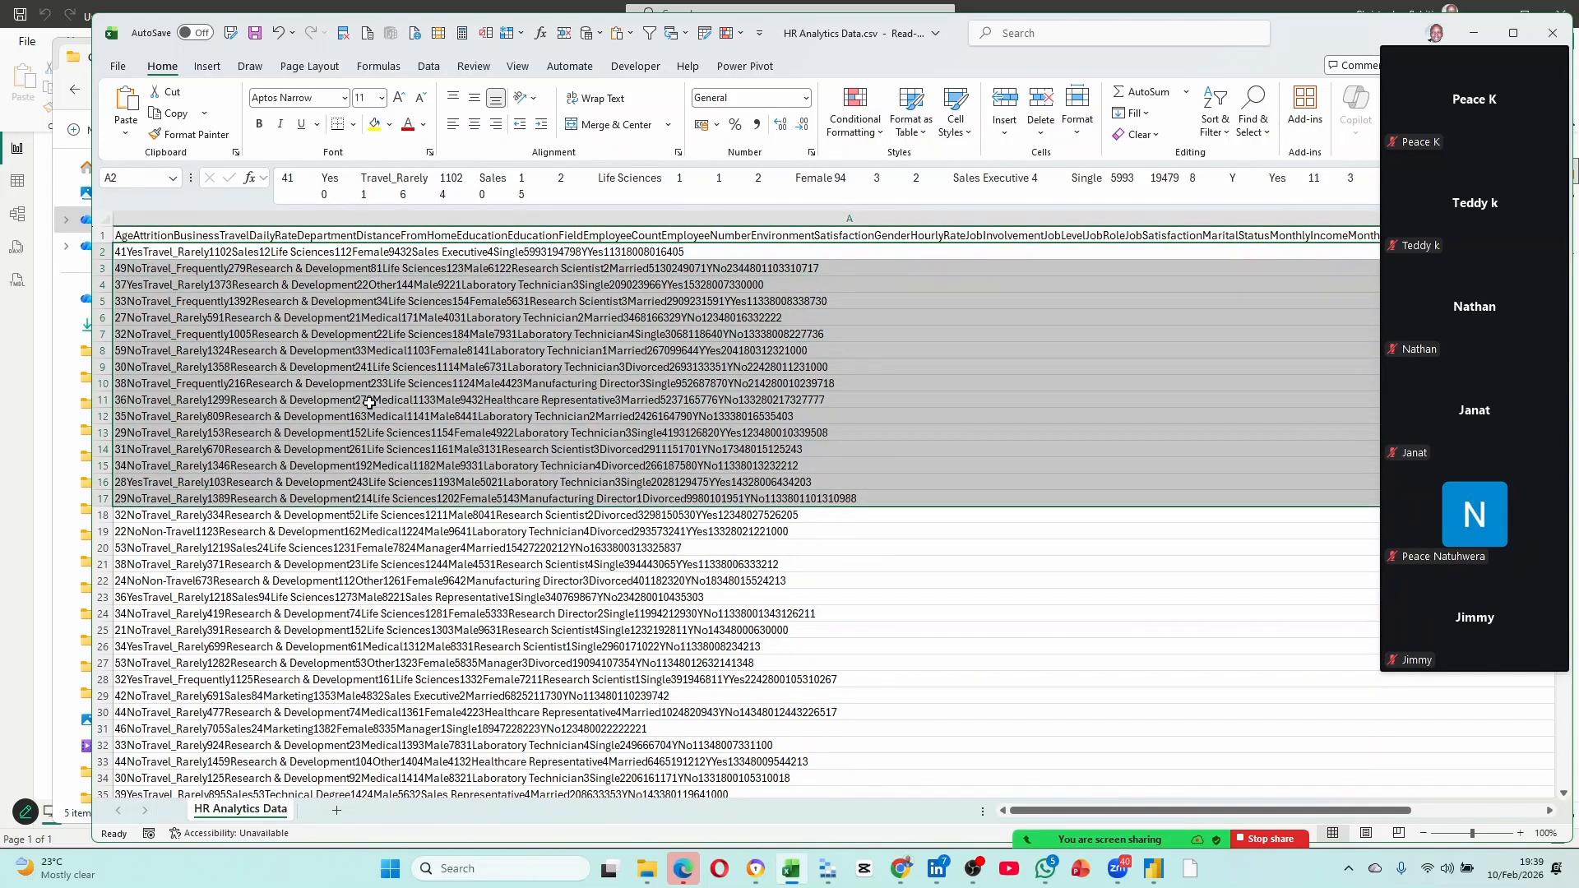
click(330, 323)
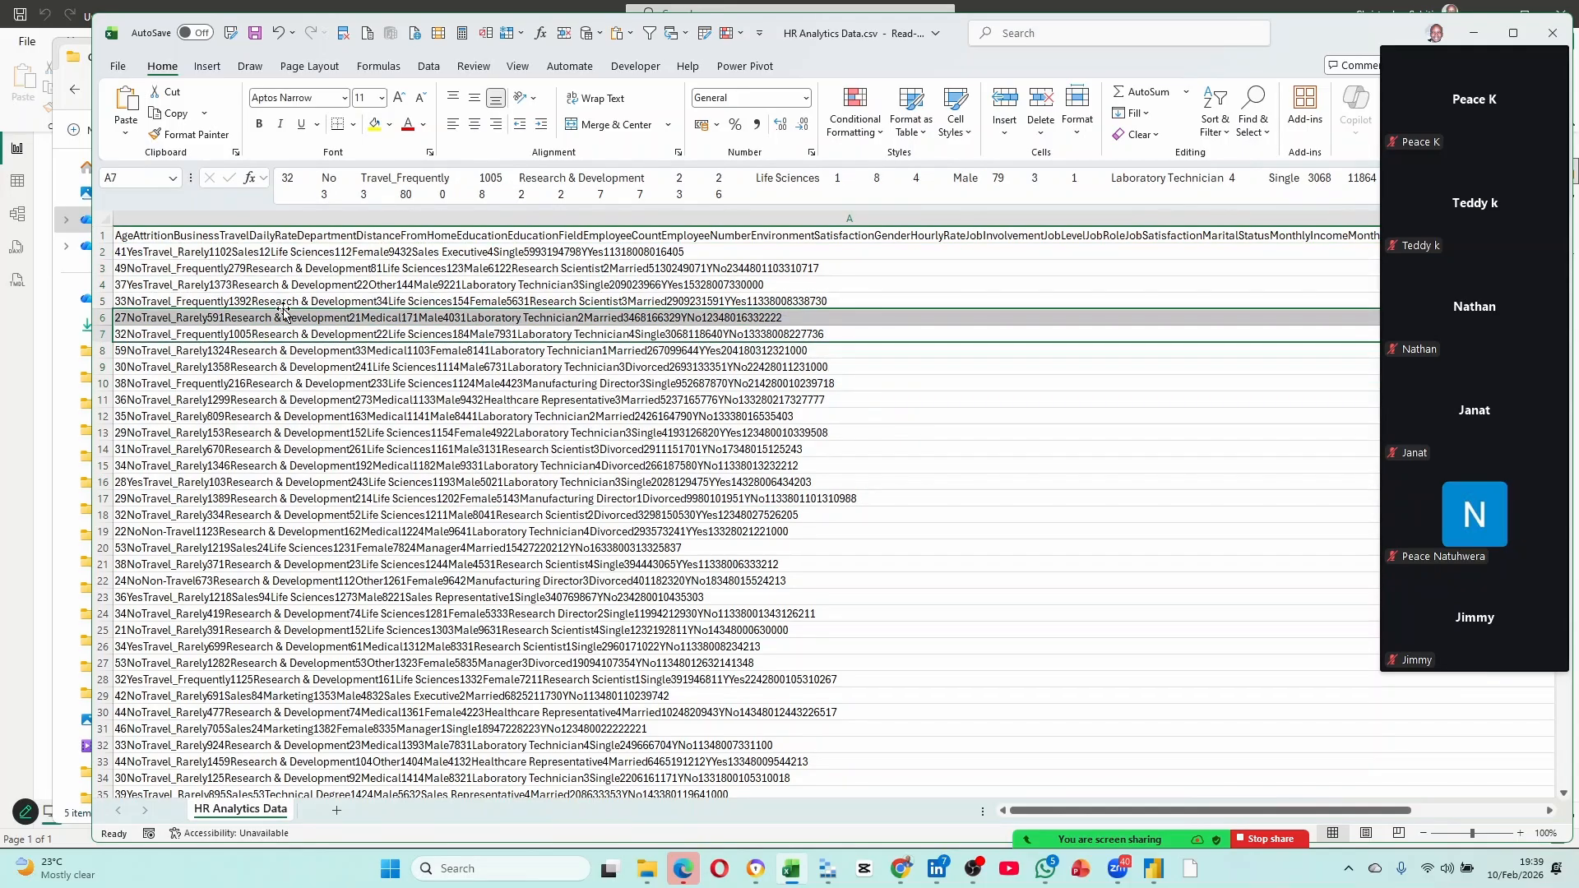
click(255, 270)
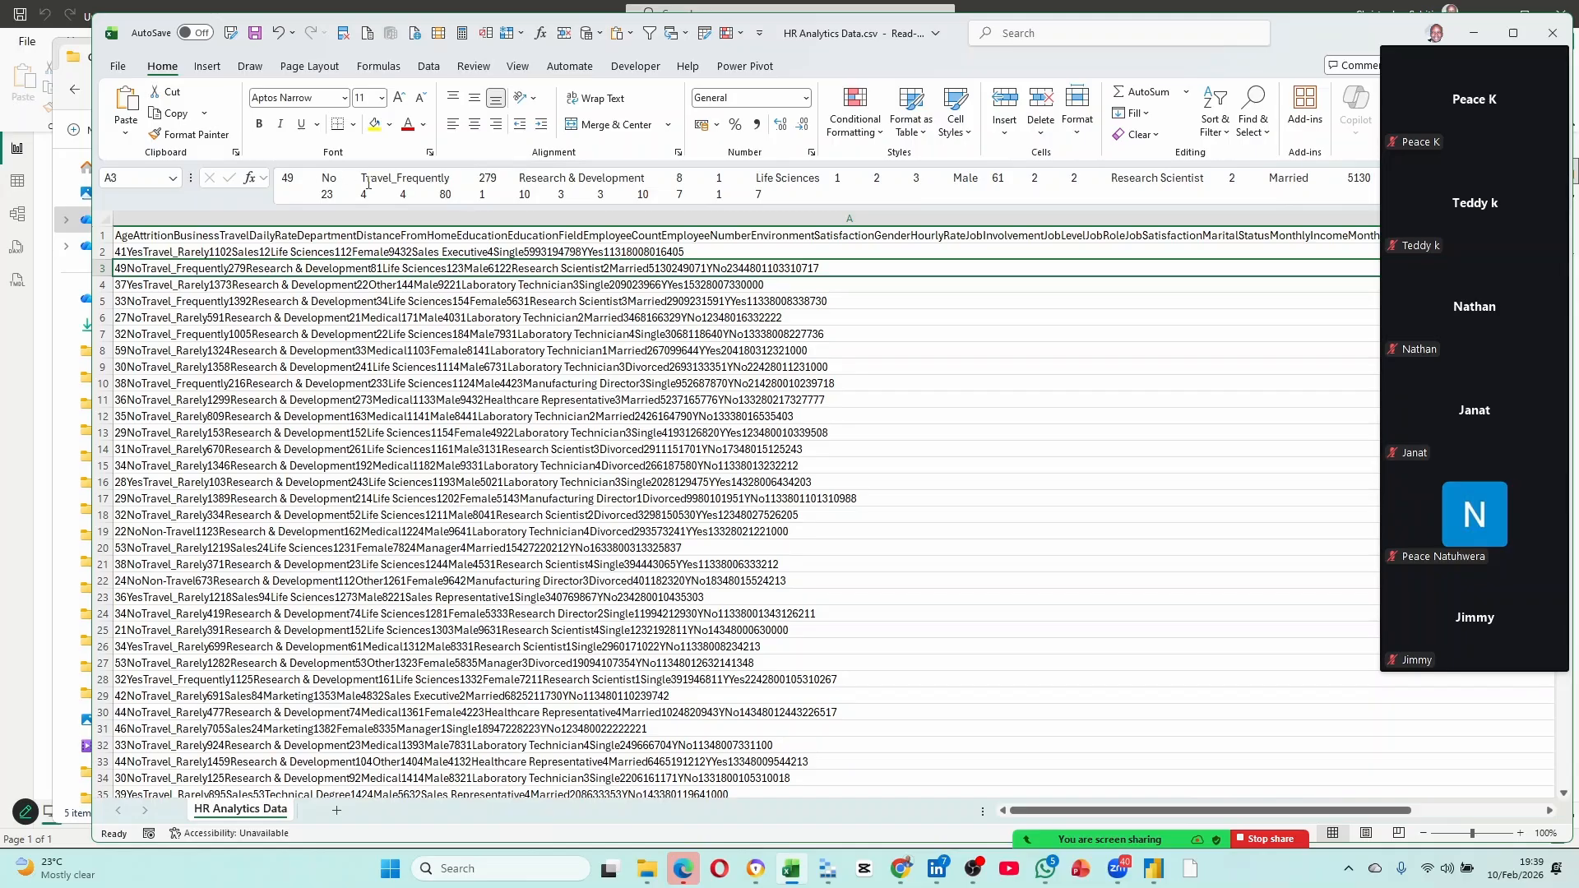
double_click(378, 269)
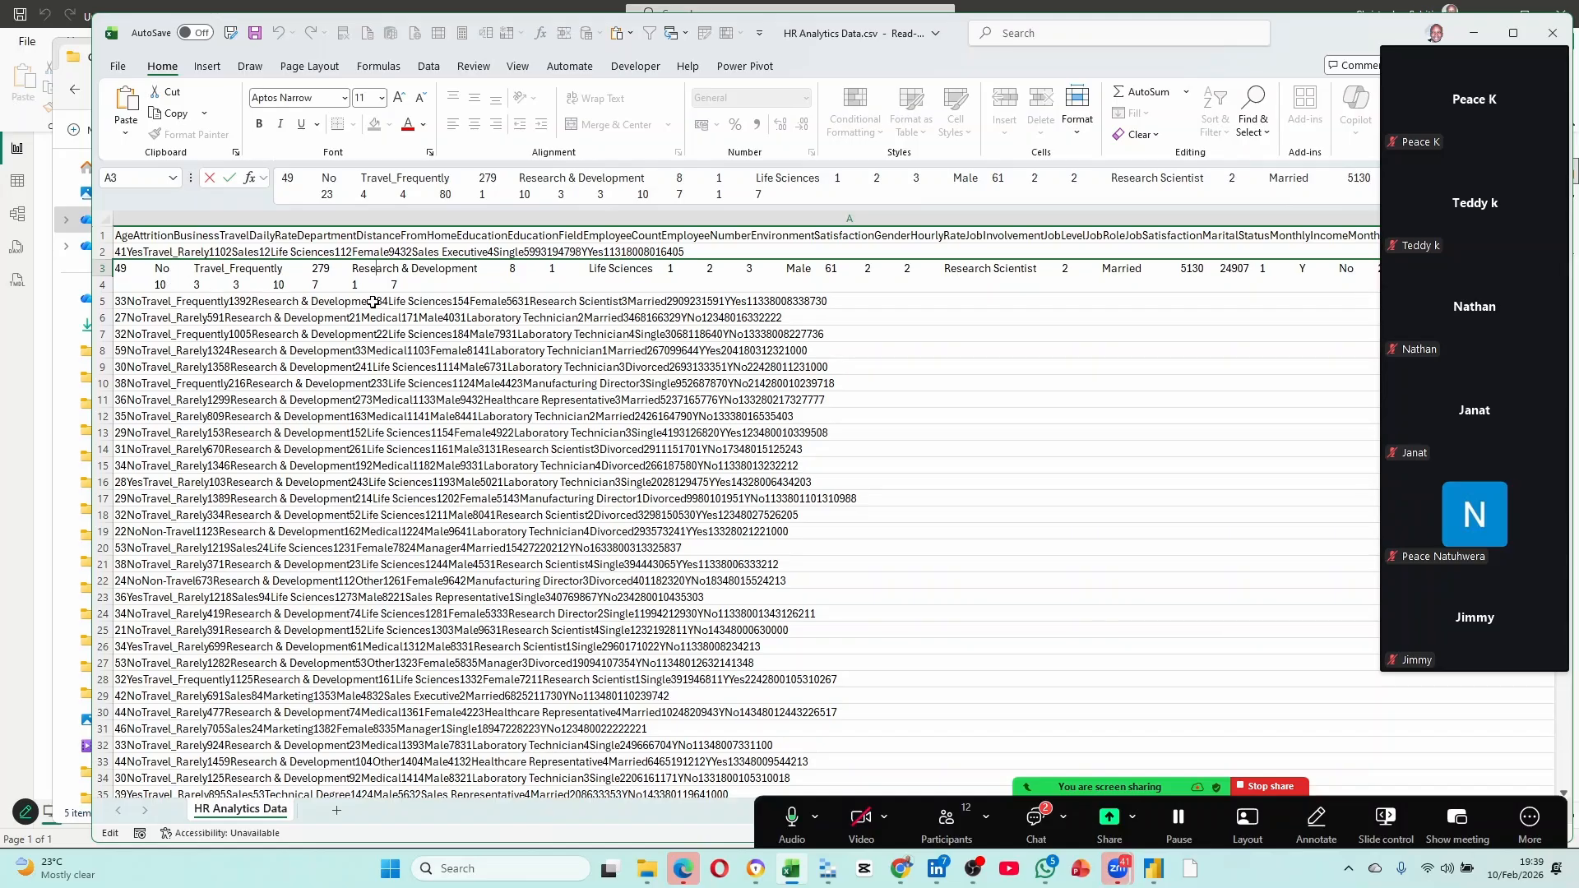
click(449, 322)
scroll(469, 386, down, 13)
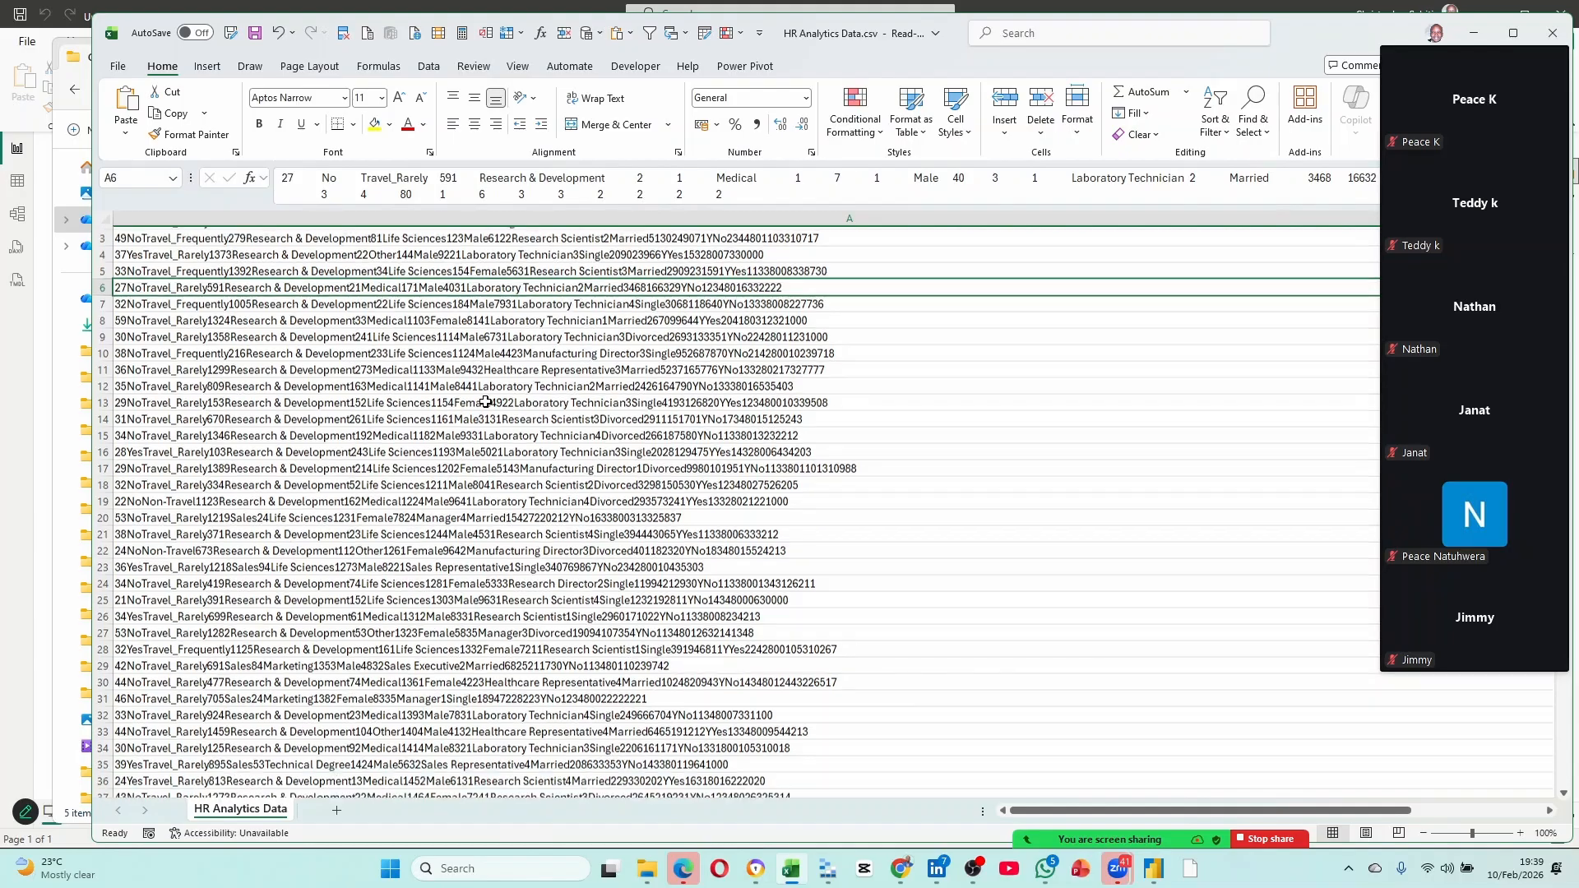
scroll(489, 426, down, 1)
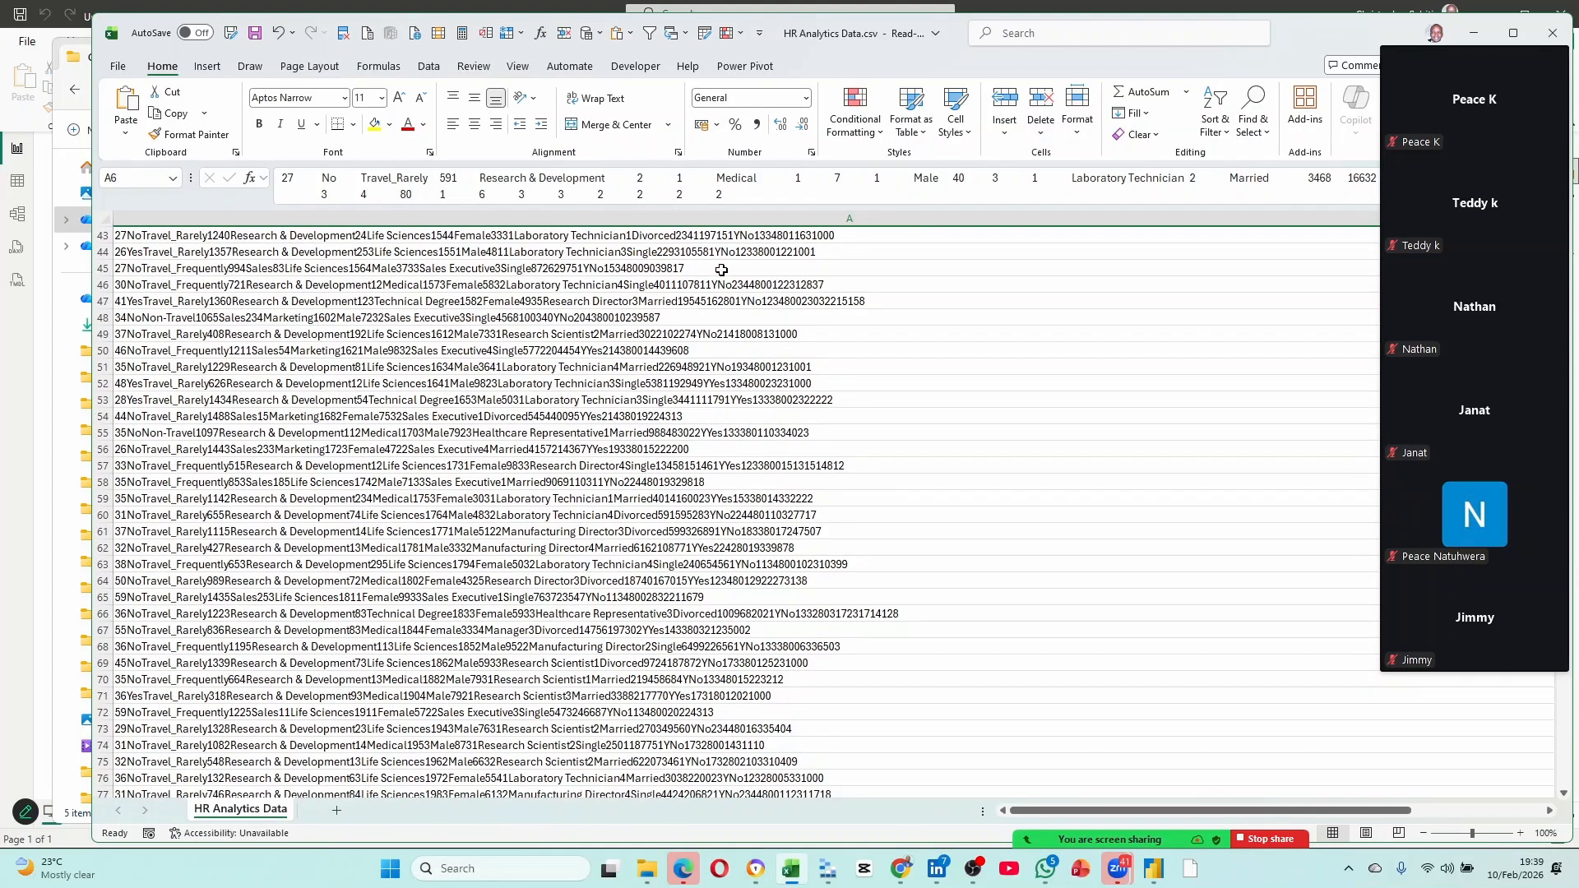
Split column A with Text to Columns as delimited data, using the Tab delimiter, General format and destination $A$1.
click(430, 69)
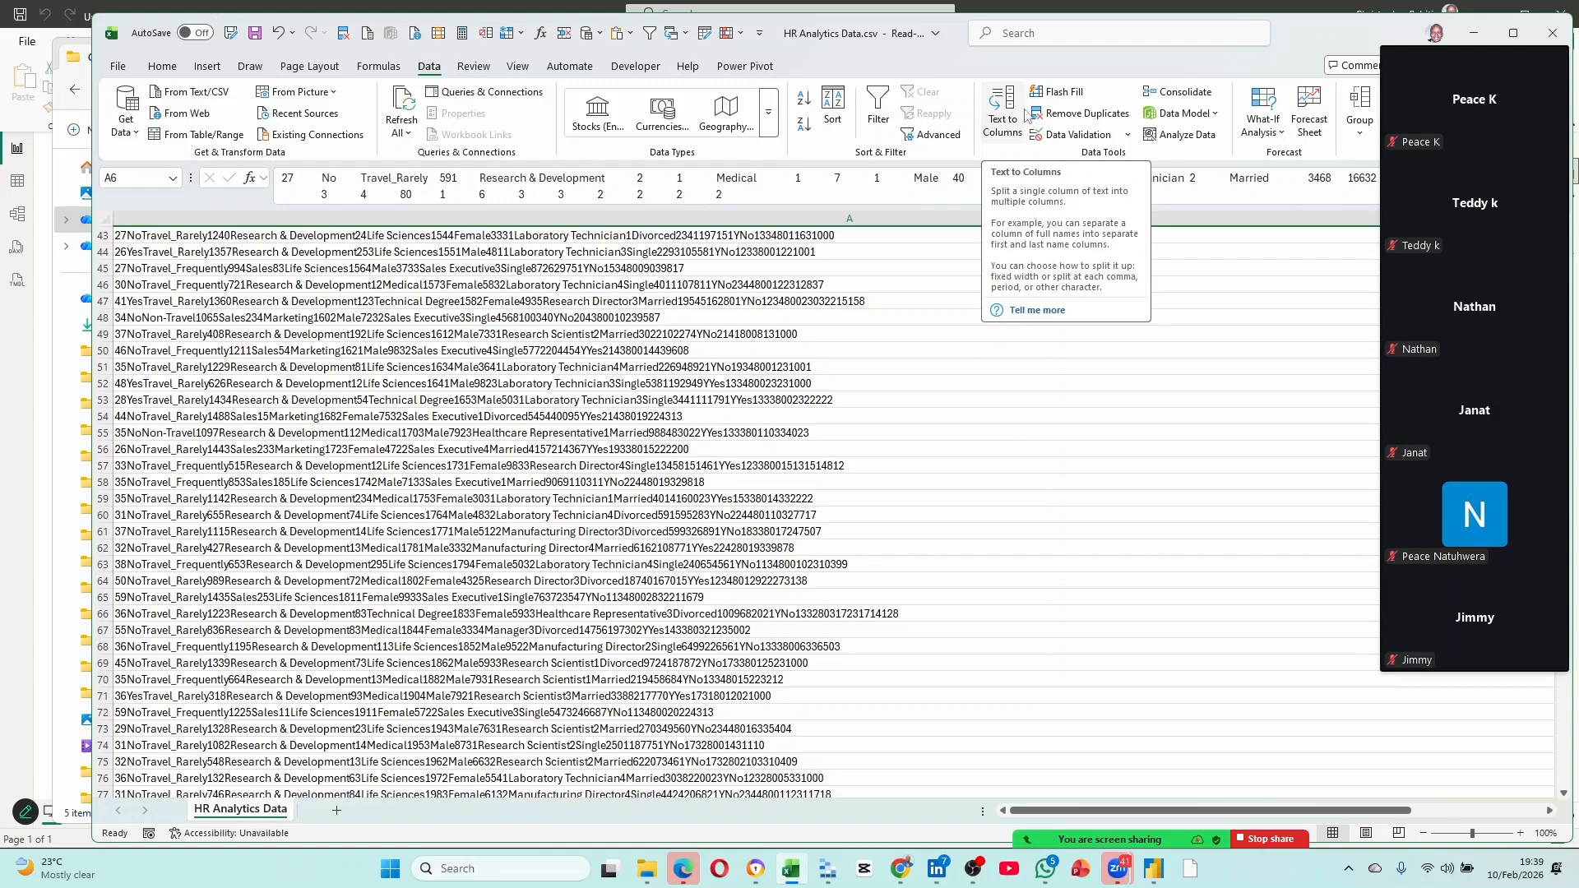
click(997, 123)
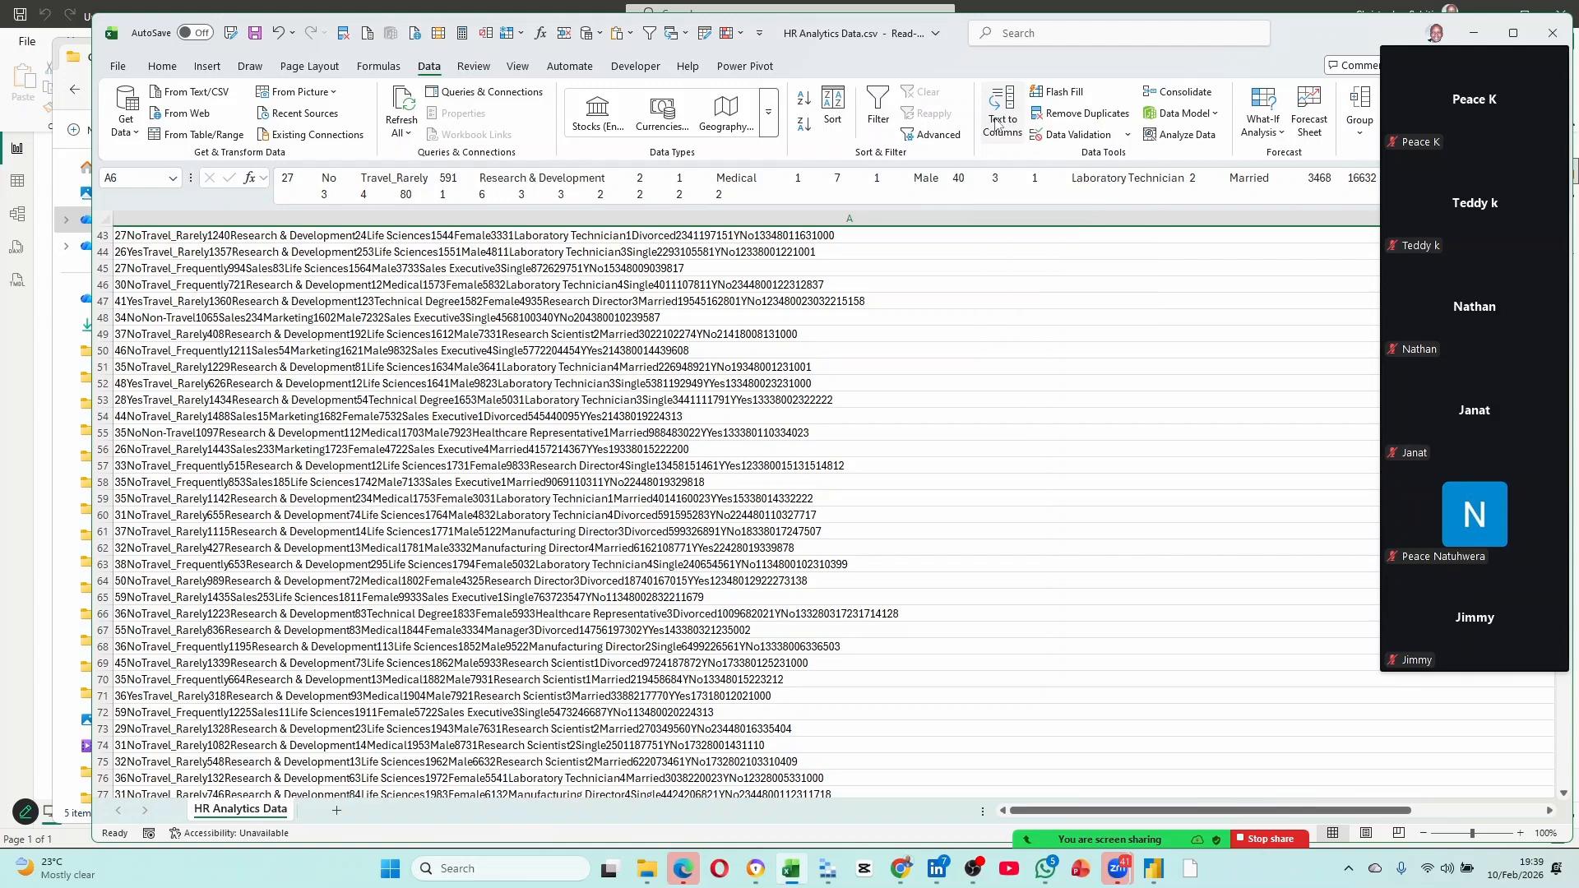
click(857, 216)
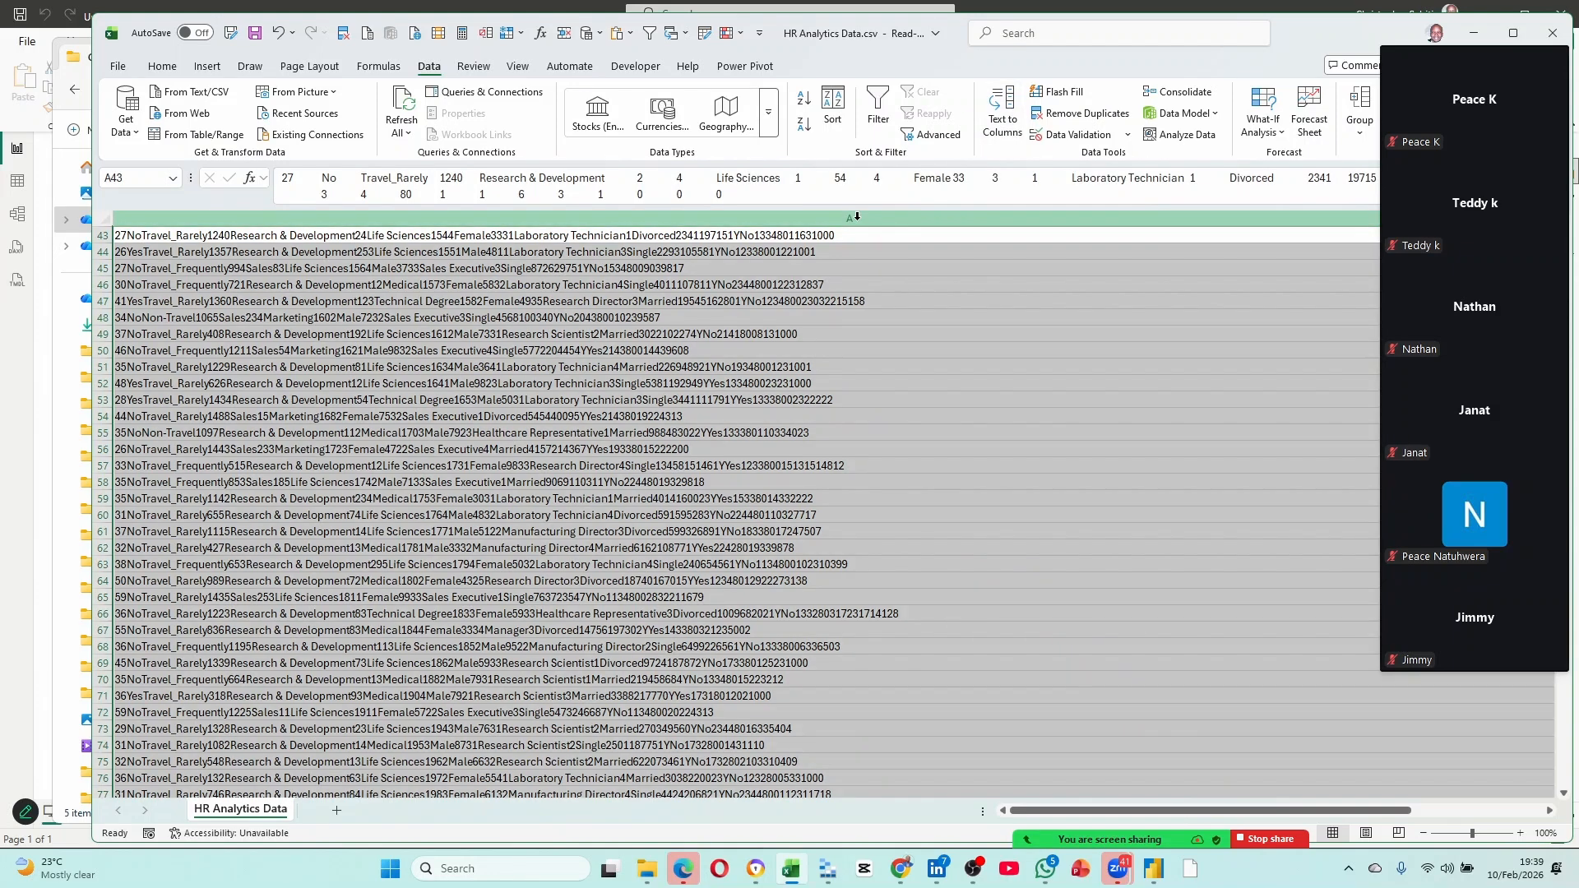
click(1008, 122)
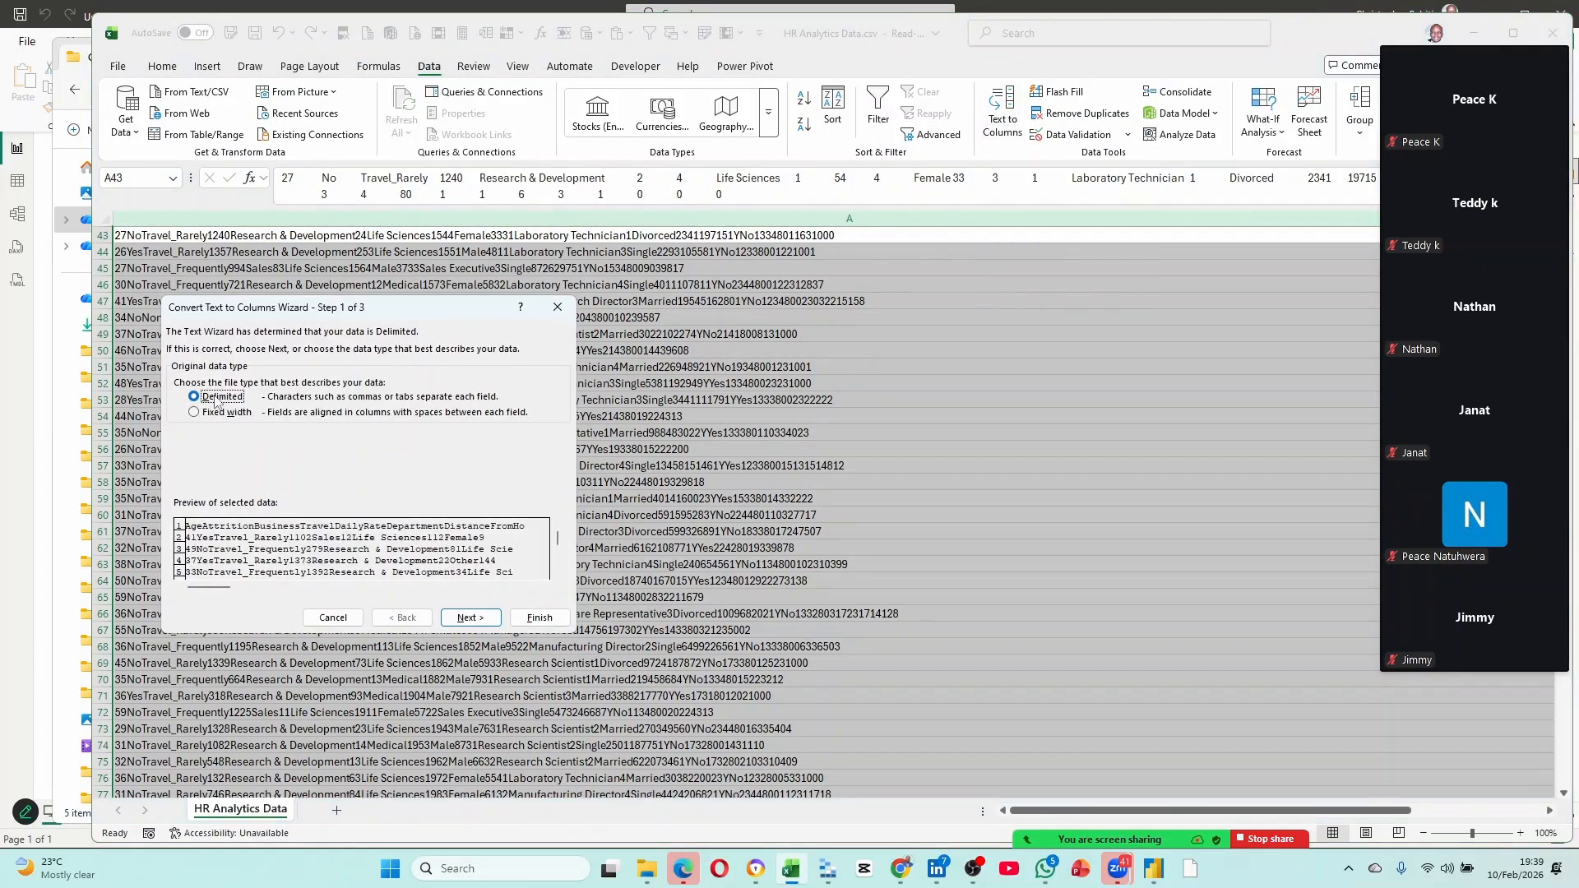
click(488, 618)
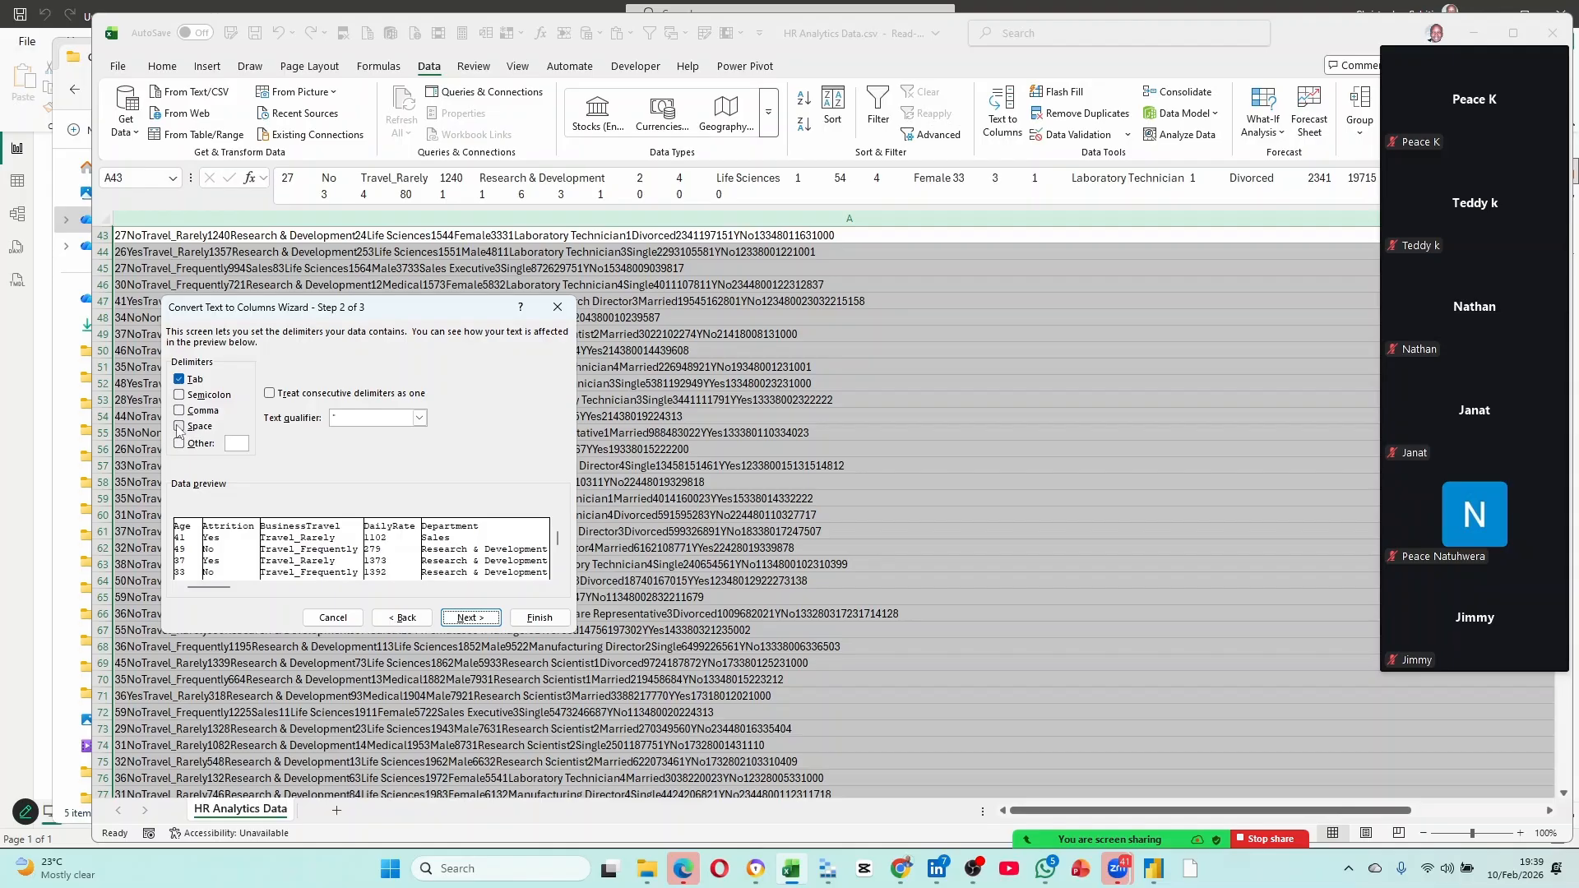
click(485, 618)
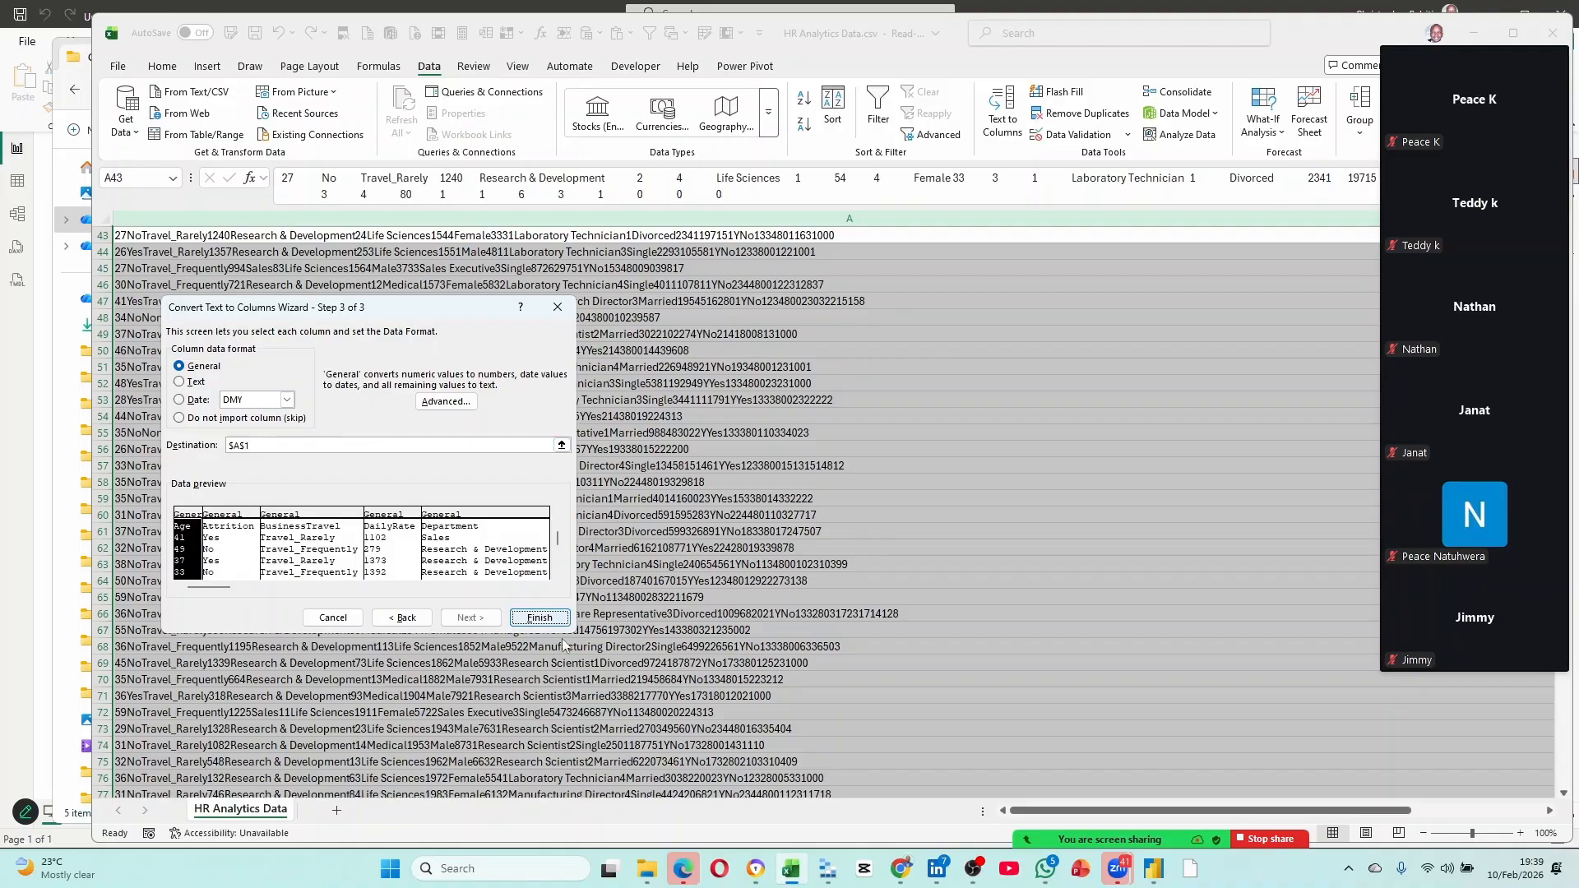
click(539, 617)
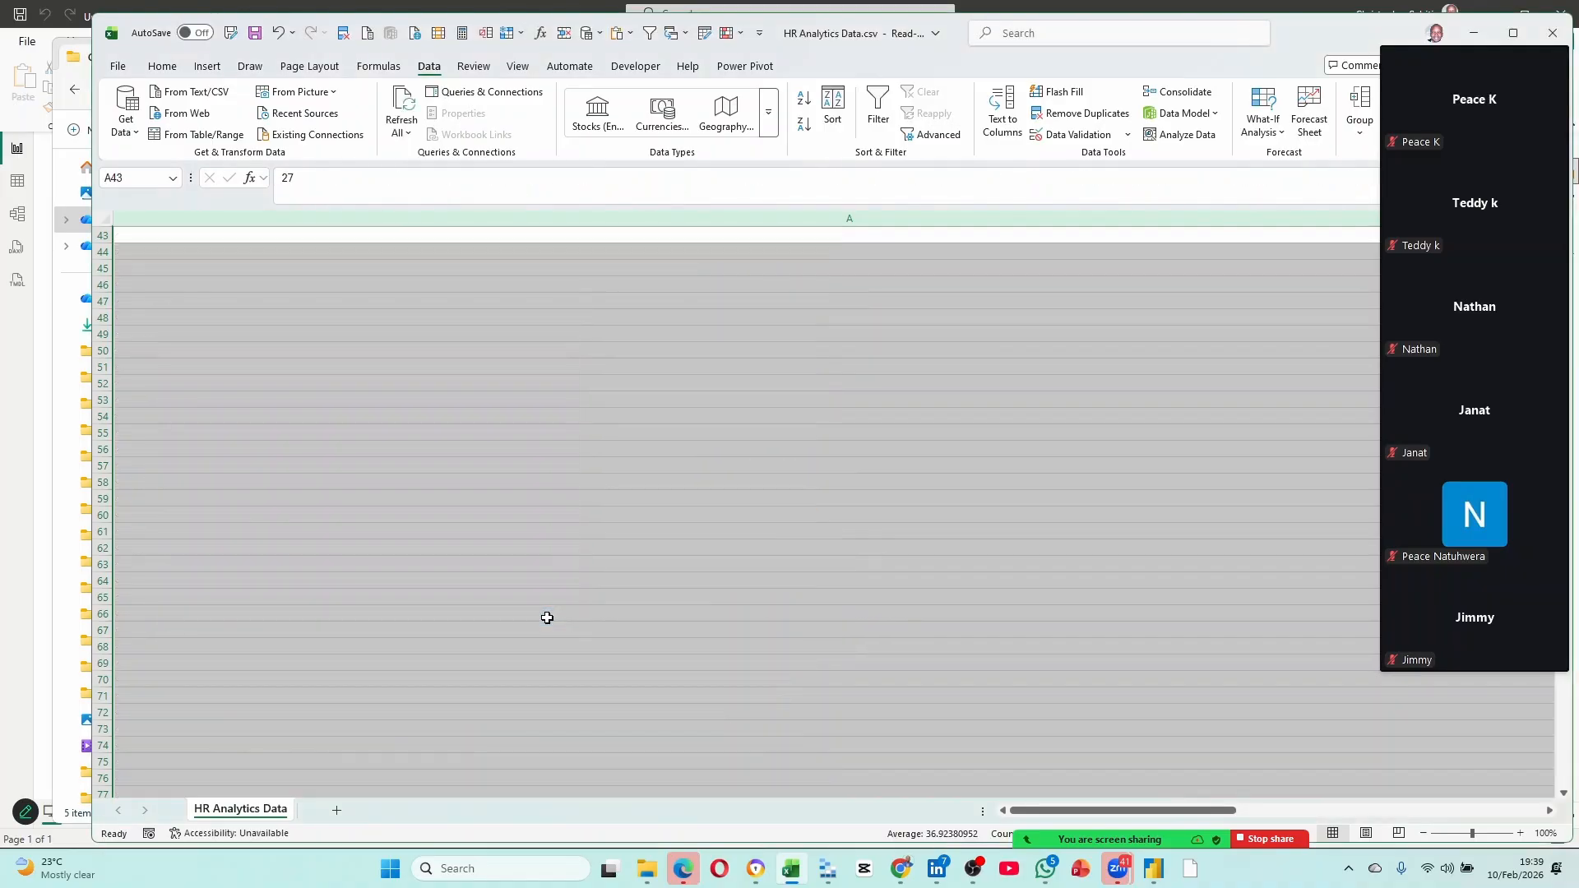
Select the entire sheet and fit the width of all columns to their contents.
click(723, 528)
click(105, 218)
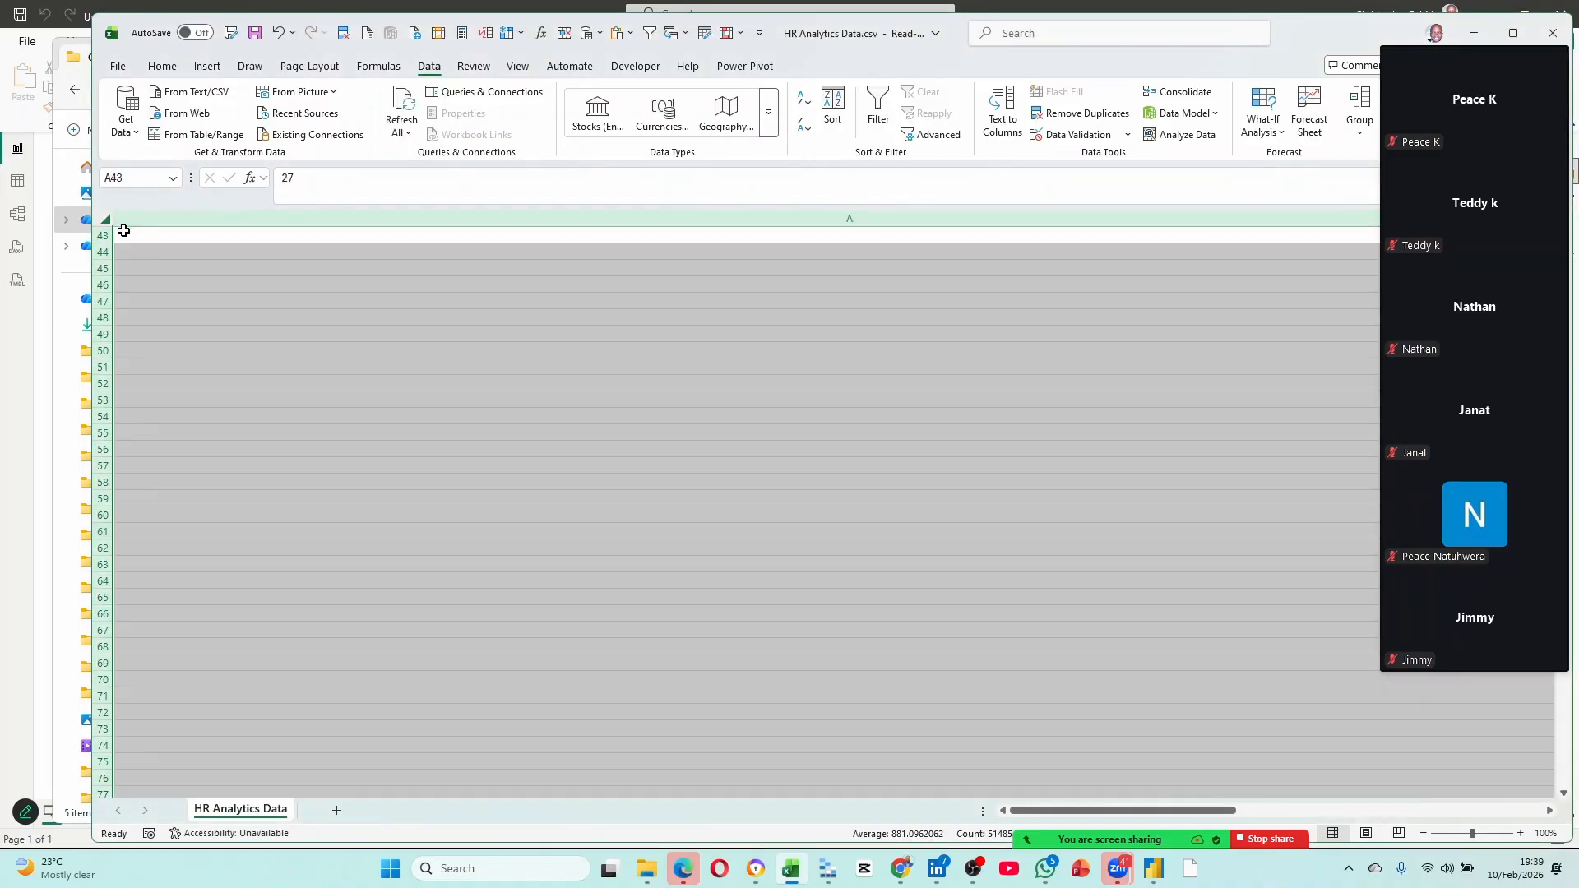
scroll(1060, 307, right, 10)
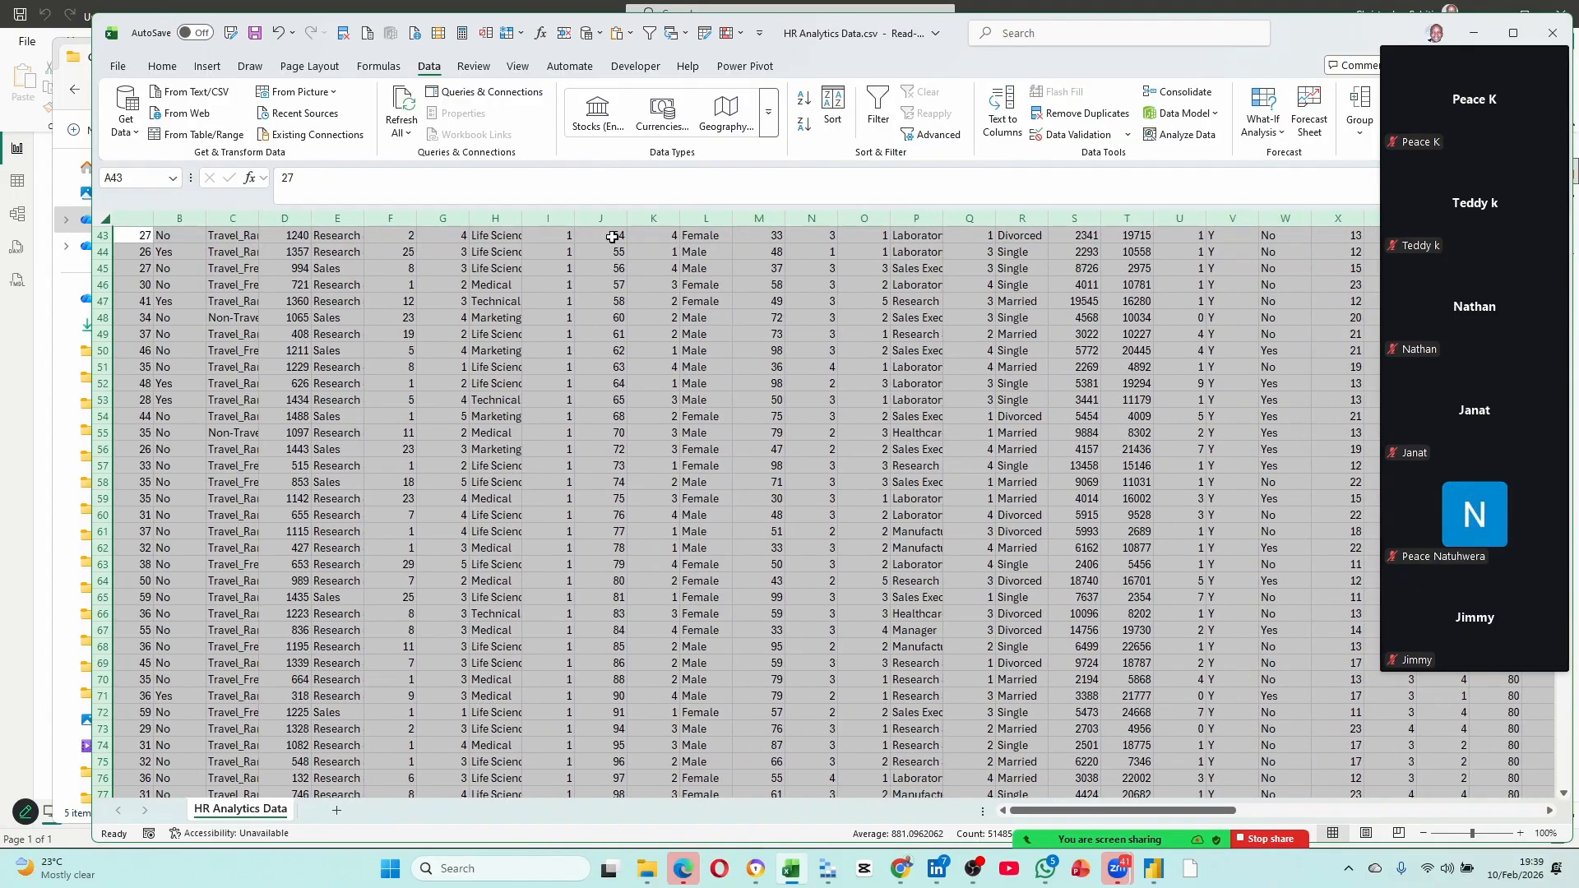
double_click(574, 220)
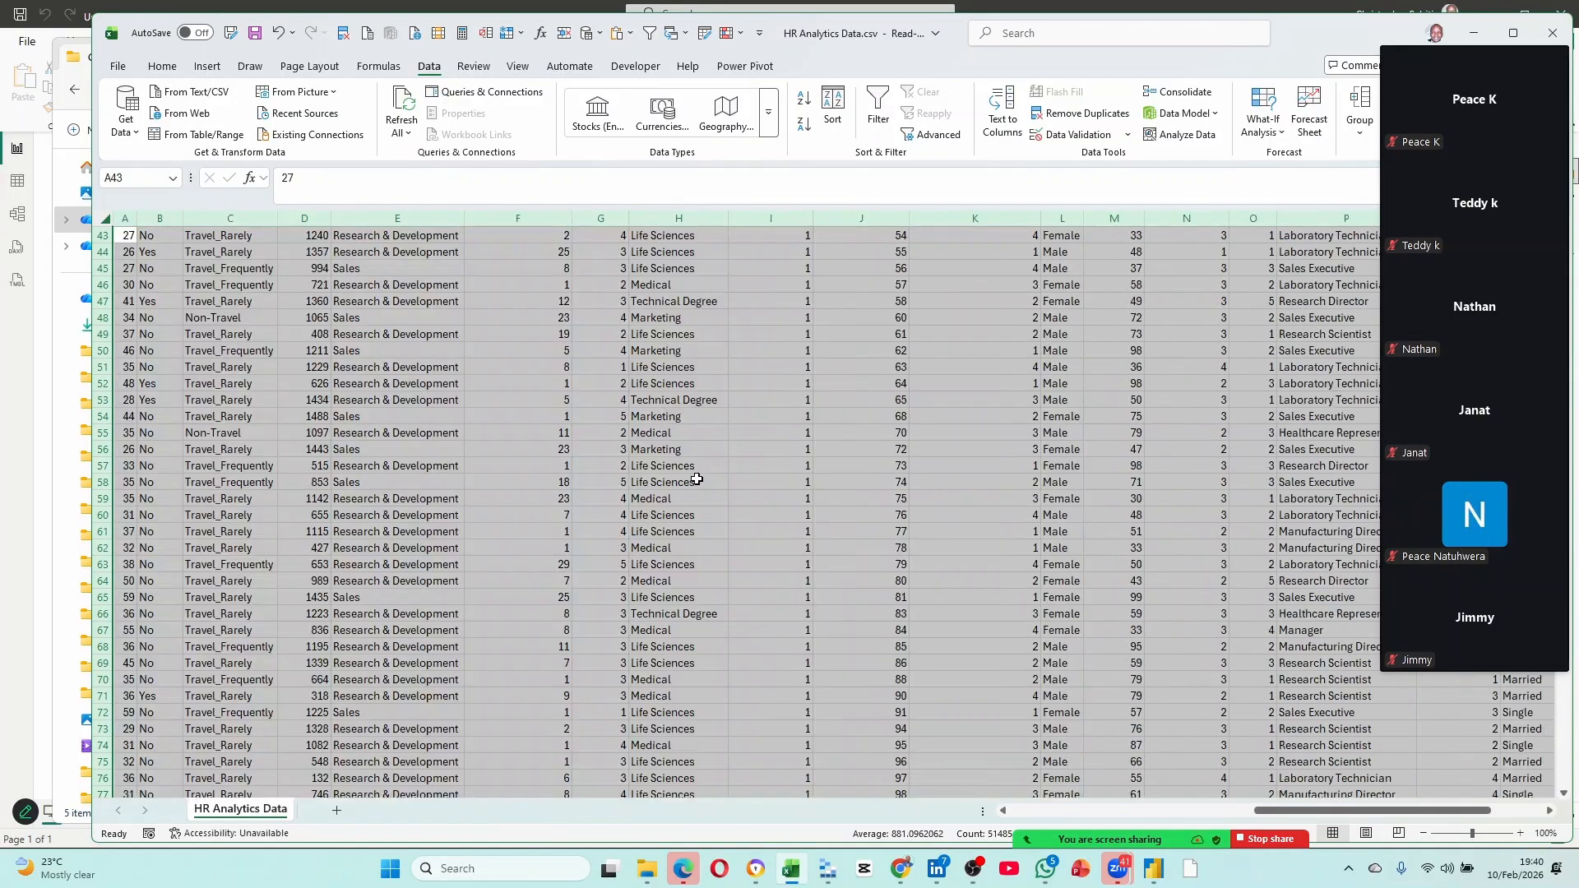
Go back up the split data, select row 9 from A9 to its last filled column, and reposition the Zoom meeting controls.
scroll(575, 461, up, 11)
scroll(159, 290, up, 1)
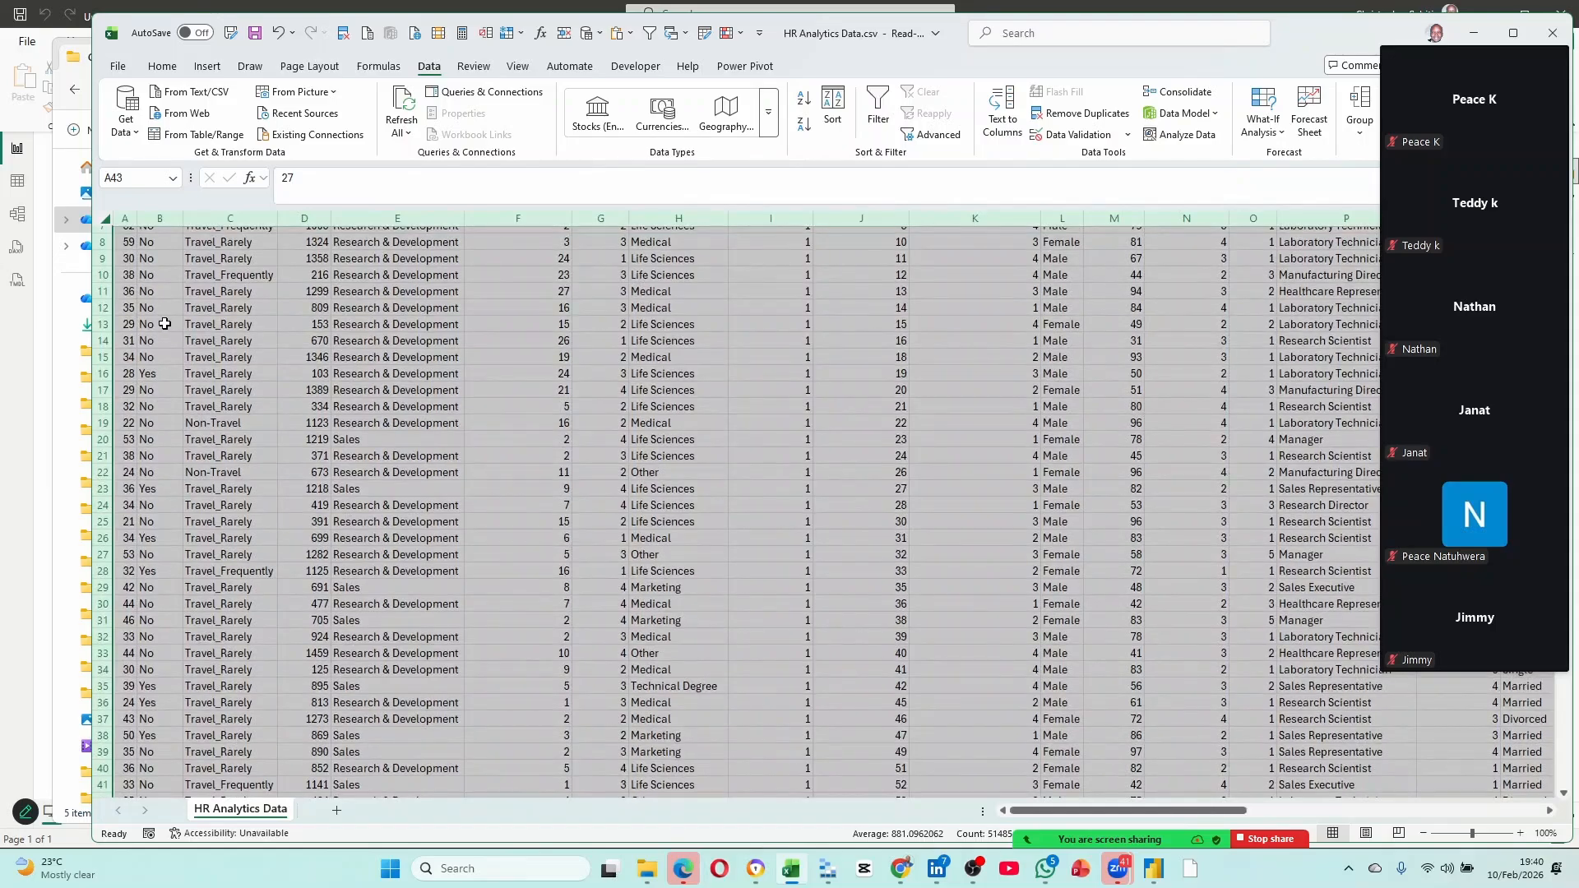
click(126, 257)
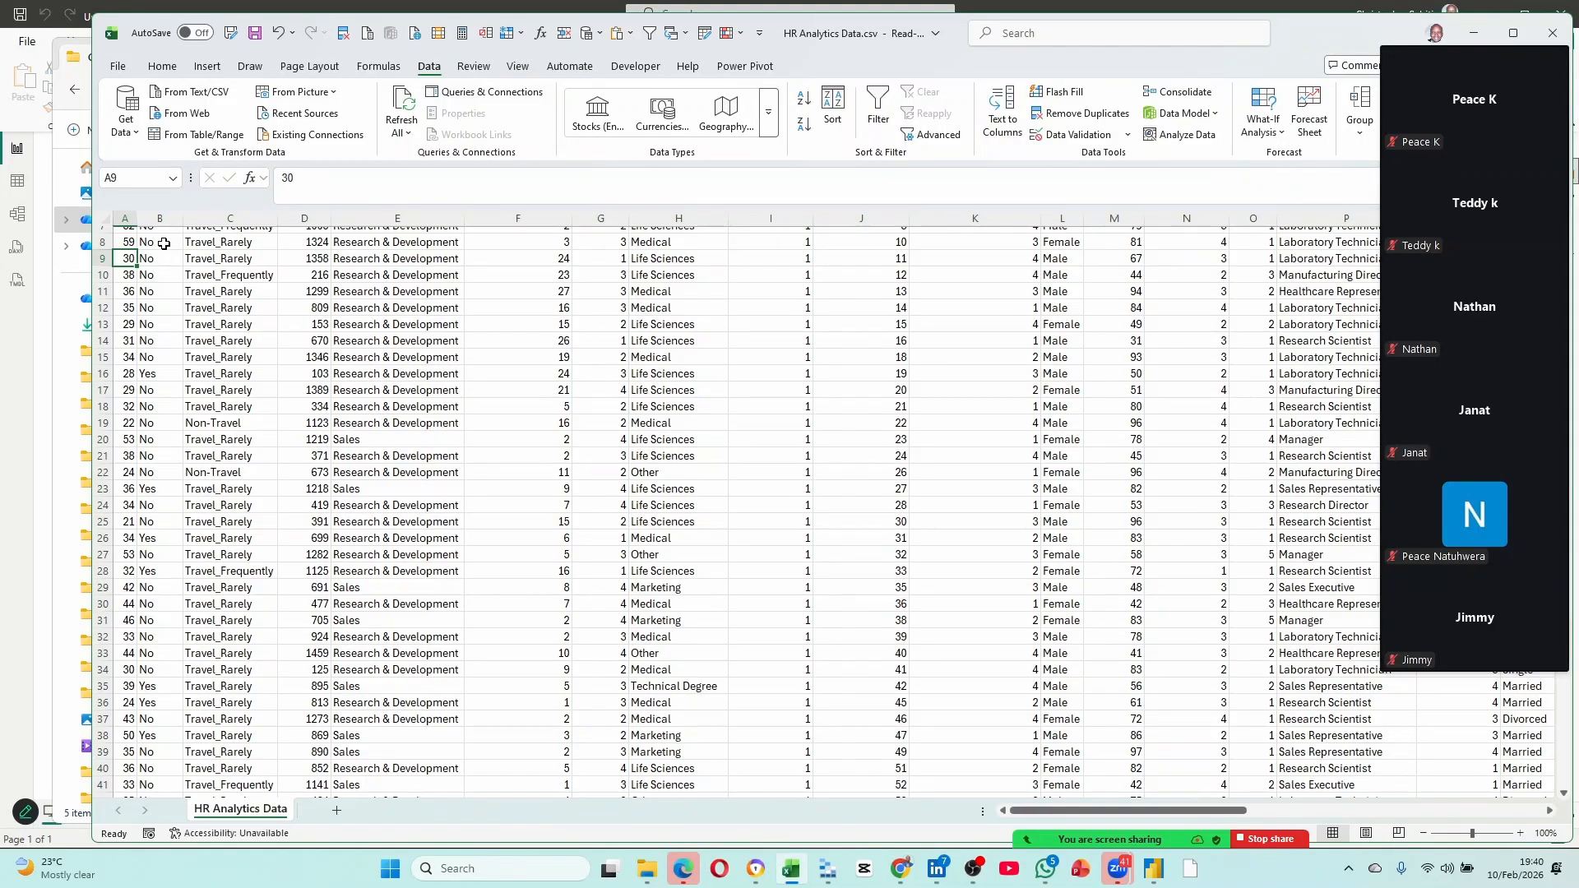
key(ctrl+shift+Right)
mouse_move(1120, 813)
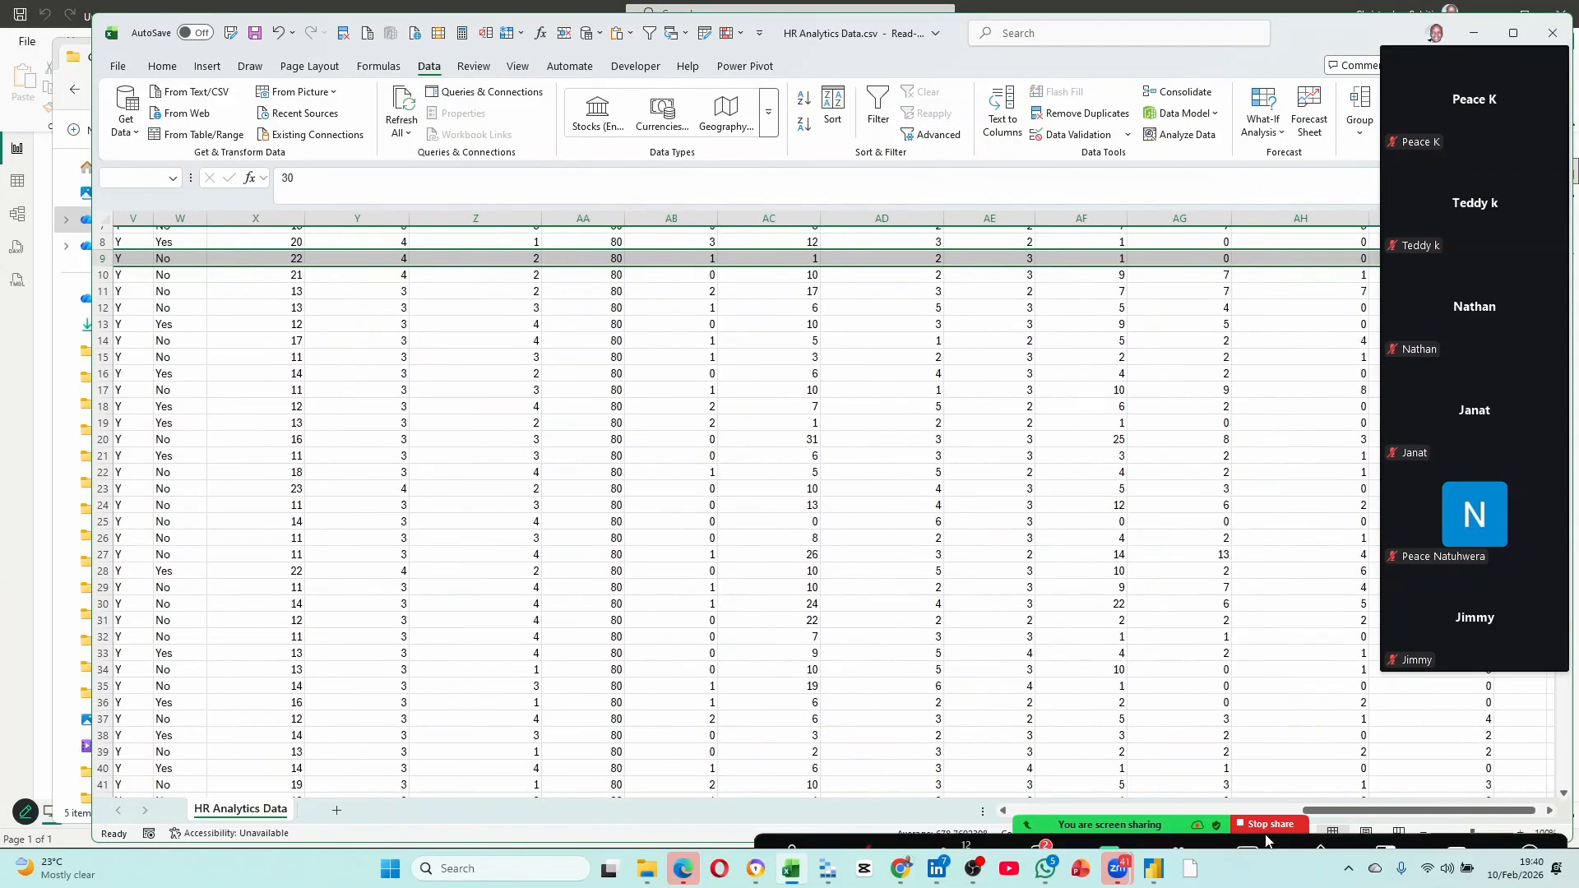
mouse_move(1525, 817)
mouse_down()
mouse_move(1394, 851)
mouse_move(1341, 679)
mouse_move(1521, 791)
mouse_up()
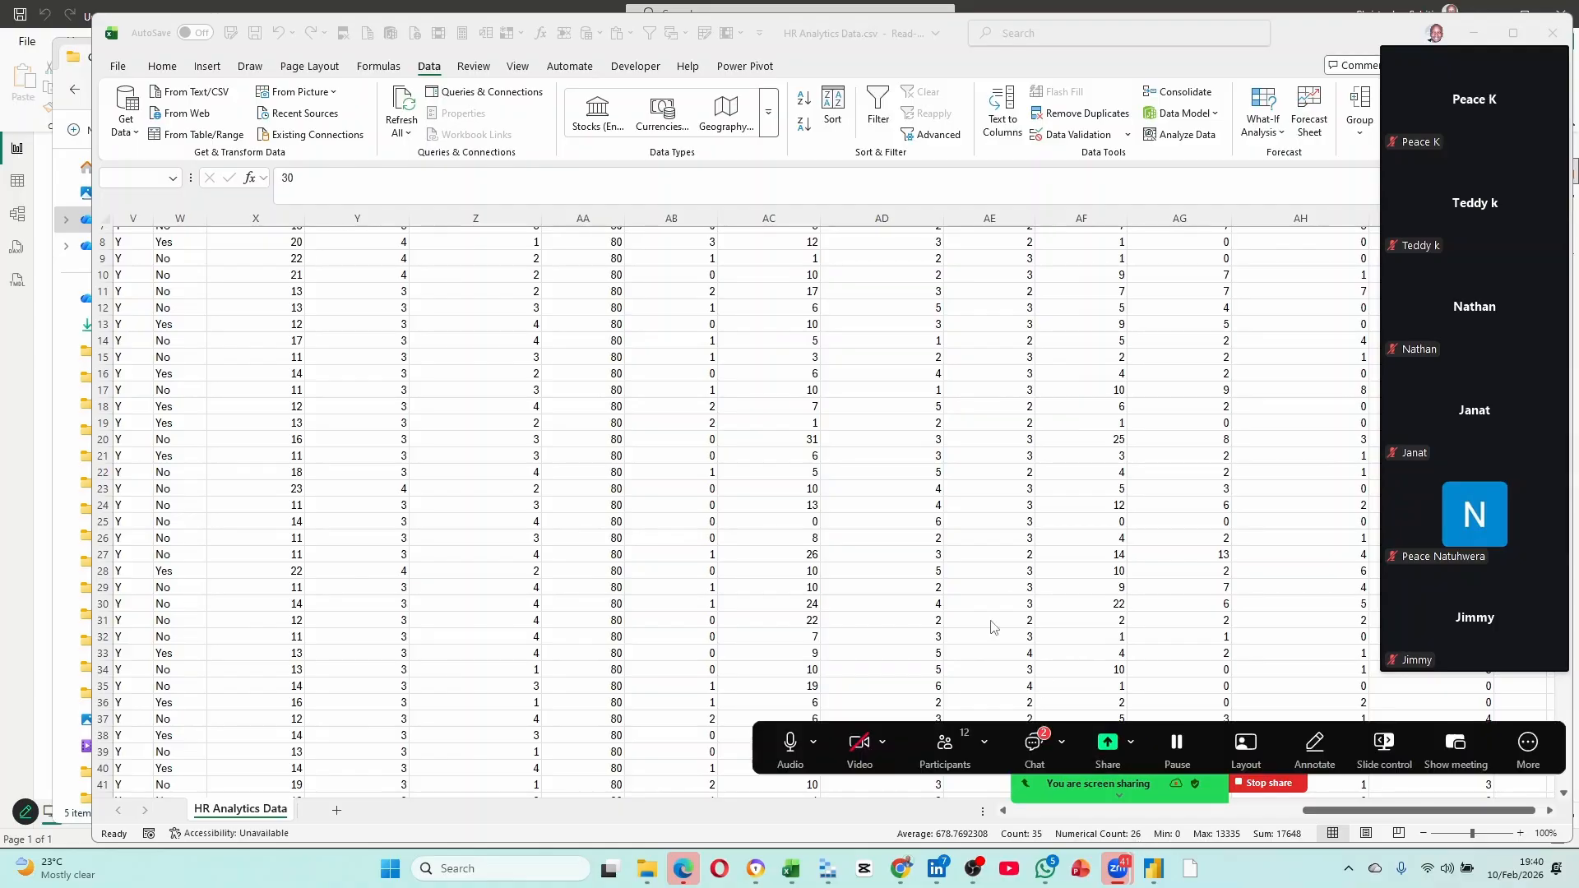
Review the split data's column headers, select cell AE19 and return to the first columns of the sheet.
scroll(963, 593, up, 3)
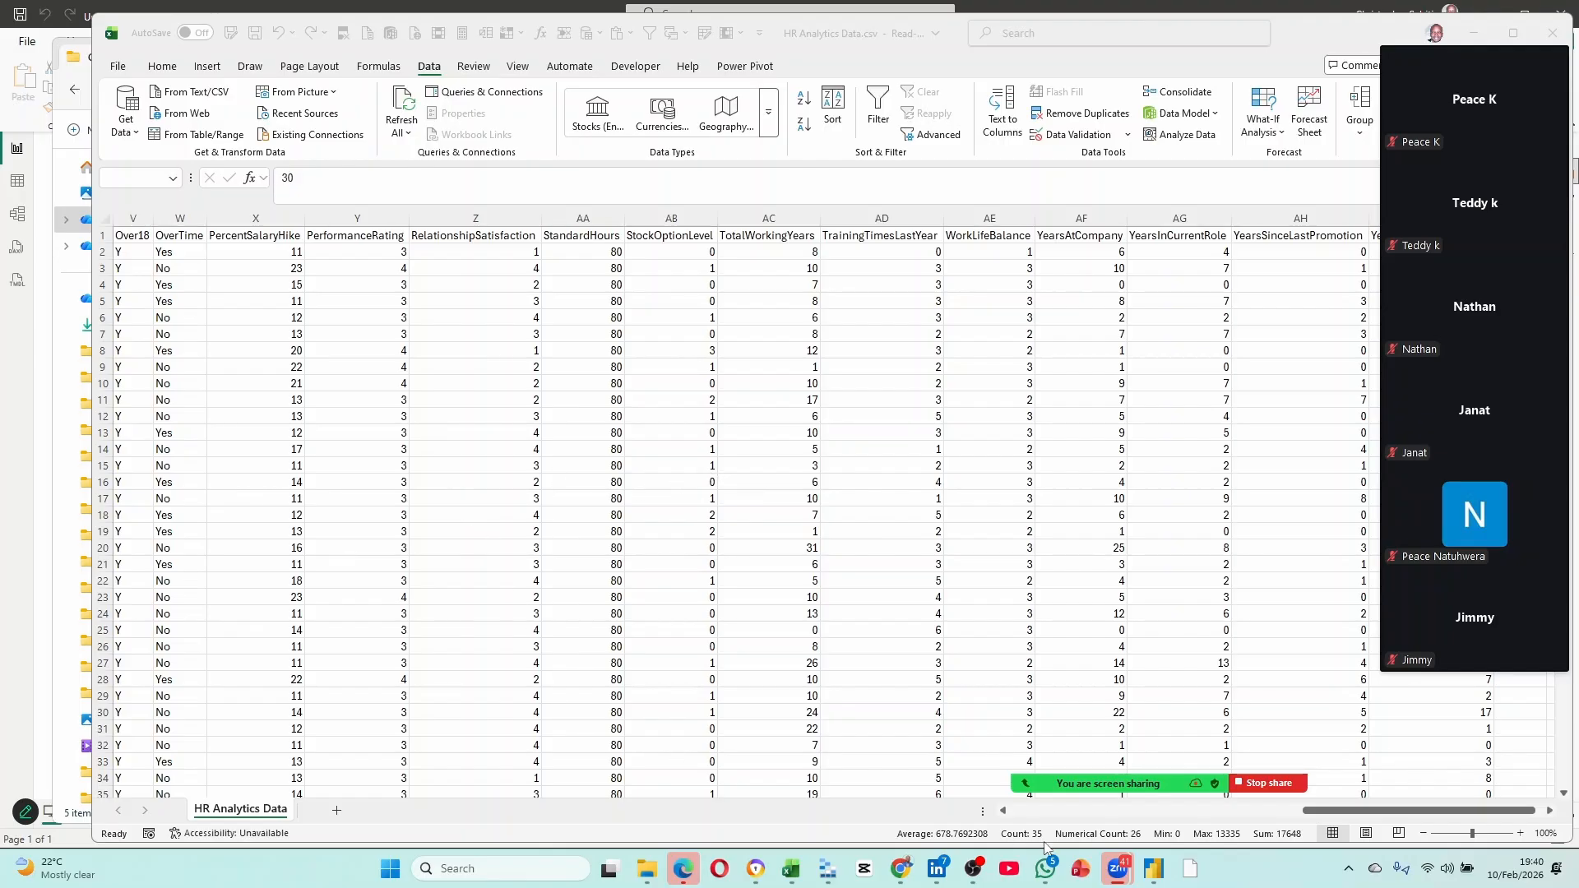
click(1373, 811)
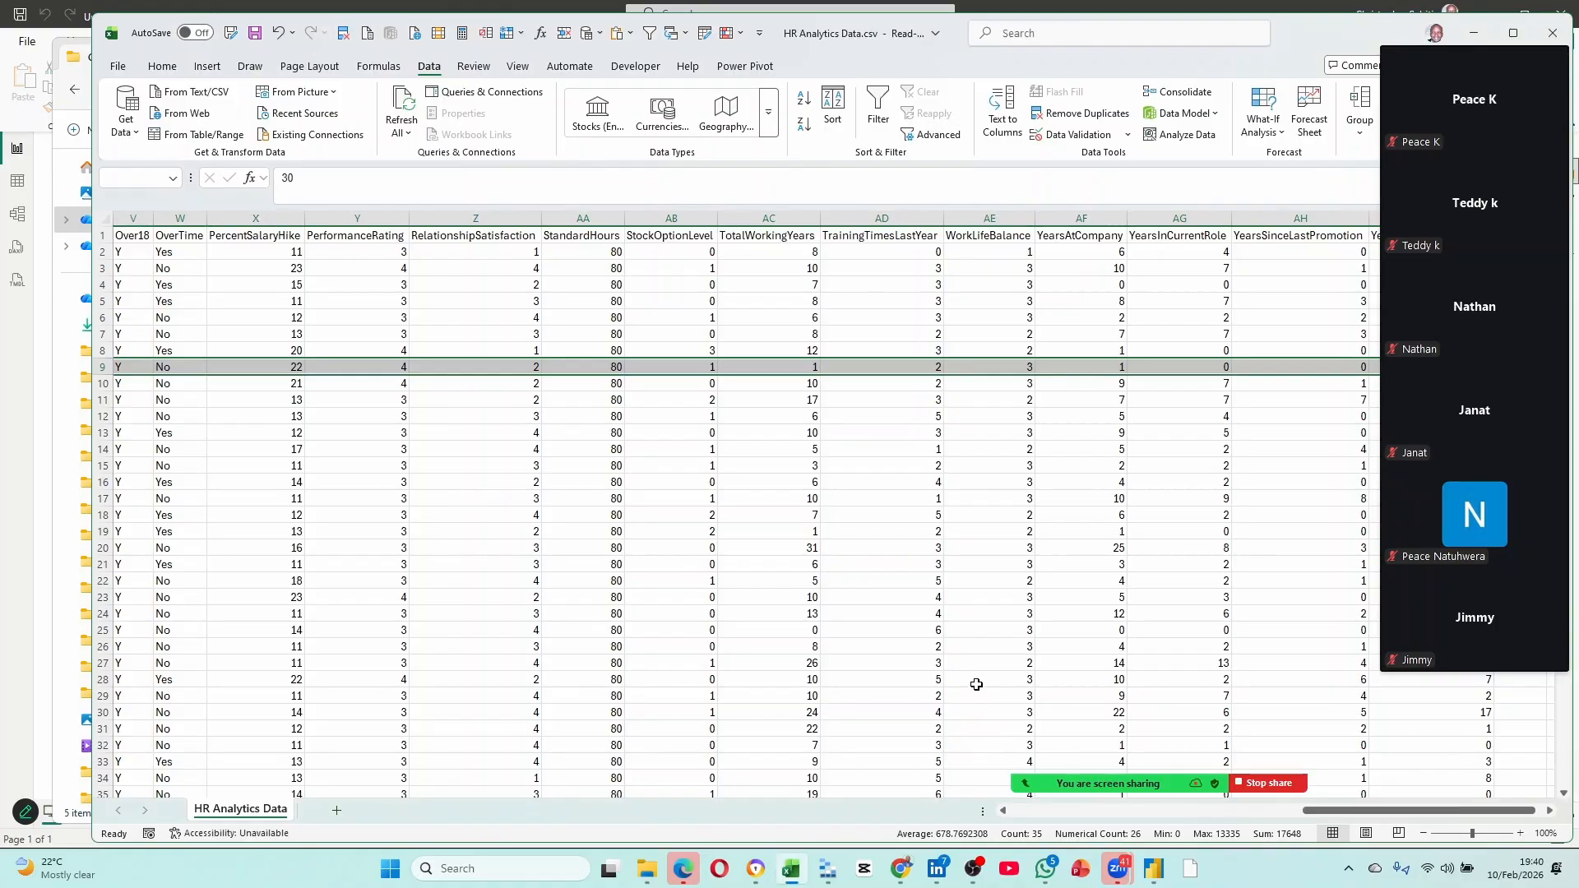
click(1024, 530)
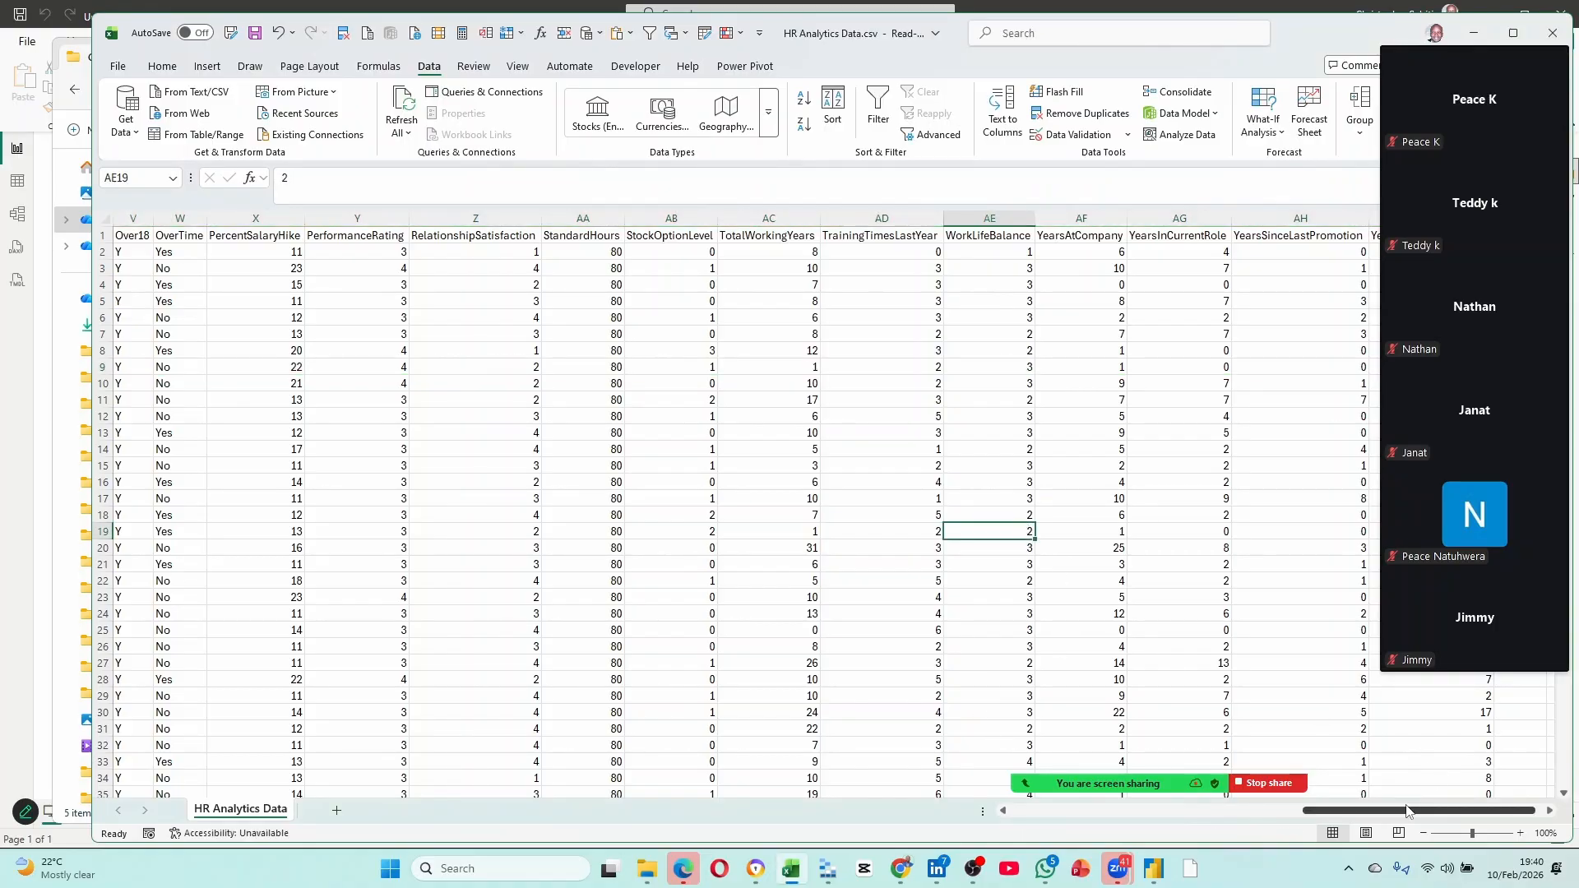
drag(1406, 811, 1102, 802)
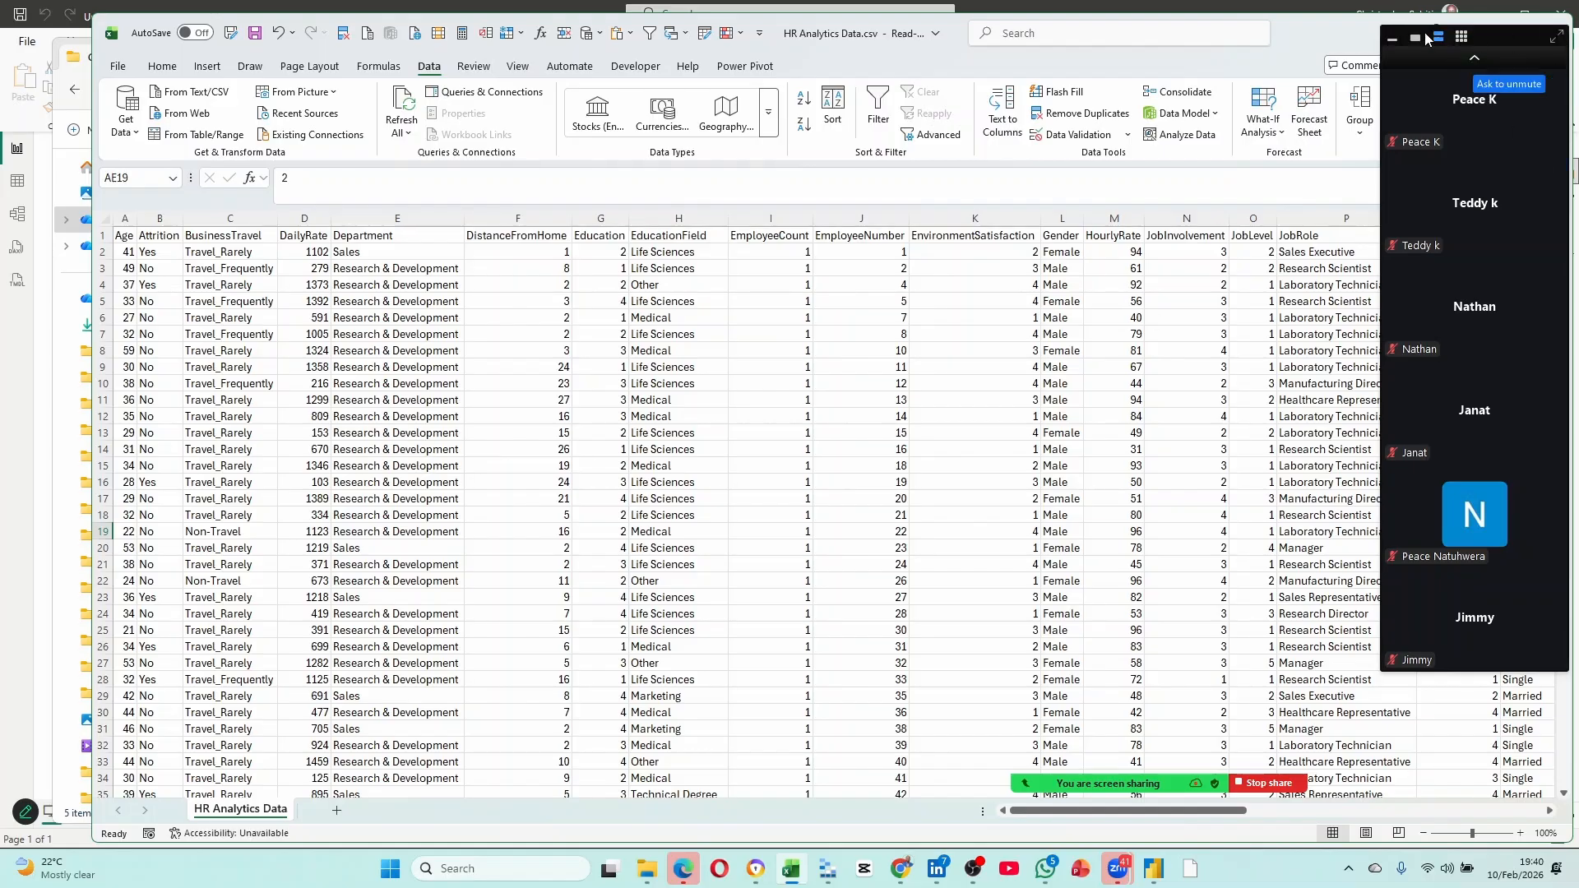
Reposition the workbook window and the meeting participants panel, and minimise the HR Analytics Data.csv workbook.
drag(1365, 33, 1227, 101)
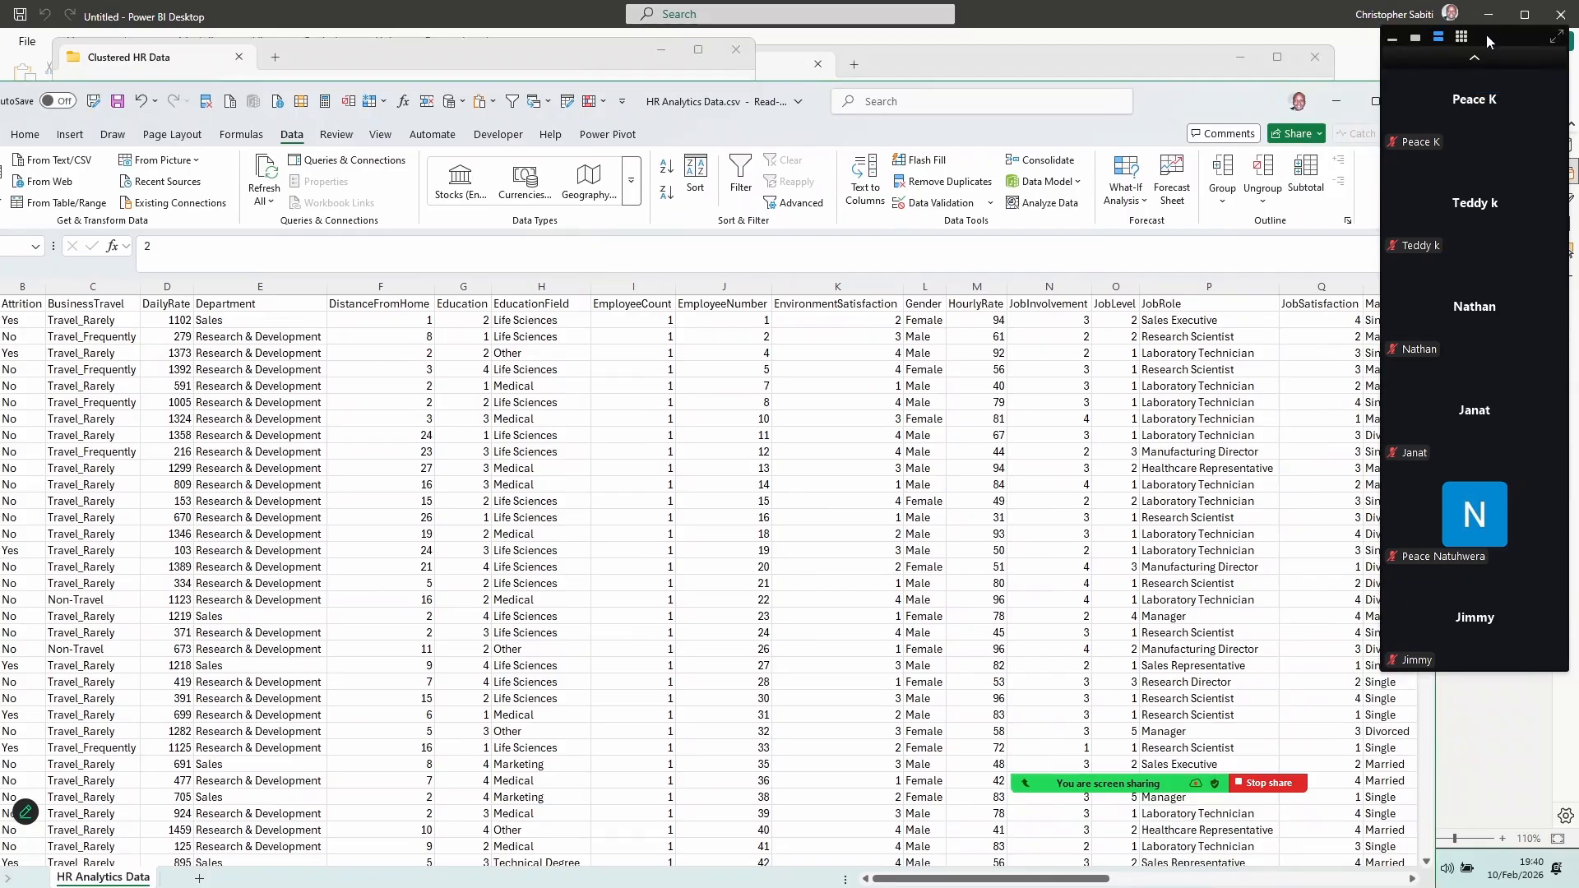
drag(1431, 53, 1491, 141)
drag(1192, 107, 1302, 56)
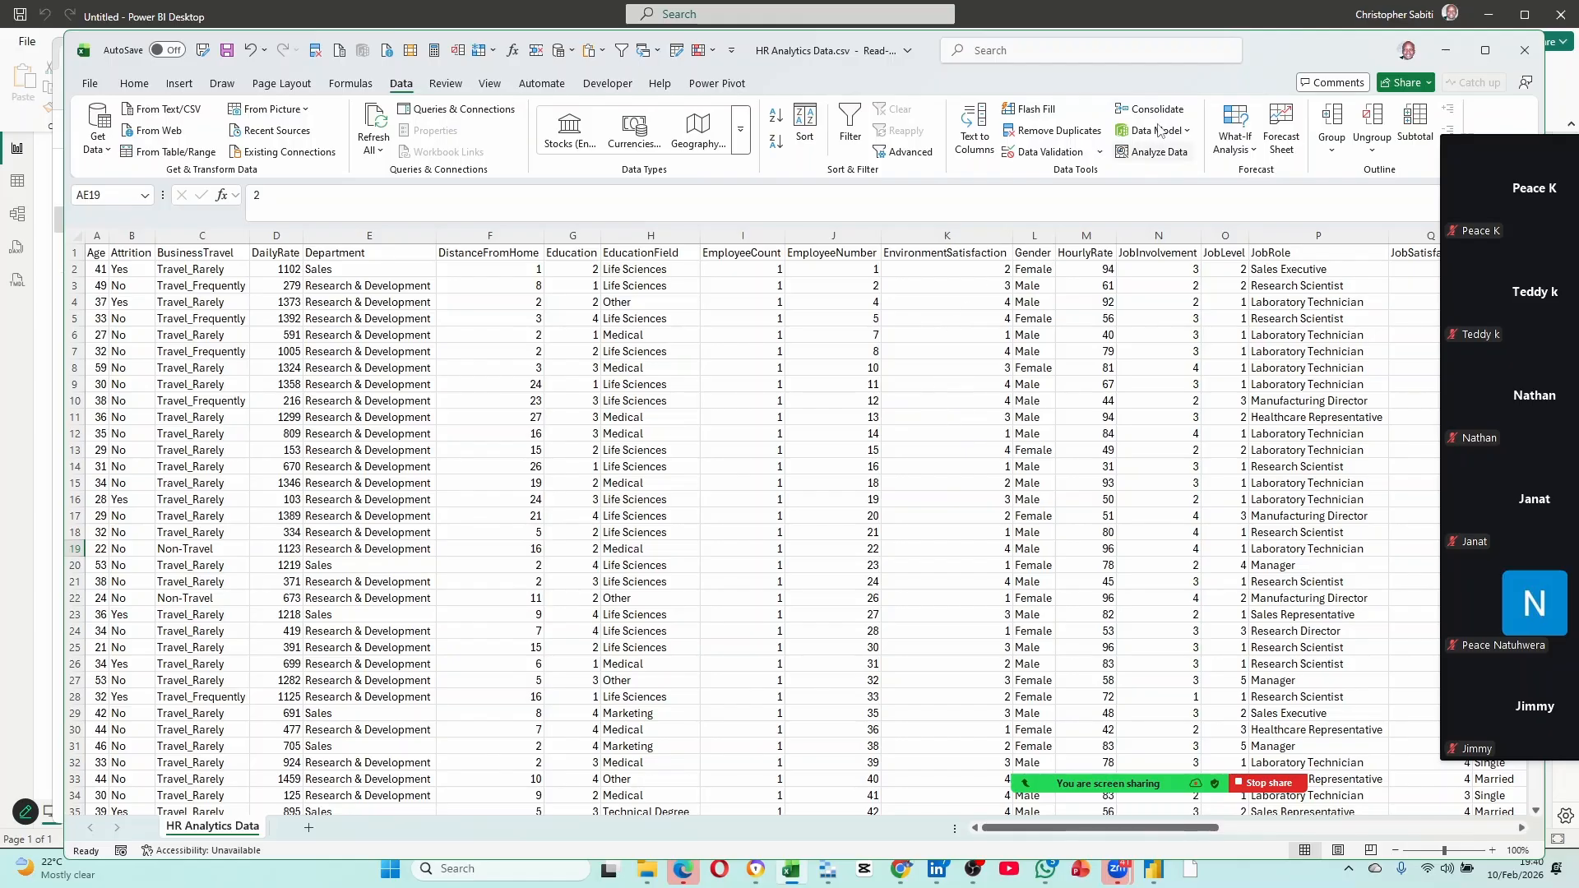
drag(1265, 59, 1170, 119)
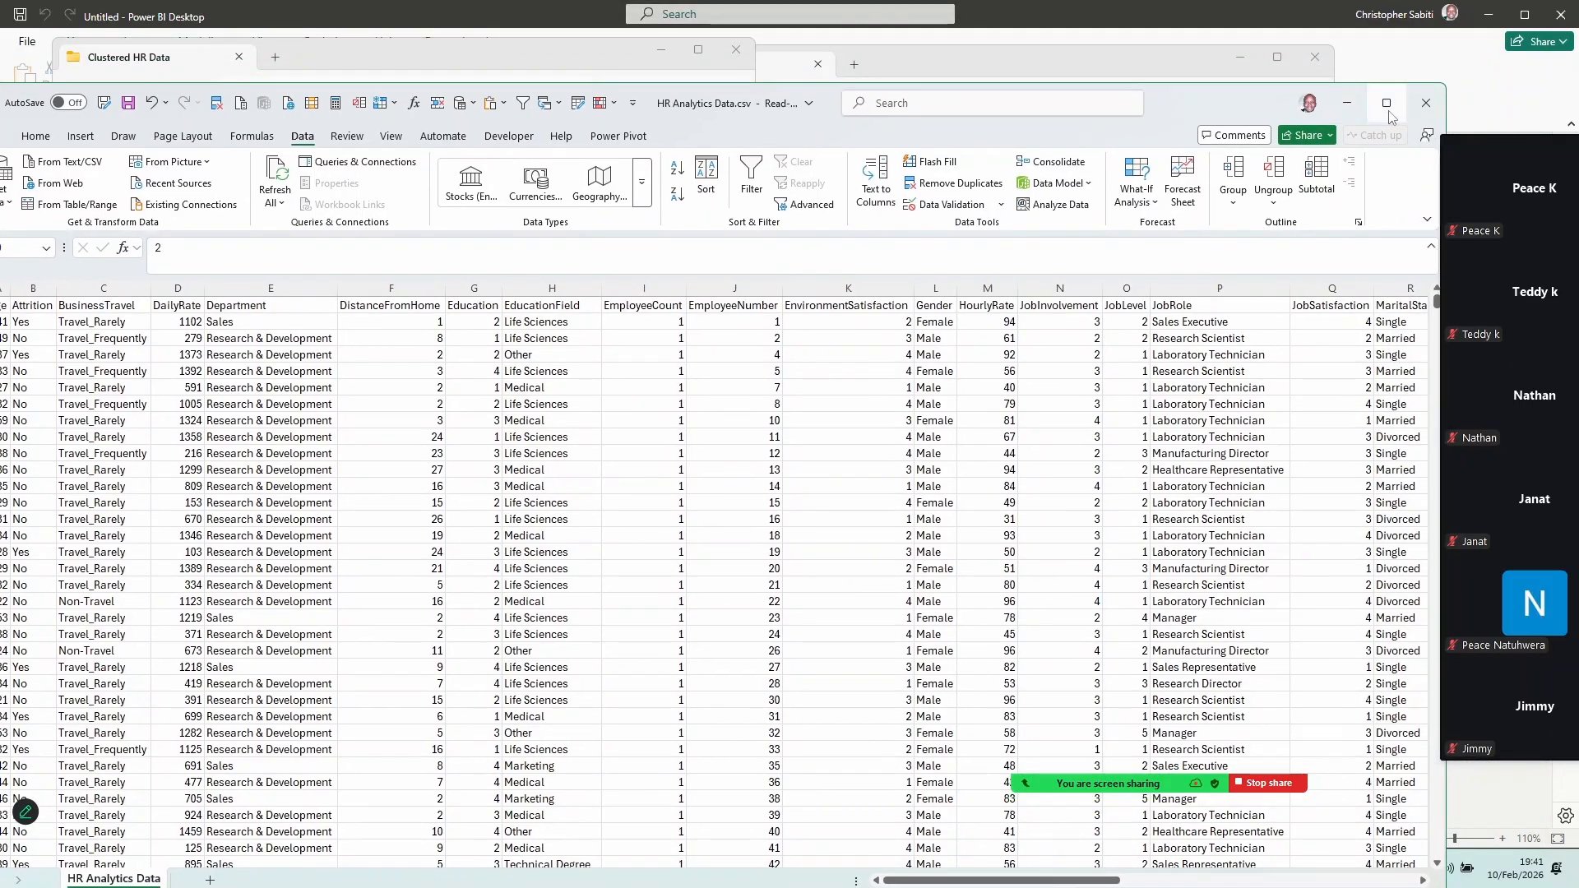
click(1349, 108)
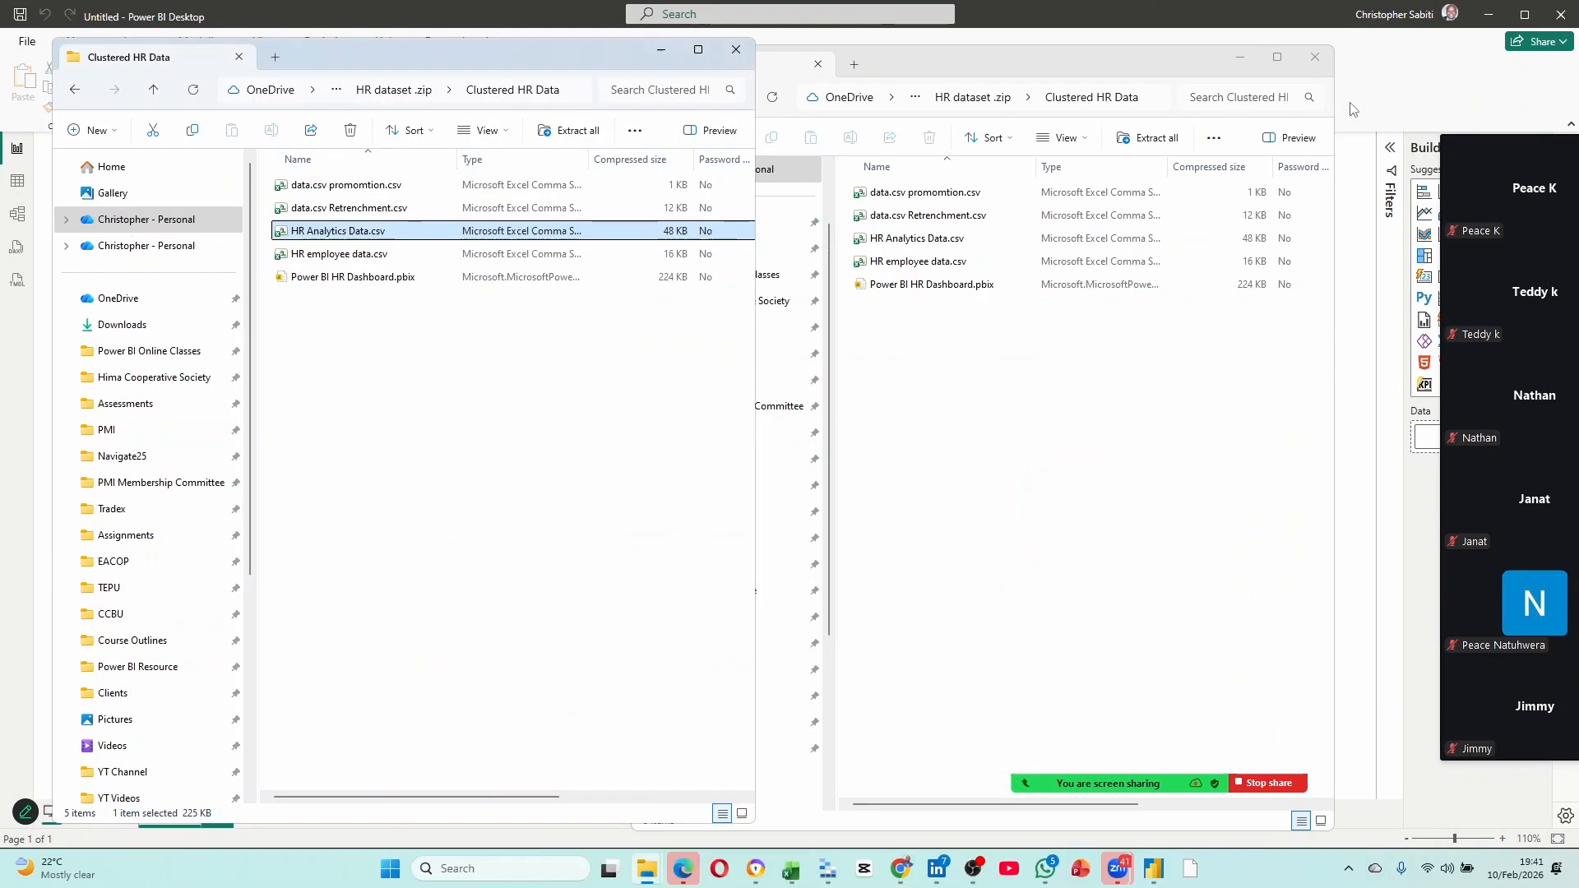
Copy HR Analytics Data.csv from the Clustered HR Data archive into Power BI Online Classes > Jan 2026, and close the archive window.
click(874, 322)
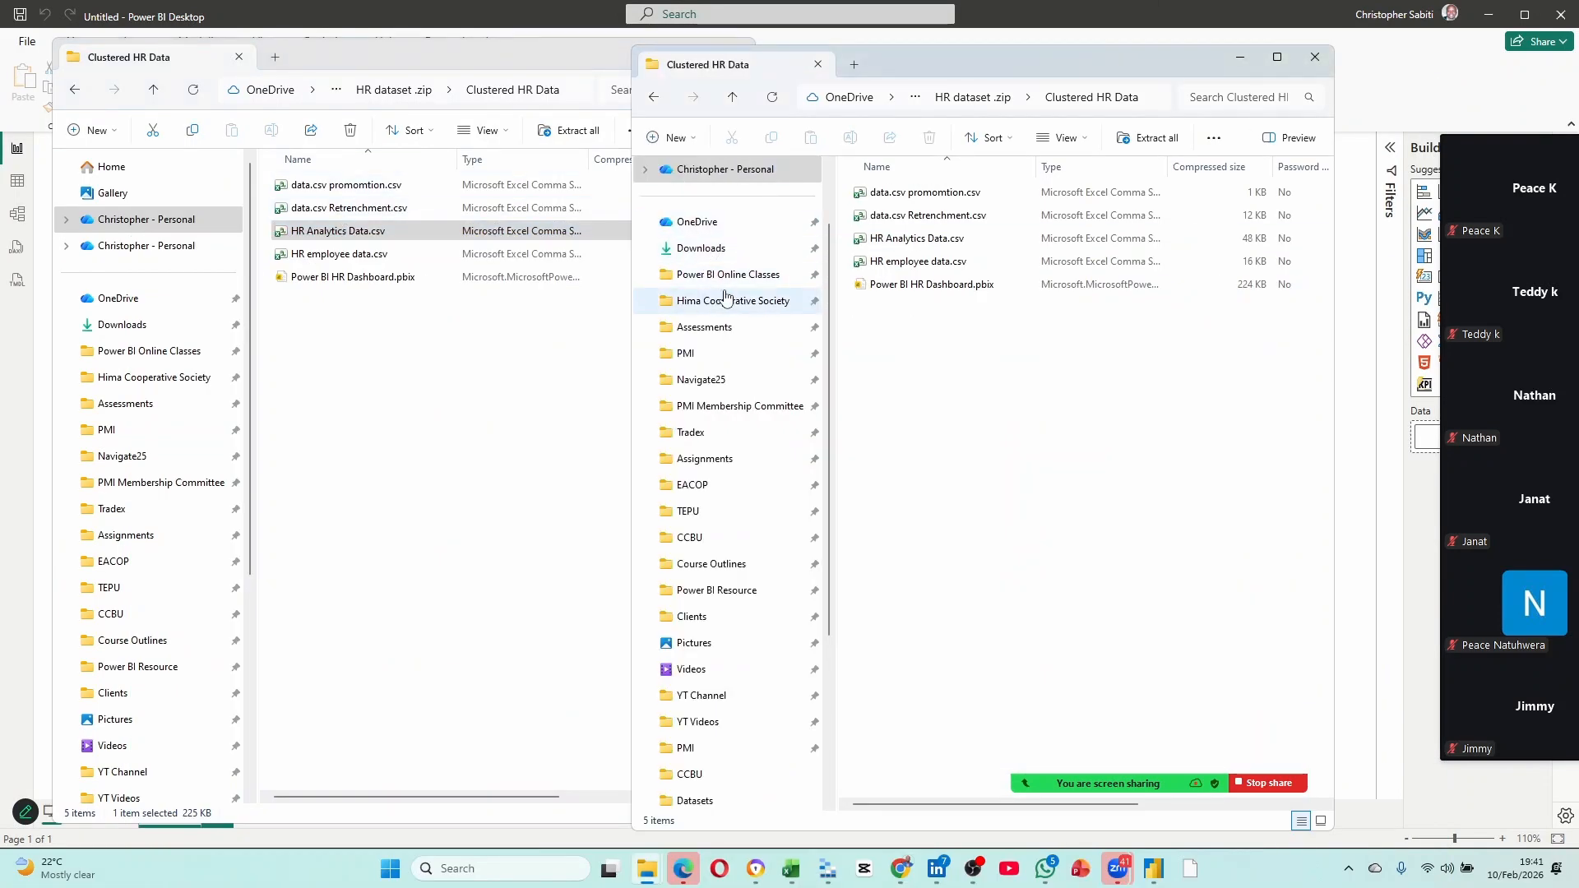
click(744, 274)
double_click(896, 219)
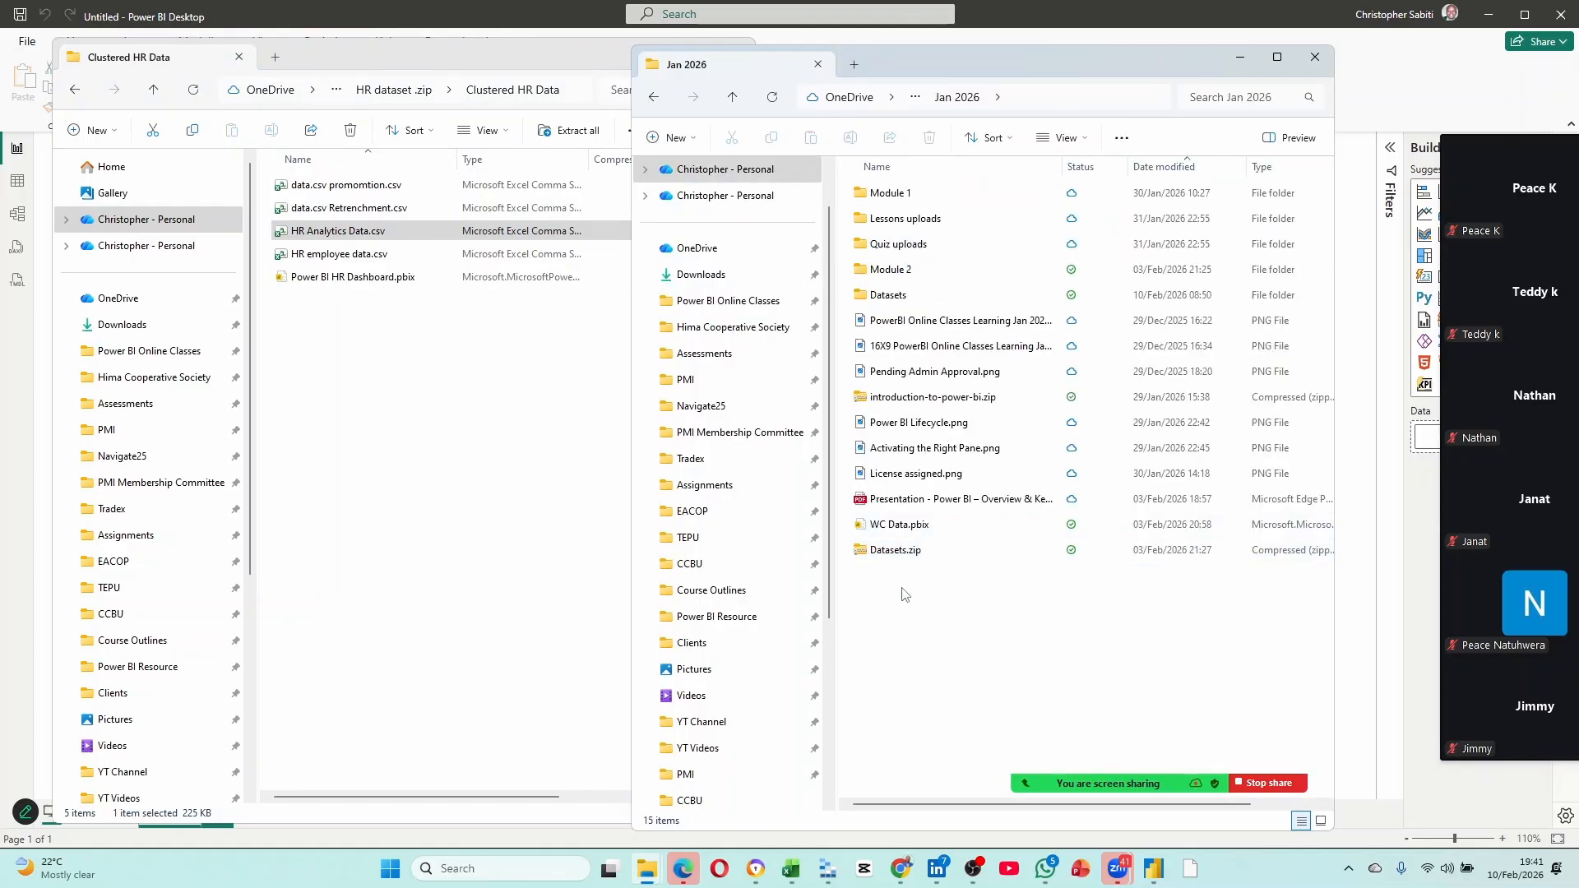
drag(359, 232, 1035, 617)
click(397, 60)
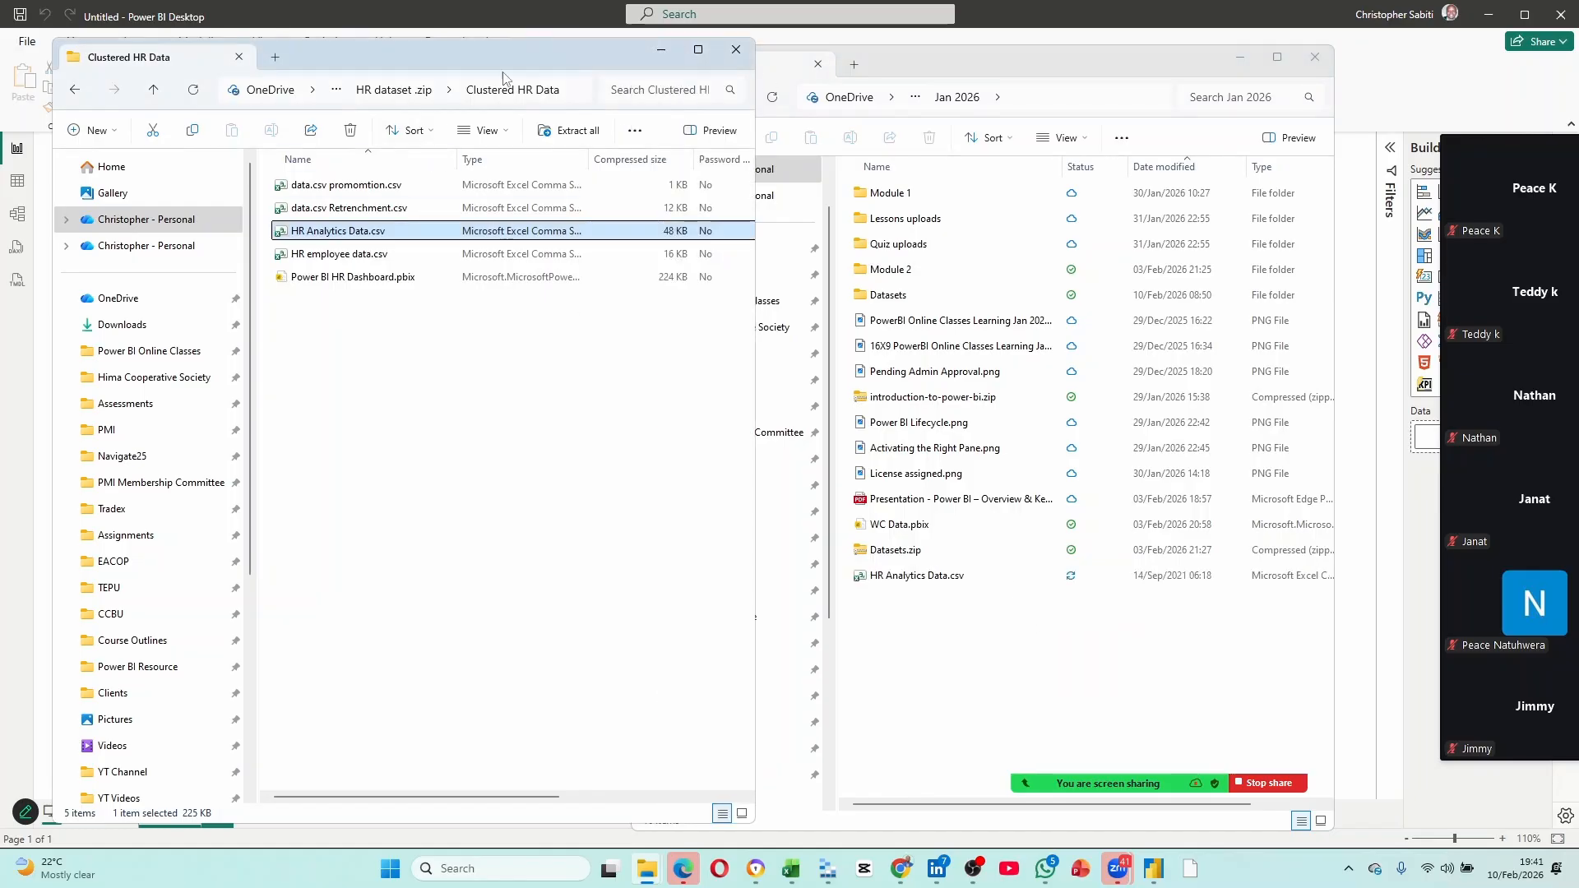
click(738, 53)
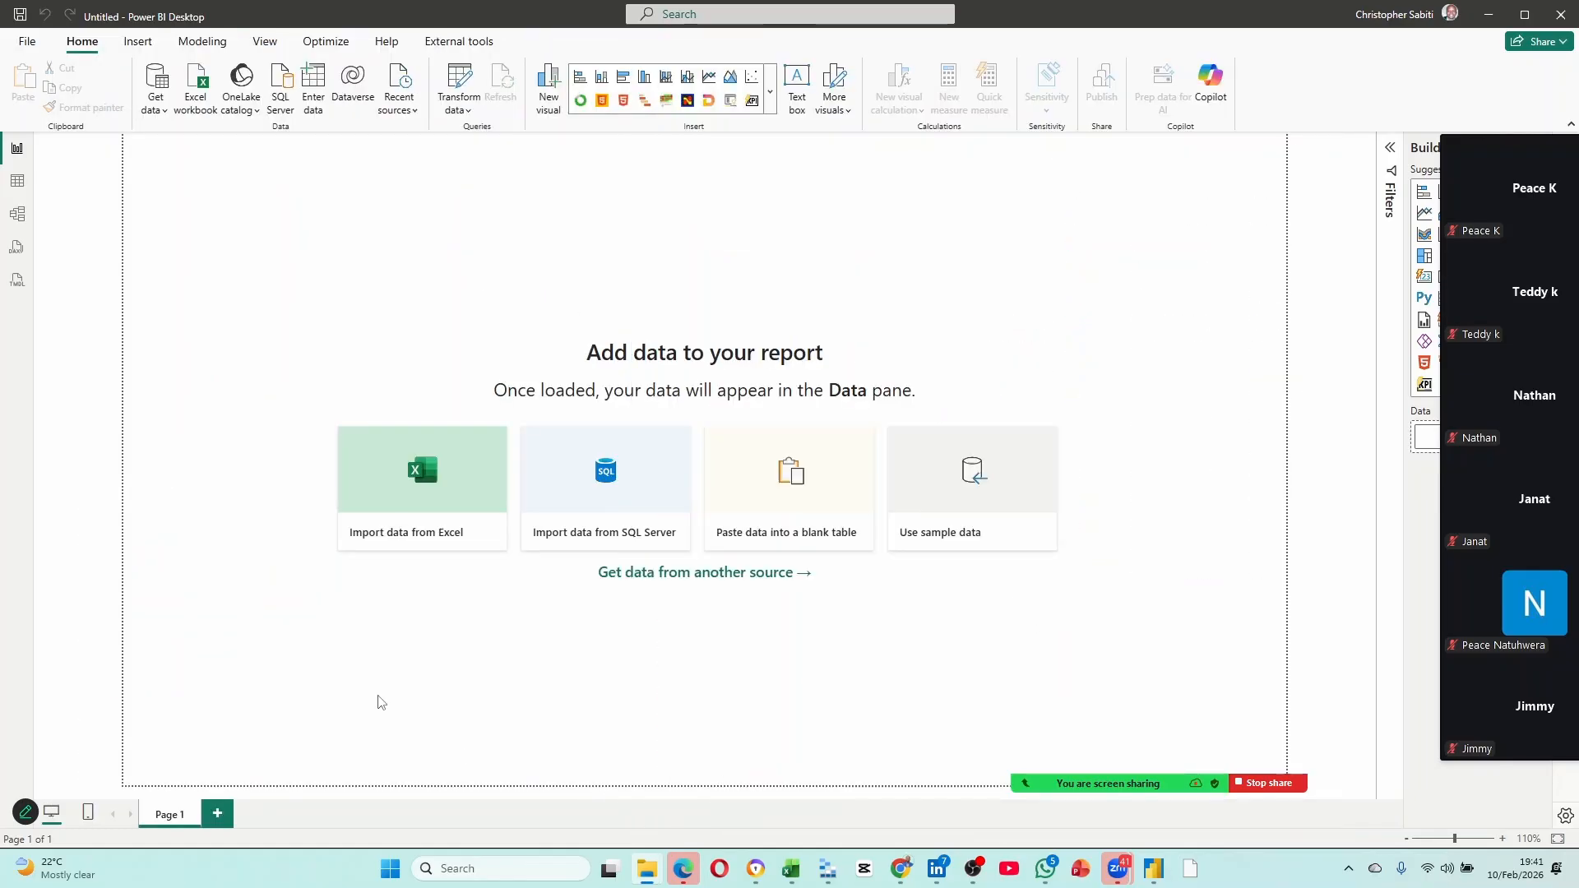
Check the copied HR Analytics Data.csv in the Jan 2026 folder, and return to the blank report in Power BI Desktop.
click(997, 833)
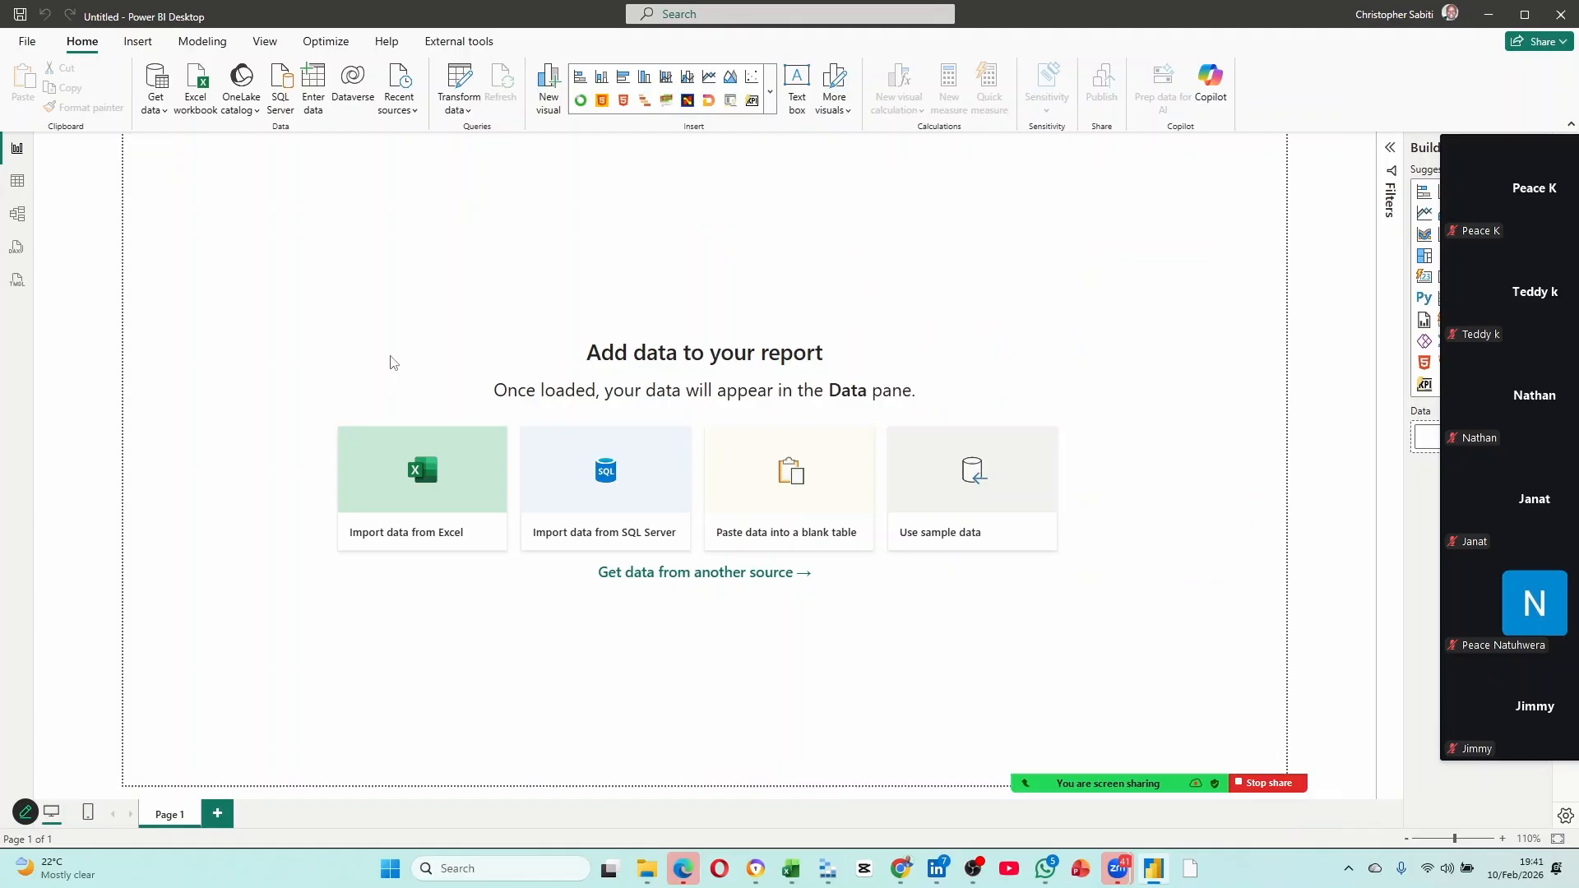
click(647, 869)
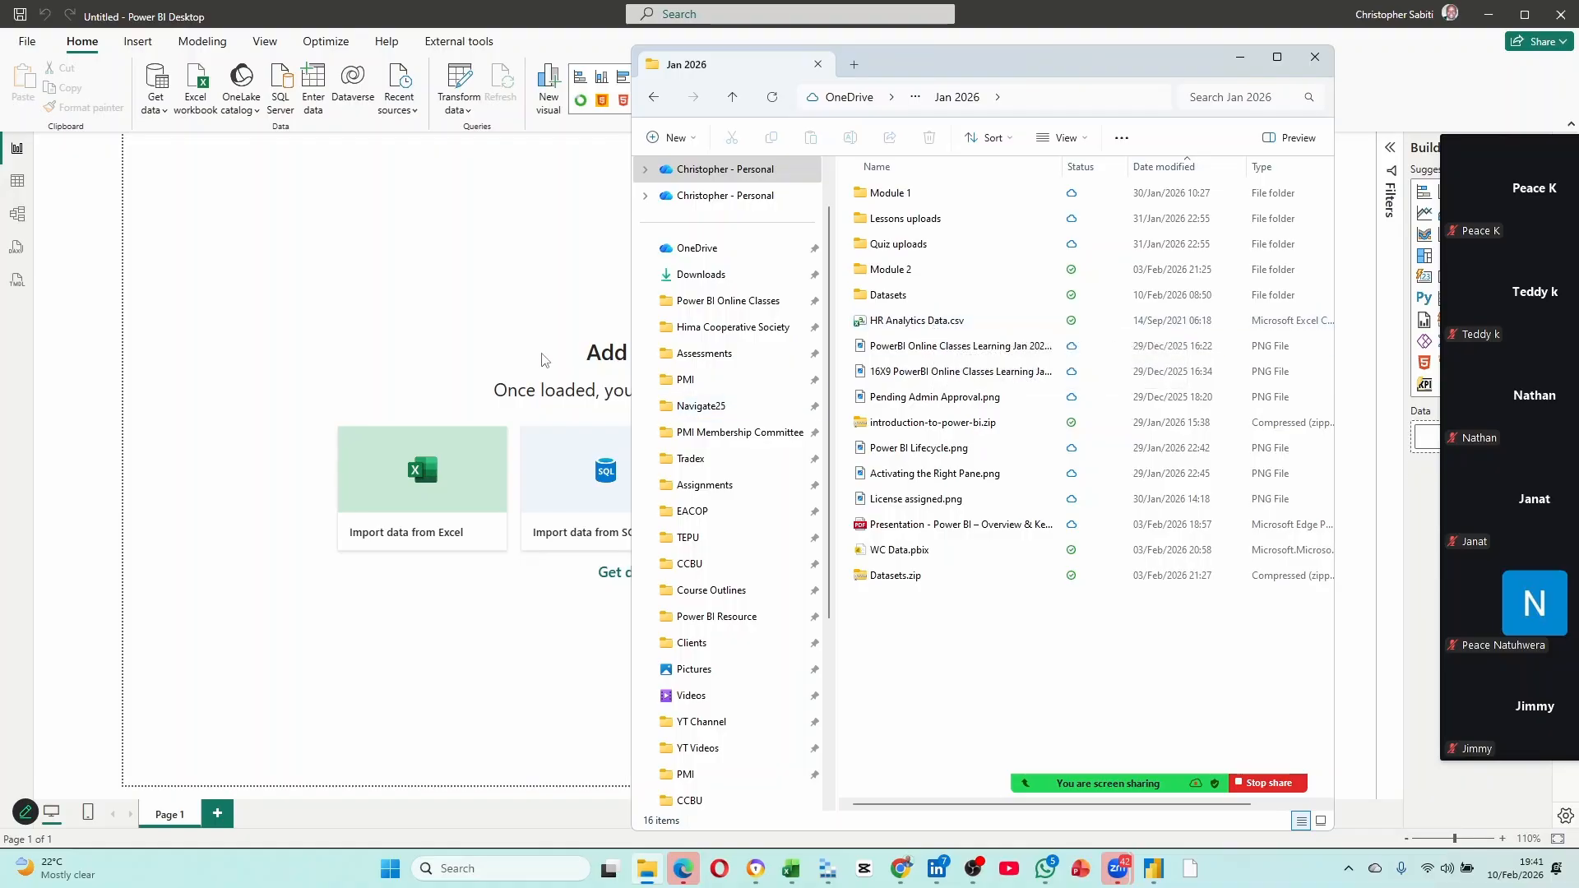
click(518, 326)
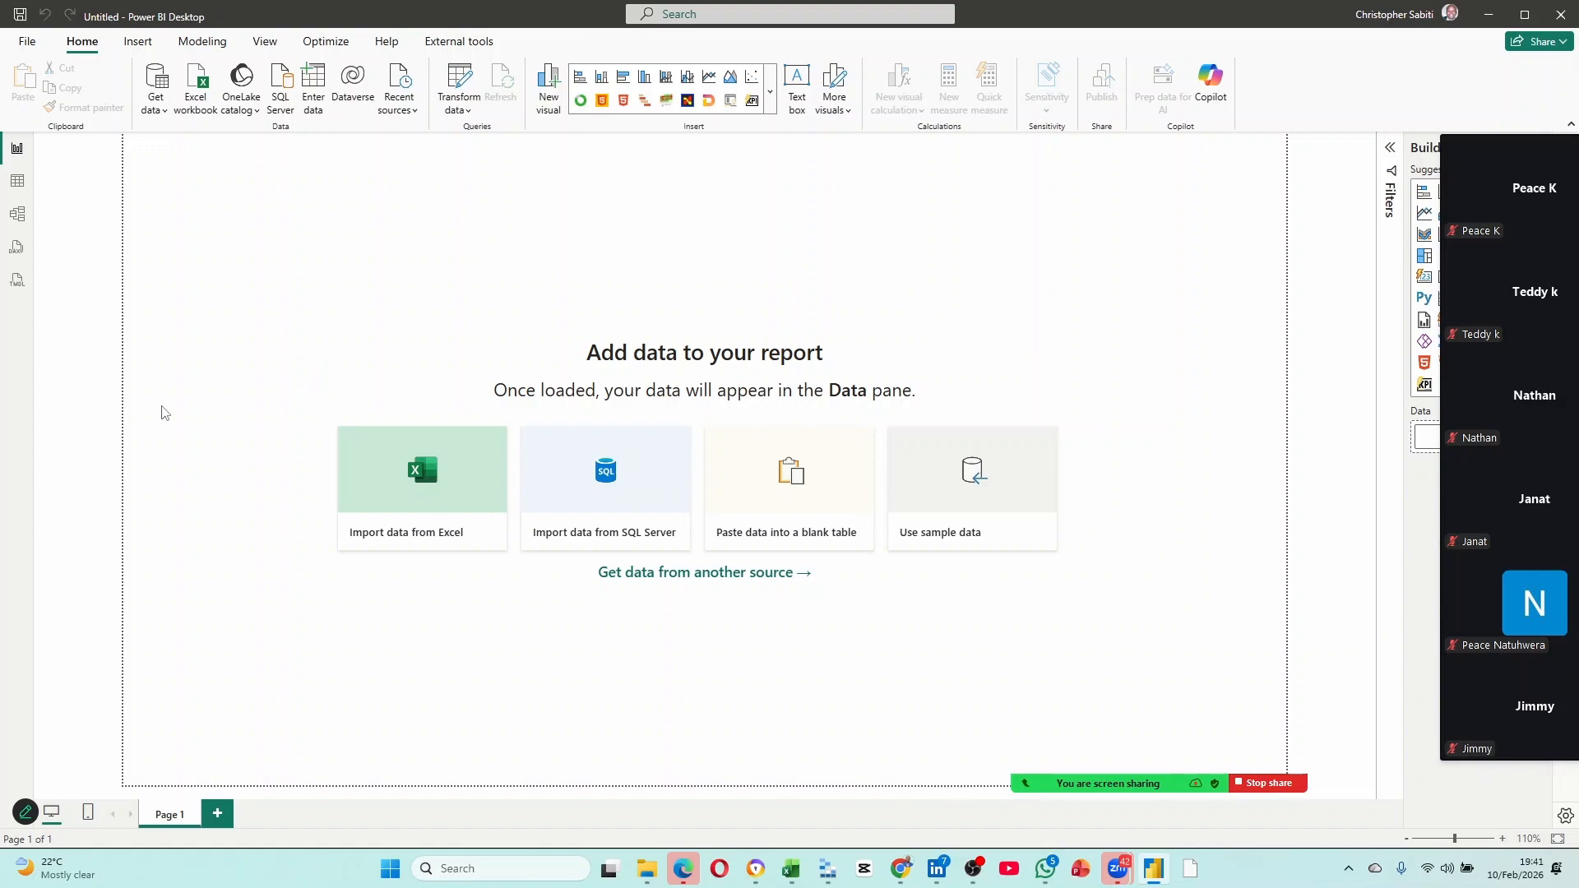
Browse the full list of Get Data connectors, narrow it to File sources and select Text/CSV.
click(164, 114)
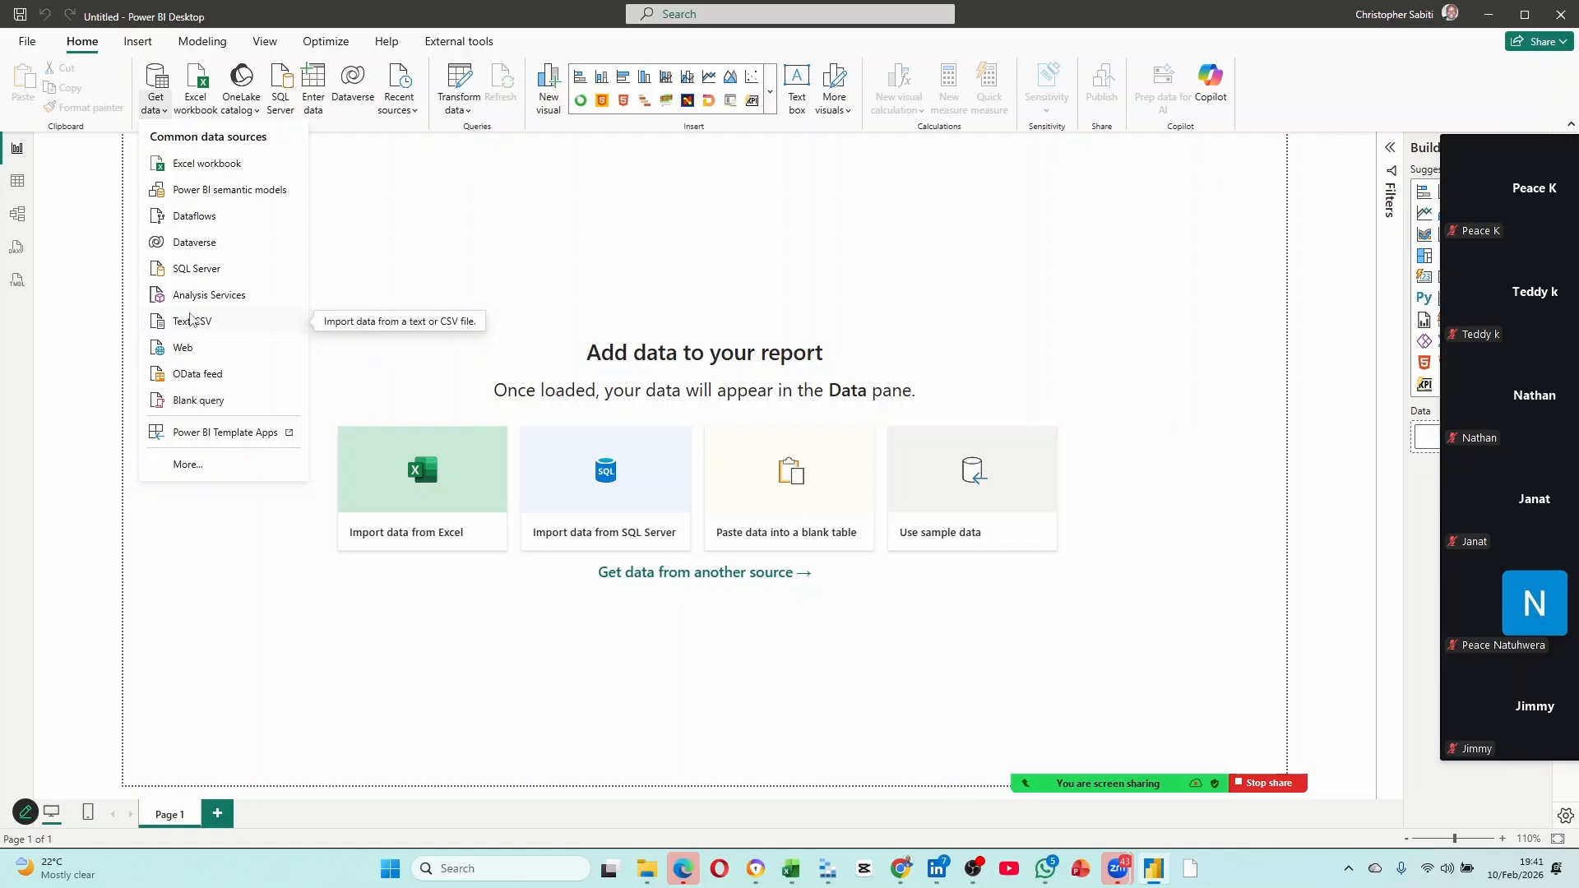
click(189, 465)
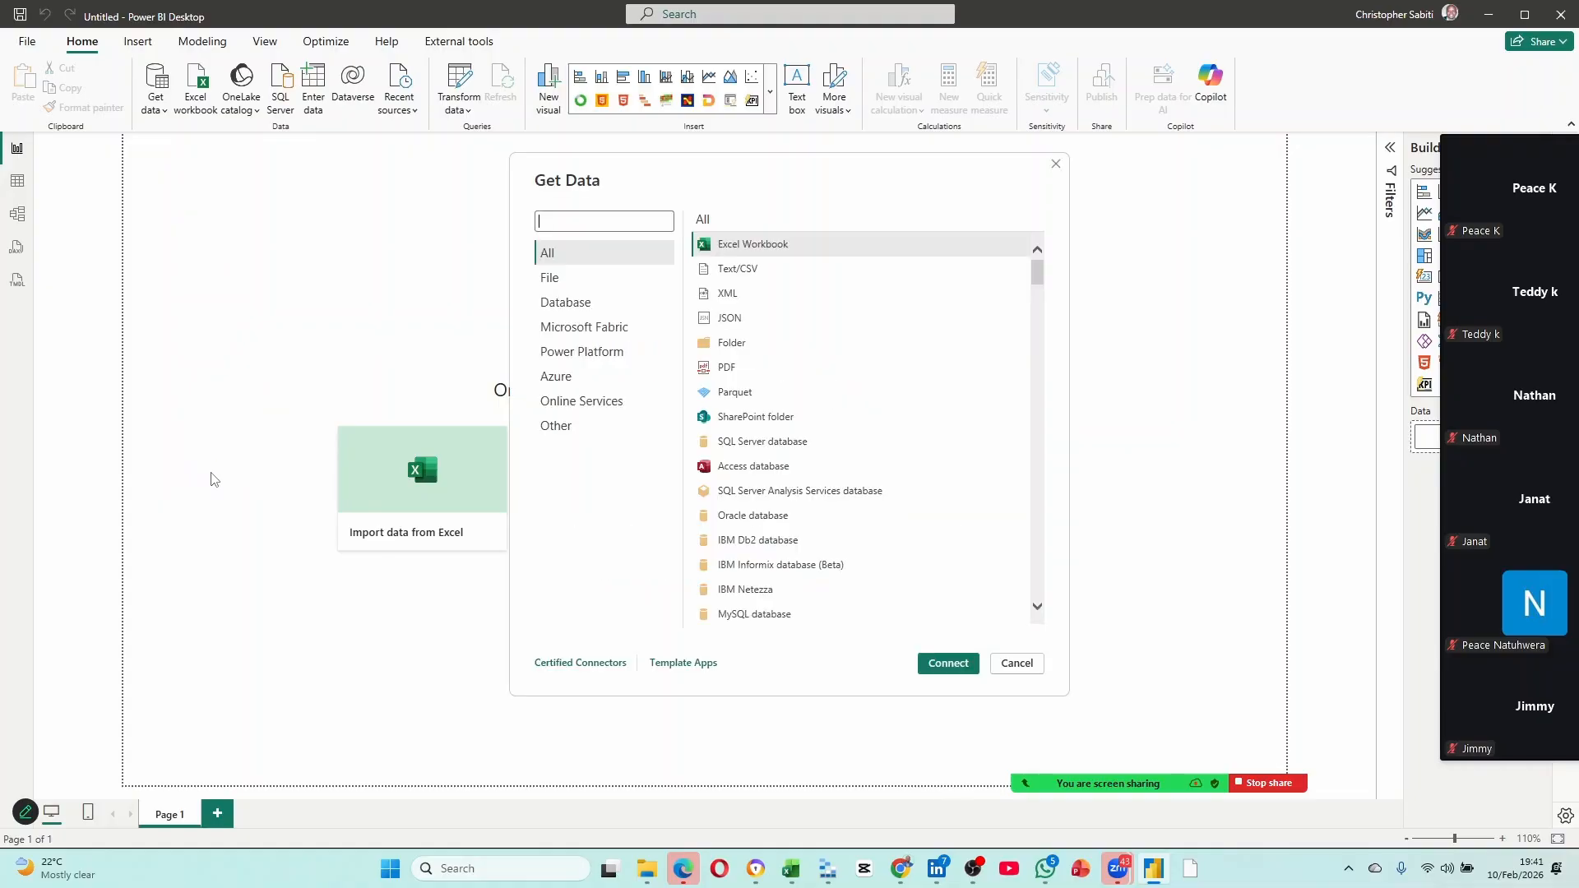
drag(751, 176, 660, 145)
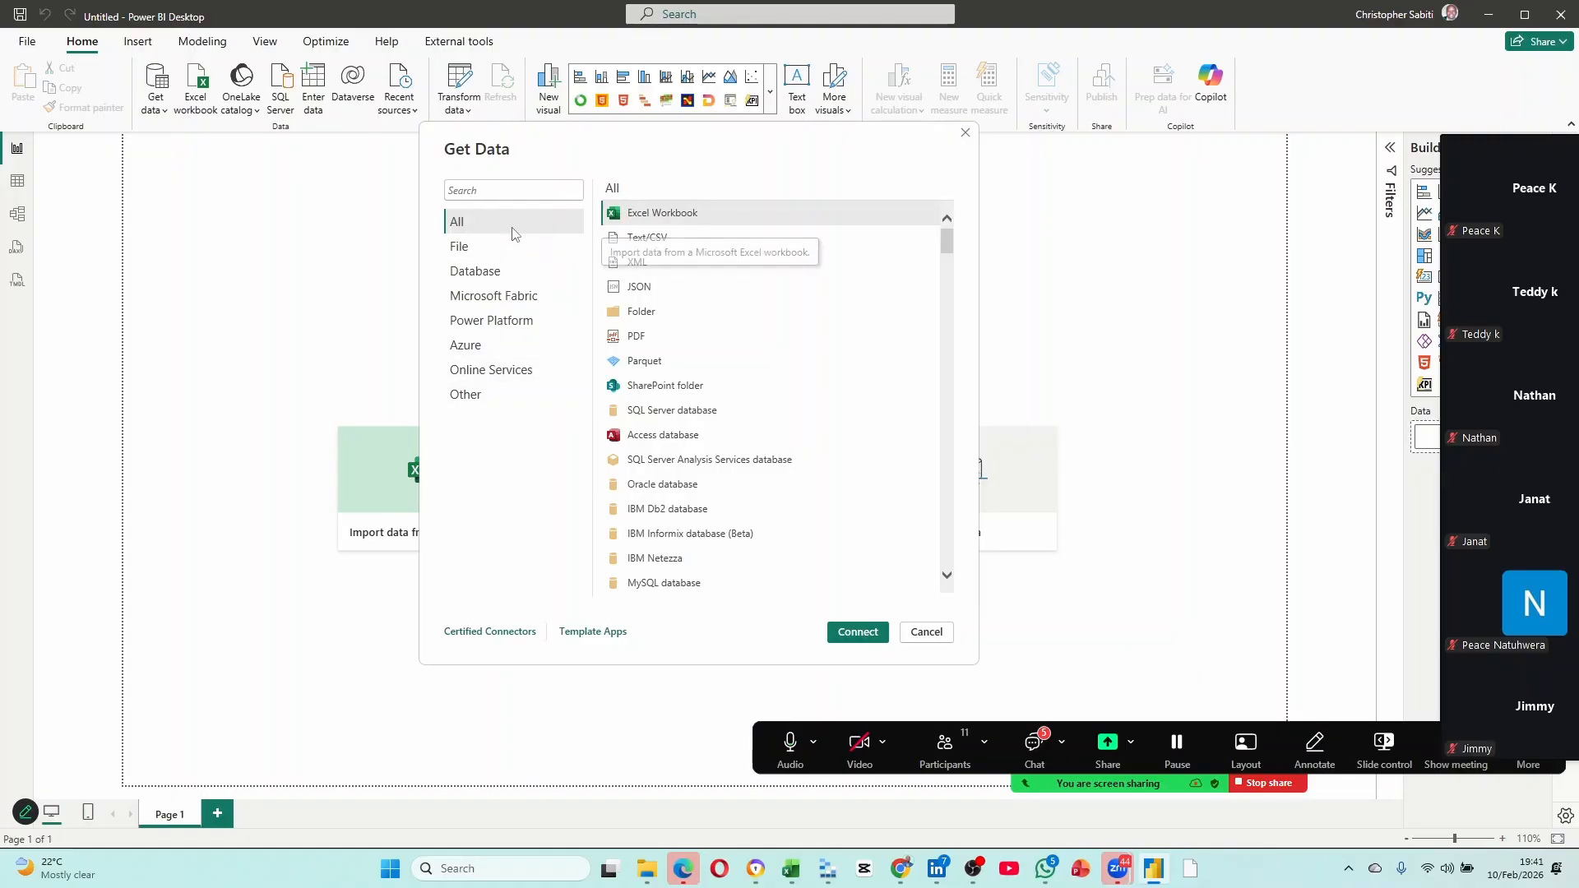
click(490, 251)
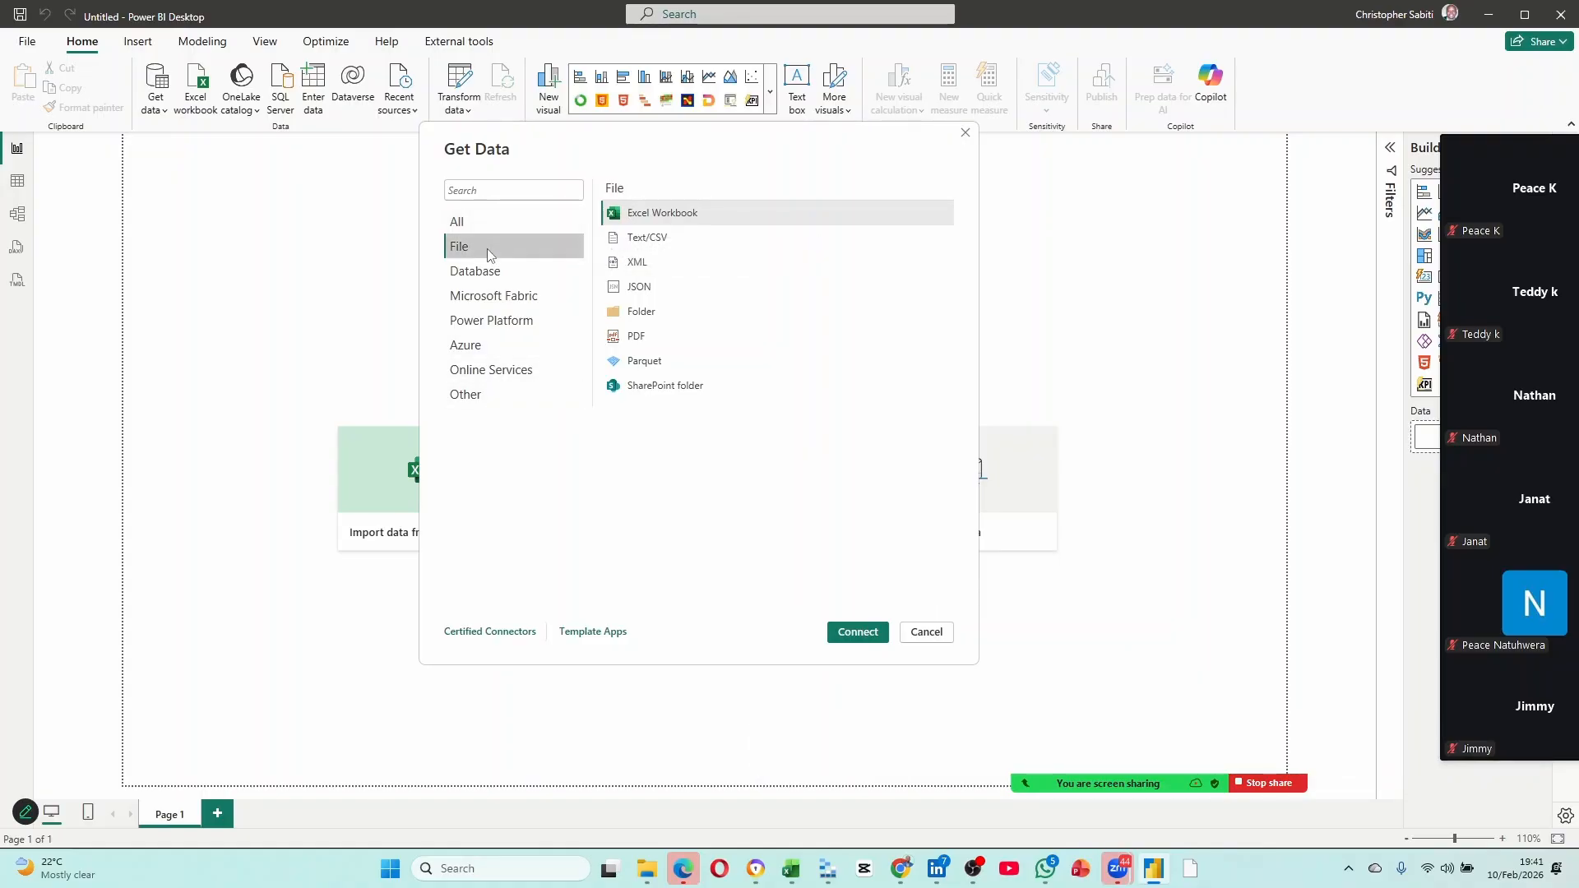
click(660, 244)
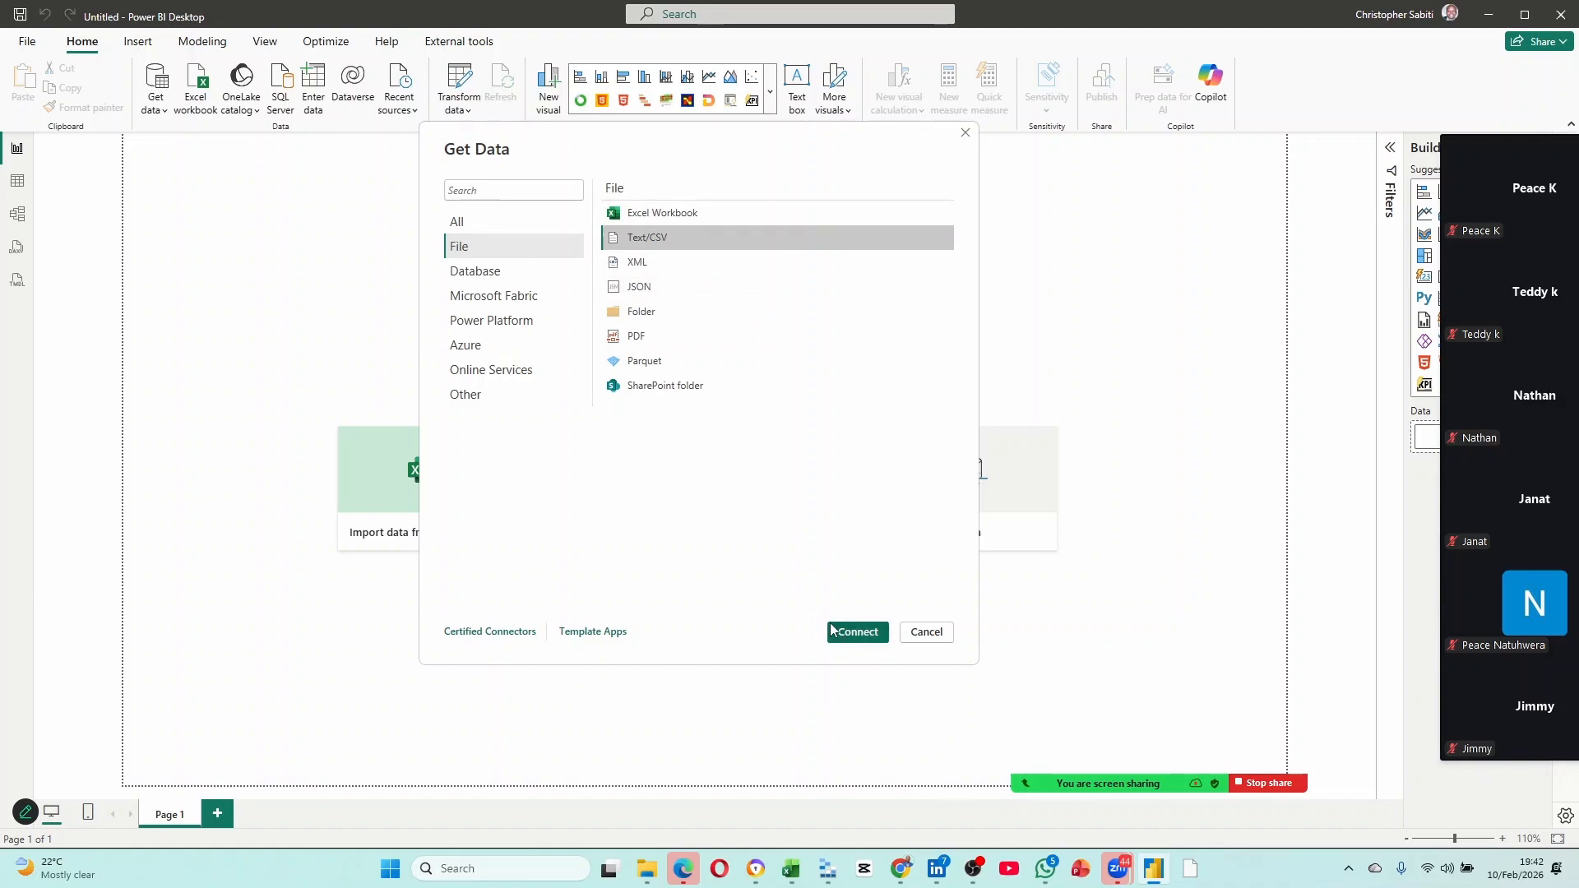
Try to import HR Analytics Data.csv from the Jan 2026 folder with the Excel Workbook connector, checking its file type in File Explorer.
click(654, 217)
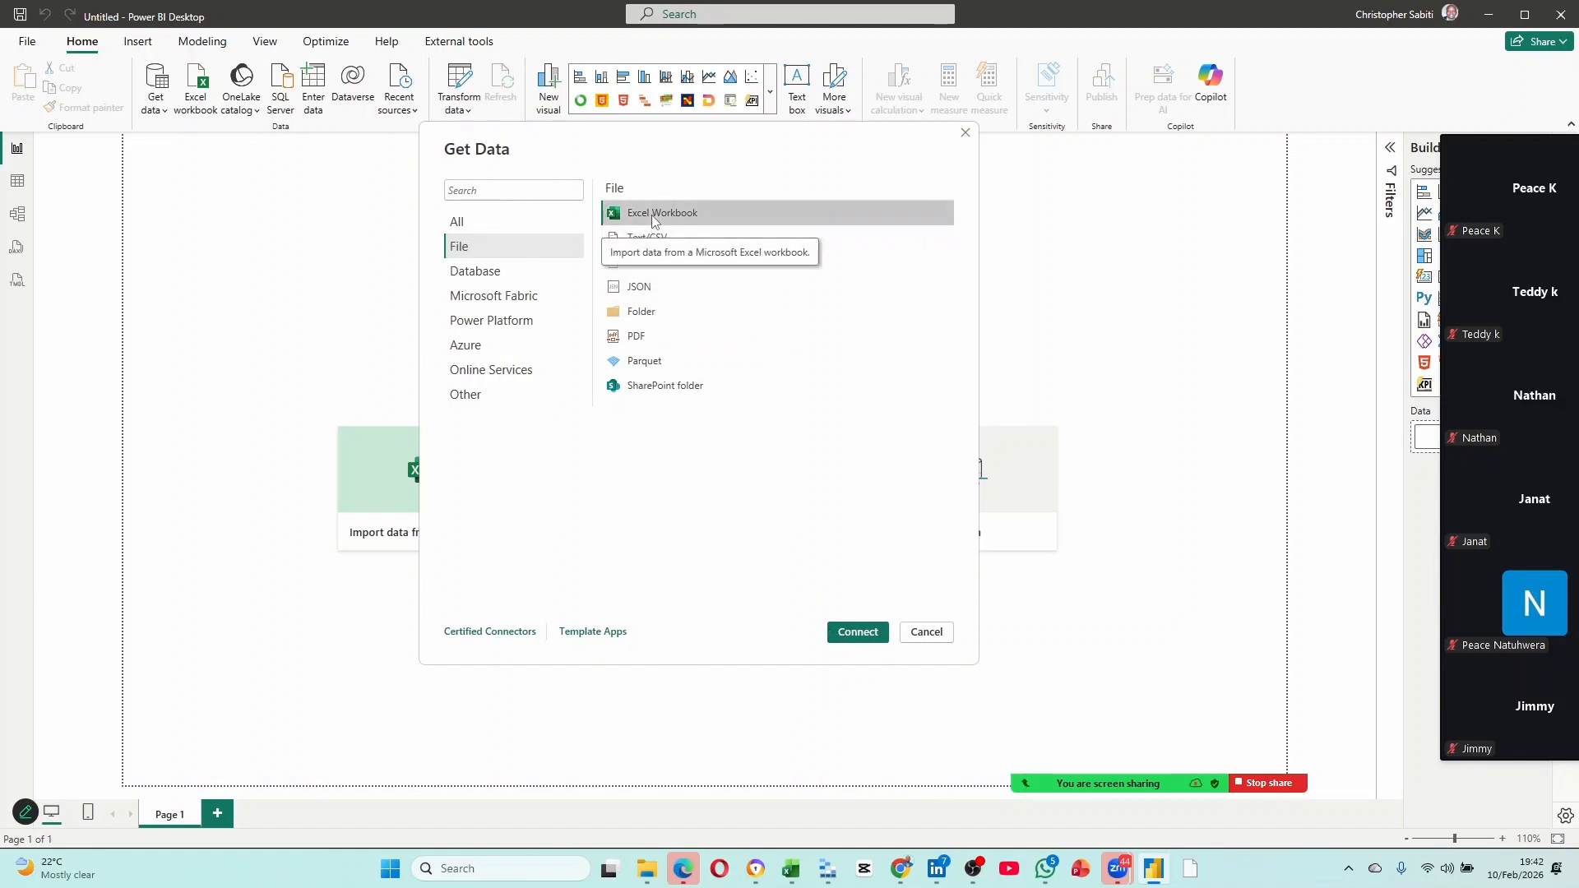
click(647, 868)
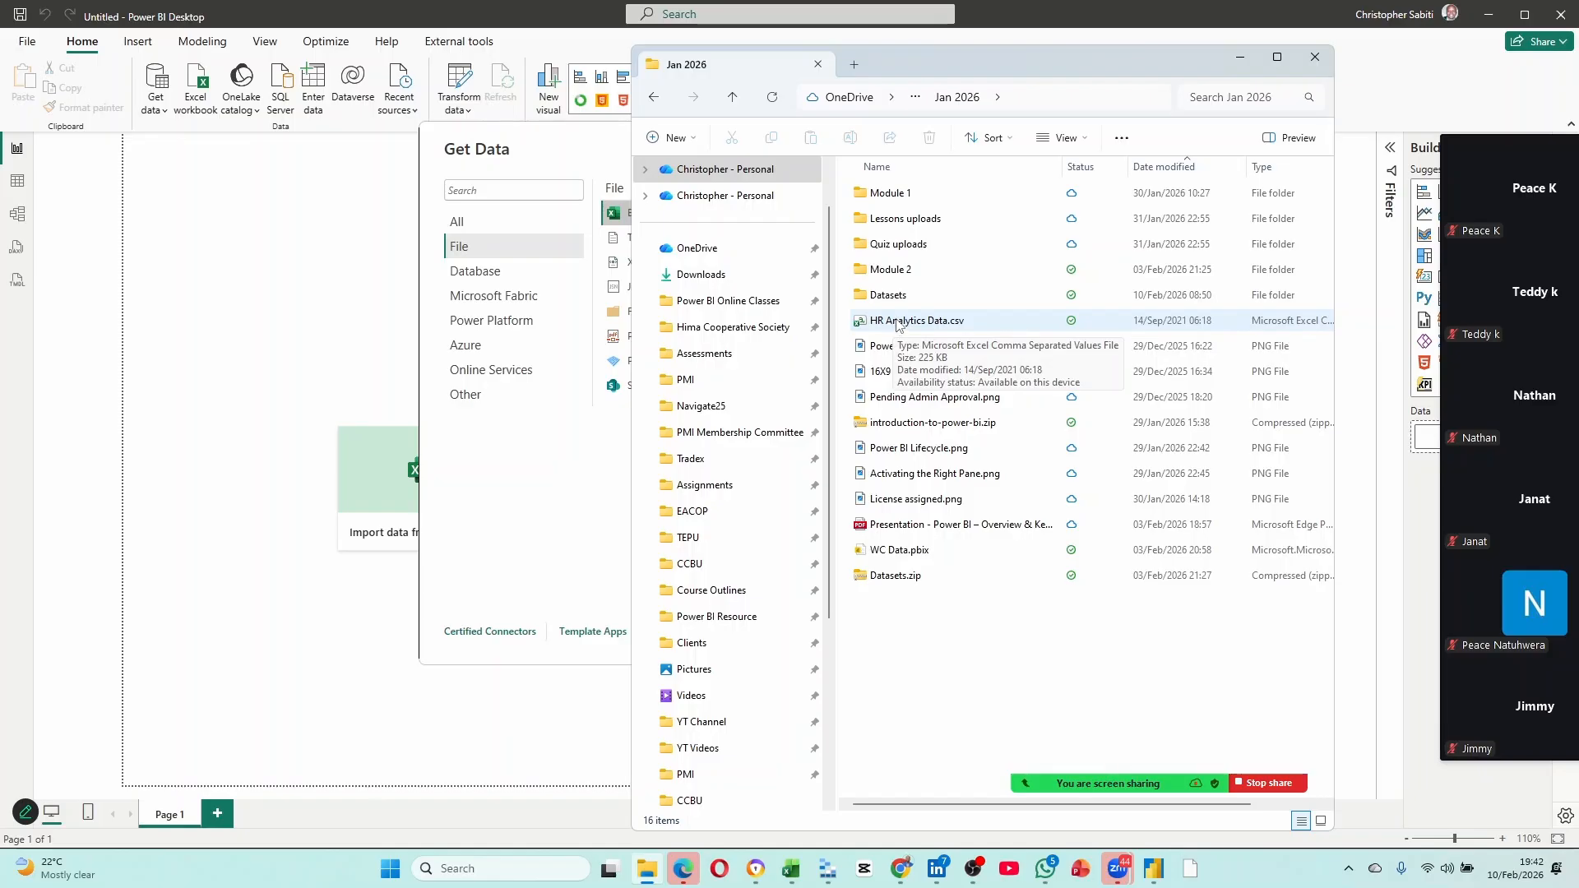
click(613, 464)
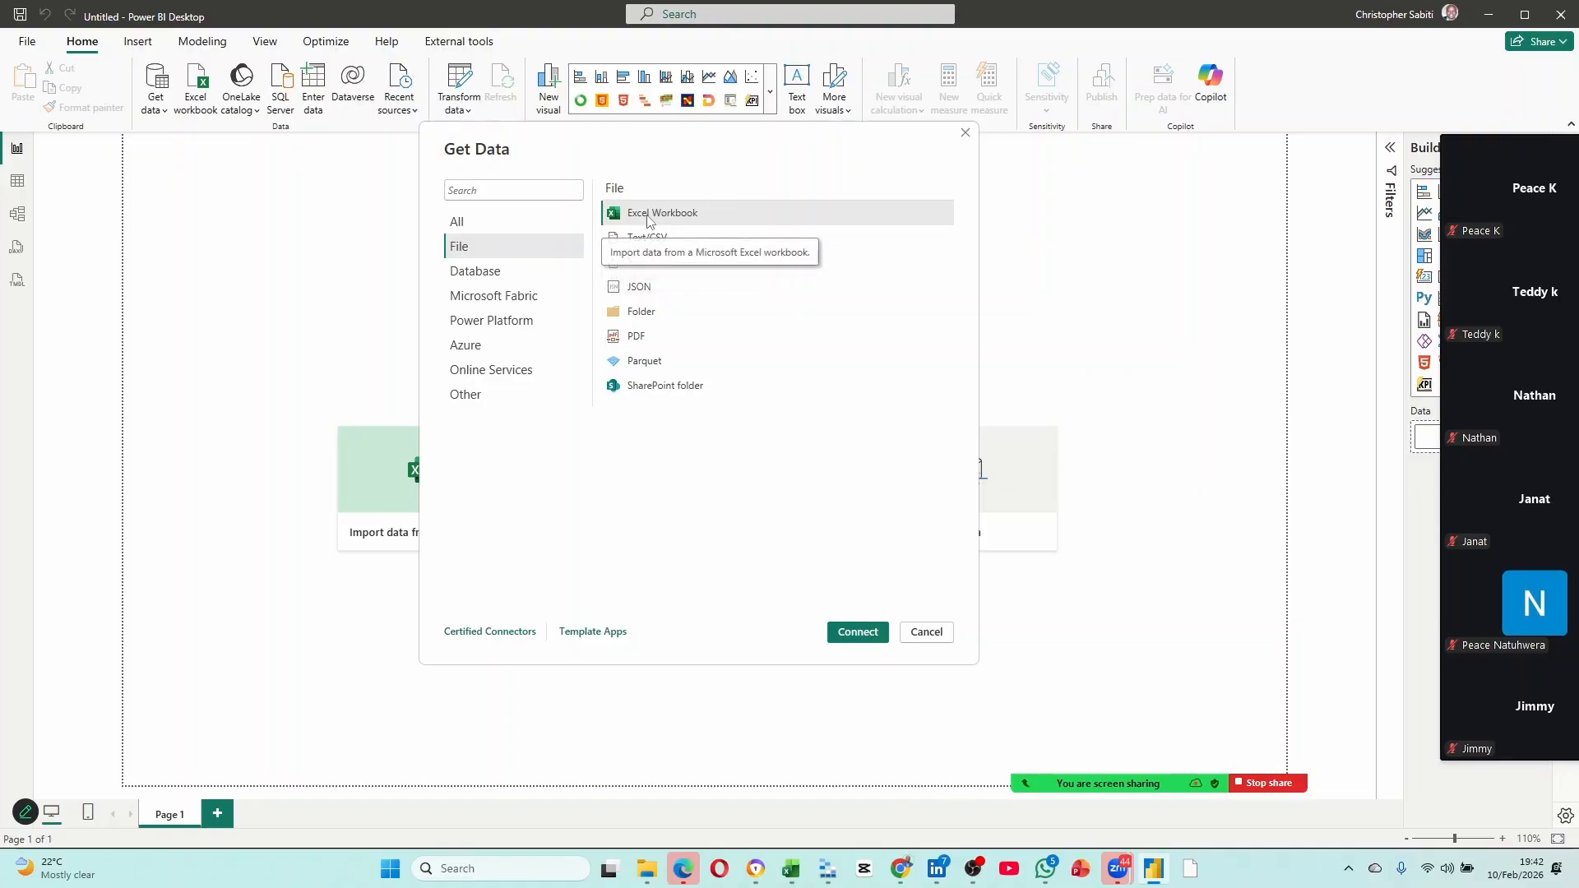
click(857, 635)
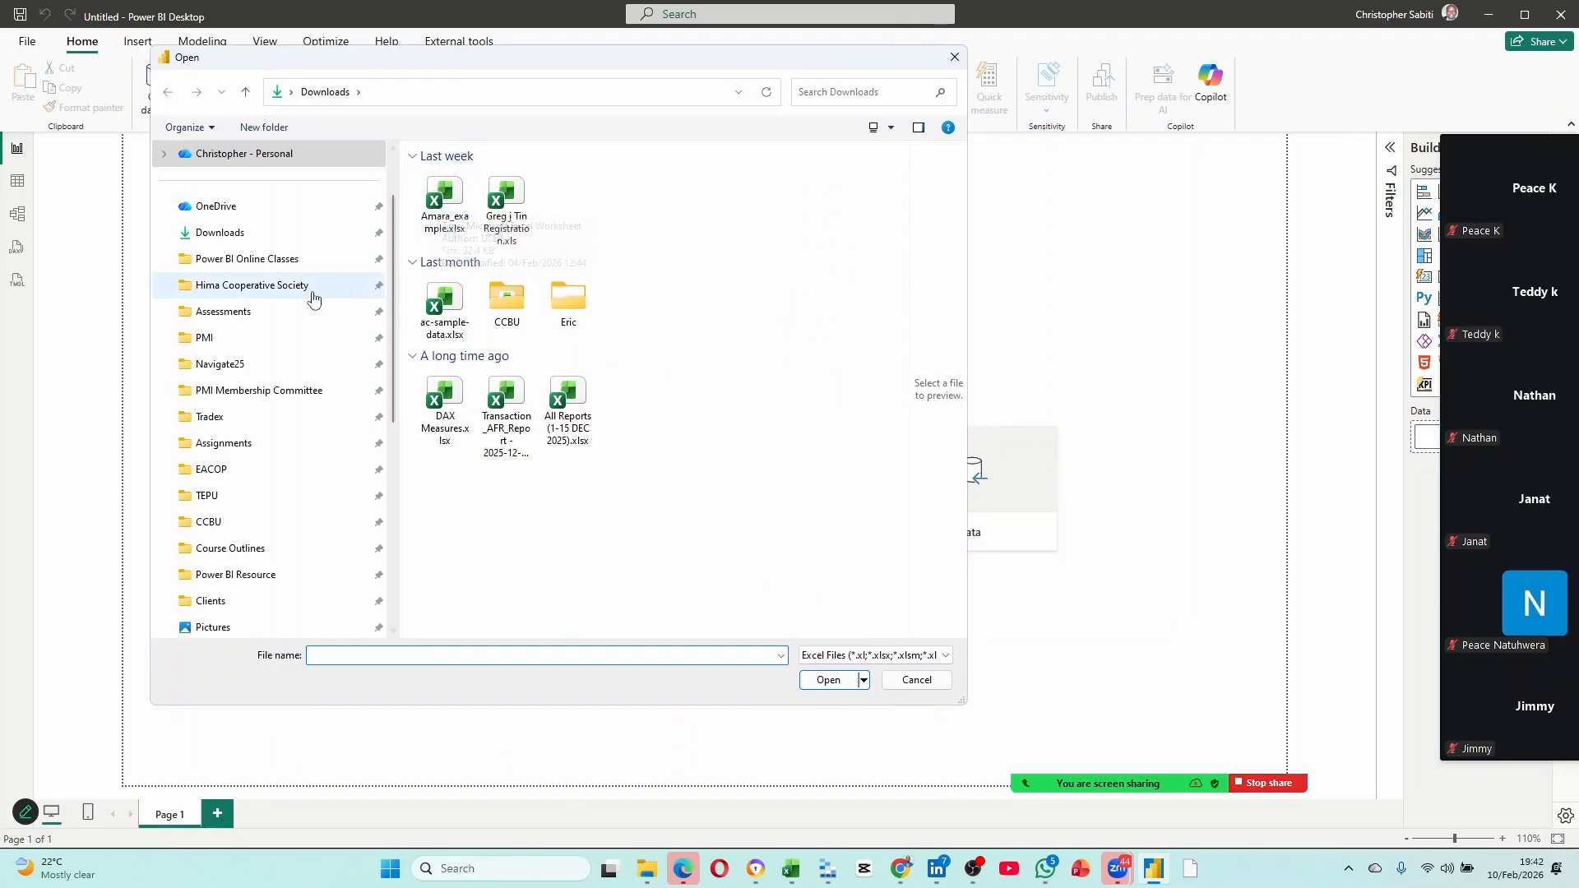
click(262, 260)
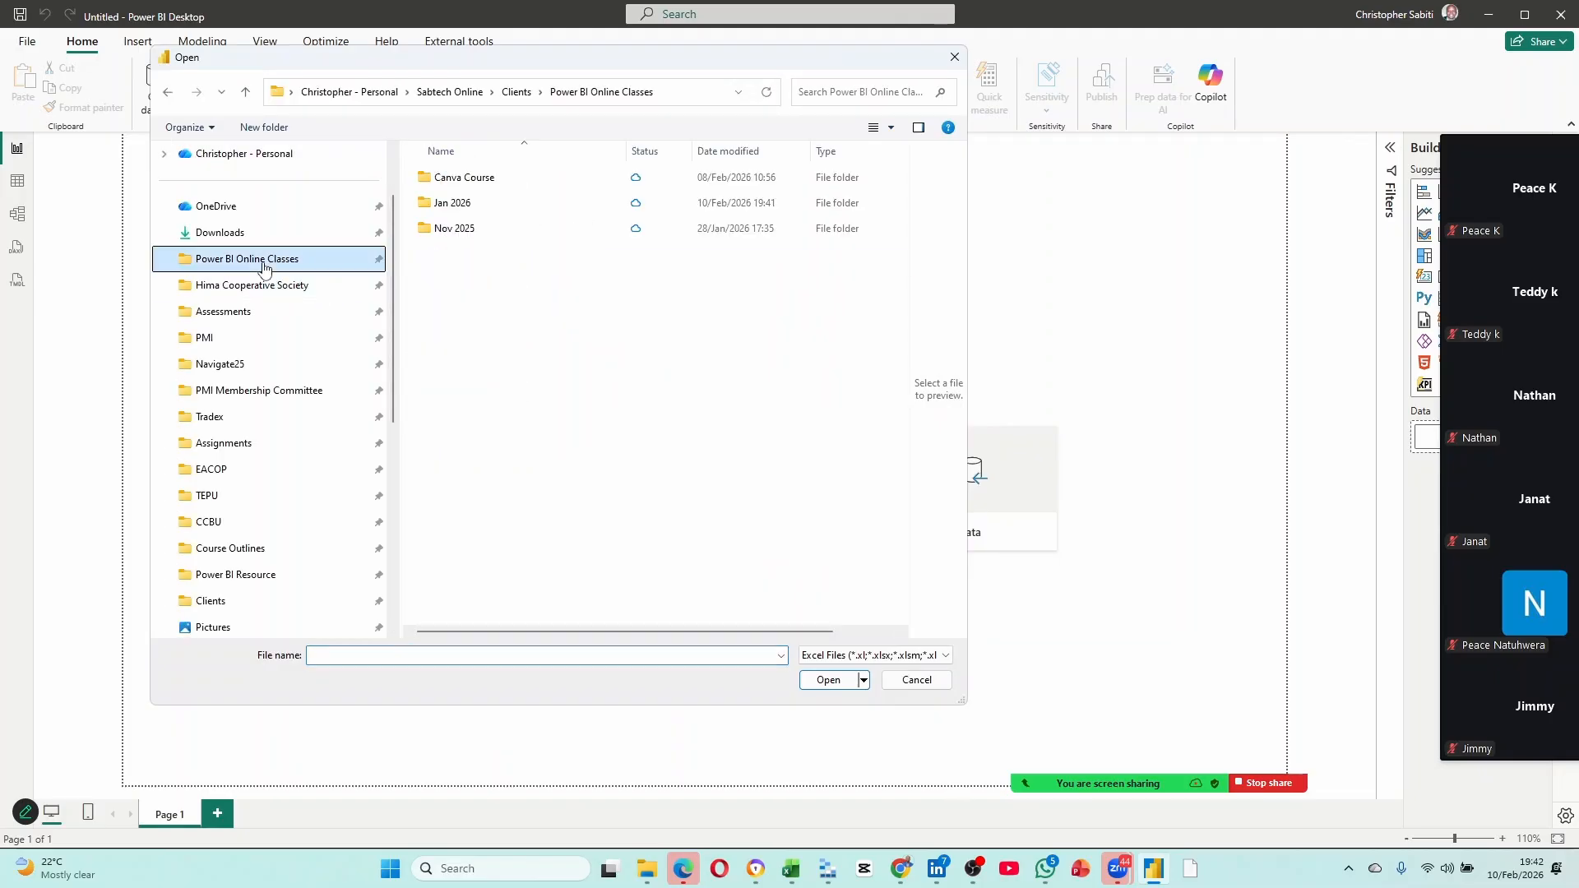
double_click(473, 204)
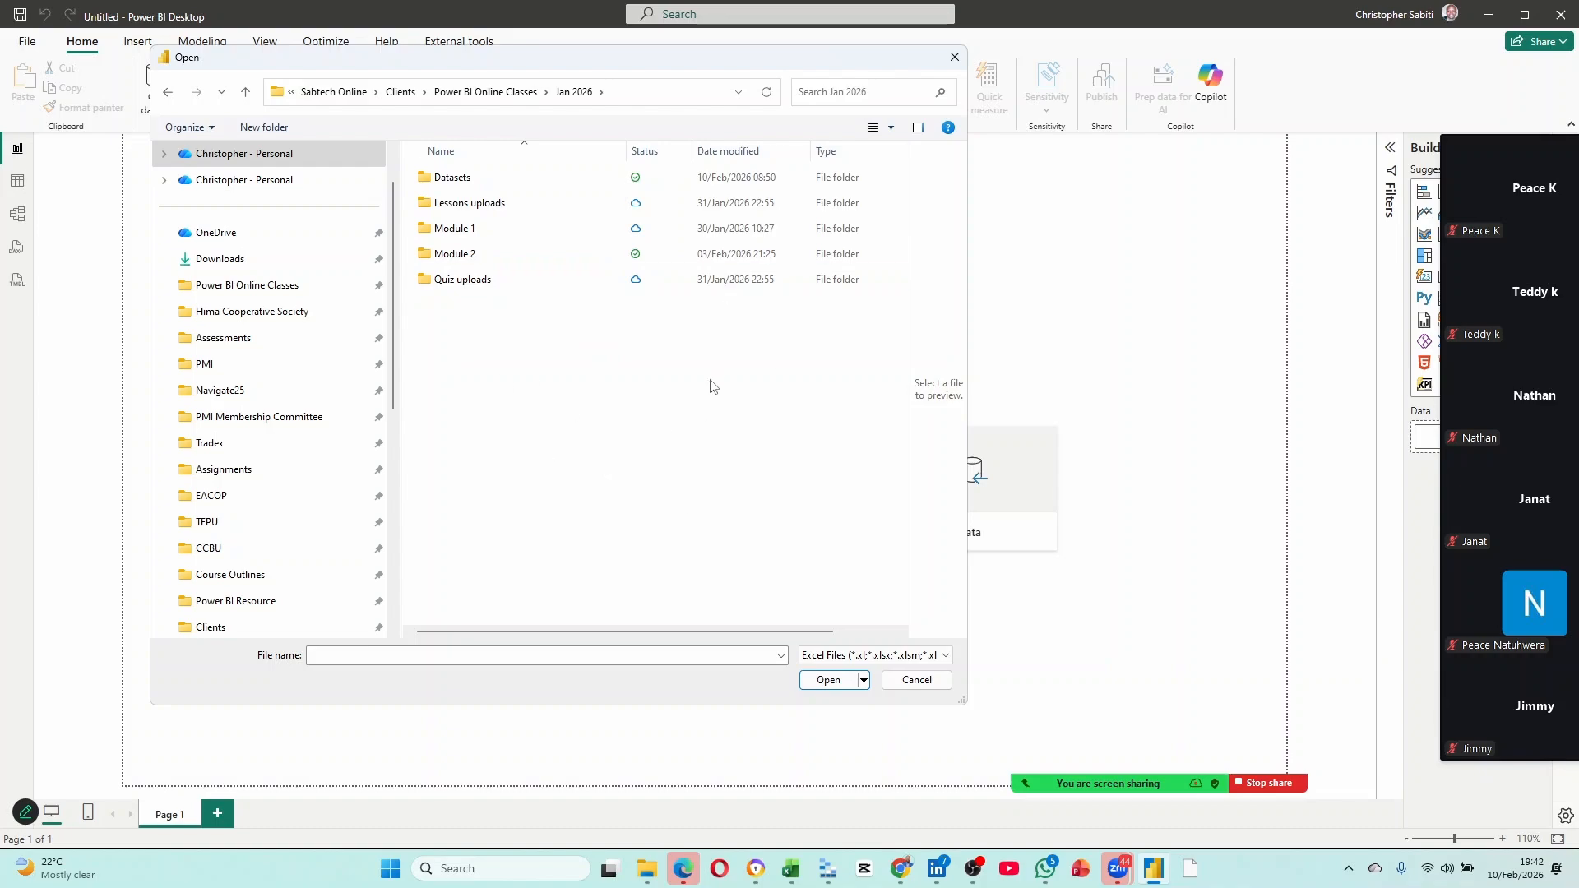
click(953, 56)
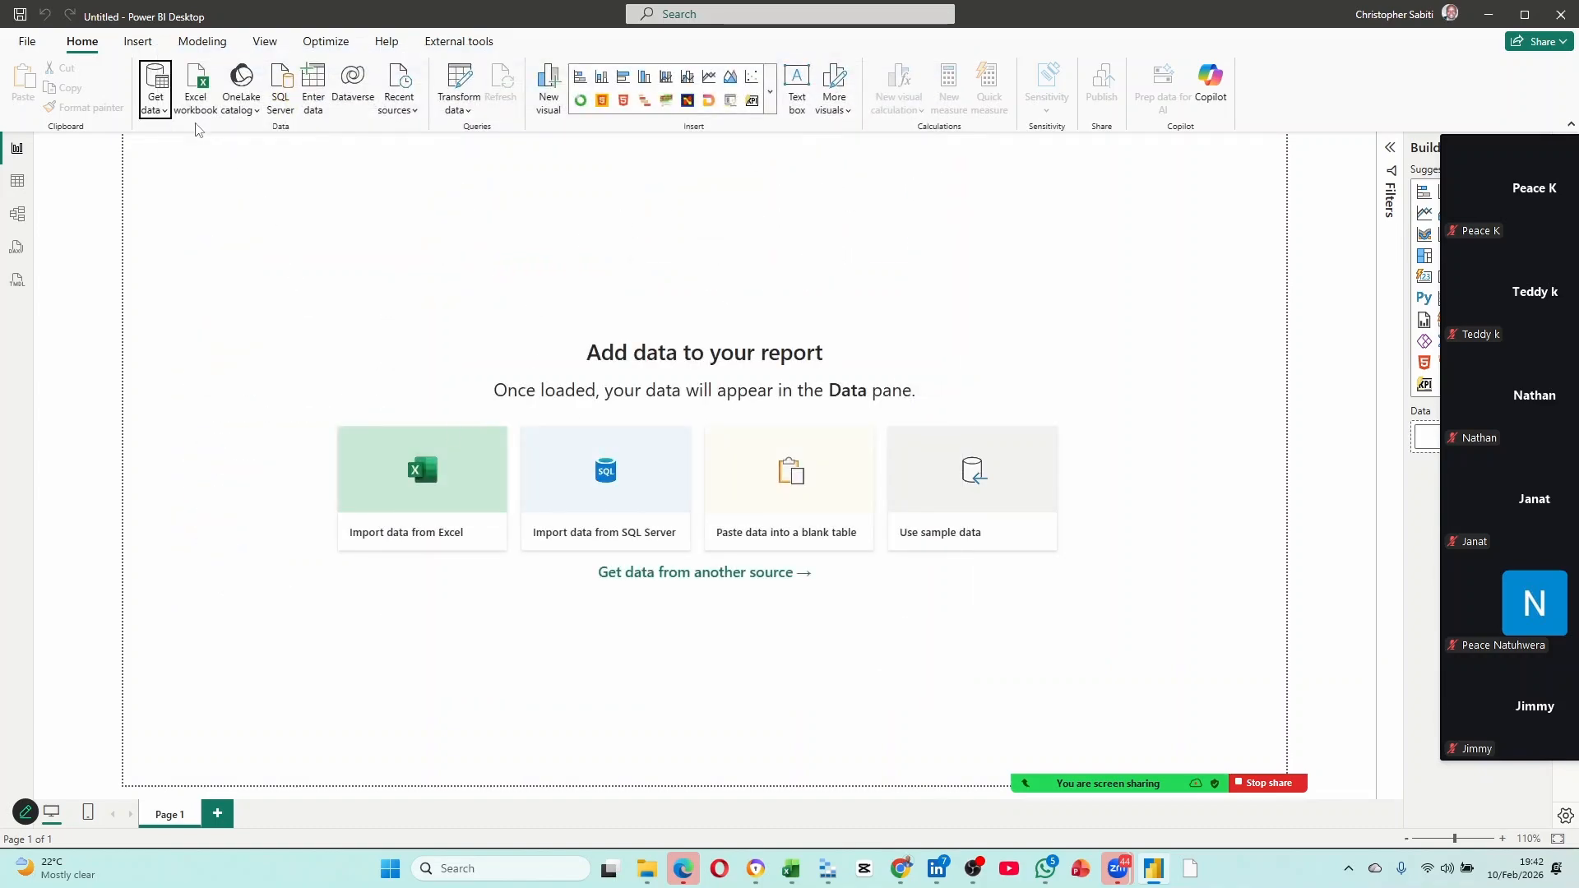
Import HR Analytics Data.csv from Power BI Online Classes > Jan 2026 with the Text/CSV connector.
click(156, 103)
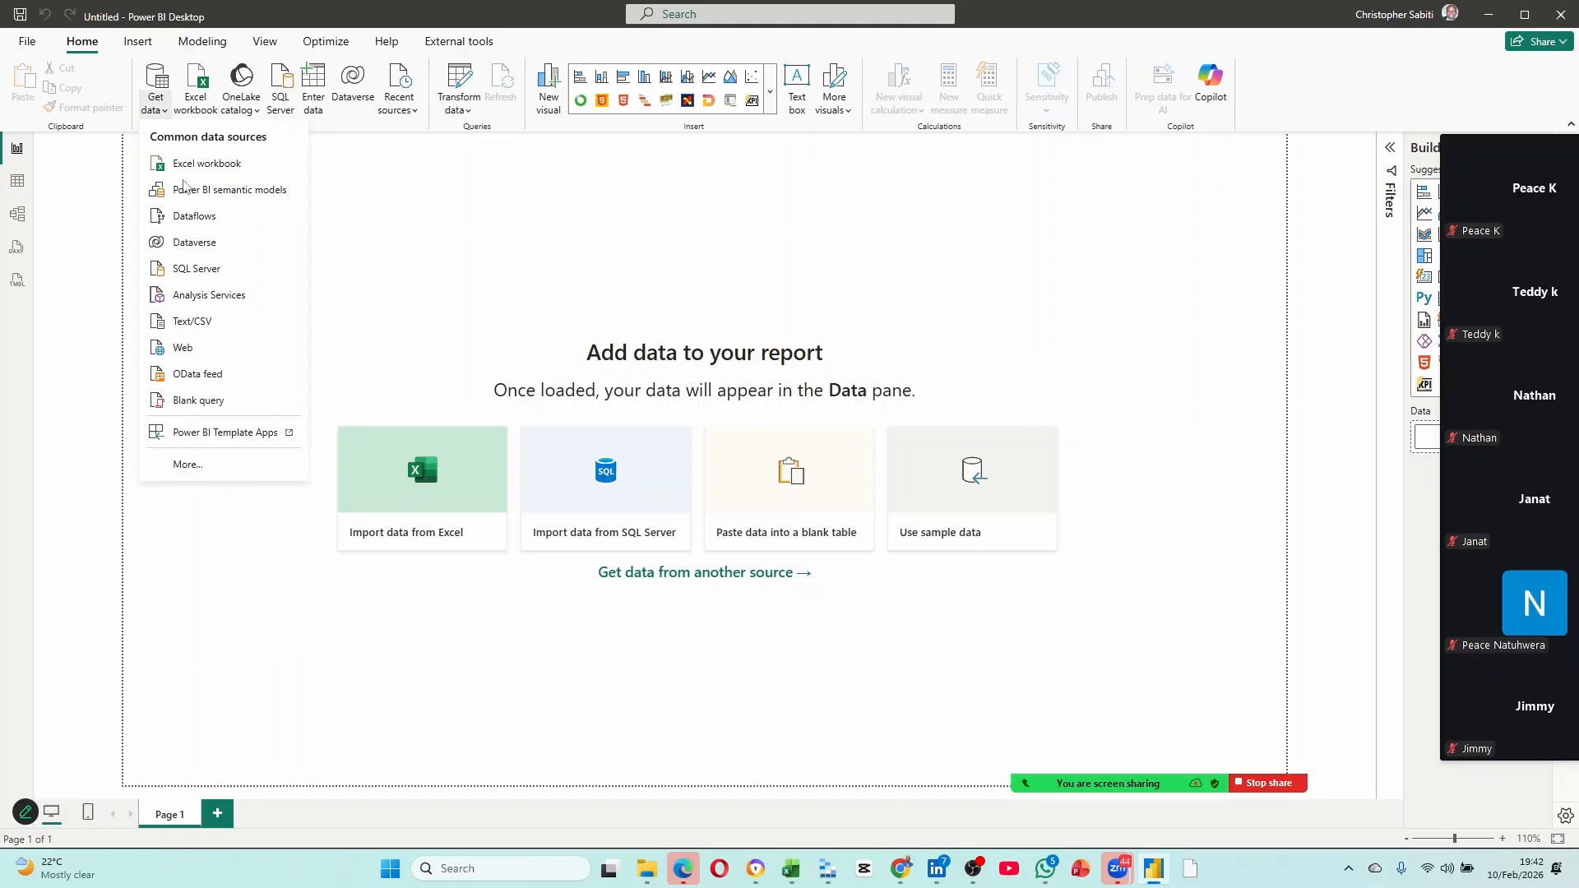
click(194, 324)
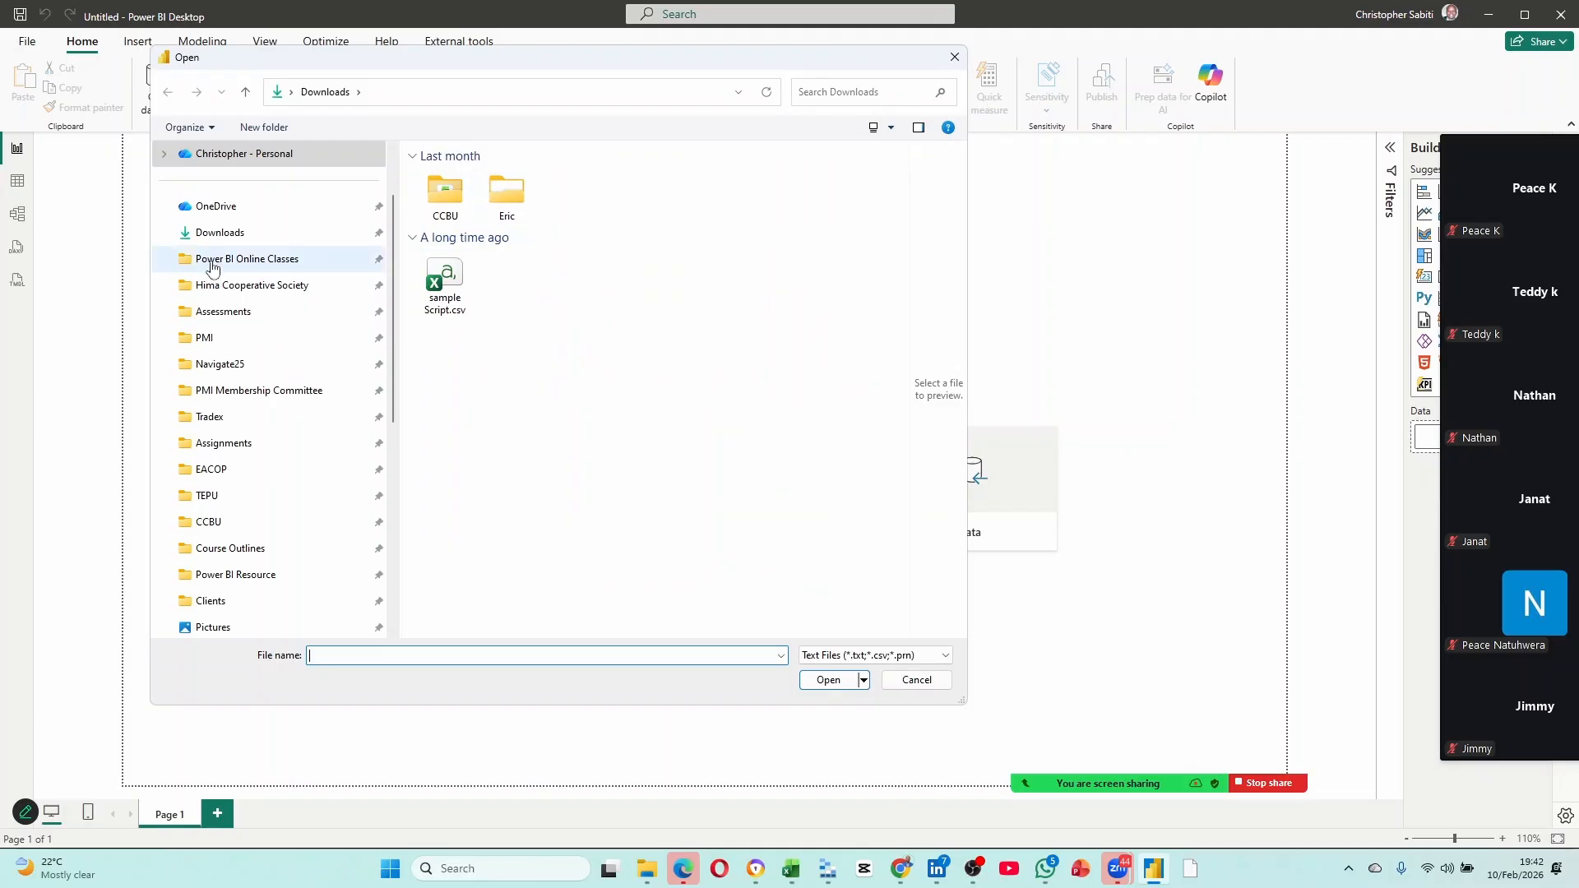
click(234, 260)
click(461, 211)
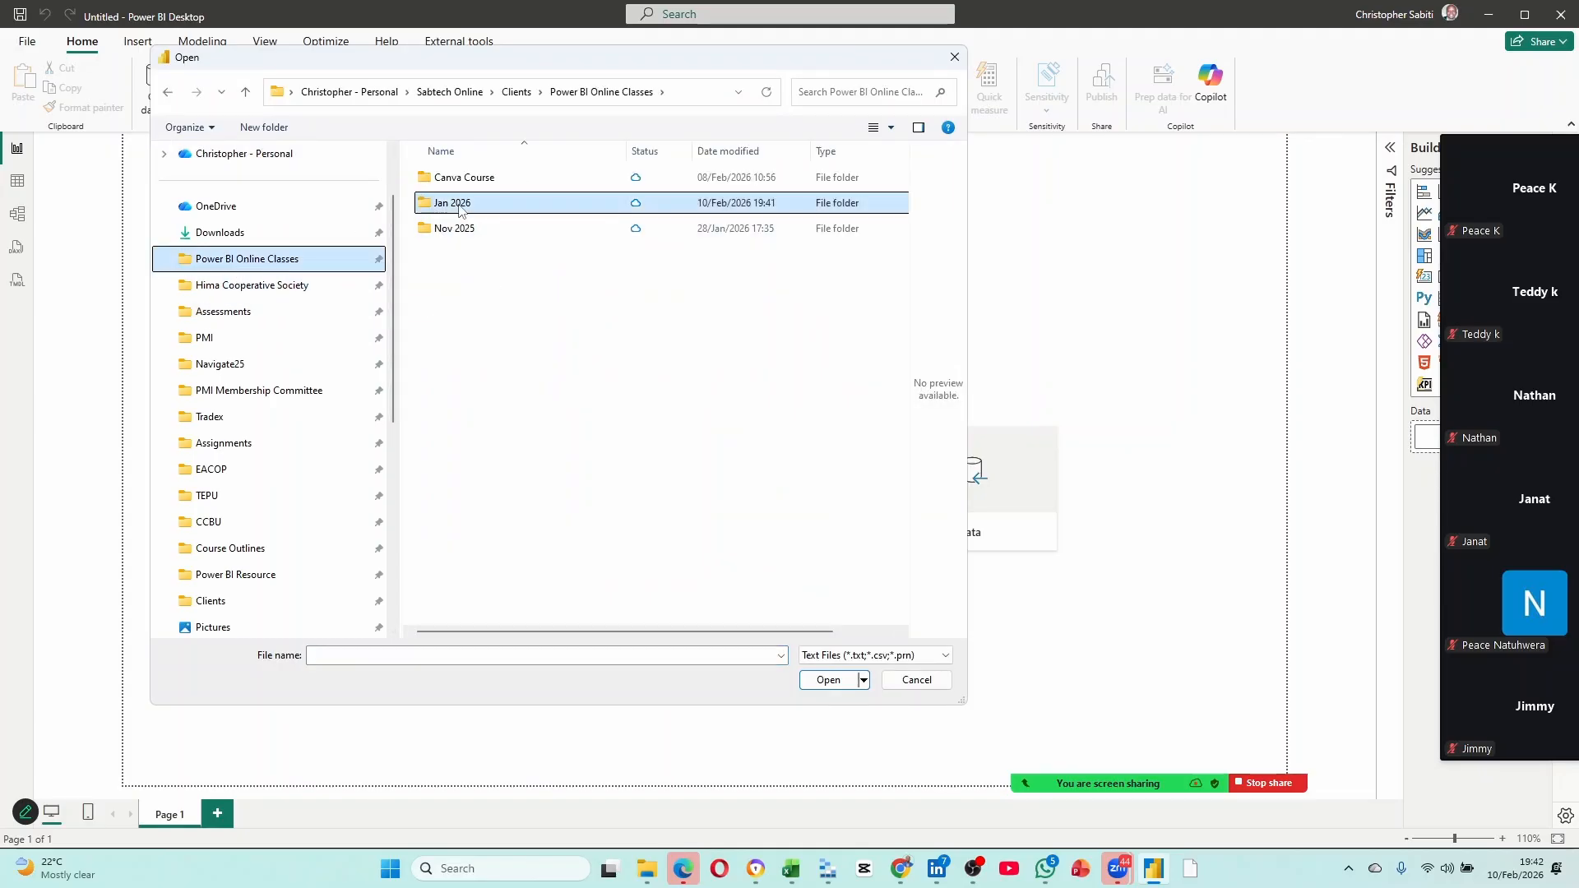
double_click(461, 210)
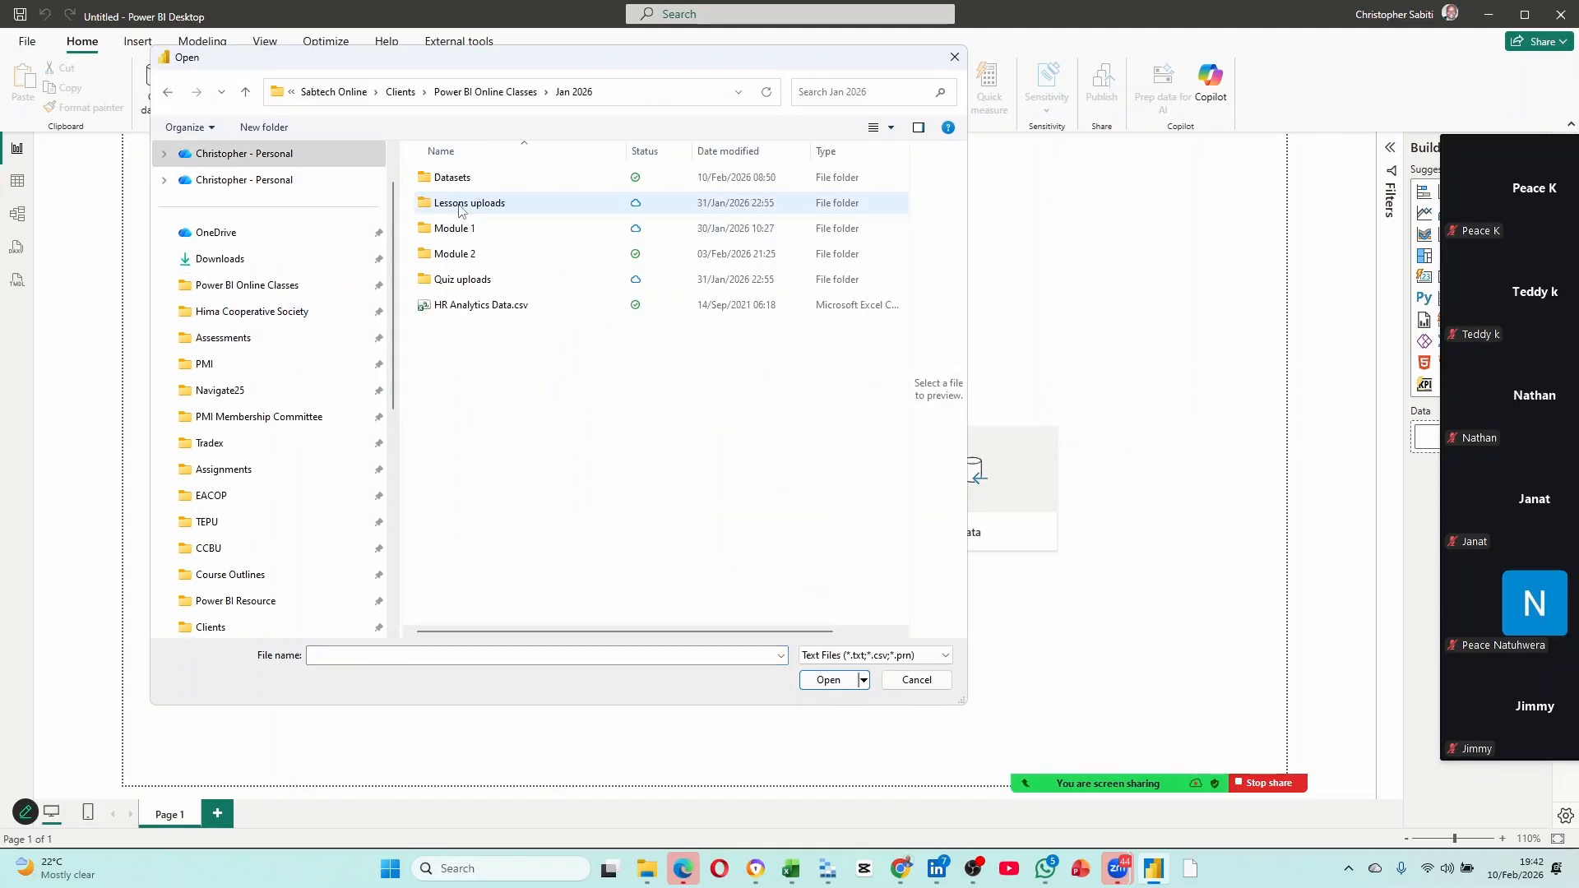
click(476, 307)
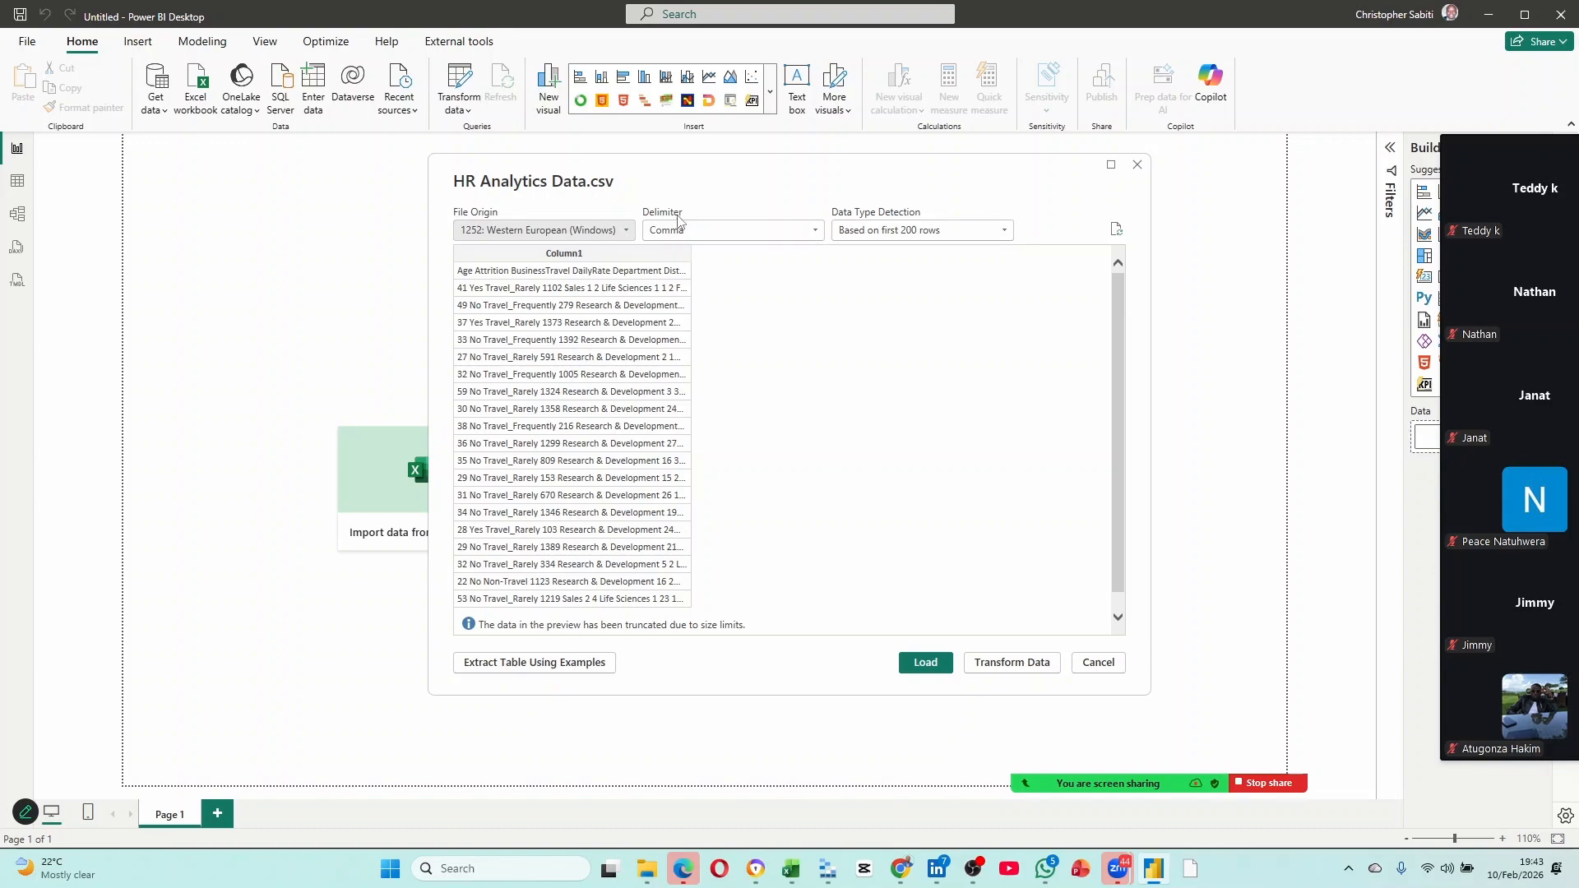
Set the CSV delimiter to Tab, keep data type detection based on the first 200 rows, and open the data in Power Query Editor.
click(711, 235)
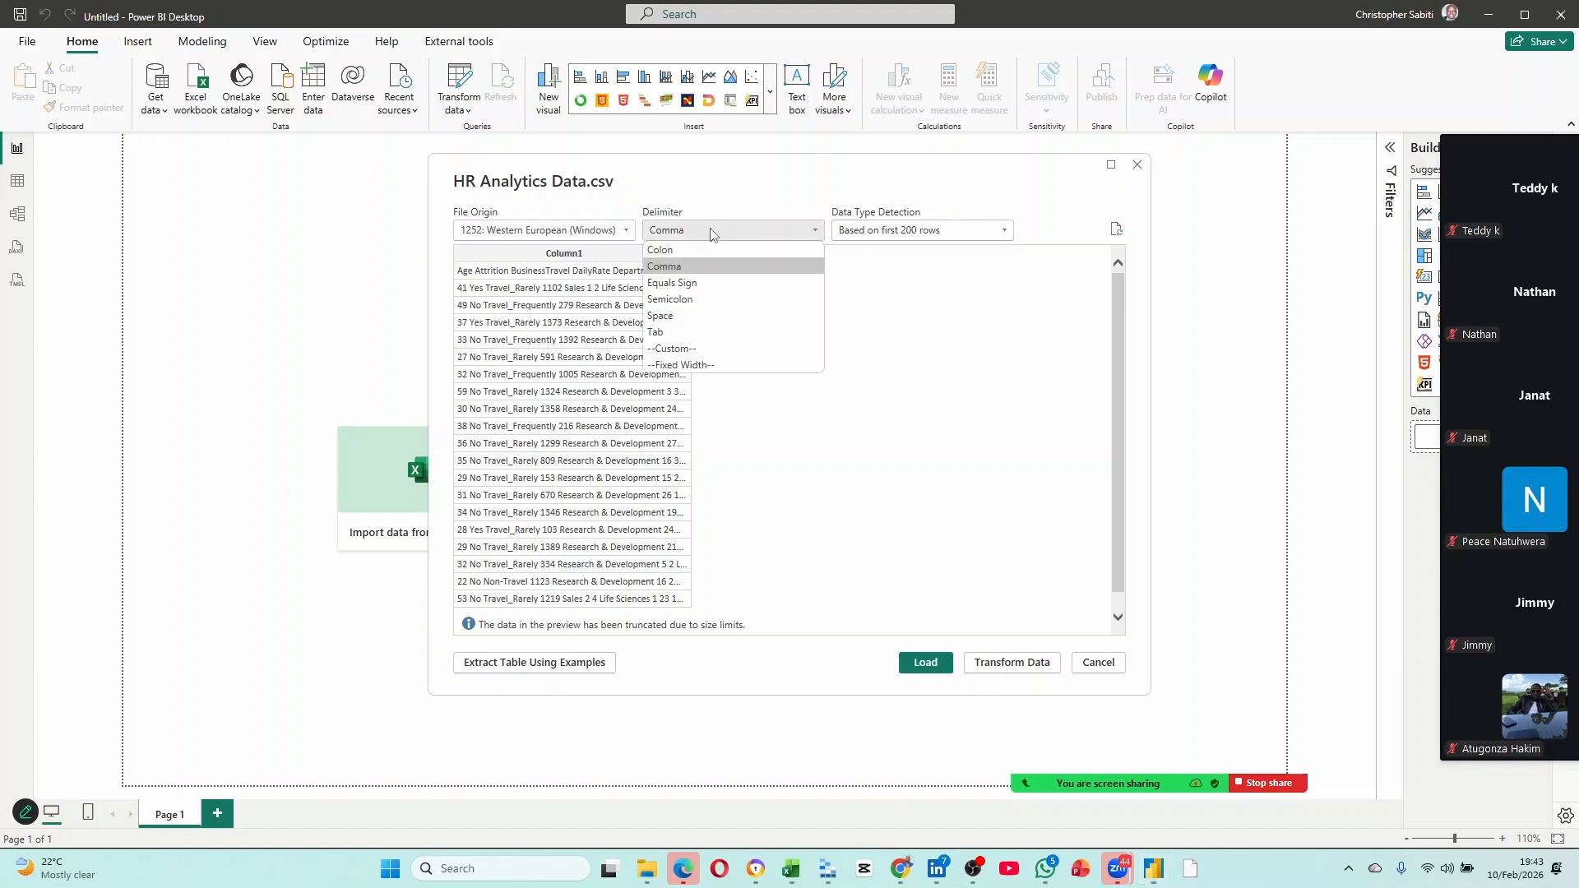
click(678, 332)
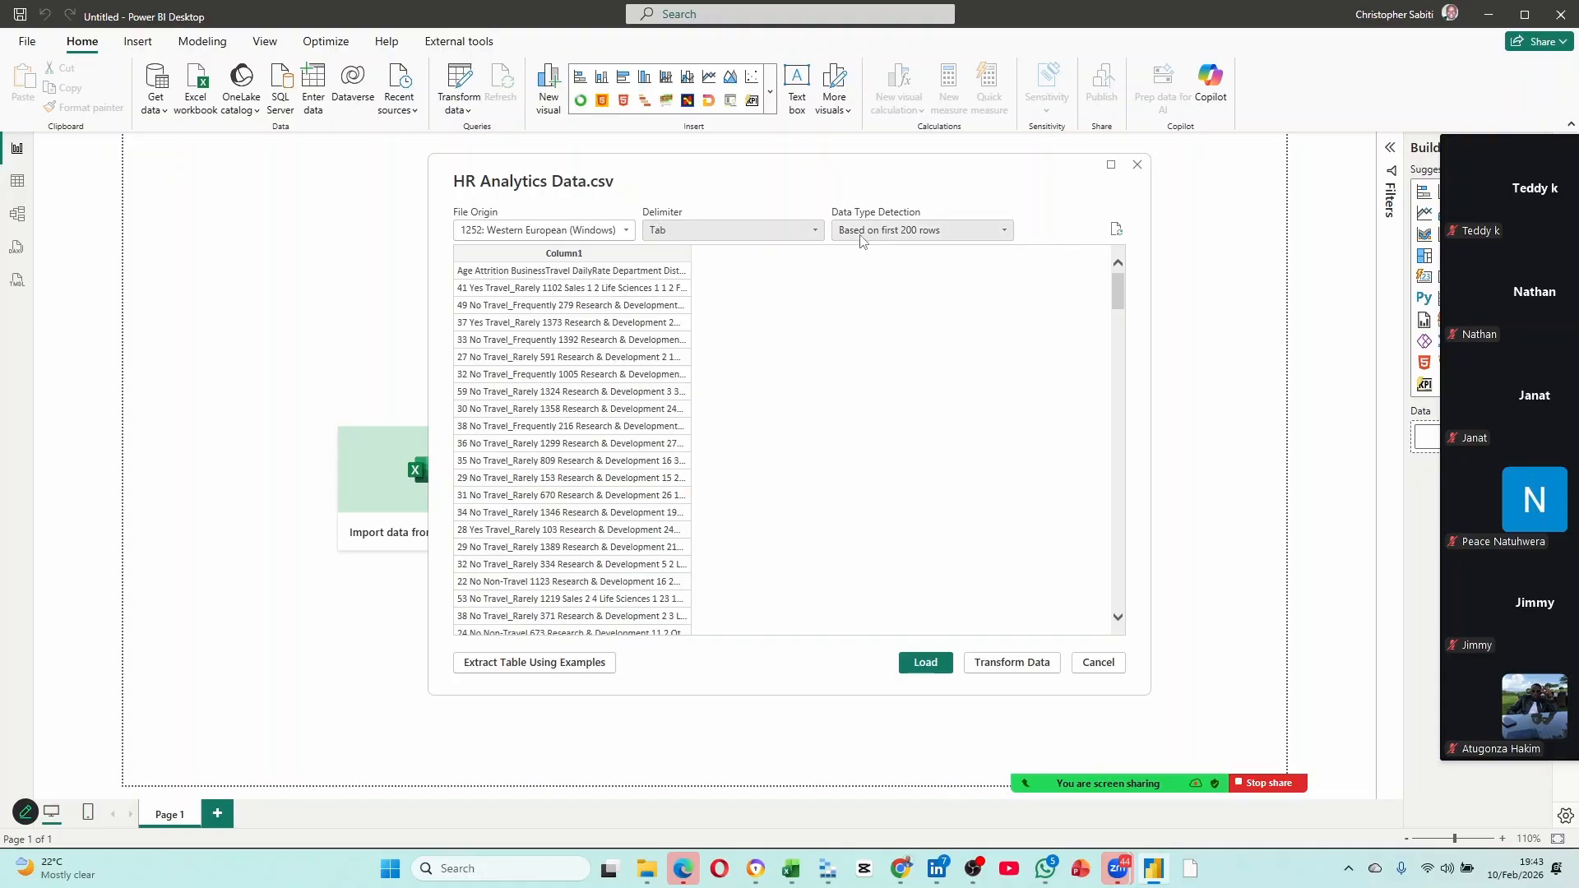
click(919, 233)
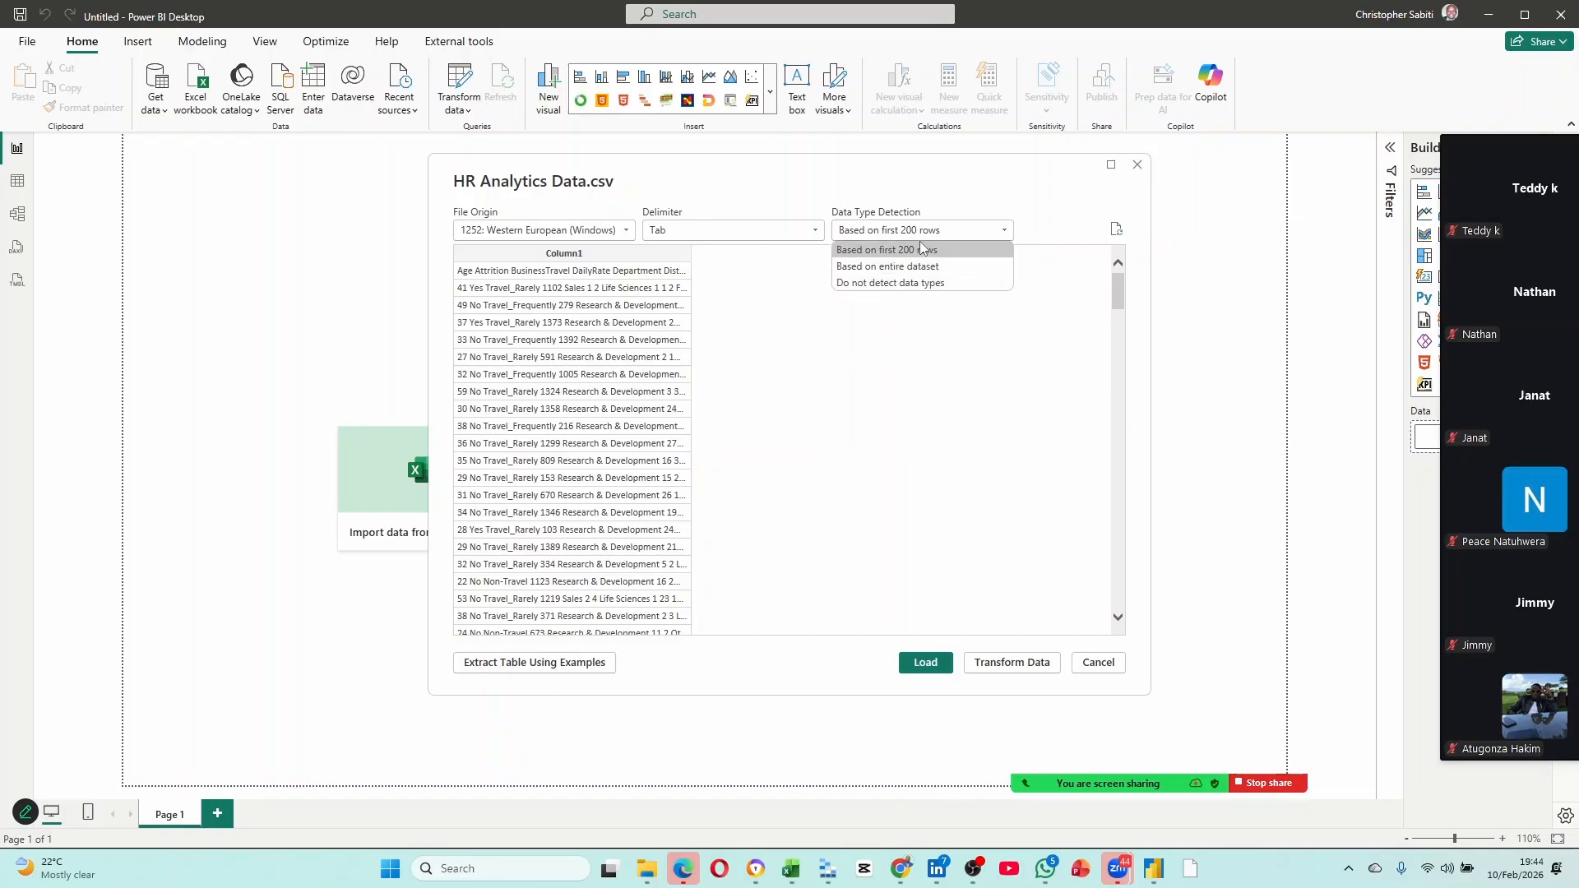
click(892, 333)
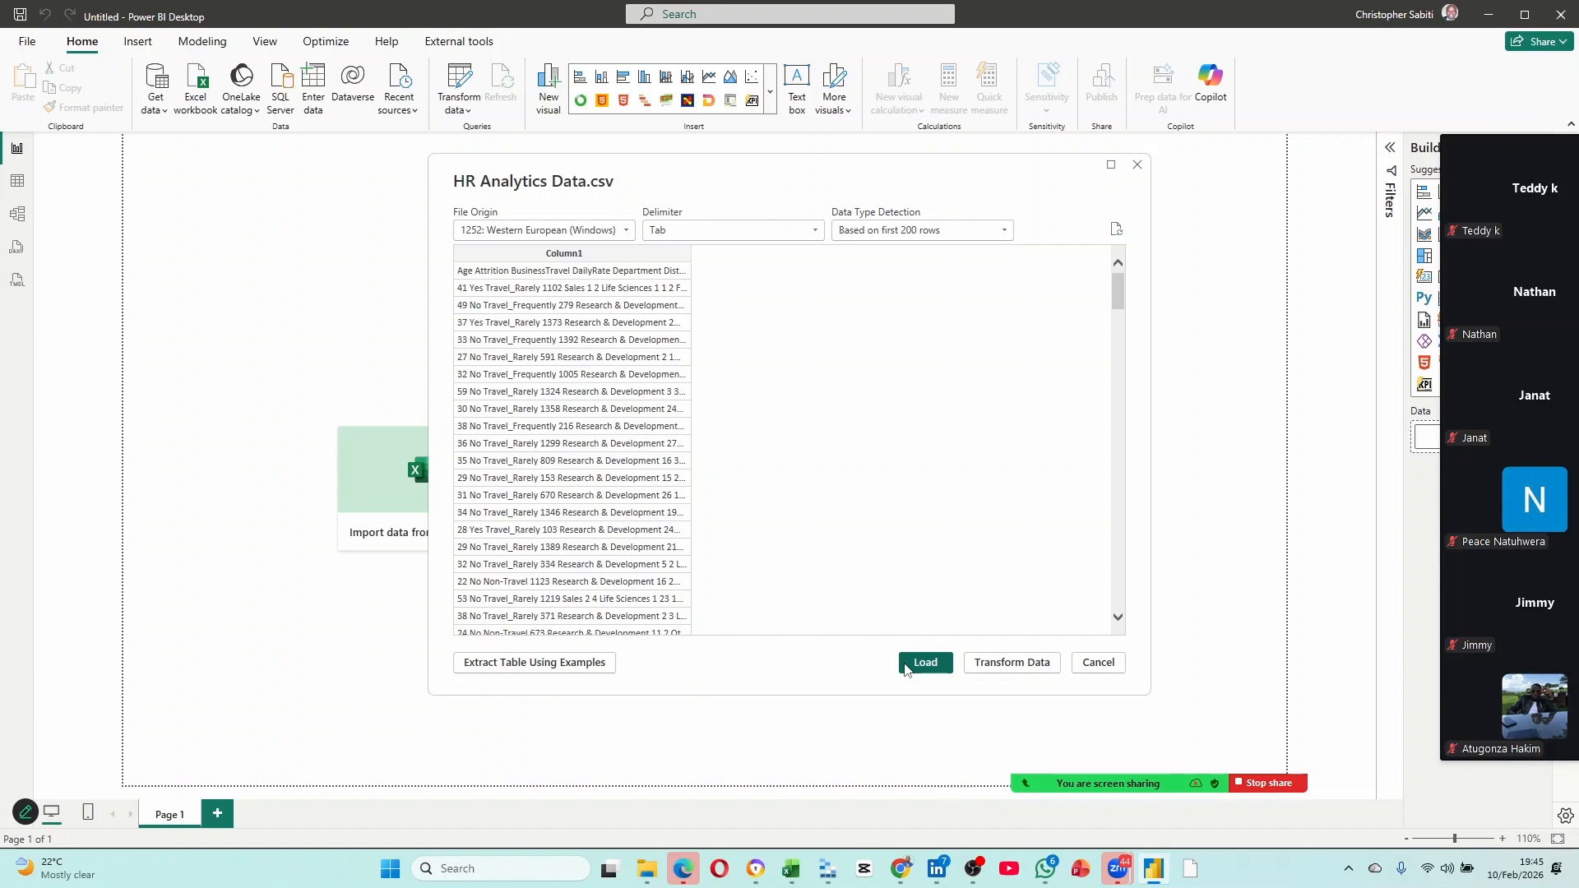
click(1014, 666)
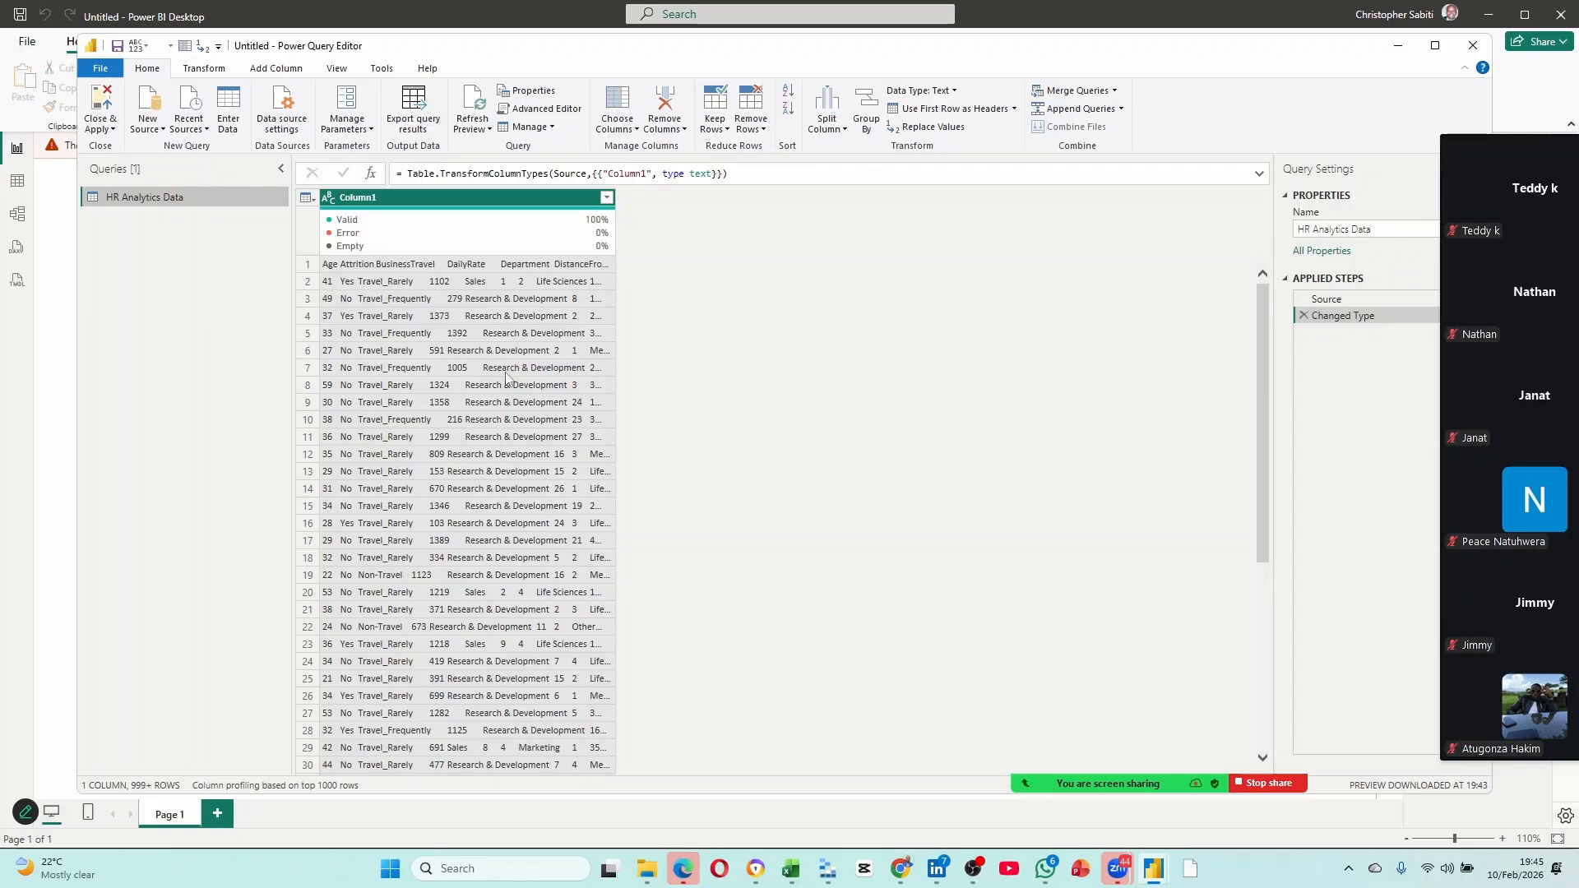
Switch to the HR Analytics Data.csv workbook in Excel and look through the data source categories offered for Get Data.
mouse_move(559, 216)
click(791, 869)
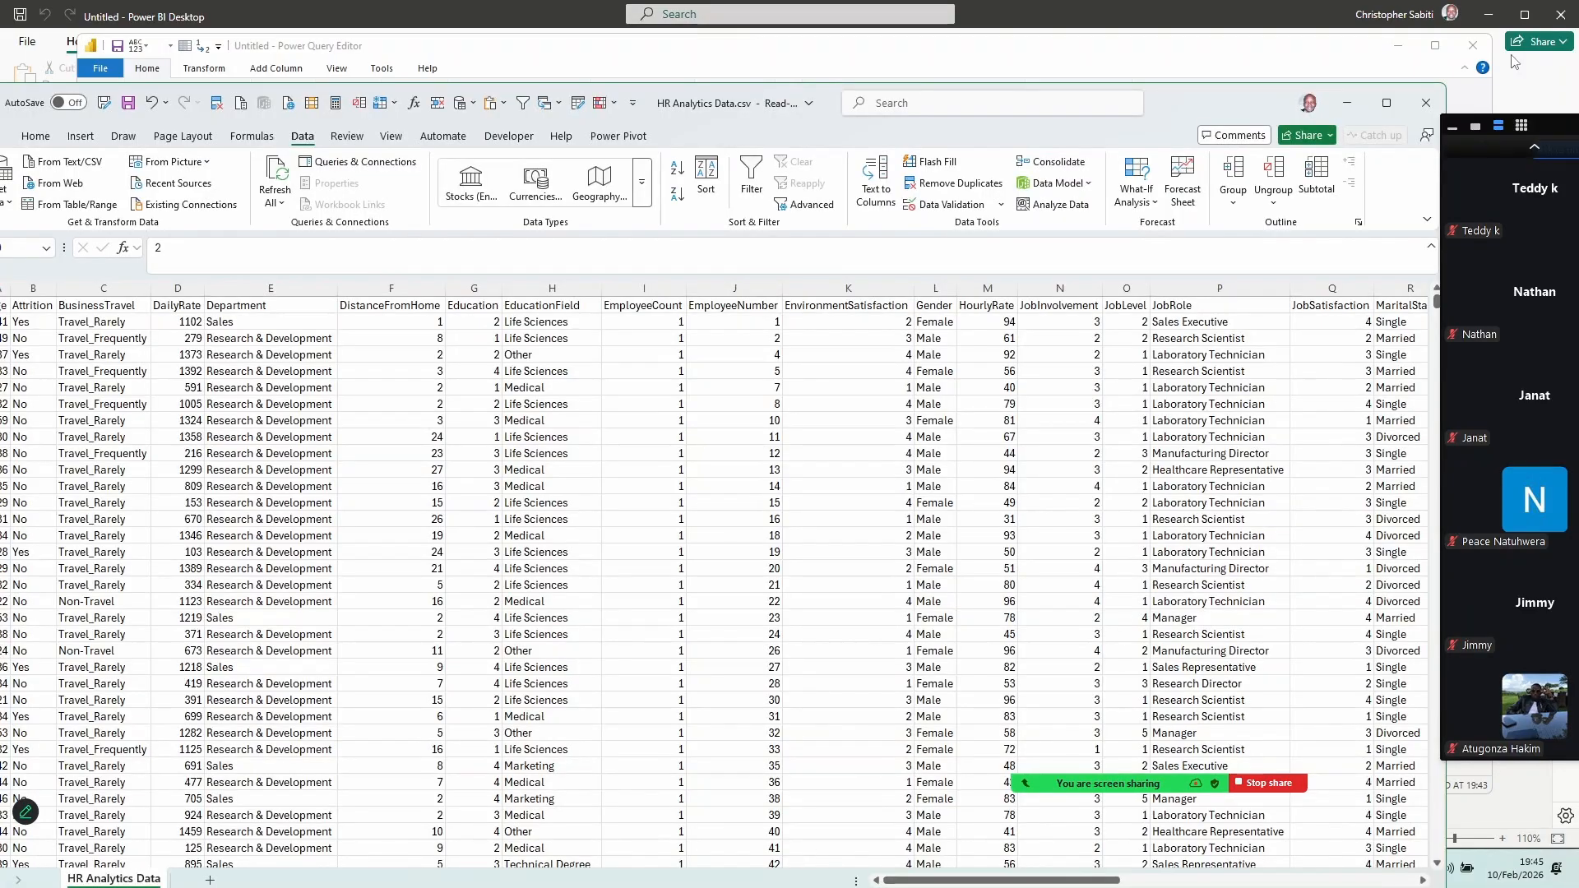
drag(1248, 102, 1295, 60)
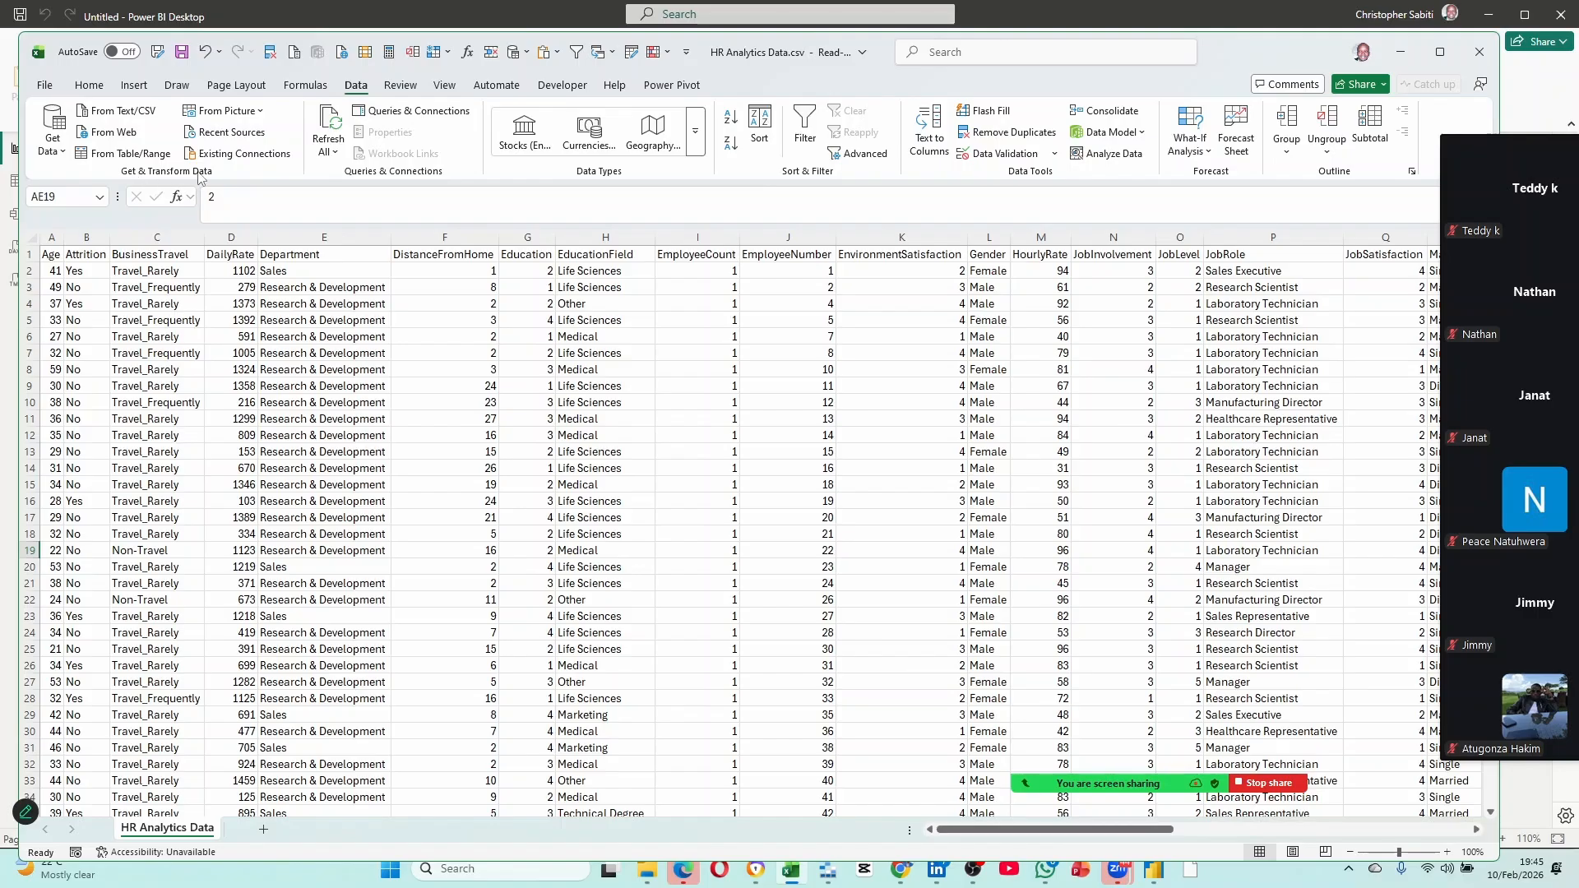
click(60, 156)
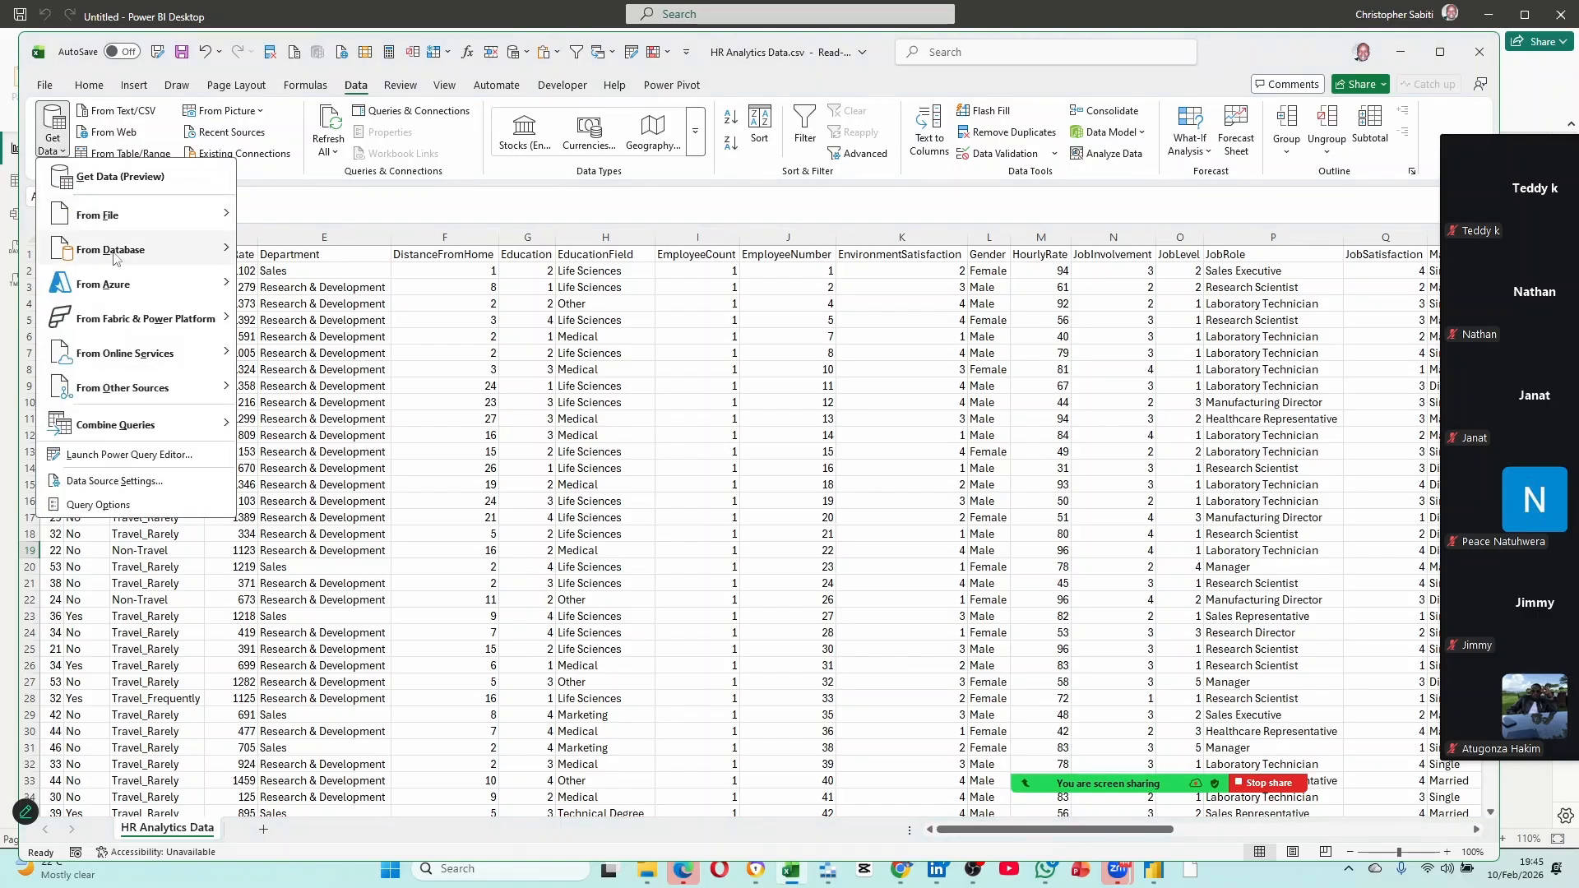
mouse_move(82, 340)
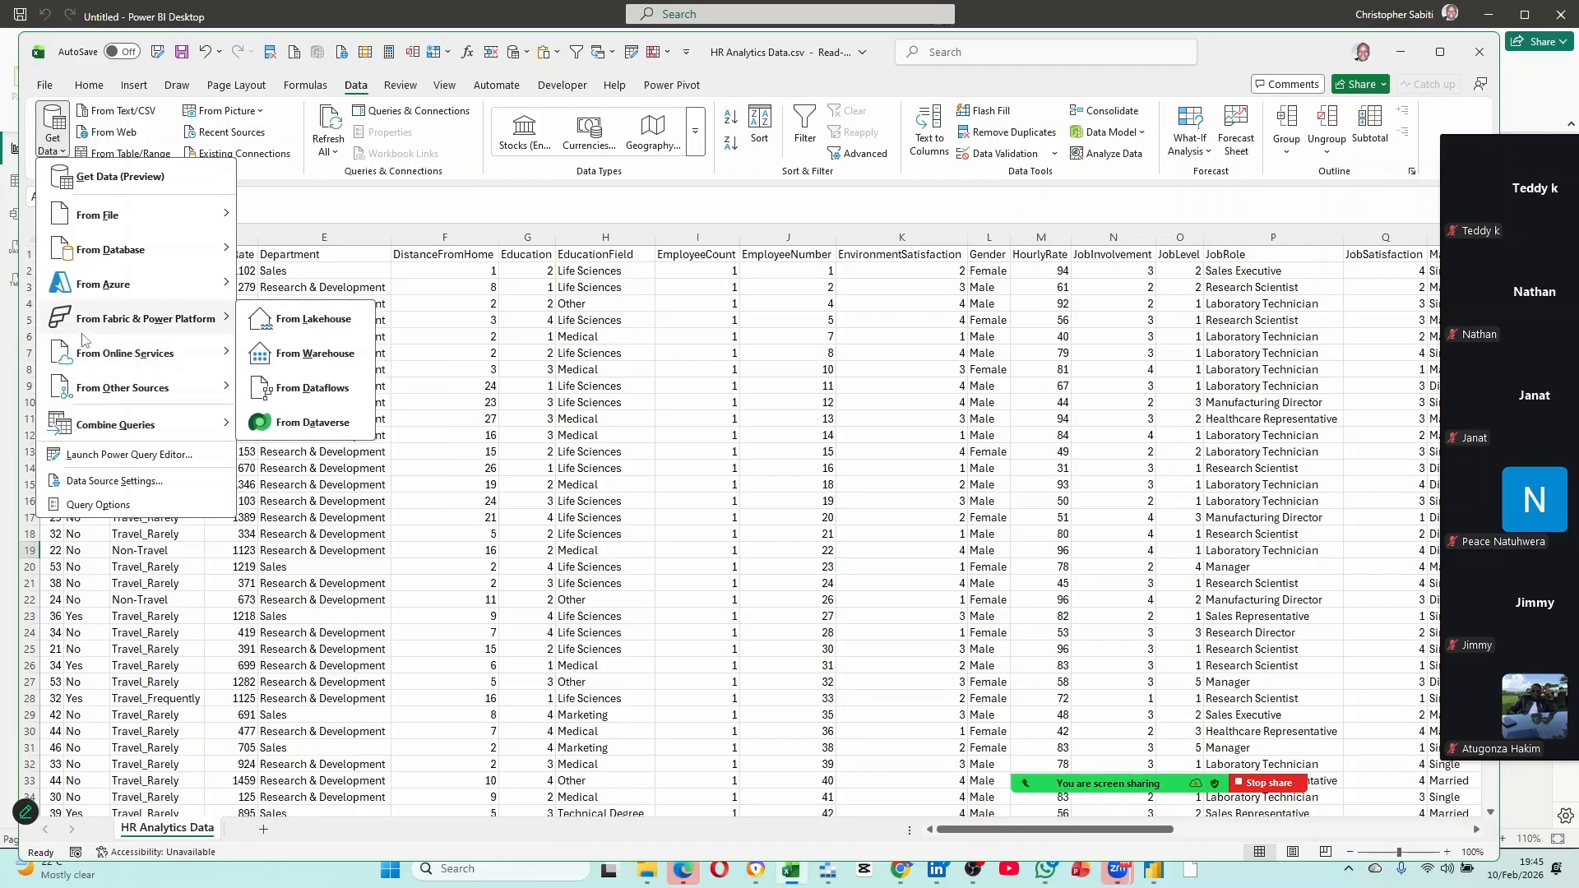
click(389, 301)
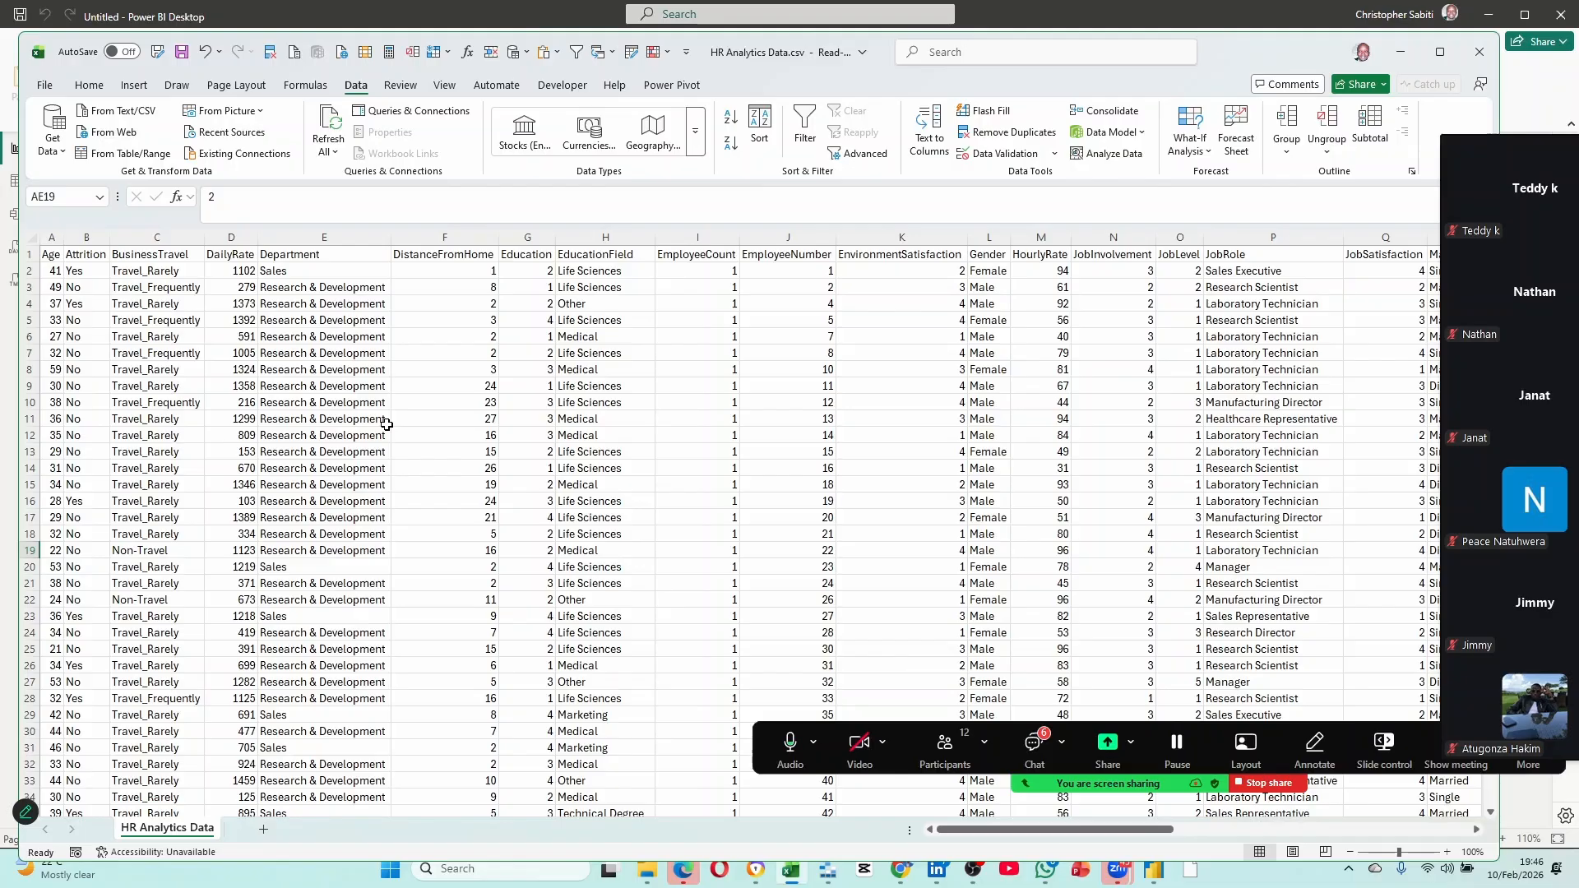
Read the participants' new questions and replies in the Zoom meeting chat, and close the chat window.
click(1039, 744)
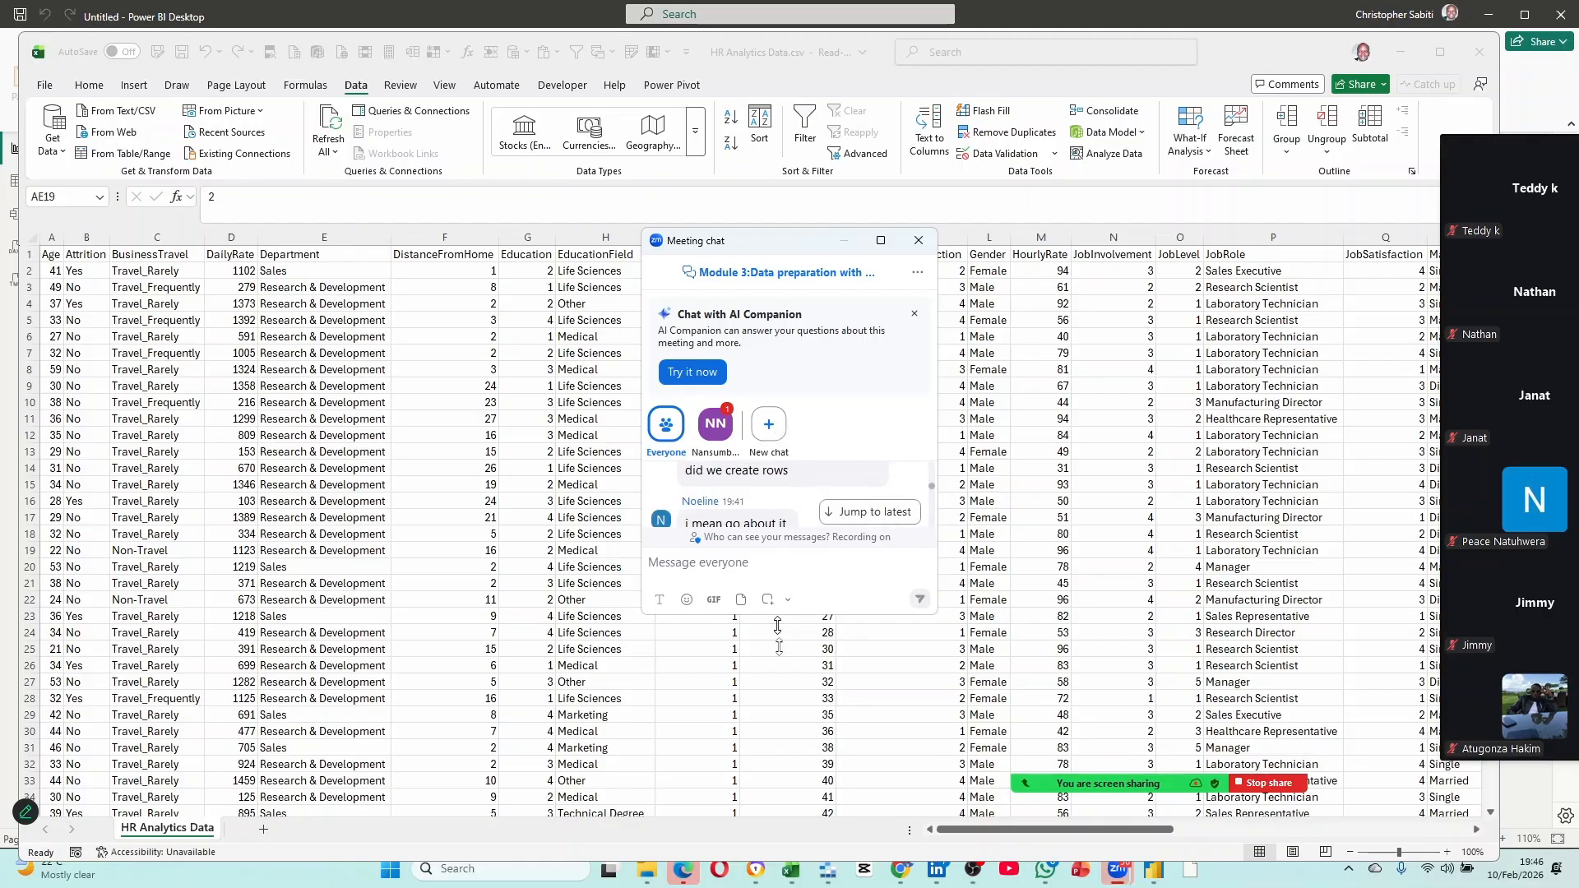
drag(777, 625, 777, 843)
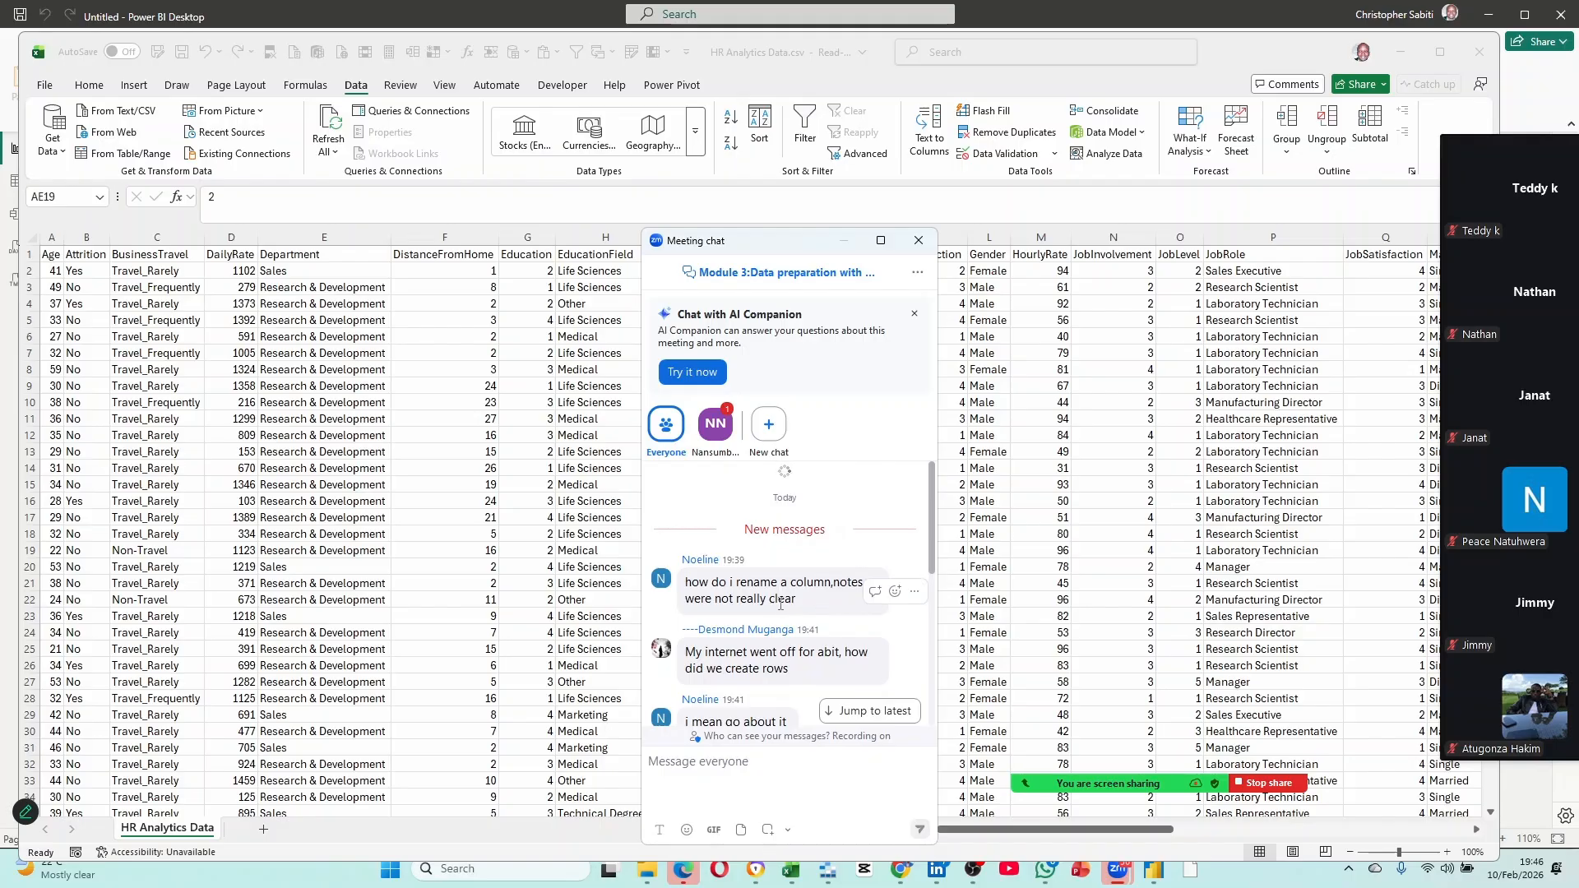
scroll(761, 601, down, 1)
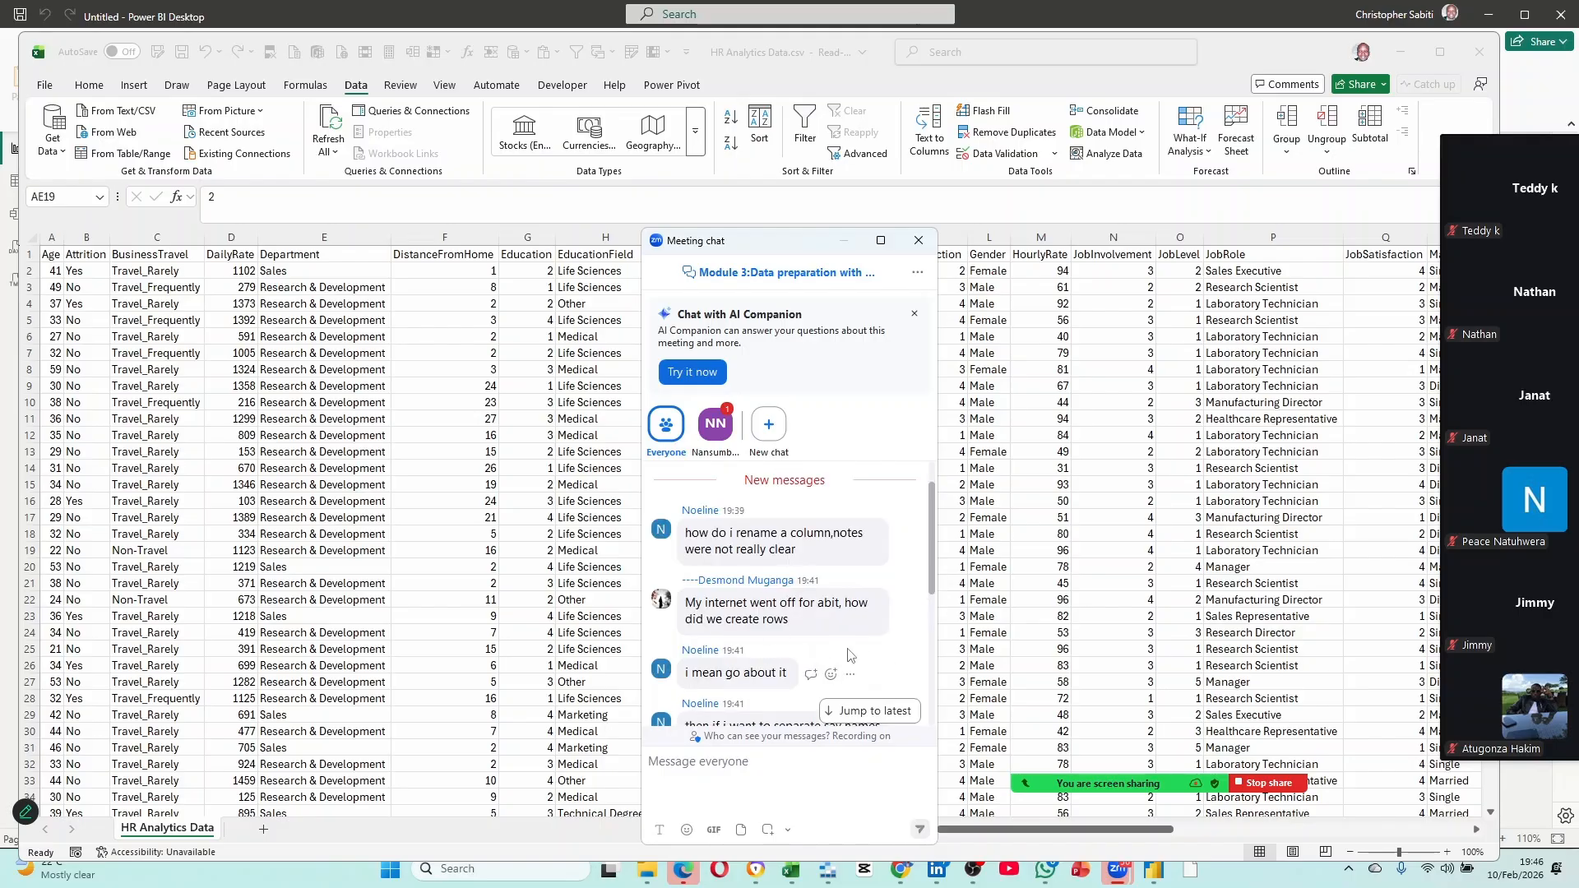
scroll(754, 628, down, 1)
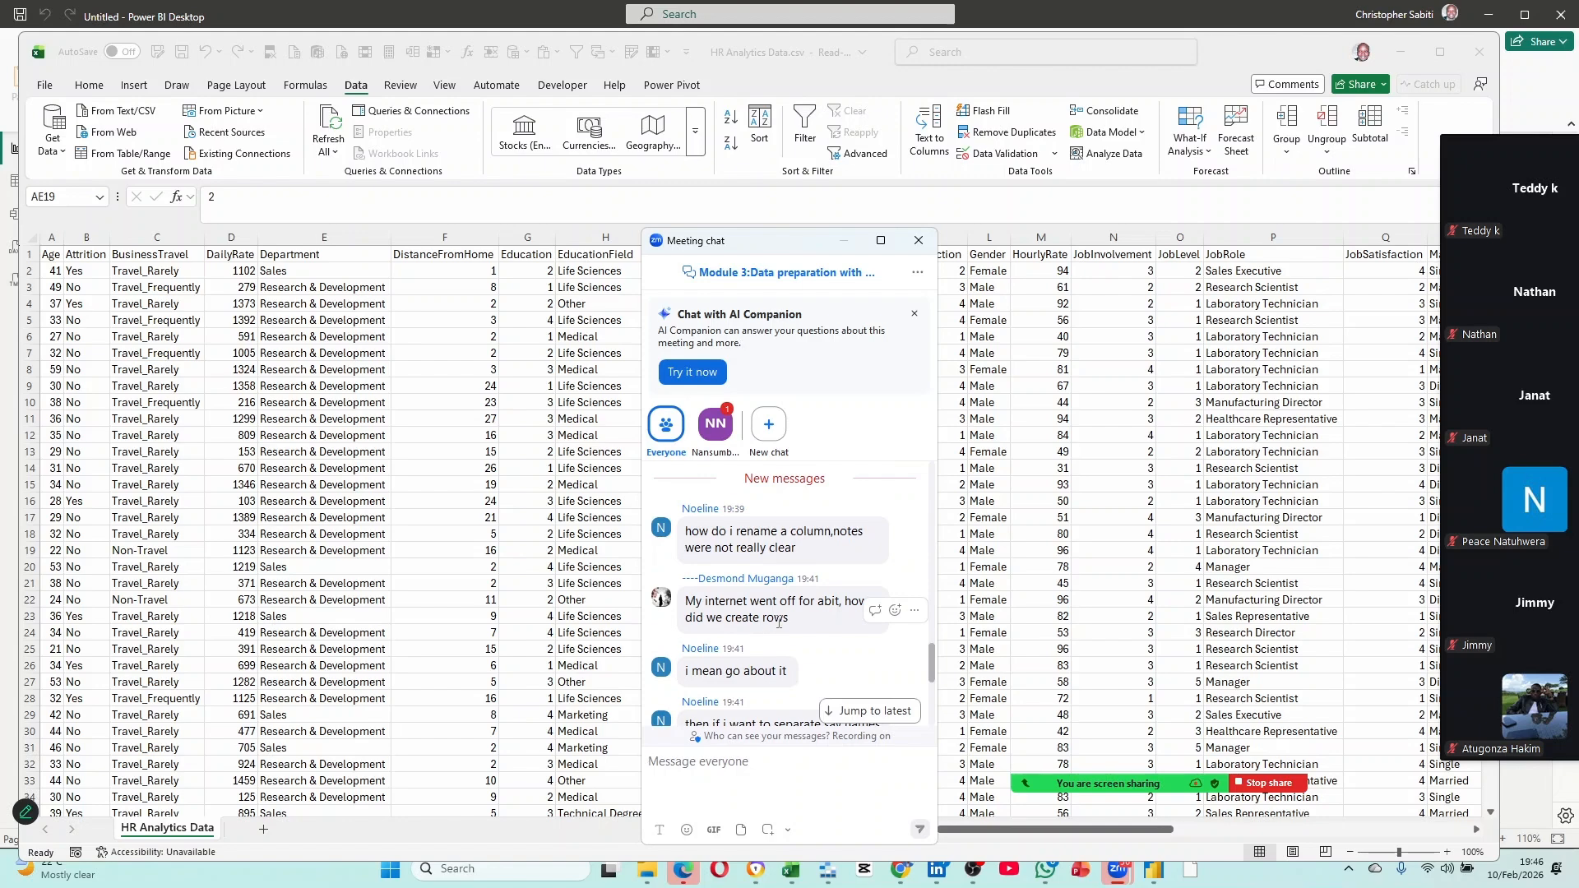
scroll(793, 640, down, 1)
scroll(829, 625, down, 1)
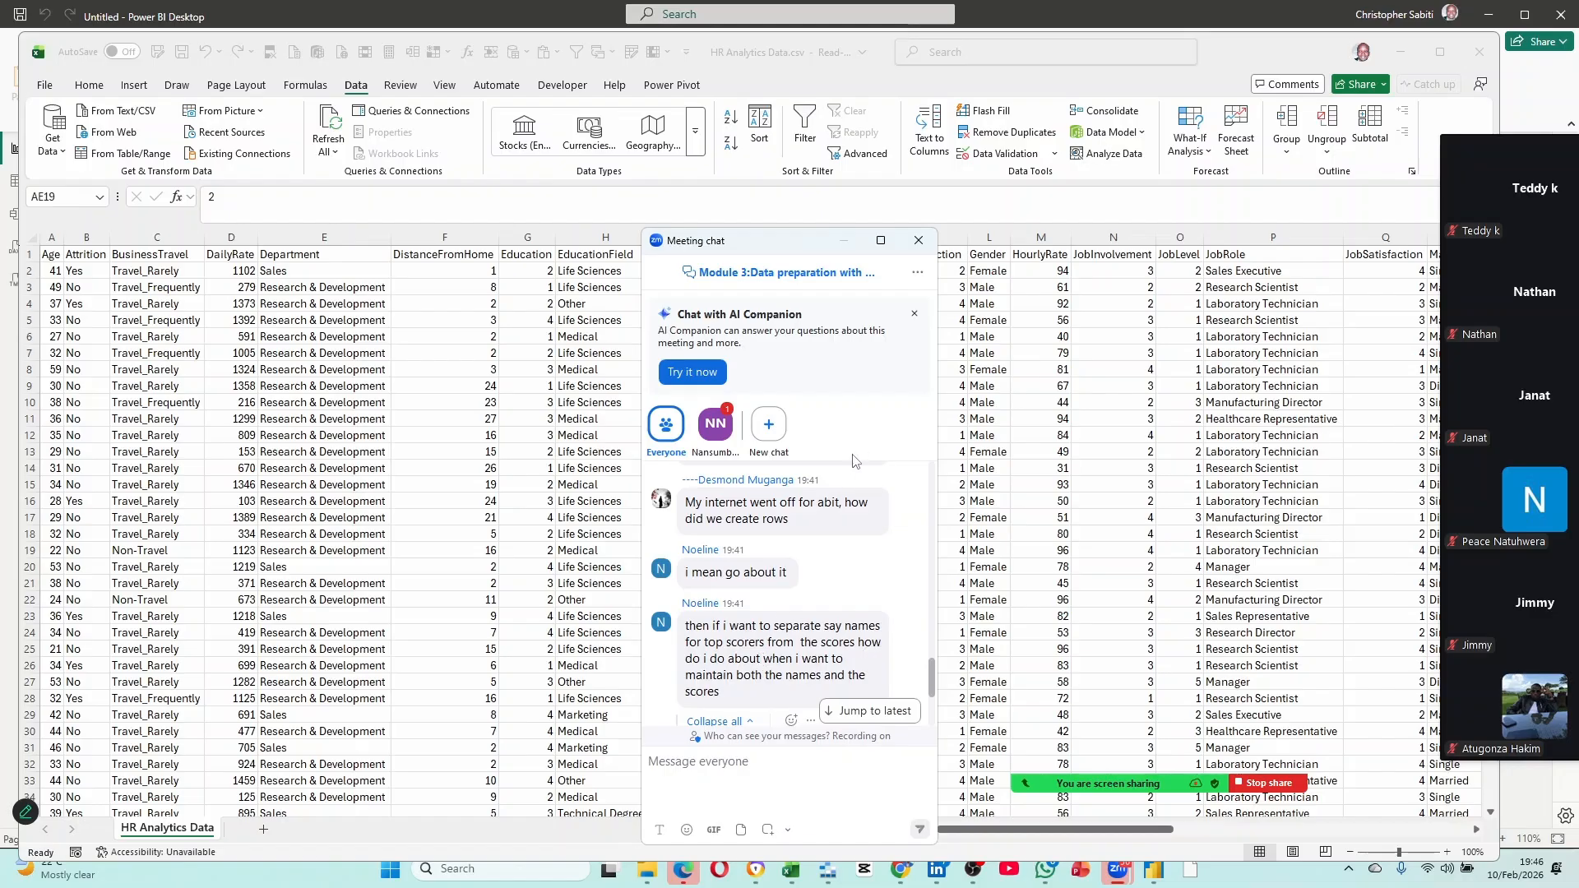
scroll(810, 615, down, 3)
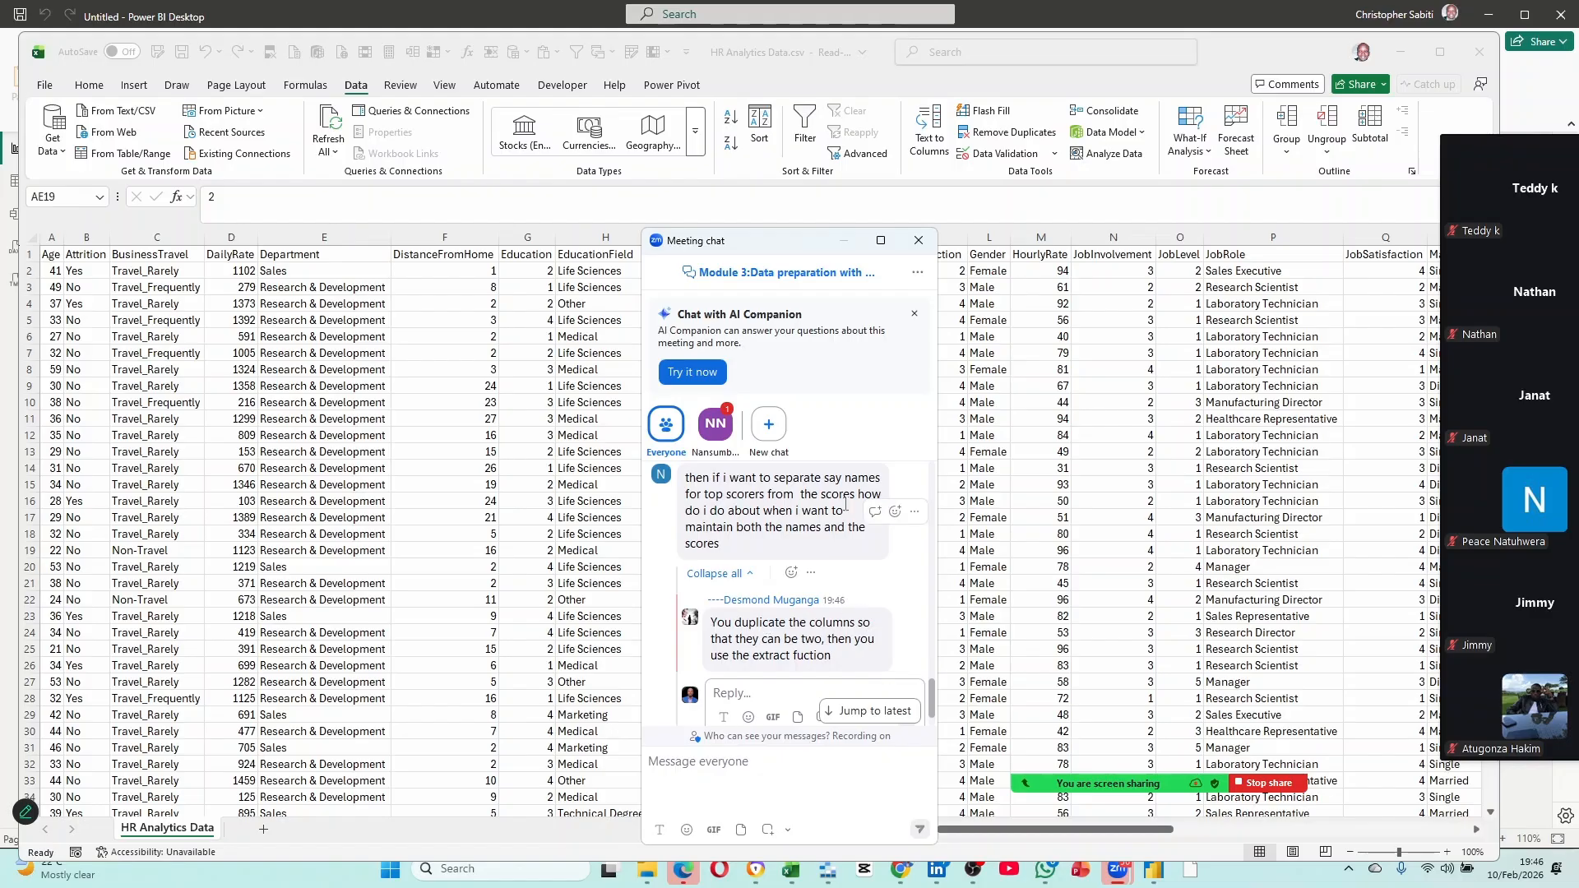
scroll(855, 567, down, 2)
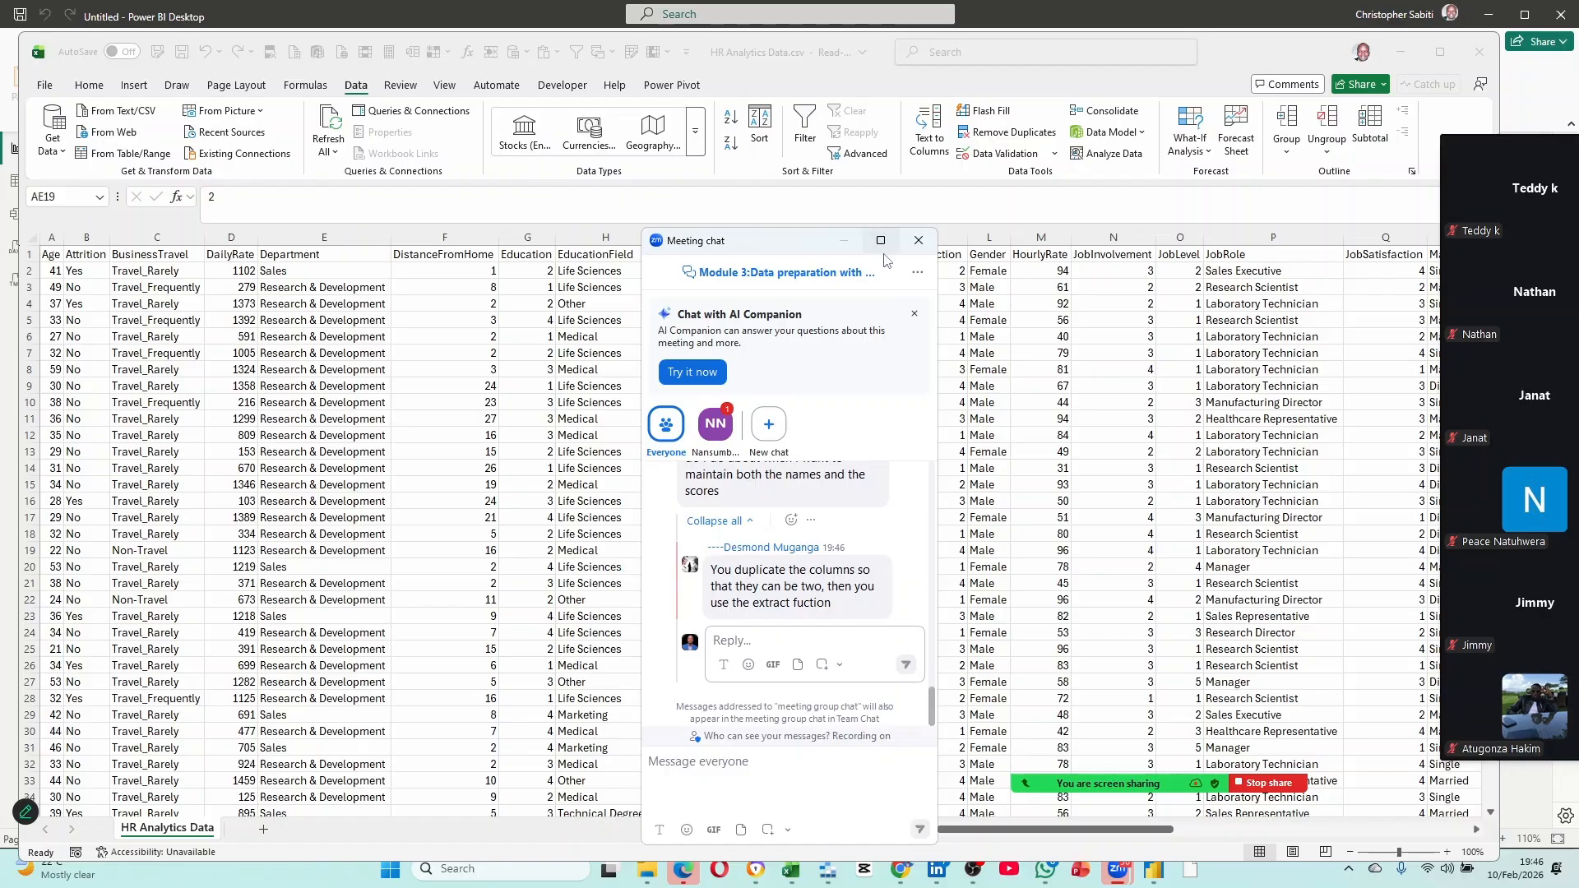
click(918, 240)
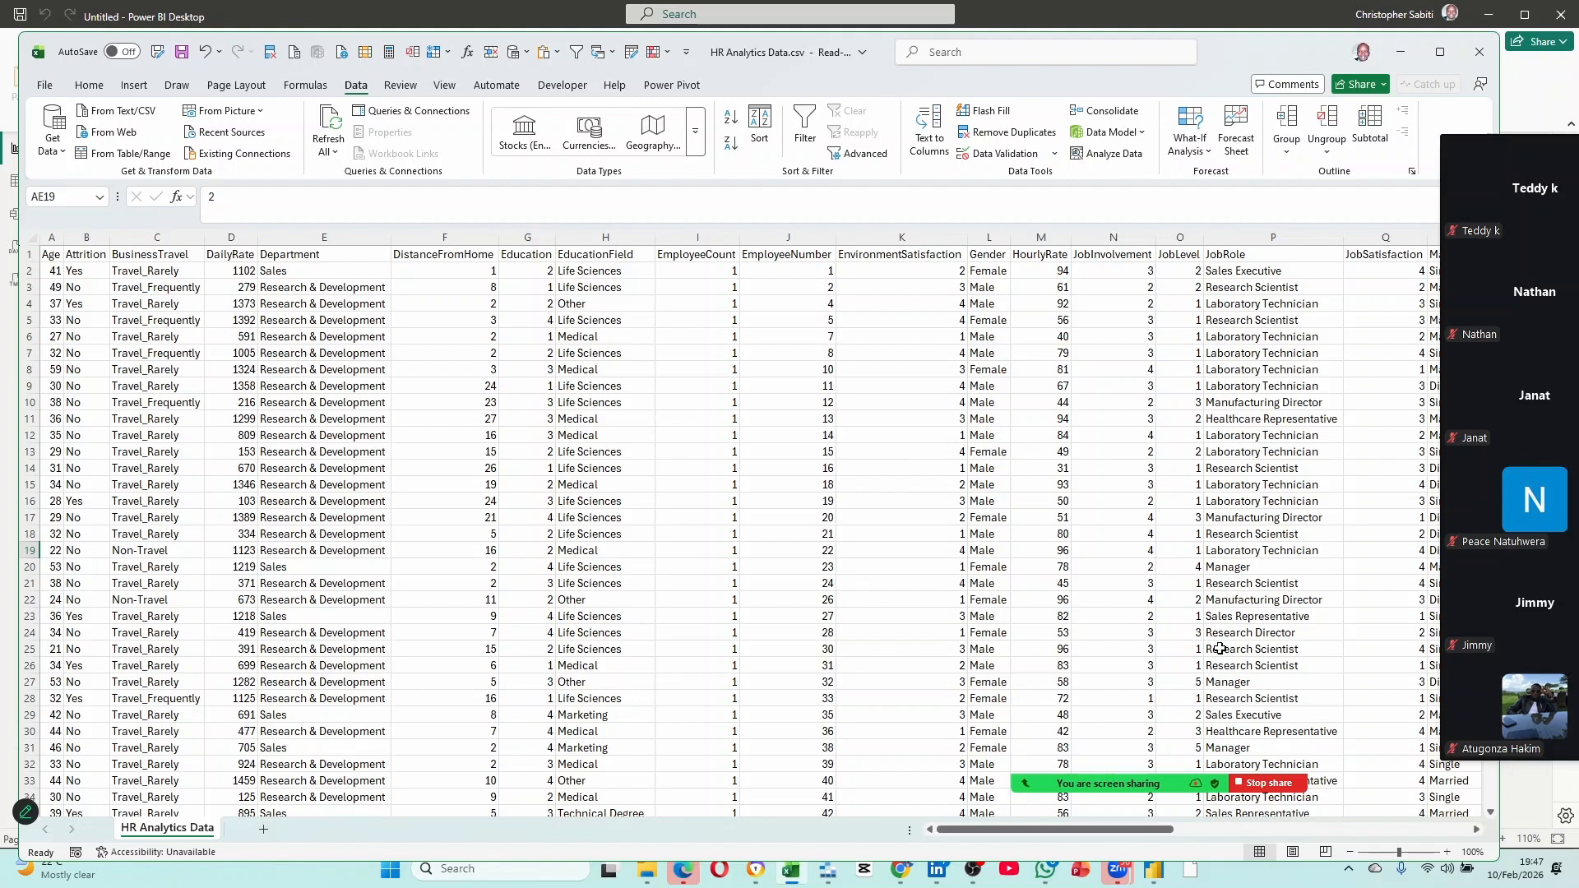
Review Excel's Data Model options for the HR Analytics Data sheet, and return to Power Query Editor.
click(734, 370)
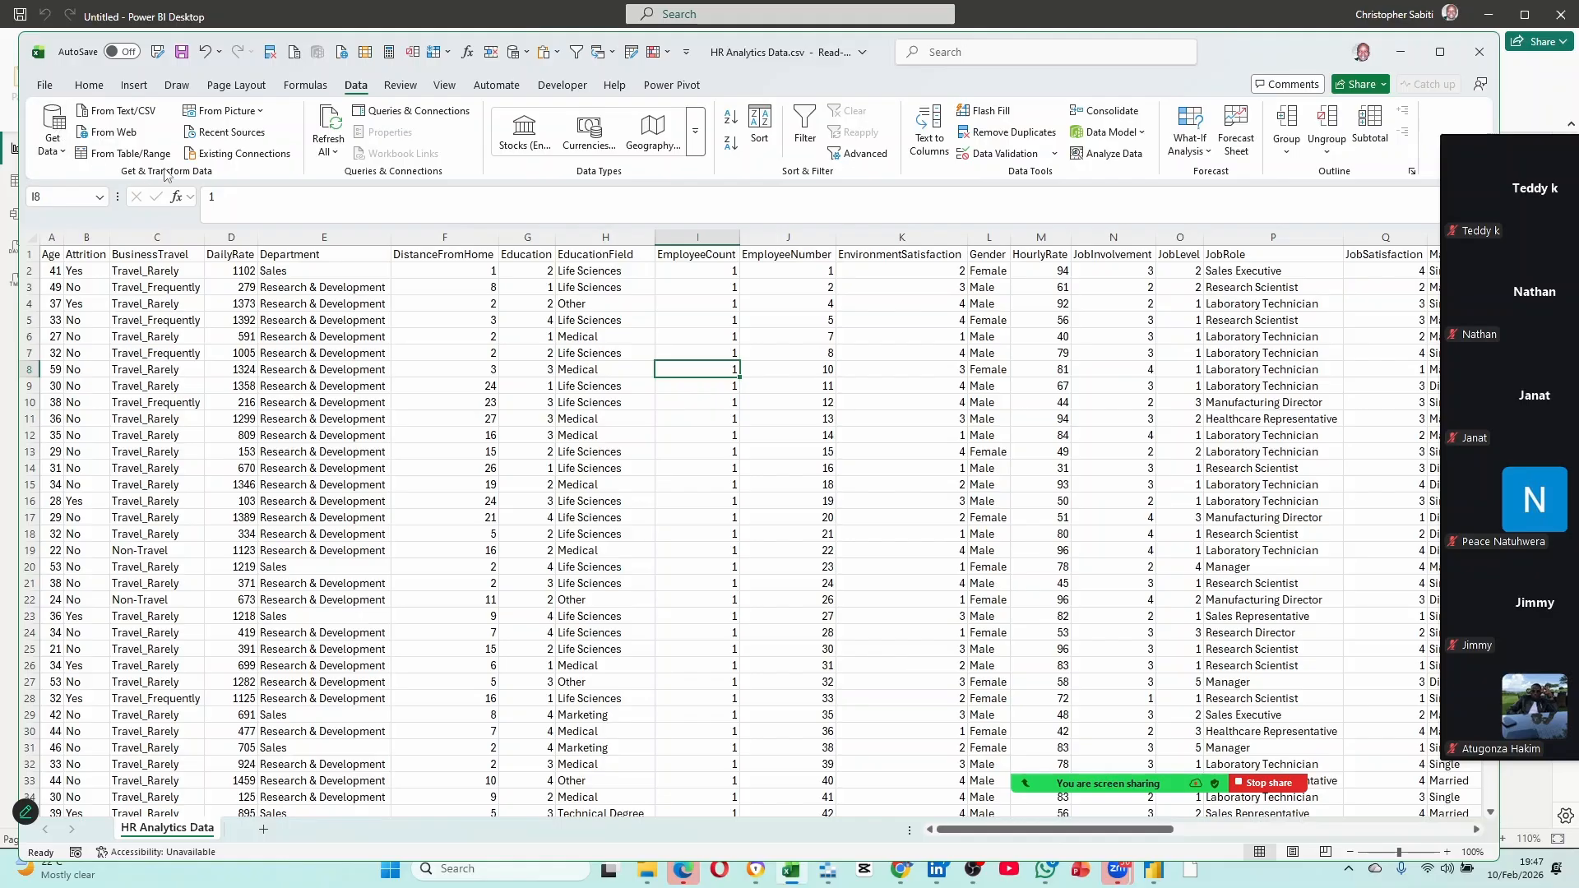
click(1143, 133)
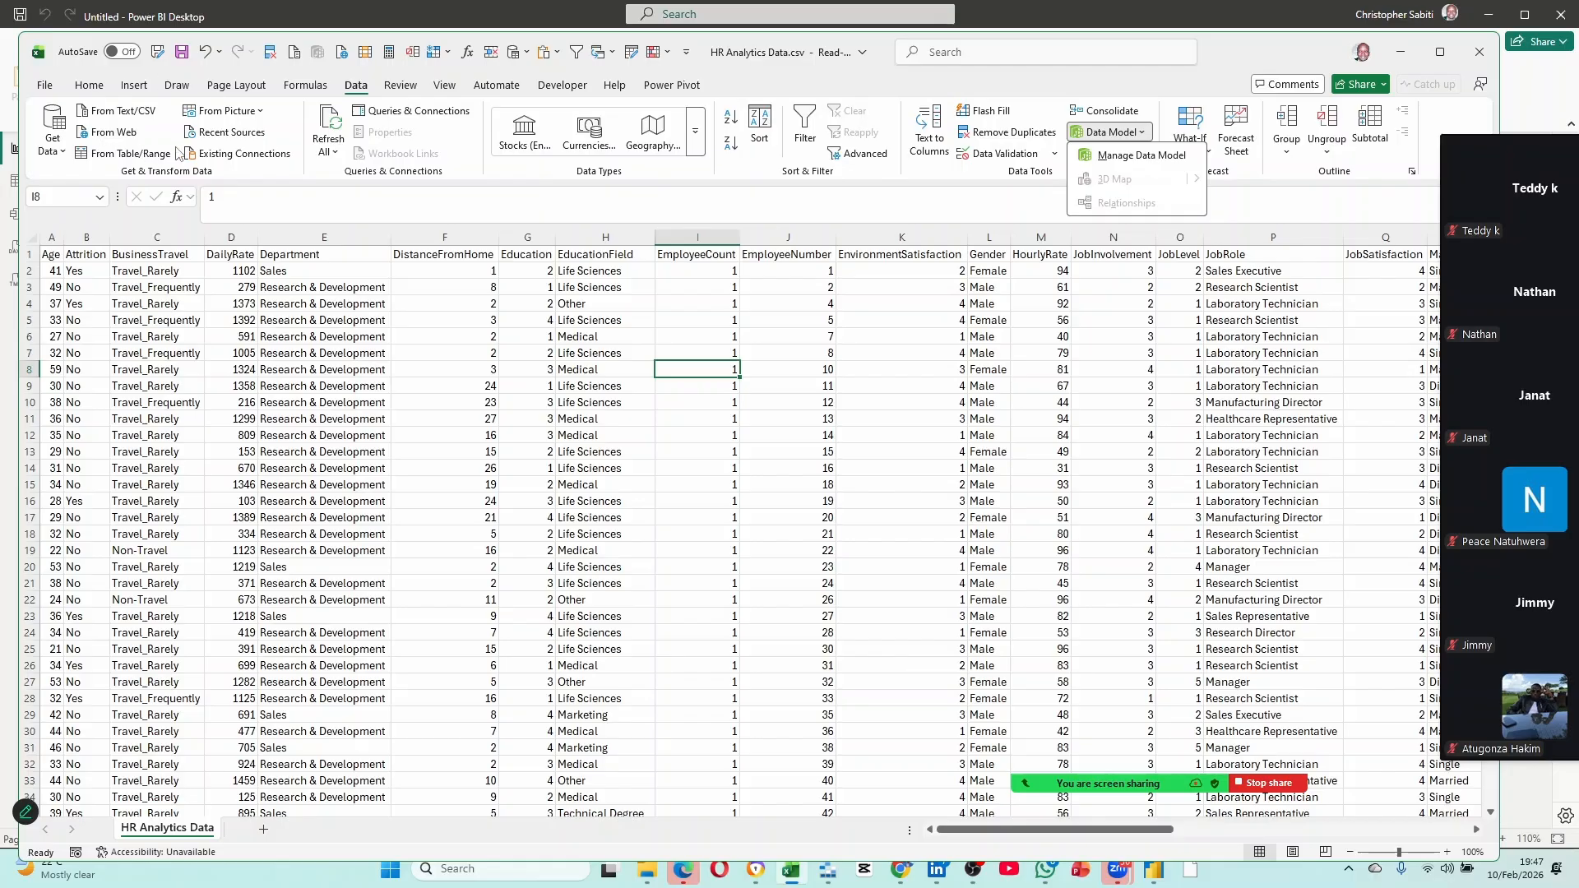
click(1038, 182)
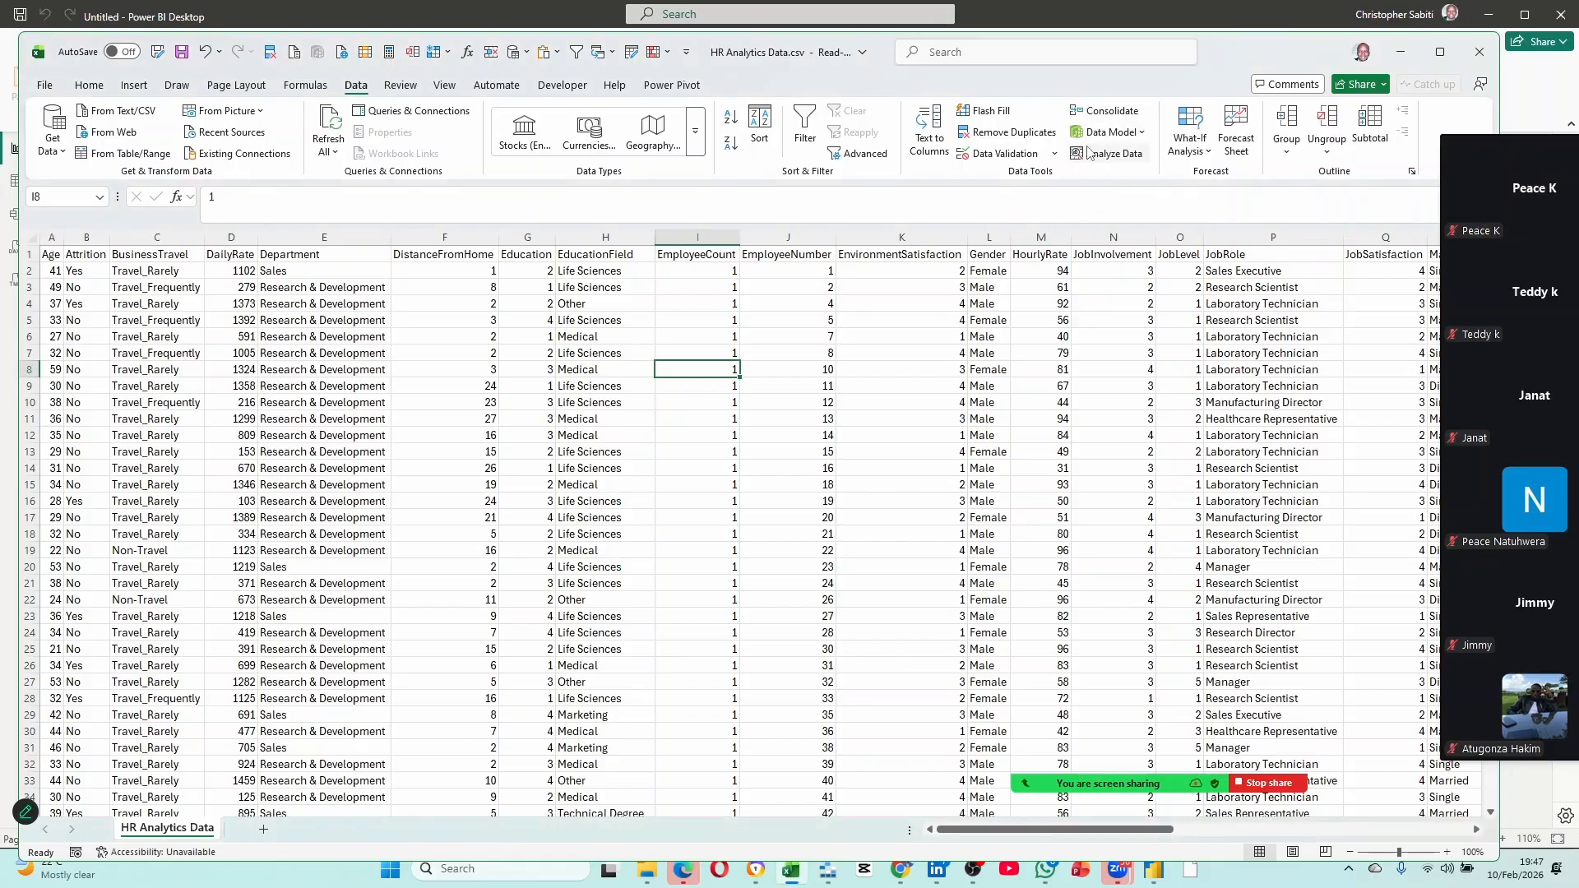
click(1140, 133)
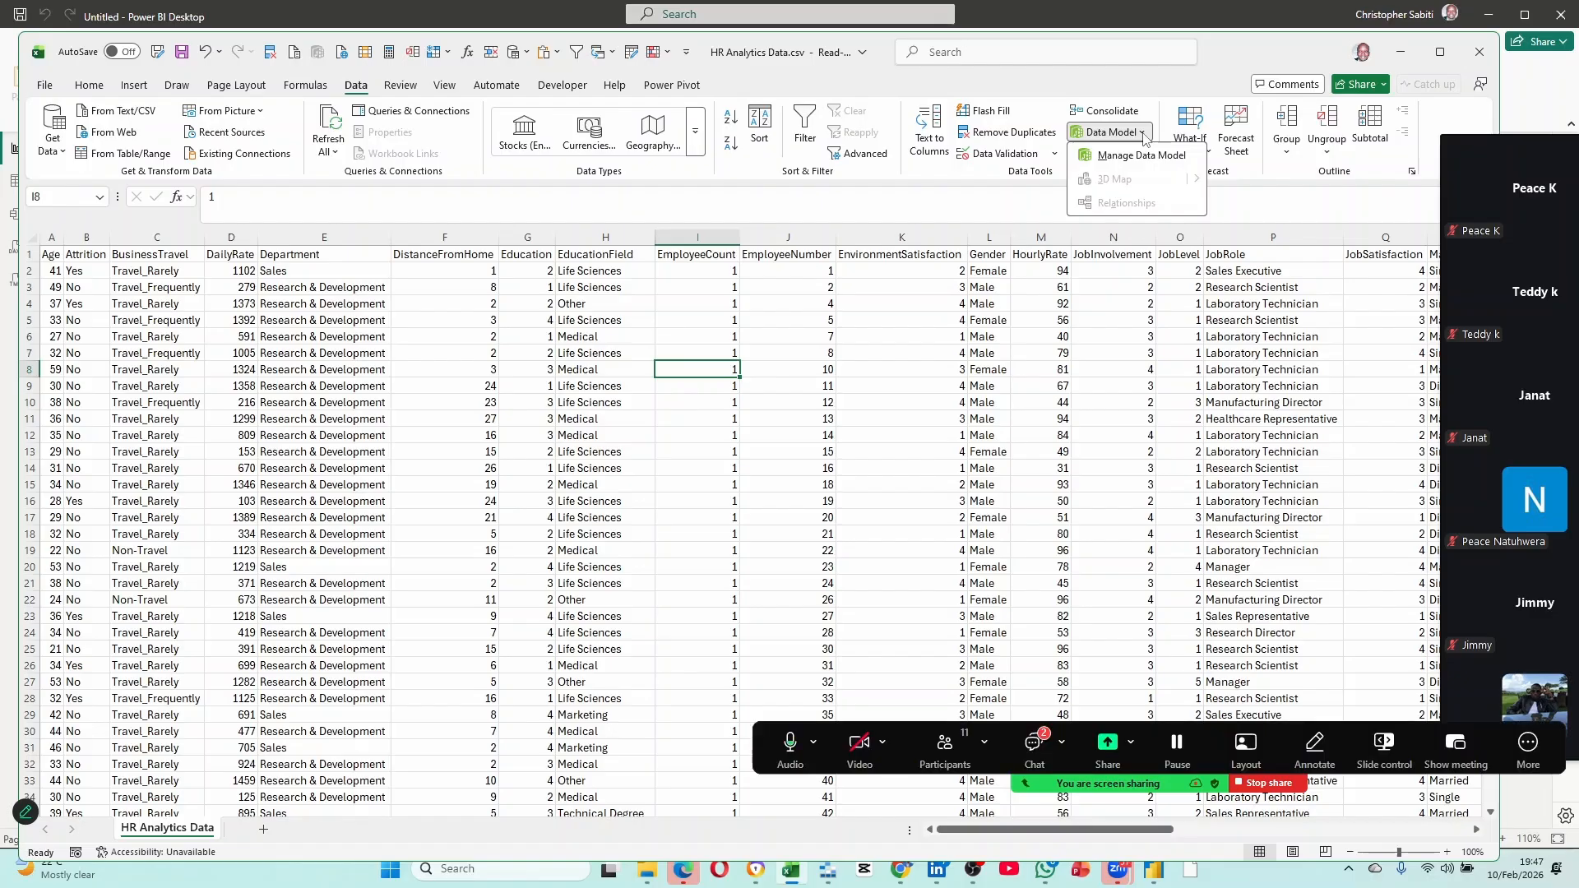
click(1132, 310)
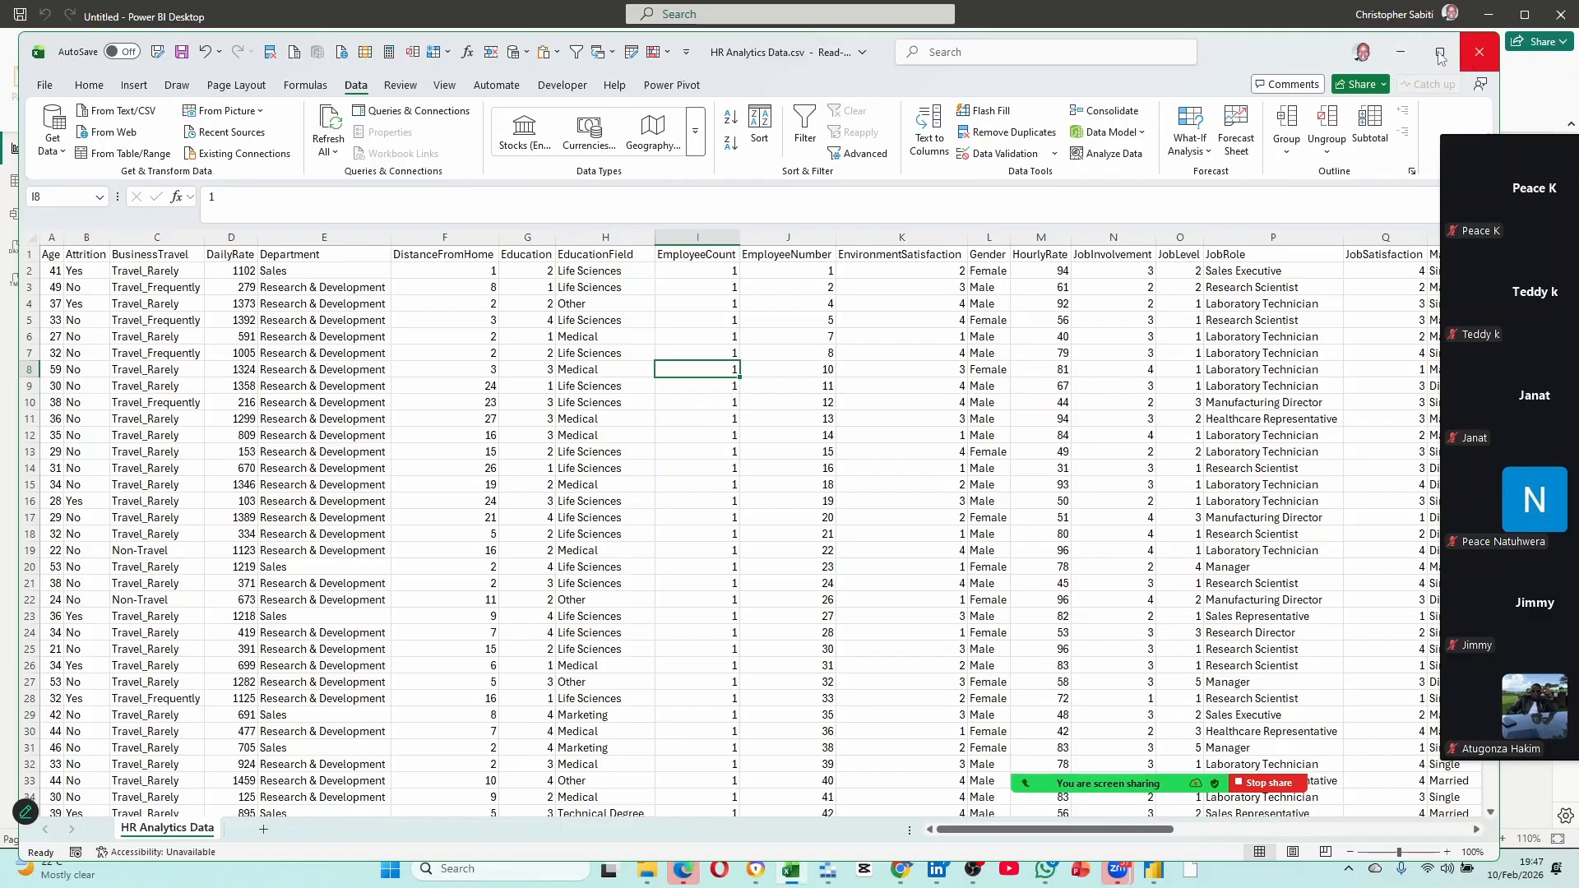
click(1400, 52)
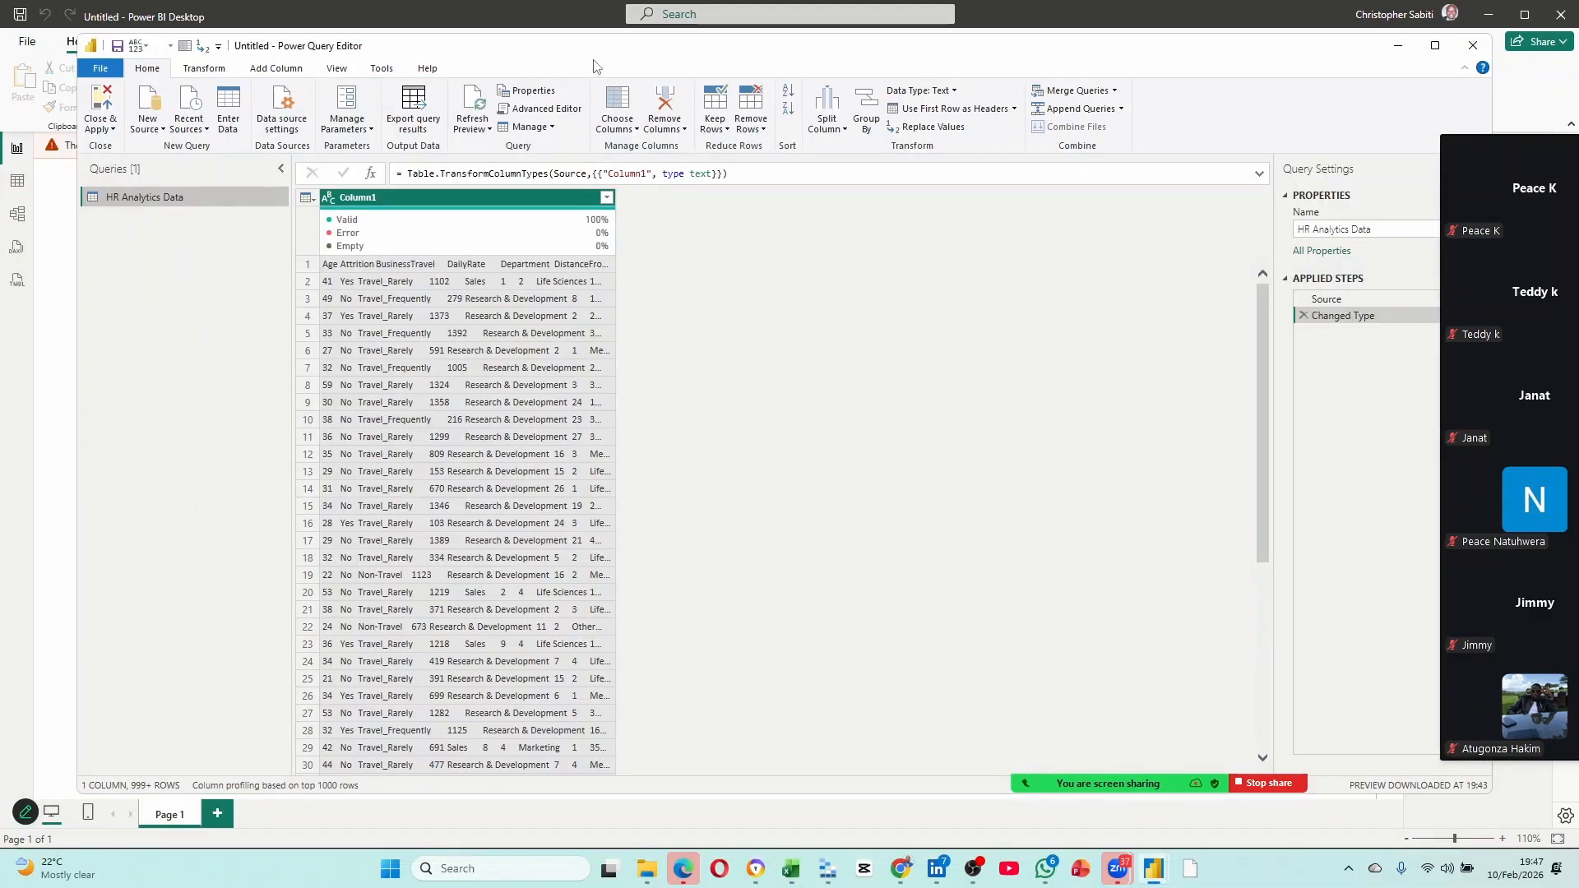
Review the Close & Apply options and look through the rows of the HR Analytics Data query in Power Query Editor.
mouse_move(596, 65)
mouse_down()
mouse_move(547, 45)
mouse_move(576, 57)
mouse_up()
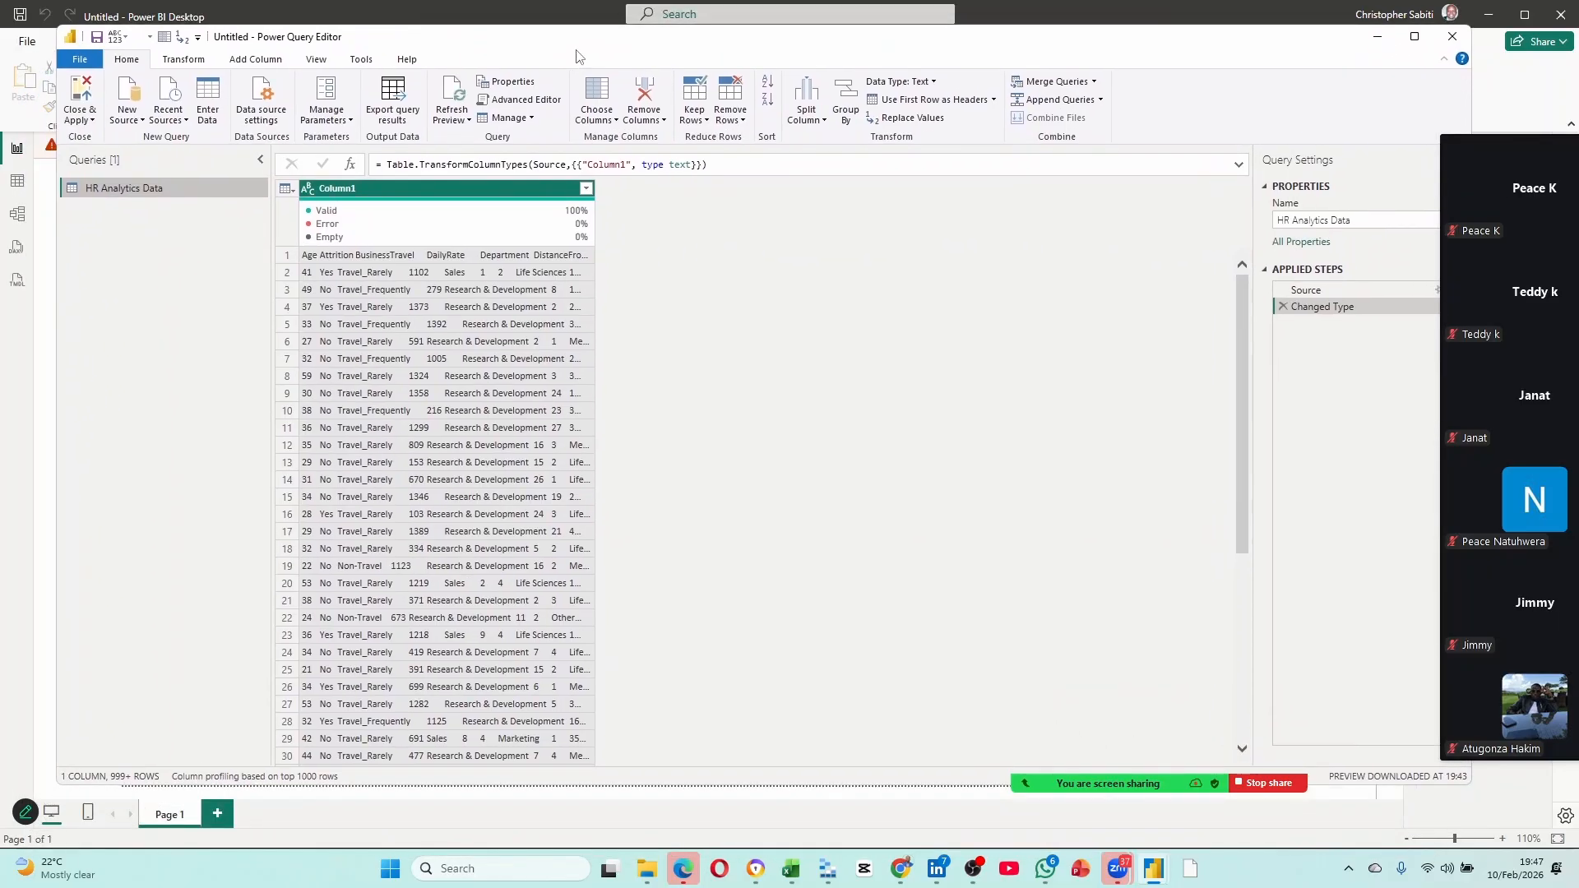
mouse_move(1152, 877)
click(90, 120)
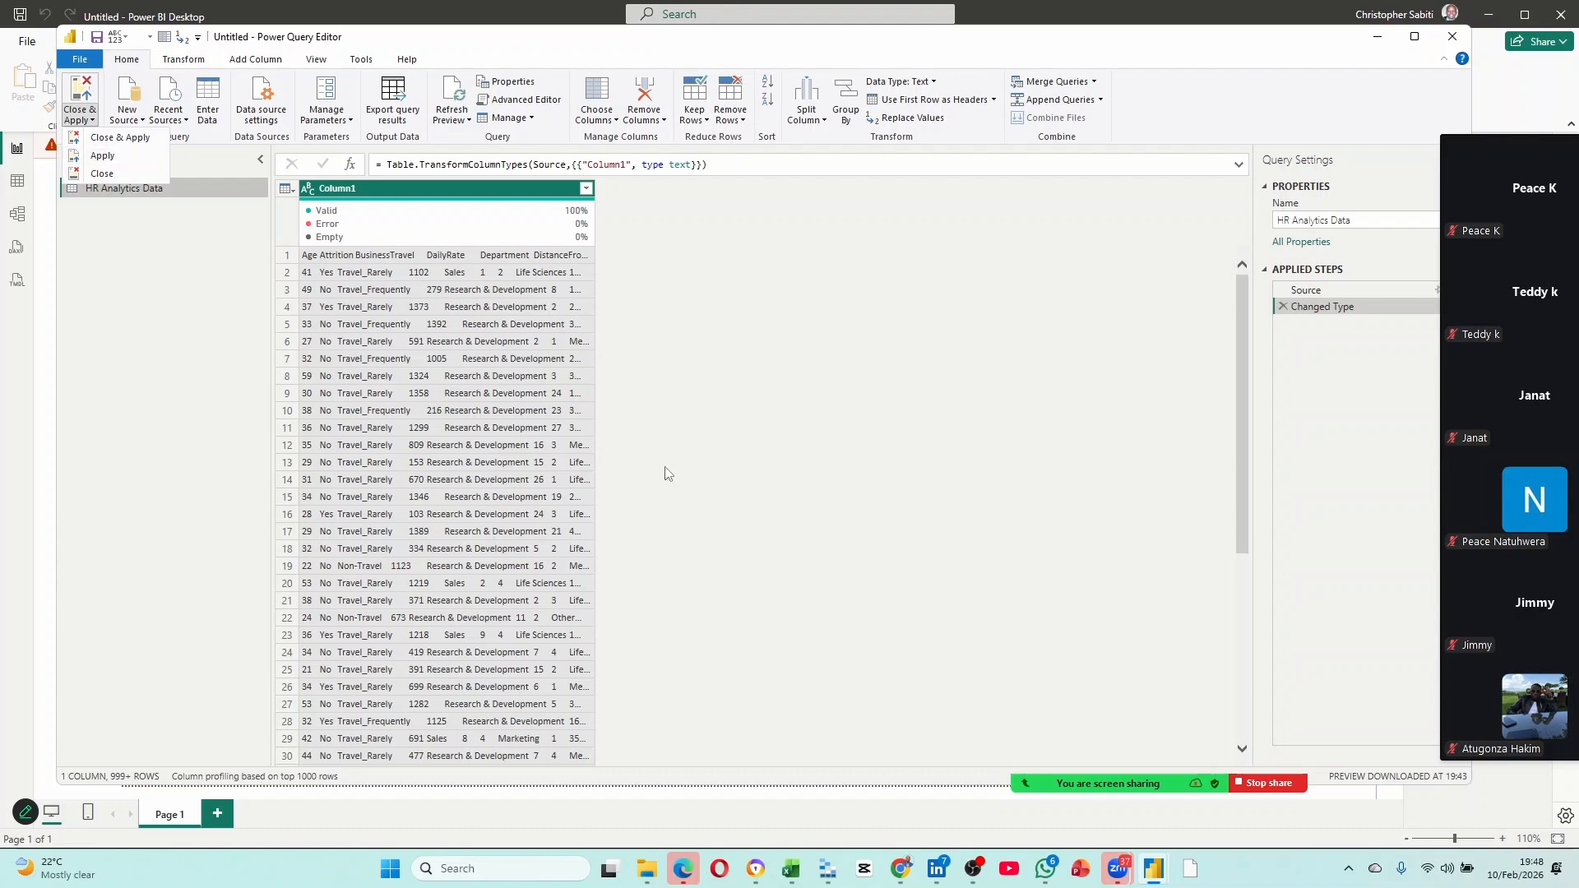
click(713, 375)
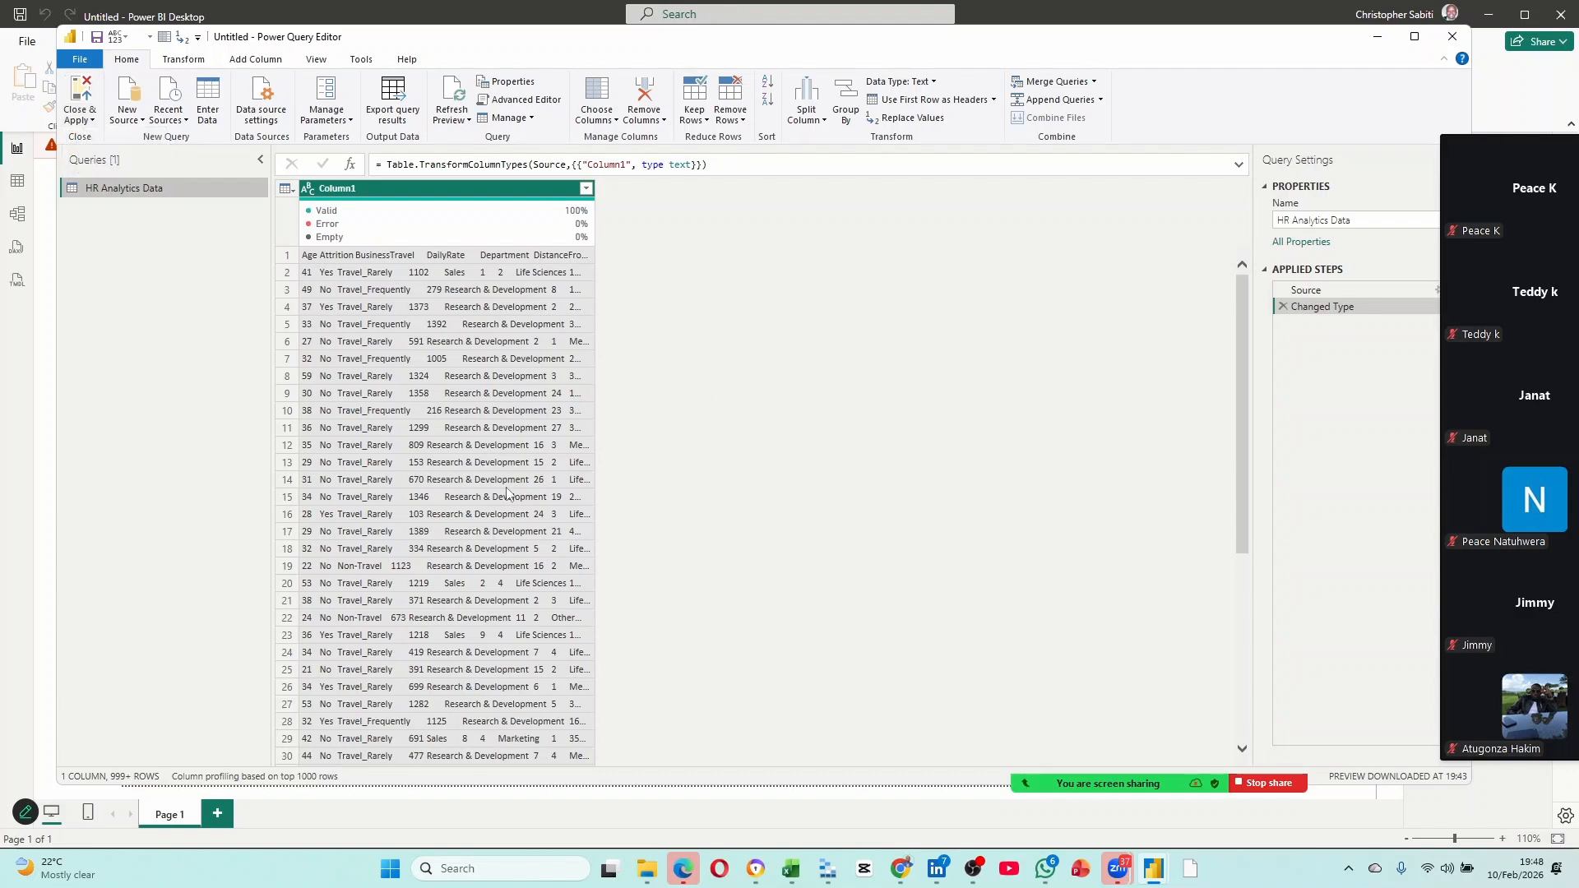
scroll(415, 313, down, 2)
scroll(415, 313, down, 20)
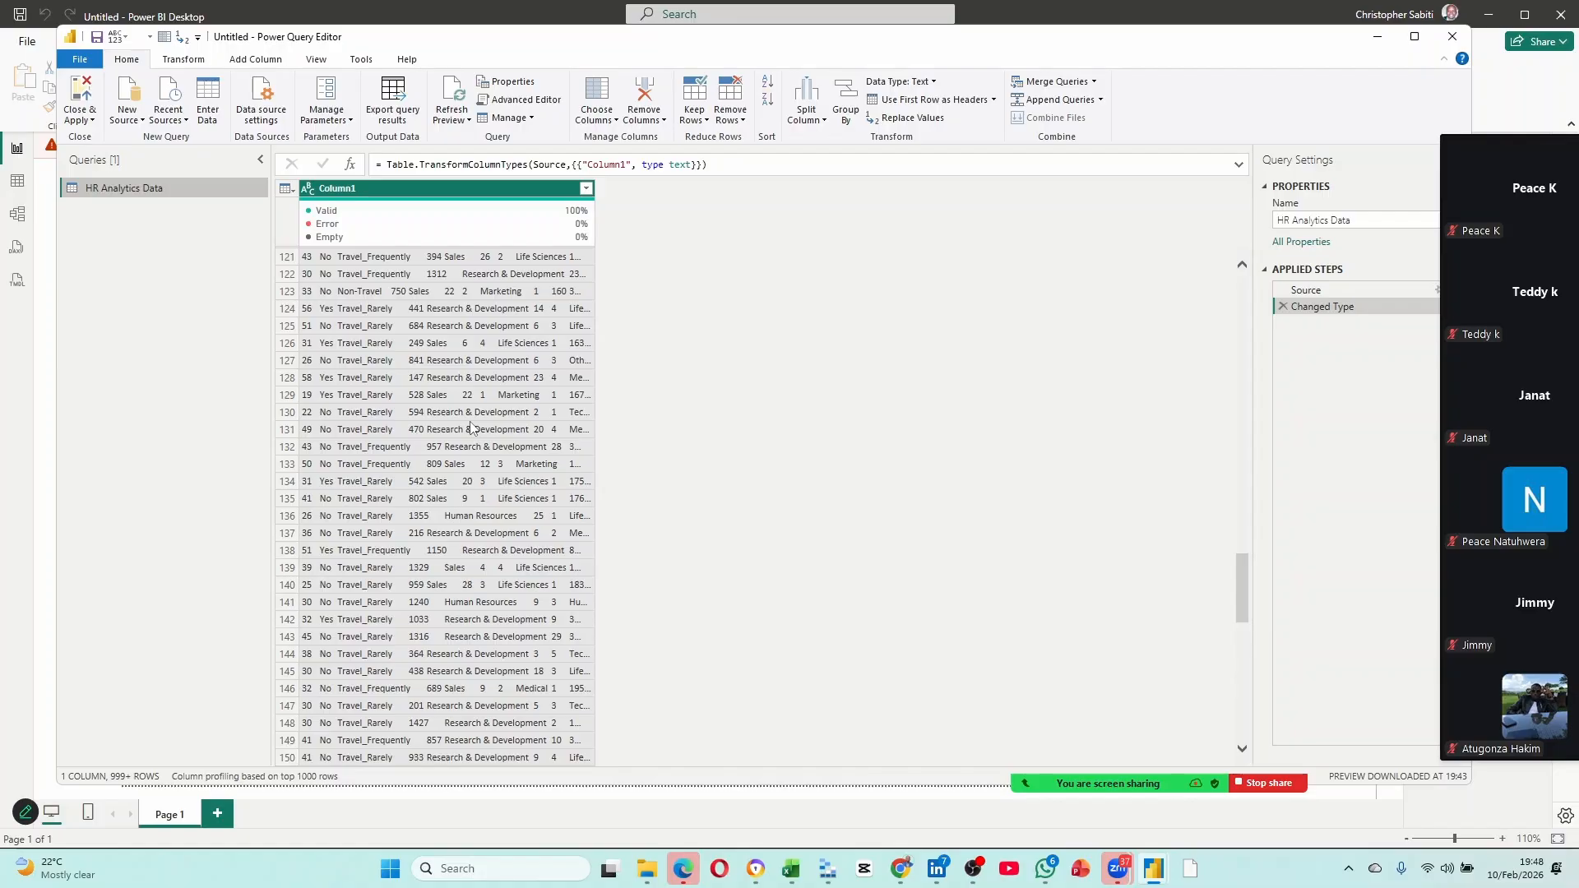
scroll(494, 395, up, 20)
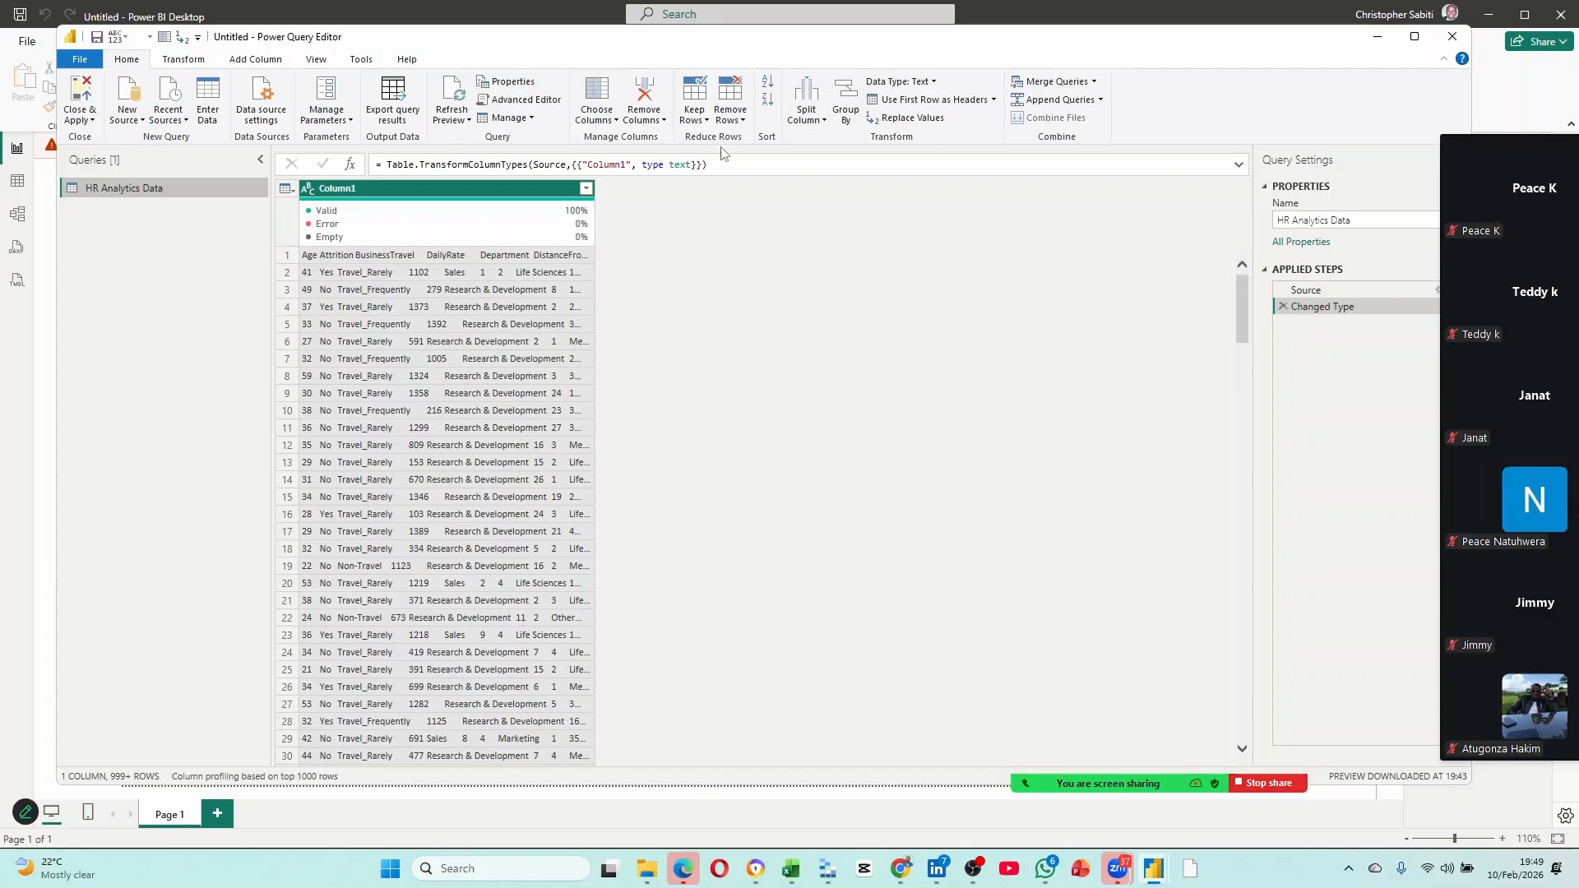
Add the Split Column command to the Quick Access Toolbar of Power Query Editor.
click(184, 60)
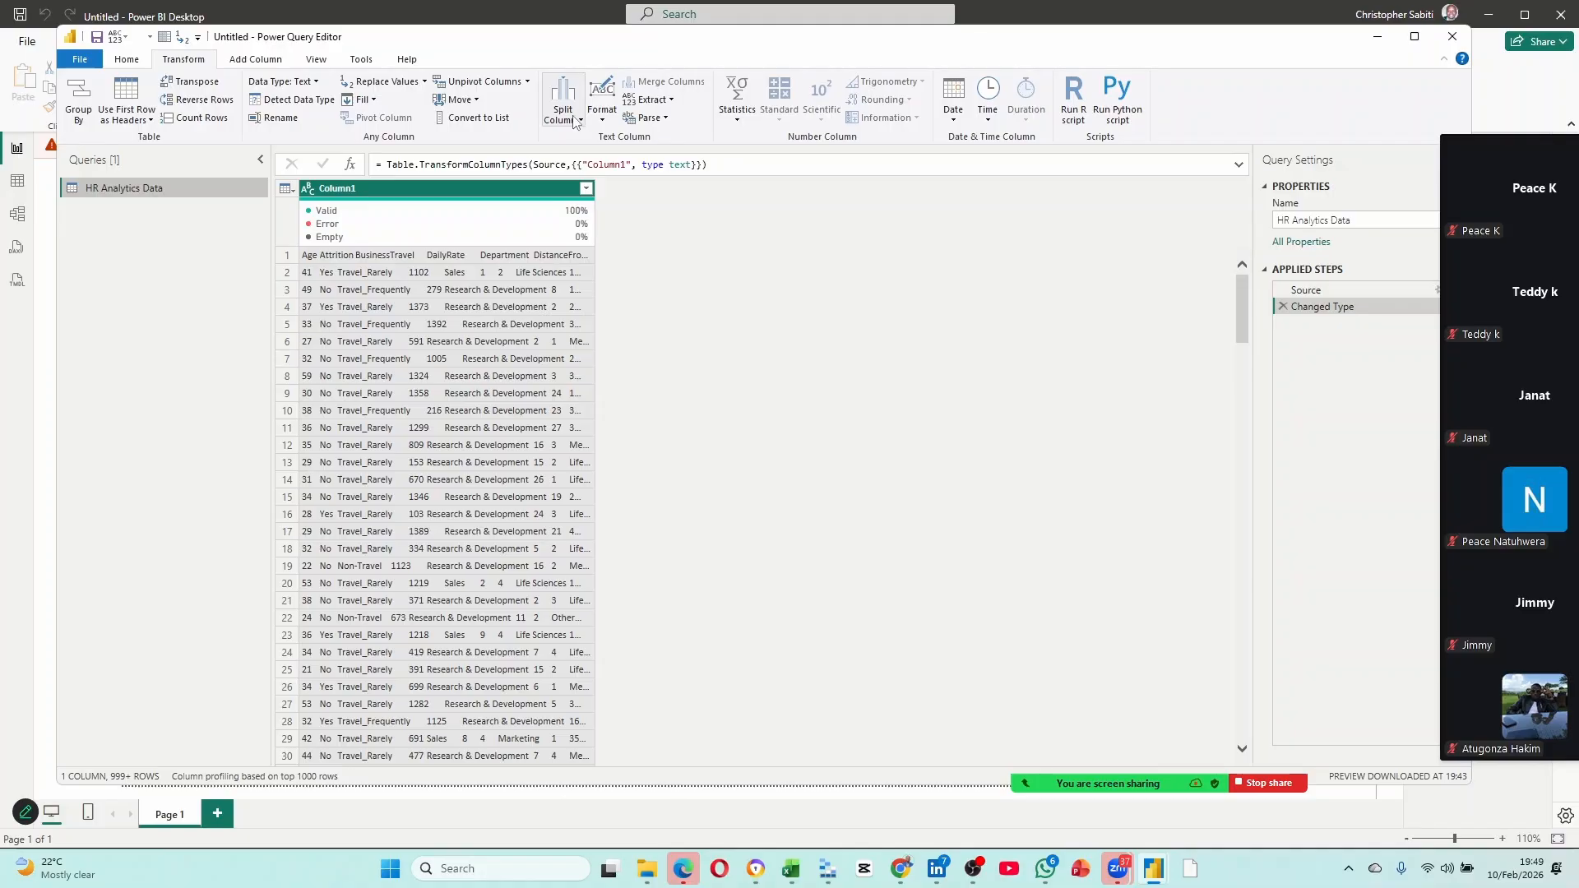
click(127, 59)
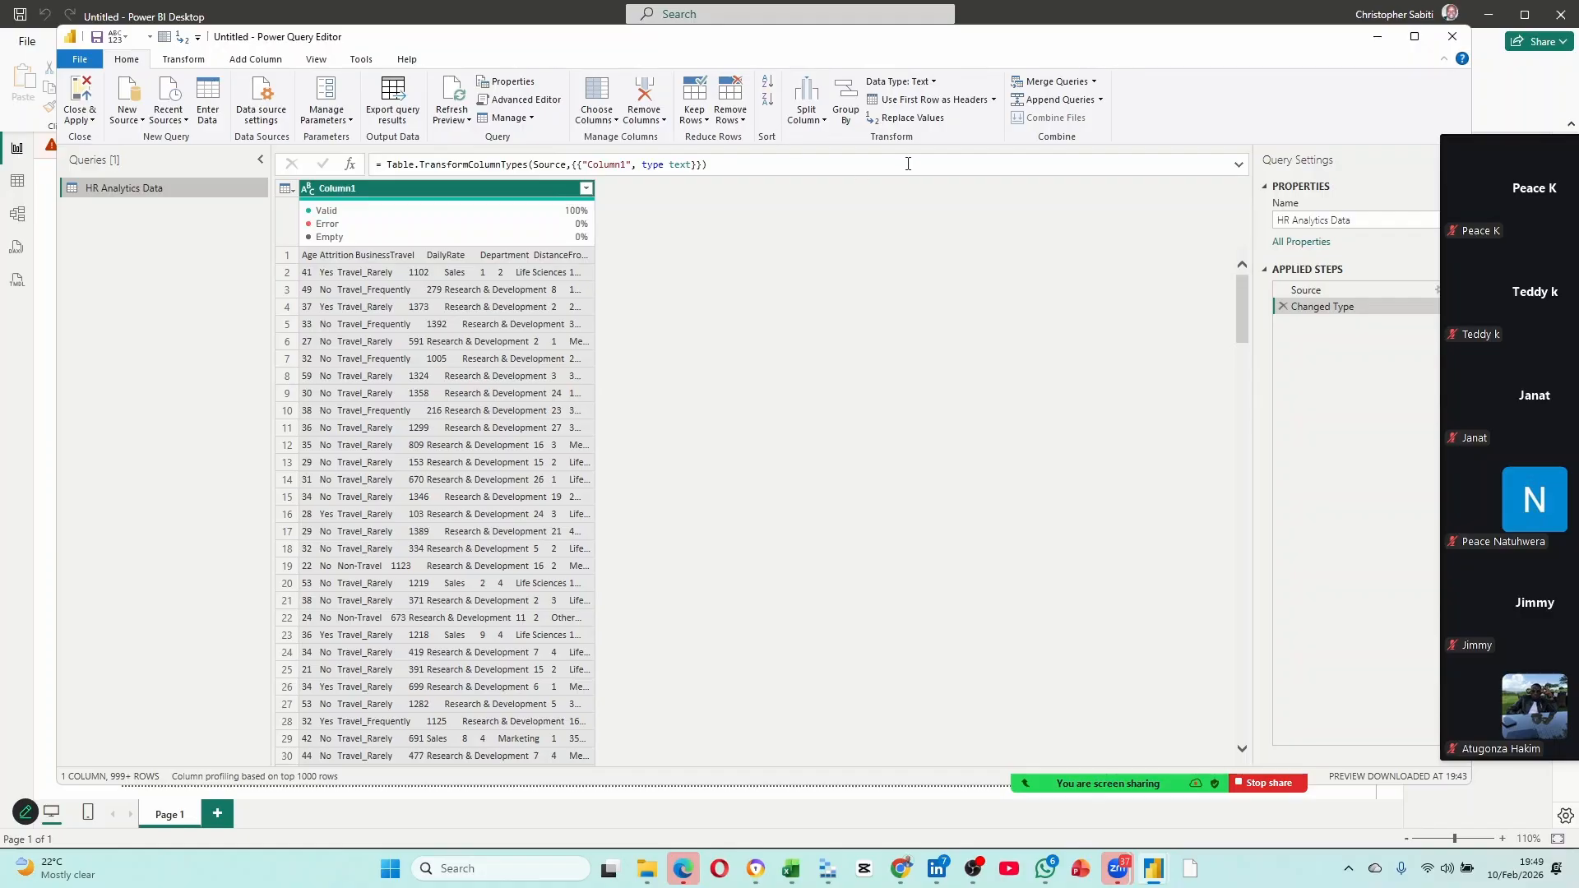
right_click(824, 125)
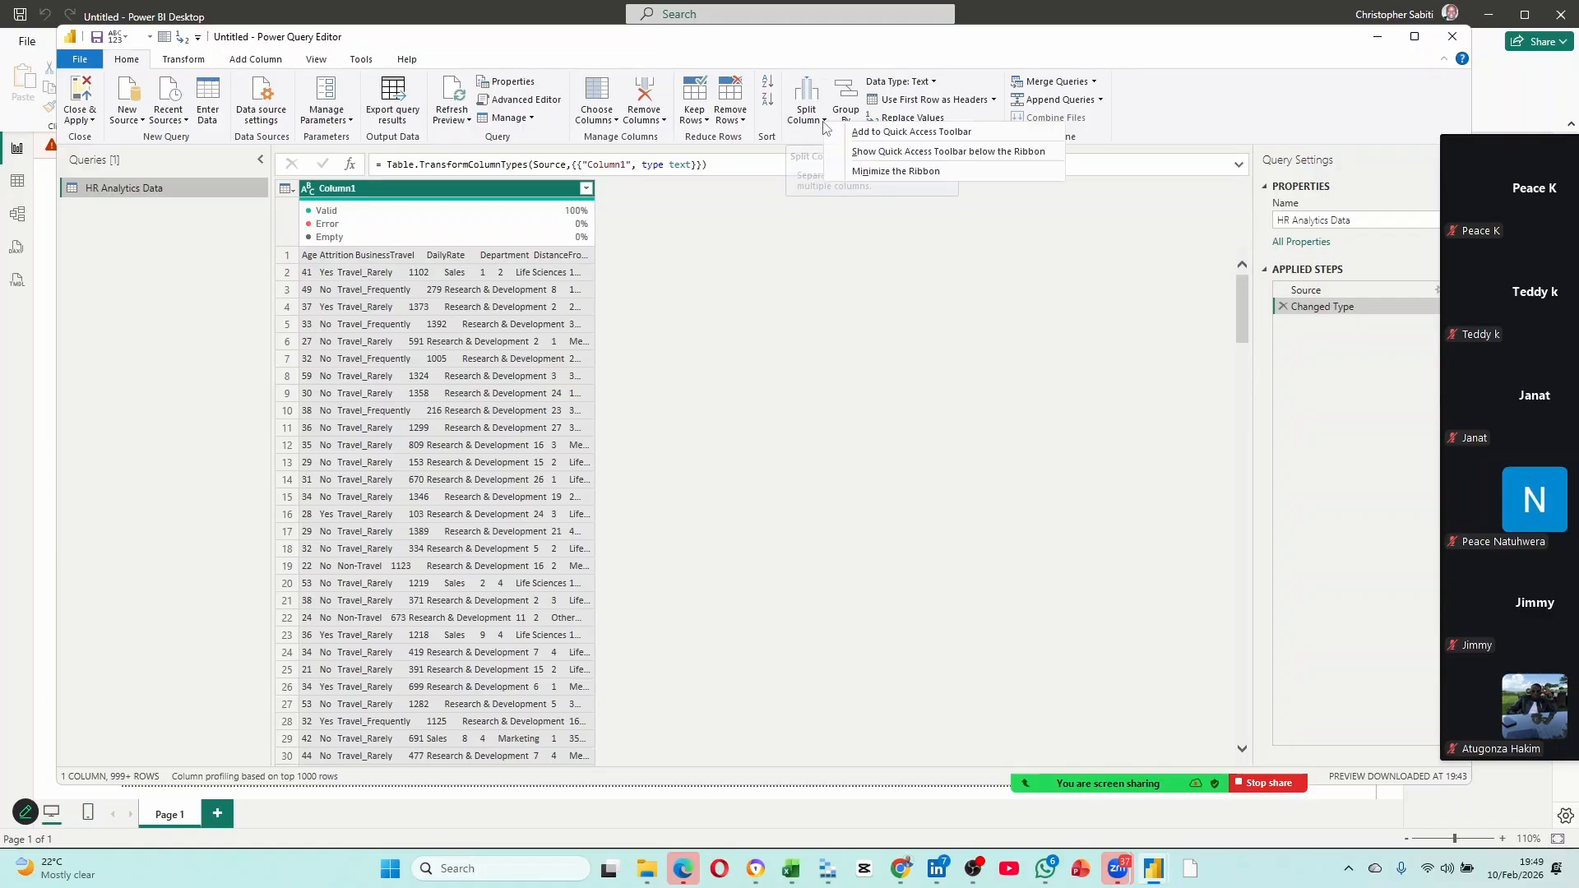
click(847, 225)
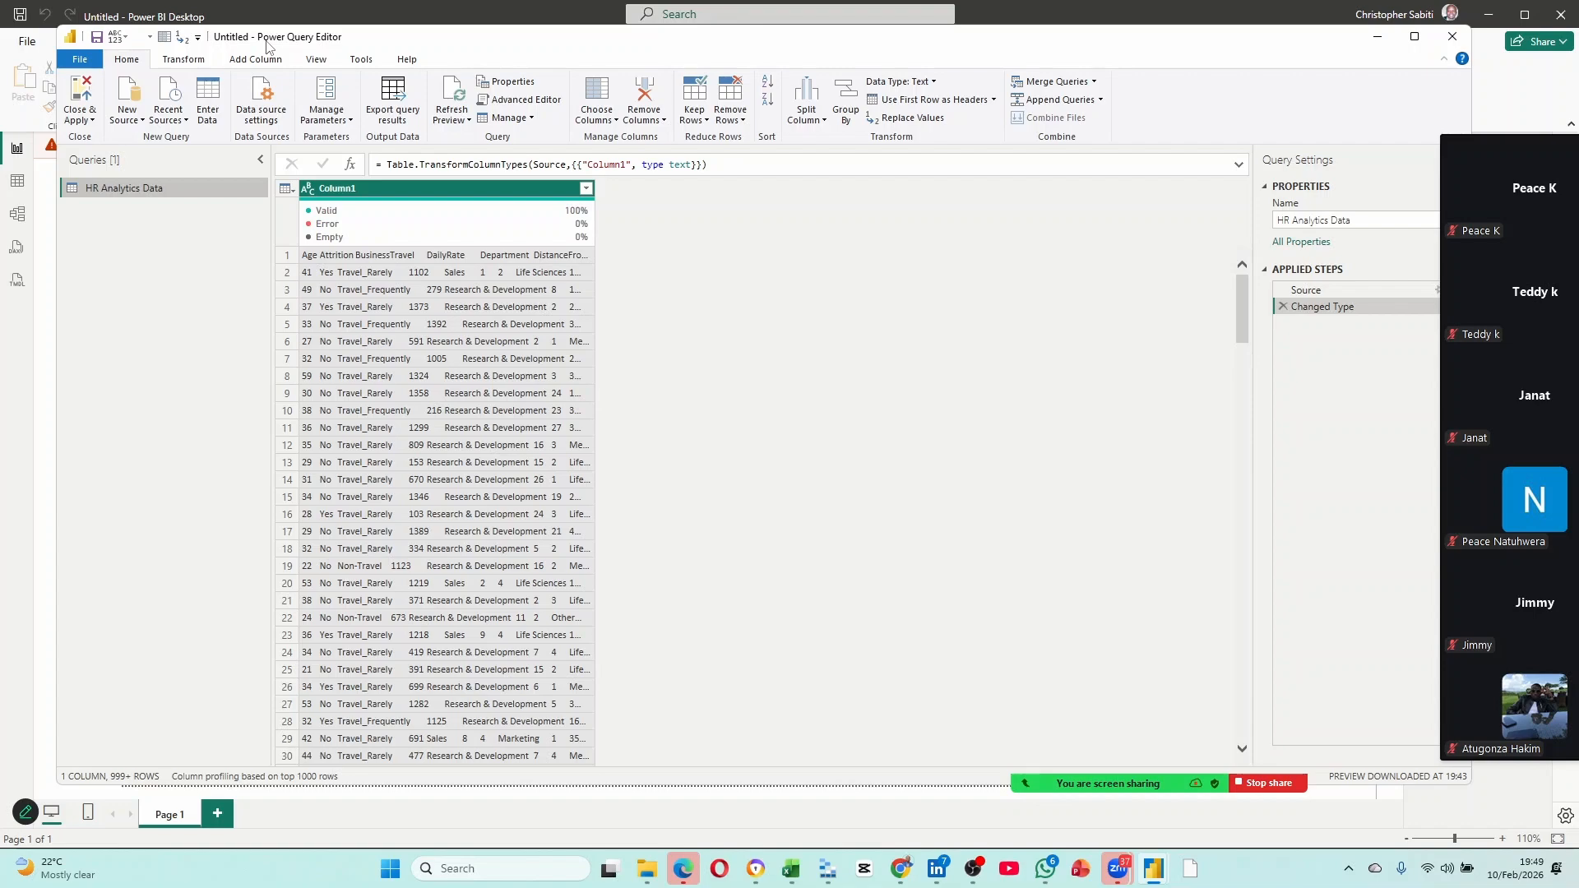
right_click(810, 114)
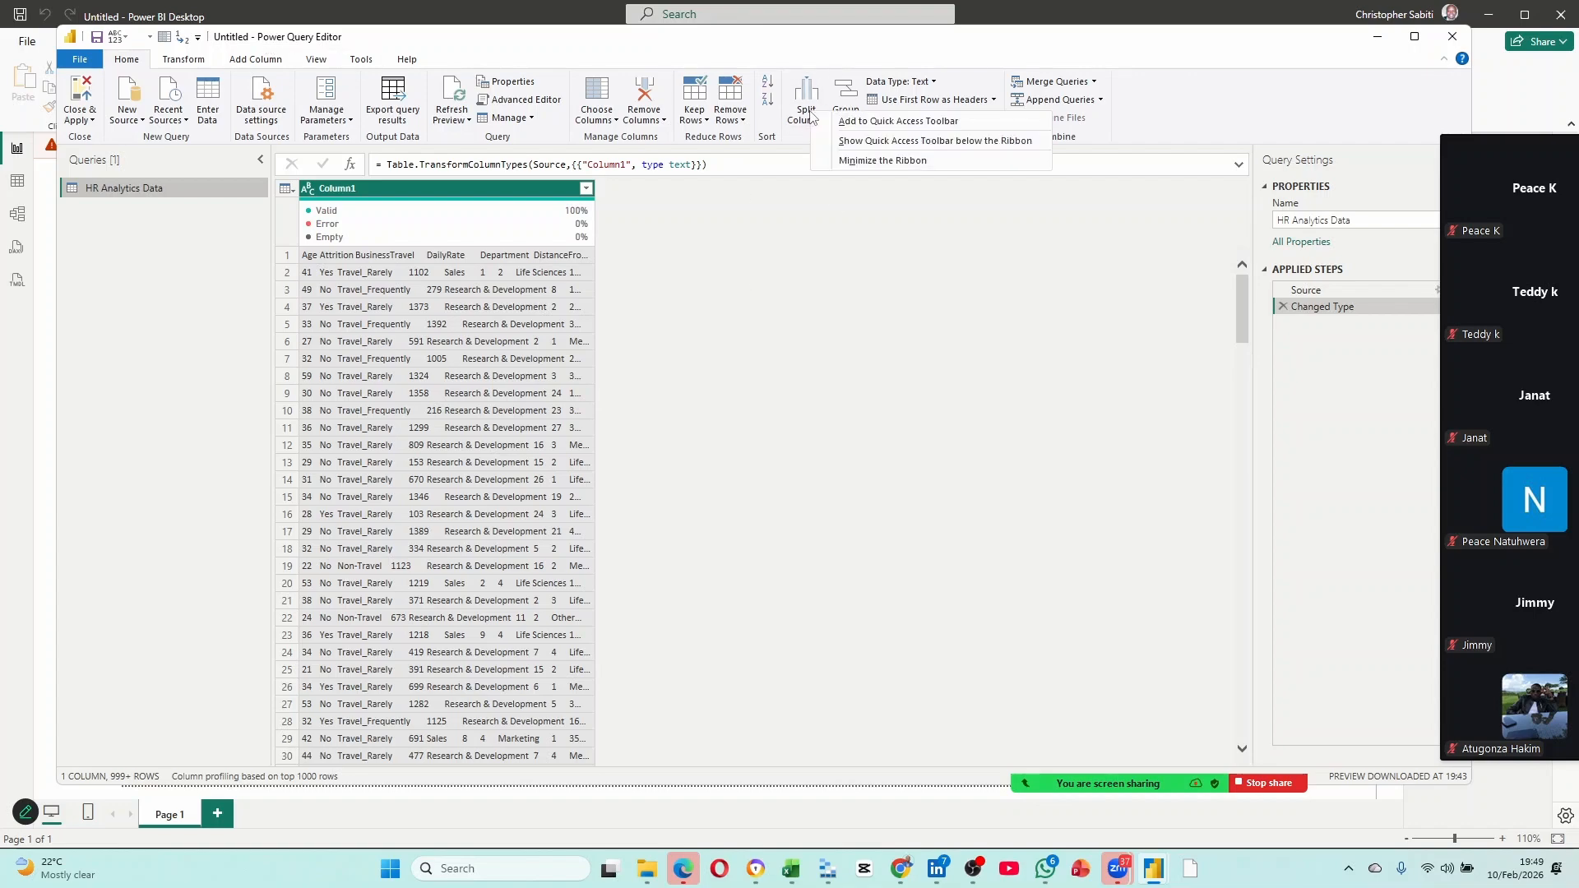
click(905, 121)
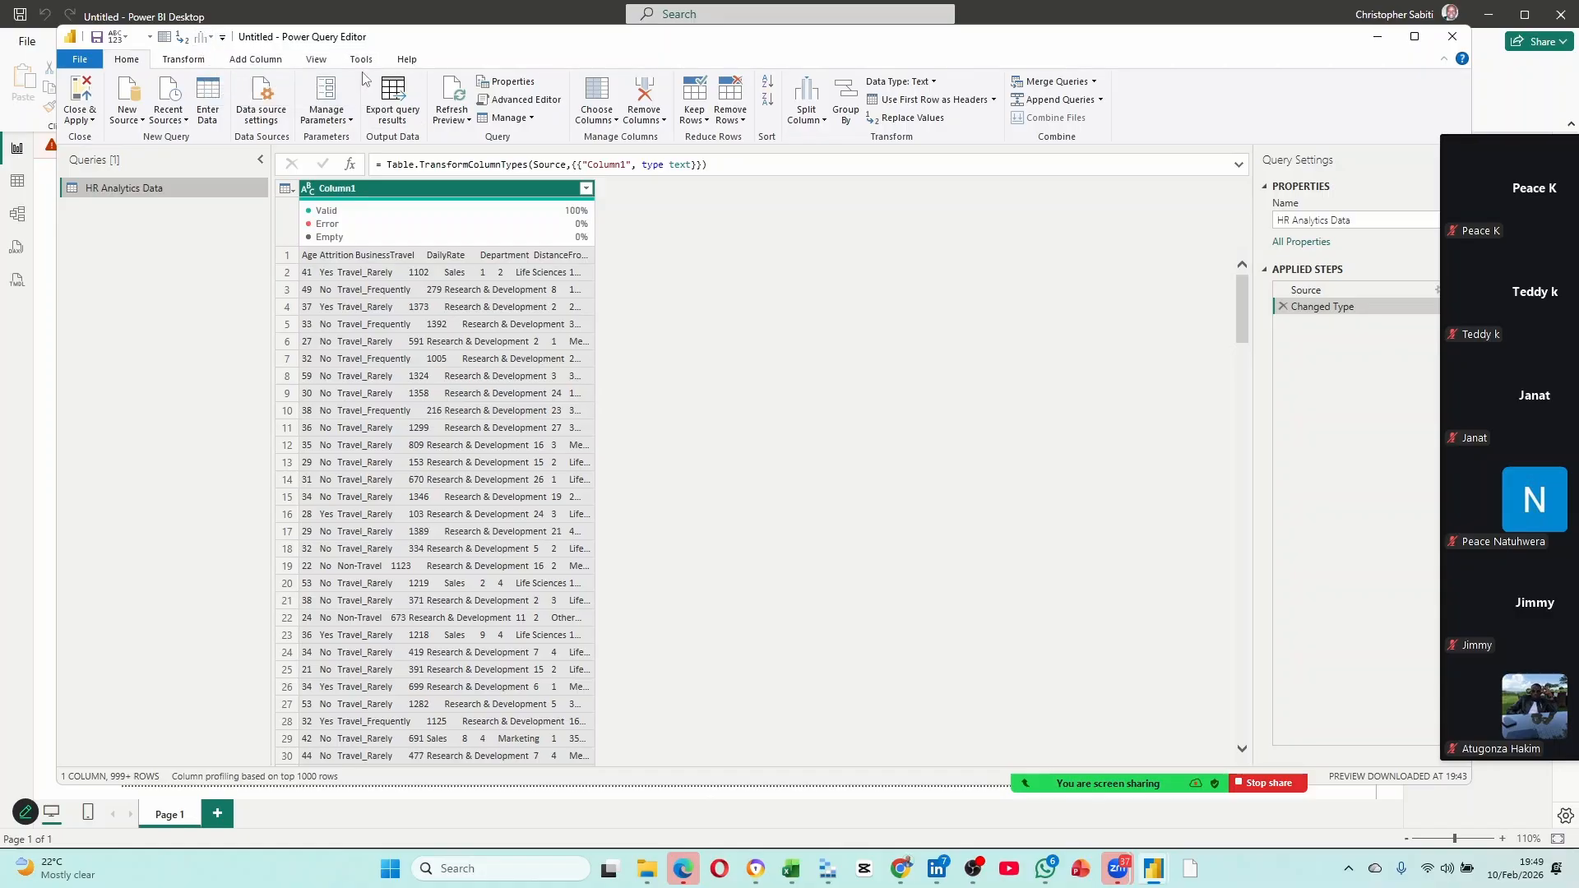
Add the Date command from the Add Column tools to the Quick Access Toolbar.
click(319, 63)
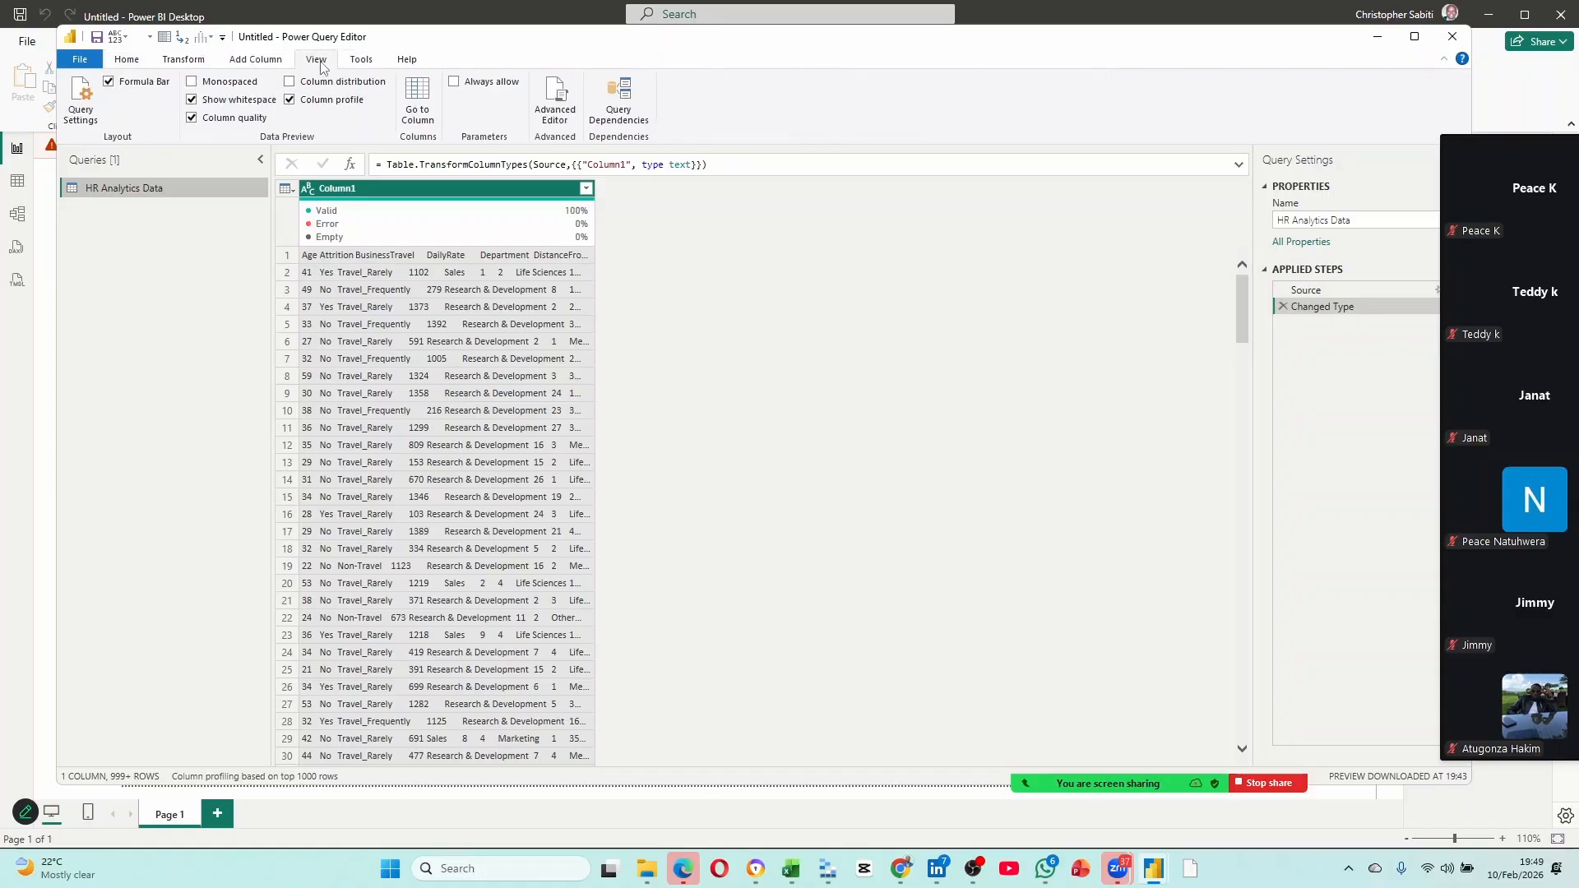
click(258, 62)
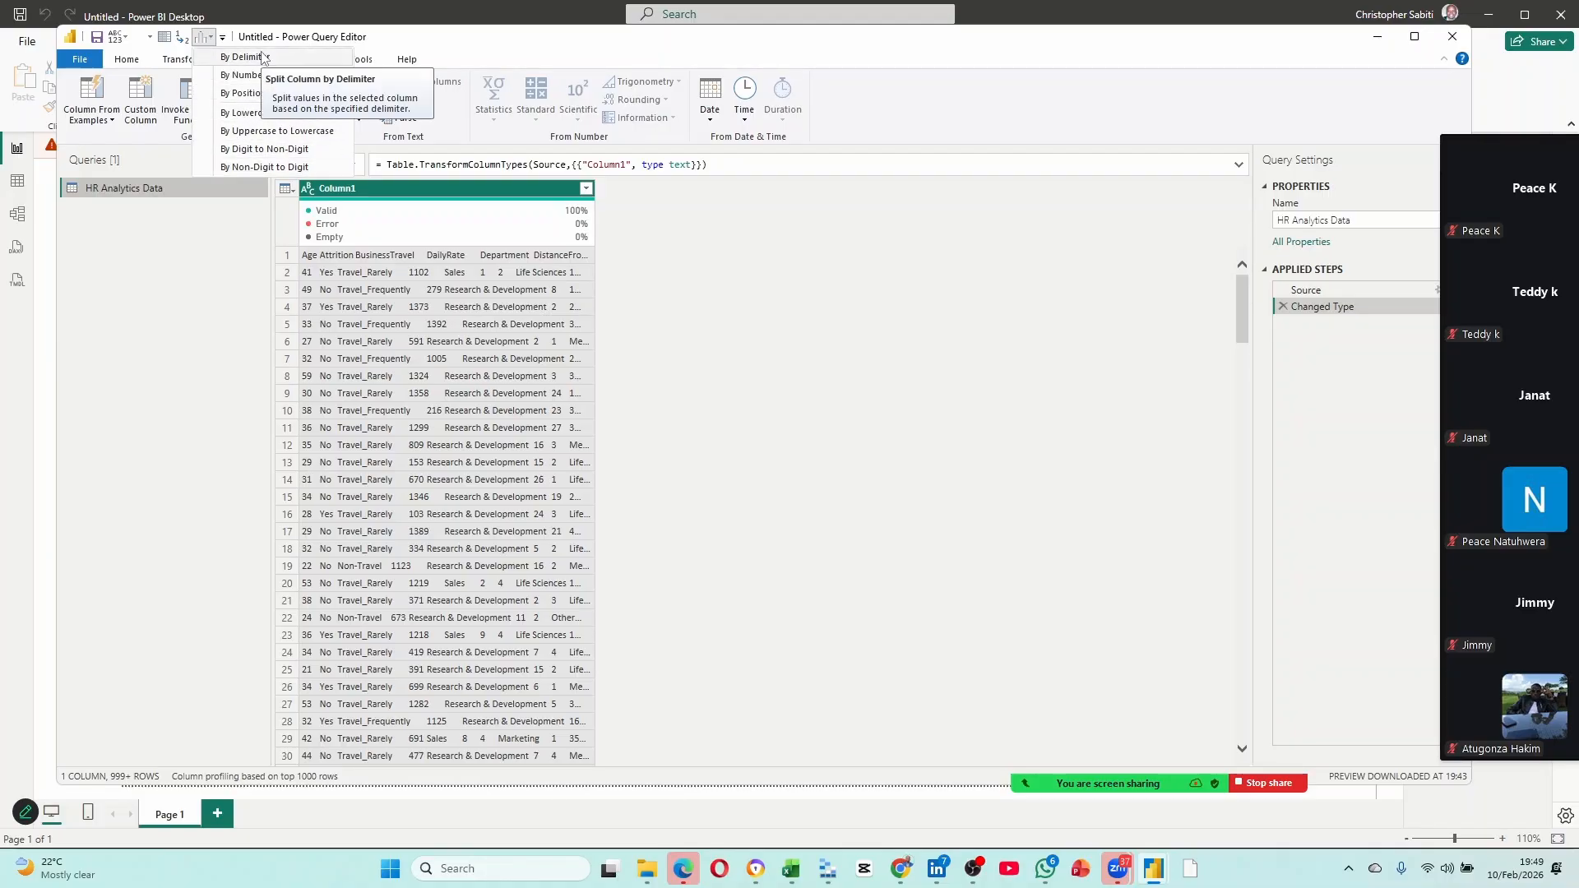
click(932, 282)
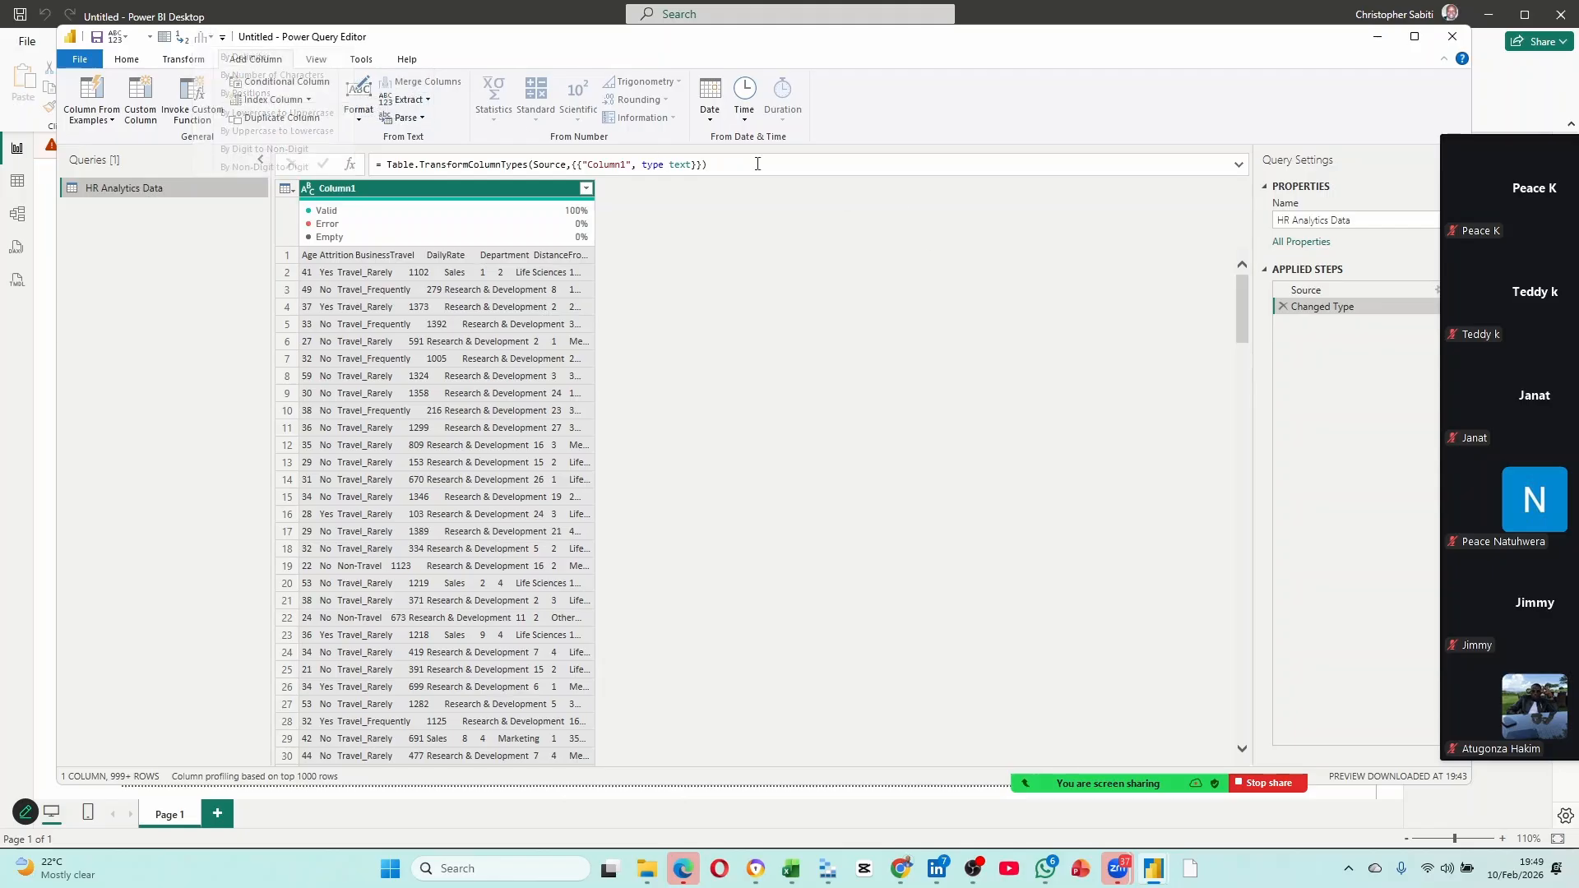
right_click(719, 120)
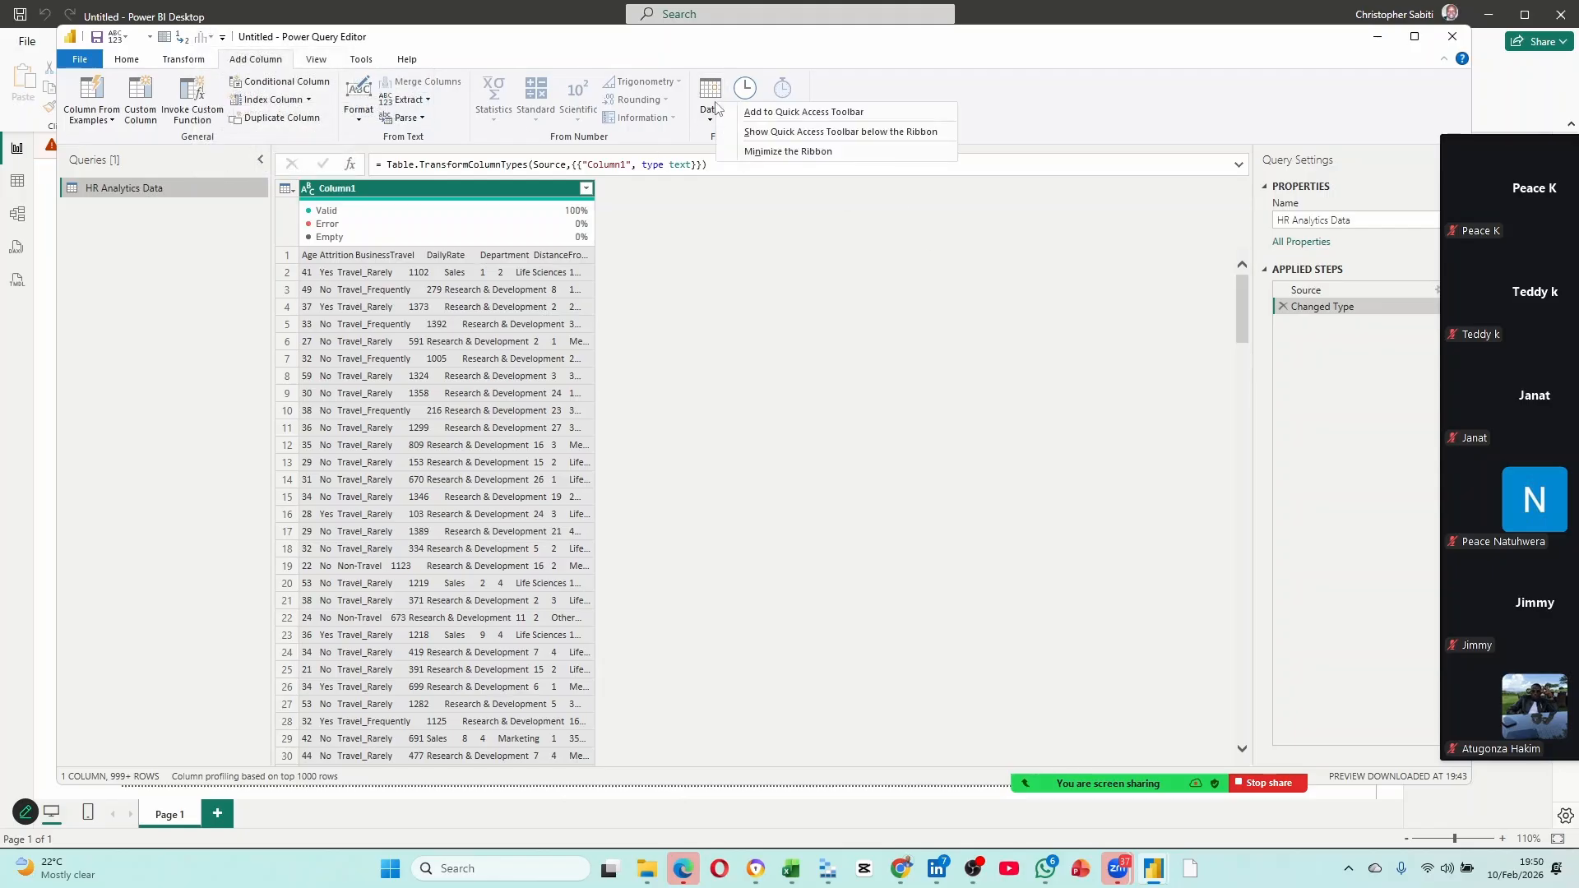
click(773, 115)
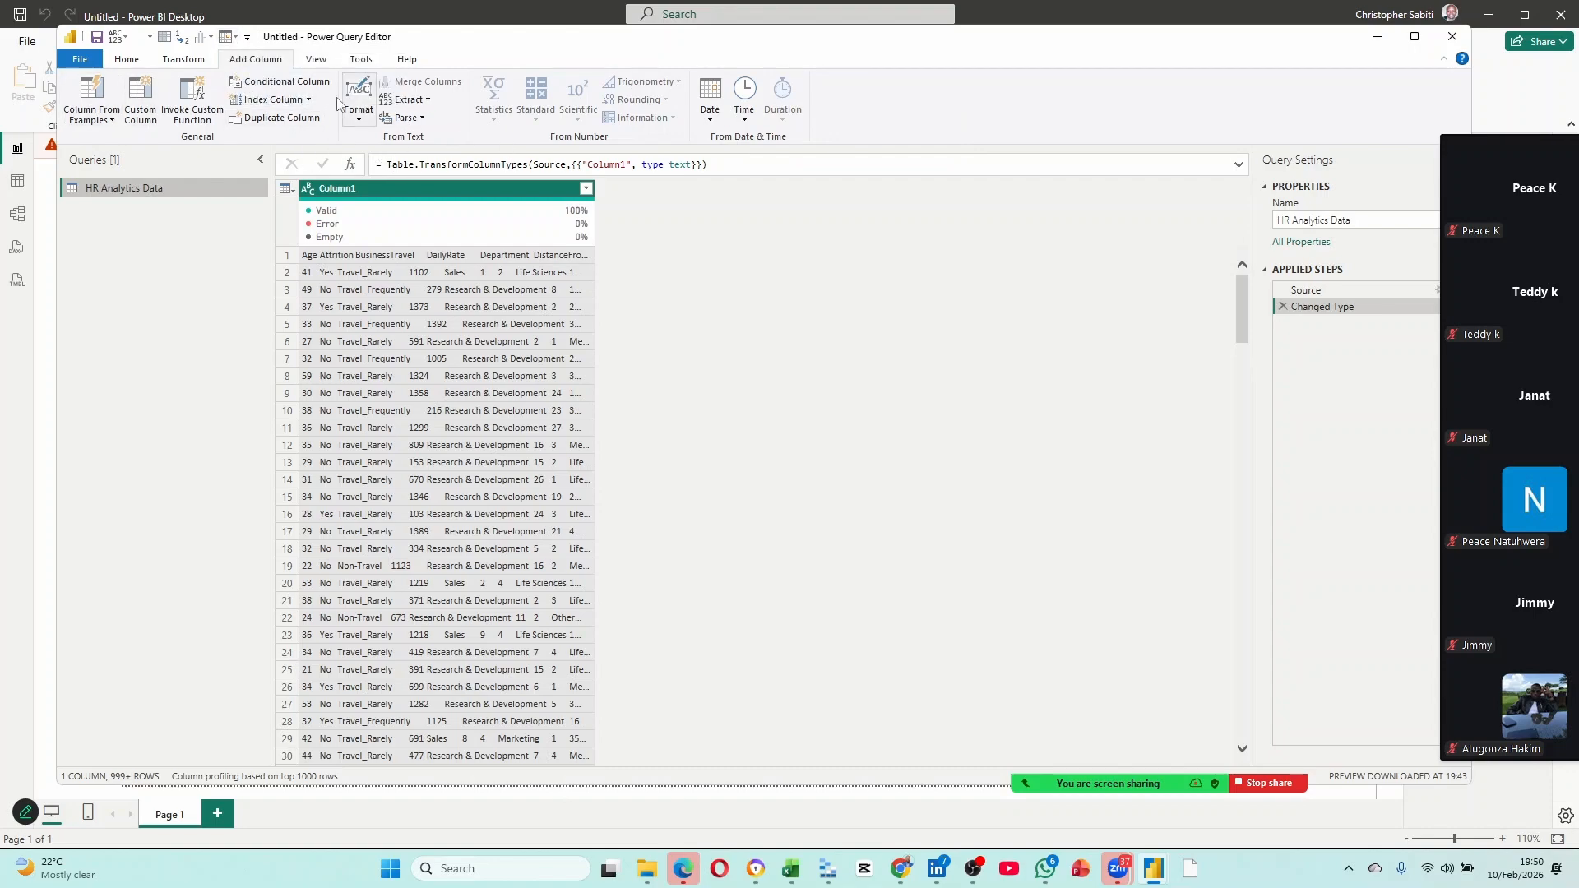
Start splitting Column1 by delimiter and choose Tab as the delimiter.
click(186, 62)
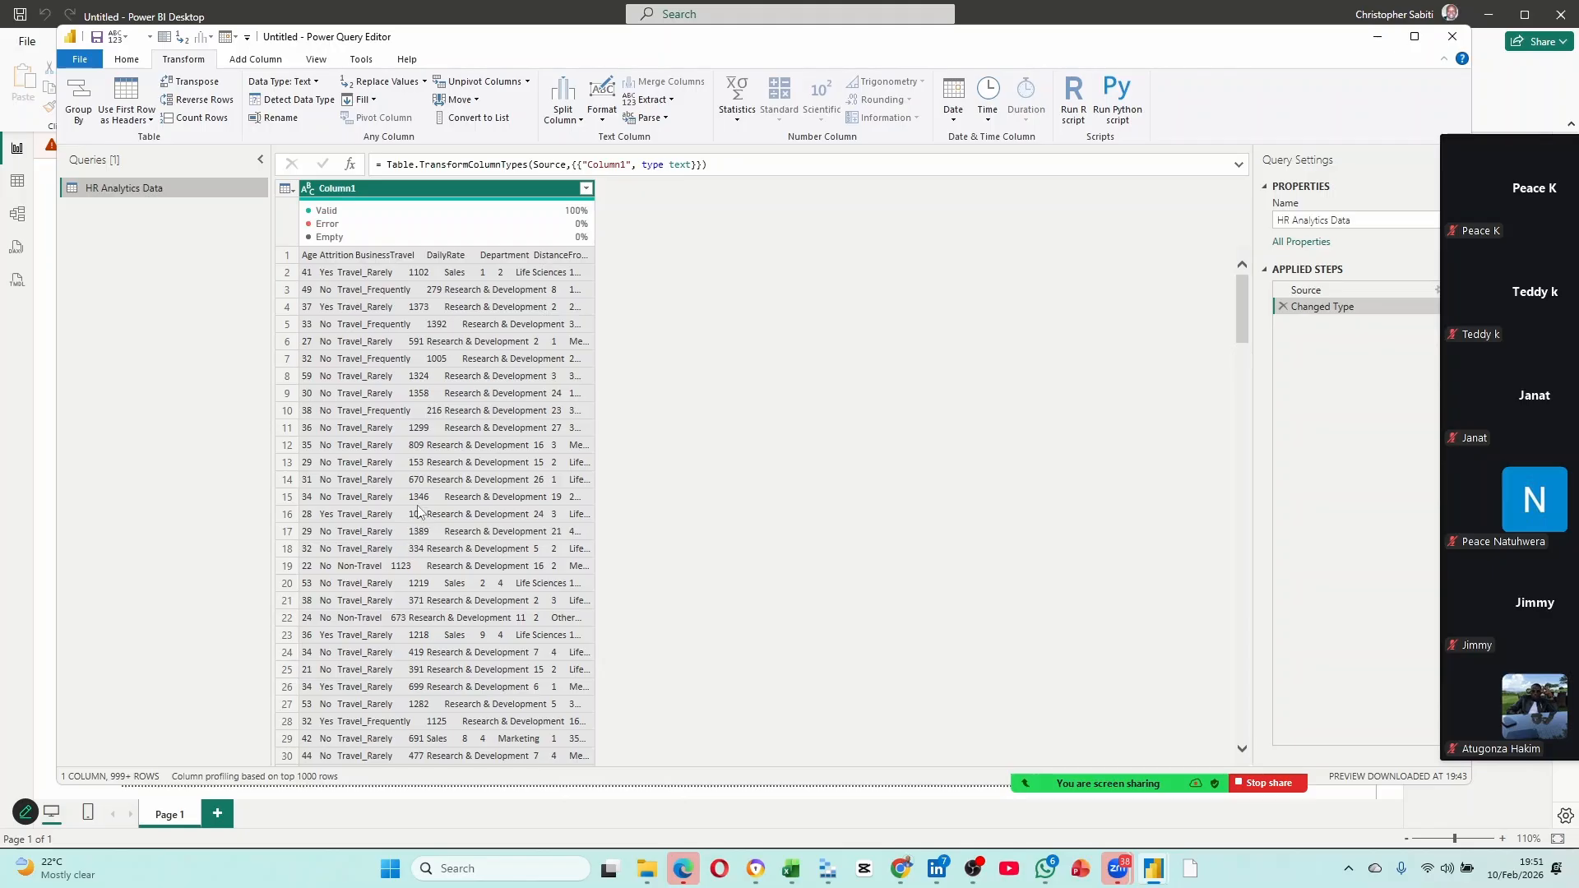
click(579, 125)
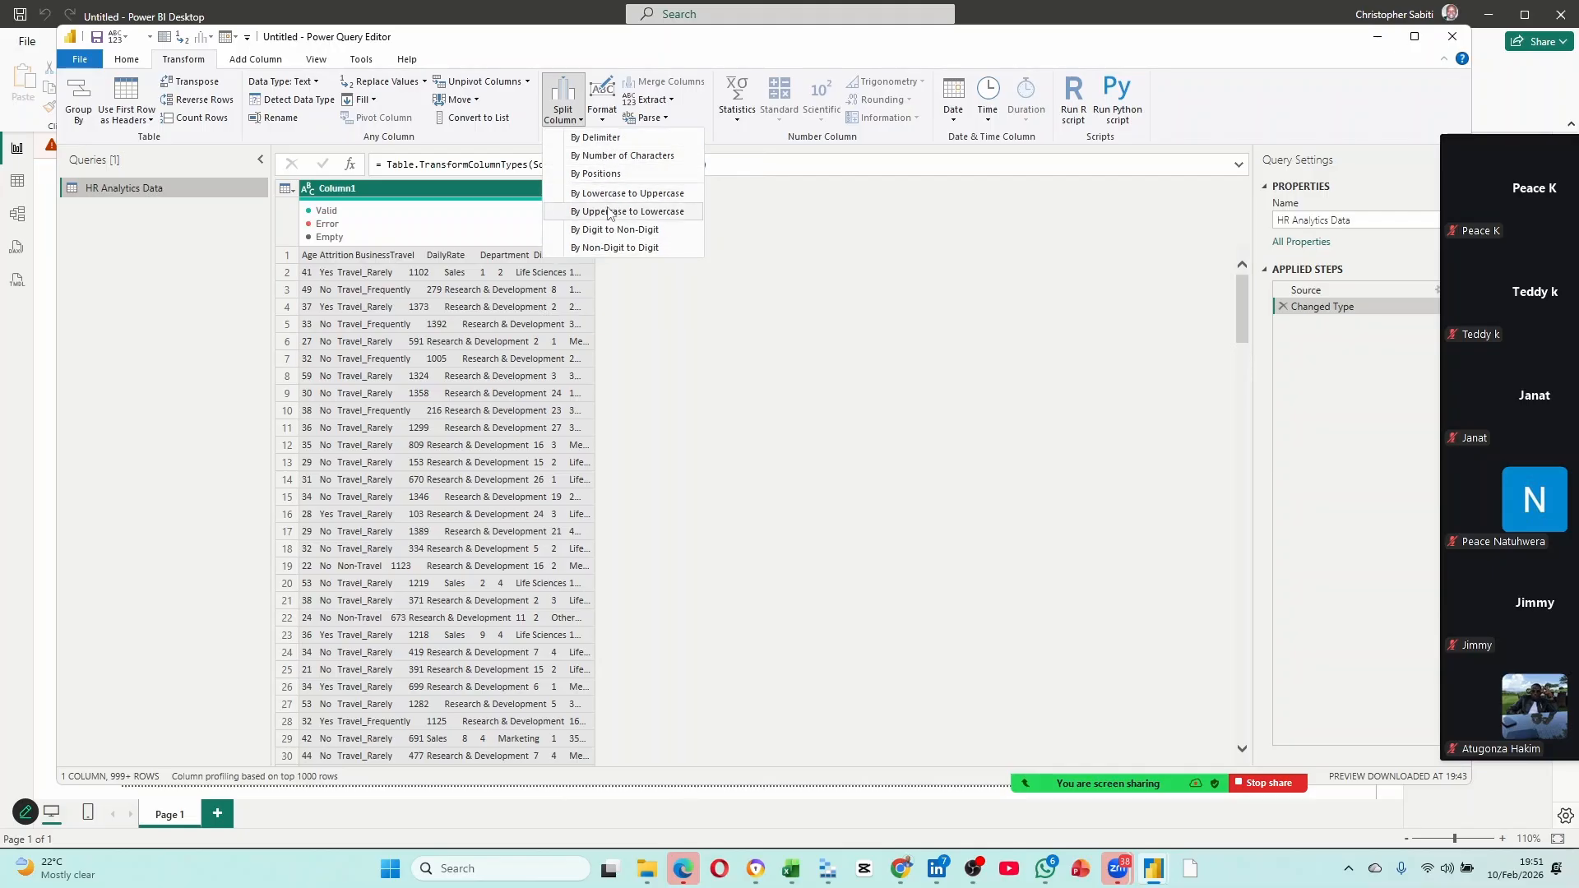
click(604, 140)
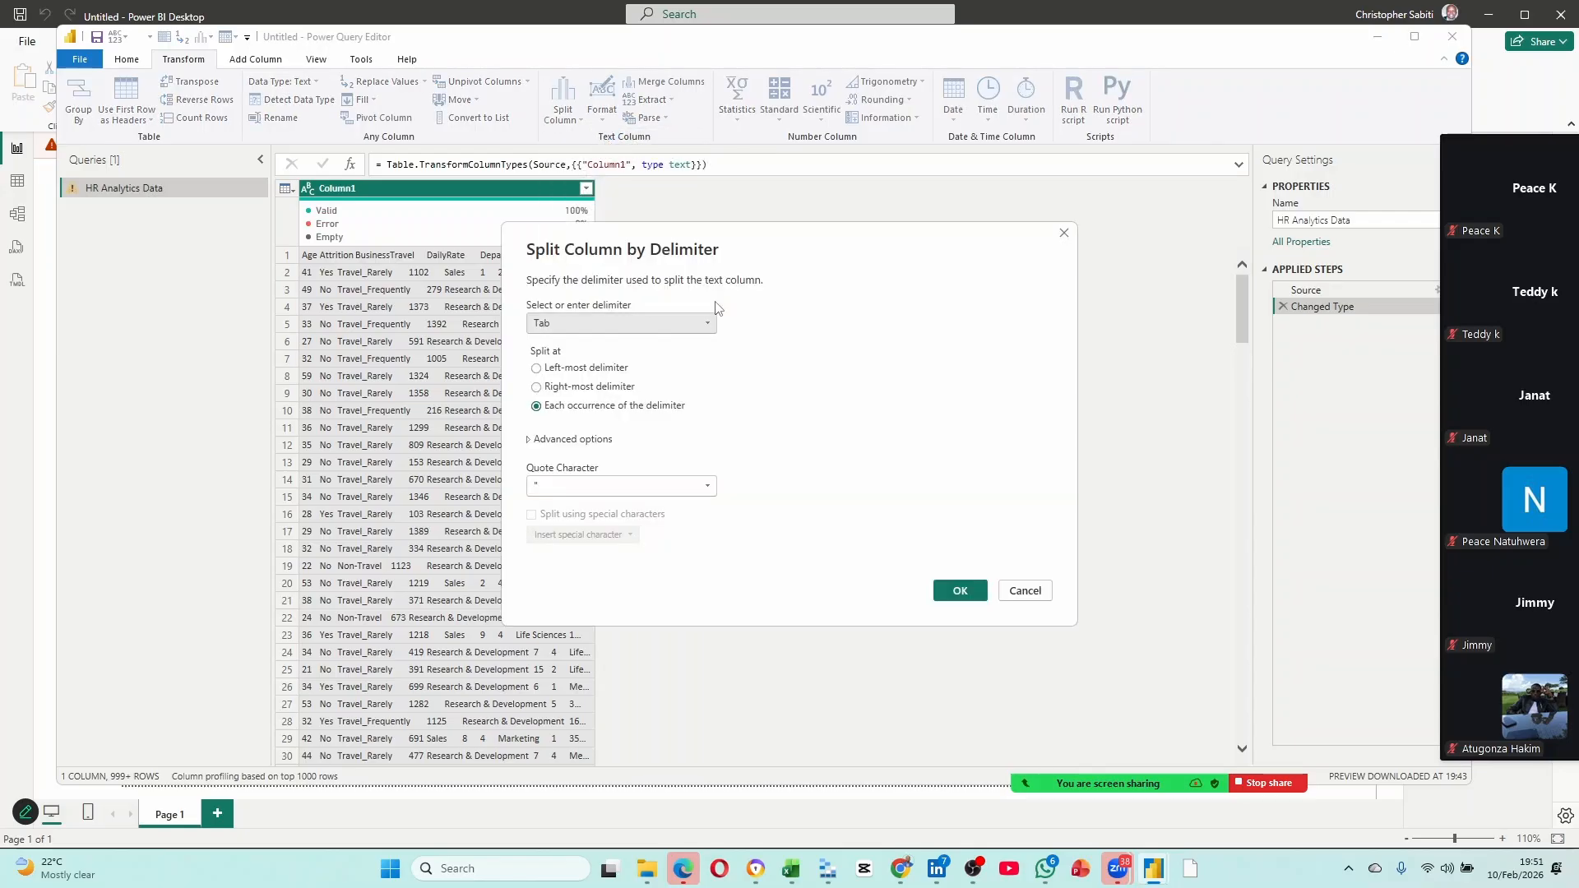
click(567, 325)
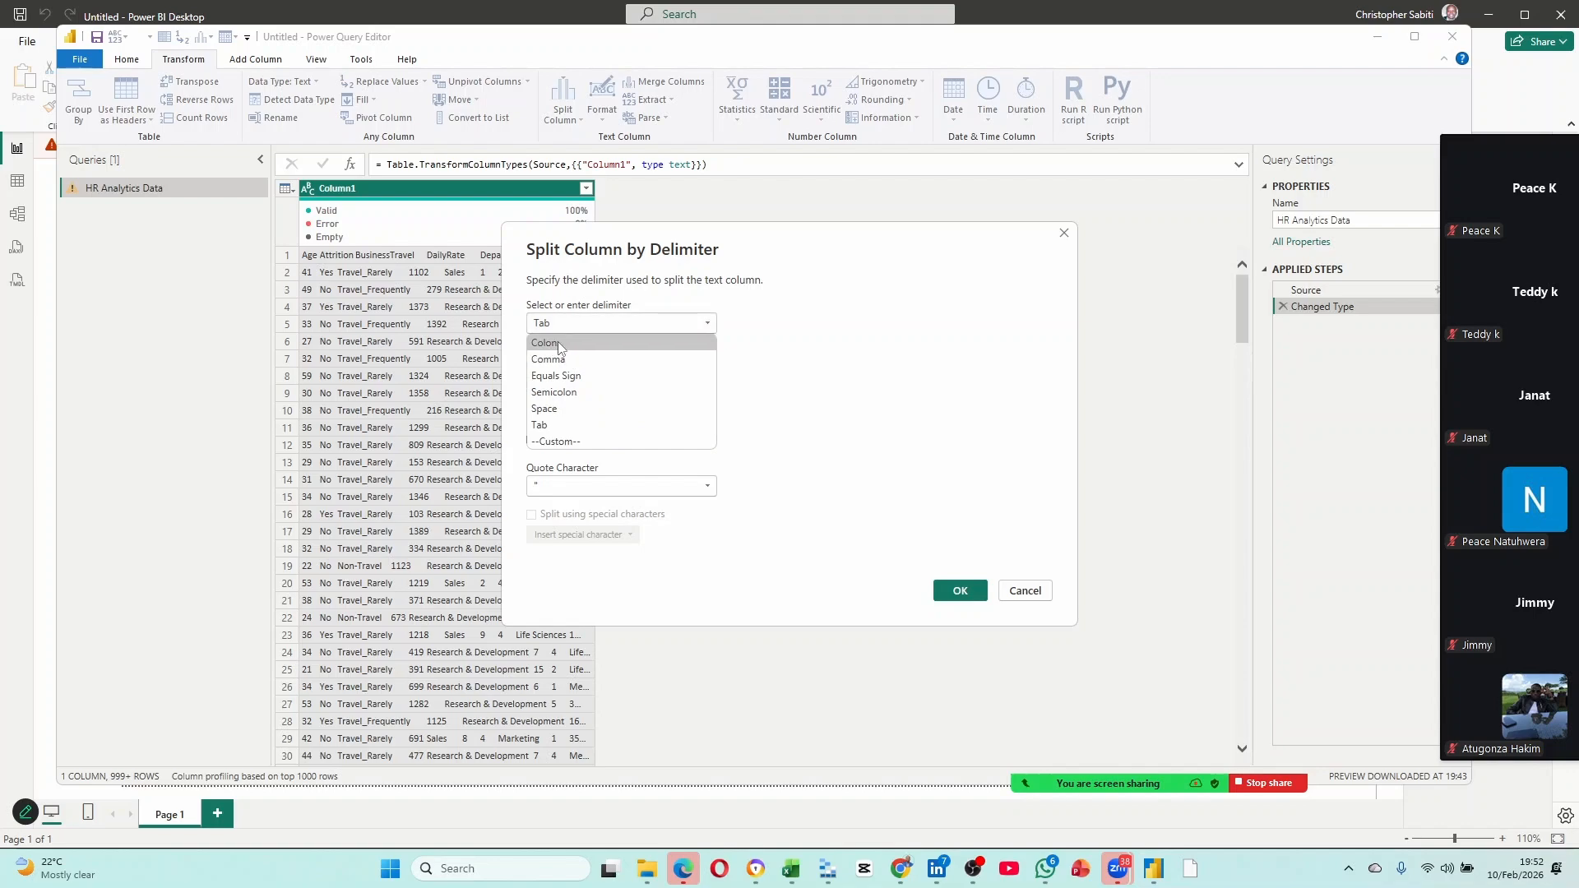
click(559, 425)
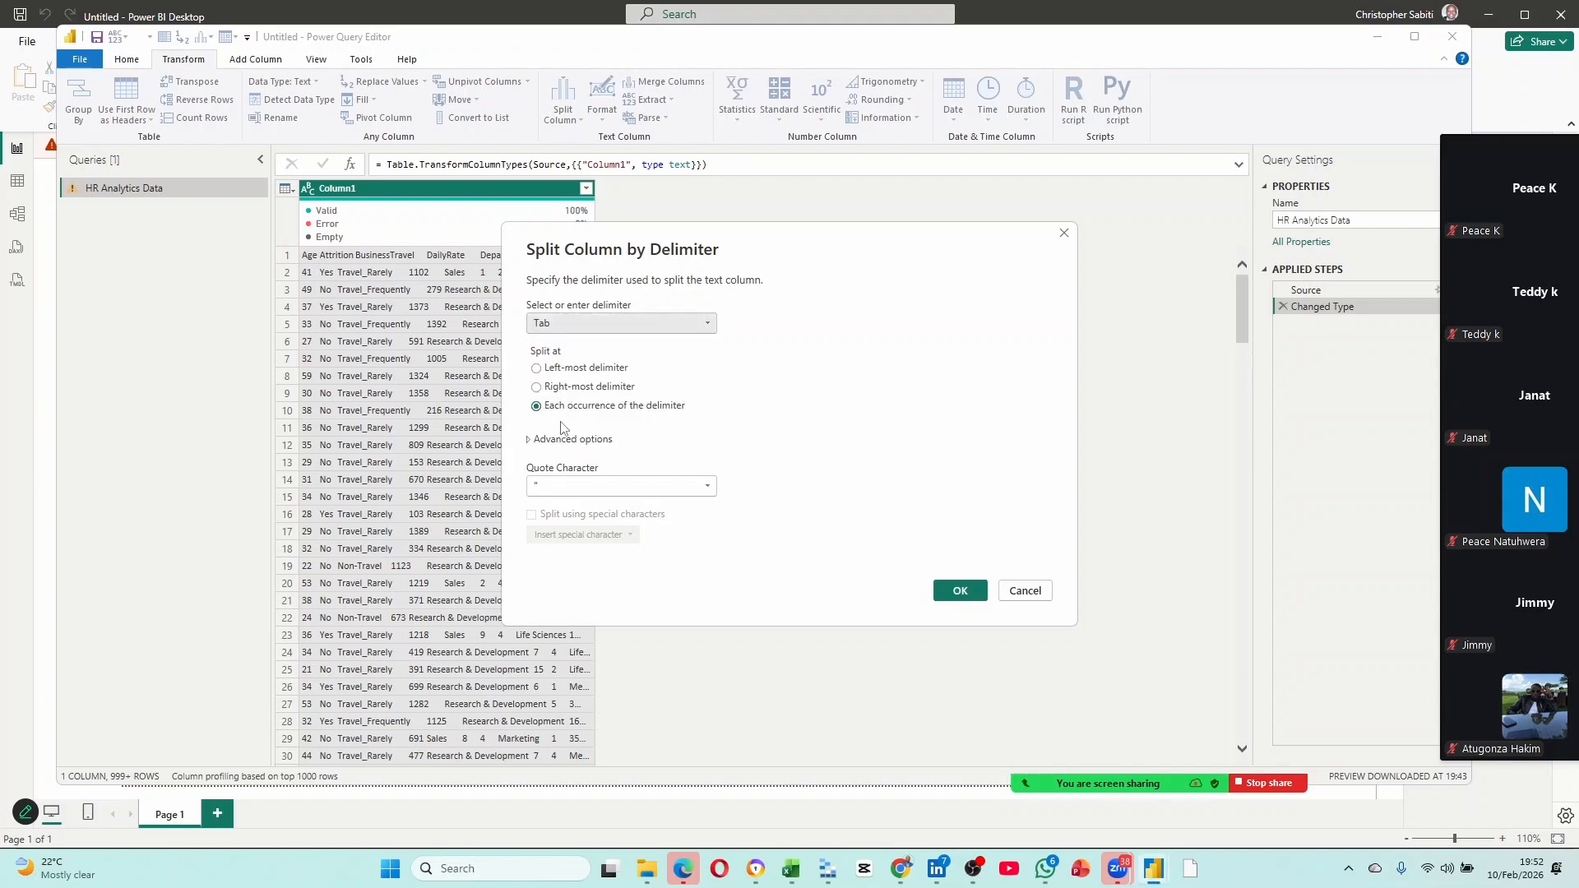
Try a custom delimiter of "==" for the split, clear it, and set the delimiter back to Tab.
click(578, 323)
click(568, 441)
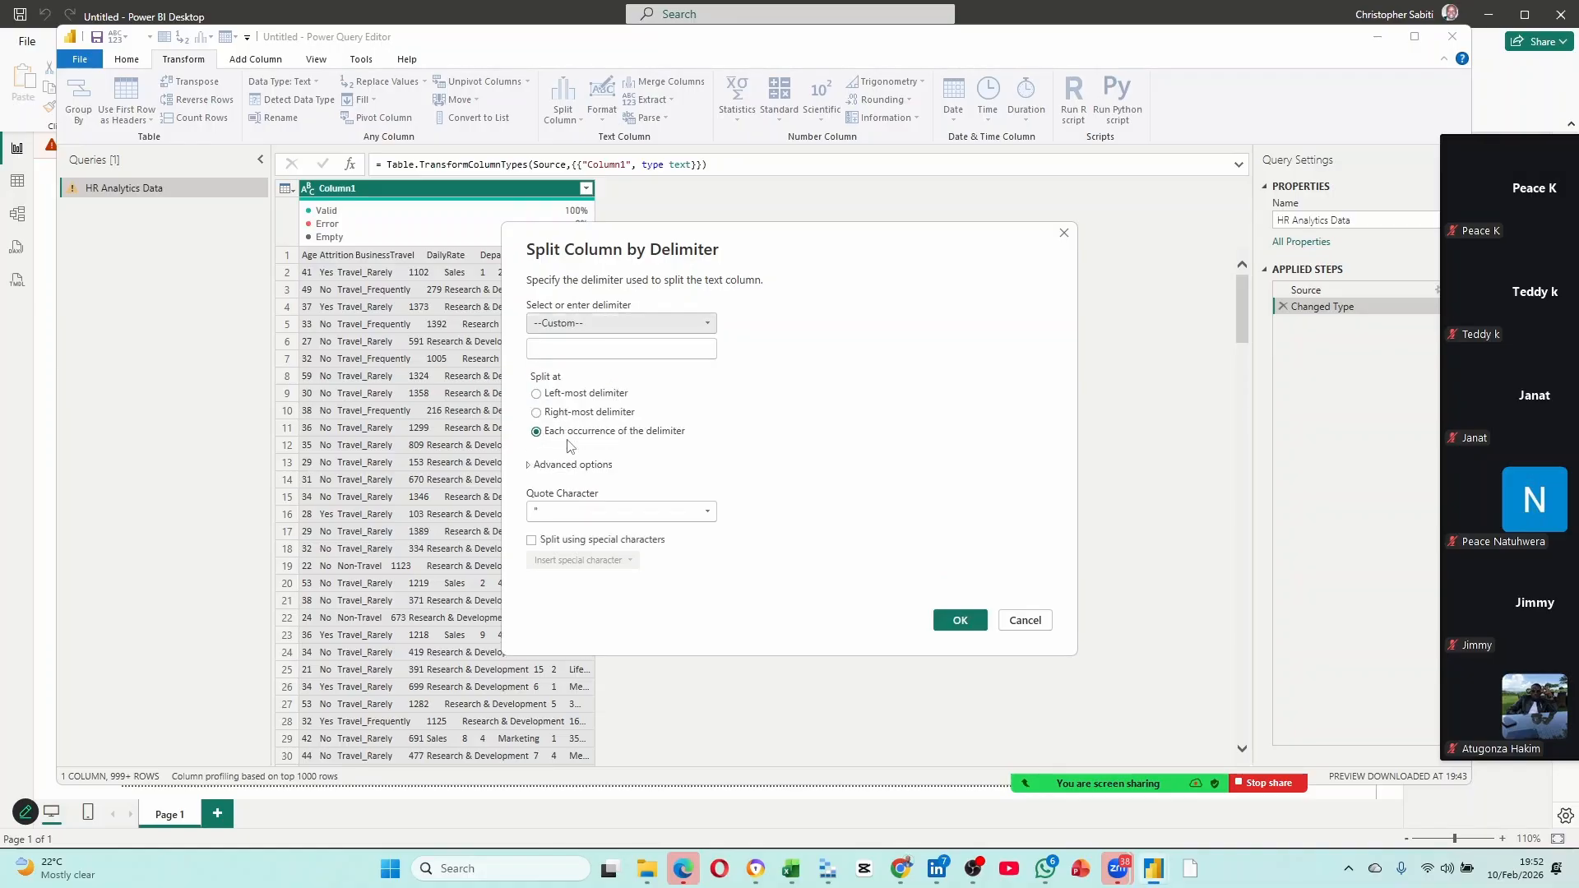
click(575, 352)
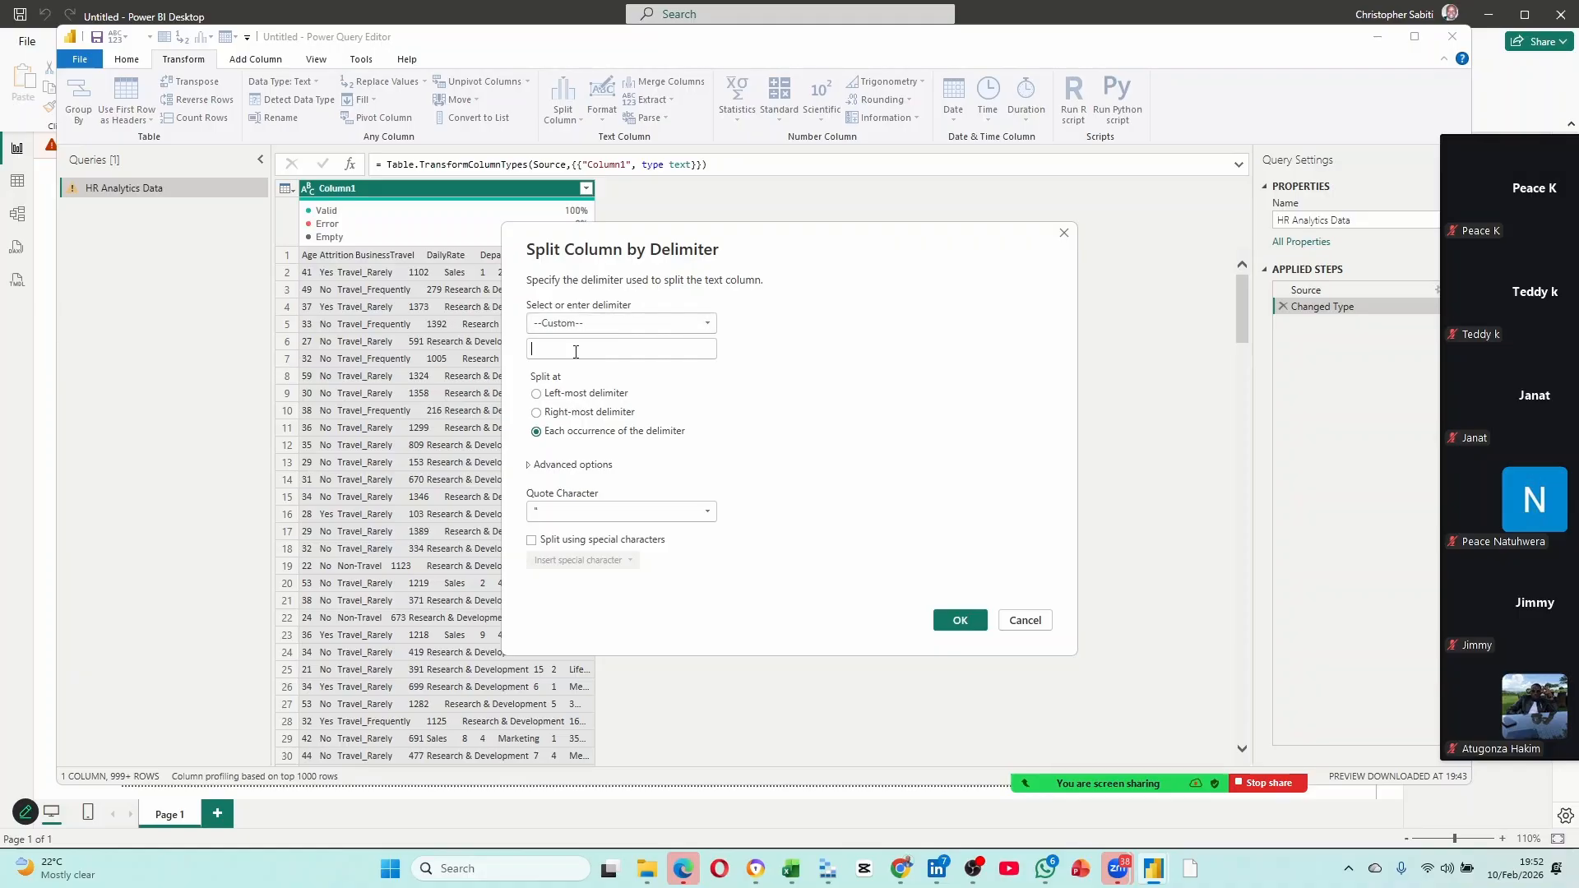
text(==)
key(BackSpace)
key(BackSpace)
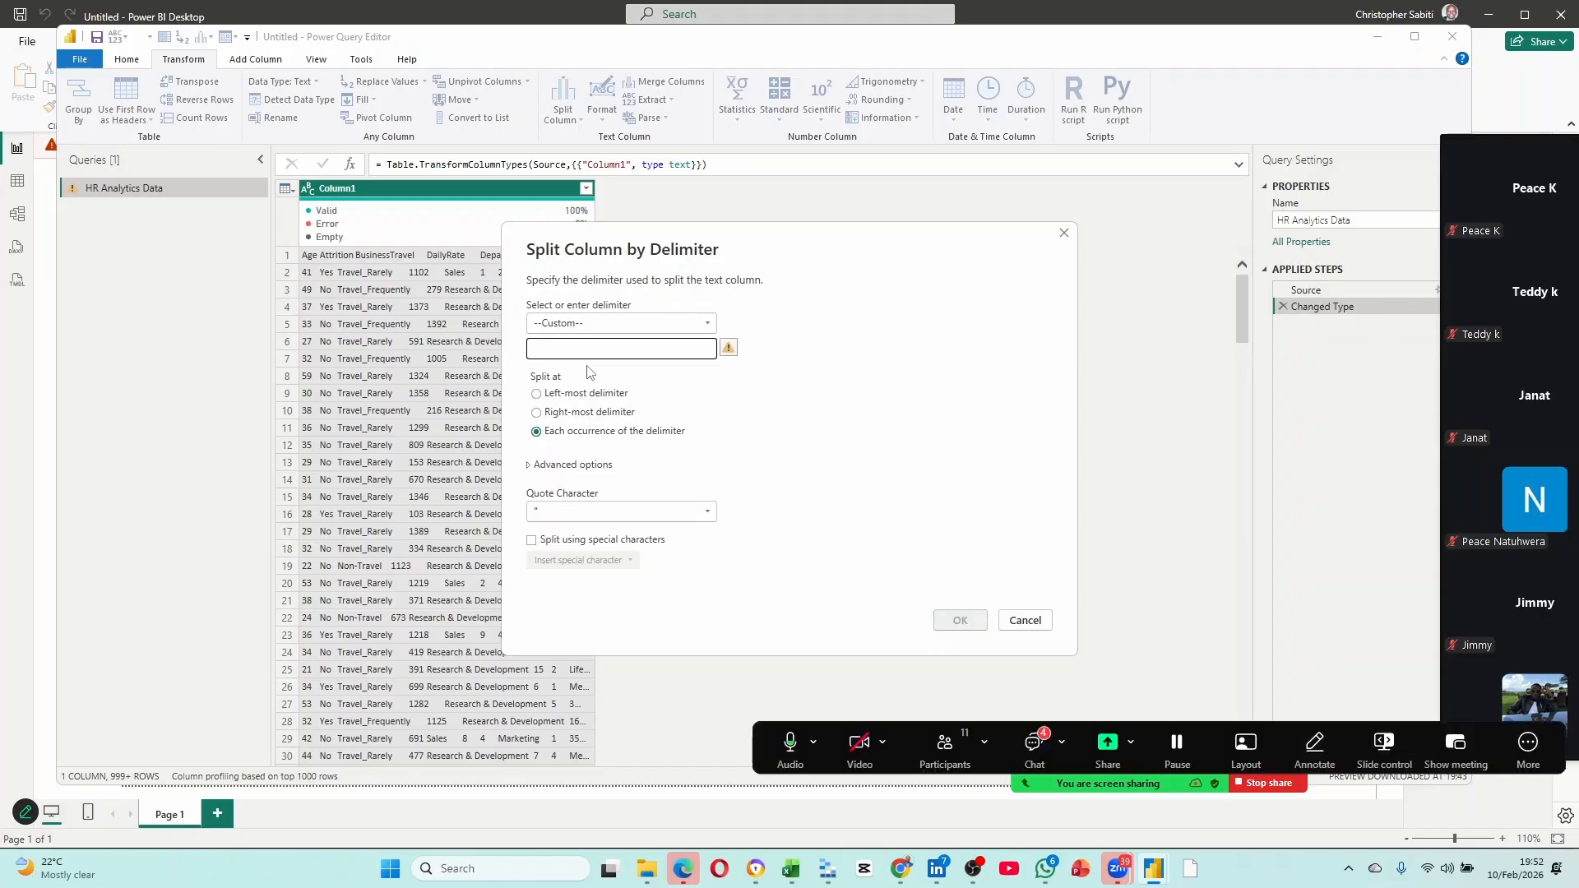
click(570, 324)
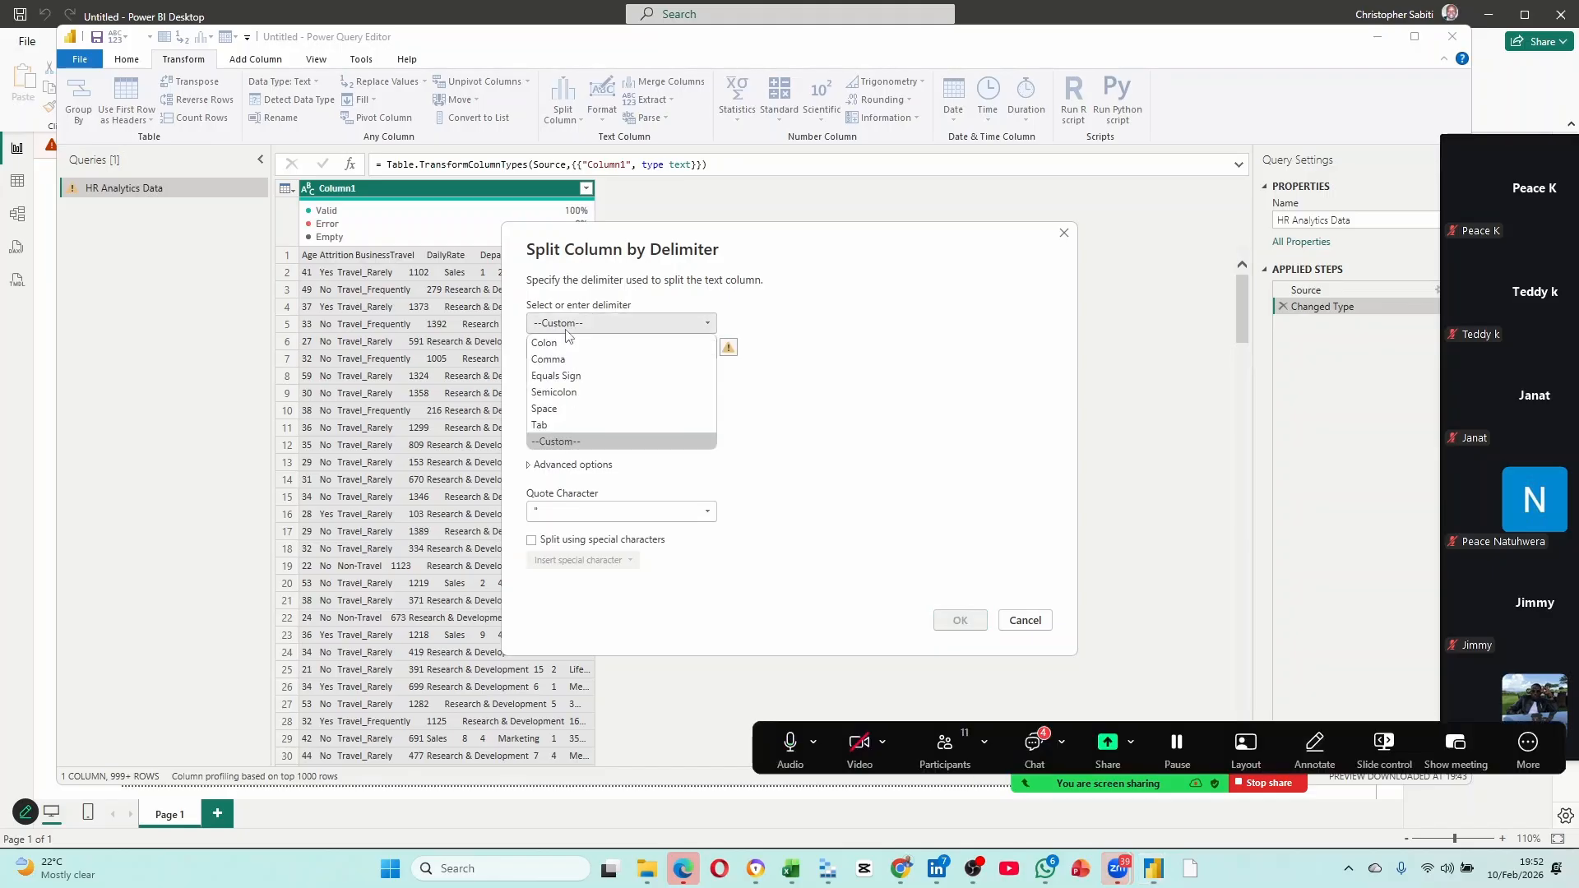
click(552, 427)
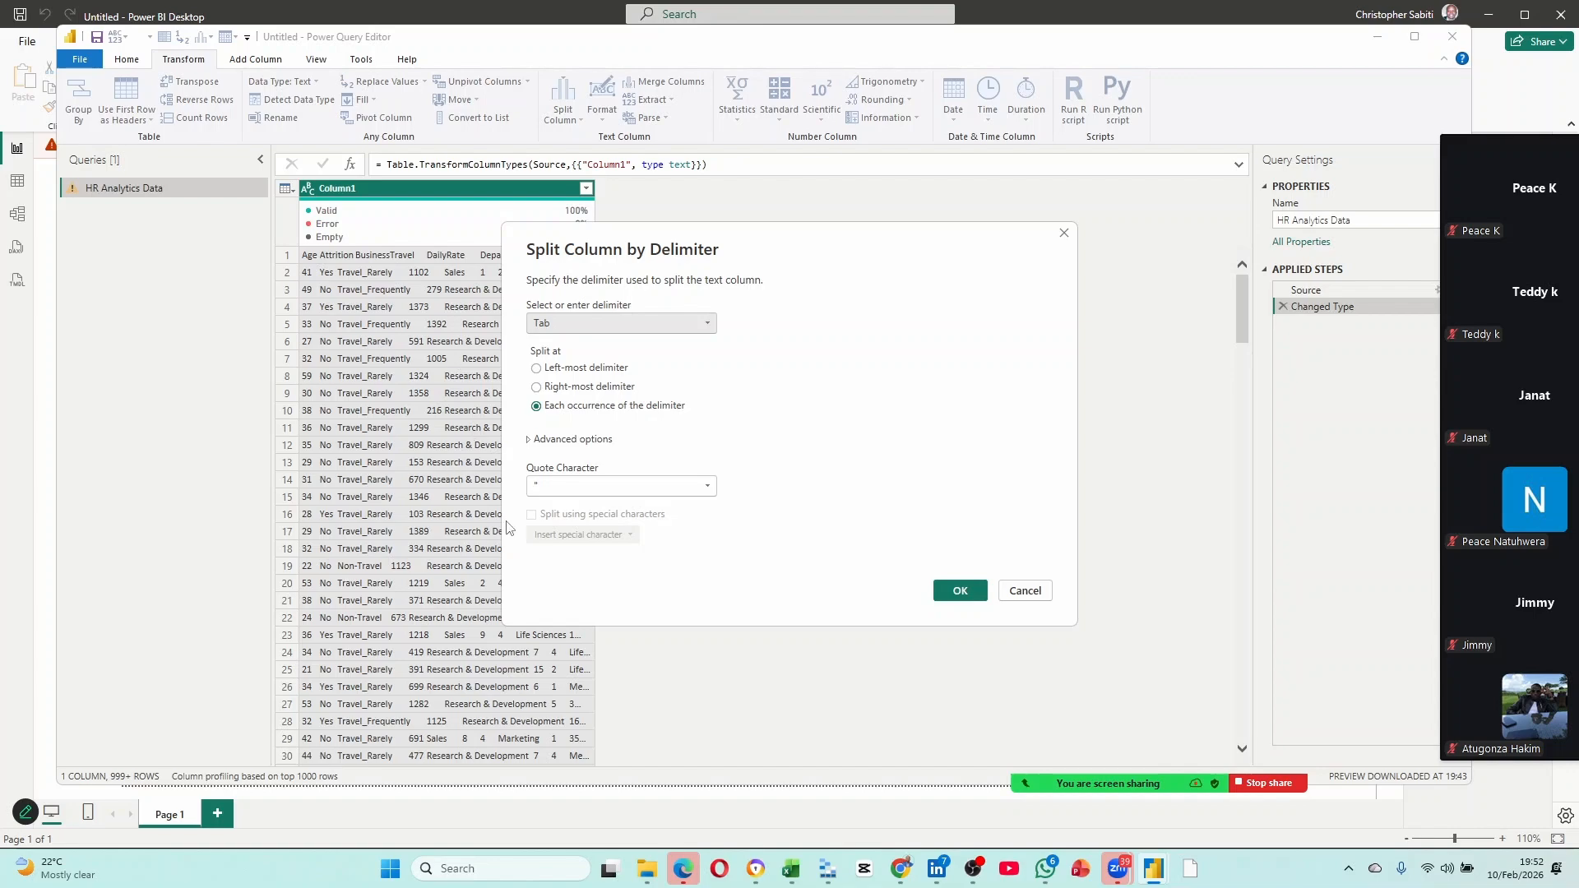
Try the left-most and right-most delimiter options, and set the split back to each occurrence of the delimiter.
click(539, 369)
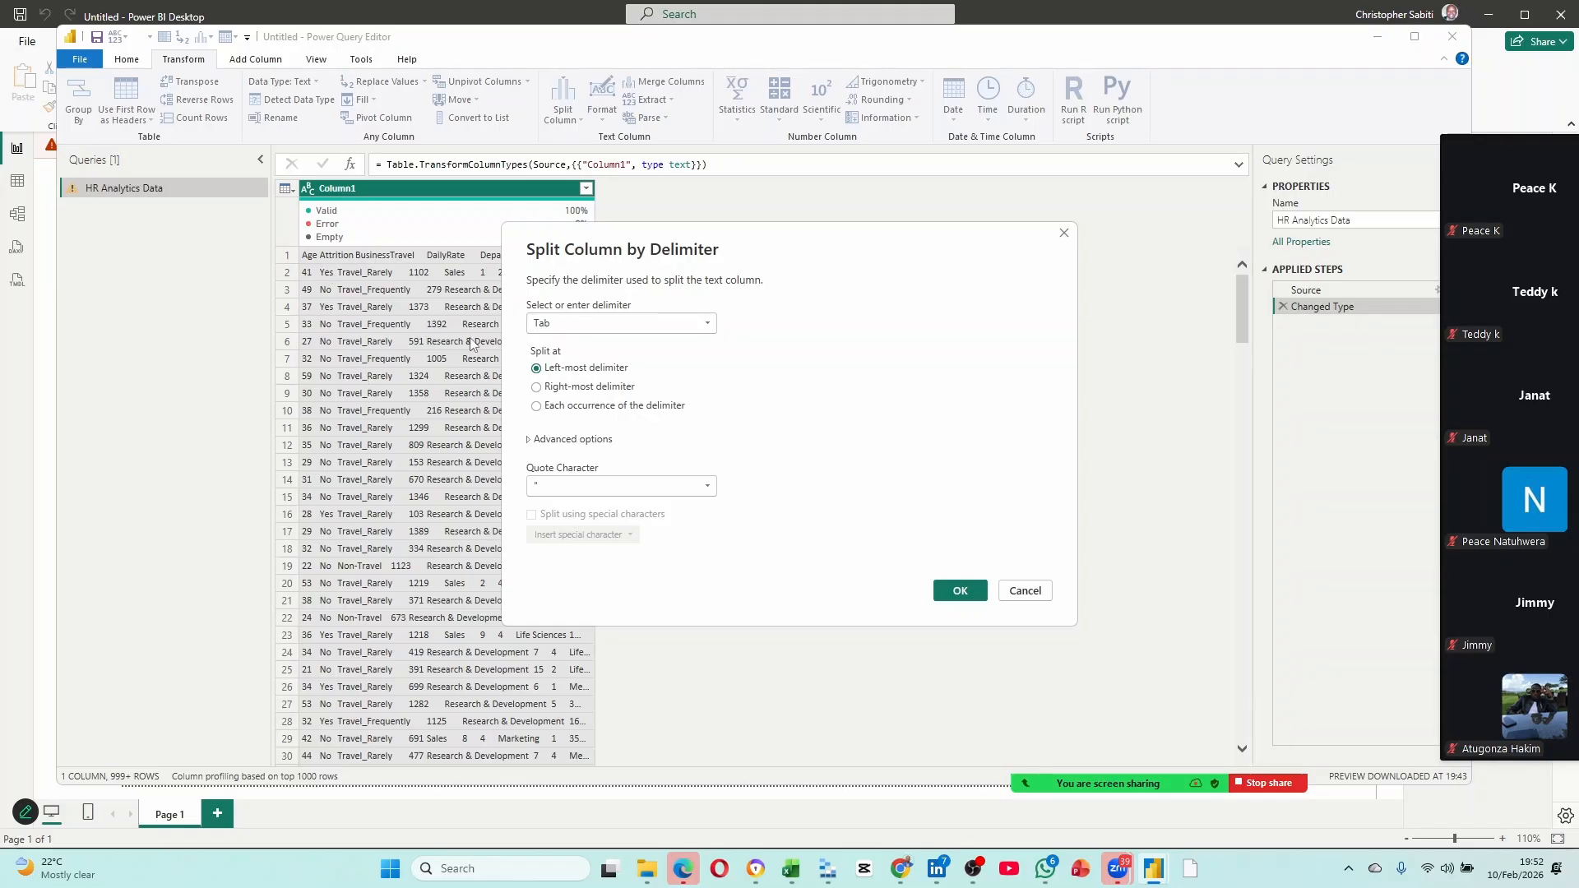
click(557, 395)
click(537, 368)
click(537, 387)
click(538, 407)
Review the advanced split options, keep splitting into 35 columns rather than rows, and apply the split to Column1.
click(530, 441)
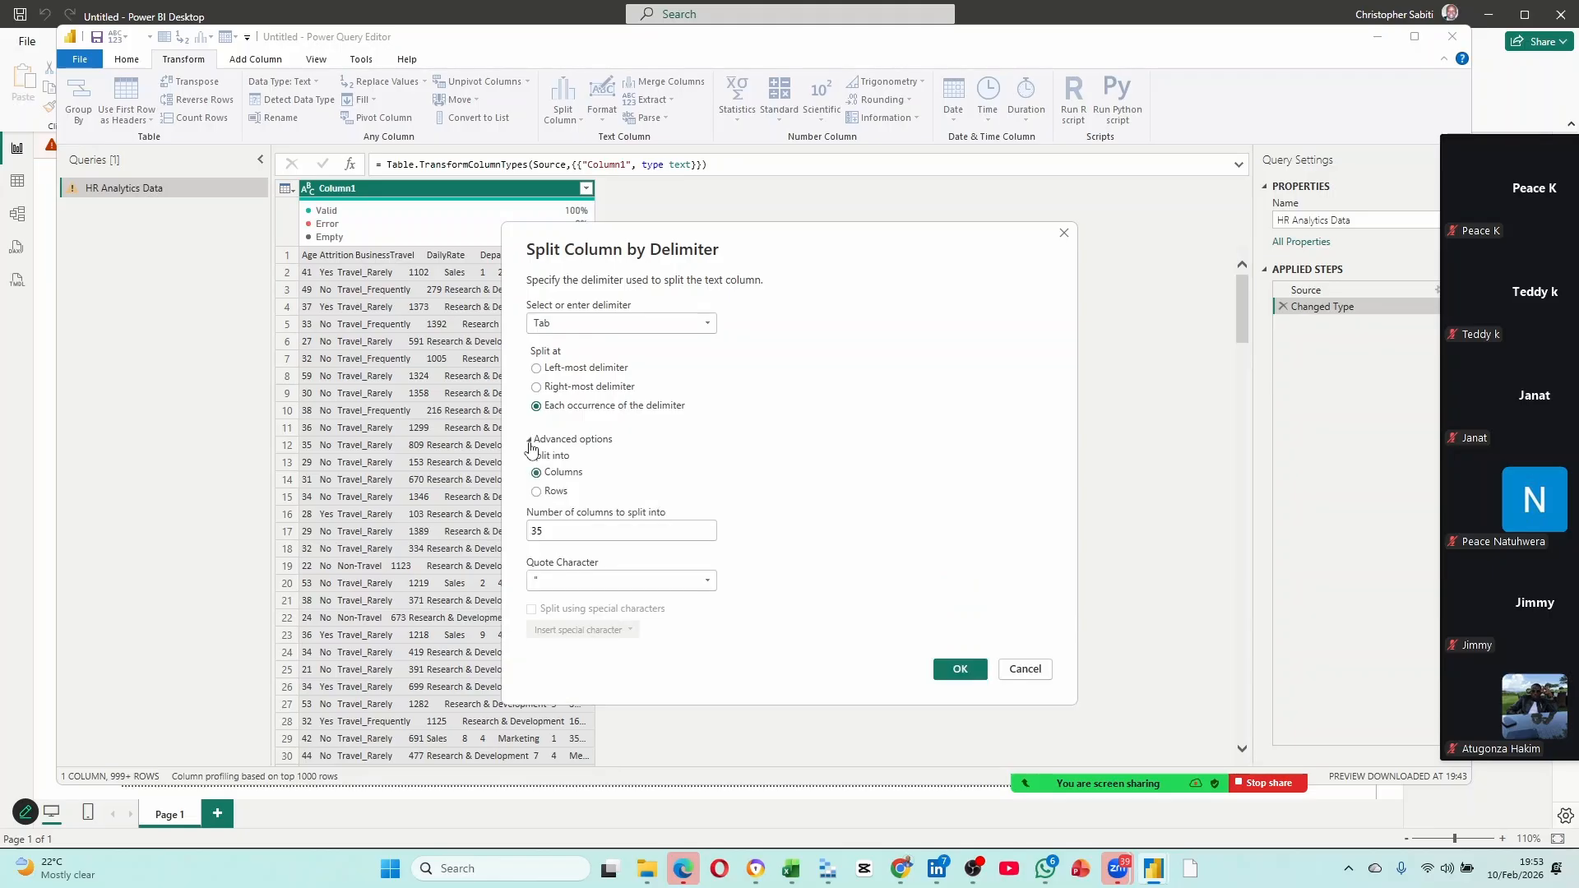
double_click(547, 531)
click(538, 493)
click(549, 474)
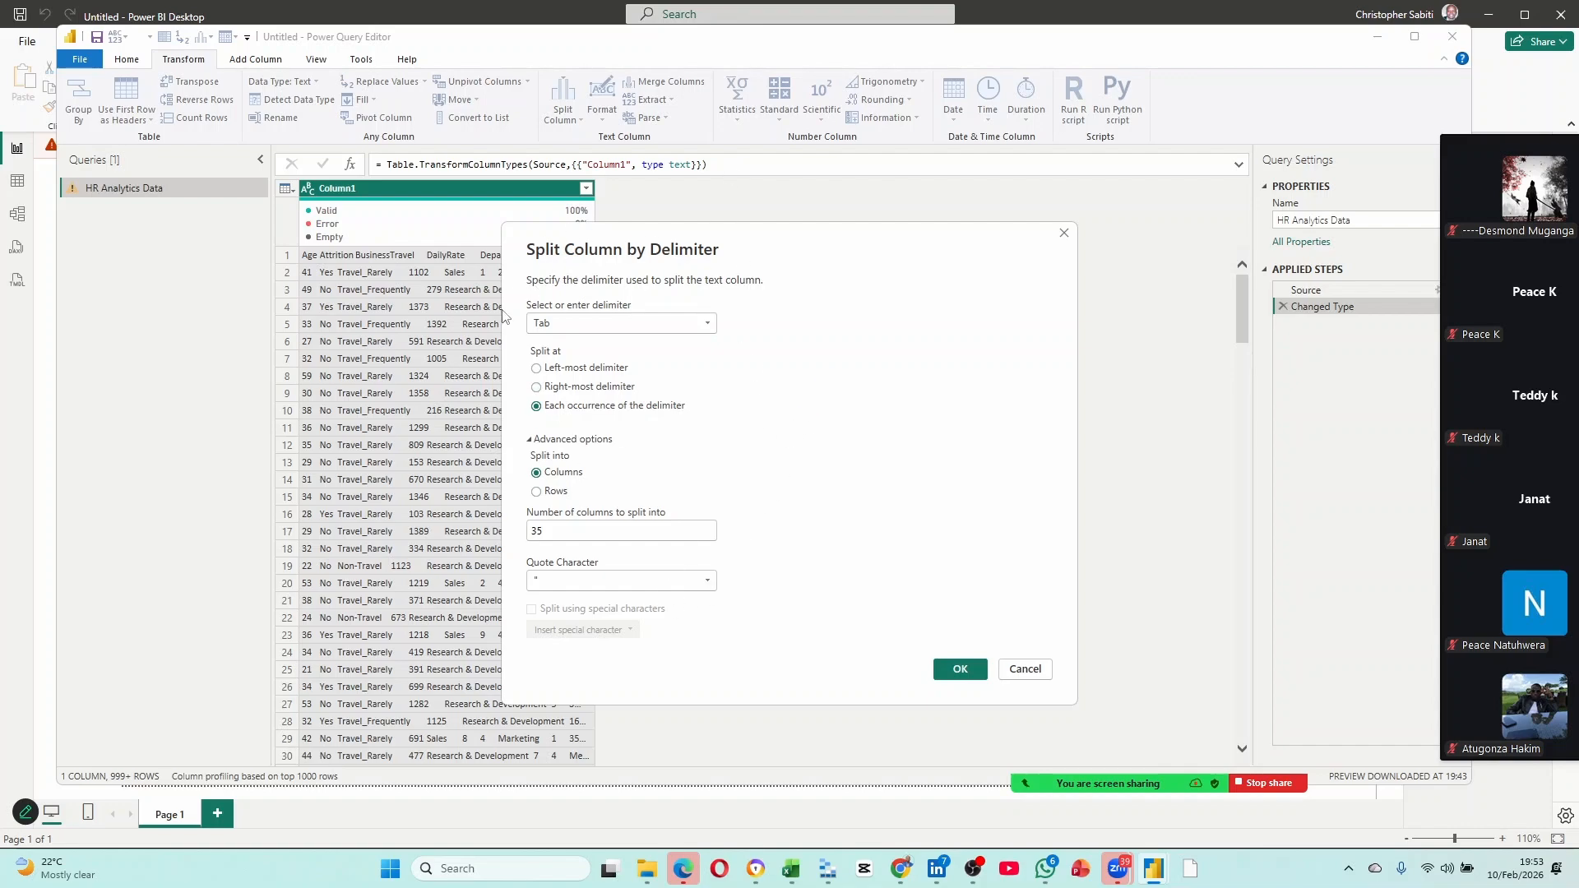
click(962, 668)
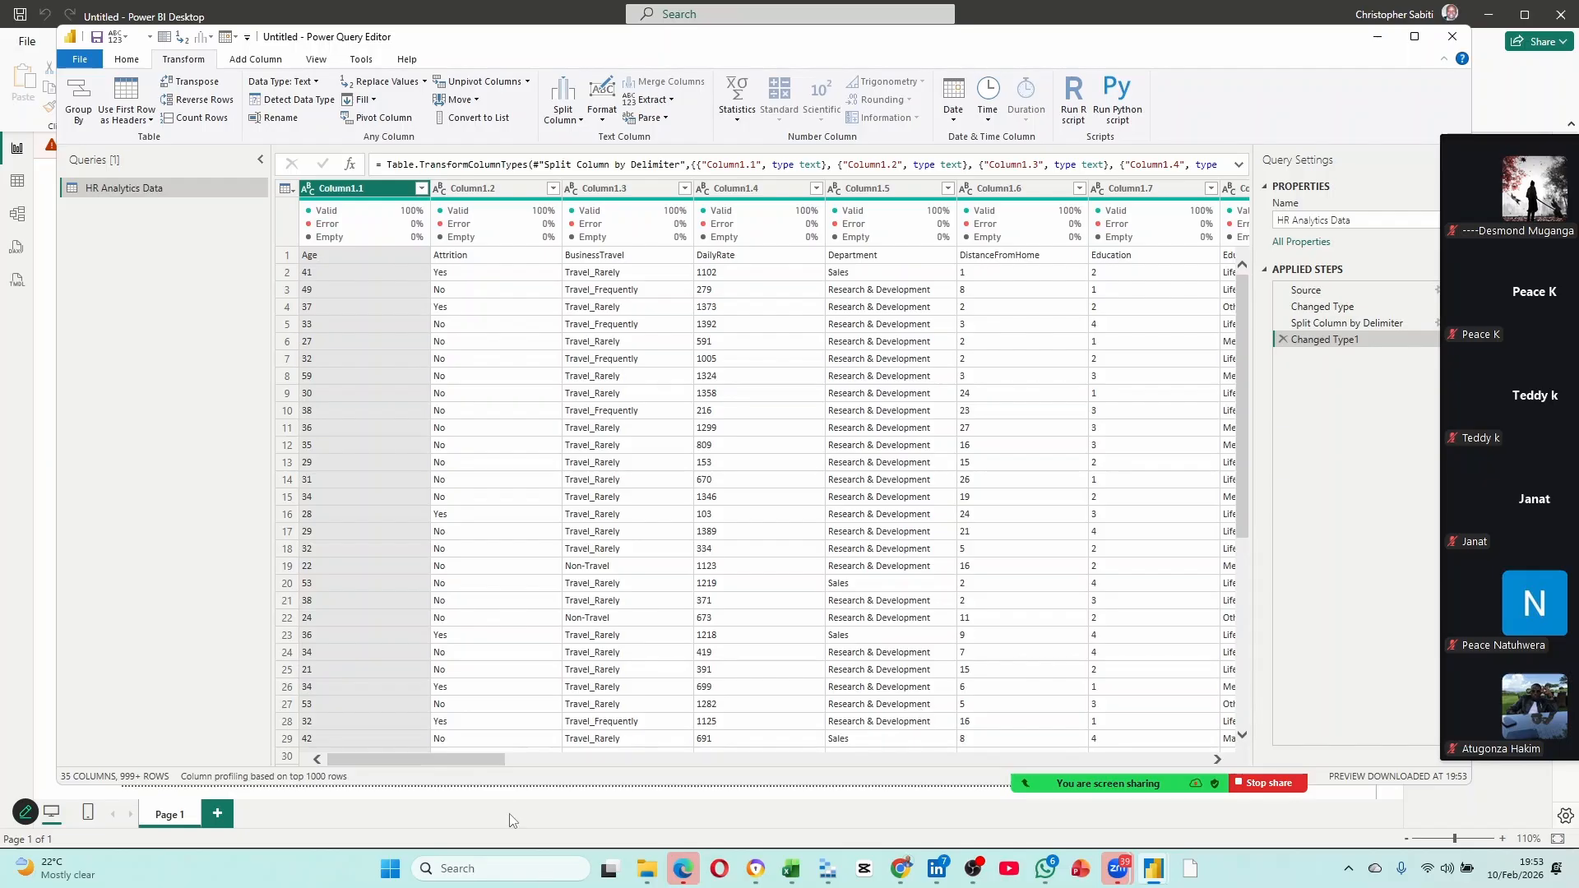
Look through all columns and rows of the split table, and view the column profile of the Attrition data.
drag(442, 758, 1240, 804)
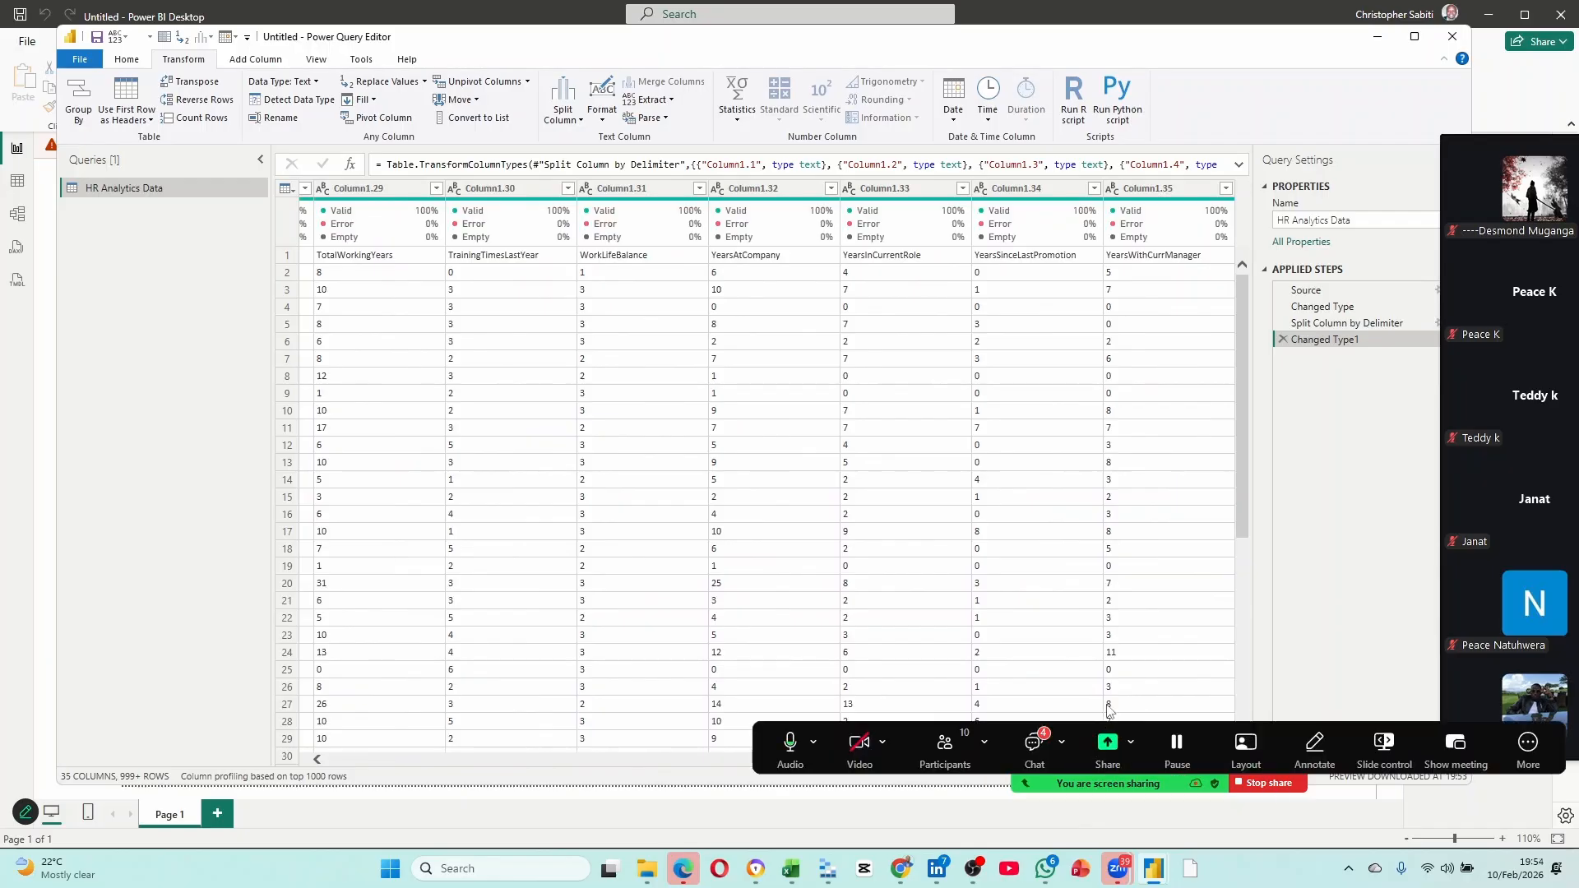
drag(1088, 755, 340, 749)
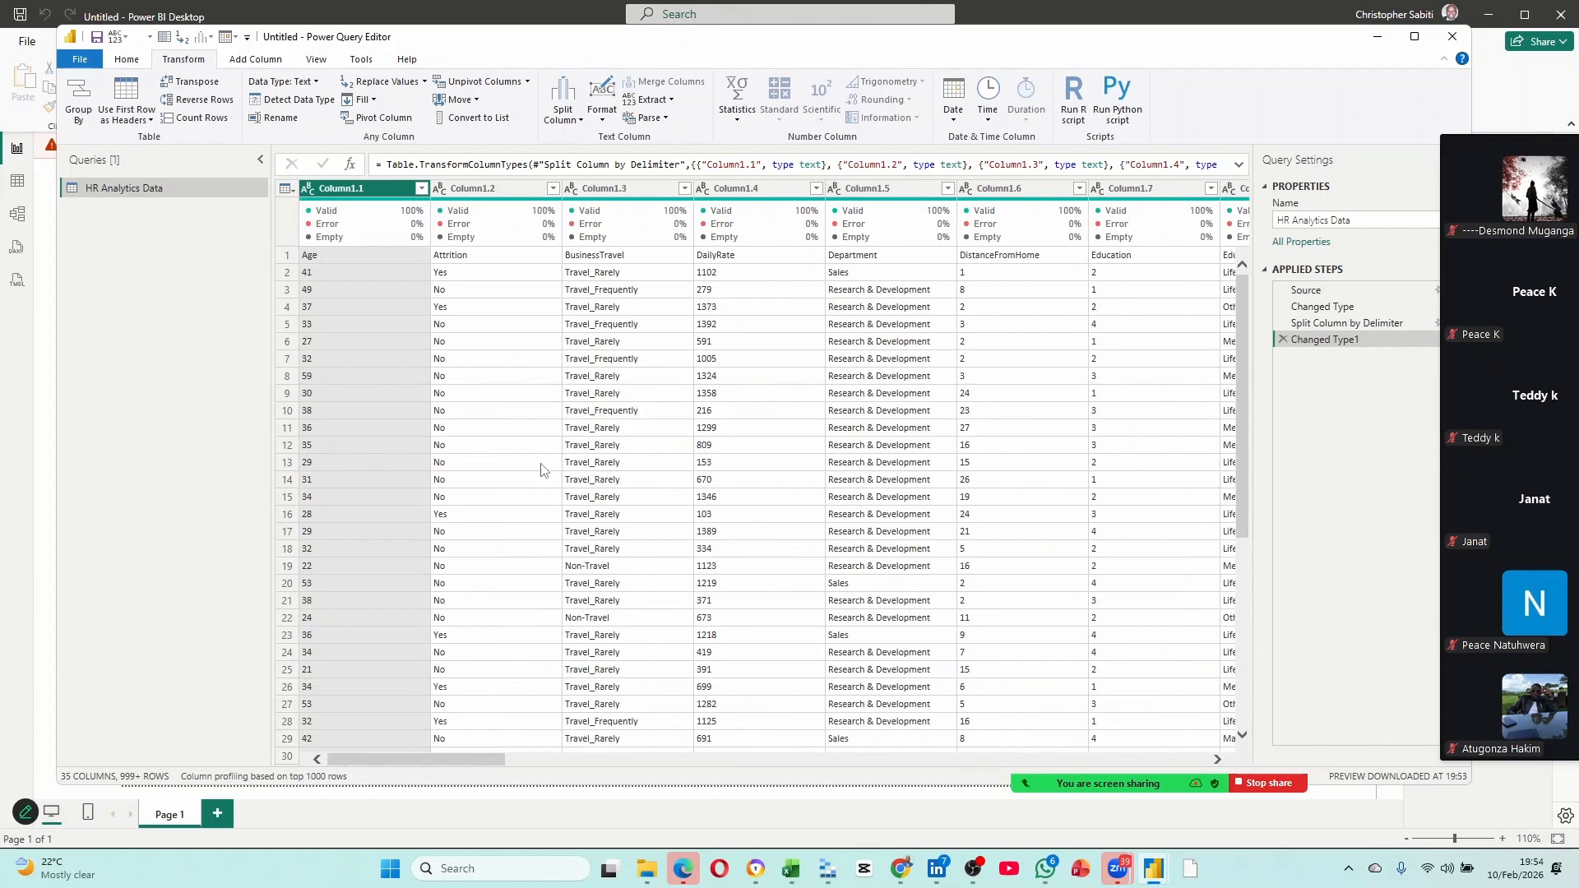
scroll(552, 456, down, 7)
scroll(552, 457, down, 10)
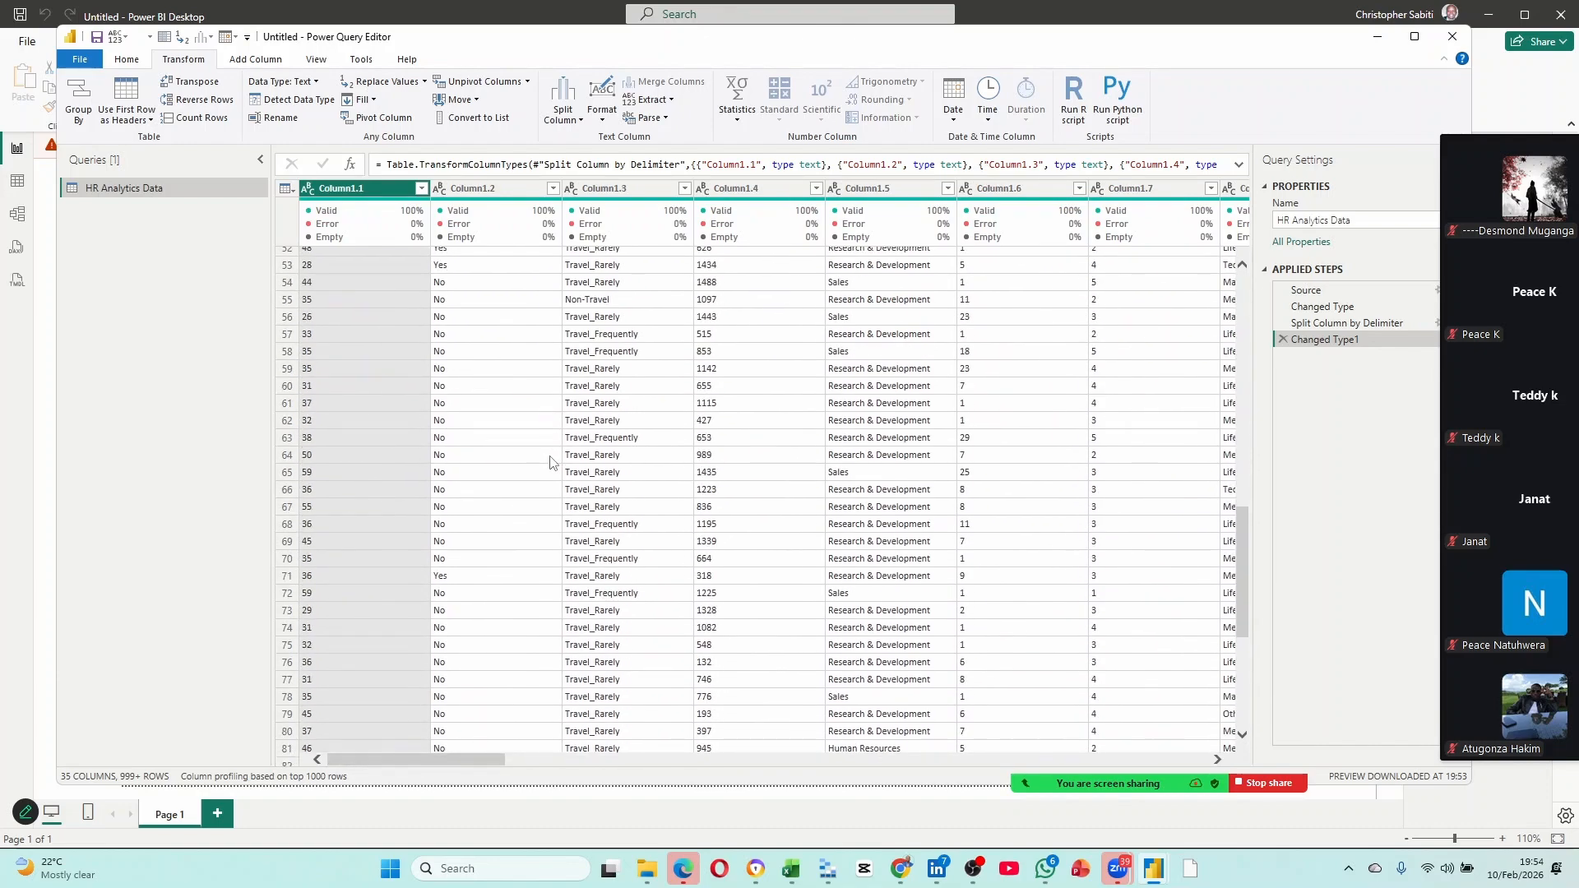
scroll(552, 465, up, 17)
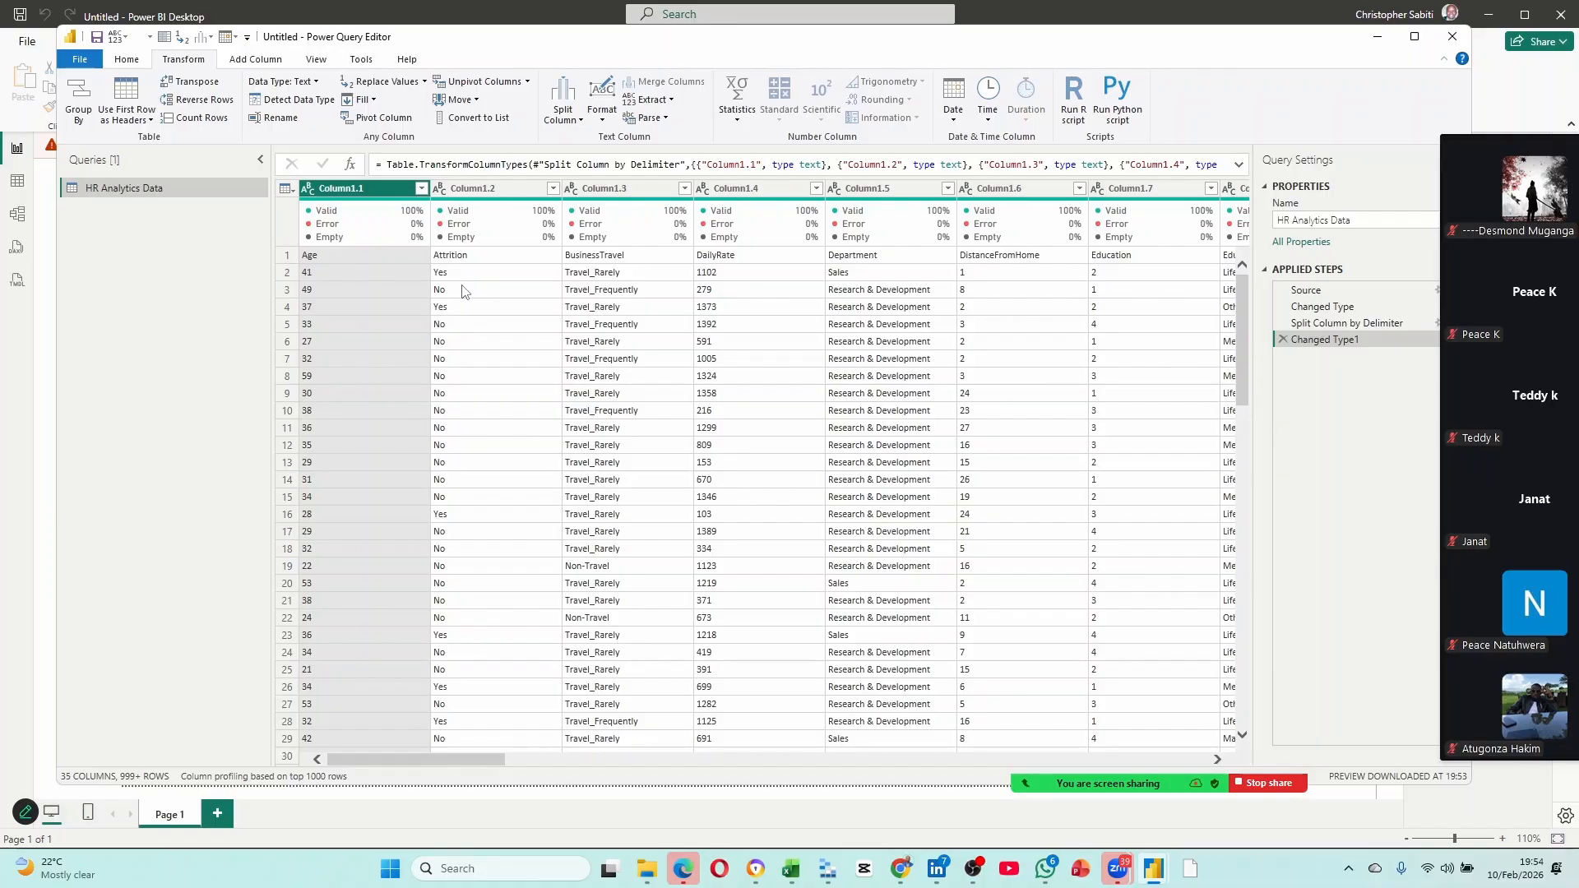
click(477, 191)
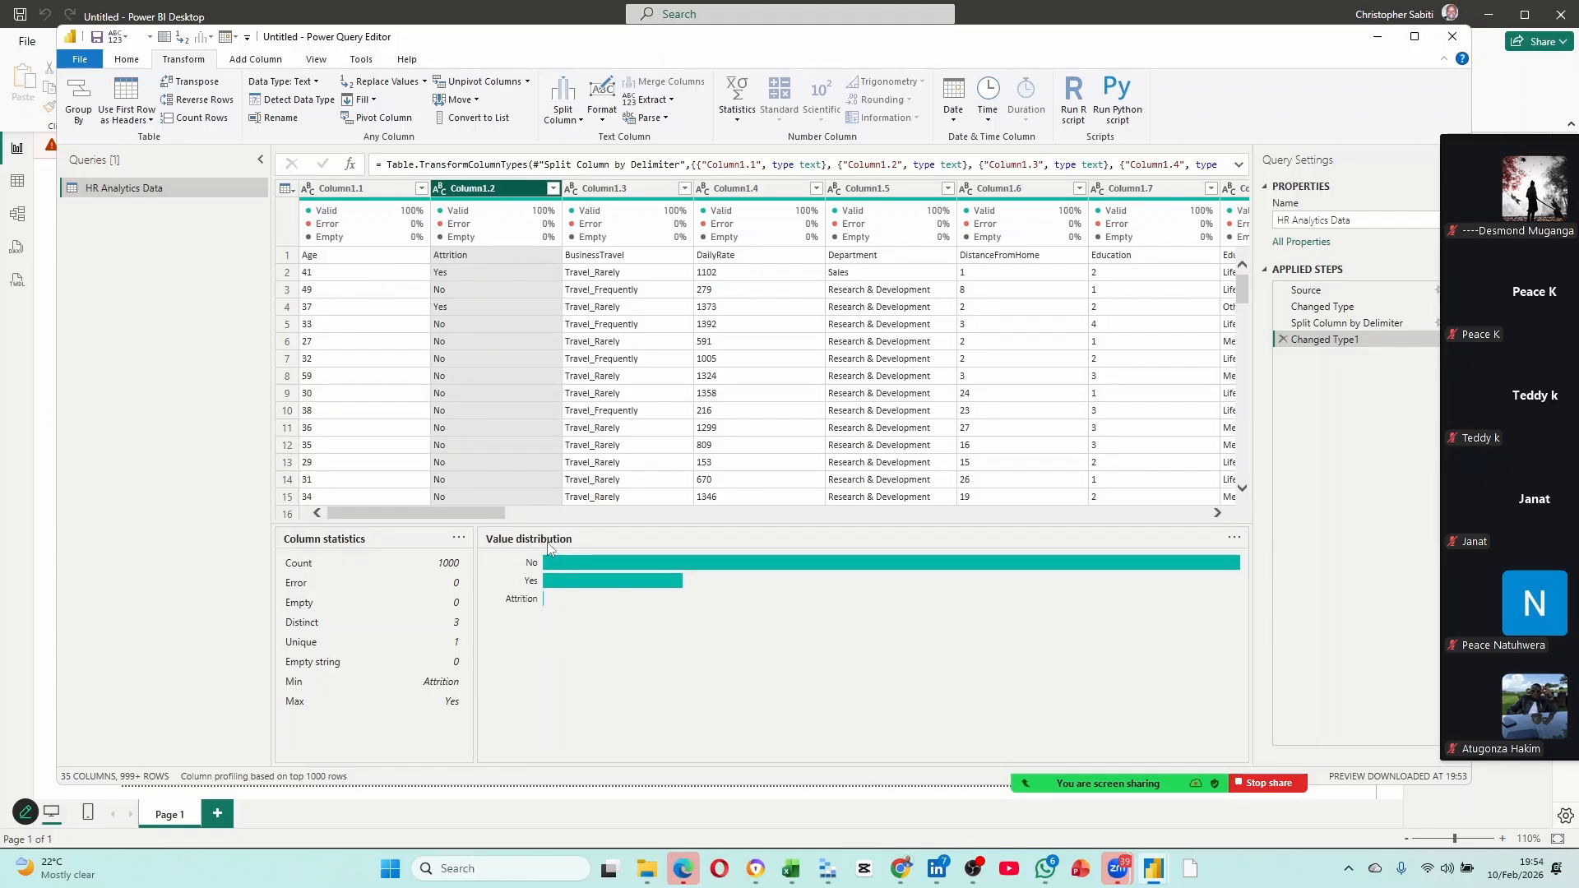
click(601, 427)
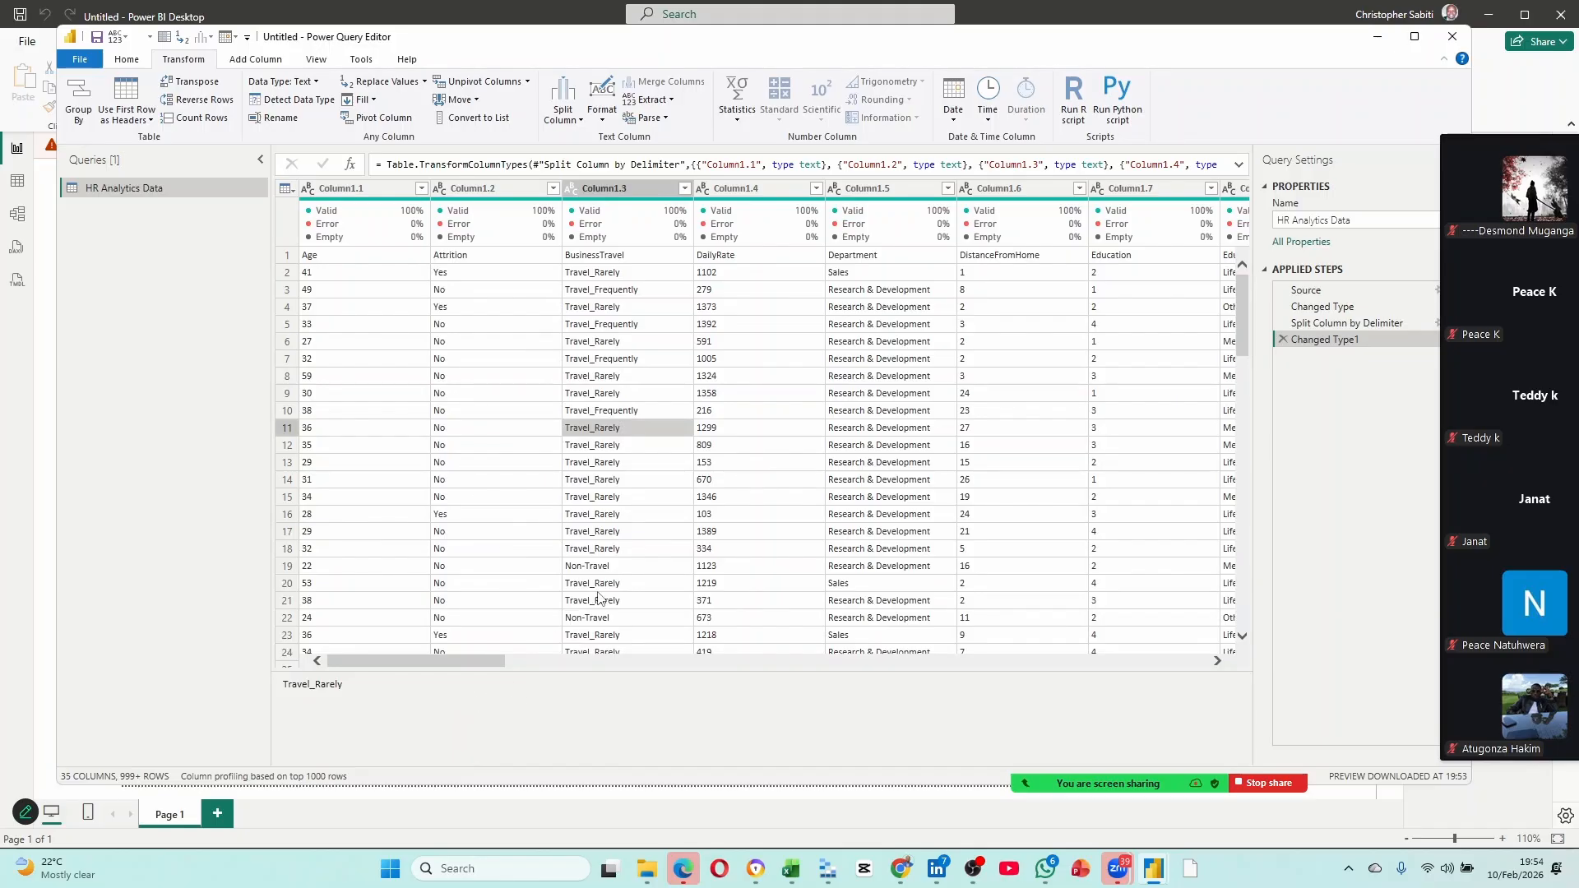
Turn Column quality and Column profile off and back on to compare the data preview for Column1.2.
click(327, 61)
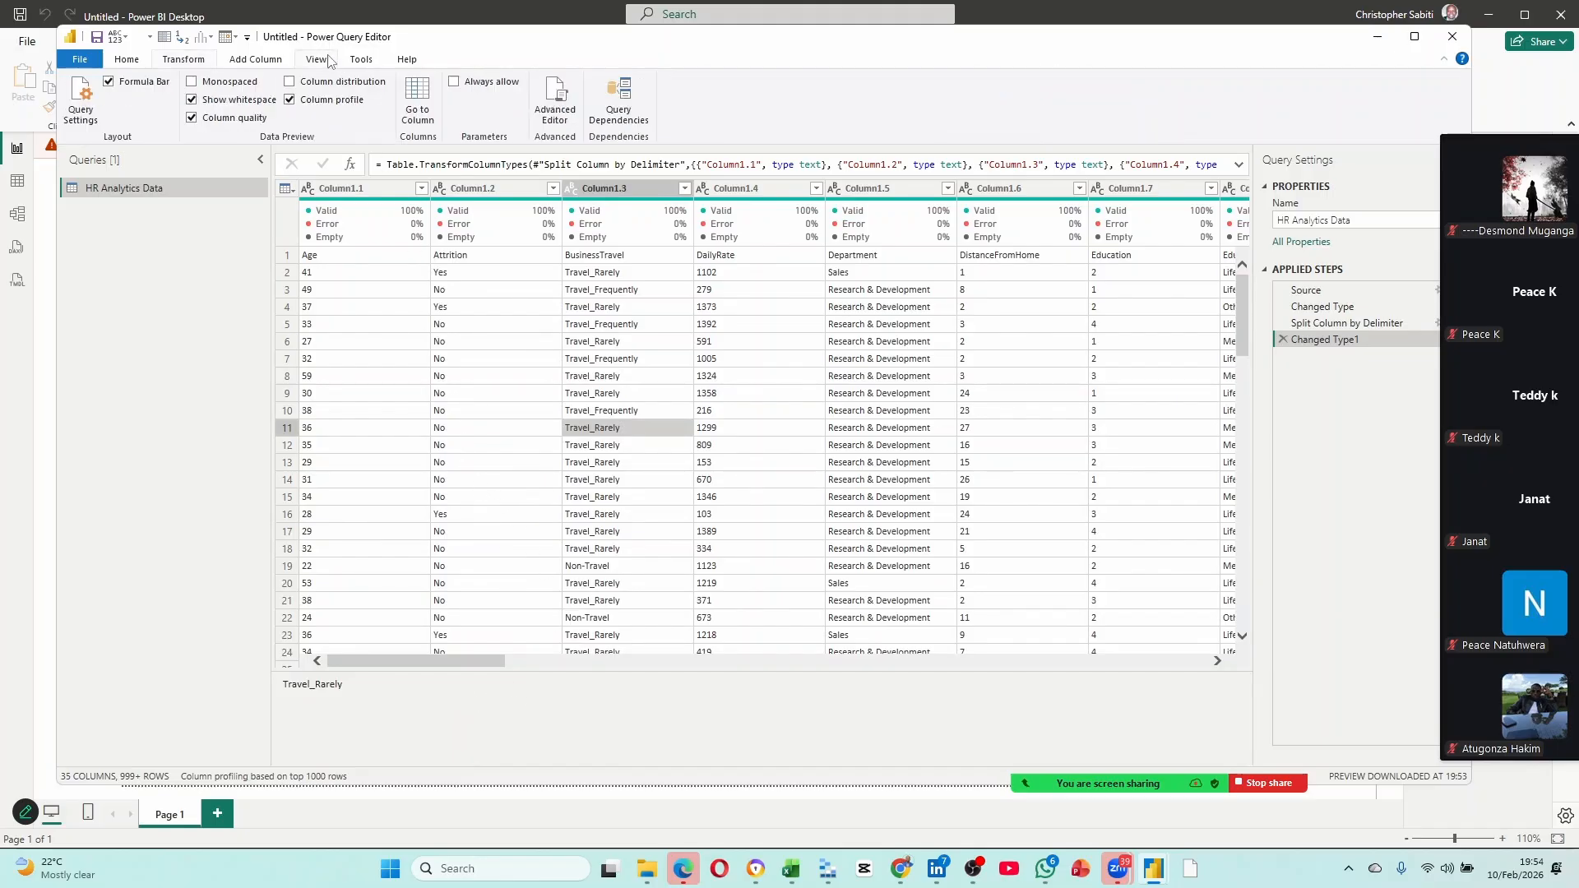
click(239, 121)
click(289, 100)
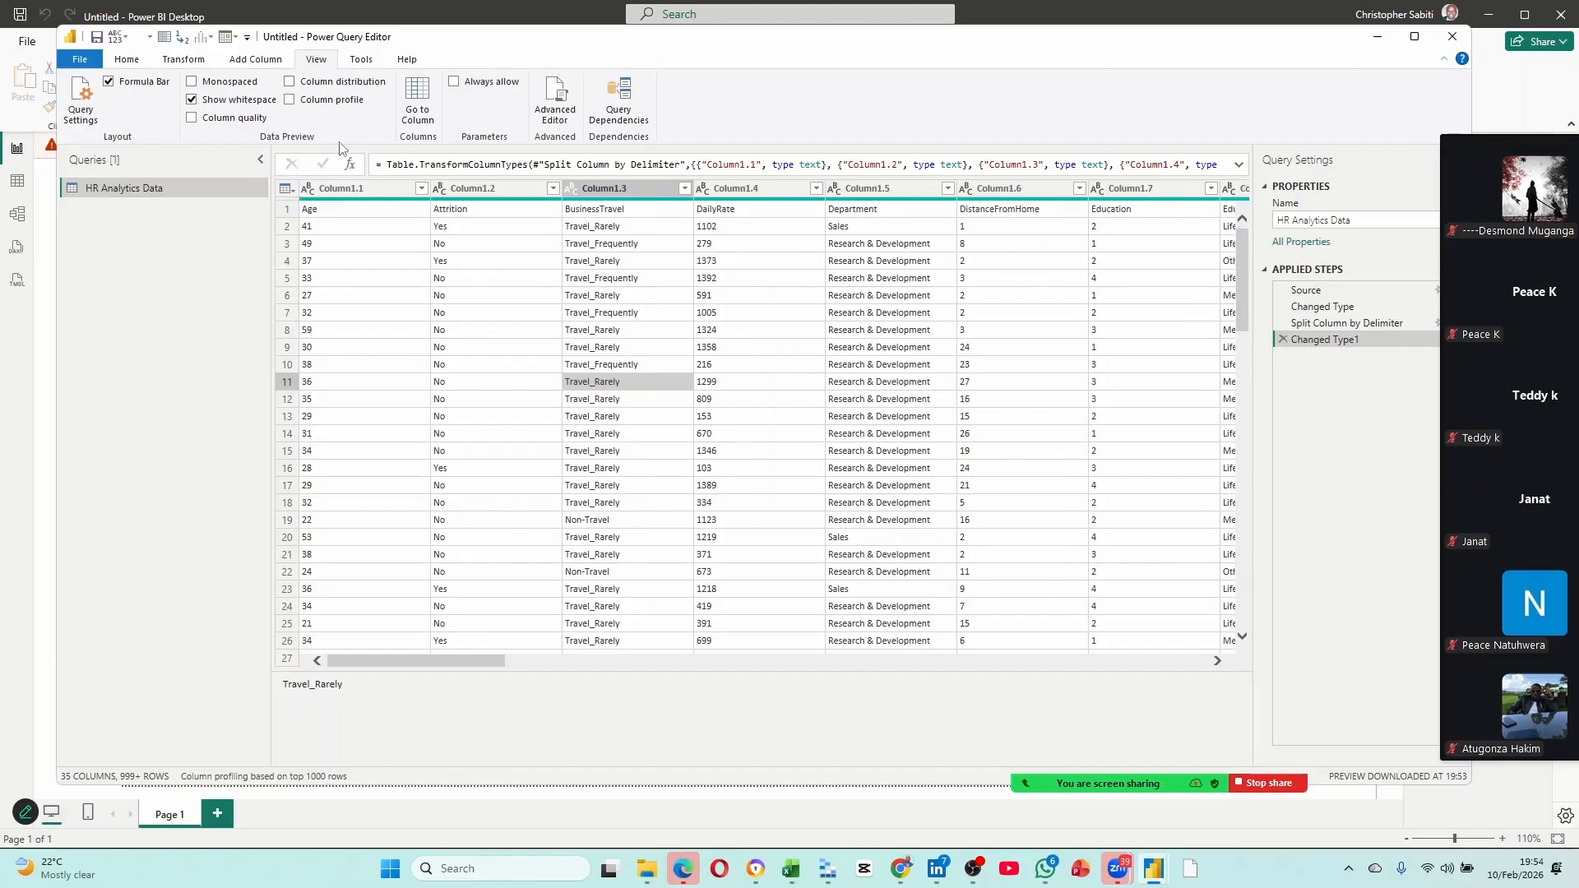
click(481, 189)
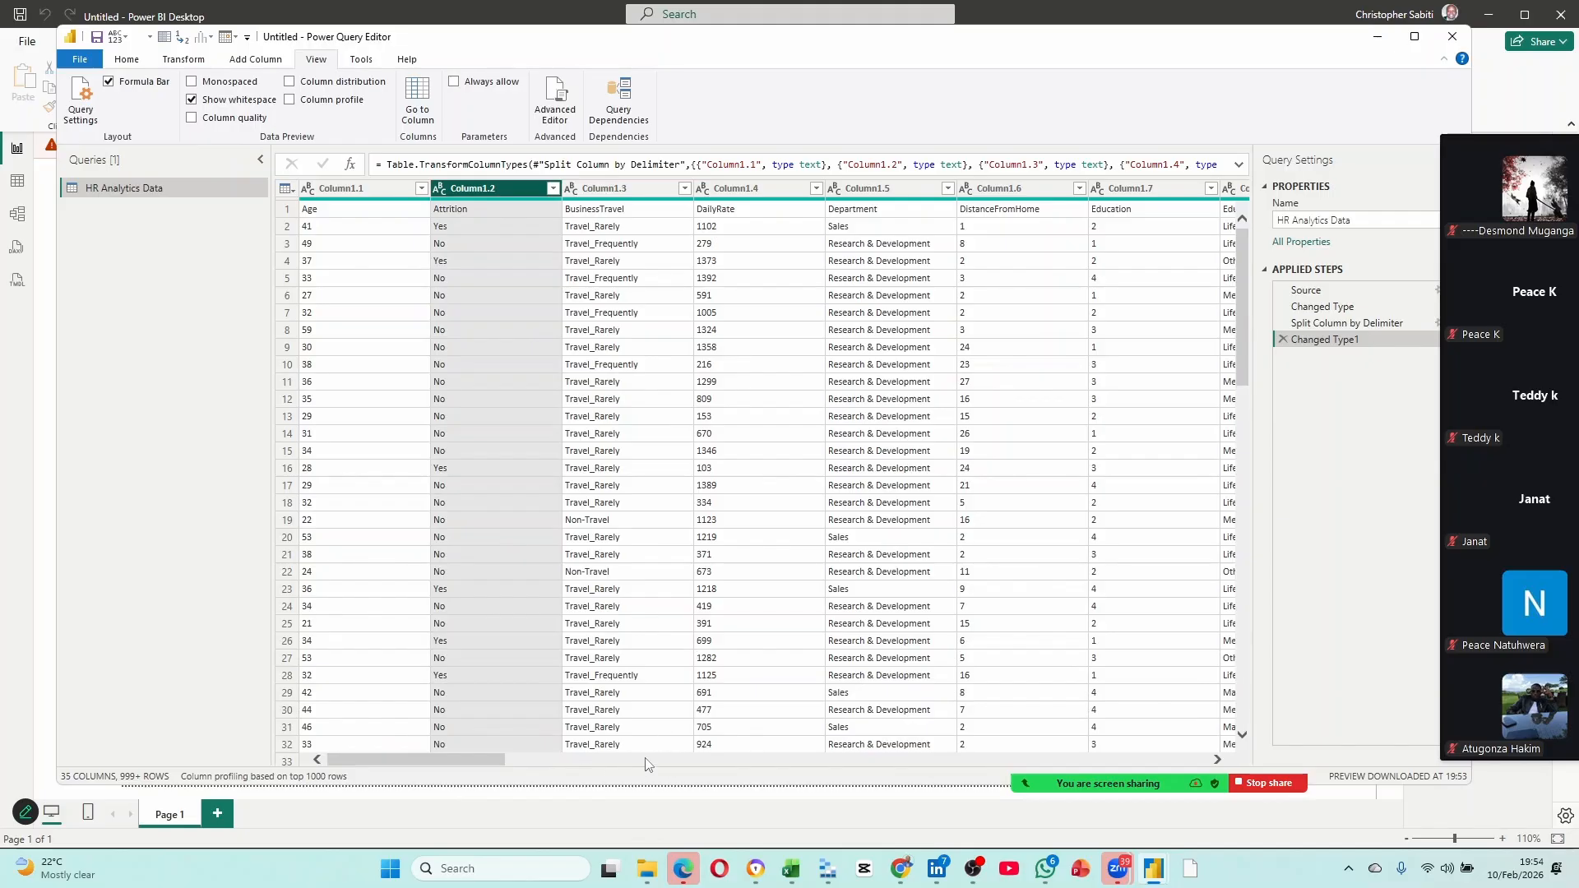
click(192, 117)
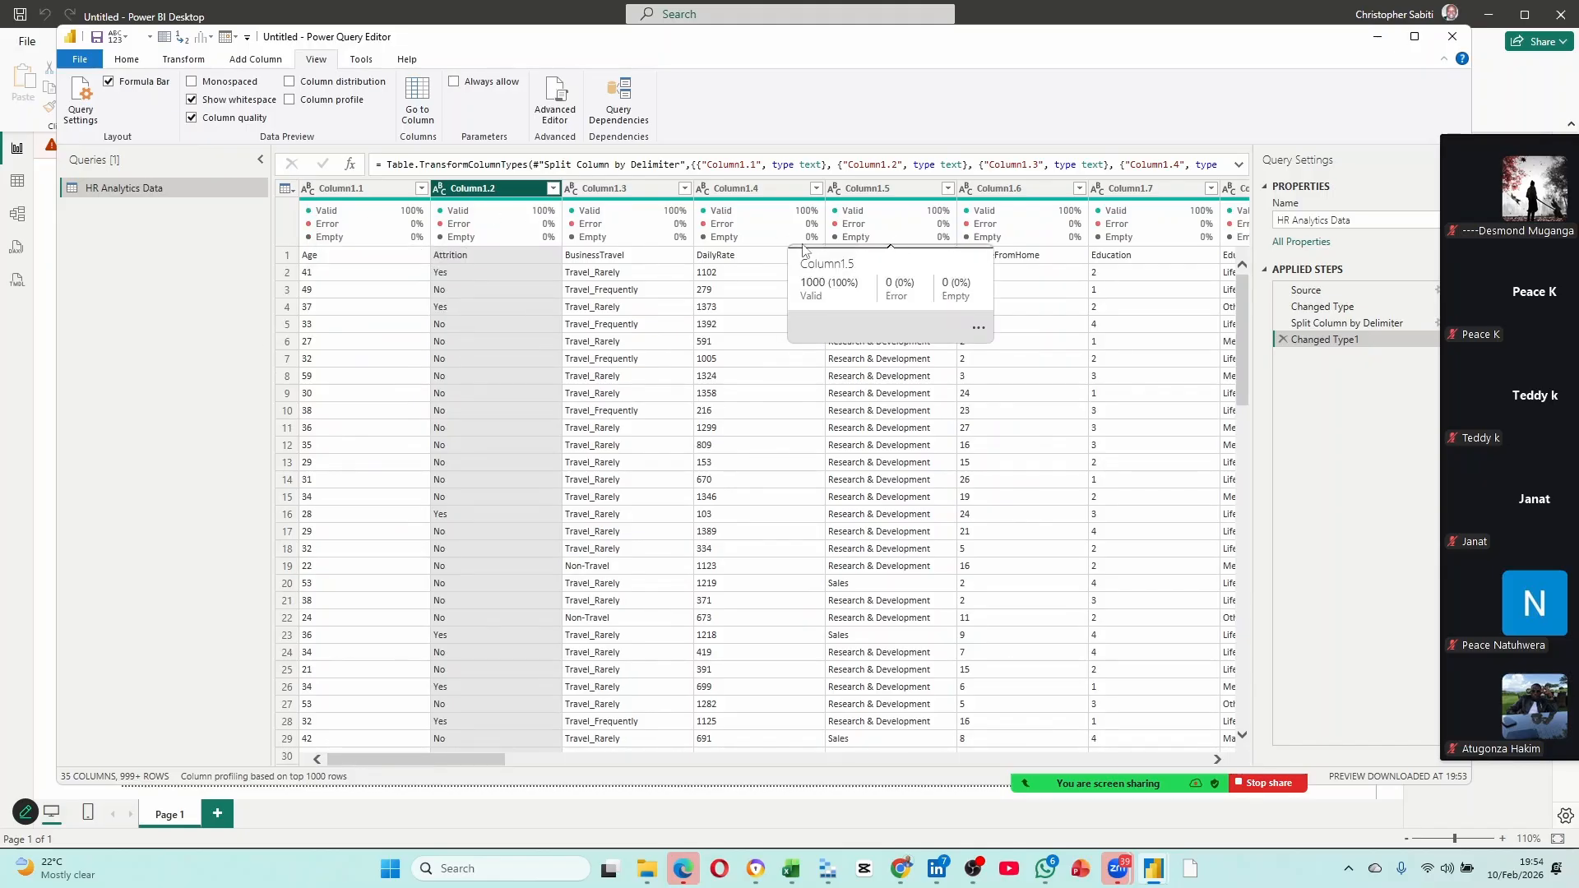
mouse_move(502, 224)
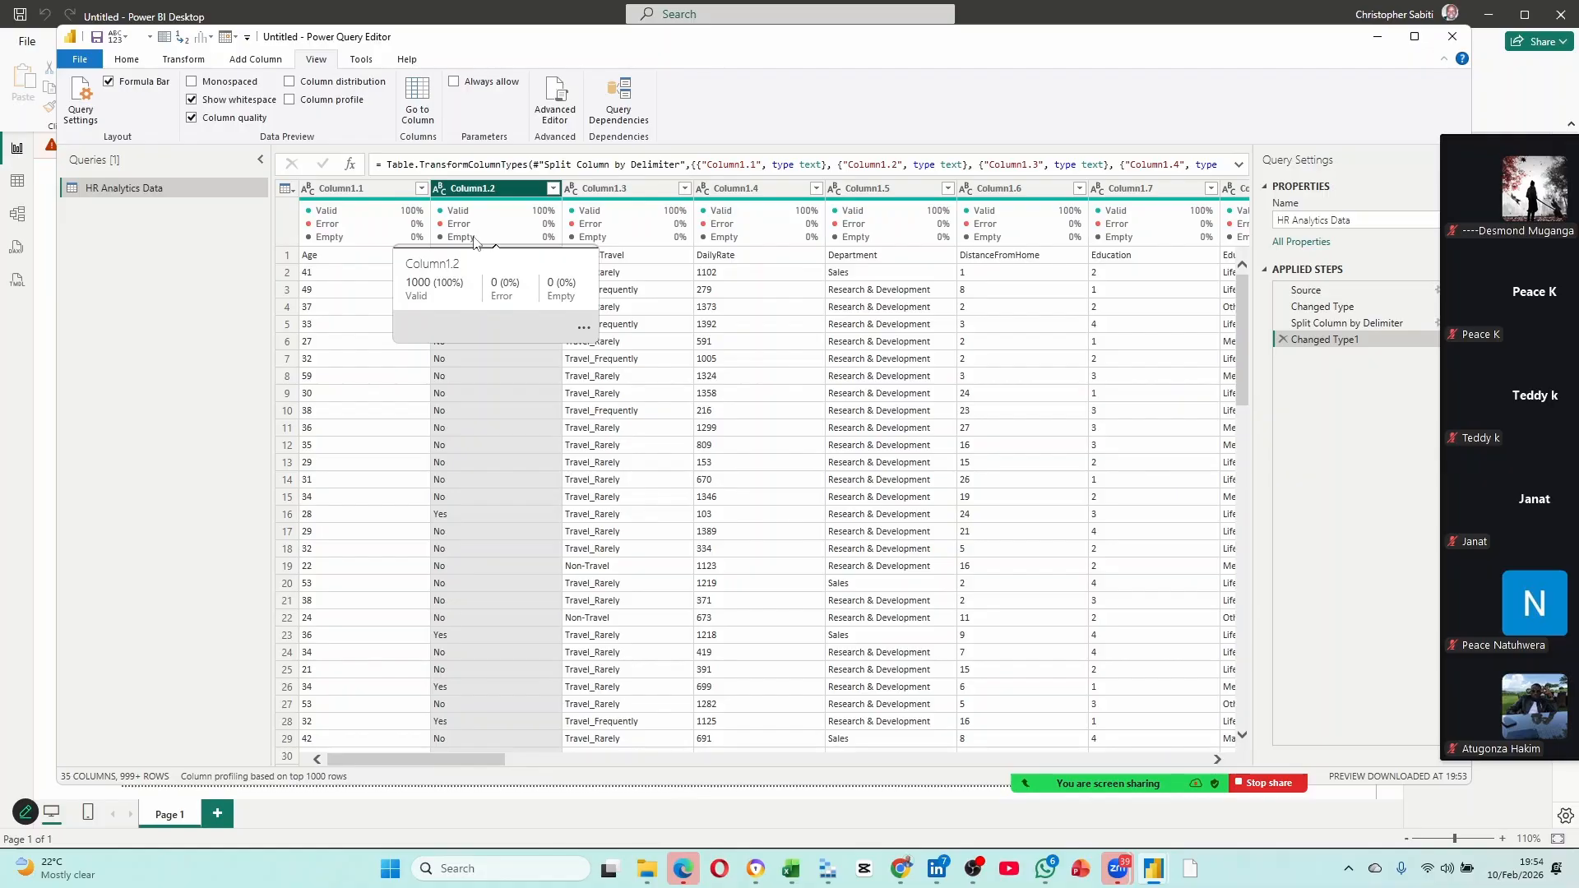
click(289, 99)
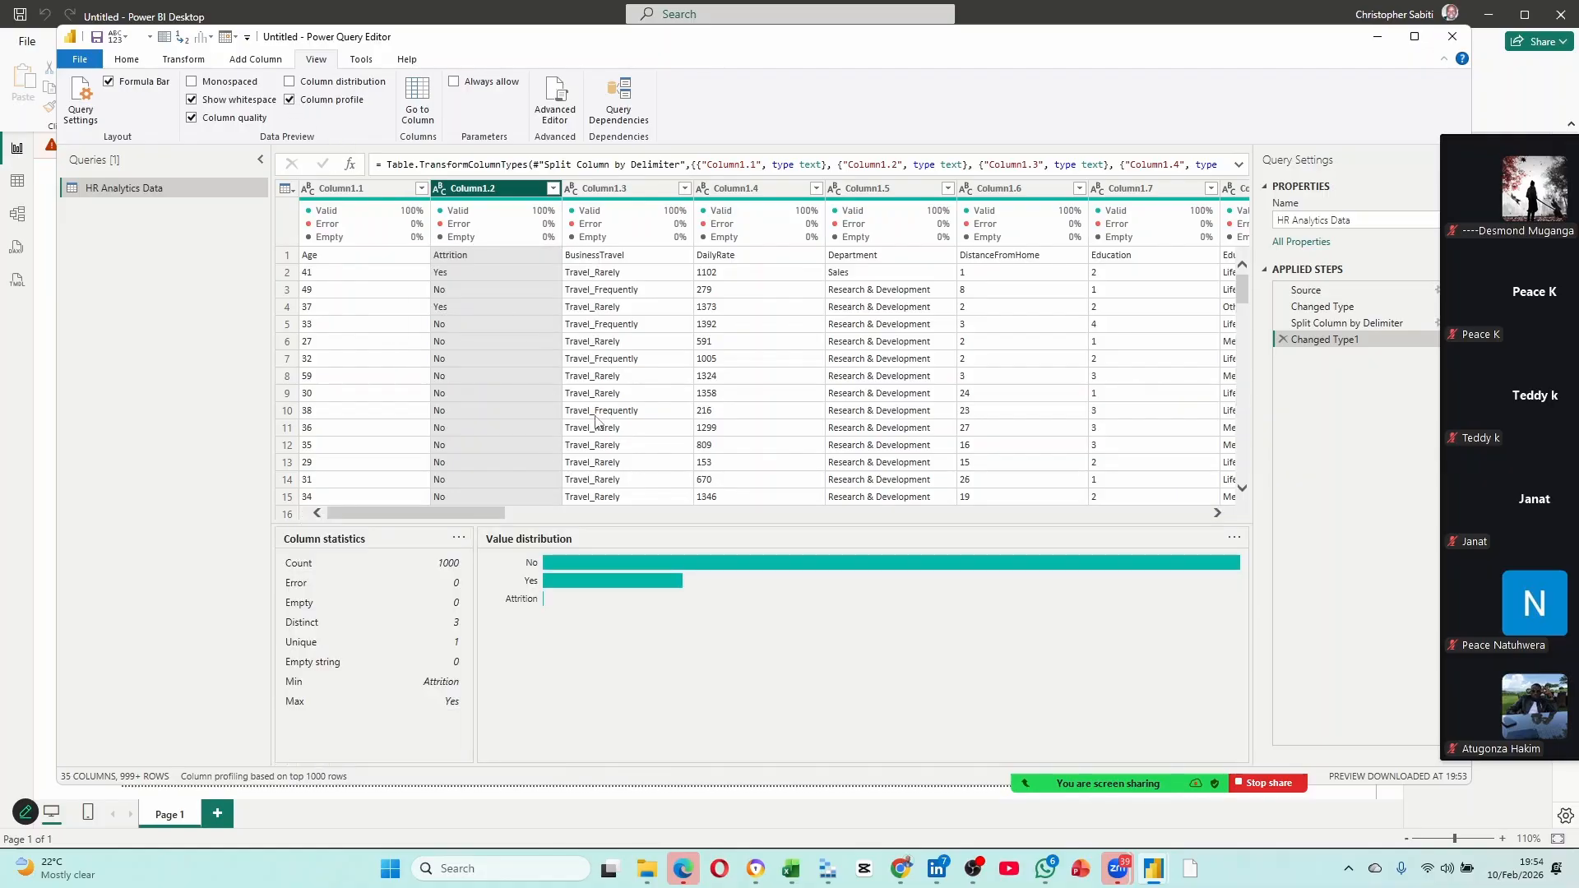
Examine the column statistics, value distribution and column quality of Column1.3.
click(606, 191)
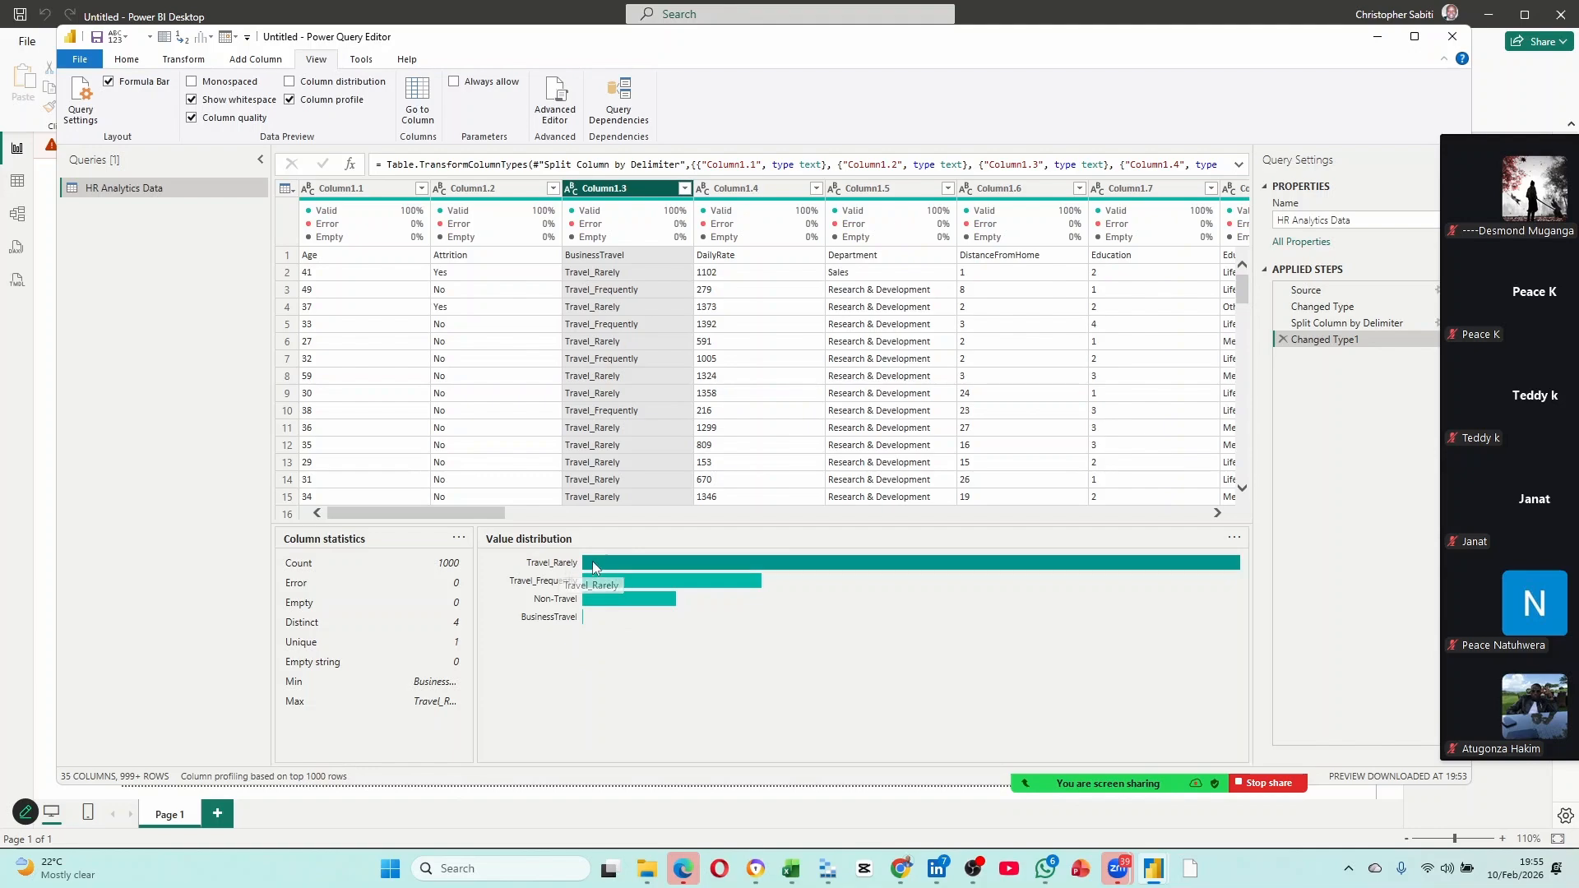
mouse_move(598, 565)
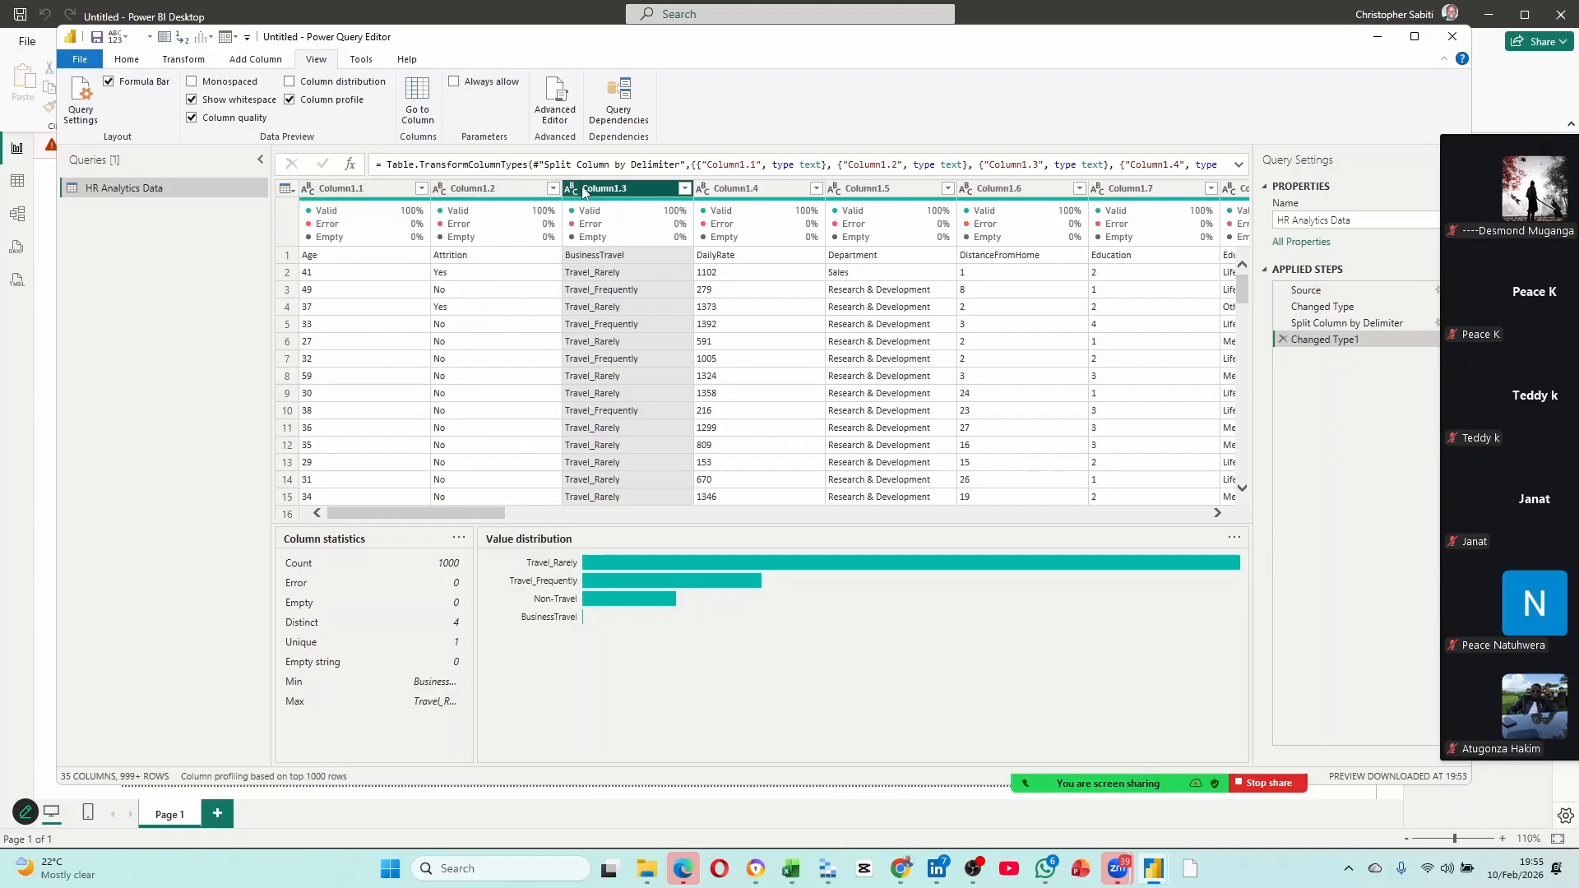
mouse_move(602, 208)
mouse_move(658, 210)
Rename Column1.3, which holds the BusinessTravel data, as "Rename".
double_click(625, 189)
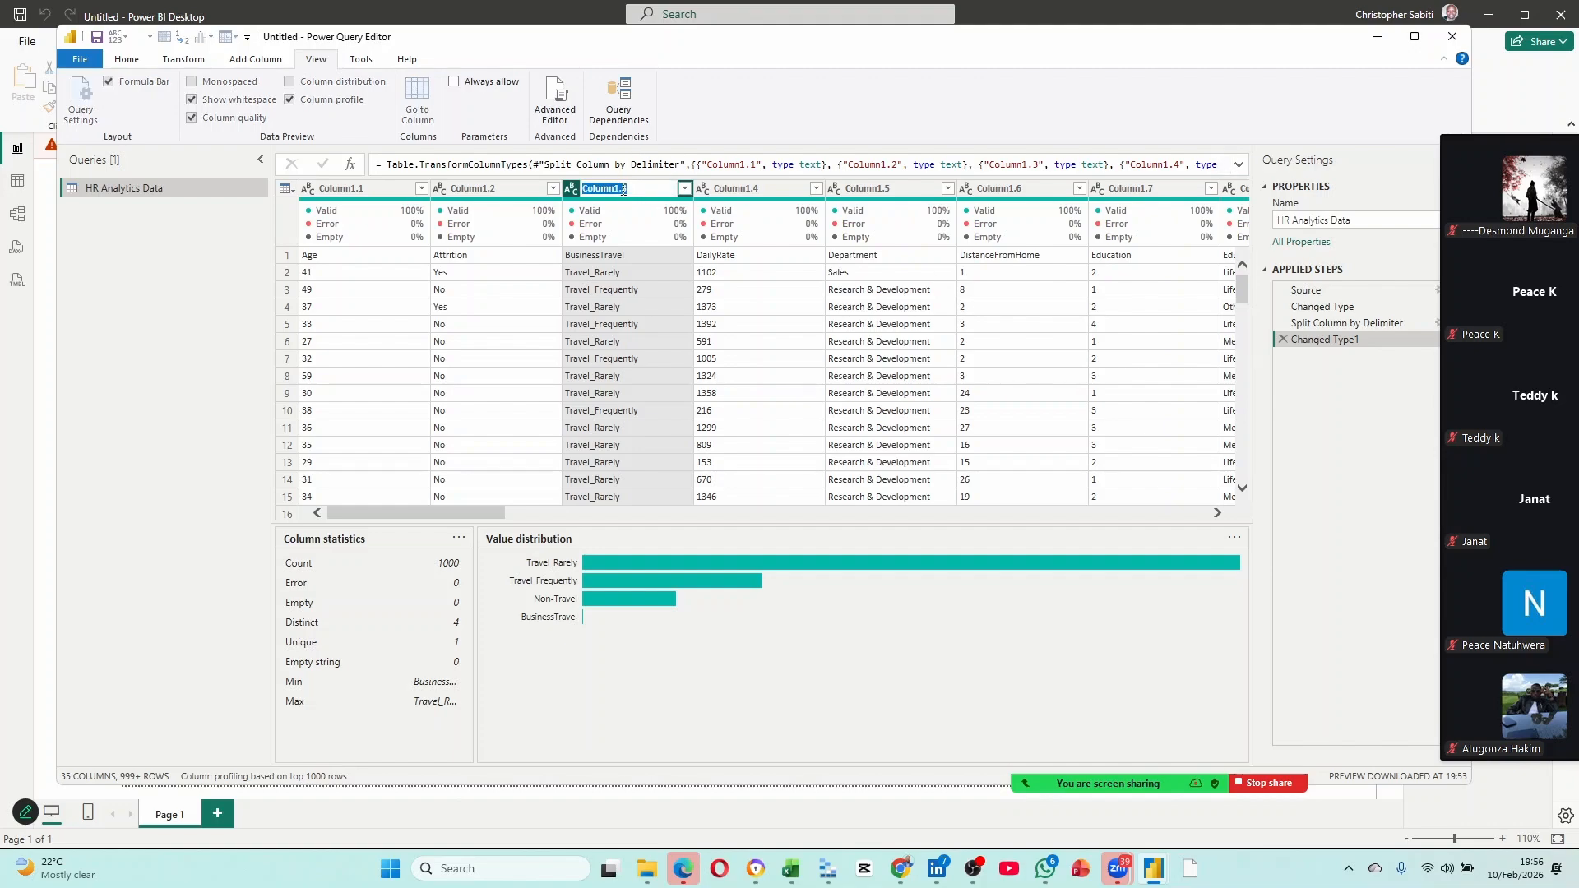
text(Rename)
key(Return)
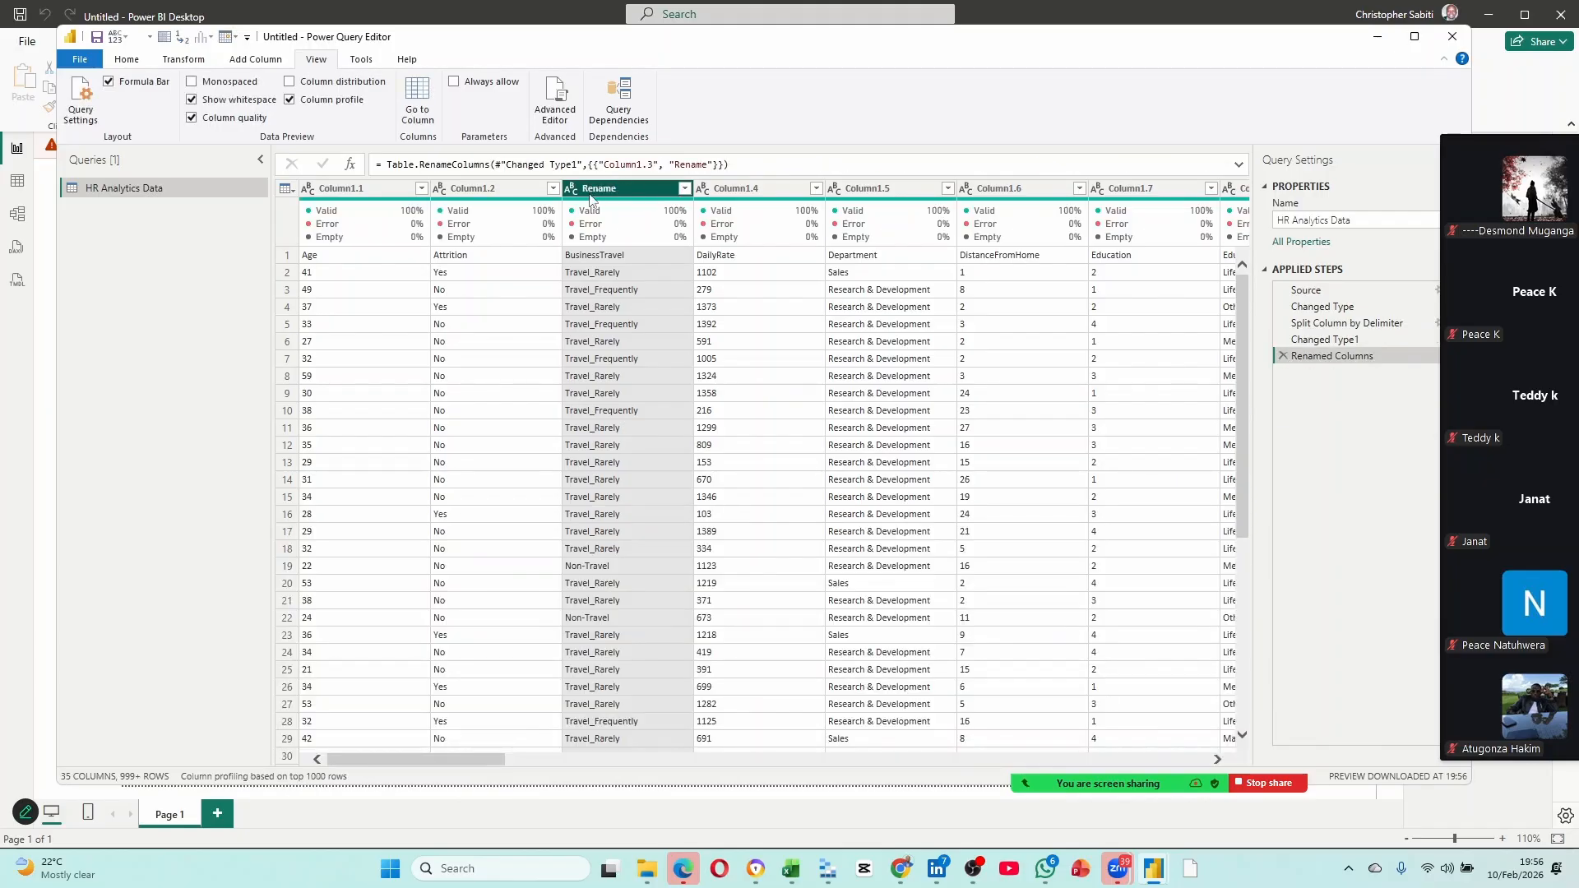
Open the query's M code in the Advanced Editor and examine how the Renamed Columns step refers to Changed Type1 and Column1.3.
mouse_move(599, 207)
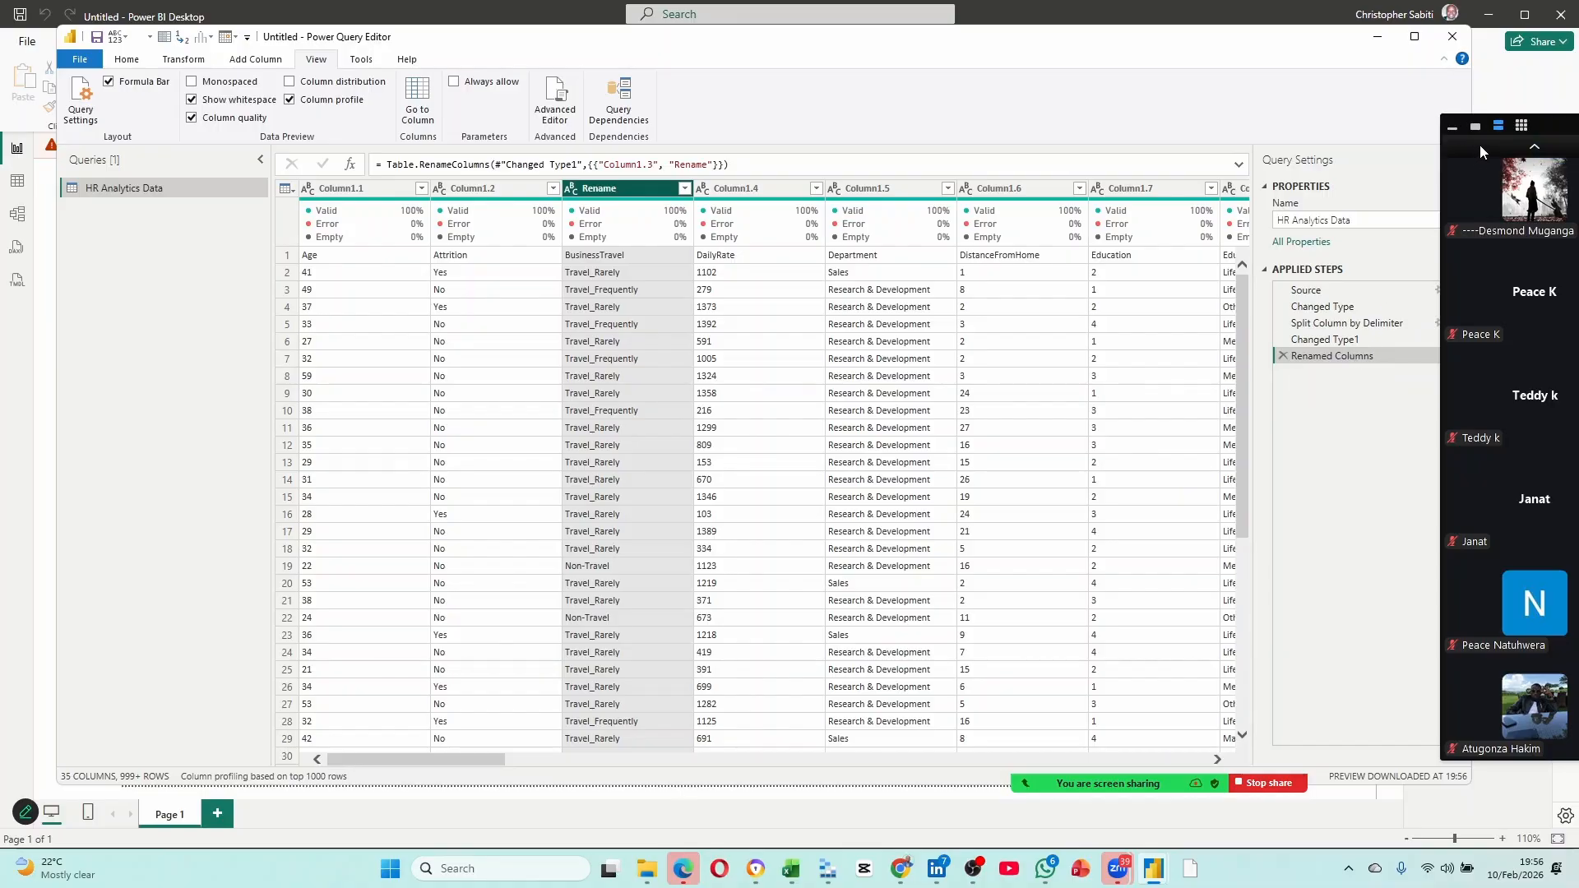
drag(1554, 125, 1578, 196)
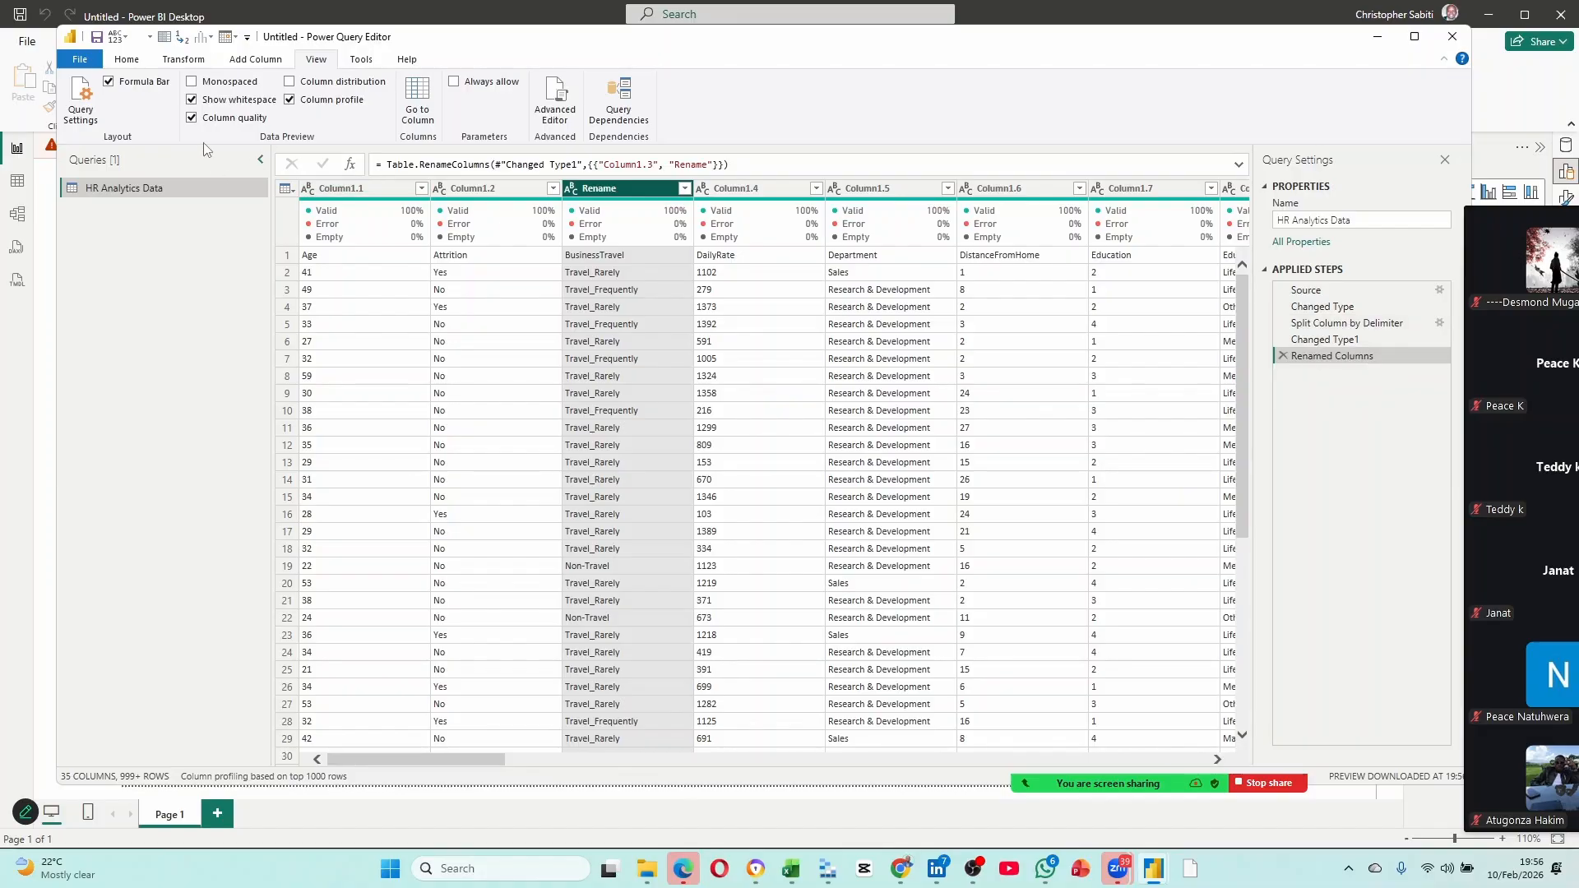
click(132, 64)
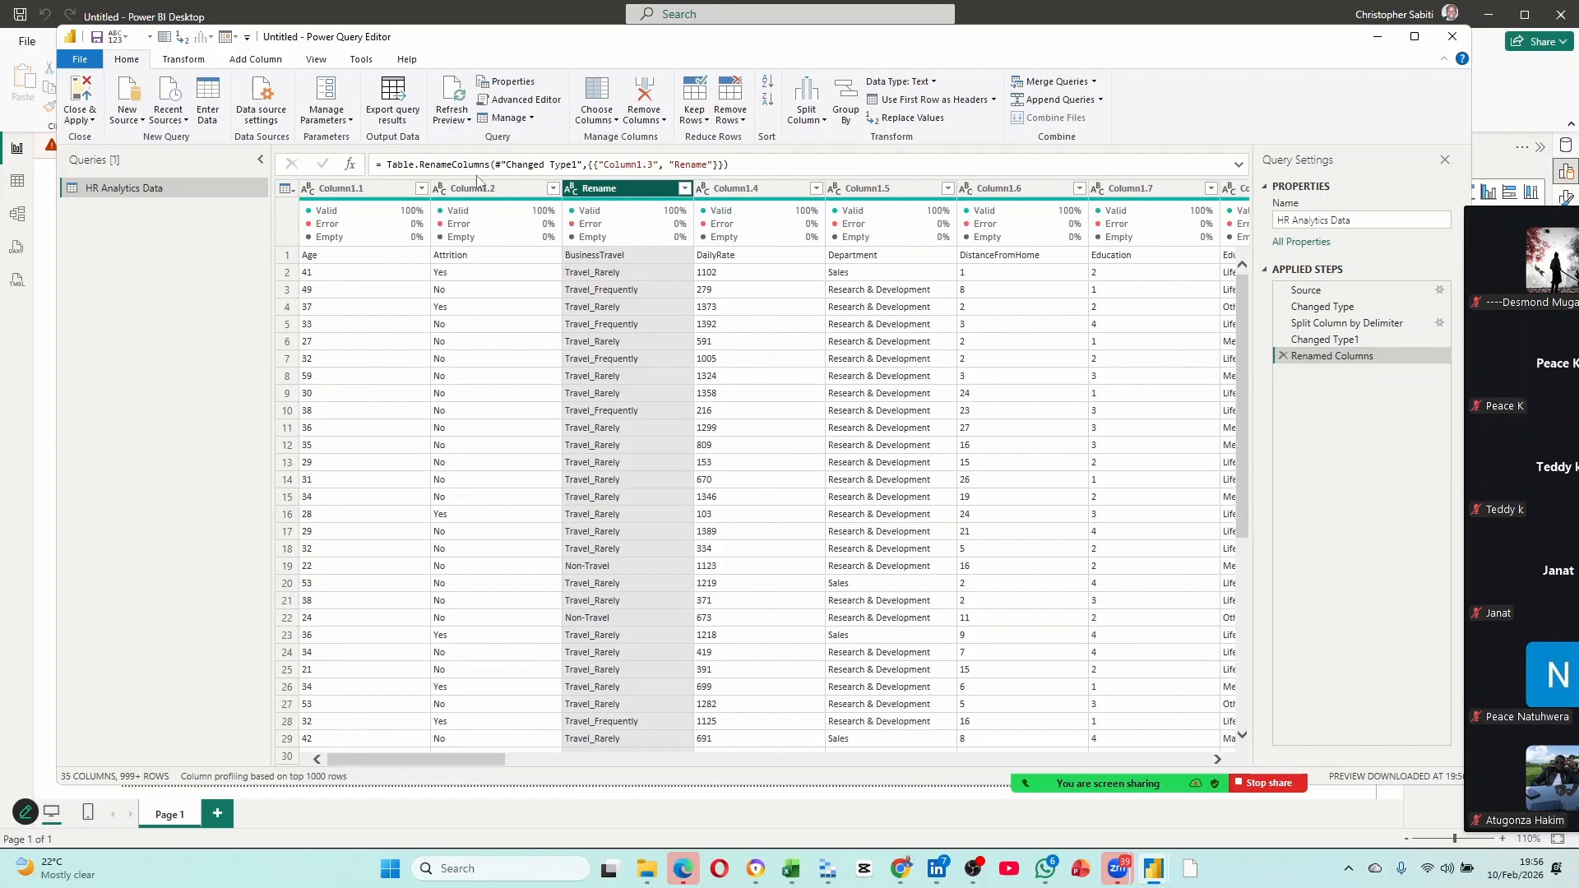
click(327, 59)
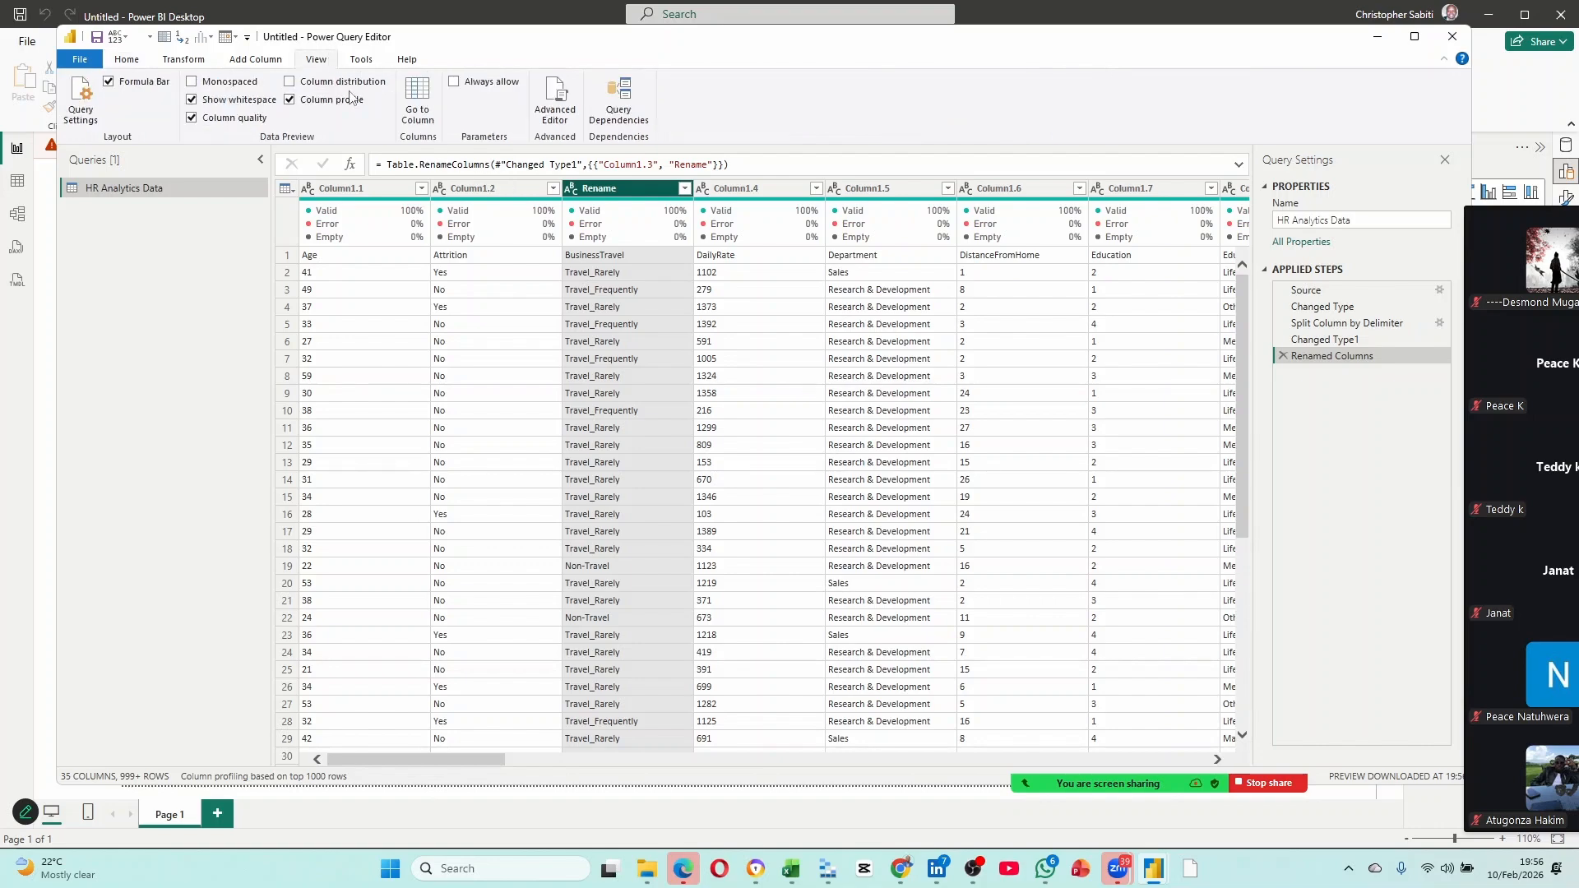
click(559, 94)
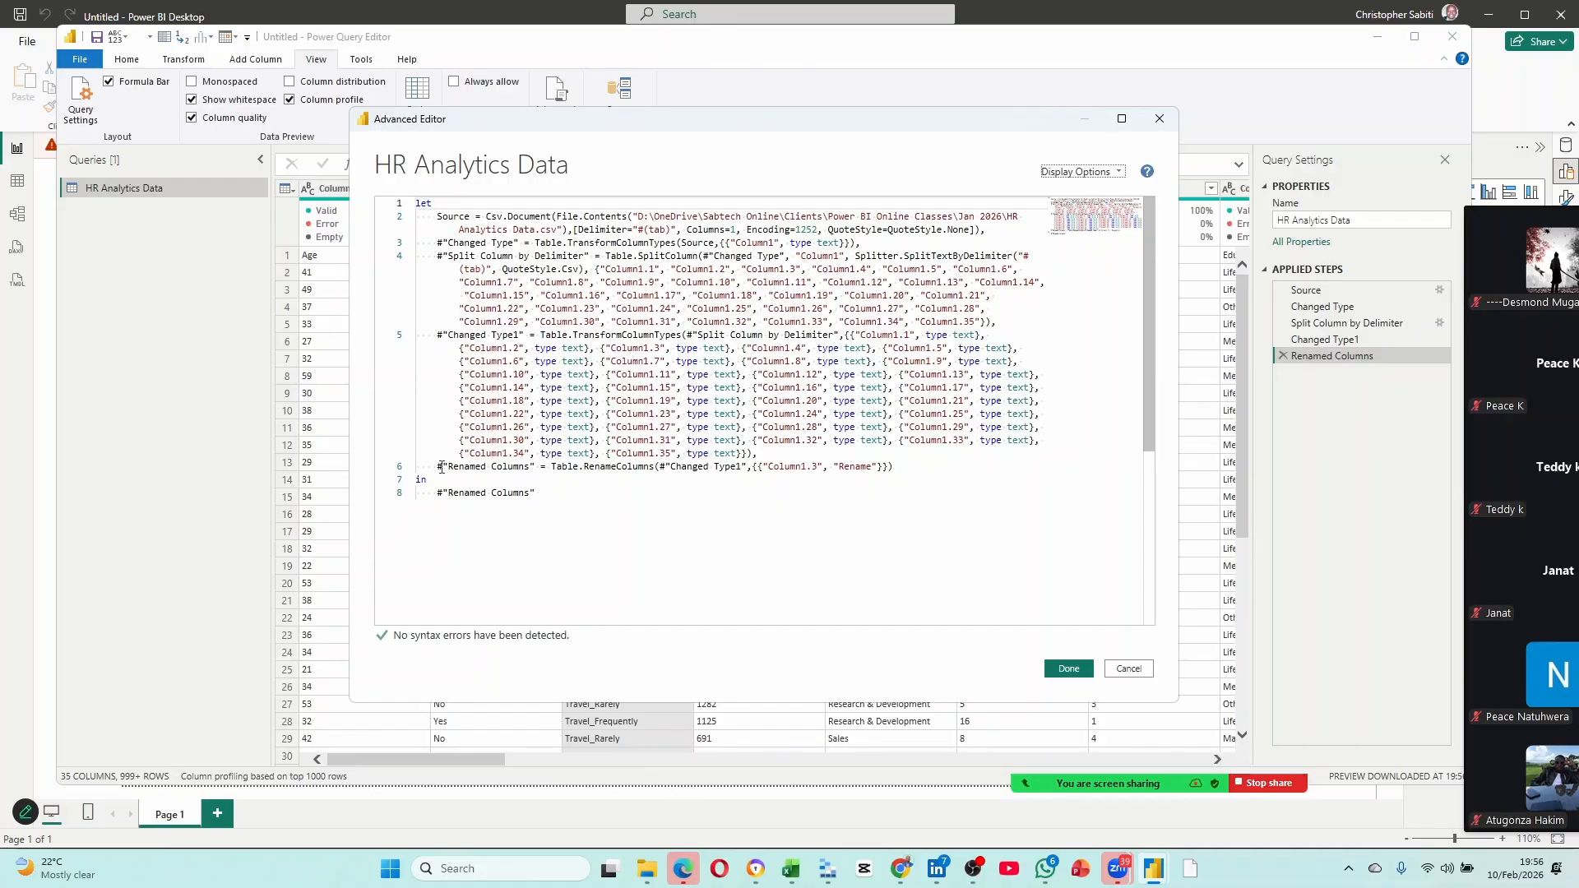
drag(441, 467, 536, 469)
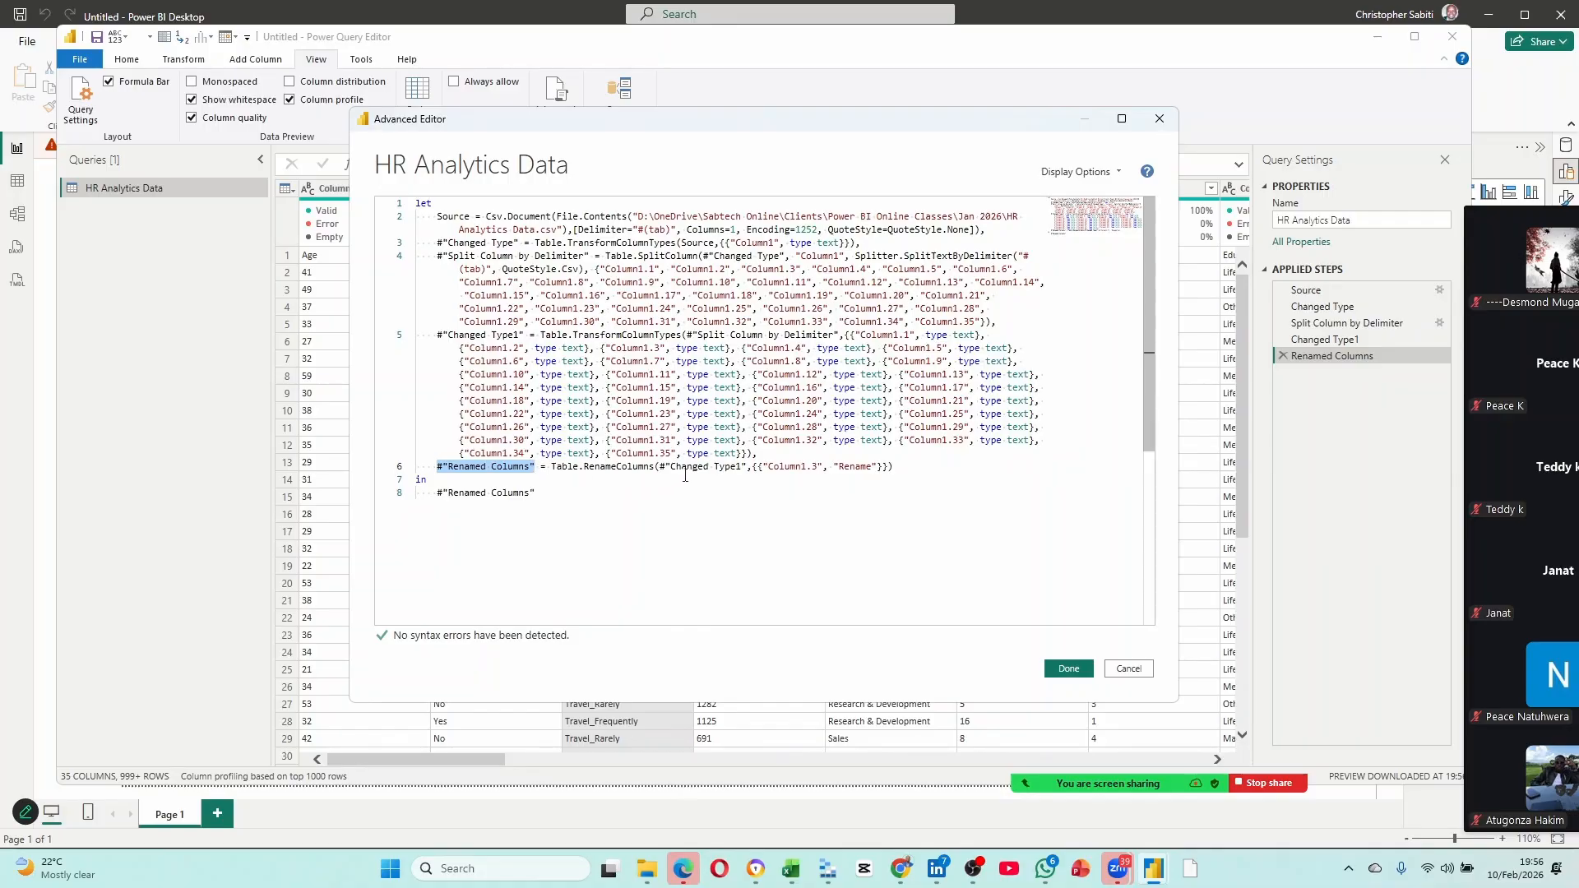
drag(655, 467, 742, 467)
drag(439, 336, 524, 335)
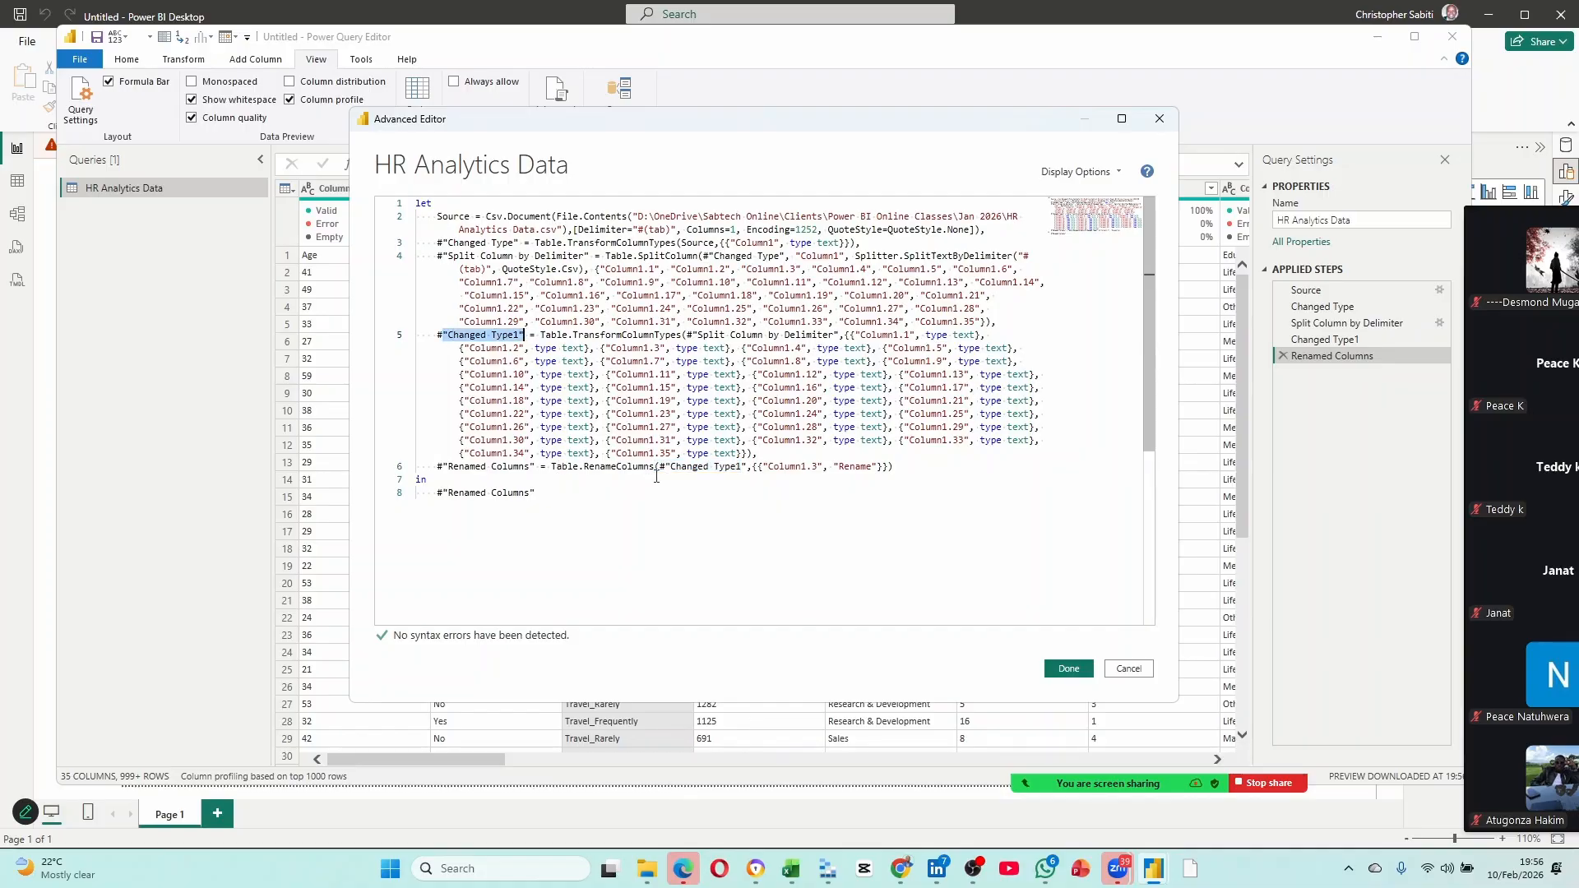
drag(768, 467, 853, 468)
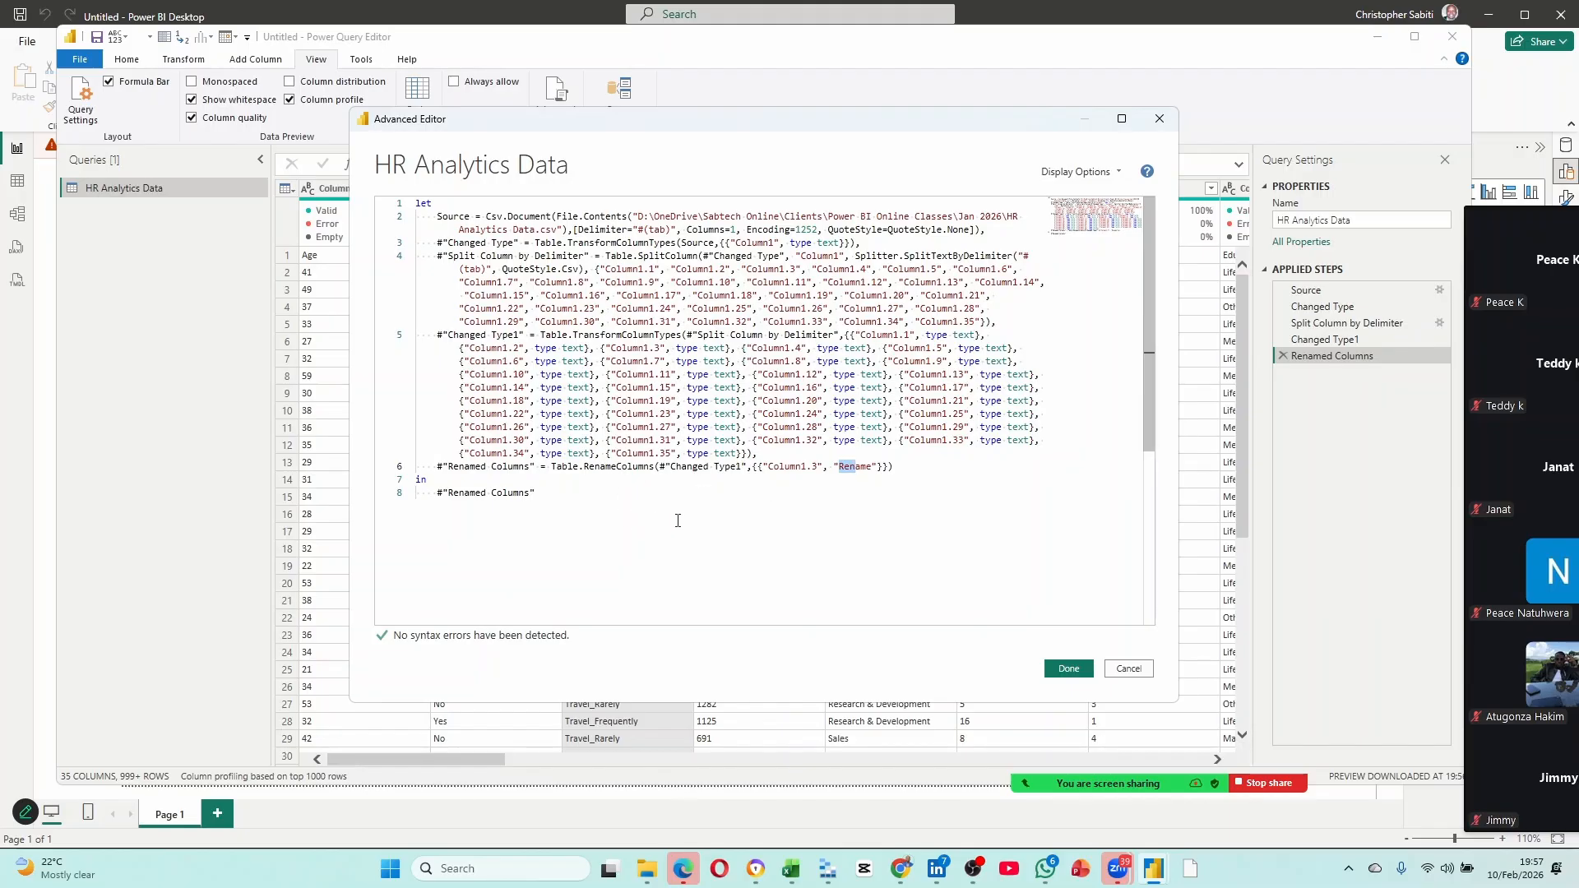
Change the new name for Column1.3 in the Renamed Columns code to "PowerBI Class" and apply the edited query.
double_click(857, 466)
text(Power)
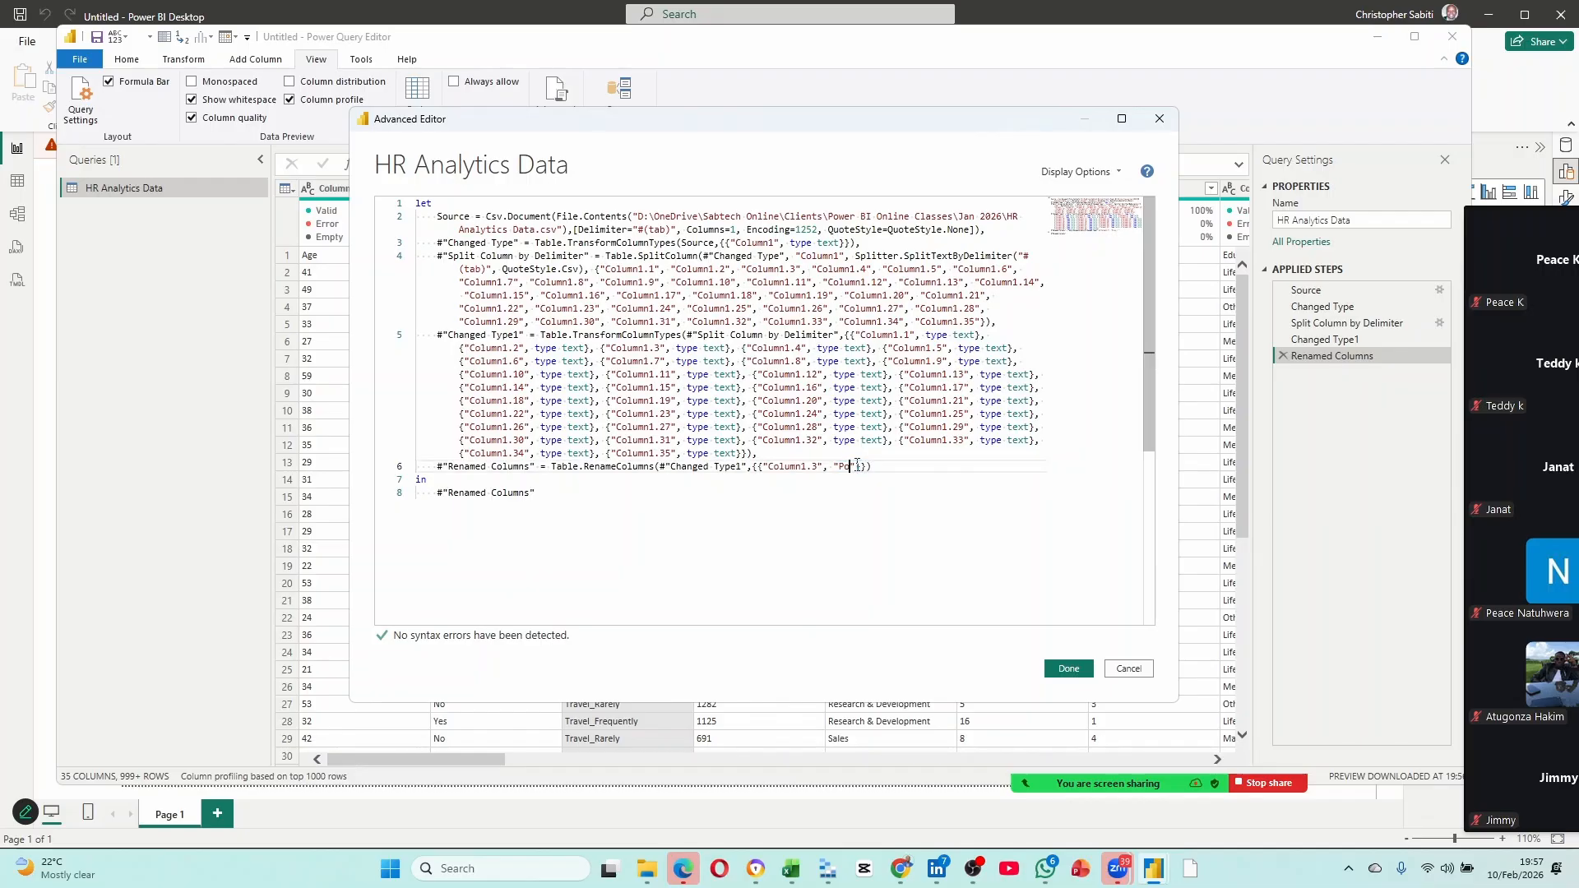
text(BI Class)
click(1079, 673)
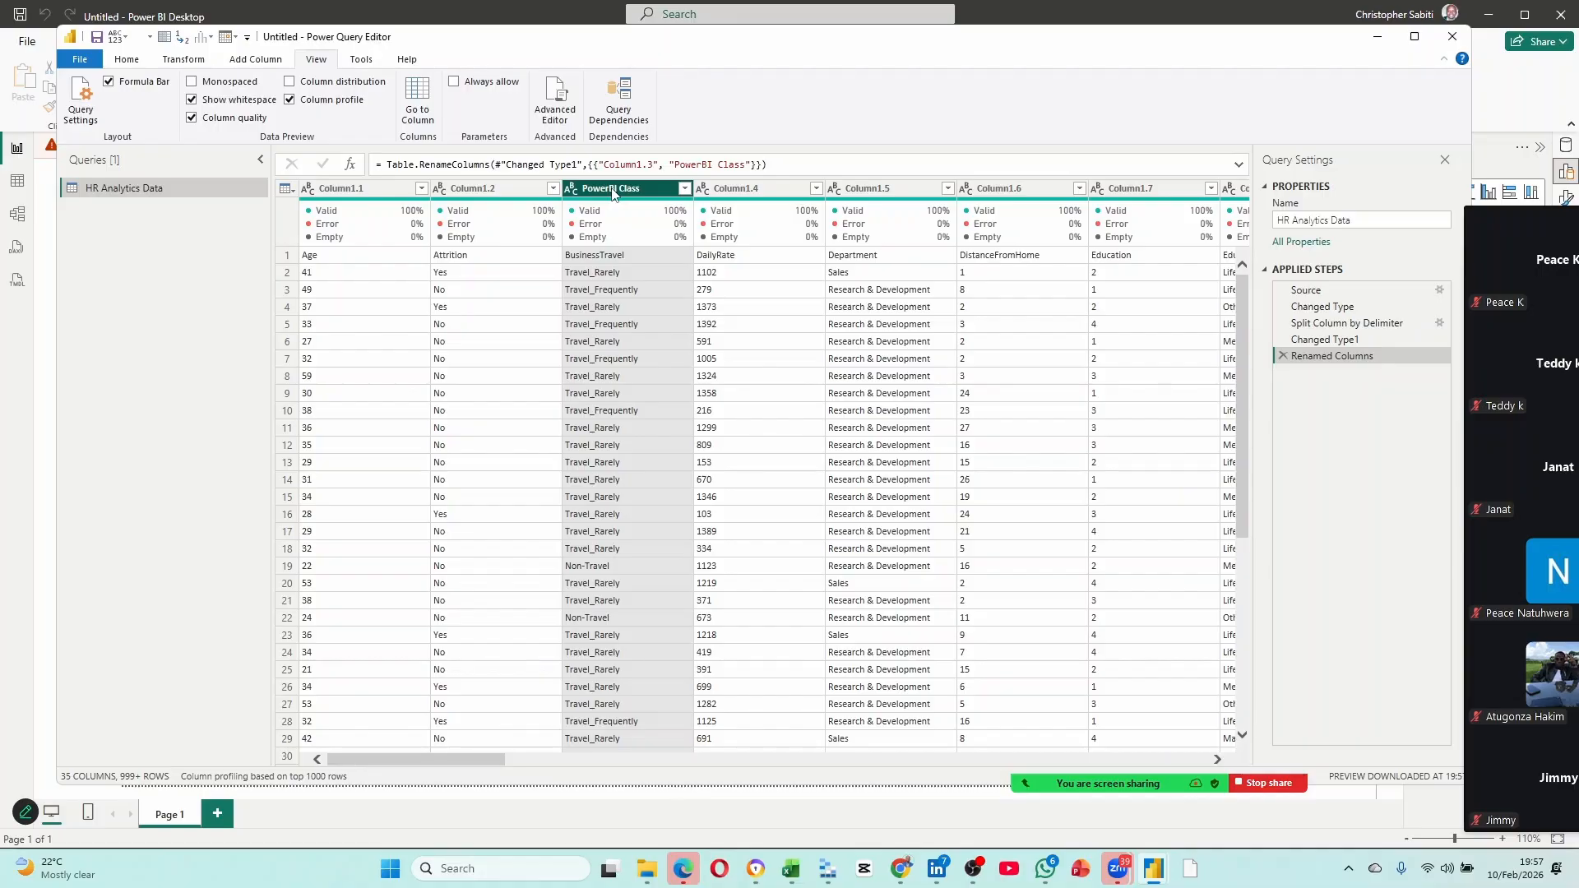
Reopen the query's M code and review the split column list, the rename line and the "in" clause, then close it unchanged.
click(561, 113)
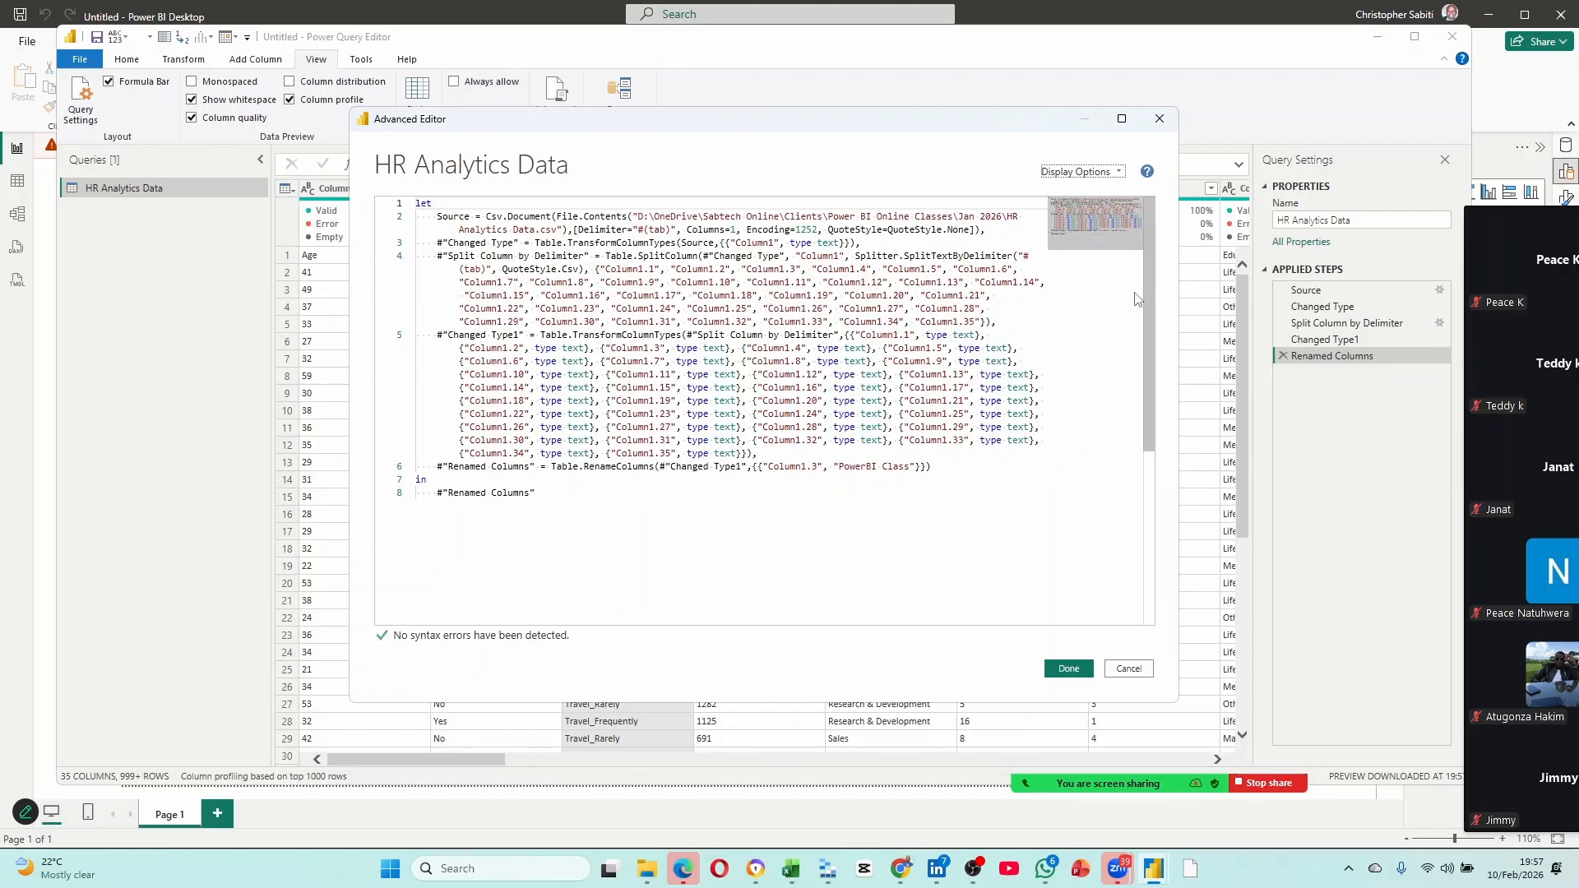
click(990, 294)
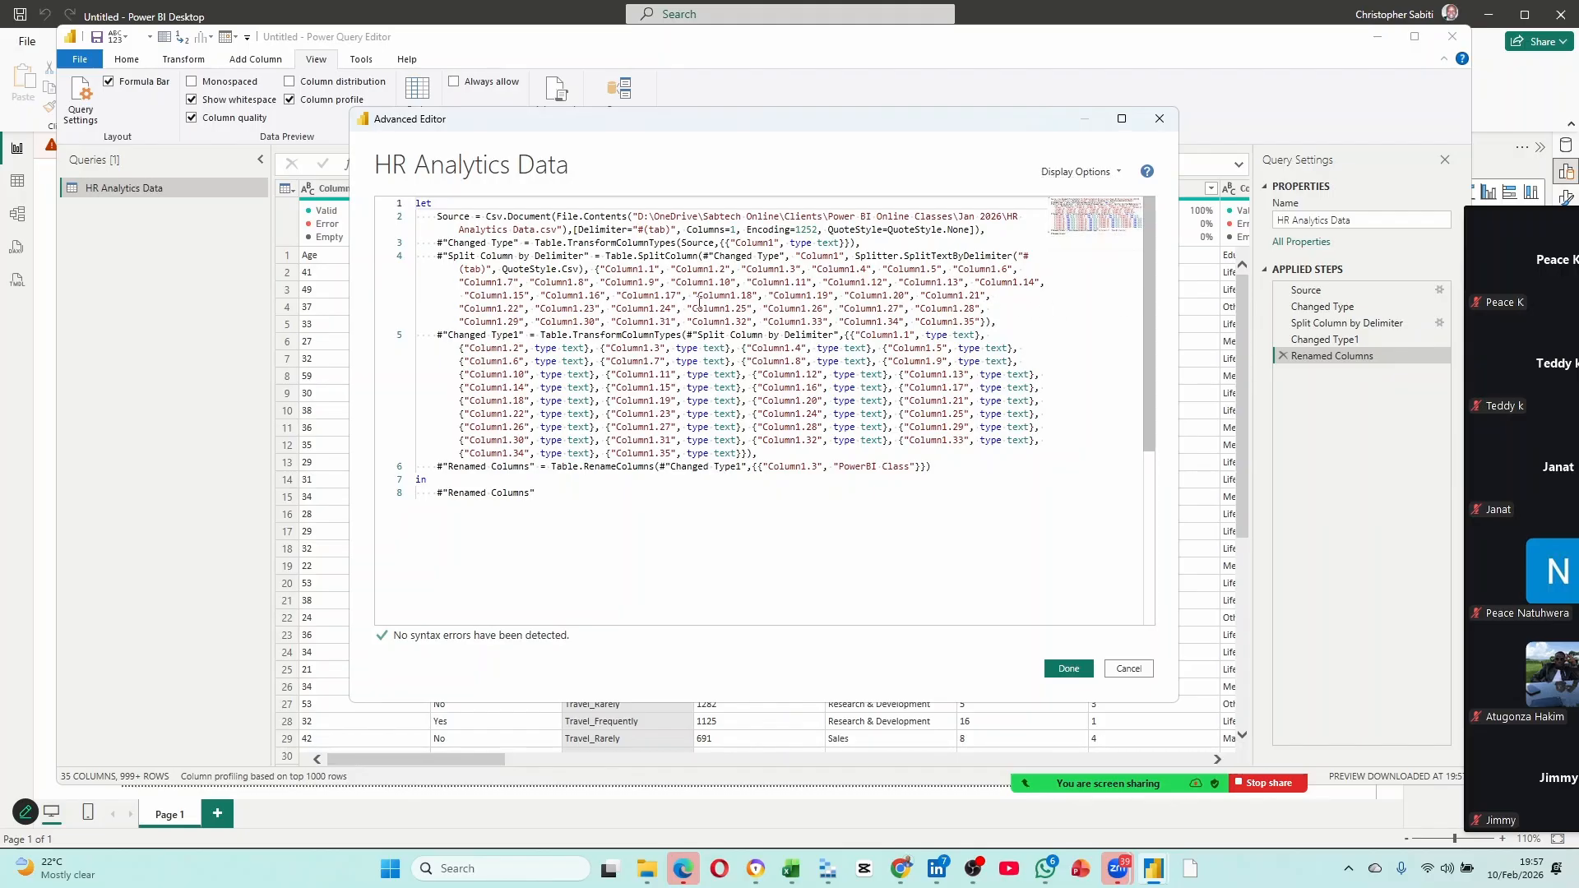
drag(463, 287, 1004, 297)
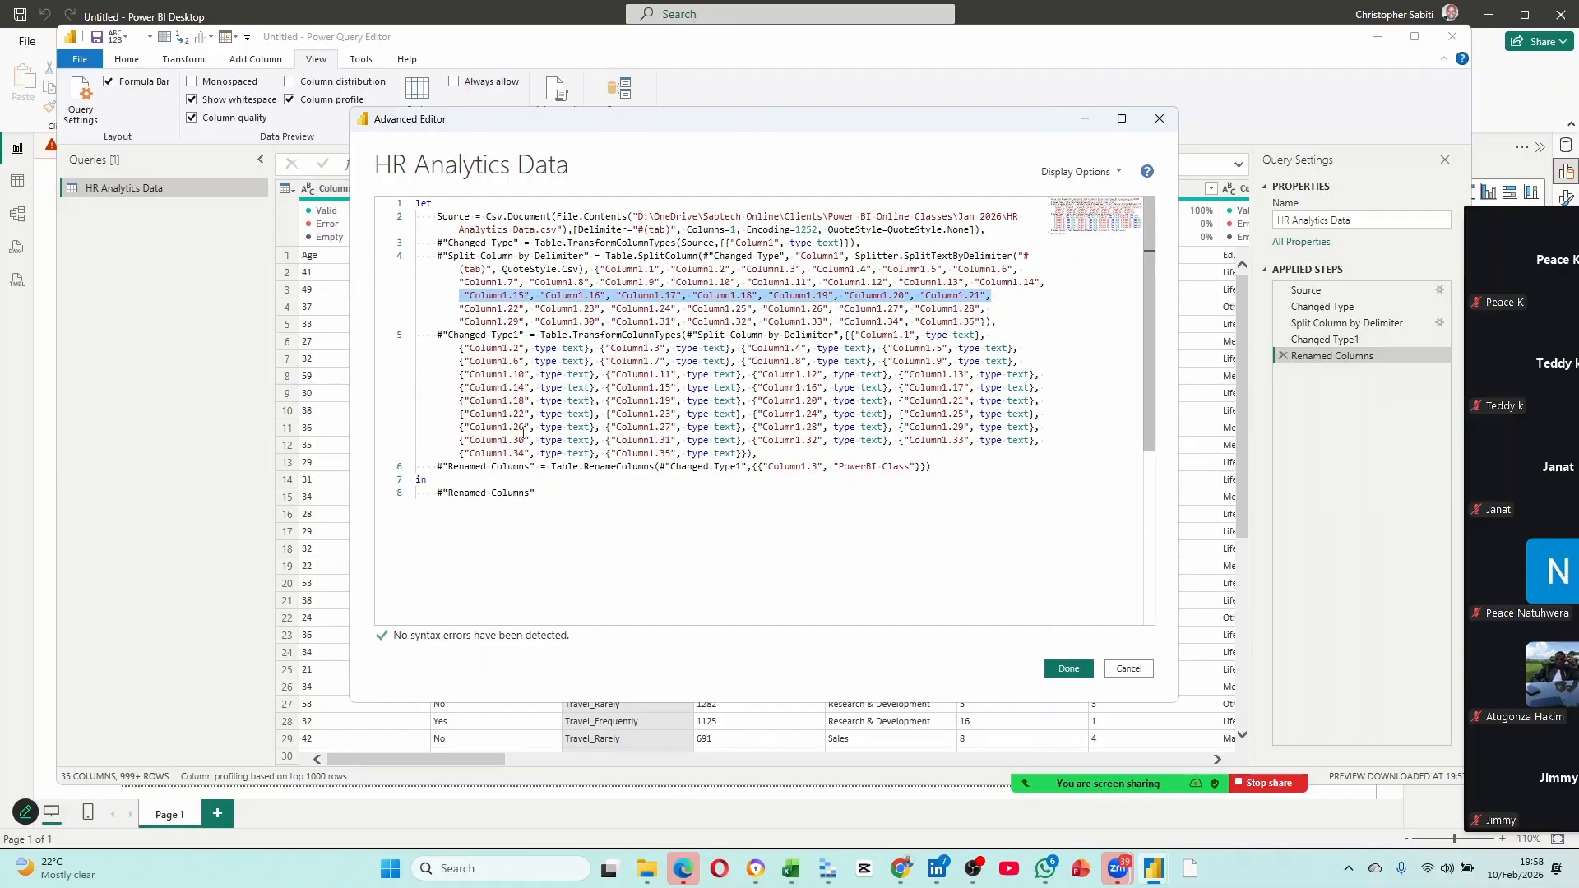
click(474, 308)
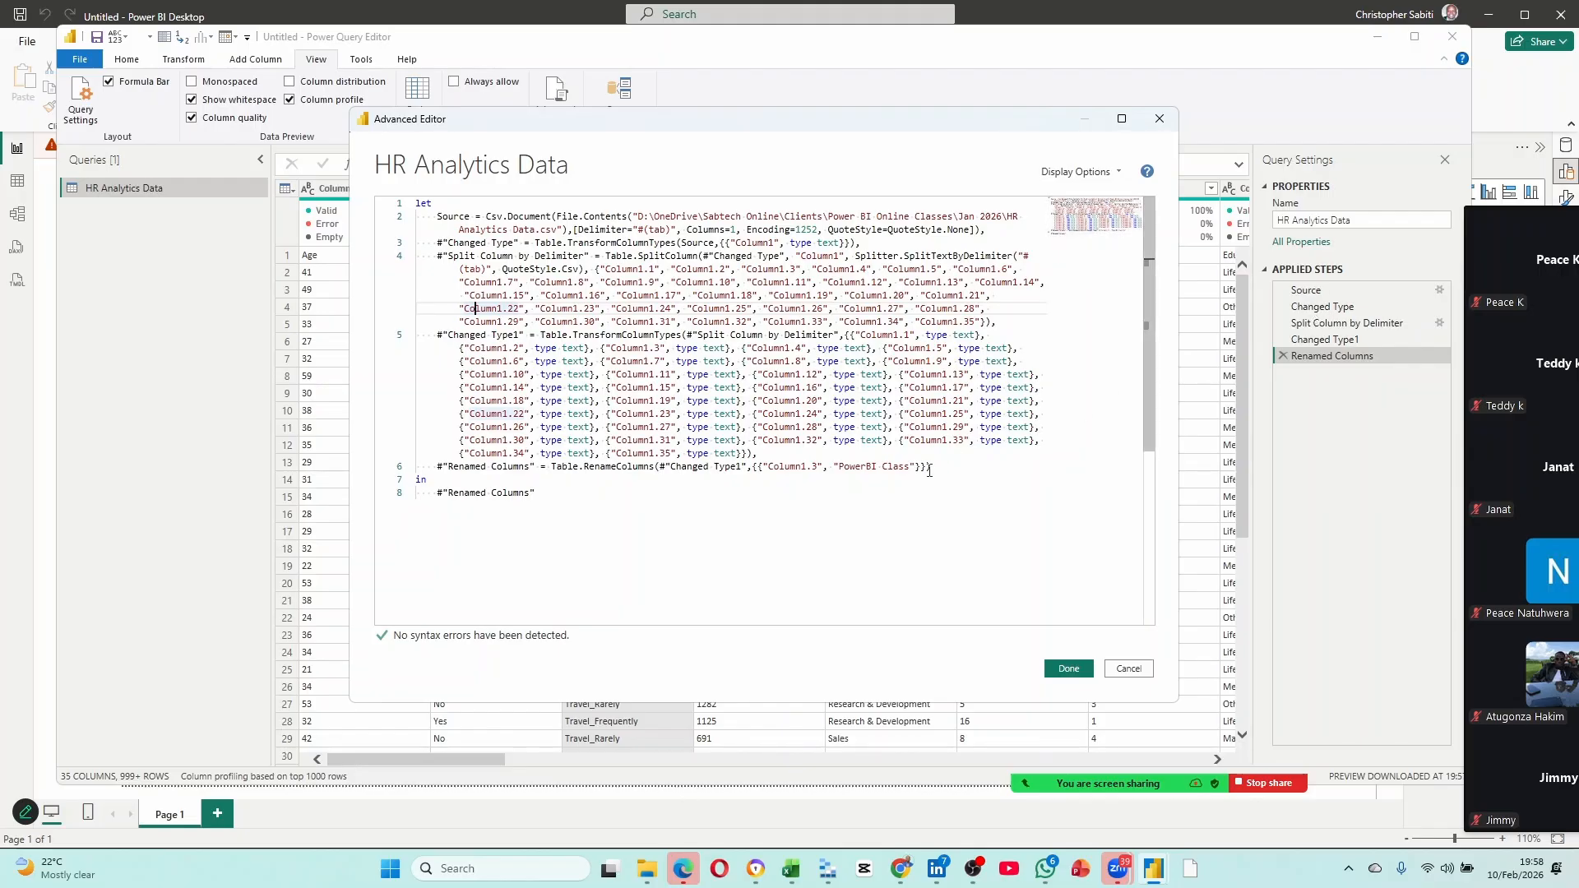
click(423, 480)
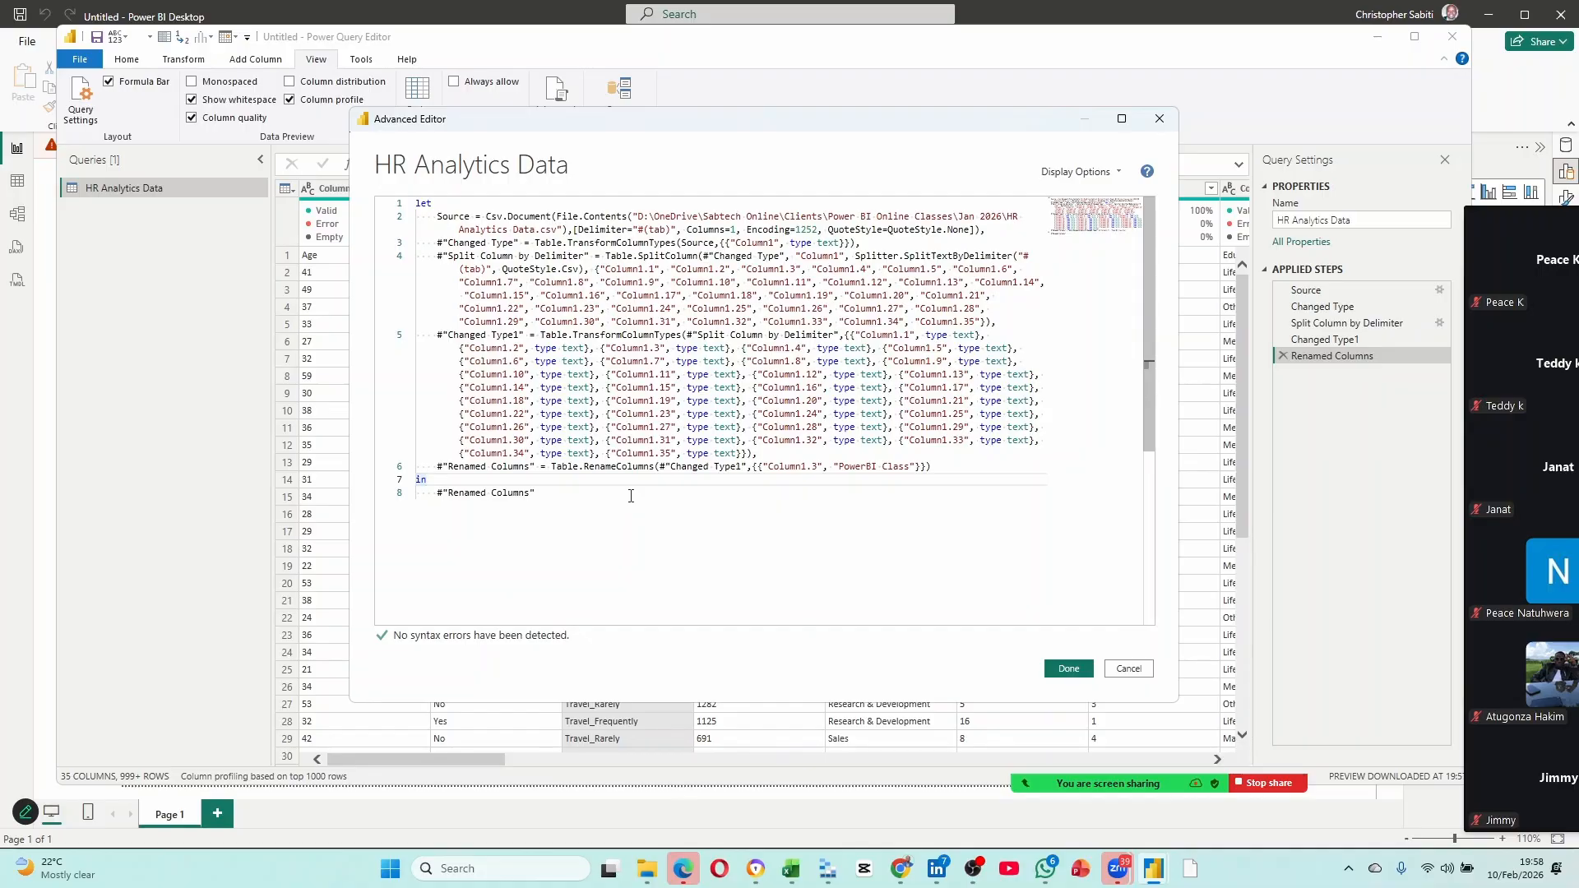
drag(1009, 124, 972, 159)
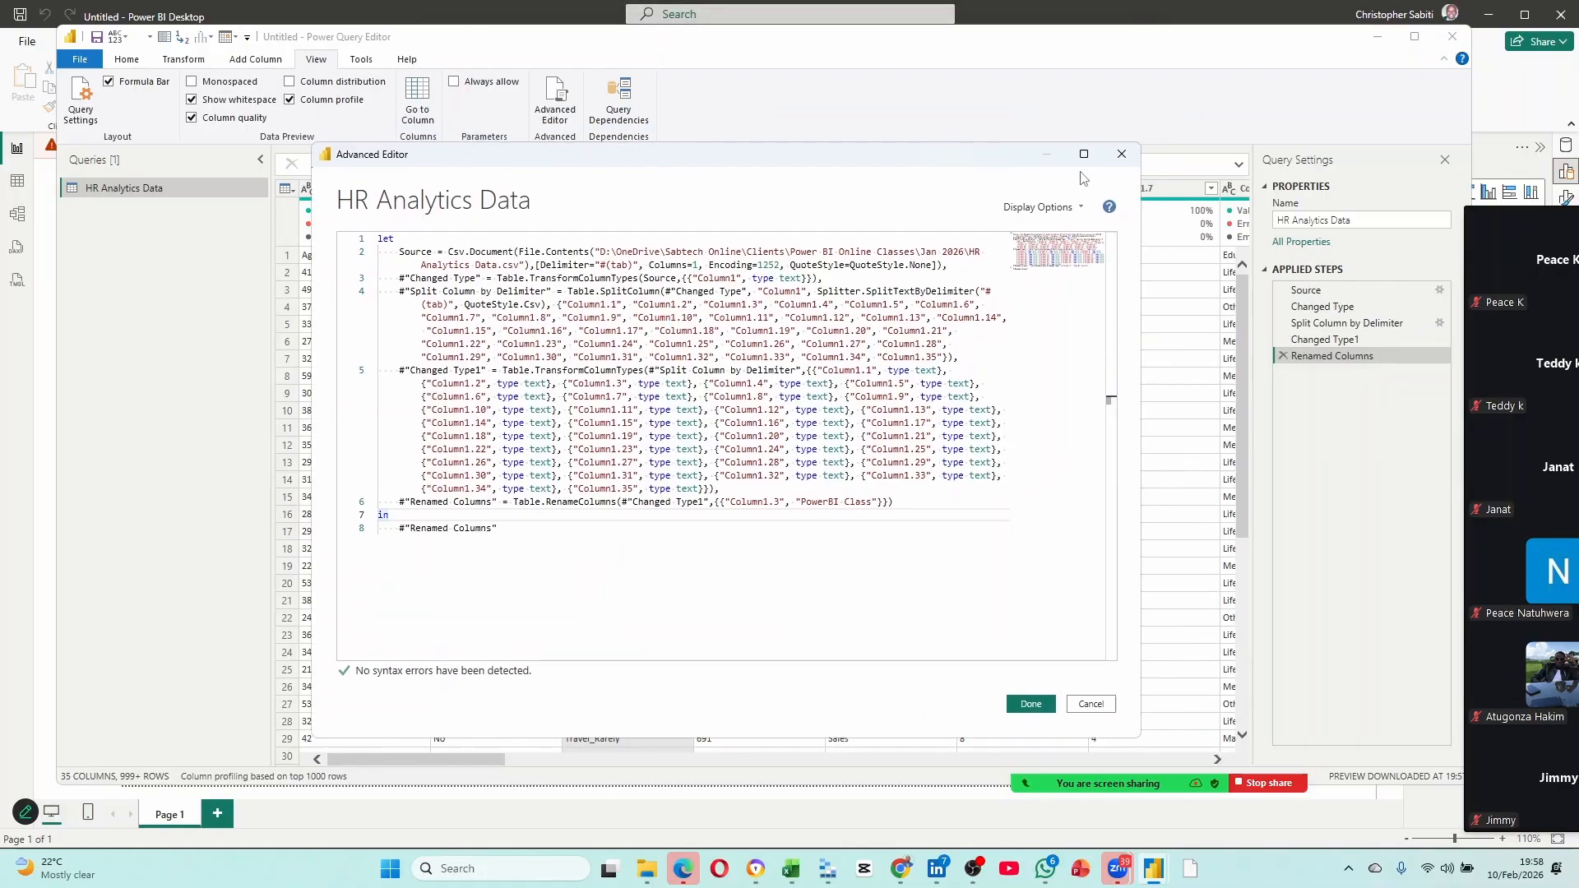
click(1122, 156)
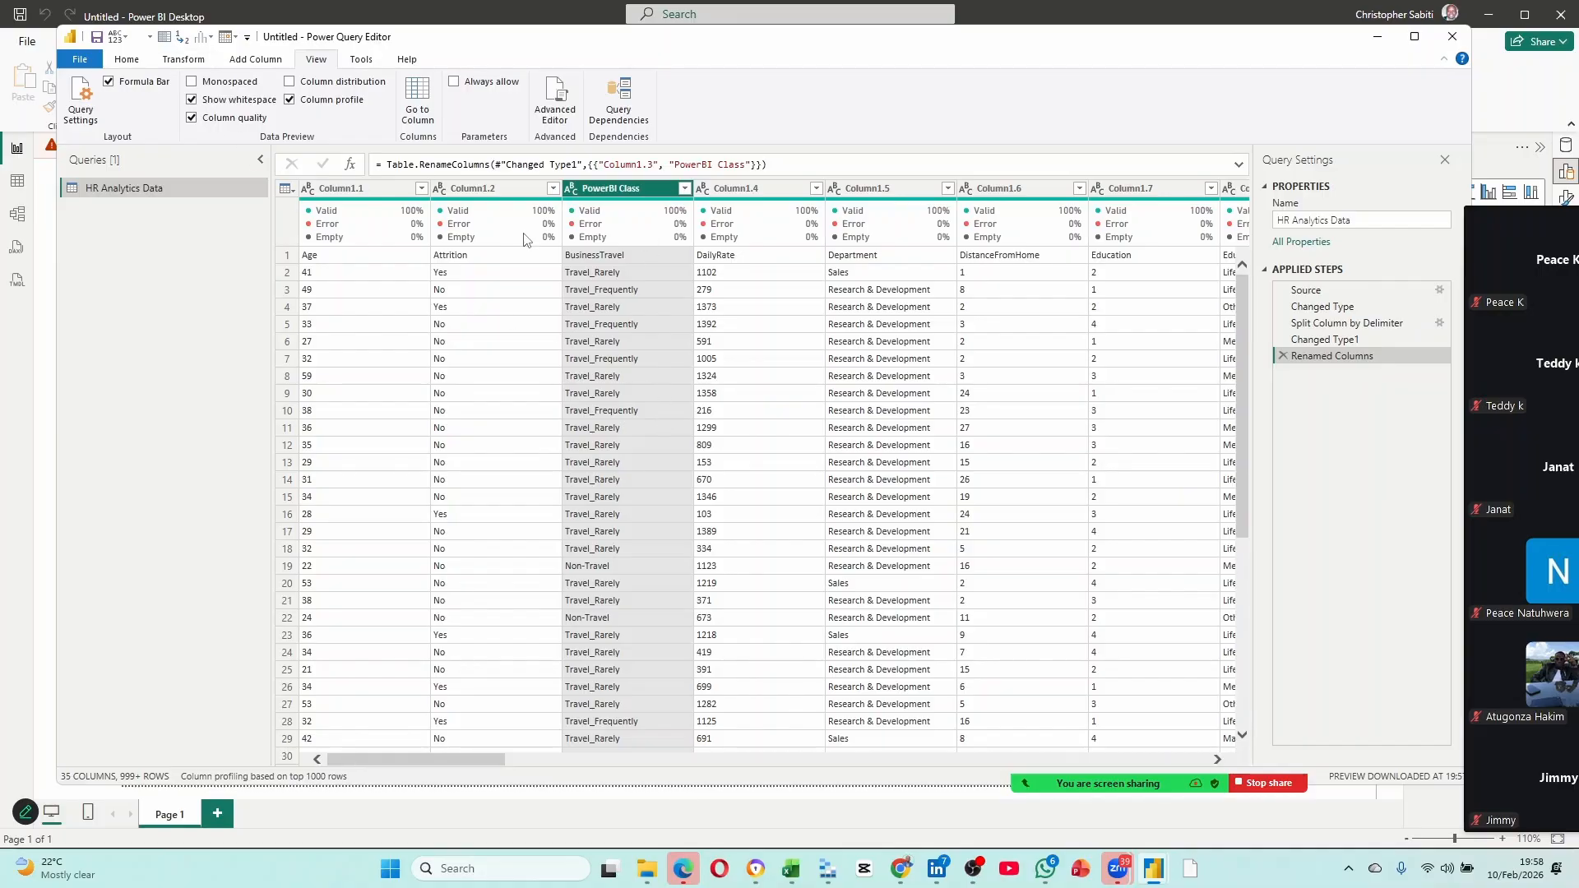
Open the Zoom meeting chat, read the participants' replies on renaming the columns, and close it.
click(381, 257)
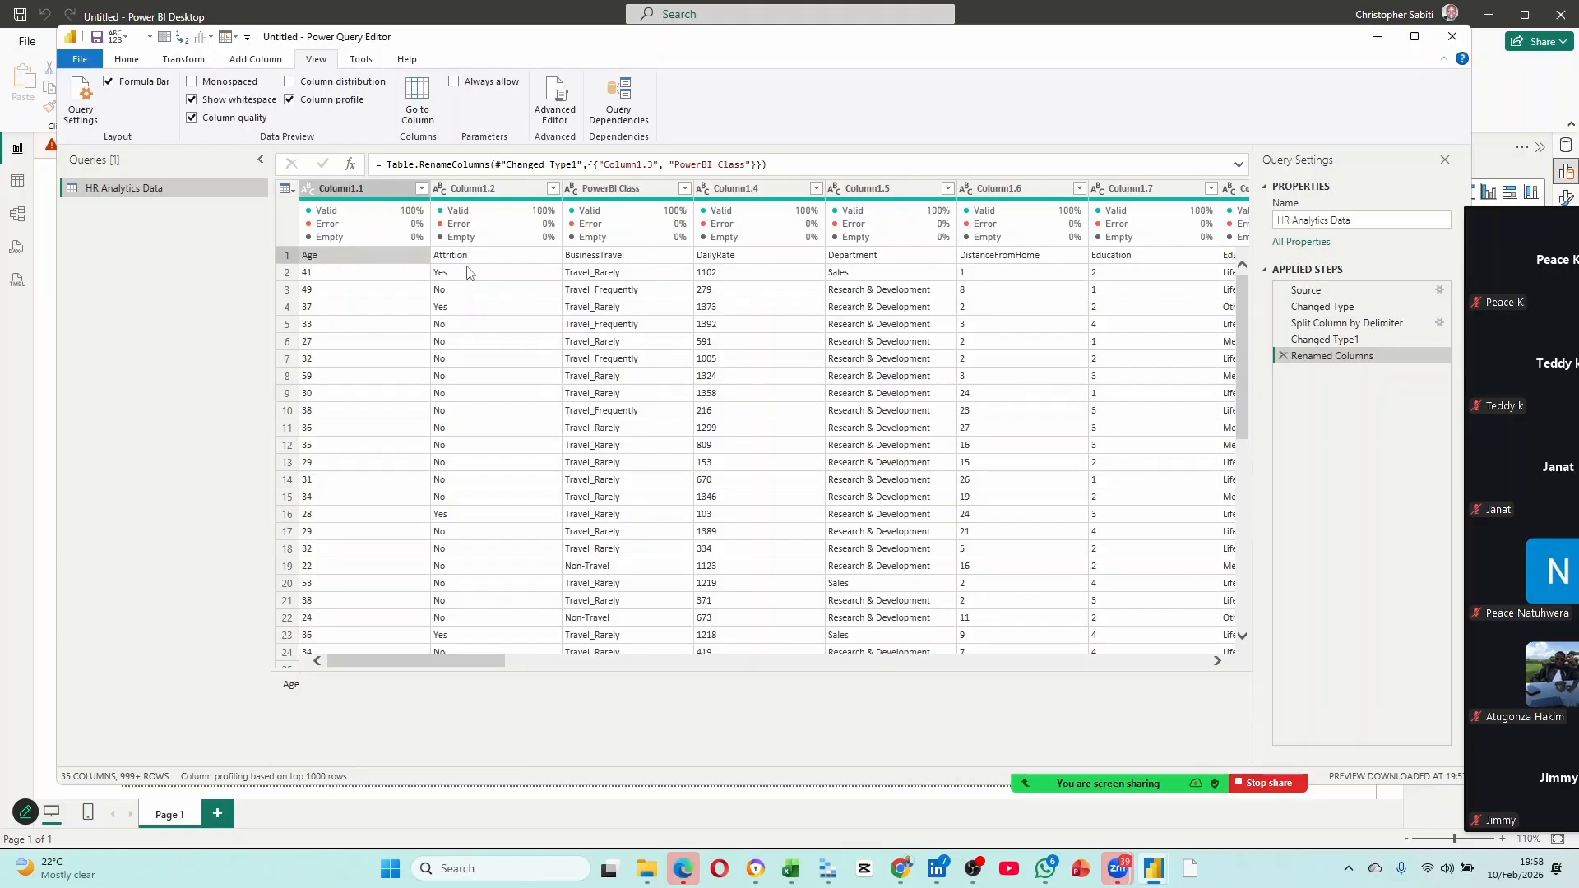
click(176, 63)
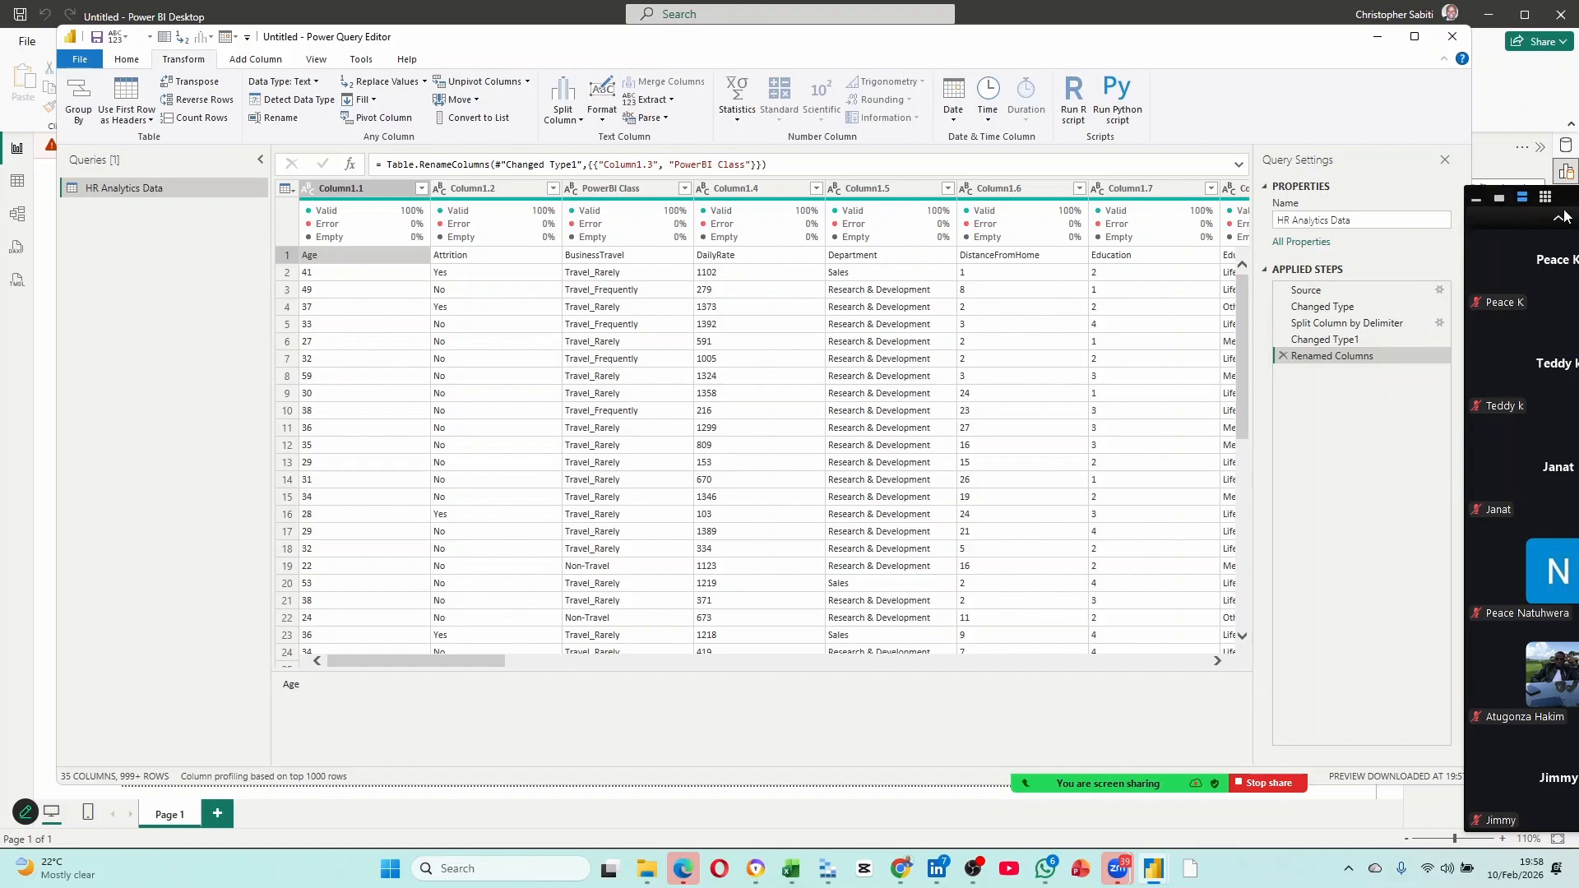
drag(1567, 199, 1426, 89)
mouse_move(1154, 791)
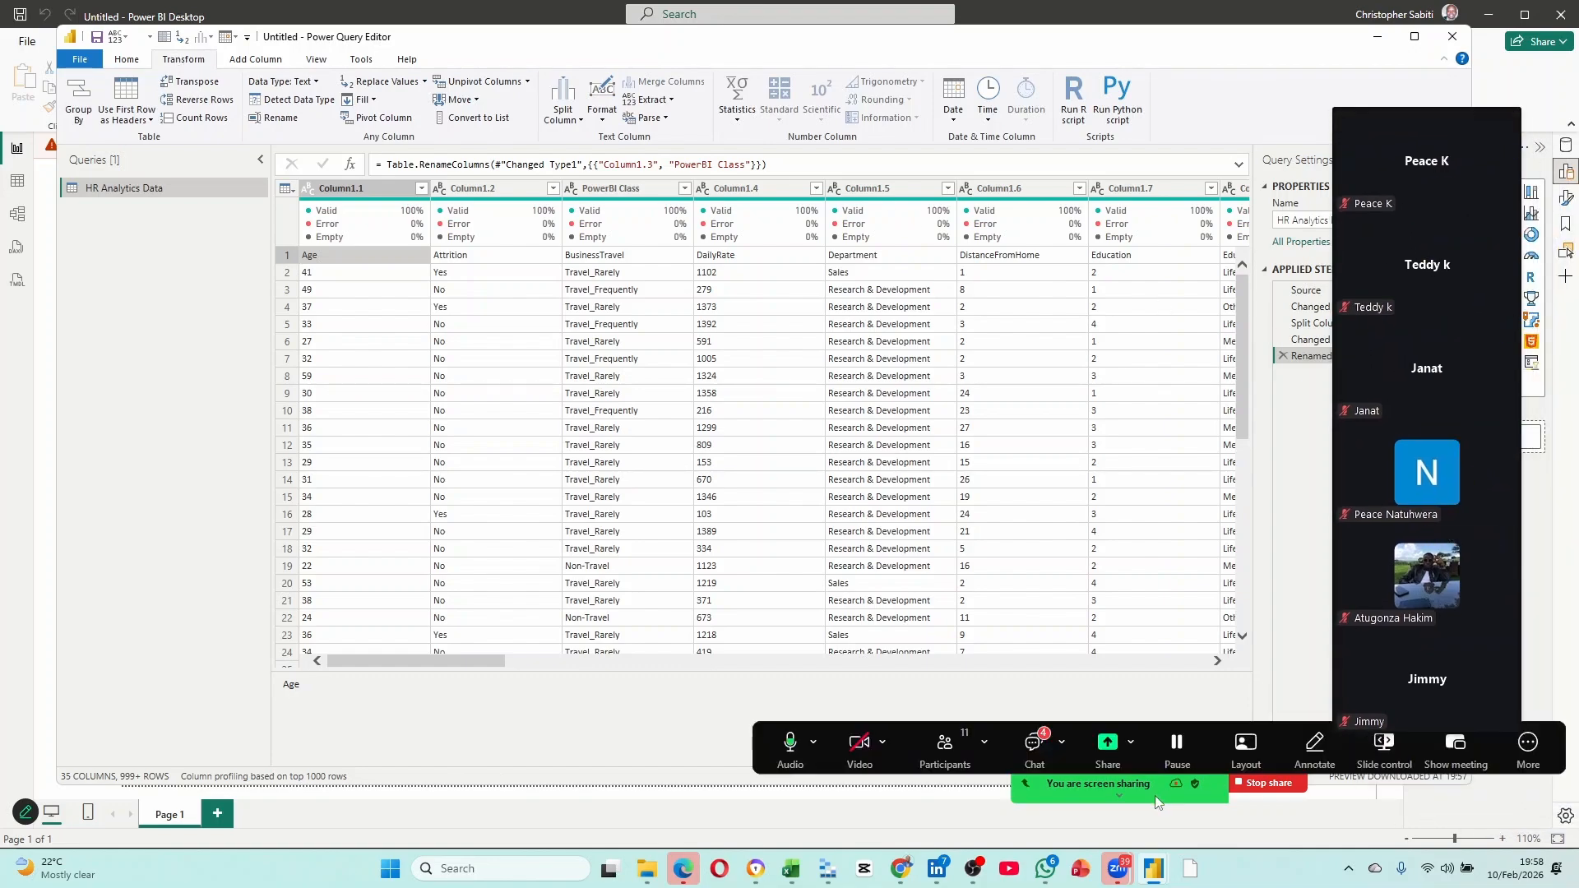
click(1037, 742)
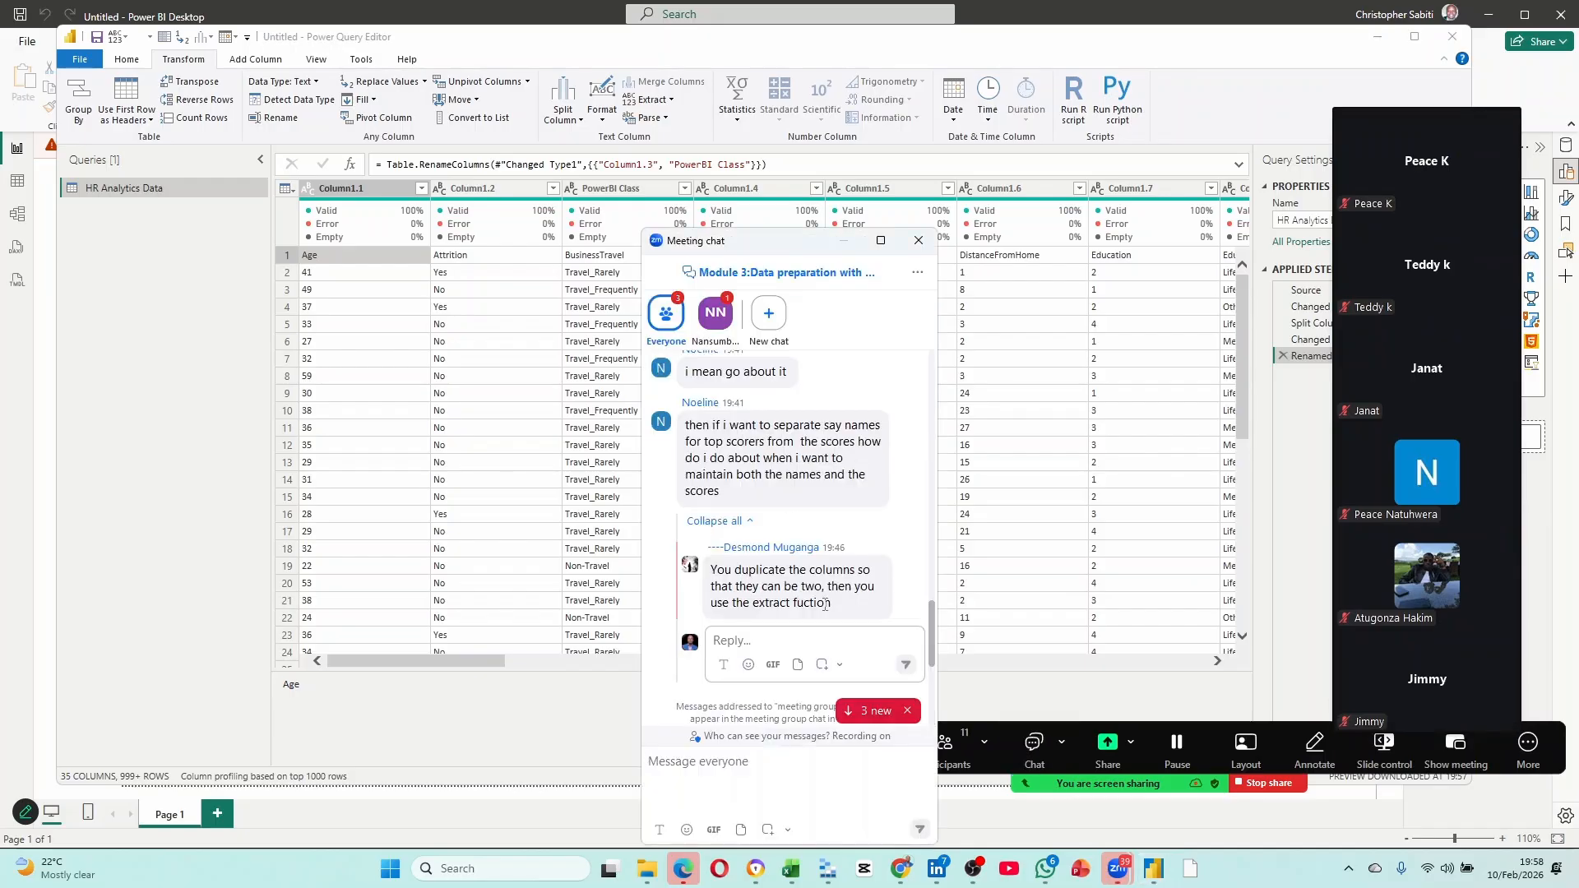
click(768, 529)
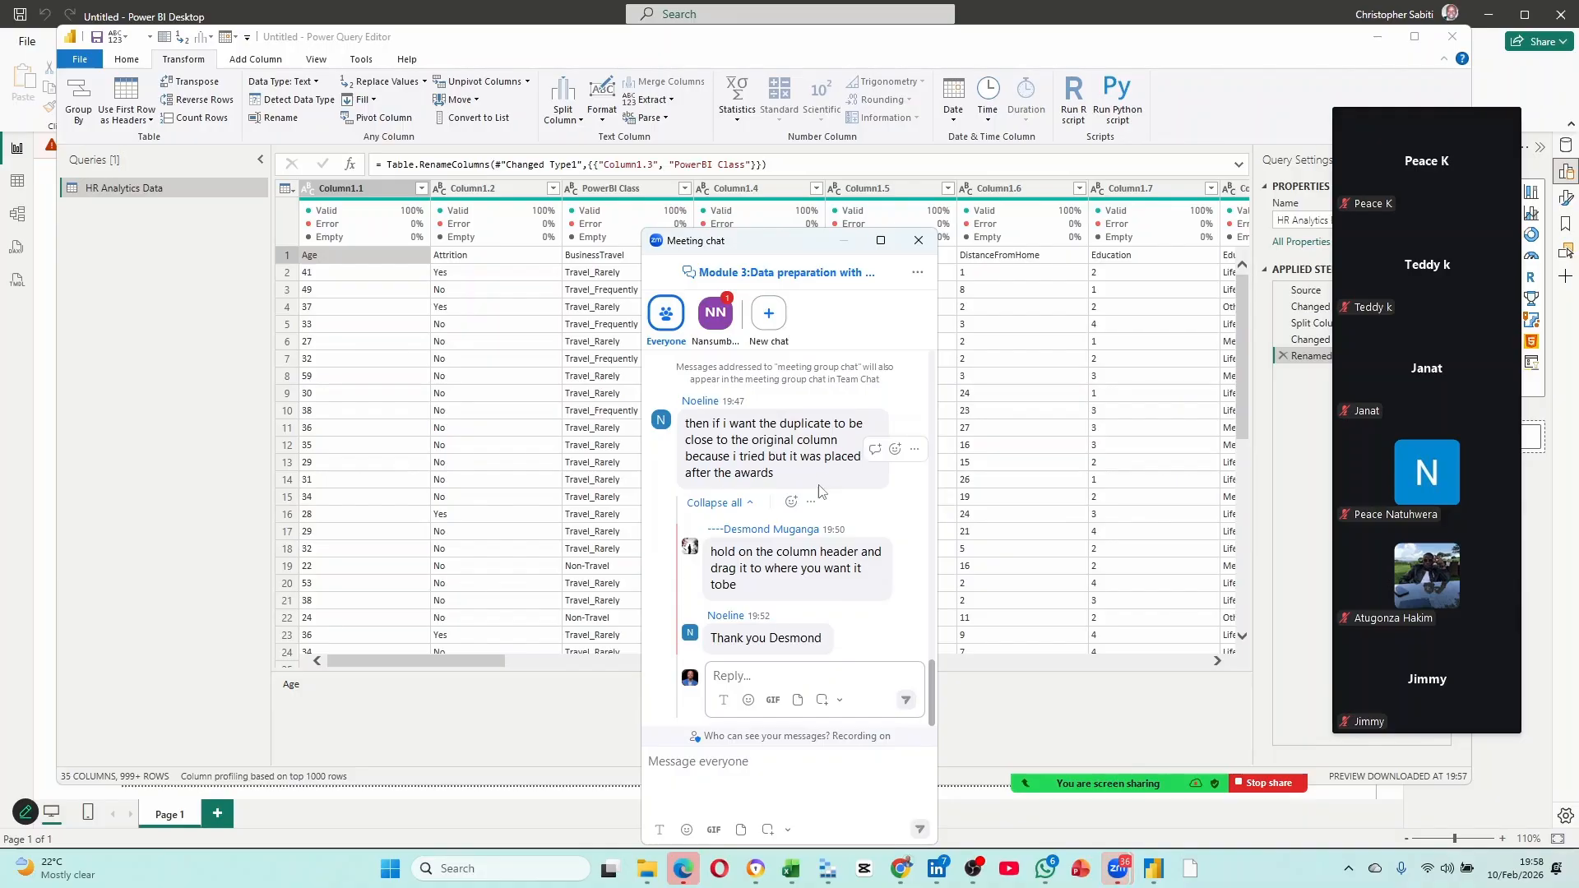
drag(825, 248, 1182, 92)
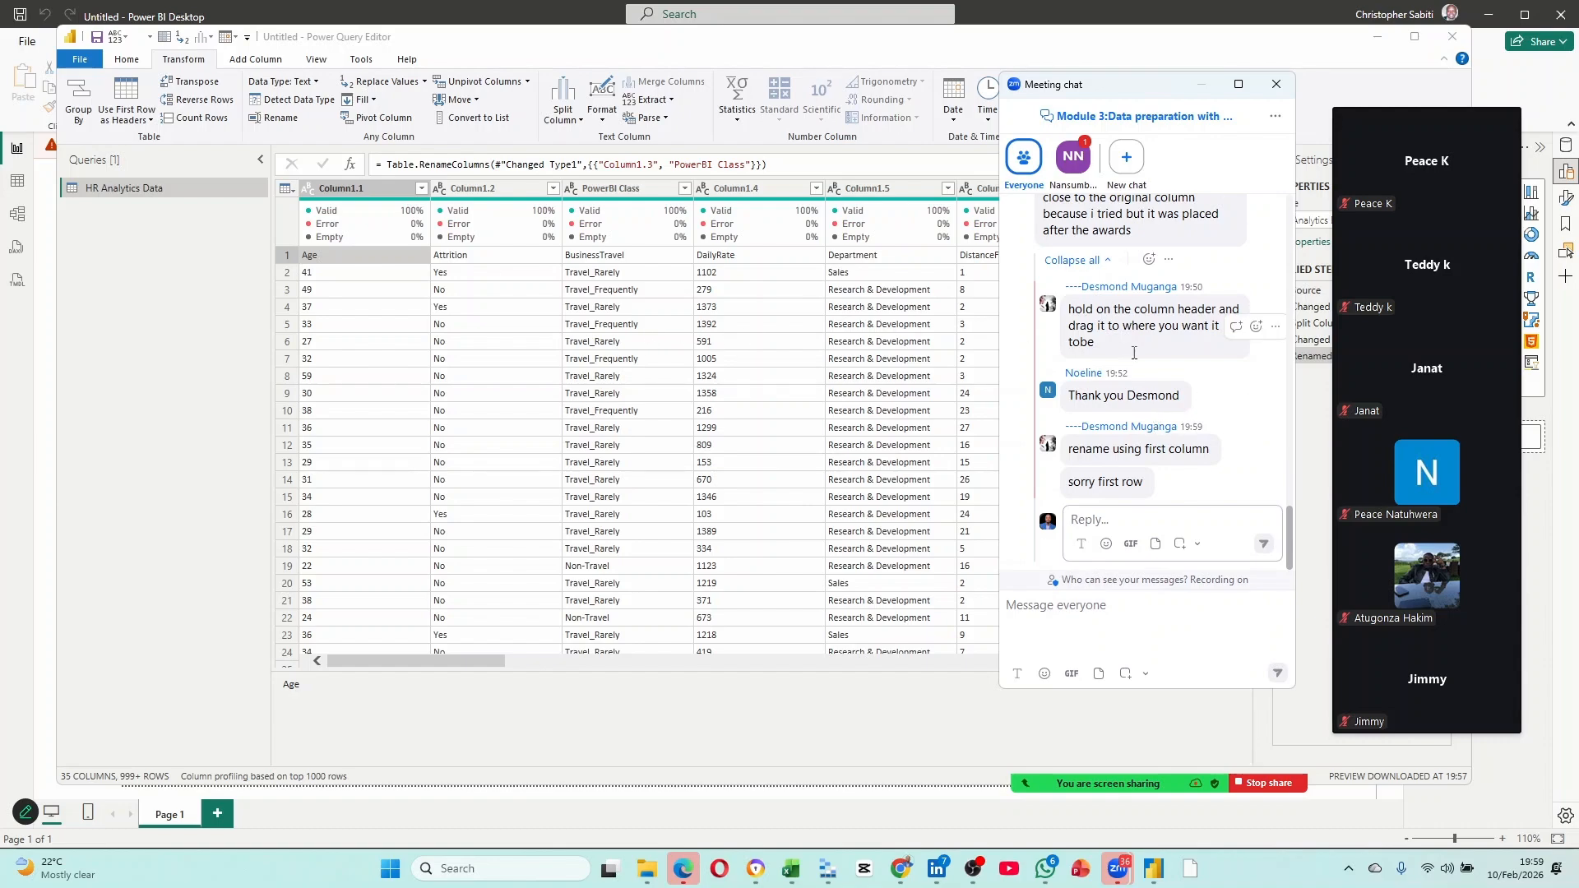
scroll(1139, 364, up, 3)
scroll(1135, 363, down, 3)
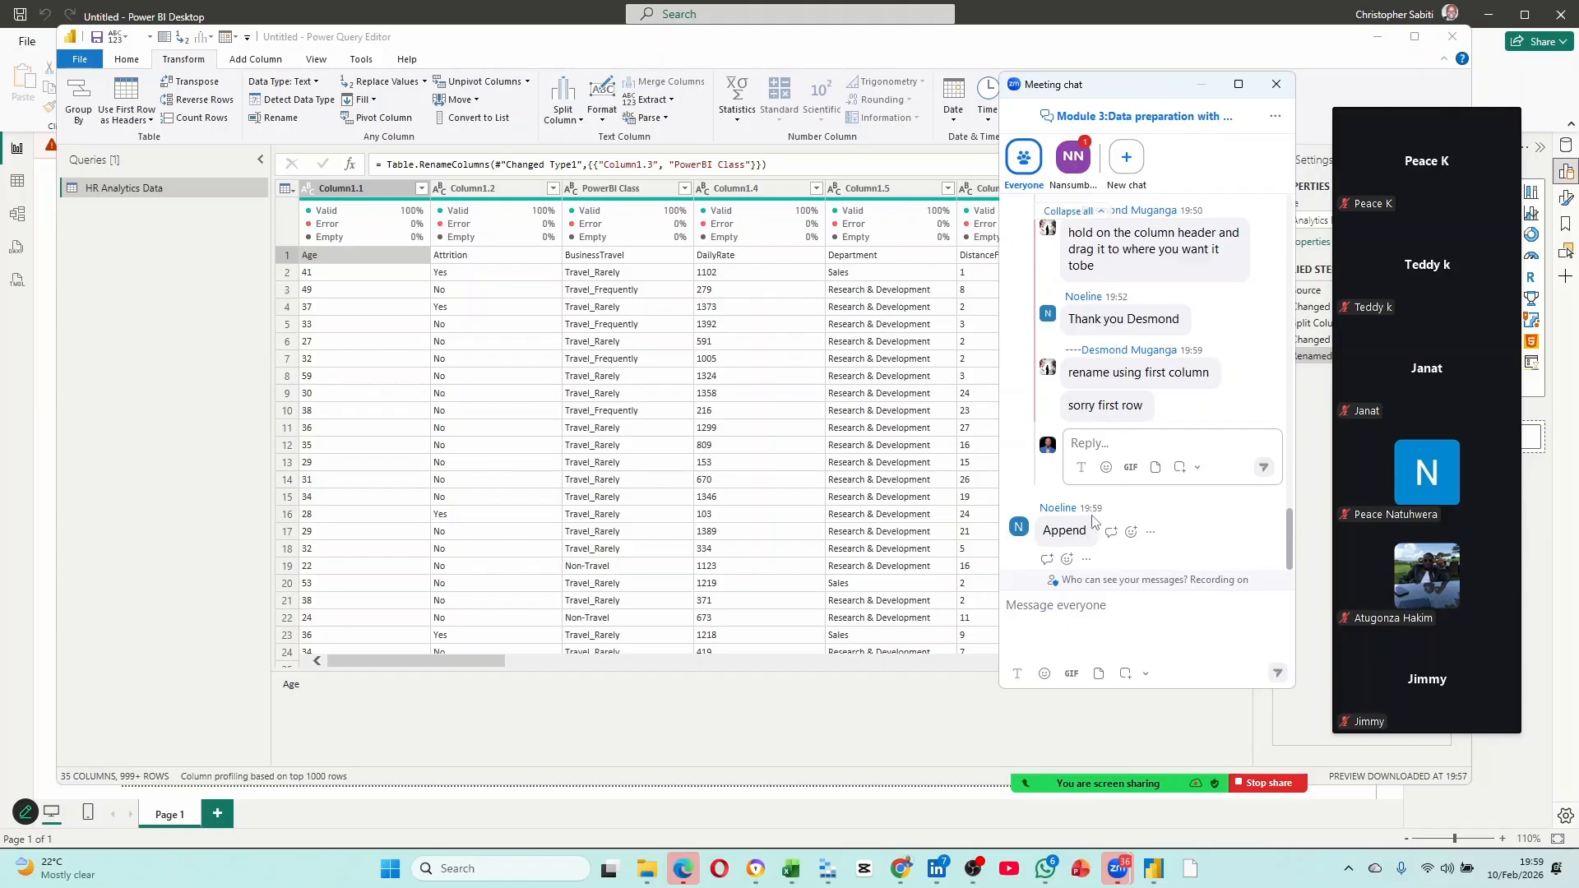
drag(1148, 81, 1163, 104)
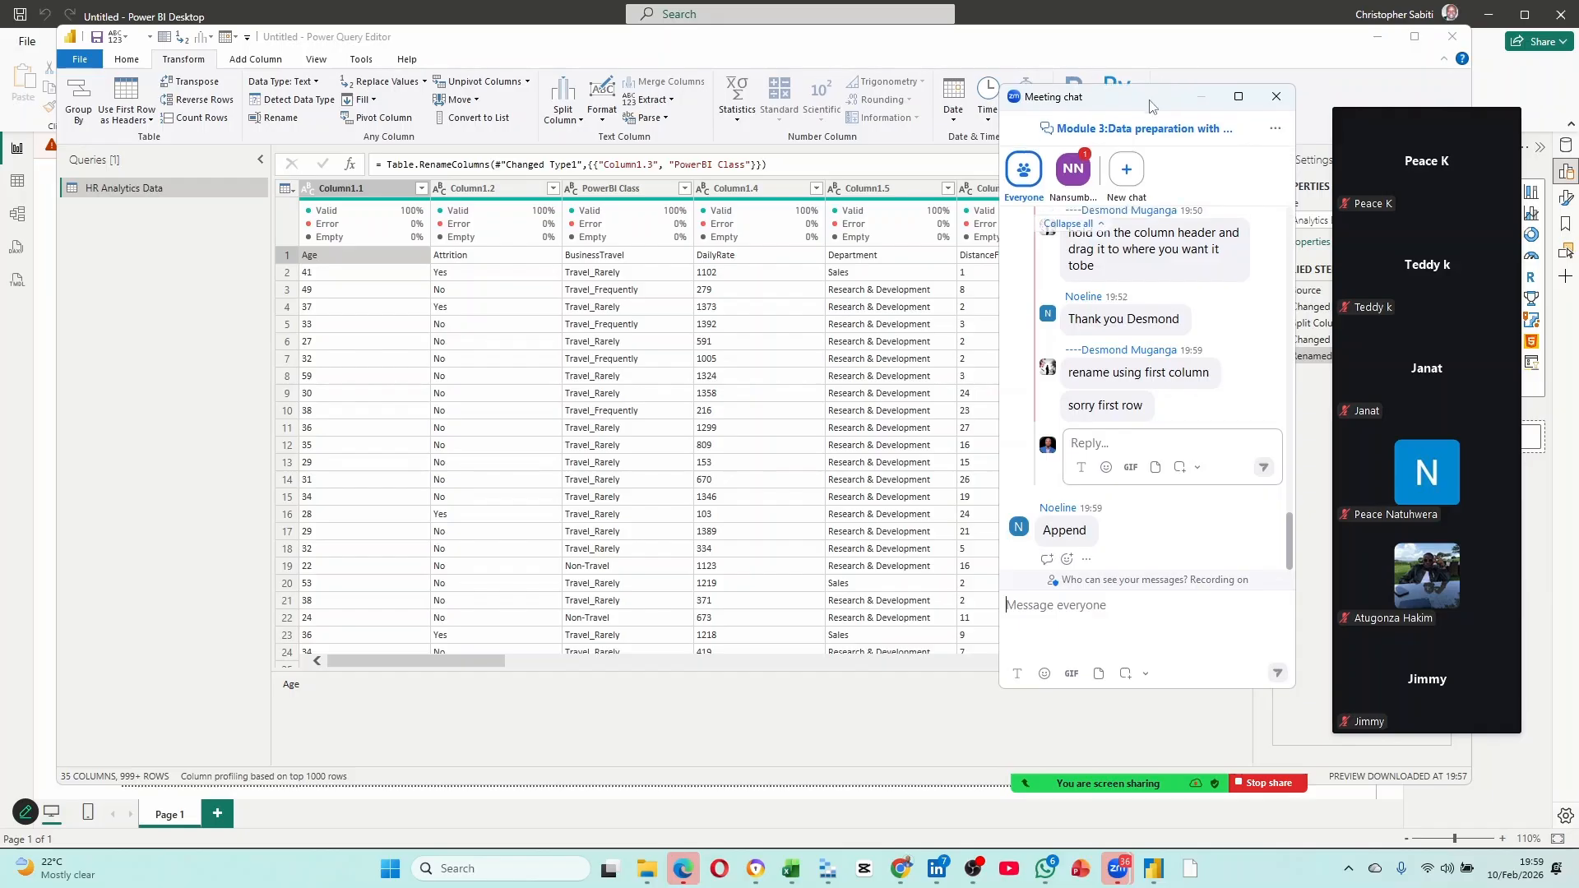
drag(1155, 106, 1256, 102)
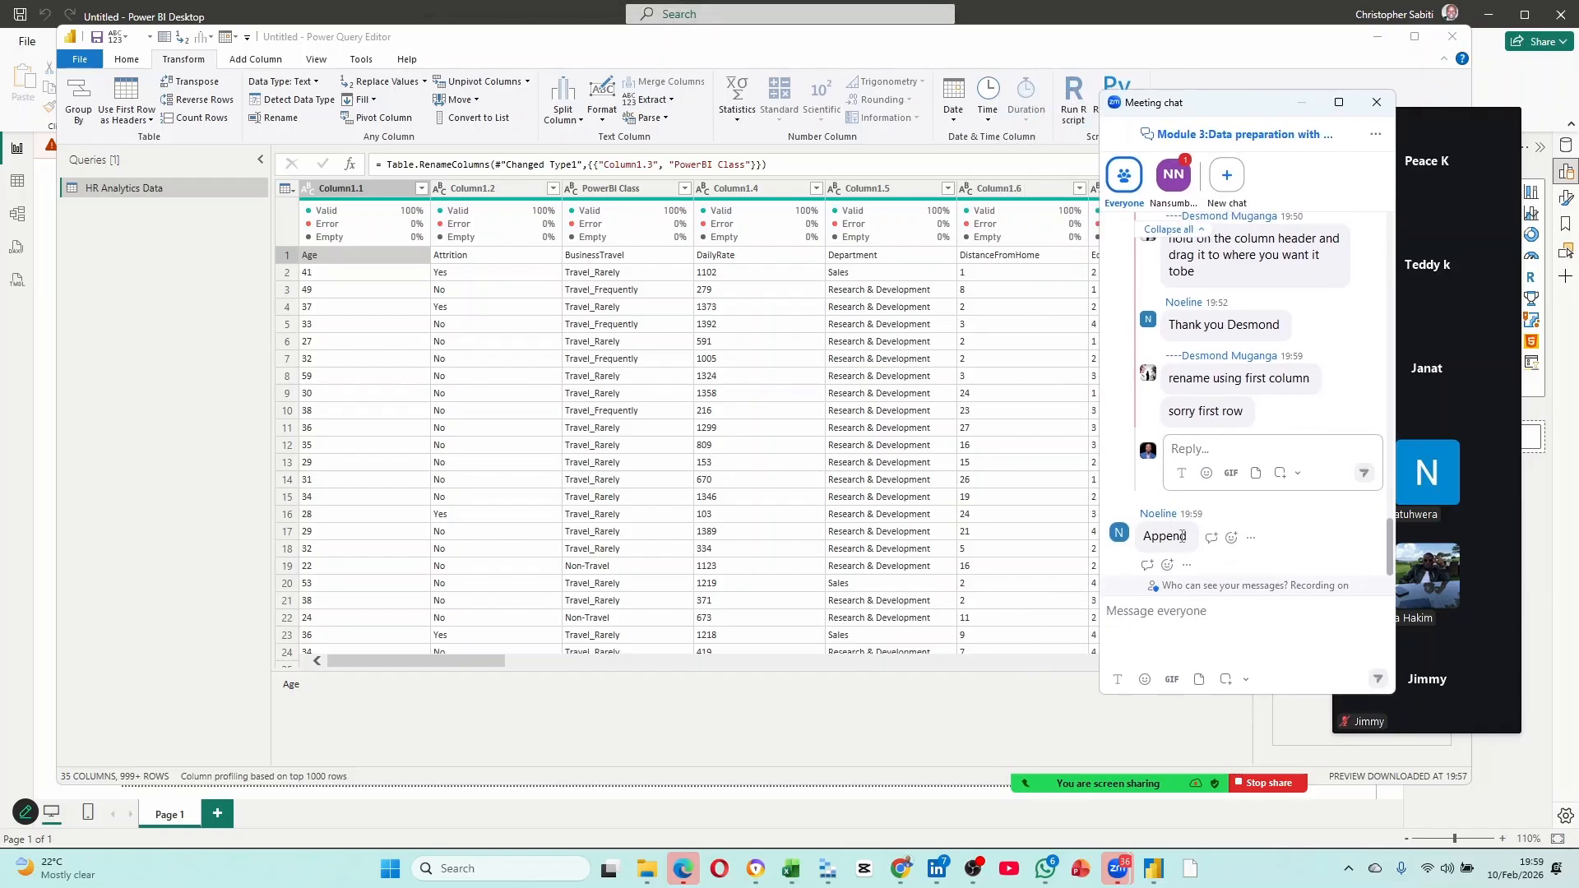
click(1000, 287)
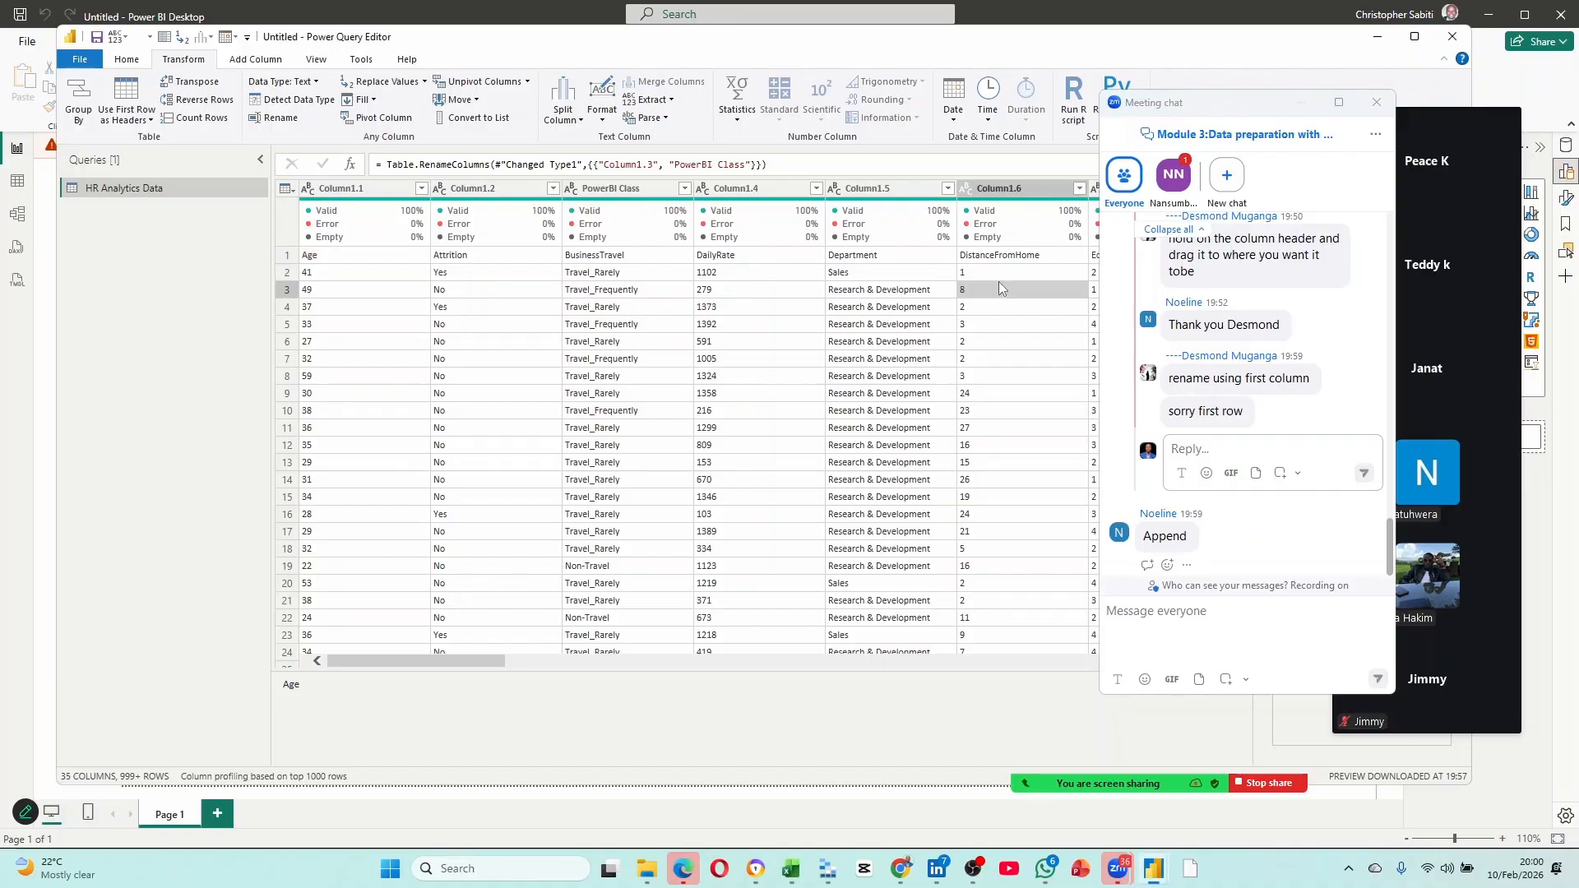
click(1375, 102)
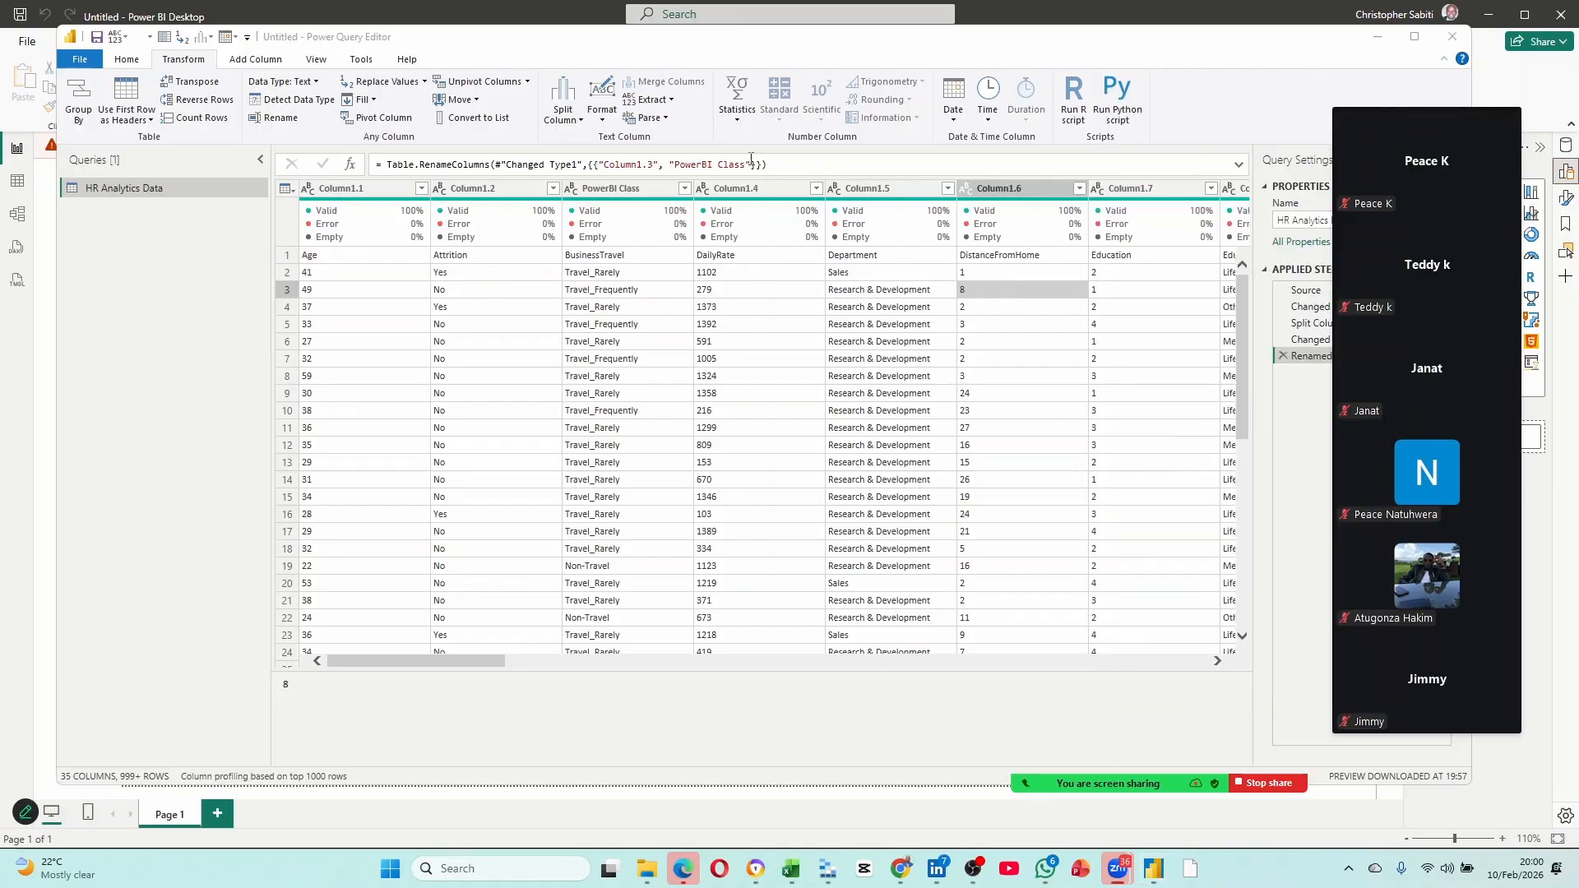
Check the Zoom meeting chat again for the newest answer and return to the query table.
click(564, 277)
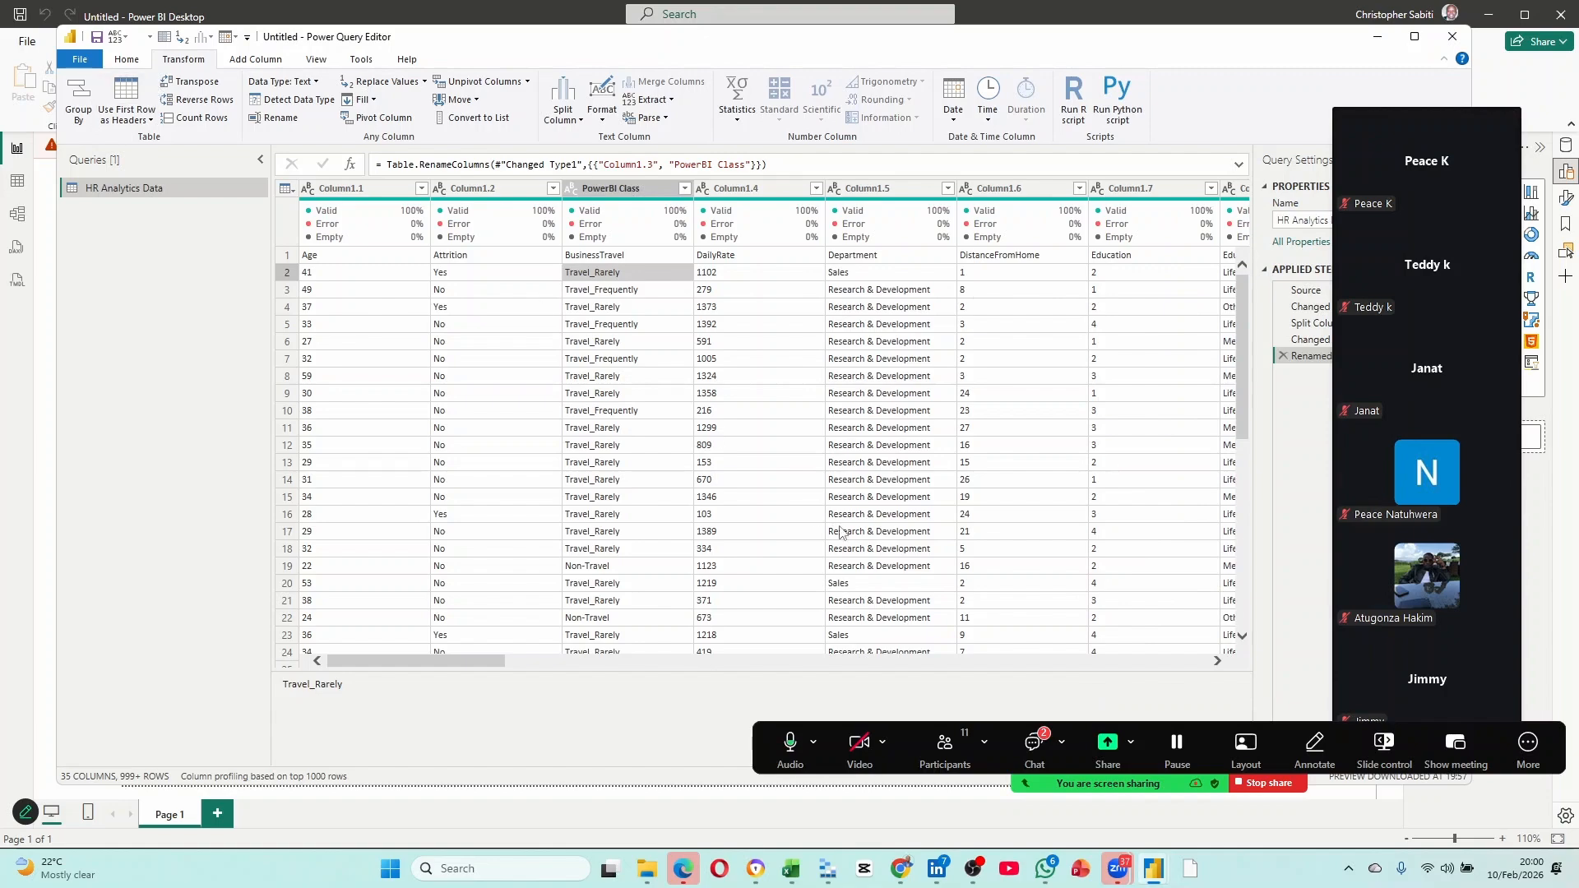
click(1028, 743)
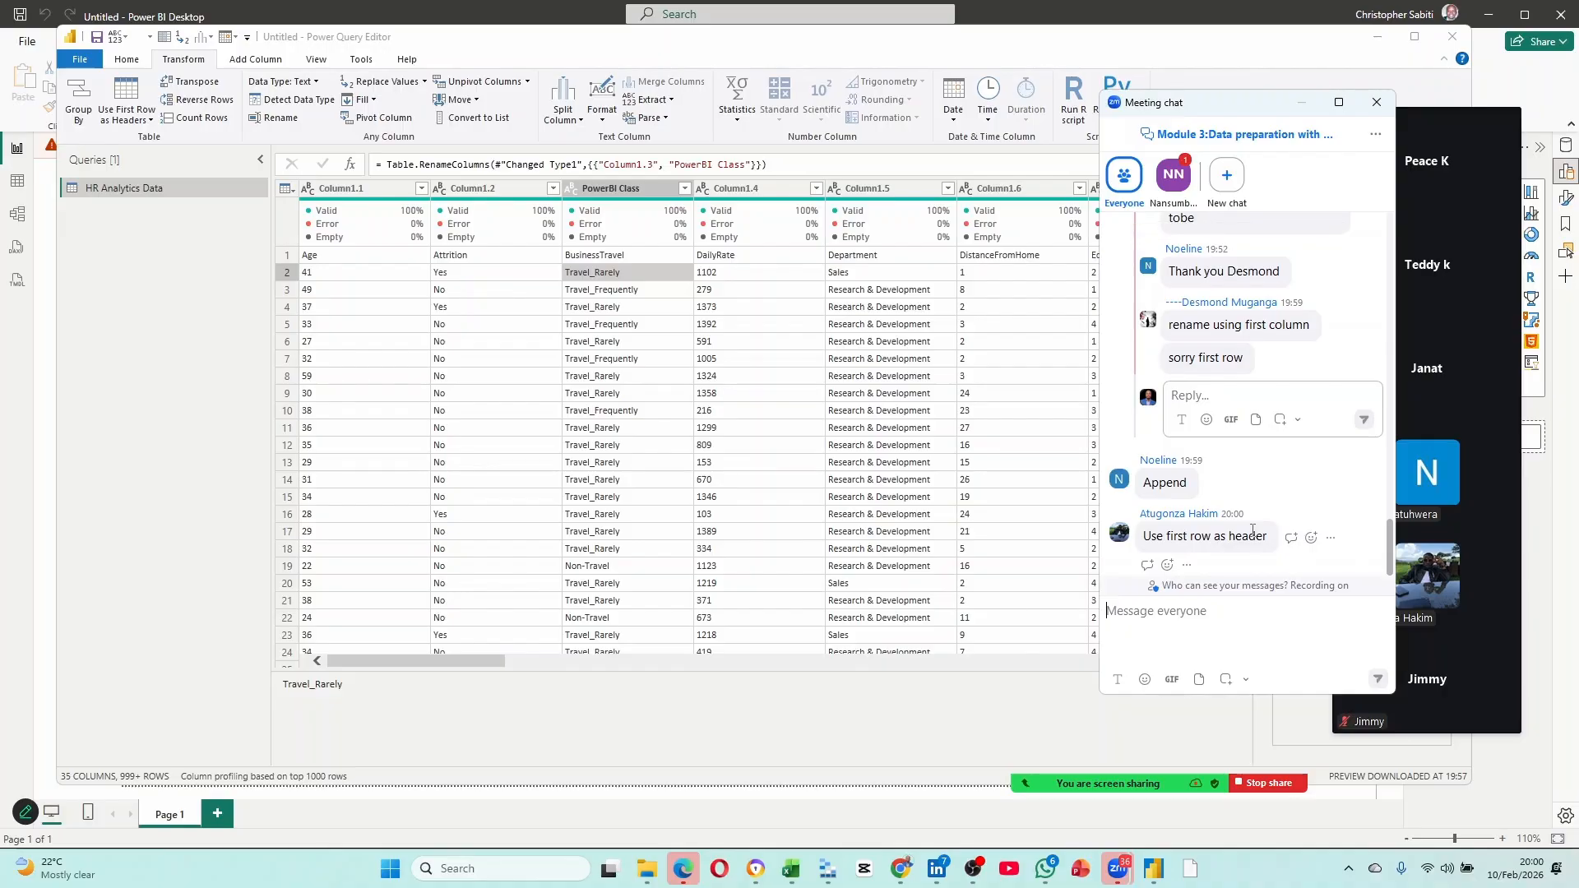
click(982, 341)
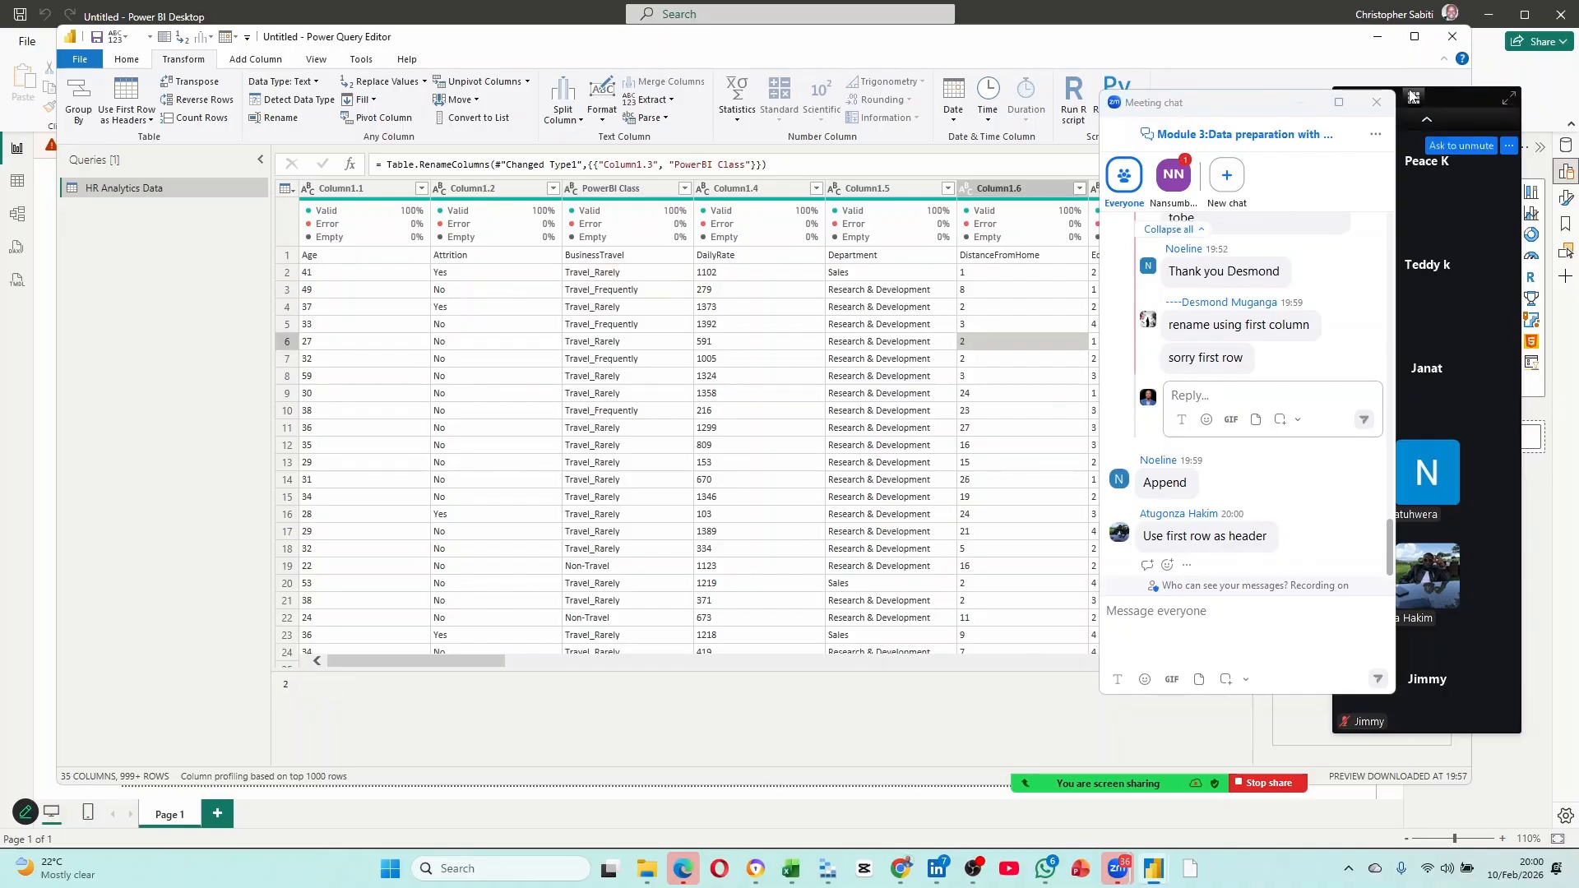
click(1378, 104)
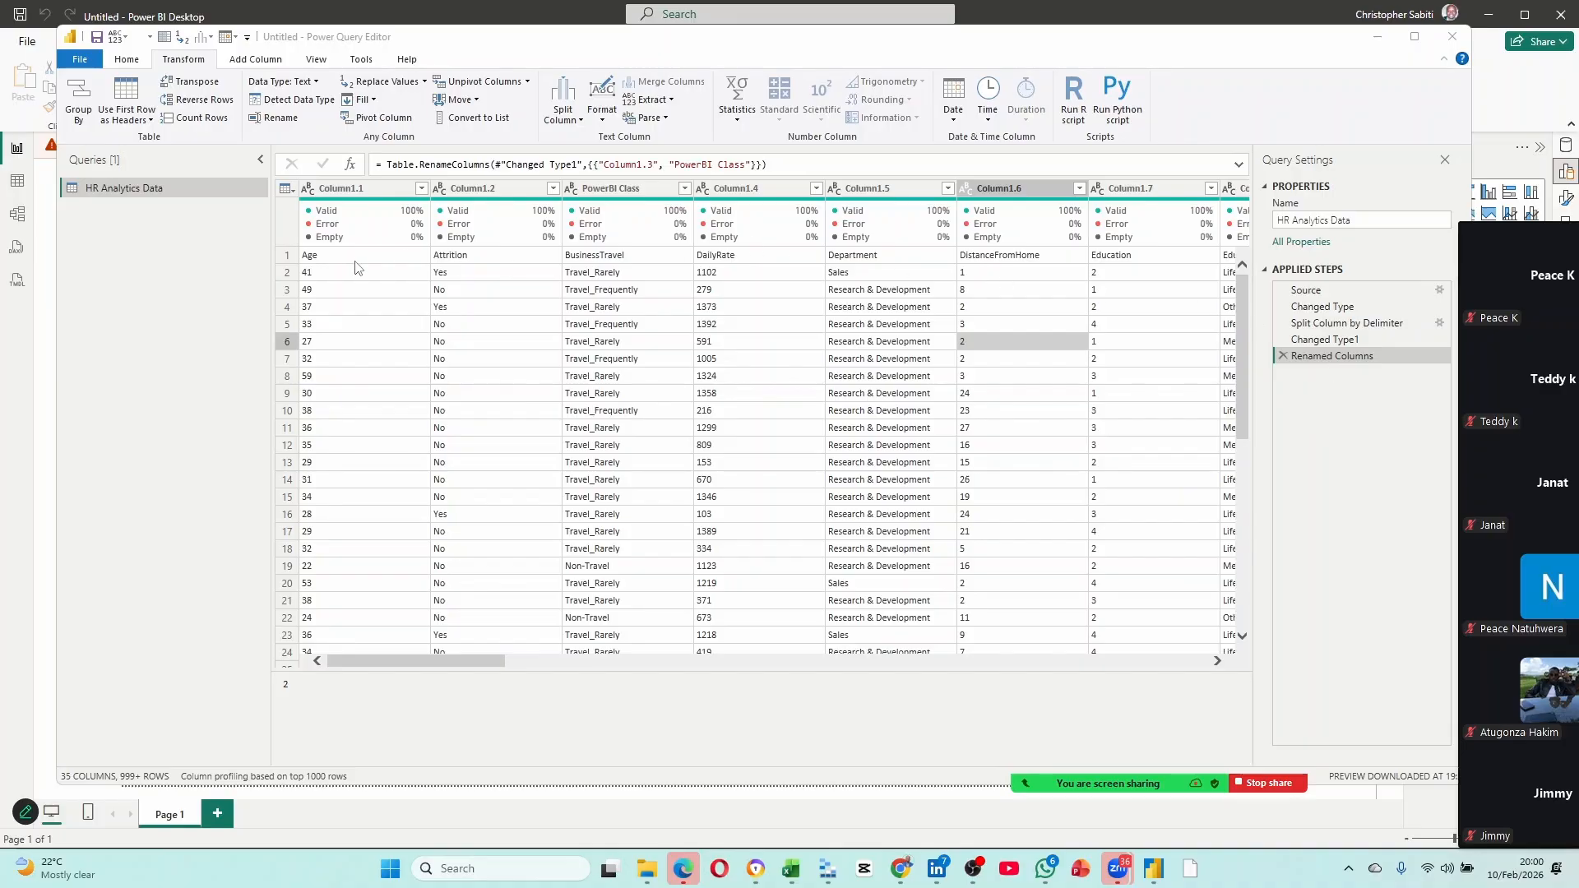
Promote the first row of the HR Analytics Data query to column headers.
click(356, 259)
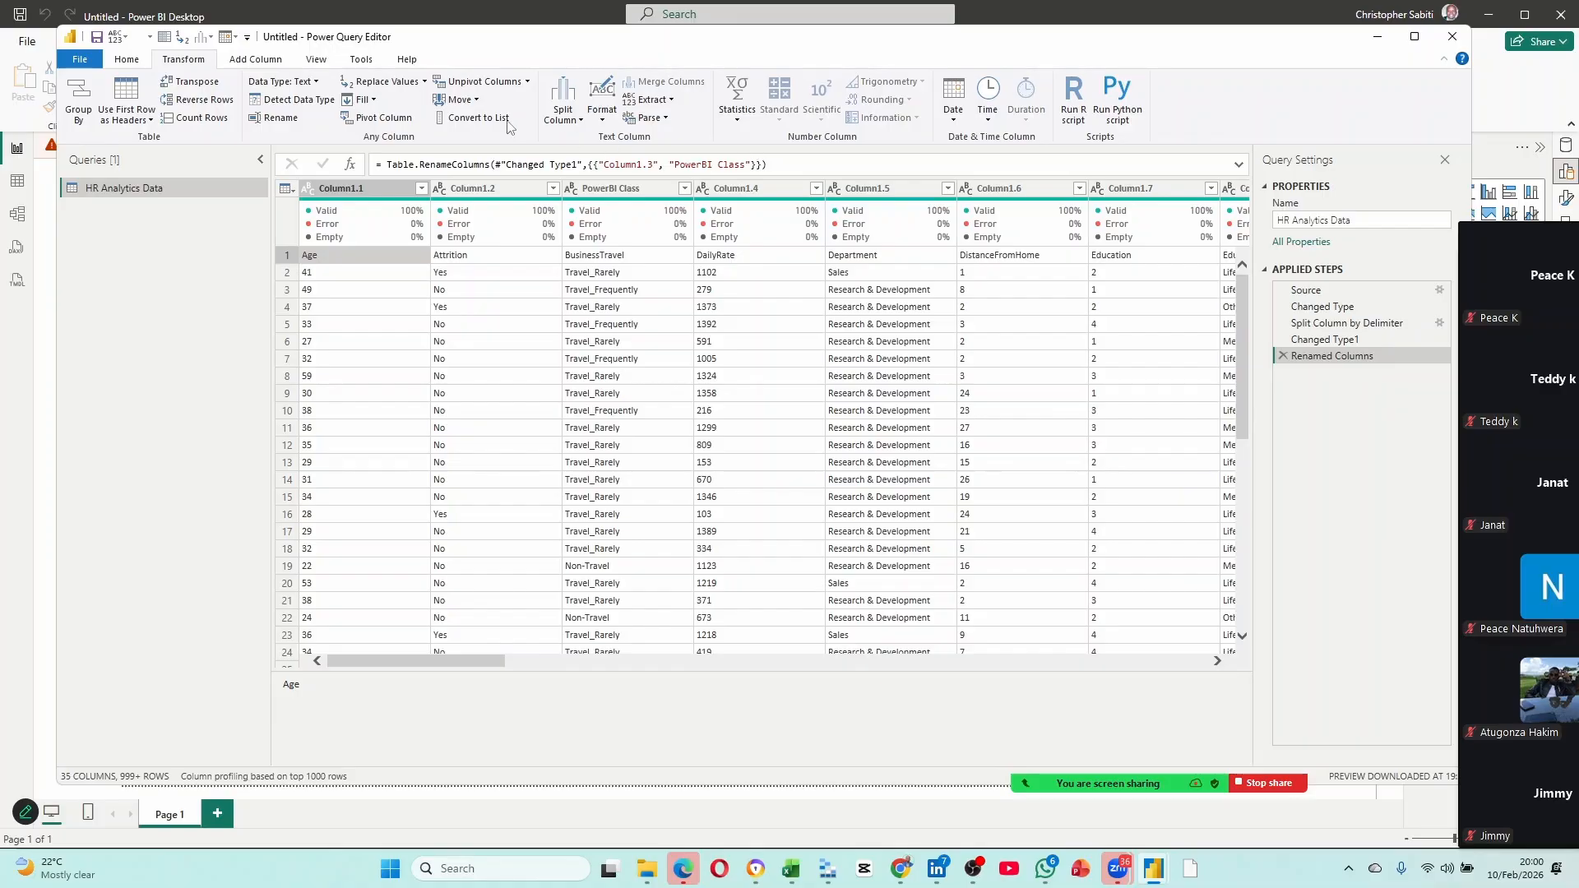
click(125, 61)
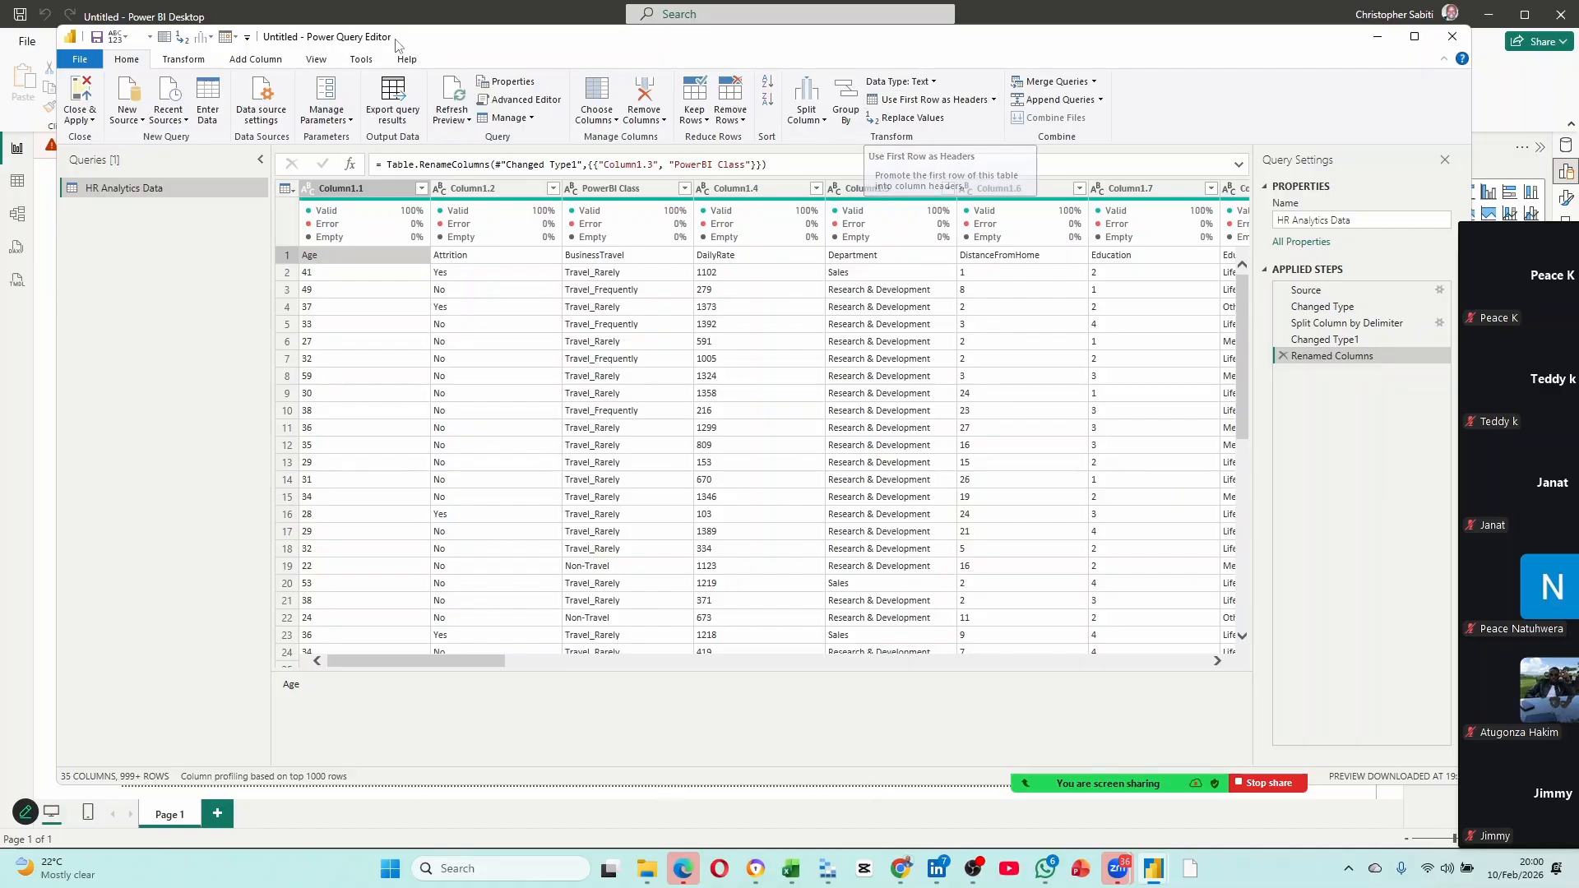
right_click(909, 103)
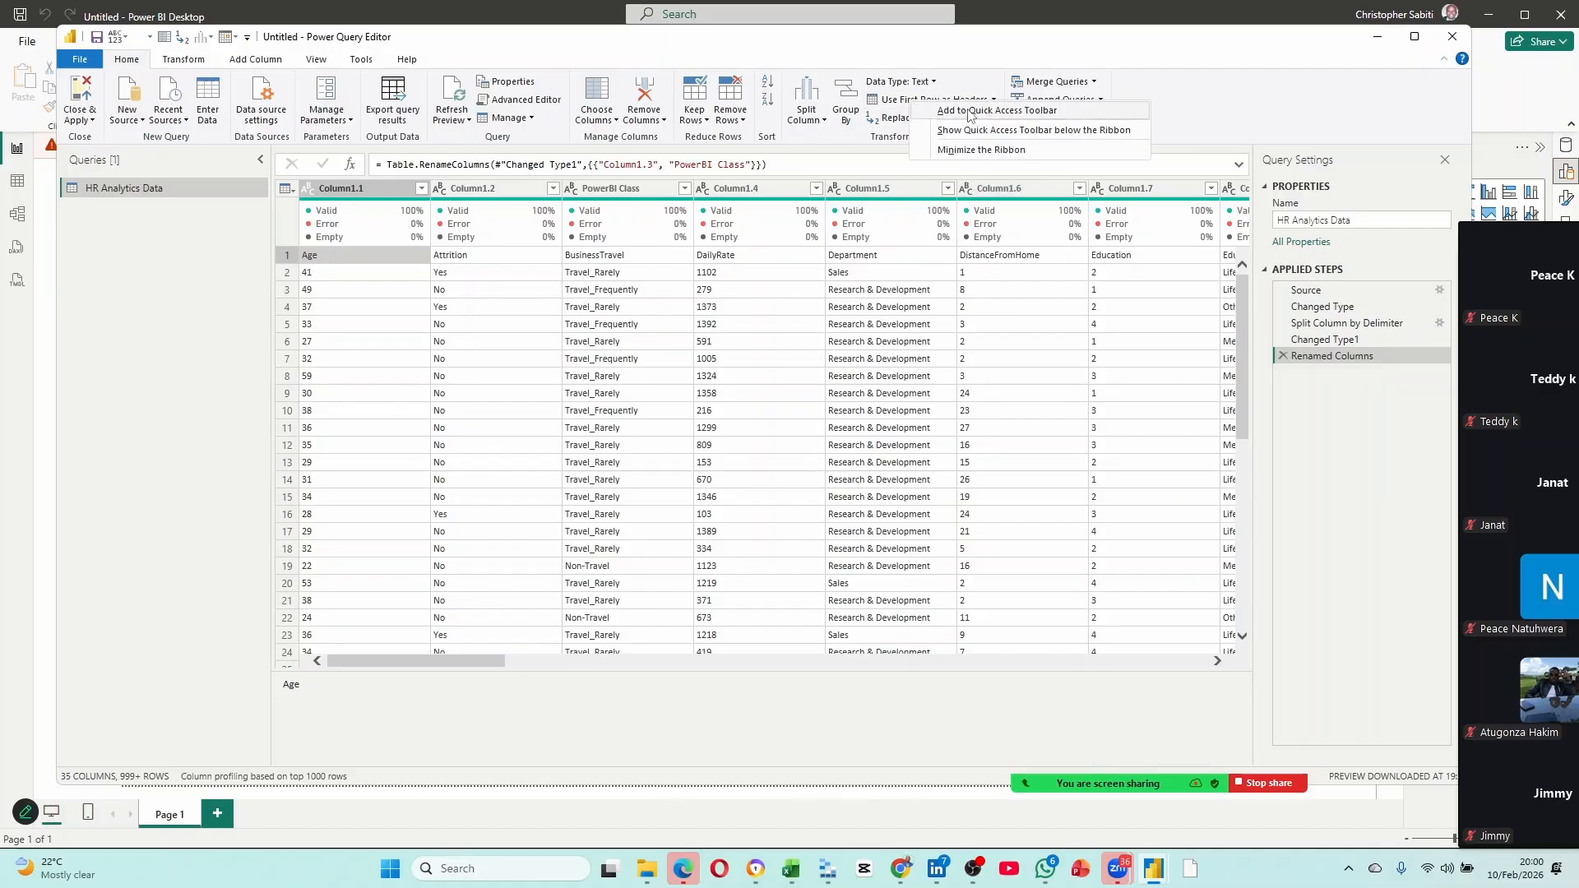
click(960, 51)
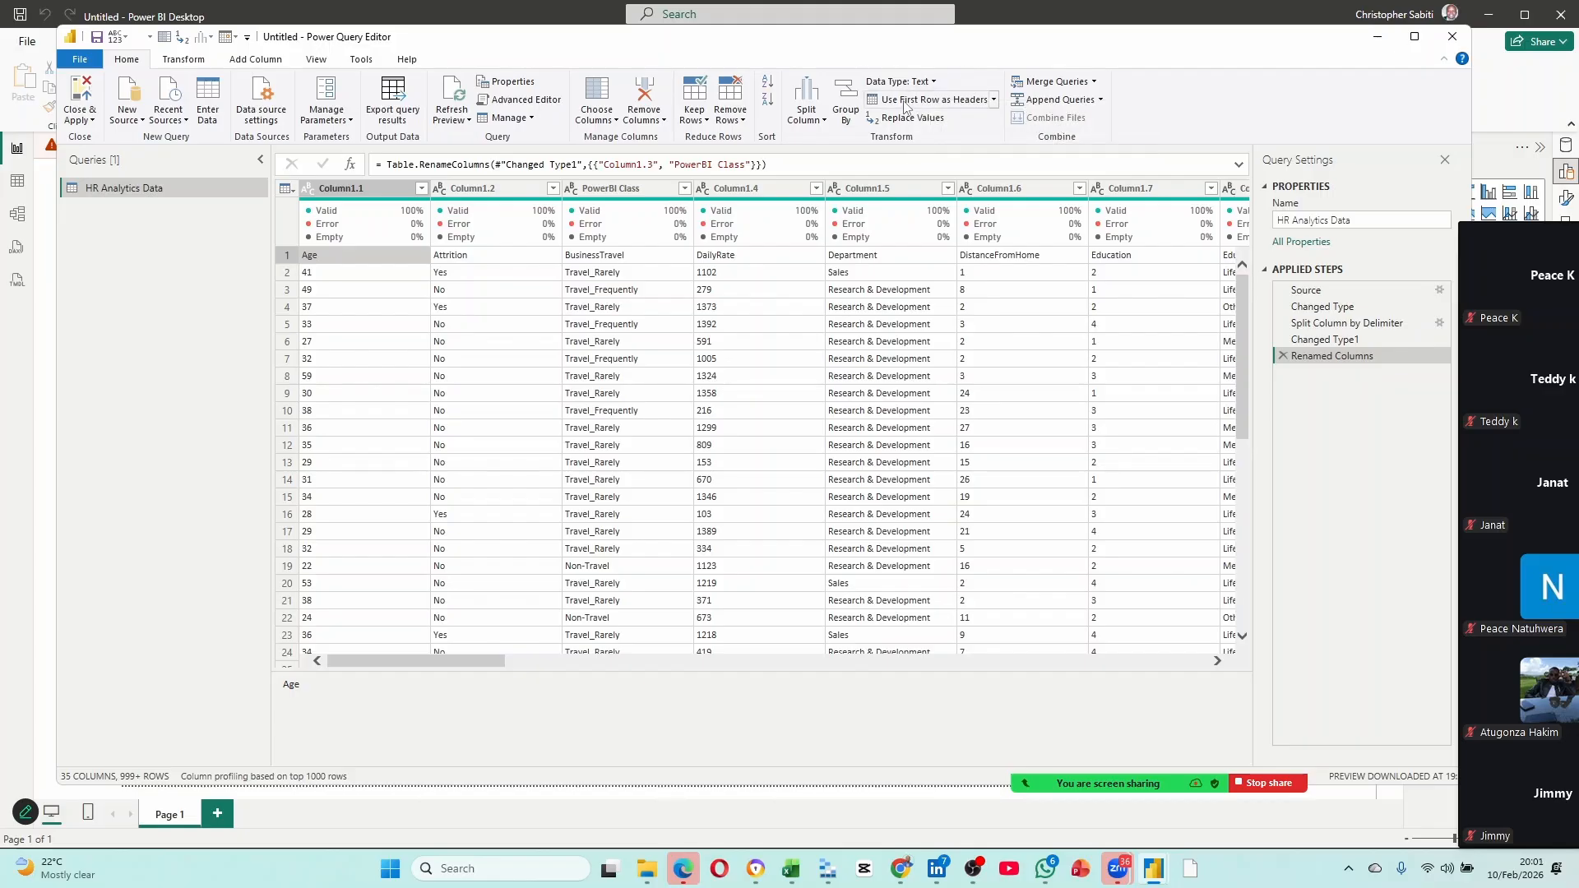
click(995, 100)
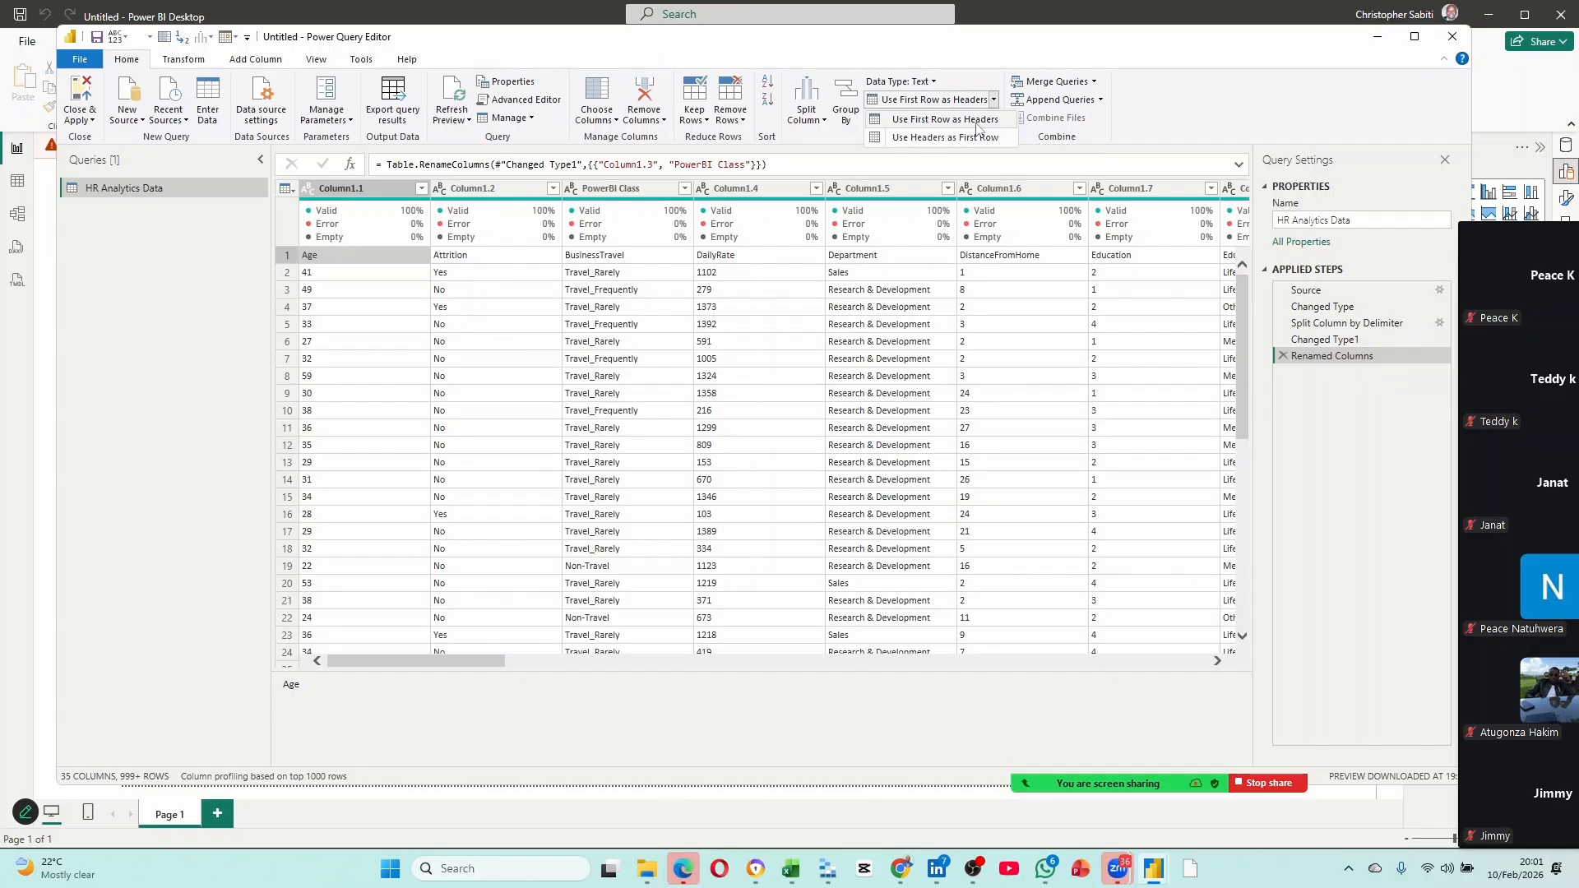
click(952, 101)
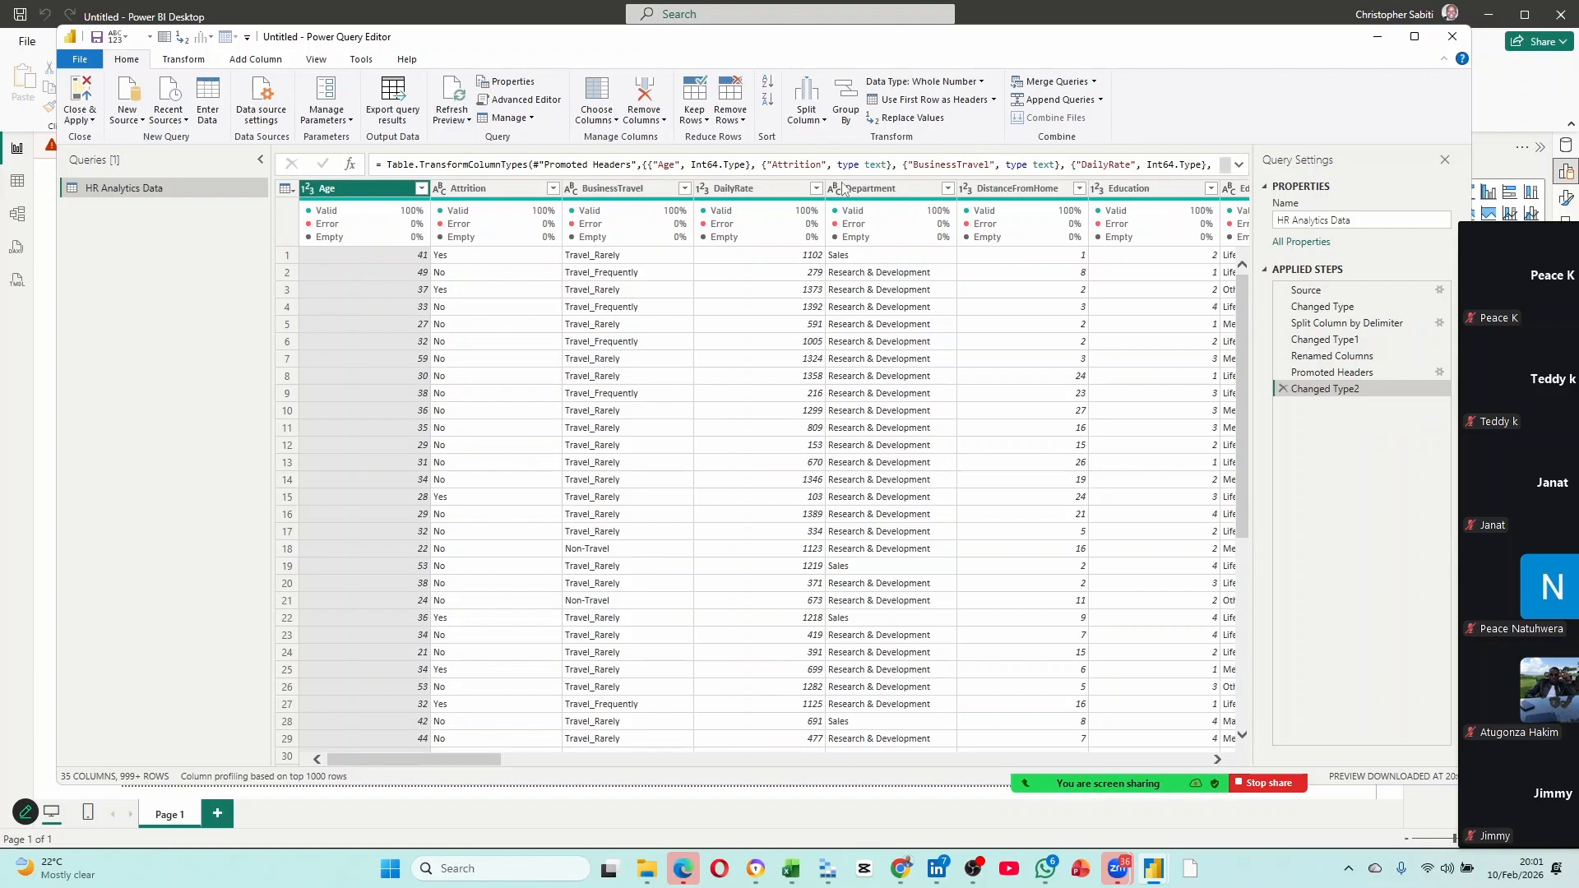
Check the data types of the promoted columns, including the type choices available for EmployeeCount.
mouse_move(613, 214)
drag(431, 758, 592, 758)
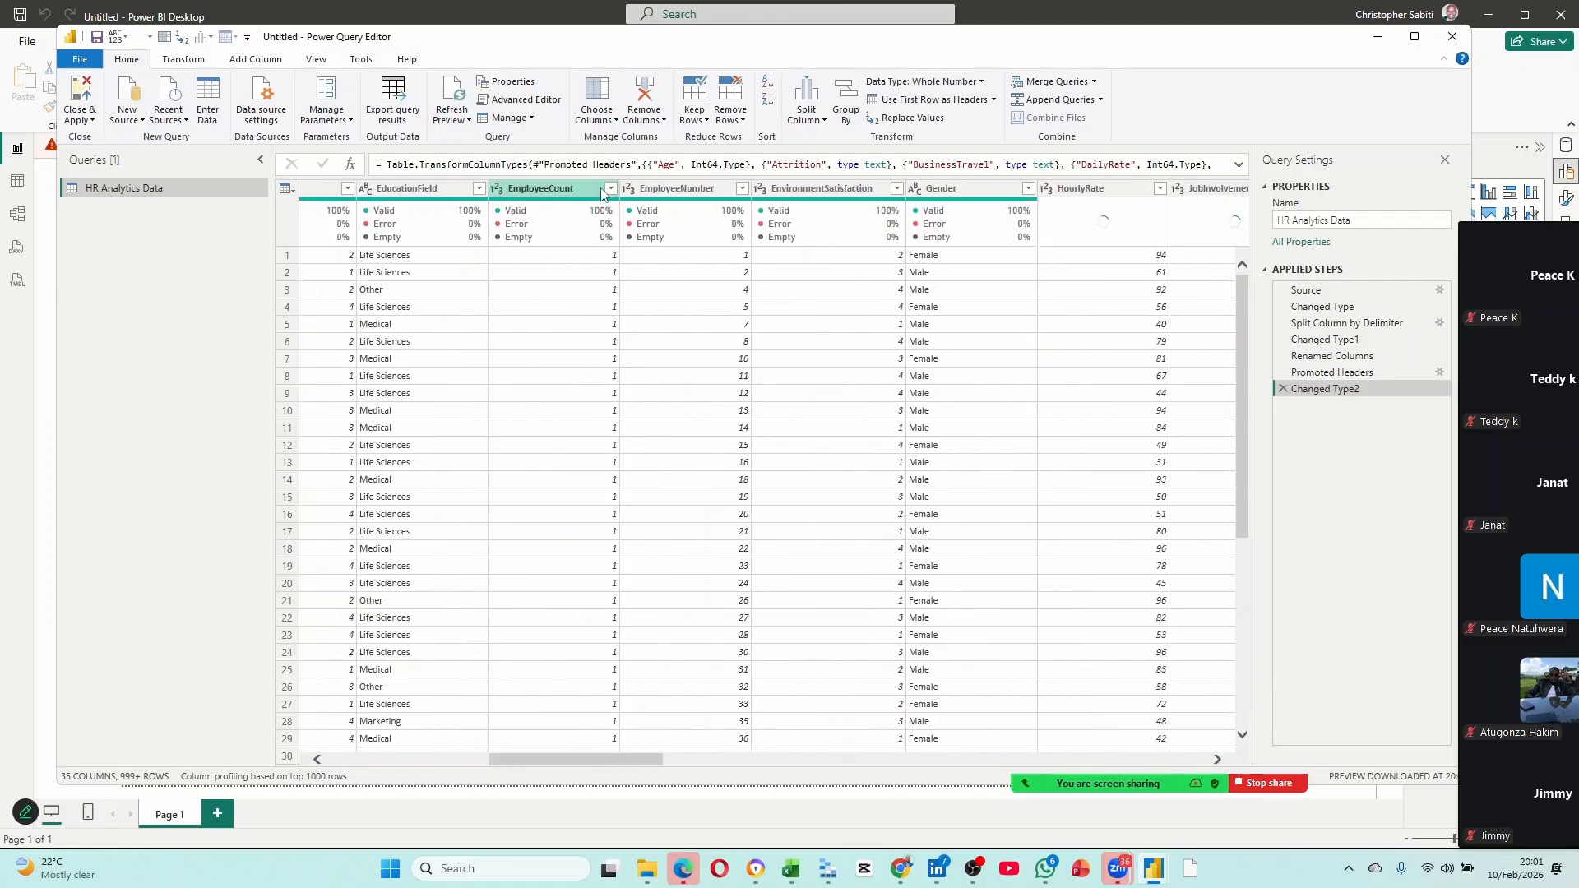
click(496, 189)
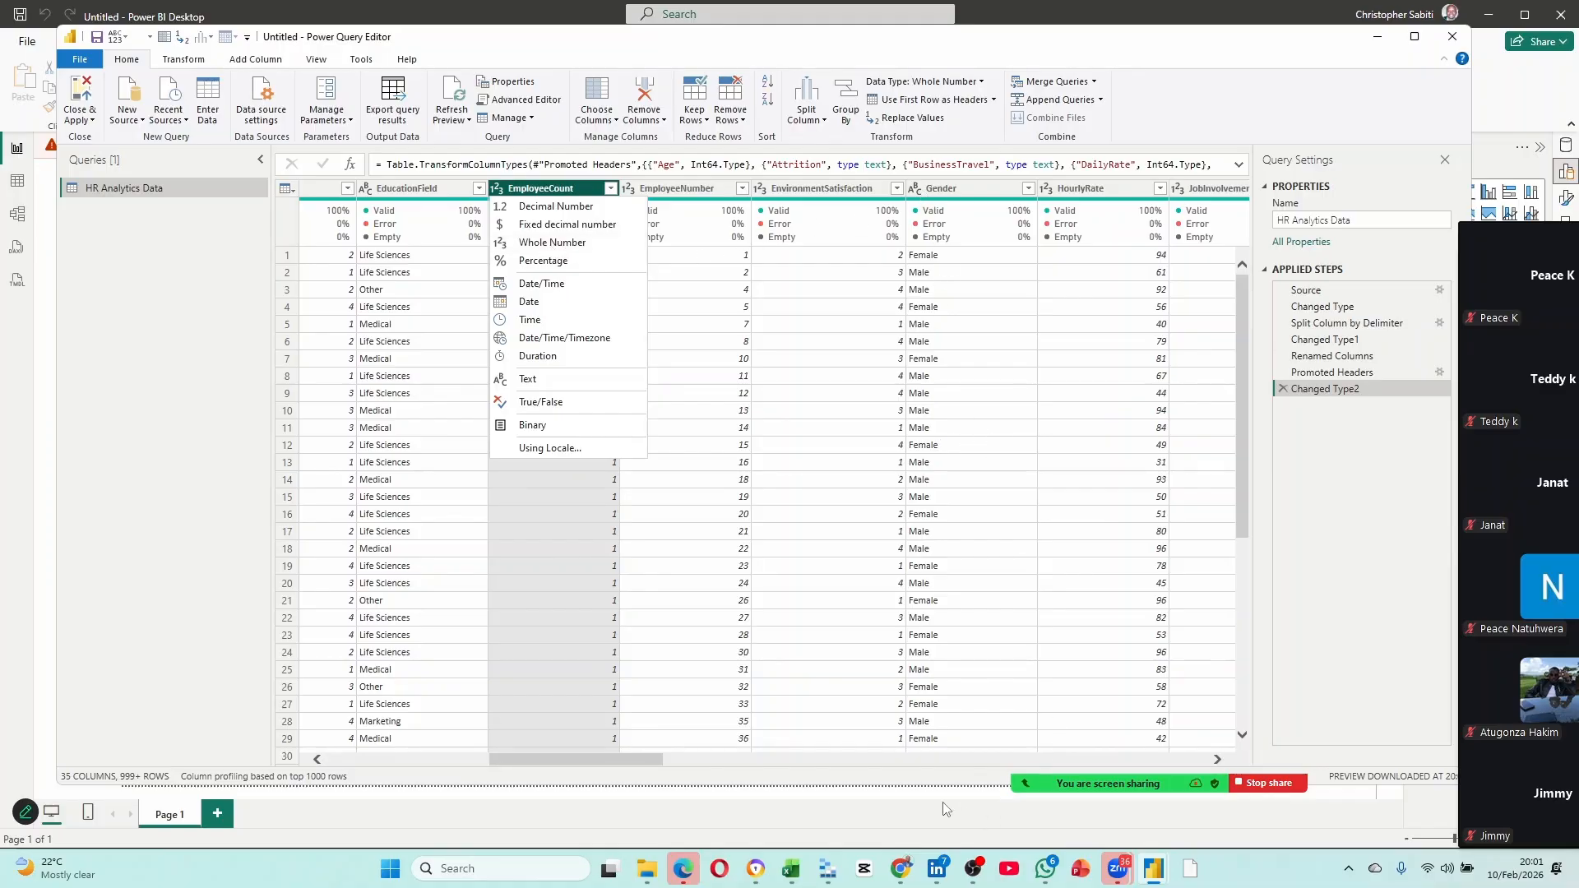
drag(644, 758, 782, 750)
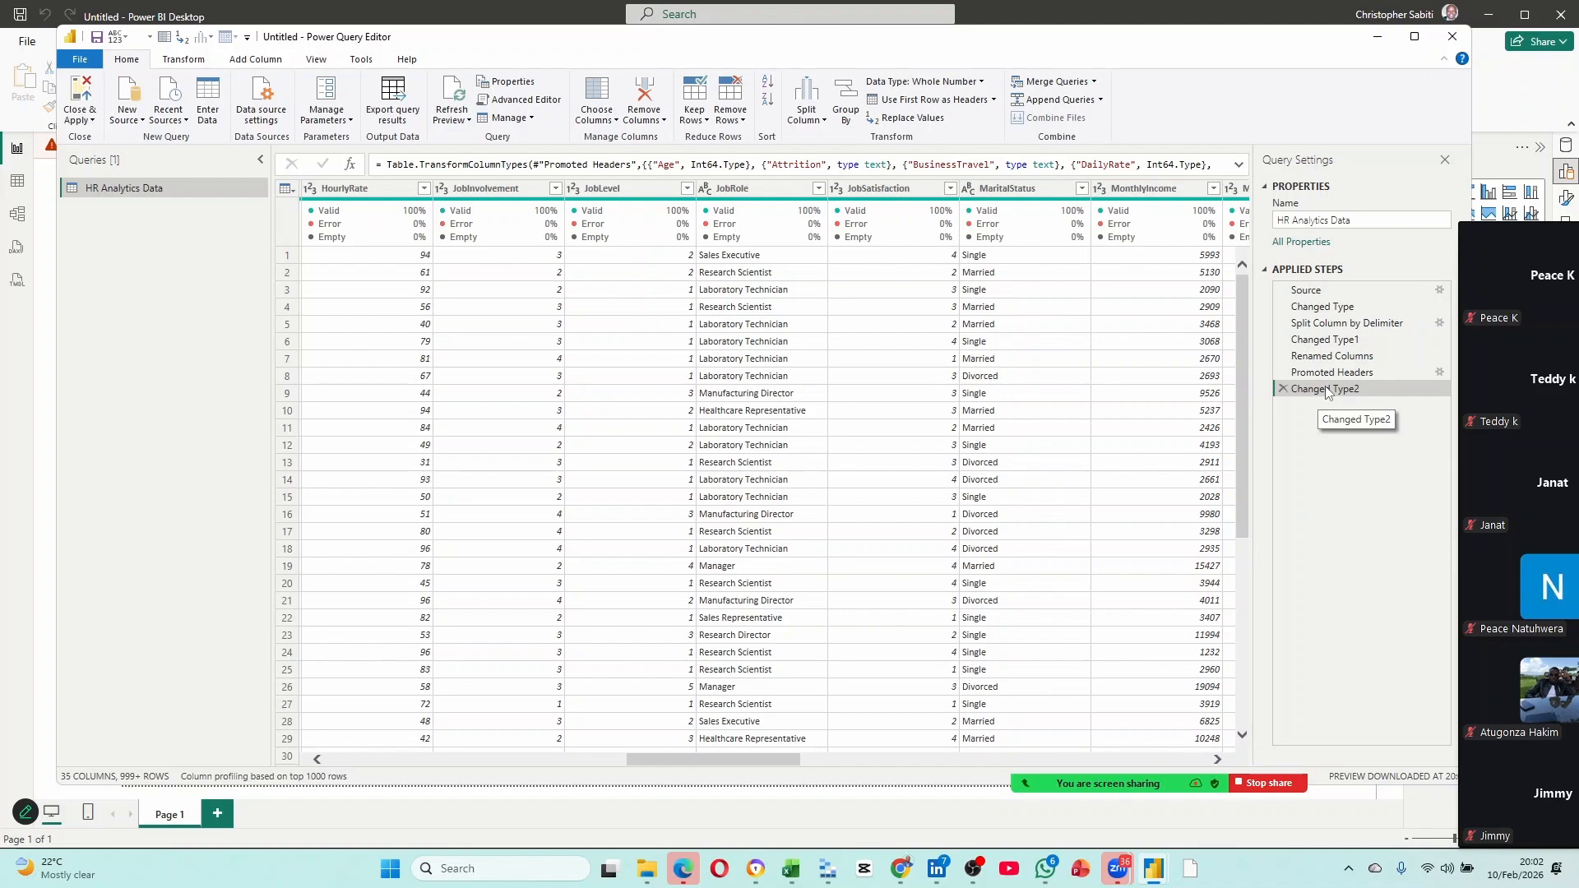
Expand the Changed Type2 formula, examine the type assigned to Age, and collapse the formula again.
click(1240, 165)
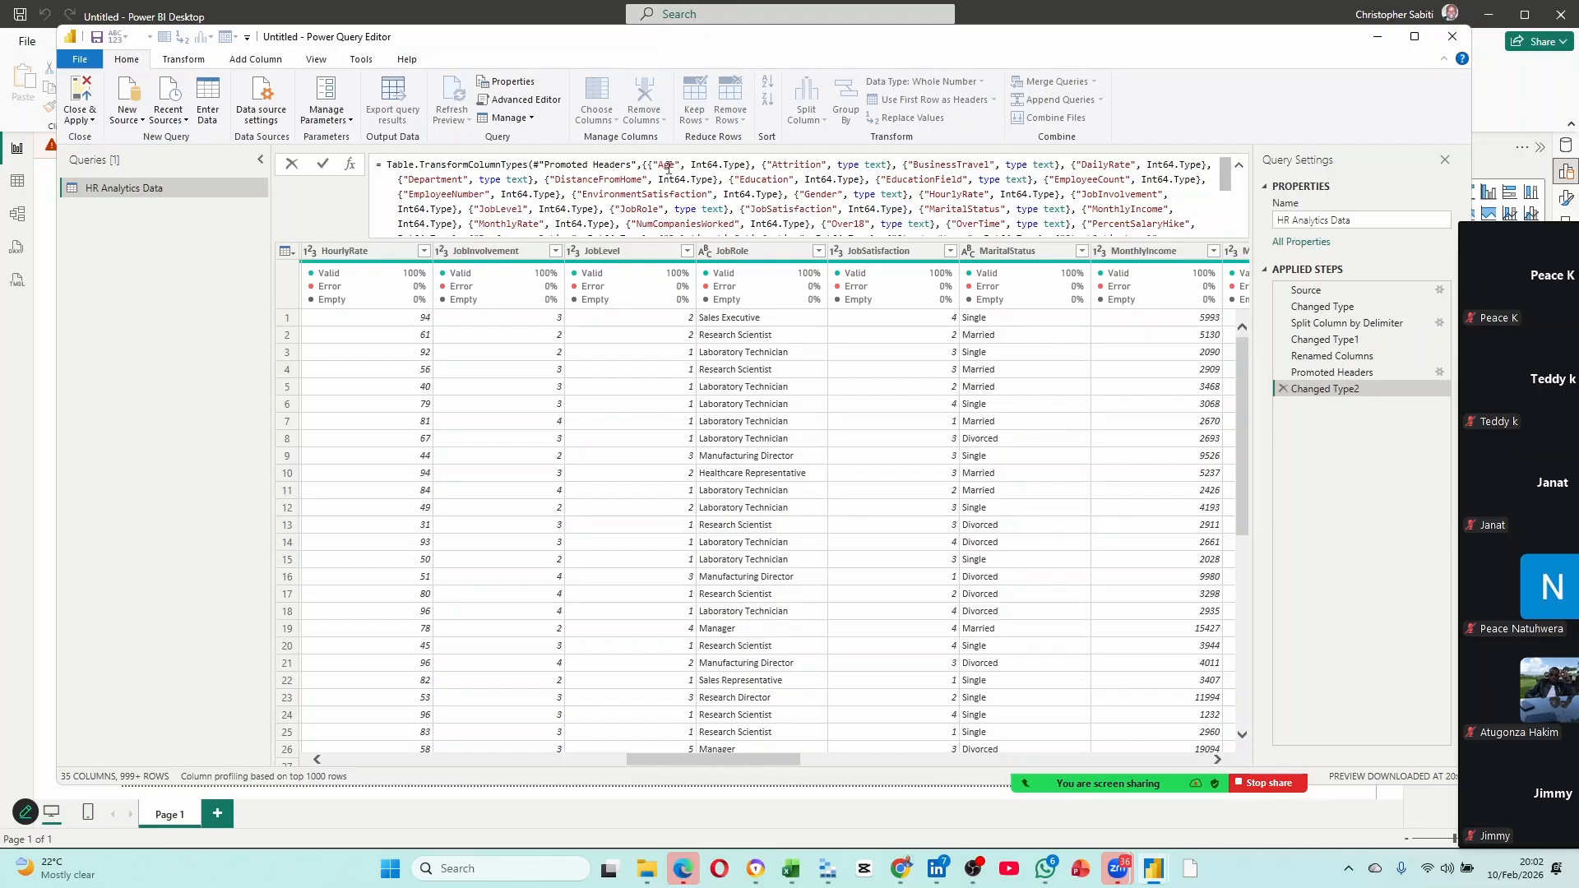
drag(647, 164, 746, 164)
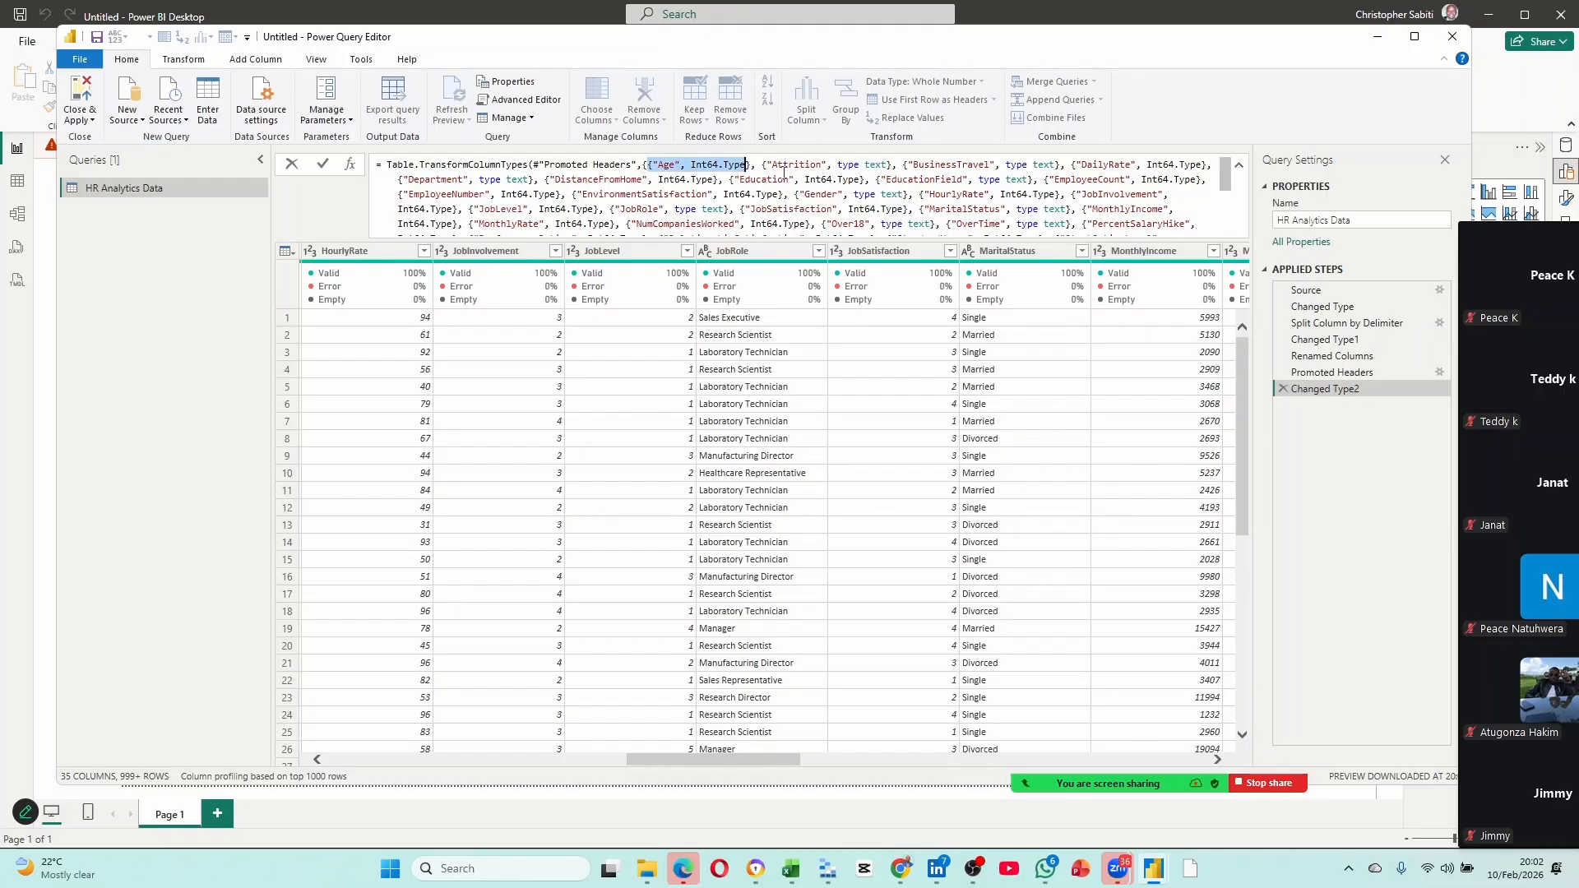
click(324, 164)
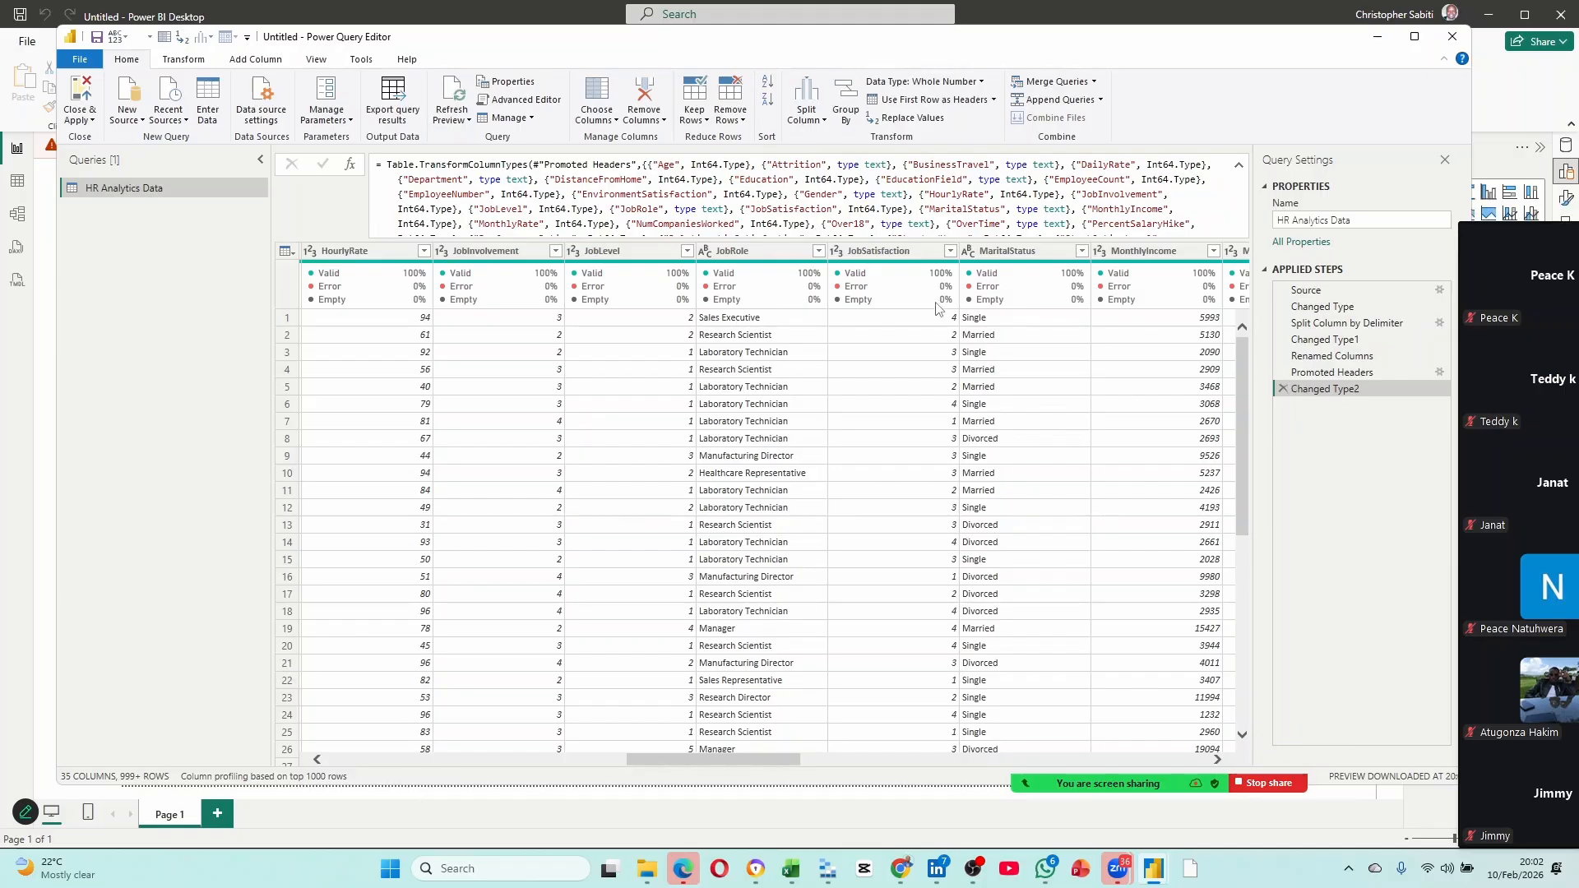
click(1238, 164)
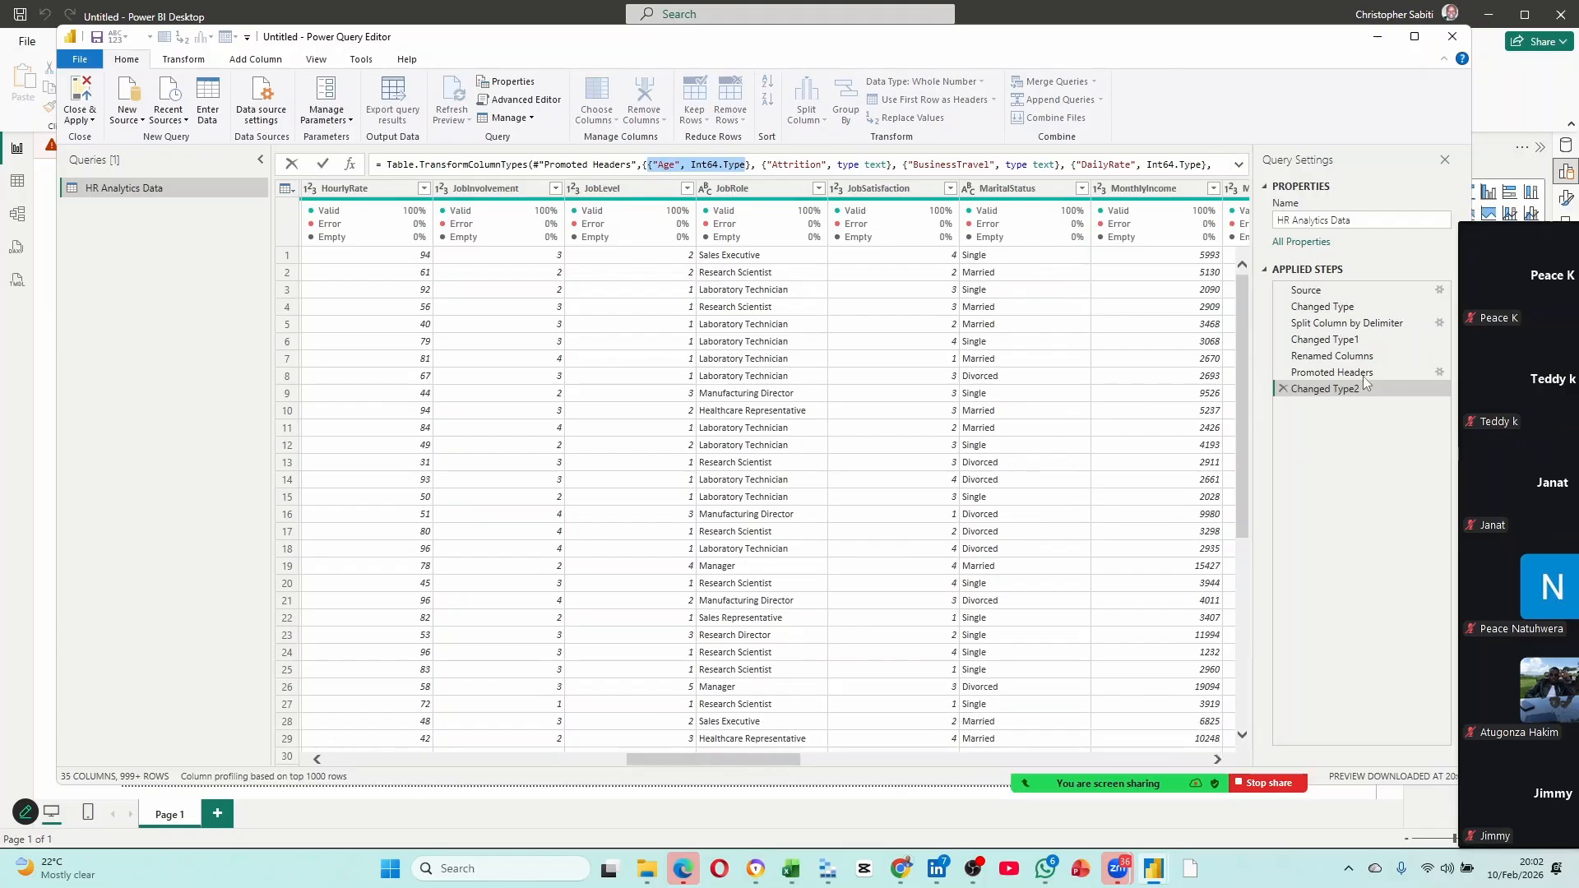
Review the type options in the Promoted Headers step settings, cancel without changes, and return to the Changed Type2 step.
click(1439, 371)
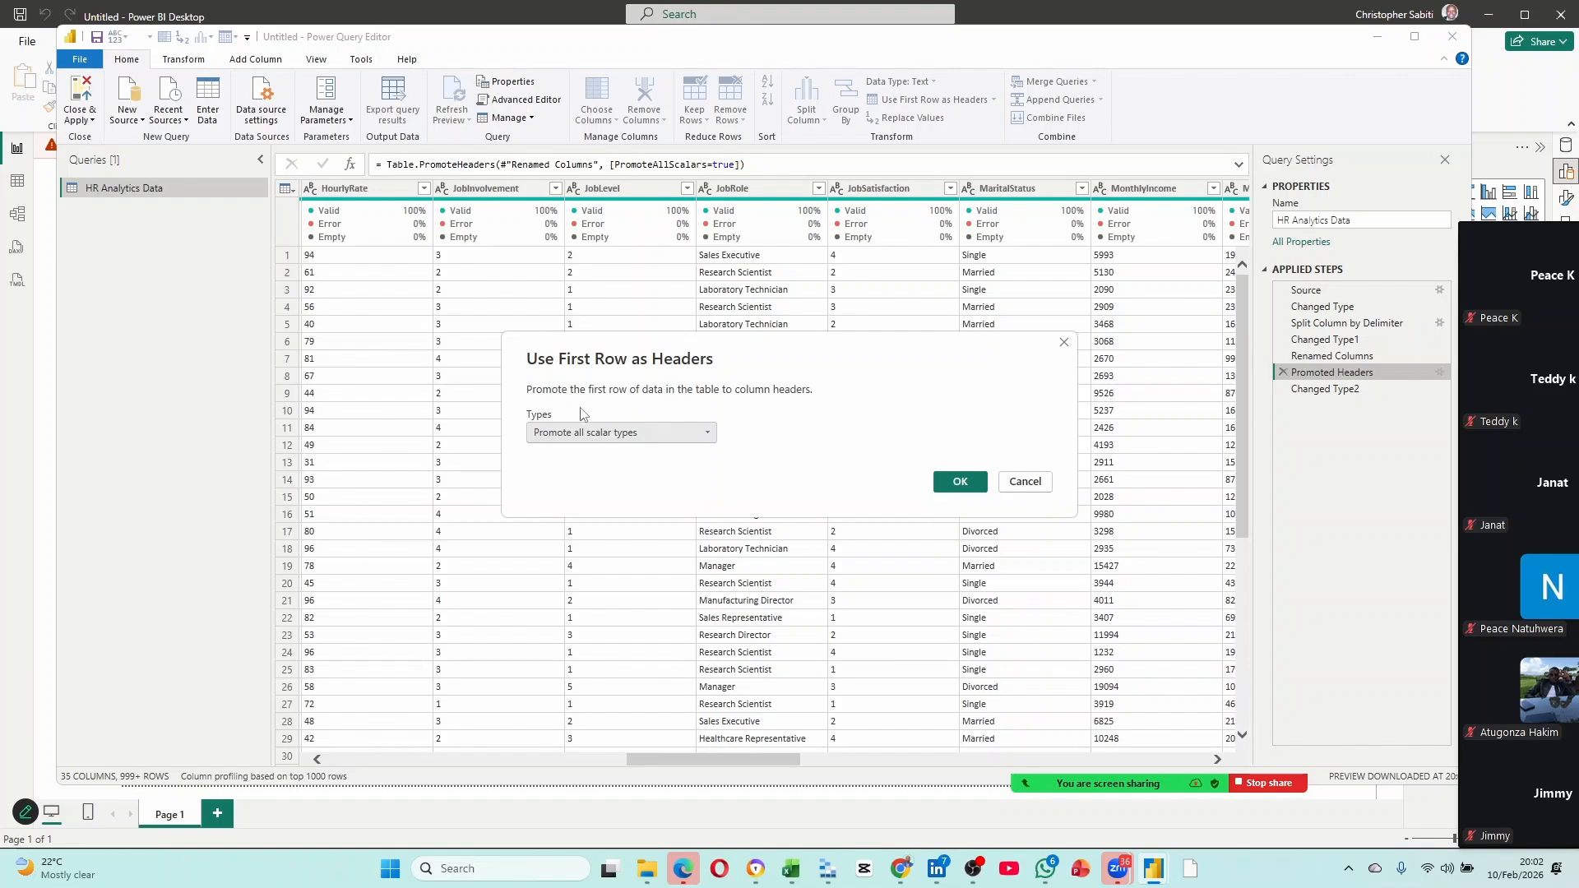
click(676, 434)
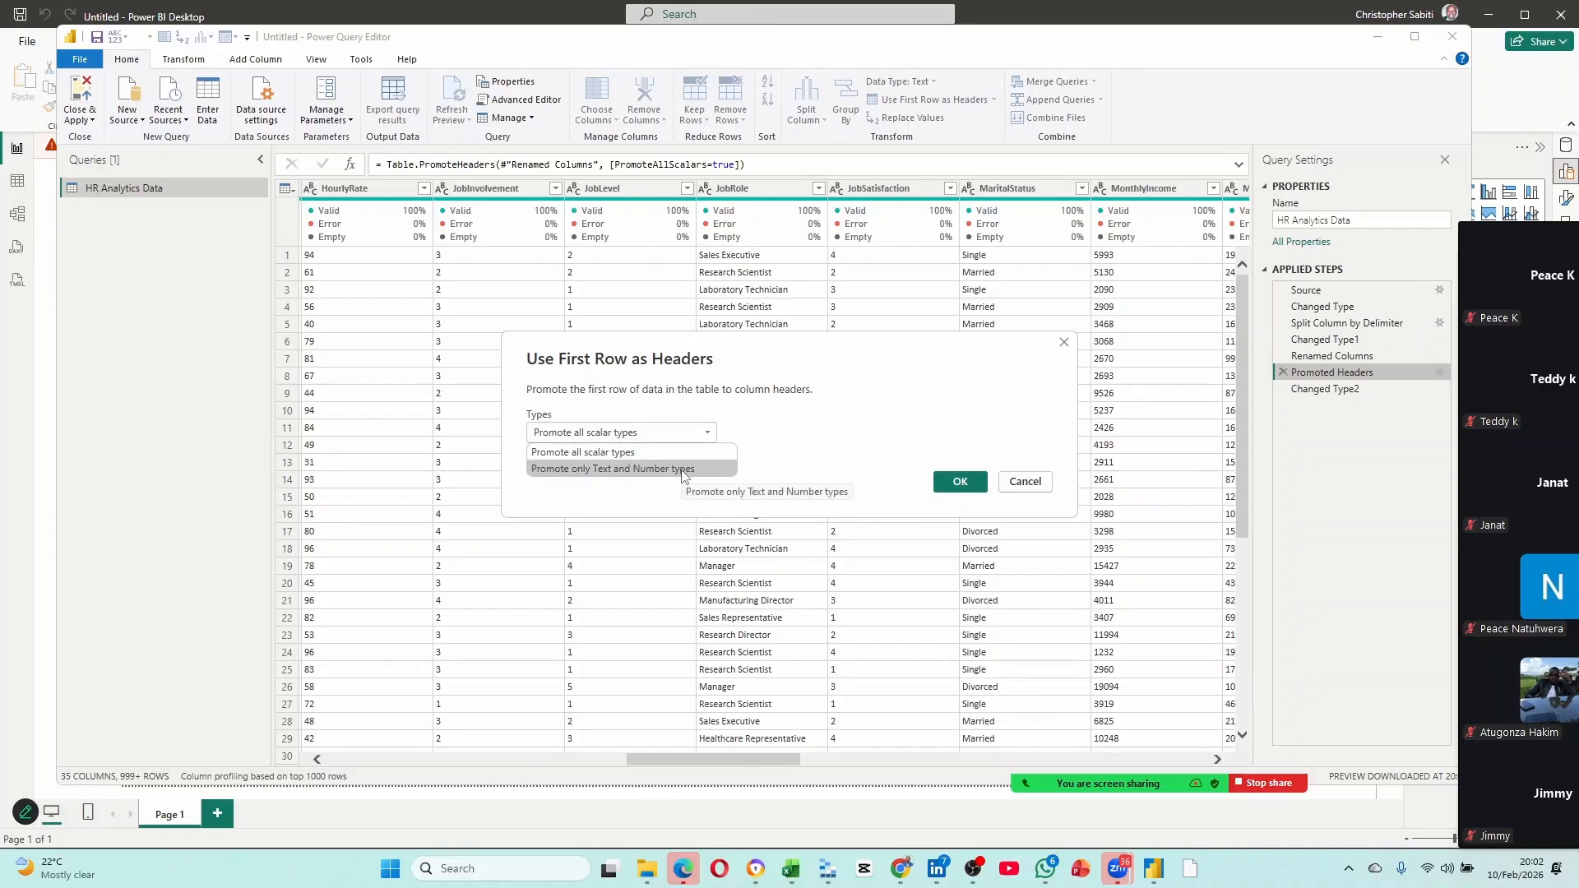
click(651, 509)
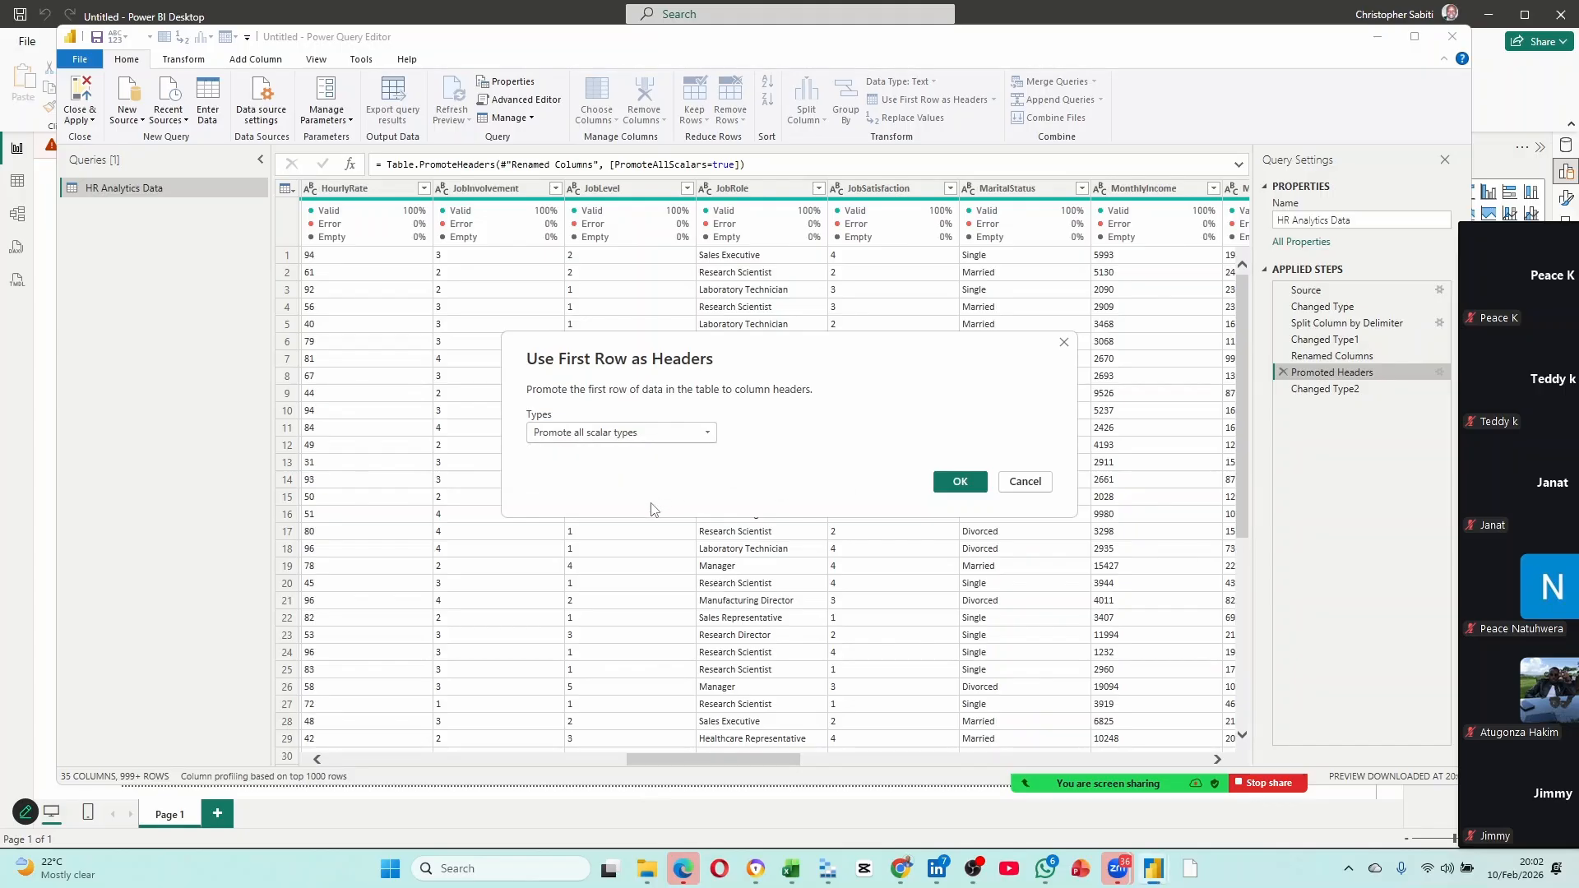
click(1027, 483)
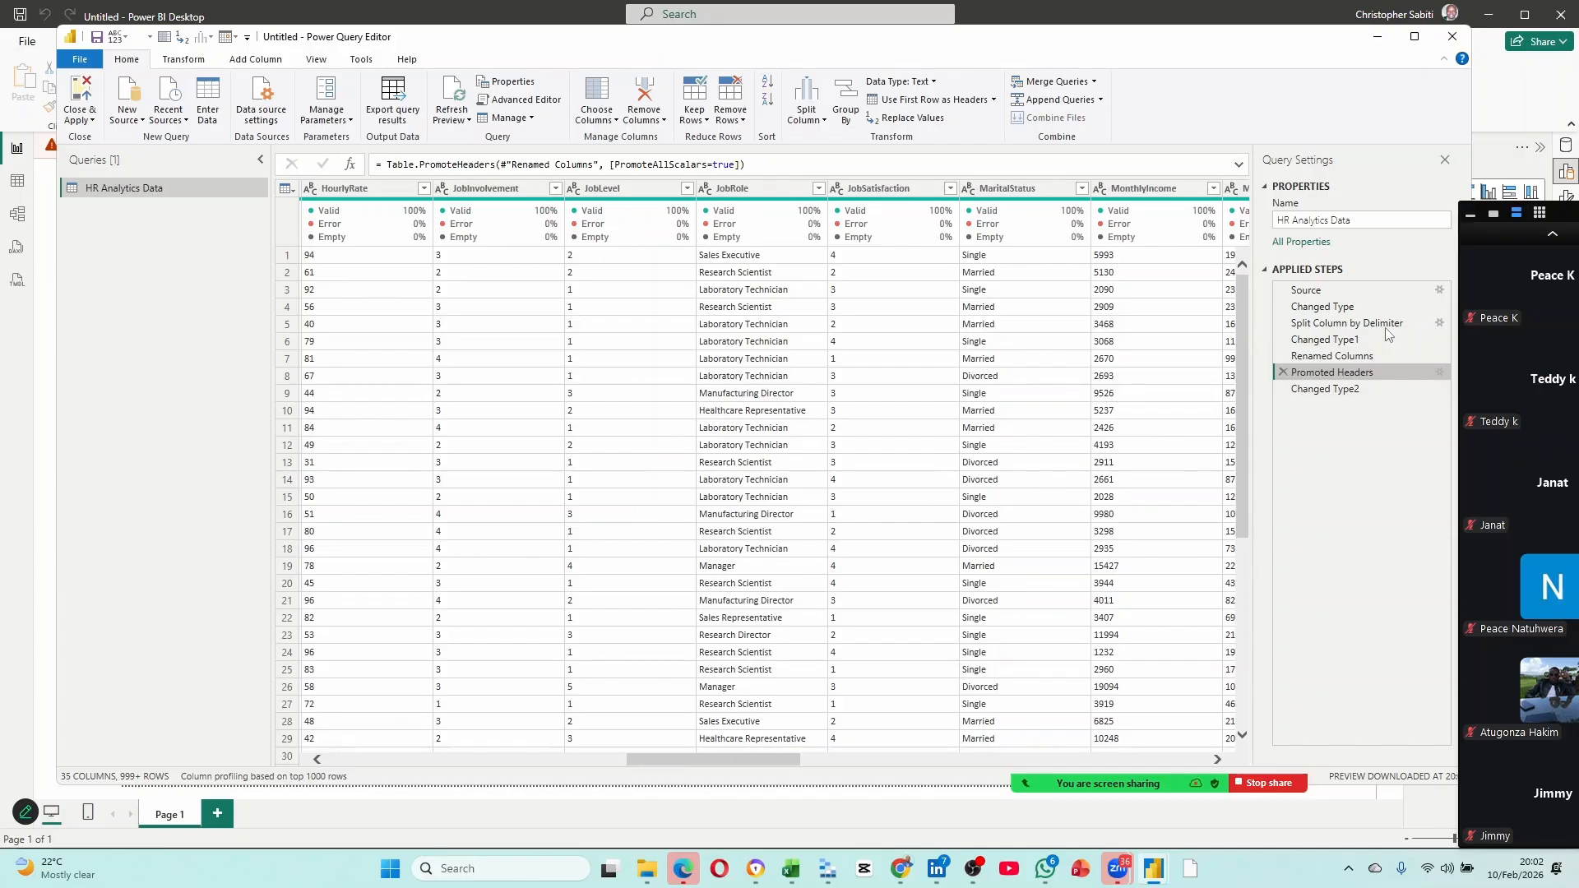
click(1344, 392)
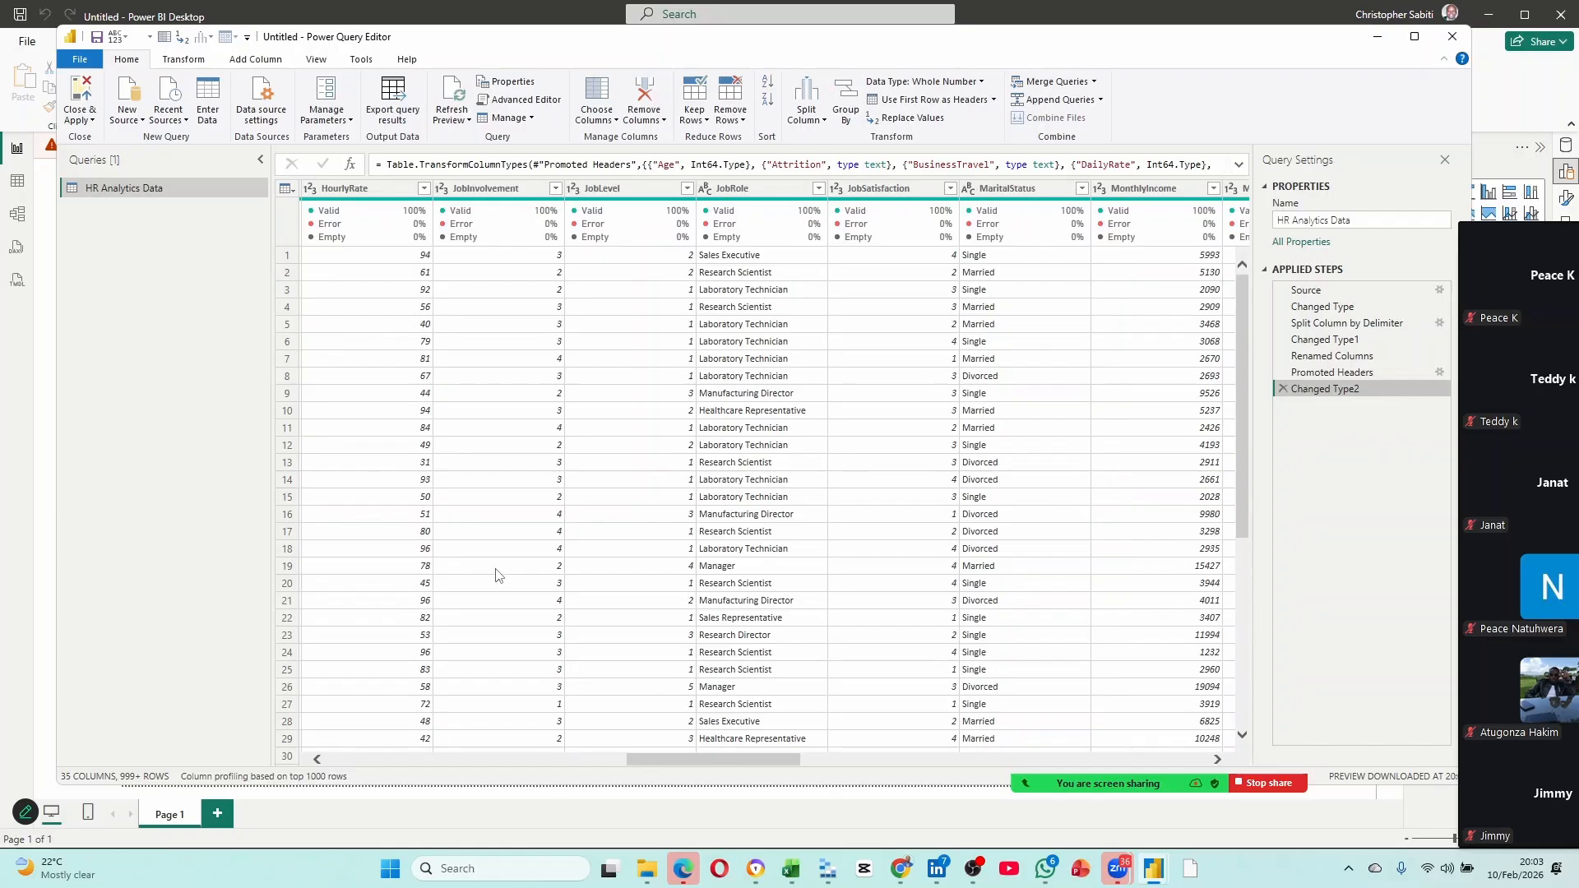
Examine the headers, quality statistics and values across all columns from Age to YearsWithCurrManager.
drag(653, 758, 354, 758)
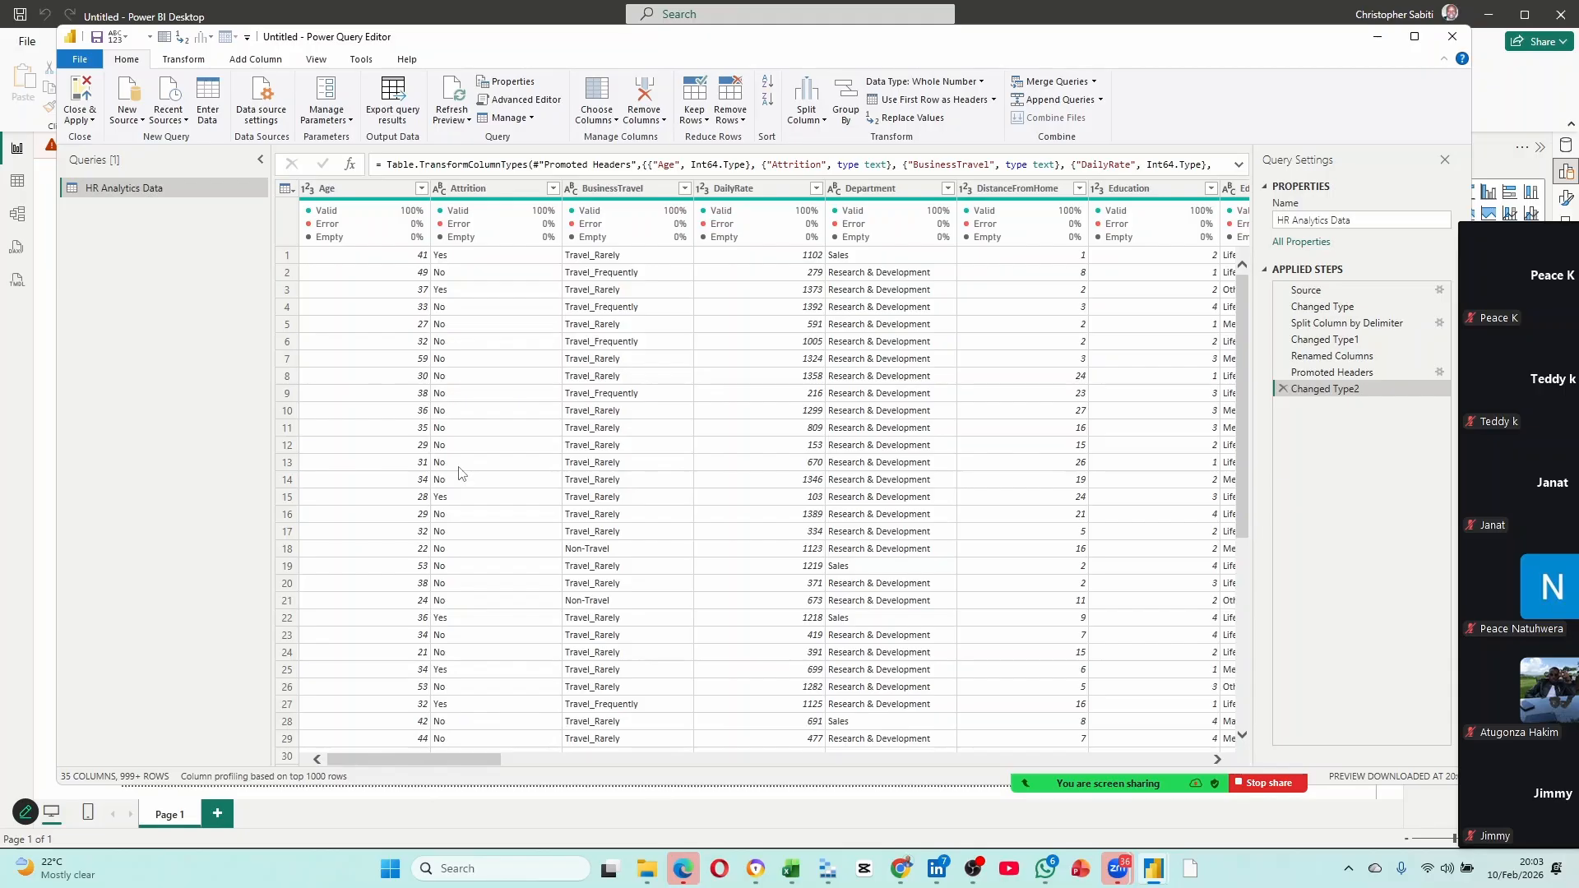
mouse_move(437, 760)
mouse_down()
mouse_move(546, 759)
mouse_move(414, 744)
mouse_up()
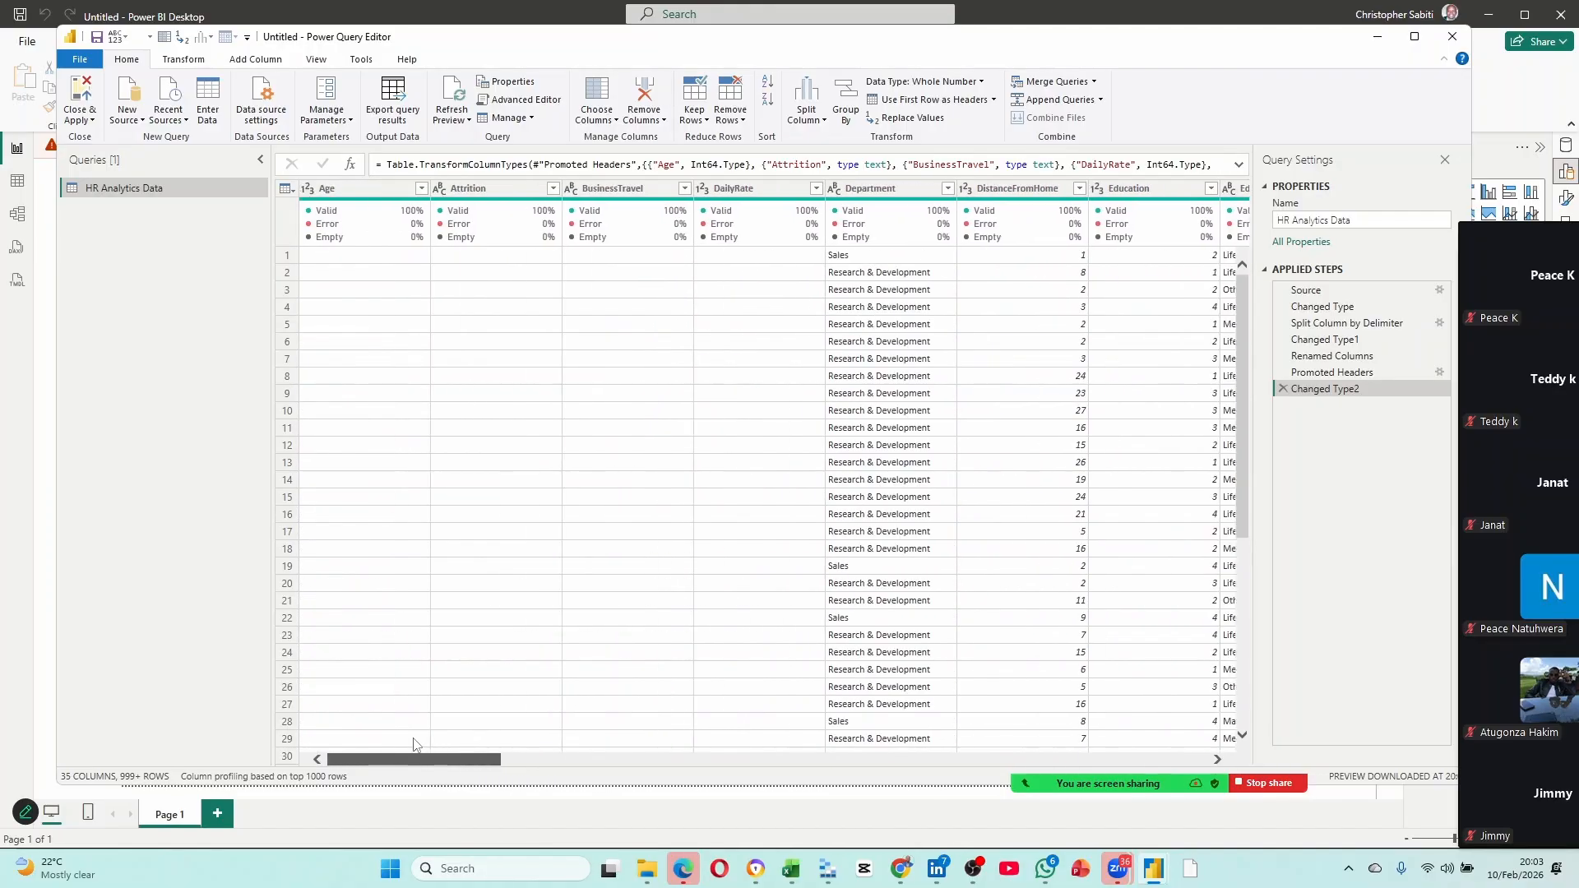
mouse_move(422, 228)
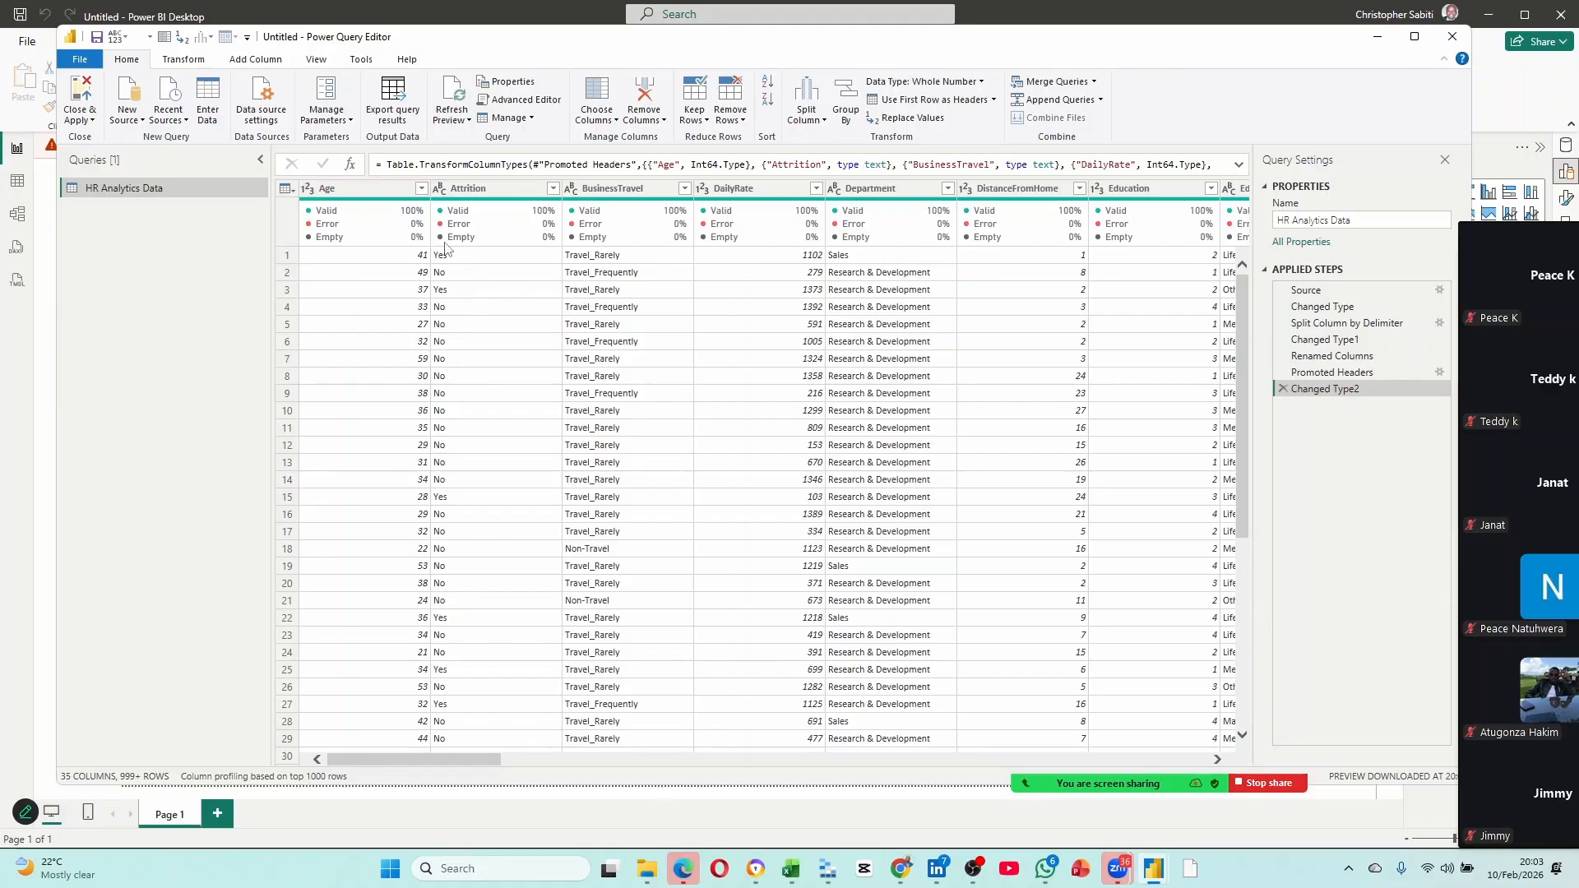
mouse_move(584, 262)
drag(456, 757, 1205, 754)
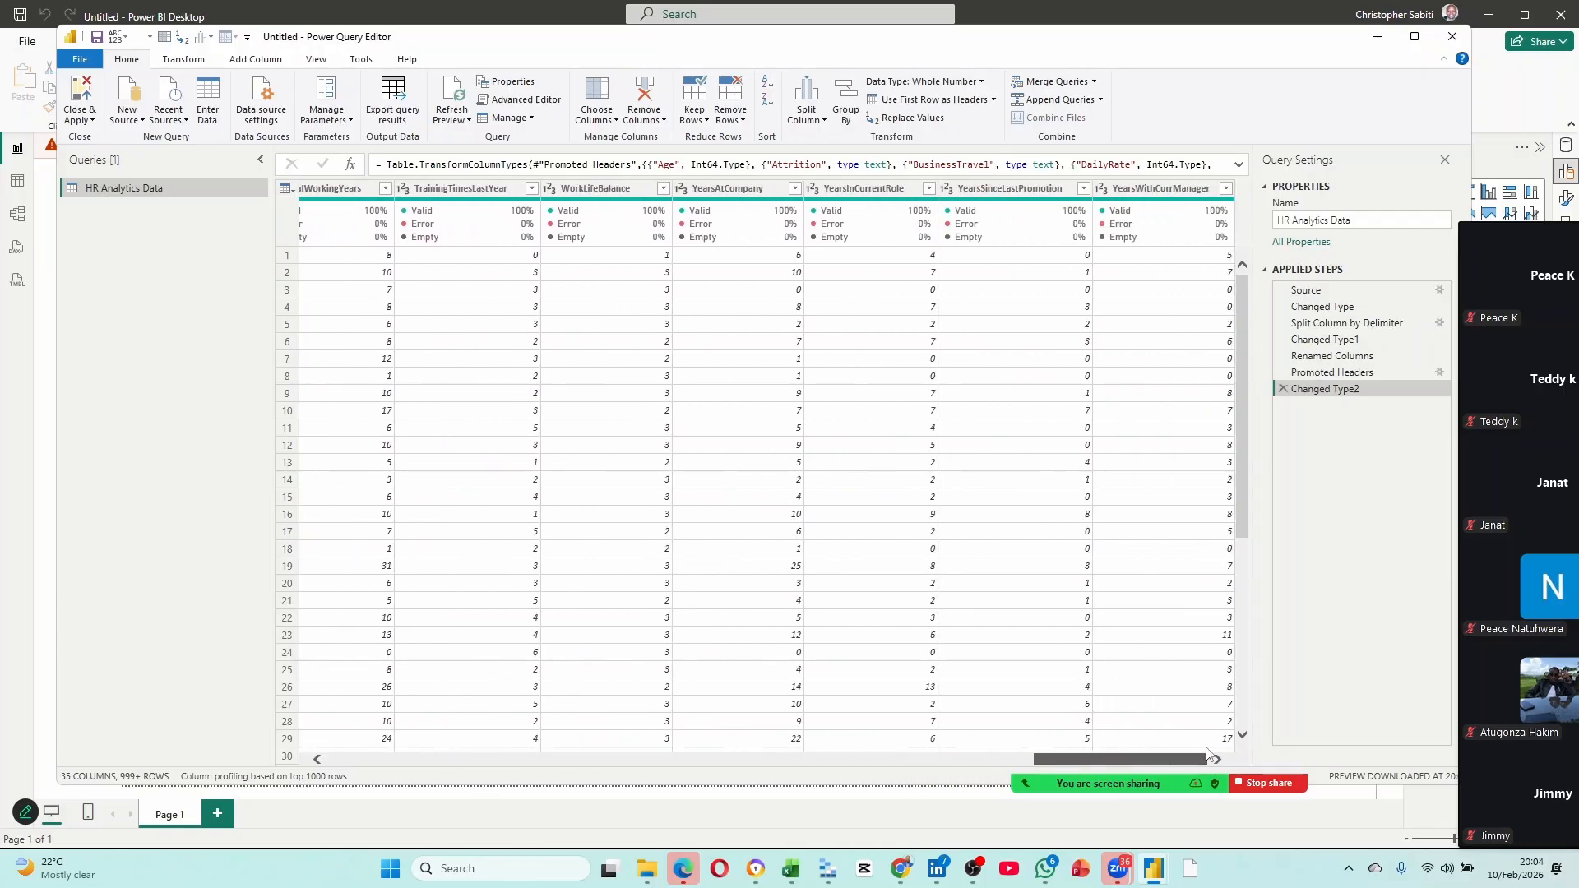
scroll(1017, 253, down, 2)
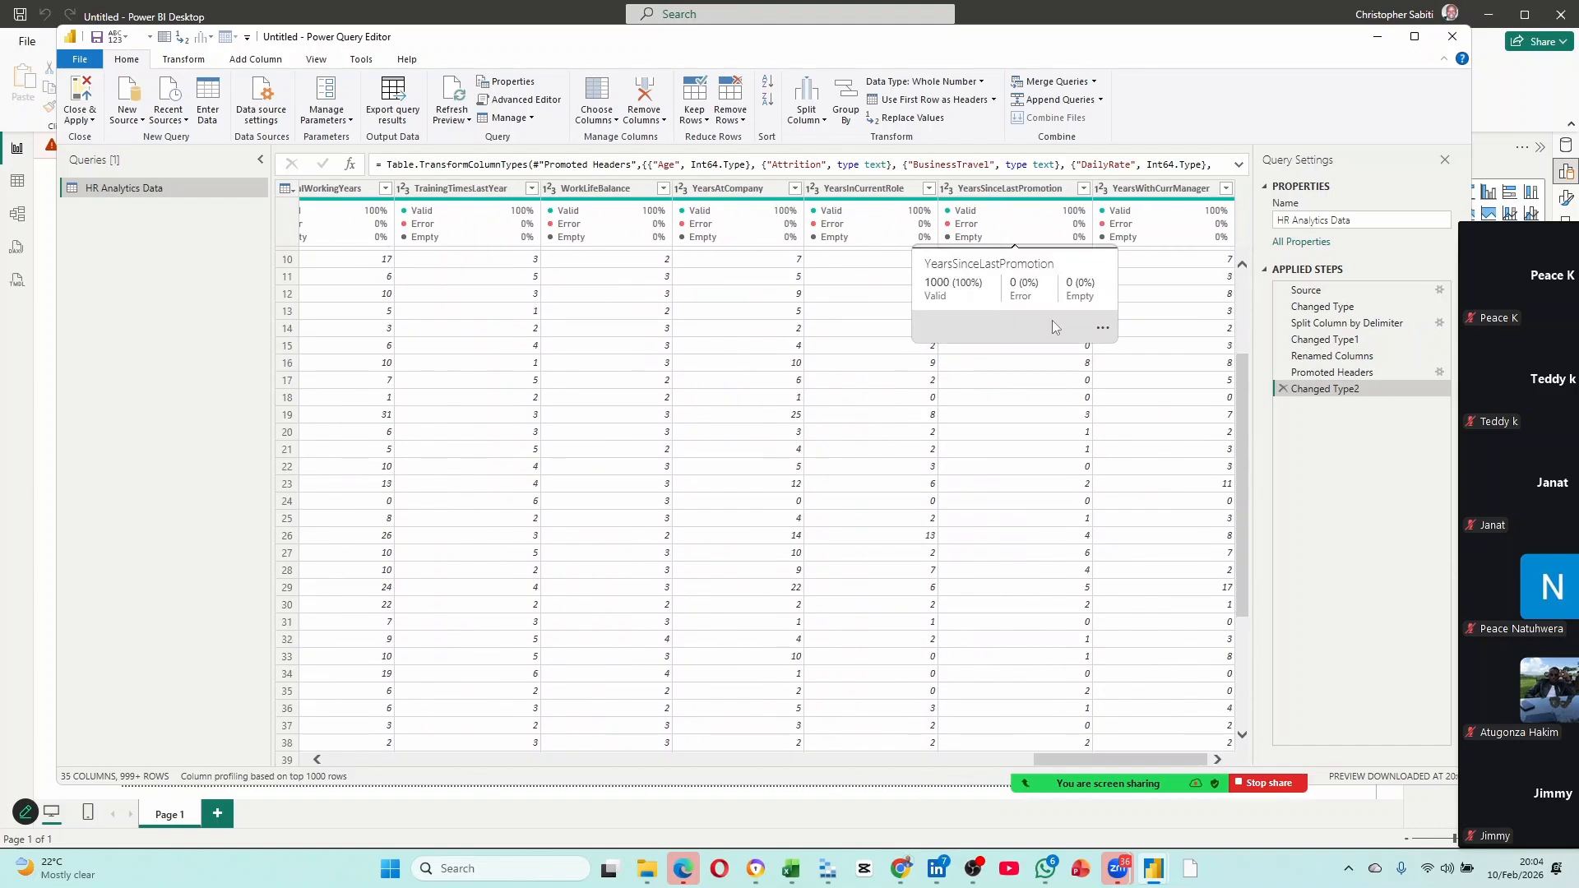
scroll(1057, 366, up, 2)
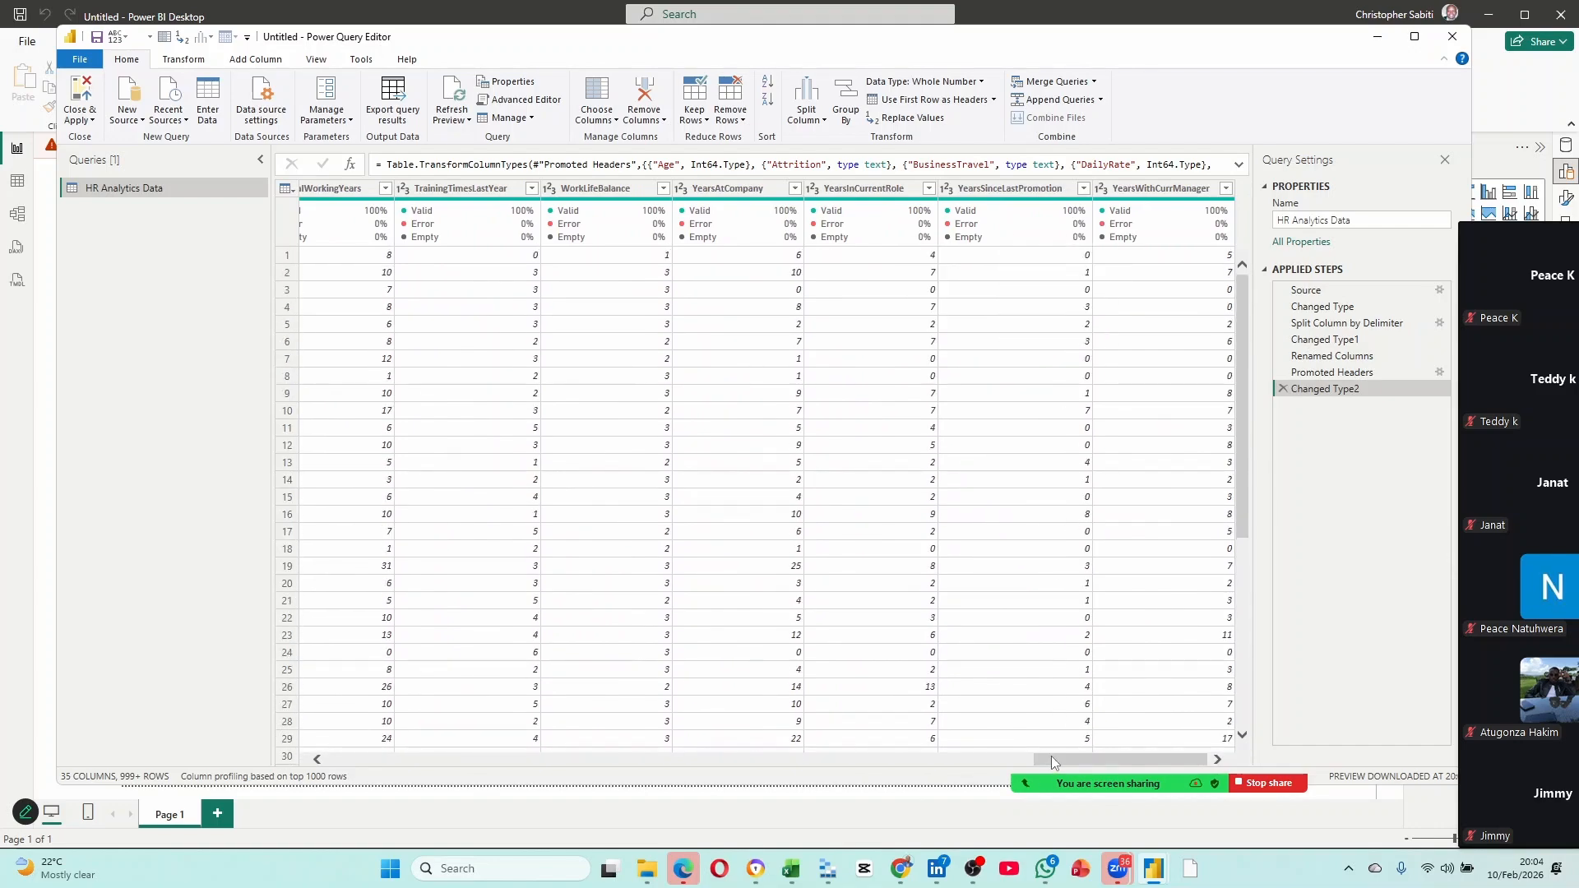
drag(1051, 757, 343, 758)
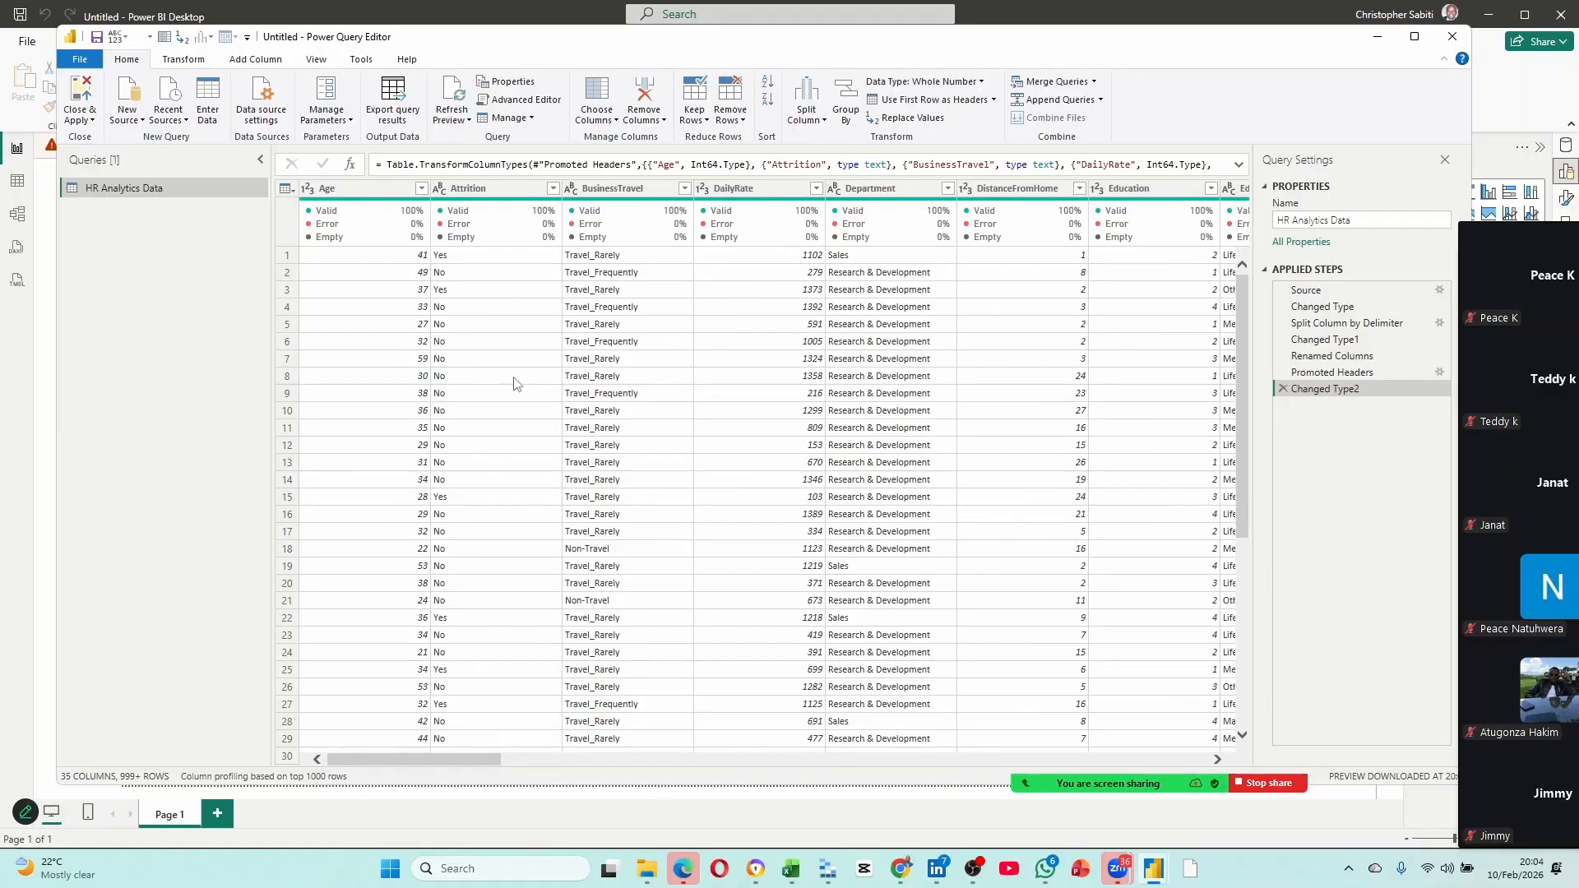
Remove duplicate rows from the entire HR Analytics Data table.
click(287, 190)
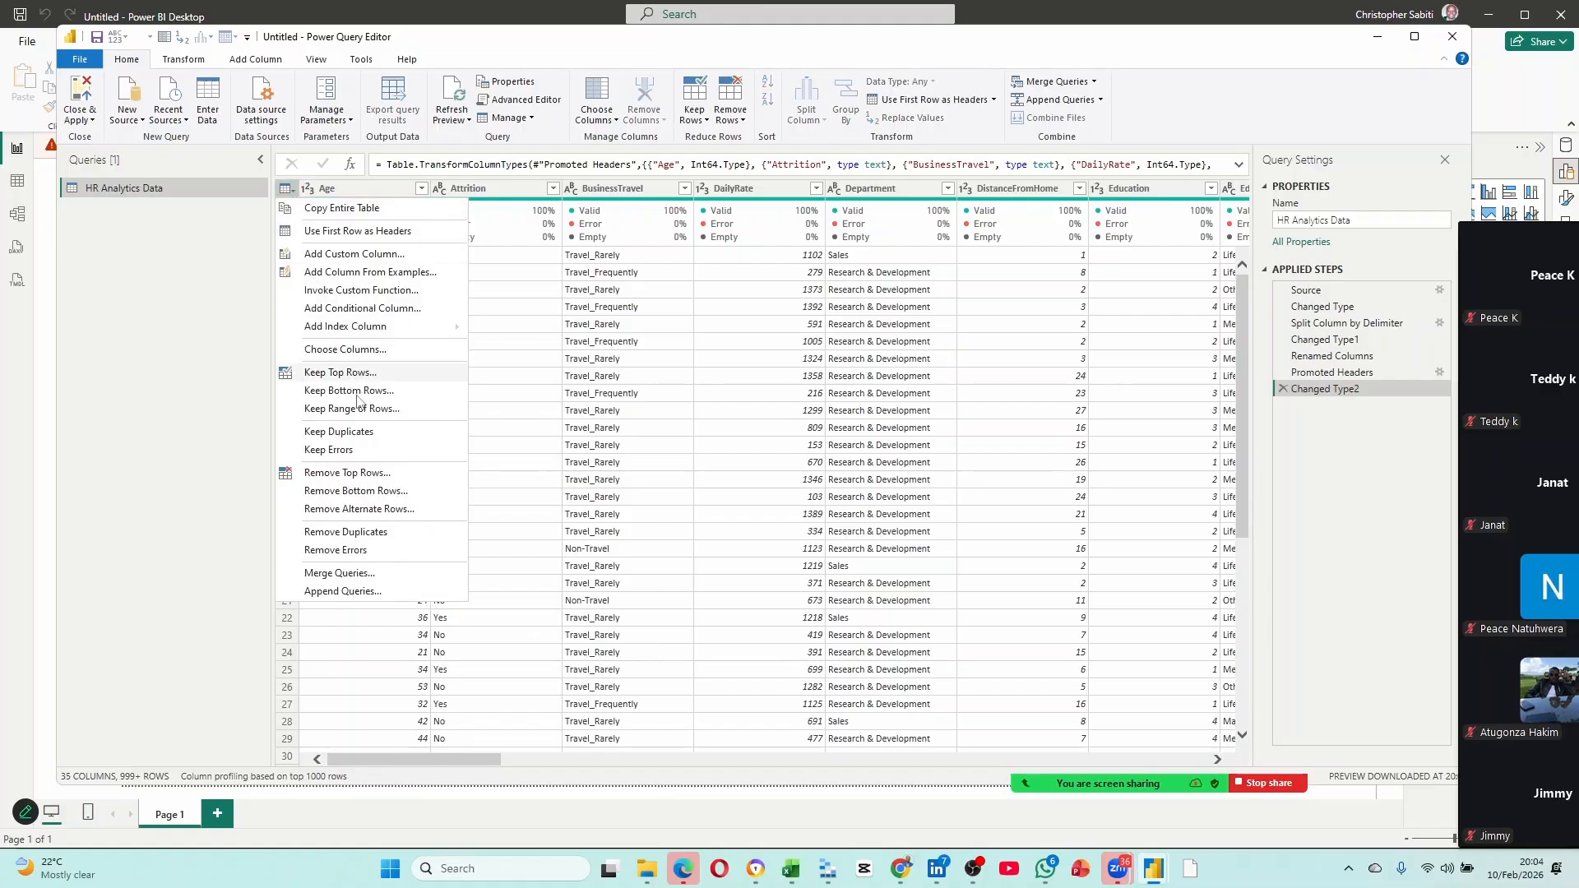
click(288, 190)
click(290, 191)
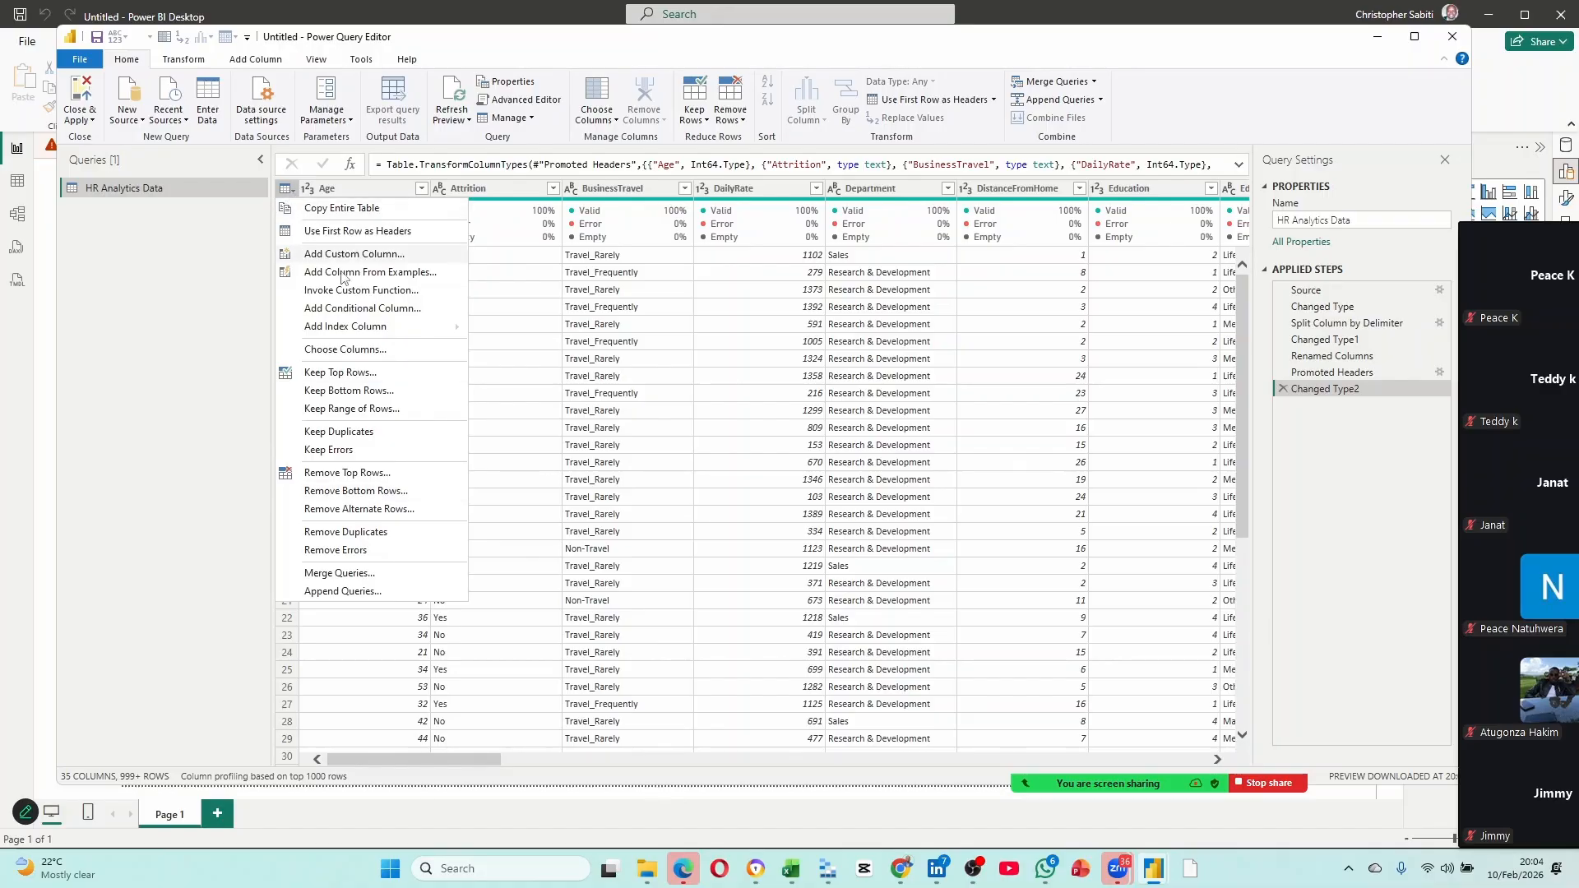
click(360, 532)
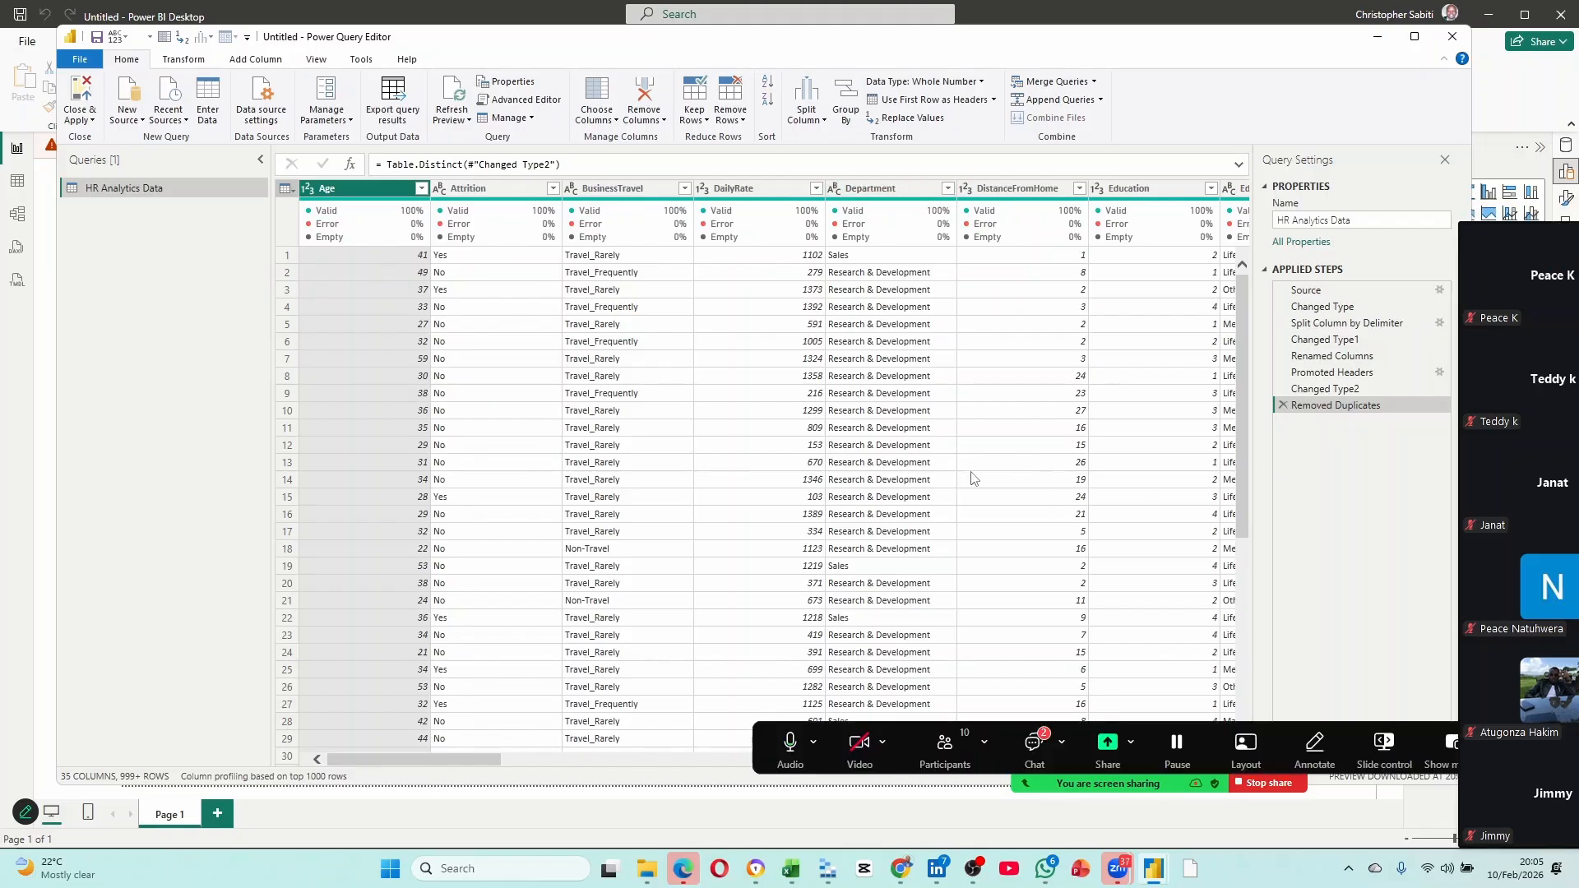
Read the newest question about duplicates in the Zoom meeting chat and close the chat.
click(1034, 763)
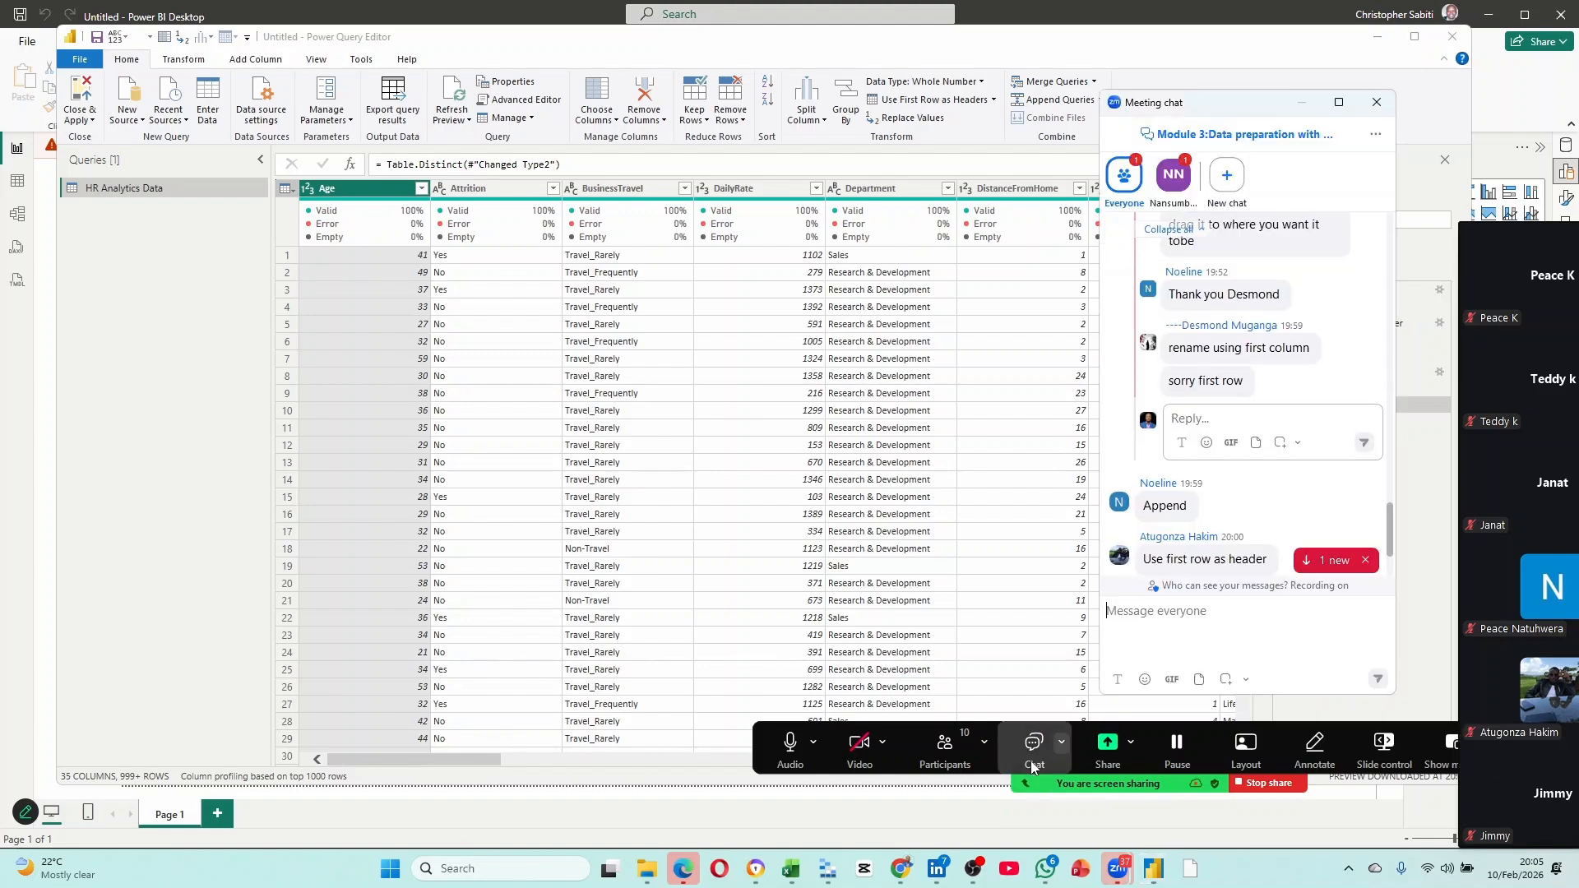
scroll(1266, 386, down, 3)
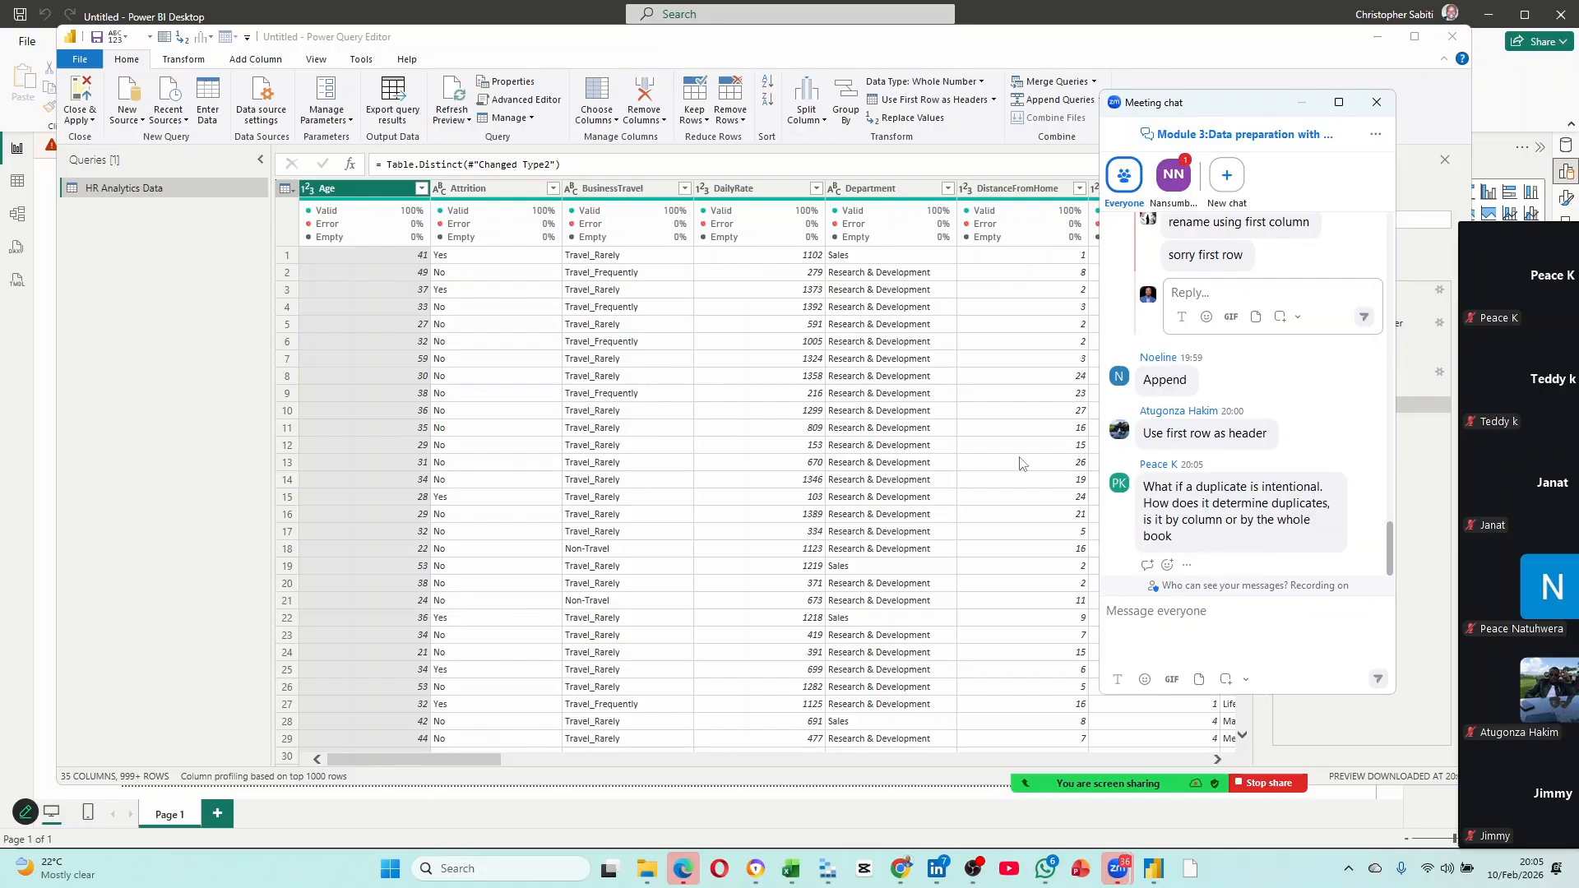
click(904, 290)
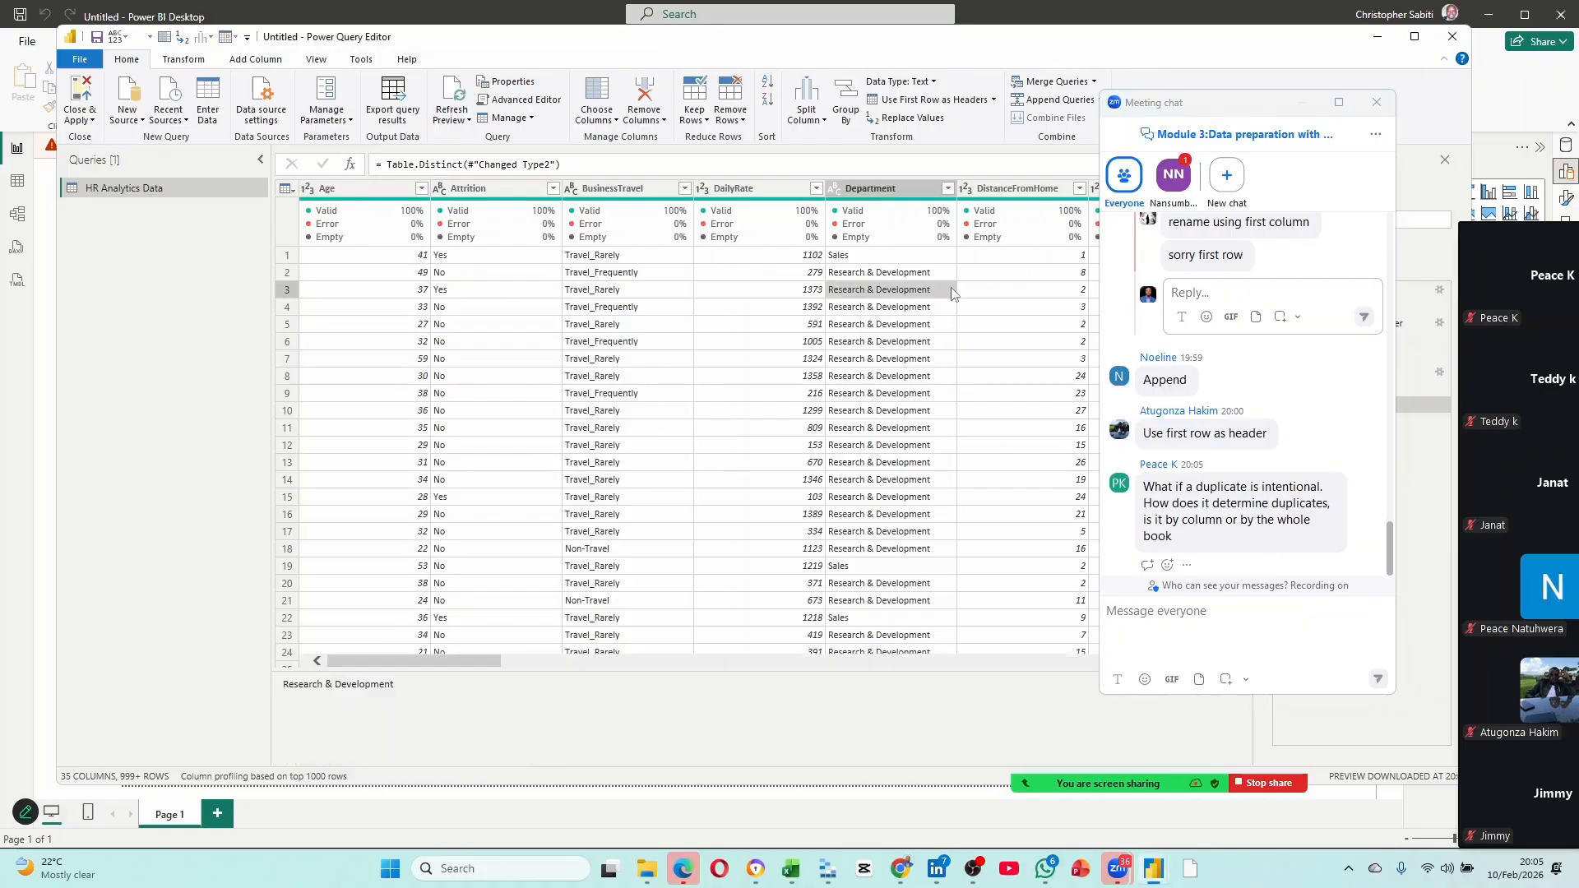
click(1378, 103)
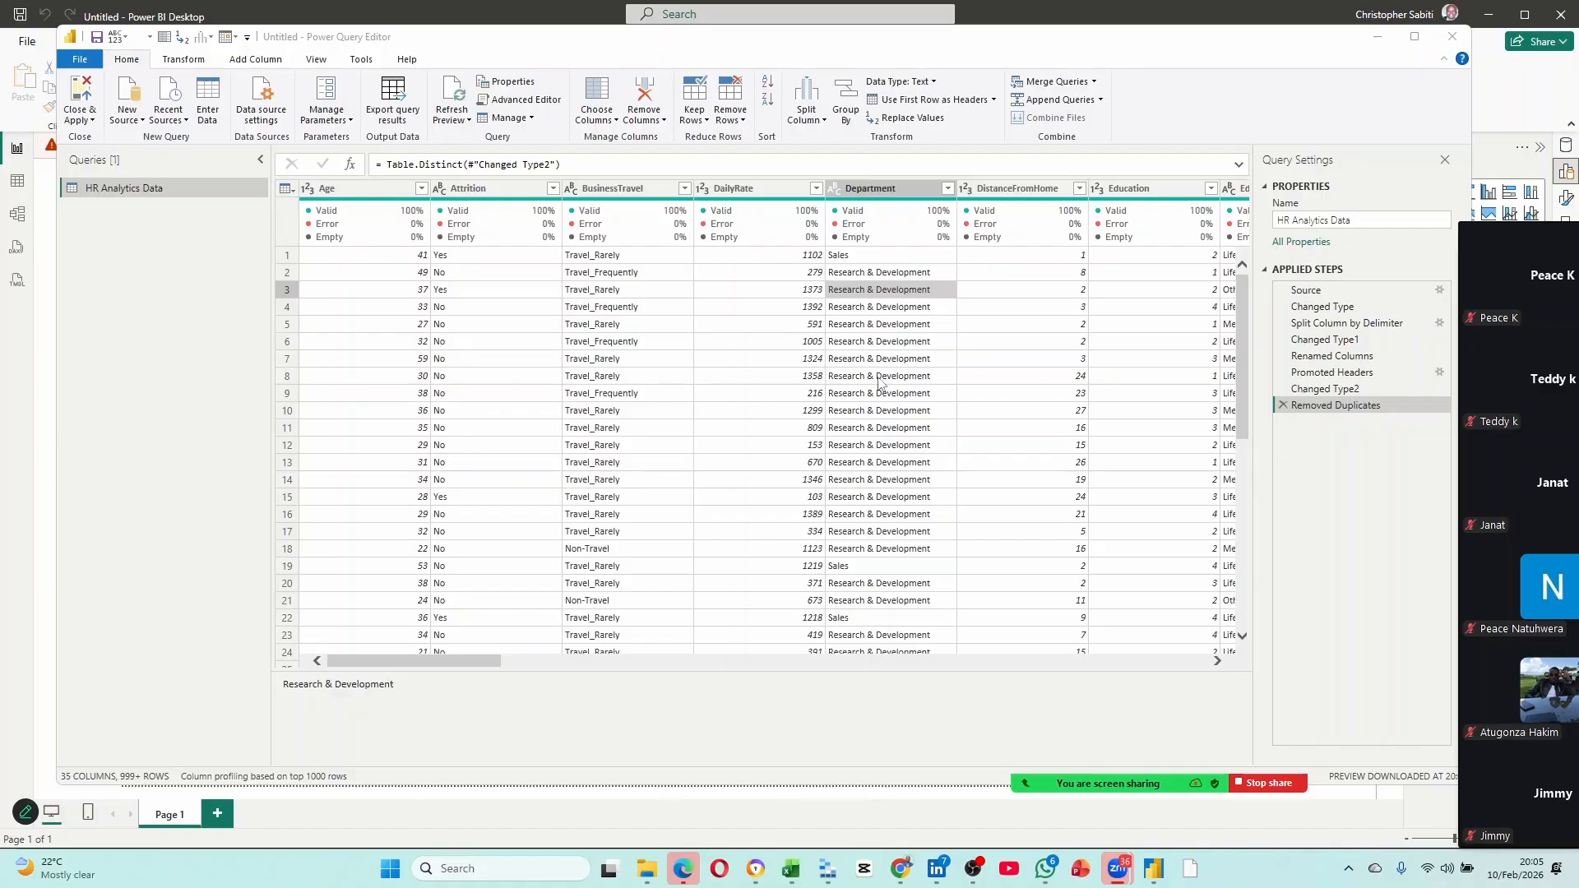
Look across the full width of the deduplicated table and select the seventh row's Attrition value.
drag(462, 663, 1192, 687)
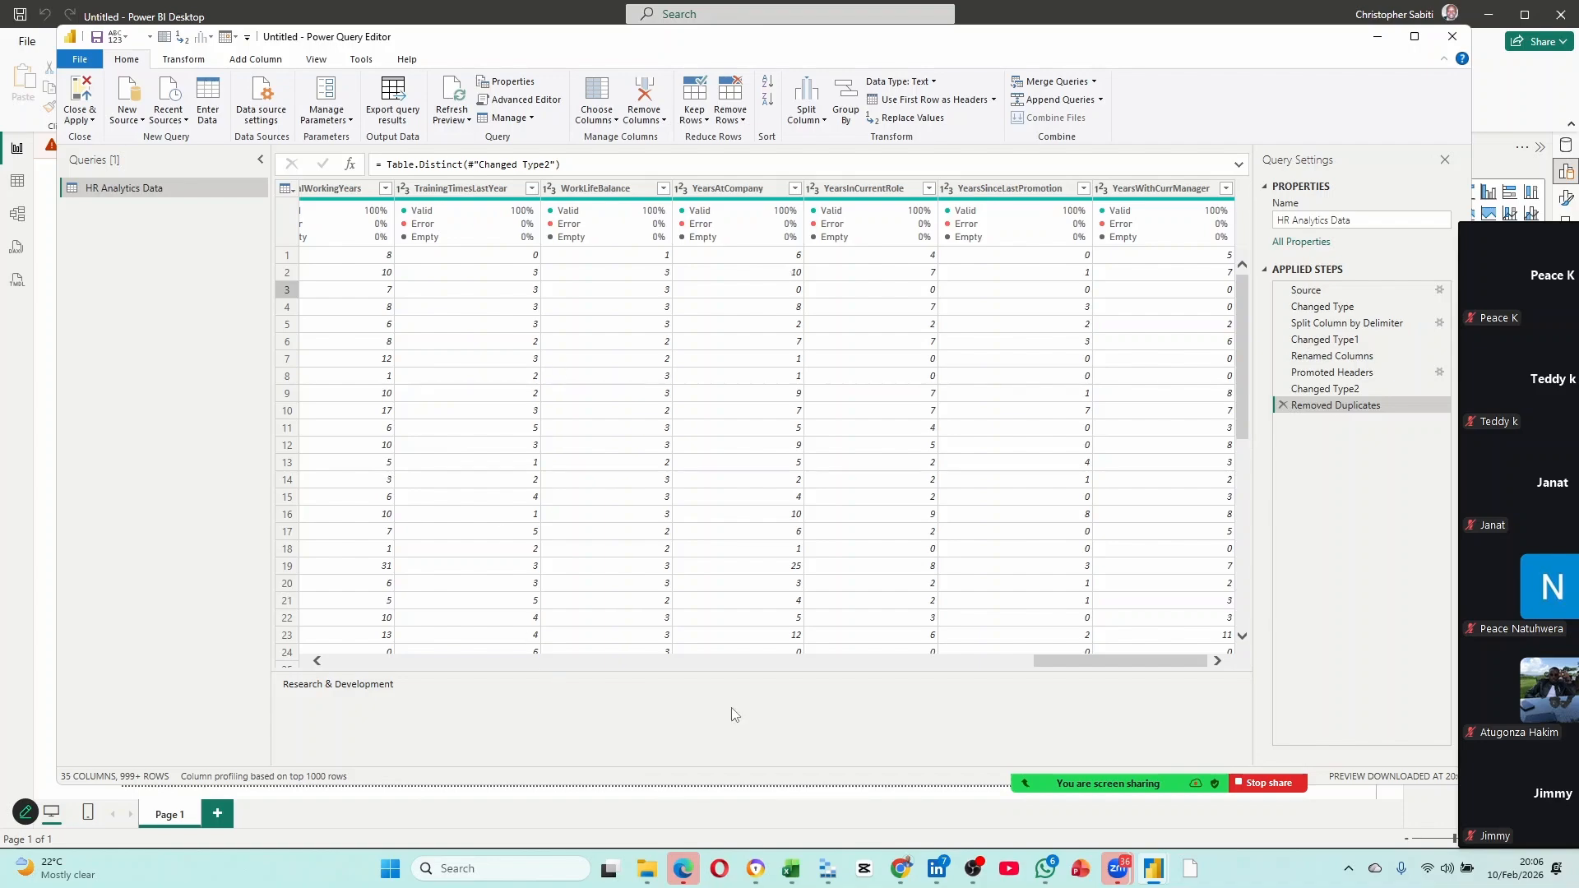
drag(1095, 660, 377, 717)
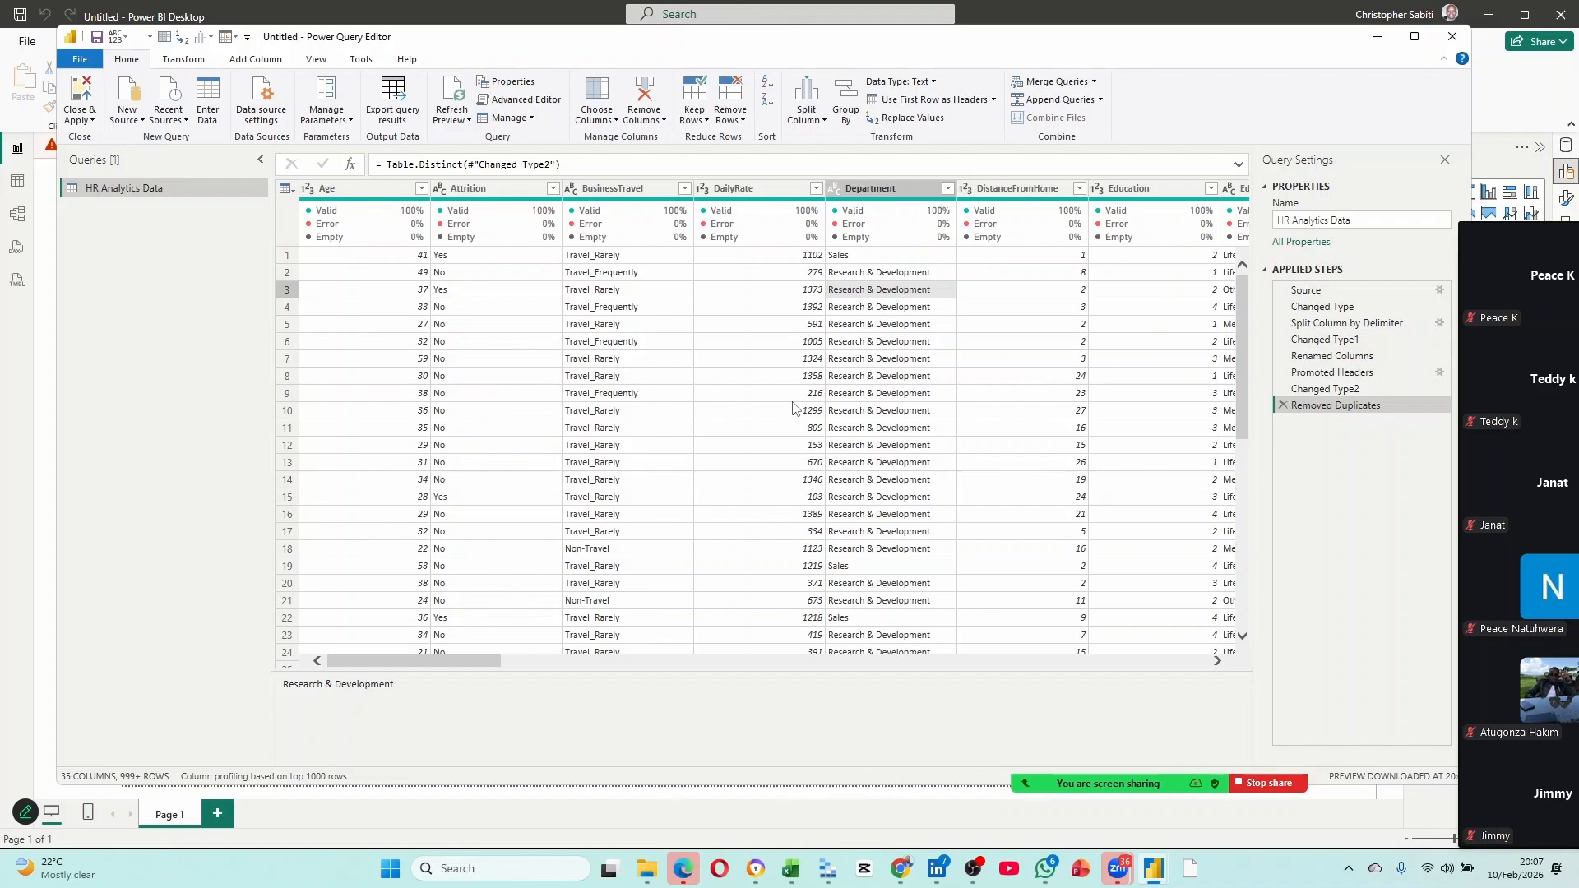
click(440, 358)
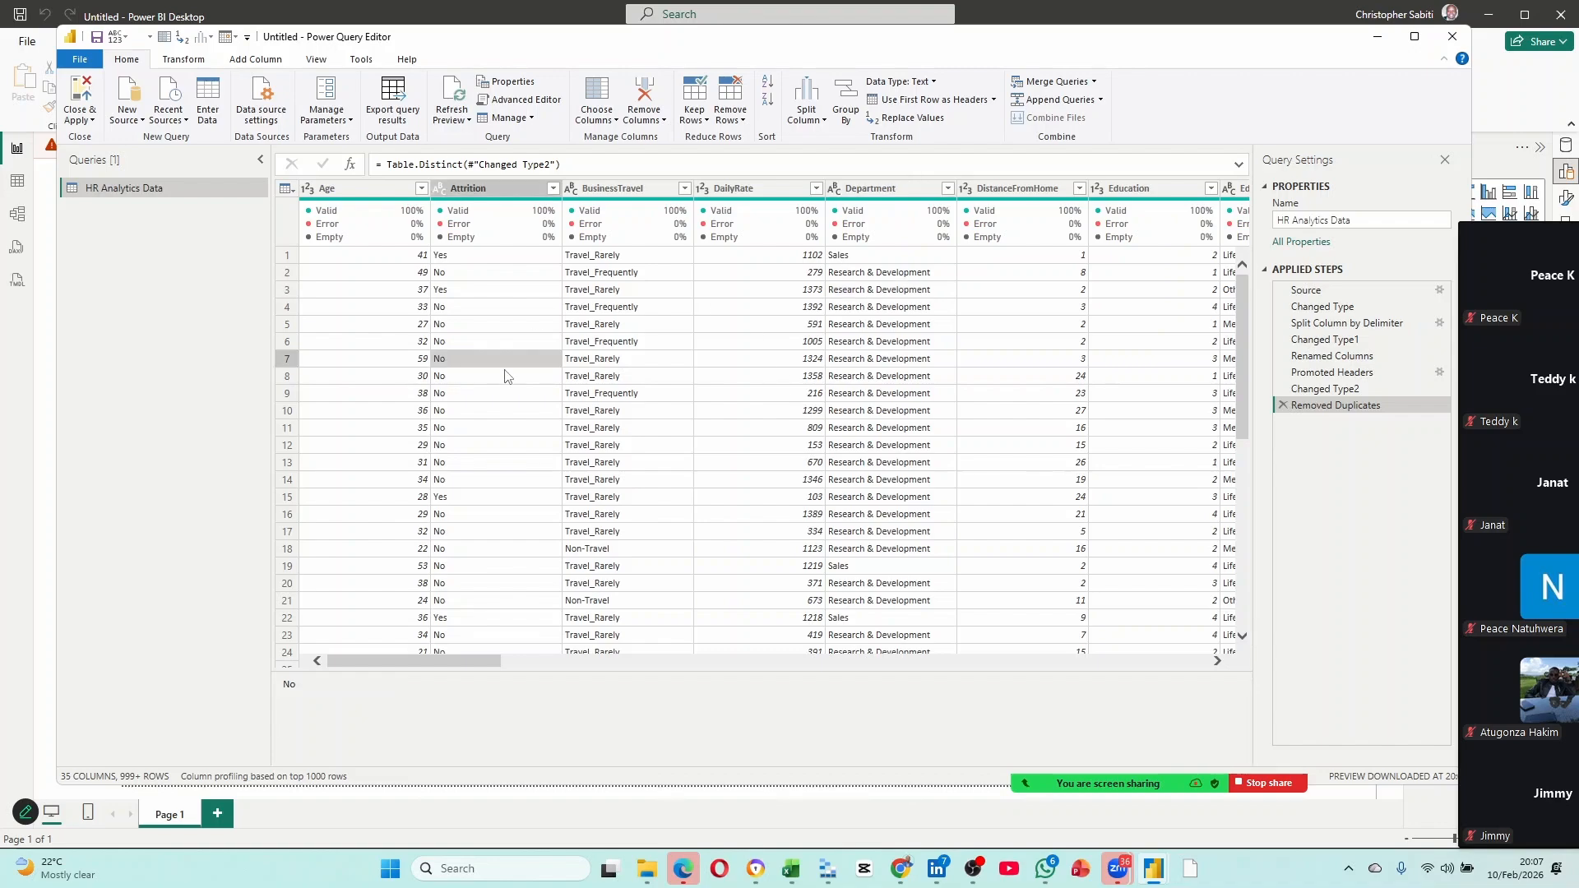
Rename the HR Analytics Data query as HR.
scroll(510, 378, down, 15)
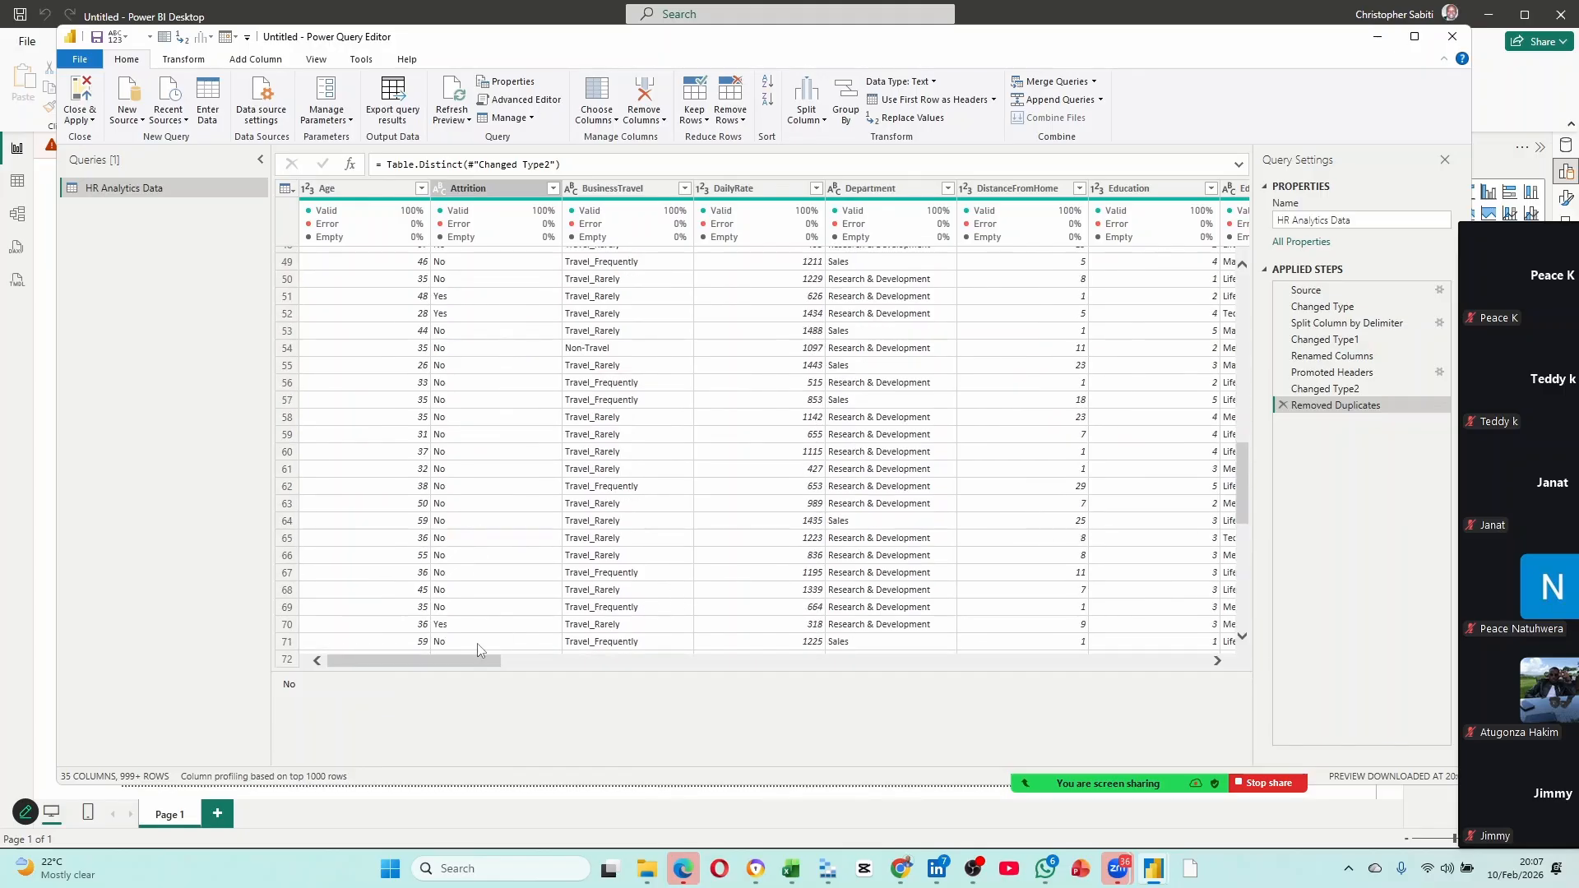
drag(477, 657, 1182, 639)
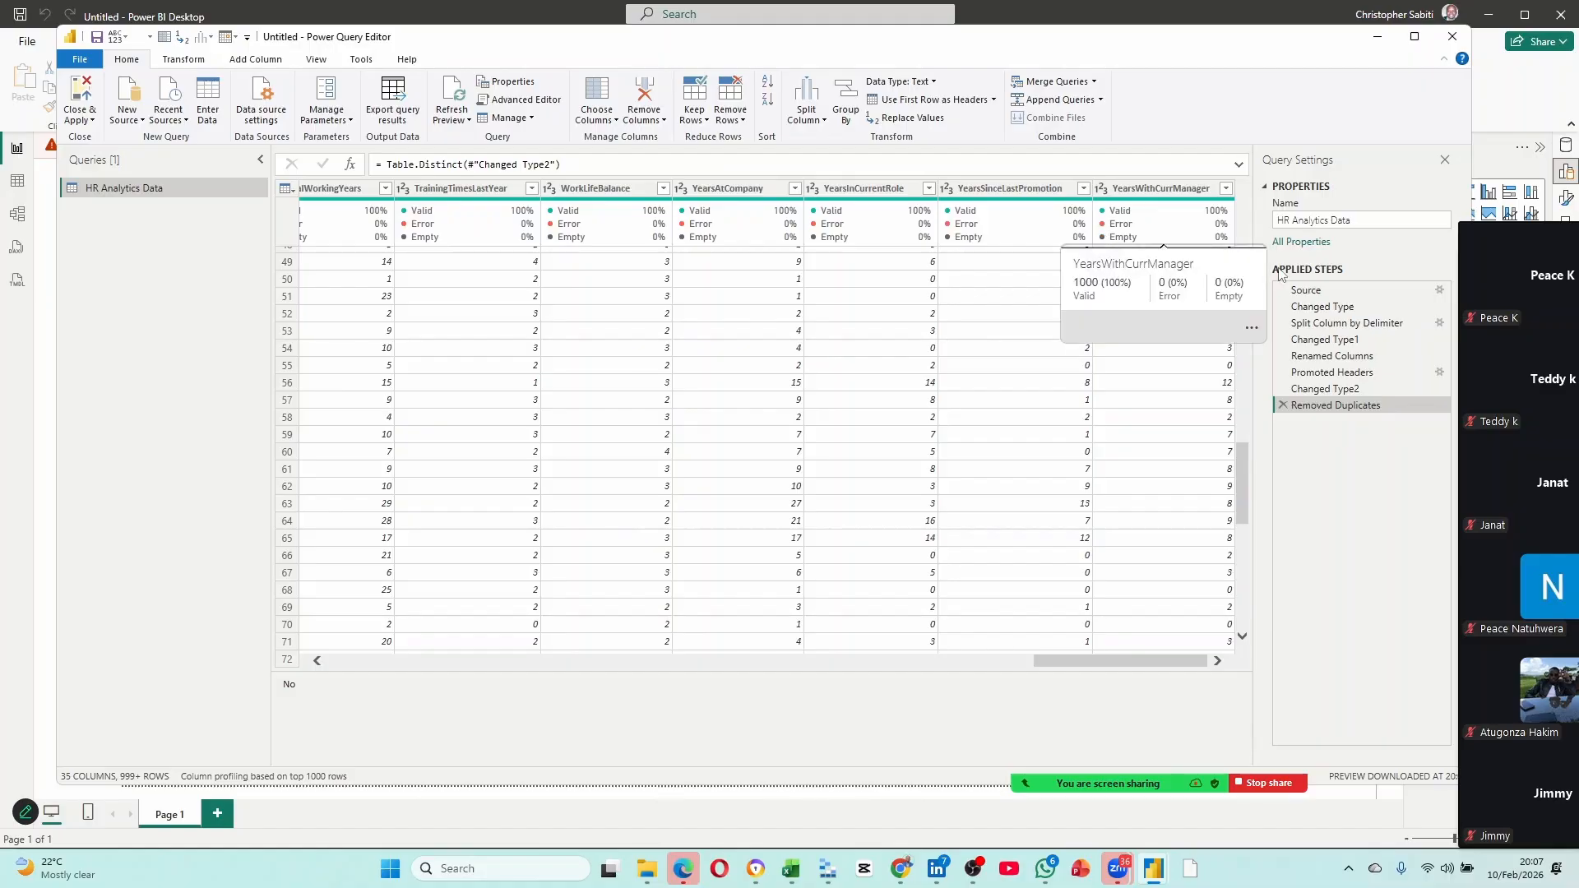
click(1378, 220)
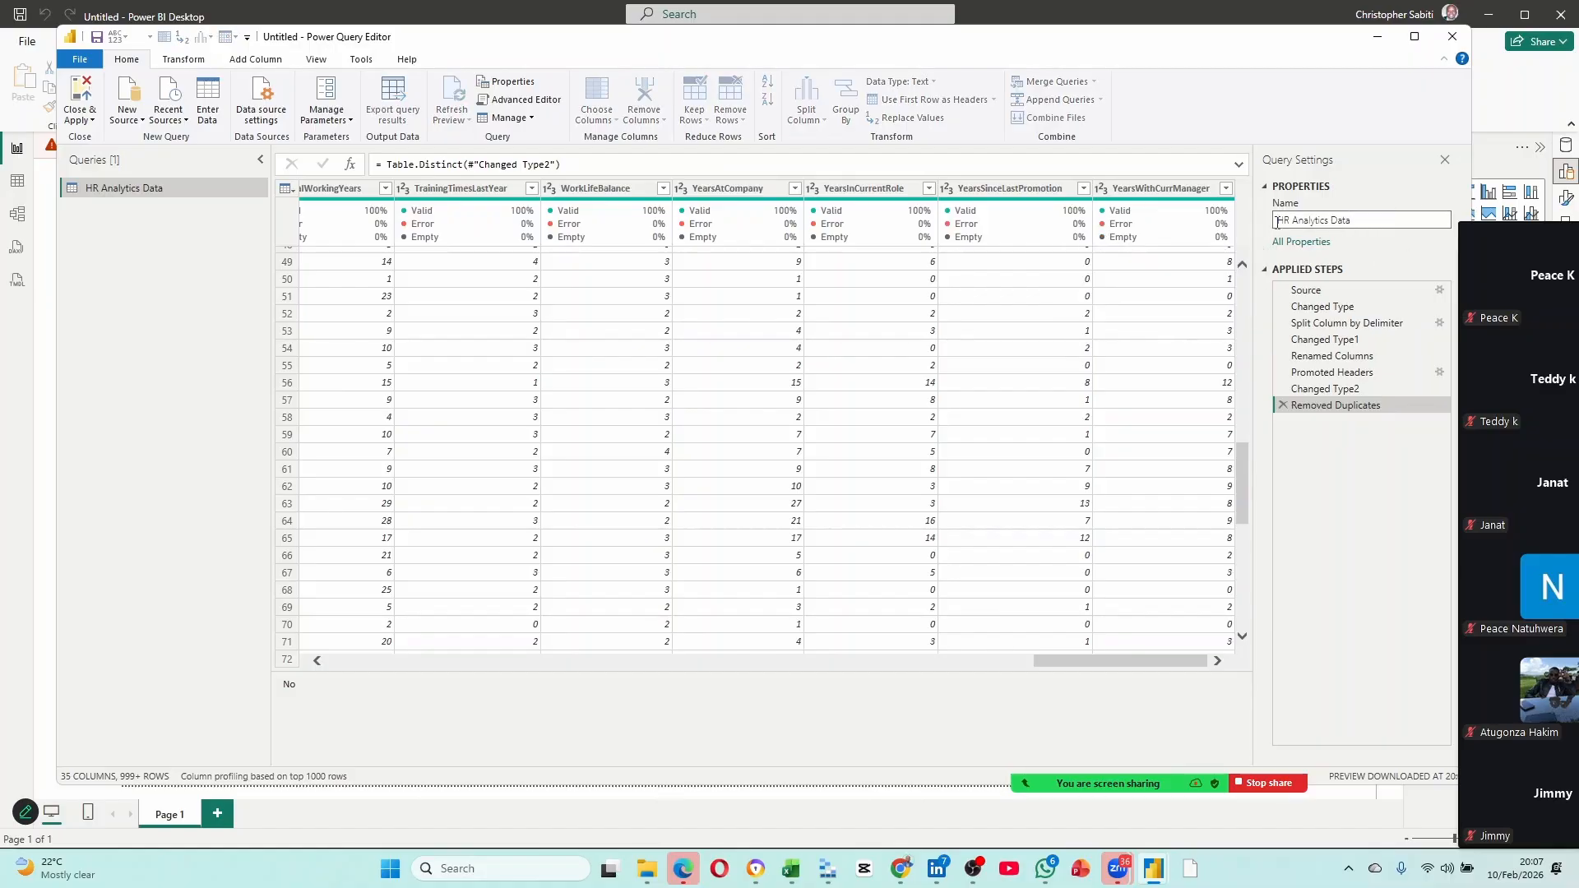
drag(1276, 220, 1364, 225)
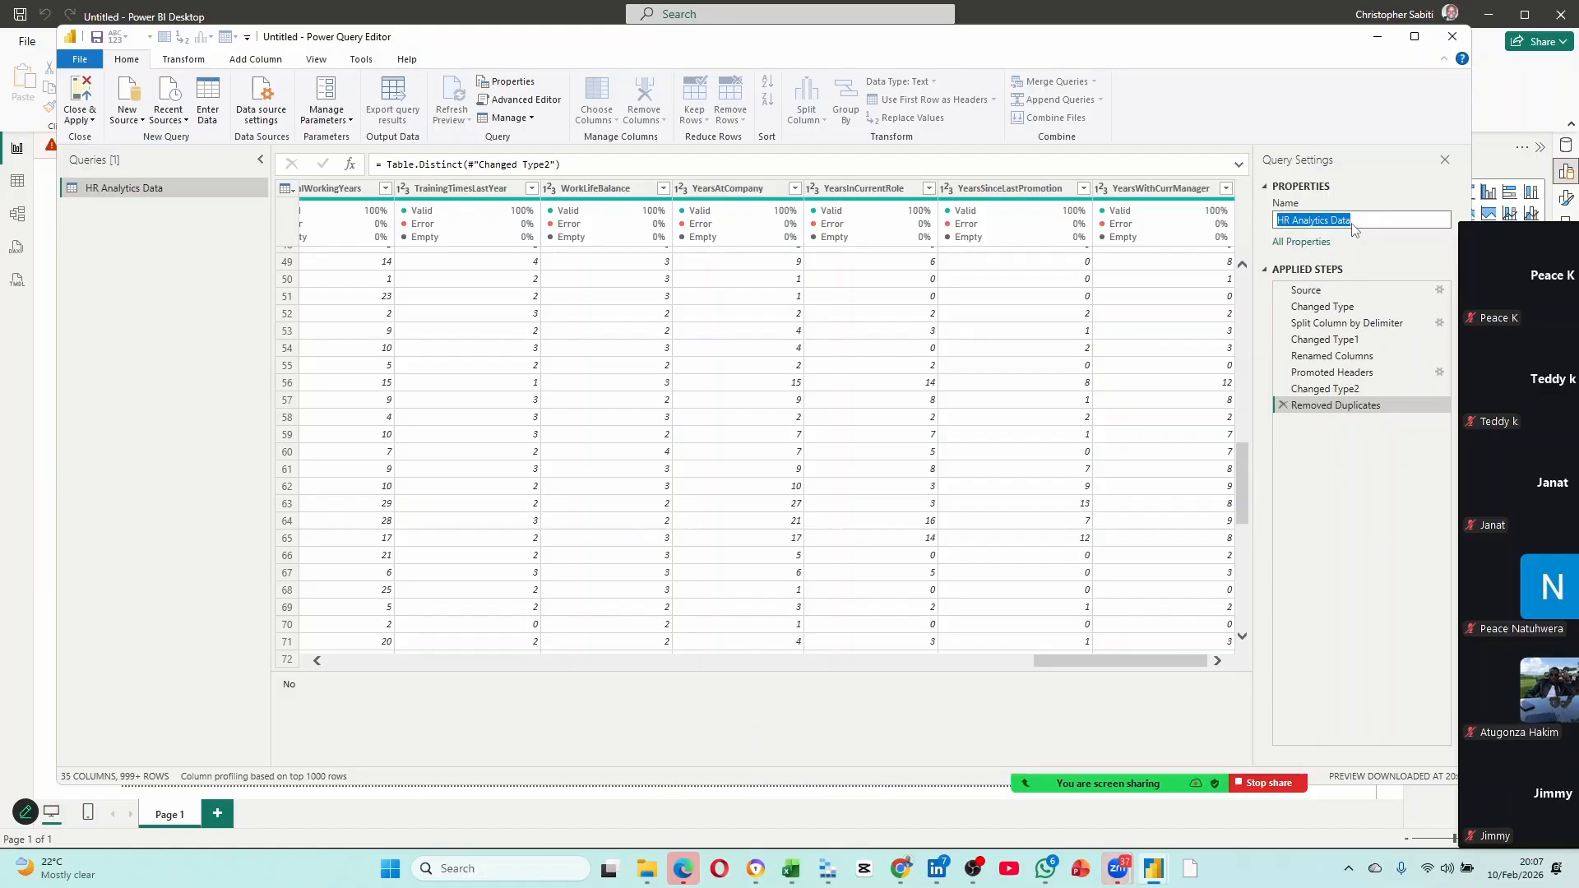
text(HR)
key(Return)
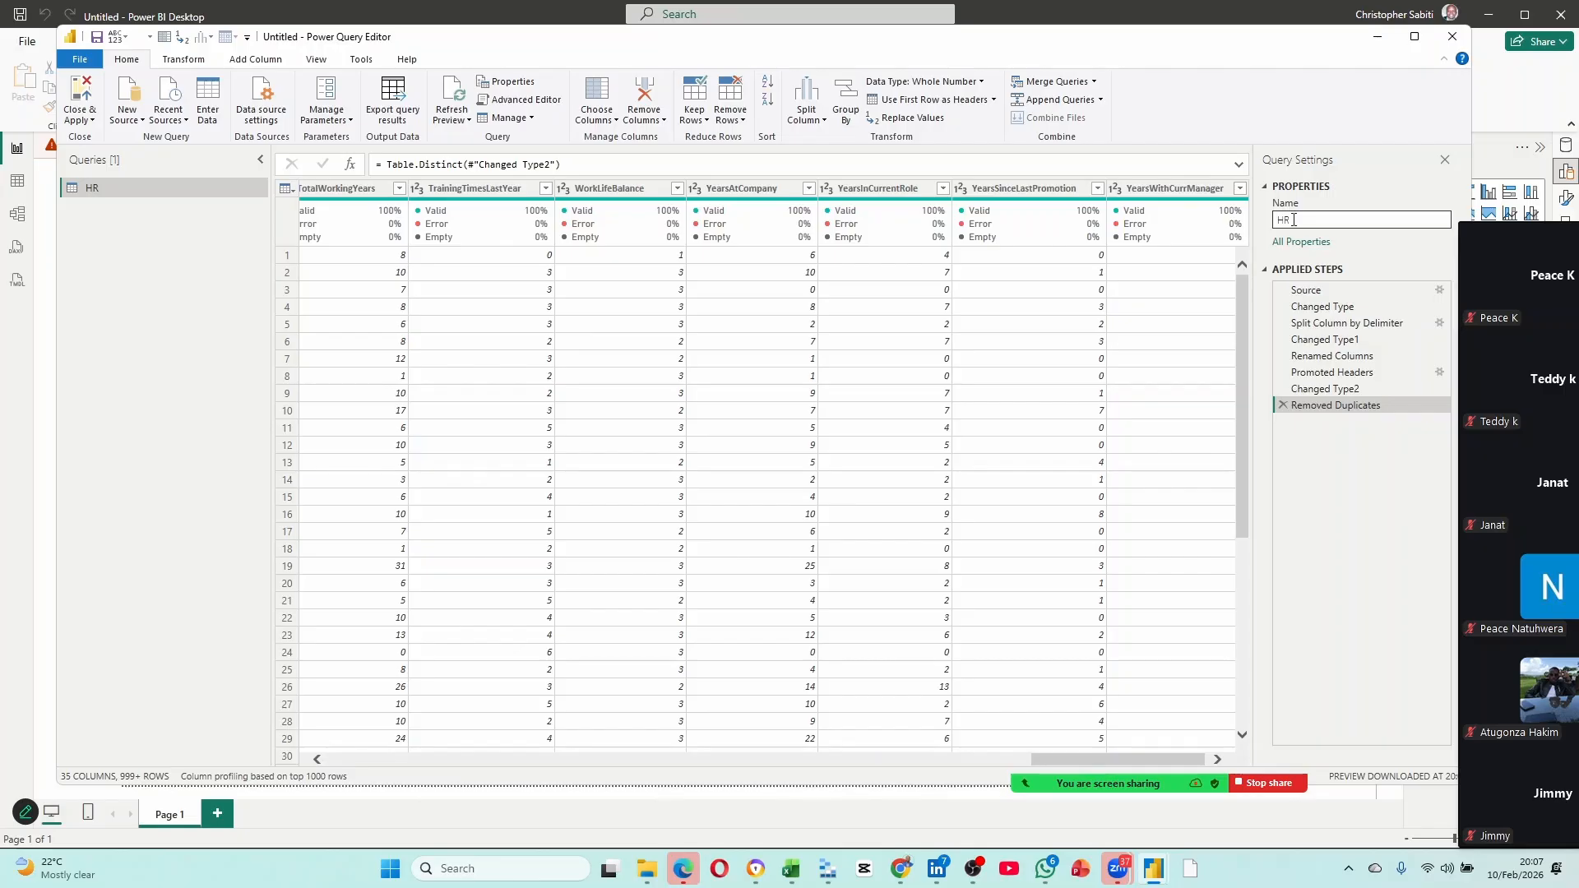
Review the table at the Changed Type2 and Renamed Columns applied steps, and return to Removed Duplicates.
click(1369, 389)
click(1359, 357)
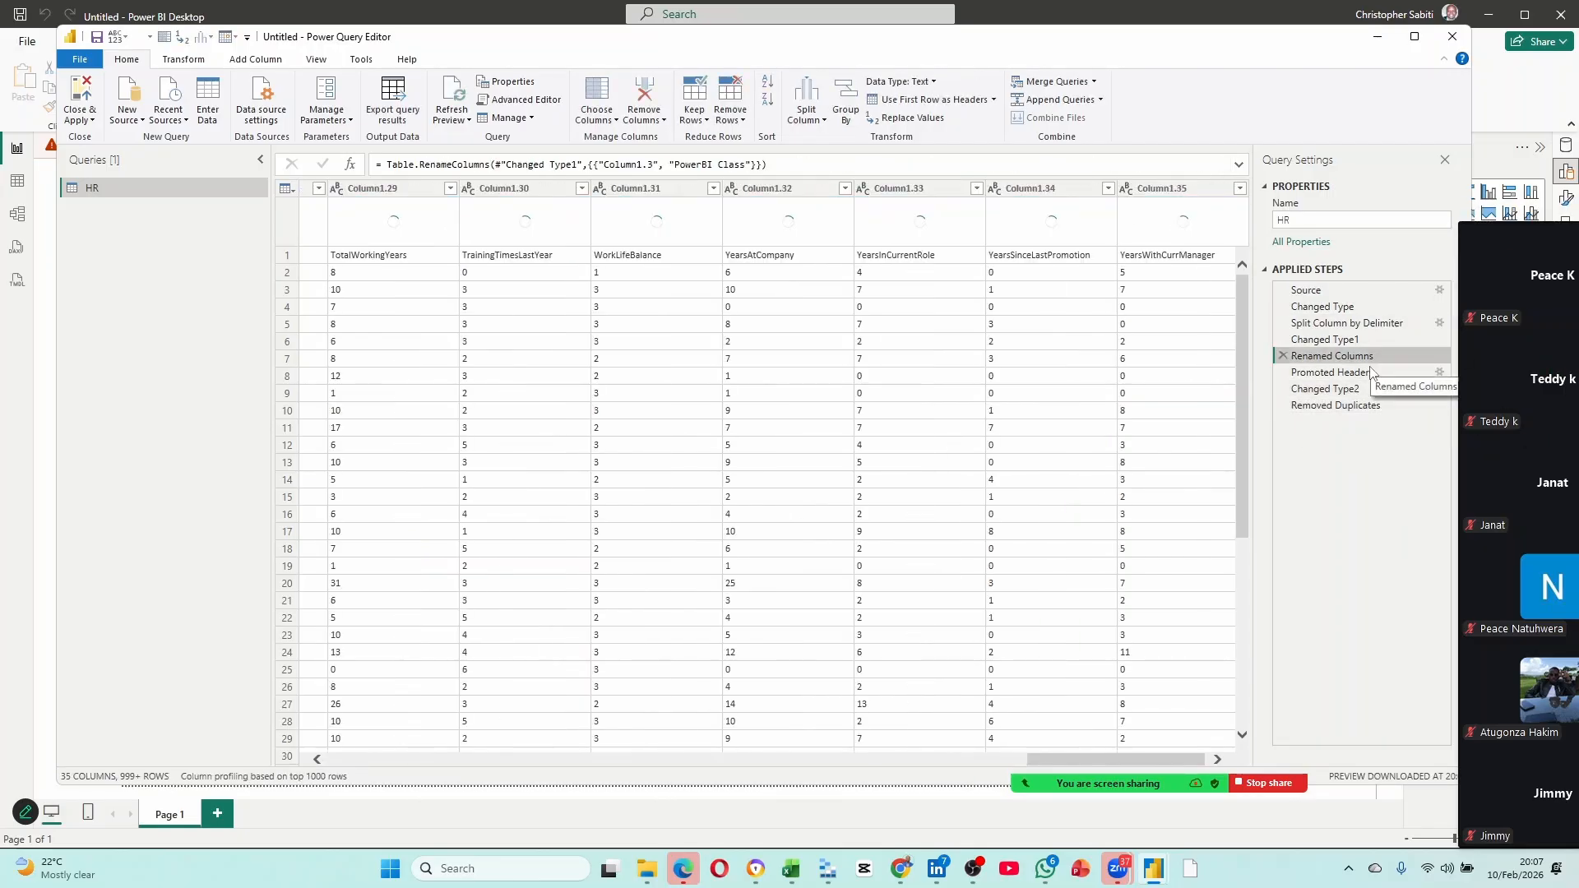
click(1340, 406)
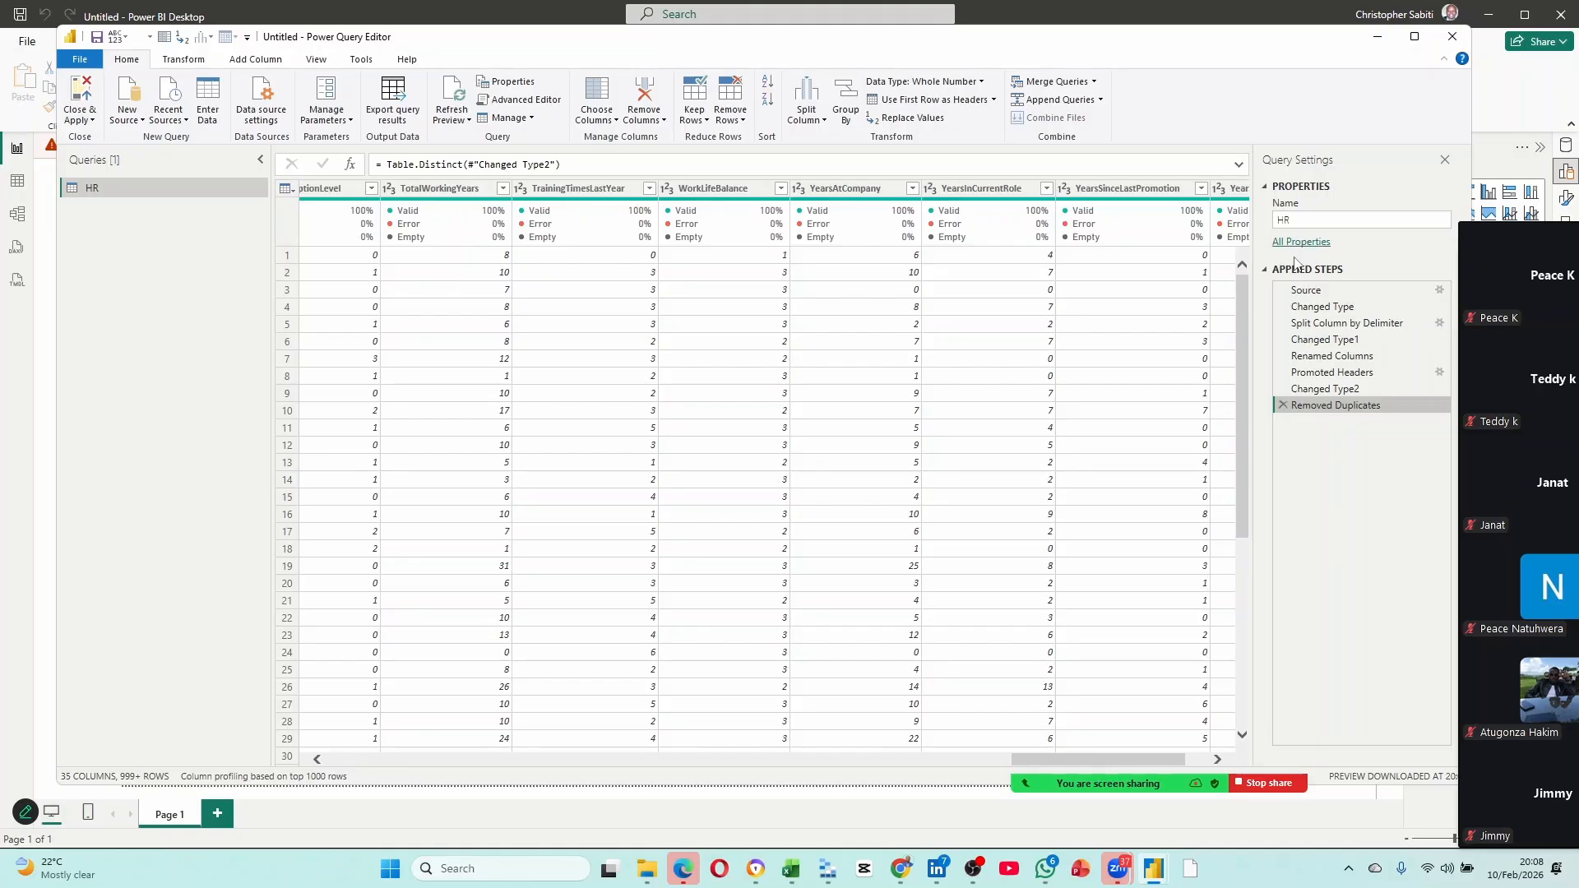
Extend the HR query's name to HR_Data.
click(1285, 217)
click(1294, 220)
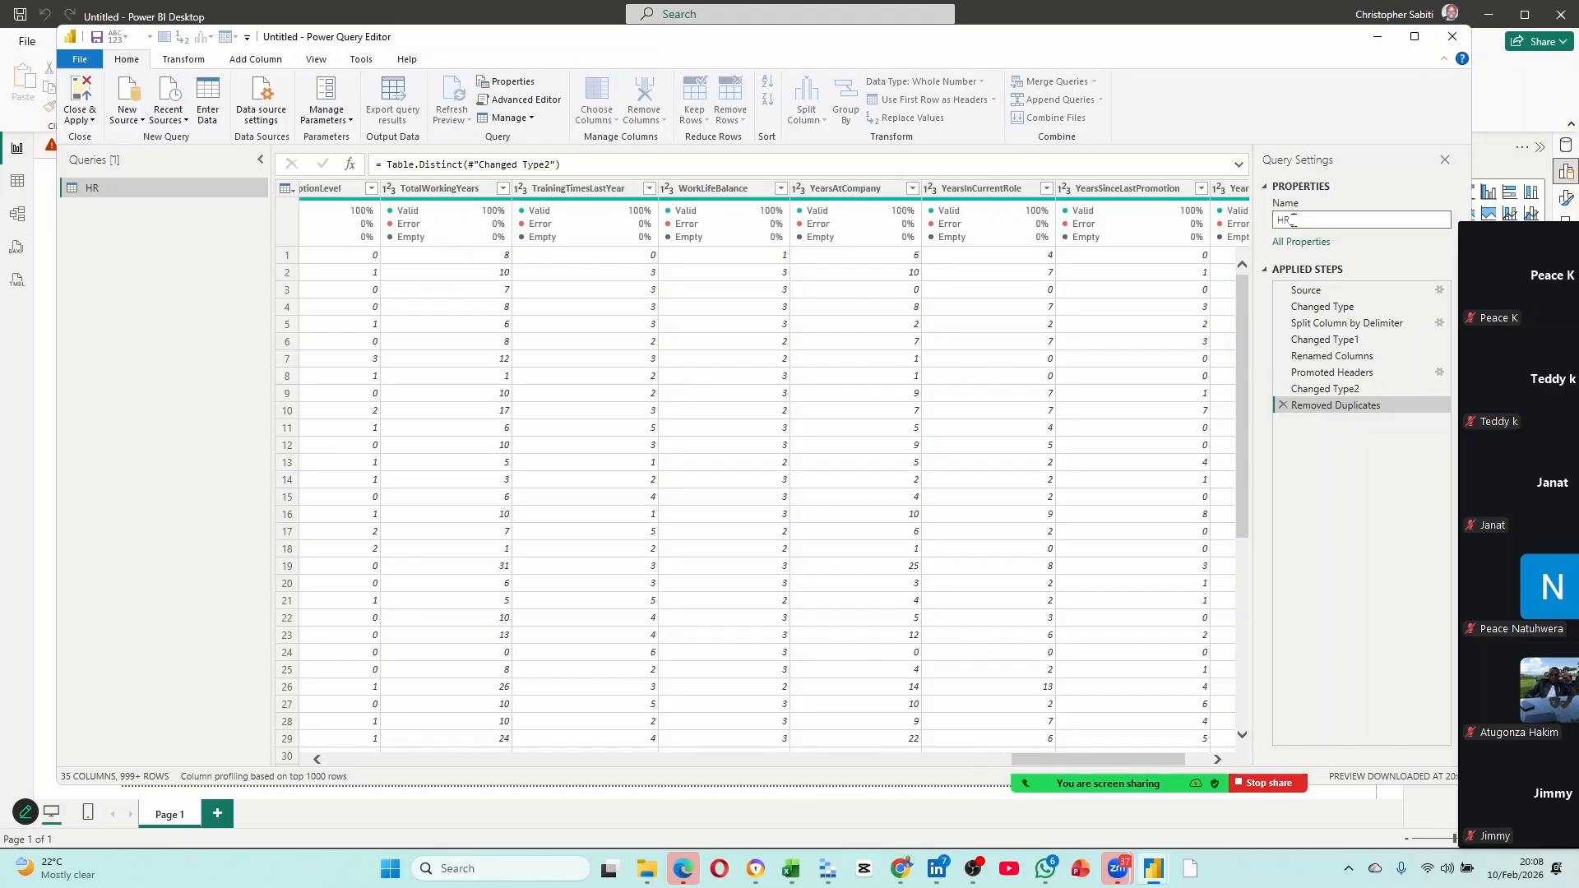
text(_Data)
key(Return)
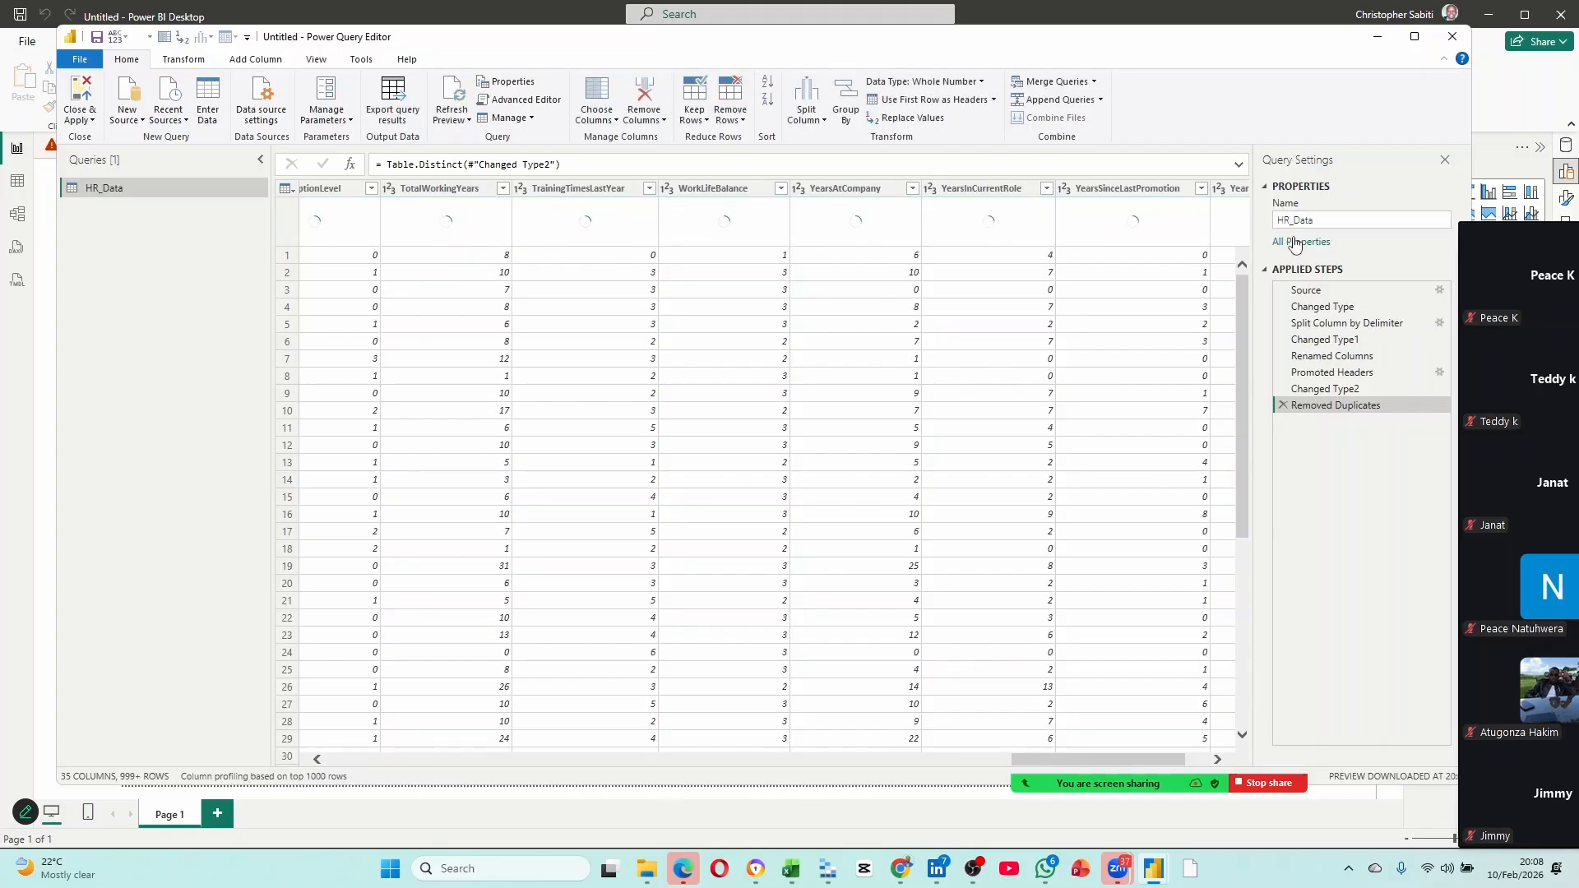
click(1289, 220)
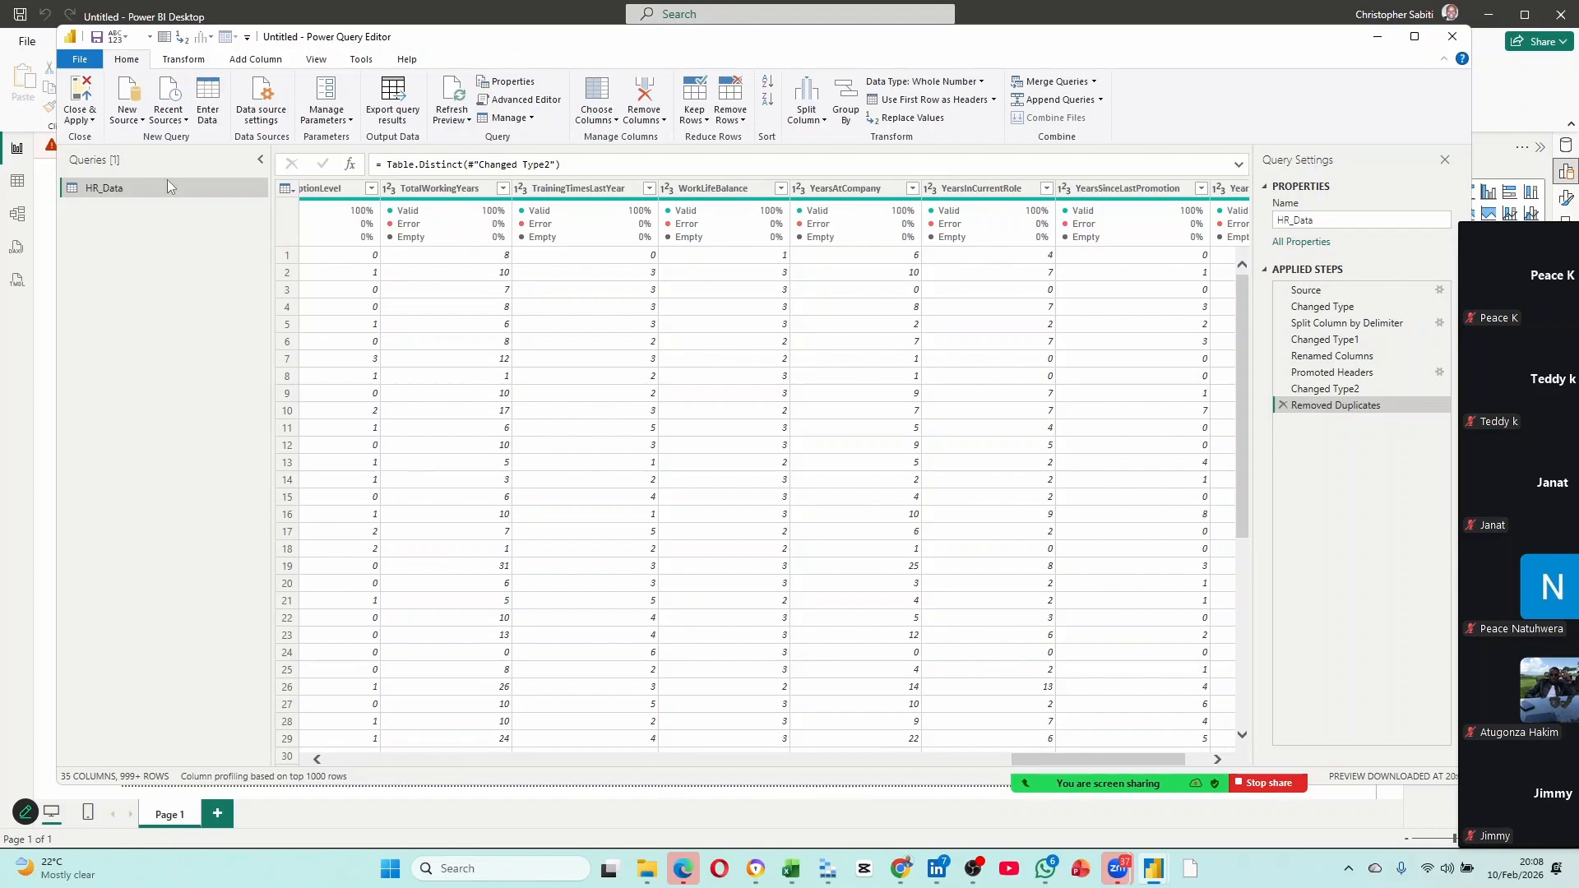
Close Power Query Editor and apply the changes to load HR_Data, and move the Zoom participant strip off the Data pane.
click(92, 120)
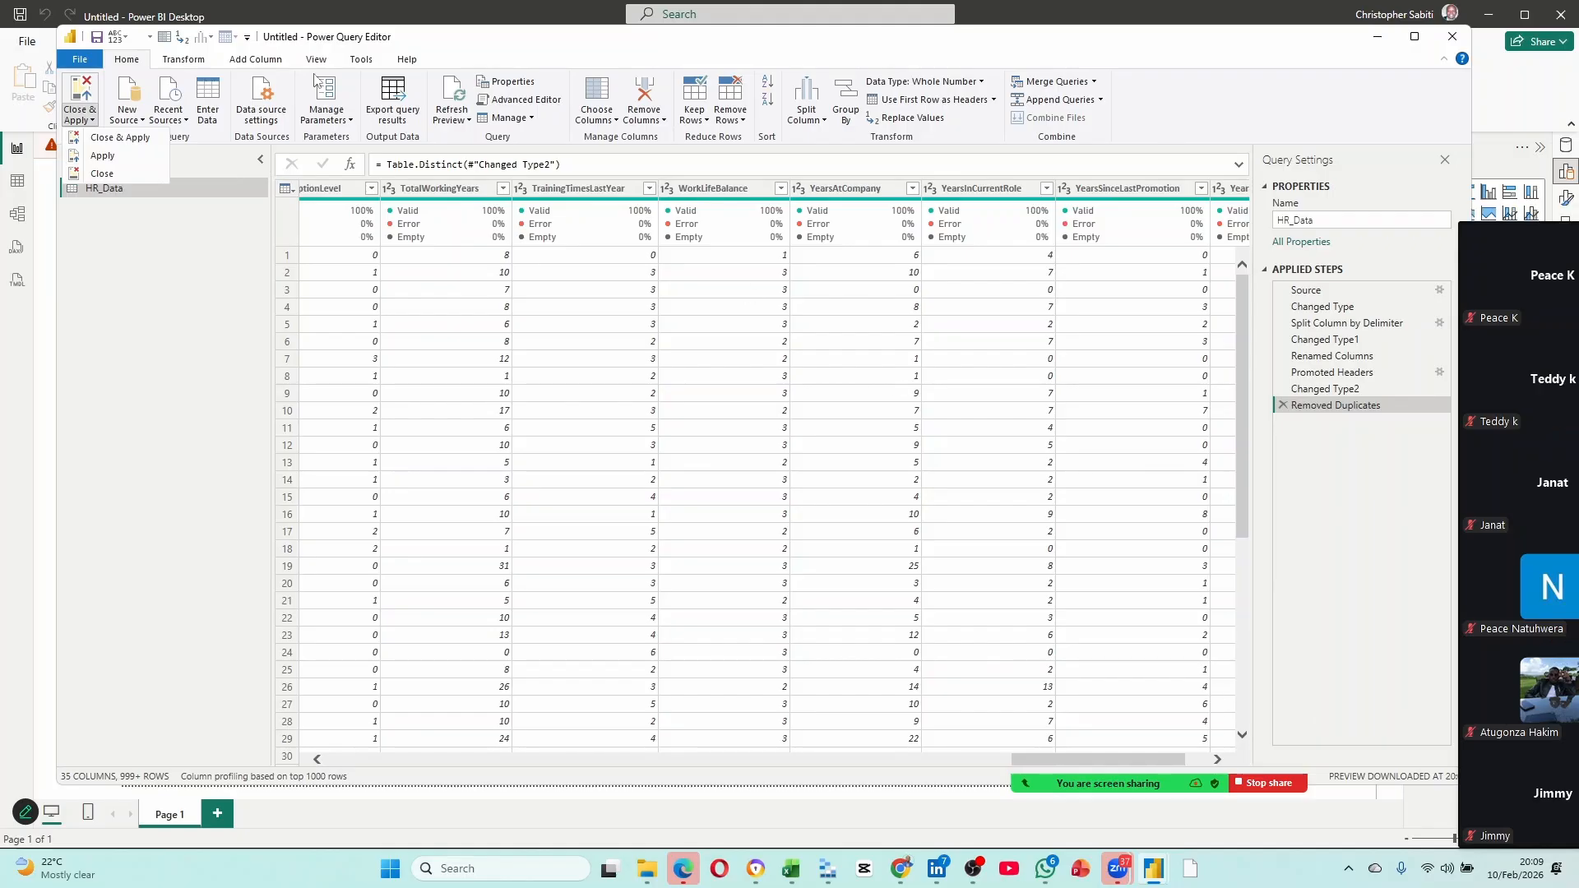
click(121, 140)
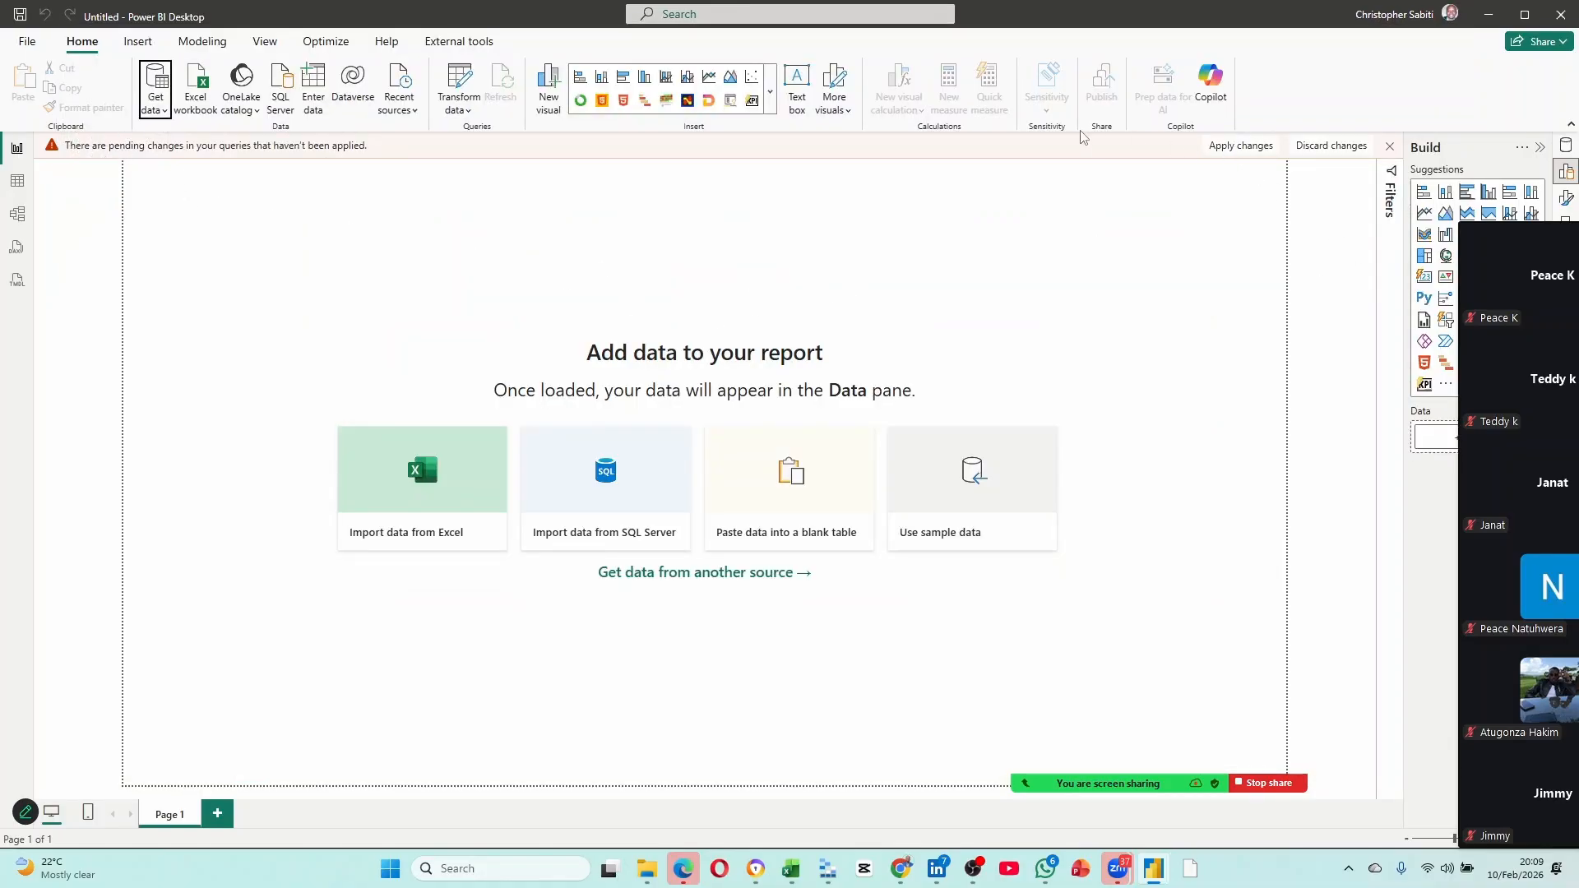
click(1276, 149)
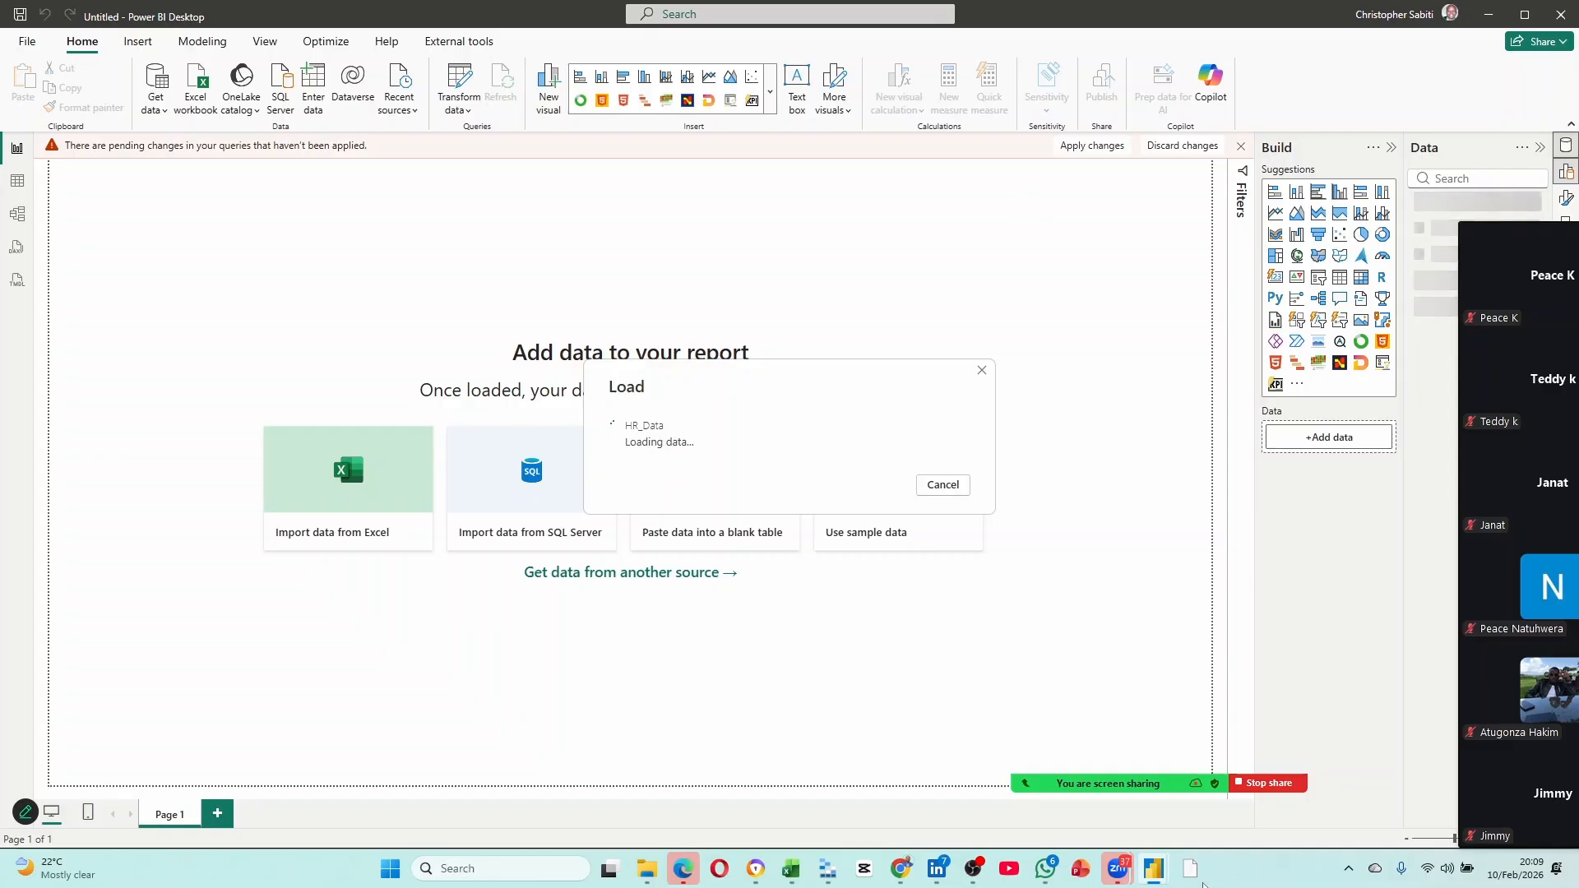
mouse_move(1156, 881)
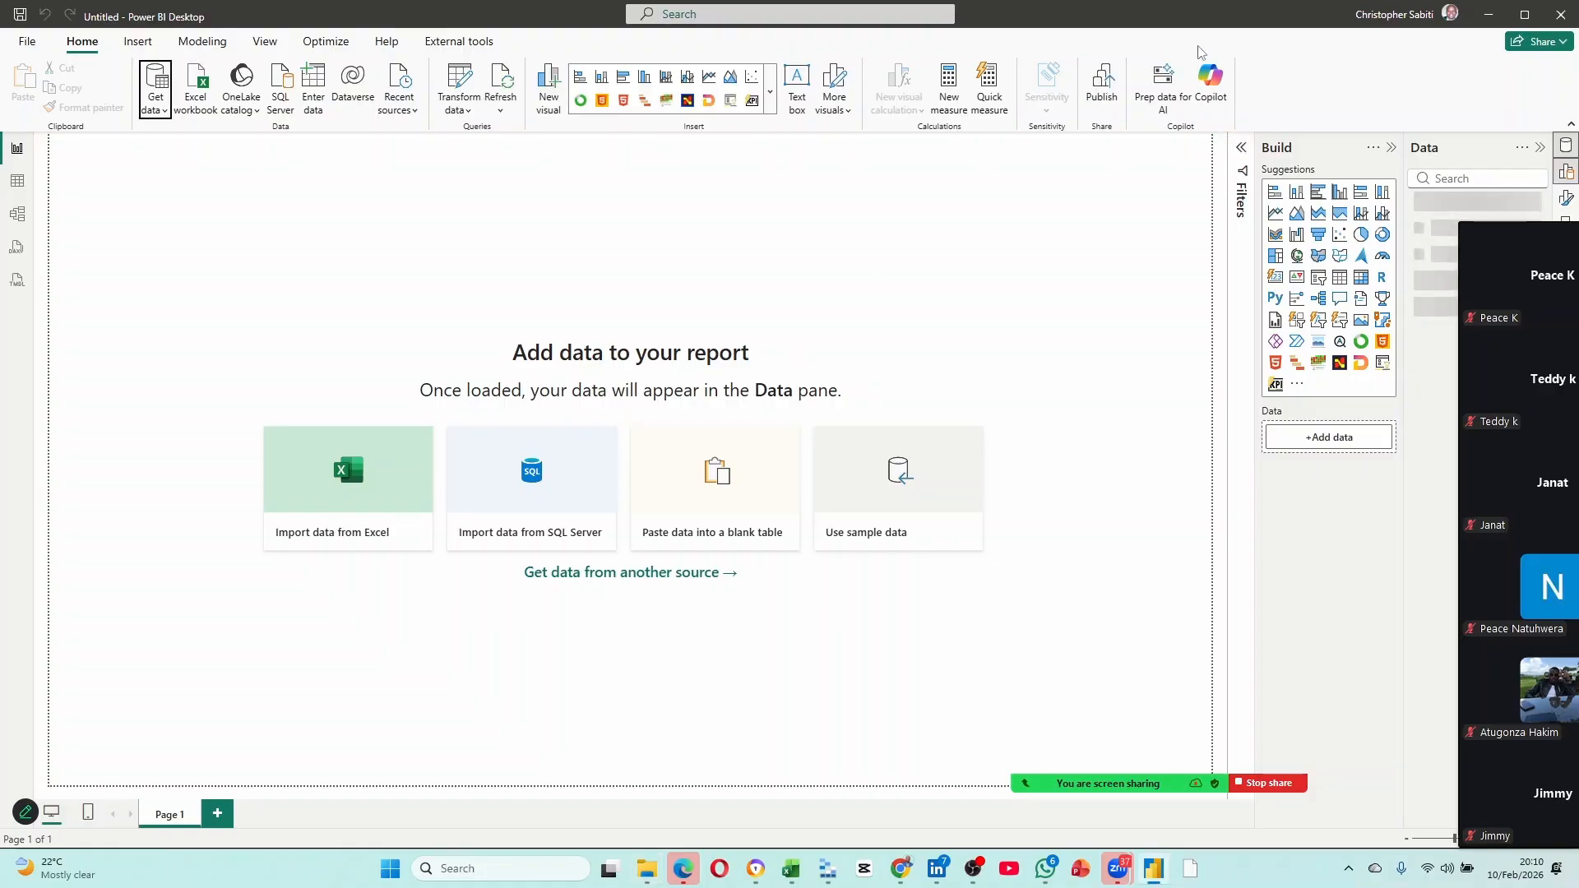
mouse_move(1517, 232)
drag(1572, 217, 1577, 350)
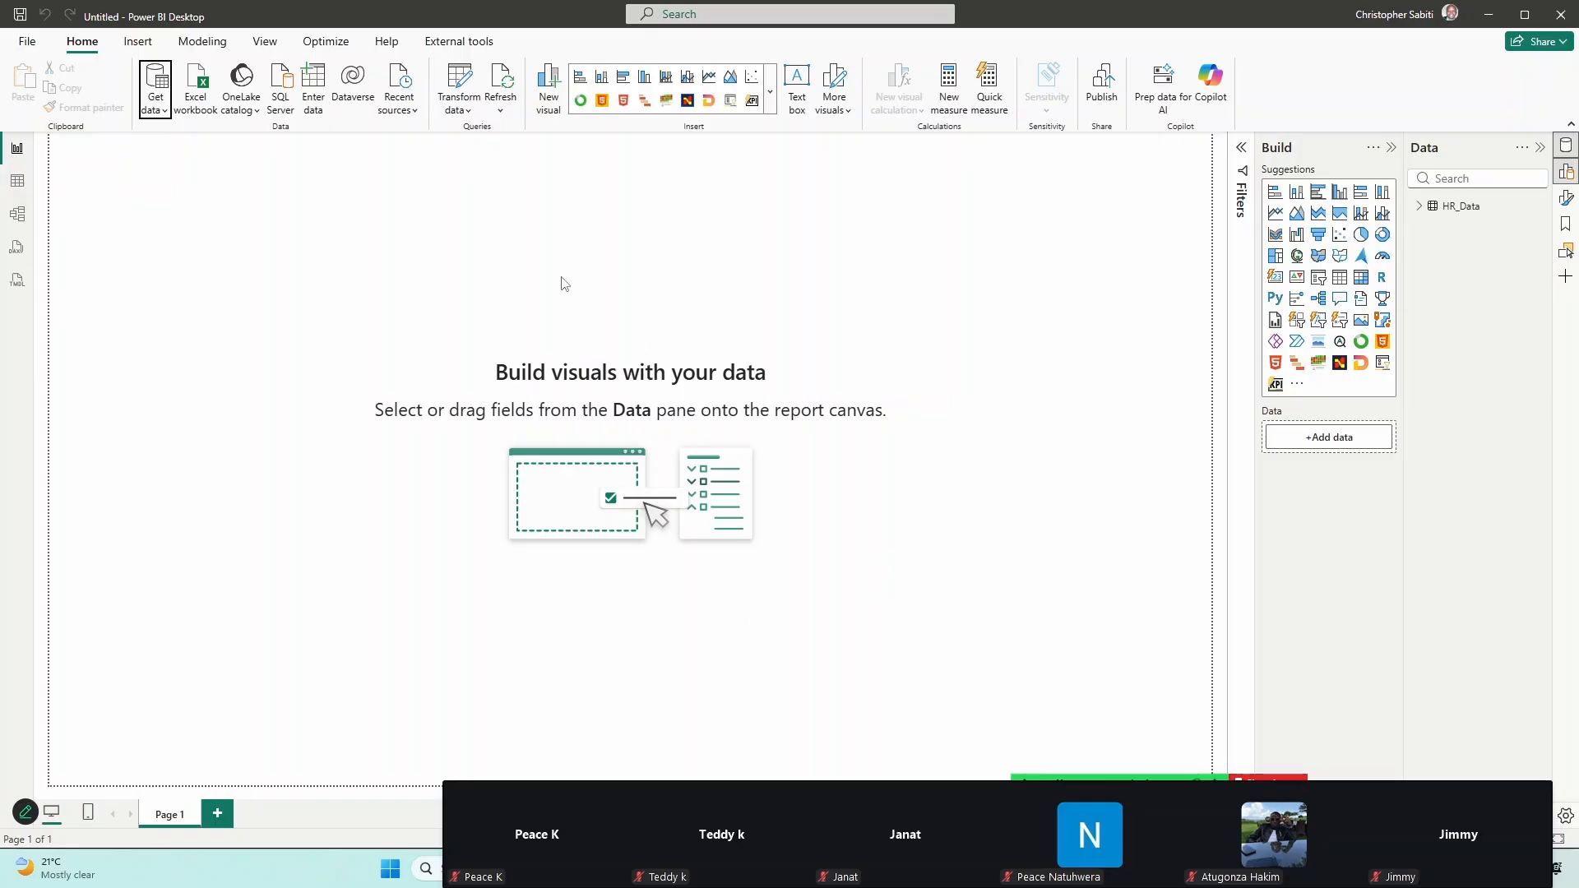
View the loaded HR_Data rows in Table view and the table's field card in Model view.
click(20, 184)
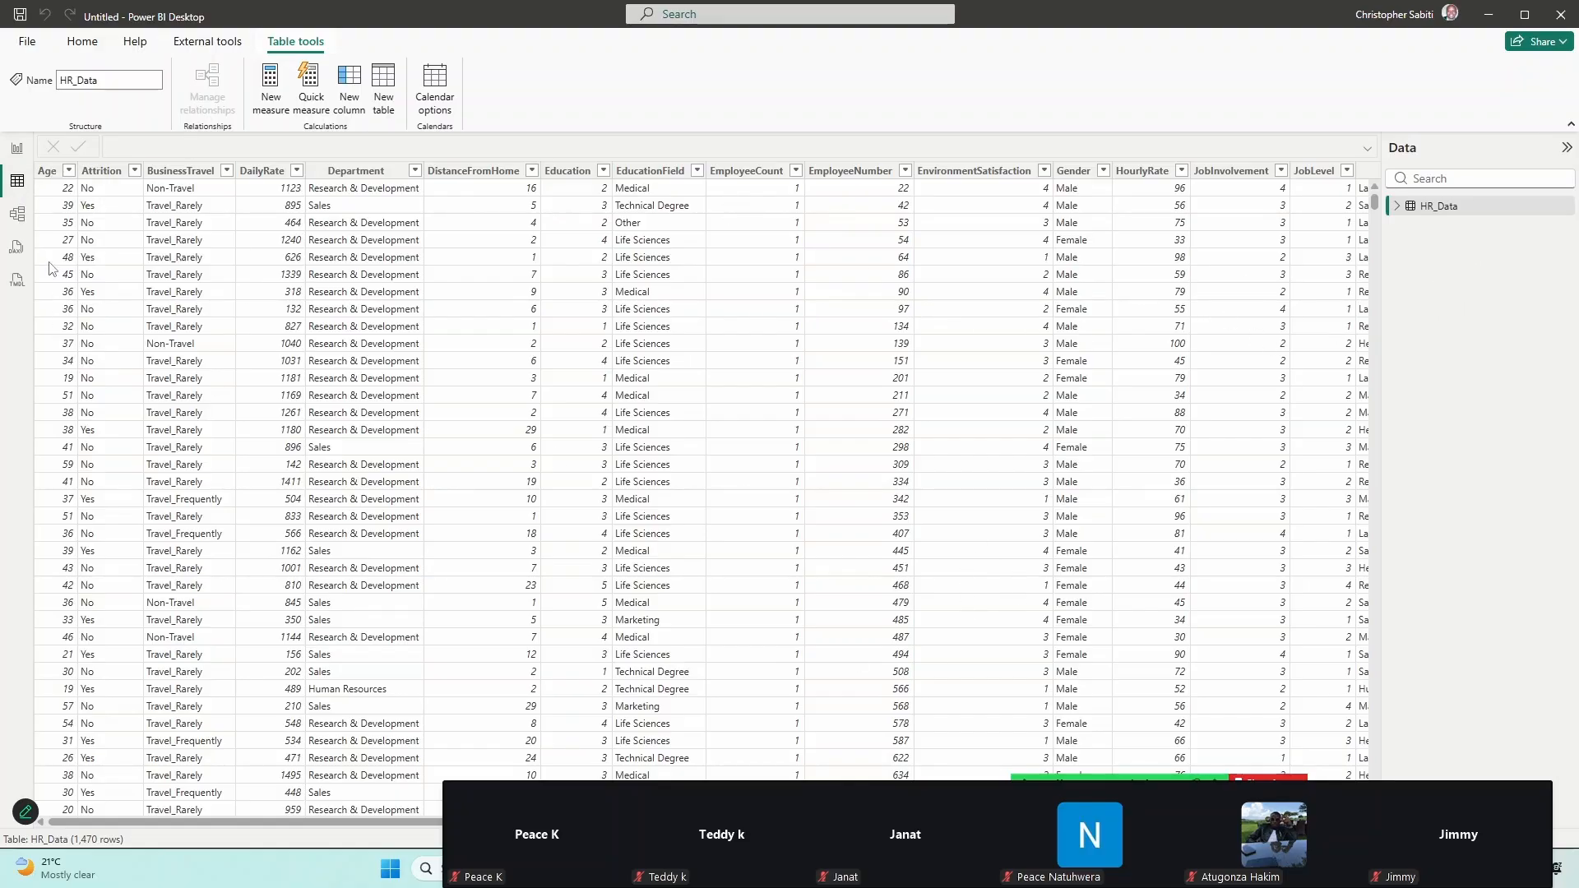
click(18, 214)
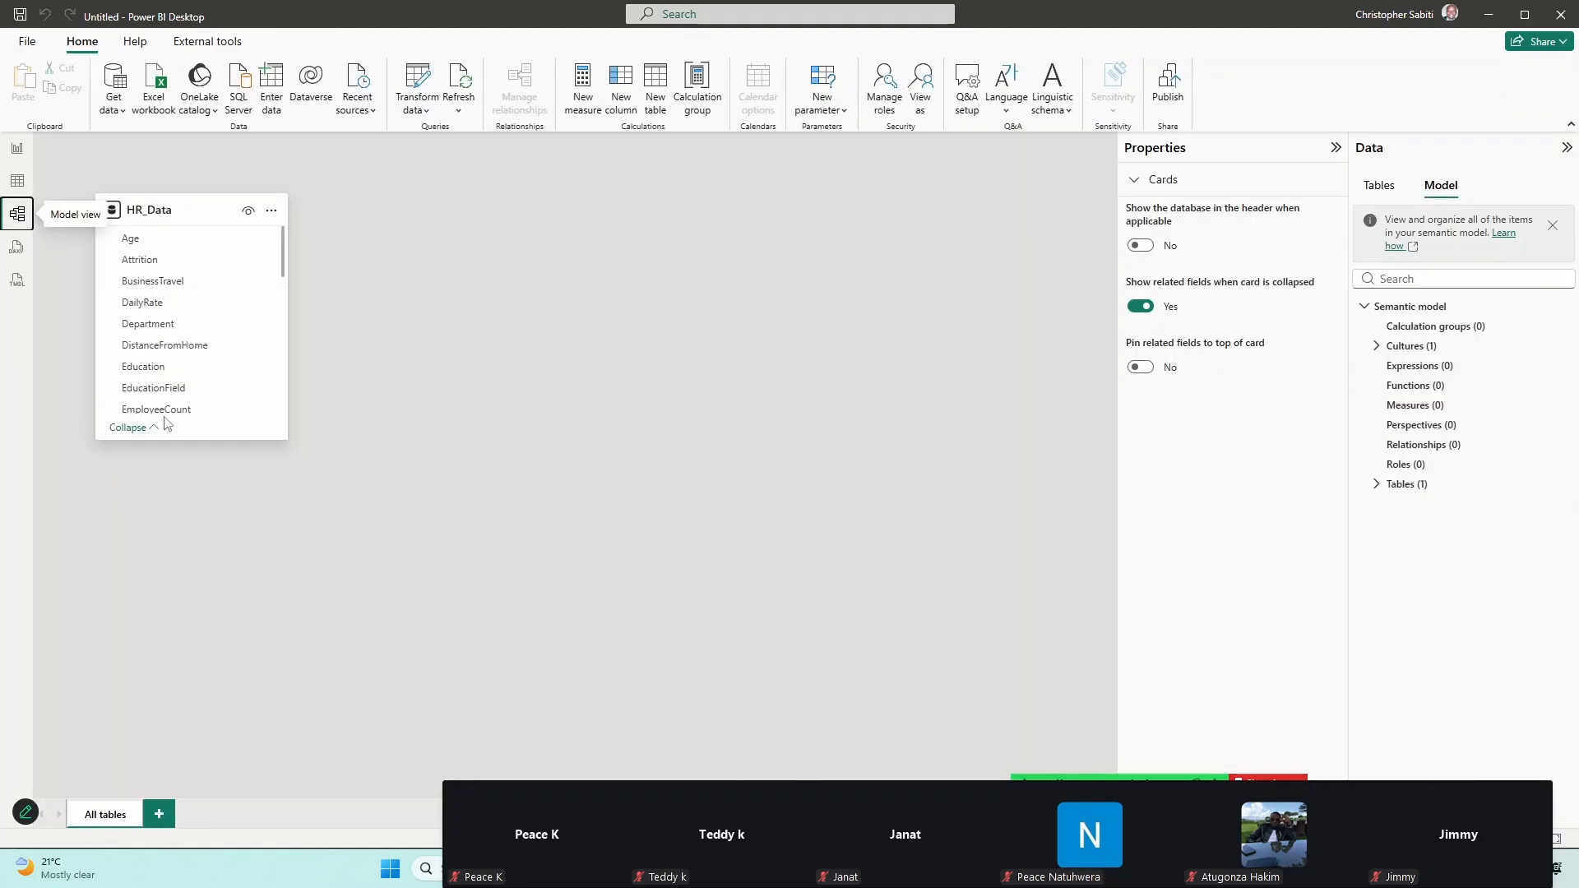
Lengthen the HR_Data table card, move it farther from the canvas edge, and look through its full field list.
drag(177, 442, 195, 704)
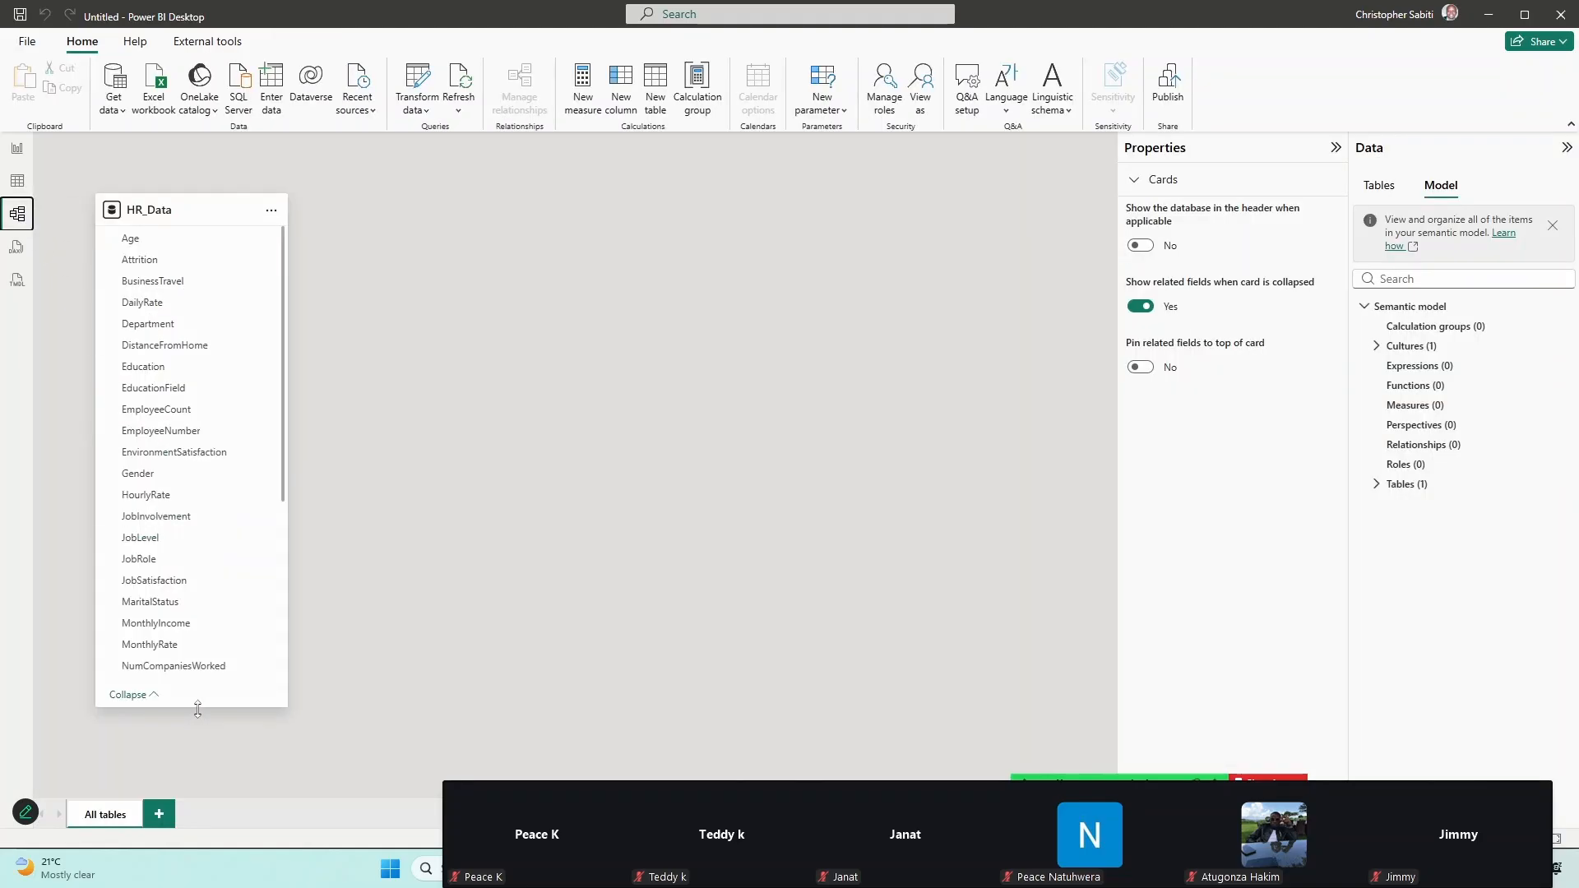
scroll(212, 518, down, 4)
scroll(211, 506, up, 5)
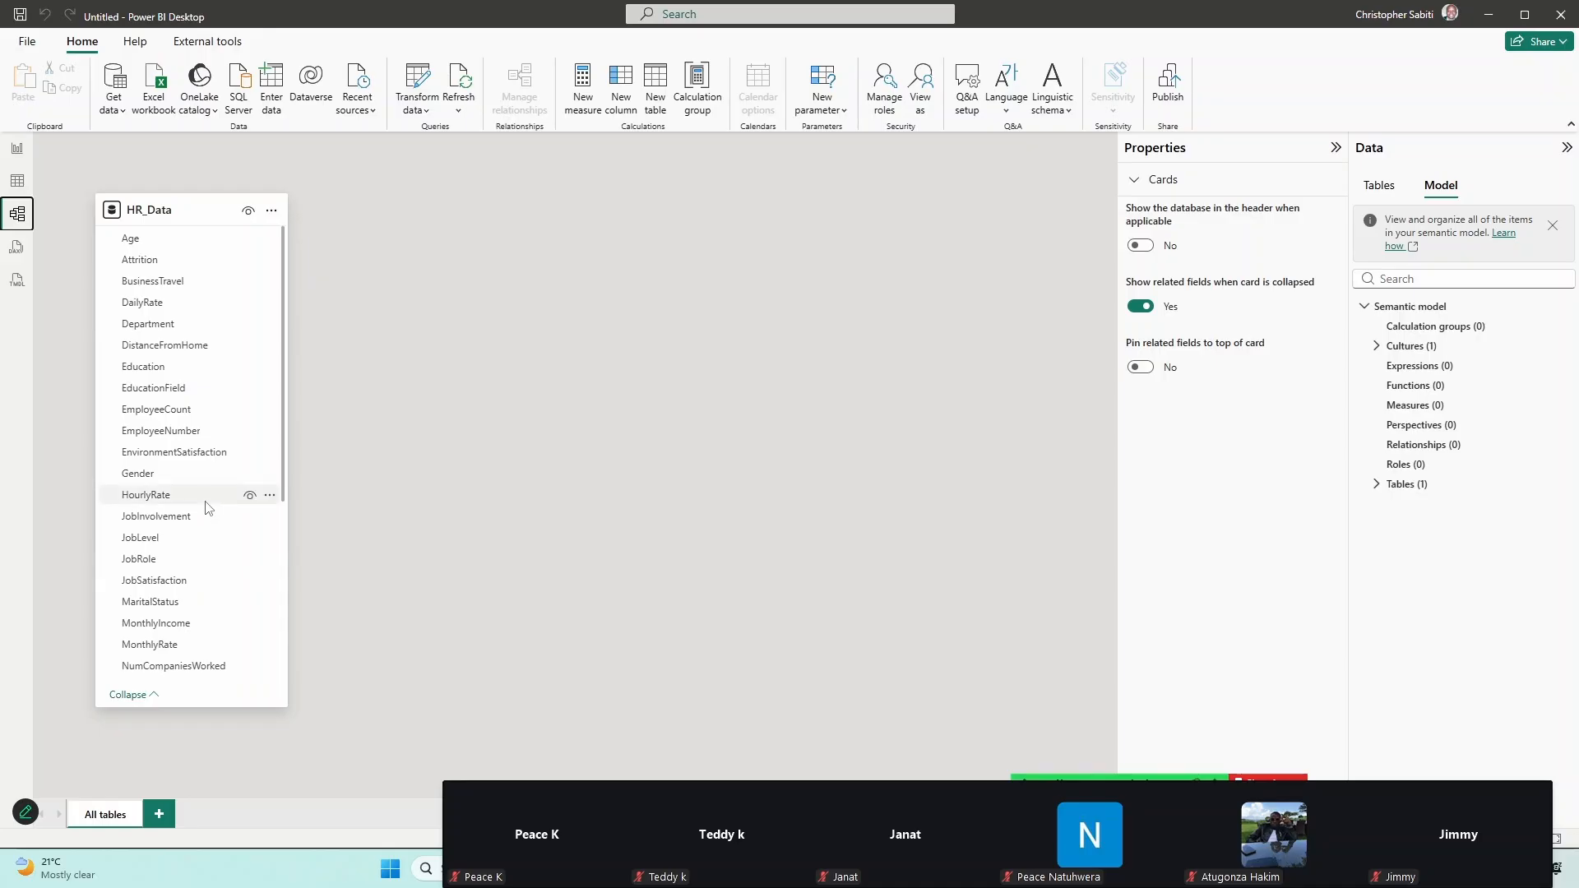
drag(195, 211, 367, 210)
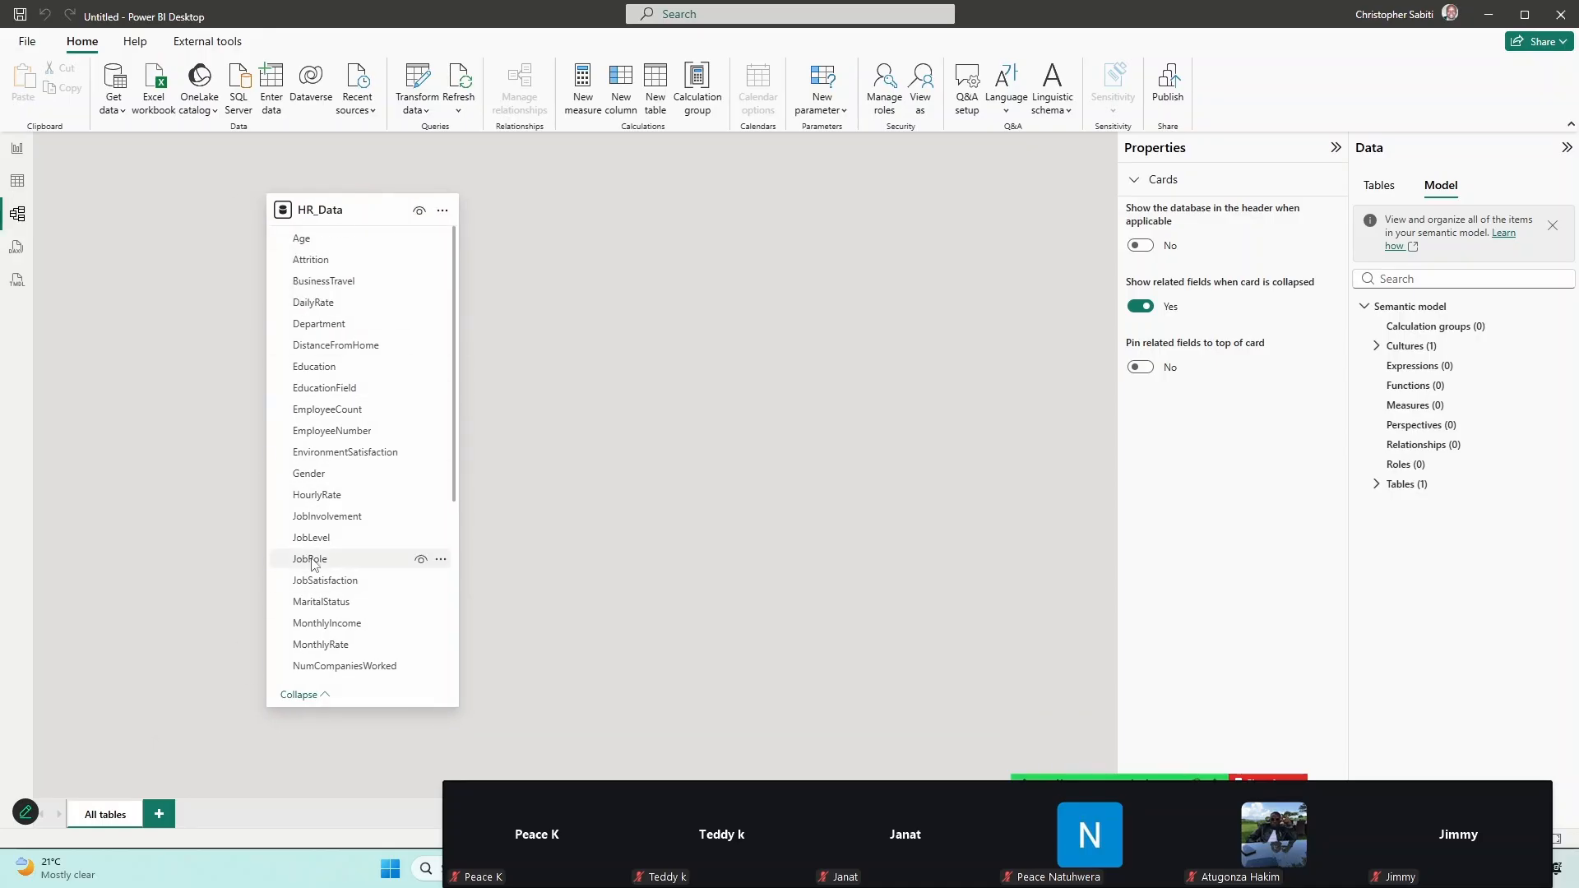
scroll(324, 571, down, 5)
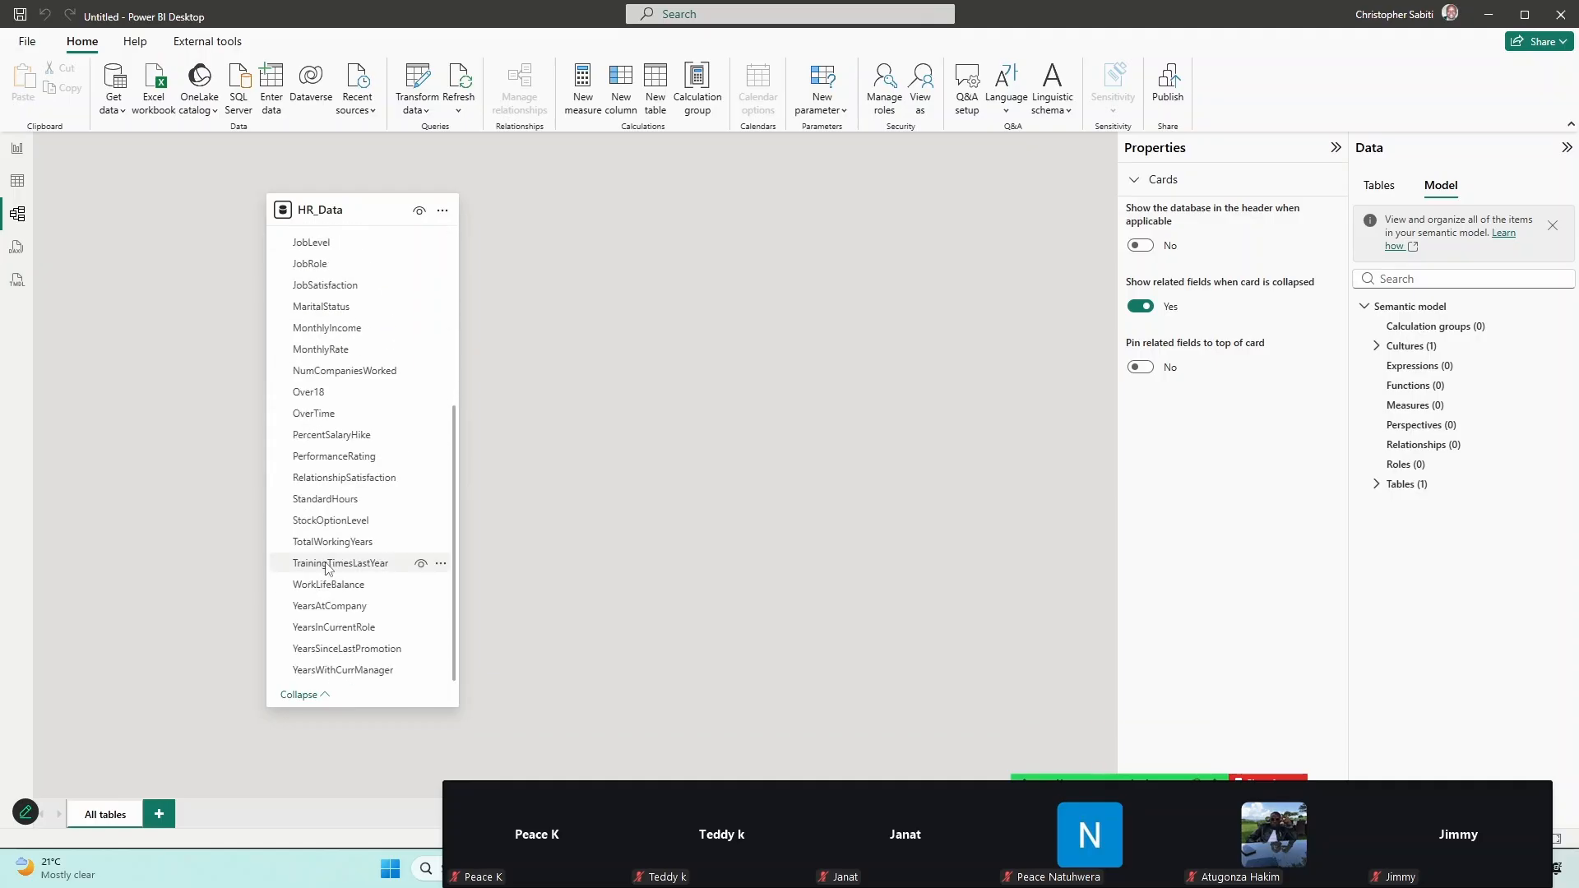
scroll(325, 566, up, 5)
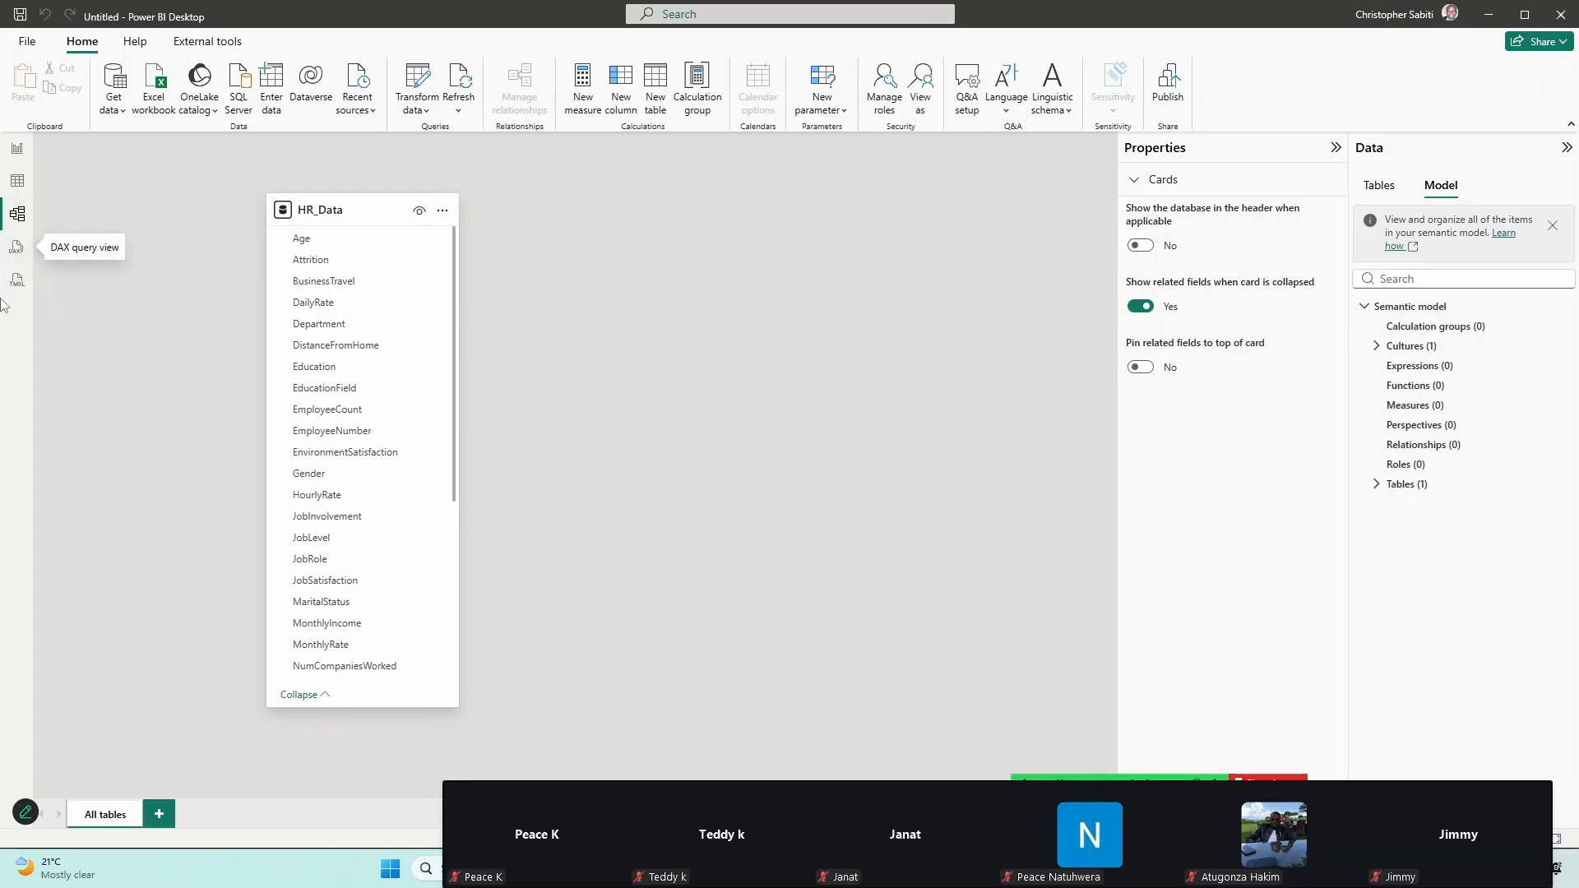
Return to the report view and check the signed-in account details.
click(26, 151)
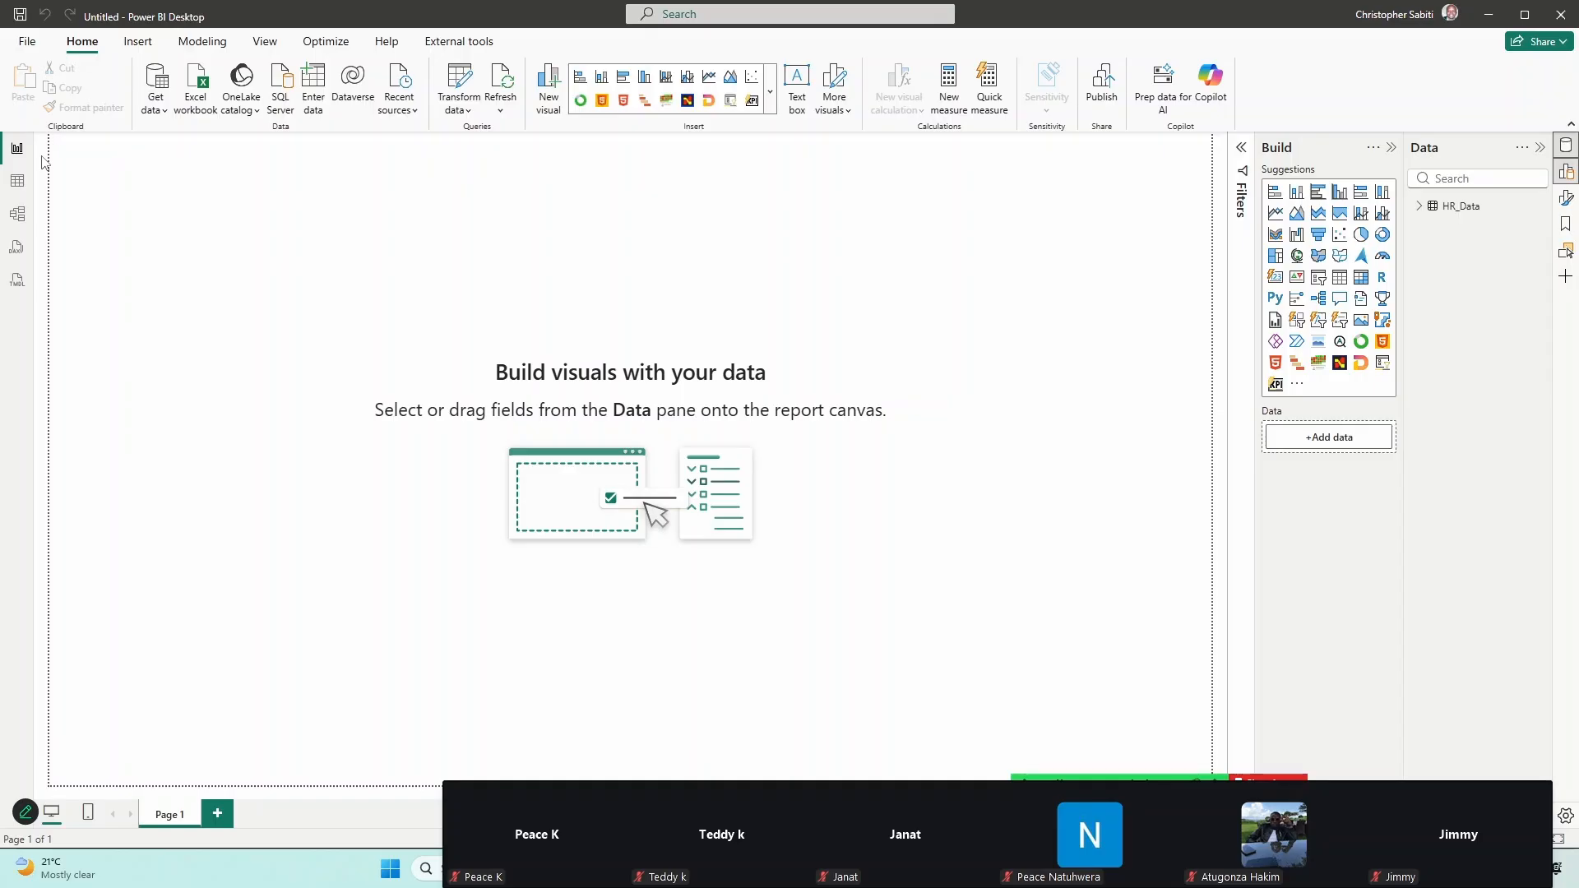
click(1450, 14)
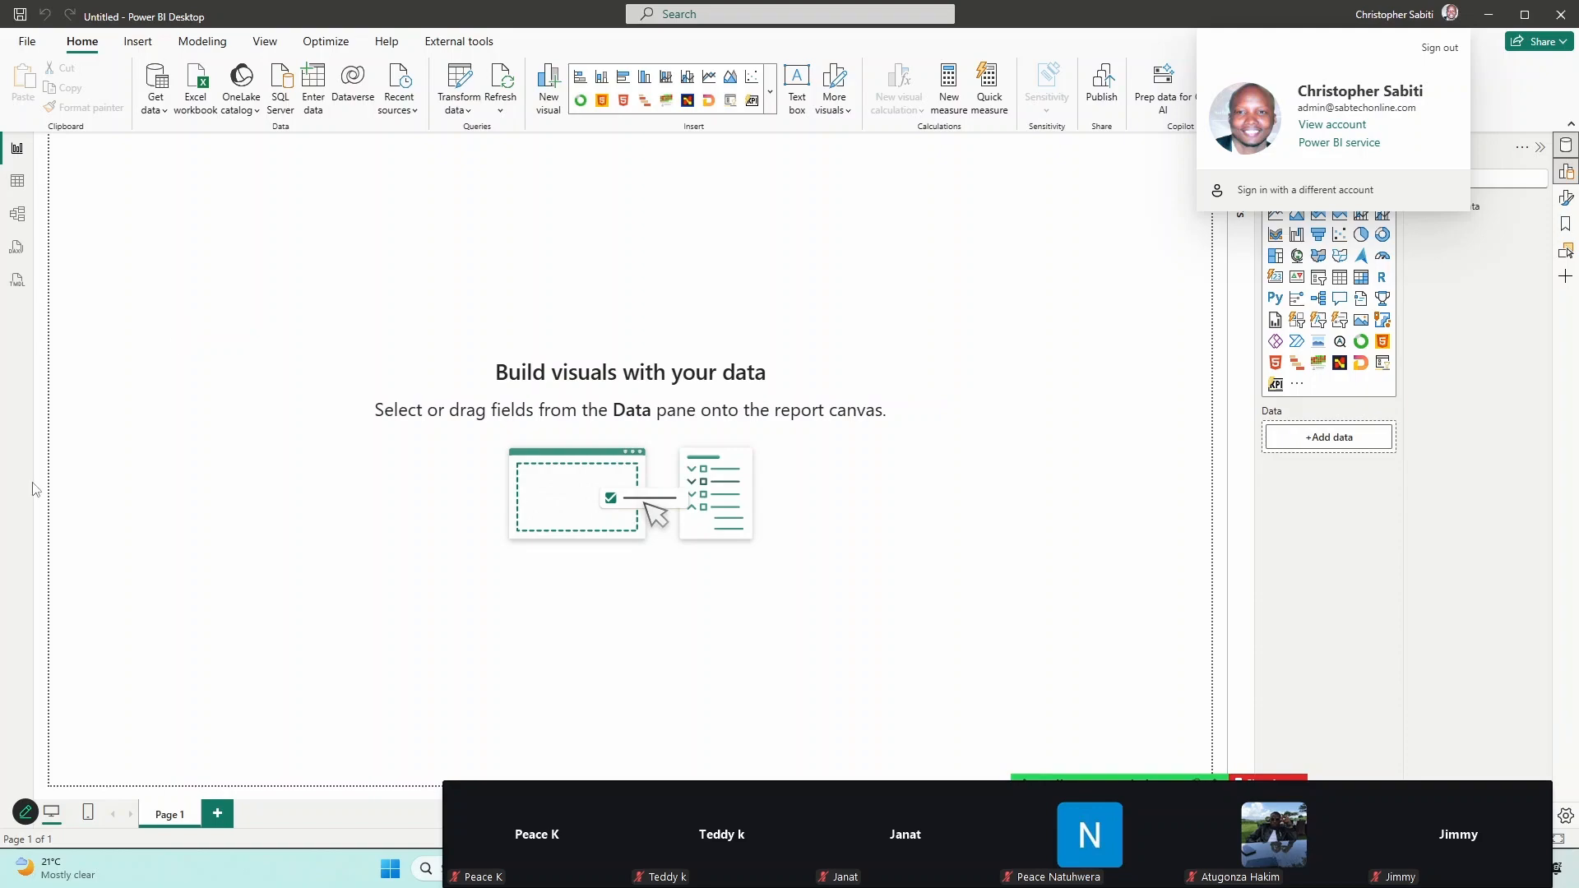
Open the program options and review the global Data Load settings.
click(28, 42)
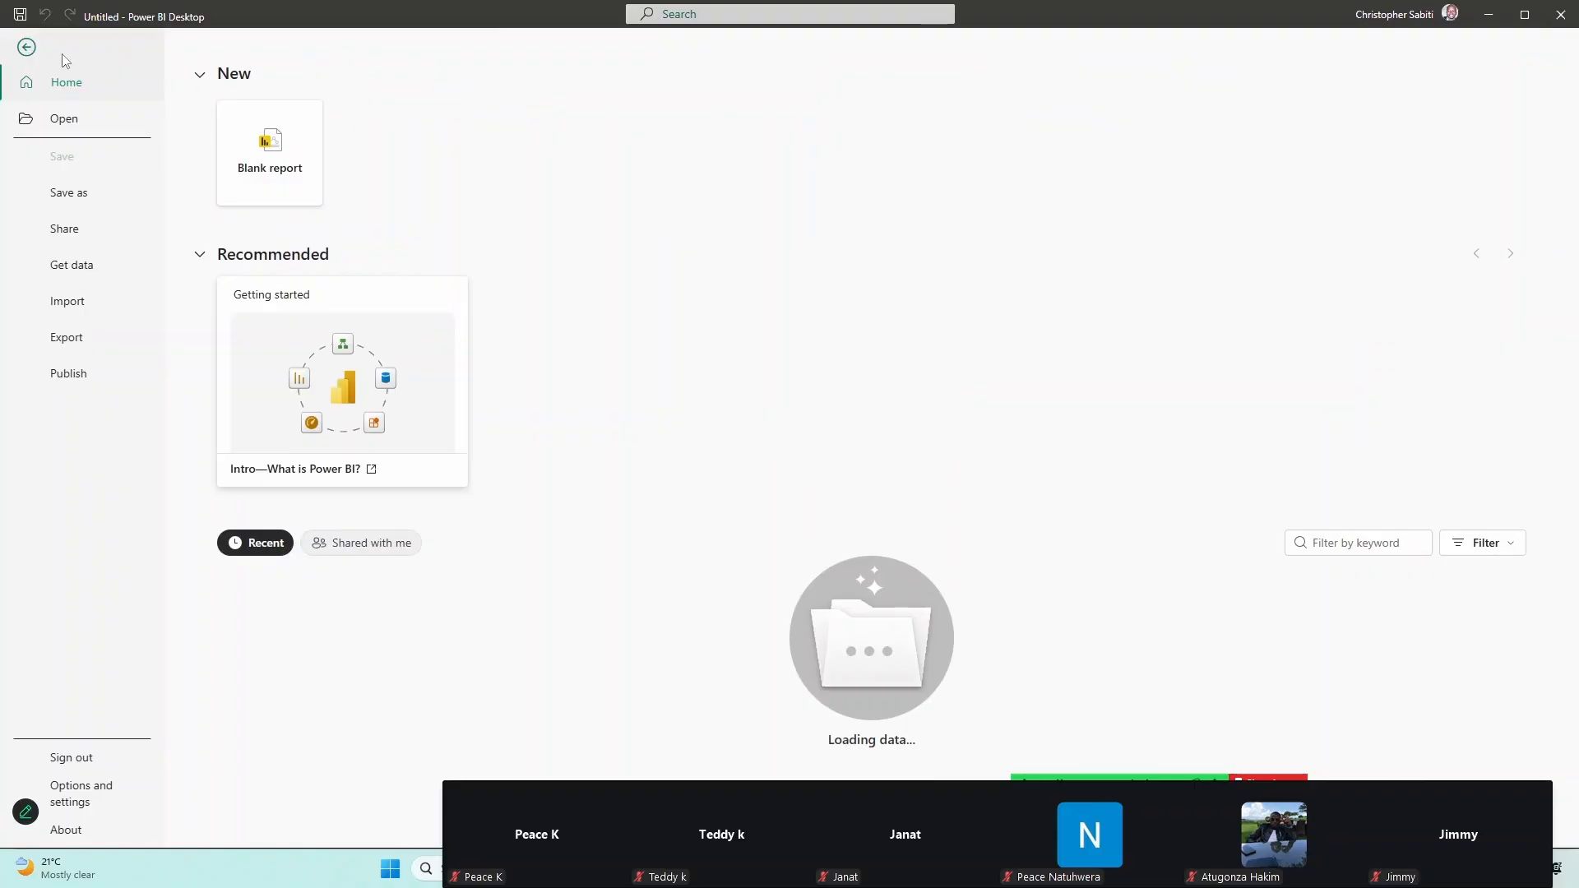
click(74, 796)
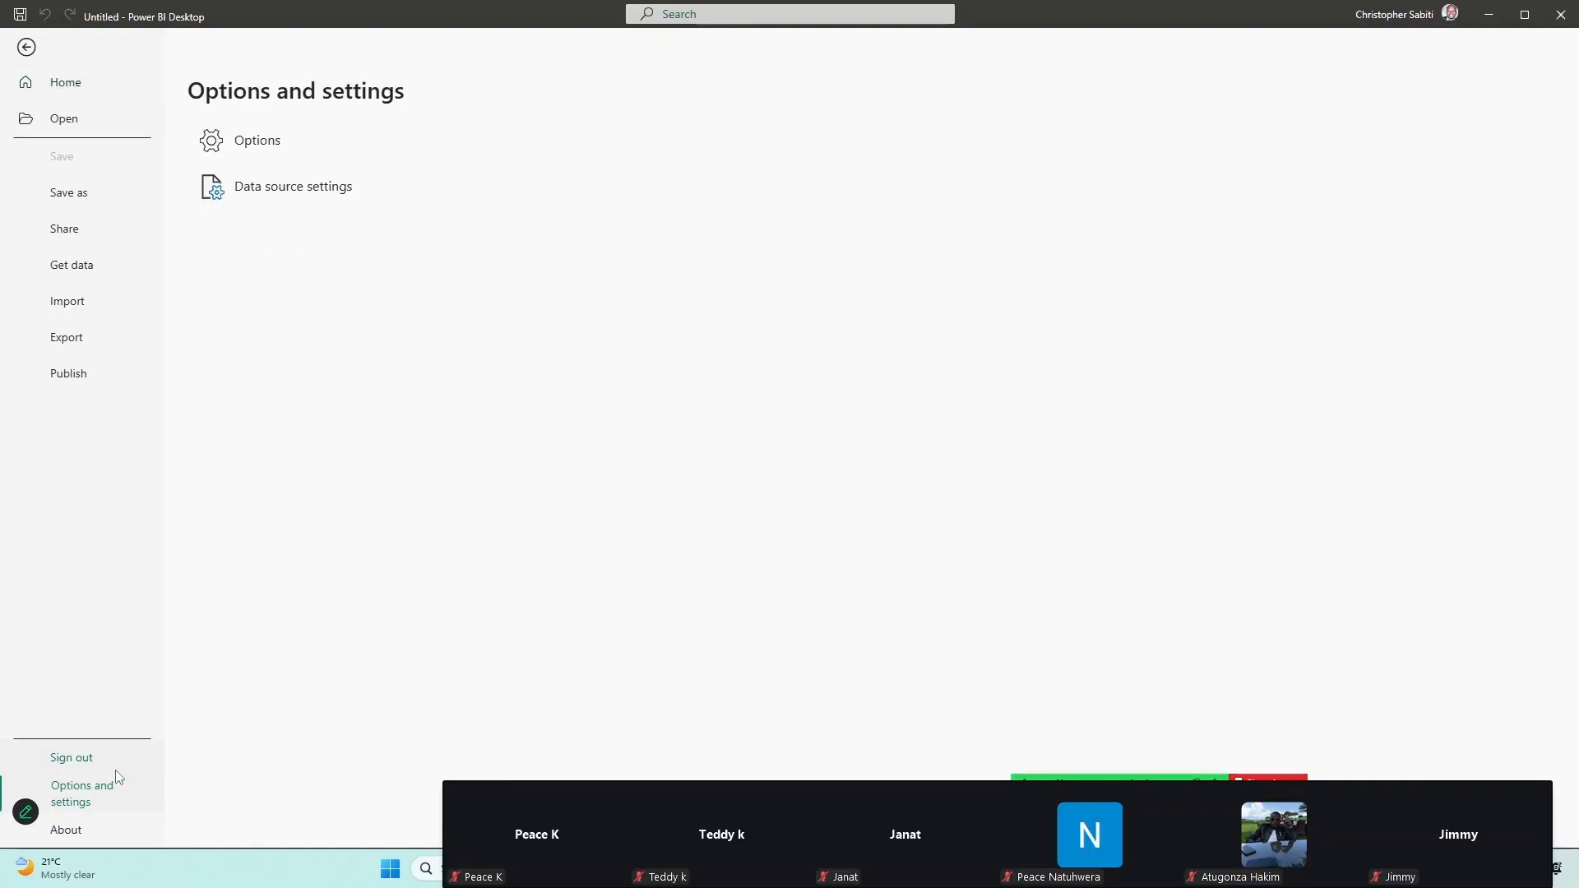
click(262, 142)
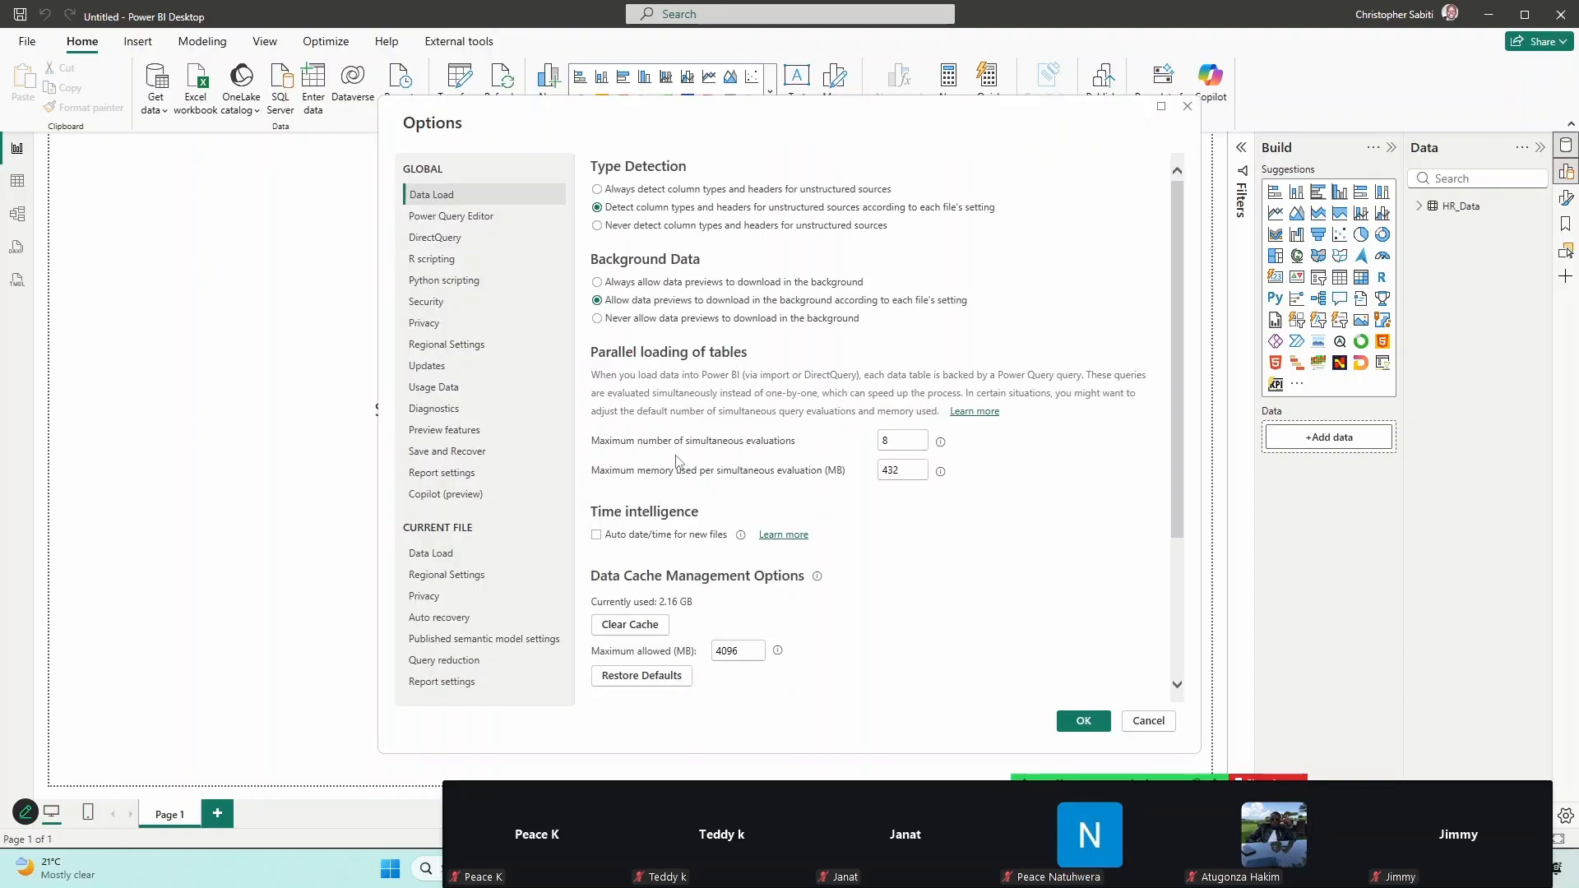
scroll(747, 475, down, 1)
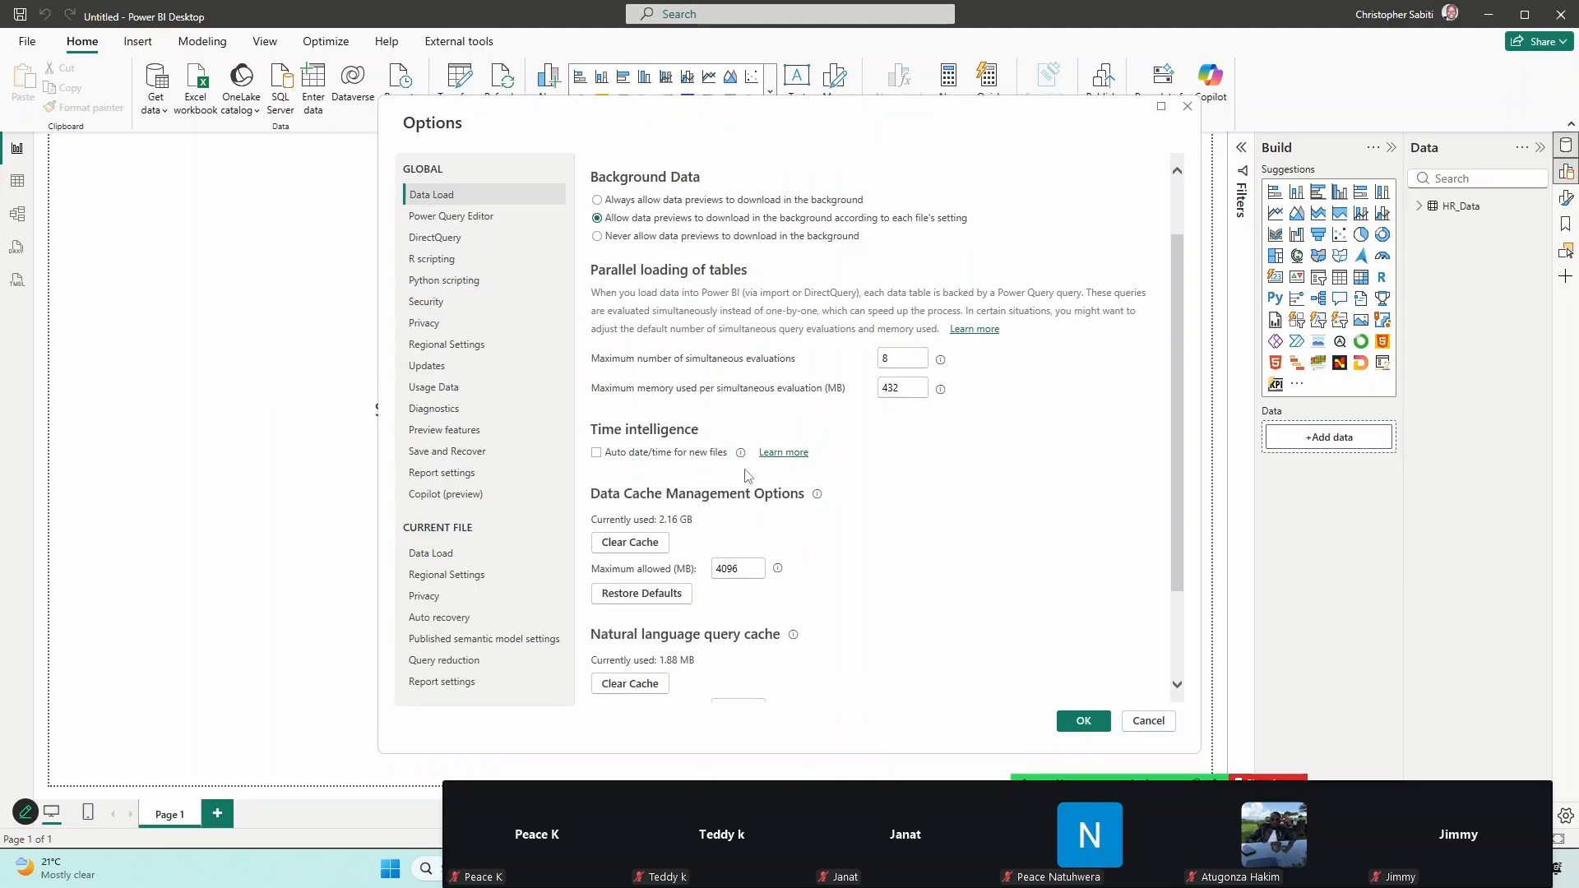
scroll(747, 476, up, 1)
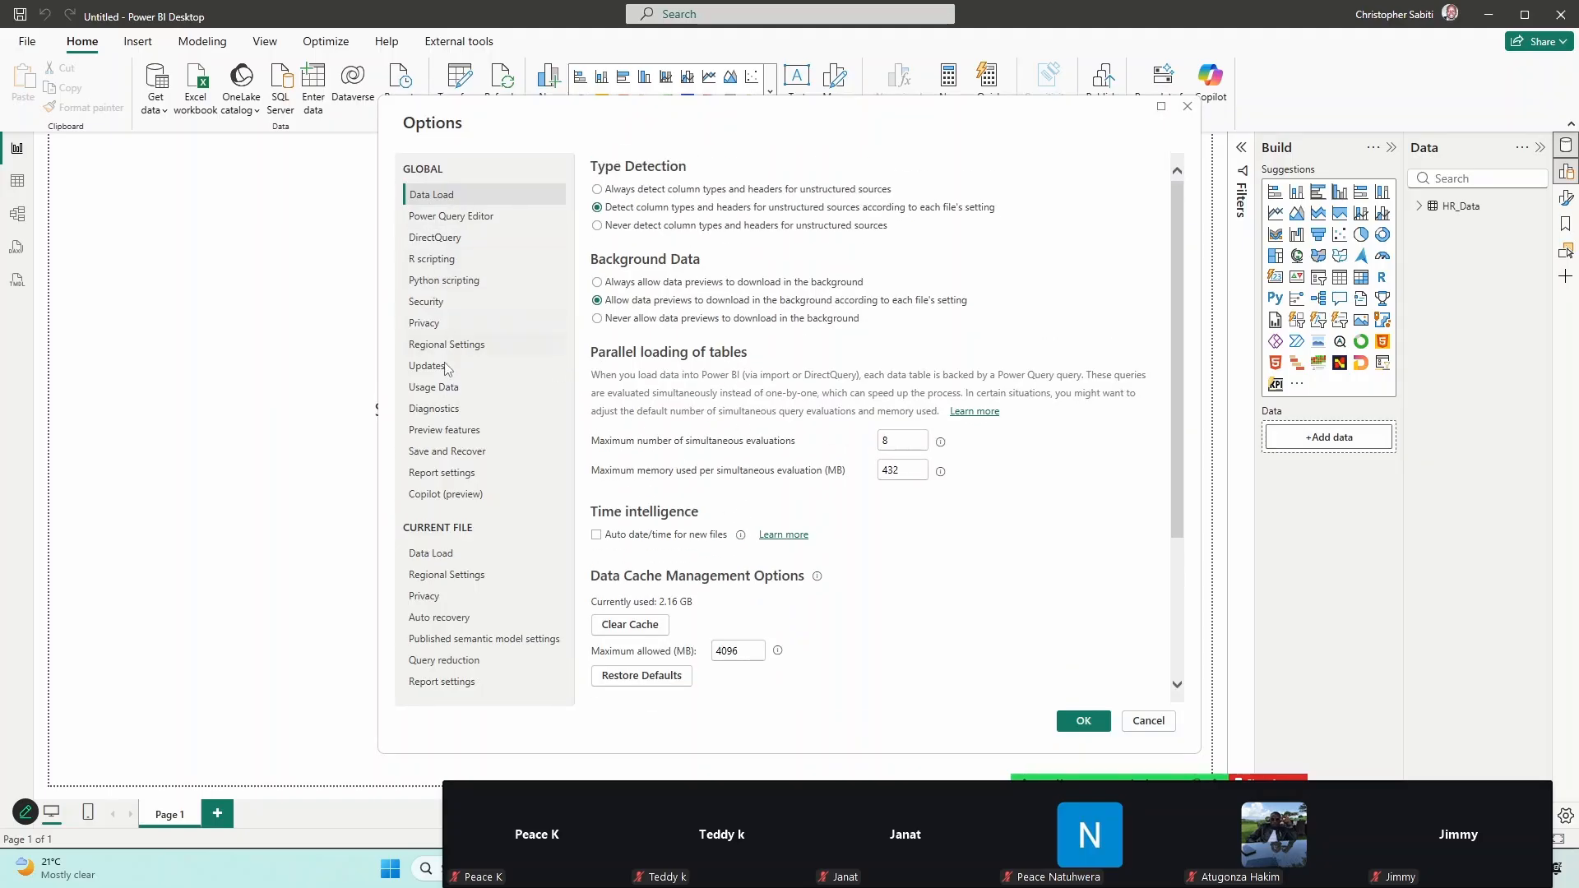
Review the whole list of global Preview features in the options.
click(463, 441)
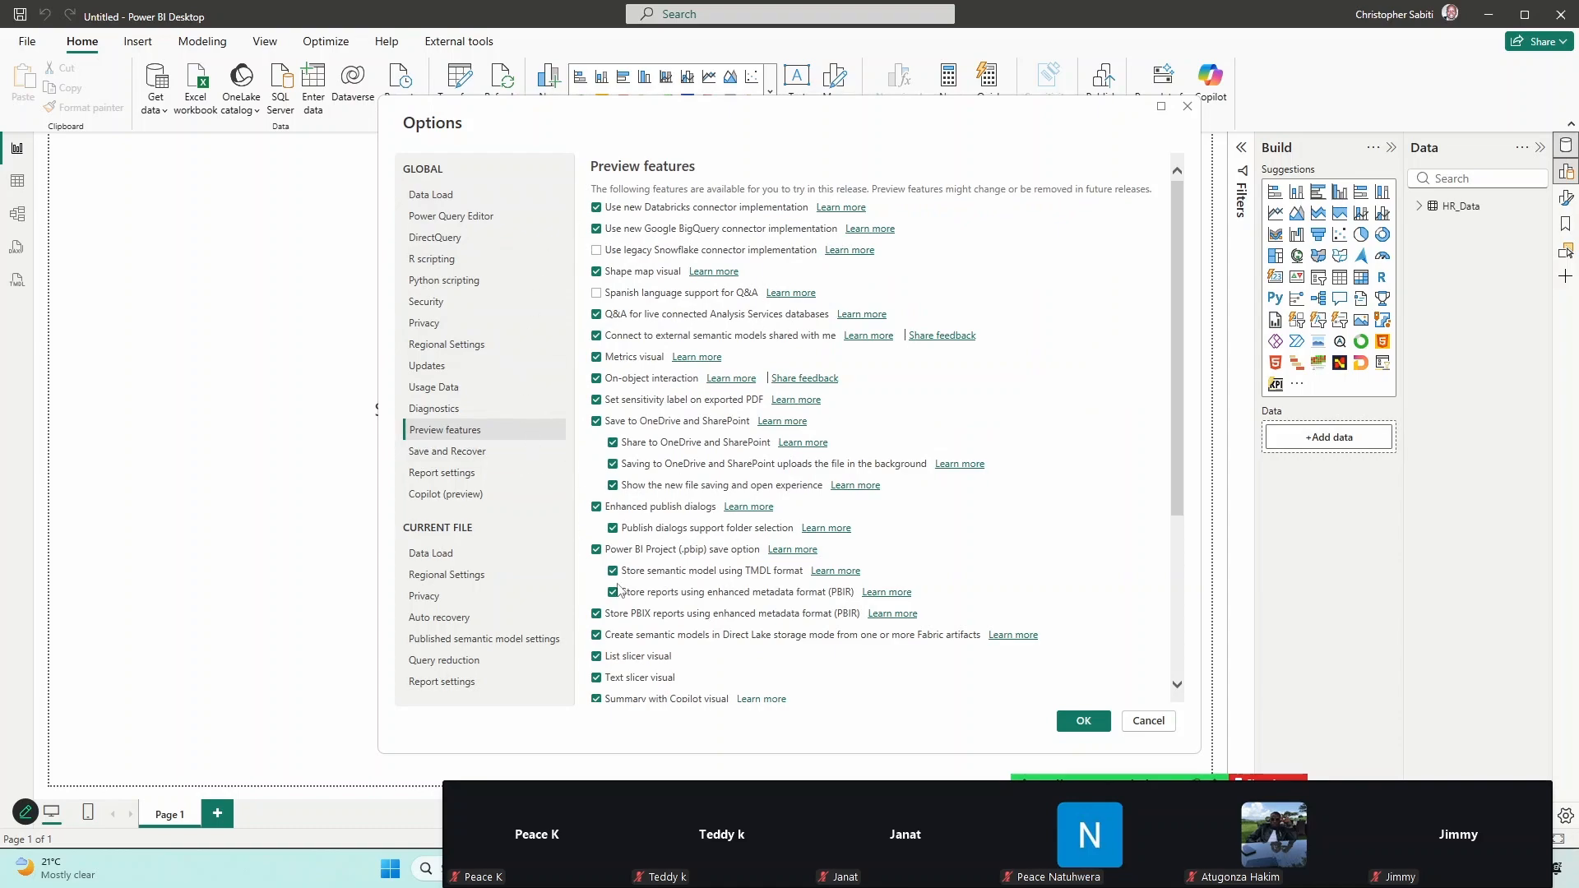
scroll(652, 465, down, 2)
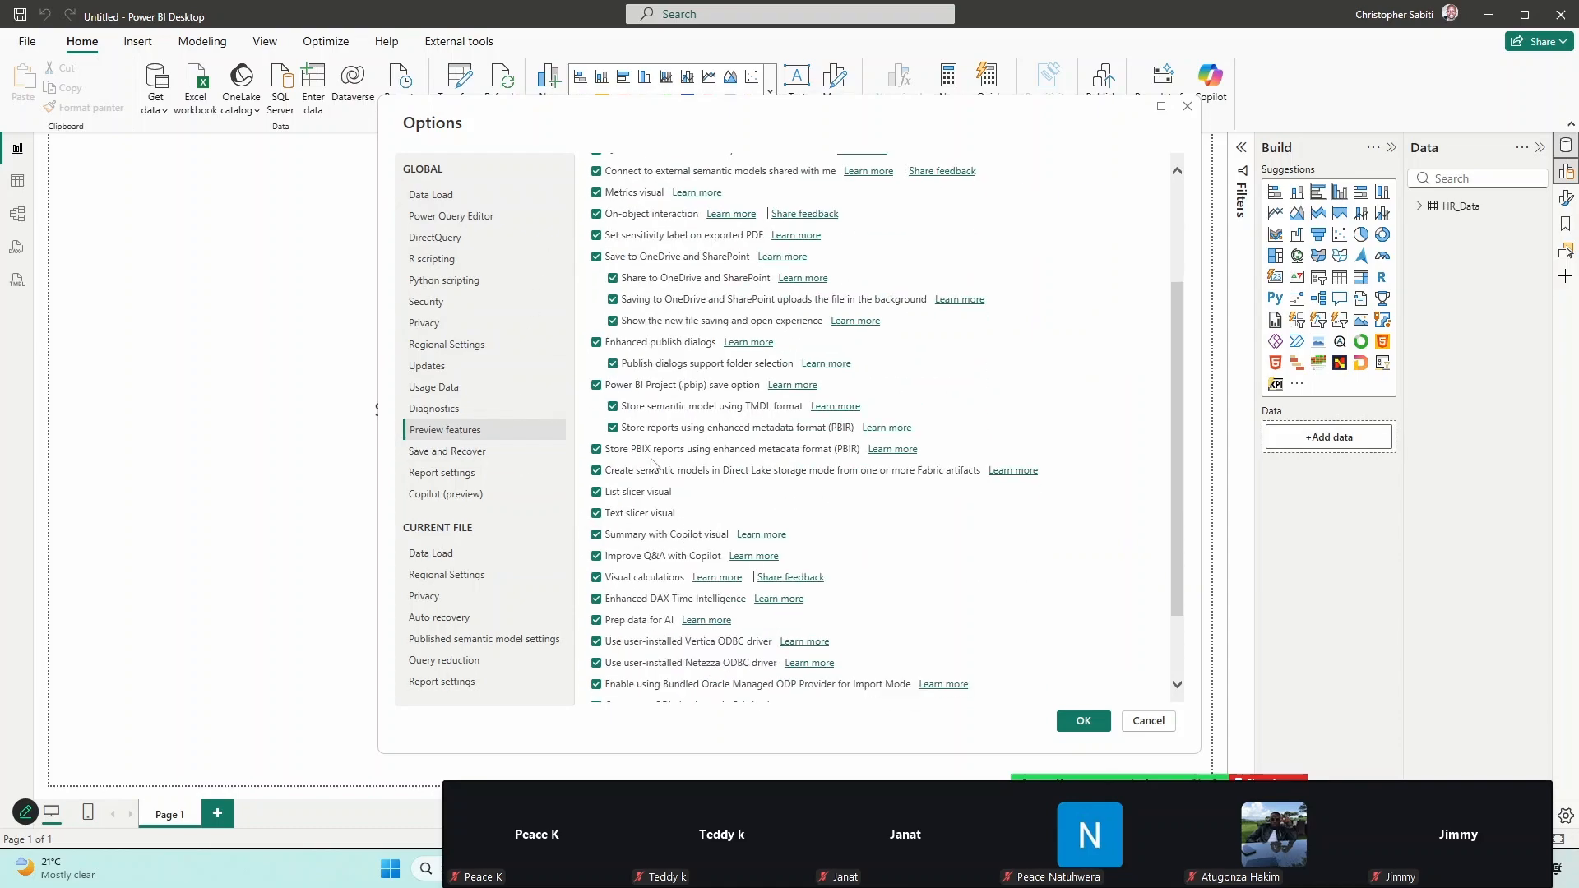
scroll(691, 504, down, 1)
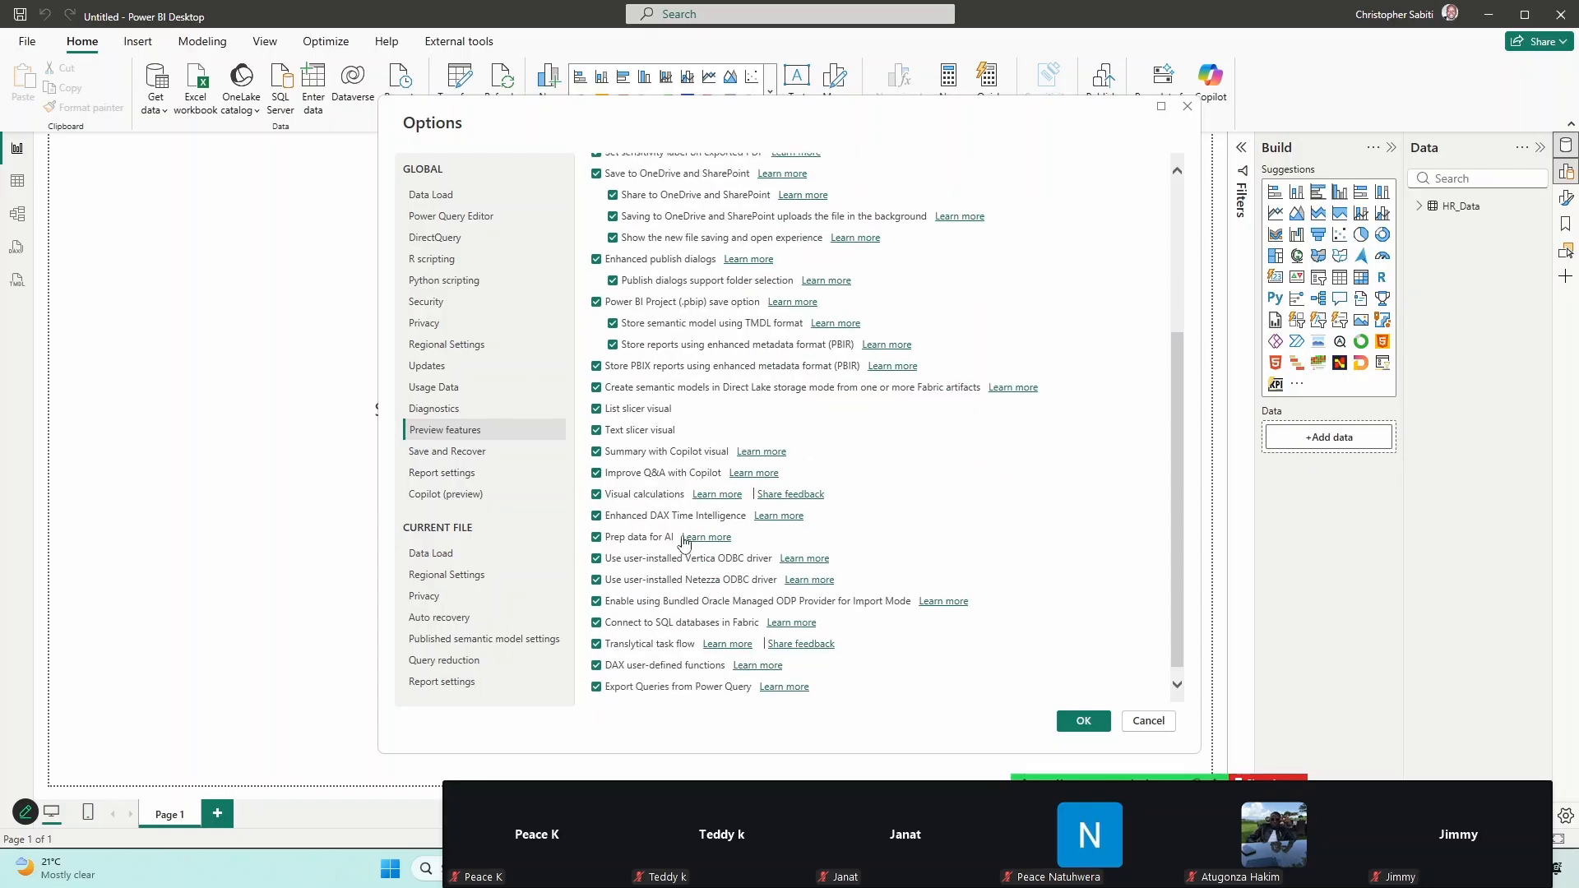
scroll(683, 541, down, 1)
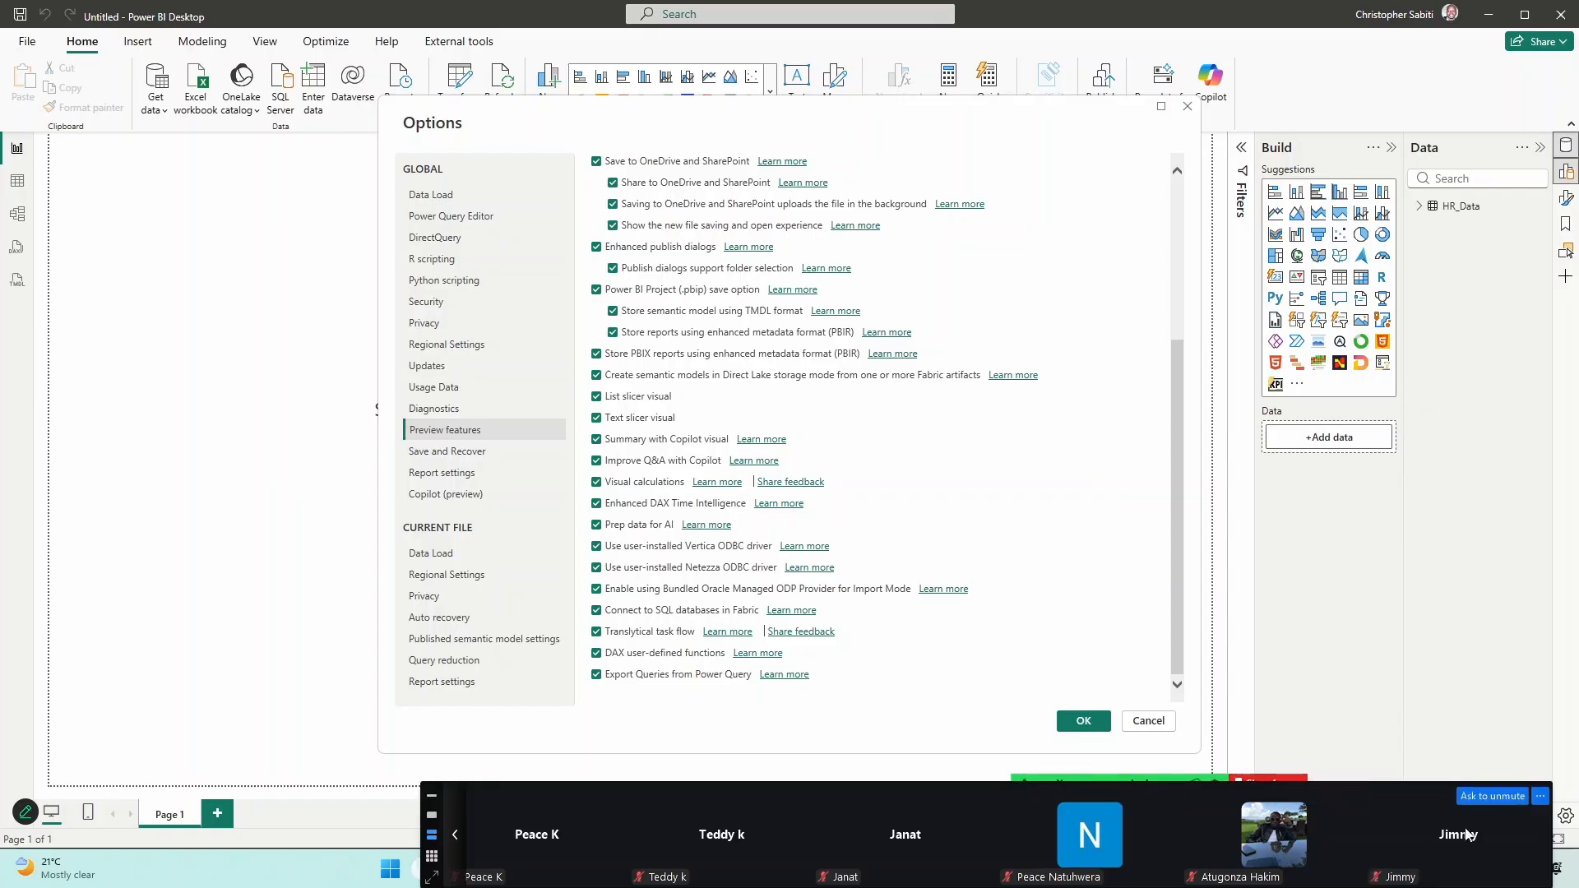
Start a Flameshot capture and select the region from the ribbon to the end of the Options dialog.
drag(1432, 791, 1457, 375)
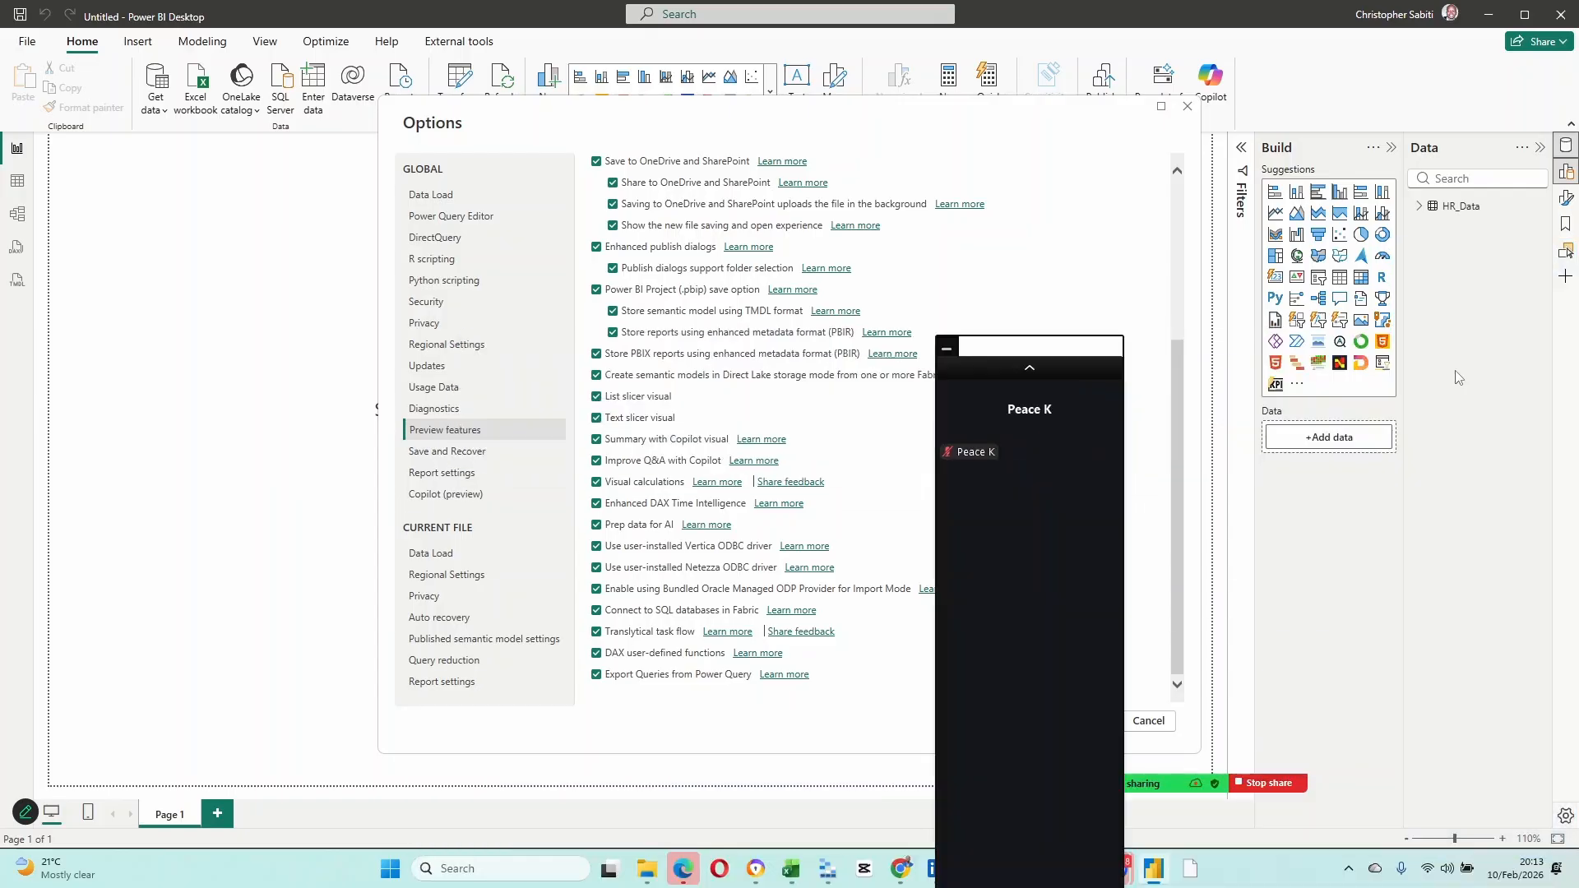
click(1351, 870)
click(1381, 785)
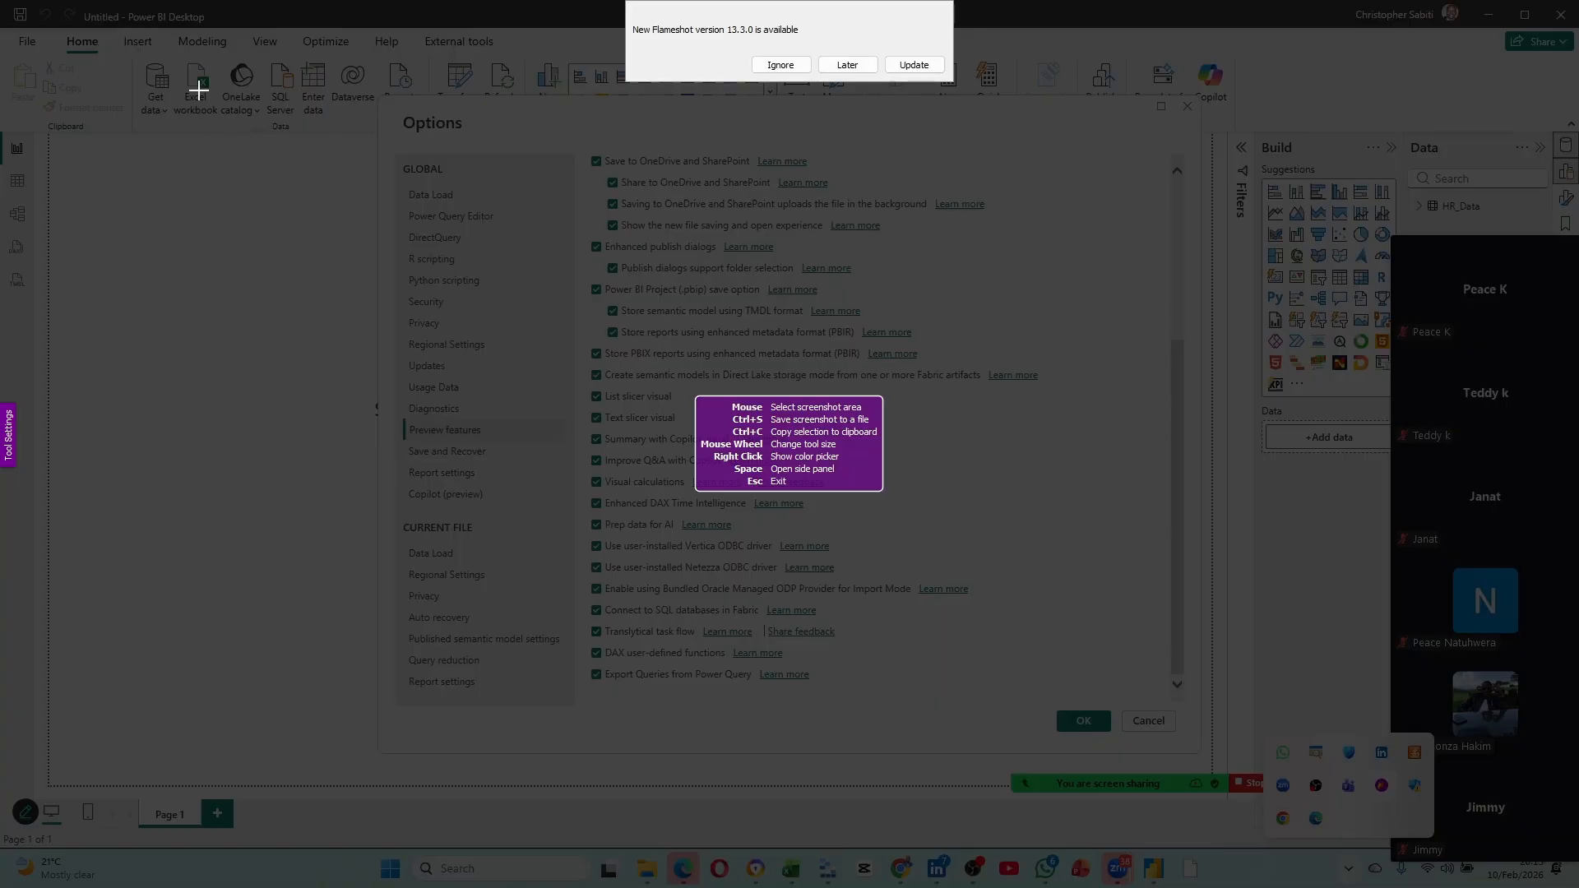
drag(126, 61, 1201, 756)
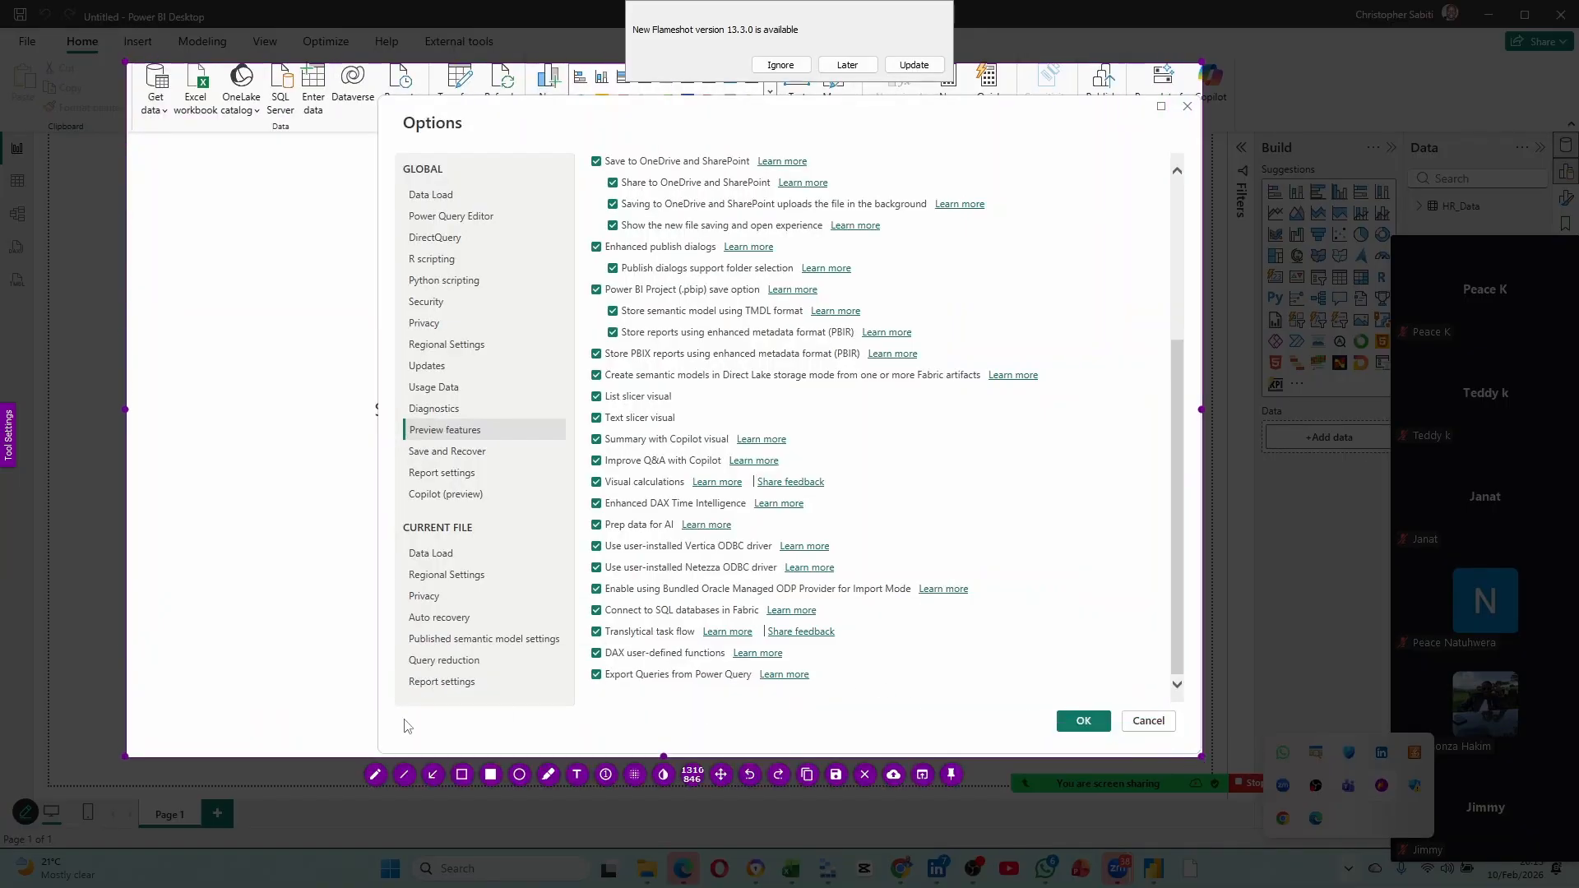
Mark the Translytical task flow option on the screenshot with a red rectangle and an arrow pointing to it.
click(461, 774)
mouse_move(579, 619)
mouse_down()
mouse_move(613, 650)
mouse_move(849, 641)
mouse_up()
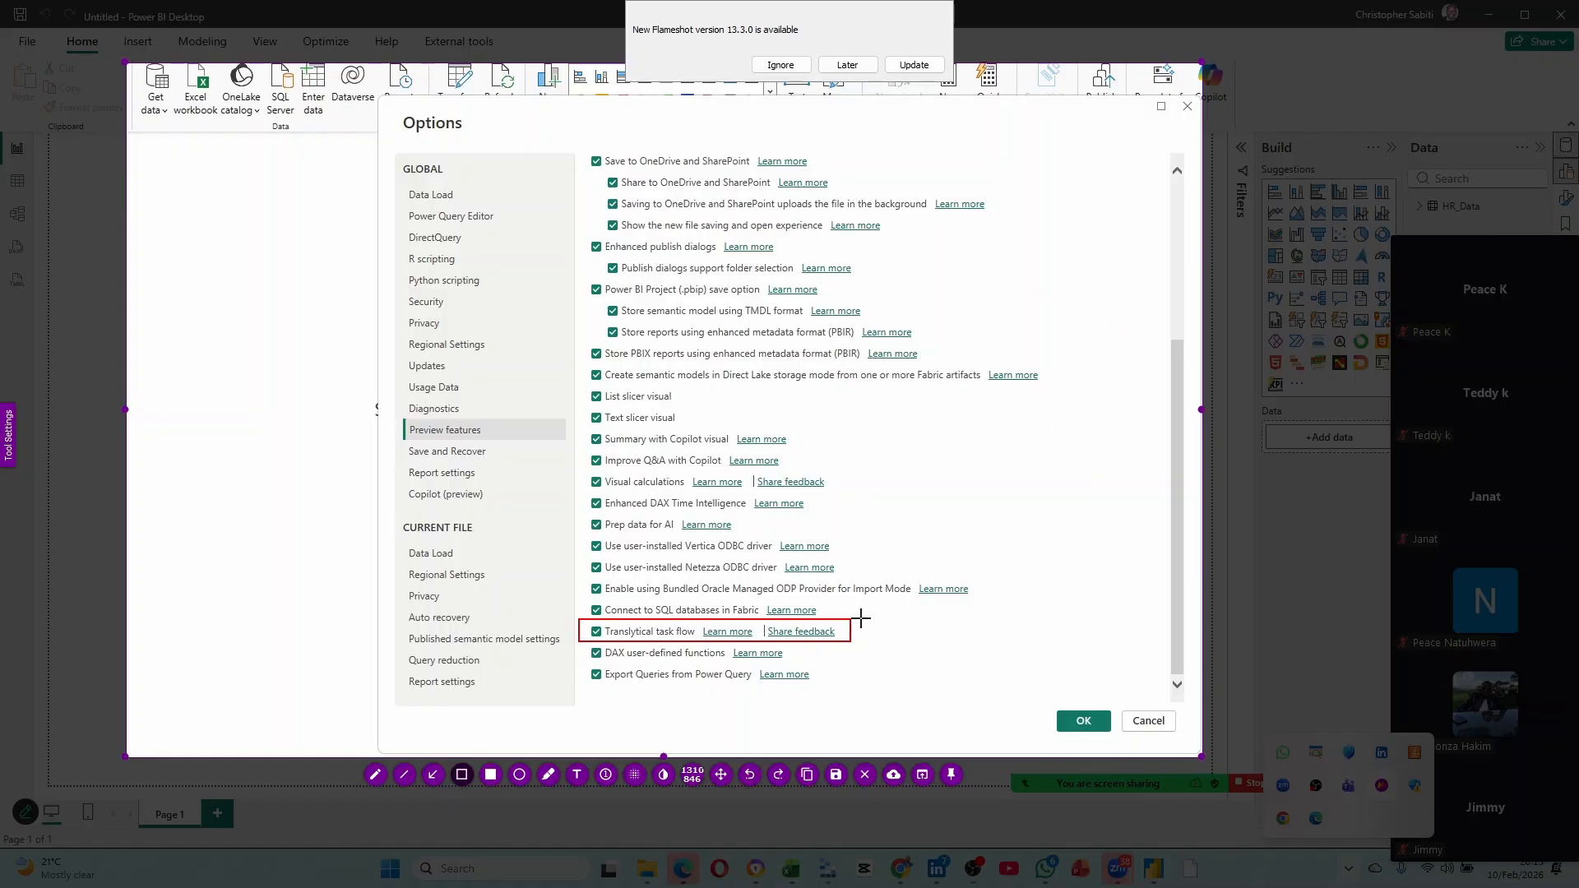
click(433, 774)
drag(285, 660, 357, 662)
drag(460, 666, 580, 629)
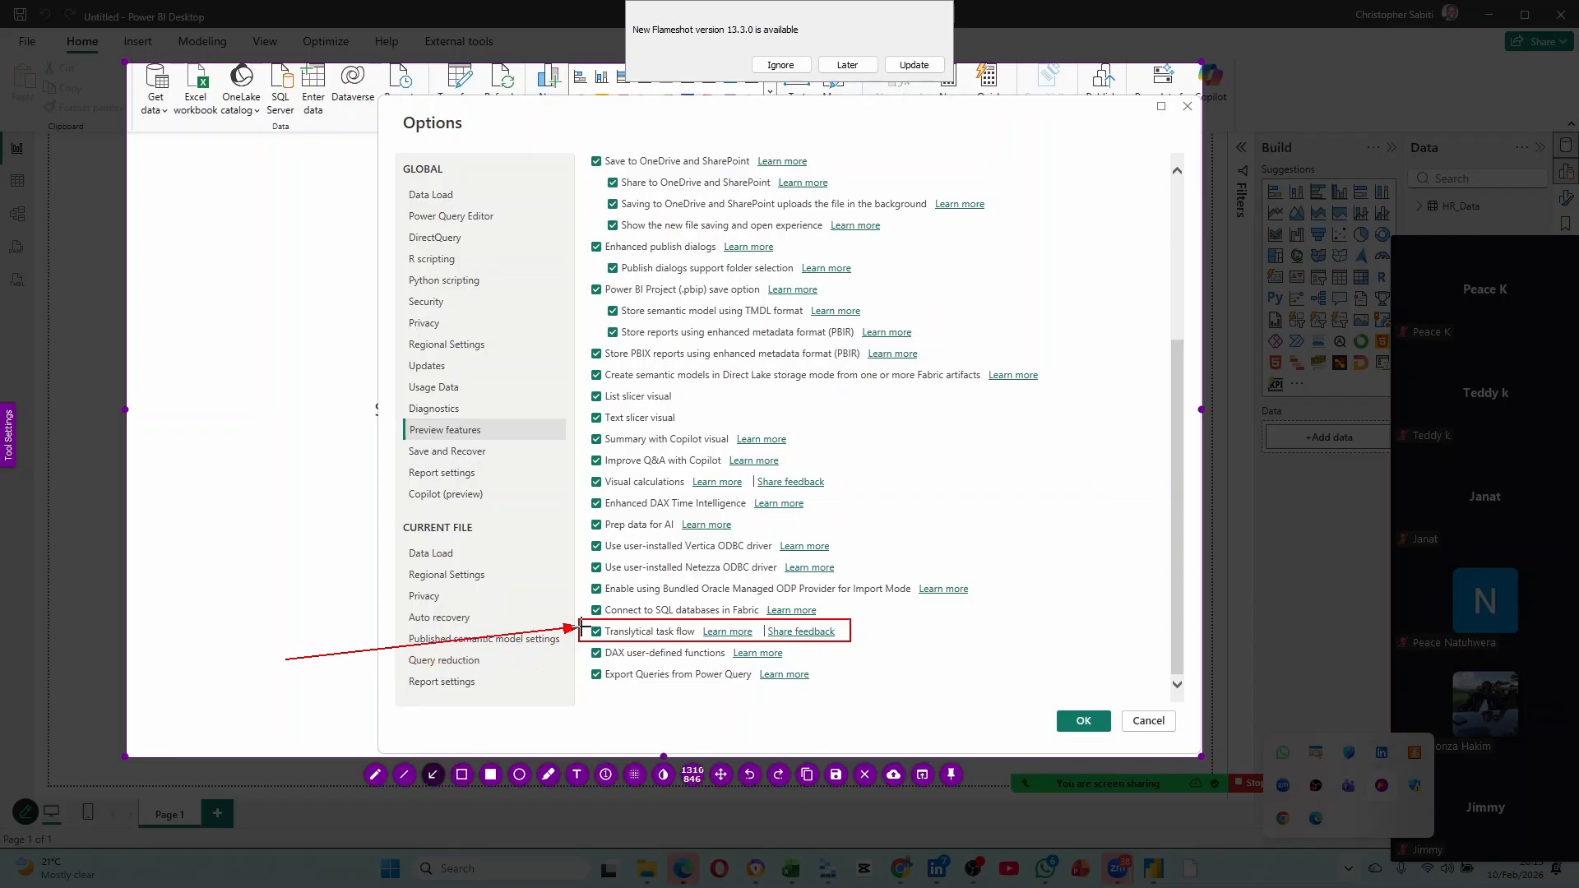
drag(649, 704, 600, 638)
Save the annotated screenshot as 2026-02-10_20-14.jpeg in the Downloads folder.
key(Escape)
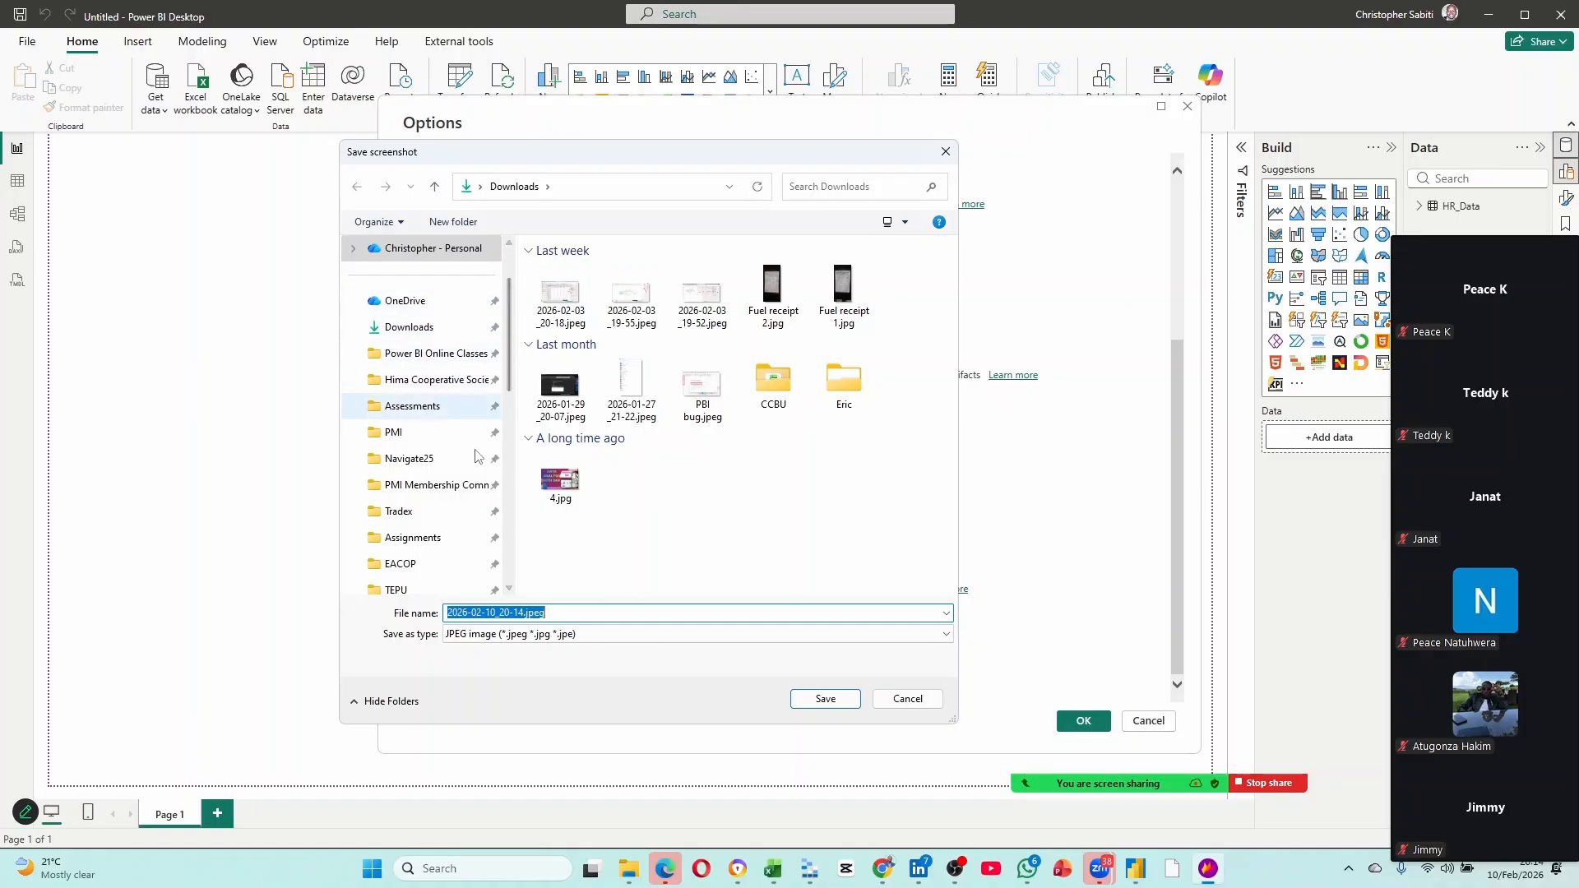
click(822, 698)
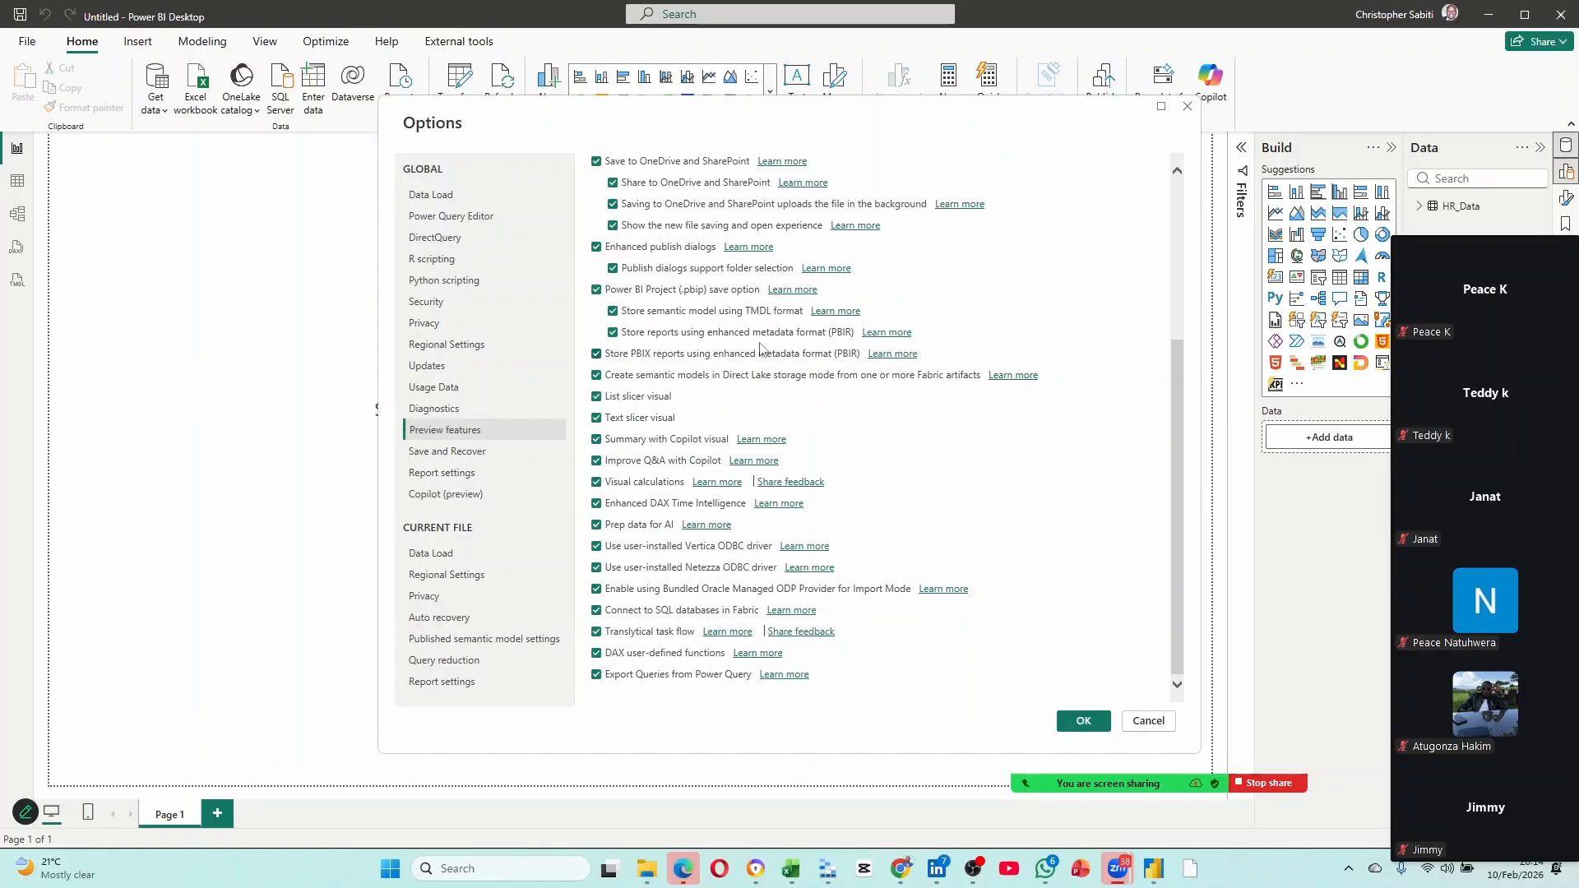
Disable the Translytical task flow preview feature, apply the options and acknowledge the restart notice.
click(596, 632)
click(1083, 720)
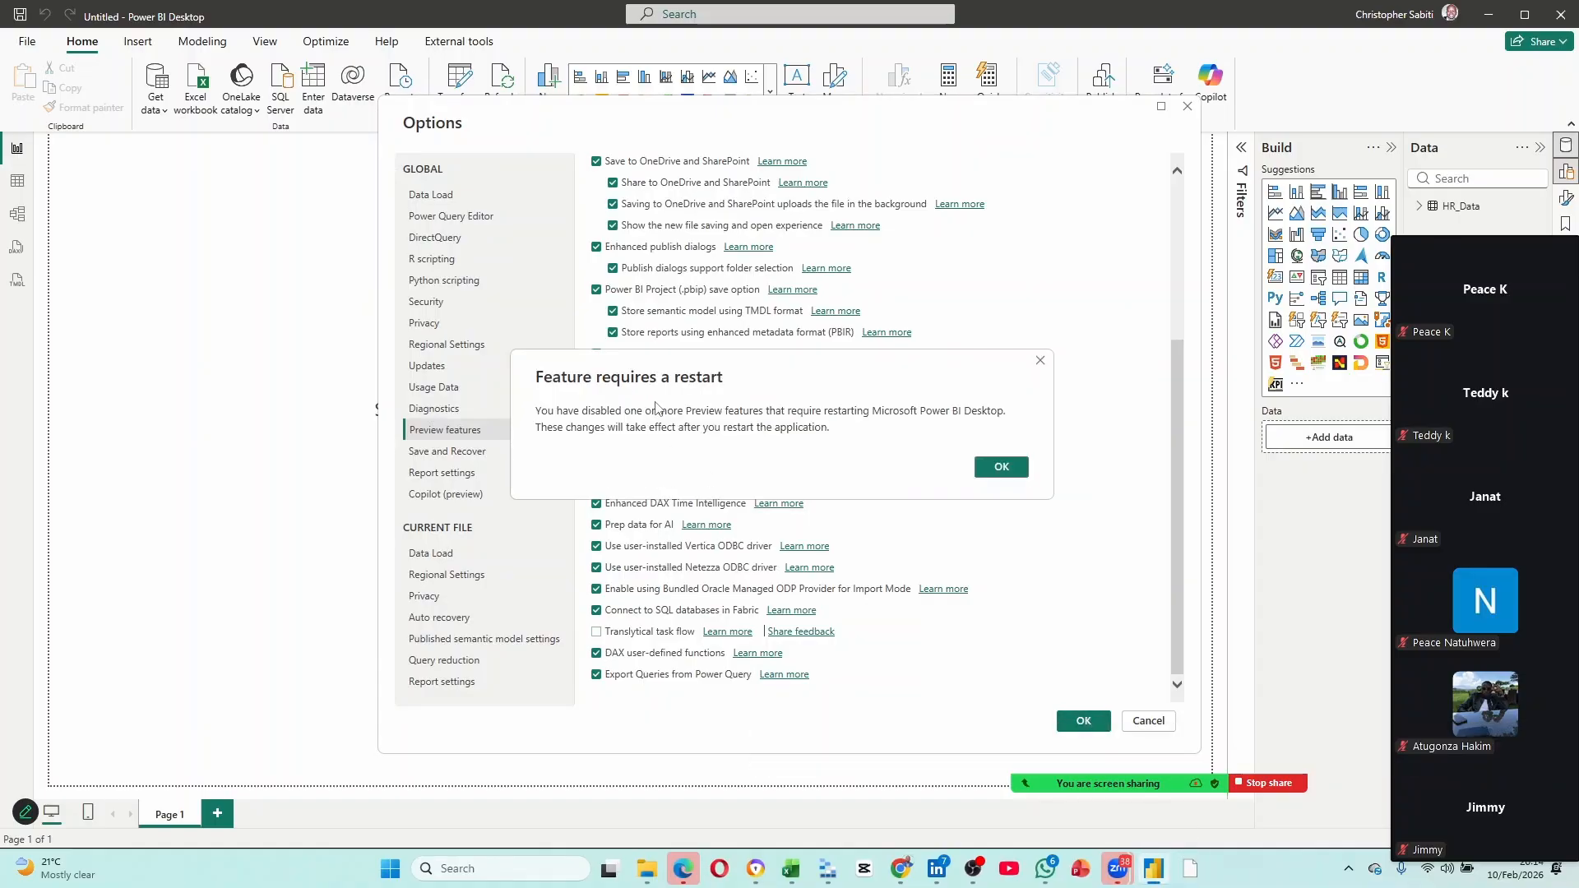
click(1001, 467)
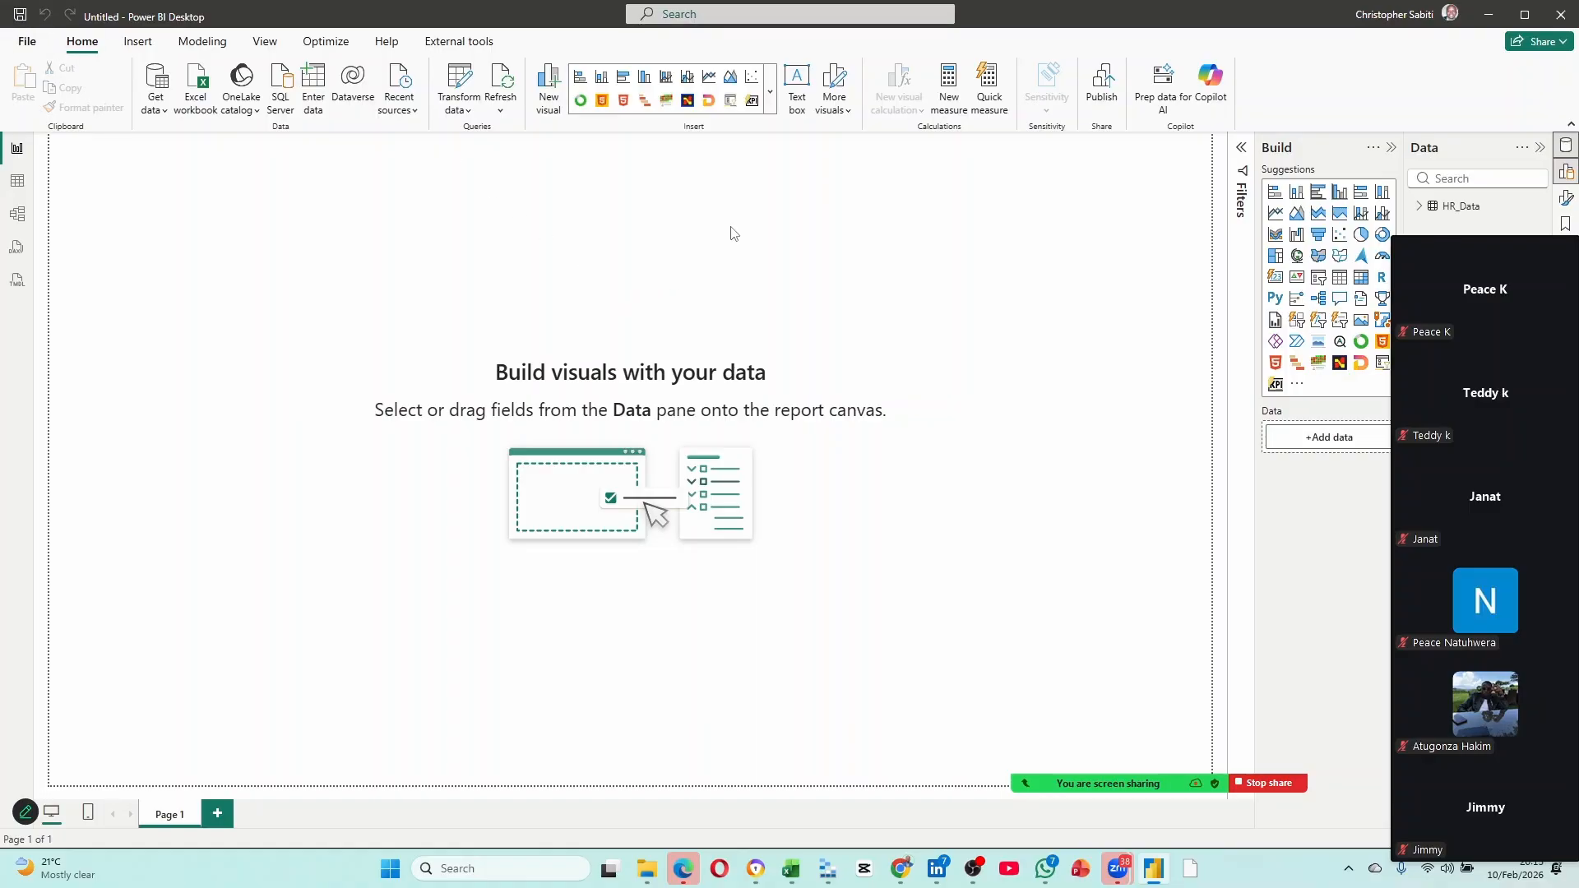
Save the report to the Jan 2026 folder under Power BI Online Classes as HR Data, in Power BI file (*.pbix) format.
click(20, 18)
drag(720, 257, 551, 162)
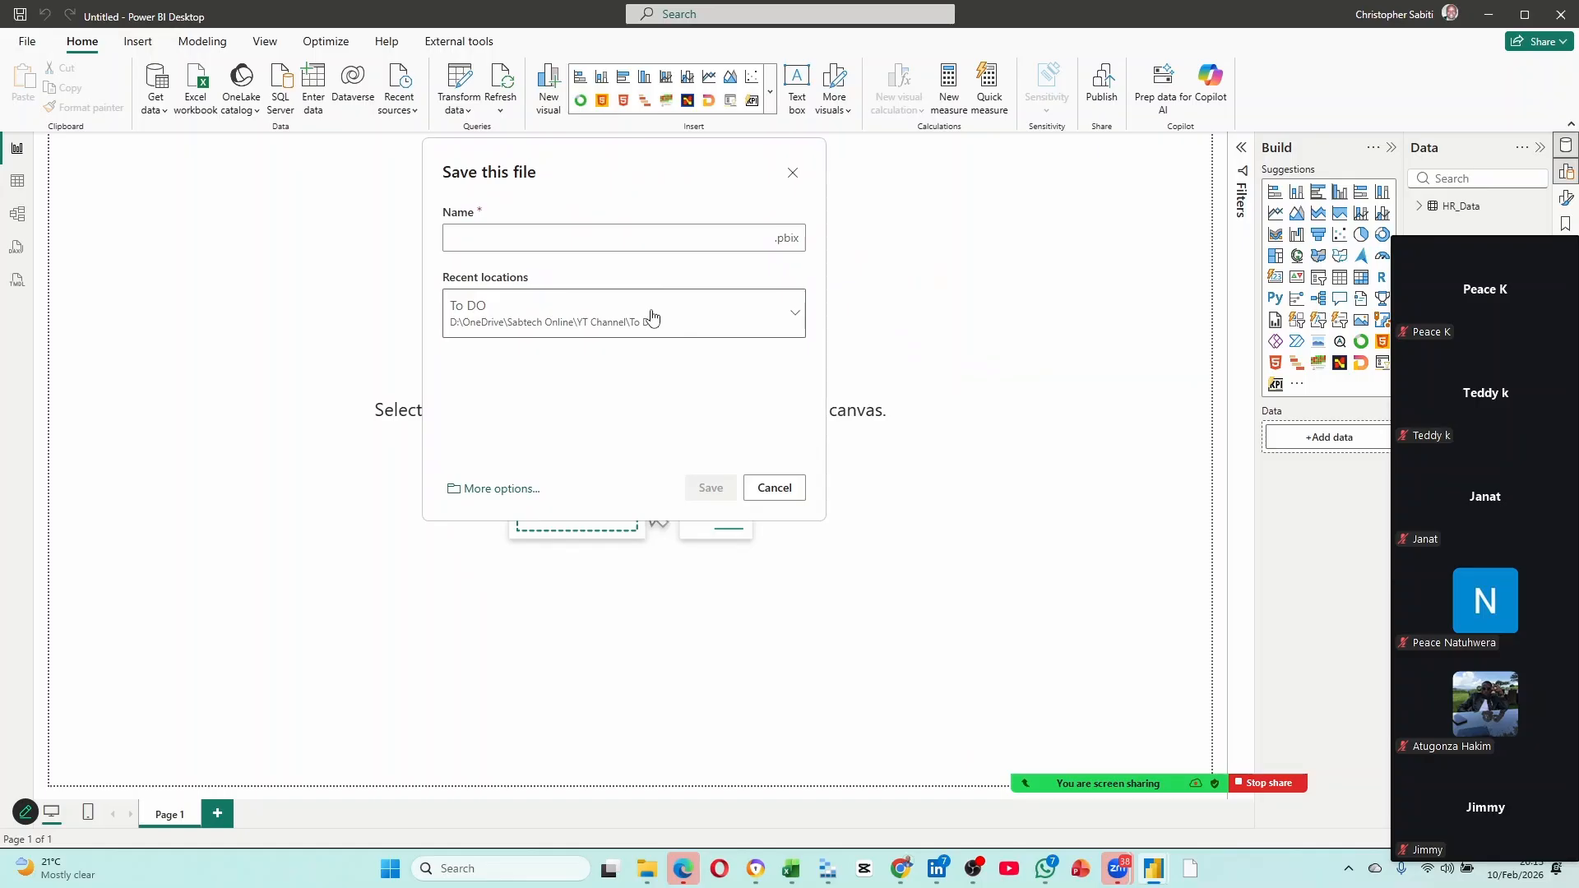
click(500, 489)
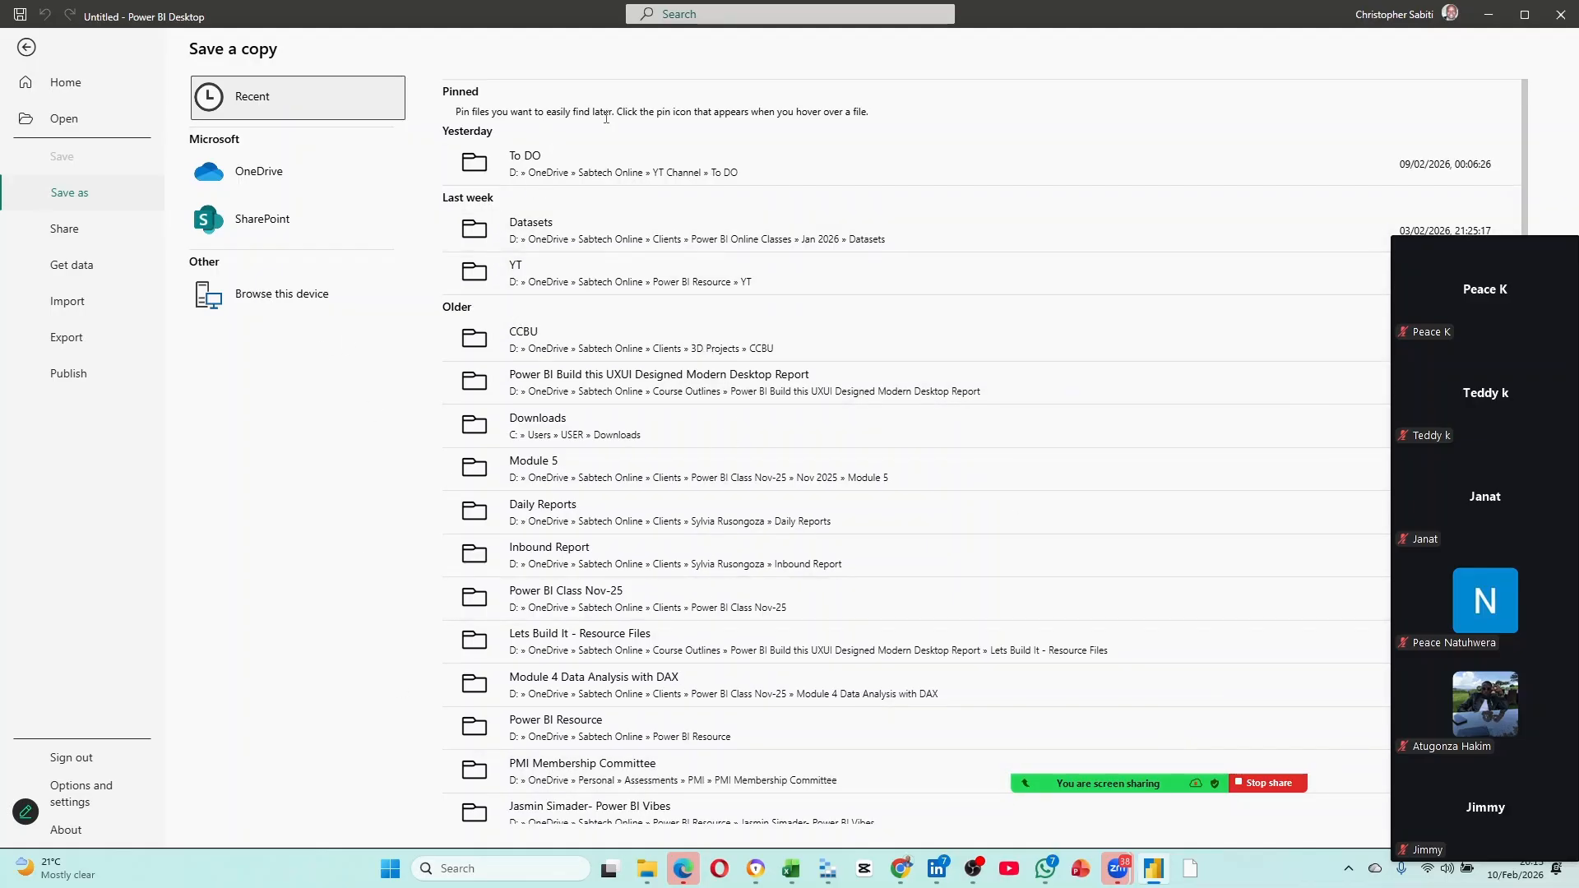
click(297, 304)
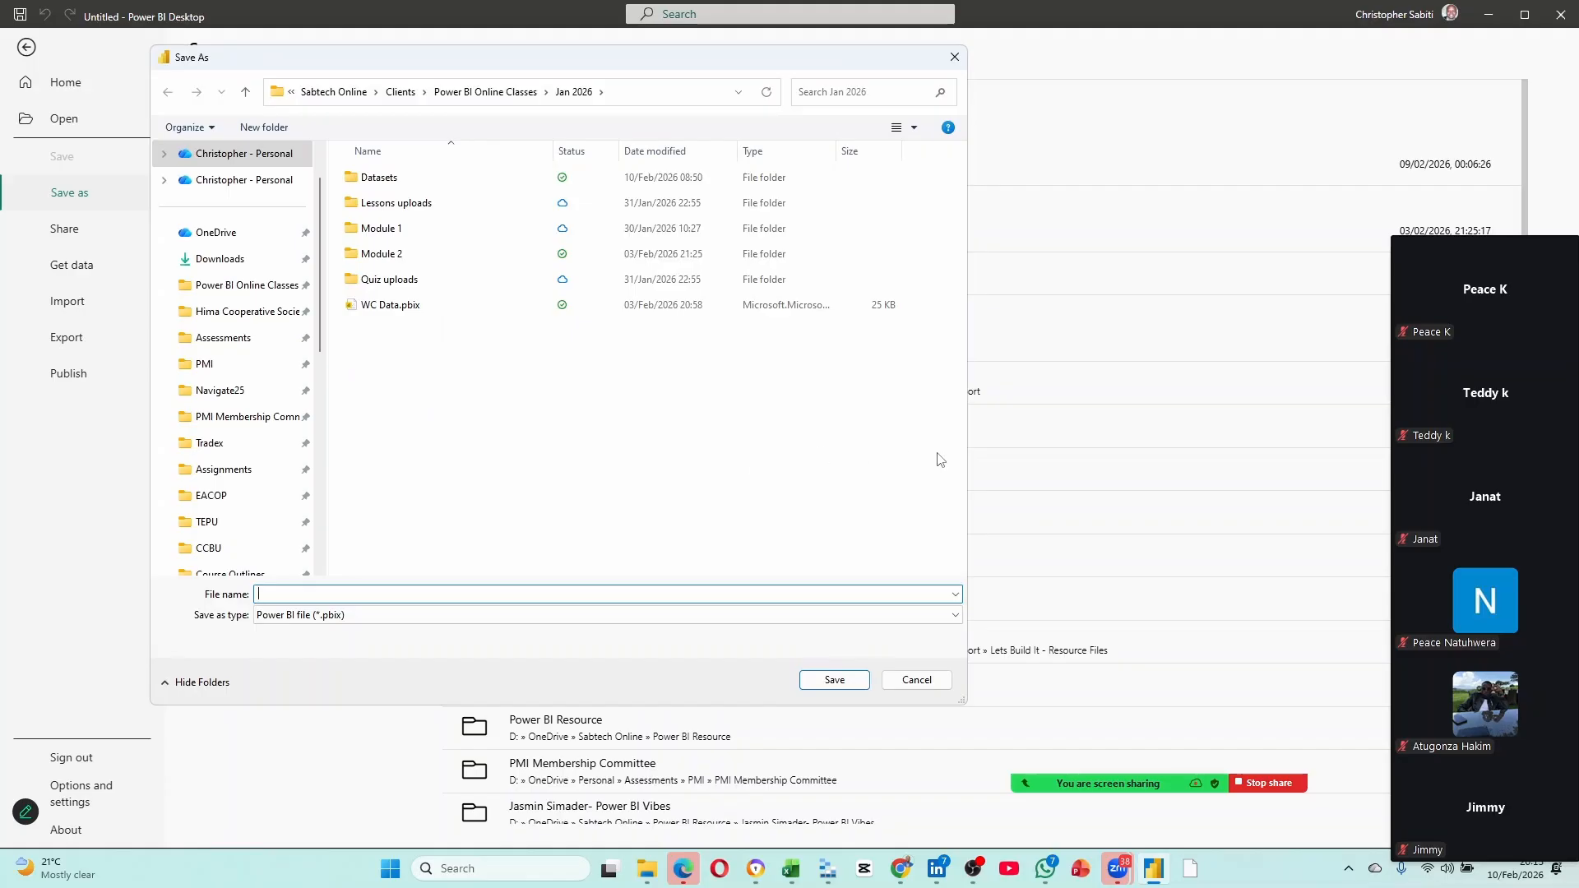
drag(968, 434, 801, 434)
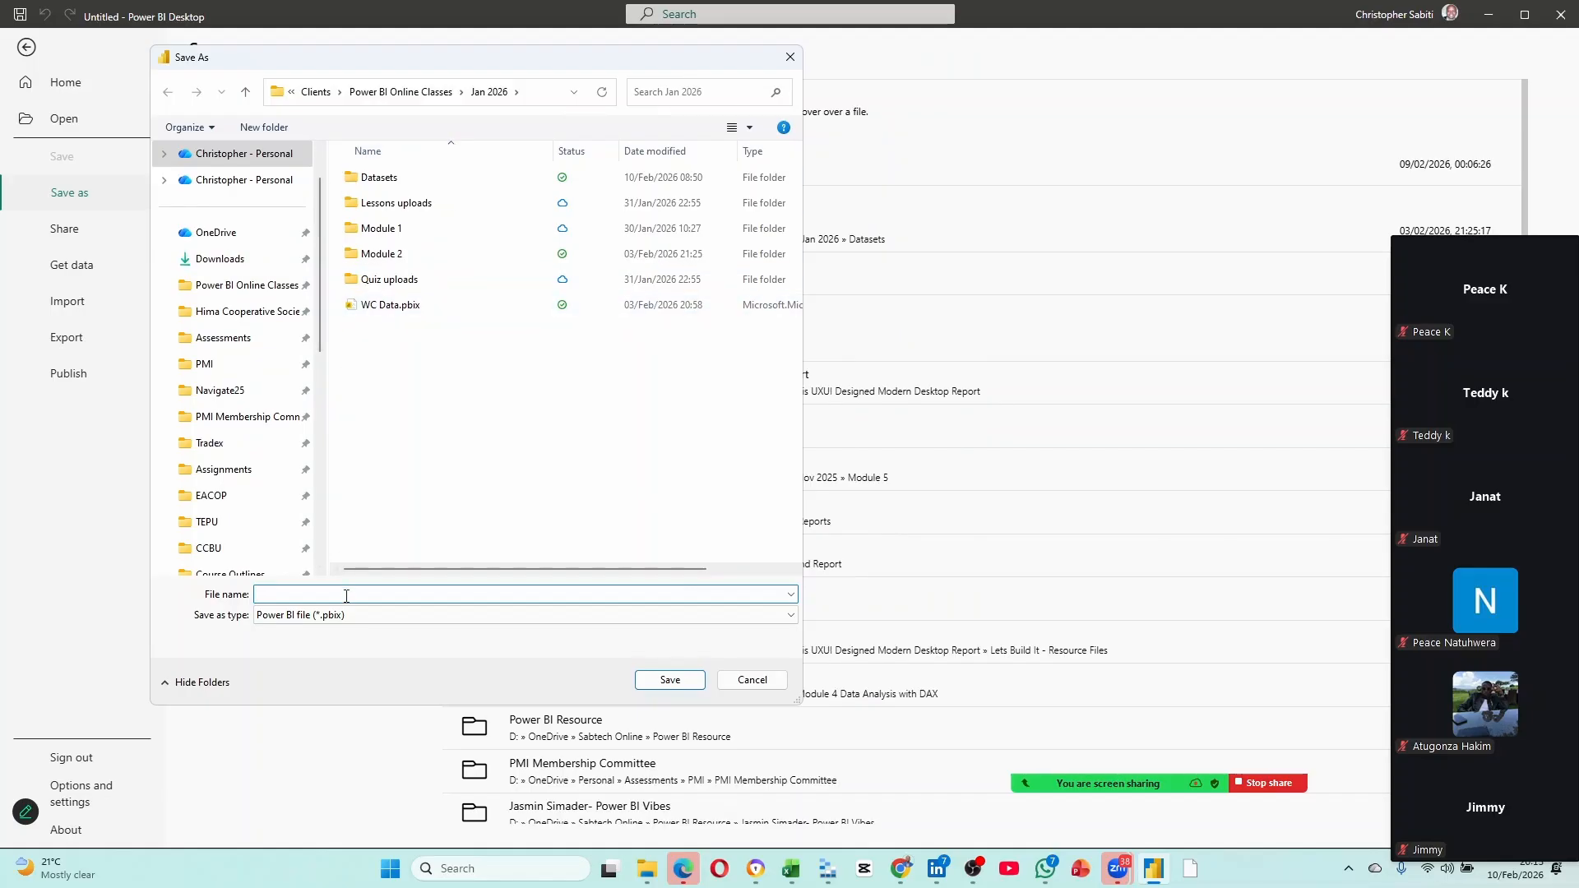
text(HR)
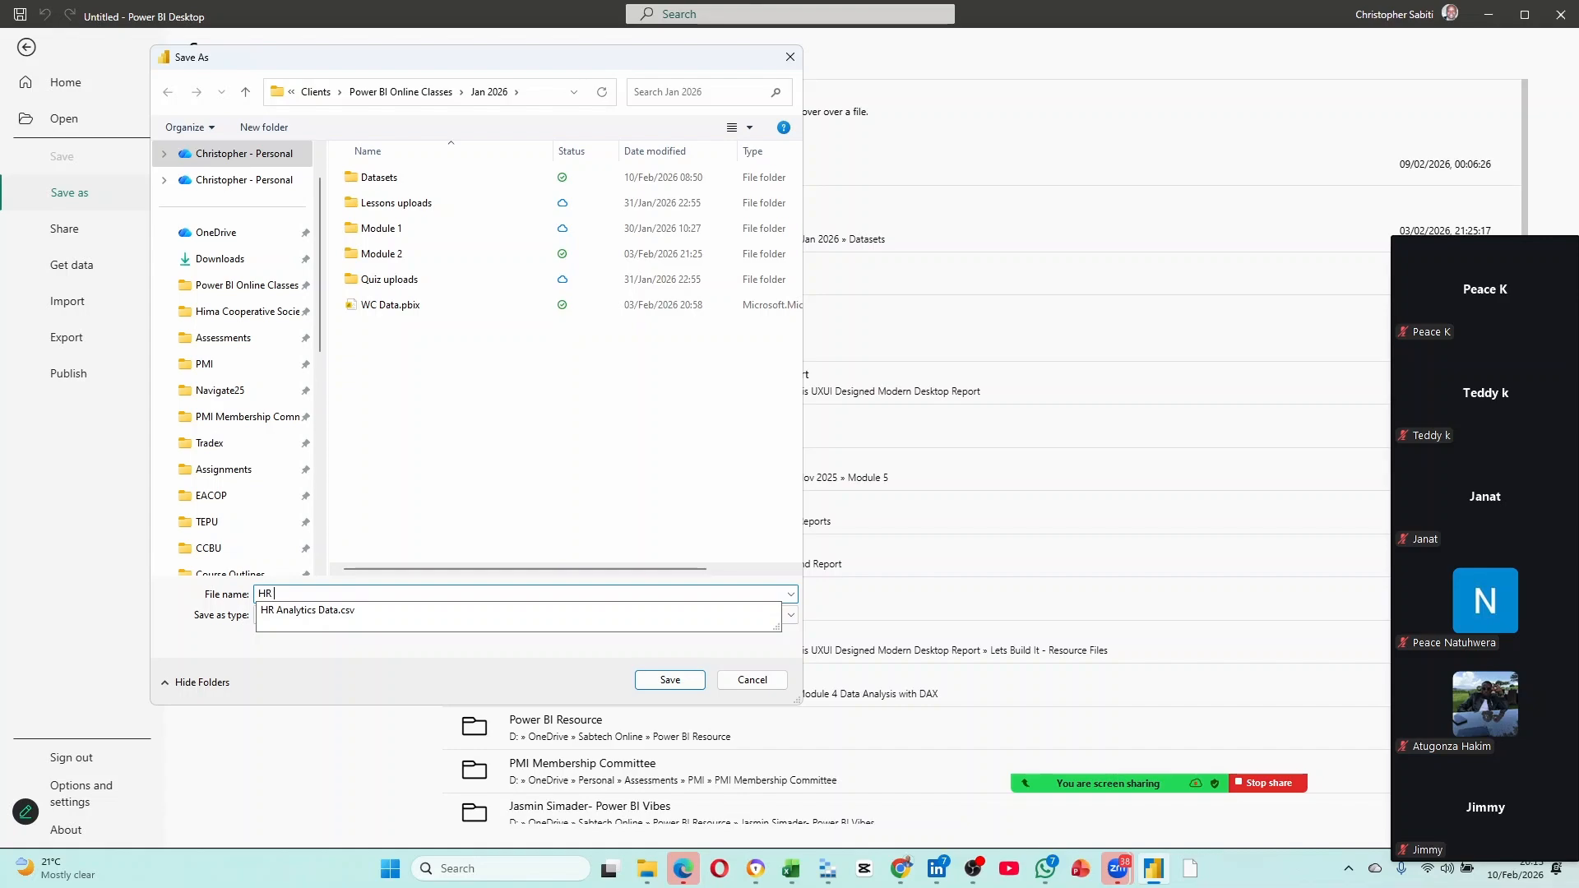
text( Data)
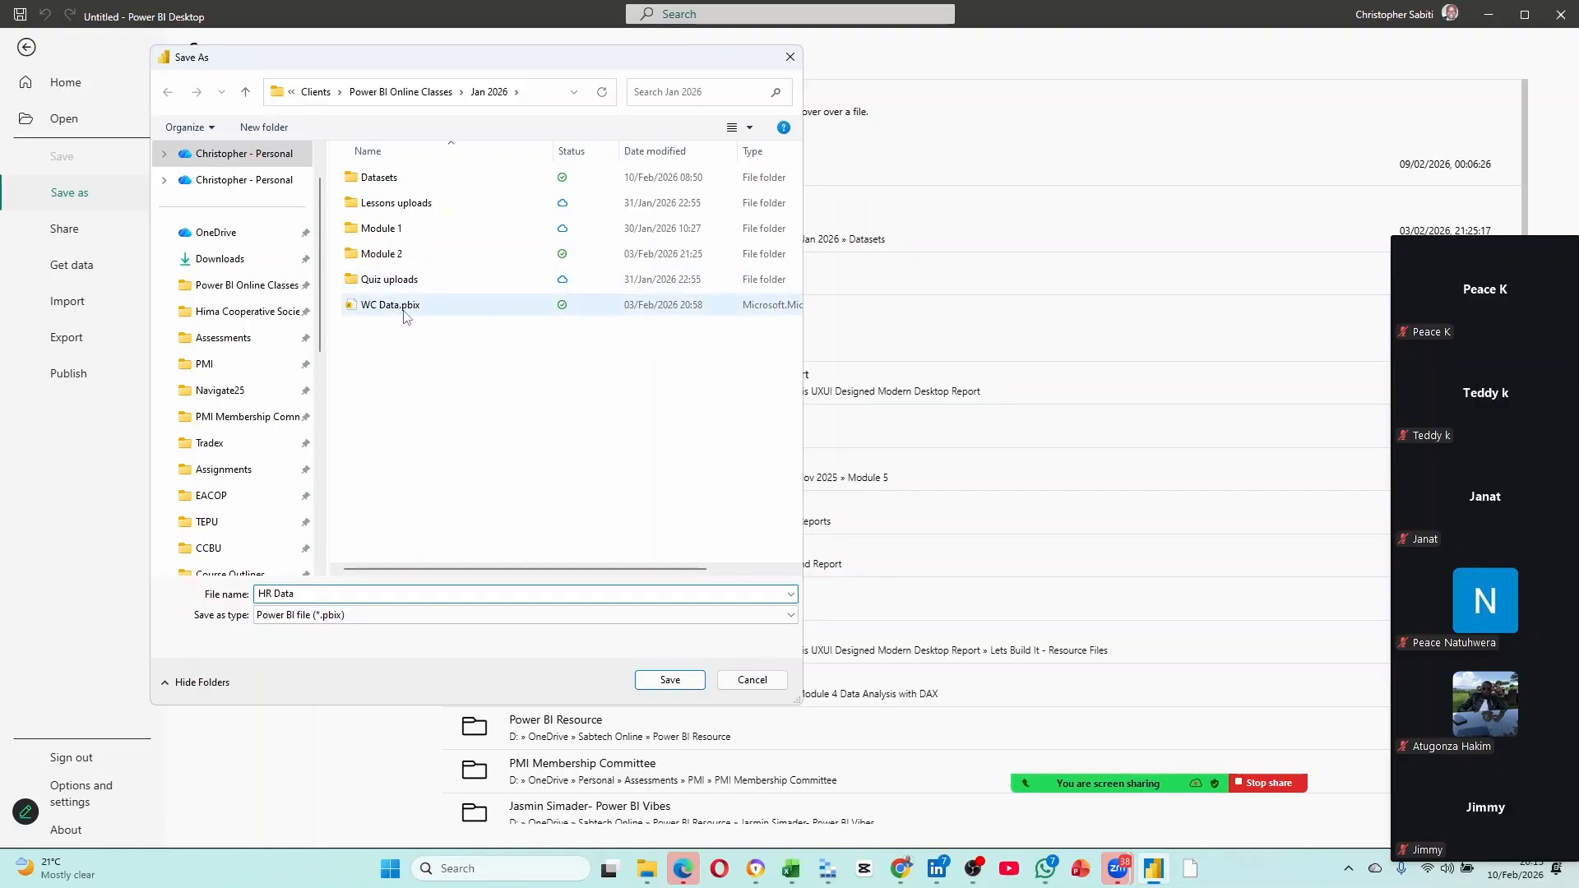
click(472, 617)
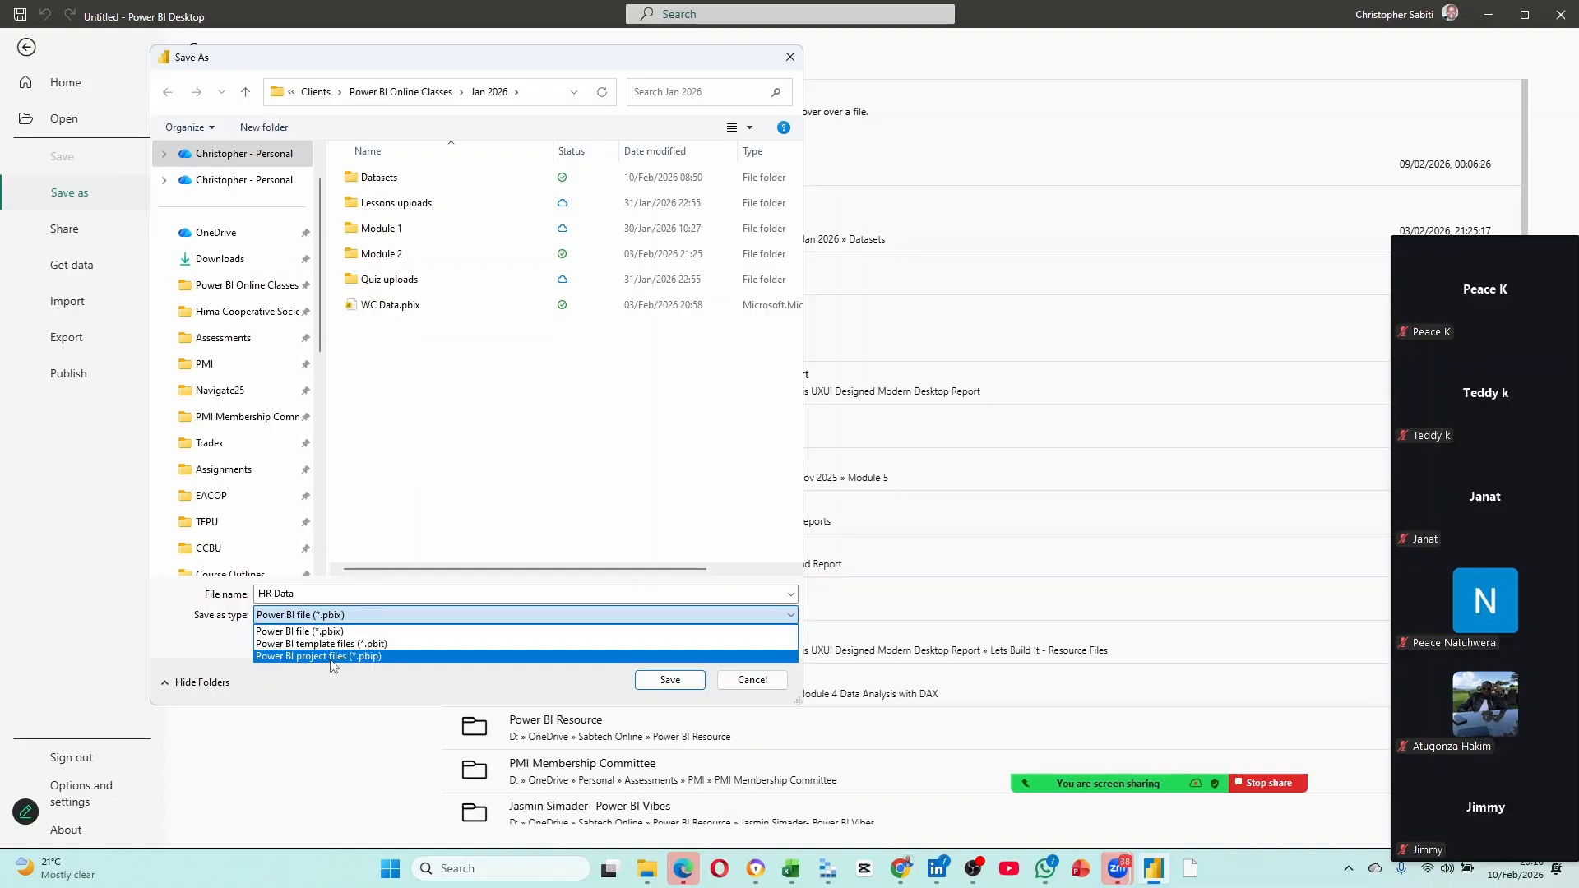
click(341, 615)
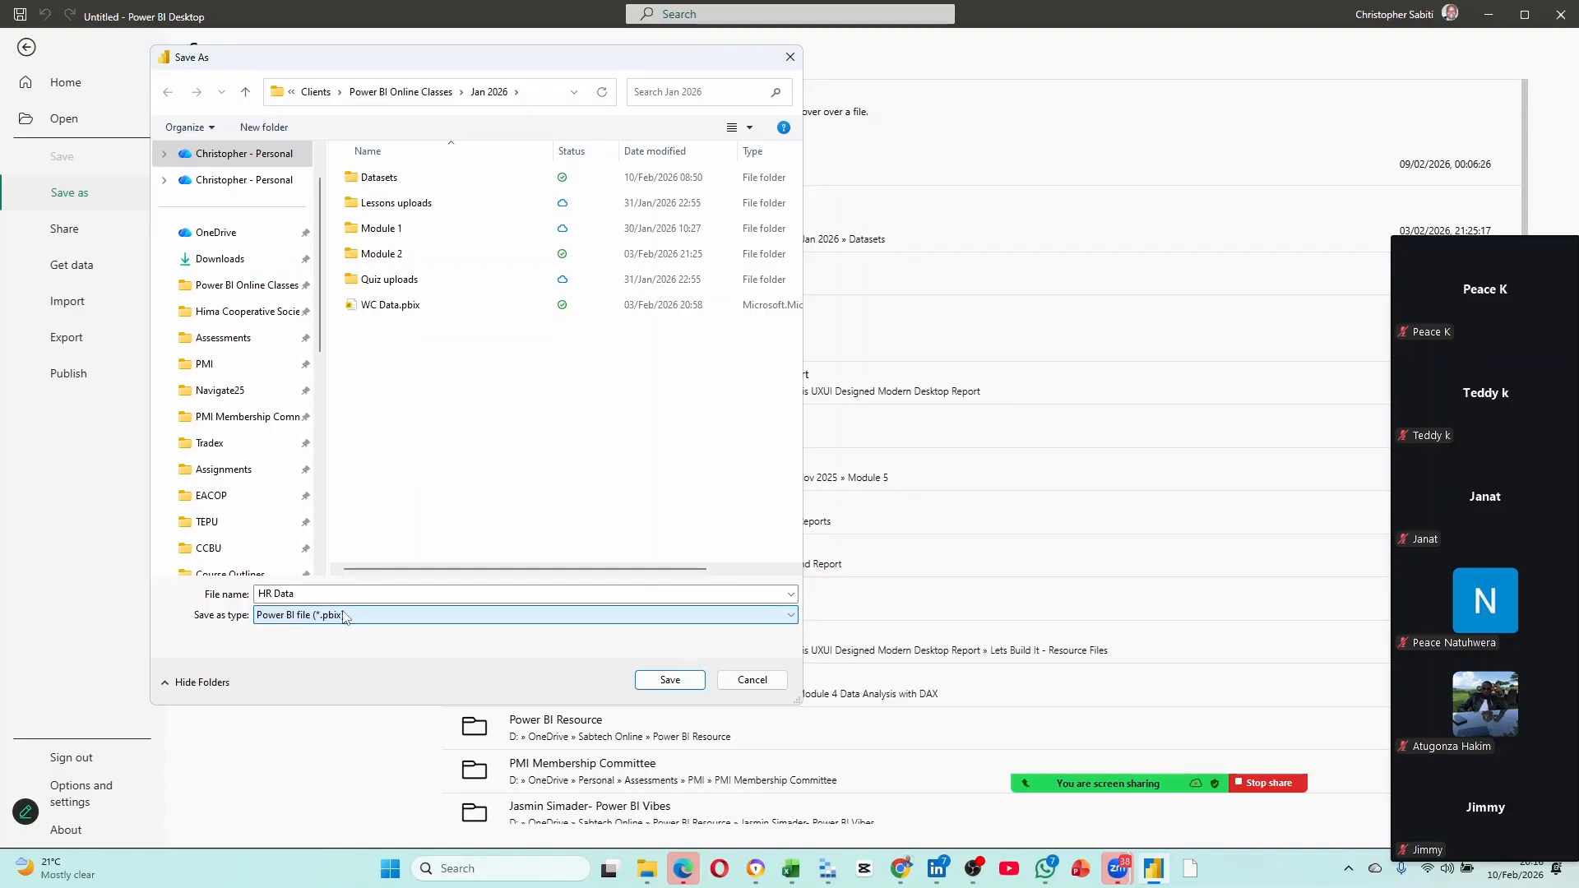
click(655, 686)
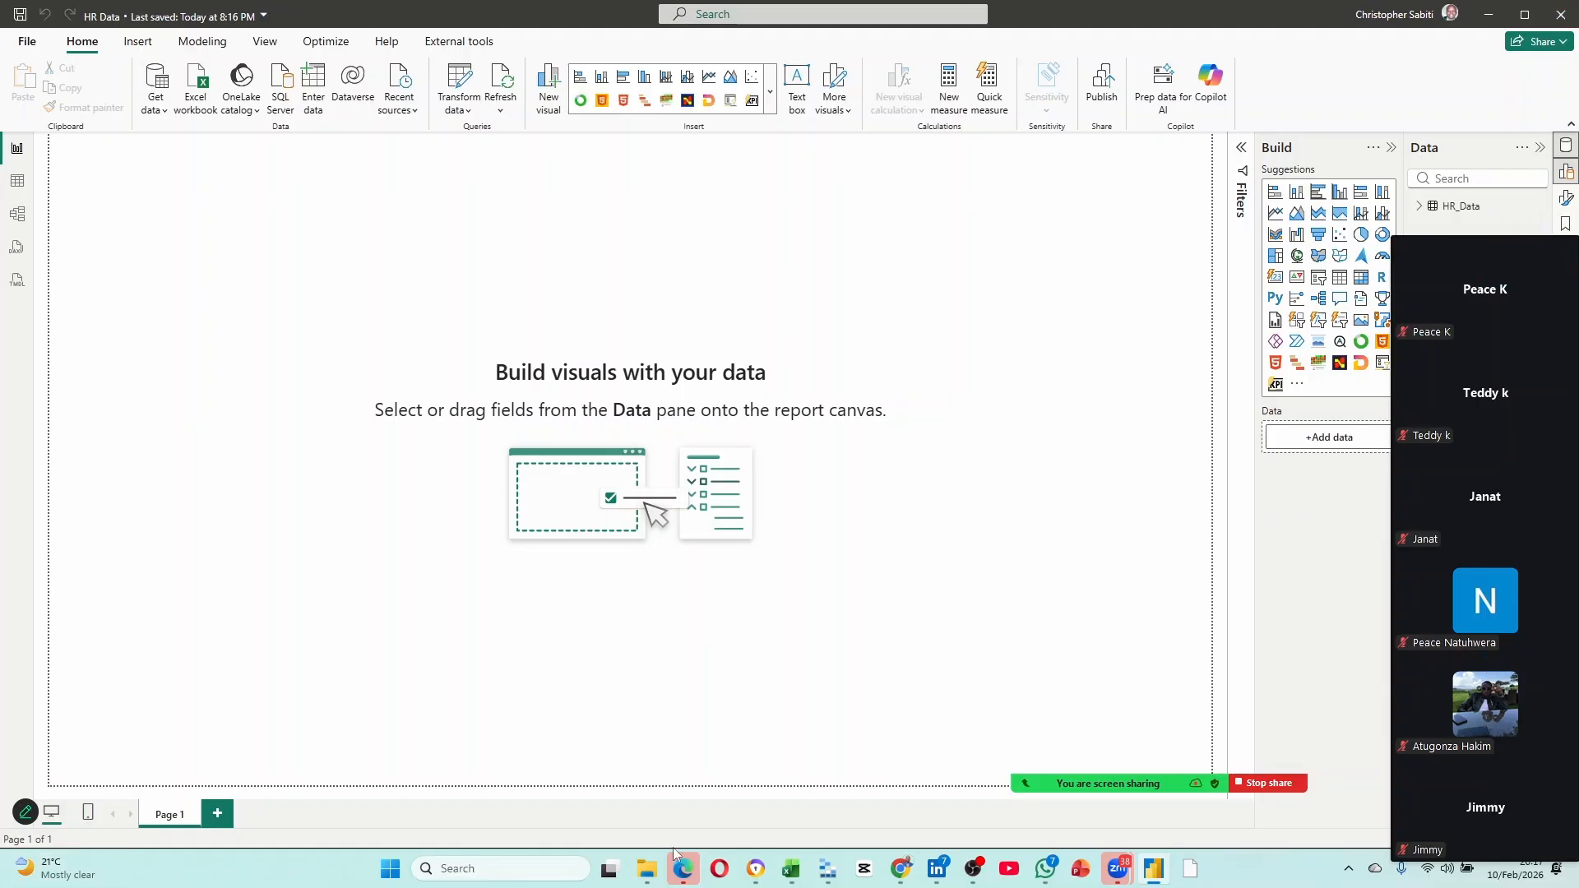
Switch to Chrome and view Google's products page and account chooser in a new browser tab.
click(906, 872)
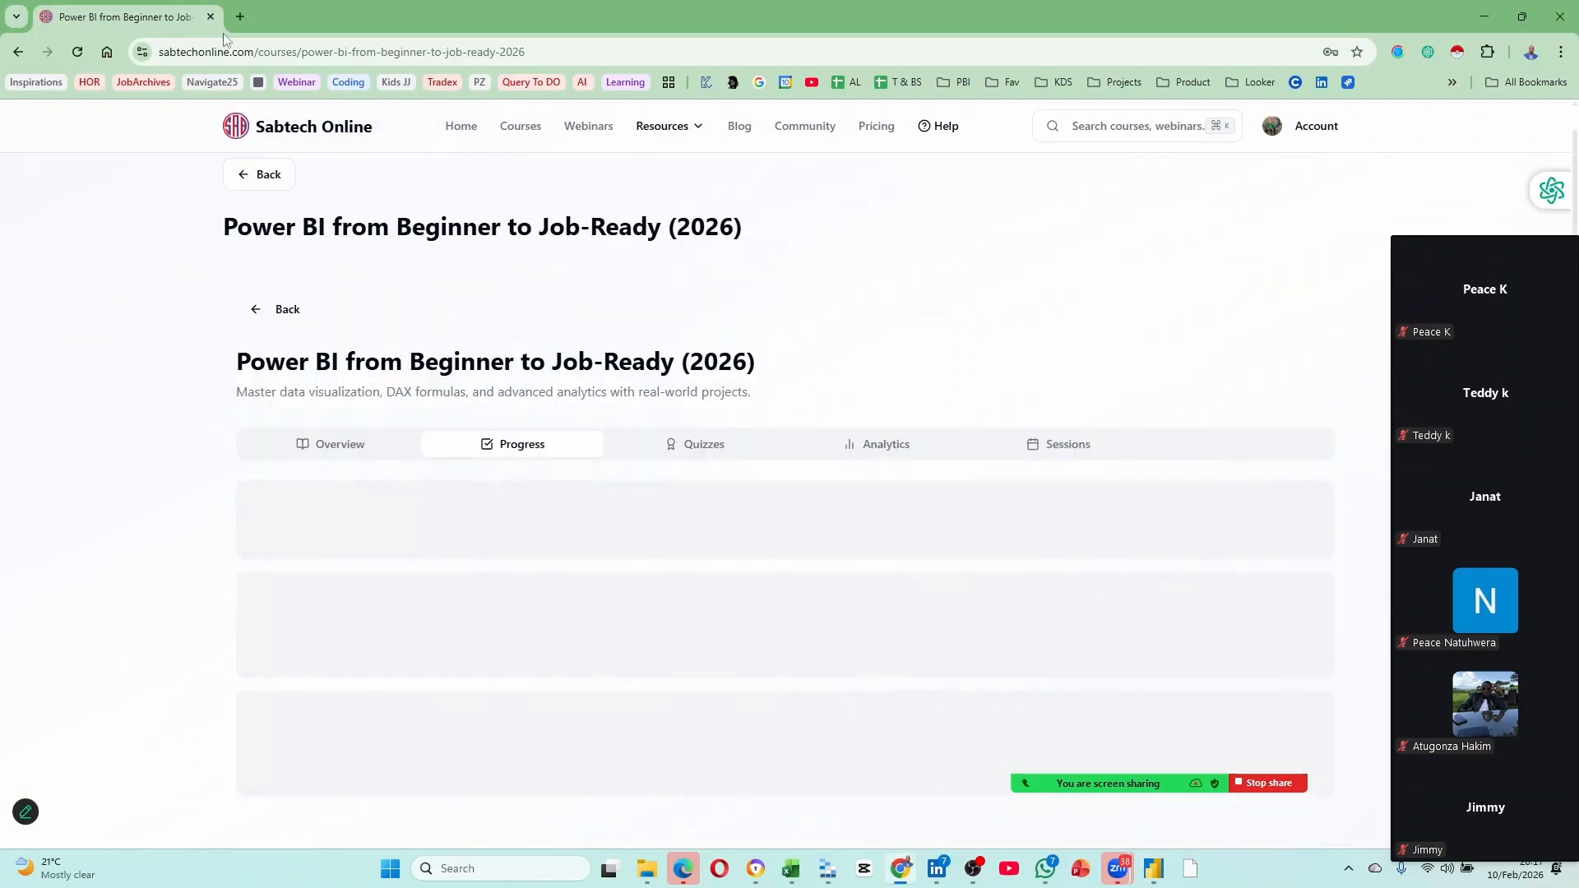
click(240, 16)
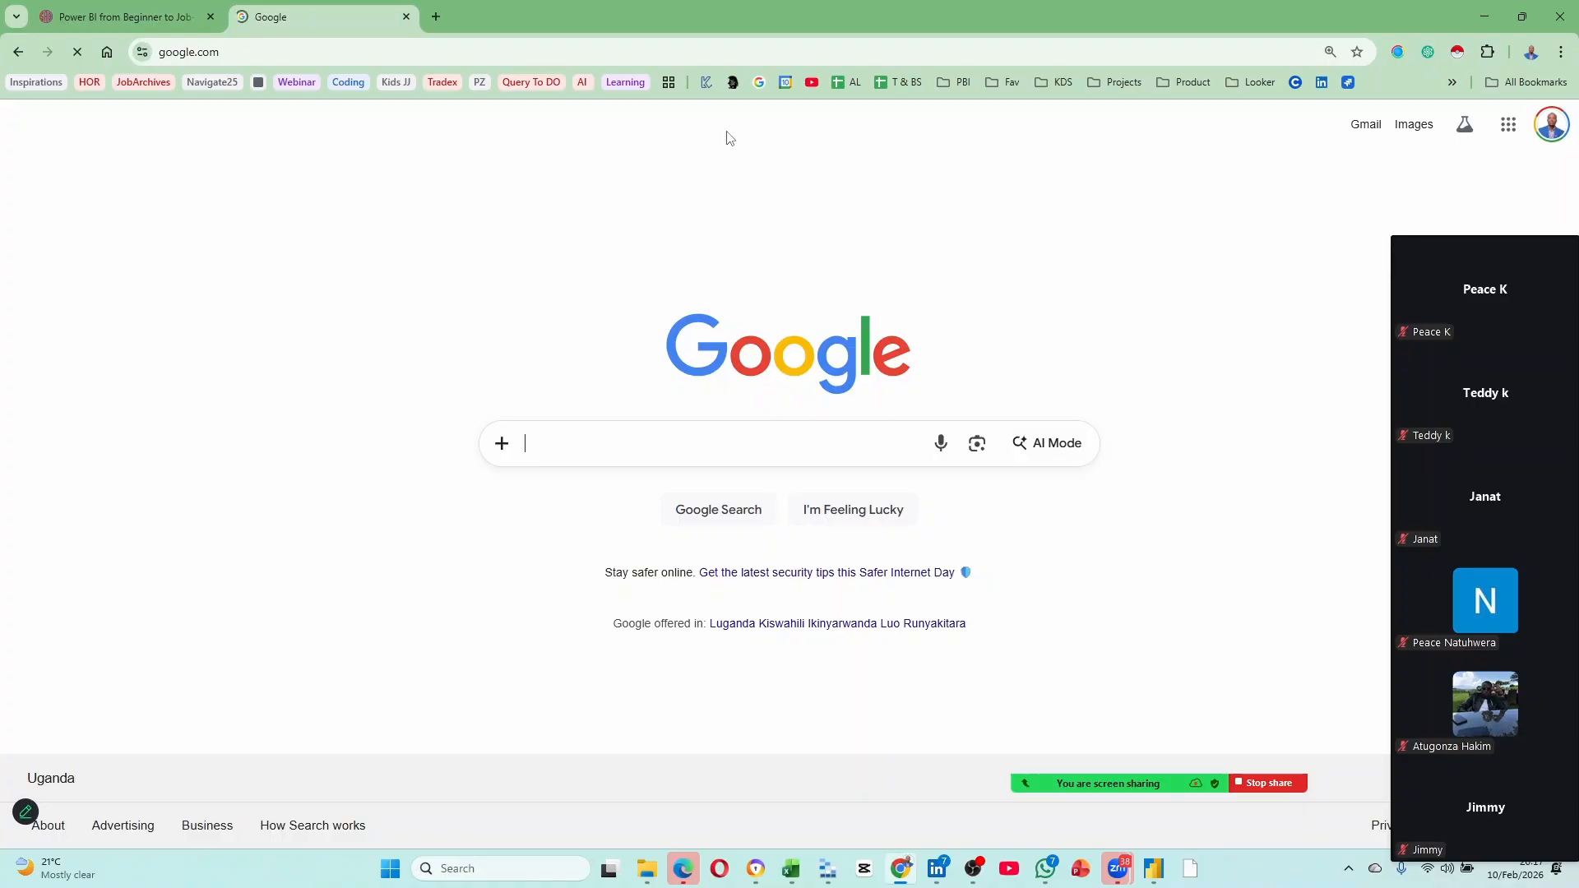
click(1508, 126)
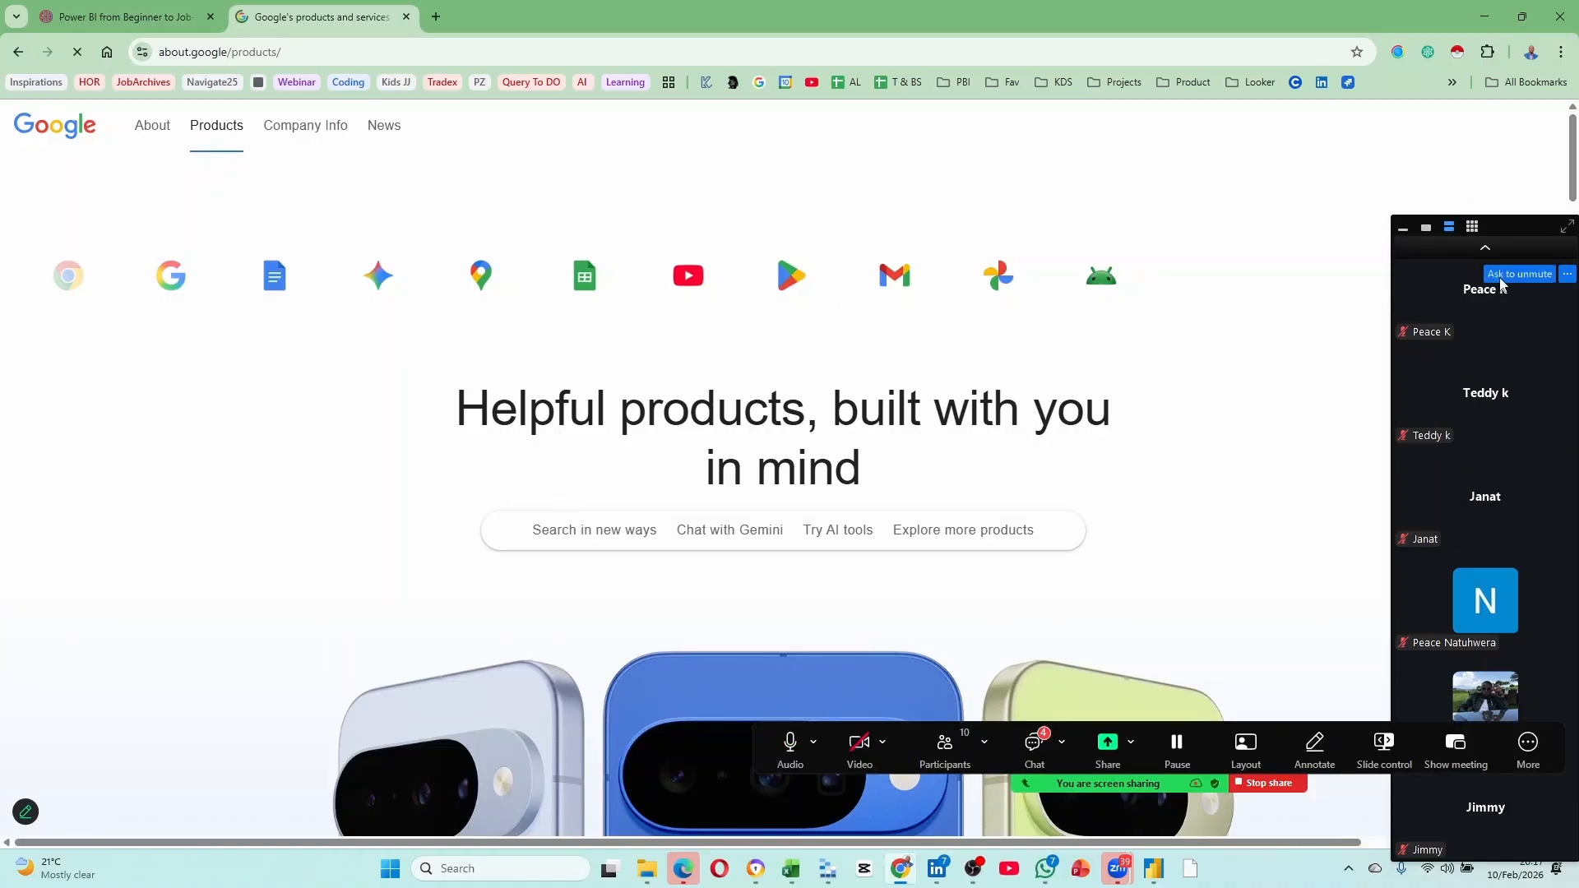
drag(1506, 229, 1427, 275)
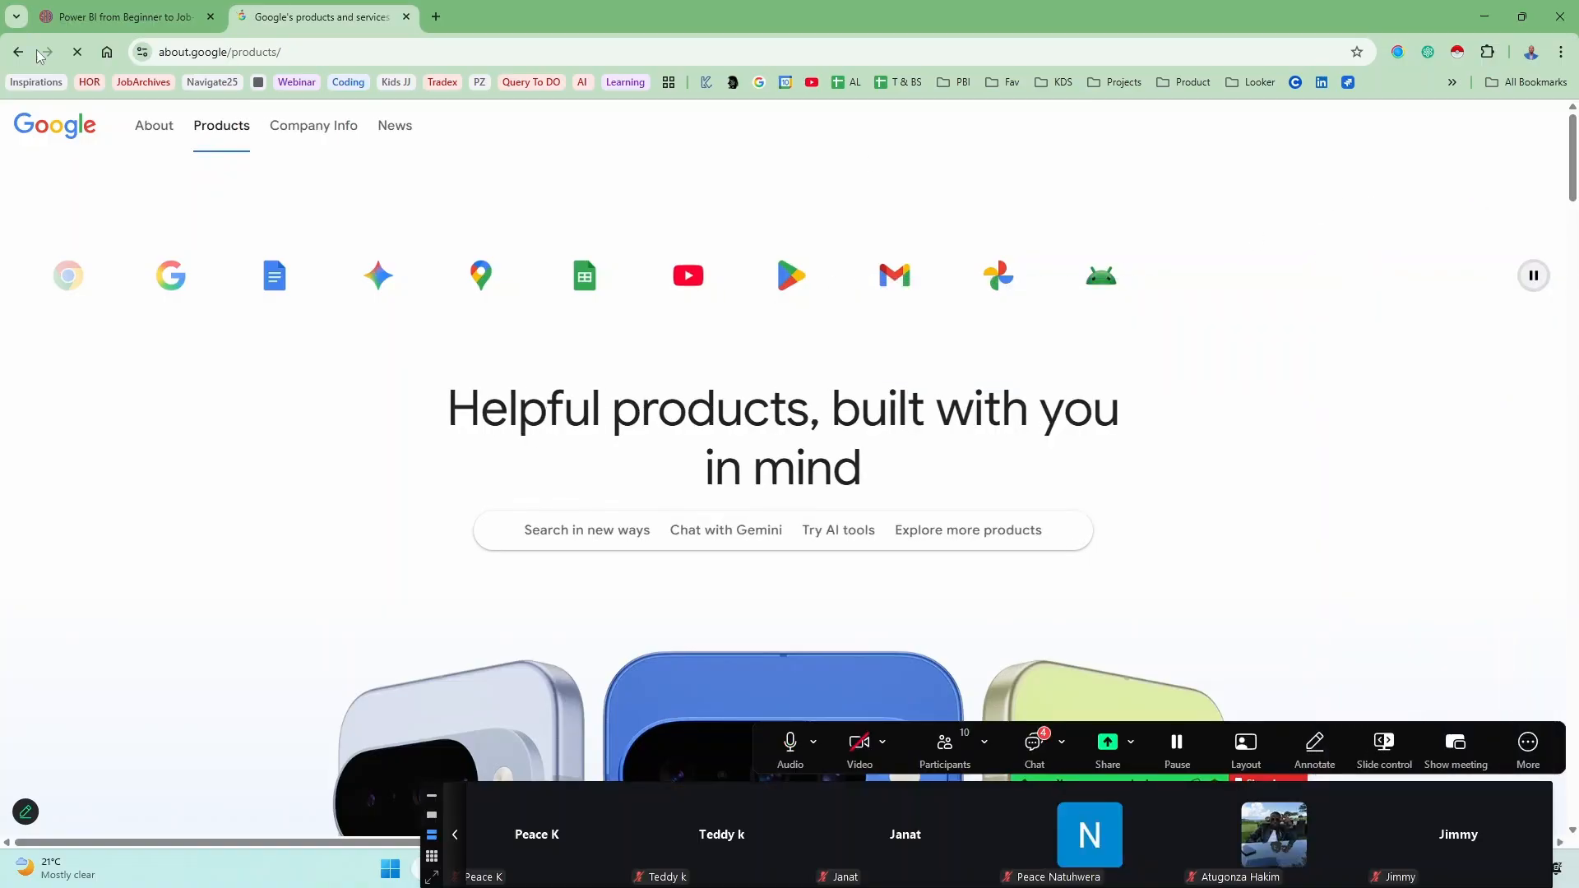
click(758, 84)
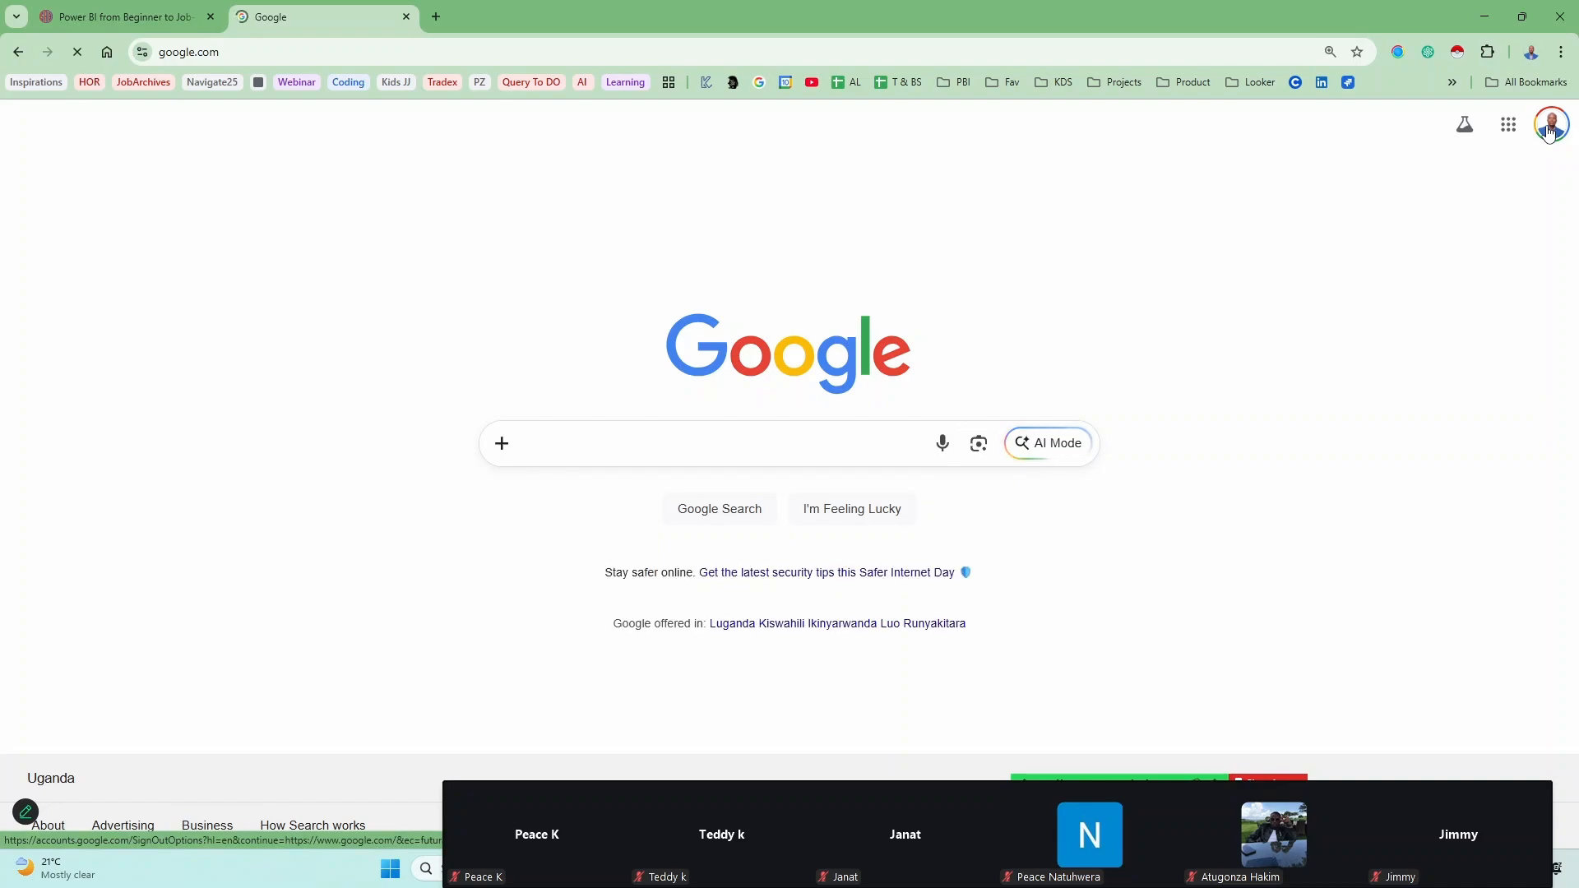
click(1550, 129)
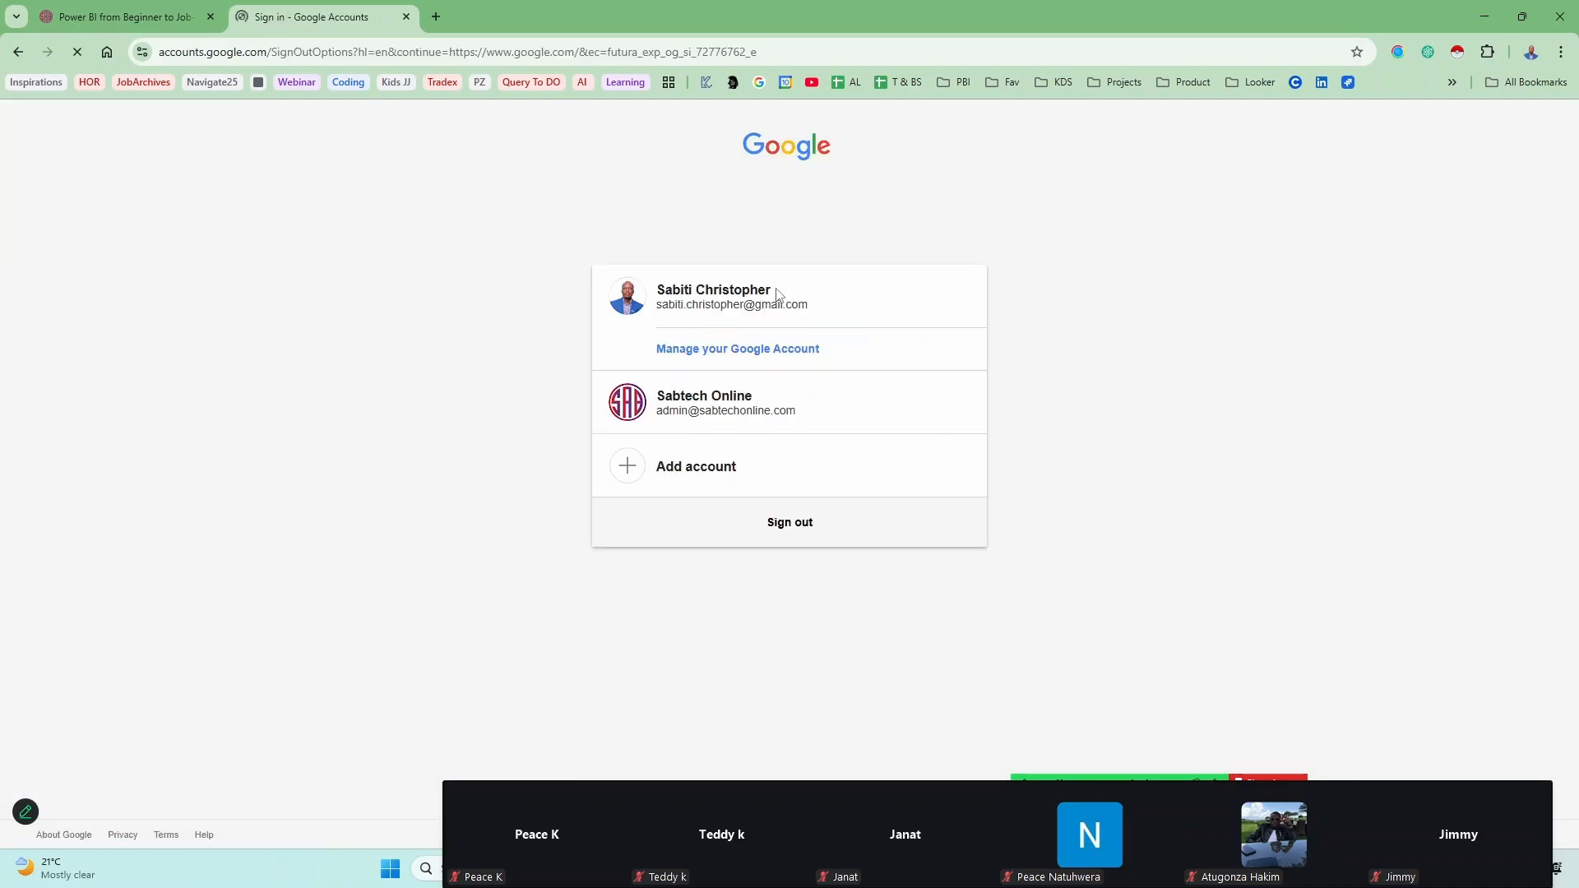
Search Google for ministry of education and sports in another new tab and open the ministry's homepage.
click(436, 20)
click(445, 52)
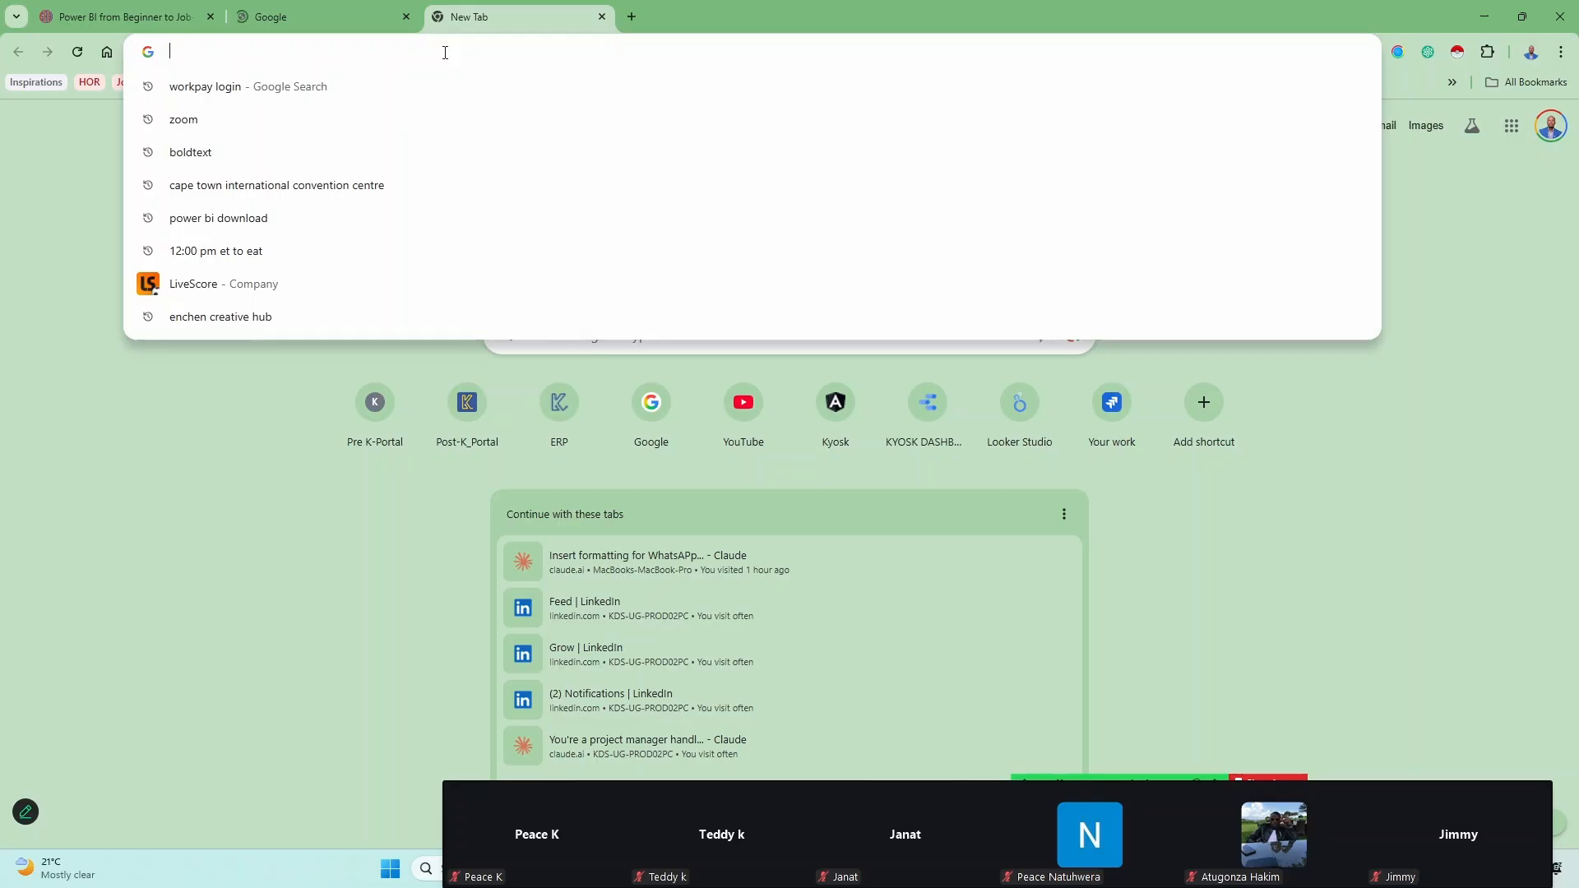
text(mini)
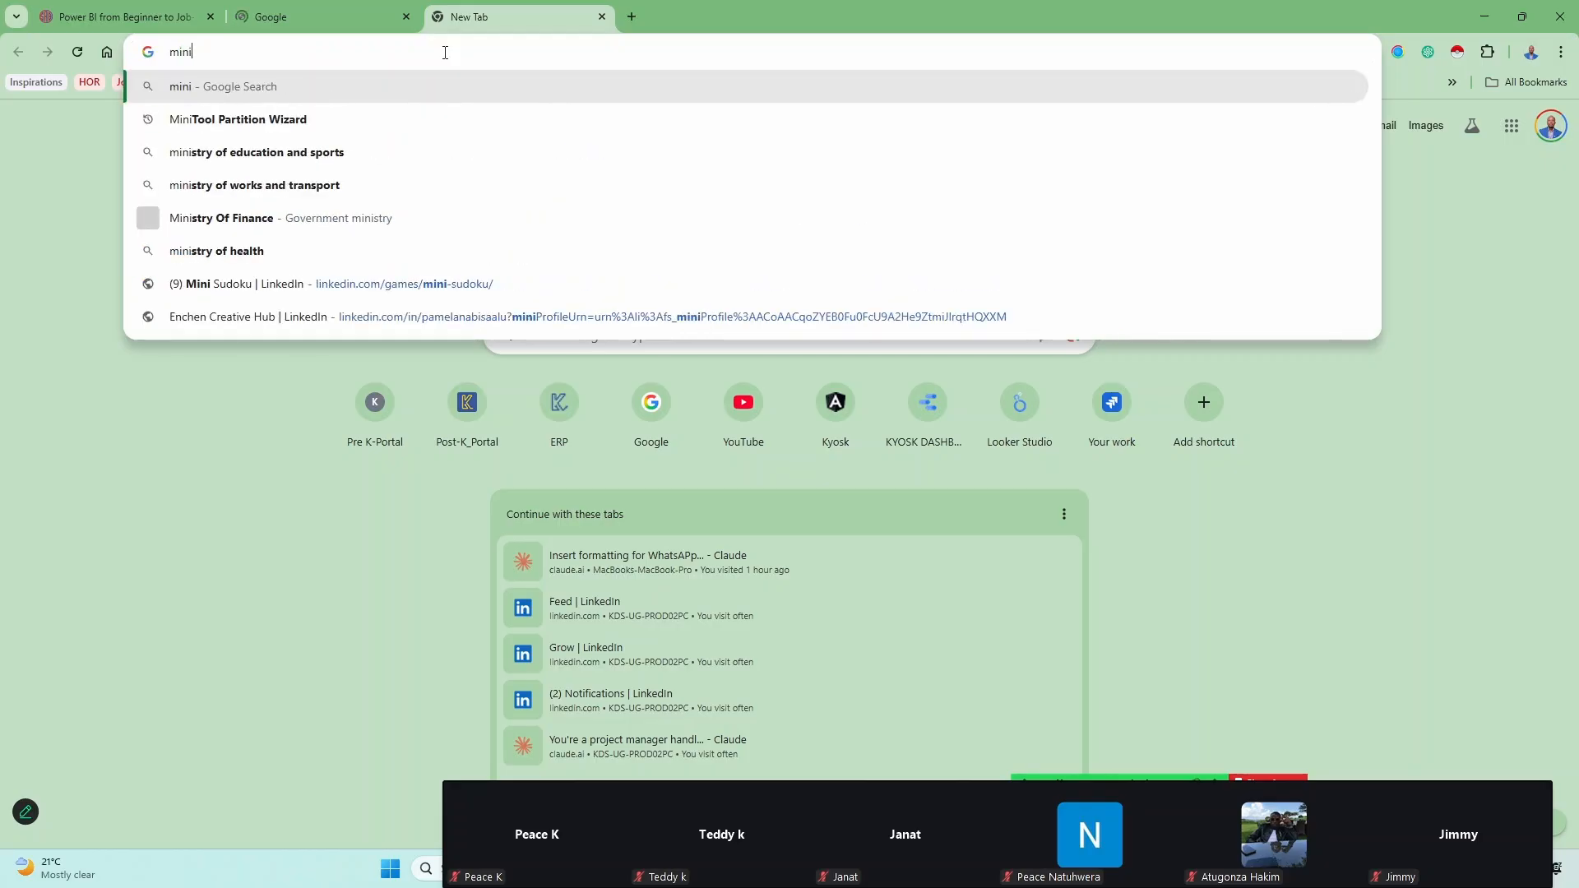
click(326, 150)
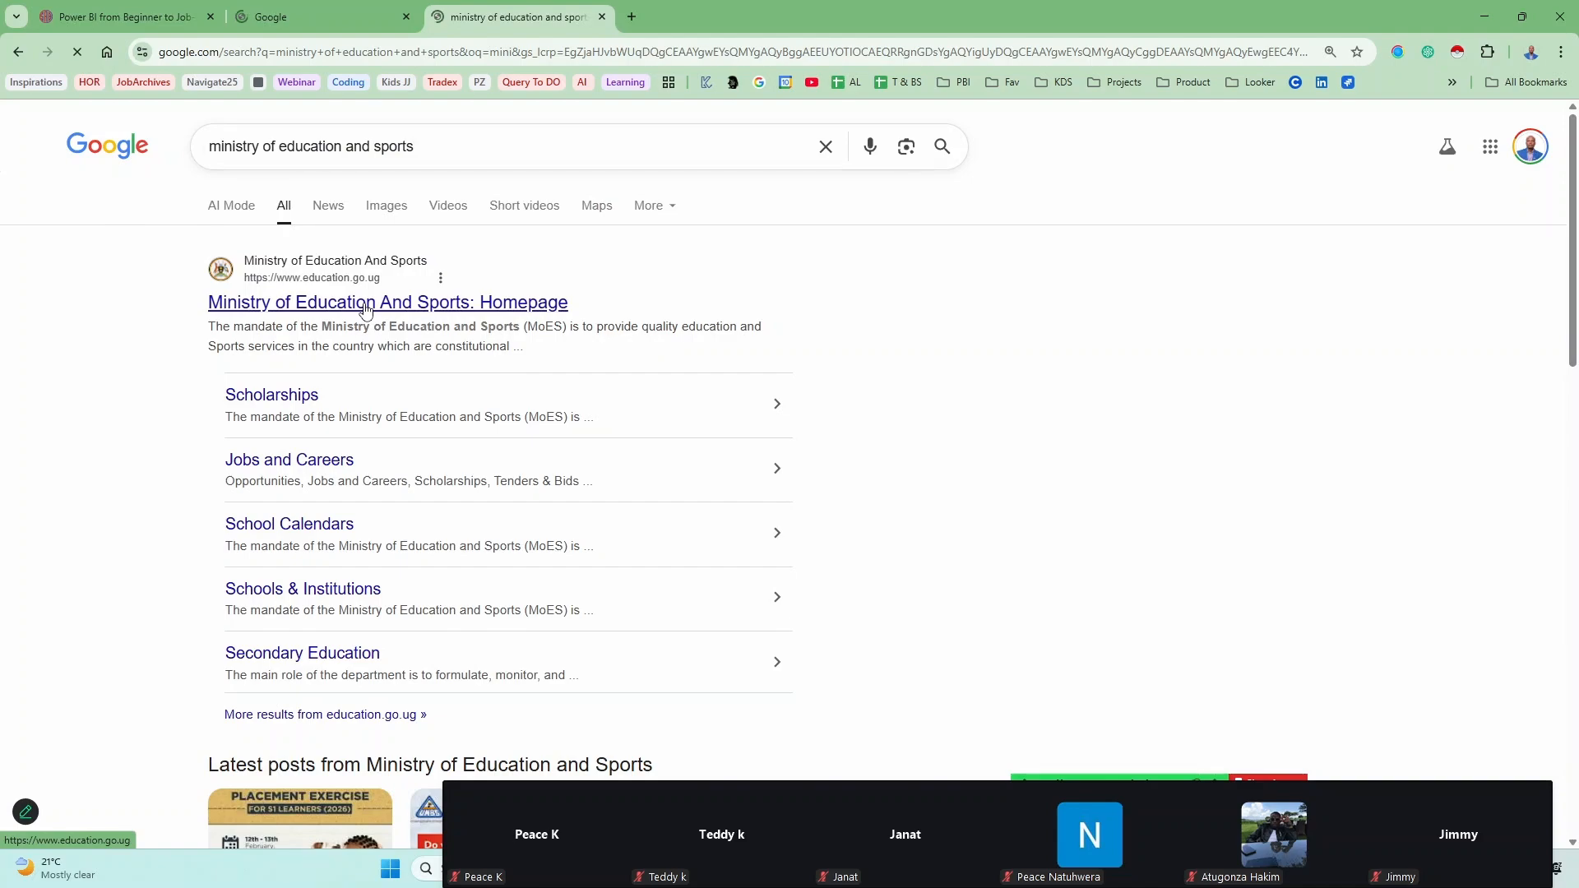
click(366, 304)
Examine the ministry homepage's sections, from the welcome banner to the office contacts, and its navigation menus.
scroll(381, 363, down, 2)
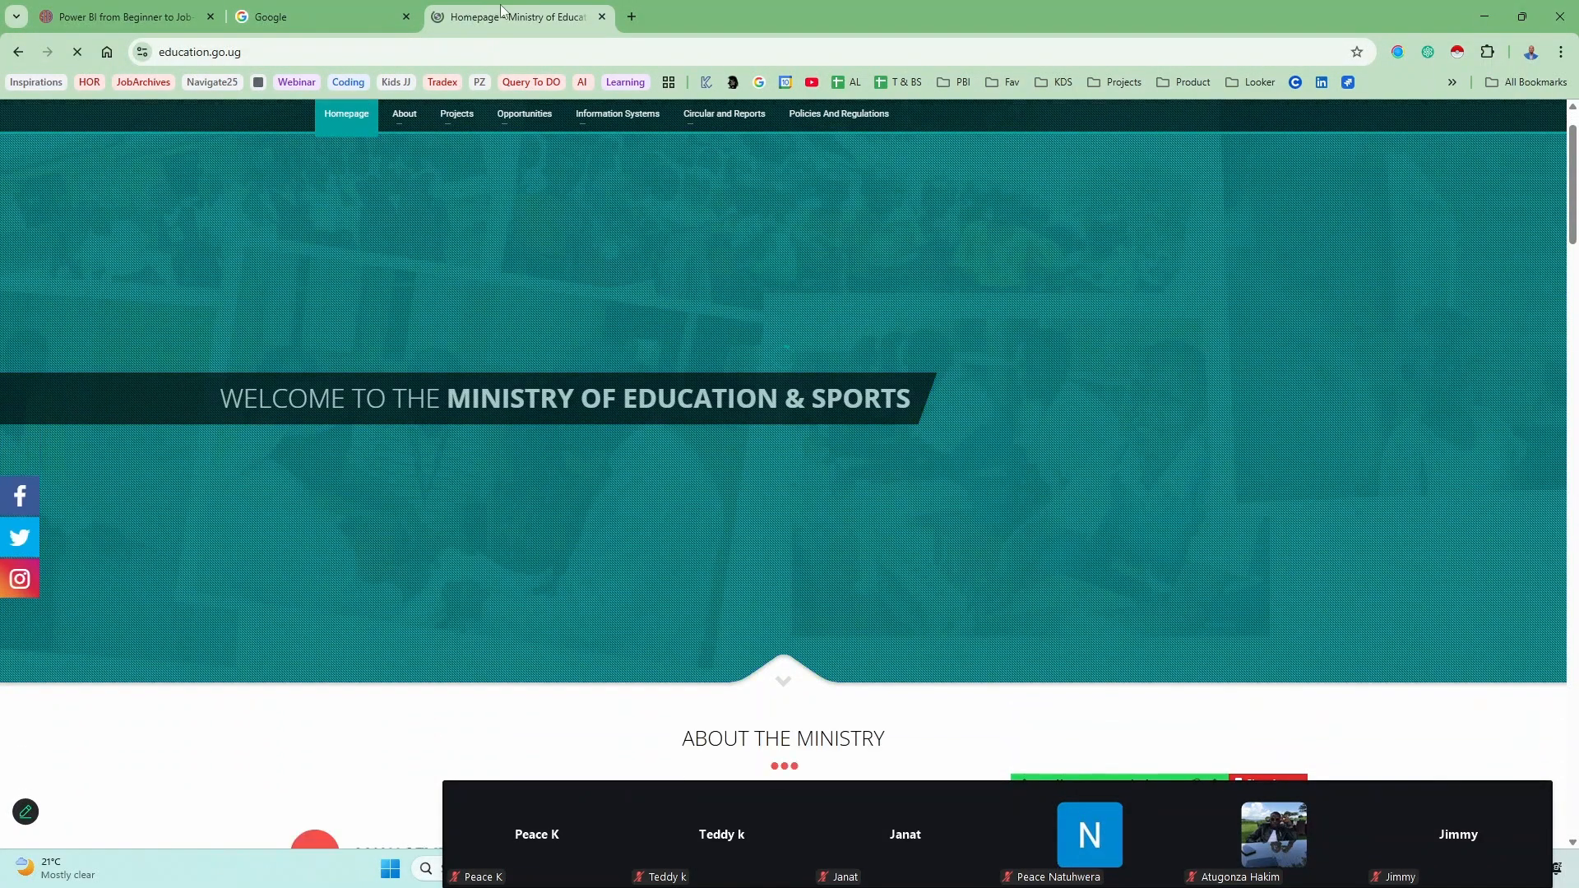
scroll(539, 264, down, 5)
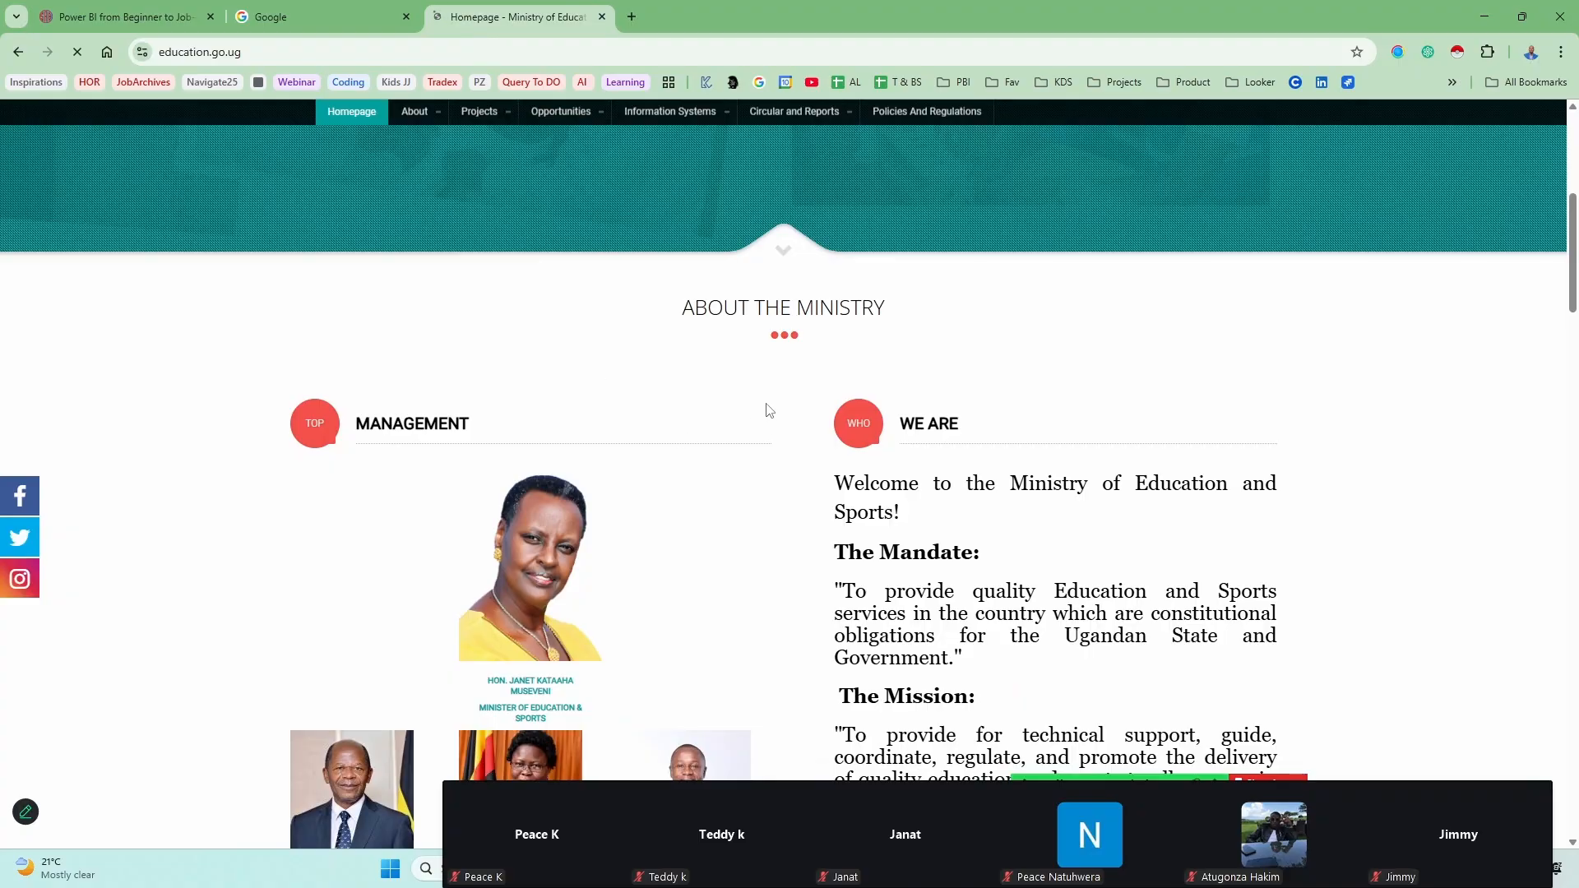
scroll(766, 403, up, 6)
scroll(747, 407, down, 3)
scroll(744, 407, up, 3)
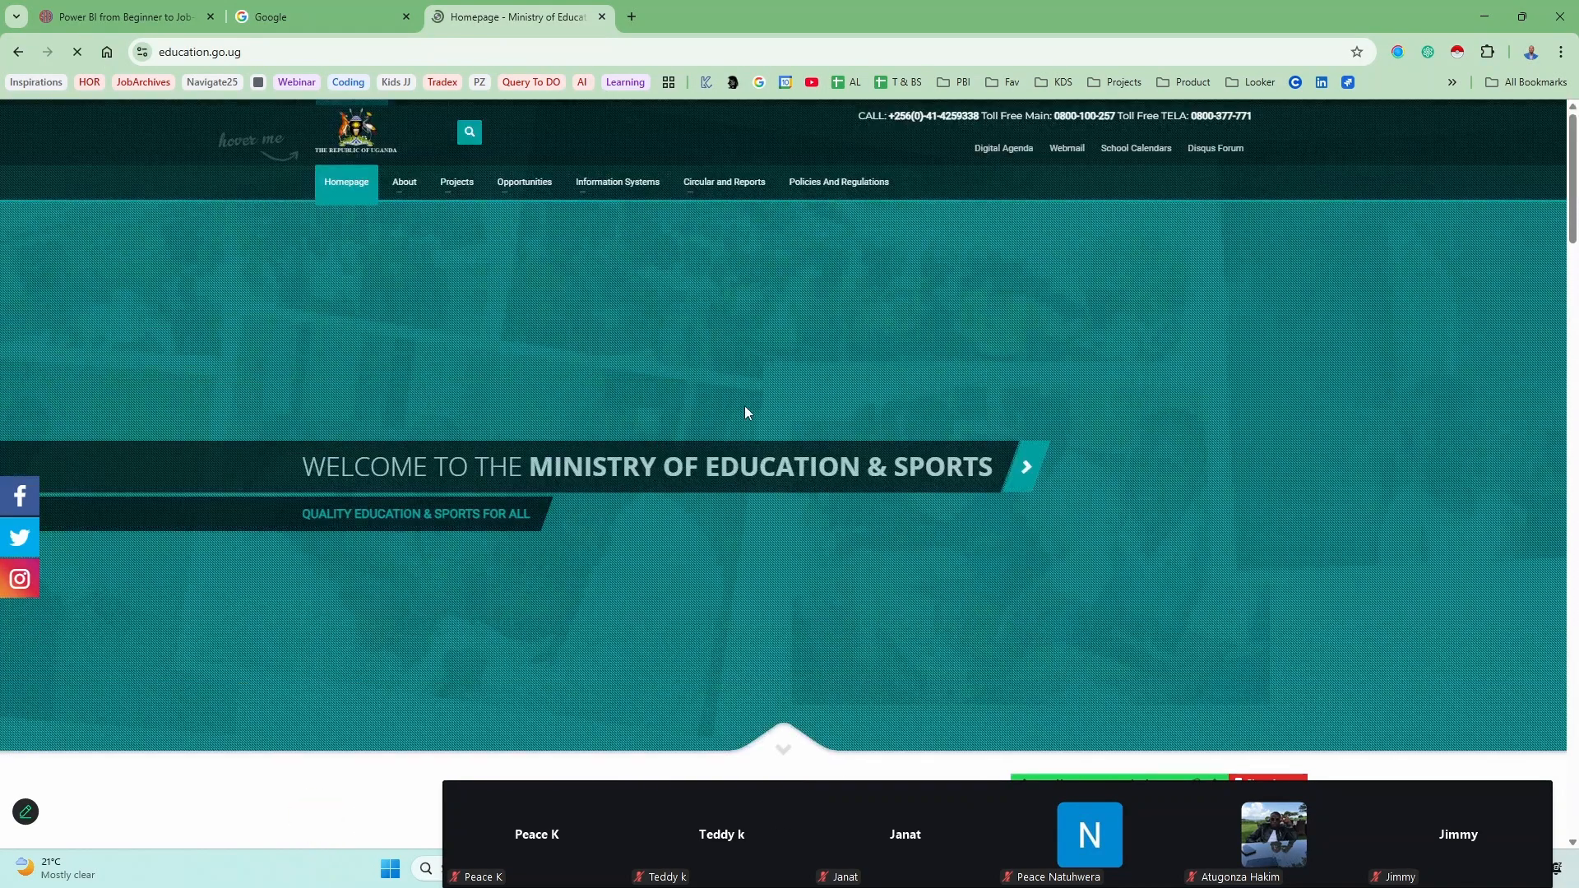
scroll(745, 406, down, 4)
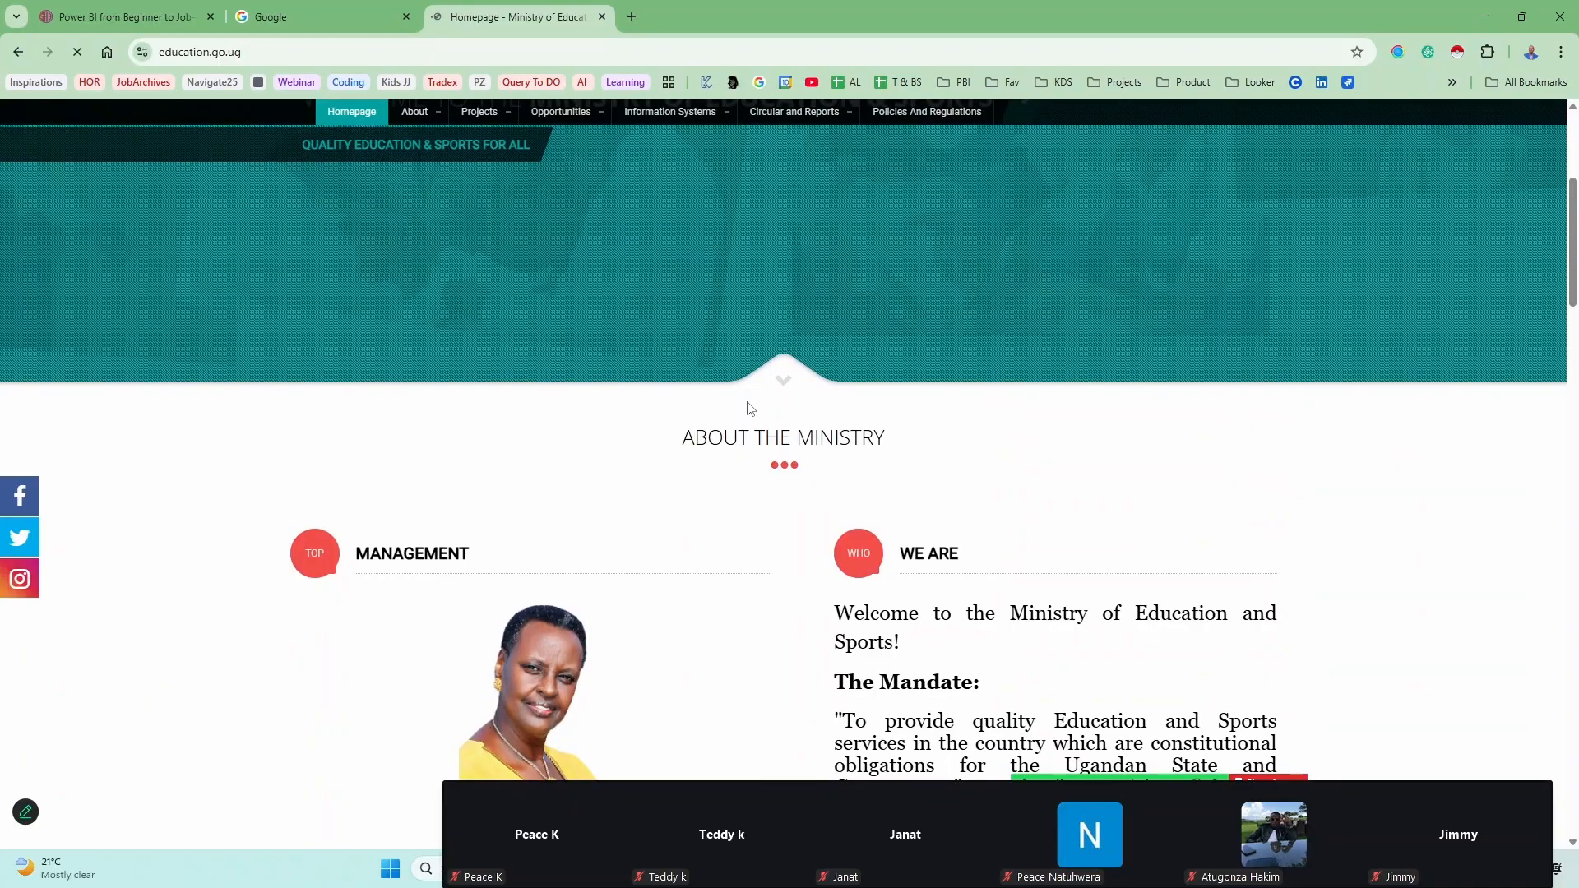
scroll(749, 407, down, 15)
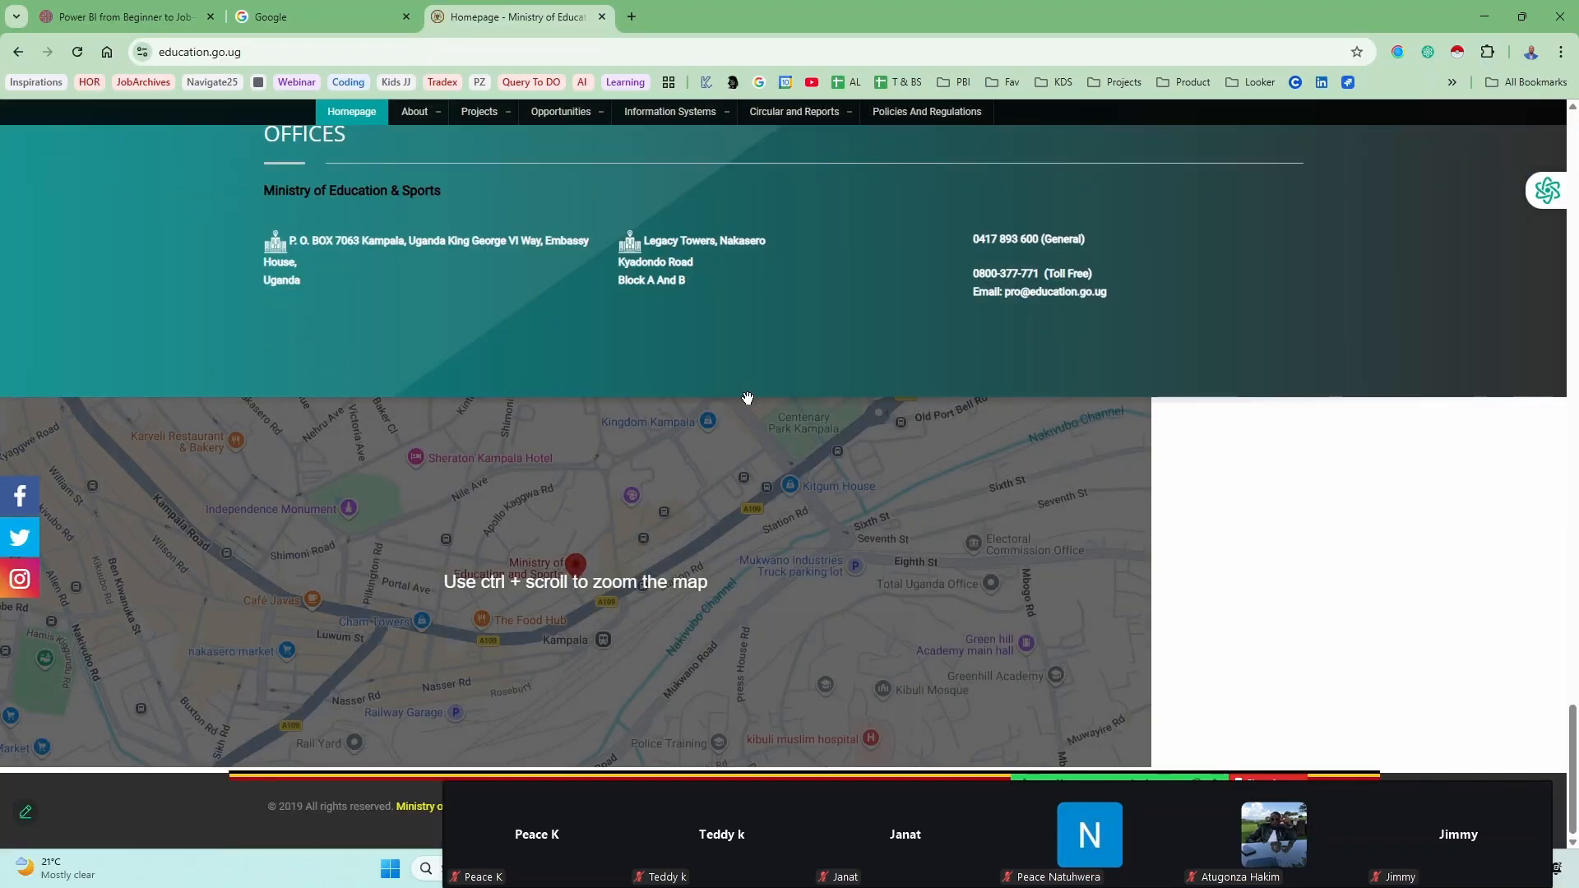
scroll(529, 198, up, 10)
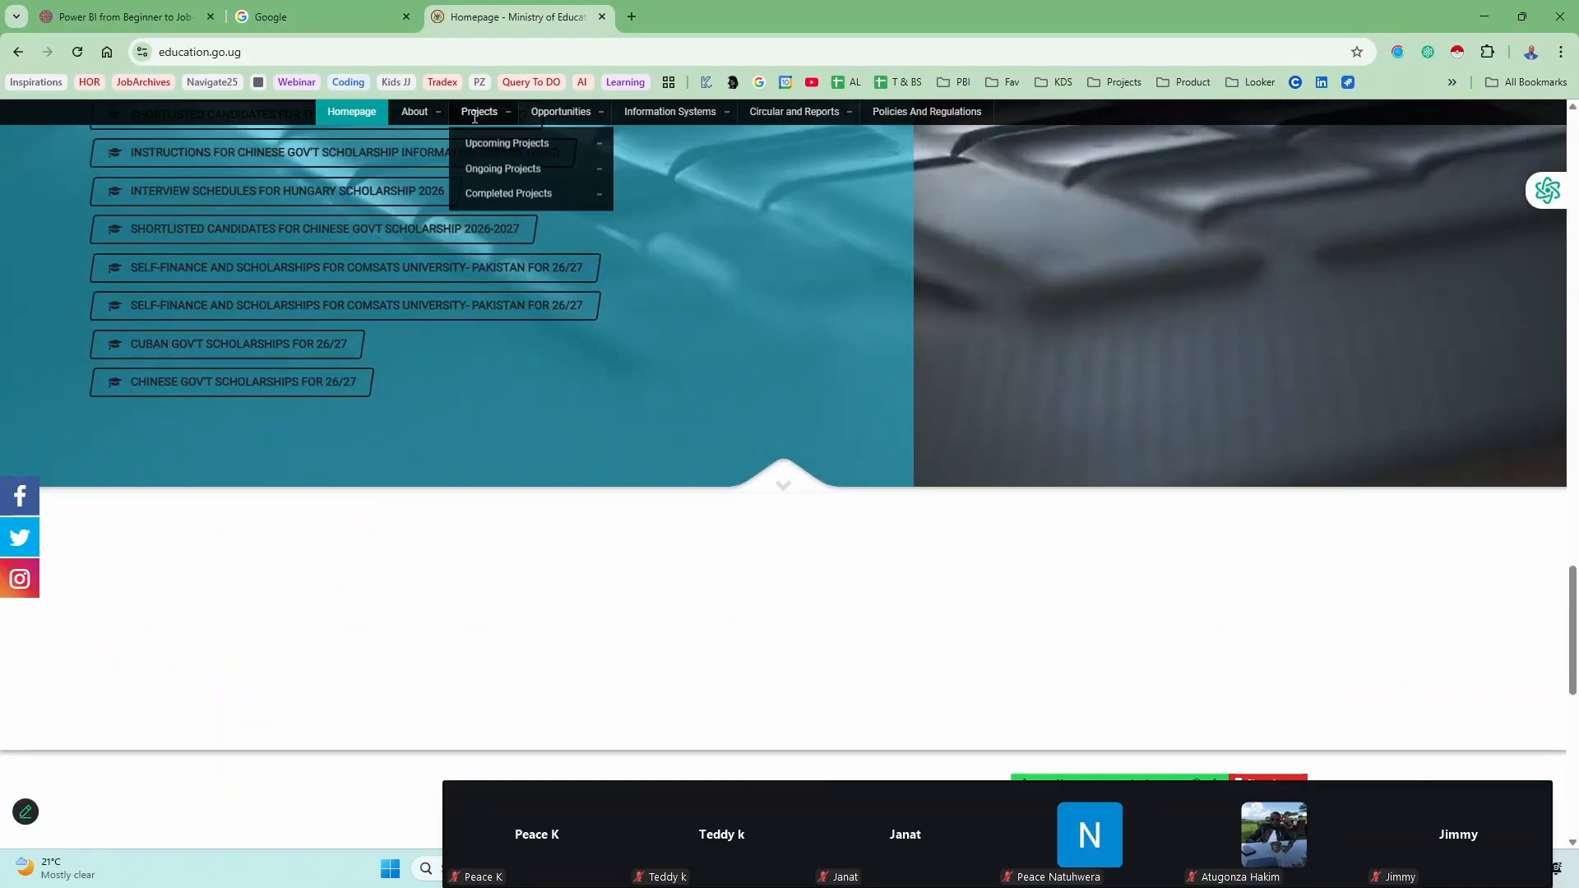
scroll(466, 327, up, 10)
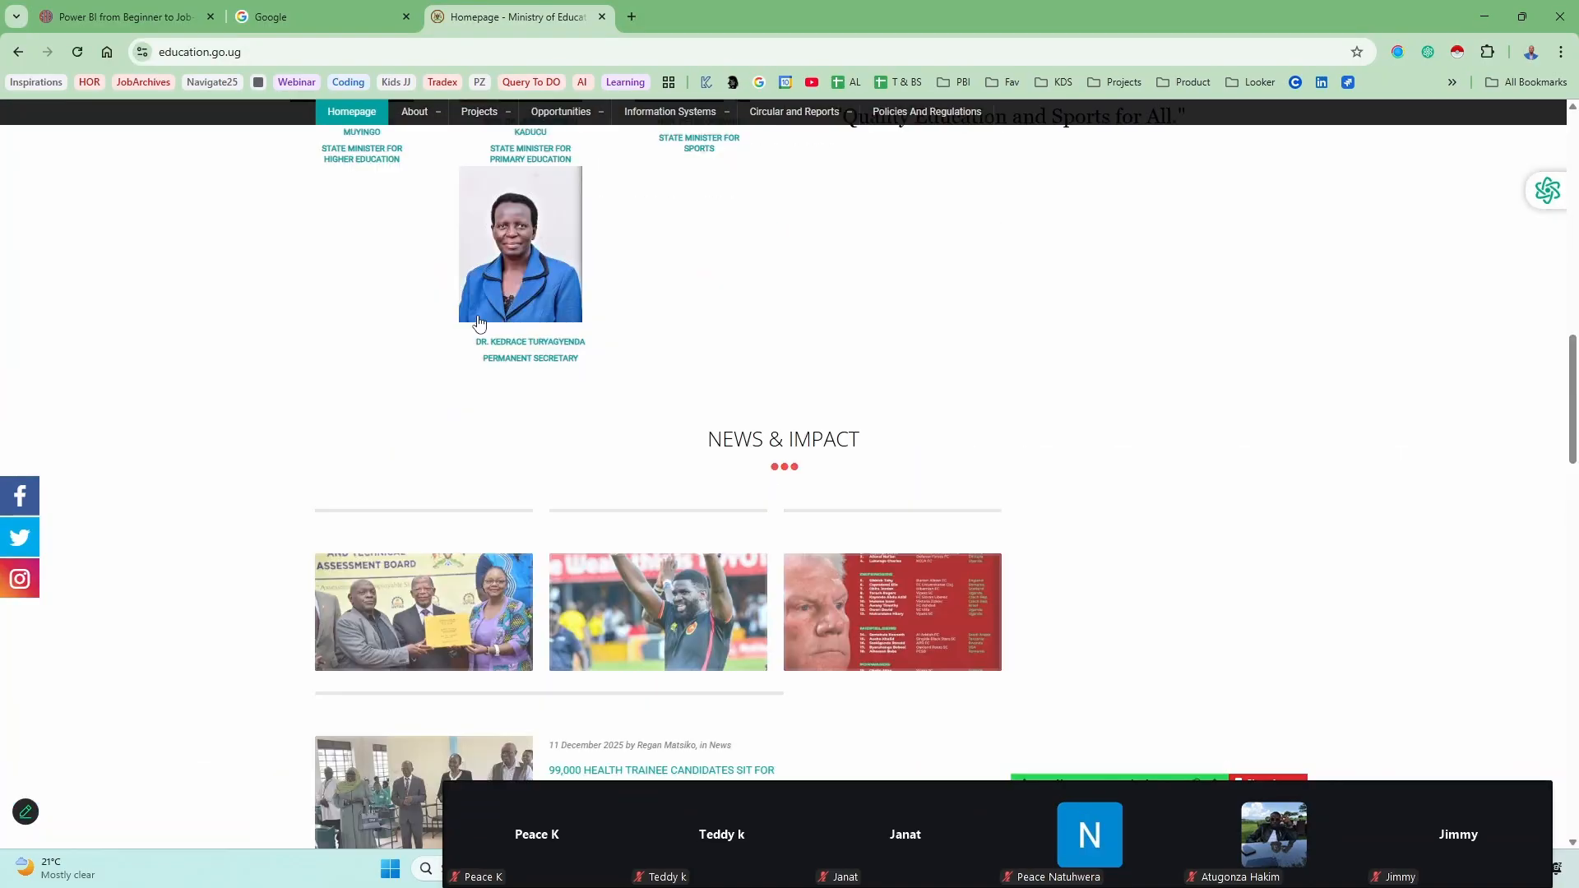
scroll(633, 247, up, 5)
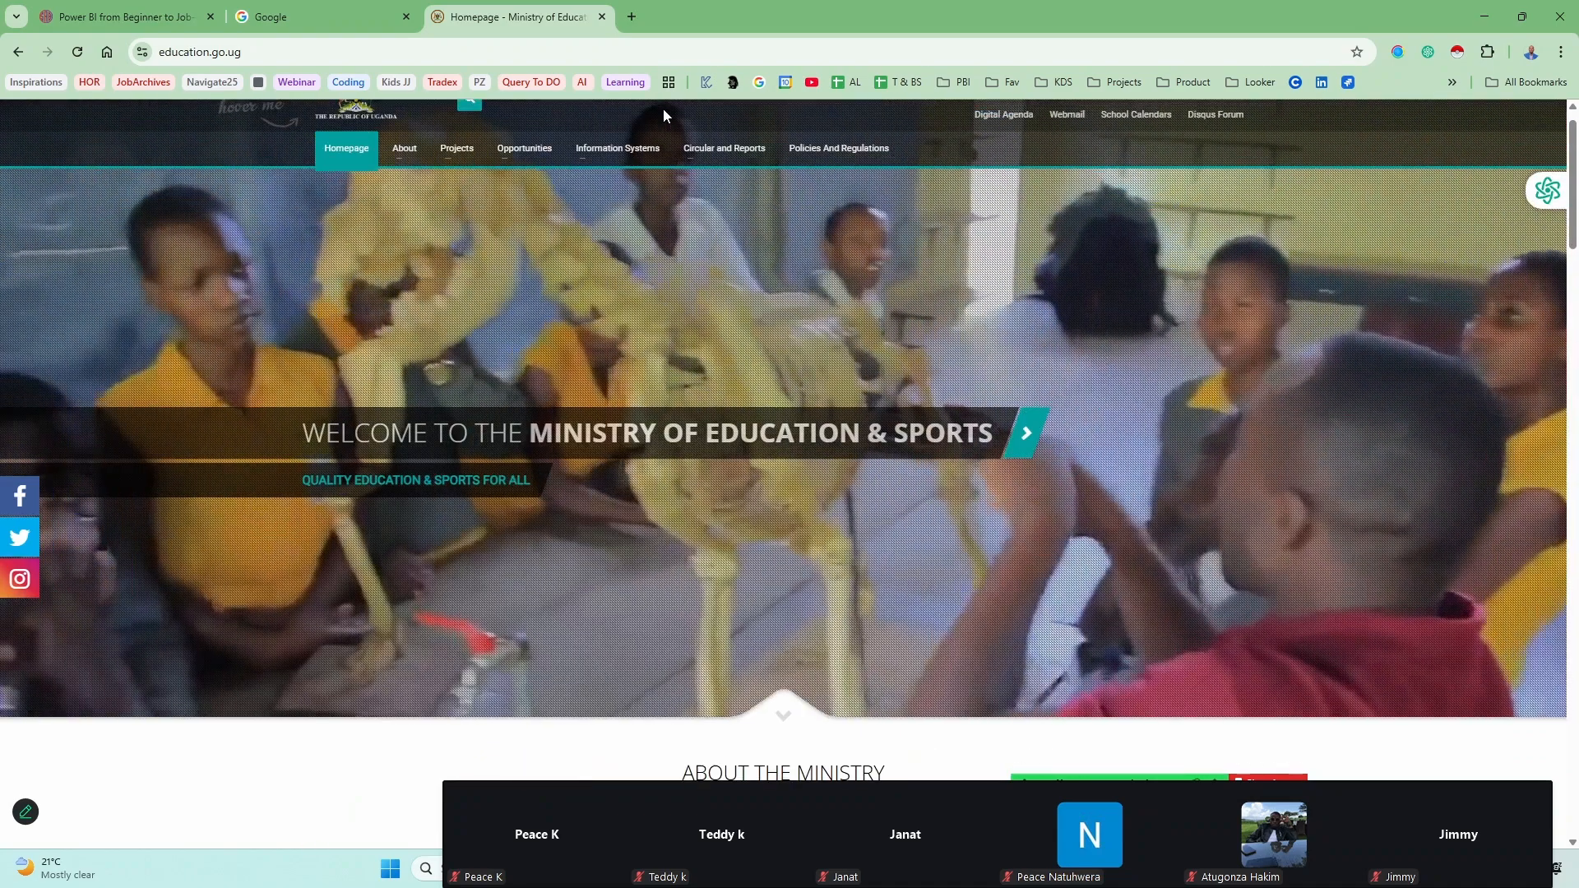
mouse_move(721, 156)
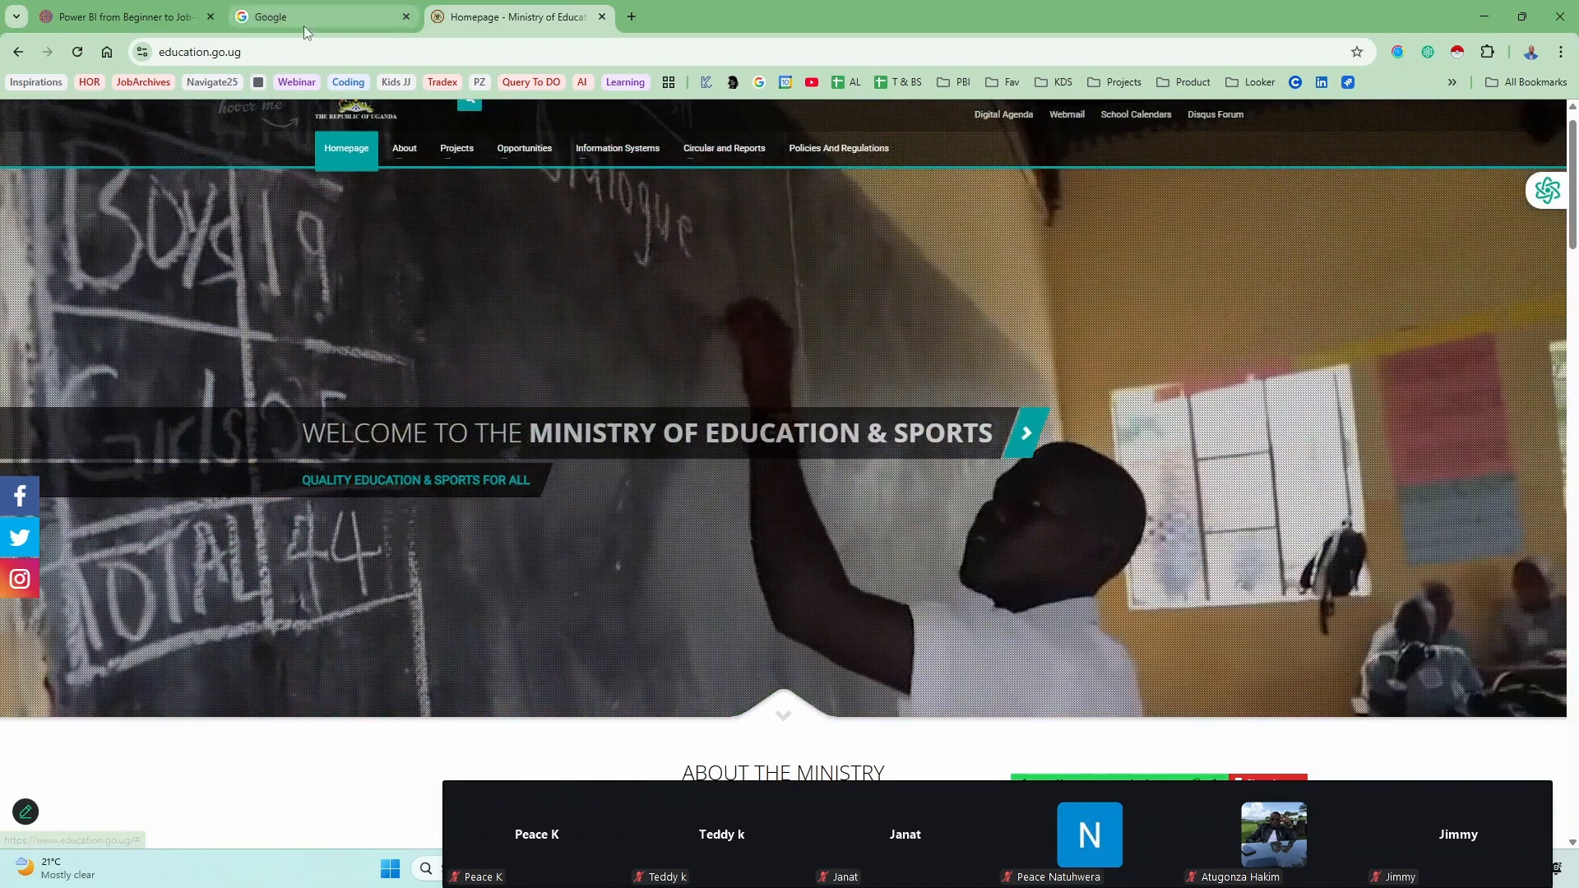
Copy the ministry homepage's web address and minimize the meeting's participant video strip.
click(450, 52)
key(ctrl+c)
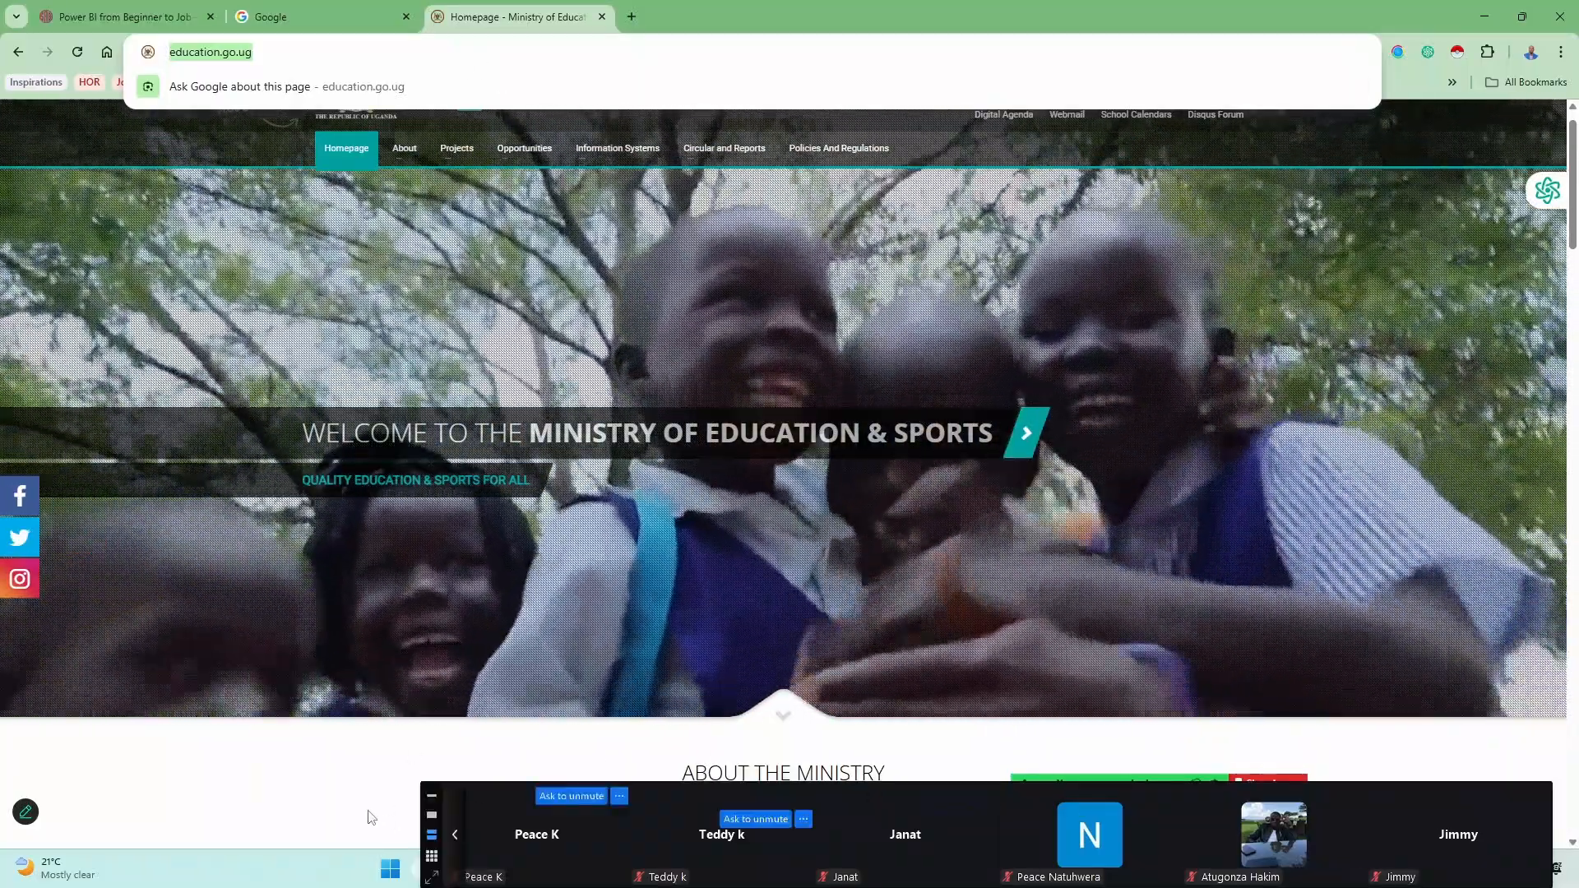
click(419, 796)
mouse_move(1135, 778)
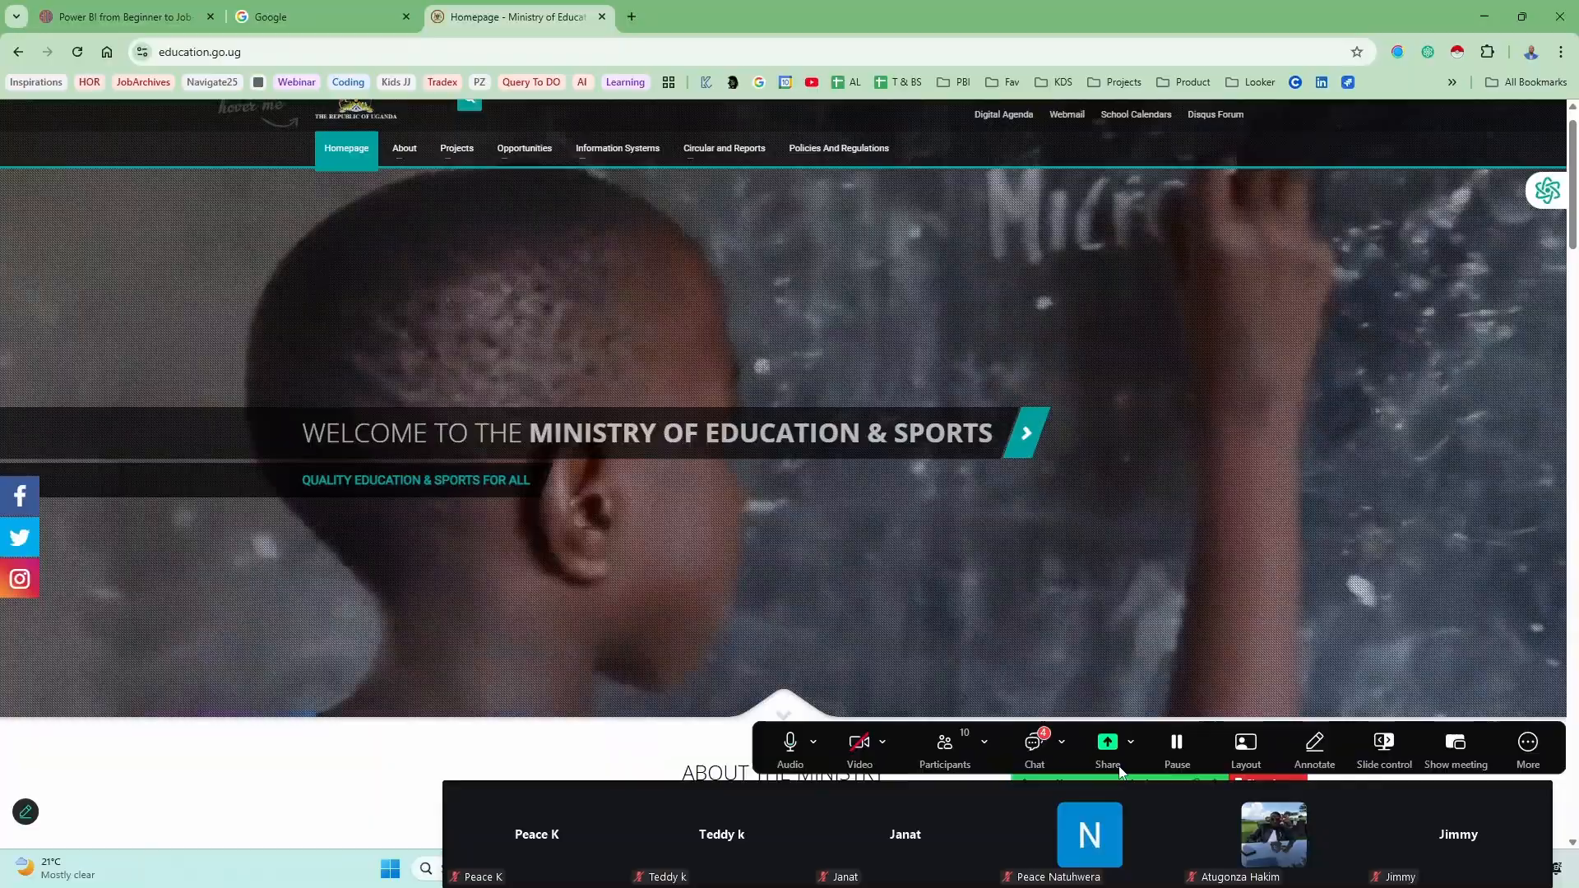
mouse_move(846, 869)
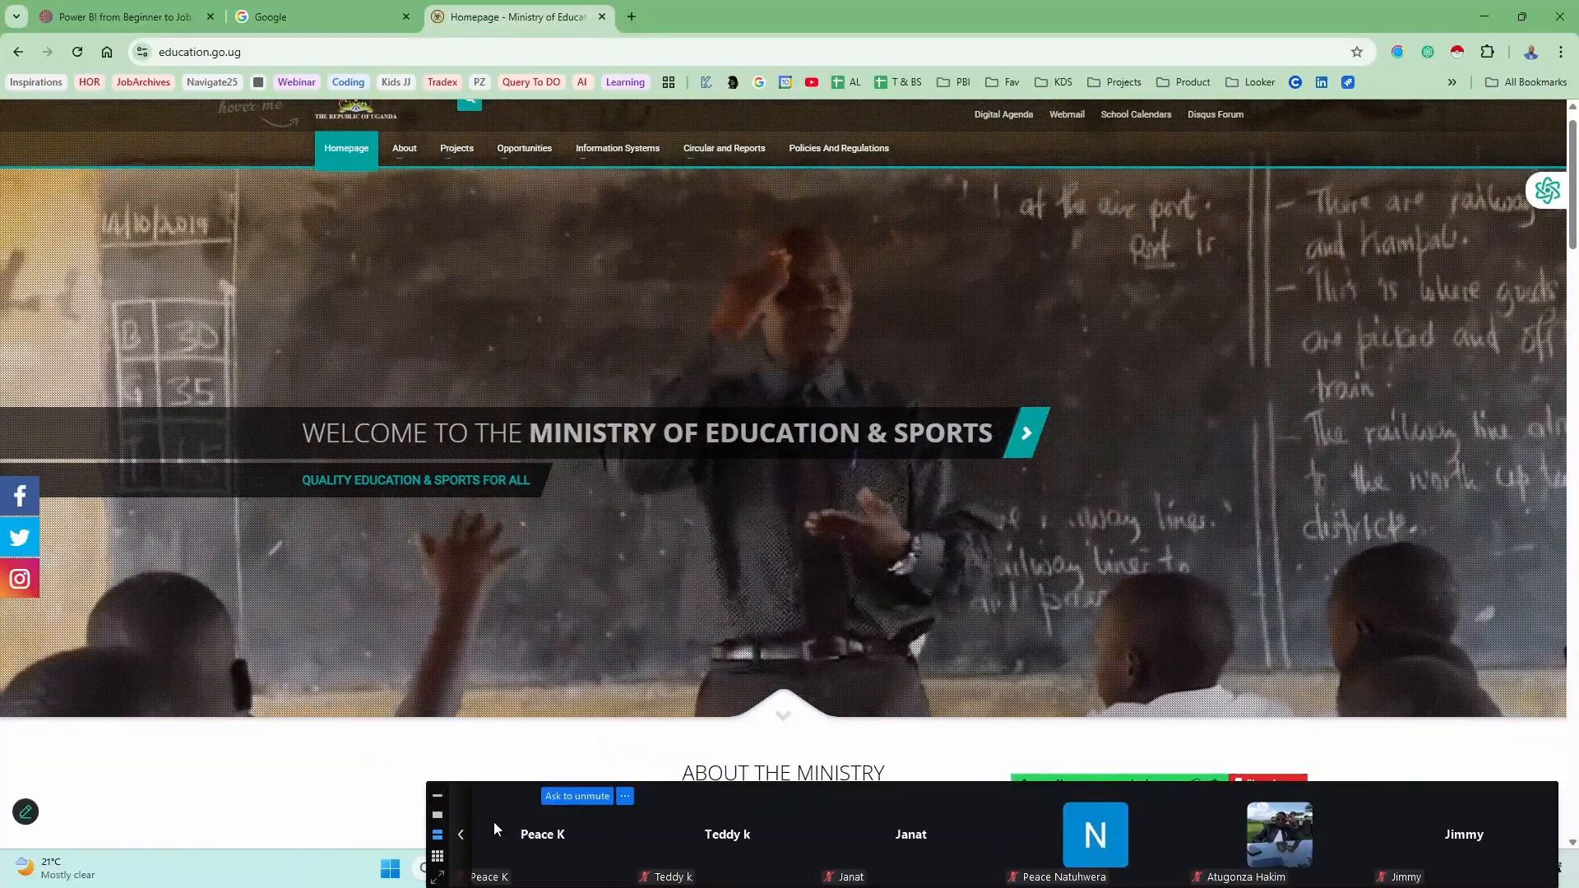
click(431, 796)
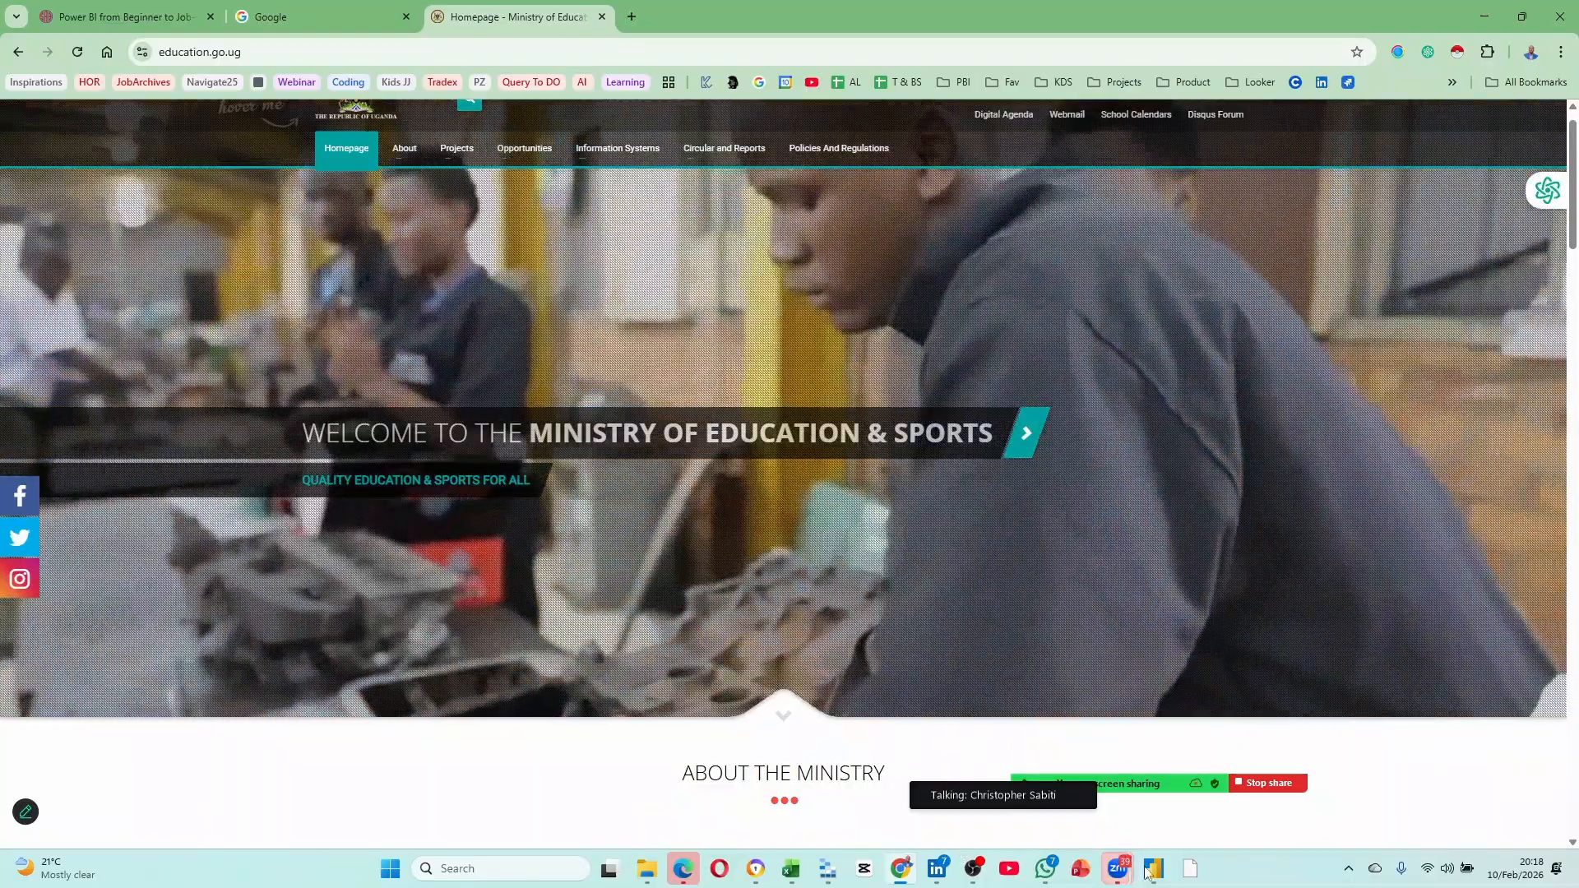
click(1150, 870)
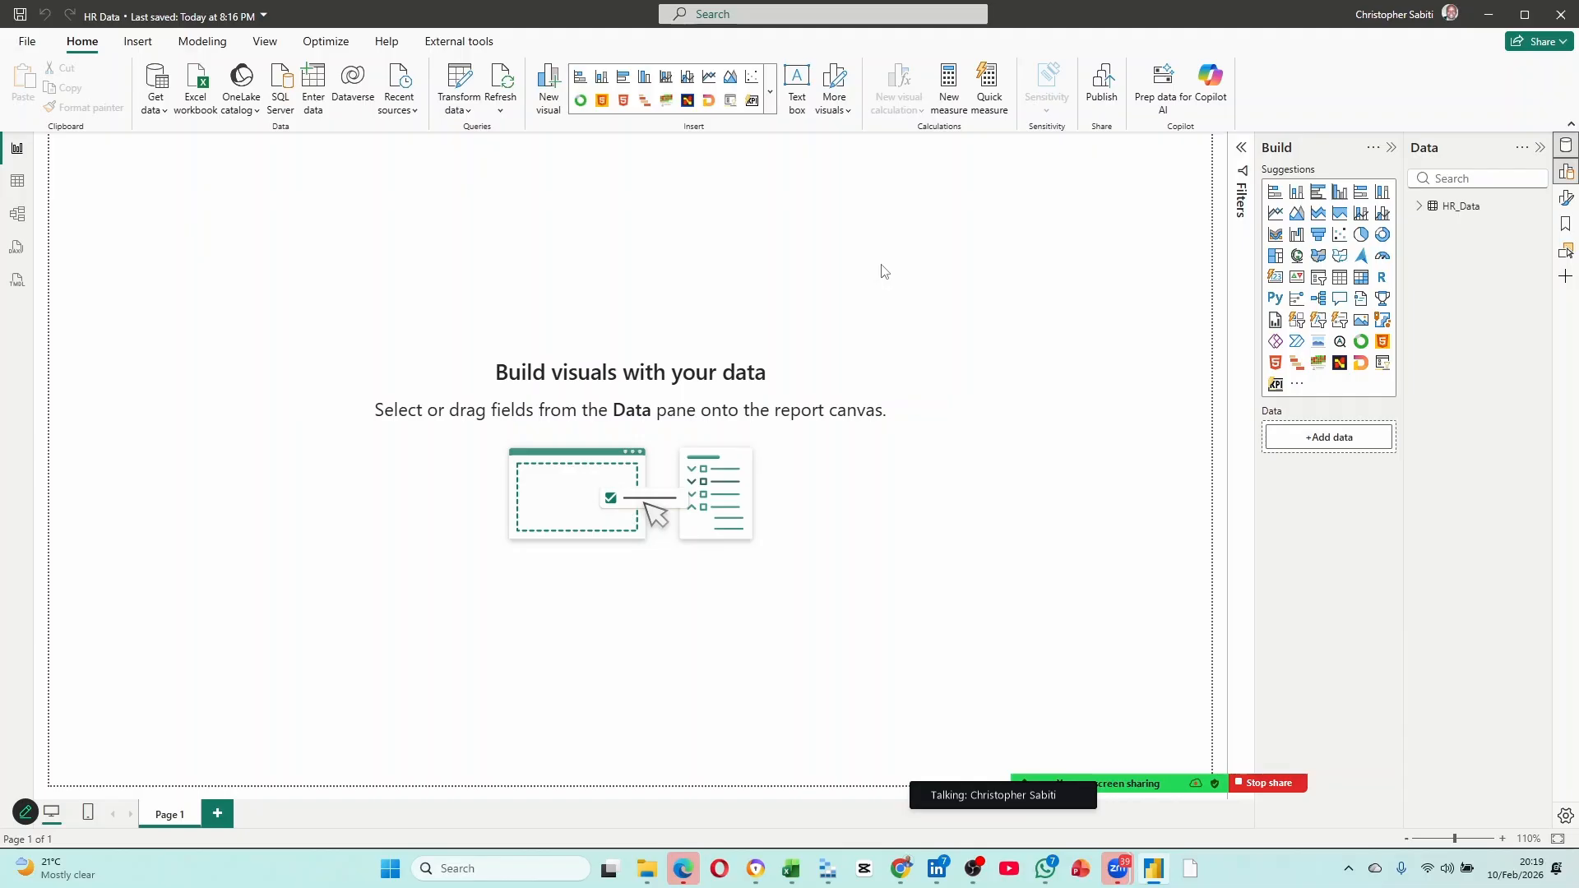
click(167, 111)
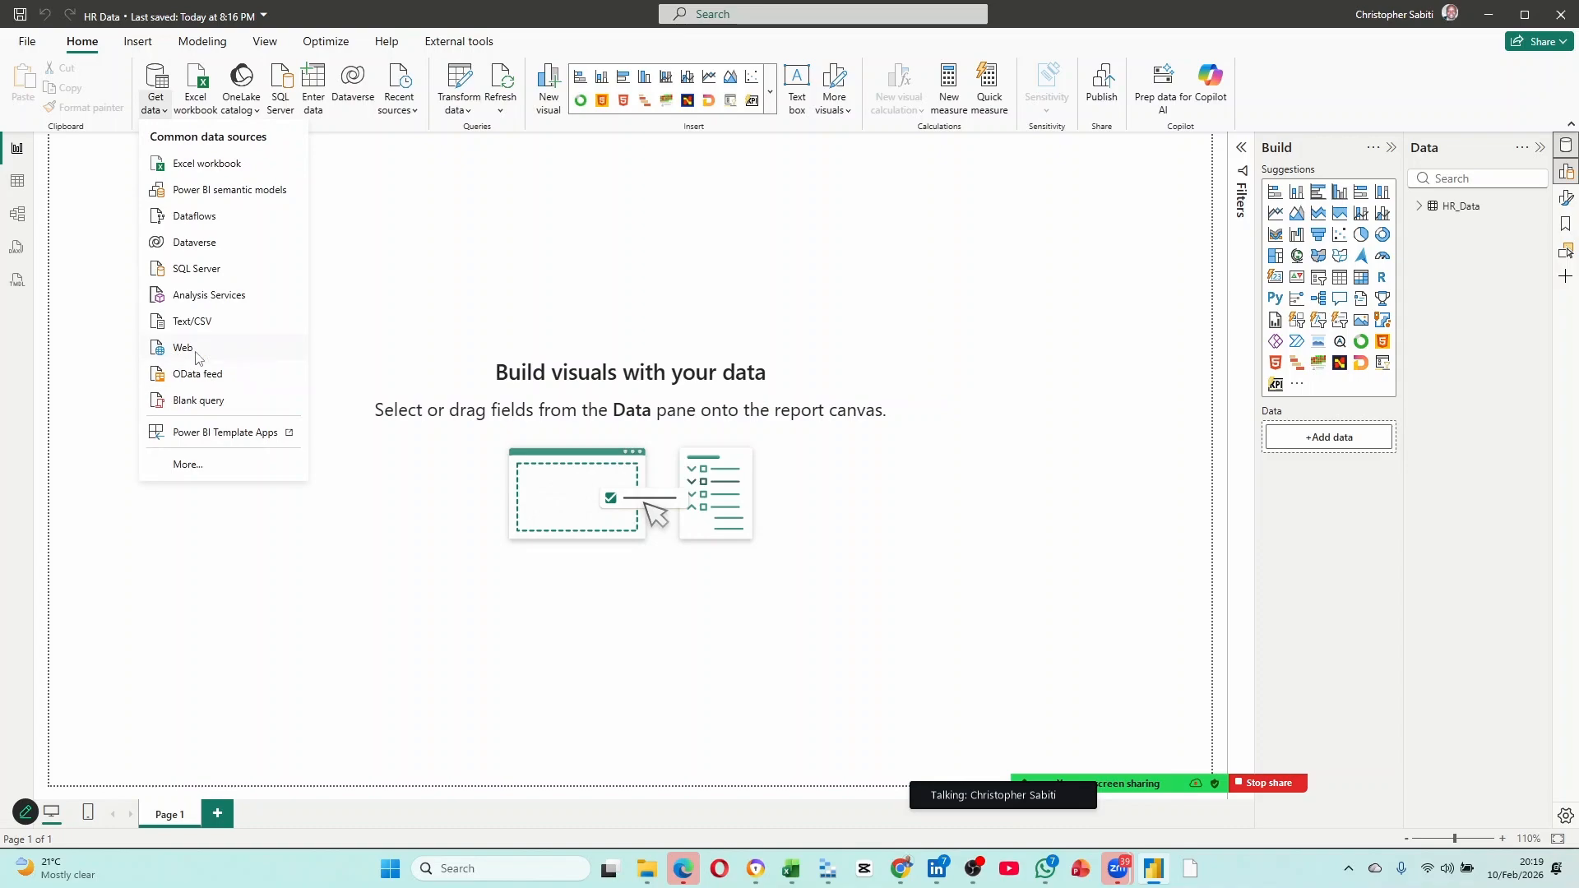
click(184, 352)
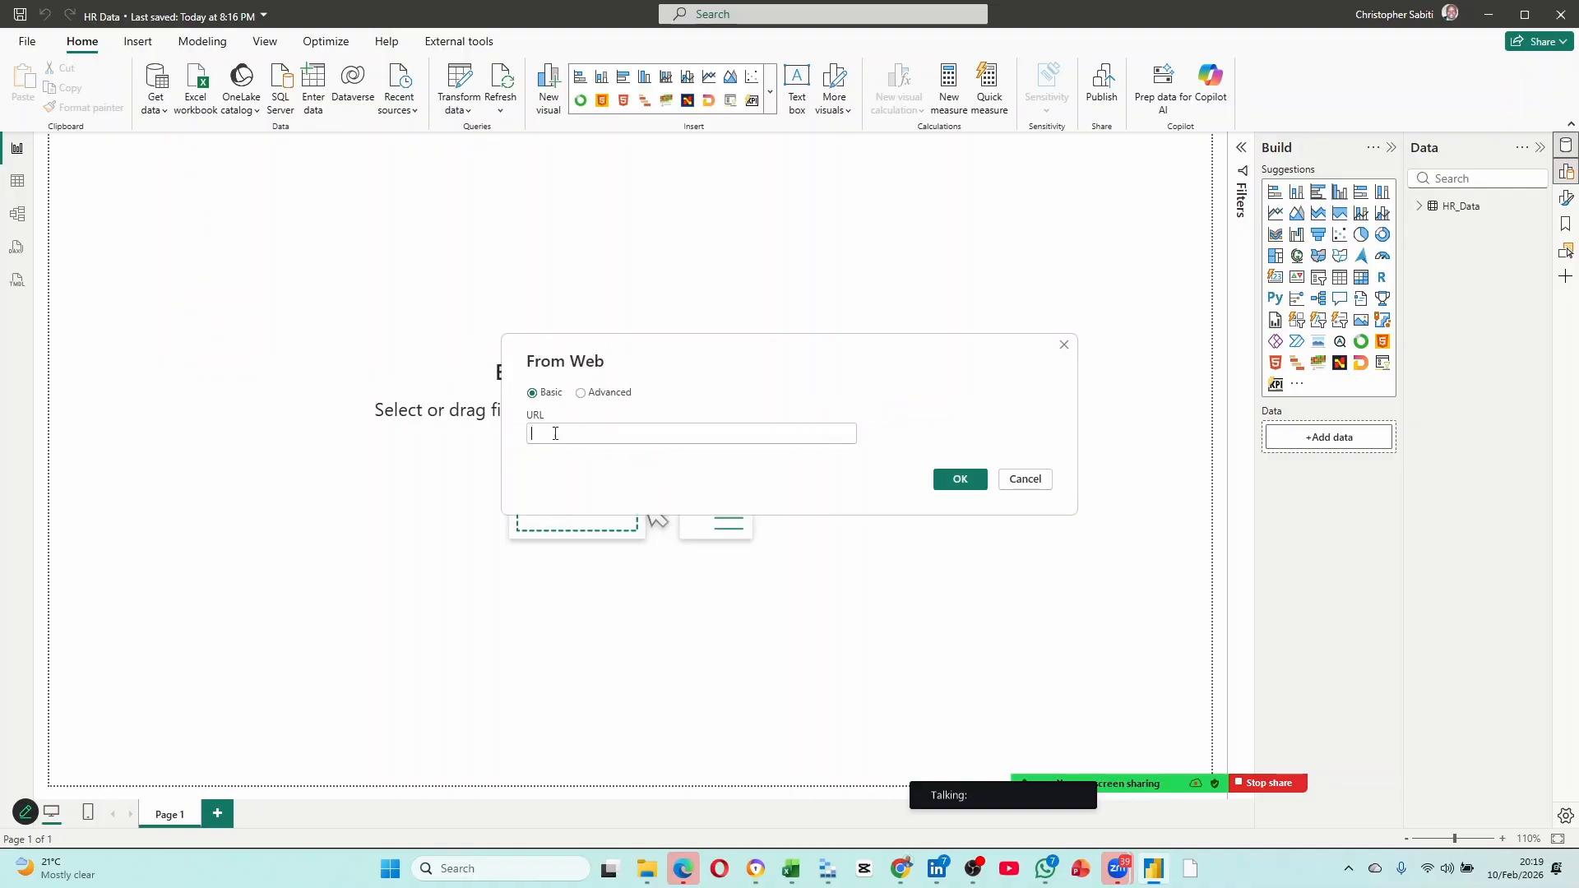
key(ctrl+v)
click(951, 478)
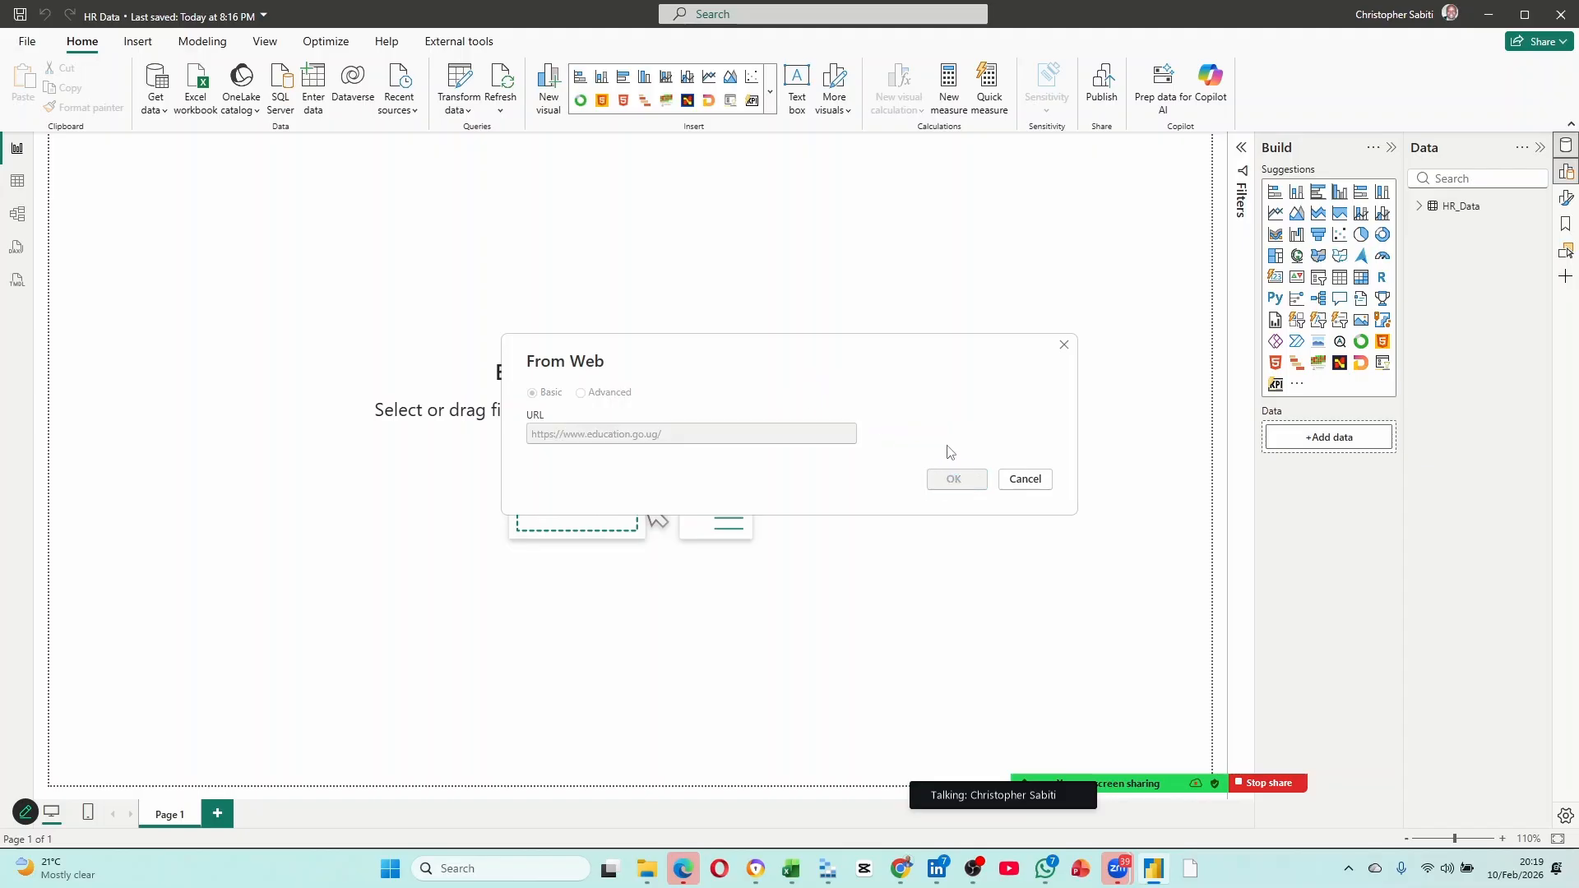
Examine the Windows authentication option for the web content and the account signed in to Windows.
drag(928, 322, 805, 207)
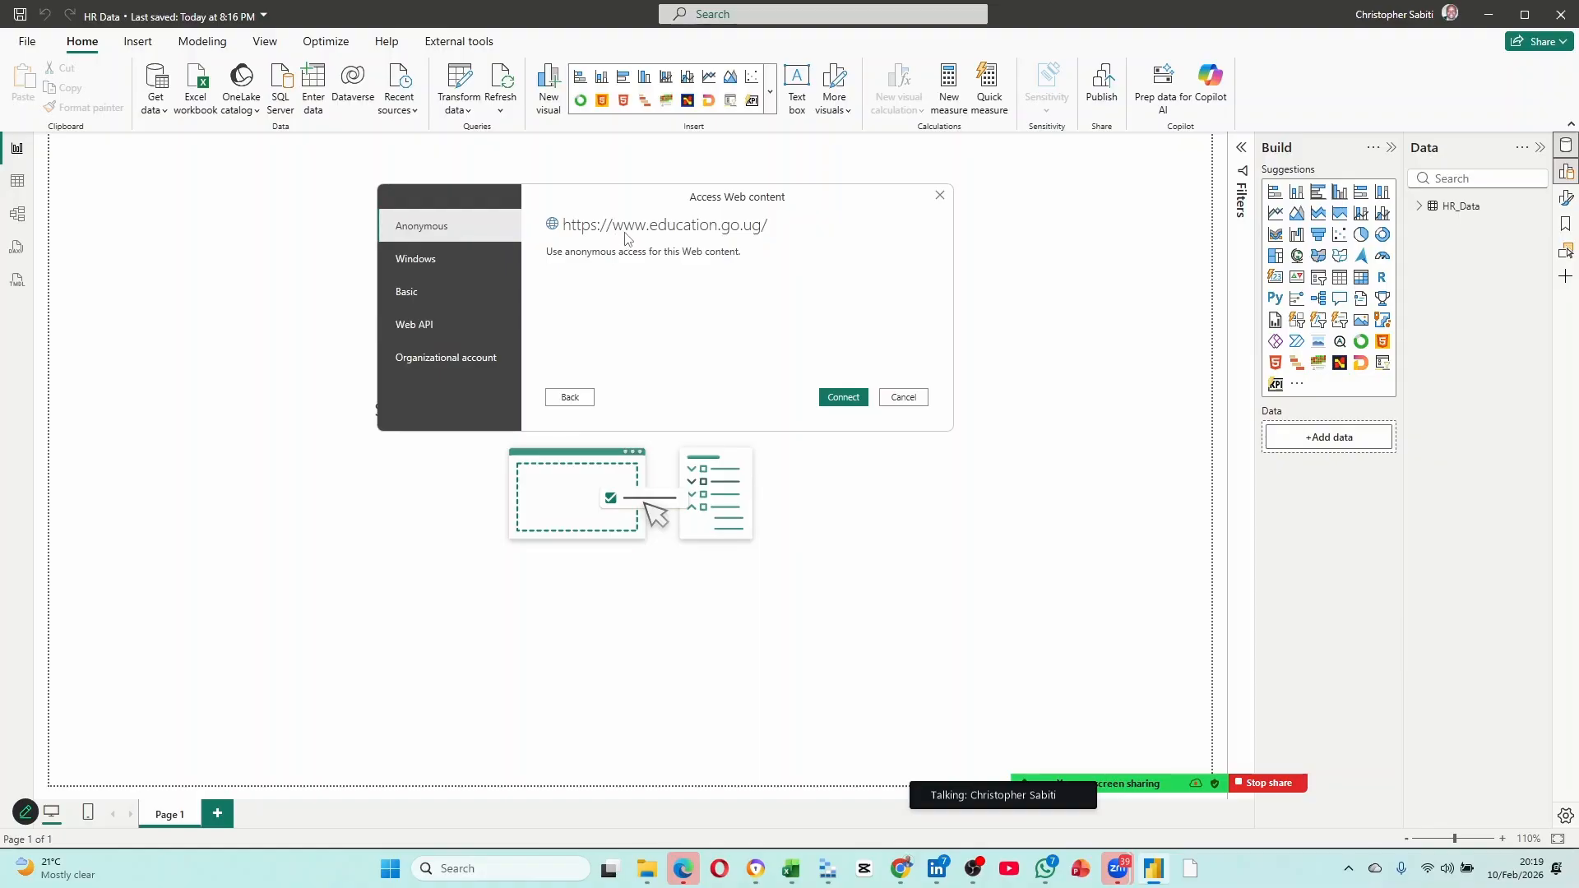
click(477, 267)
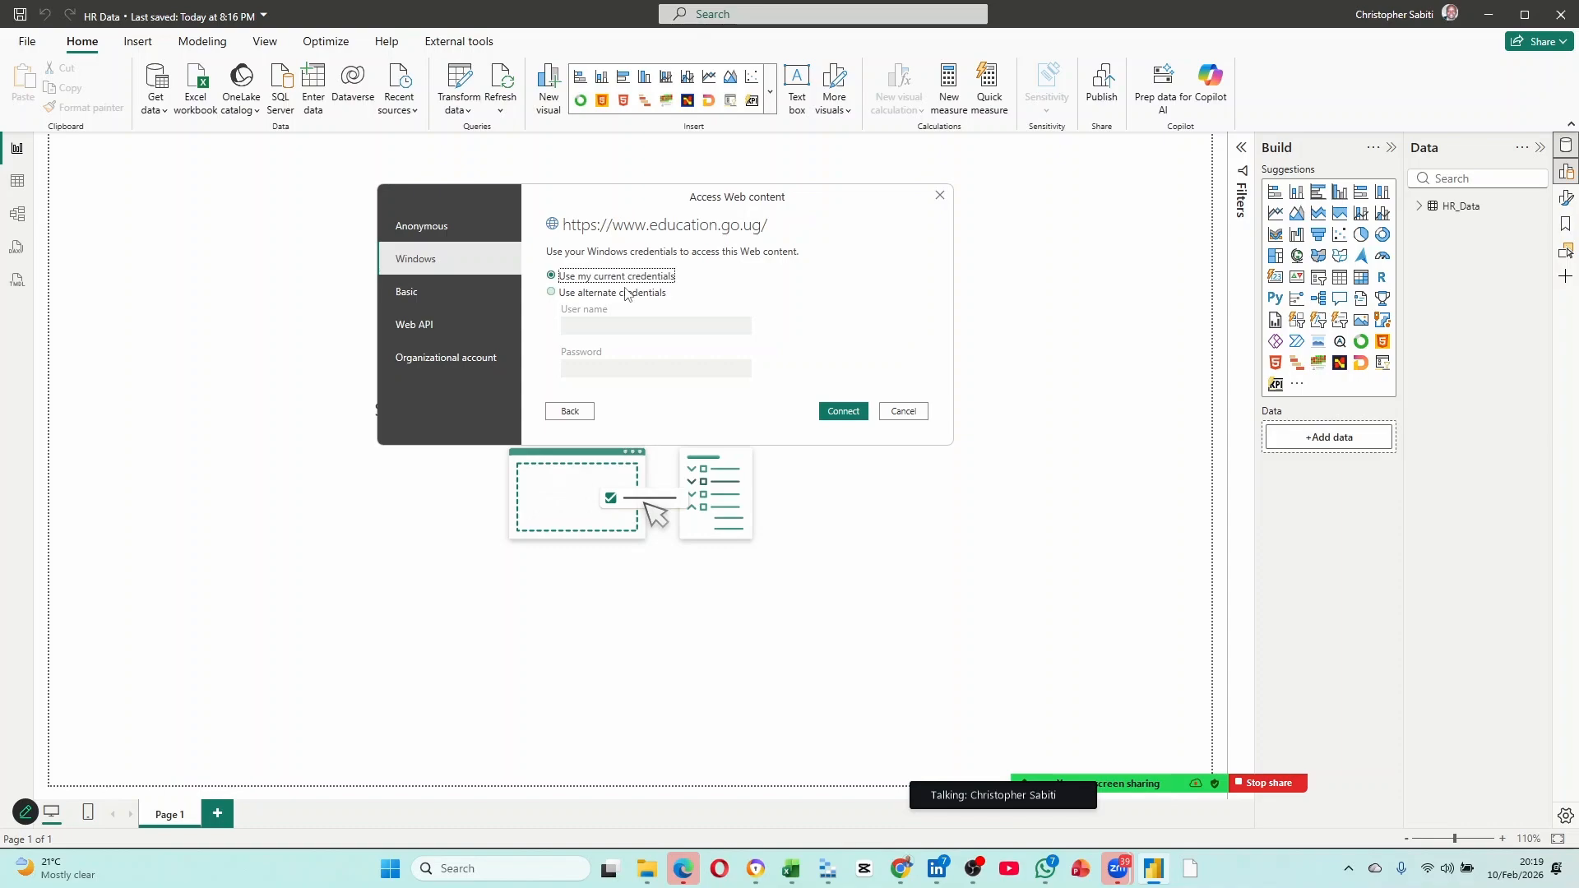
click(389, 870)
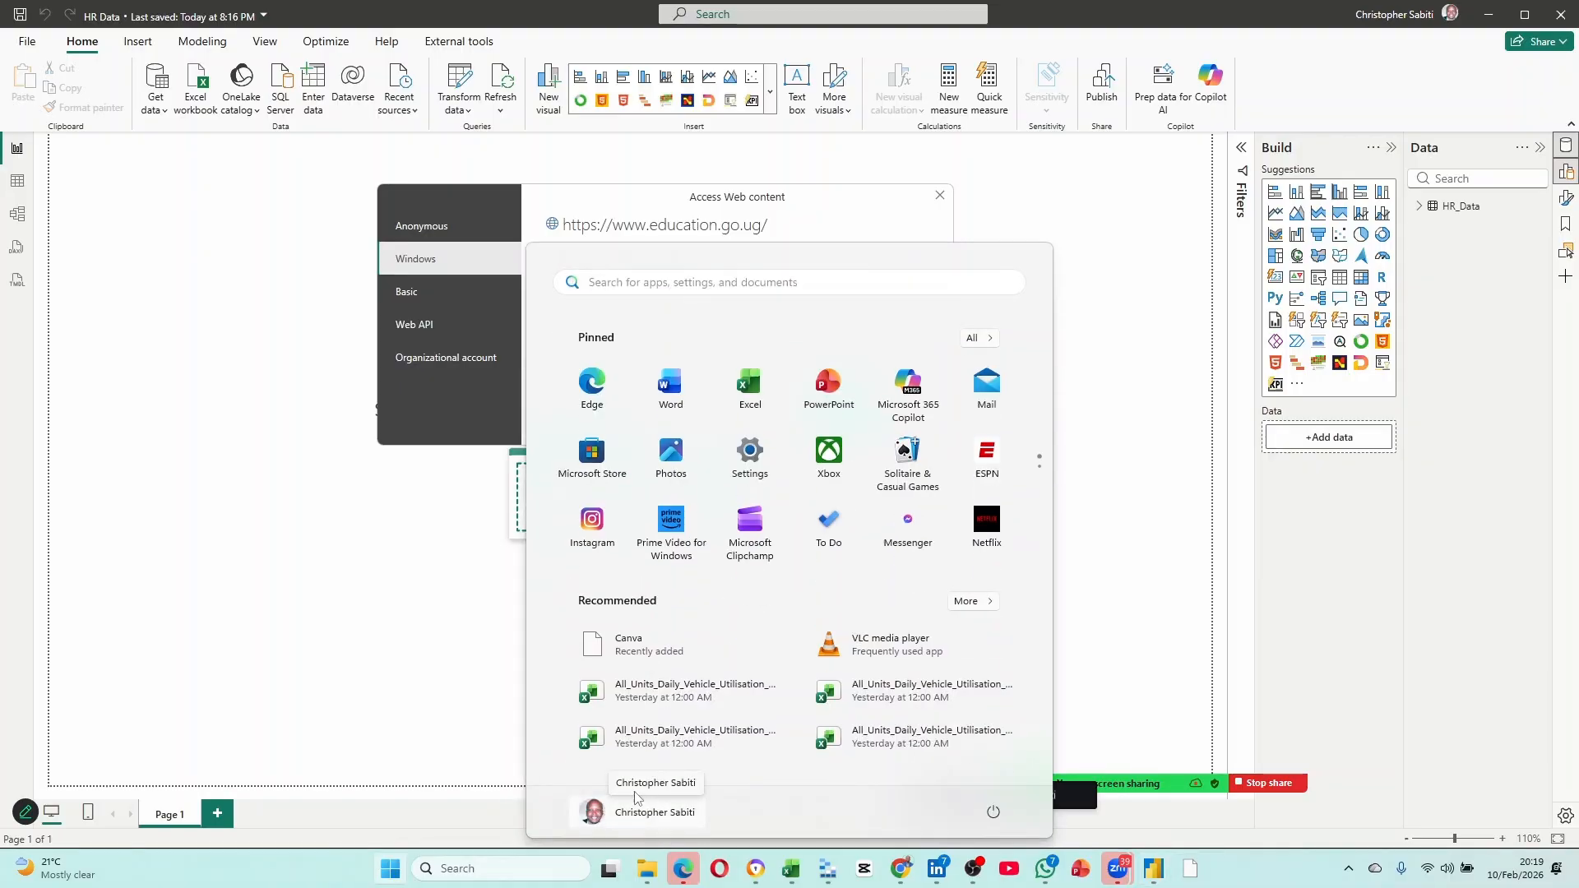
click(668, 816)
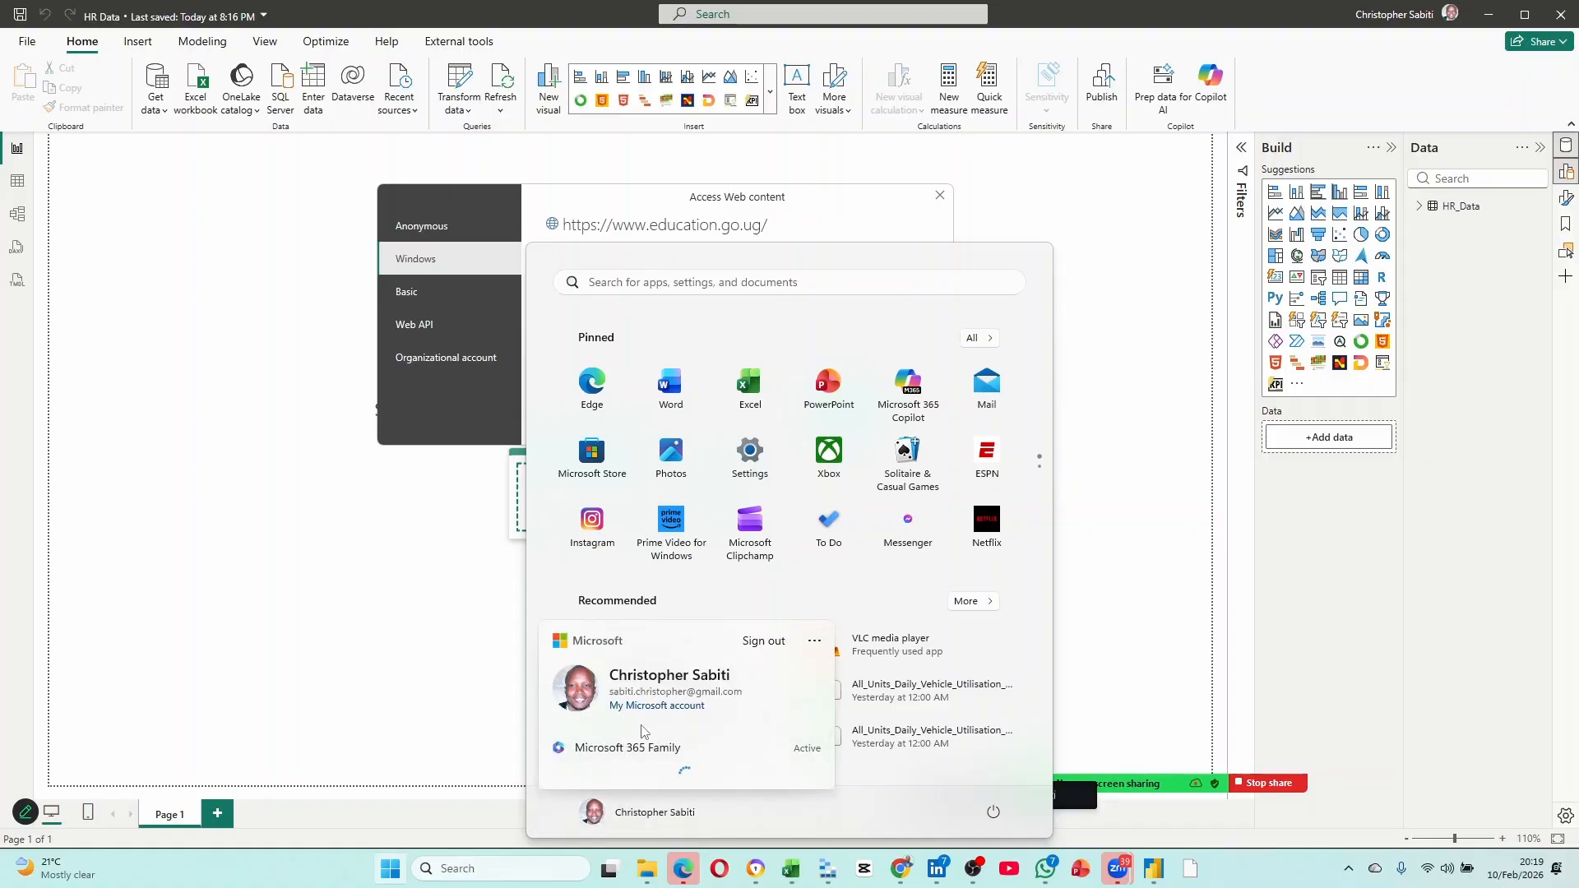
click(868, 596)
click(415, 260)
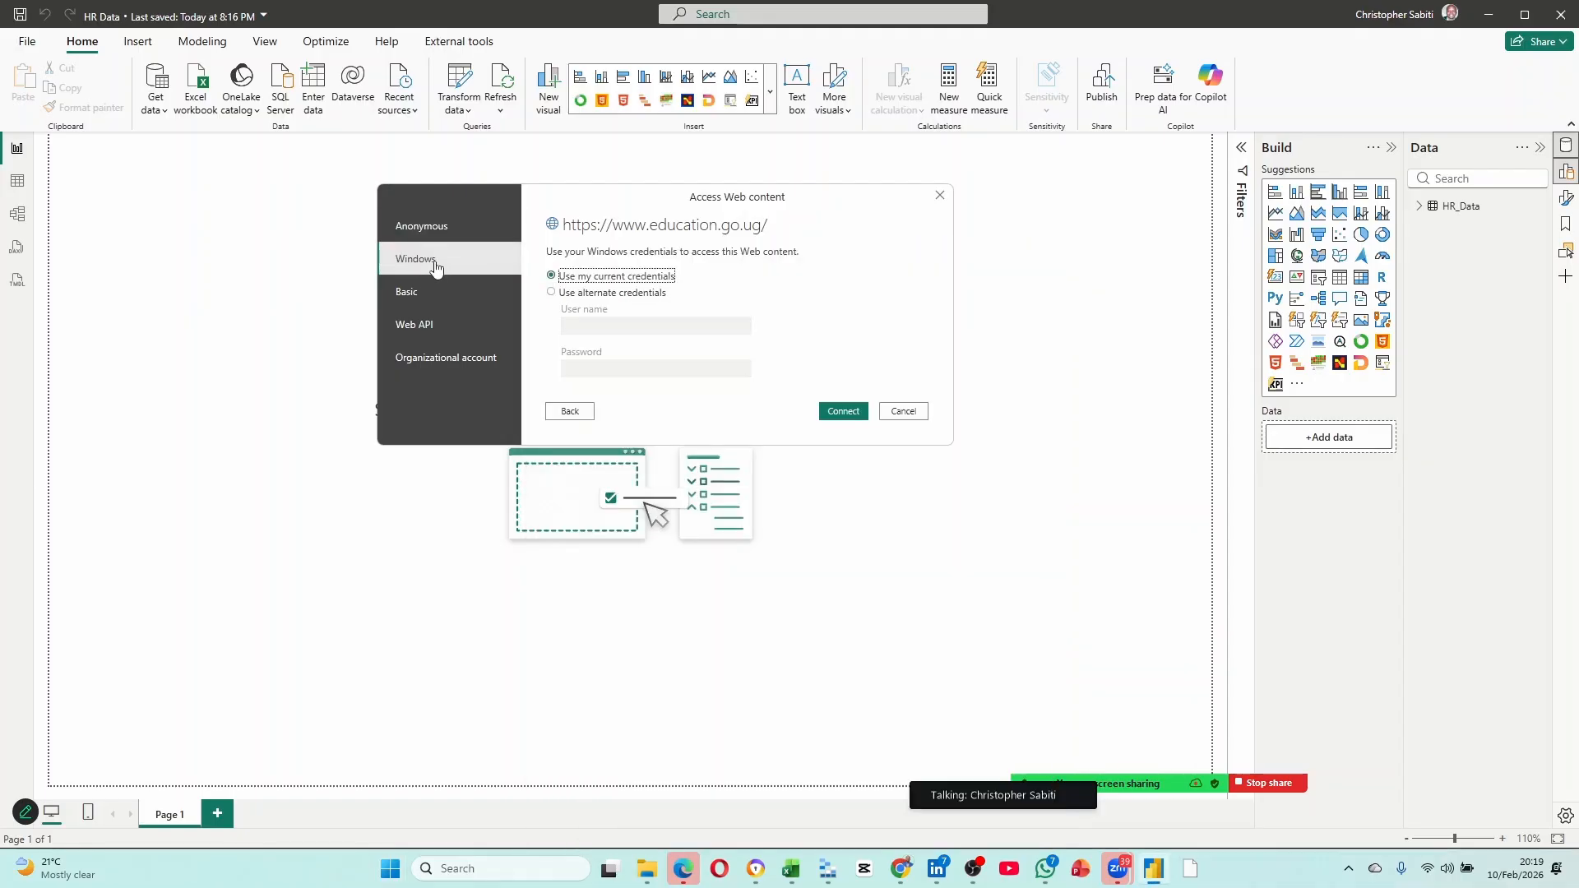
Review the Basic, Web API and Organizational account authentication options, then return to Anonymous access.
click(434, 294)
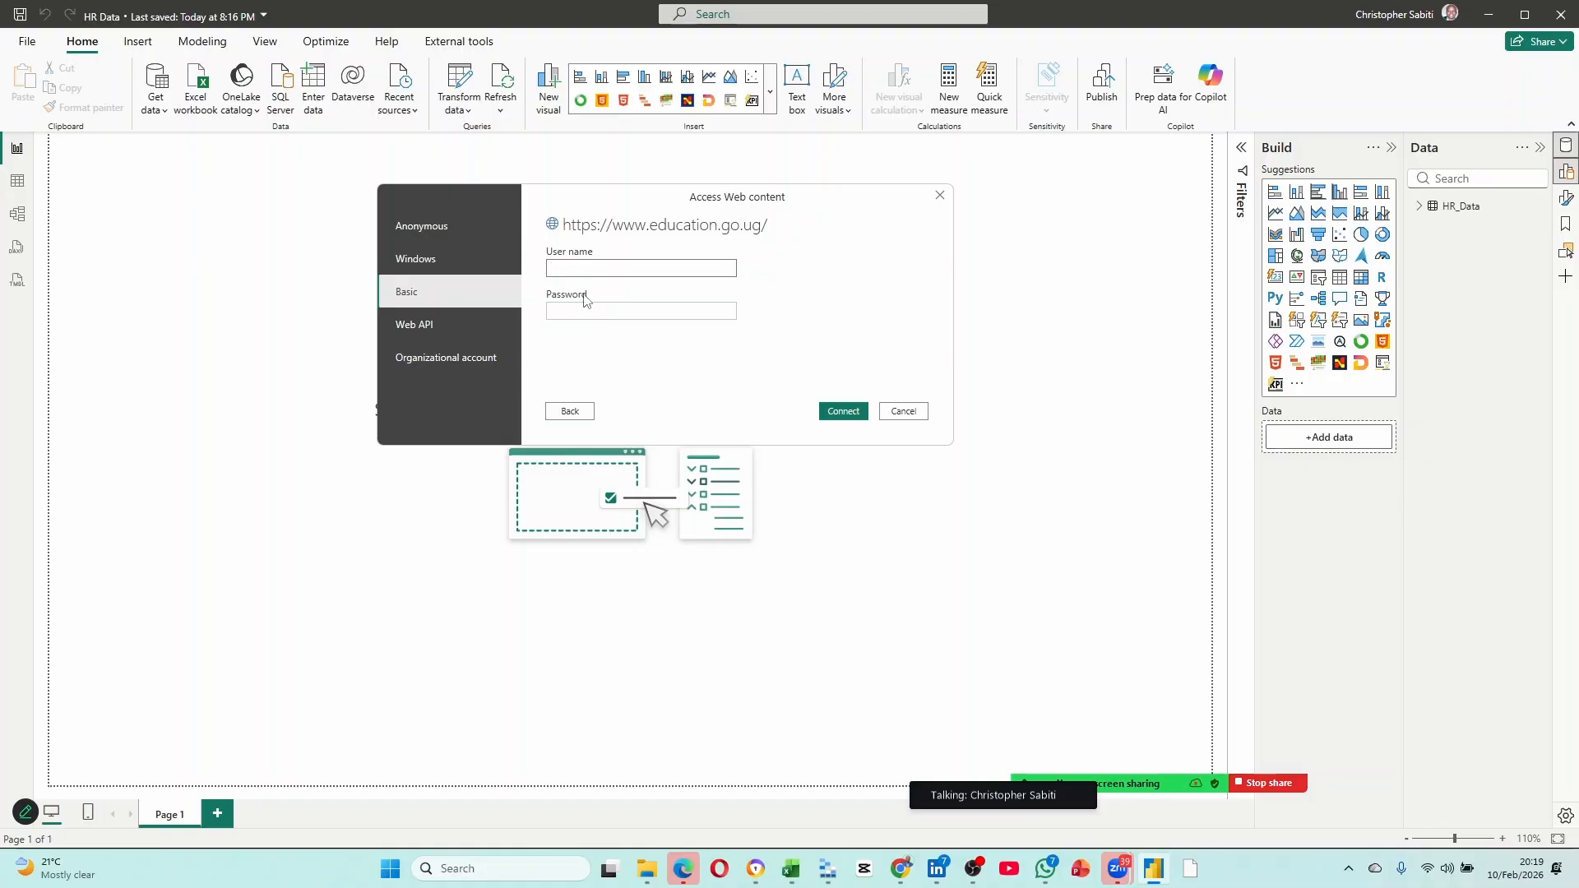
click(623, 311)
click(456, 330)
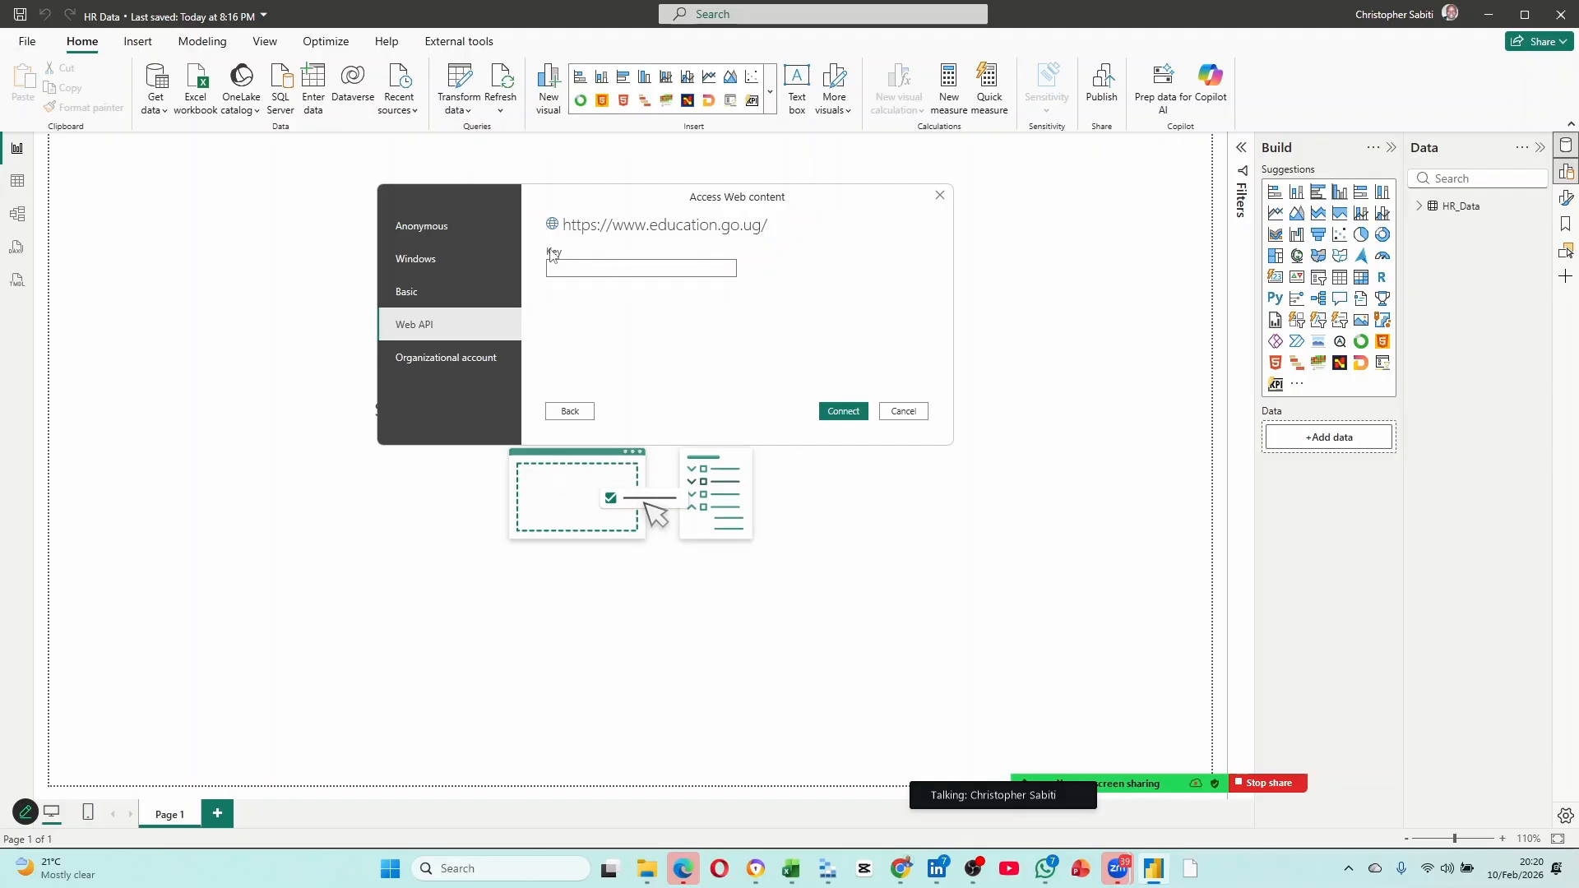
click(494, 360)
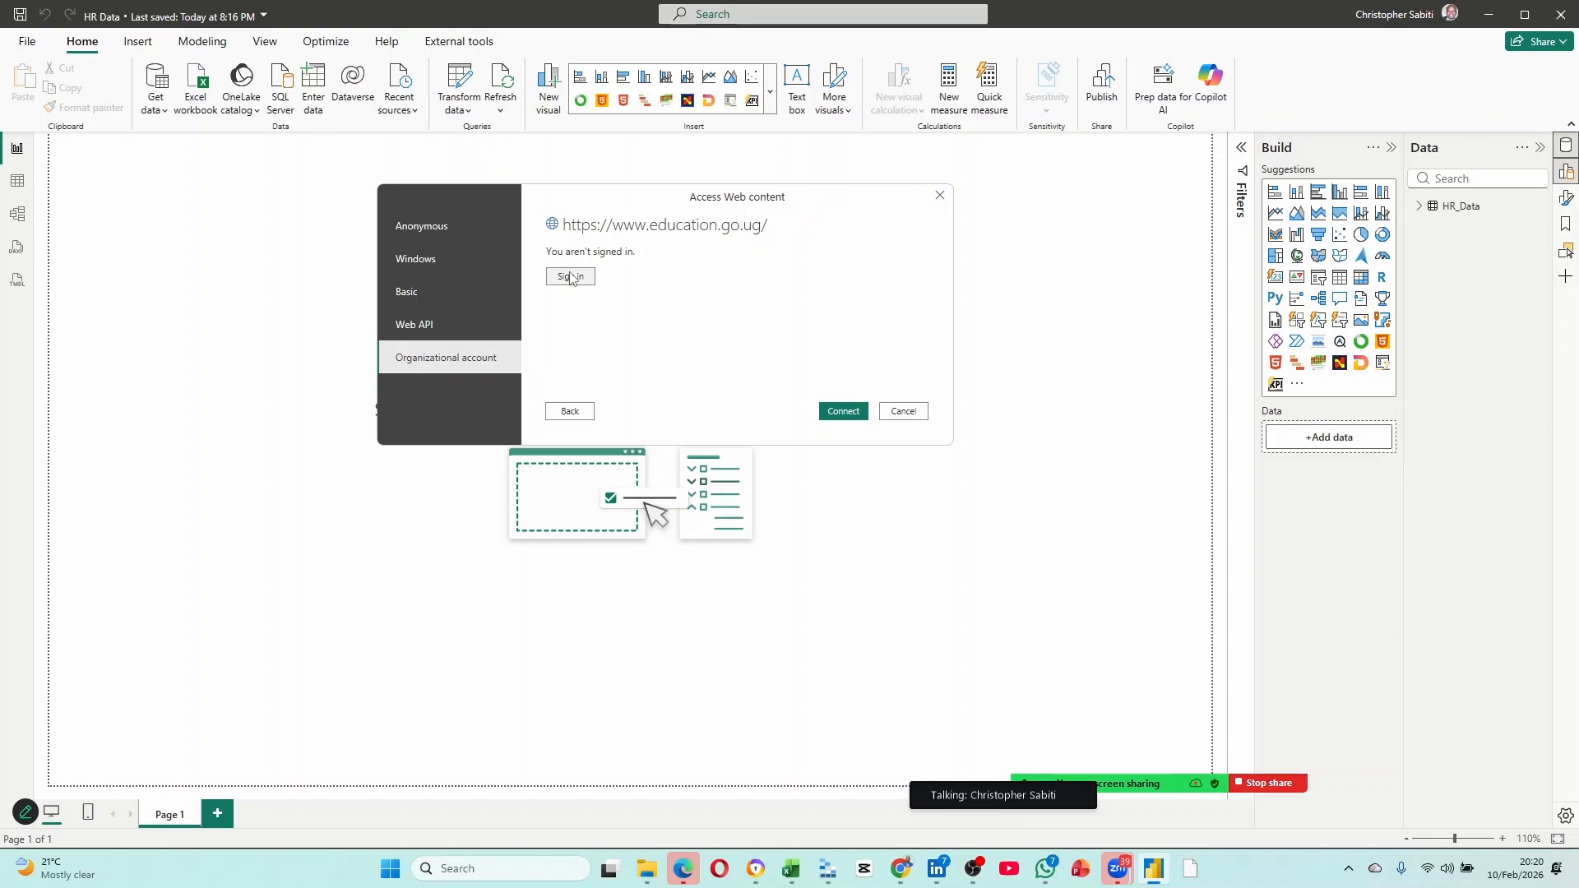
click(470, 232)
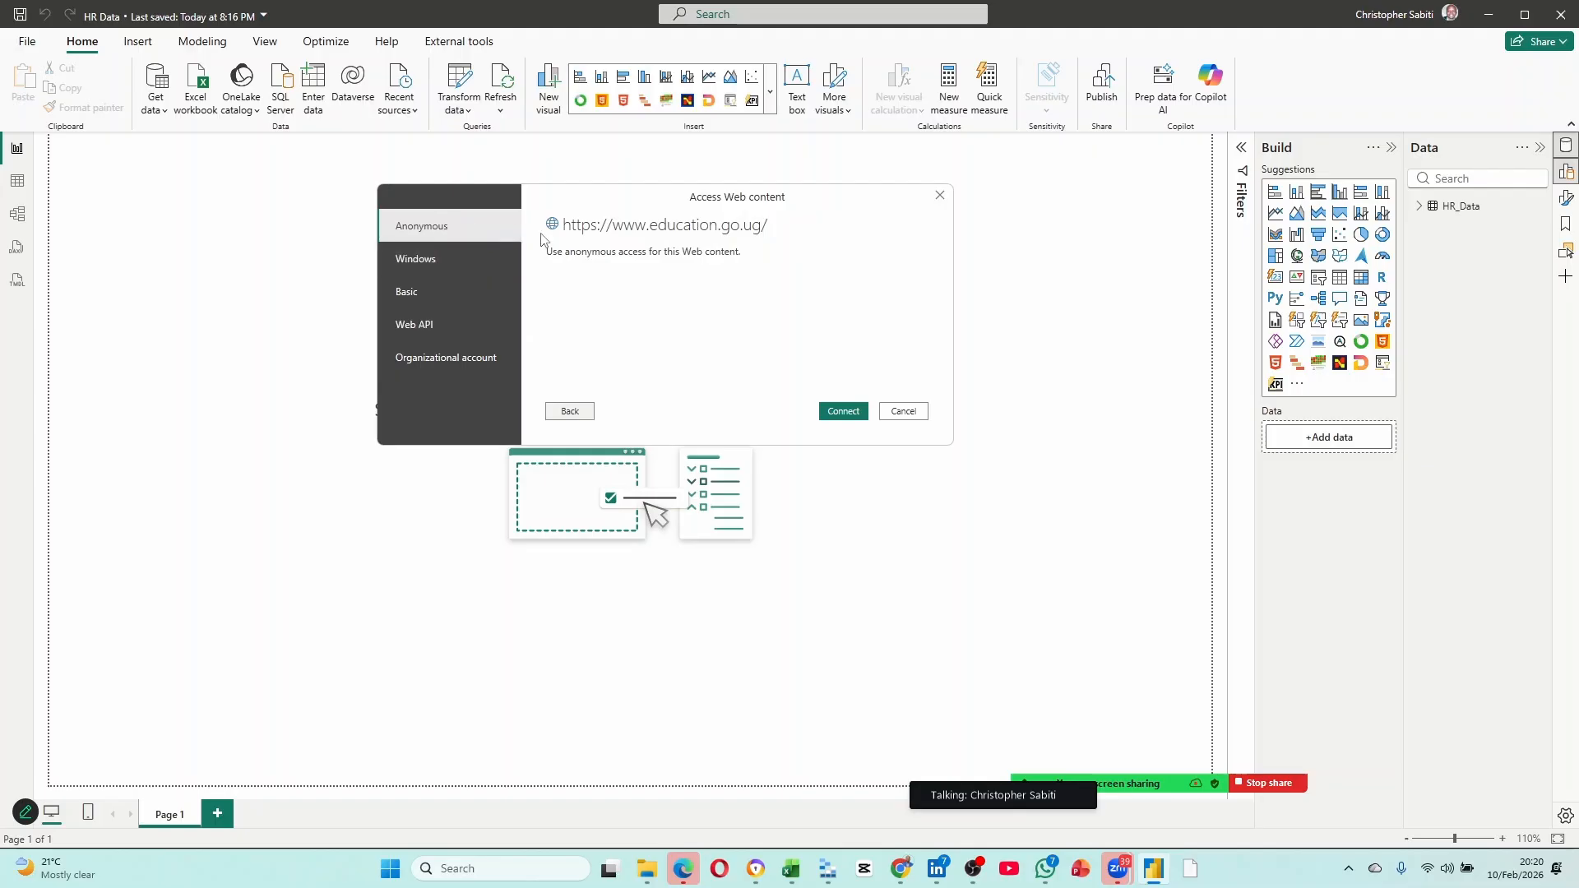
Connect to the ministry website with anonymous access and preview suggested tables Table 1 through Table 6.
click(842, 419)
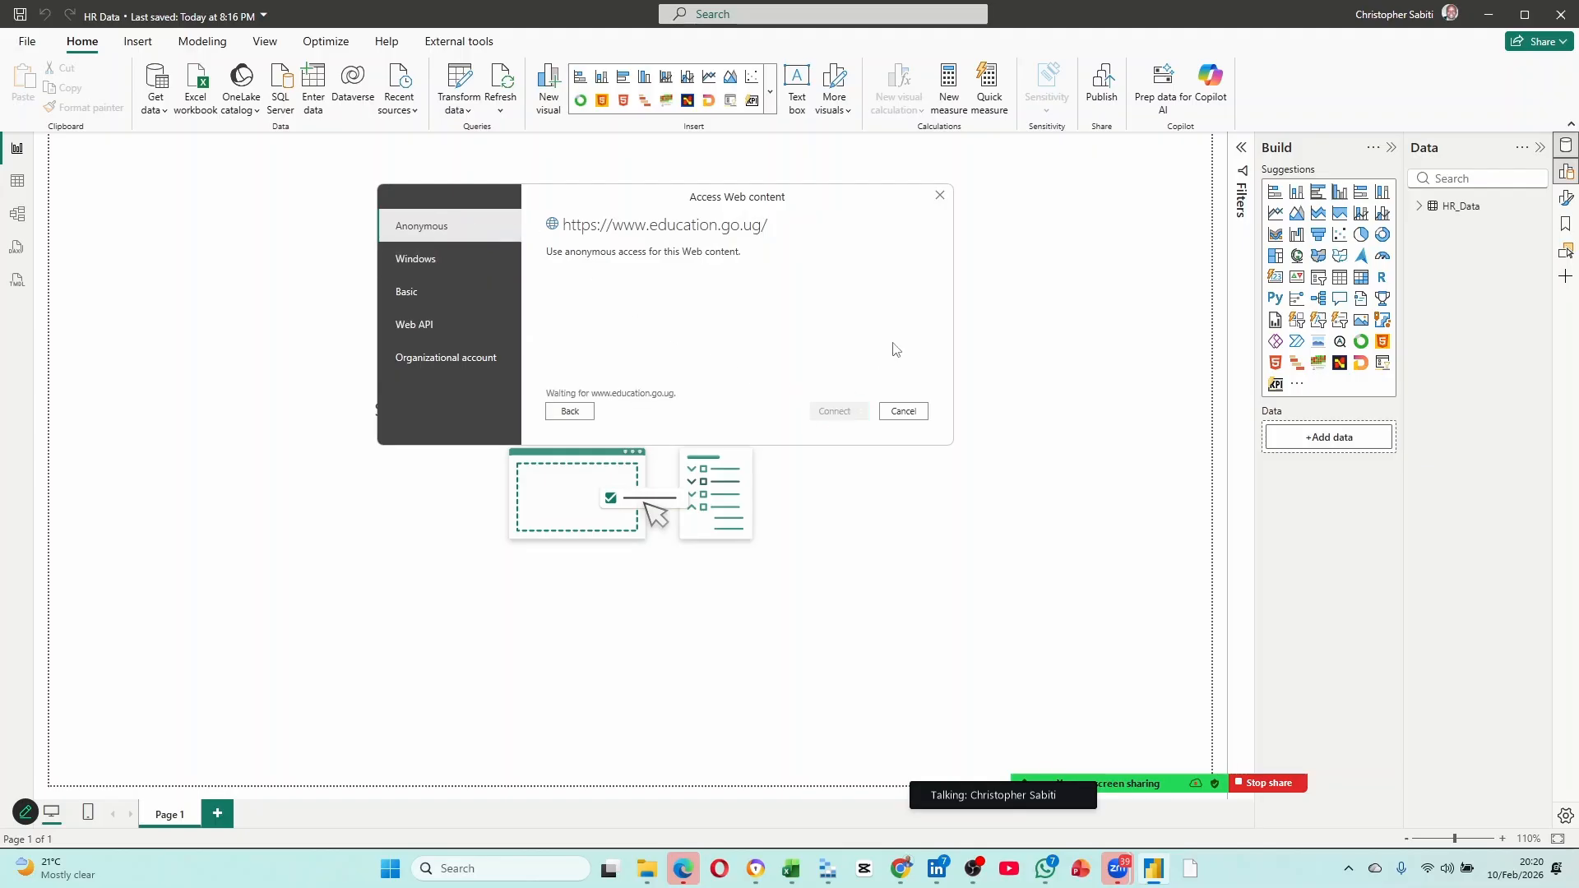
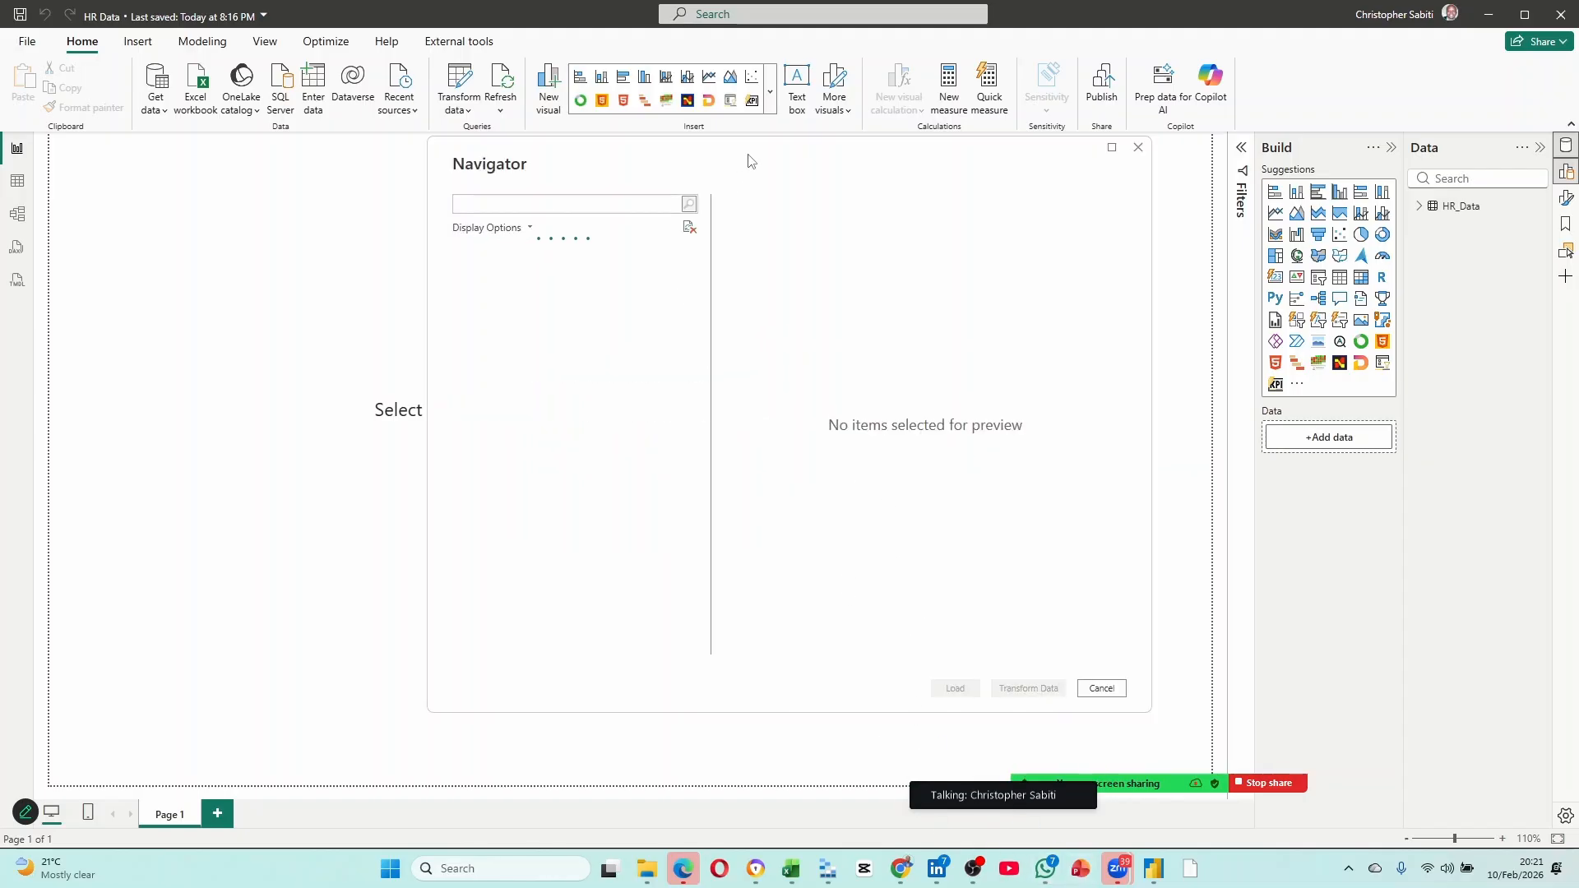
drag(750, 159, 639, 158)
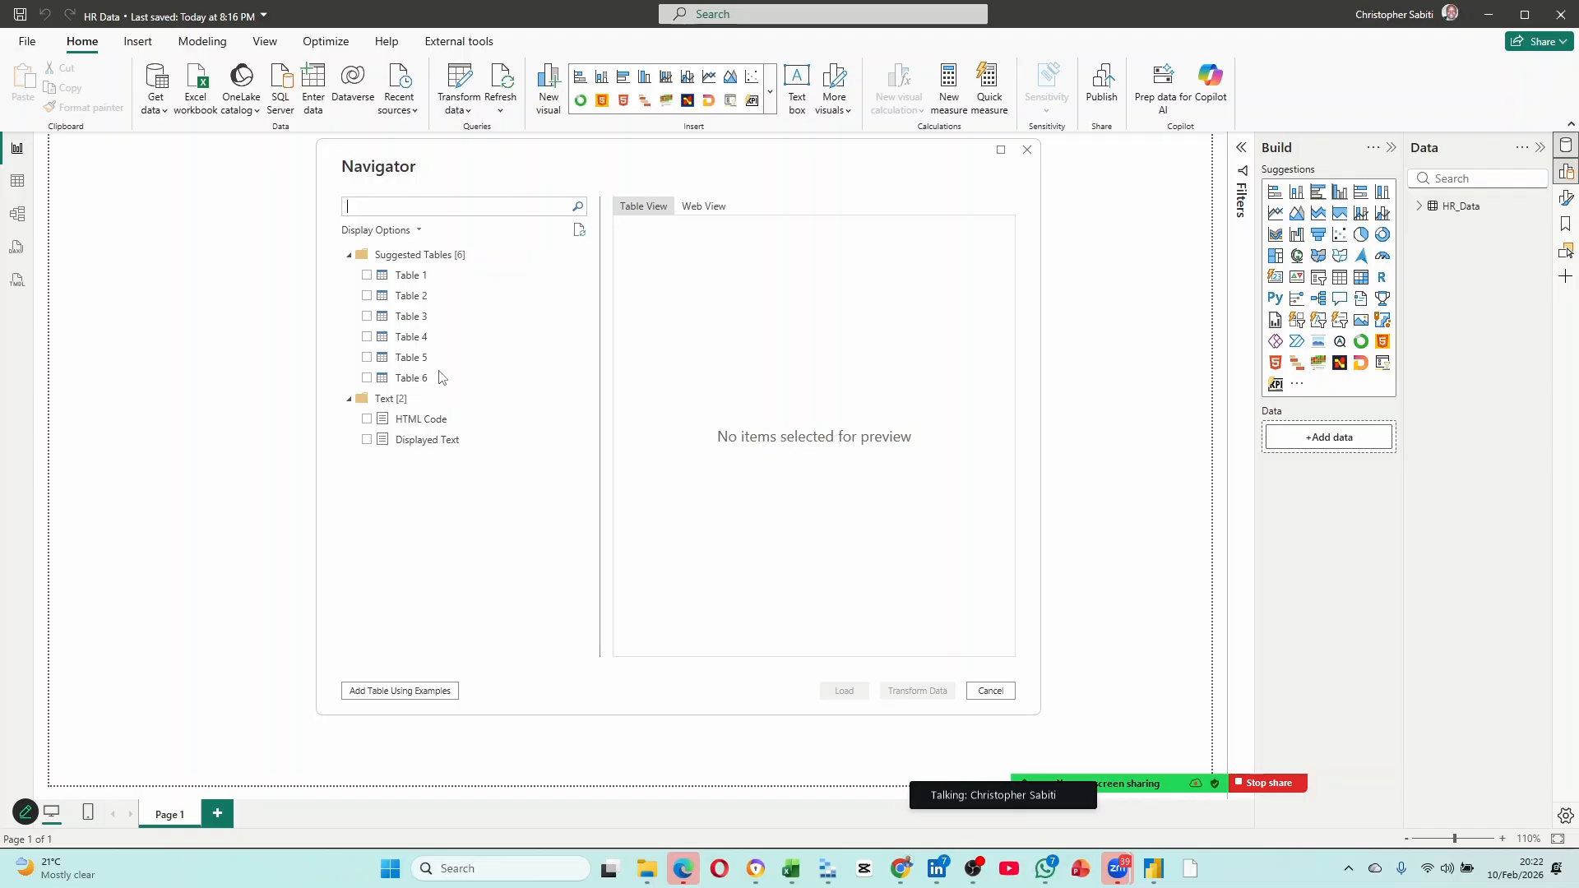
click(407, 277)
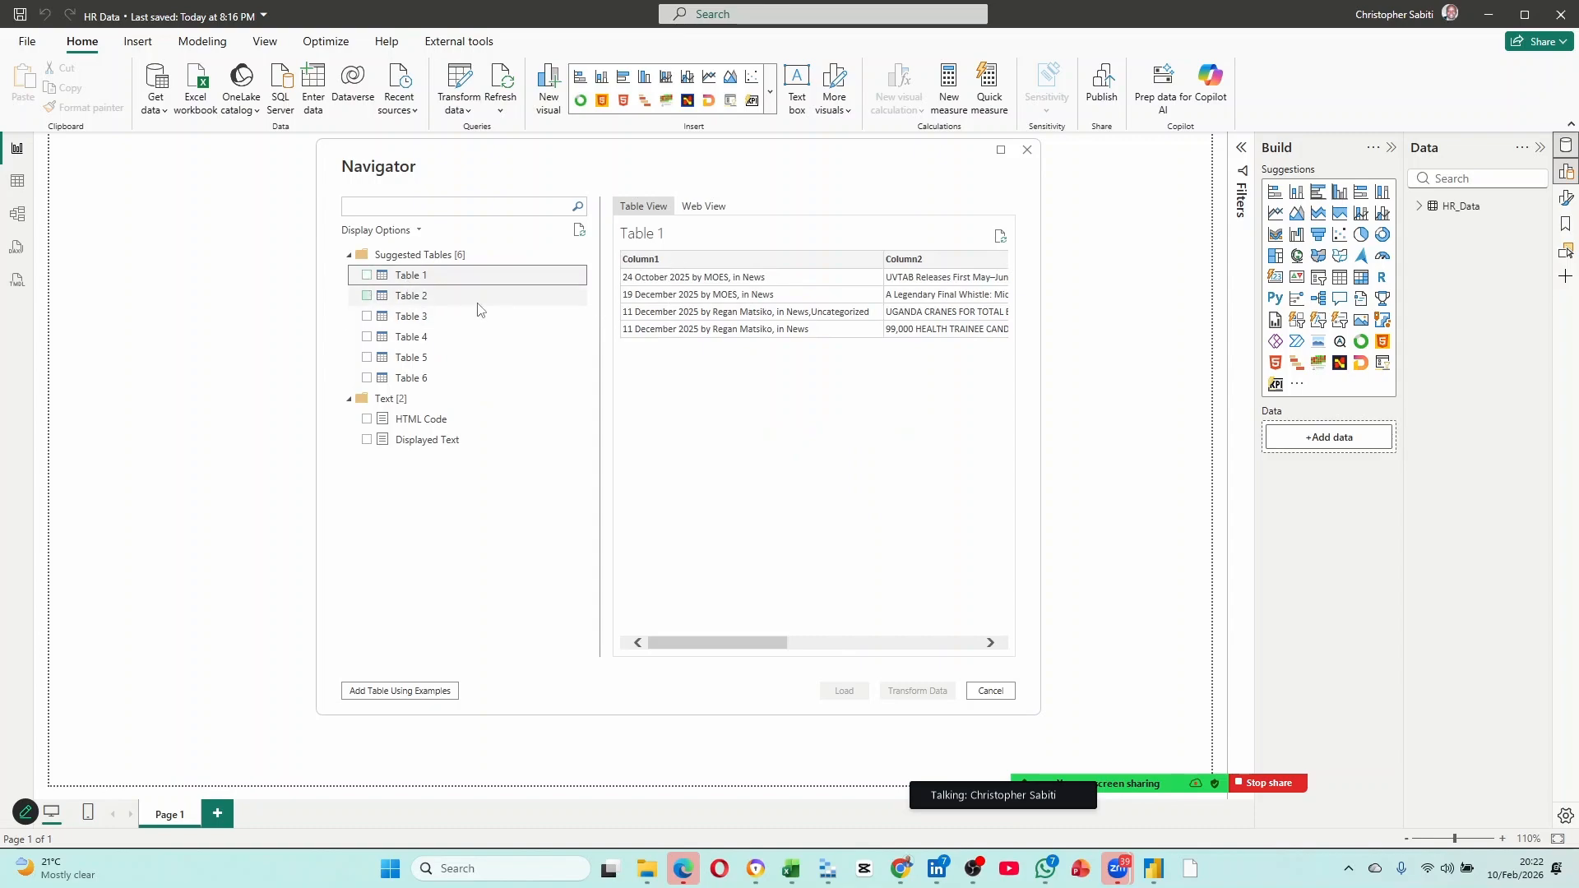
click(434, 306)
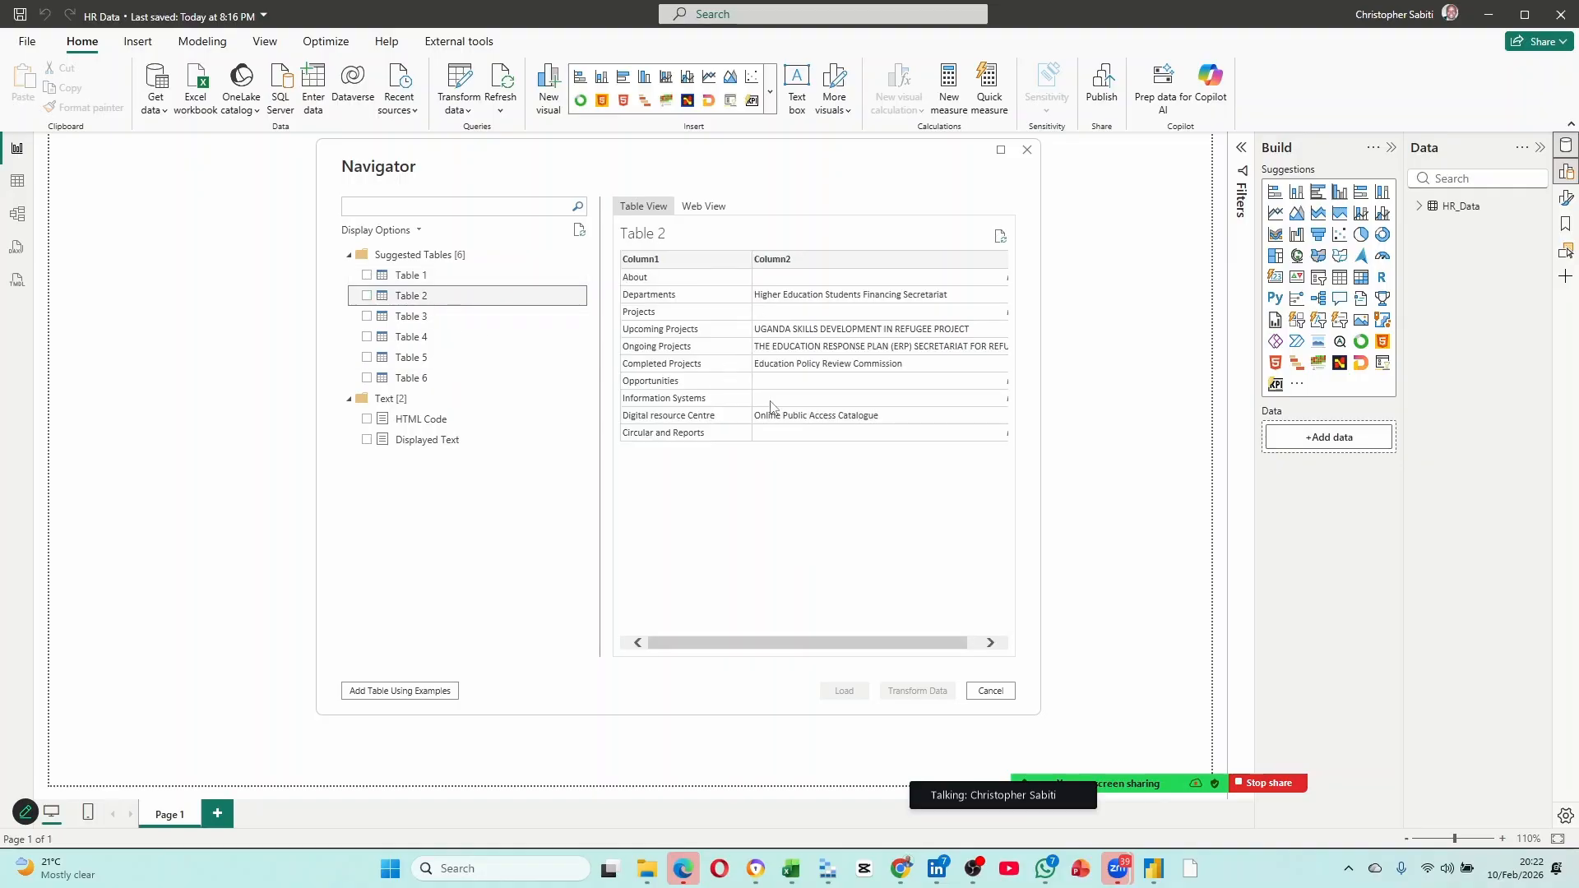
click(404, 323)
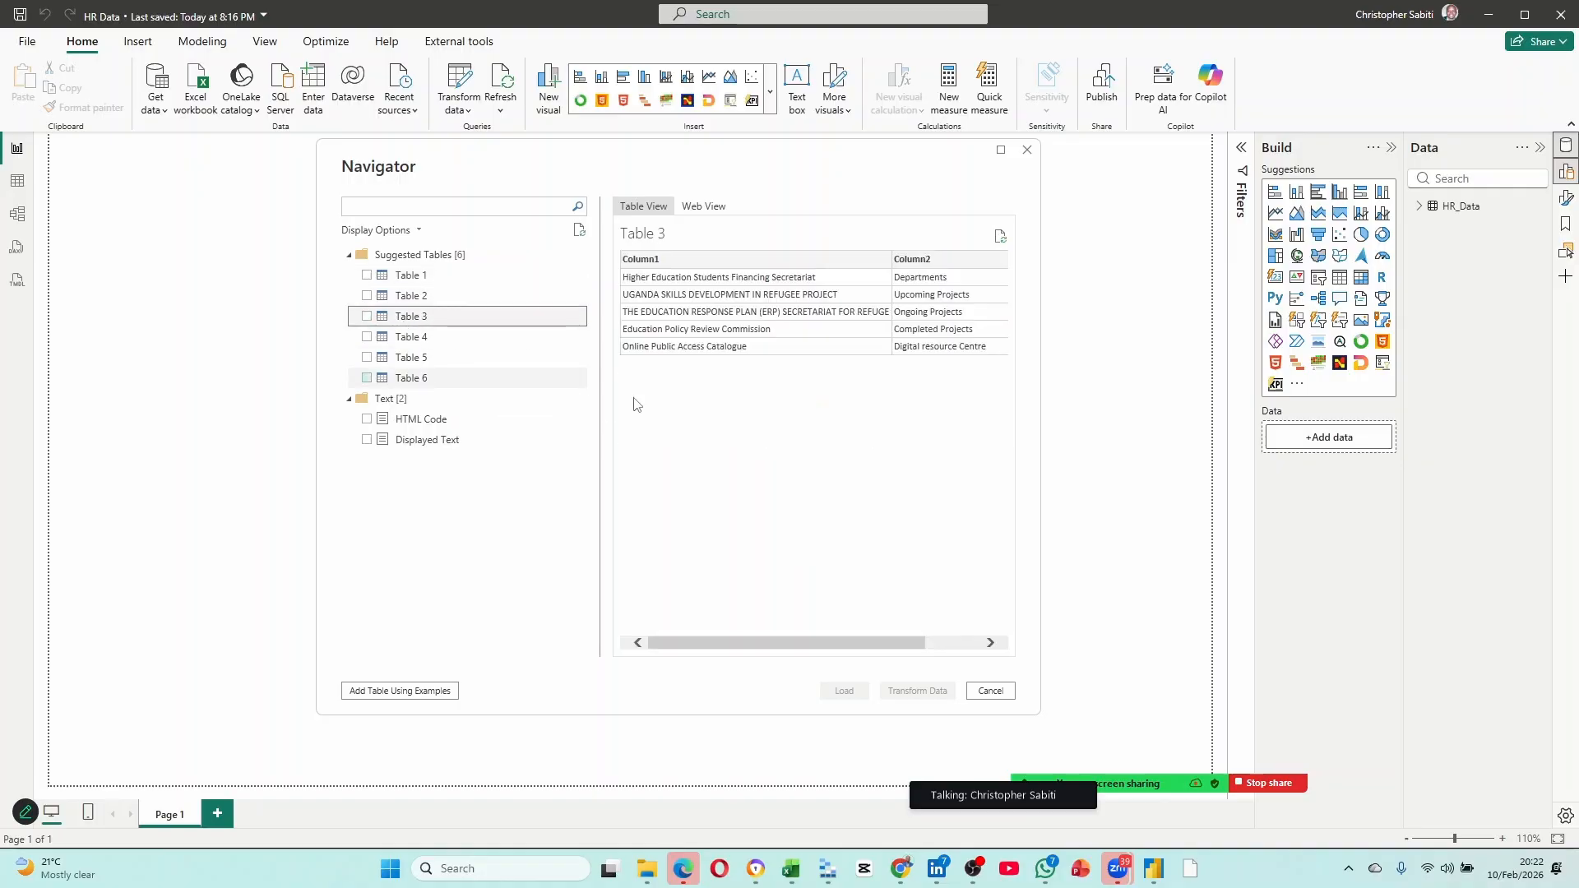
click(415, 337)
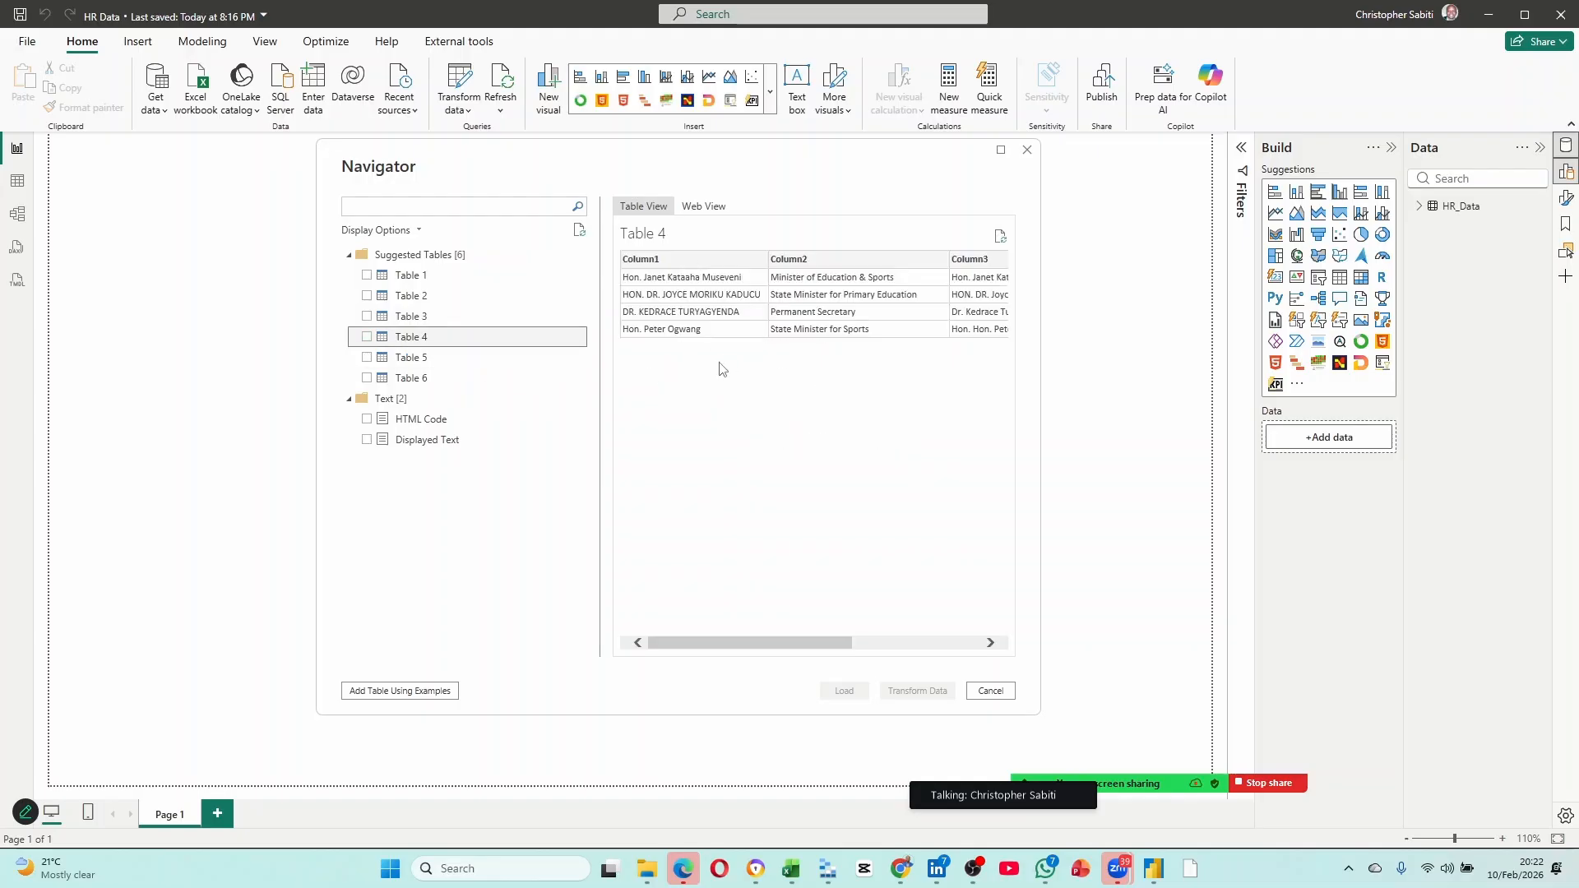
click(444, 357)
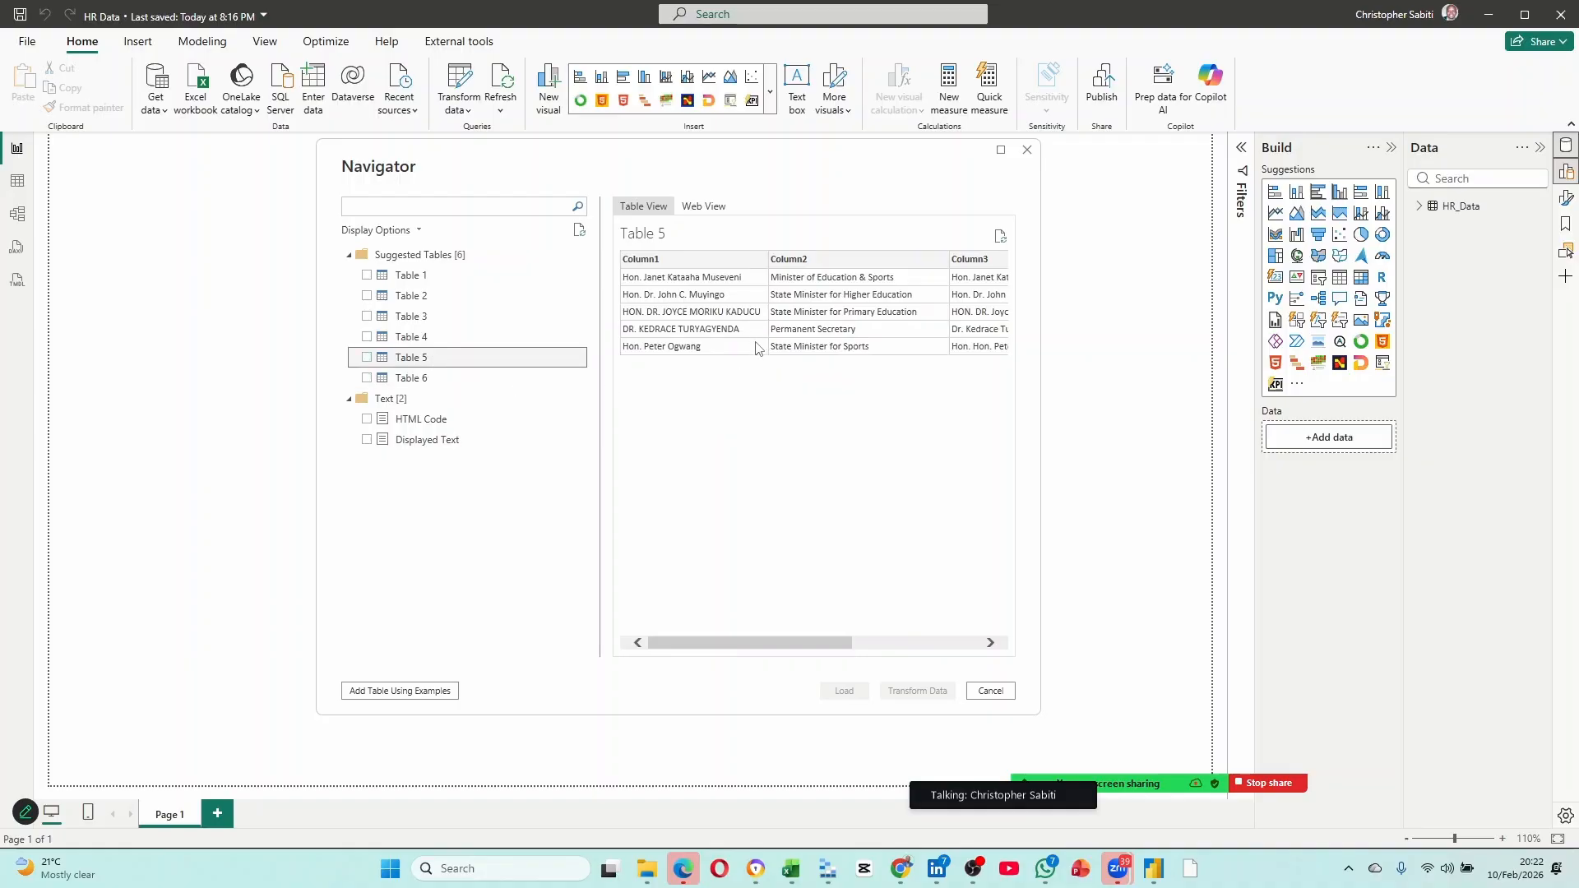
click(408, 379)
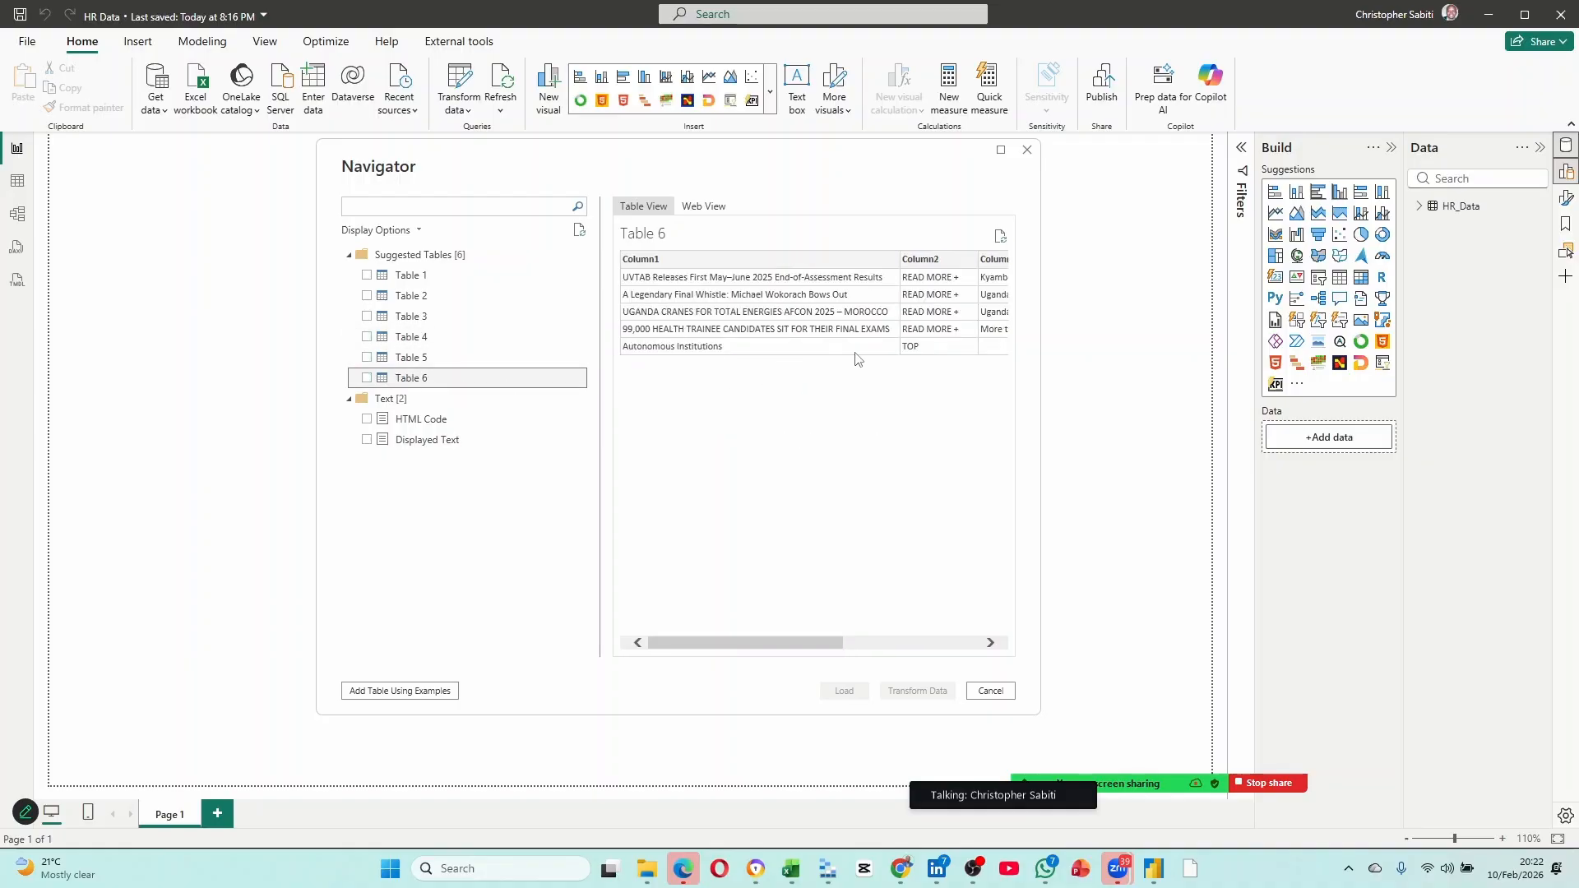
Select Table 1, compare it with the ministry homepage in the browser, and load it into the Power BI report.
click(411, 277)
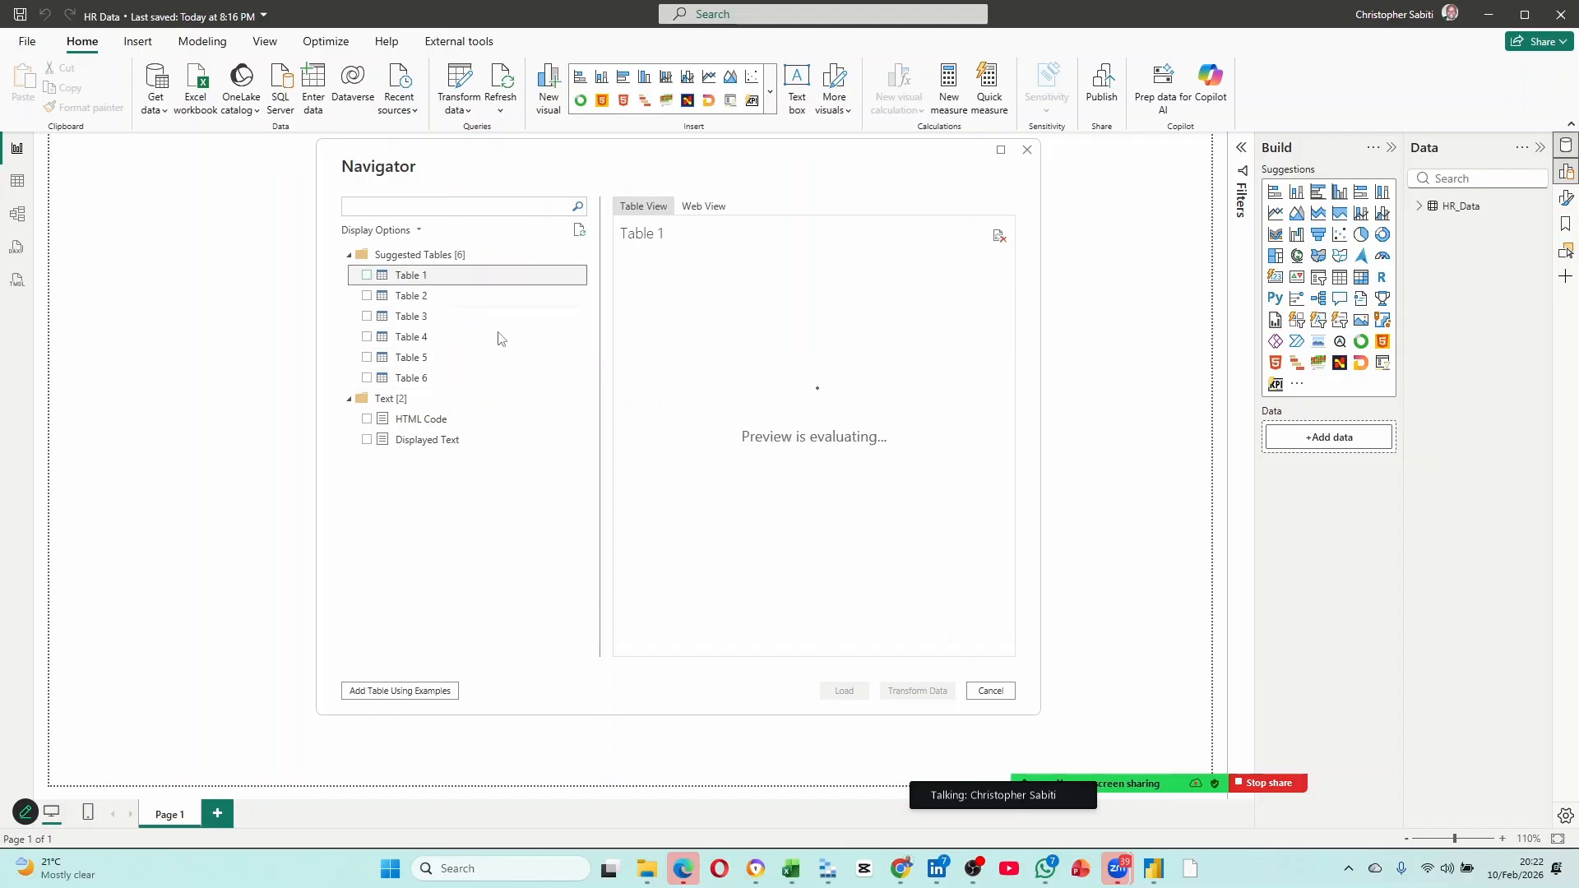
click(366, 275)
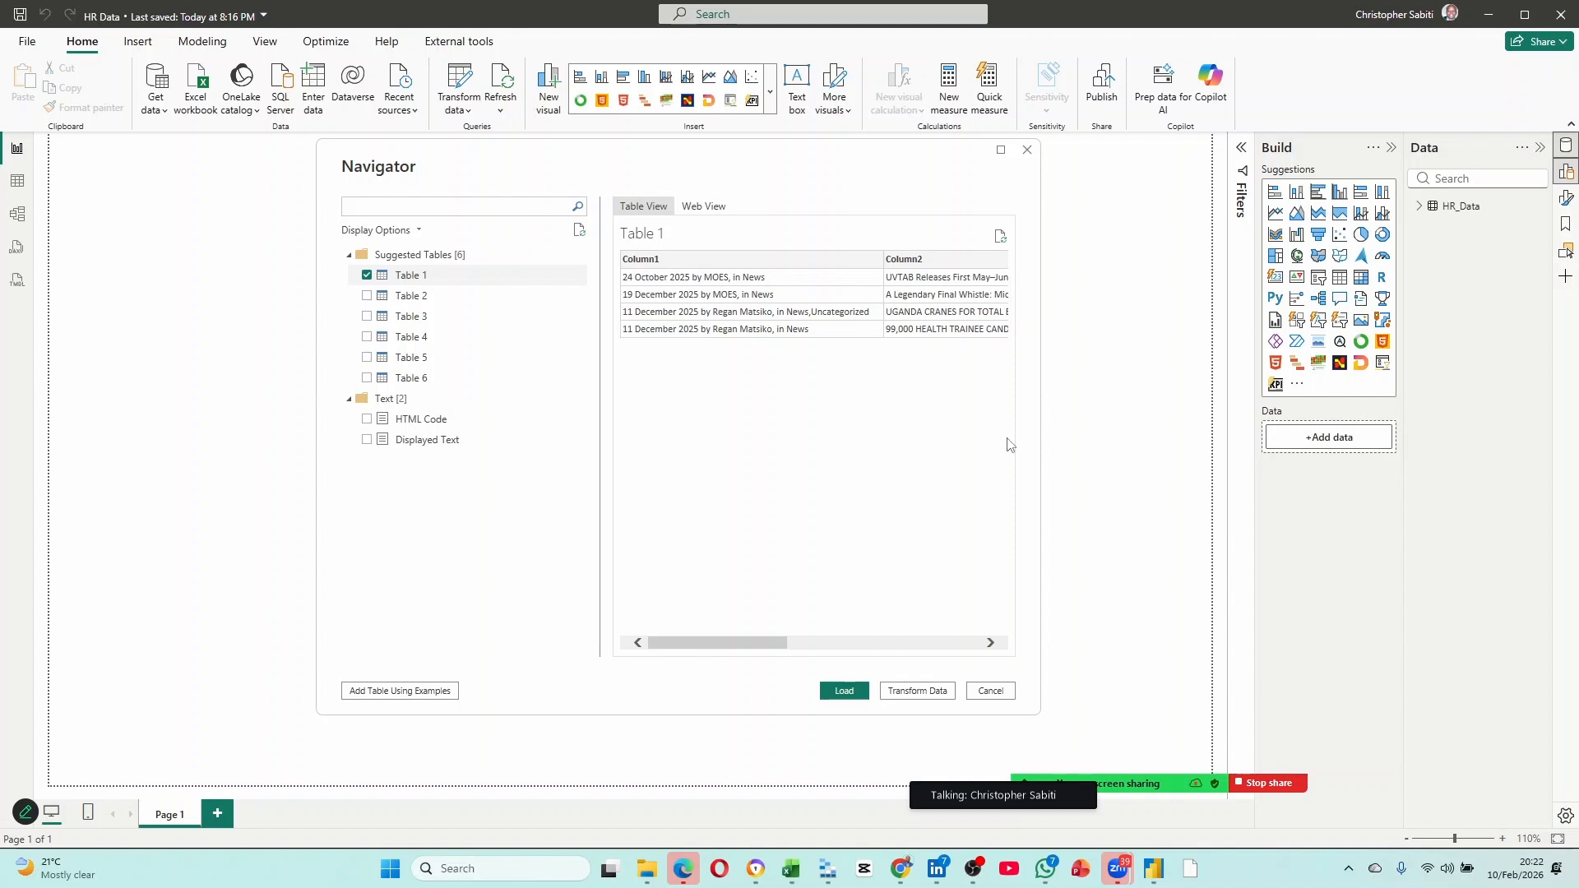
key(alt+Tab)
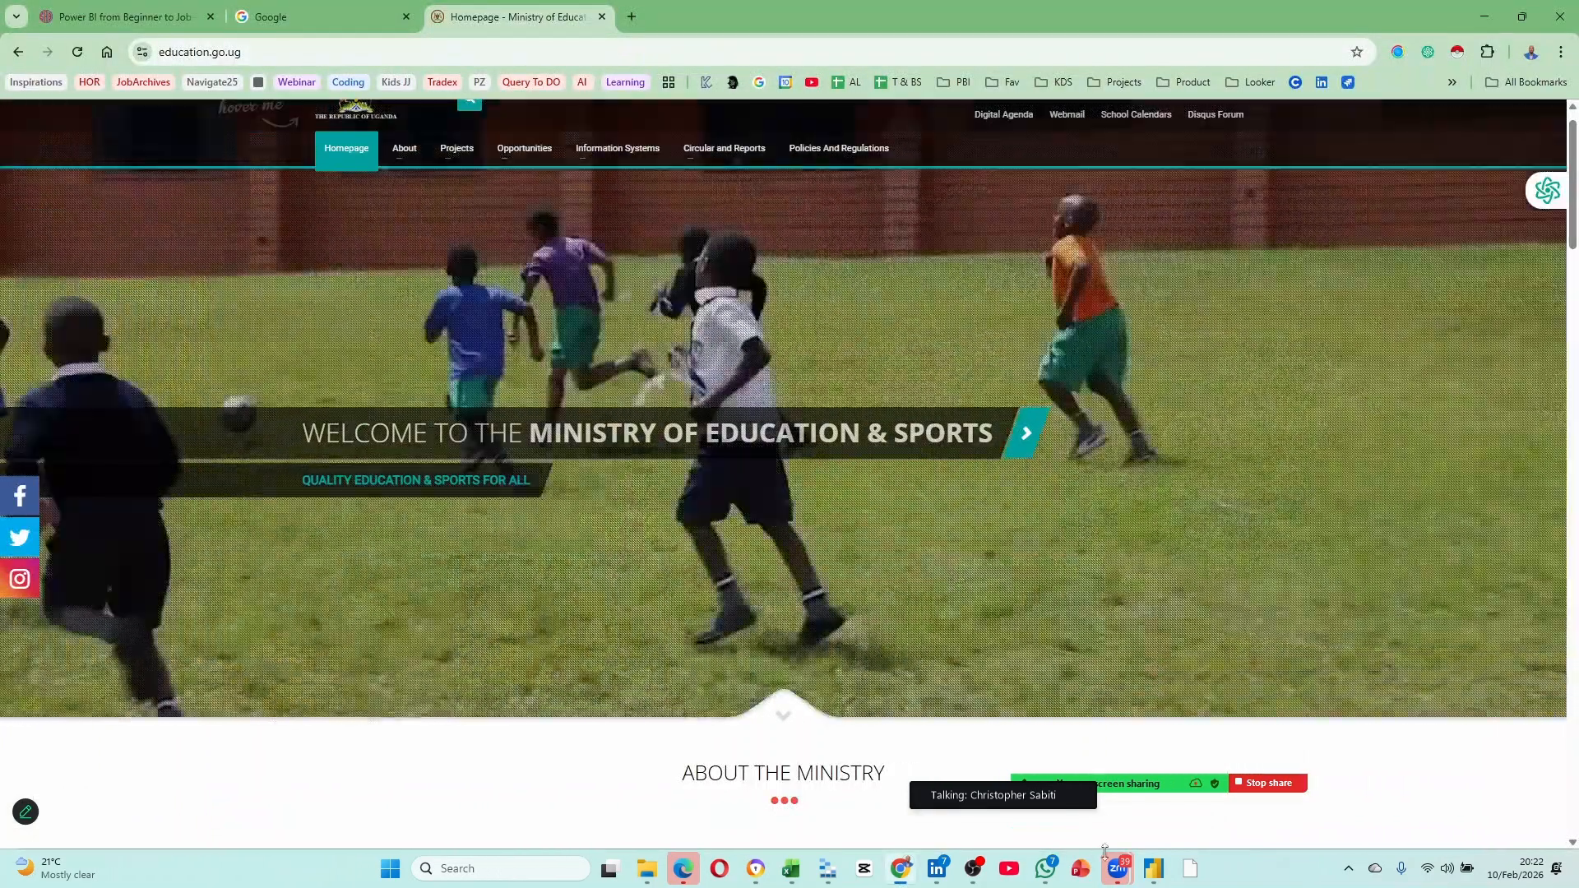
click(1154, 870)
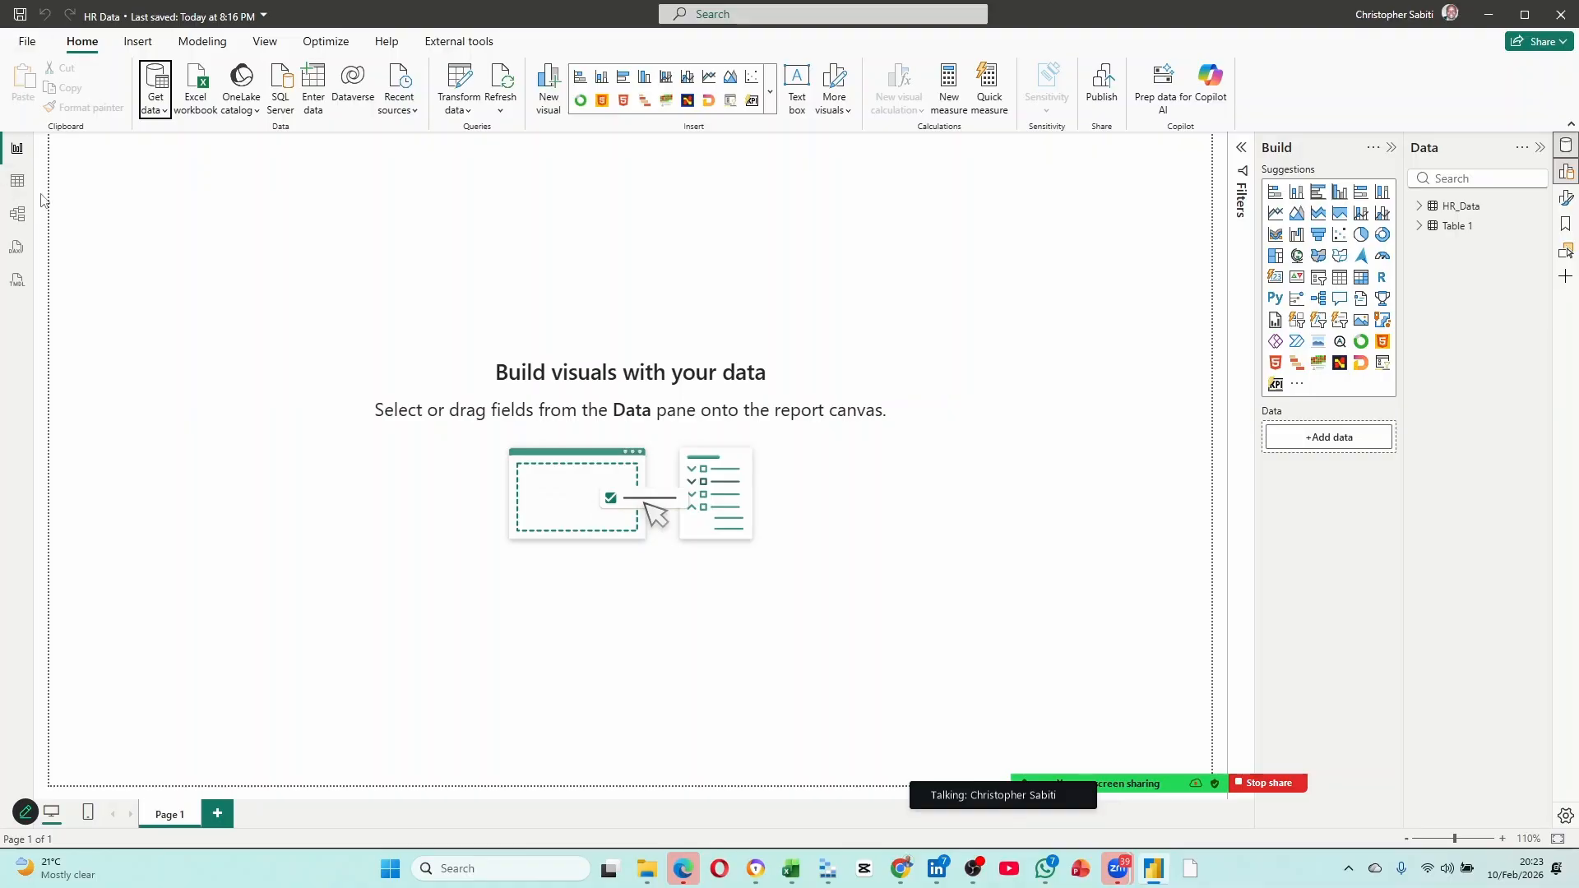
Examine the rows and columns of the loaded Table 1 in Table view, including Column2 and Column4.
click(18, 182)
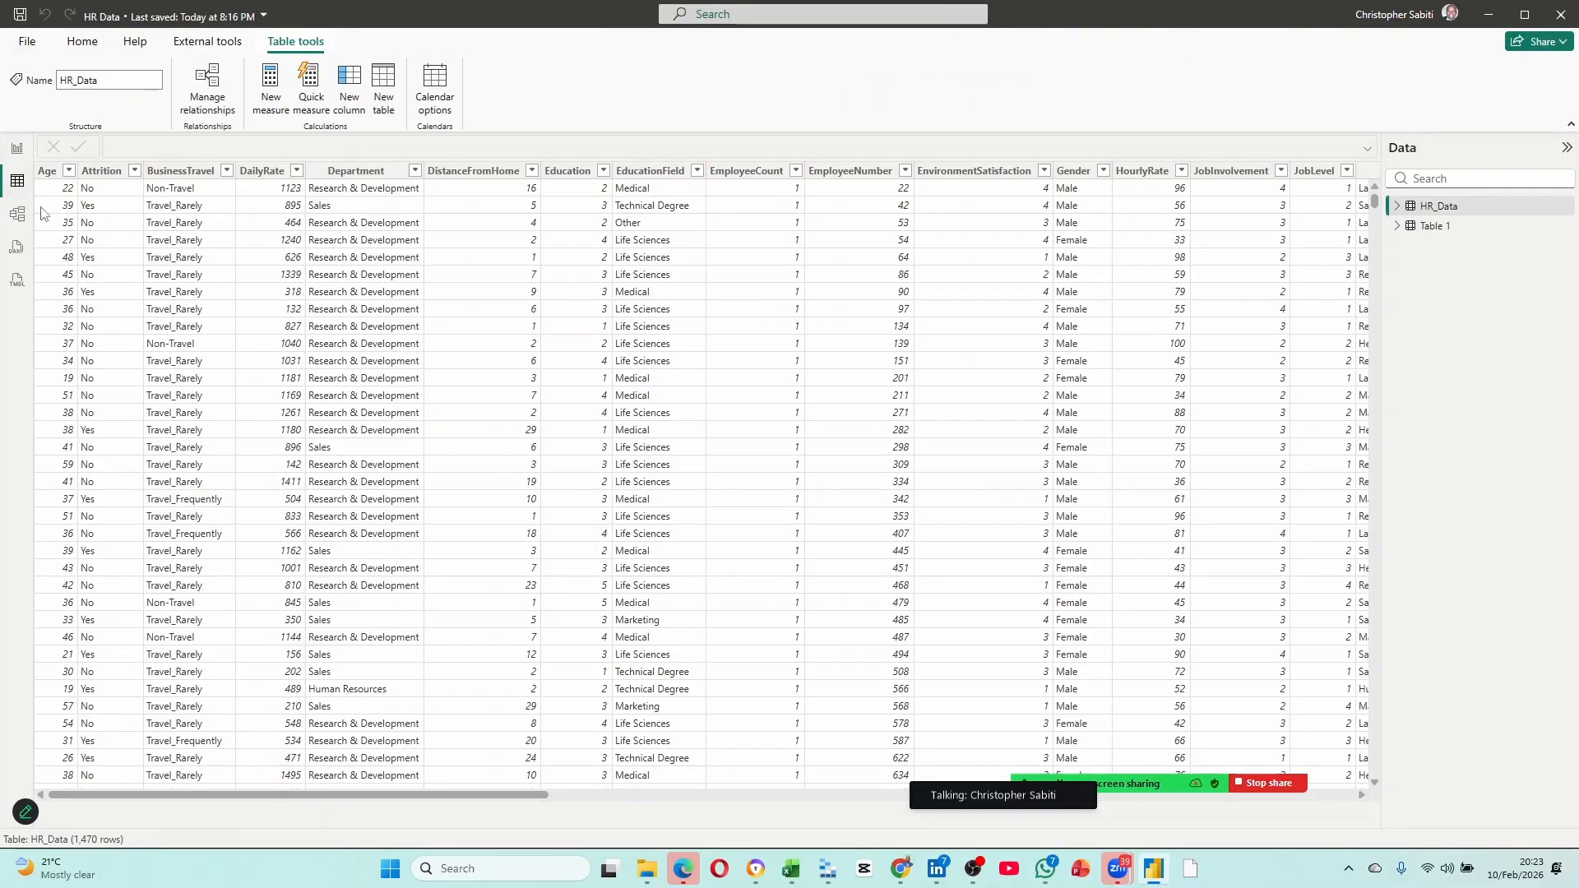
click(1435, 227)
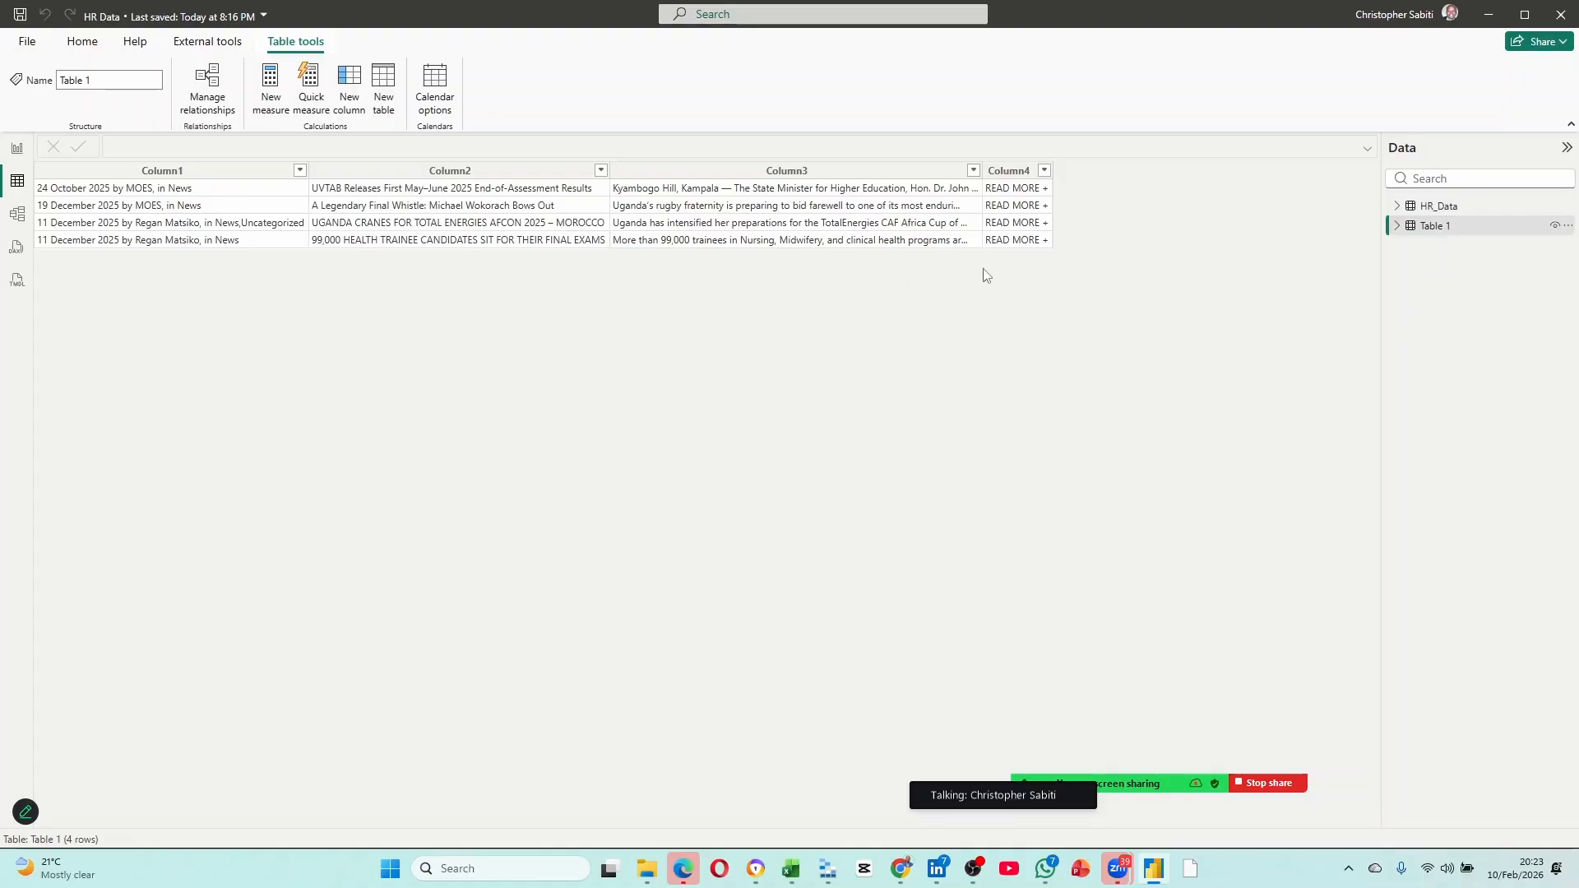
click(437, 207)
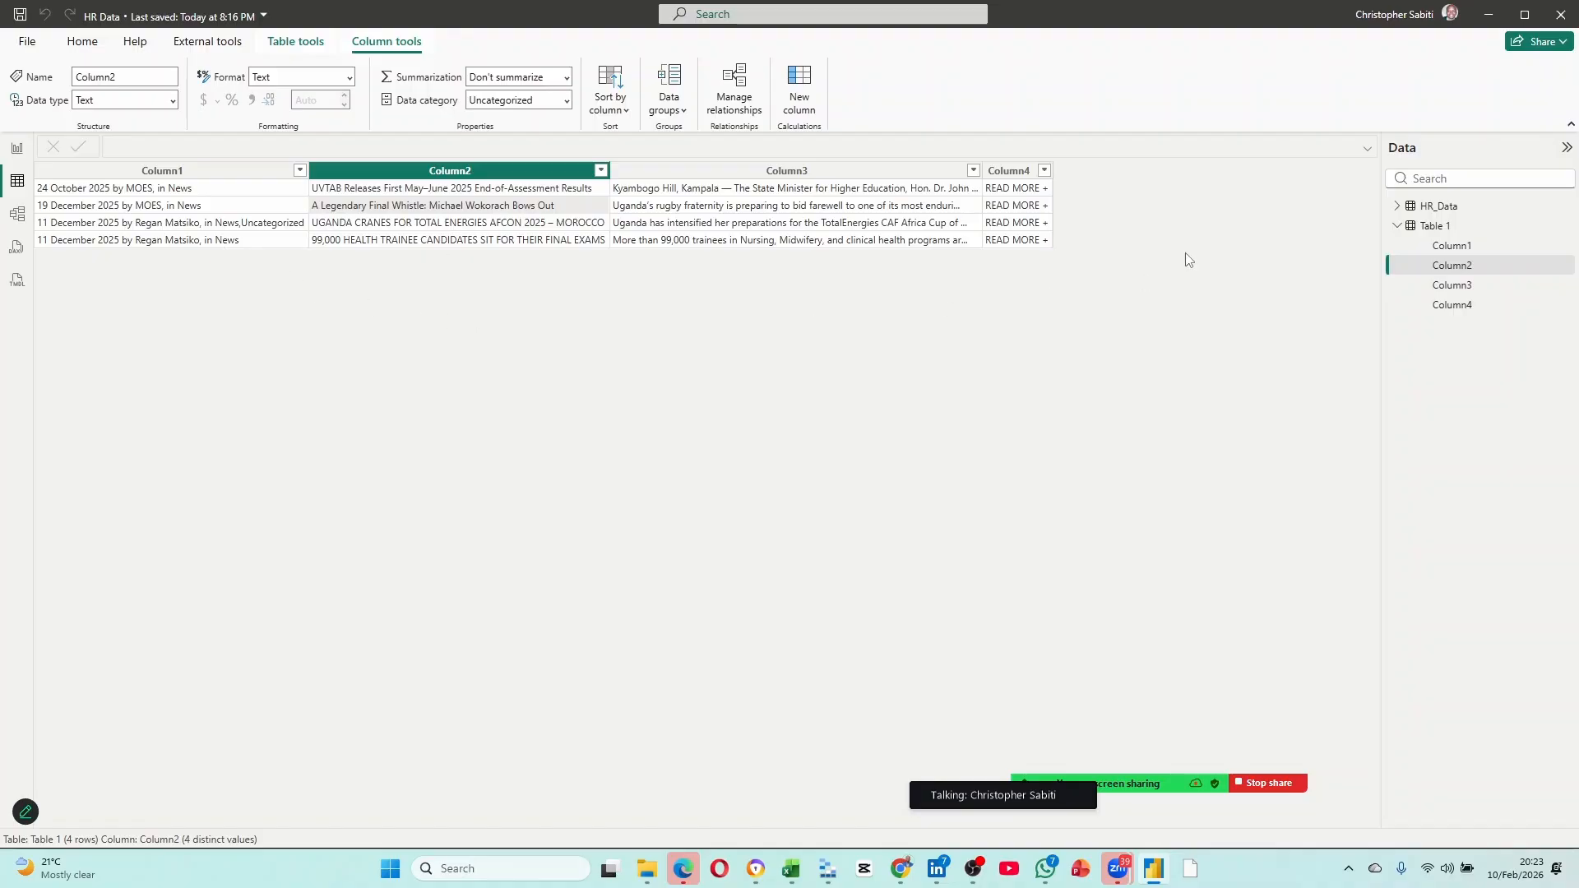
click(1019, 171)
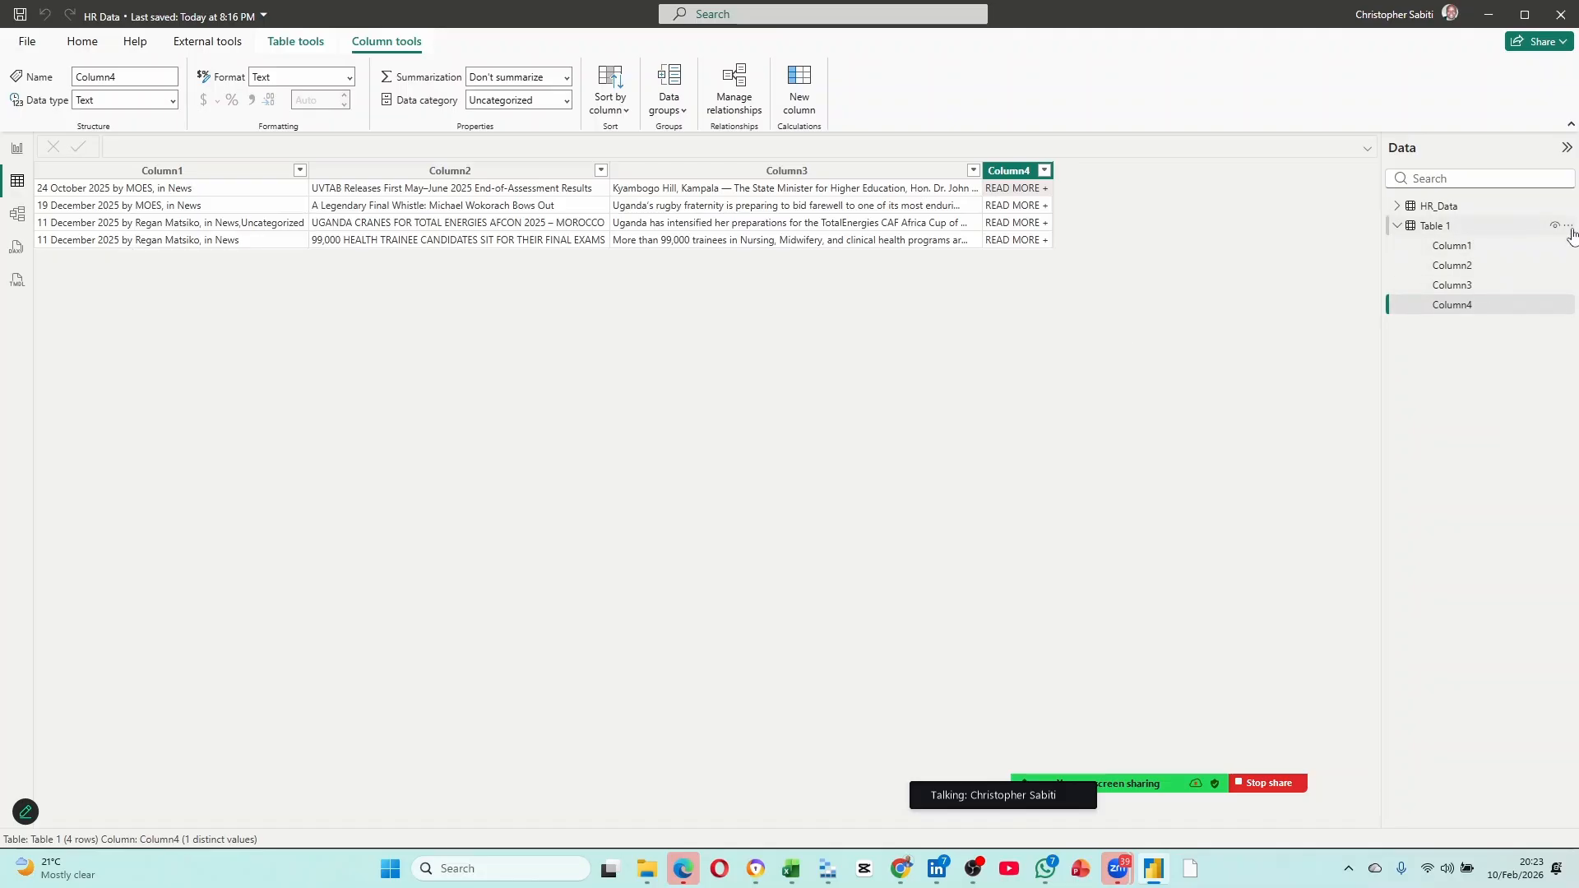
Open Table 1's query in Power Query Editor and rename it EDU.
click(1568, 227)
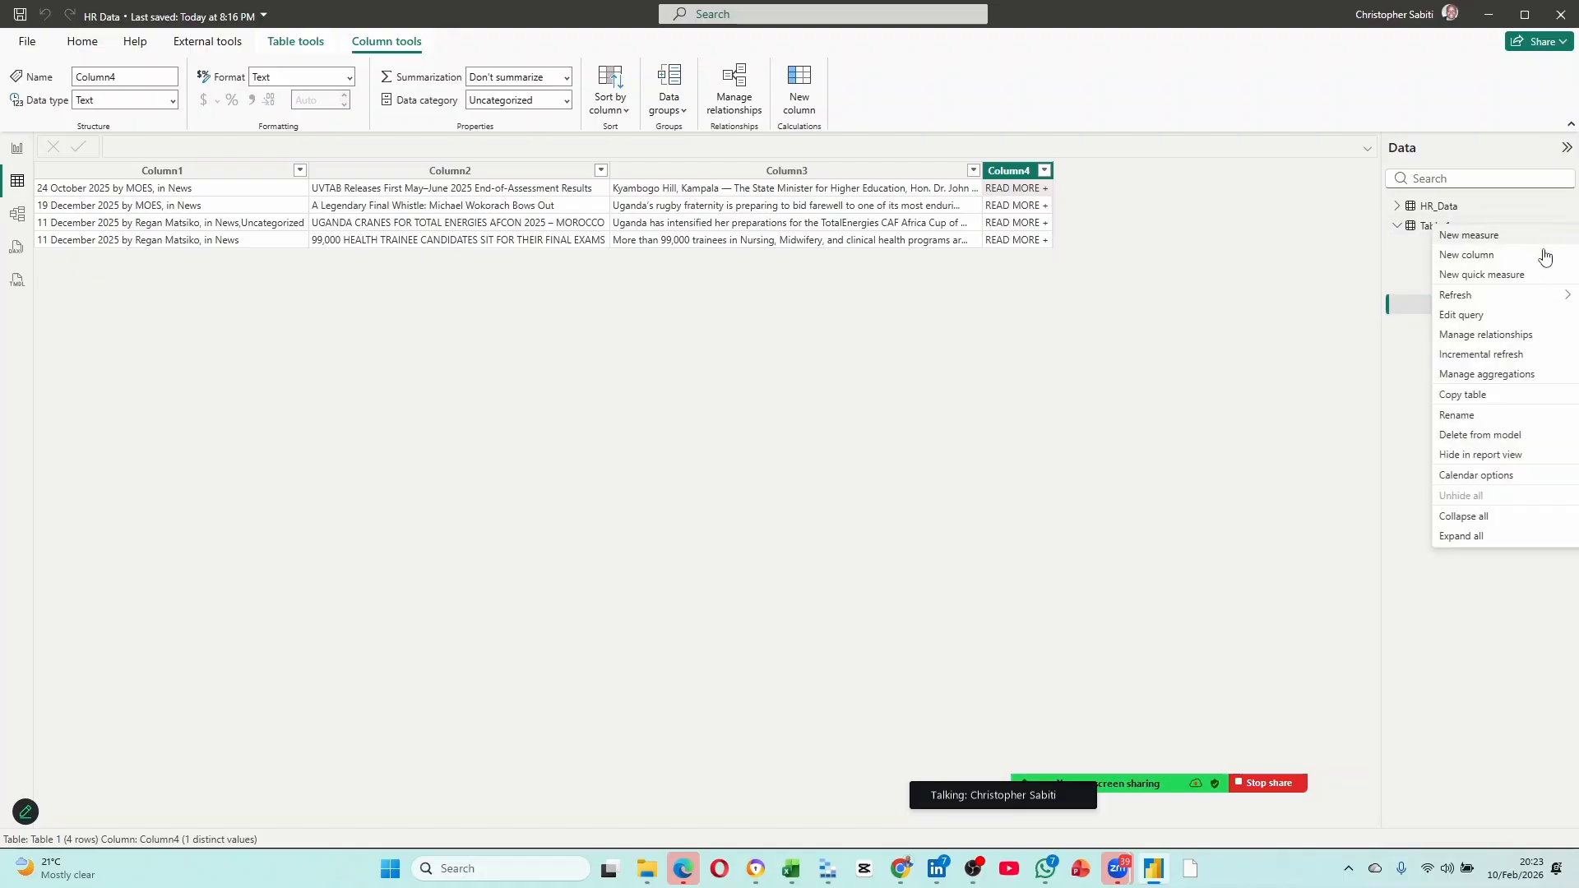
click(1467, 317)
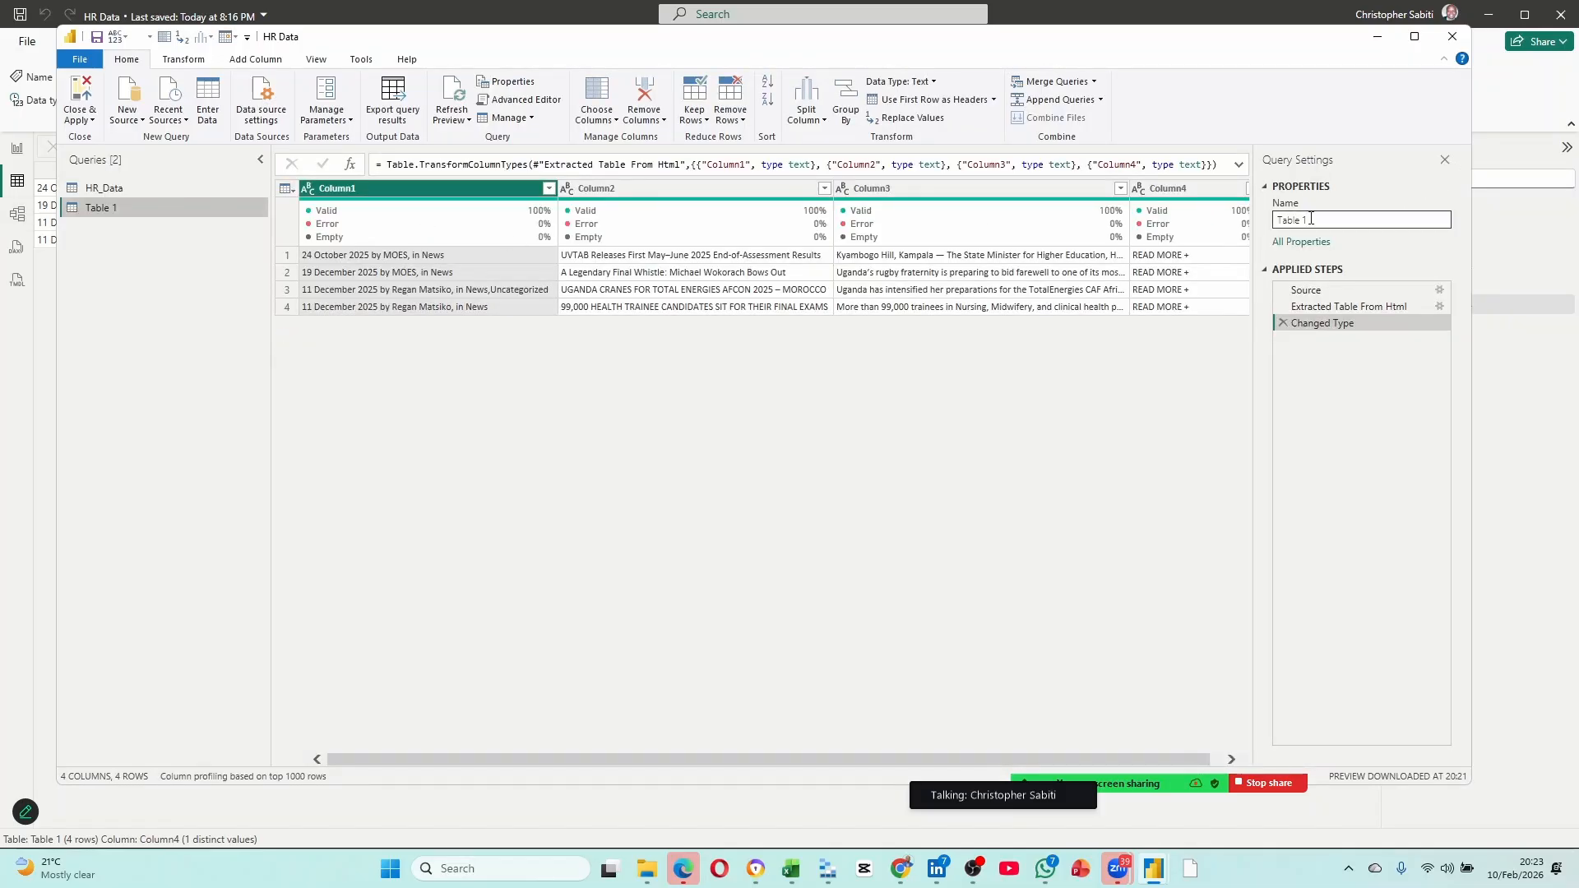
drag(1310, 219, 1243, 222)
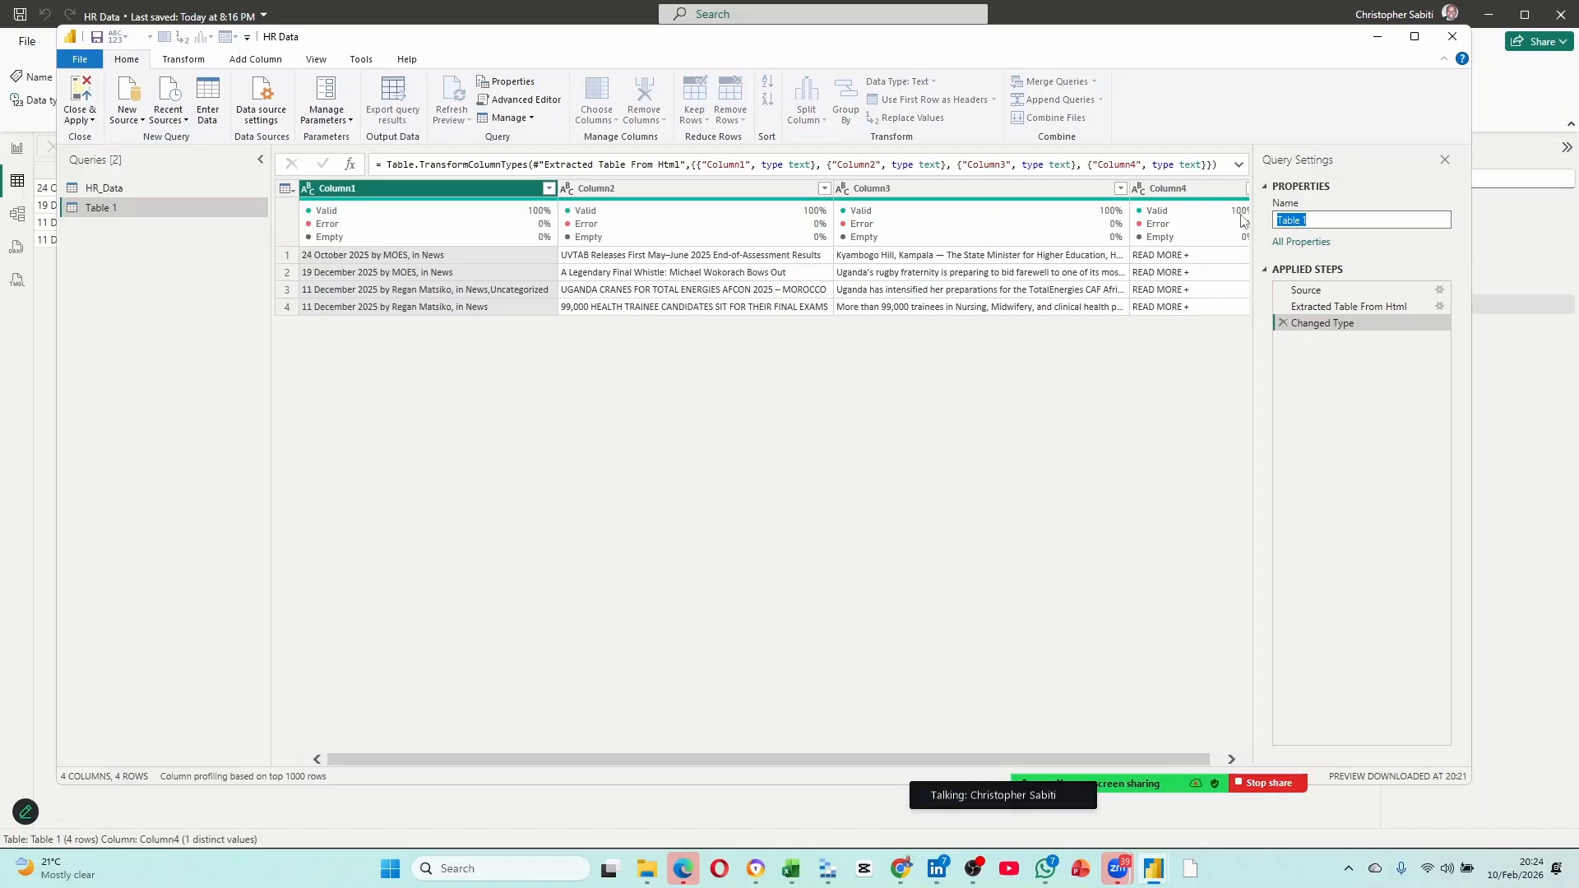
text(EDU)
click(1087, 340)
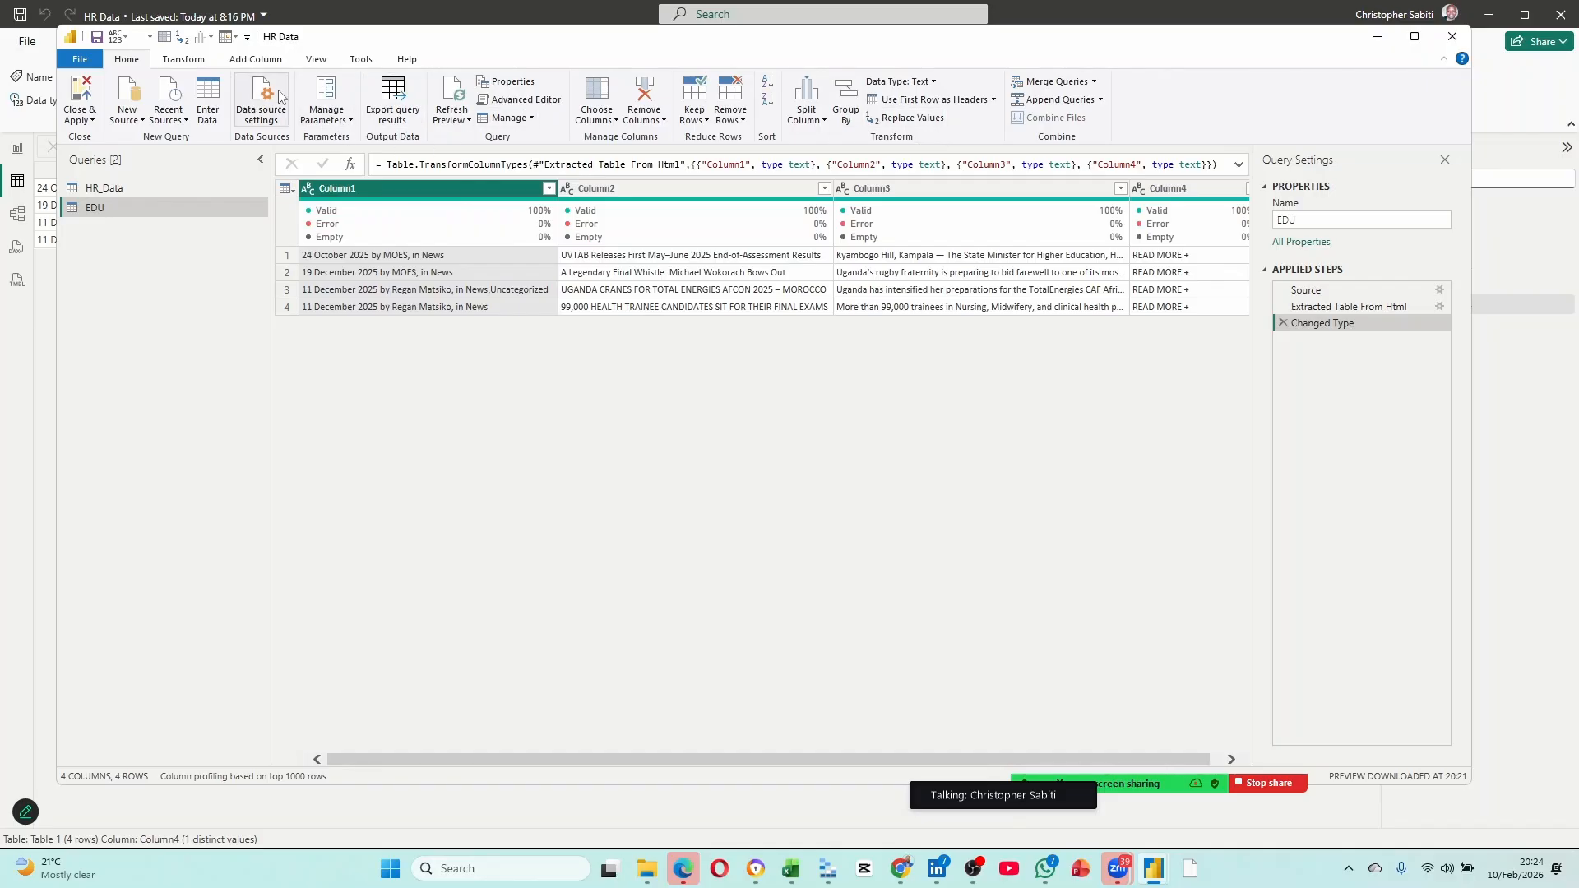
Extract the text before the delimiter " by" in Column1 of the EDU query, keeping only the dates.
click(204, 64)
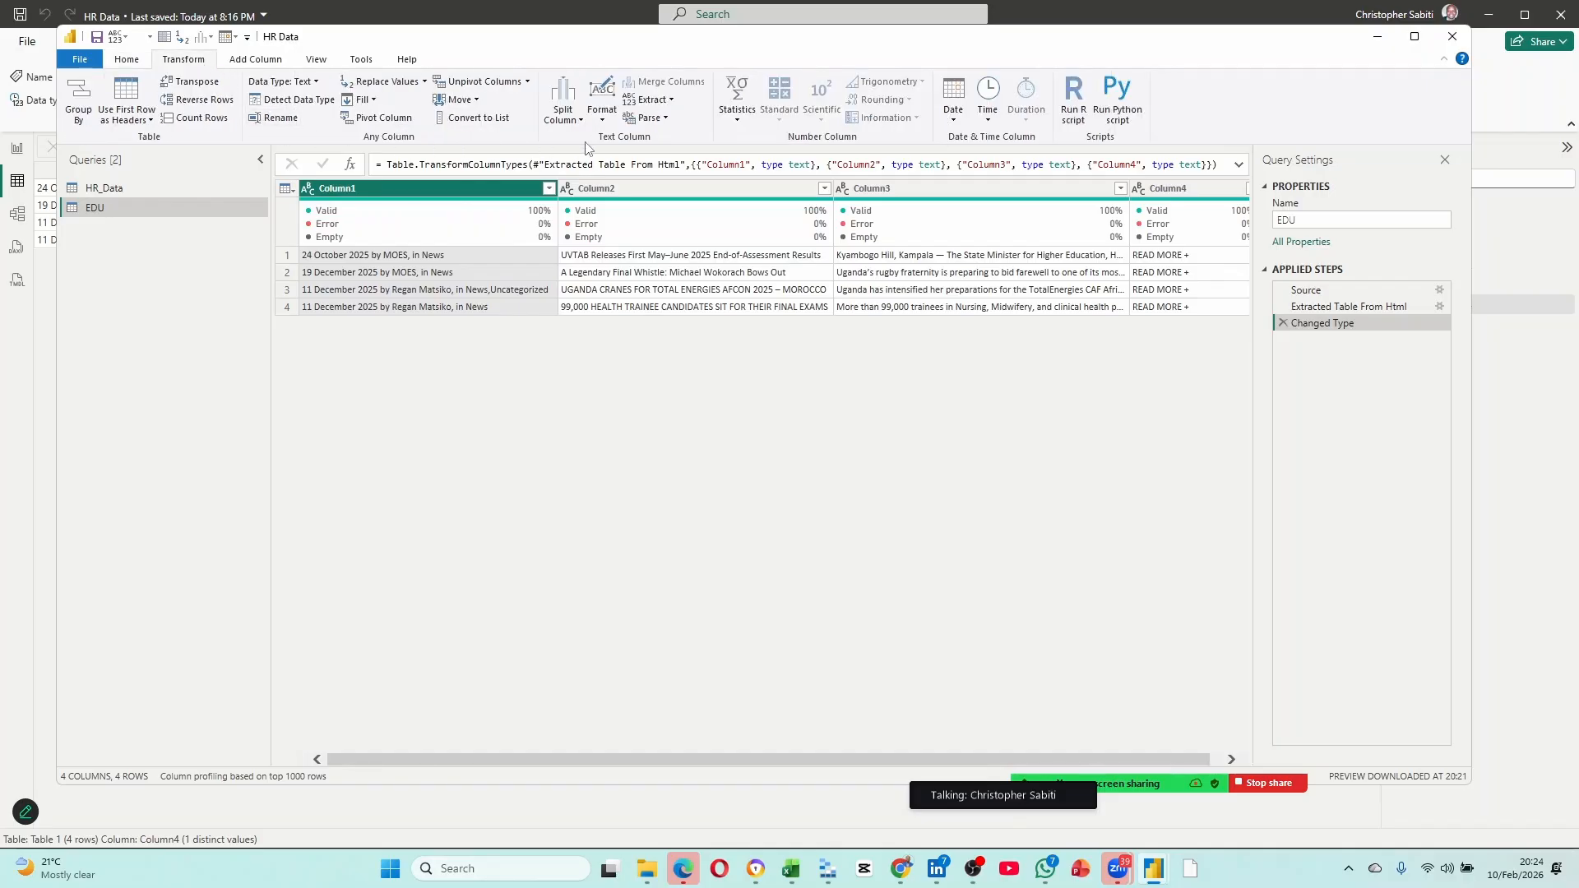
click(672, 101)
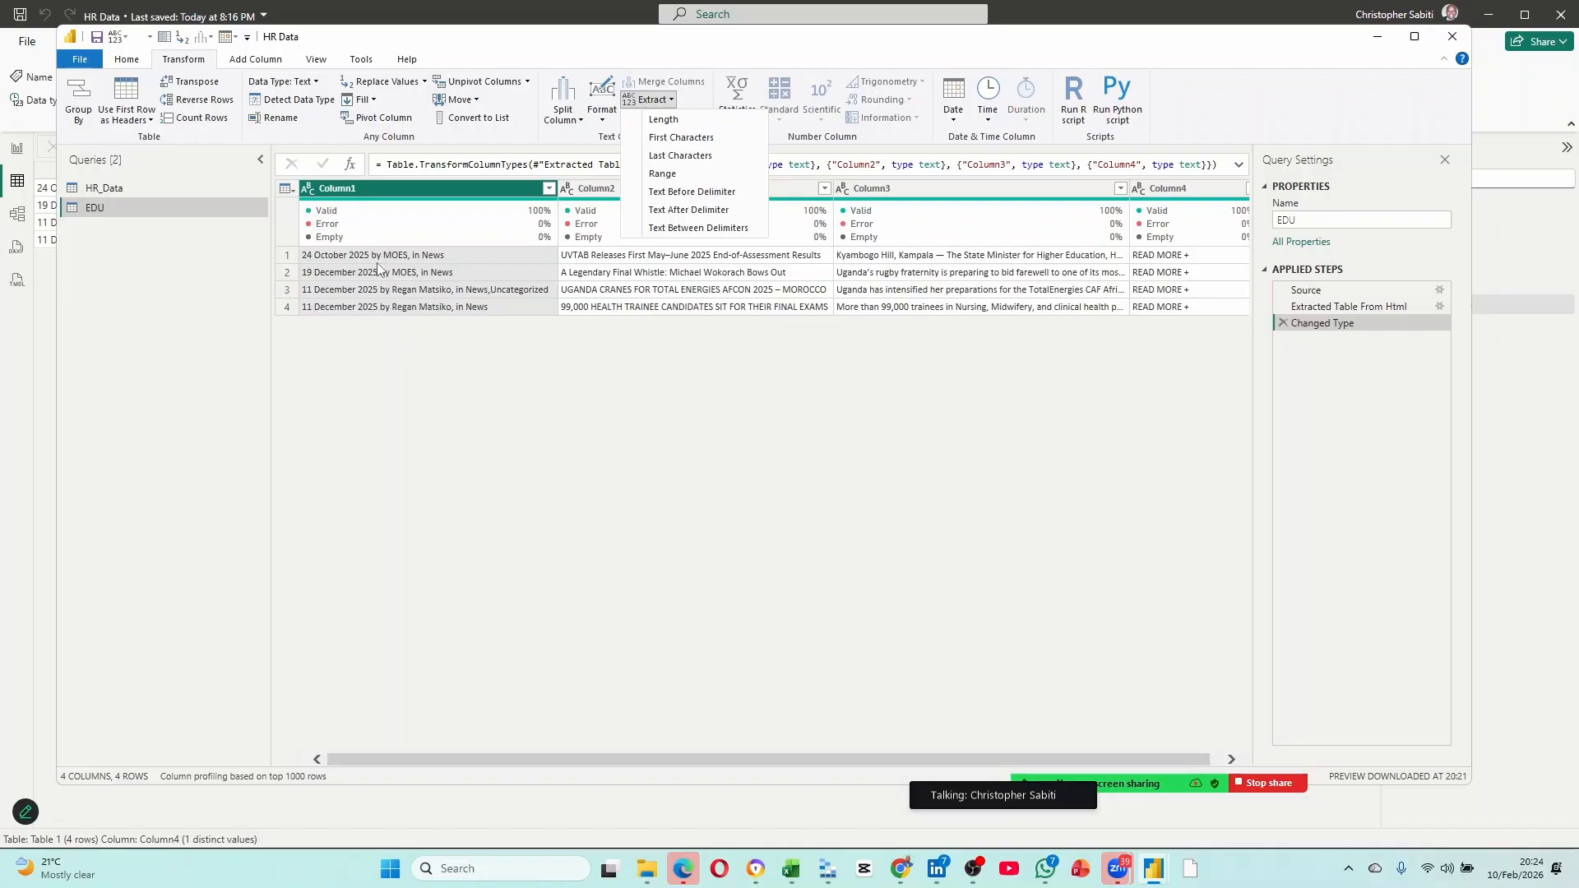
click(677, 194)
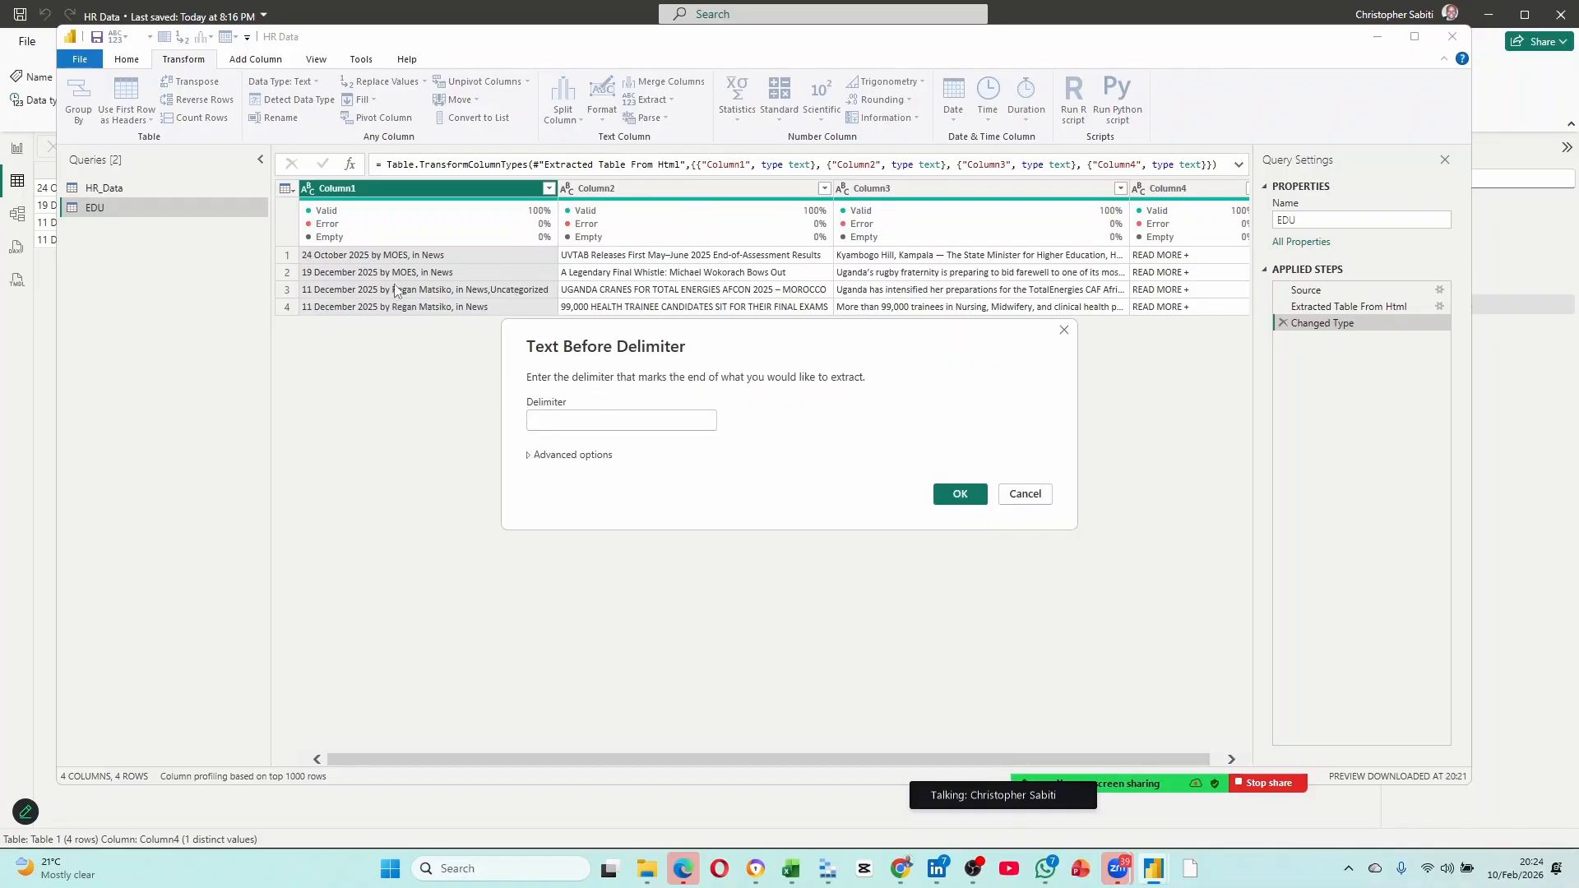
key(Tab)
click(963, 494)
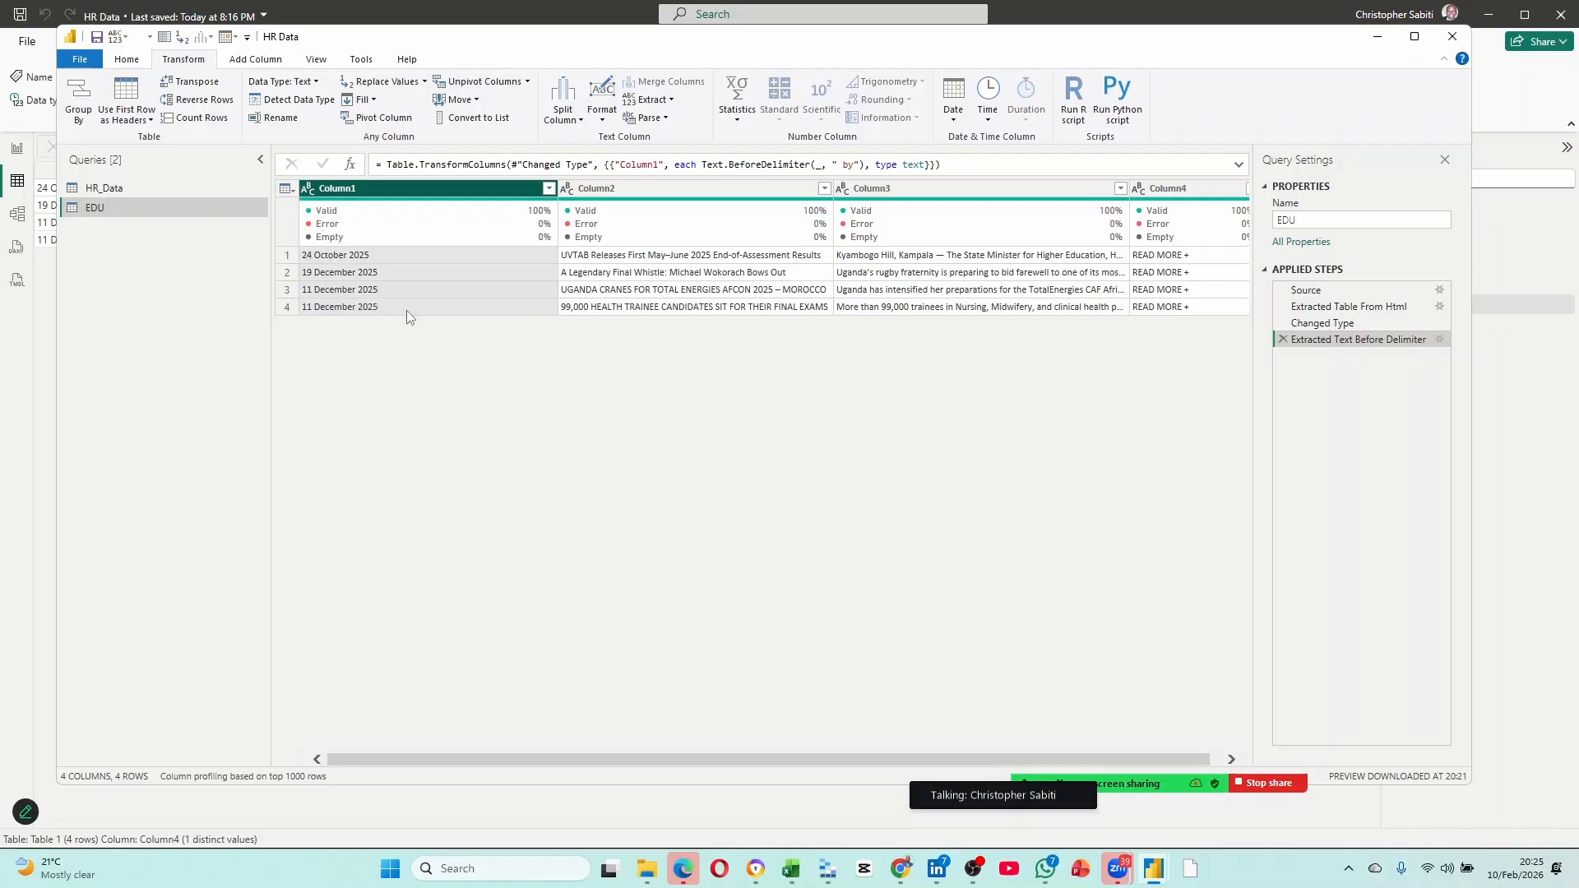
Try the Date data type on Column1, compare it with the preceding applied step, and remove the type change.
click(309, 189)
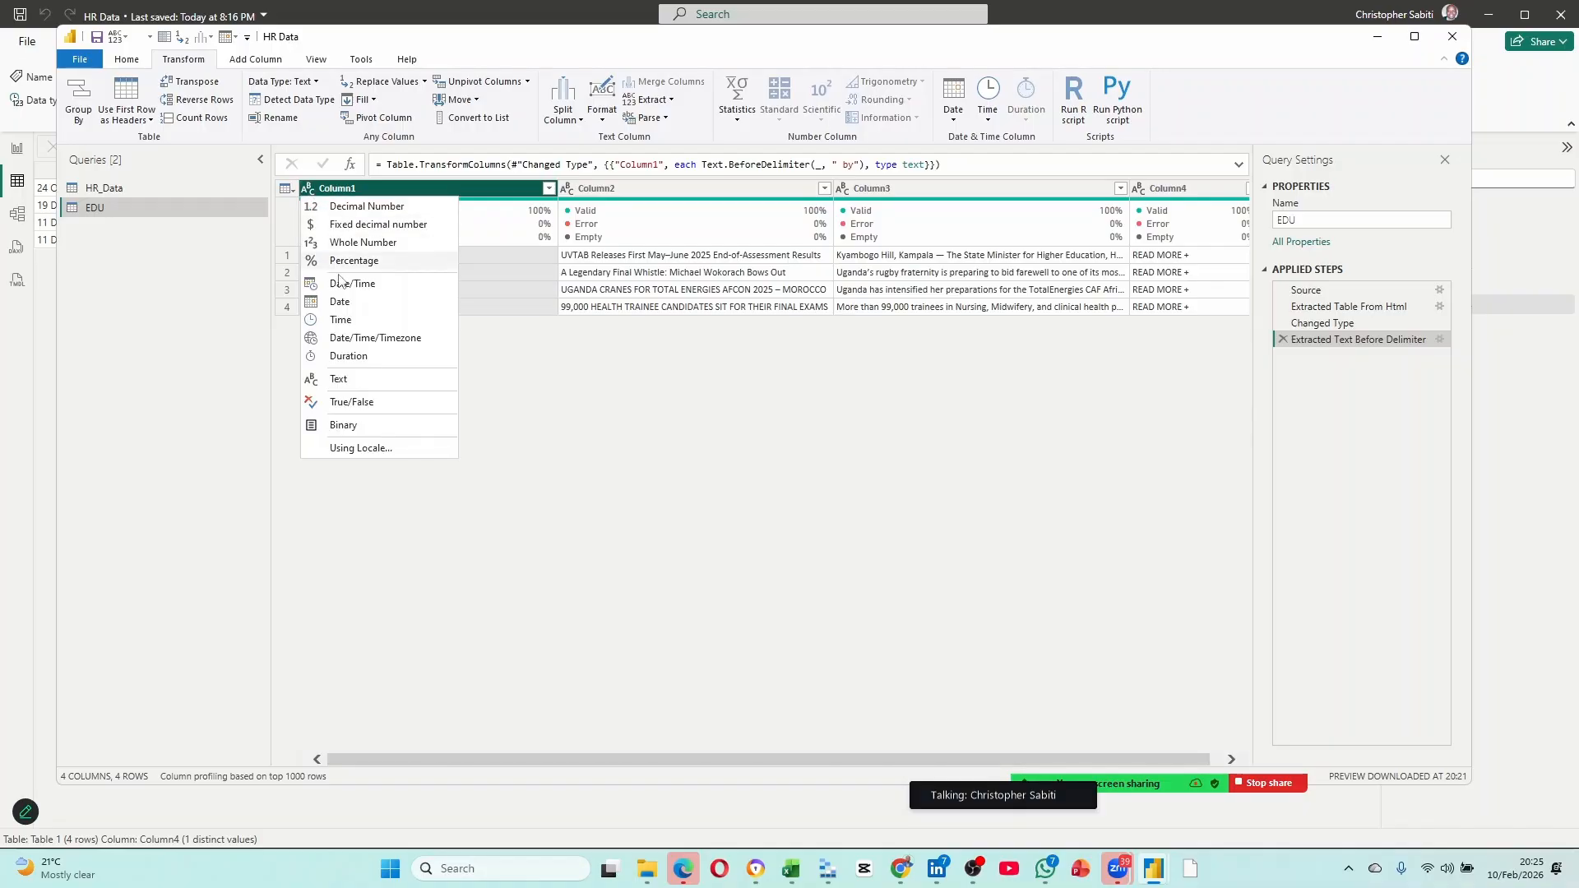
click(339, 302)
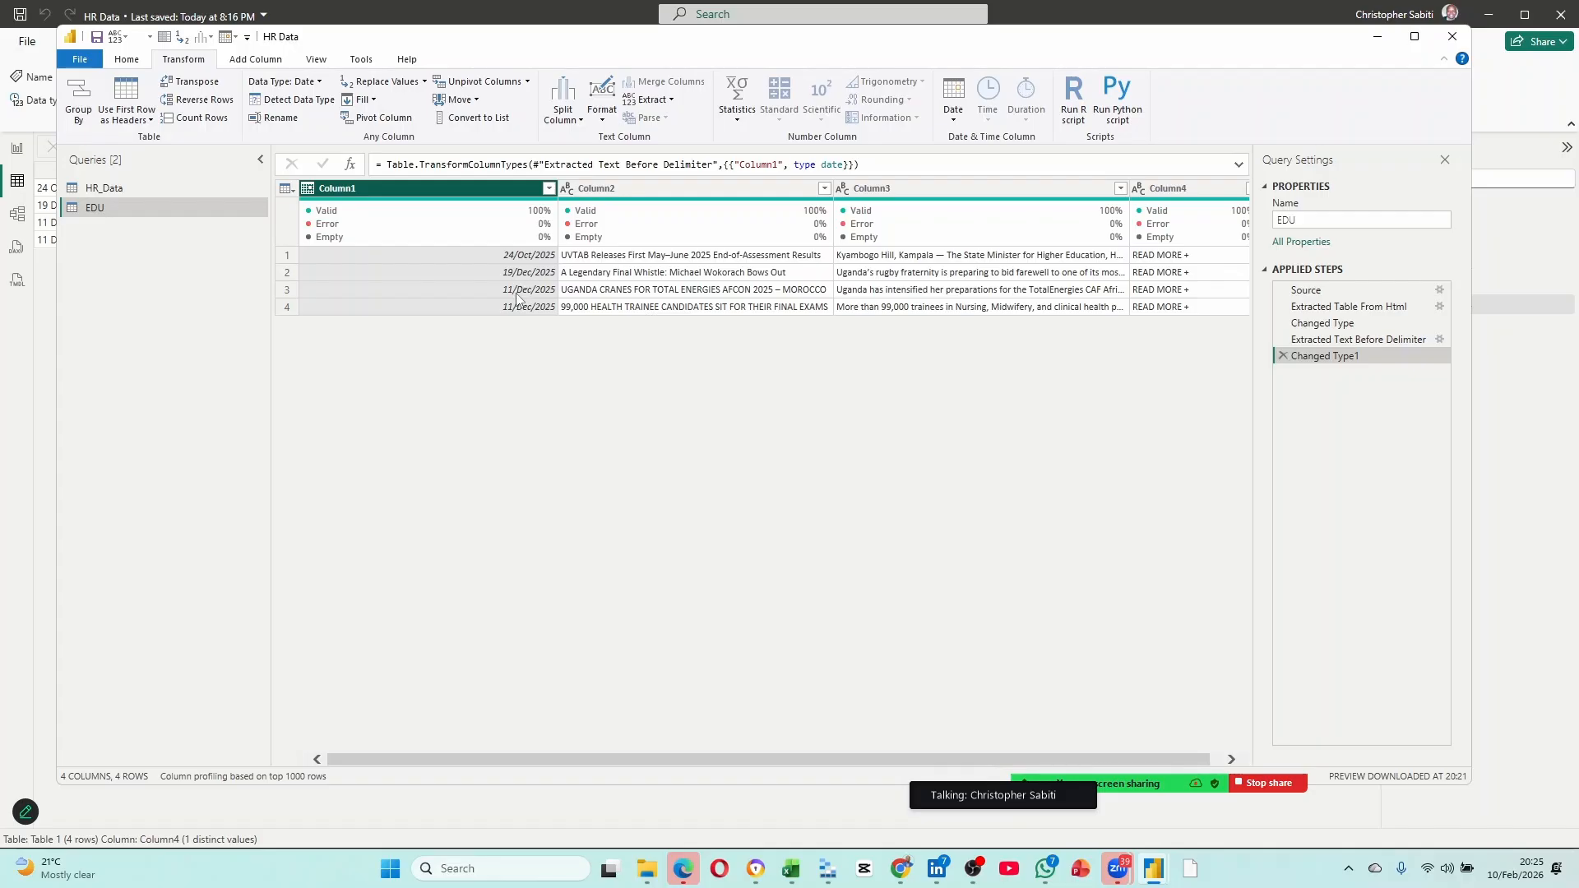
click(1378, 339)
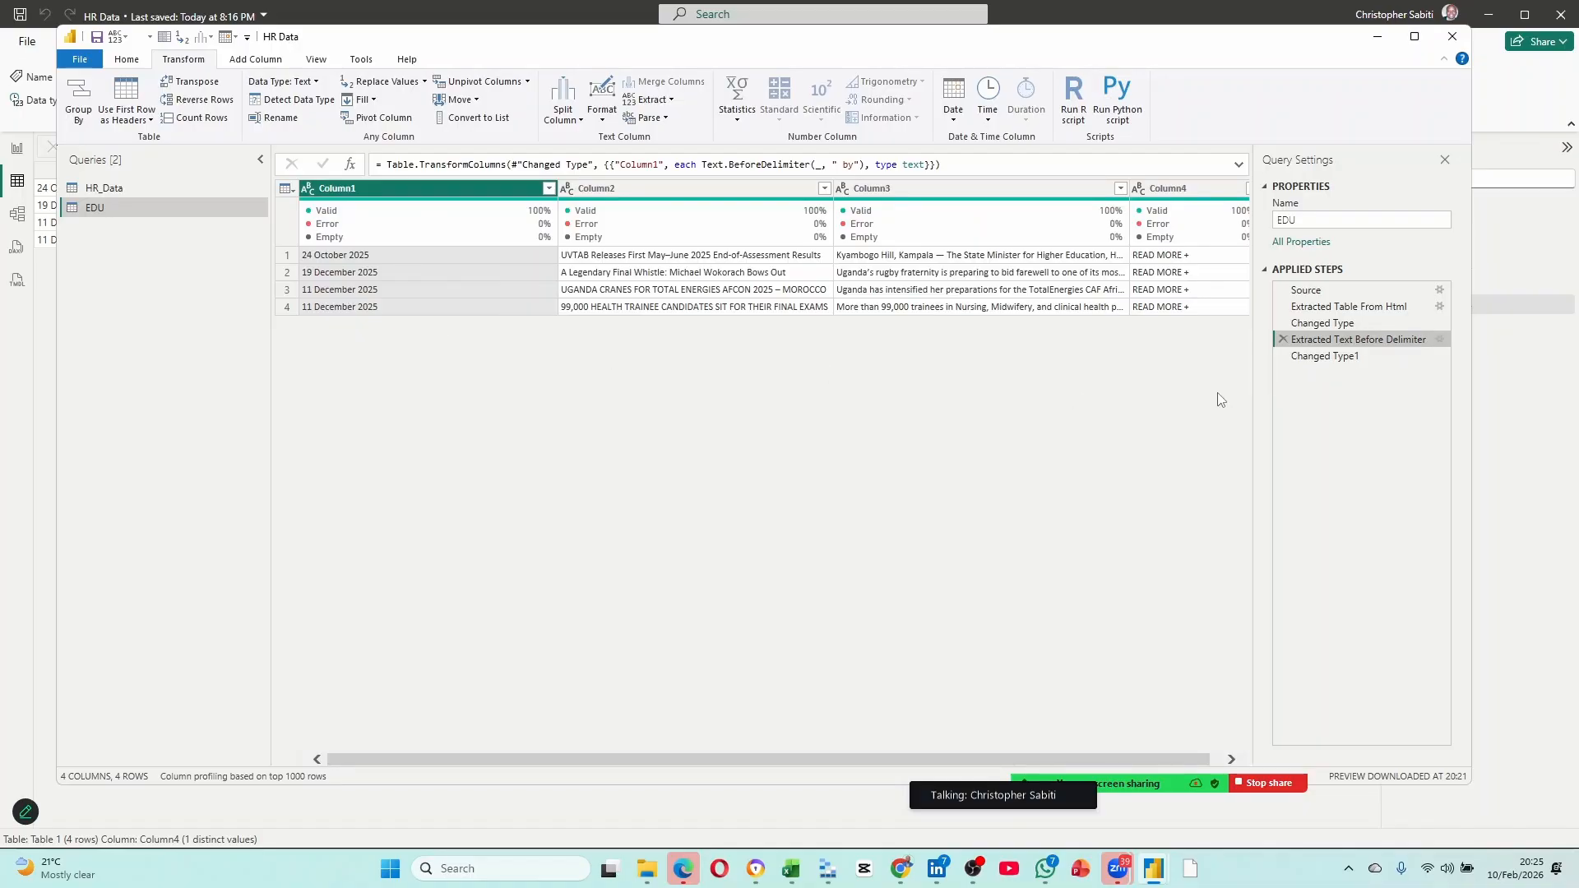
click(1320, 358)
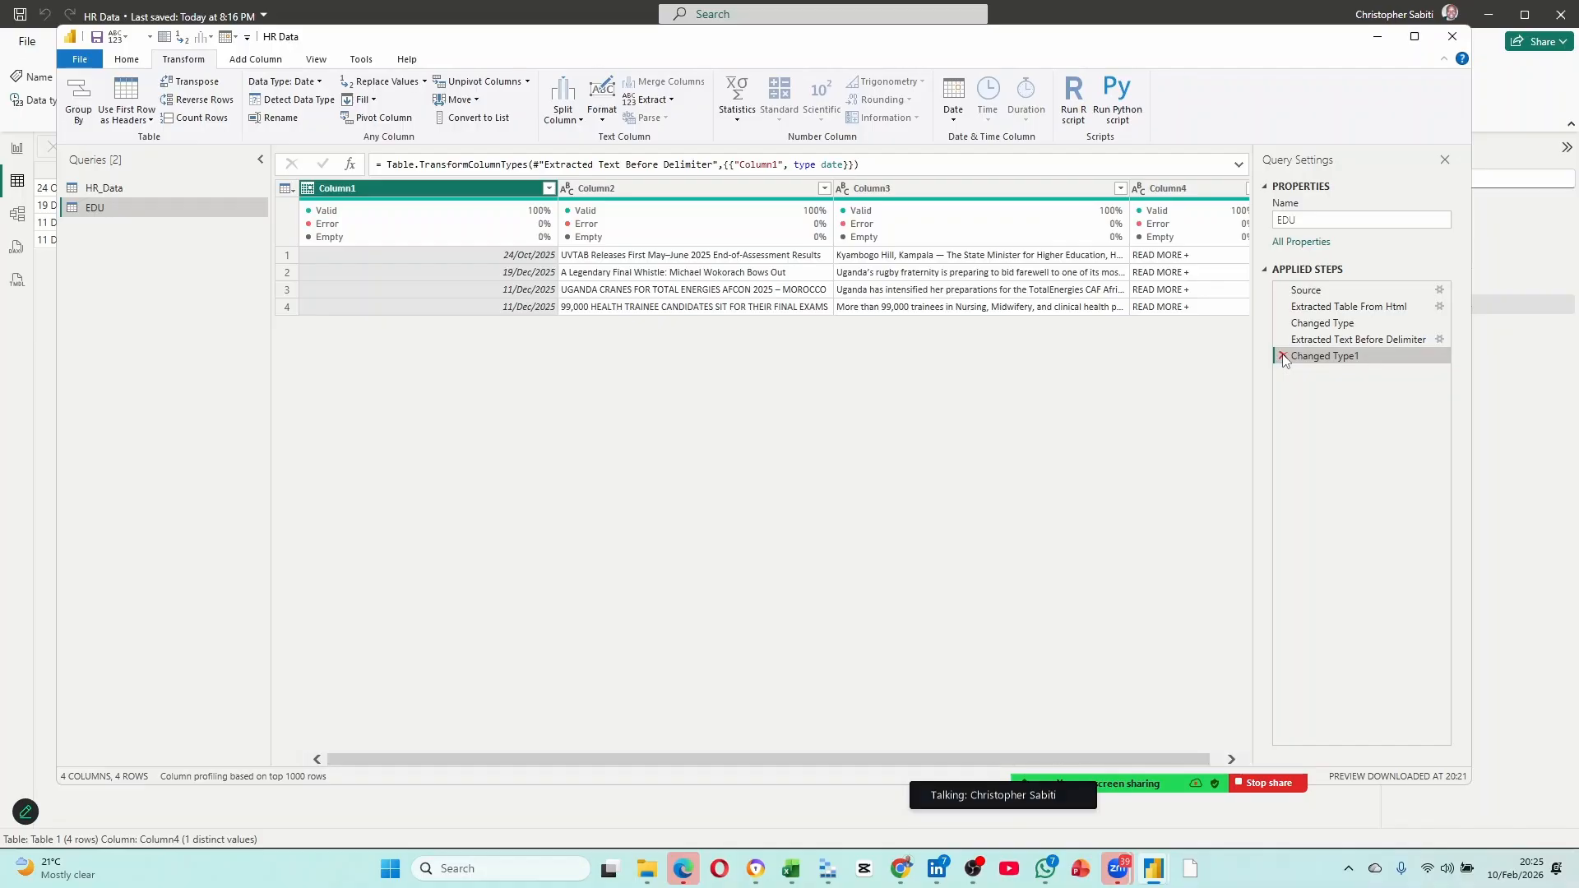
click(1283, 357)
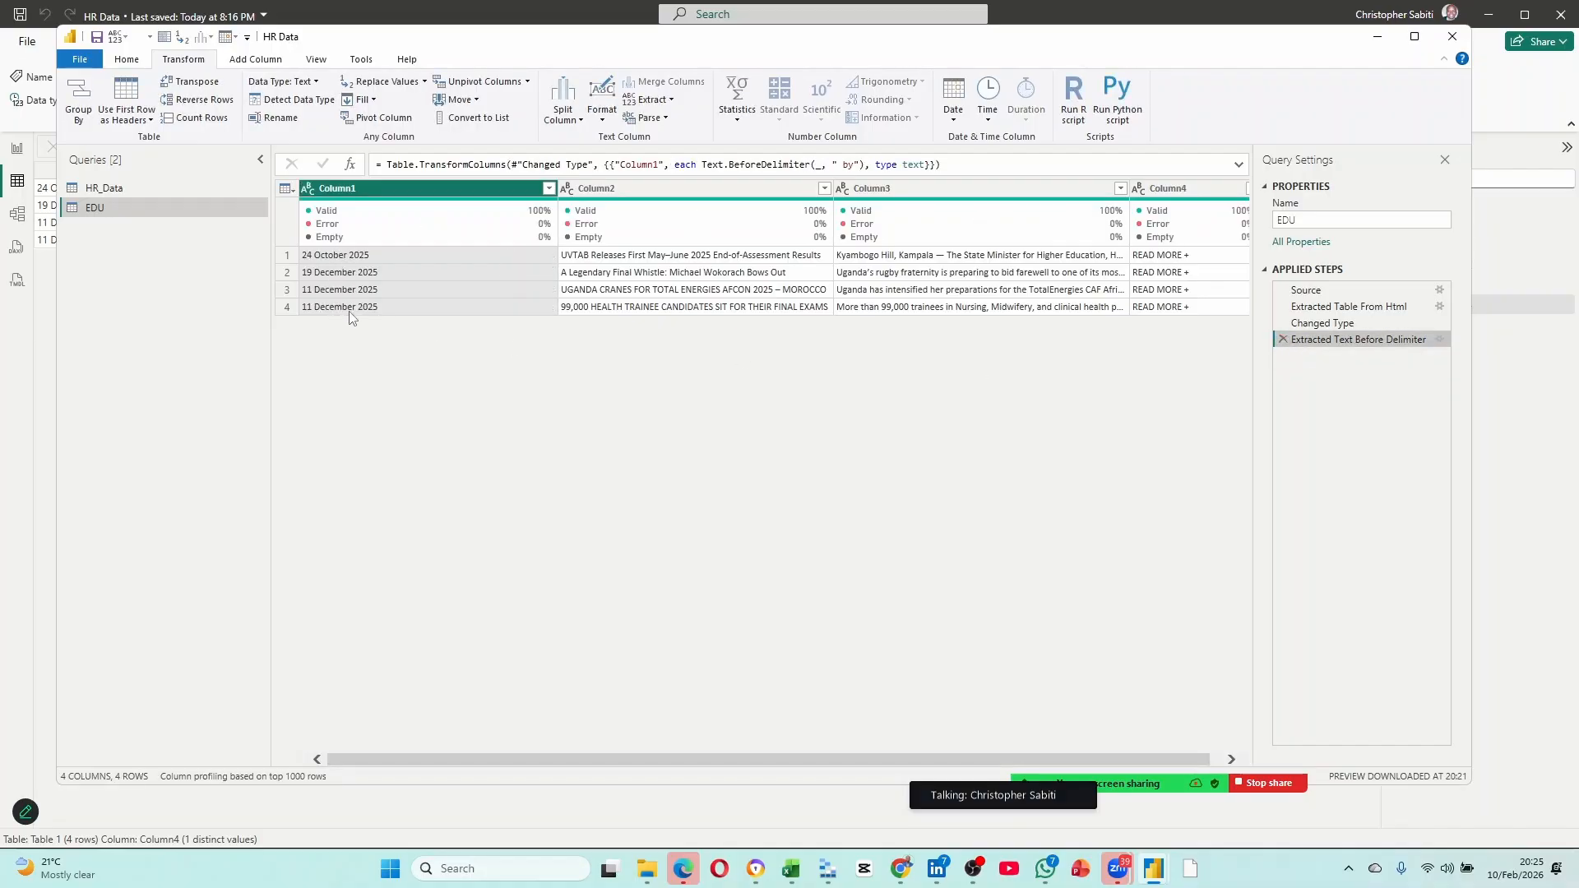
click(309, 190)
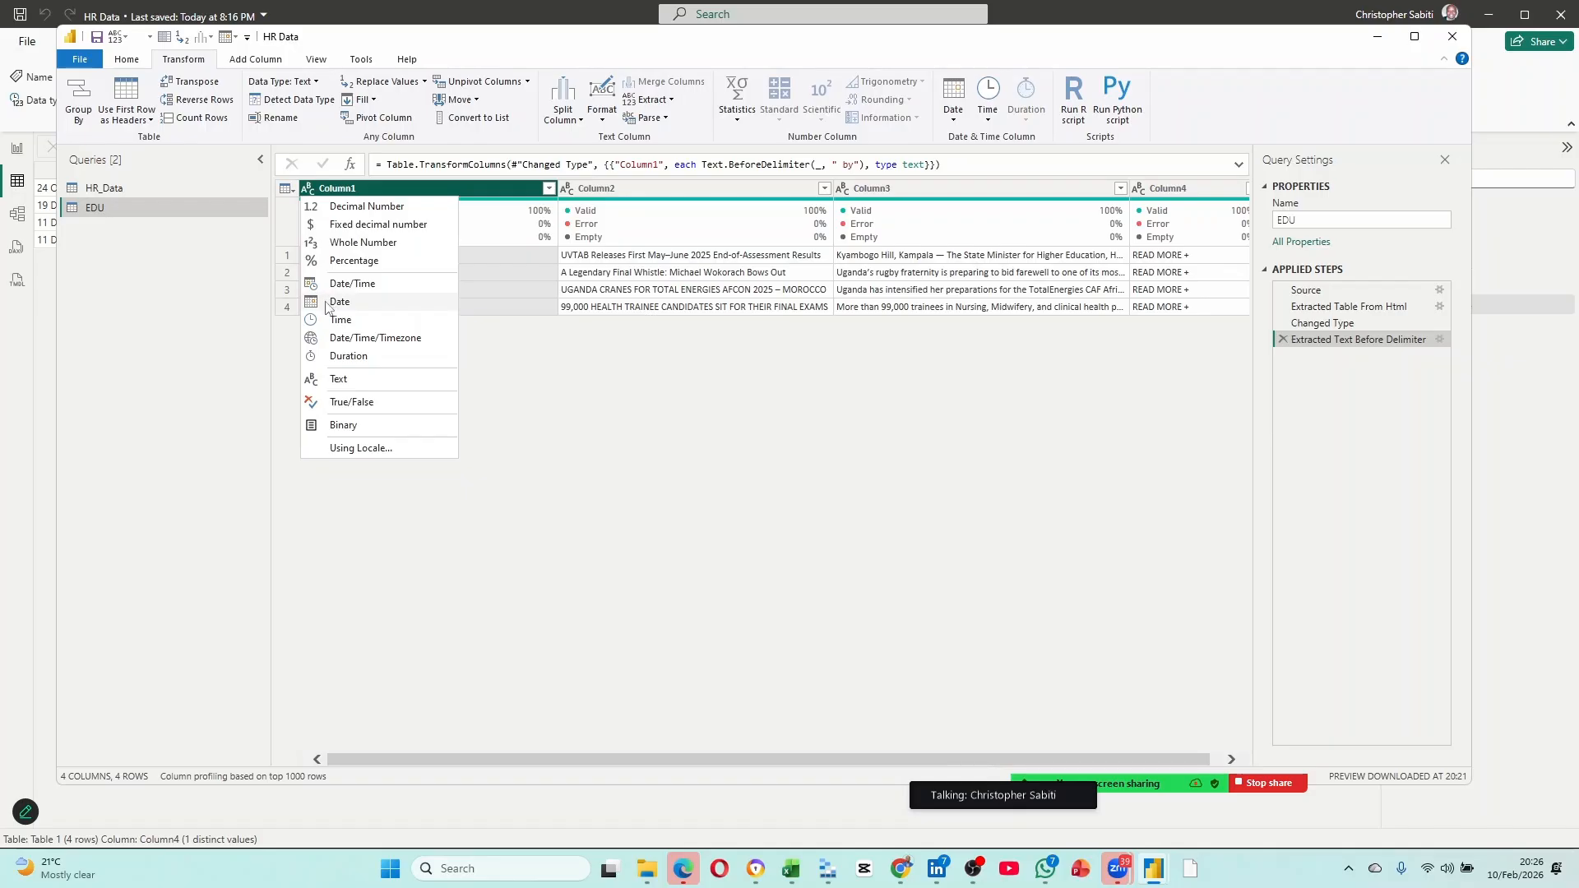
click(723, 441)
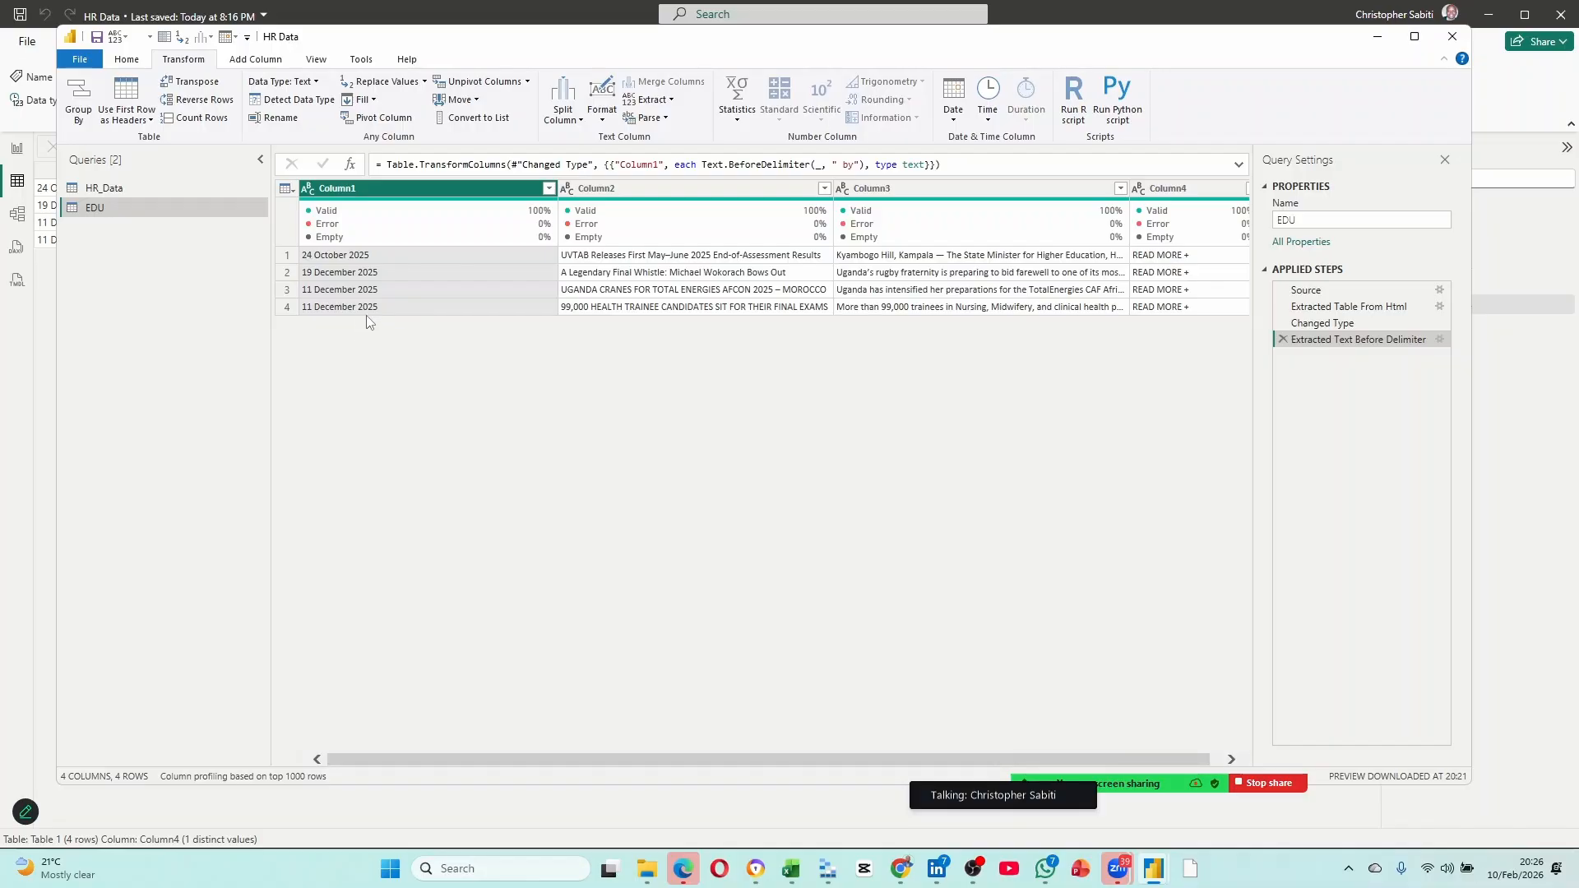
click(310, 190)
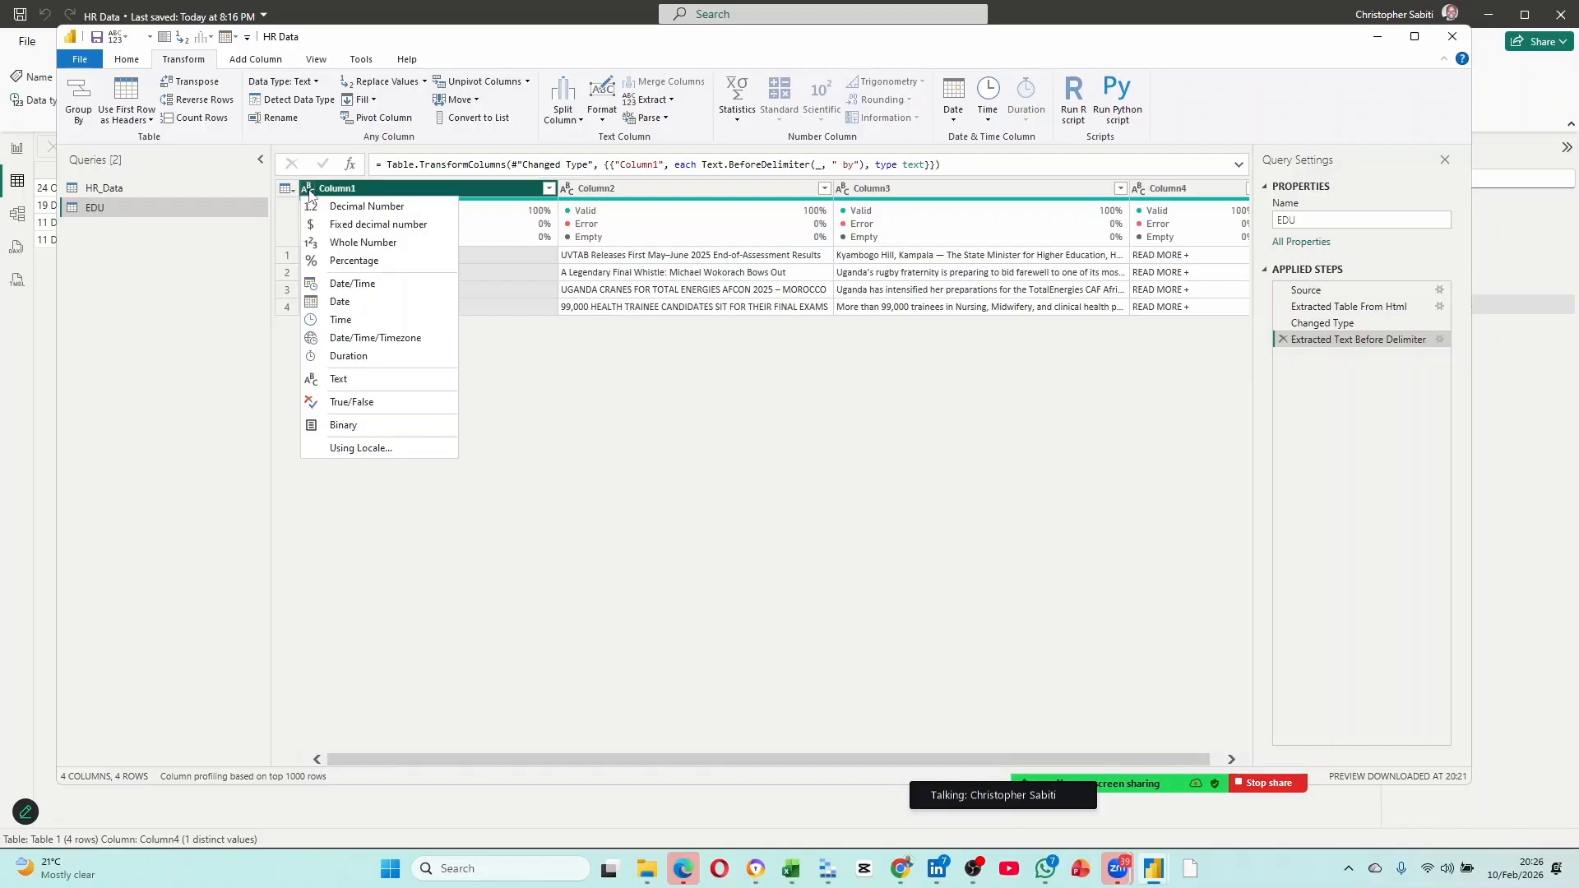
click(1314, 372)
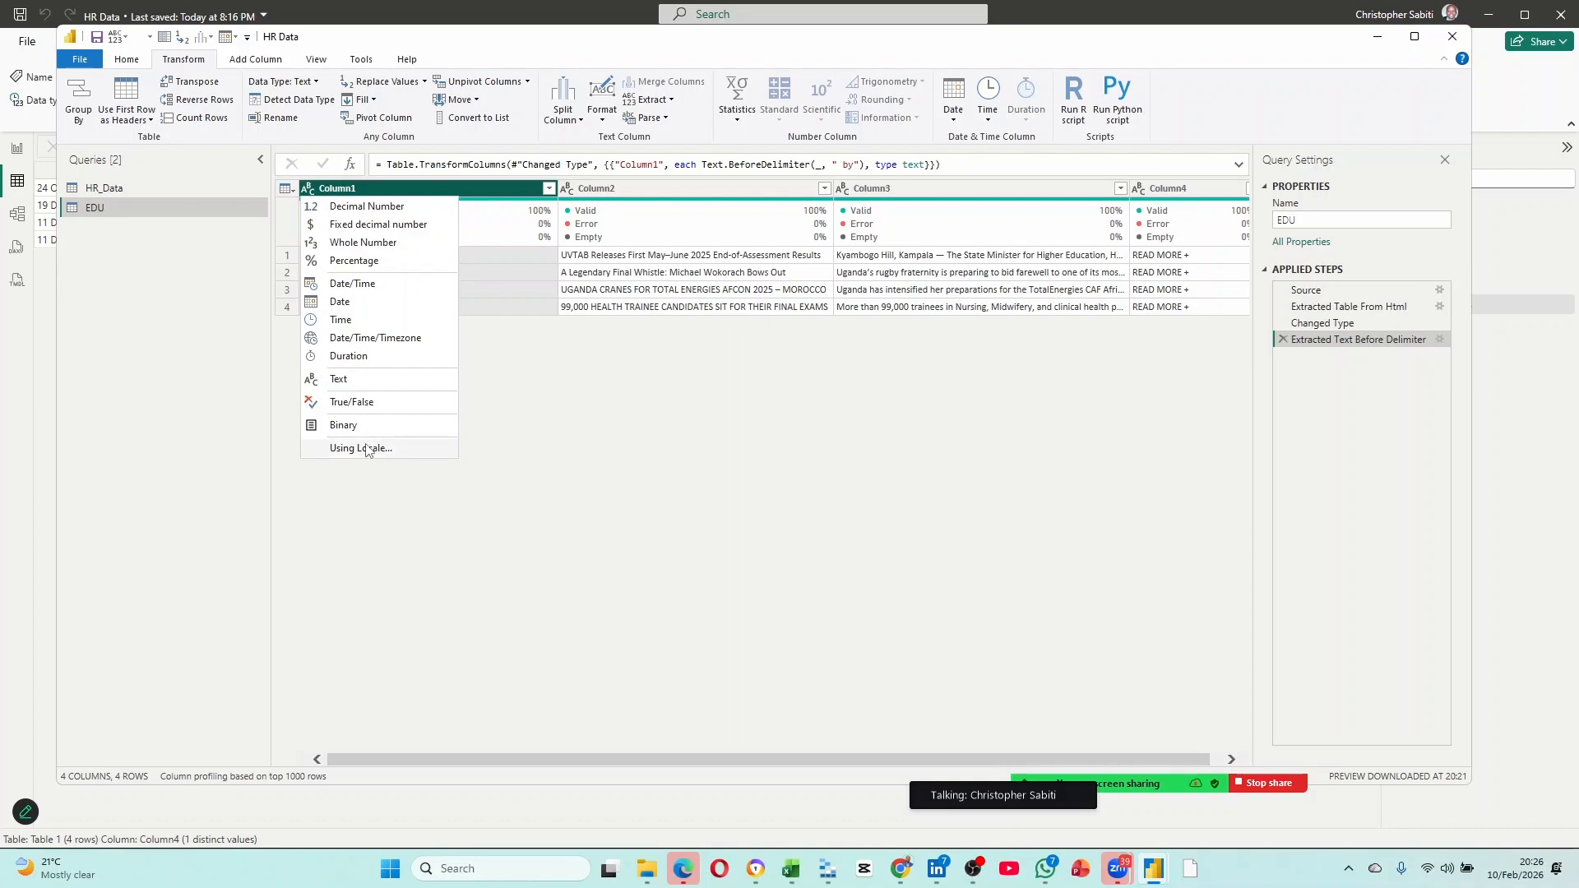
Start a type change using locale for Column1 and set its data type to Date.
click(362, 449)
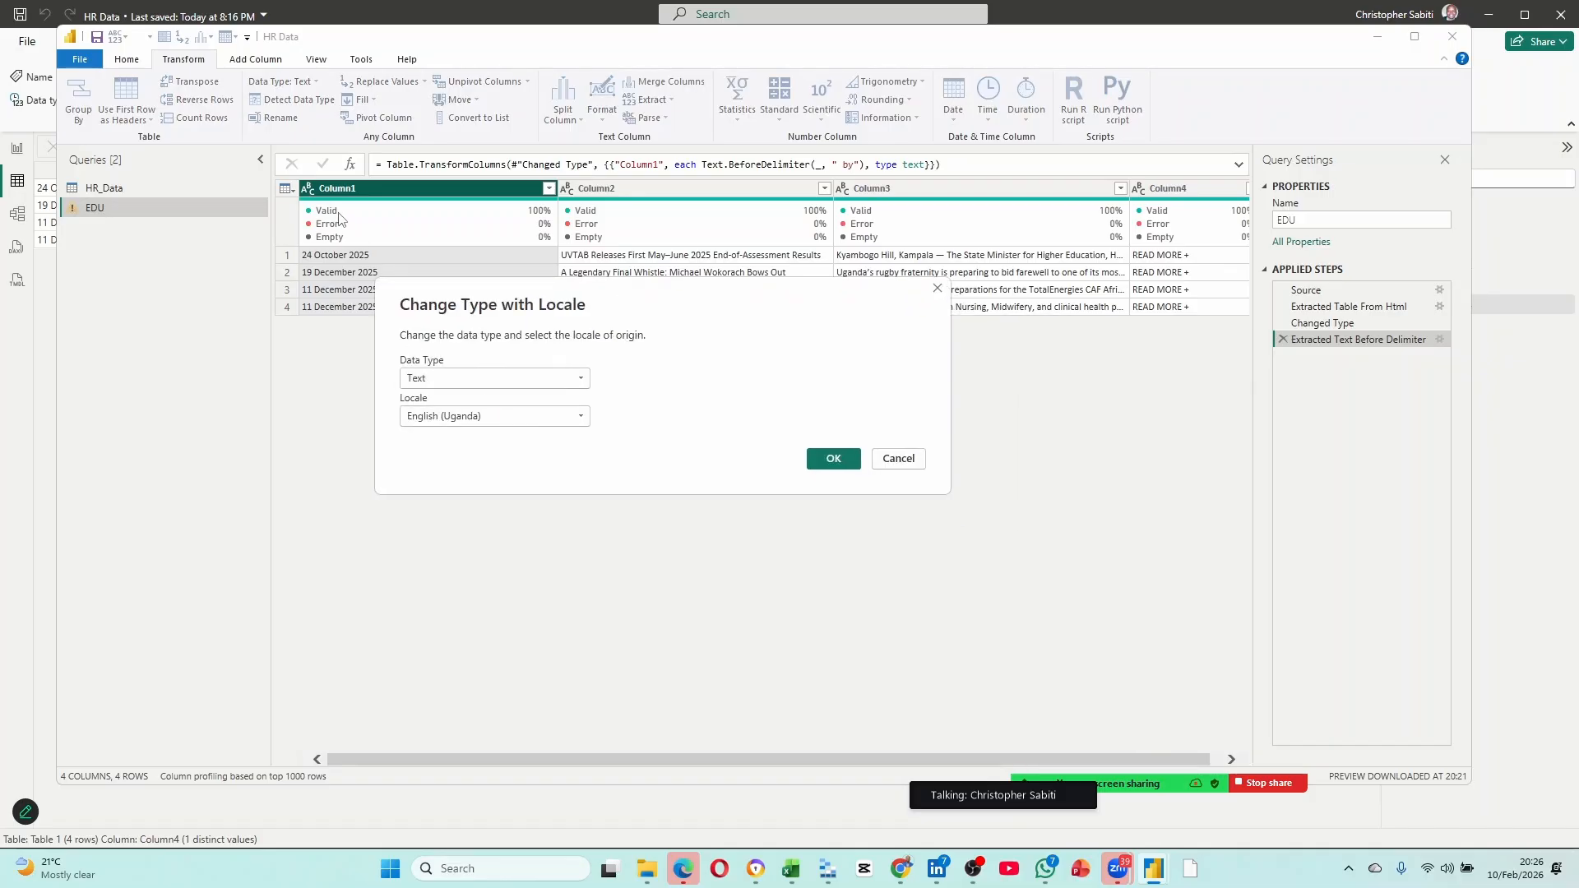
click(462, 380)
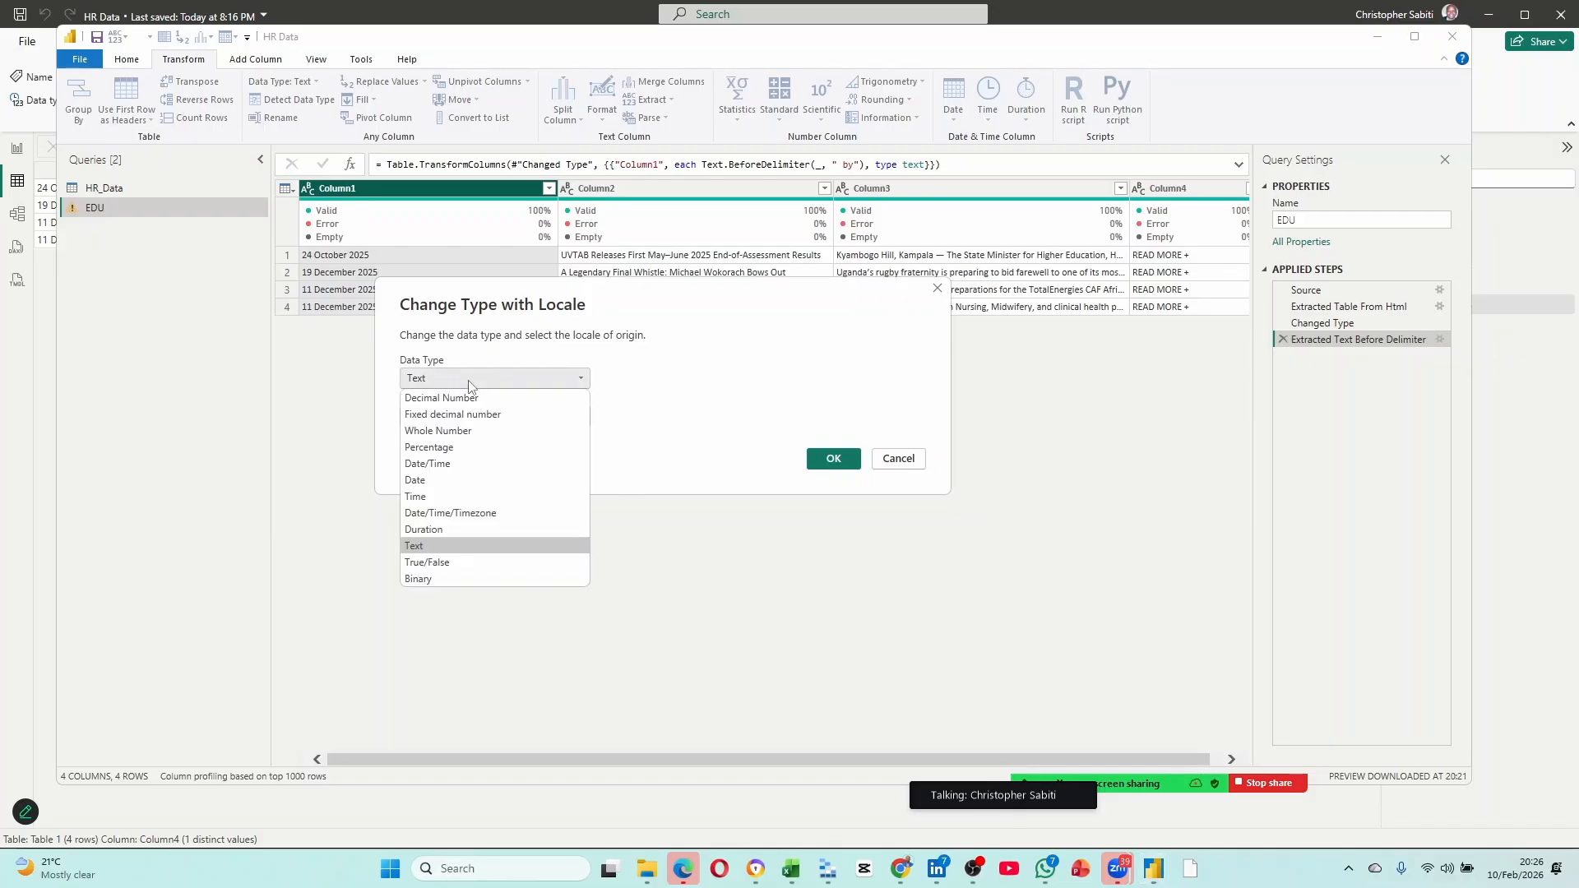
click(440, 481)
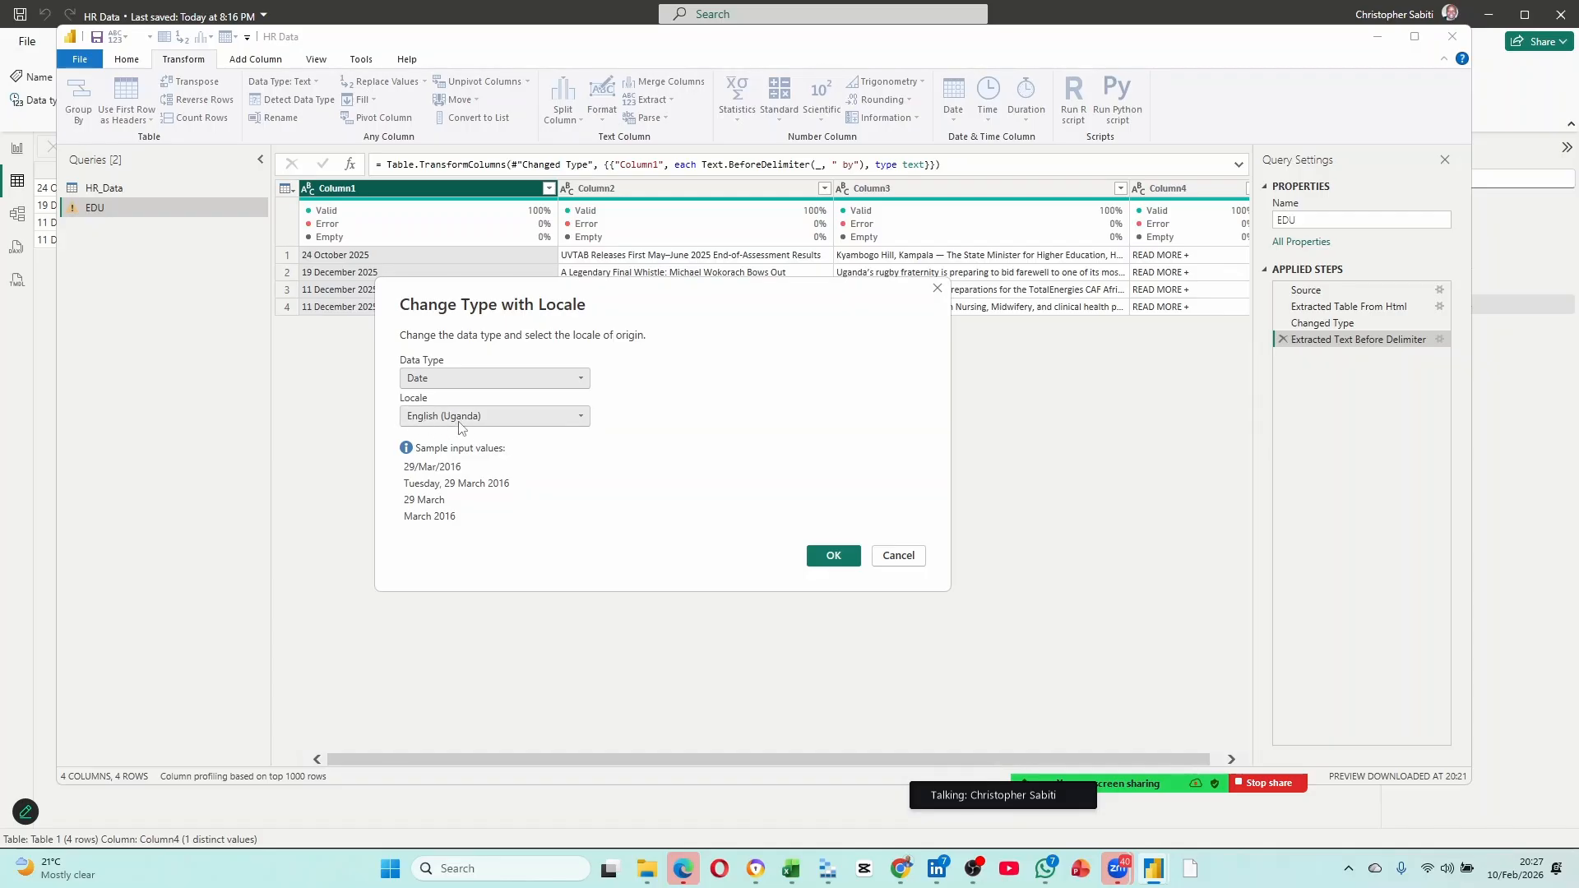
Browse the locales available for the Date type change on Column1.
click(462, 419)
scroll(438, 585, down, 10)
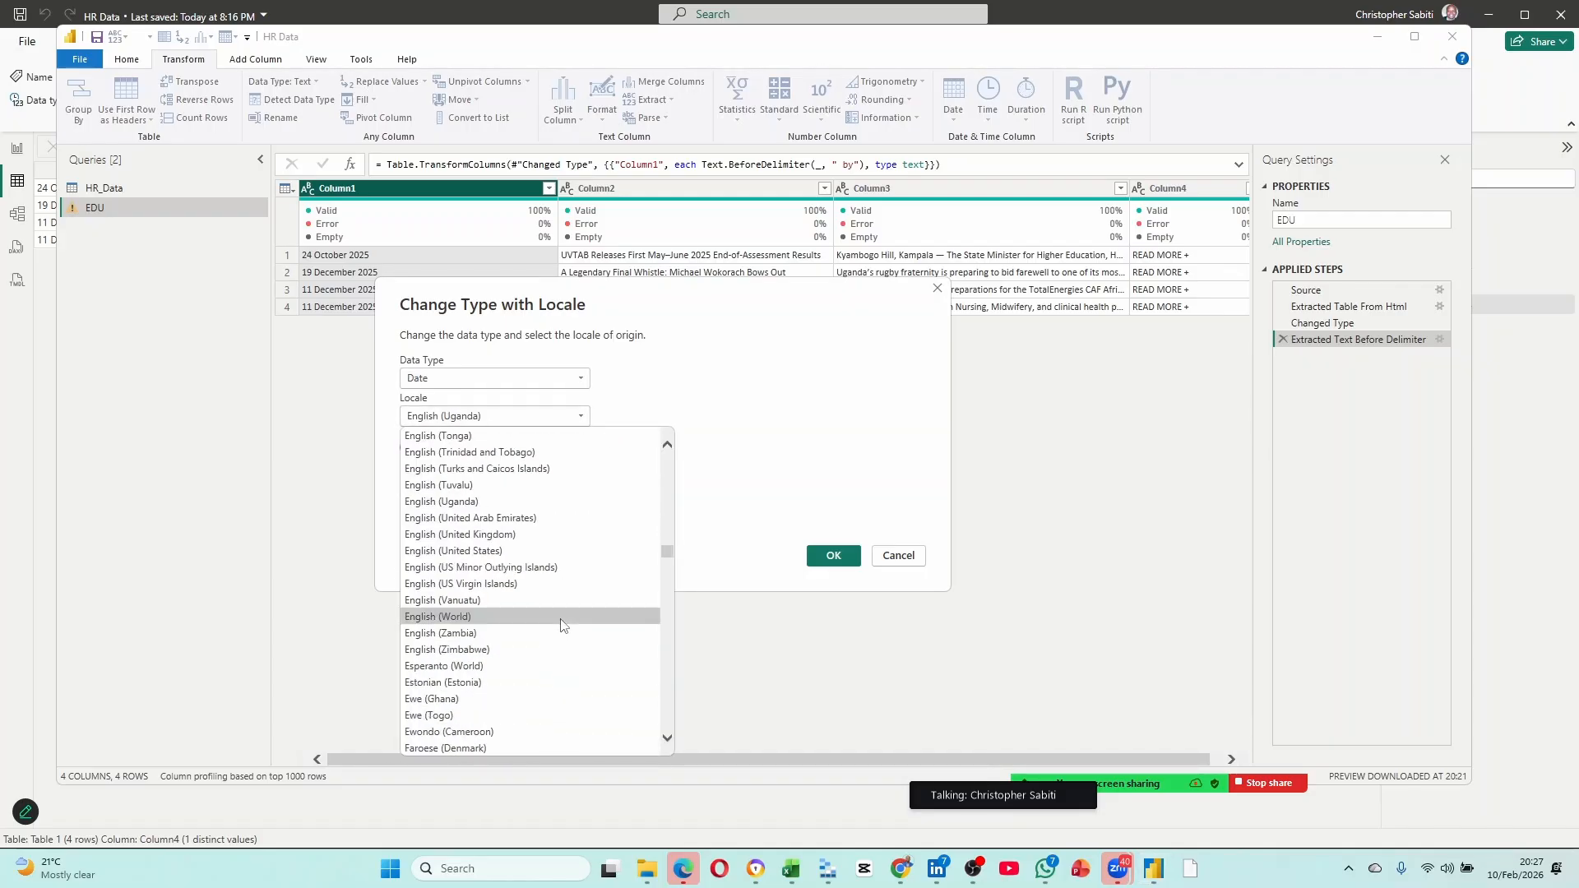
scroll(438, 575, up, 15)
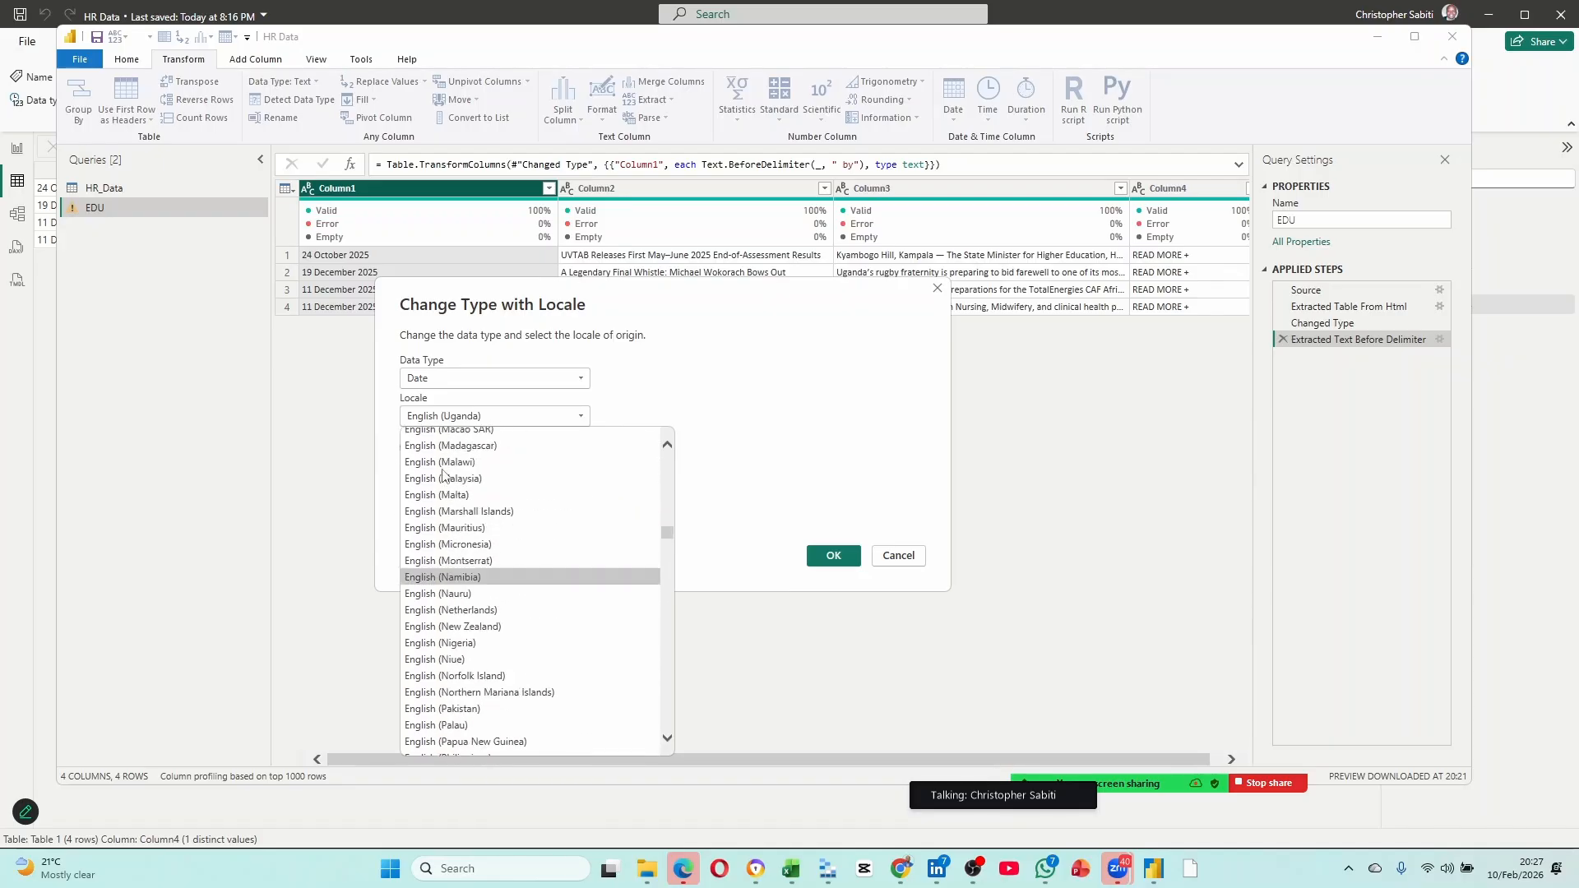
scroll(444, 477, up, 20)
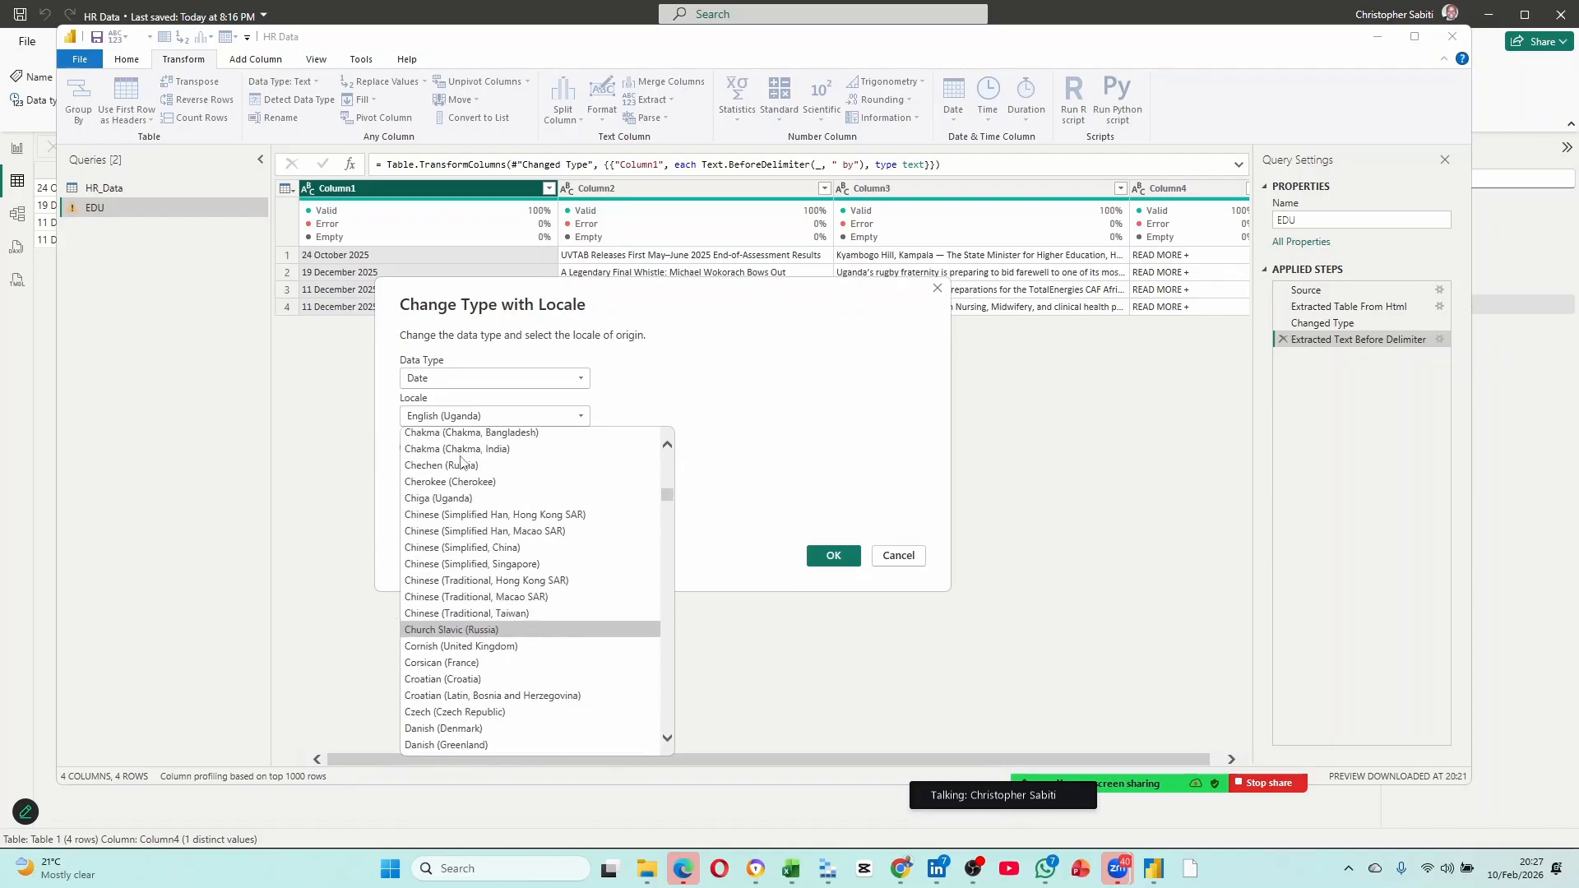
scroll(463, 493, up, 10)
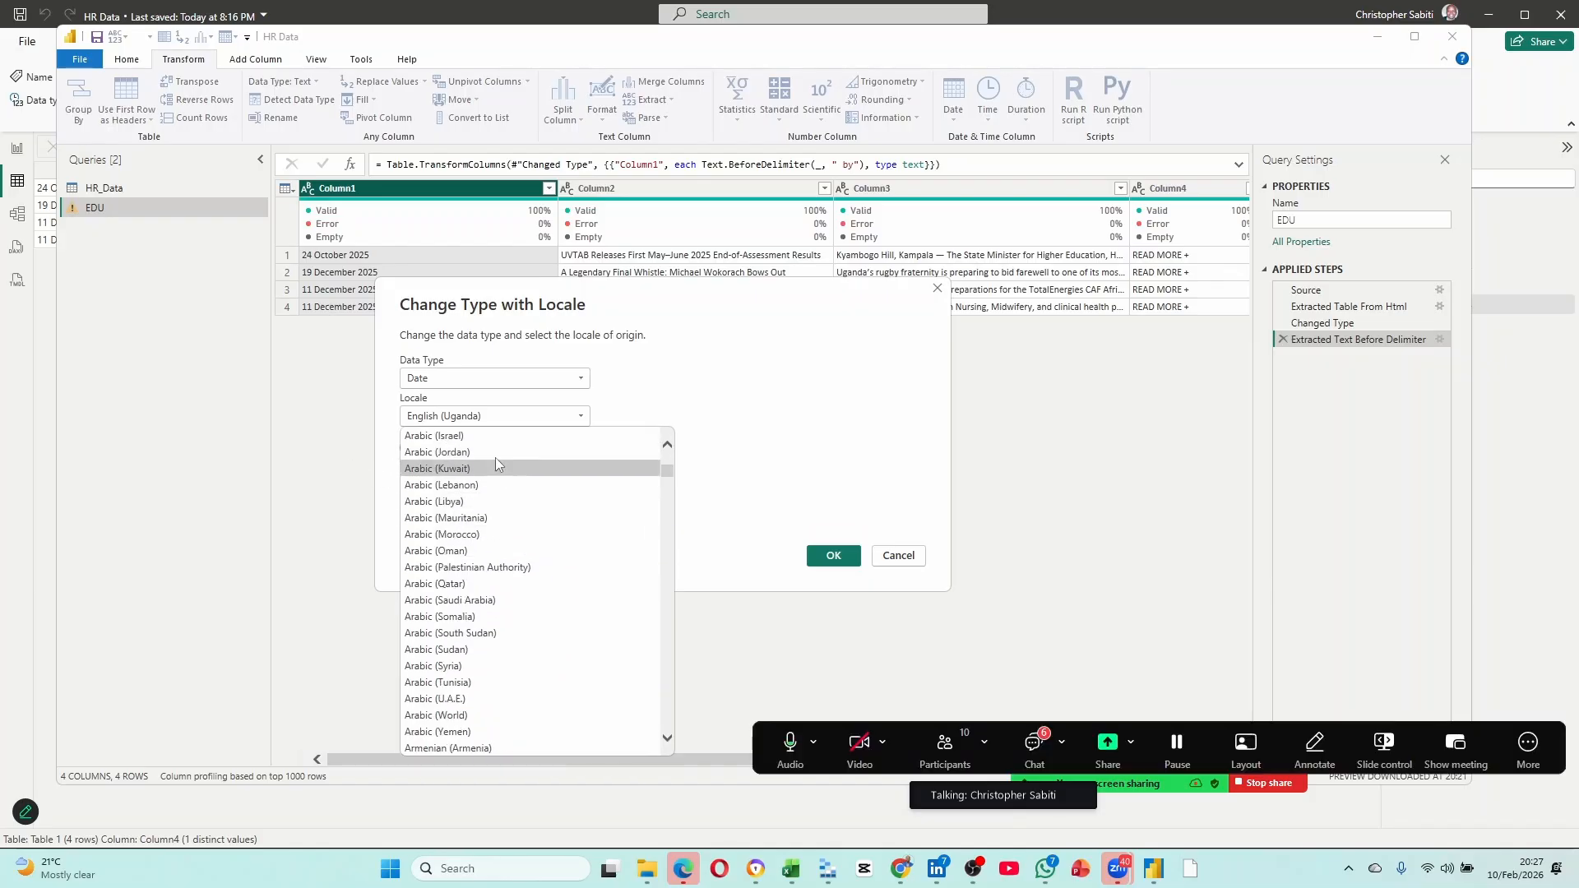
click(662, 415)
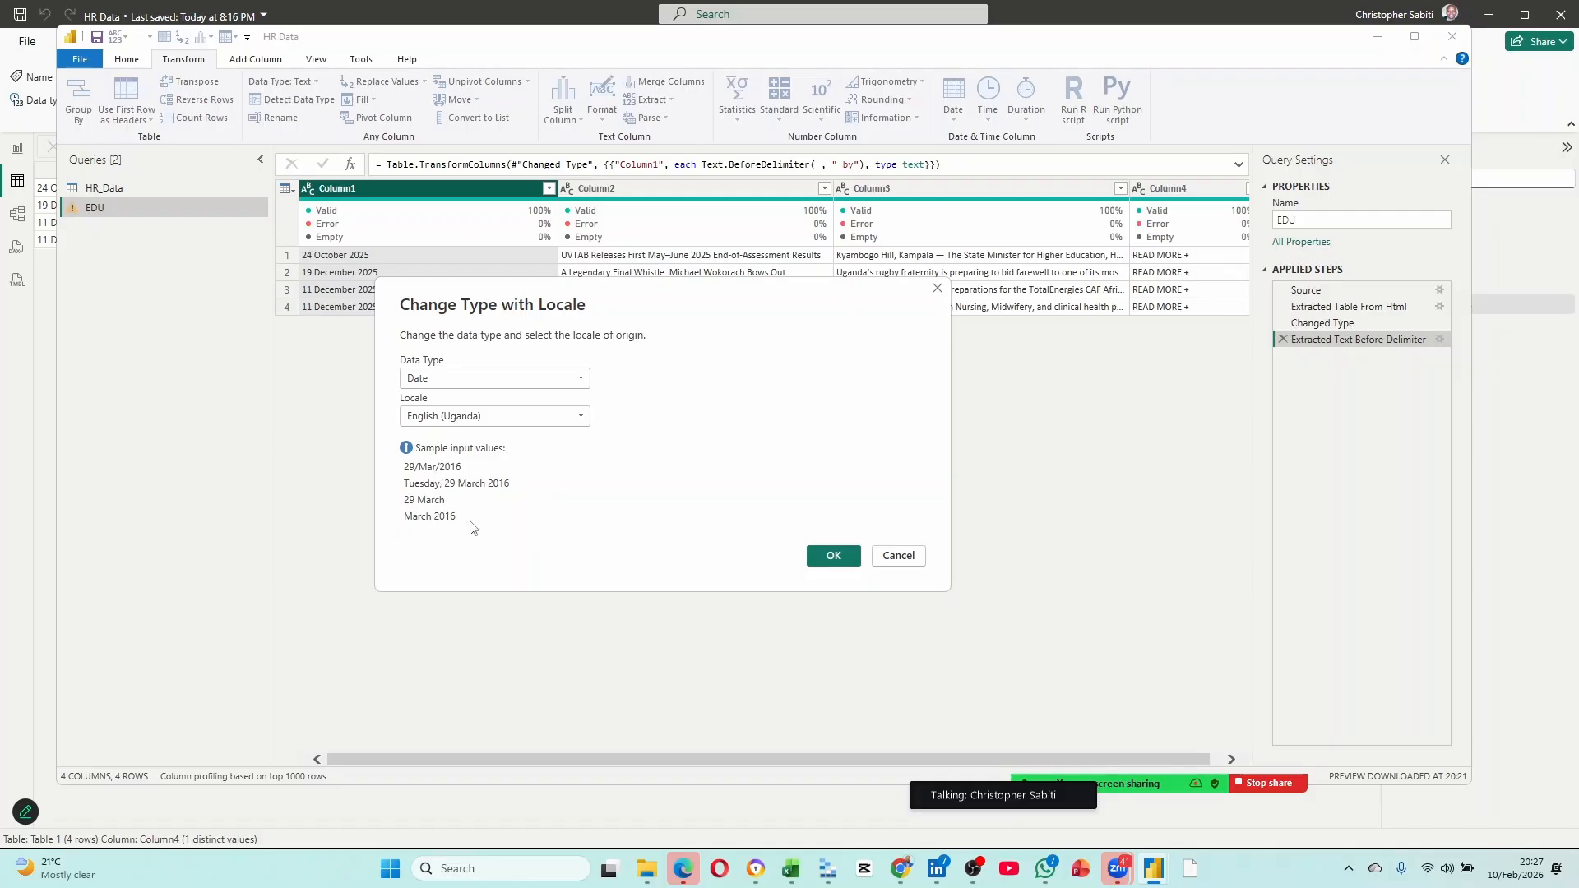
Try the English (Singapore), English (Lesotho) and English (American Samoa) locales to compare their sample date formats.
click(514, 416)
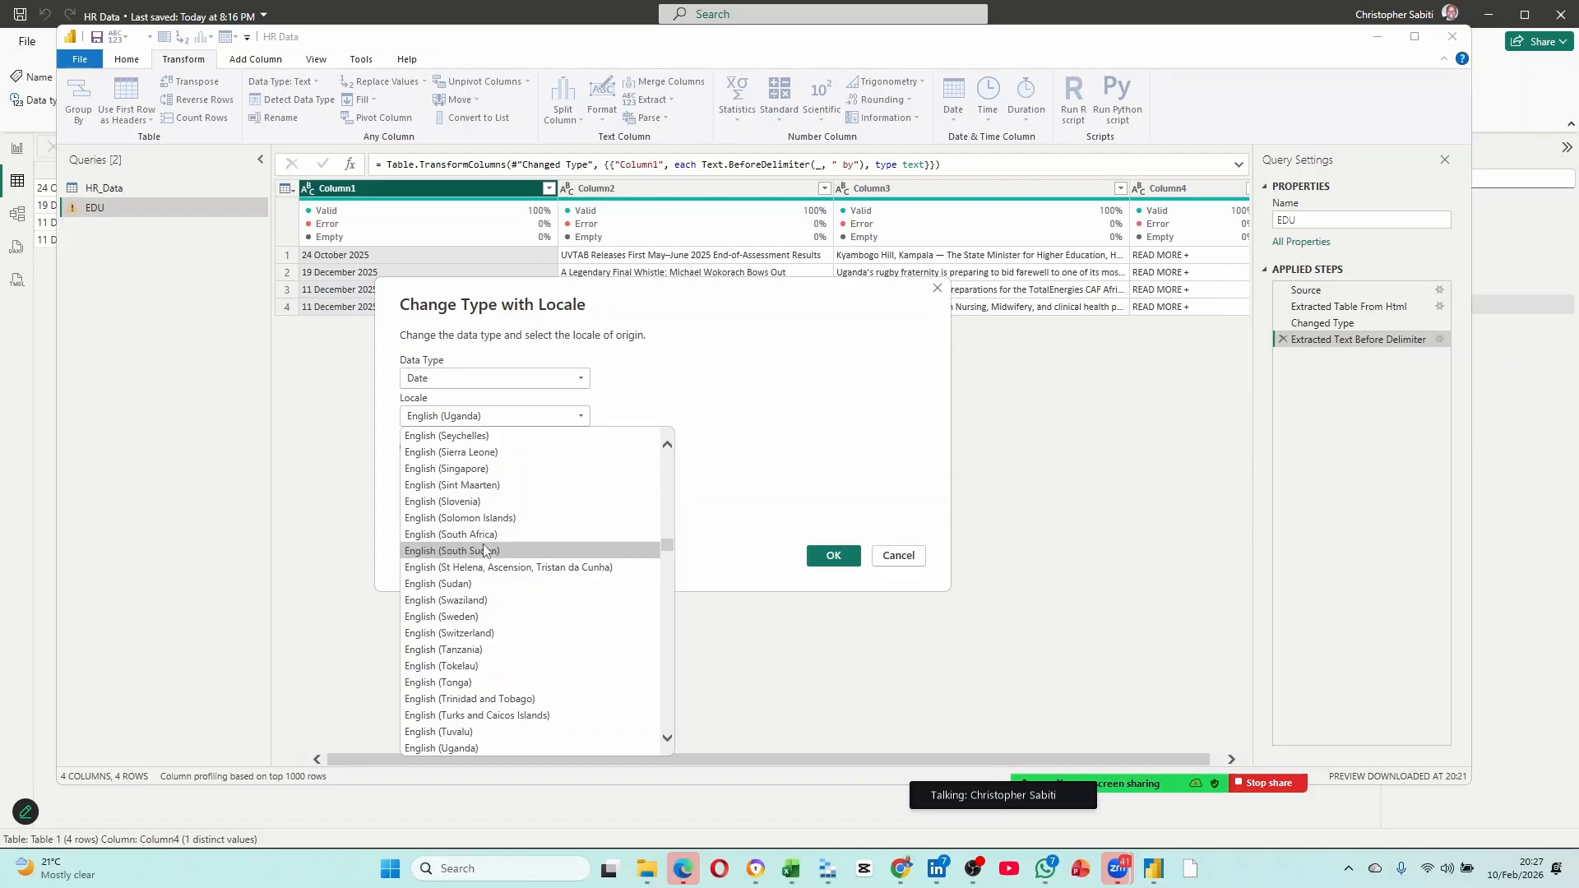
click(458, 471)
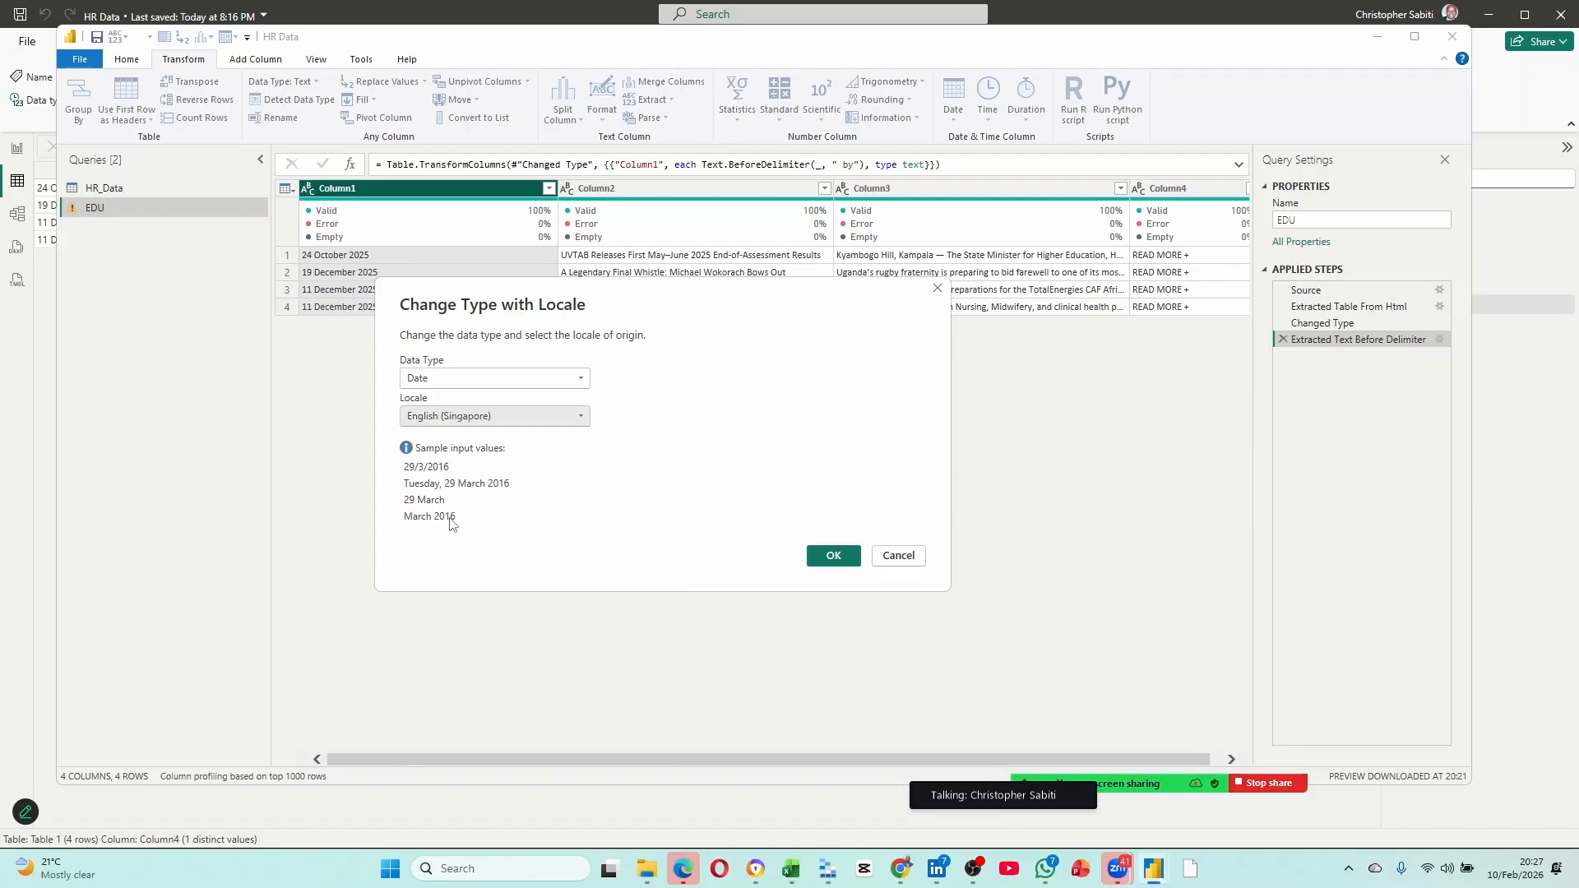
click(510, 416)
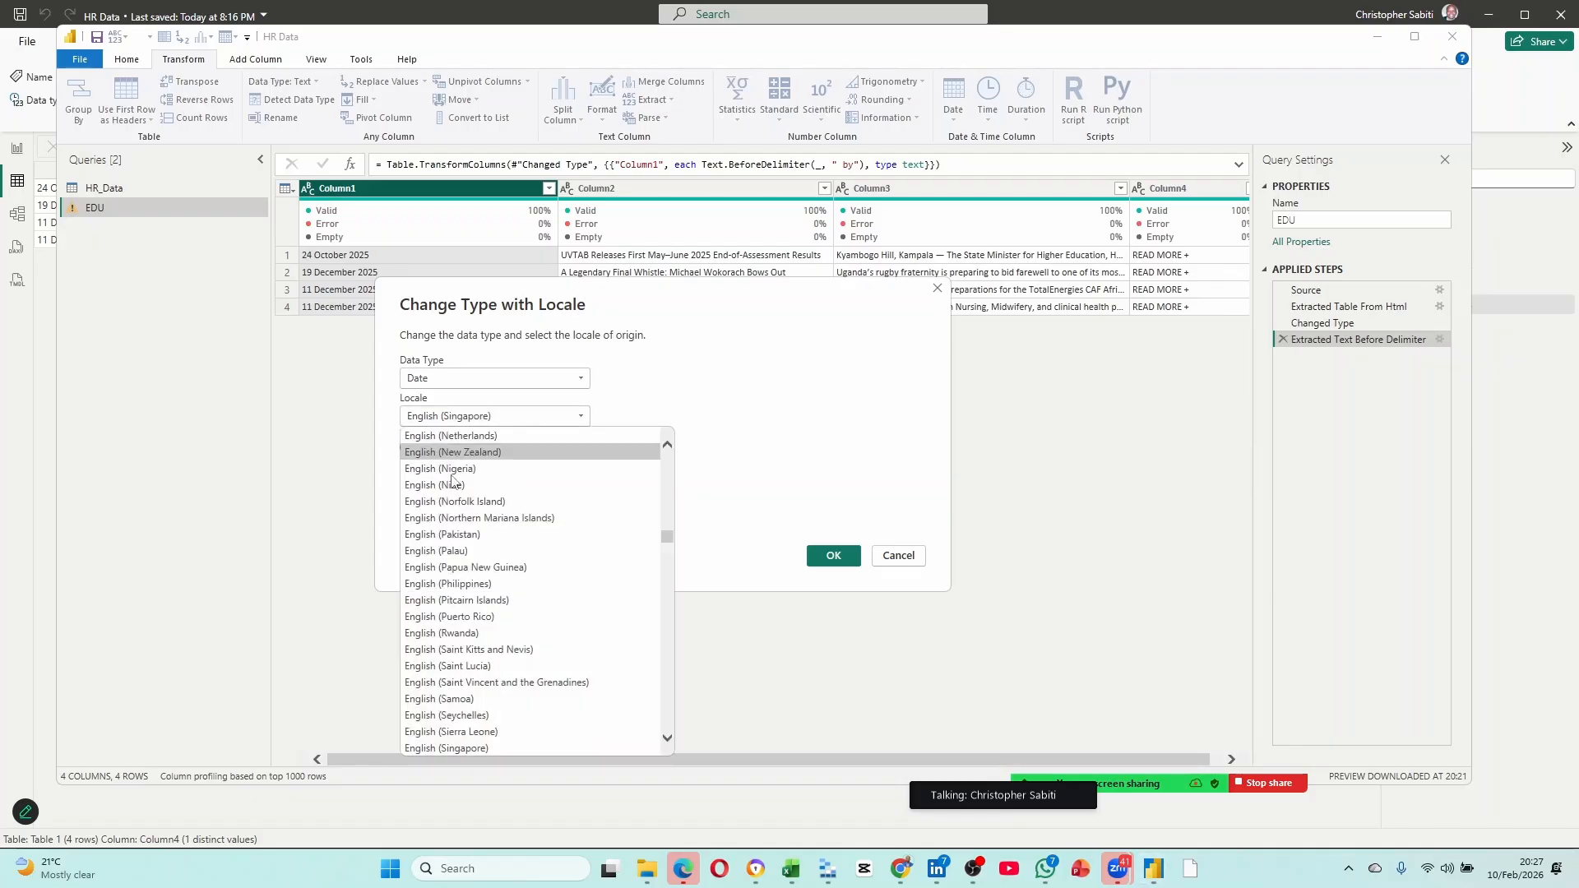
scroll(453, 481, up, 5)
click(452, 468)
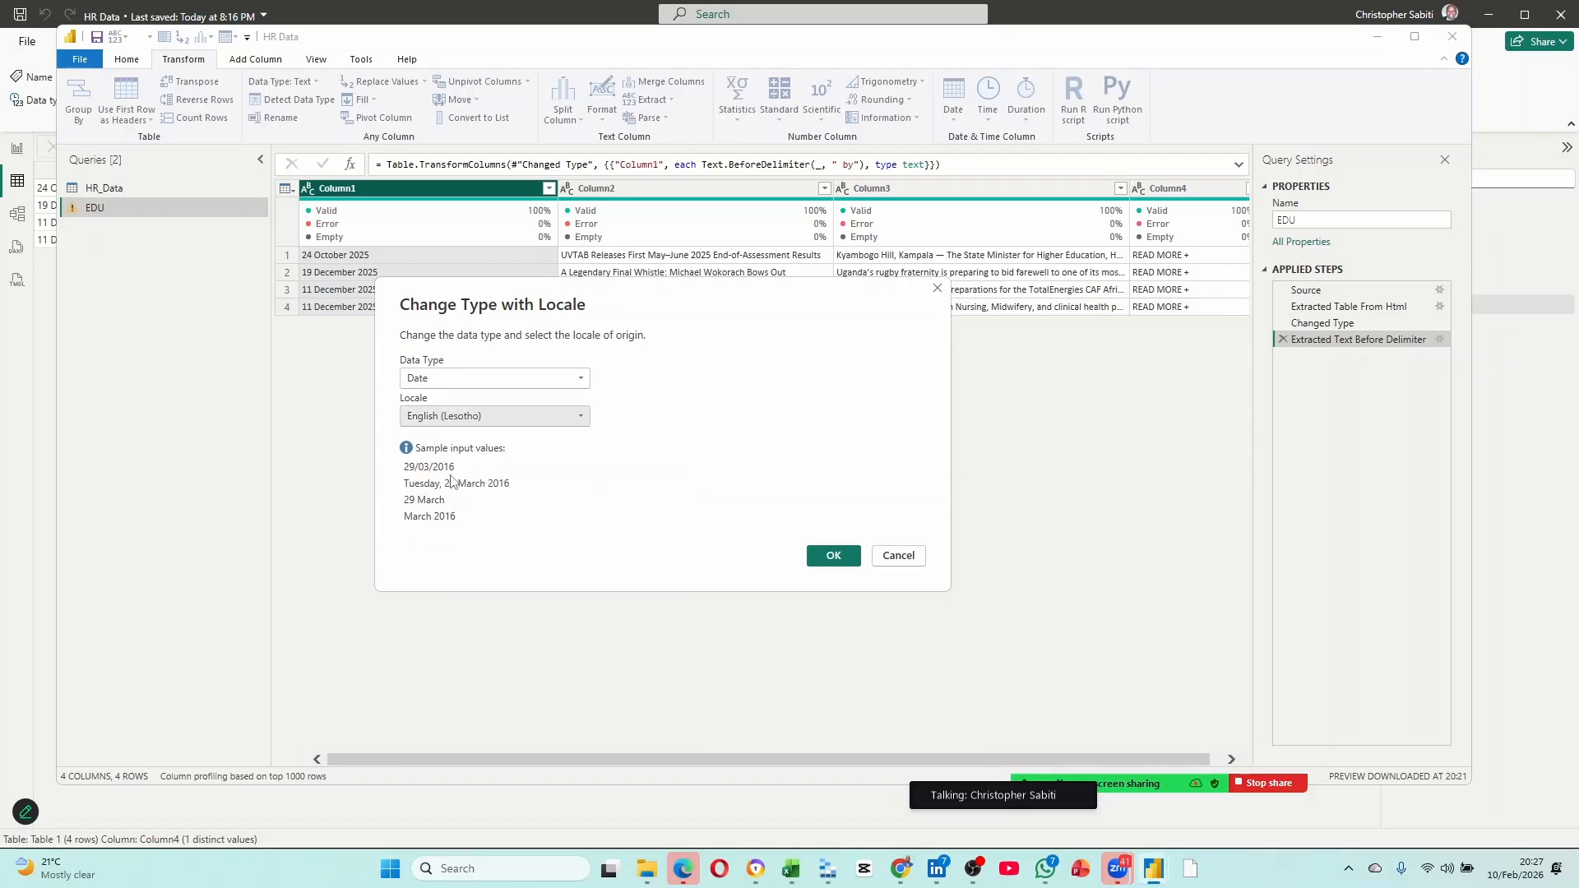
click(496, 416)
scroll(483, 501, up, 15)
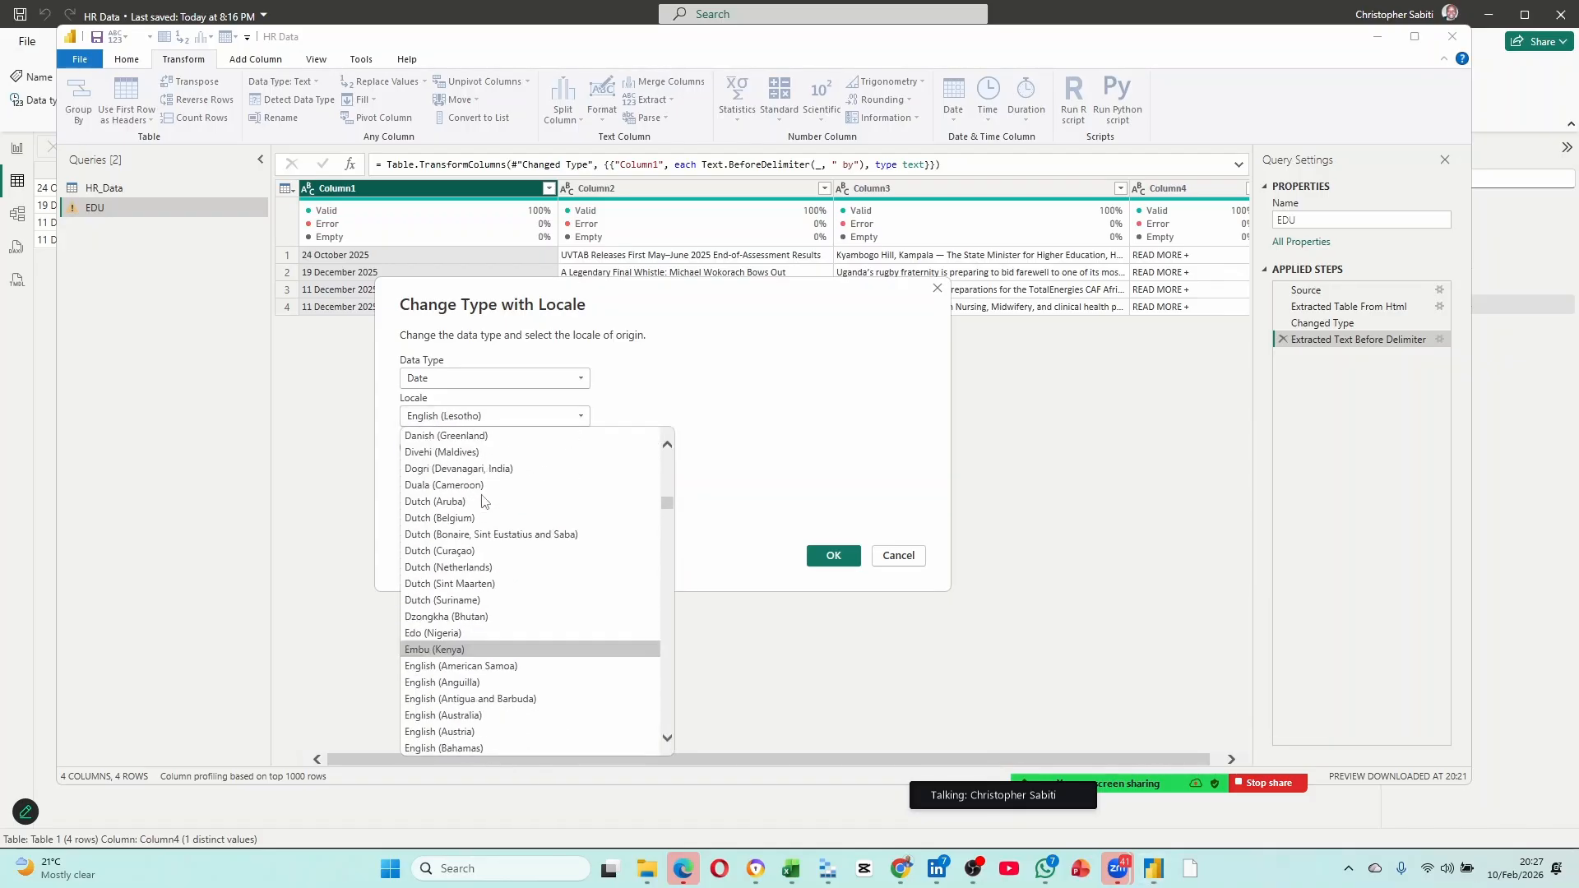
click(454, 666)
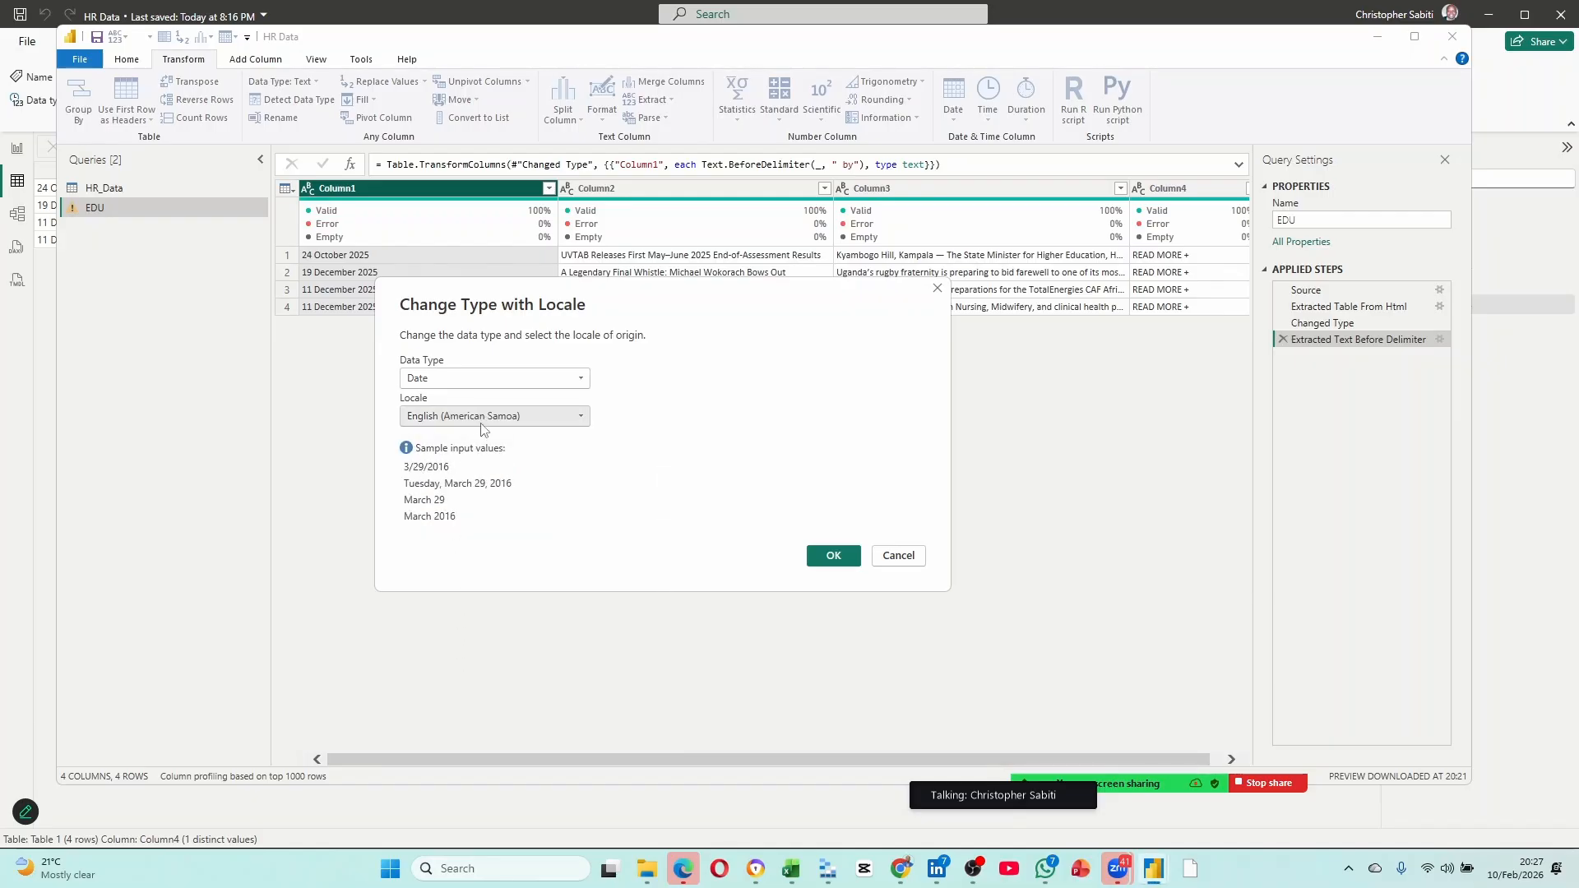
click(452, 419)
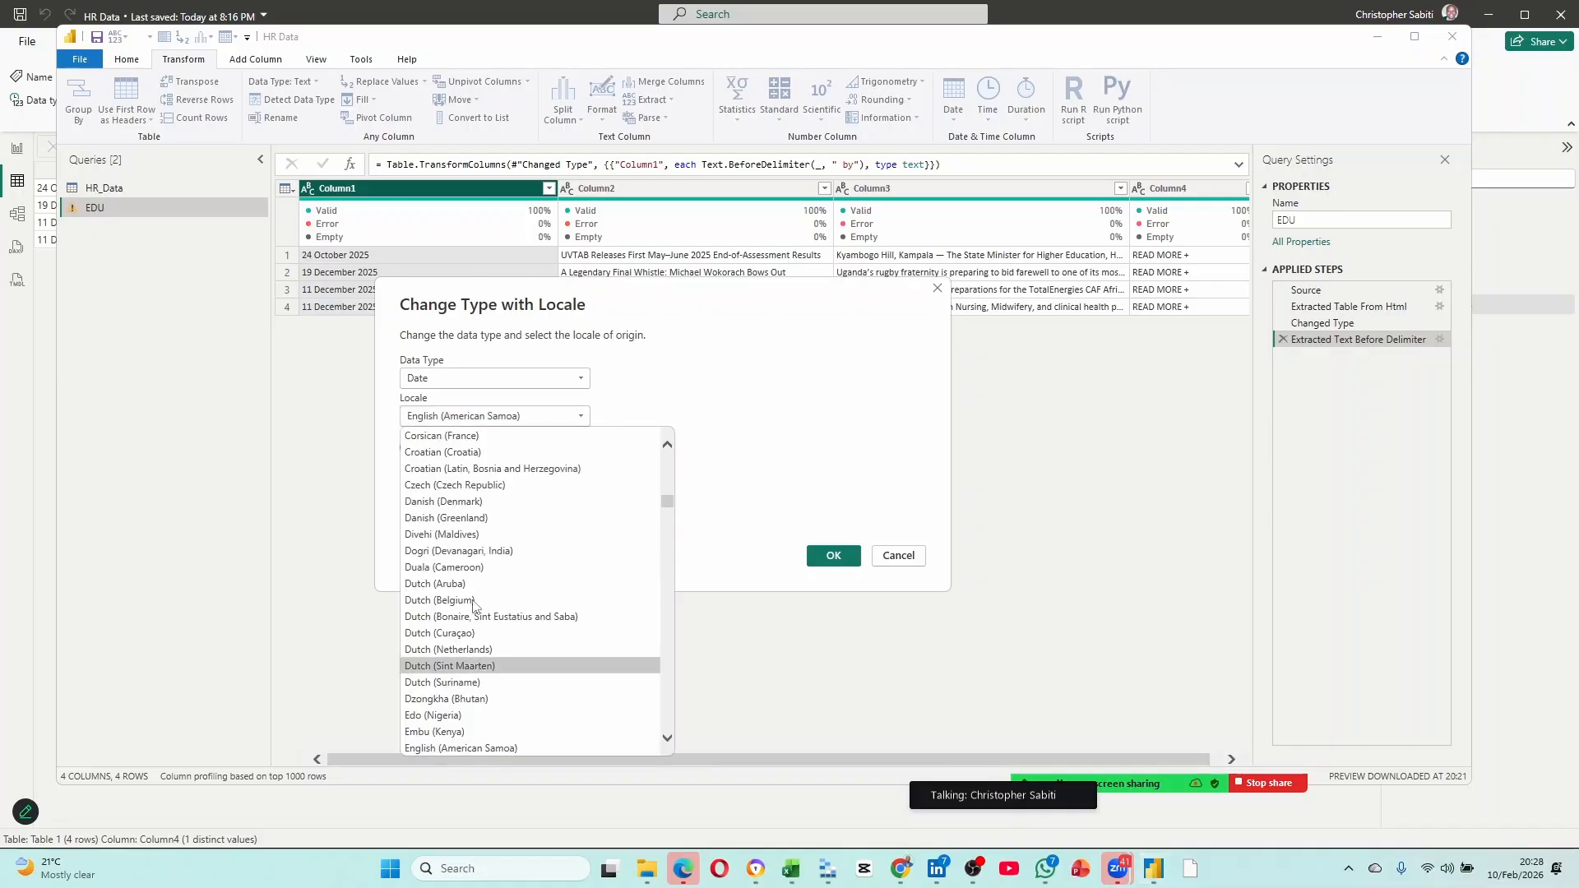
click(731, 477)
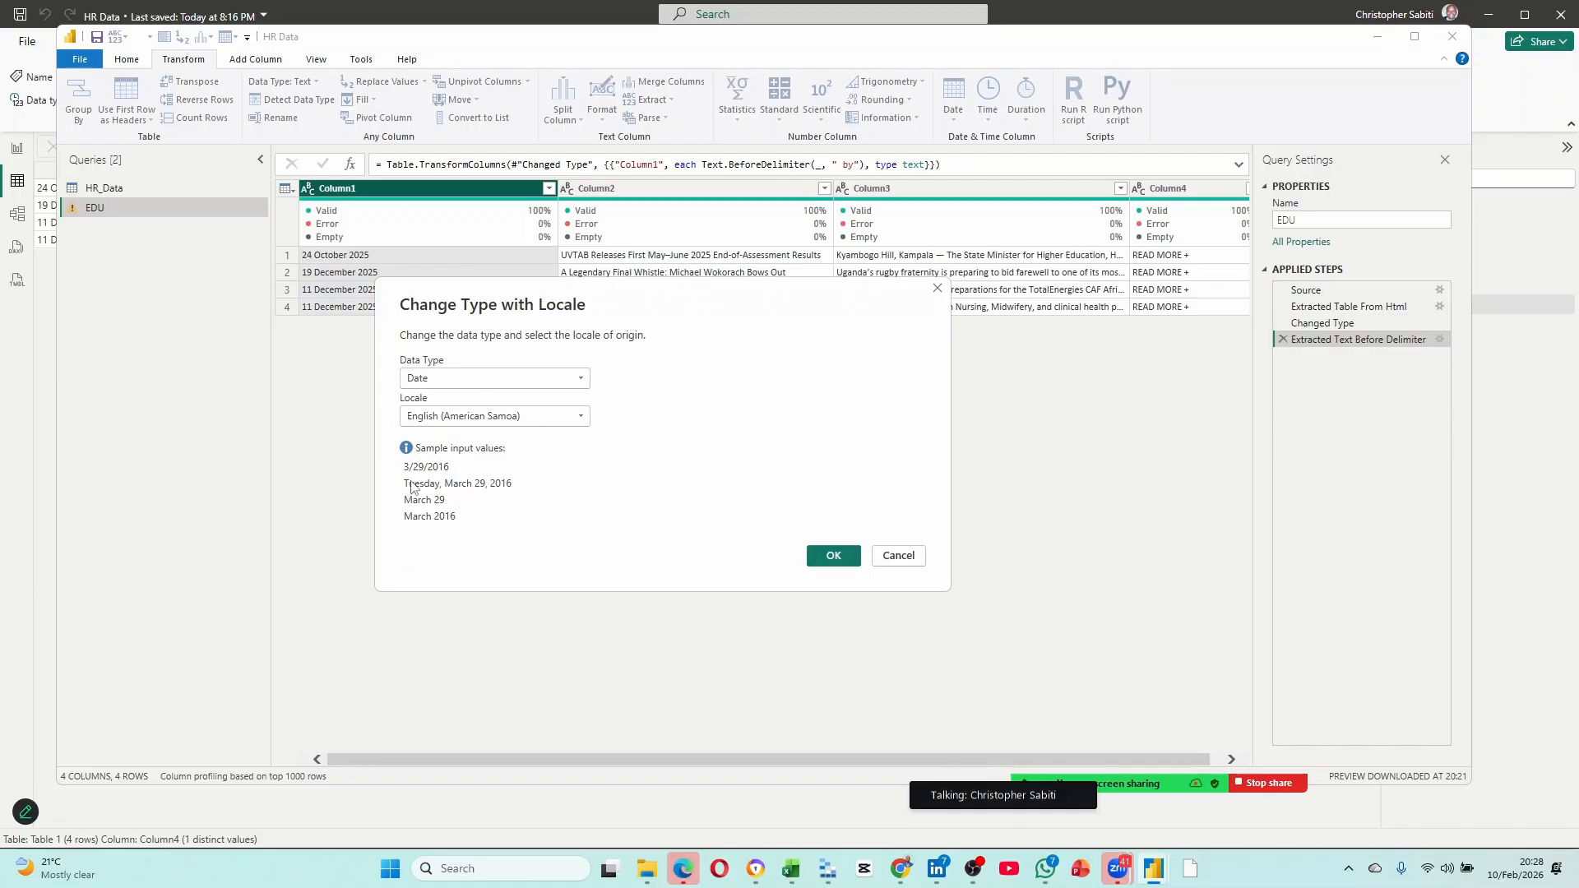
Set the locale to English (Uganda) and apply the Date type change to Column1.
click(561, 417)
scroll(488, 467, up, 5)
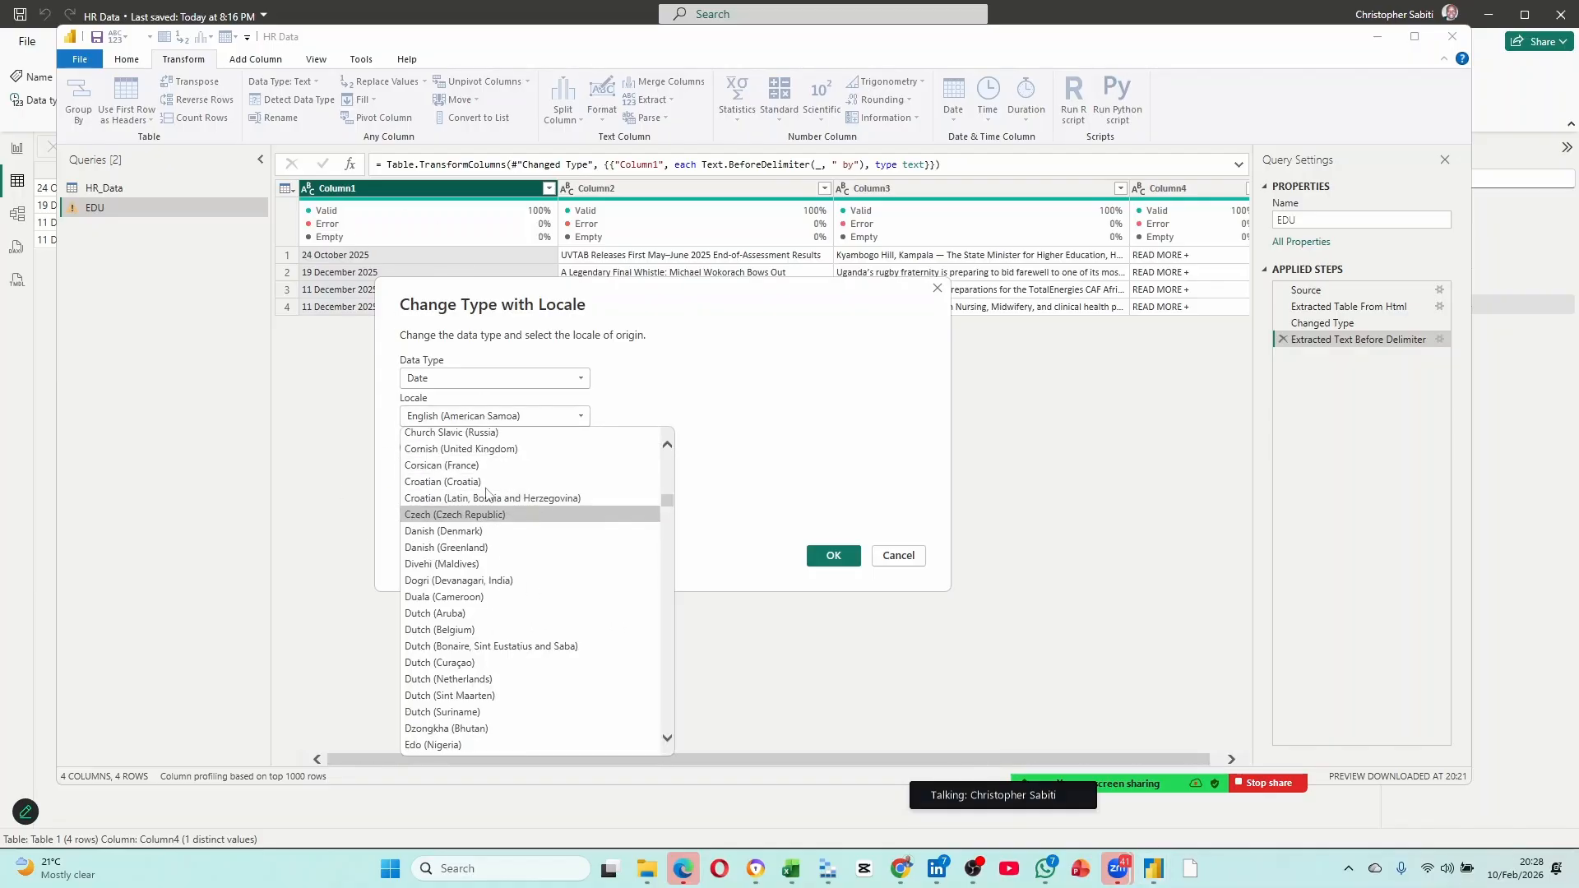
scroll(488, 466, down, 8)
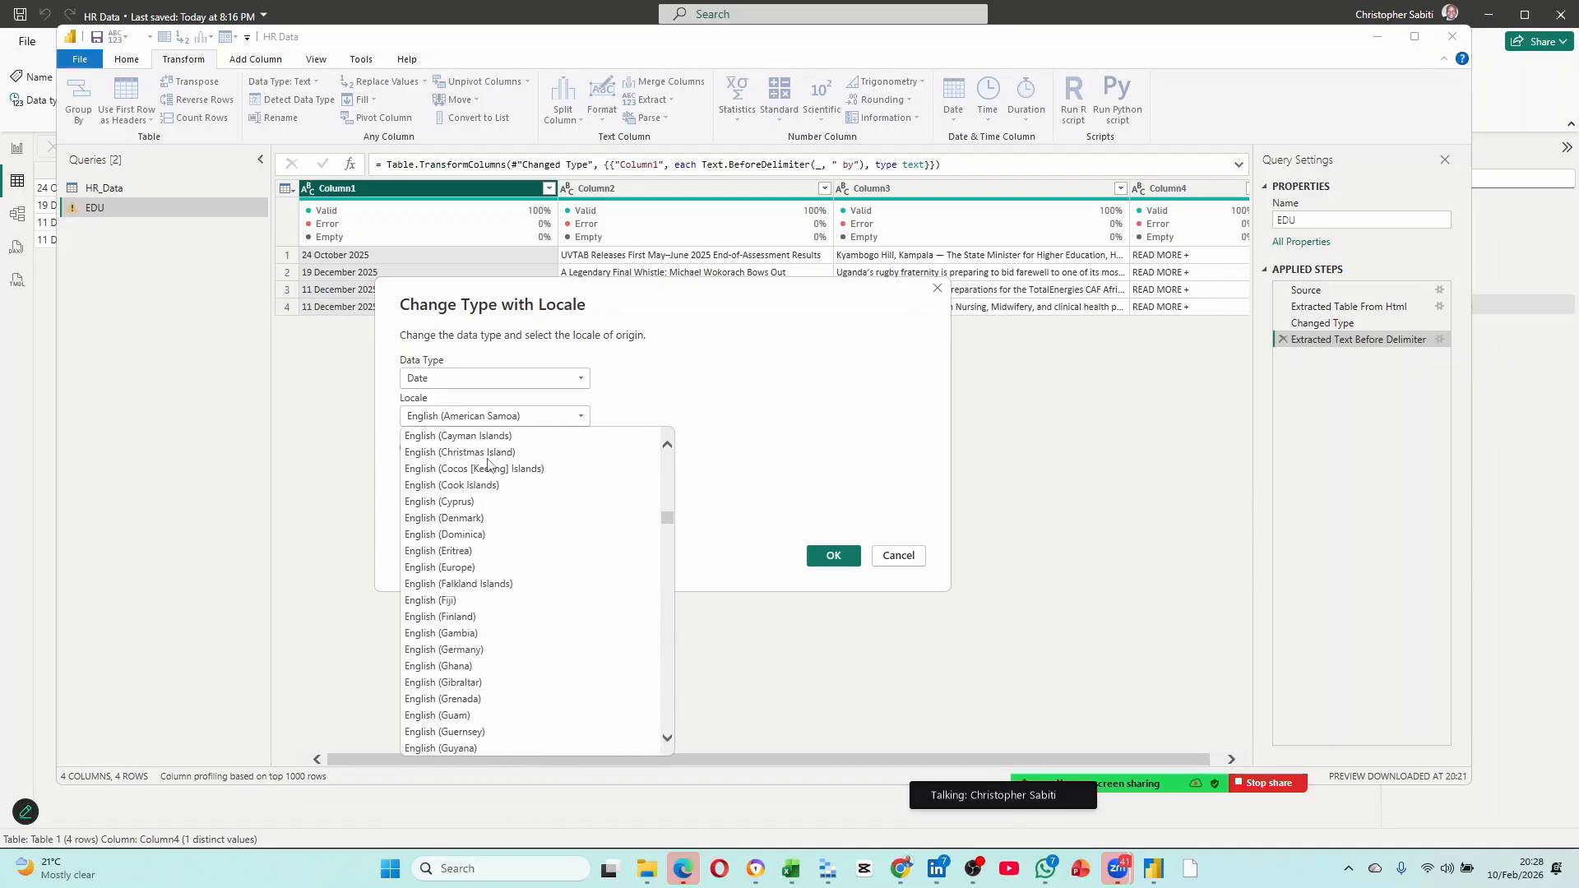
scroll(497, 526, down, 6)
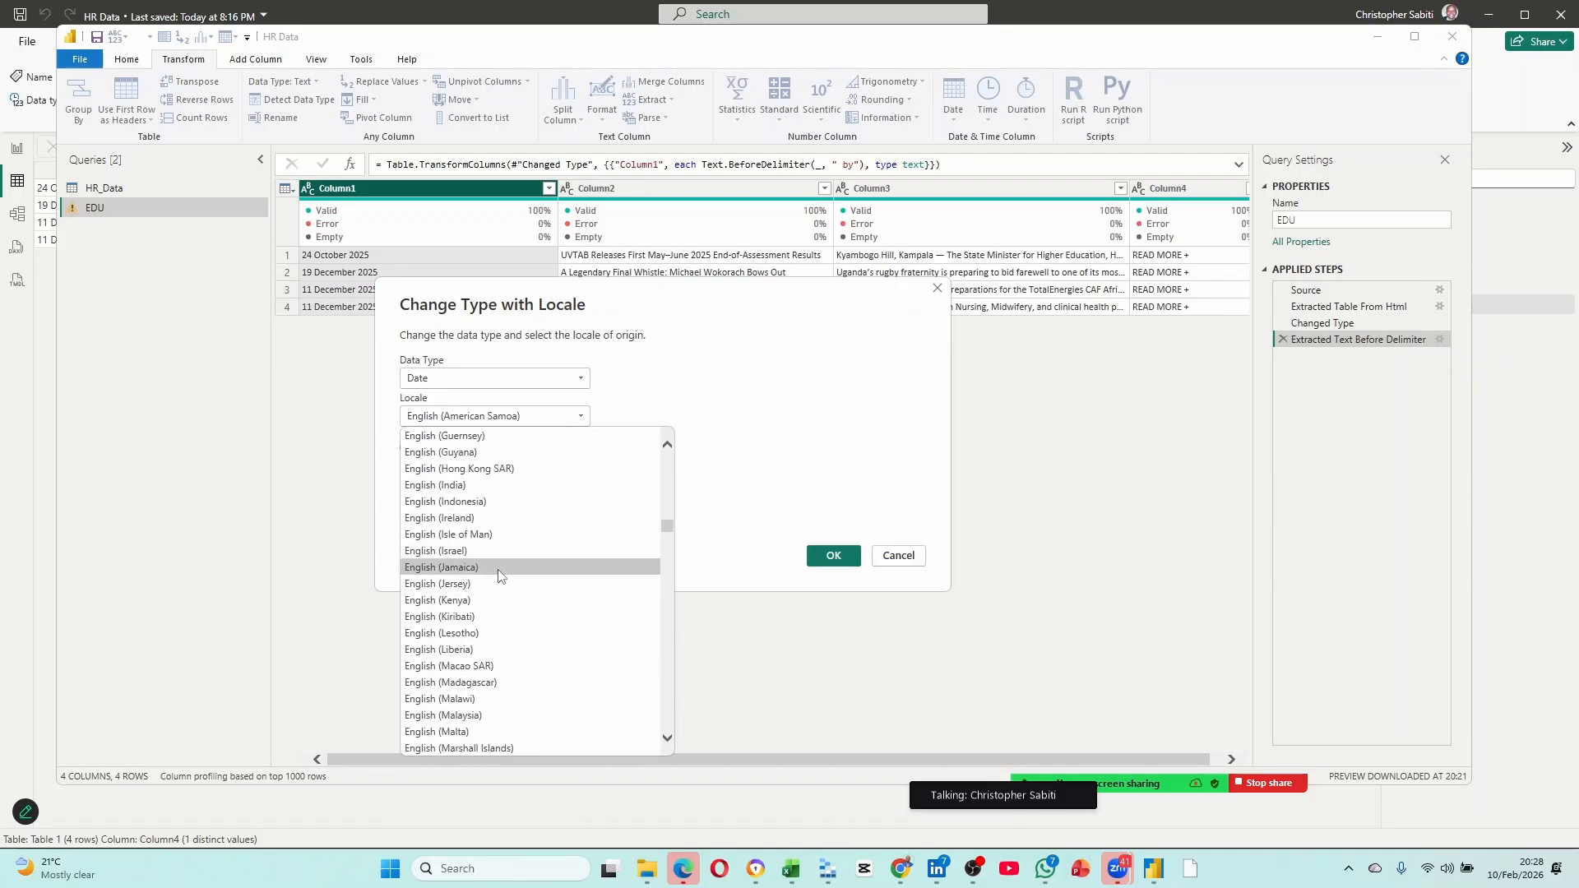
scroll(482, 563, down, 3)
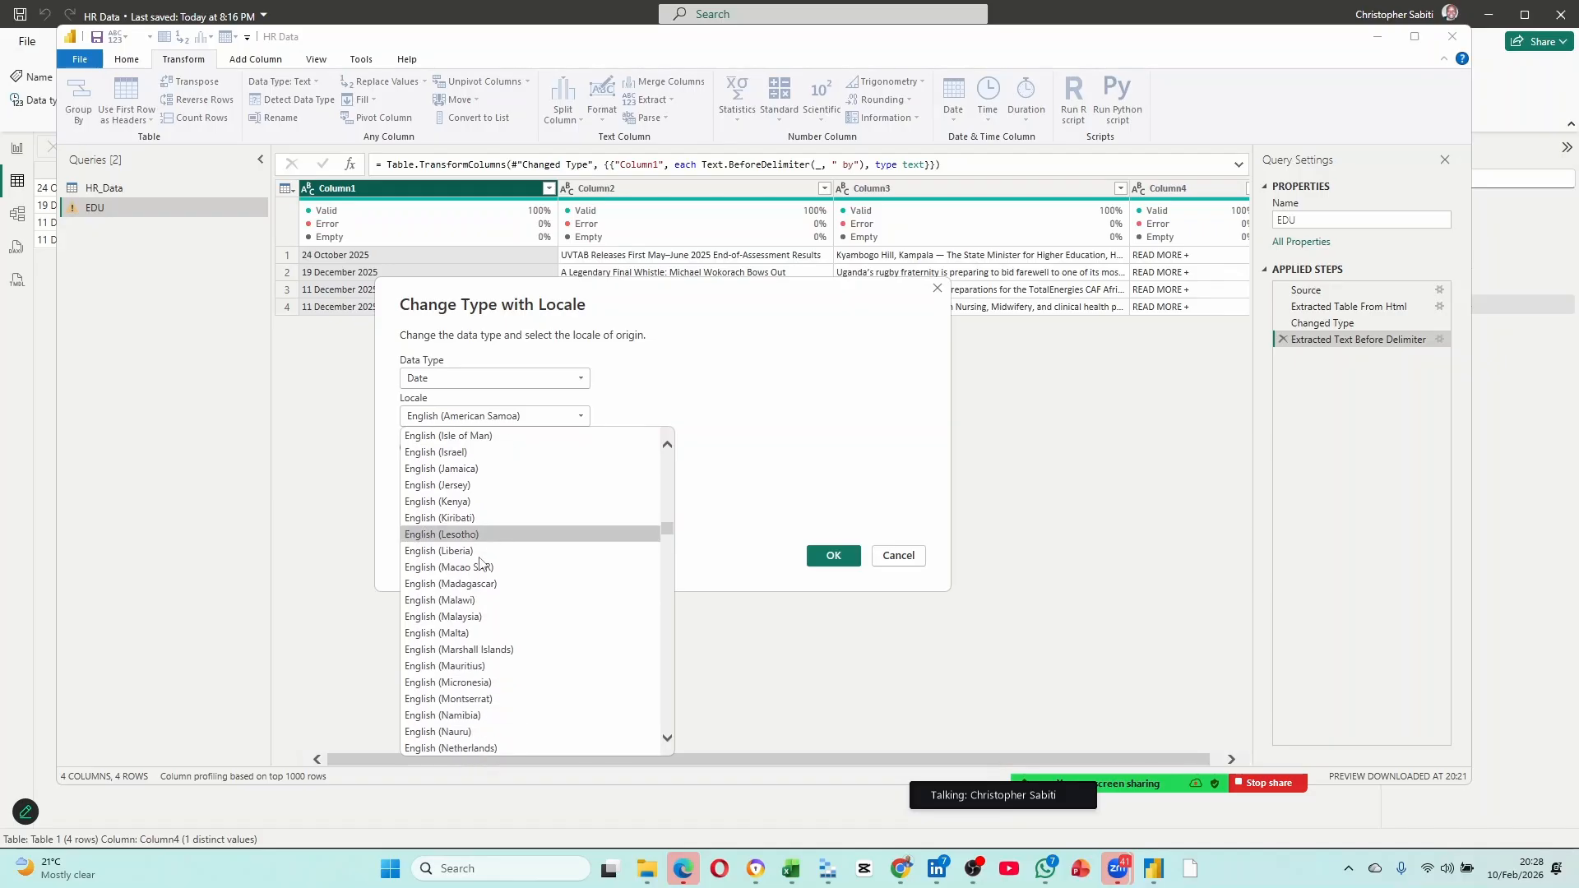
scroll(481, 568, down, 4)
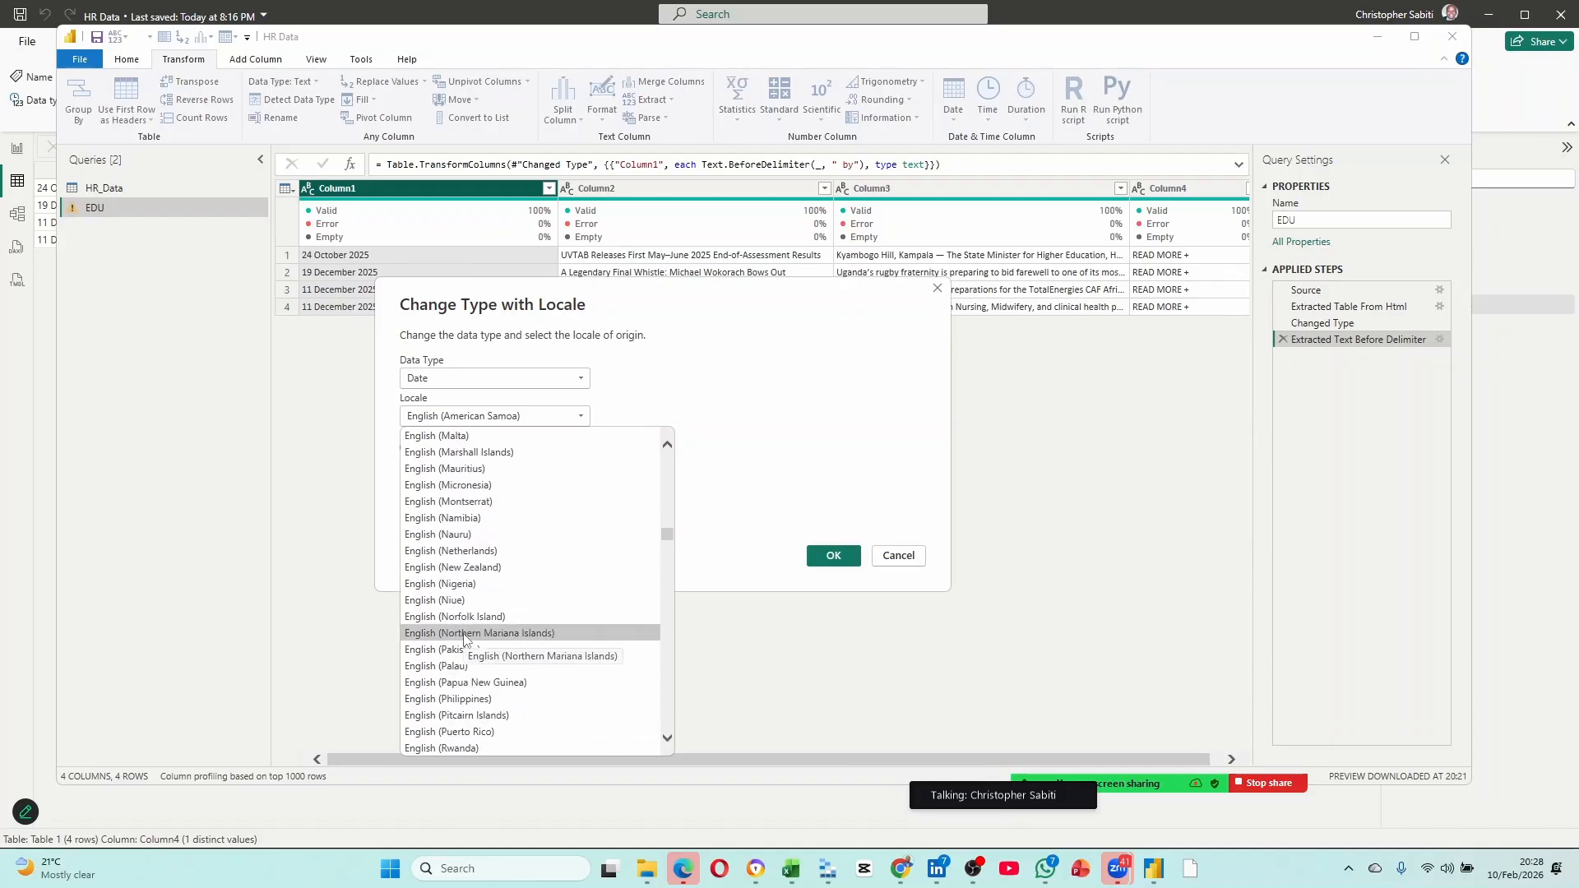
scroll(469, 633, down, 8)
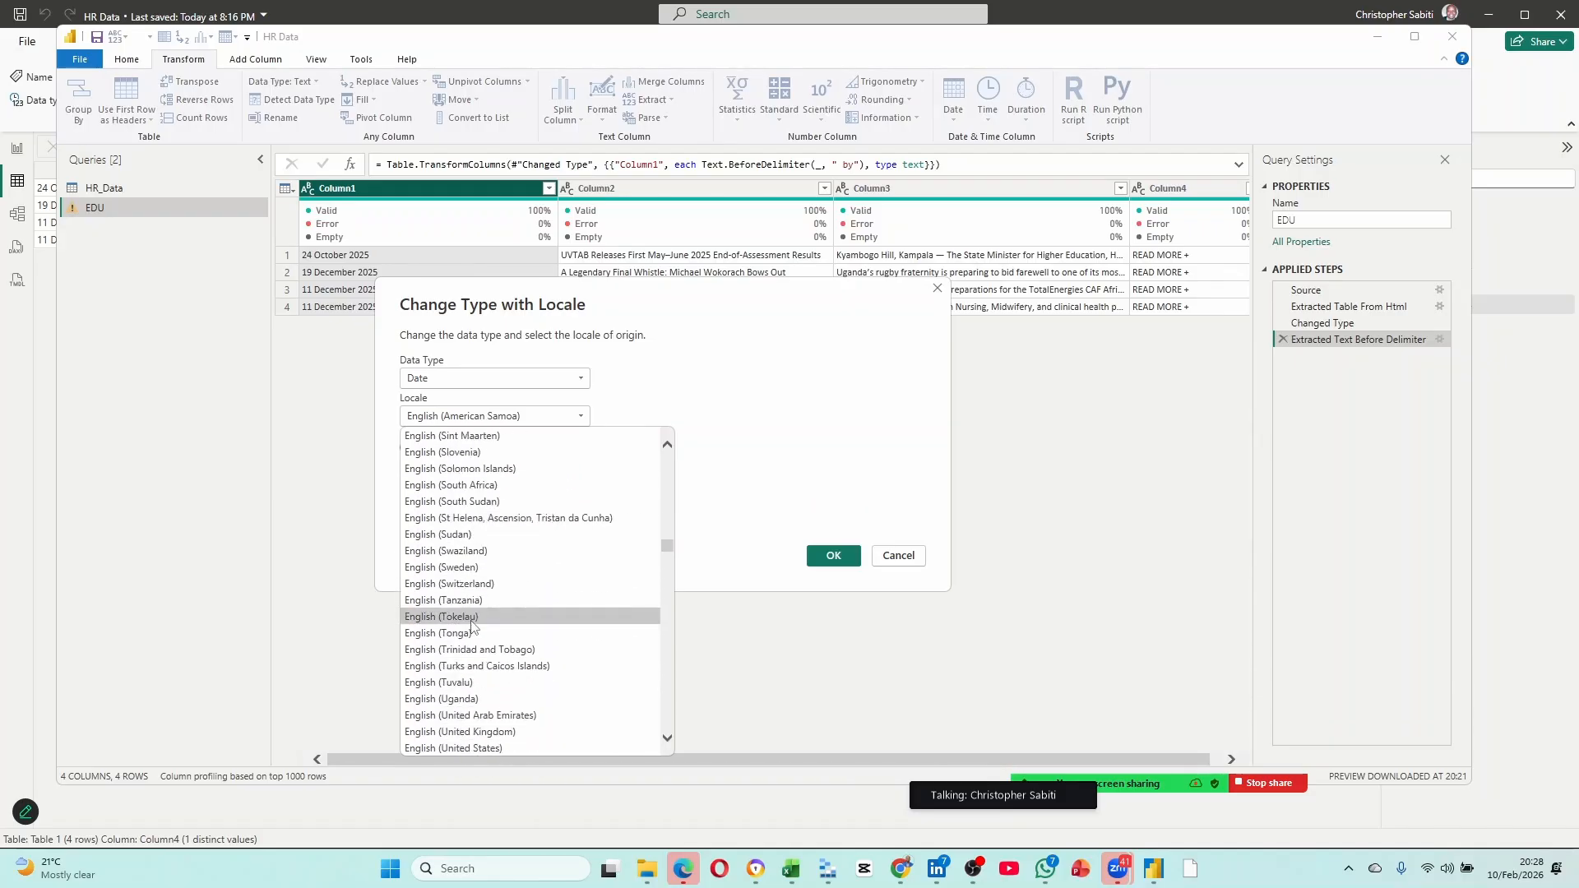
scroll(469, 567, down, 3)
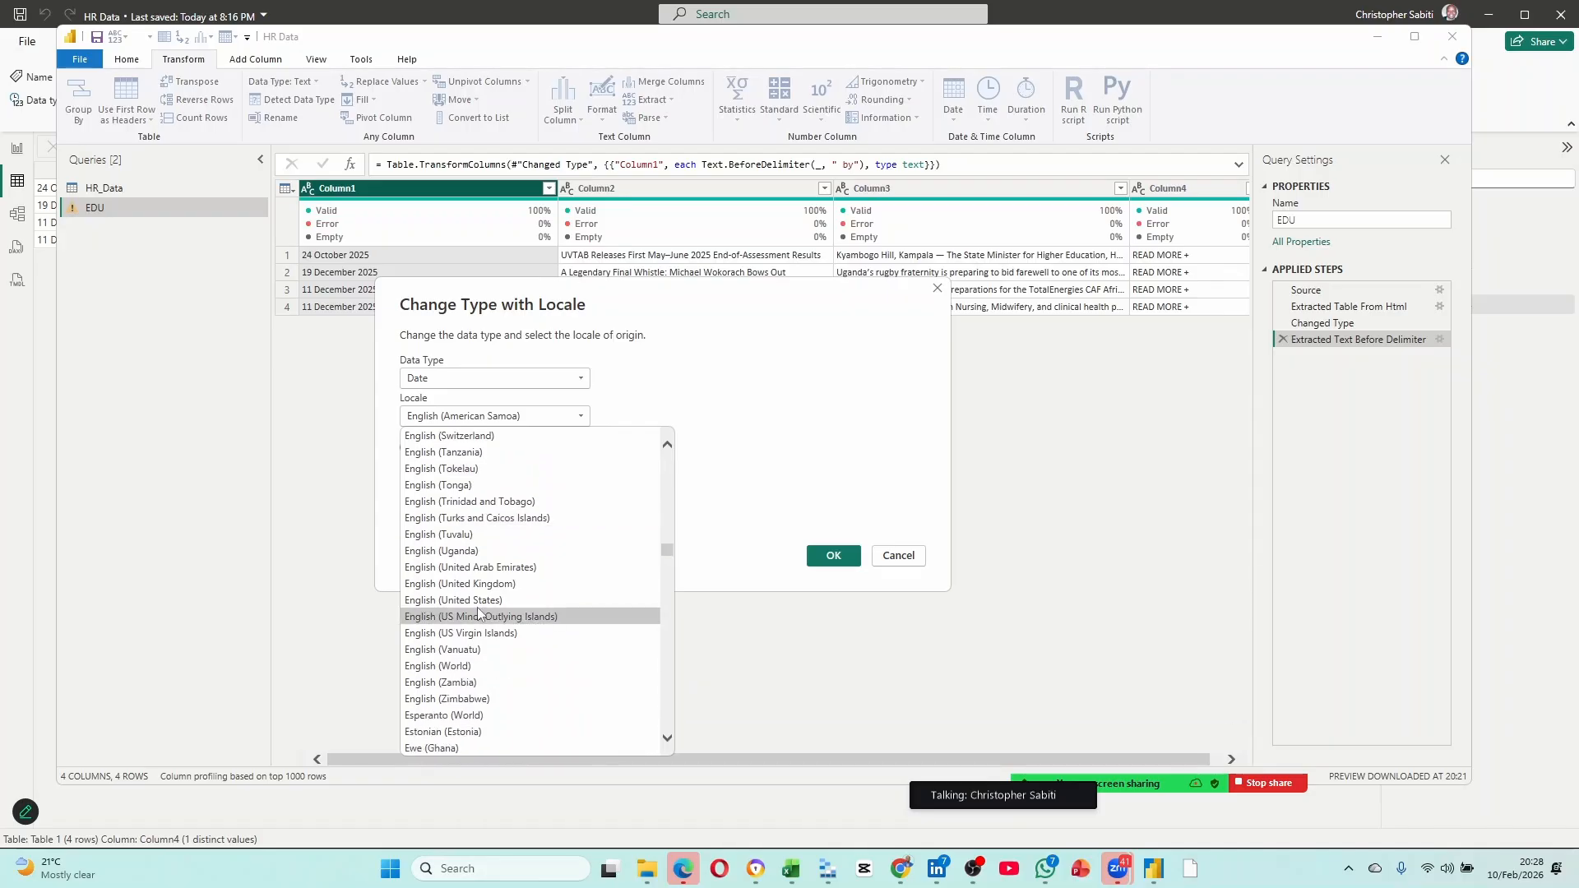
click(467, 551)
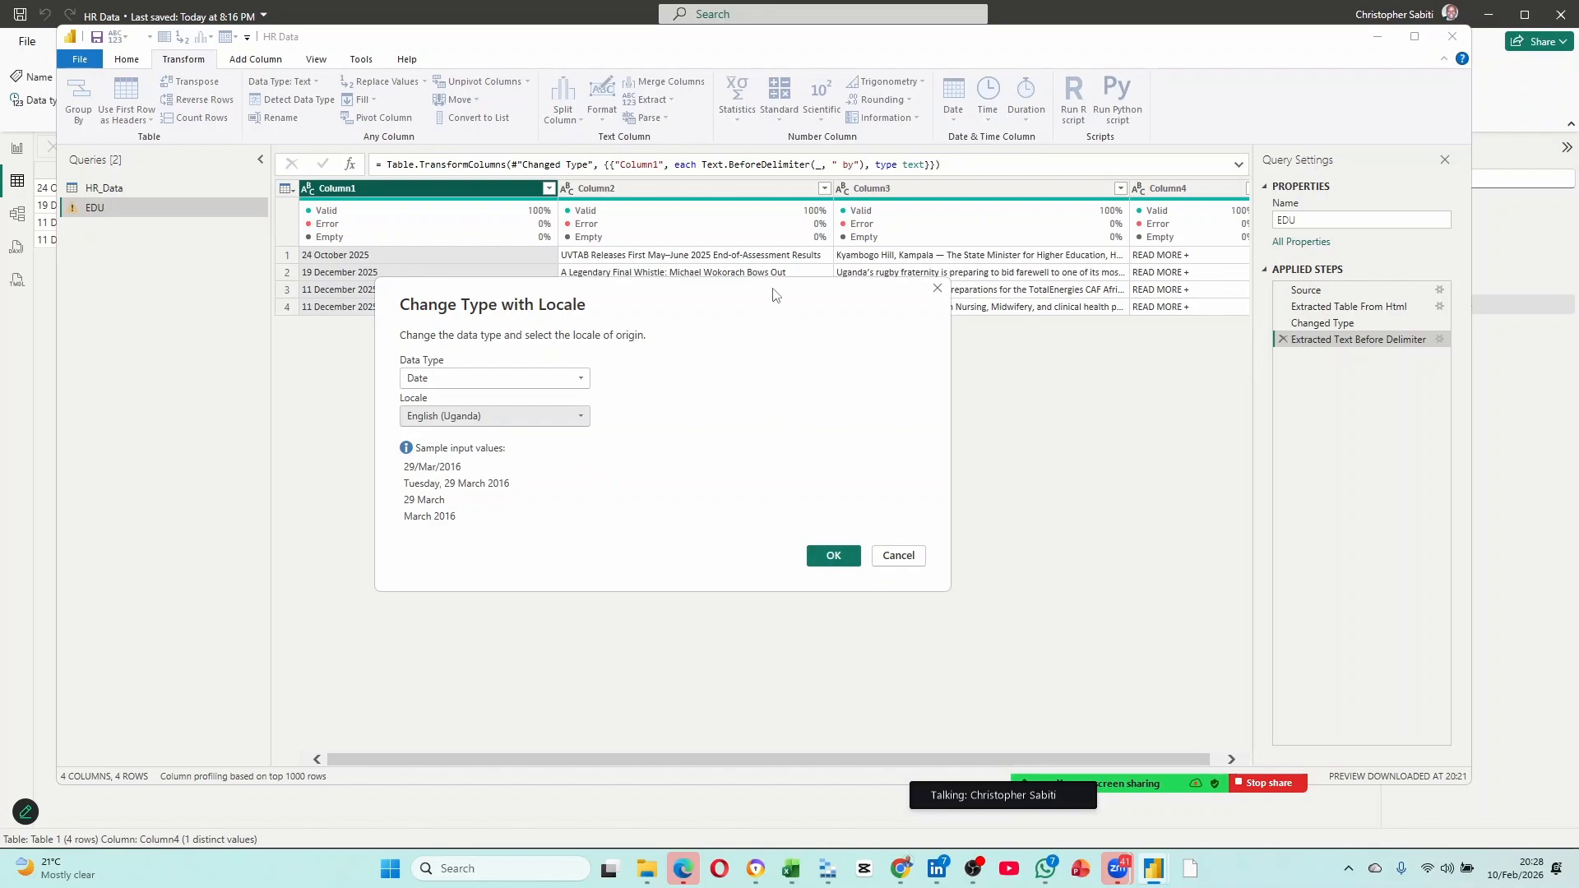
drag(773, 295, 825, 338)
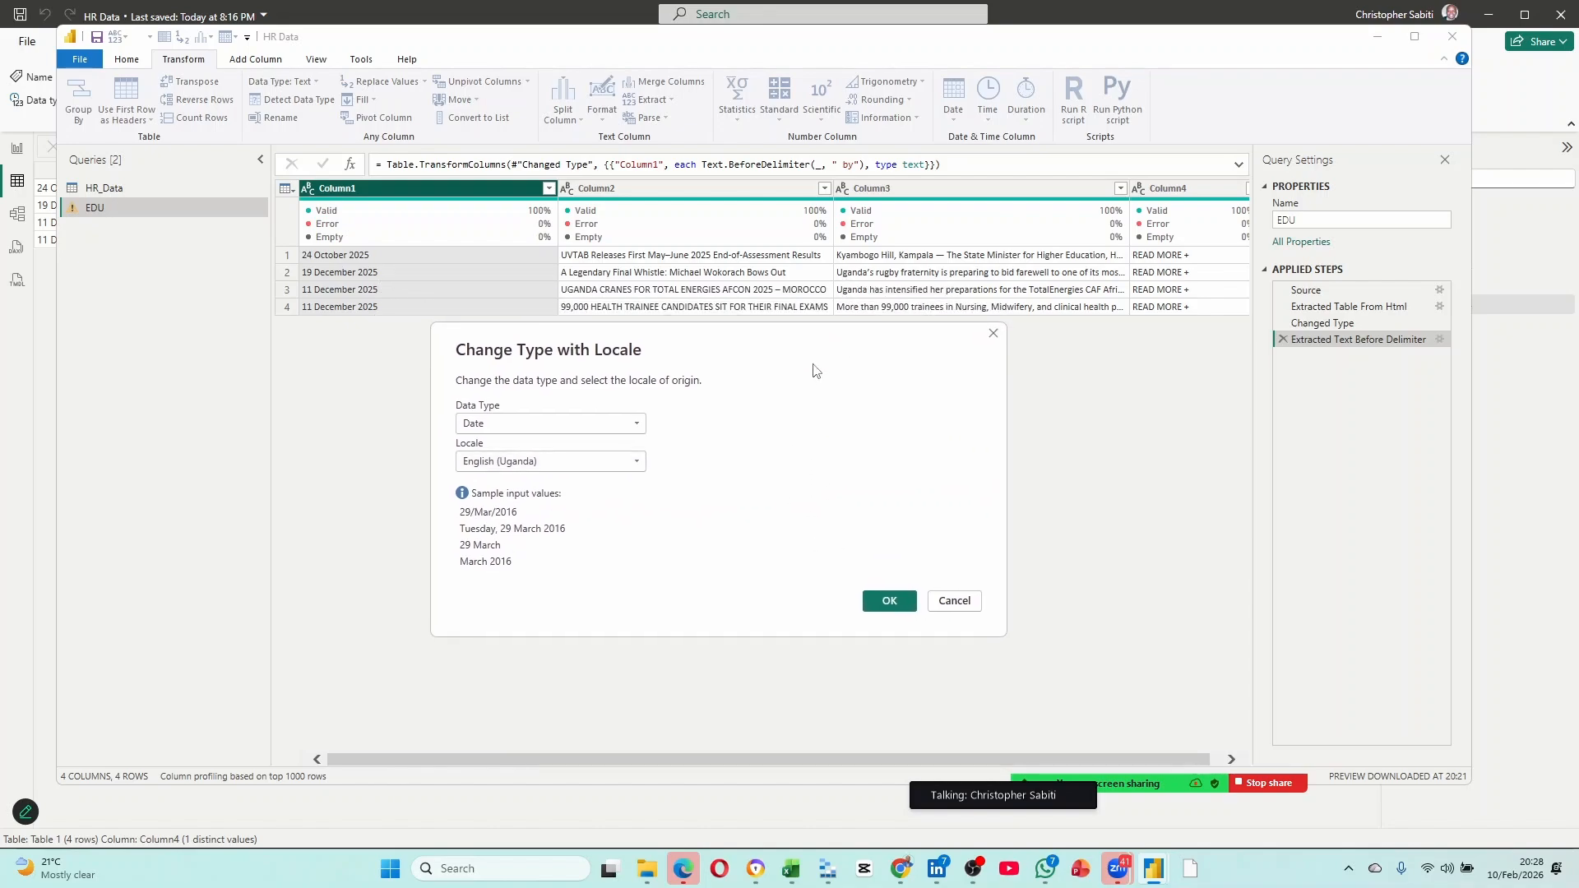
click(891, 603)
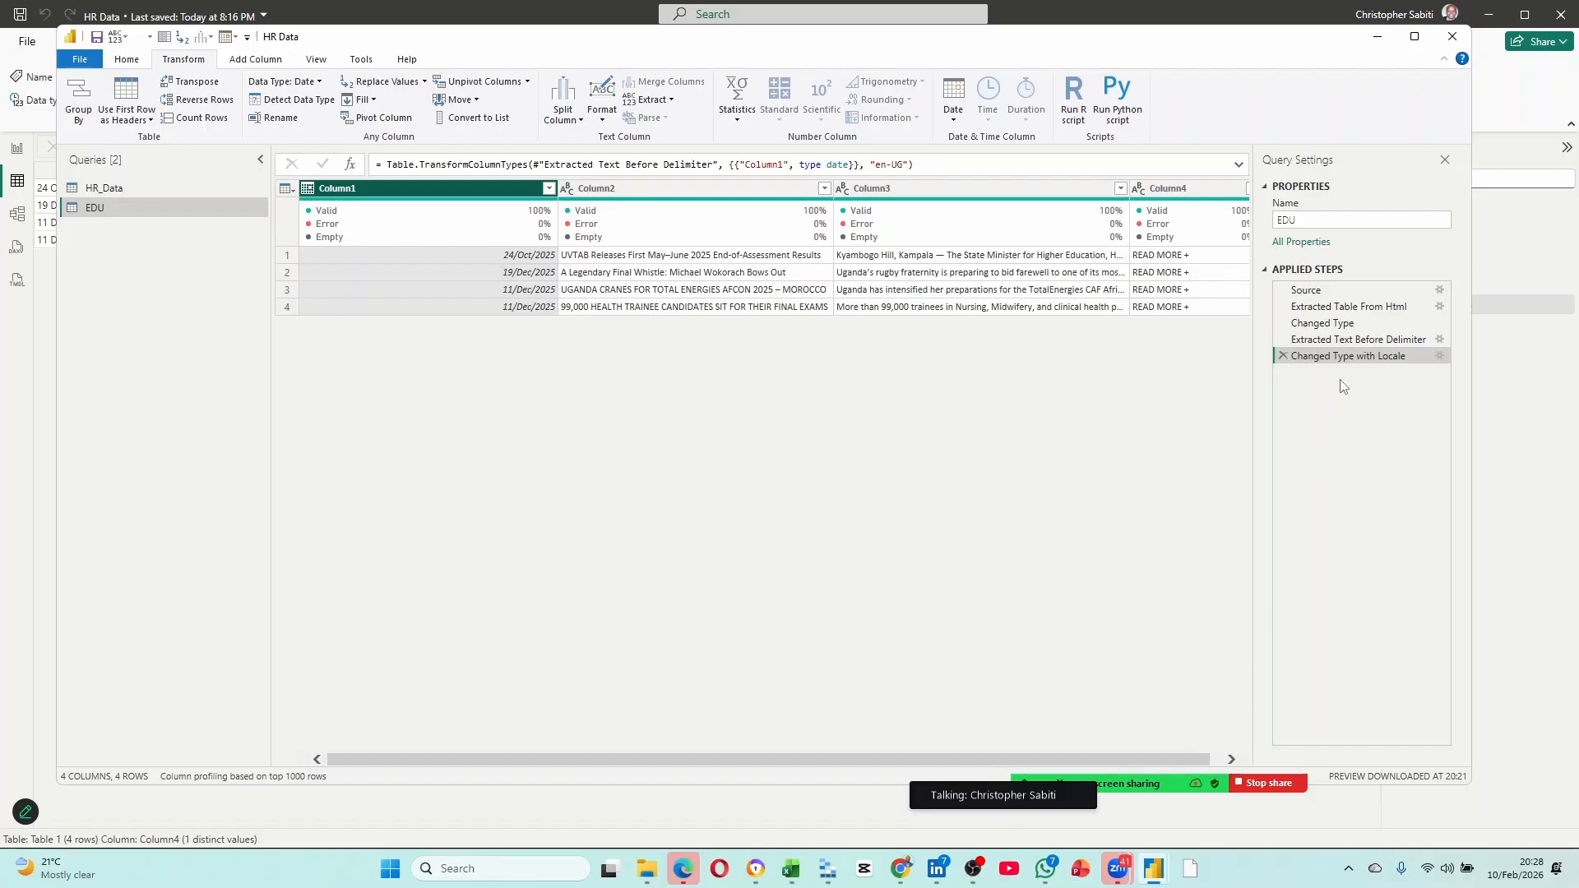
Open the Zoom meeting chat and read the newest messages.
mouse_move(1163, 789)
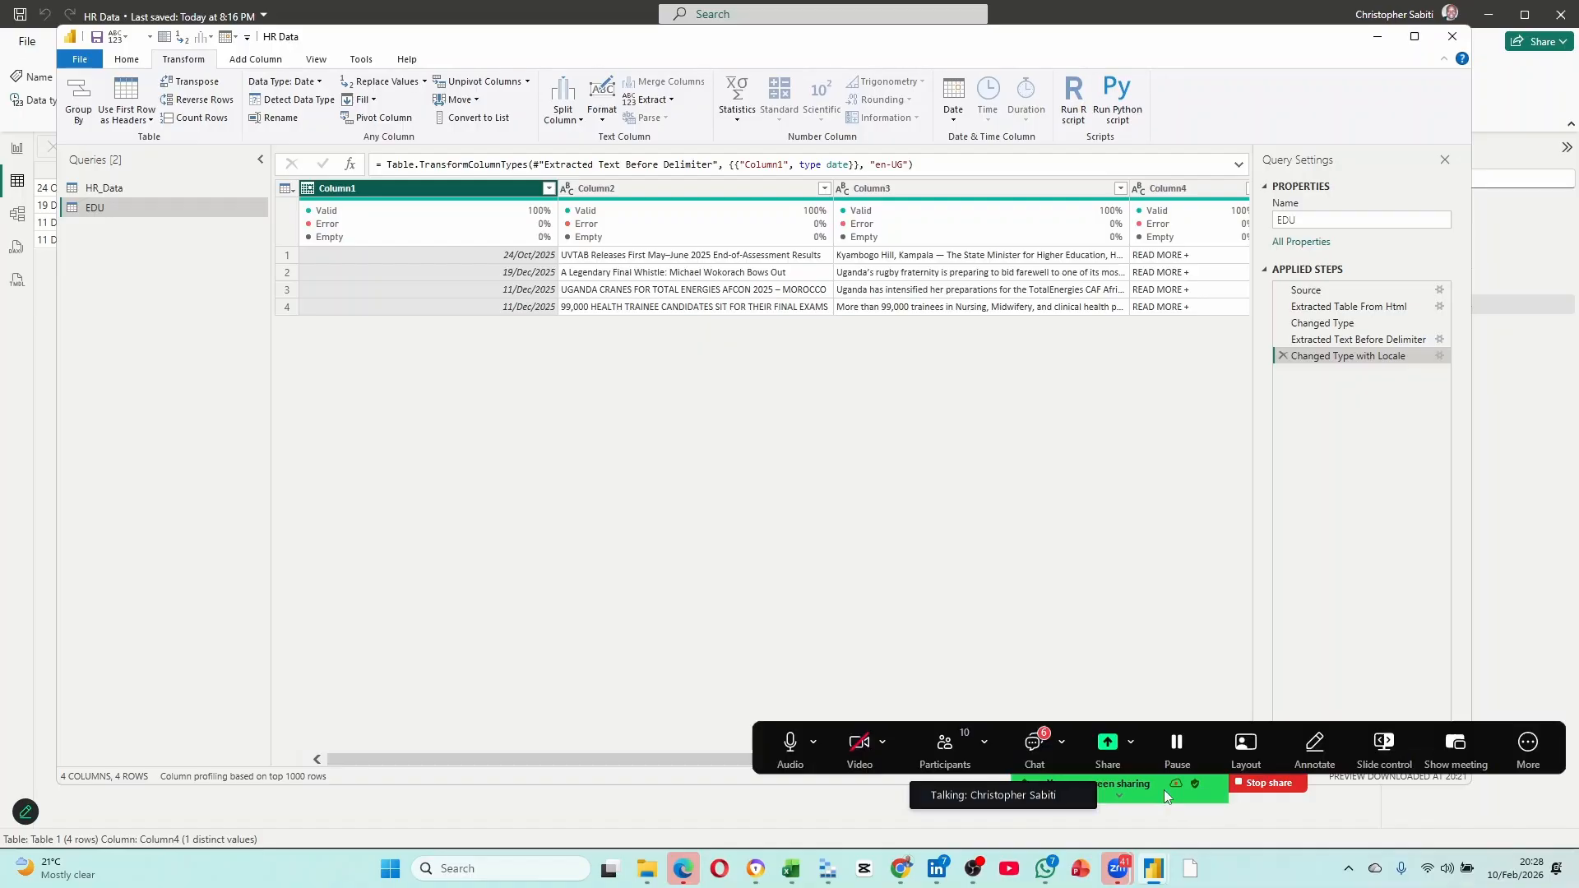
click(1033, 746)
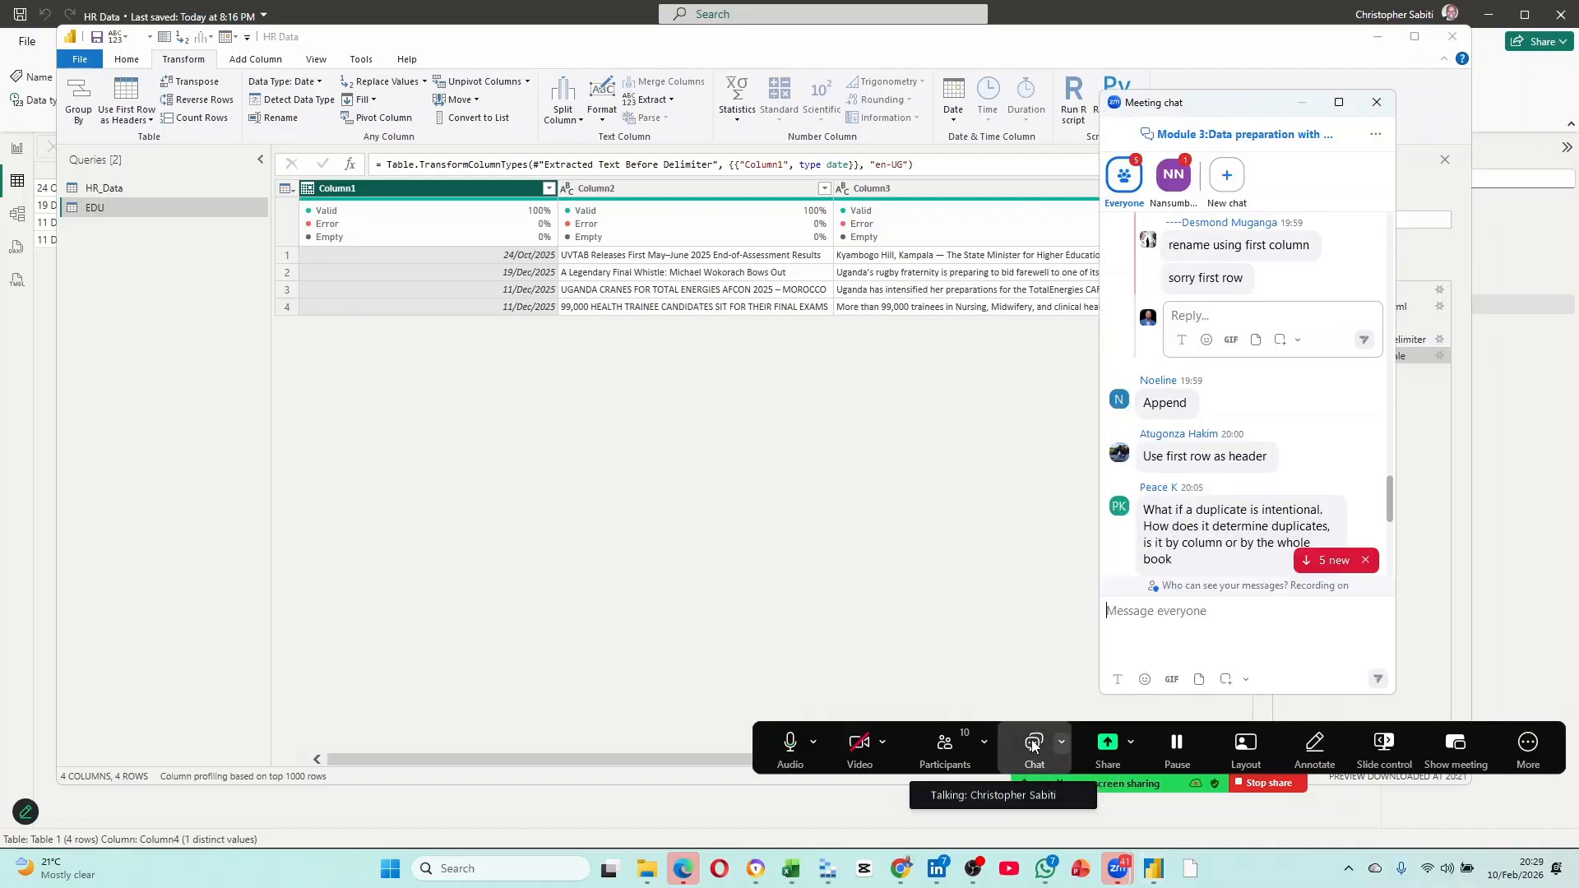
scroll(1233, 460, down, 5)
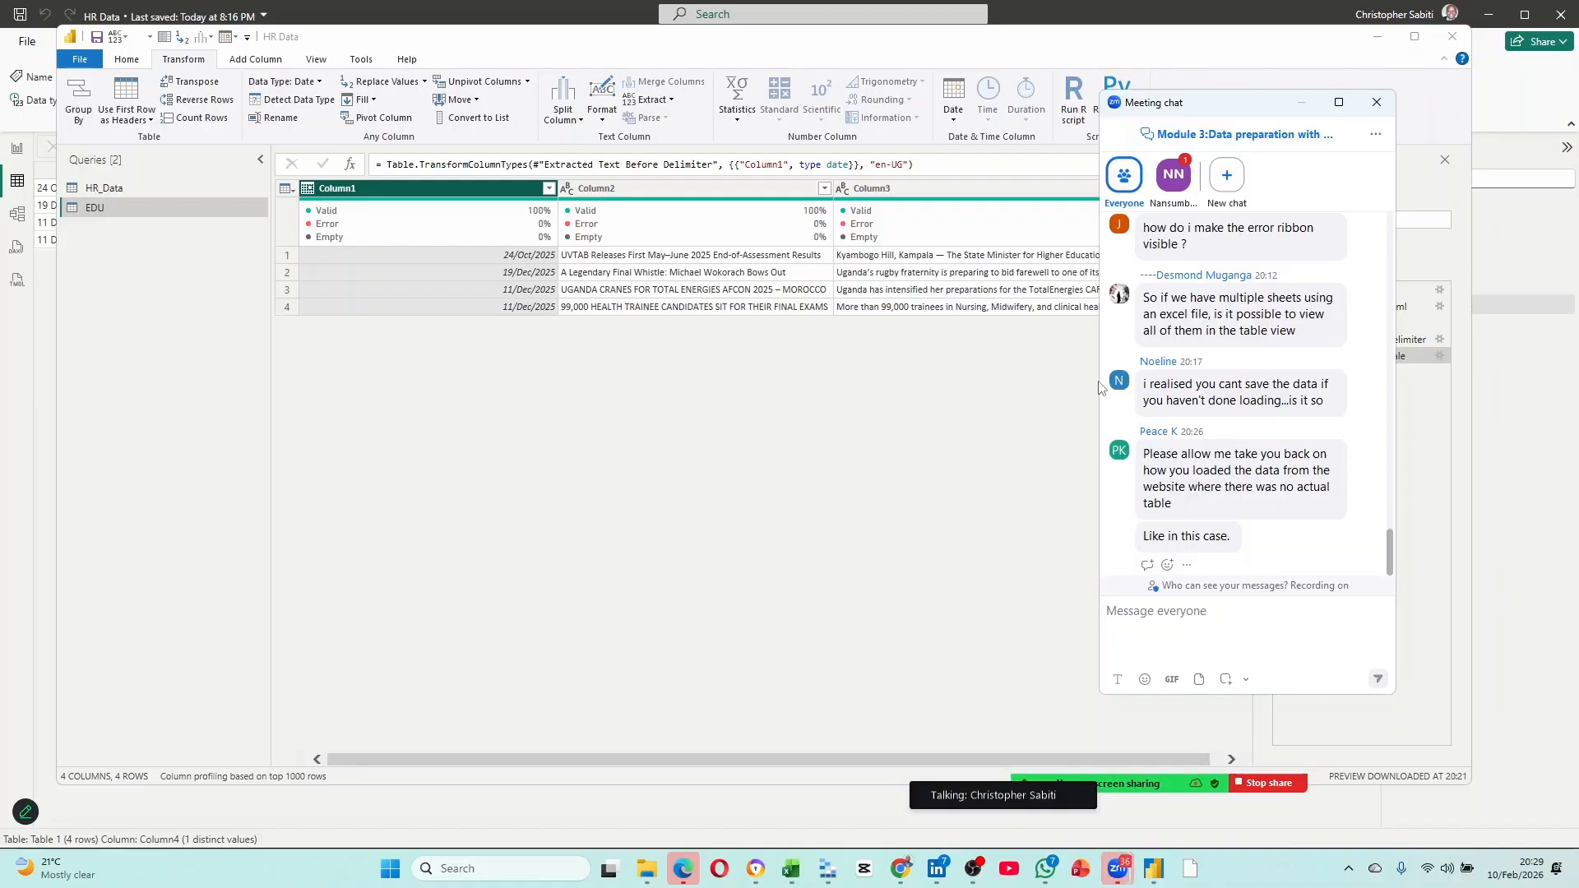
Save the HR Data file without applying the pending query changes.
click(96, 39)
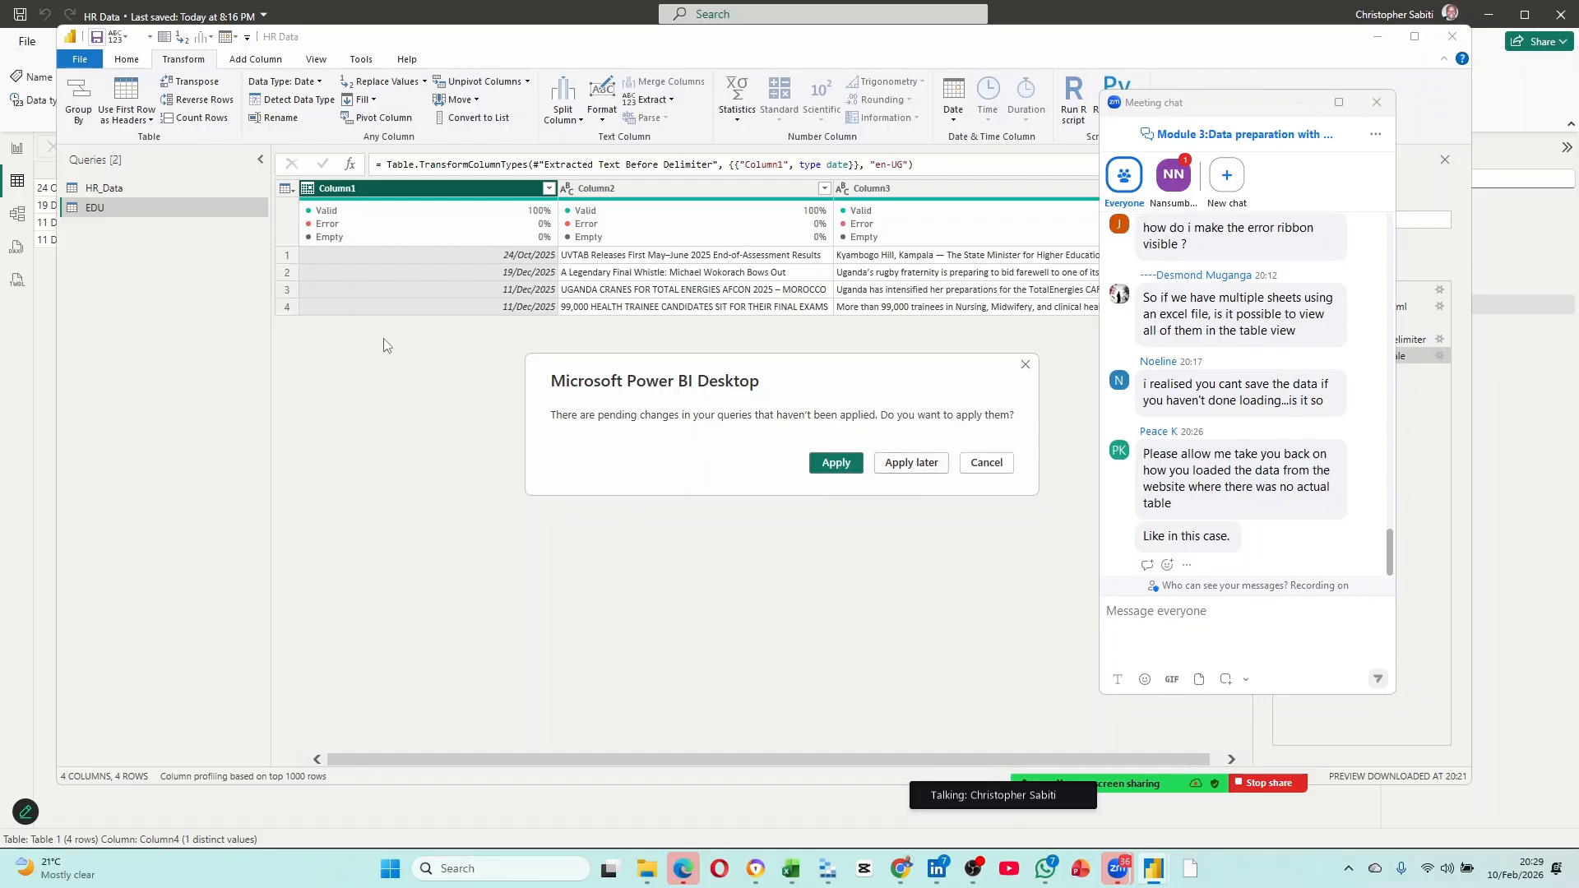
click(926, 465)
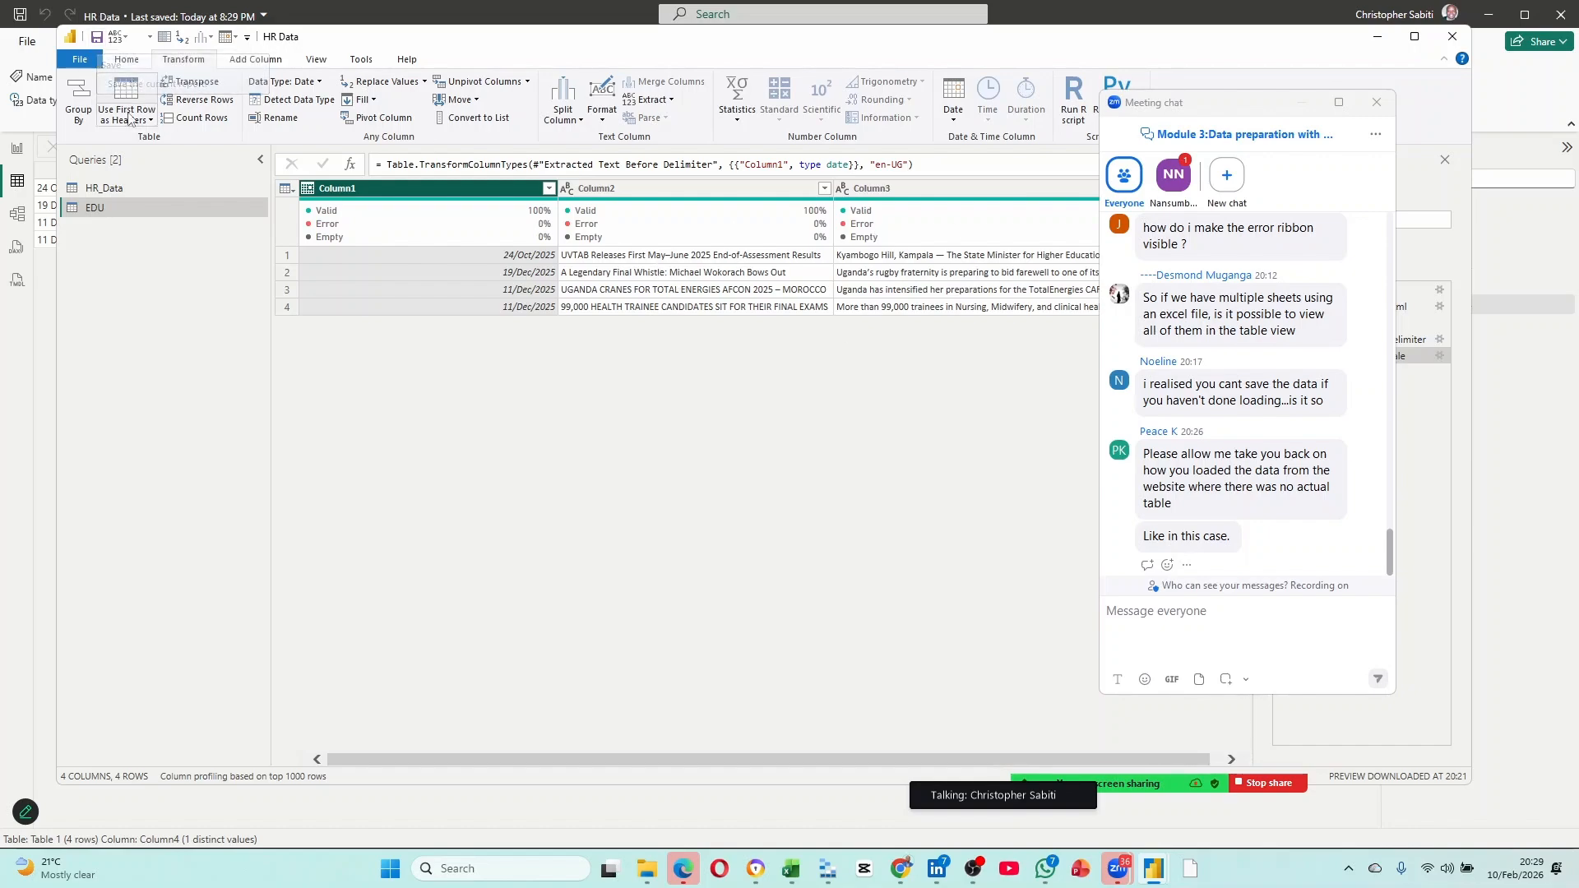
Save the HR Data file with the pending query changes applied, and close the meeting chat.
click(97, 39)
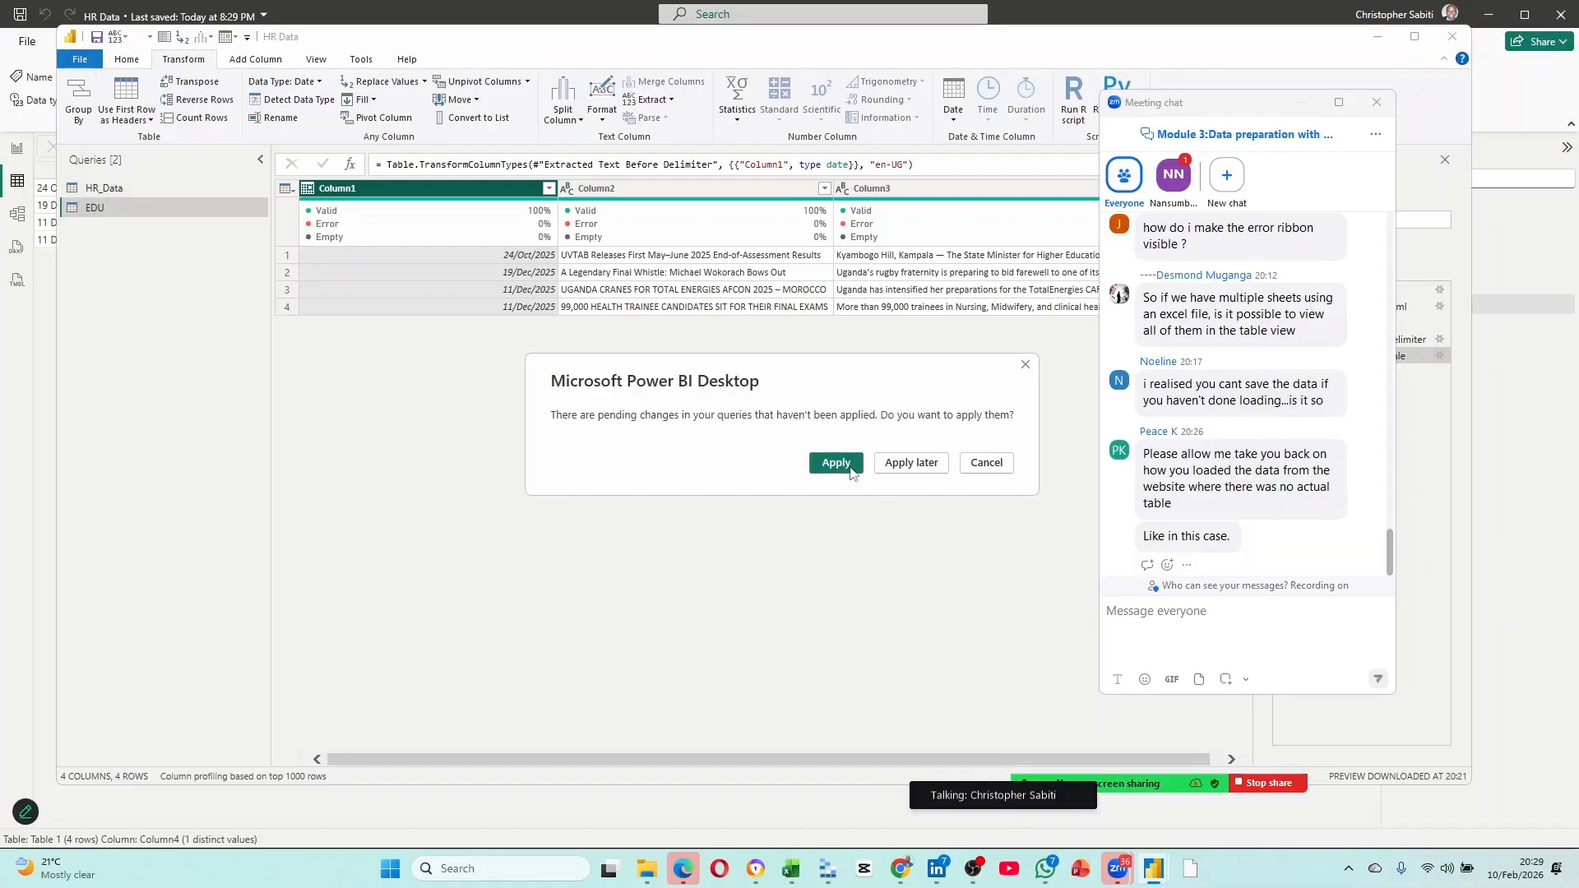
click(856, 468)
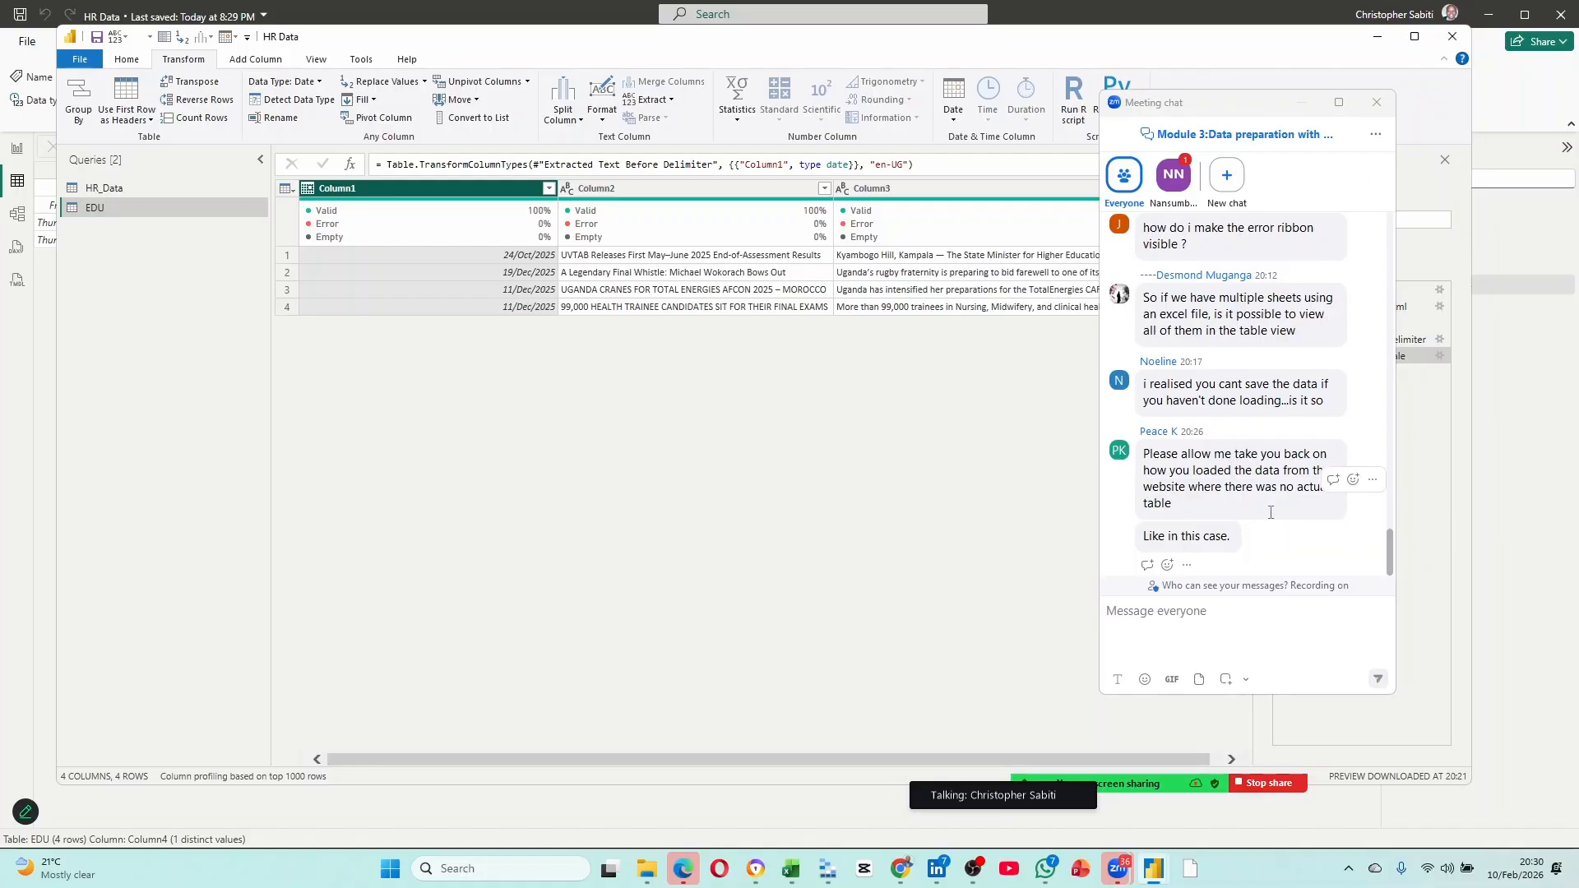
click(1376, 102)
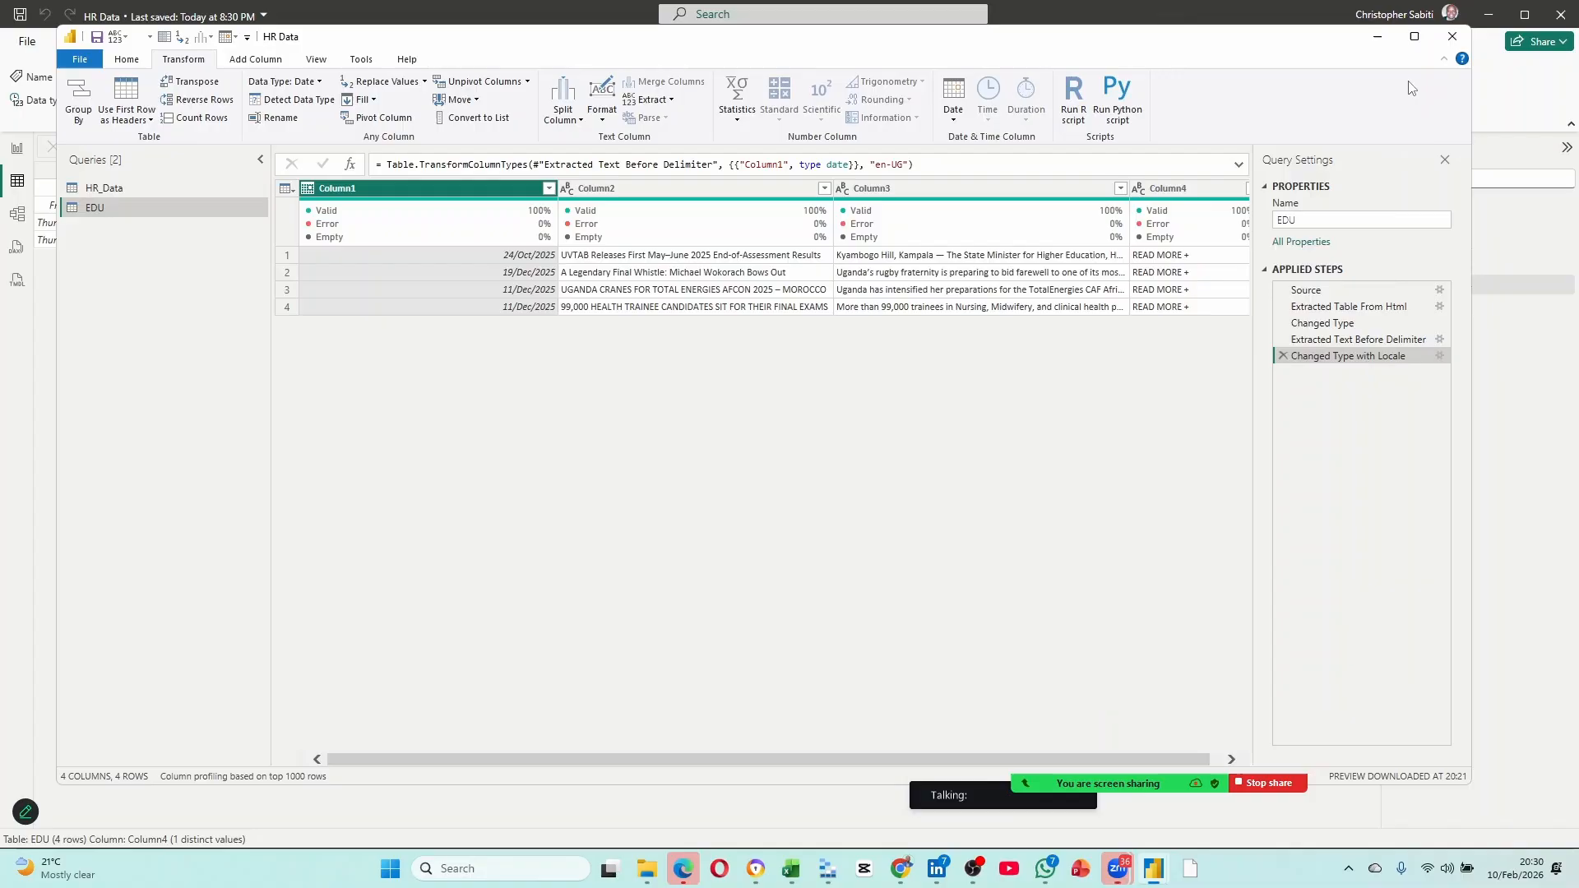
Close the query editor with its changes applied and show the blank report canvas in Report view.
click(127, 59)
click(81, 99)
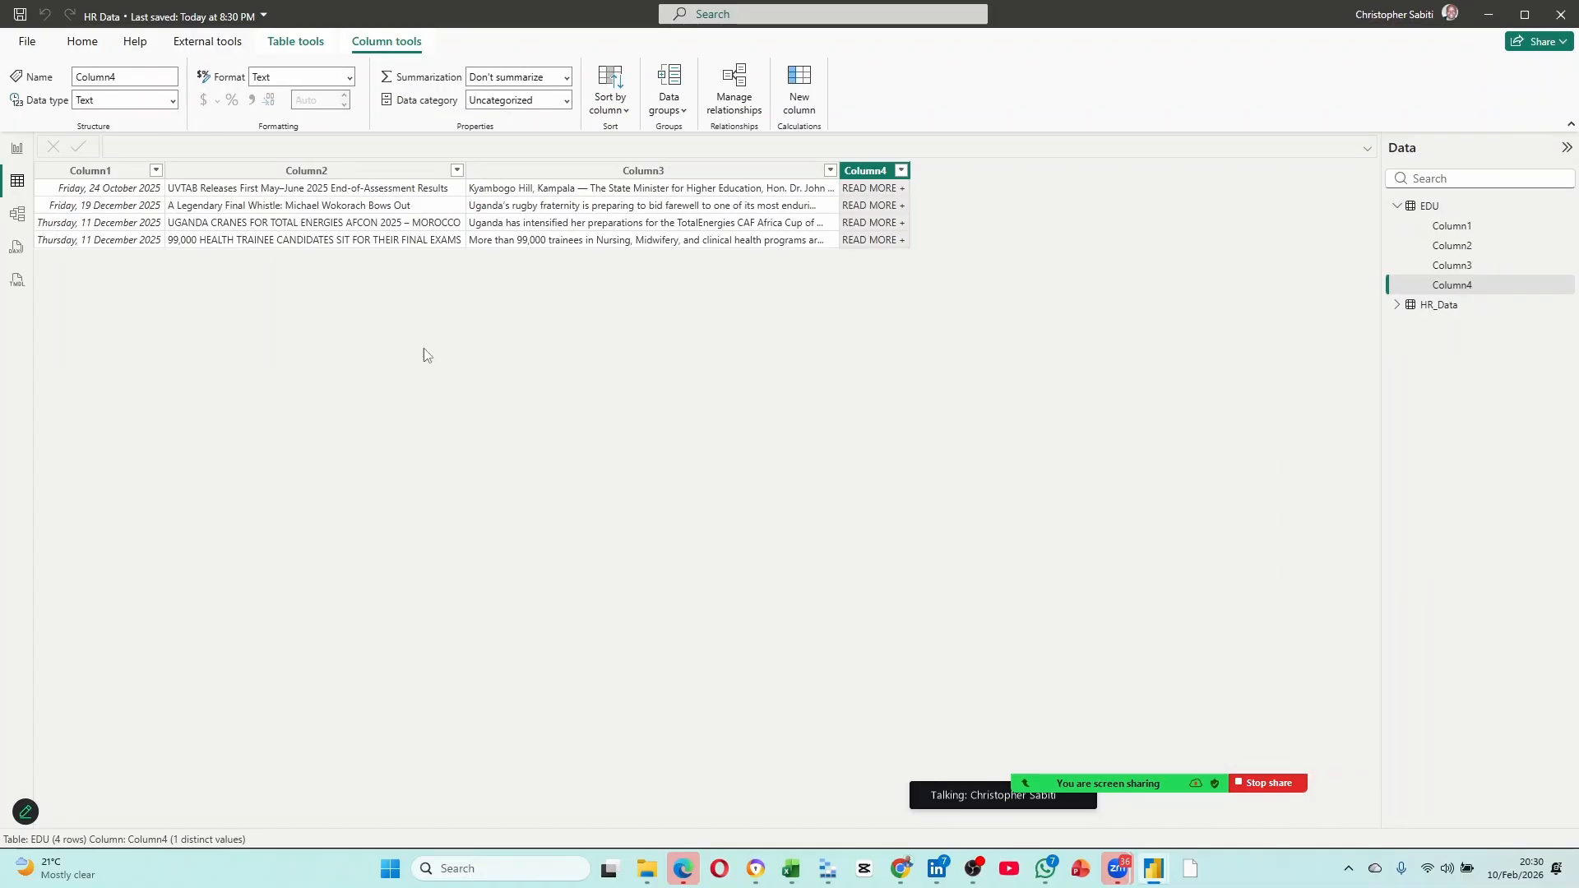
click(20, 150)
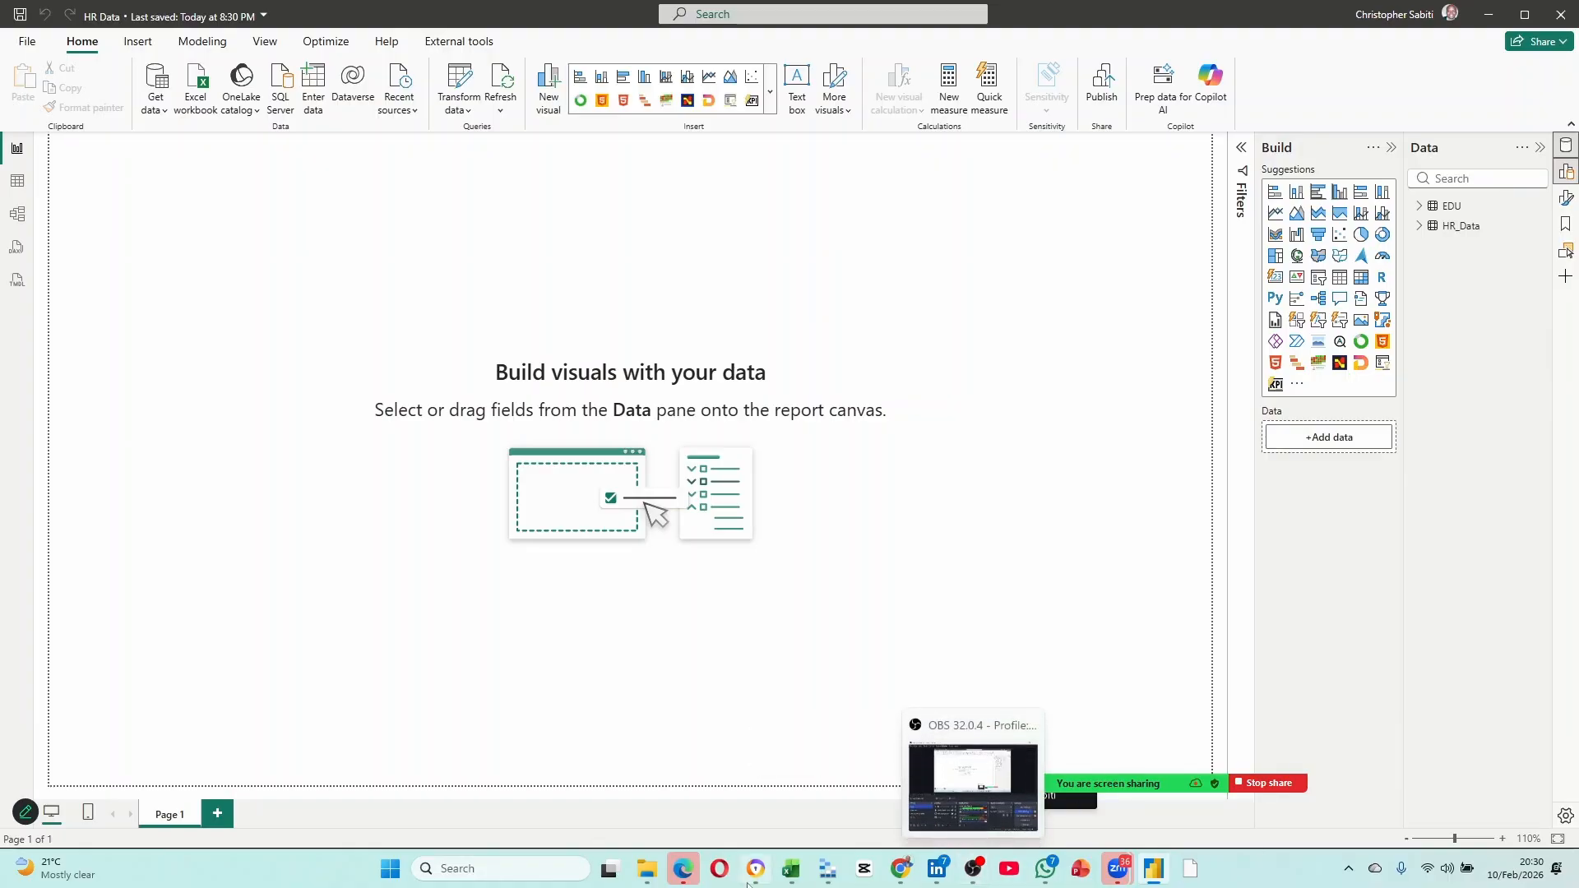
Switch to Chrome and search Google for "premier league table".
click(911, 869)
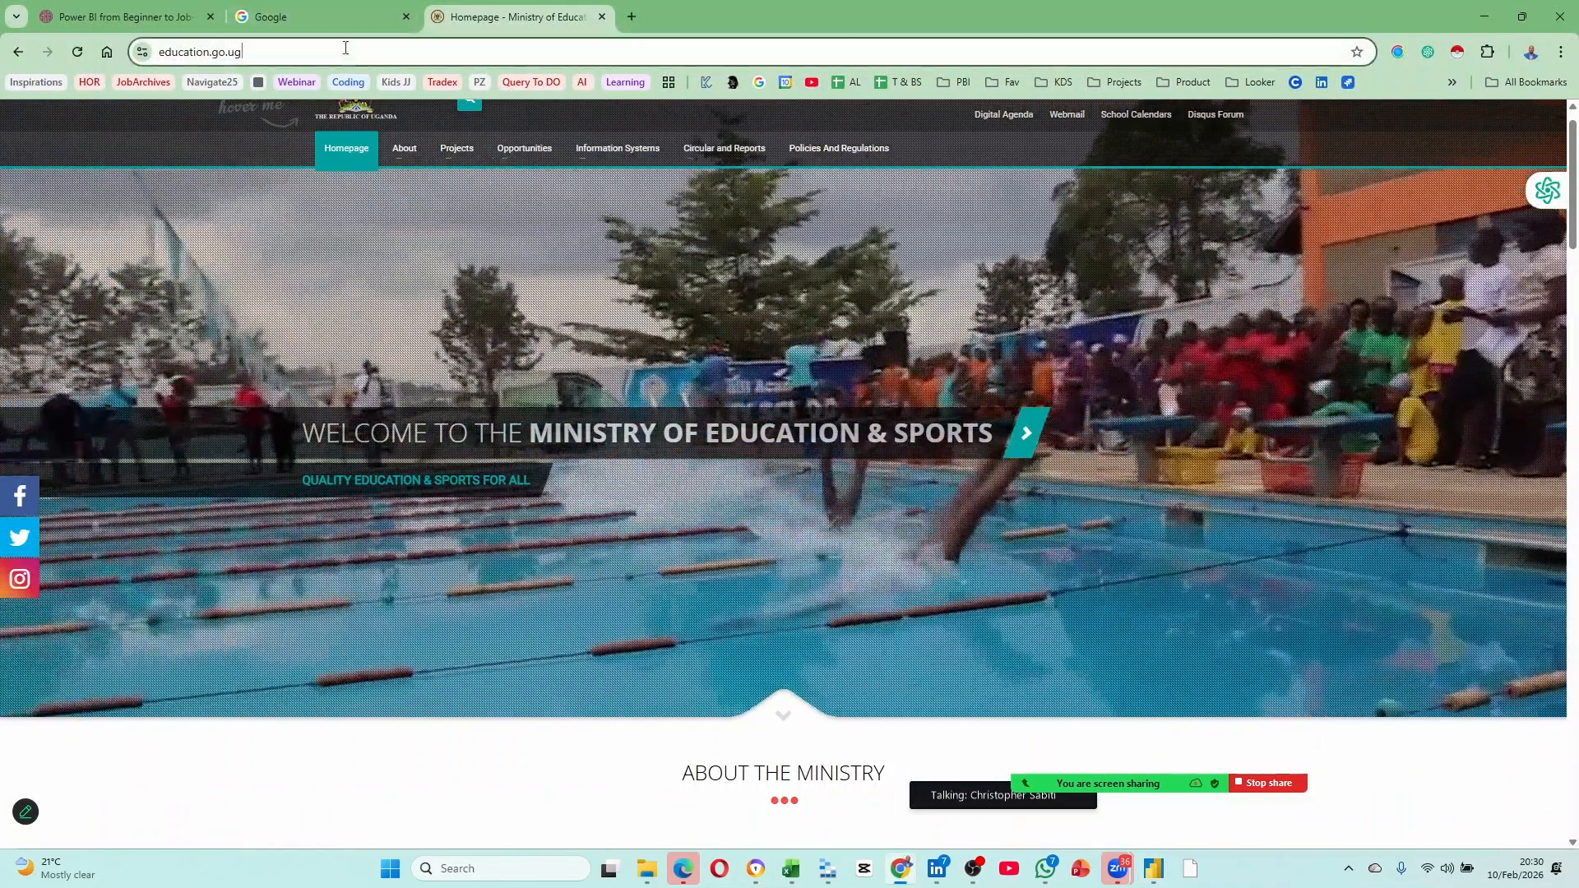
click(346, 47)
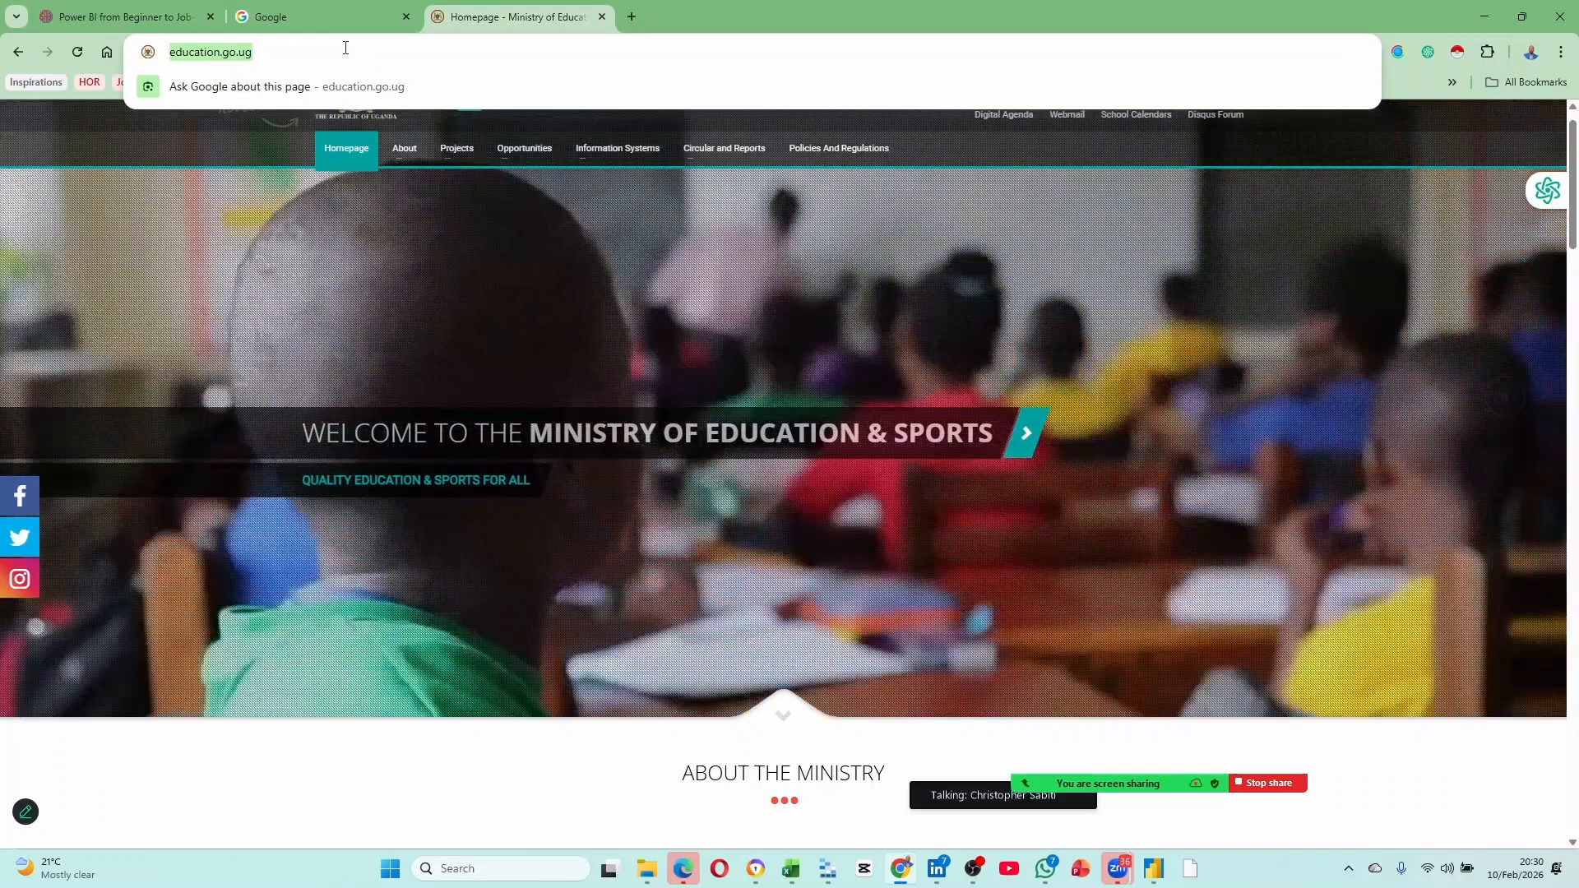
text(premier)
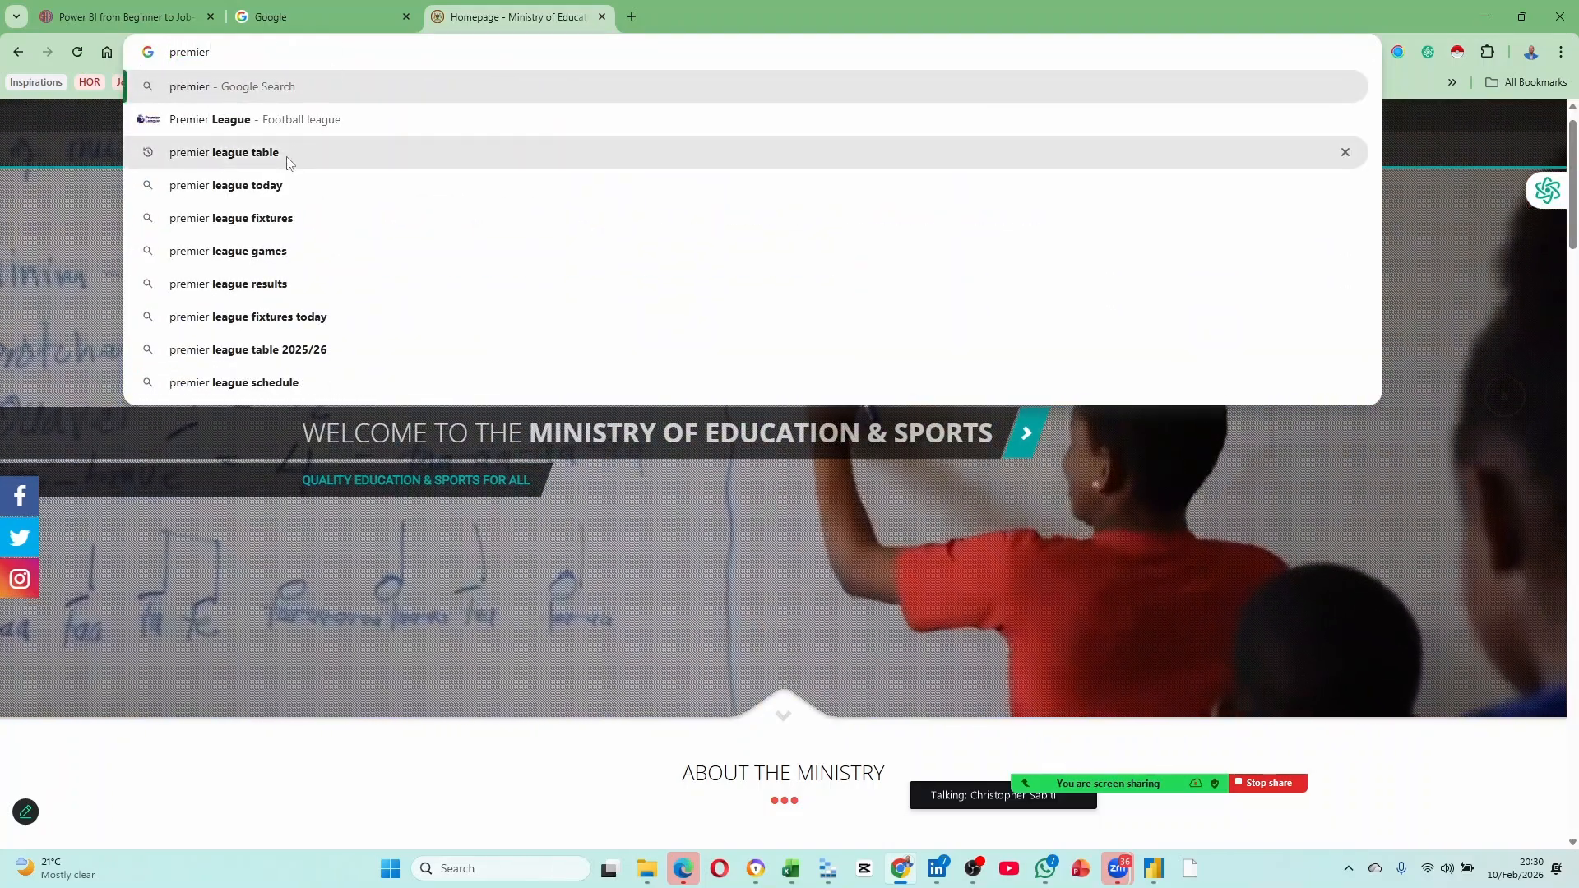
click(283, 153)
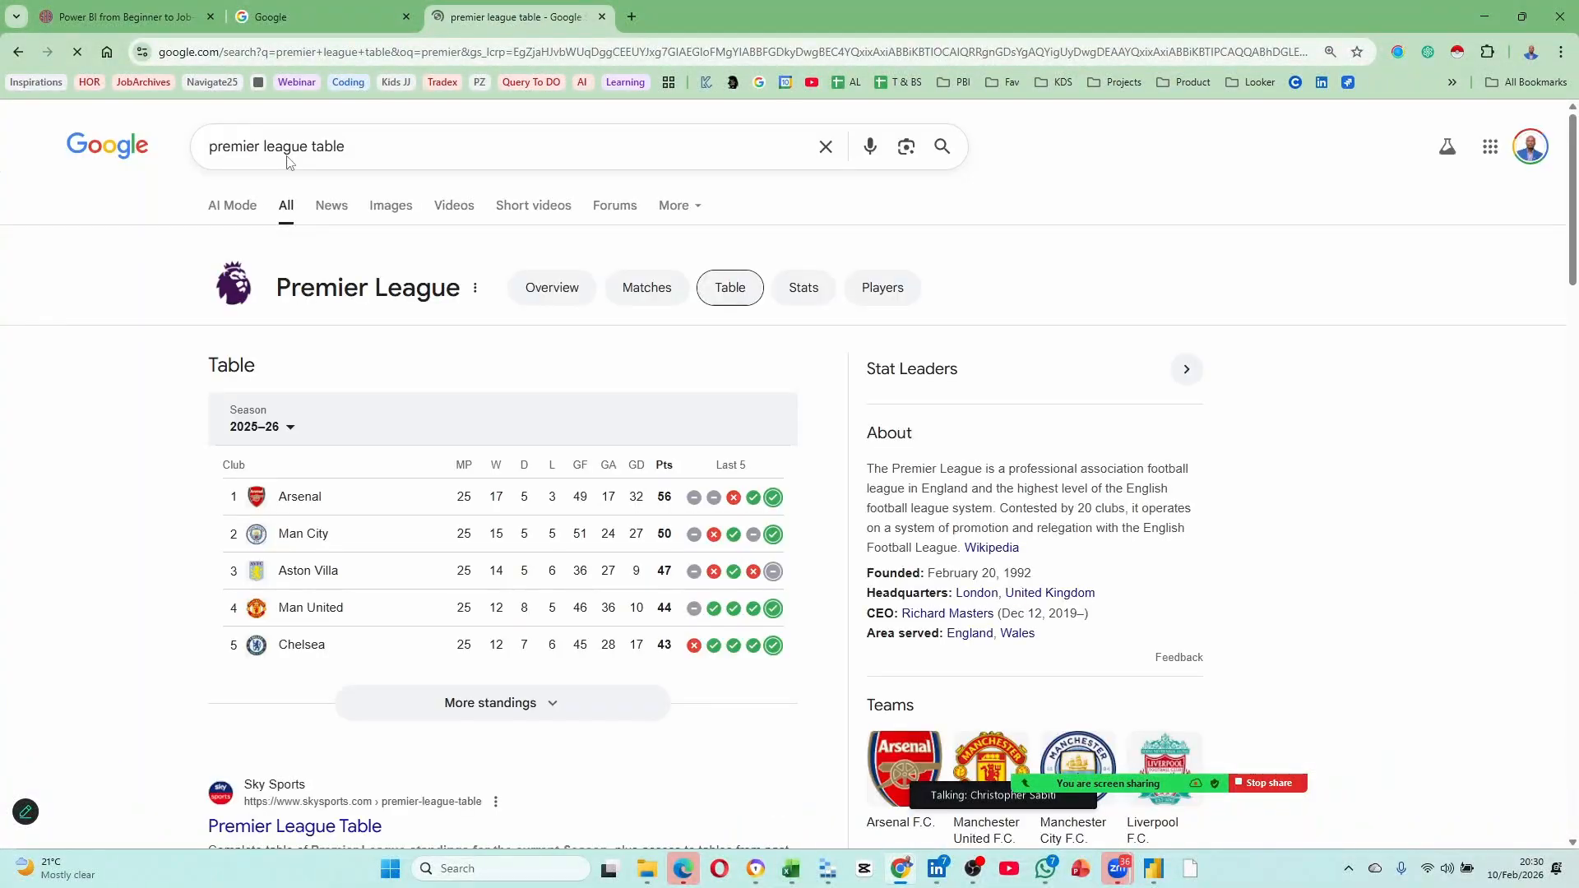
Open the Sky Sports "Premier League Table" page from the search results.
scroll(497, 547, down, 2)
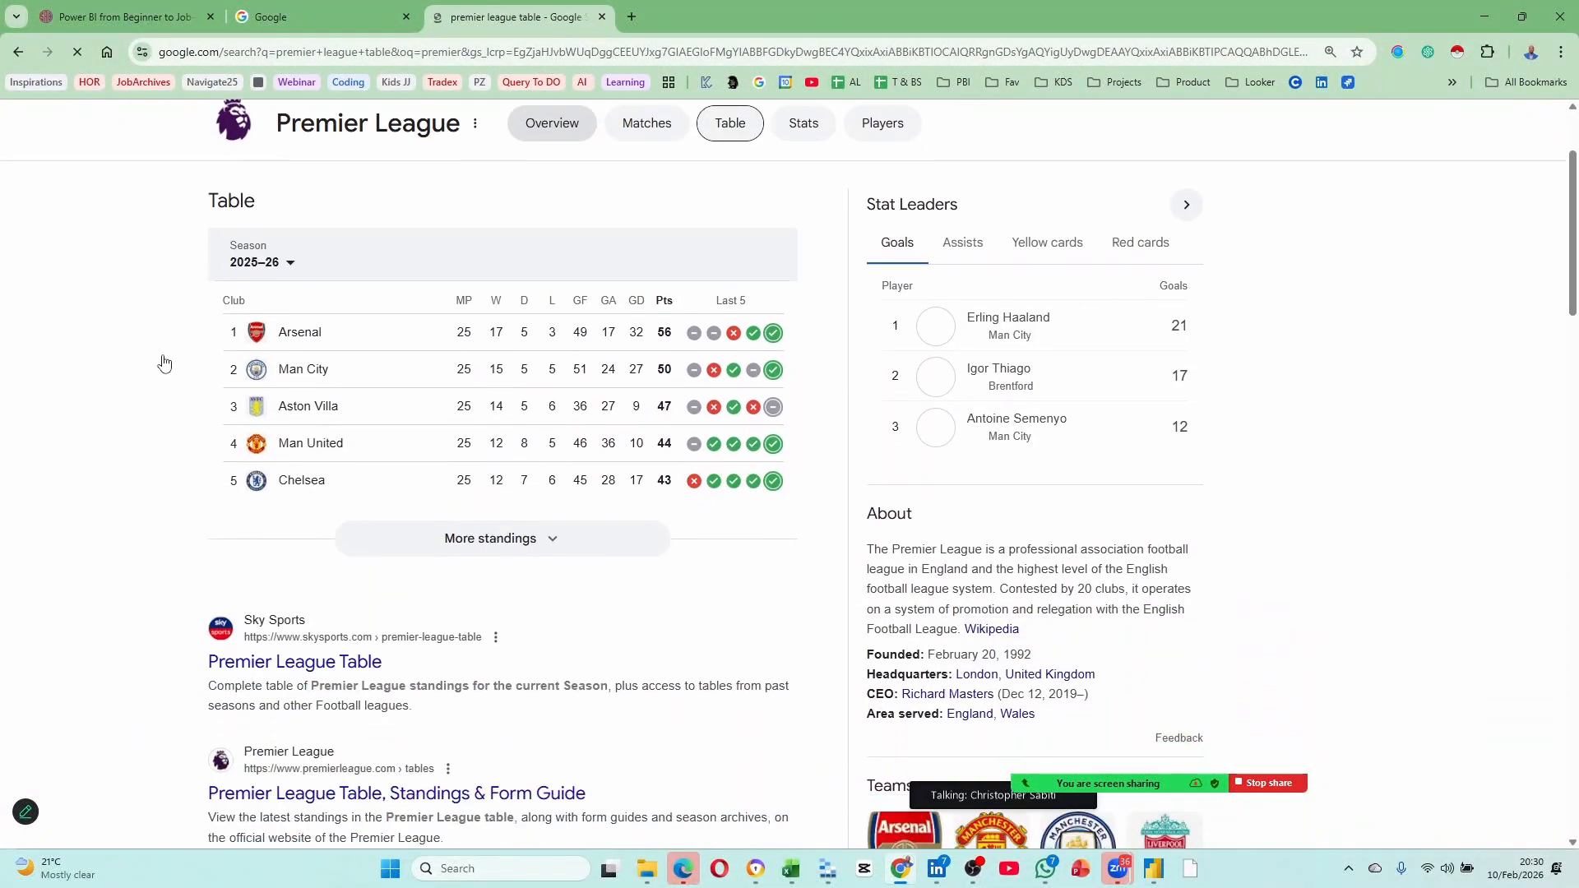
scroll(362, 494, down, 2)
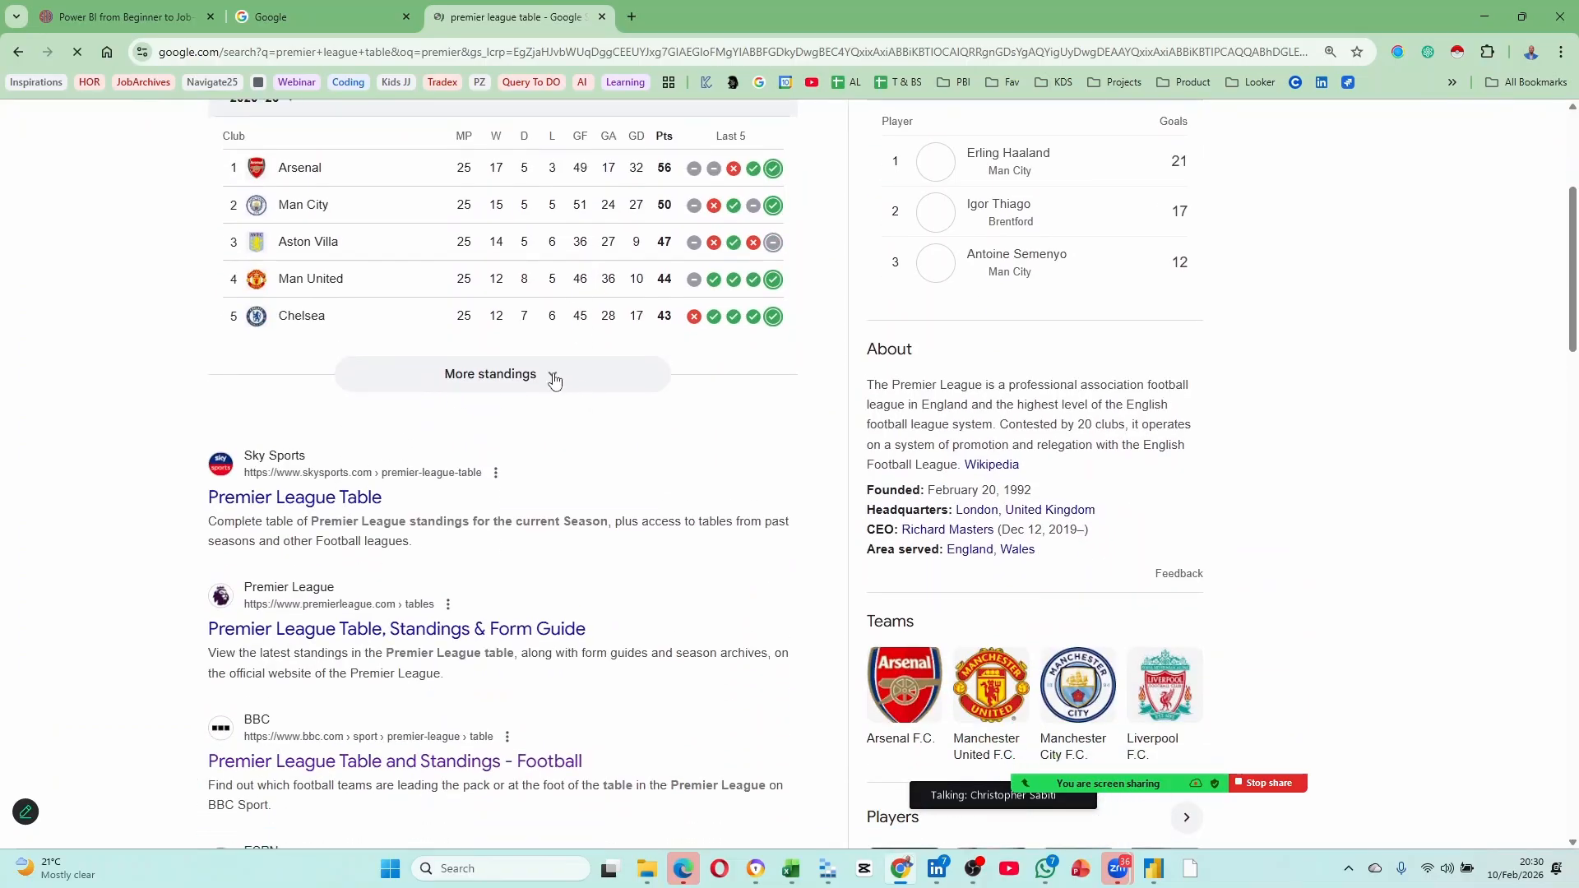
scroll(557, 386, up, 3)
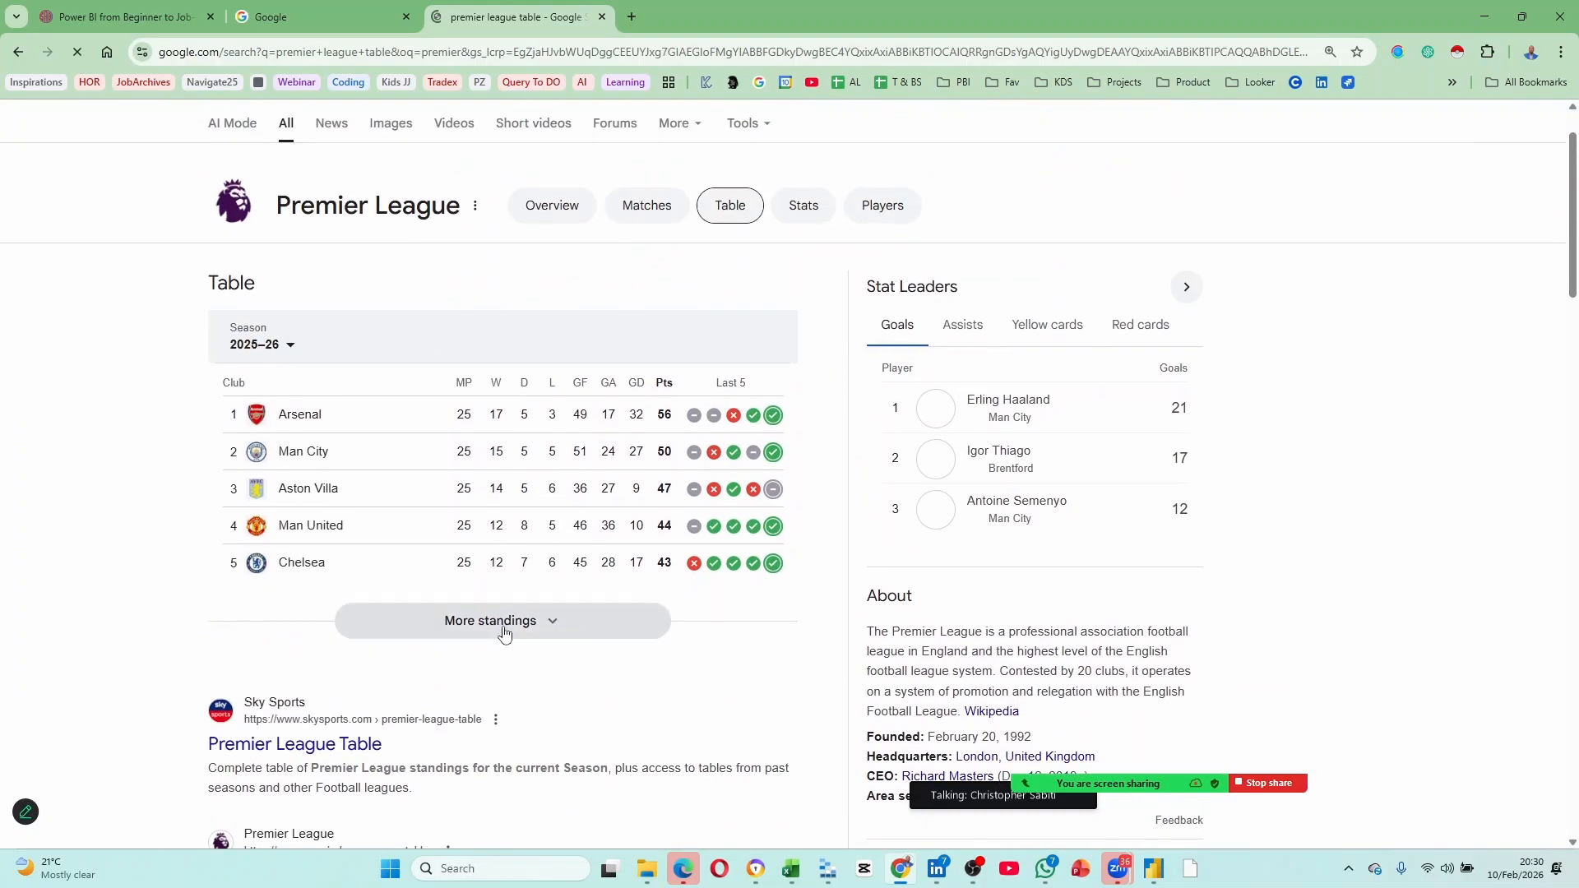
scroll(505, 630, down, 4)
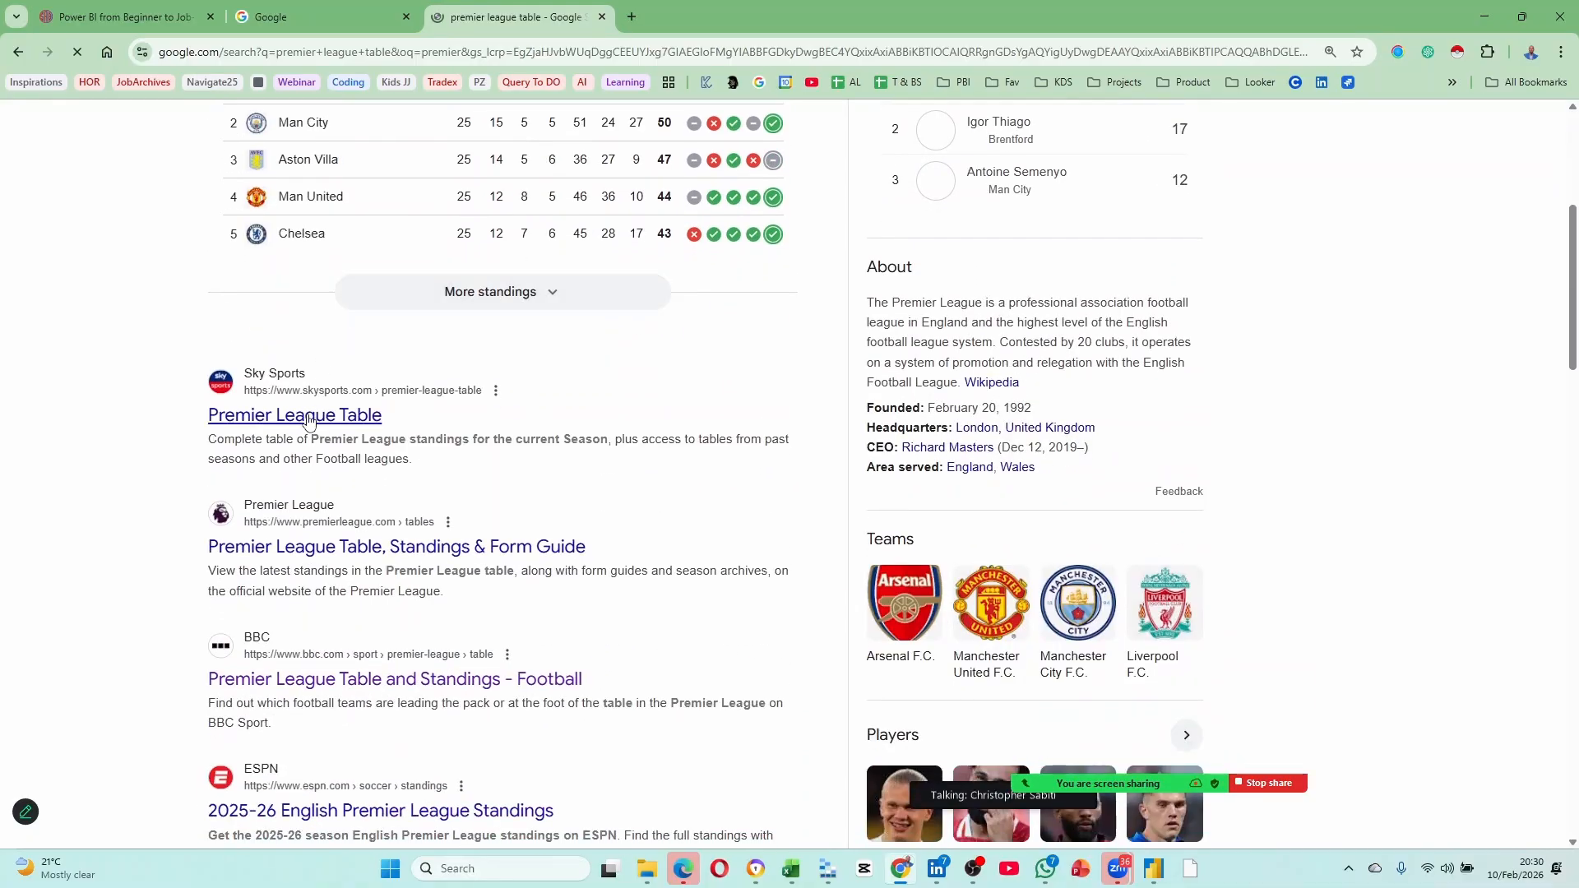
click(309, 421)
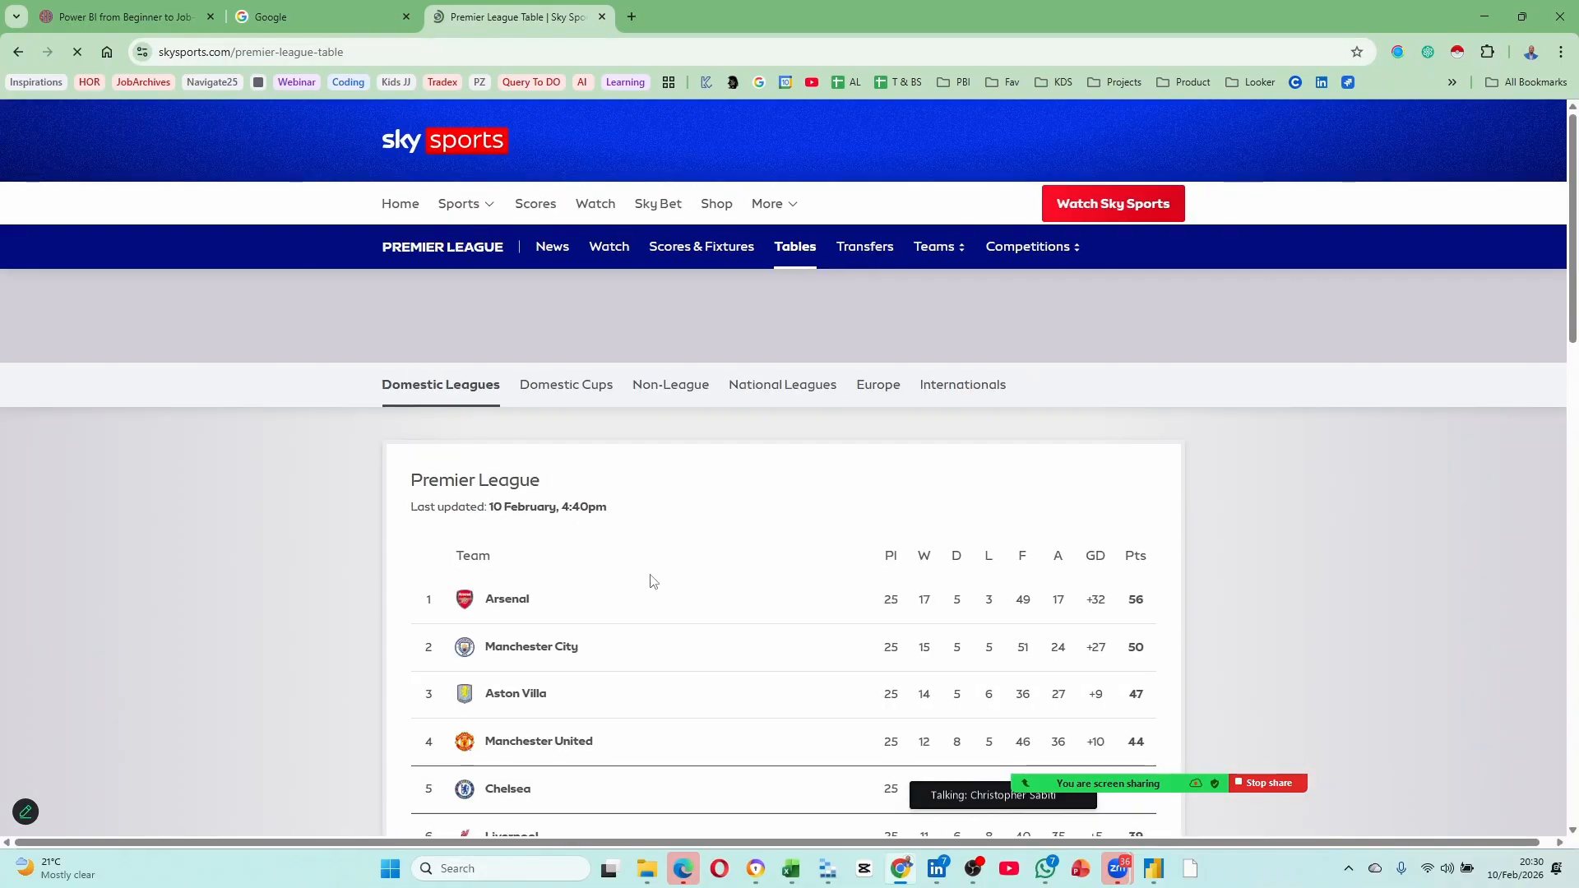
Look through the full league standings on the Sky Sports page and copy the page's web address.
scroll(648, 581, down, 6)
scroll(748, 378, down, 6)
scroll(761, 480, up, 12)
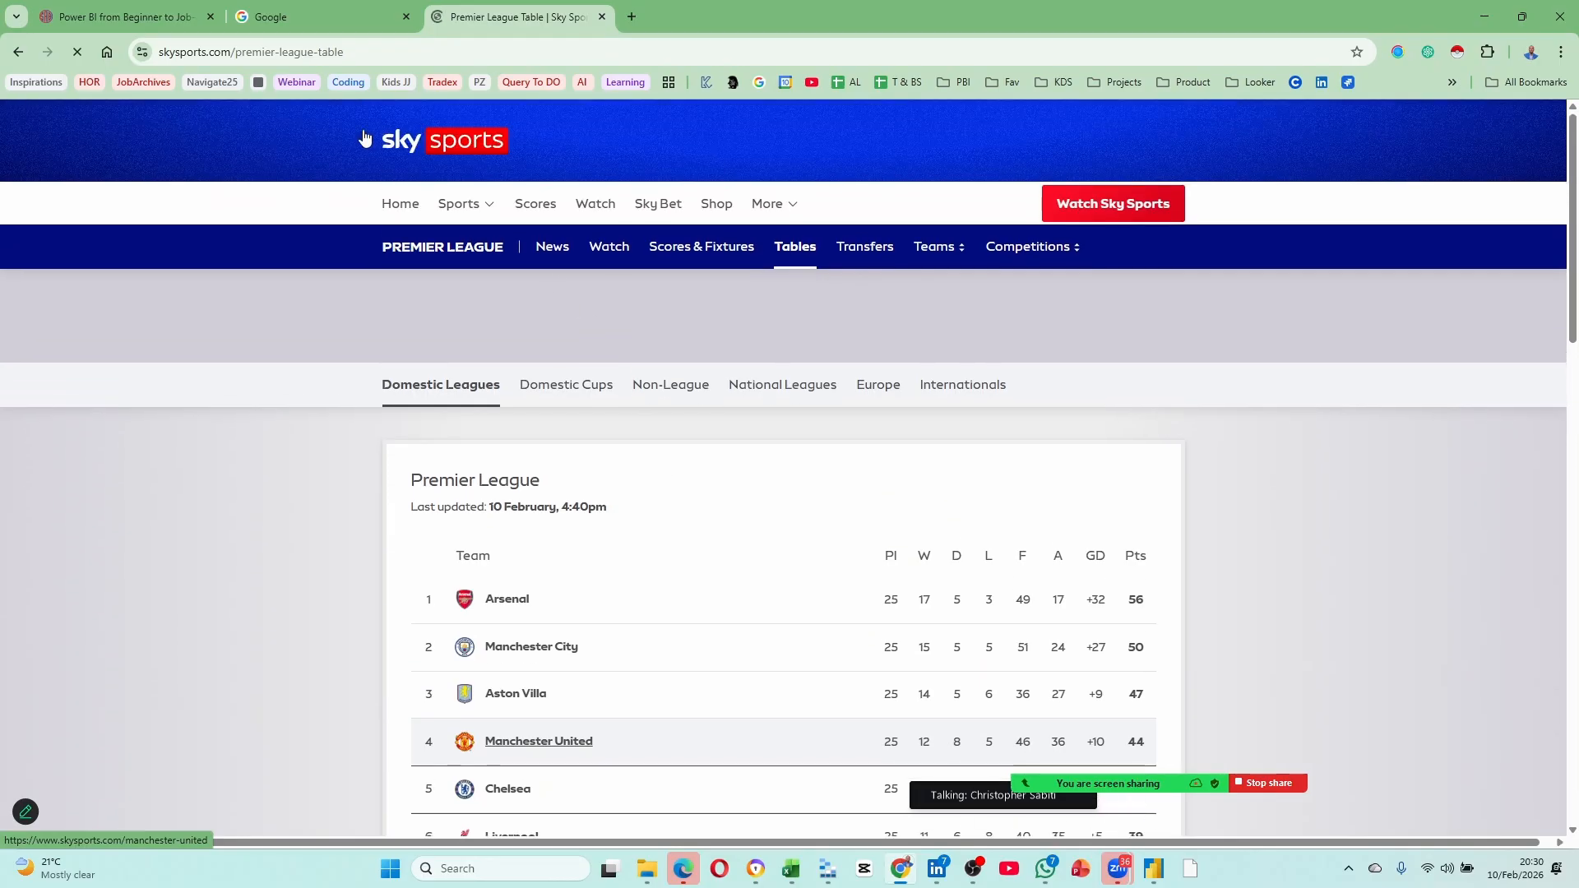
click(360, 51)
key(ctrl+c)
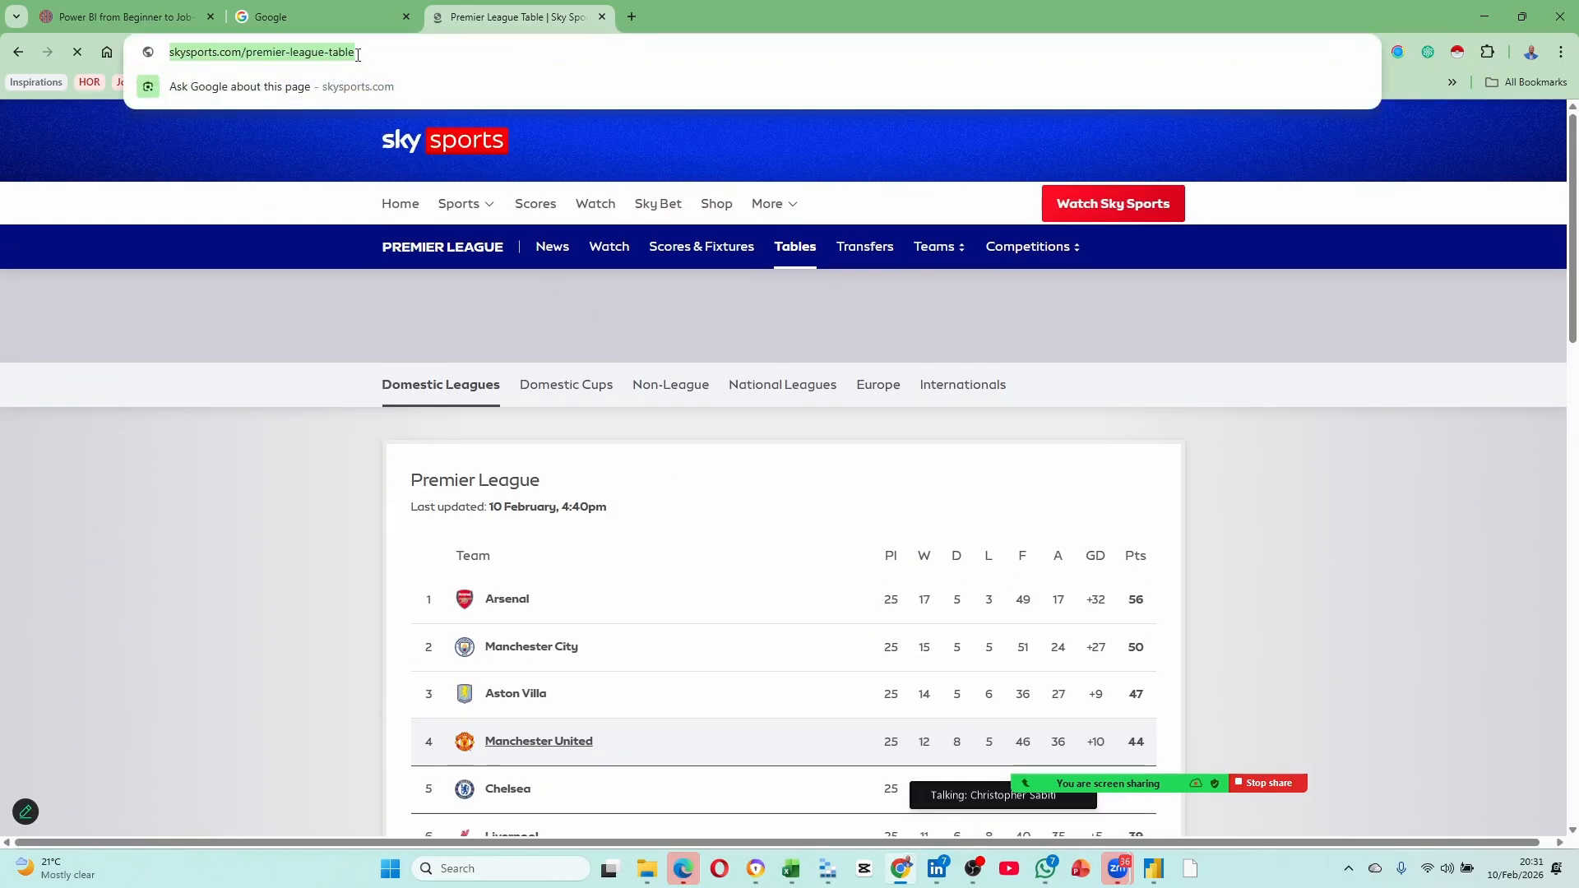
click(1153, 868)
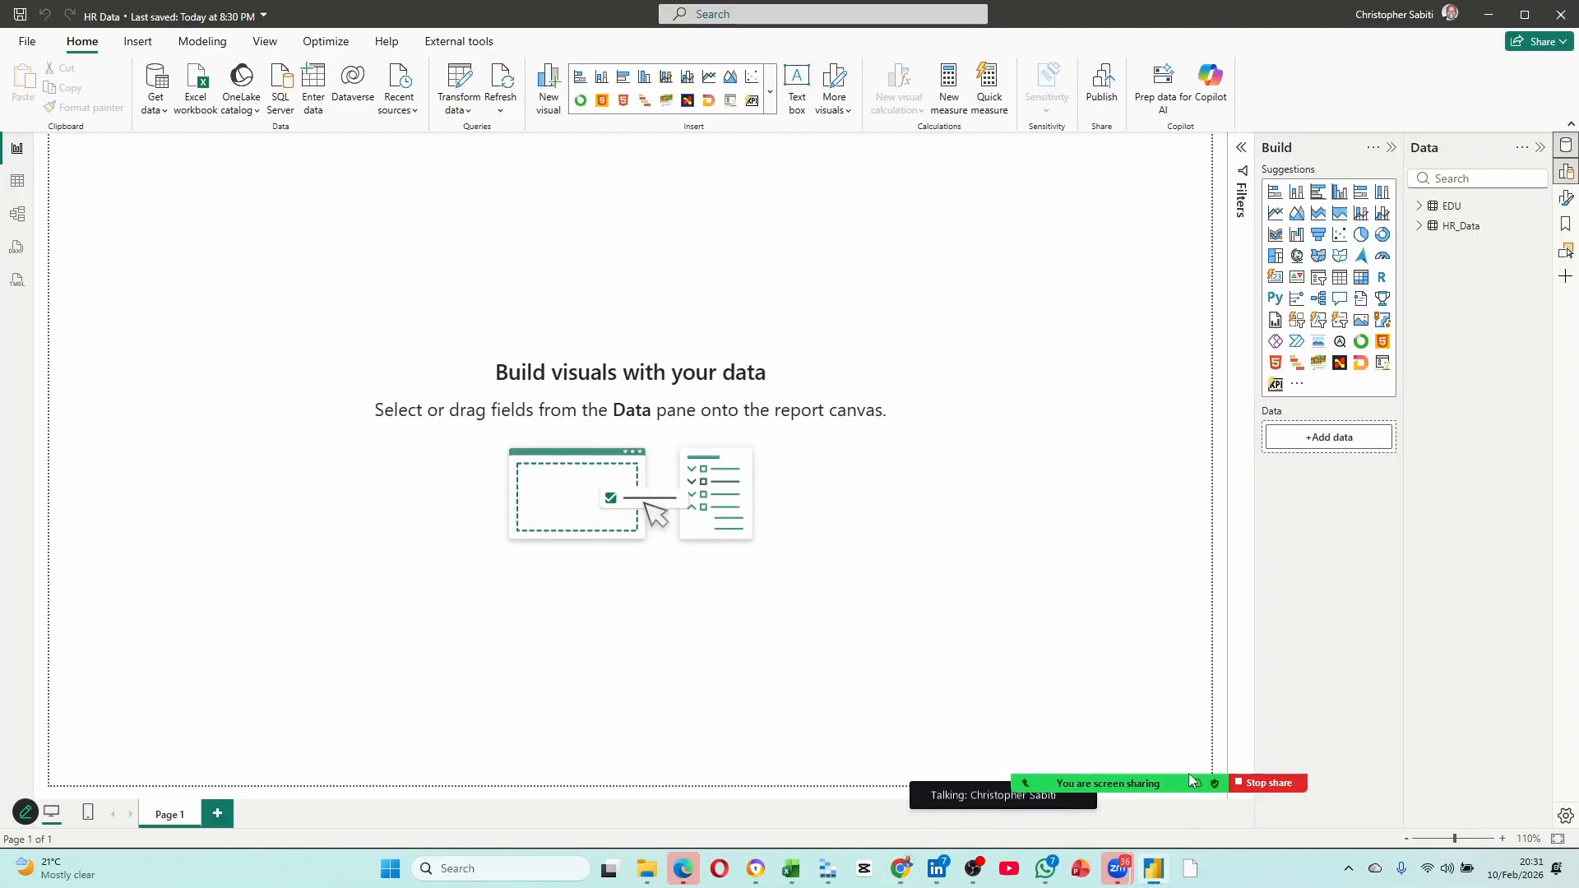
click(160, 113)
click(191, 352)
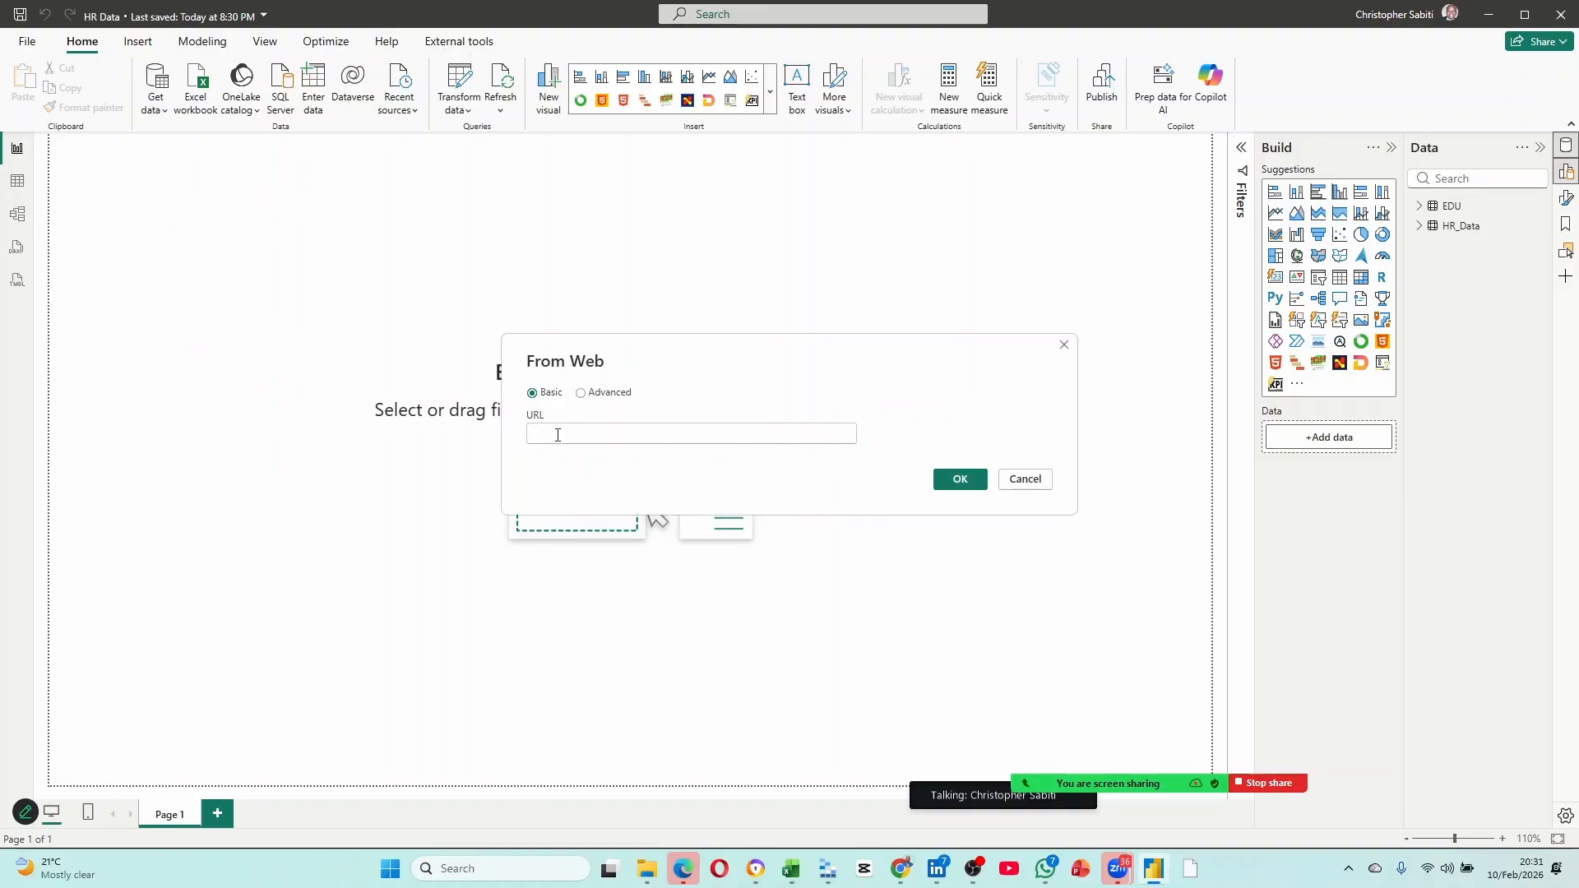
click(557, 434)
key(ctrl+v)
click(959, 480)
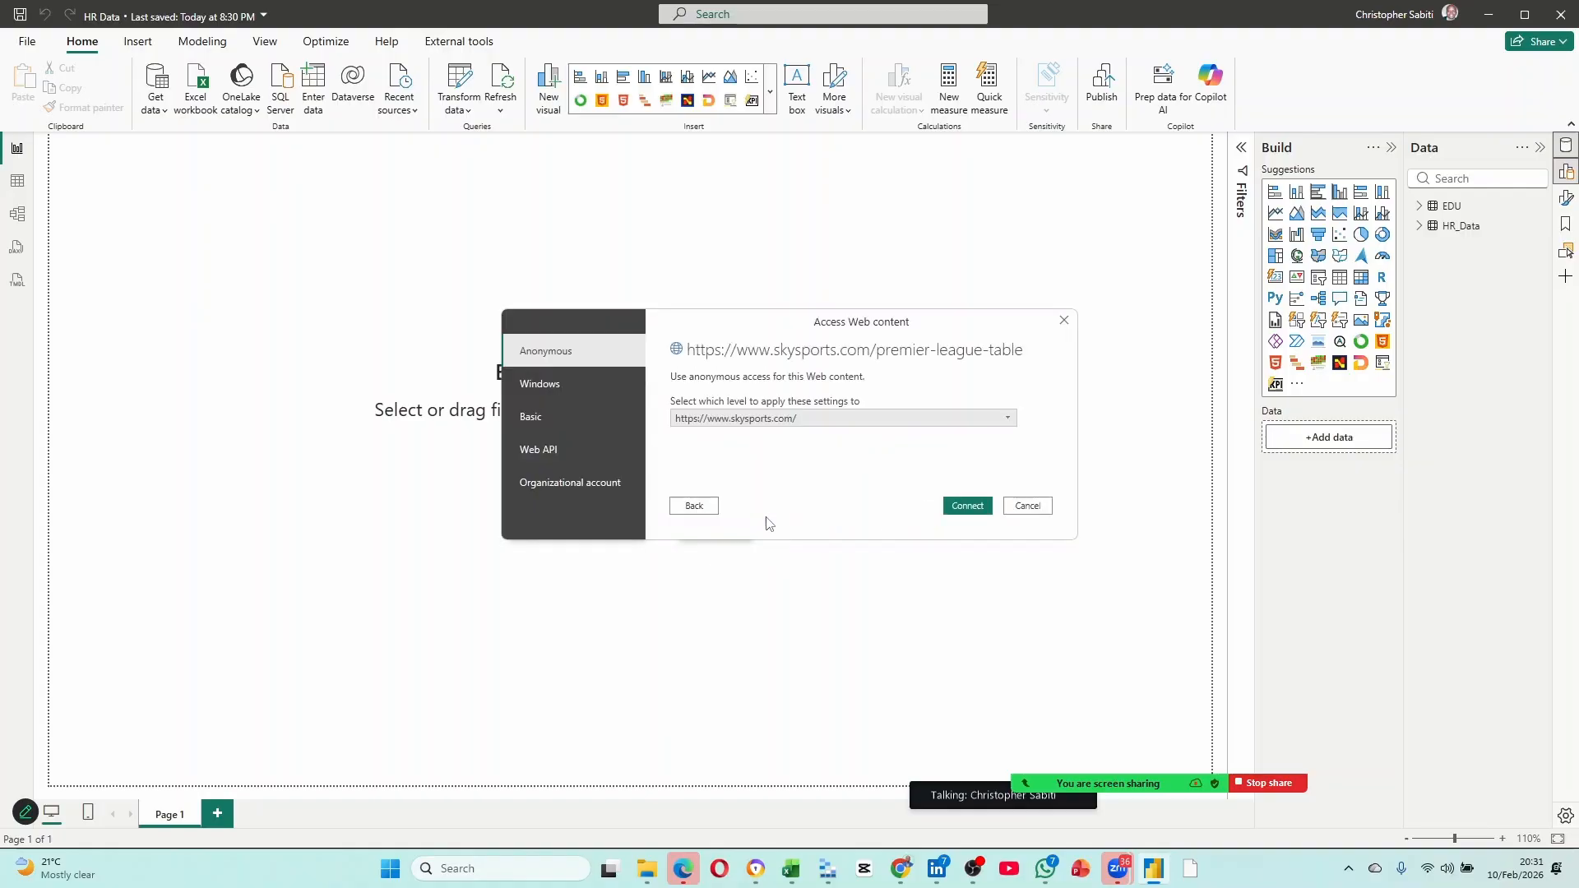
click(965, 504)
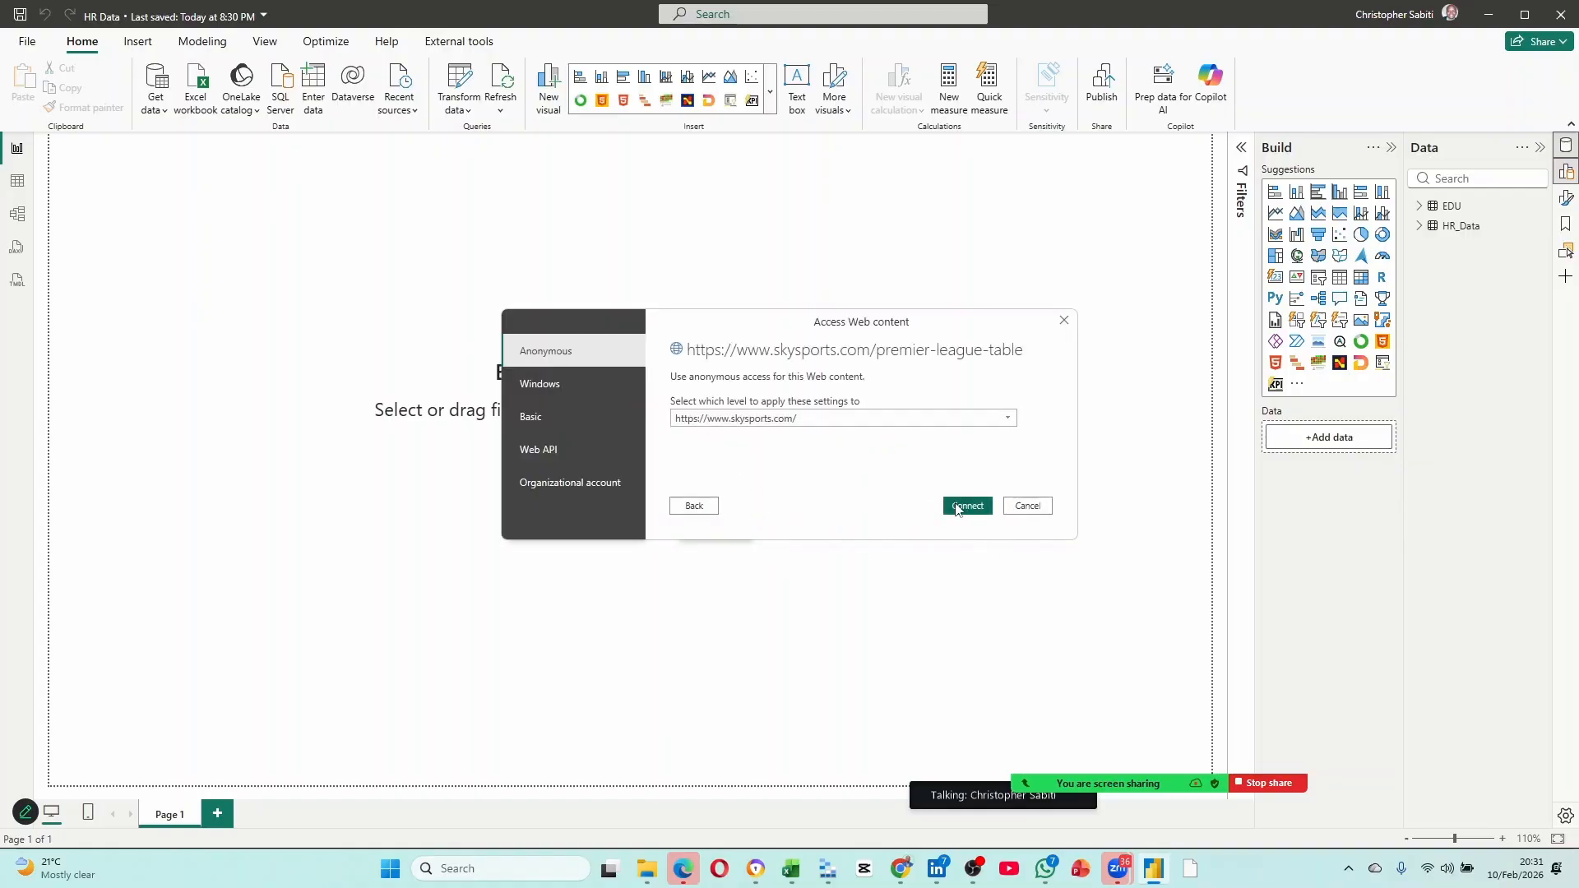
click(958, 508)
drag(927, 323, 739, 250)
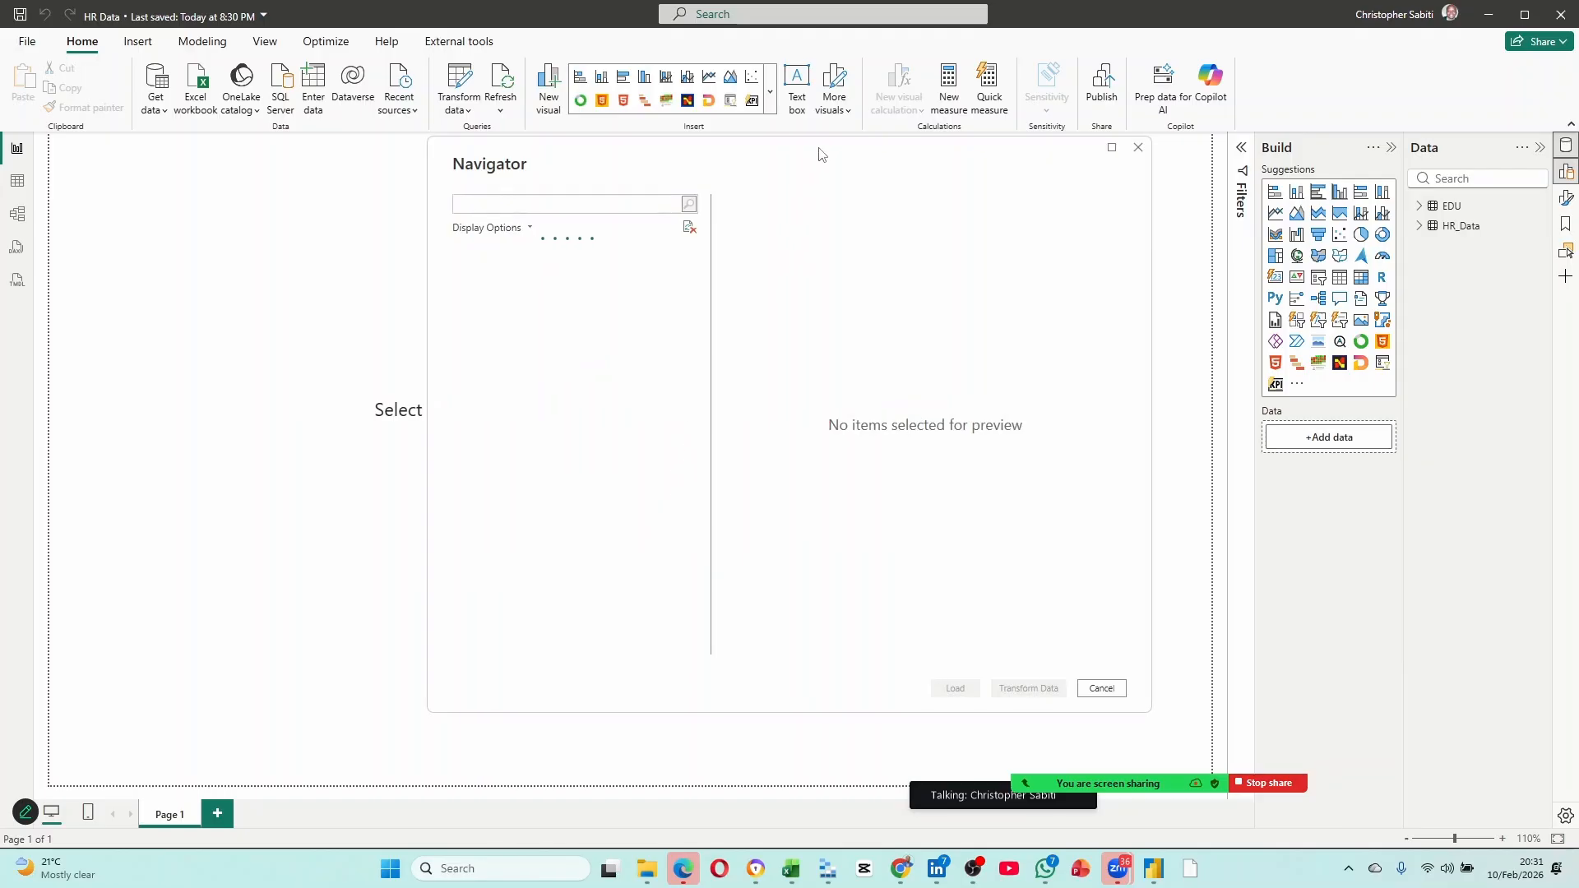
drag(818, 153, 624, 141)
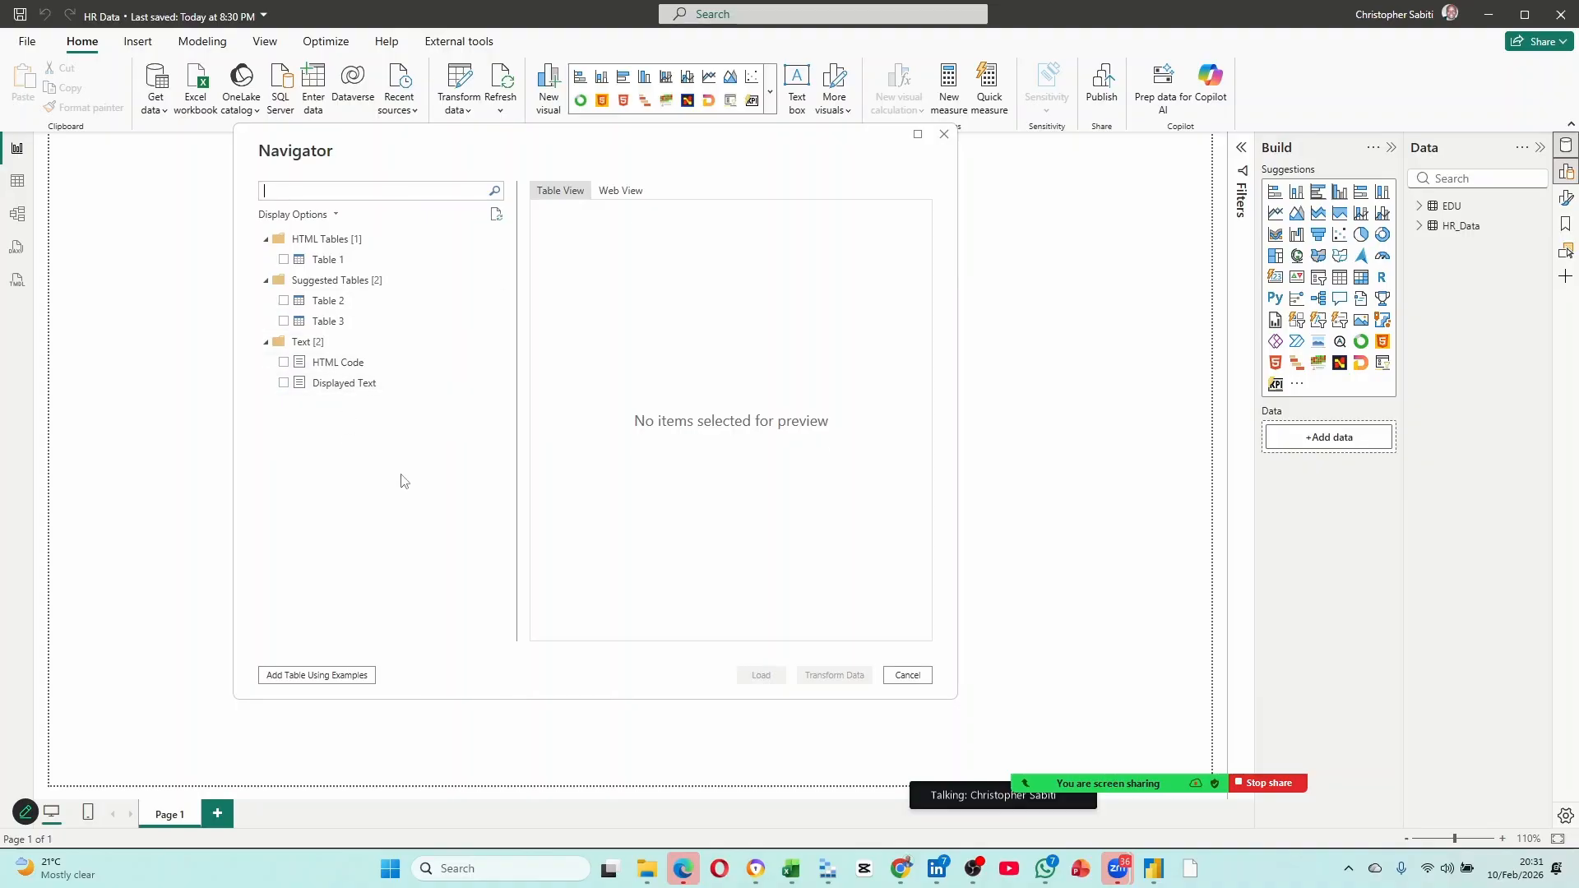
Preview the data columns of Table 1 and Table 2 in the Navigator.
click(329, 259)
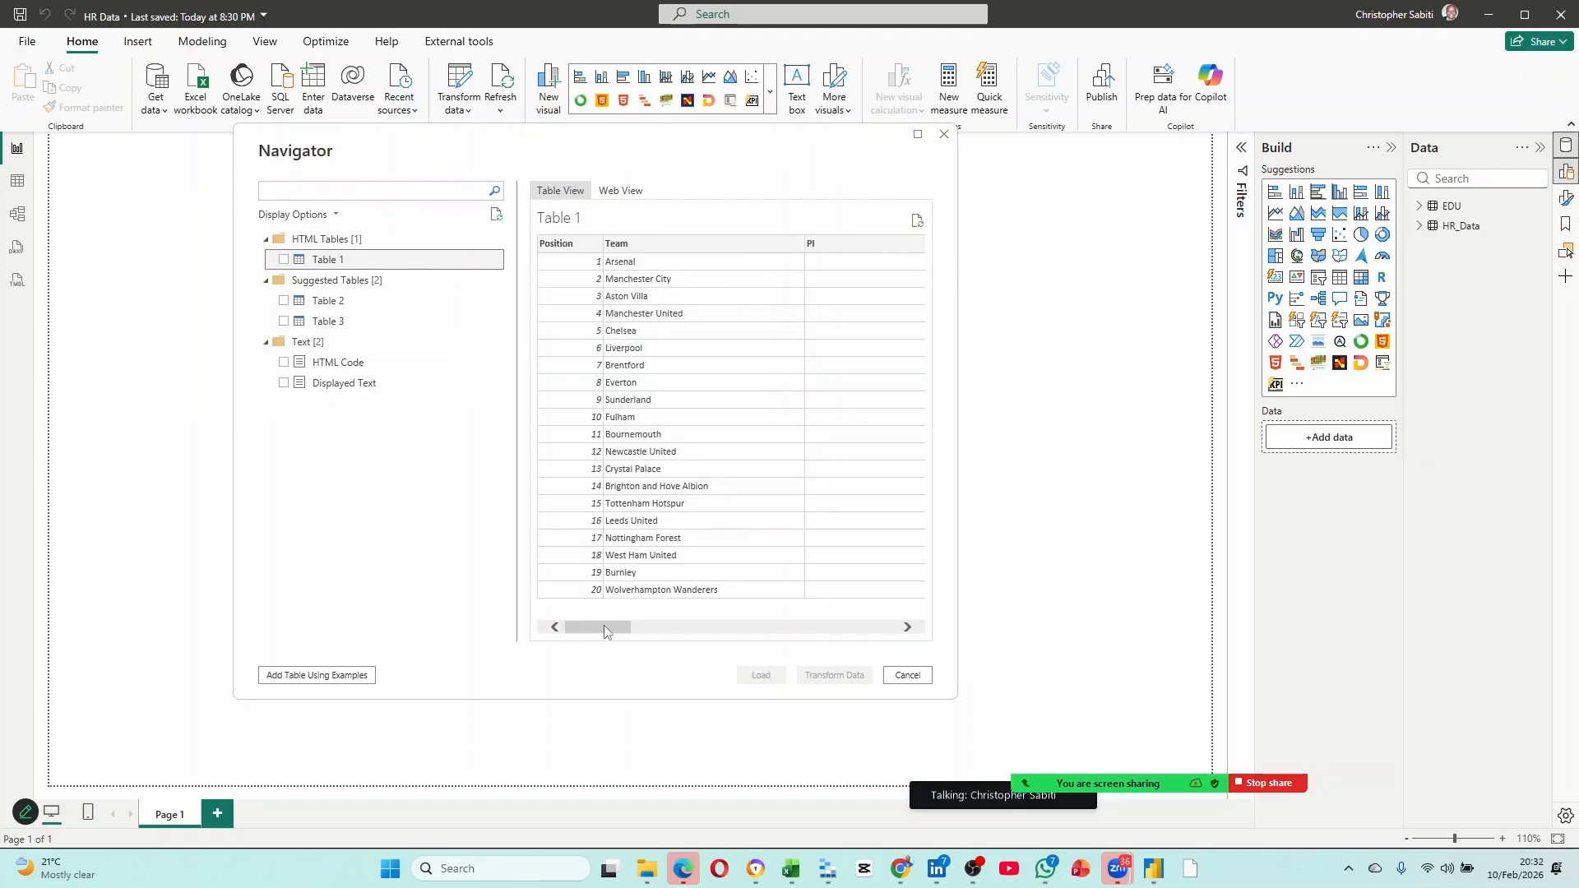
drag(604, 627, 639, 626)
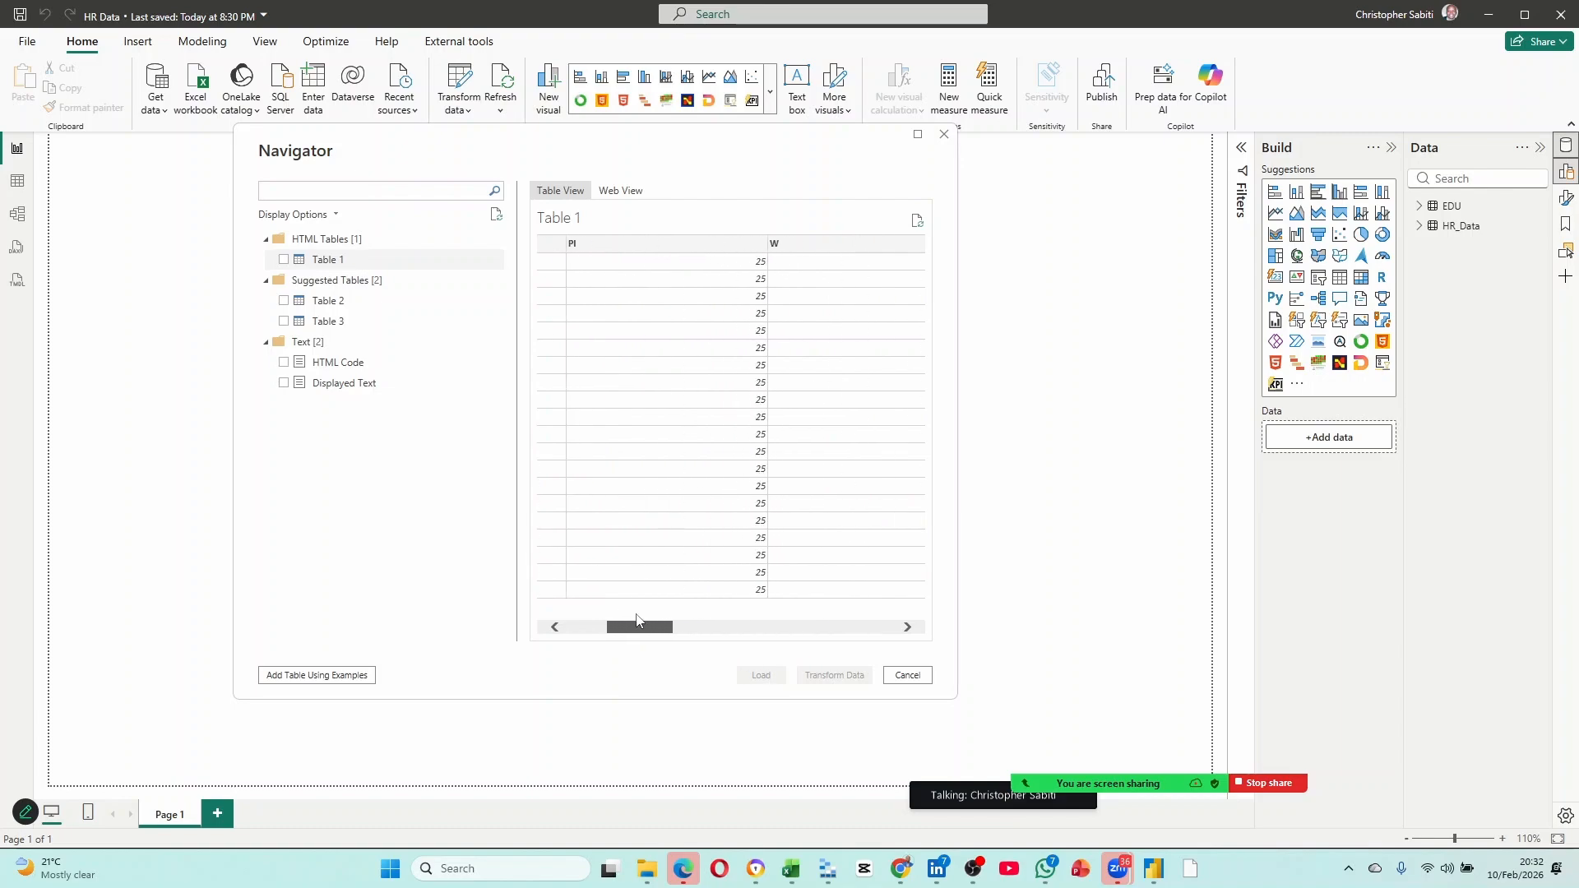
click(333, 306)
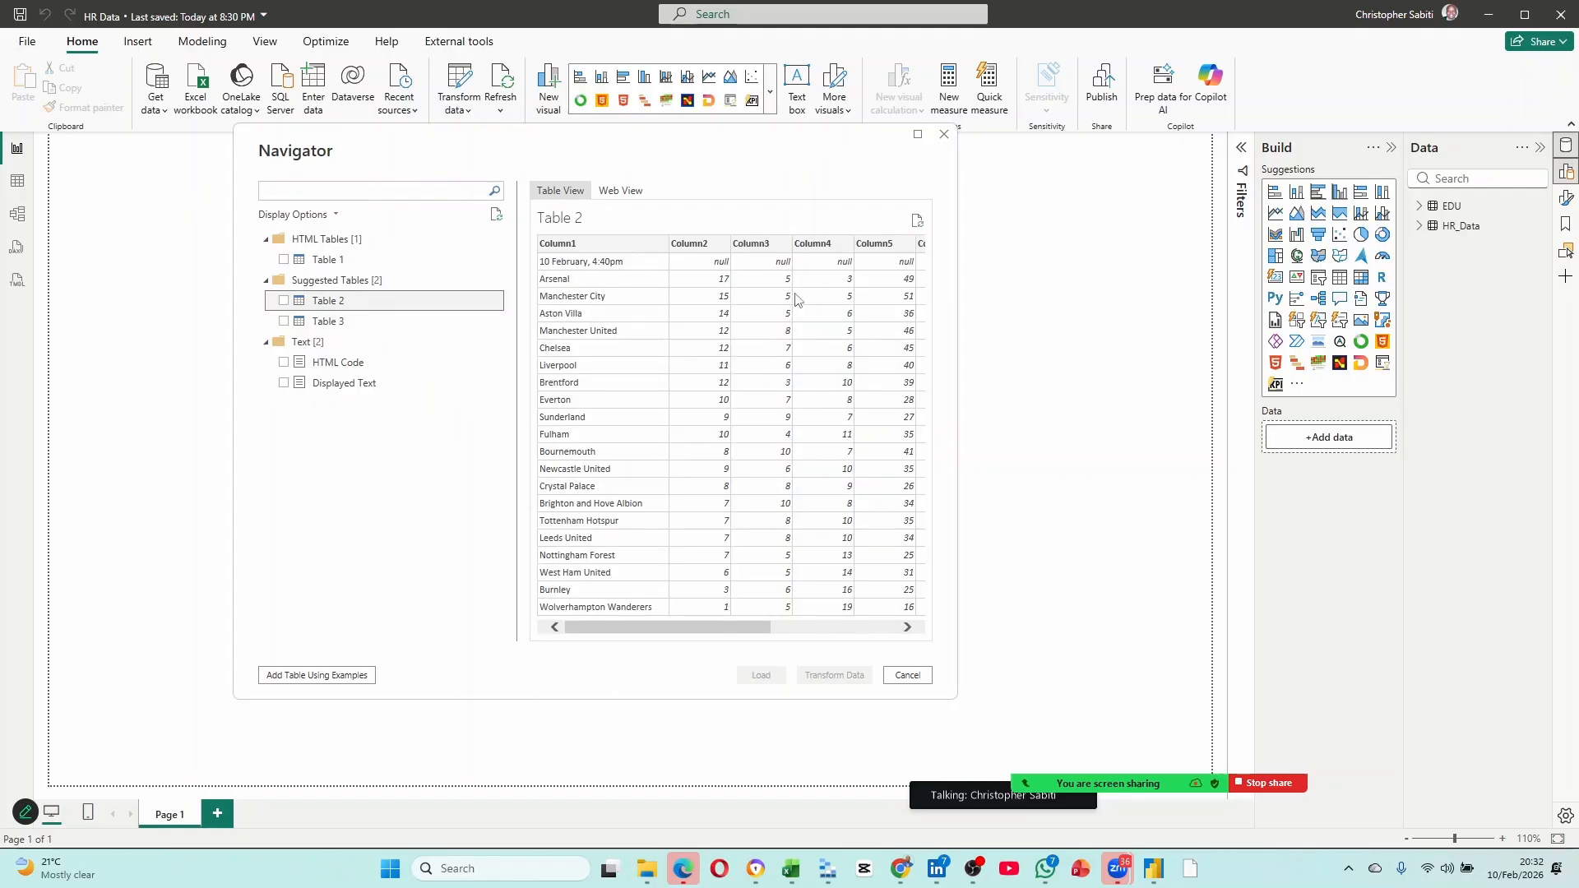
drag(707, 627, 781, 626)
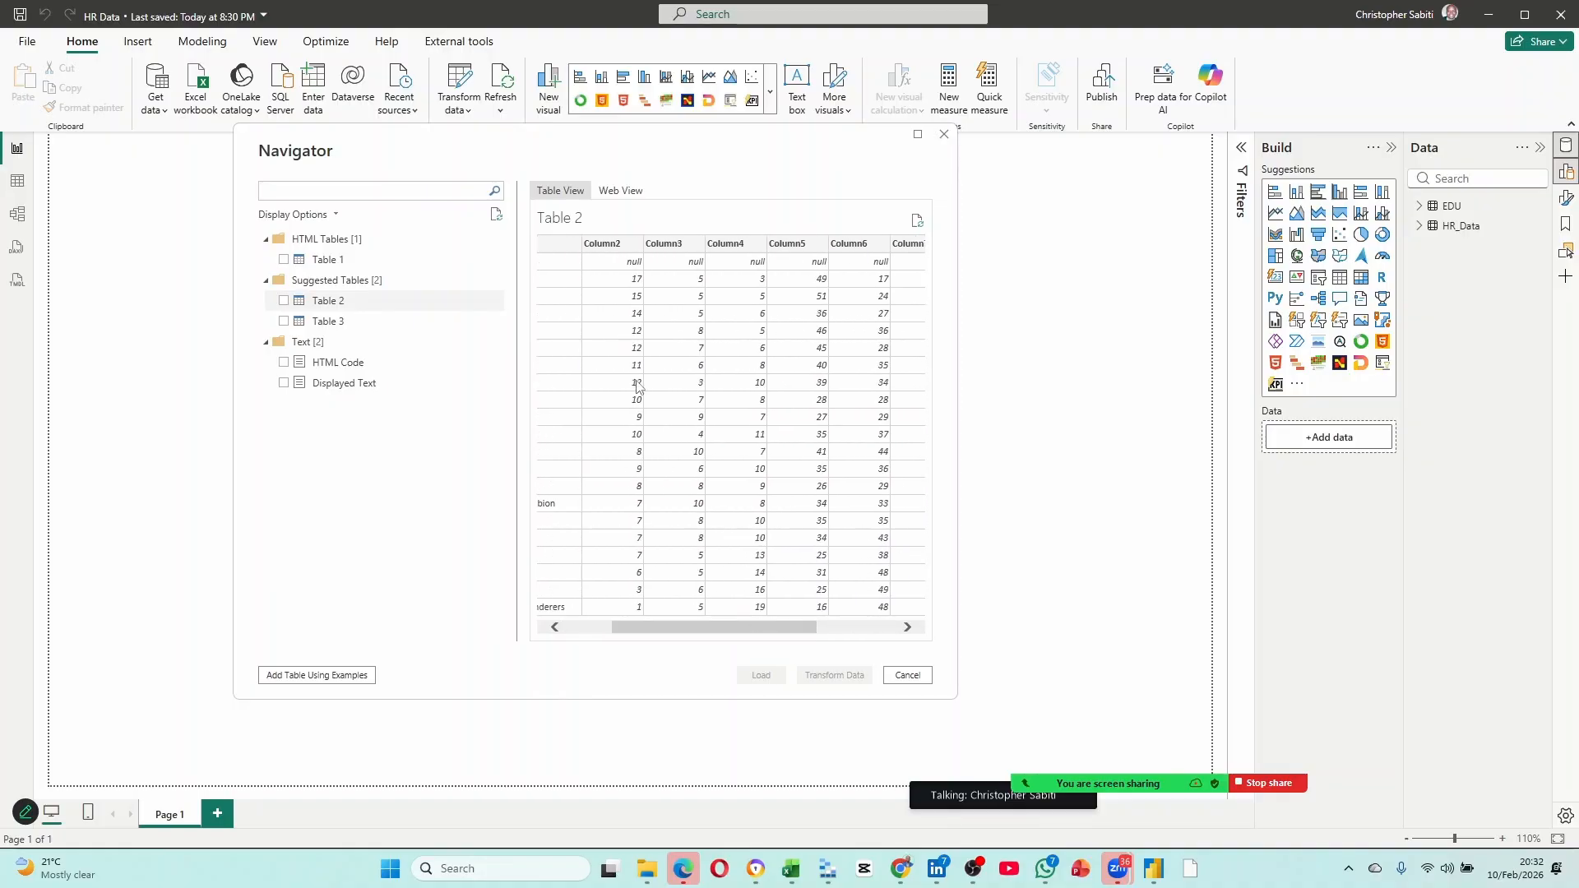
Examine the Premier League standings in the Web View preview of the source page.
click(630, 194)
scroll(736, 443, down, 2)
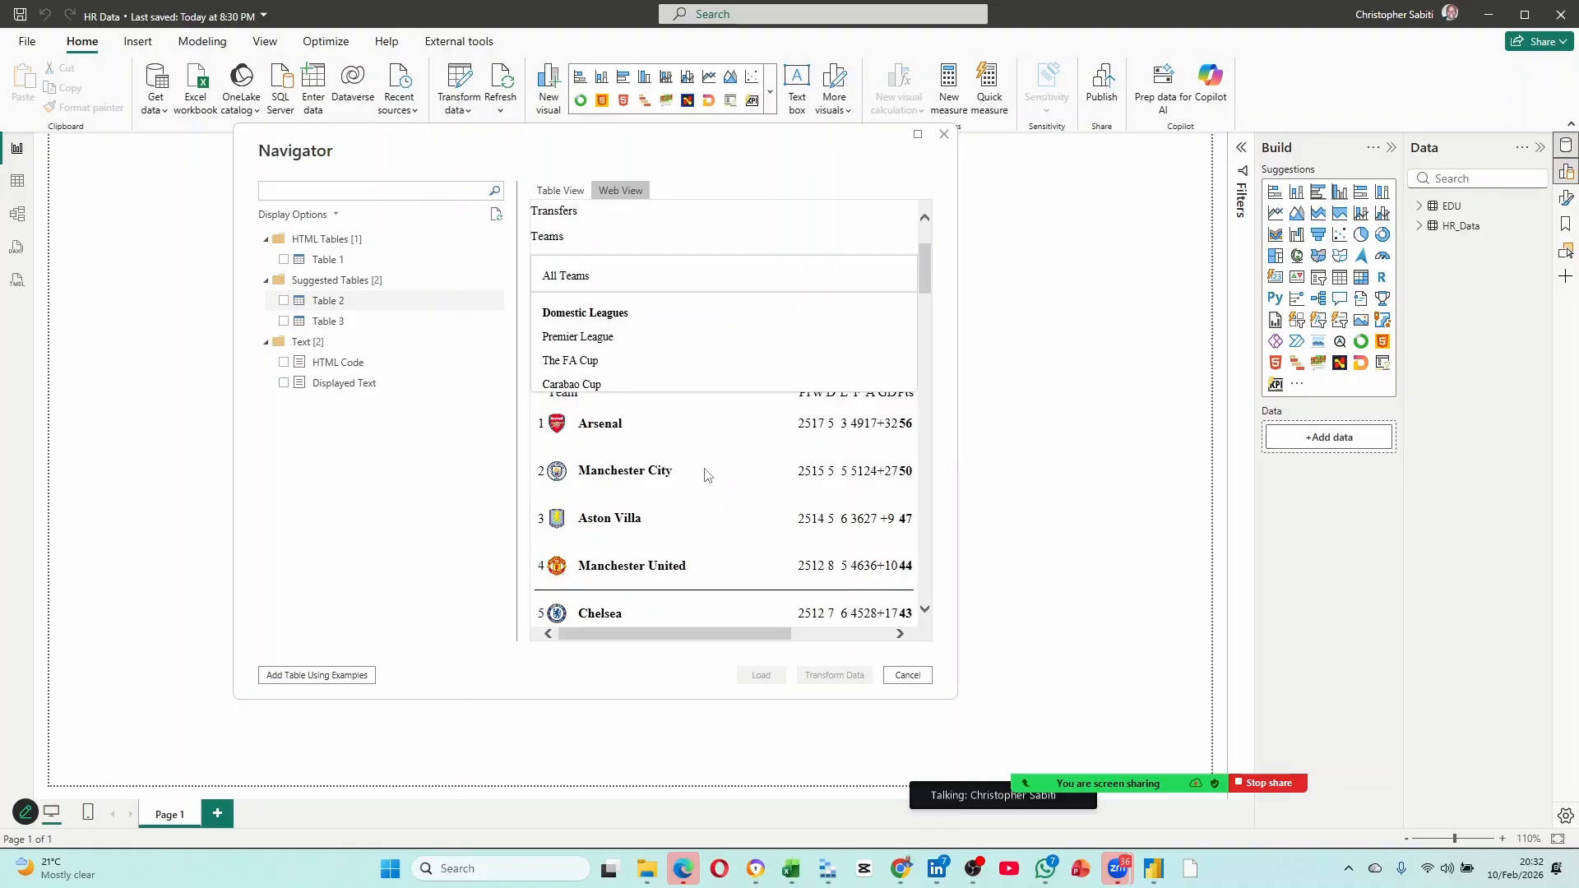
scroll(829, 475, up, 1)
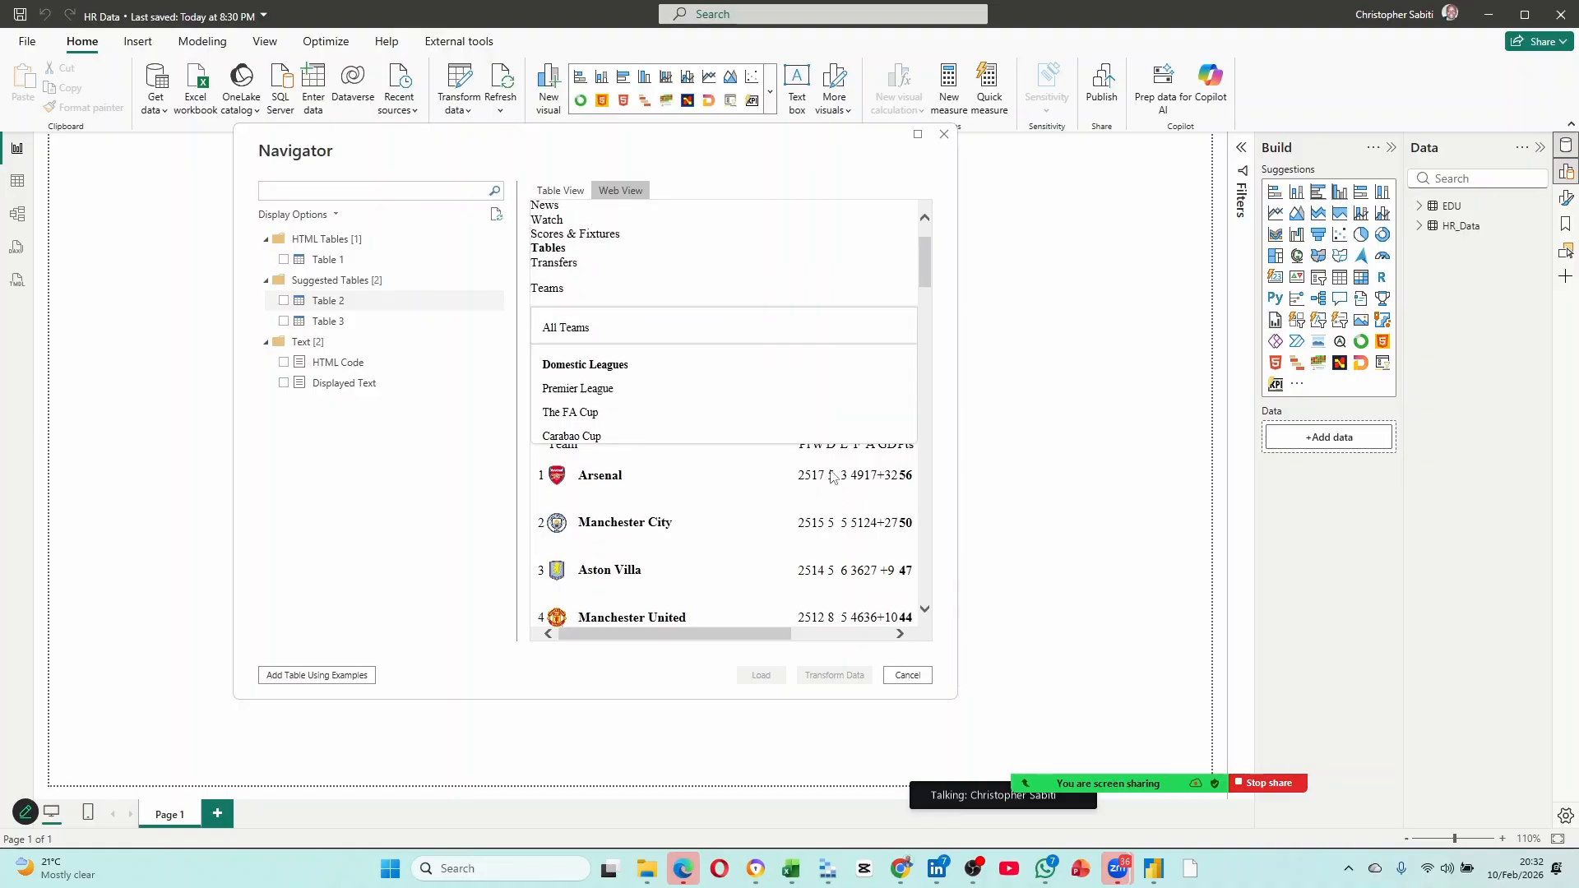
scroll(830, 473, down, 1)
scroll(604, 388, up, 2)
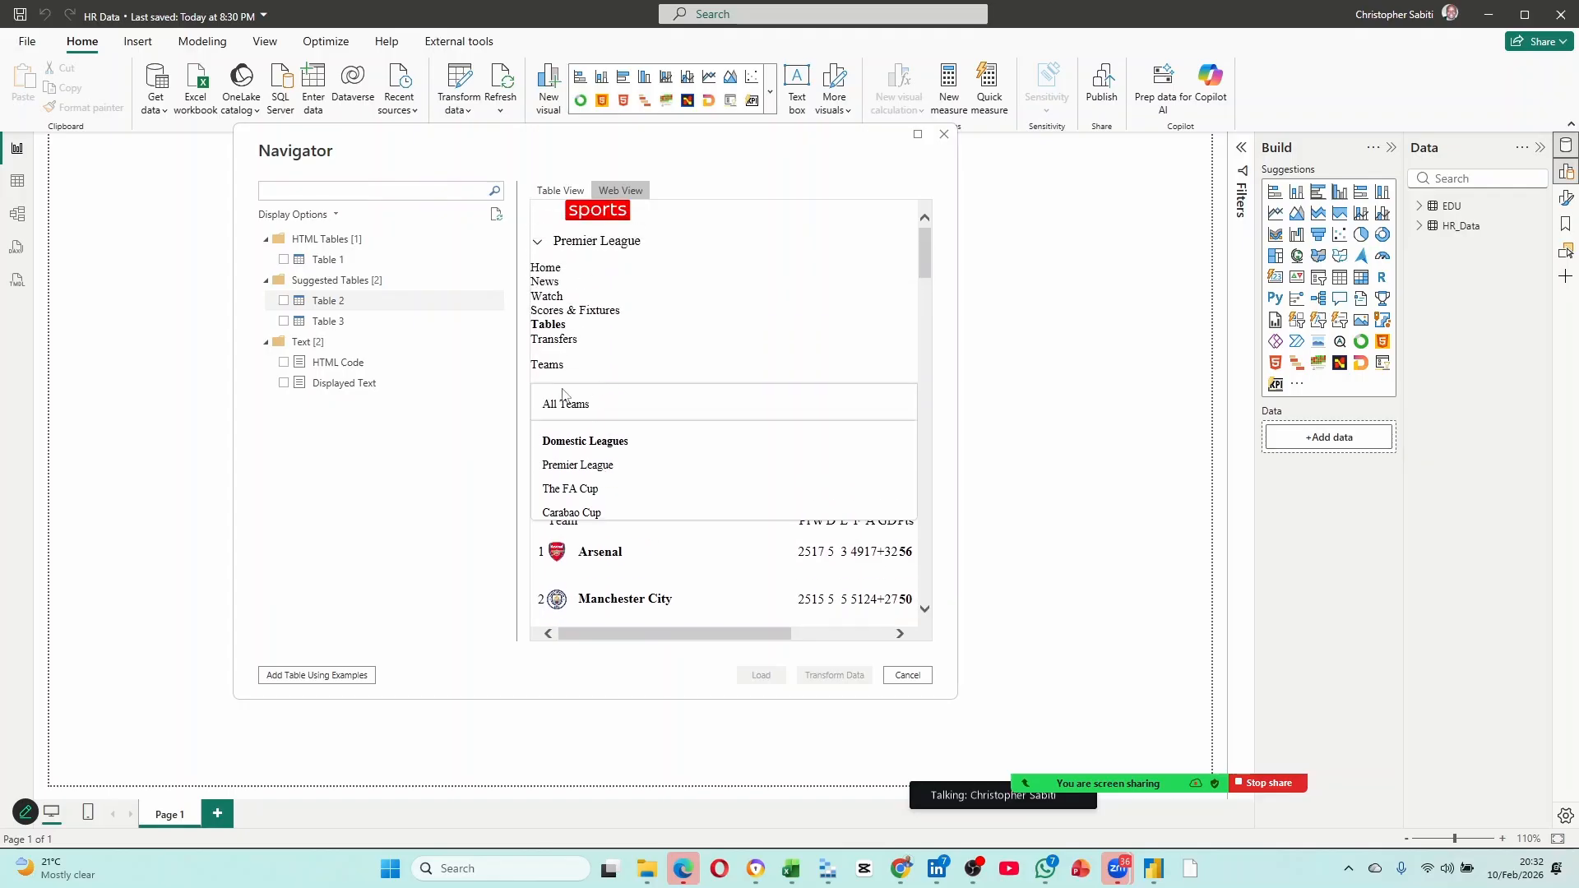
Select Table 3 and Table 1 in turn and examine the rendered source page for each.
click(327, 322)
scroll(658, 387, down, 20)
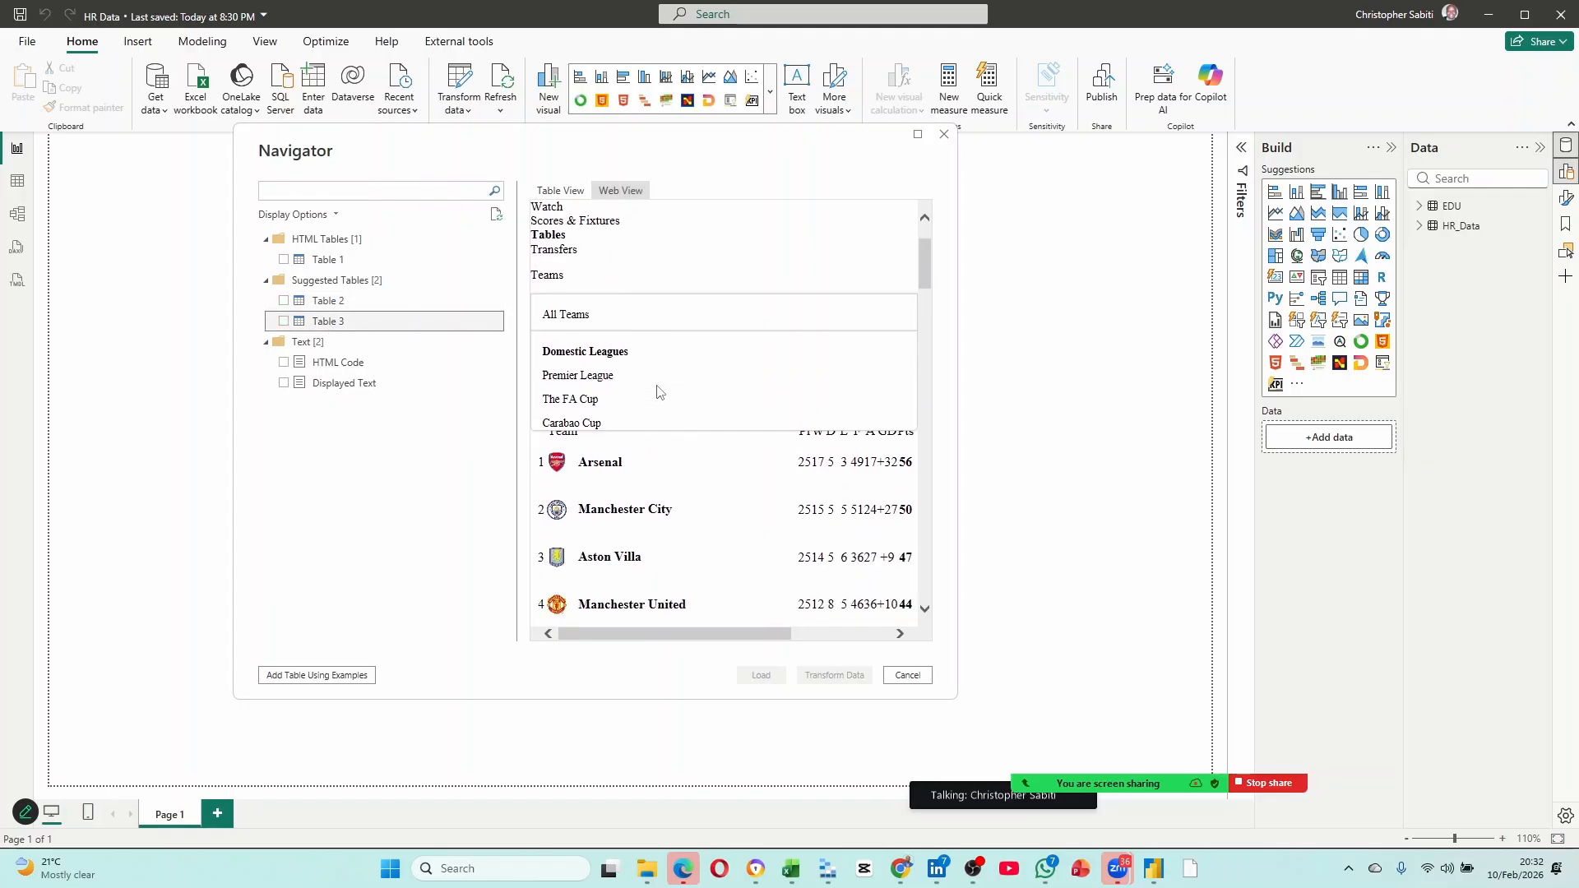
scroll(670, 372, down, 15)
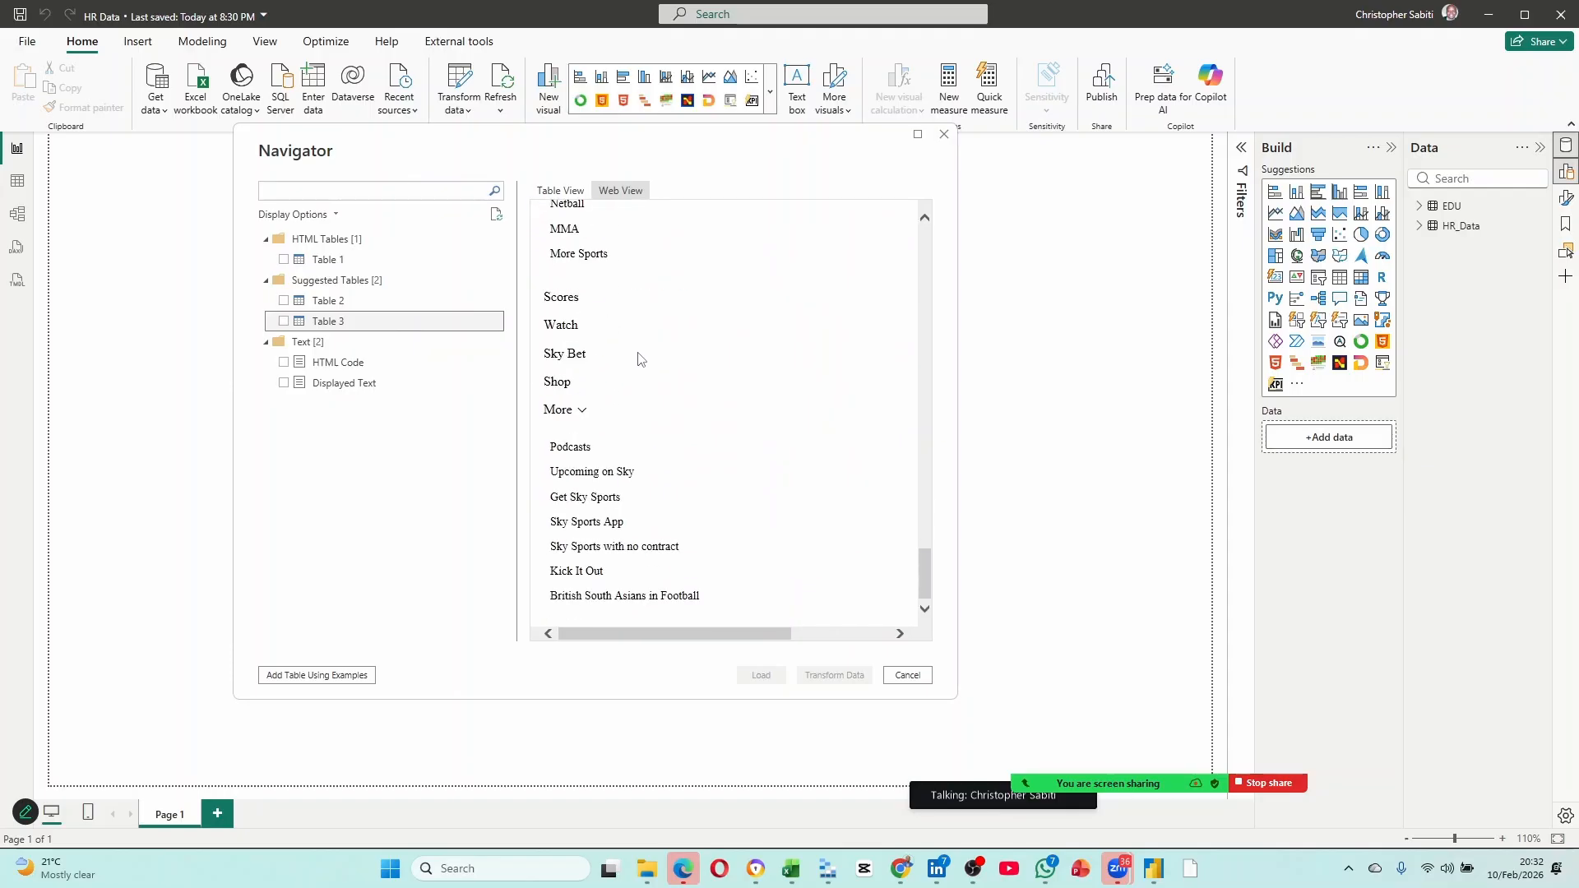
scroll(640, 360, up, 20)
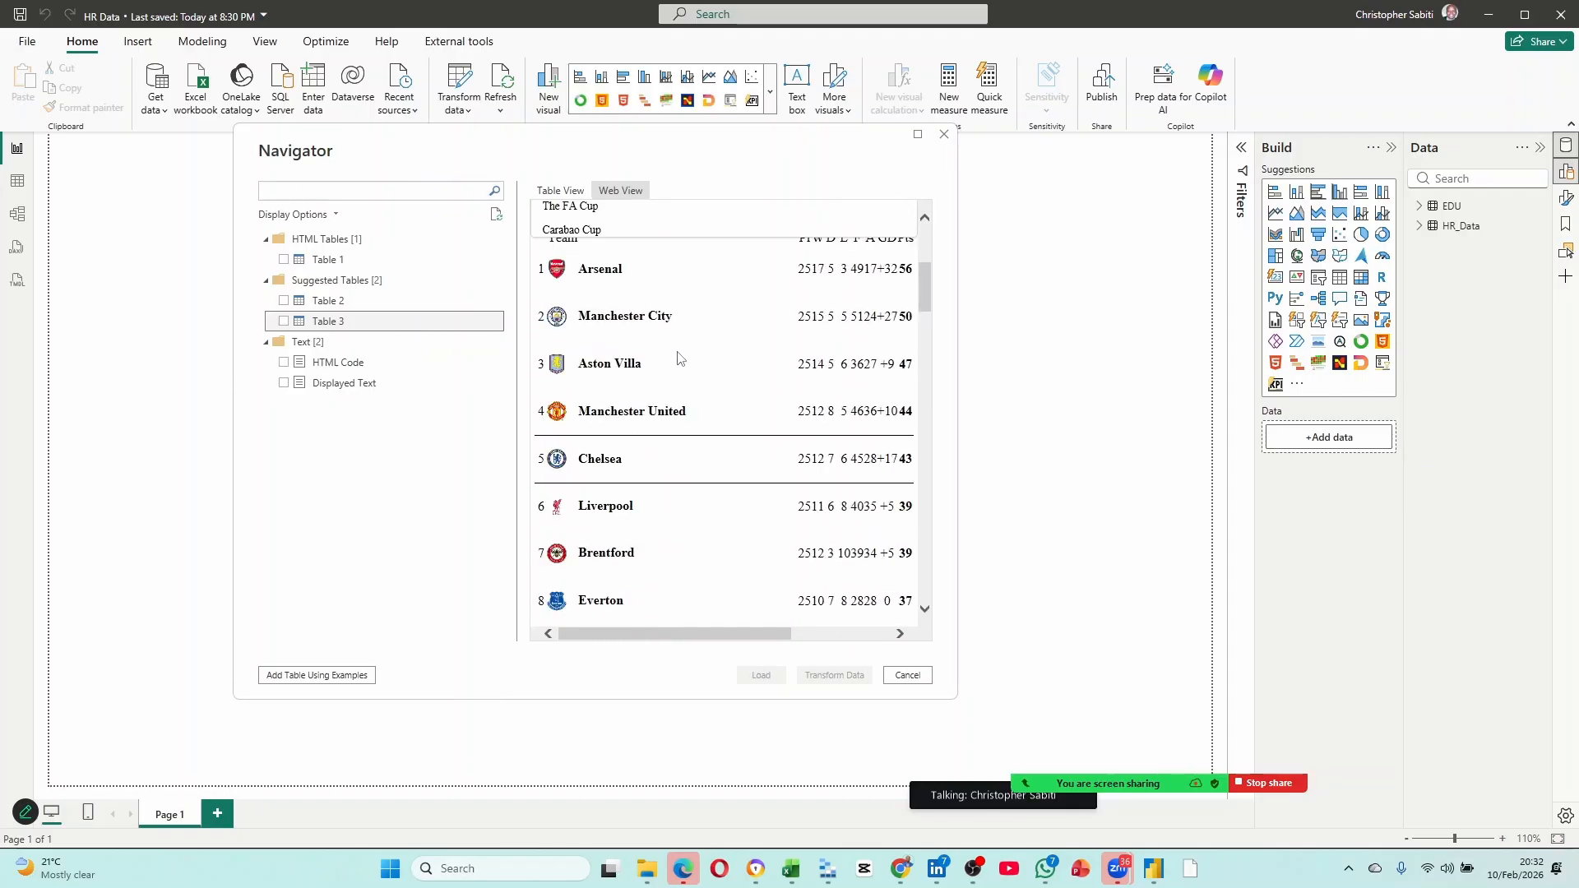
scroll(671, 355, up, 4)
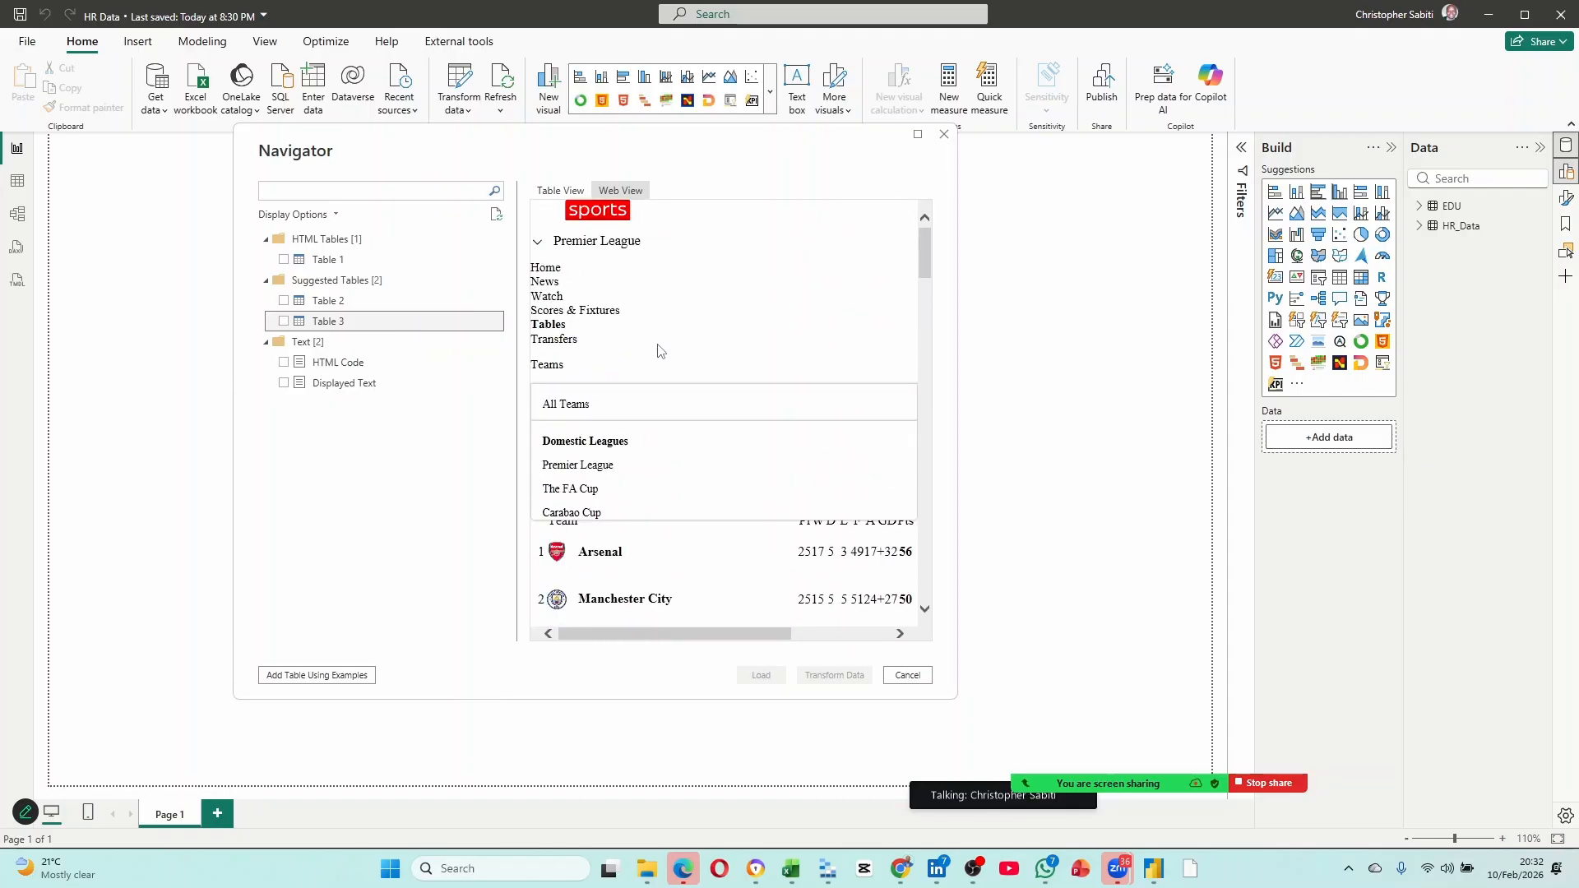
click(325, 263)
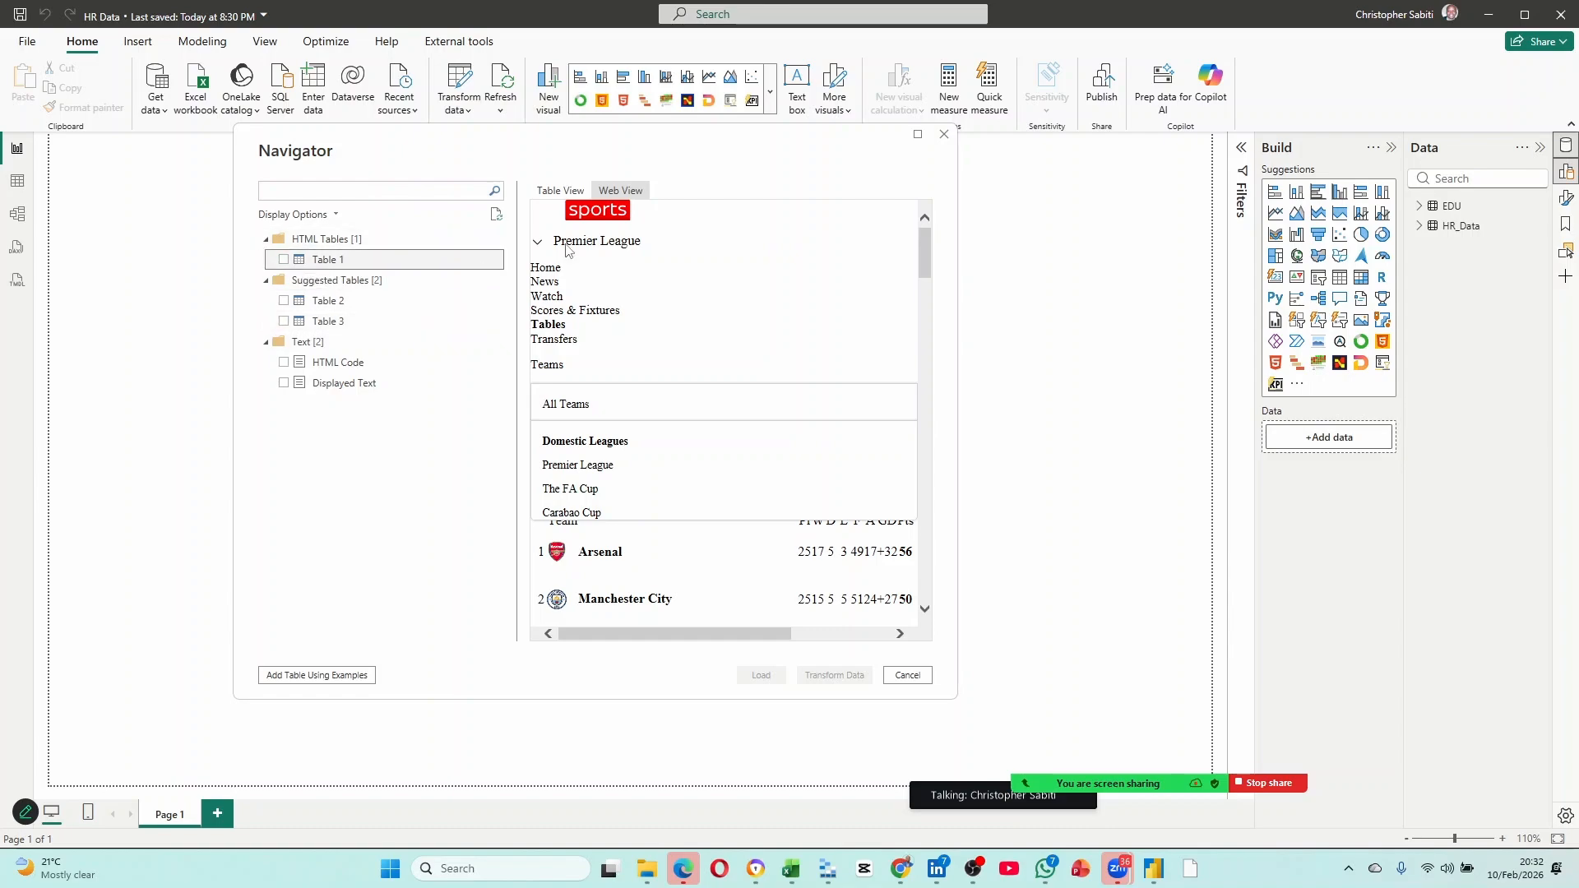
scroll(594, 228, down, 5)
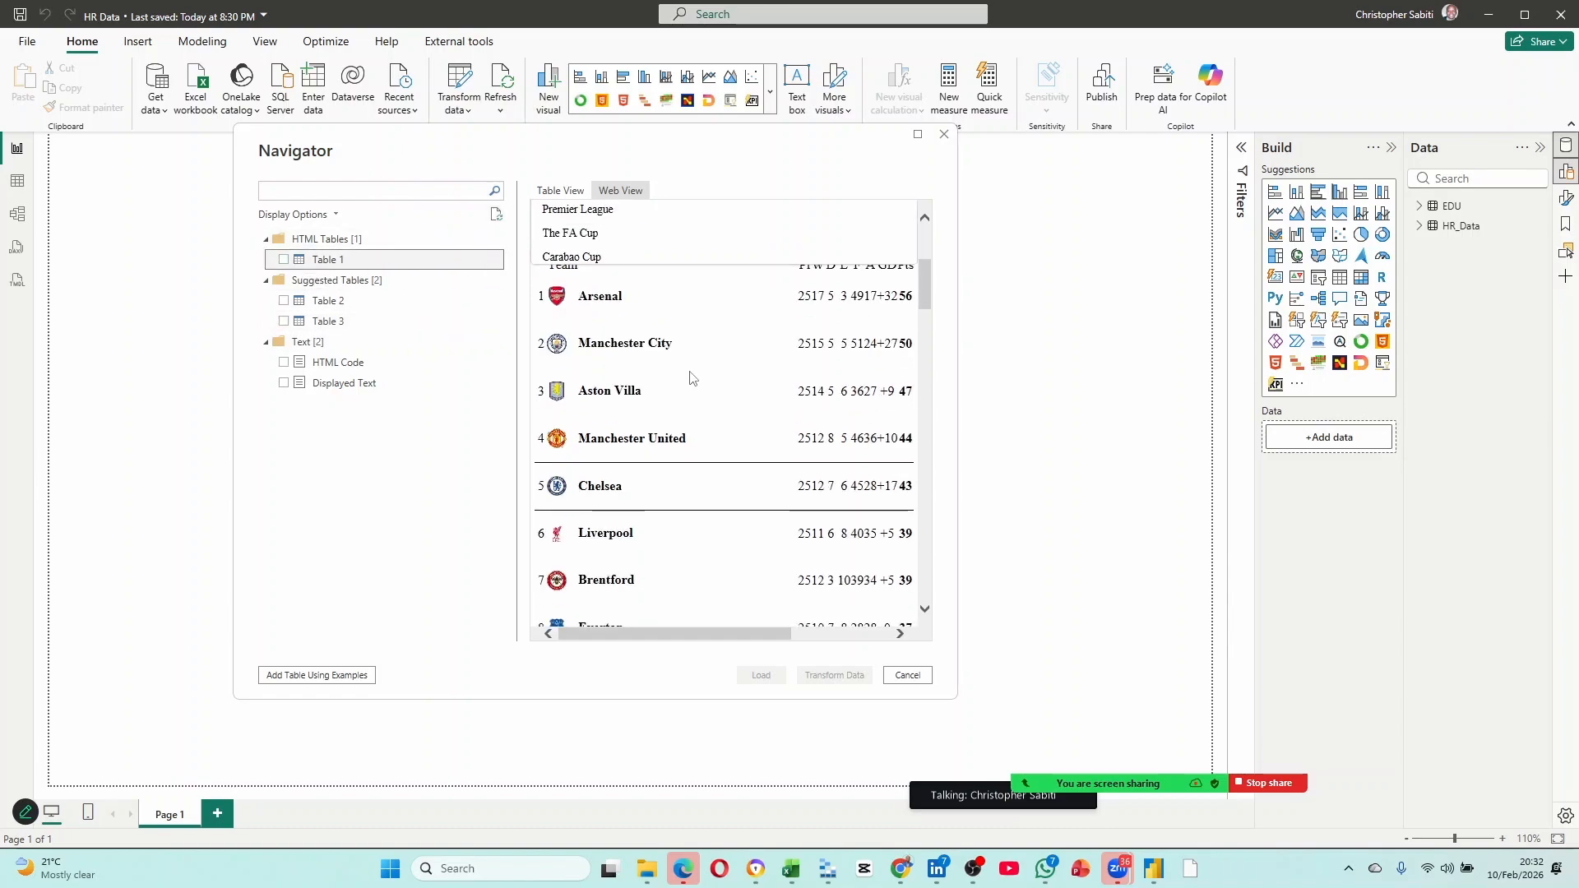
Examine all columns of Table 1 in the Navigator's Table View, from Position through Pts.
click(560, 190)
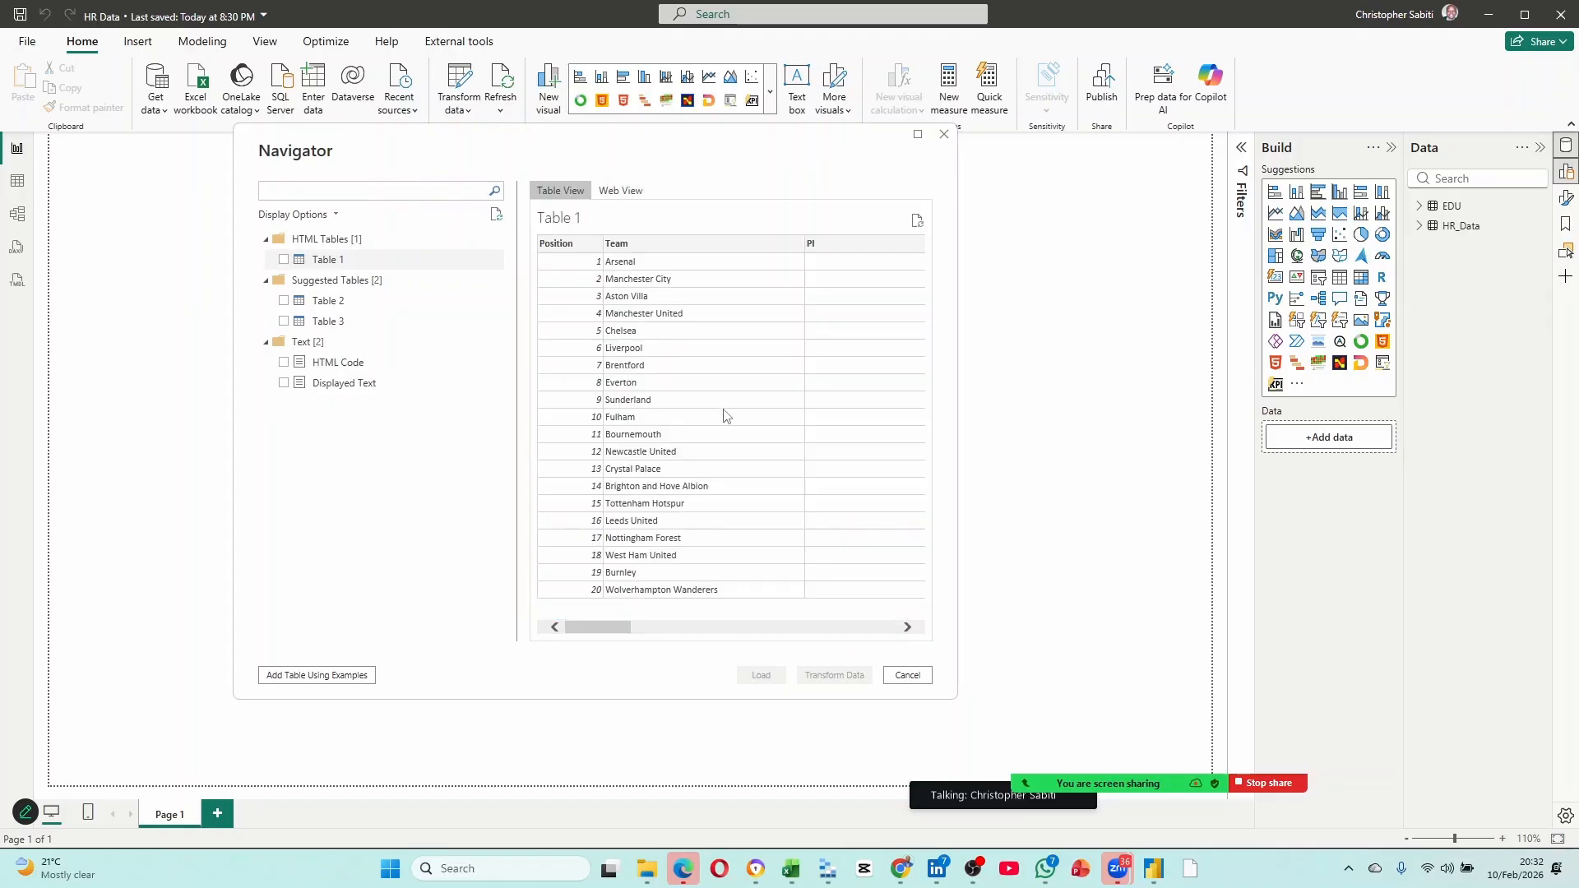
drag(629, 627, 676, 639)
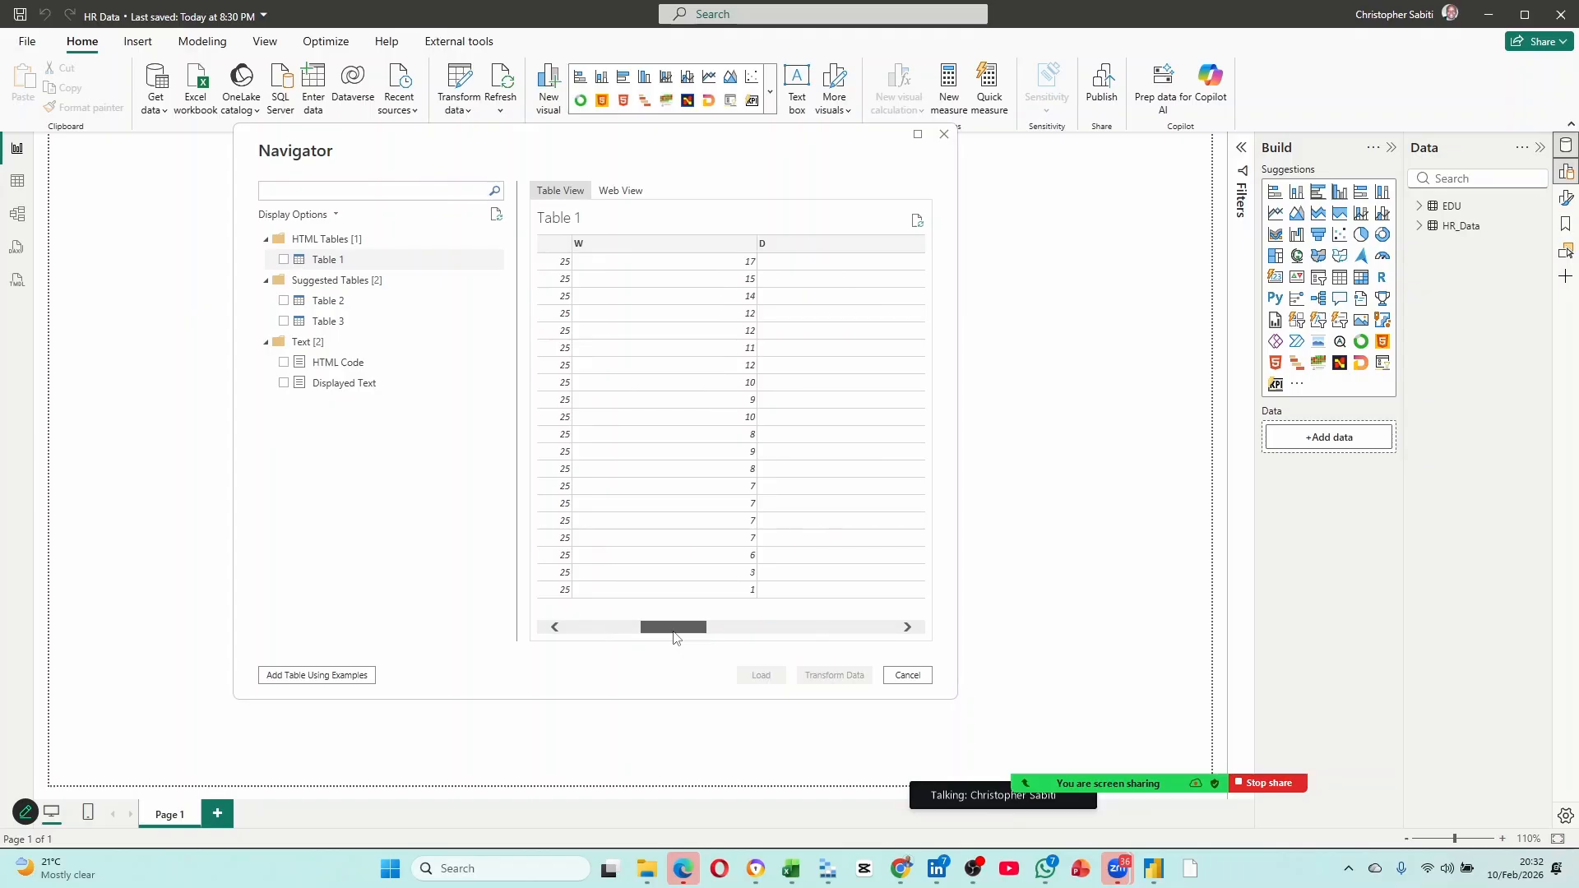
drag(674, 638, 869, 622)
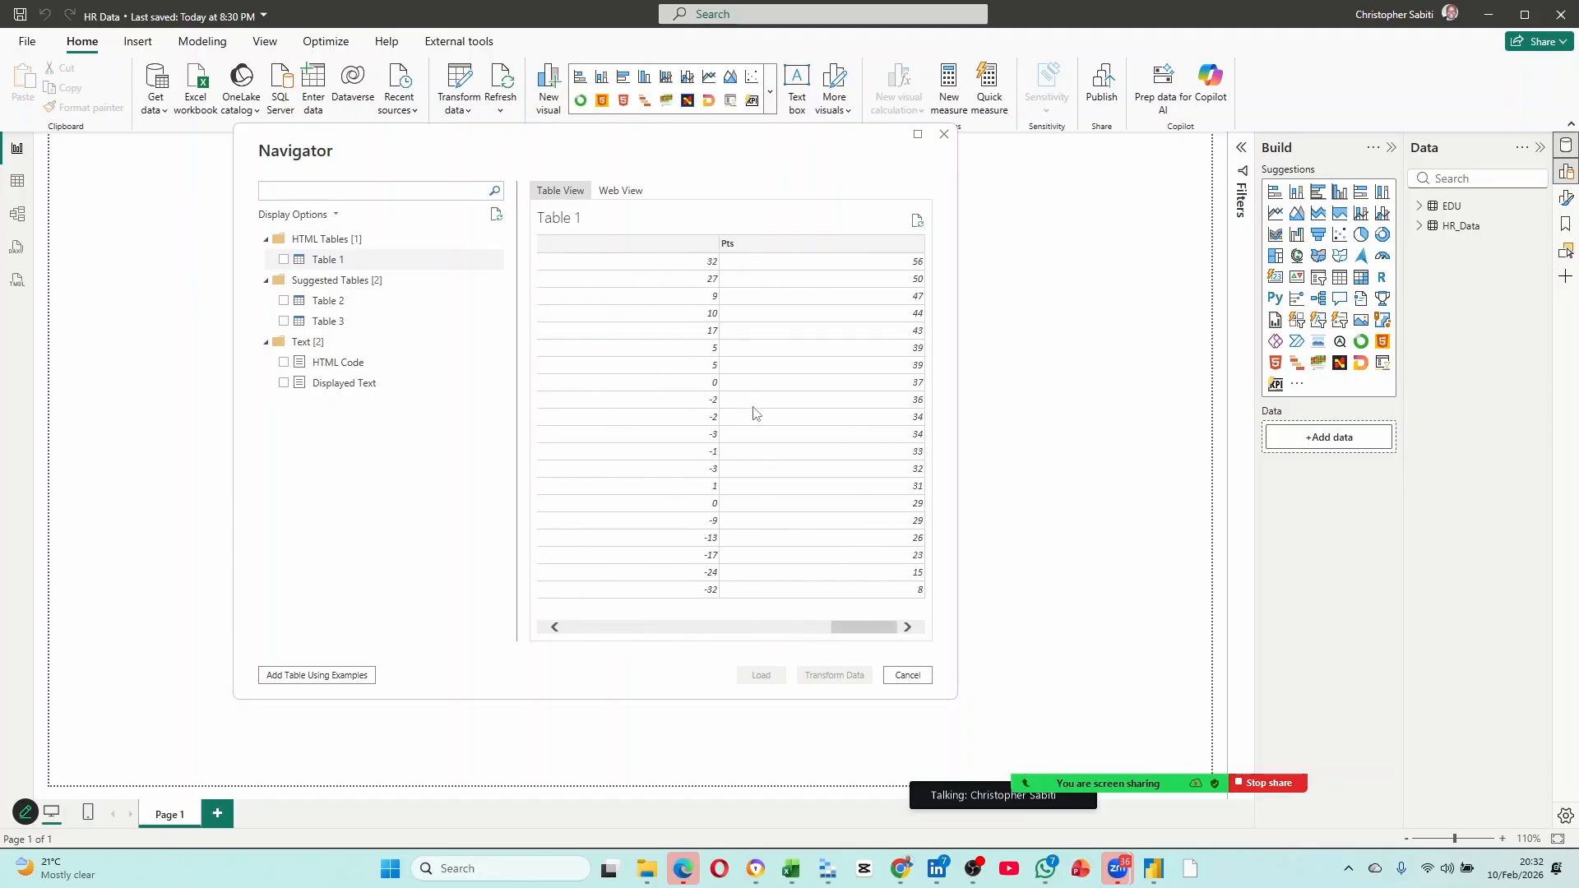
Mark Table 1 under HTML Tables for import in the Navigator.
click(286, 261)
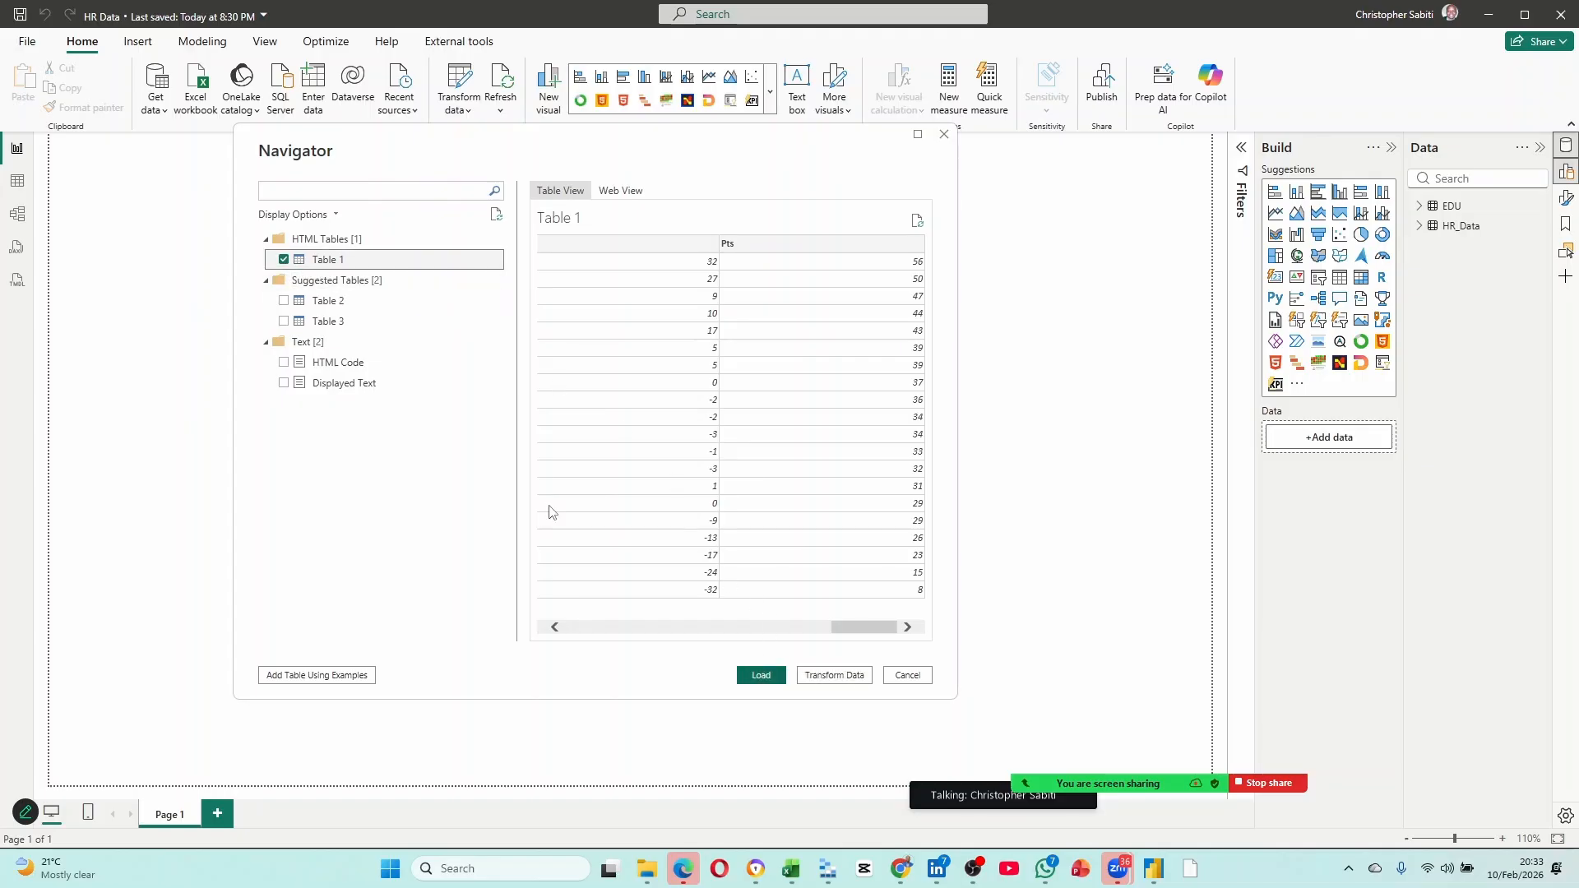
click(284, 260)
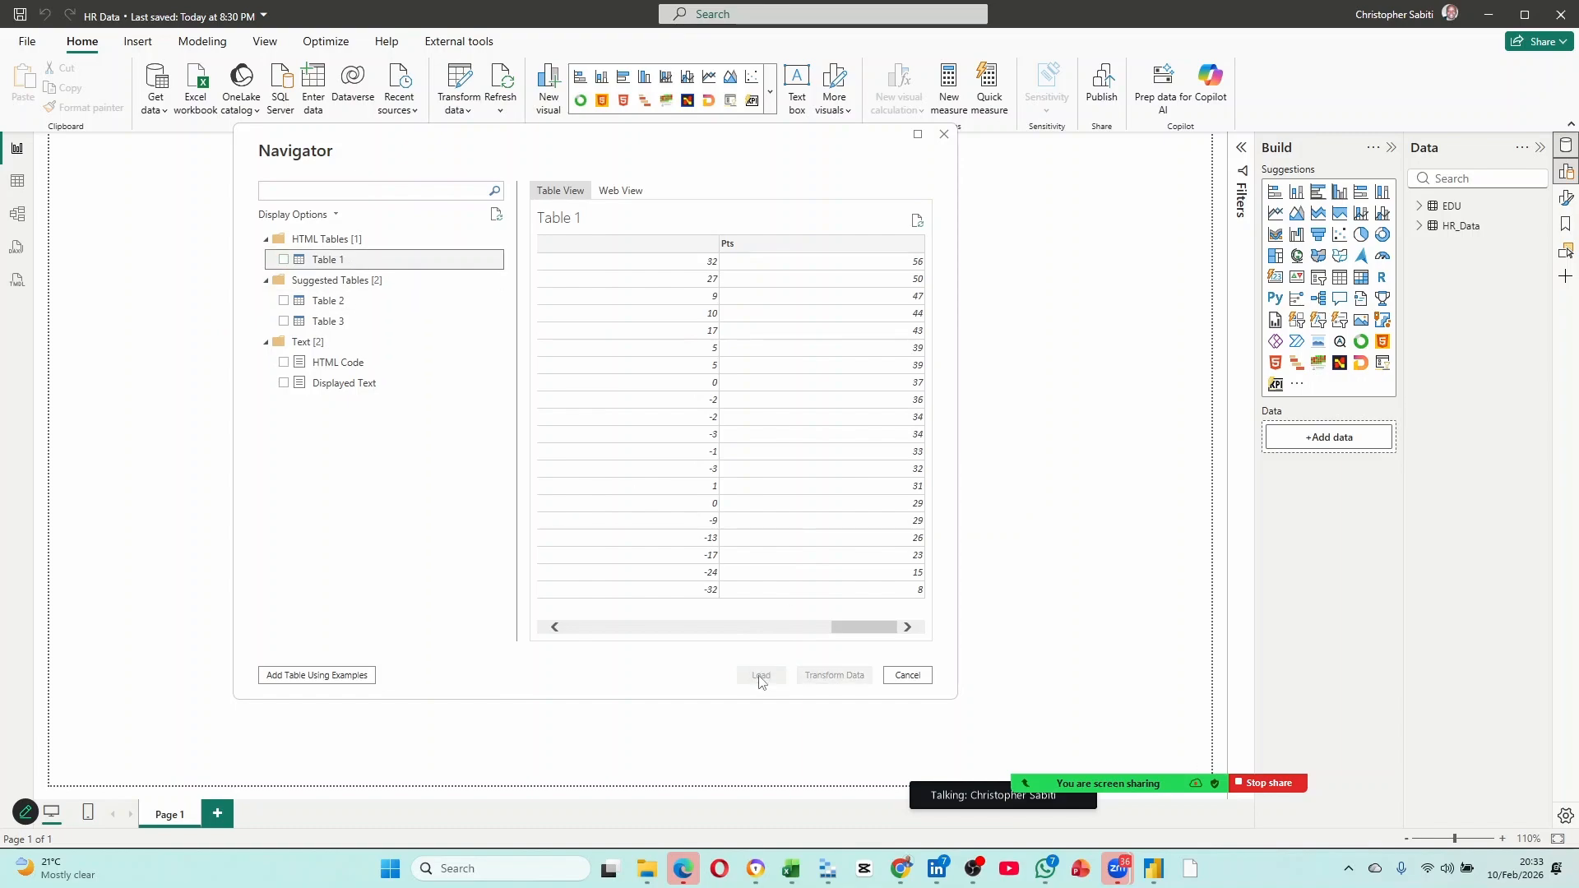
click(284, 260)
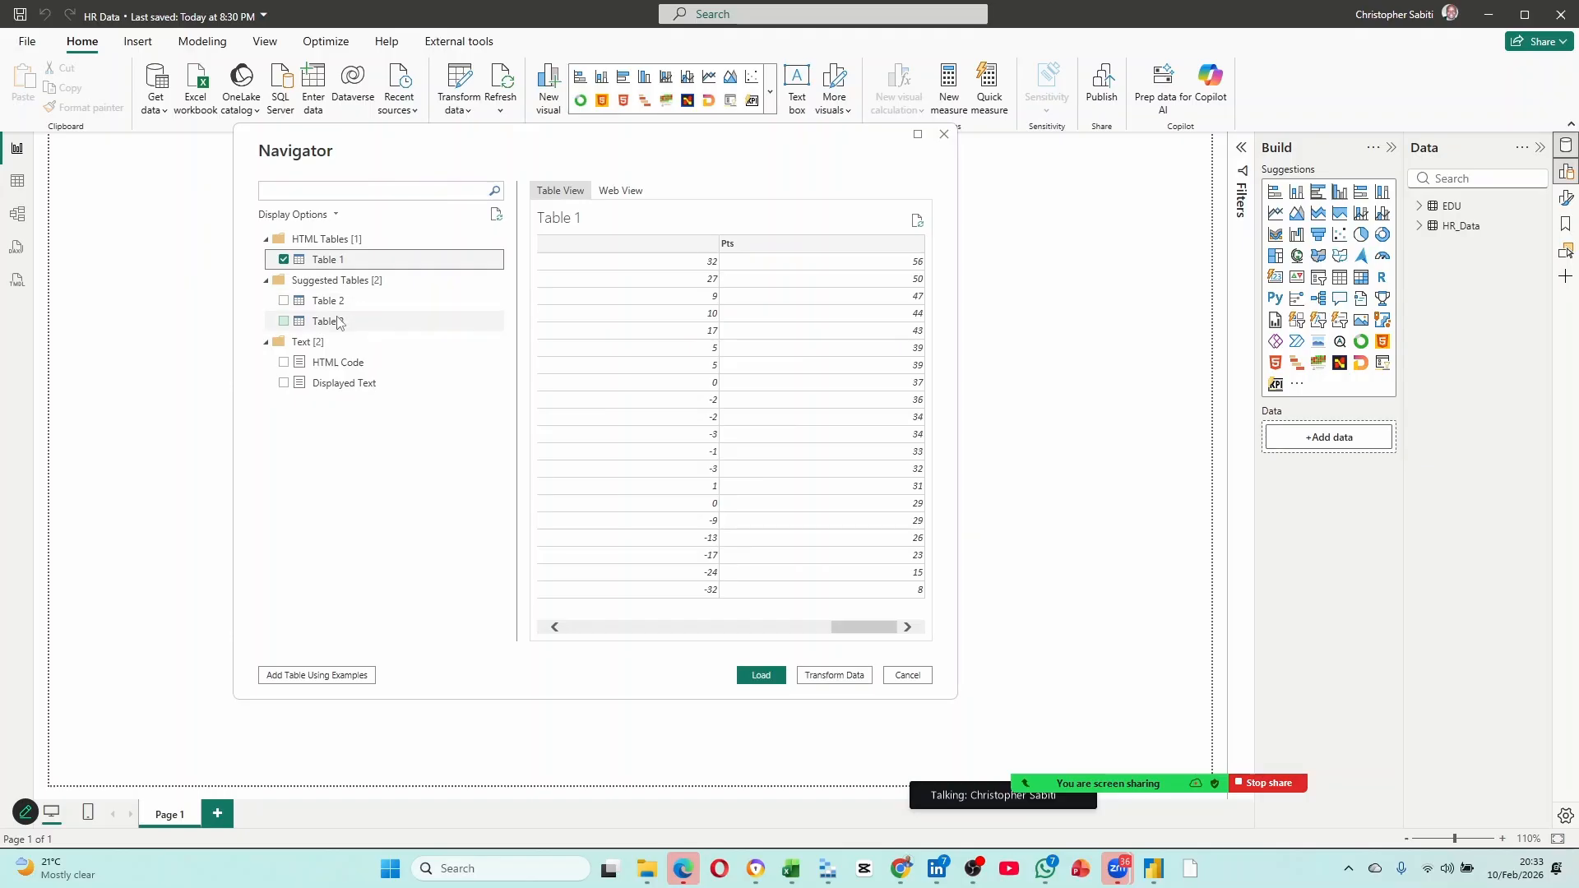
click(284, 301)
click(284, 321)
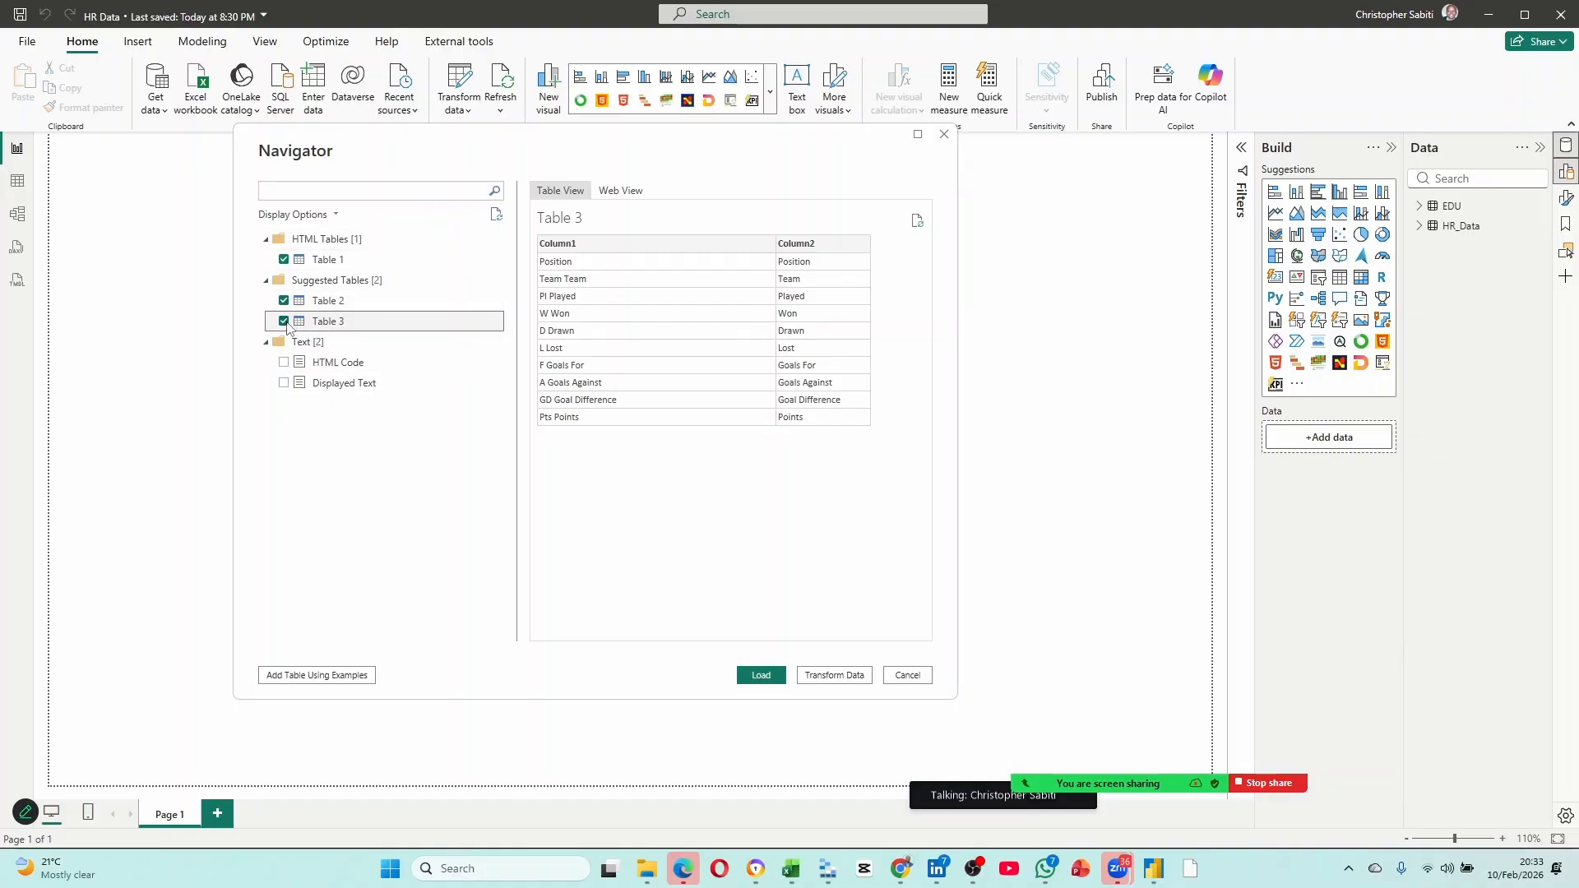
click(284, 321)
click(284, 300)
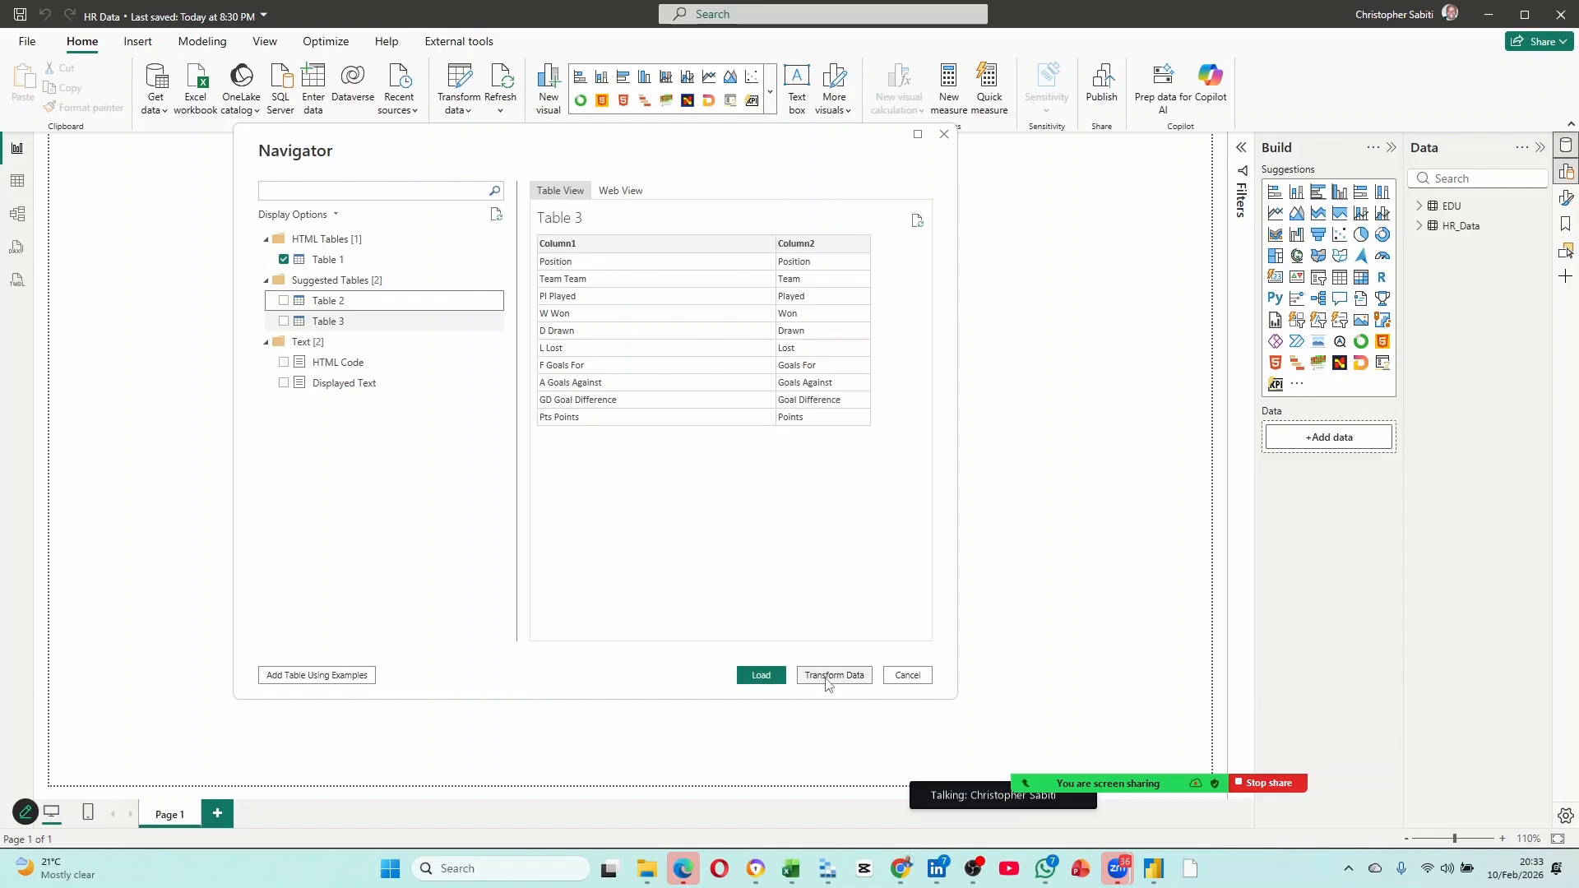
Open Table 1 in the Power Query Editor and rename the query tblPL.
key(alt+Tab)
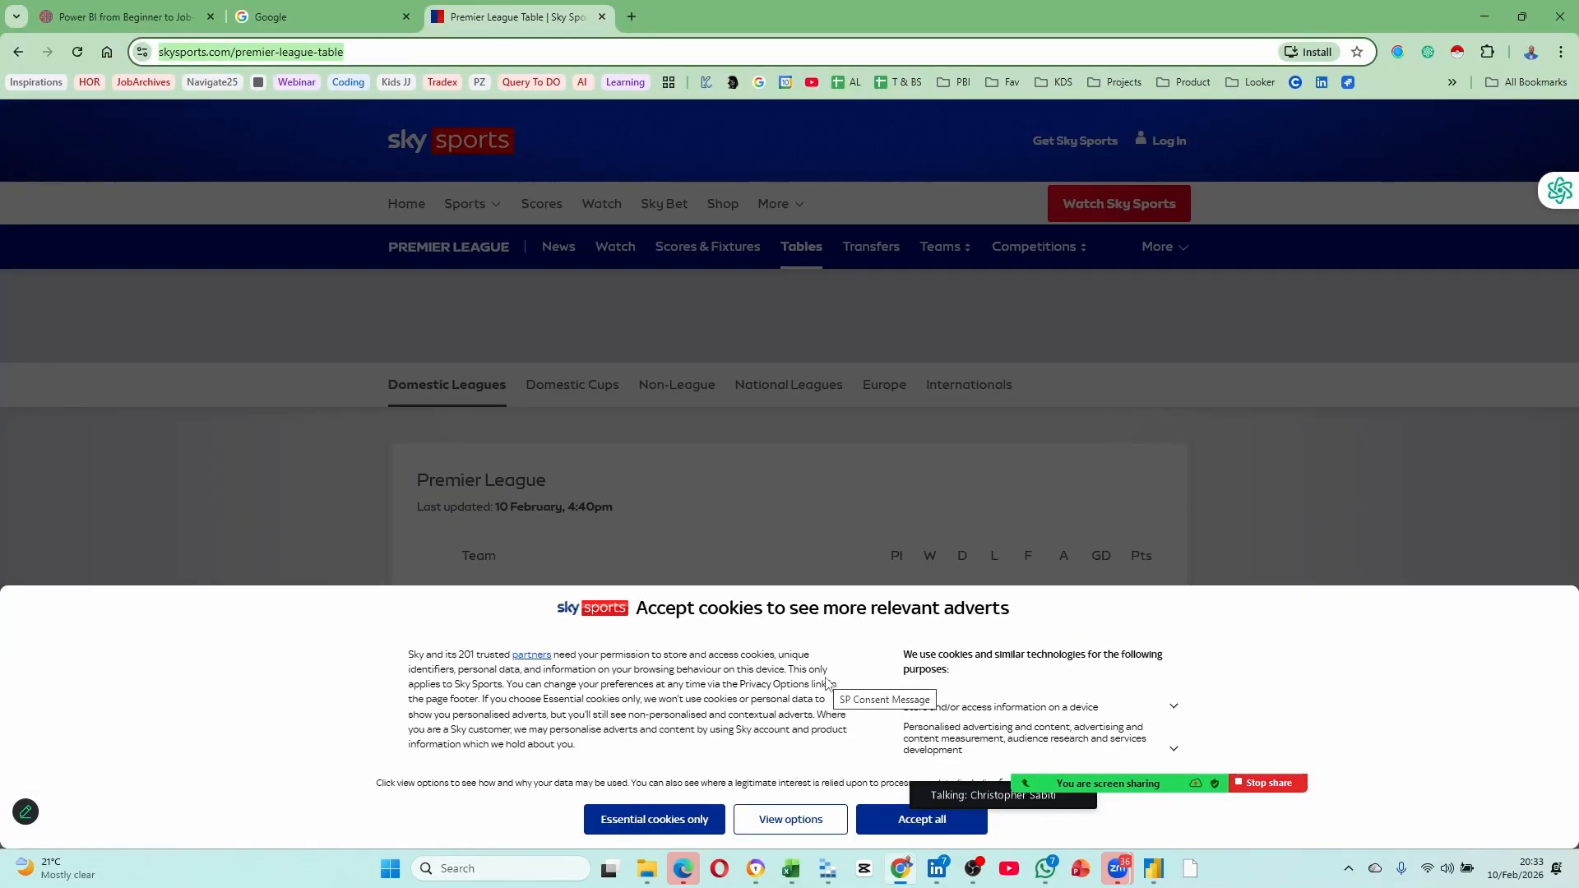
key(alt+Tab)
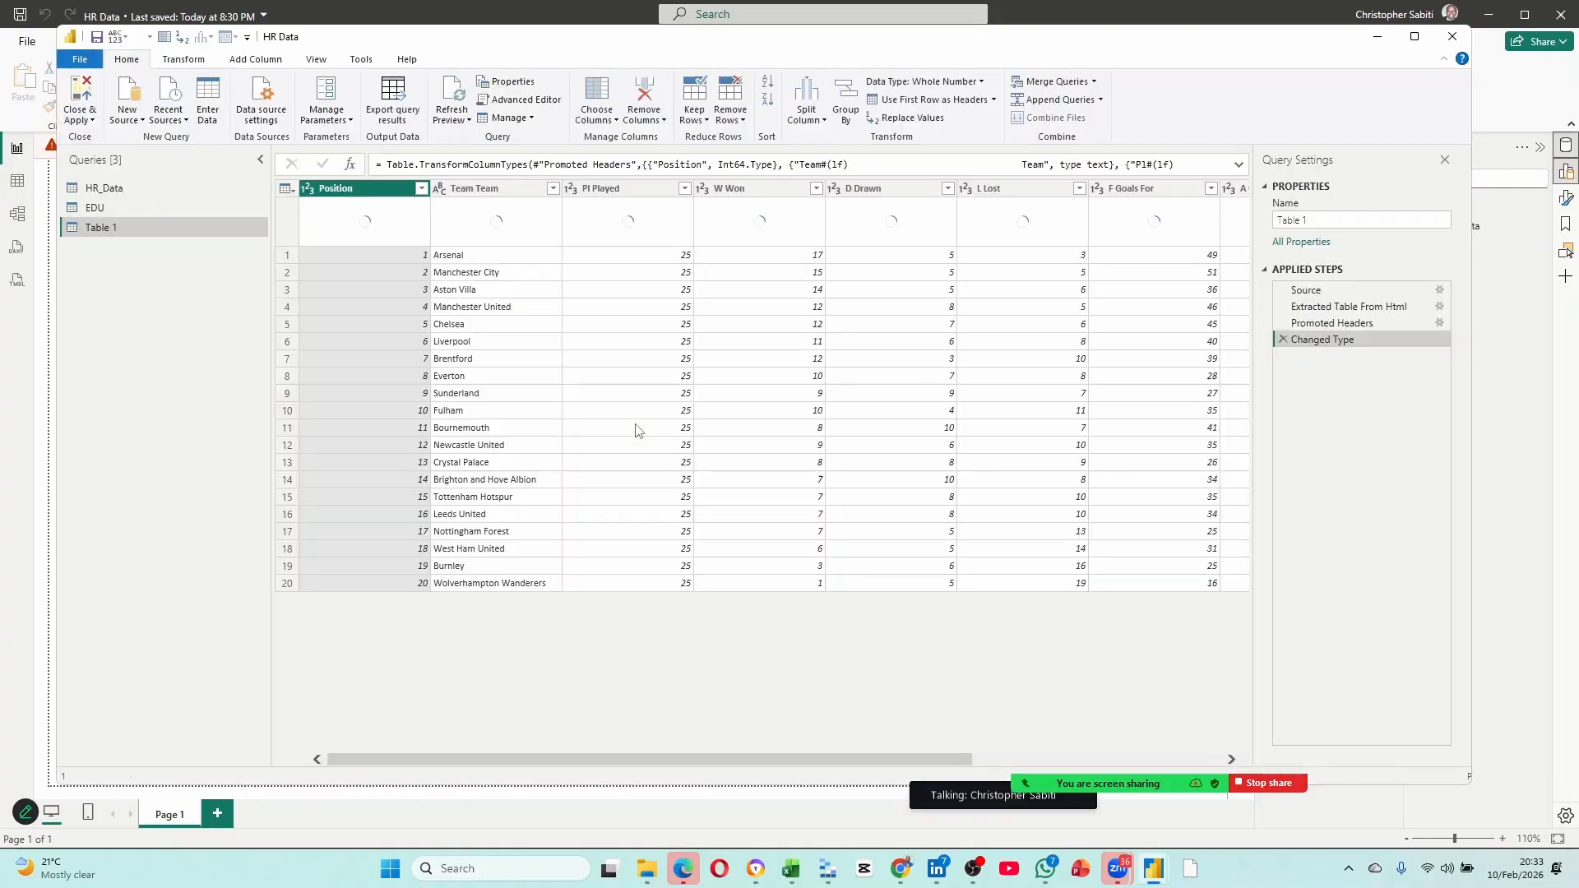
click(1315, 220)
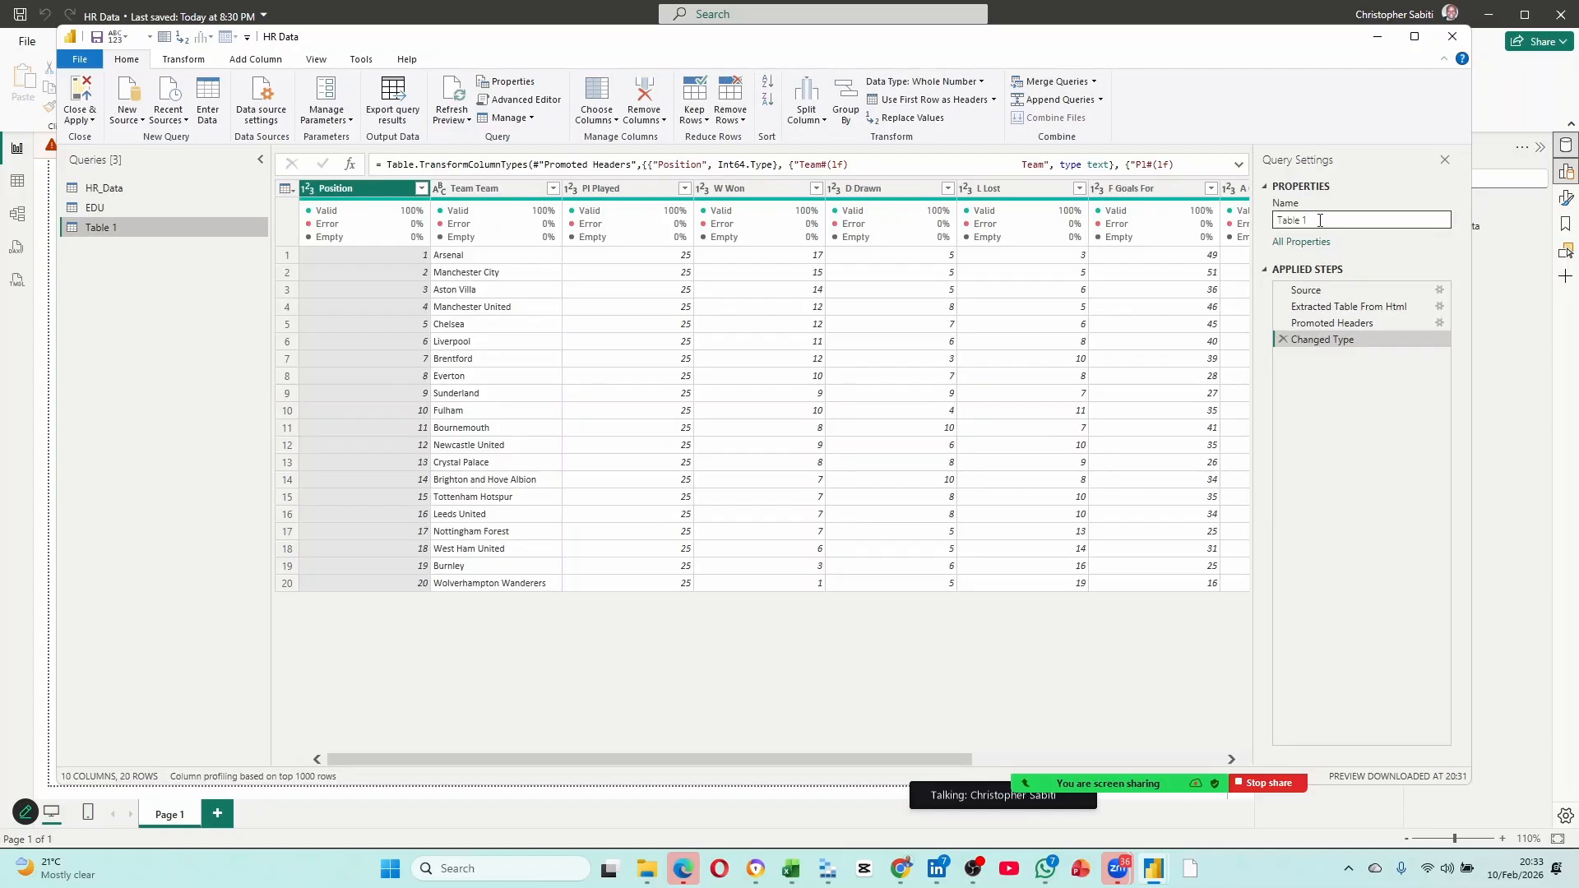
text(PL)
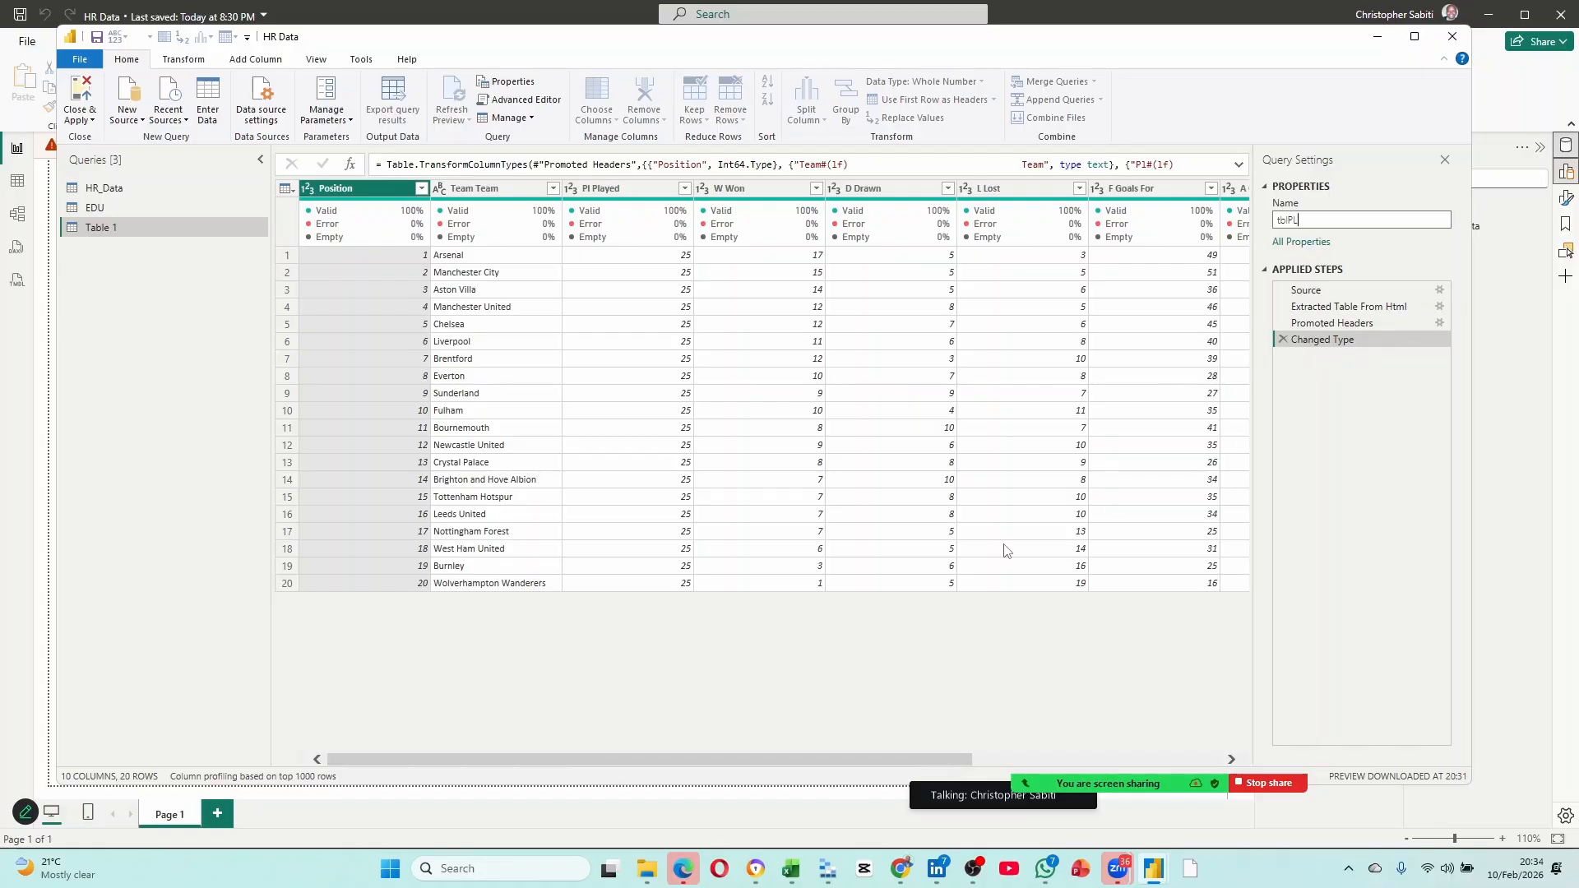
key(Return)
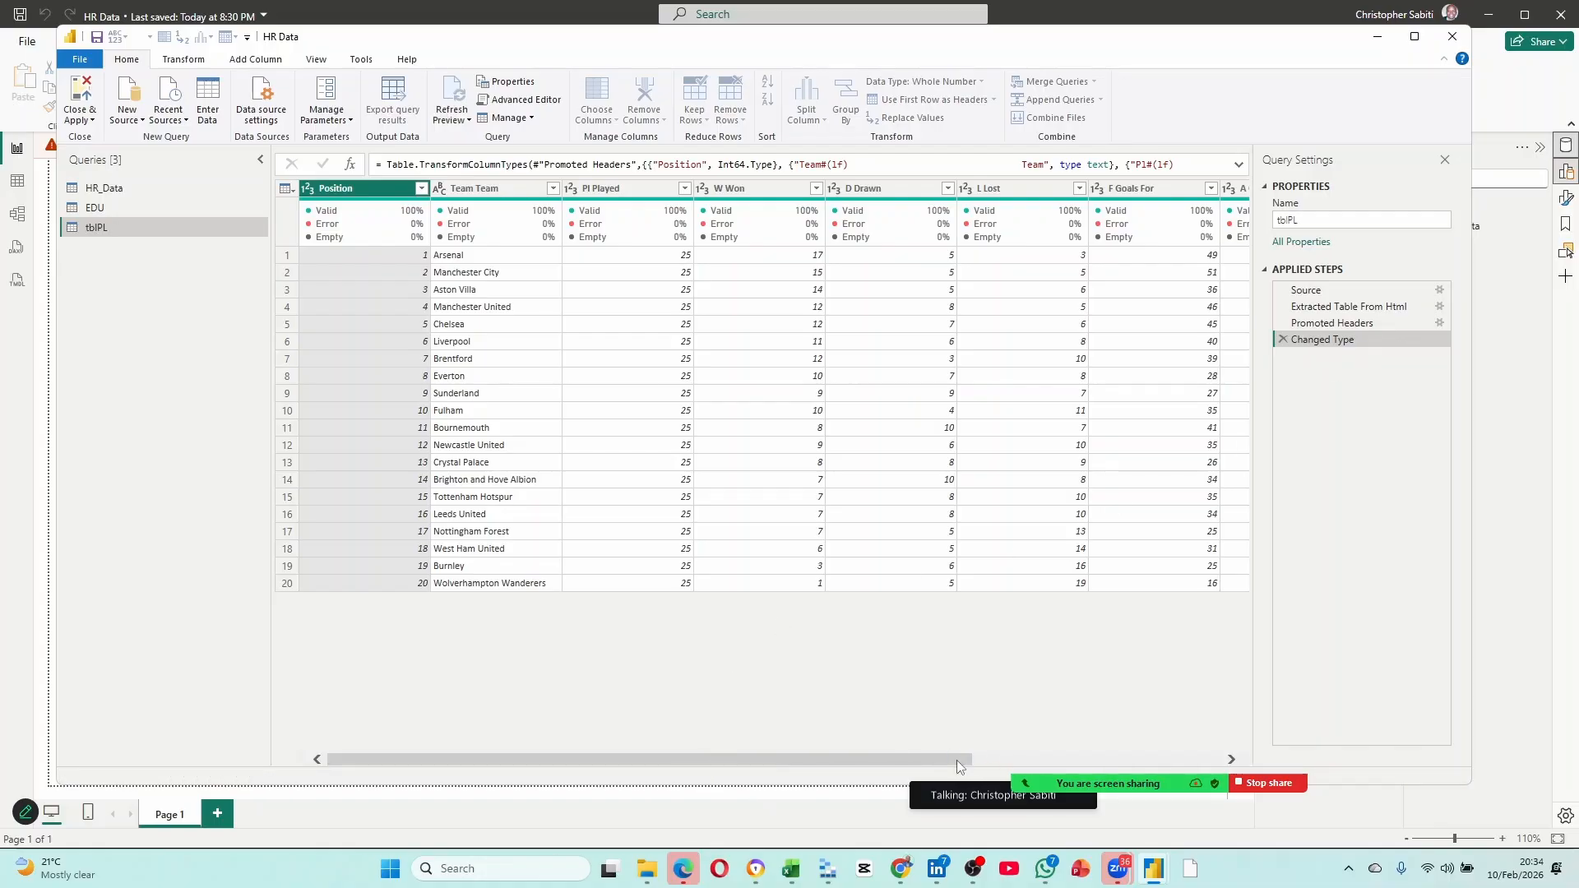
Close the Power Query Editor applying the changes, and display the tblPL data in Table view.
drag(956, 760, 1244, 761)
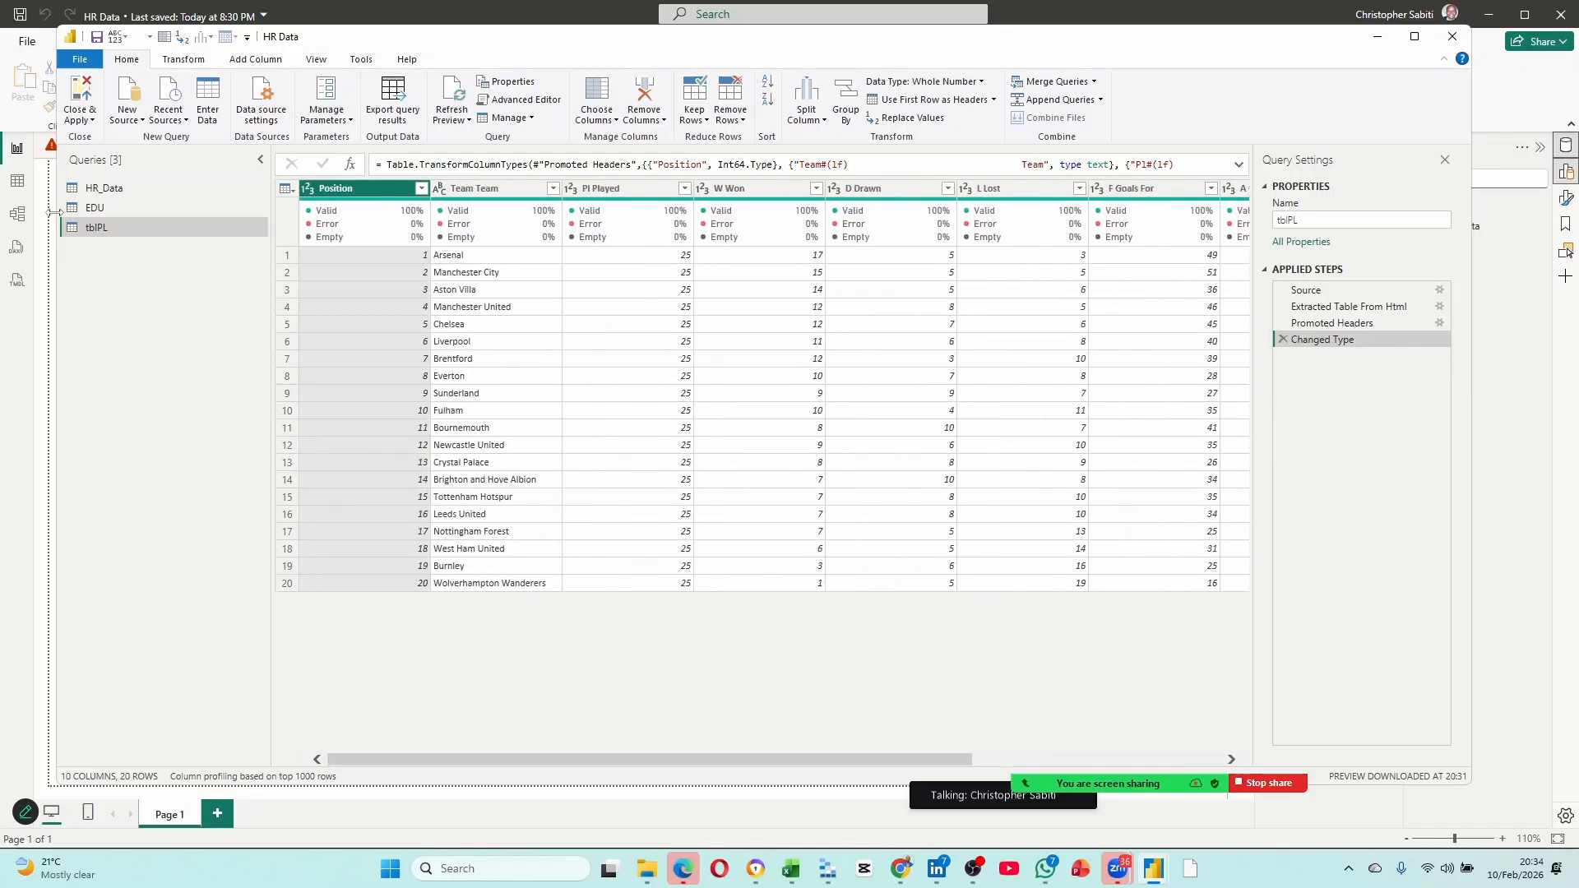
click(94, 122)
click(89, 175)
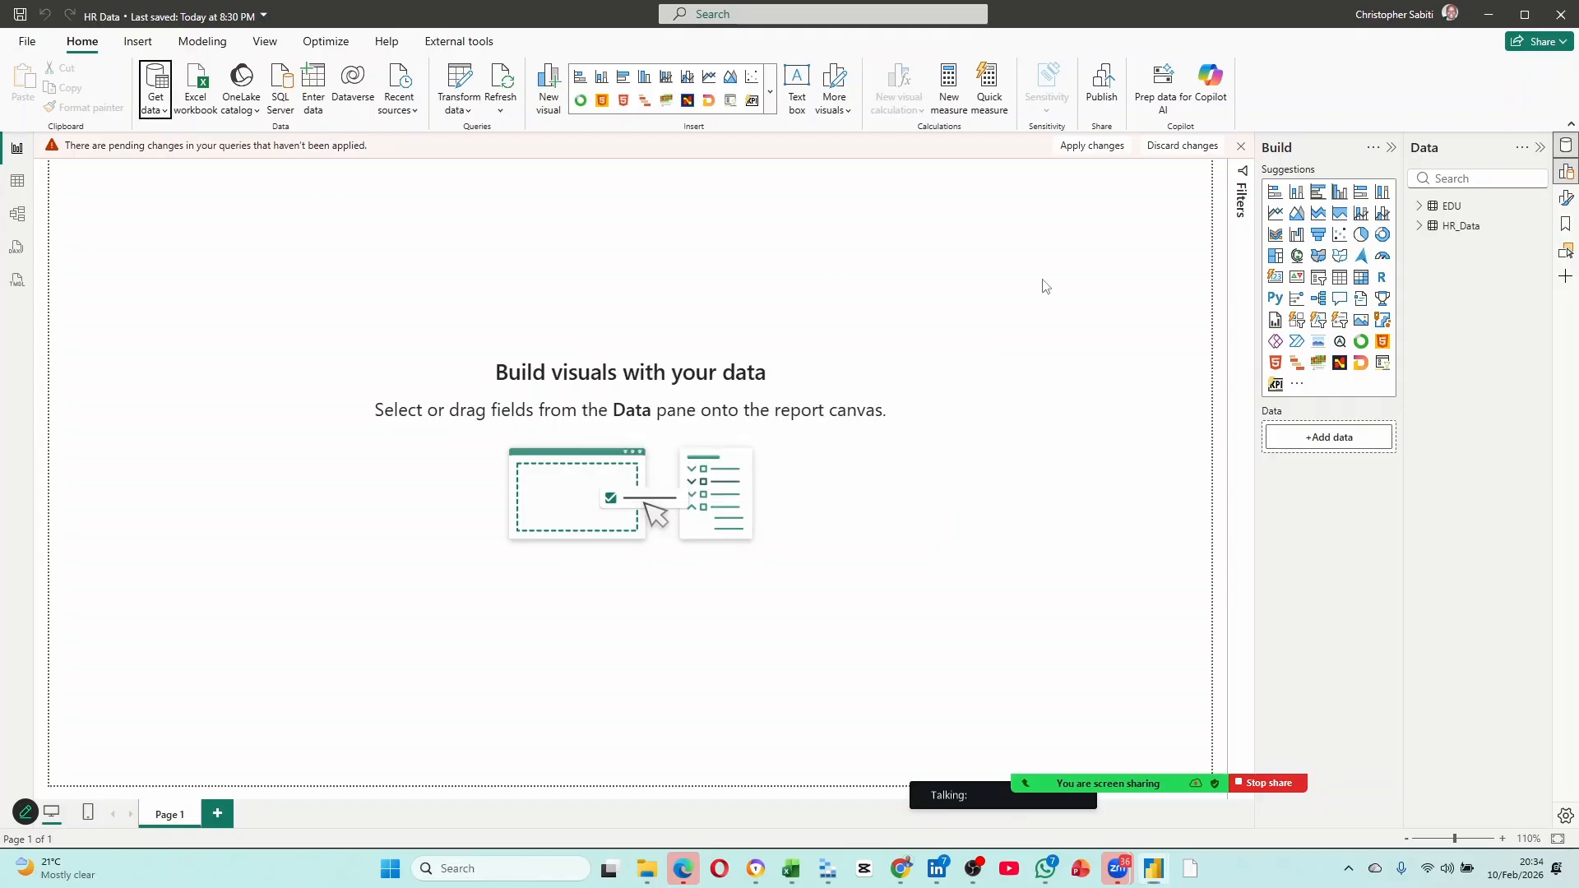
click(21, 189)
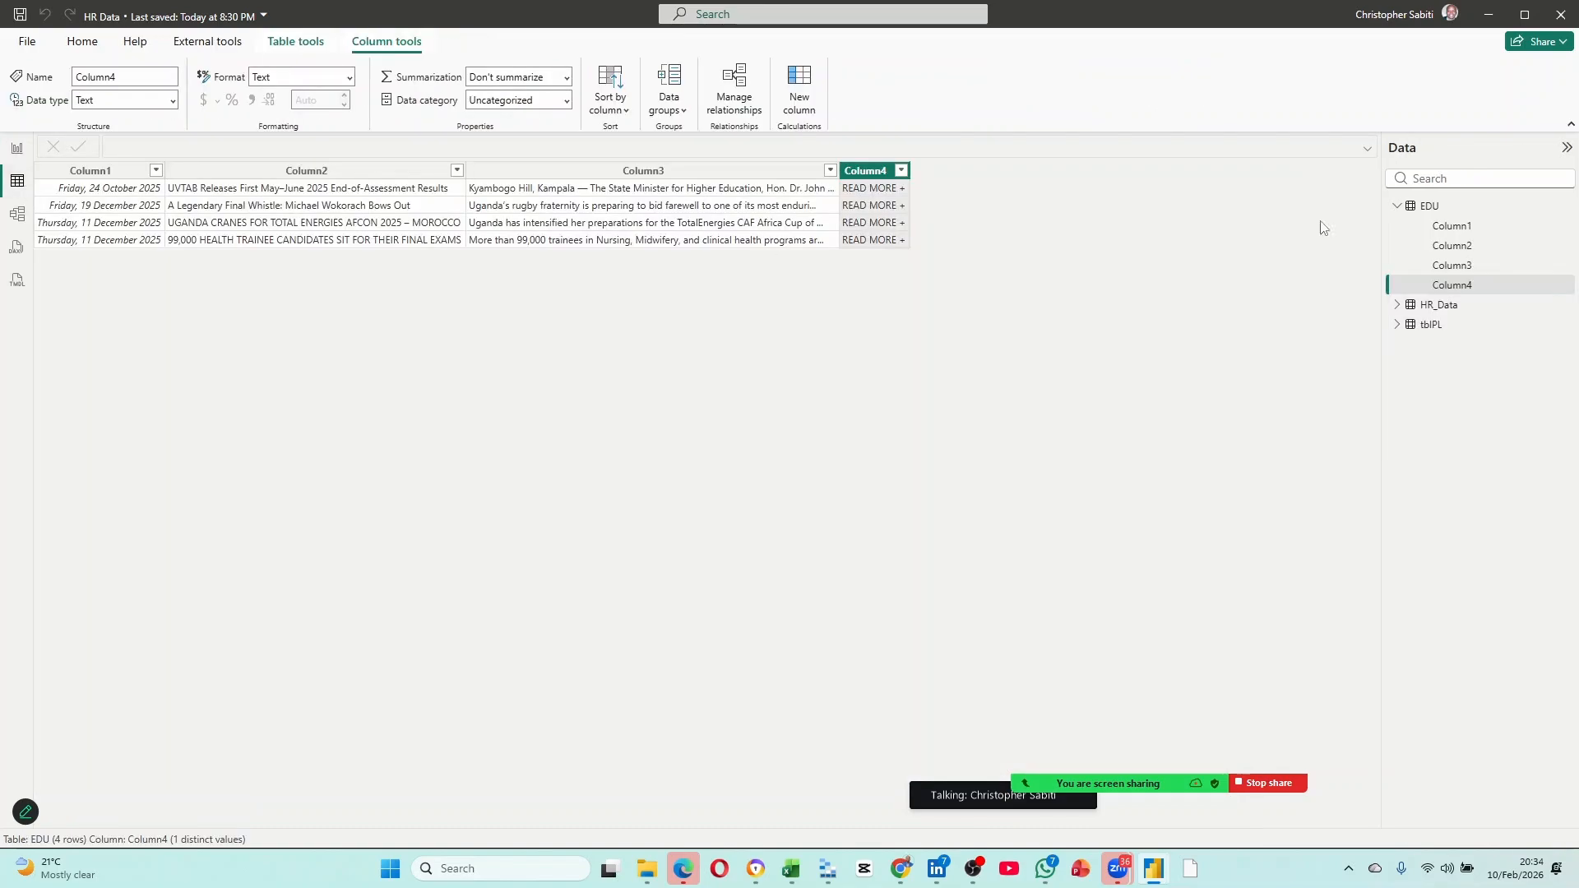
click(1435, 325)
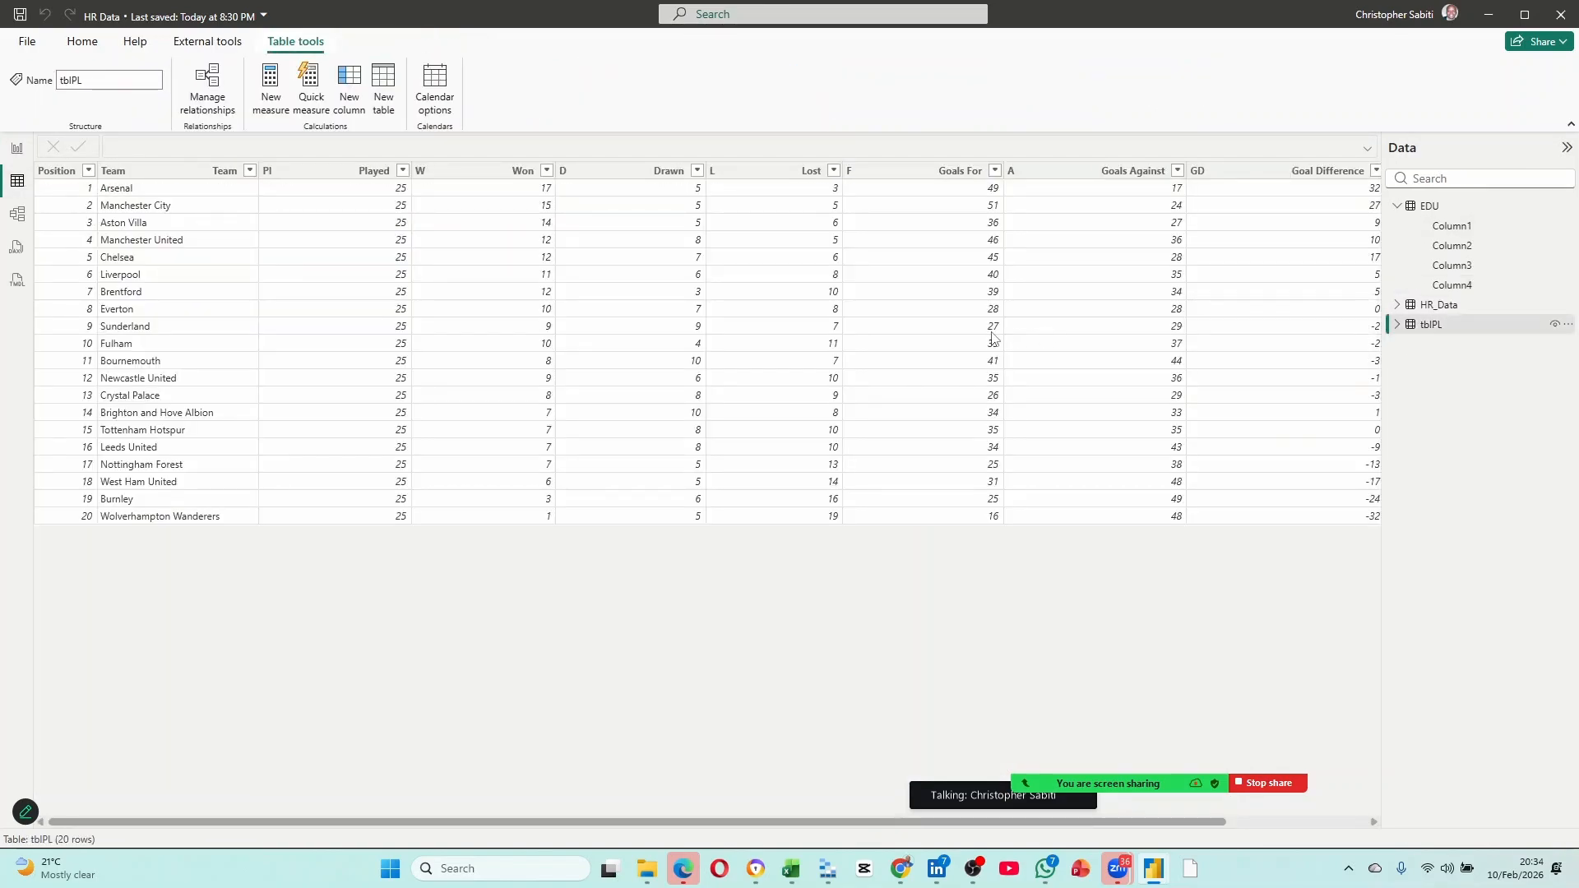
Narrow the D Drawn, F Goals For and A Goals Against columns of tblPL.
drag(705, 170, 602, 177)
drag(899, 170, 784, 173)
drag(967, 170, 863, 205)
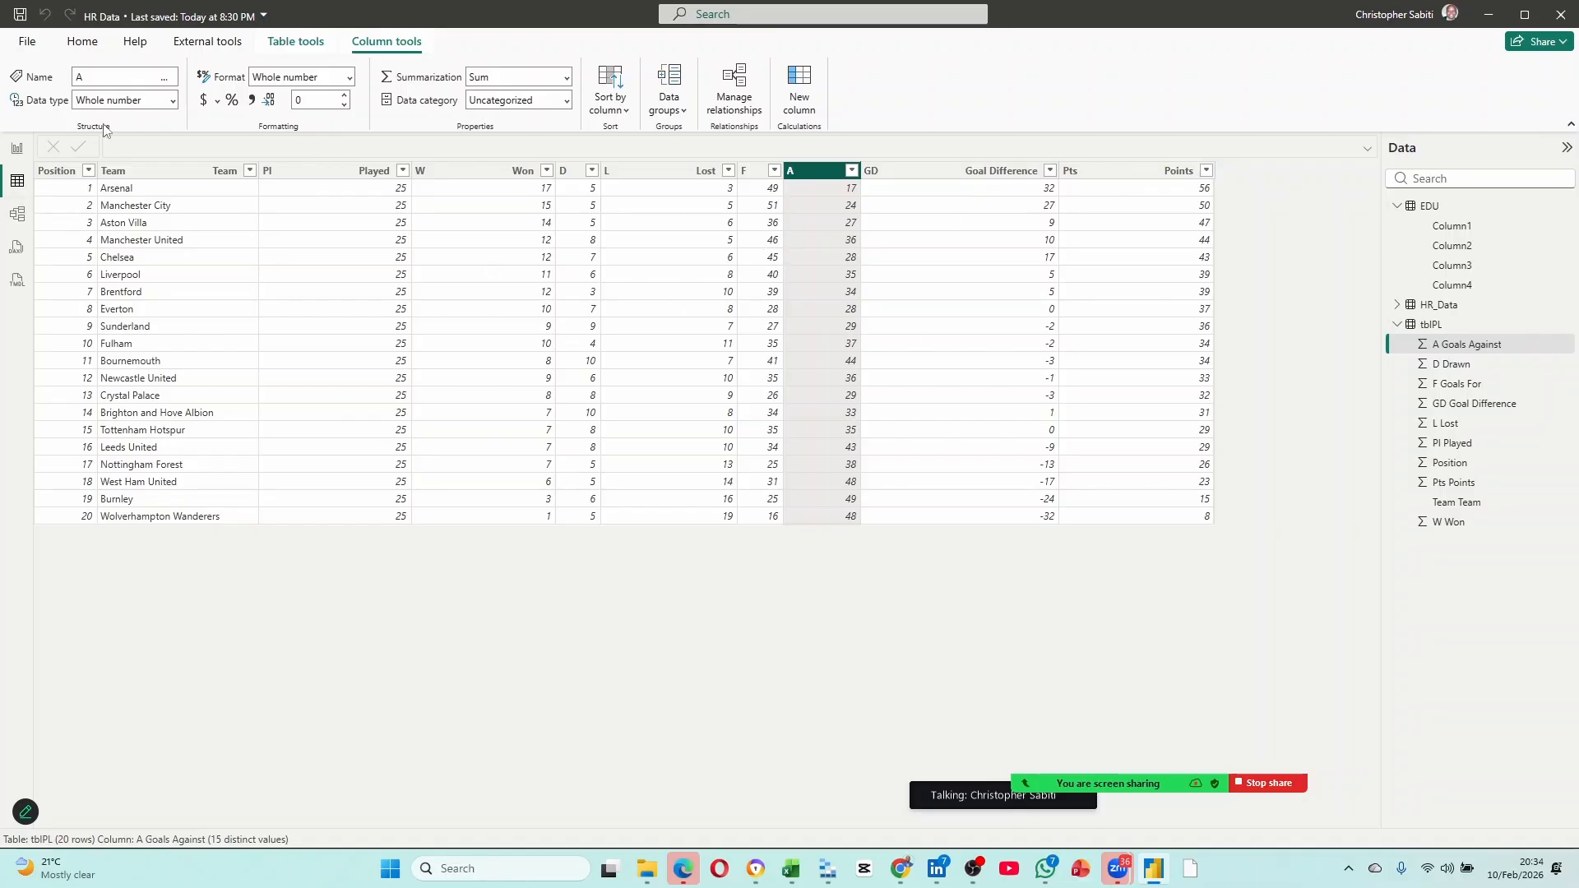
Add a table visual to the report page with the Team Team field from tblPL.
click(18, 151)
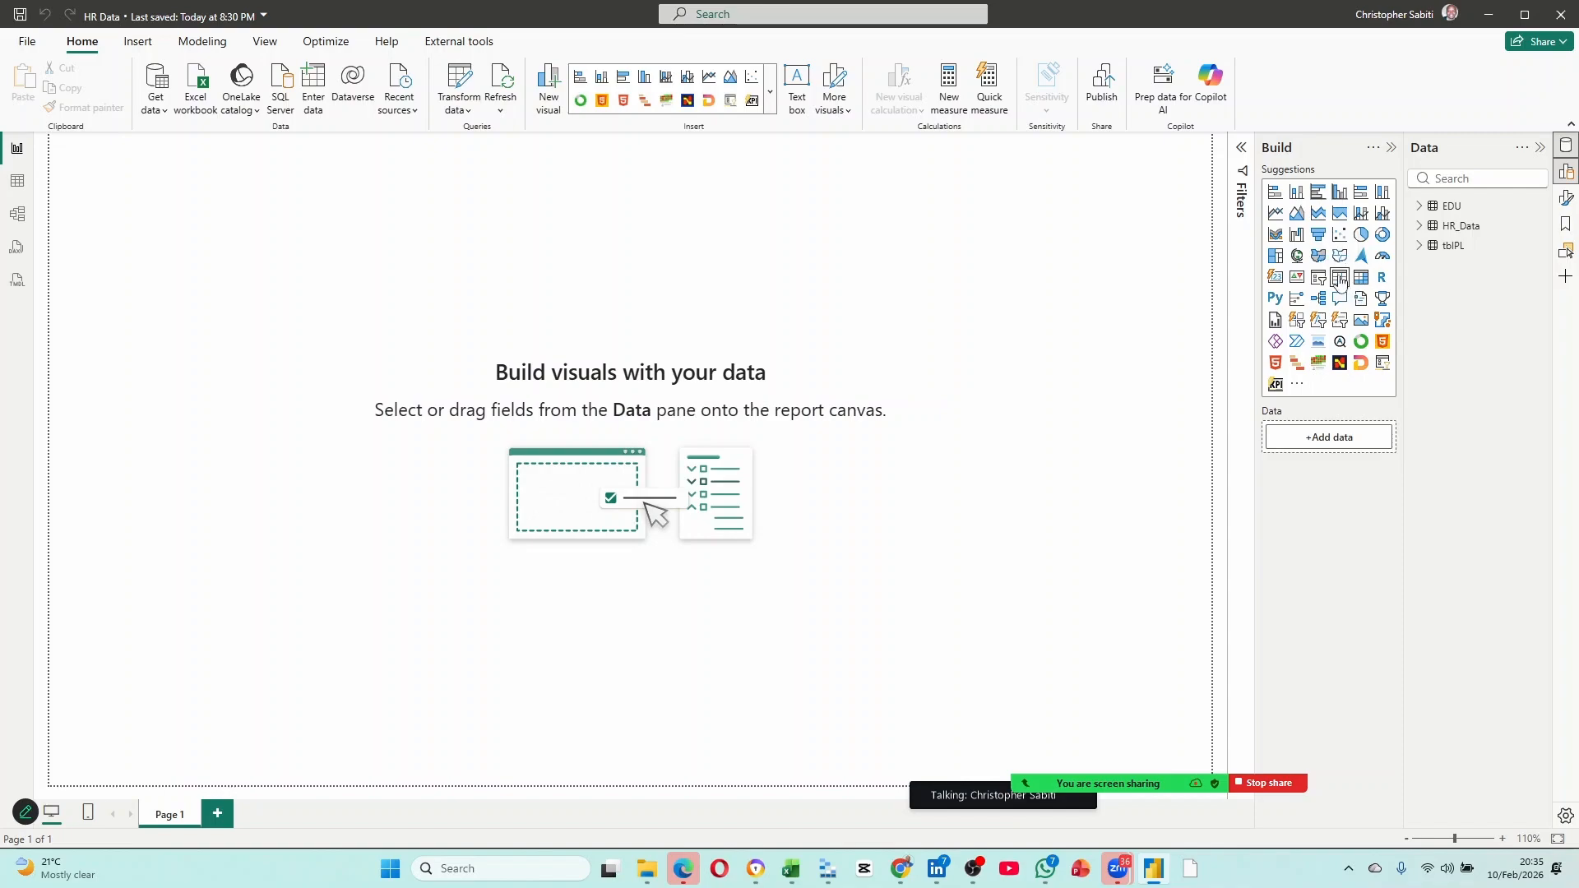
drag(1340, 277, 413, 402)
click(1418, 245)
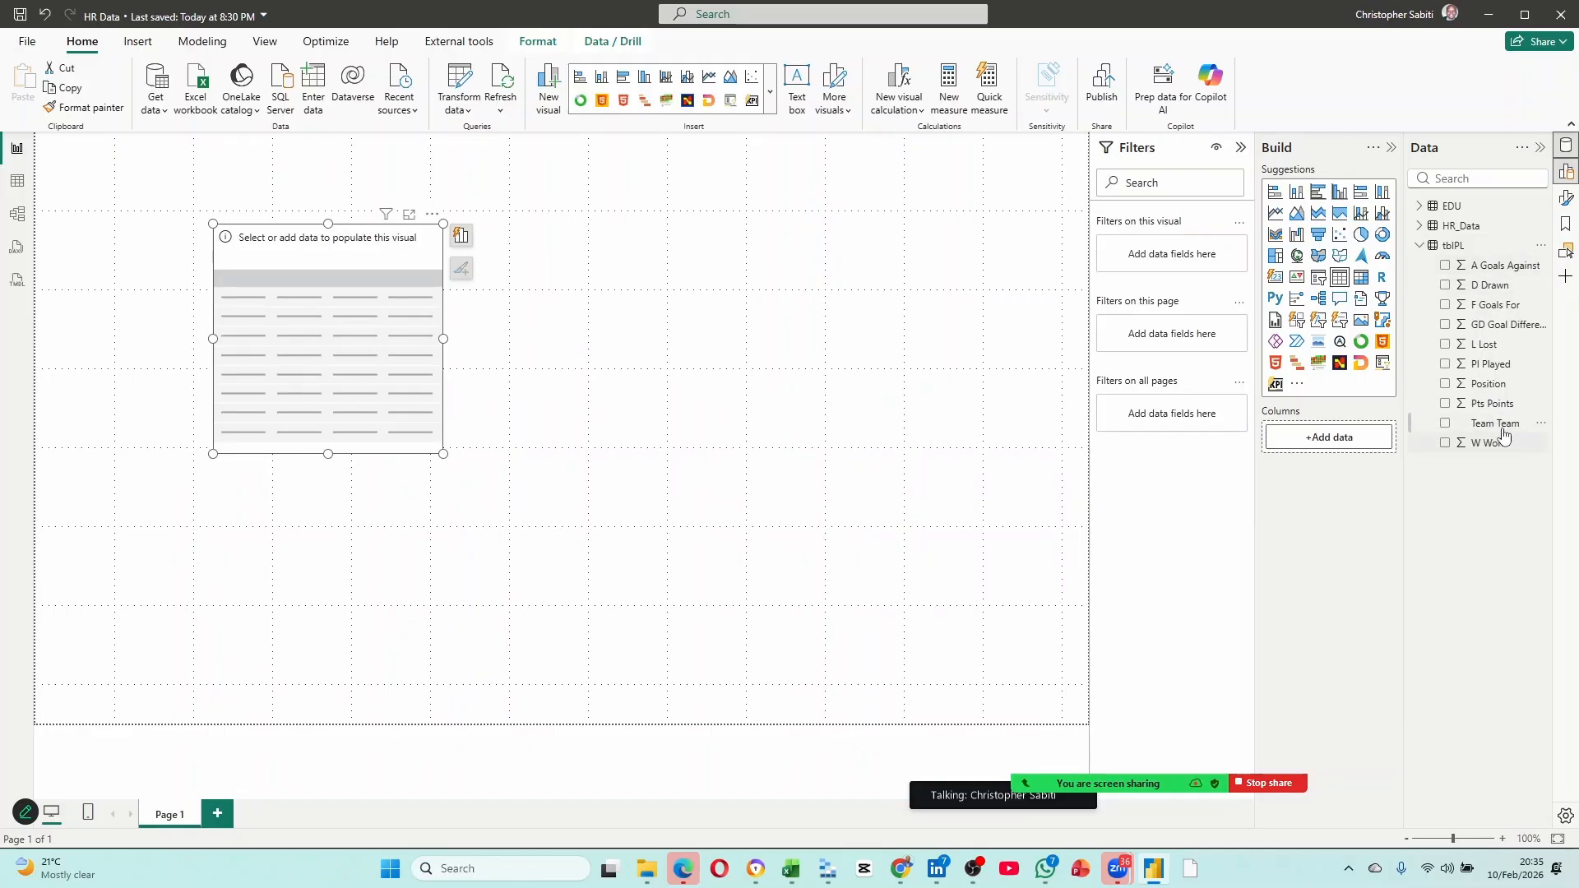
drag(1495, 425, 1330, 439)
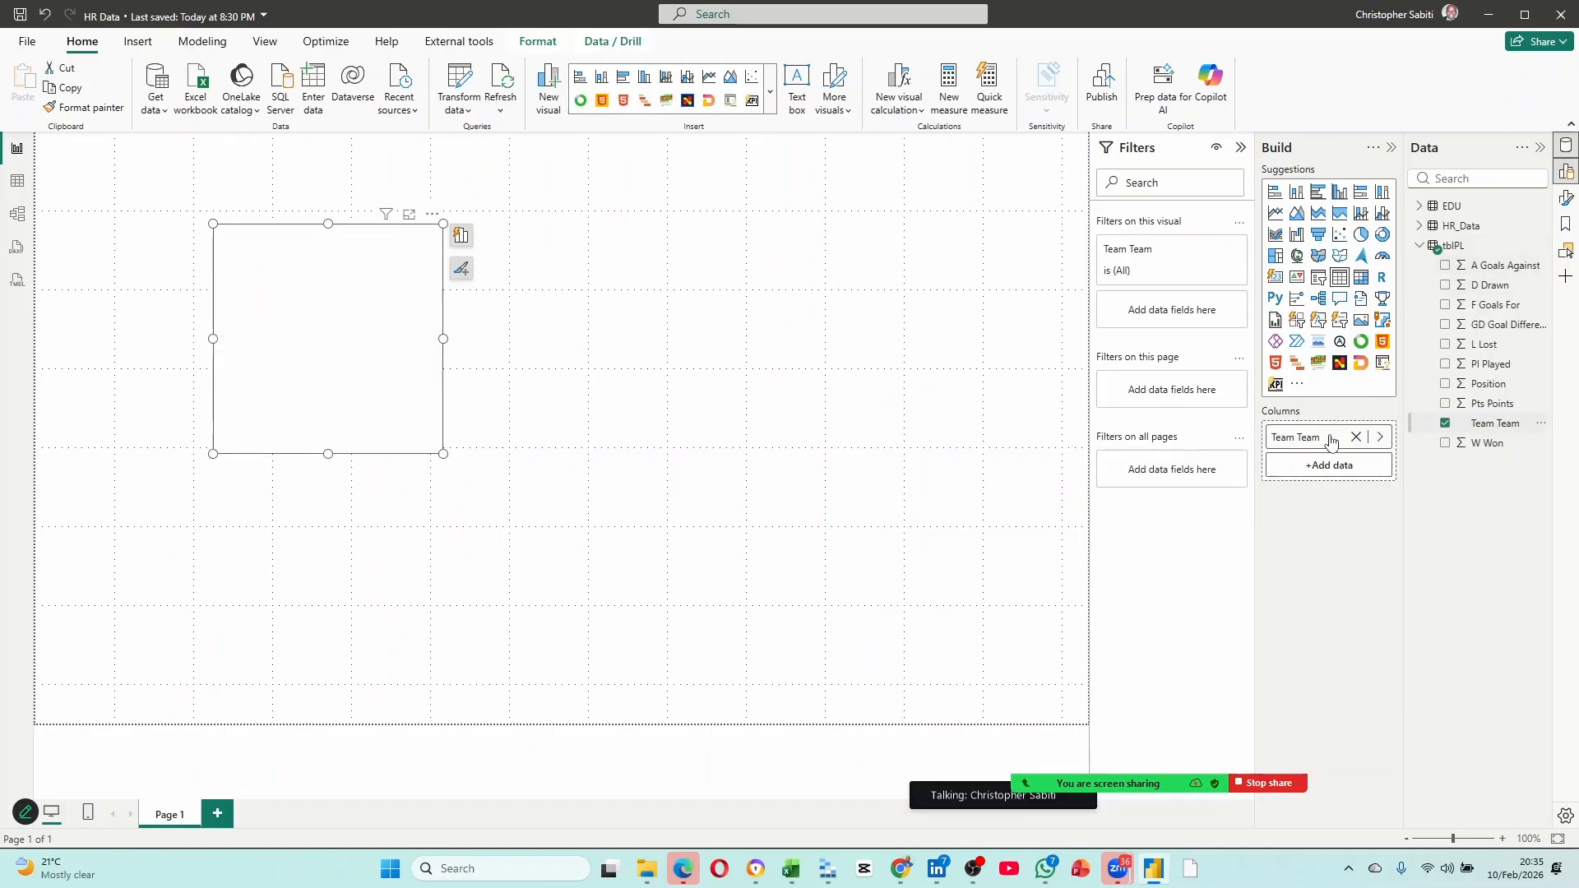
Add Pts Points to the table visual, enlarging the visual and its Team Team column to fit the full club names.
drag(443, 453, 634, 566)
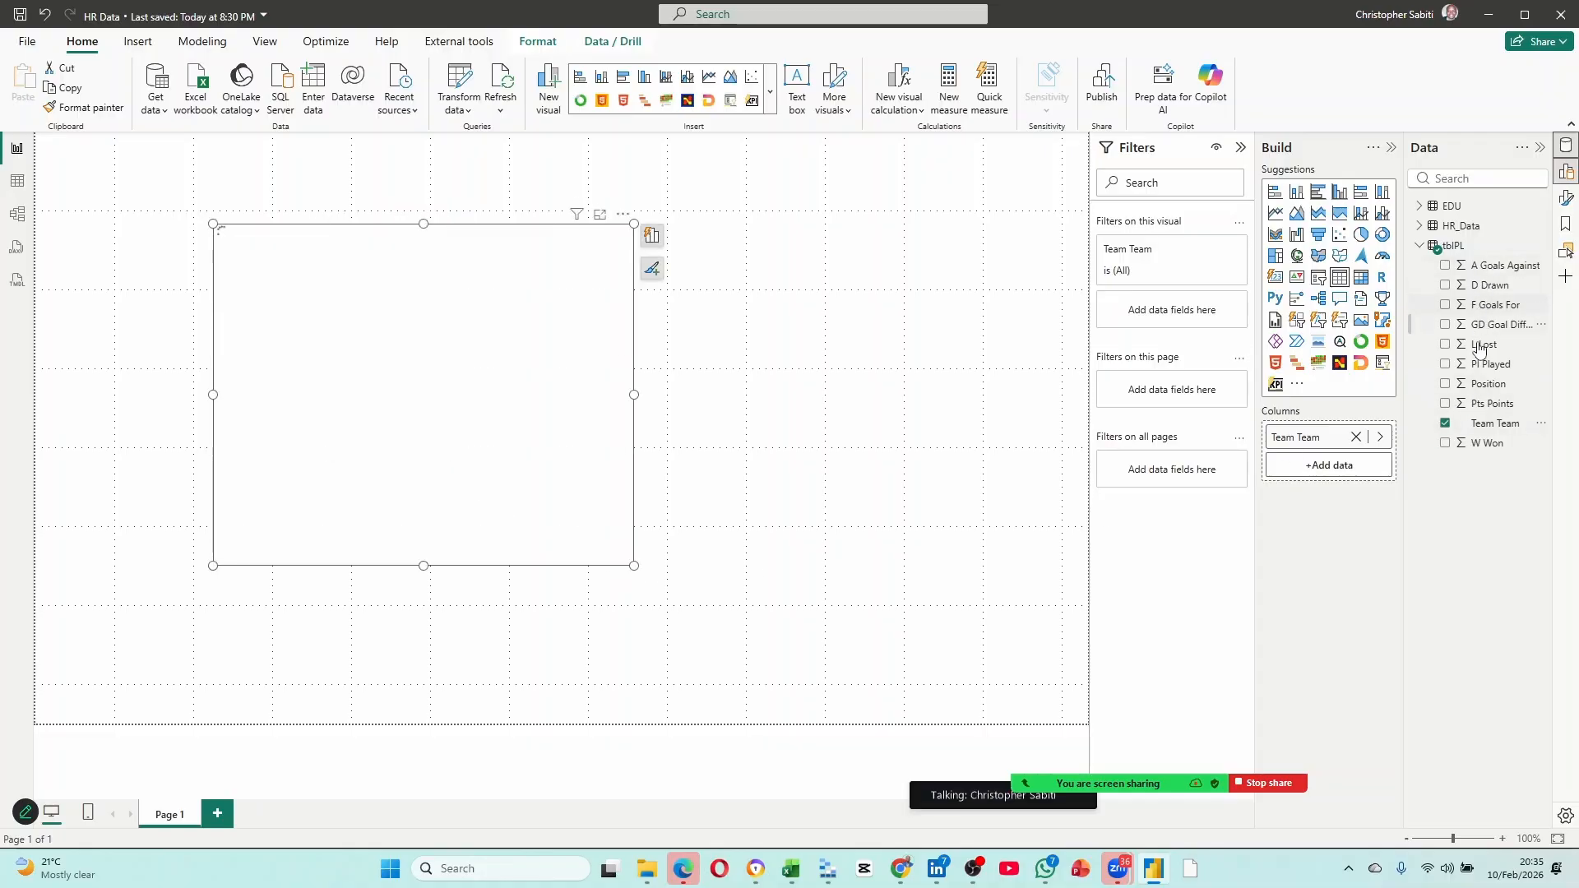
drag(1490, 403, 1357, 465)
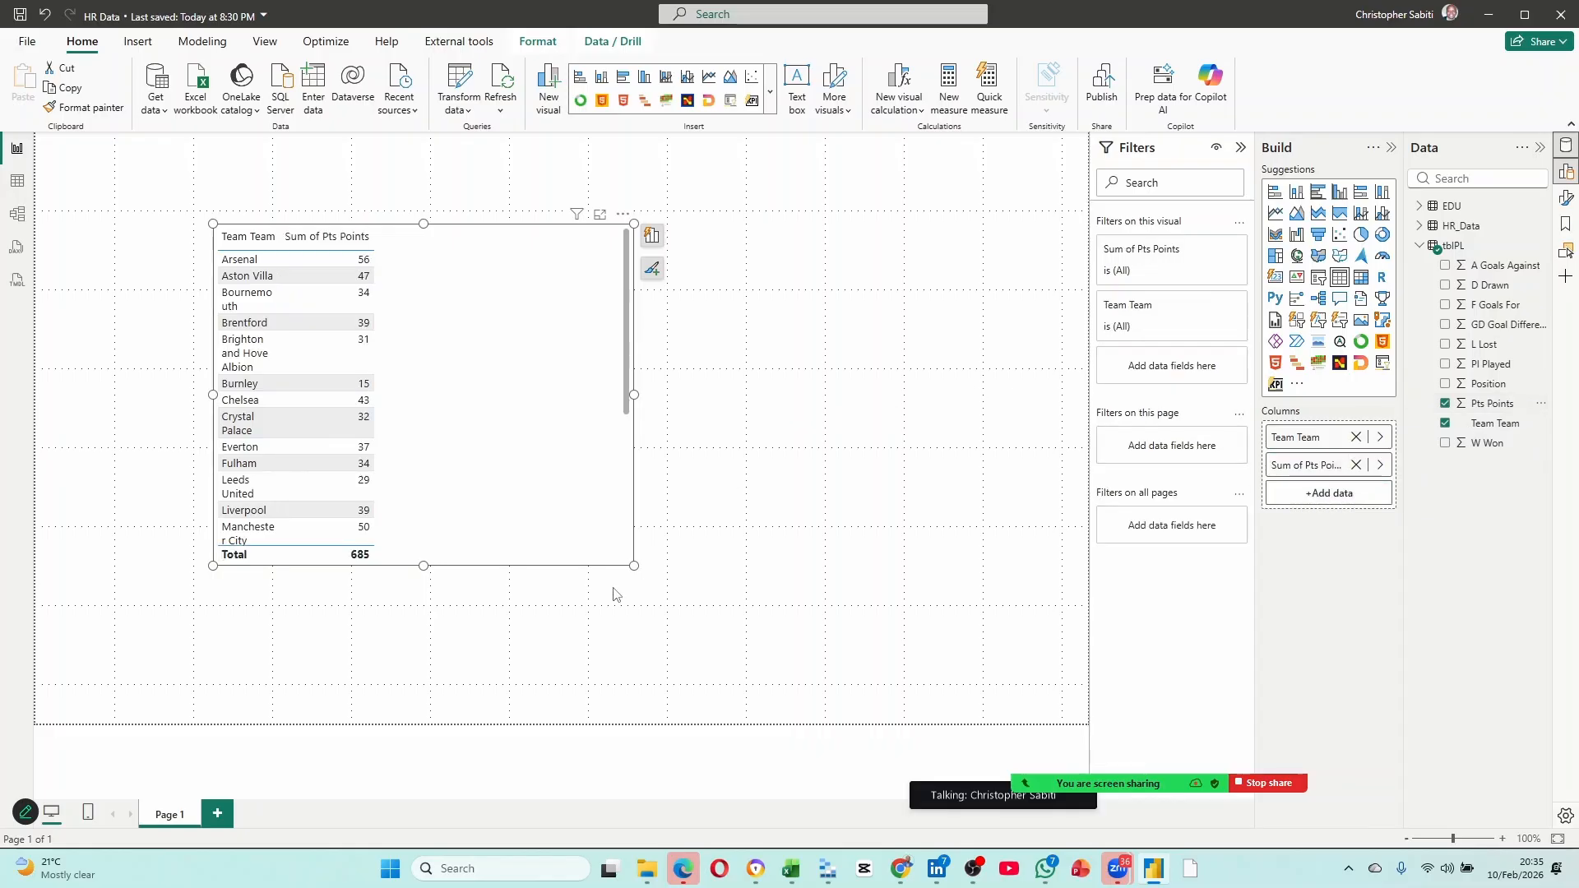
drag(634, 565, 700, 645)
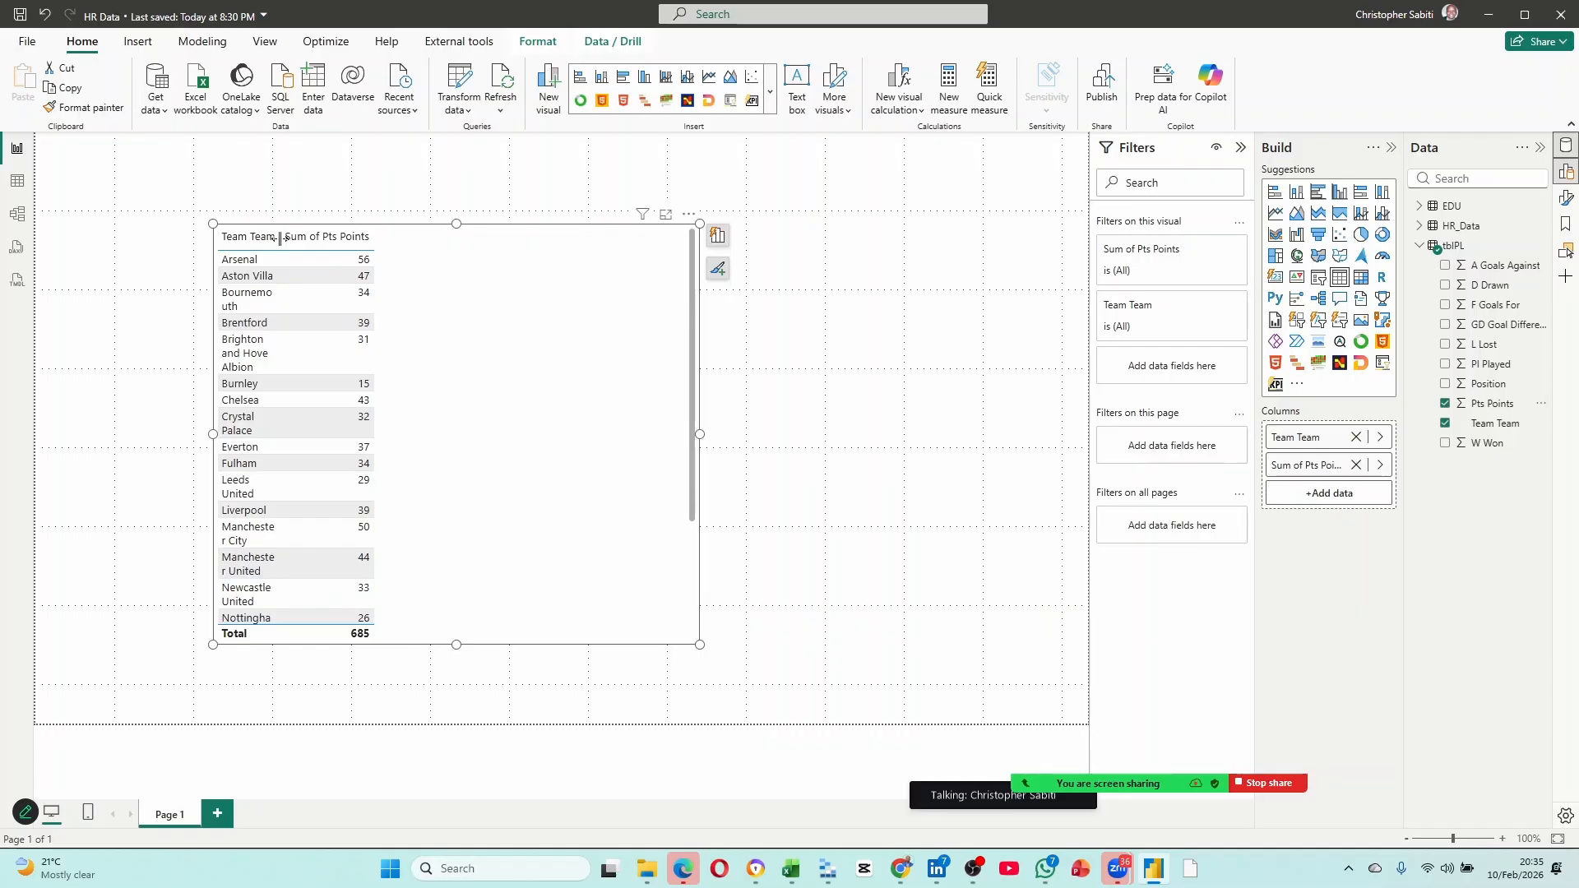
drag(284, 237, 375, 238)
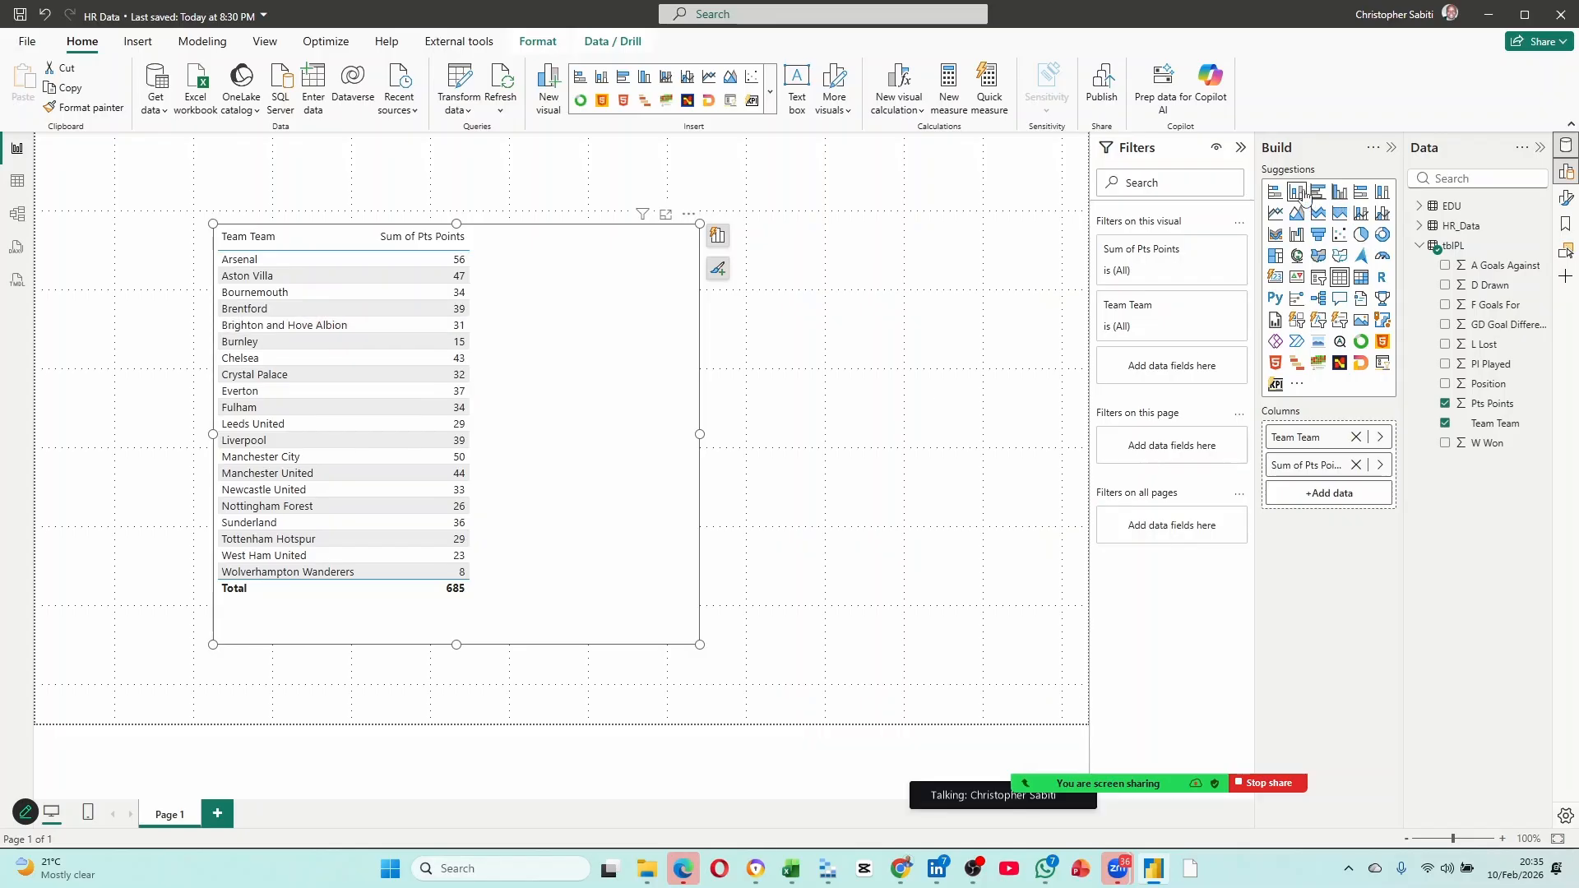
Try the team points visual as a widened stacked column chart, a stacked bar chart, a matrix and a table.
click(1298, 195)
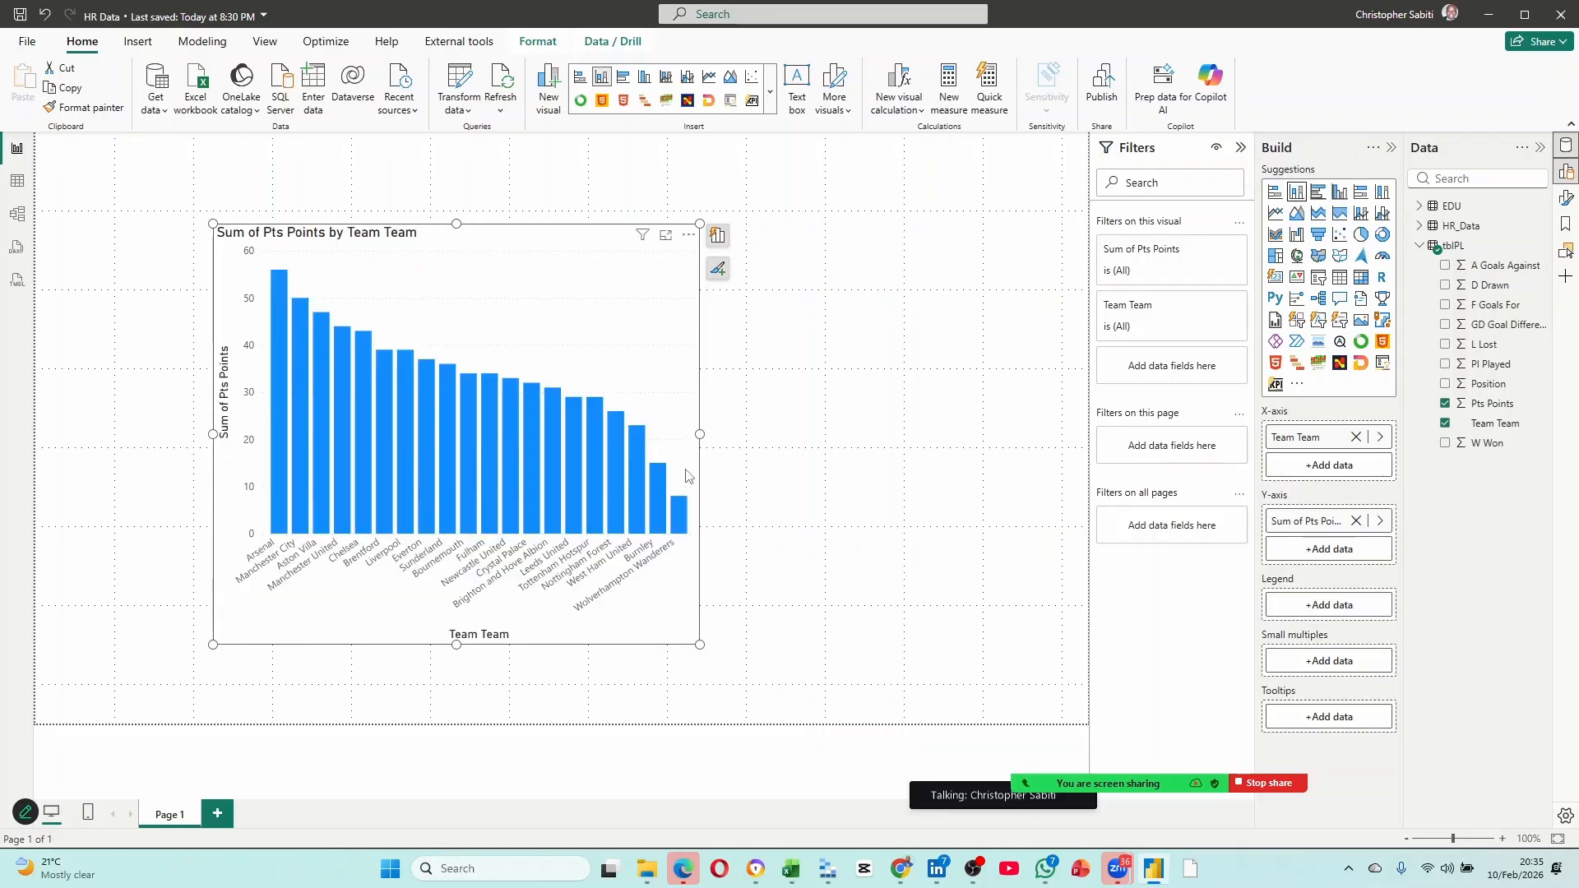
drag(700, 434, 1036, 435)
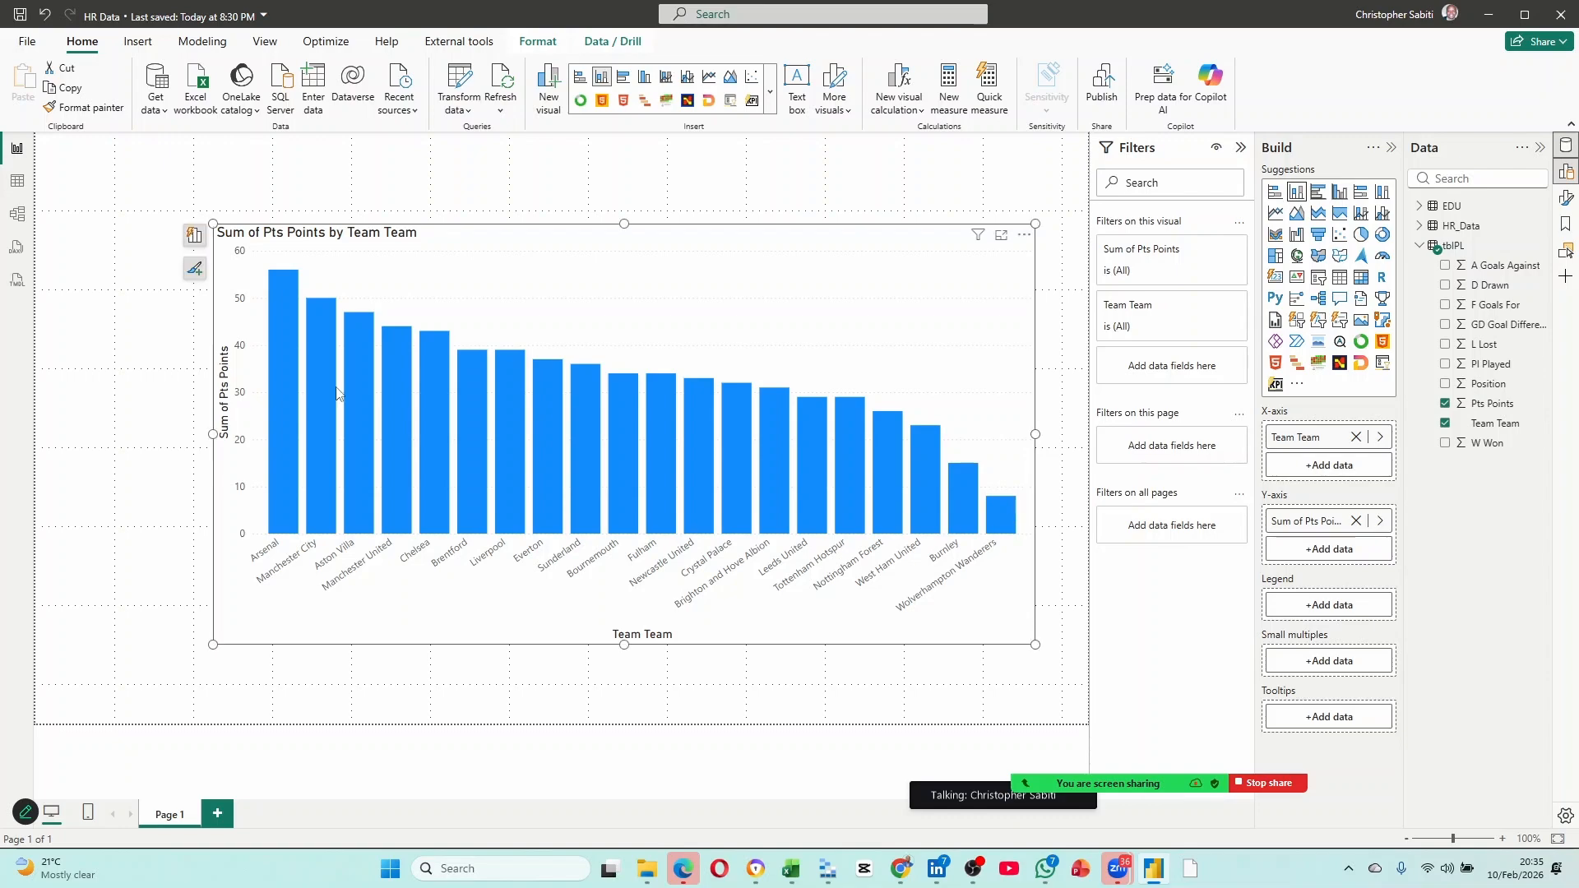
click(1274, 192)
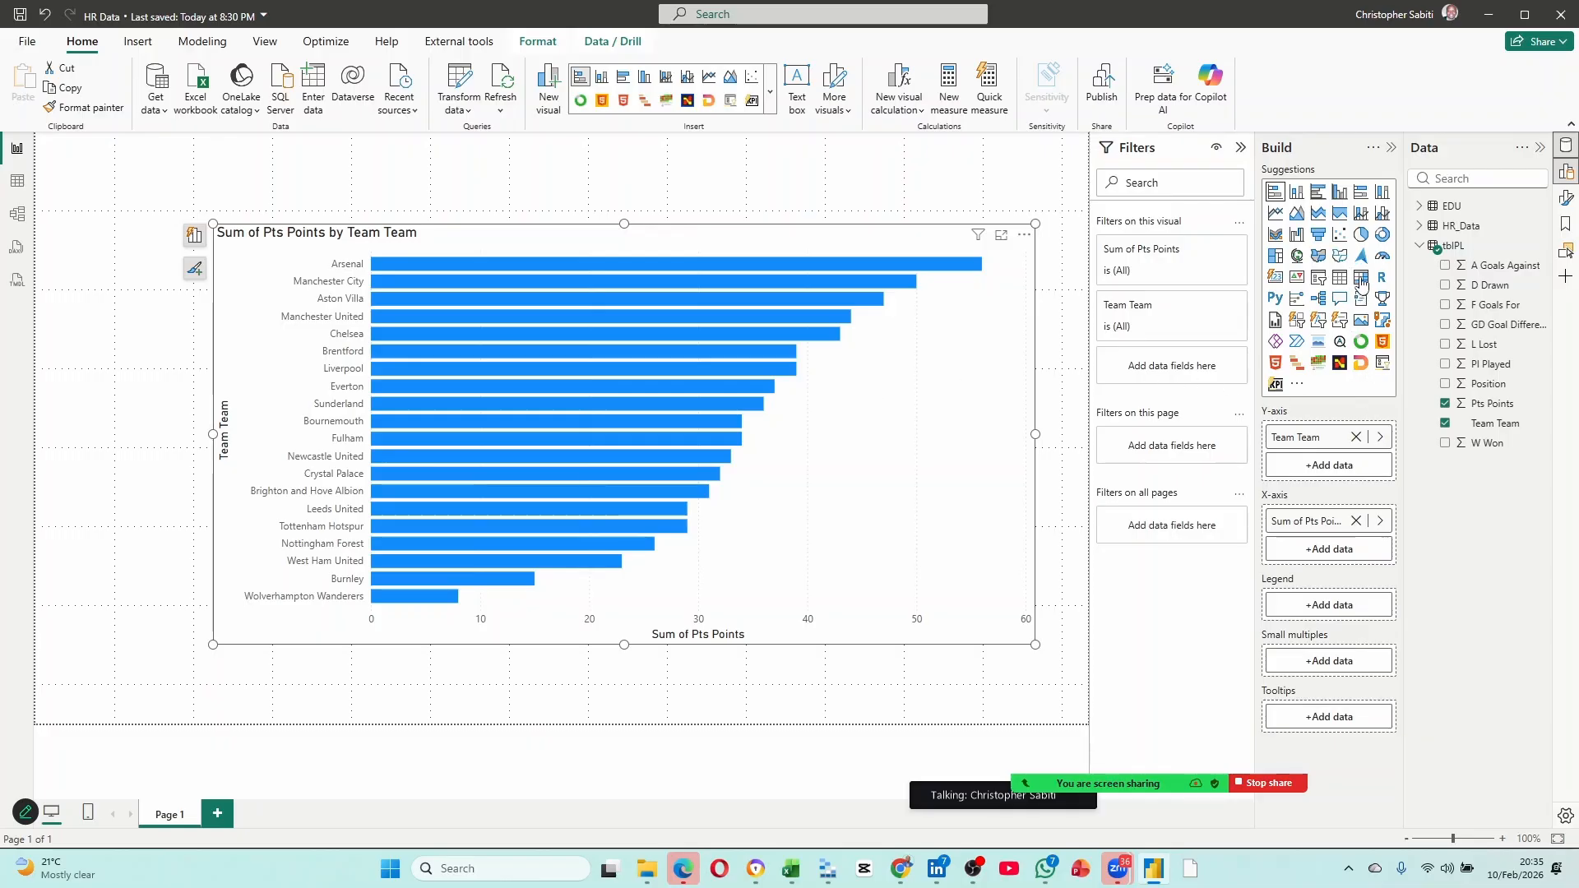
click(1361, 280)
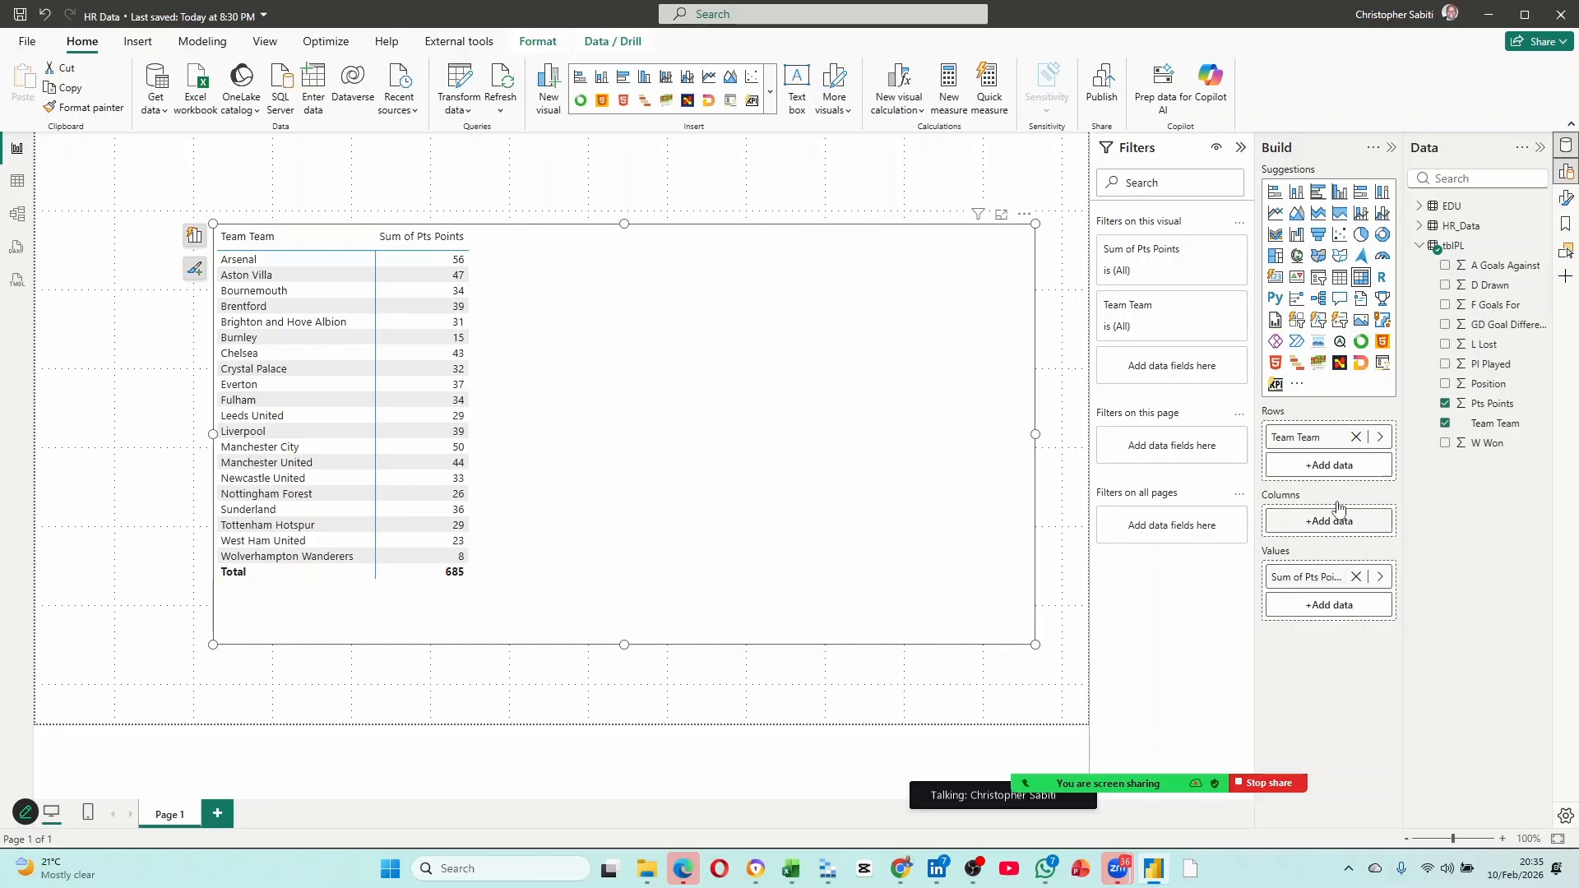
click(1341, 278)
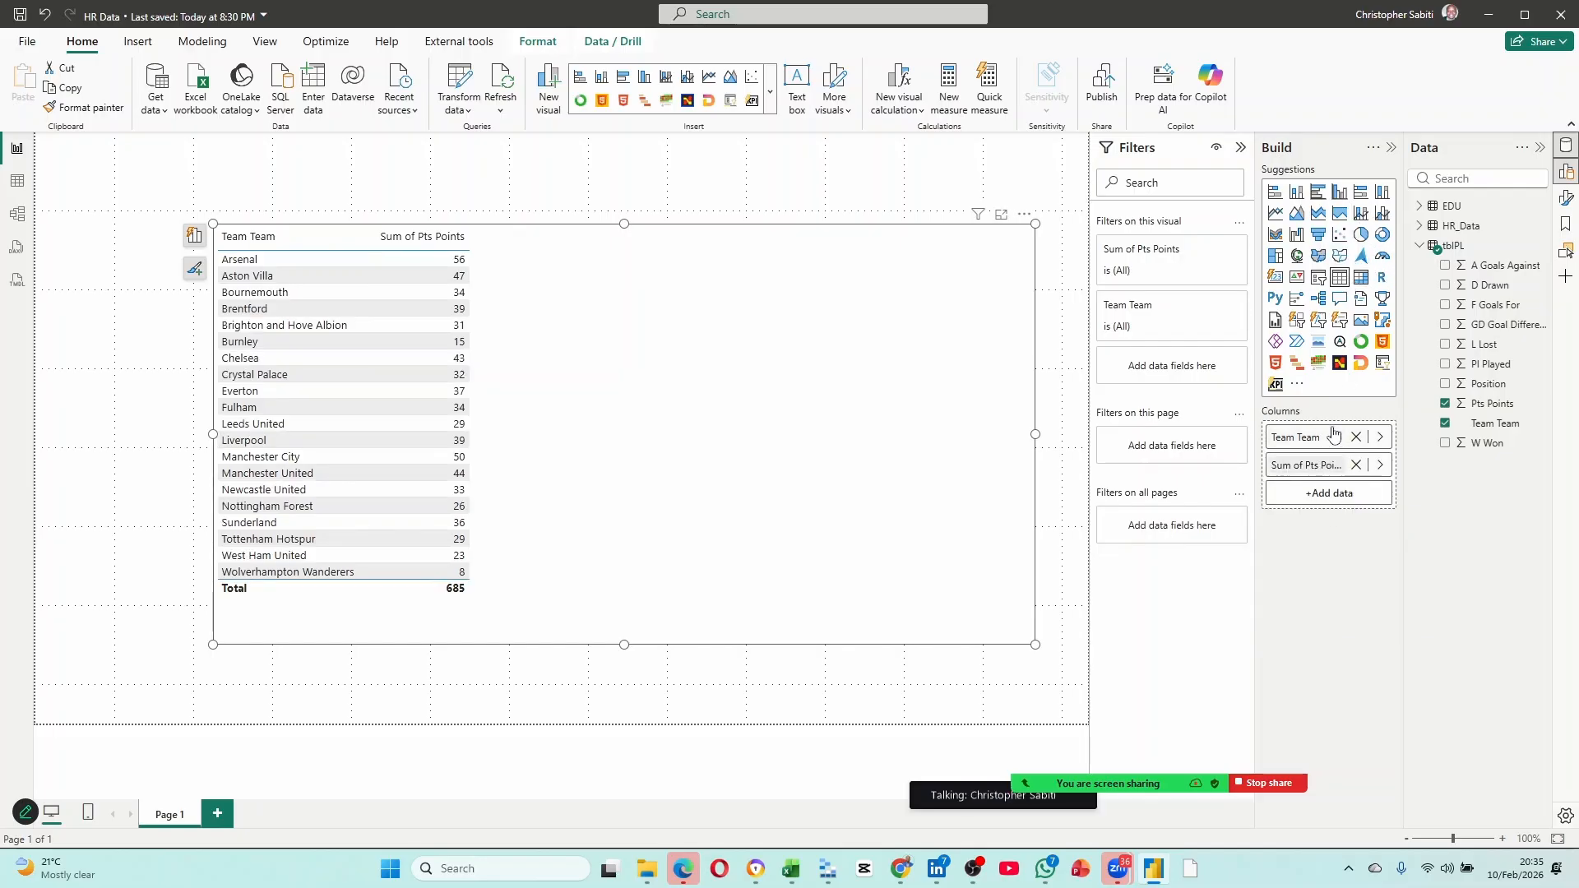
Convert the team points table to a matrix, narrow it to its contents and move it slightly down and left.
click(1360, 278)
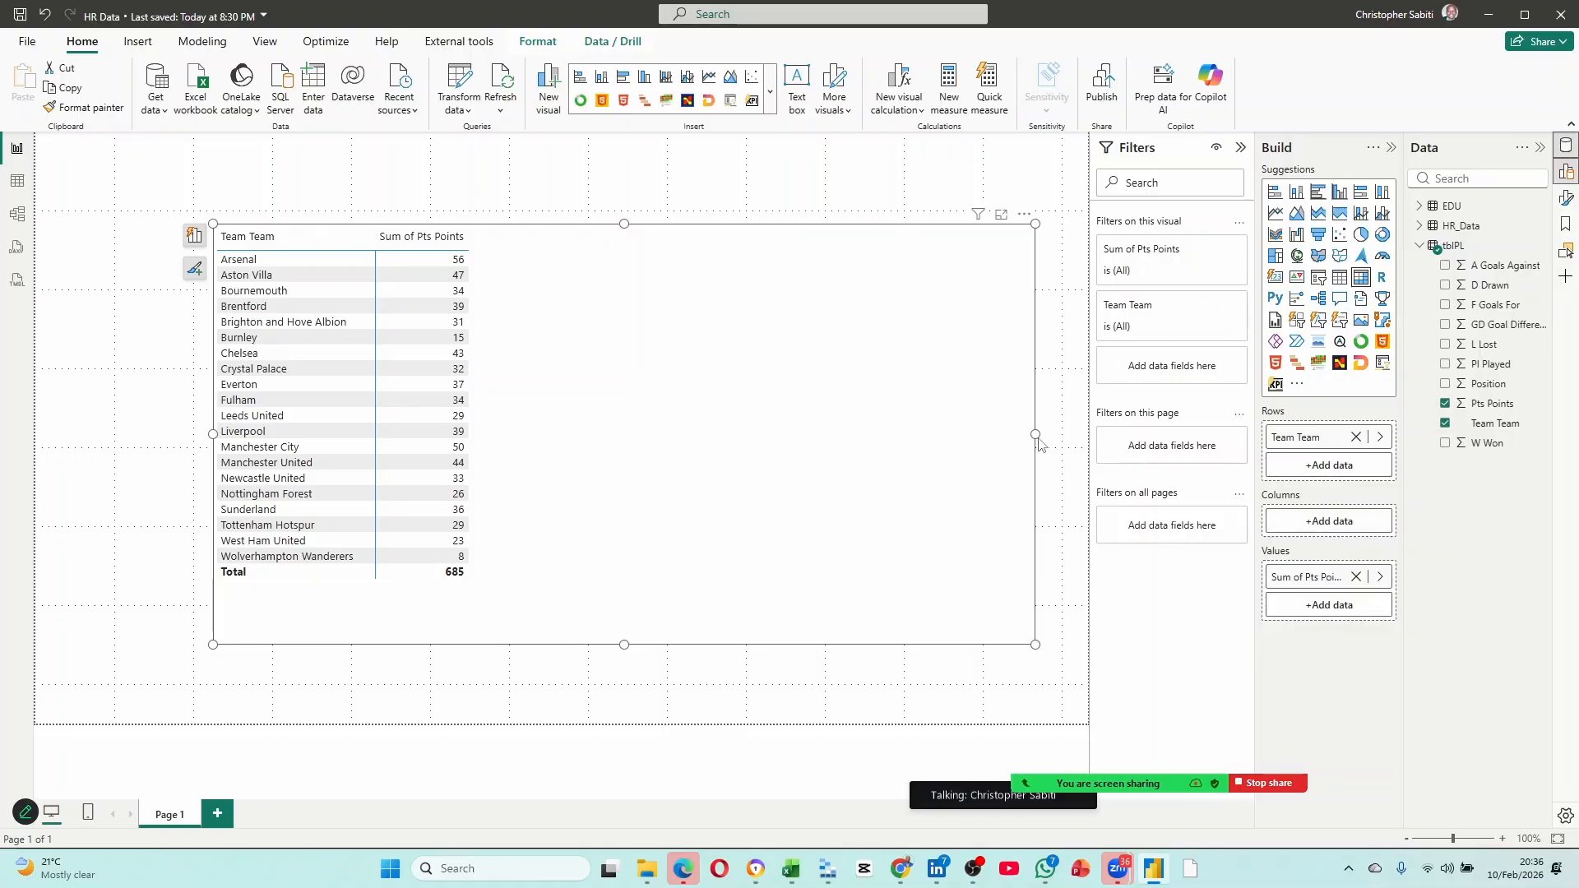
drag(1036, 435, 995, 436)
drag(863, 450, 515, 437)
drag(484, 256, 450, 308)
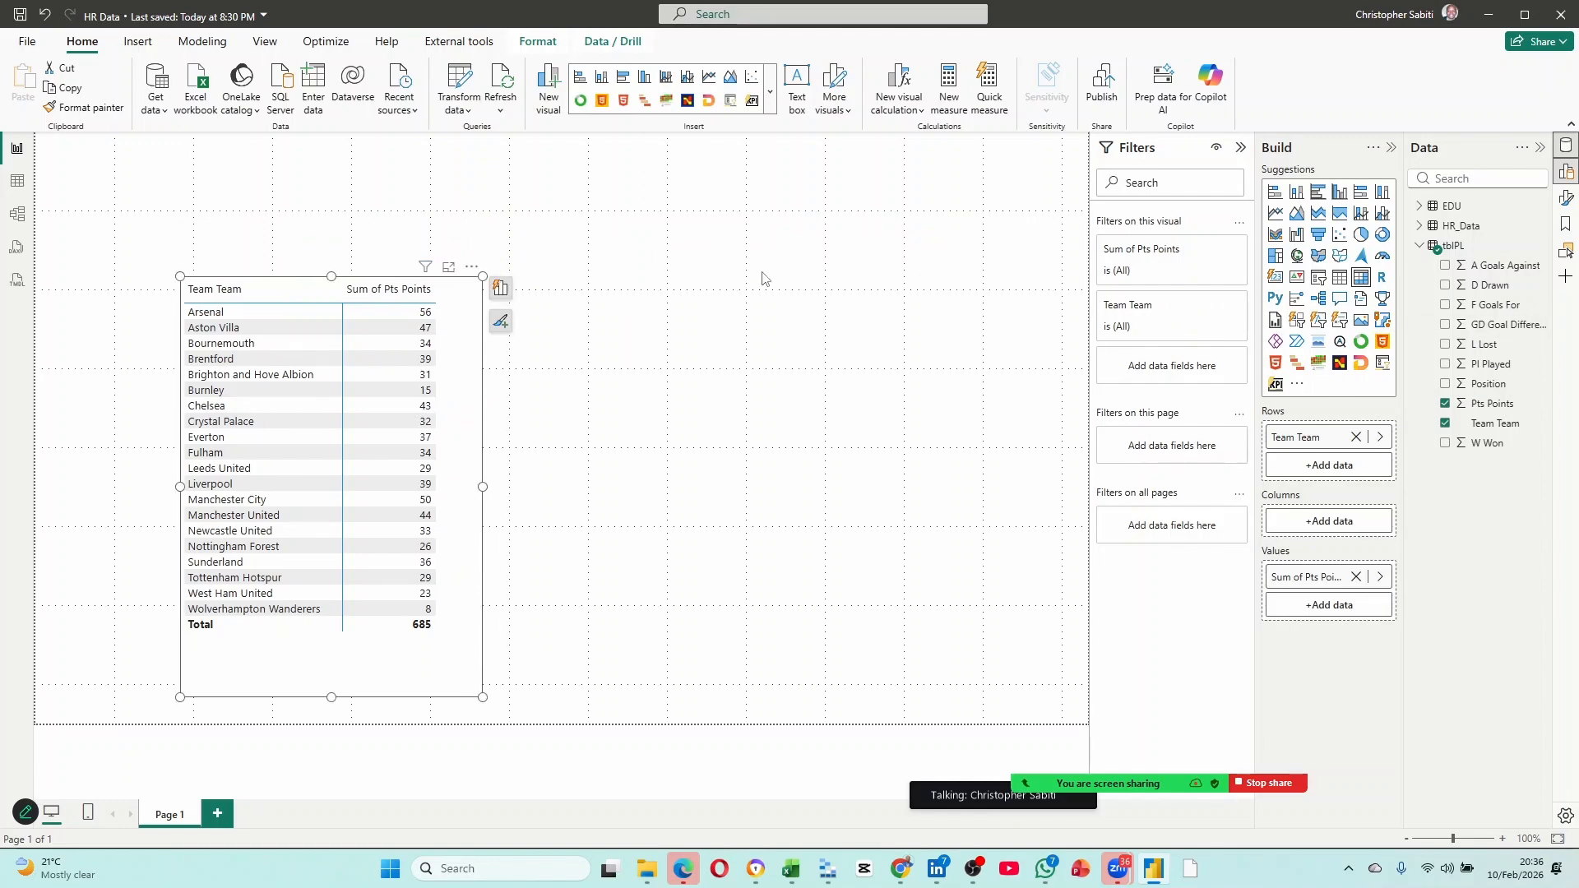
Add a card visual beside the matrix showing the sum of Pts Points.
click(748, 253)
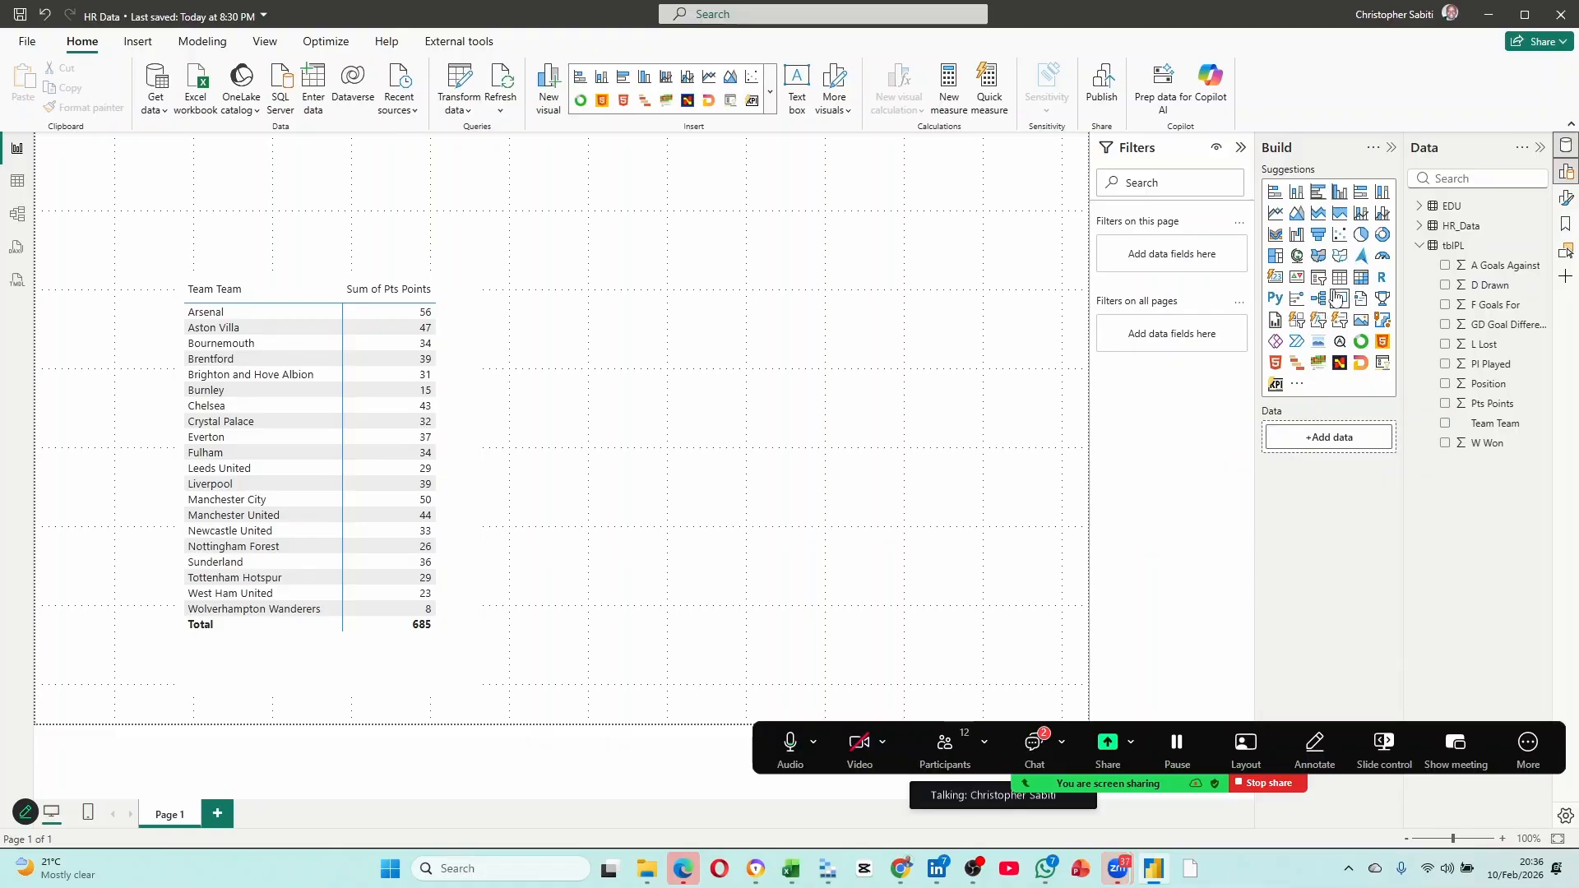
drag(1275, 277, 691, 249)
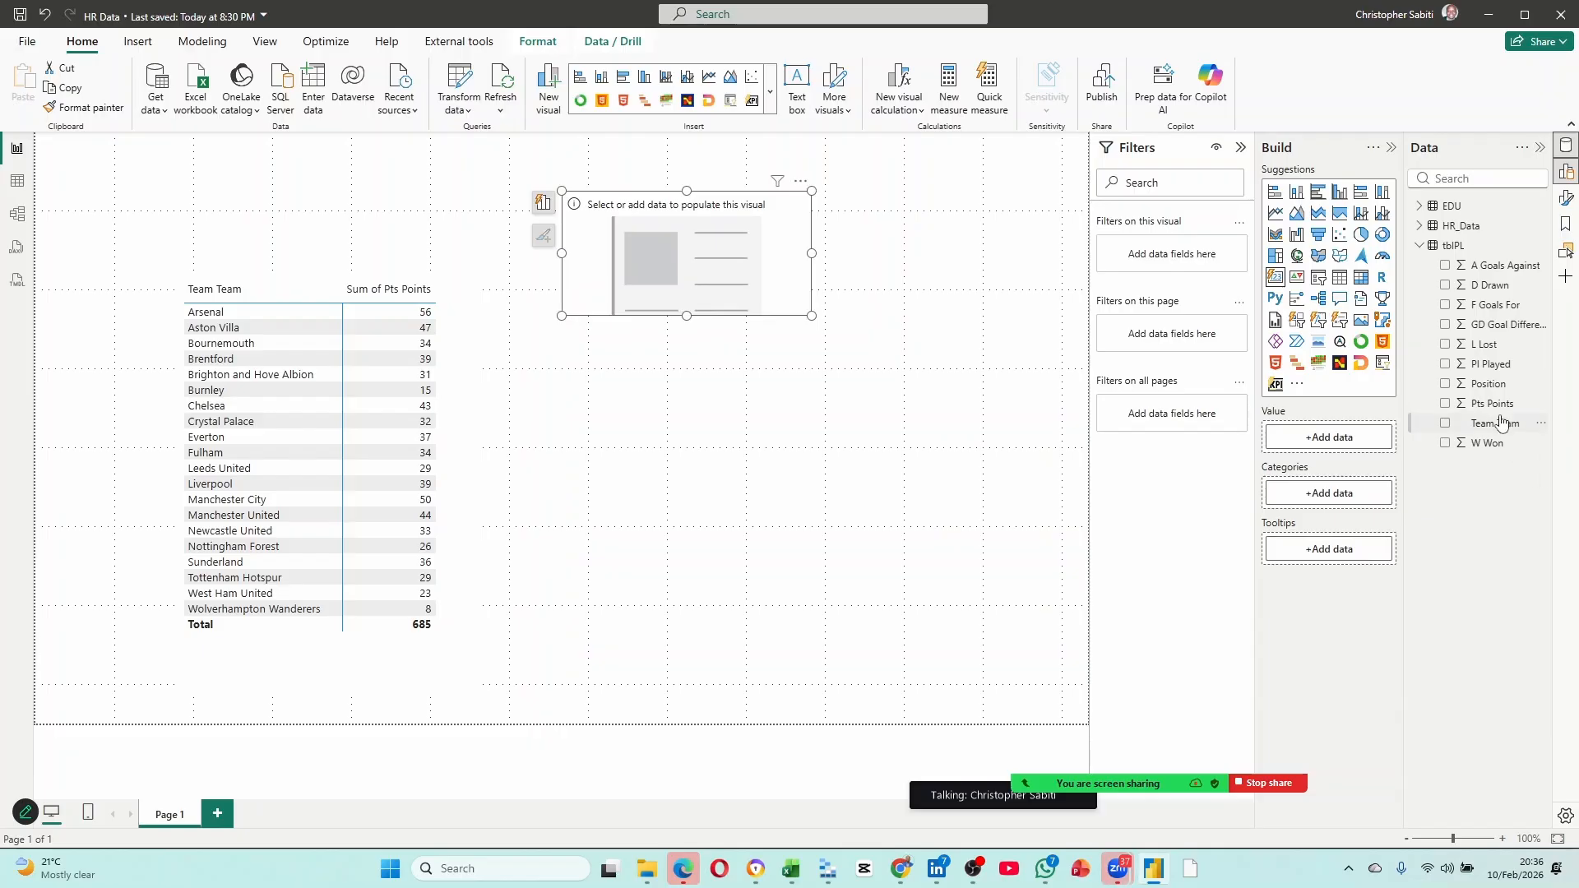
drag(1488, 411, 1332, 441)
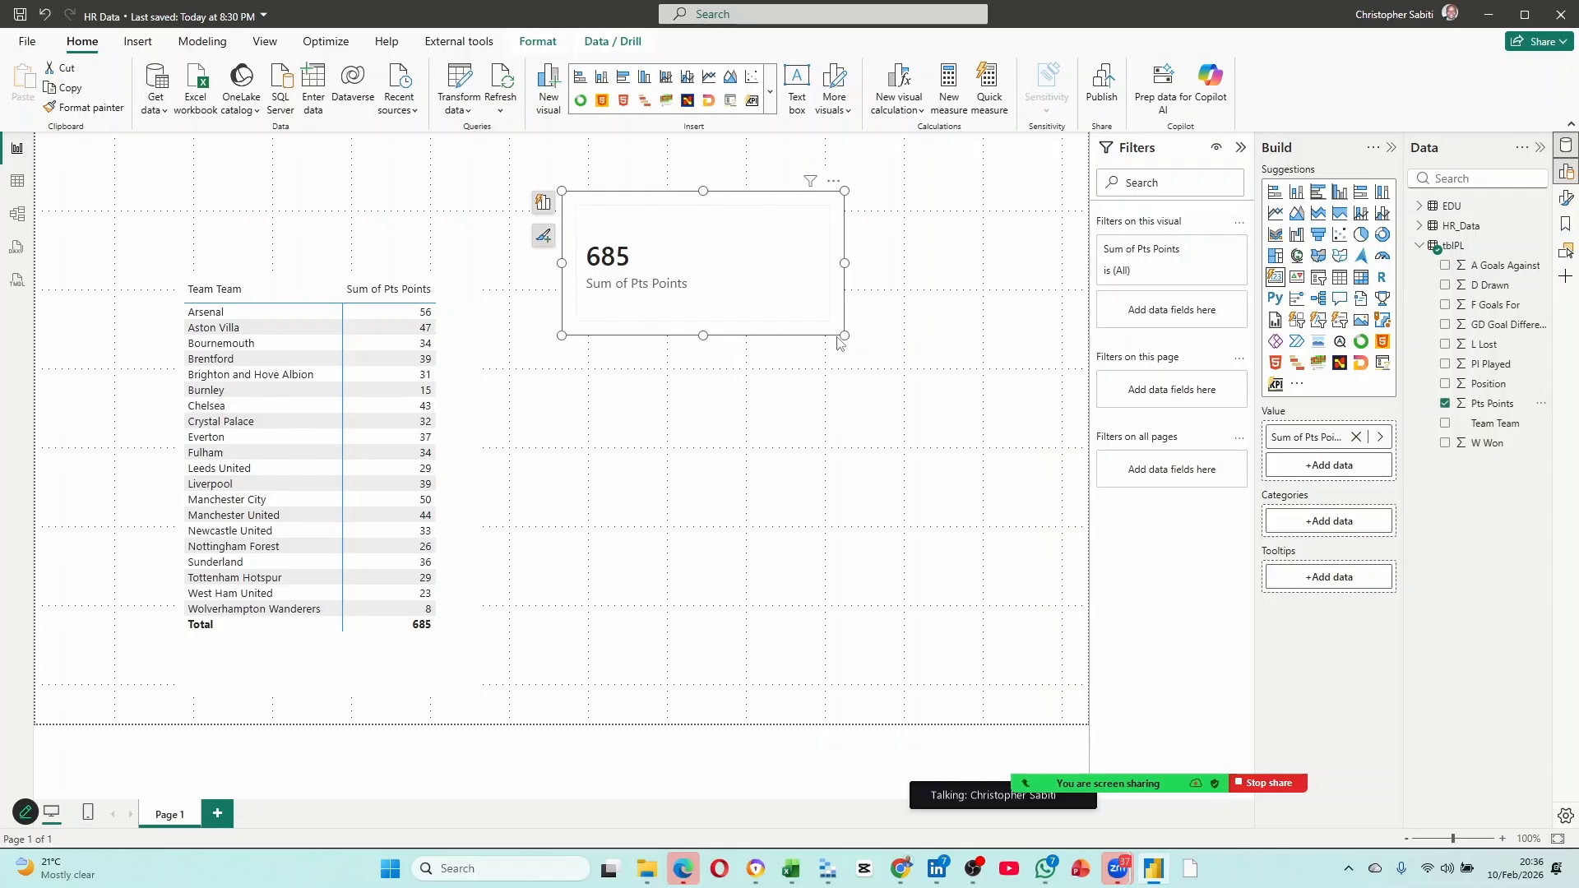
Shrink the Sum of Pts Points card and place a duplicate of it beside the original.
drag(834, 331, 773, 313)
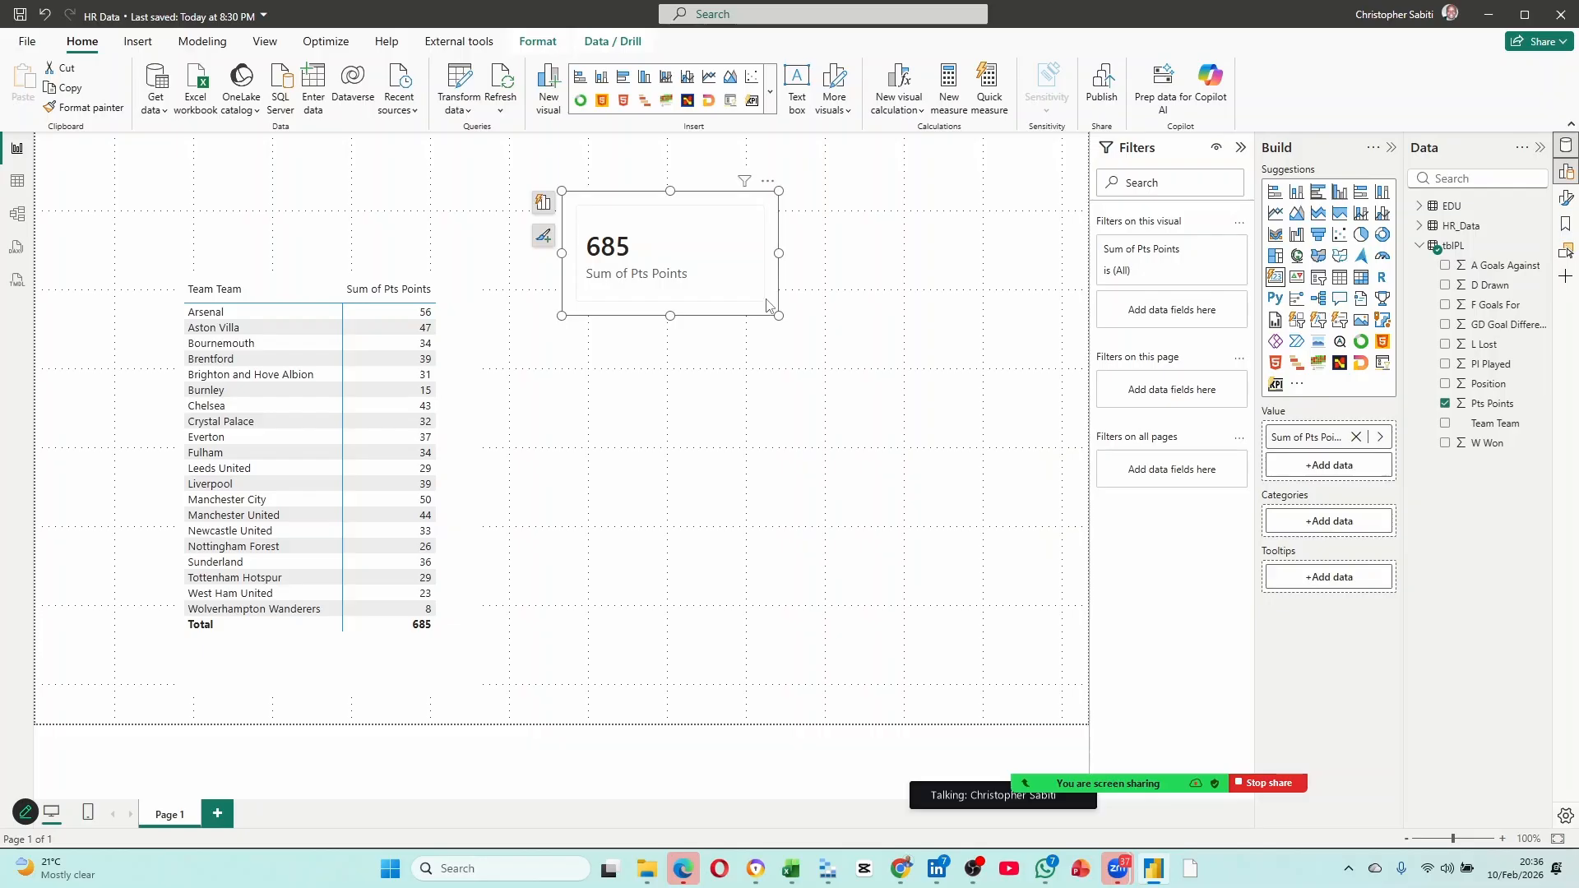
key(ctrl+c)
key(ctrl+v)
drag(705, 254, 921, 257)
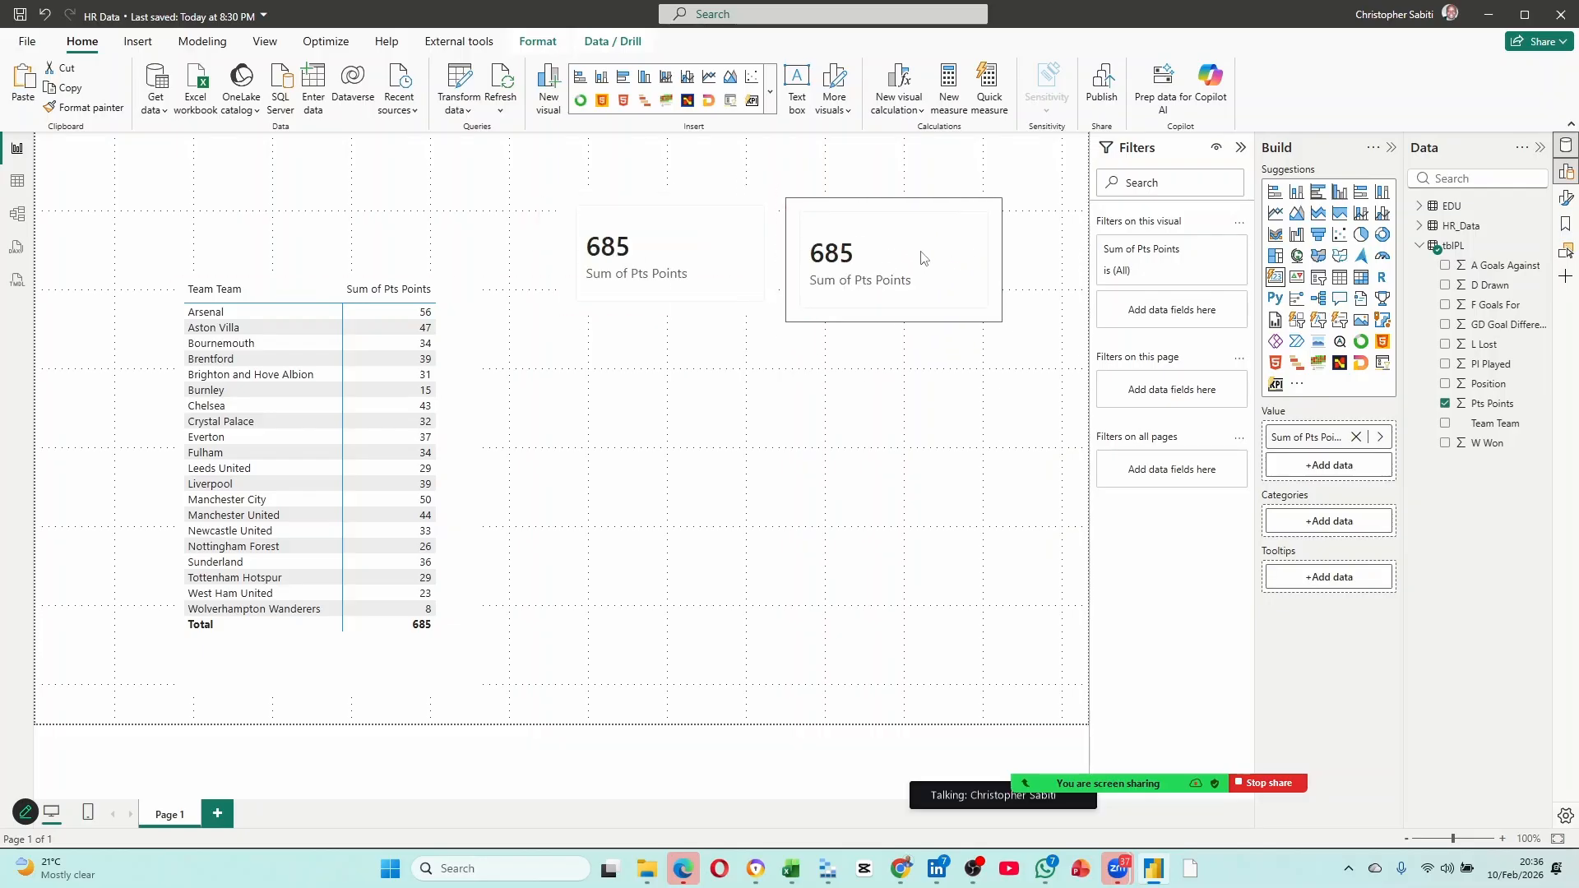
click(926, 259)
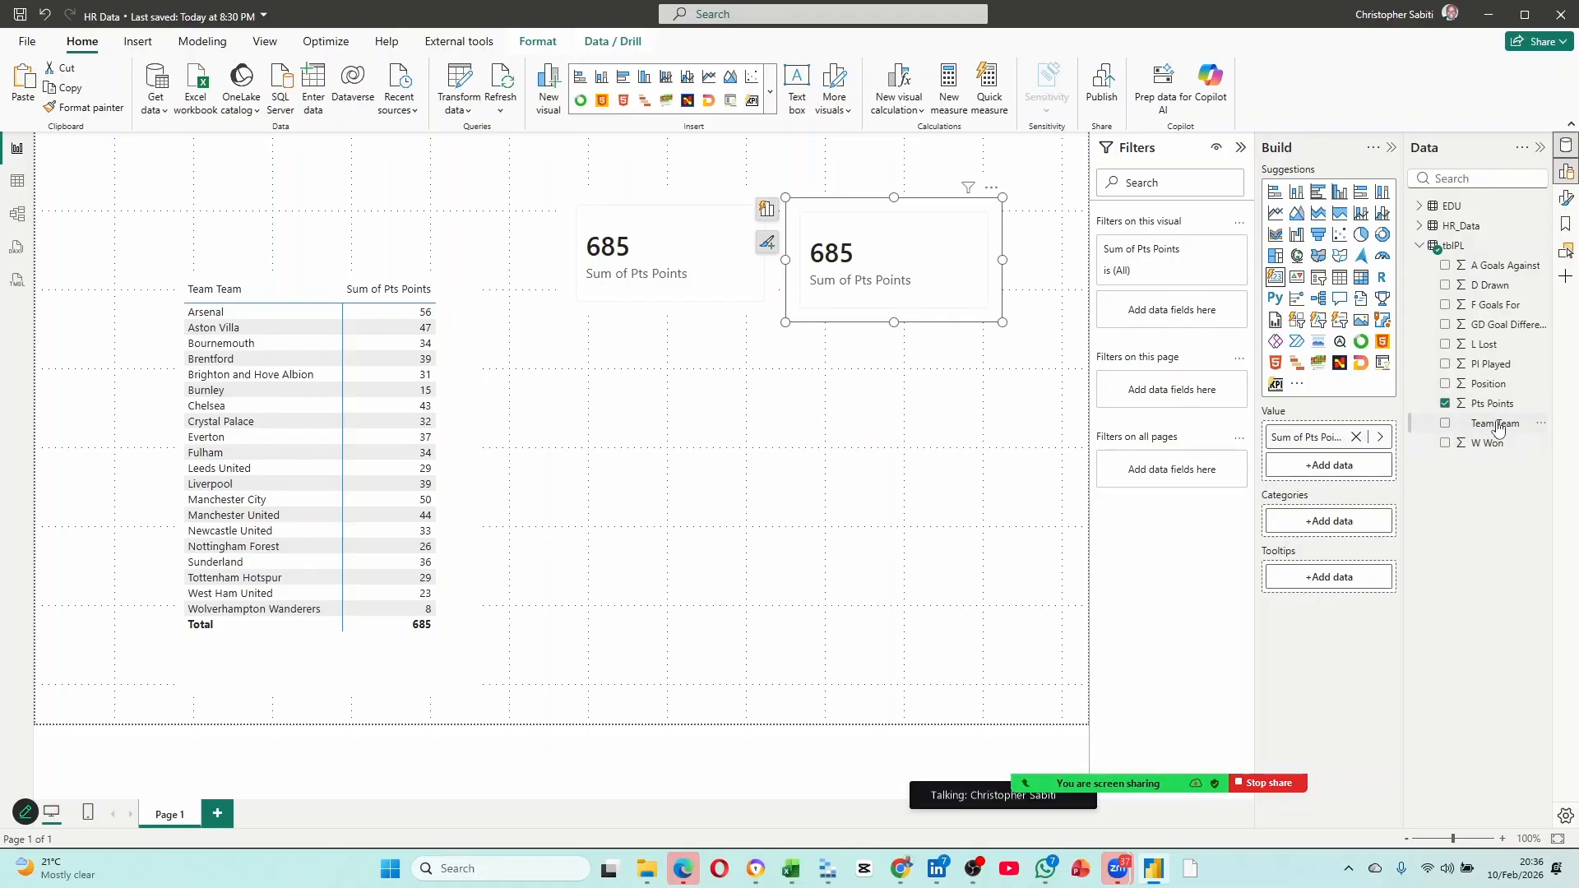
Replace the duplicate card's value with Team Team summarized as Last, and widen the card to fit more of the name.
drag(1498, 423, 1360, 441)
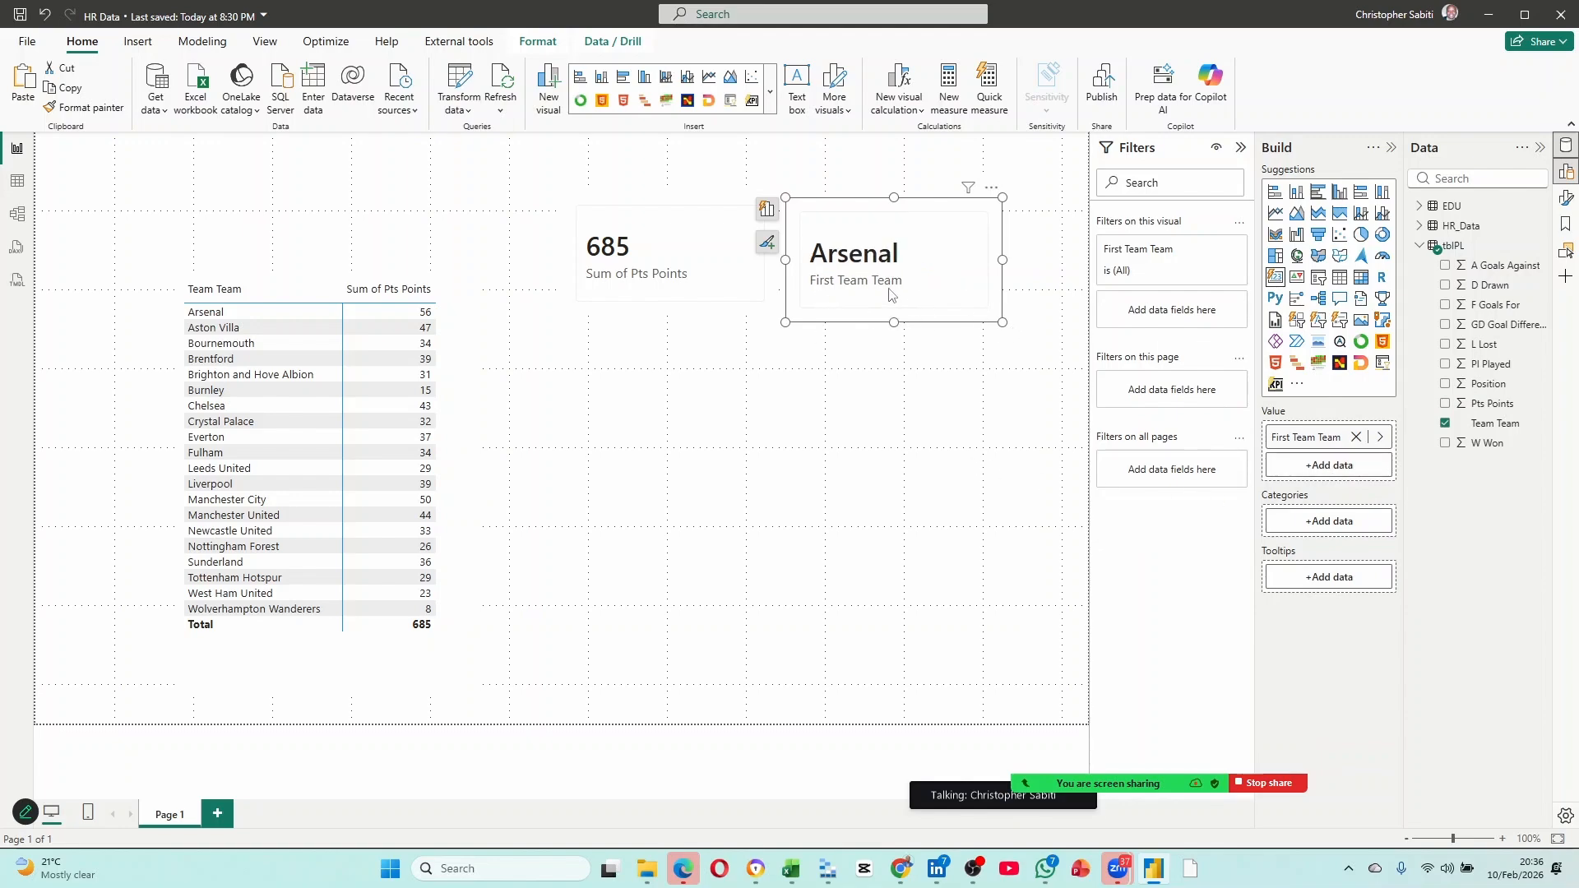
click(1380, 436)
click(1429, 475)
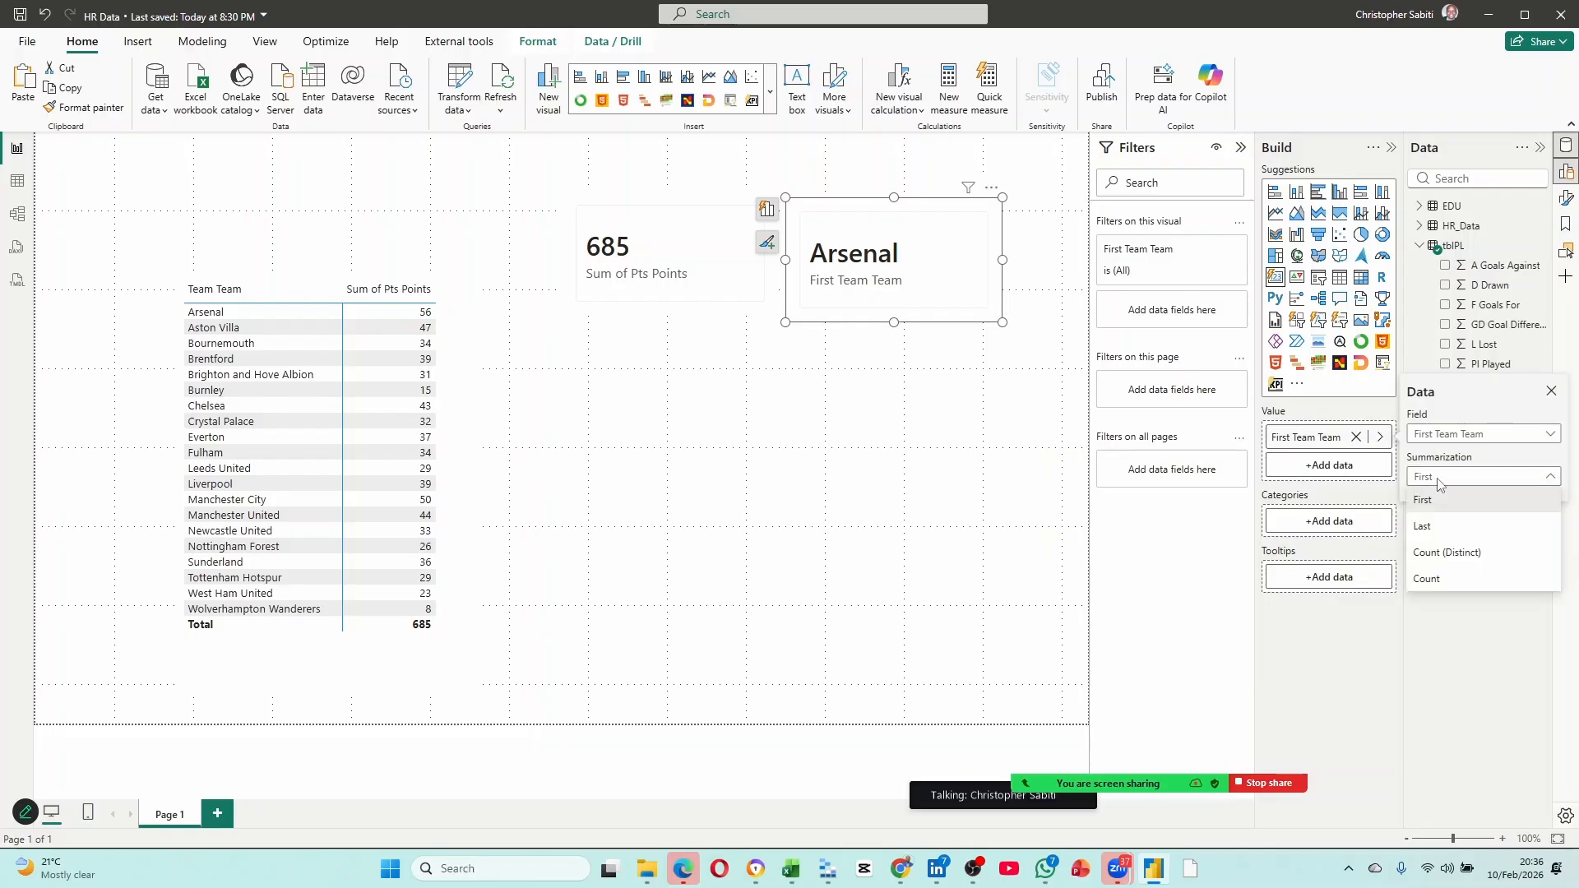
click(1429, 523)
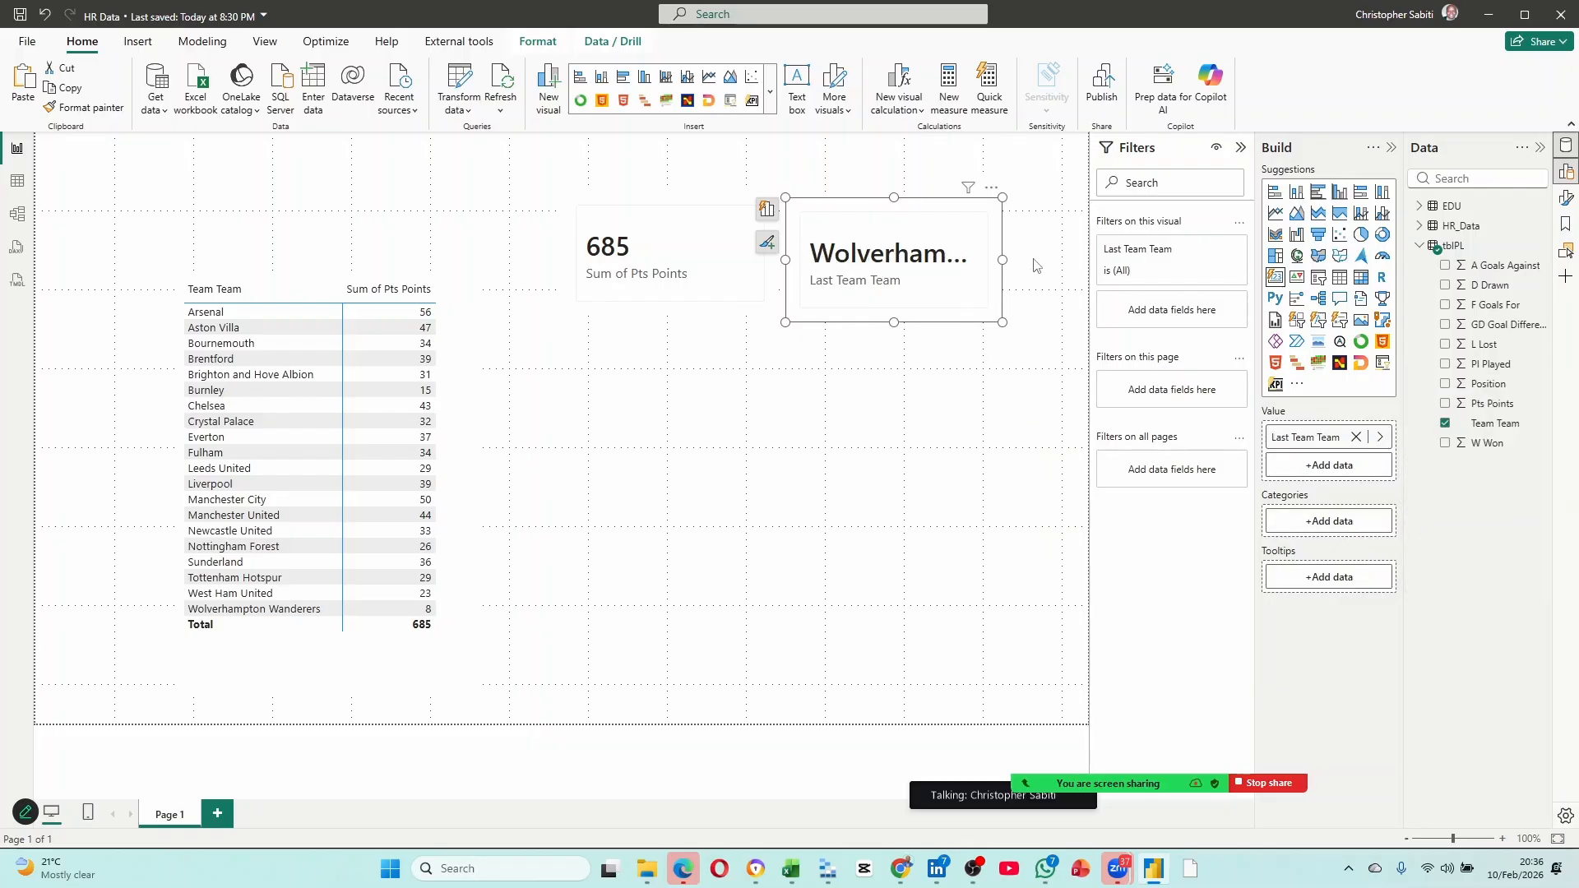
drag(1005, 260, 1069, 262)
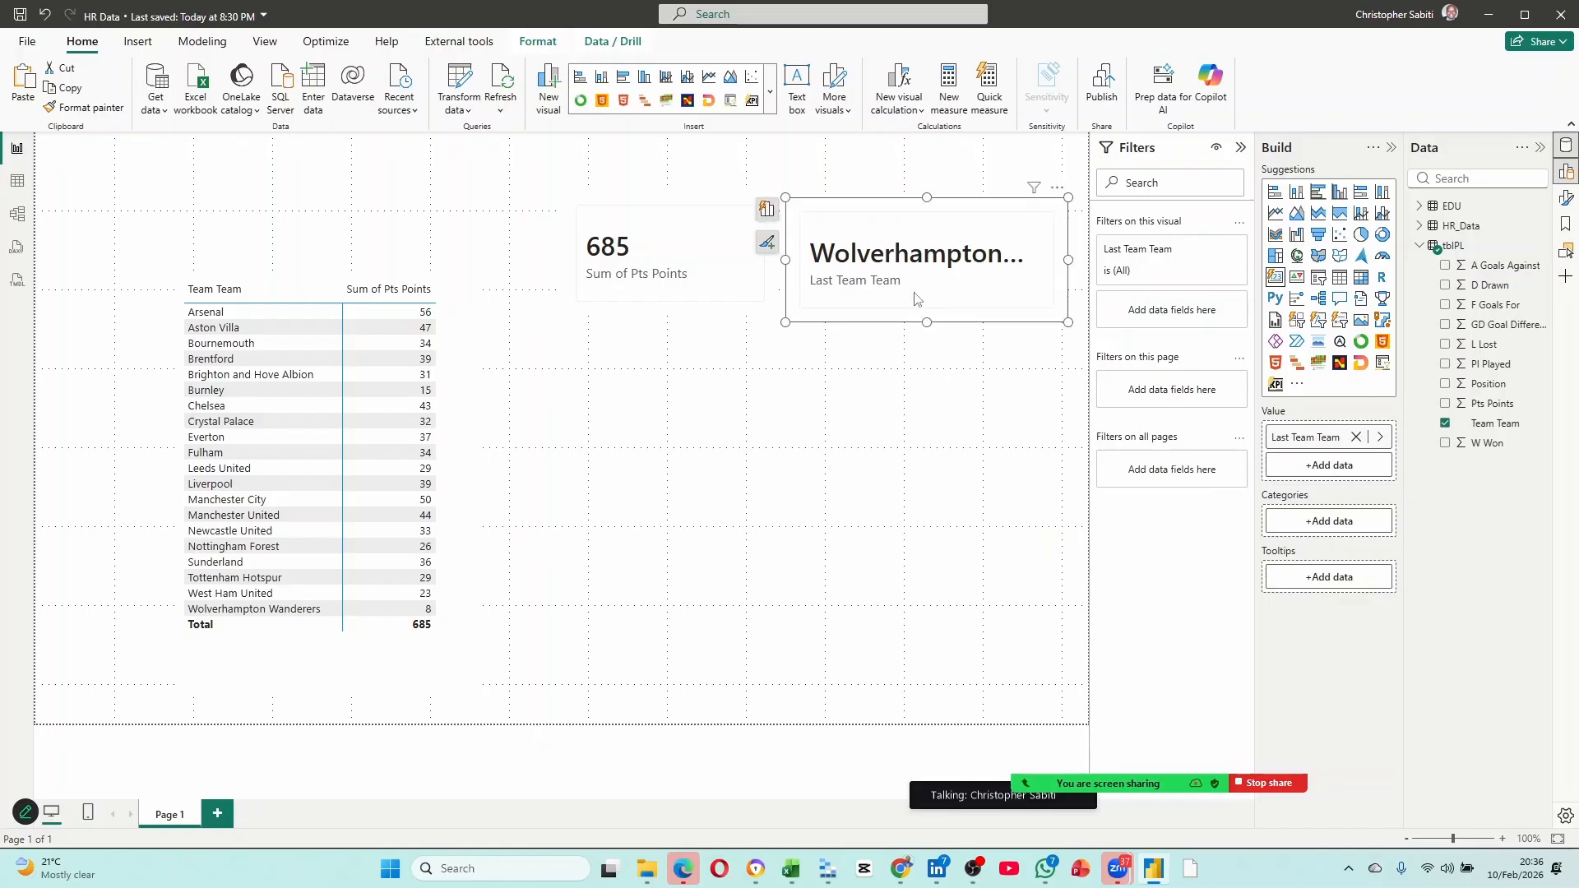
drag(785, 260, 779, 261)
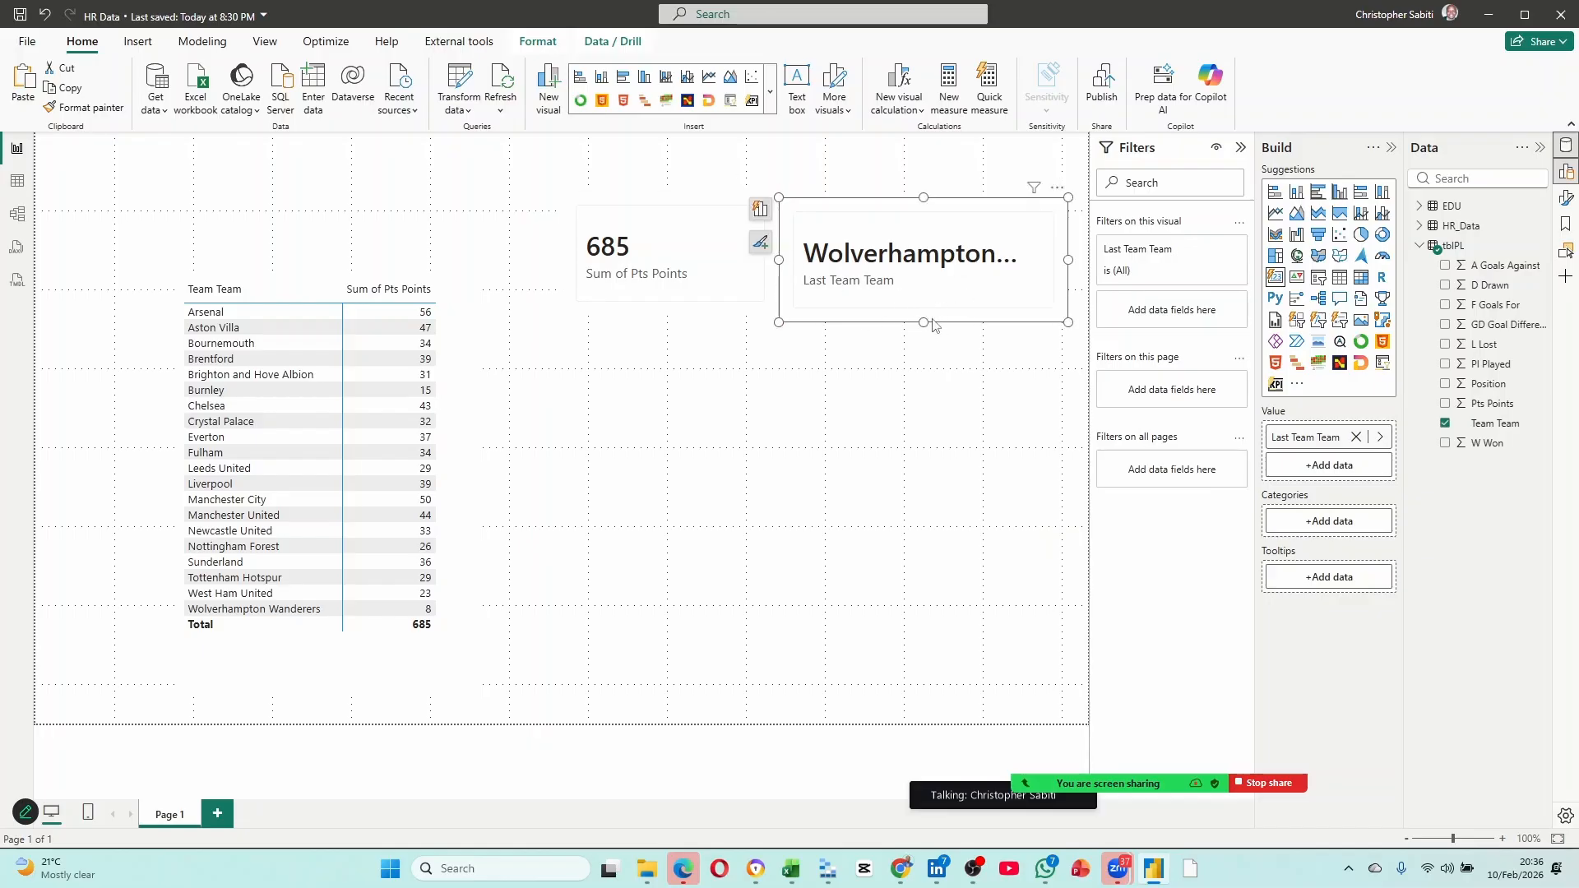
Cross-filter the cards by Bournemouth in the matrix and clear that selection again.
click(274, 354)
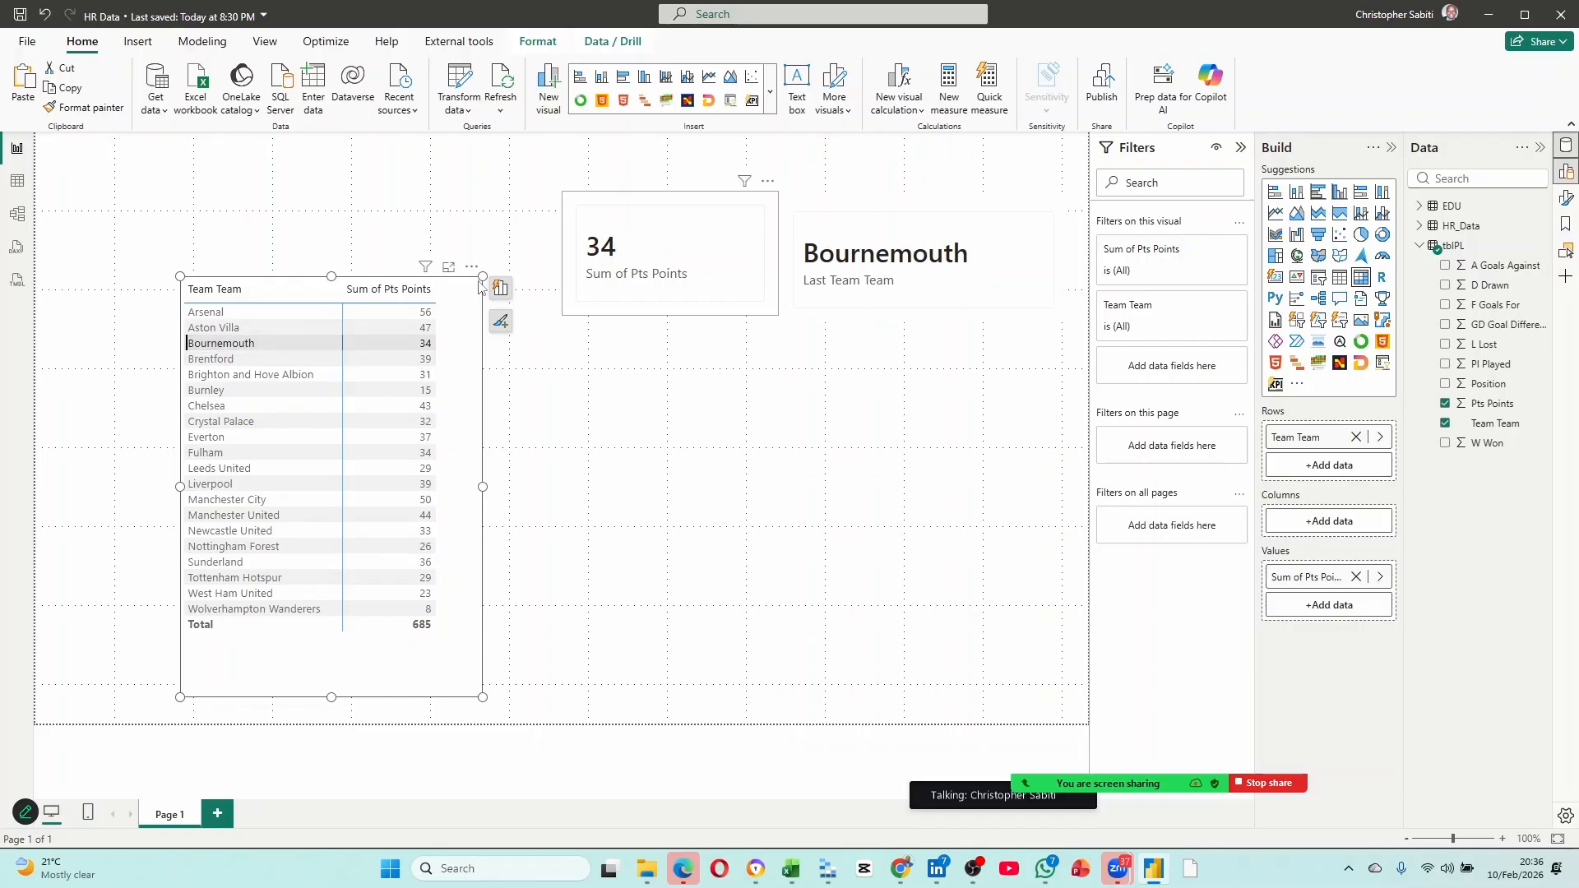
click(324, 344)
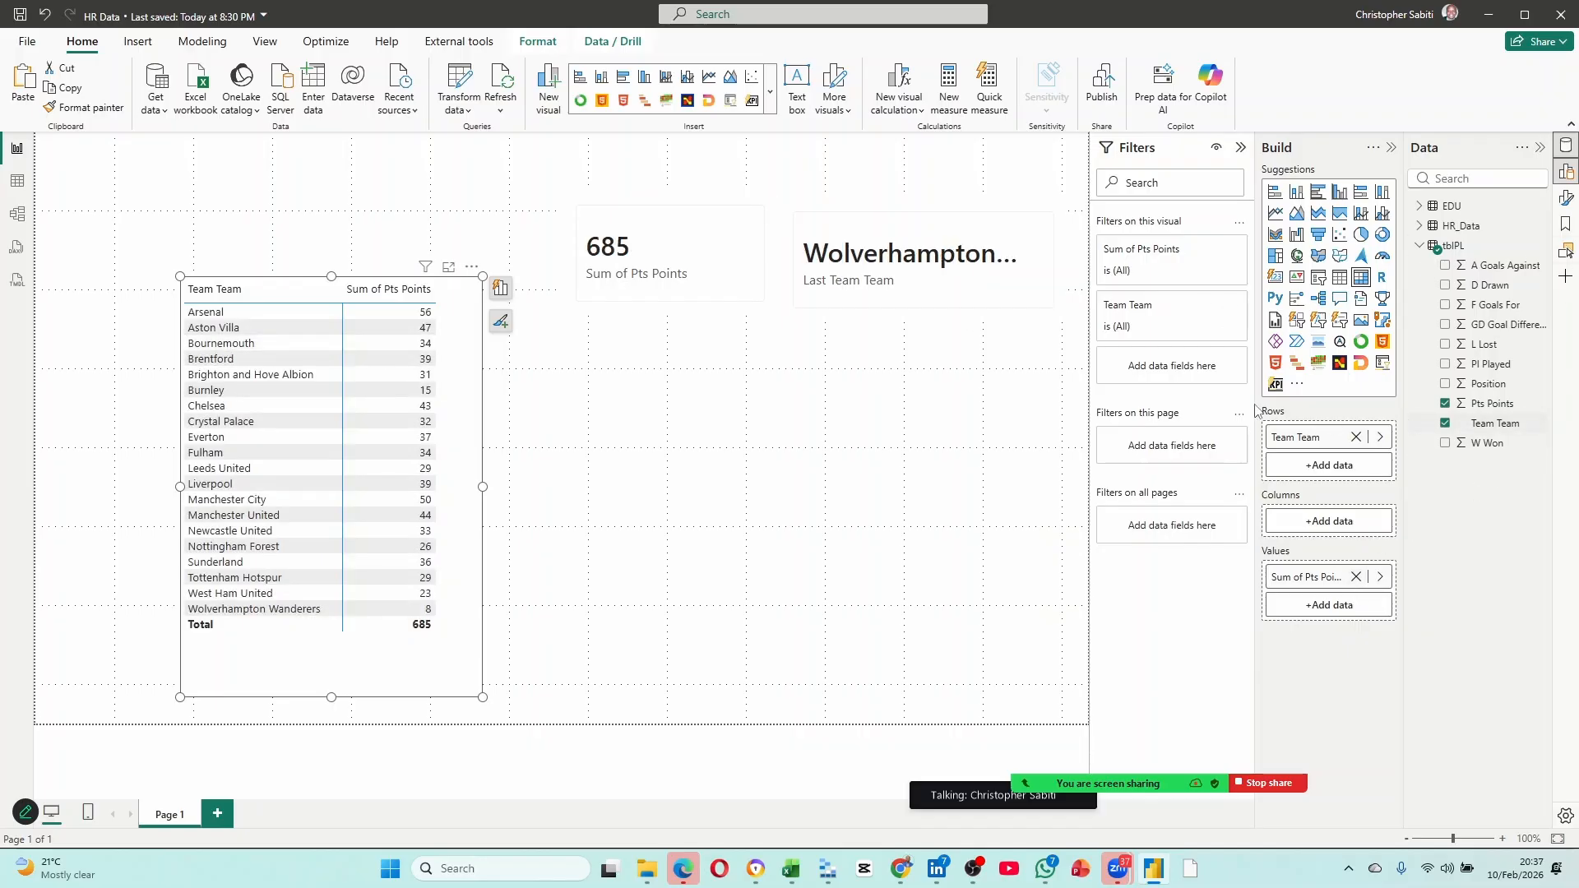
click(879, 292)
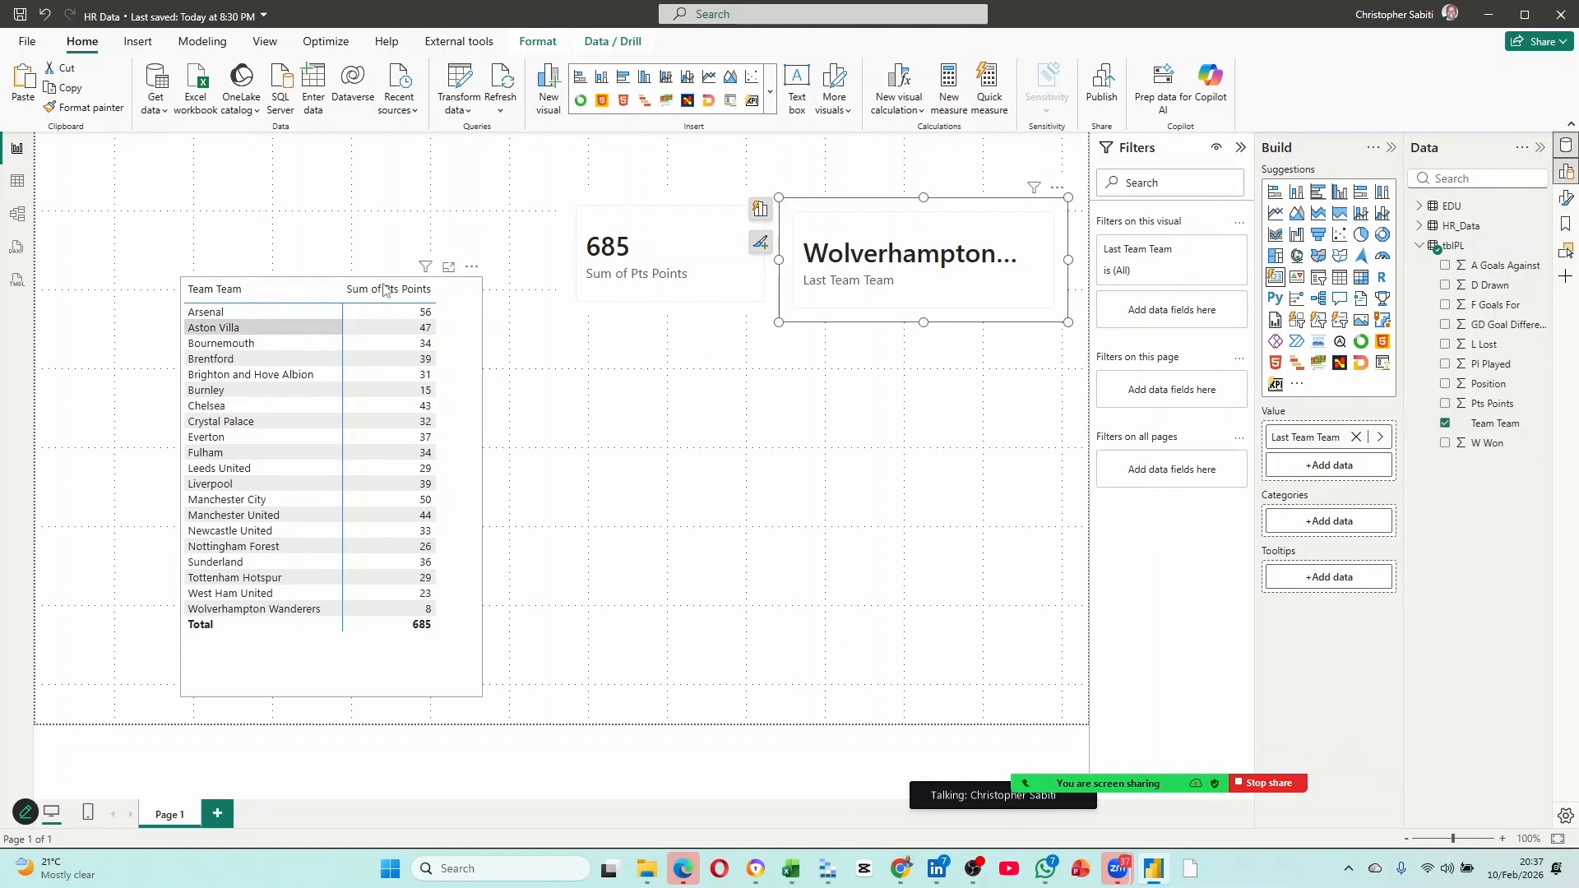
Convert the team points matrix to a table and check the conditions of its Sum of Pts Points filter.
click(452, 310)
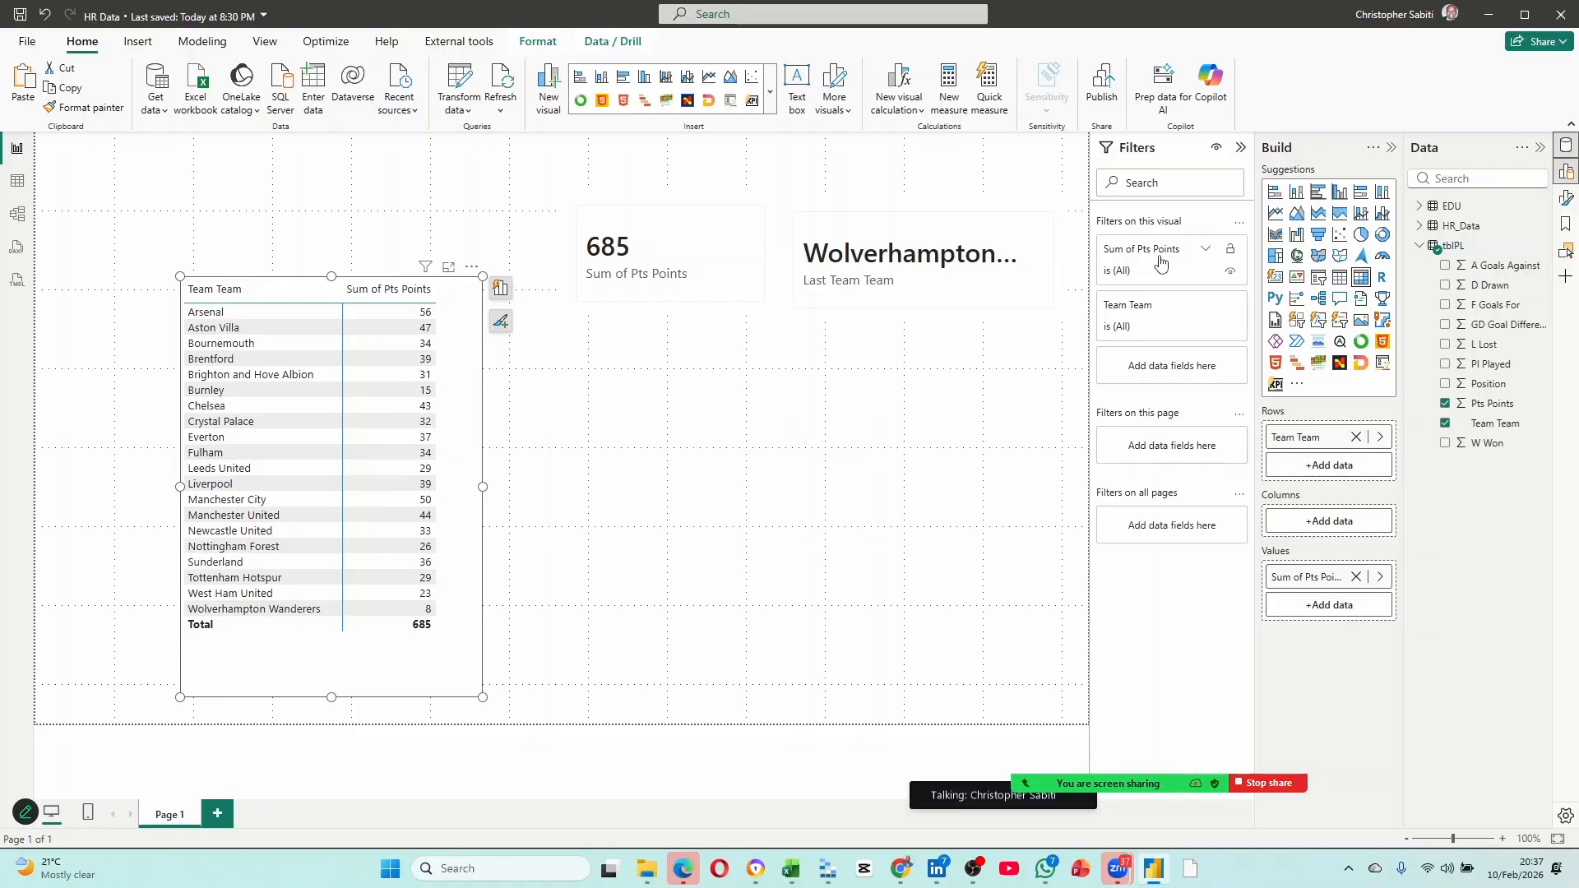
click(1205, 250)
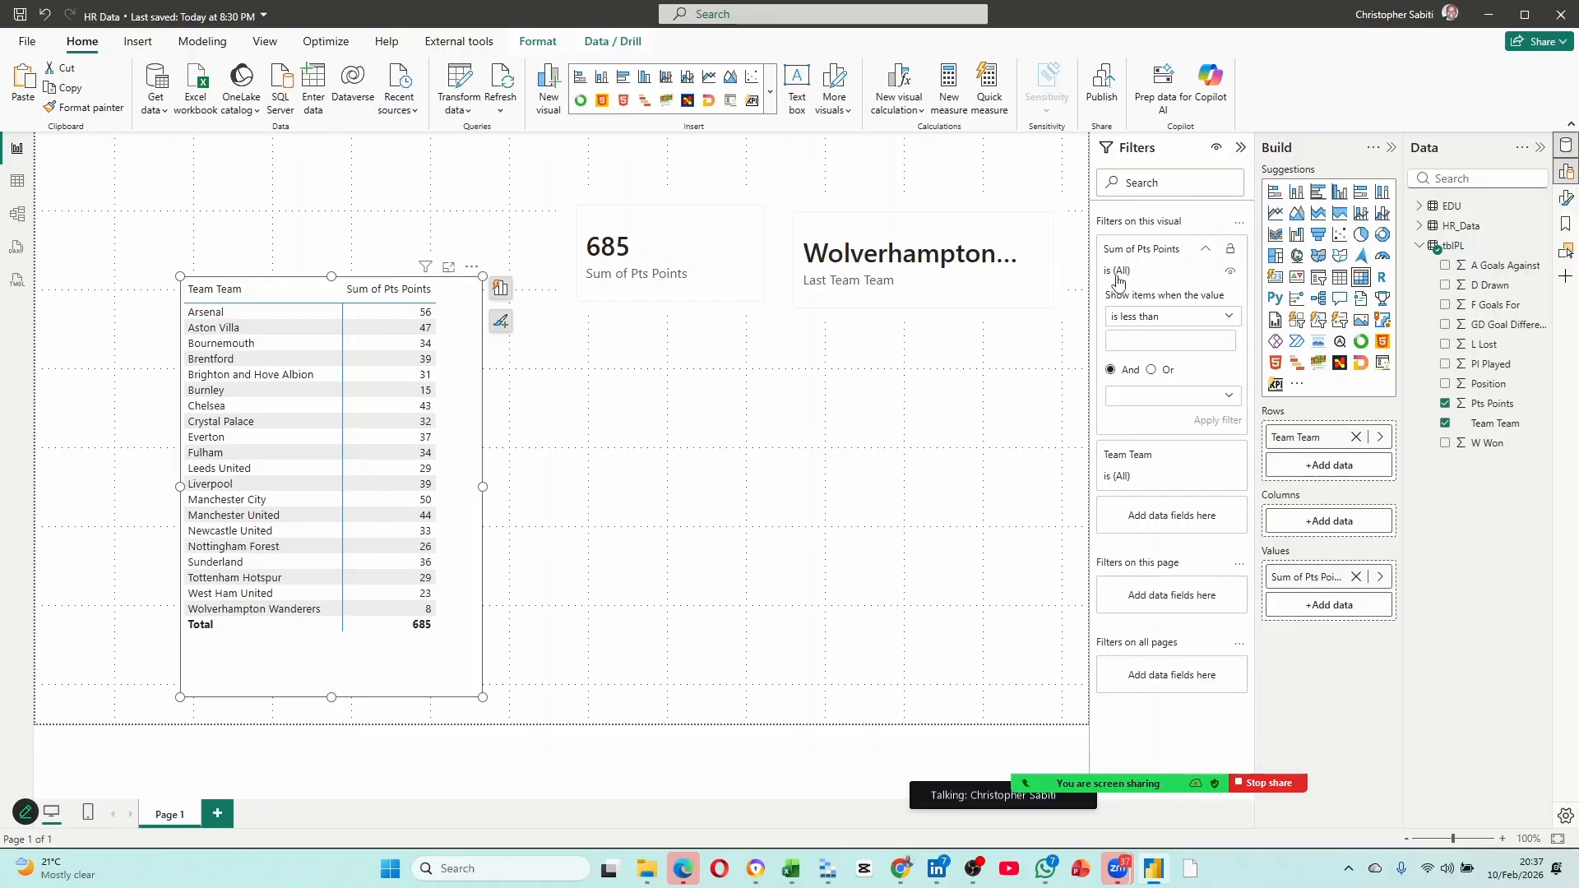
click(1155, 320)
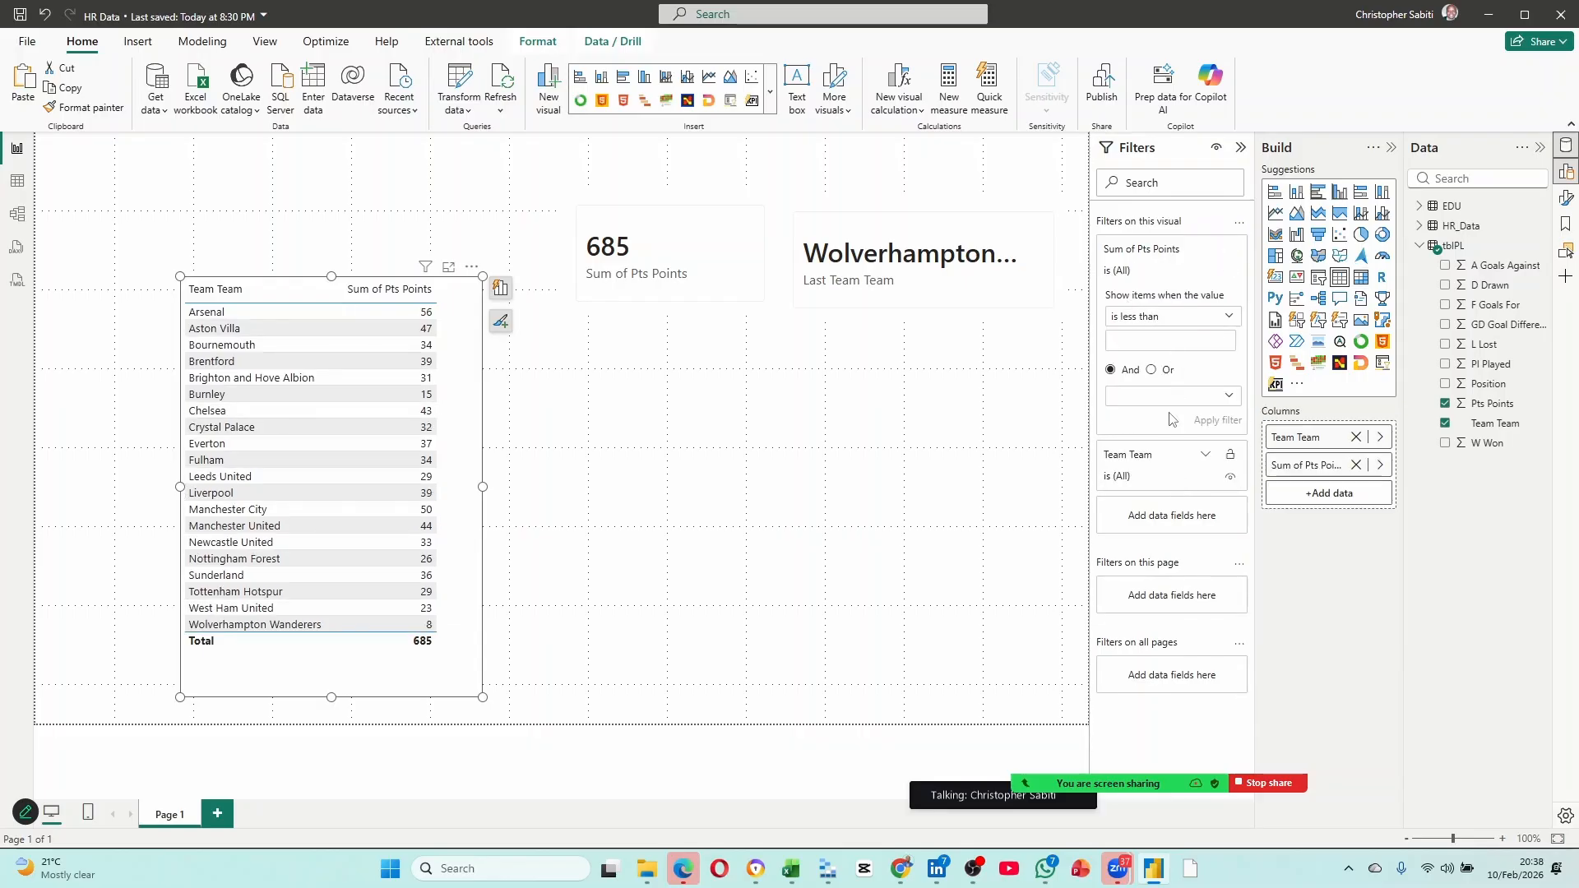
click(1173, 257)
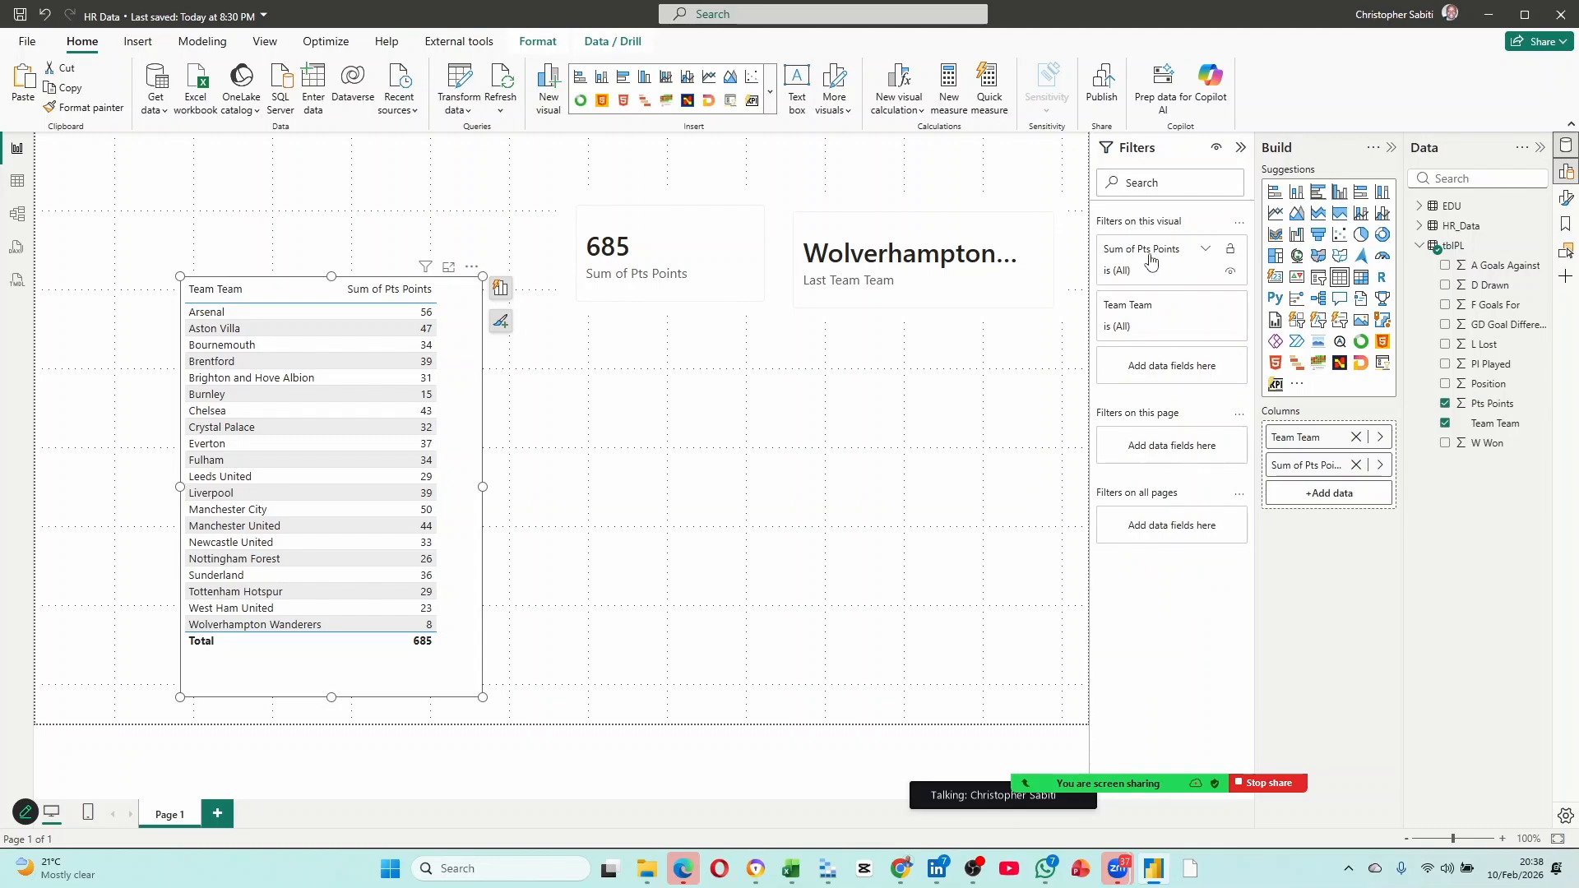
Apply a Top N filter on Team Team showing the top 5 by Sum of Pts Points, and shorten the table.
click(1206, 309)
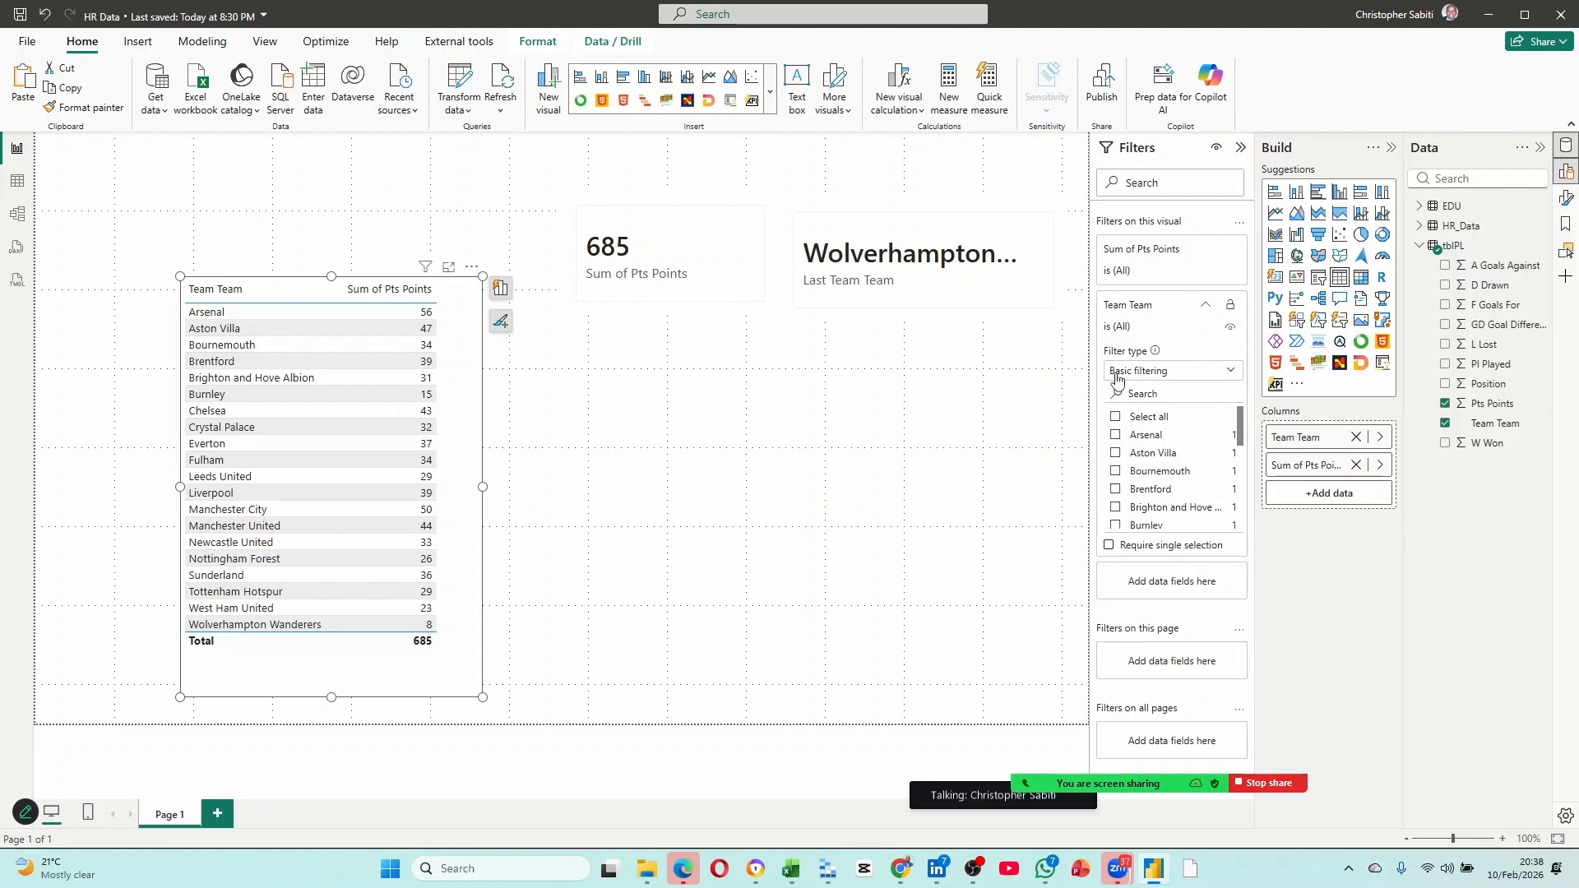
click(1158, 372)
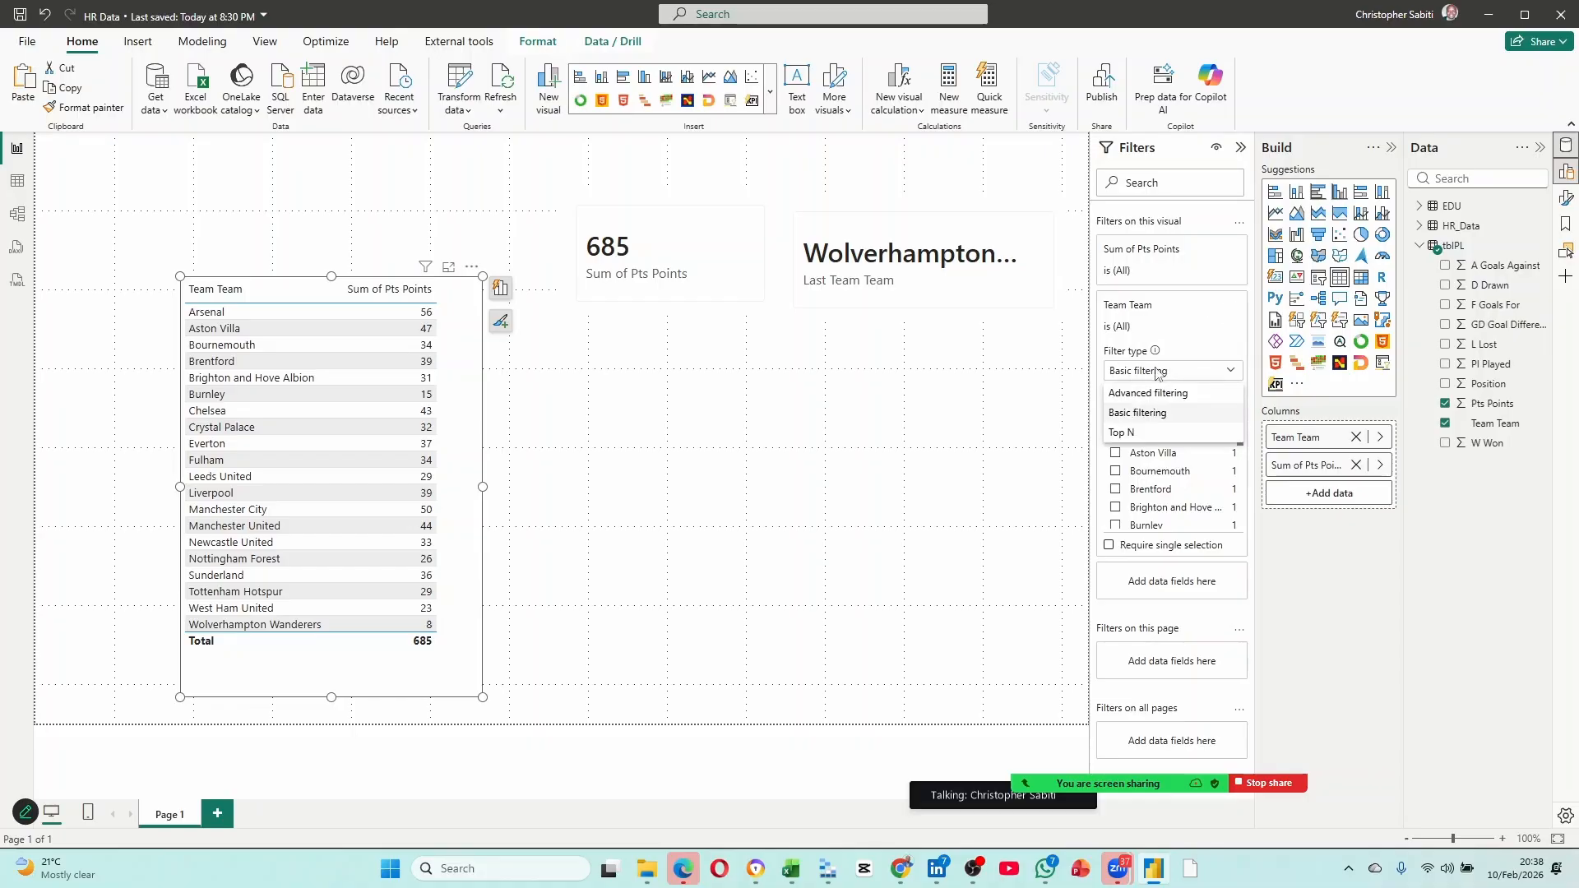
click(1129, 434)
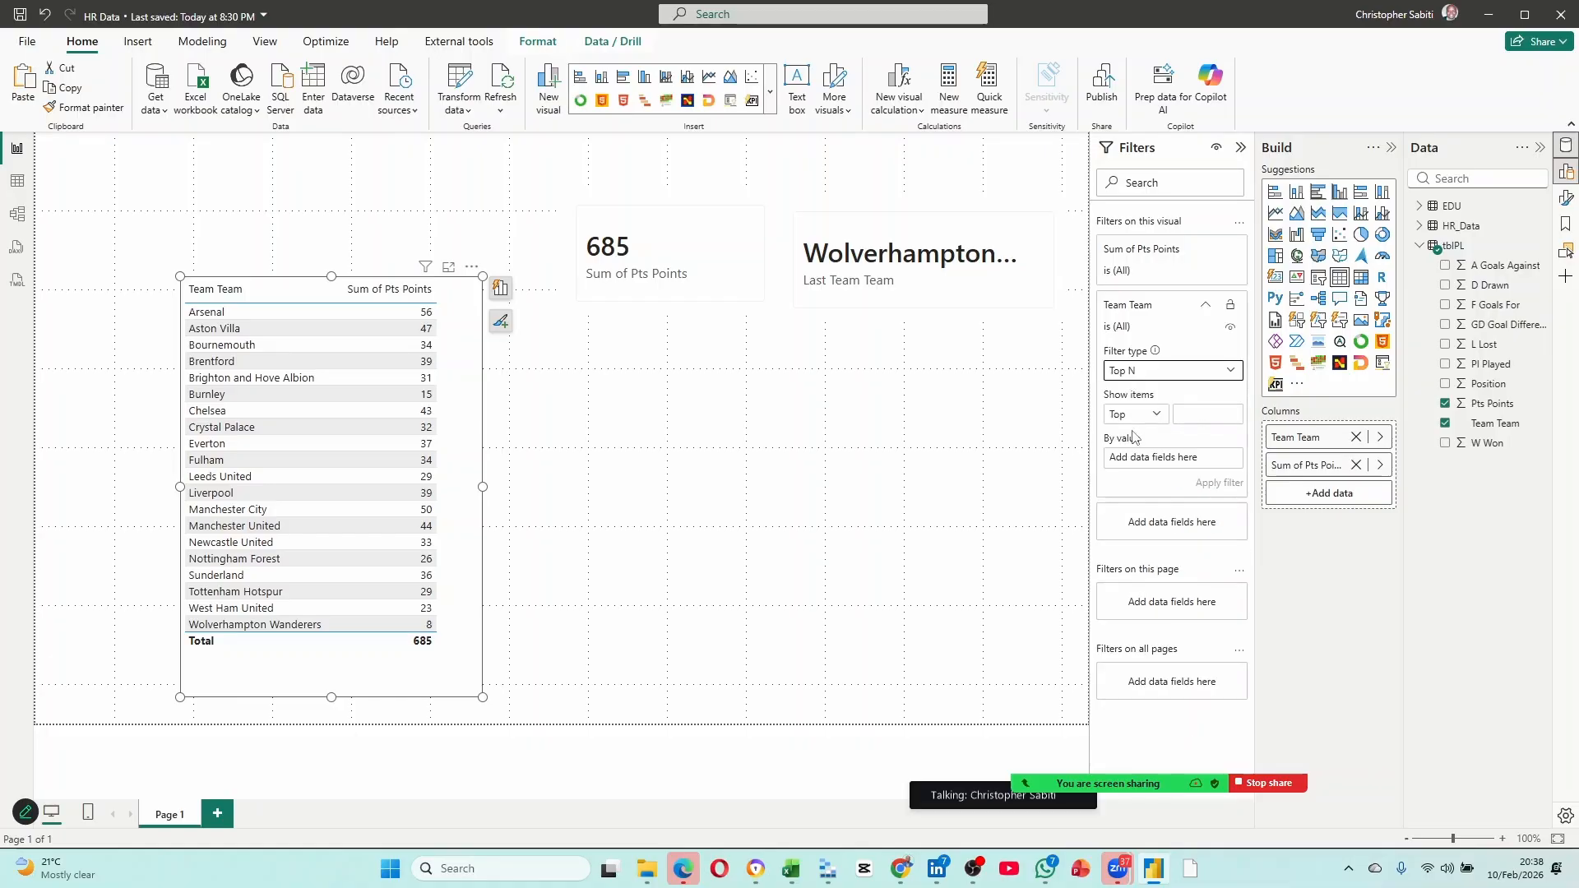
click(1193, 418)
drag(1499, 409, 1184, 466)
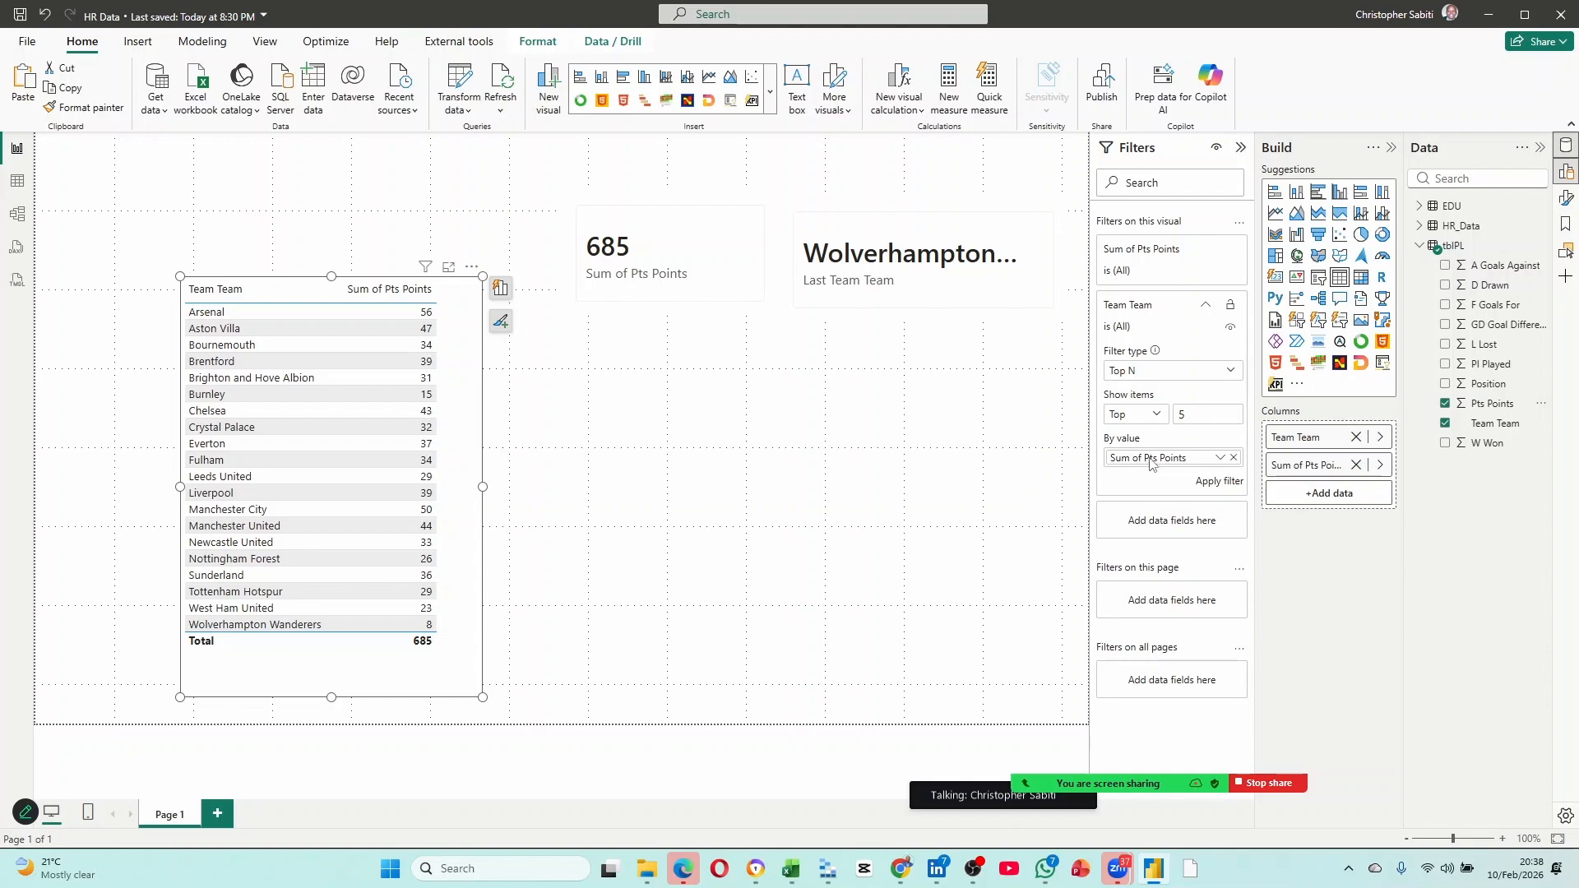
click(1220, 482)
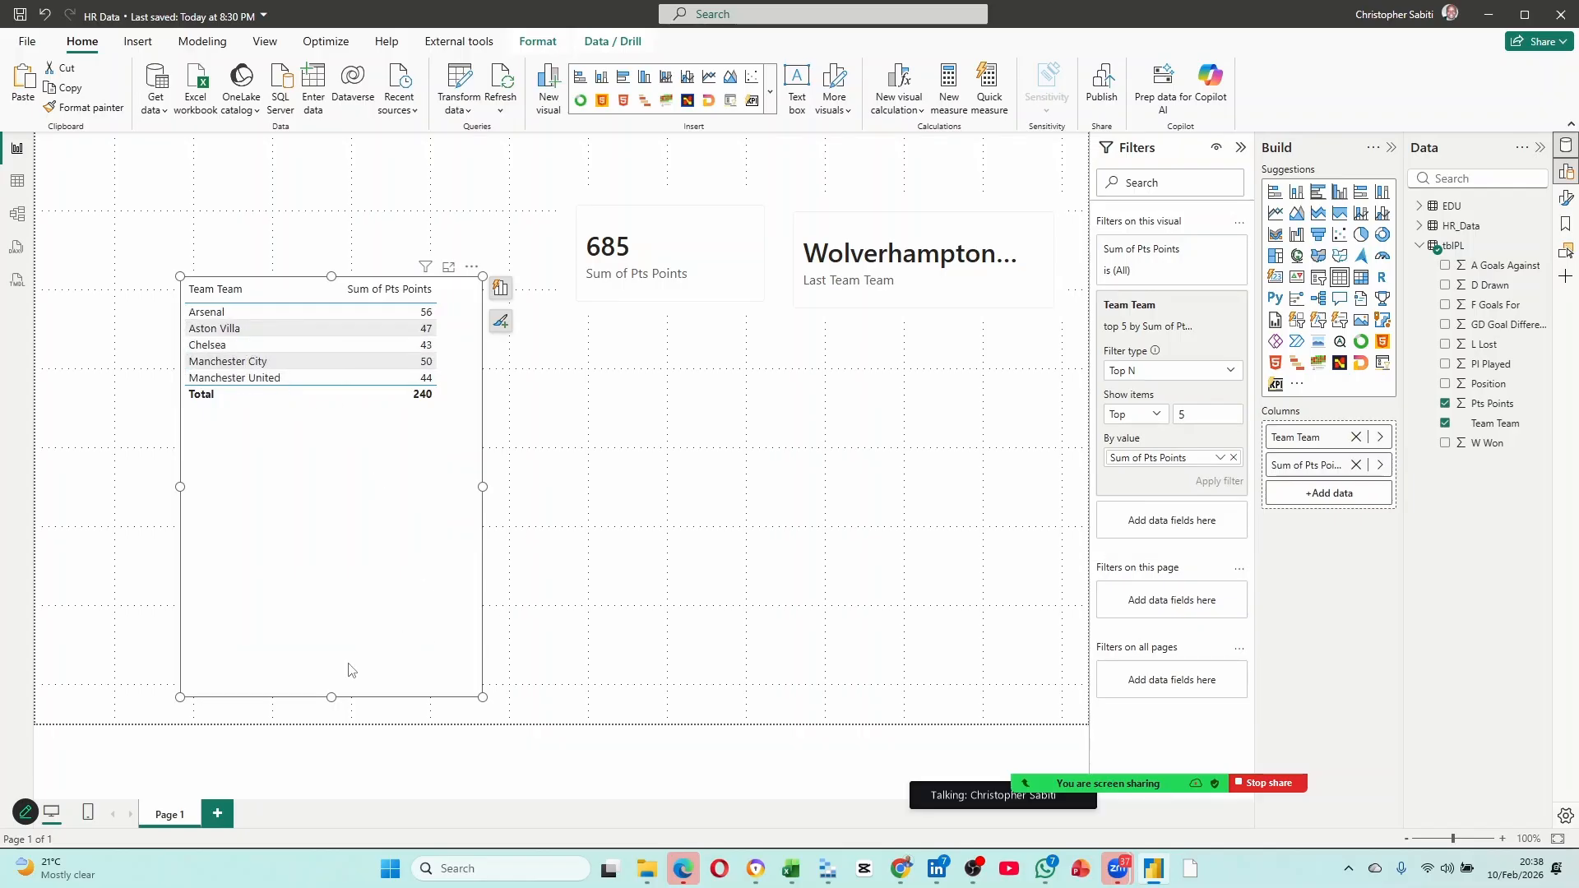
drag(330, 696, 344, 405)
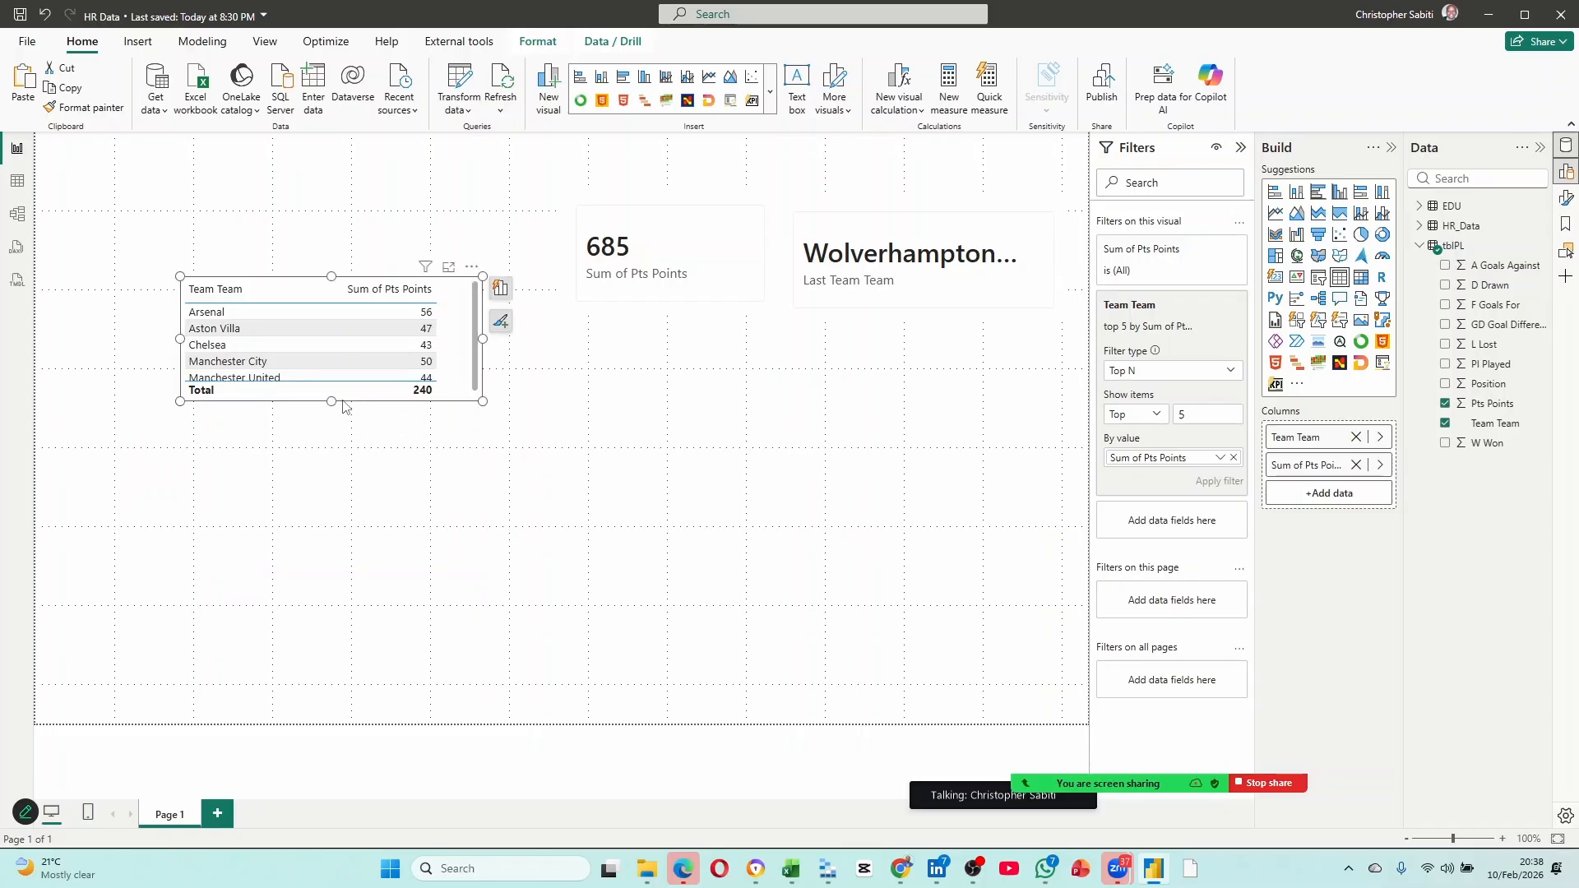
Duplicate the top 5 teams table and place the copy below the original.
key(ctrl+v)
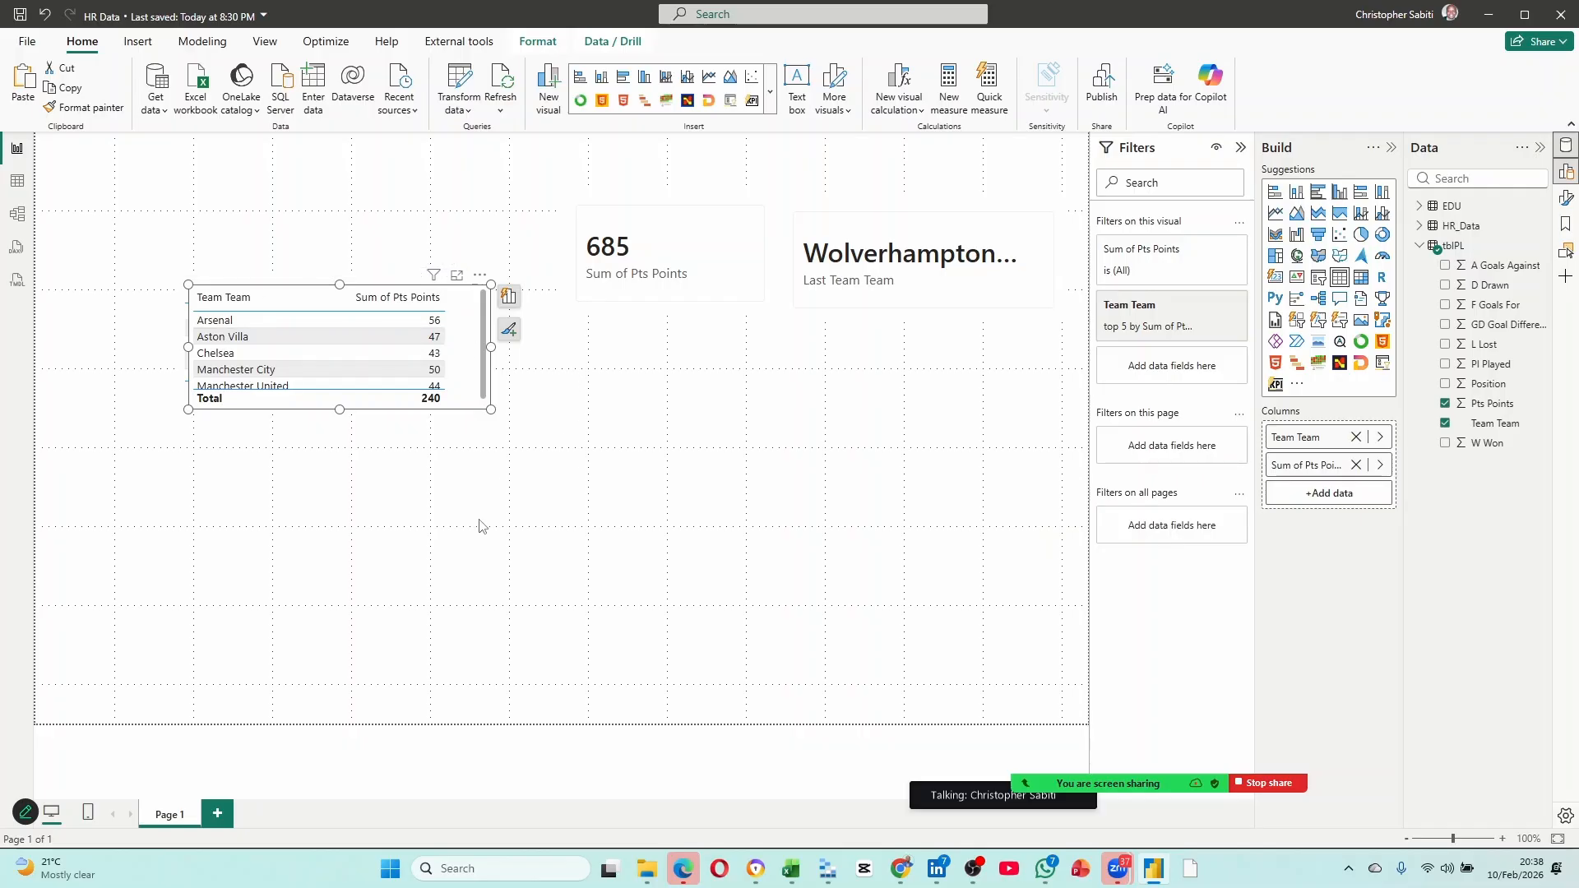
click(388, 462)
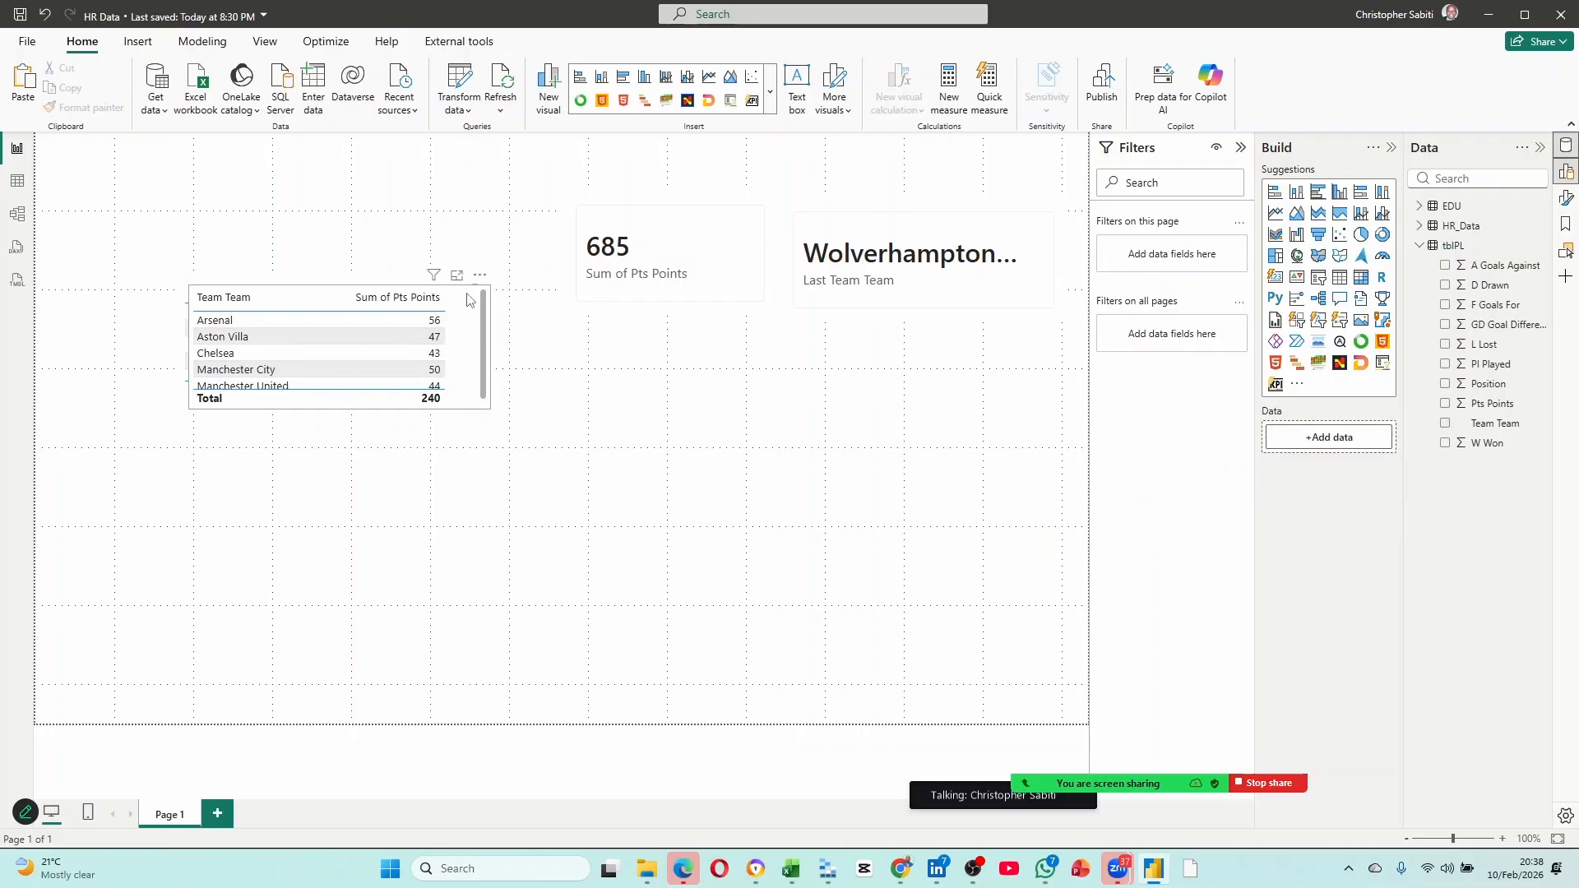
click(469, 299)
drag(470, 300, 457, 464)
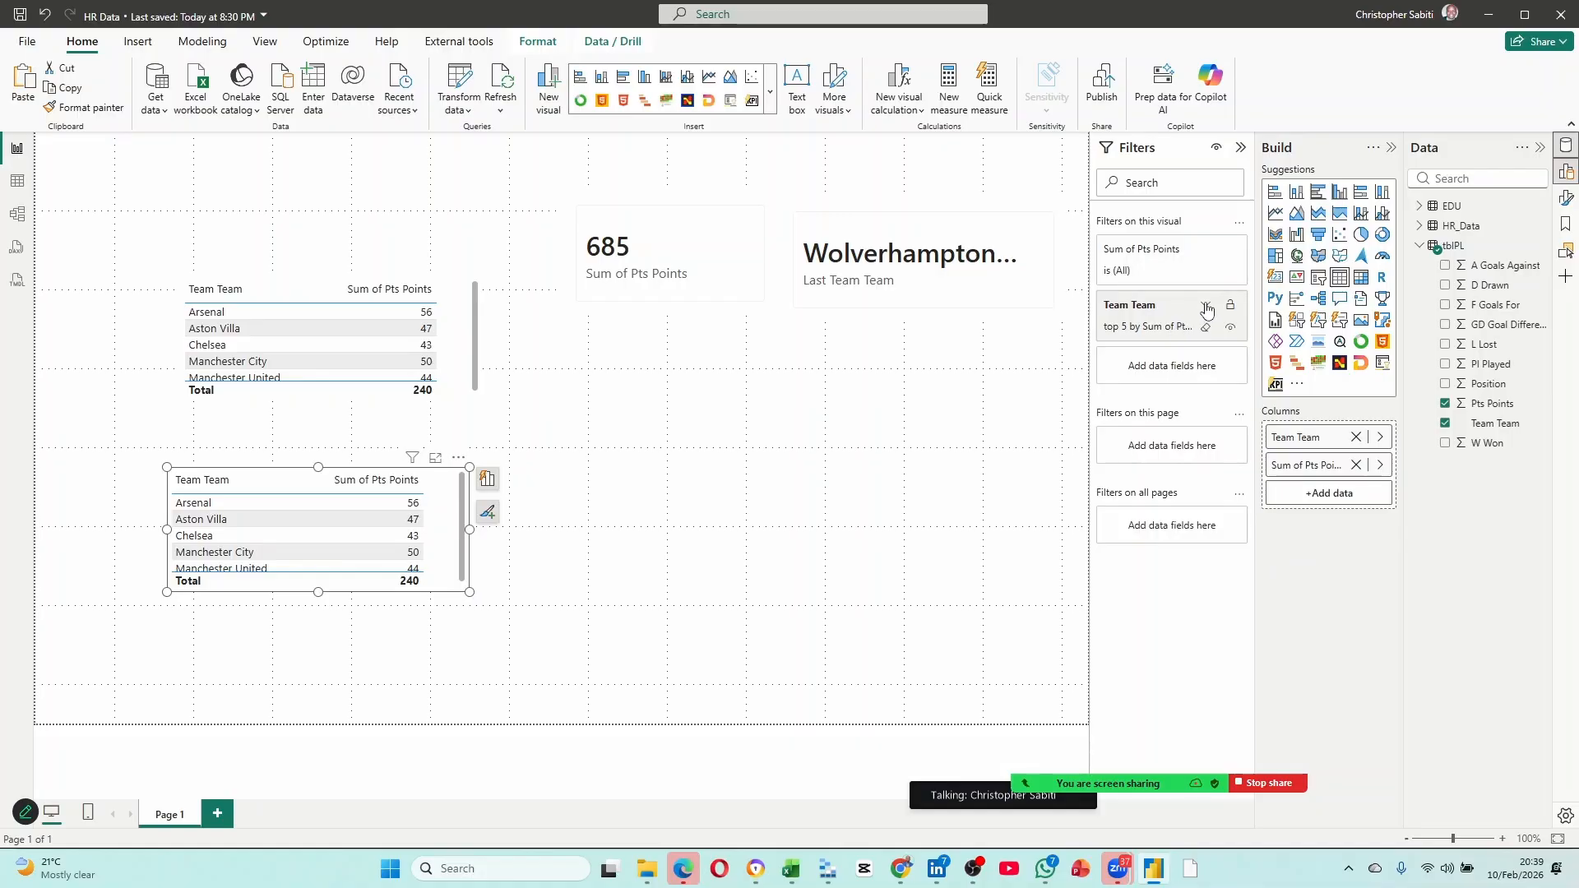
Switch the copied table's Team Team filter to the bottom 5 by Sum of Pts Points.
click(1206, 307)
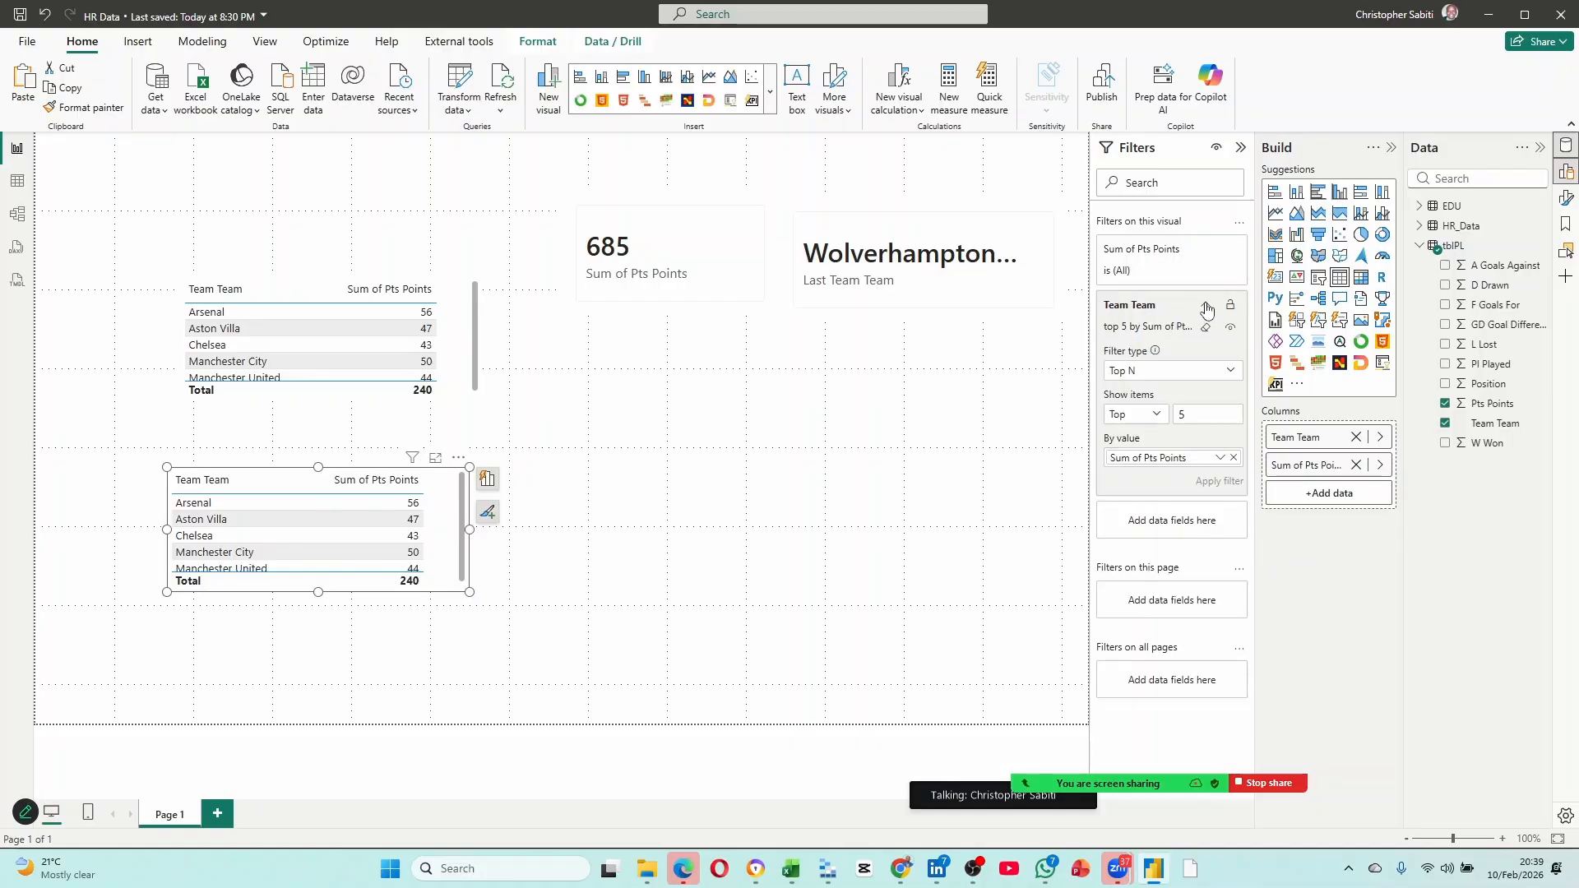
click(1154, 418)
click(1141, 461)
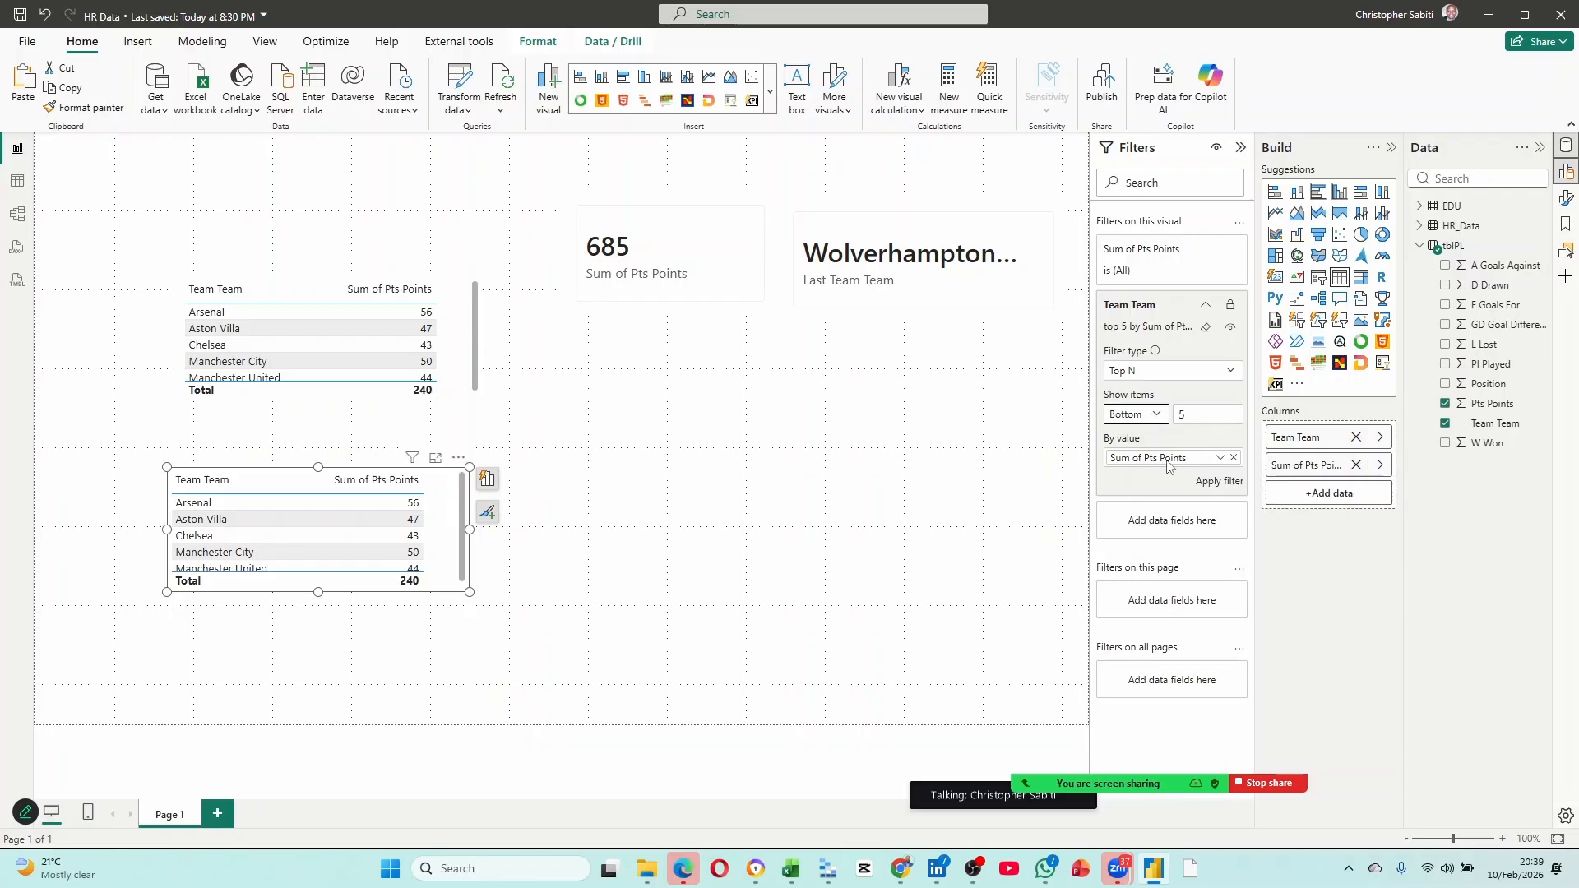
click(1207, 480)
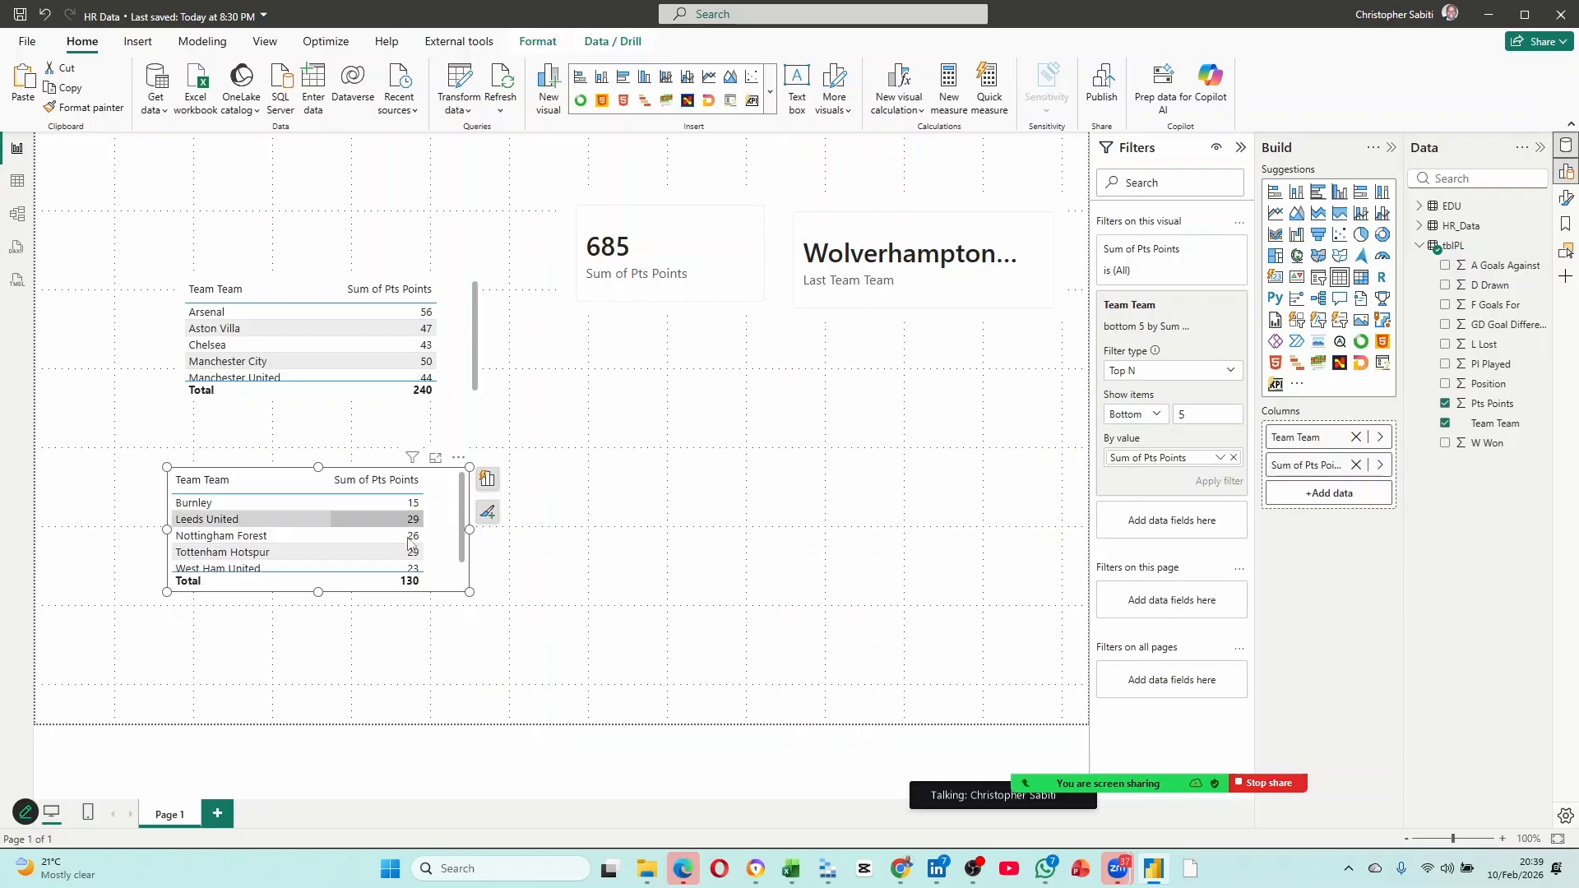
Resize both tables to show all their rows, with the bottom 5 table under the cards and the top 5 table slightly lower.
drag(469, 592, 476, 625)
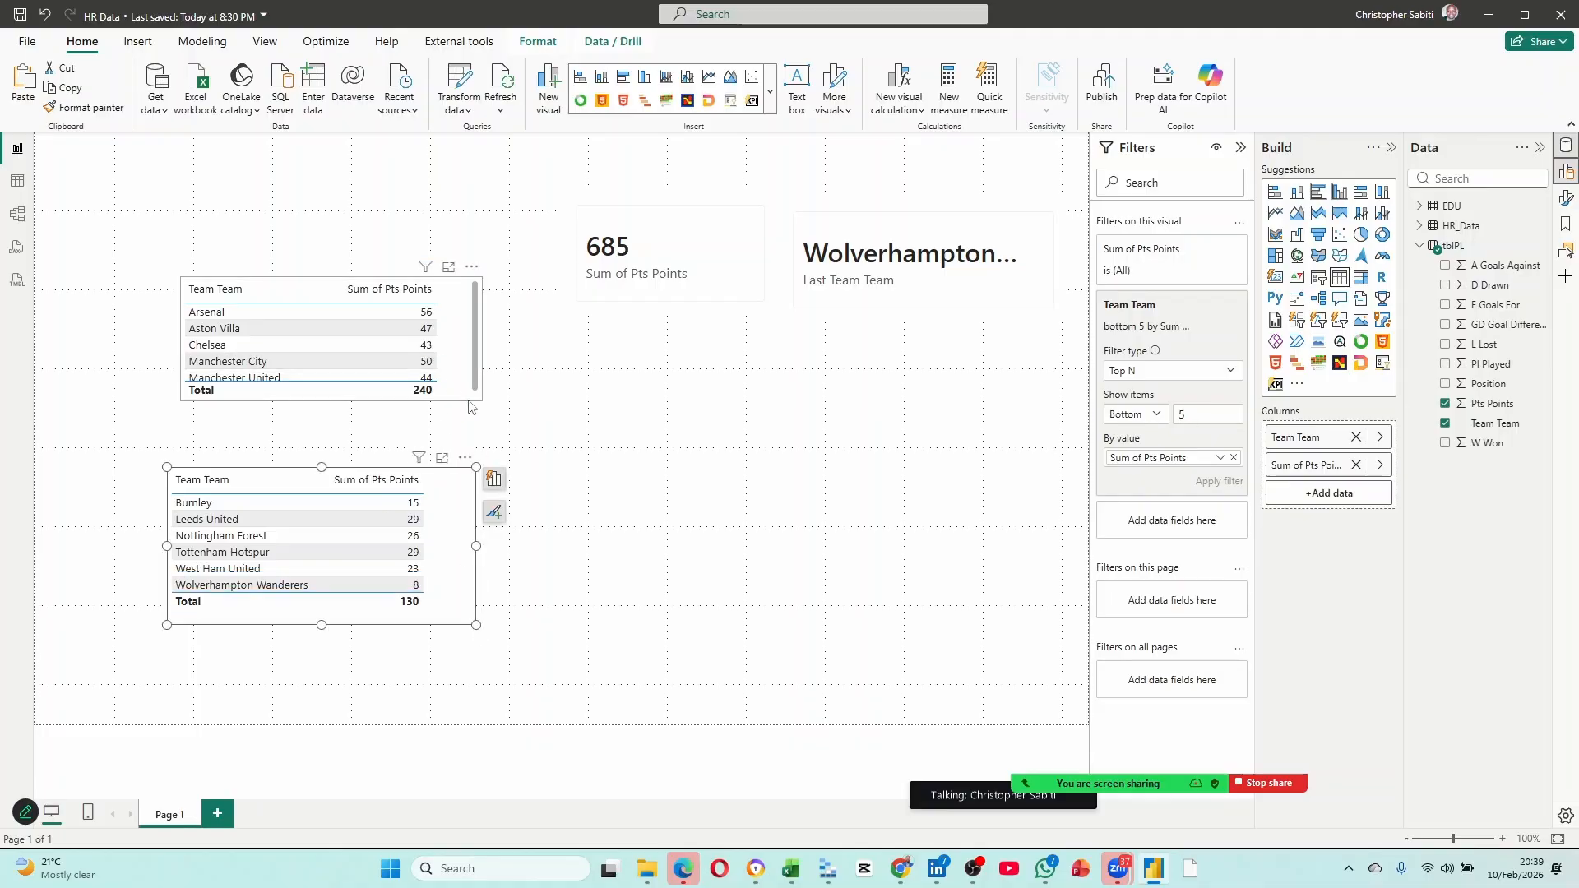
drag(480, 401, 450, 427)
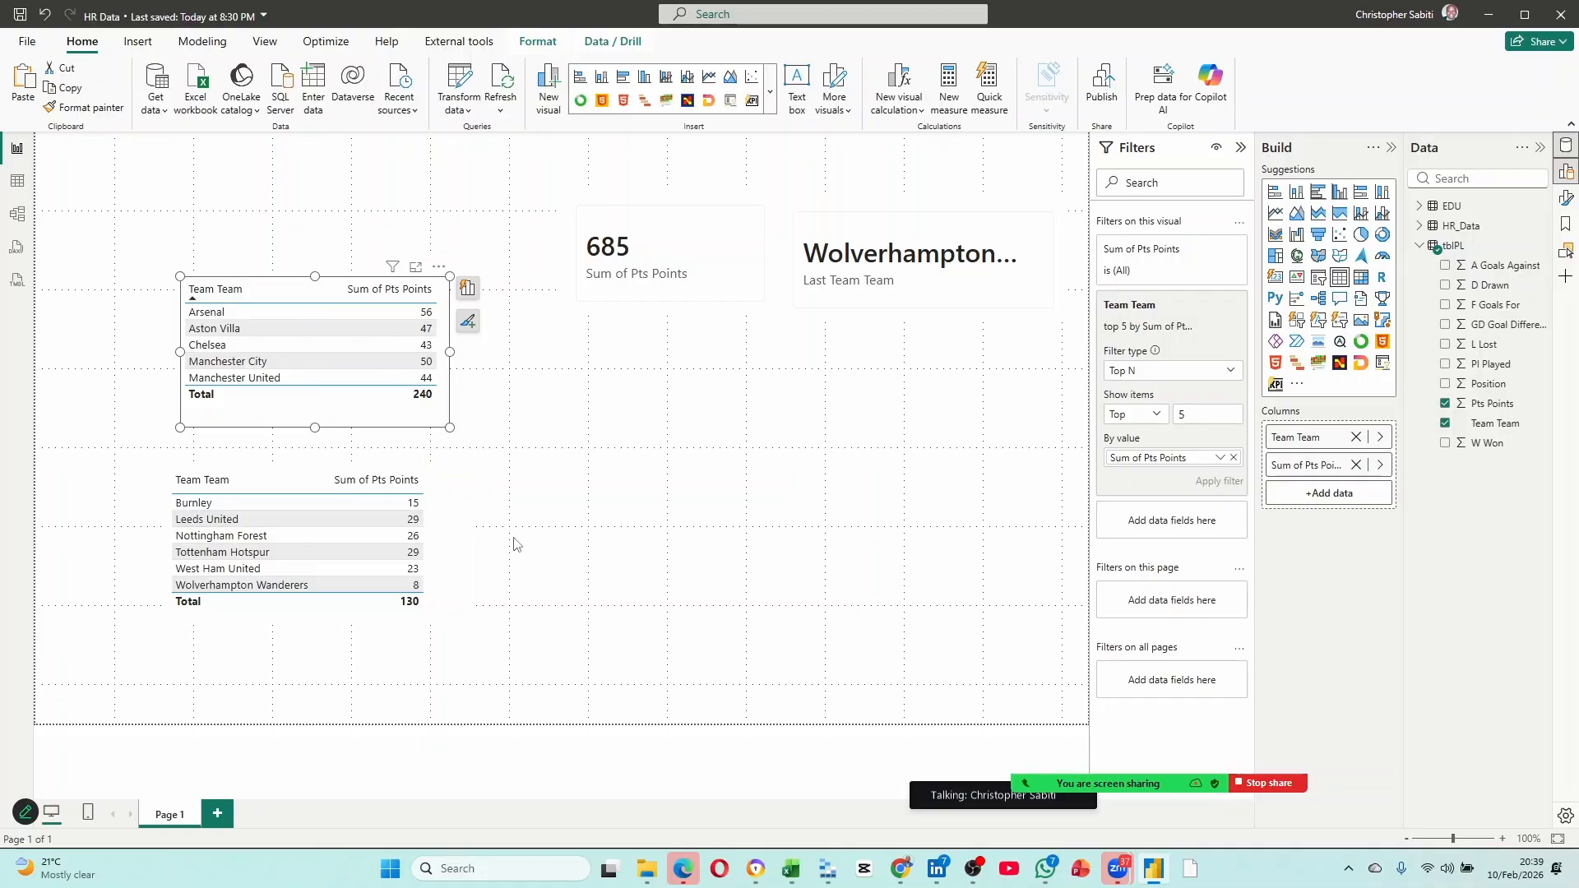
drag(464, 459, 694, 329)
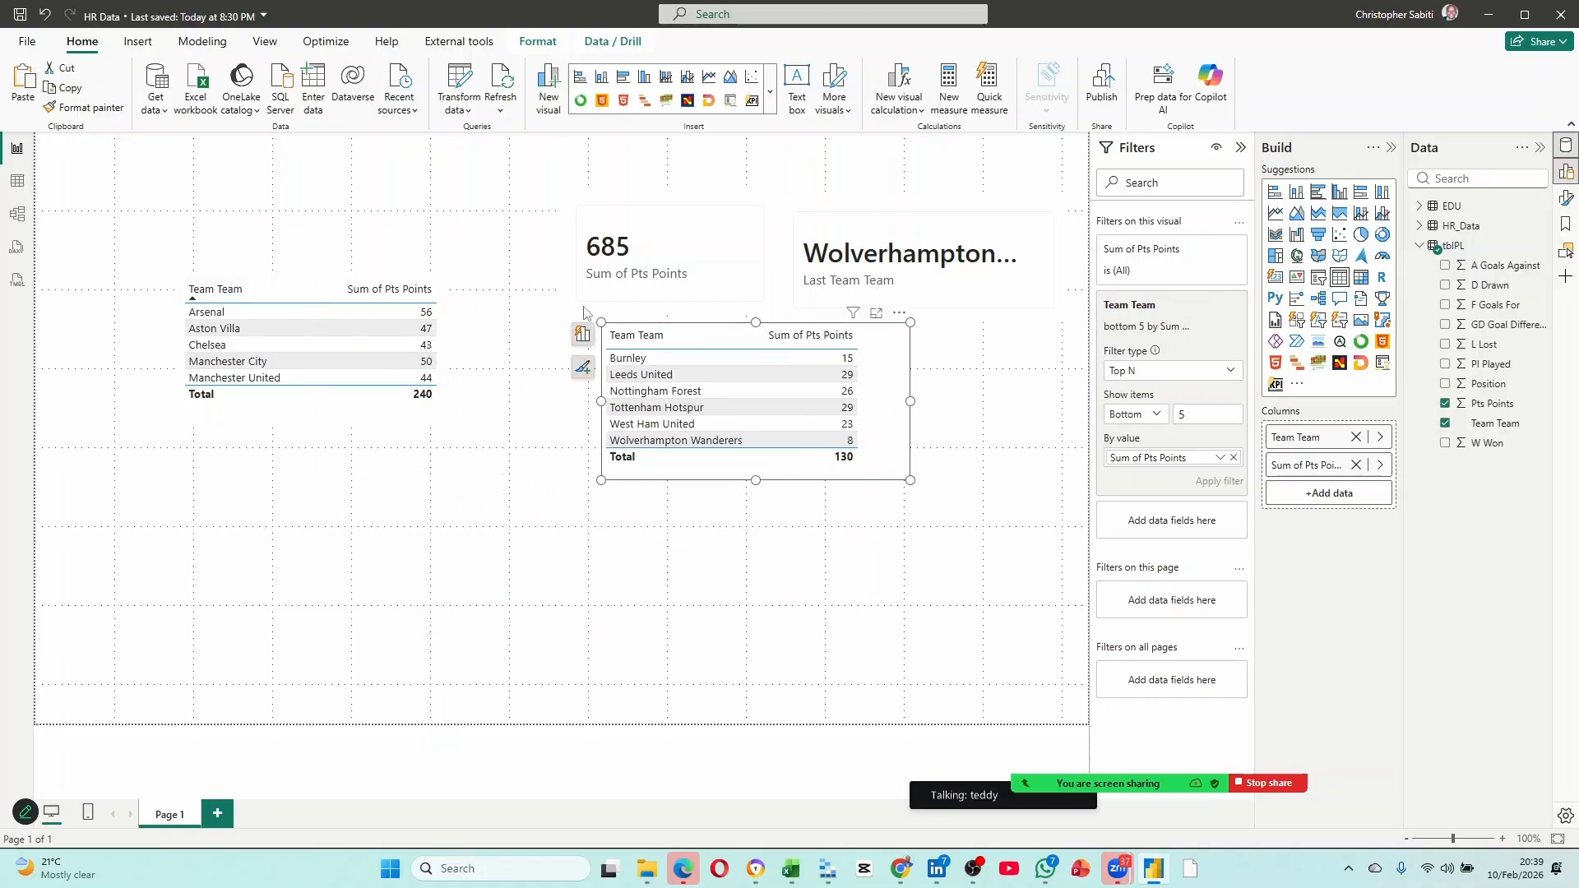
drag(439, 283, 445, 322)
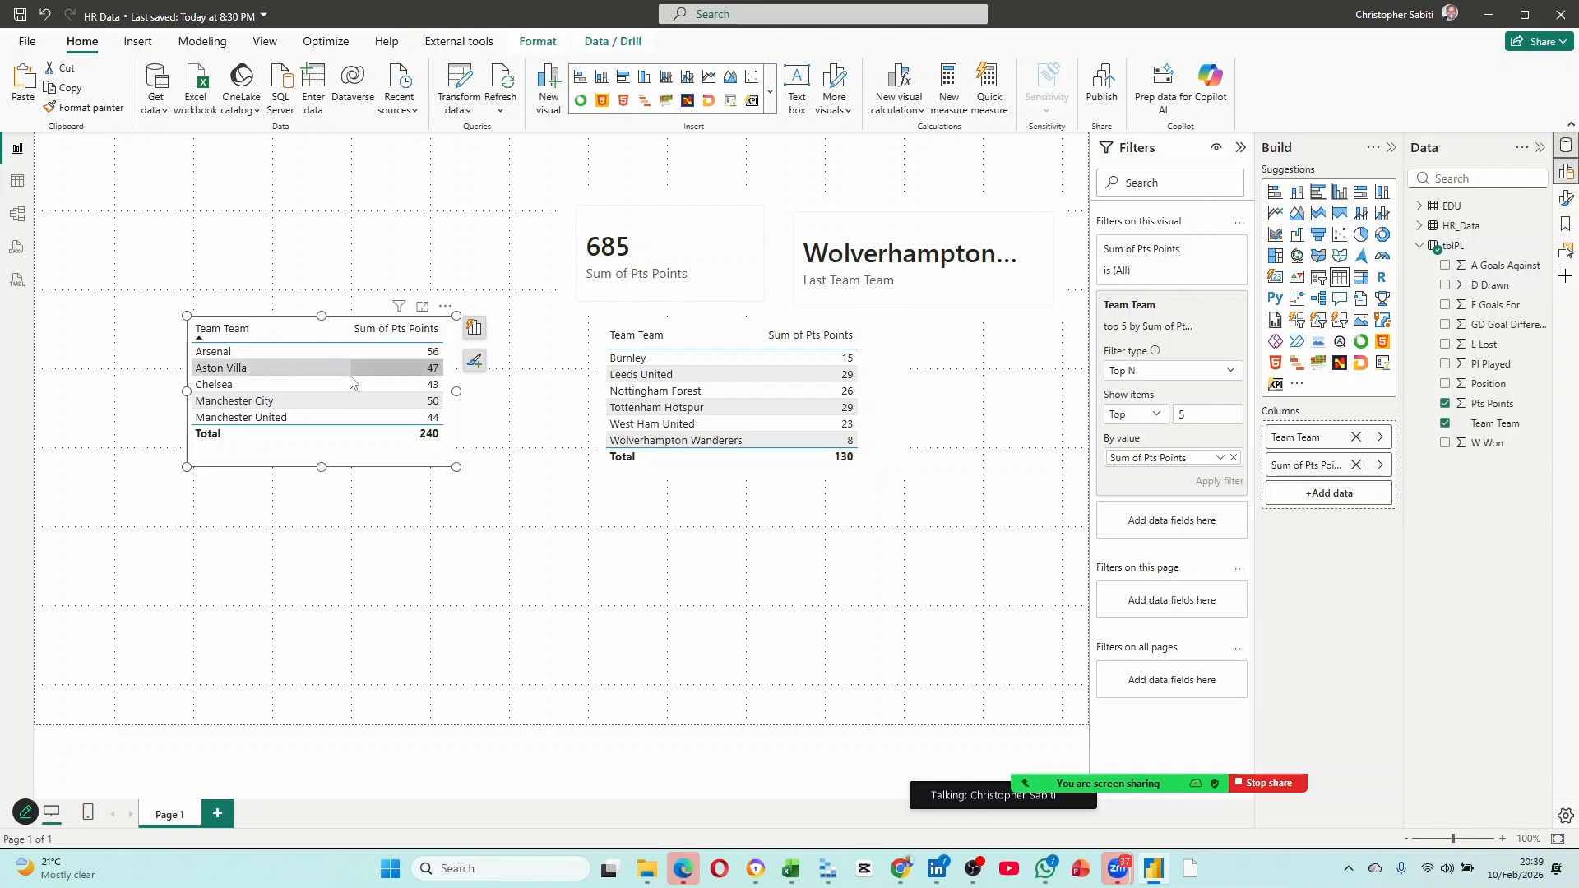
Convert the top 5 table to a stacked bar chart, enlarge it and move it up and left on the page.
click(1277, 193)
drag(461, 472, 556, 639)
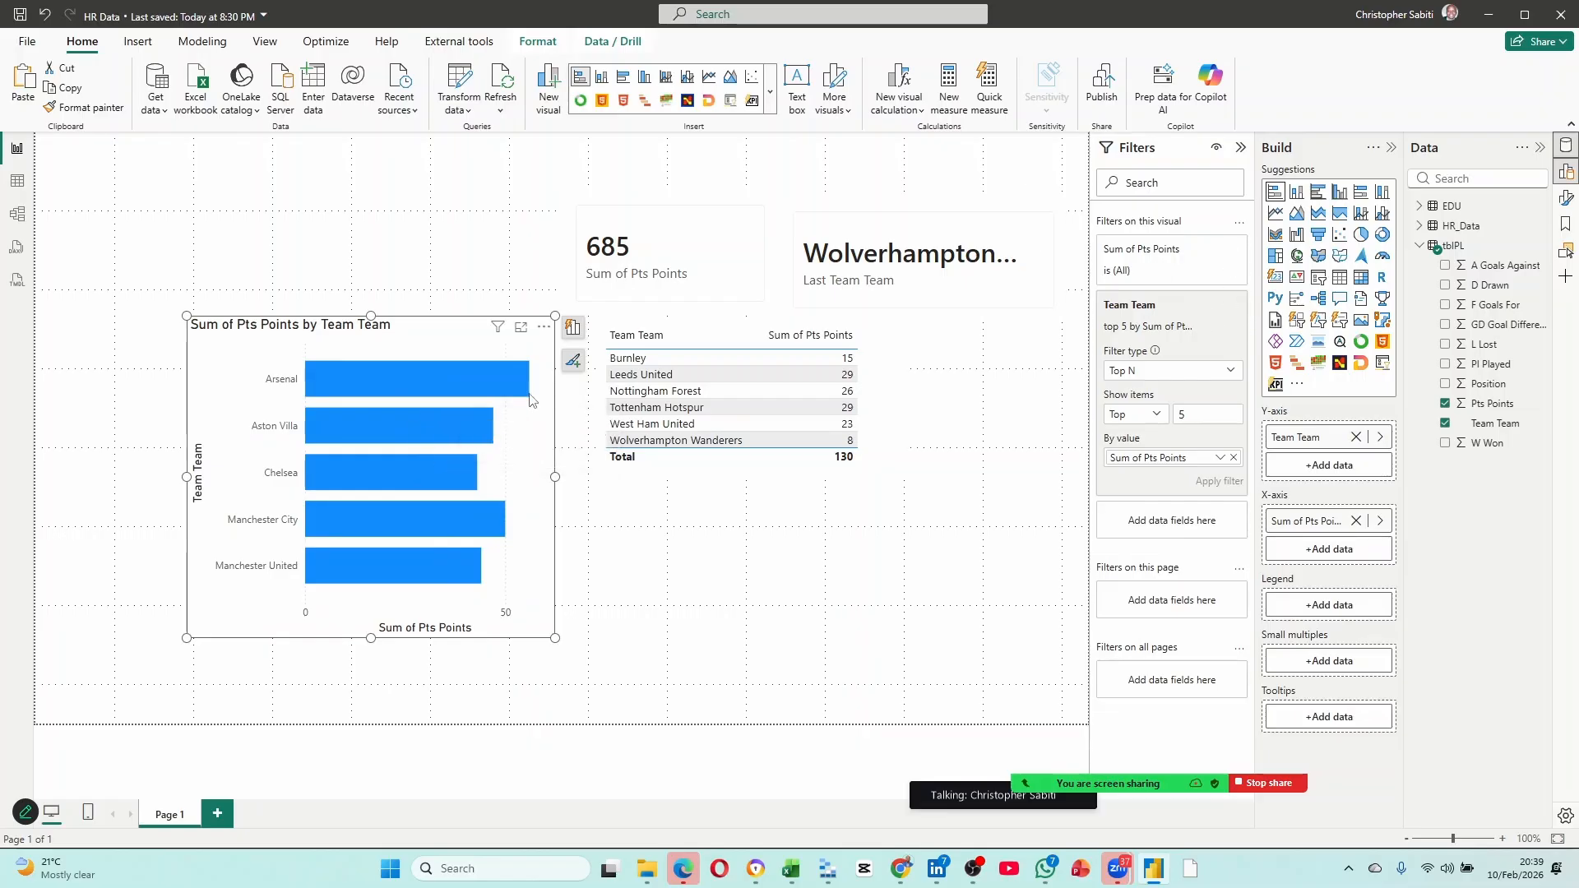
drag(449, 337, 346, 274)
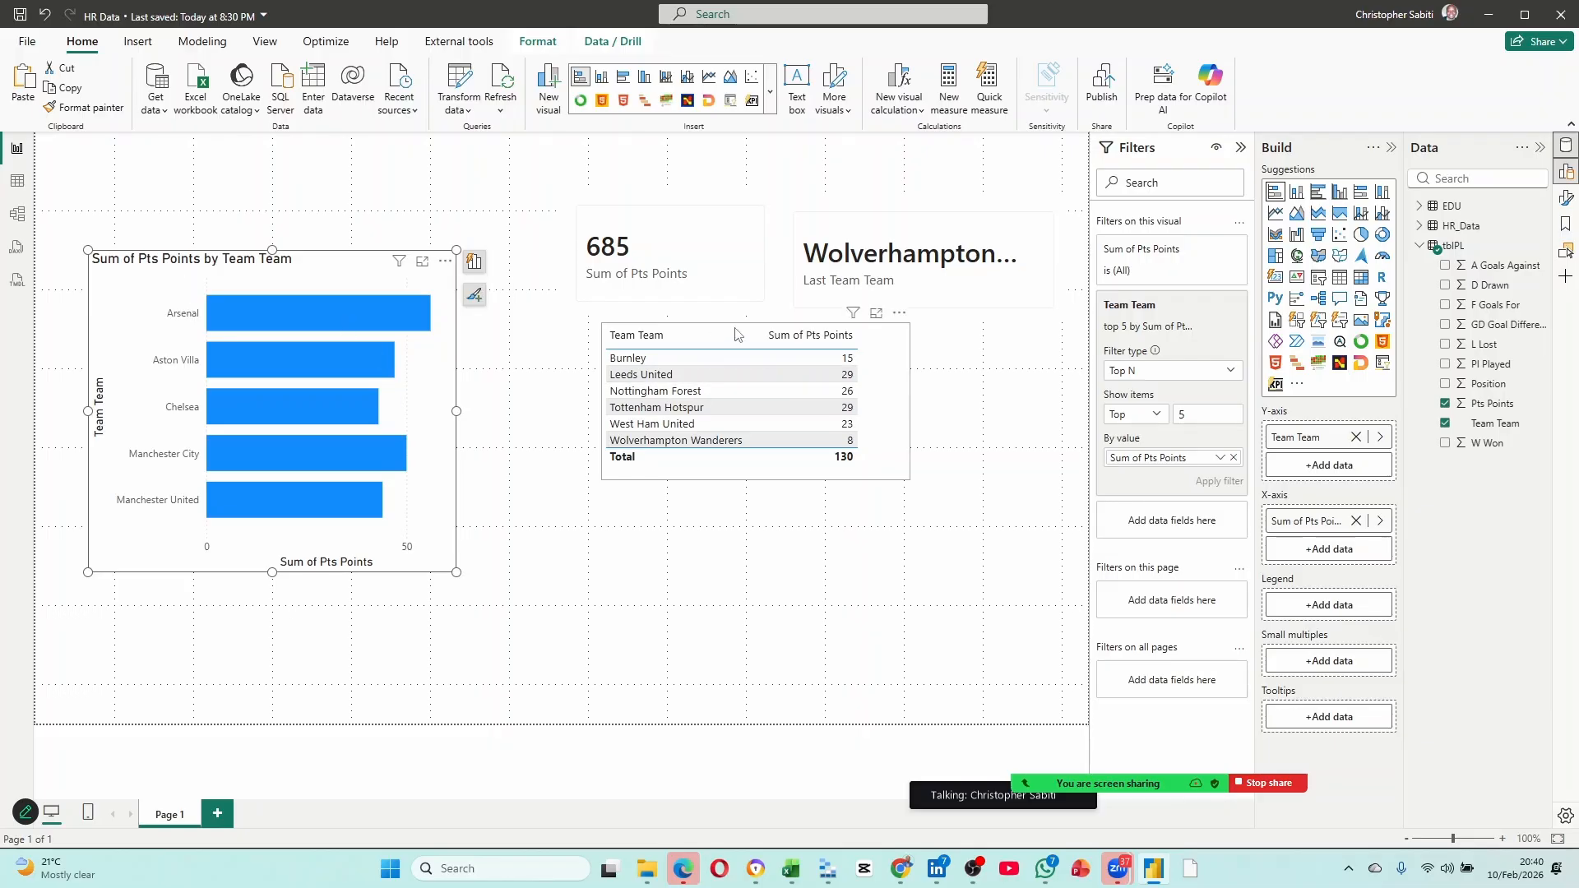
Convert the bottom 5 table to a stacked column chart, enlarge it and place it beside the bar chart, below the cards.
click(685, 343)
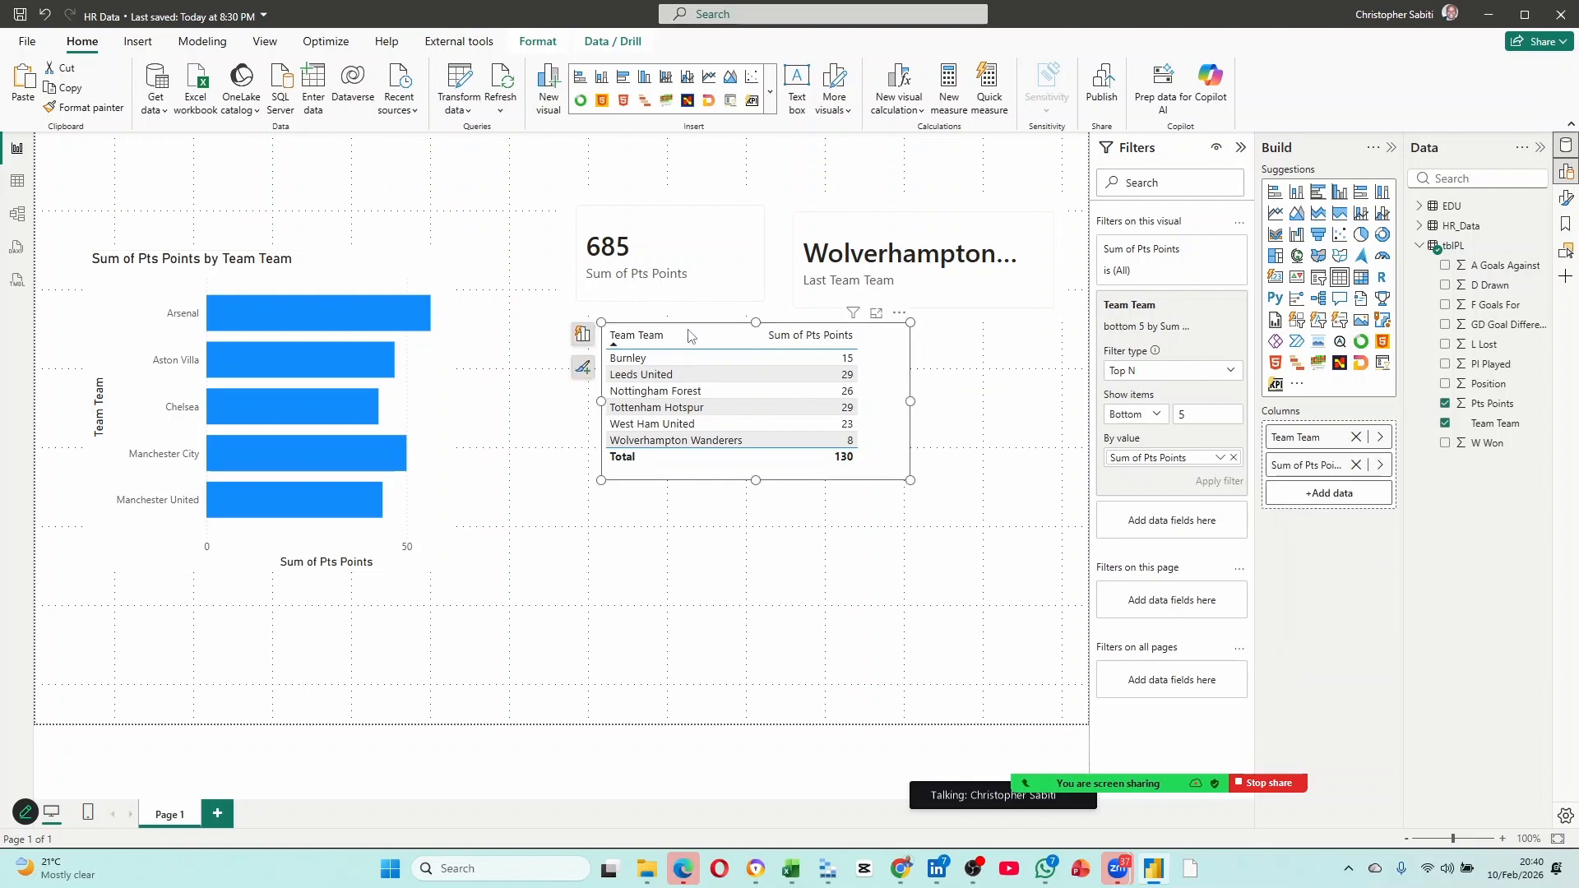
drag(897, 322, 799, 412)
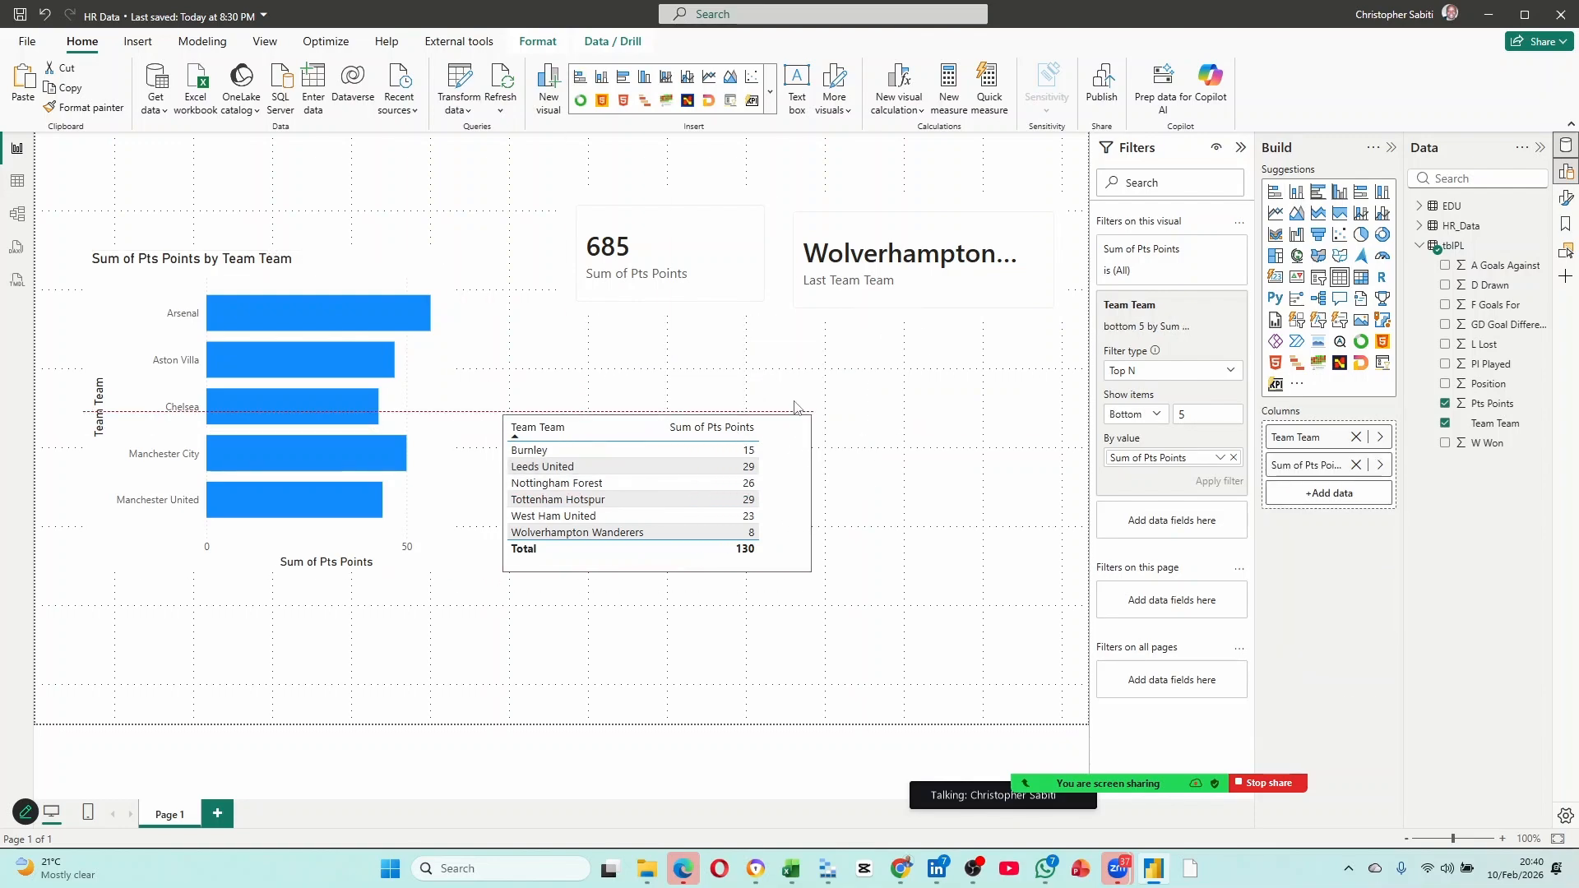
click(1299, 192)
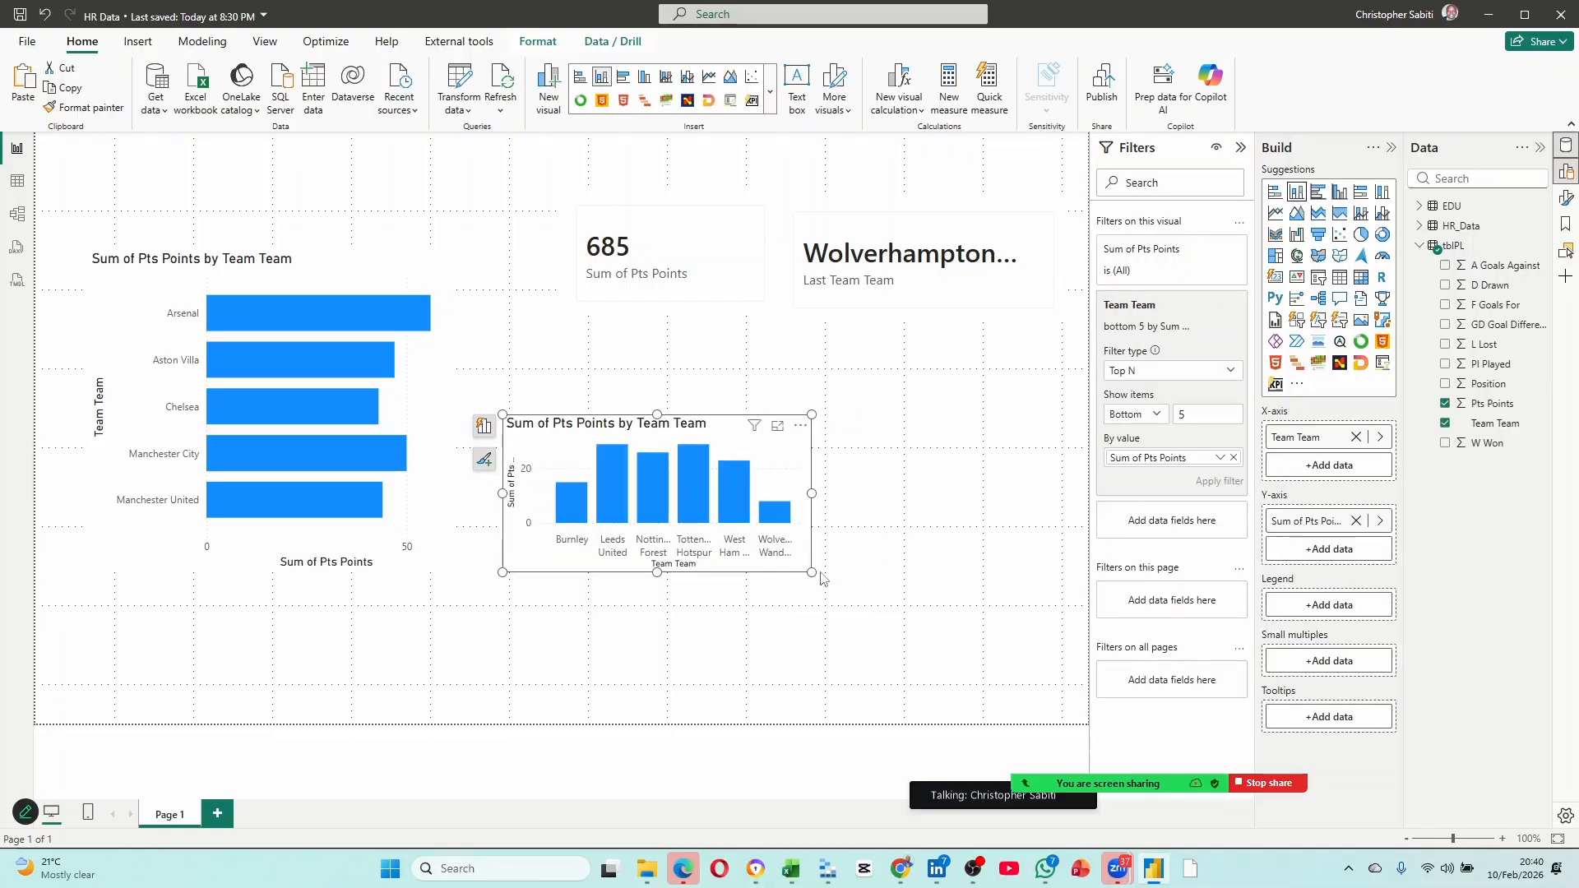
drag(813, 573, 1100, 627)
drag(1002, 419, 981, 353)
drag(619, 506, 618, 506)
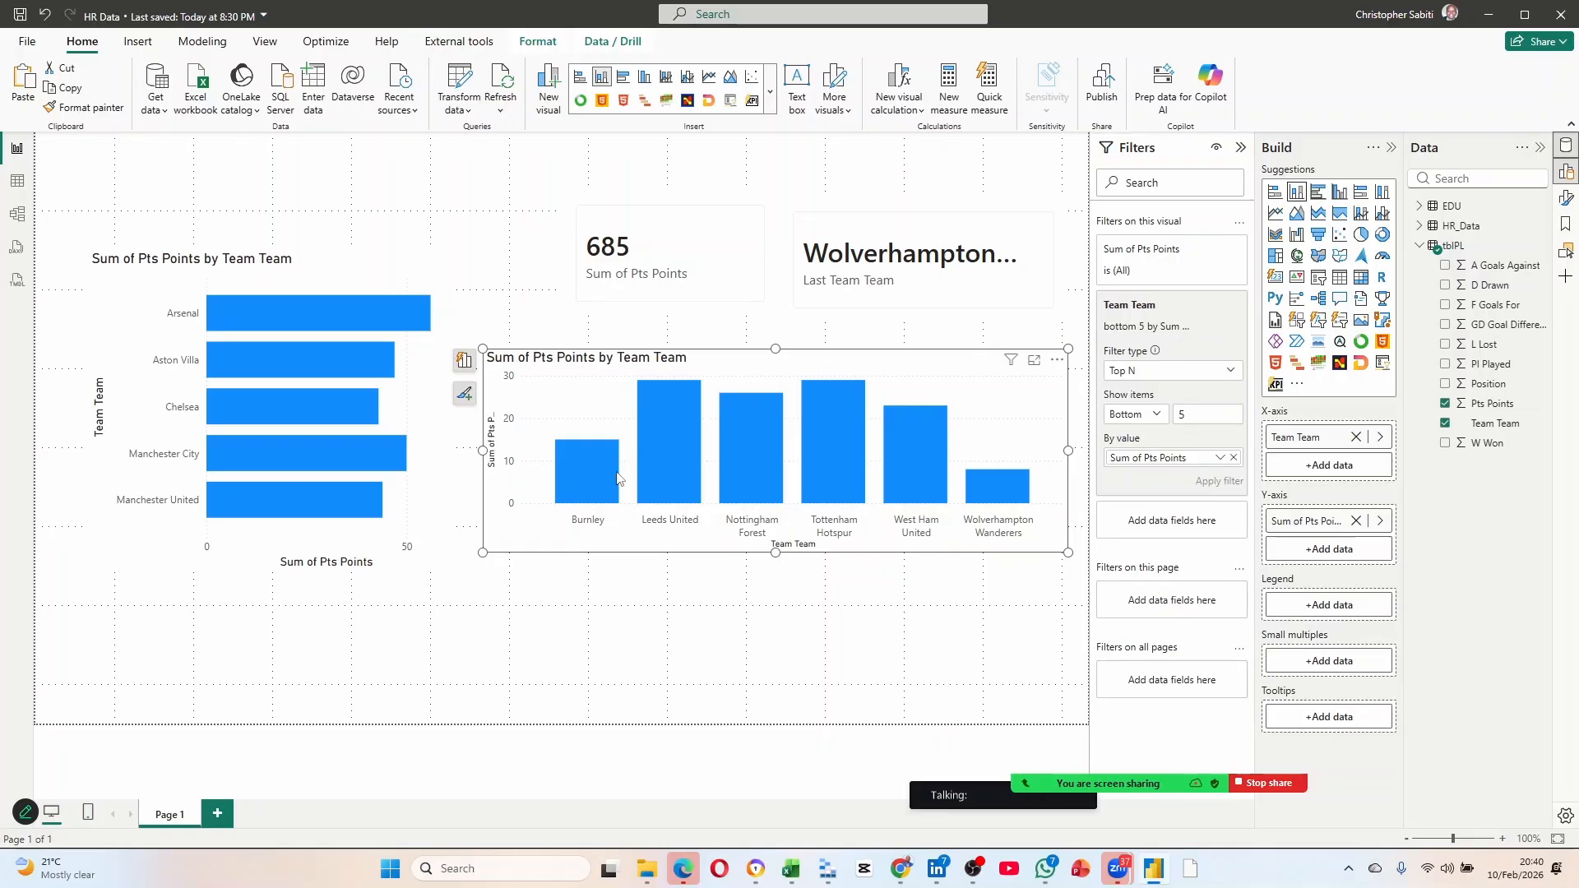
drag(774, 553, 775, 586)
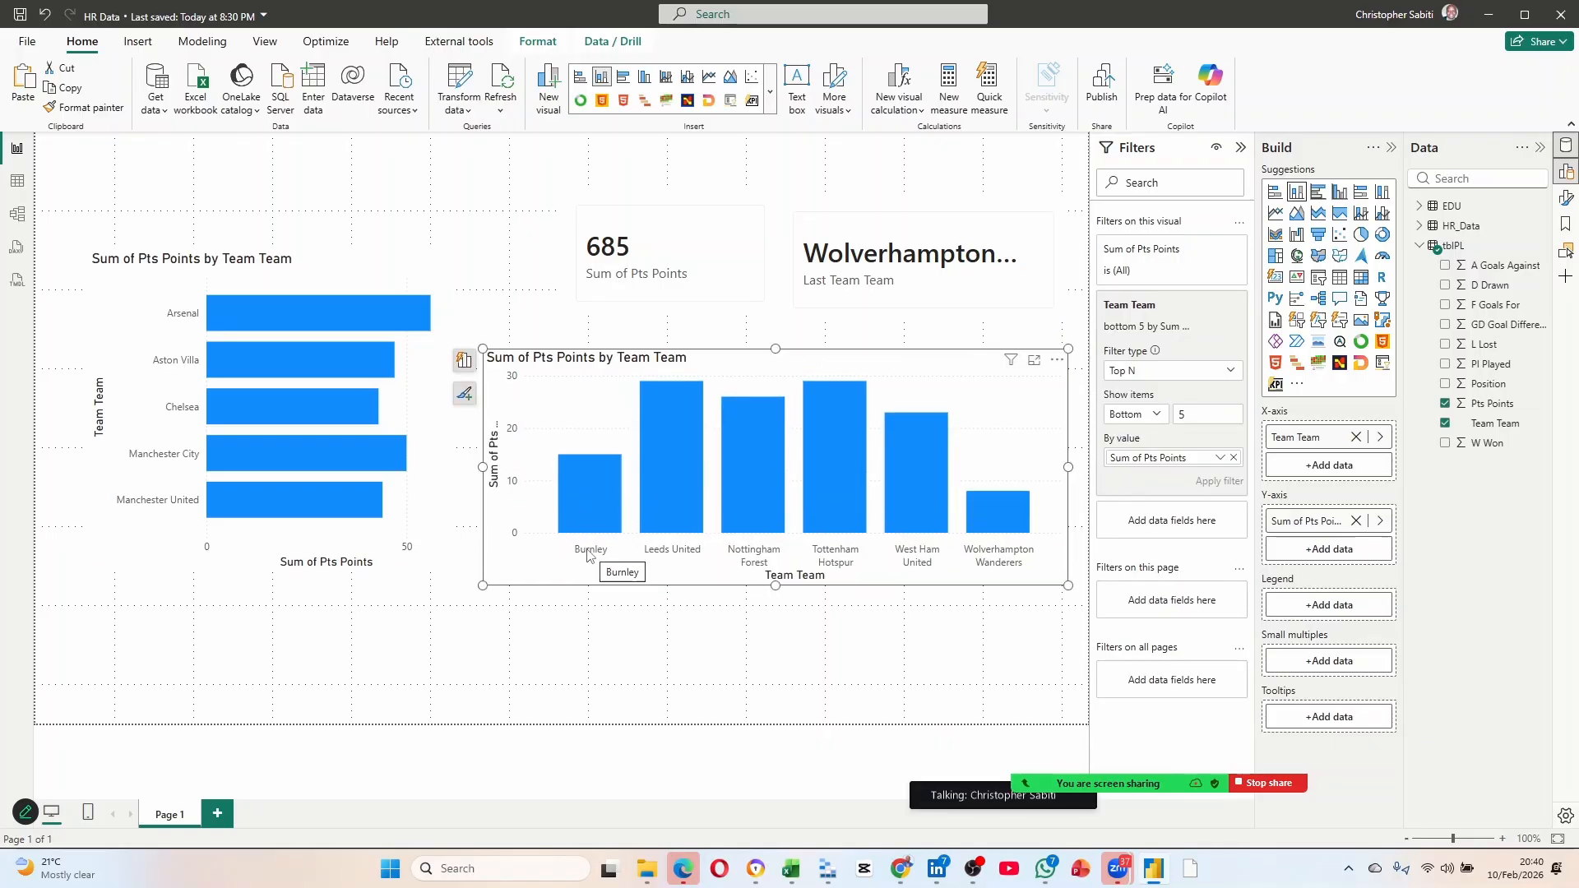
Sort the bottom 5 column chart by Sum of Pts Points in descending order.
click(1057, 360)
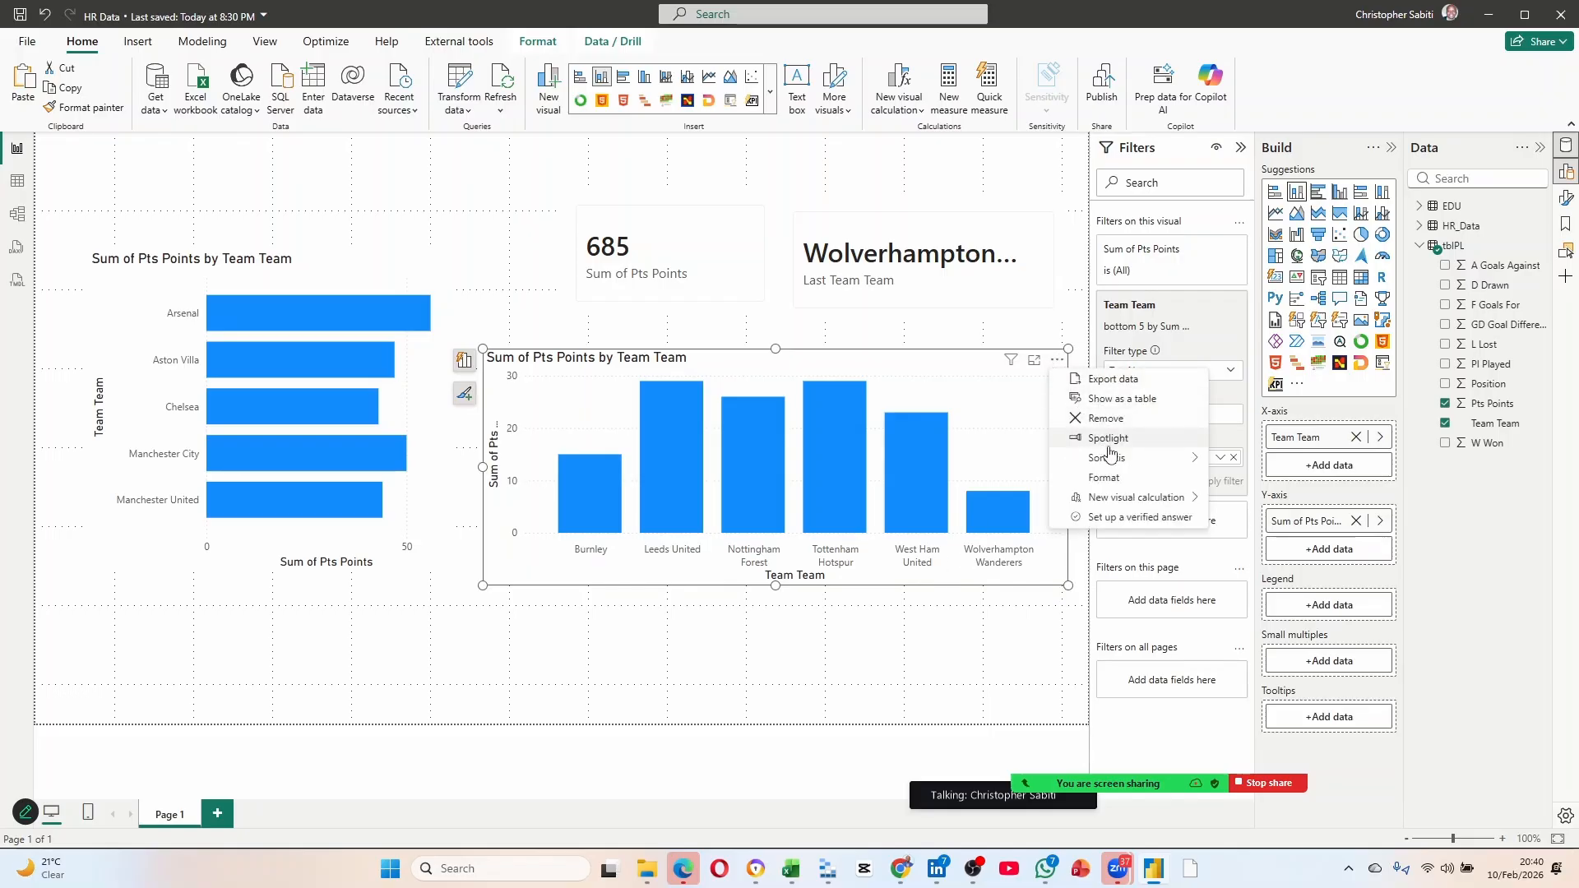
mouse_move(1128, 461)
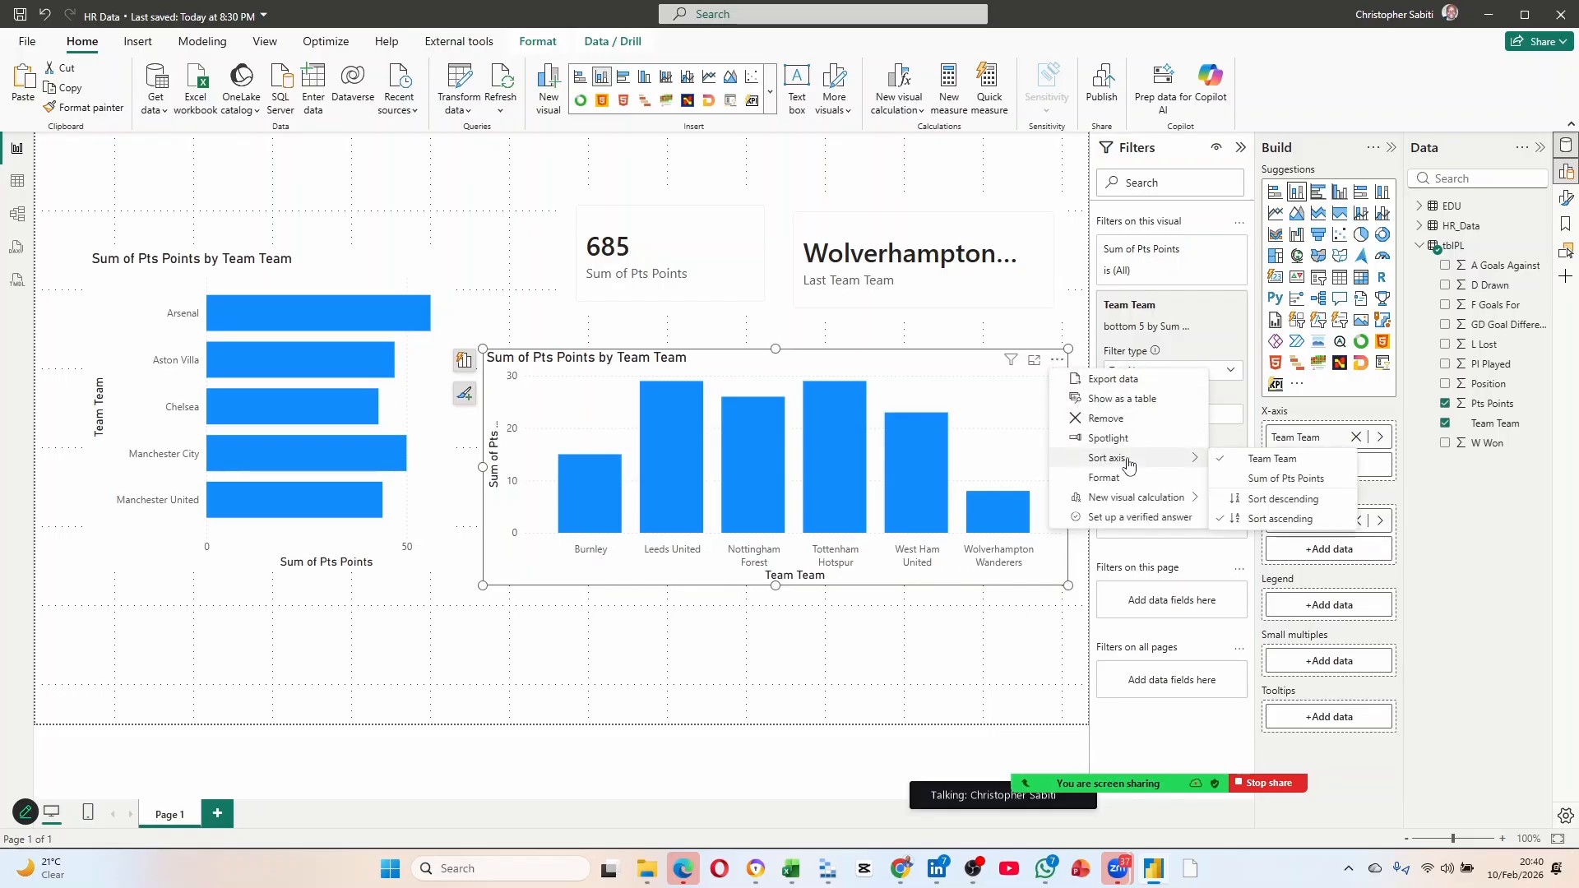
click(1253, 481)
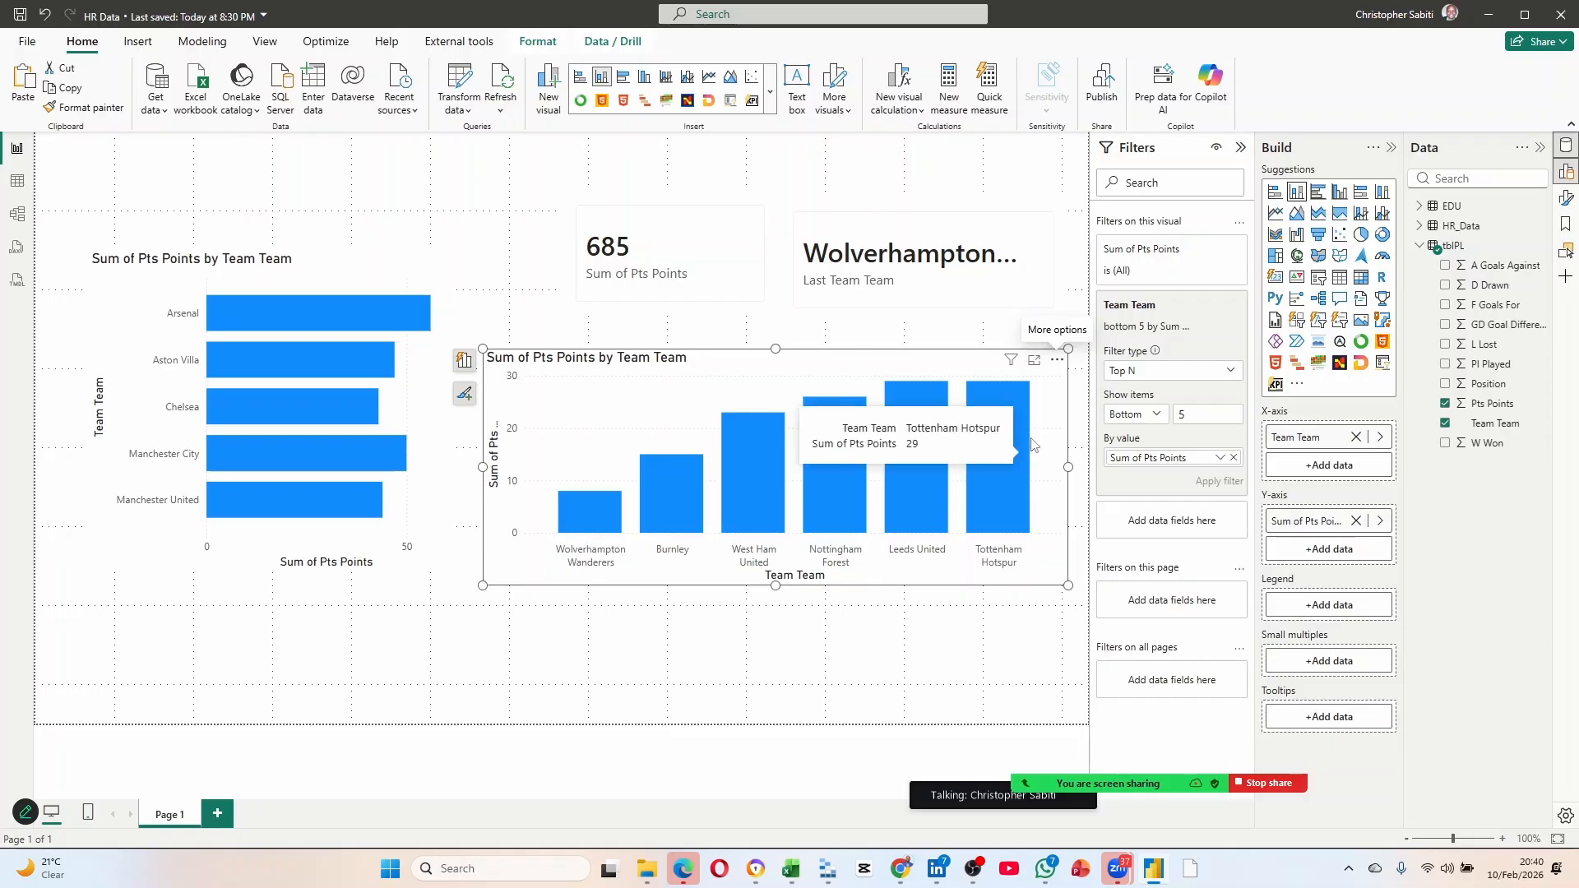
click(1057, 360)
mouse_move(1110, 460)
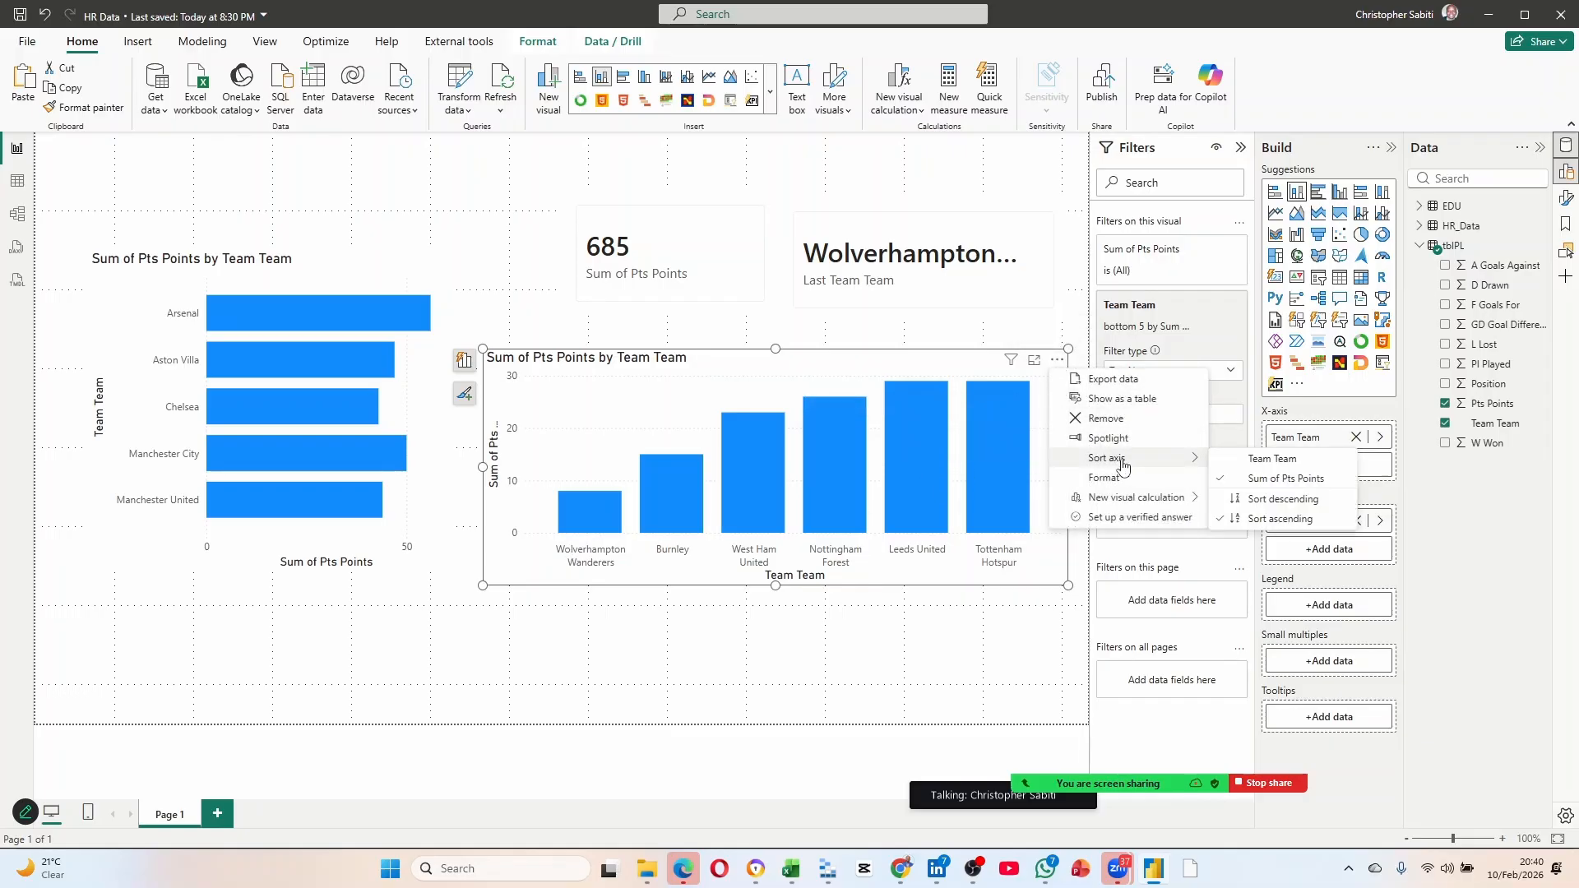
click(1263, 519)
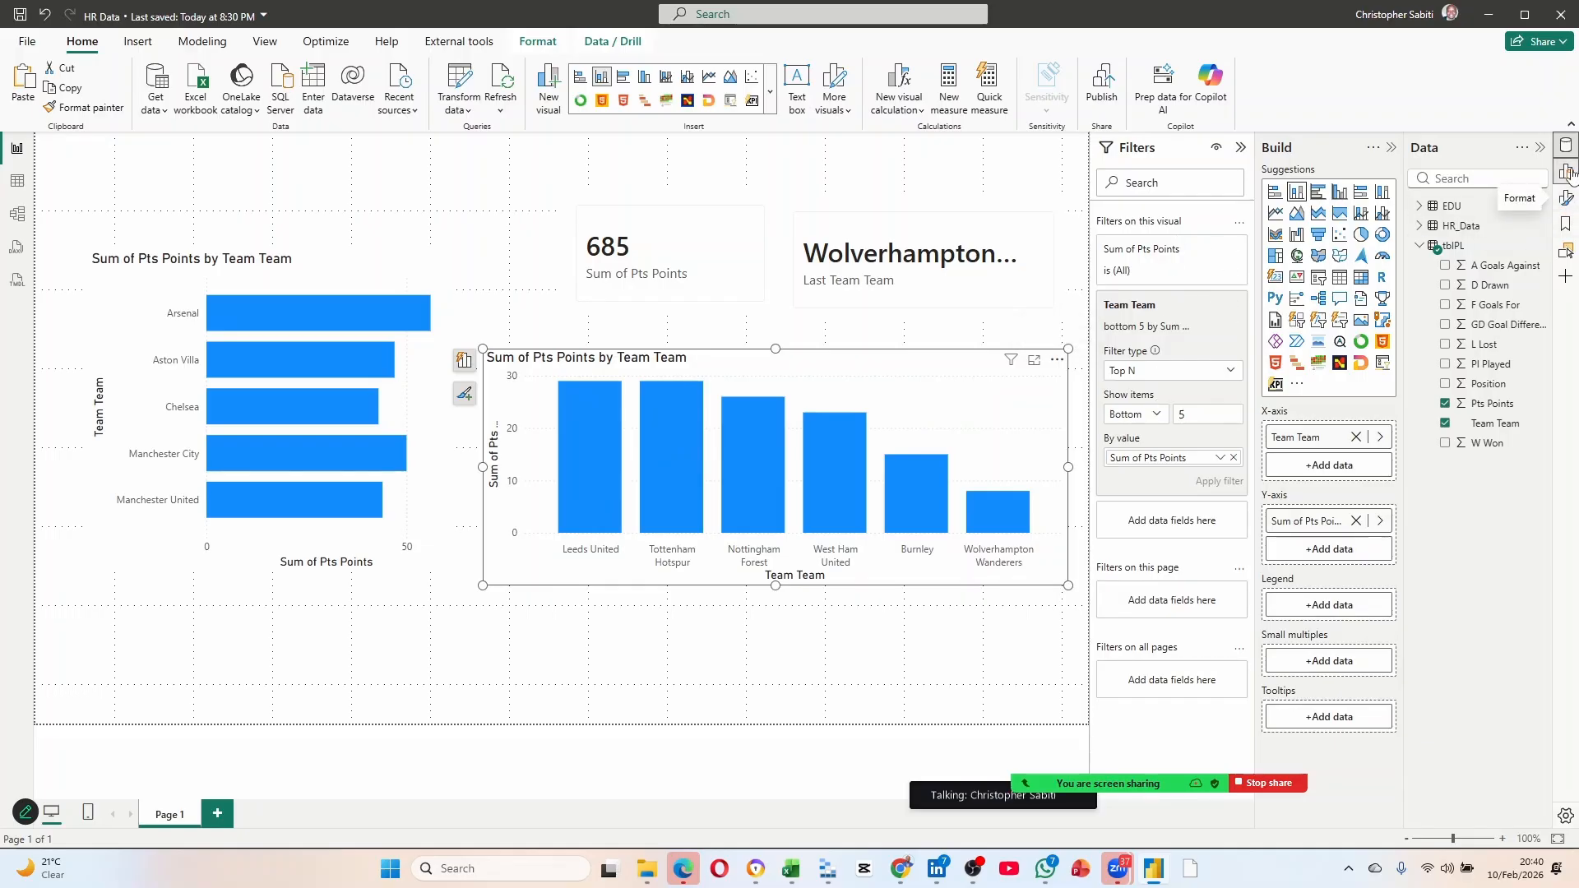
Turn on data labels for the bottom 5 column chart.
click(1567, 199)
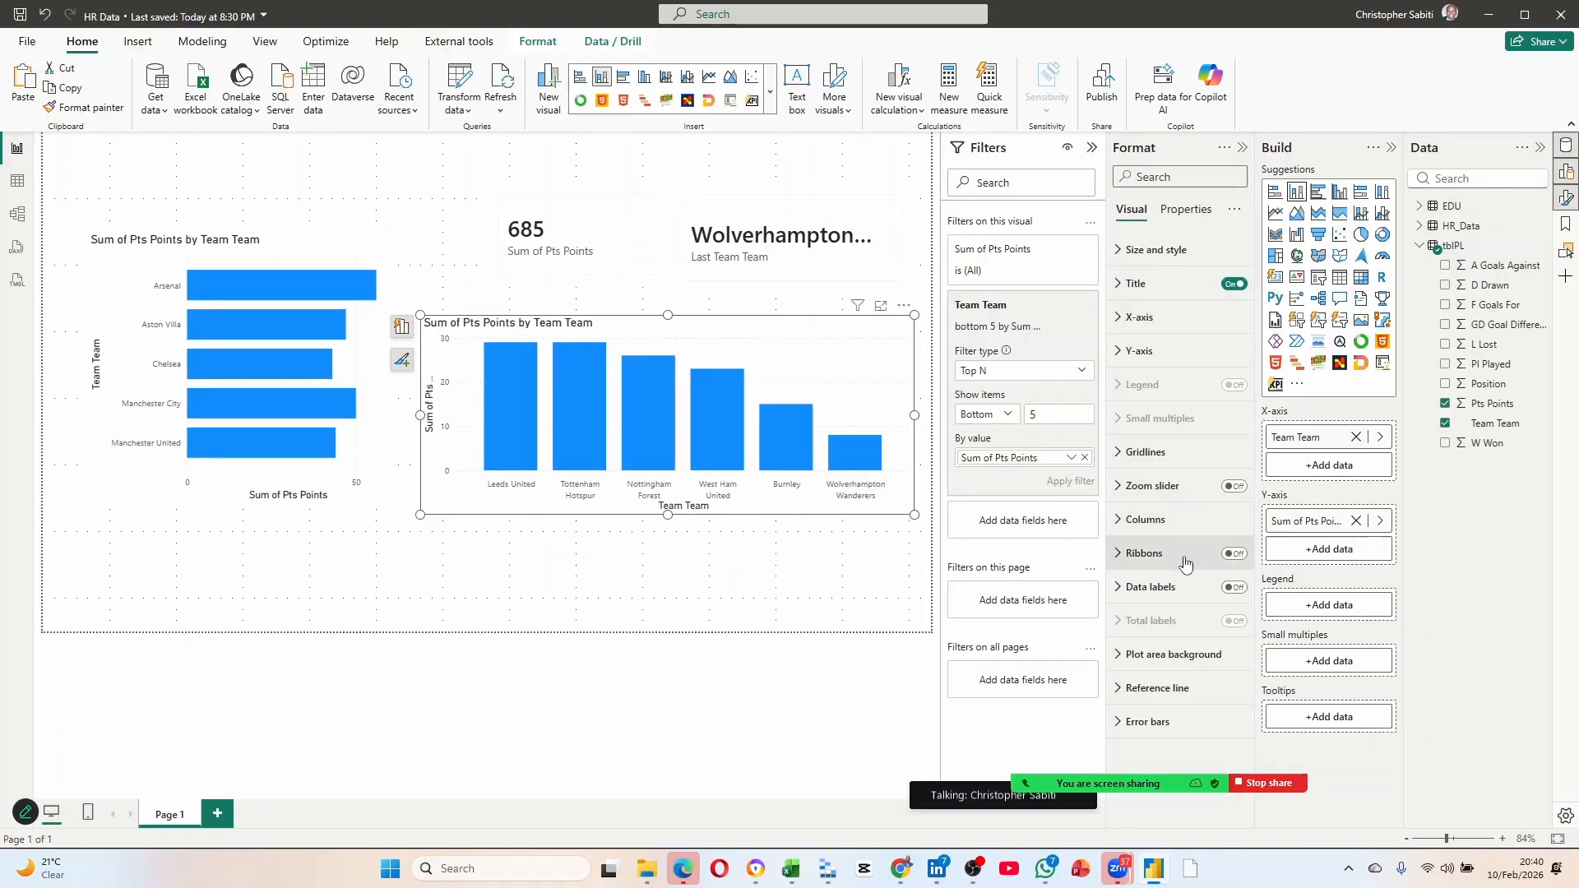
click(1235, 588)
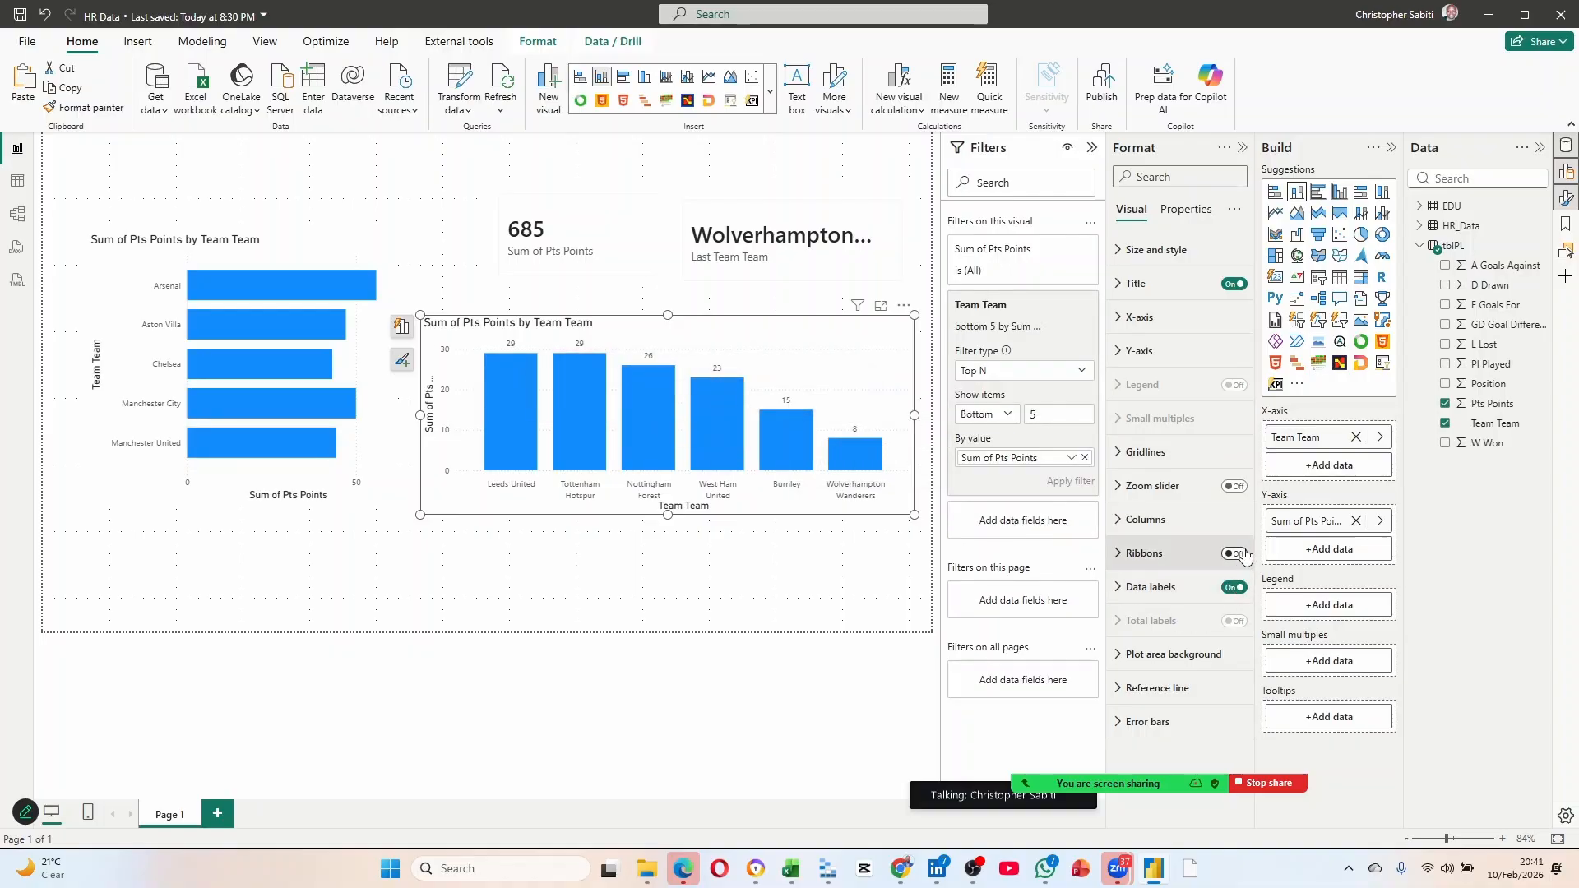
click(319, 254)
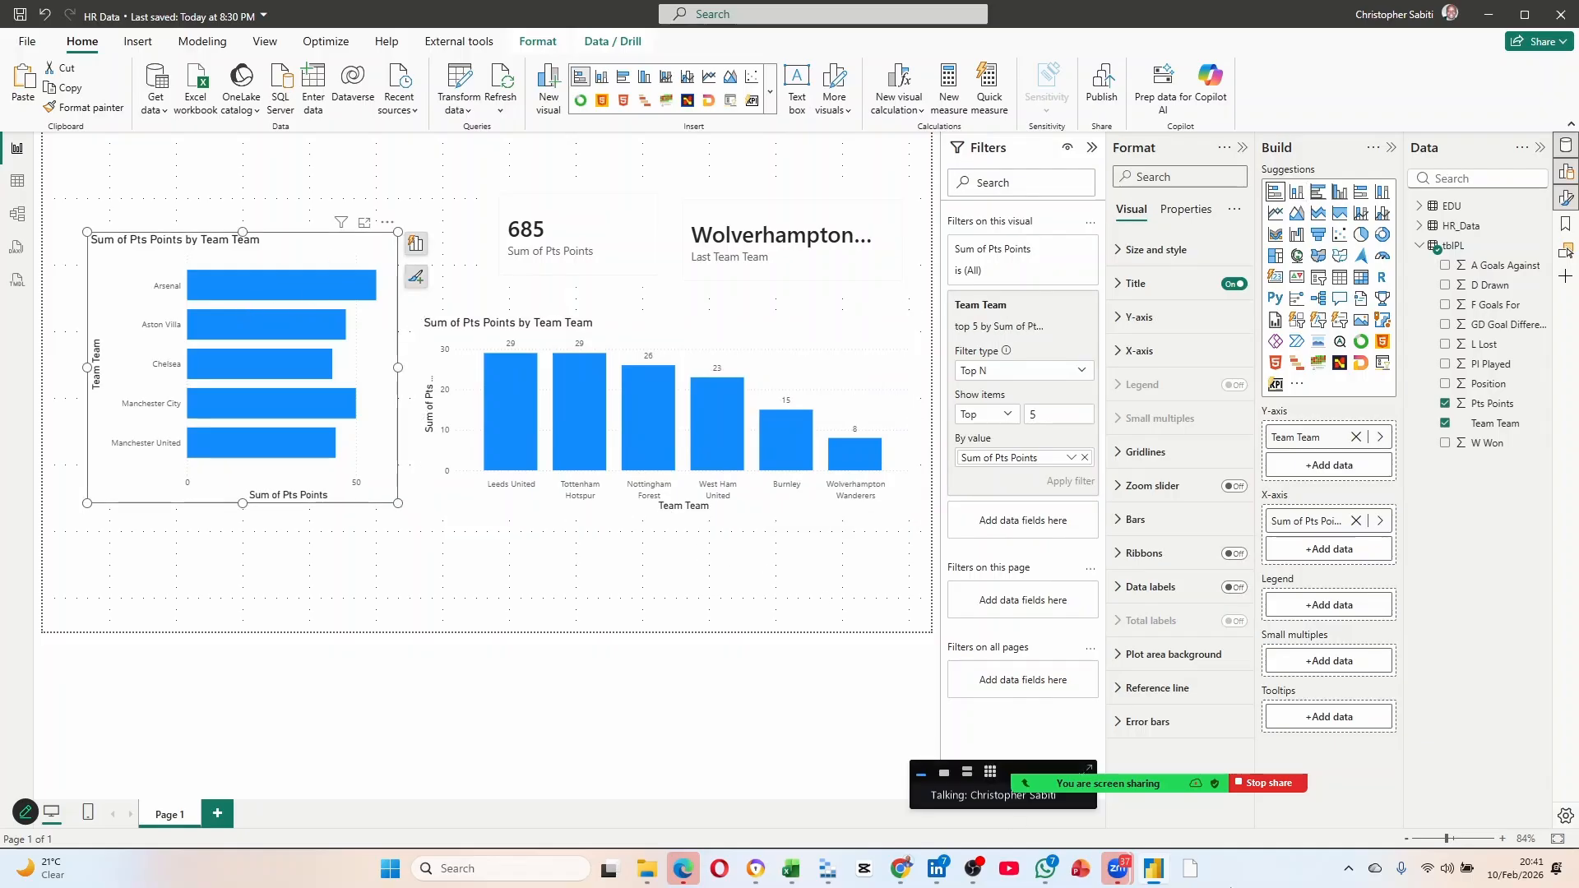
Open the meeting chat, read the participants' latest questions and close the chat.
mouse_move(1116, 877)
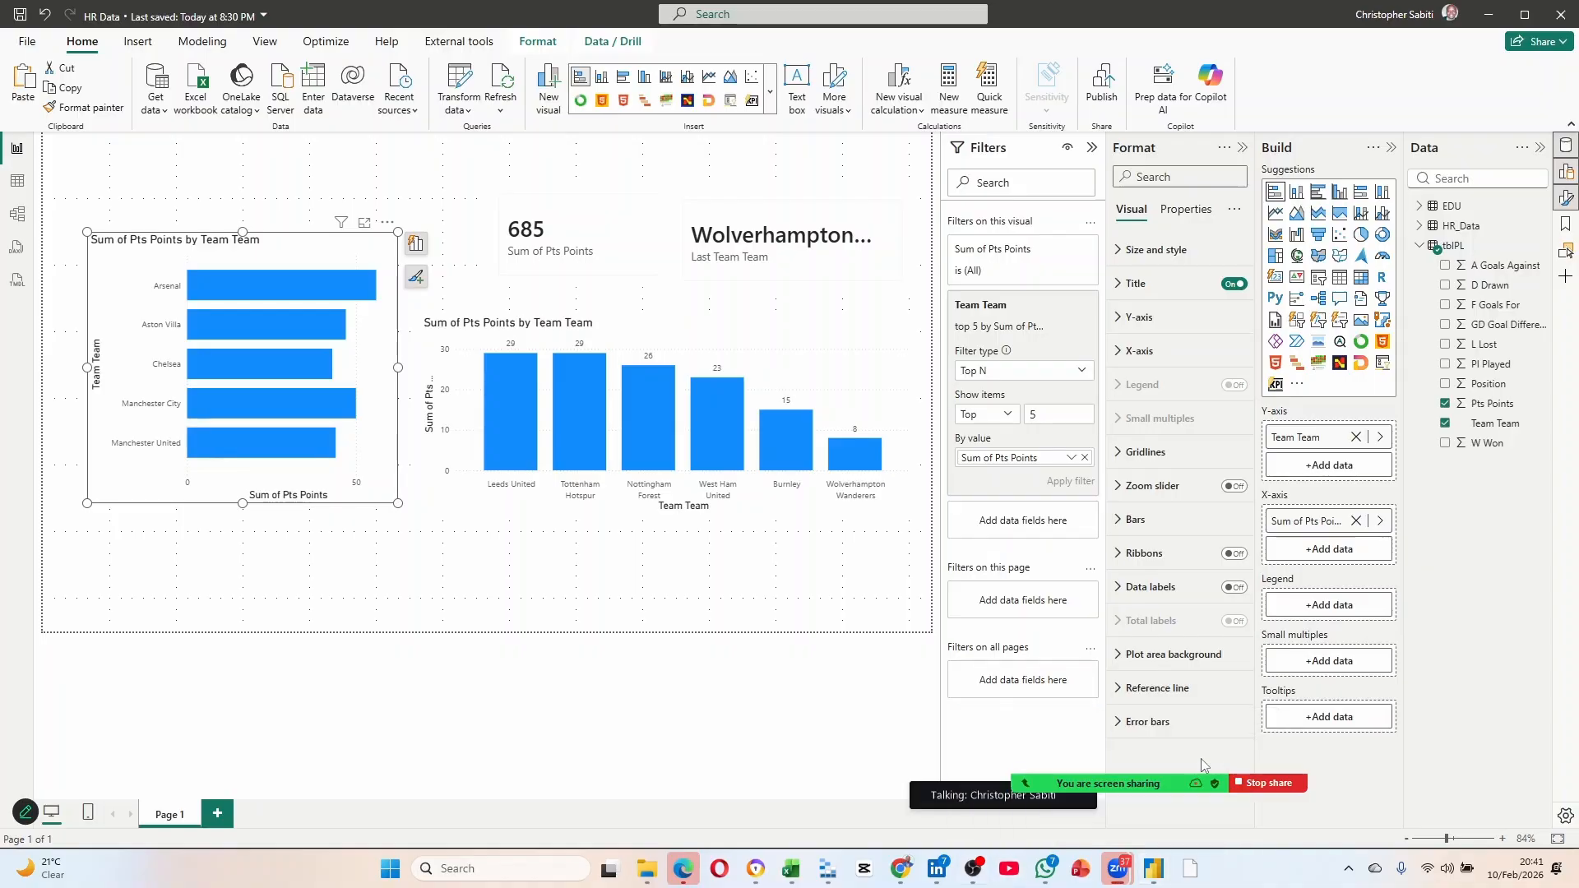
mouse_move(993, 795)
click(1033, 743)
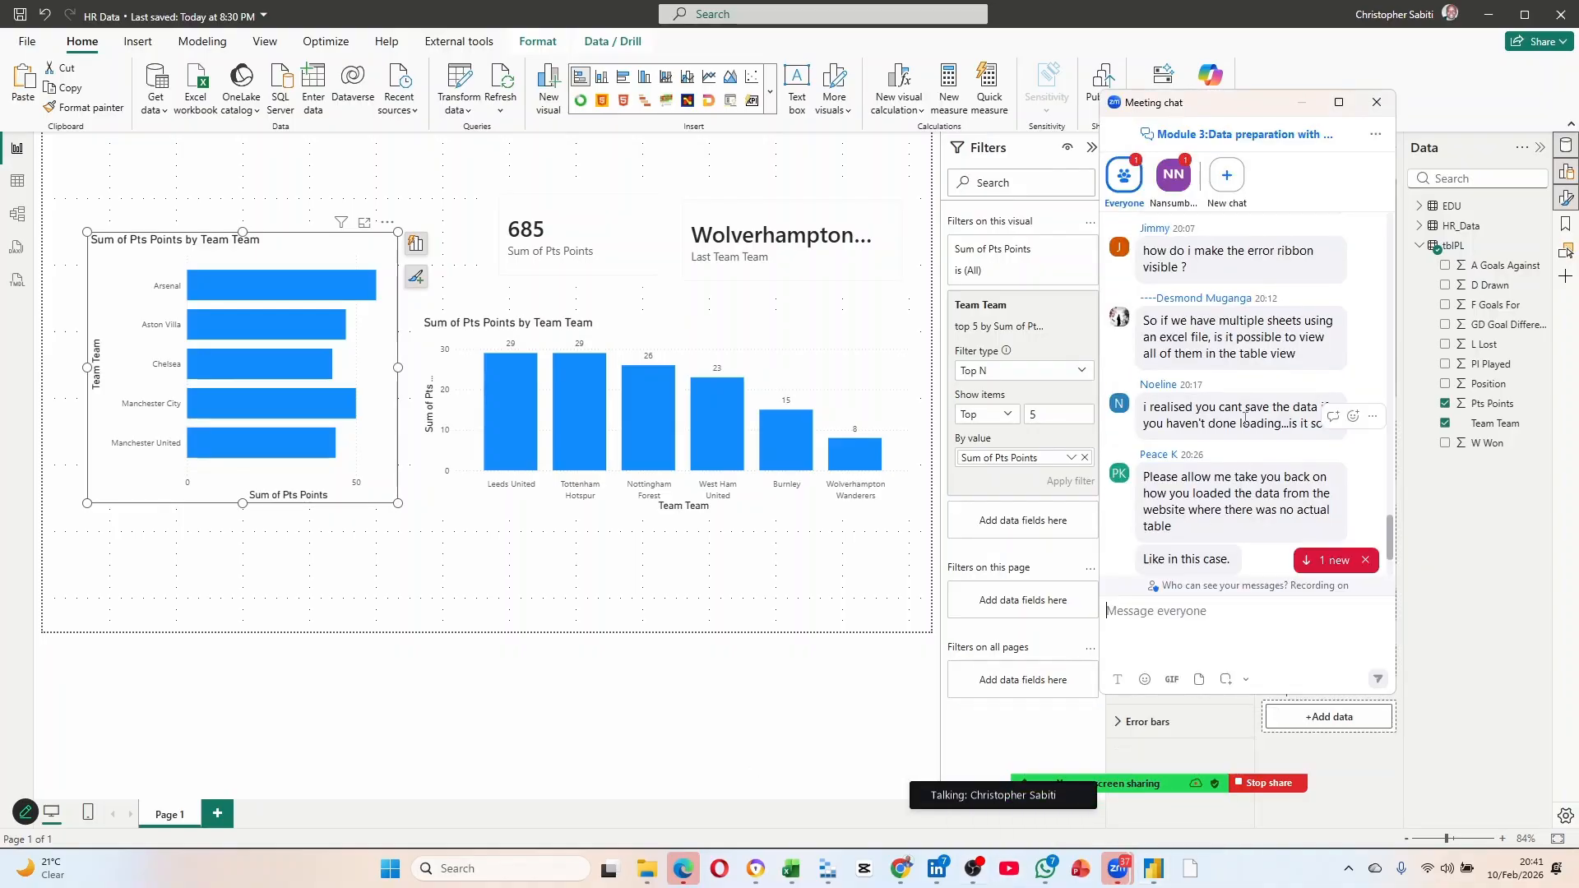
scroll(1263, 412, down, 1)
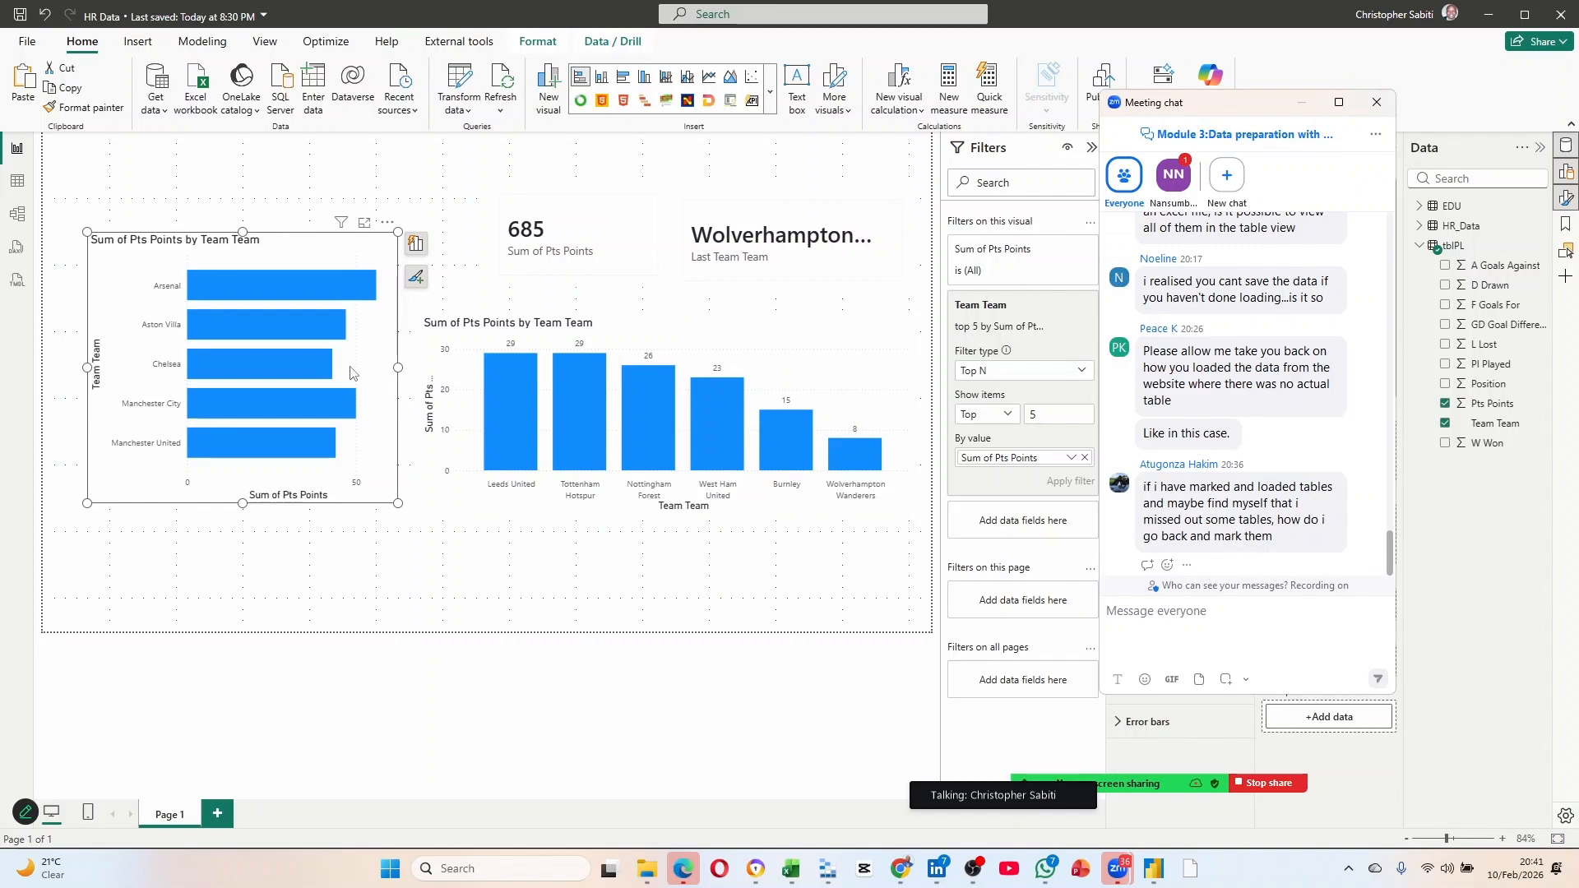
click(478, 174)
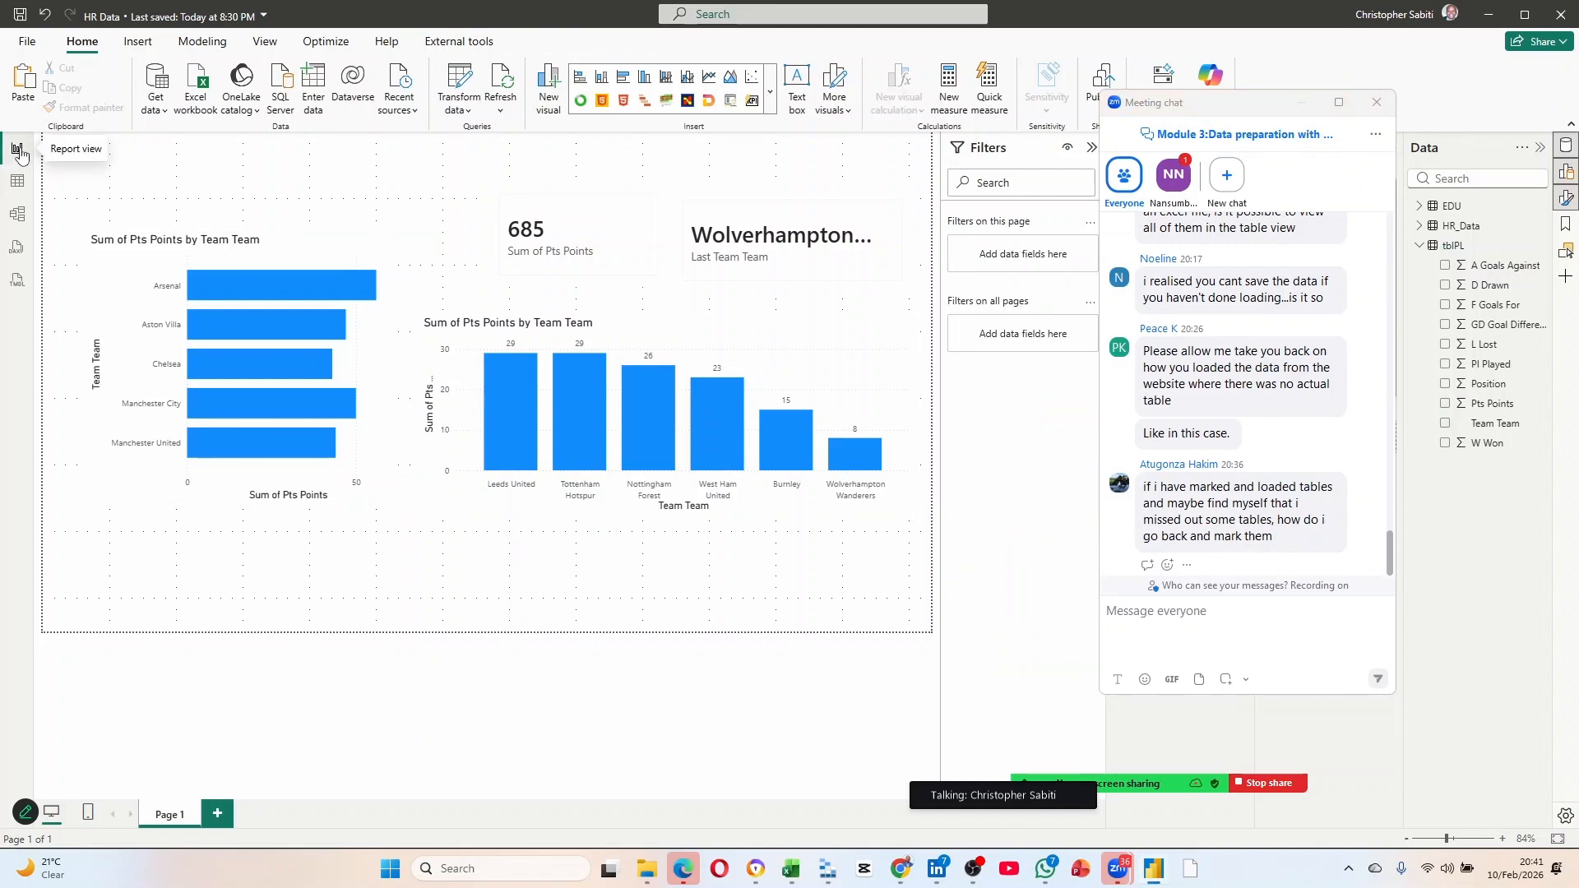
click(1377, 102)
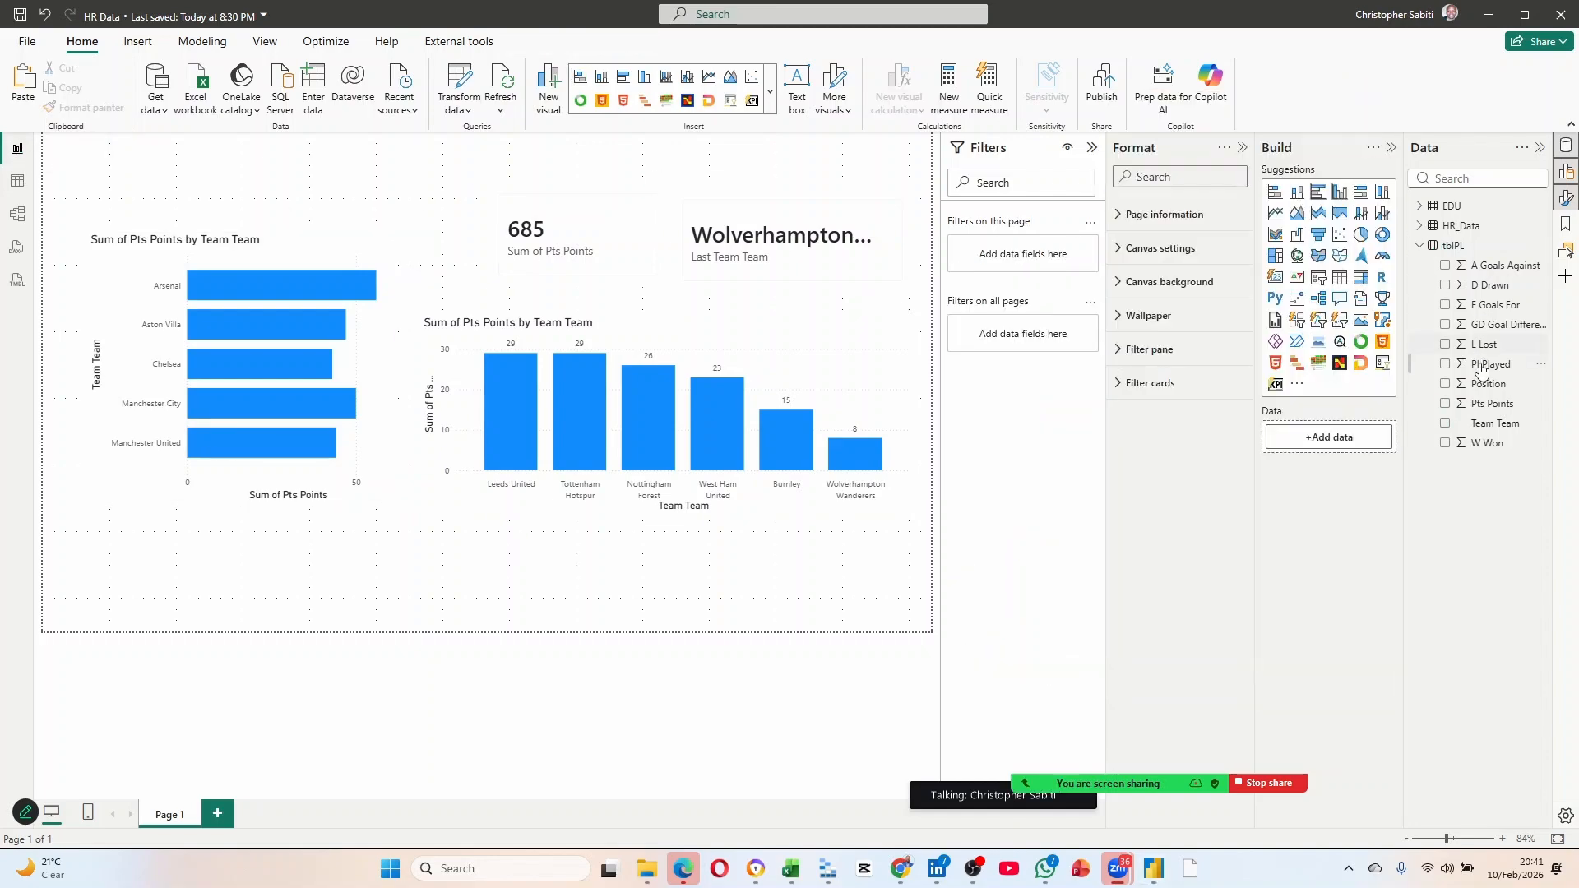
click(1424, 248)
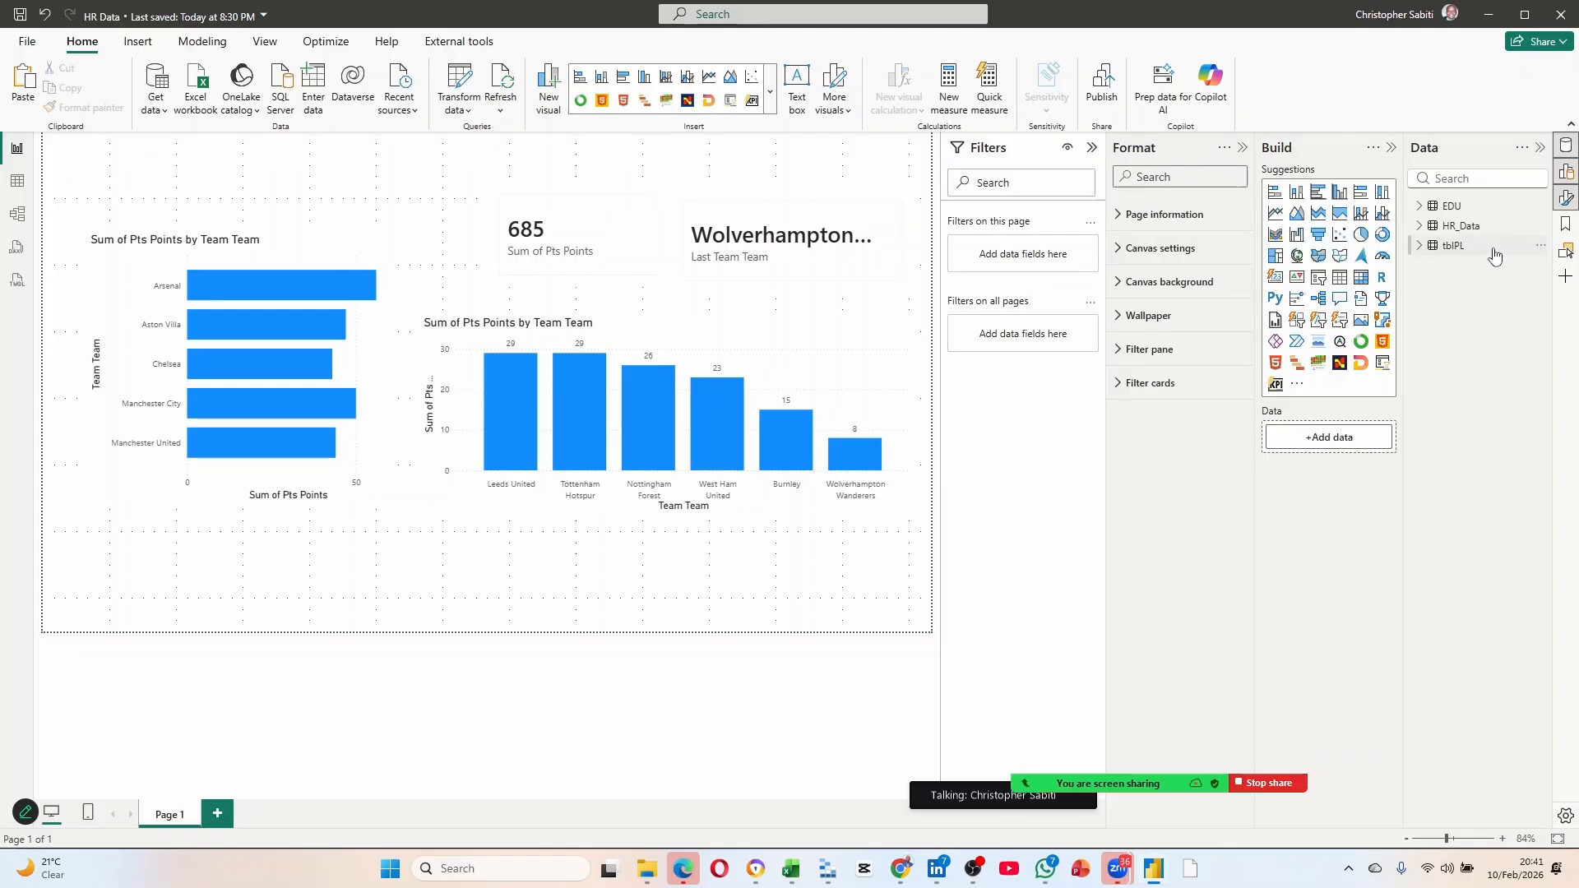
click(1542, 246)
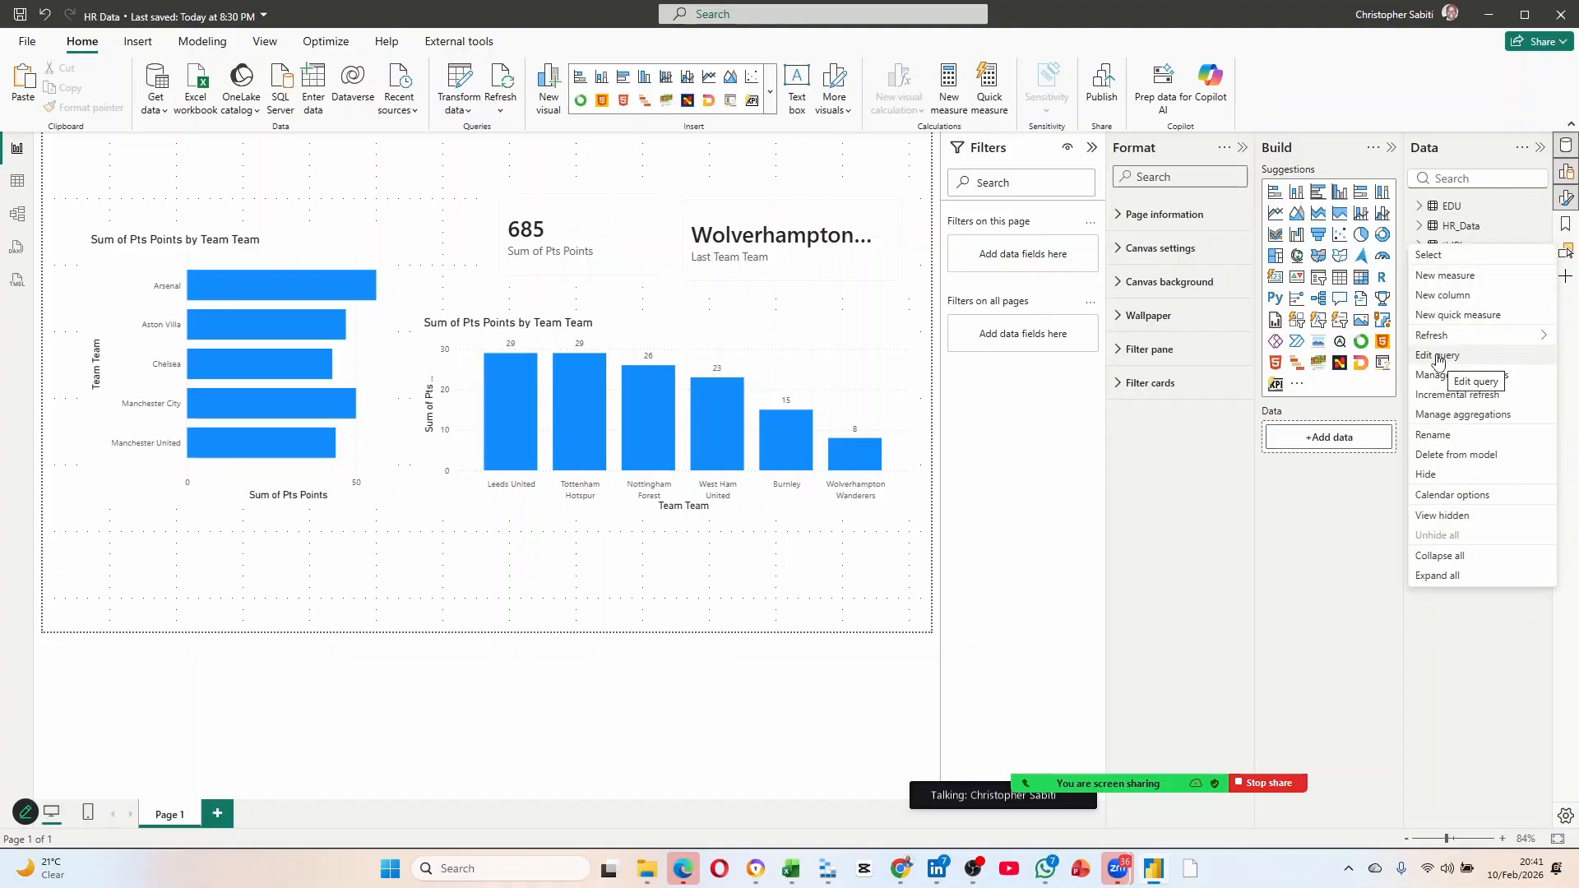
key(Escape)
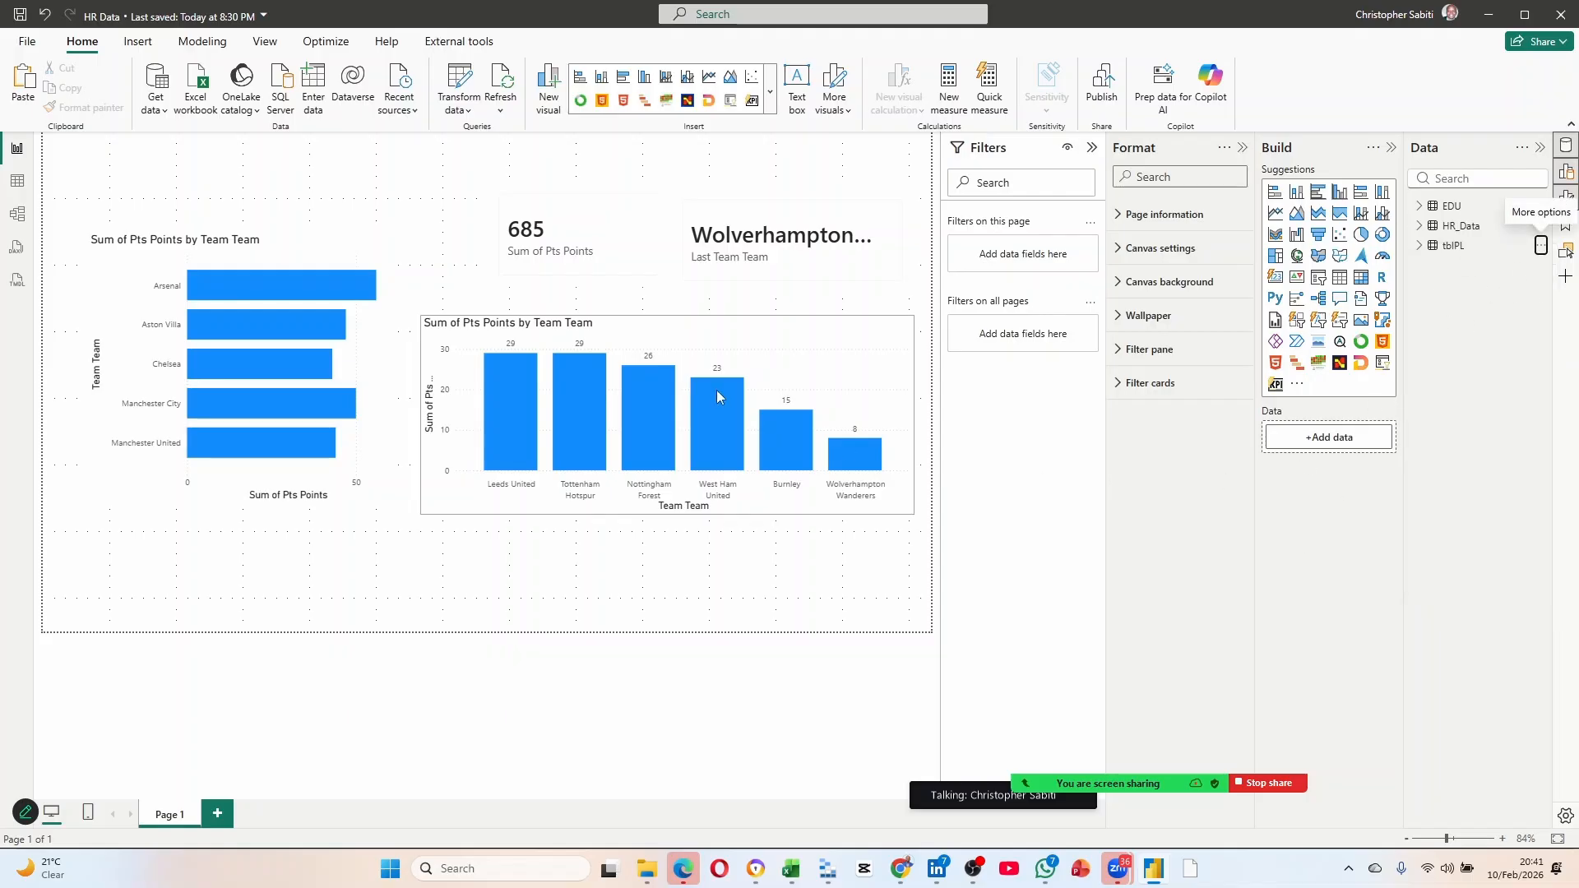
Open the Power Query Editor and examine the page code in the Source step of the tblPL query.
click(465, 75)
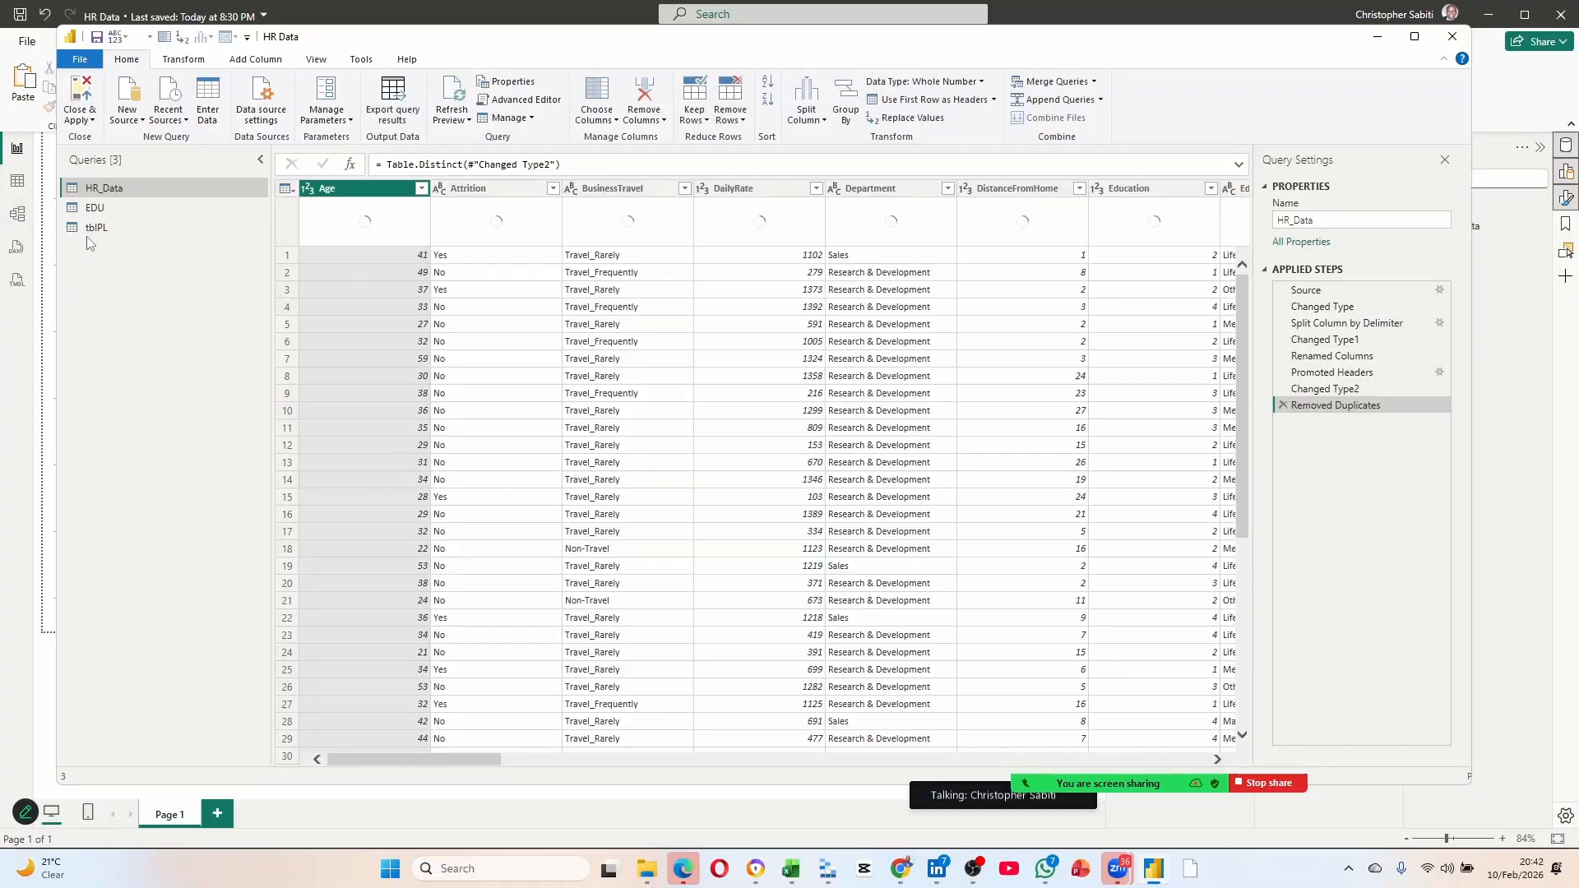
click(92, 229)
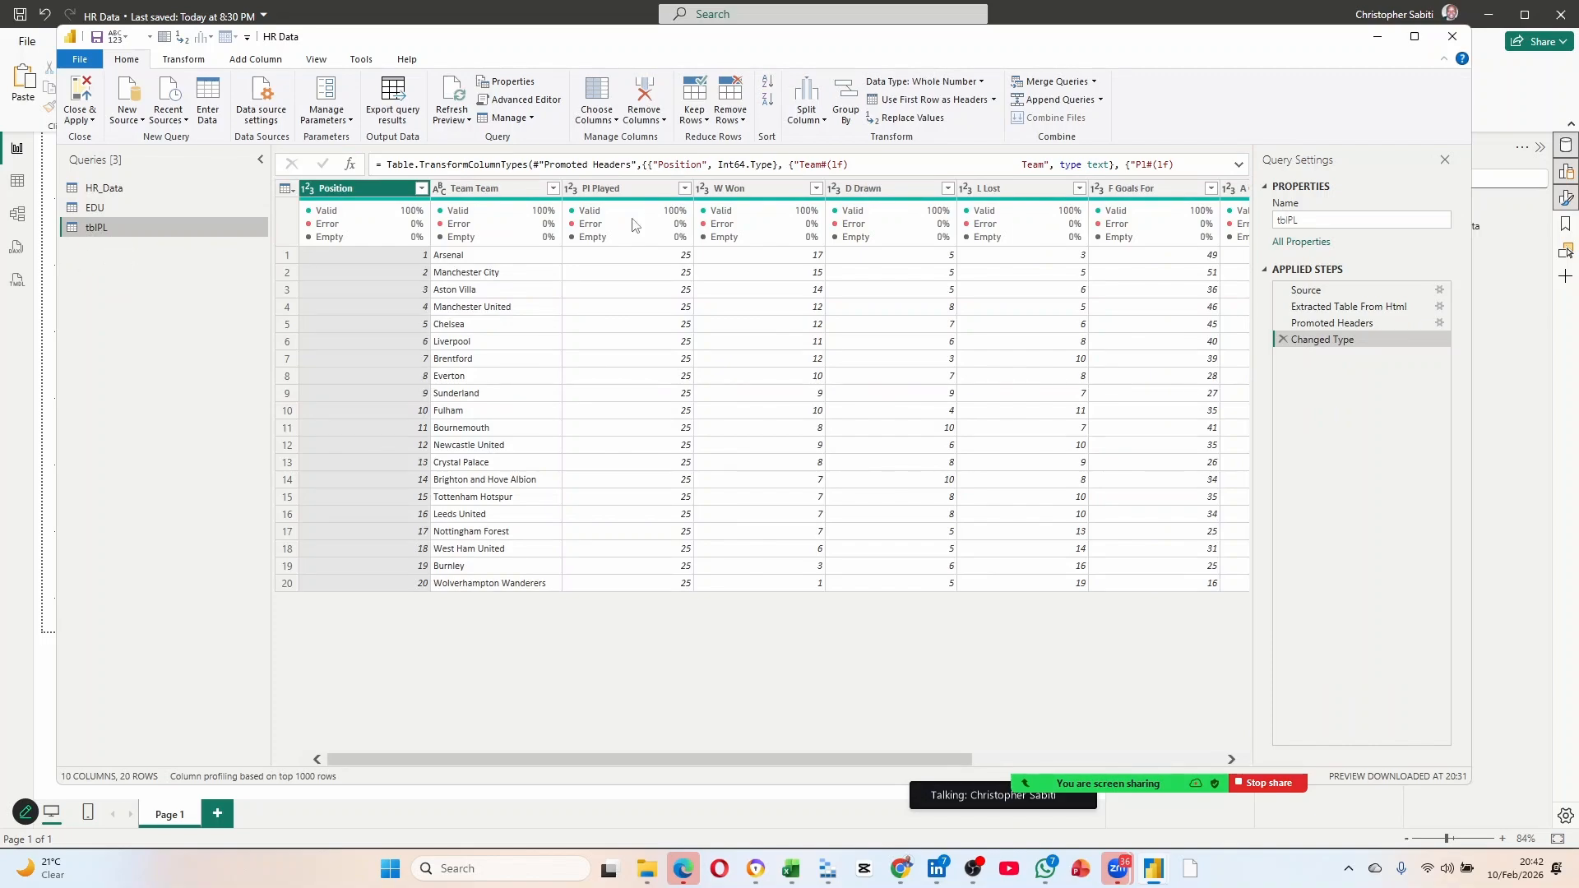
click(1408, 289)
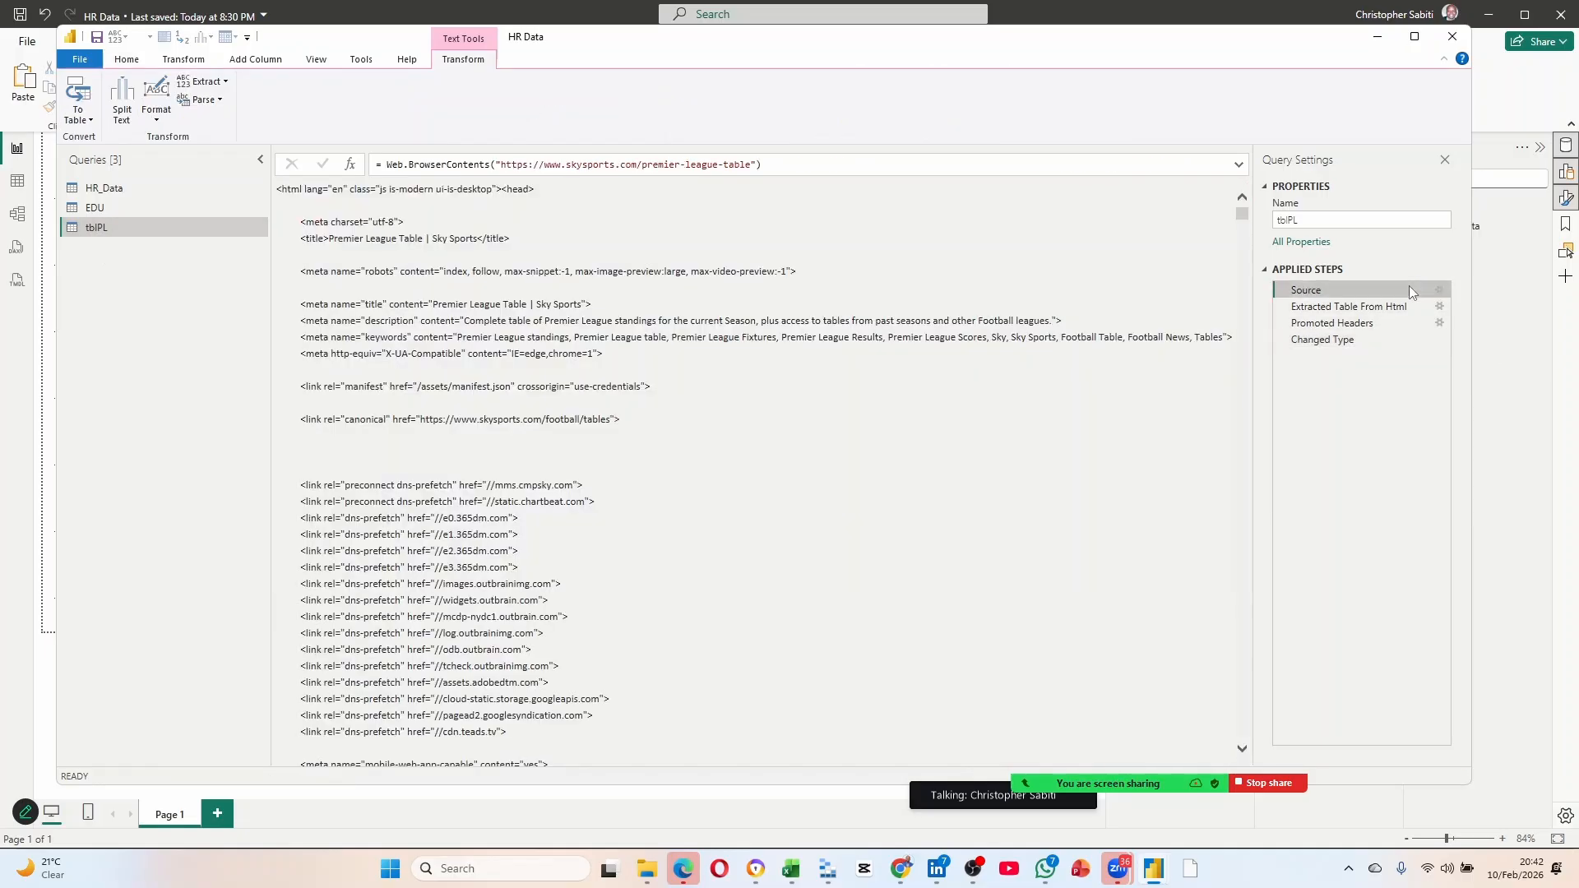
scroll(542, 426, down, 15)
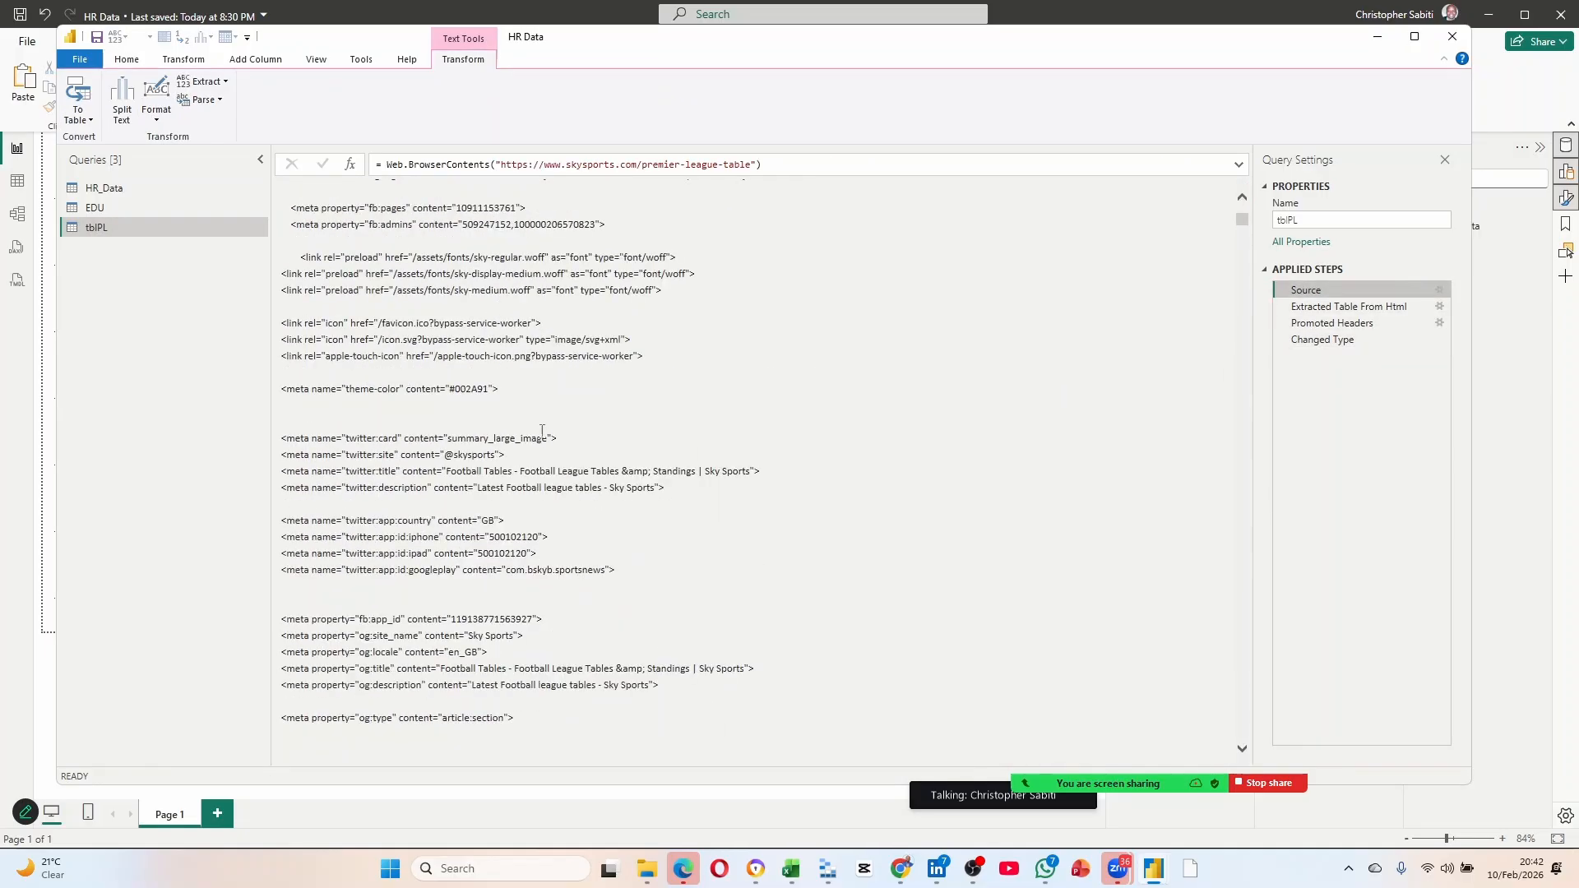
scroll(543, 426, down, 10)
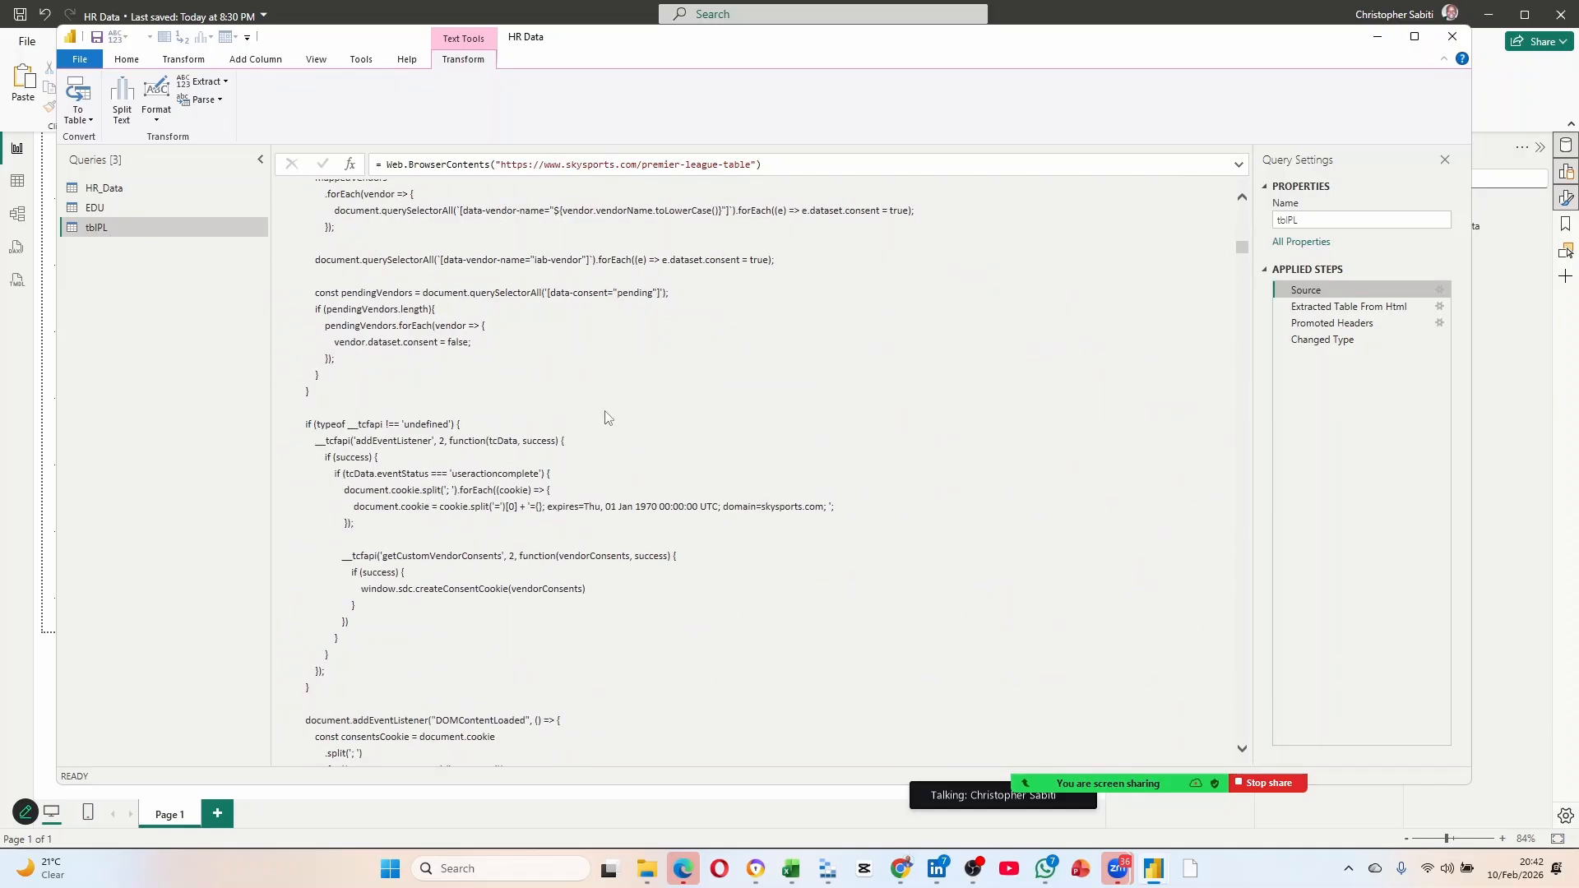
Inspect the web page preview and sample columns in the Extracted Table From Html settings, leaving them unchanged.
click(1440, 305)
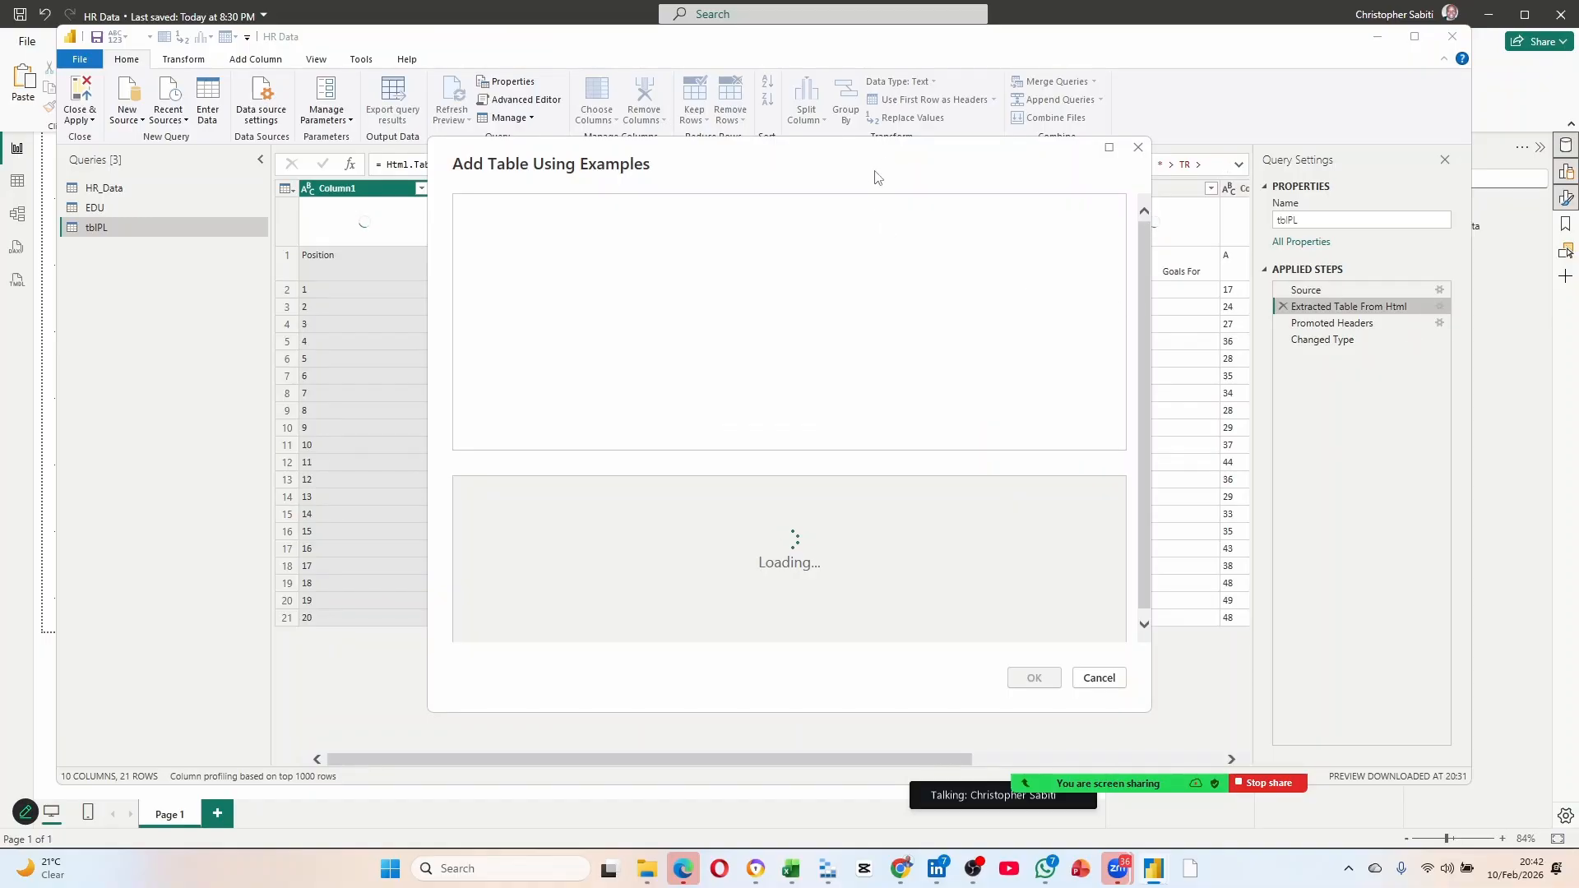
drag(893, 161, 849, 105)
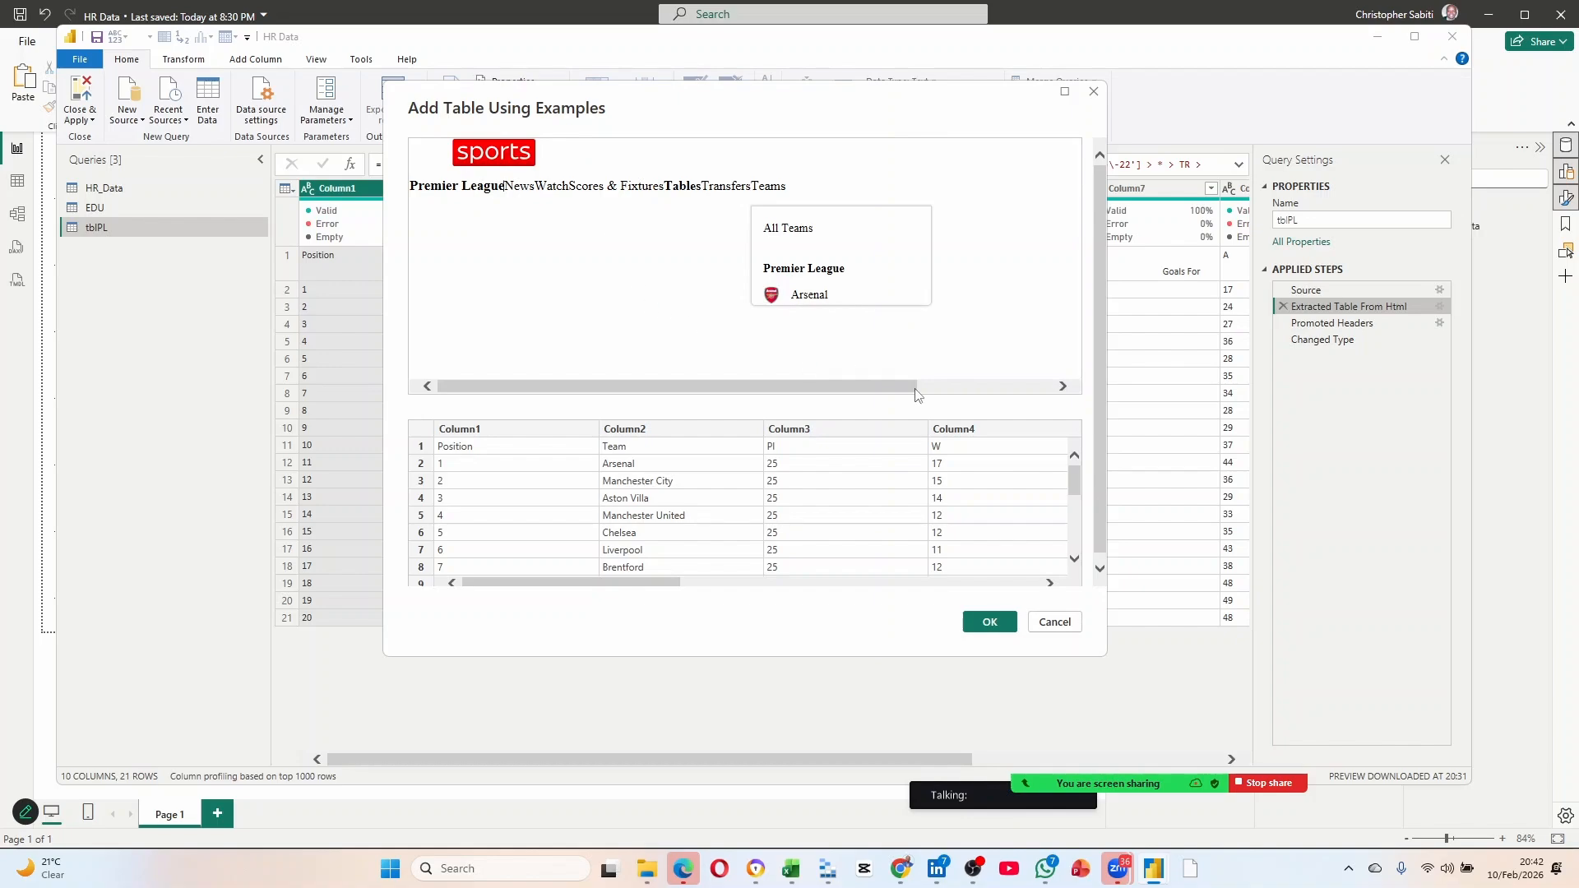
drag(909, 388, 1045, 389)
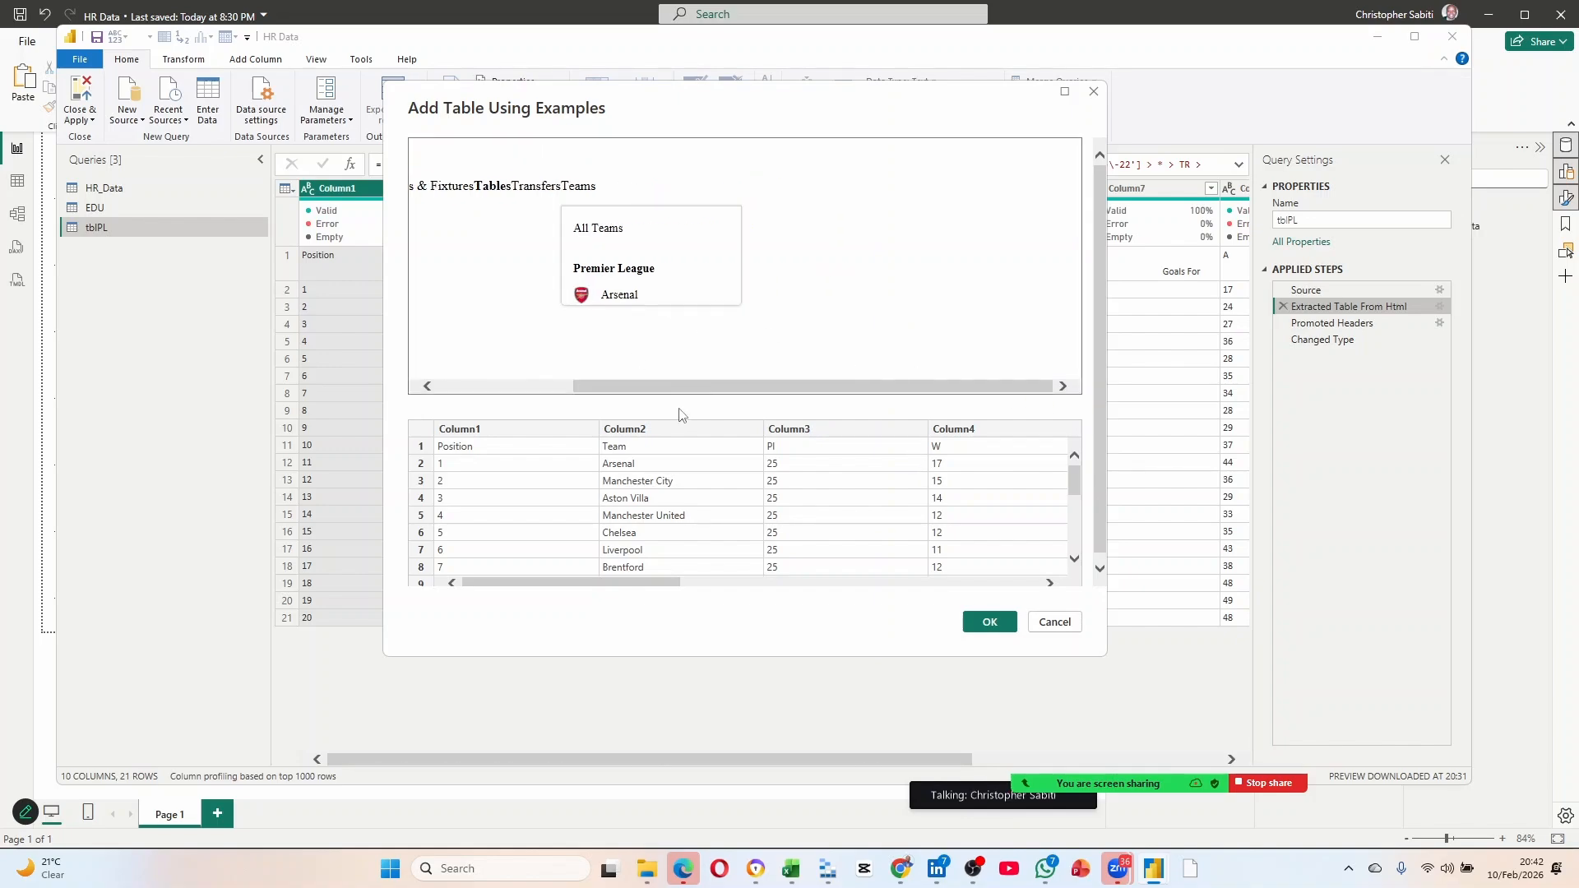
drag(679, 386, 528, 383)
click(1094, 91)
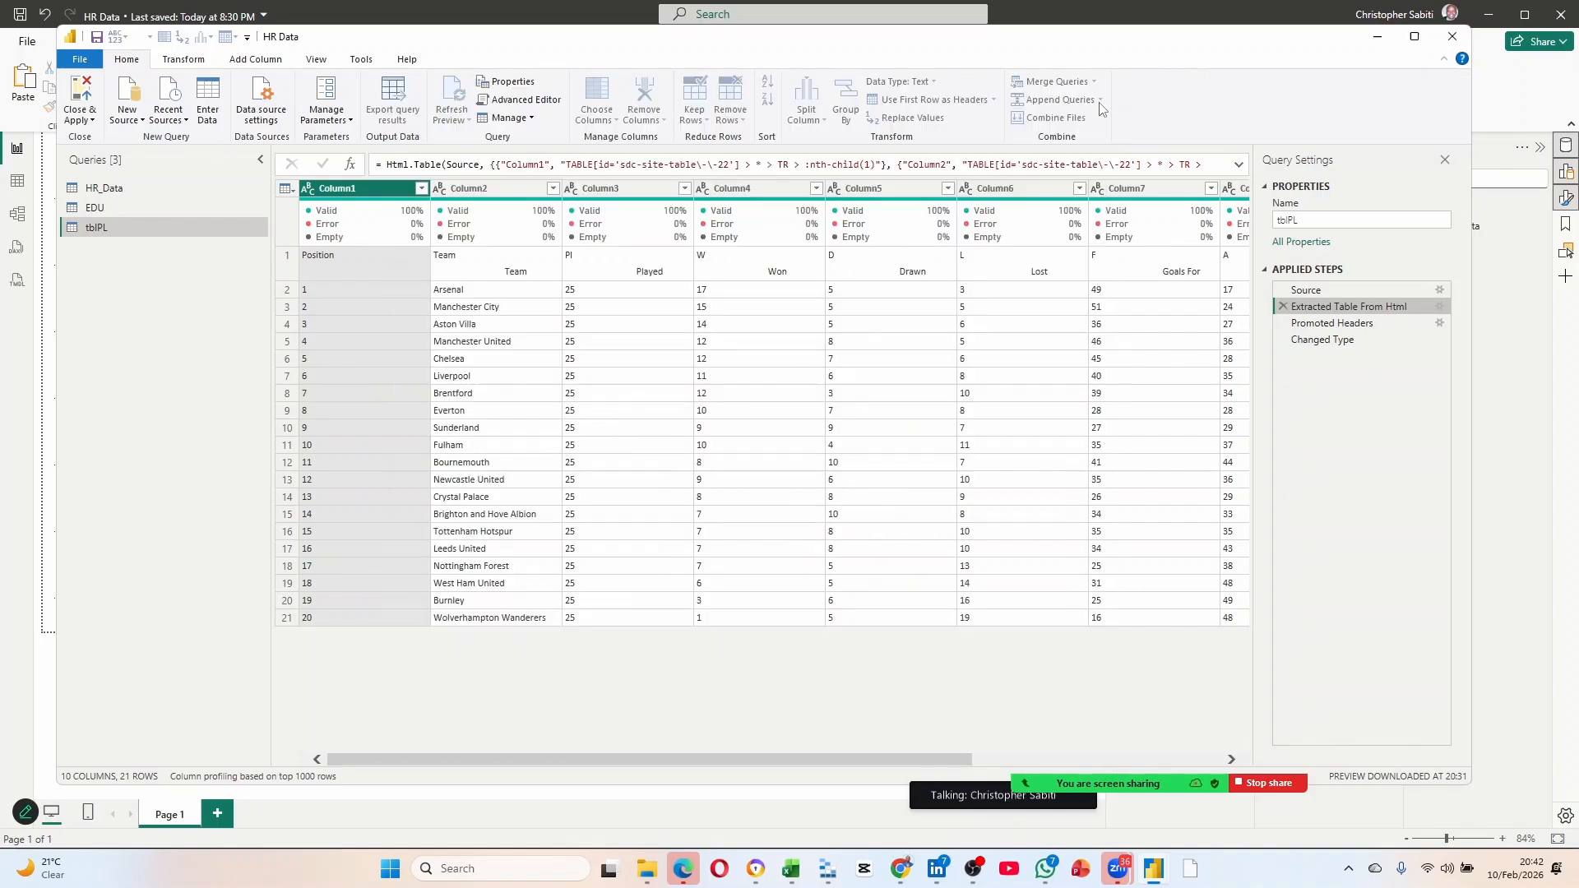
Expand the formula of tblPL's Source step and examine the web page address it uses, discarding any edit.
click(1333, 284)
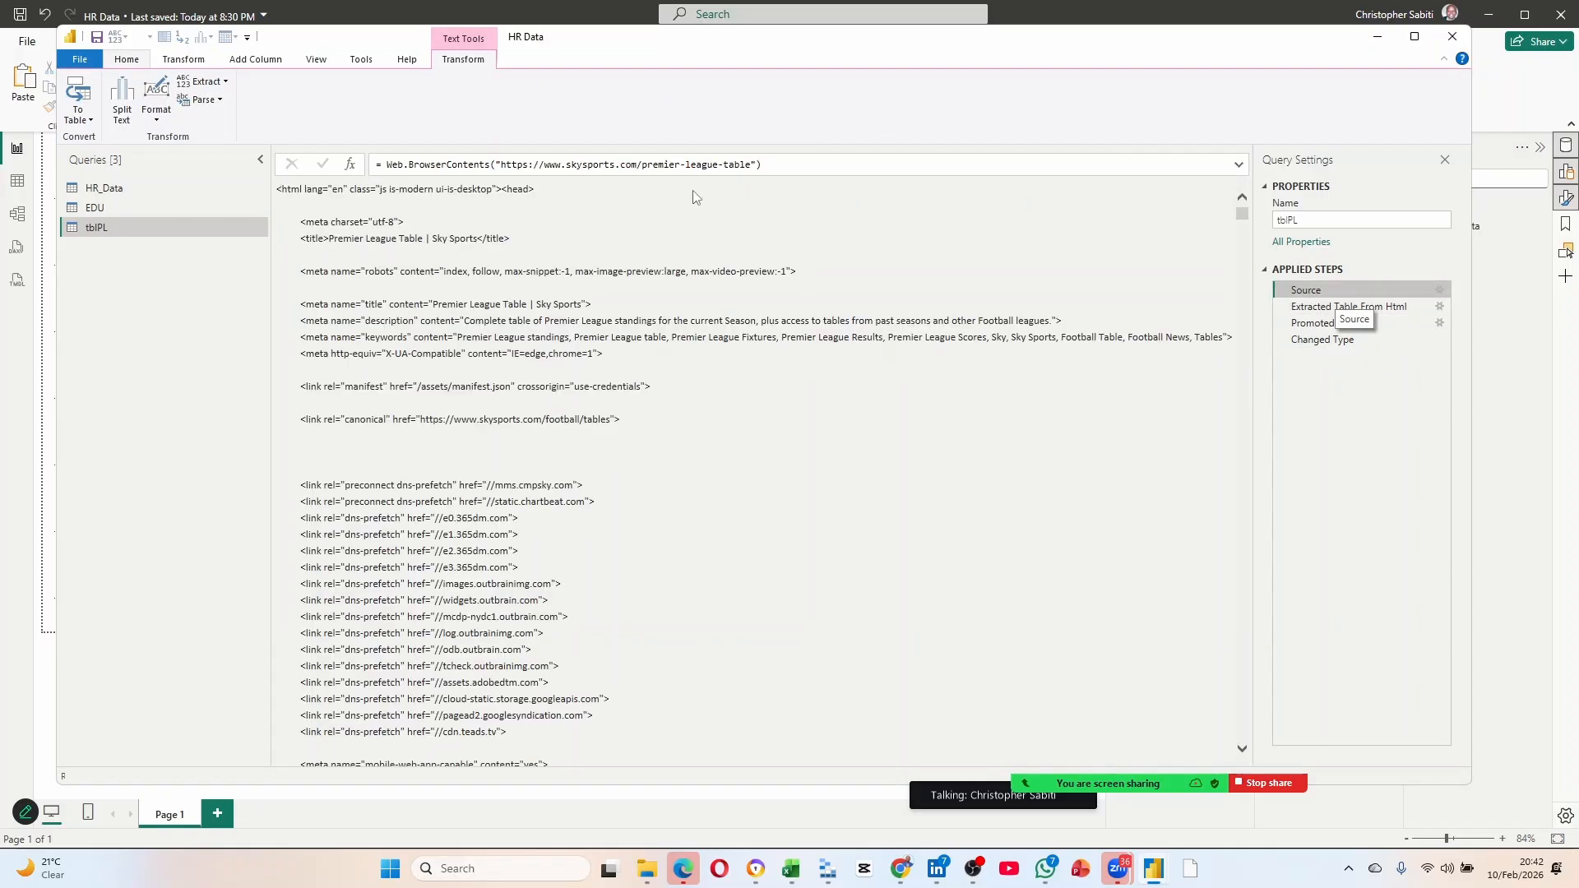
click(1237, 166)
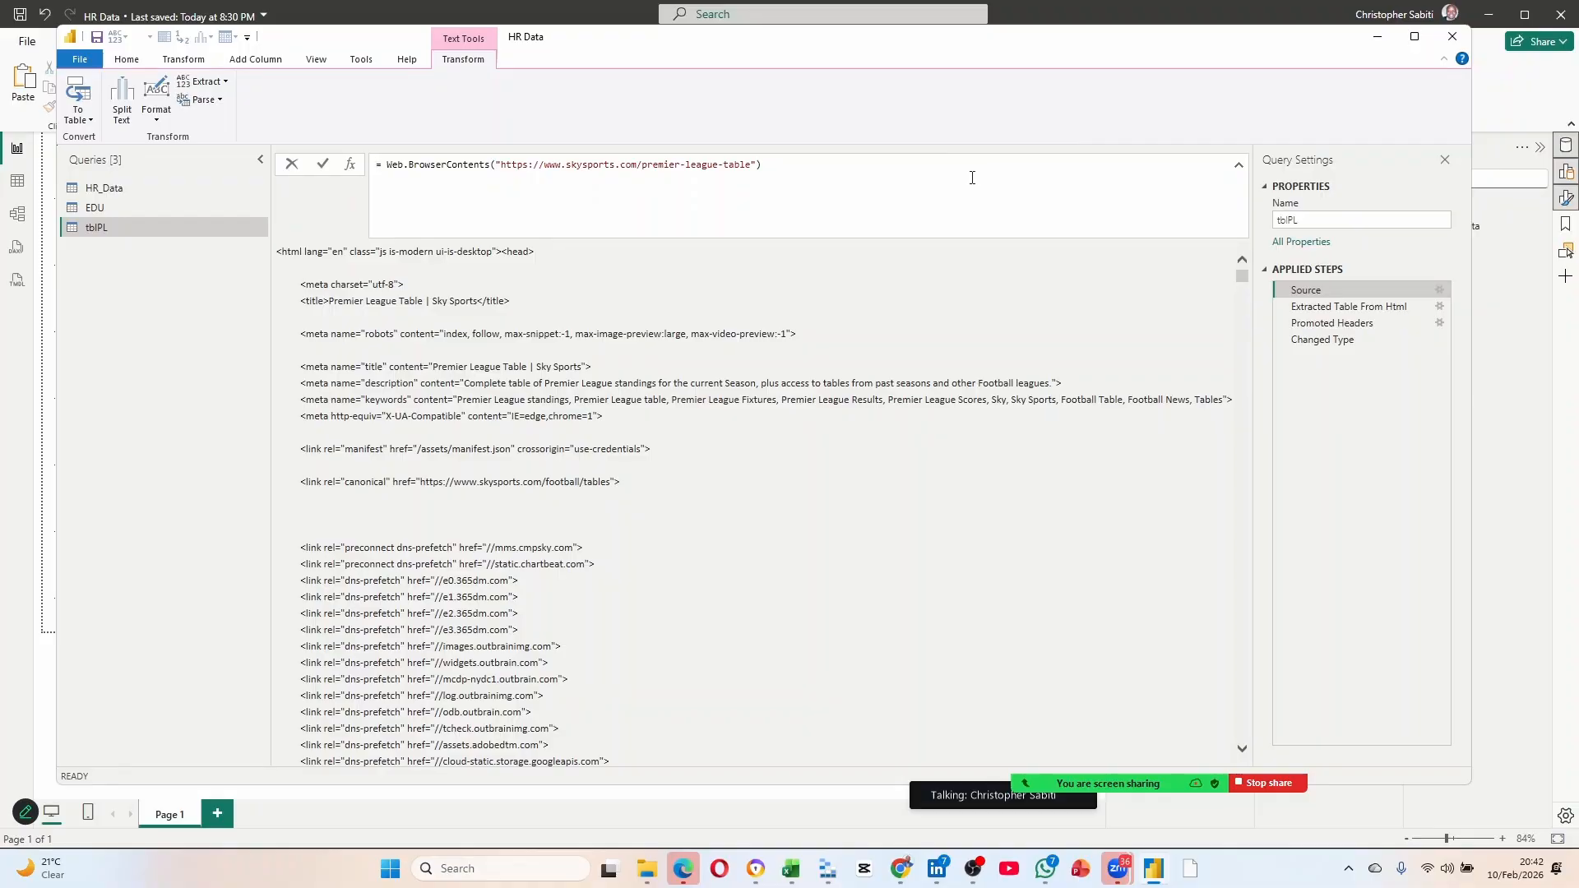
drag(642, 167, 771, 165)
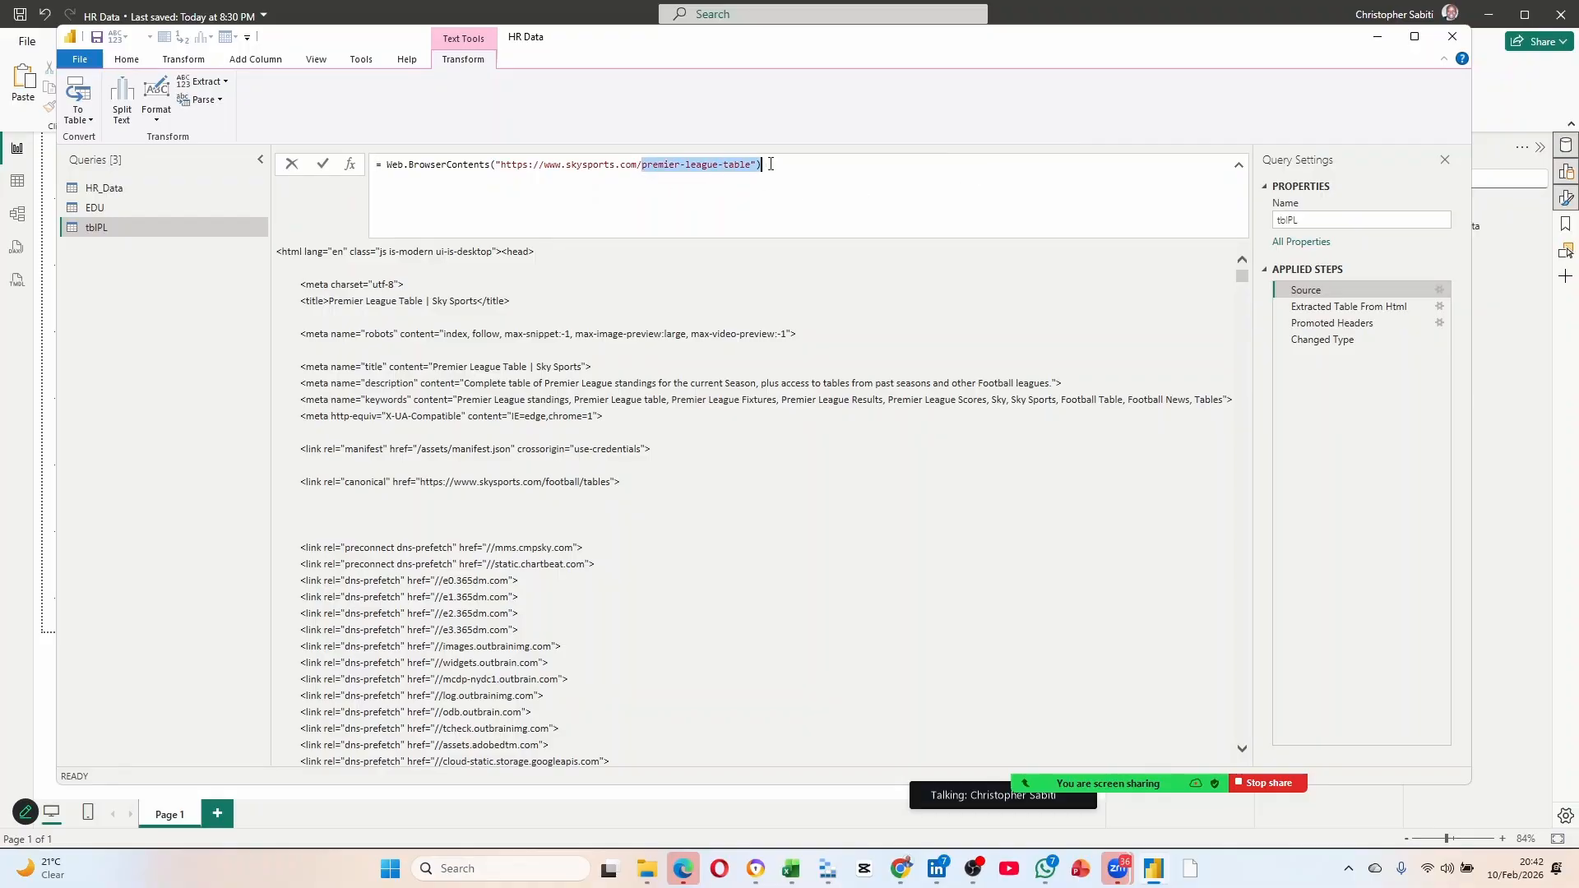
click(291, 164)
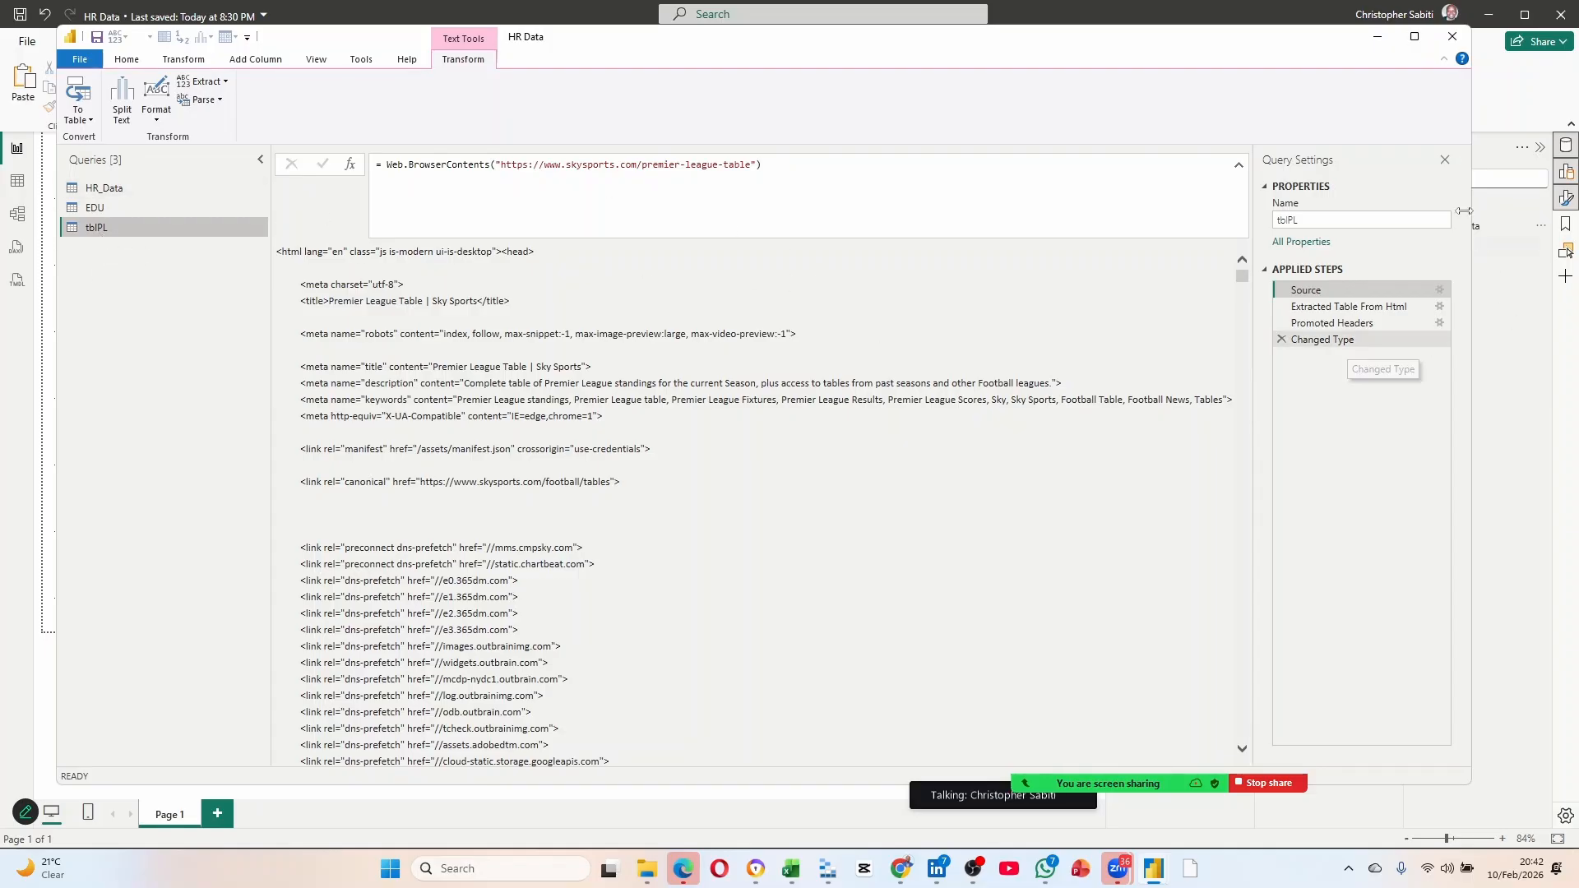
Duplicate the tblPL query and delete the copy's applied steps from Extracted Table From Html through the end.
right_click(96, 229)
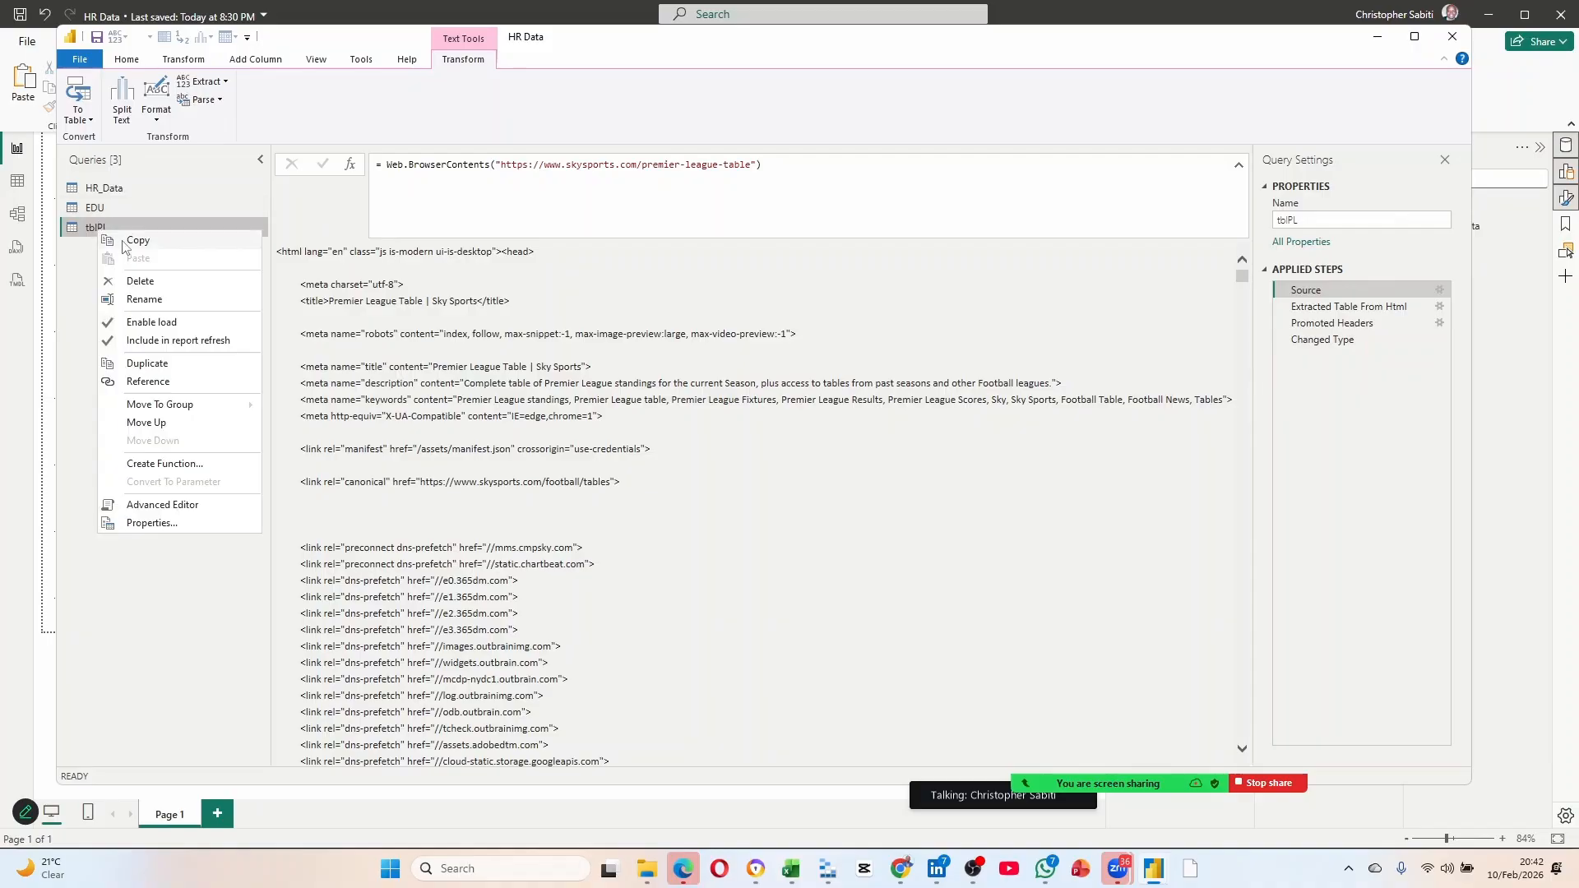
click(148, 363)
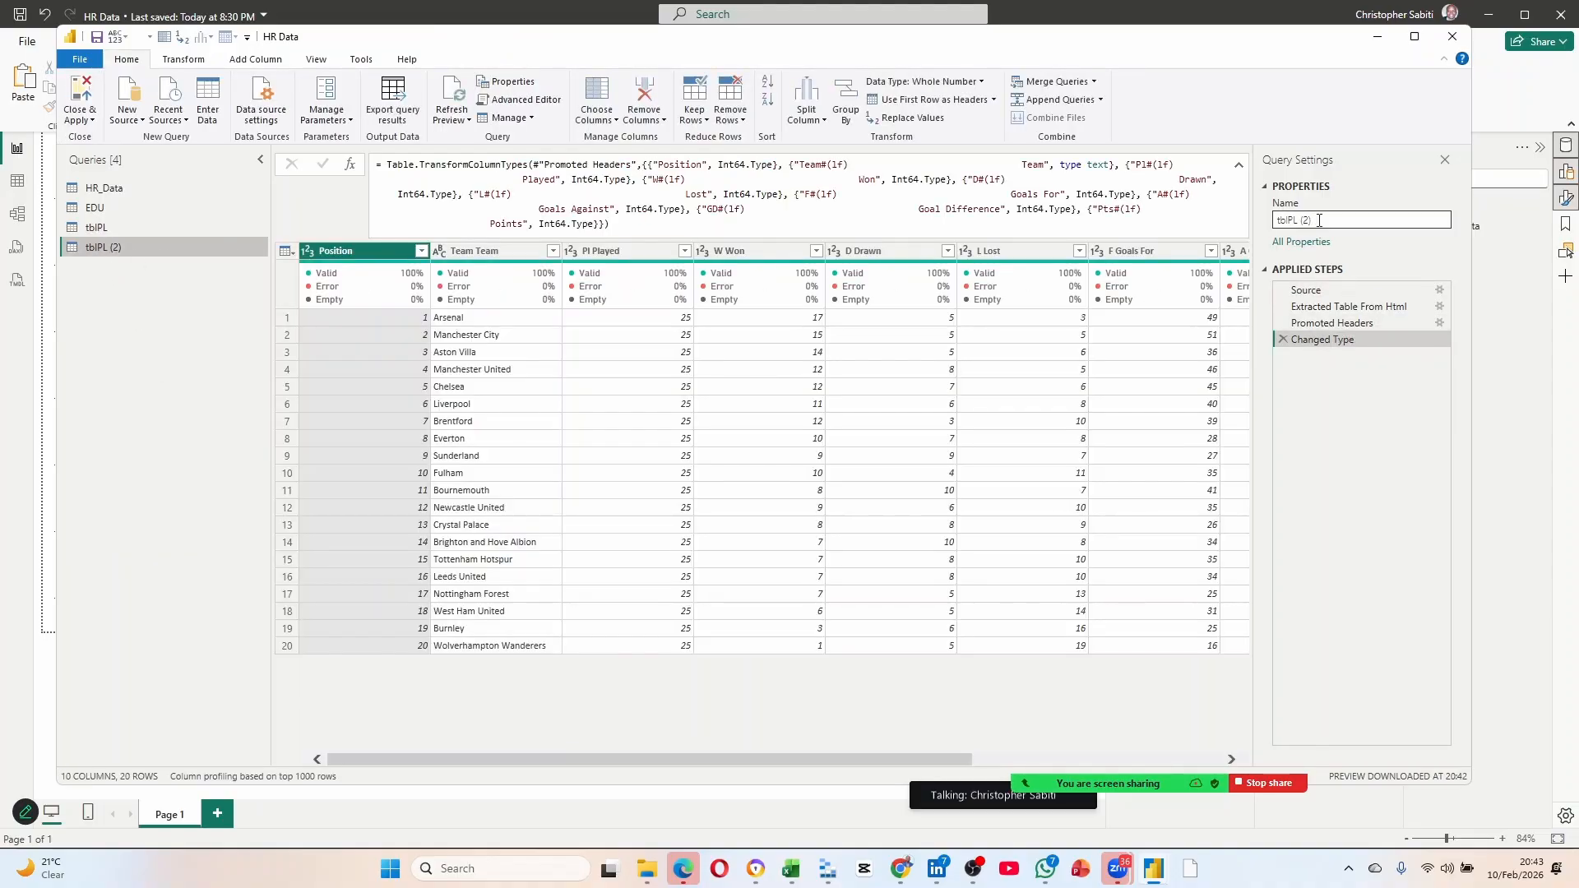
right_click(1350, 307)
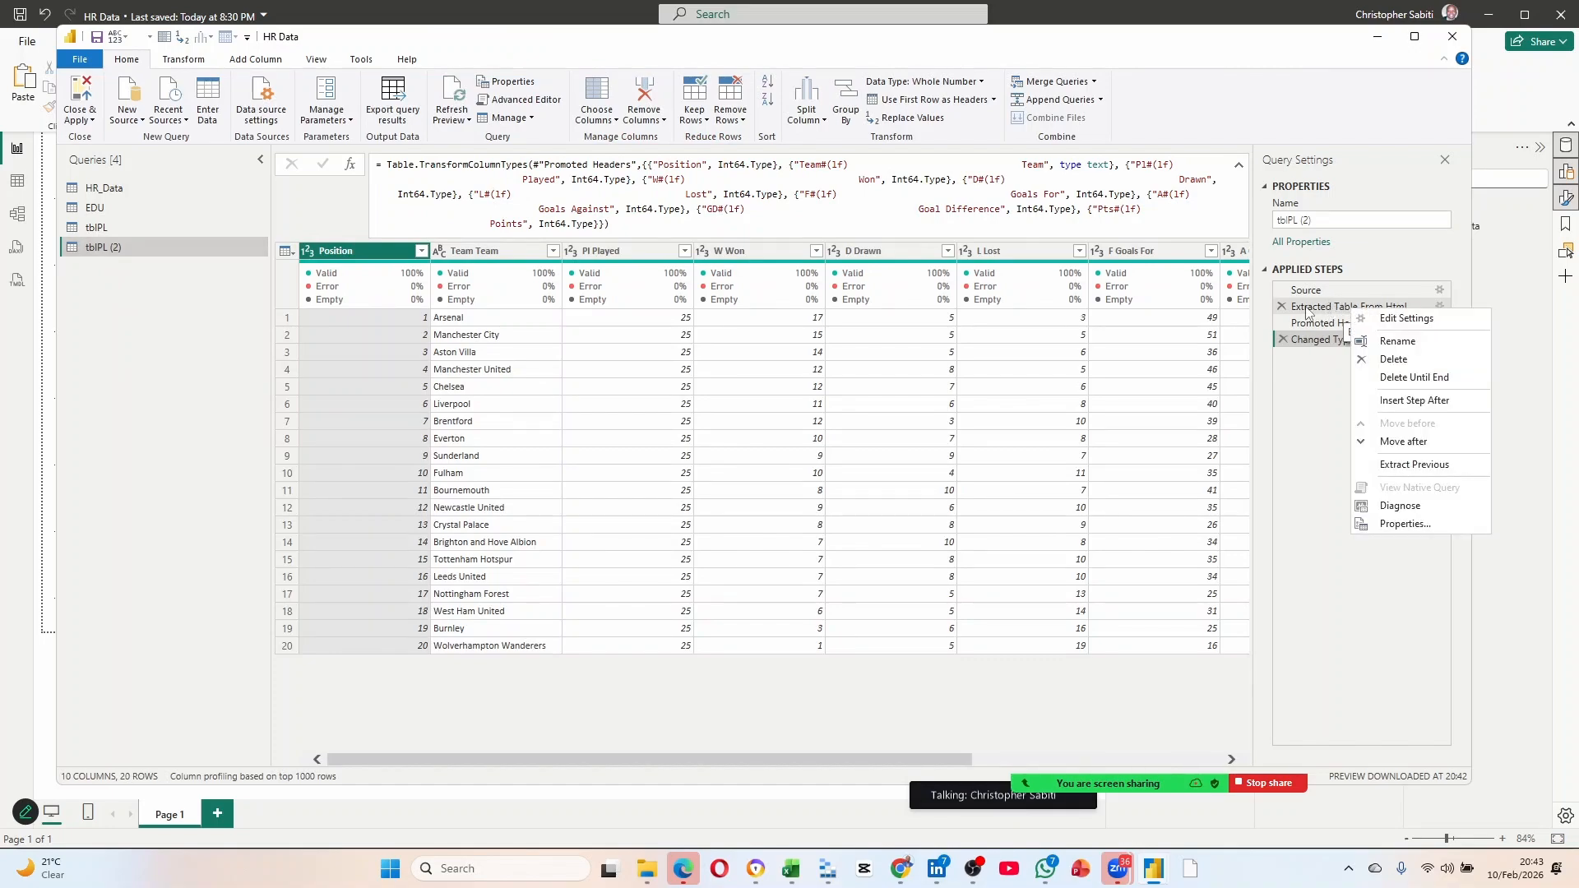
click(1314, 308)
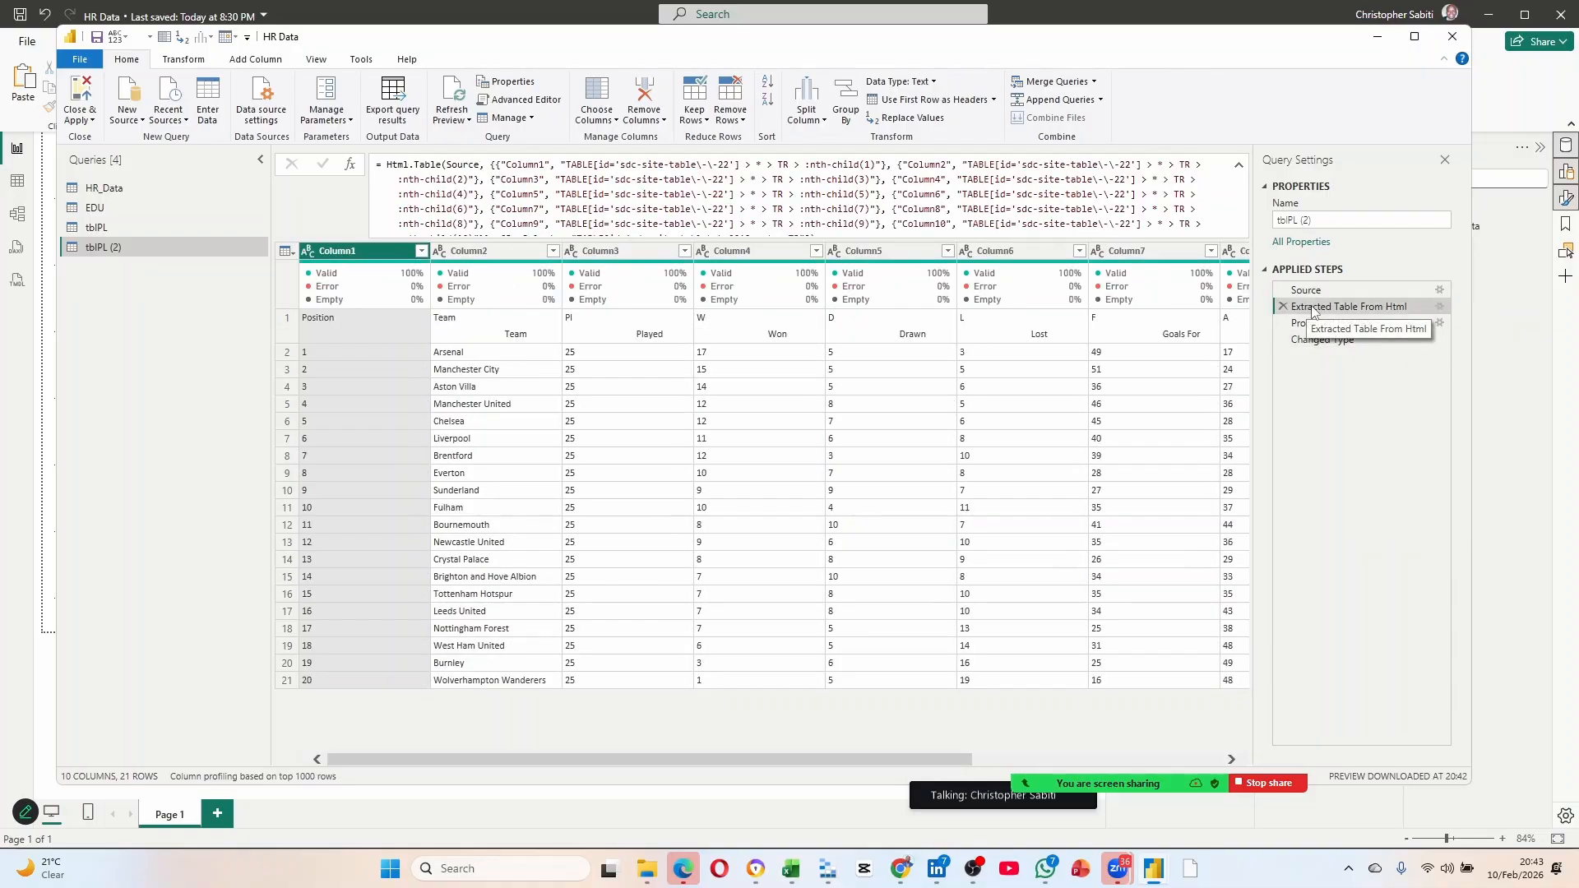
right_click(1312, 309)
click(1303, 308)
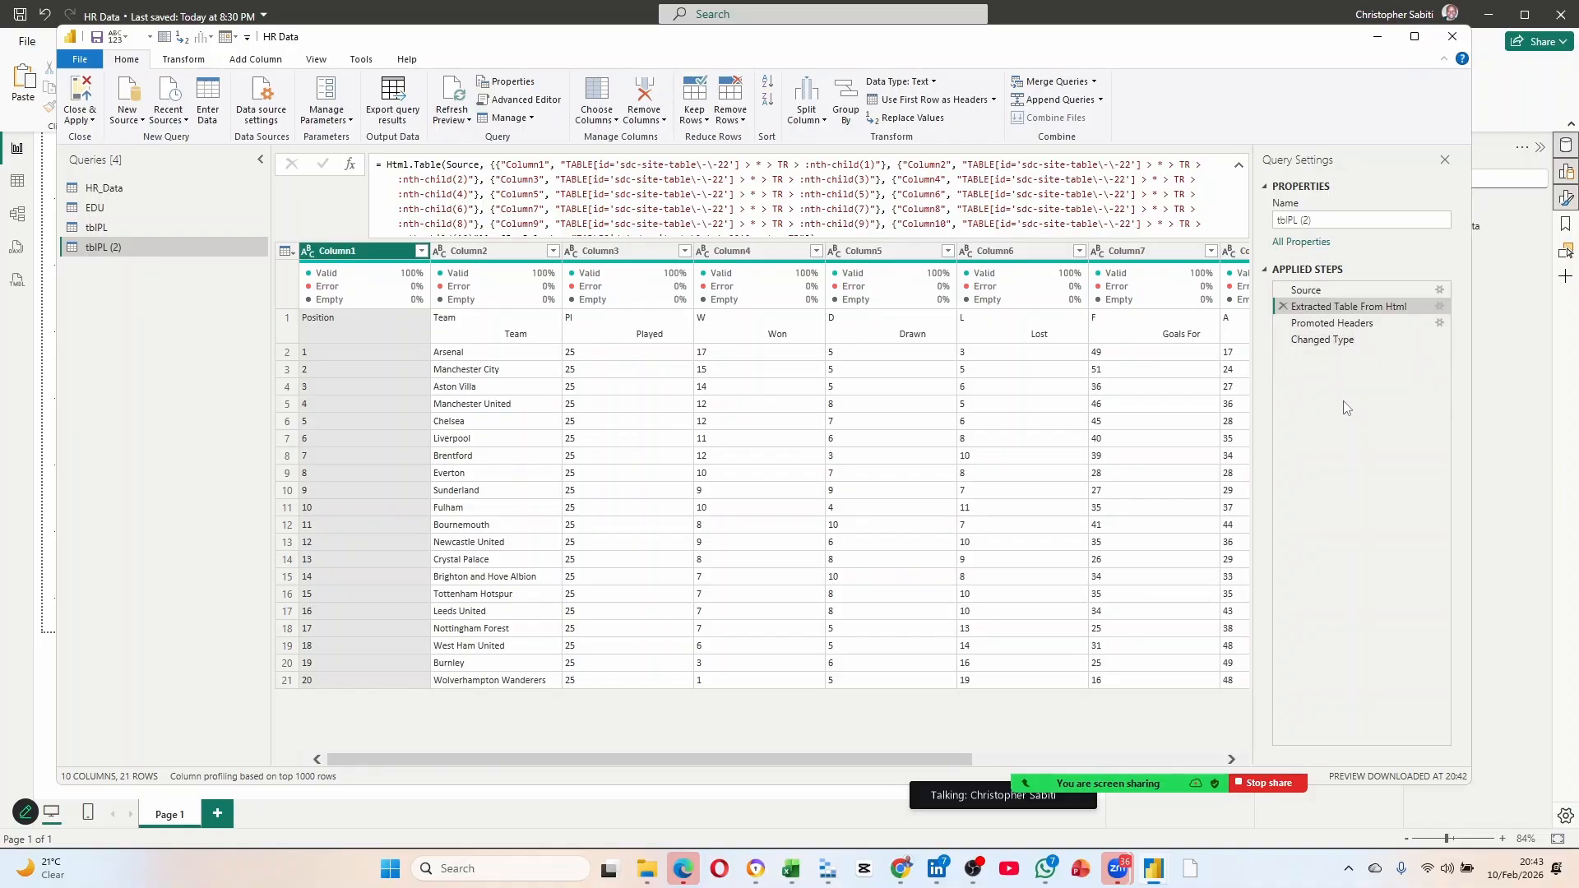
right_click(1381, 310)
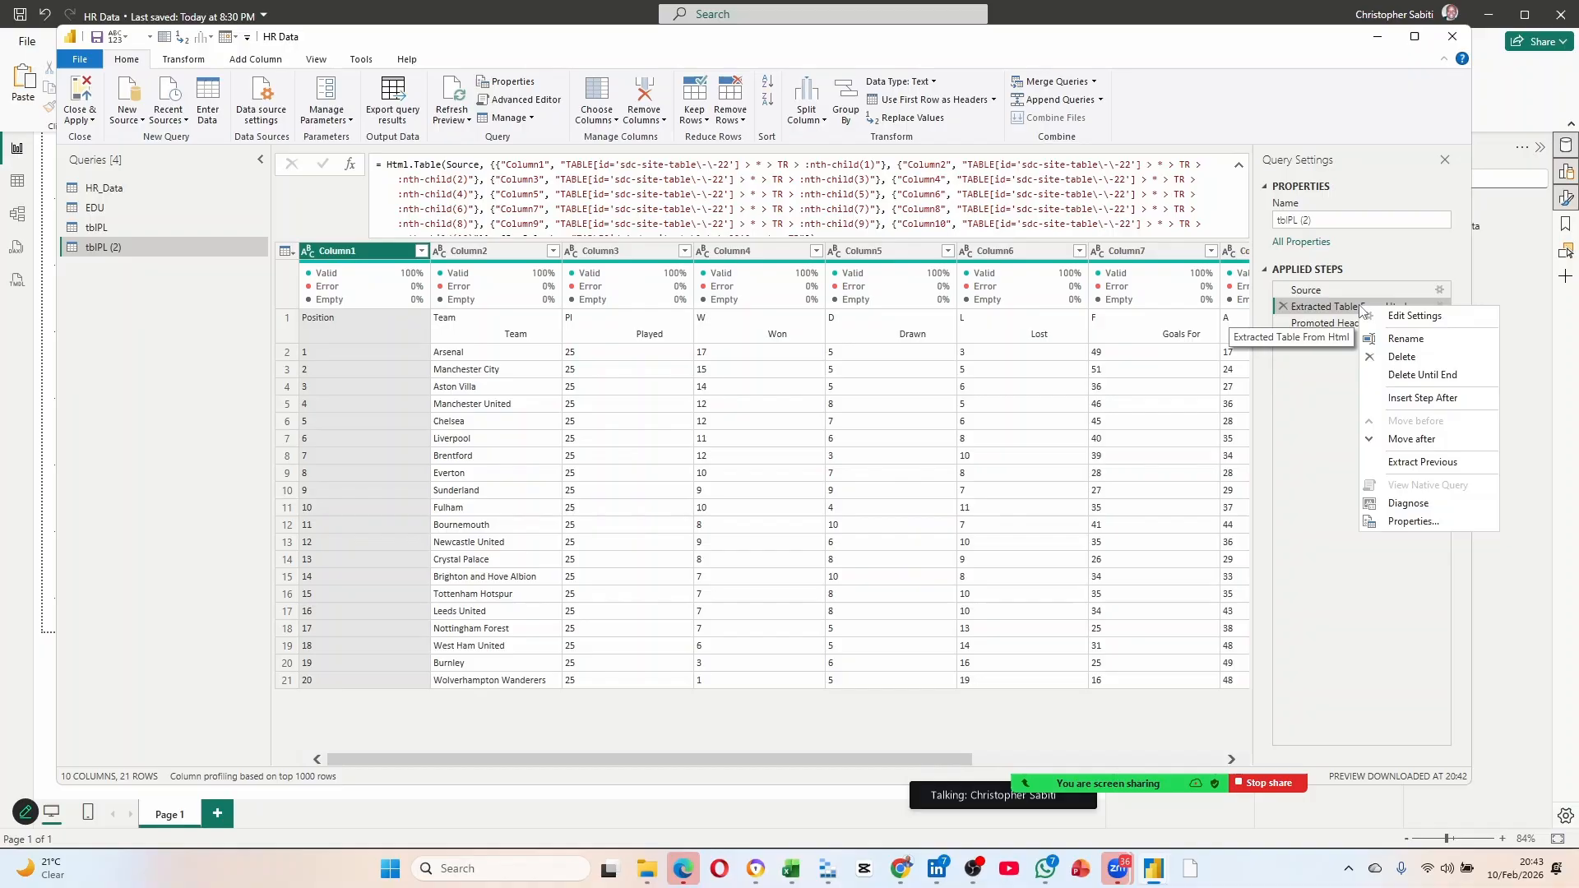
click(1421, 376)
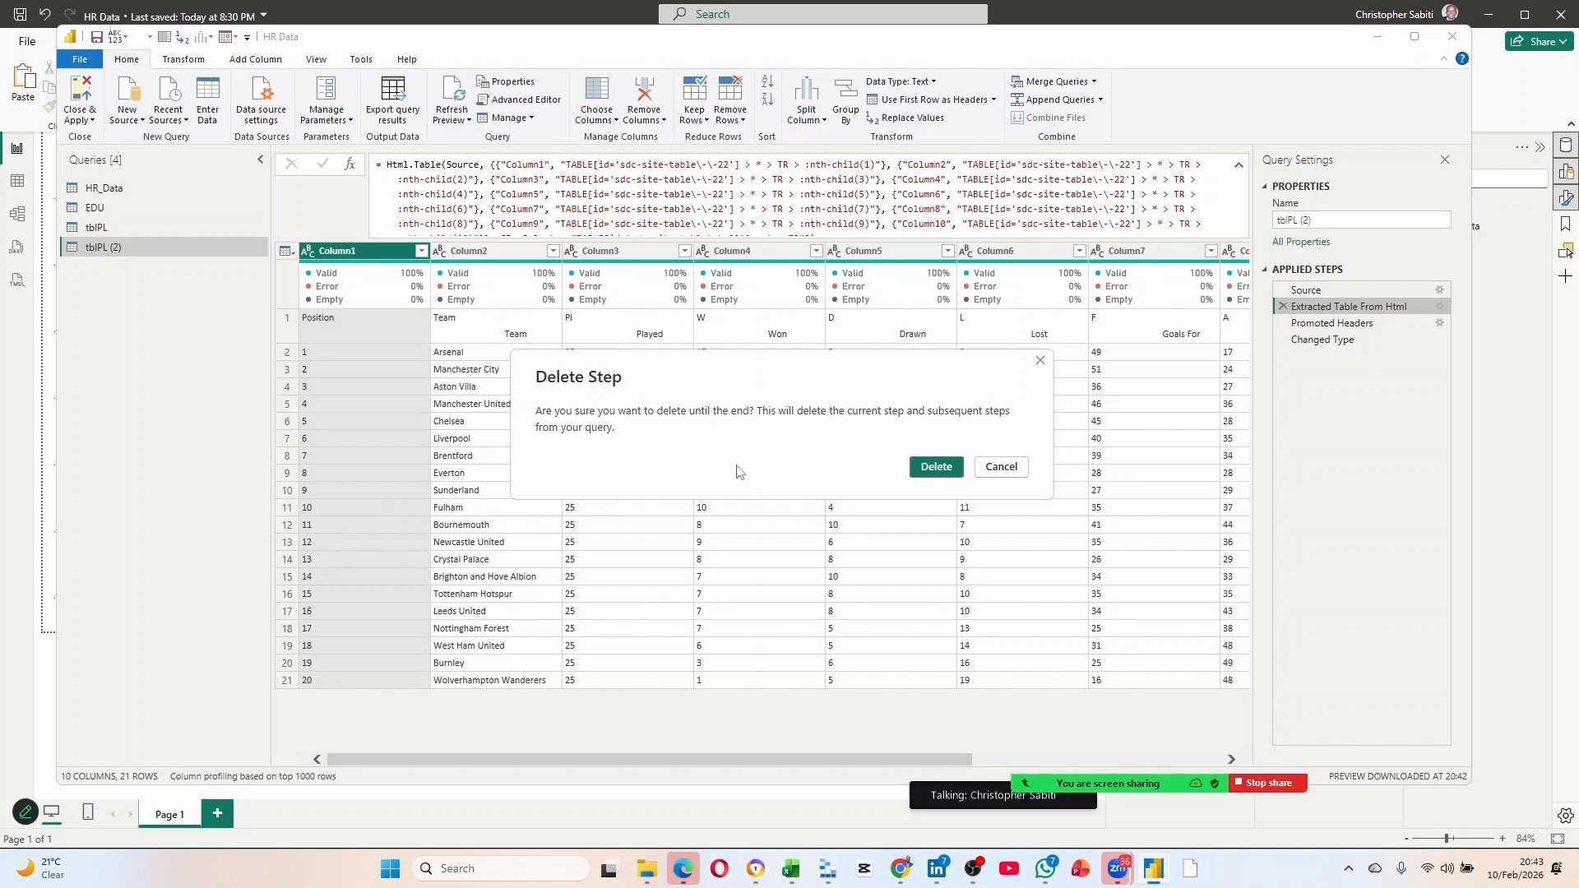
click(936, 467)
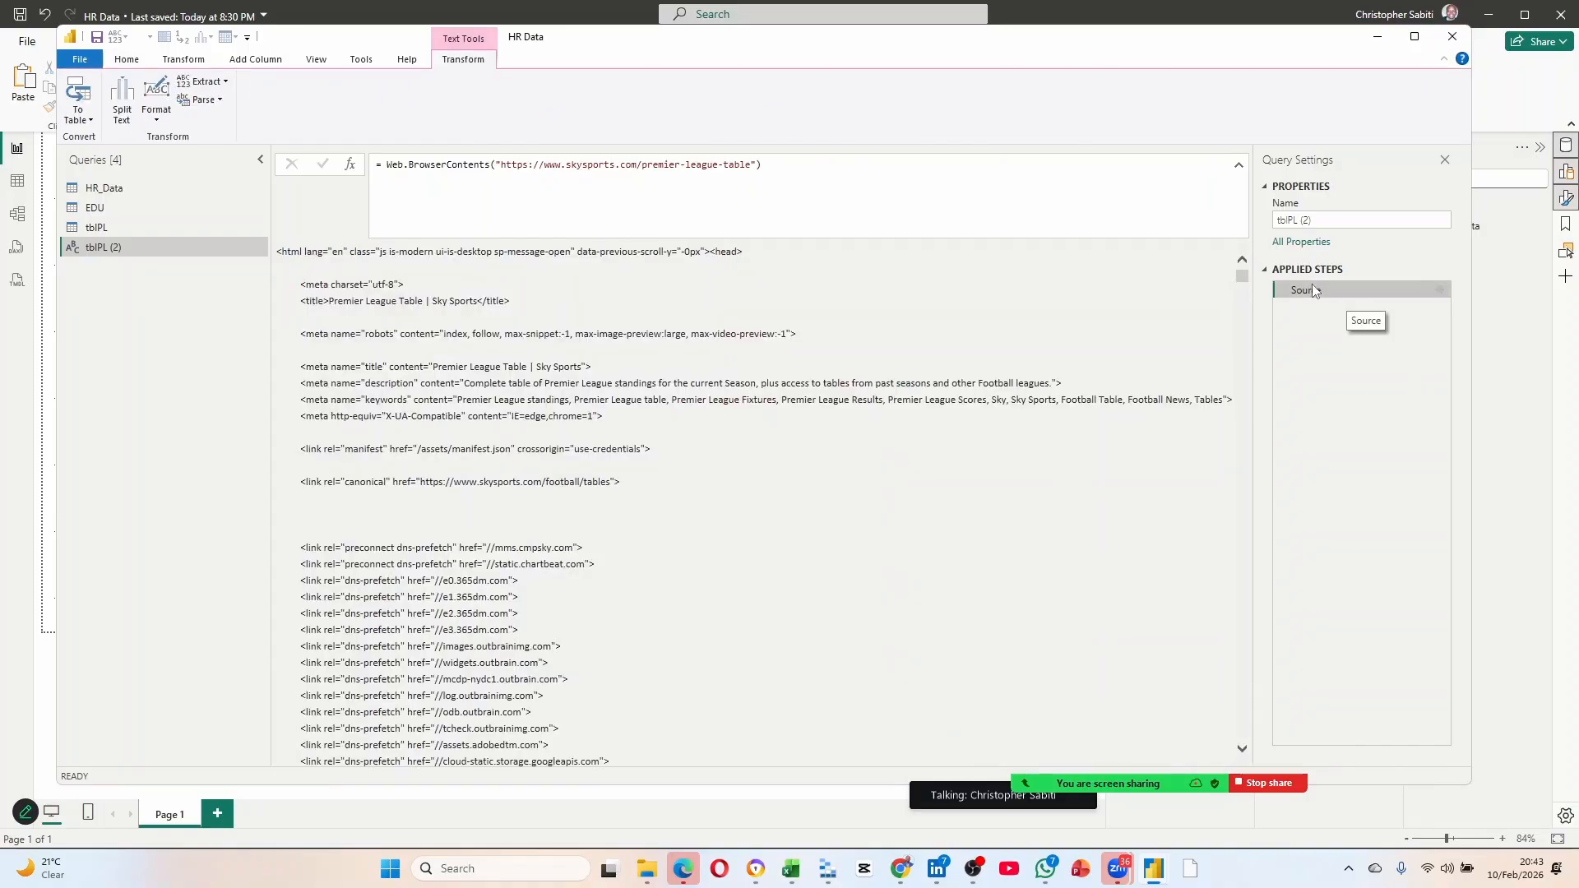
click(1439, 290)
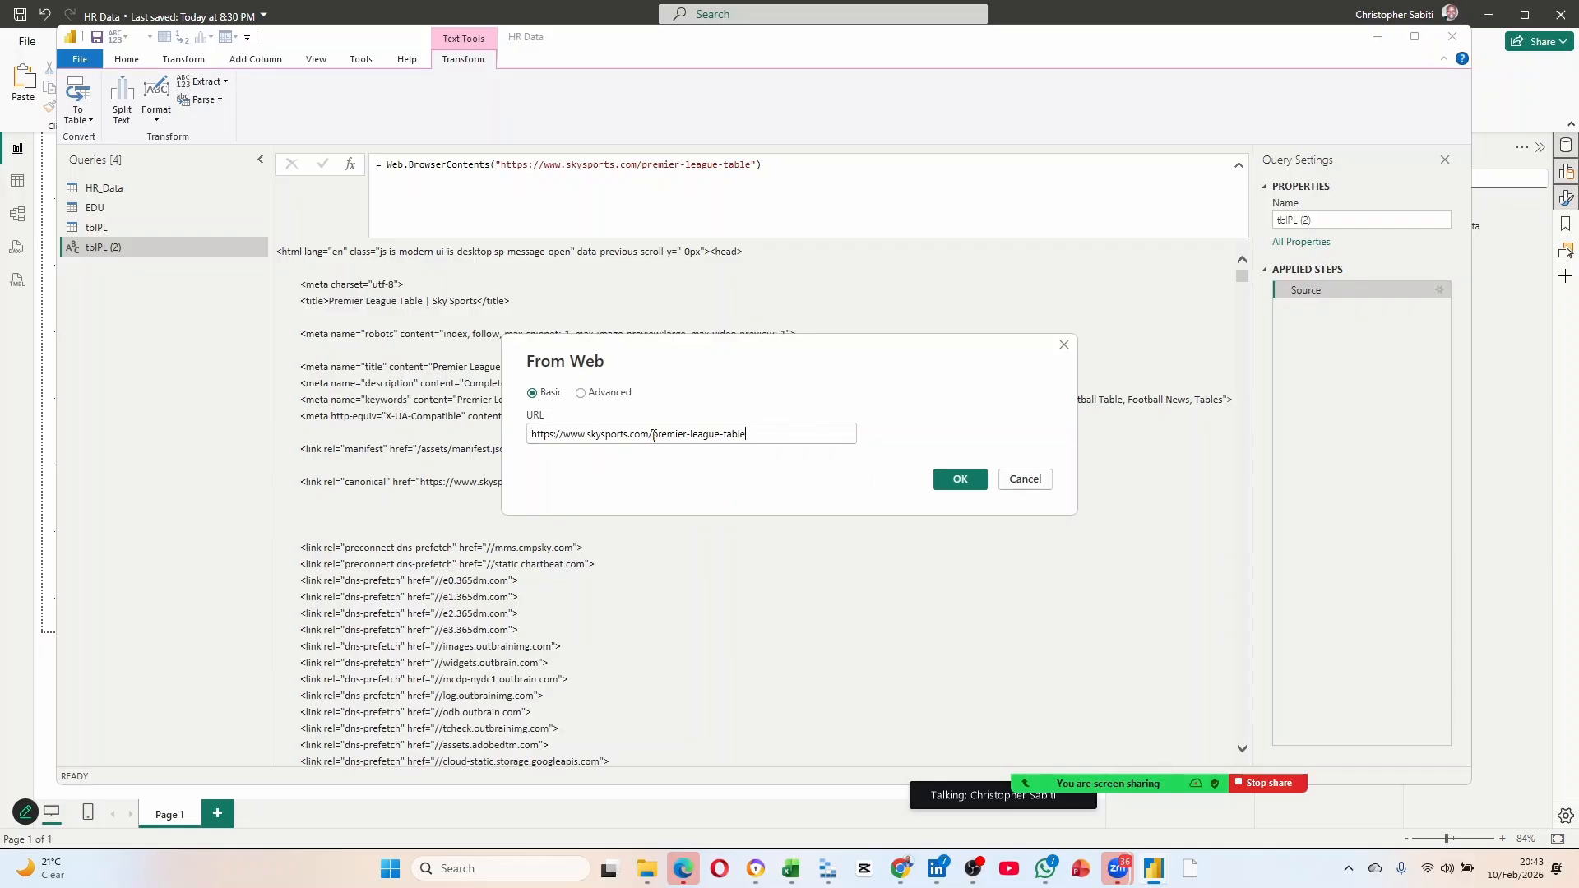
drag(652, 436, 742, 436)
key(BackSpace)
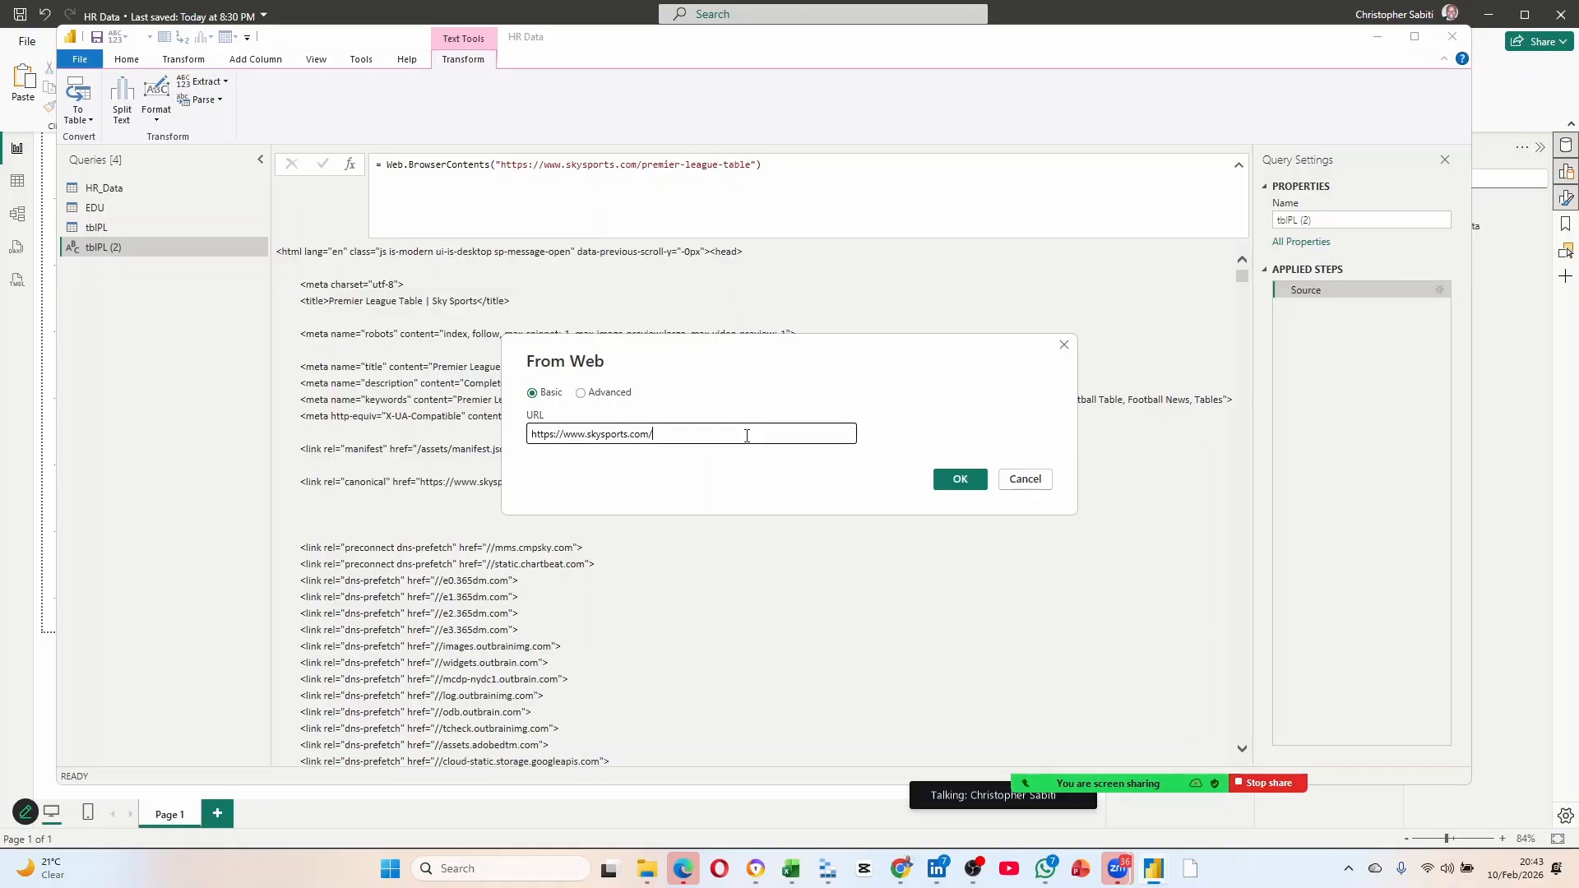
click(950, 483)
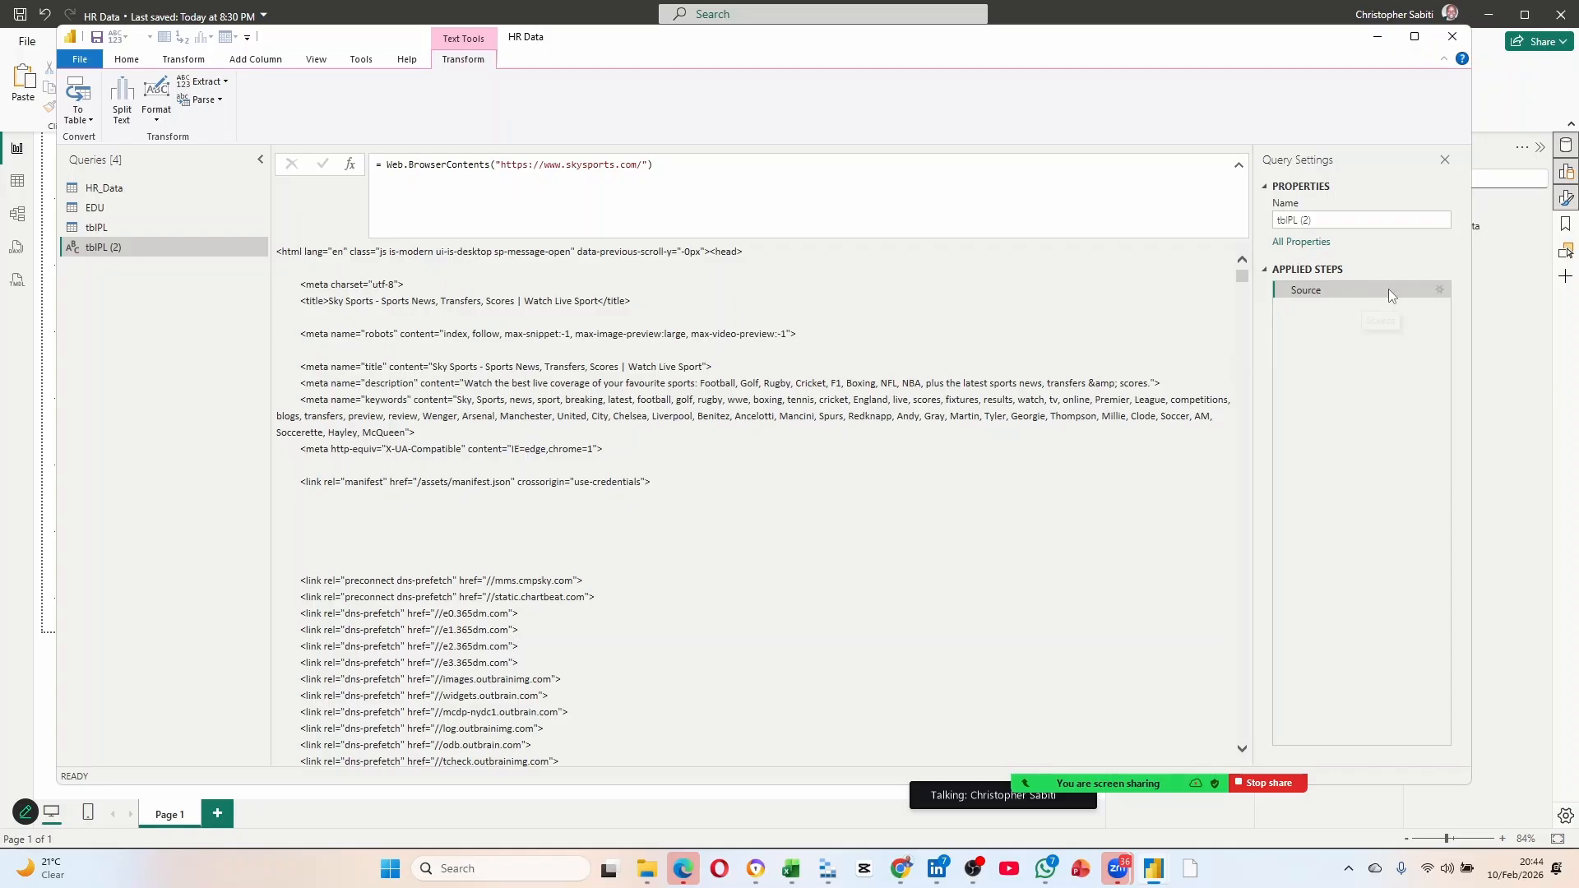
click(1439, 290)
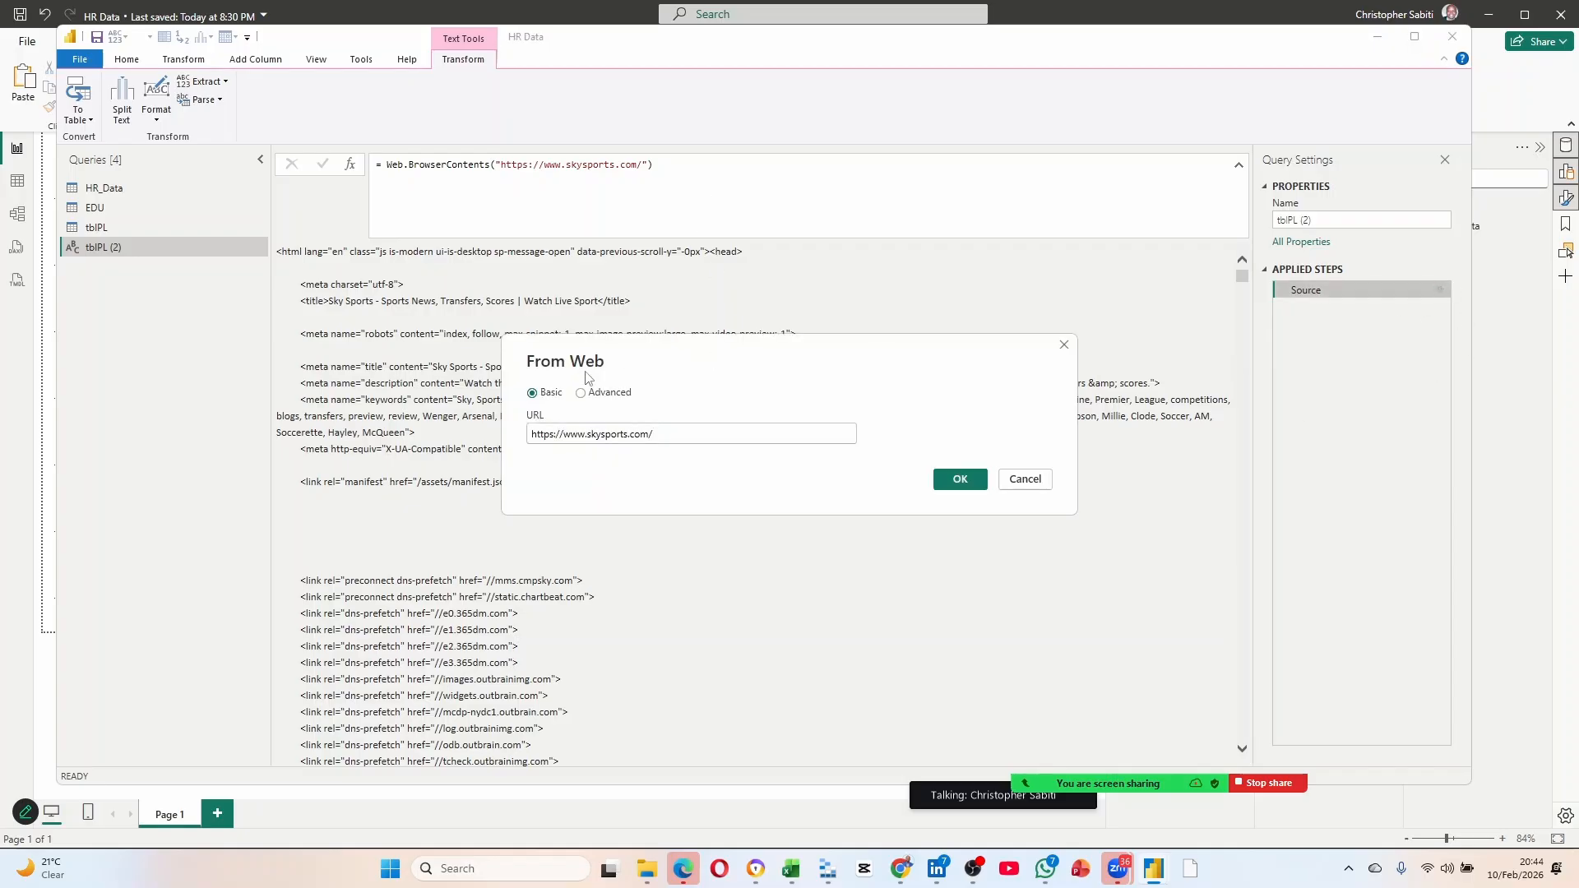
click(938, 480)
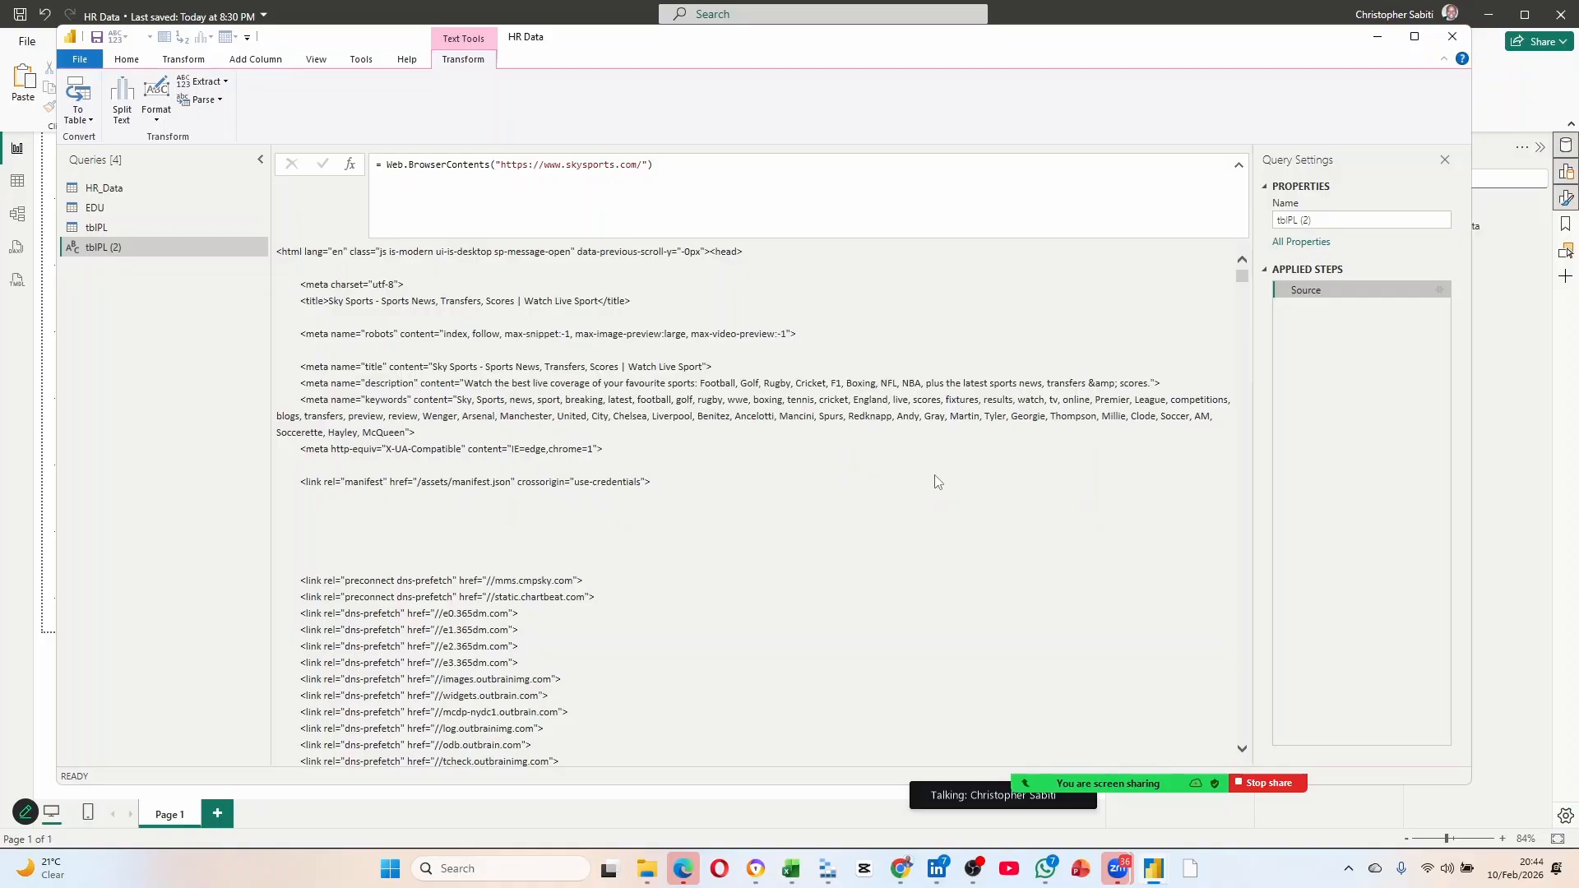
scroll(674, 452, down, 5)
scroll(649, 432, up, 5)
Delete the duplicate query tblPL (2).
right_click(103, 254)
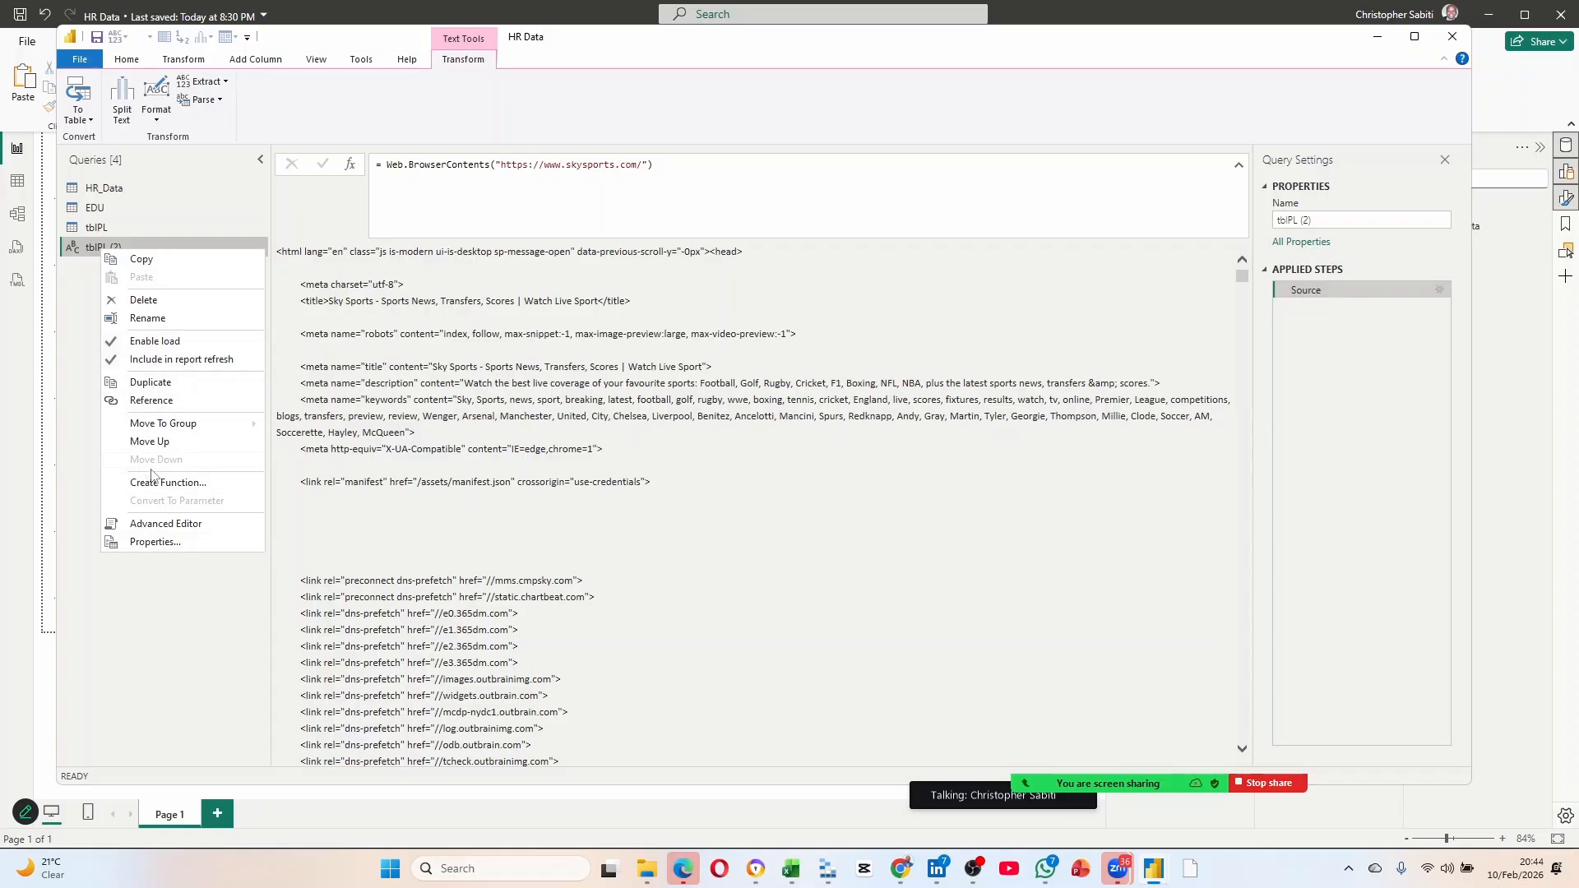
click(147, 298)
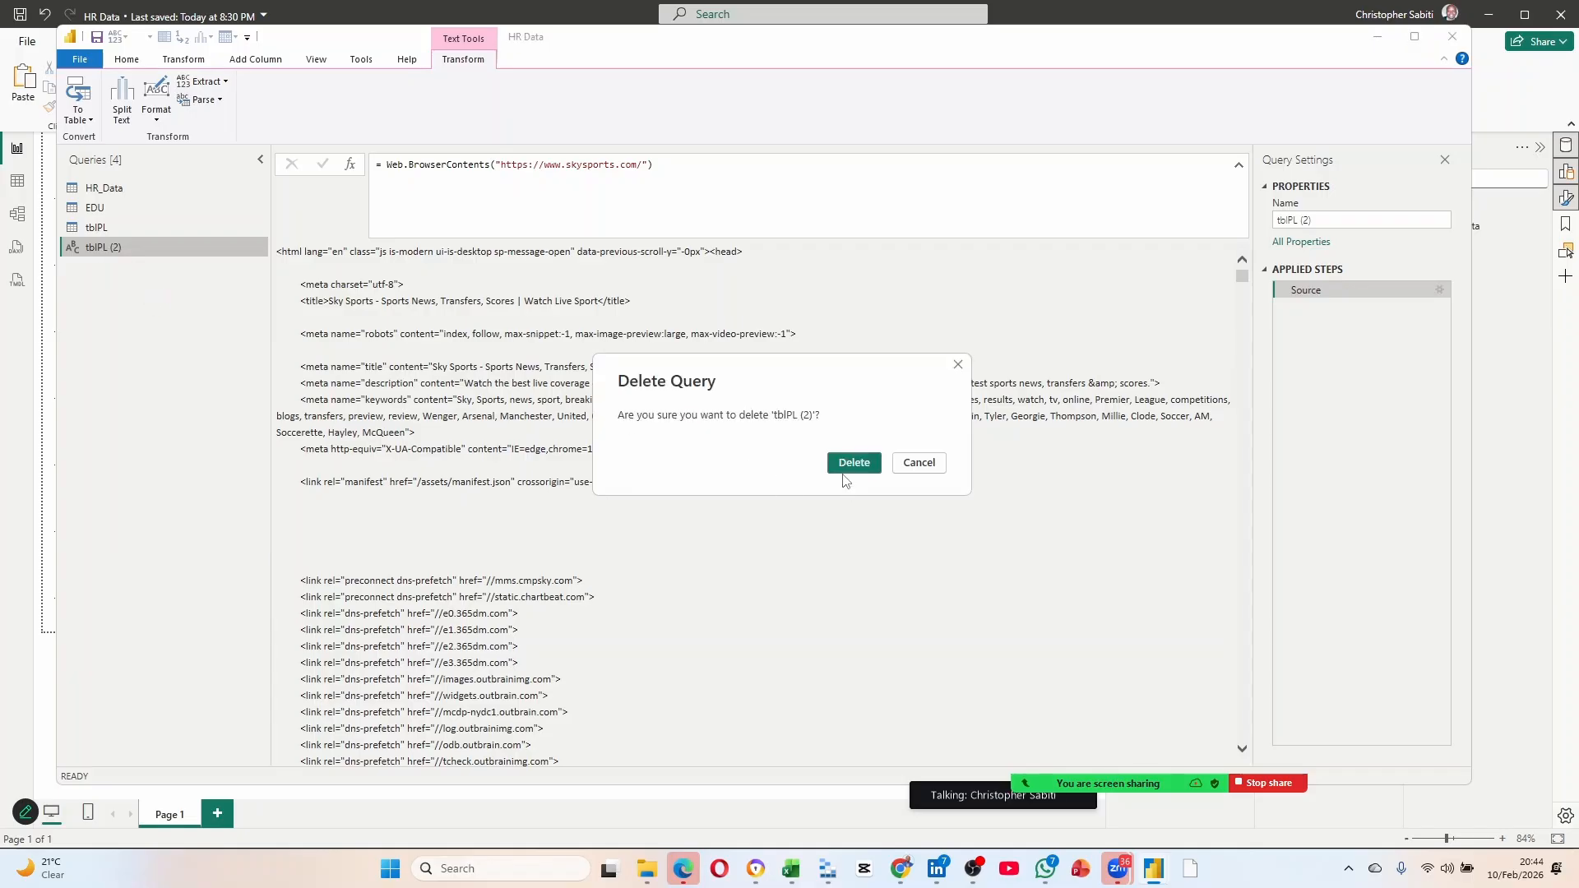
click(843, 465)
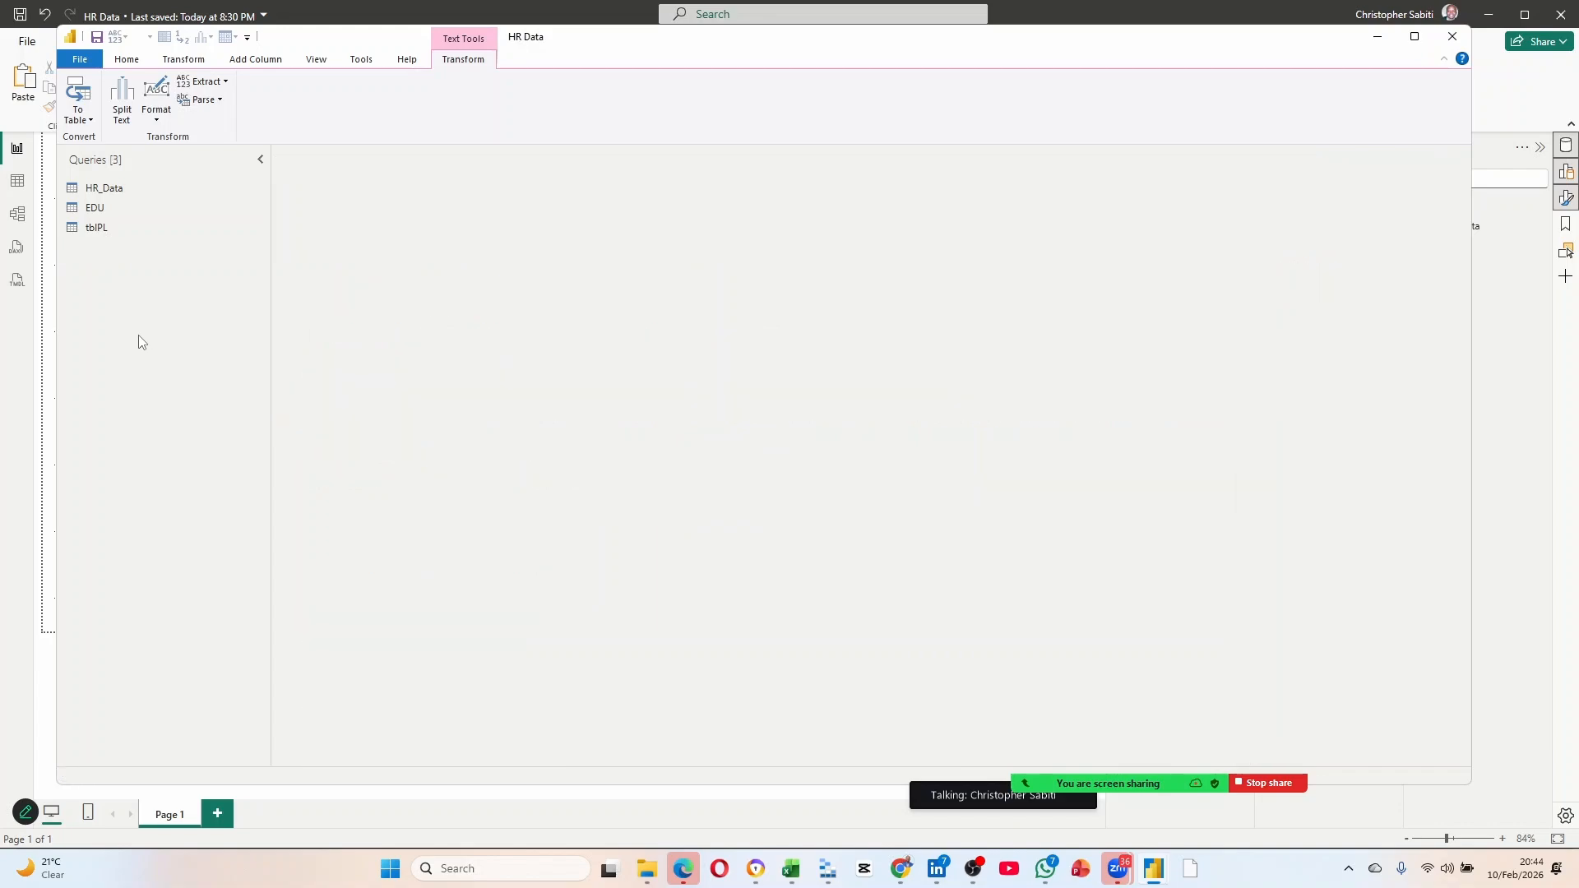
click(126, 59)
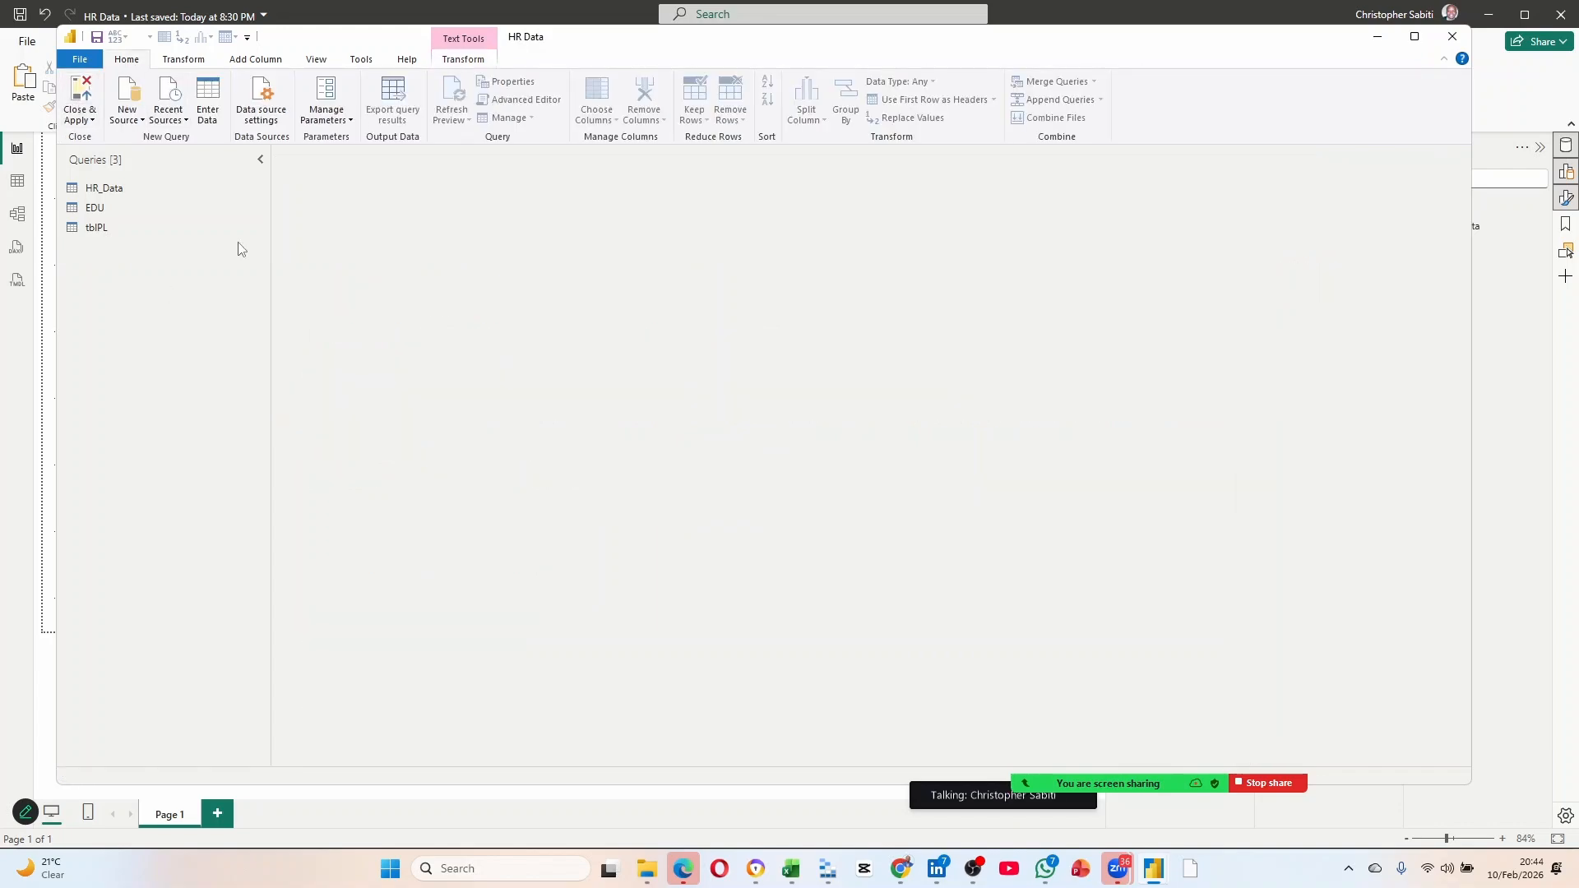
click(184, 122)
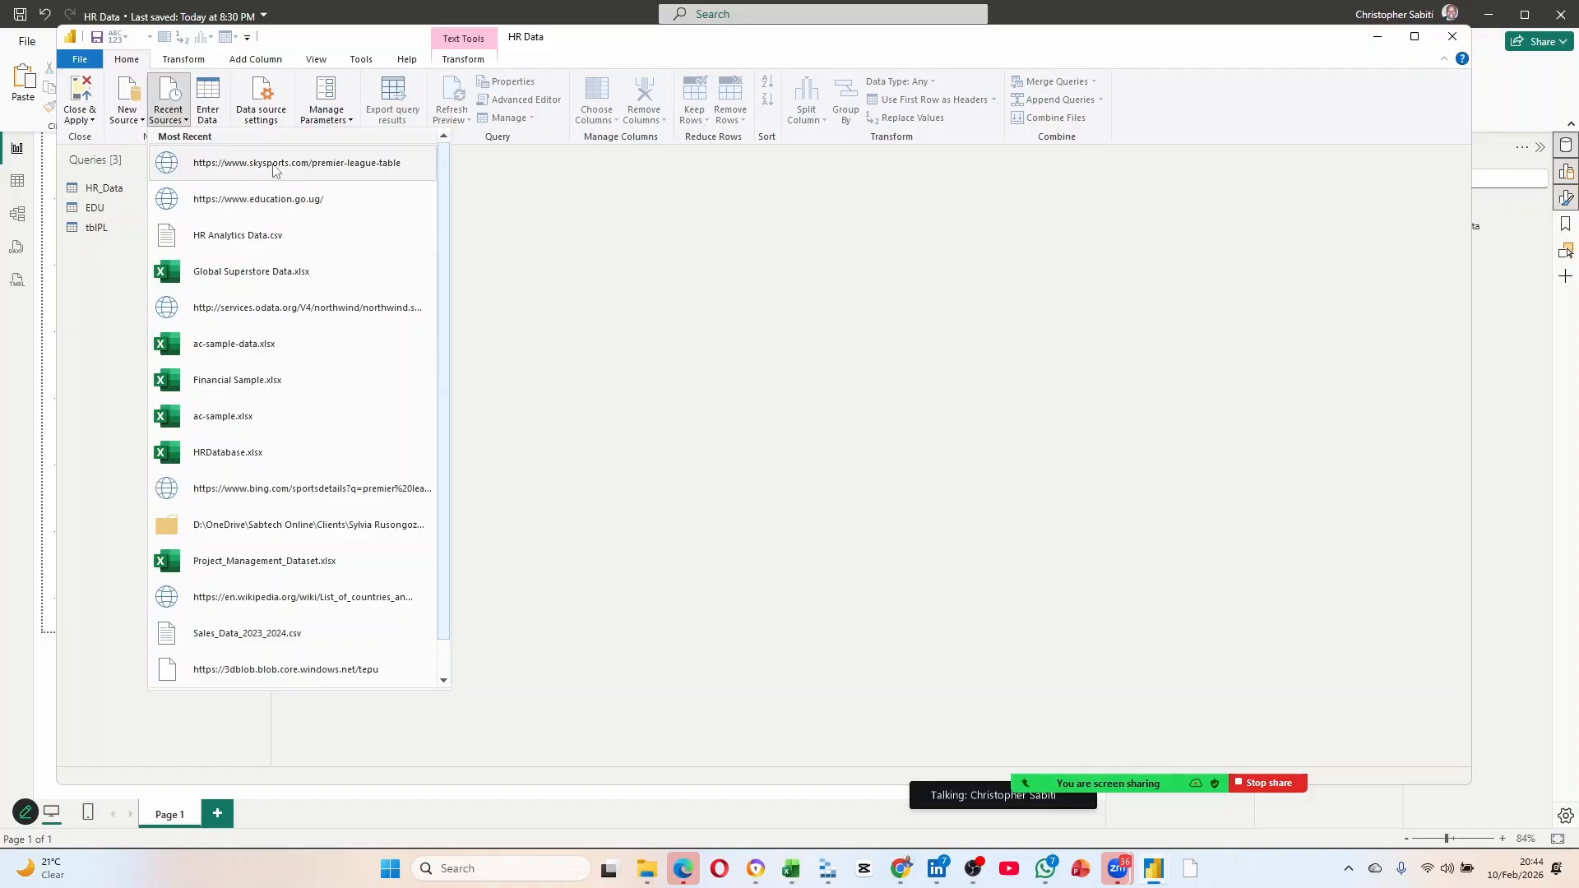
click(298, 164)
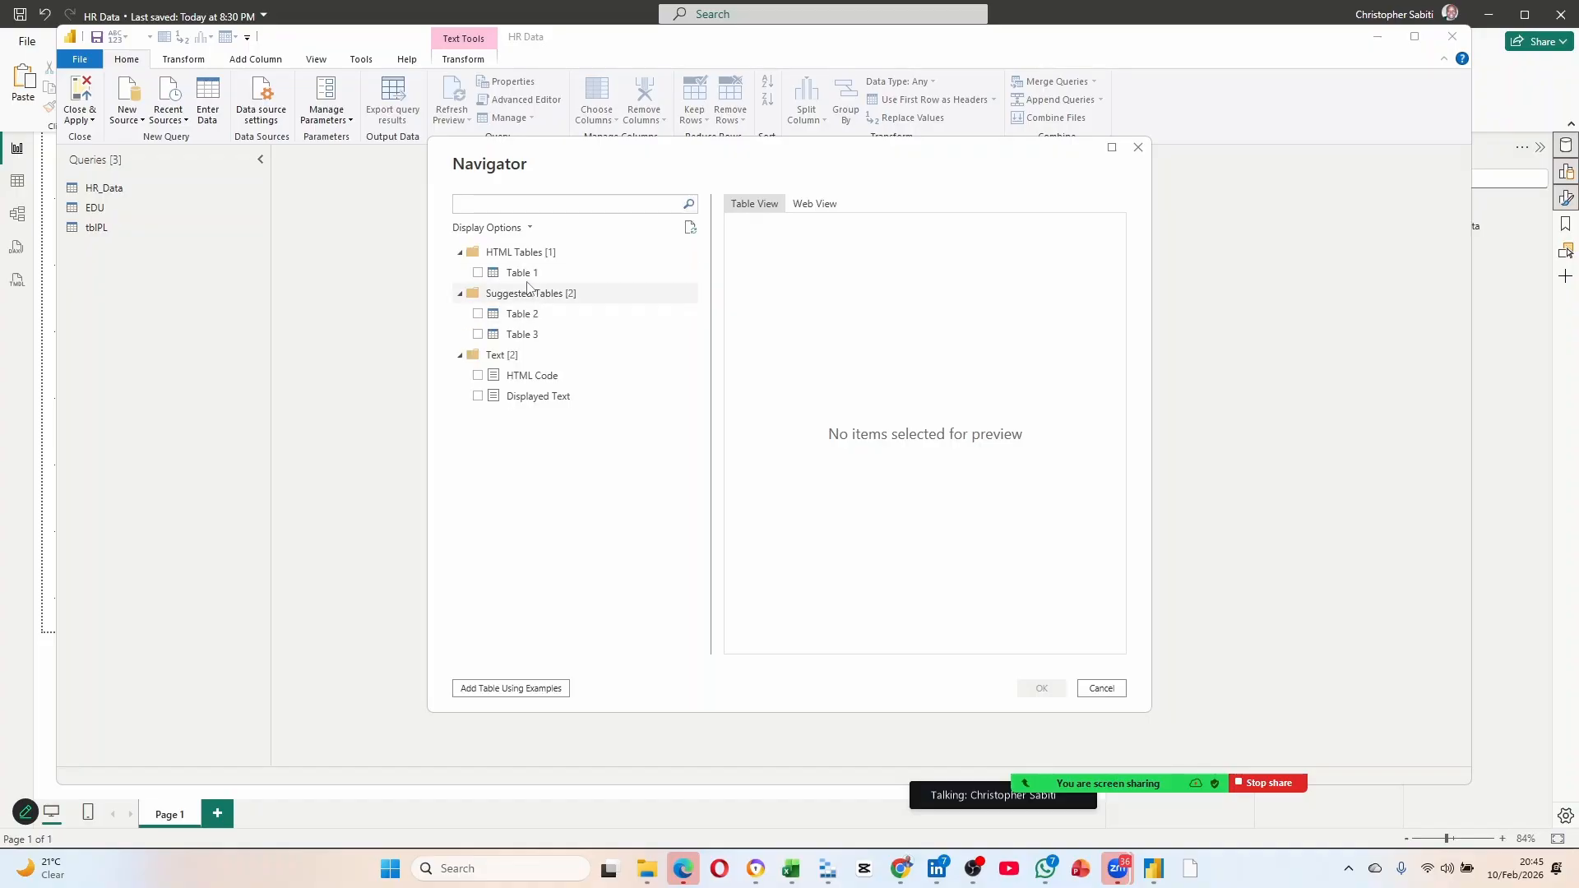
click(478, 314)
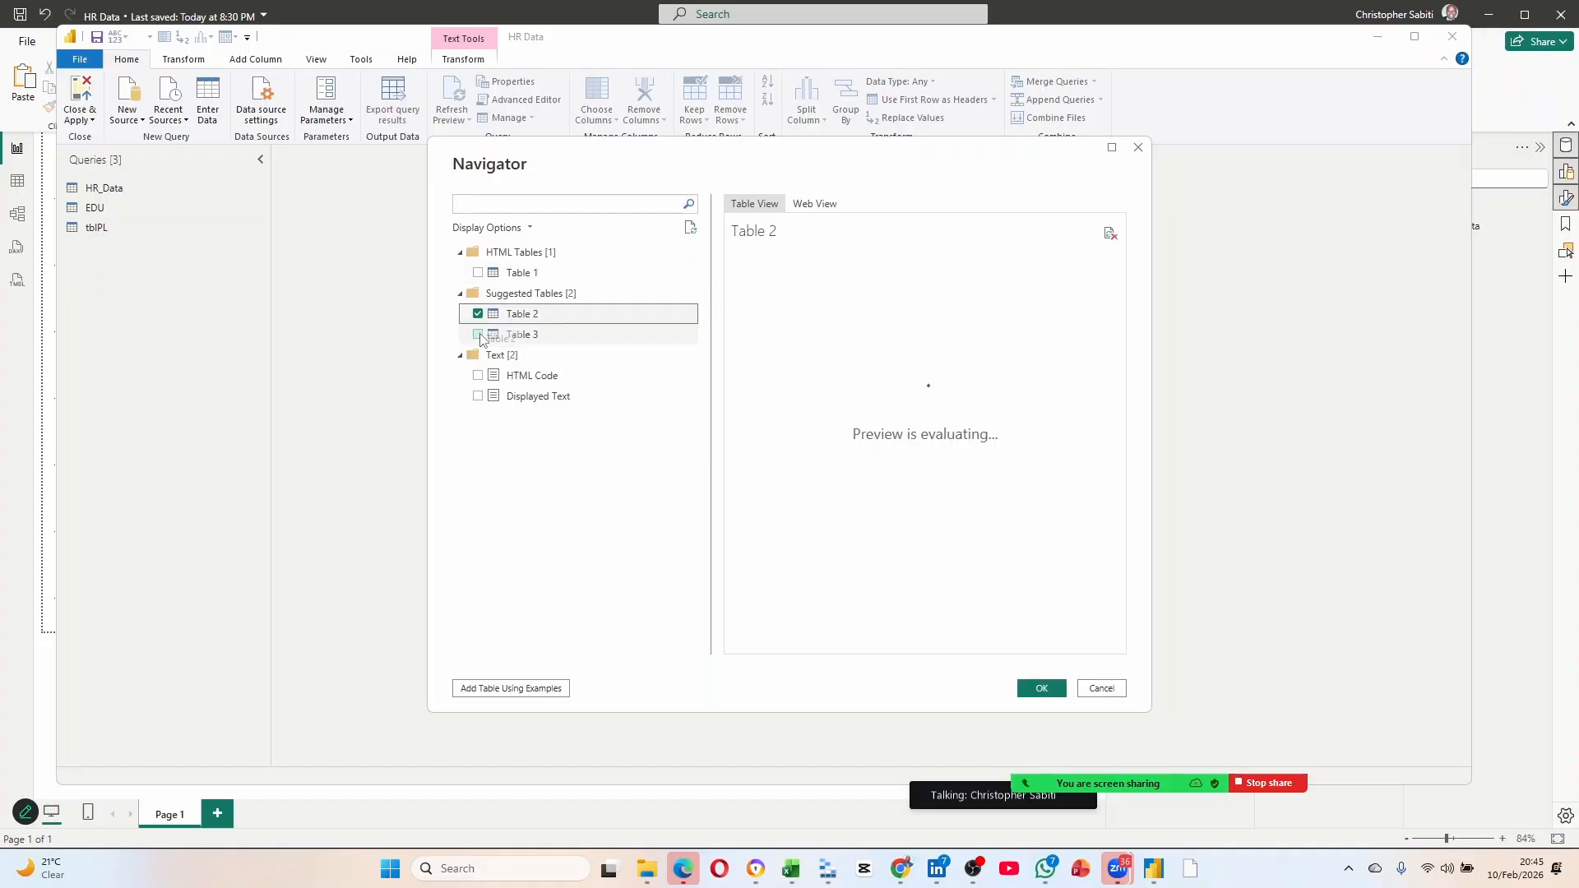
click(478, 334)
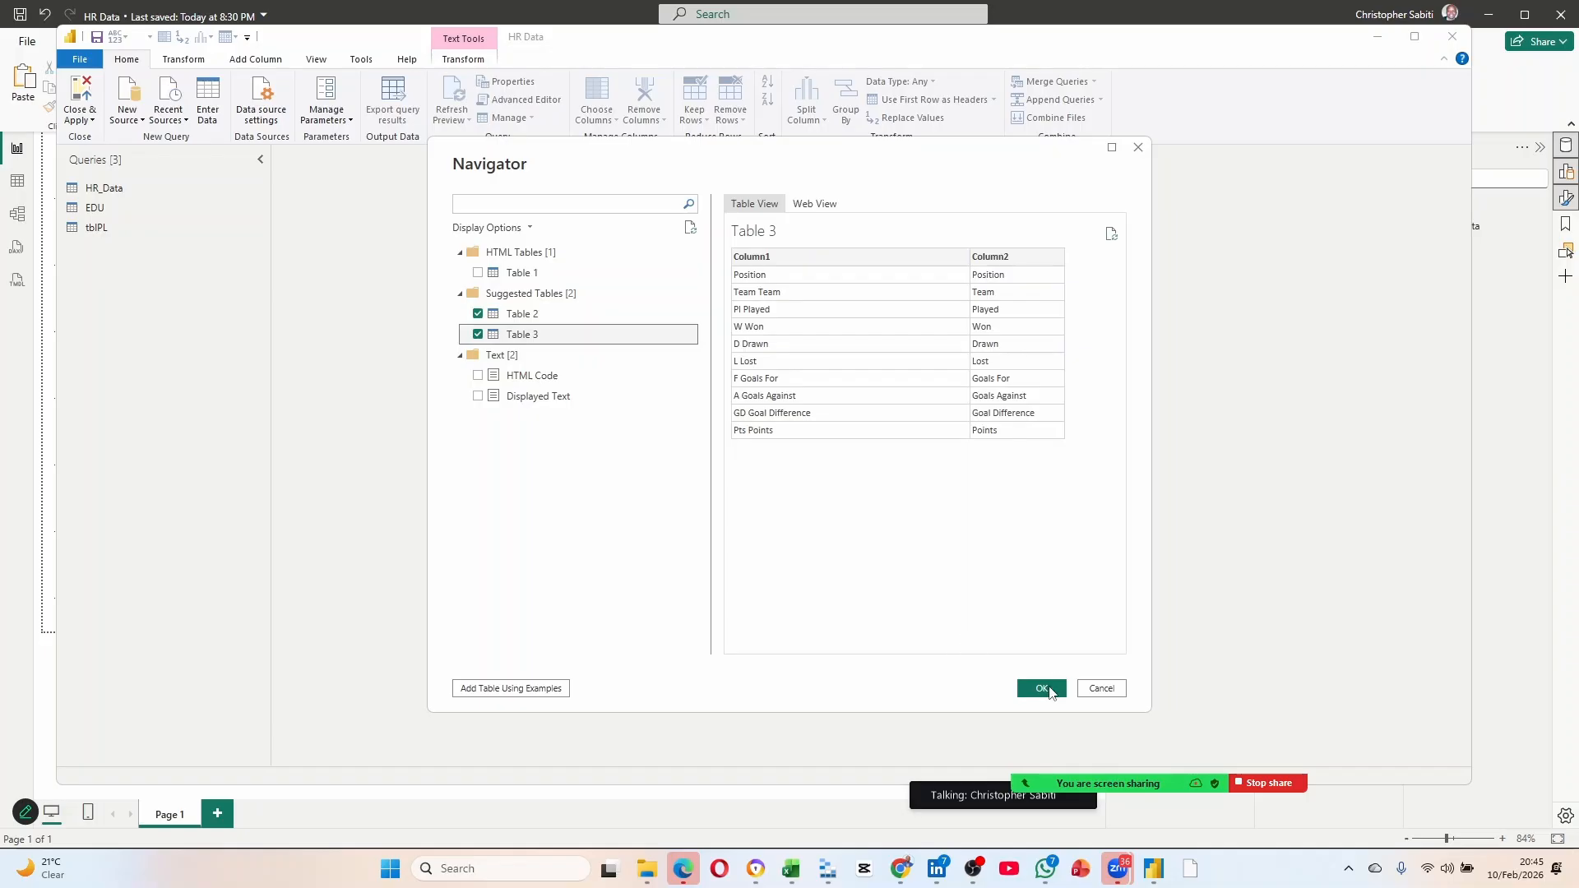
Load the selected Table 2 and Table 3 as queries and promote Table 3's first row to headers.
click(1041, 689)
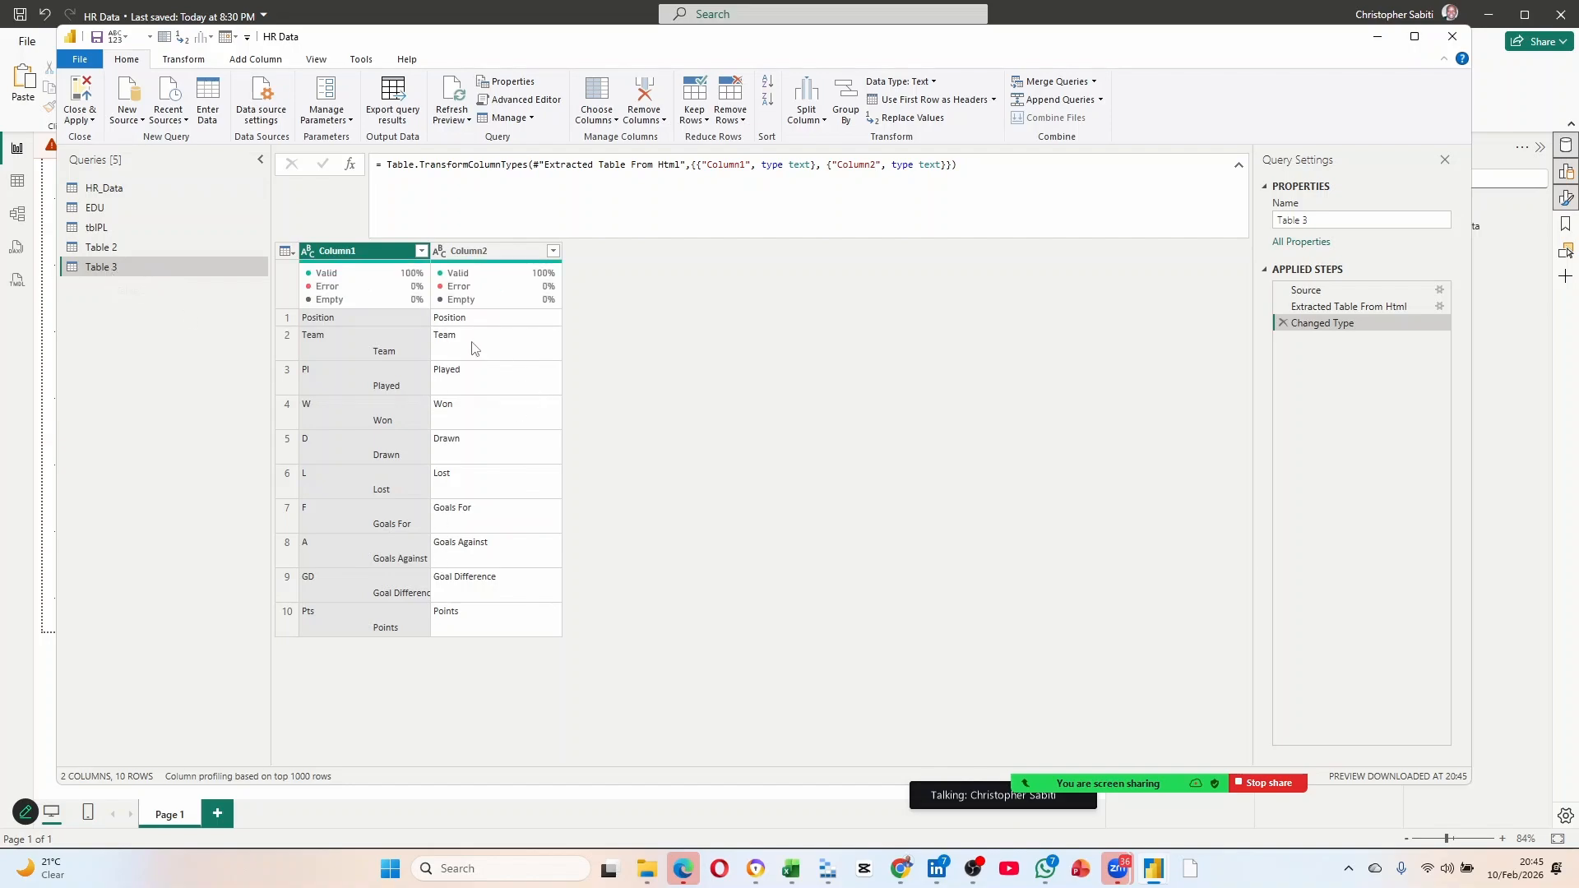
drag(560, 252, 624, 251)
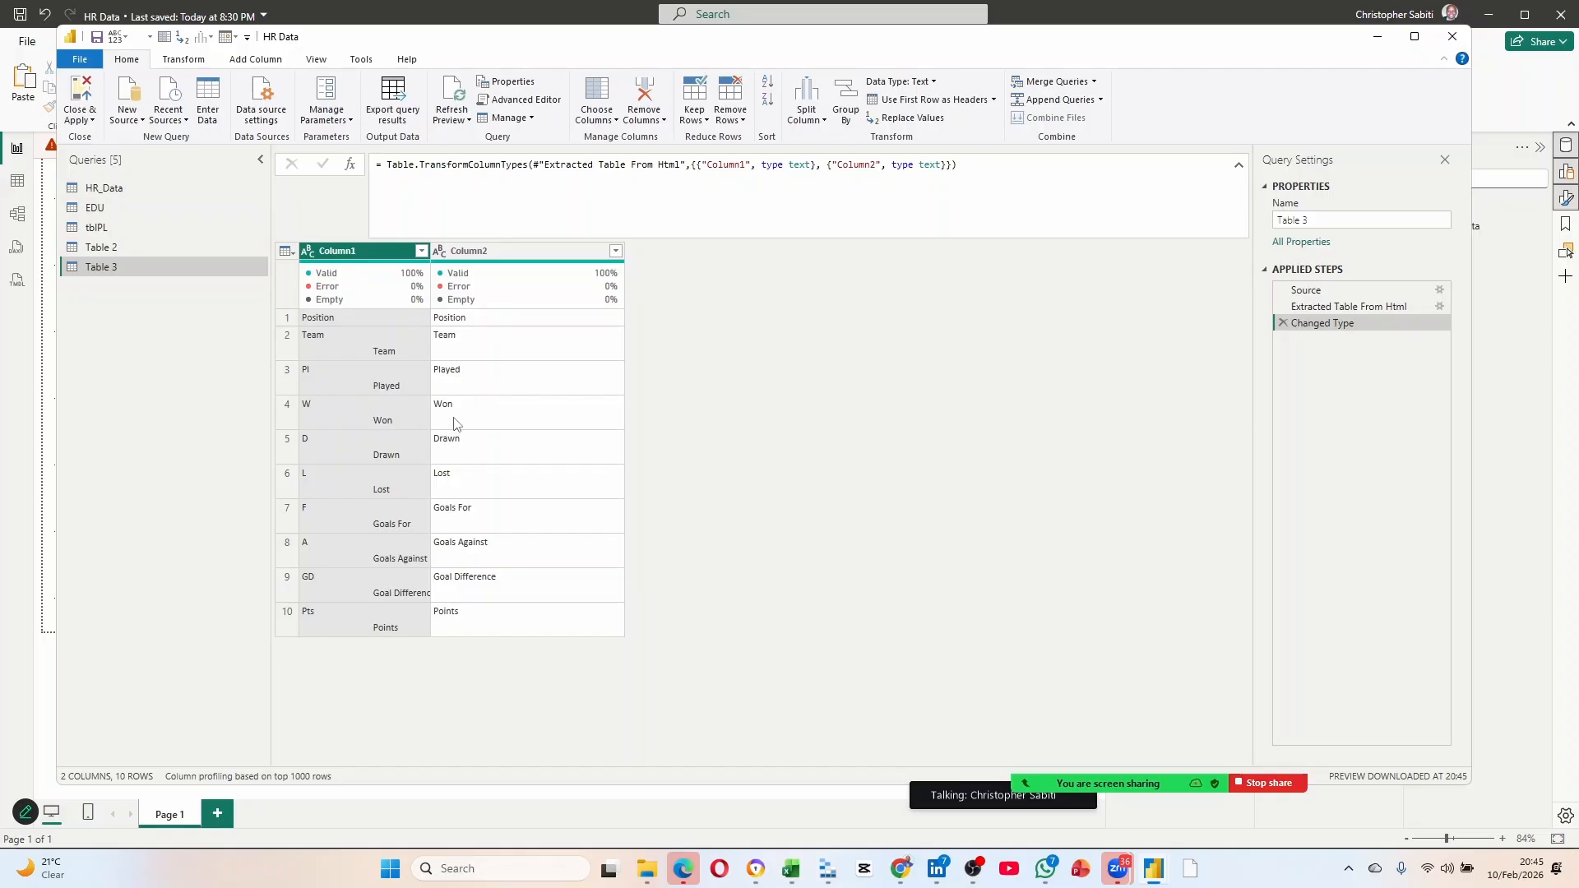
click(365, 318)
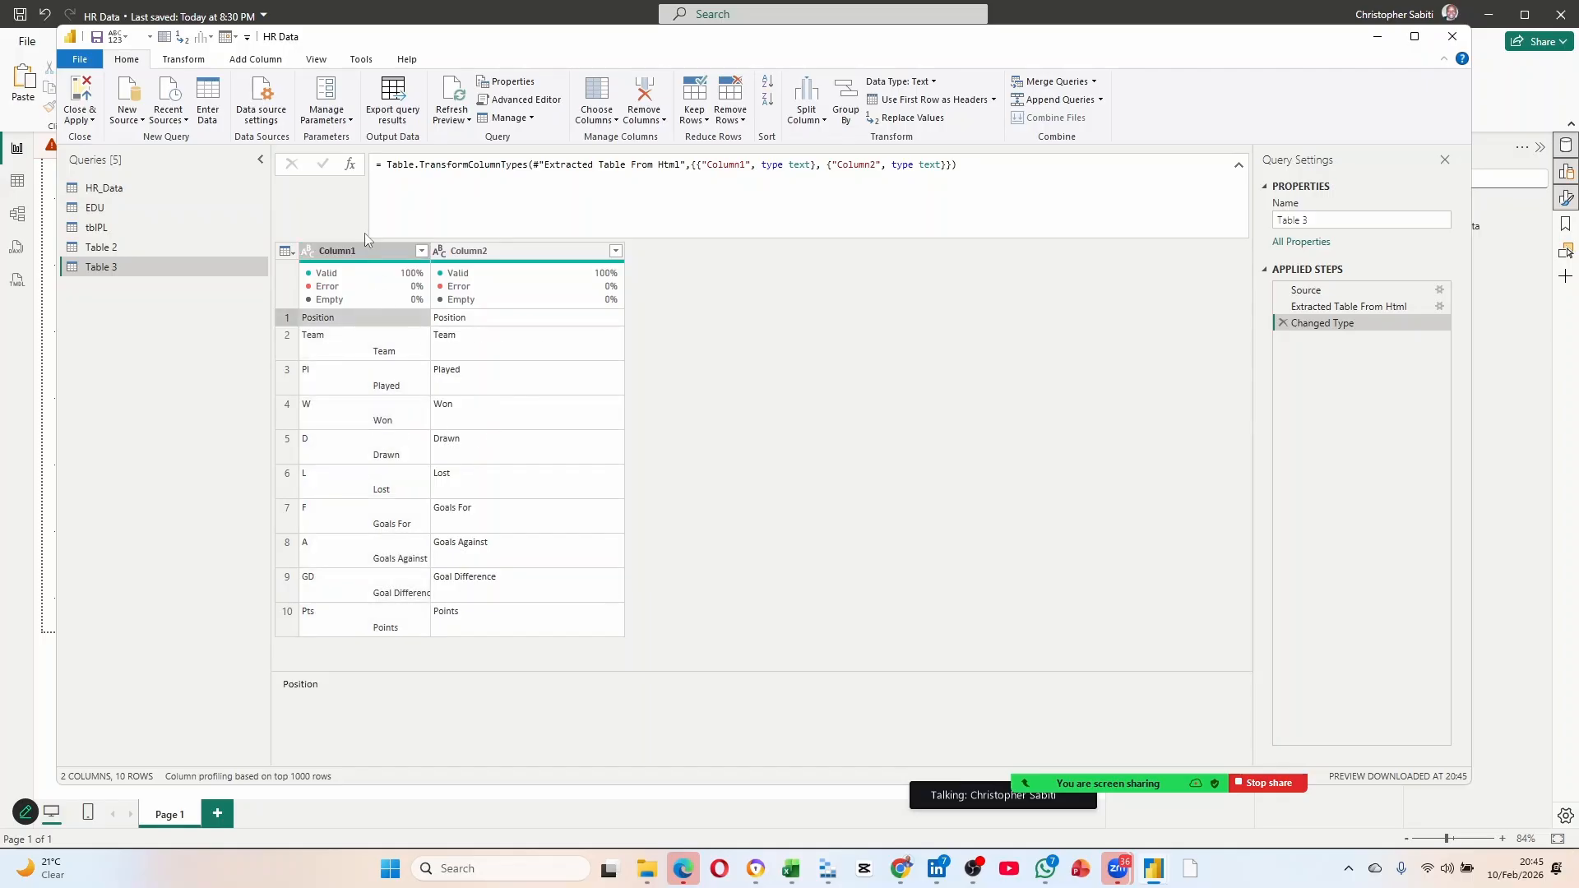
click(933, 100)
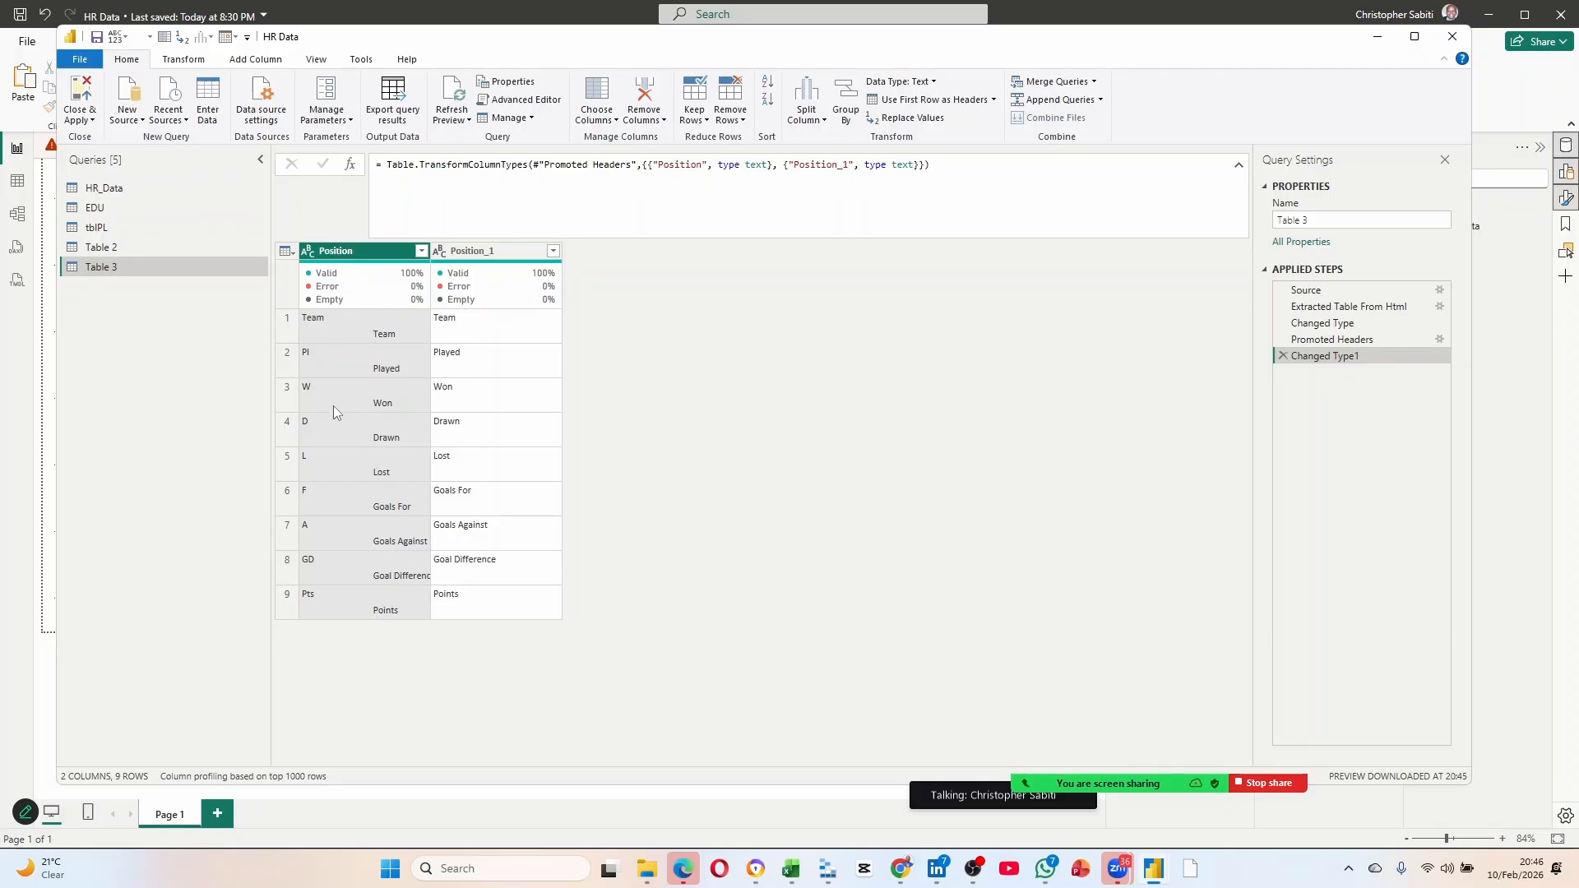
Check the multi-line values in Table 3's Position column and split it by space at each occurrence of the delimiter.
click(343, 357)
click(352, 332)
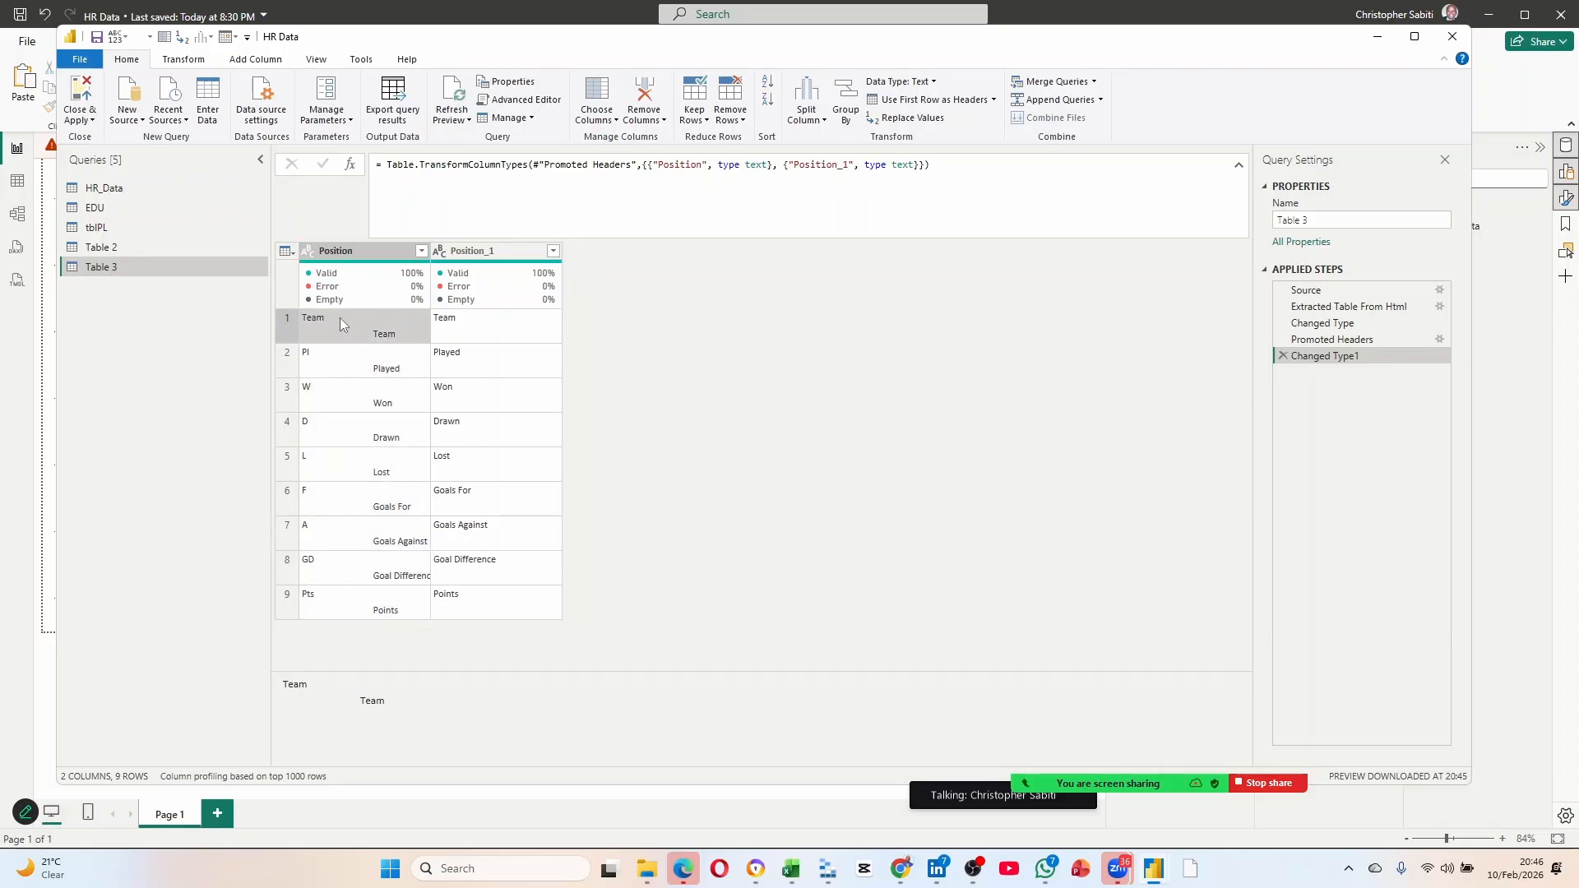
click(344, 363)
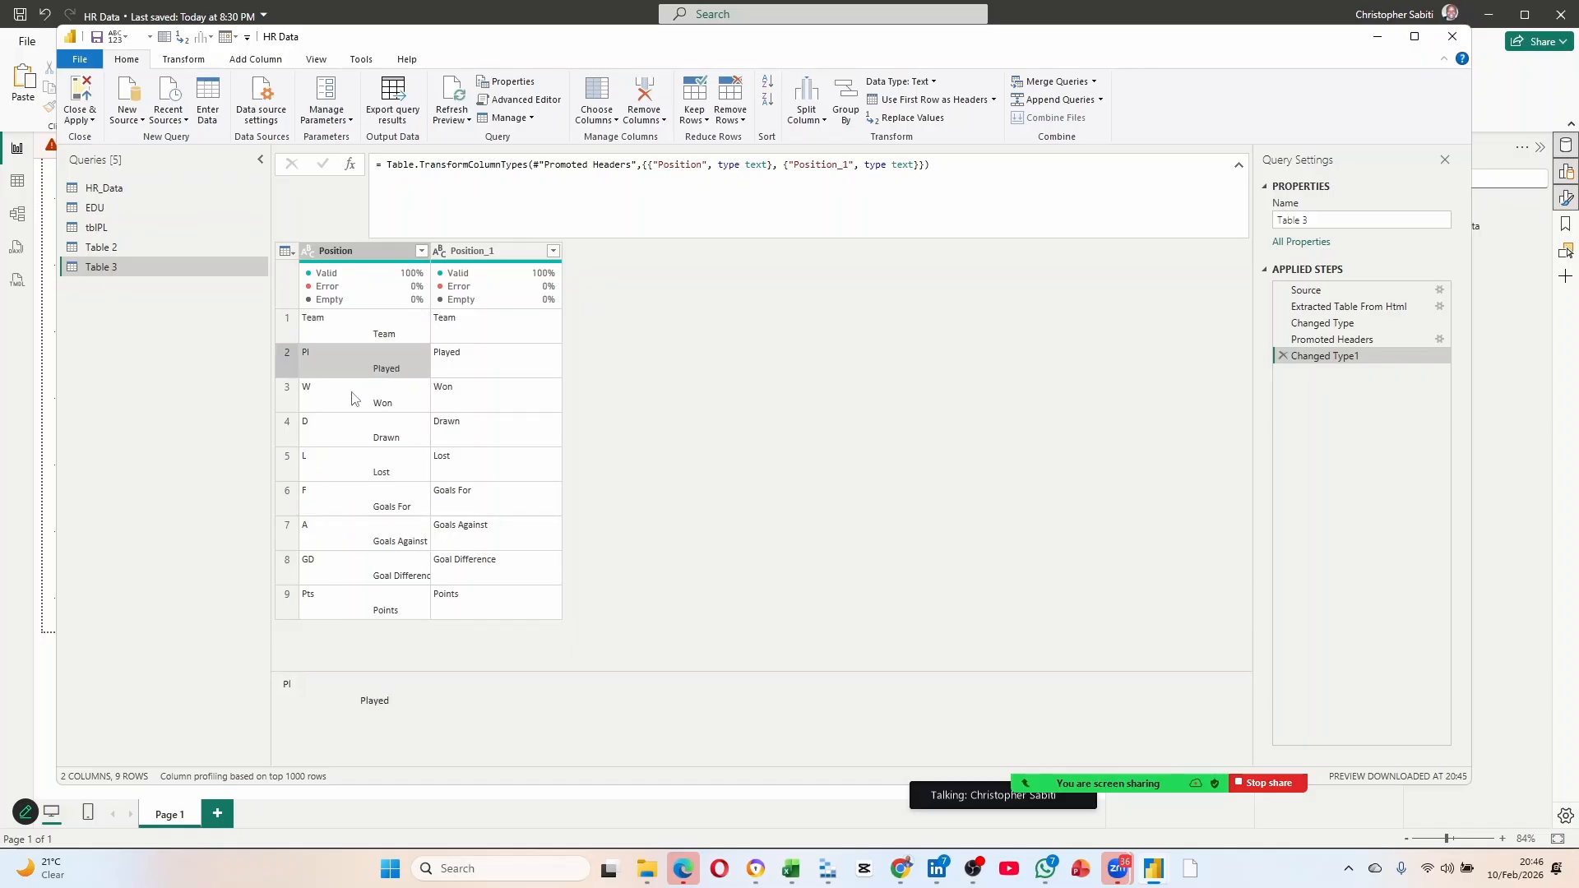
click(460, 337)
click(395, 331)
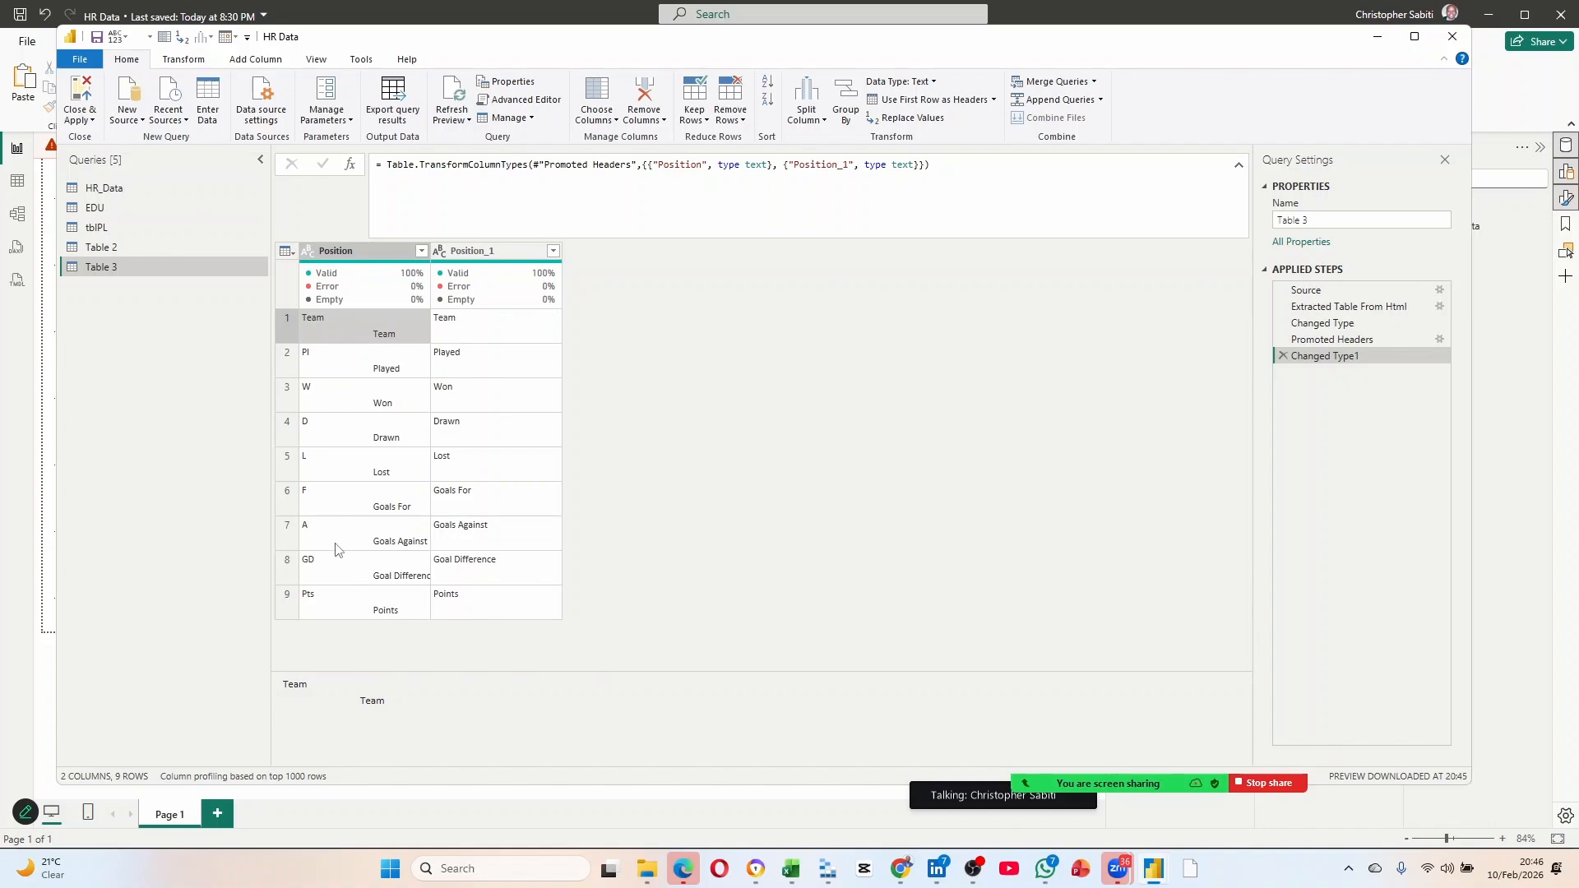
click(355, 253)
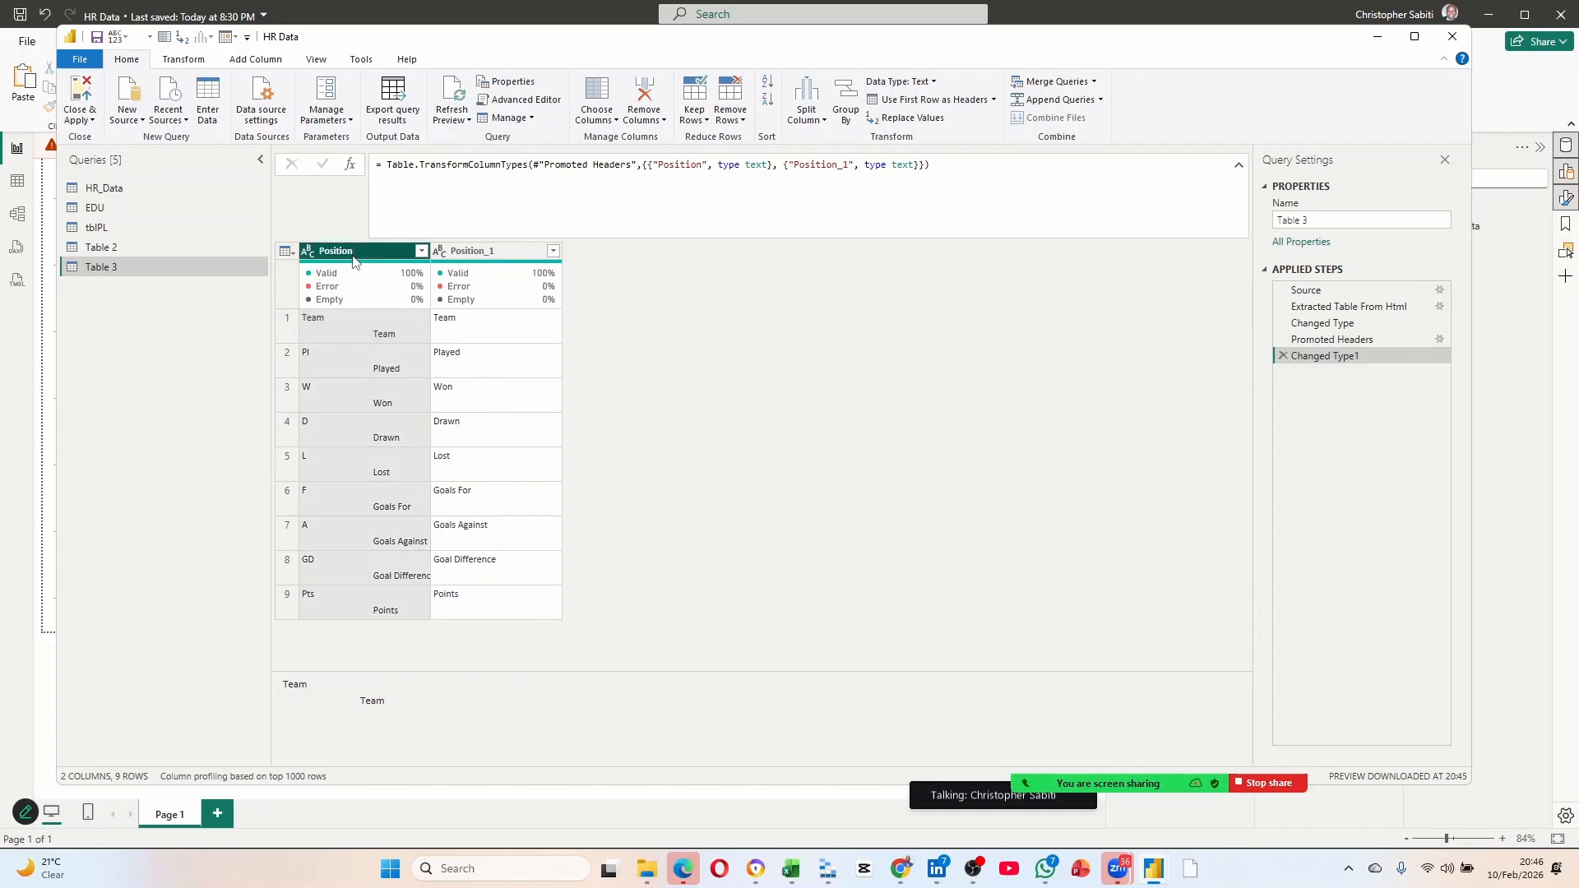
click(823, 124)
click(838, 138)
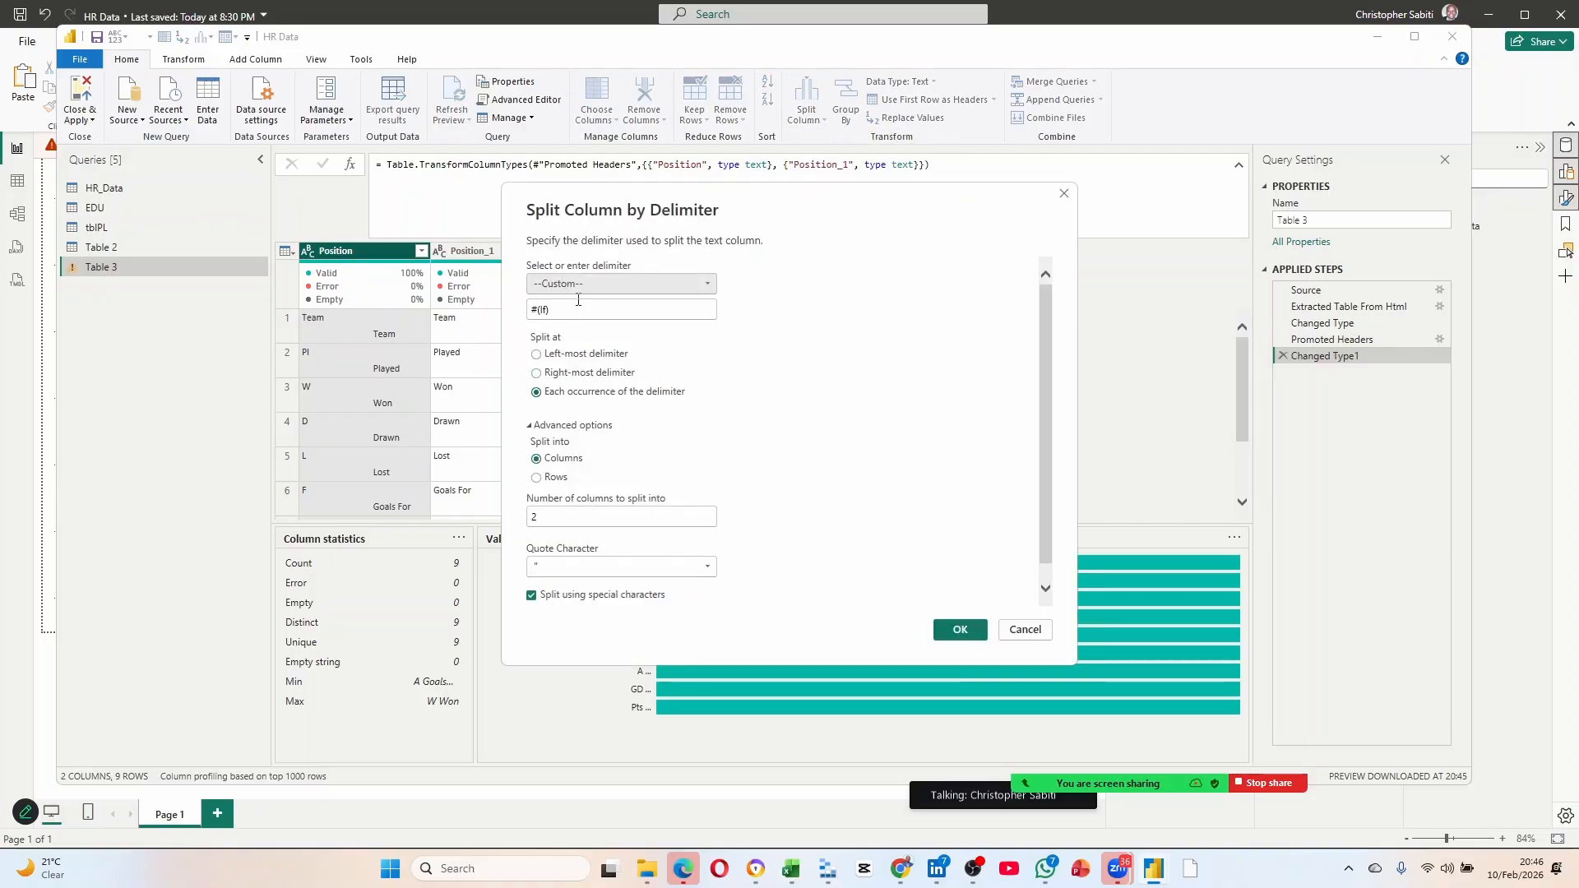
click(582, 289)
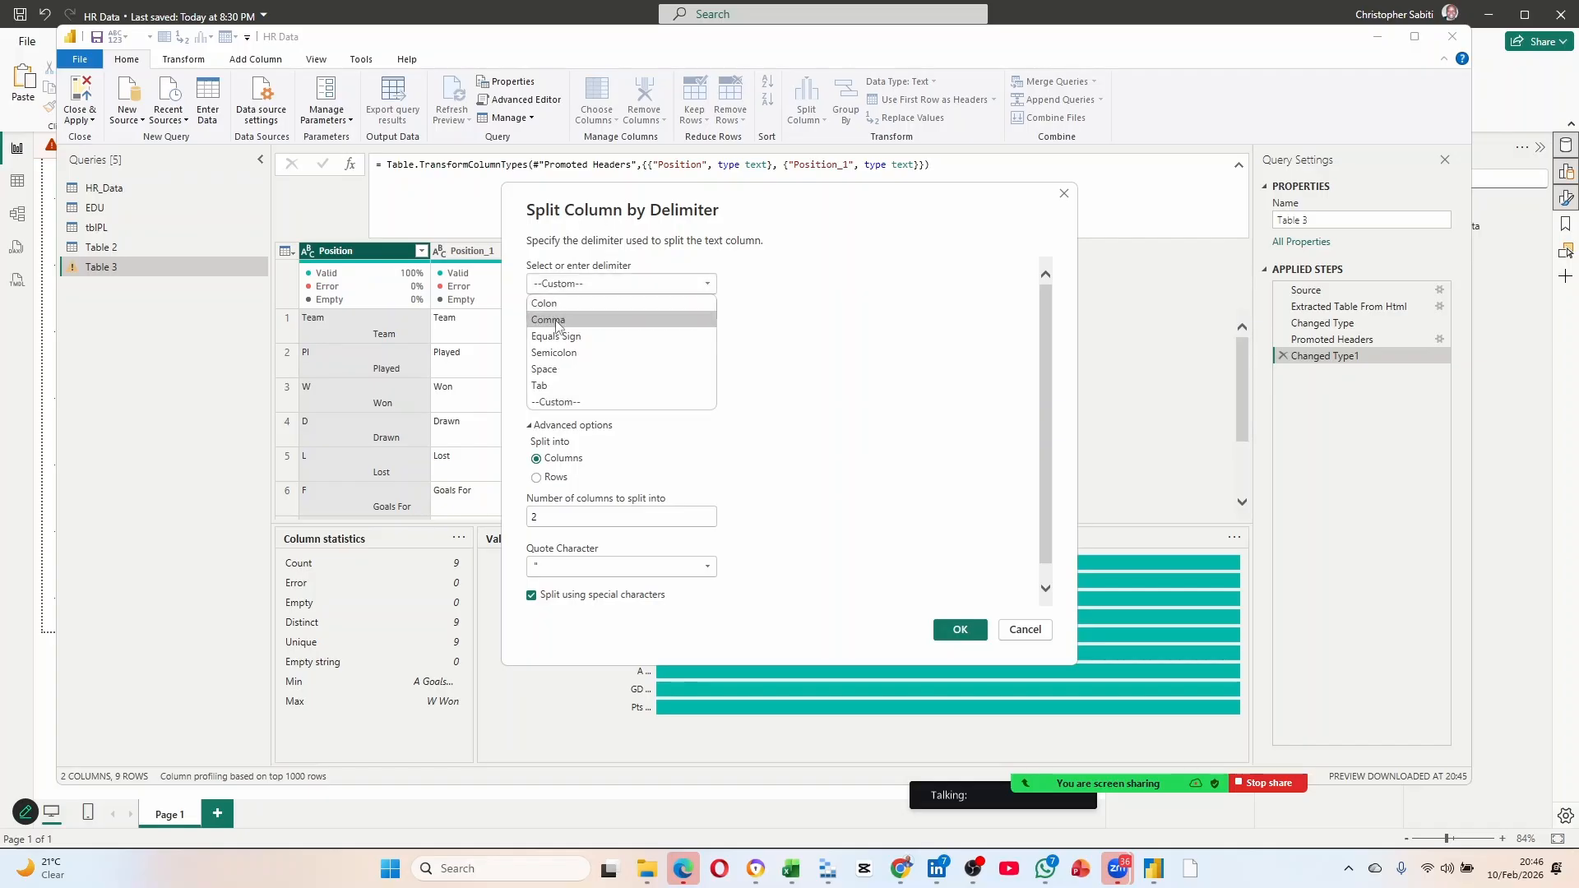
click(550, 369)
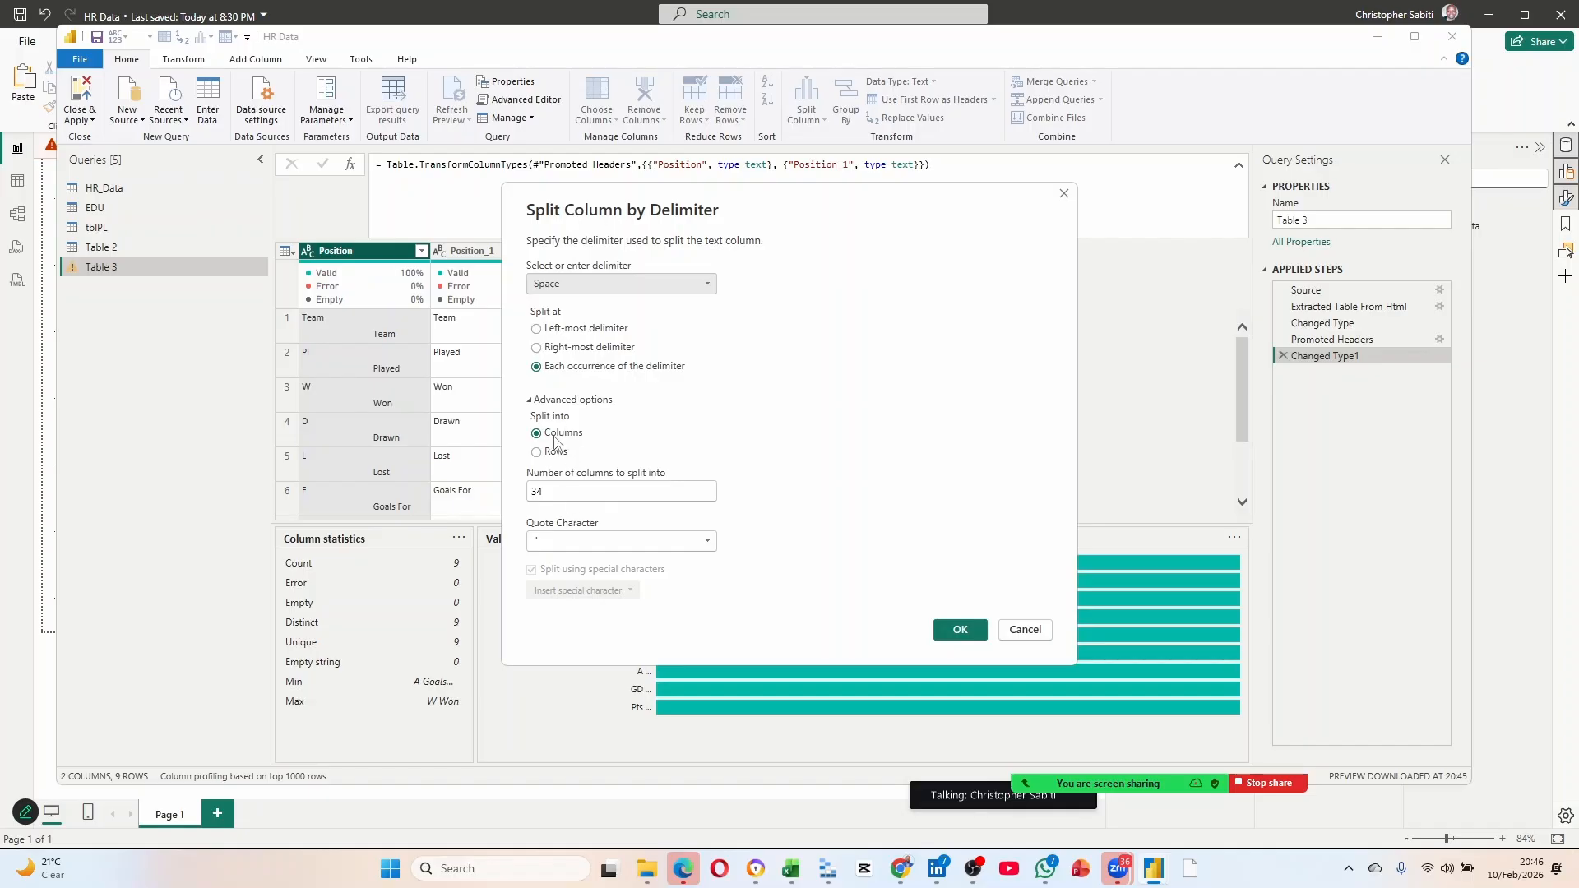
click(947, 629)
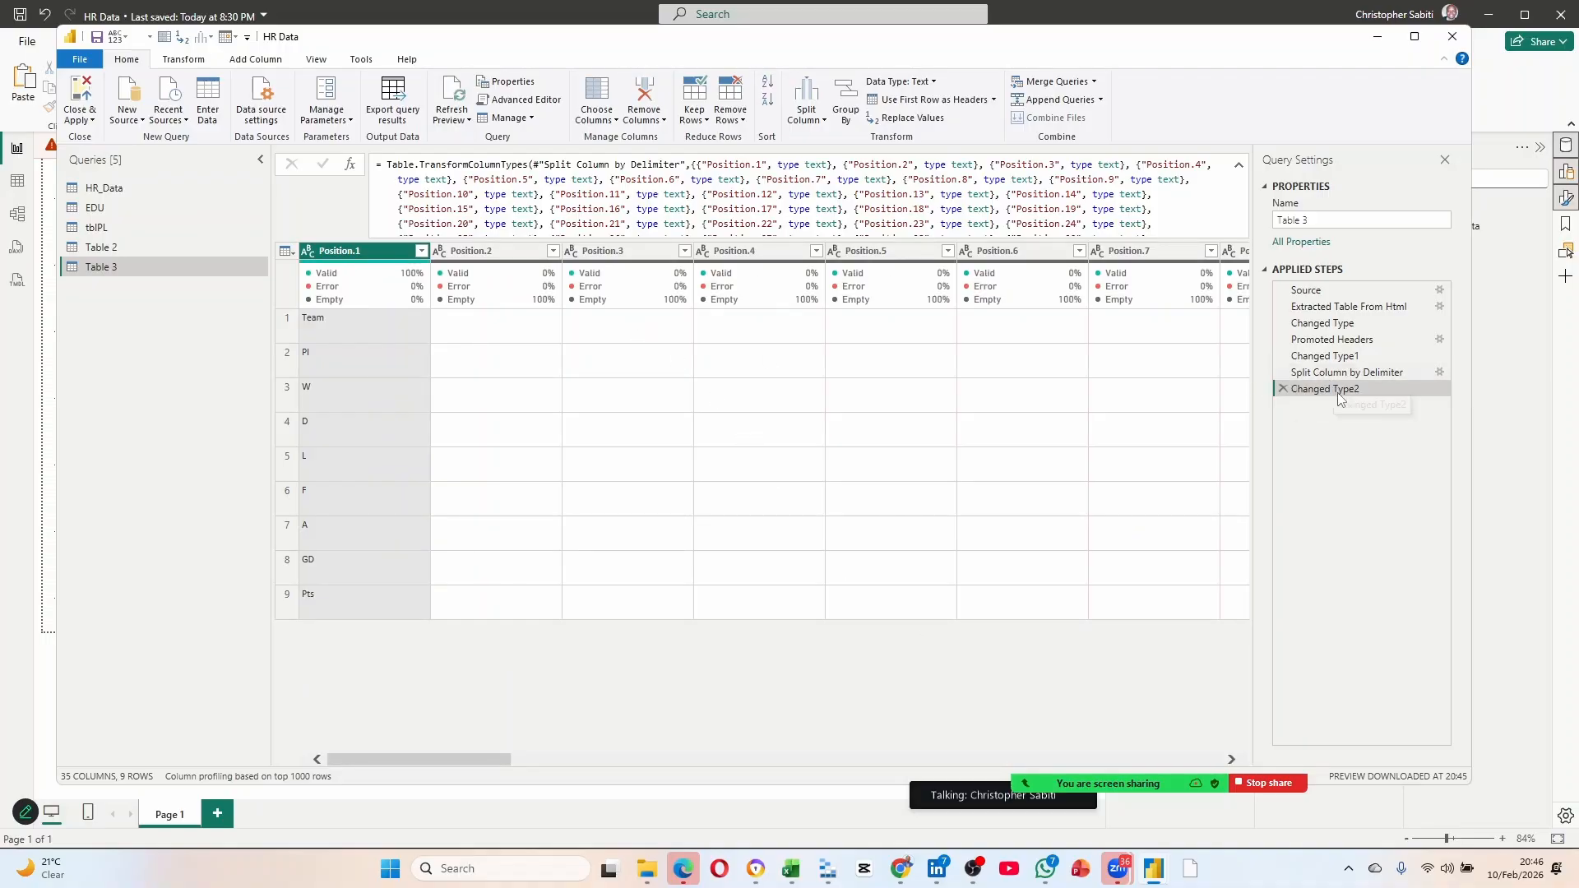
Edit the Split Column by Delimiter step to split only at the left-most delimiter.
click(1440, 372)
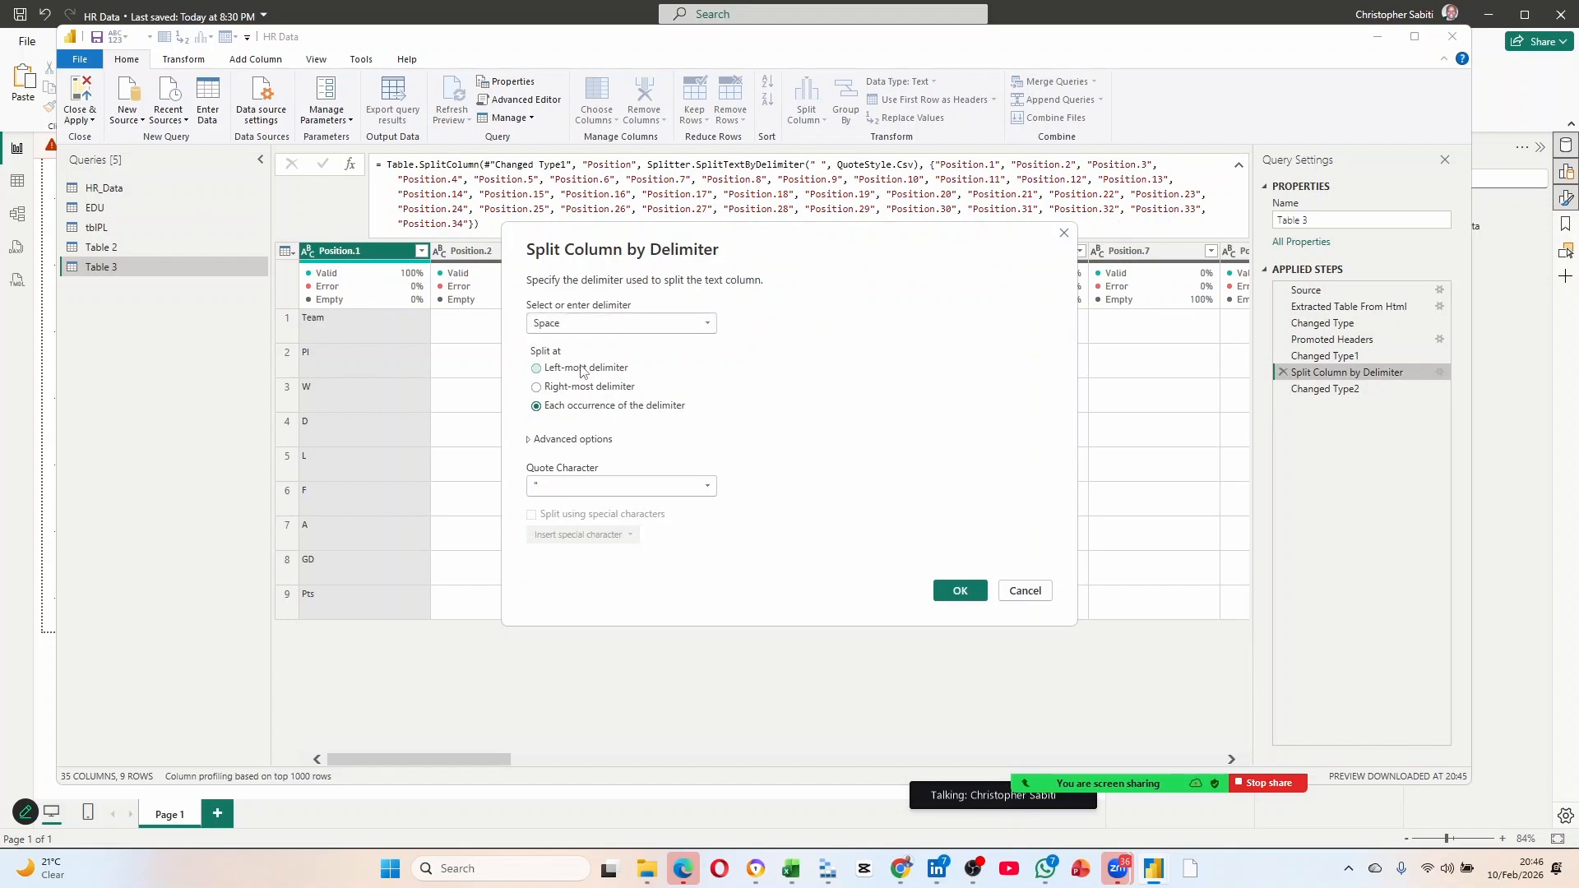
click(586, 369)
click(956, 592)
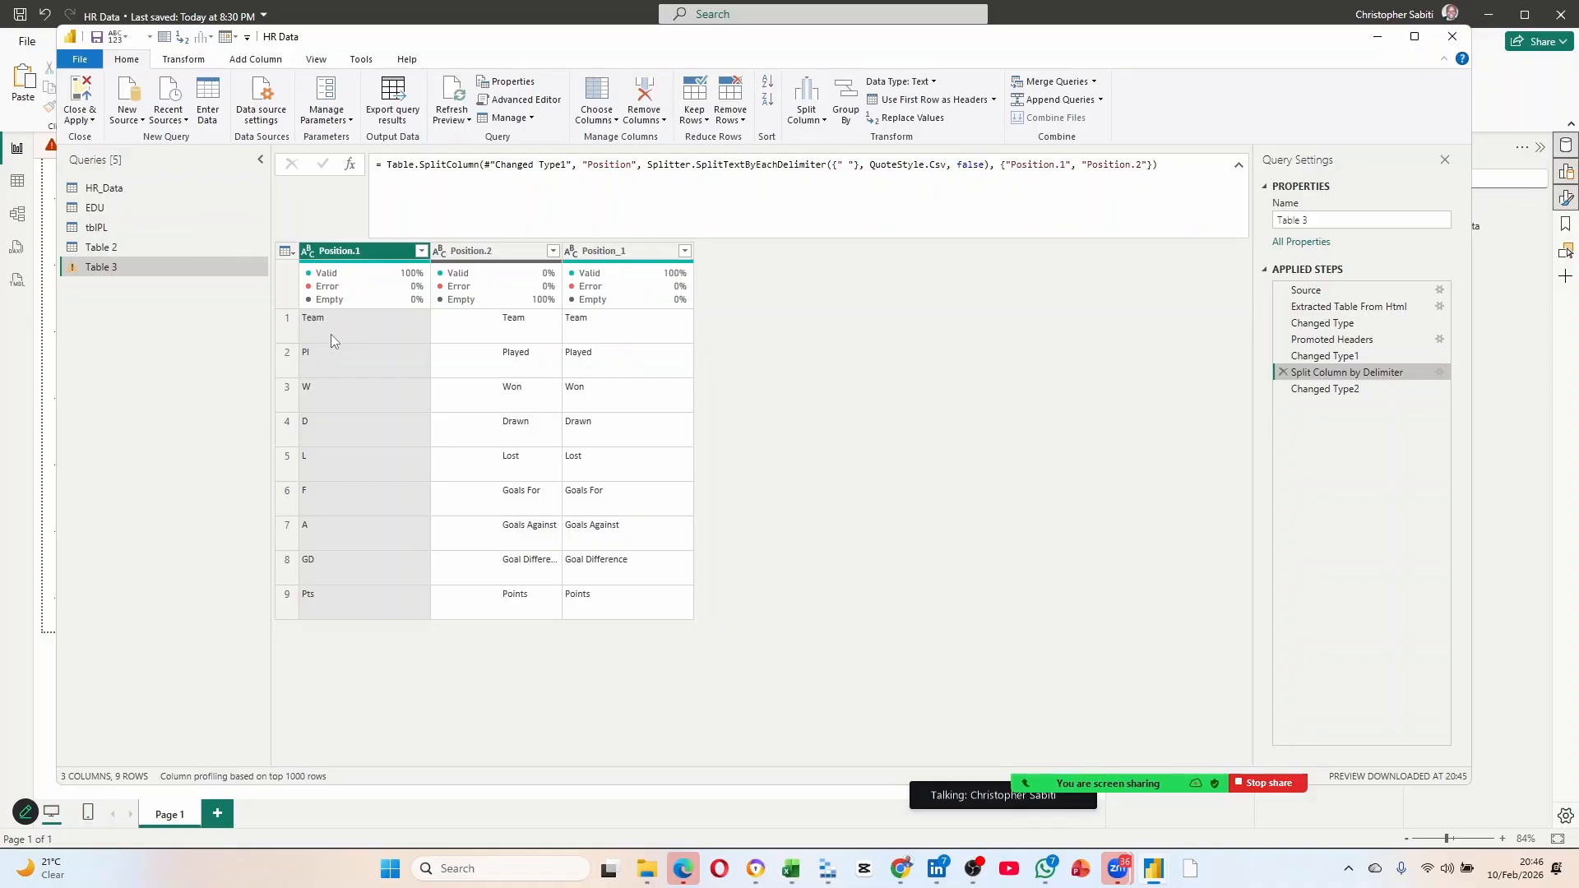
Compare the data before and after the split and inspect the Position.1 and Position.2 cells for leading spaces.
click(1363, 341)
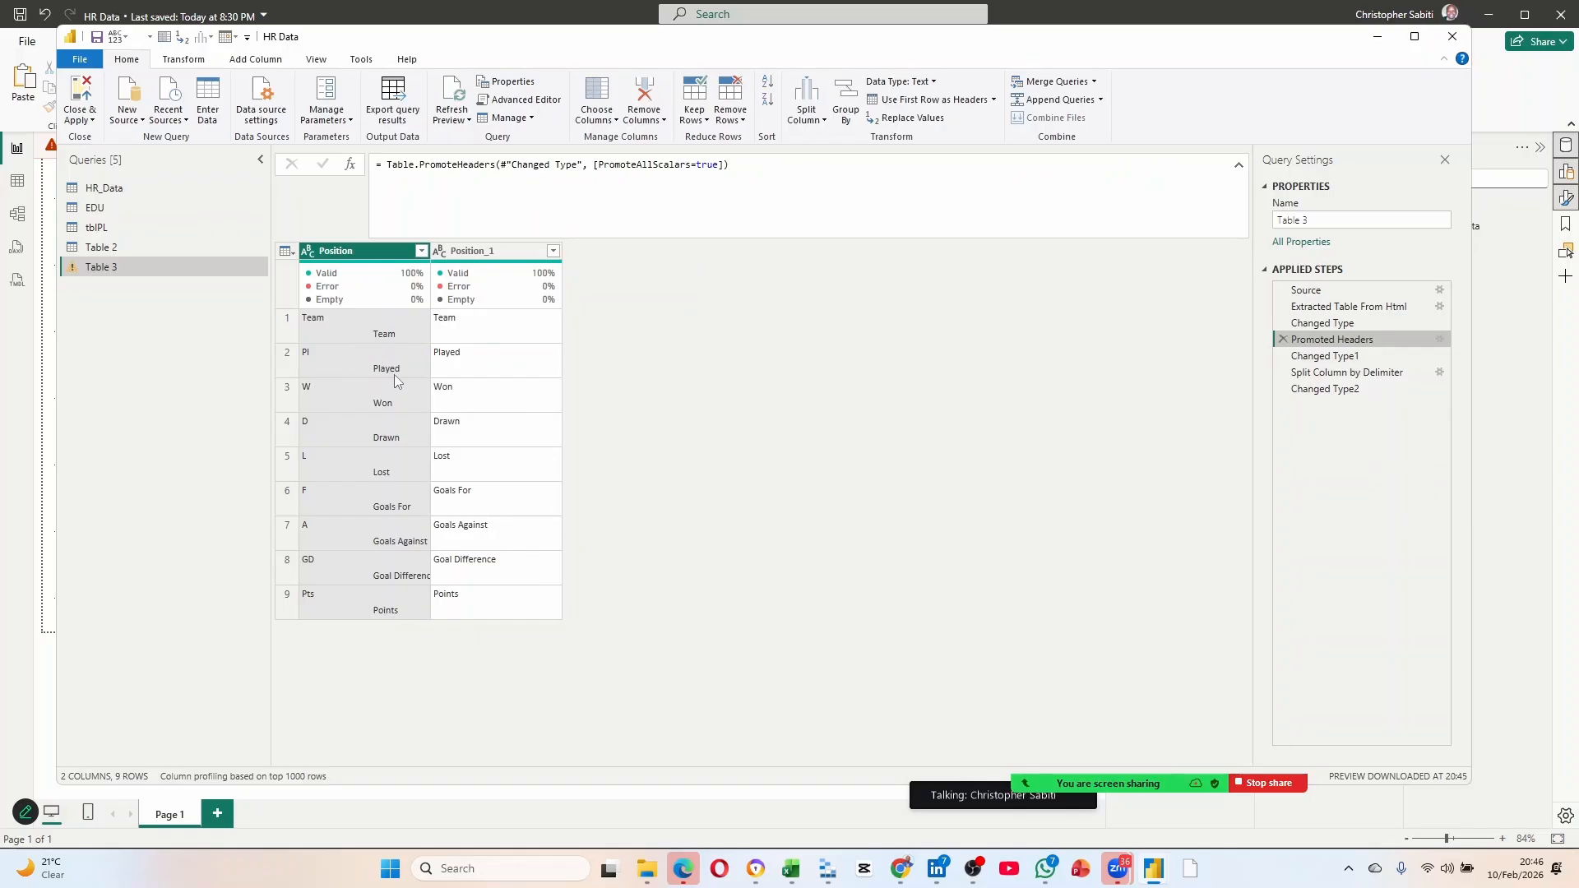
click(1386, 375)
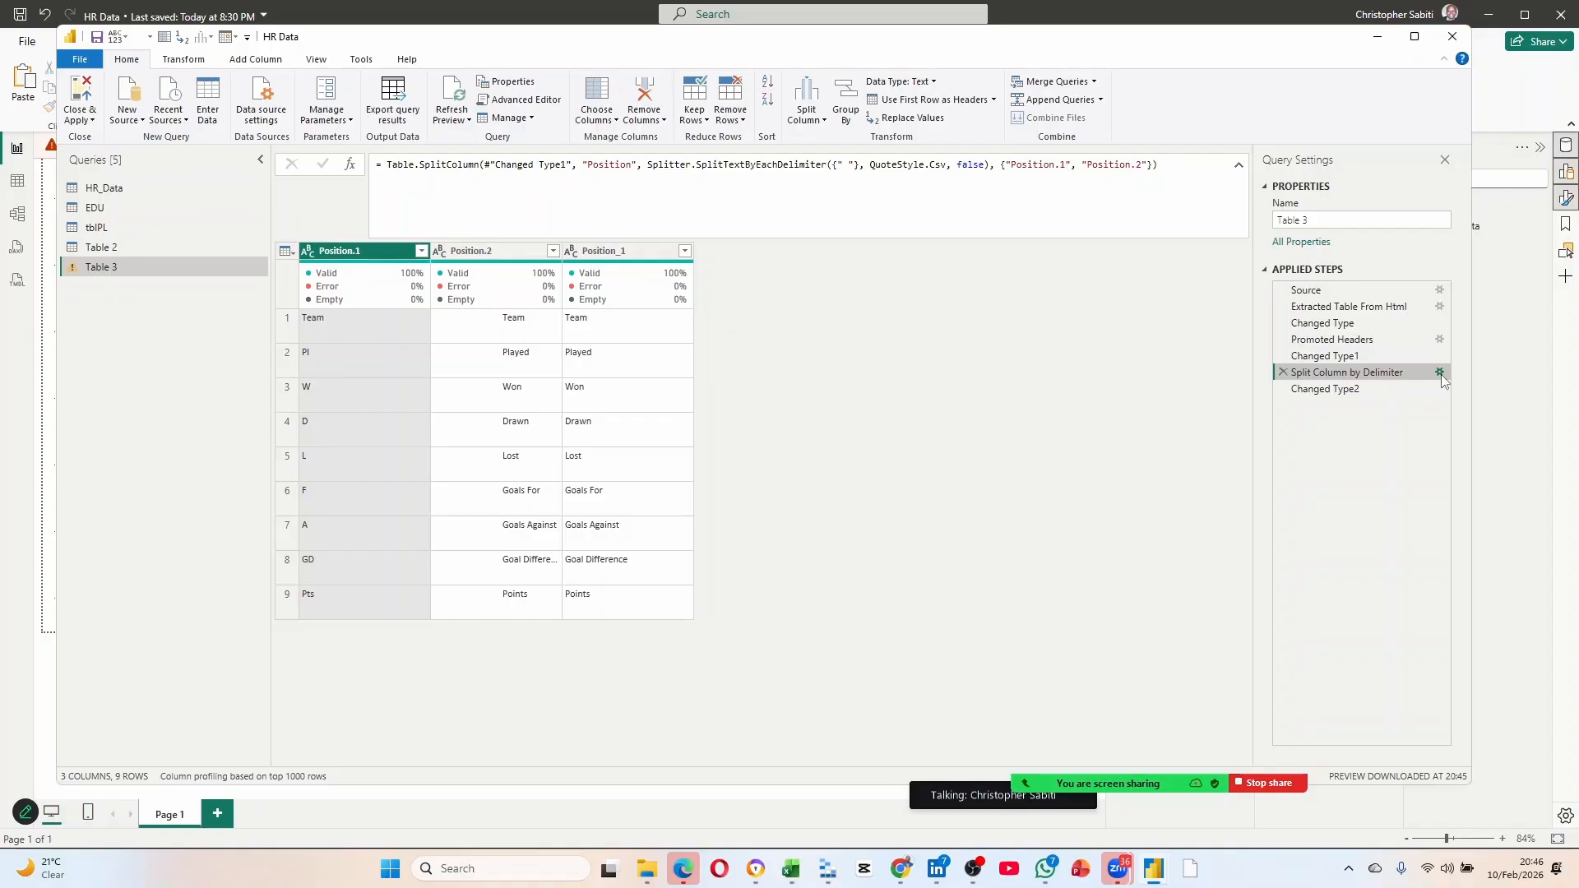
click(345, 331)
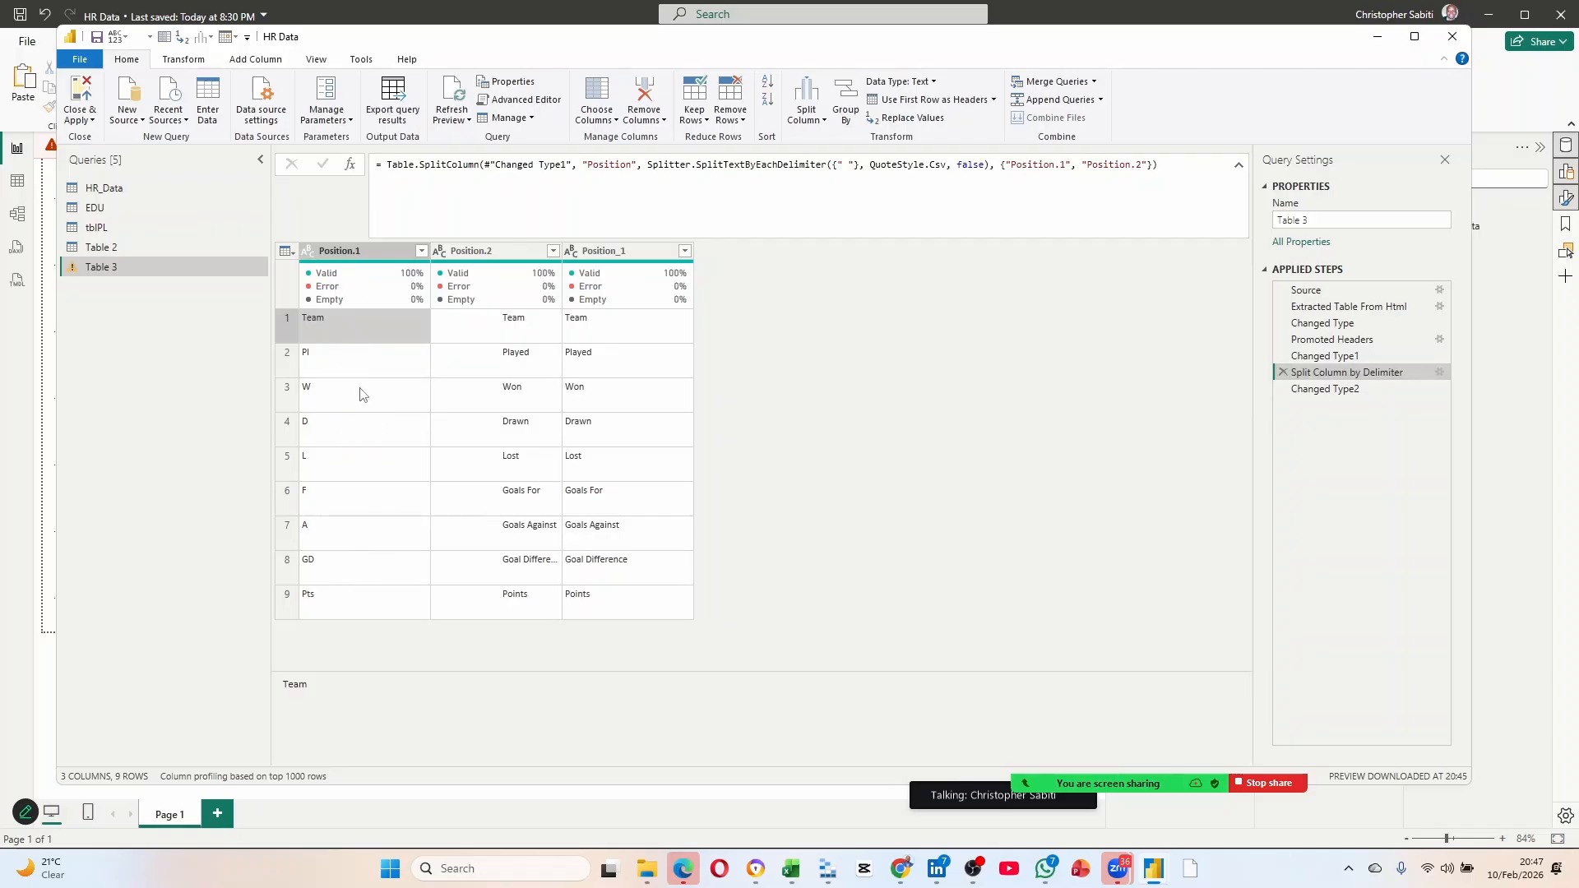
click(381, 256)
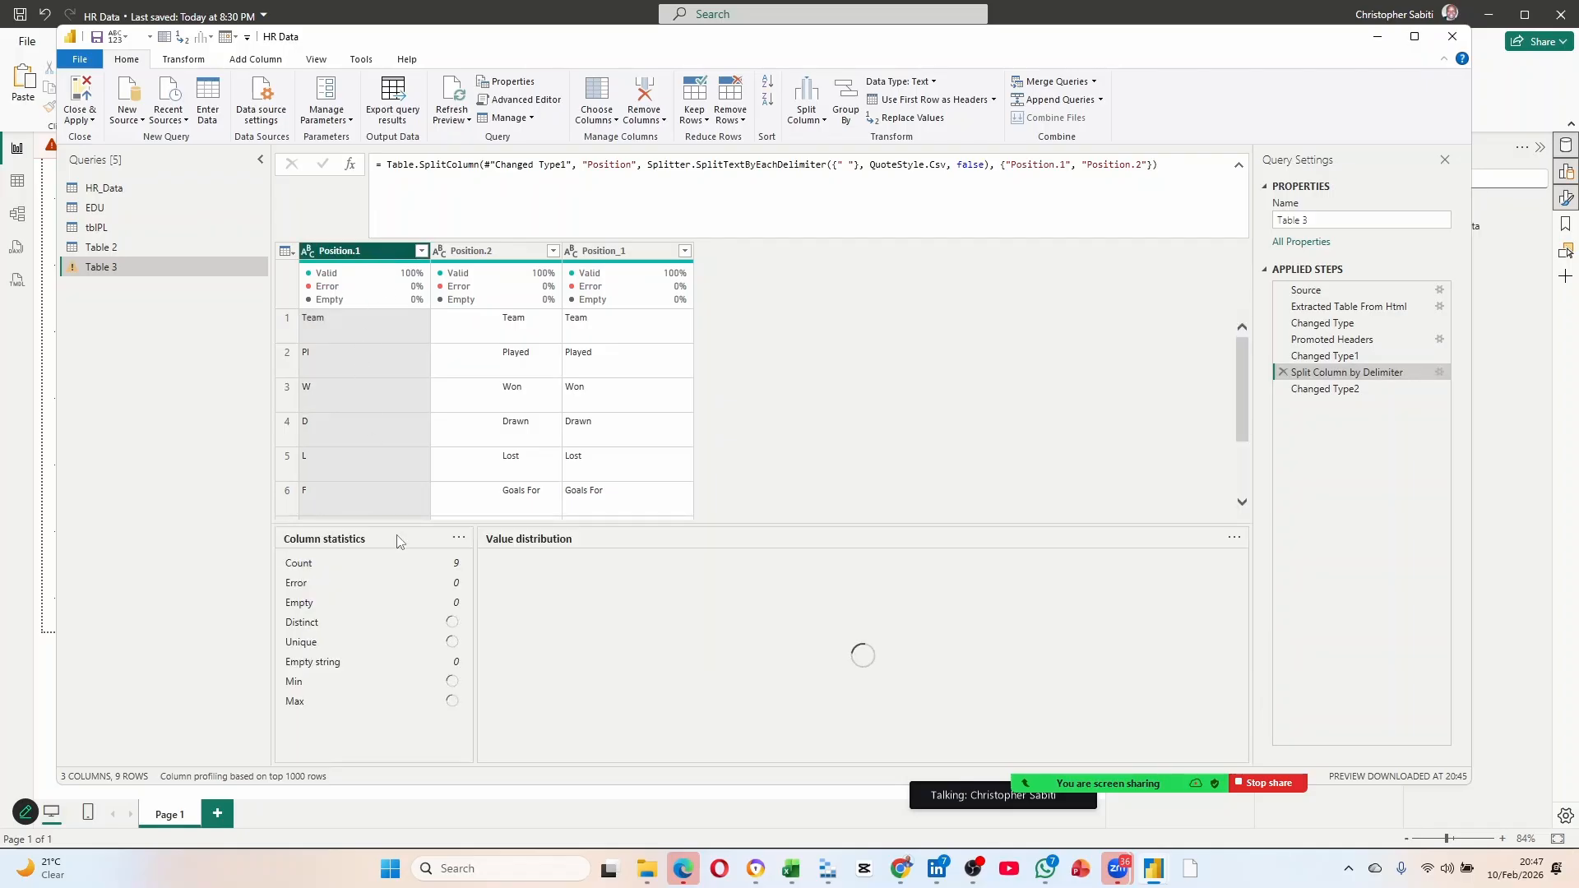
click(347, 319)
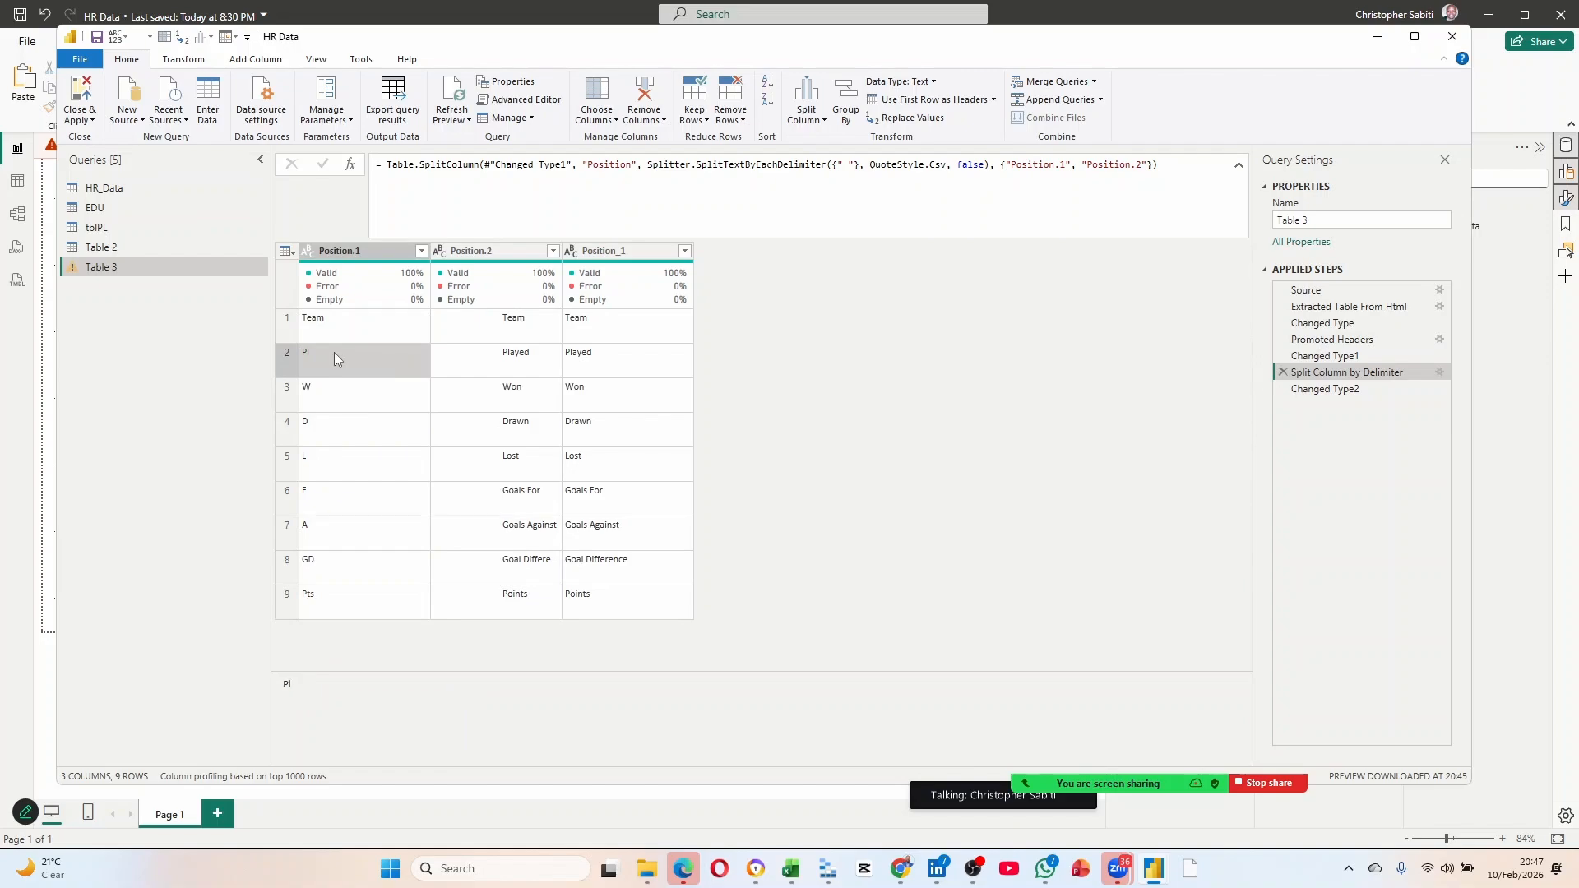
click(324, 689)
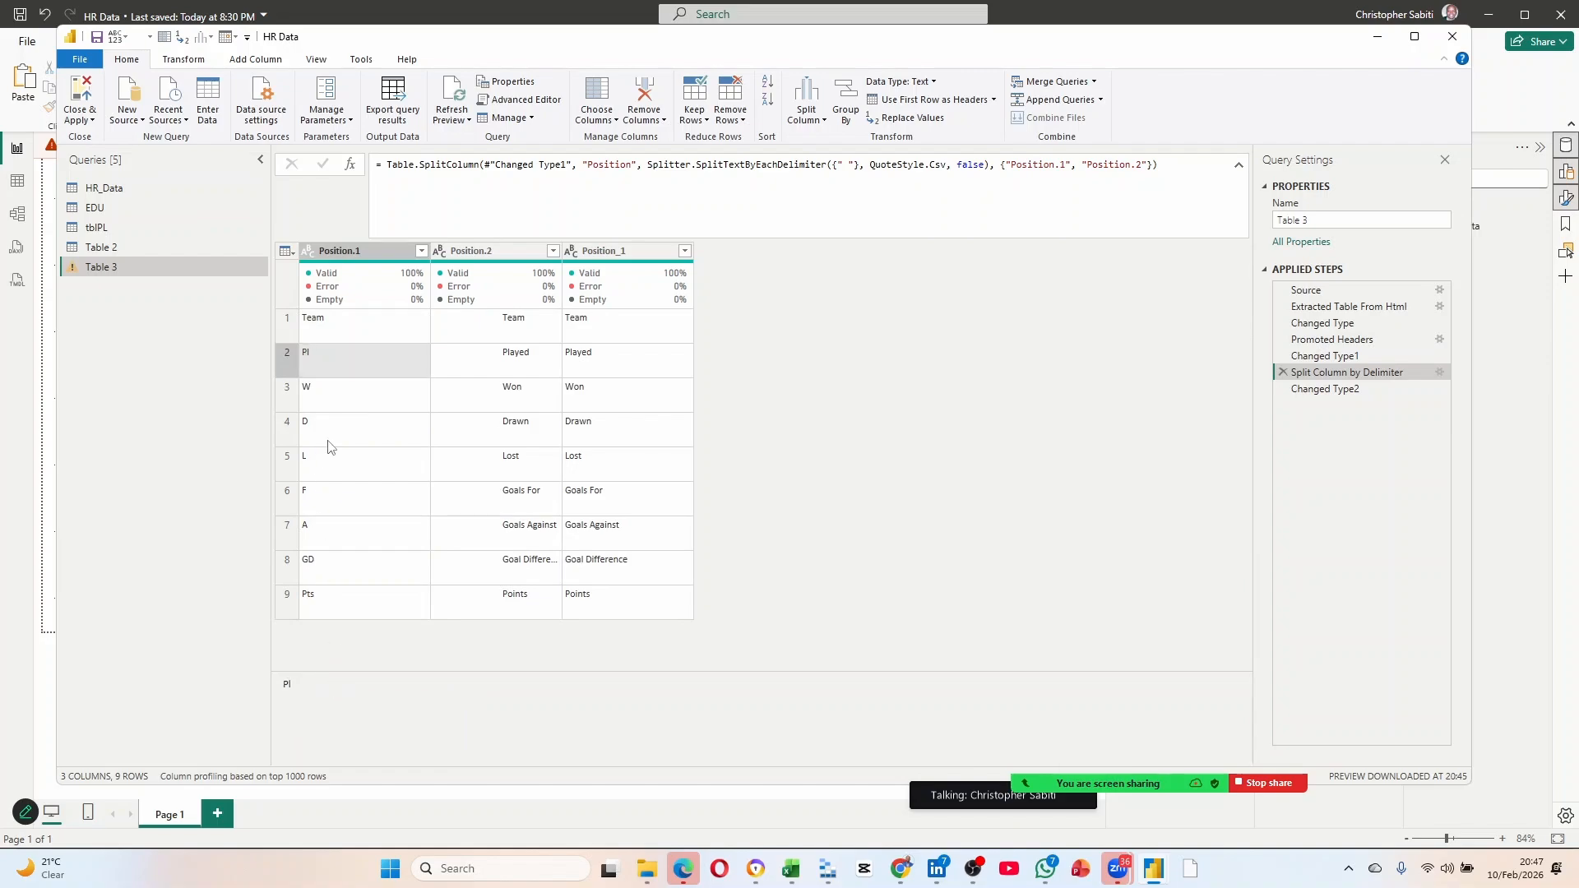
click(445, 359)
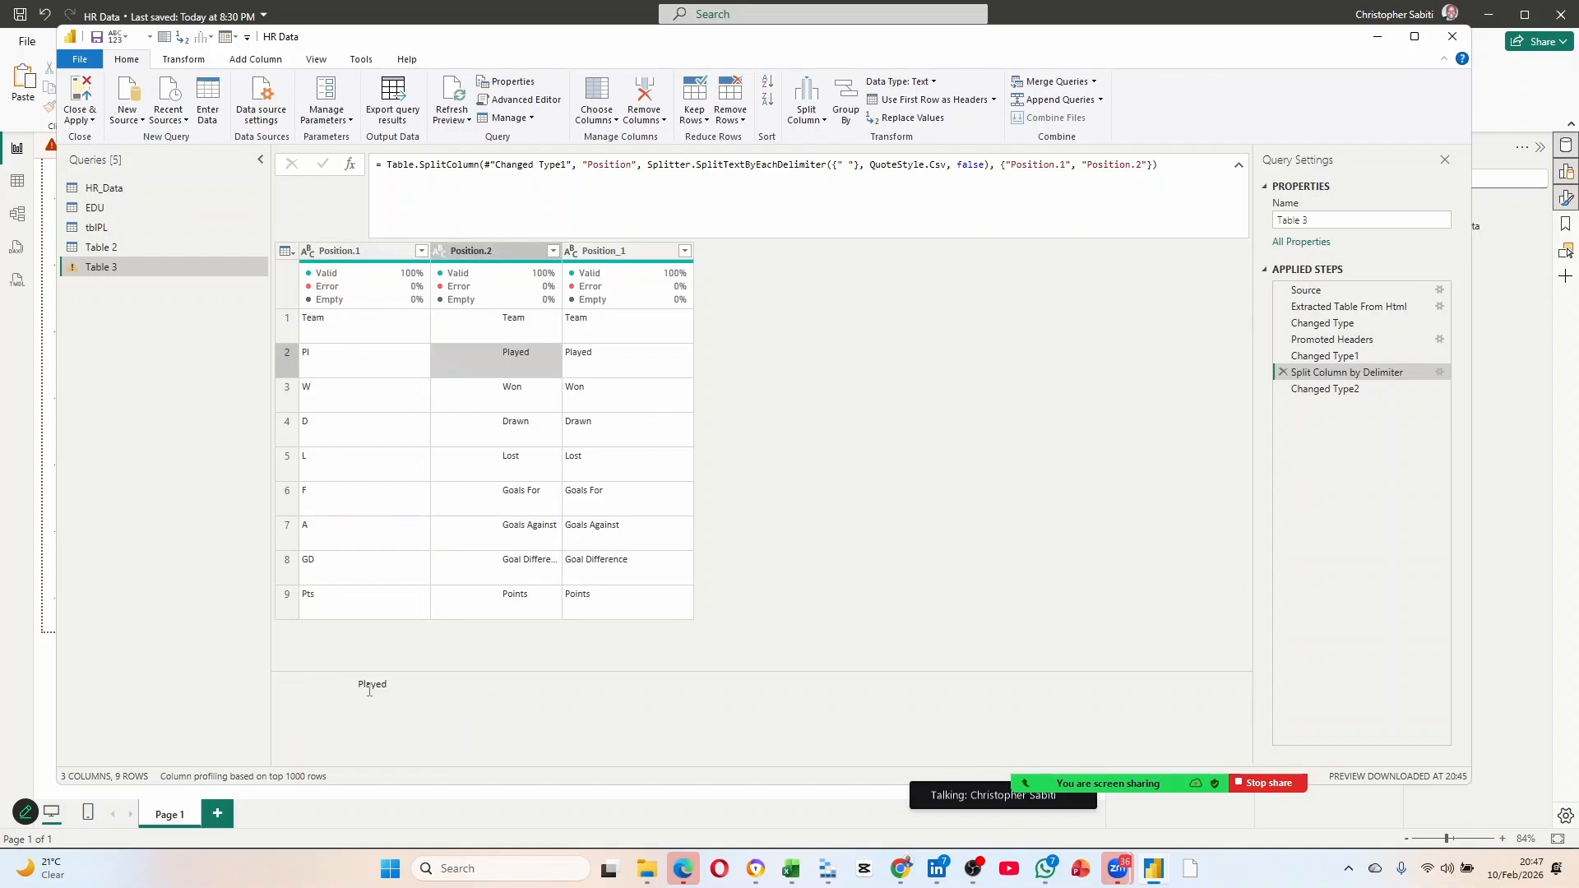
drag(358, 685, 296, 685)
click(497, 400)
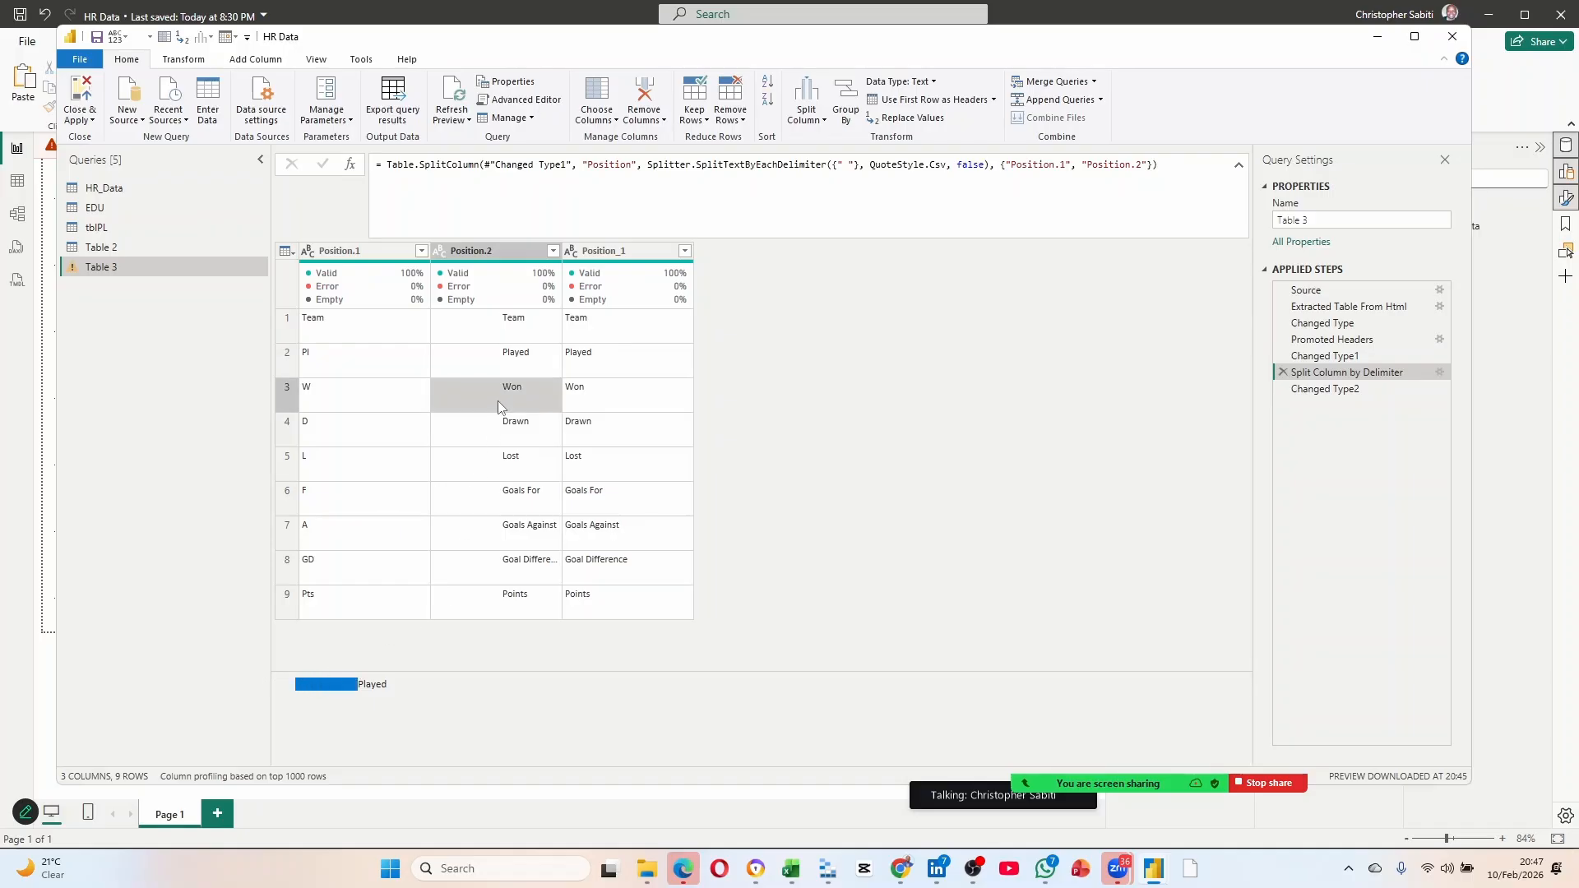
drag(360, 683, 272, 699)
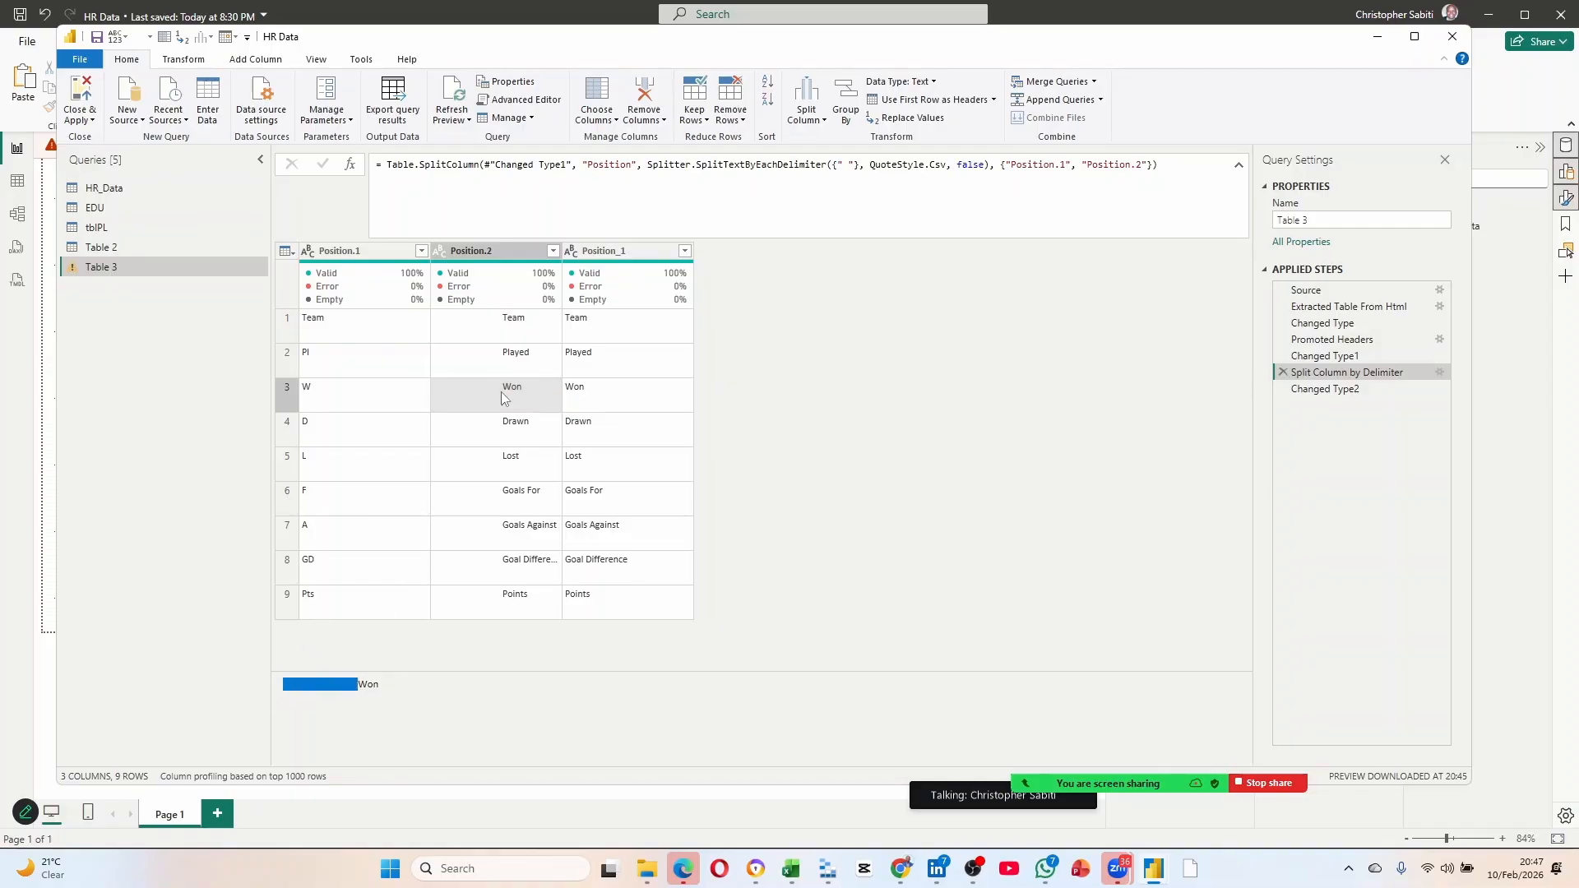
click(496, 254)
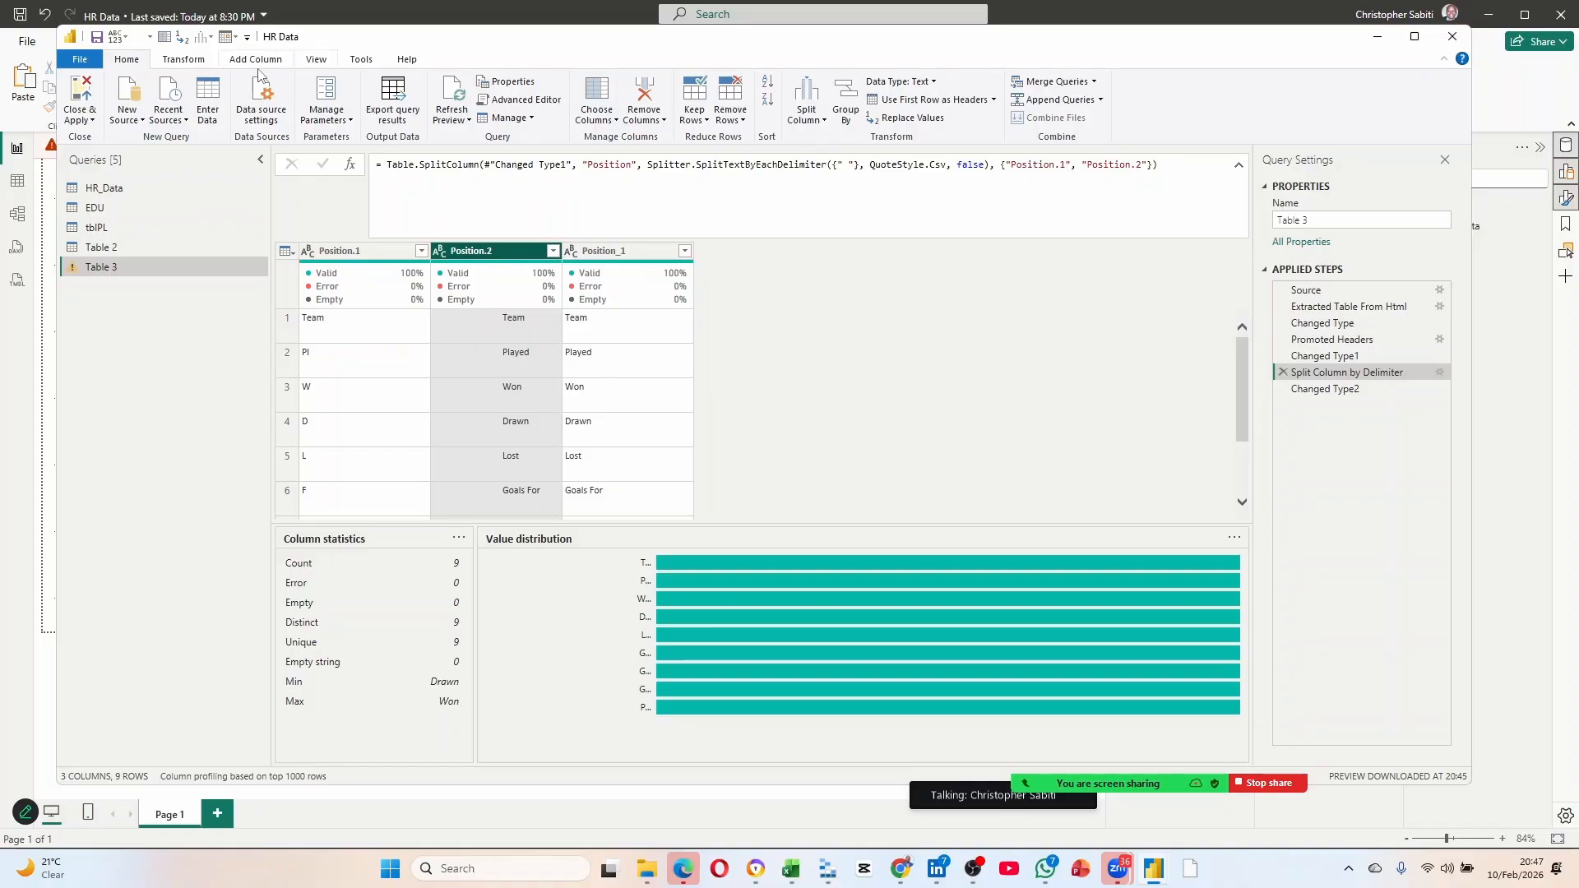
click(184, 59)
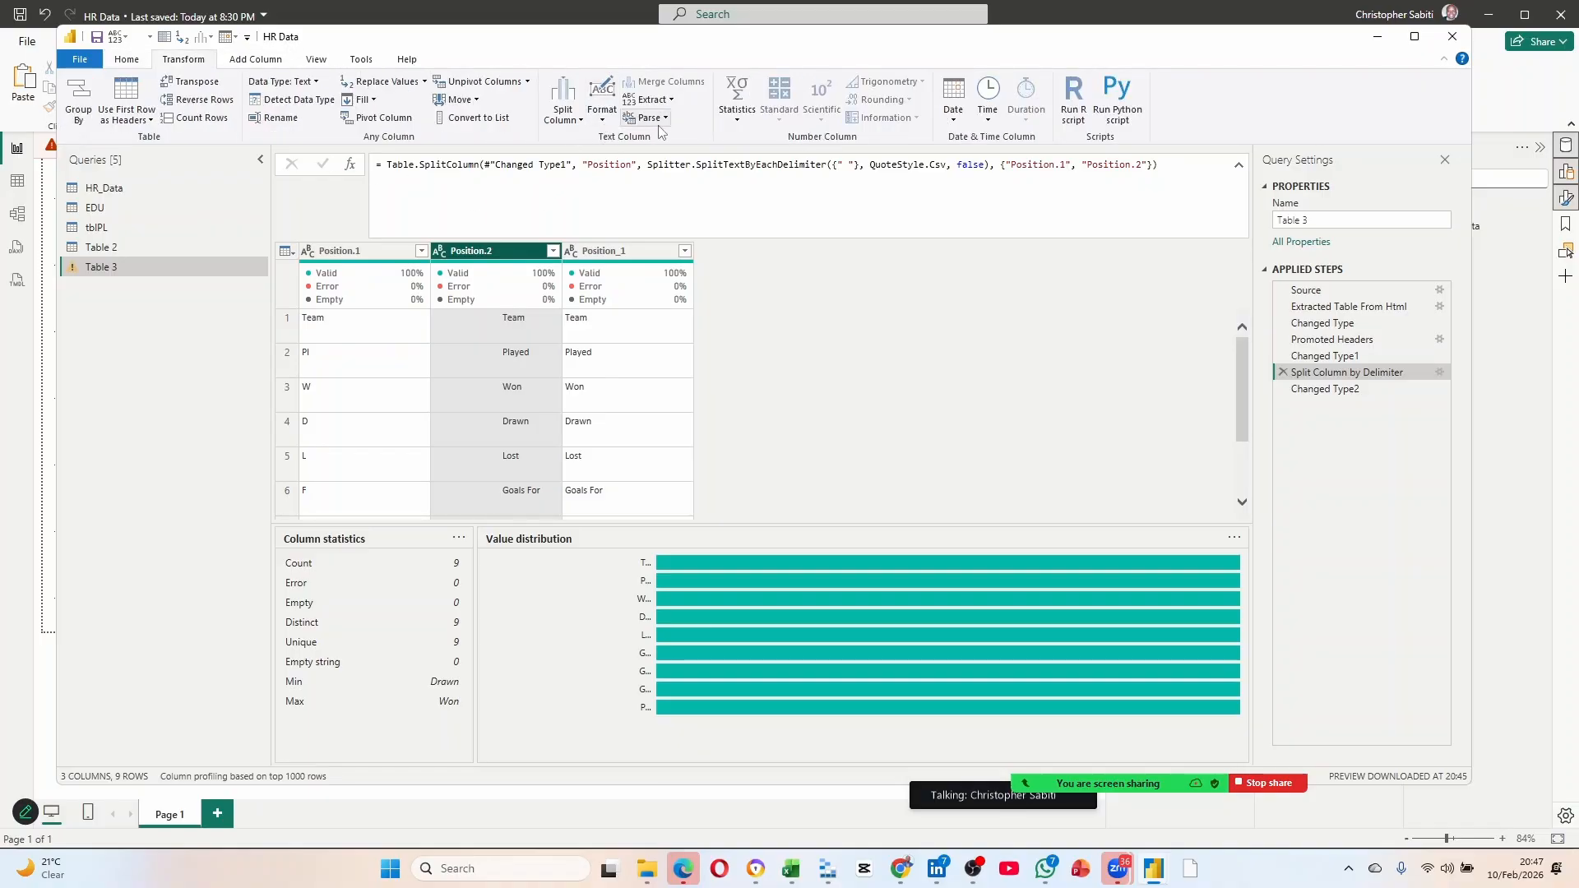
click(605, 123)
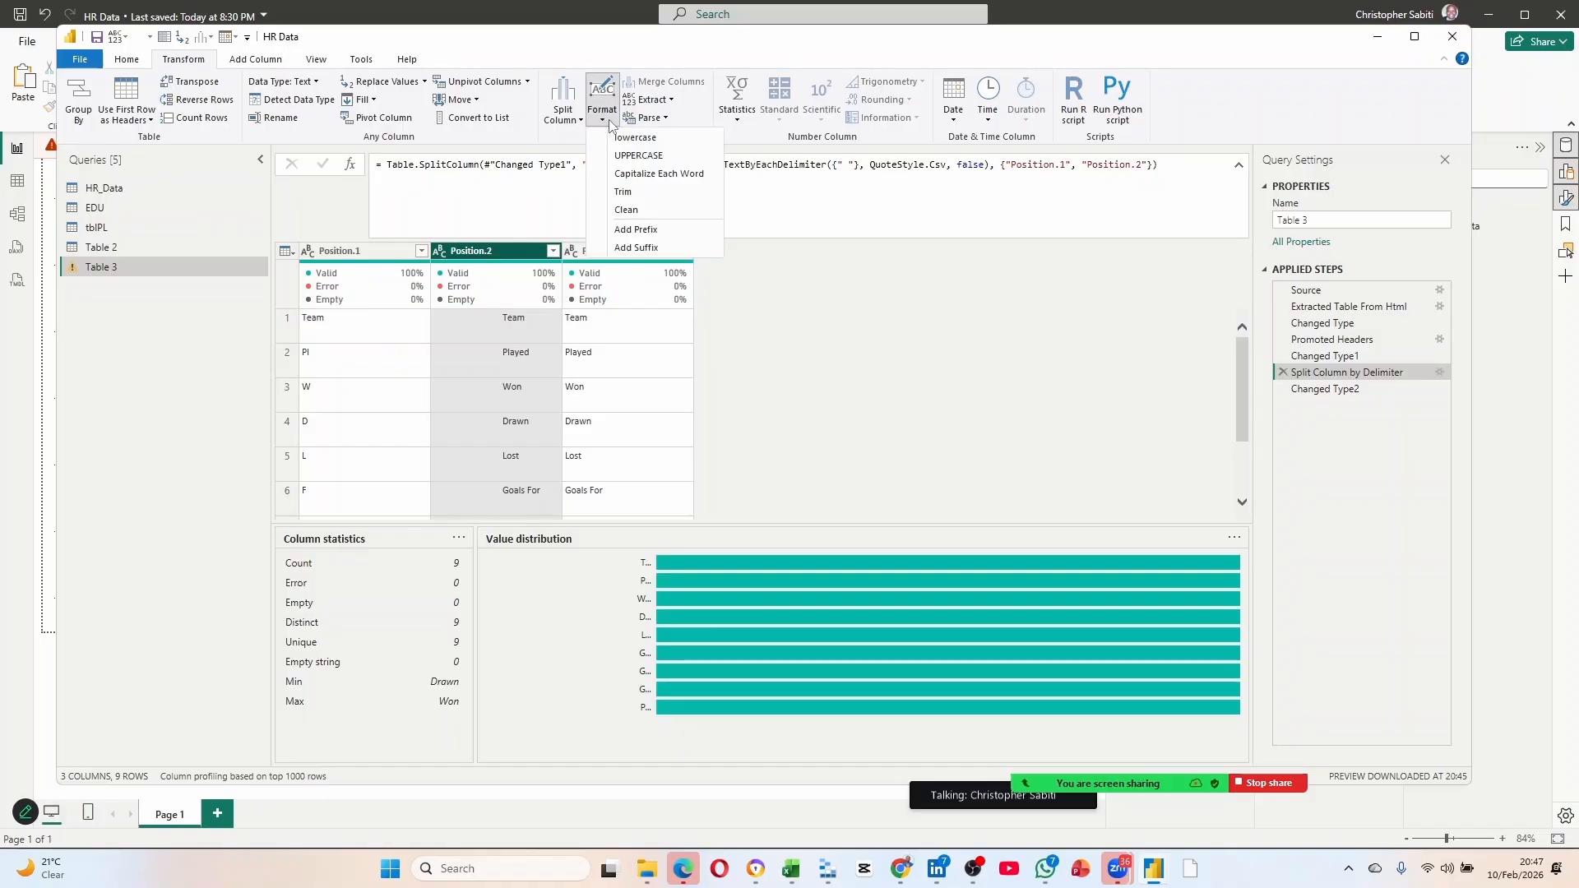
click(632, 210)
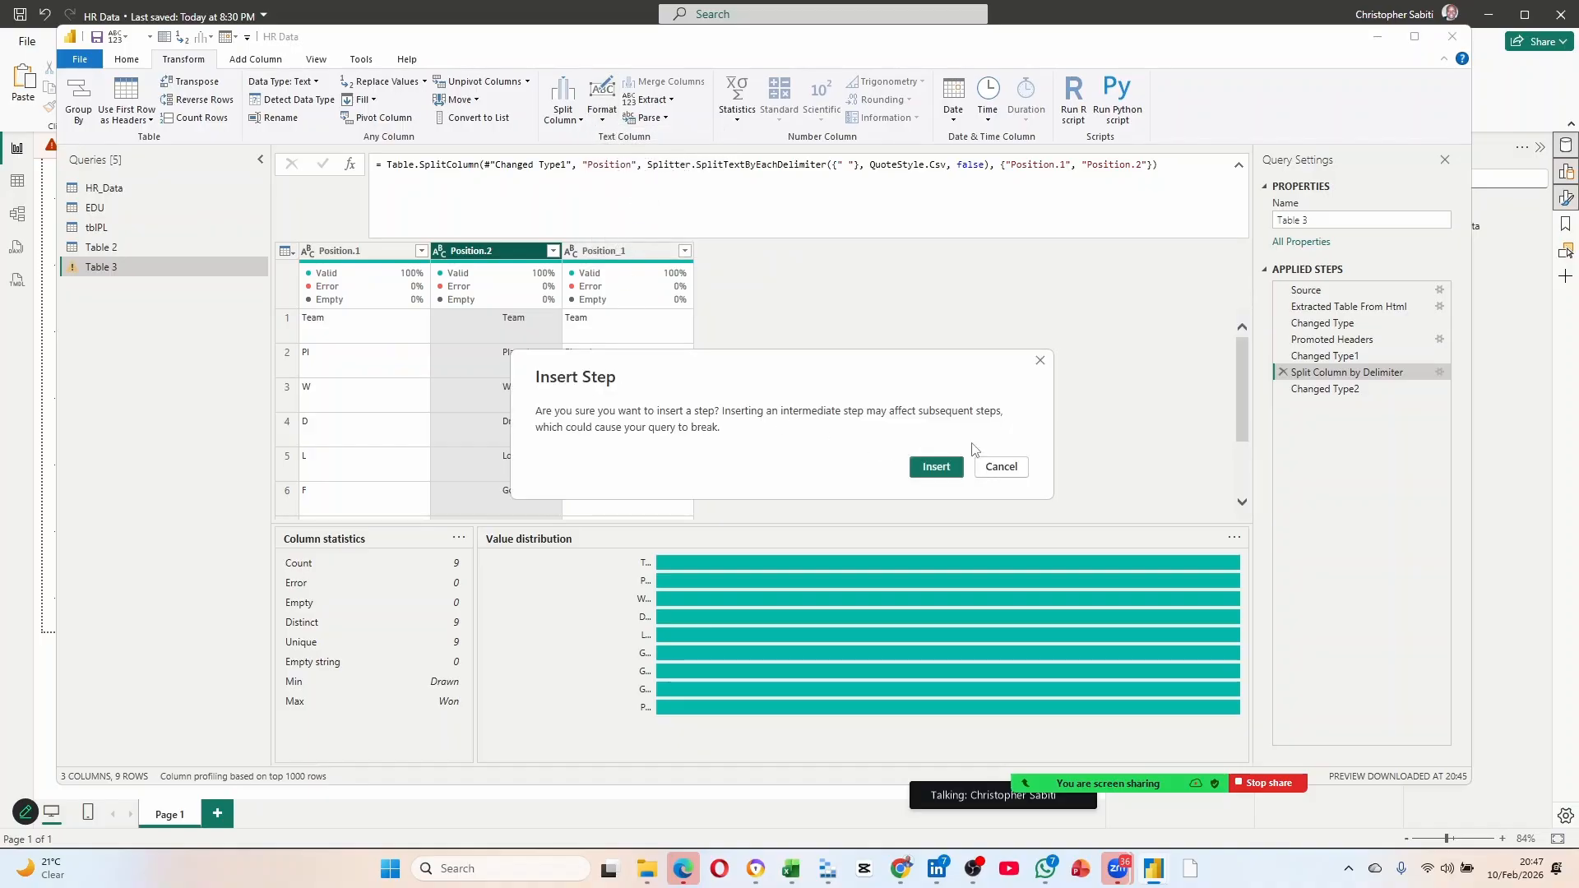
click(1040, 362)
Delete the Changed Type2 step and apply Clean to the Position.2 column.
click(1358, 391)
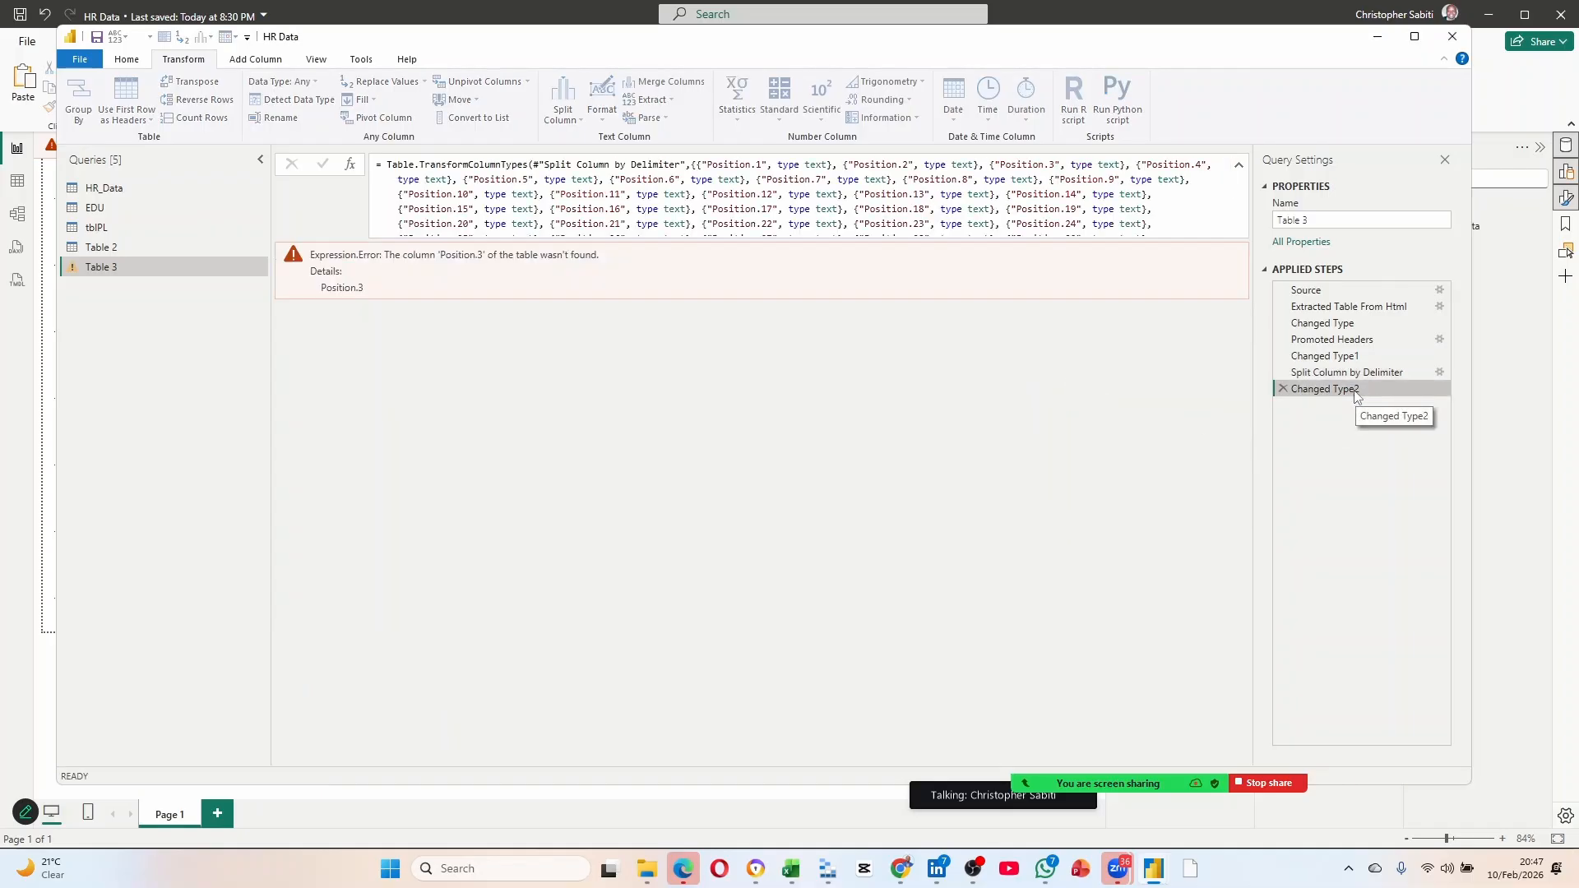
click(1282, 388)
click(469, 255)
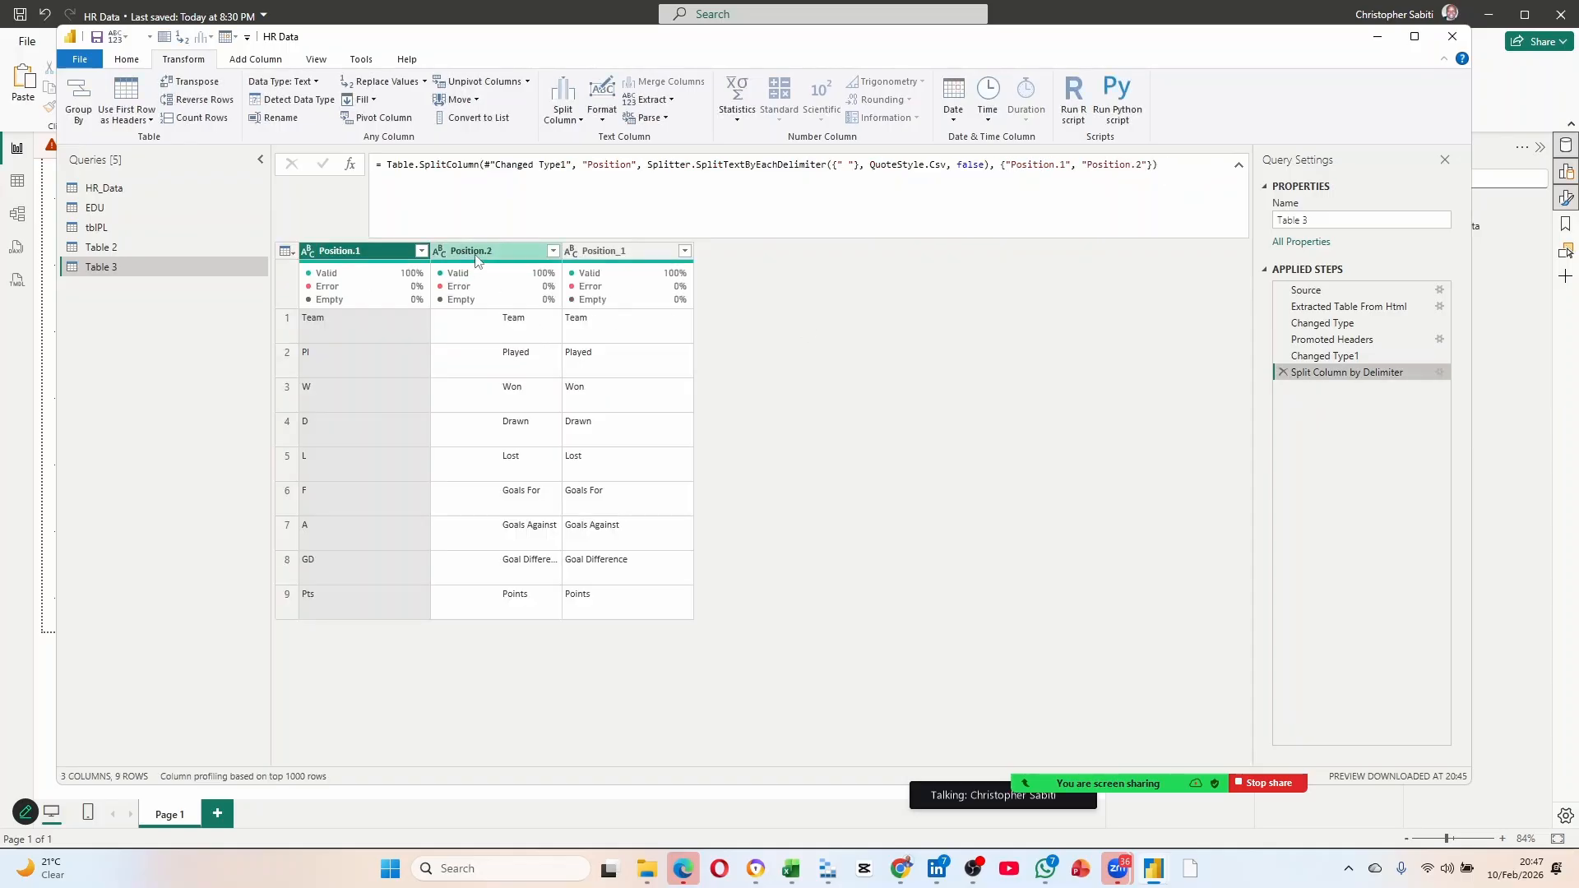
click(603, 119)
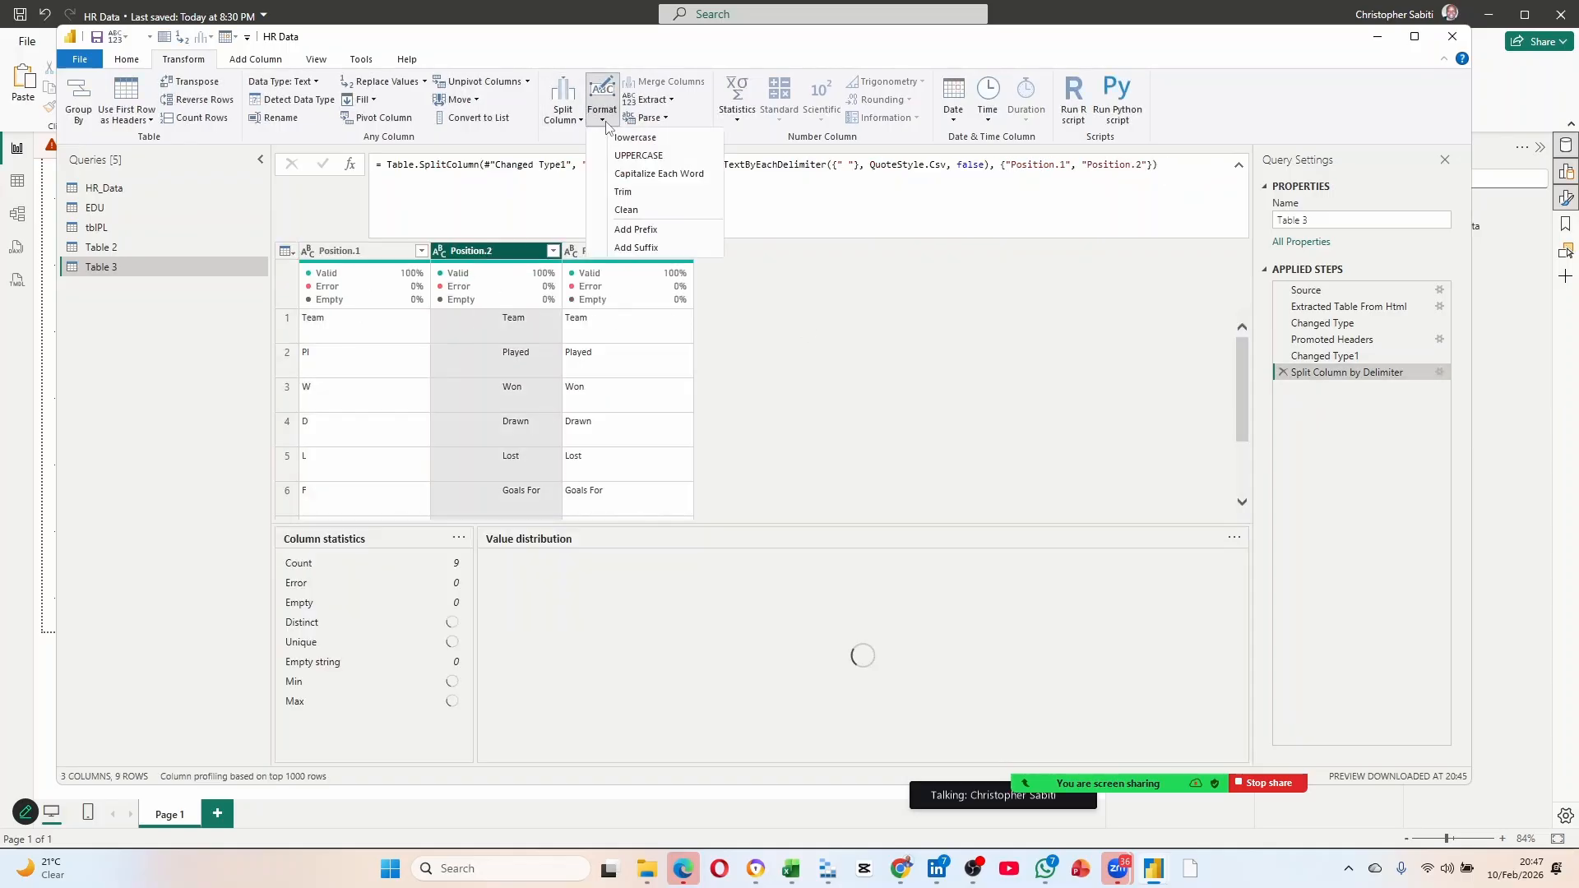
click(627, 212)
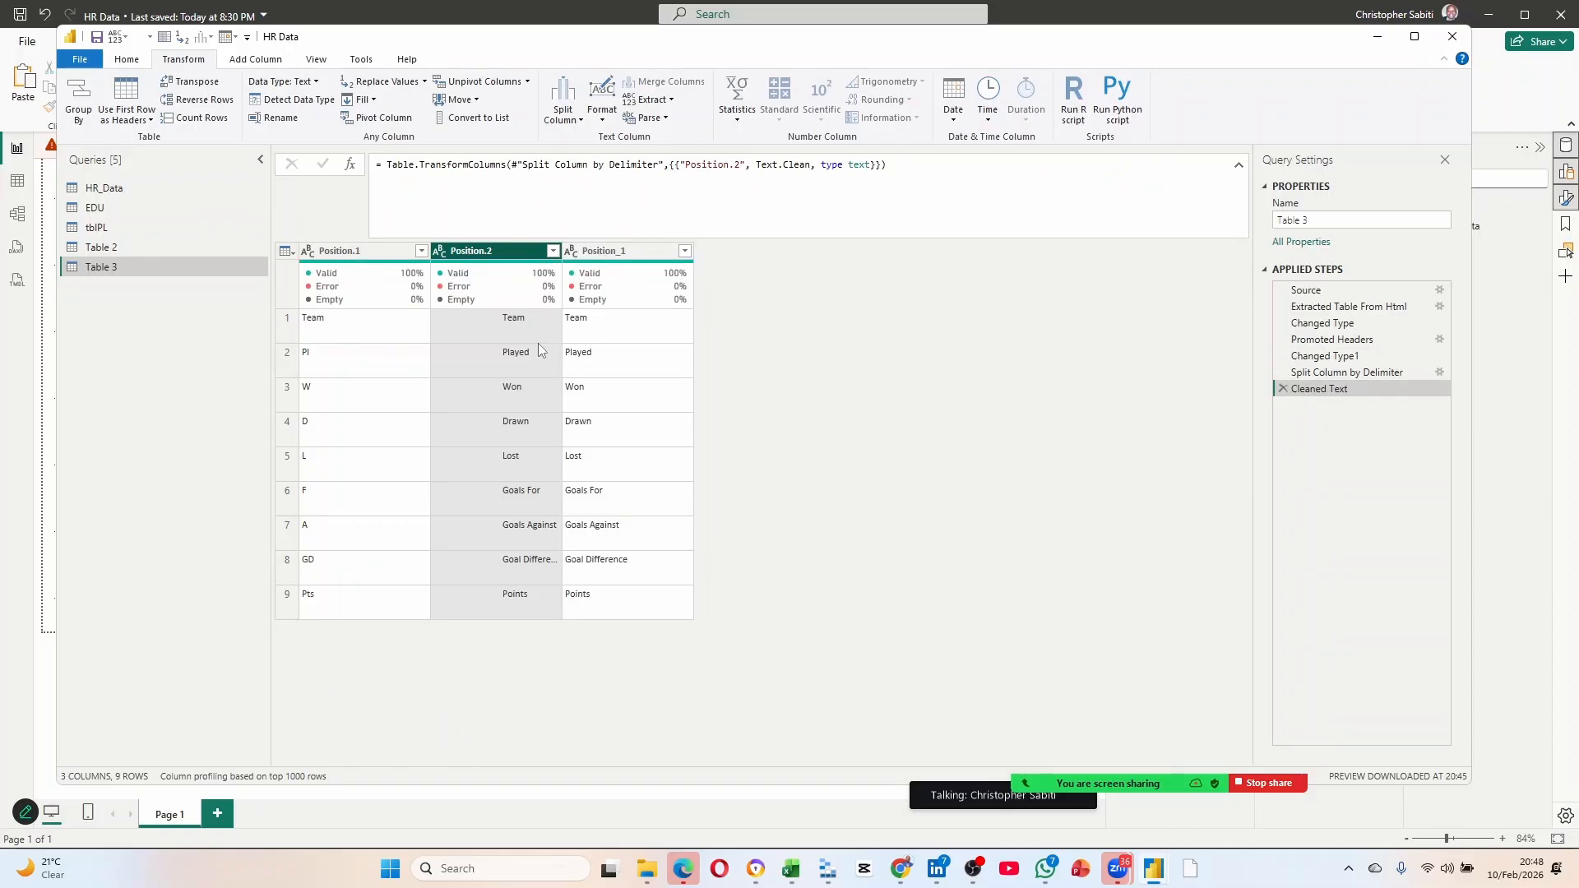
Trim the leading spaces from the Position.2 column's values and inspect a cell before and after trimming.
click(538, 349)
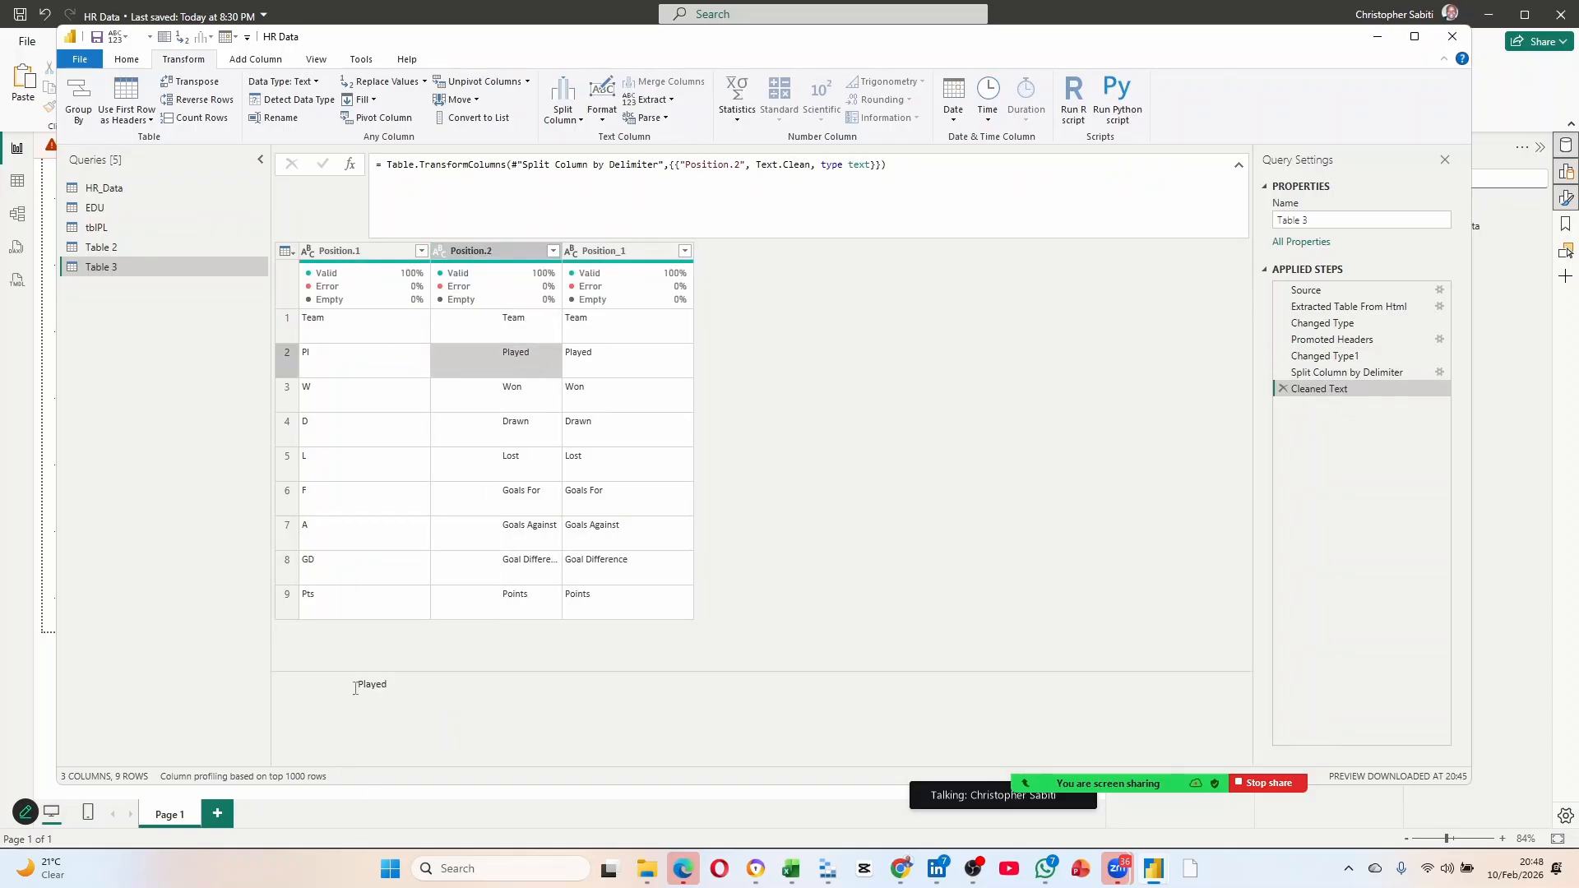
drag(355, 685, 215, 702)
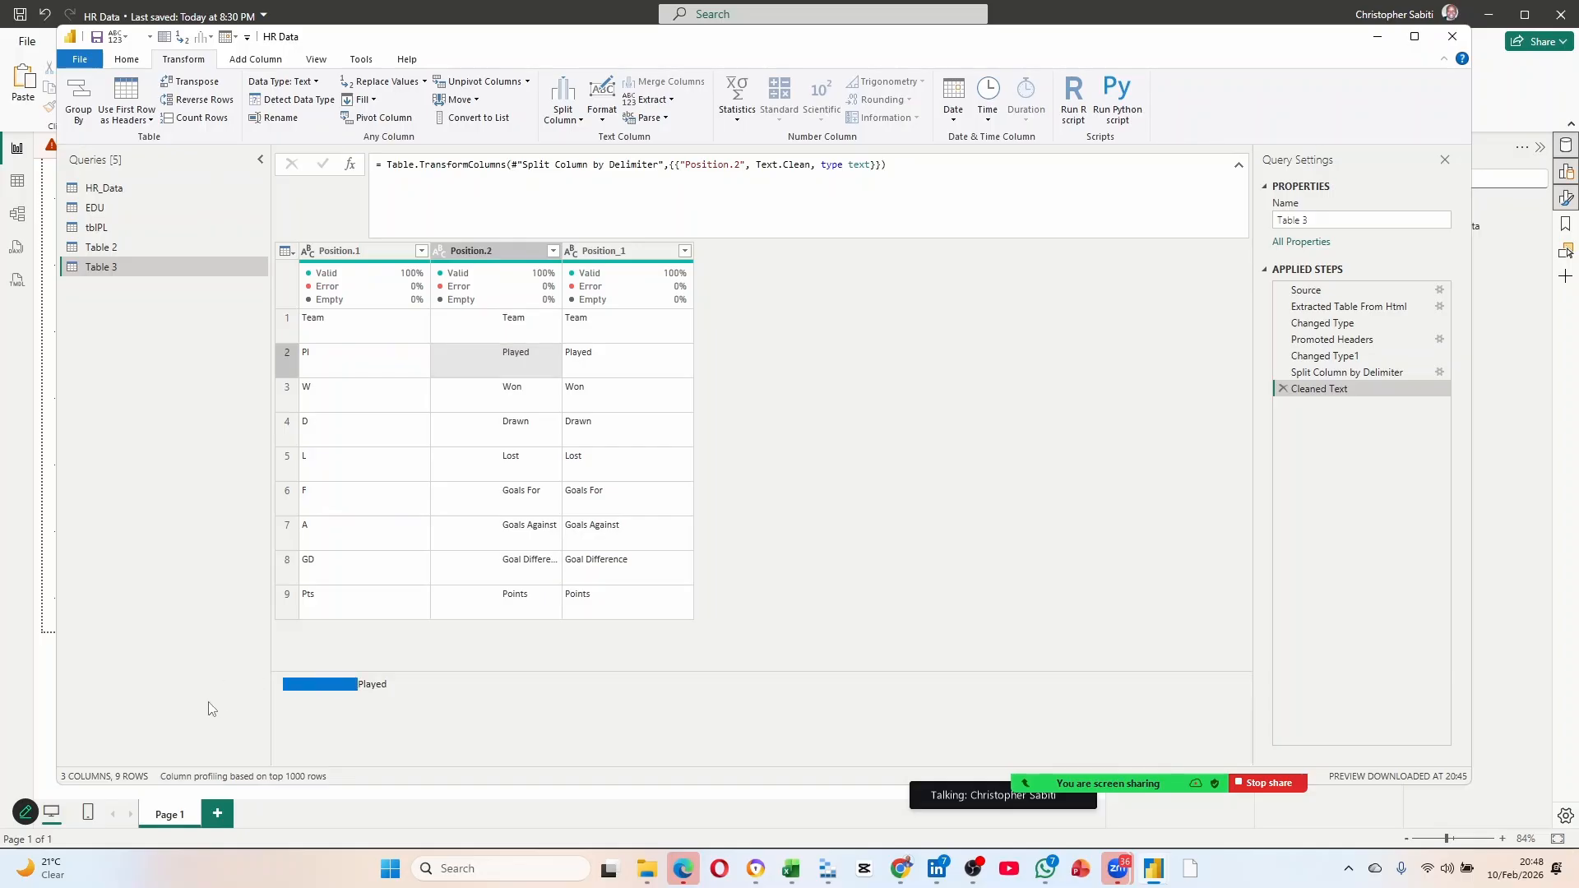
click(493, 250)
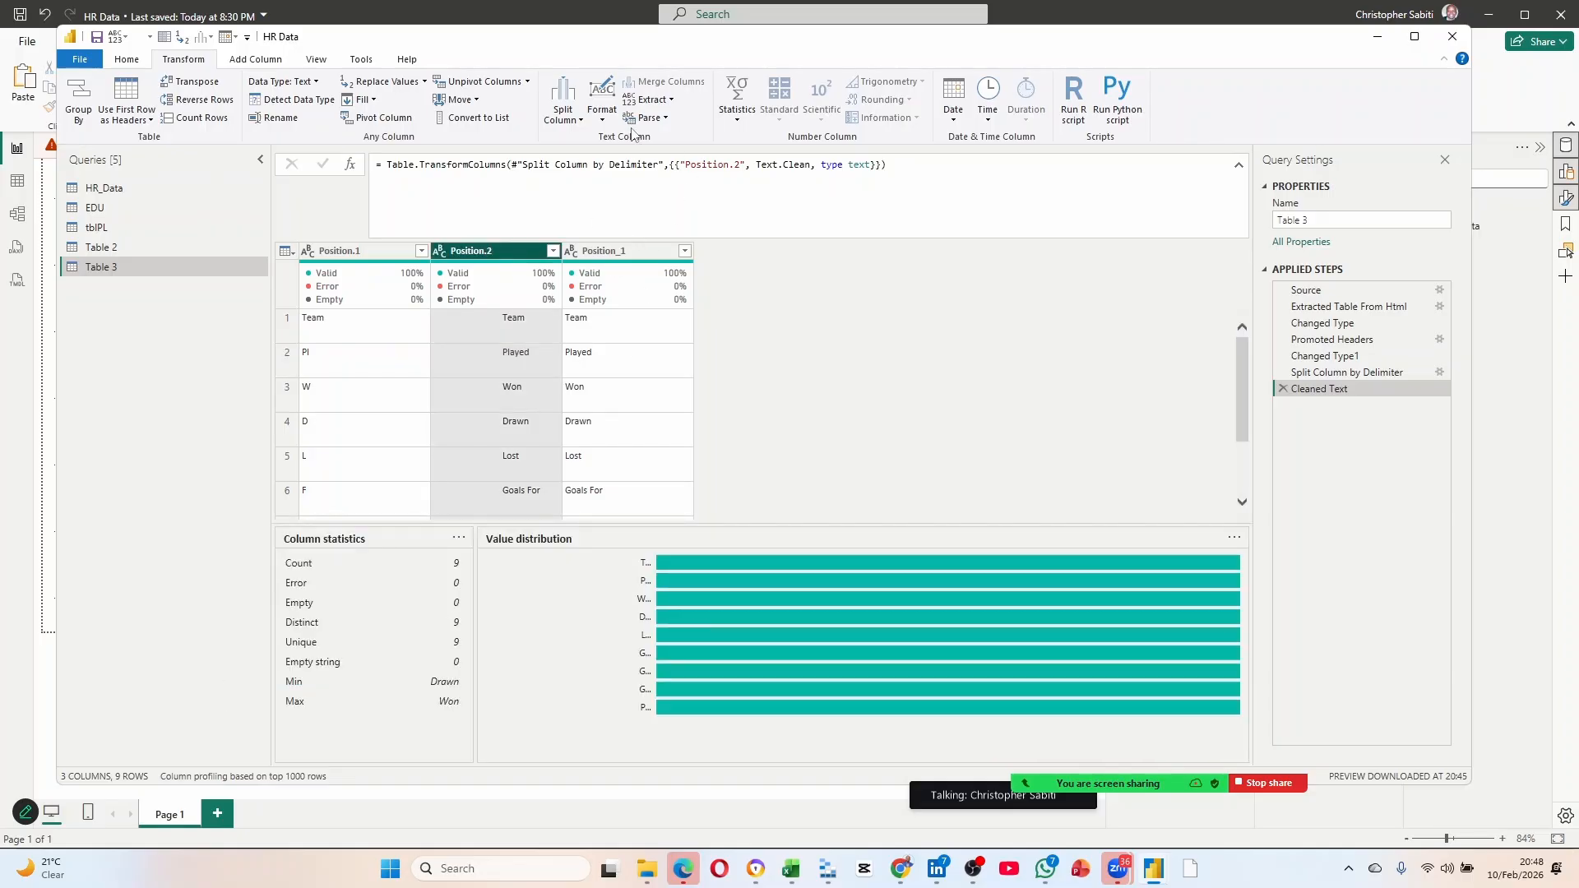
click(604, 121)
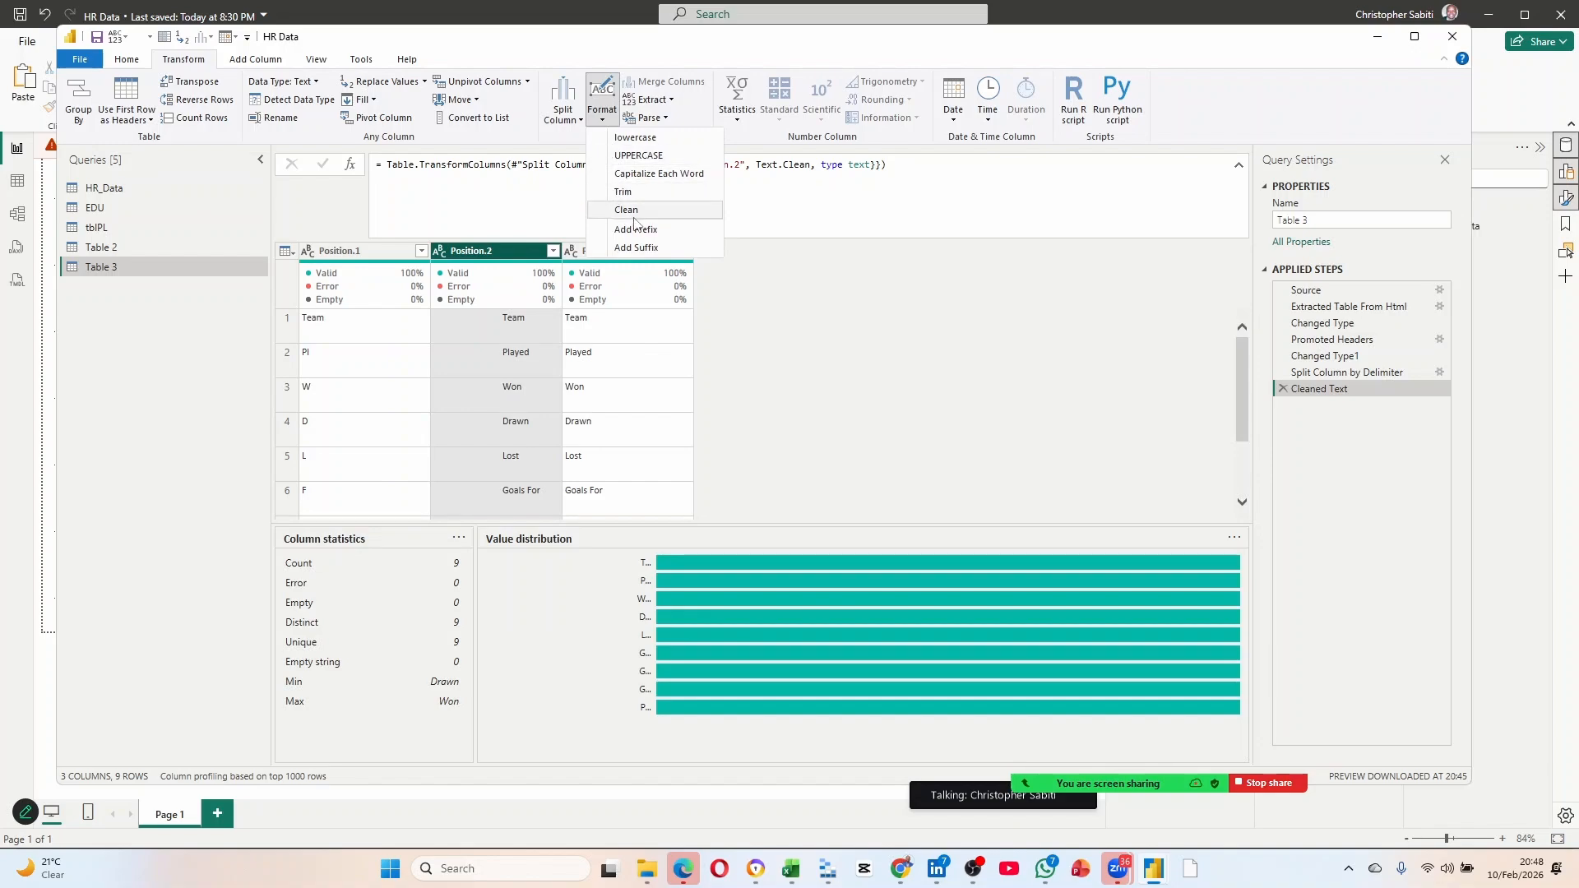
click(637, 191)
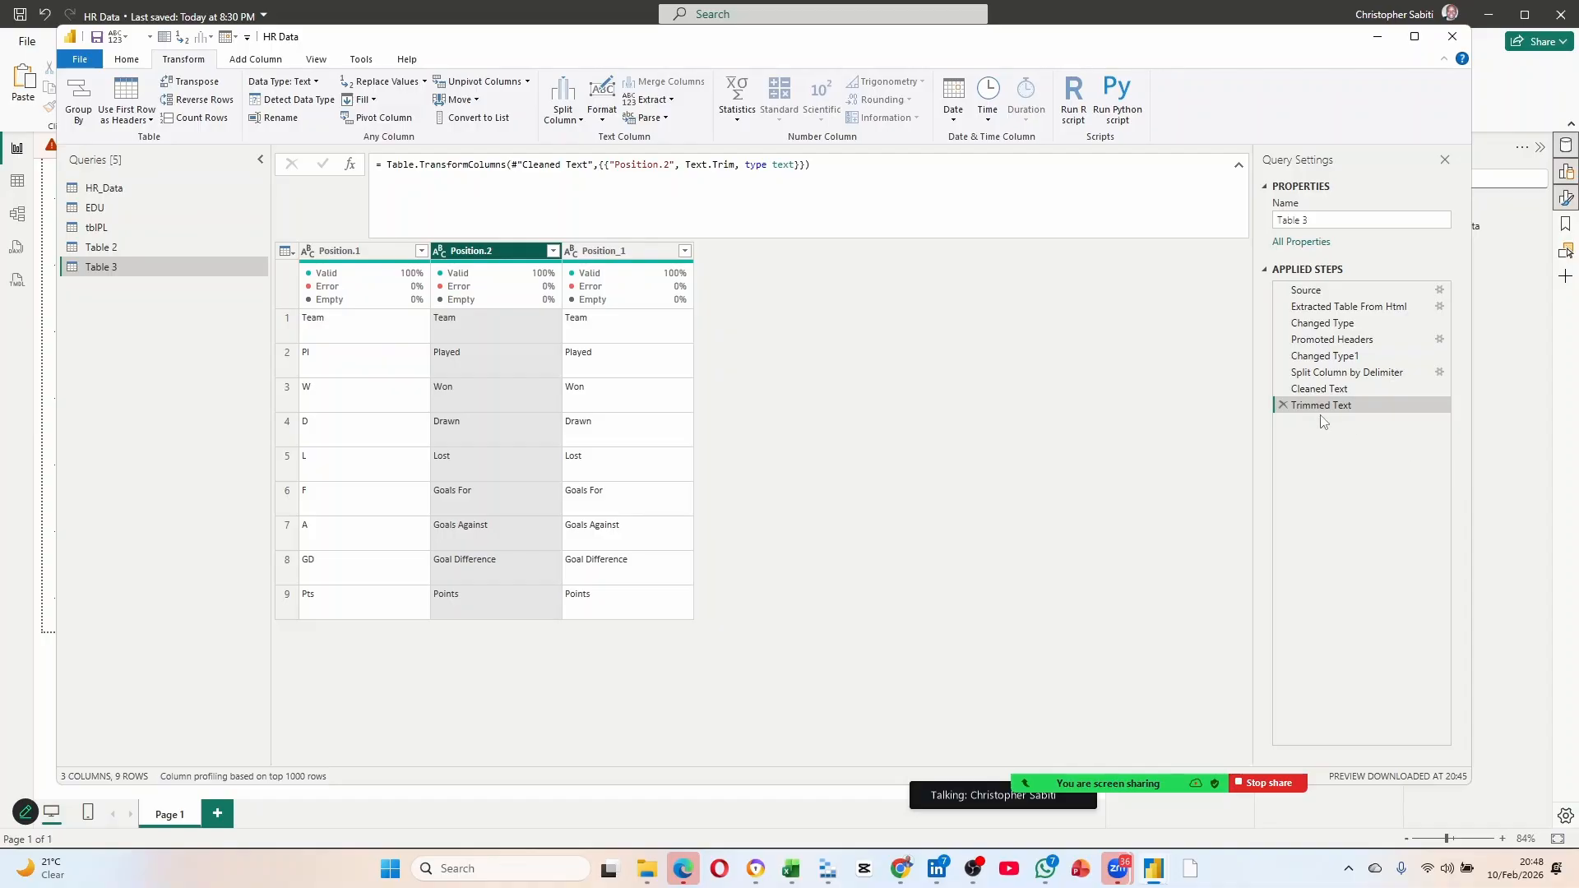
click(473, 471)
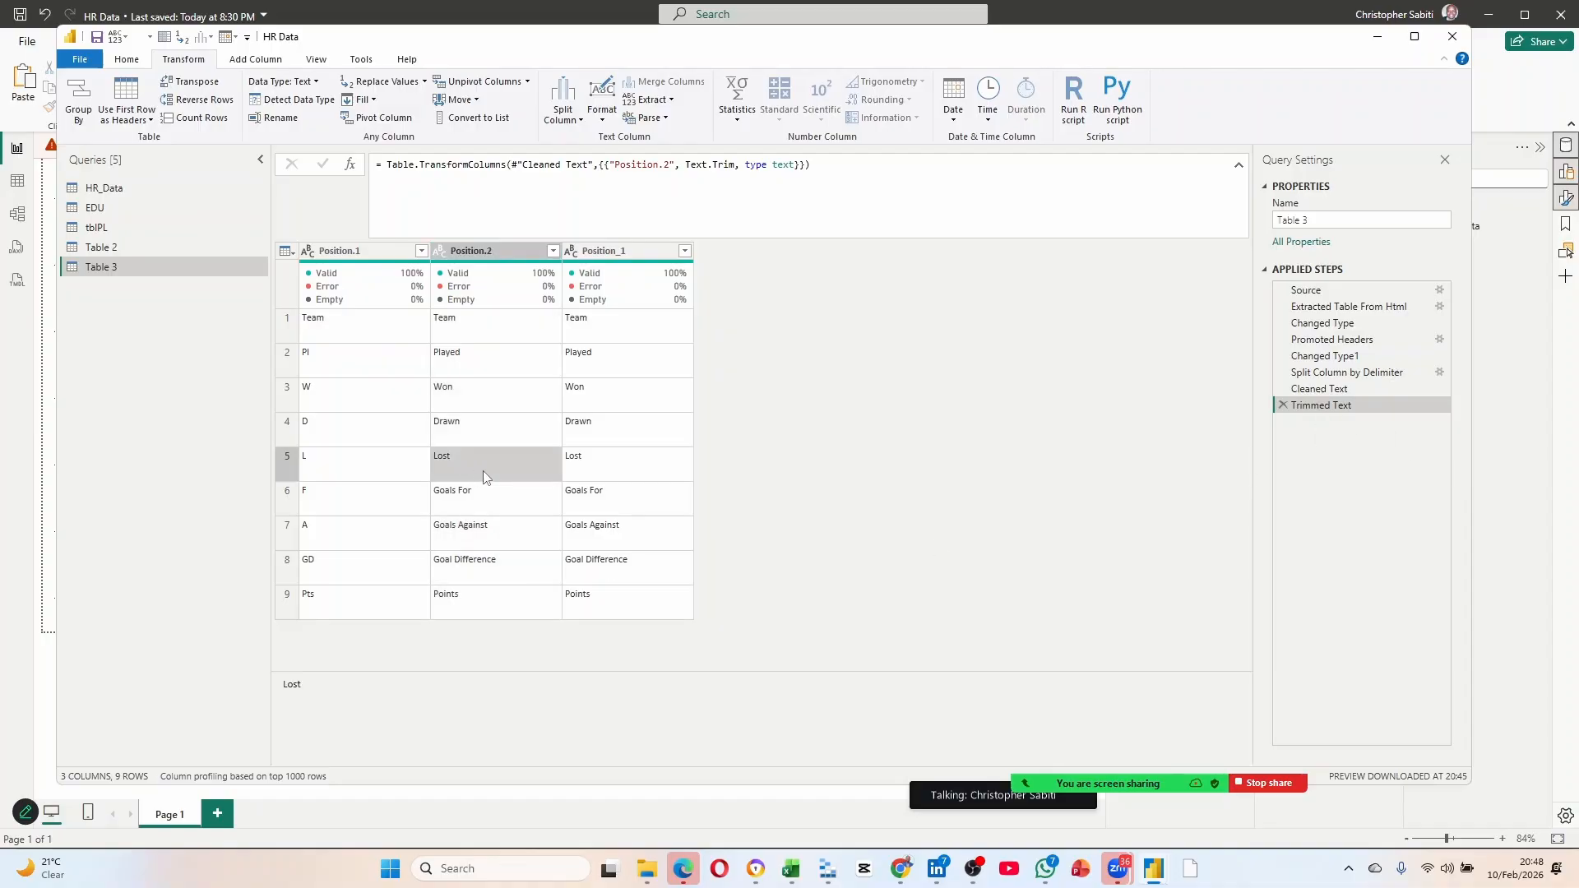
click(285, 687)
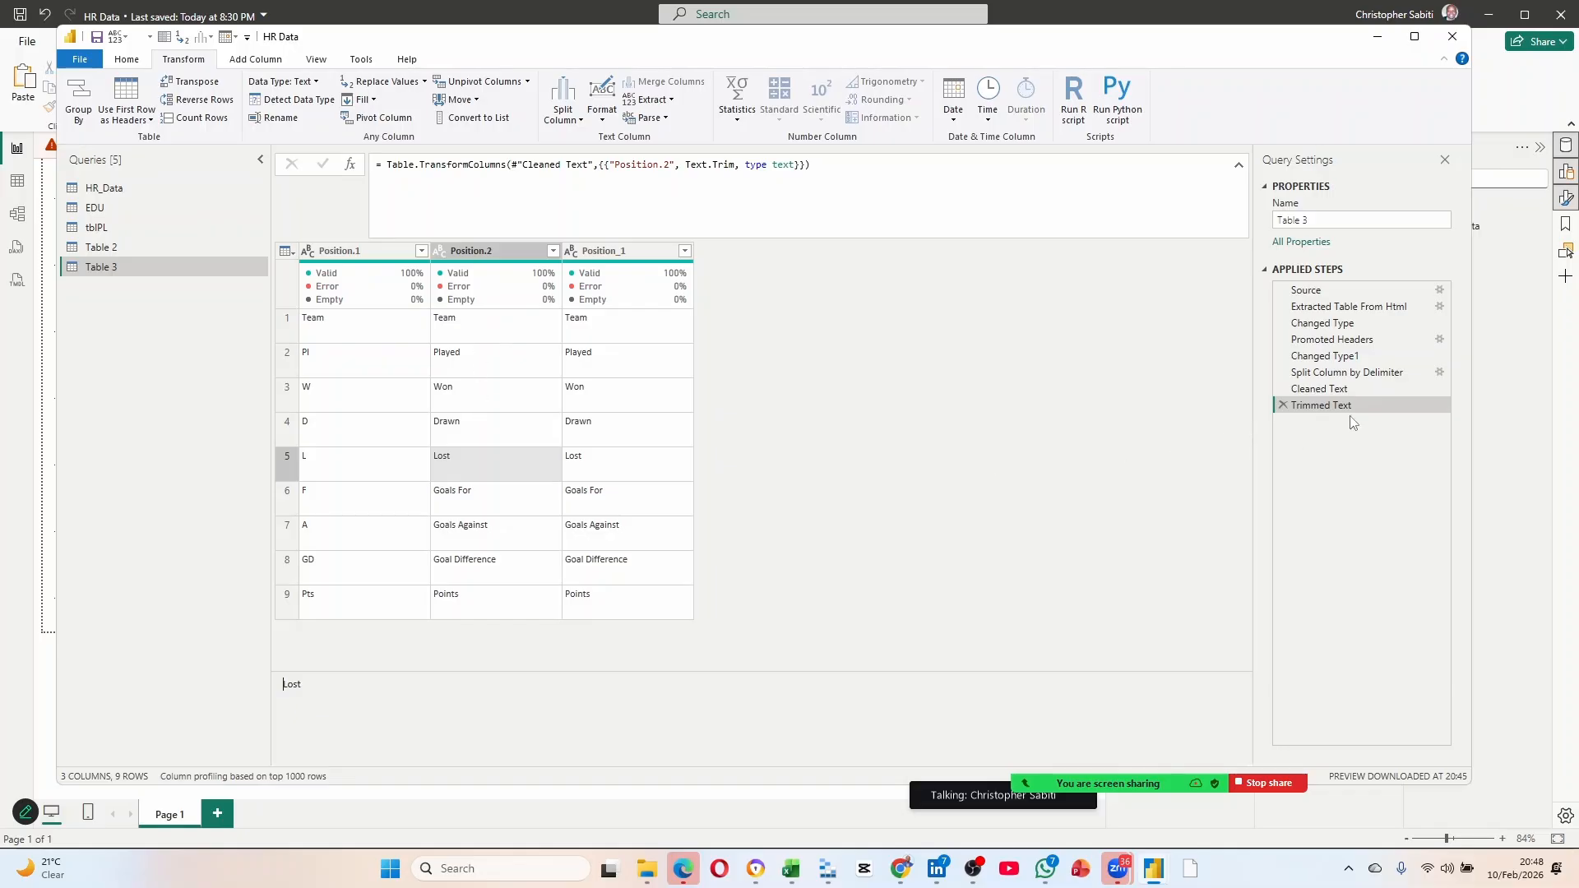
Delete the Cleaned Text step from Table 3's applied steps.
click(1343, 388)
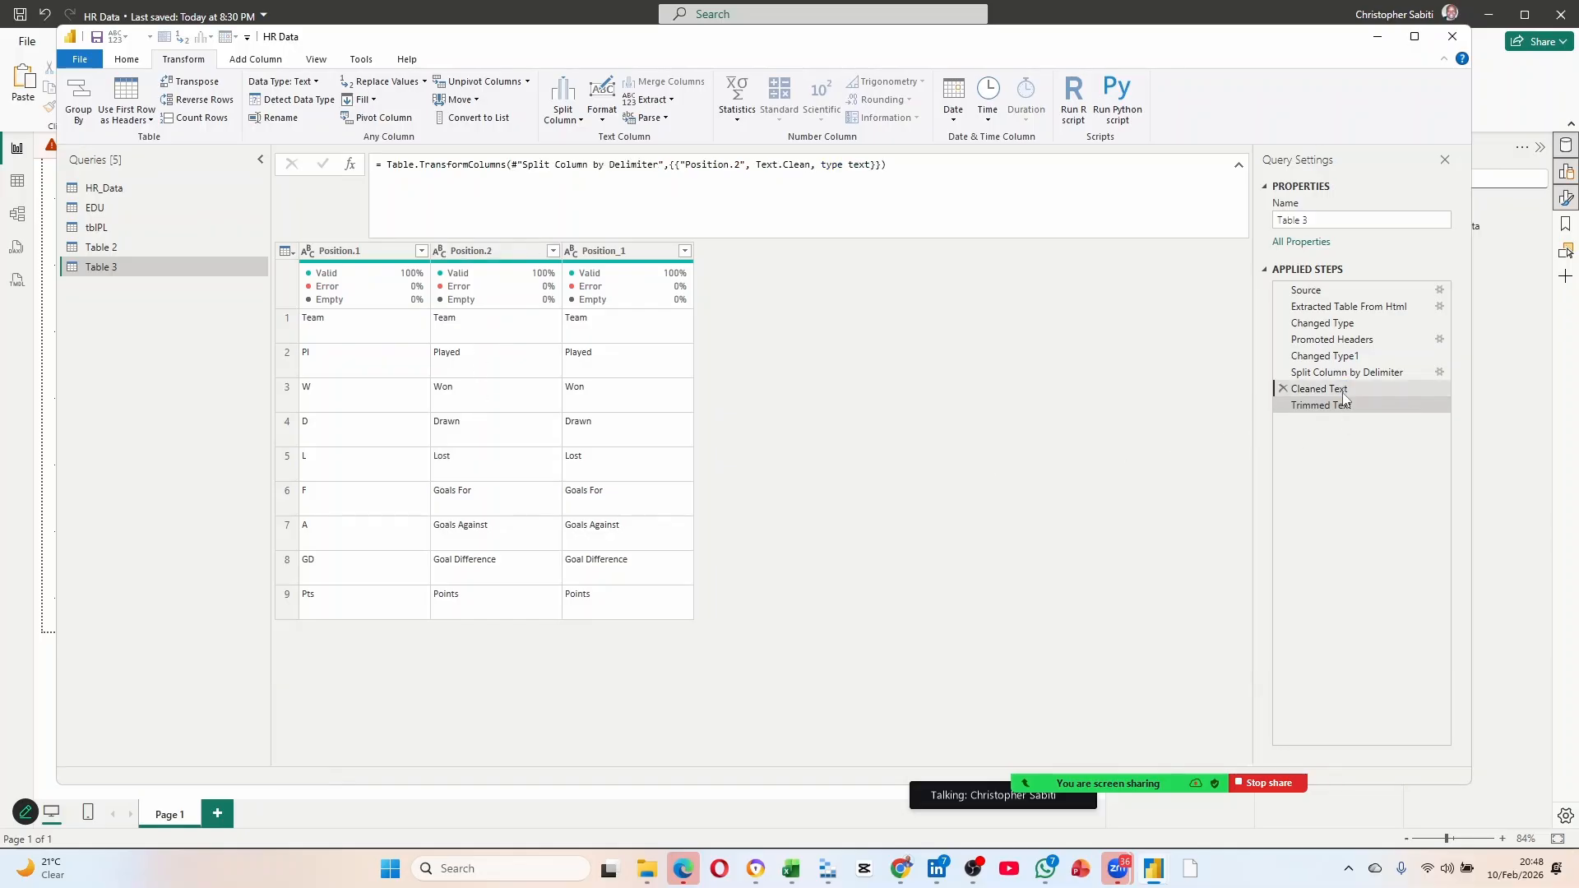
click(1283, 389)
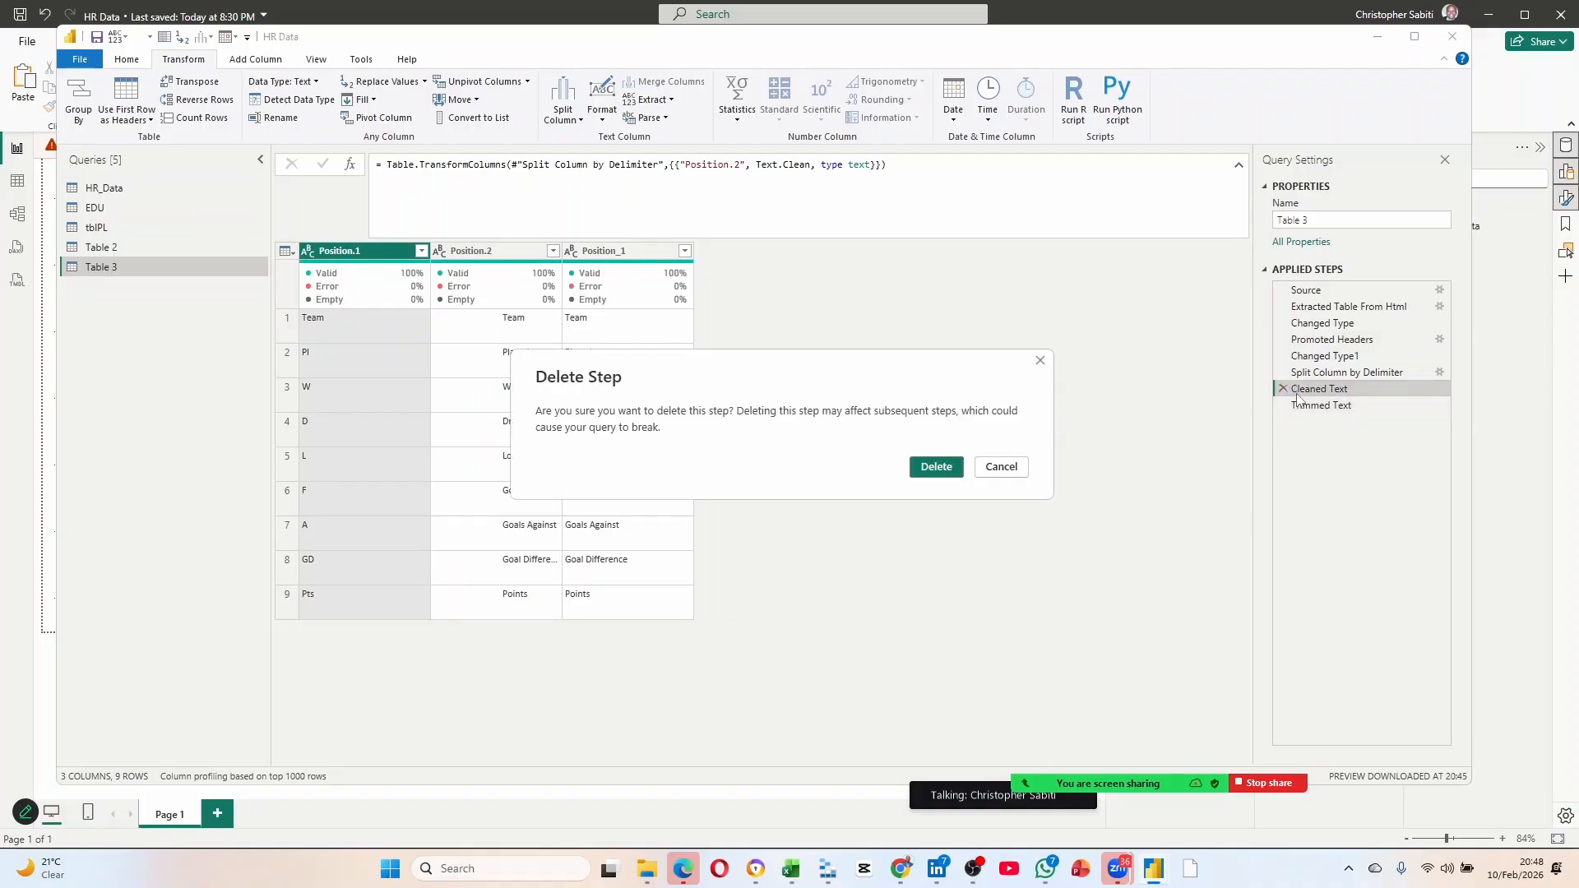
click(937, 467)
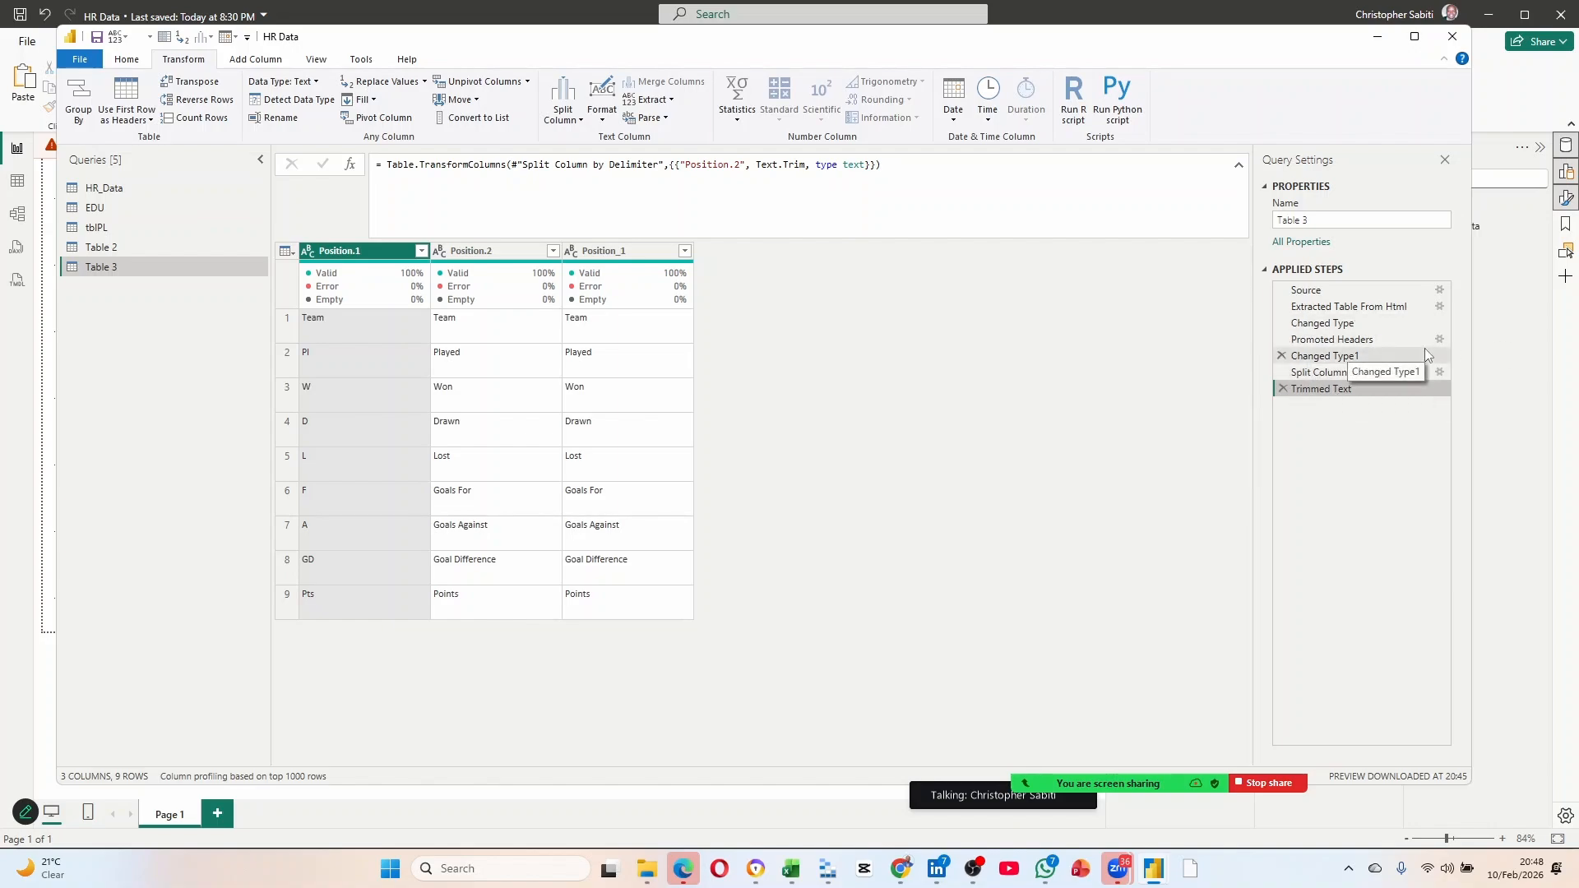
Convert the text in the Position.2 column to uppercase.
click(466, 332)
click(603, 123)
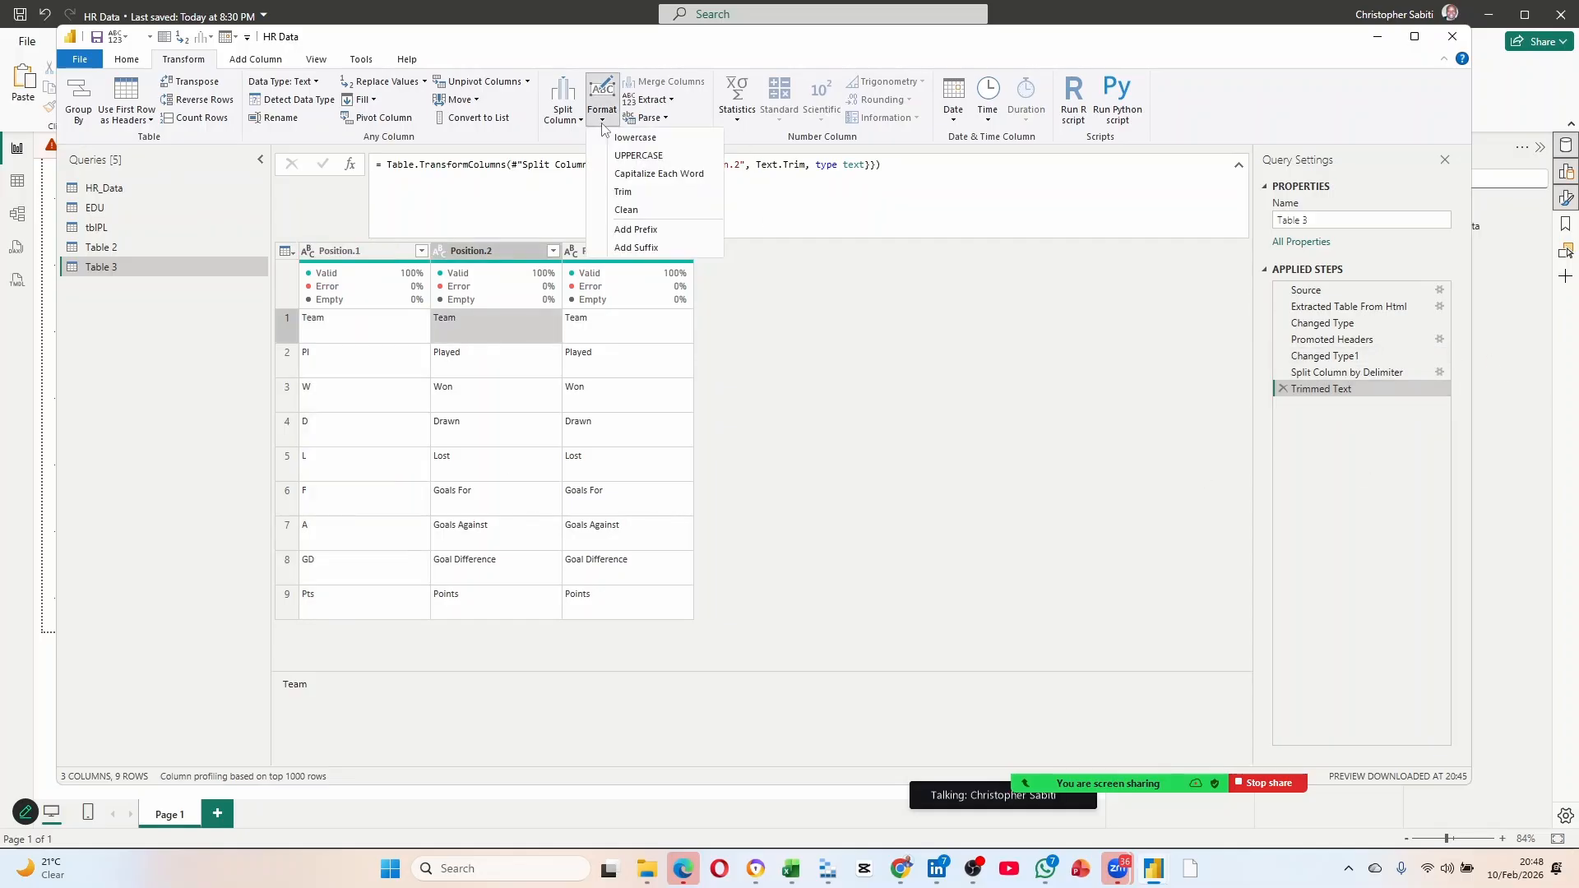
click(471, 416)
click(485, 258)
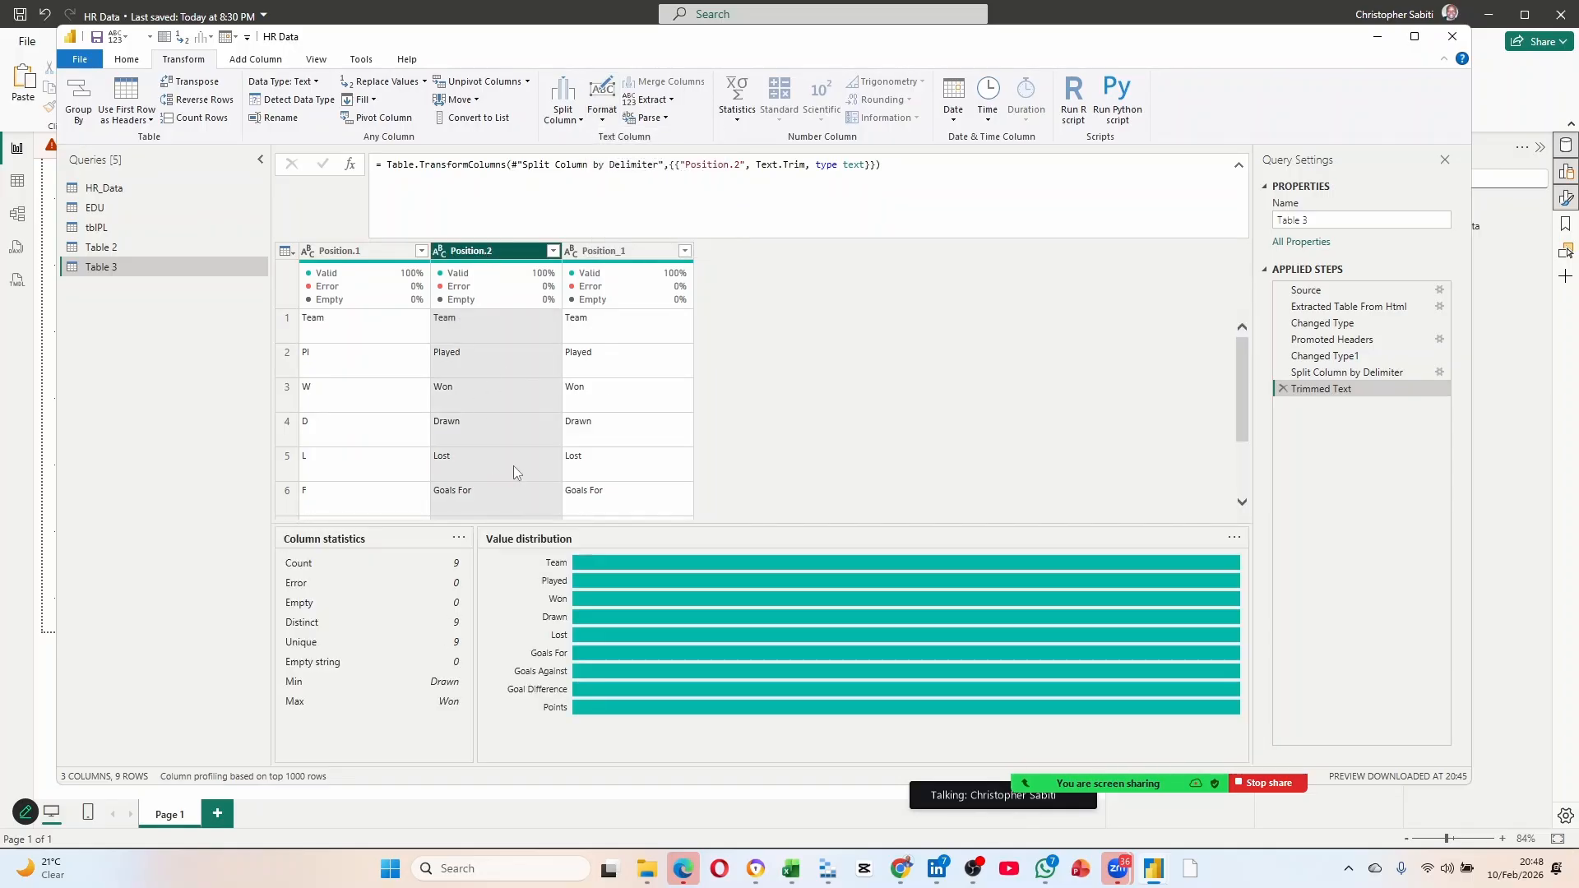
click(602, 115)
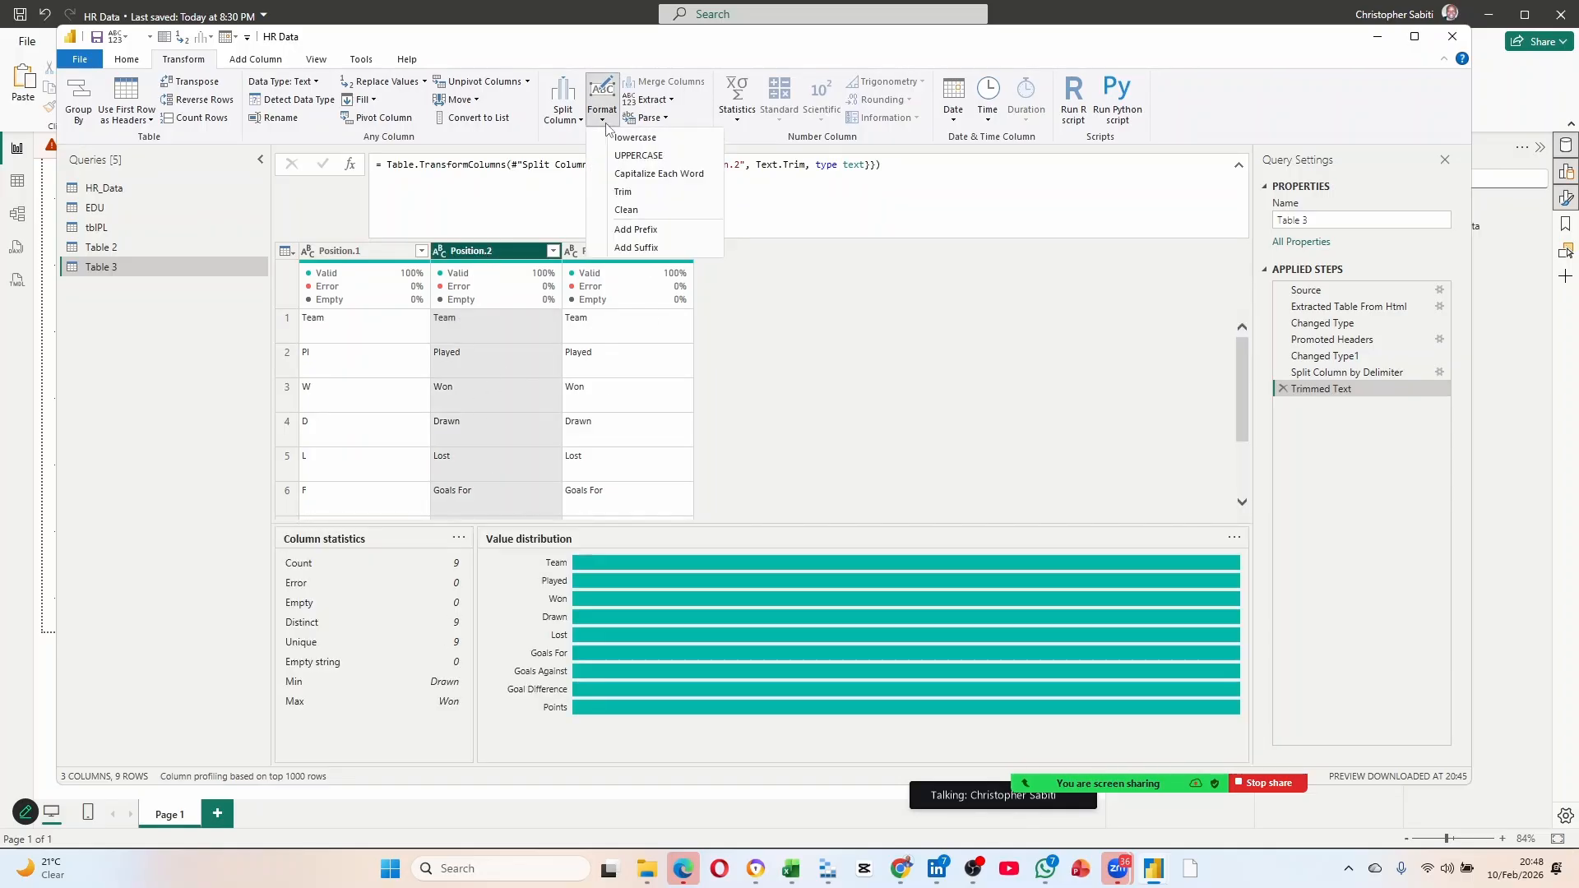
click(638, 155)
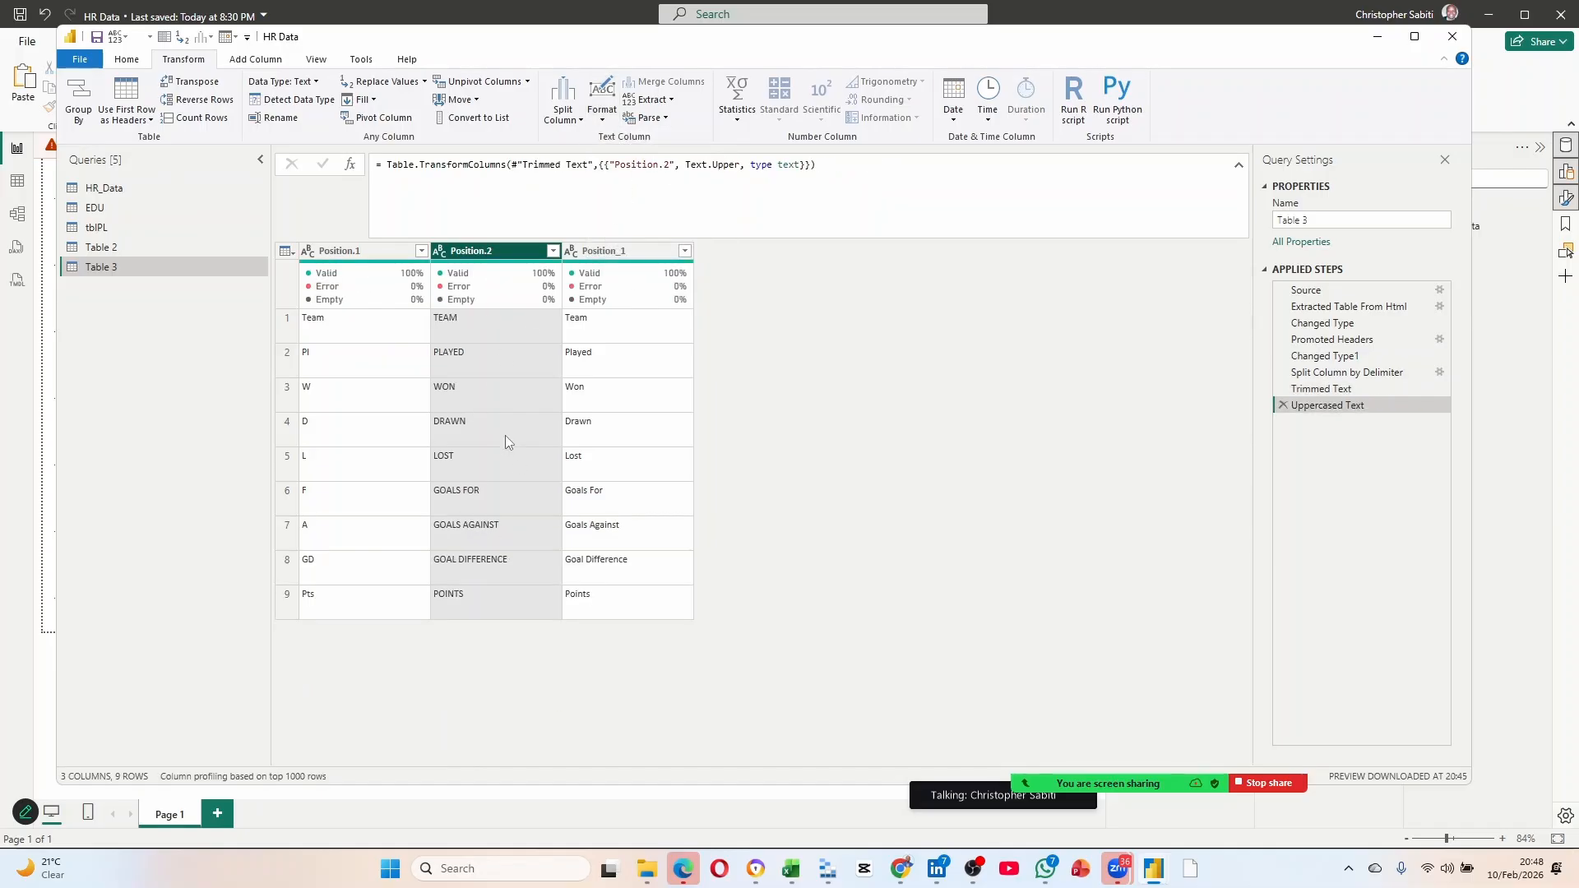
Add the suffix "-2026" to every value in the Position.2 column.
click(602, 115)
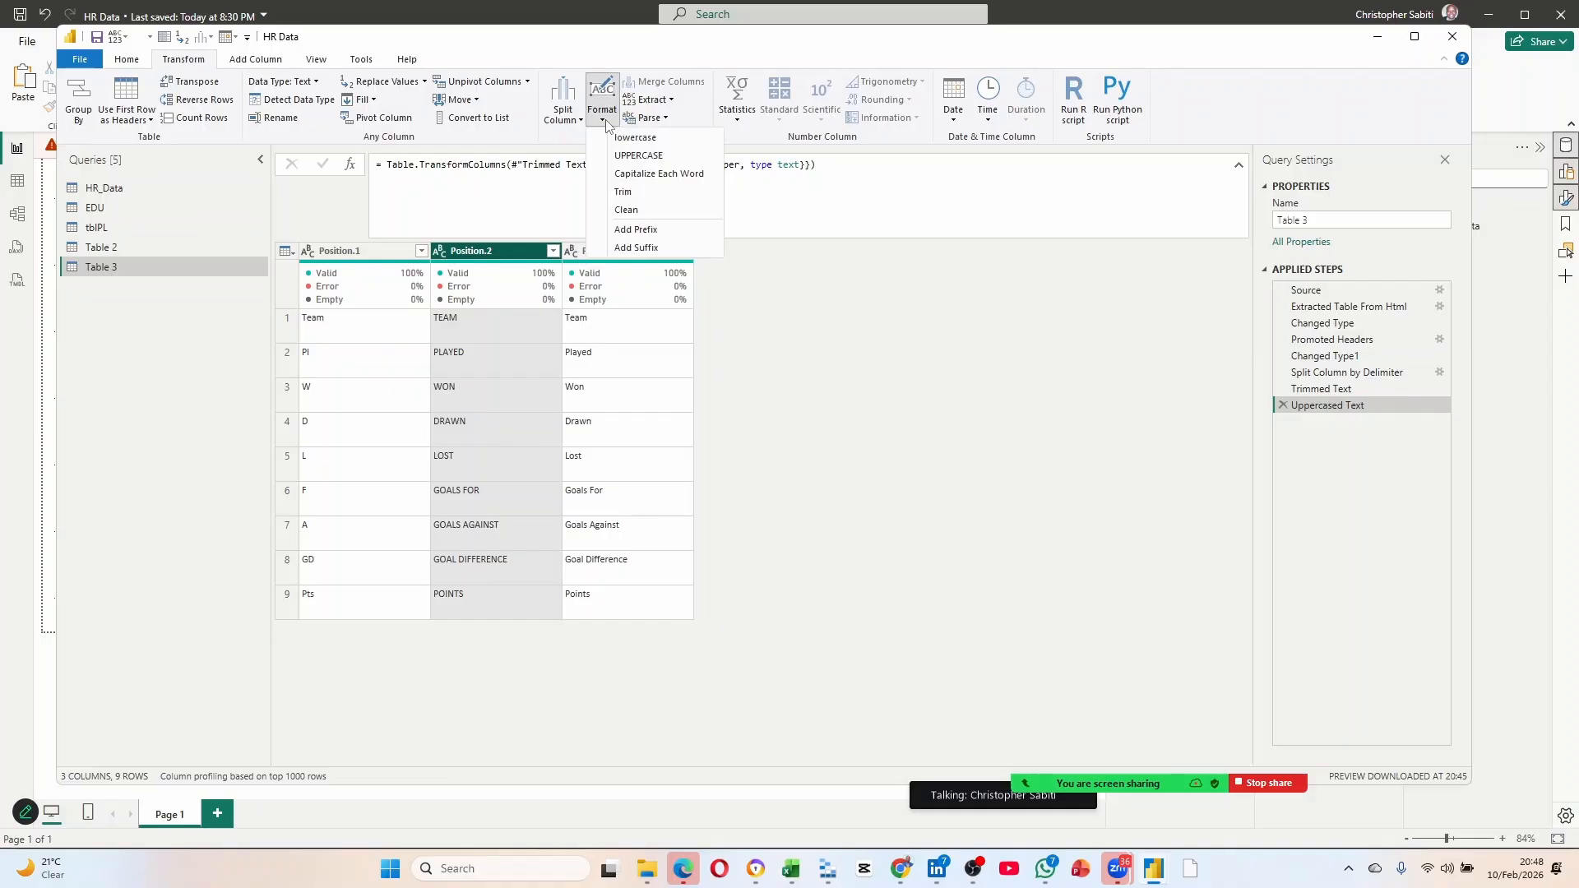
click(326, 337)
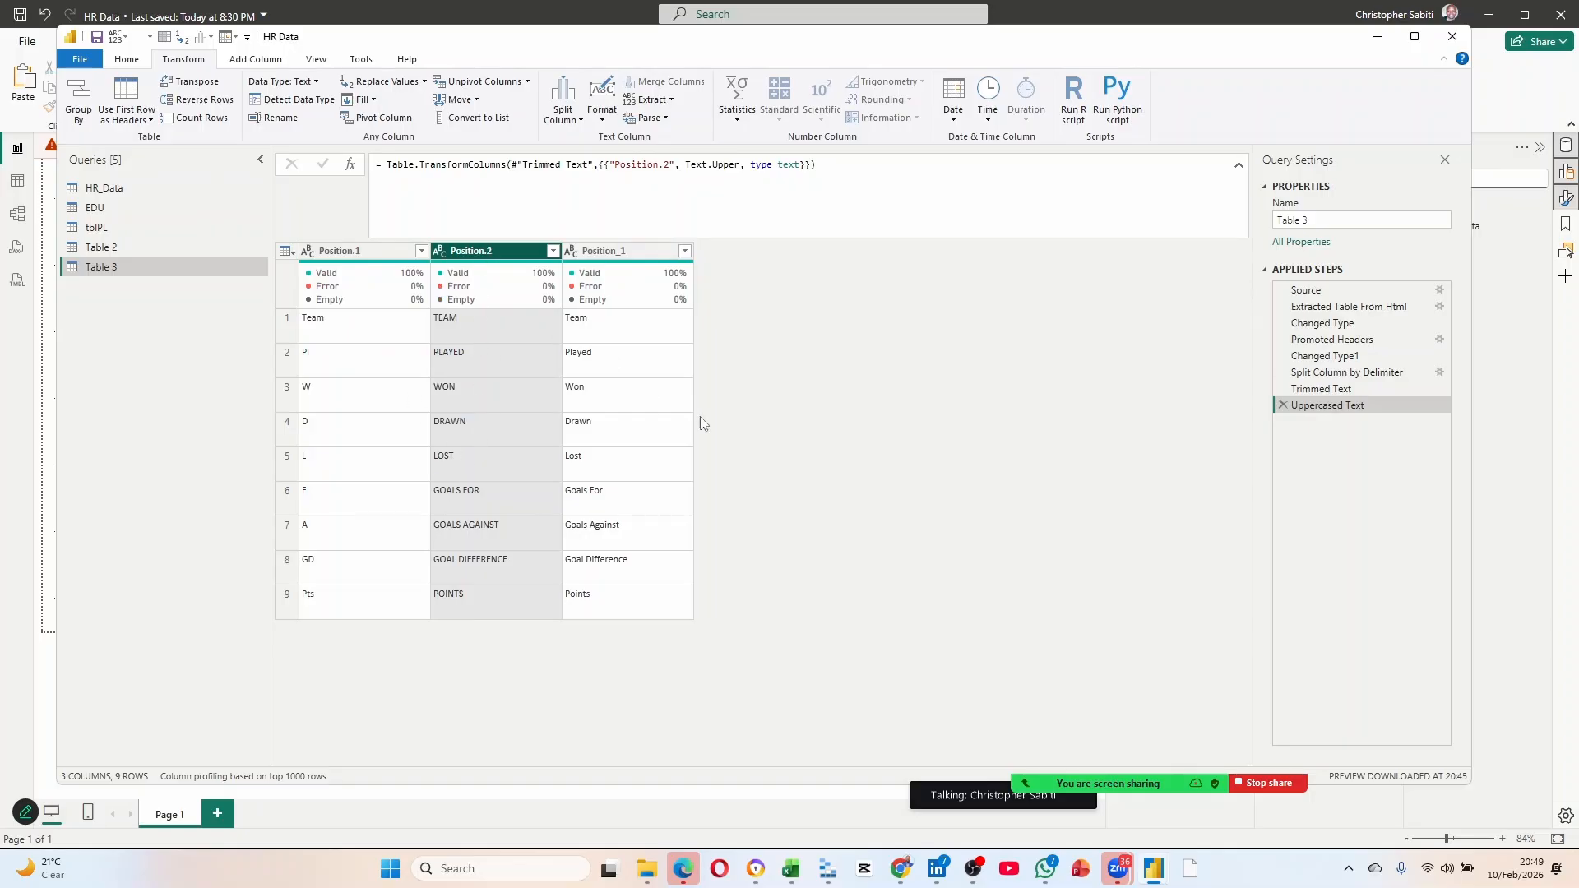
click(603, 111)
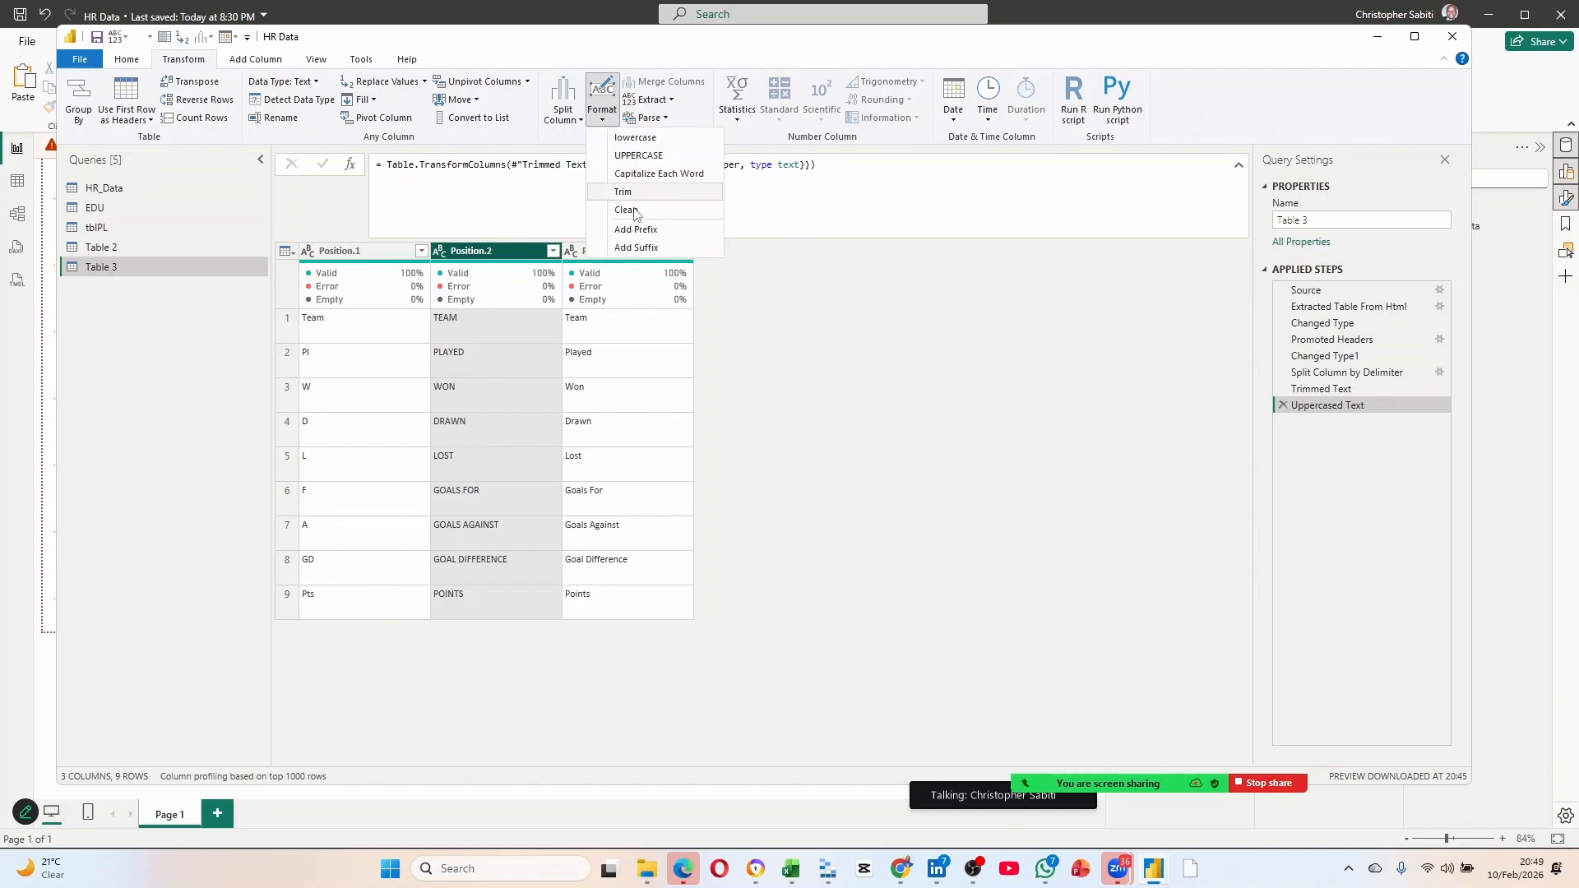
click(650, 248)
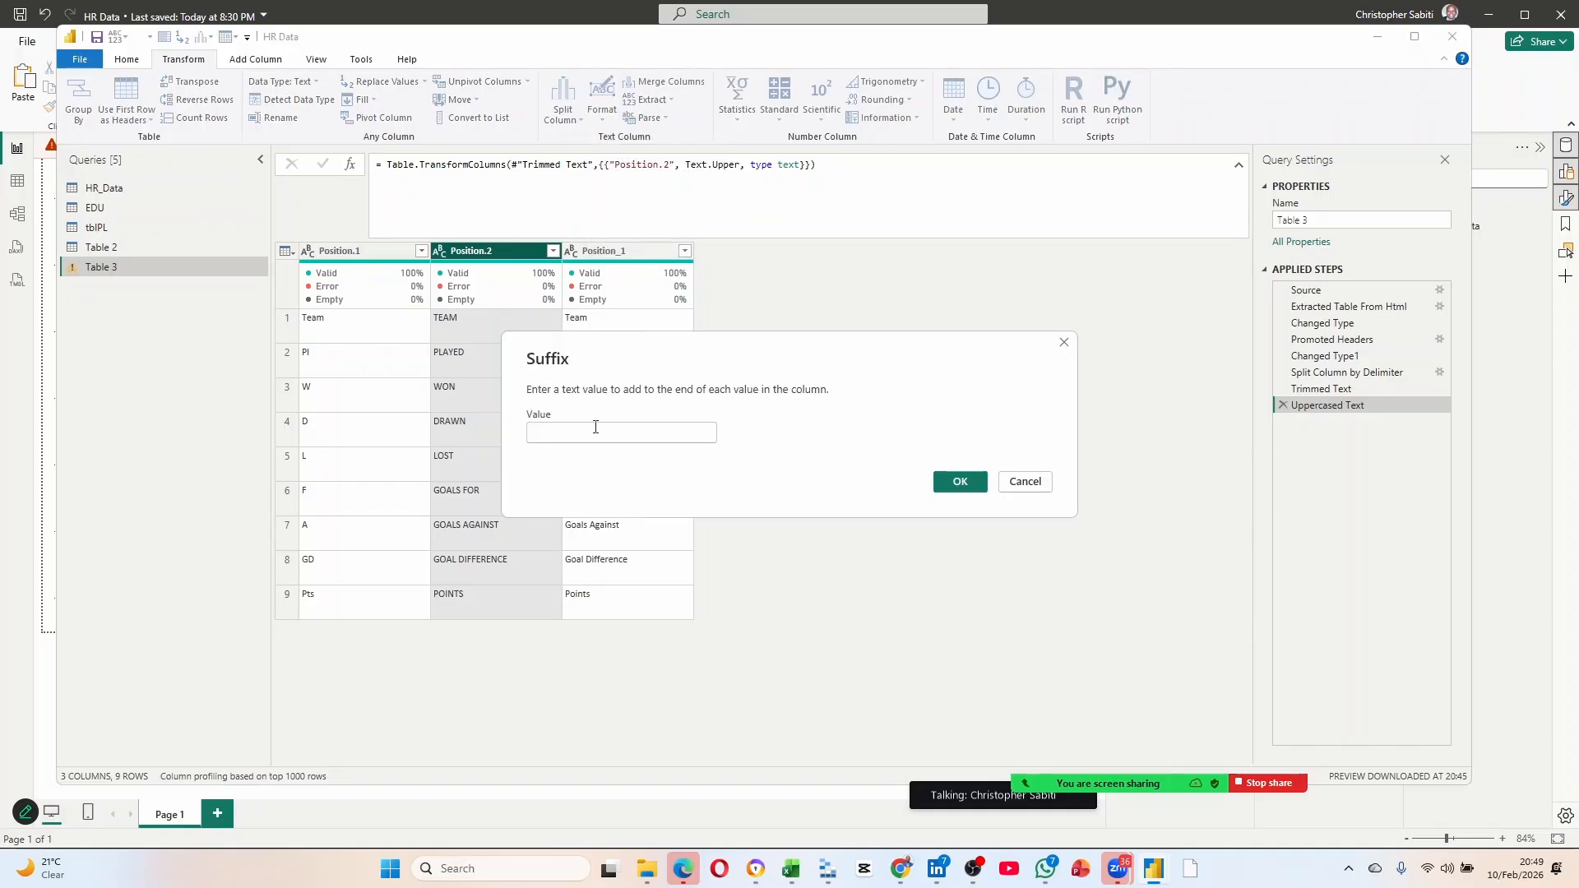
text(-)
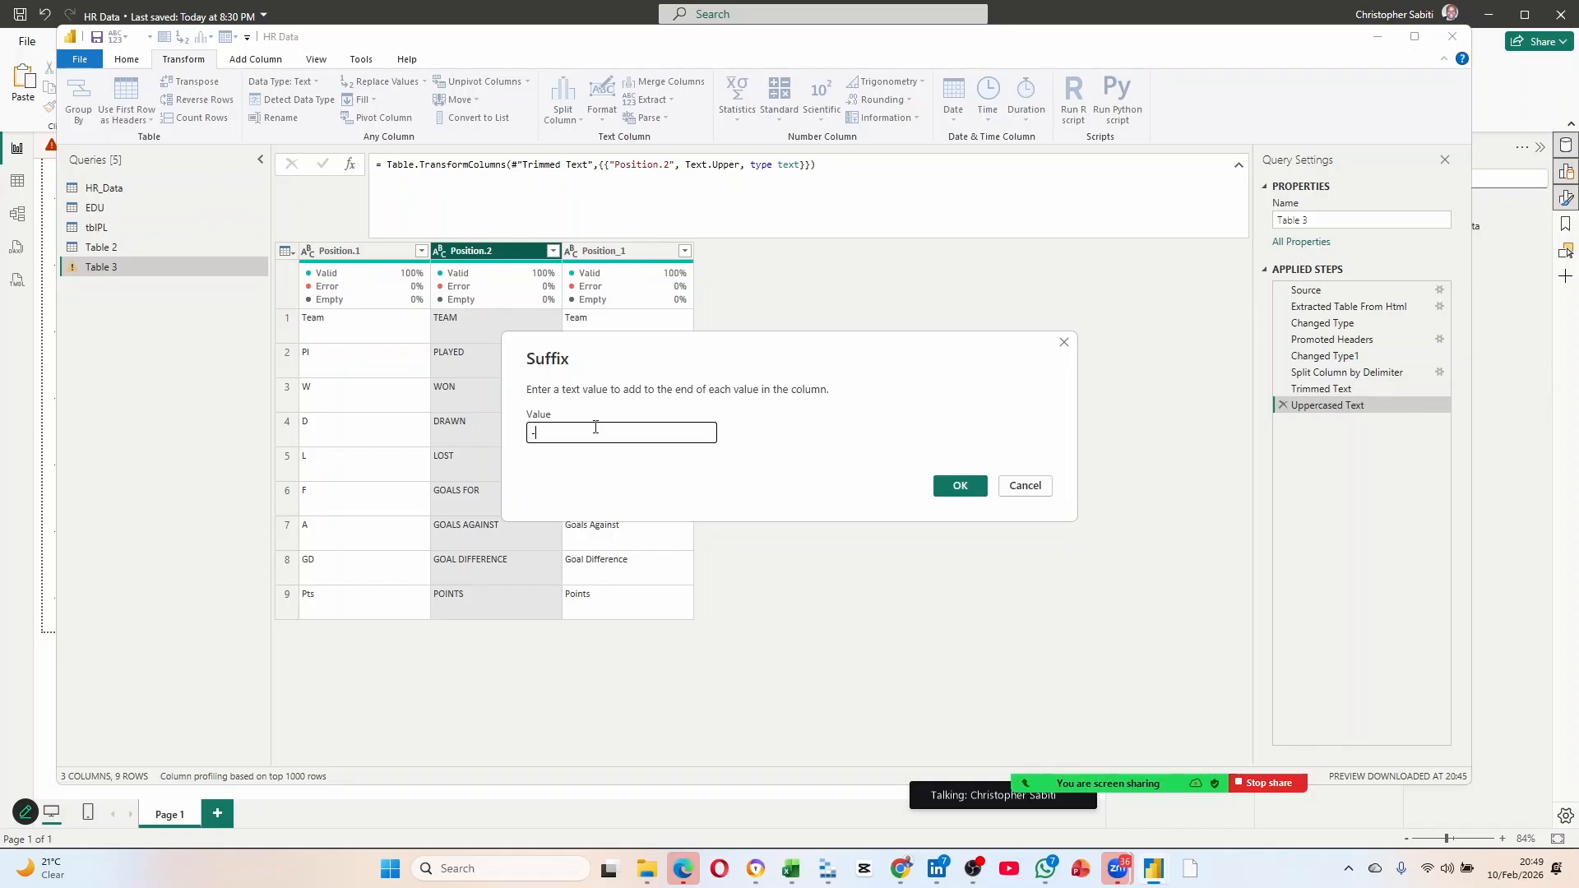
text(2026)
click(959, 485)
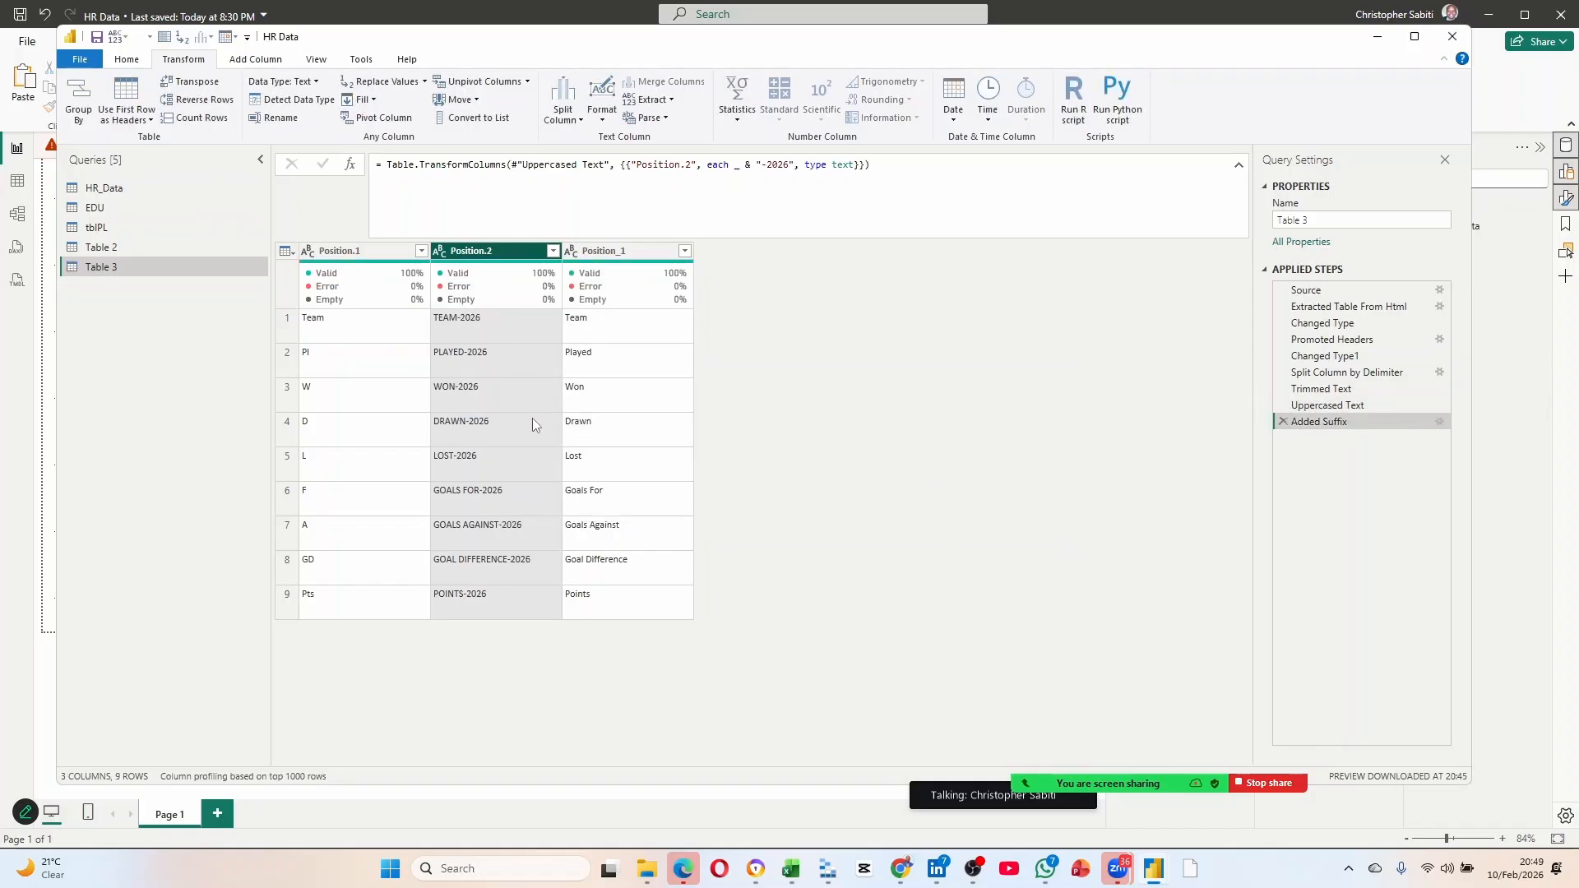
mouse_move(479, 303)
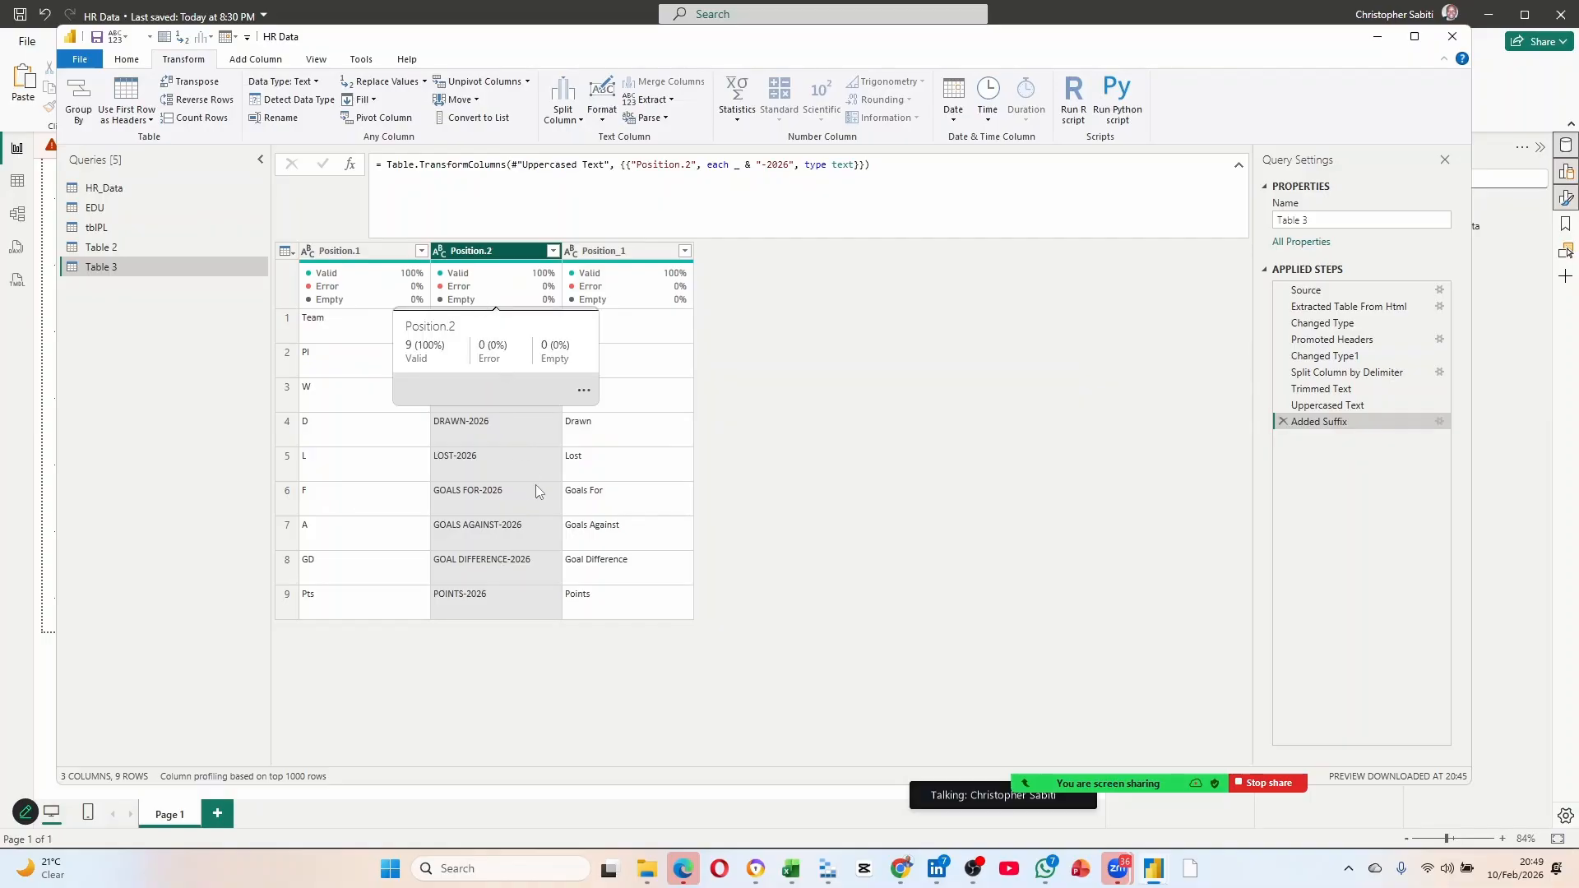
click(601, 103)
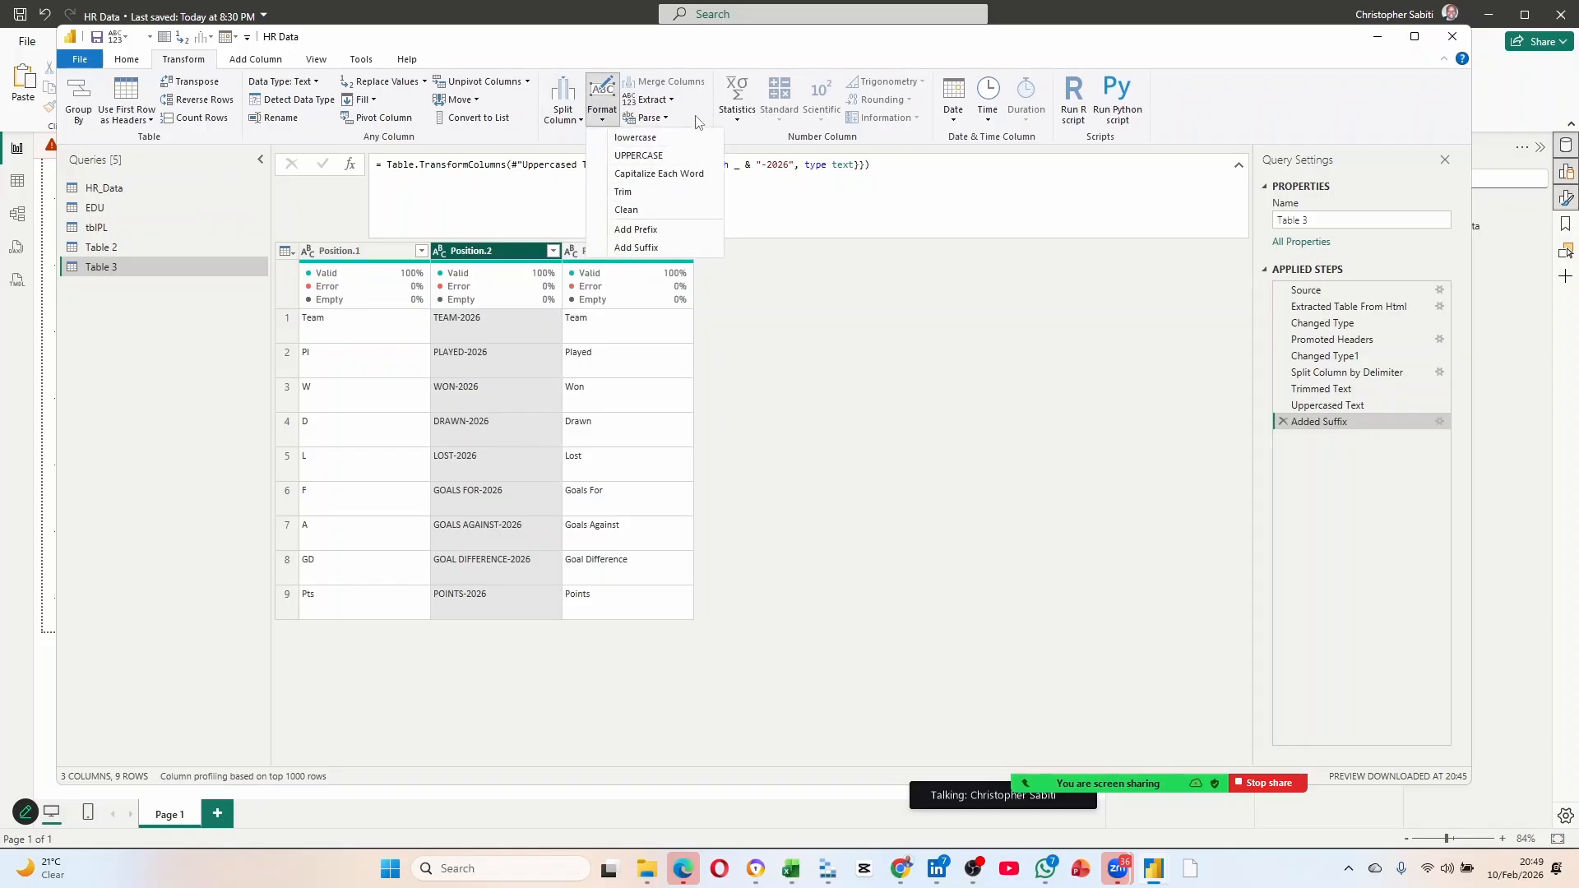
click(706, 52)
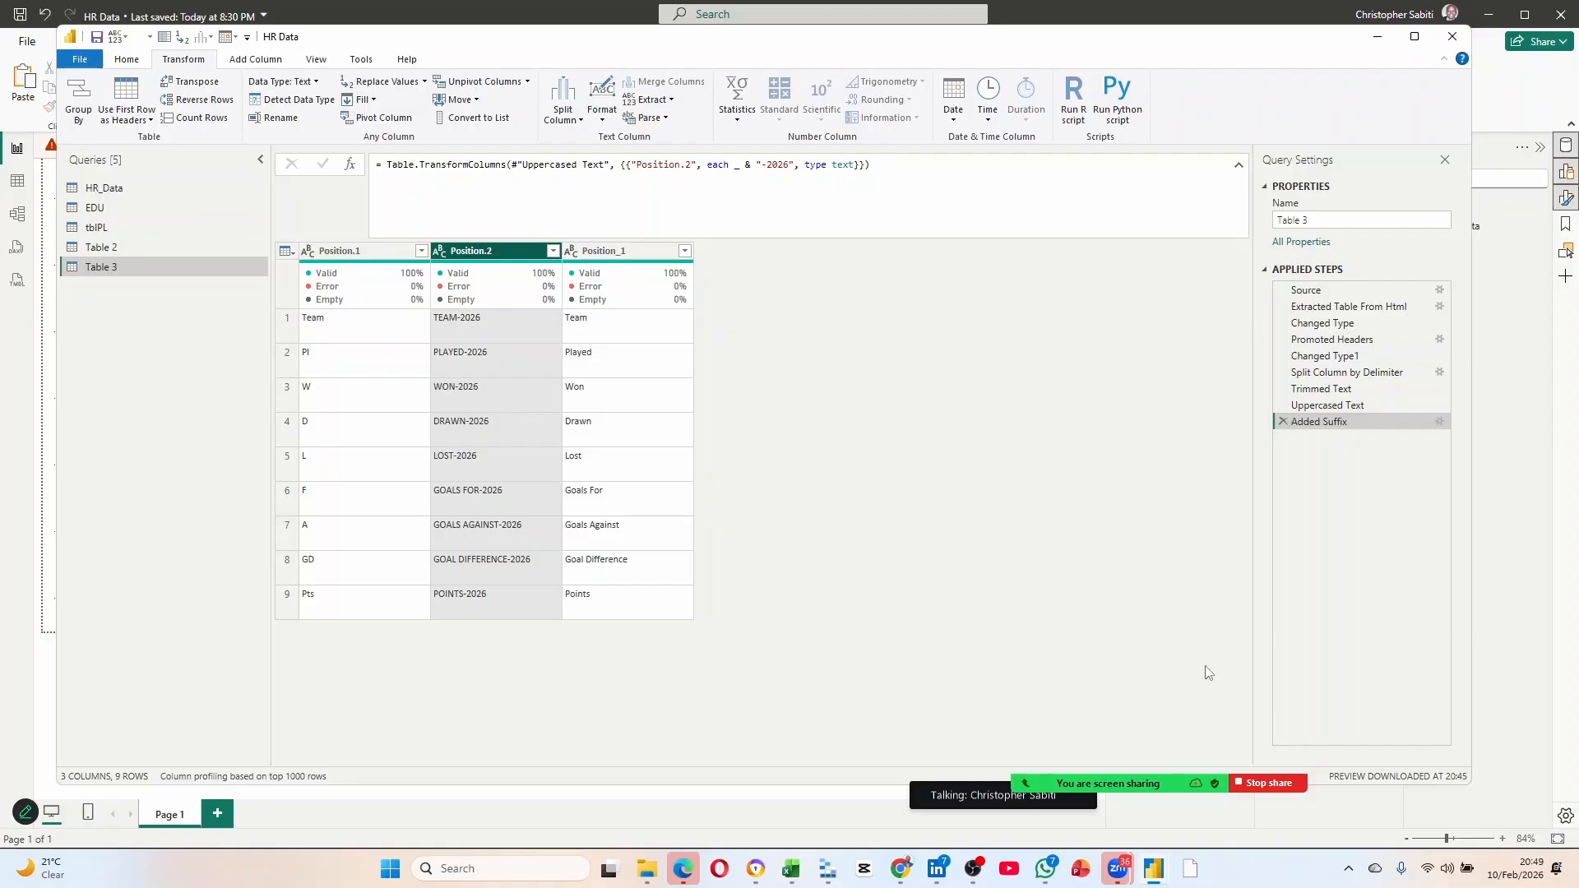
click(264, 62)
click(201, 60)
click(132, 62)
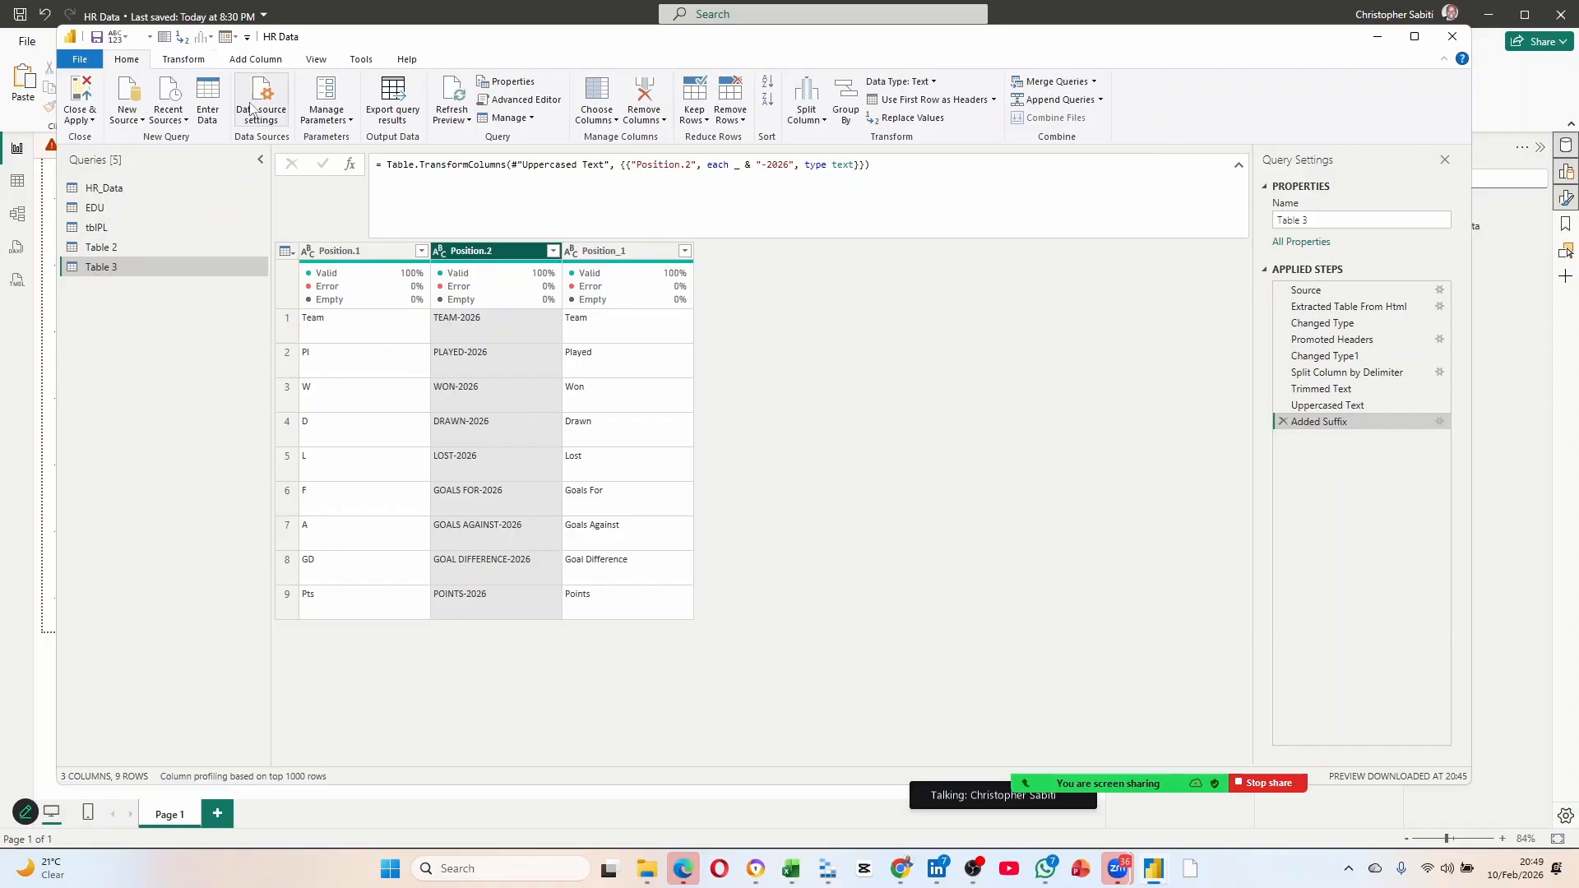
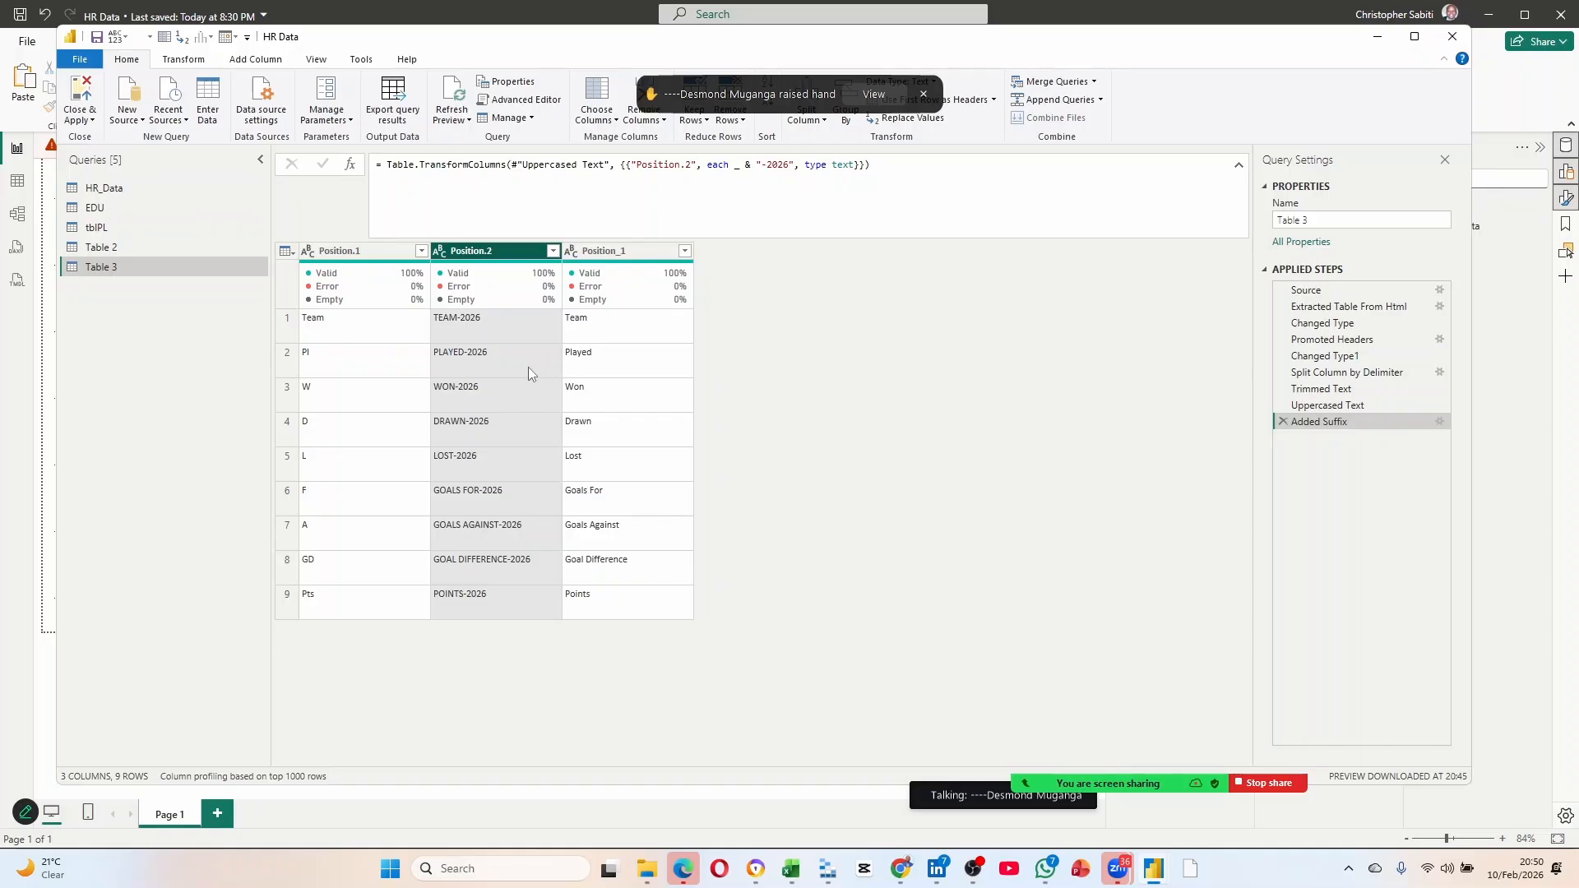
Compare the data with the Uppercased Text step and delete the Added Suffix step.
click(475, 328)
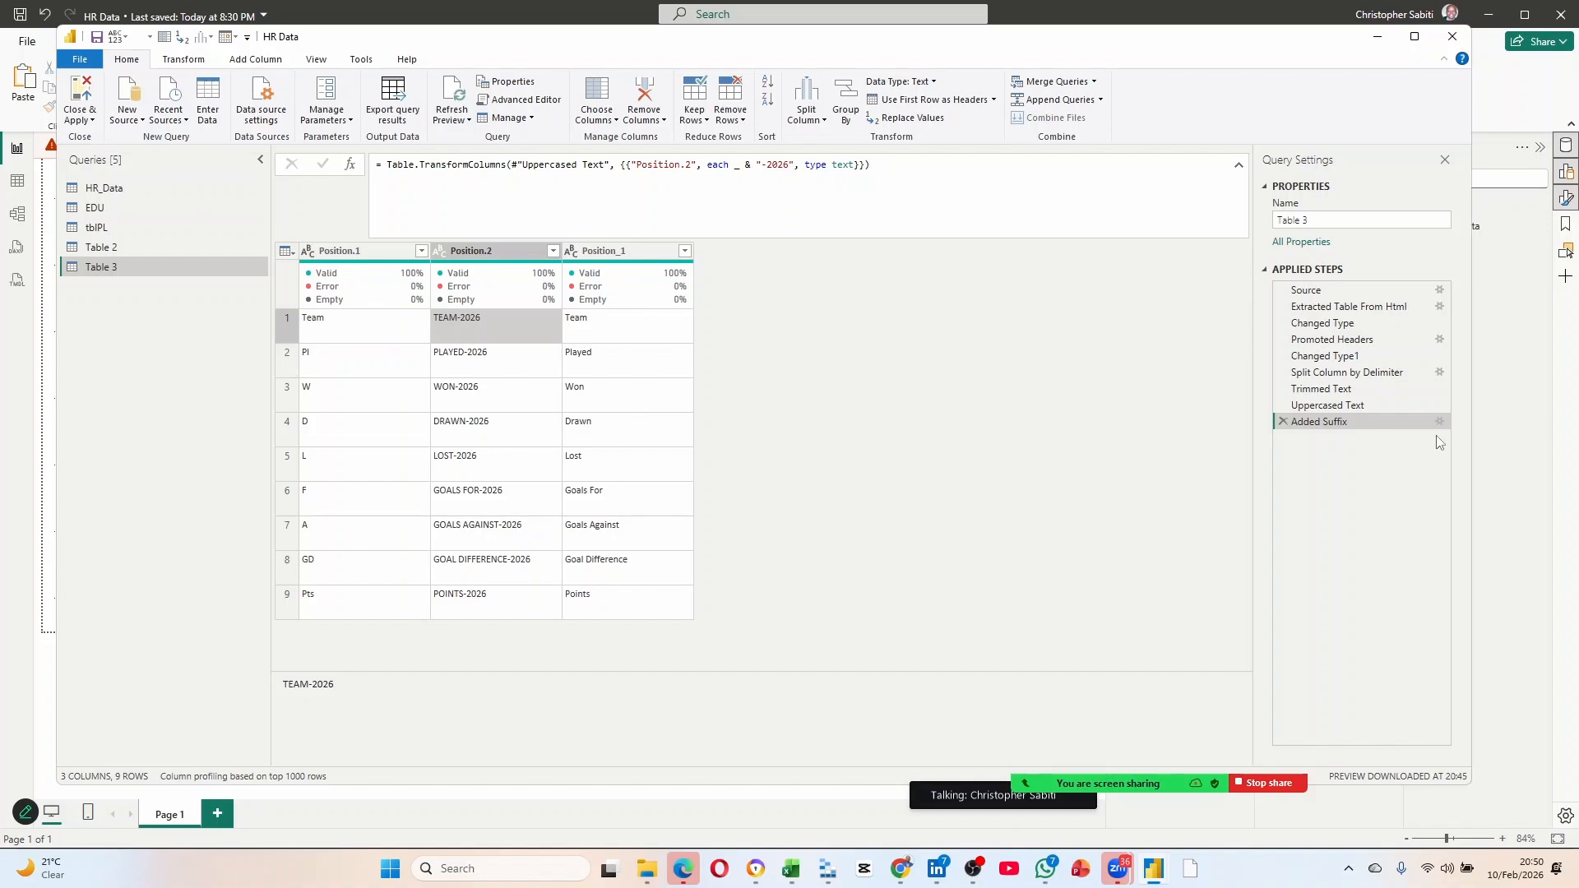
click(1342, 406)
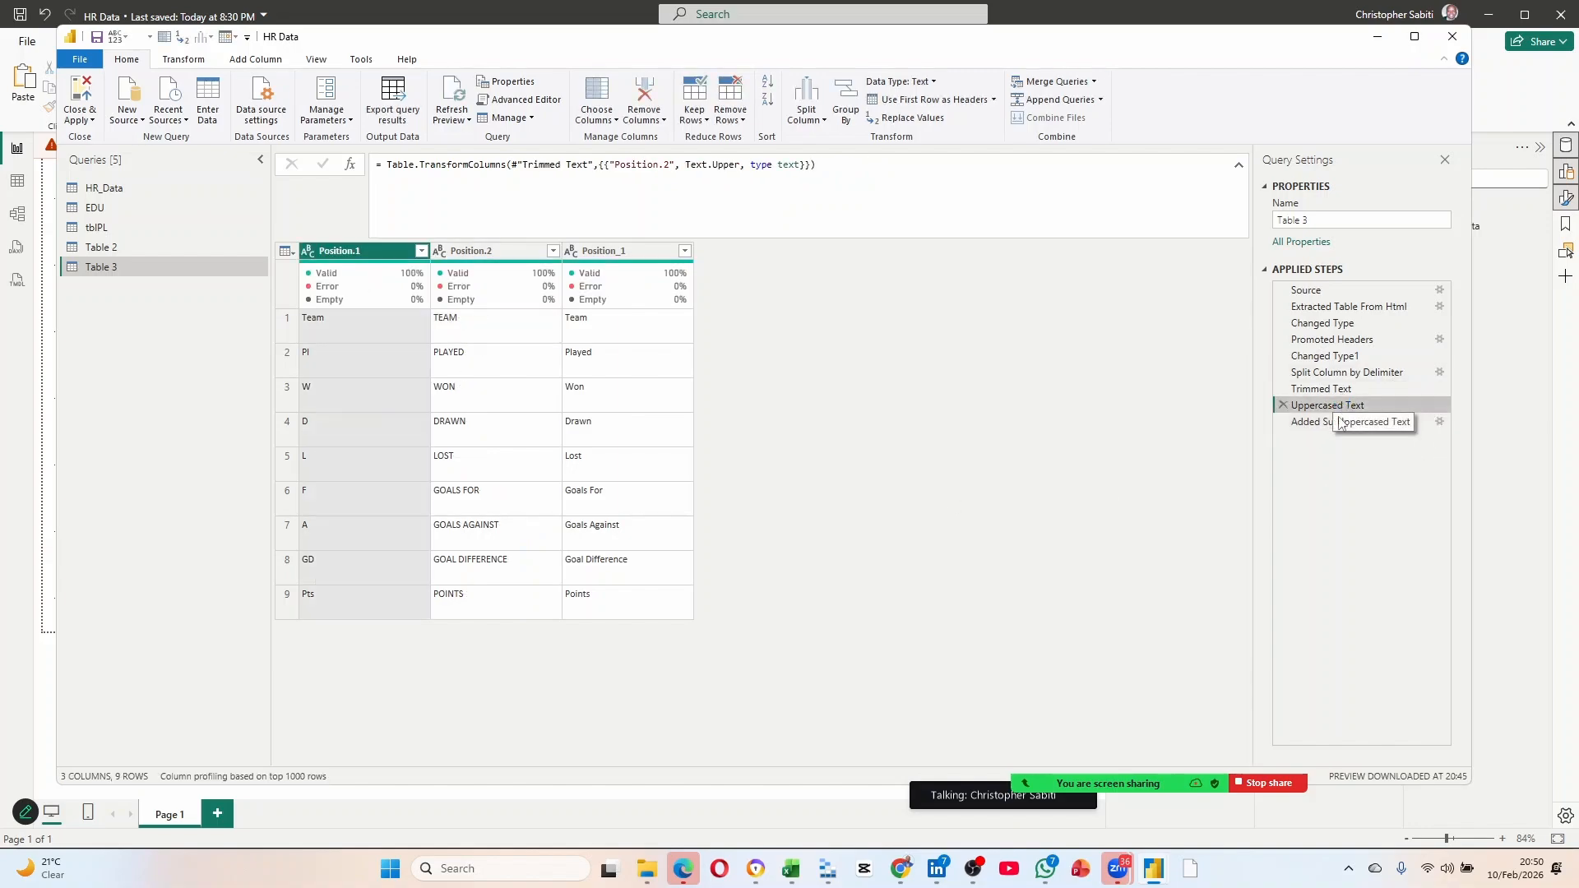
click(1309, 421)
click(1284, 424)
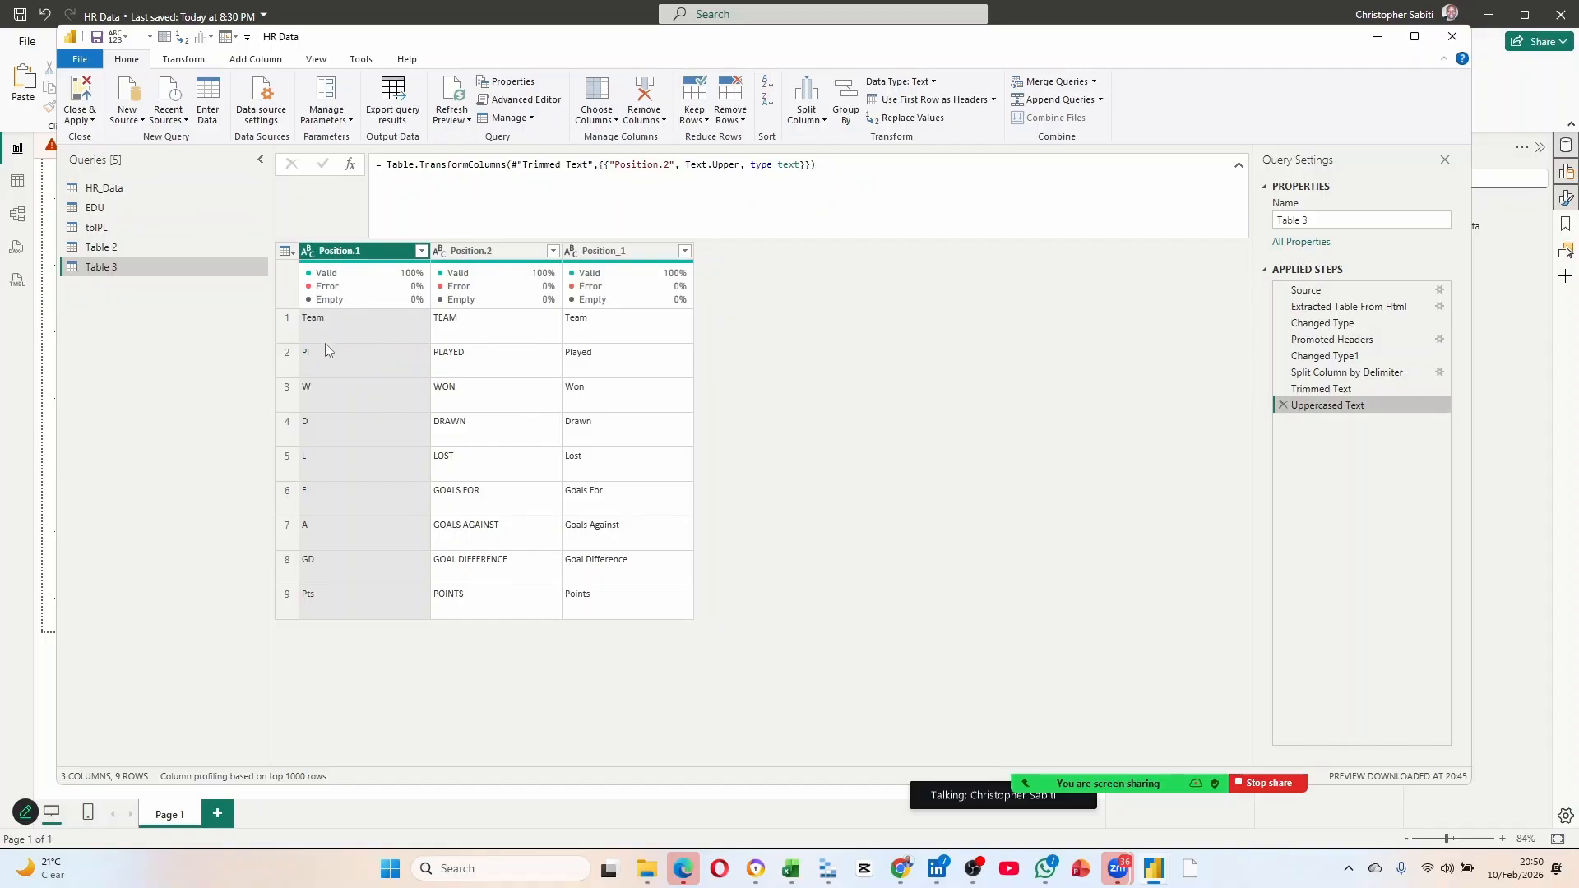
Replace the value TEAM with TEAM-2026 in the Position.2 column and check the column's cells.
click(467, 324)
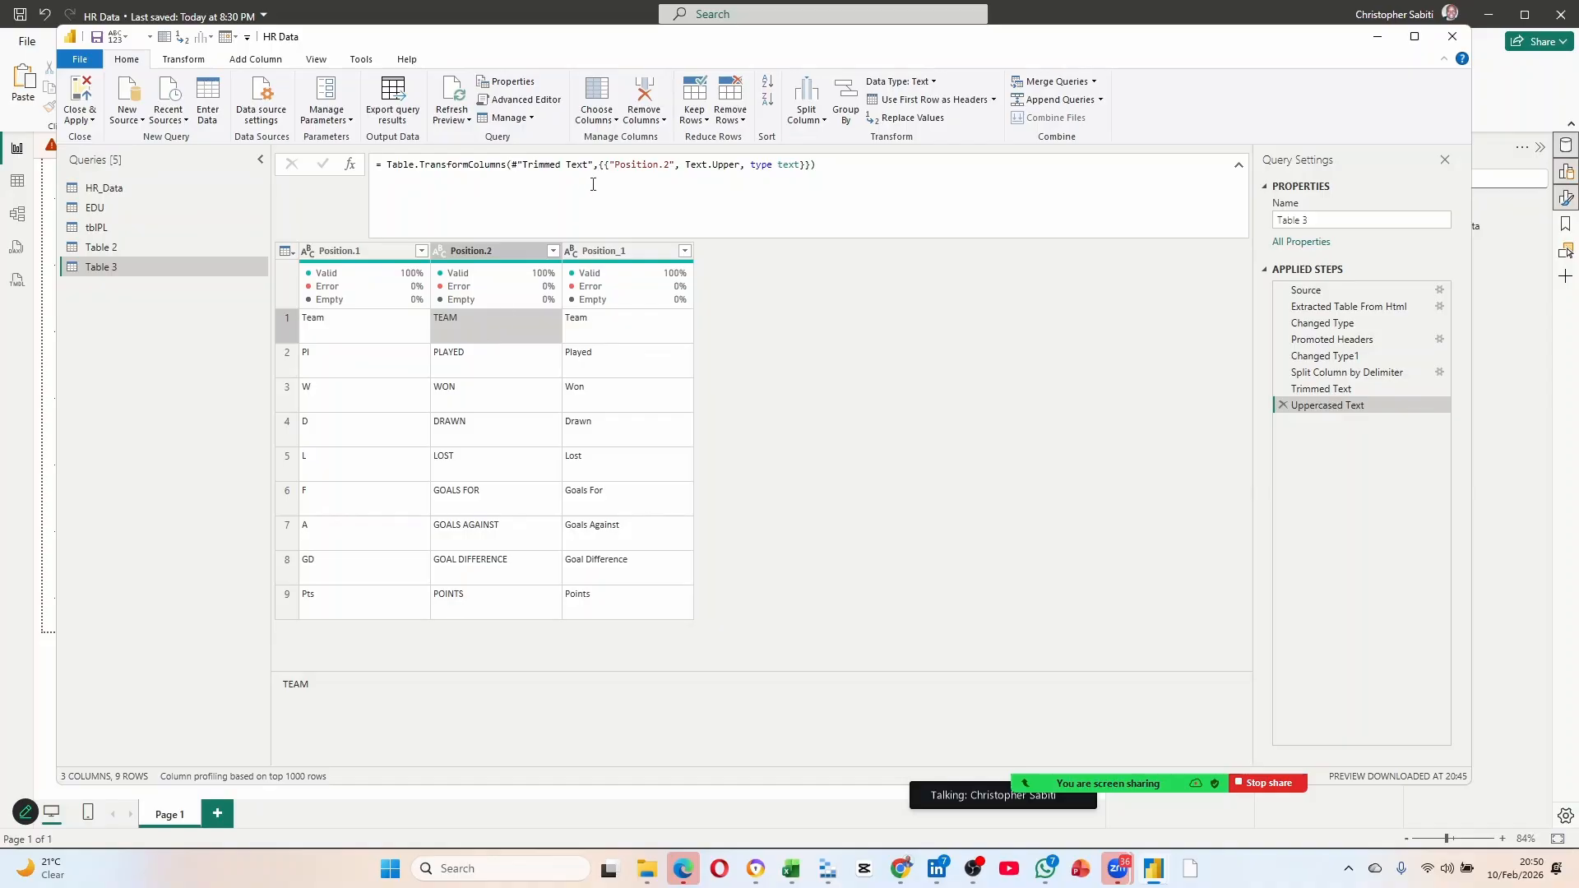
right_click(449, 330)
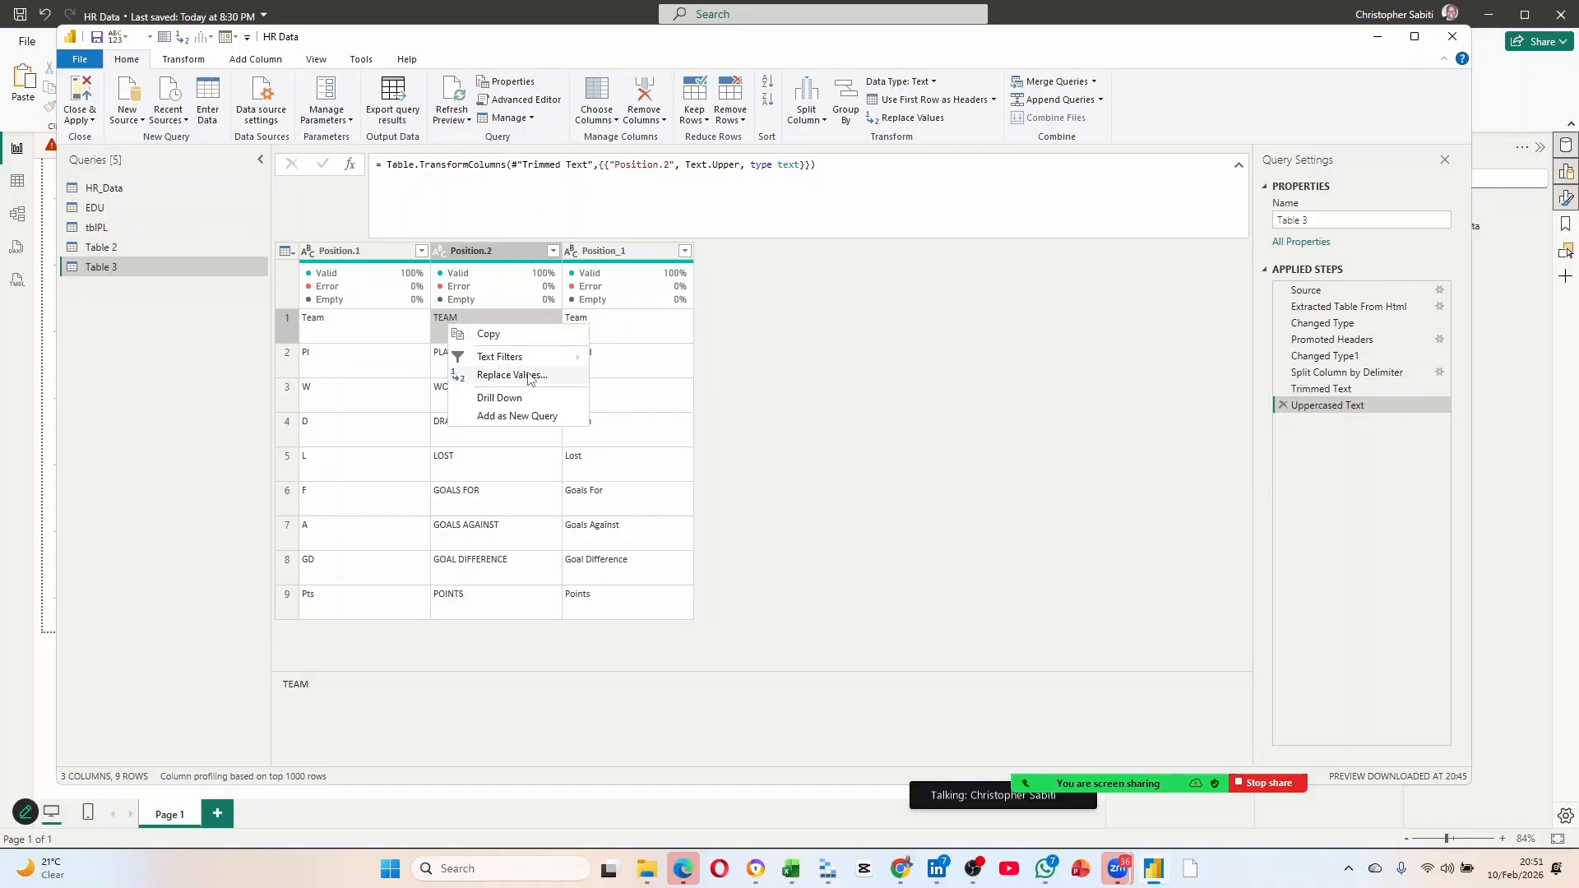
click(511, 375)
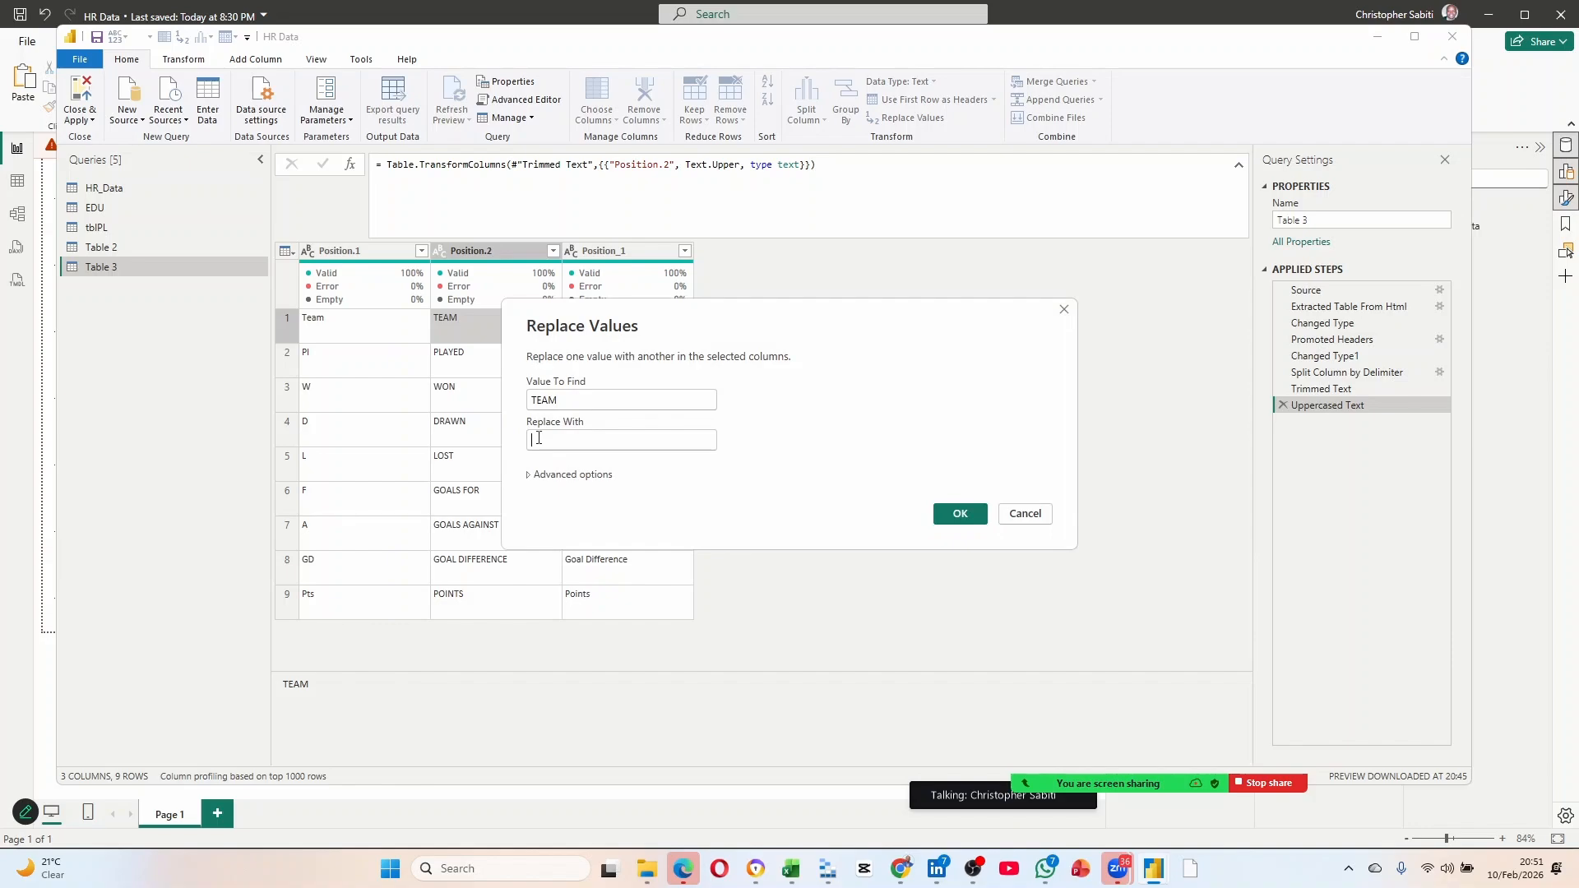
key(Caps_Lock)
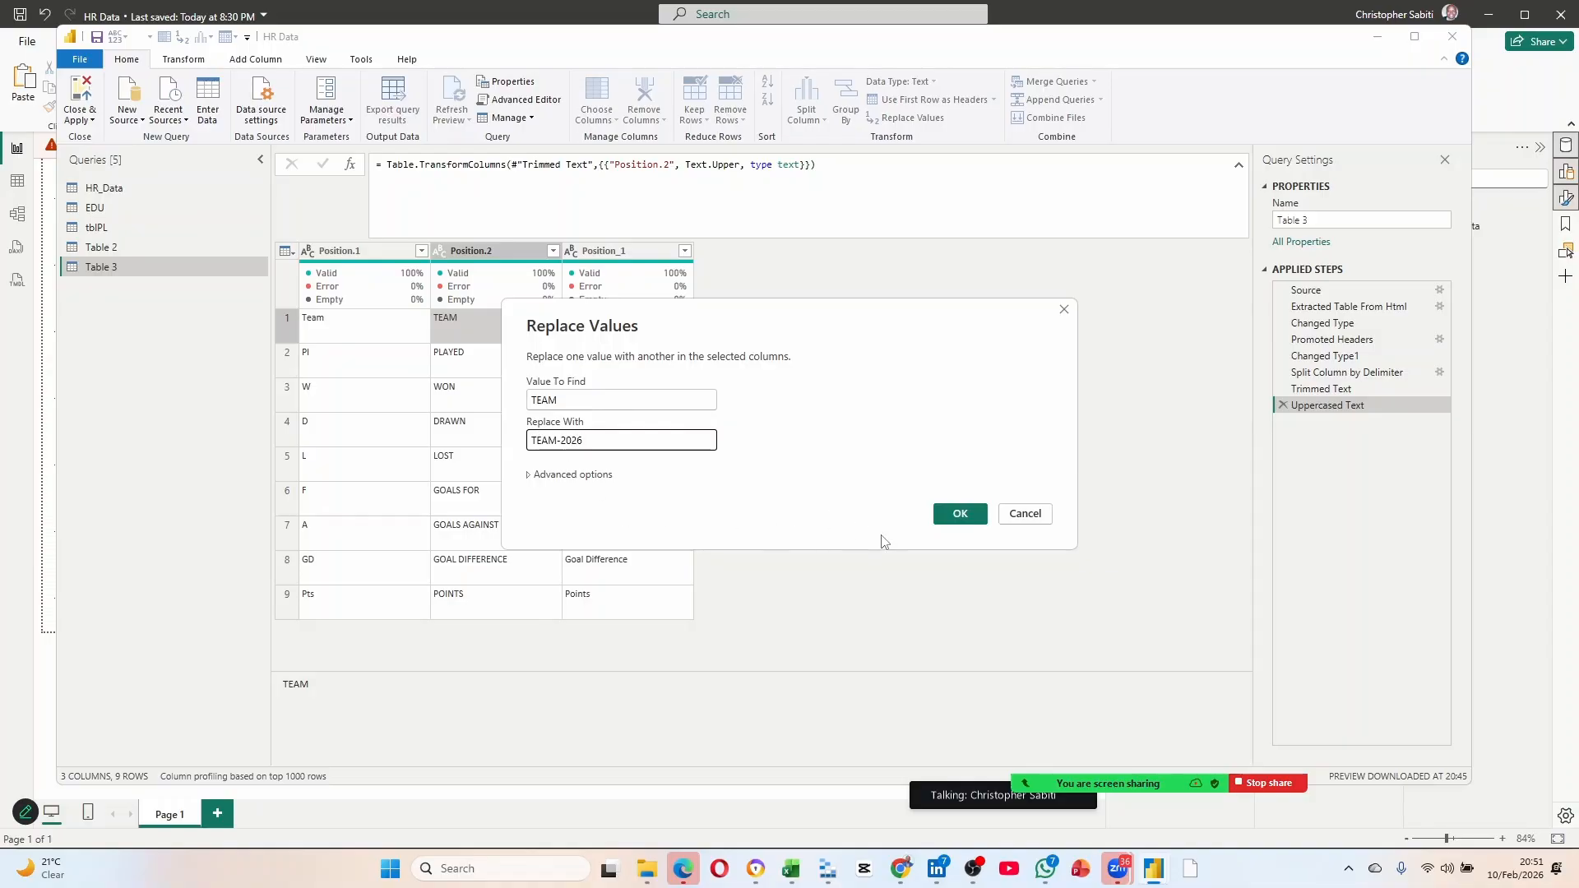
click(955, 513)
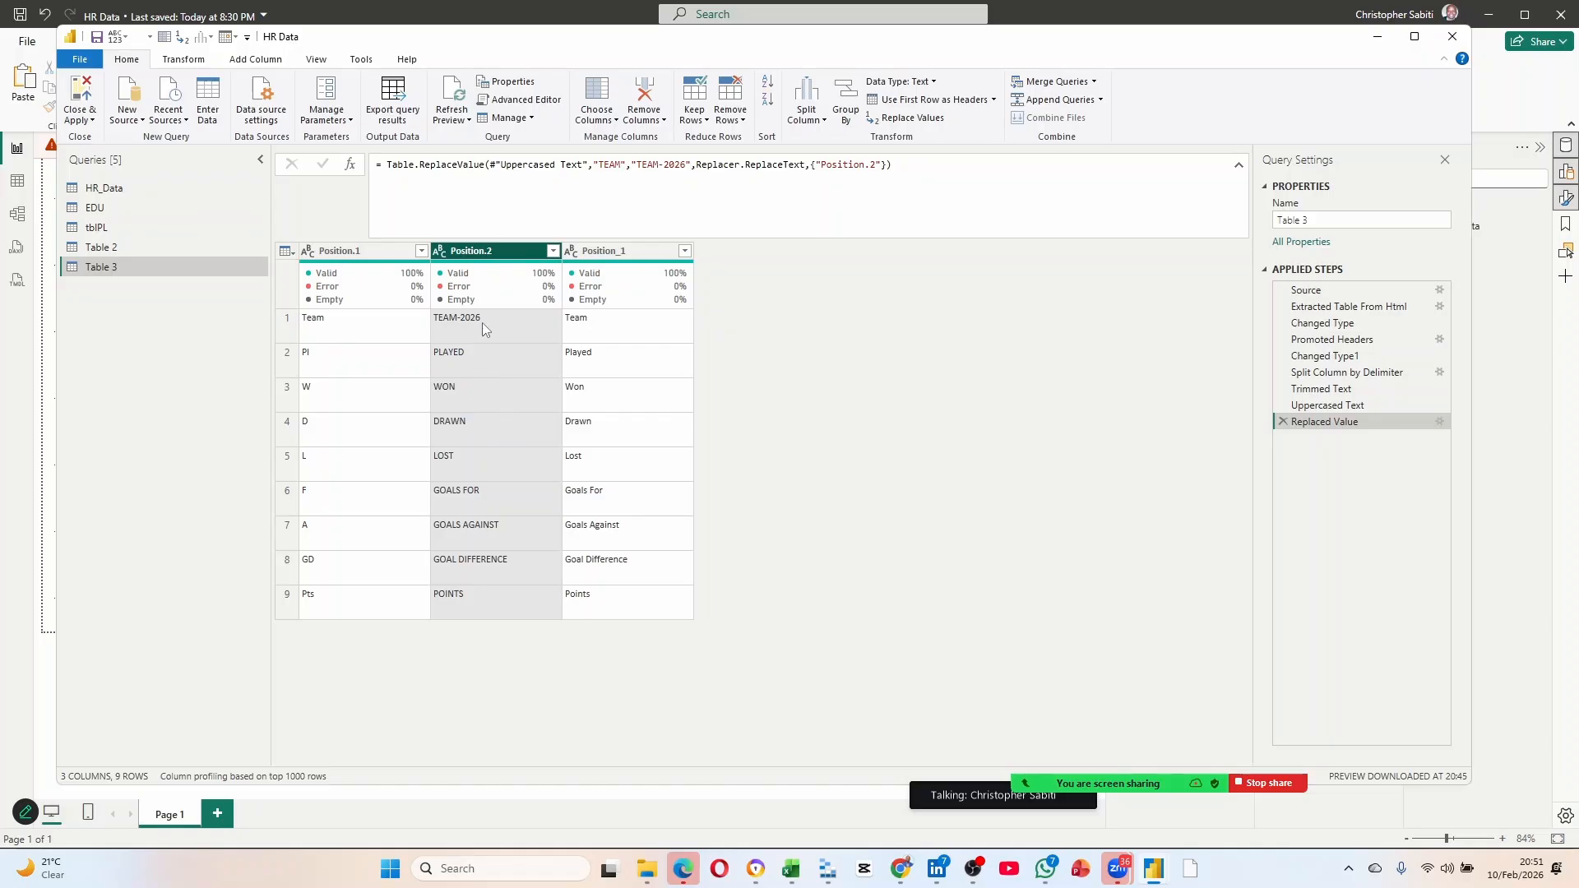
click(468, 428)
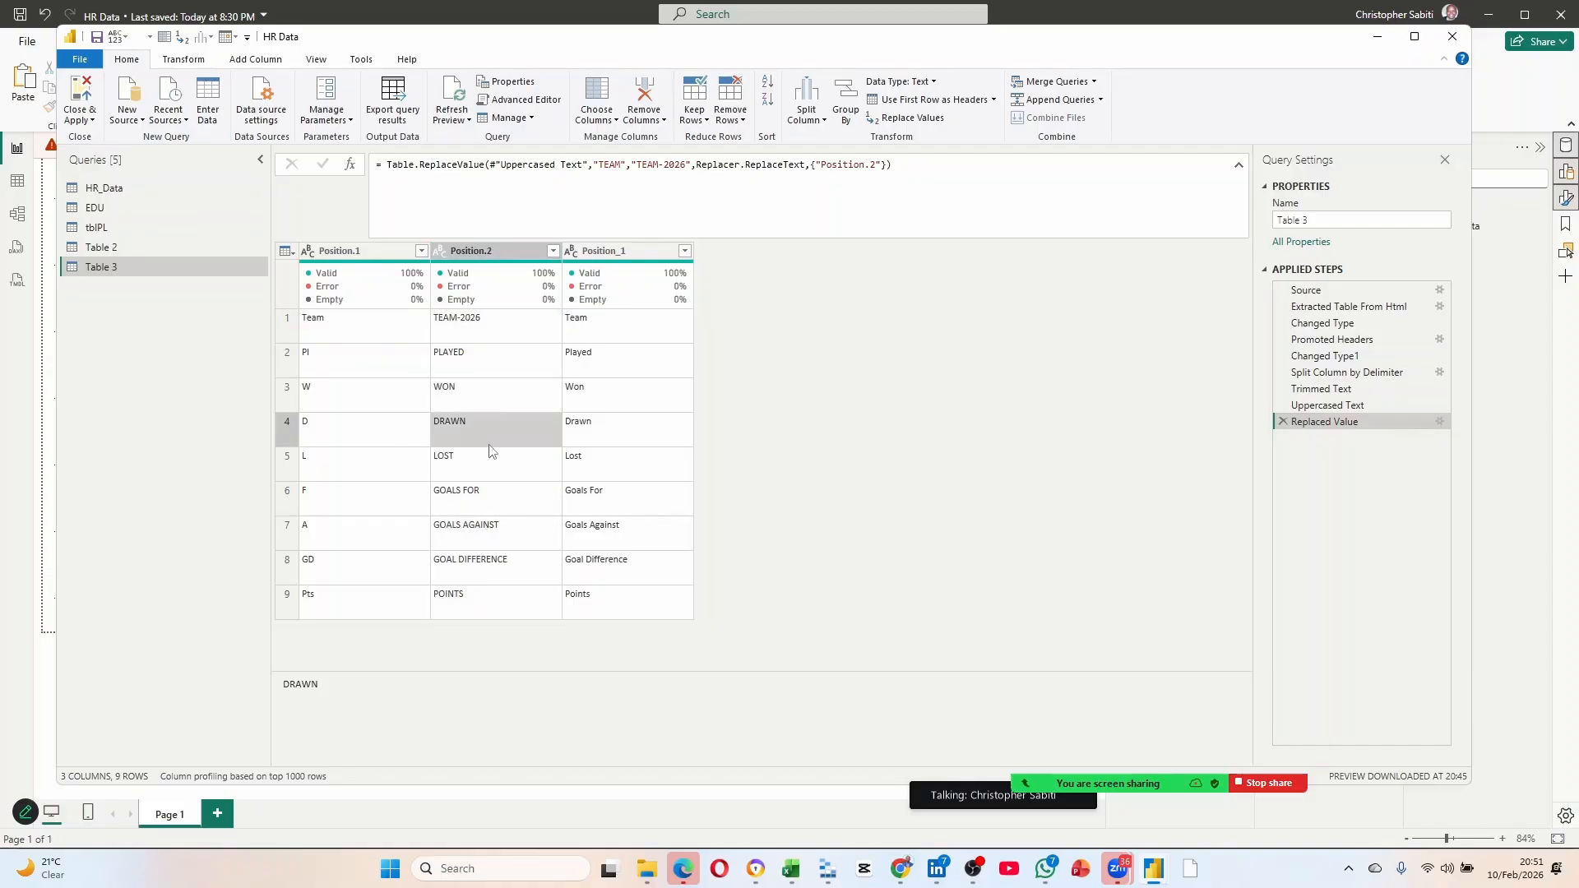
mouse_move(527, 291)
click(484, 335)
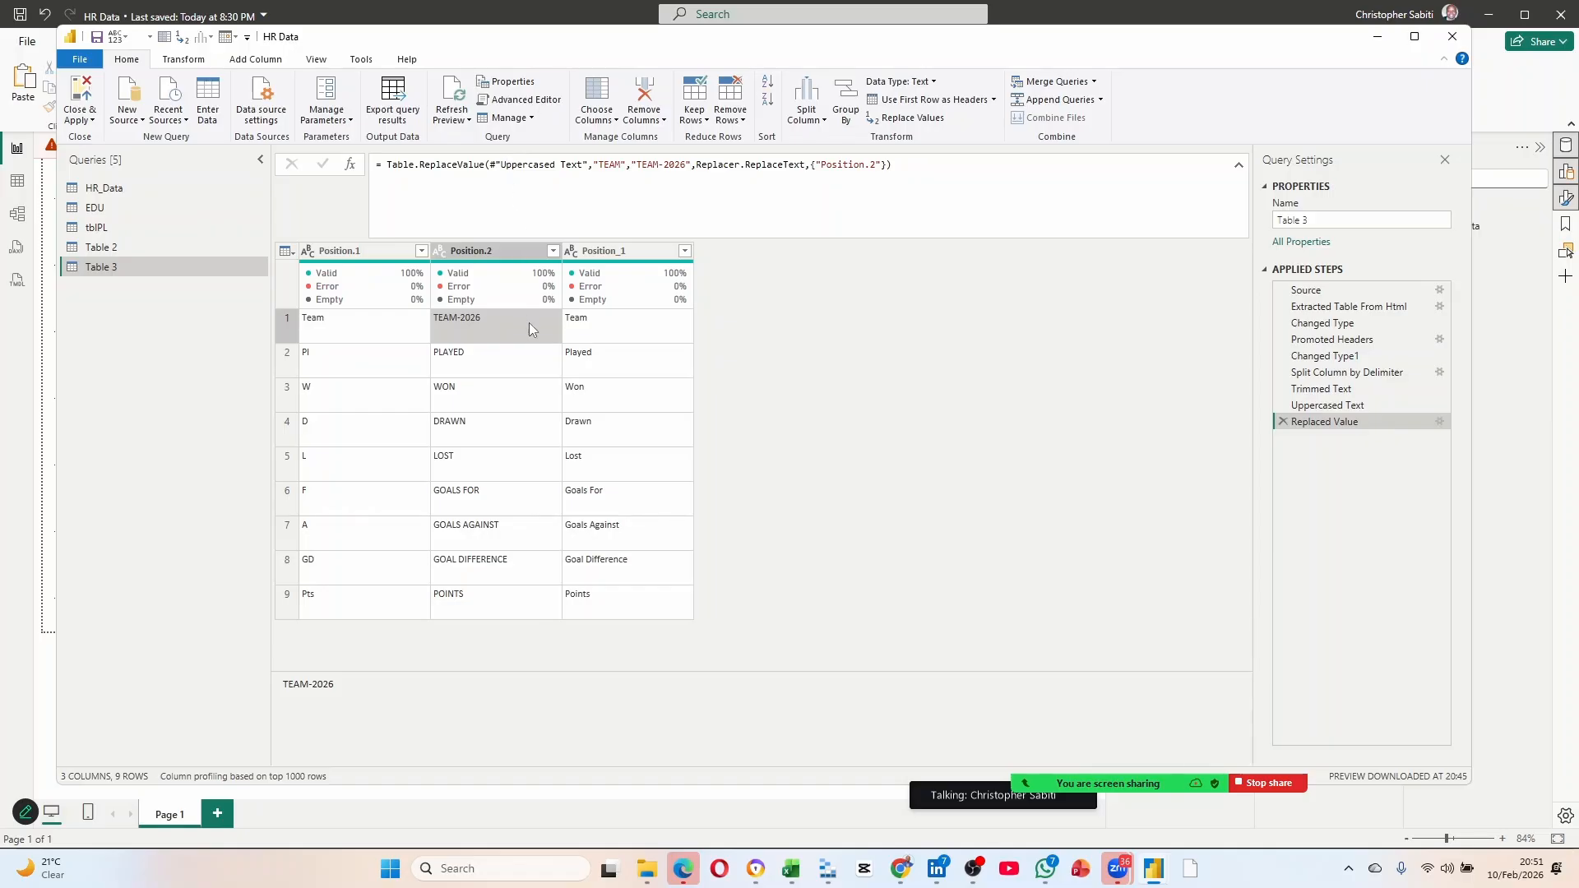
Check the Position.2 column's cell options and its list of distinct filter values without applying any filter.
click(471, 359)
right_click(471, 358)
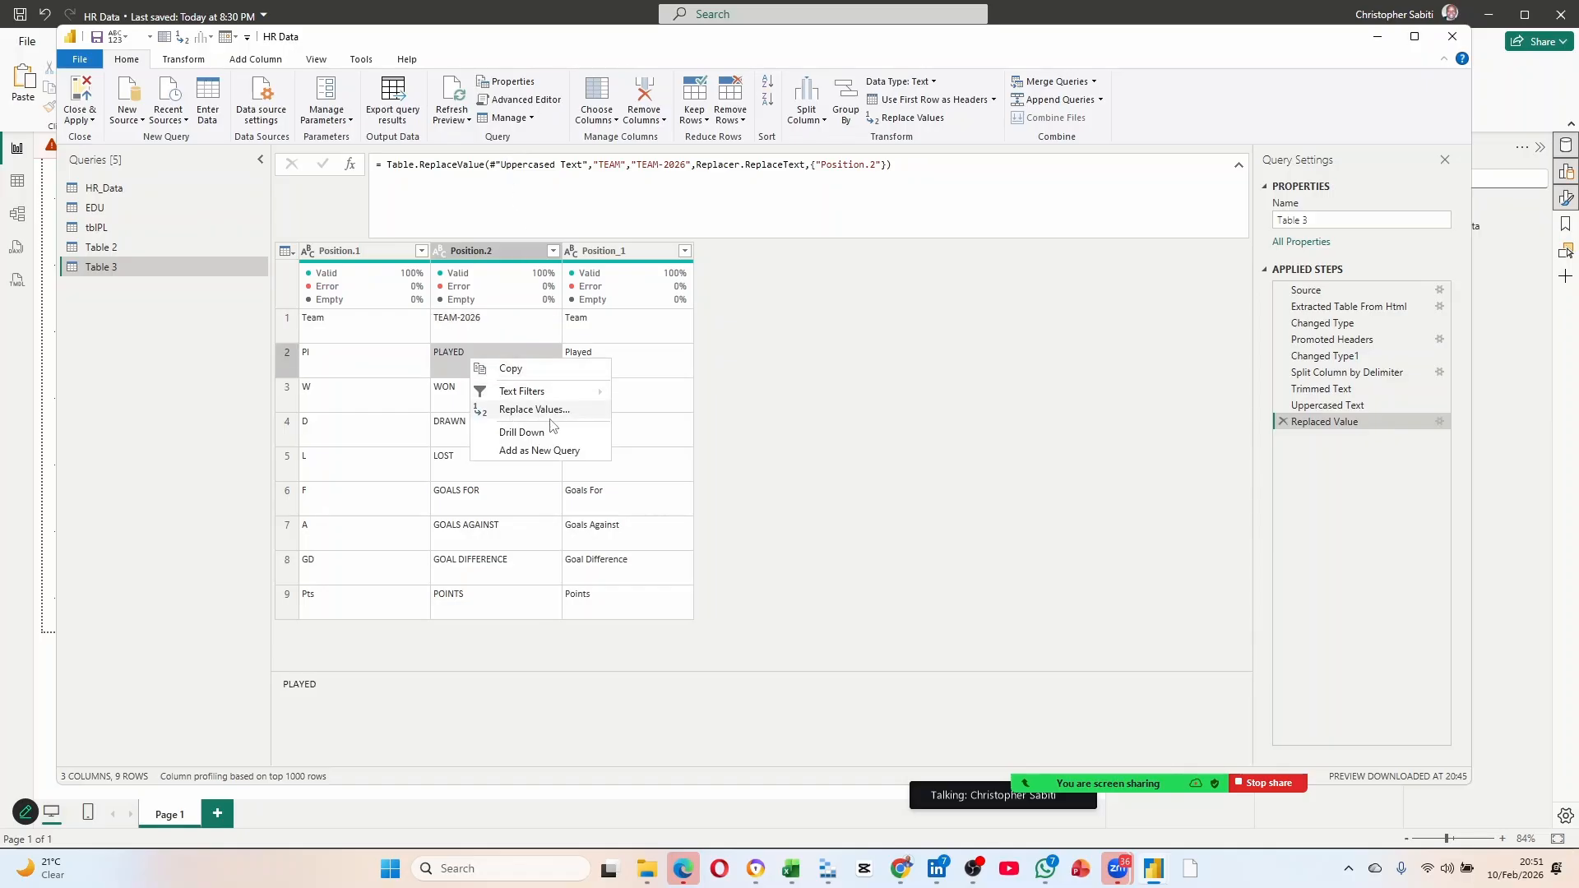
click(457, 362)
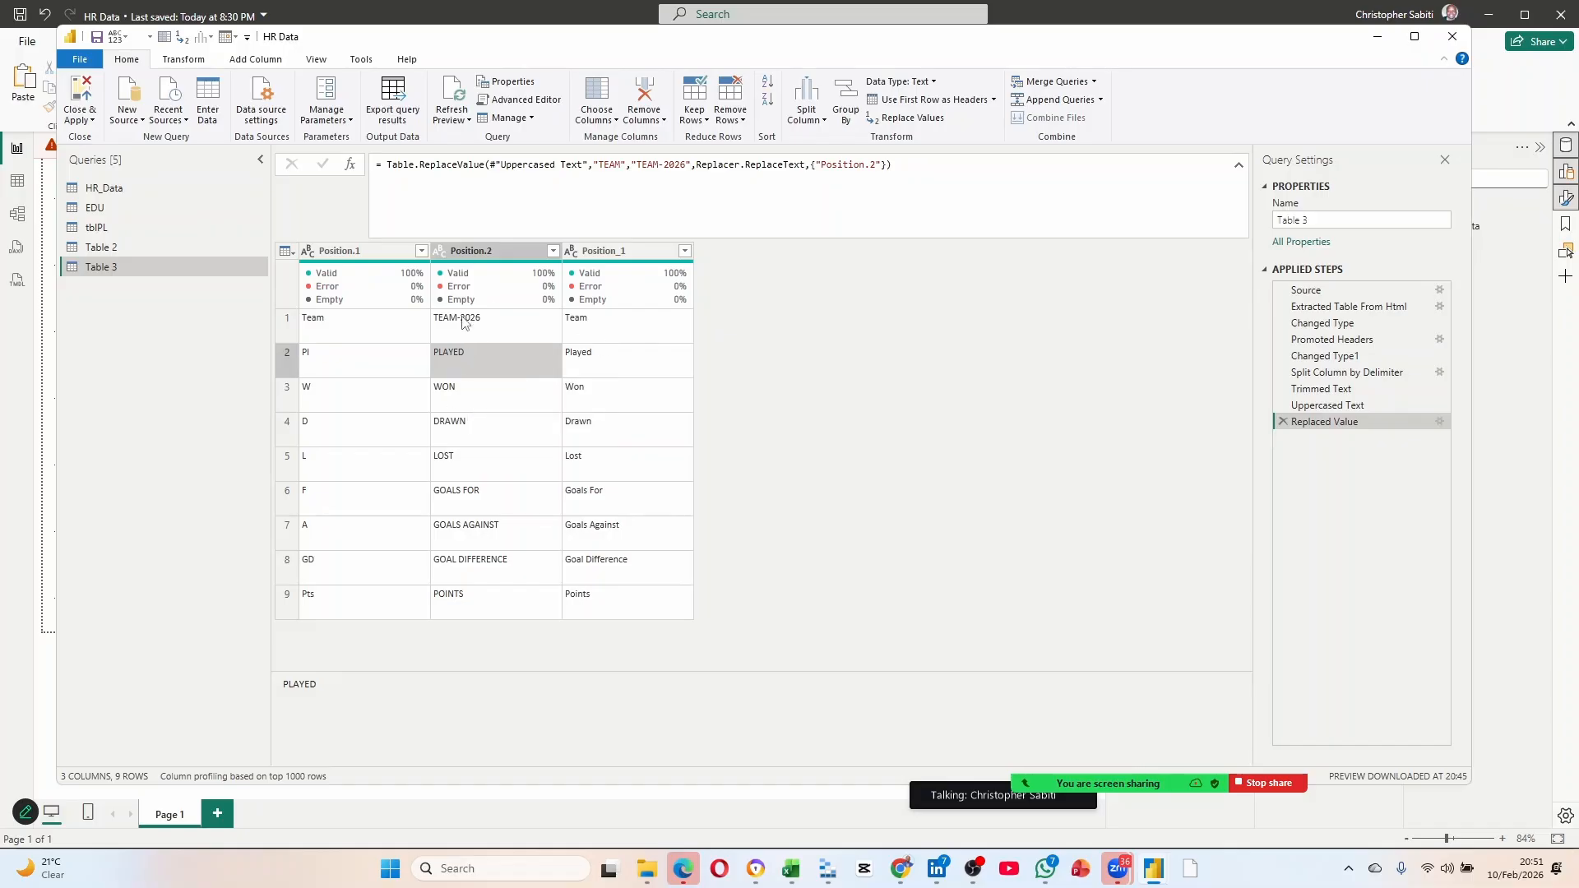
click(553, 251)
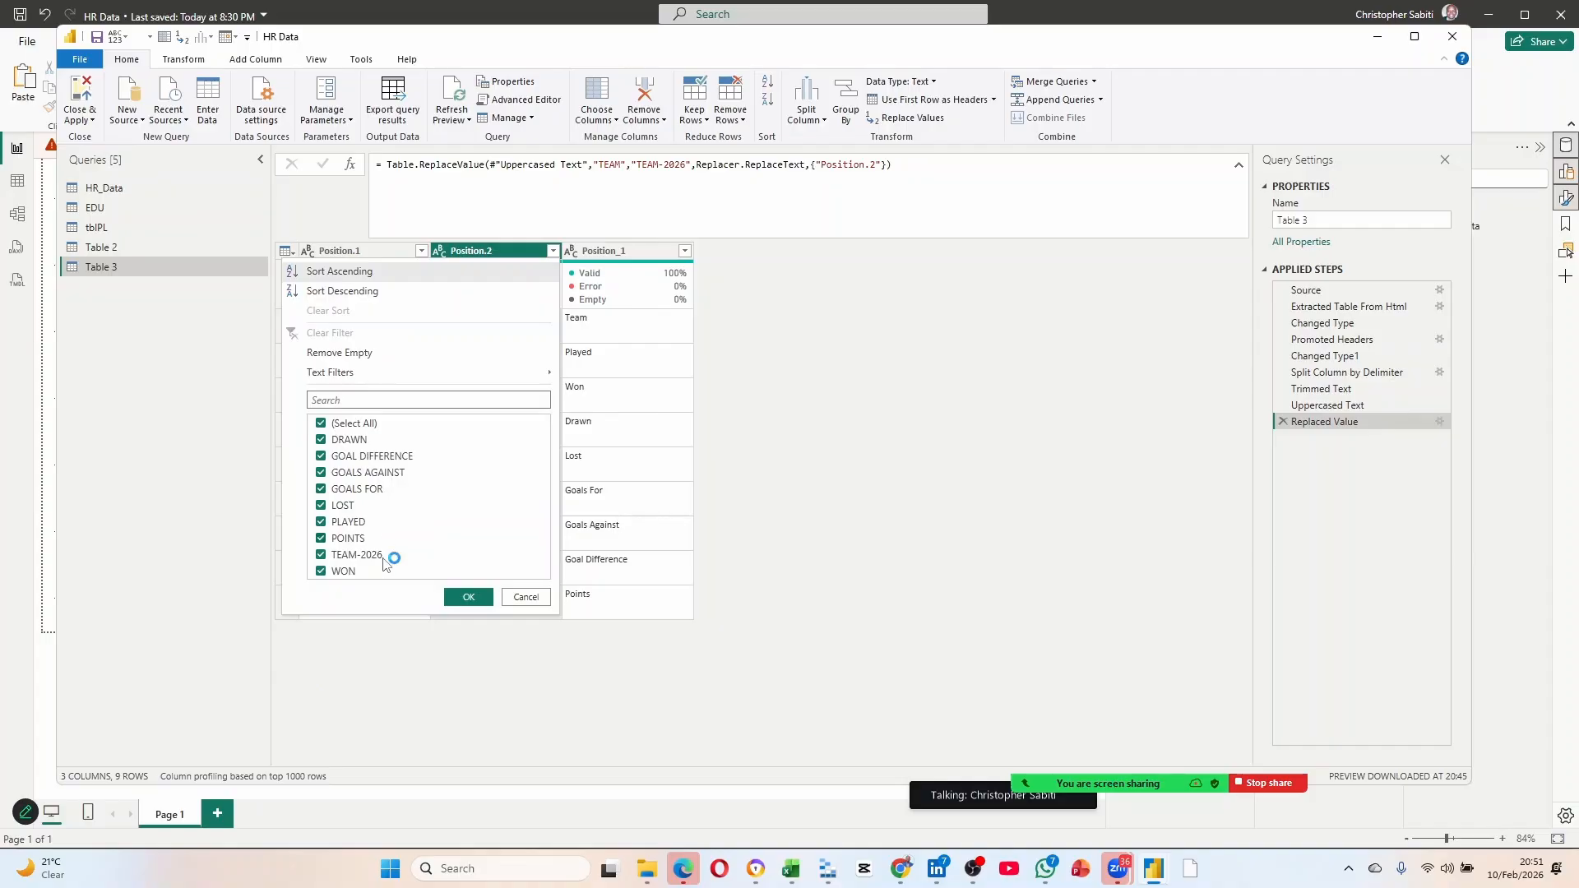
click(524, 598)
click(486, 325)
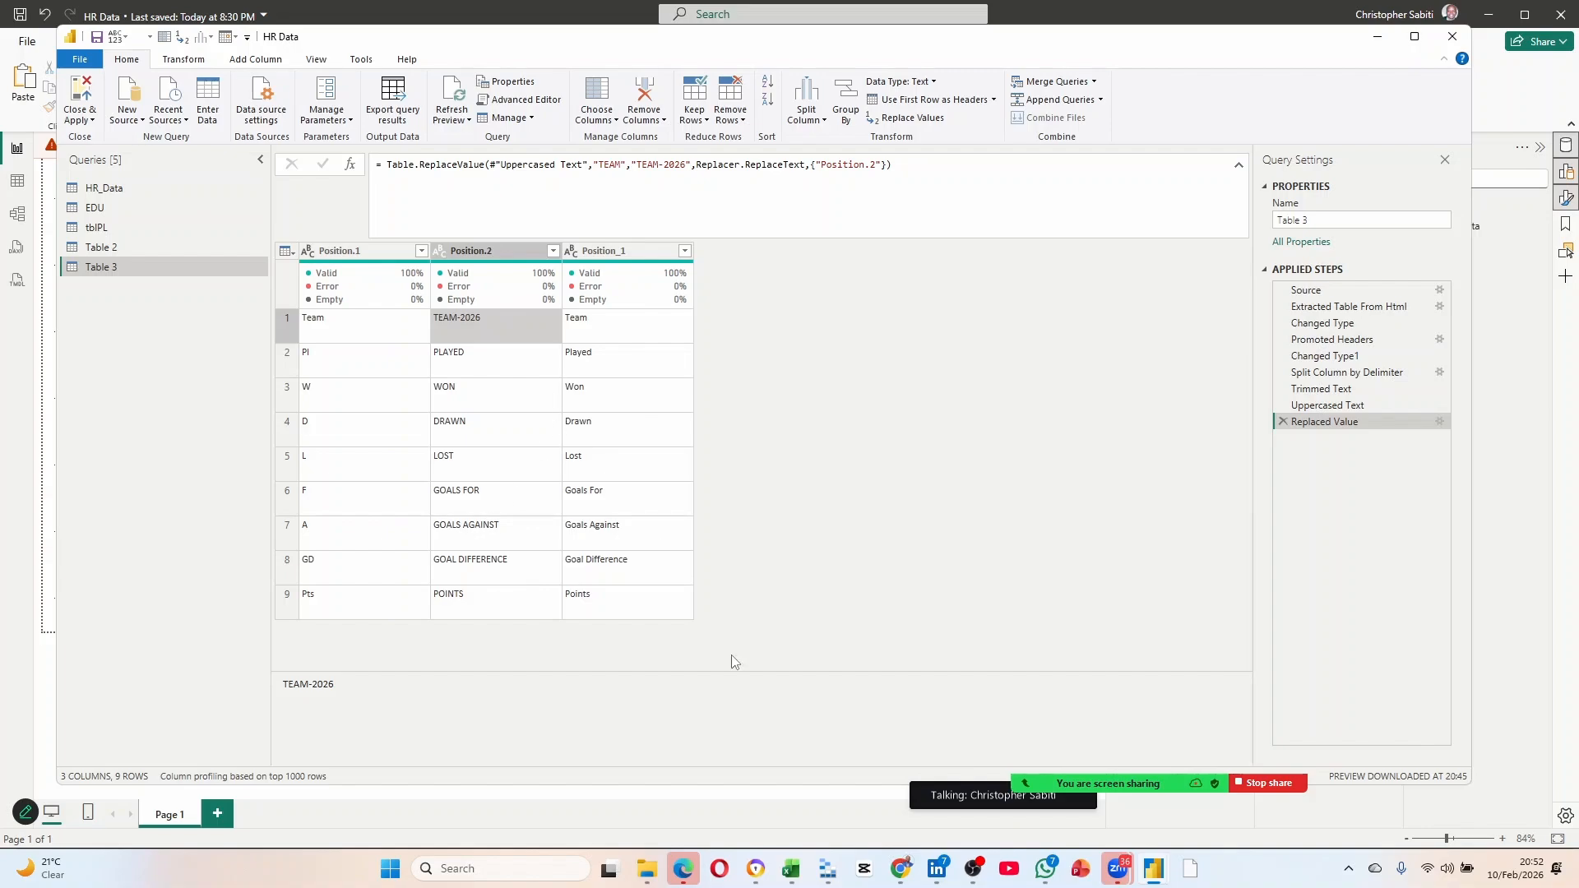
Open the meeting chat and read back through the participants' earlier questions.
mouse_move(1140, 785)
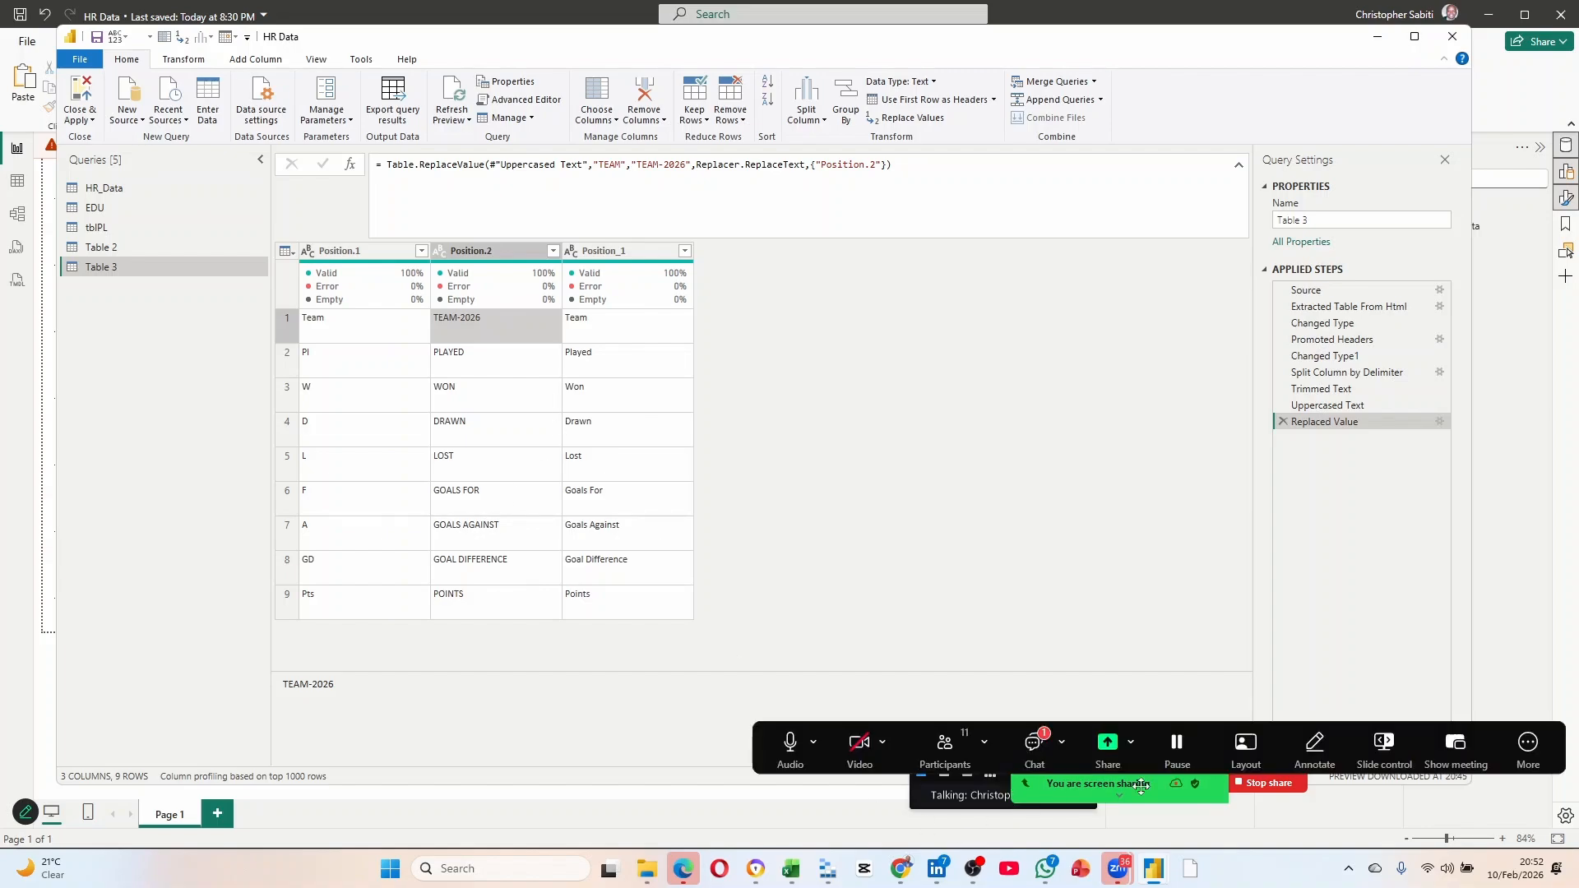
click(1036, 745)
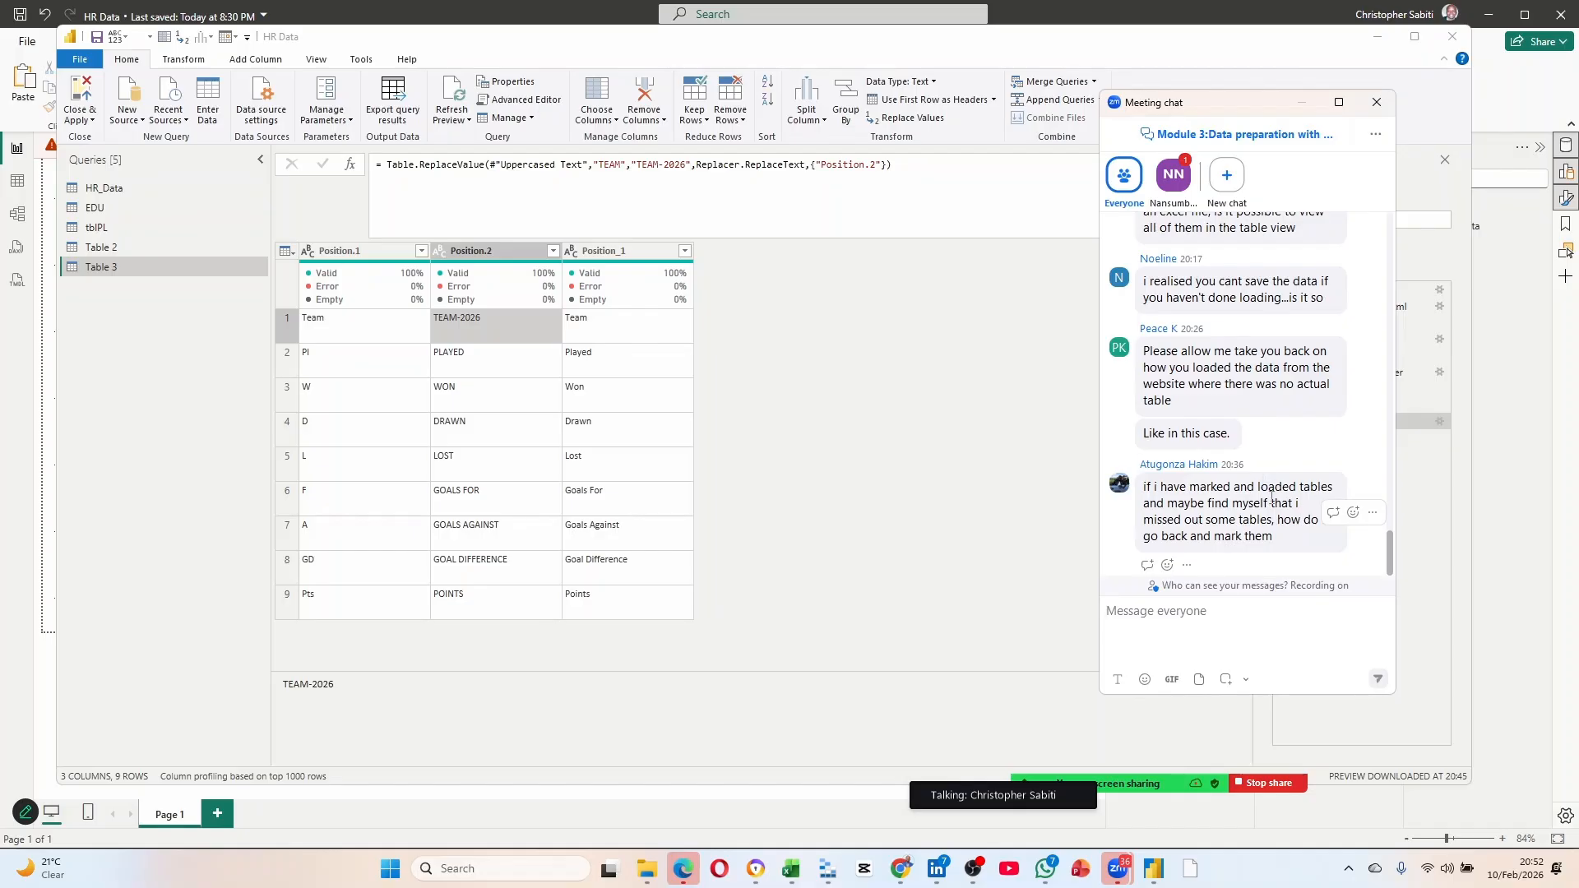
scroll(1272, 498, up, 3)
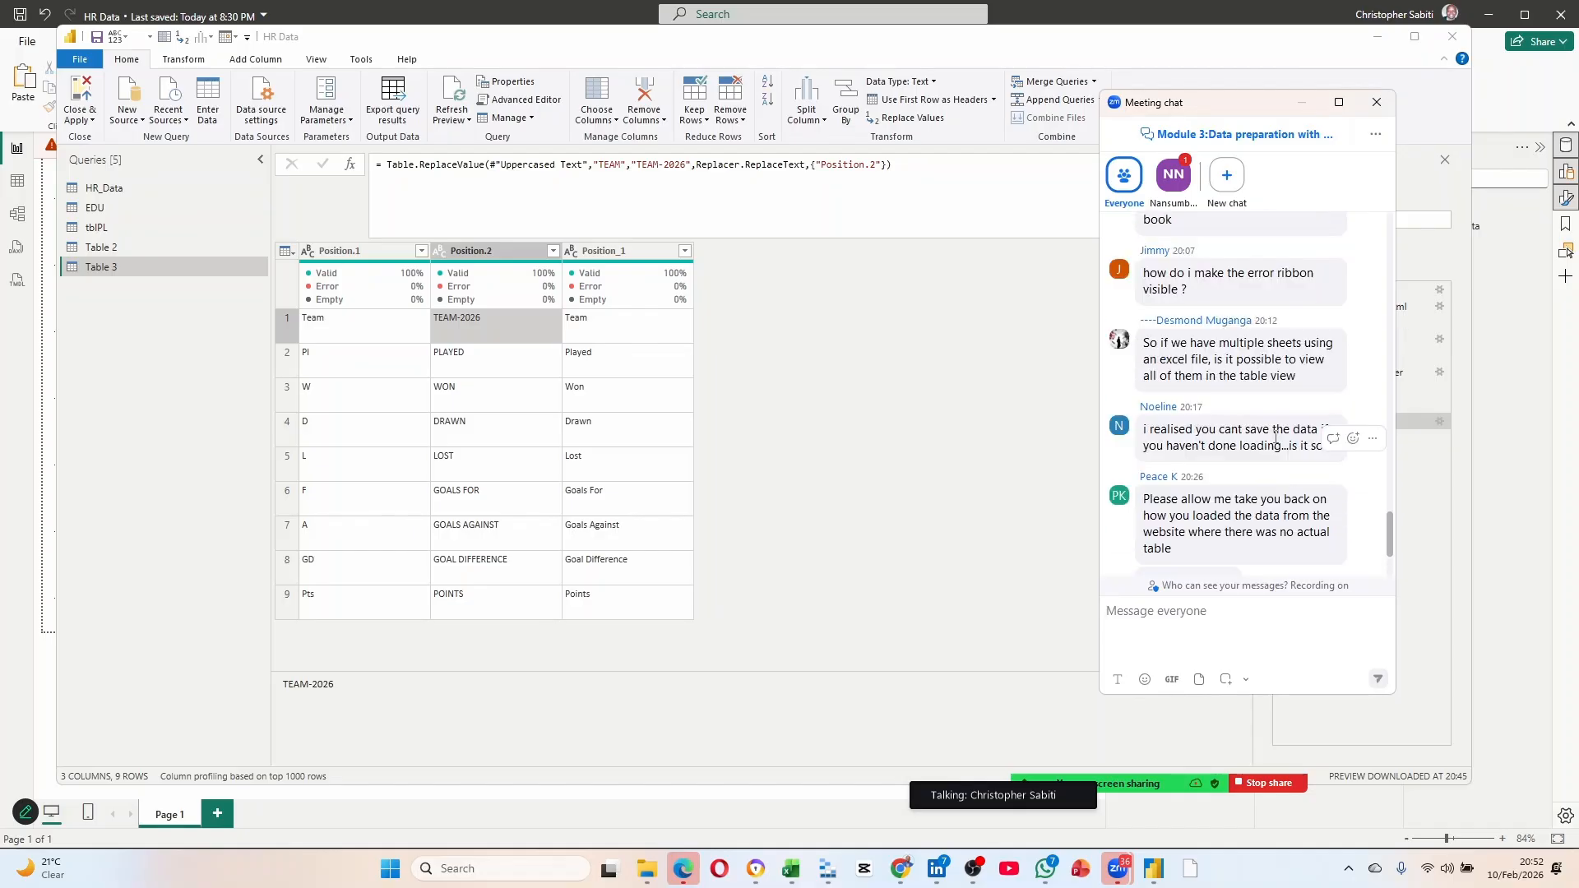
Switch to the HR Analytics Data.csv workbook in Excel and close the meeting chat window.
click(815, 461)
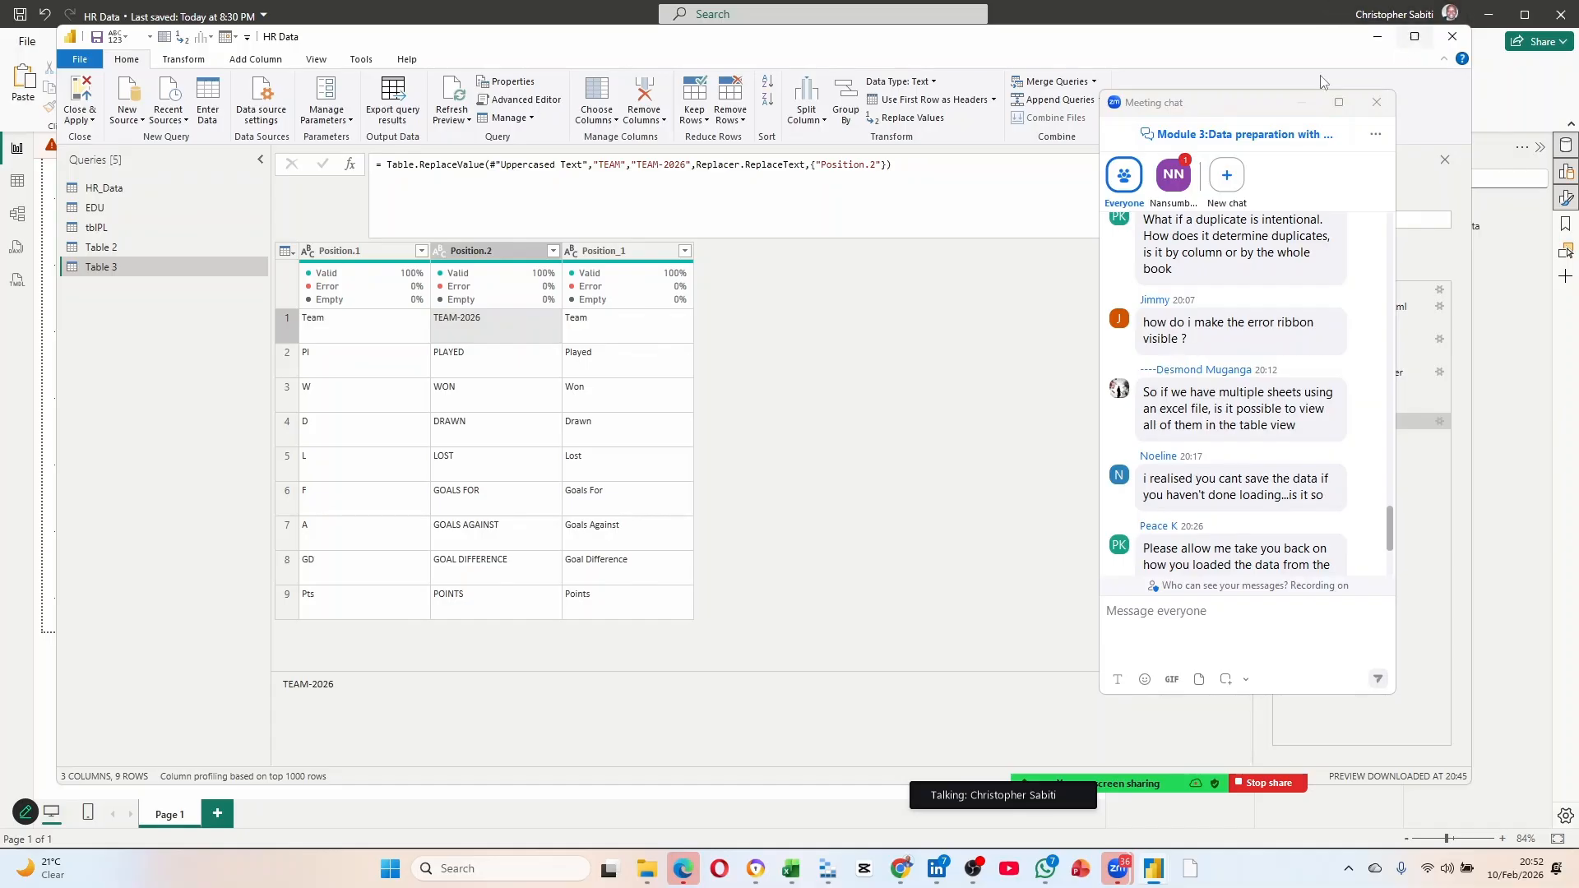
click(81, 91)
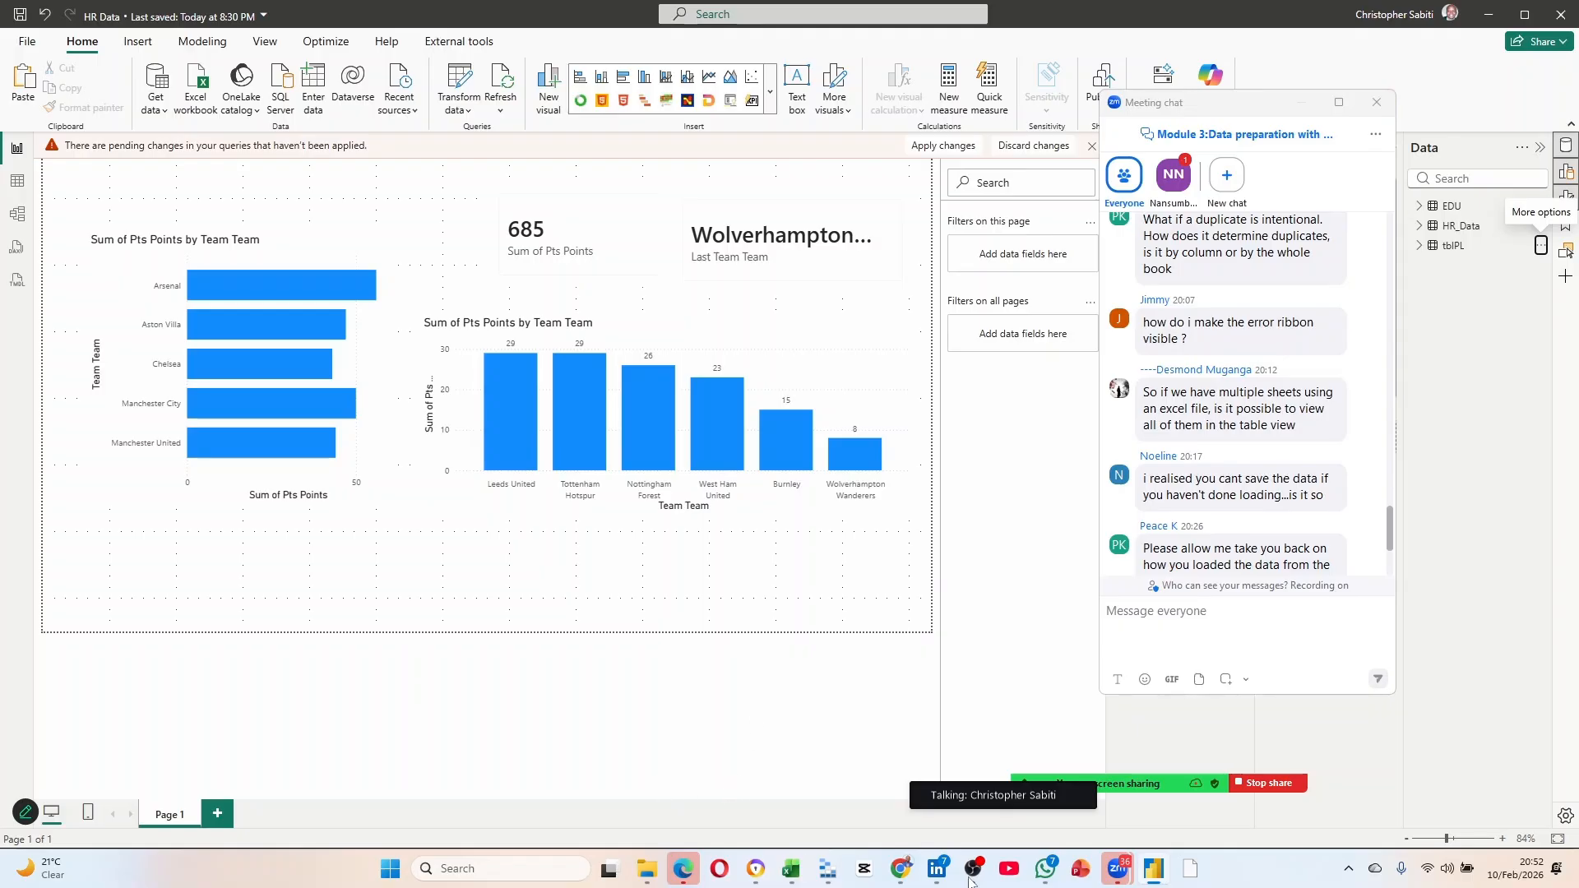
click(792, 870)
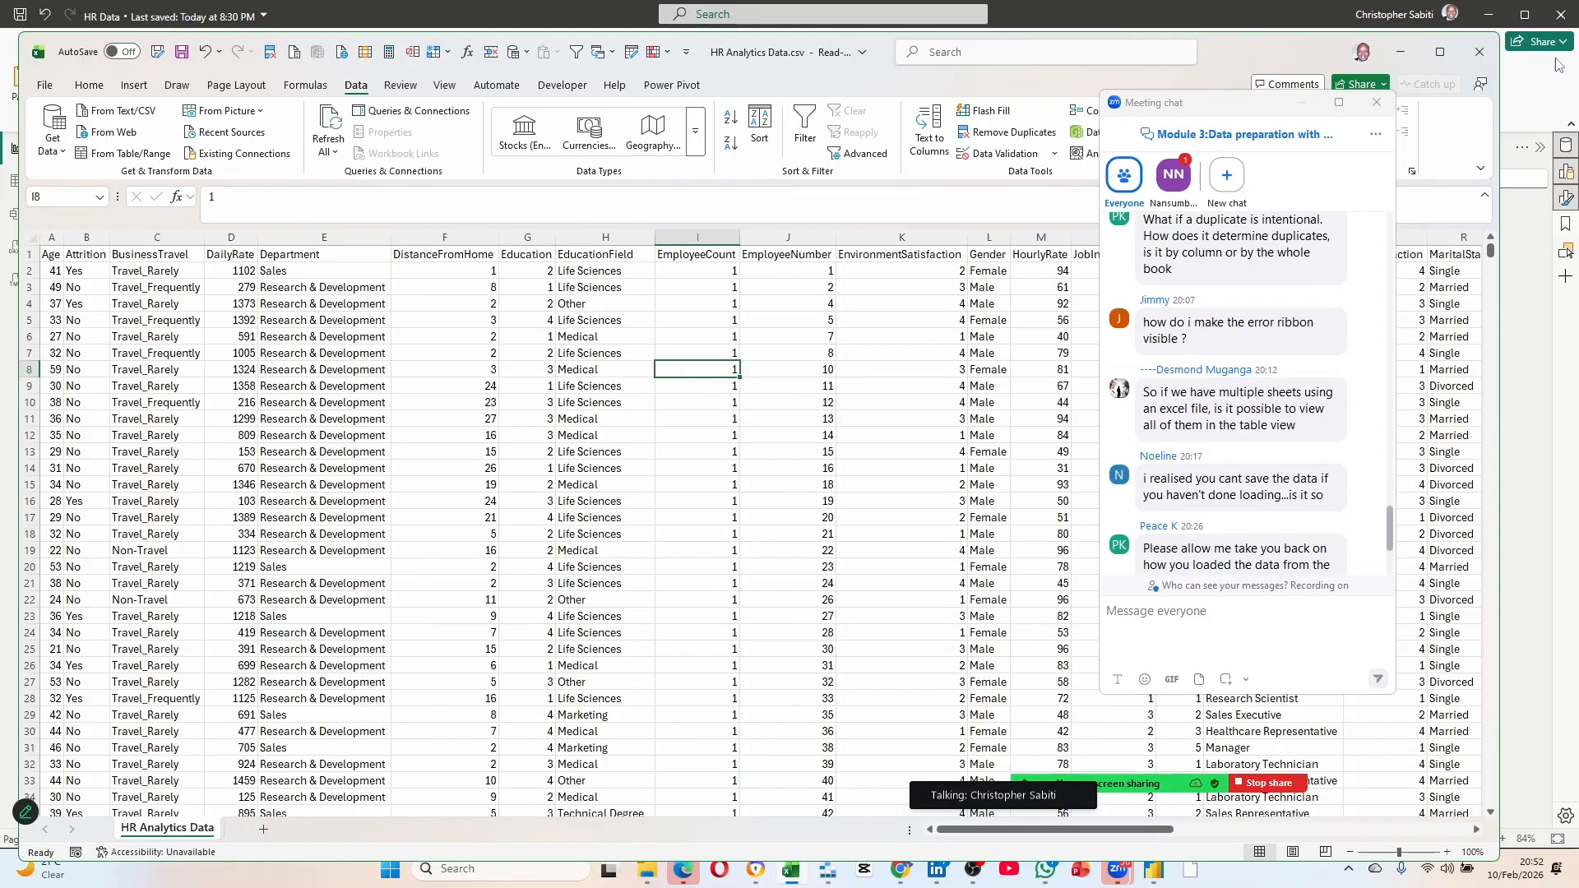
drag(1272, 106, 933, 205)
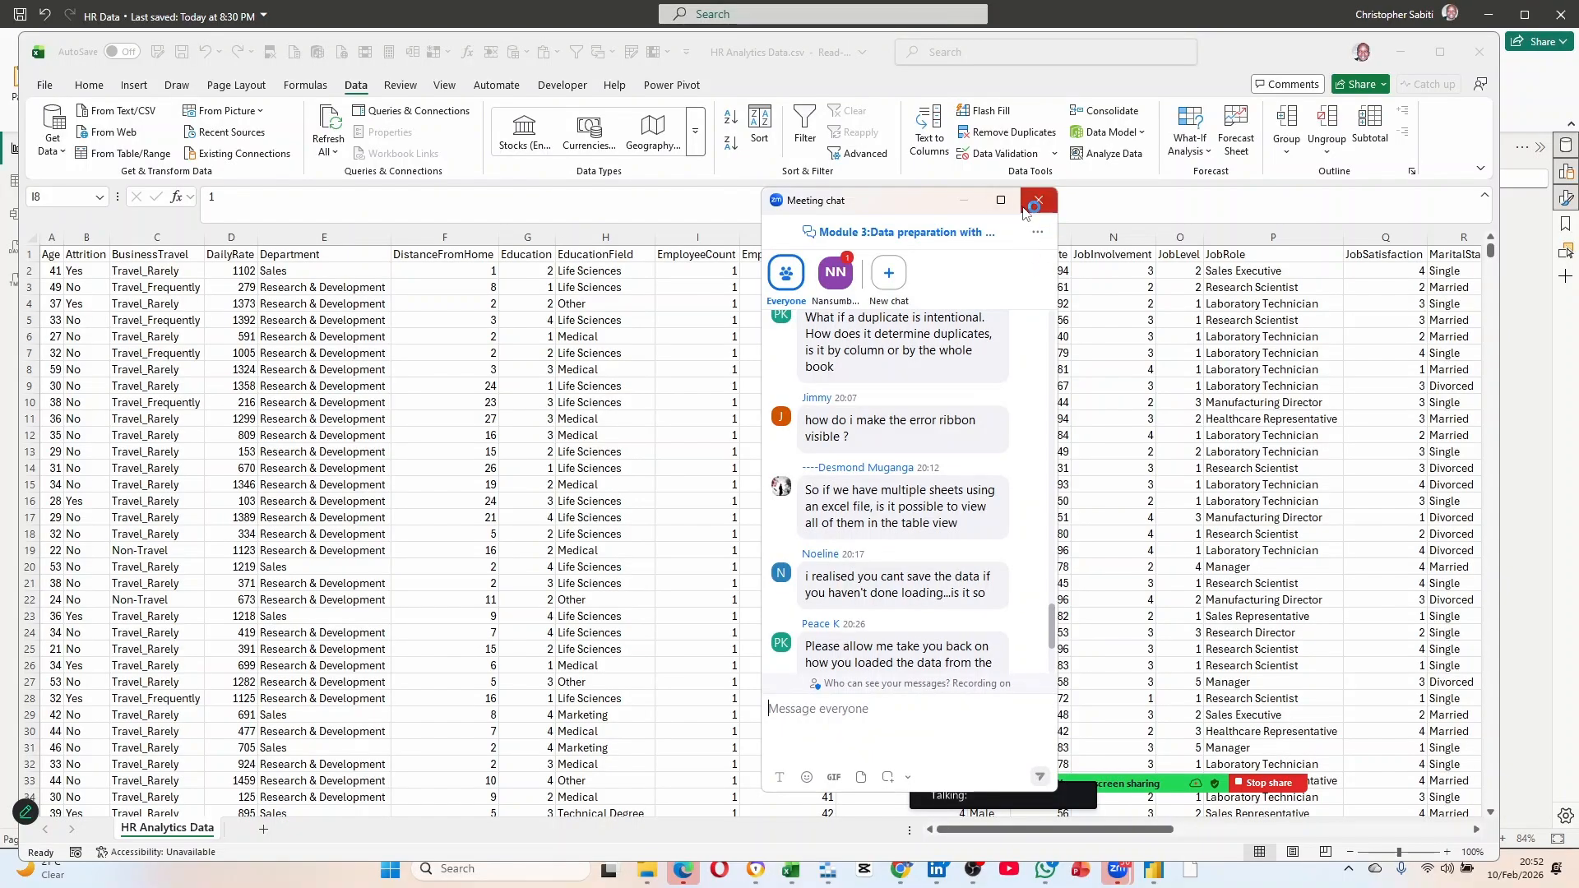
click(1028, 204)
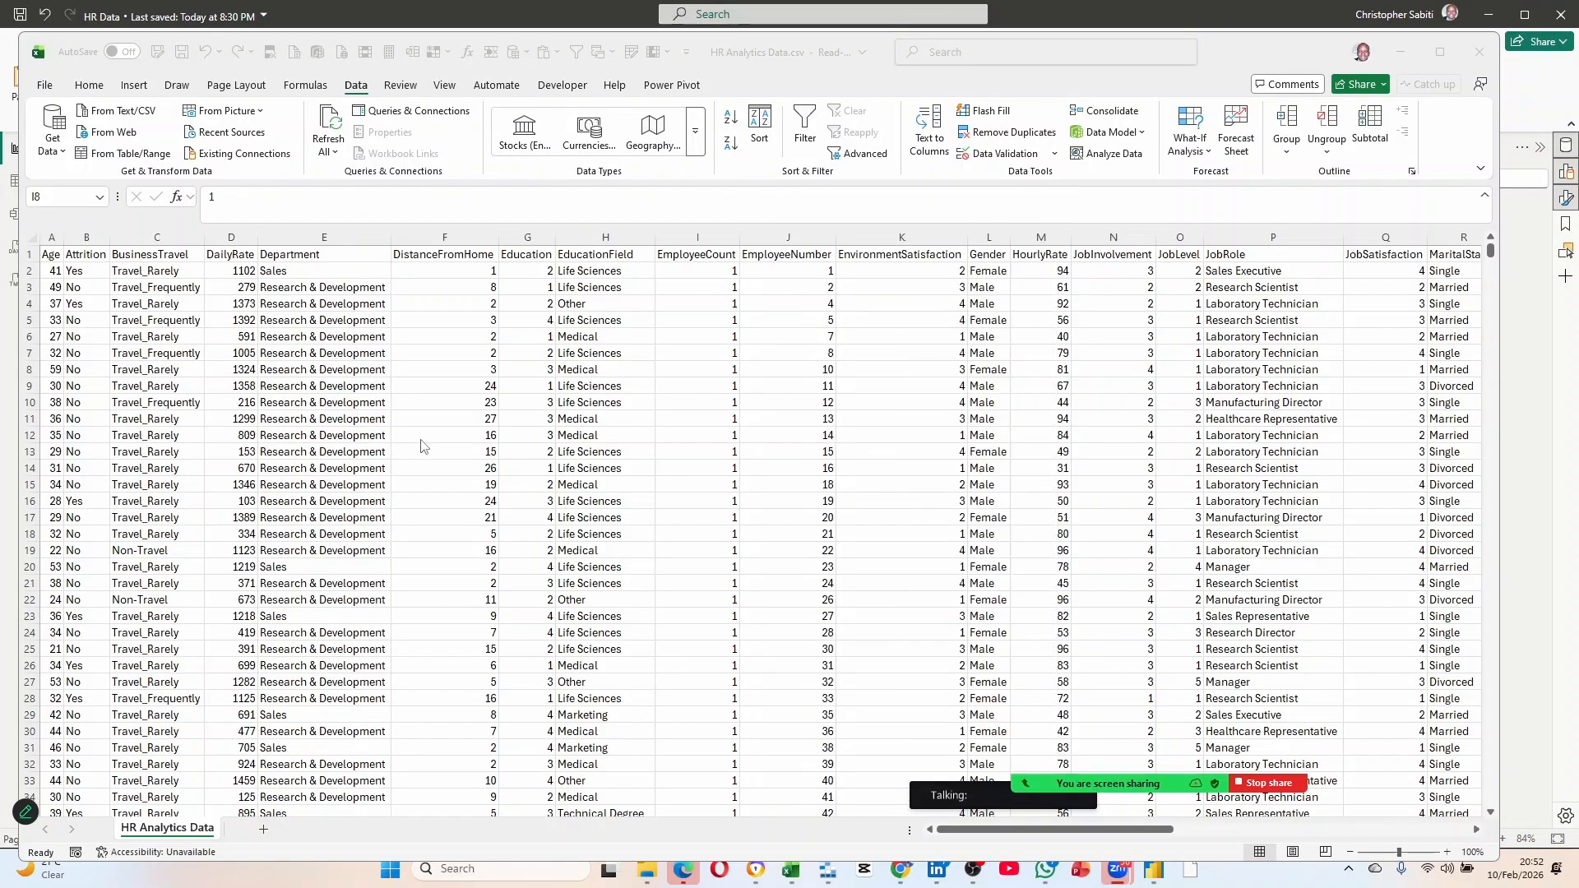
Copy the whole Department and DistanceFromHome columns from HR Analytics Data.csv into a new blank workbook, starting at cell A1.
click(411, 472)
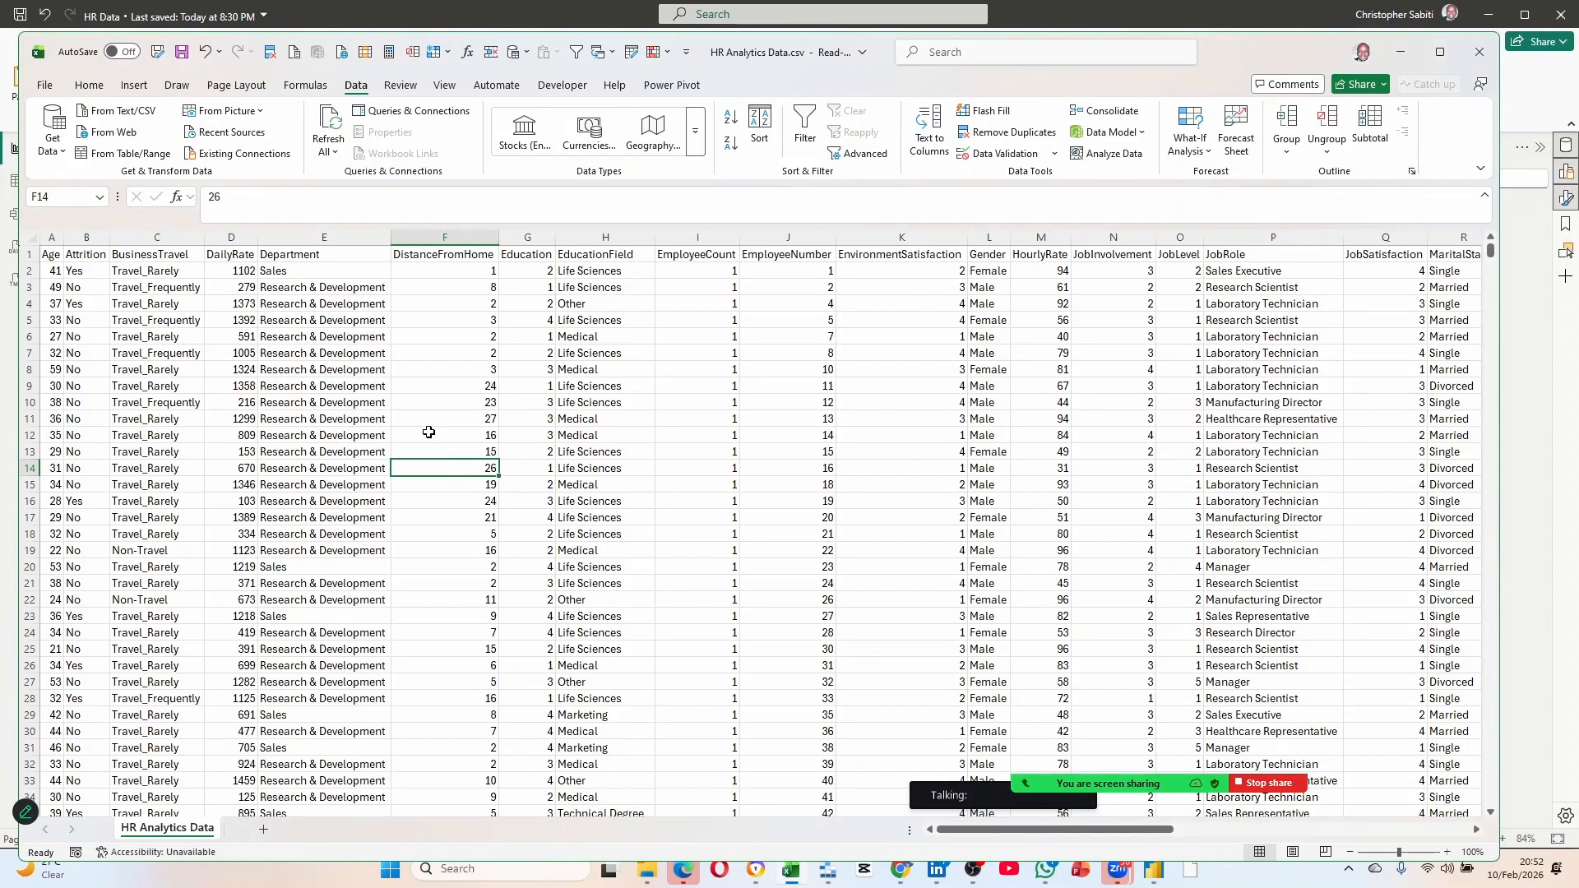
click(445, 371)
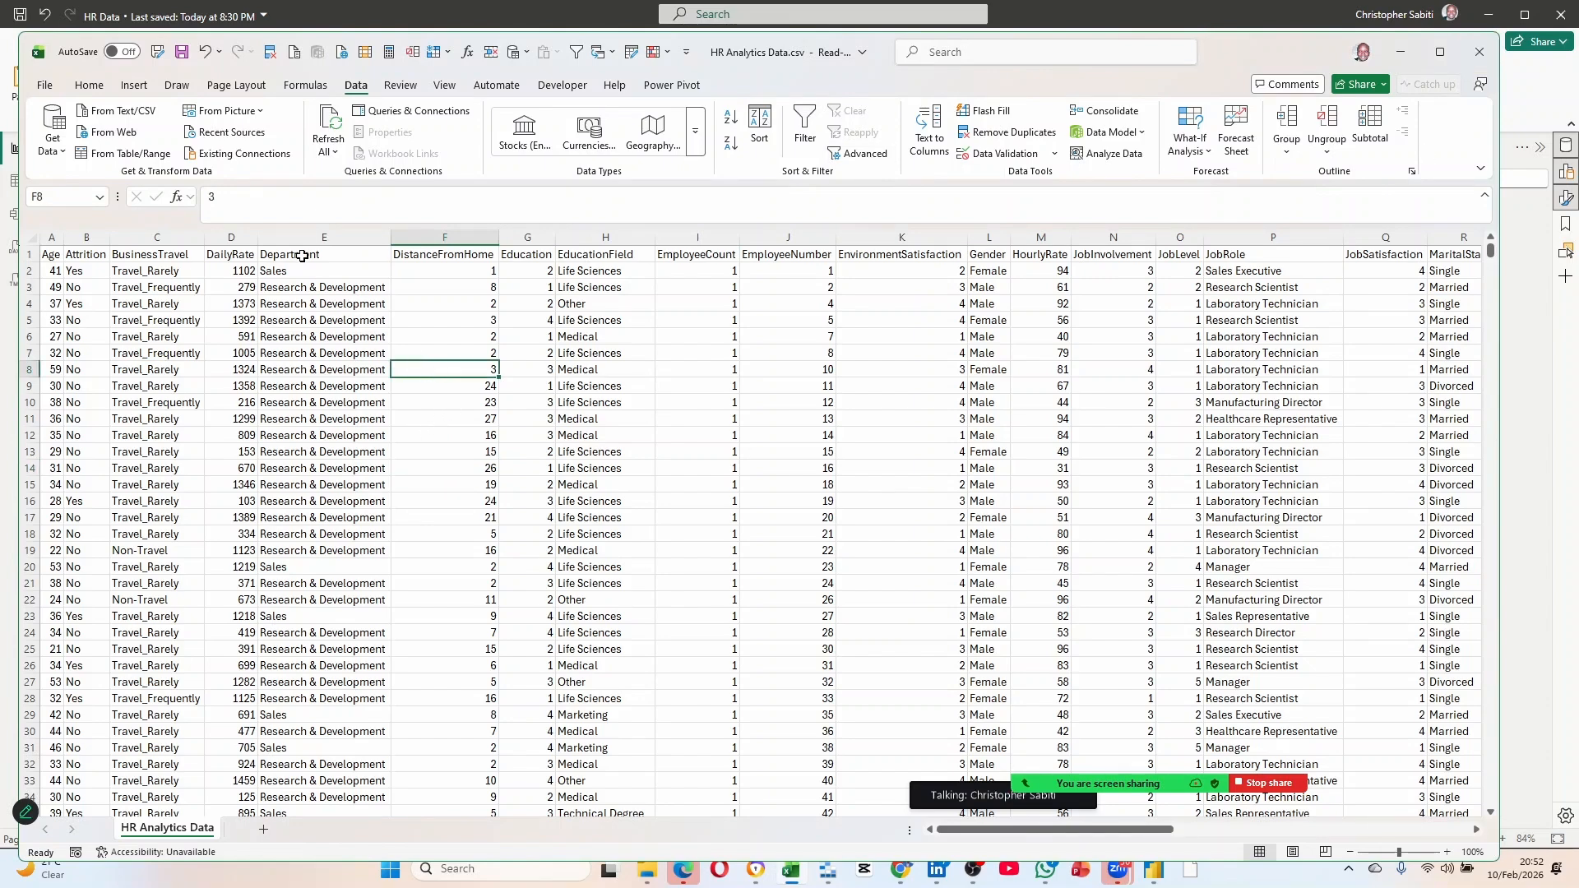
drag(302, 256, 479, 438)
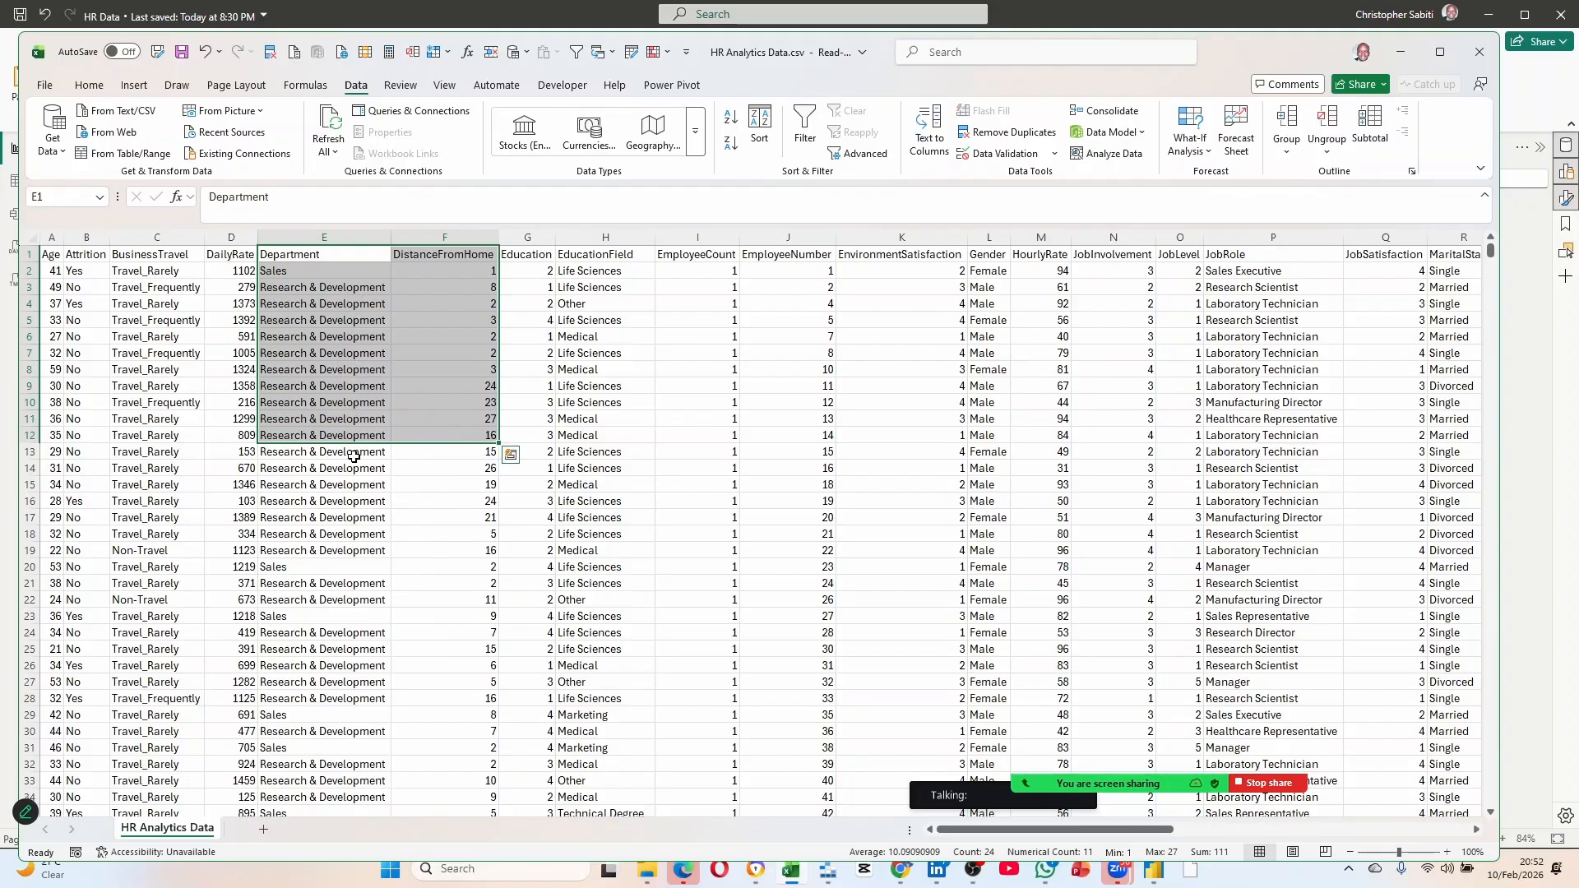
click(246, 486)
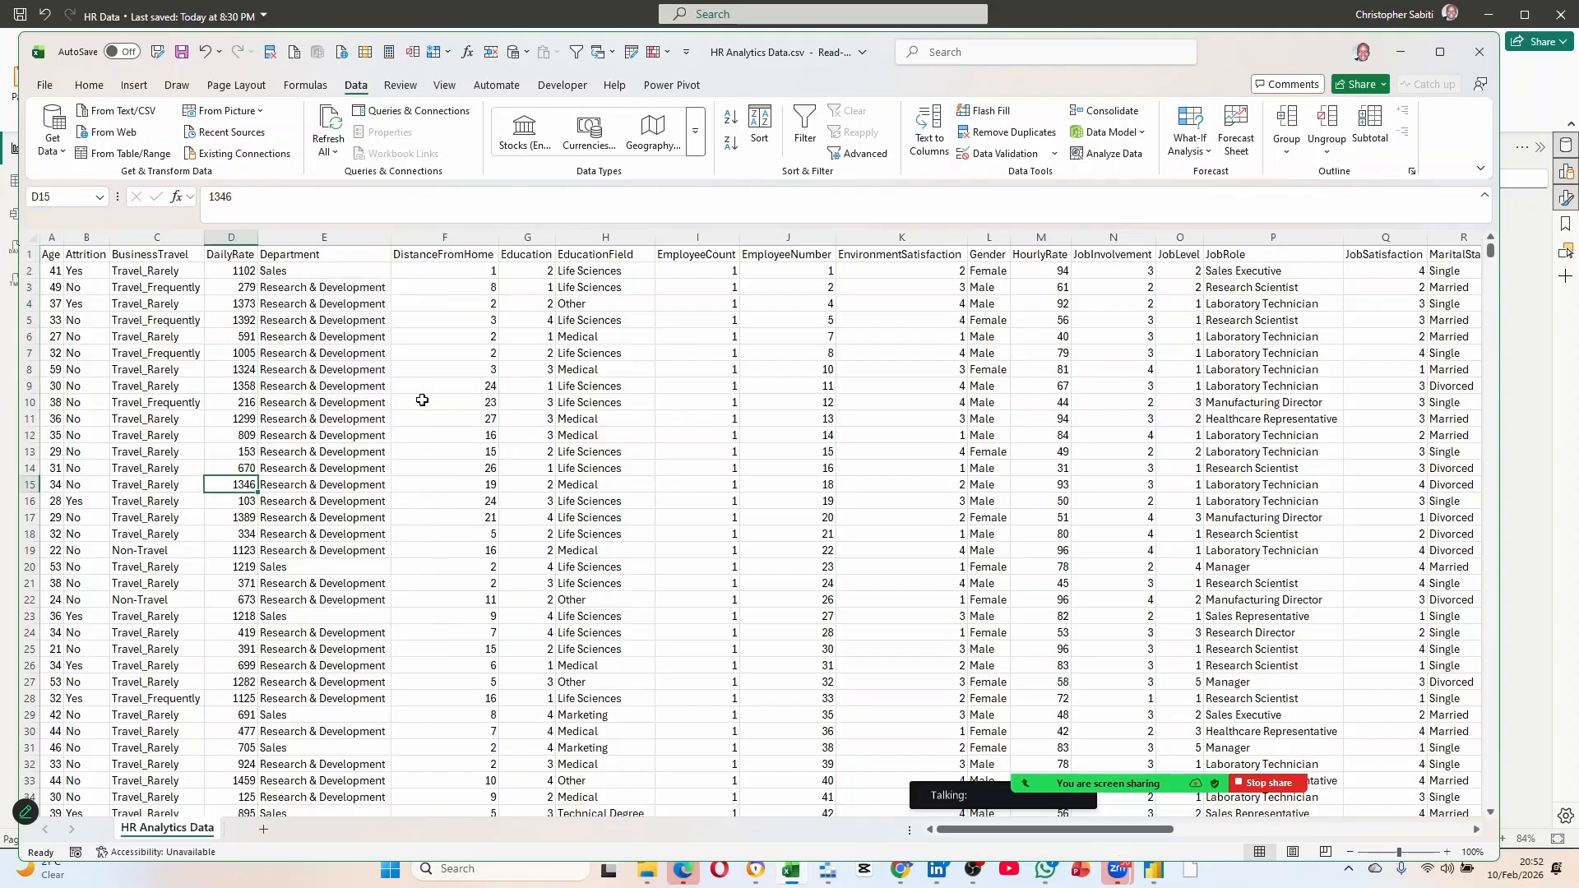
click(312, 239)
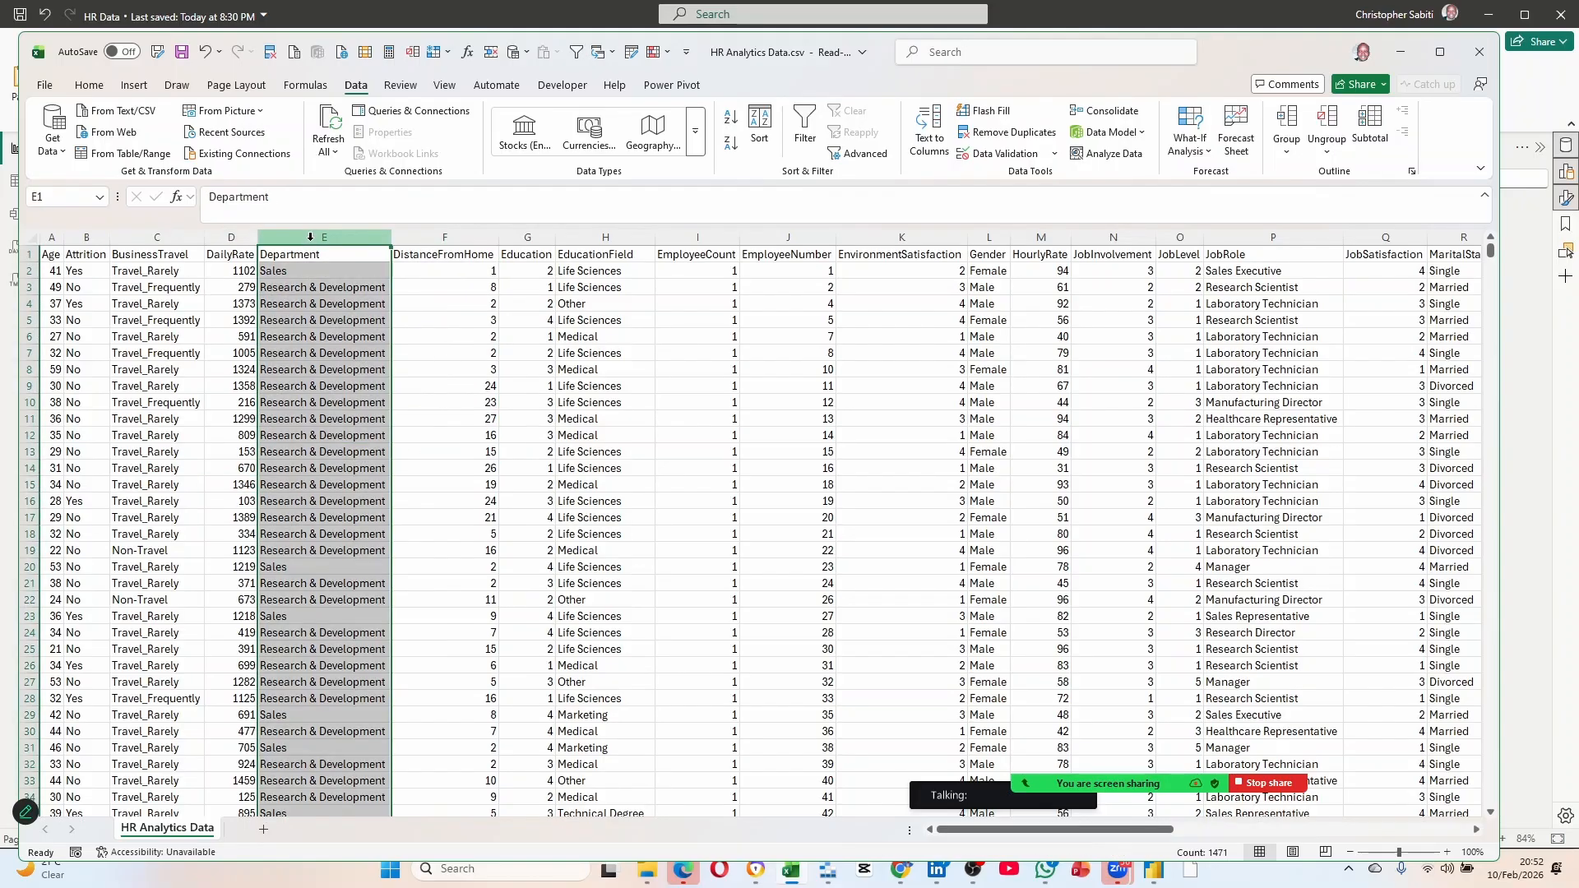
ctrl+click(468, 238)
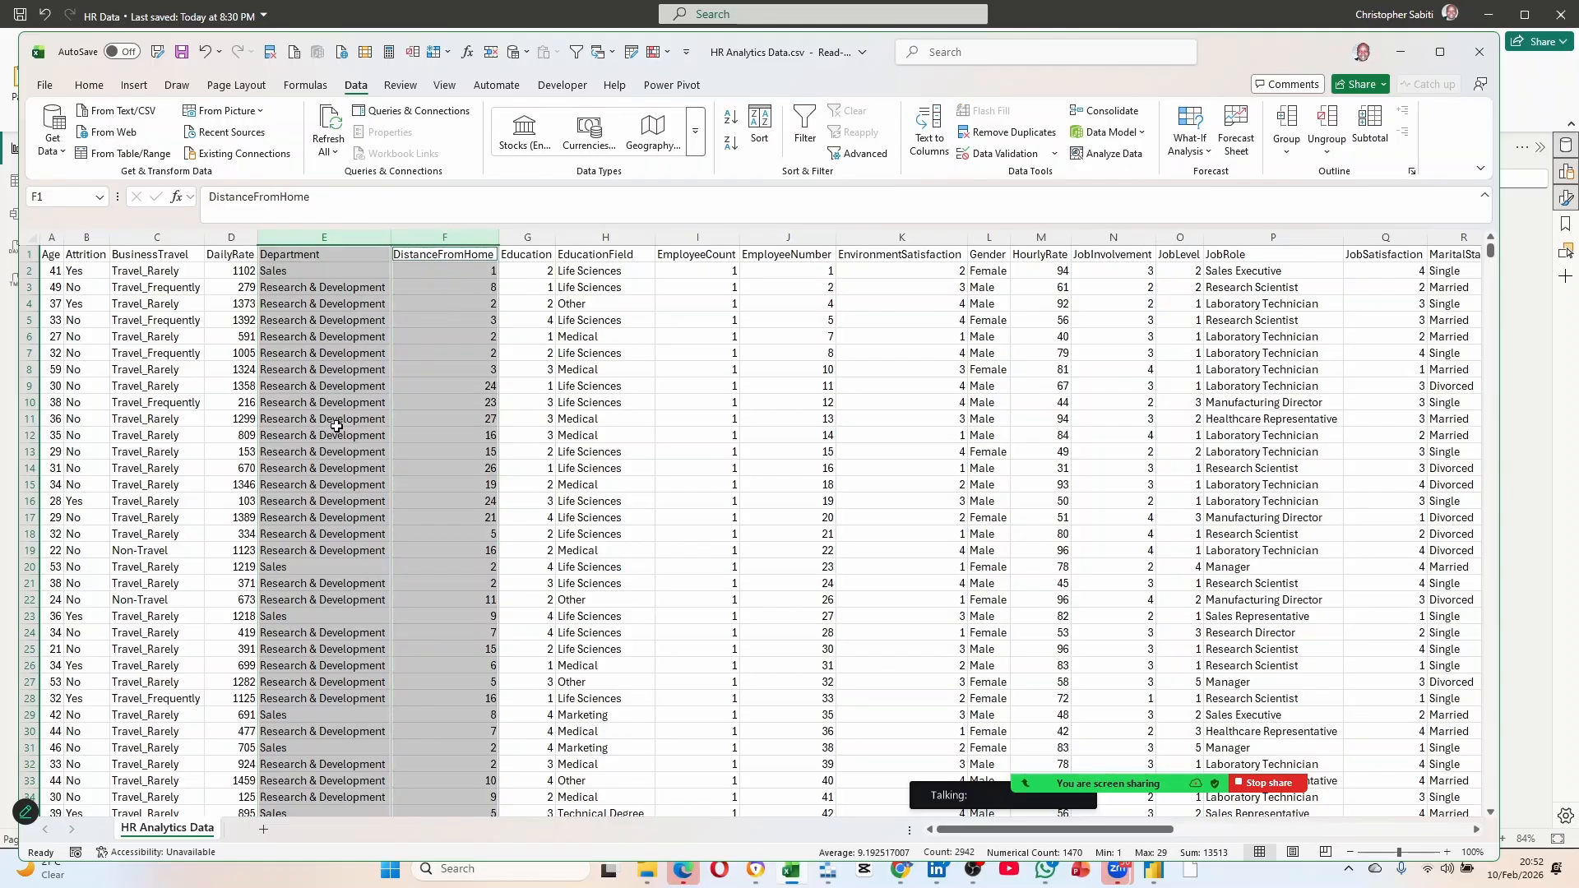
key(ctrl+c)
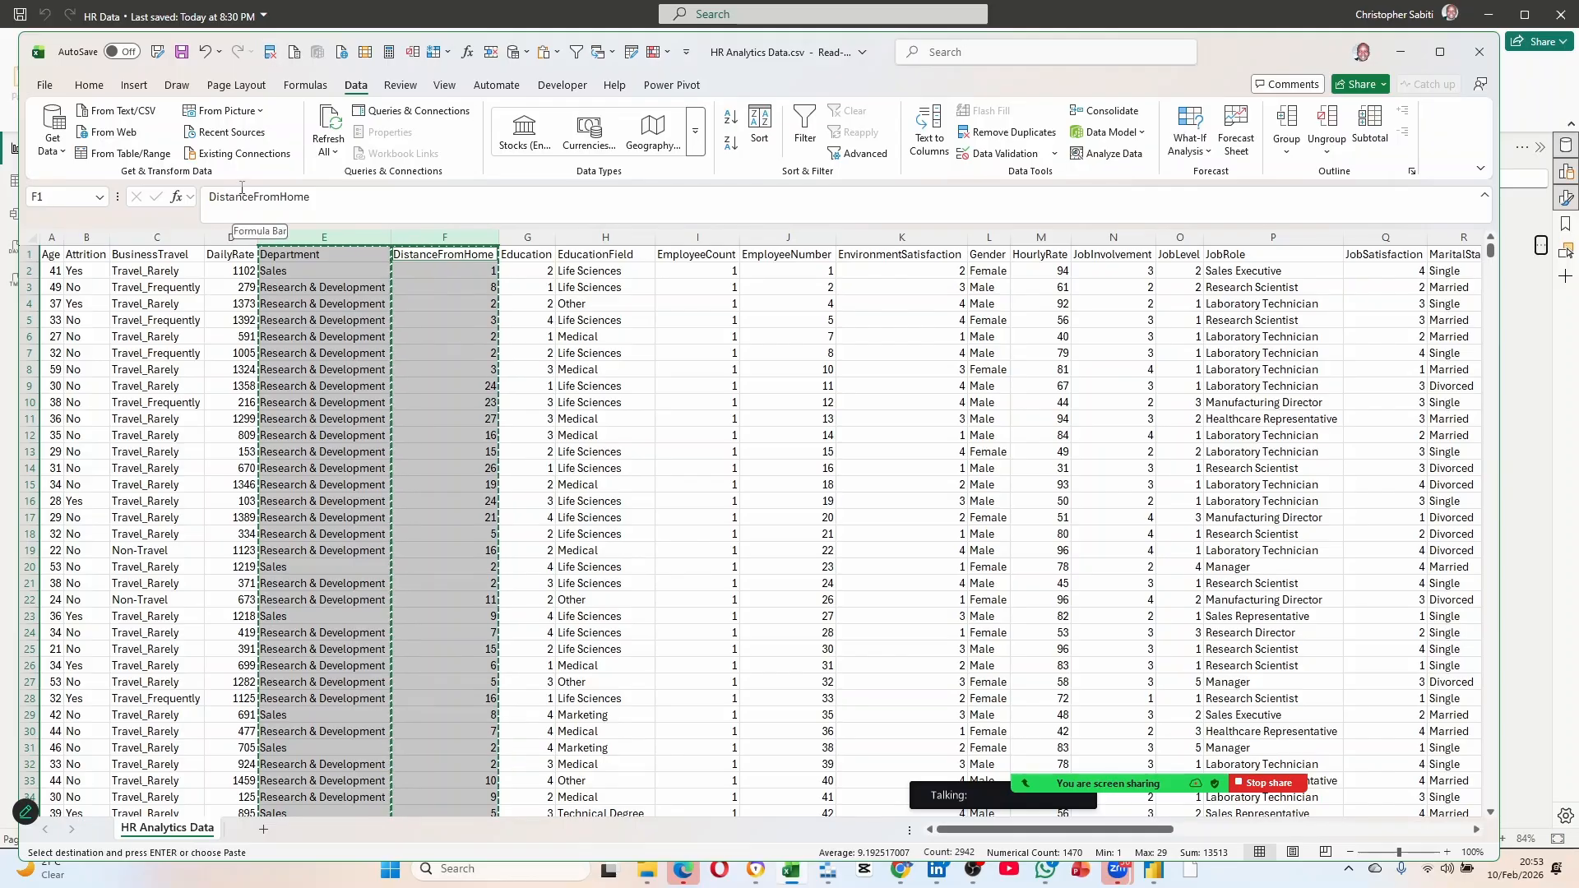
key(ctrl+n)
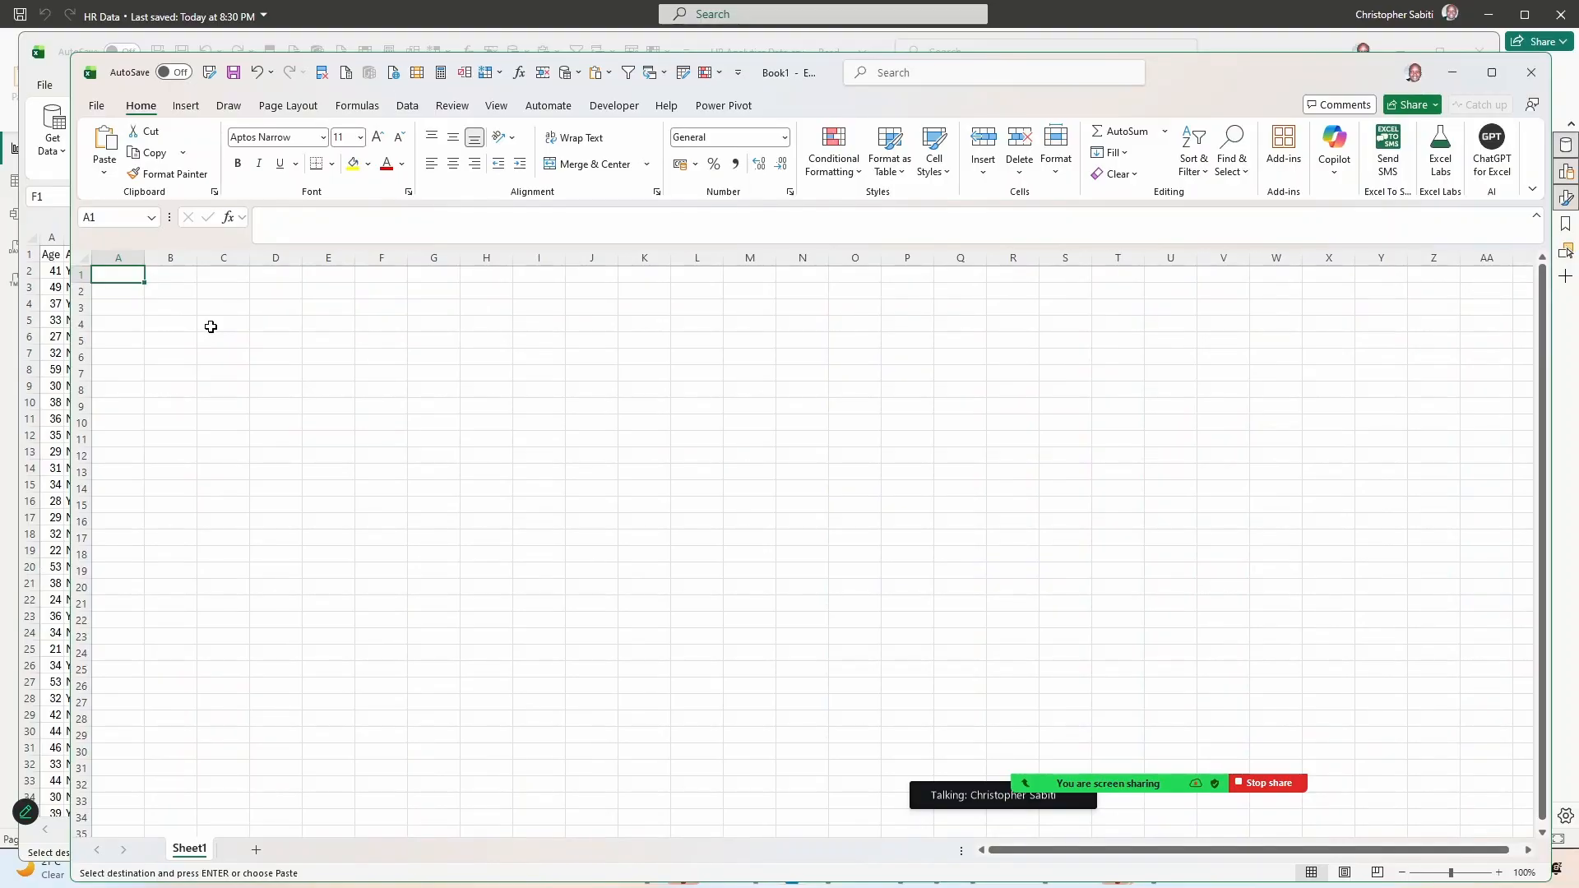
key(ctrl+v)
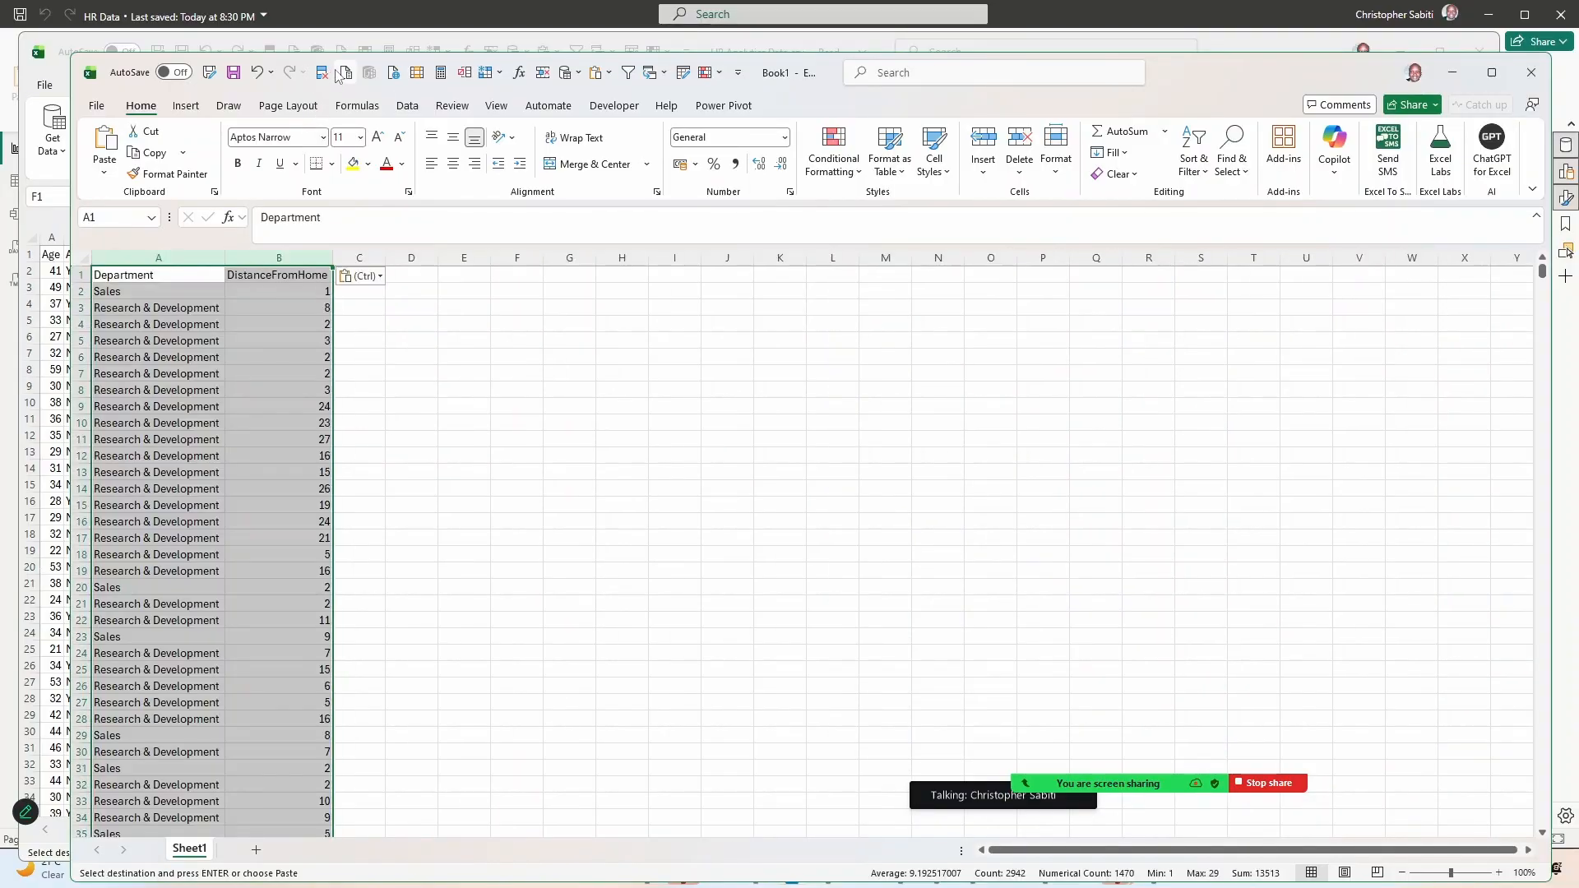
Remove duplicate rows from the pasted data based on both the Department and DistanceFromHome columns, treating the first row as headers.
key(Return)
key(alt+a)
key(m)
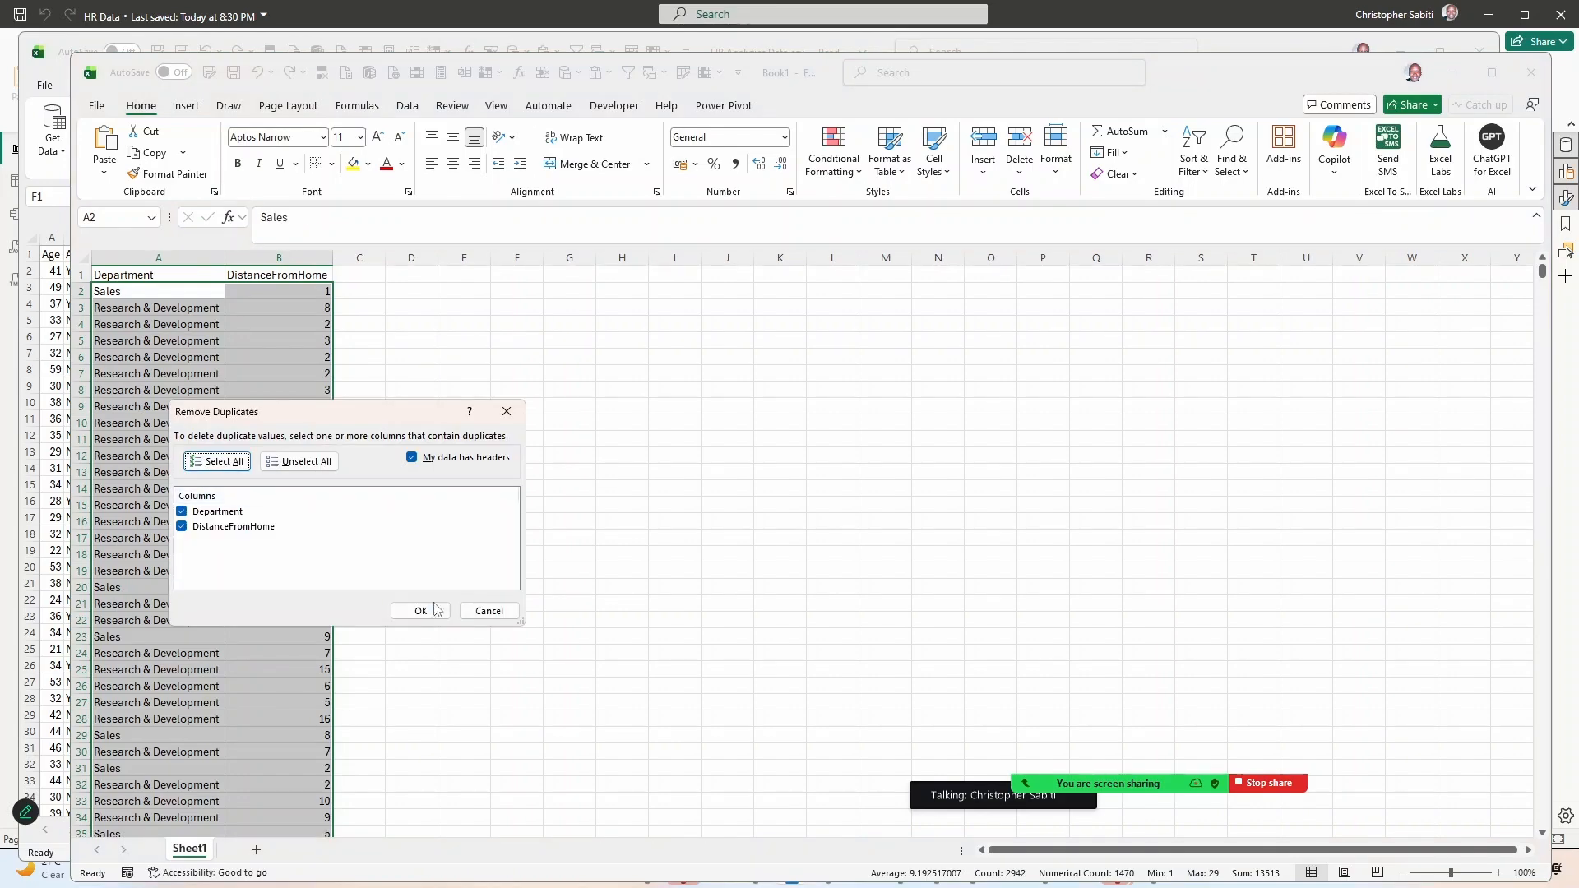
click(420, 615)
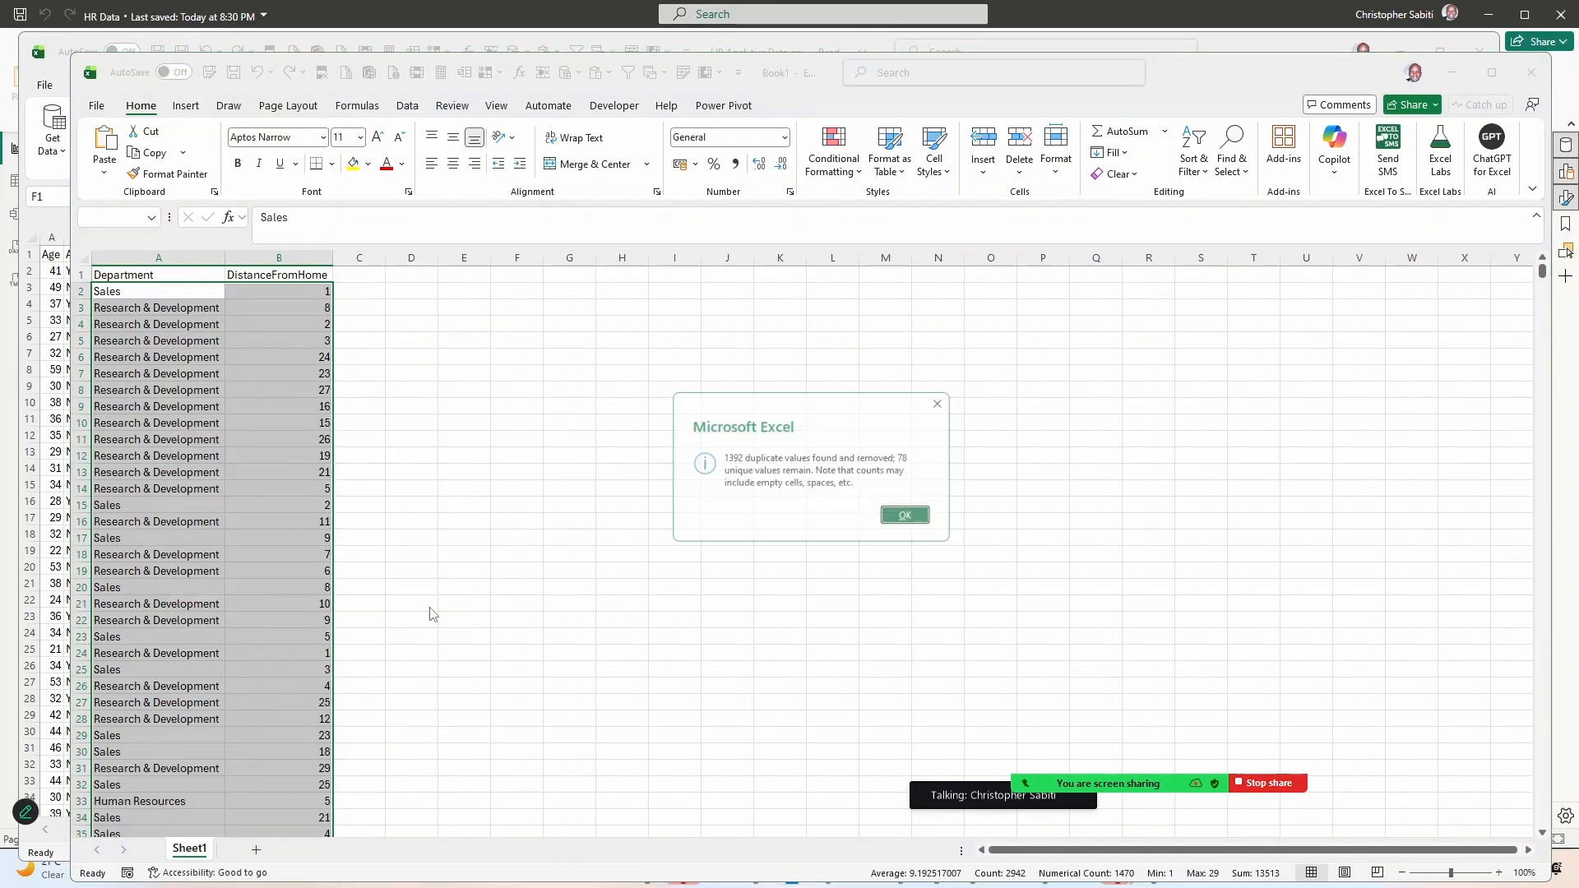
click(911, 518)
Examine the deduplicated list down to its last row for repeated Department values and their DistanceFromHome values.
click(183, 456)
scroll(195, 301, down, 2)
scroll(195, 301, up, 2)
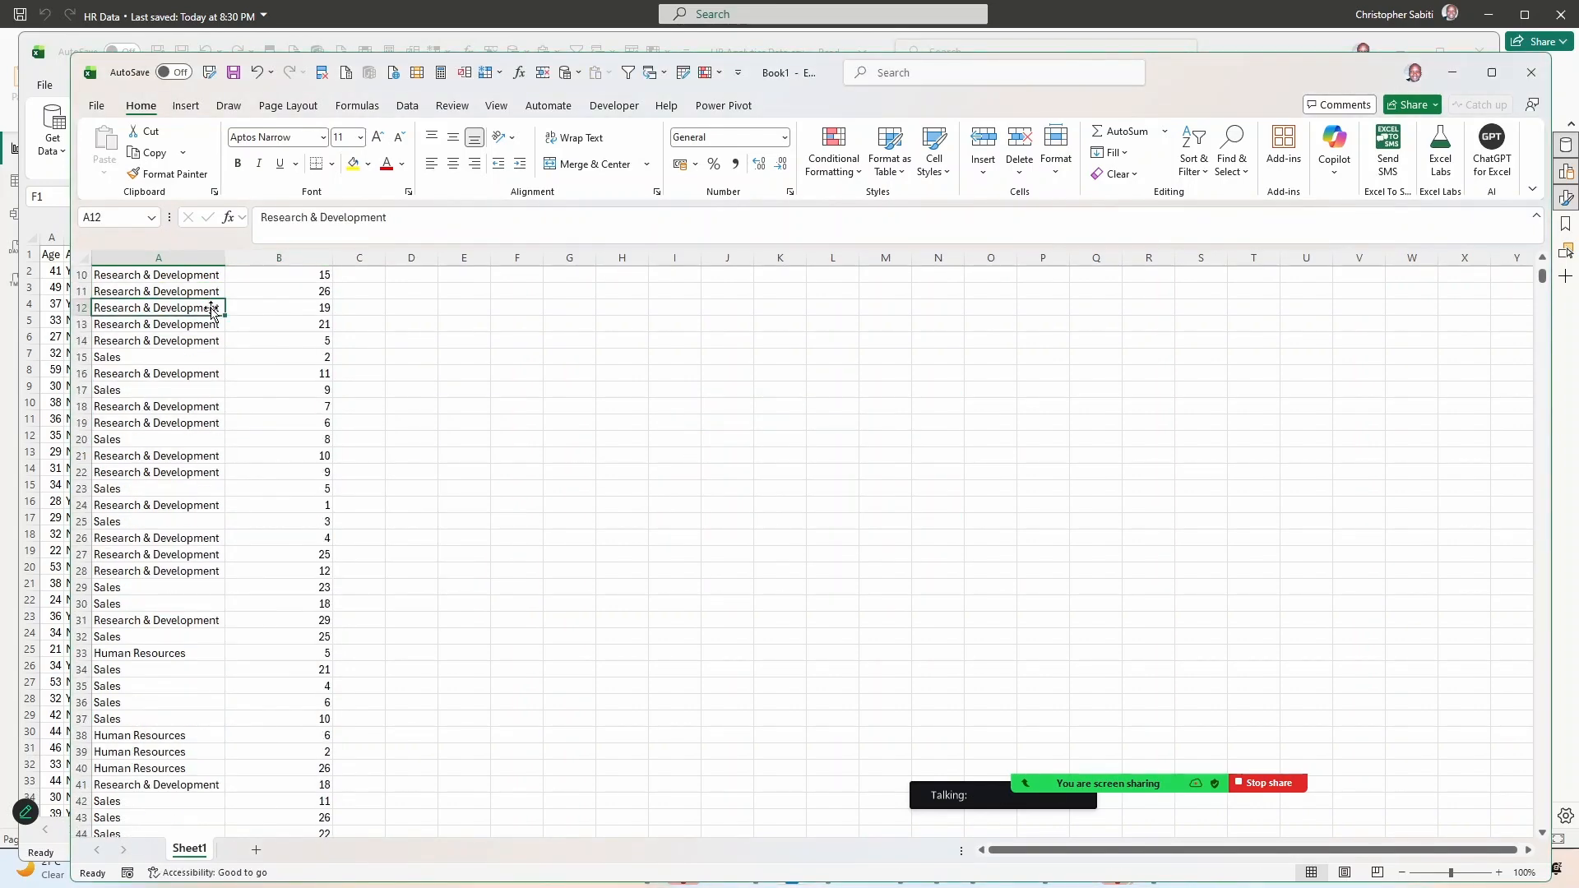
click(160, 272)
key(ctrl+shift+Down)
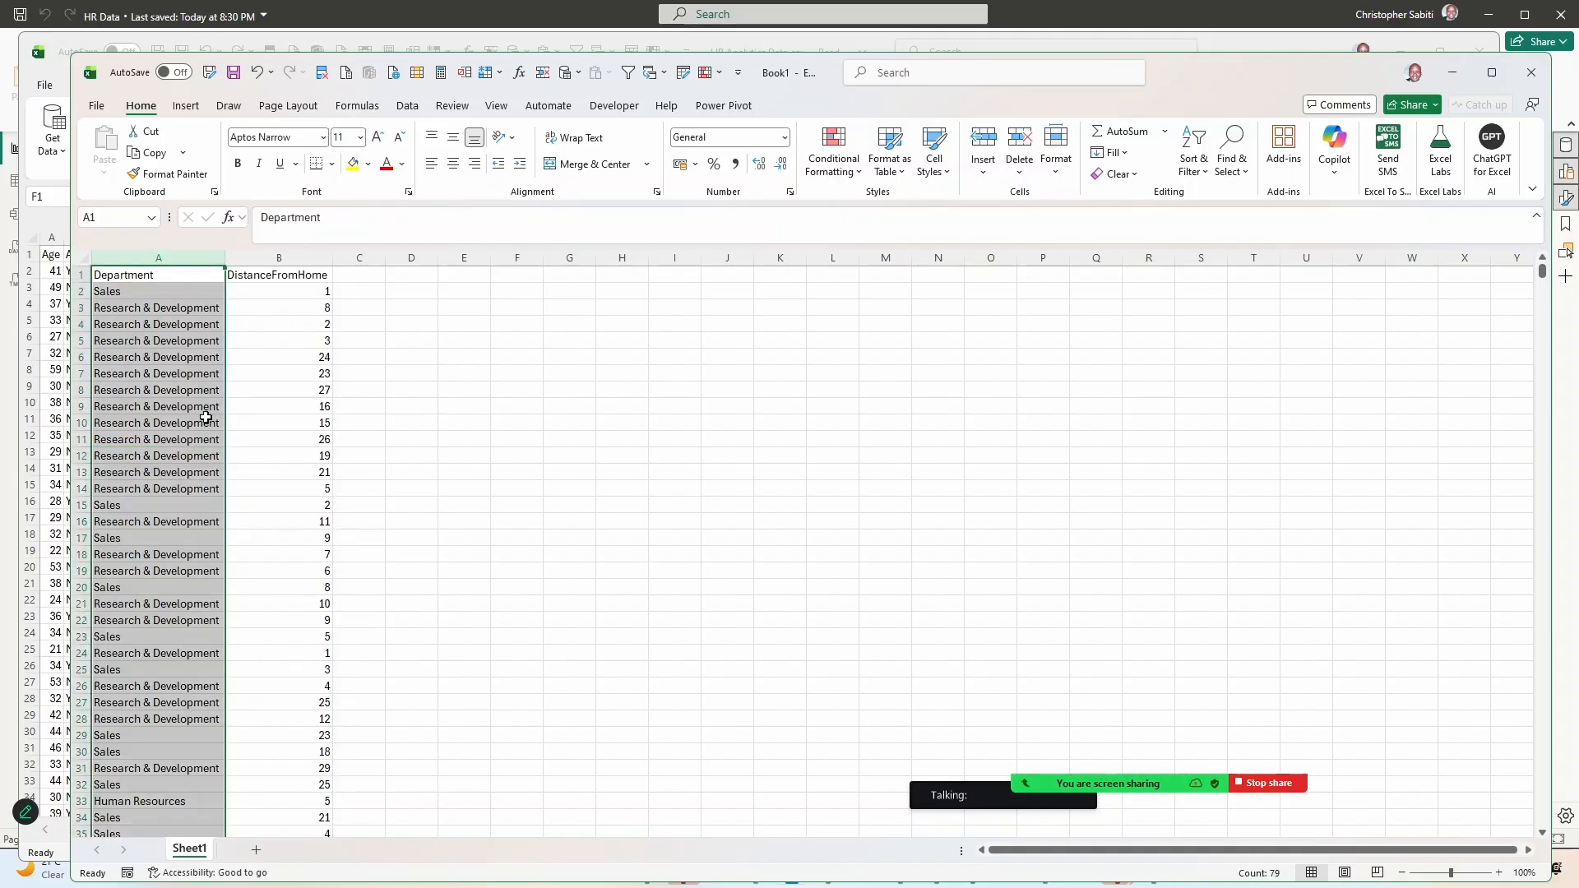
scroll(233, 437, down, 3)
scroll(233, 431, up, 3)
scroll(234, 399, down, 8)
scroll(234, 399, down, 12)
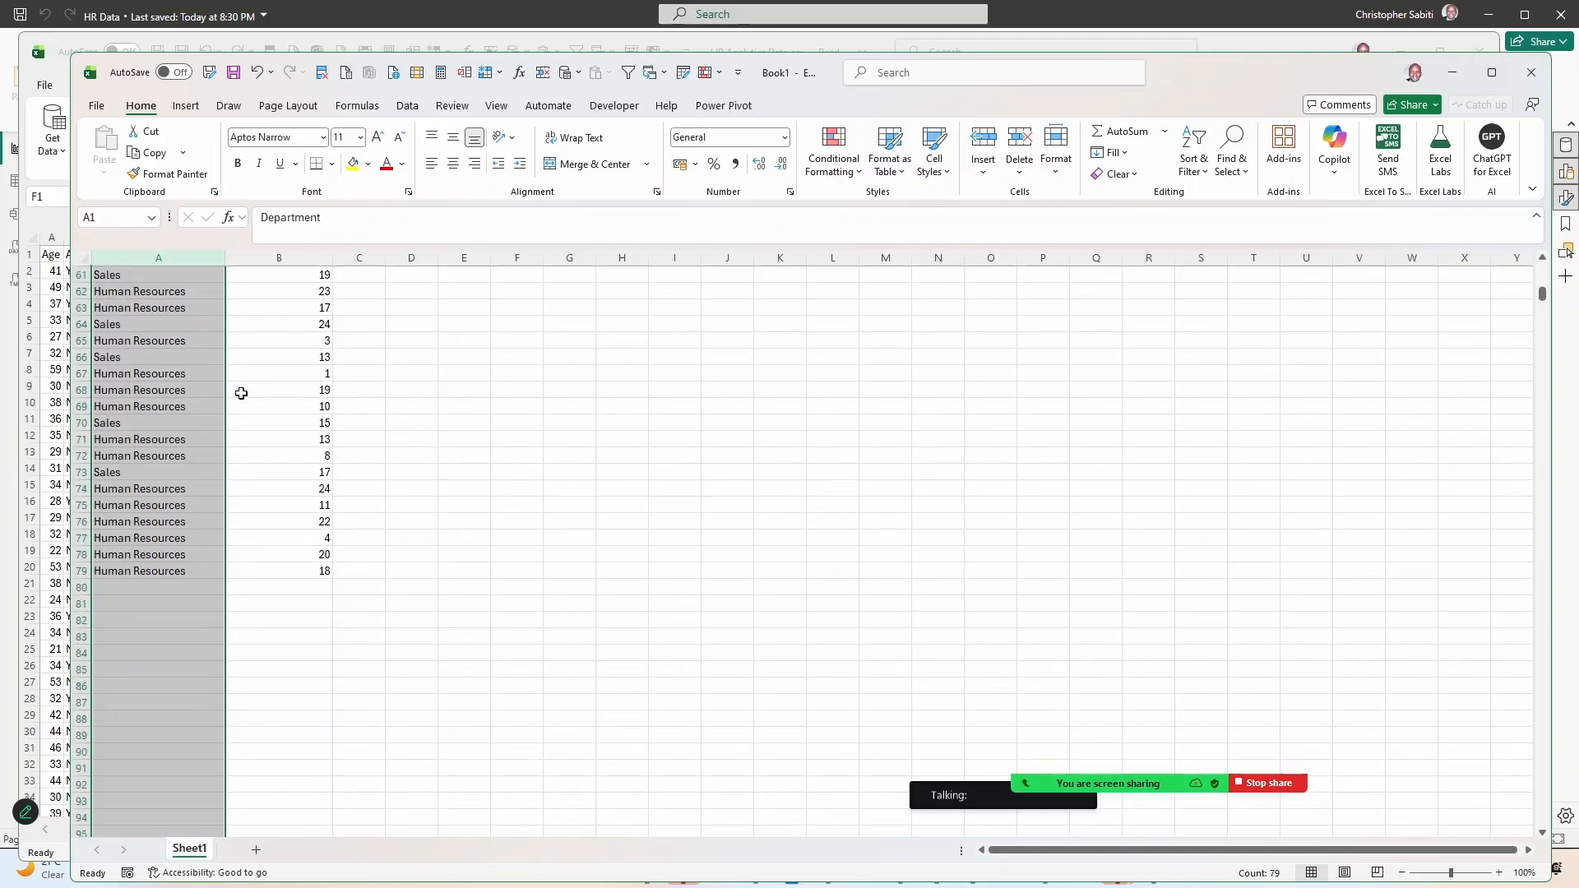
scroll(238, 397, up, 11)
scroll(238, 397, up, 6)
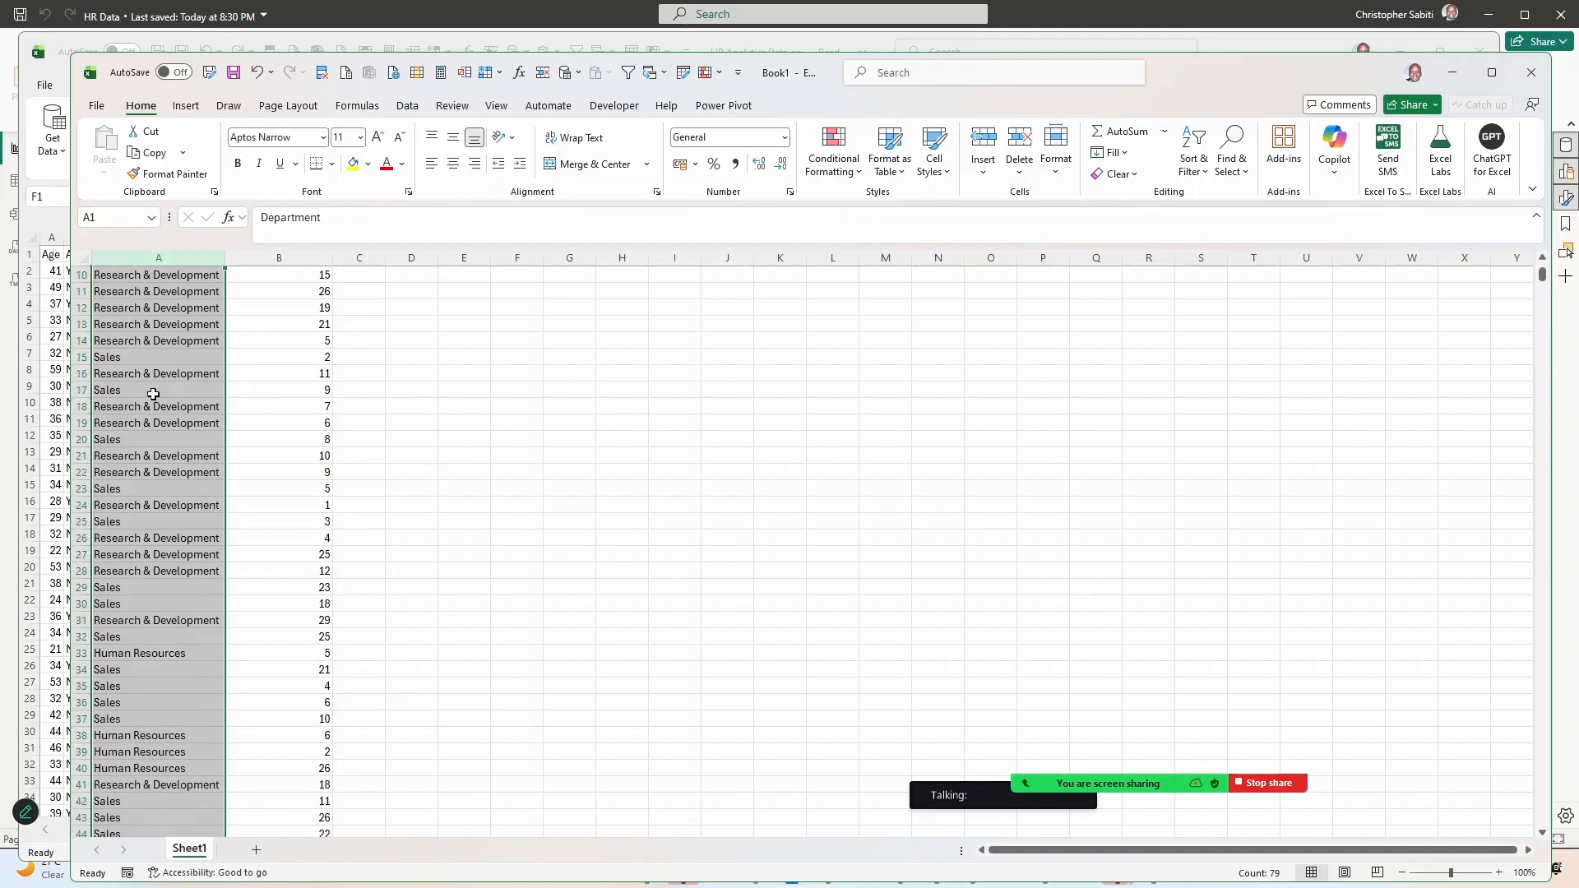
click(151, 393)
scroll(197, 386, up, 3)
click(148, 275)
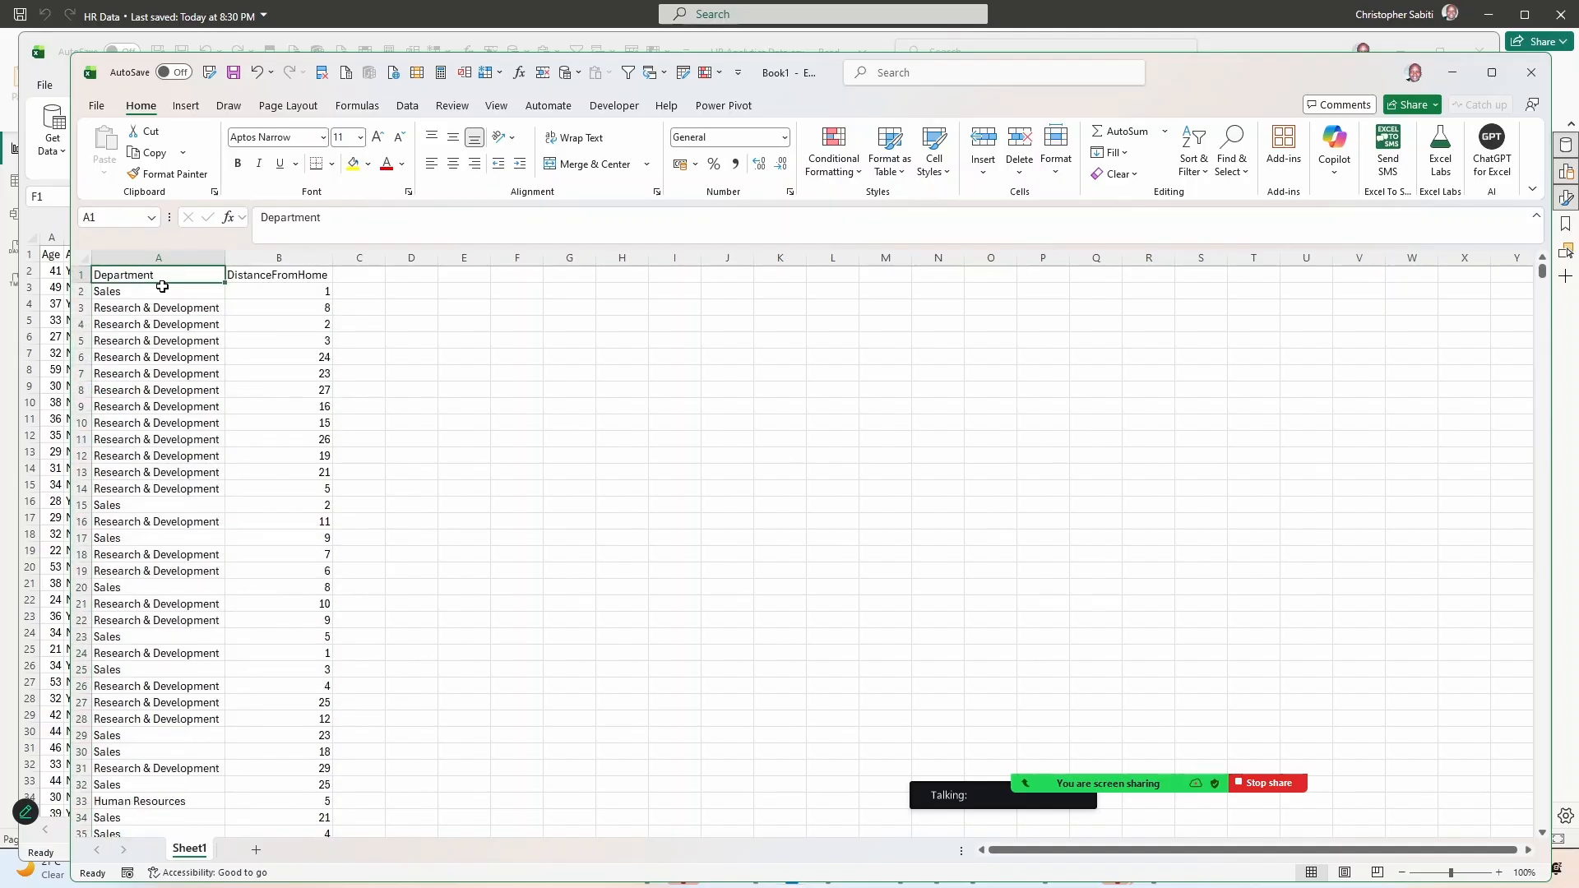
Delete all the Department and DistanceFromHome data from Sheet1, including the headers.
drag(164, 277, 254, 296)
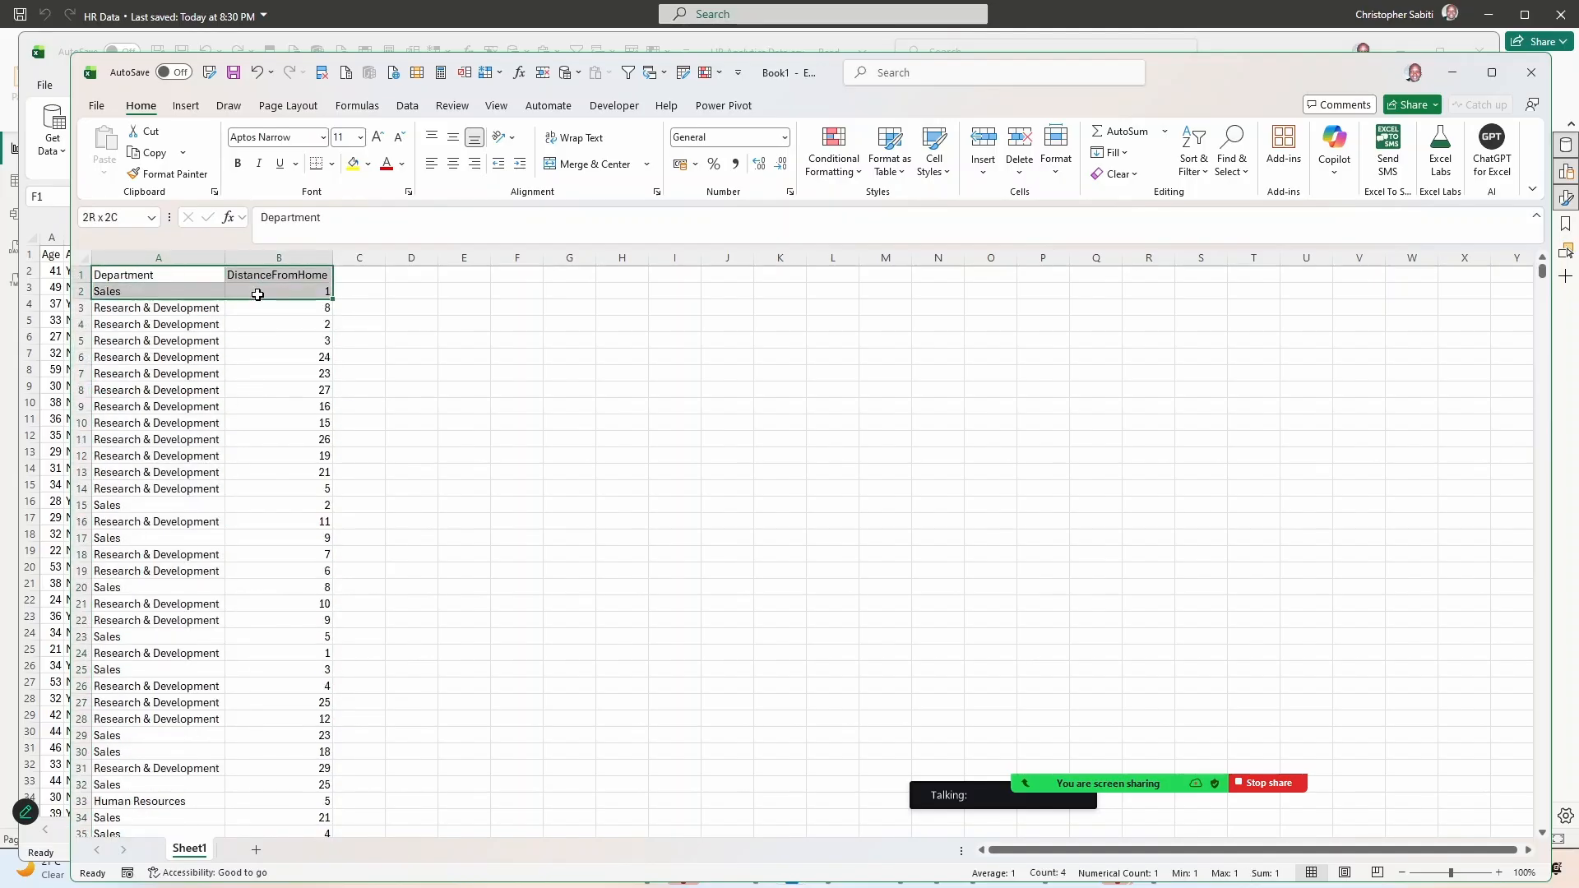
key(ctrl+shift+Down)
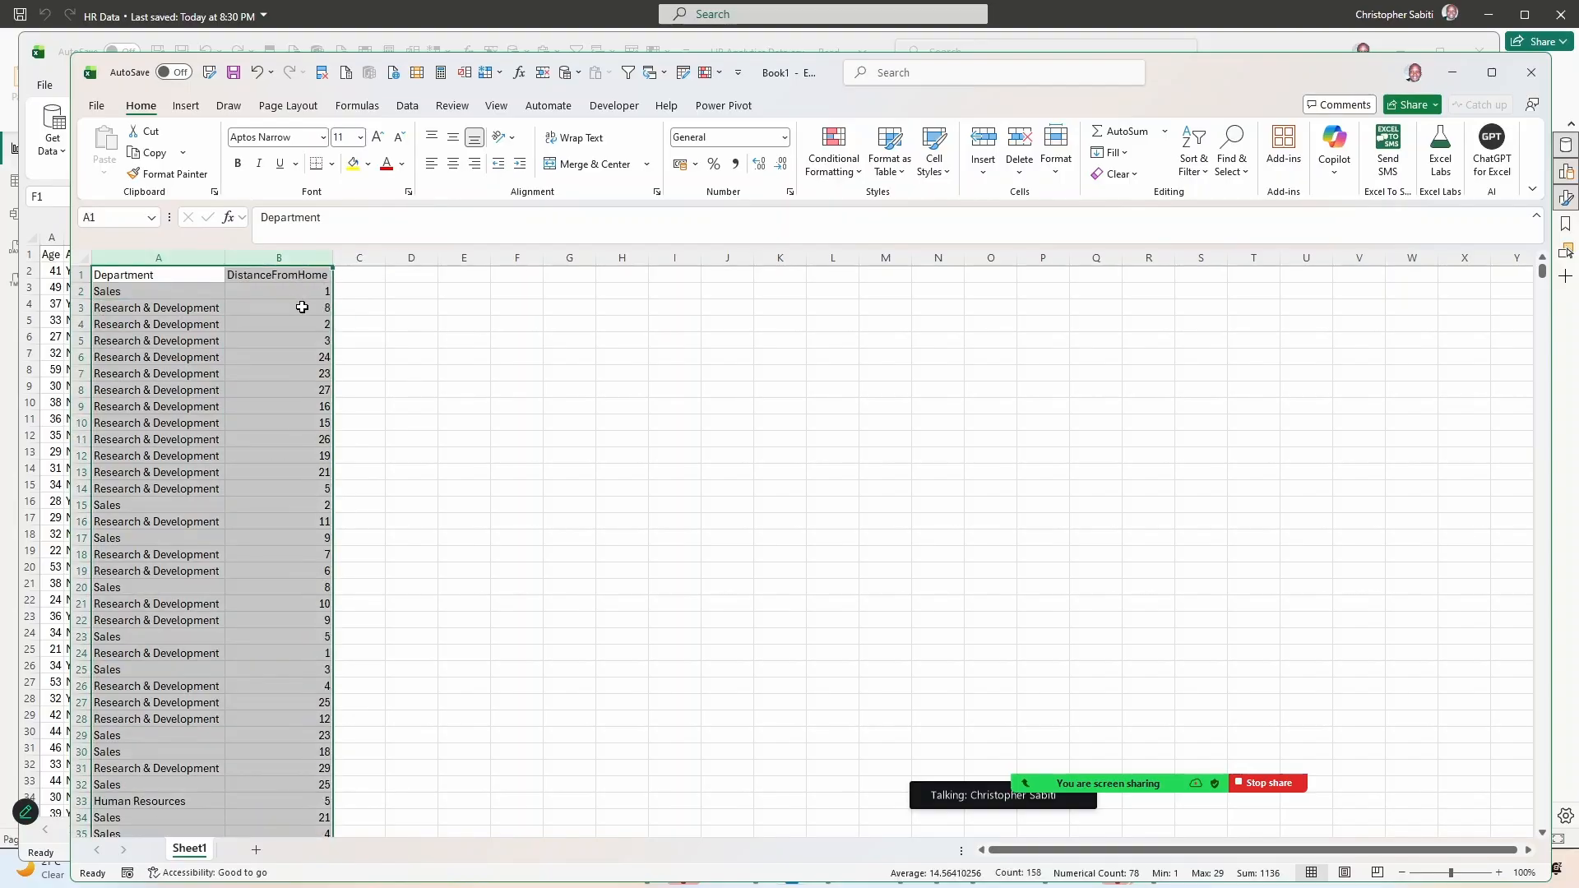
key(Delete)
click(282, 328)
Enter the column headers Year in cell A1 and Sales in cell B1.
click(177, 272)
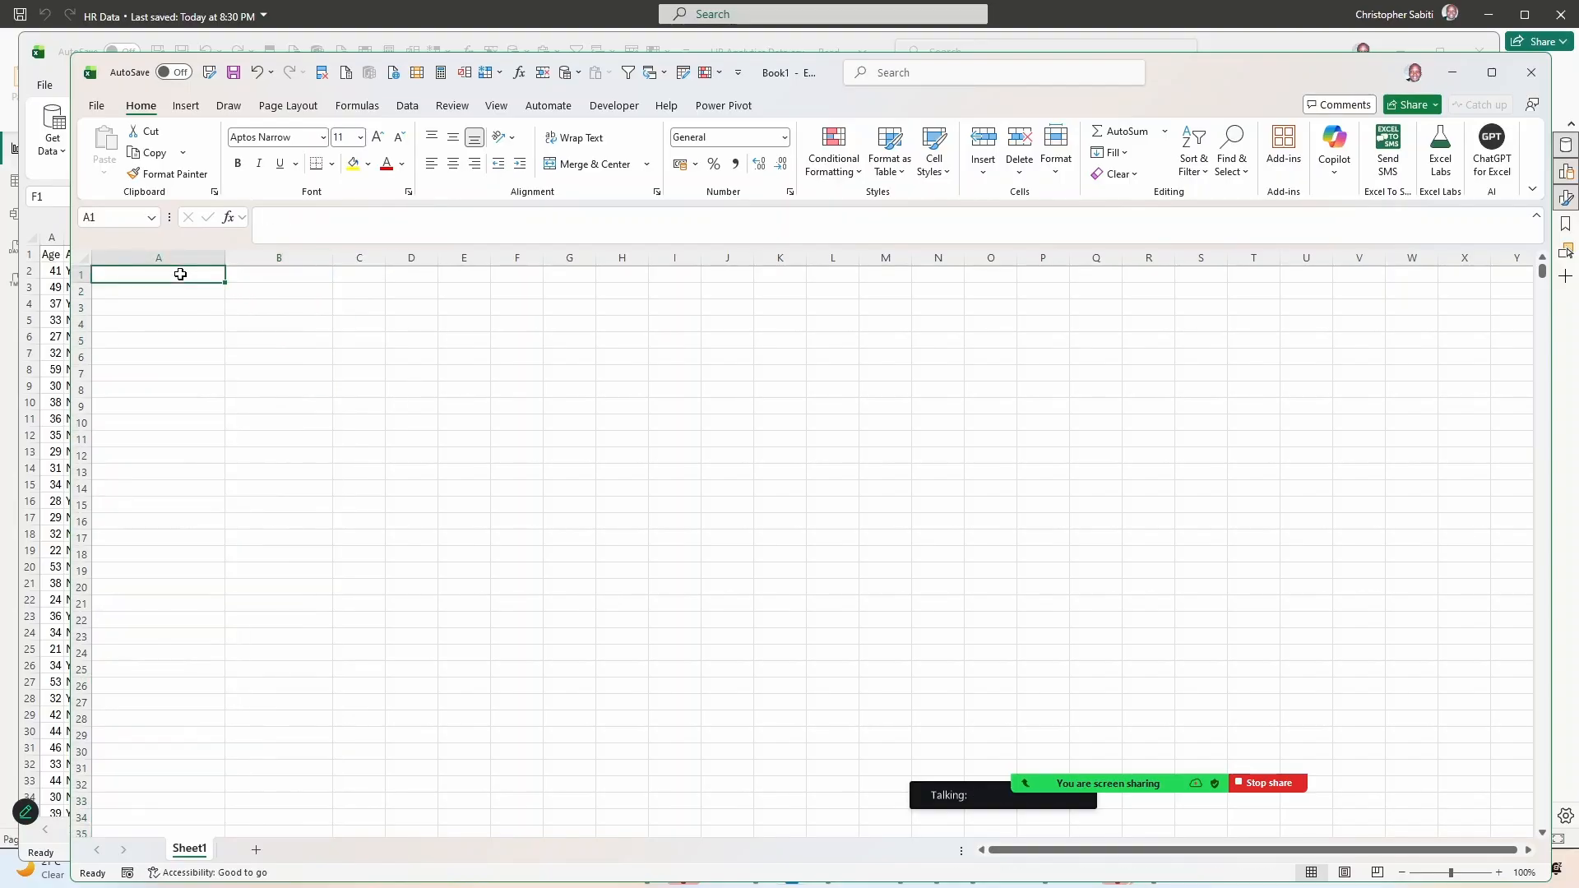
text(Yes)
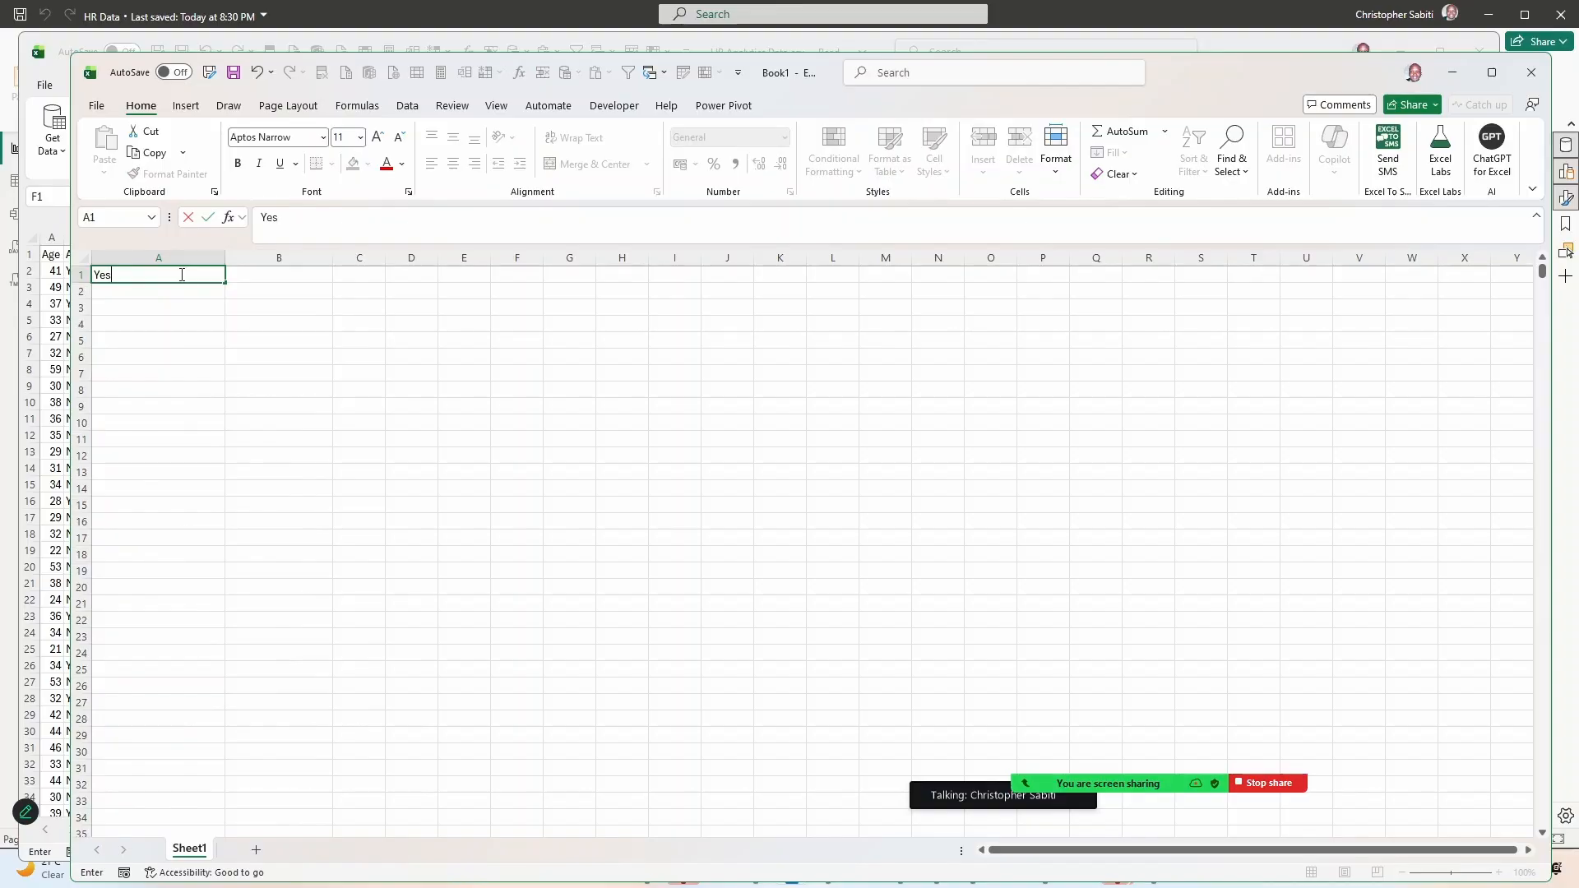
text(ar)
click(247, 282)
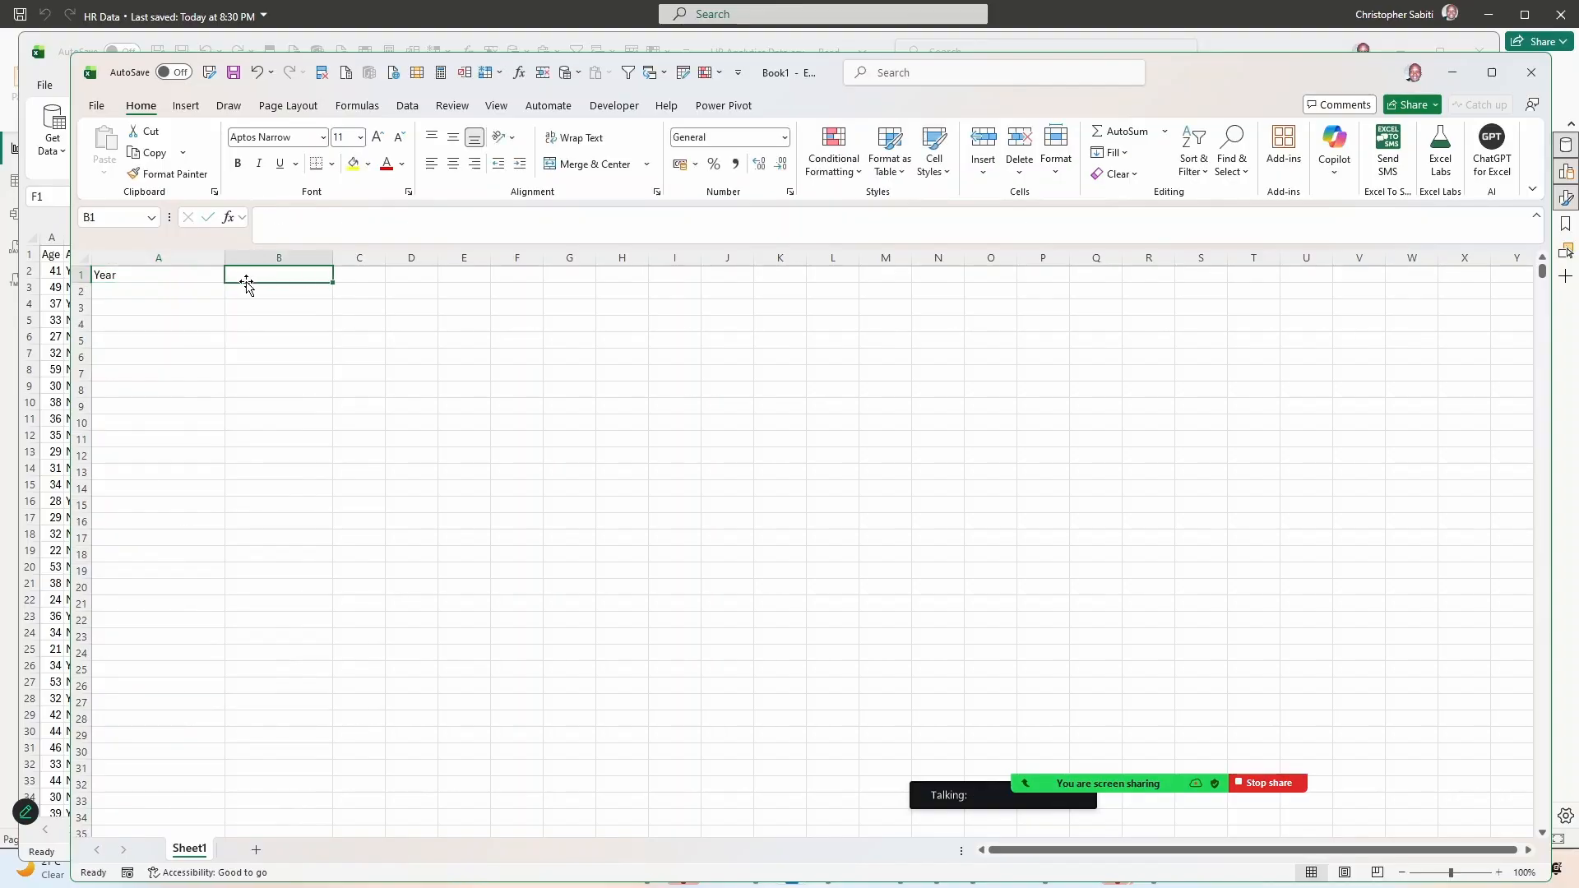
text(Sales)
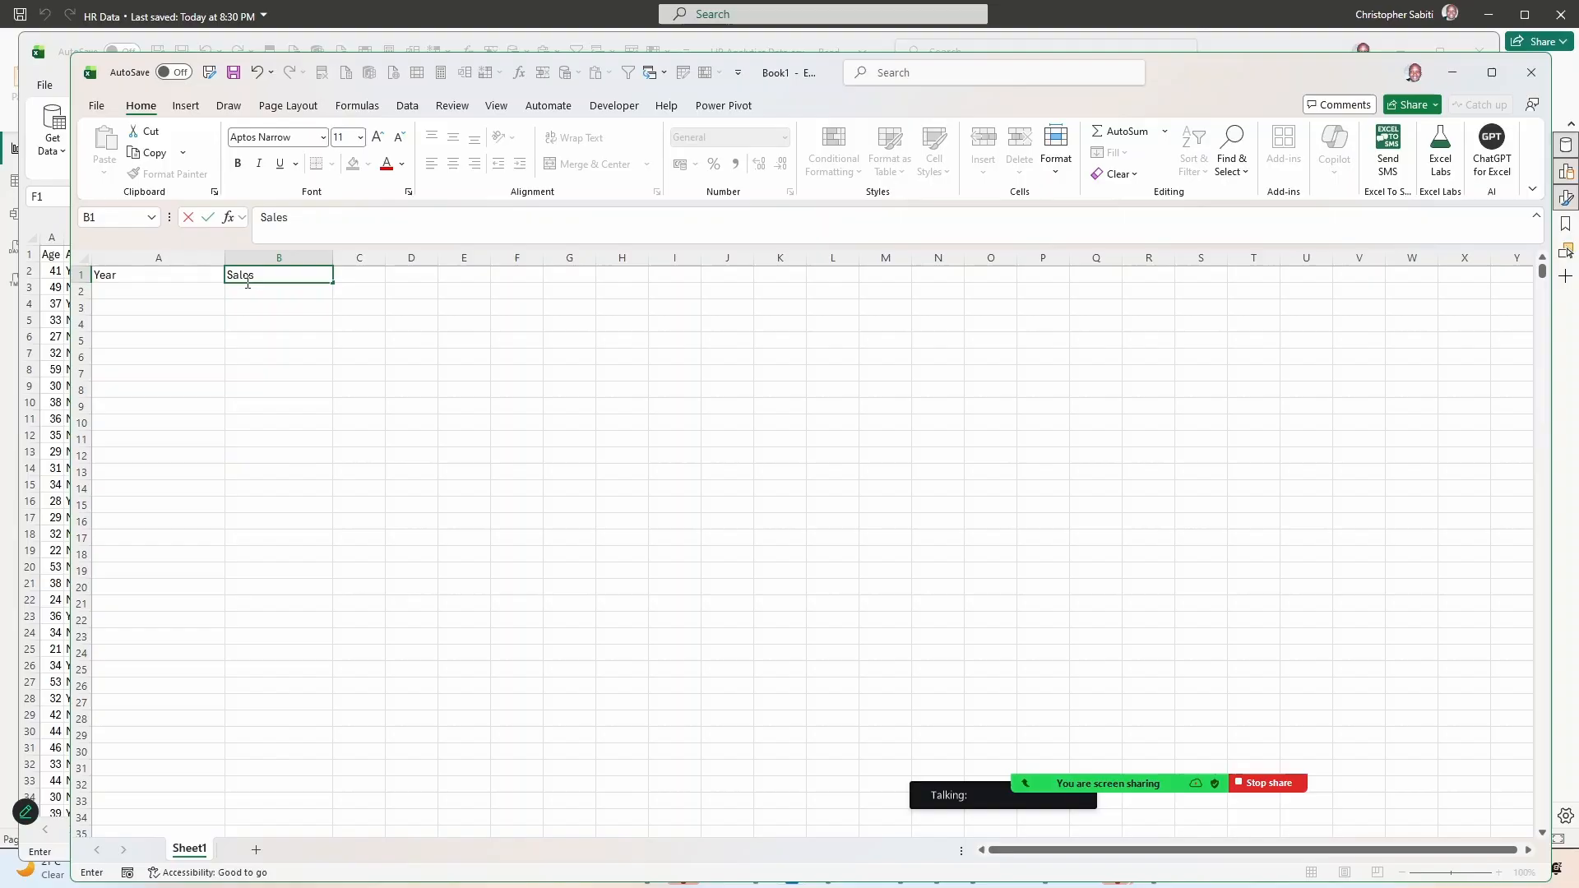
key(Return)
key(Left)
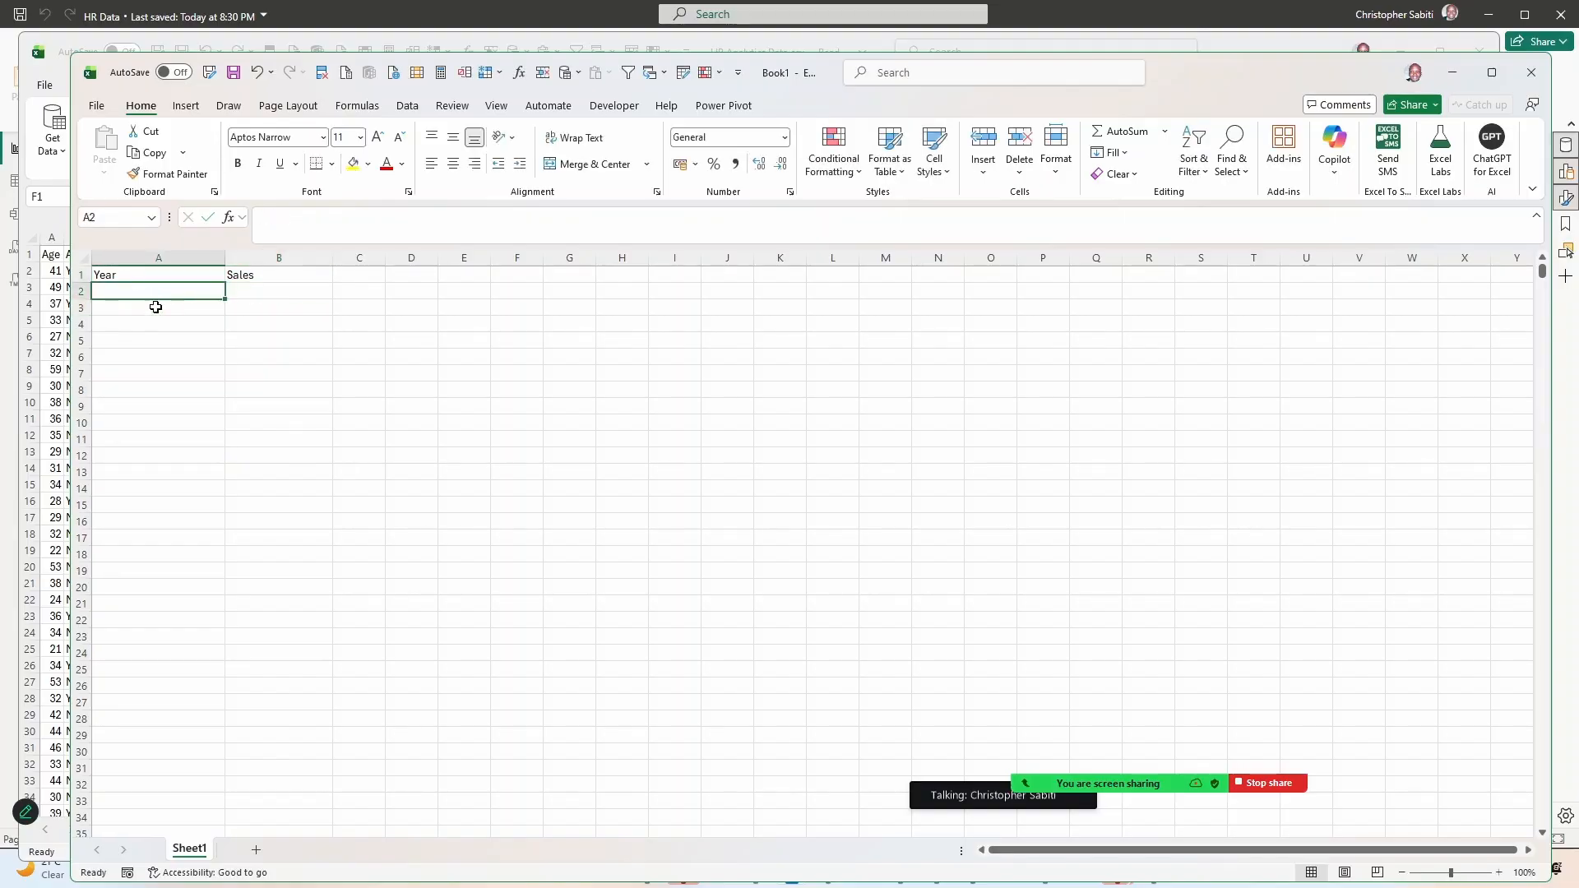
Fill cells A2 to A6 with consecutive years from 2021 to 2025.
text(2)
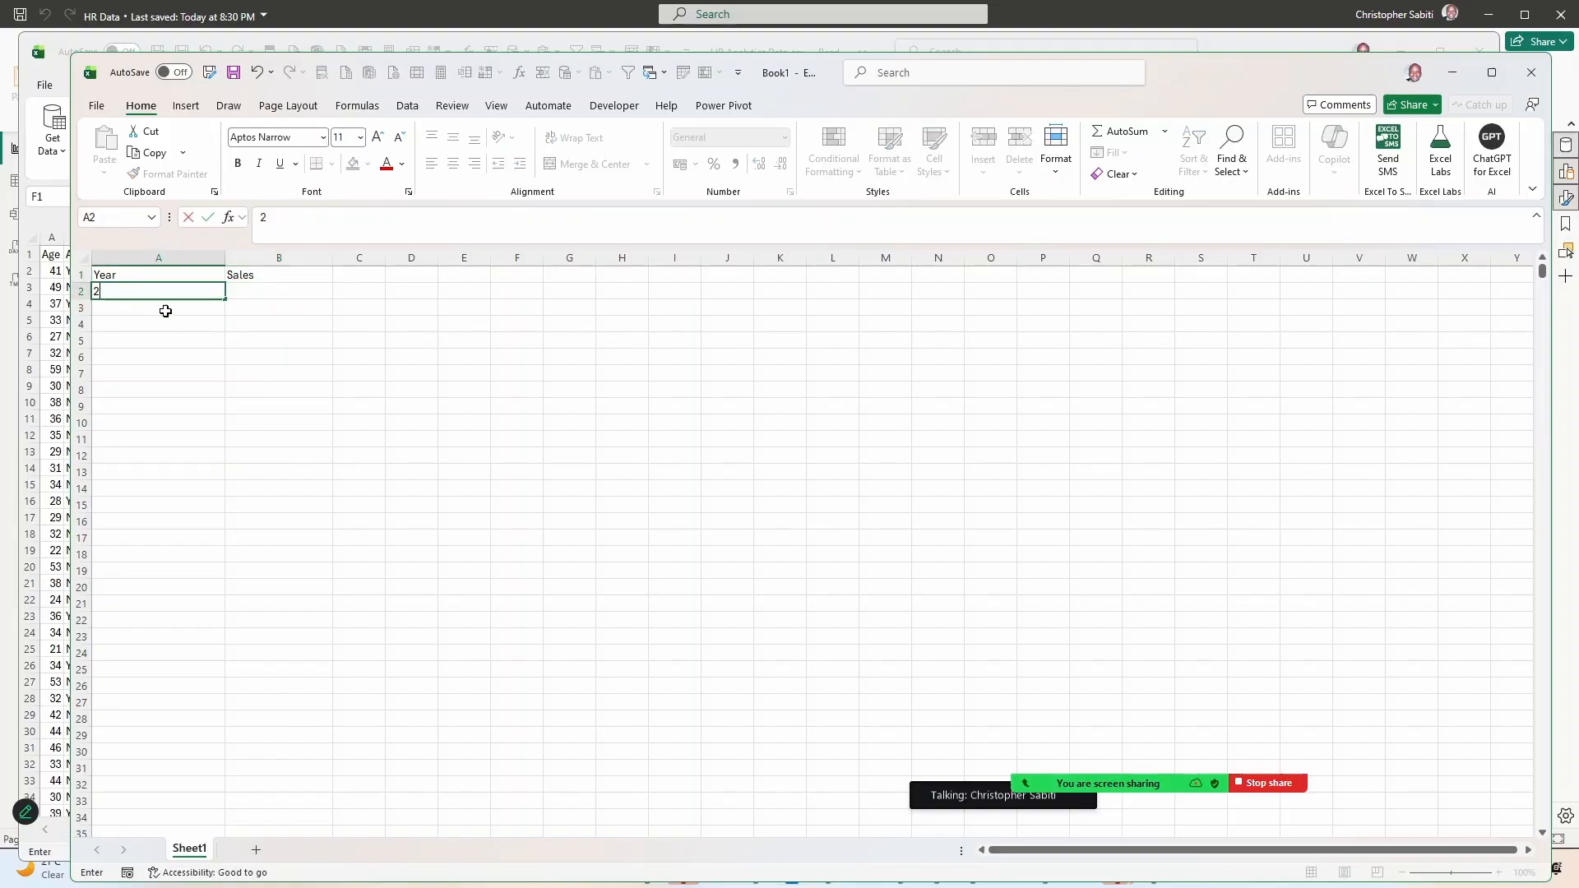
text(021)
key(Return)
click(134, 293)
drag(227, 300, 209, 373)
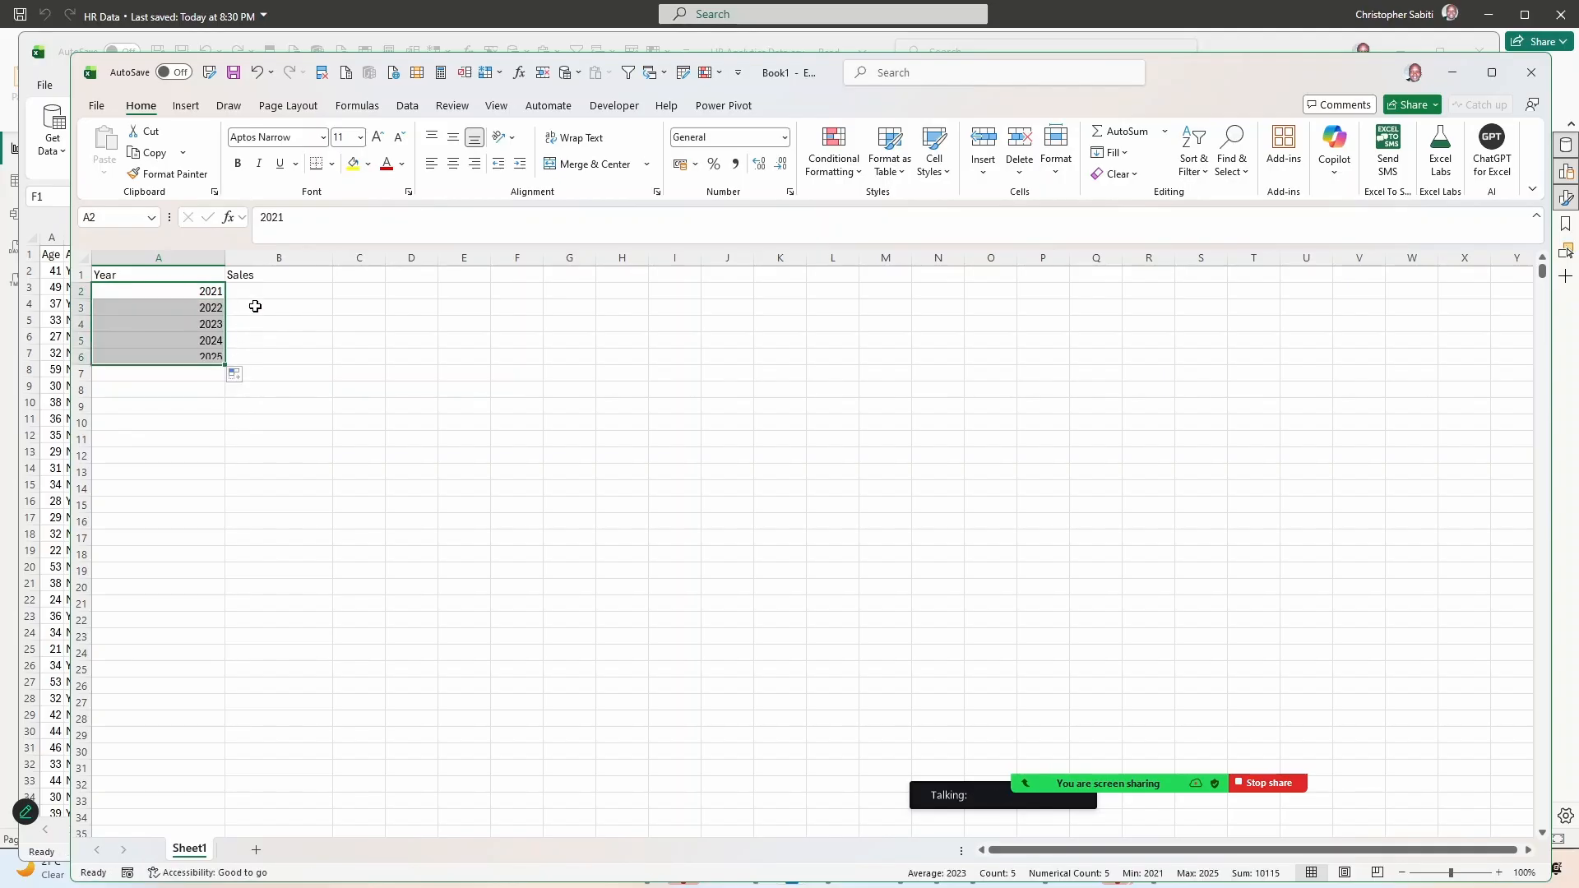
Fill the Sales cells B2 to B6 with the formula =RANDBETWEEN(2000,10000).
click(264, 298)
text(=)
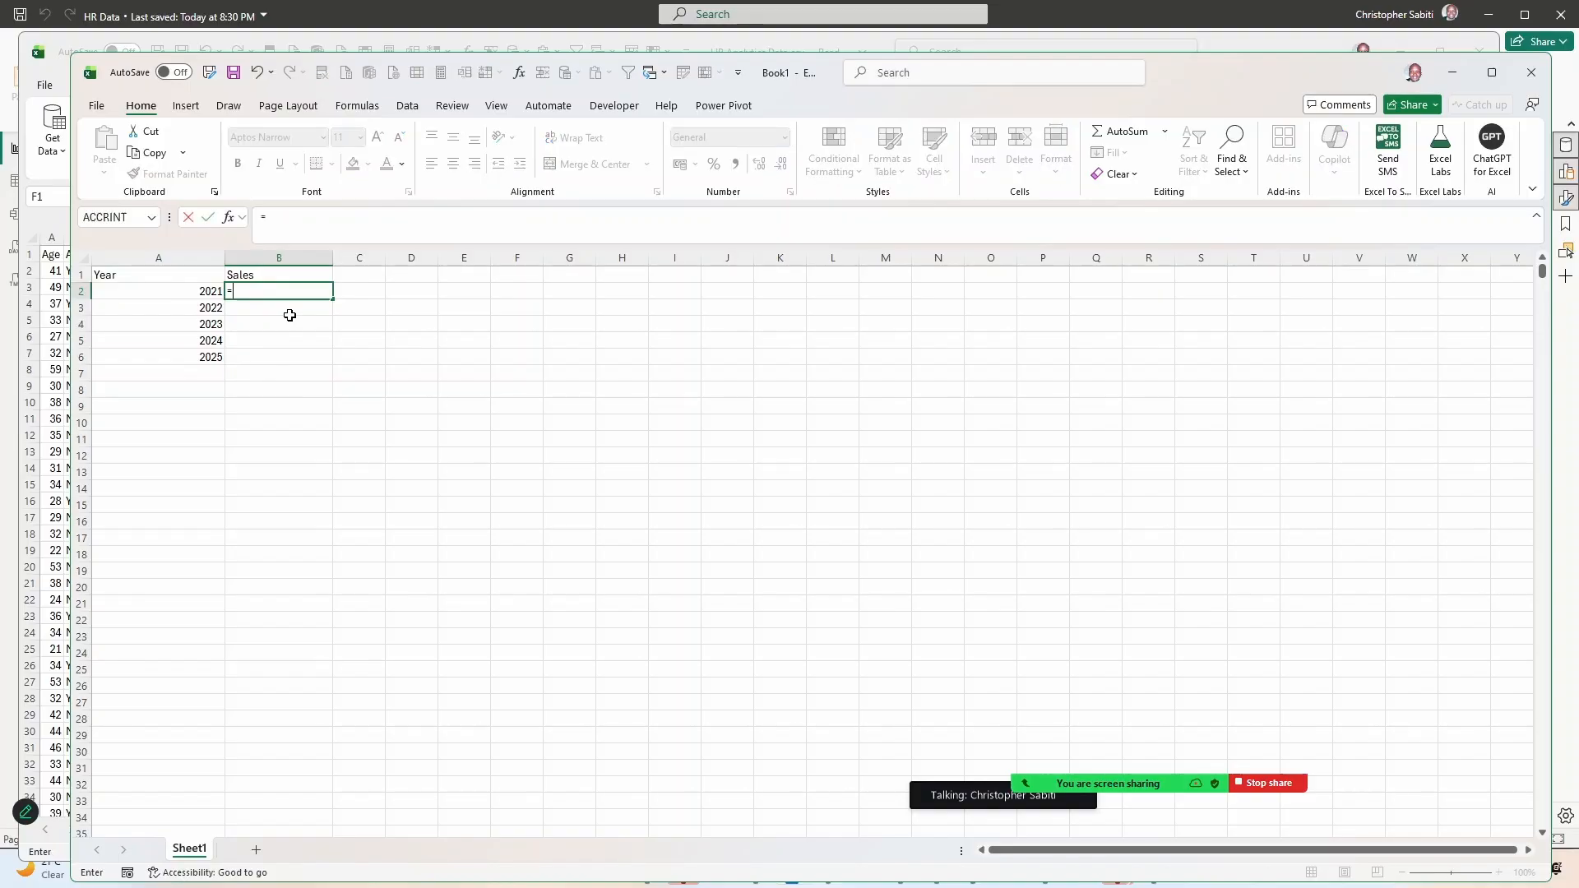
text(ro)
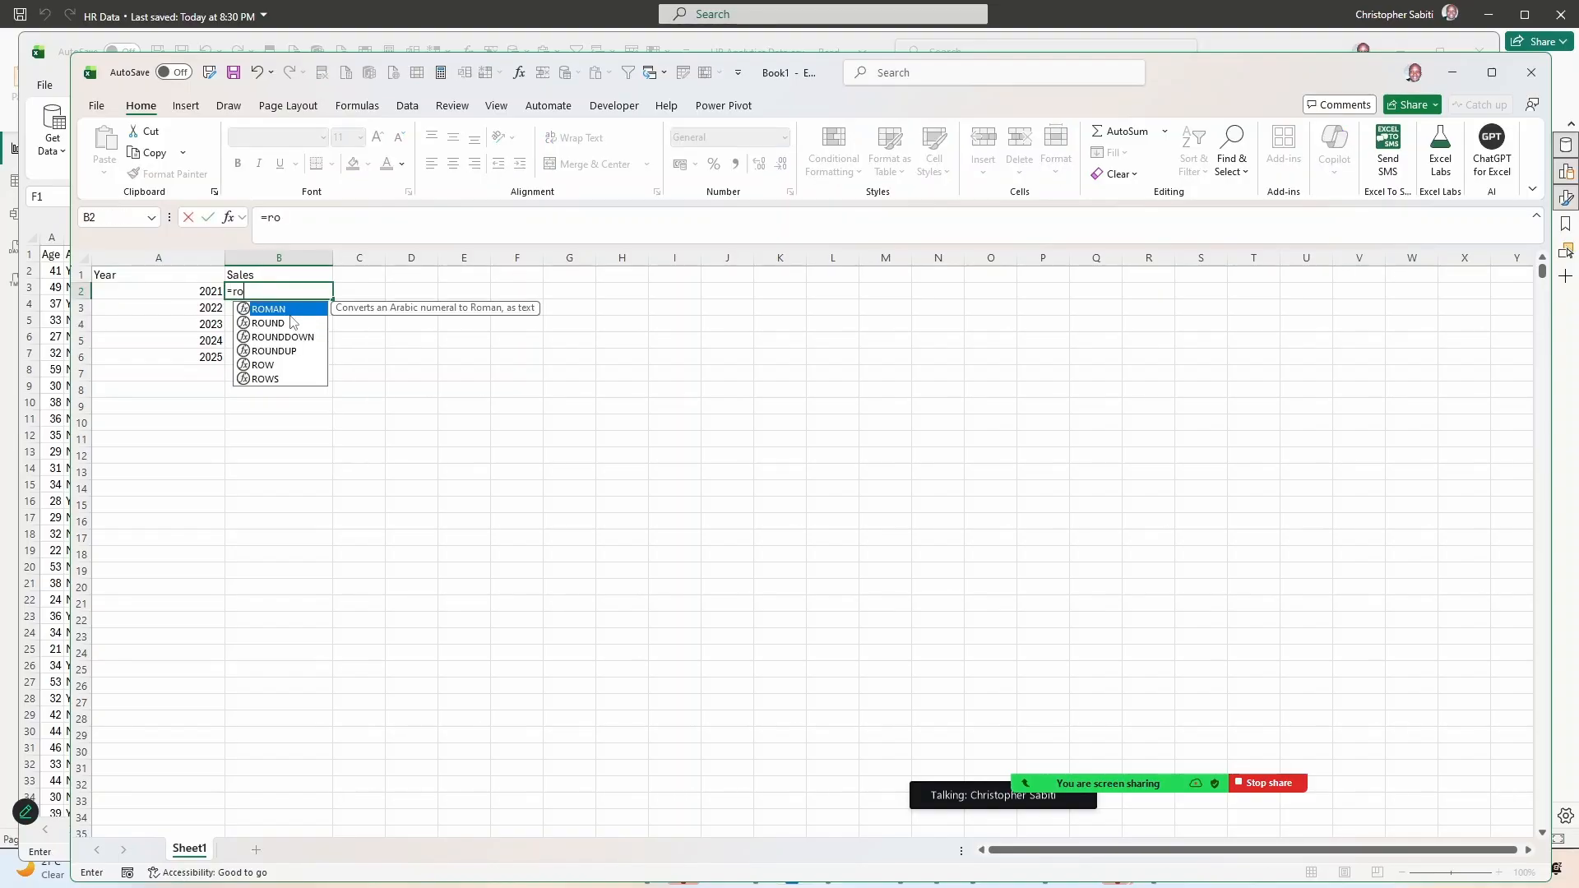
key(BackSpace)
text(a)
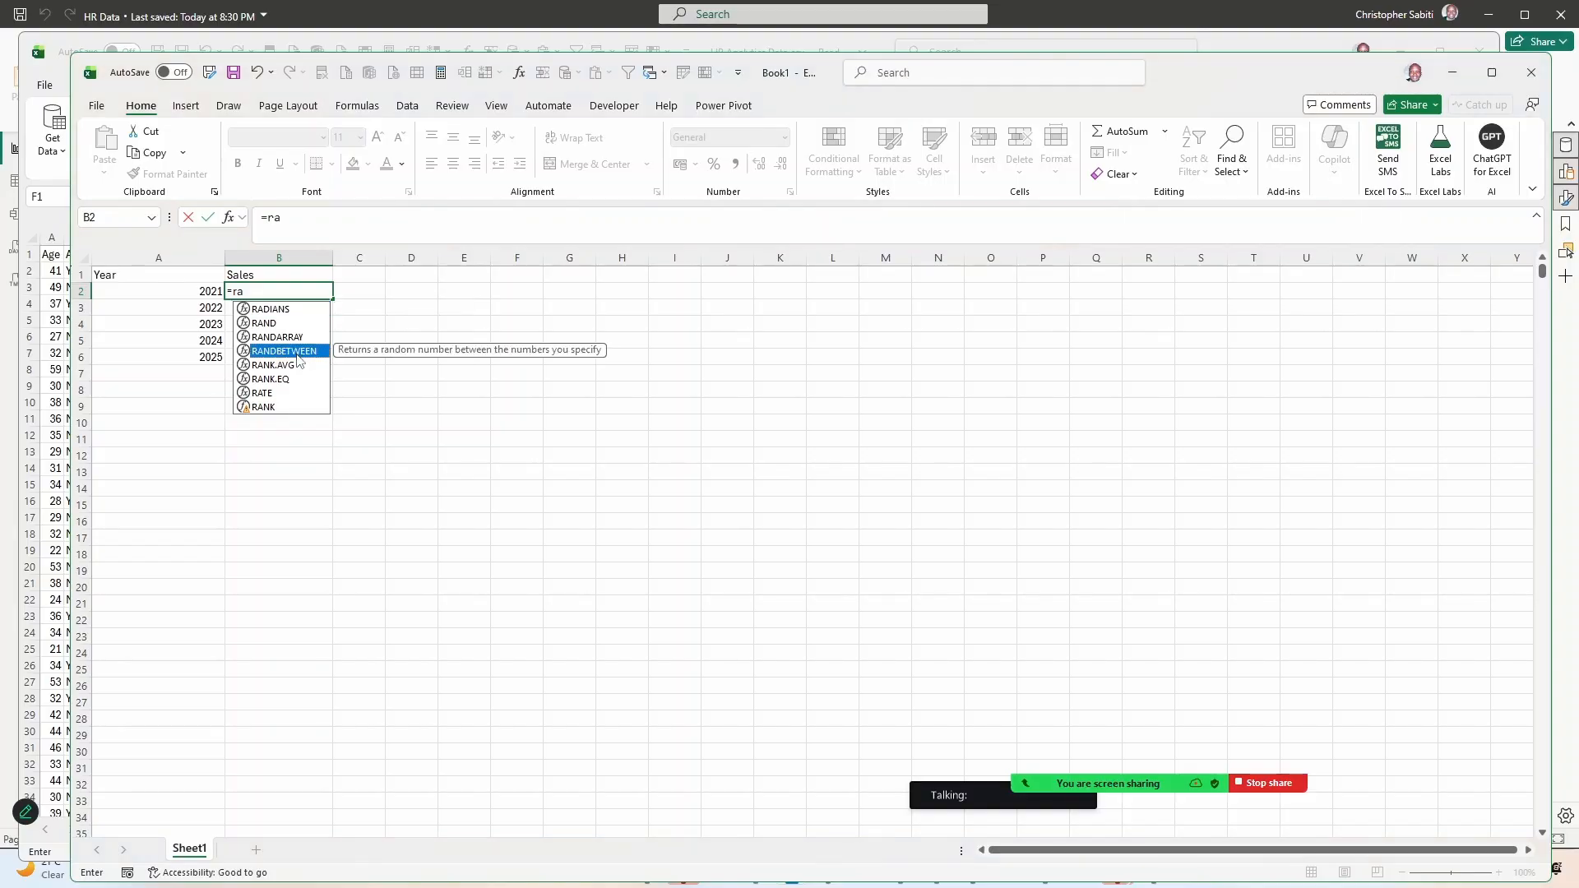
double_click(297, 351)
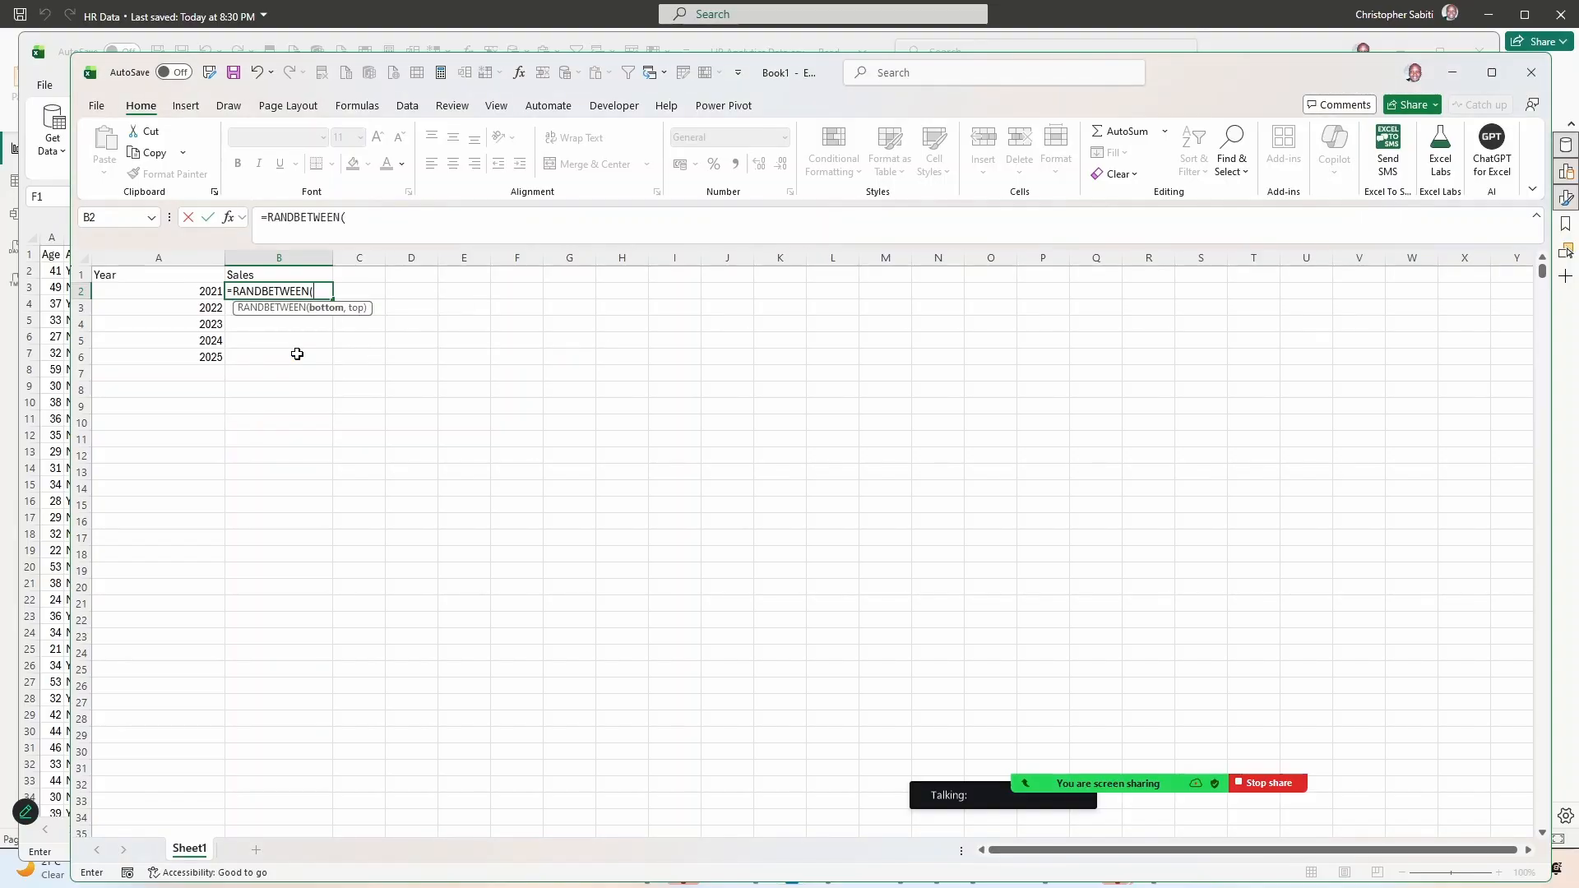
text(2000)
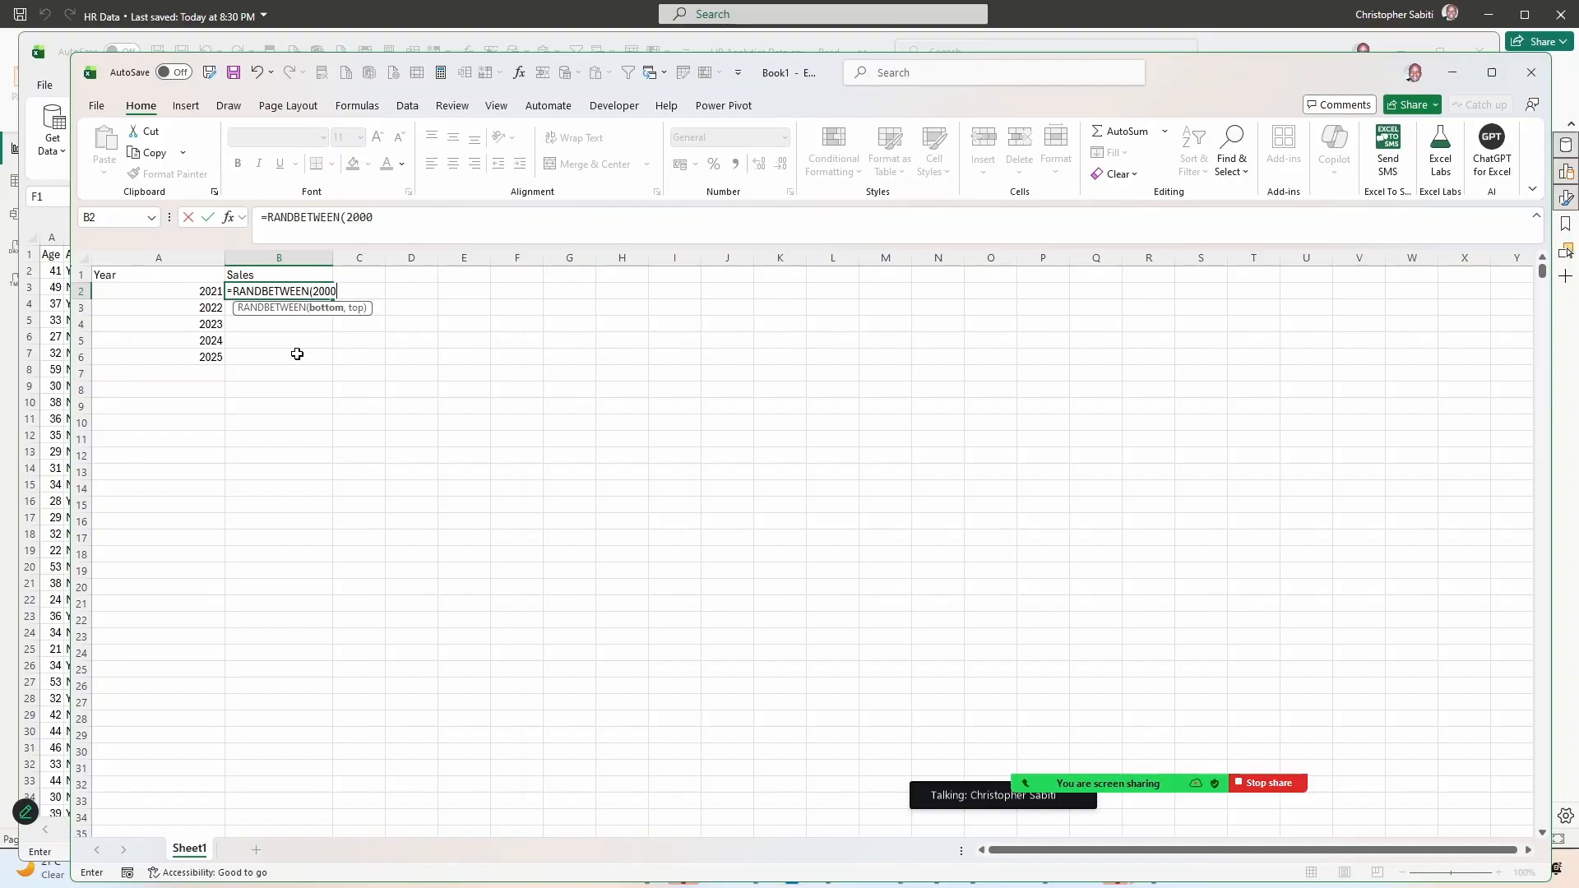
text(,10000)
key(Return)
click(317, 290)
drag(331, 298, 318, 363)
click(288, 340)
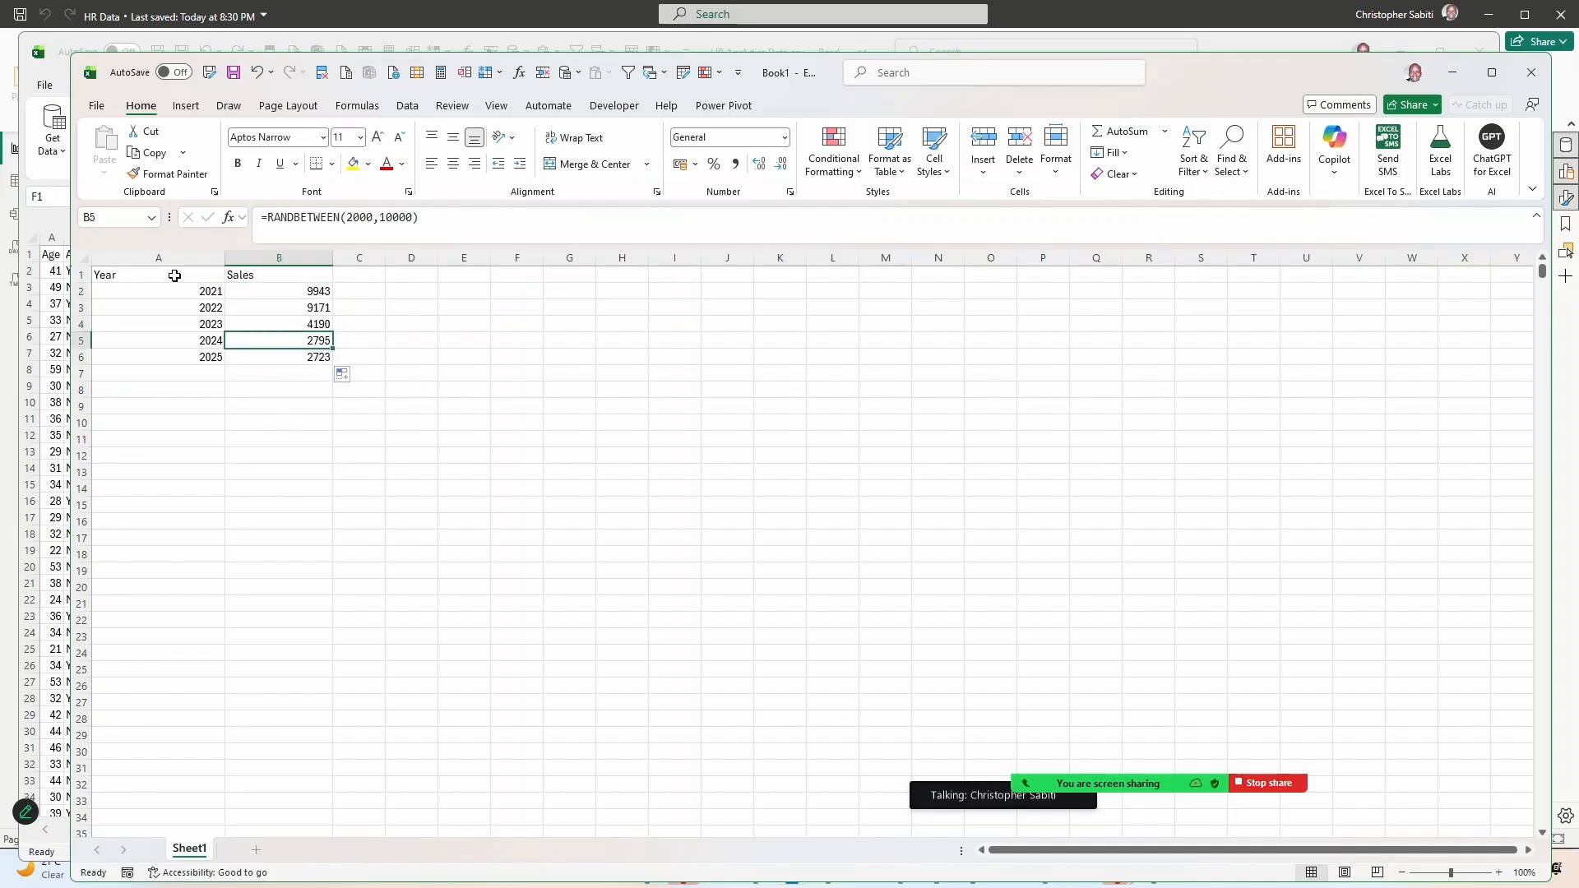
click(174, 276)
drag(174, 267, 263, 283)
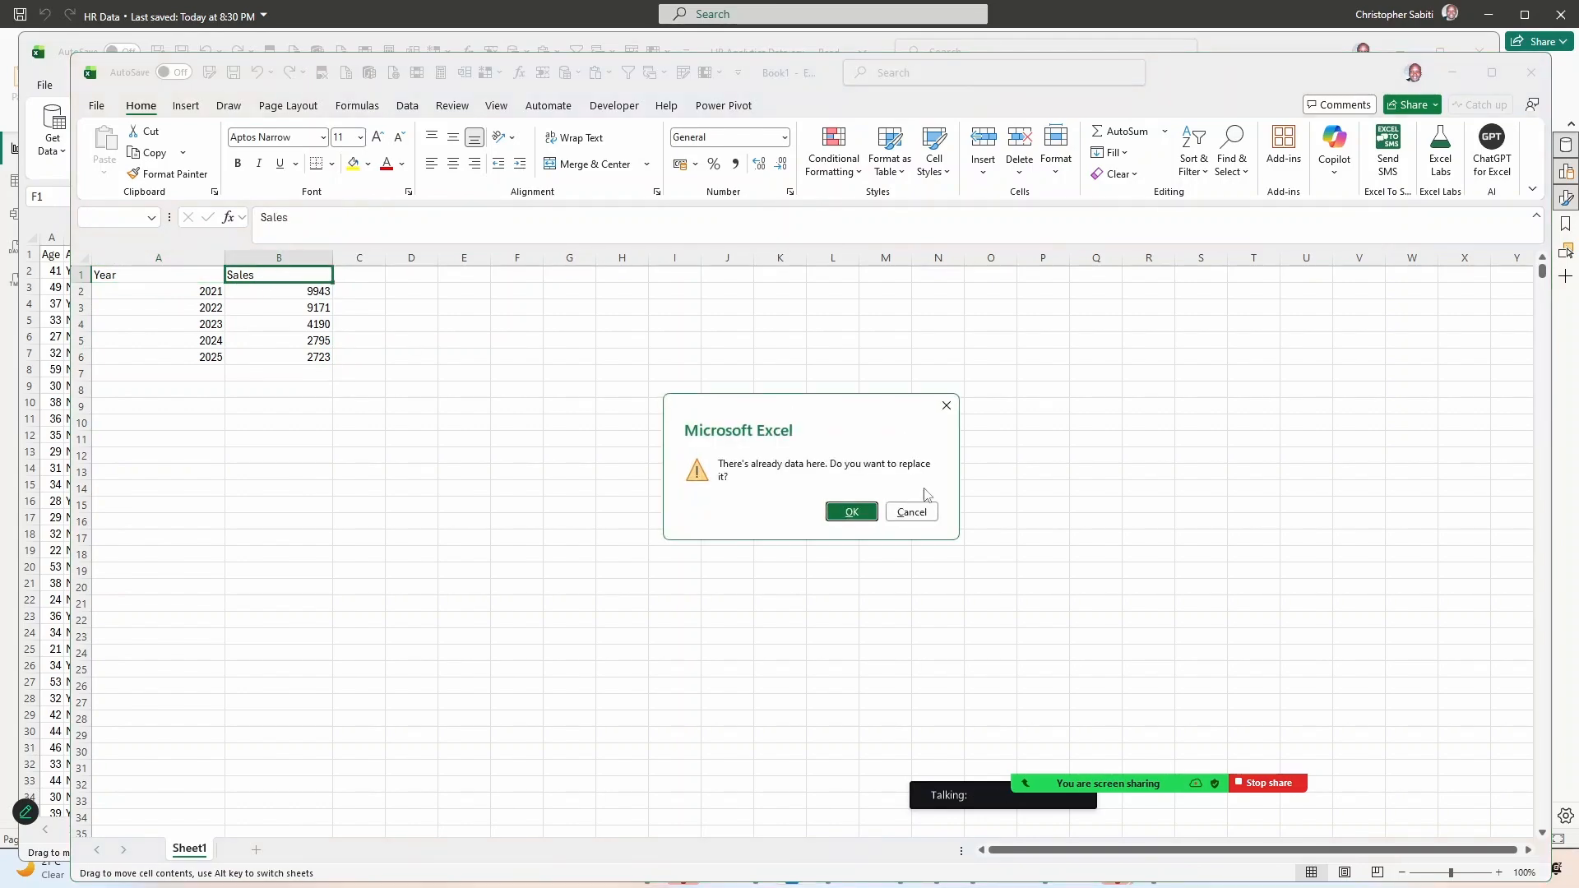
click(911, 510)
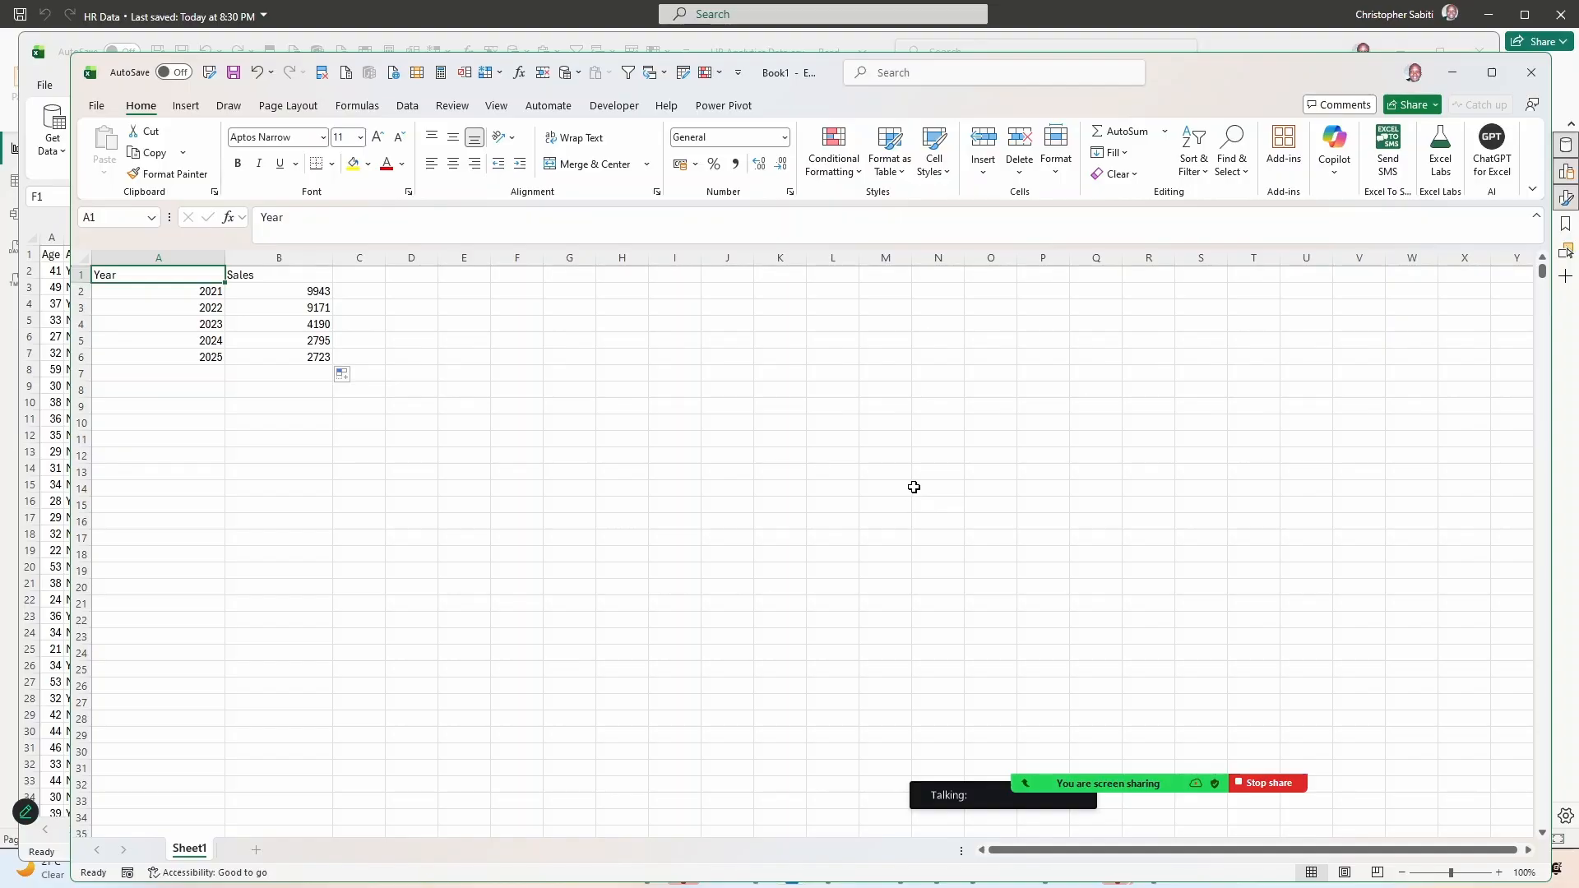
click(441, 438)
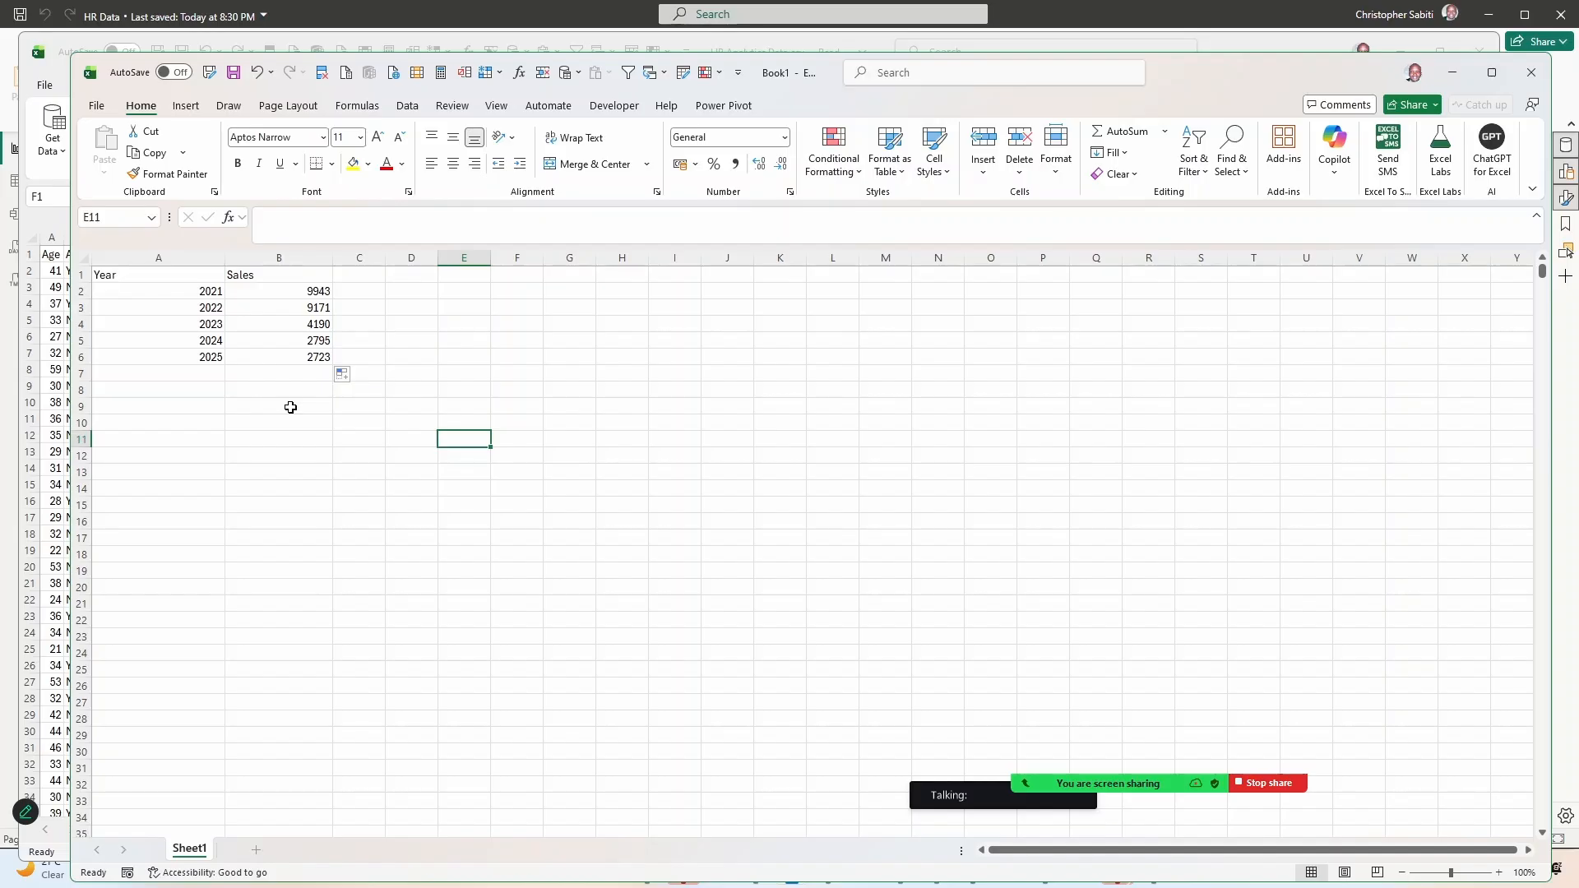
click(282, 373)
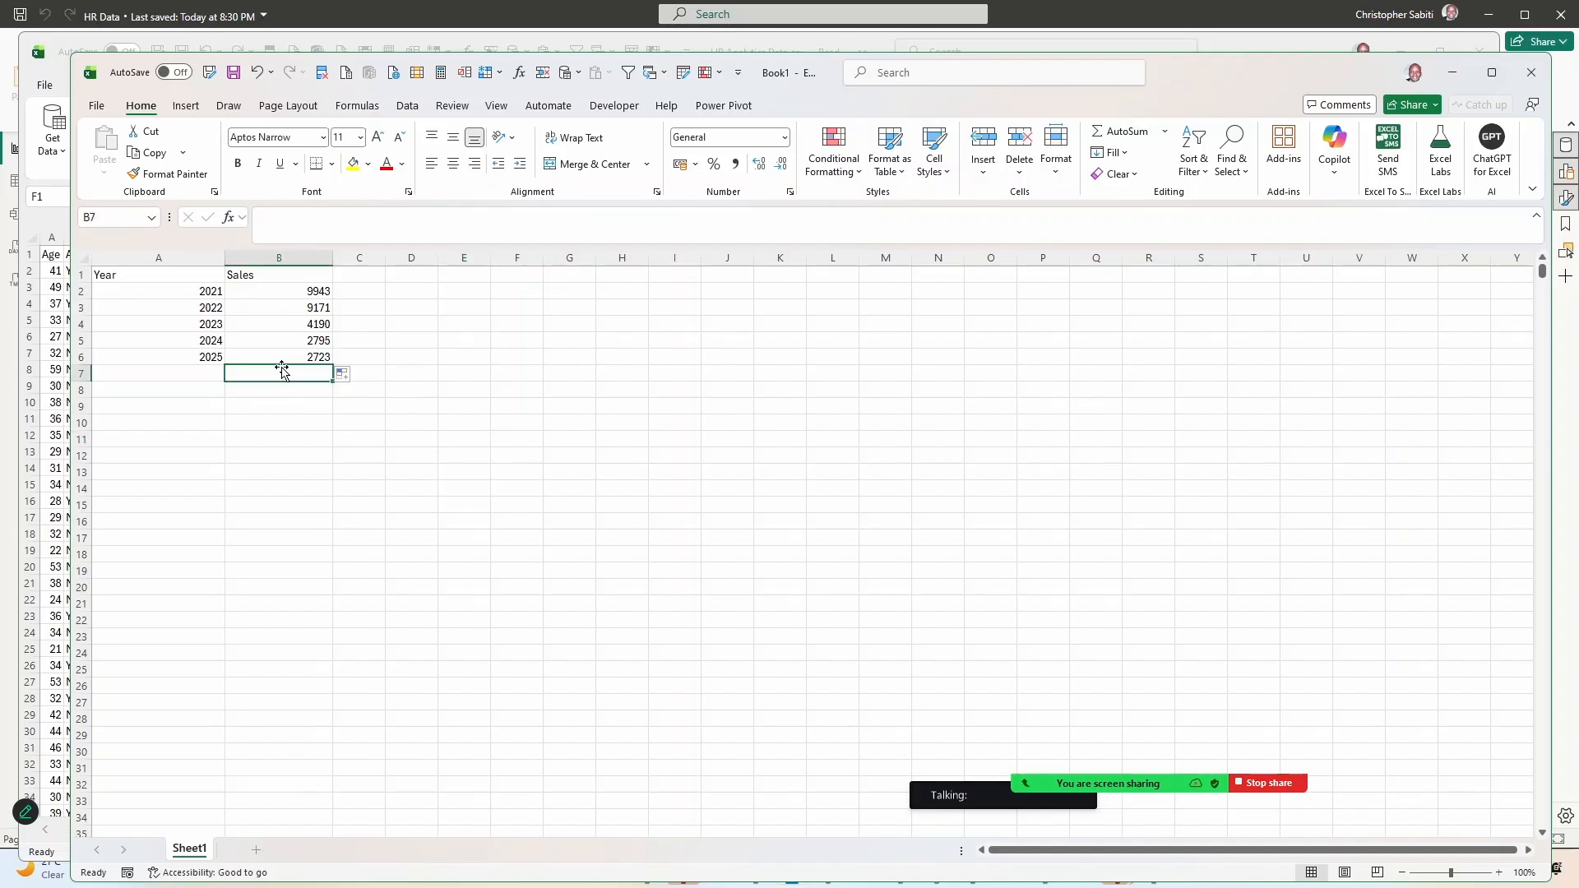
Copy the Year and Sales headers to cells E1 and F1, and widen column F.
drag(165, 274, 272, 276)
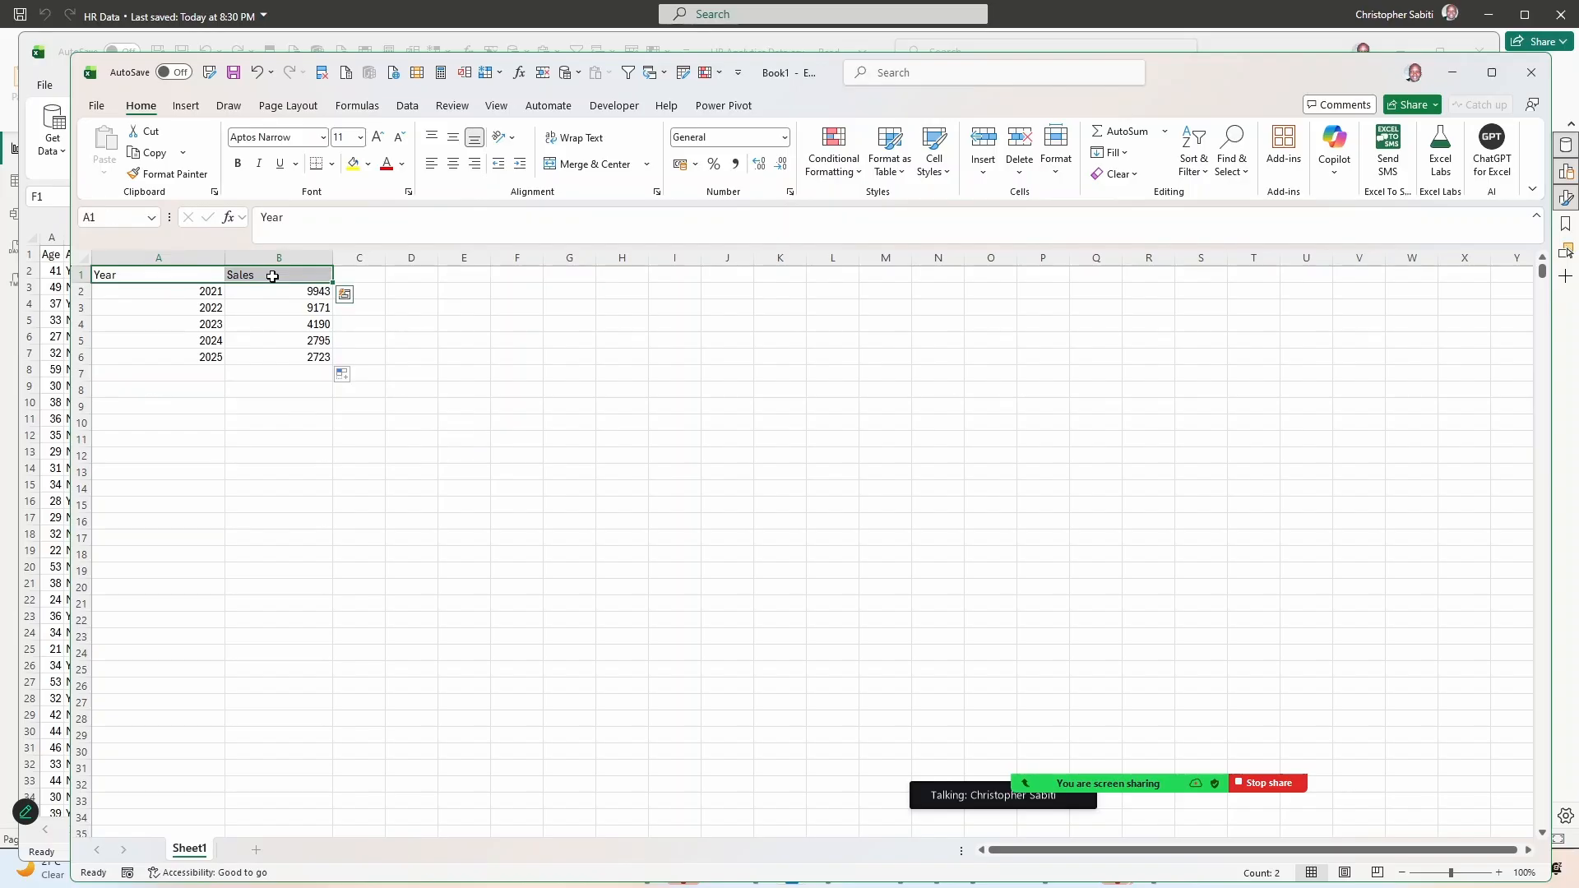
key(ctrl+c)
click(471, 273)
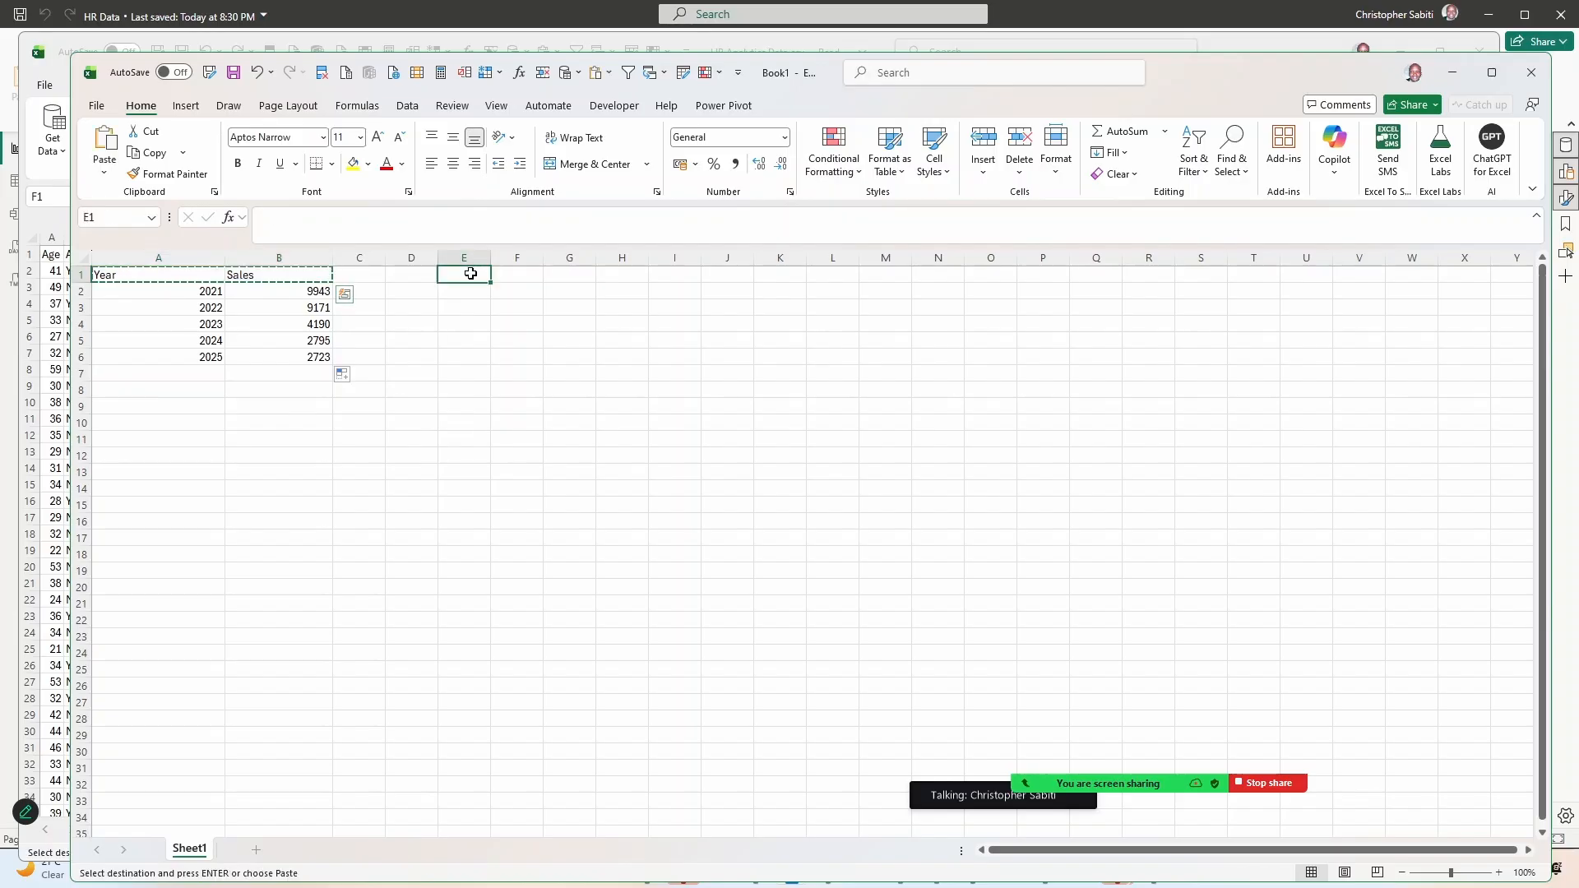
key(ctrl+v)
drag(544, 257, 599, 257)
Fill cells E2 to E16 with consecutive years from 1978 to 1992.
click(469, 292)
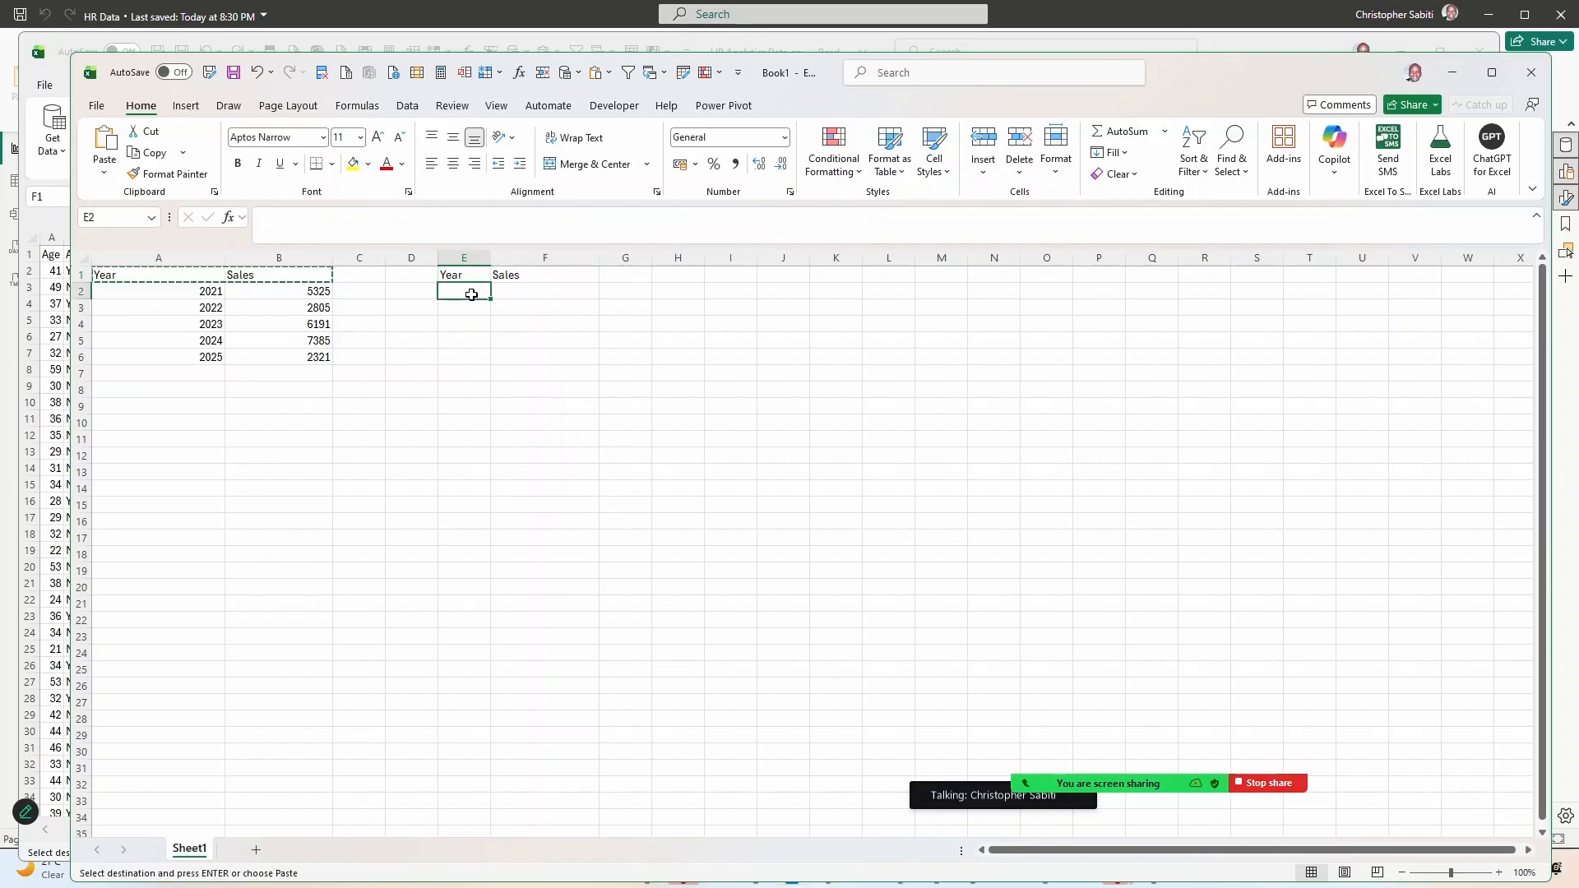
text(1)
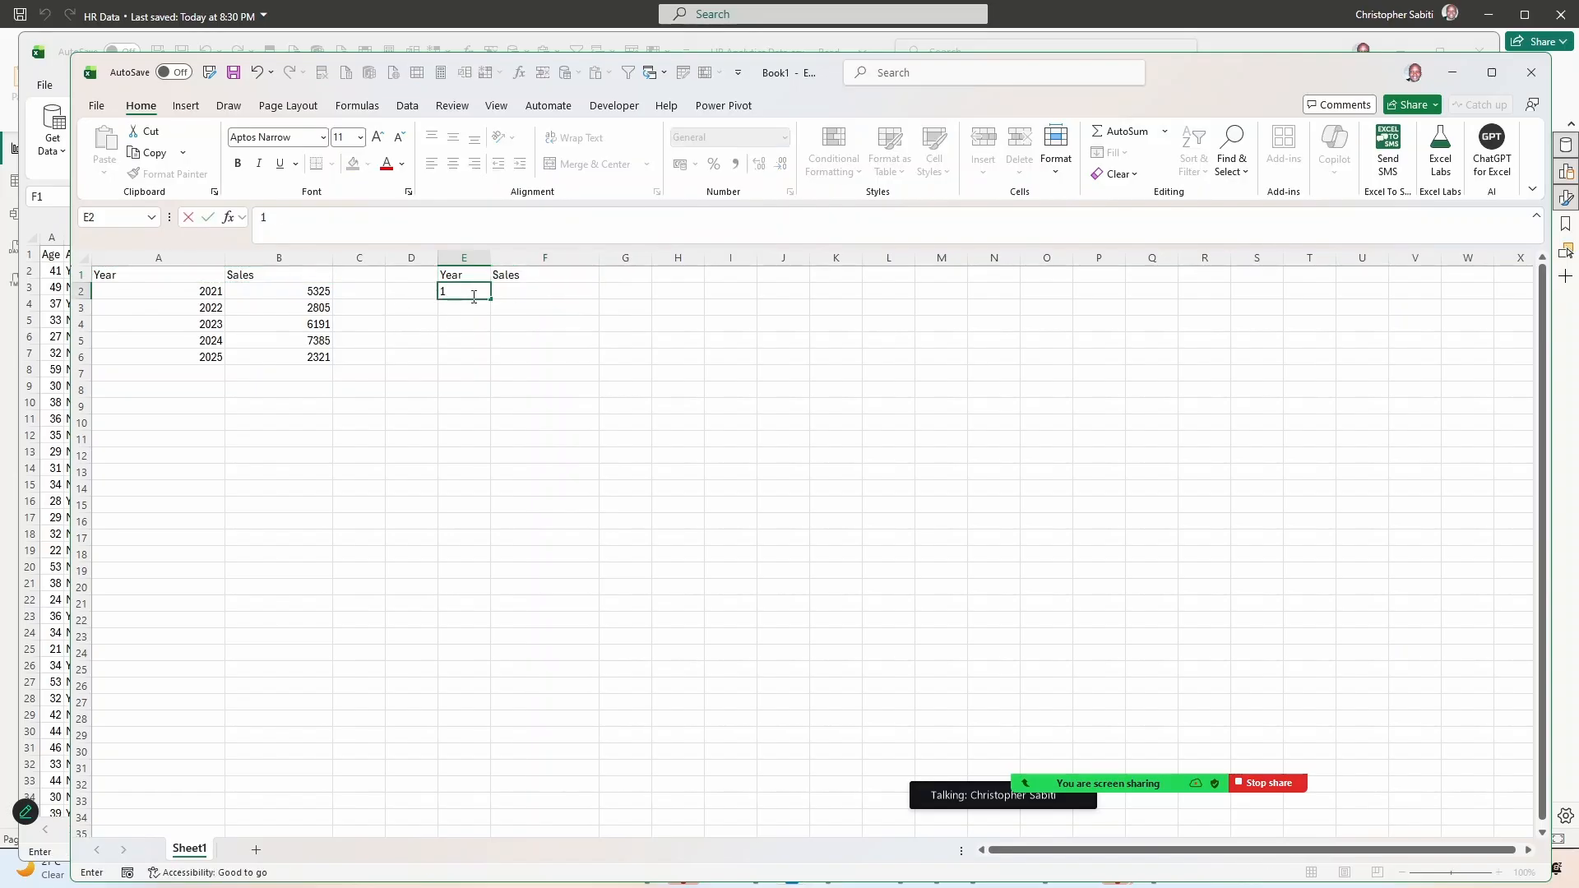
text(978)
click(468, 323)
click(483, 291)
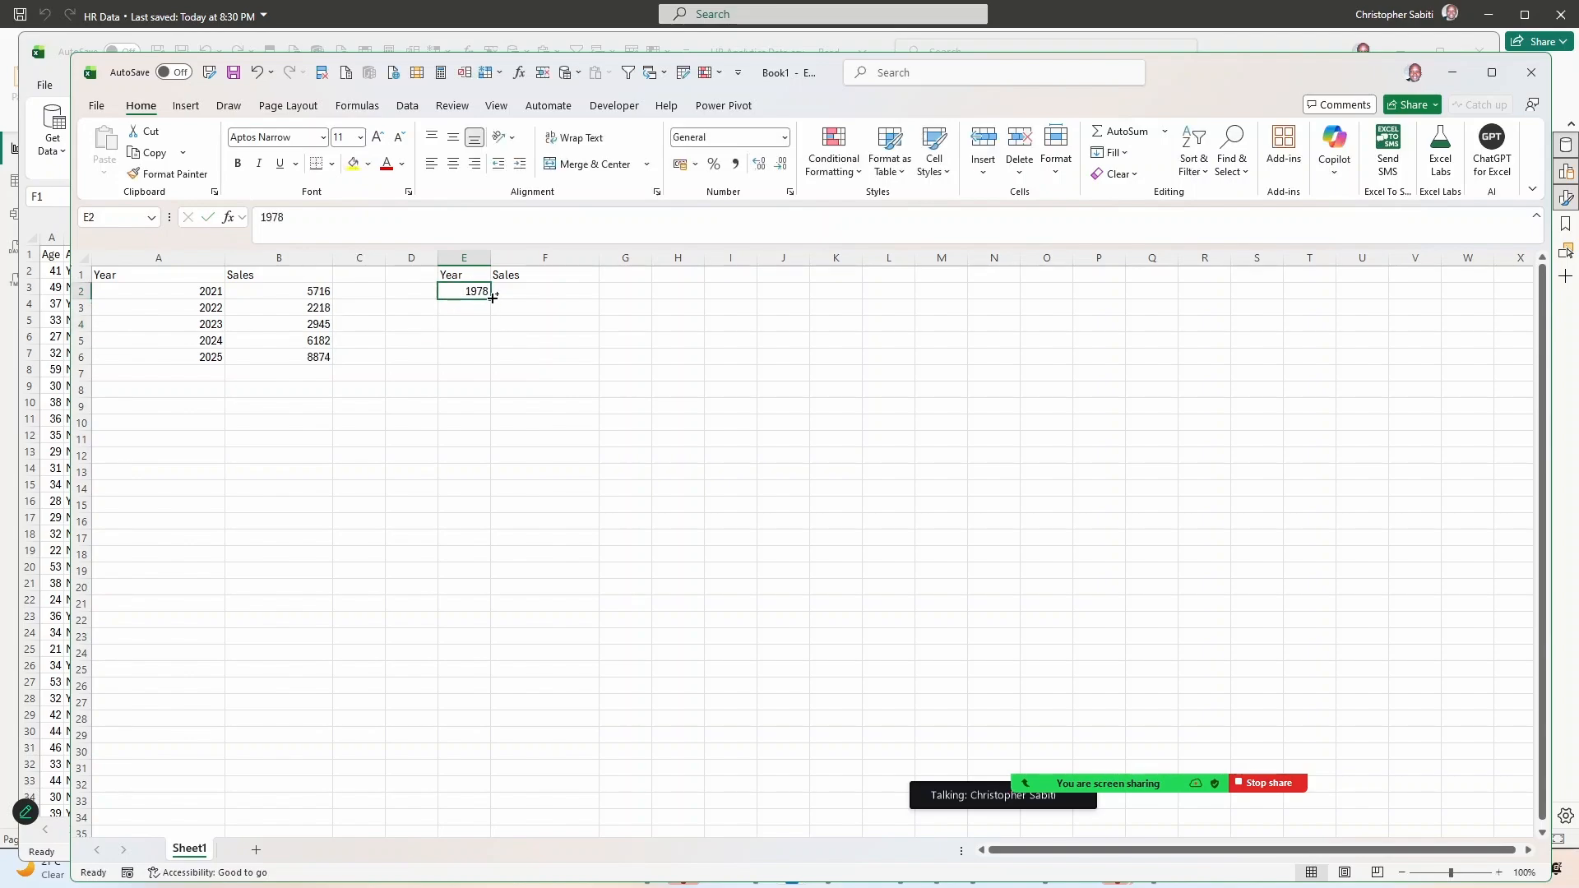
drag(493, 297, 493, 530)
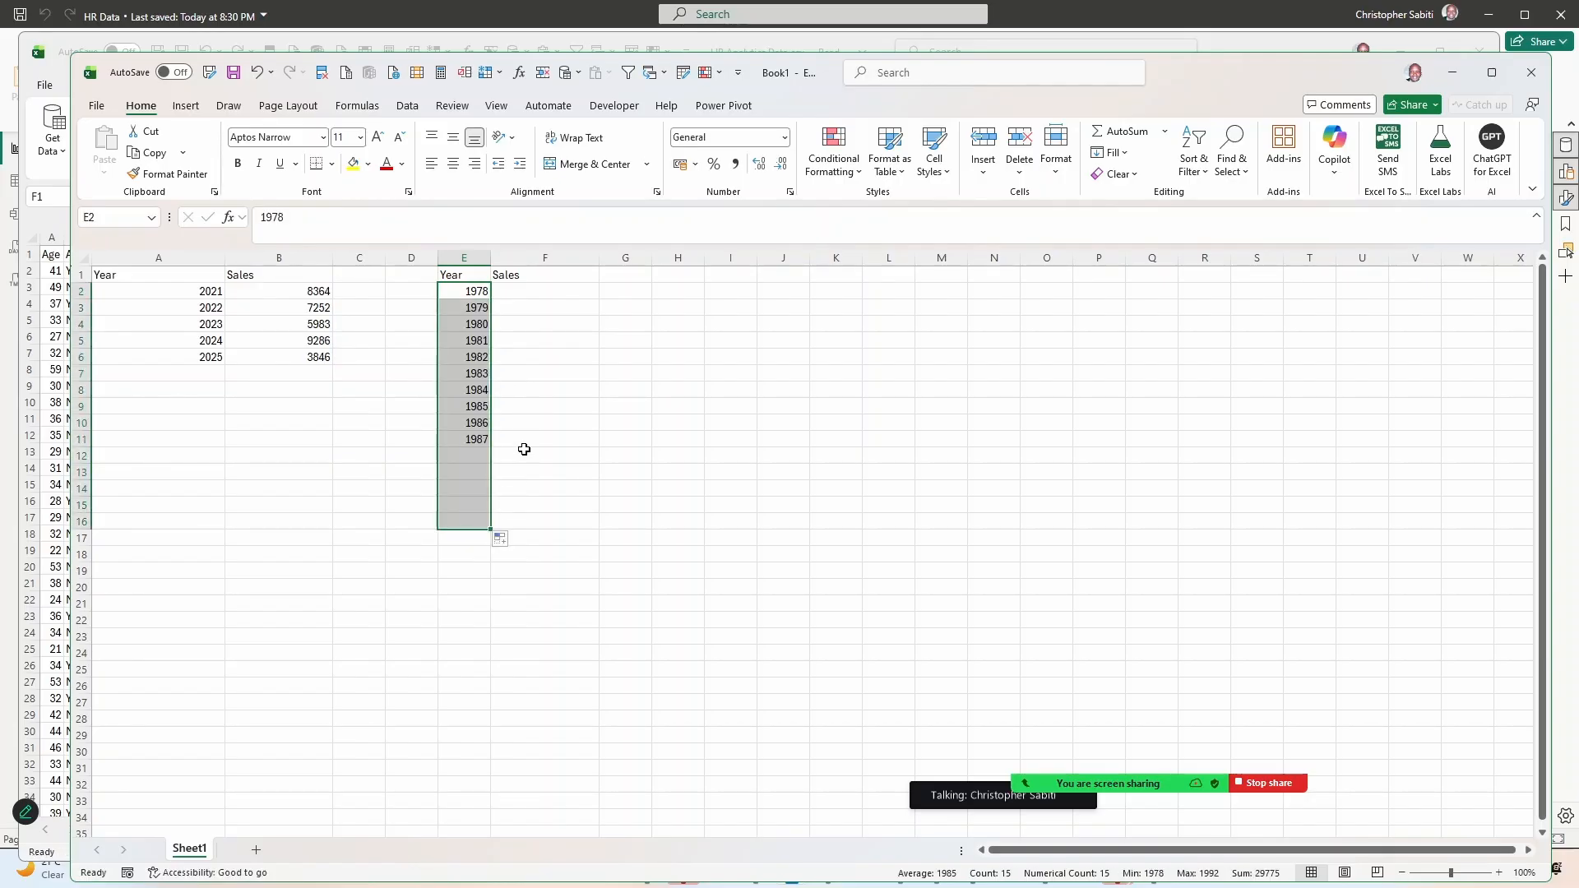
Copy the random sales formula from cell B2 into cells F2 to F16.
click(330, 289)
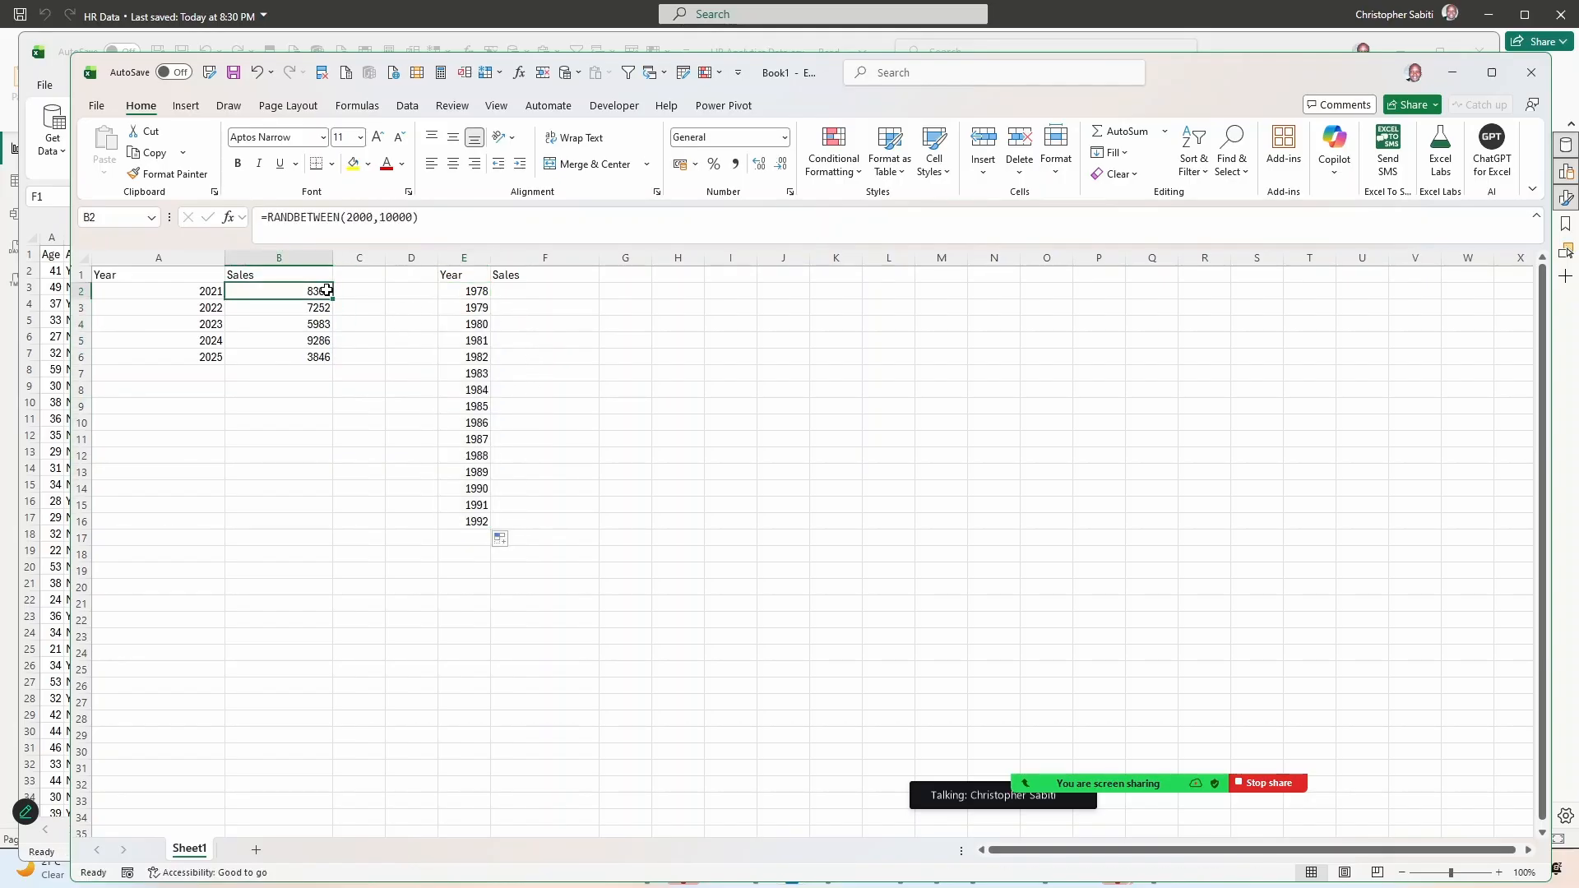
key(ctrl+c)
click(513, 291)
key(ctrl+v)
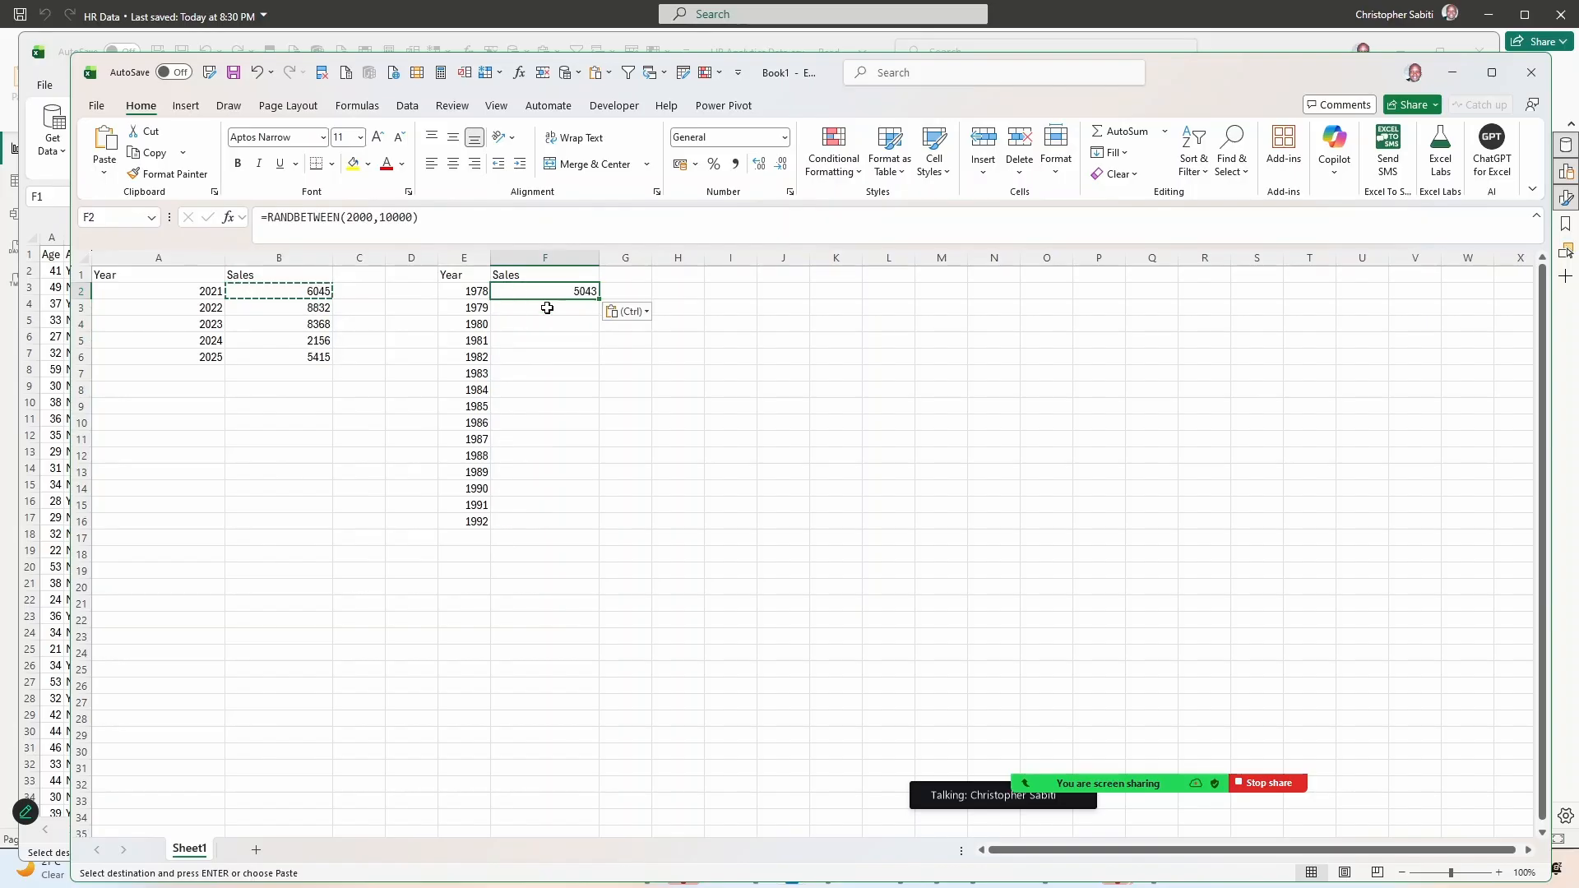
drag(552, 292, 549, 521)
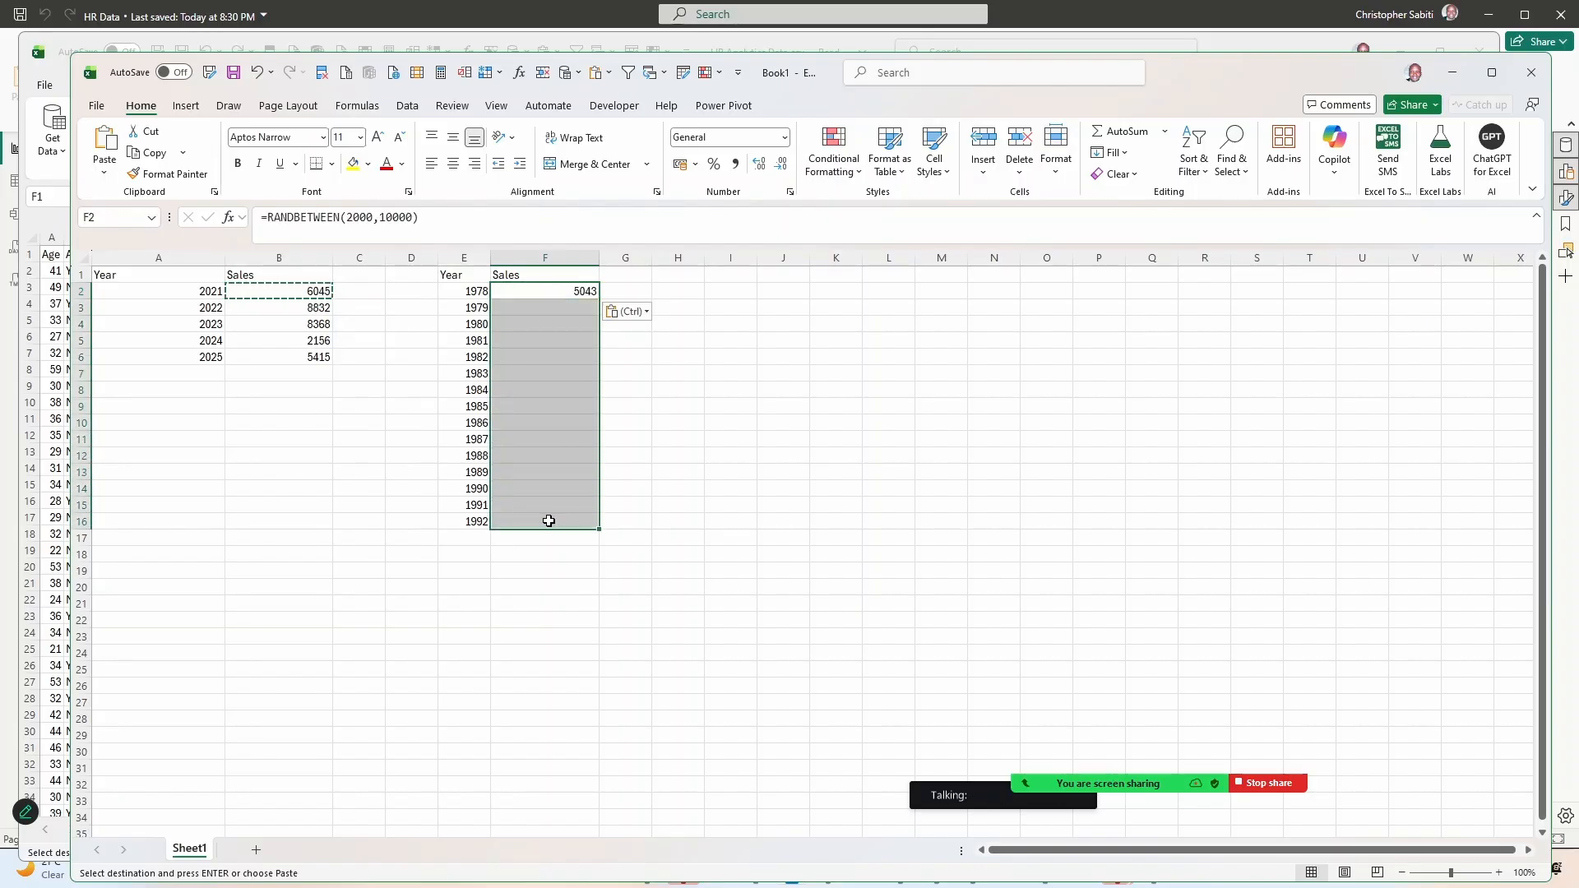
key(Return)
click(729, 423)
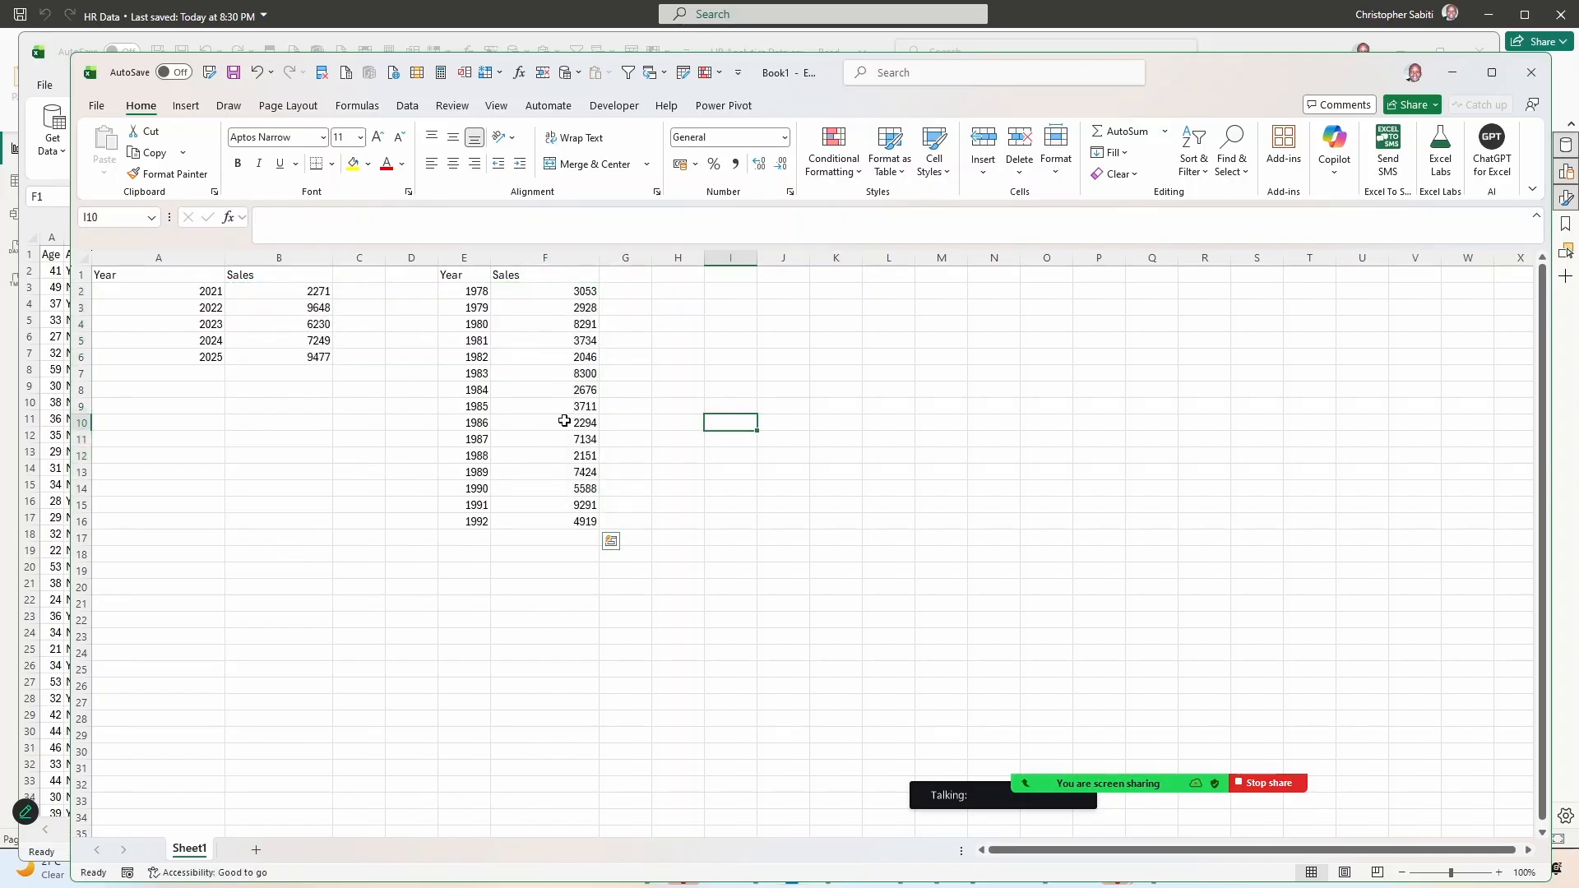
Convert the 2021–2025 data in A1:B6 into a table with headers.
click(276, 308)
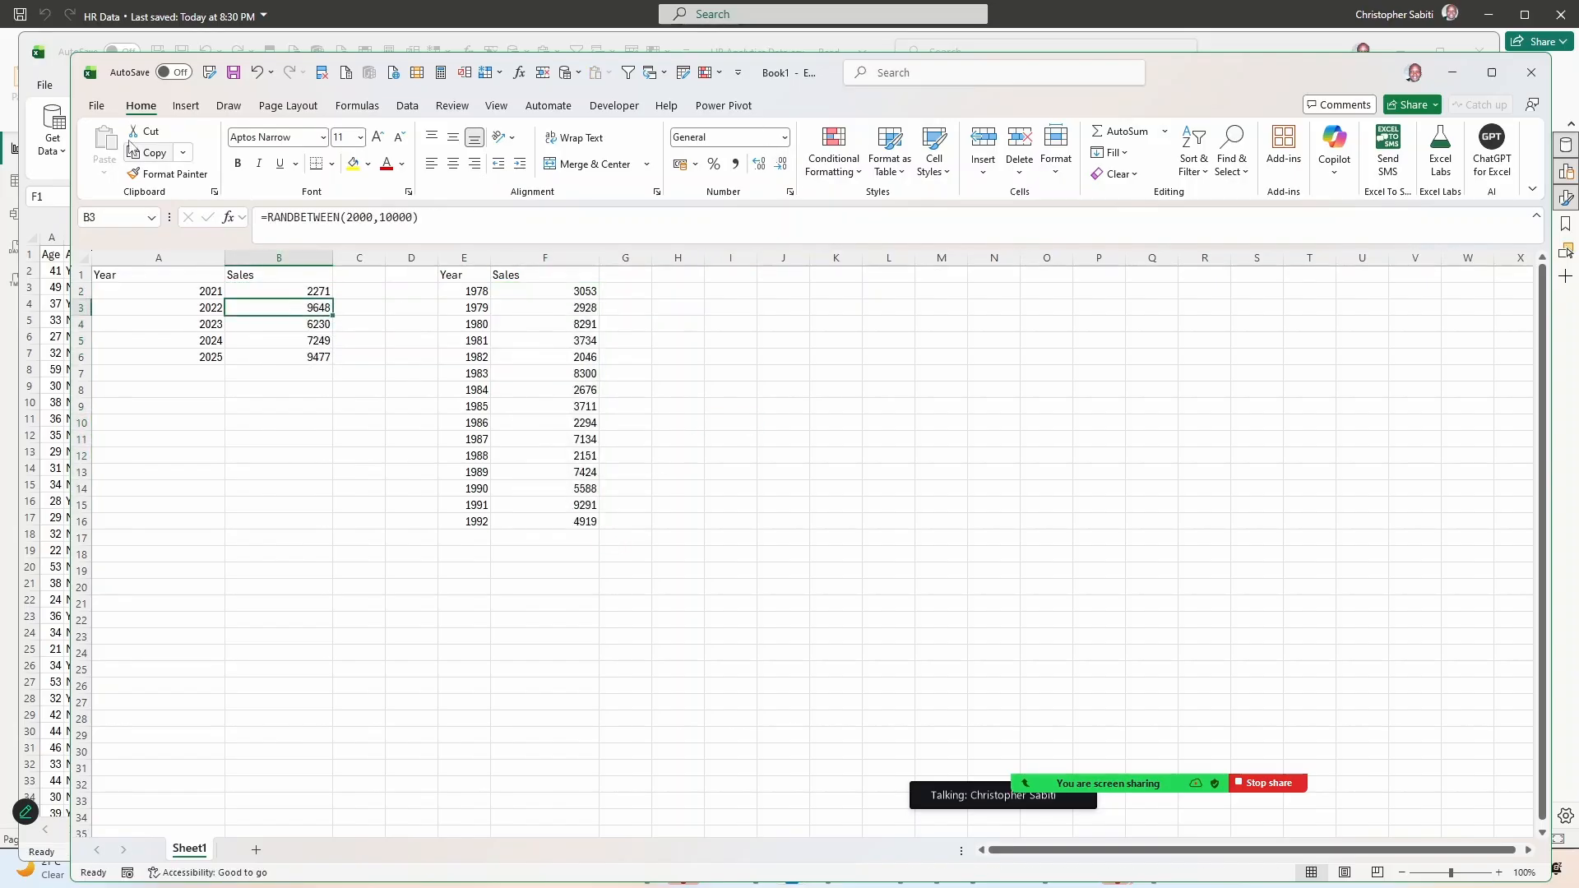
click(191, 108)
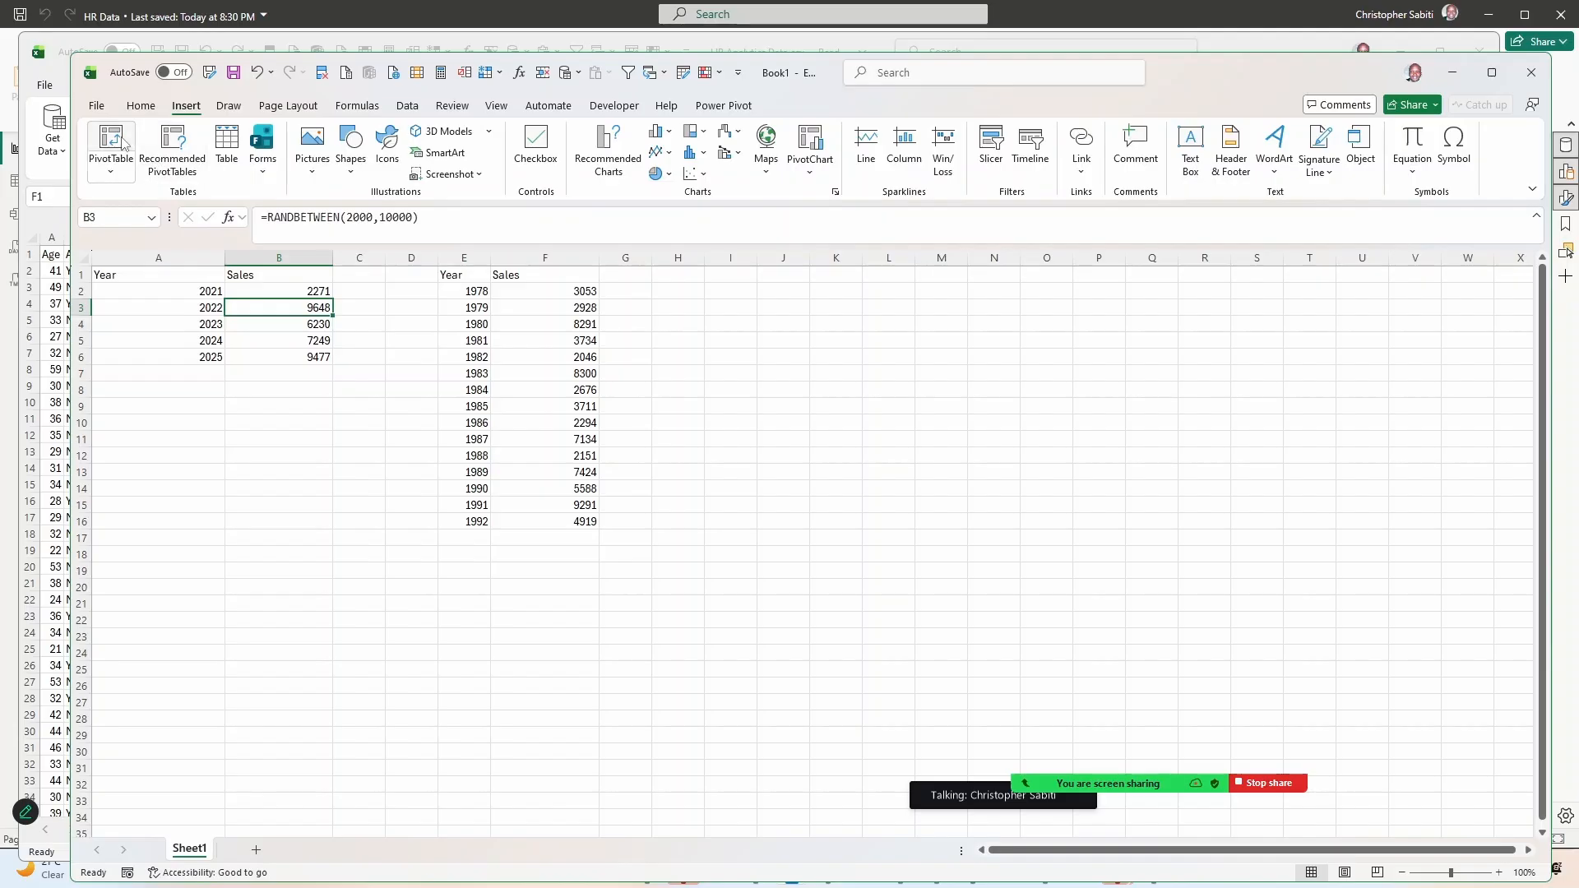
click(244, 153)
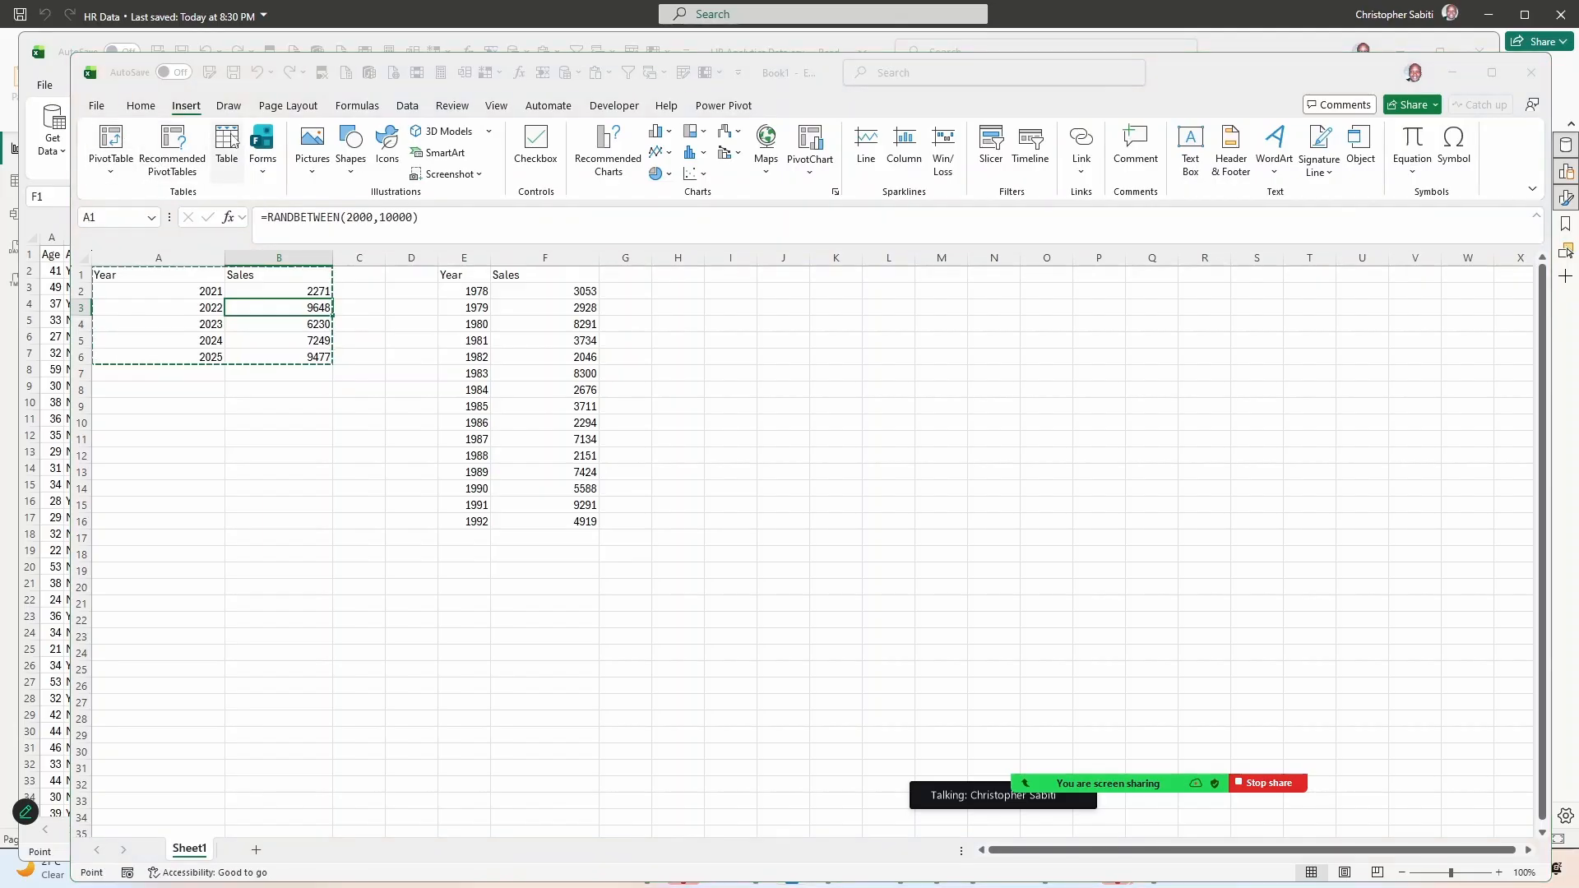
key(Return)
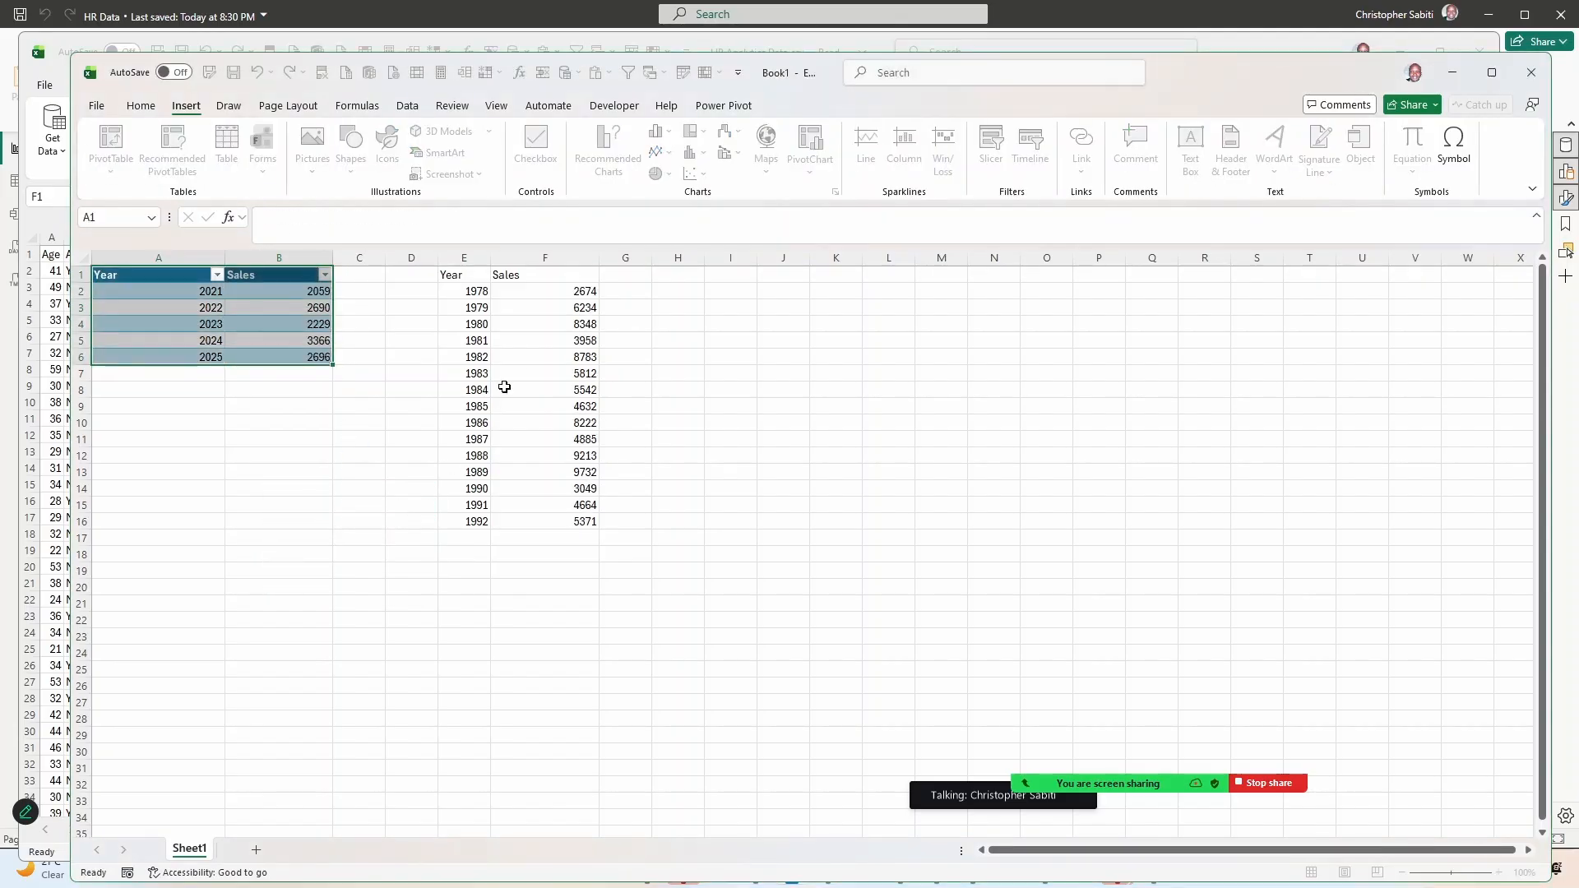
Convert the 1978–1992 data in E1:F16 into a table with headers.
click(545, 374)
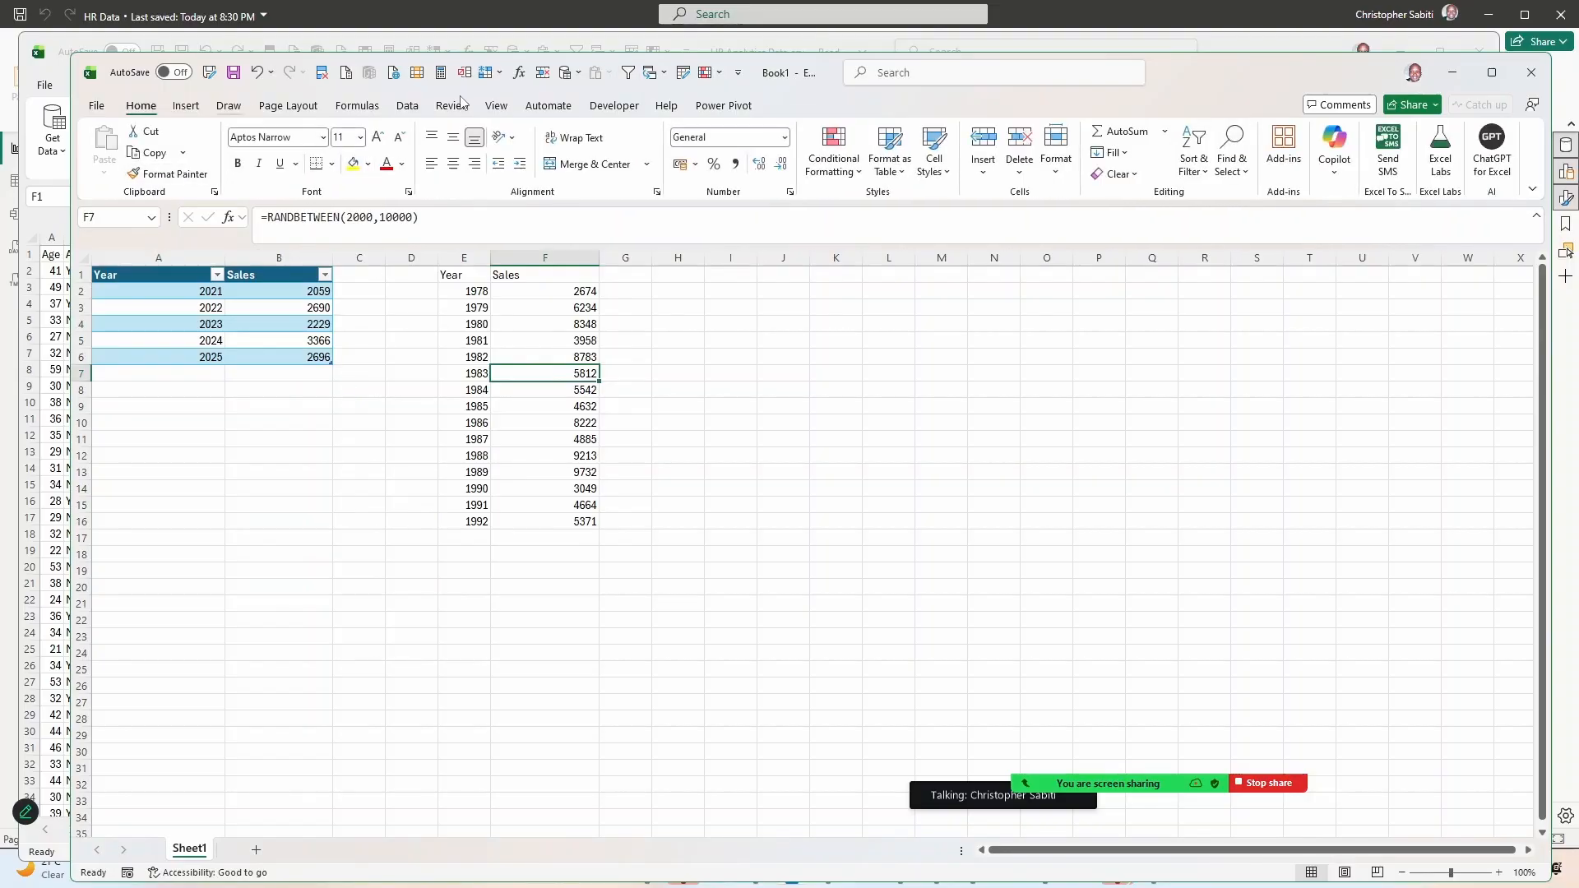
click(186, 105)
click(227, 144)
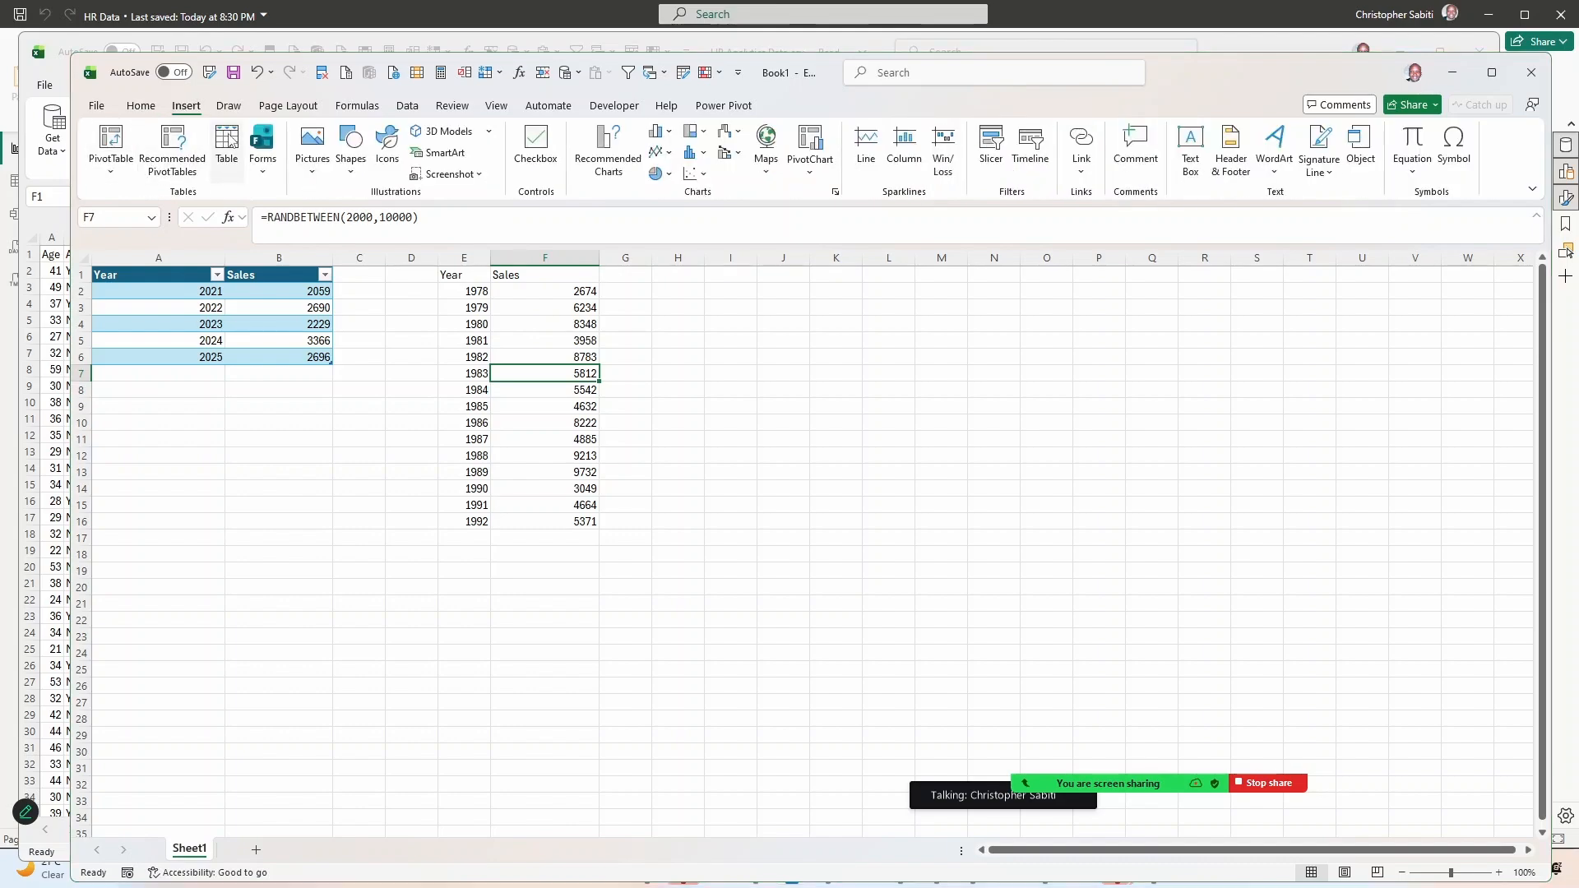
key(Return)
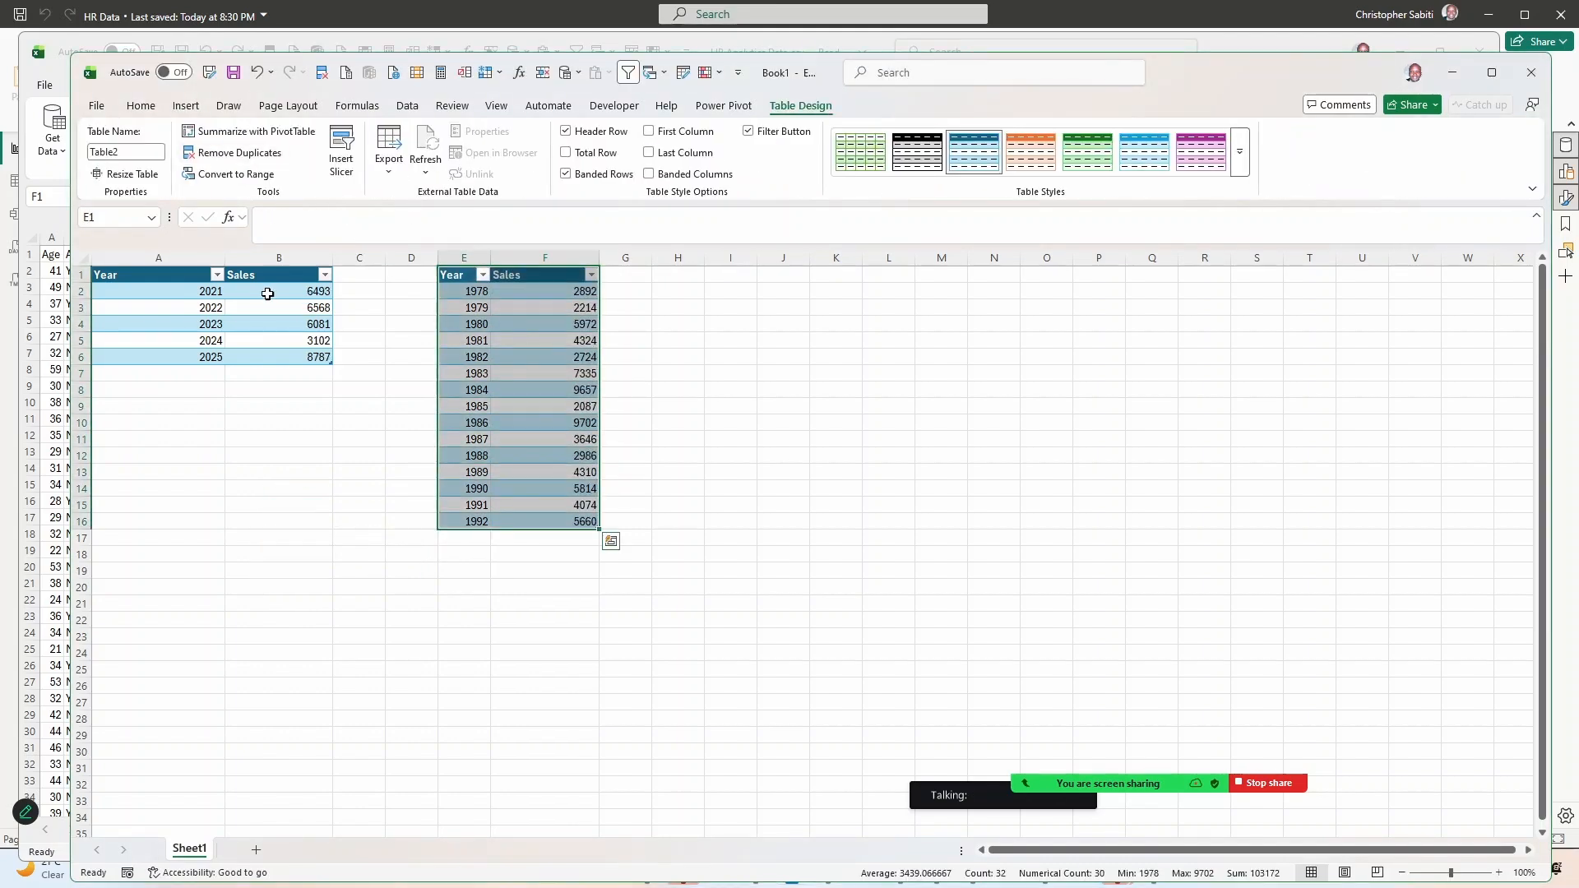
Rename the table with the 2021–2025 data as current.
click(267, 306)
click(134, 152)
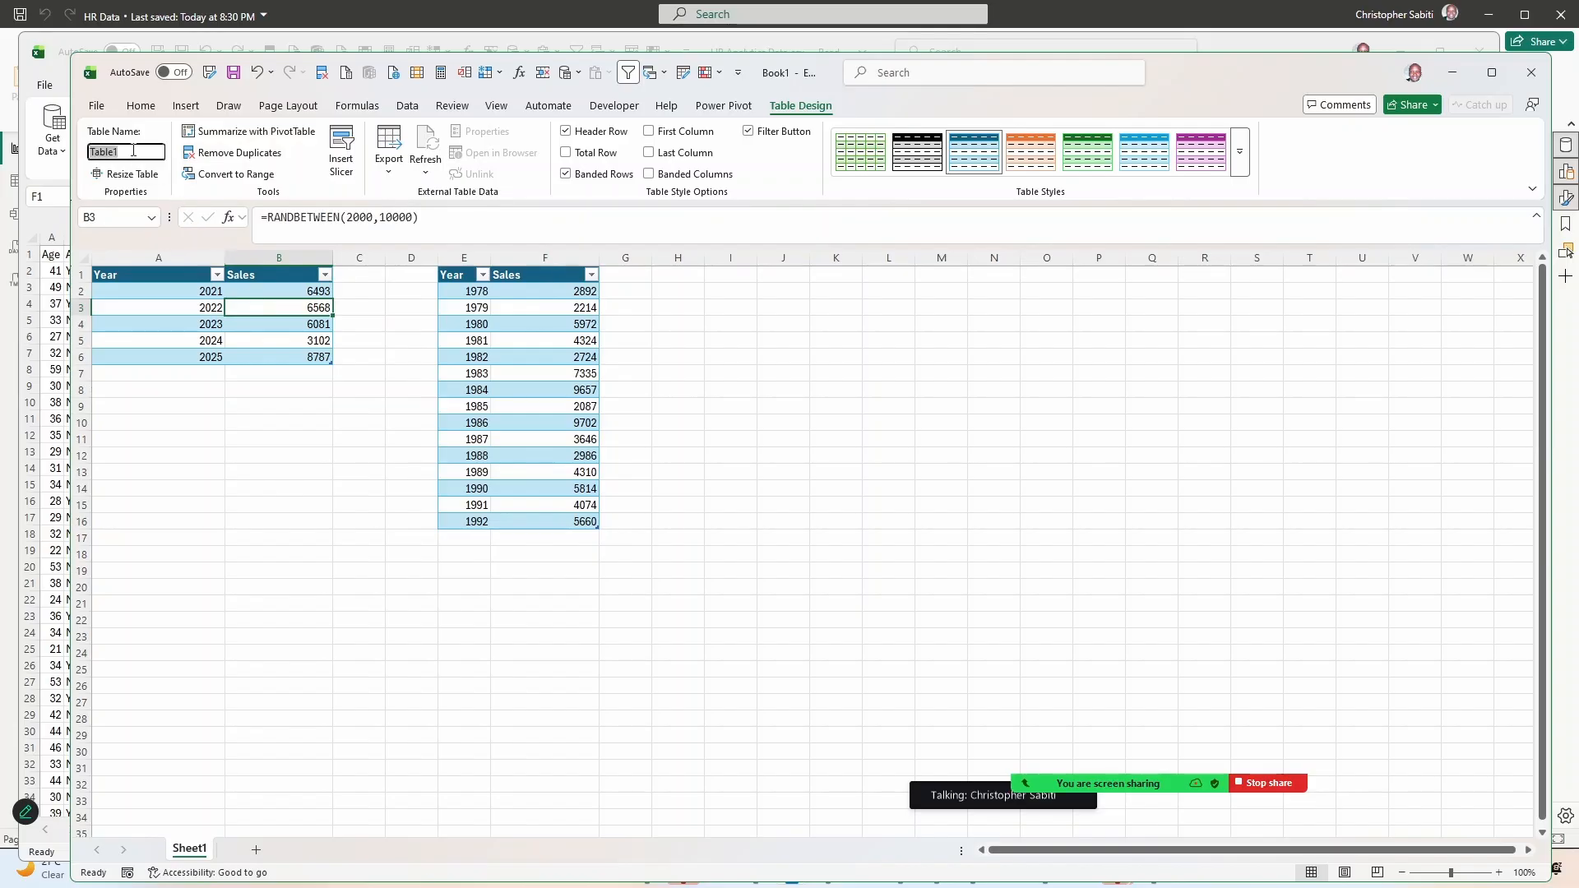
text(current)
key(Return)
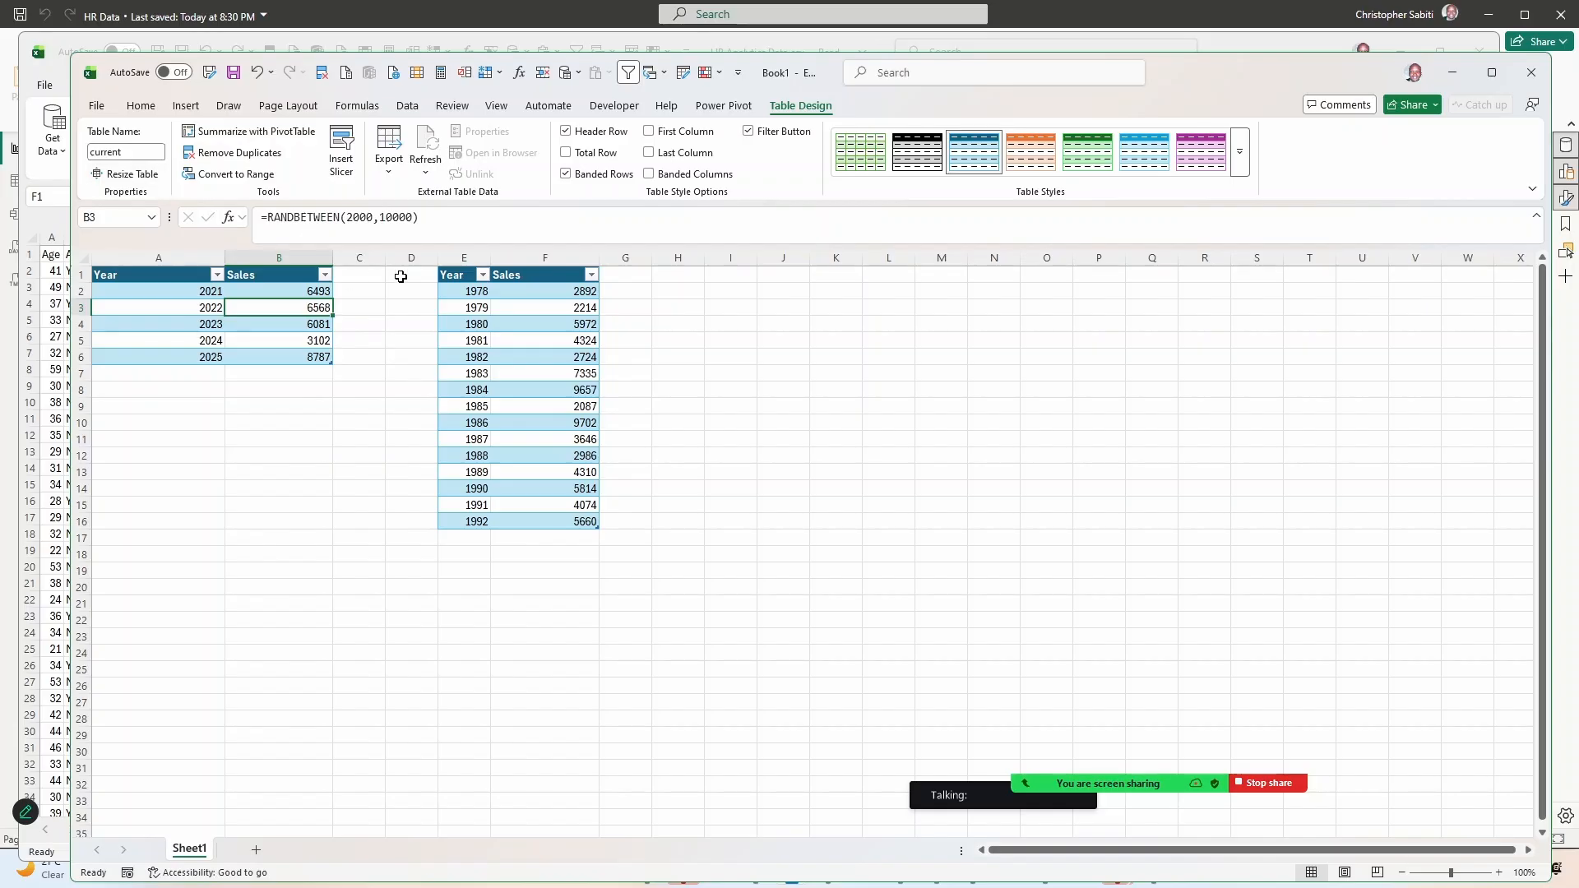
Rename the table with the 1978–1992 data as old and select its rows from 1978 to 1991.
click(495, 341)
click(127, 152)
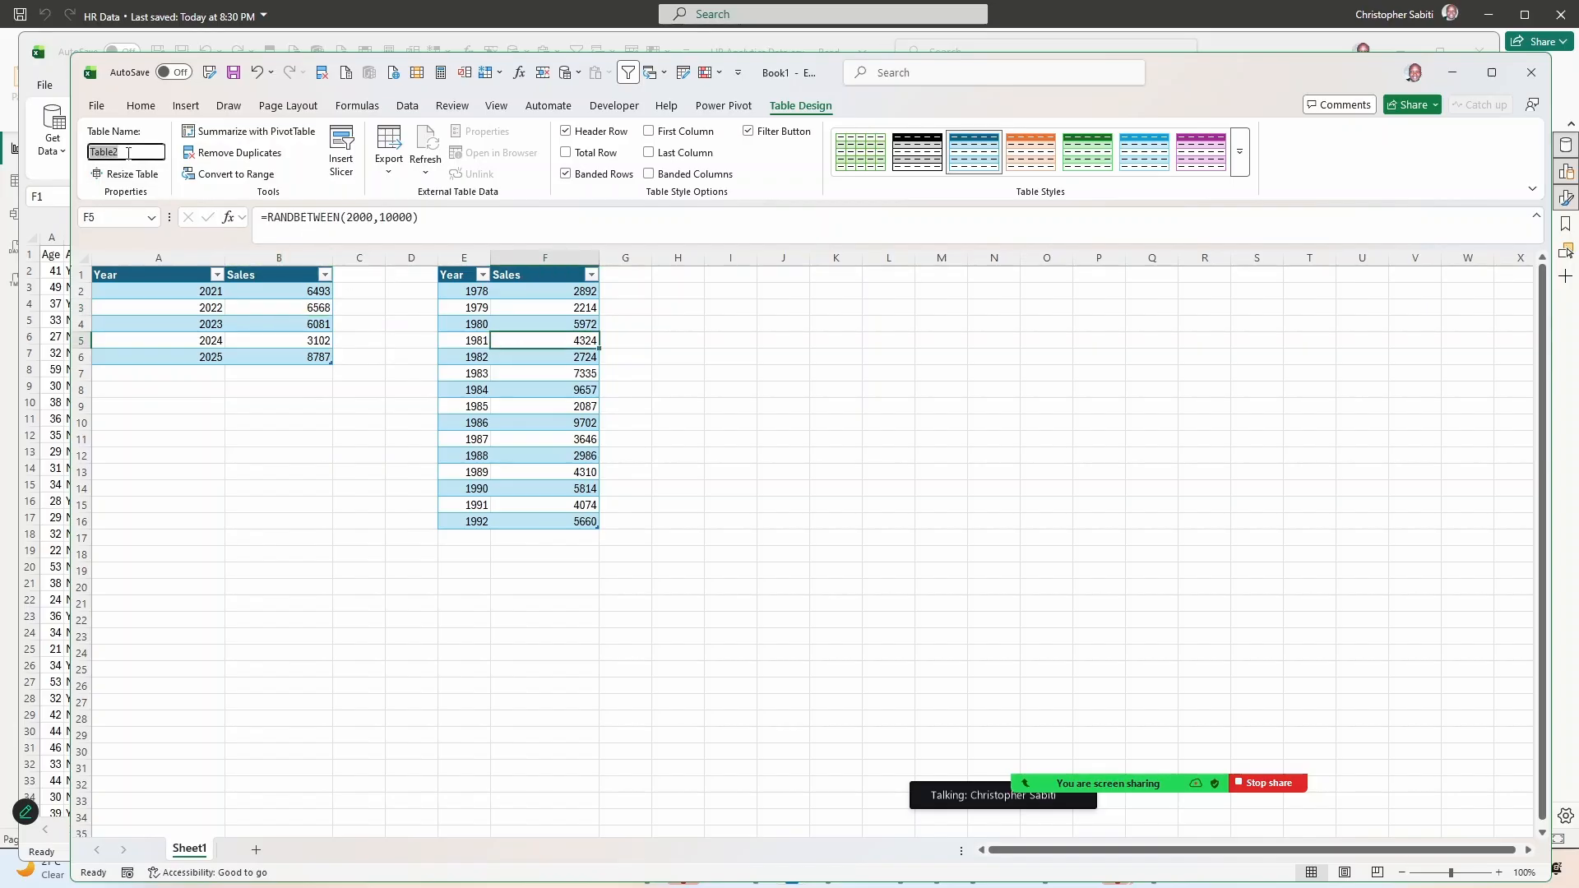
key(BackSpace)
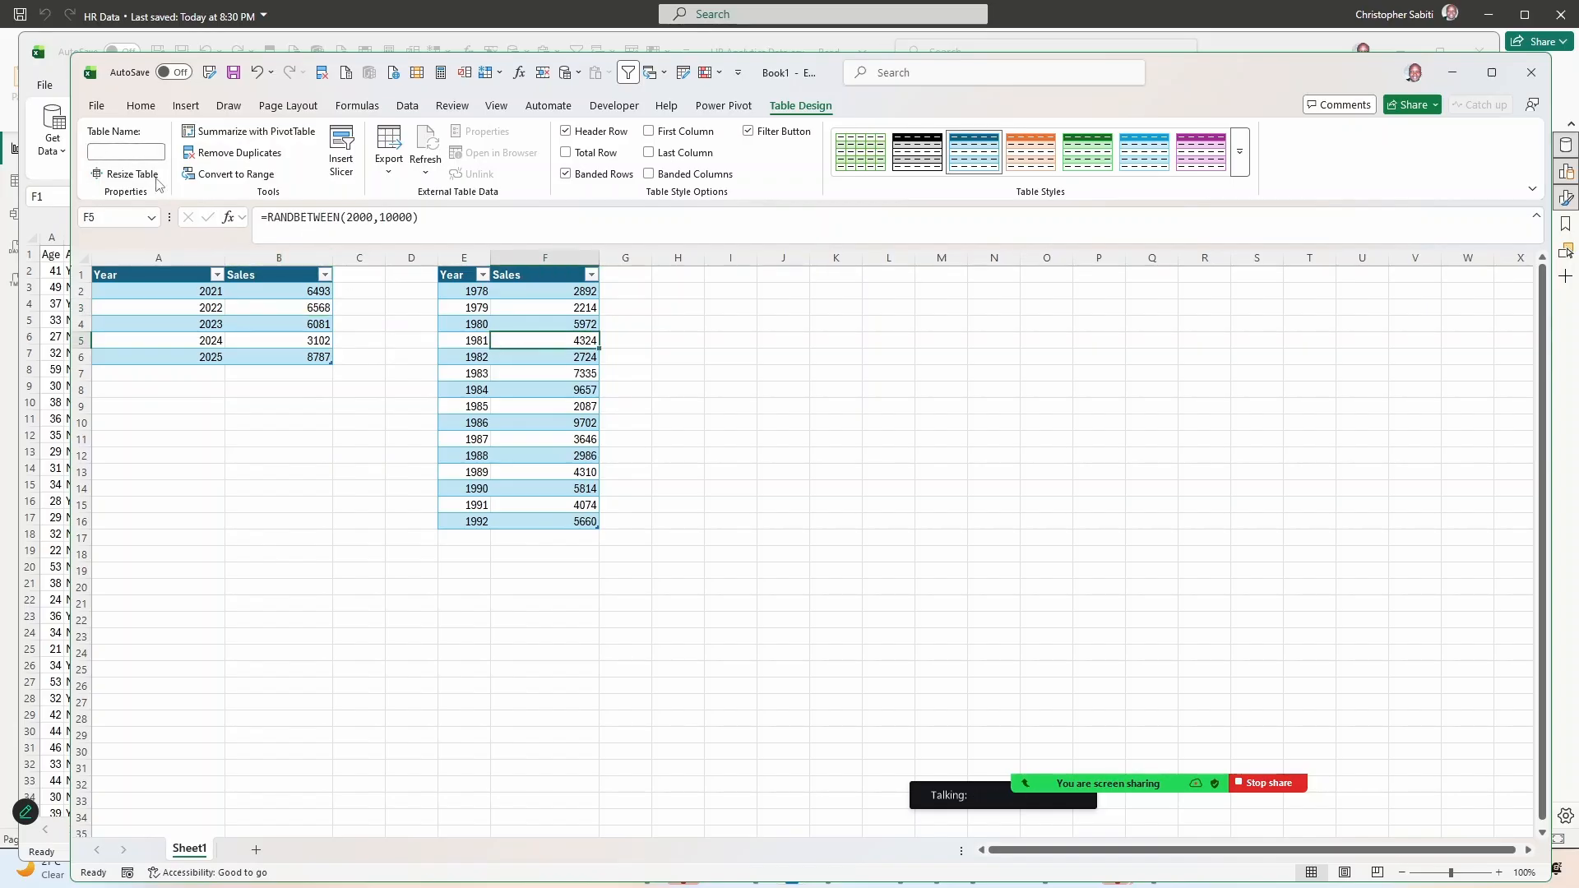
text(old)
click(475, 374)
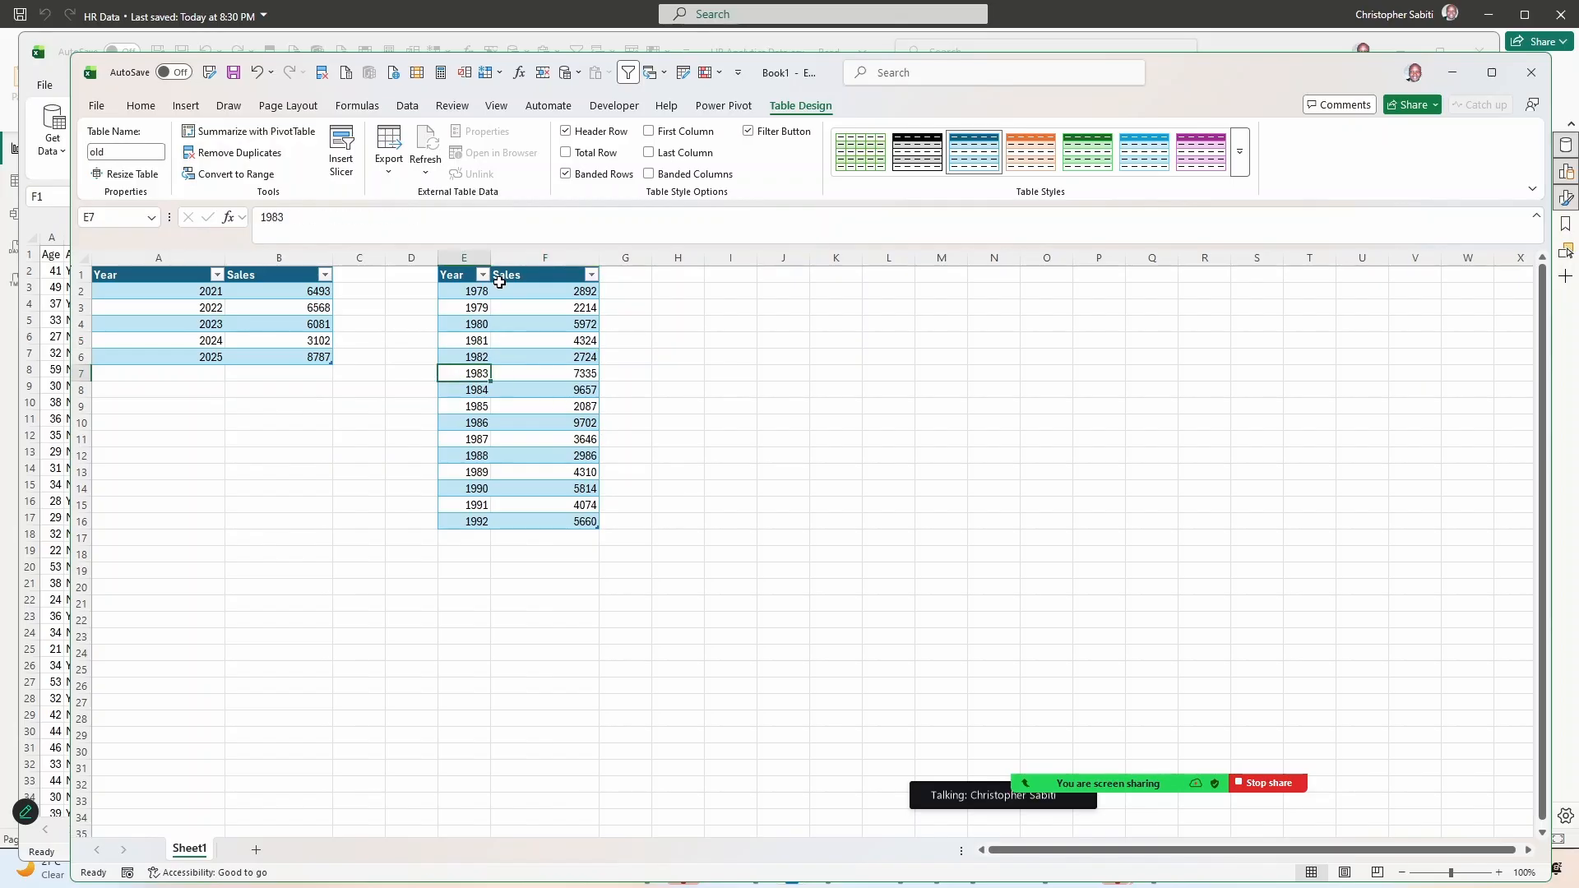
drag(465, 293, 575, 505)
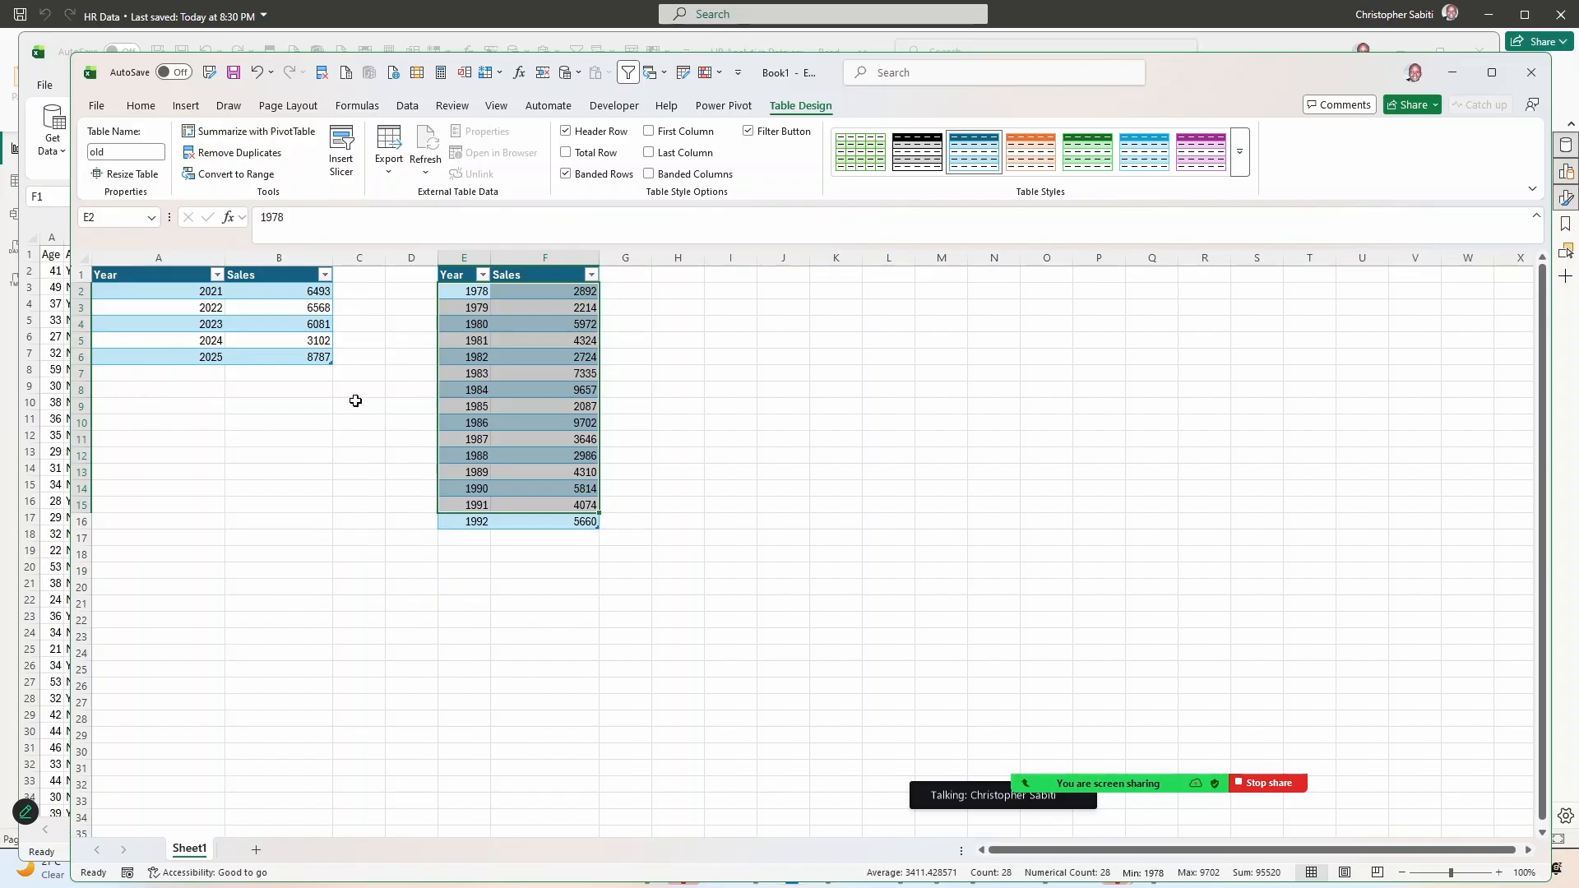
Save the workbook as 1.xlsx in the Downloads folder.
key(ctrl+s)
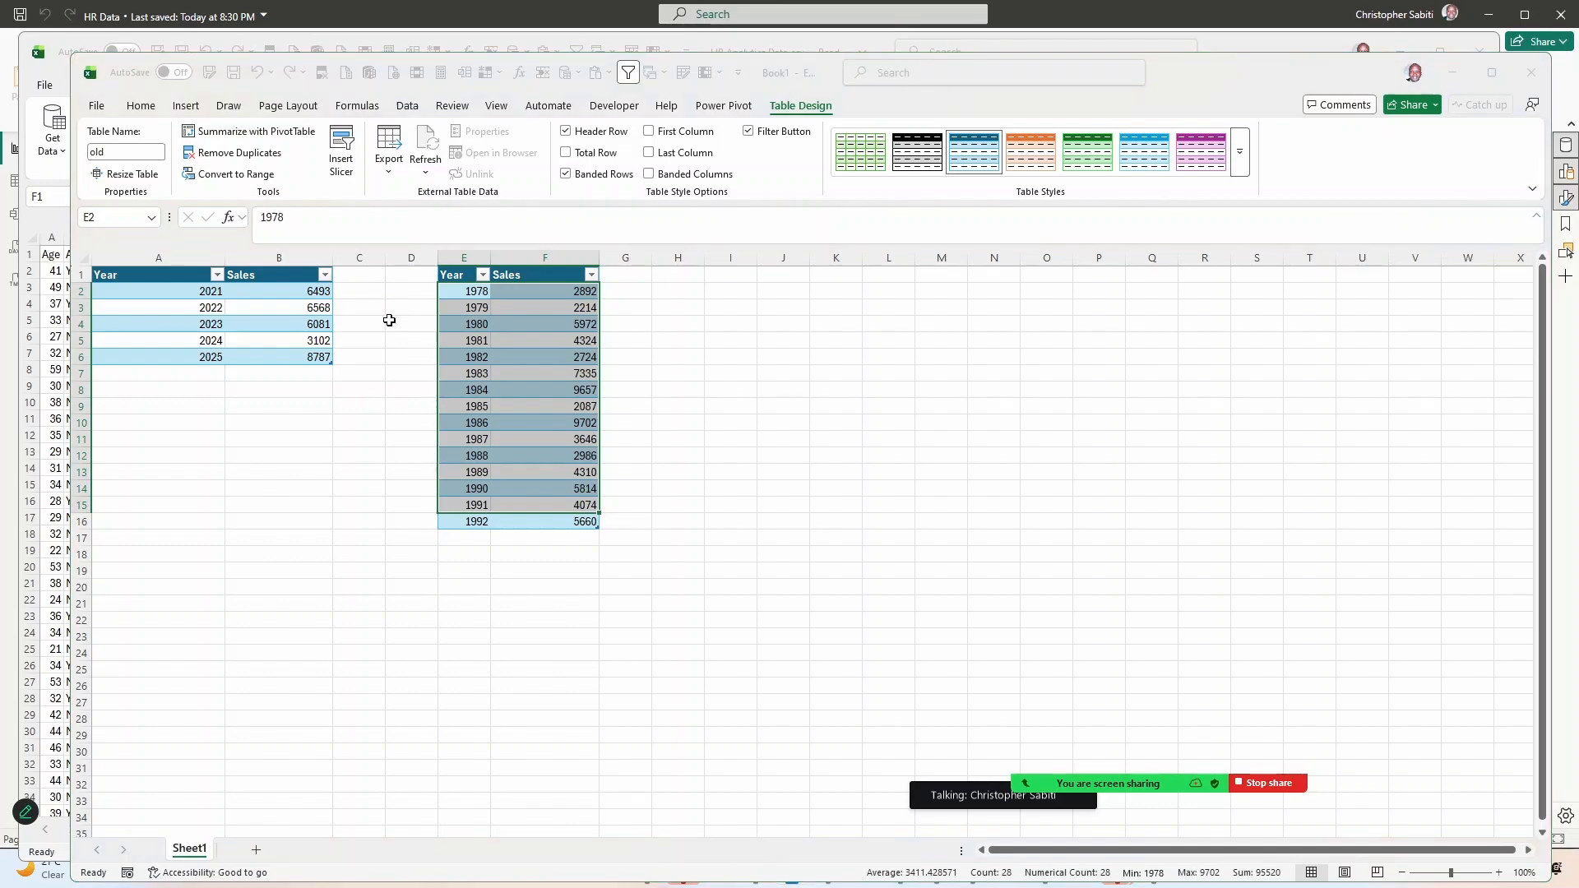
click(686, 569)
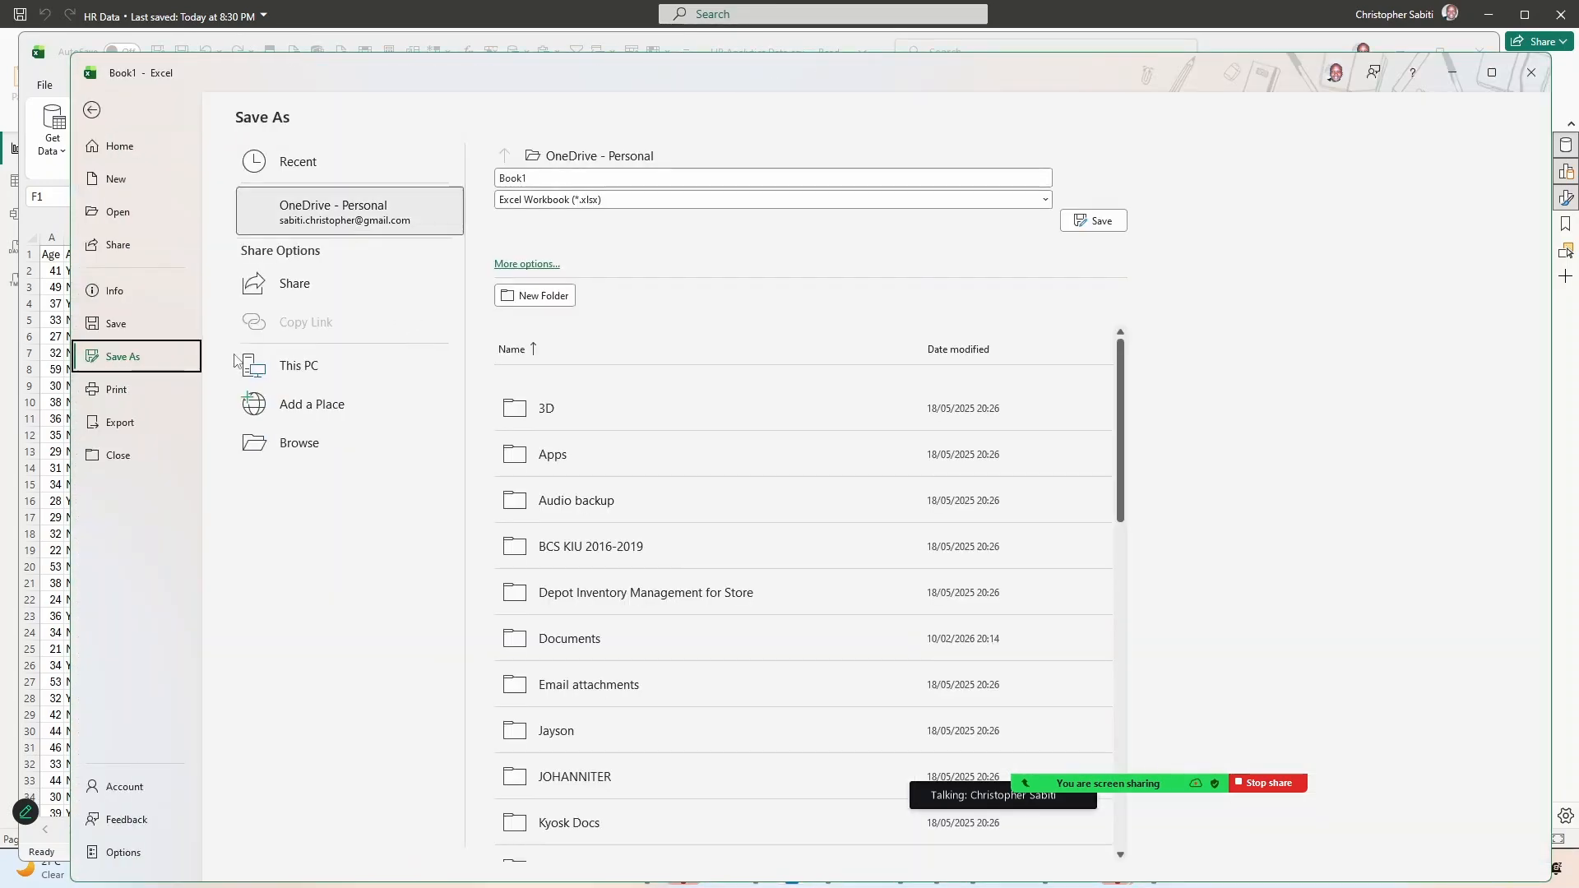
click(323, 448)
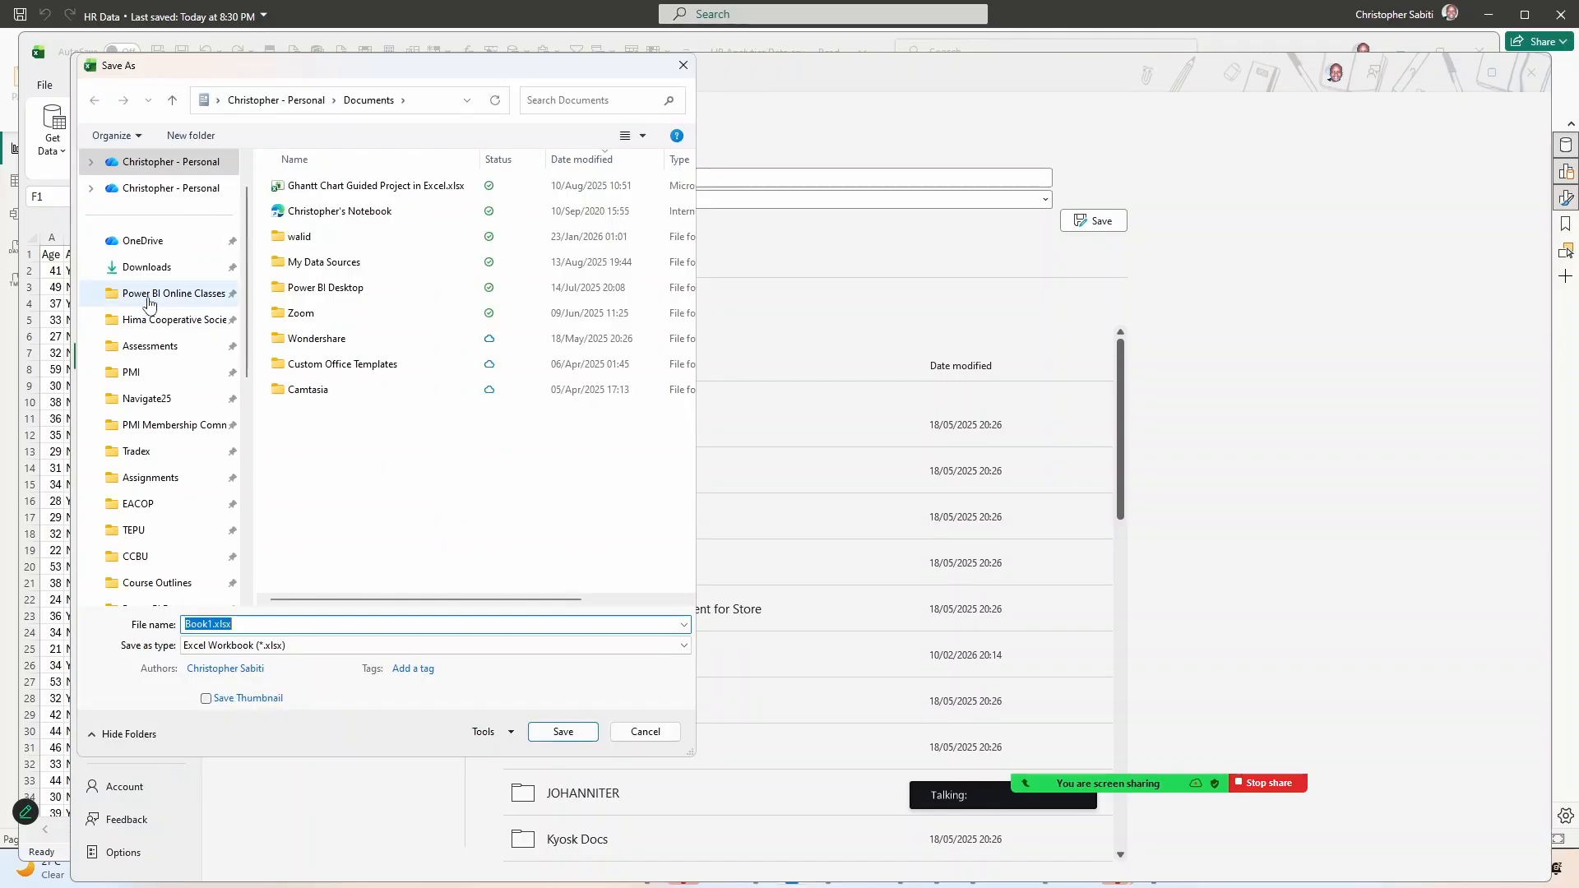
click(152, 271)
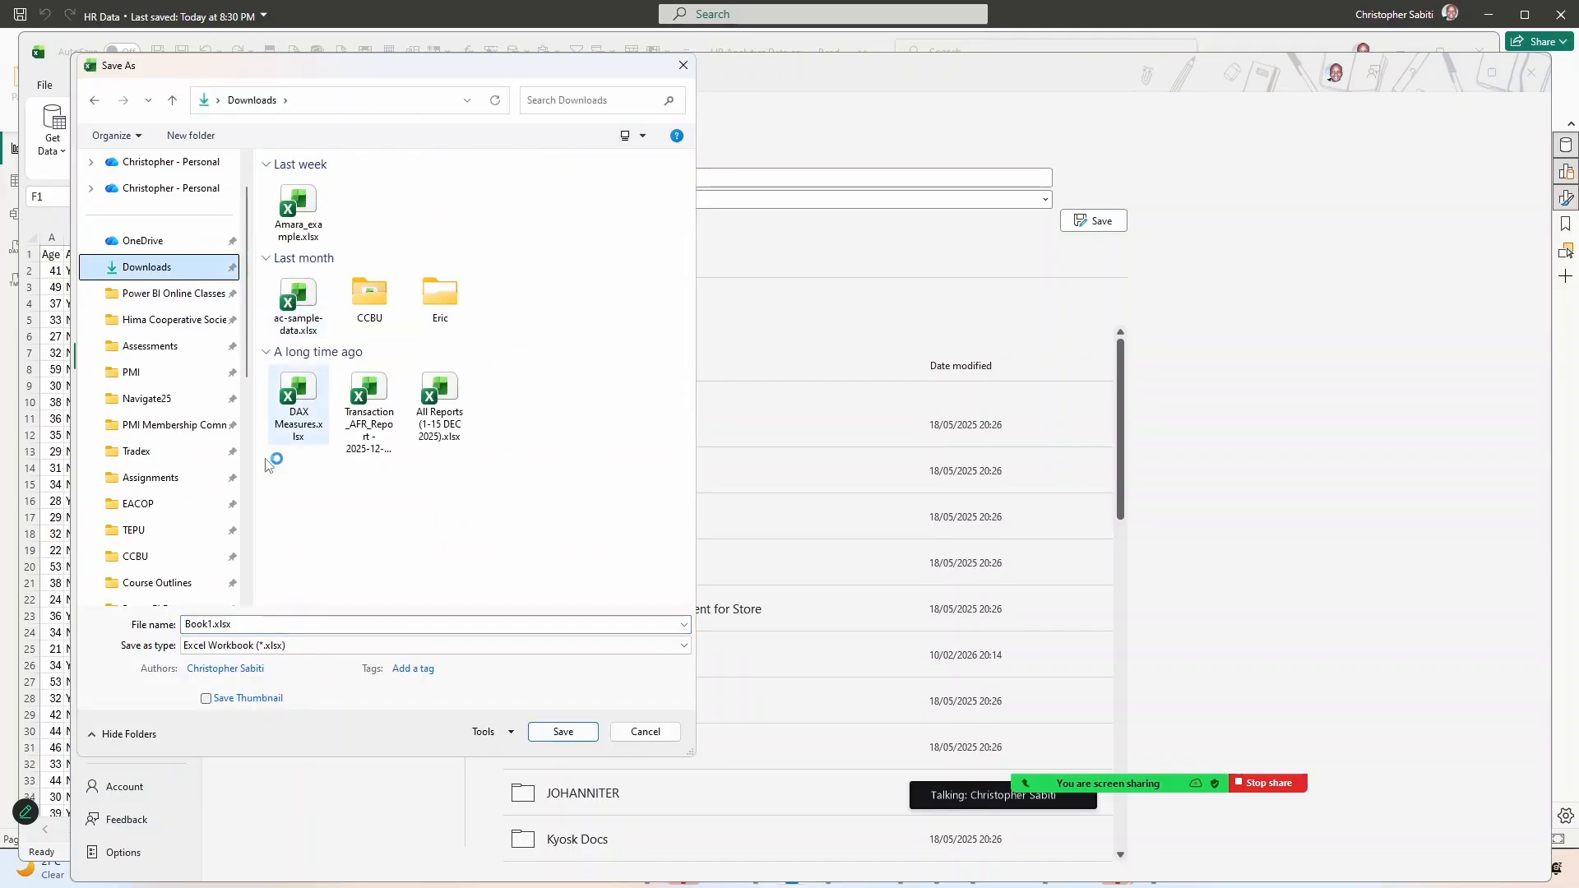
click(253, 623)
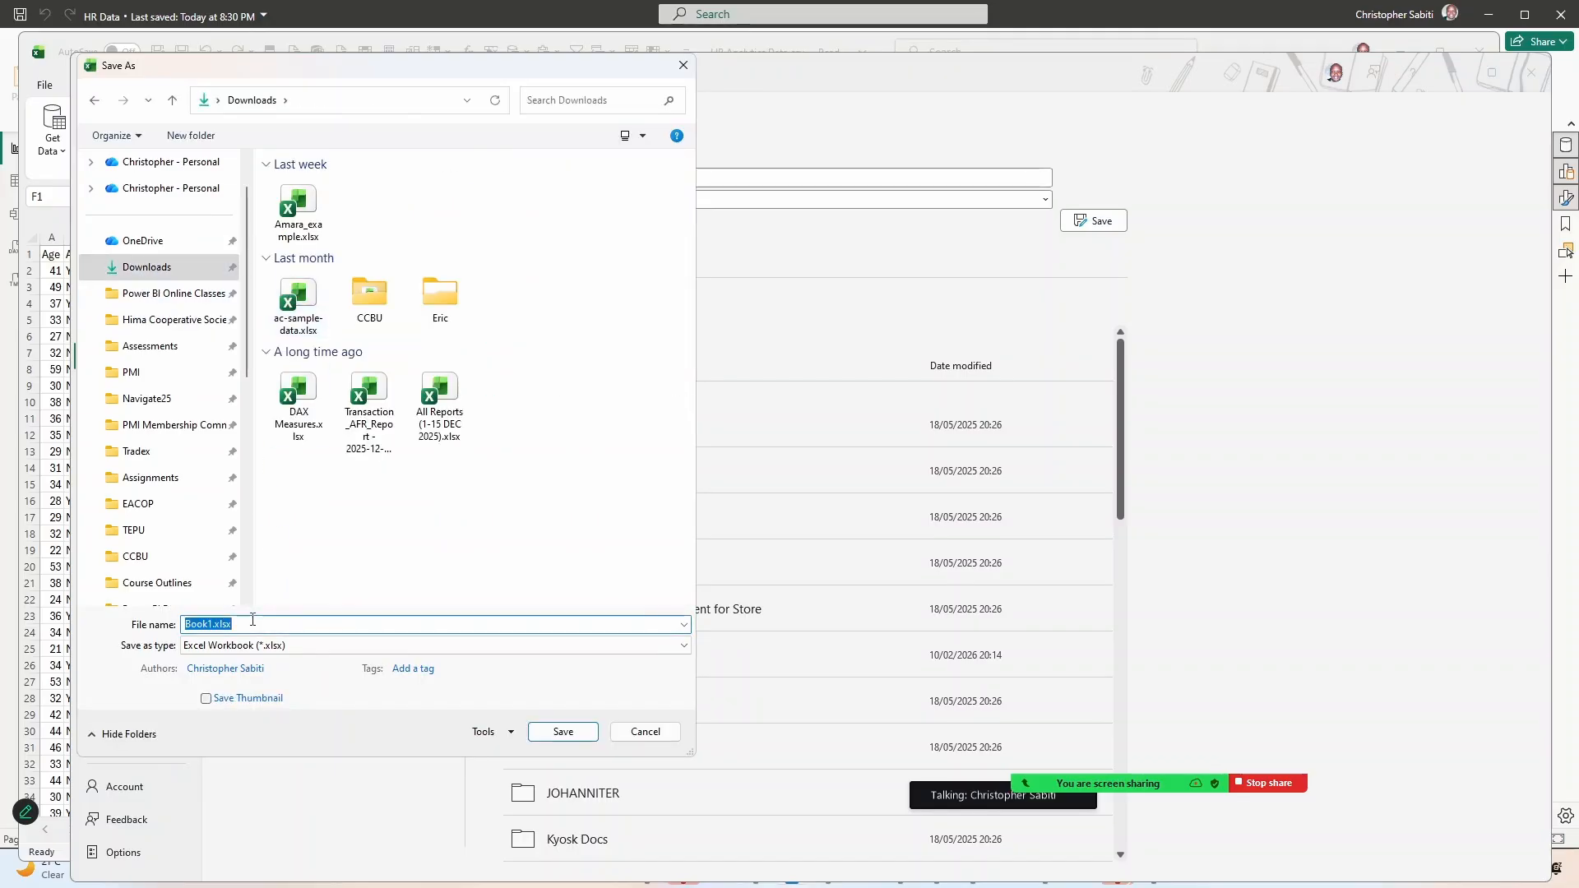
text(1.xlsx)
key(Return)
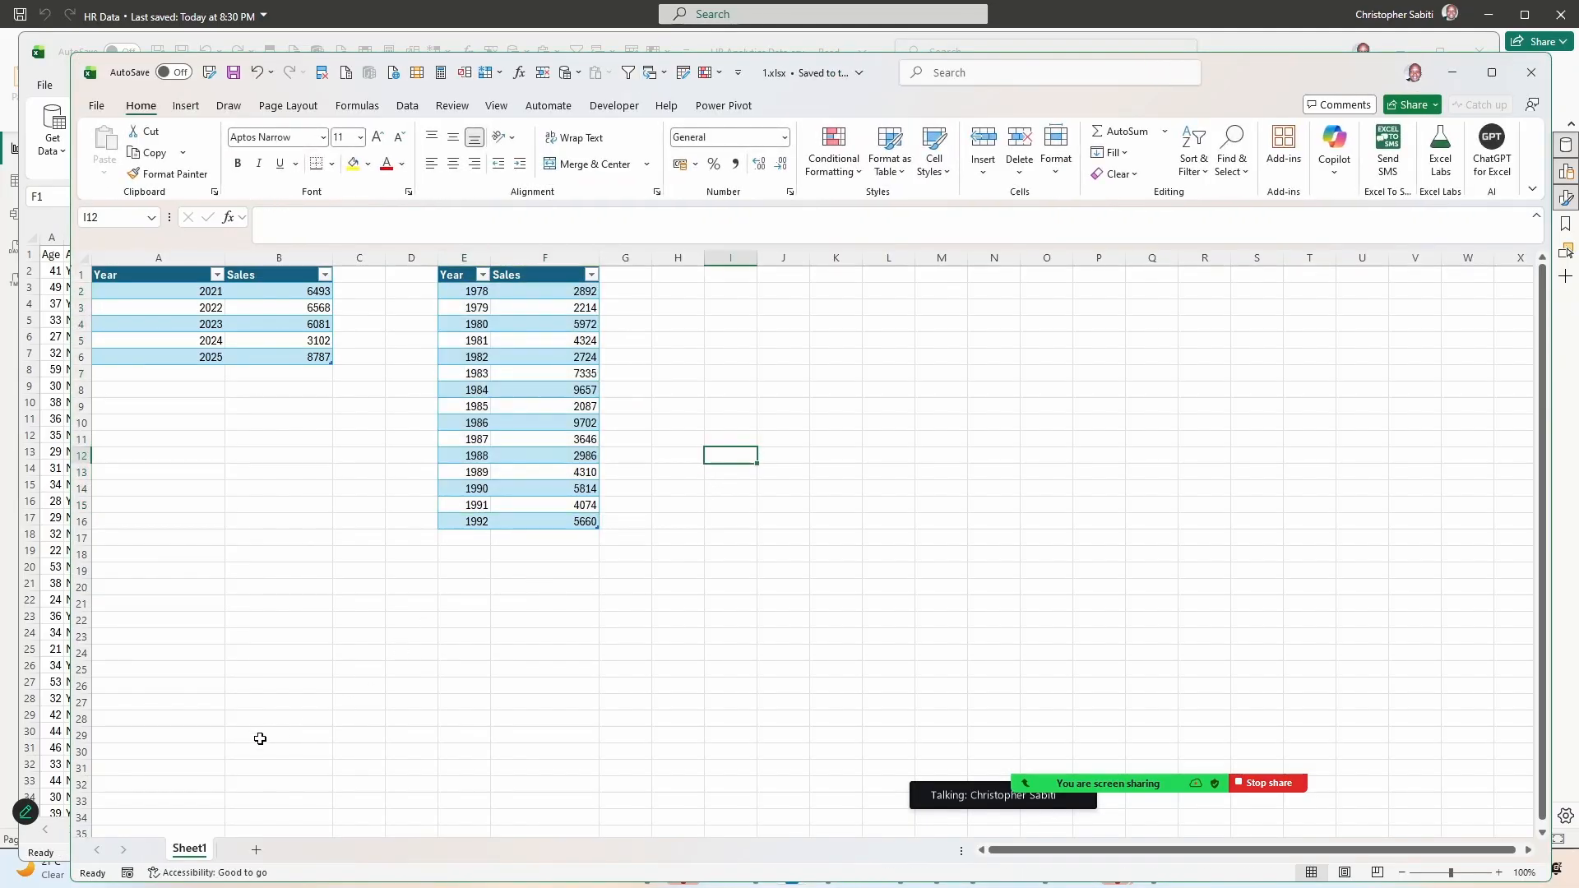
Rename the worksheet Sheet1 as Sales.
double_click(204, 852)
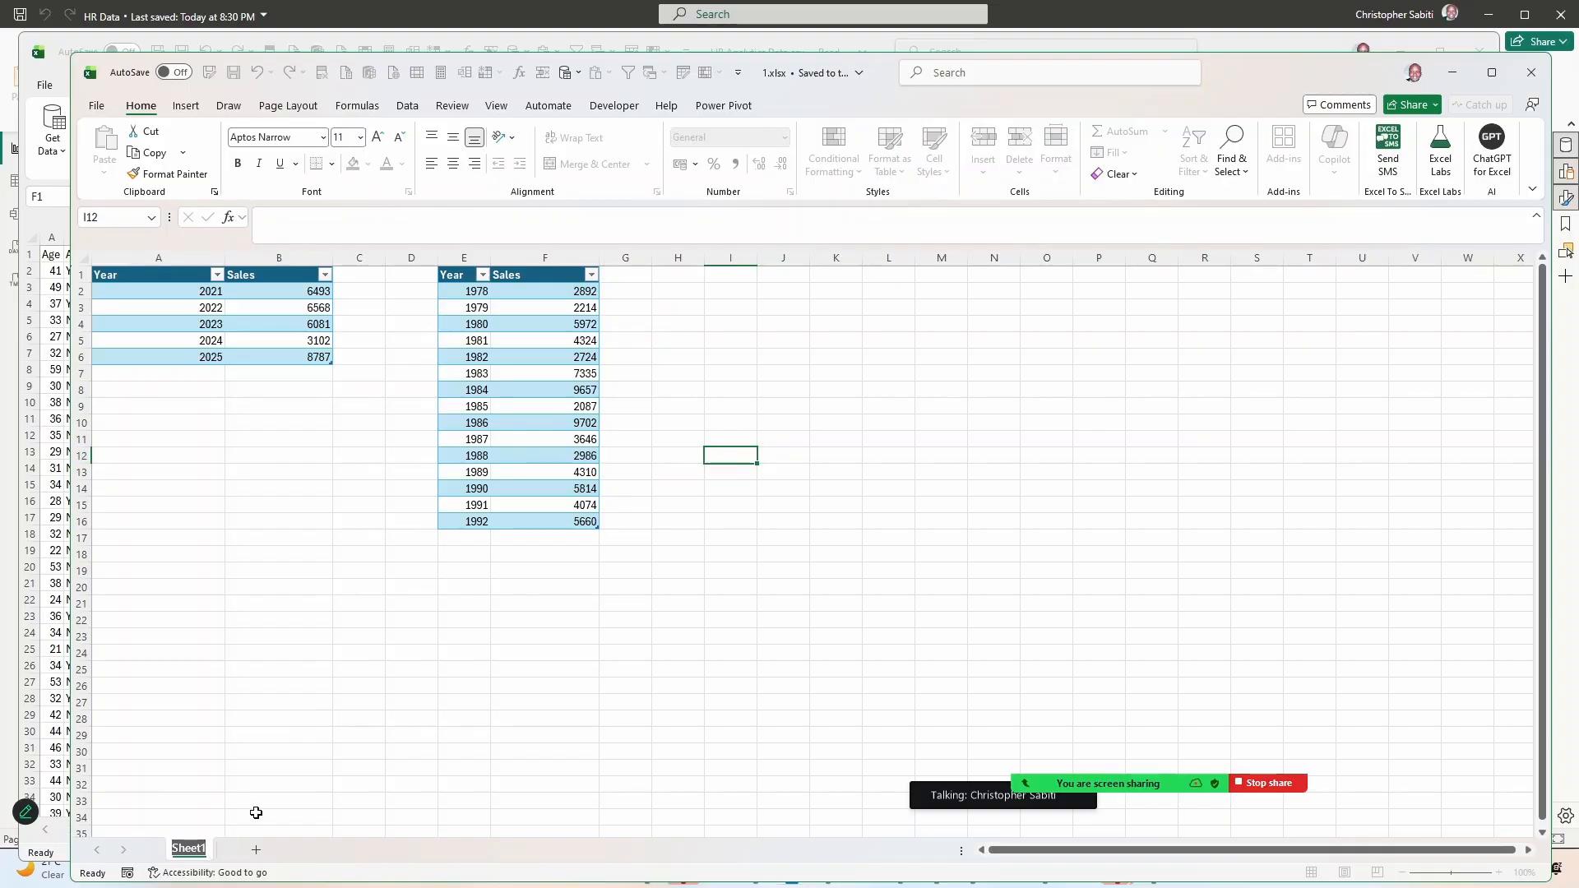
text(Sales)
key(Return)
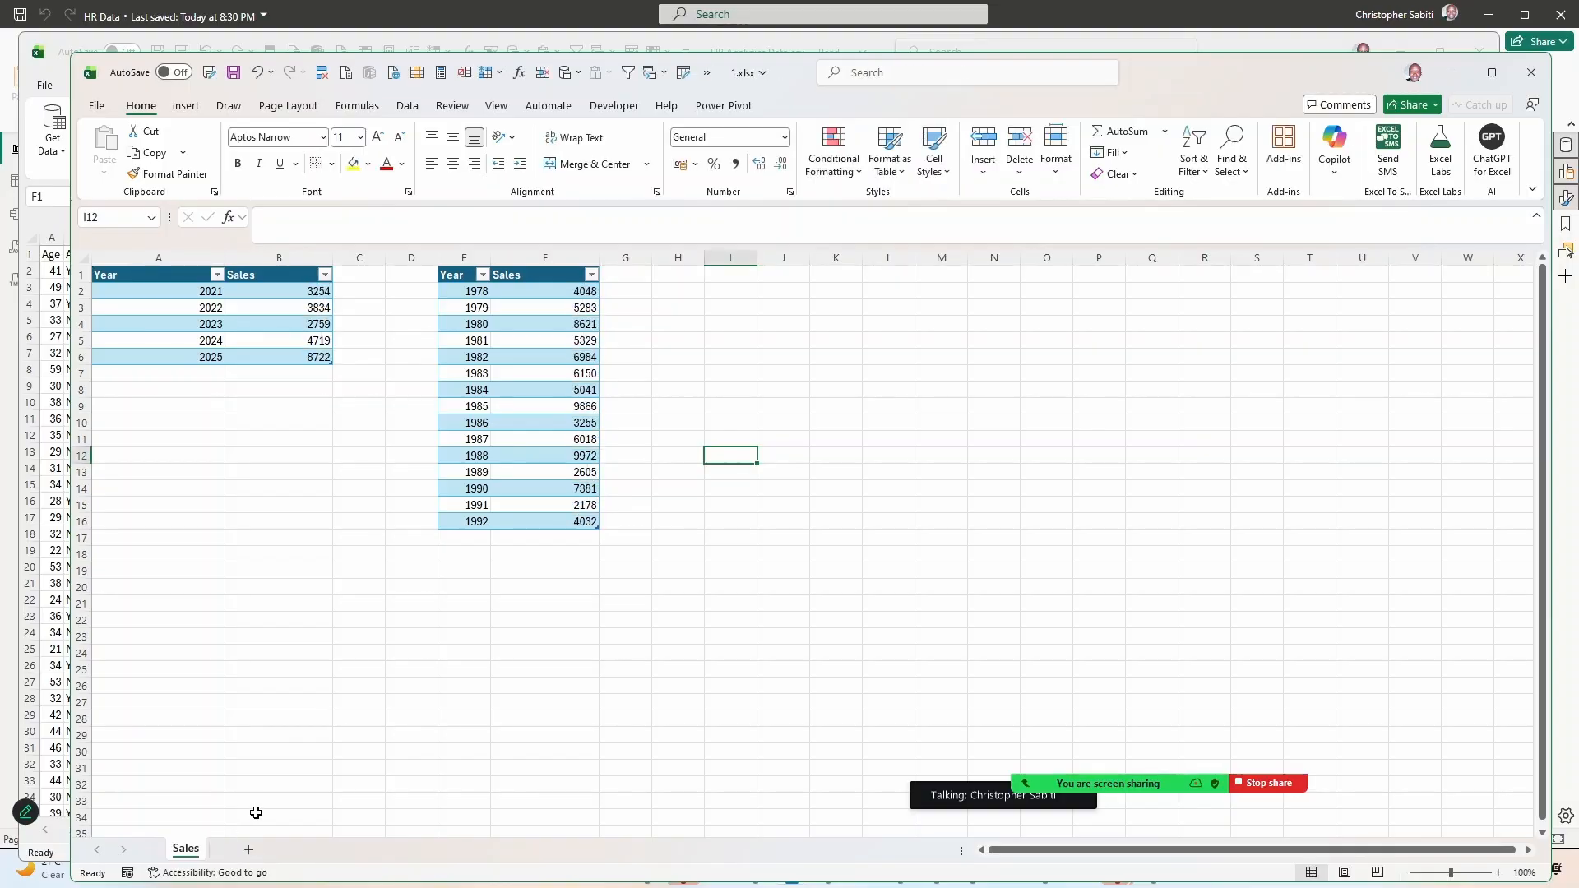
Check the table names of both Year/Sales tables, and close the workbook with its changes saved.
click(339, 583)
click(266, 328)
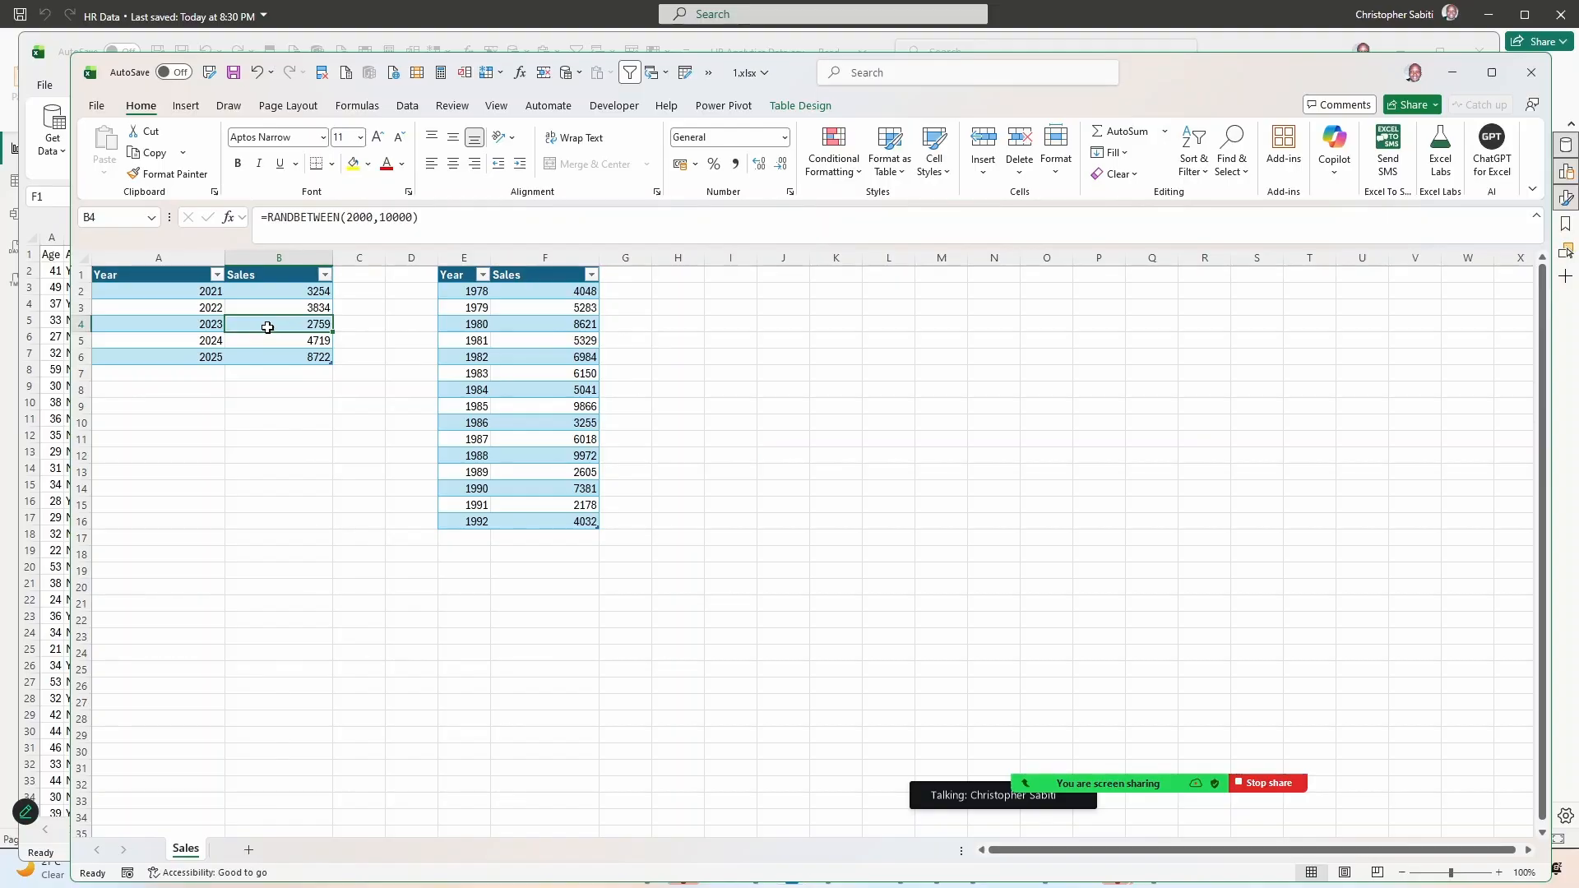
click(800, 105)
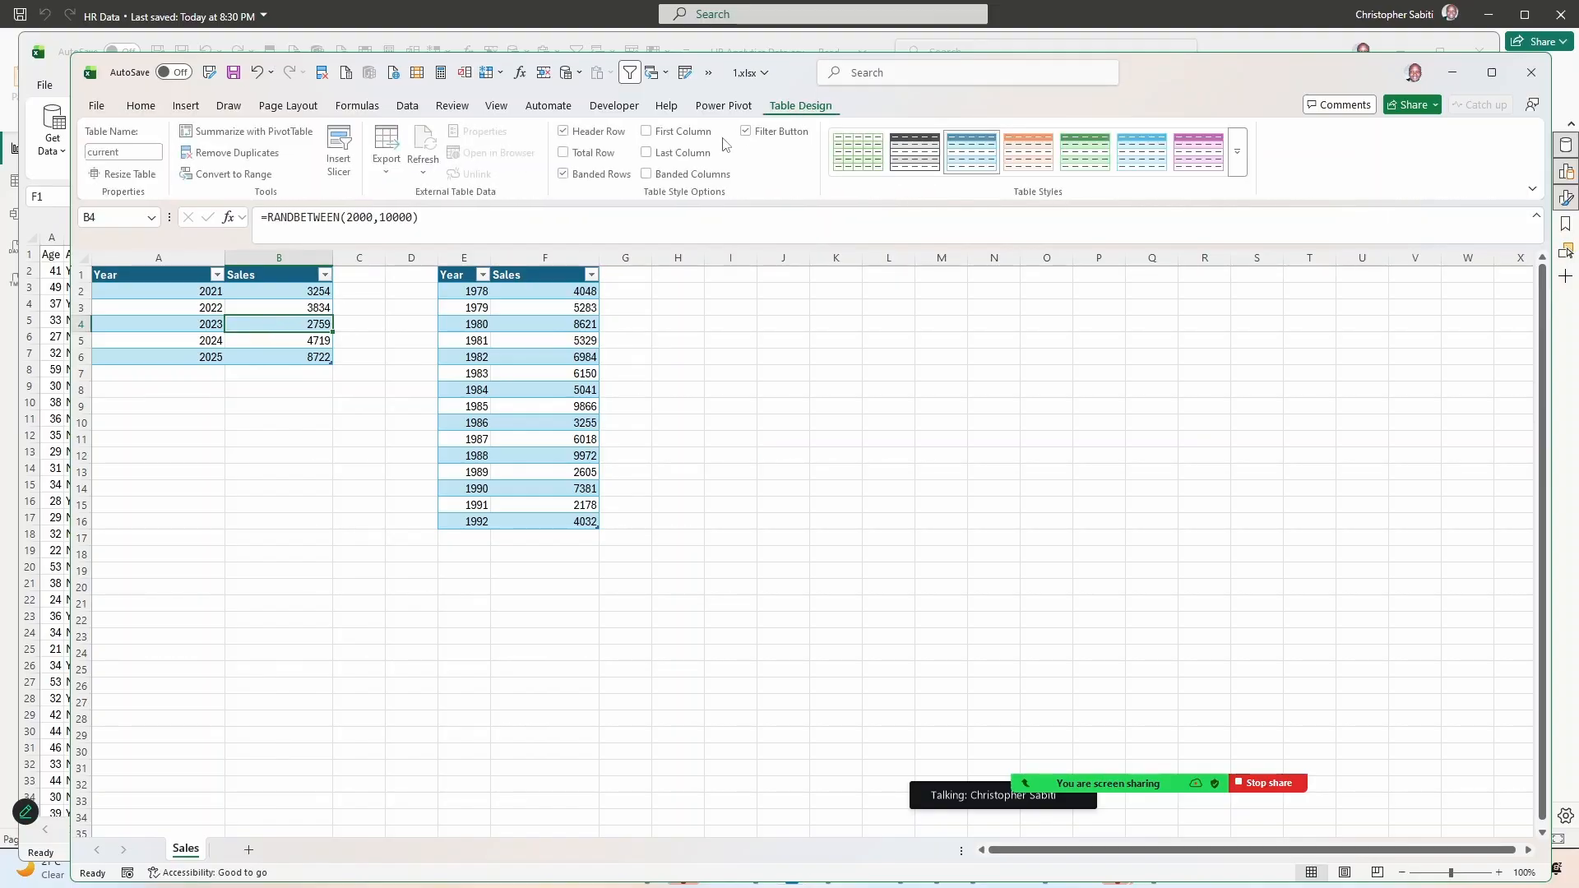
click(566, 356)
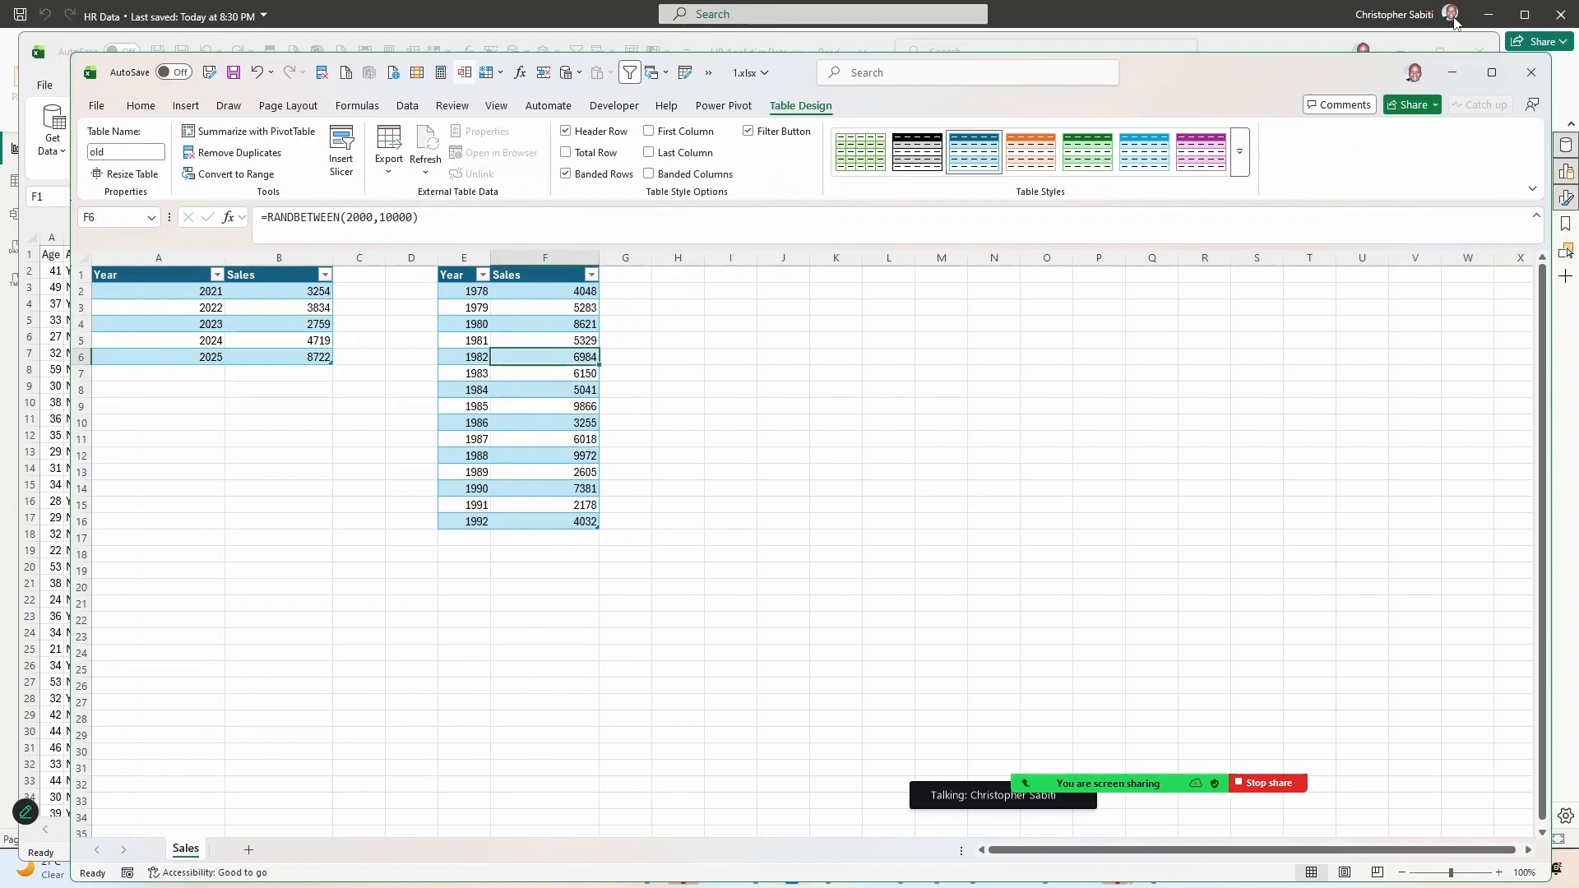
click(1519, 79)
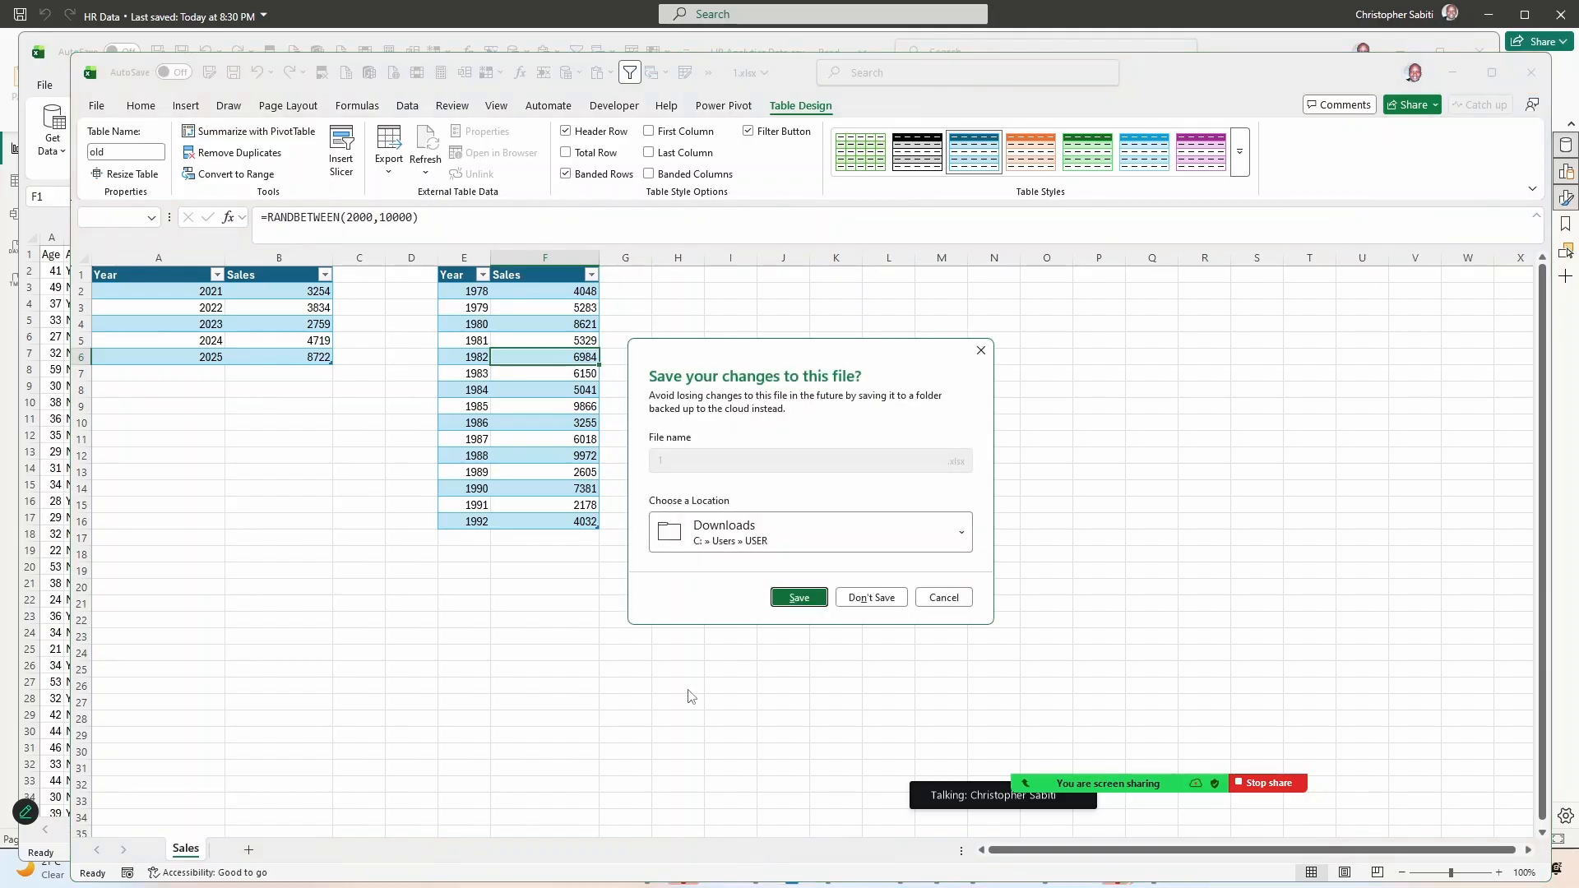
click(781, 601)
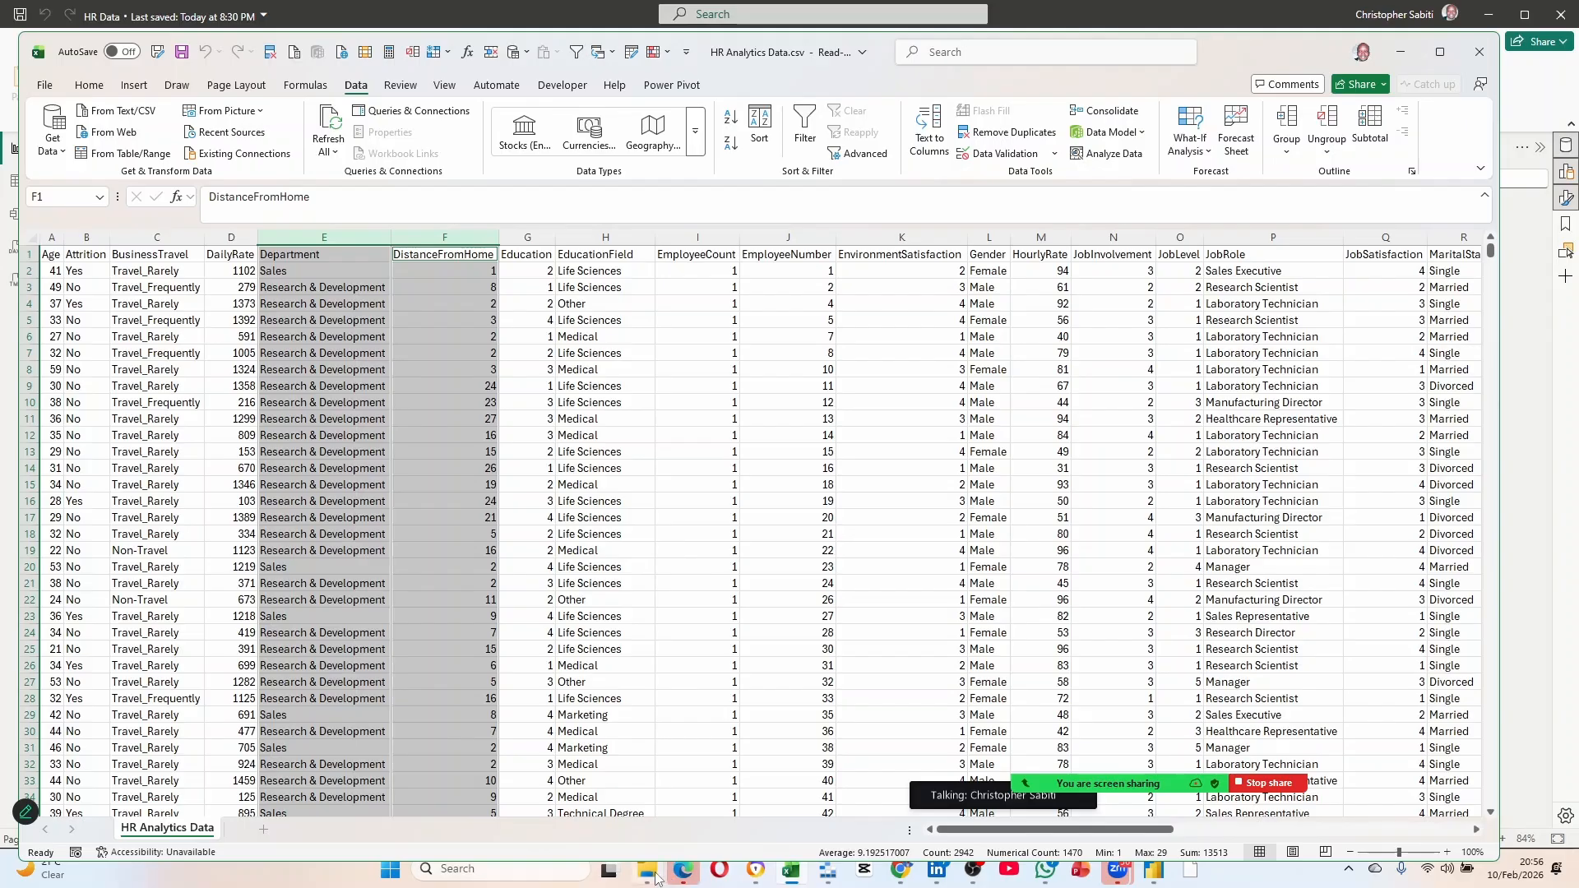
Switch to Power BI Desktop and connect to the Excel workbook 1.xlsx from the Downloads folder.
mouse_move(657, 879)
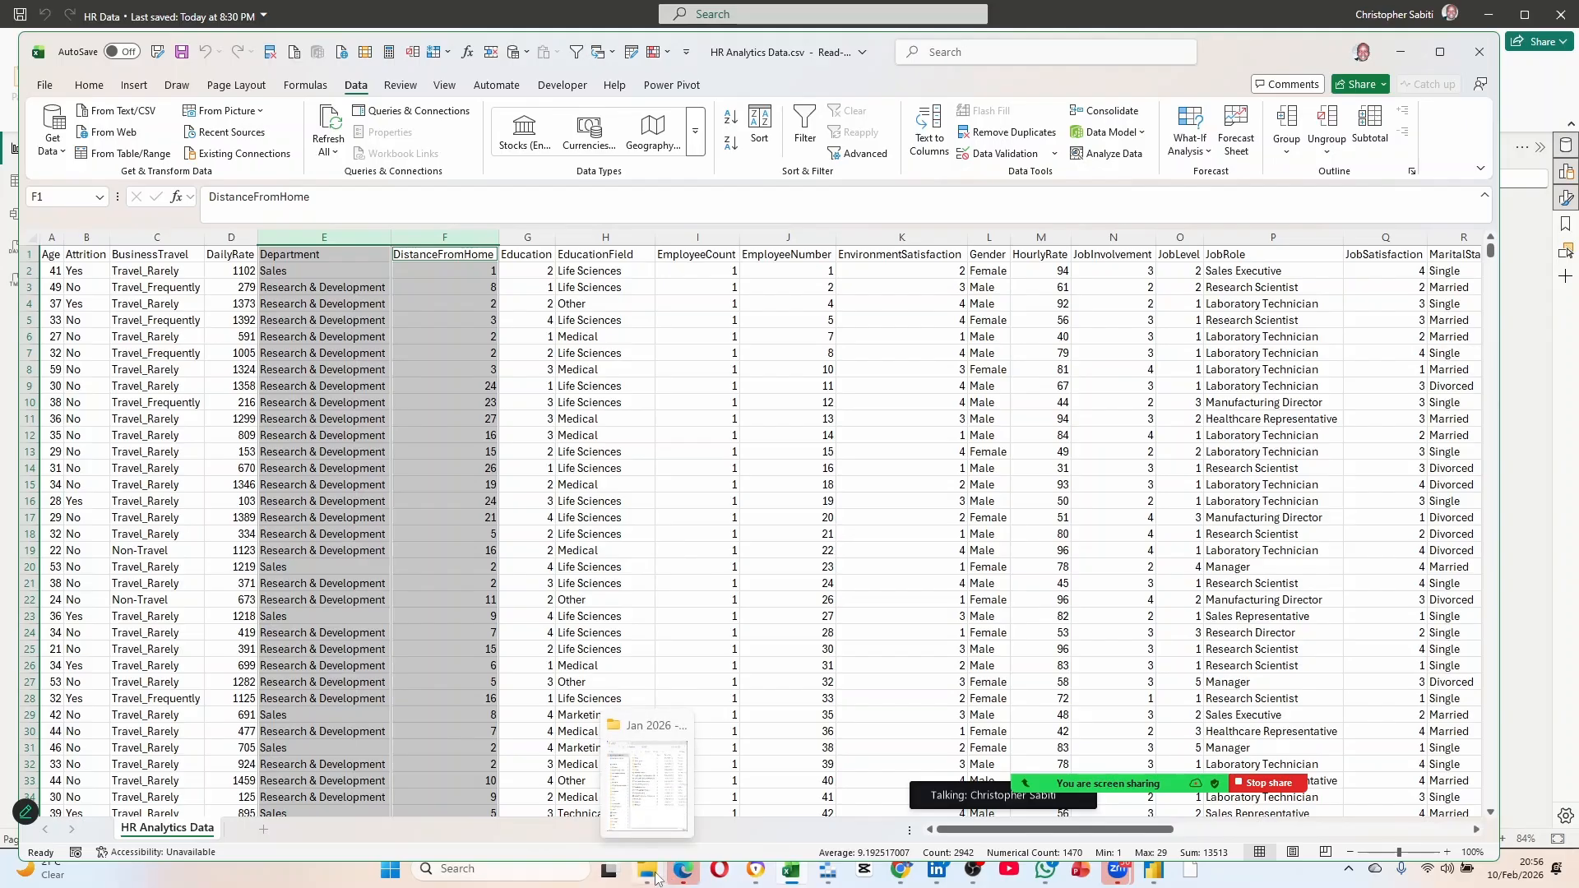
click(1155, 870)
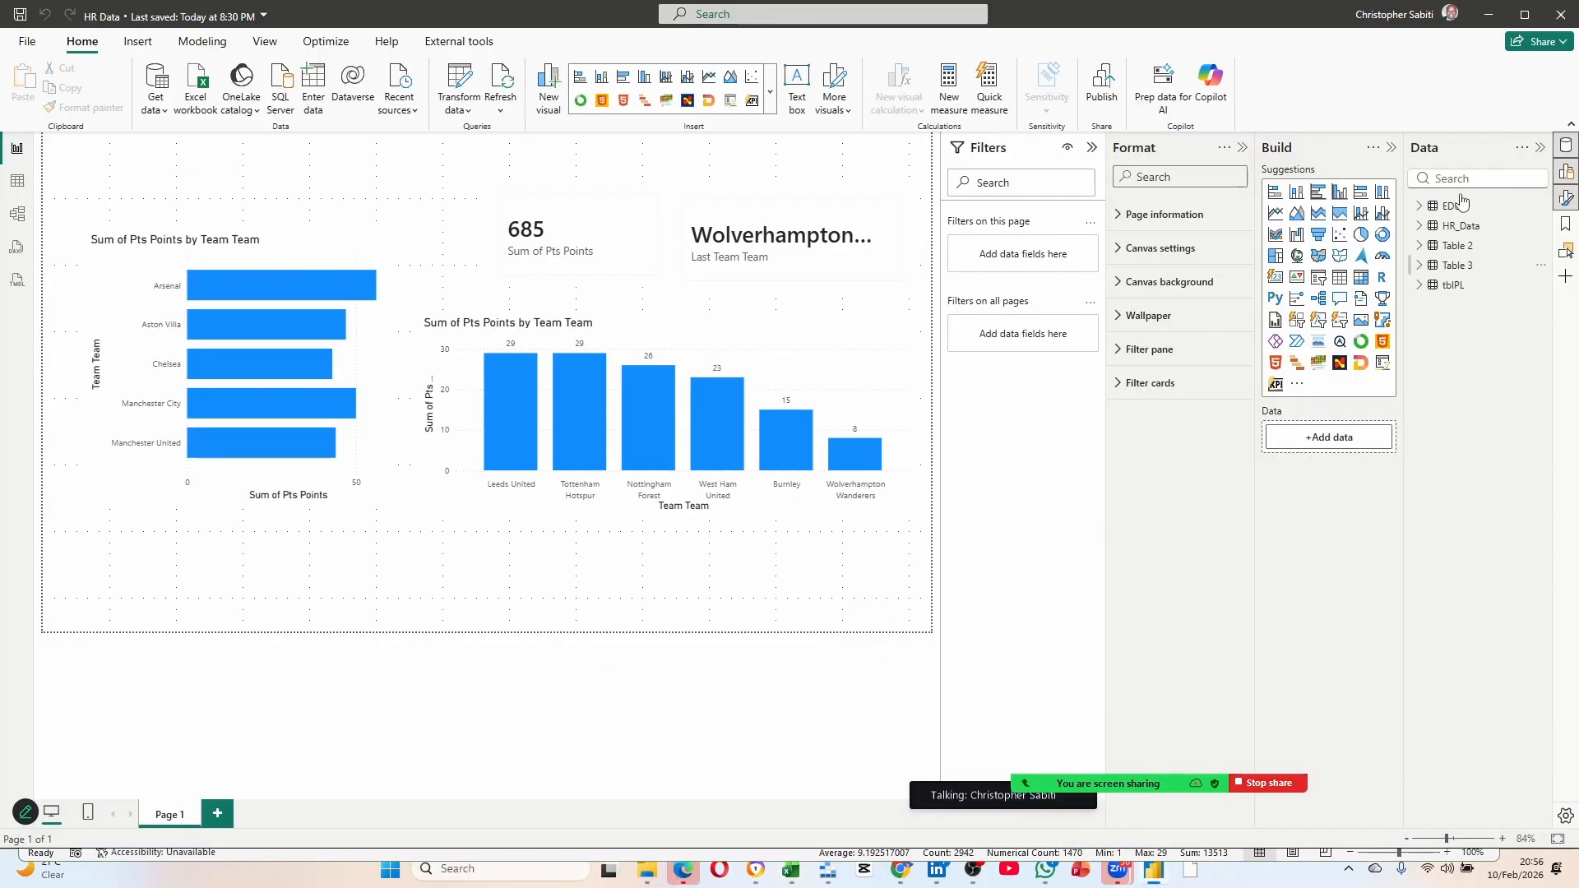
click(153, 105)
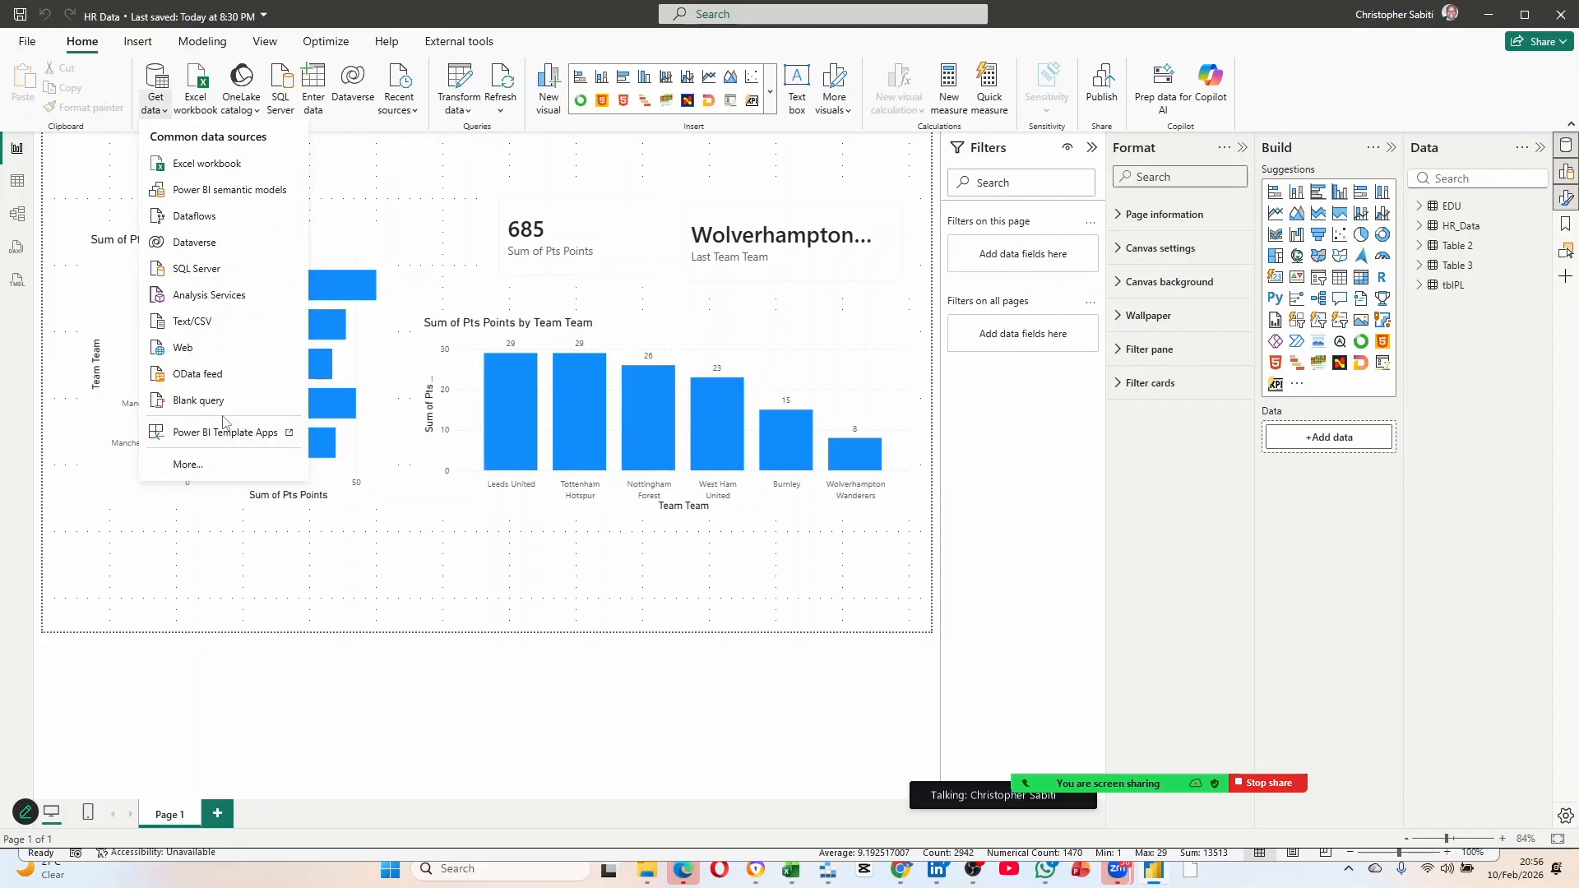
click(205, 165)
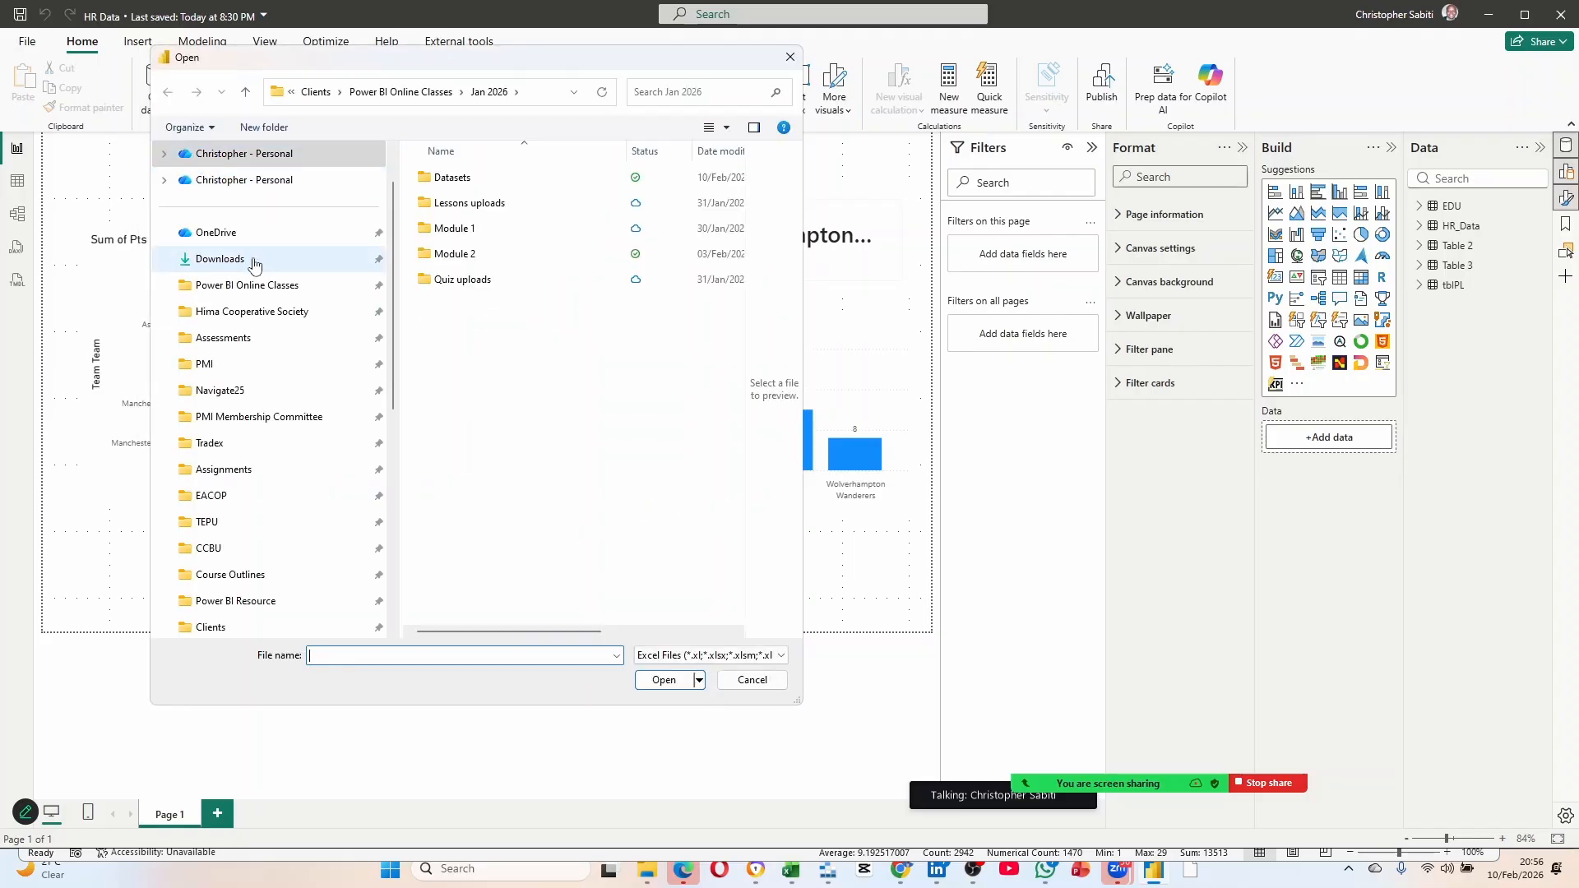
click(251, 259)
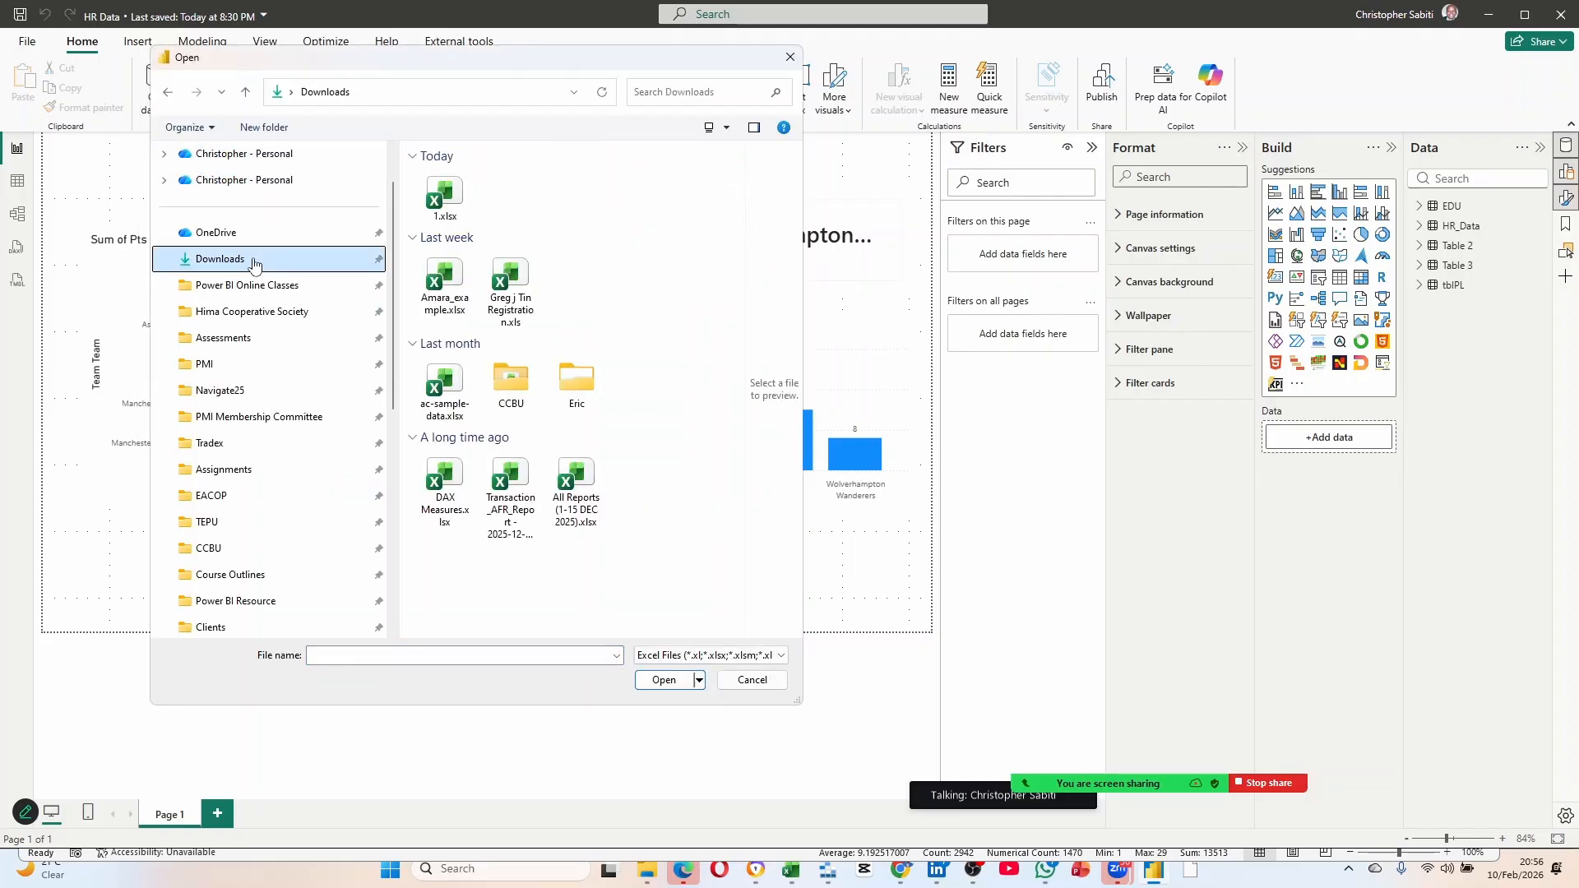
click(459, 197)
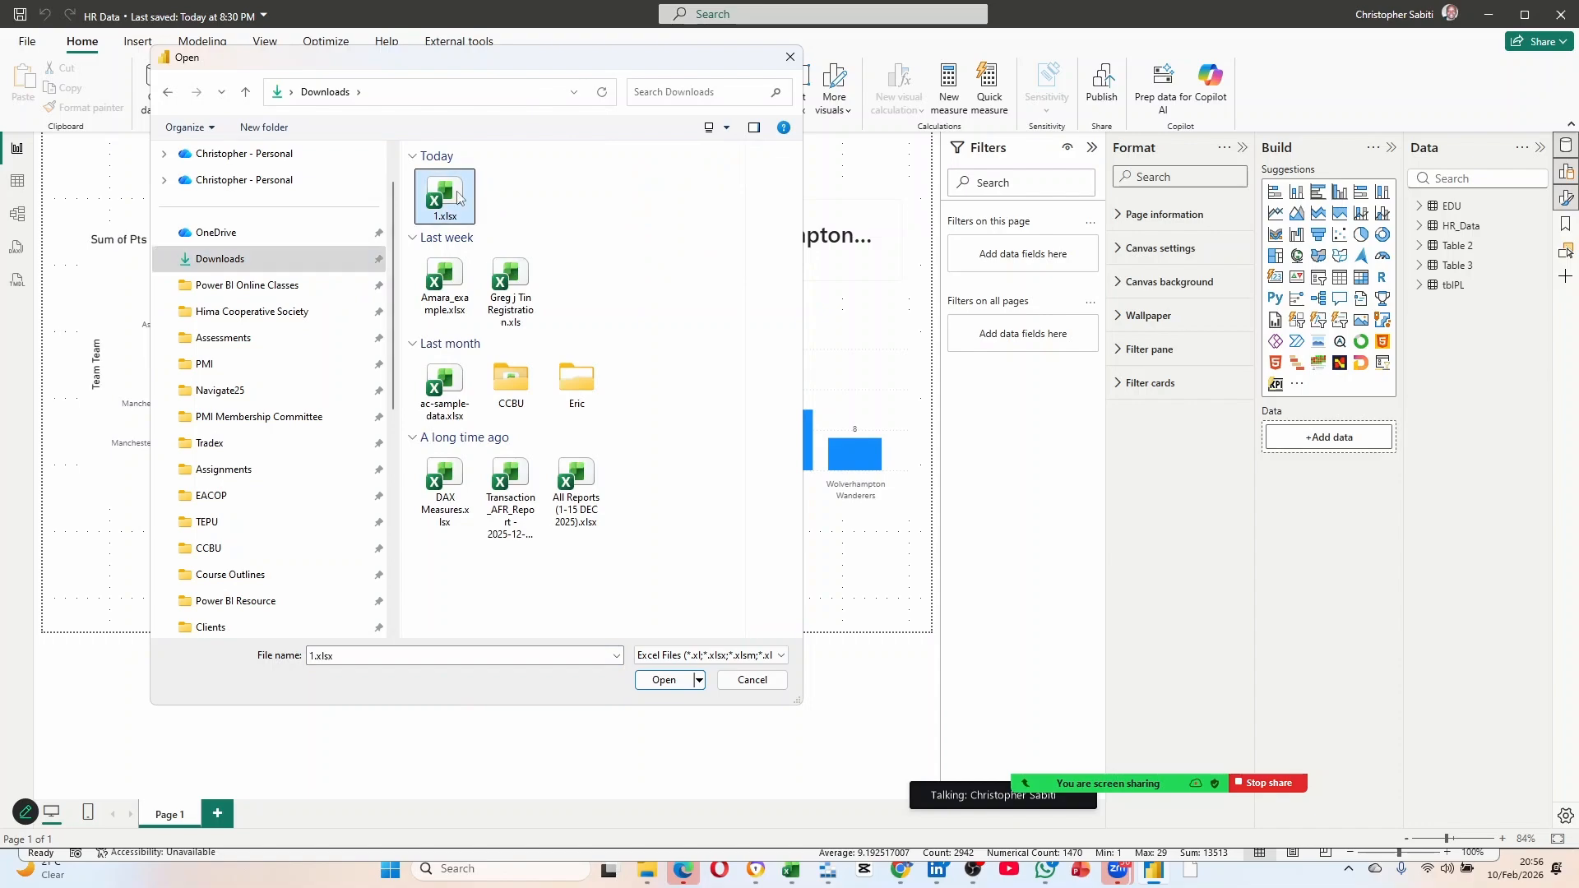
click(659, 682)
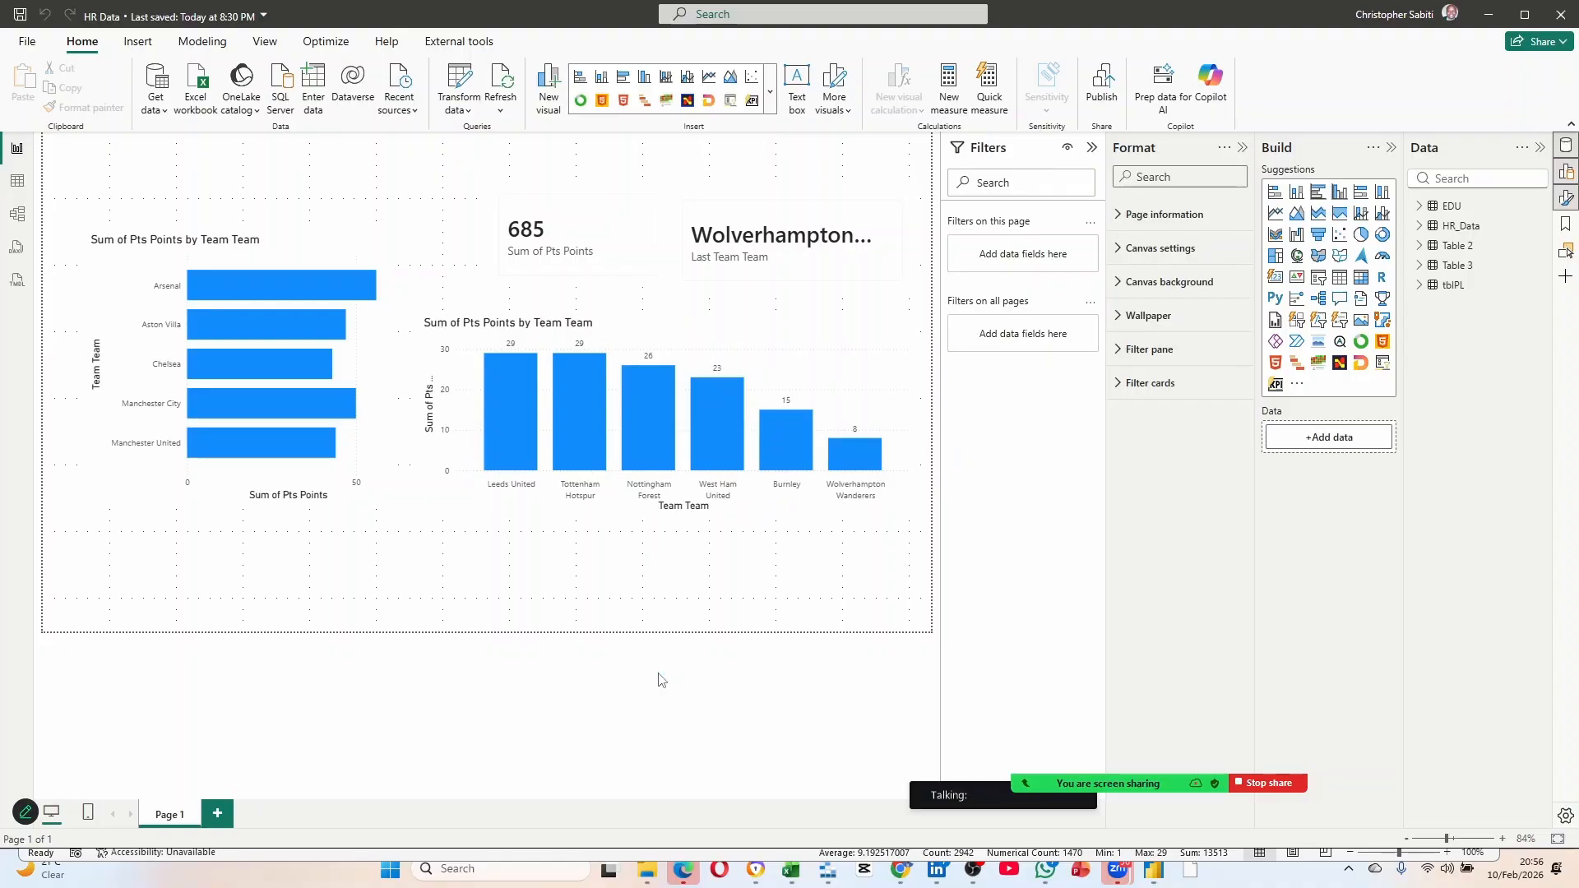
Preview the current and old tables and compare them with the Sales sheet in the Navigator.
drag(710, 162, 448, 142)
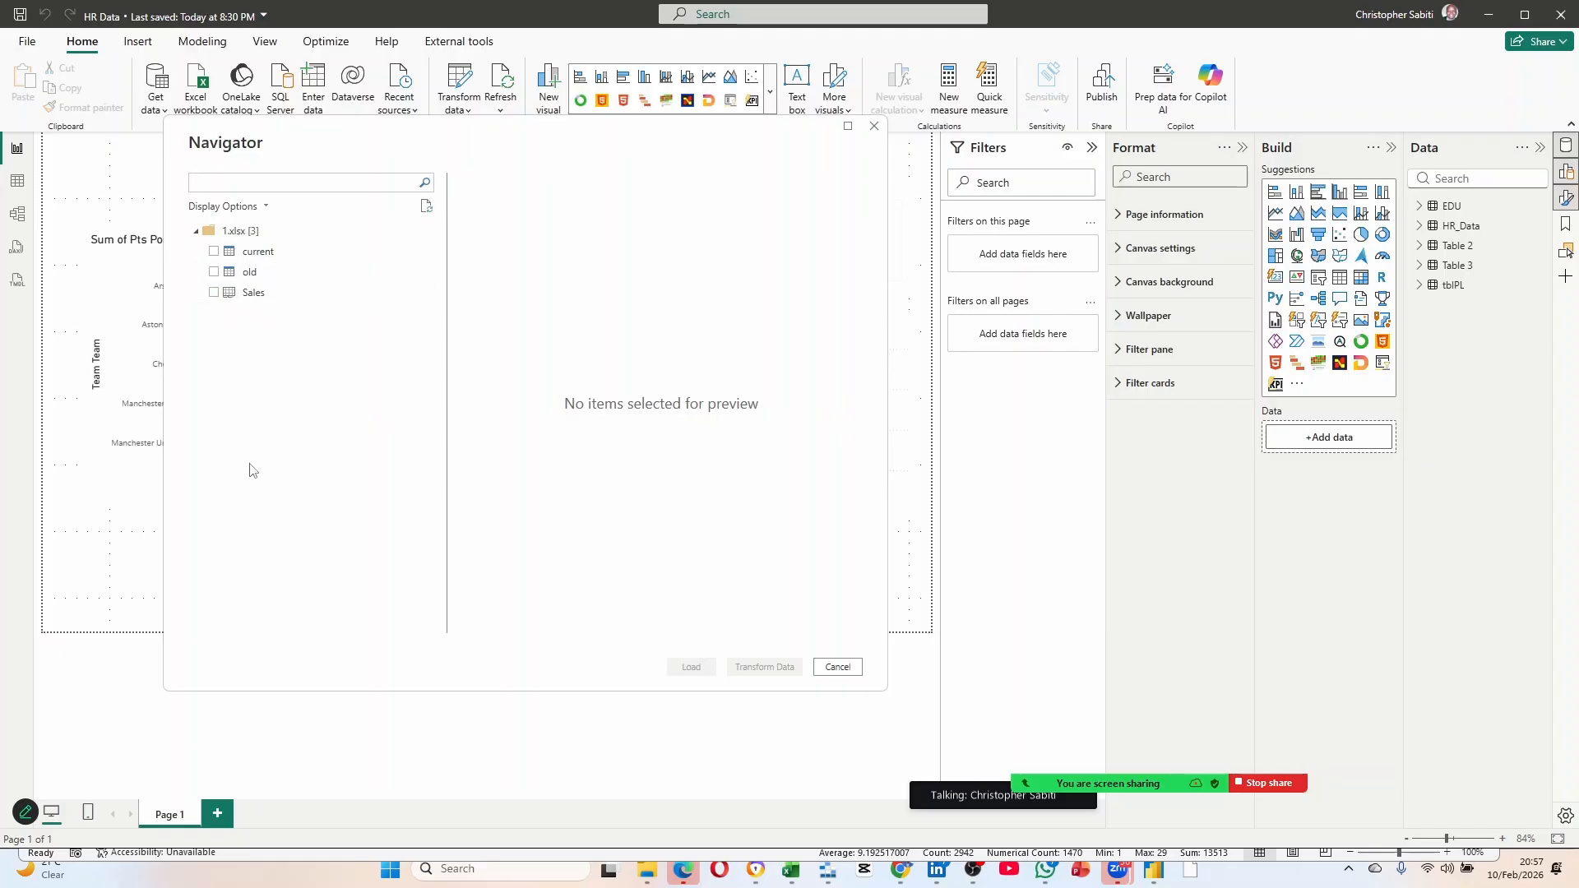
click(214, 251)
click(214, 271)
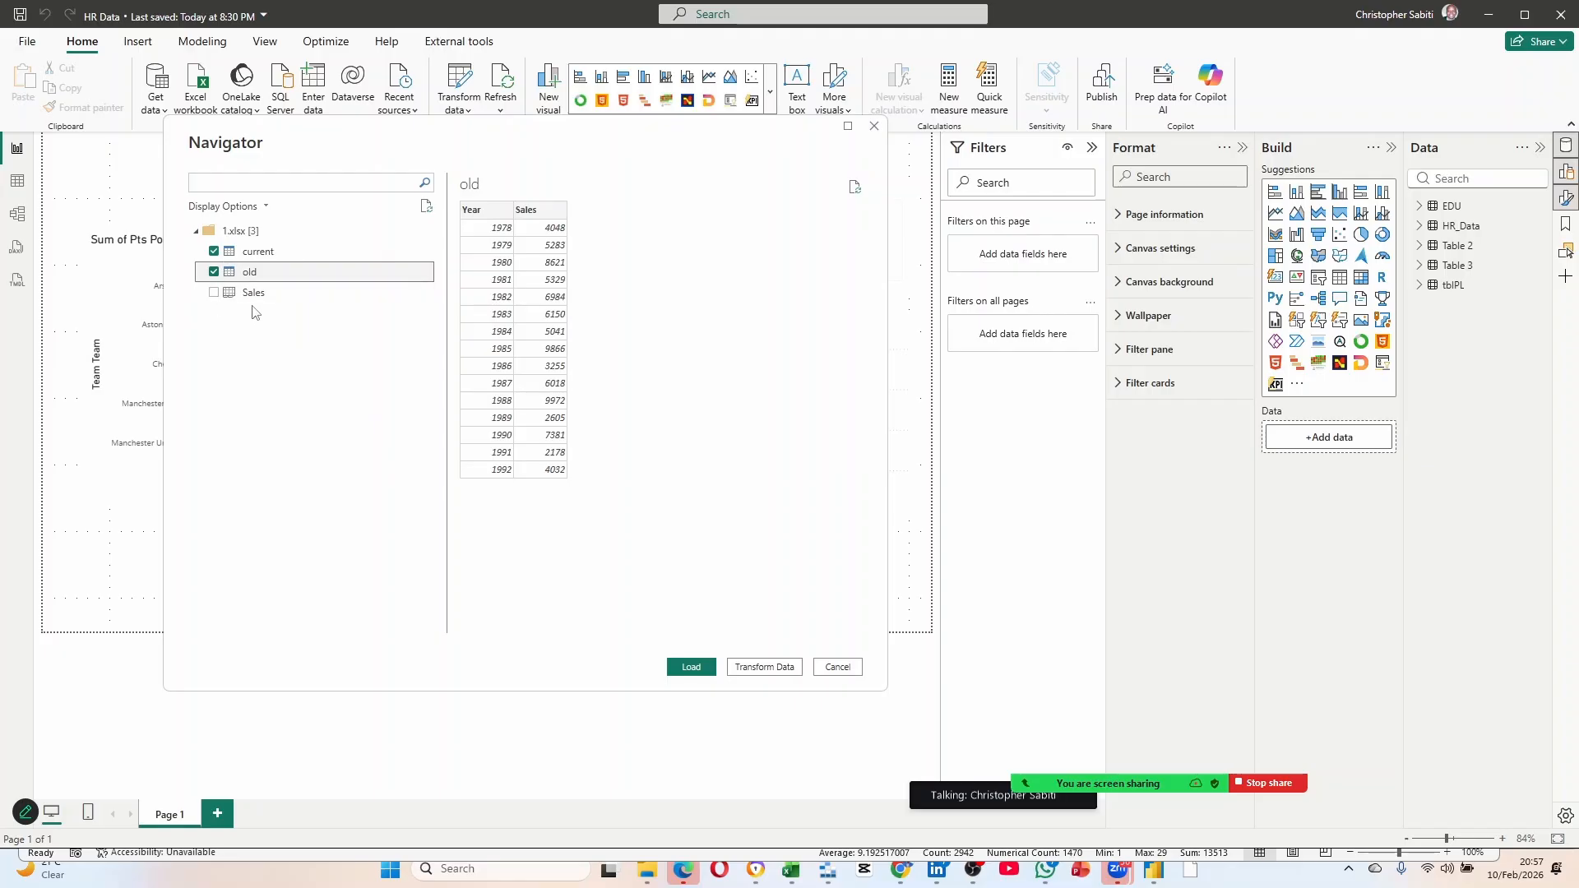
click(214, 271)
click(214, 251)
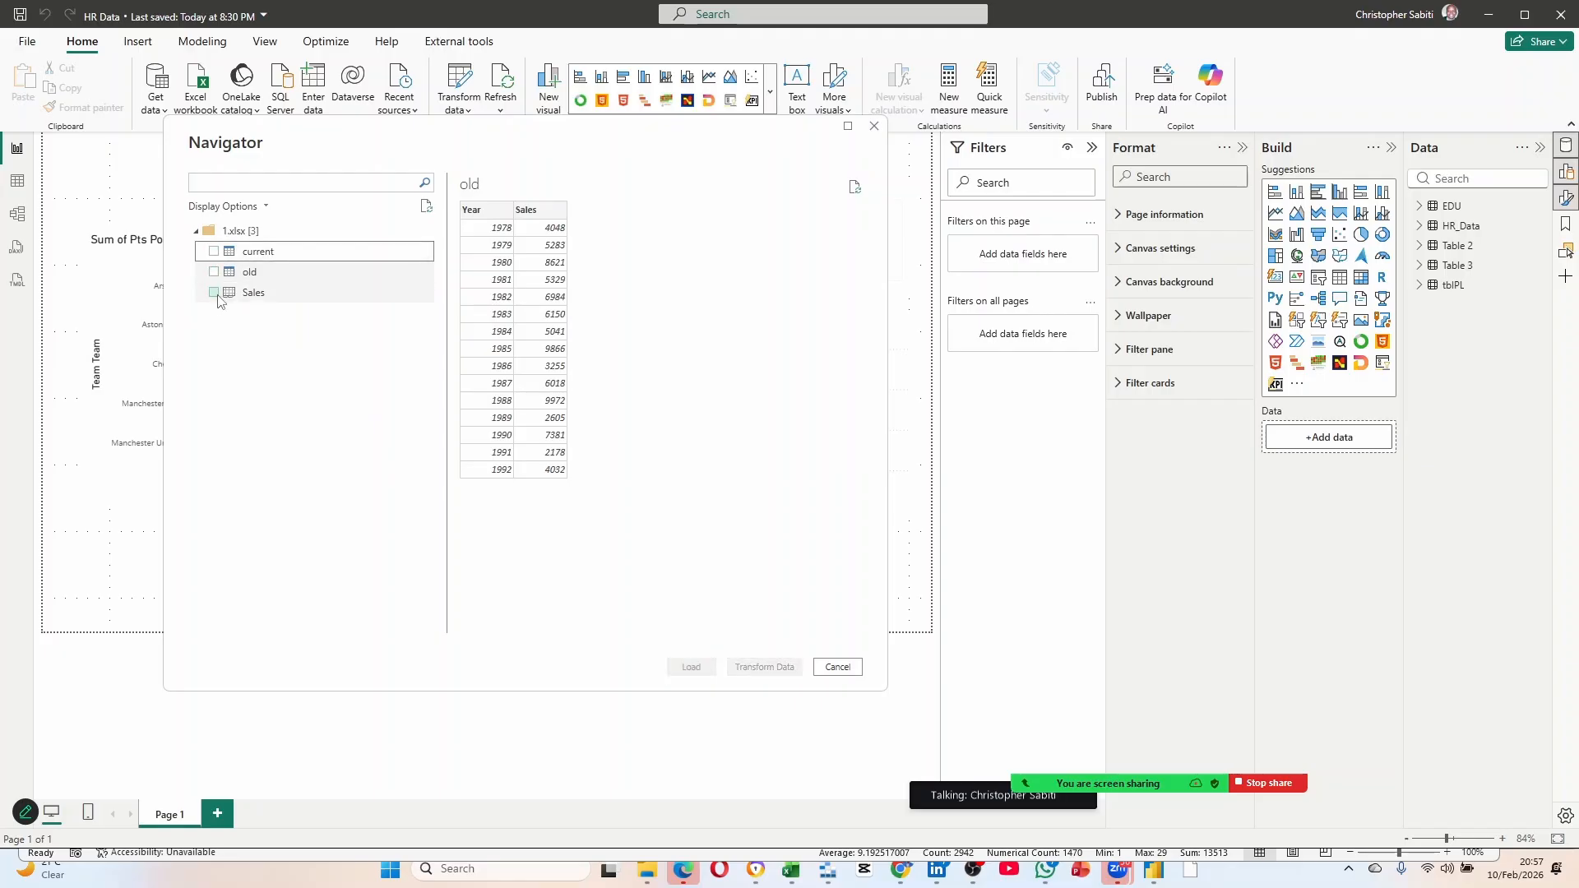
click(217, 299)
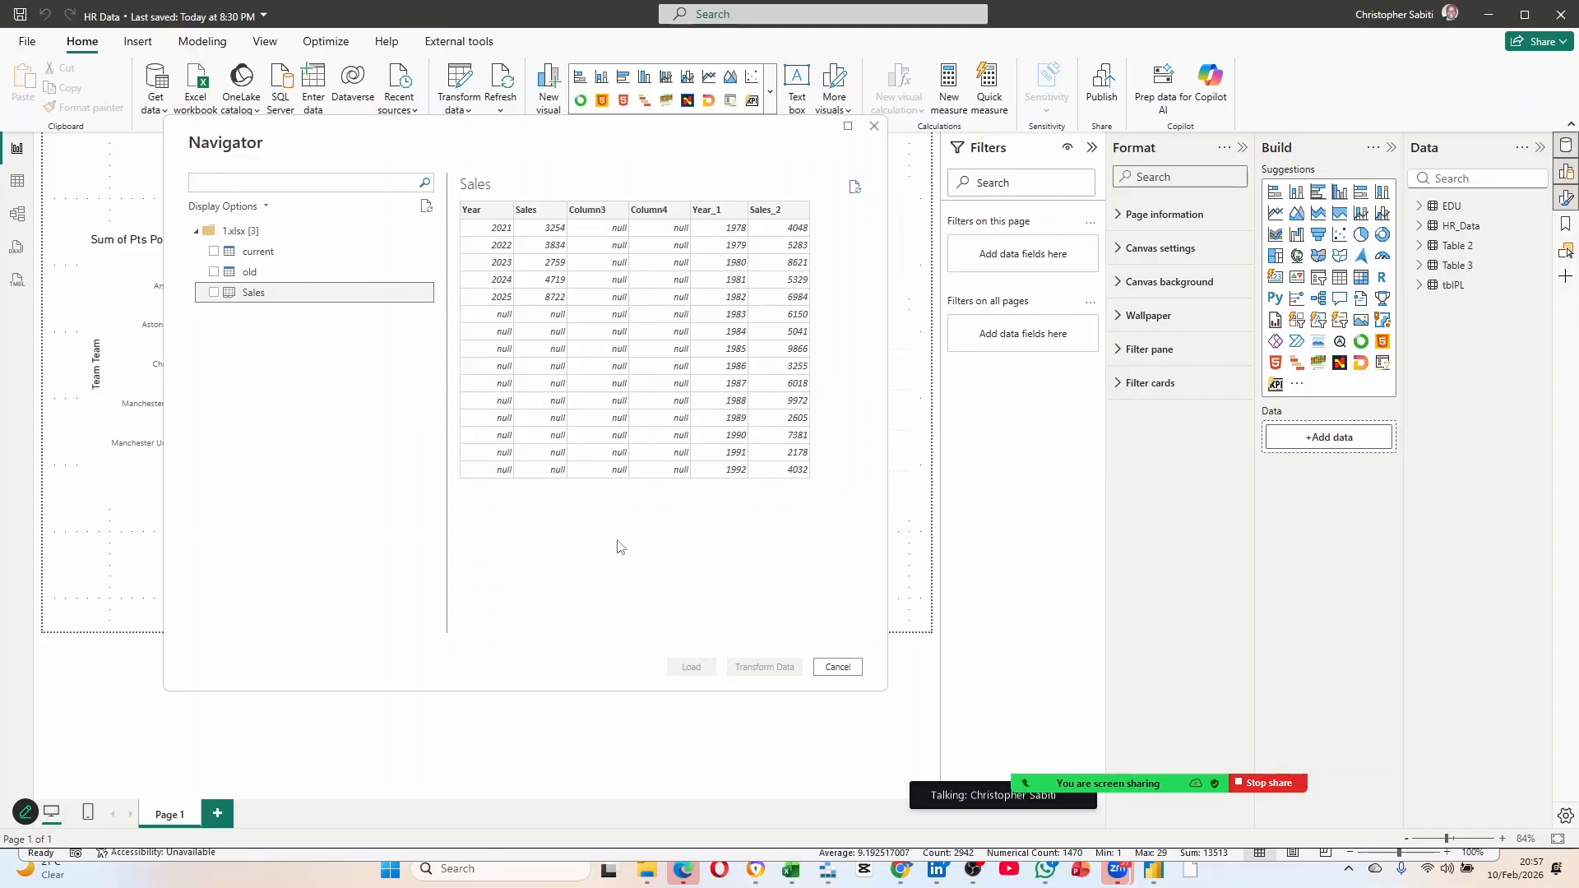
Select the current and old tables from 1.xlsx and load them into the model.
click(203, 272)
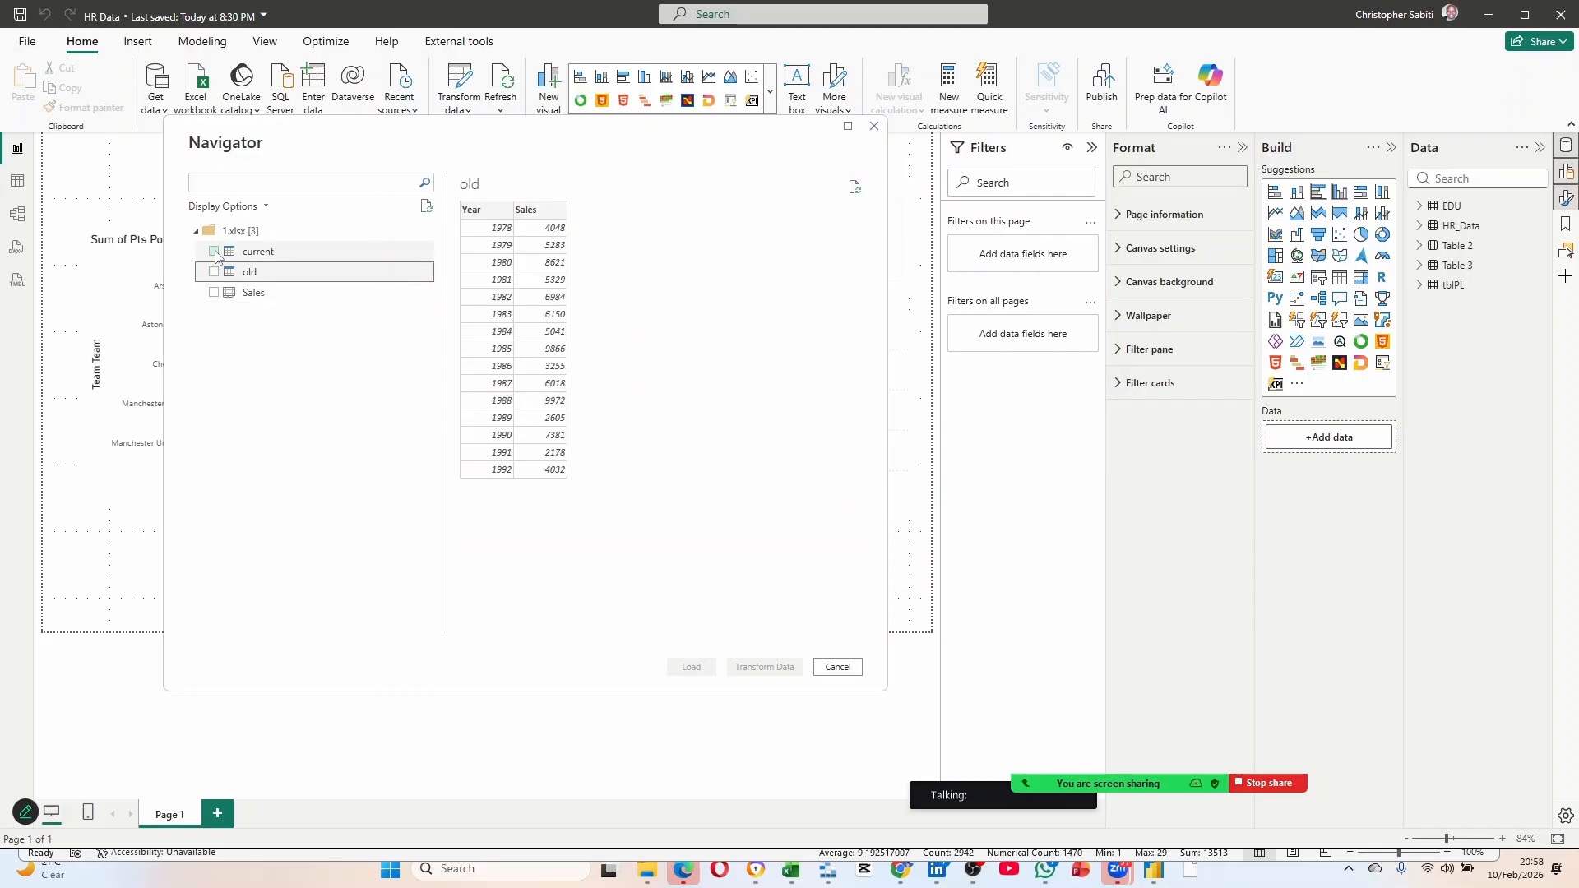
click(214, 252)
click(215, 272)
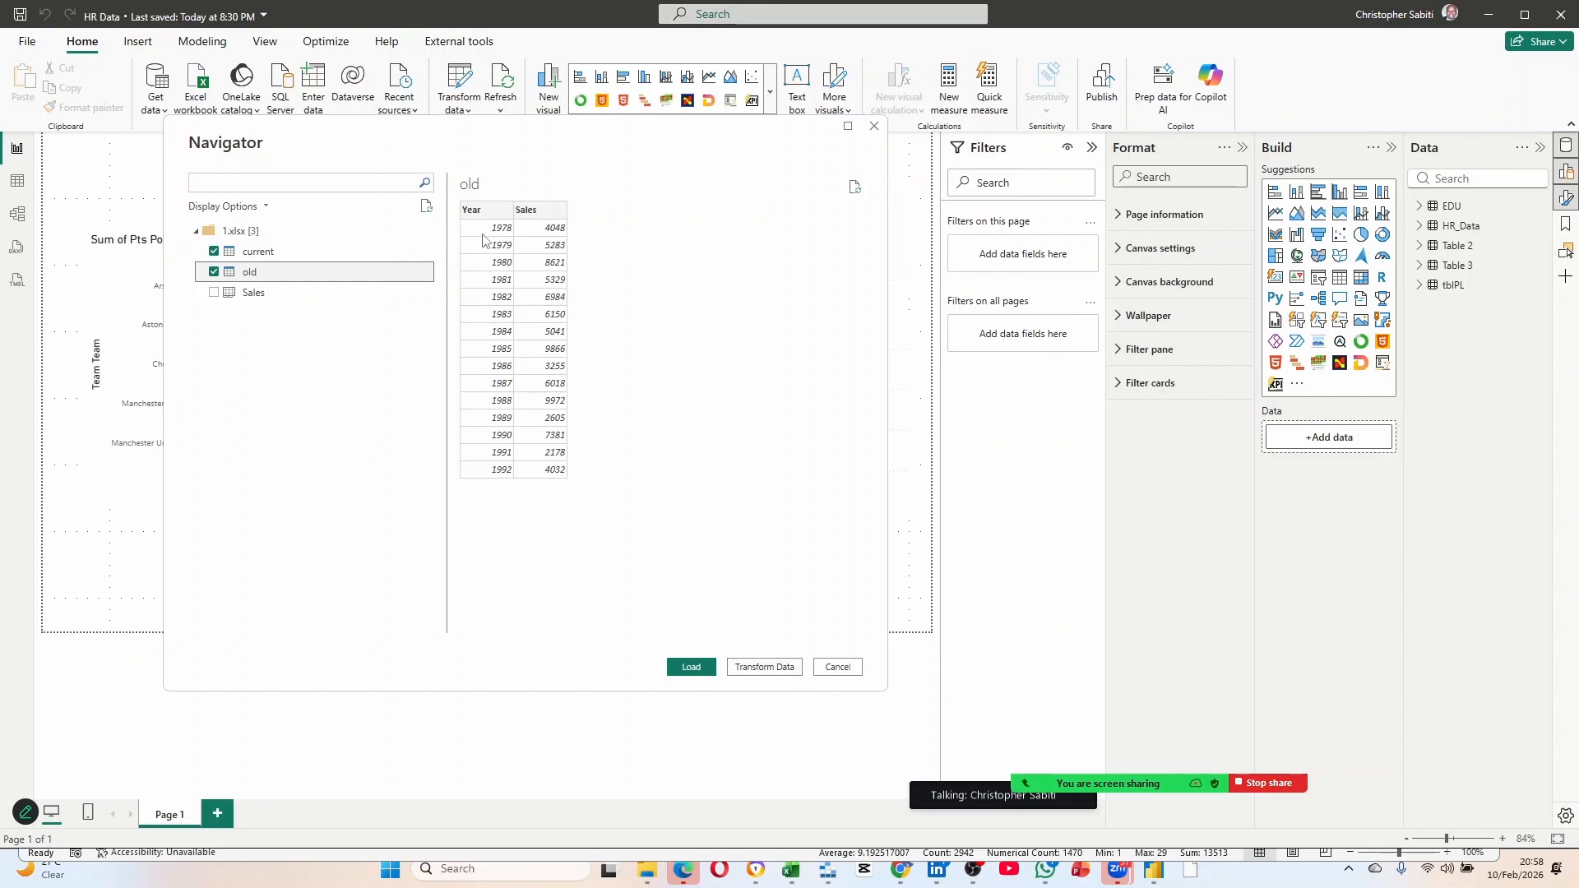
click(694, 664)
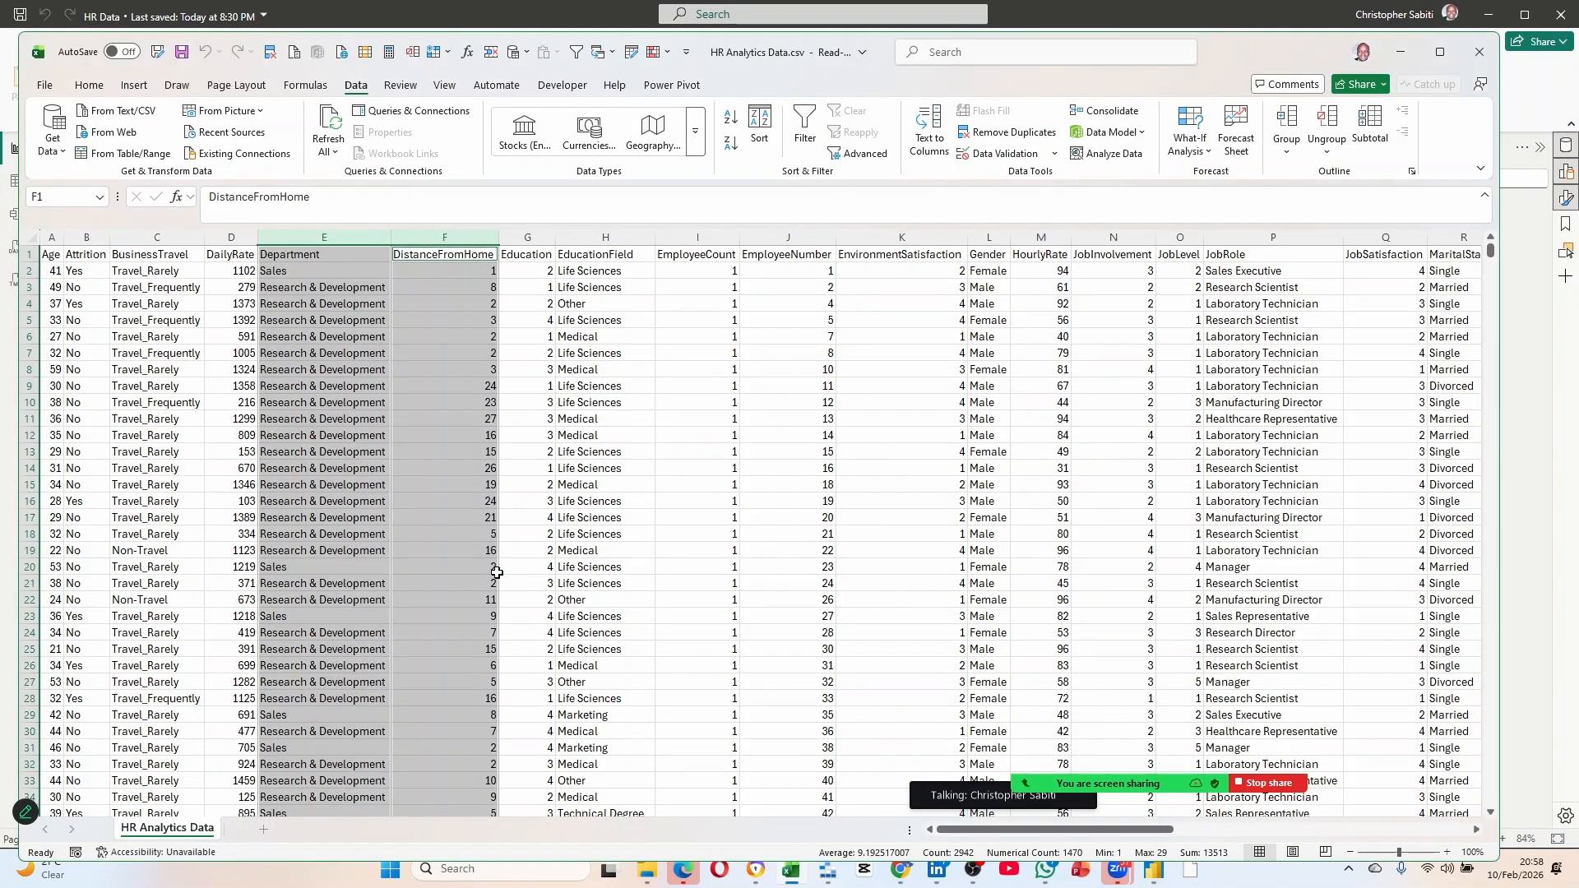
Minimize the HR Analytics Data.csv window and add a new blank page to the report.
click(645, 497)
click(1401, 53)
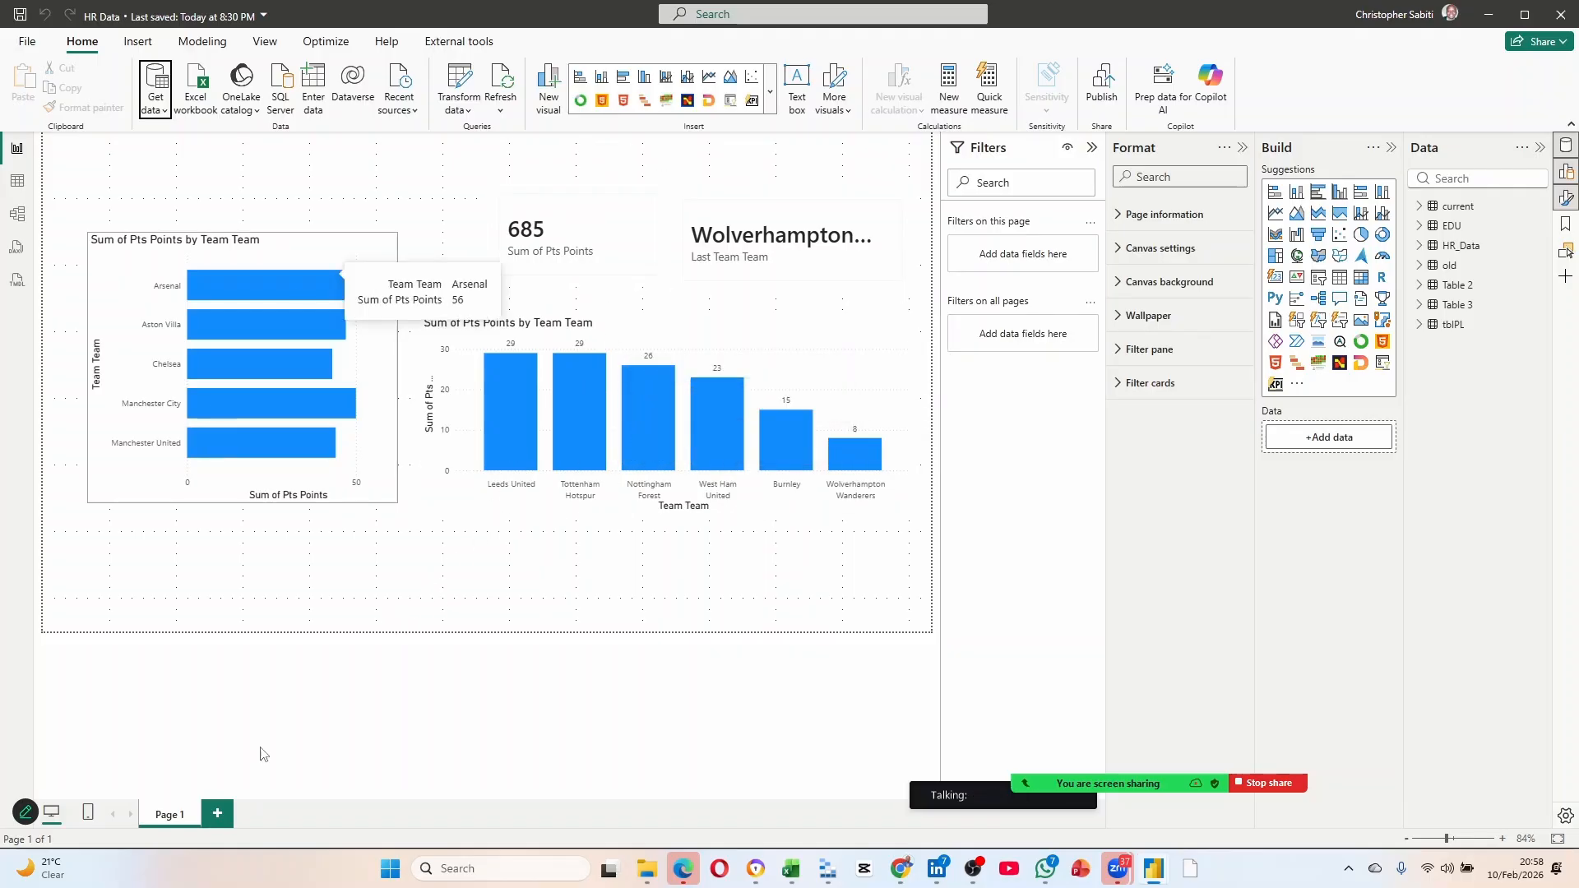
click(223, 816)
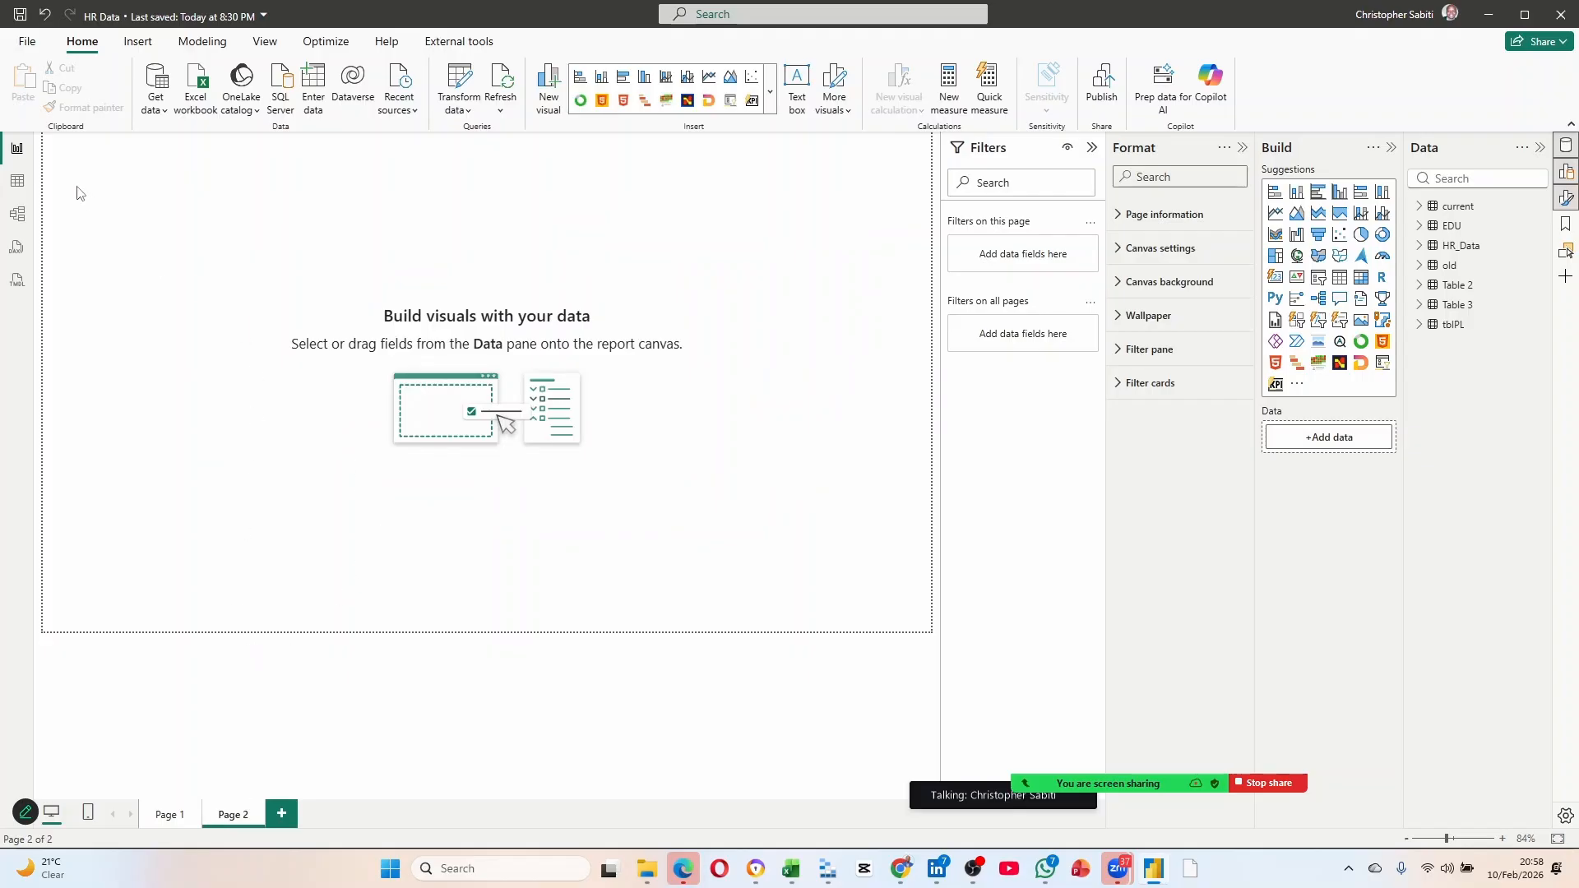
Collapse the tblPL and EDU tables in Table view and inspect the rows of the current and old tables.
click(16, 181)
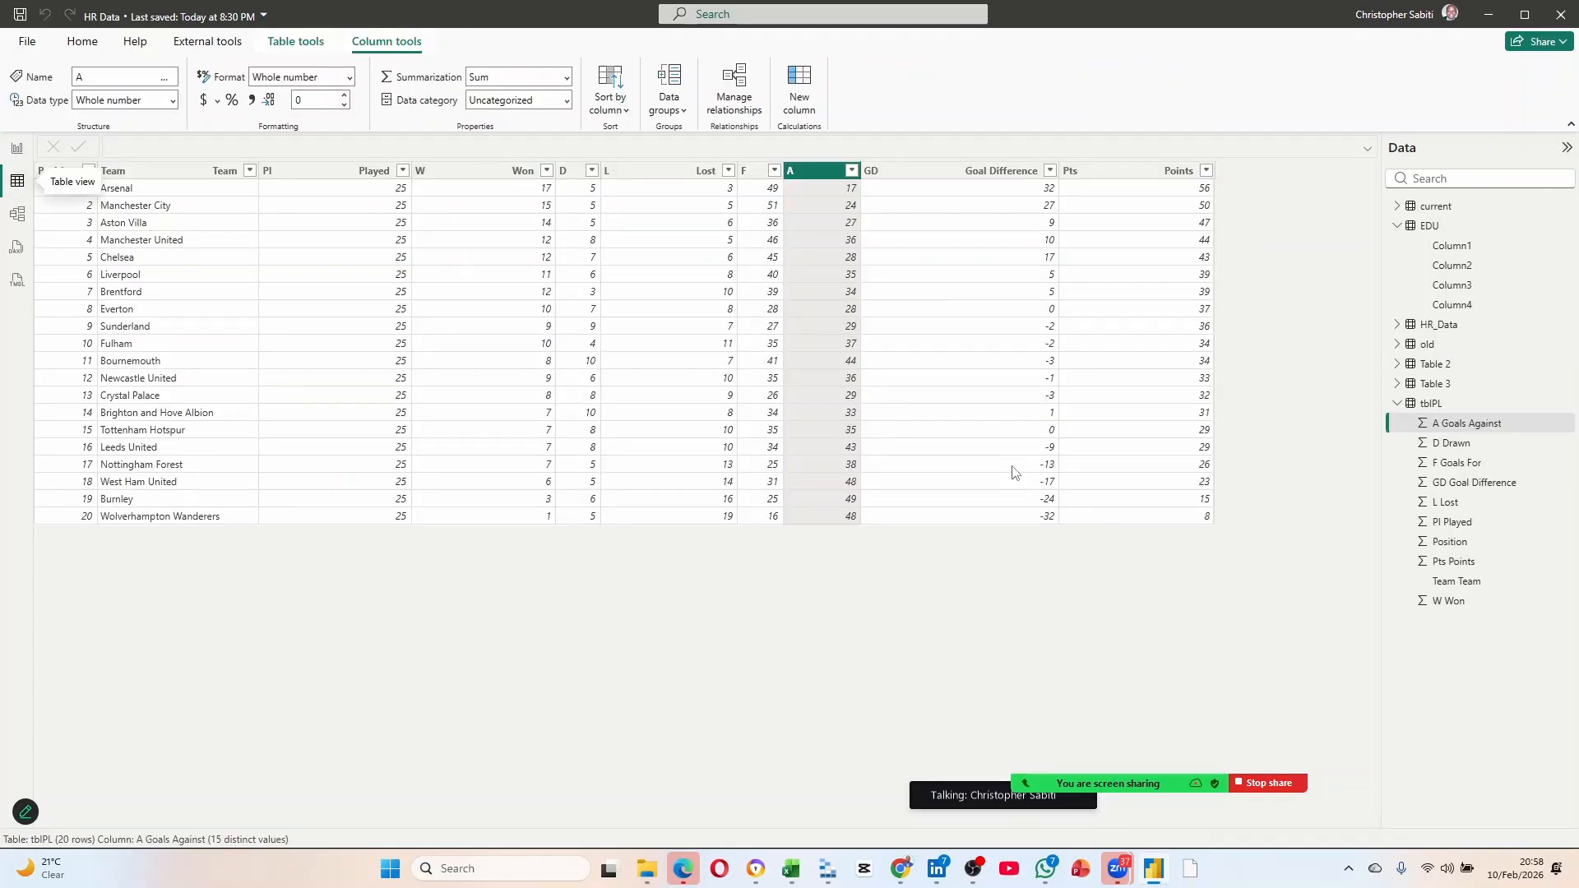
click(1396, 403)
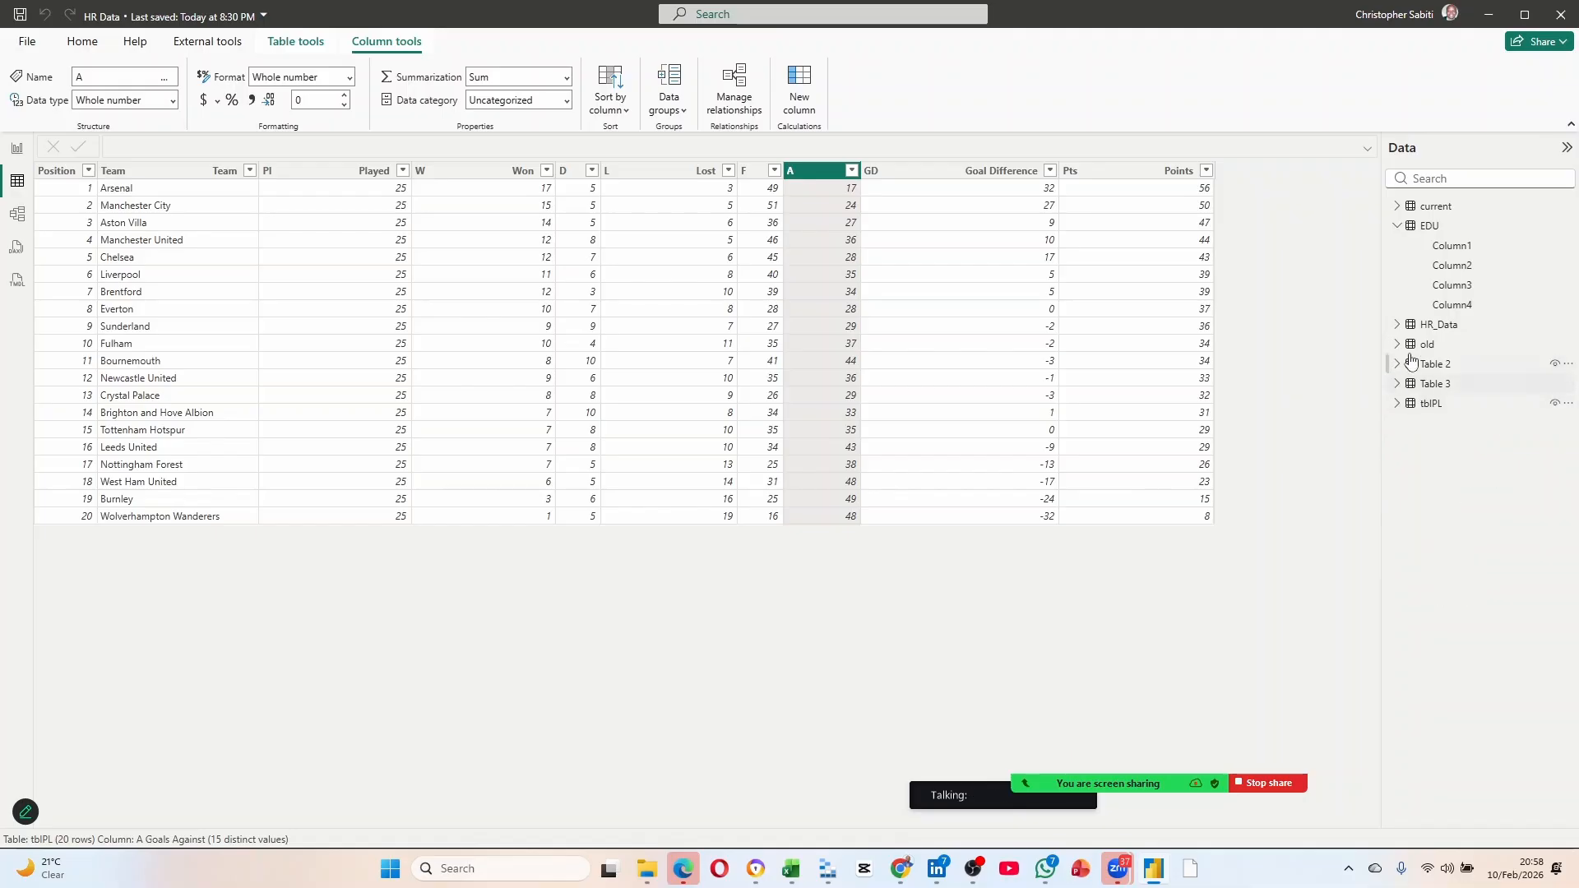
click(1397, 226)
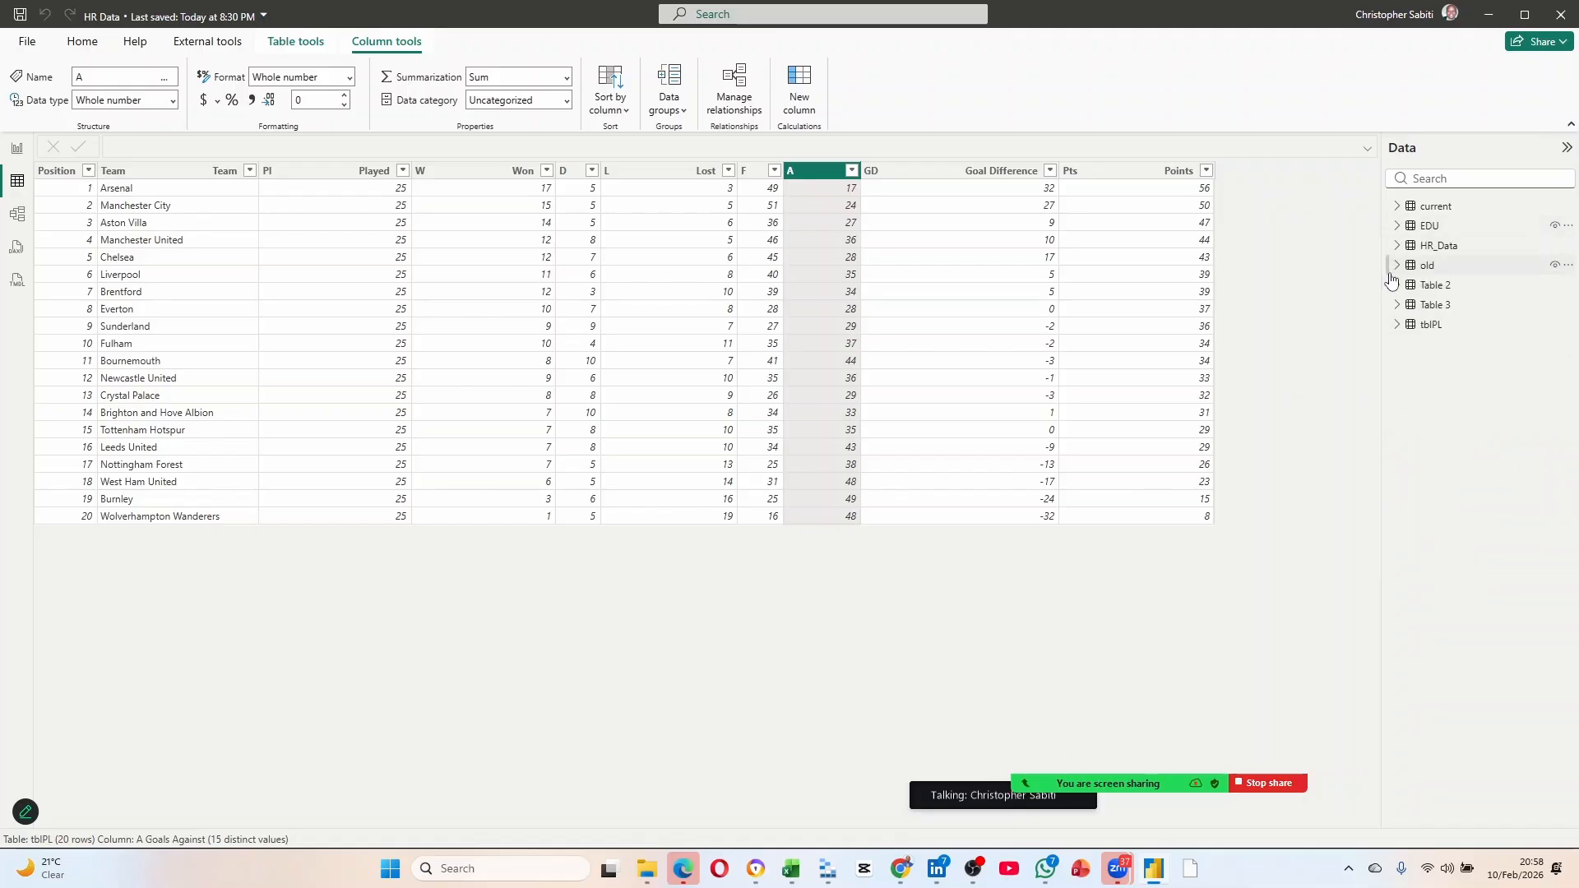
click(1445, 292)
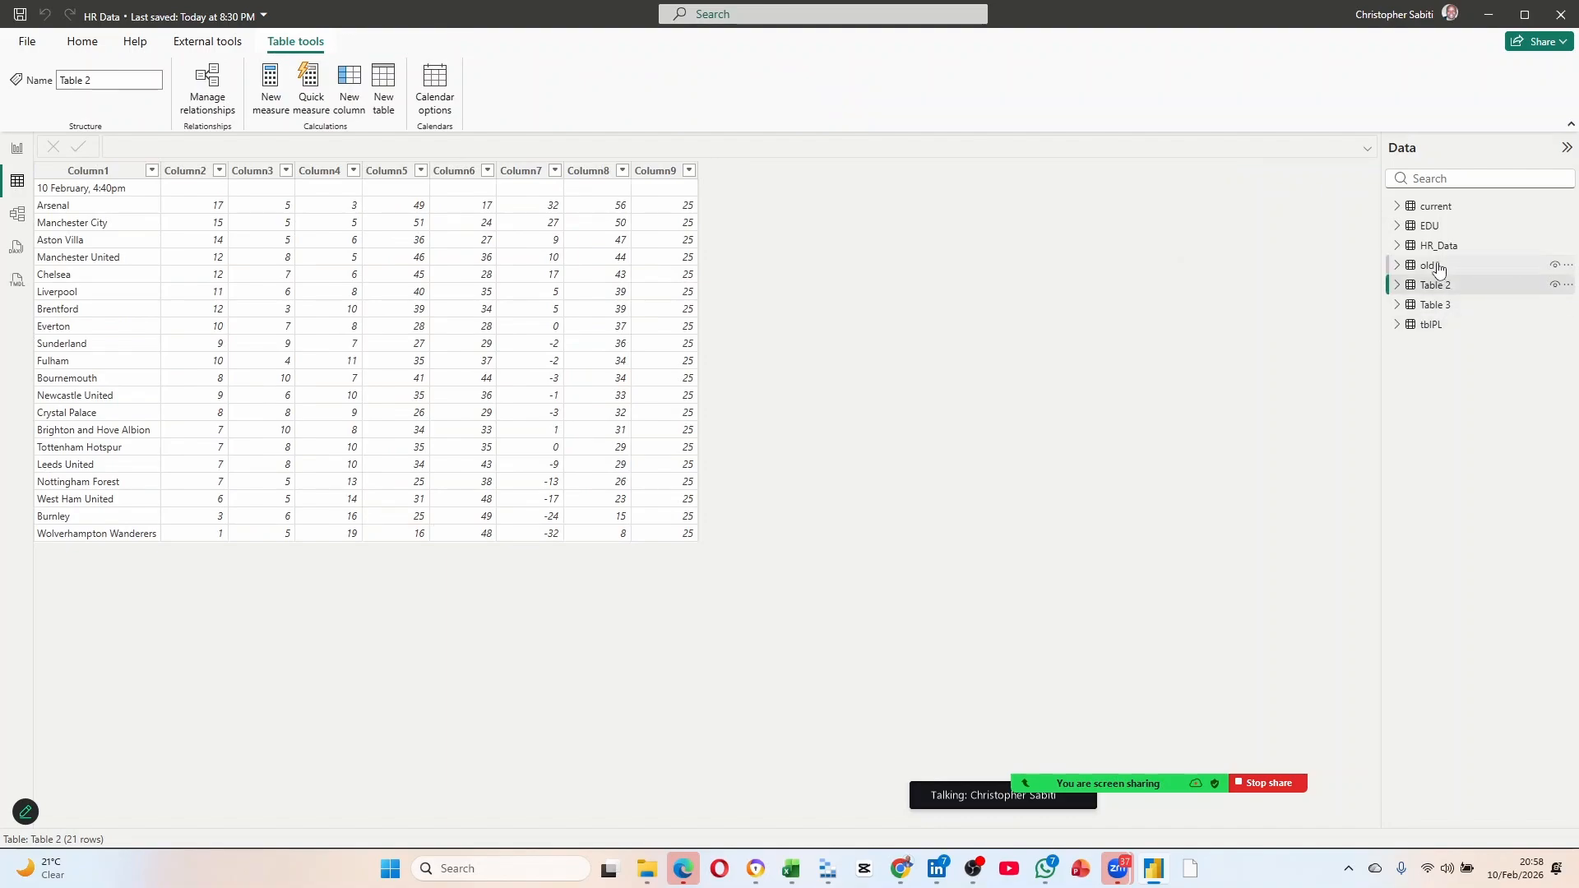
click(1437, 268)
click(1436, 209)
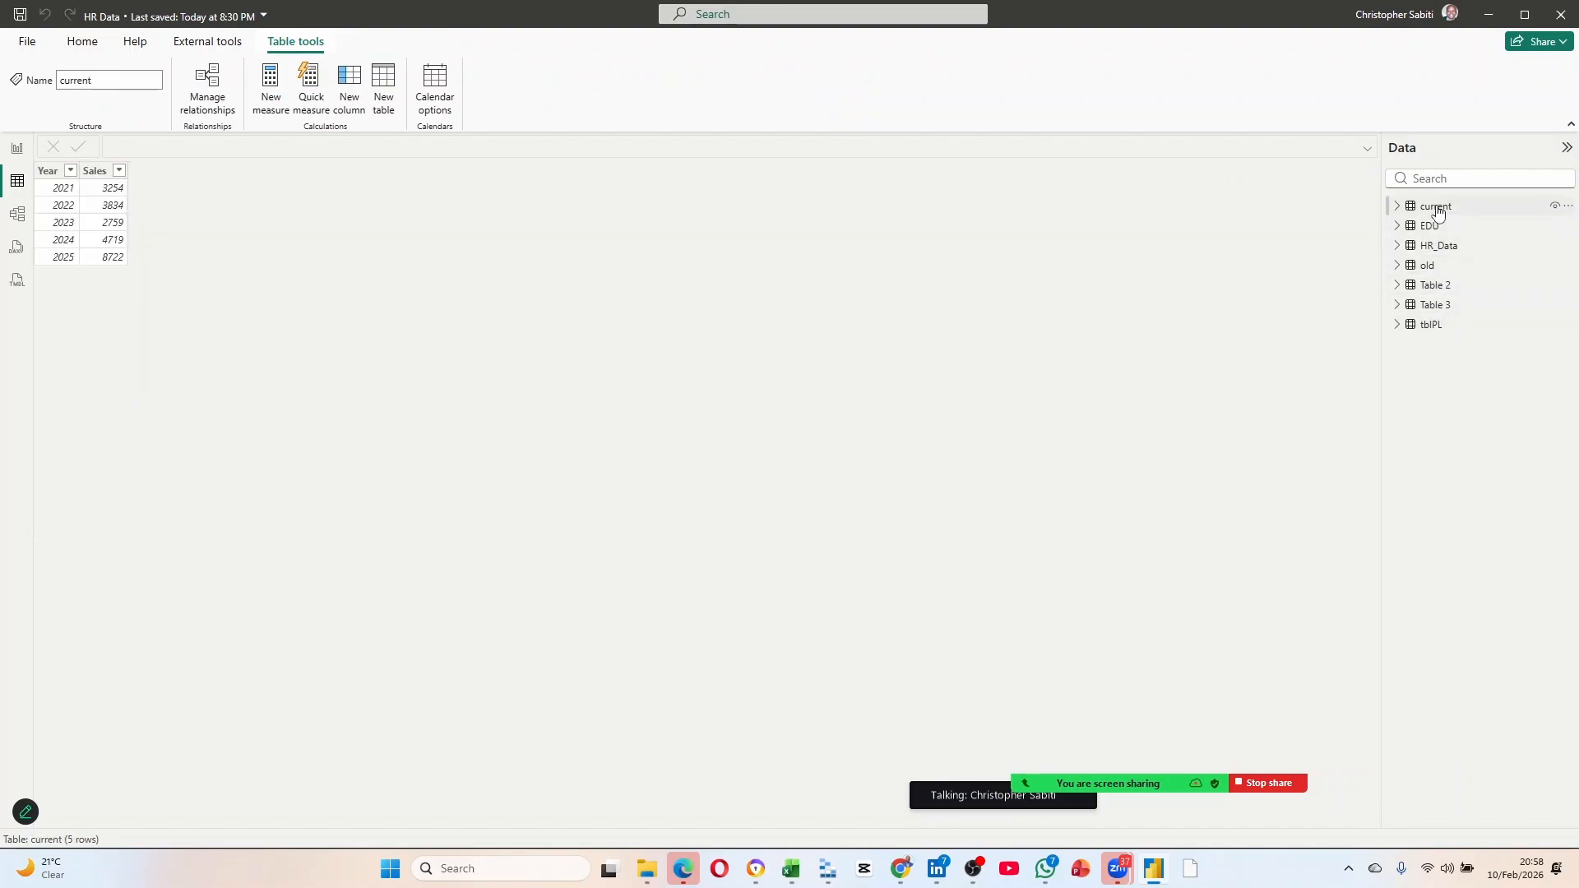
click(1431, 267)
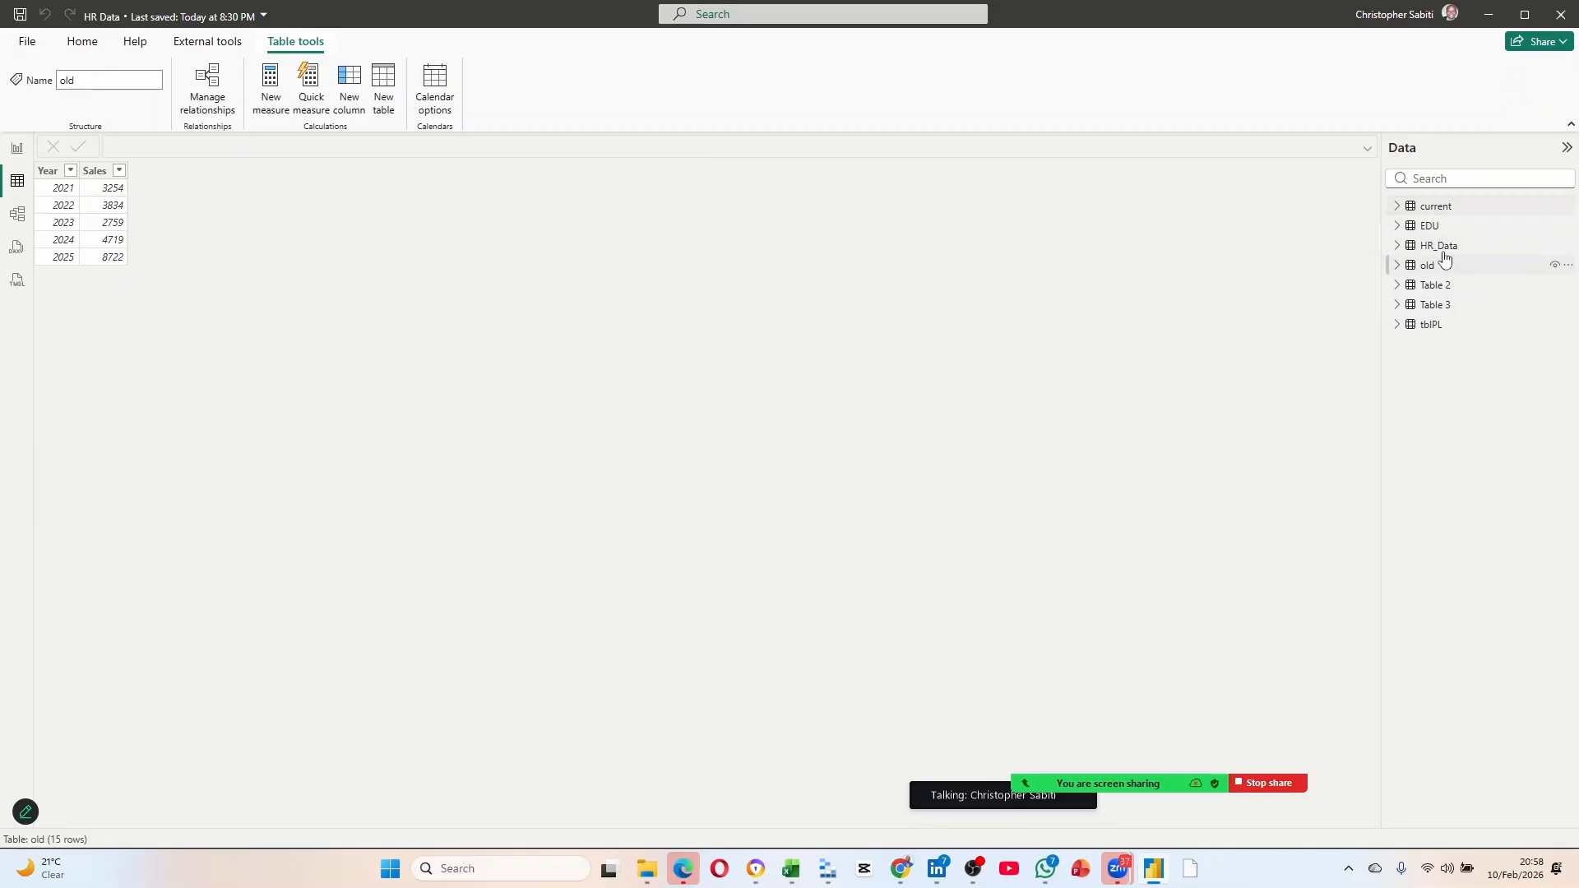
Compare the rows of the current table with those of the old table once more.
click(1446, 209)
click(1433, 268)
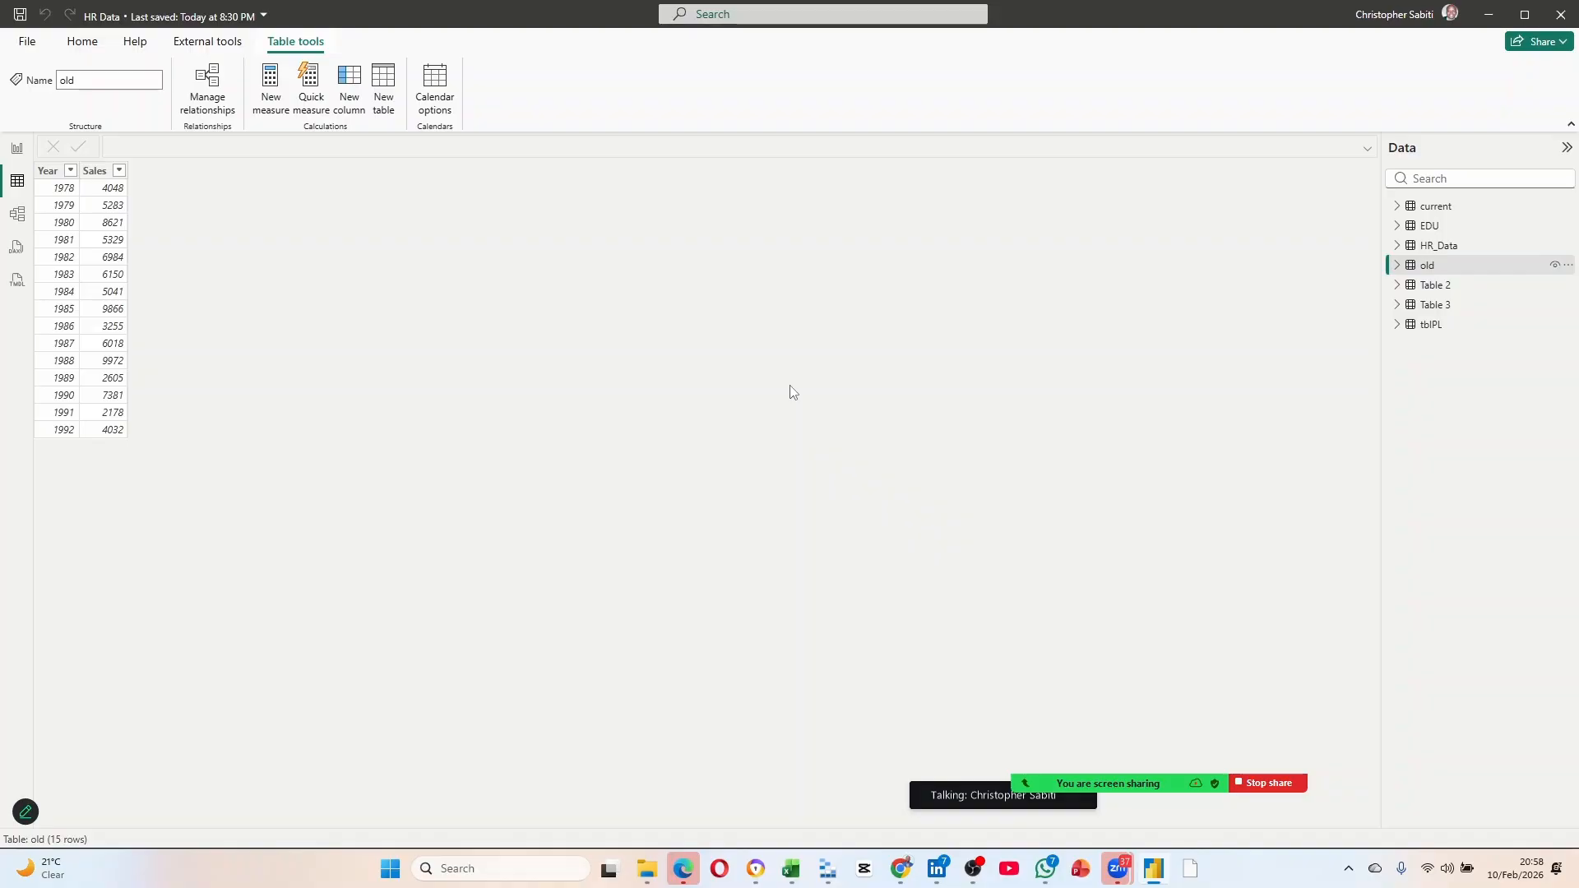
In Model view, gather the HR_Data, tblPL, EDU and Table 2 cards into one group at the left of the diagram.
click(18, 214)
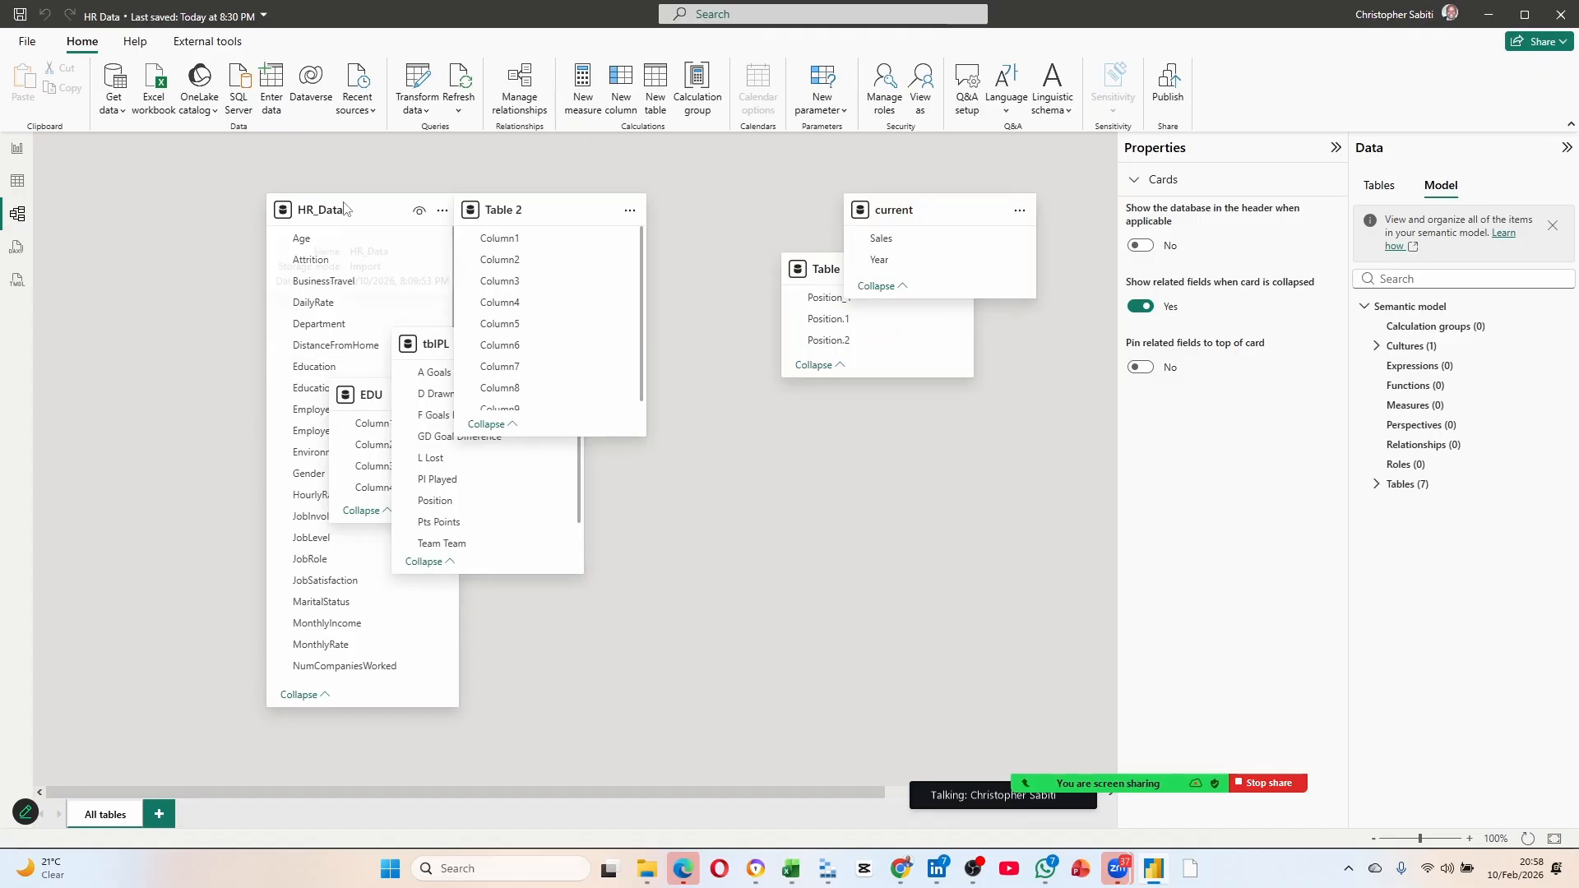
drag(307, 208, 135, 228)
drag(417, 346, 159, 313)
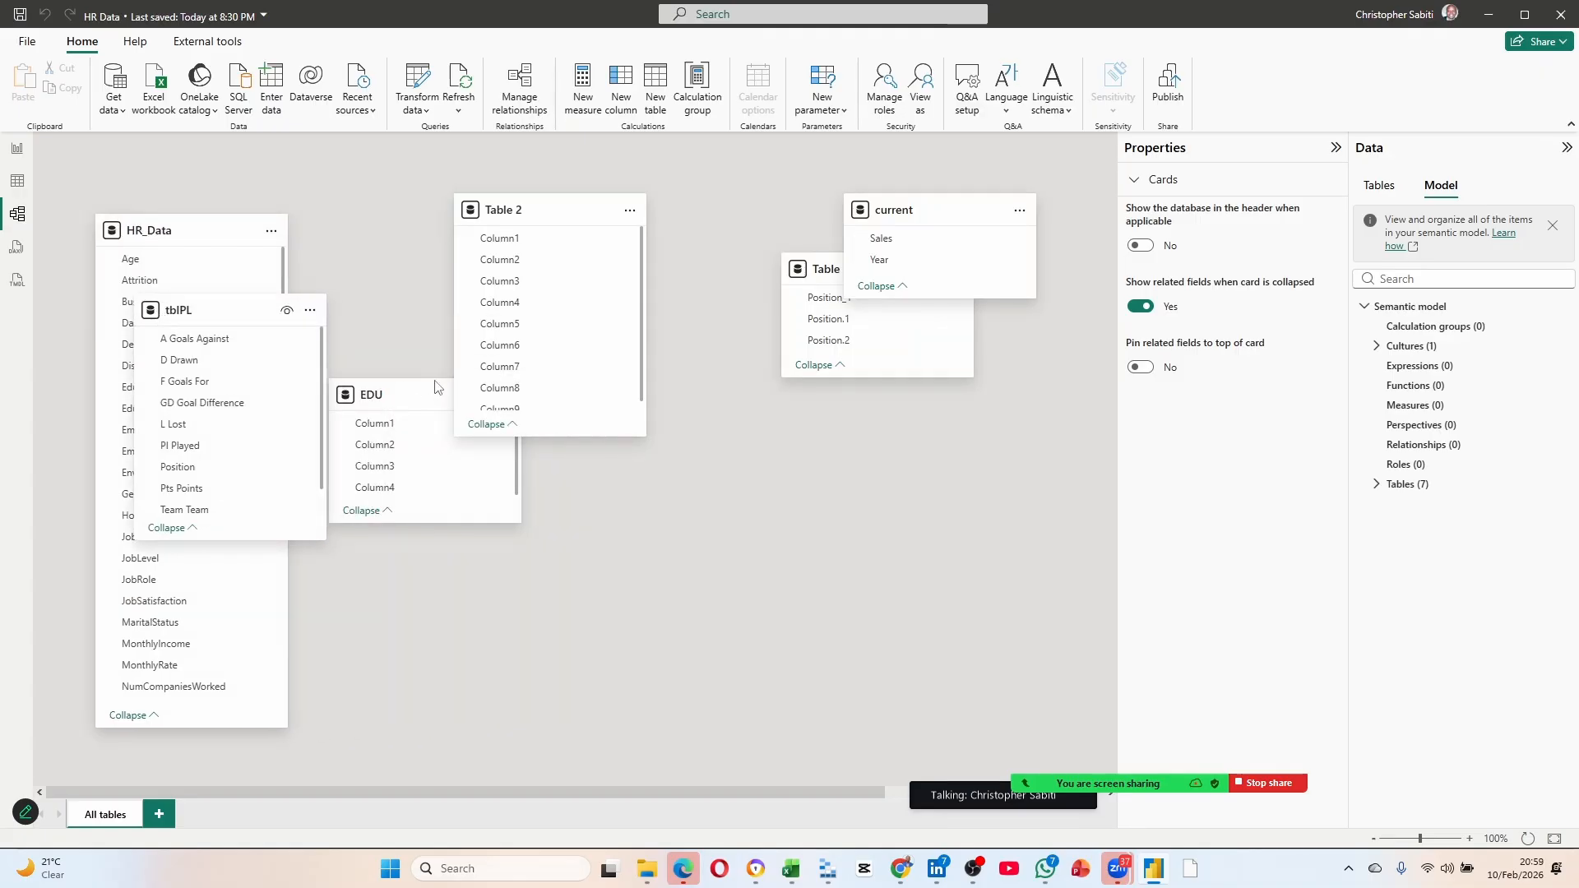
drag(419, 399, 231, 431)
drag(539, 216, 177, 448)
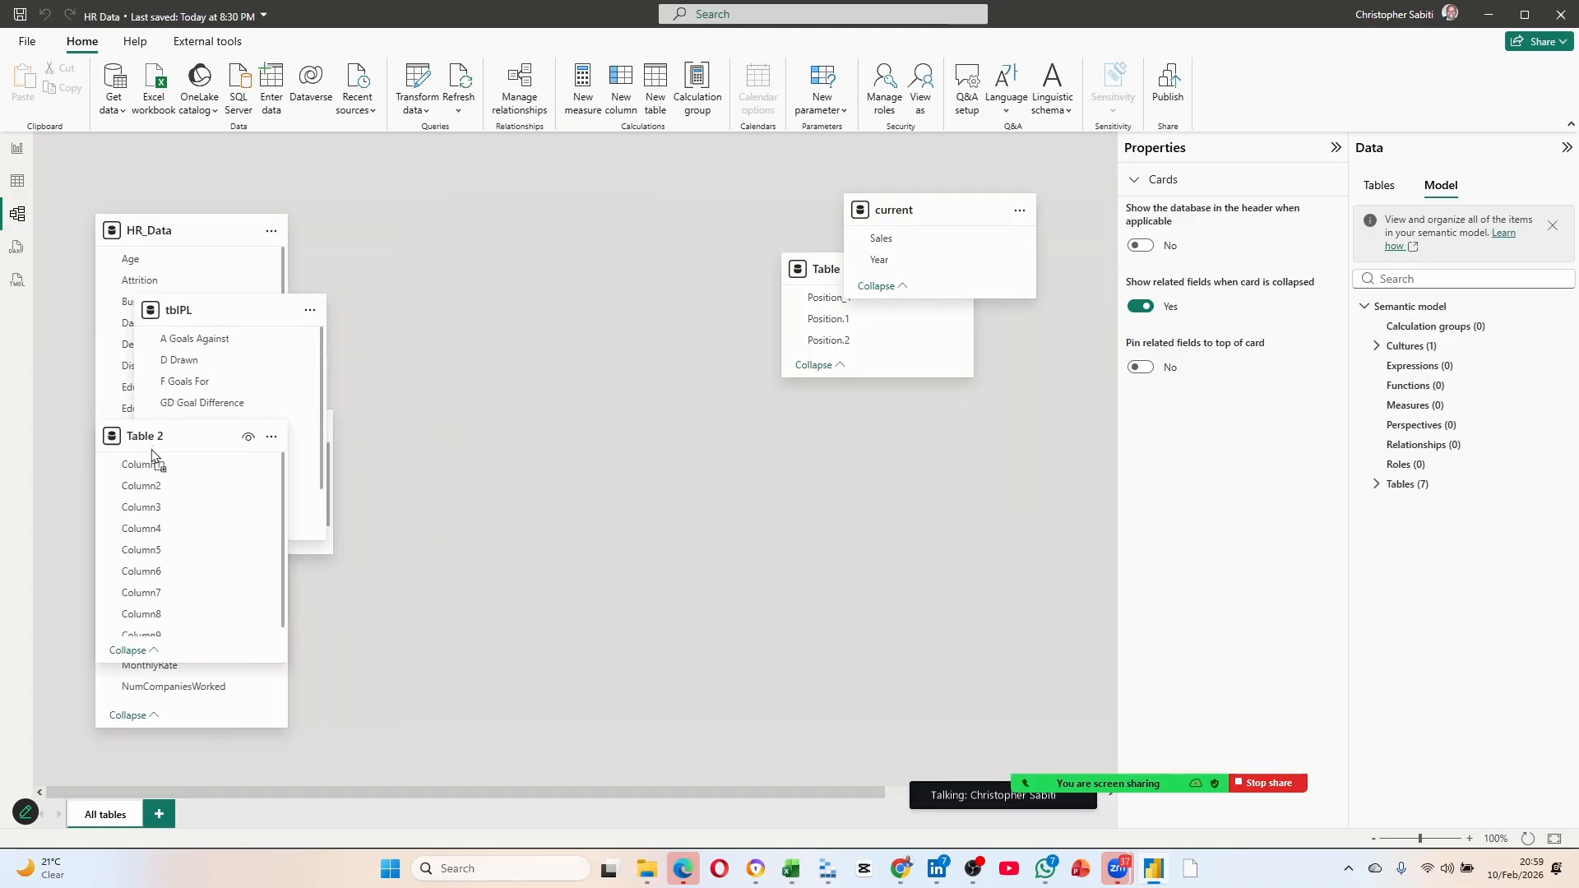
Arrange the current and old cards side by side in the diagram, with Table 3 below and Table 2 kept among the grouped cards.
drag(893, 207, 450, 224)
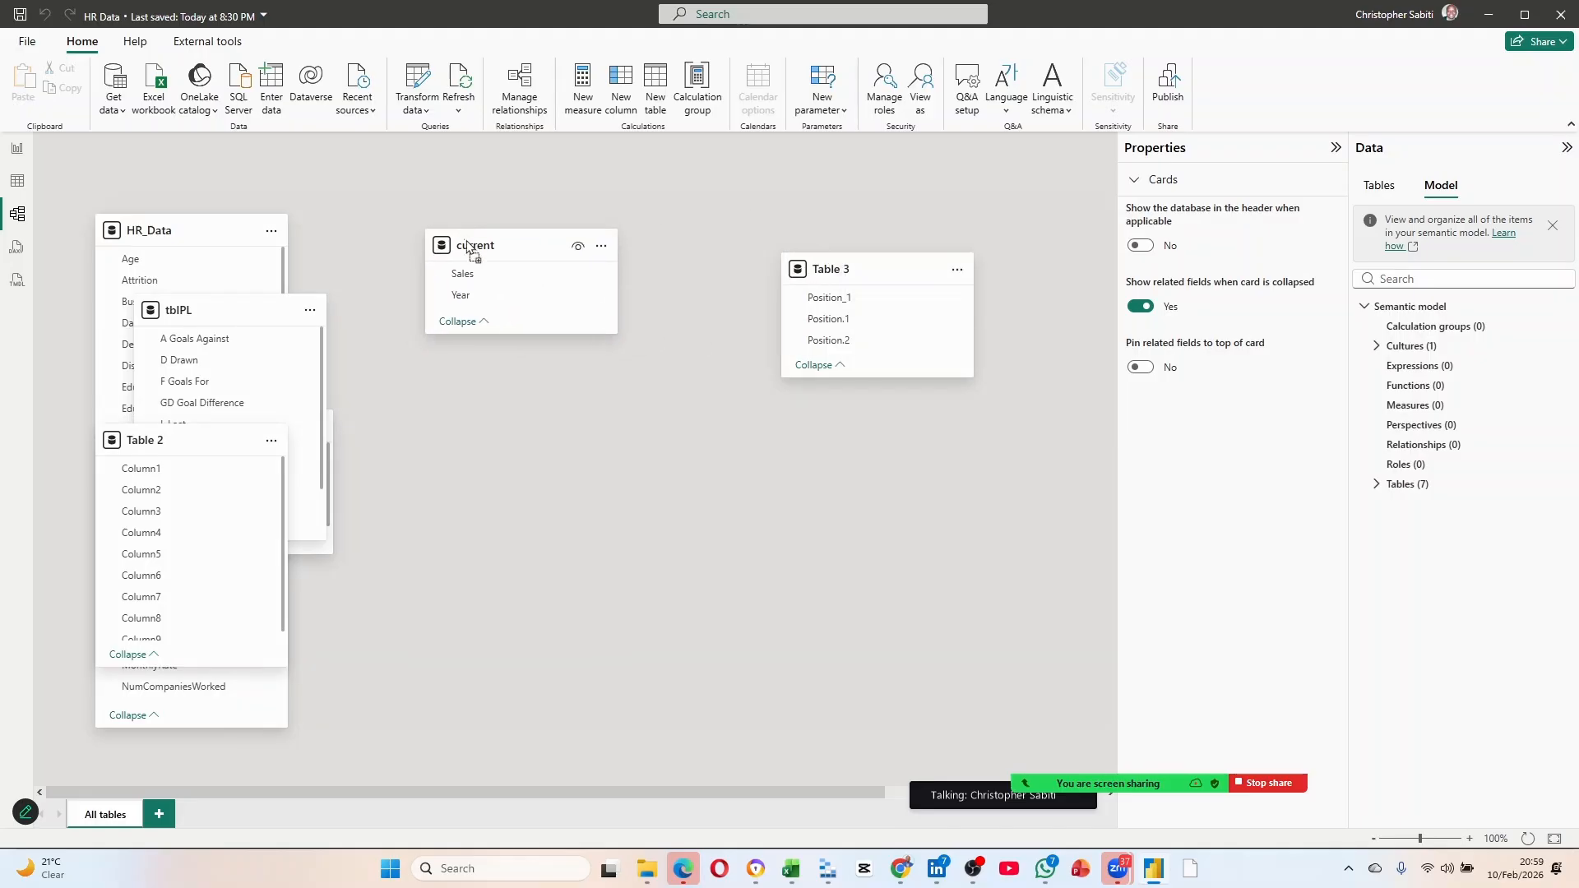
drag(882, 284, 633, 467)
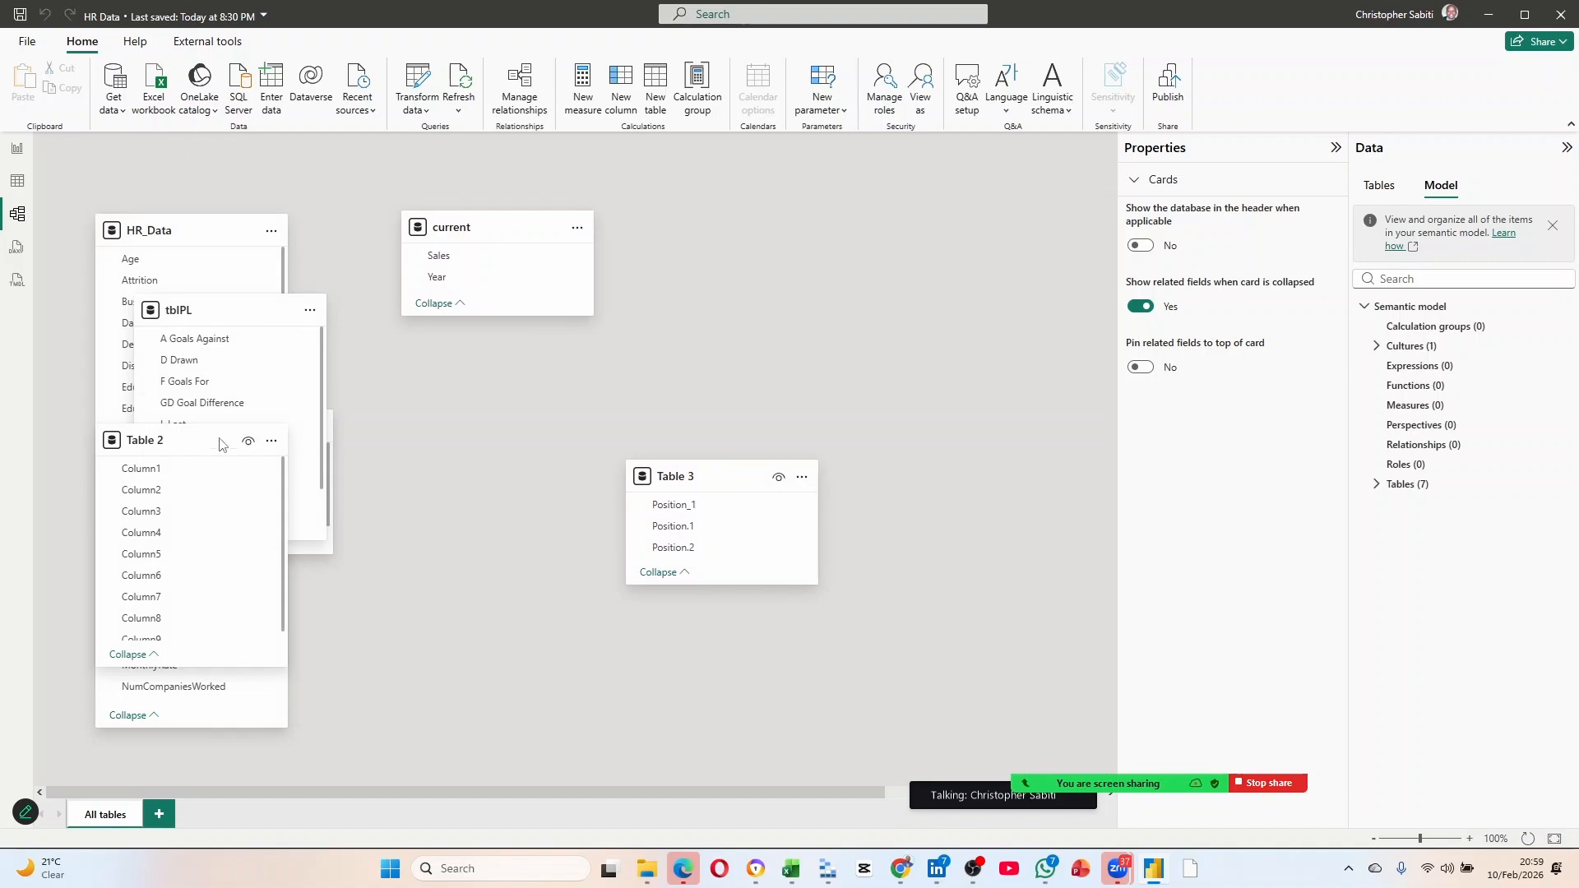
drag(198, 445, 250, 411)
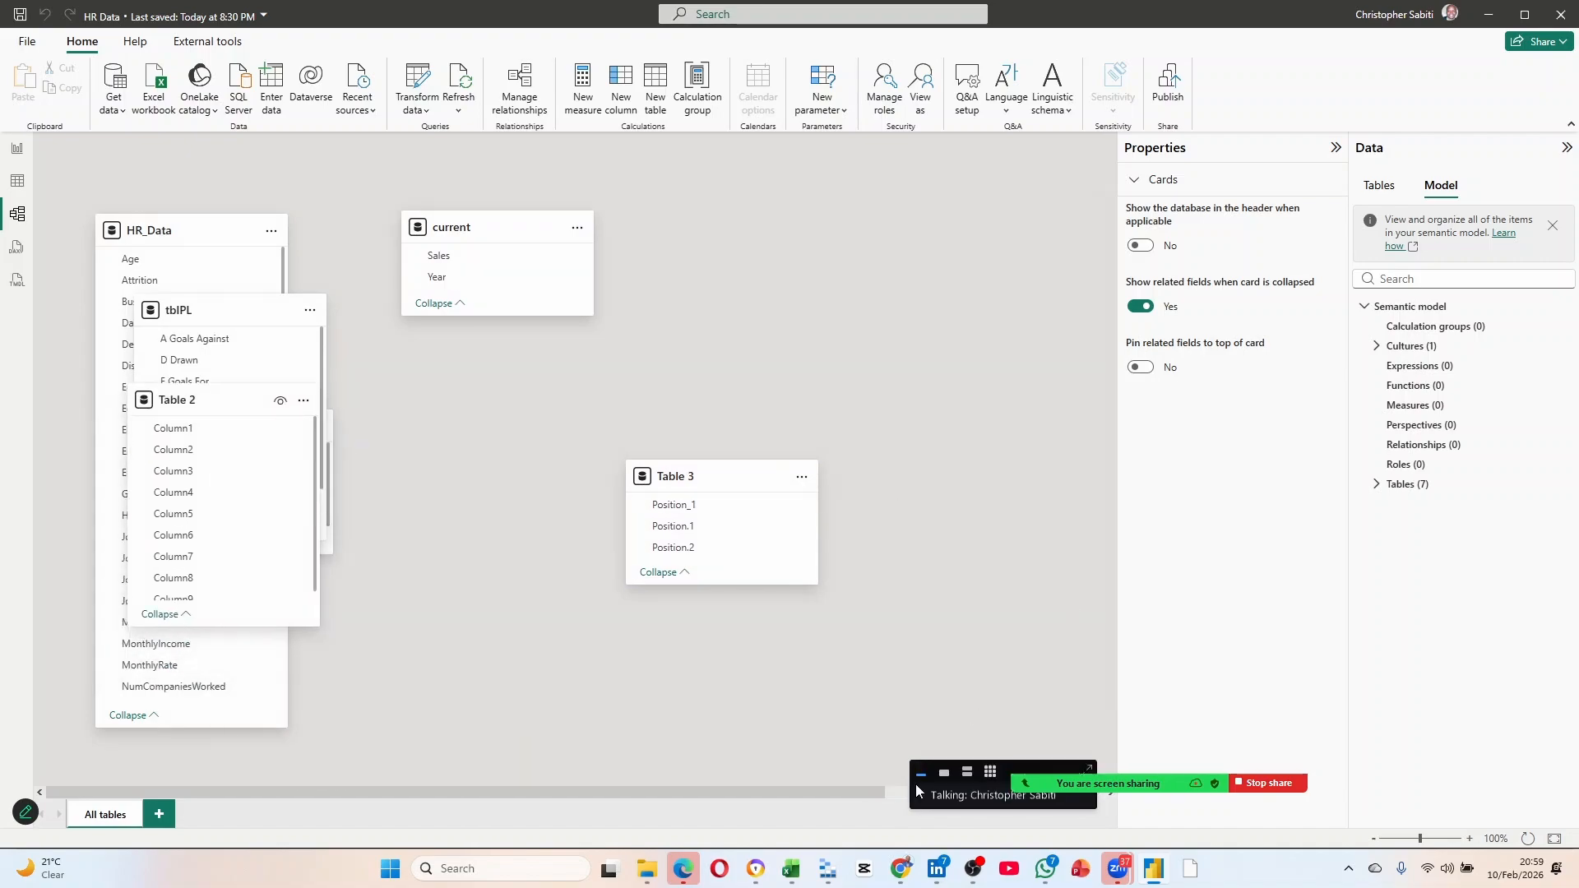
drag(870, 792, 1069, 793)
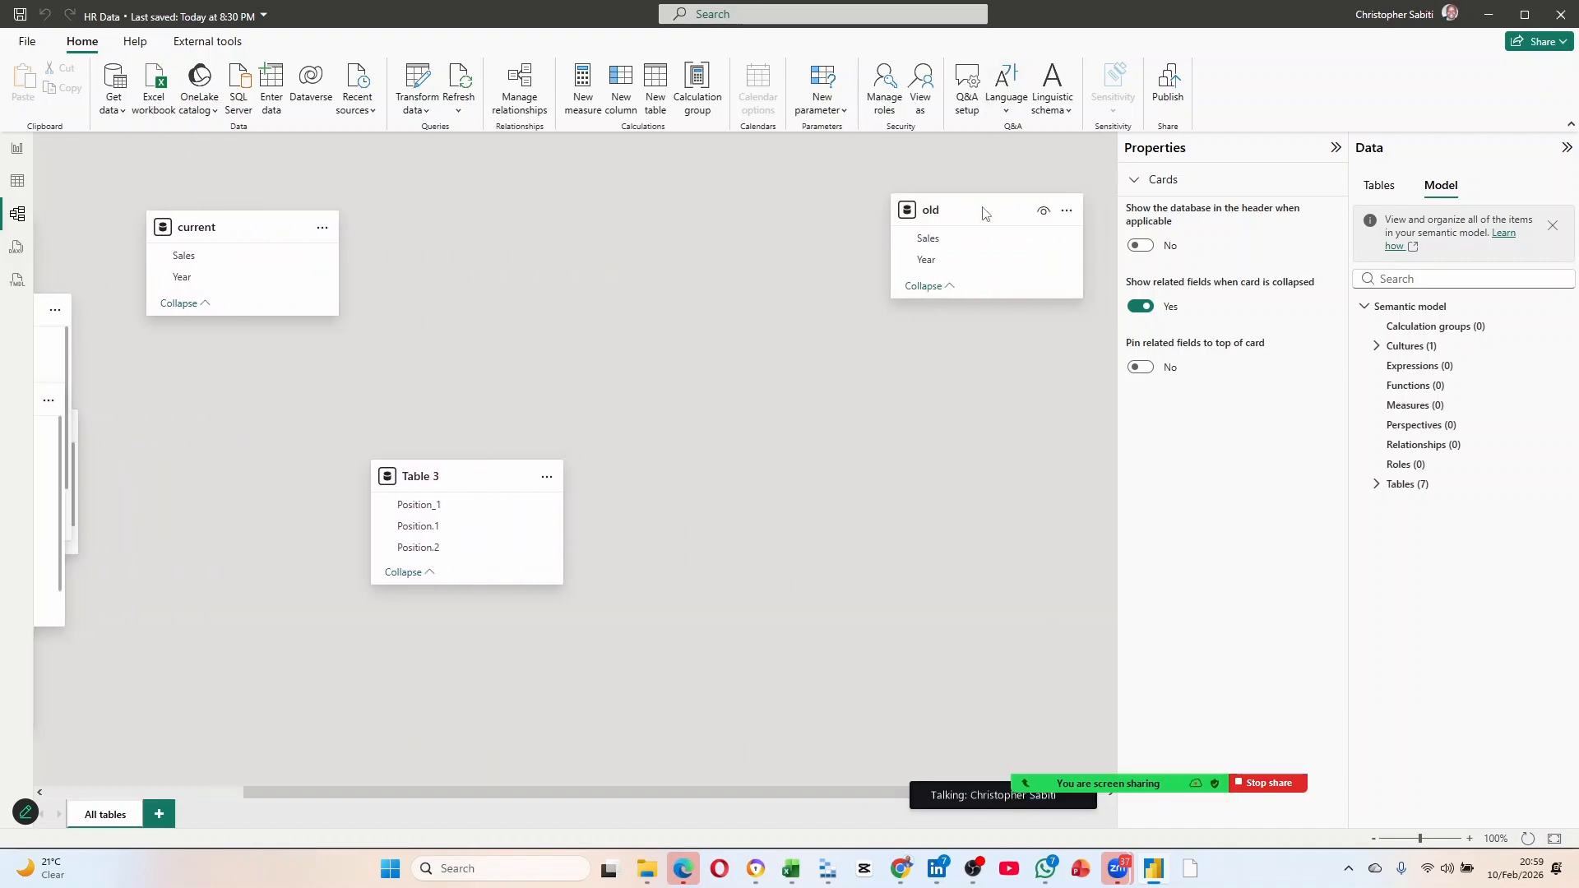
drag(979, 211, 447, 425)
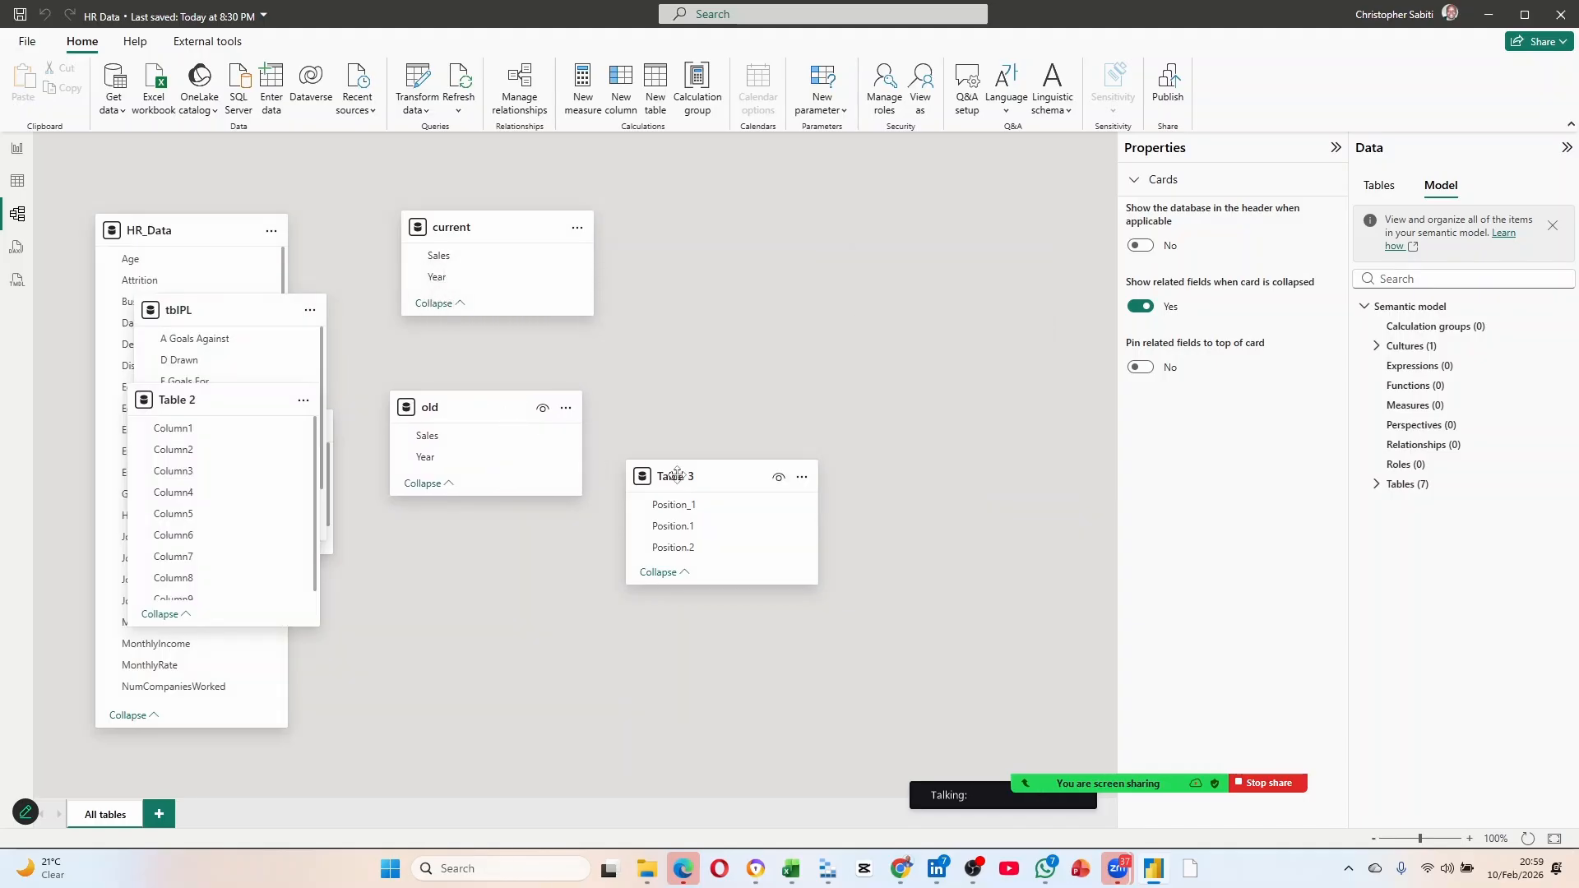
drag(674, 477, 416, 582)
drag(492, 418, 747, 235)
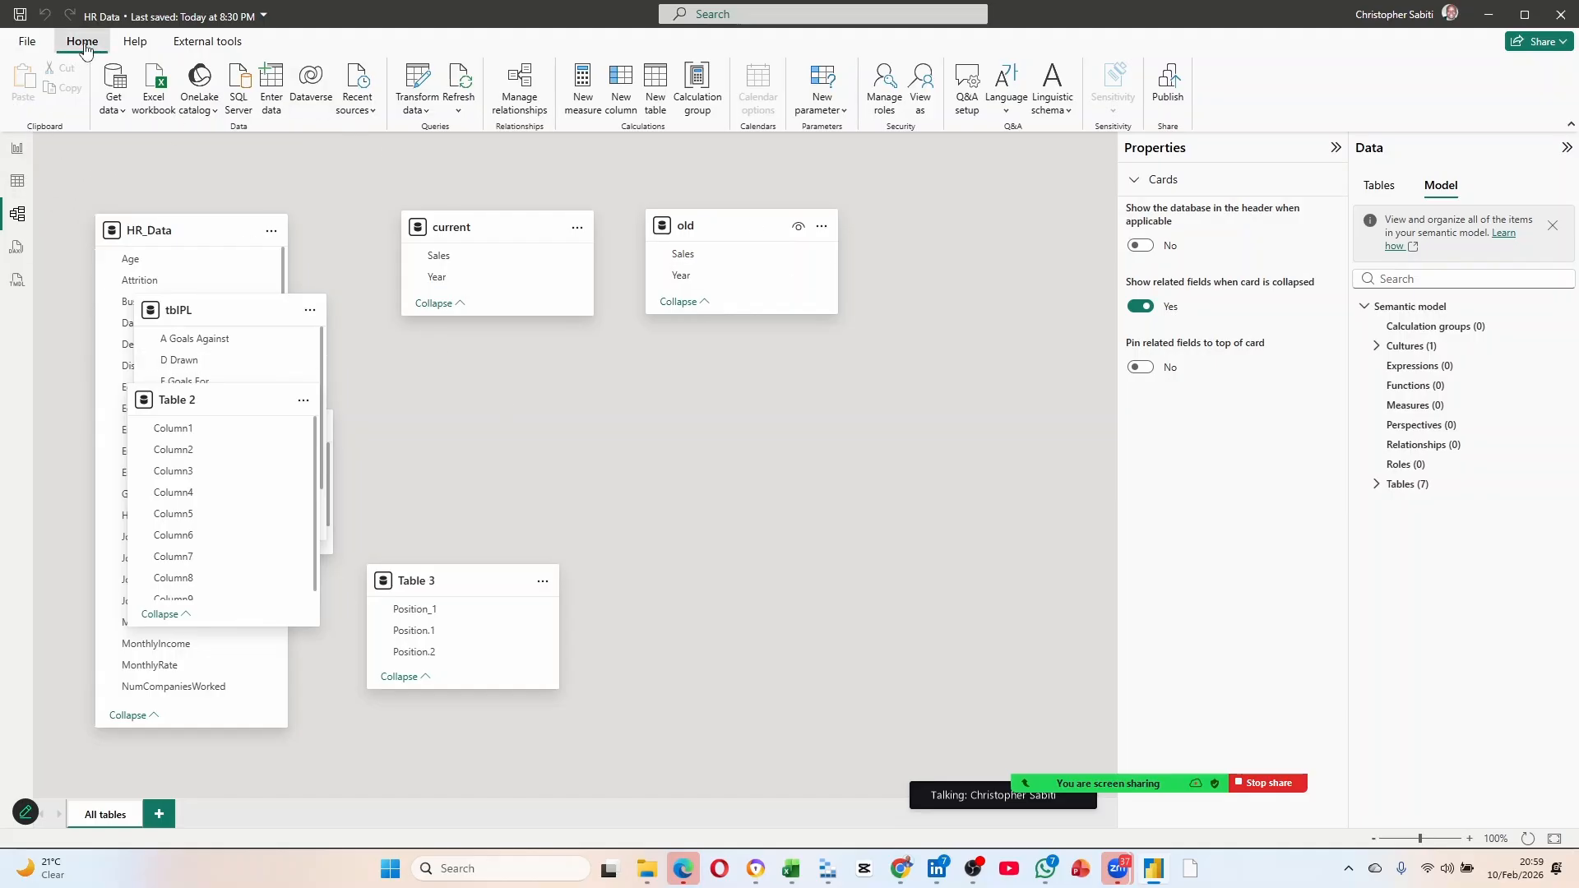
Open the Power Query Editor and show the current query.
click(419, 80)
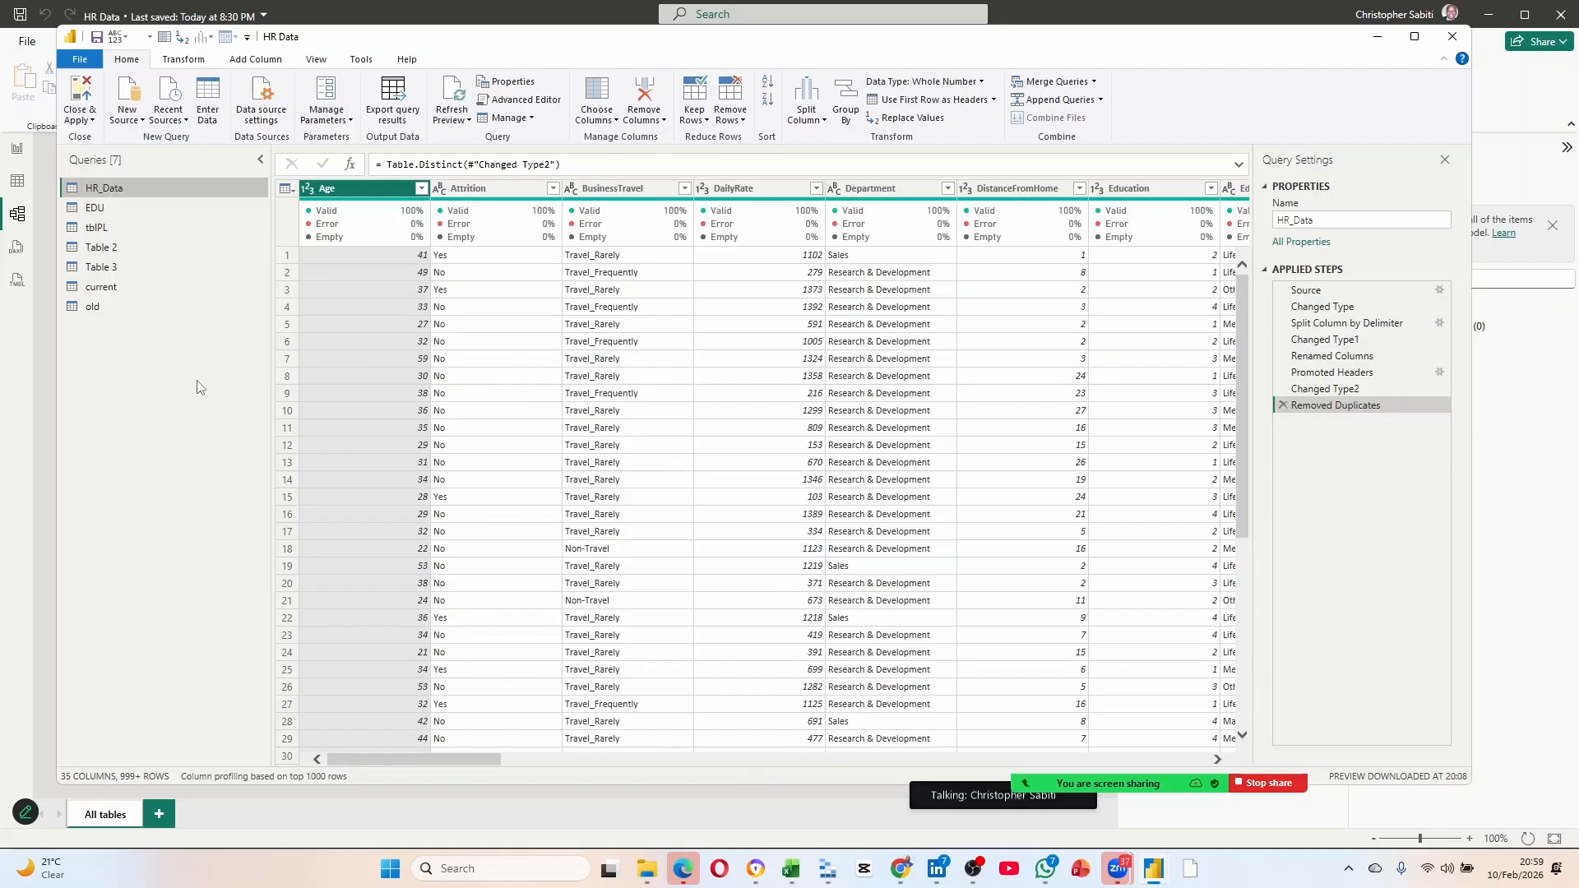
click(1348, 868)
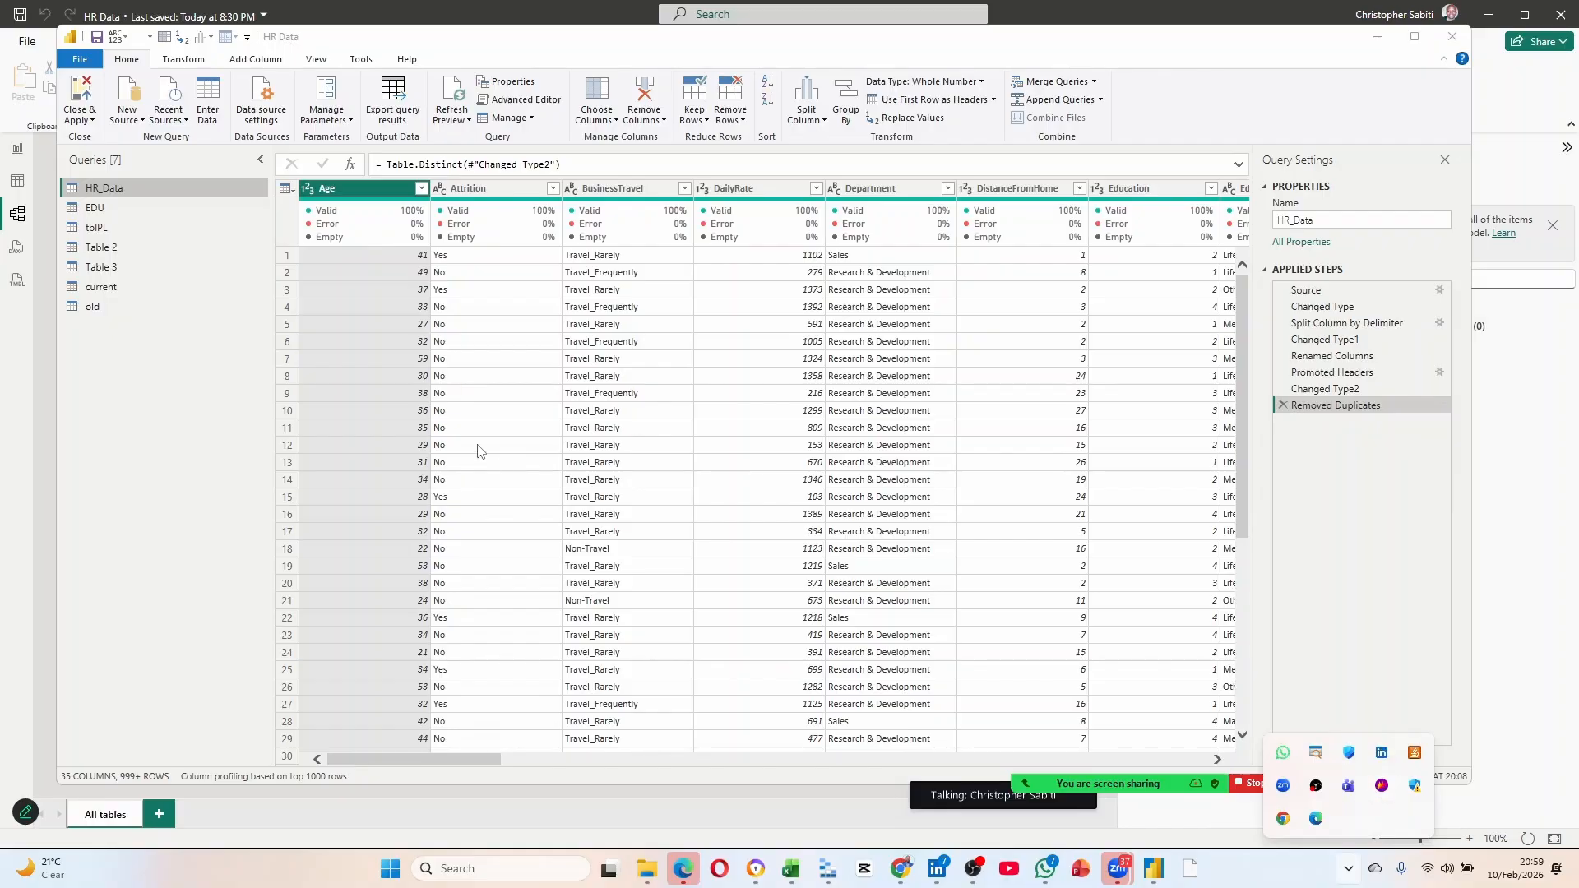
click(1357, 553)
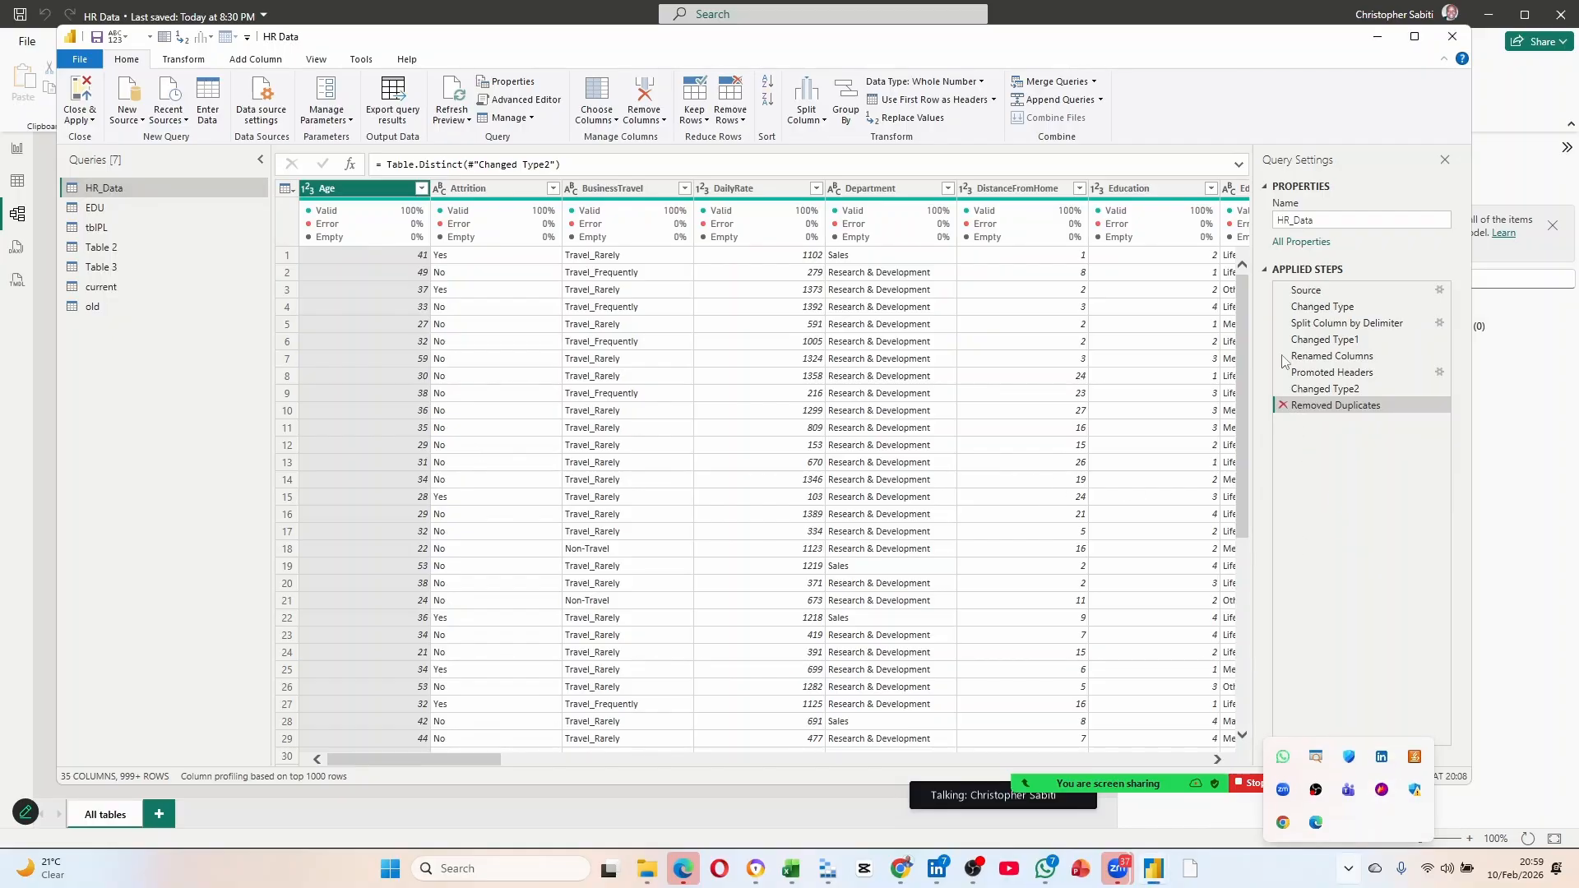
click(112, 289)
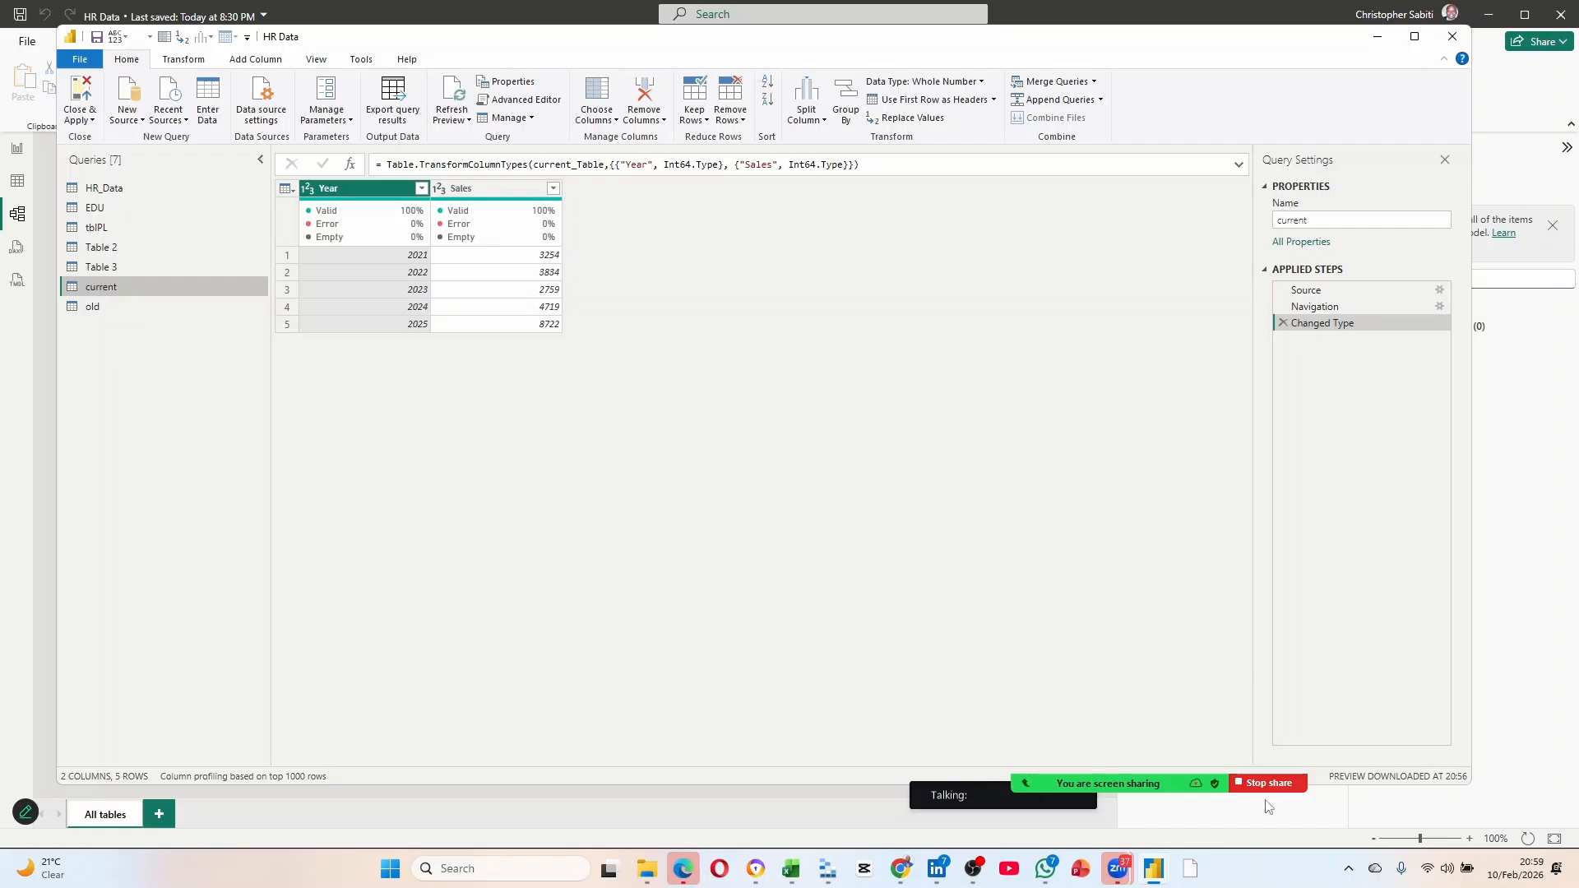
Start a Flameshot capture over the query preview, circle the old query, and sketch a two-column table beneath the current rows.
click(1350, 870)
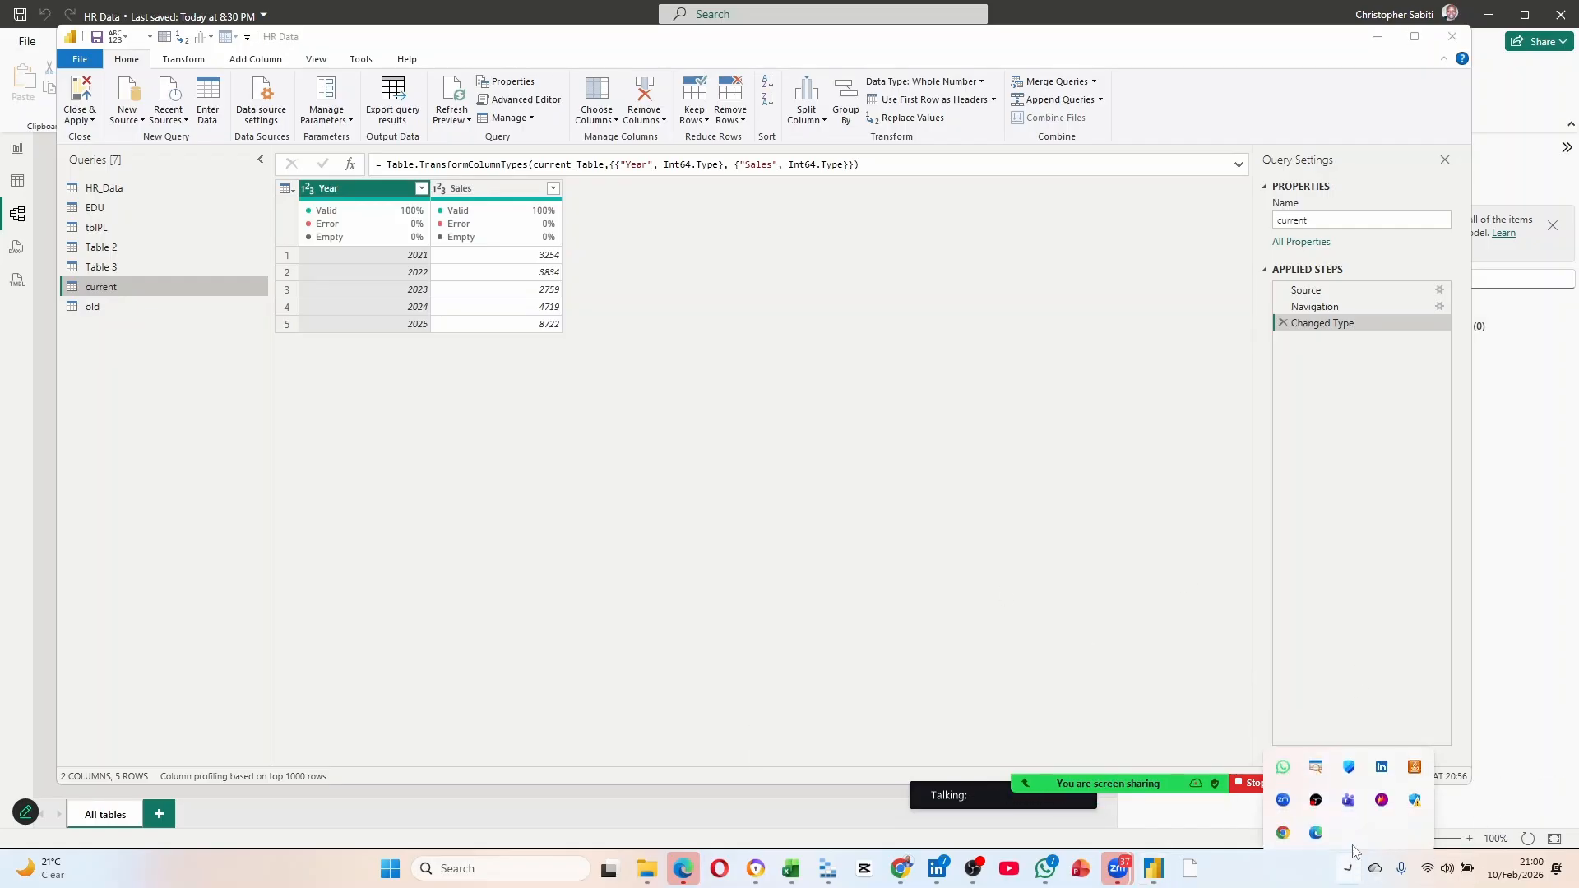
click(1381, 786)
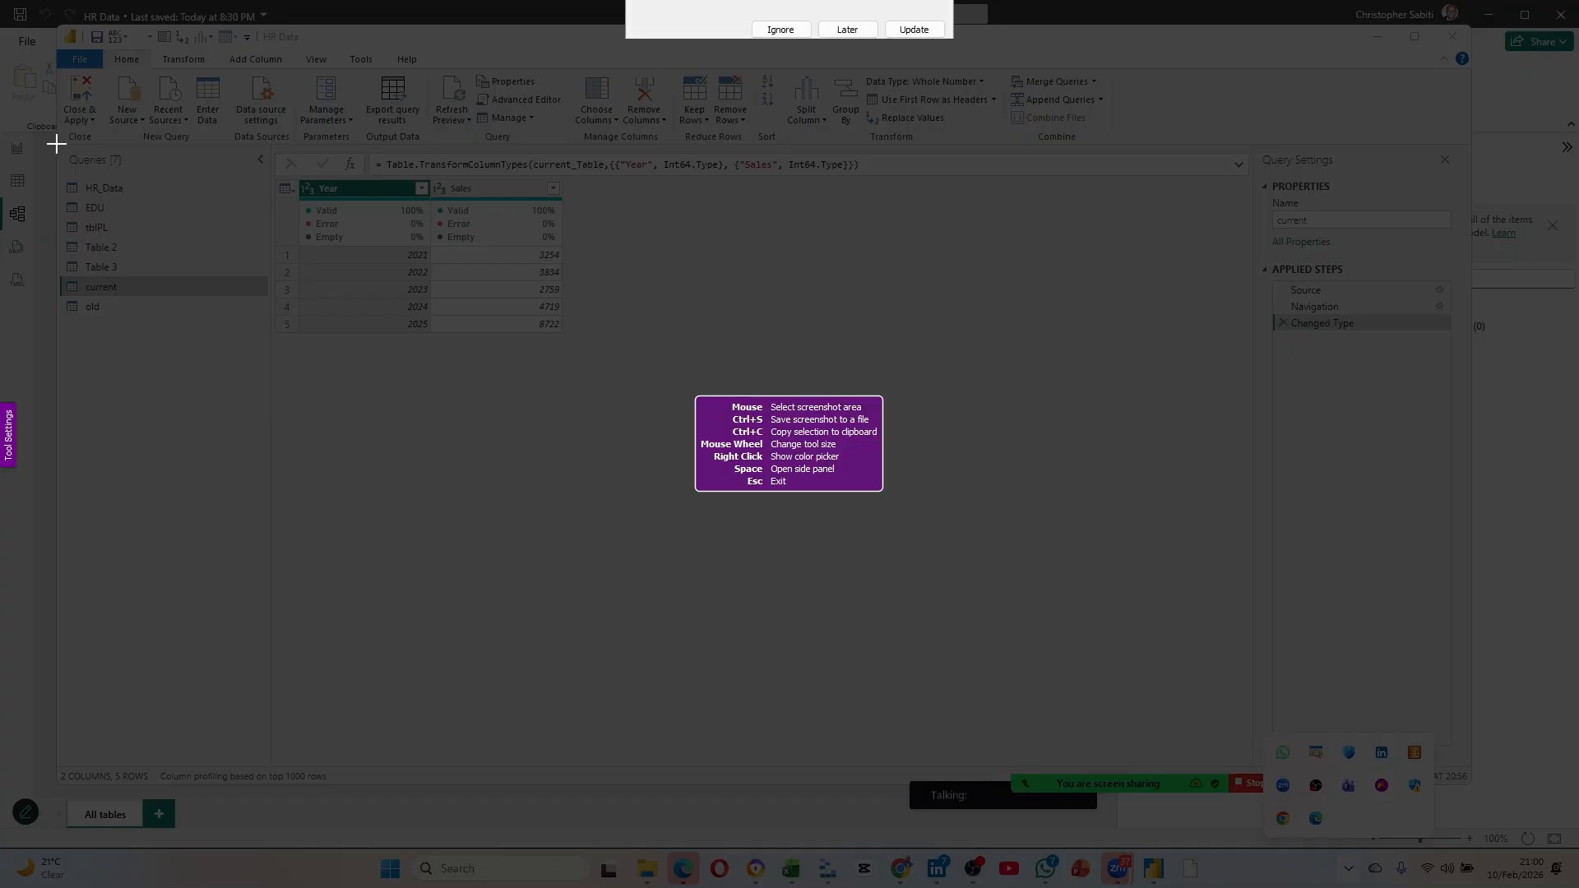
drag(20, 59, 994, 742)
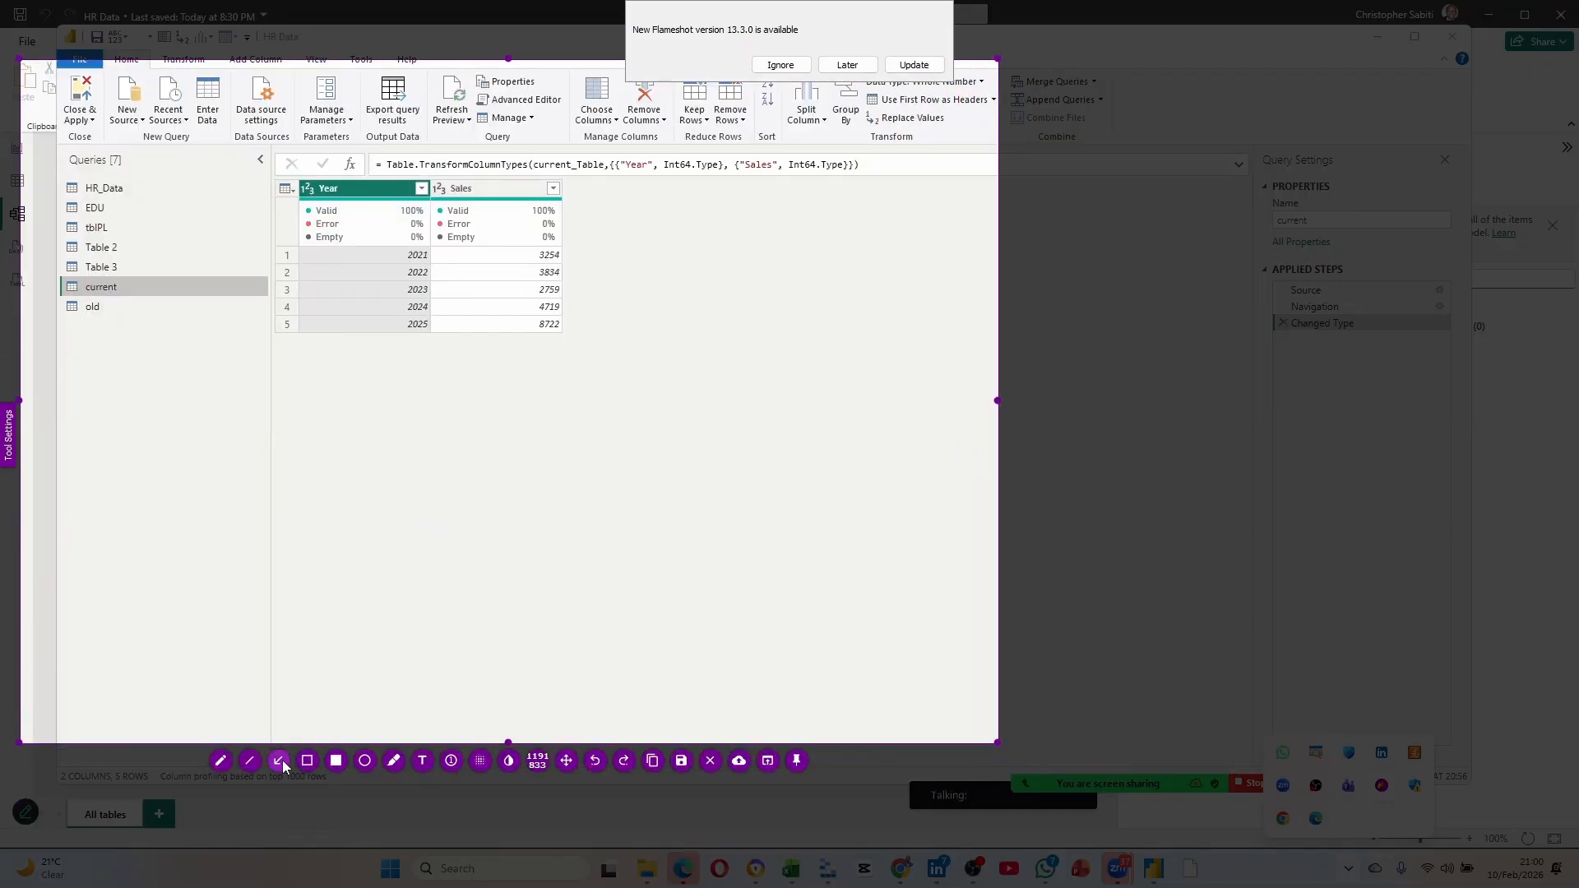
click(220, 759)
mouse_move(118, 308)
mouse_down()
mouse_move(59, 306)
mouse_move(102, 306)
mouse_up()
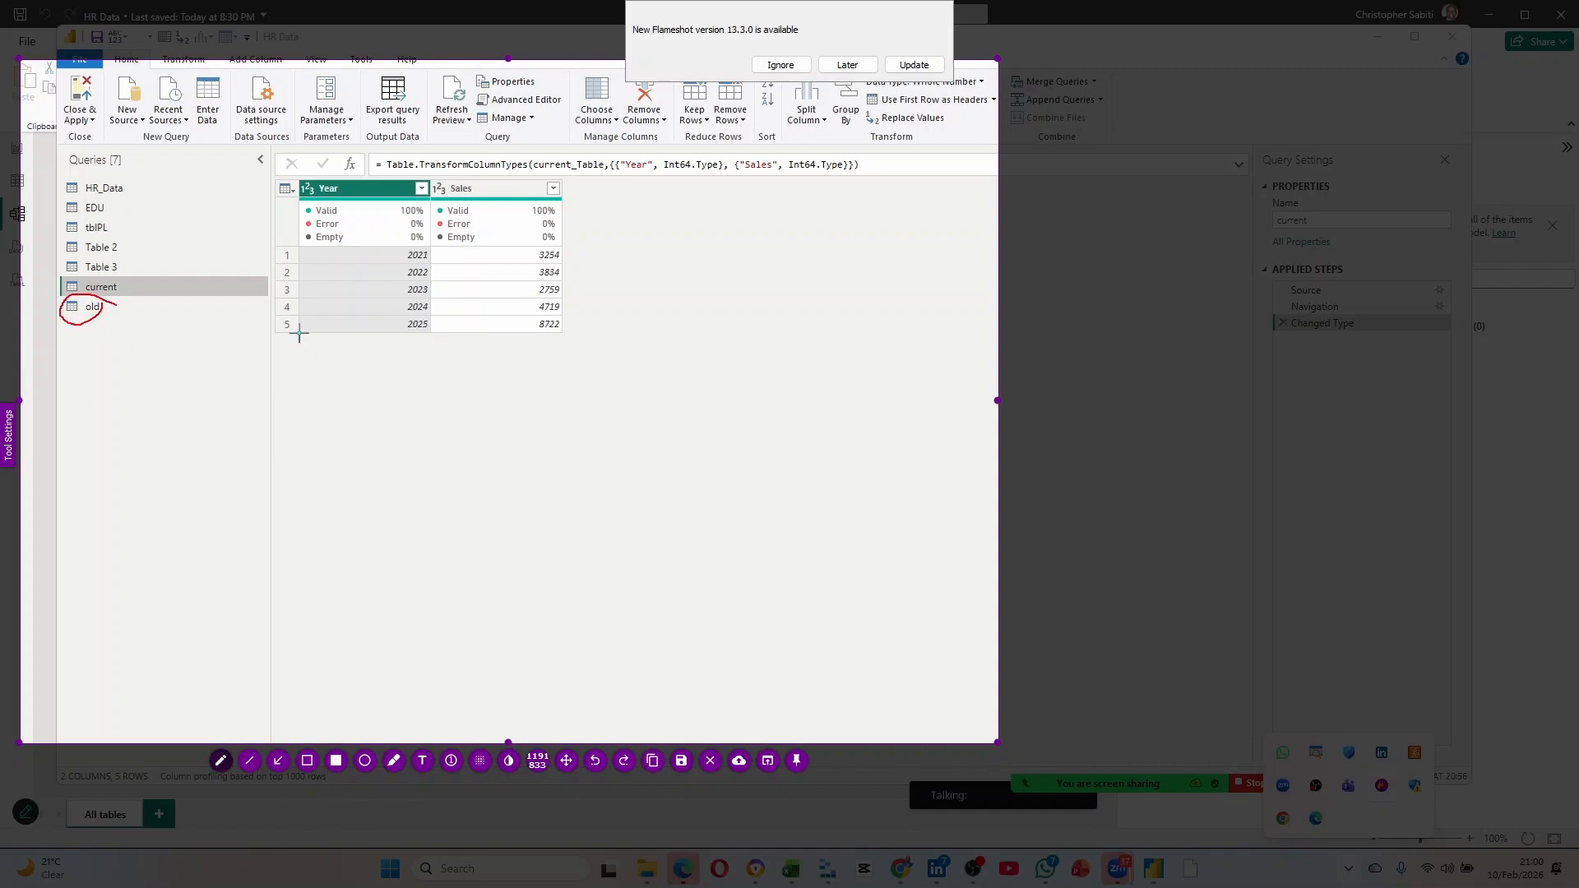
mouse_move(299, 333)
mouse_down()
mouse_move(323, 463)
mouse_move(533, 355)
mouse_move(296, 349)
mouse_up()
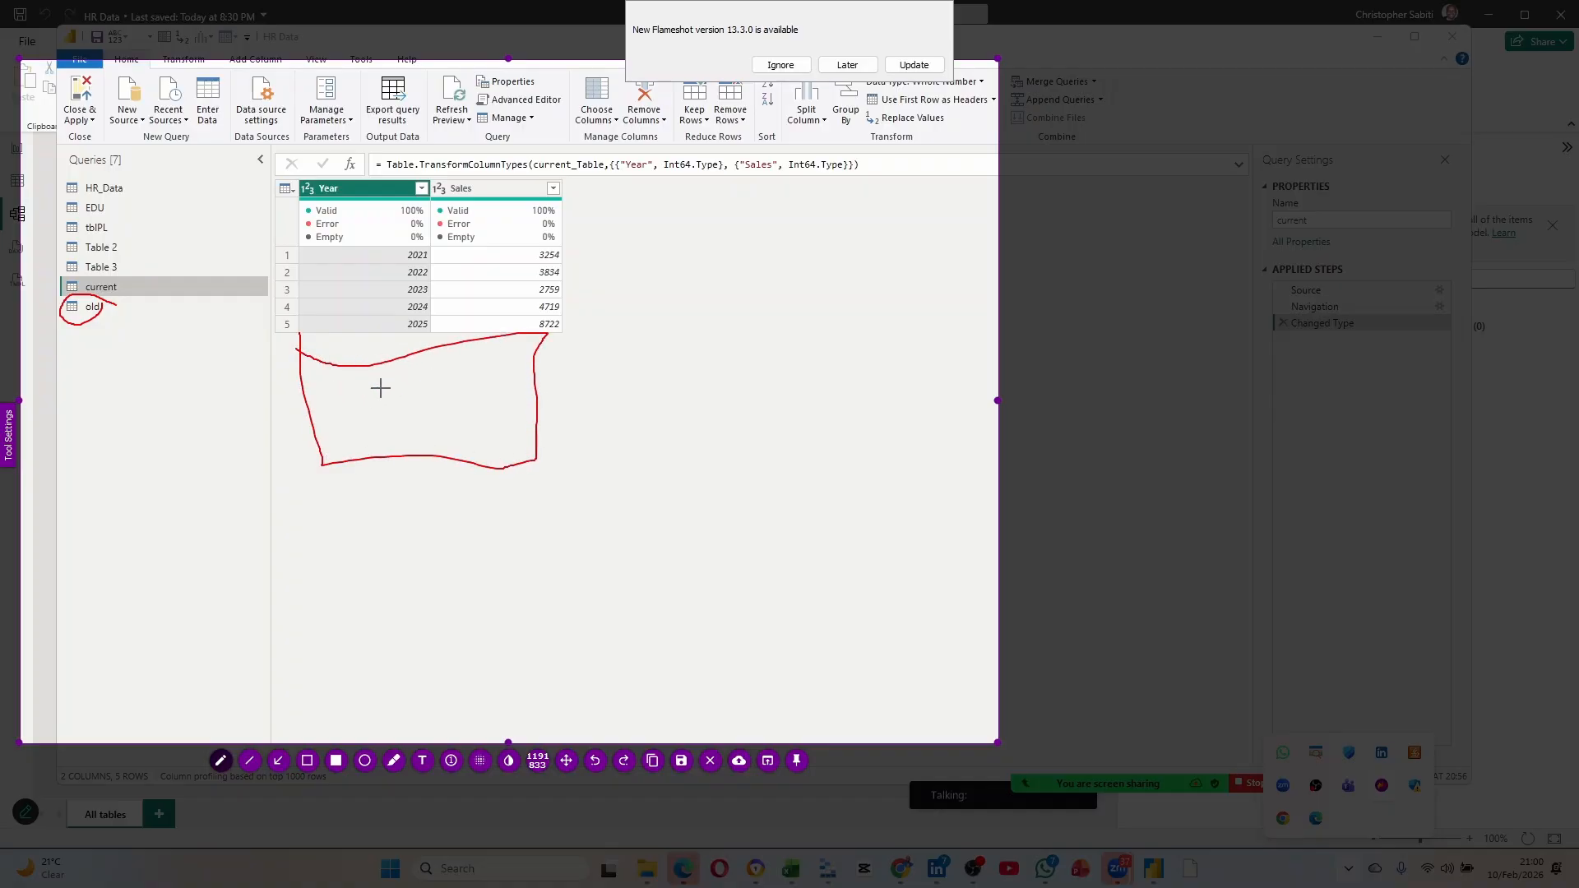
drag(430, 333, 437, 473)
Add downward arrows in both sketched columns, circle the combined table, and place number marker 1 beside it.
click(279, 761)
drag(367, 339, 366, 467)
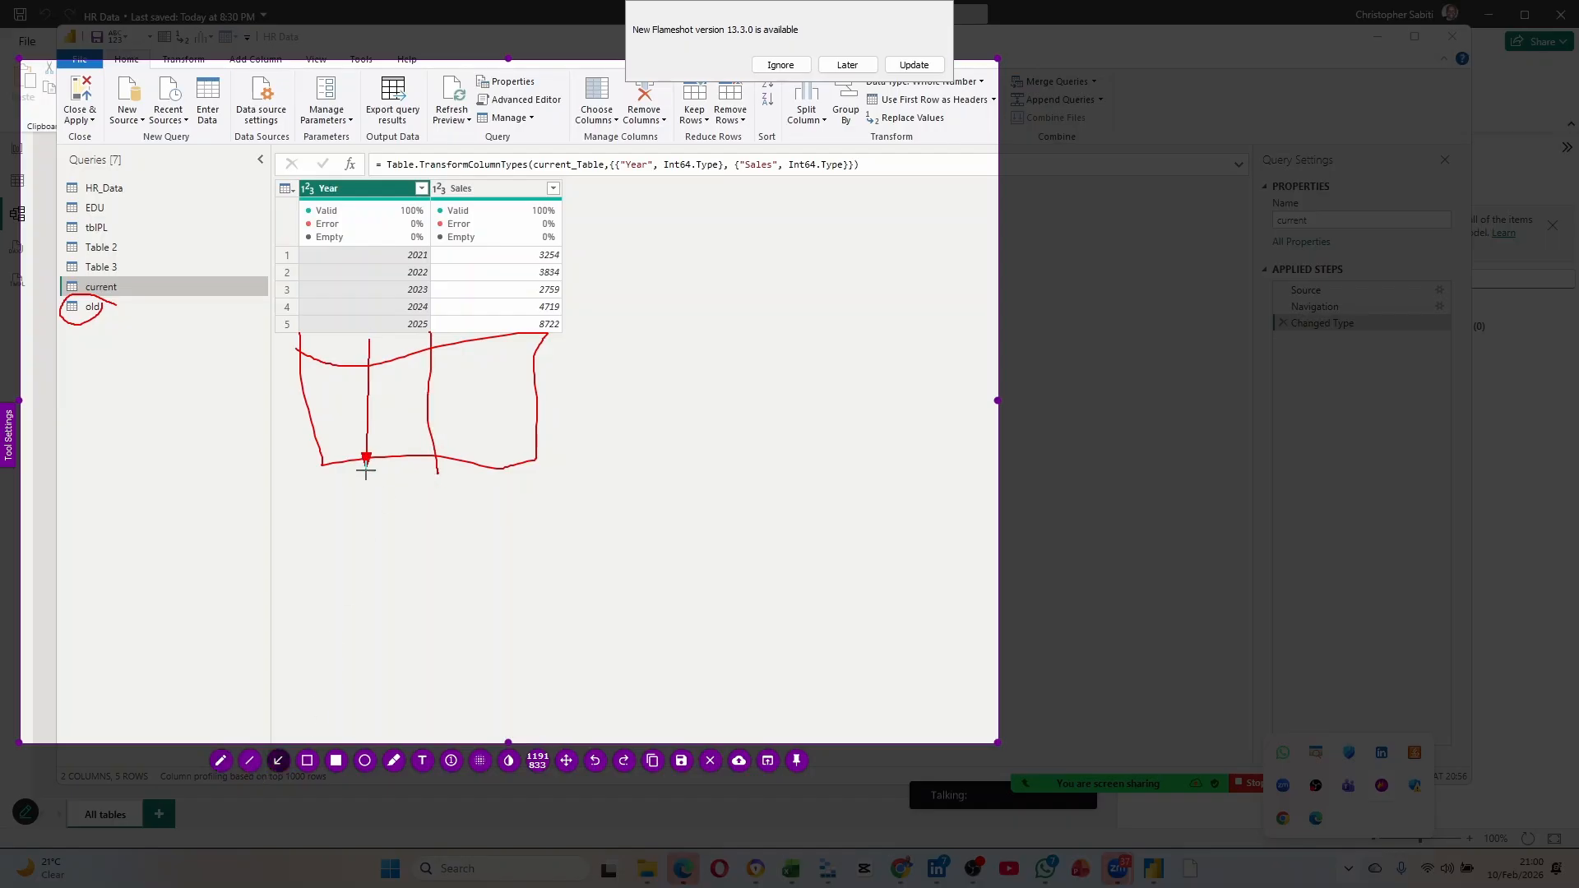
drag(495, 334, 497, 459)
click(364, 761)
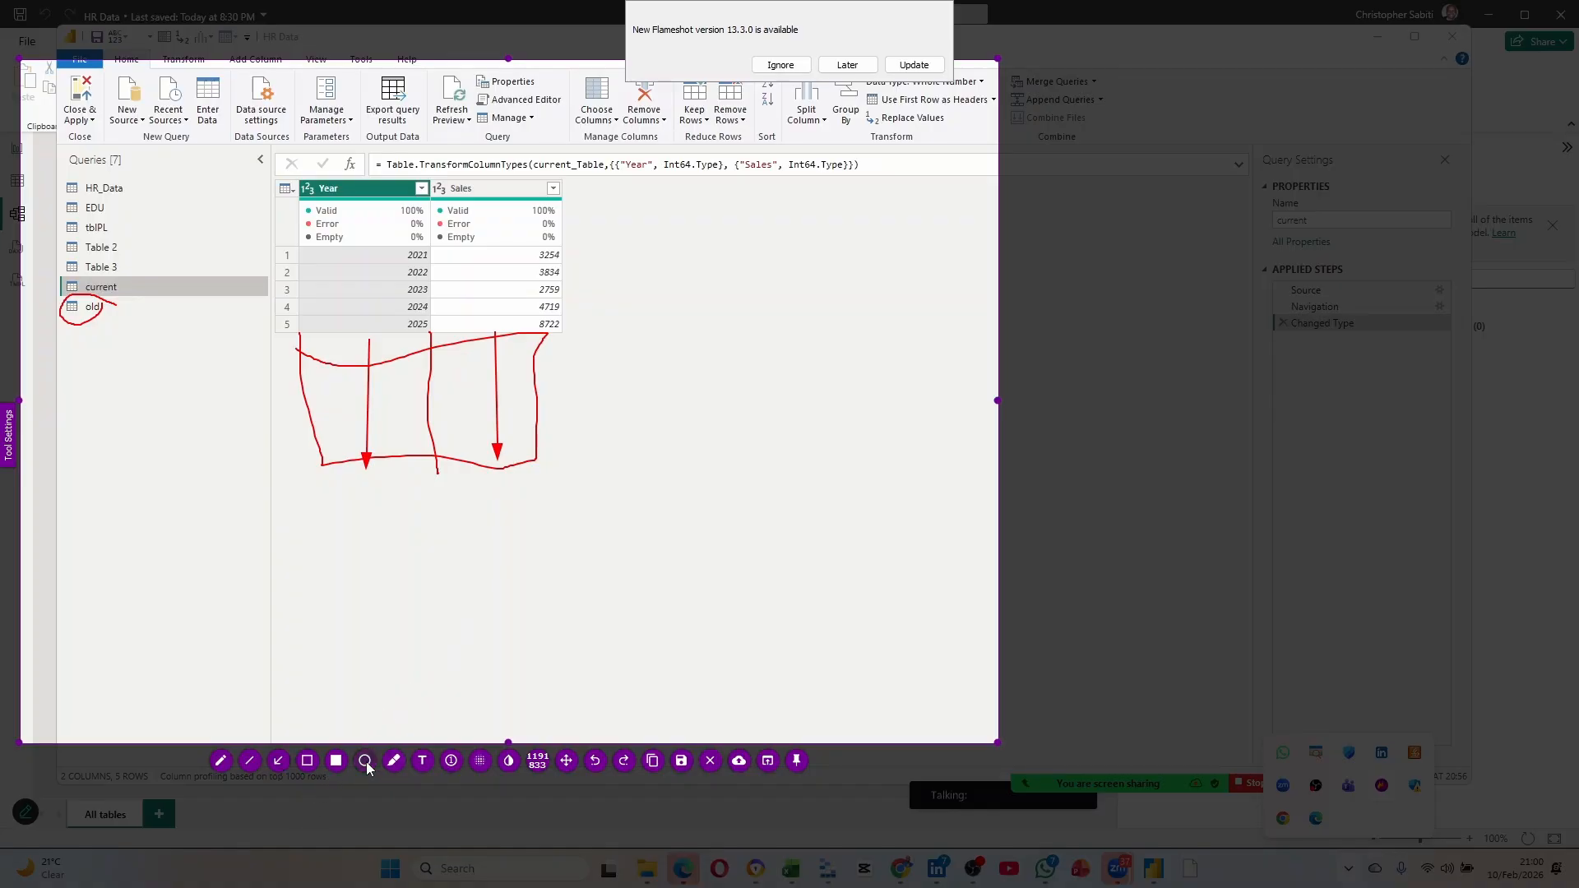
mouse_move(254, 148)
mouse_down()
mouse_move(604, 538)
mouse_move(607, 572)
mouse_up()
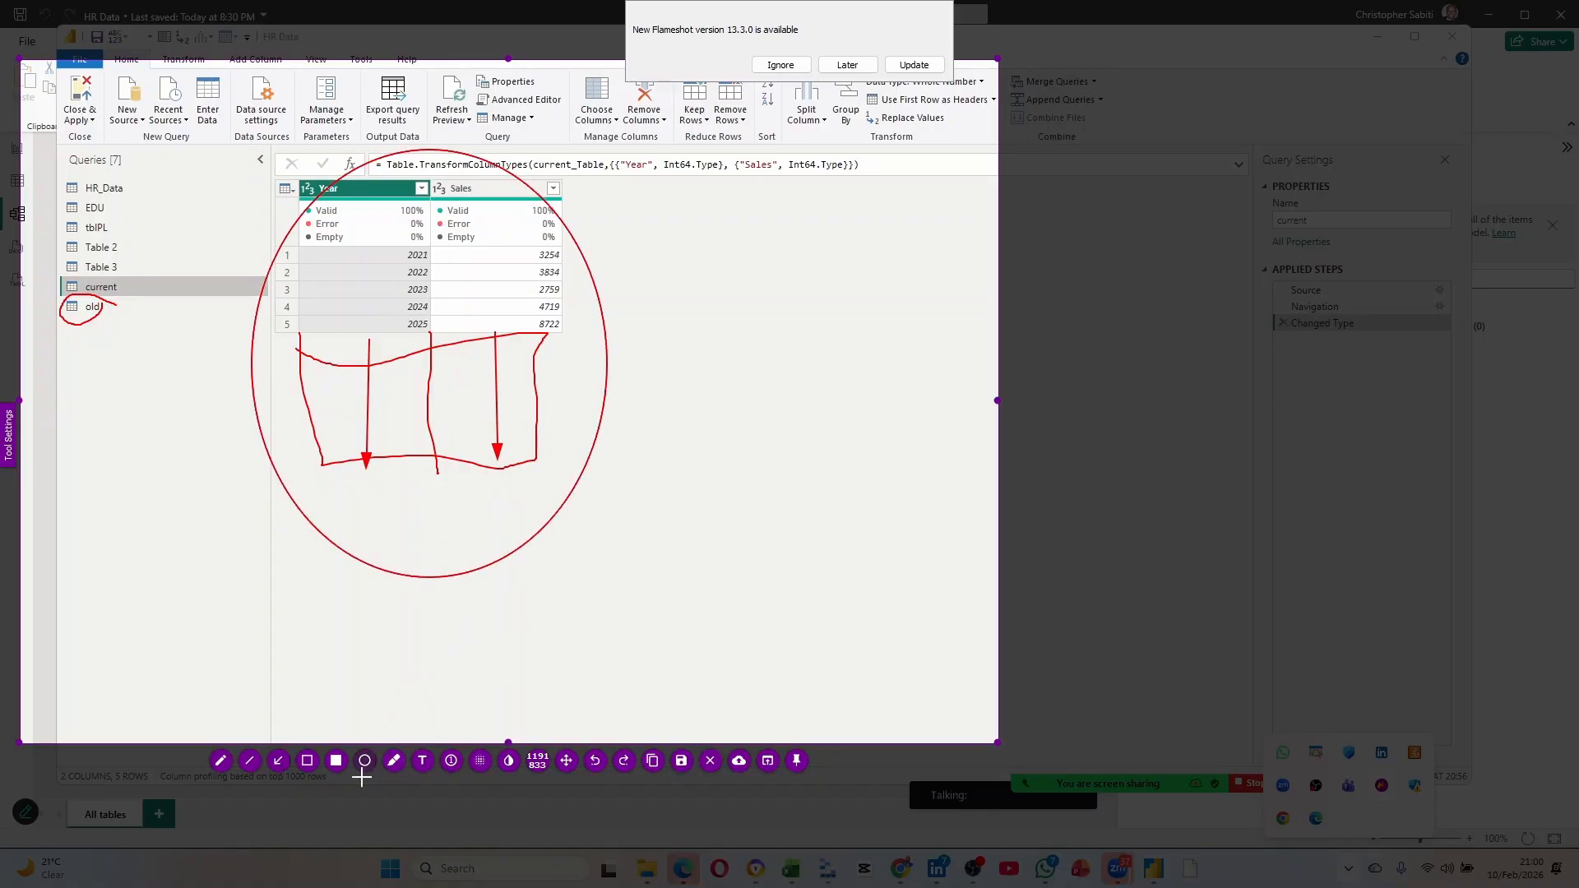
click(638, 359)
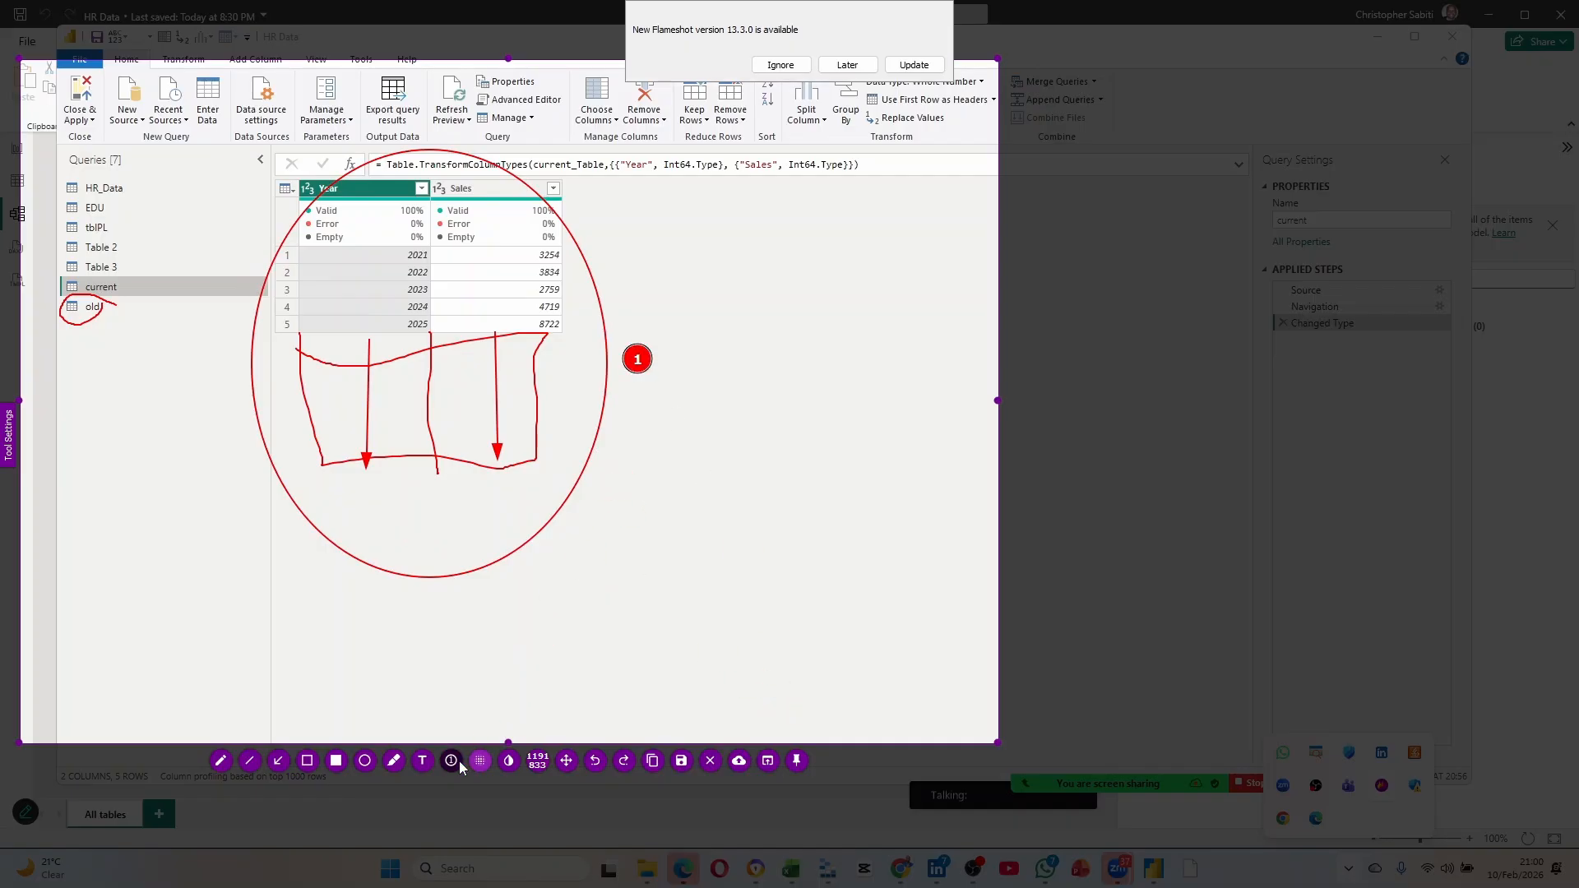
Widen the capture area to include the Append Queries command, frame it with a rectangle, and add arrows beside it.
click(308, 762)
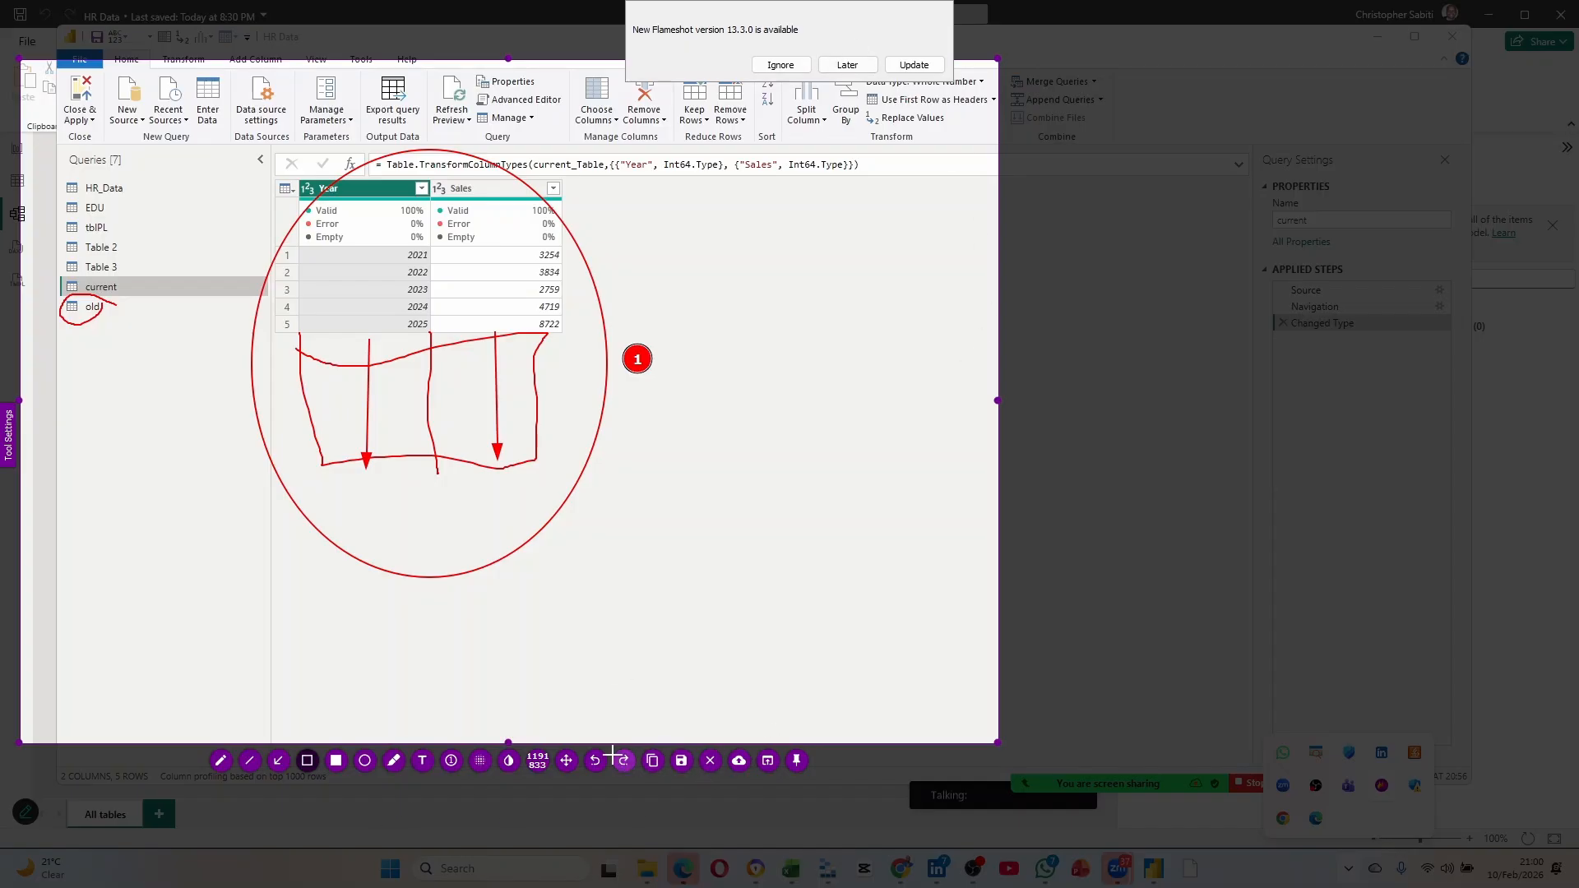
click(565, 760)
drag(1000, 403, 1273, 378)
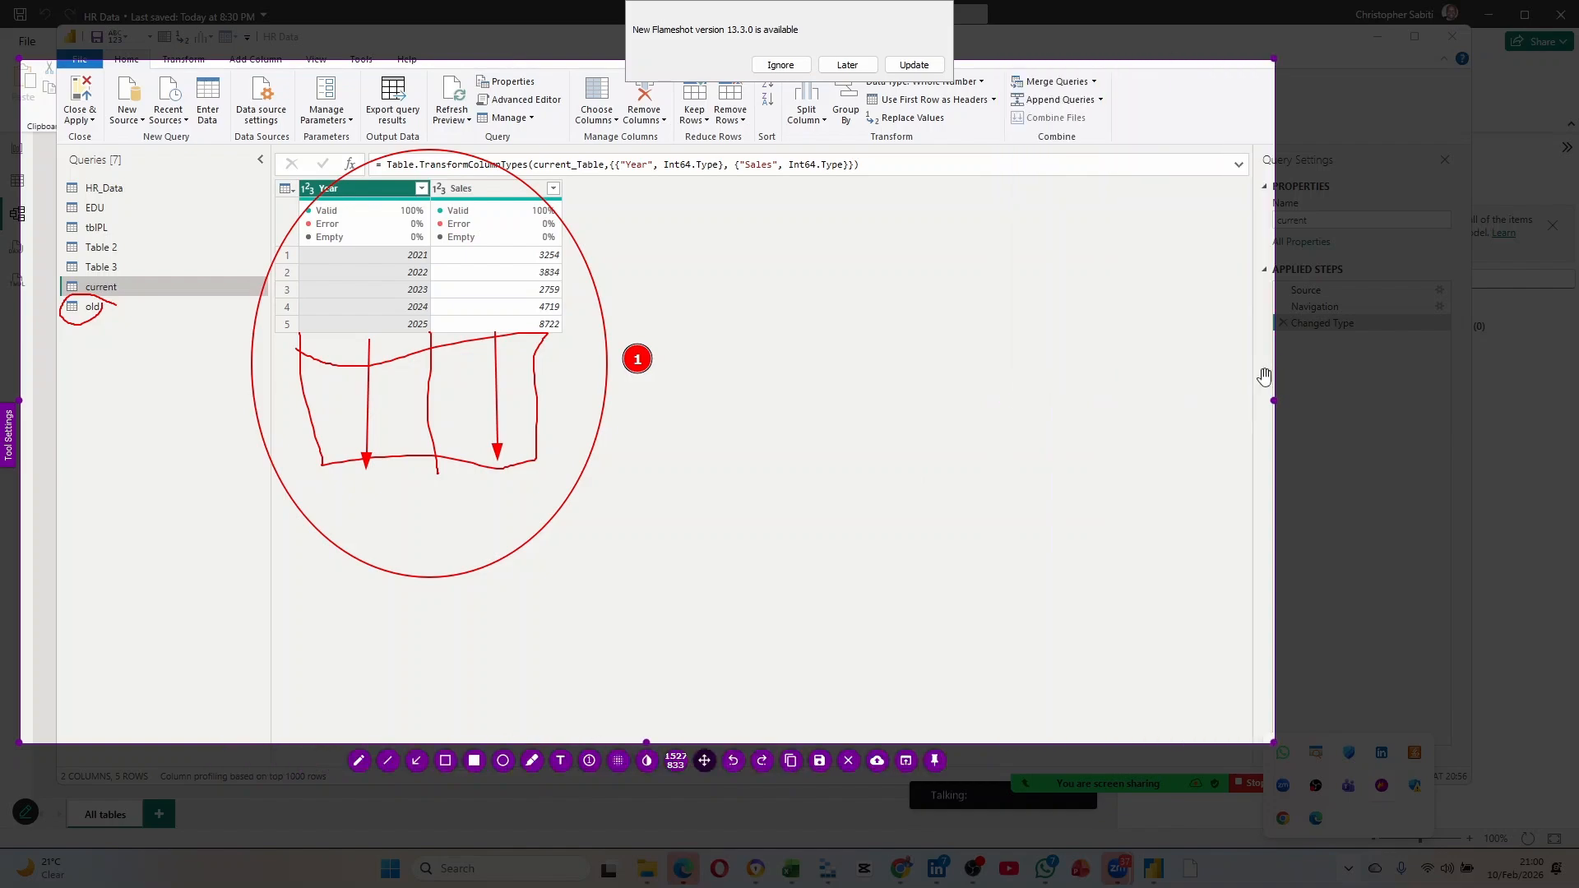
click(445, 760)
drag(1002, 81, 1112, 108)
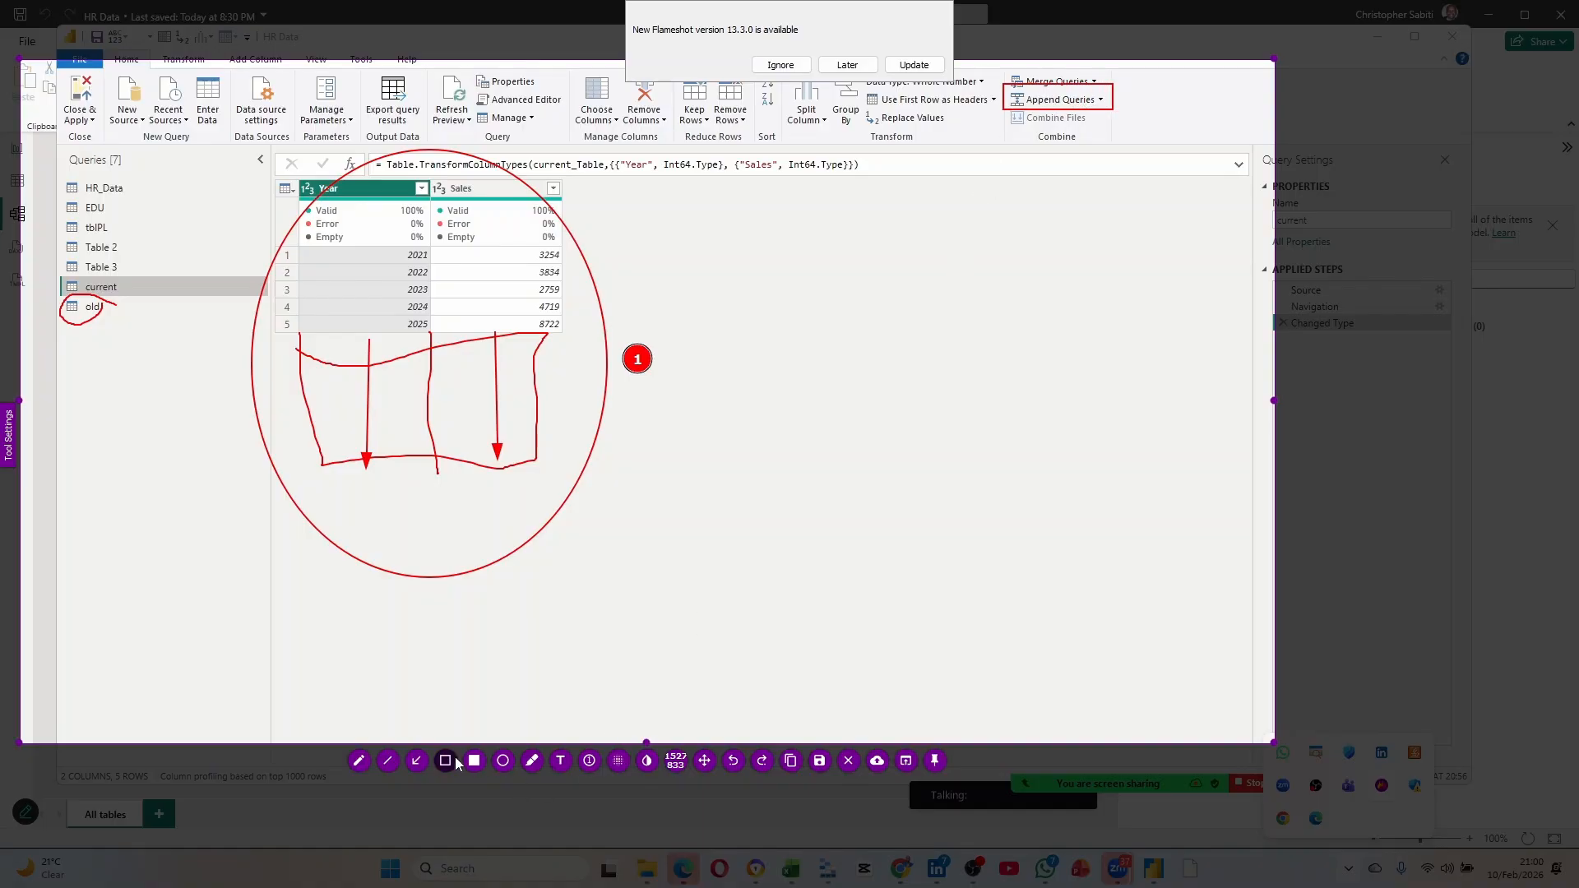
click(416, 770)
mouse_move(1003, 92)
mouse_down()
mouse_move(968, 107)
mouse_move(1010, 105)
mouse_up()
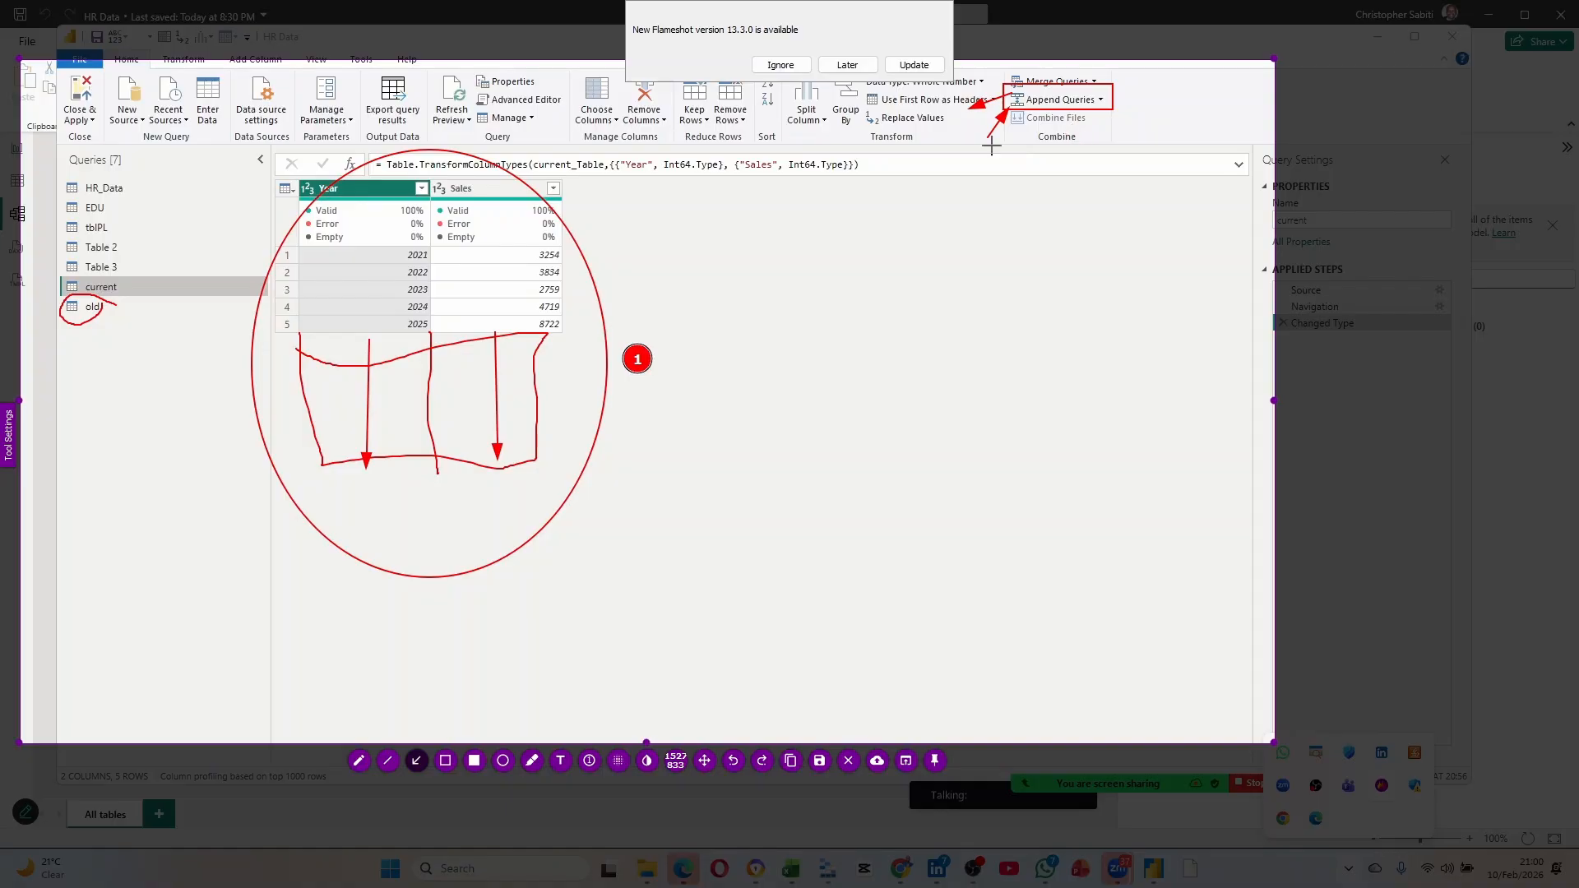
Draw two adjoining rectangles with a narrow third one overlapping their shared edge, and exit the capture without saving.
click(445, 760)
drag(749, 238, 842, 475)
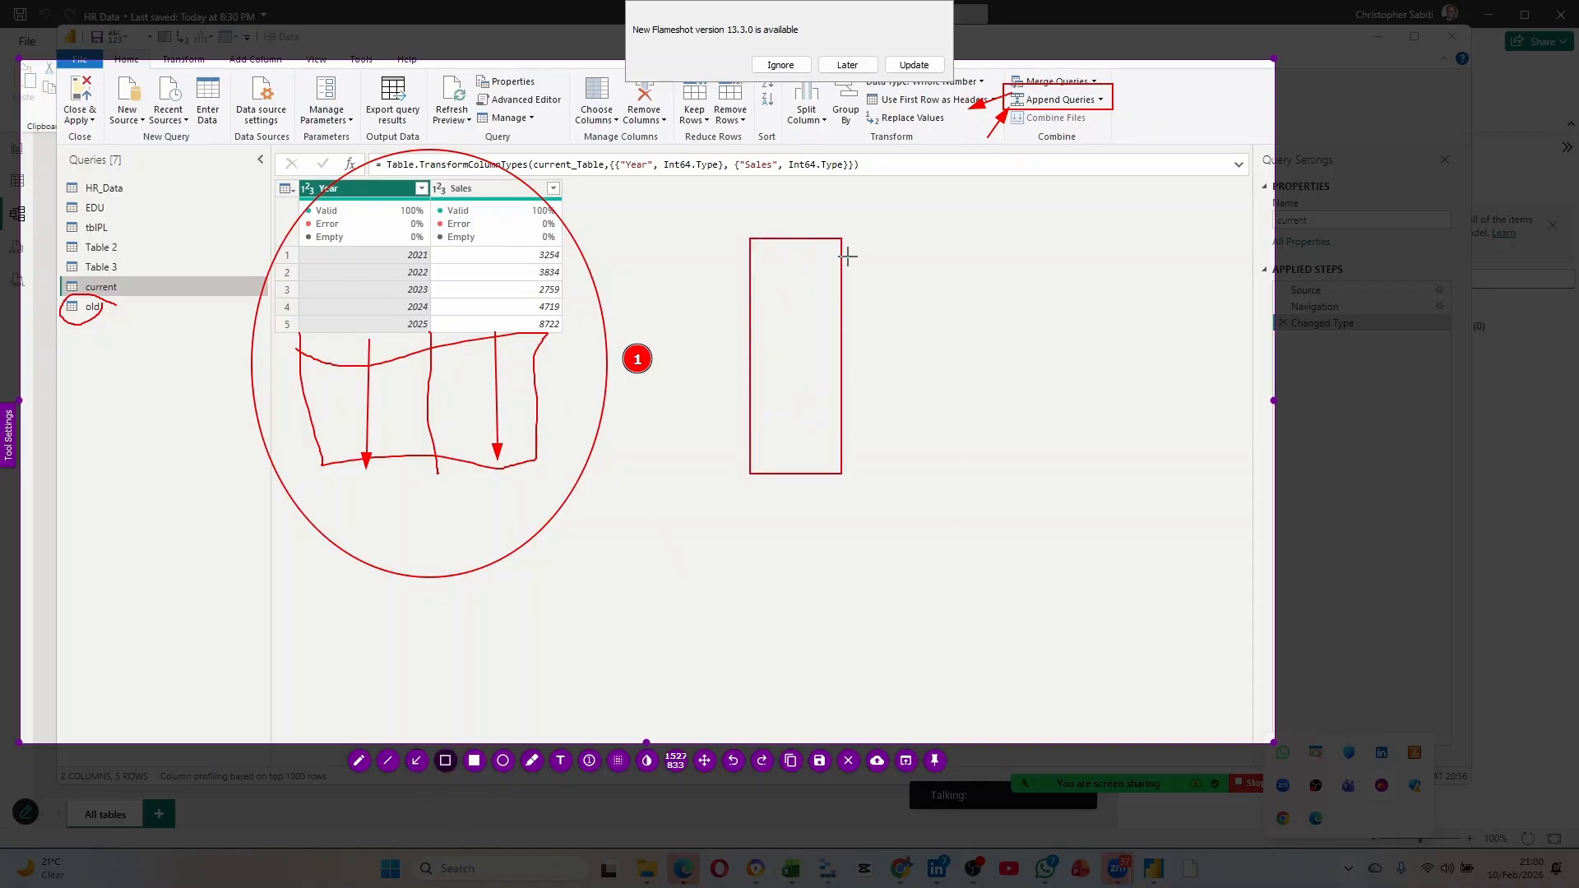
drag(839, 236, 980, 494)
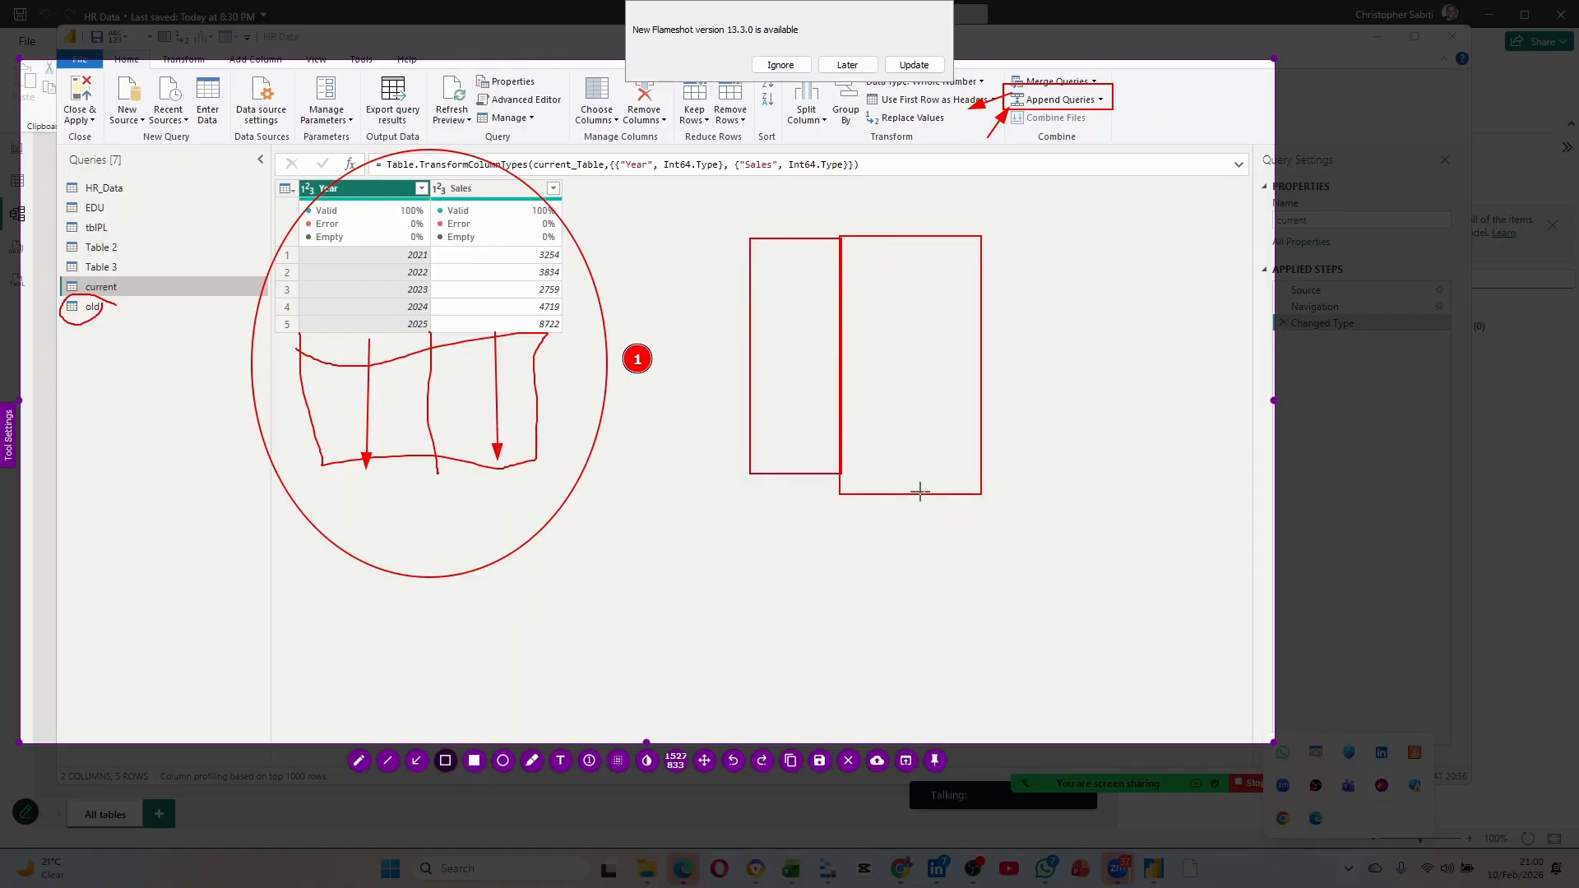
drag(814, 208, 871, 532)
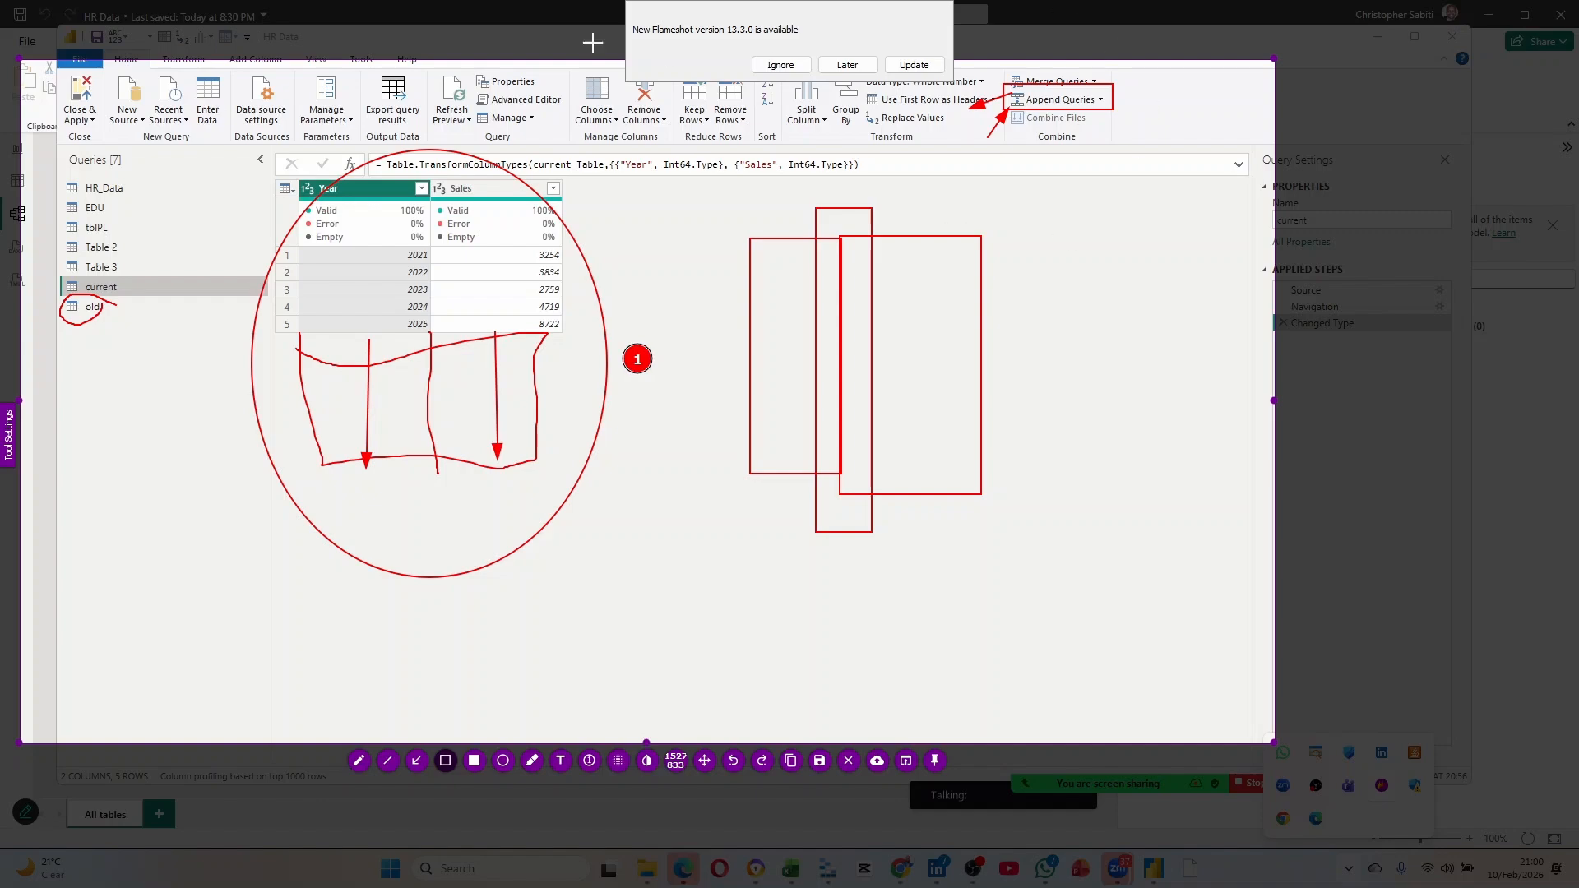
key(Escape)
key(Escape)
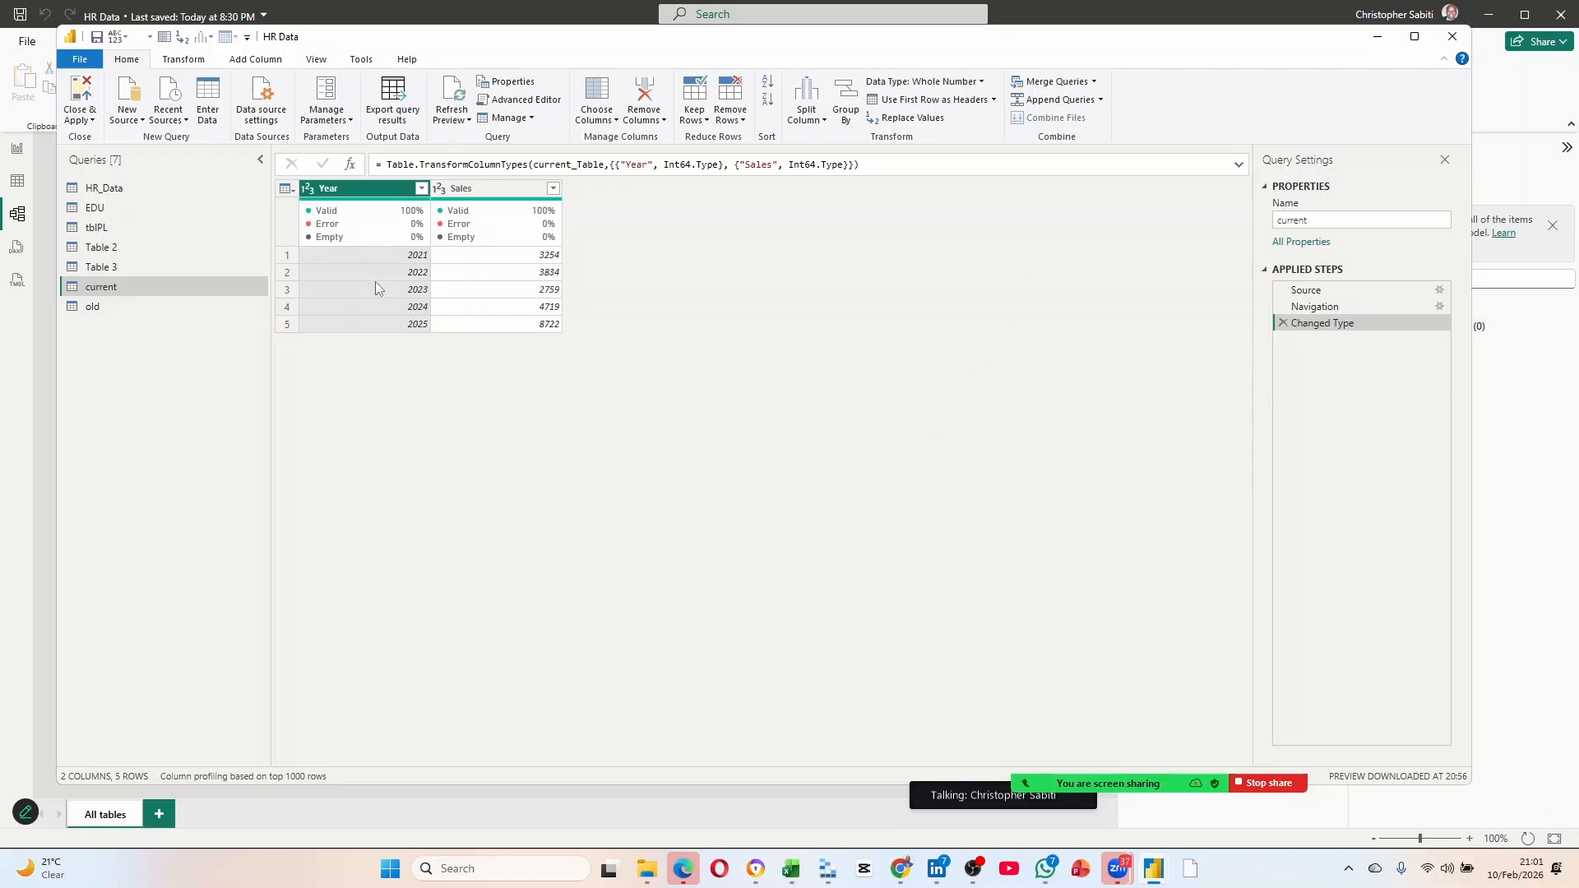
Select the old query as the starting table for the append.
click(97, 308)
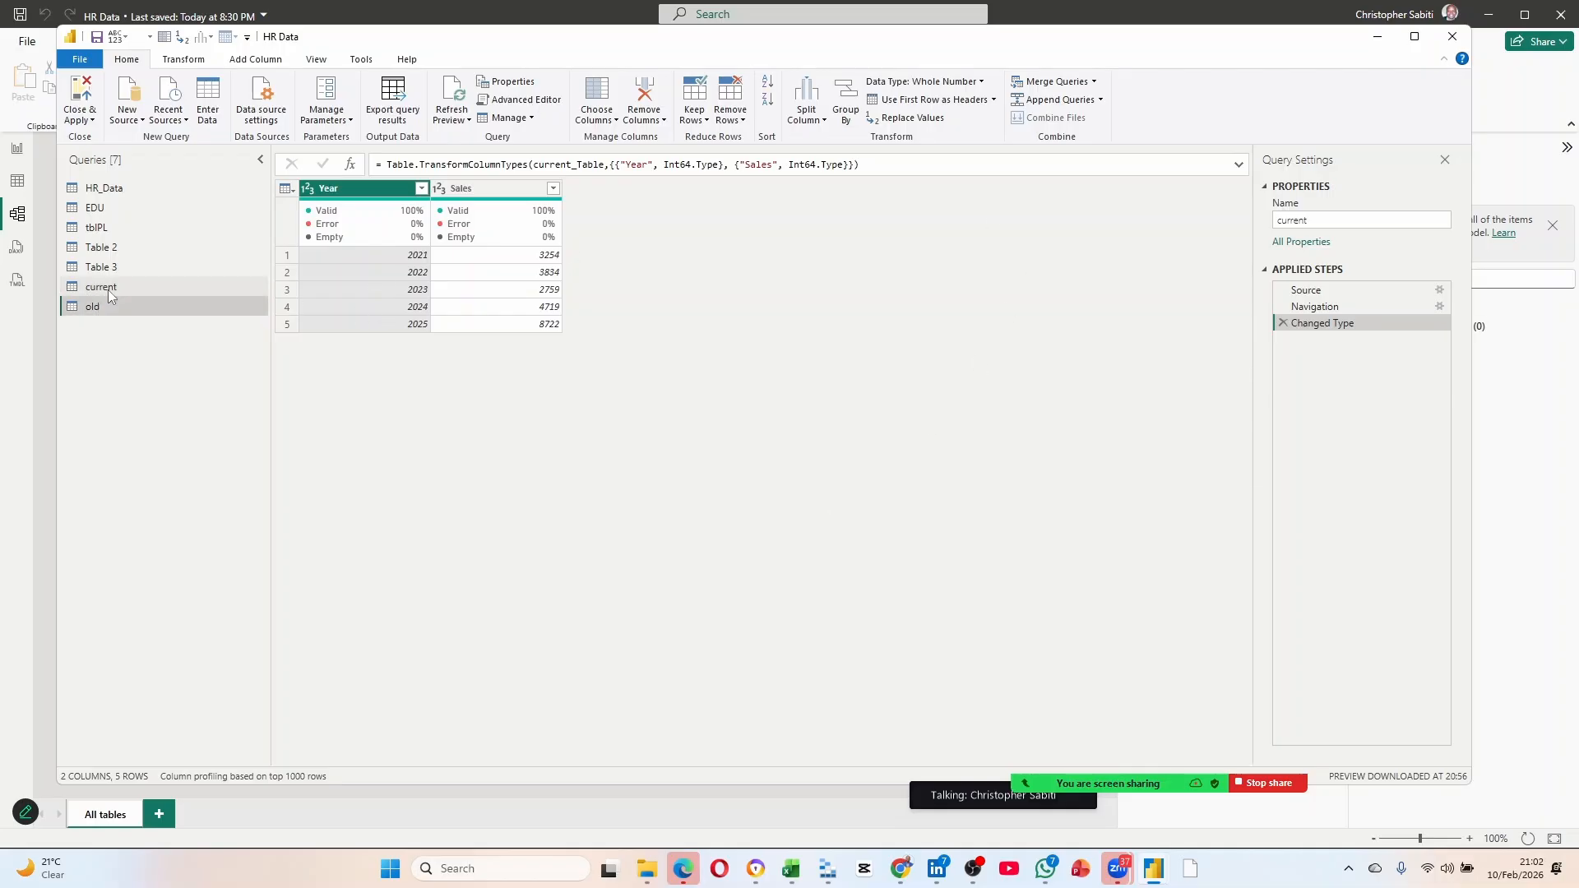
click(1100, 100)
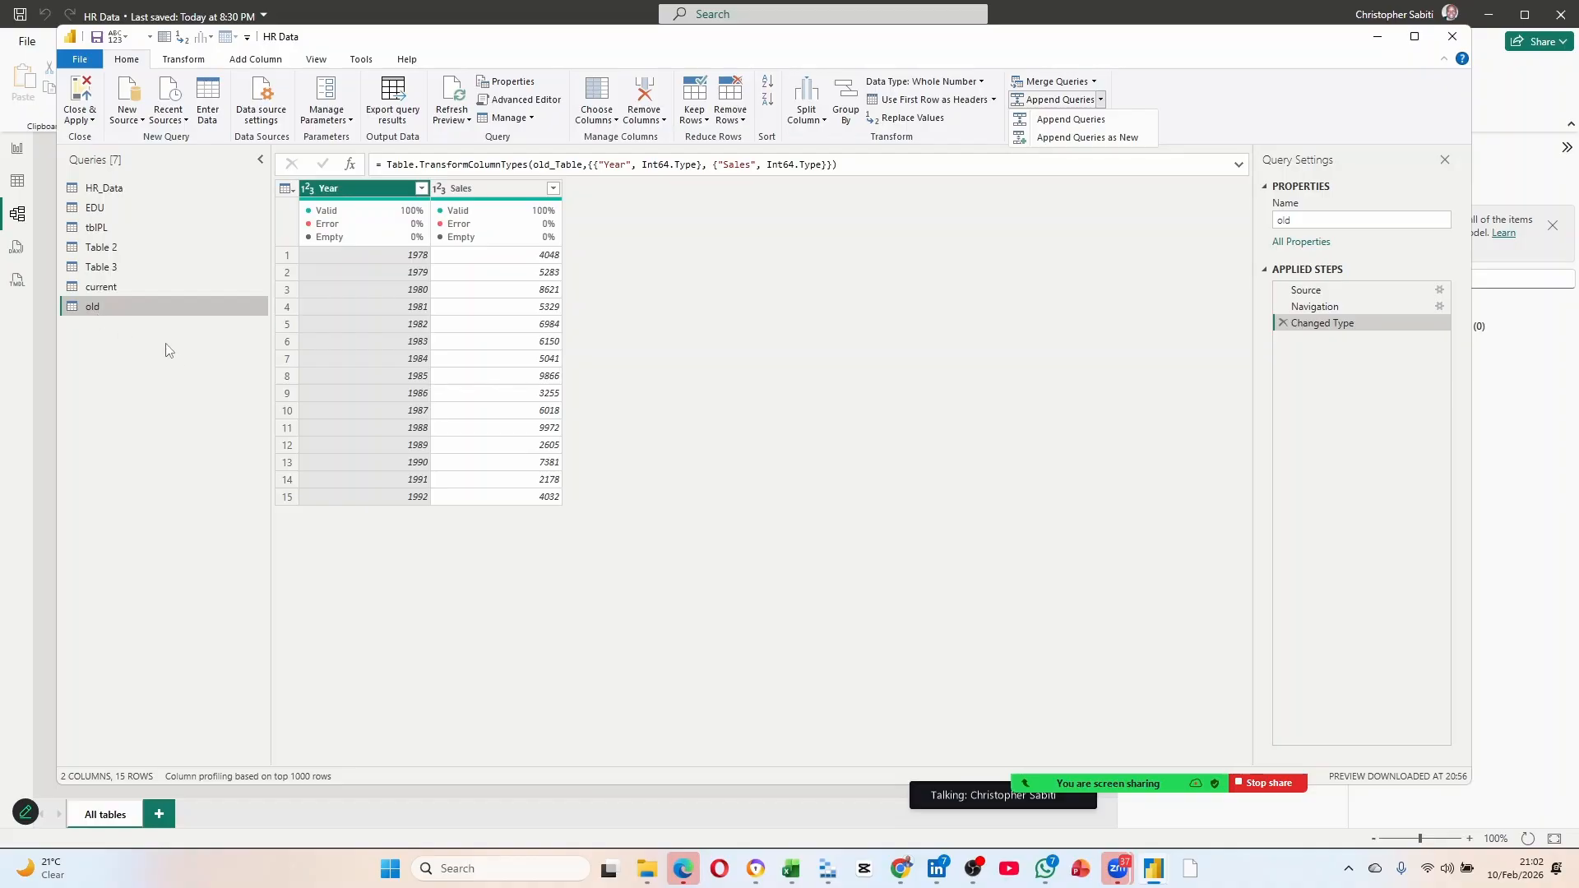
click(135, 293)
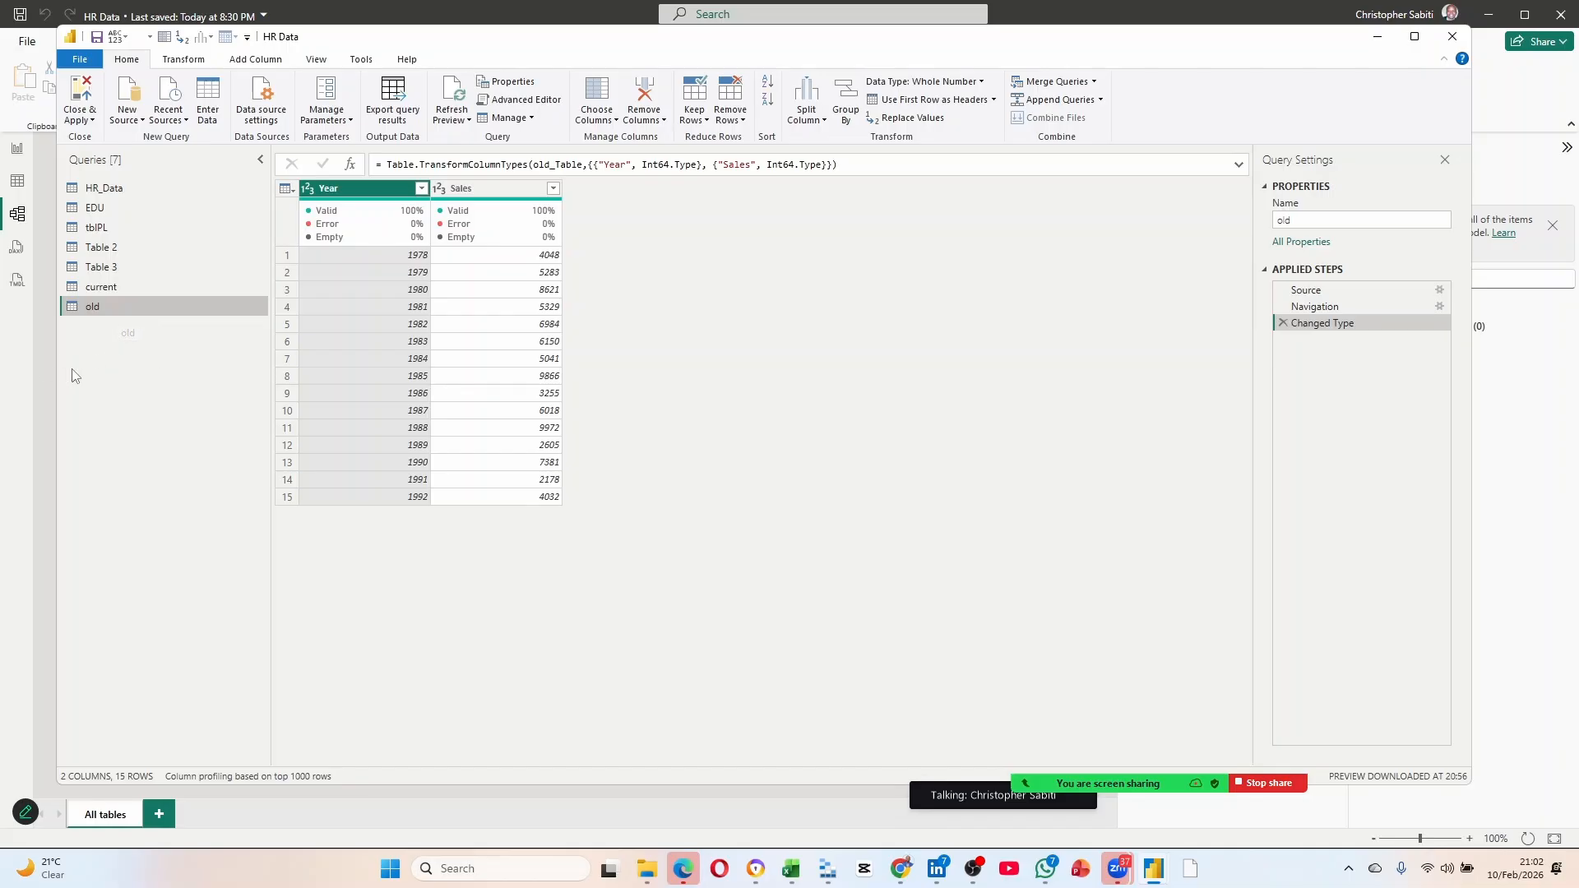
click(1101, 99)
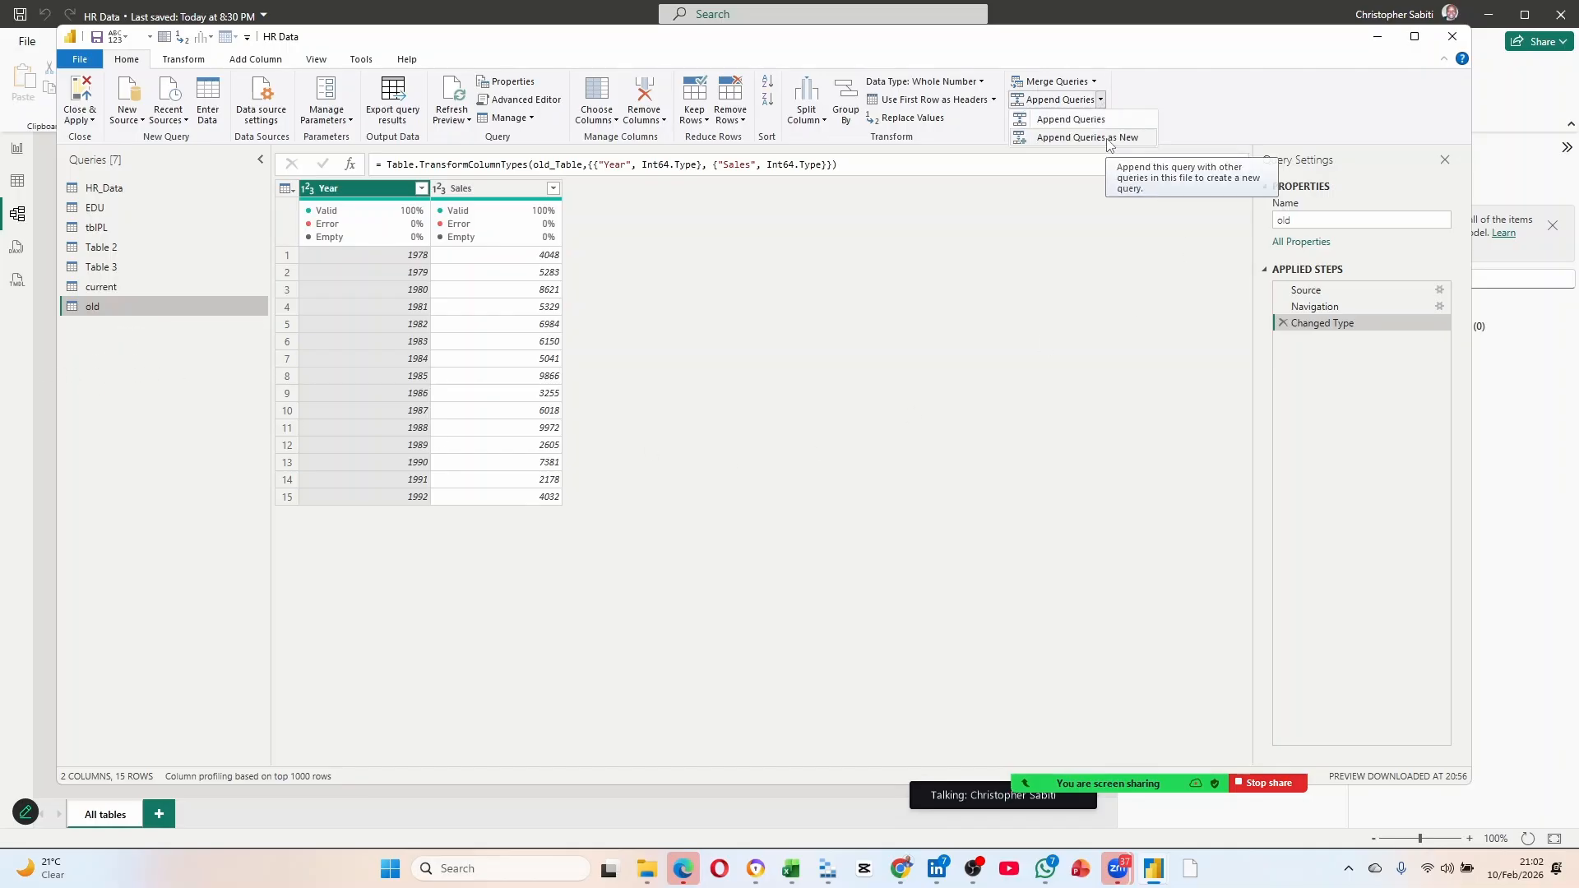
click(1107, 138)
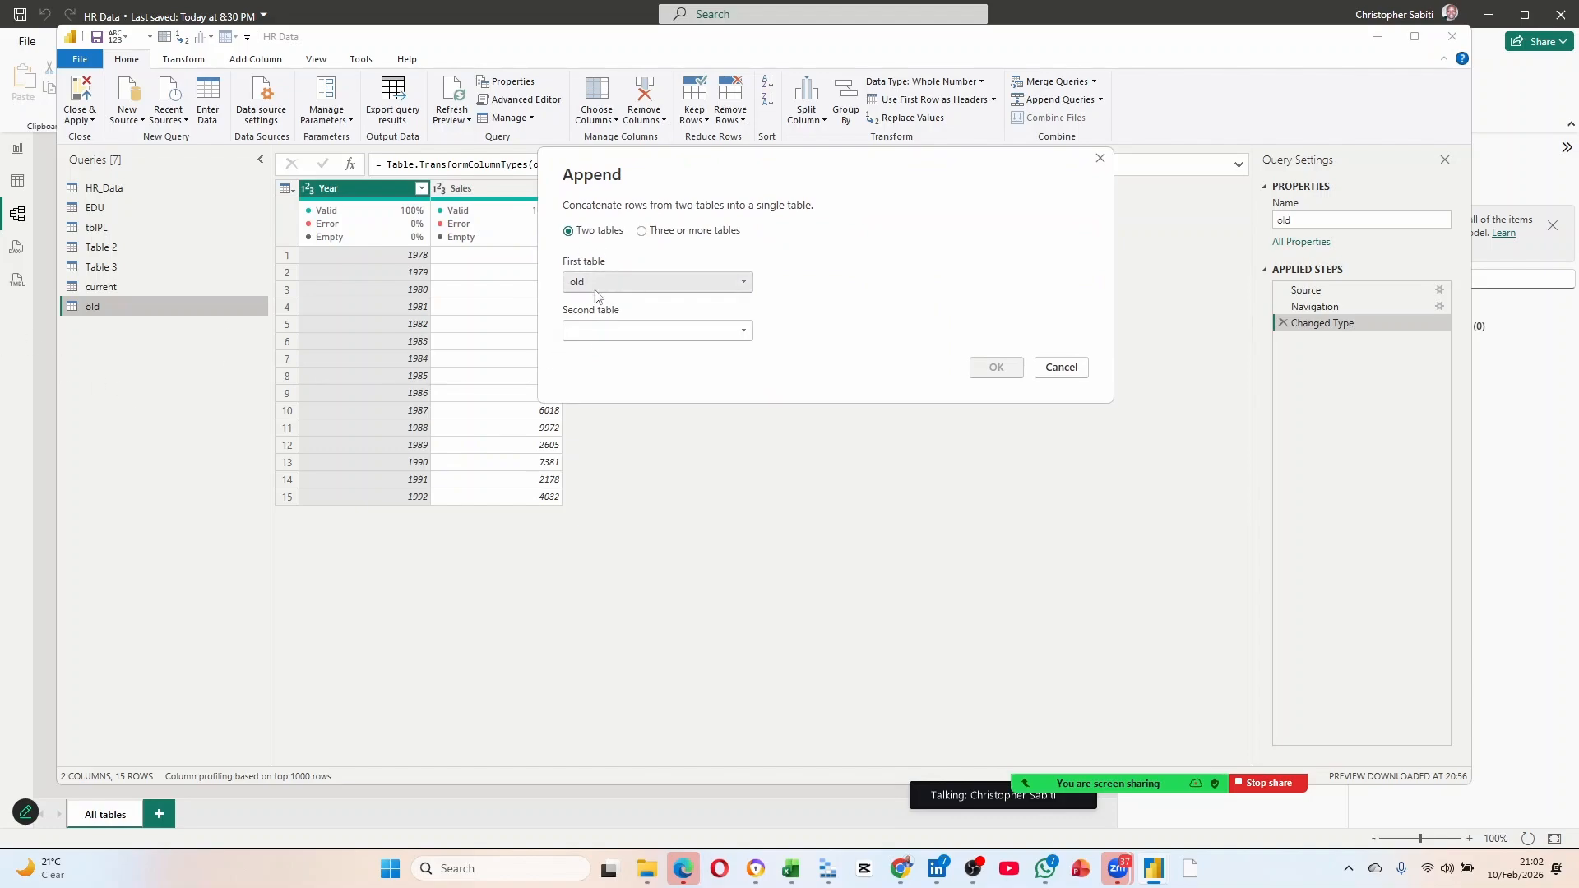
click(617, 330)
click(597, 433)
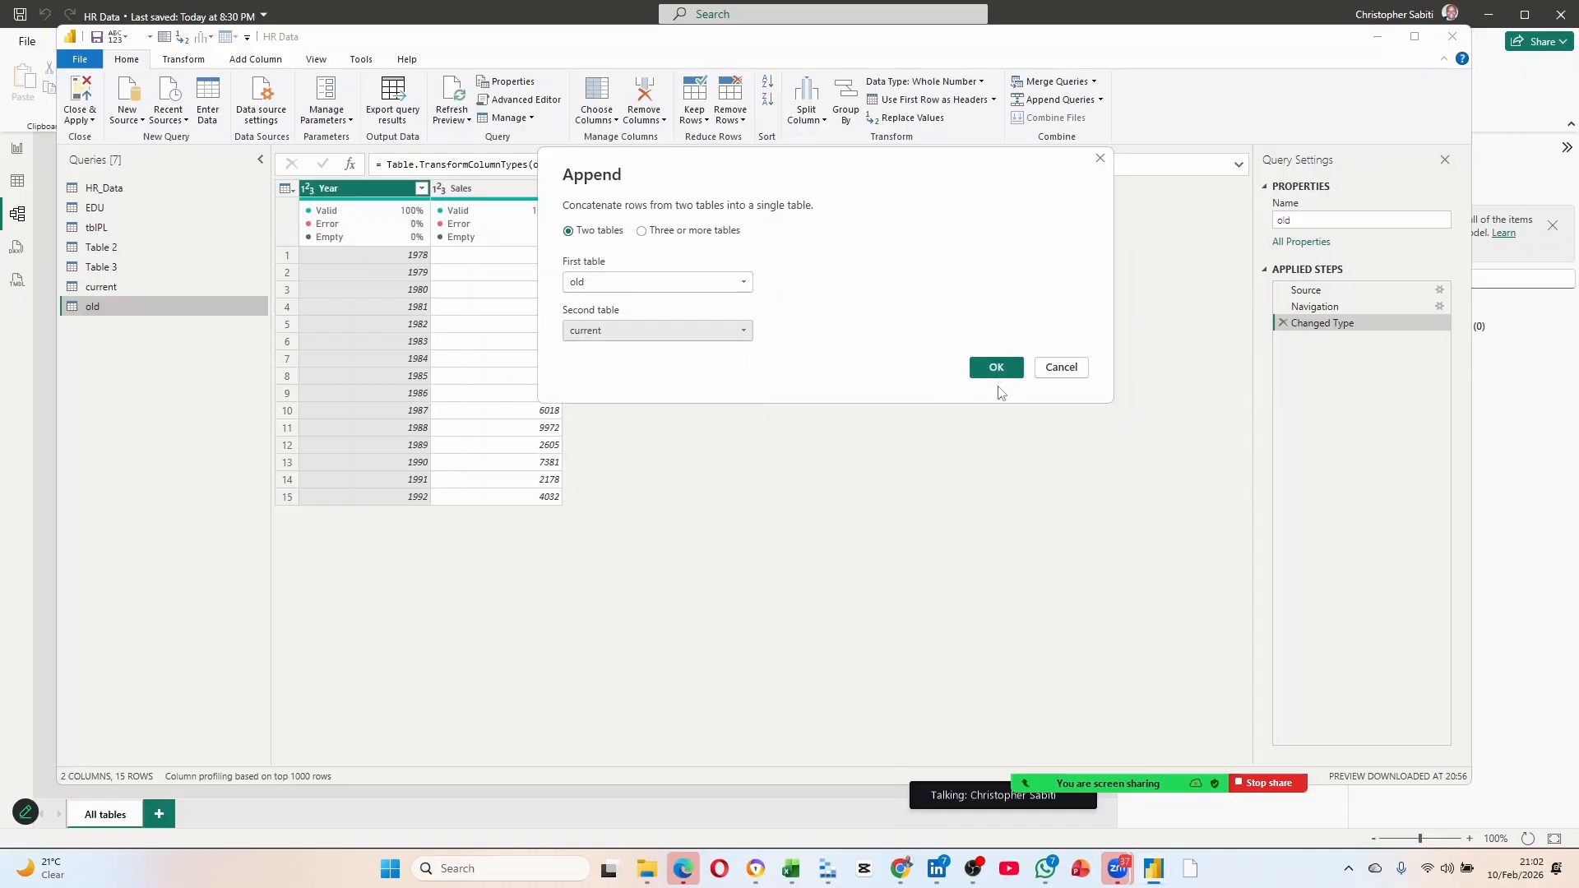
click(681, 234)
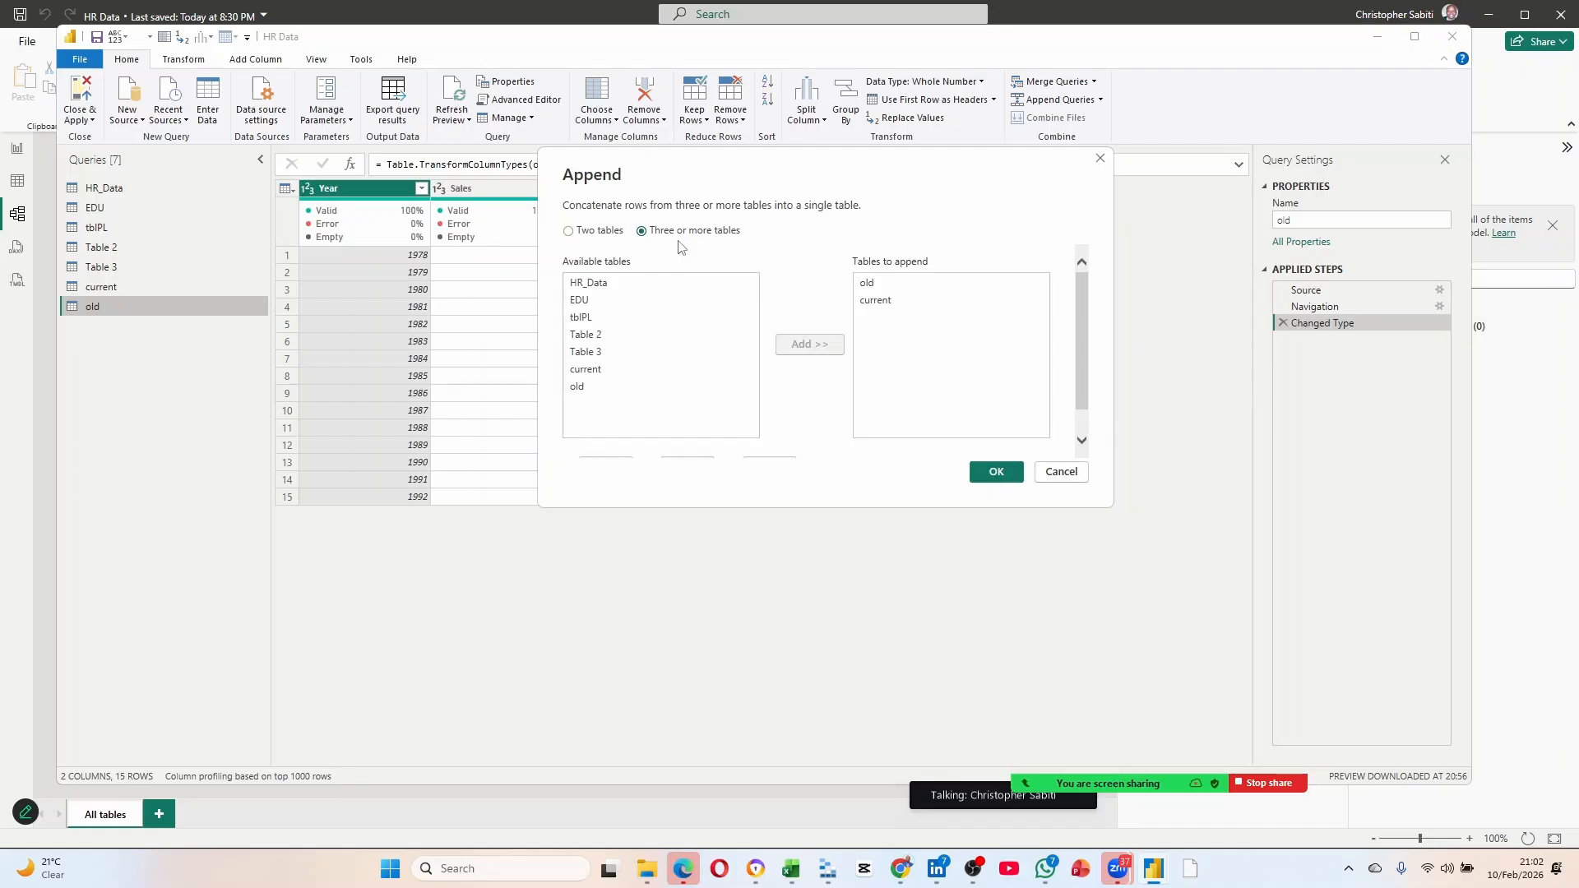
click(878, 301)
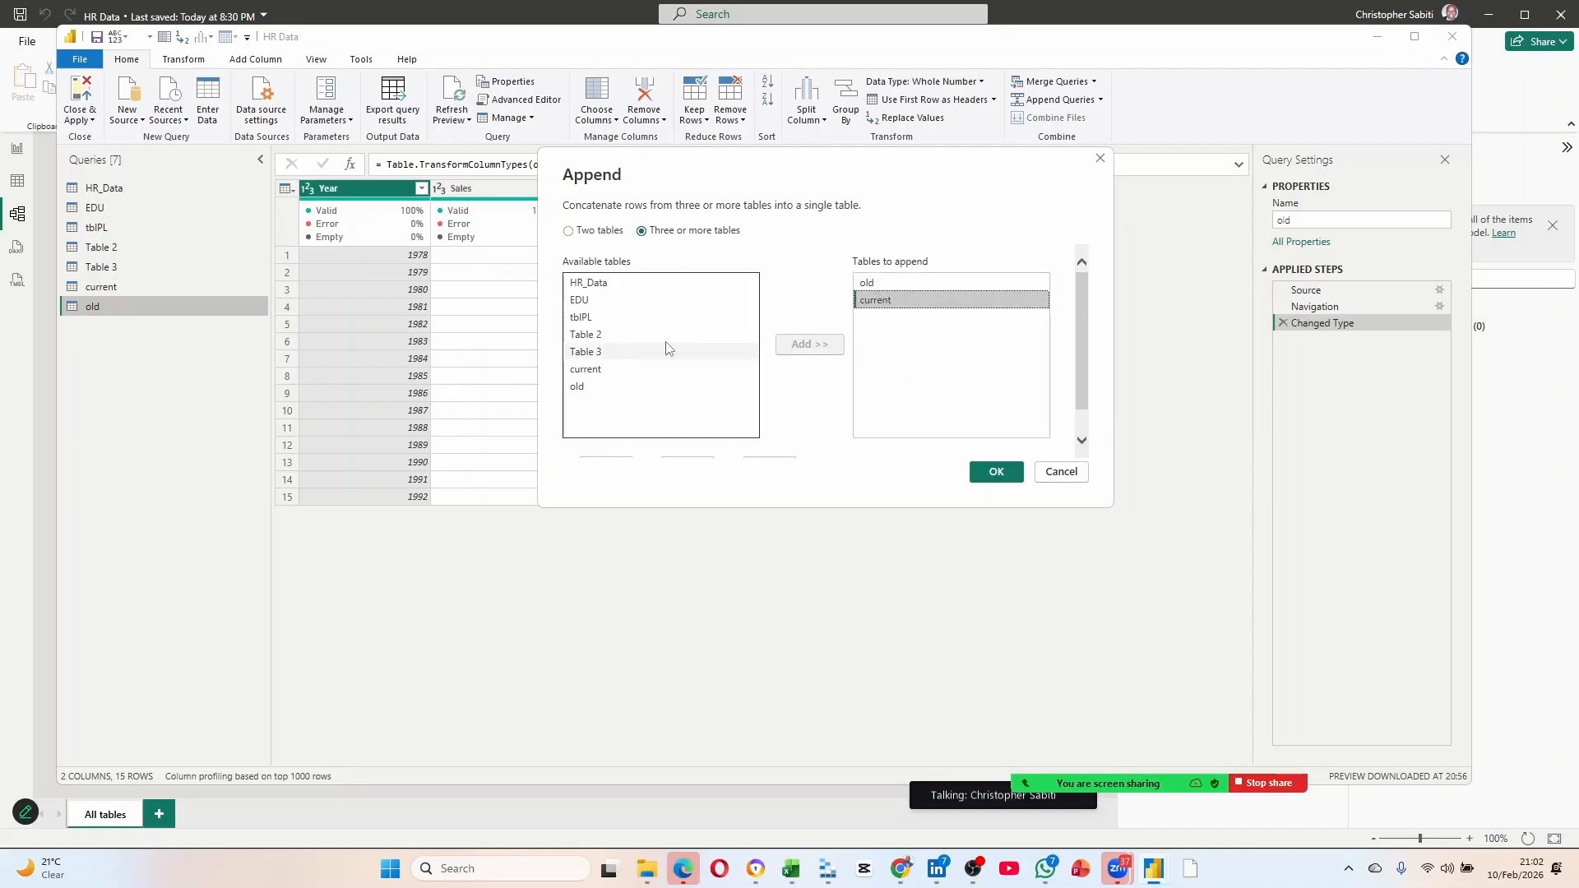
click(864, 284)
click(878, 305)
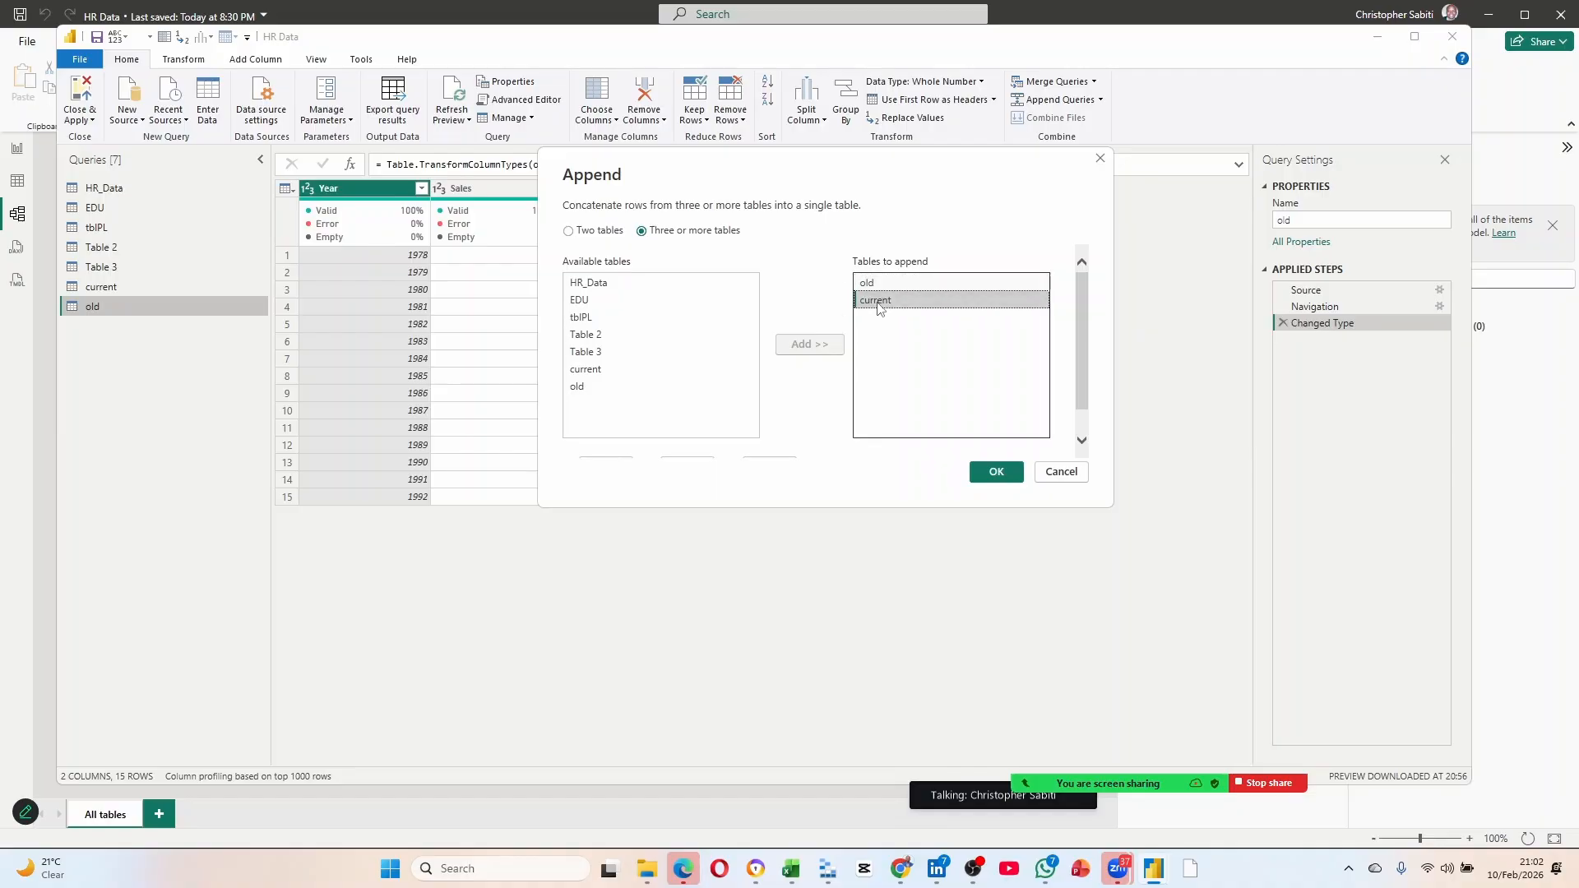
click(875, 285)
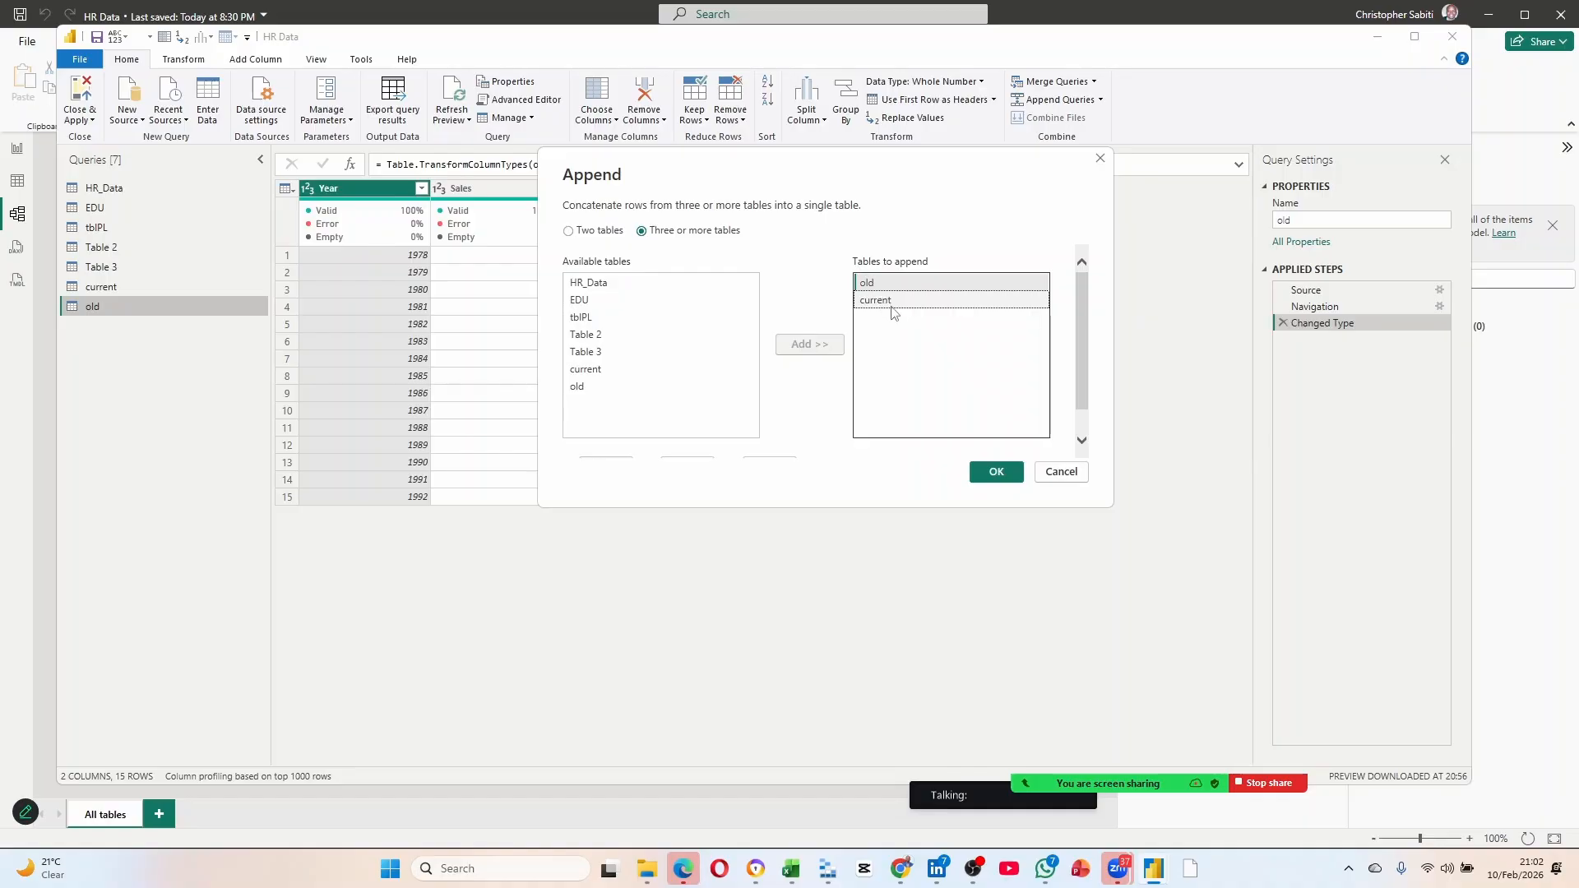
click(1064, 474)
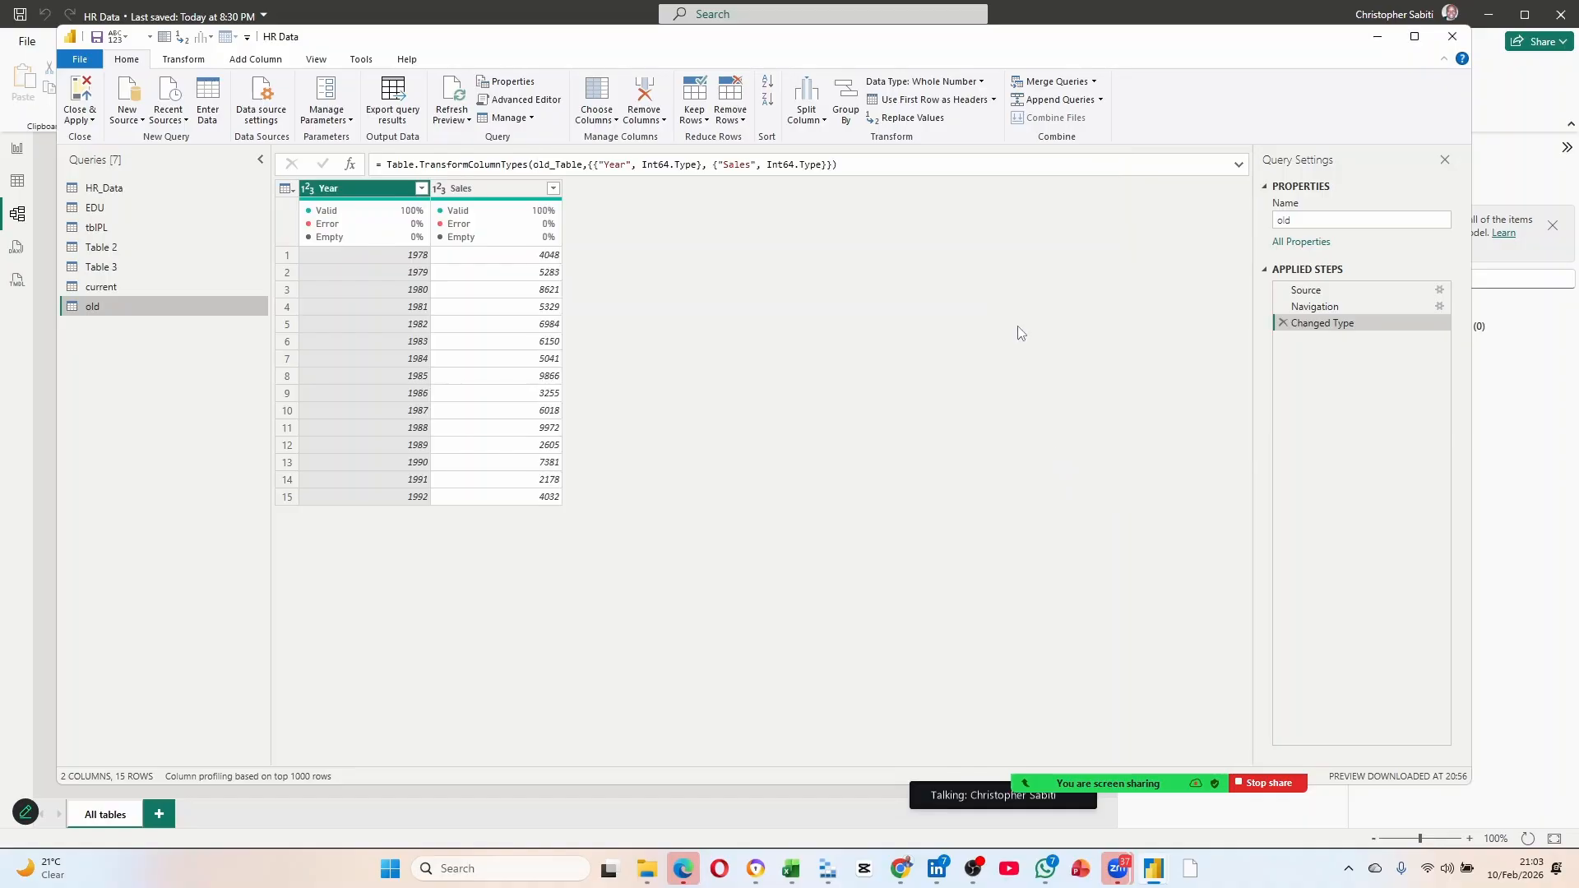
Start appending old as a new query with the three or more tables option, and add current to the tables to append.
click(1100, 100)
click(1087, 137)
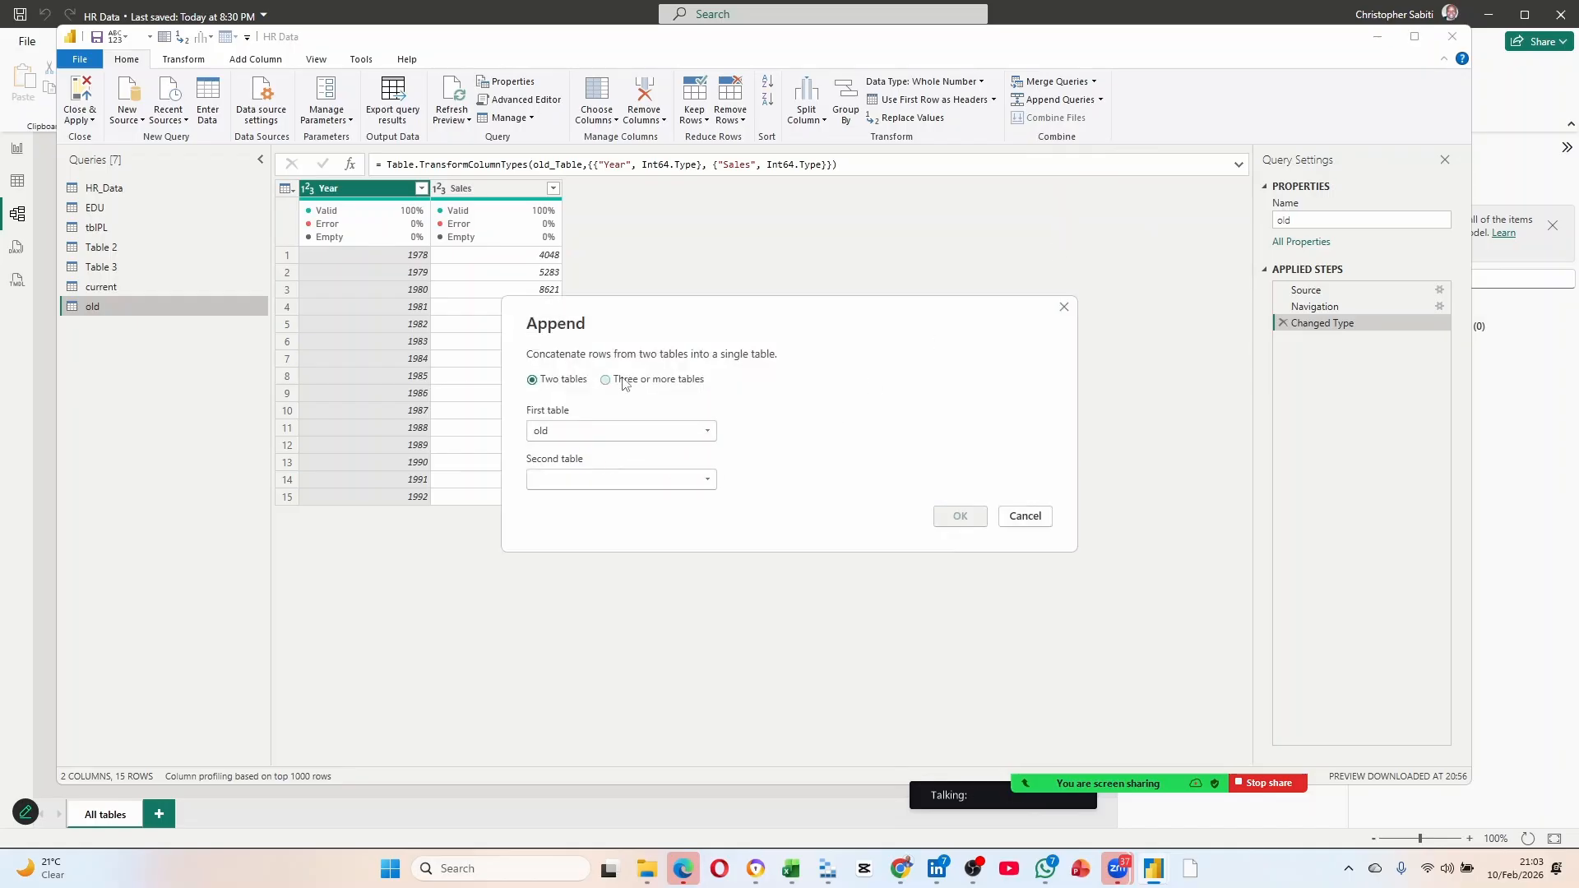
click(625, 383)
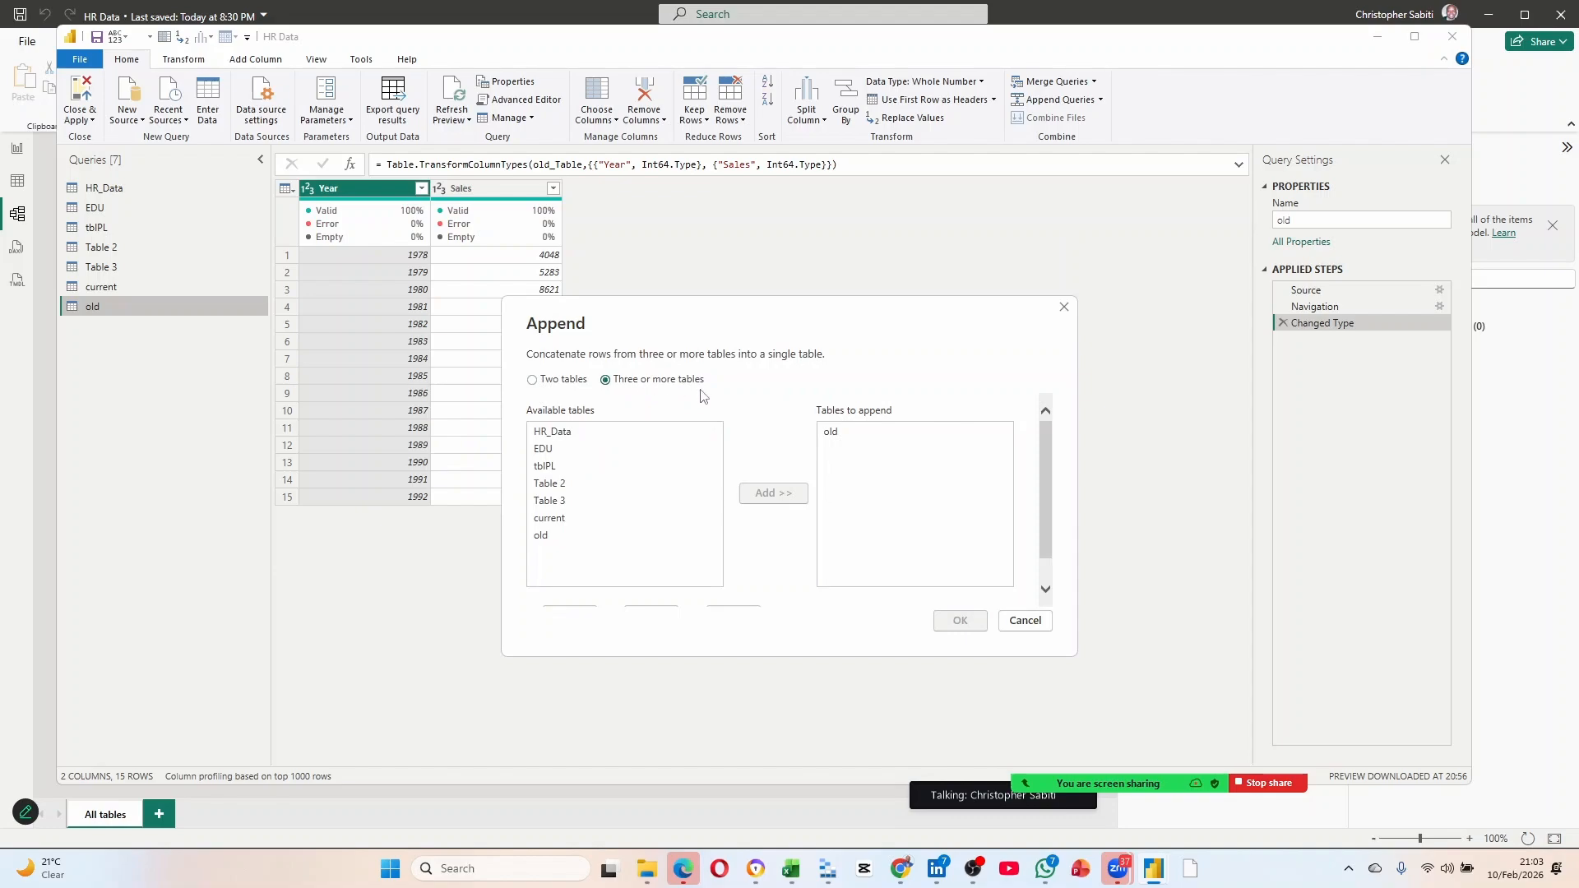
click(549, 520)
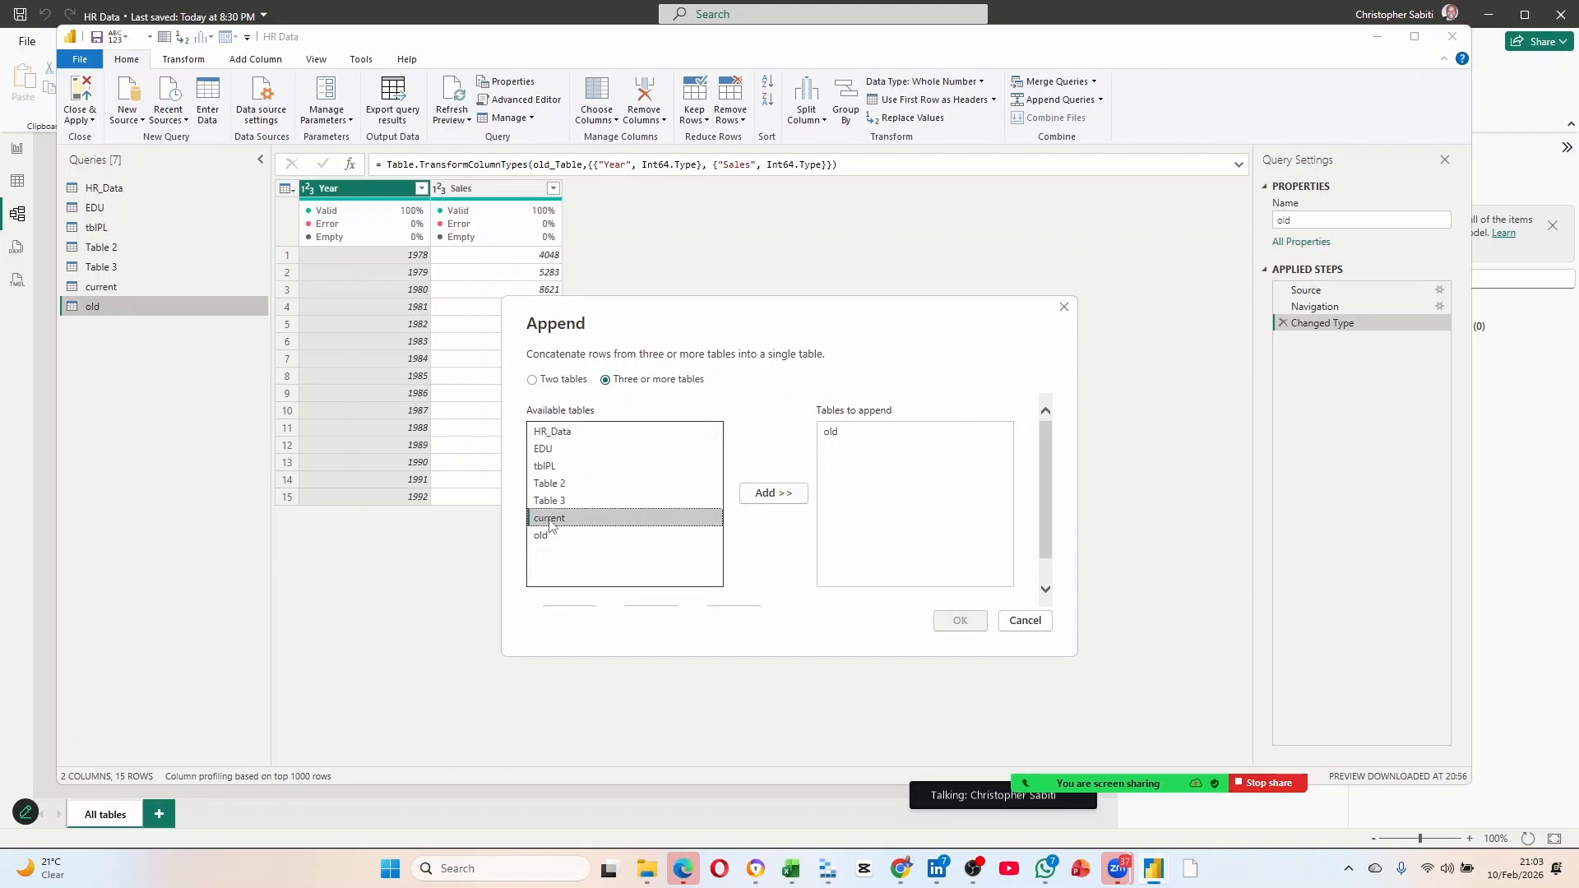
click(784, 497)
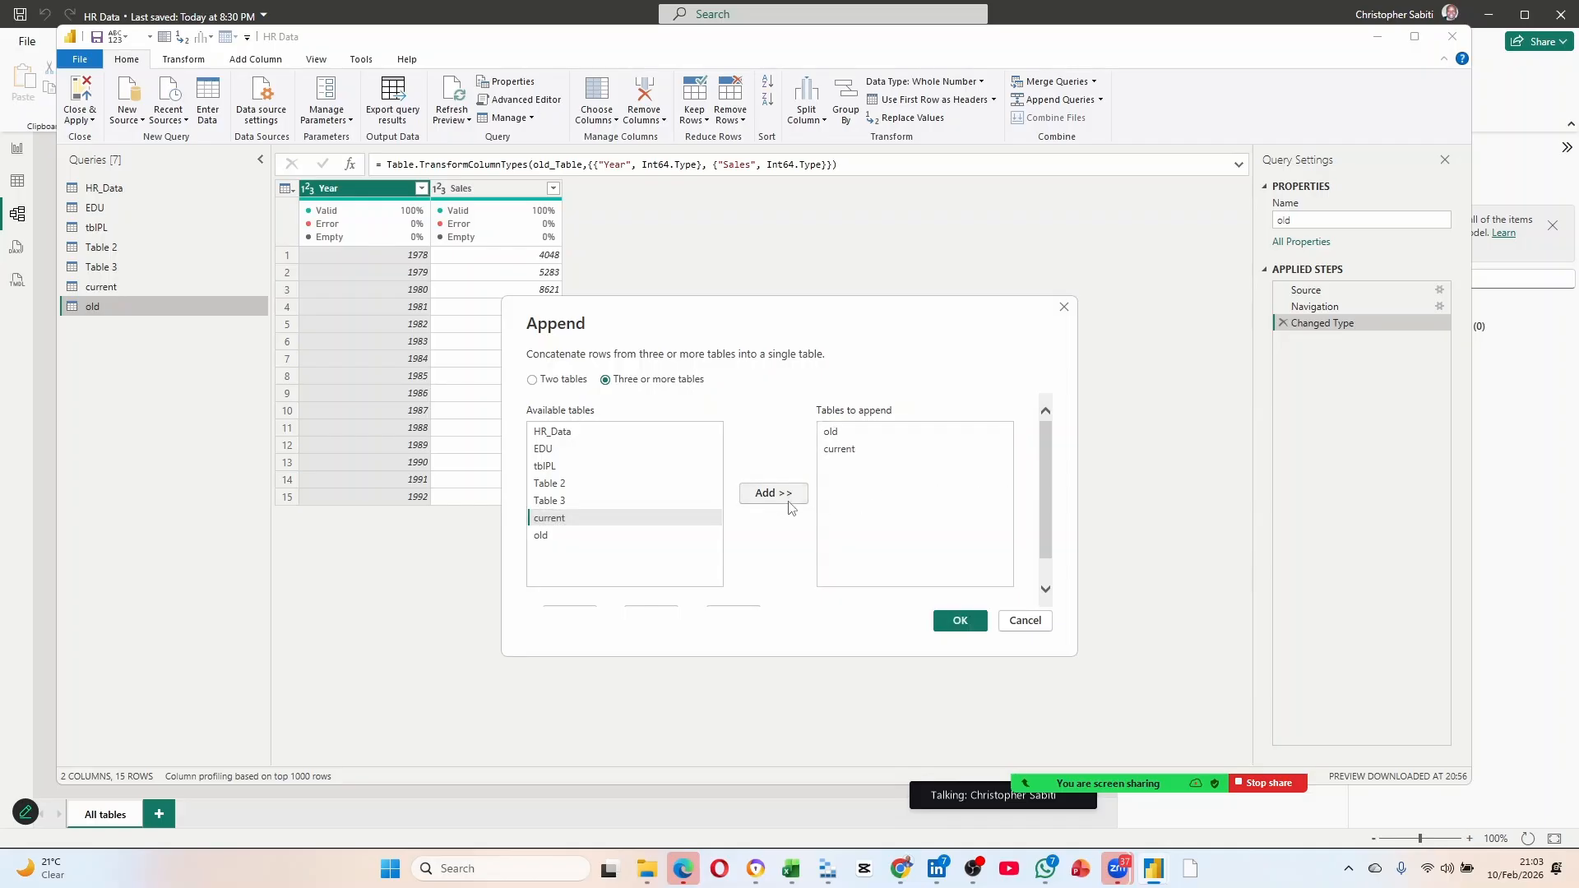
Remove current and old from the list of tables to append.
click(855, 452)
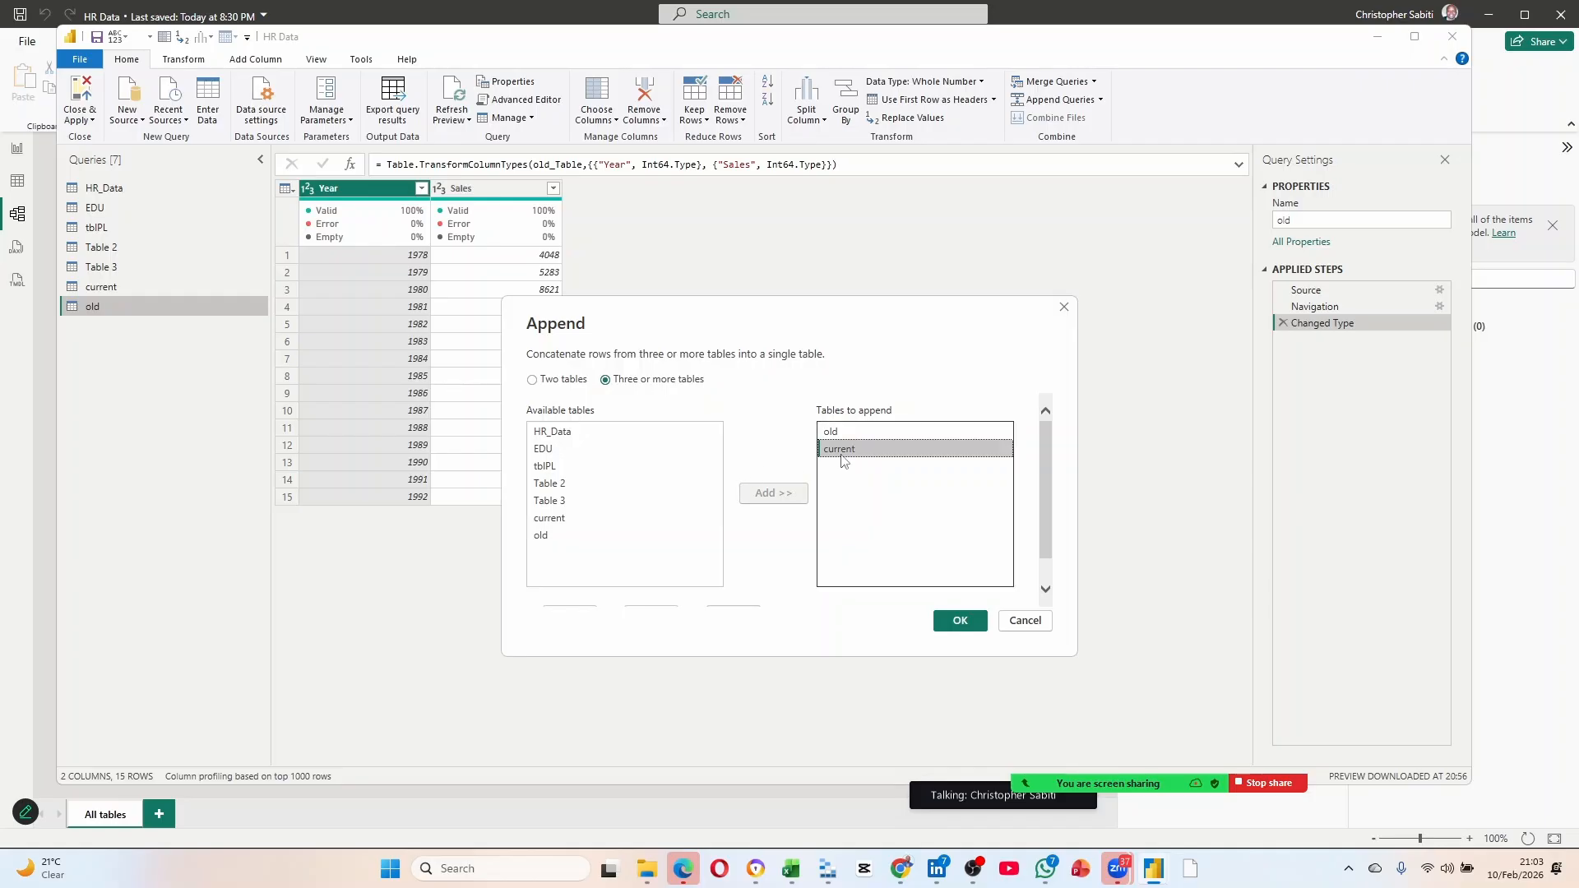
scroll(1035, 484, down, 1)
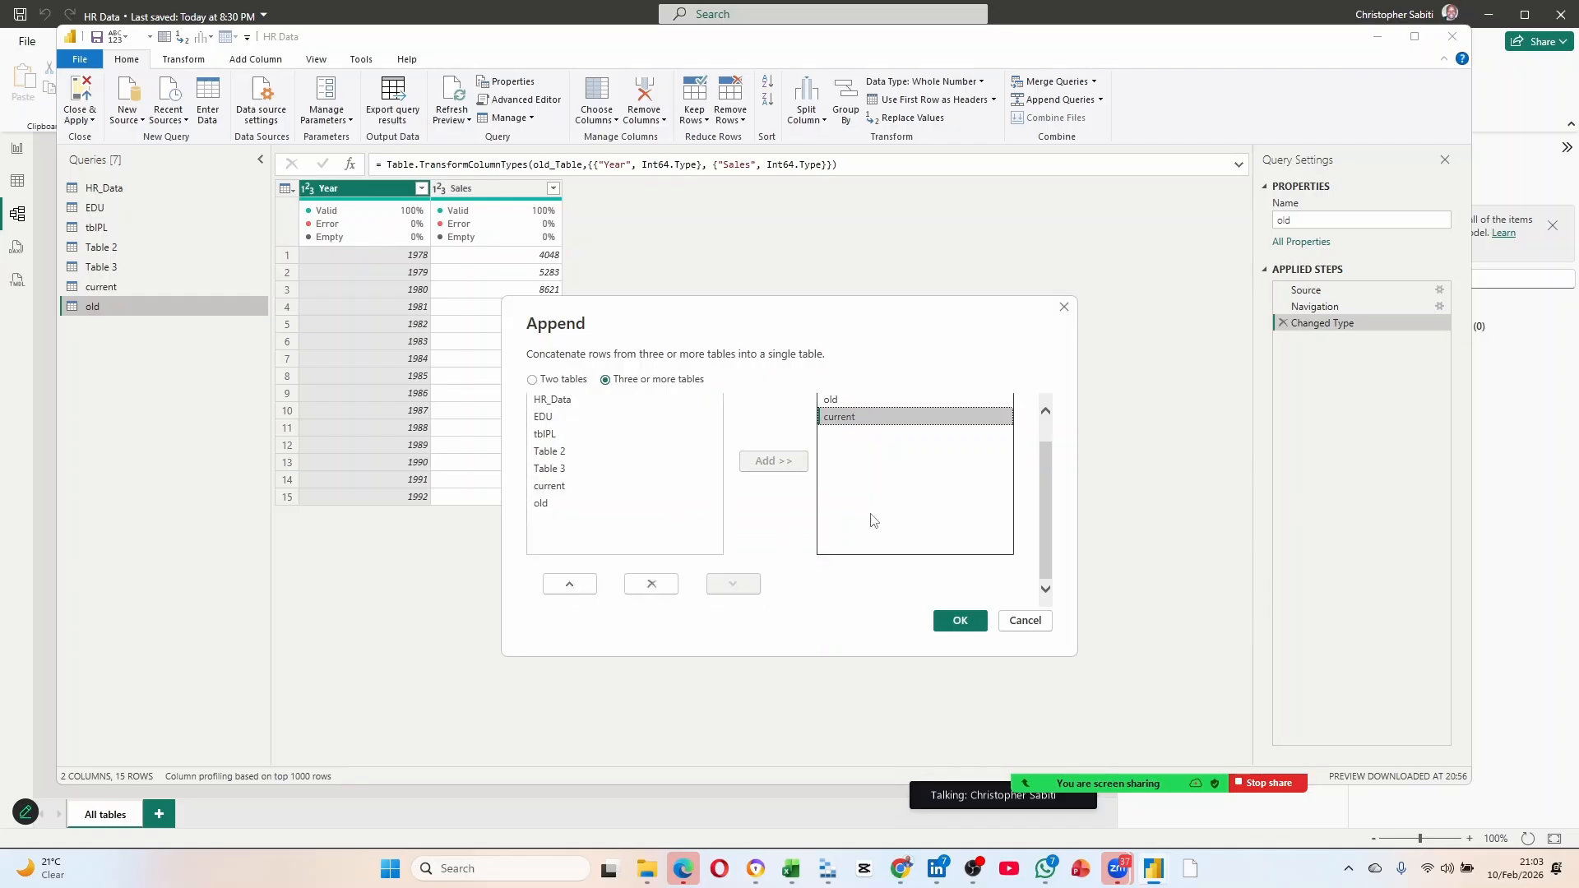
scroll(776, 470, up, 1)
scroll(775, 470, down, 1)
click(650, 584)
scroll(818, 454, up, 1)
click(832, 431)
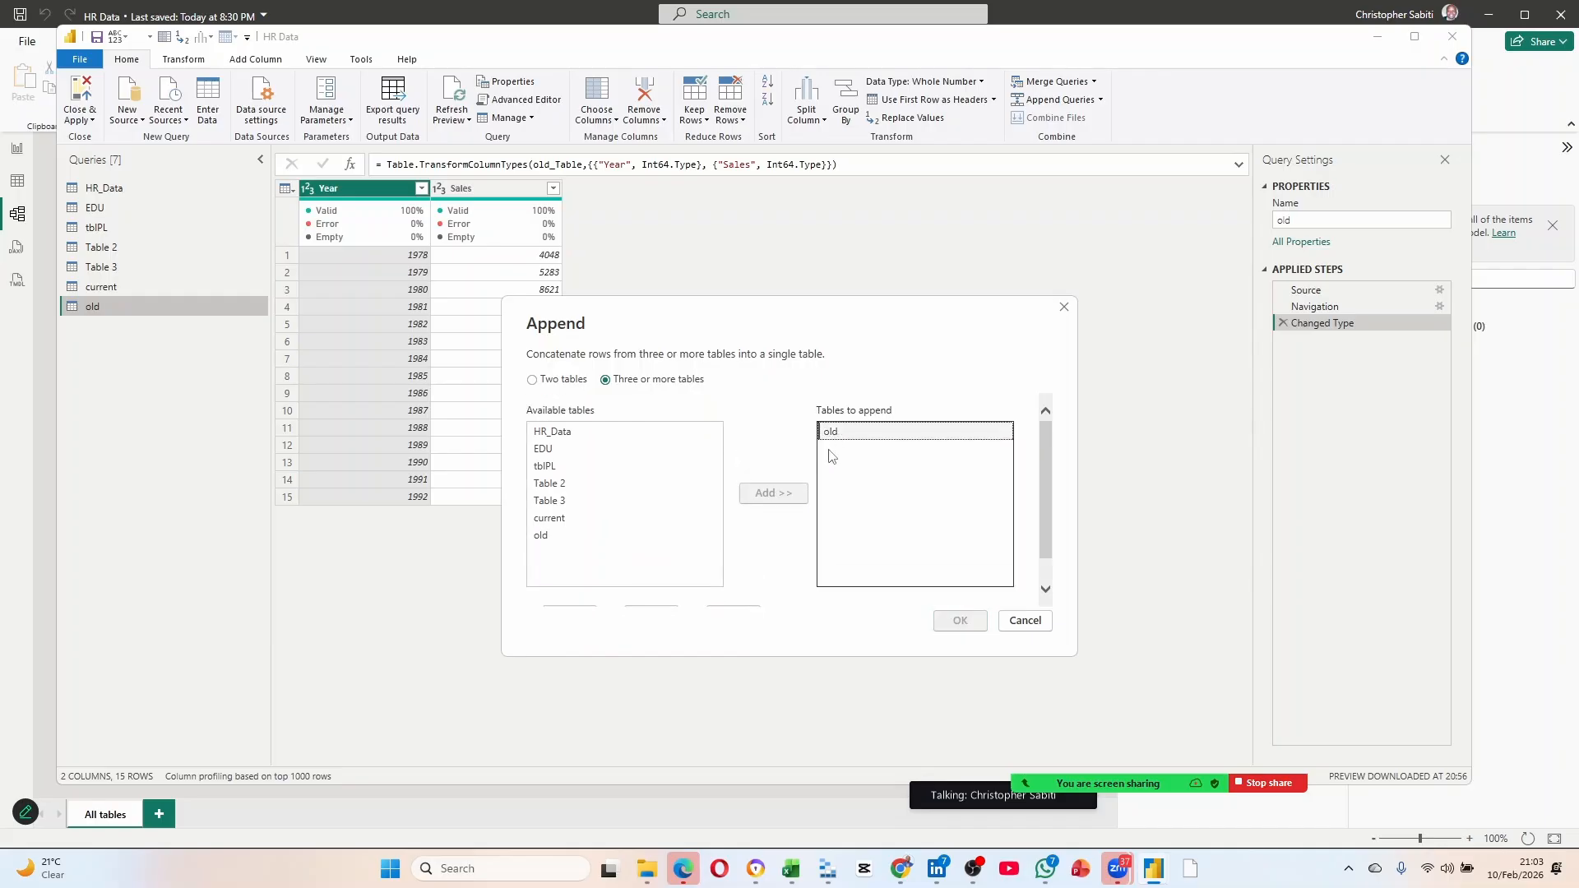
scroll(832, 457, down, 1)
click(643, 589)
scroll(645, 585, up, 1)
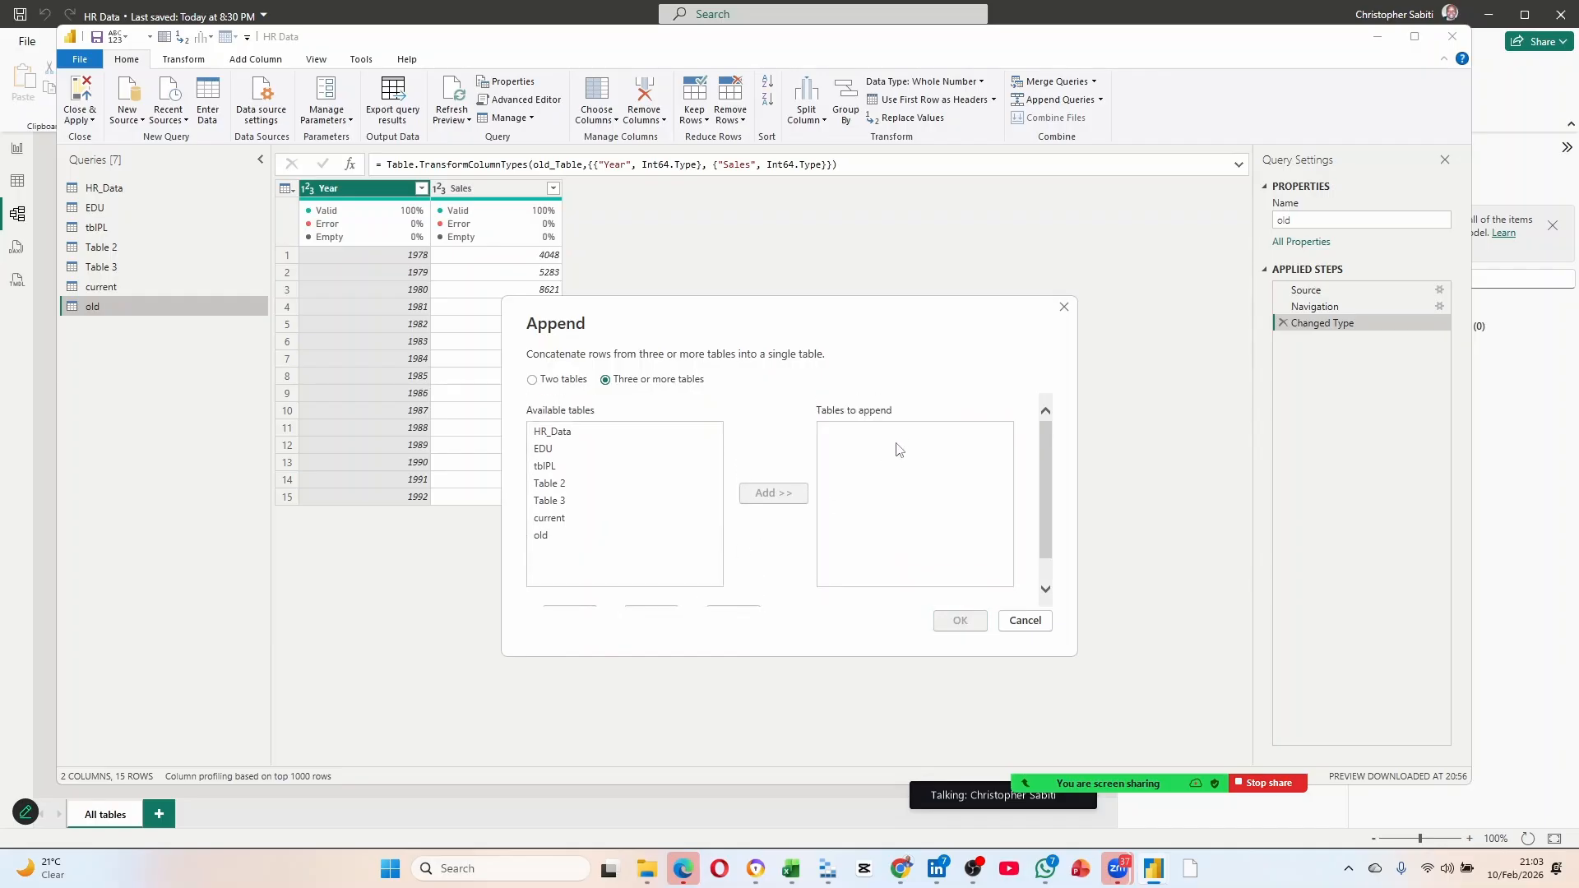
Add old followed by current to the tables to append, and create the combined query.
click(544, 536)
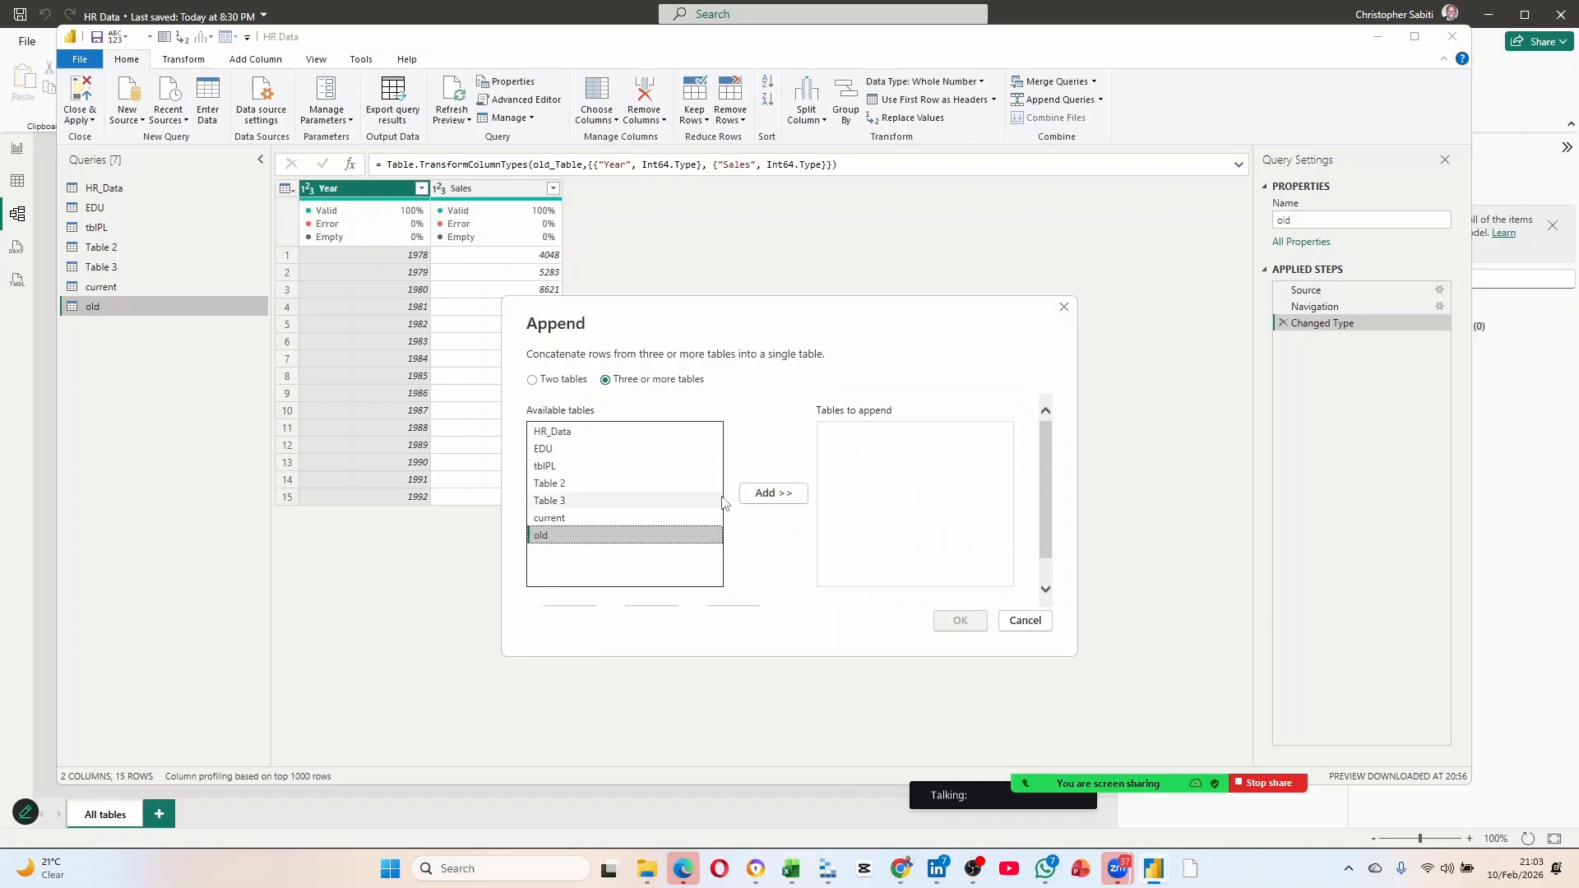
click(771, 492)
click(567, 518)
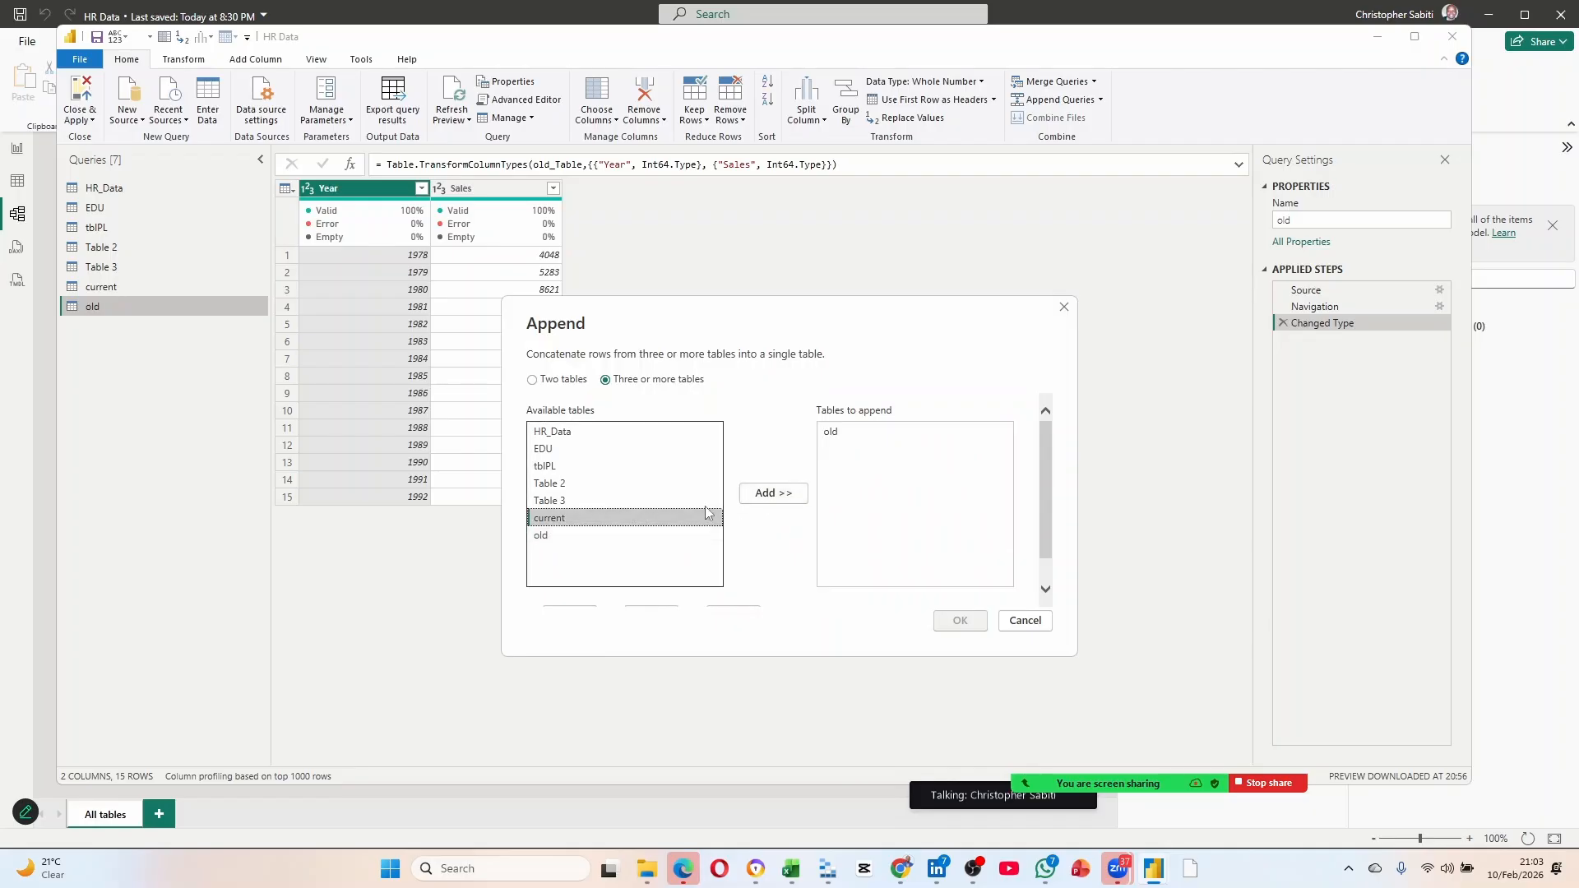
click(772, 492)
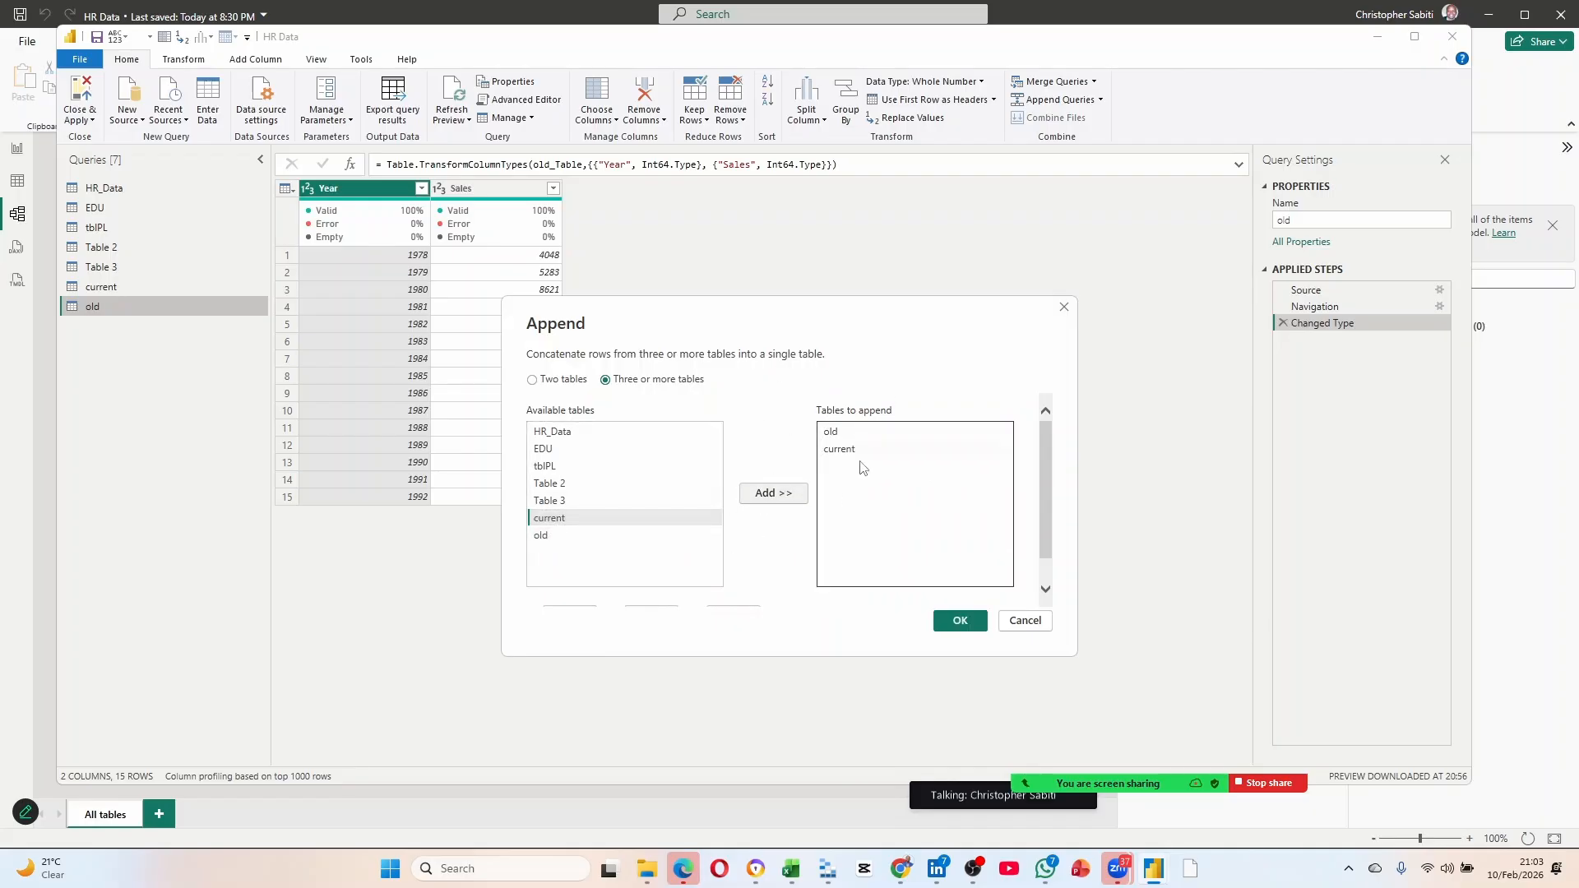
click(960, 621)
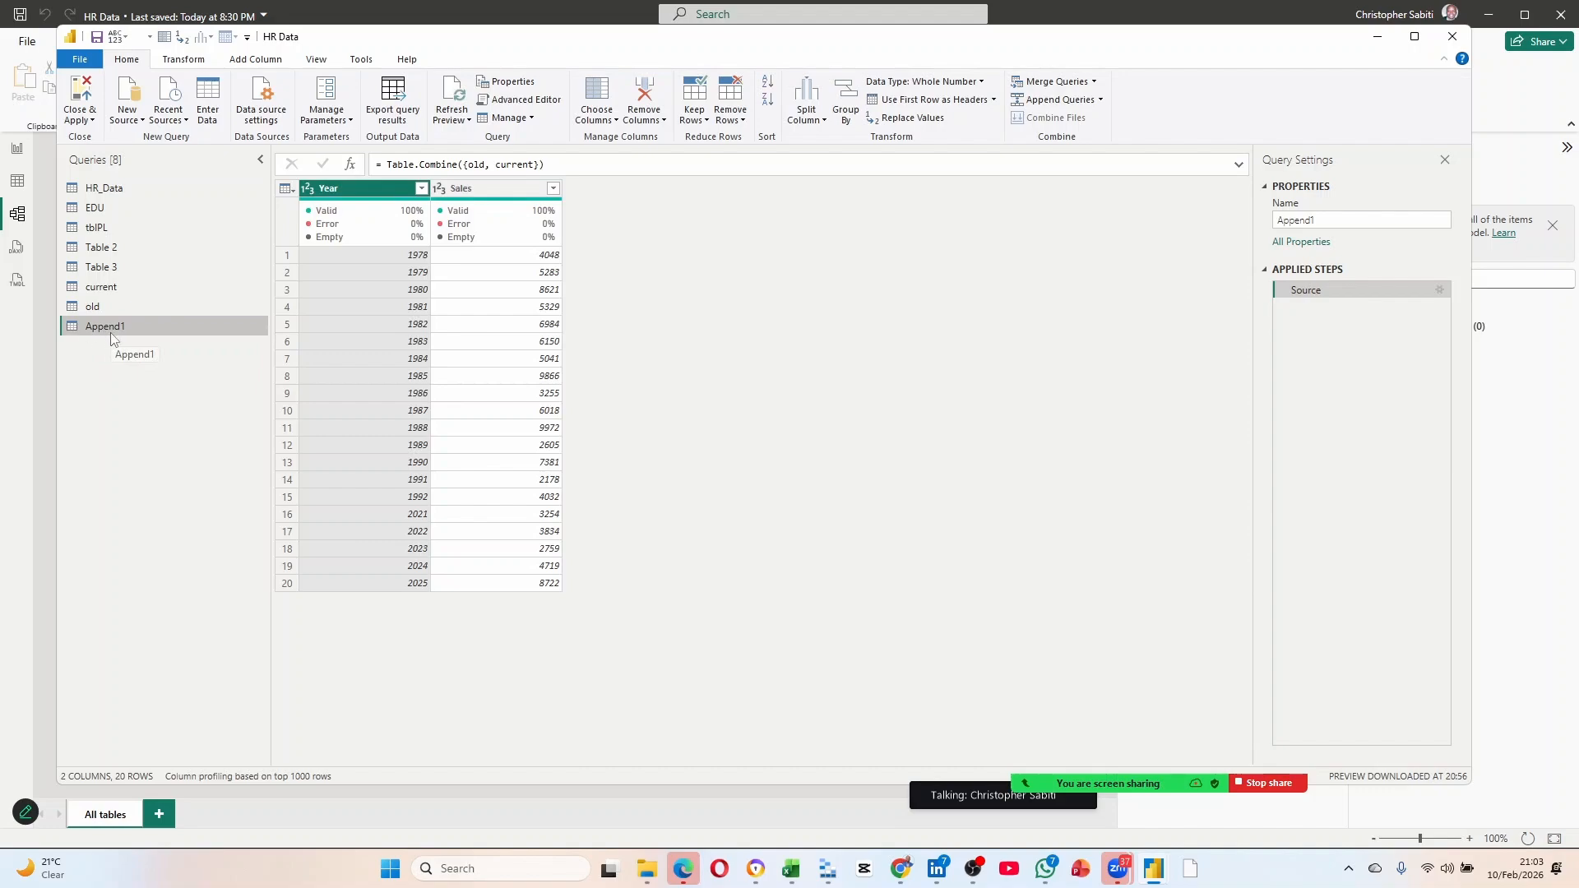
Compare the rows of the old and current queries with those of the Append1 query.
click(1328, 220)
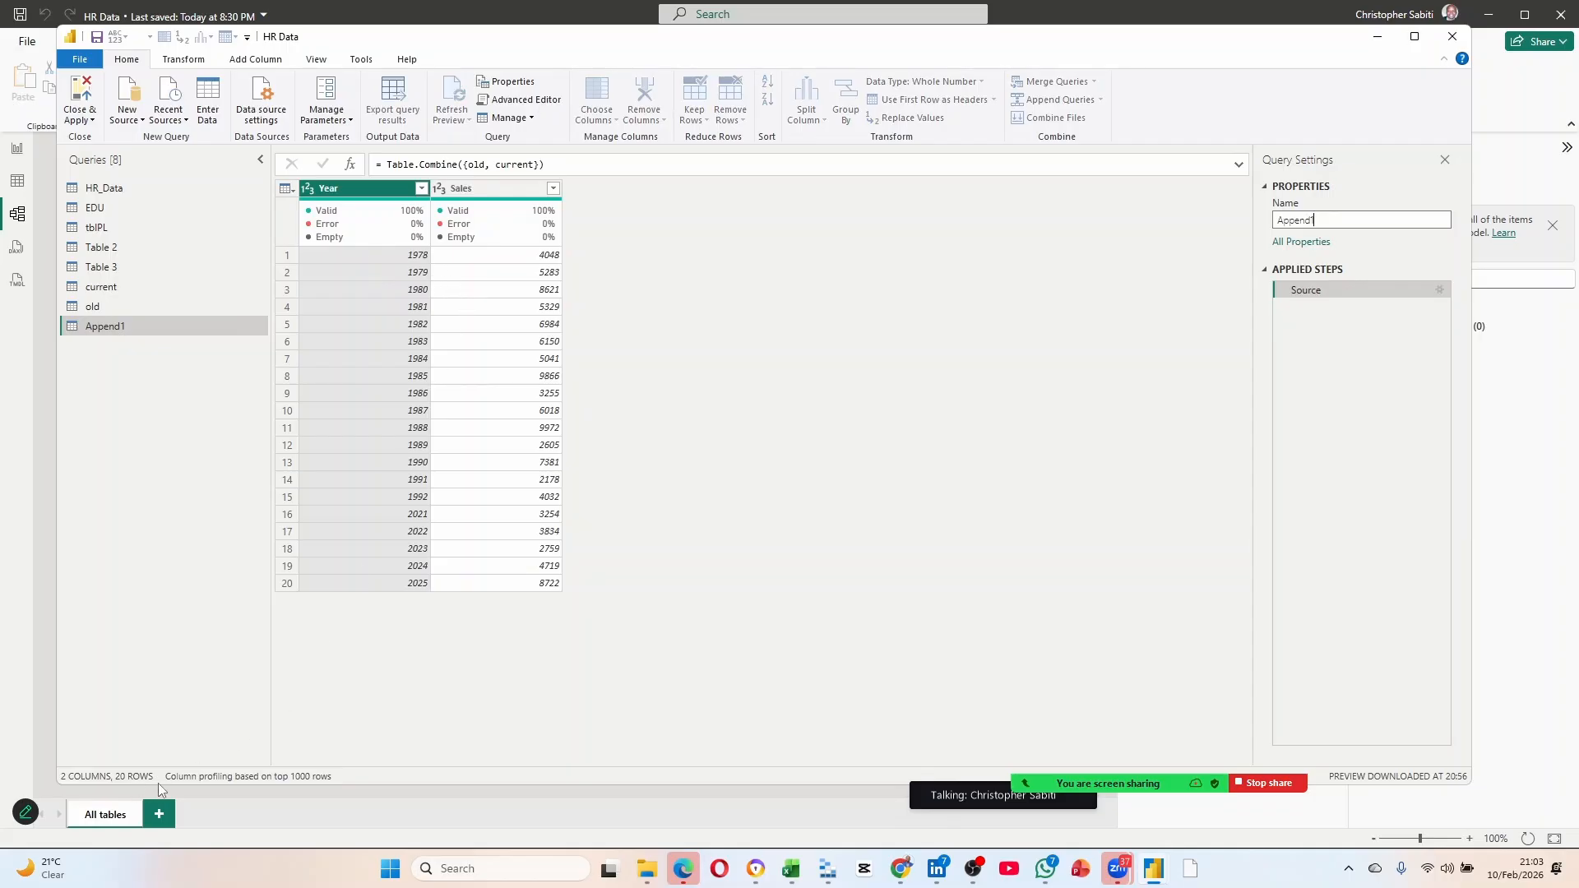
click(104, 308)
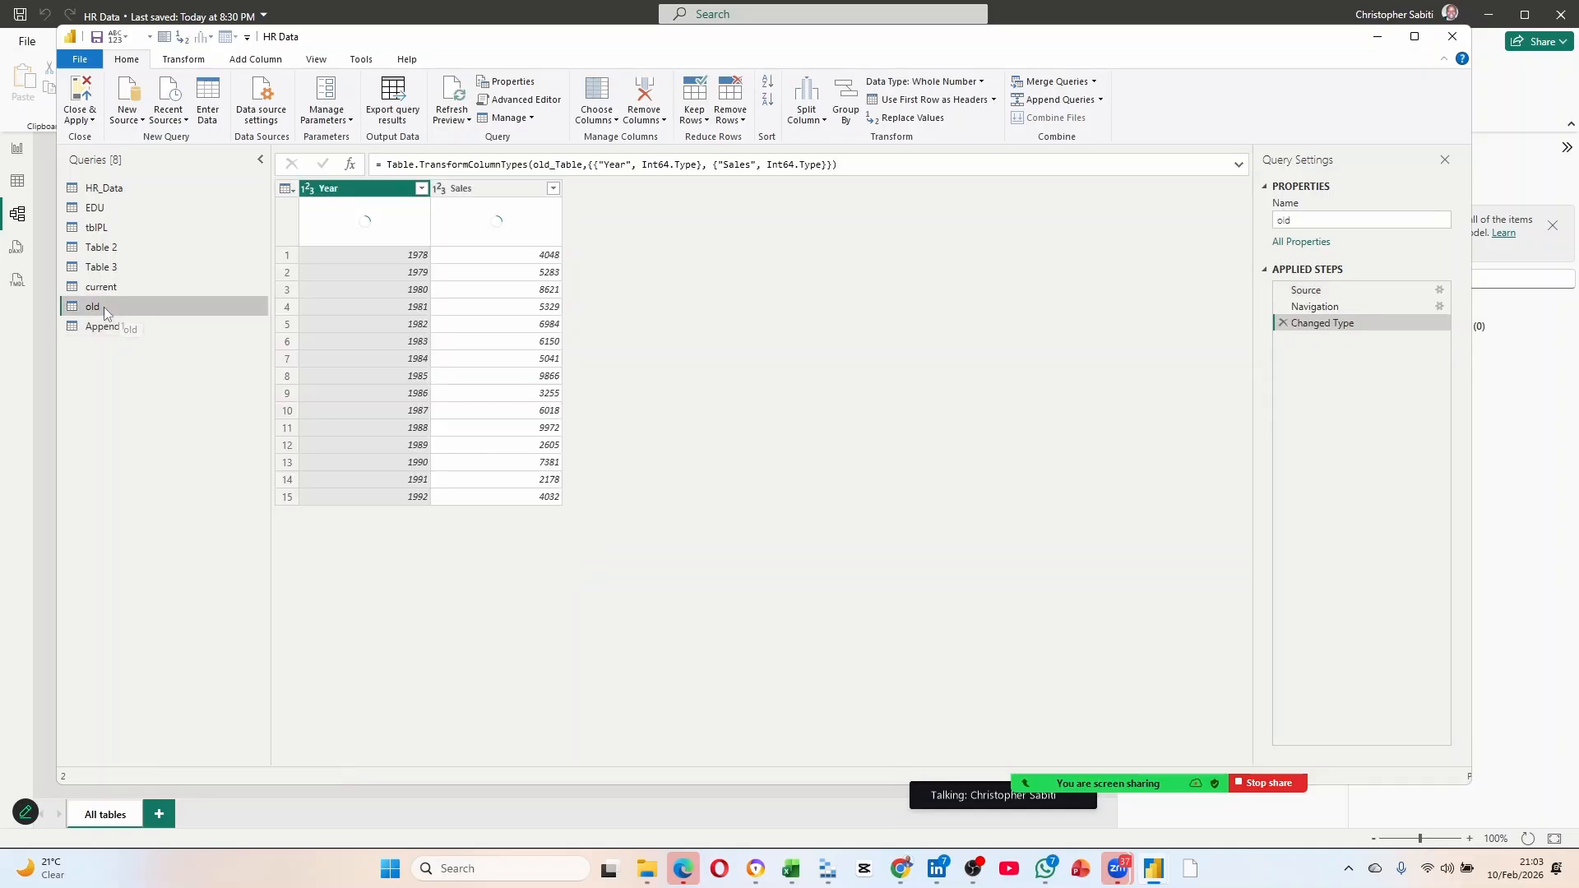
click(126, 285)
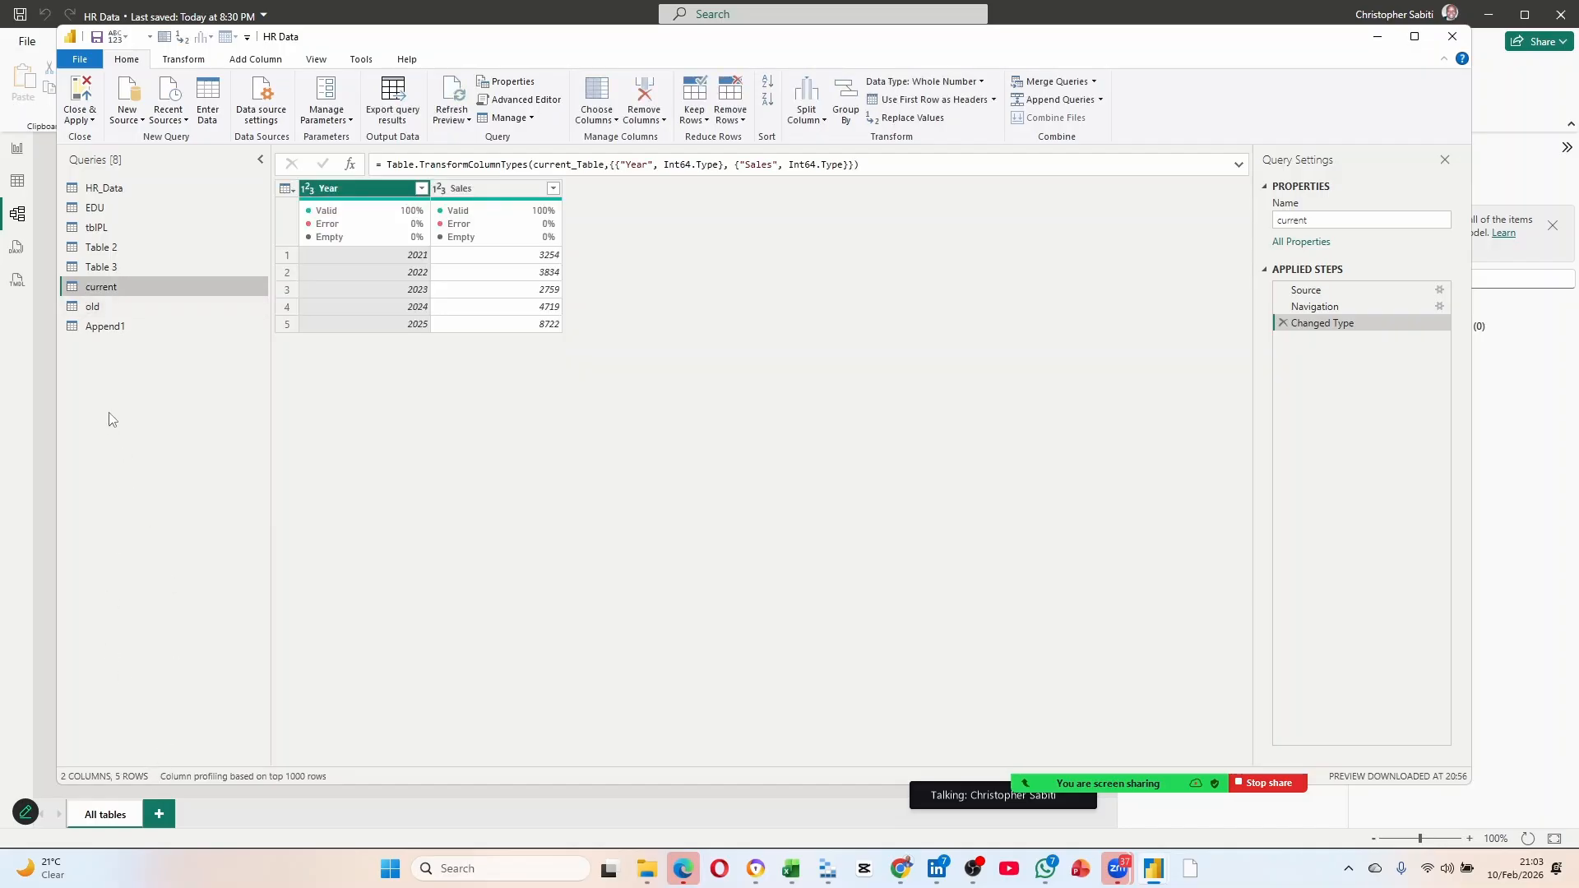
click(120, 327)
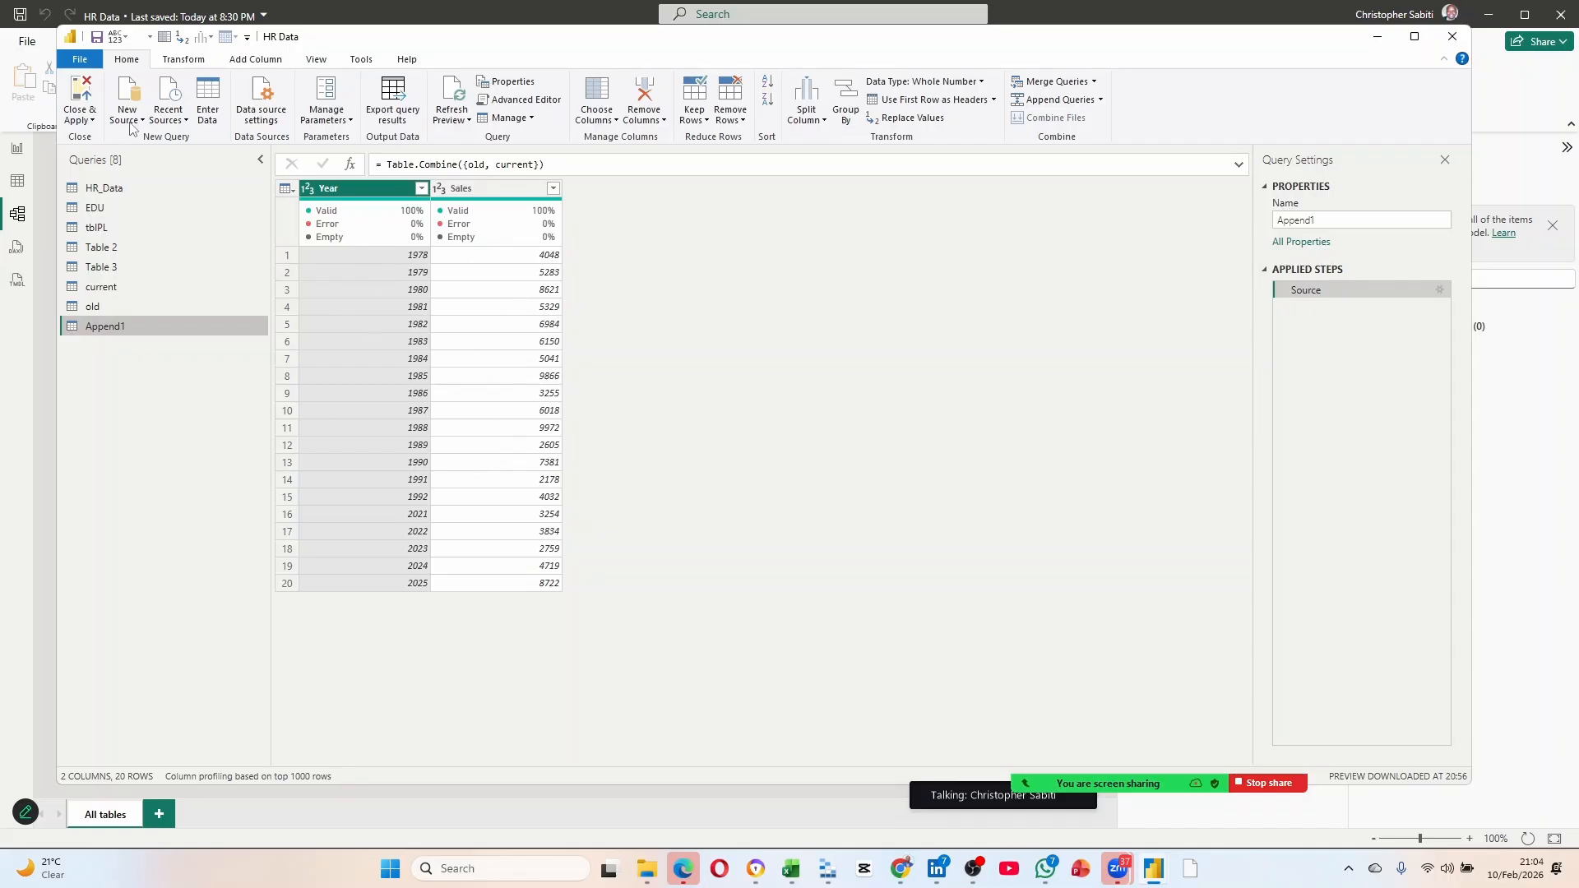
Close the Power Query Editor with the changes applied, and move the Append1 table card to just below the old table in the model.
click(85, 95)
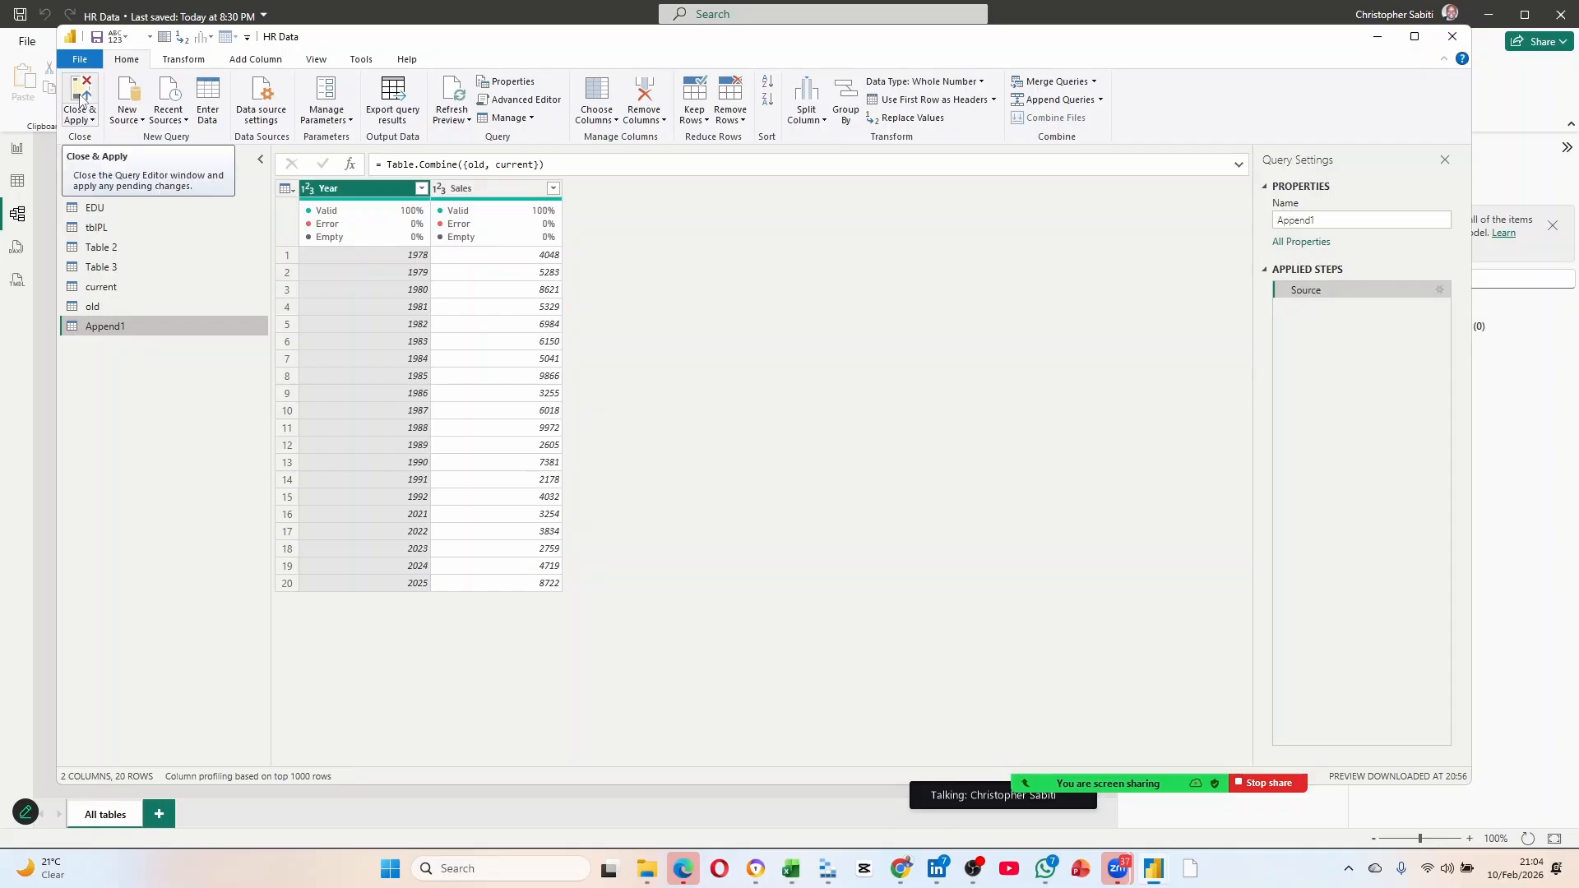
click(83, 99)
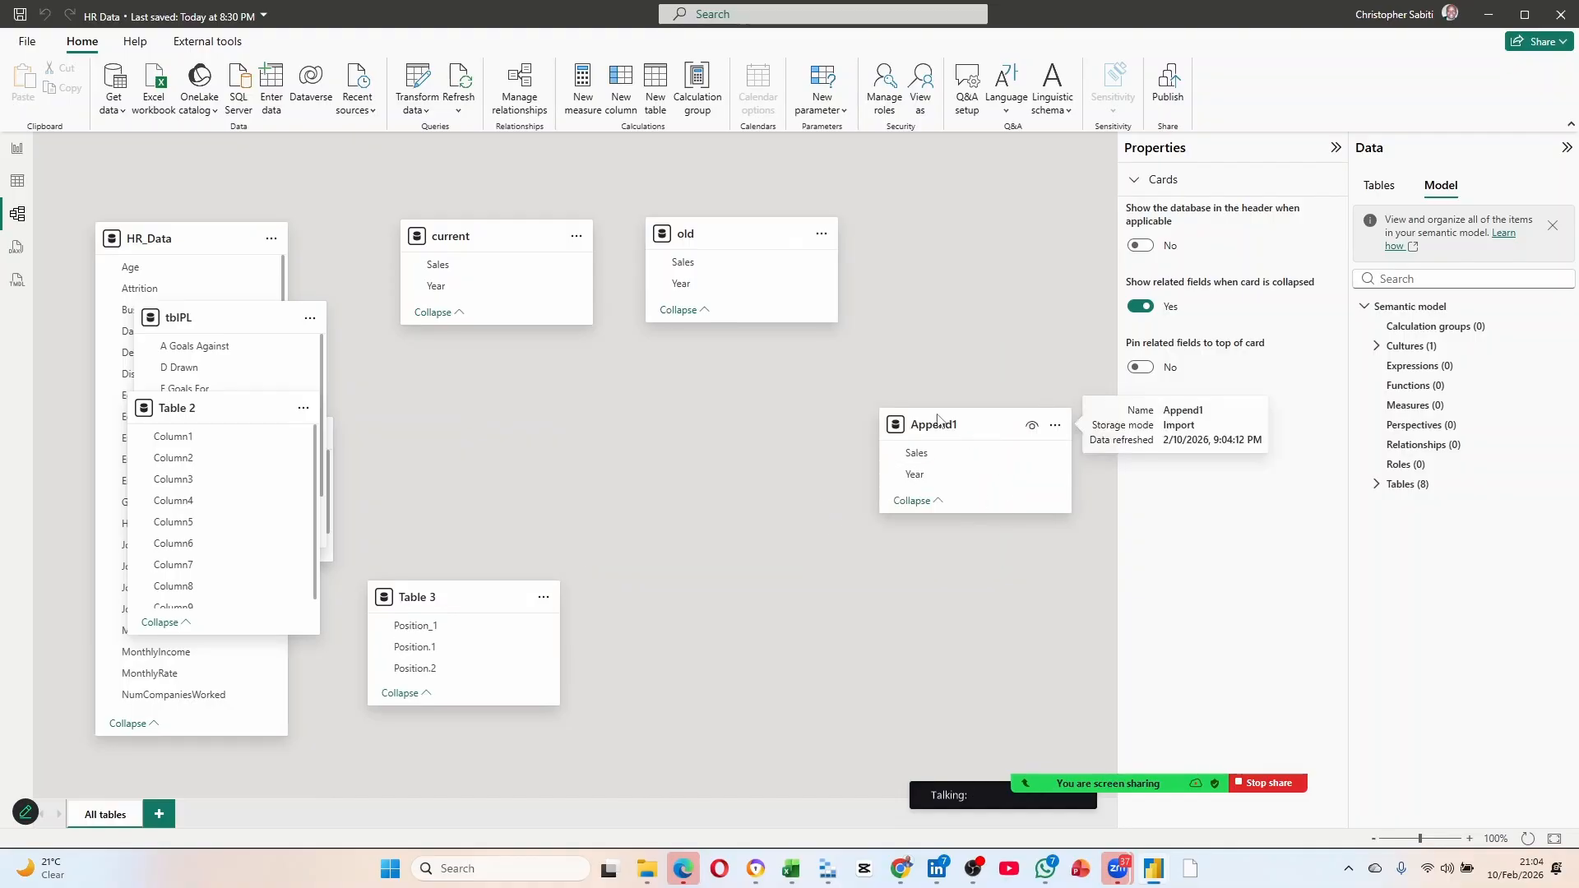
drag(972, 435, 839, 389)
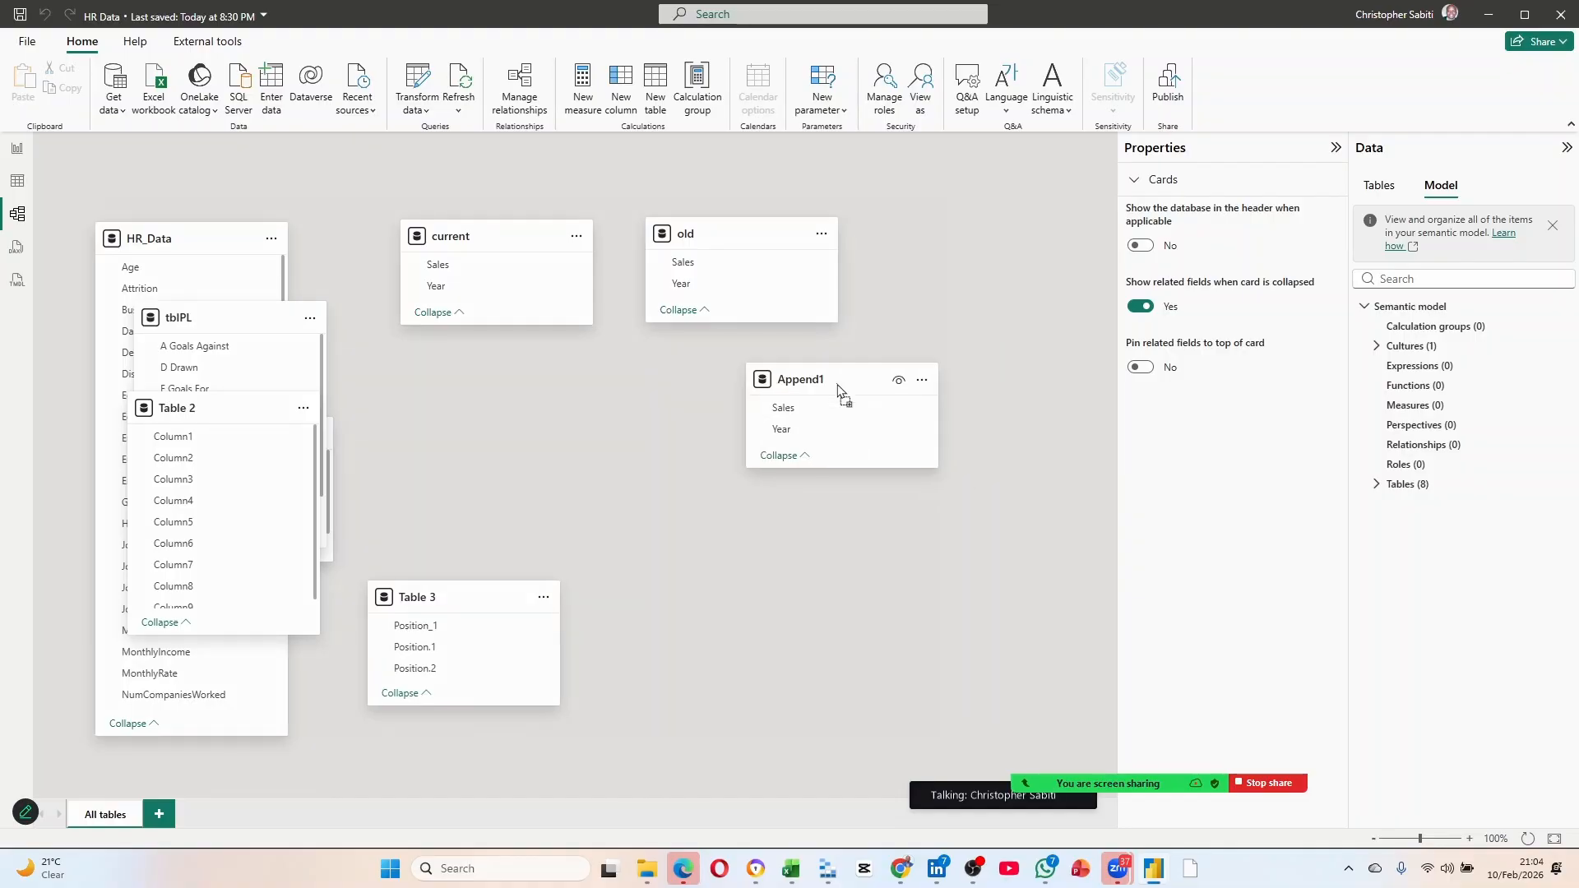
View the Append1 table's Year and Sales rows in Table view.
click(17, 181)
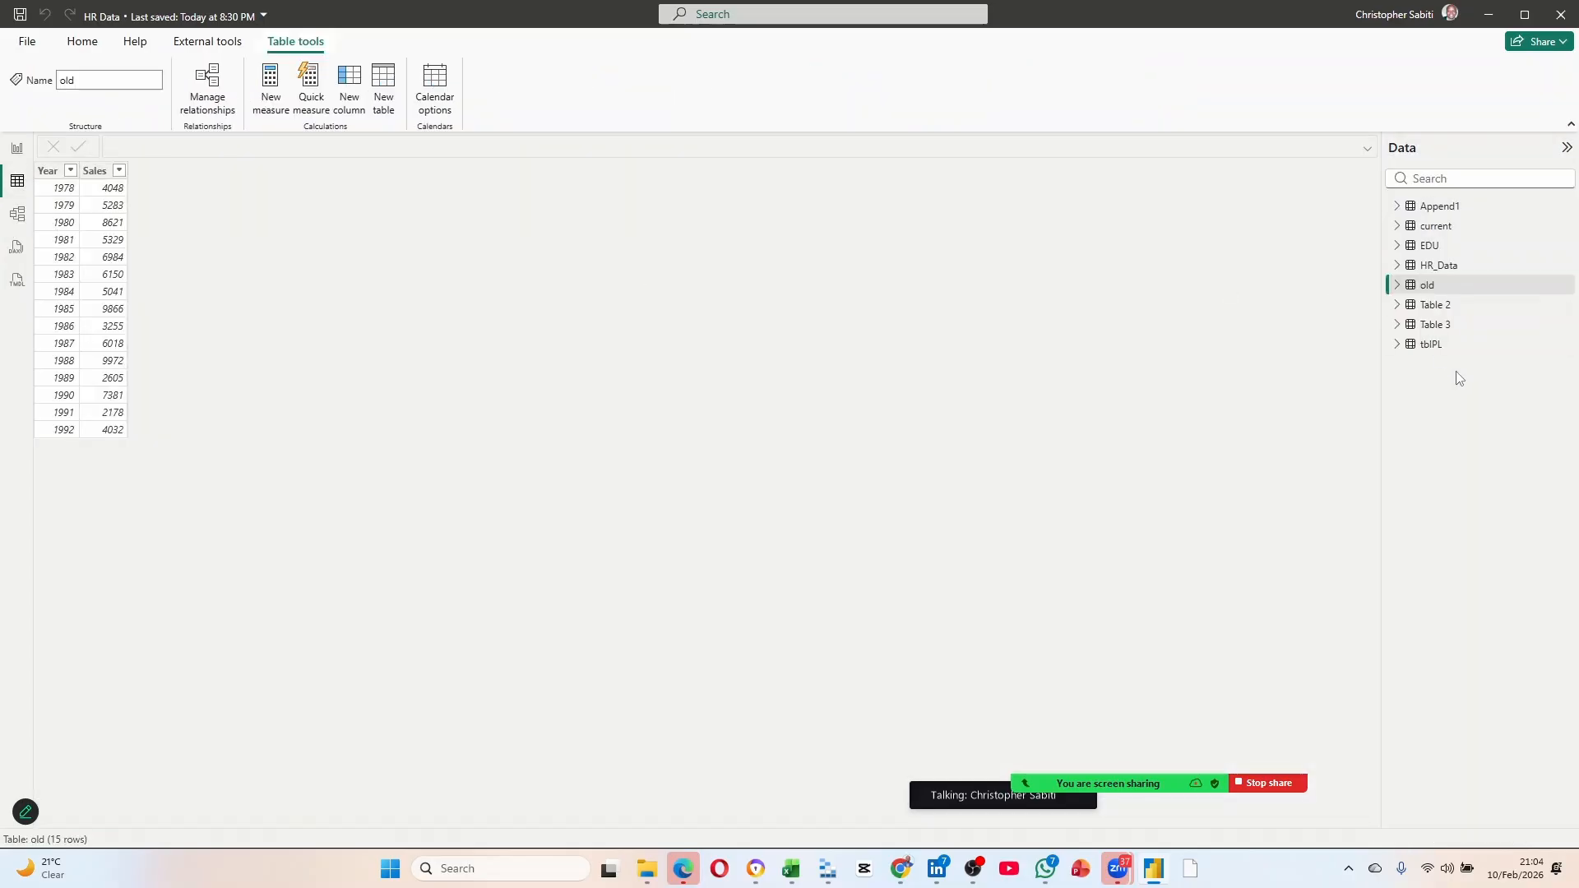
click(1441, 205)
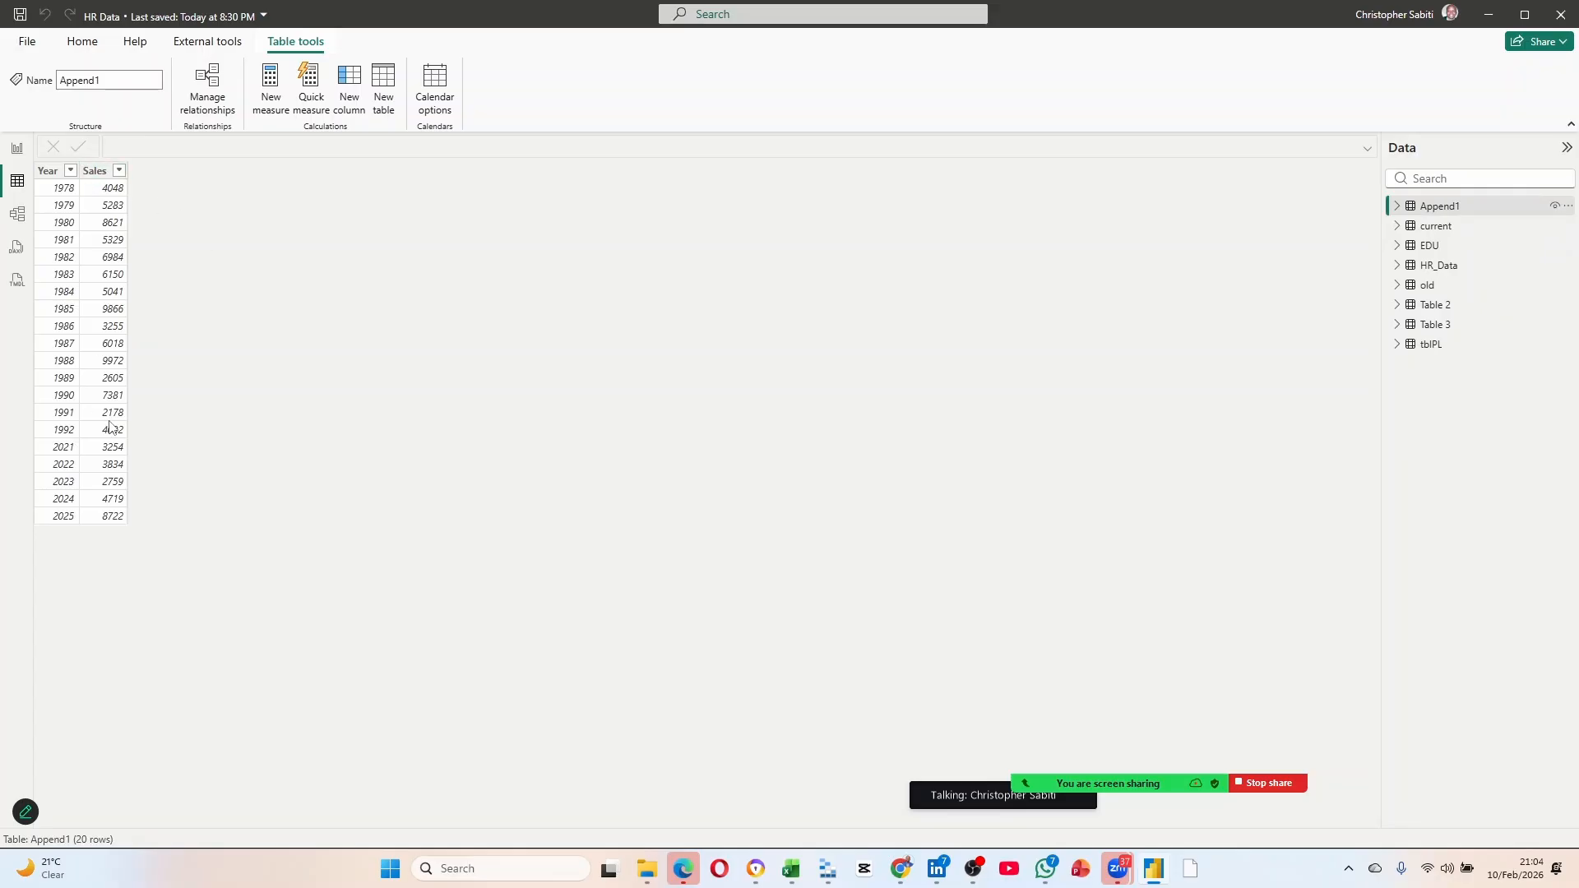
Add a card visual near the upper-left corner of report Page 2 showing the sum of Sales from Append1.
click(24, 155)
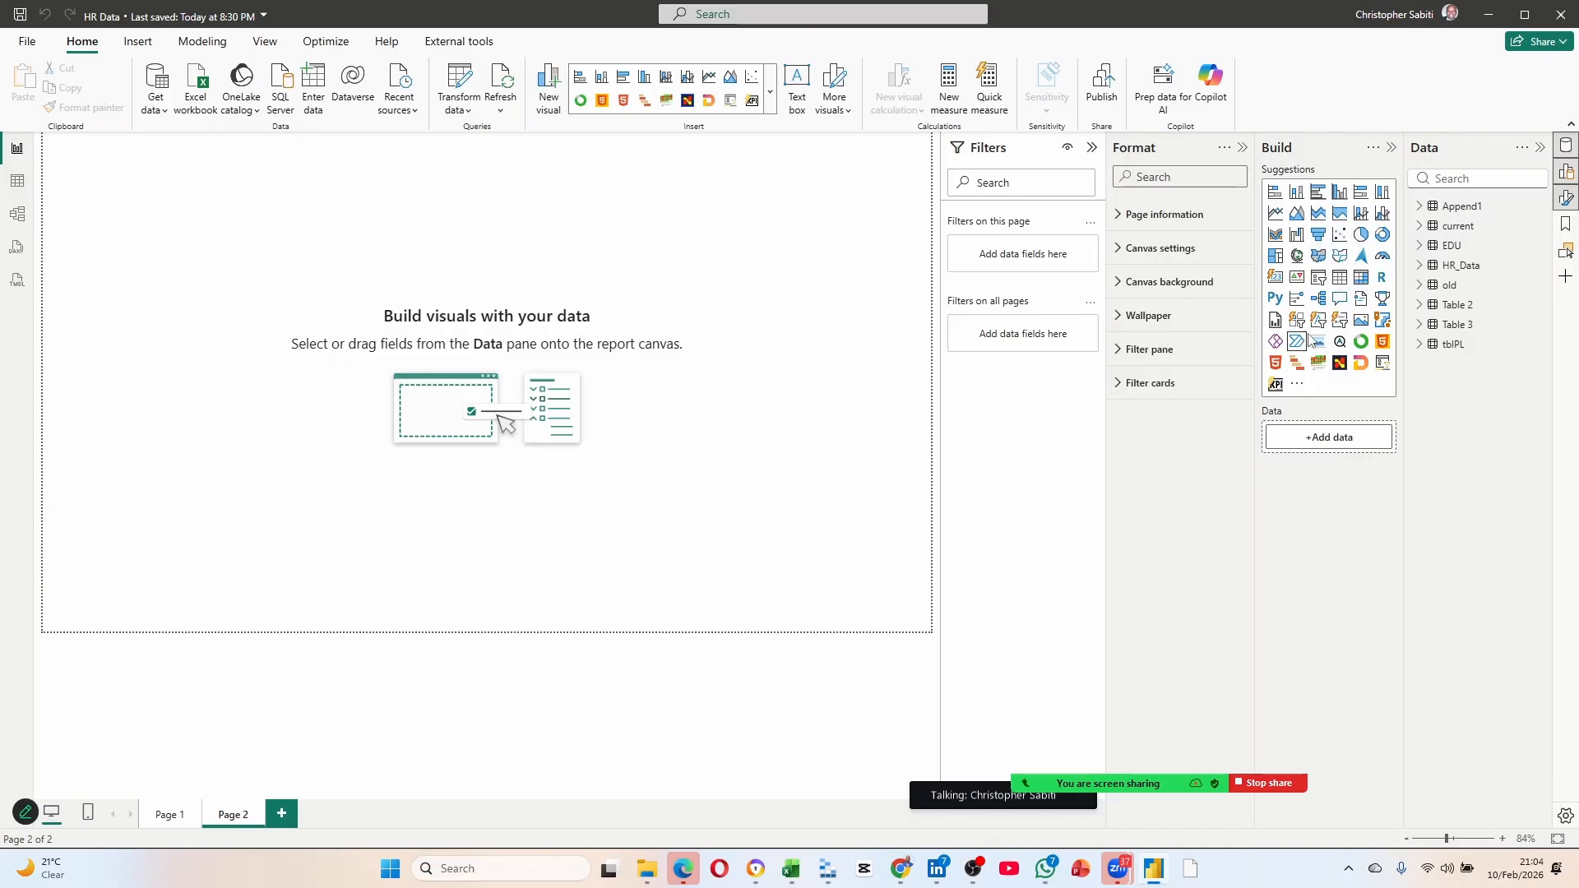
click(1285, 282)
drag(149, 199, 209, 254)
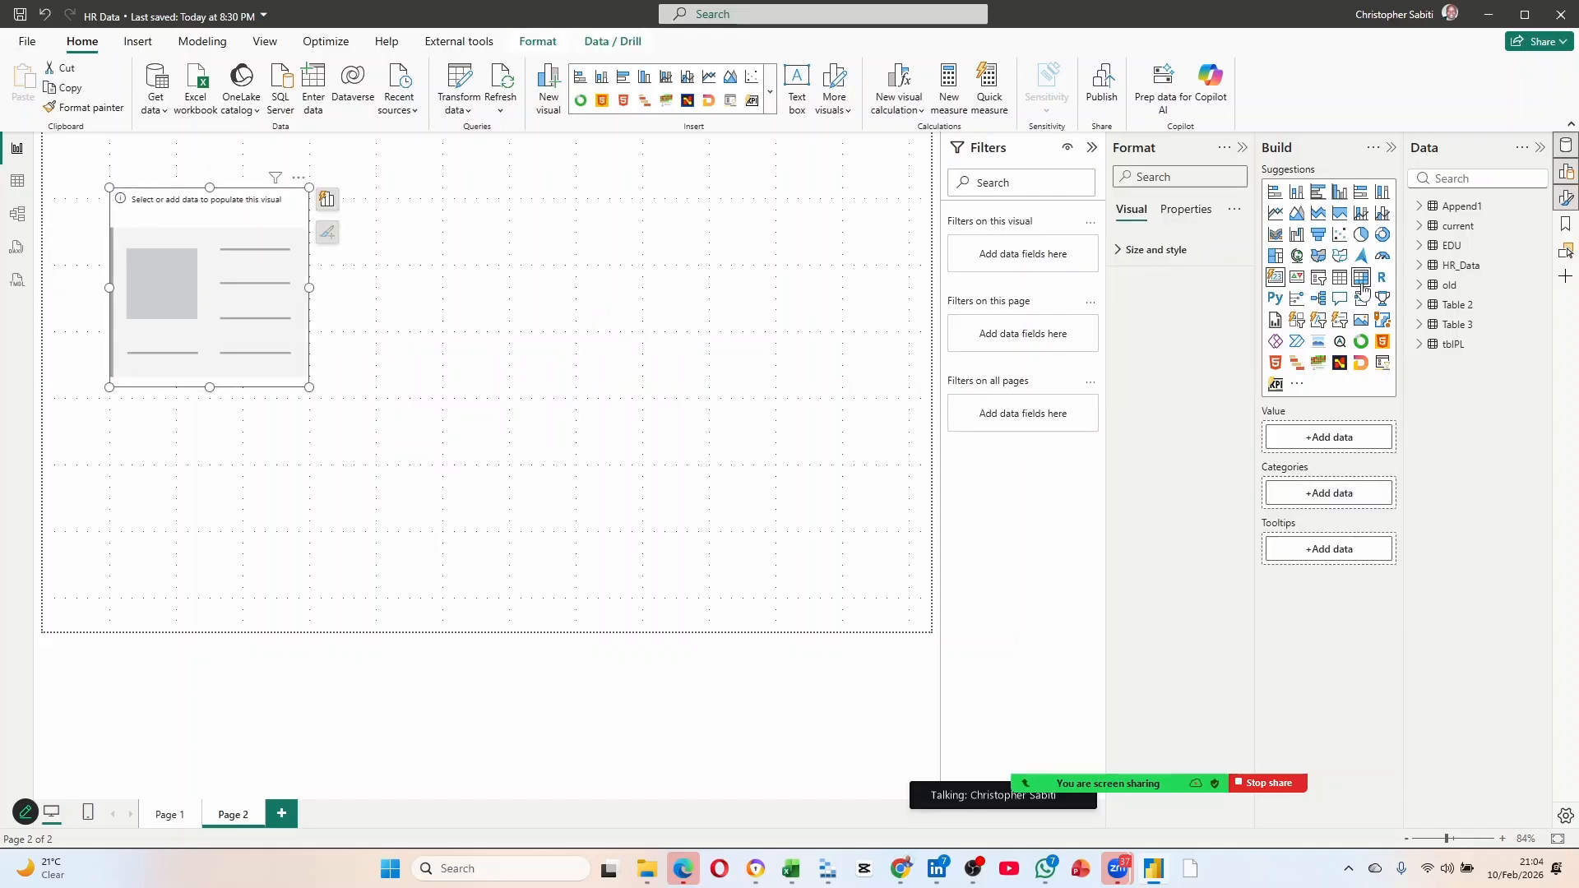
click(1418, 206)
drag(1483, 231, 1338, 436)
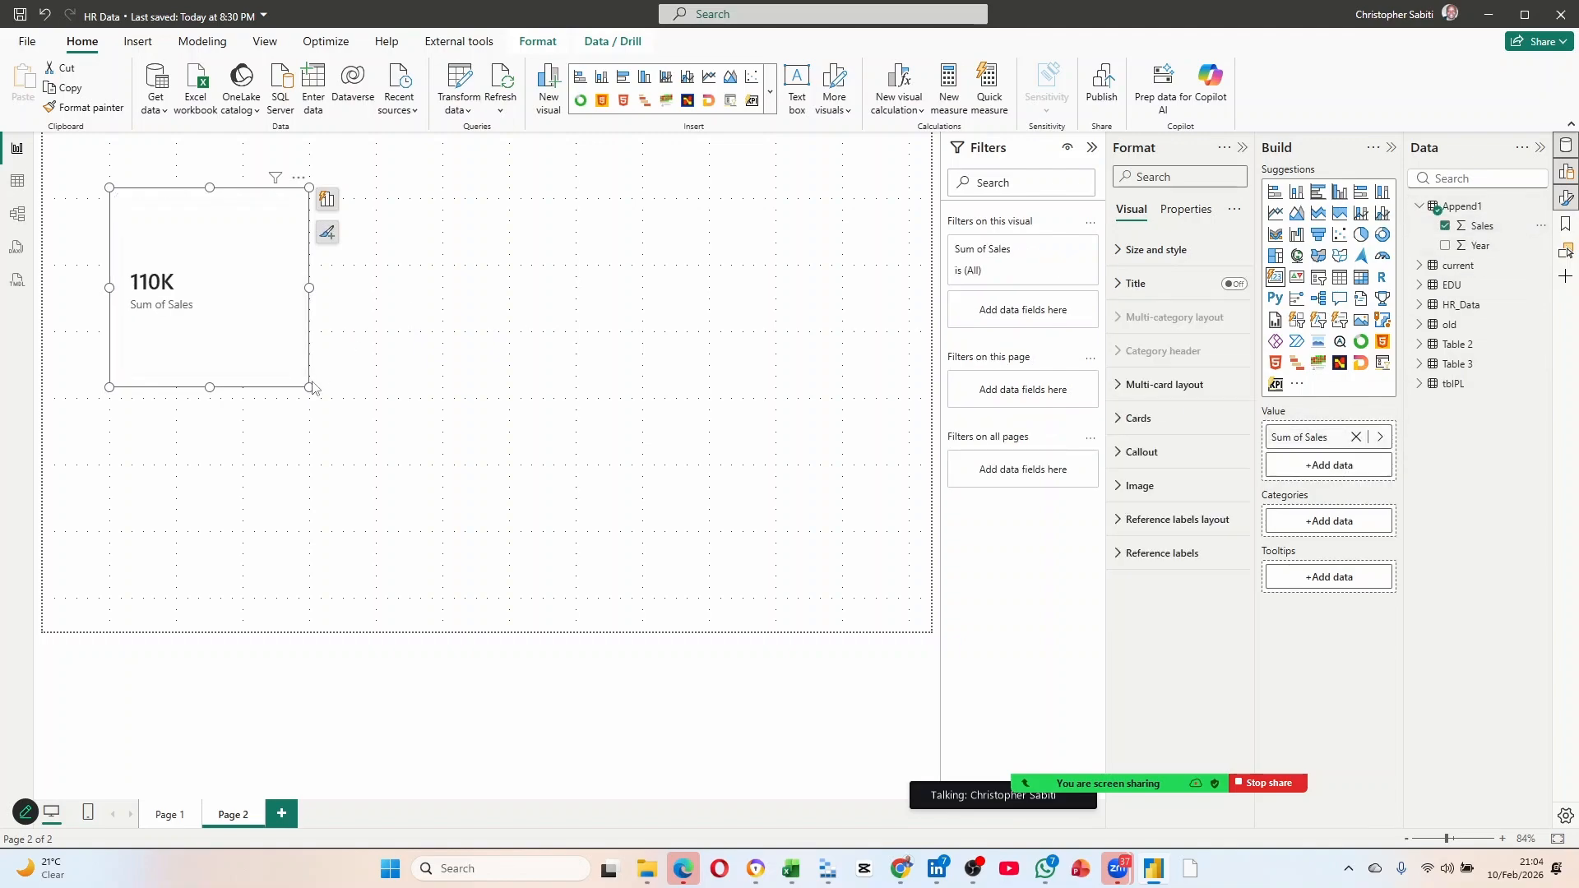
Resize the Sum of Sales card to a wider, shorter rectangle.
drag(309, 386, 397, 332)
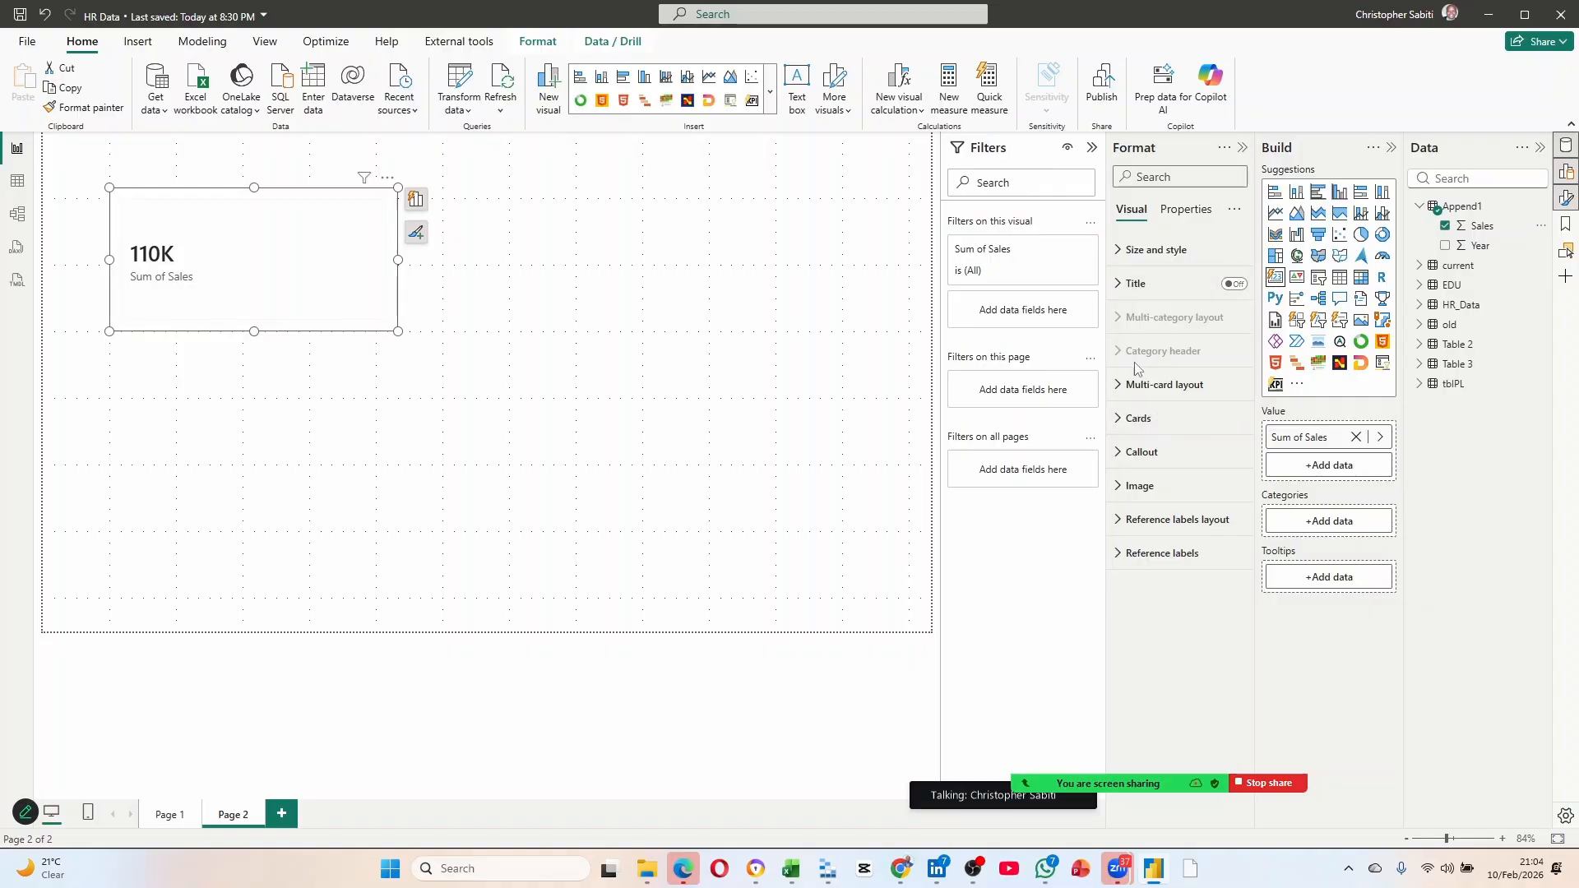
Examine the card's Cards and Callout formatting settings, including the value options, and search the formatting options for "valu".
click(1139, 417)
scroll(1185, 419, down, 1)
scroll(1185, 418, down, 2)
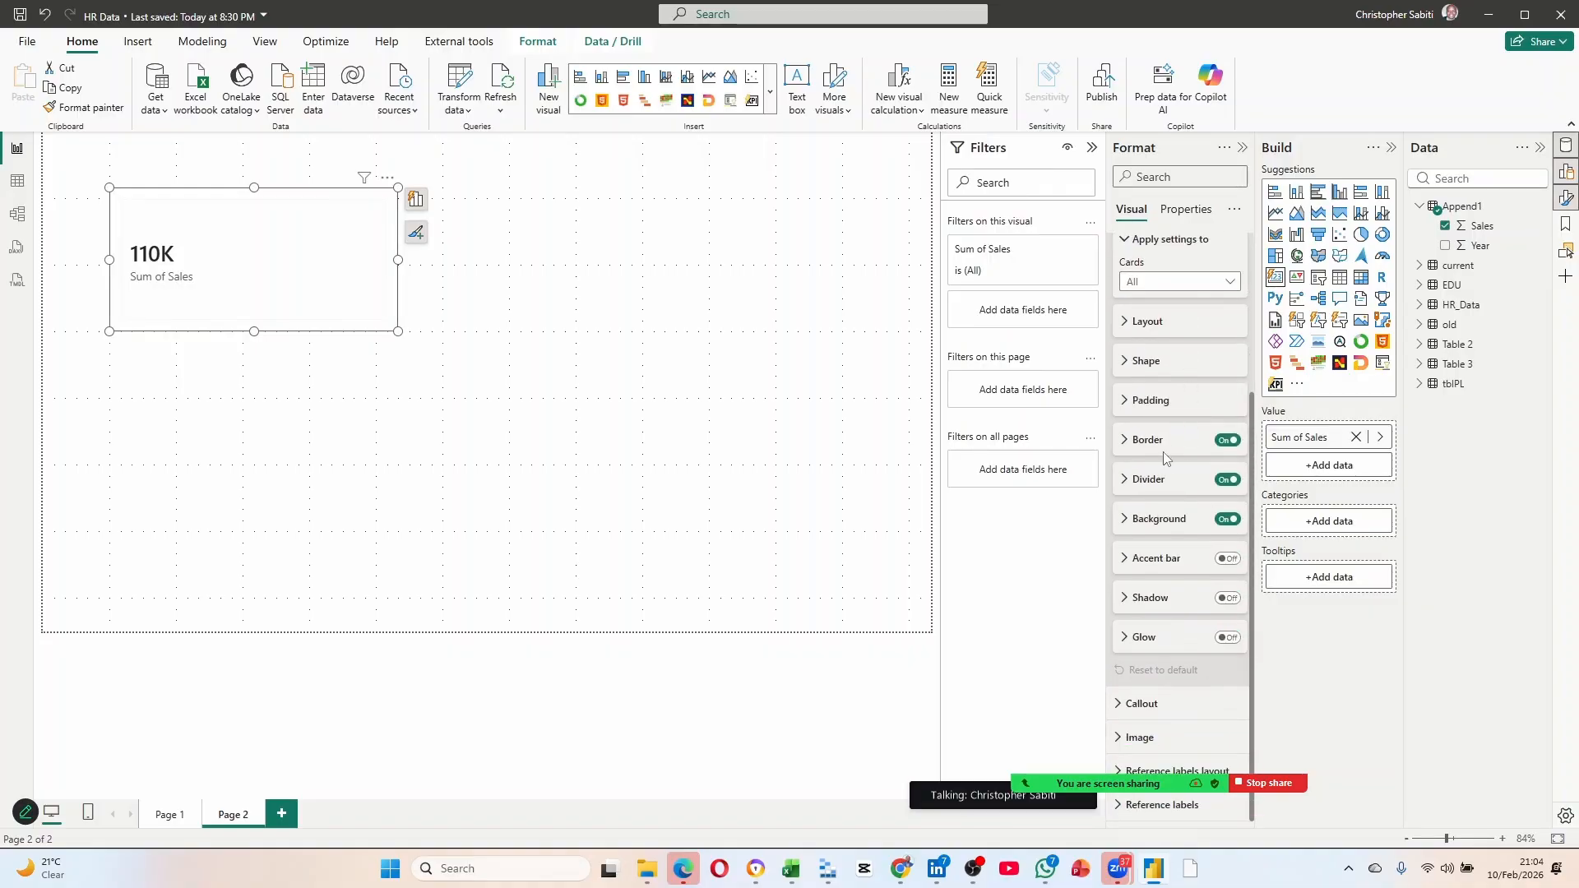
scroll(1151, 354, up, 2)
click(1132, 403)
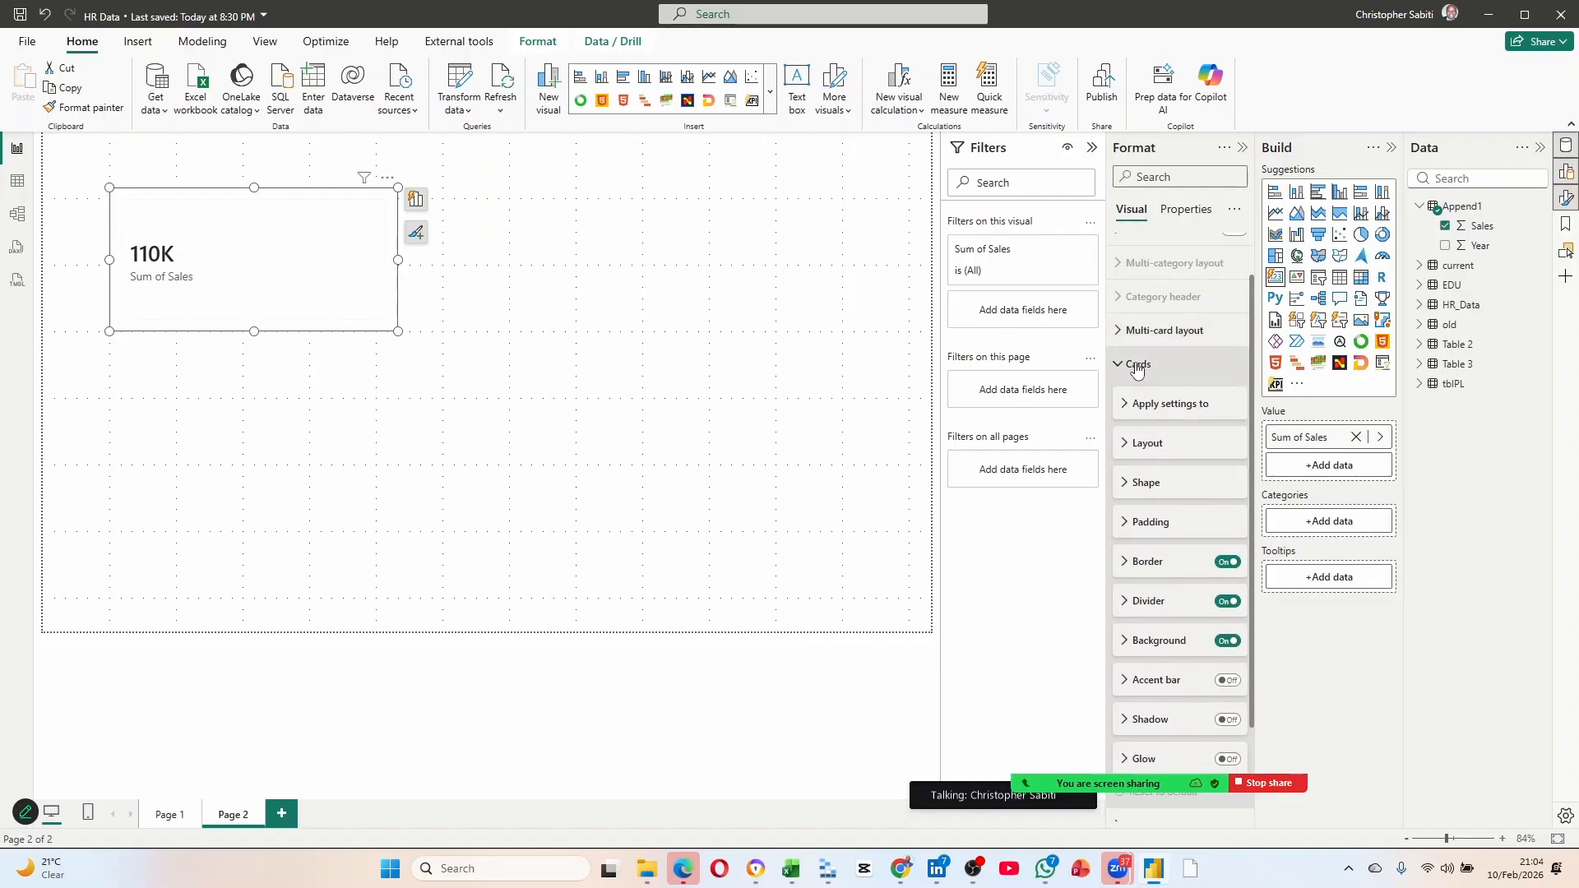
click(1136, 364)
click(1138, 454)
scroll(1159, 444, down, 1)
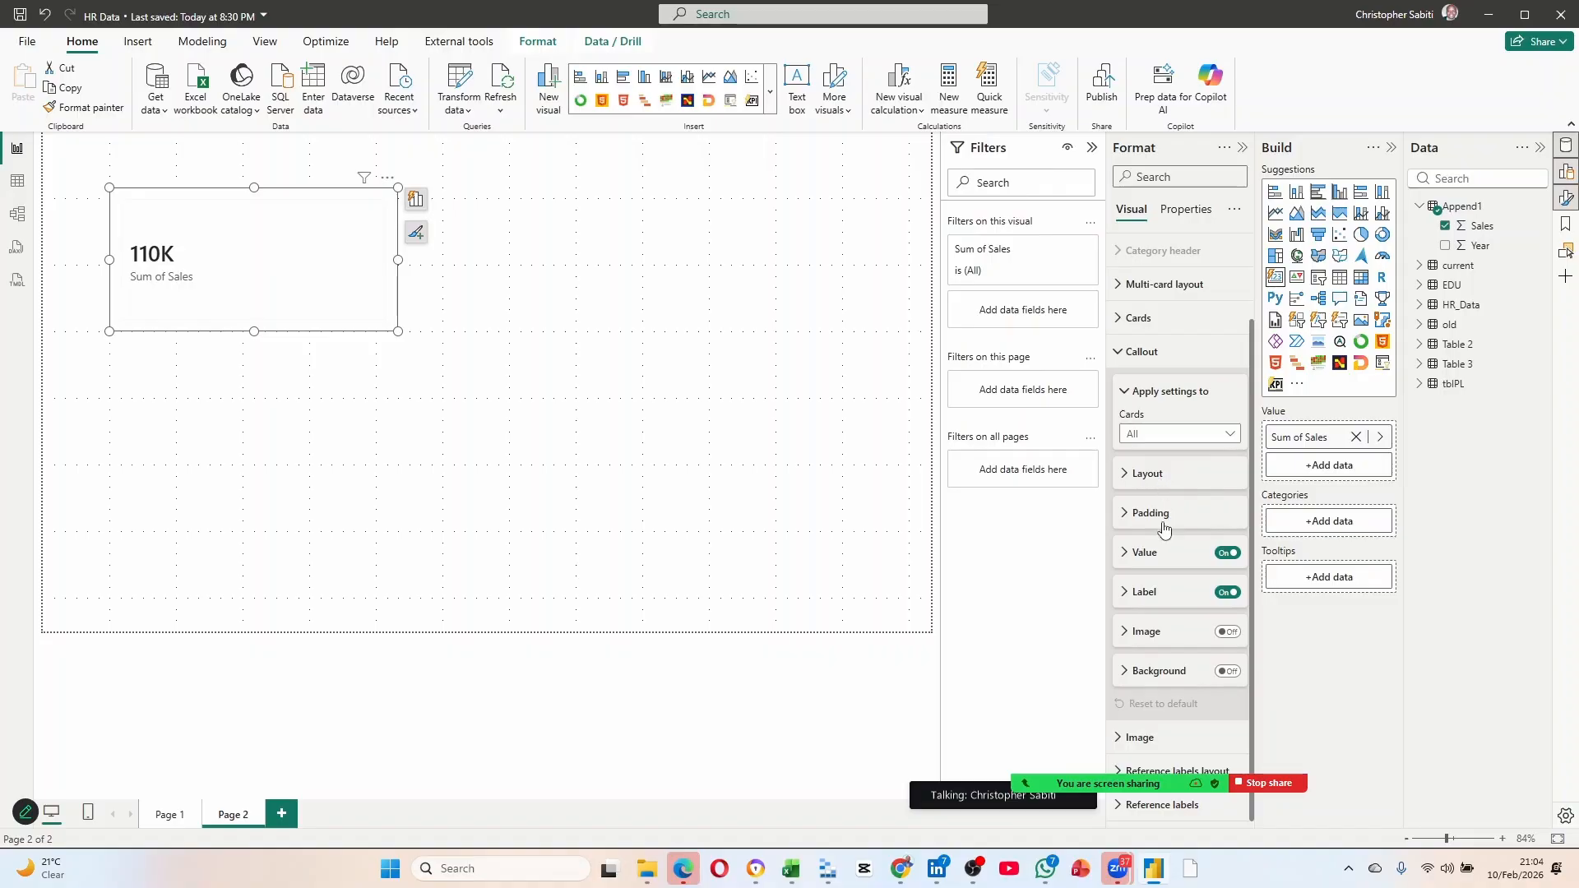
click(1143, 552)
scroll(1197, 458, down, 2)
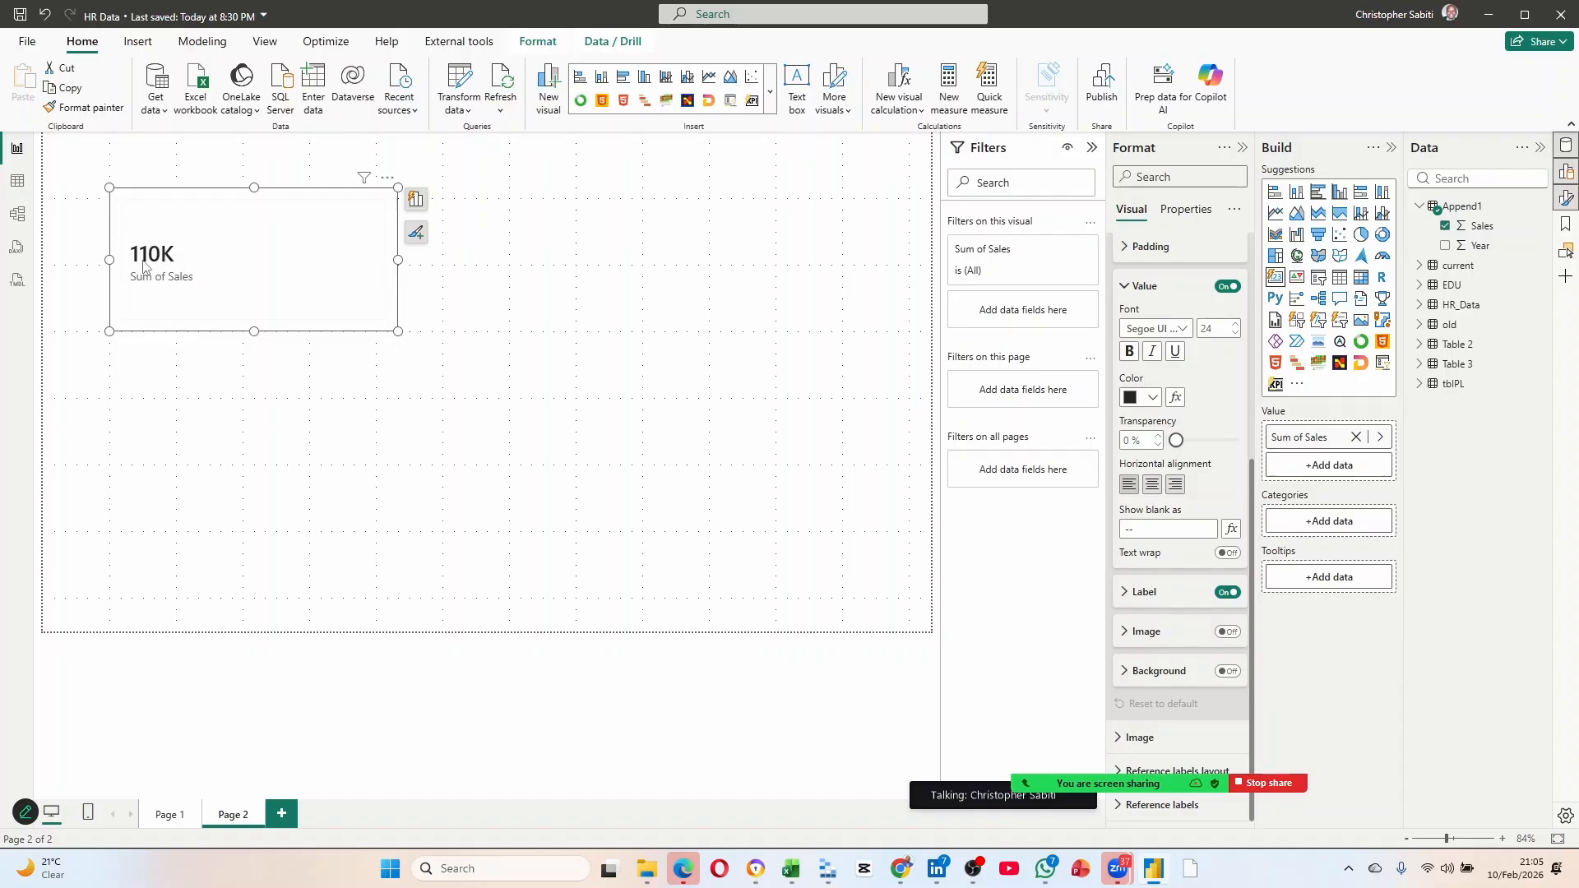
text(valu)
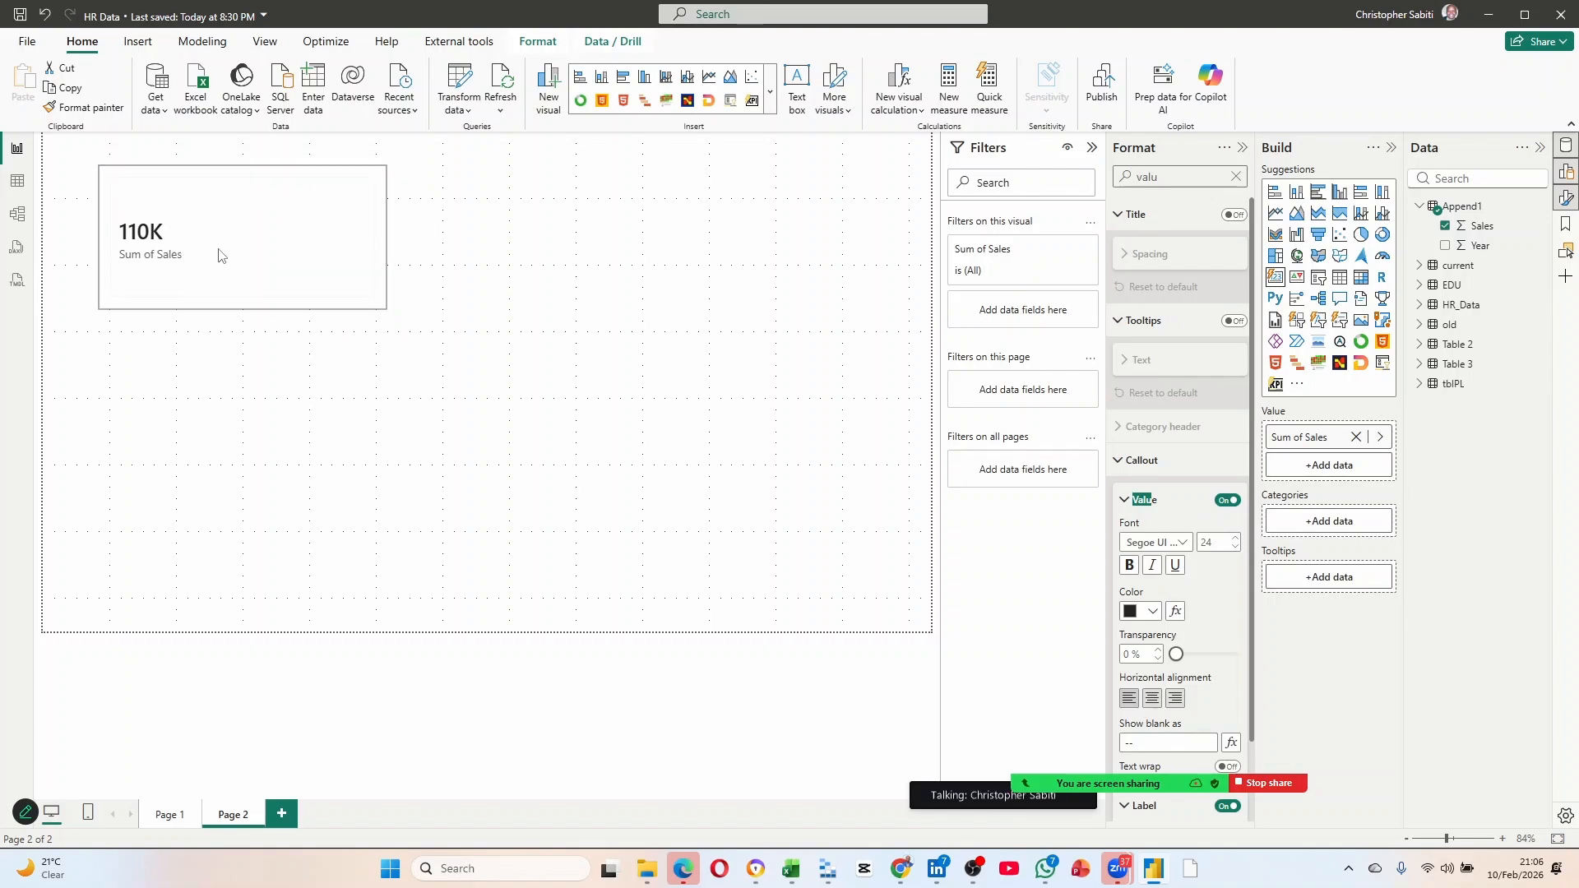
Add a table visual below the card with the Year and Sales fields from Append1.
click(737, 341)
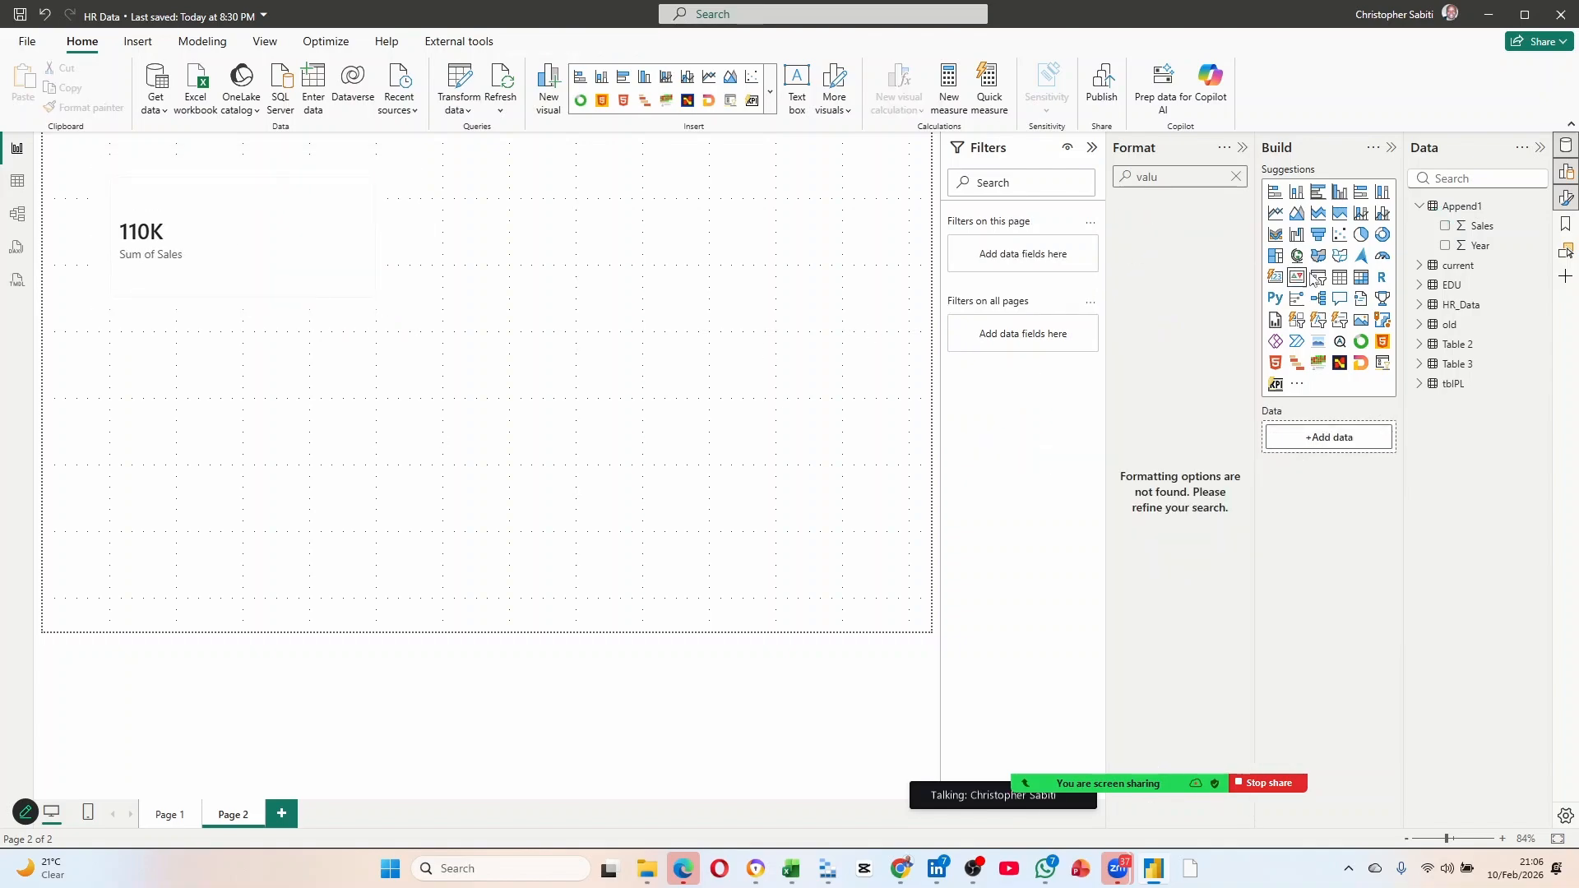
click(1342, 279)
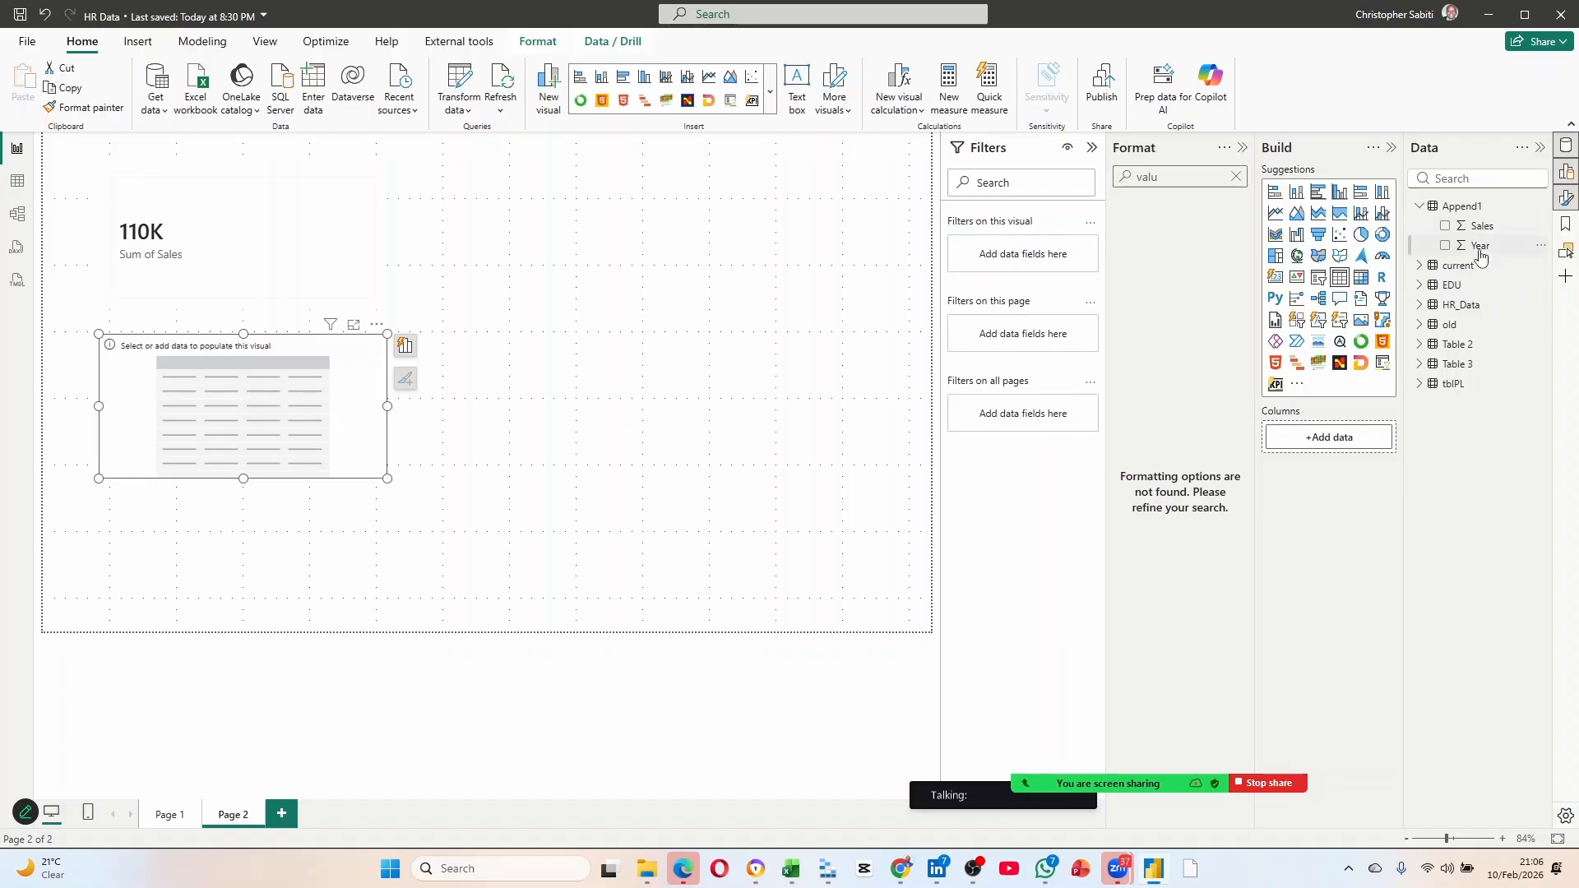
drag(1480, 256, 1342, 440)
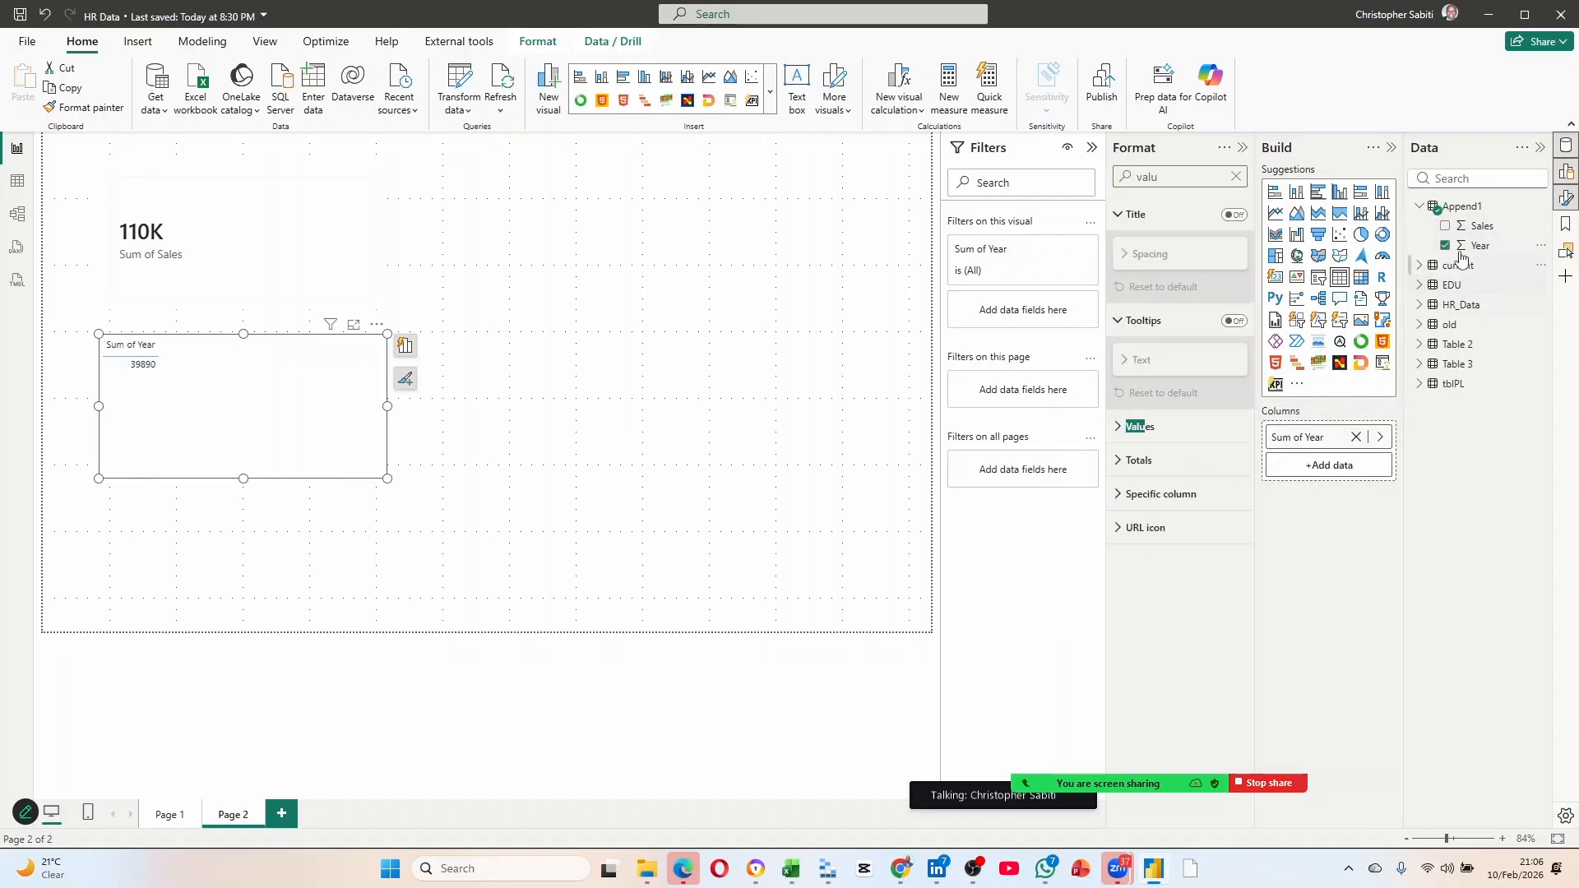
drag(1480, 226, 1341, 475)
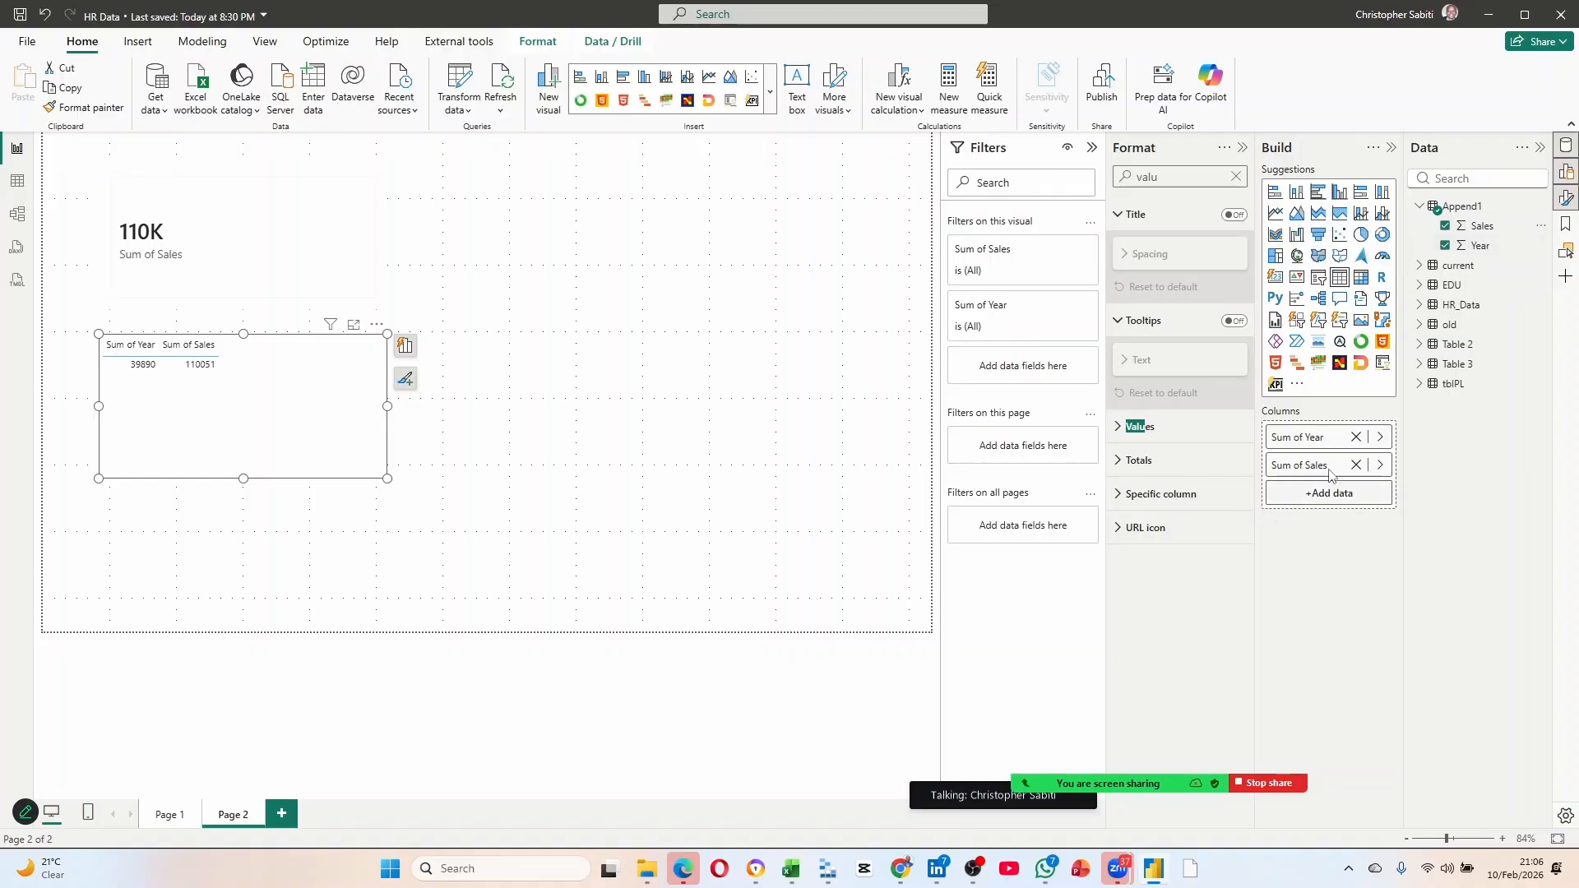
Change the Year column of the Append1 query to the Text data type in Power Query, and close the editor with the change applied.
click(464, 82)
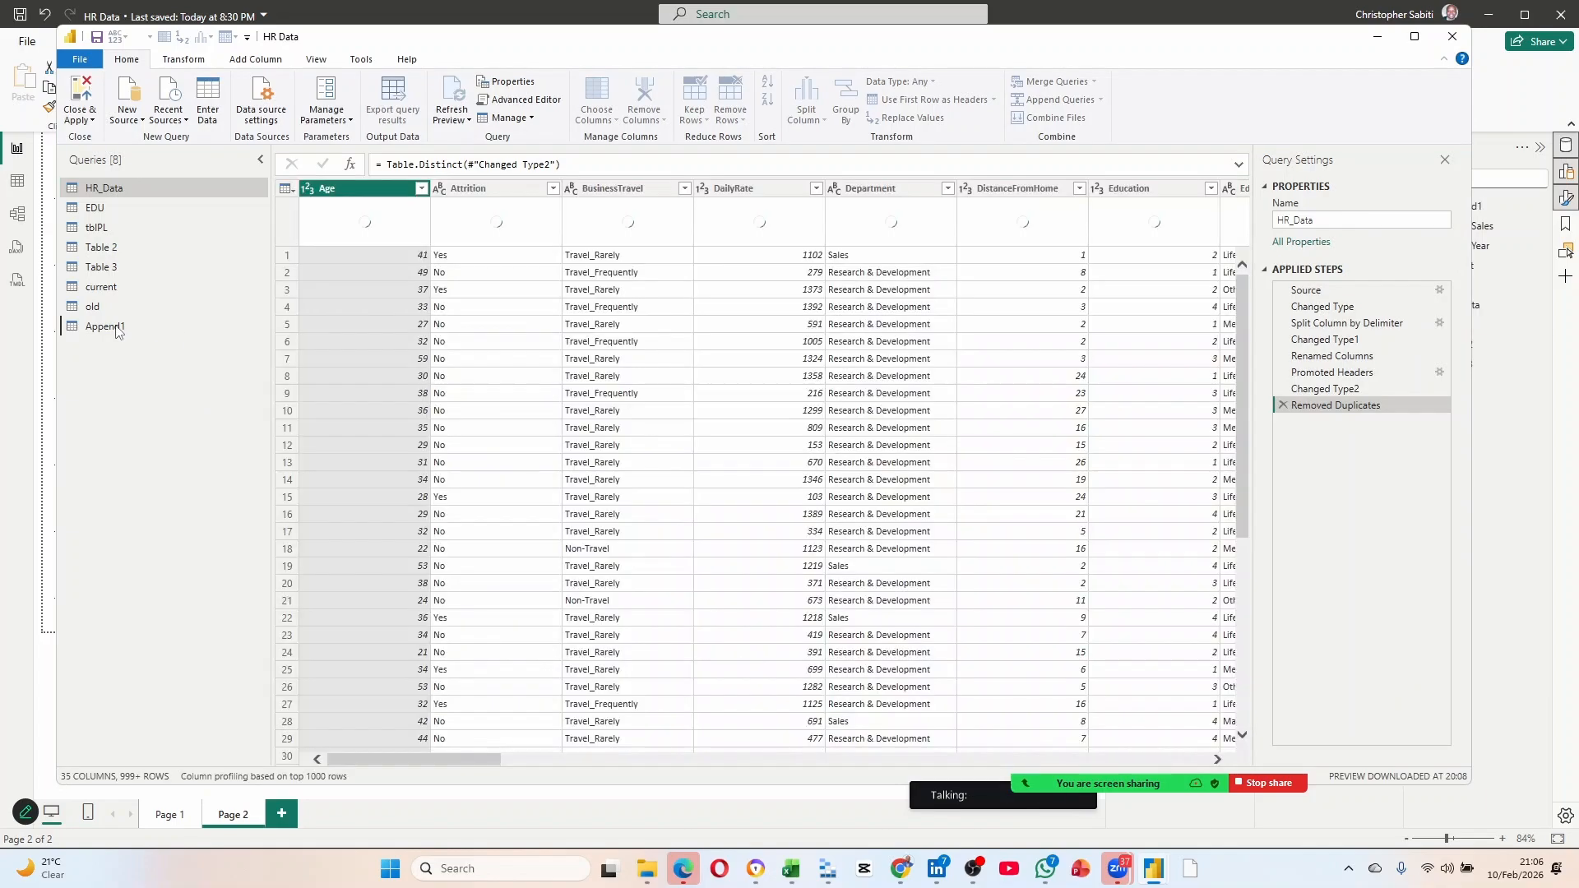
click(113, 329)
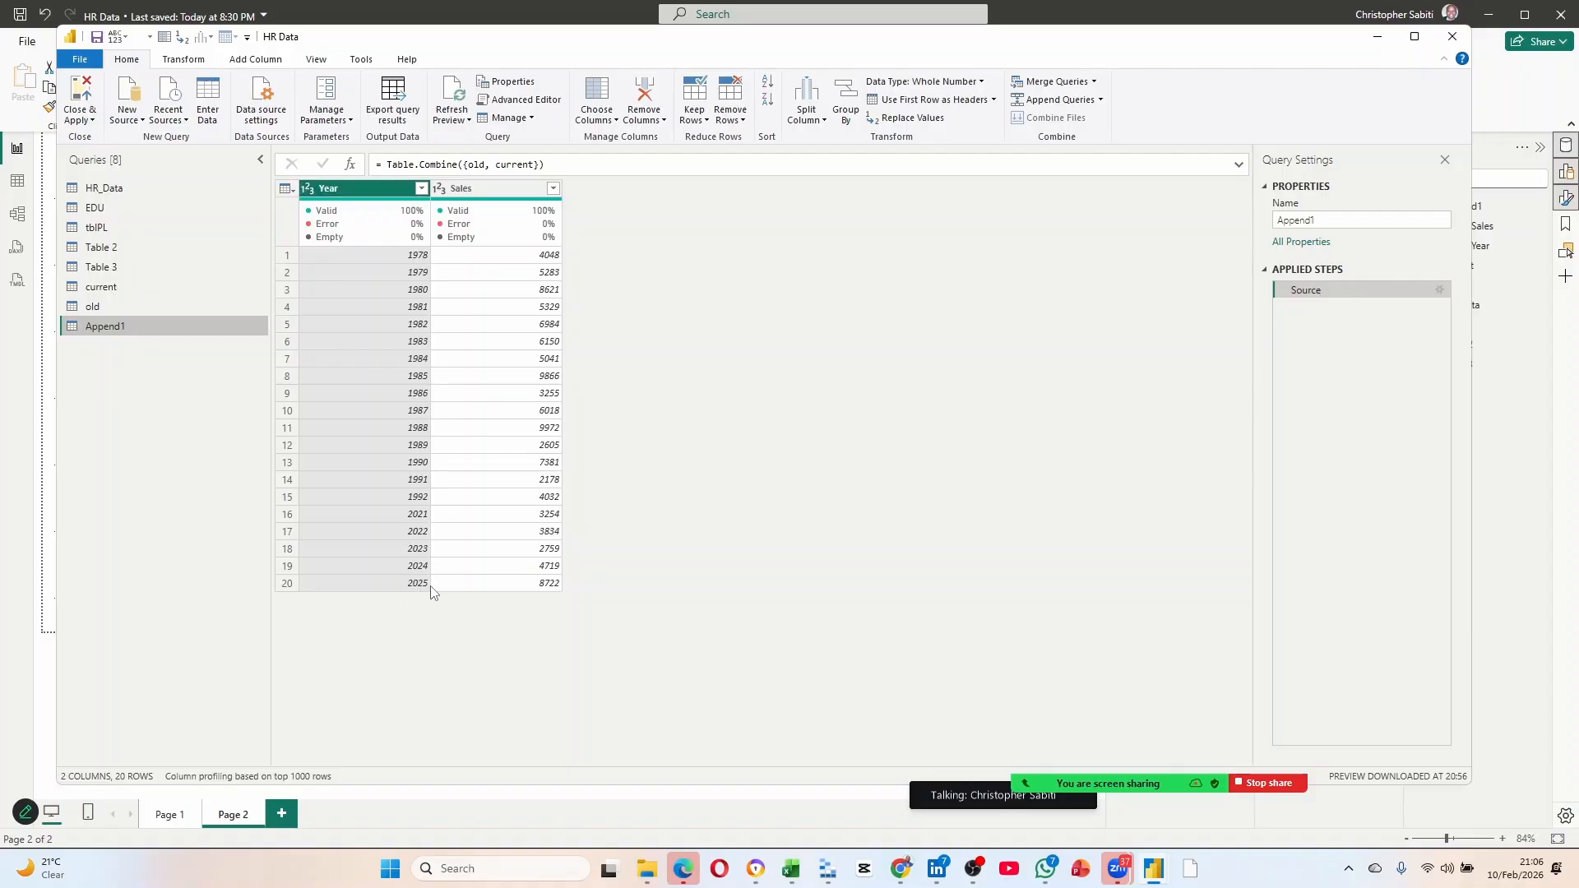
click(310, 188)
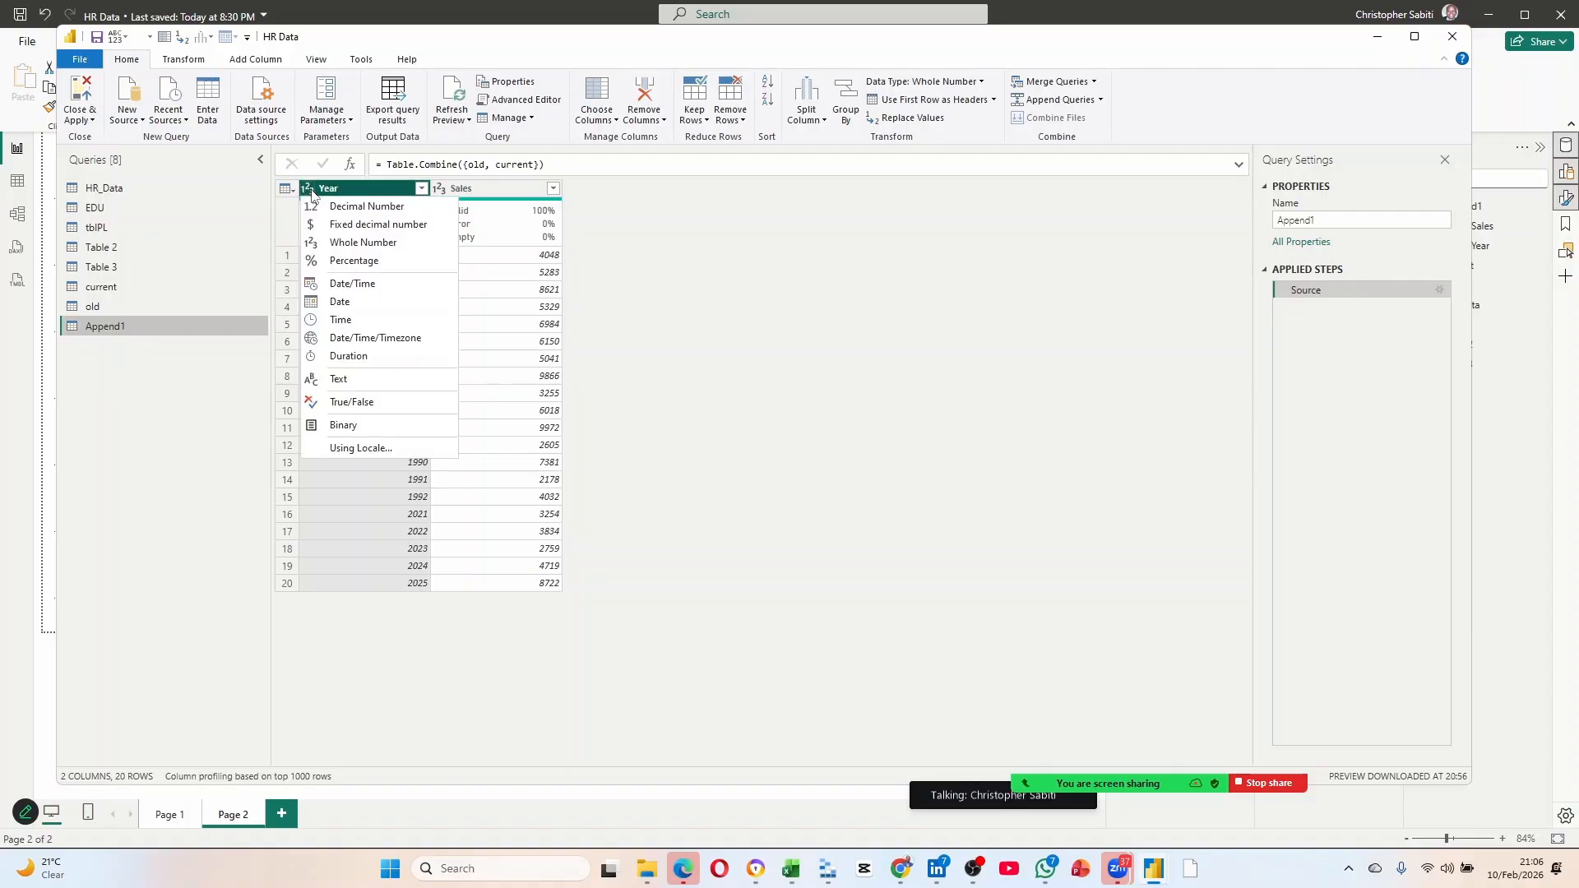
click(340, 379)
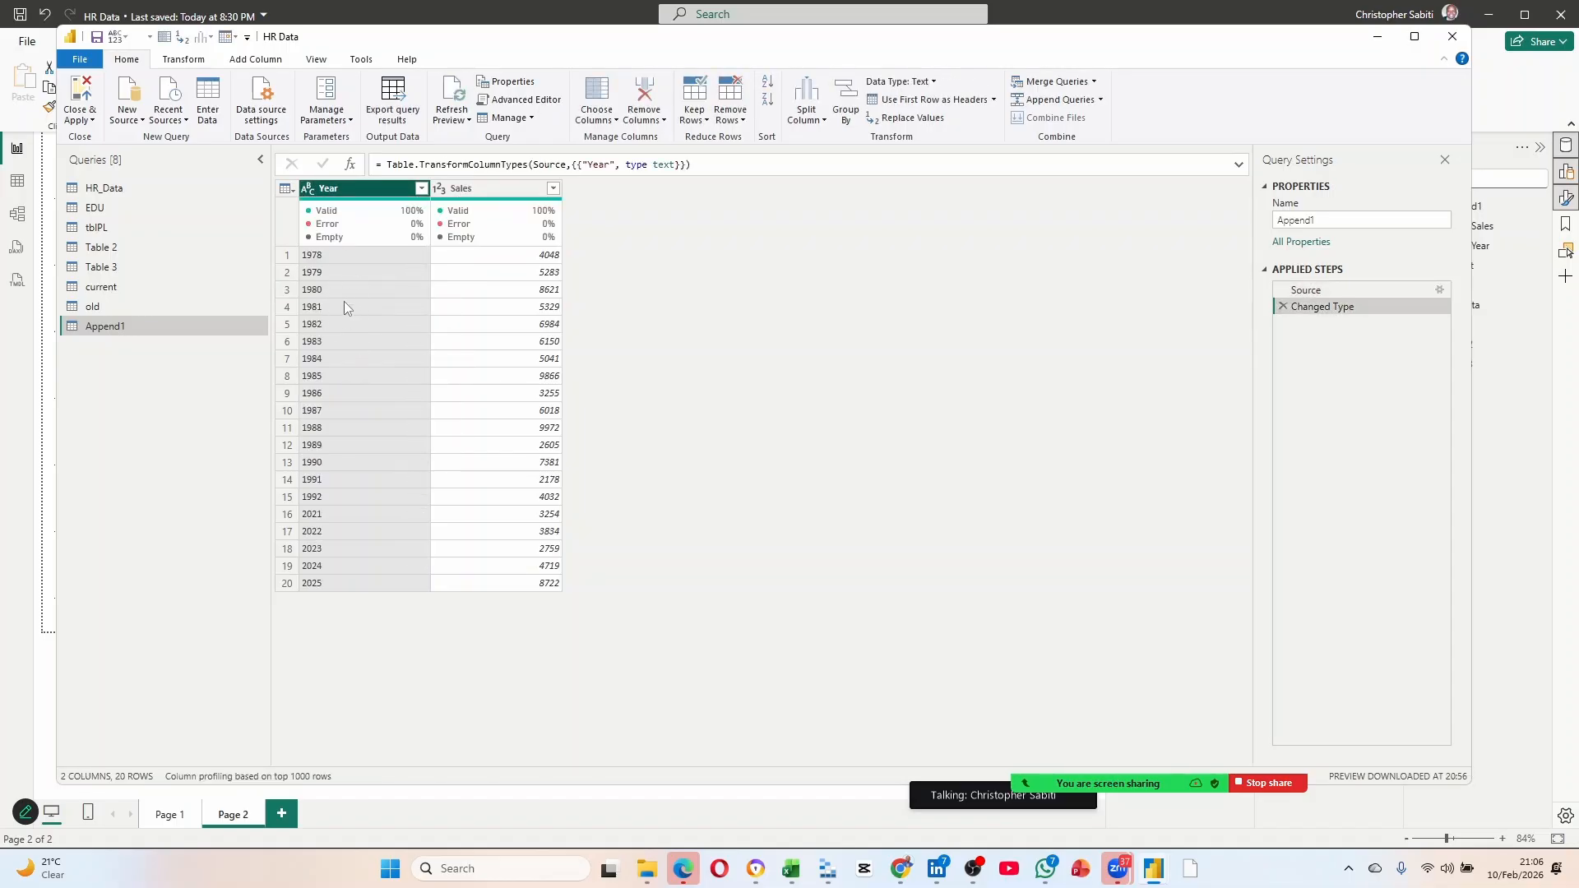
click(81, 92)
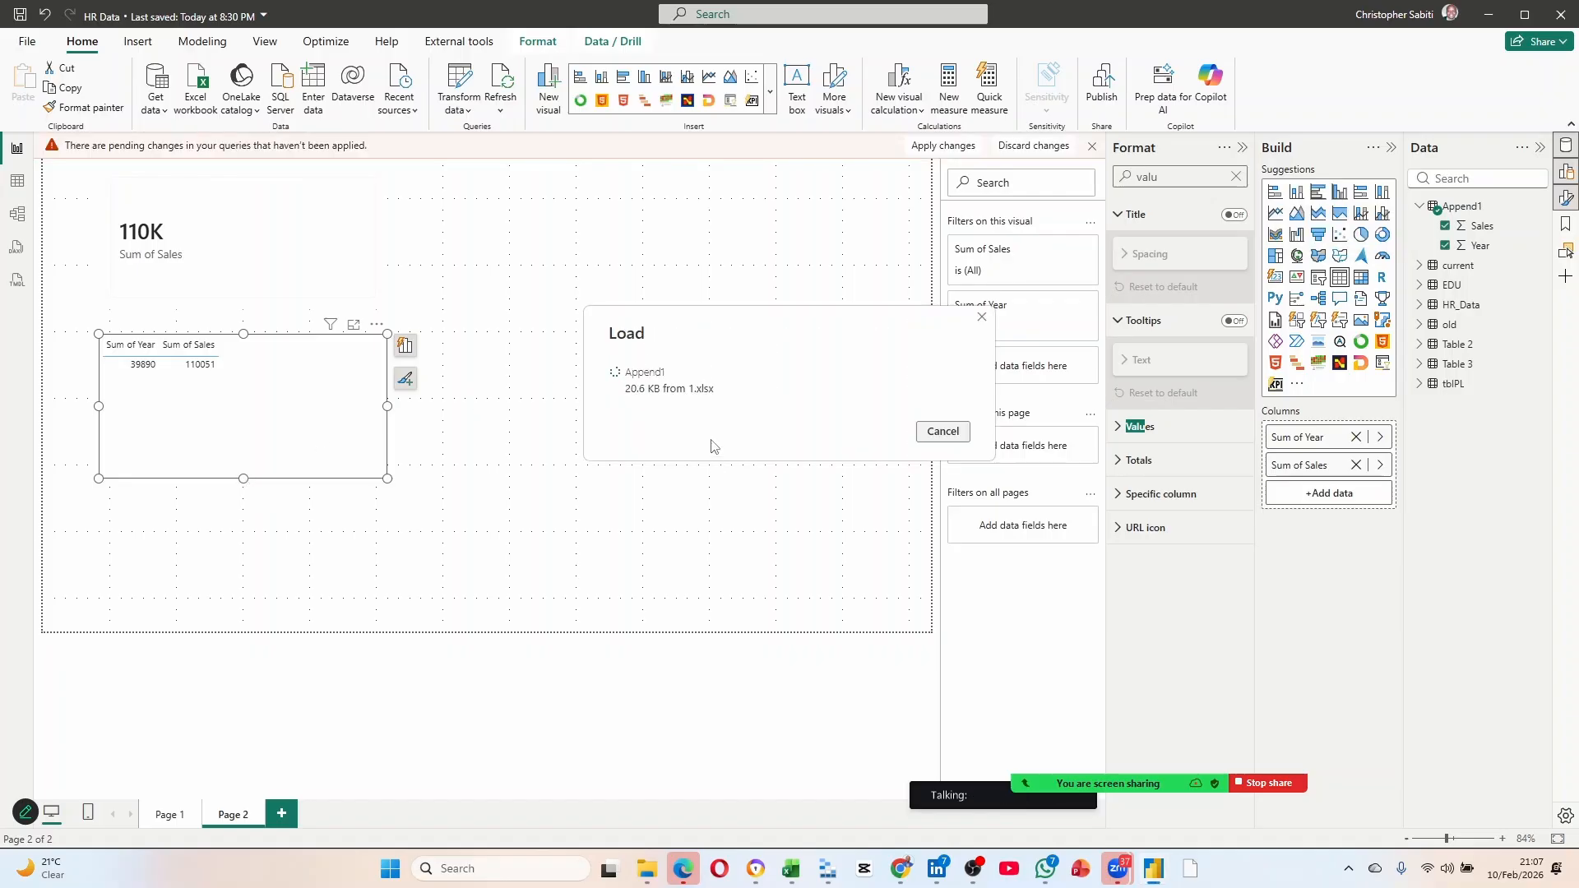
Replace the table visual's Sum of Year column with Append1's Year field, and enlarge the visual to show more rows.
click(1380, 437)
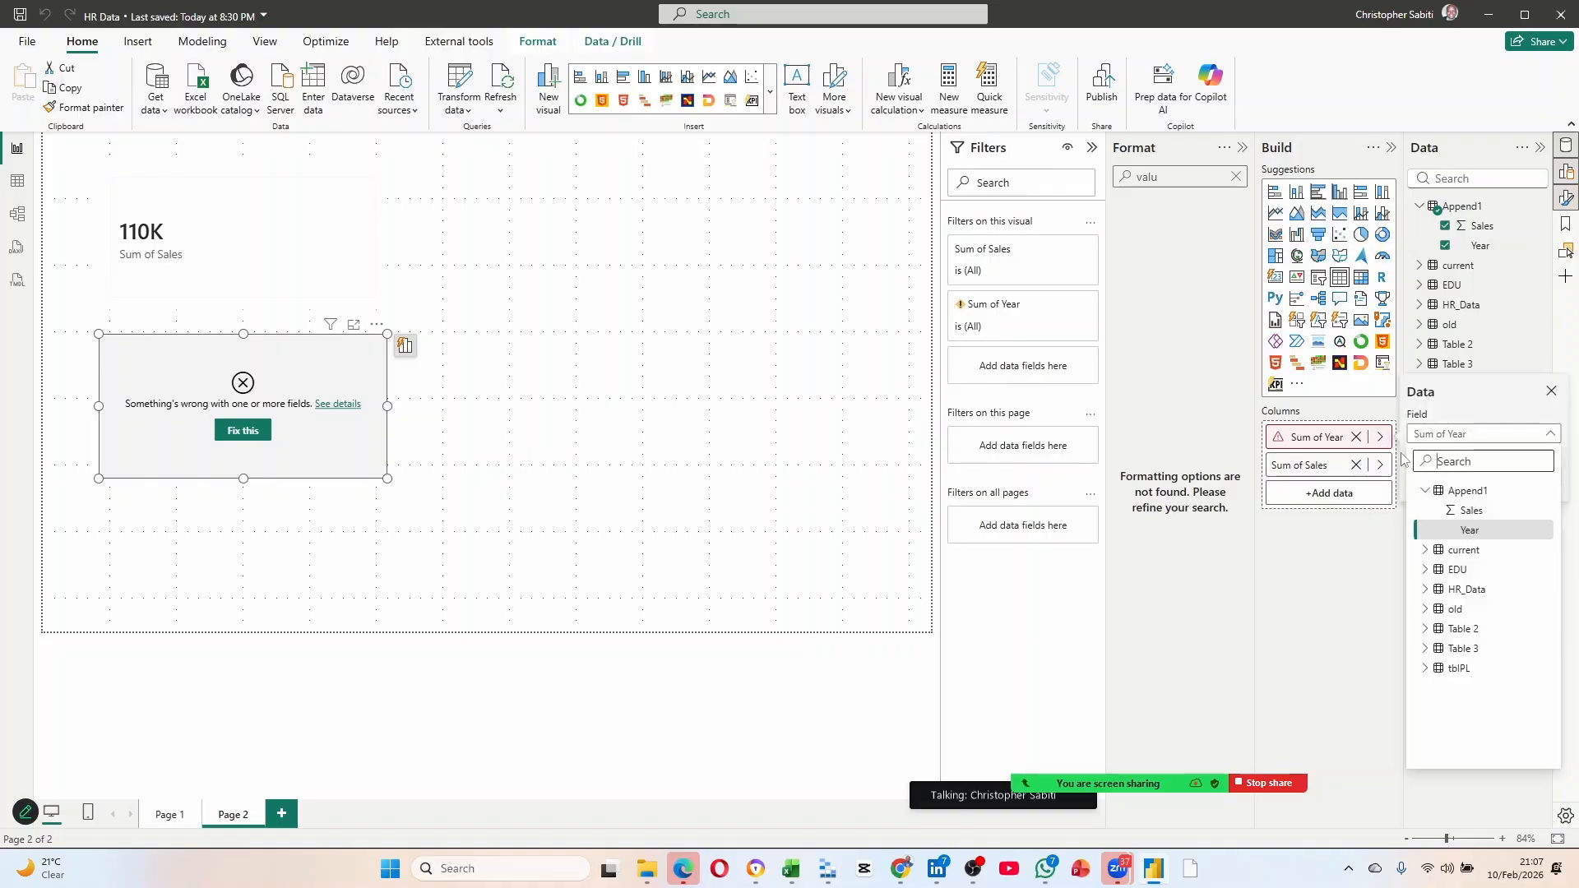
click(1470, 438)
click(1470, 438)
click(1462, 390)
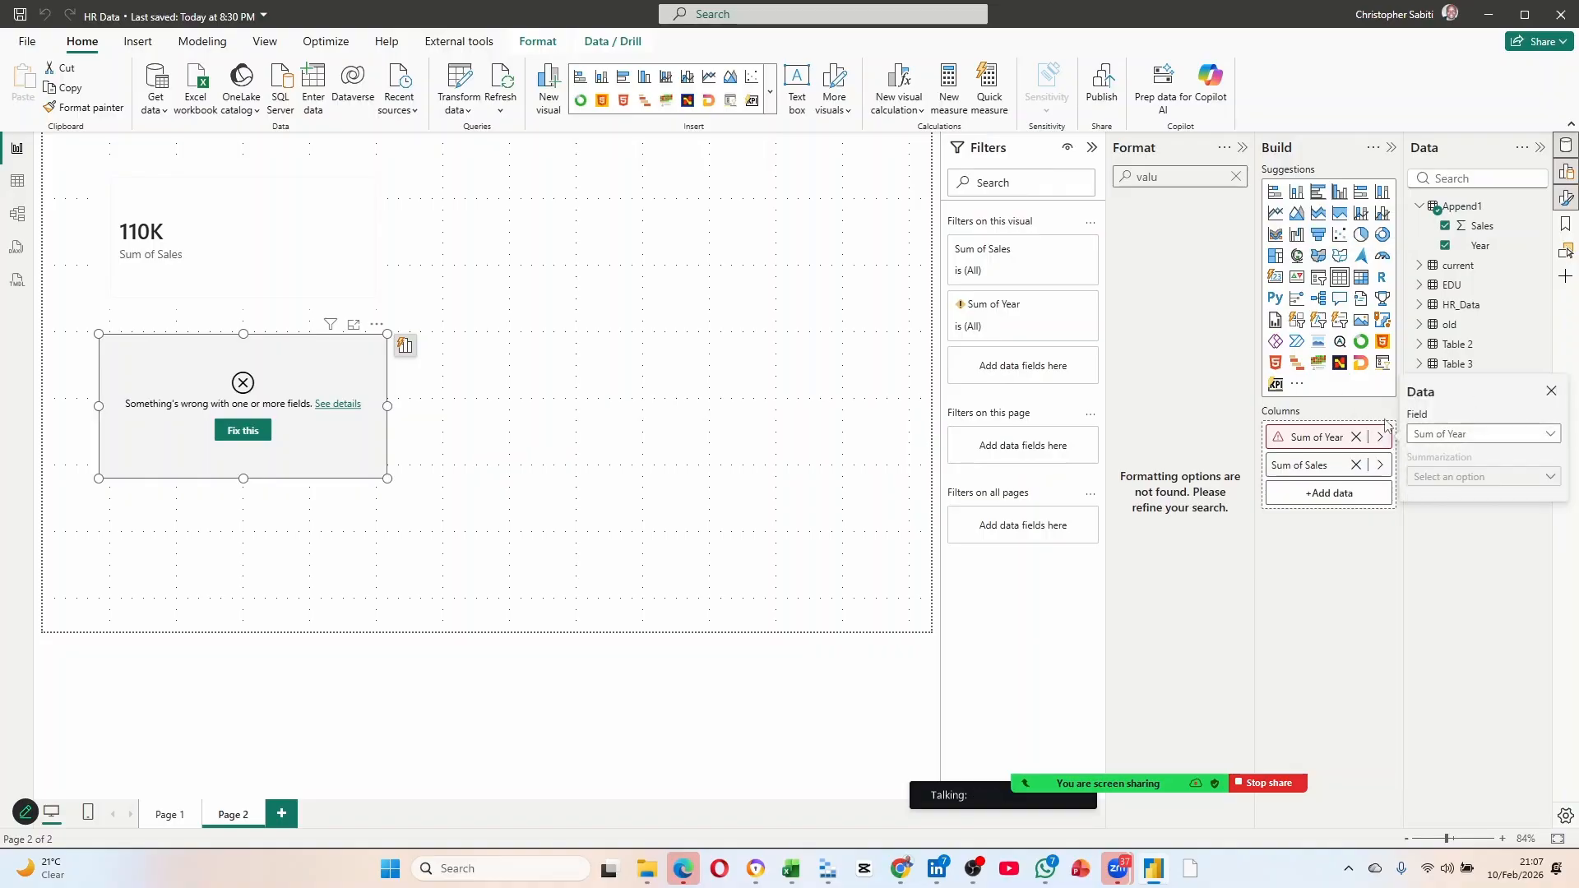
click(1356, 436)
drag(1480, 245, 1288, 437)
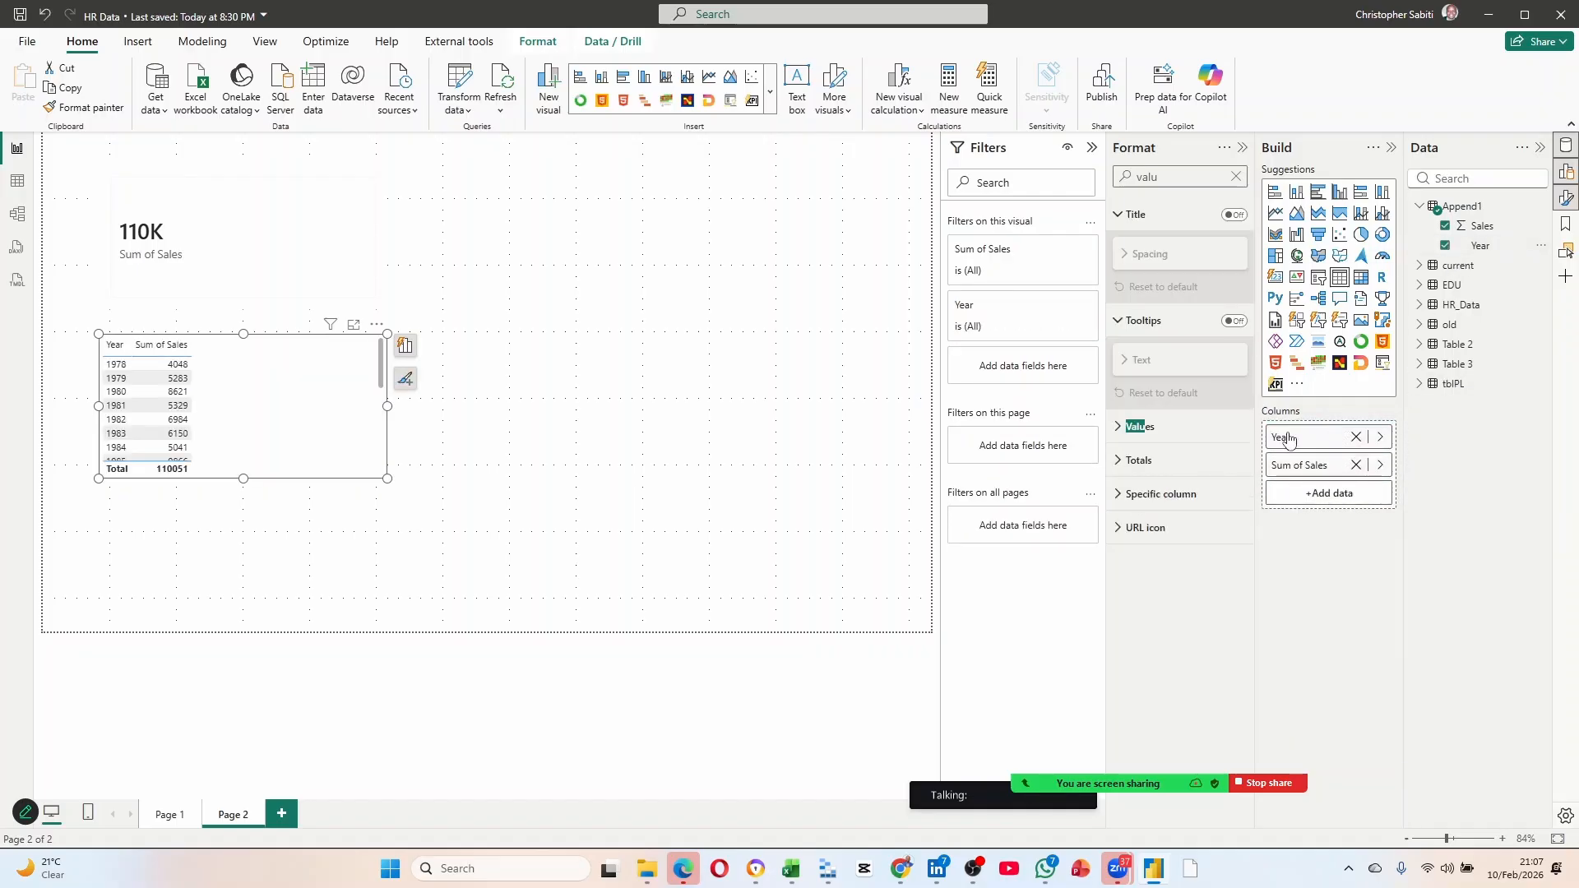
drag(387, 478, 410, 587)
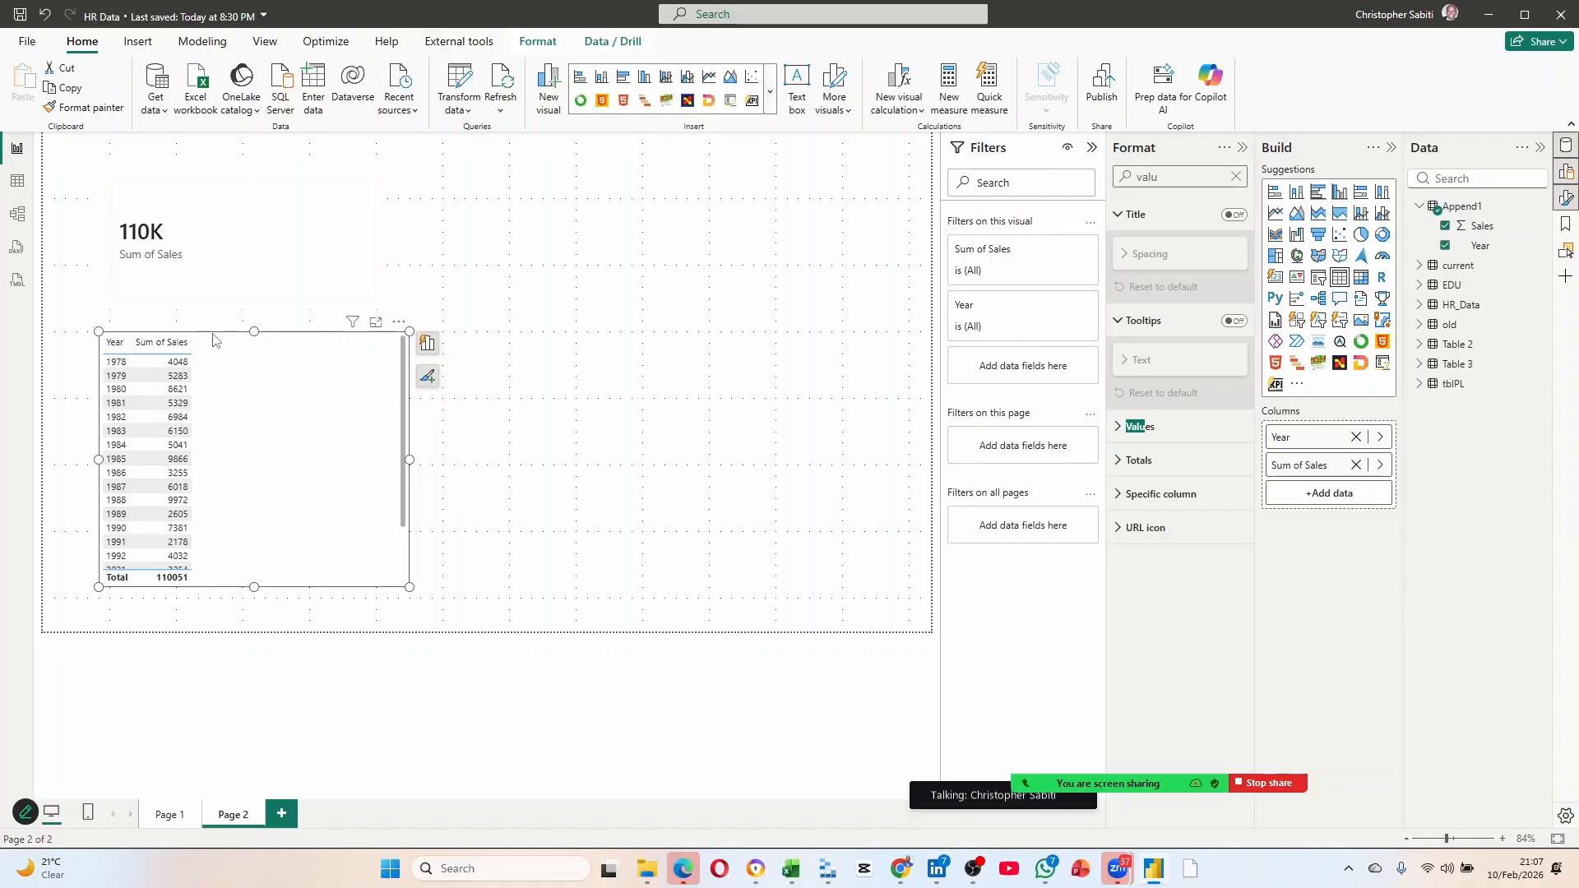
drag(255, 330, 254, 299)
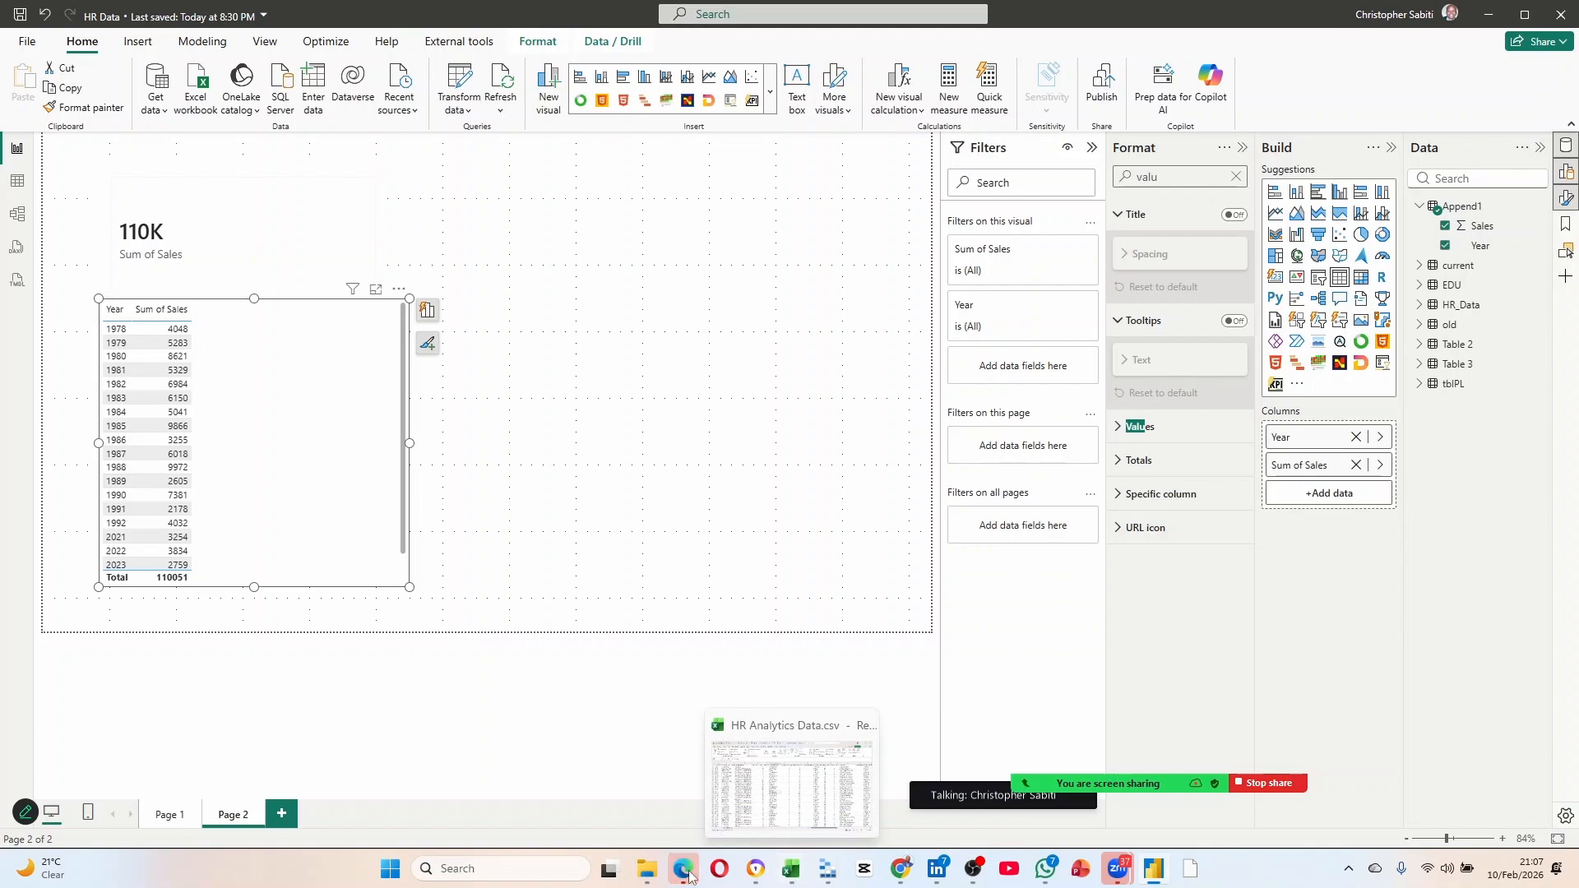
Open the recent workbook 1.xlsx in Excel and extend the first table's Year series from 2025 to 2032.
right_click(789, 870)
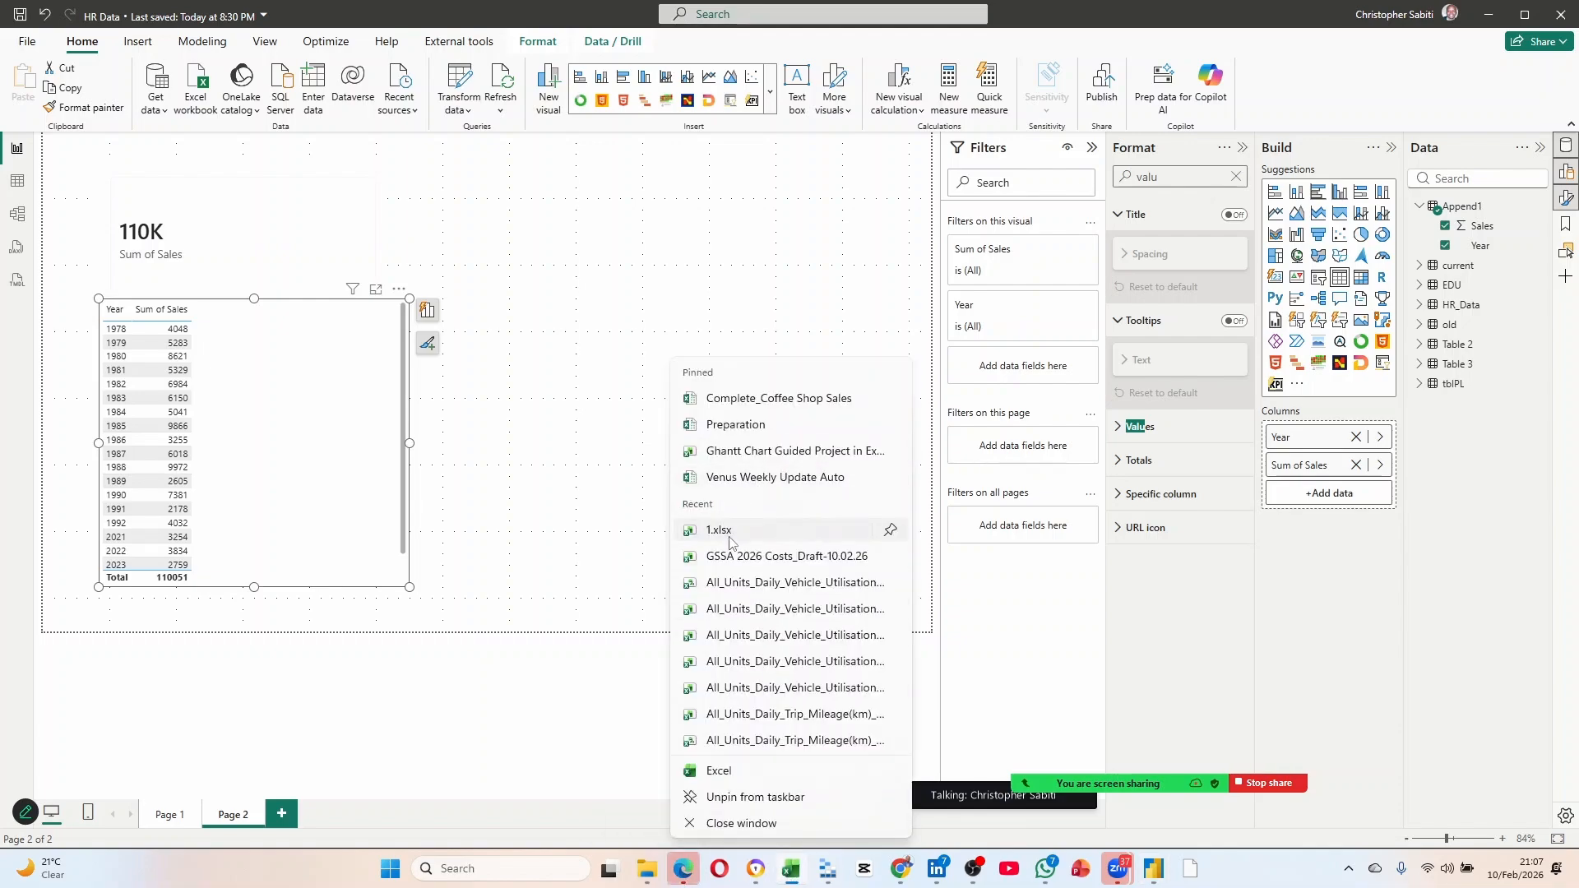
click(736, 531)
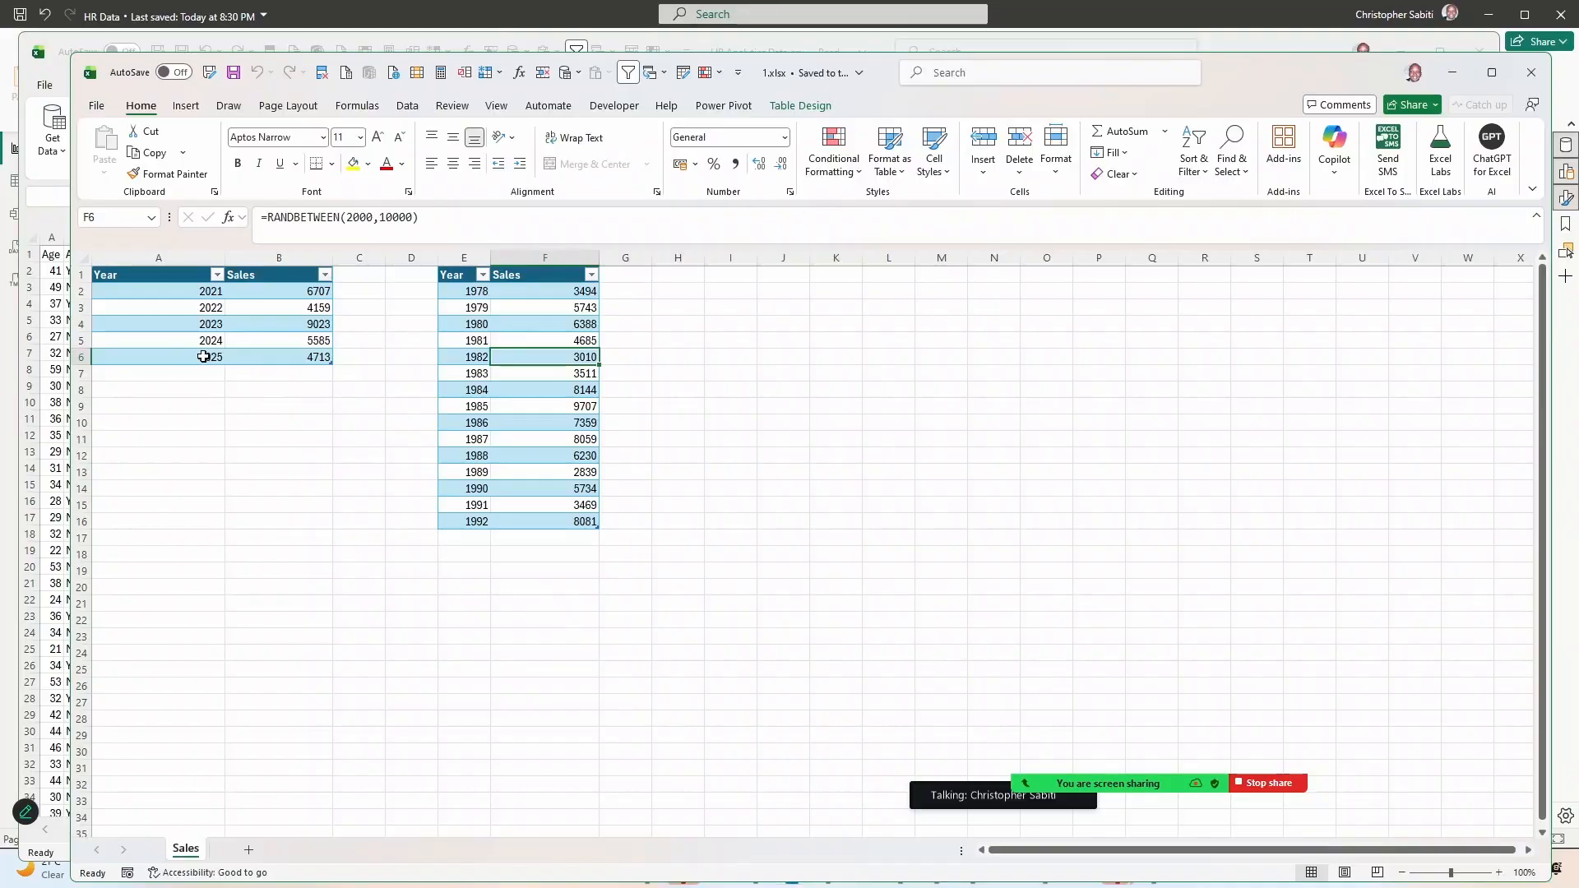
click(212, 358)
drag(223, 367, 218, 477)
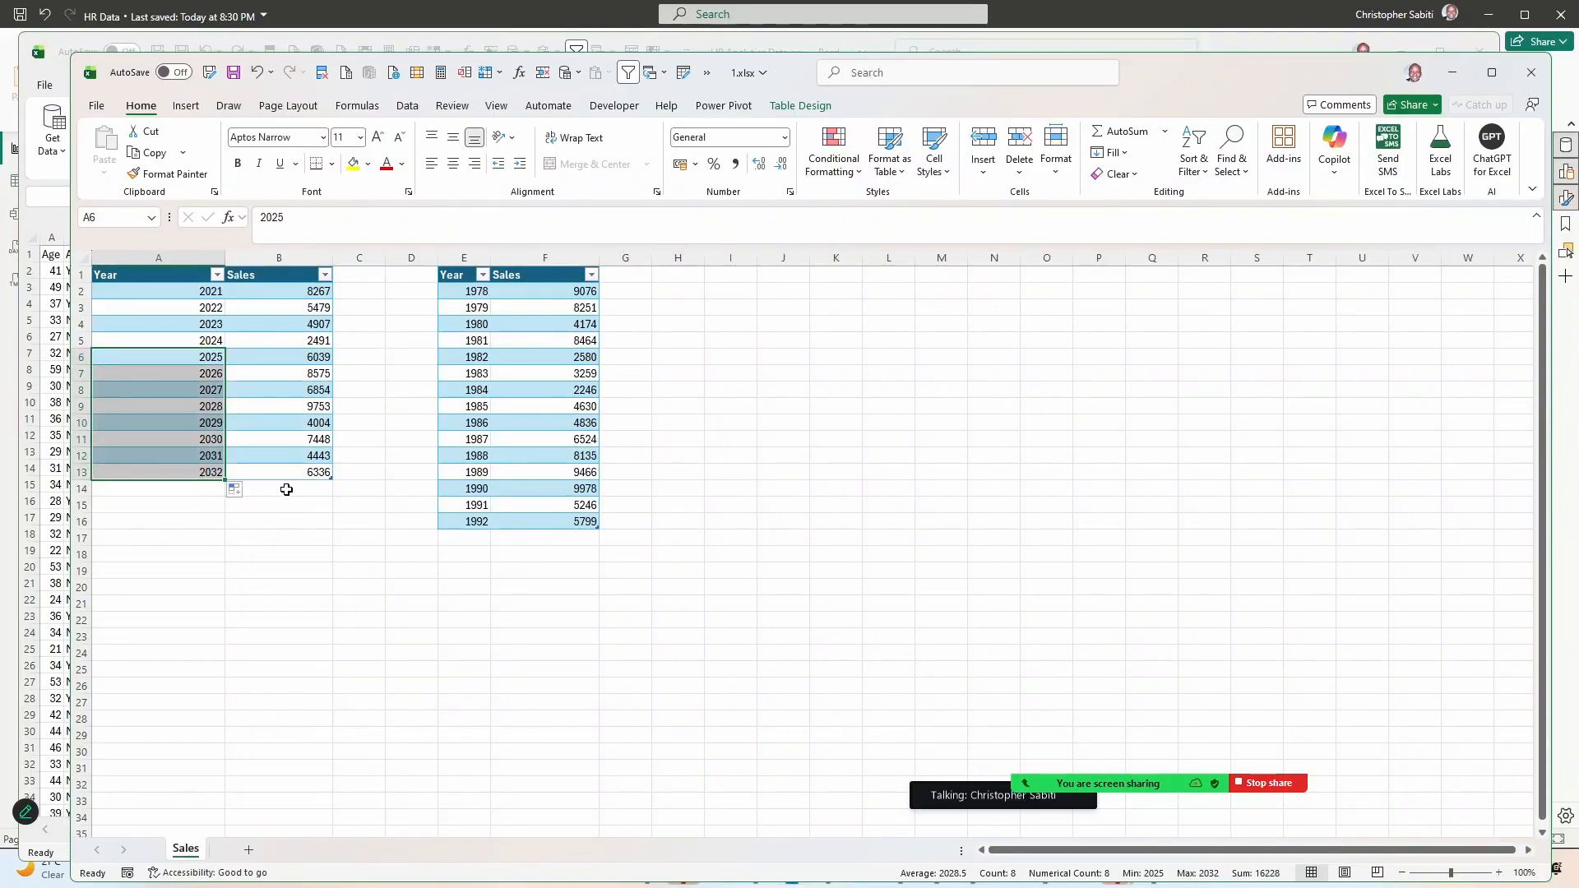
click(310, 538)
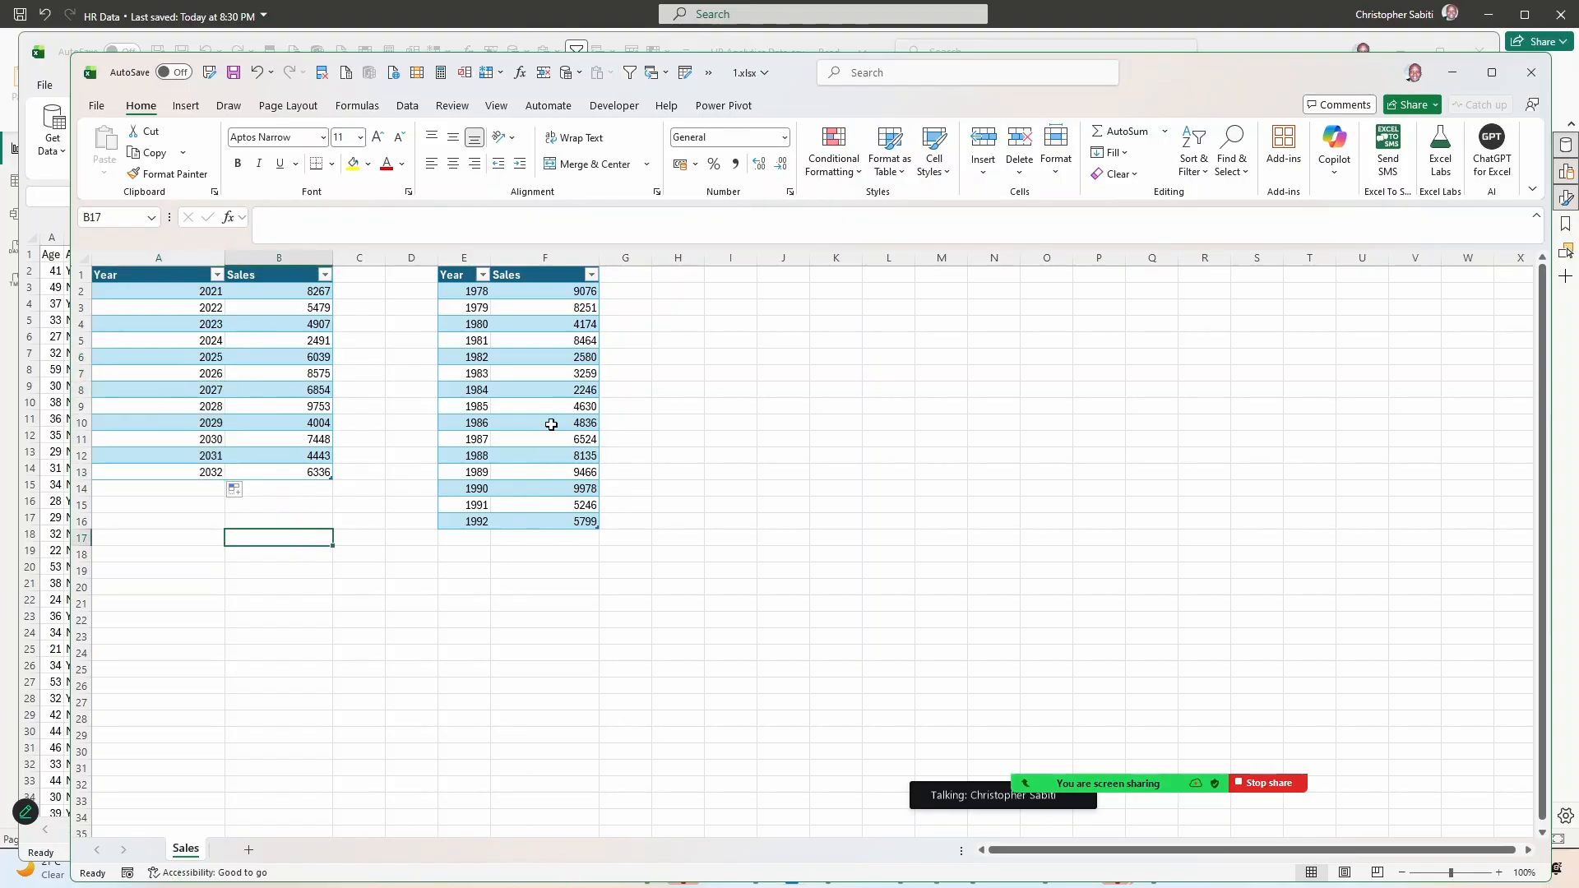
Extend the second Year/Sales table to row 20 by filling the year 1992 down from its last row.
click(474, 523)
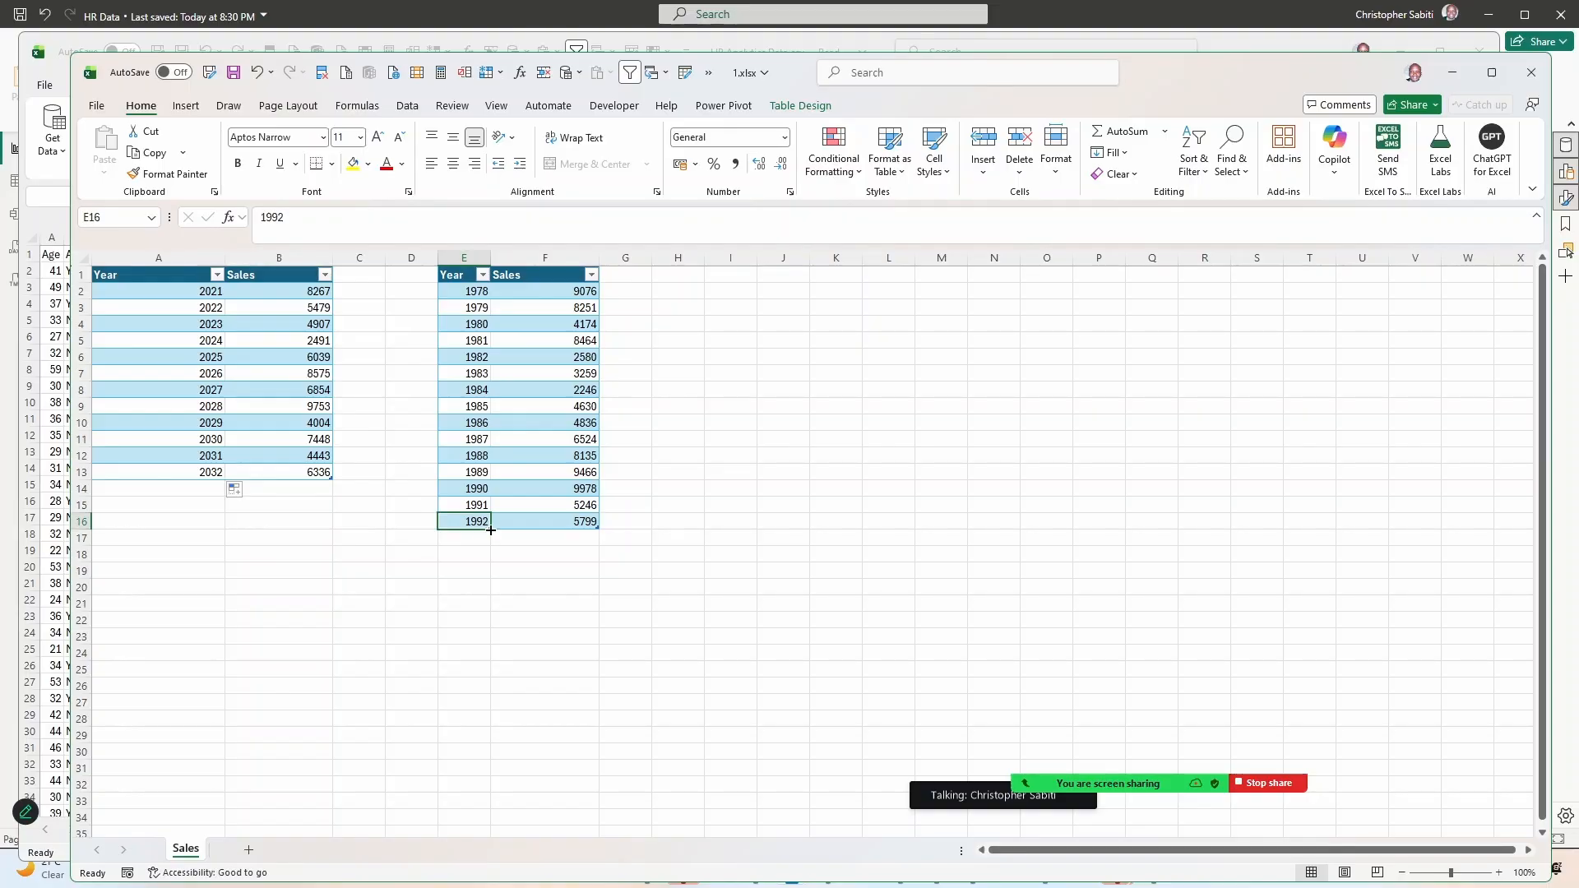
drag(491, 530, 492, 592)
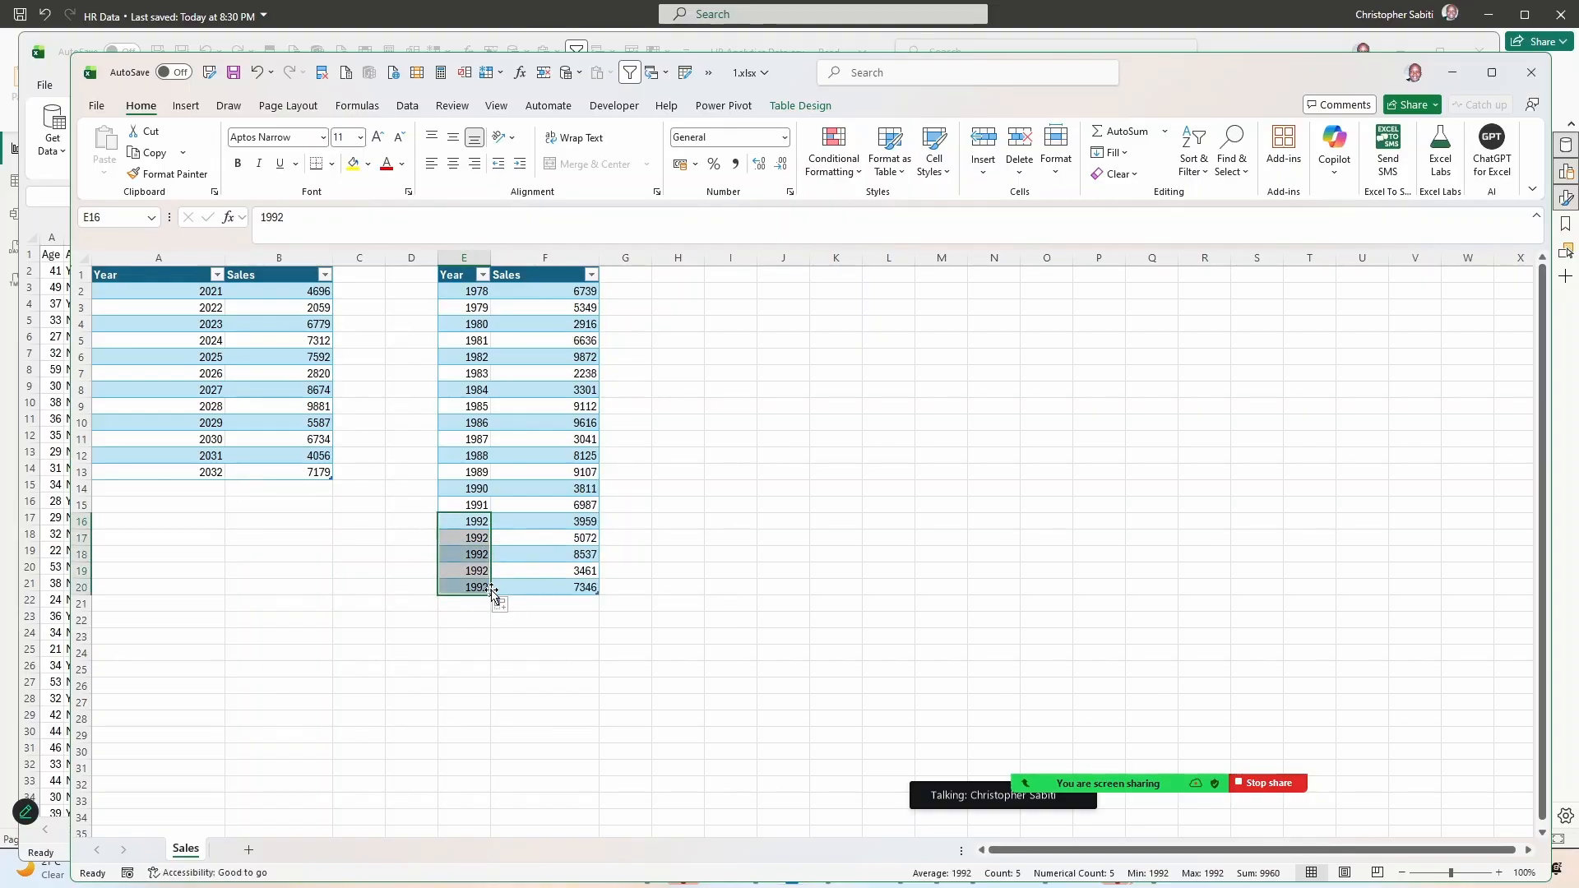
drag(568, 533, 569, 574)
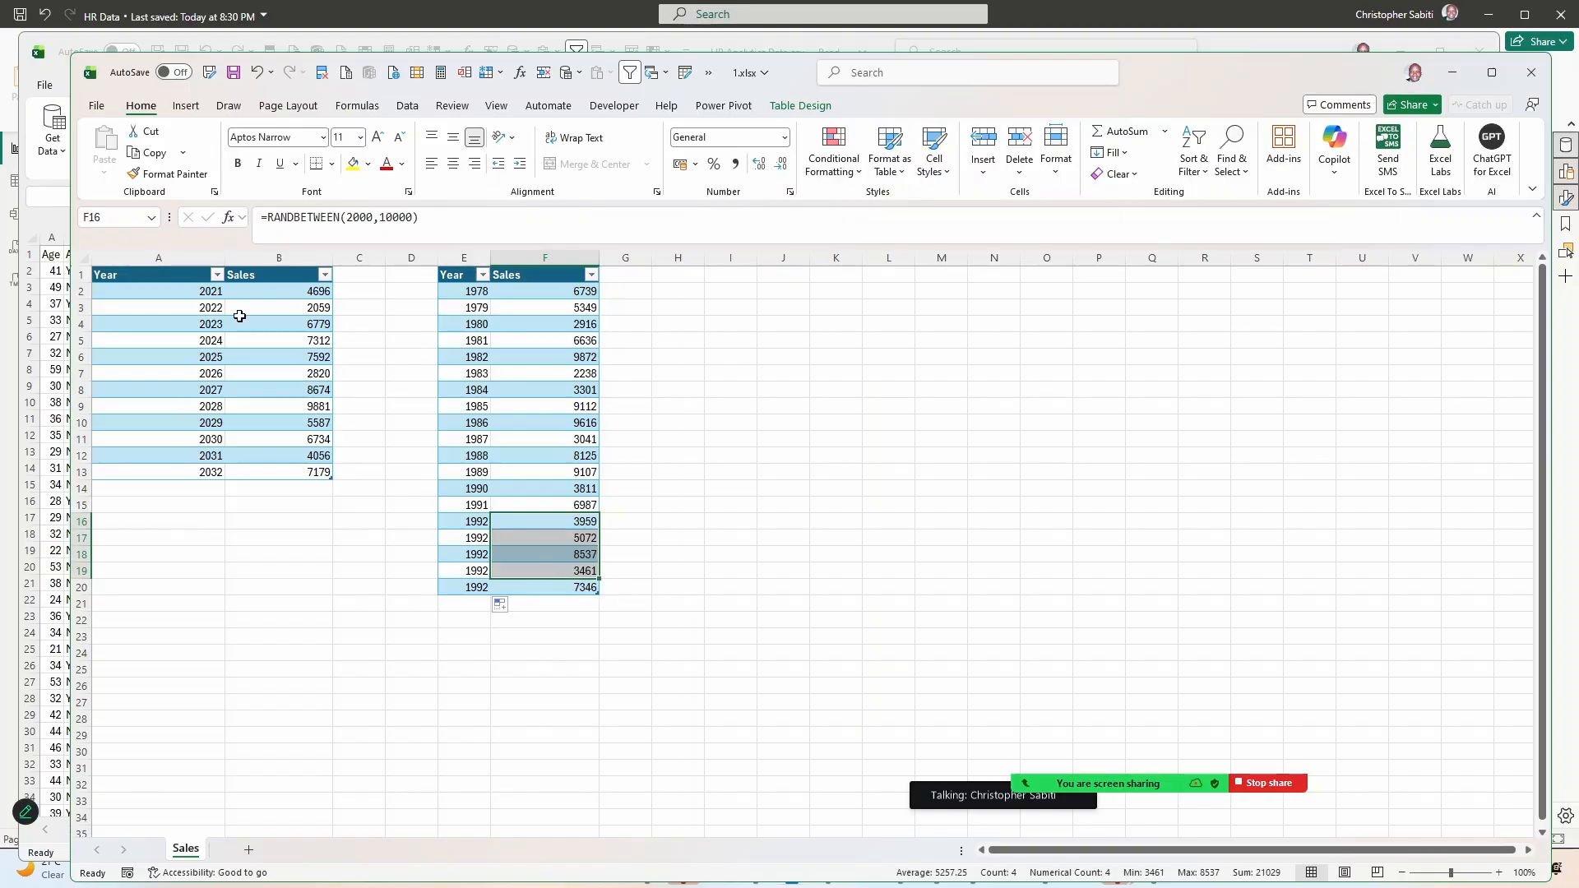
Save and close the 1.xlsx workbook, and switch back to the Power BI report.
key(ctrl+s)
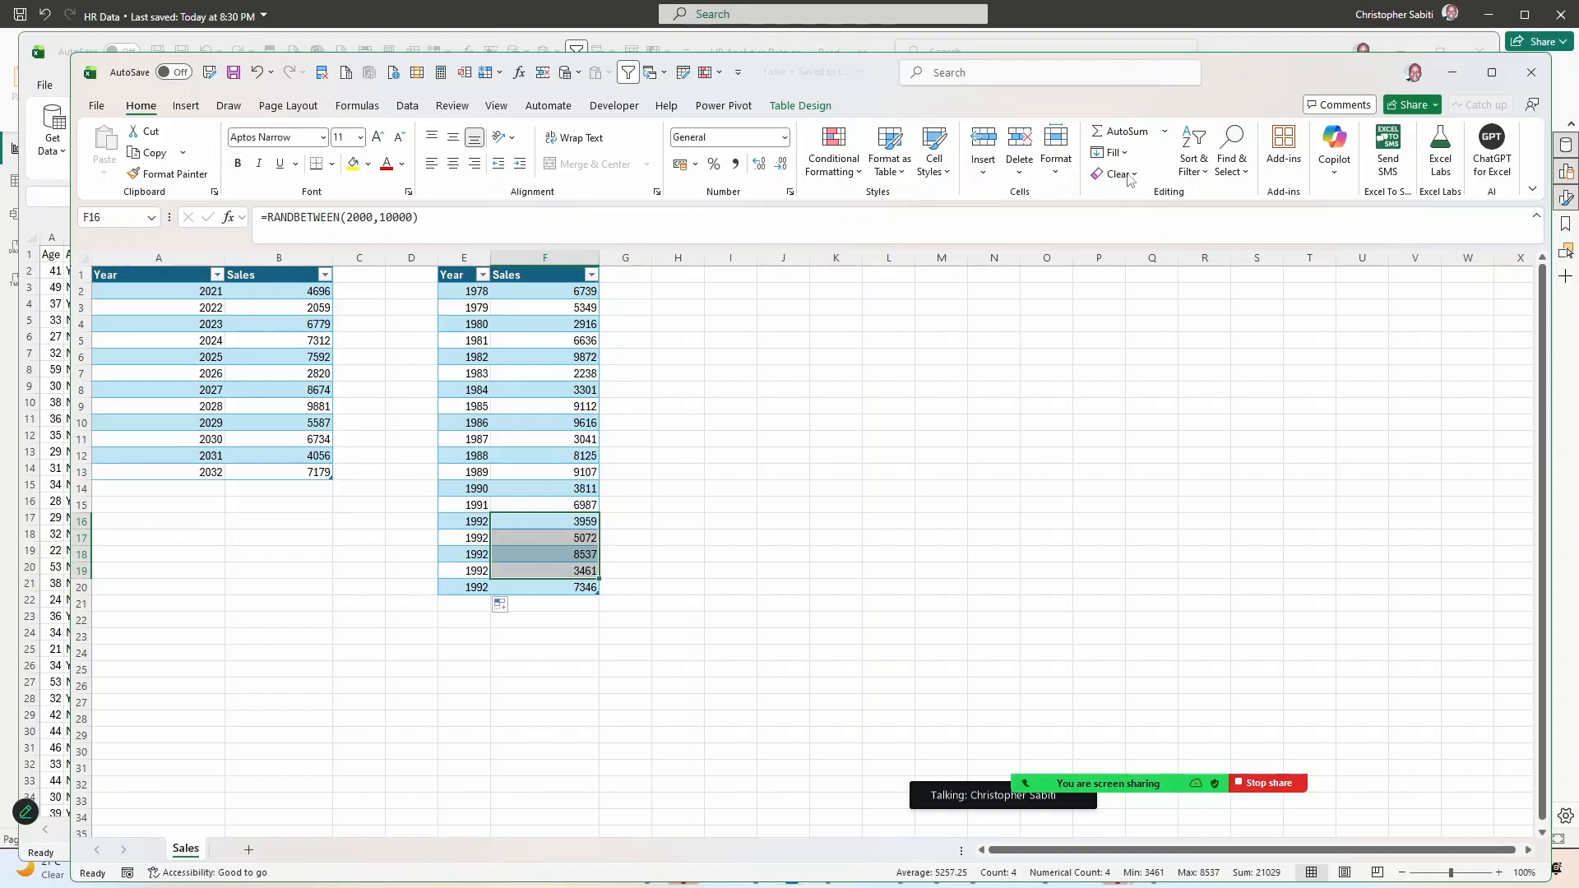
click(1533, 76)
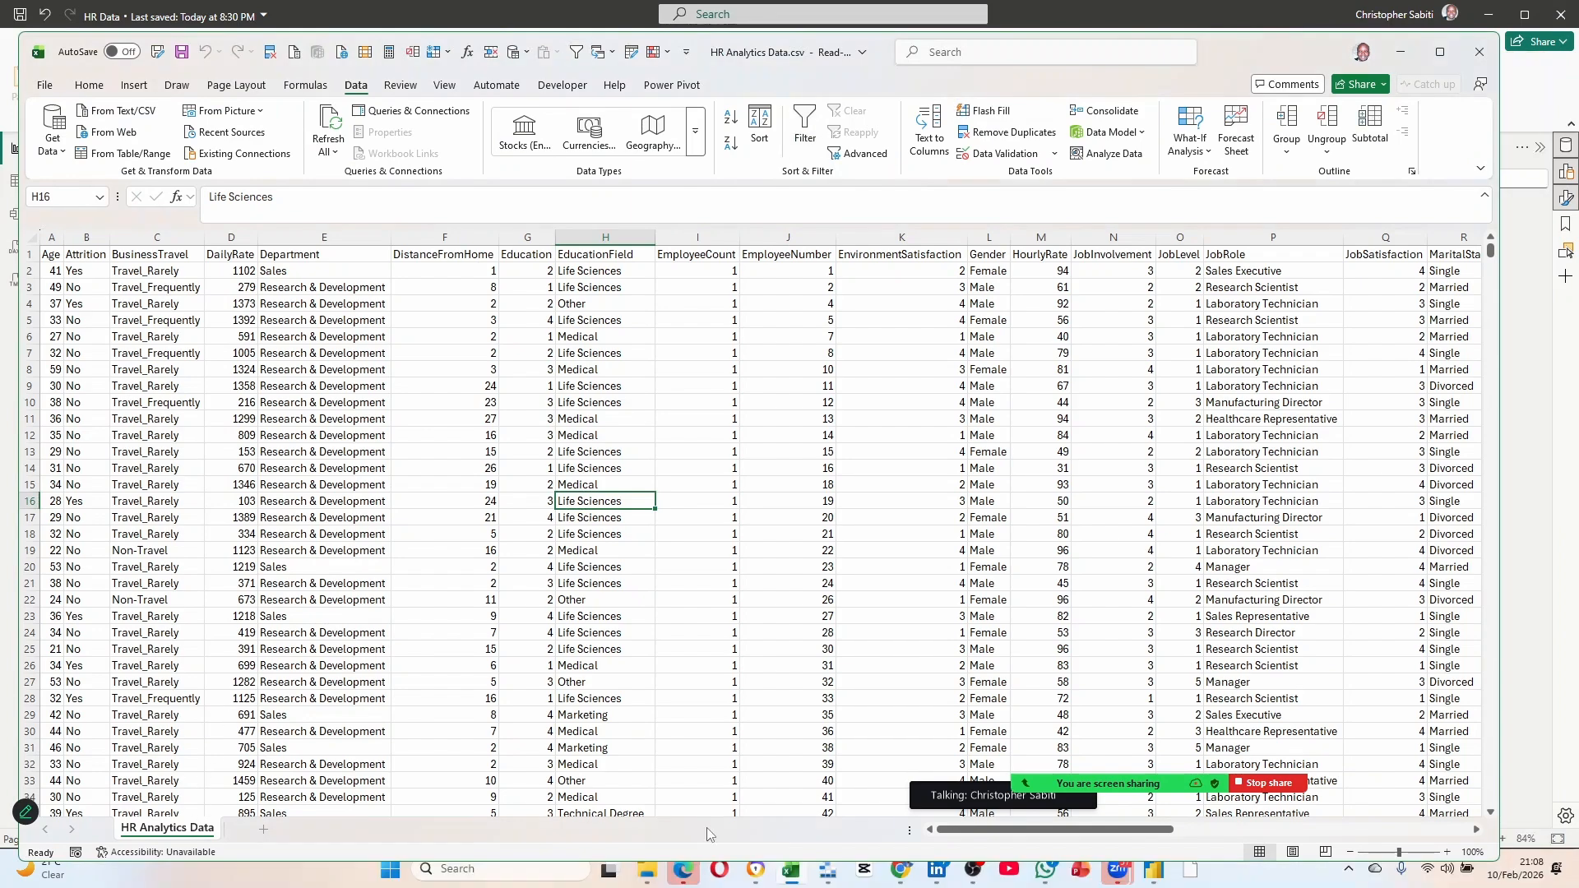
click(1144, 878)
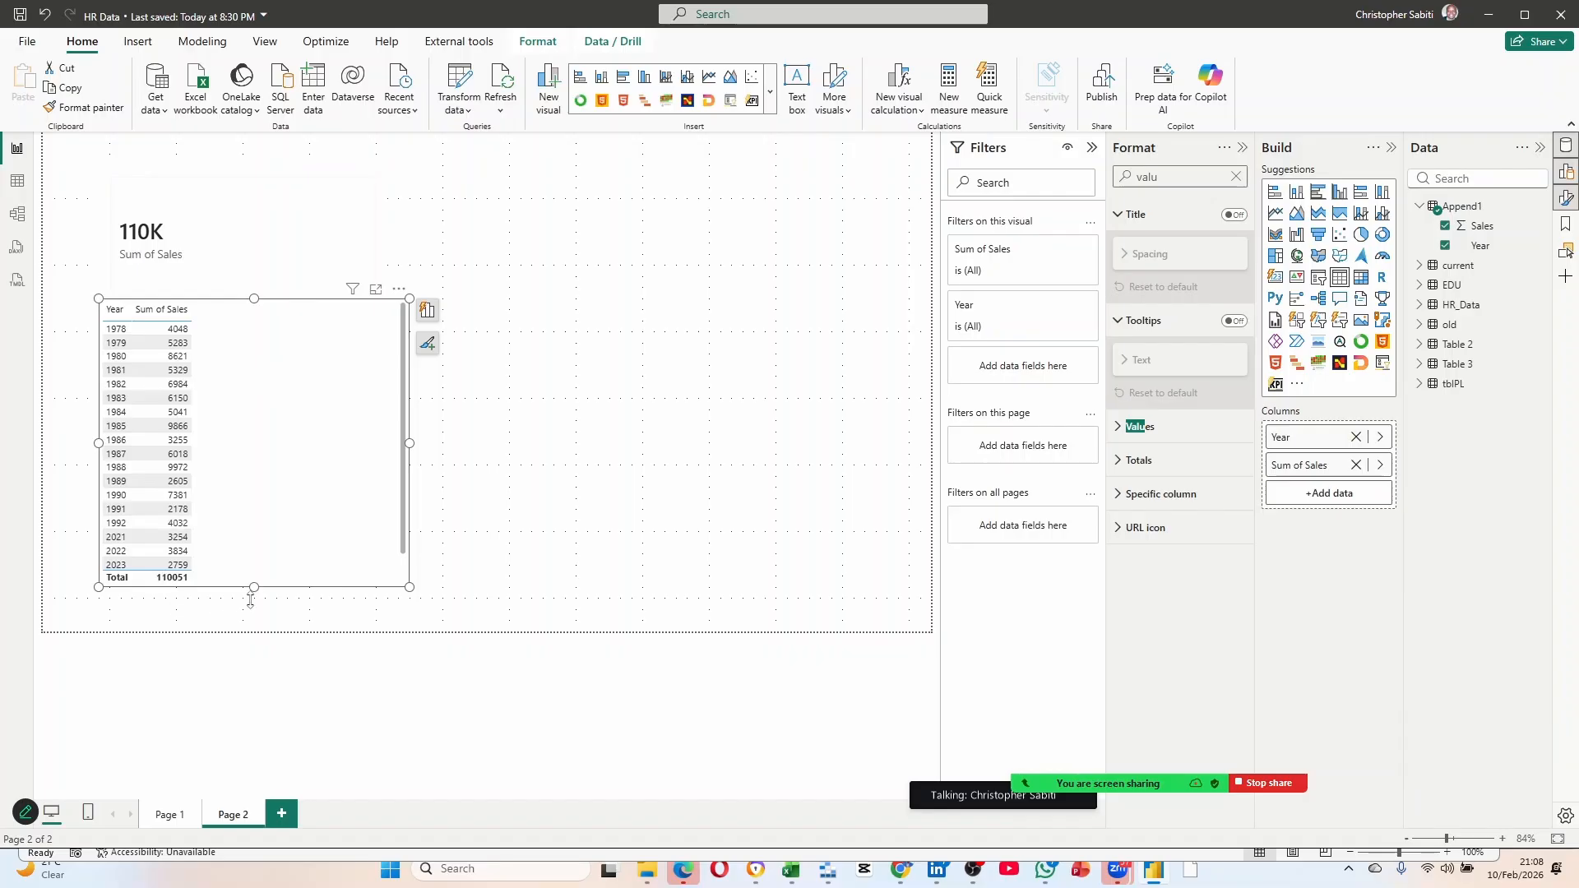
Move the Year and Sales table visual to the upper middle of the page and enlarge it to show every row.
drag(251, 599, 249, 622)
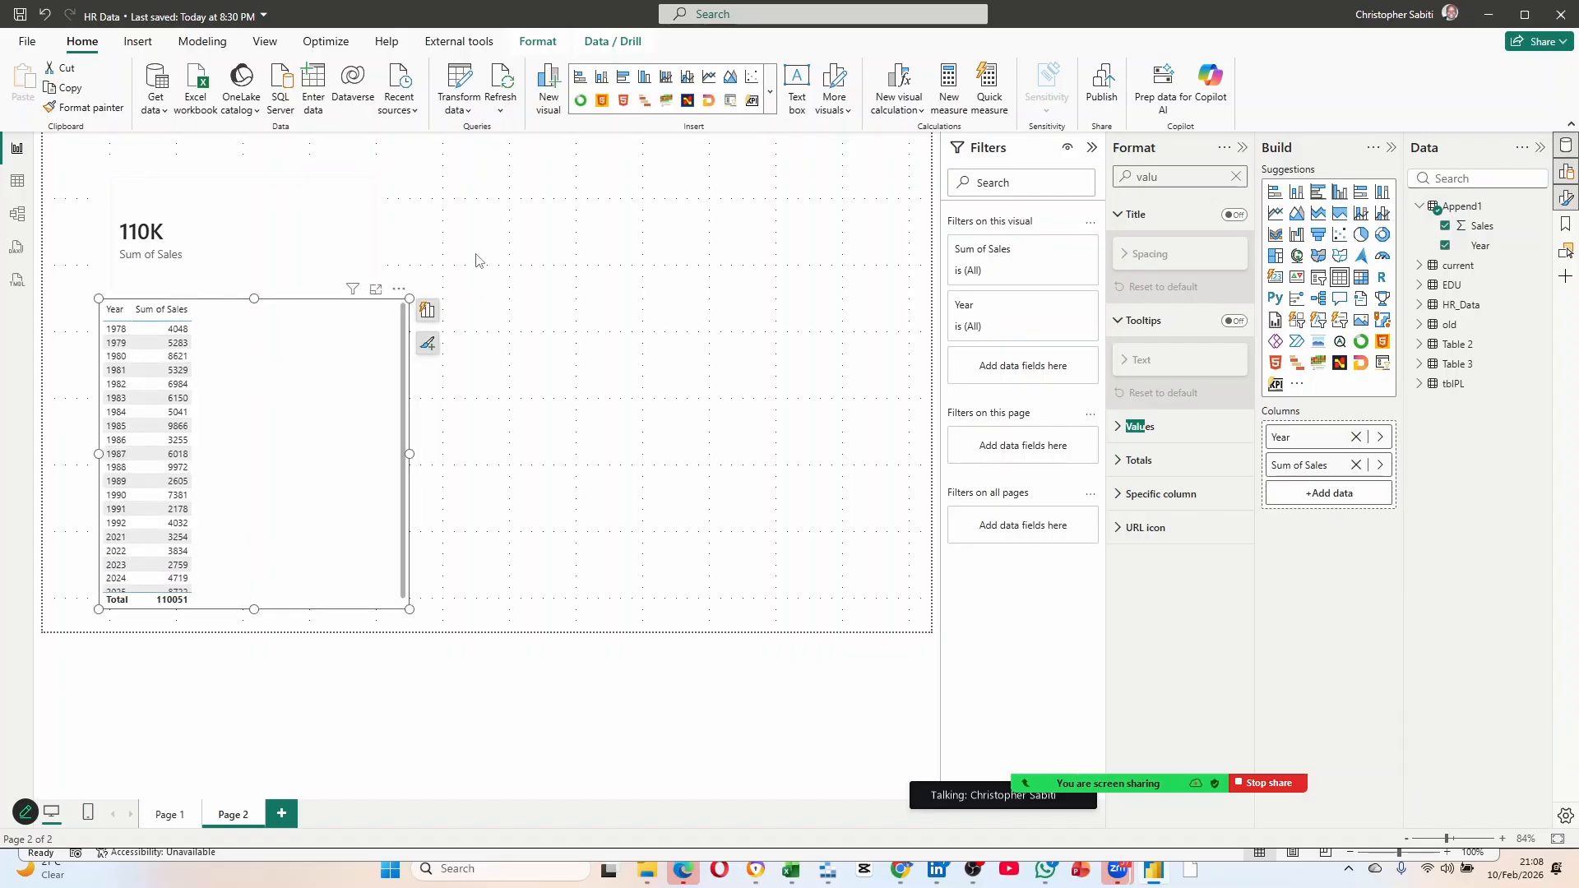
drag(396, 293, 585, 151)
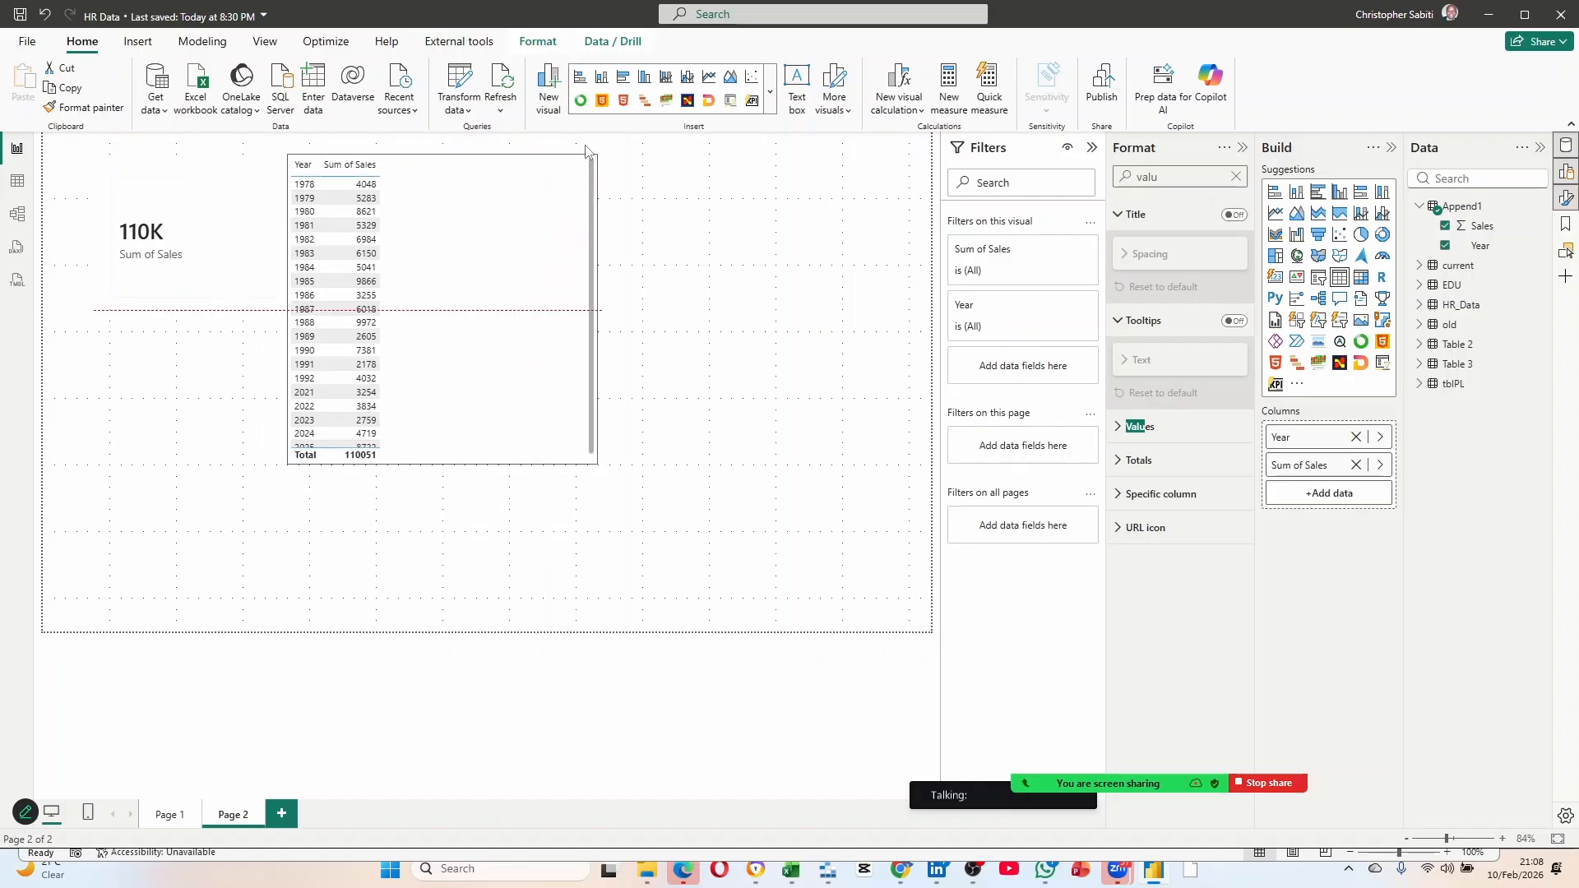
drag(589, 467, 609, 589)
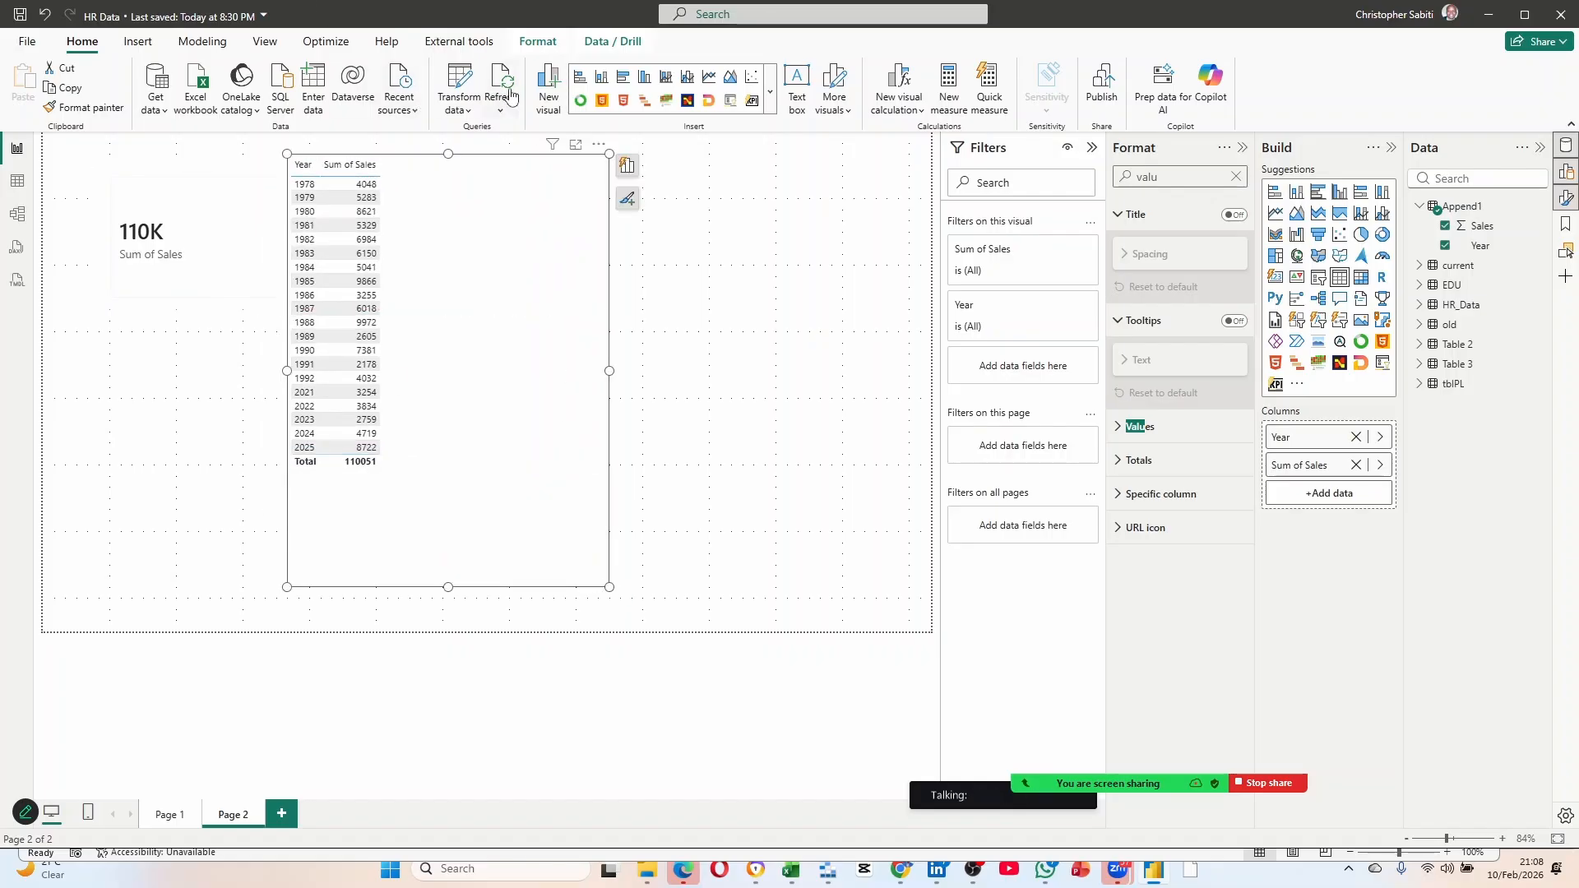
click(500, 116)
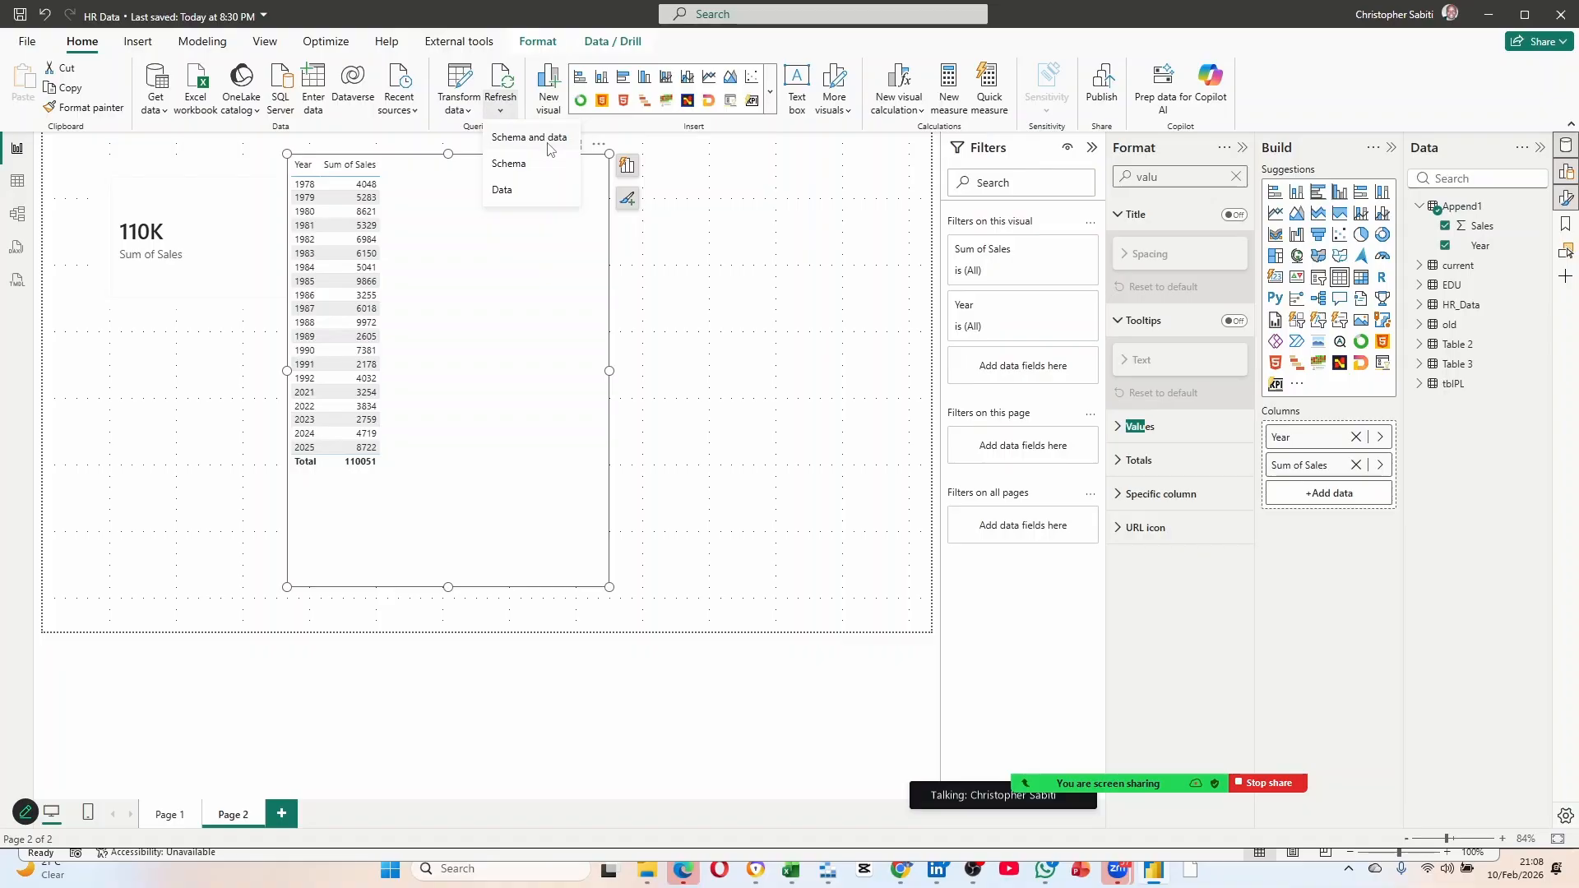
click(17, 214)
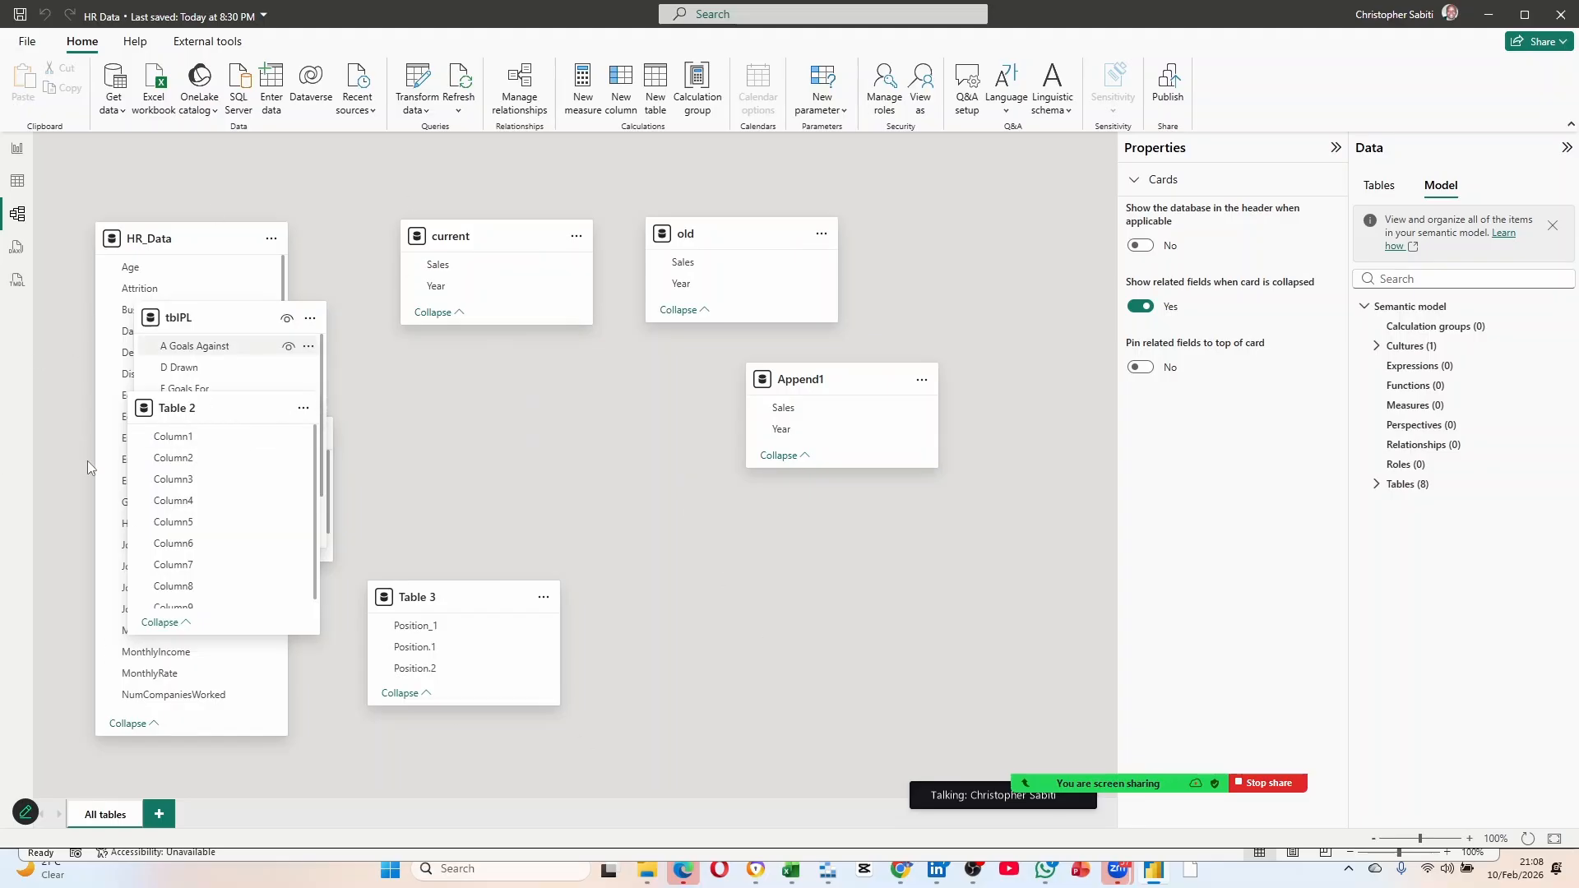
click(16, 150)
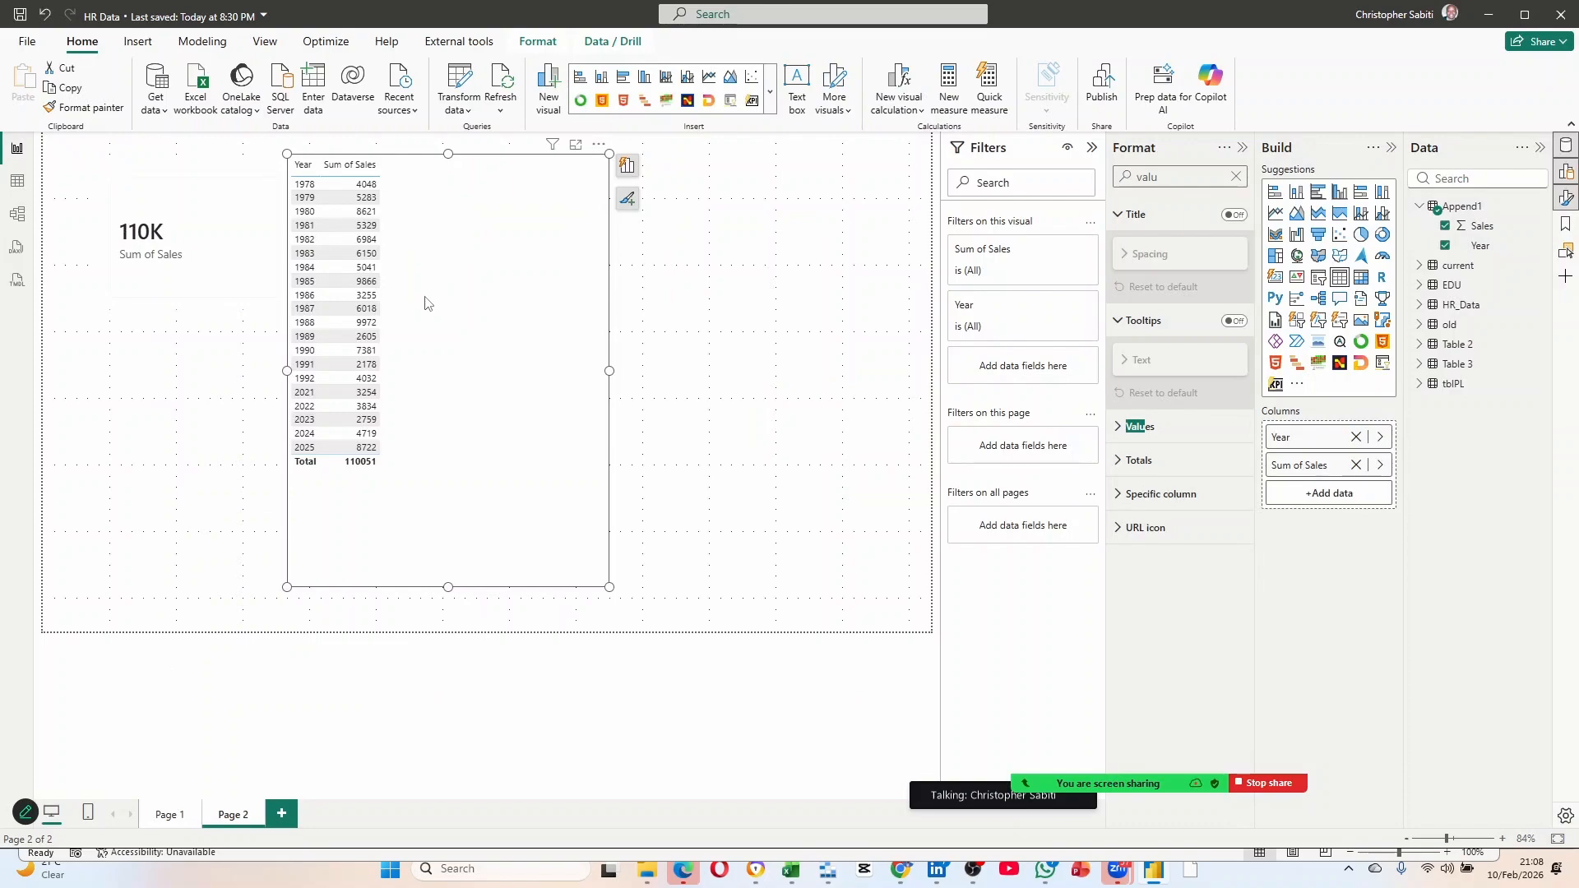
Refresh only the data of all report tables, follow the load of each table, and return to the Power BI report.
click(500, 109)
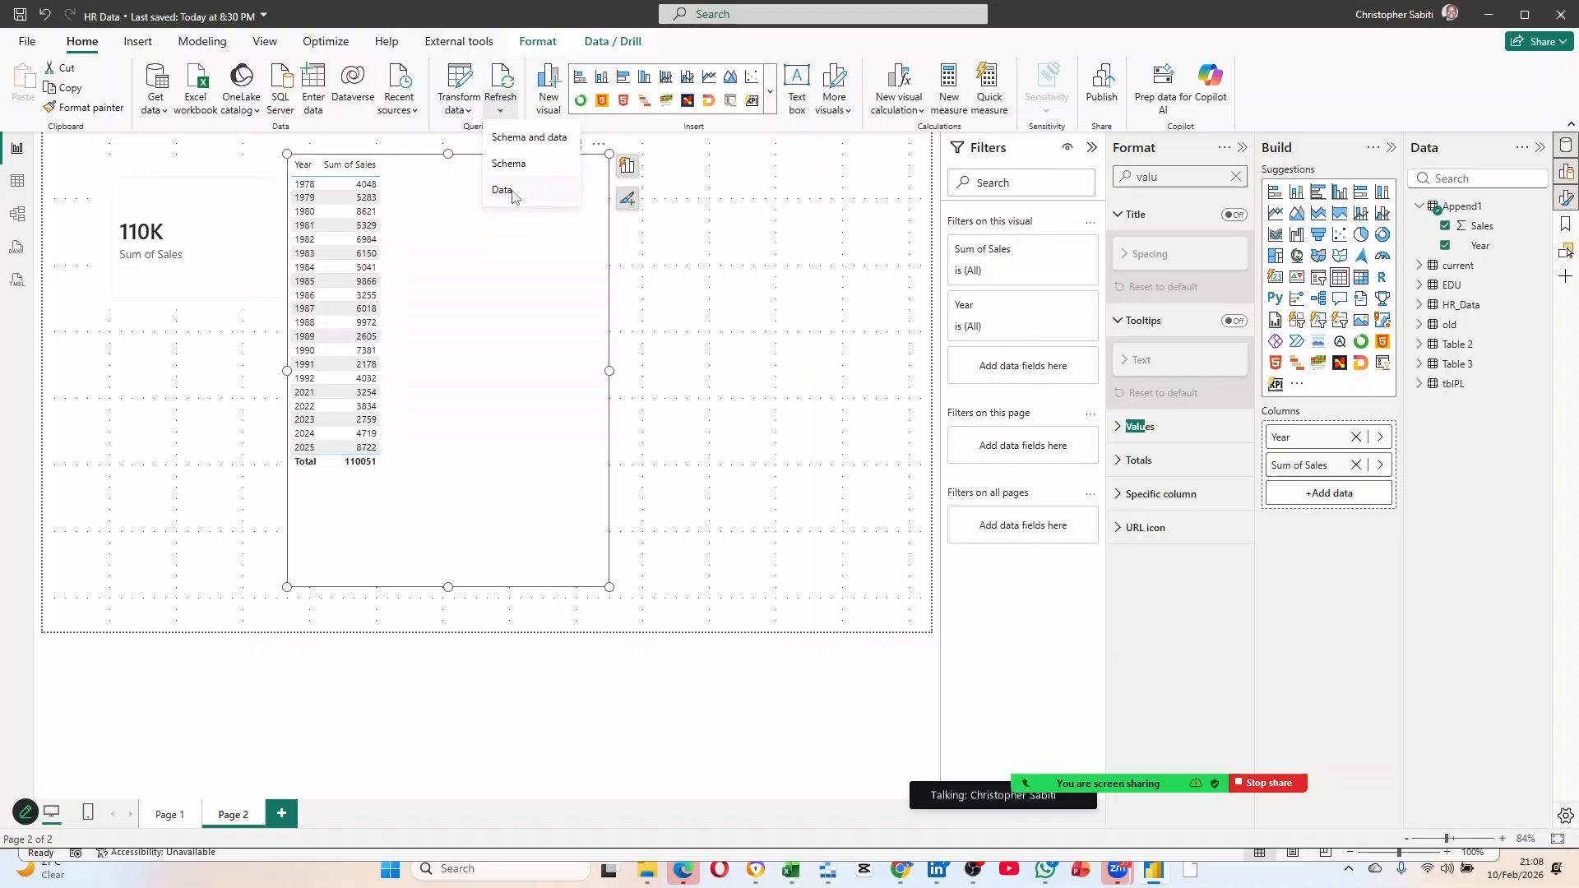
click(504, 190)
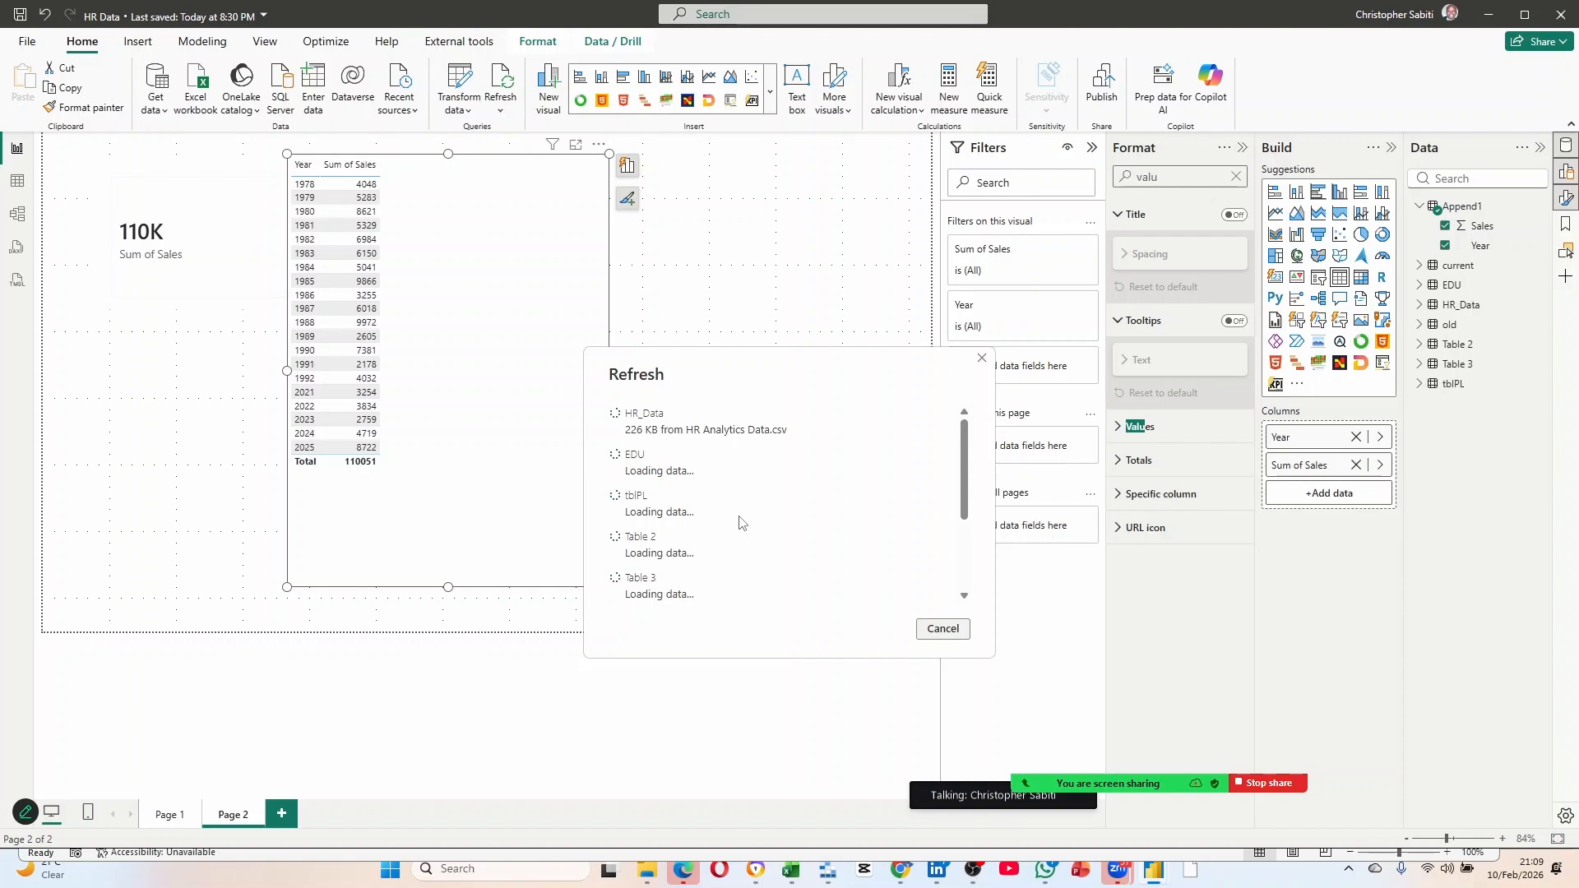
scroll(739, 523, down, 3)
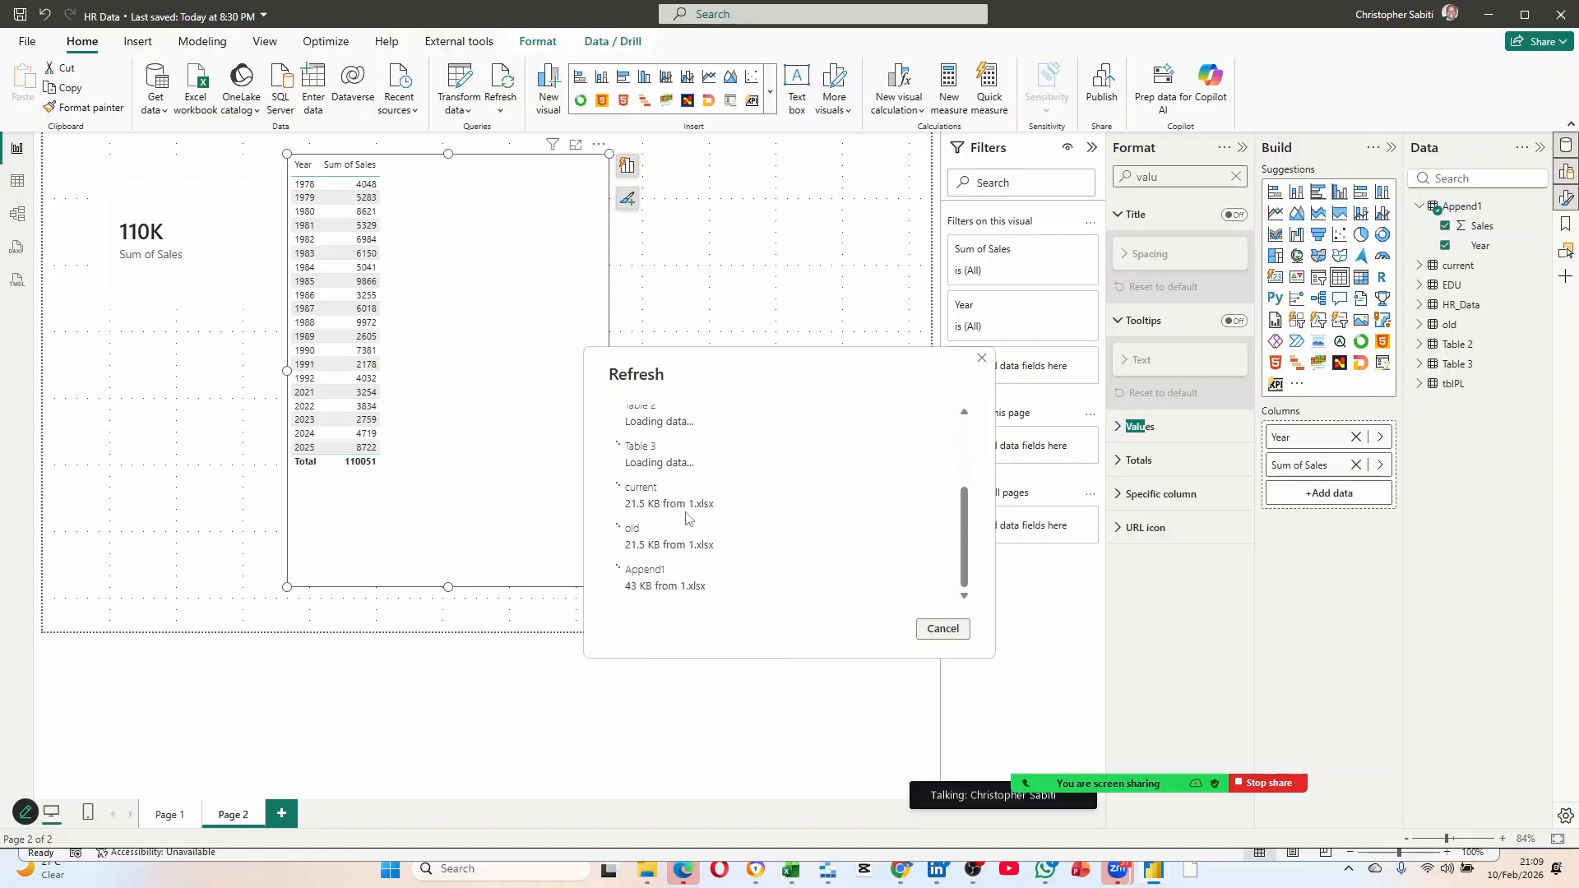
scroll(771, 514, up, 3)
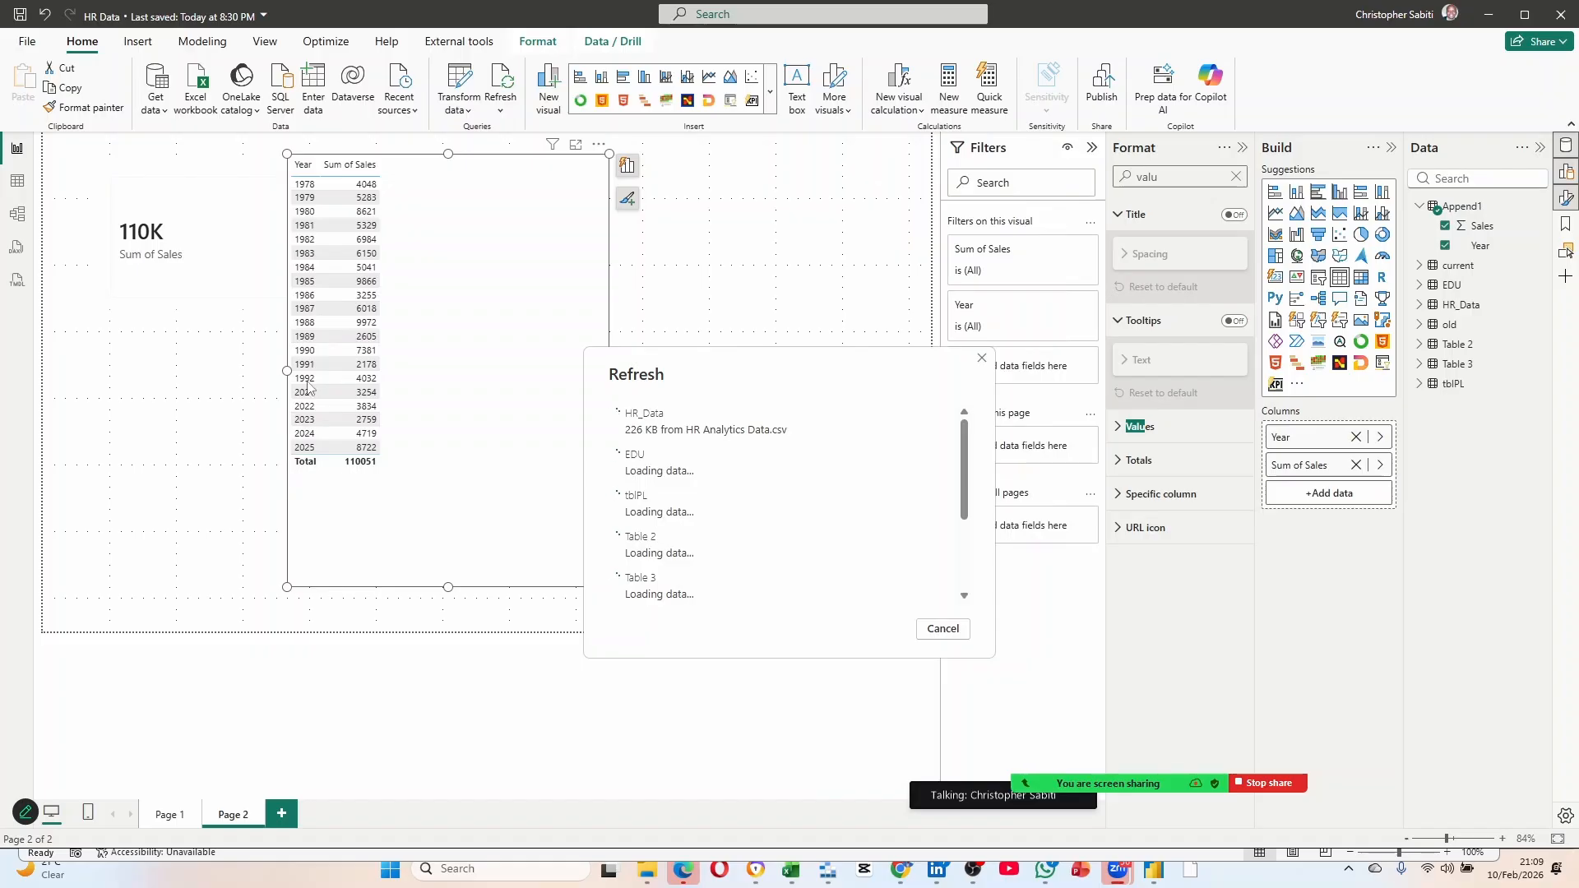
scroll(633, 471, down, 2)
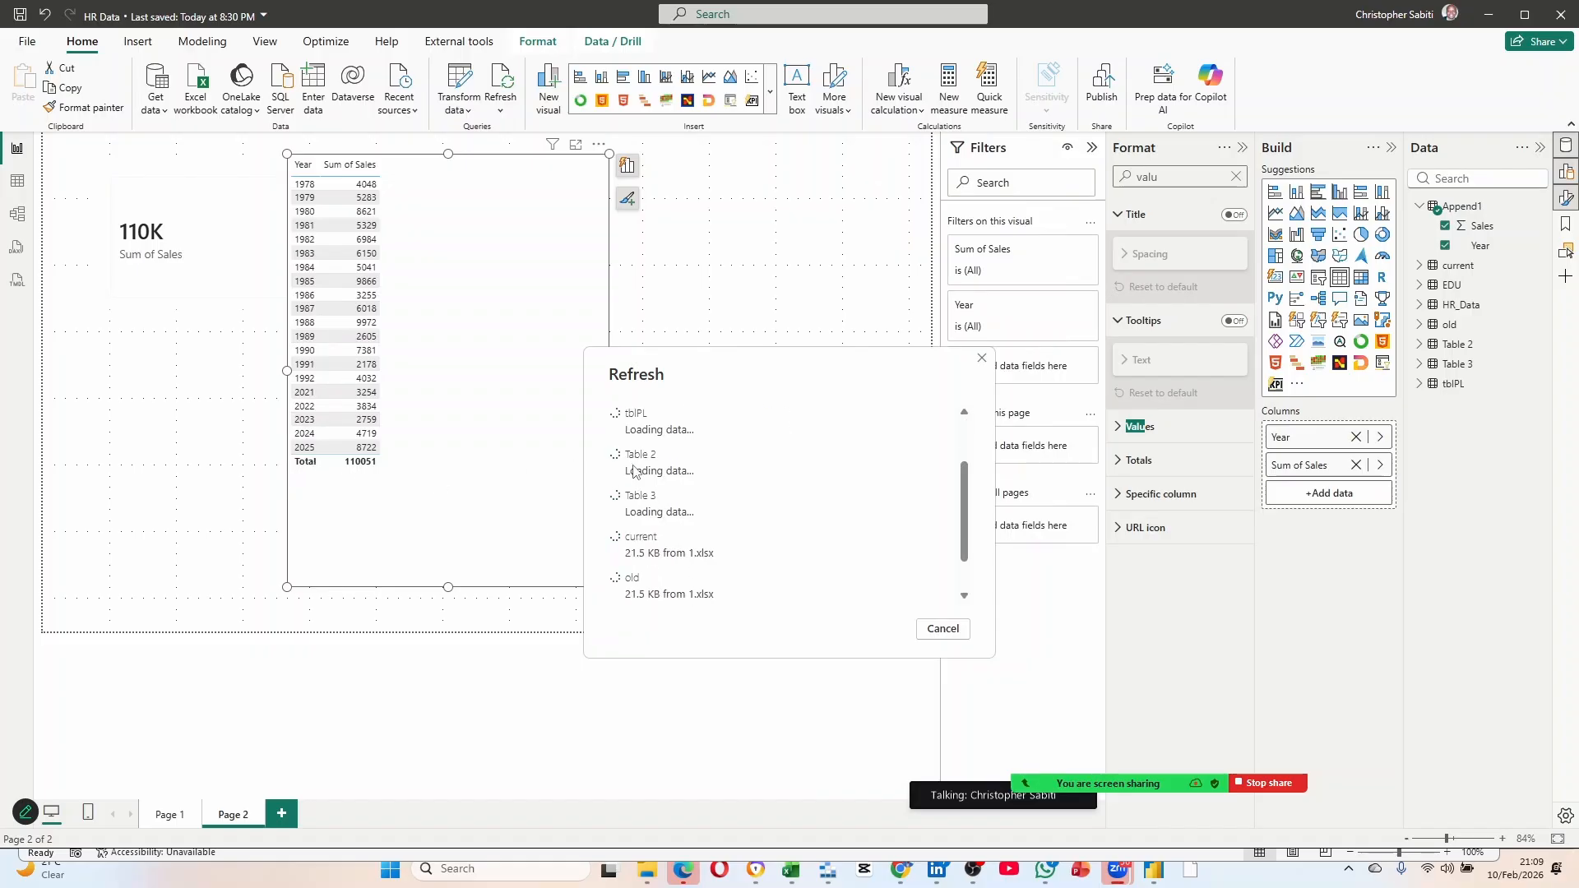
scroll(633, 471, up, 2)
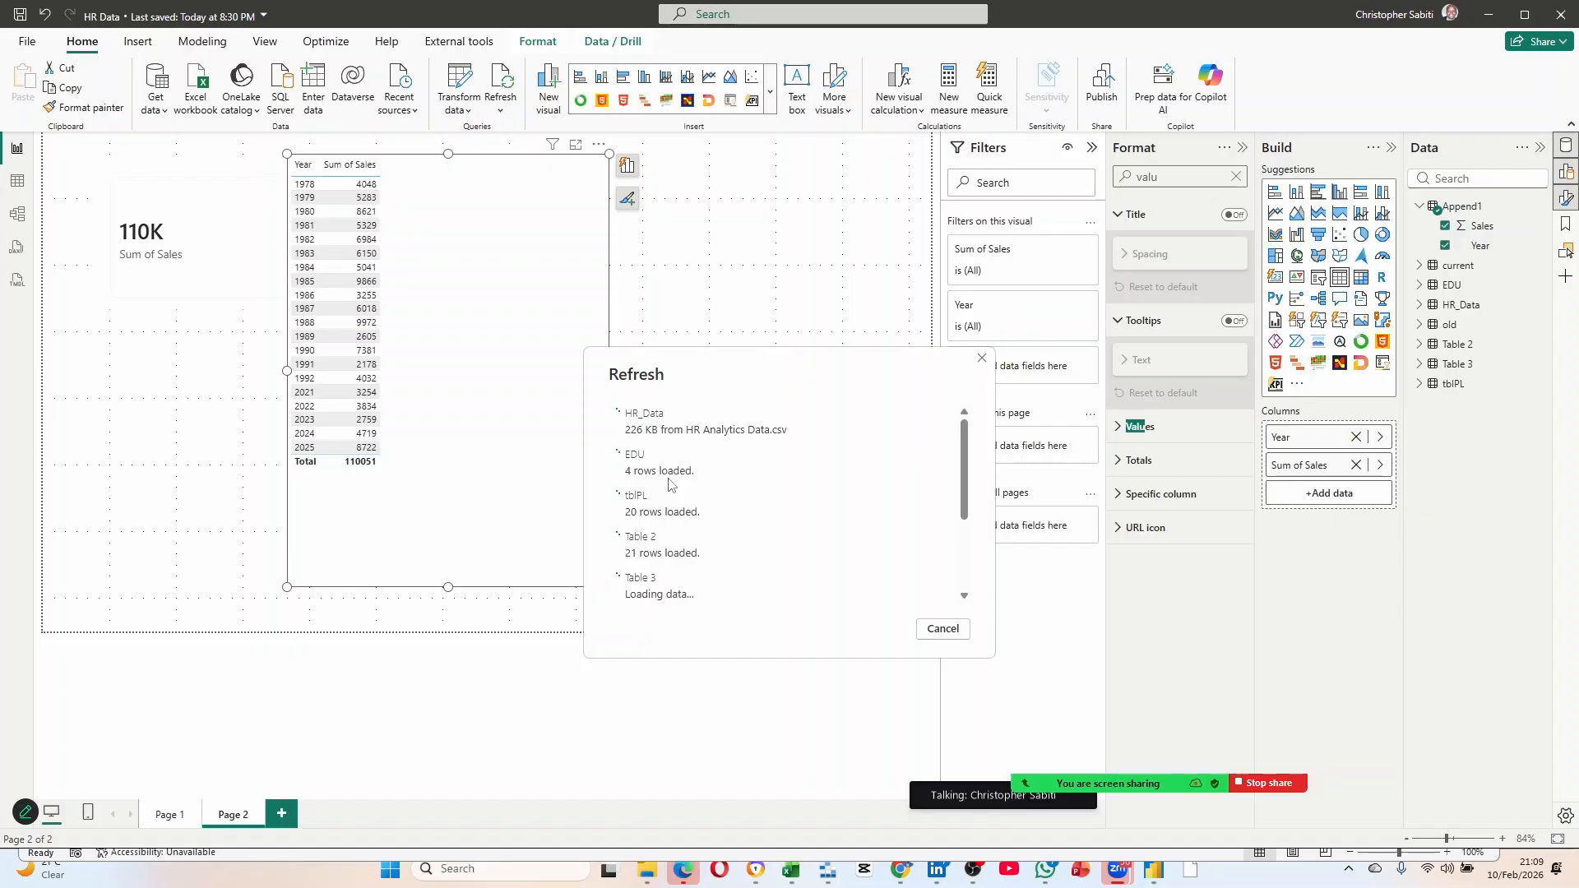
scroll(680, 530, down, 3)
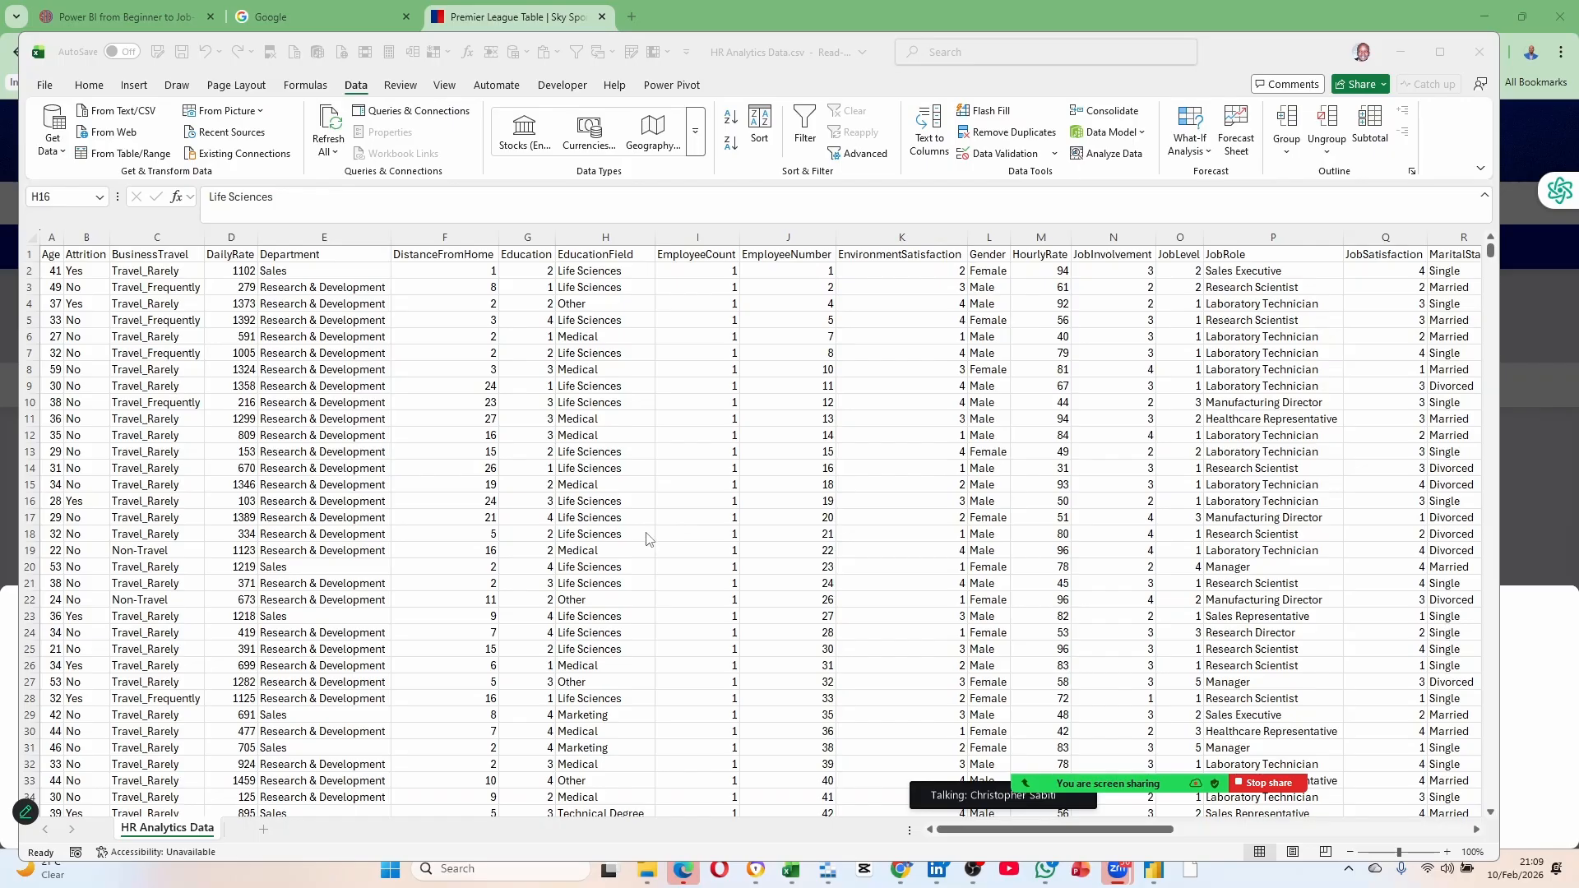
click(1154, 870)
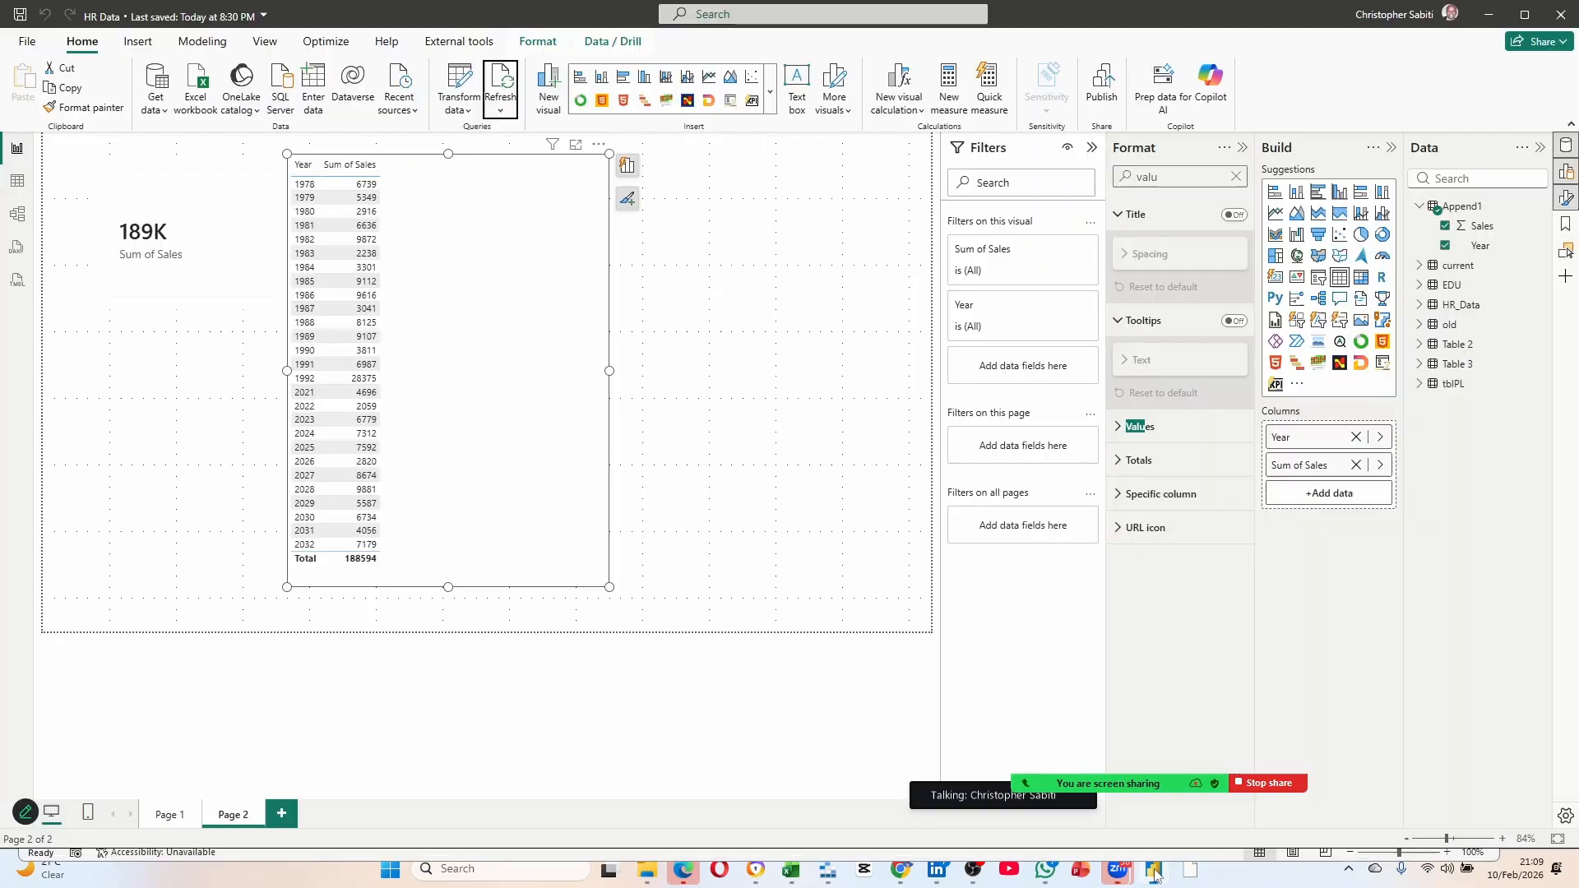
Extend the Year and Sales table visual slightly downward and move the Sum of Sales card off it into the empty area beside it.
drag(448, 587, 449, 617)
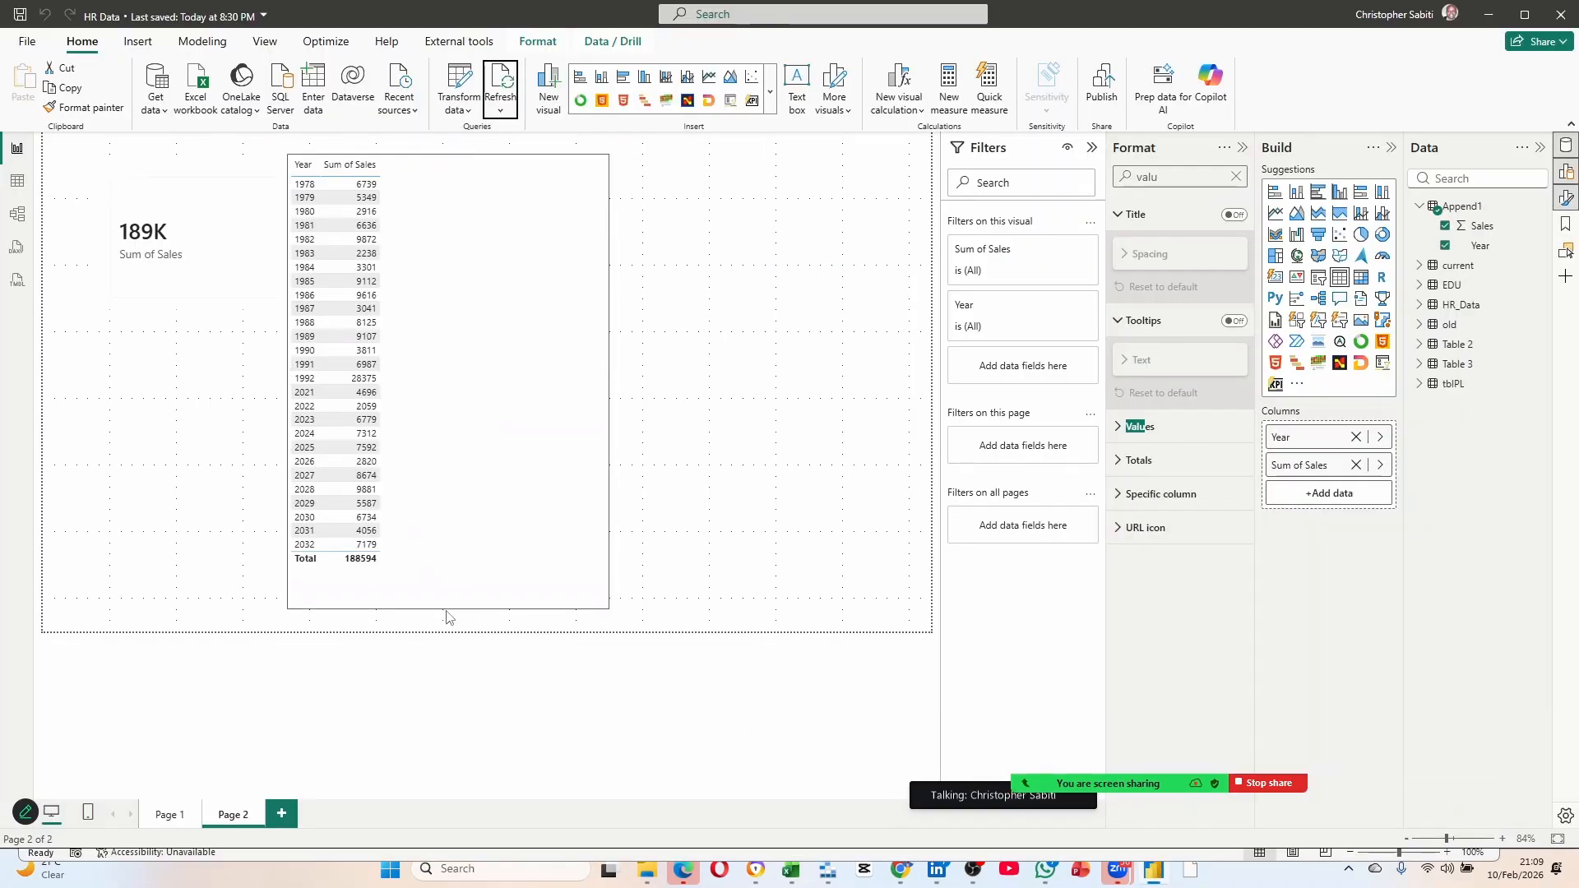
click(362, 281)
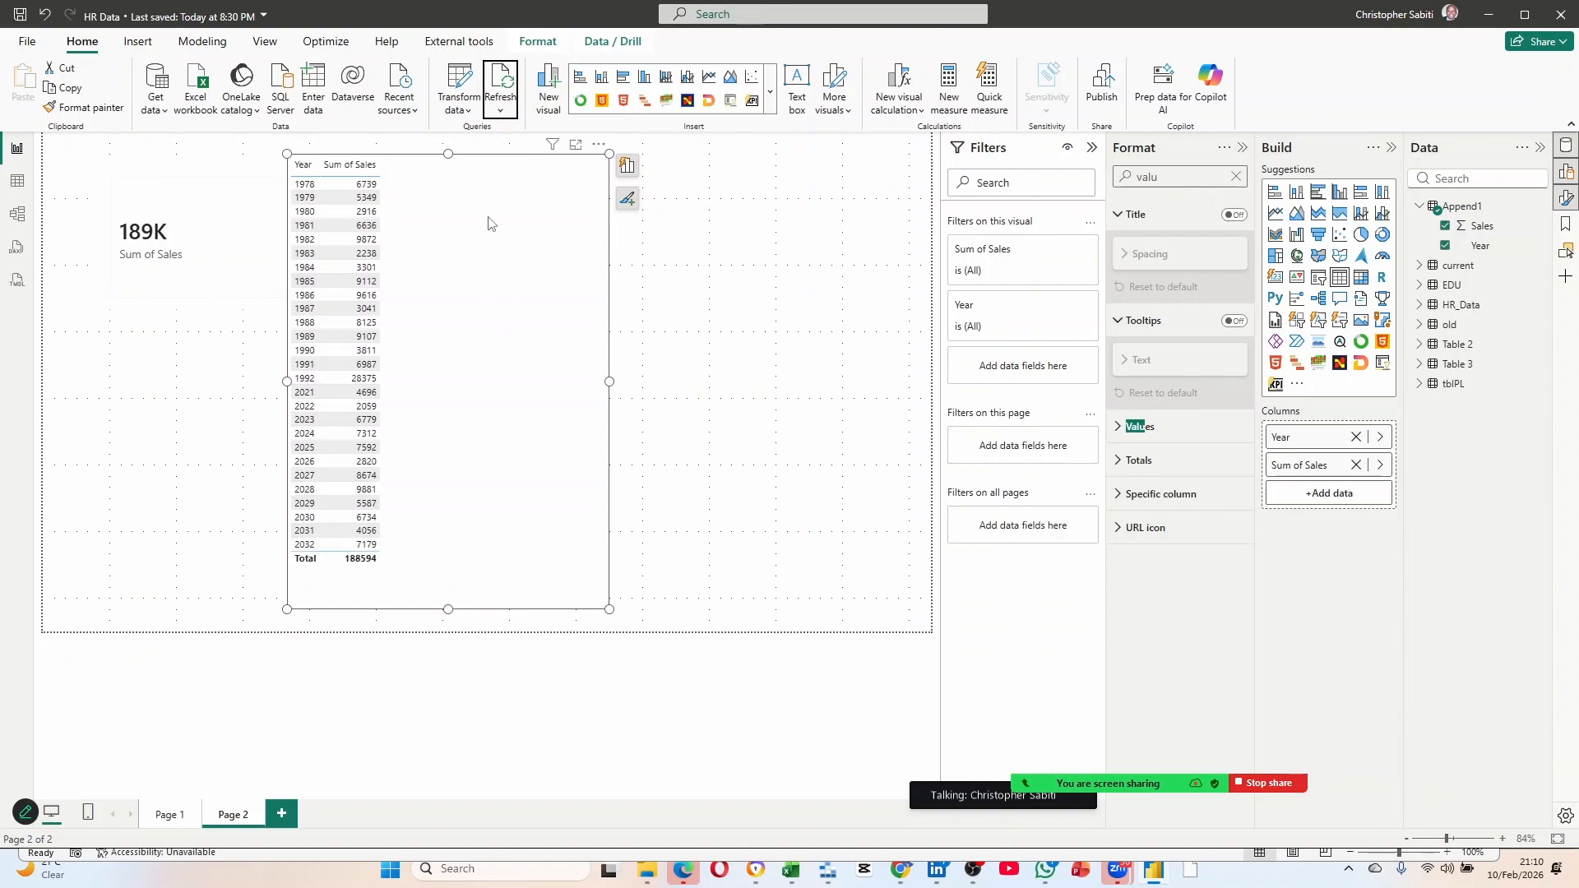
click(211, 228)
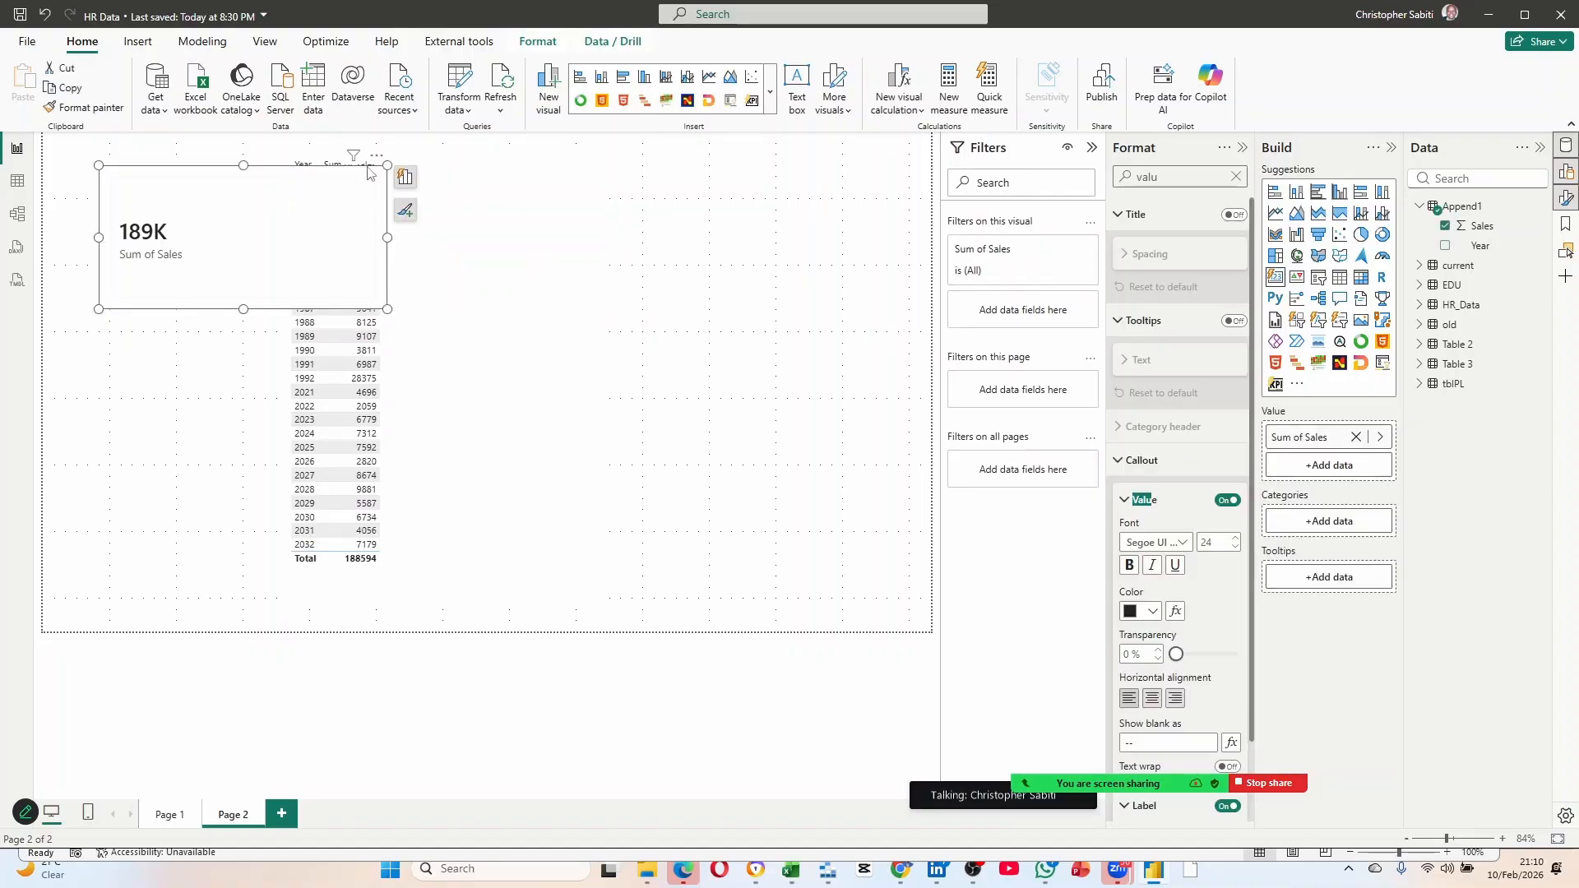
drag(367, 171, 790, 205)
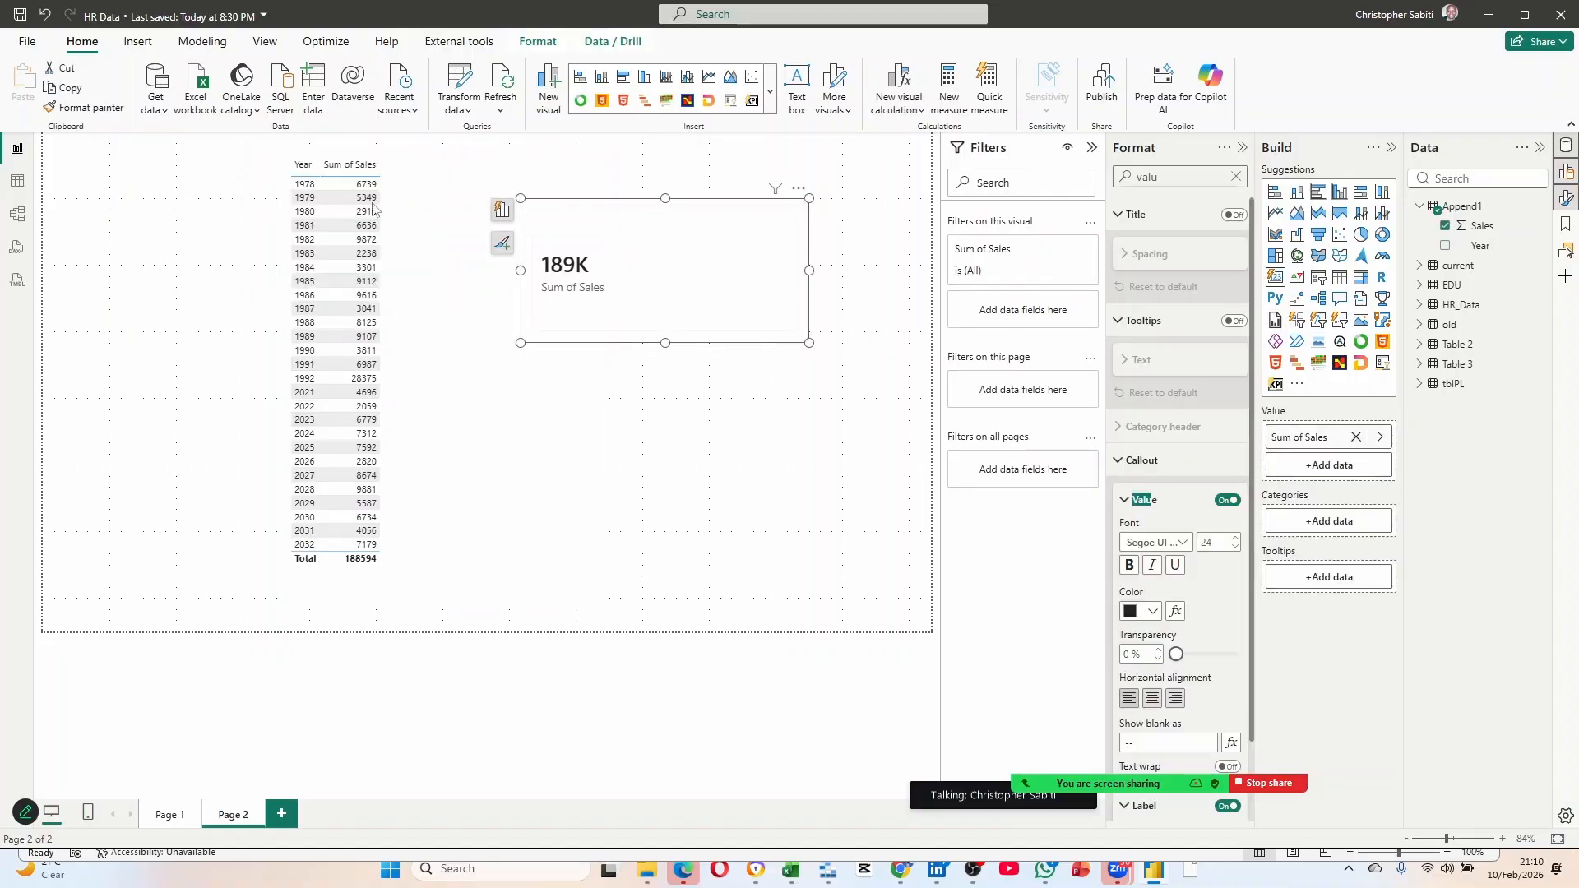
Replace the sales value in the card with Append1's Year field, summarized as Count.
drag(1478, 245, 1357, 454)
click(1356, 437)
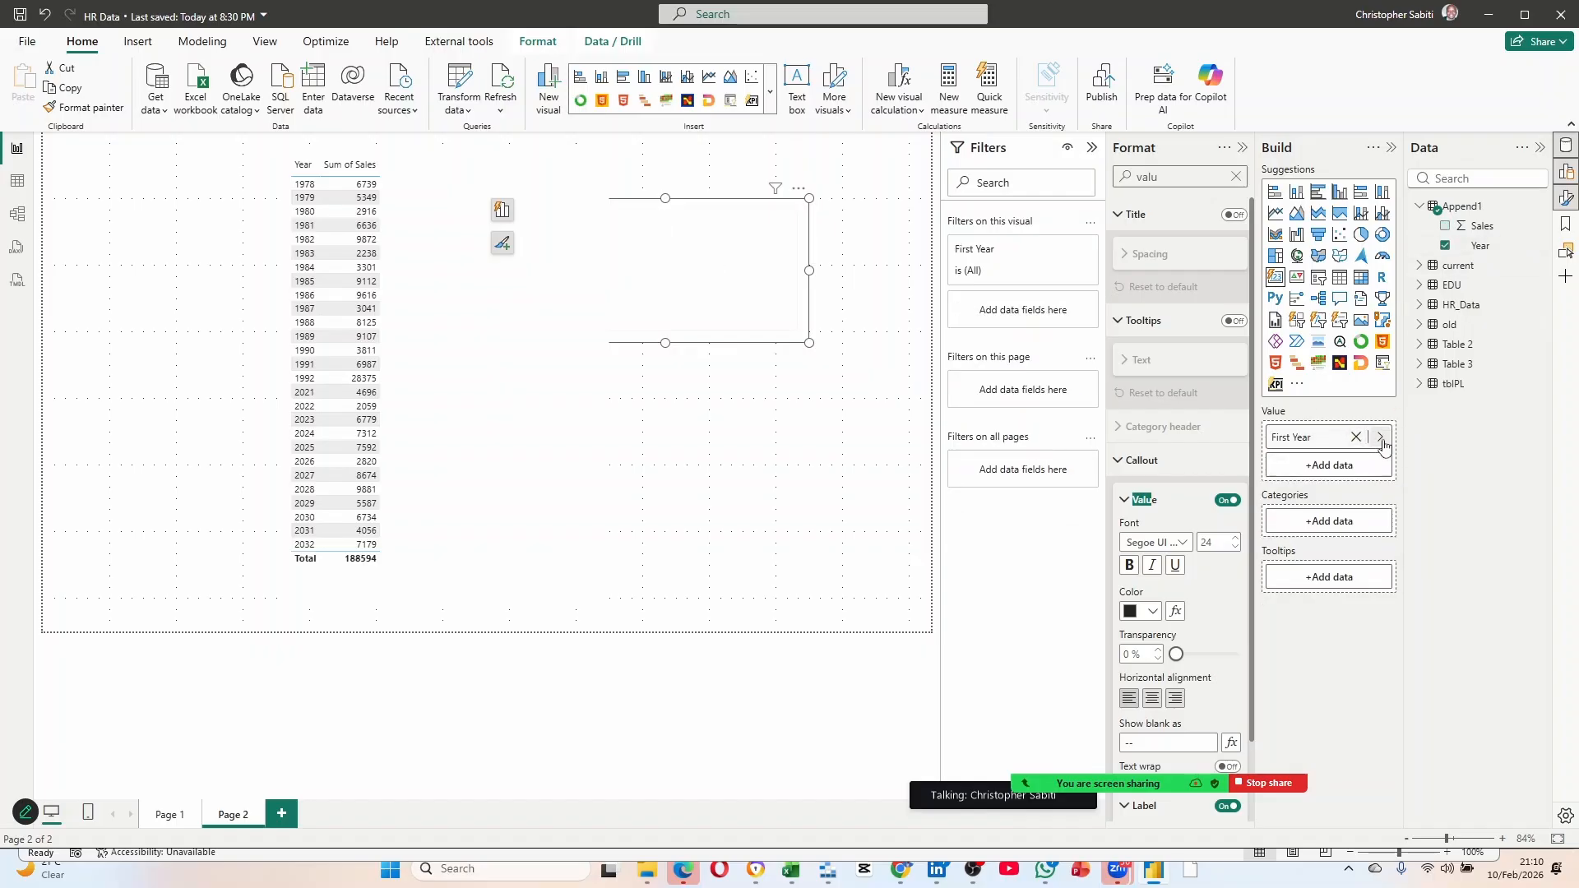
click(1381, 437)
click(1441, 477)
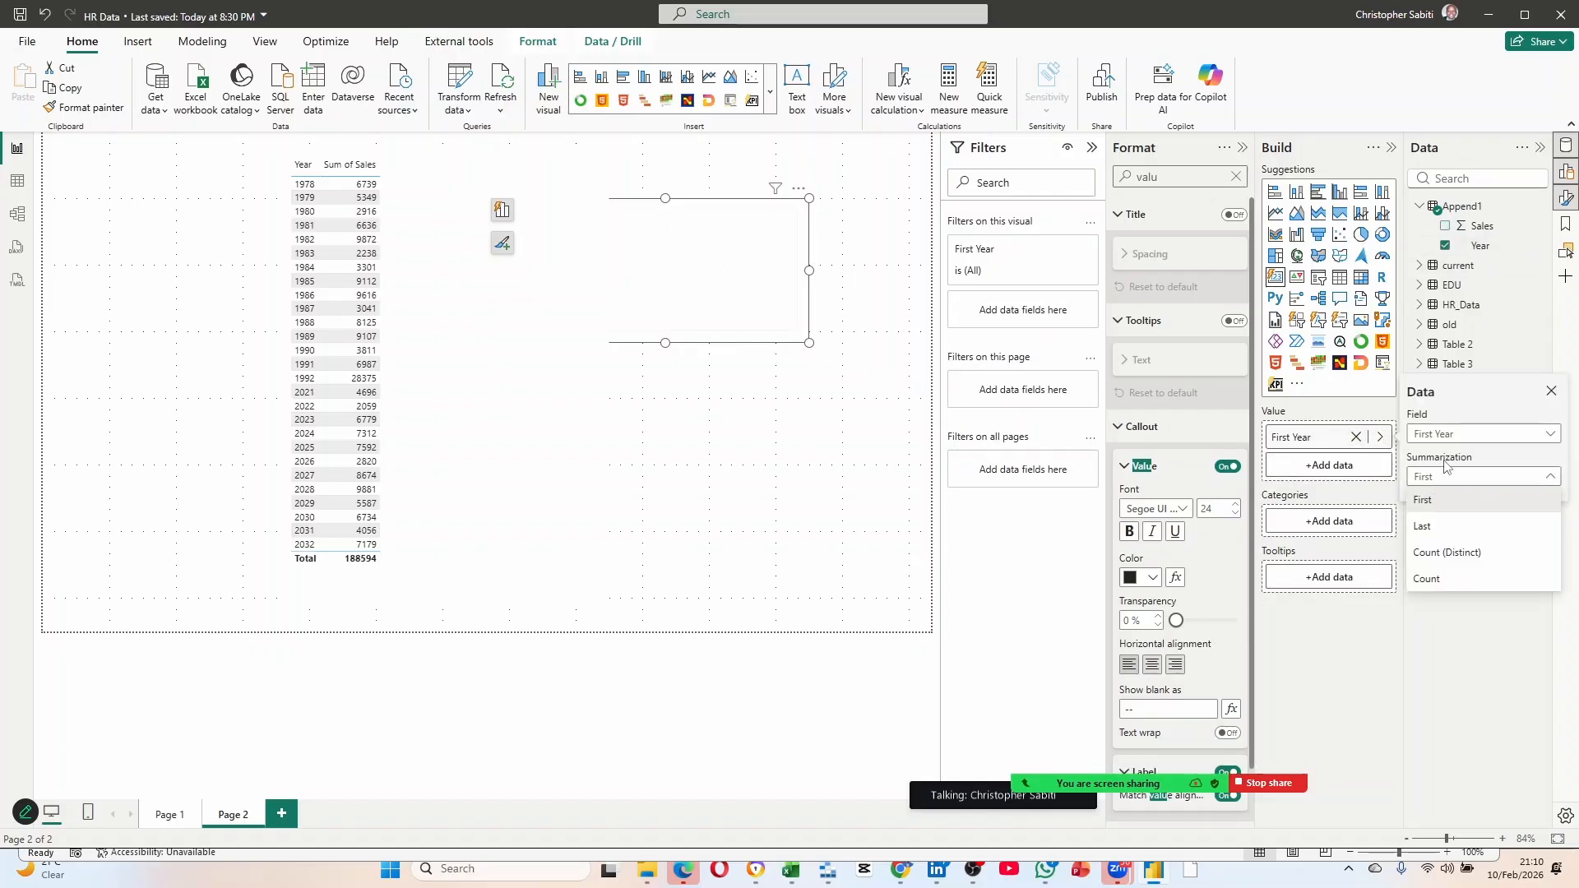
click(1457, 575)
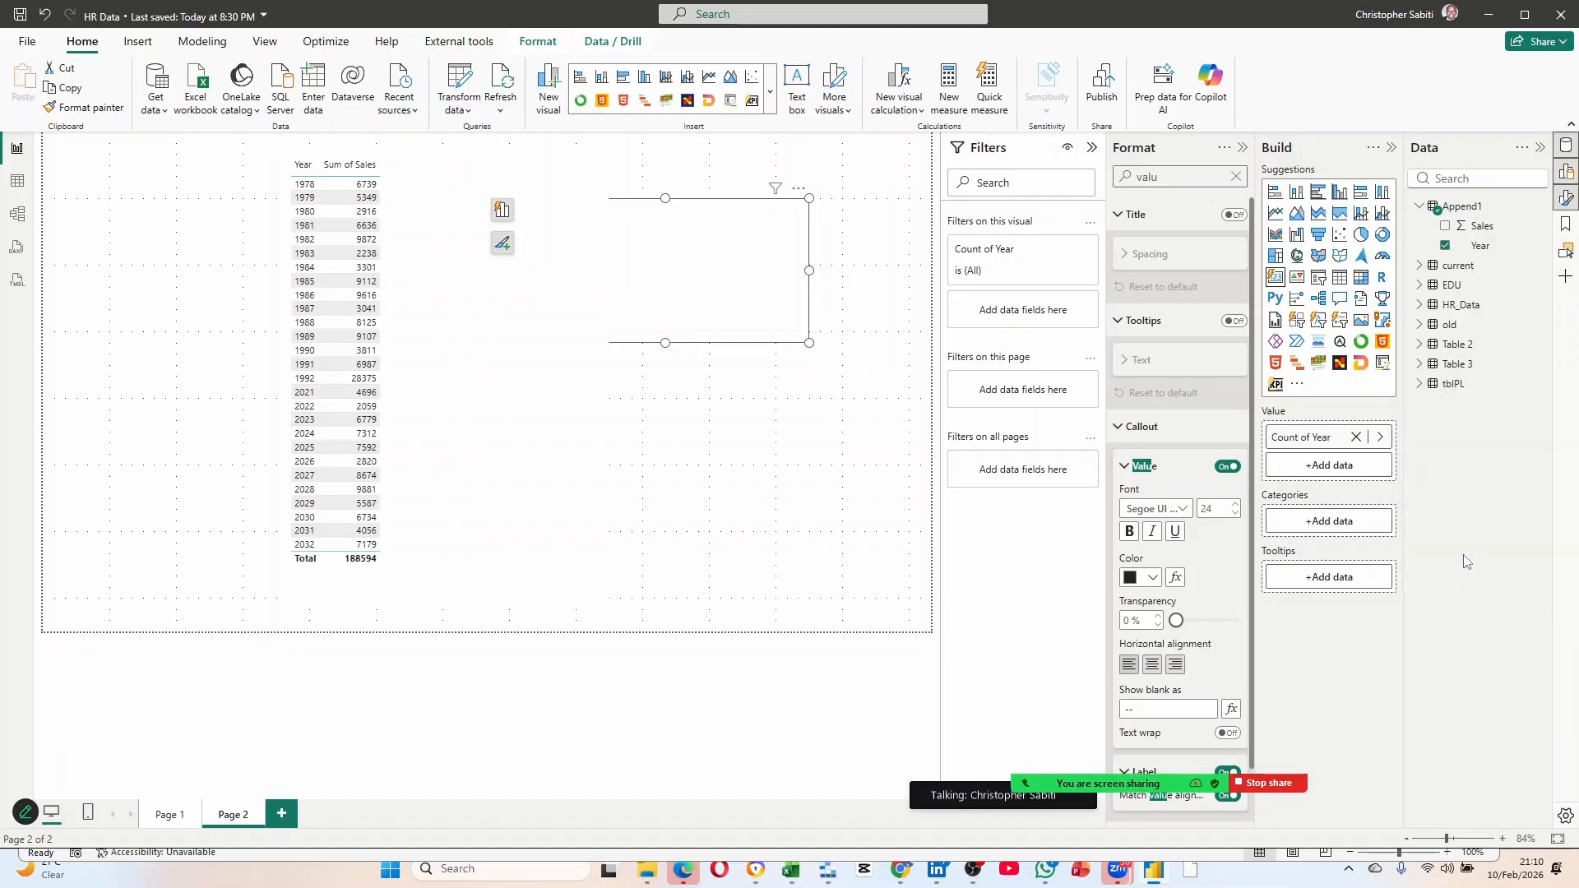
Shrink the Count of Year card, place it in the page's upper-right corner, and deselect it.
drag(625, 225, 711, 201)
drag(610, 307, 665, 276)
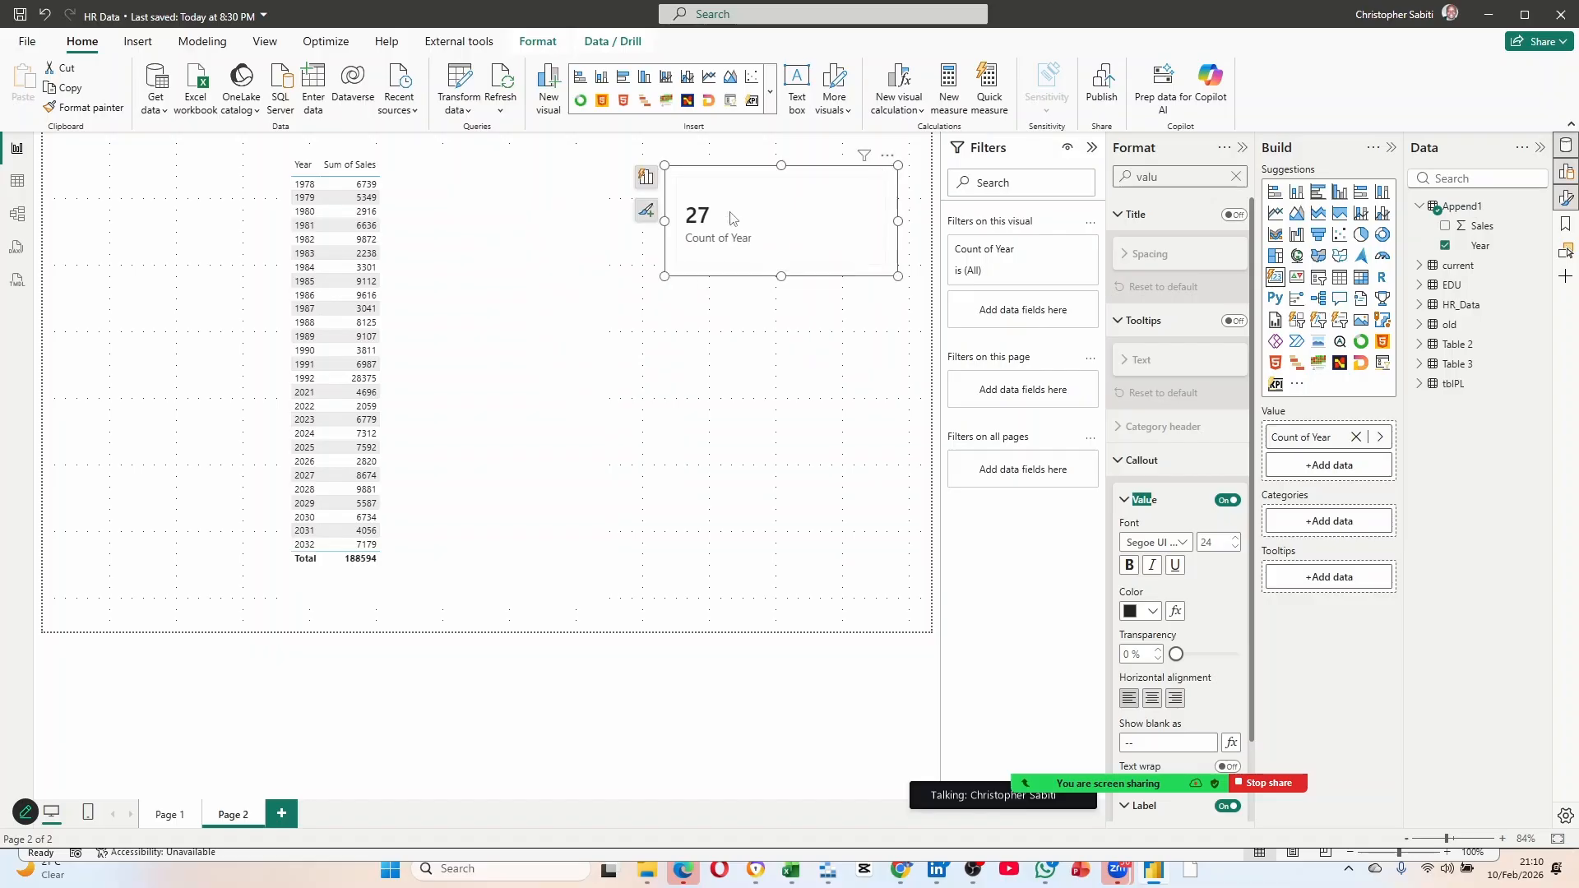
click(355, 294)
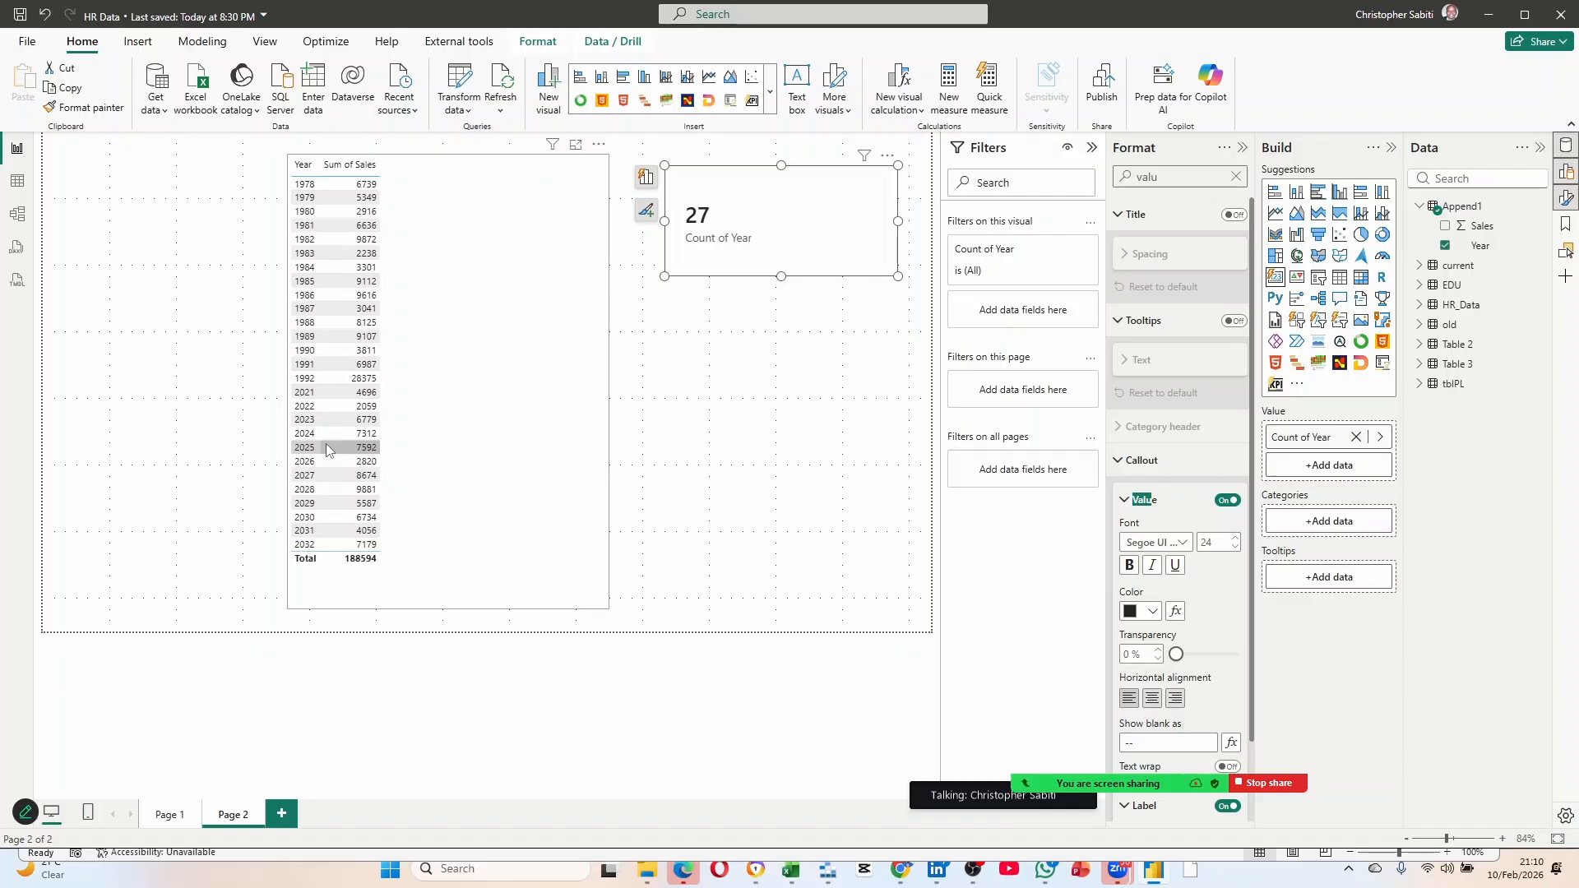
click(788, 311)
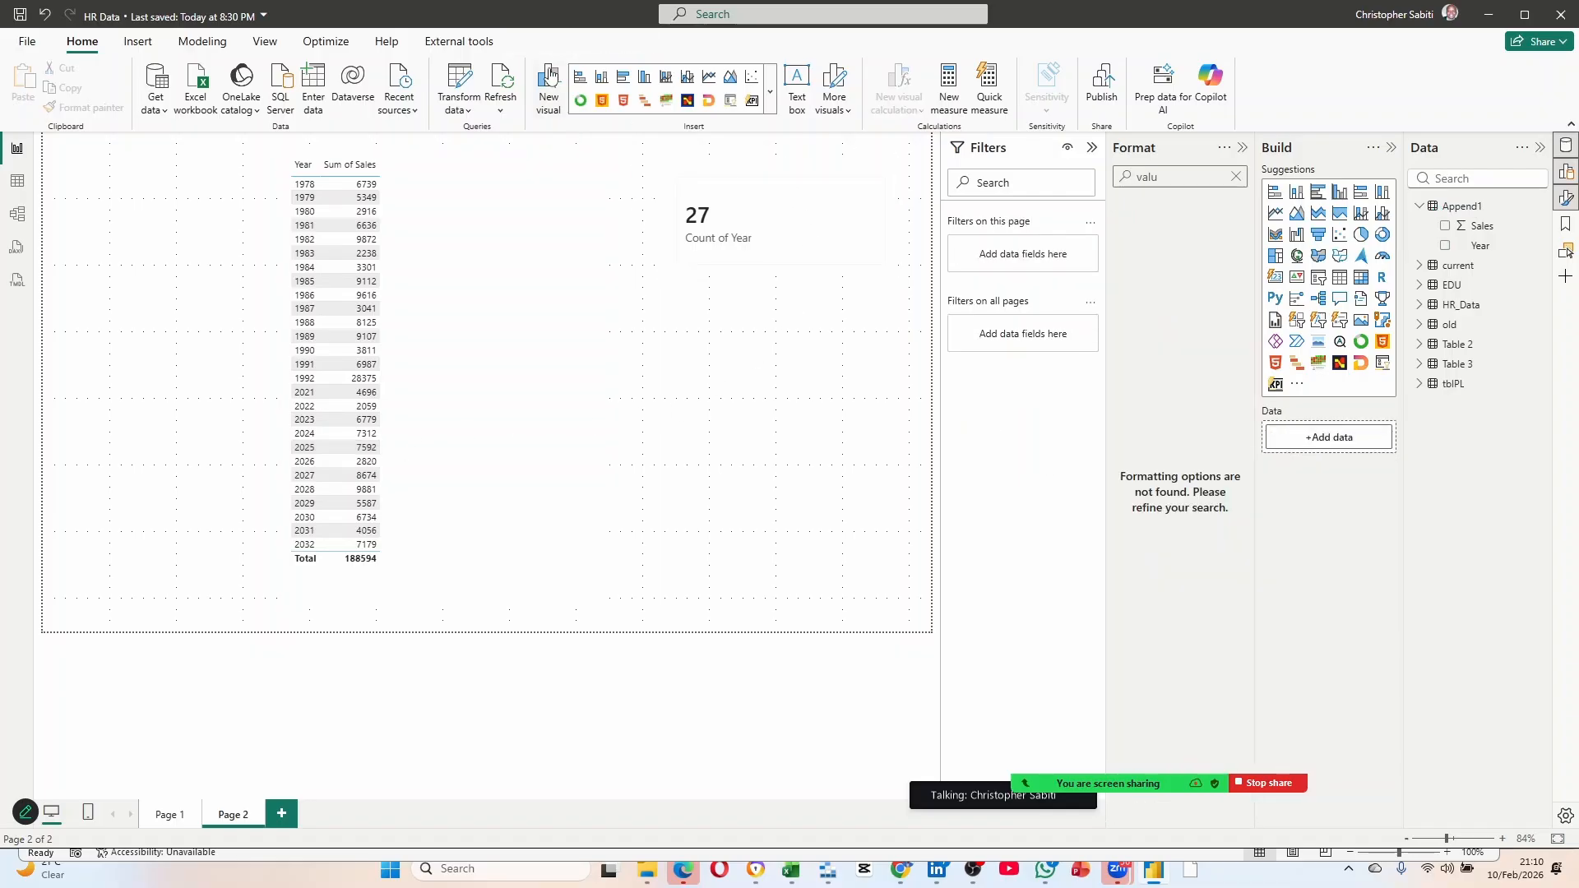